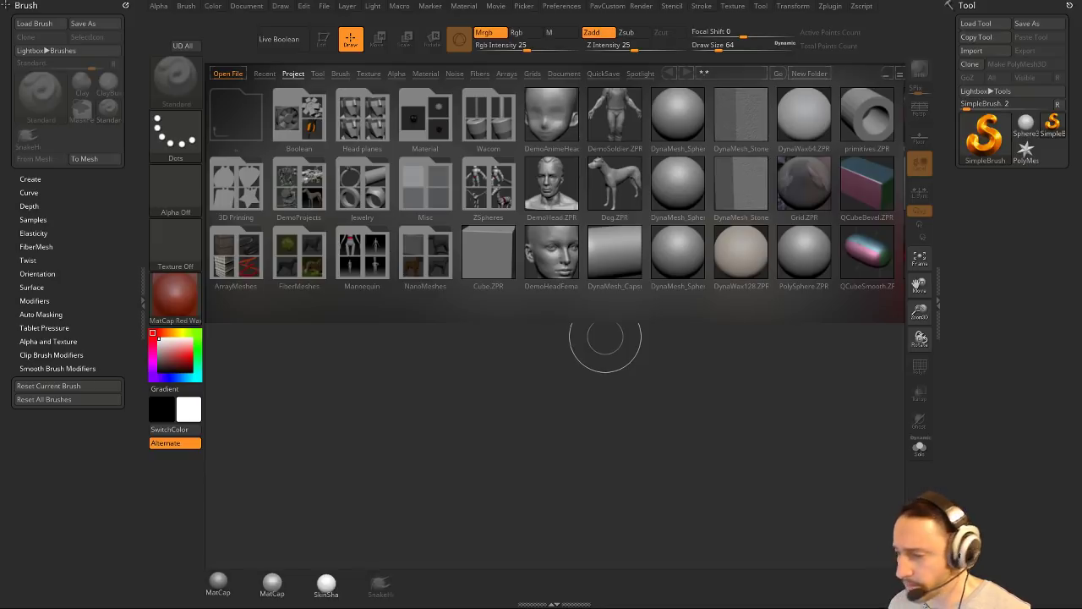
# Clear the stray brush mark from the canvas and set the material to MatCap Gray.
pyautogui.click(688, 364)
pyautogui.press('[')
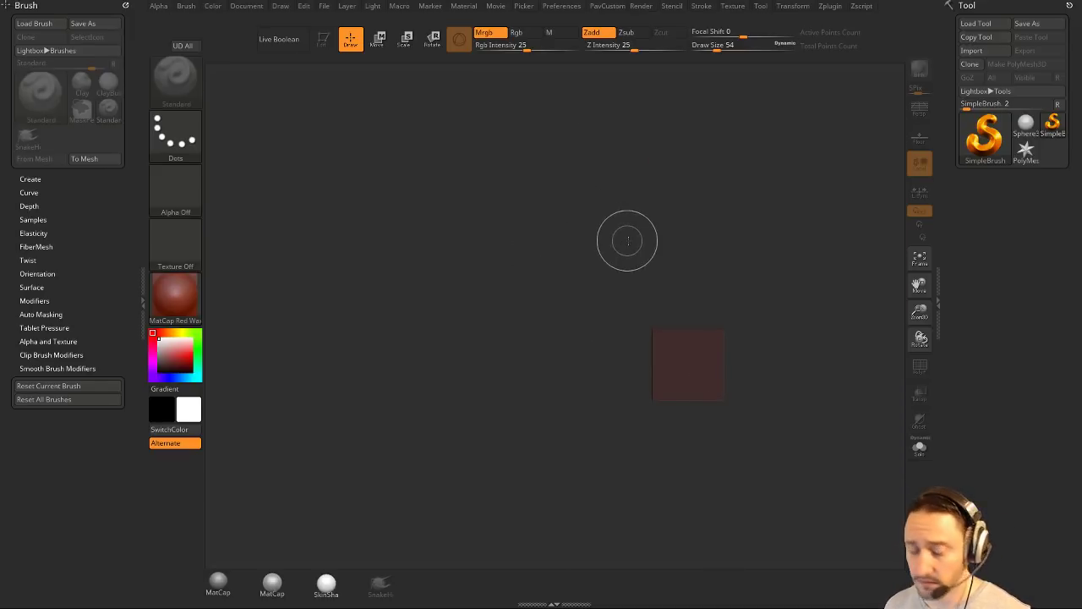
pyautogui.hotkey('ctrl', 'n')
pyautogui.press('s')
pyautogui.moveTo(640, 279)
pyautogui.mouseDown()
pyautogui.moveTo(653, 282)
pyautogui.moveTo(640, 282)
pyautogui.mouseUp()
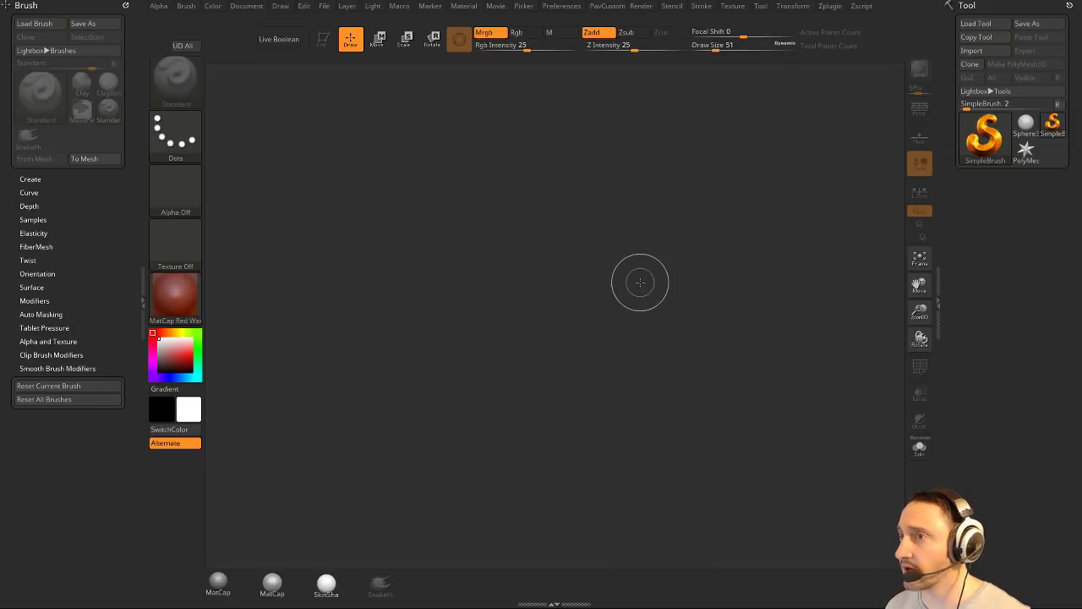
pyautogui.click(218, 584)
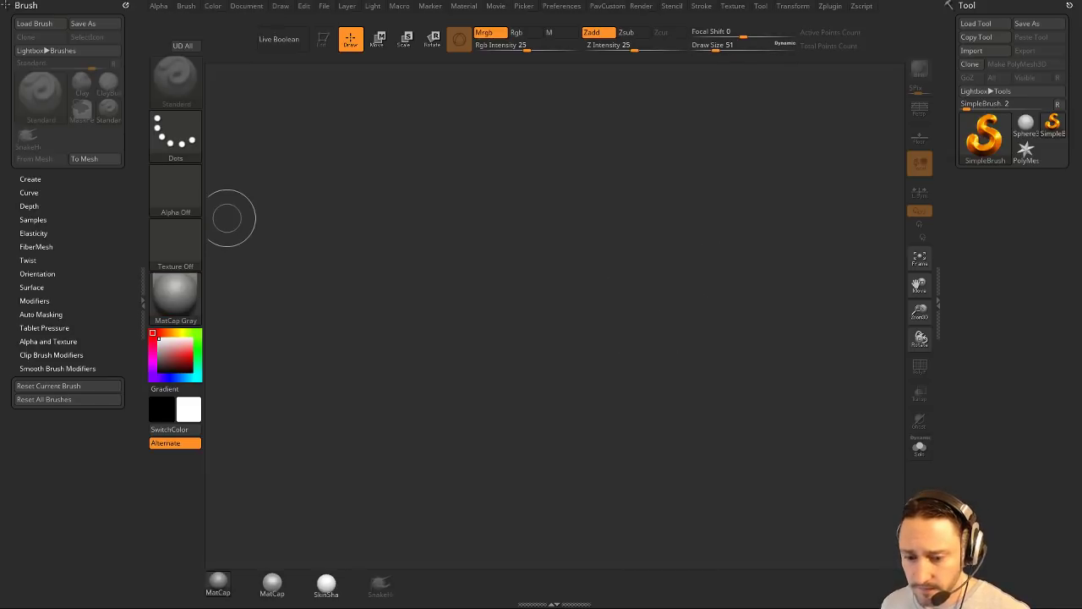
# Draw a Sphere3D on the canvas in Edit mode and convert it to a PolyMesh3D.
pyautogui.click(1026, 124)
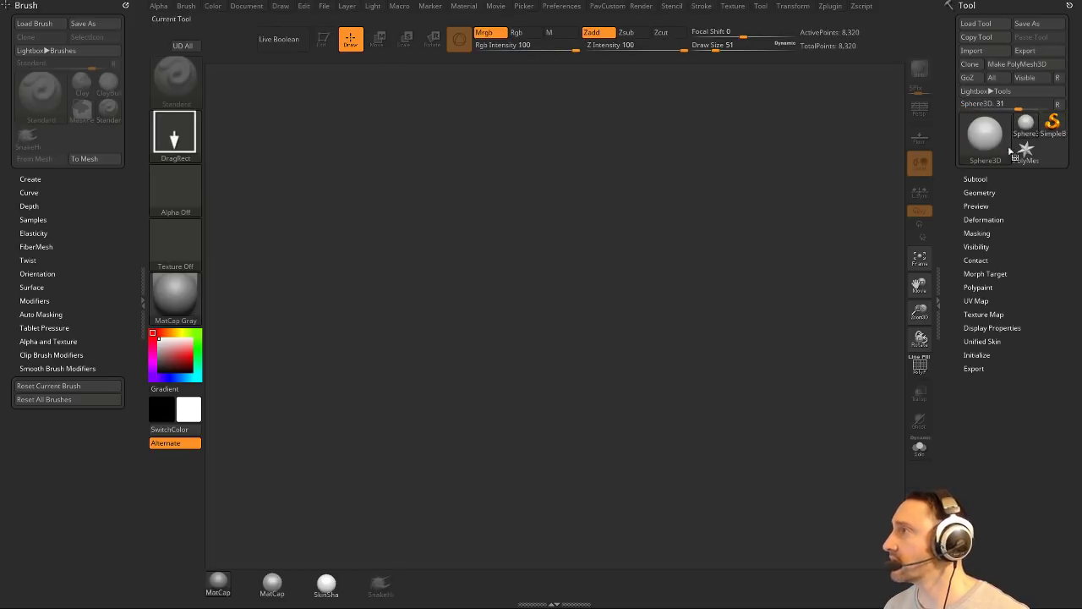
pyautogui.moveTo(531, 334); pyautogui.dragTo(579, 447)
pyautogui.click(323, 39)
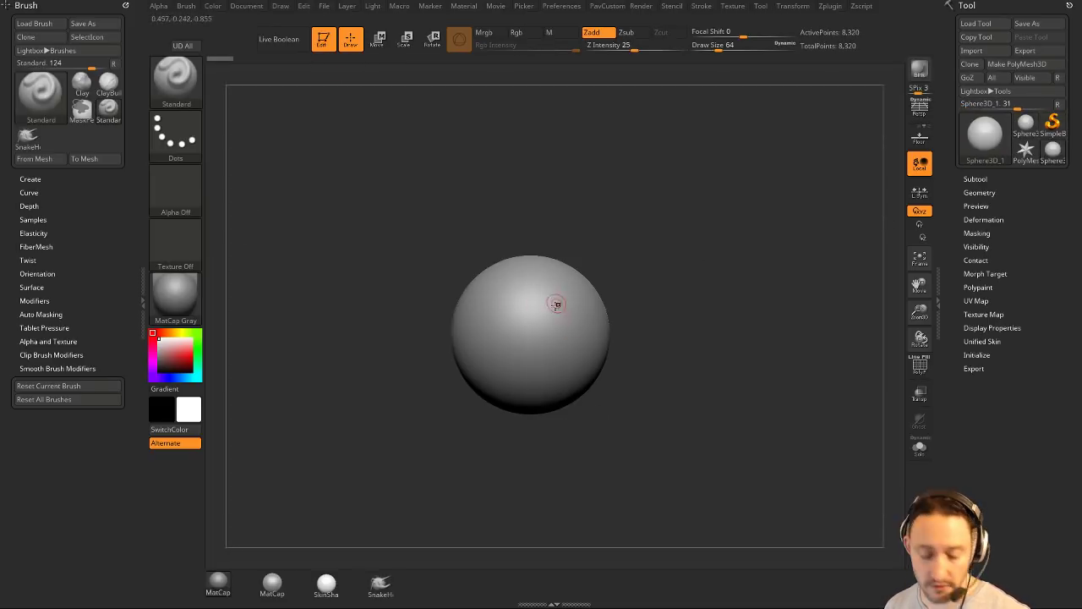
pyautogui.click(1018, 63)
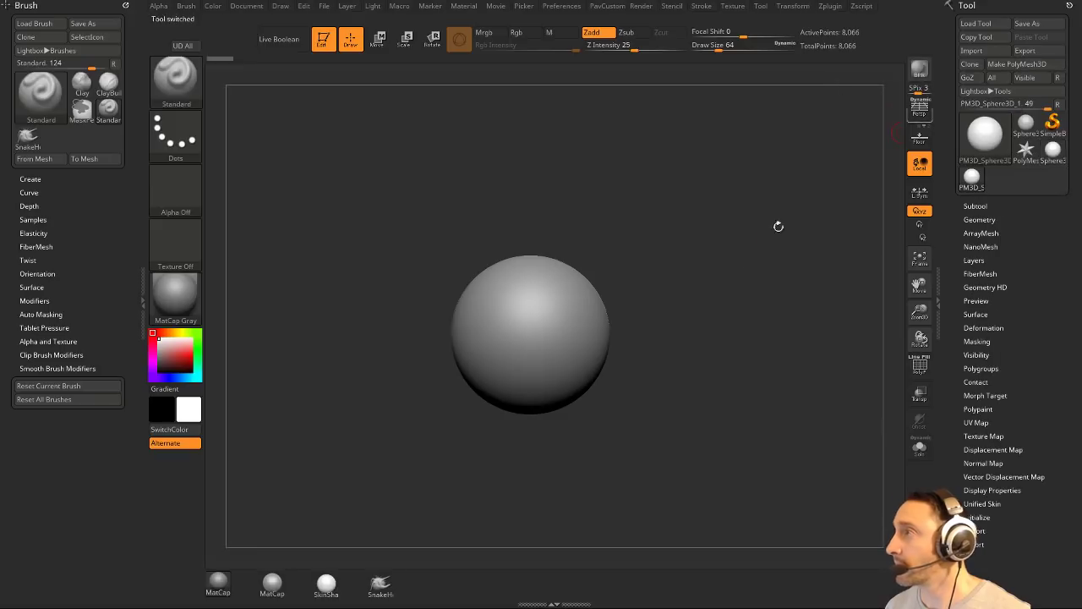
# Turn off Align Cursor To Surface in the Edit preferences.
pyautogui.keyDown('ctrl'); pyautogui.moveTo(743, 287); pyautogui.dragTo(733, 299, button='right'); pyautogui.keyUp('ctrl')
pyautogui.keyDown('ctrl'); pyautogui.moveTo(558, 326); pyautogui.dragTo(668, 253, button='right'); pyautogui.keyUp('ctrl')
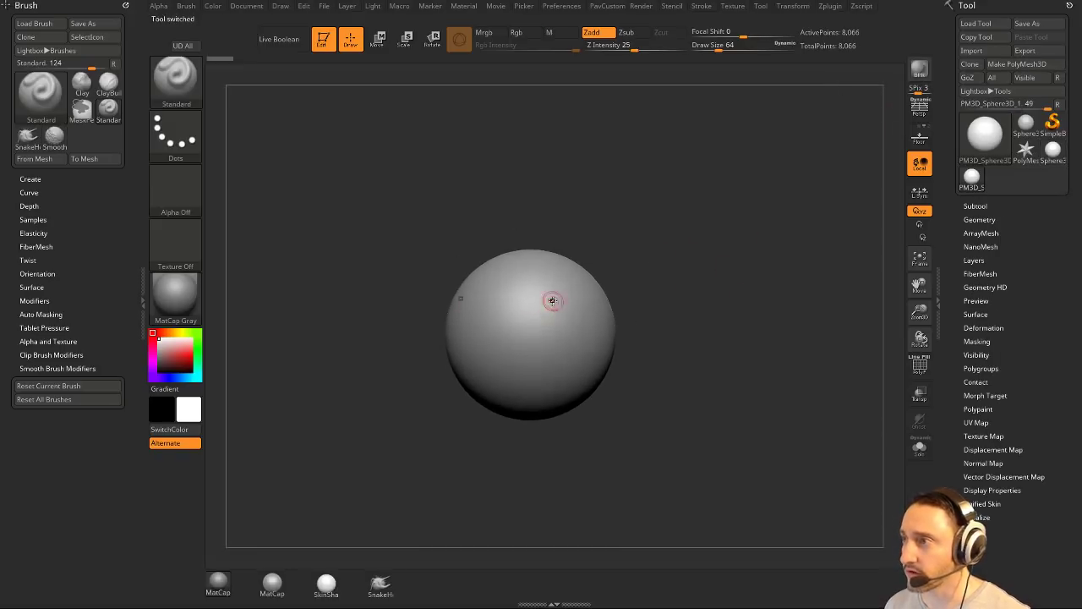
pyautogui.click(562, 6)
pyautogui.click(582, 277)
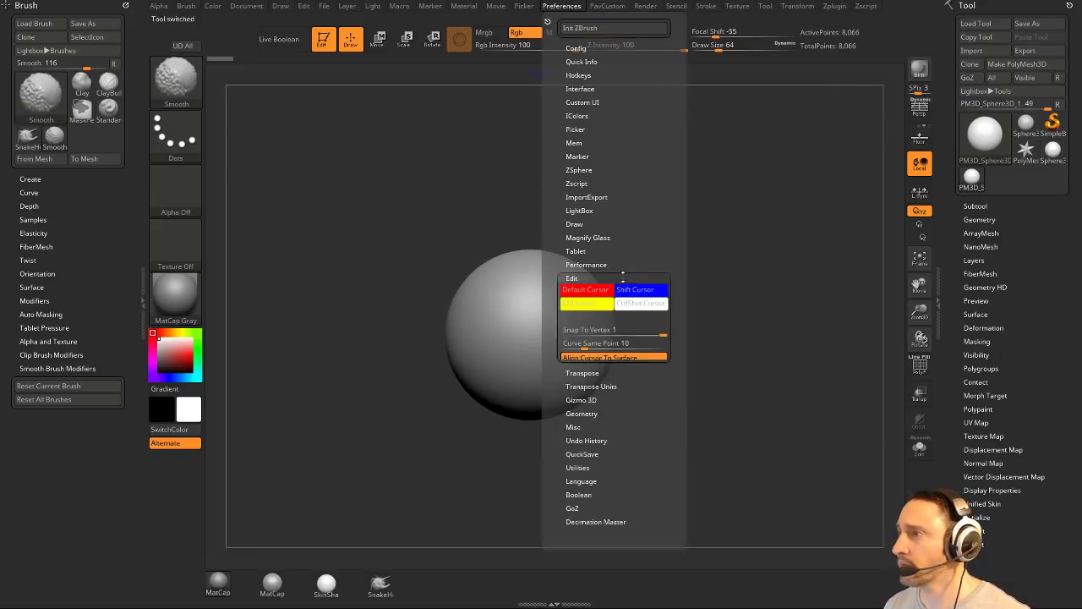
pyautogui.click(605, 361)
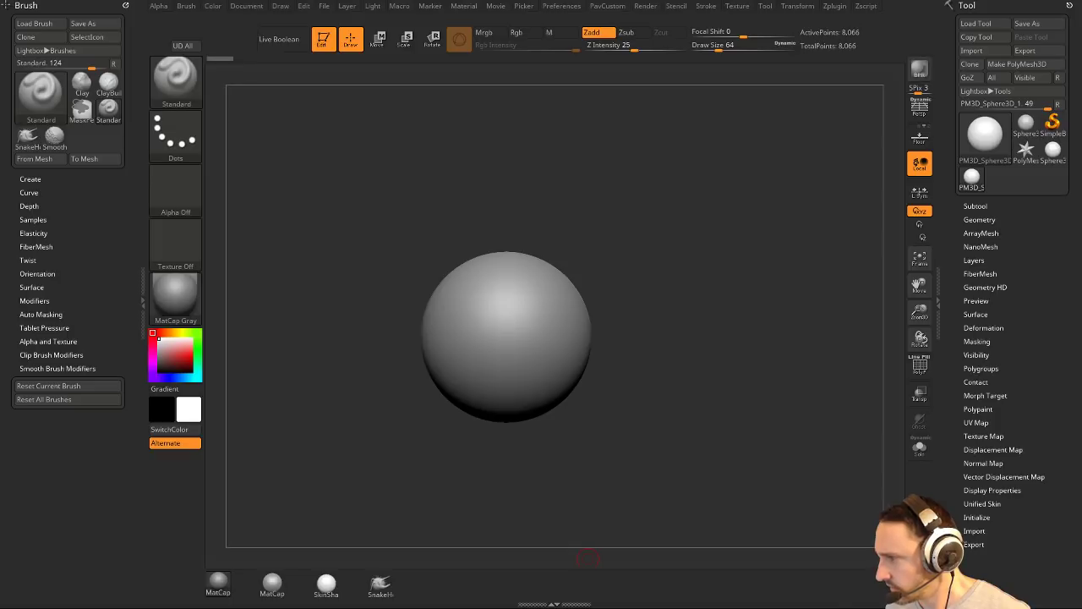
# Switch to Chrome and examine several Google Images sheets of random objects for modelling reference.
pyautogui.hotkey('alt', 'Tab')
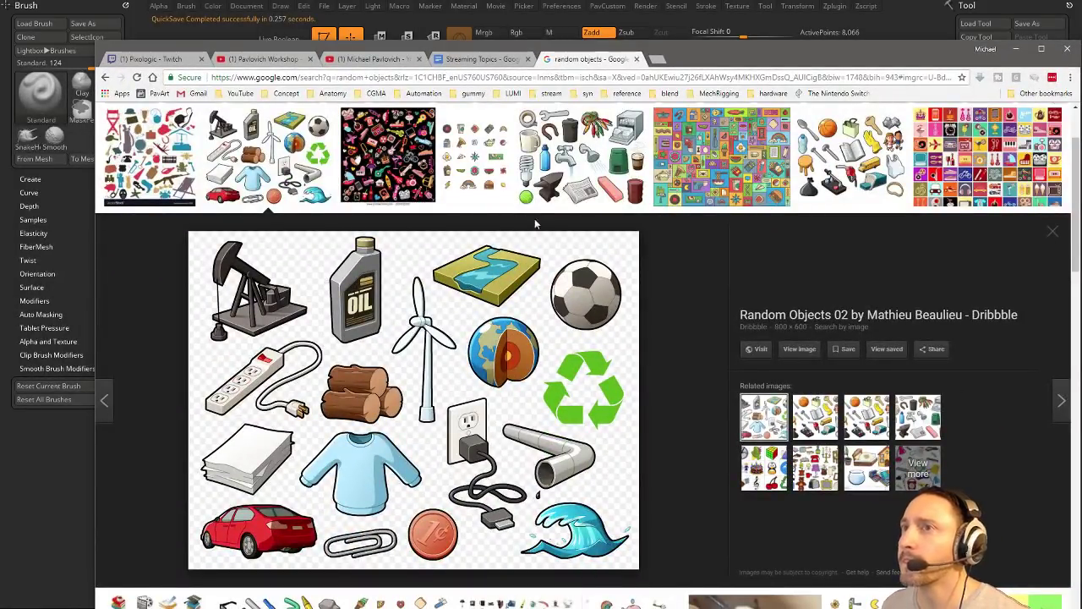
pyautogui.scroll(1, 723, 160)
pyautogui.scroll(-1, 811, 169)
pyautogui.click(852, 161)
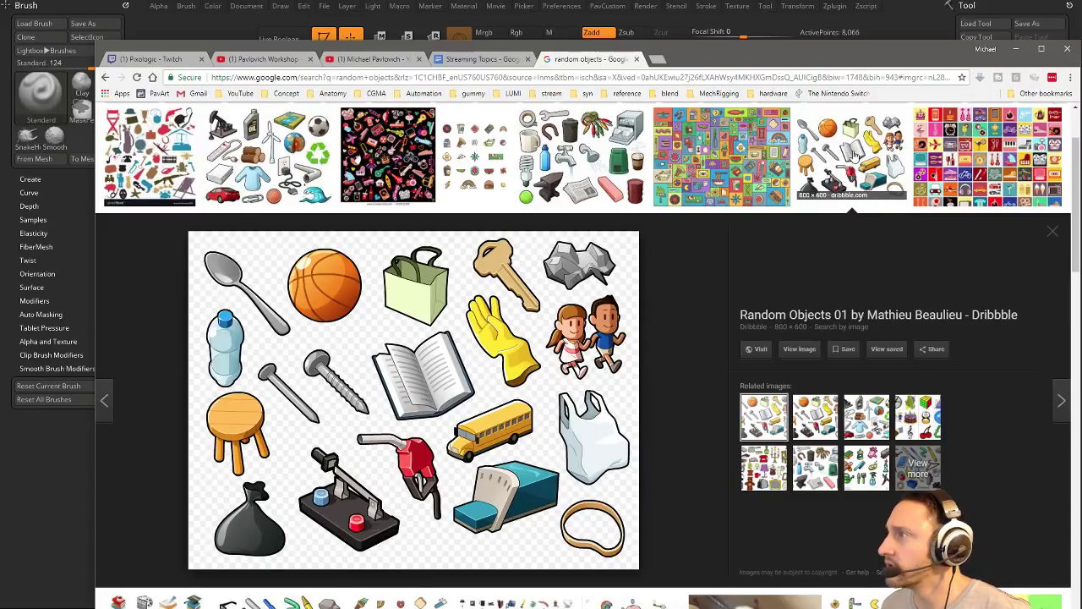
pyautogui.click(977, 146)
pyautogui.click(850, 156)
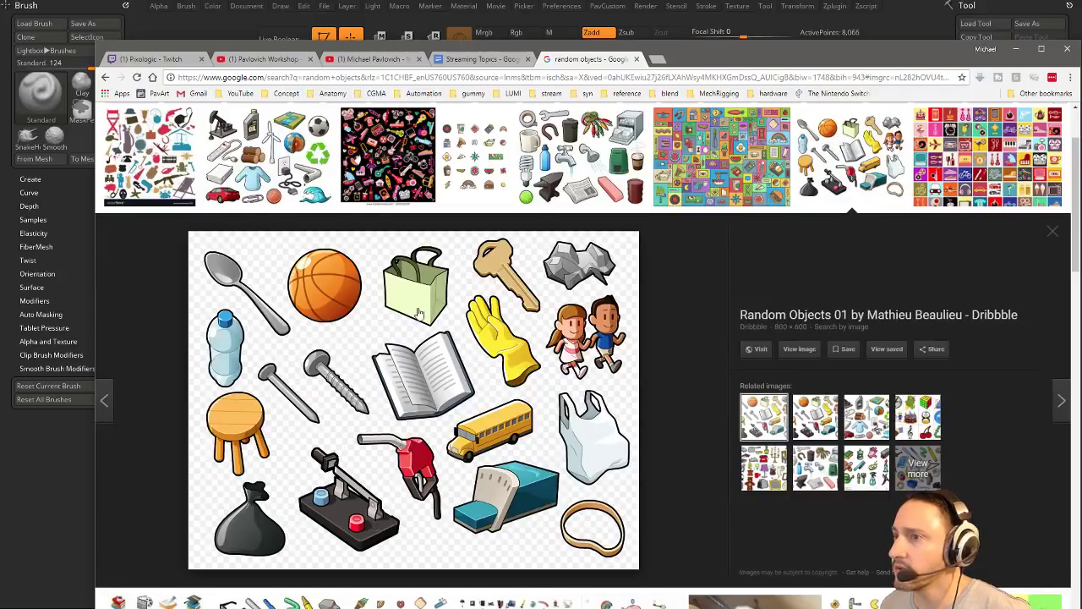
pyautogui.scroll(-3, 419, 310)
pyautogui.click(293, 415)
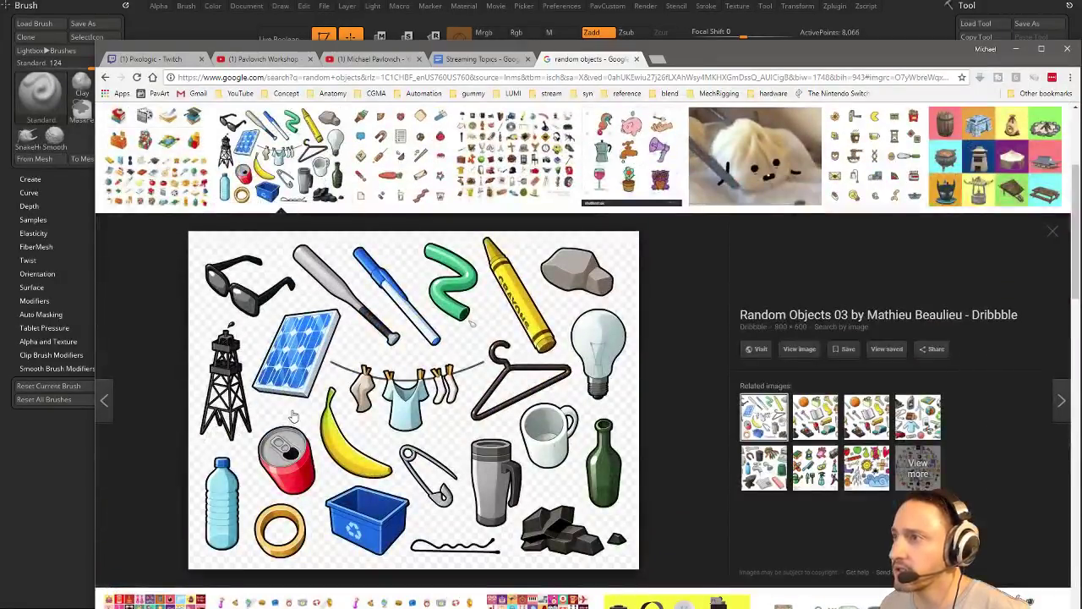
pyautogui.scroll(2, 293, 415)
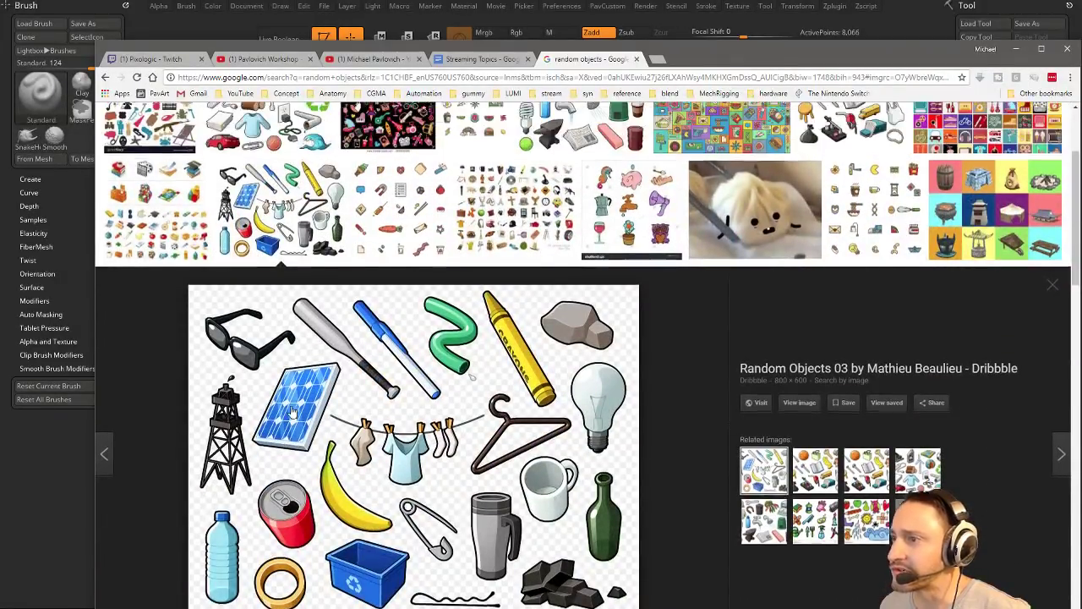
pyautogui.click(189, 291)
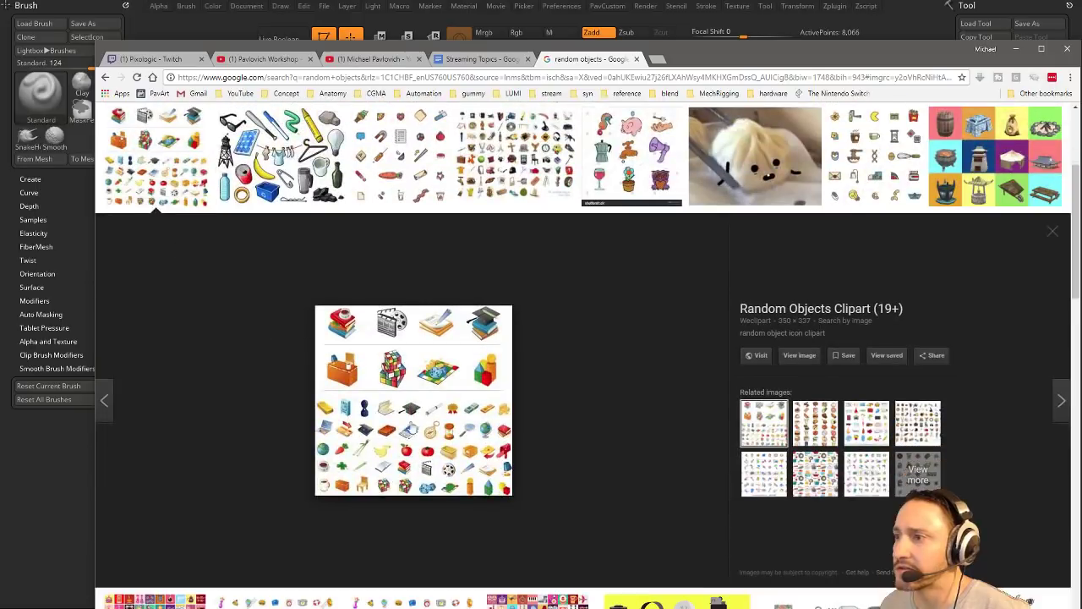
pyautogui.click(605, 159)
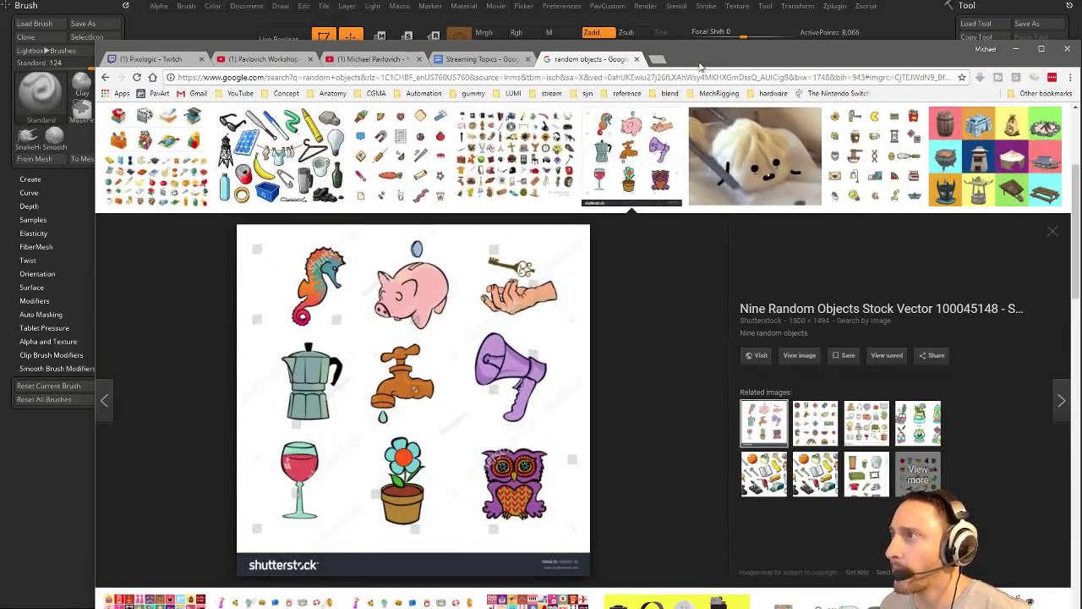
# Switch back to ZBrush and make a fresh PolyMesh3D from the current sphere.
pyautogui.hotkey('alt', 'Tab')
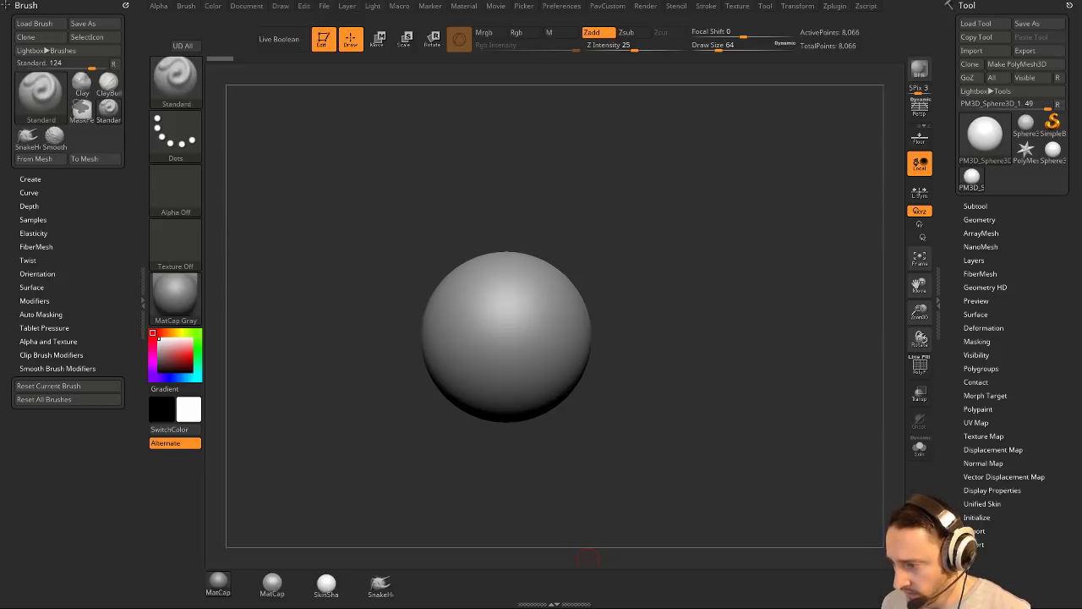
pyautogui.keyDown('alt'); pyautogui.moveTo(765, 157); pyautogui.dragTo(746, 179); pyautogui.keyUp('alt')
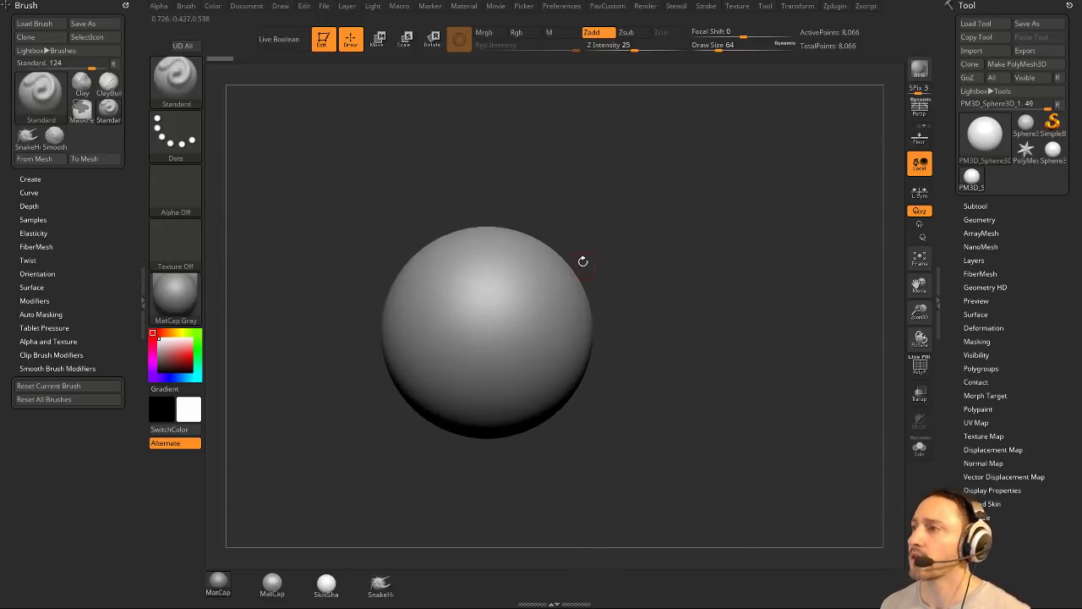
pyautogui.keyDown('alt'); pyautogui.moveTo(680, 235); pyautogui.dragTo(681, 205); pyautogui.keyUp('alt')
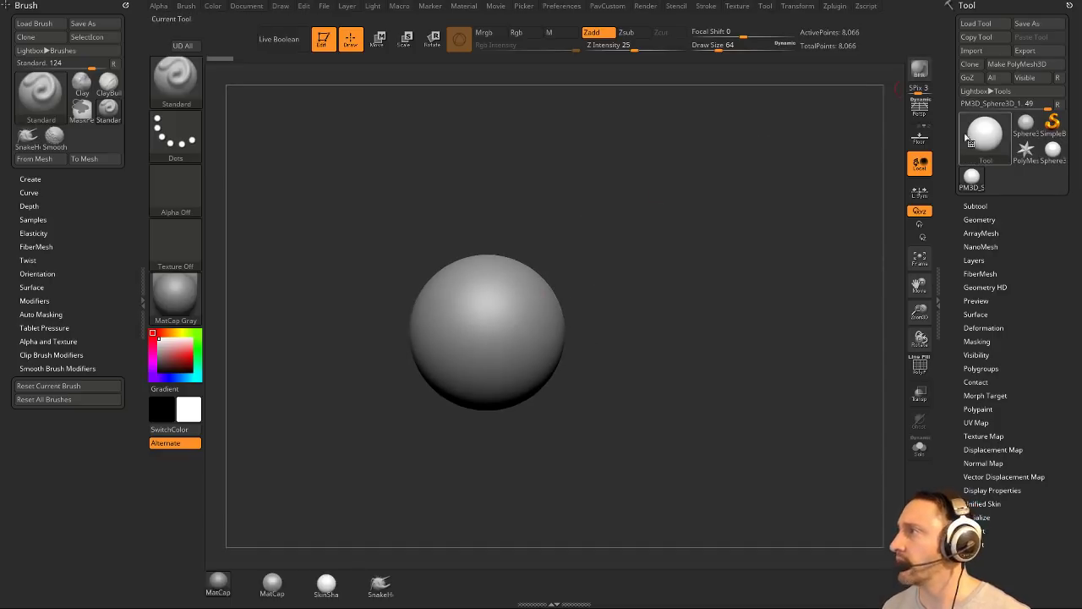
pyautogui.click(1011, 66)
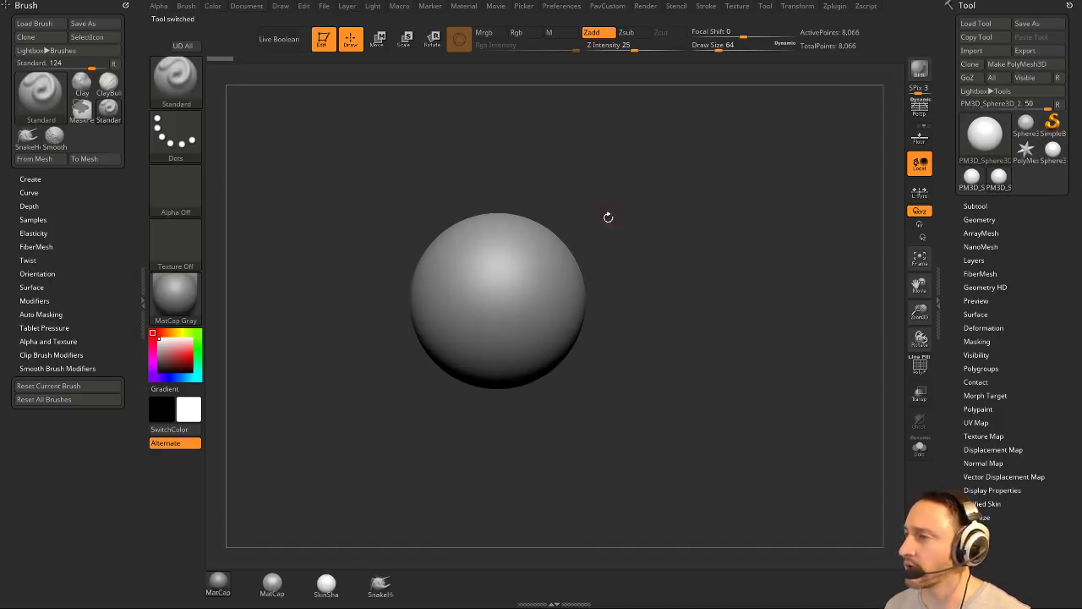
# Lower the DynaMesh blur, DynaMesh the sphere at resolution 128 and show its PolyFrame.
pyautogui.press('`')
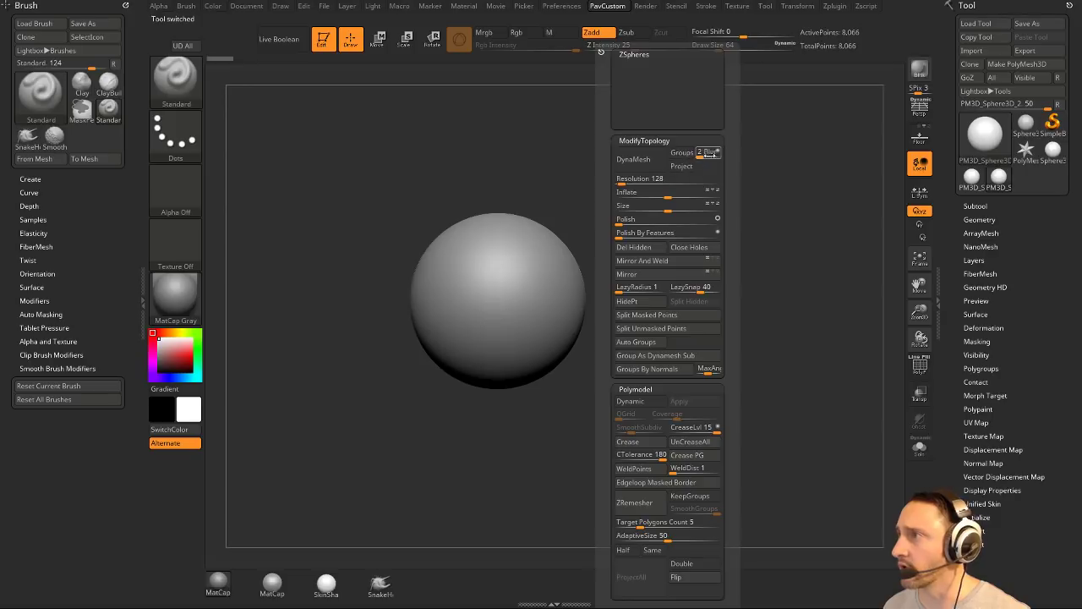
pyautogui.moveTo(710, 153); pyautogui.dragTo(698, 153)
pyautogui.click(633, 159)
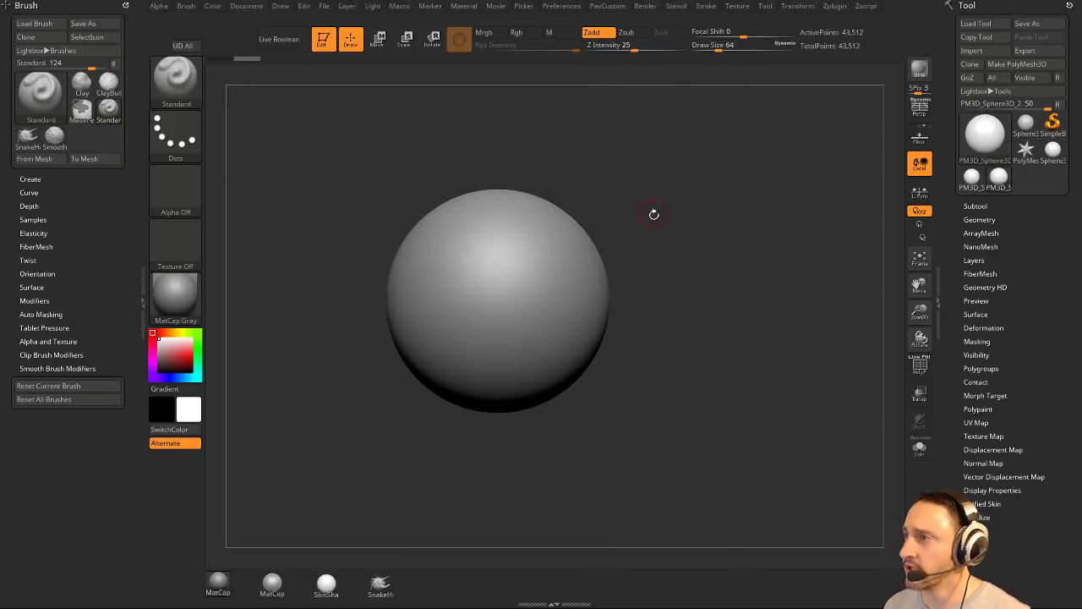
pyautogui.click(920, 365)
pyautogui.moveTo(732, 285)
pyautogui.keyDown('alt'); pyautogui.mouseDown()
pyautogui.moveTo(761, 258)
pyautogui.moveTo(763, 284)
pyautogui.mouseUp(); pyautogui.keyUp('alt')
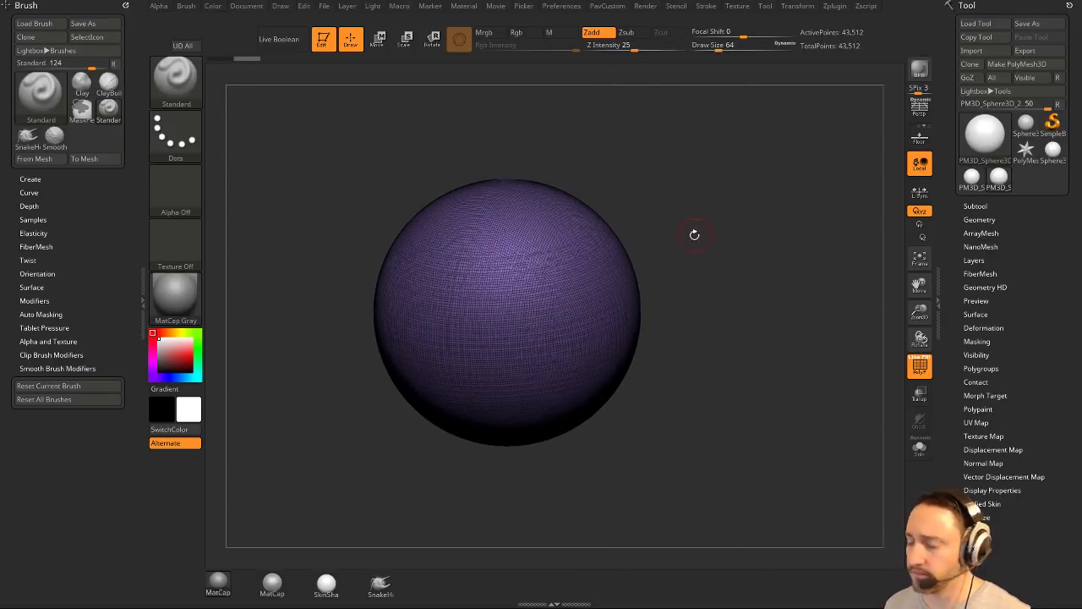
# Clip both upper sides of the sphere flat with a symmetrical diagonal ClipCurve cut.
pyautogui.keyDown('ctrl'); pyautogui.keyDown('shift'); pyautogui.click(187, 89); pyautogui.keyUp('shift'); pyautogui.keyUp('ctrl')
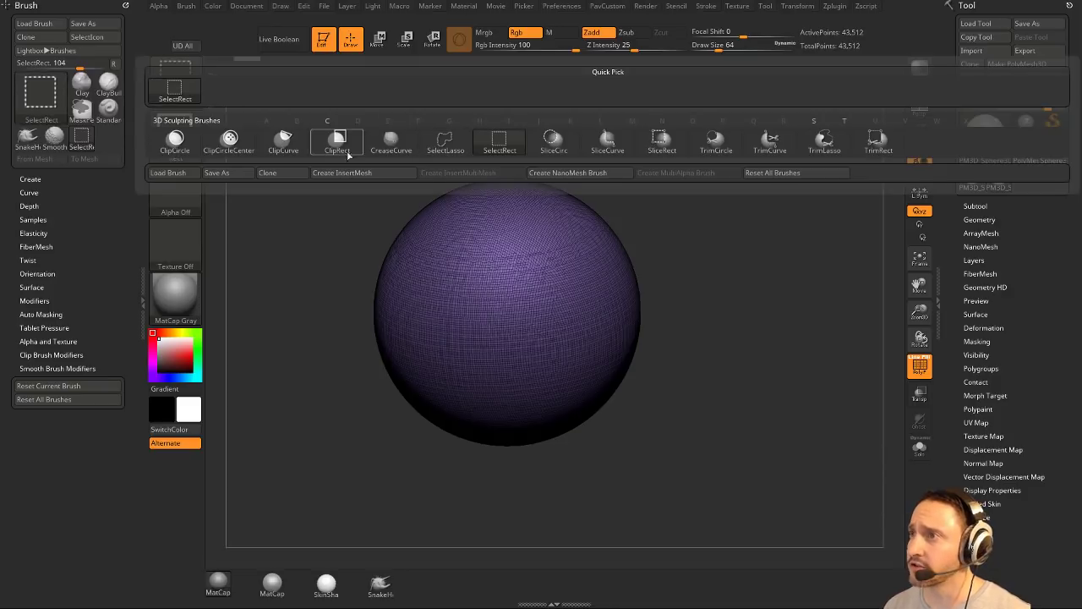
pyautogui.keyDown('ctrl'); pyautogui.keyDown('shift'); pyautogui.click(288, 144); pyautogui.keyUp('shift'); pyautogui.keyUp('ctrl')
pyautogui.moveTo(751, 246)
pyautogui.keyDown('alt'); pyautogui.mouseDown()
pyautogui.moveTo(750, 208)
pyautogui.moveTo(601, 218)
pyautogui.mouseUp(); pyautogui.keyUp('alt')
pyautogui.moveTo(498, 159)
pyautogui.keyDown('ctrl'); pyautogui.keyDown('shift'); pyautogui.mouseDown()
pyautogui.moveTo(523, 259)
pyautogui.moveTo(674, 404)
pyautogui.mouseUp(); pyautogui.keyUp('shift'); pyautogui.keyUp('ctrl')
pyautogui.moveTo(817, 278)
pyautogui.mouseDown()
pyautogui.moveTo(703, 229)
pyautogui.moveTo(722, 235)
pyautogui.mouseUp()
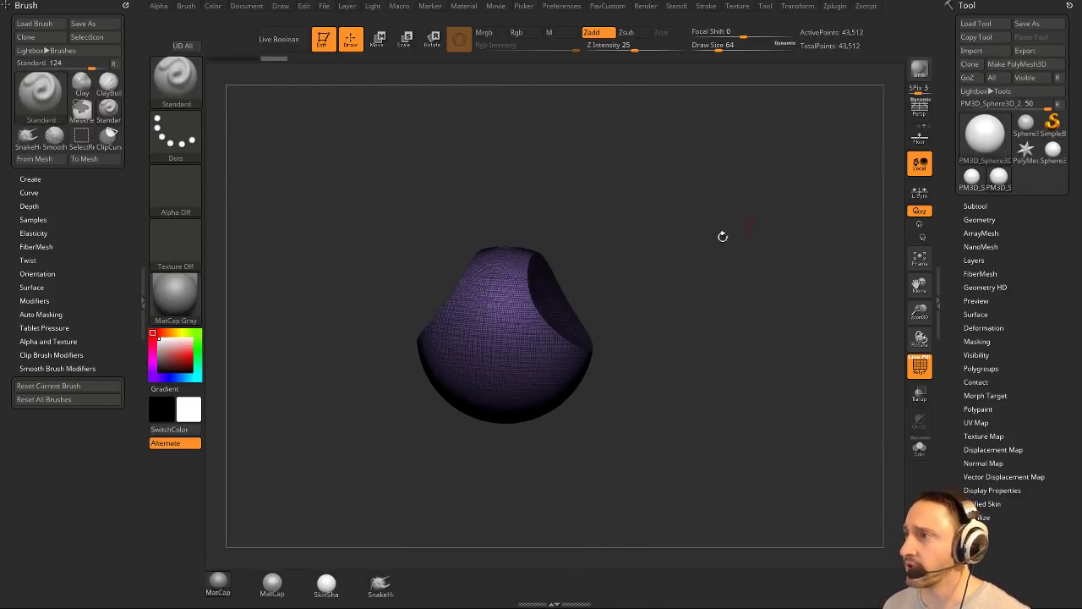
# Dock the Transform palette in the tray that holds the Brush palette.
pyautogui.click(795, 7)
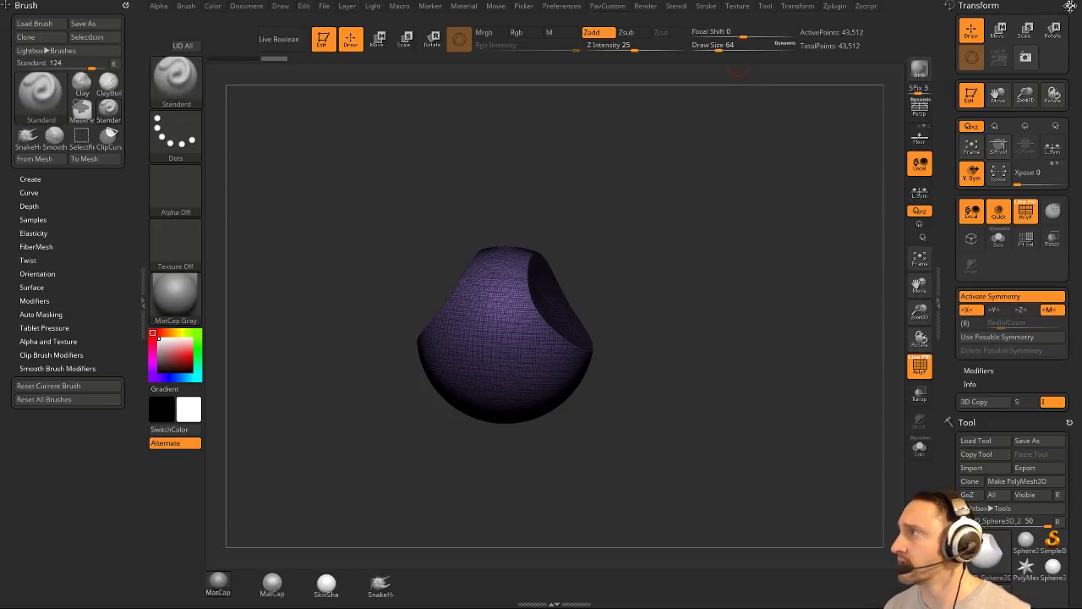
pyautogui.moveTo(1069, 5); pyautogui.dragTo(275, 166)
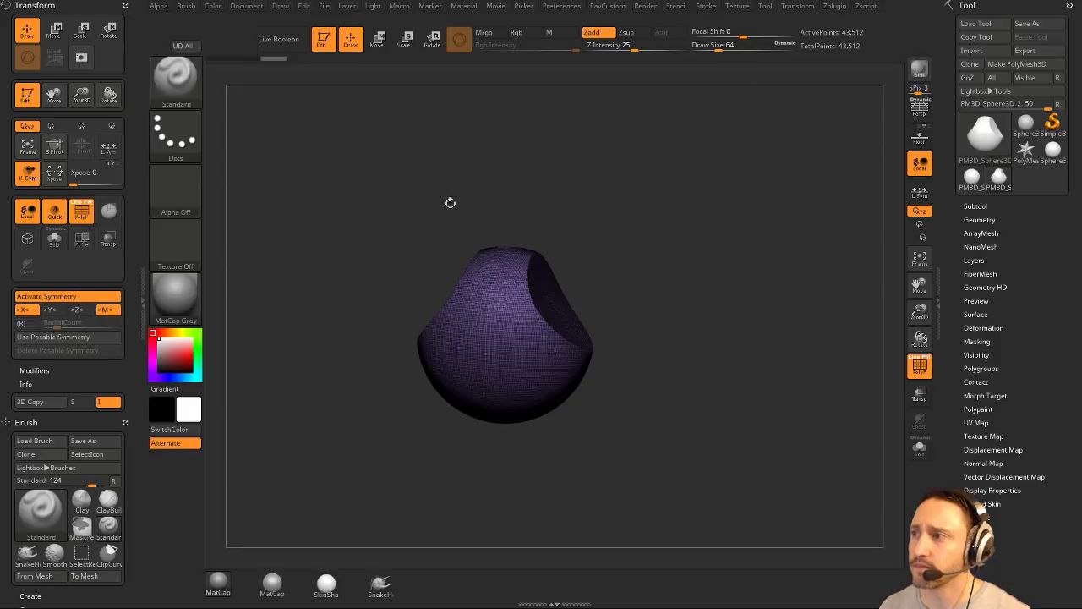
pyautogui.moveTo(449, 203); pyautogui.dragTo(646, 211)
# Hide the PolyFrame and stretch the clipped sphere front to back with the transform gizmo.
pyautogui.click(919, 365)
pyautogui.moveTo(849, 347); pyautogui.dragTo(768, 326)
pyautogui.press('w')
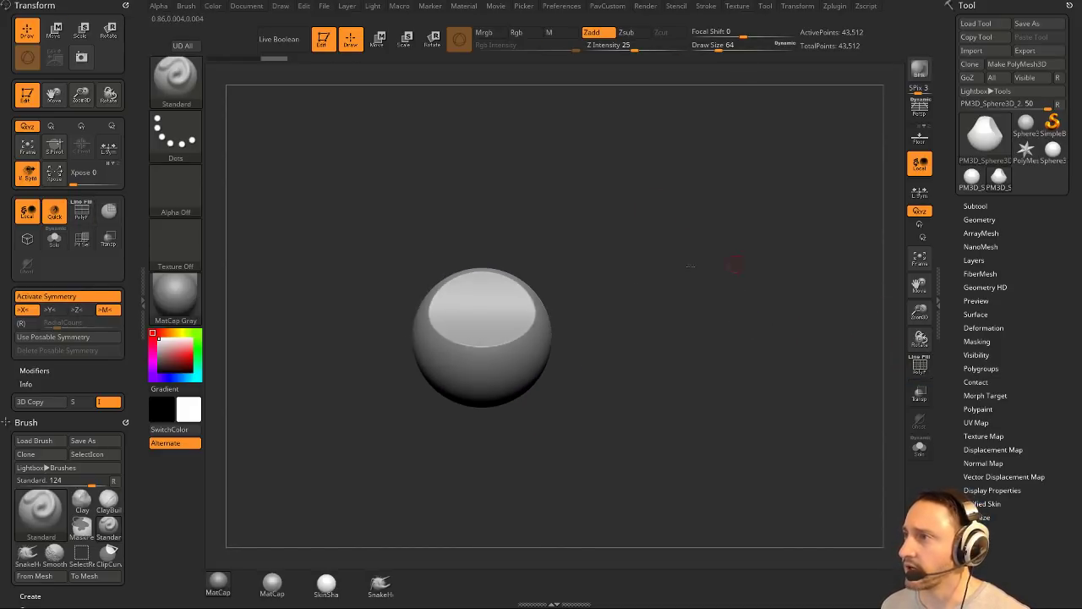
pyautogui.moveTo(465, 336); pyautogui.dragTo(549, 279)
pyautogui.press('q')
pyautogui.moveTo(665, 242)
pyautogui.mouseDown()
pyautogui.moveTo(734, 225)
pyautogui.moveTo(695, 246)
pyautogui.moveTo(725, 237)
pyautogui.mouseUp()
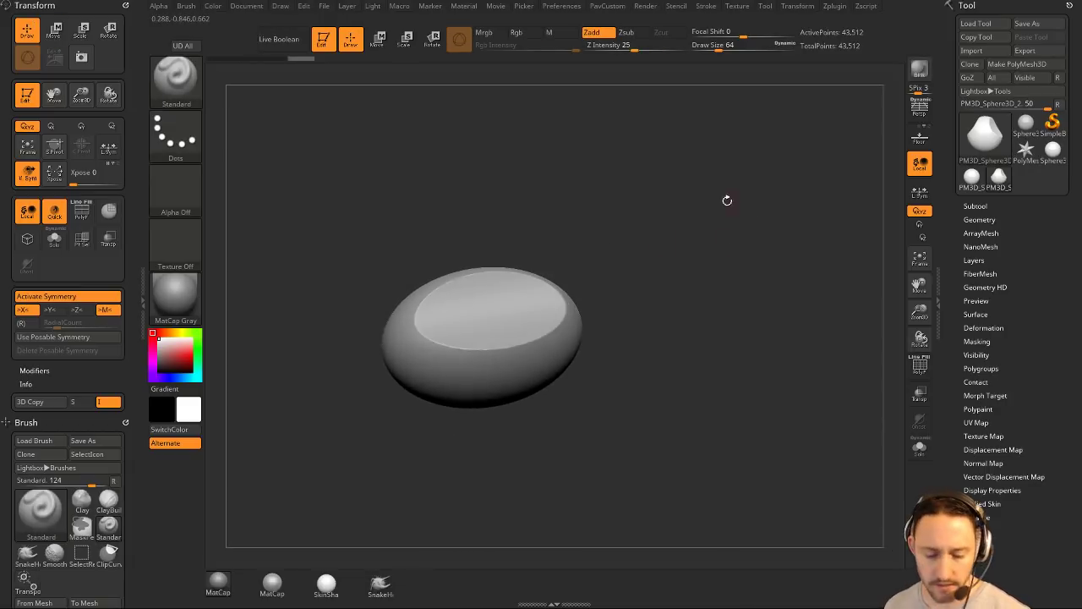
# Insert mirrored CubeMid primitives on both sides of the sphere with the IMM Base Primitives brush.
pyautogui.press('b')
pyautogui.press('i')
pyautogui.press('m')
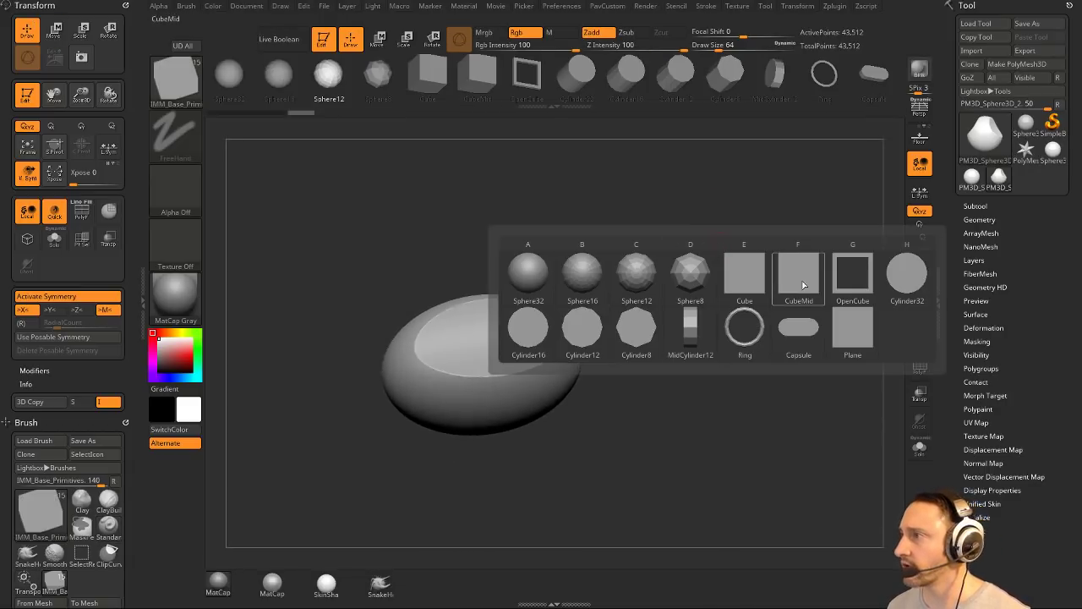
pyautogui.click(738, 261)
pyautogui.moveTo(508, 386)
pyautogui.mouseDown()
pyautogui.moveTo(520, 397)
pyautogui.moveTo(529, 372)
pyautogui.moveTo(512, 377)
pyautogui.mouseUp()
# Reshape the mirrored cubes into flat slabs with the gizmo and enable Local Symmetry.
pyautogui.press('w')
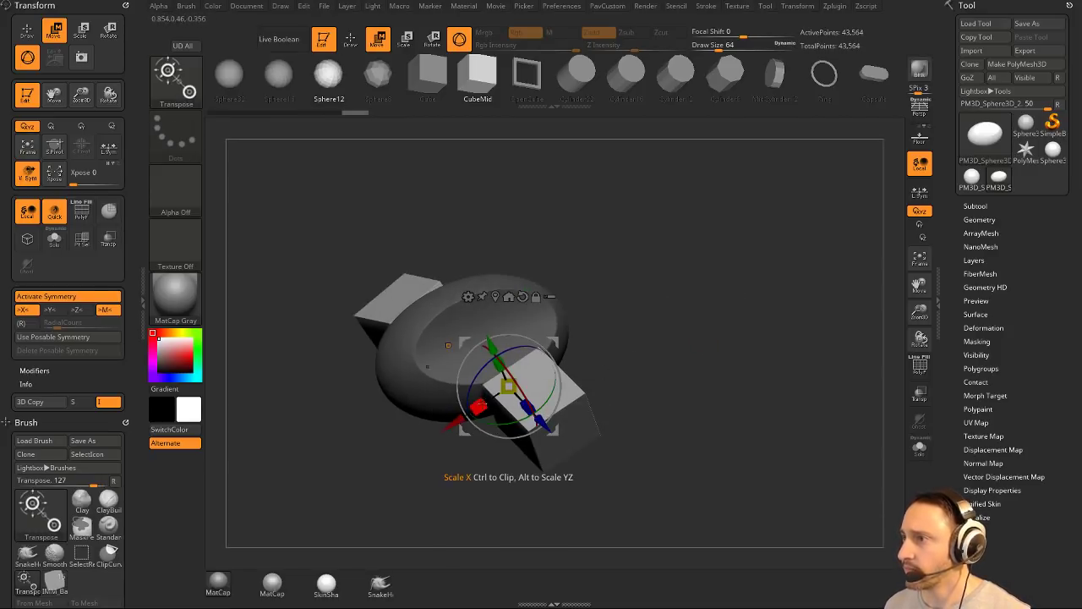
pyautogui.moveTo(507, 448)
pyautogui.mouseDown()
pyautogui.moveTo(510, 474)
pyautogui.moveTo(667, 321)
pyautogui.moveTo(795, 273)
pyautogui.moveTo(768, 300)
pyautogui.mouseUp()
pyautogui.press('q')
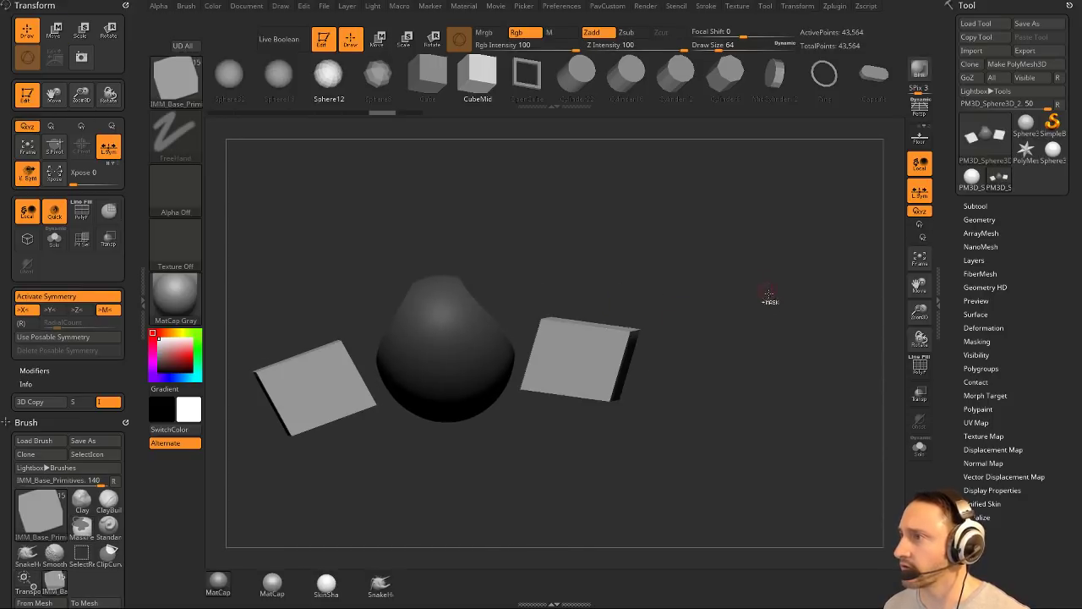
# Scale the mirrored slabs along Y with Local Symmetry on, then stretch them along Y with it off.
pyautogui.moveTo(630, 327); pyautogui.dragTo(618, 349)
pyautogui.press('w')
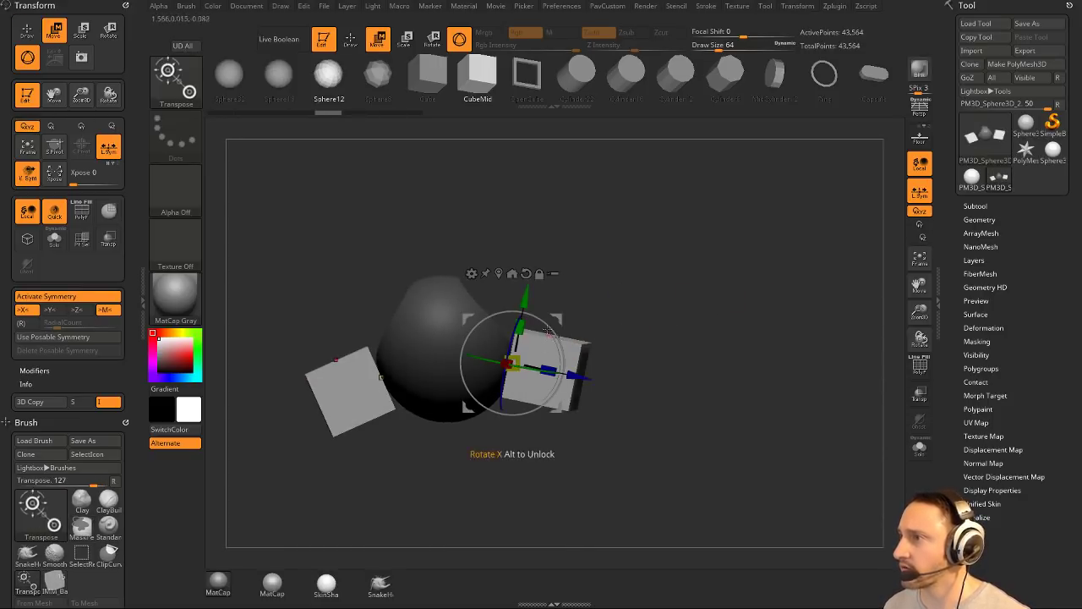
pyautogui.moveTo(519, 326); pyautogui.dragTo(525, 372)
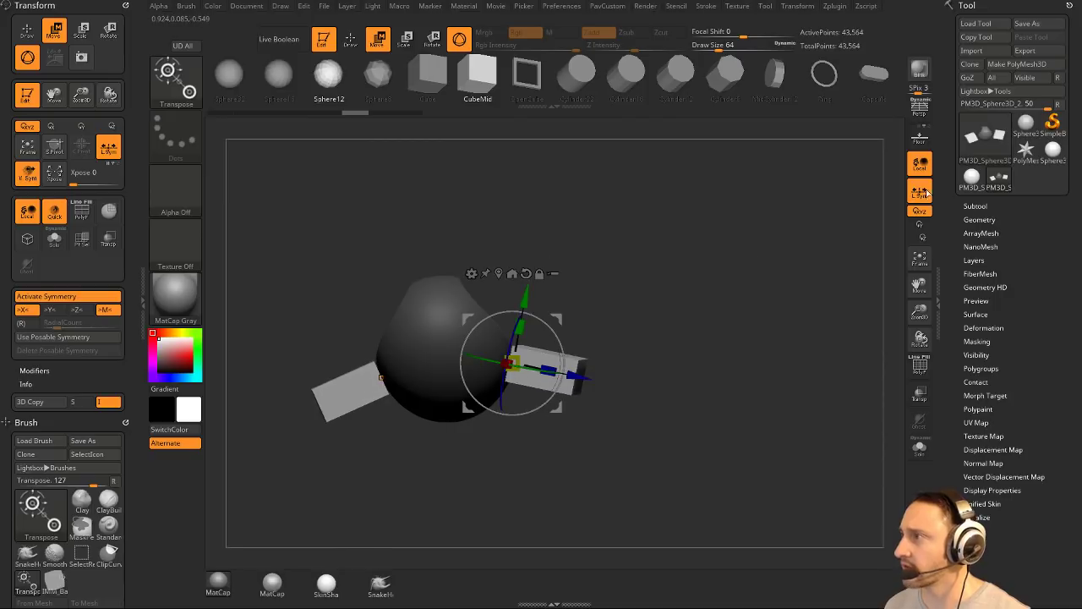
pyautogui.moveTo(520, 327); pyautogui.dragTo(526, 262)
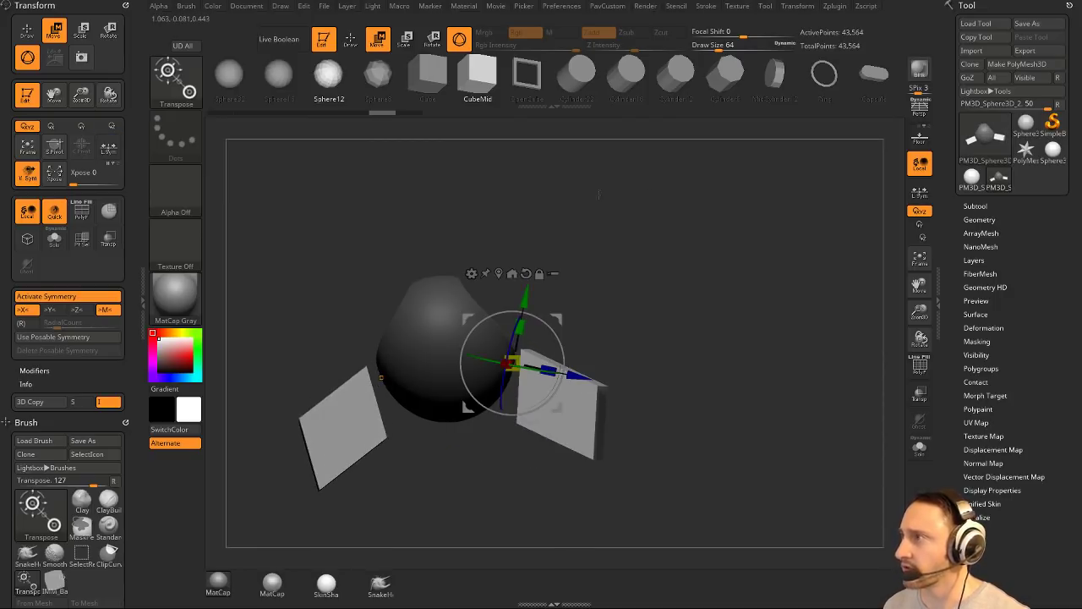
# Undo the last slab stretch and adjust the mirrored slabs with the gizmo, with Local Symmetry turned on.
pyautogui.hotkey('ctrl', 'z')
pyautogui.click(920, 191)
pyautogui.moveTo(681, 264); pyautogui.dragTo(696, 292)
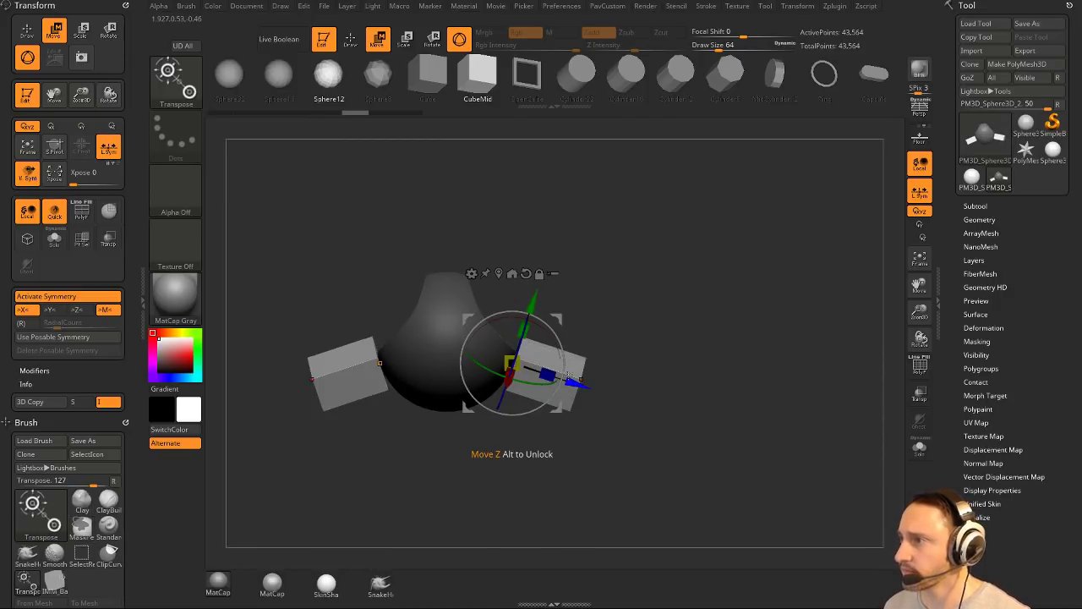
pyautogui.moveTo(562, 374)
pyautogui.mouseDown()
pyautogui.moveTo(541, 372)
pyautogui.moveTo(552, 360)
pyautogui.moveTo(575, 366)
pyautogui.mouseUp()
pyautogui.press('q')
pyautogui.moveTo(630, 292)
pyautogui.mouseDown()
pyautogui.moveTo(647, 360)
pyautogui.moveTo(615, 387)
pyautogui.mouseUp()
pyautogui.press('w')
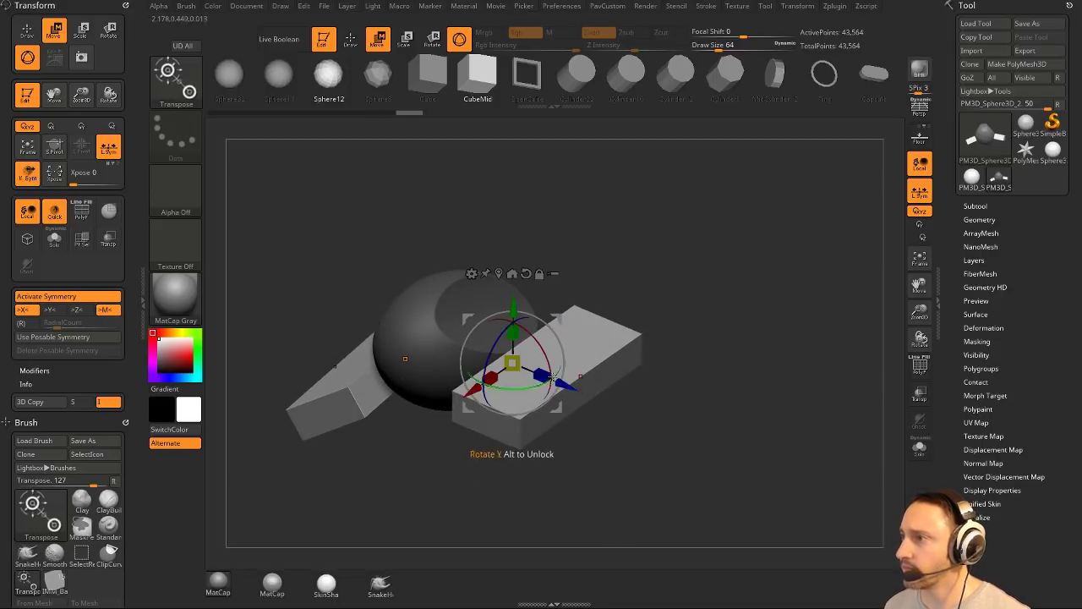
pyautogui.press('q')
pyautogui.moveTo(727, 355)
pyautogui.mouseDown()
pyautogui.moveTo(751, 311)
pyautogui.moveTo(860, 392)
pyautogui.moveTo(779, 247)
pyautogui.mouseUp()
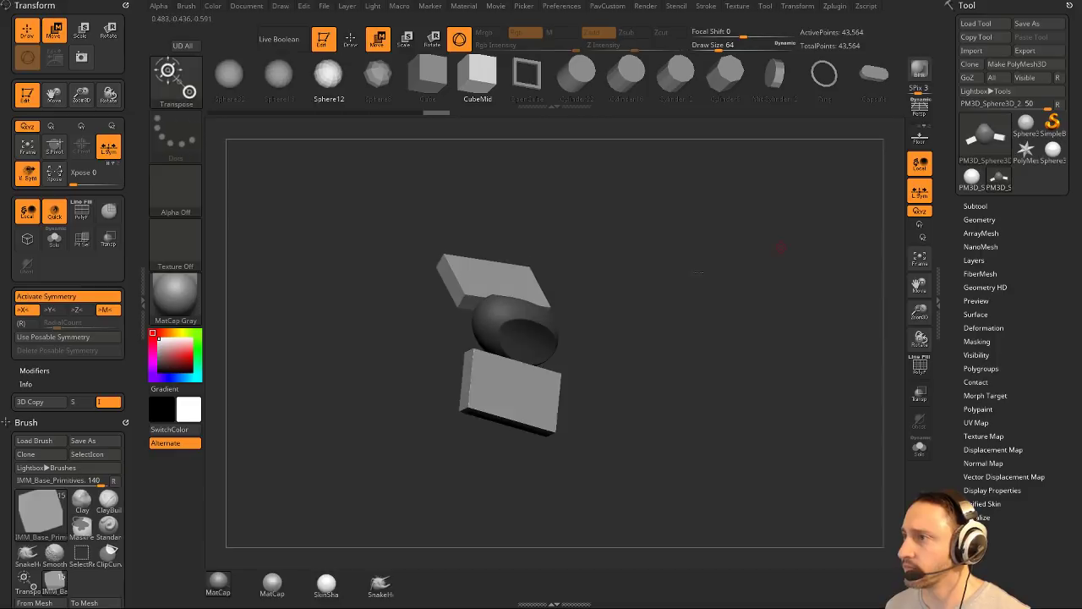
pyautogui.press('w')
pyautogui.press('q')
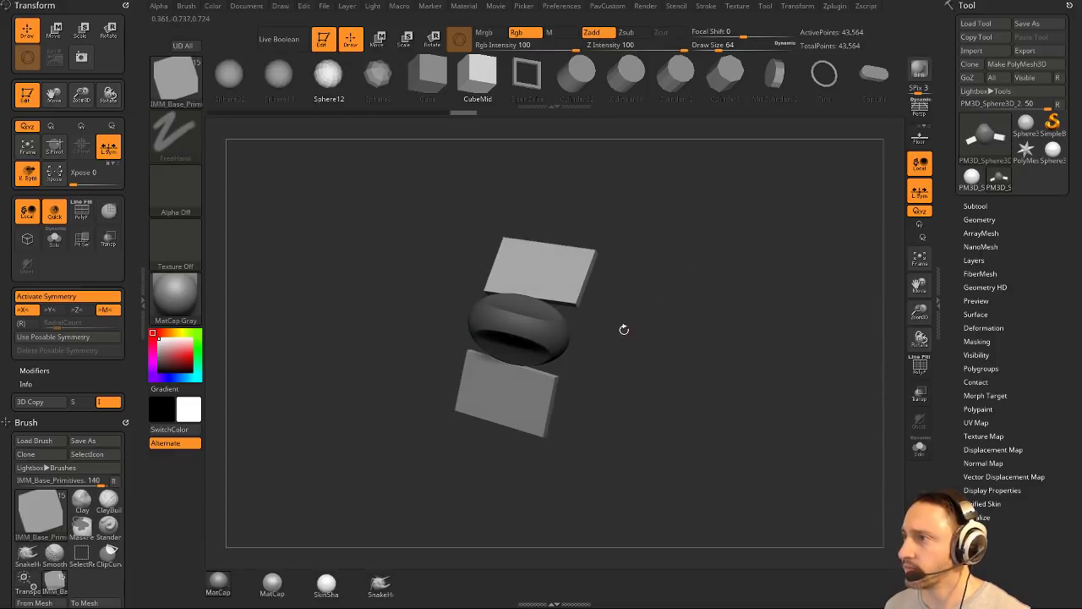
# Pull the corners and edges of the mirrored slabs into wing shapes with the Move brush at draw size 685.
pyautogui.moveTo(588, 366); pyautogui.dragTo(468, 322)
pyautogui.press('b')
pyautogui.press('m')
pyautogui.press('v')
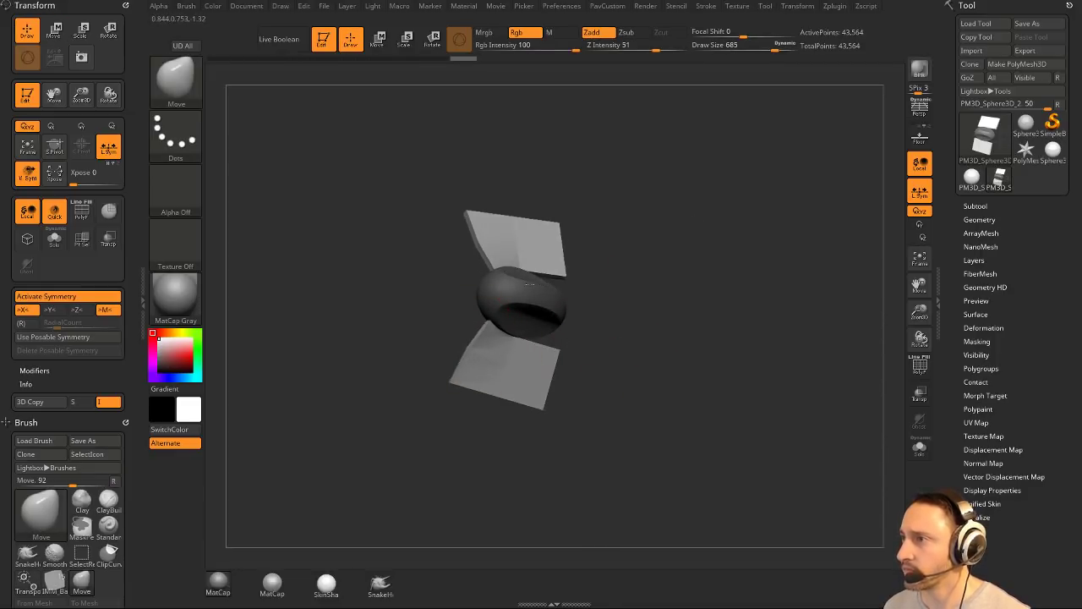
pyautogui.moveTo(528, 285); pyautogui.dragTo(546, 354)
pyautogui.moveTo(568, 289); pyautogui.dragTo(516, 369)
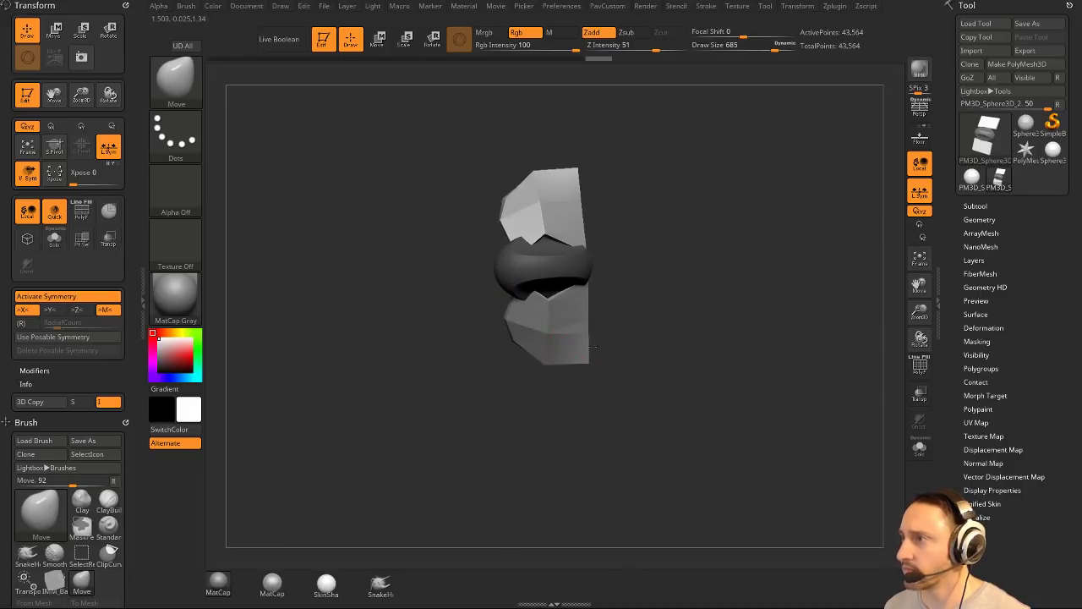
pyautogui.moveTo(593, 346); pyautogui.dragTo(525, 338)
pyautogui.moveTo(747, 314); pyautogui.dragTo(734, 323)
# Split the masked sphere from the slabs into separate subtools with Split Masked Points and show the PolyFrame.
pyautogui.press('space')
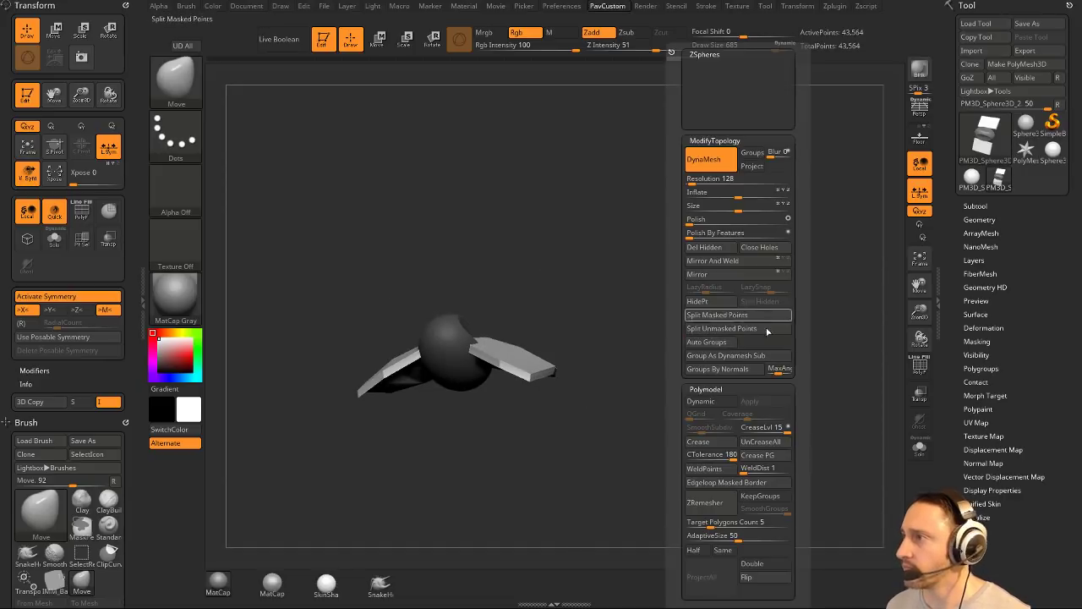
pyautogui.click(766, 319)
pyautogui.moveTo(636, 307)
pyautogui.keyDown('shift'); pyautogui.mouseDown()
pyautogui.moveTo(720, 331)
pyautogui.moveTo(787, 313)
pyautogui.moveTo(804, 298)
pyautogui.moveTo(778, 319)
pyautogui.moveTo(761, 292)
pyautogui.mouseUp(); pyautogui.keyUp('shift')
pyautogui.click(919, 362)
# Delete the edge loop running around the thickness of the slabs with ZModeler's Insert Single EdgeLoop edge action.
pyautogui.press('b')
pyautogui.press('z')
pyautogui.press('m')
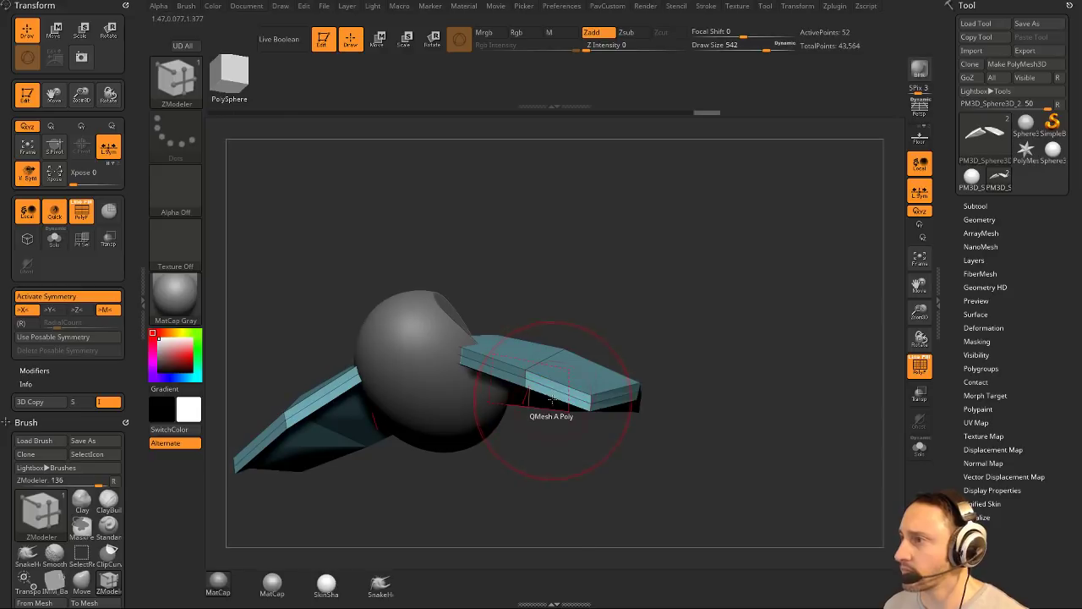
pyautogui.press('space')
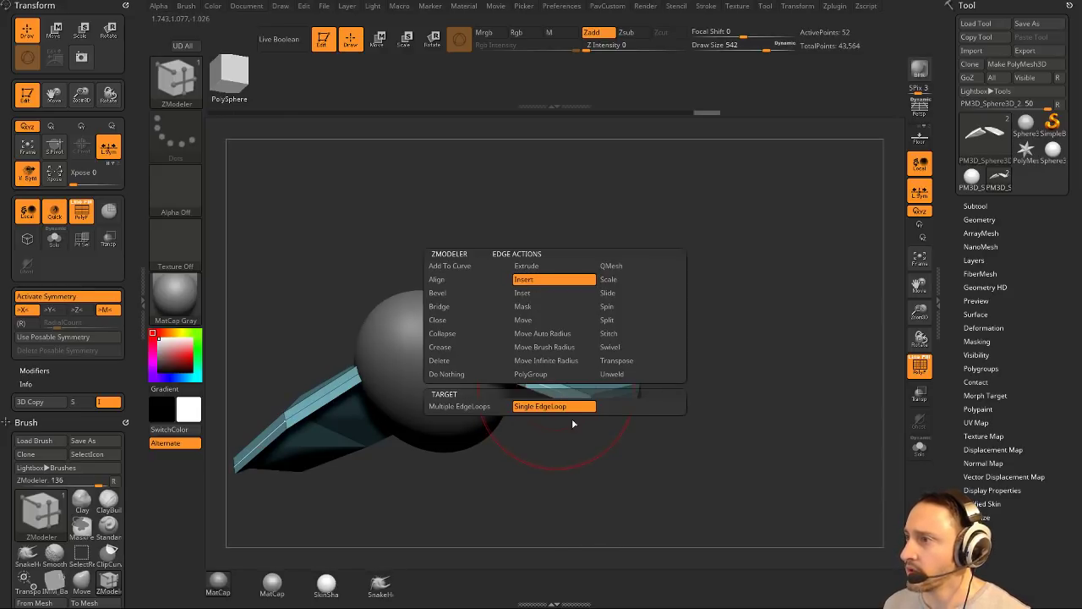
pyautogui.moveTo(655, 365)
pyautogui.mouseDown()
pyautogui.moveTo(698, 367)
pyautogui.moveTo(728, 292)
pyautogui.moveTo(785, 262)
pyautogui.moveTo(745, 299)
pyautogui.mouseUp()
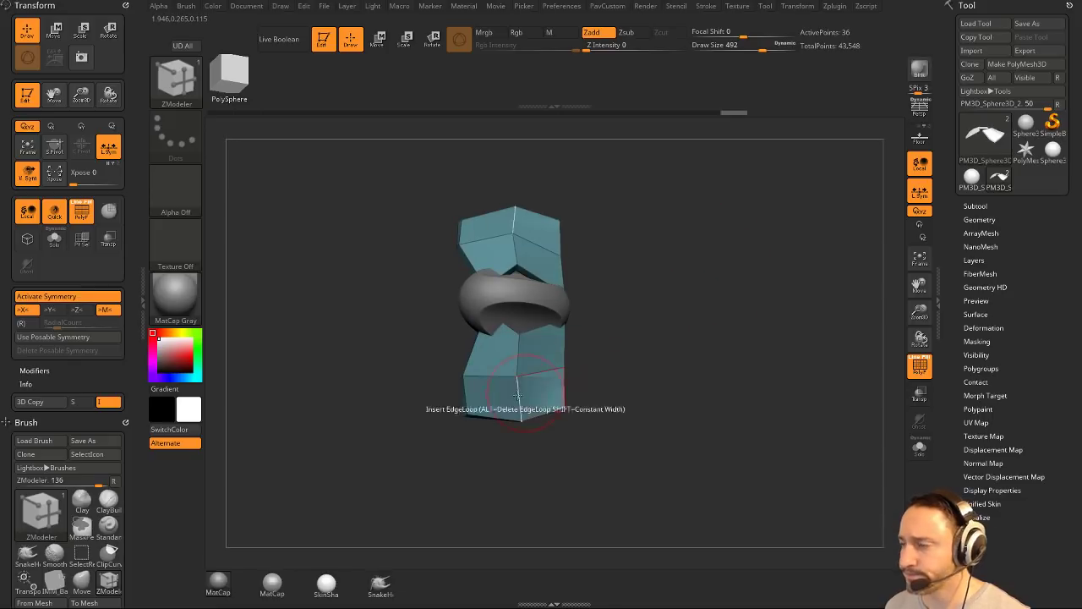
# Reshape the outer edges of the mirrored slabs into tapered wings with the Move brush at draw size 856.
pyautogui.press('s')
pyautogui.moveTo(518, 397); pyautogui.dragTo(534, 400)
pyautogui.press('b')
pyautogui.press('m')
pyautogui.press('v')
pyautogui.moveTo(473, 384); pyautogui.dragTo(561, 376)
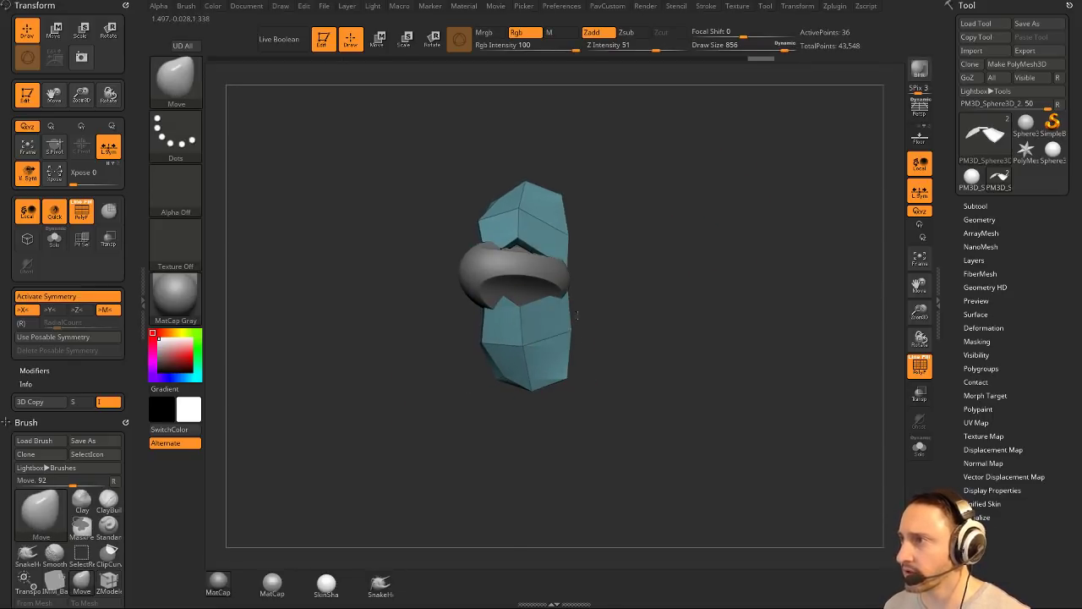
pyautogui.moveTo(578, 315); pyautogui.dragTo(581, 315)
pyautogui.moveTo(614, 308)
pyautogui.mouseDown()
pyautogui.moveTo(696, 254)
pyautogui.moveTo(672, 271)
pyautogui.moveTo(729, 266)
pyautogui.moveTo(795, 186)
pyautogui.moveTo(764, 239)
pyautogui.moveTo(785, 283)
pyautogui.moveTo(546, 348)
pyautogui.mouseUp()
# Switch to the Standard brush and turn on Dynamic Subdivision to smooth the wings.
pyautogui.press('s')
pyautogui.press('b')
pyautogui.press('s')
pyautogui.press('t')
pyautogui.moveTo(631, 316); pyautogui.dragTo(757, 289)
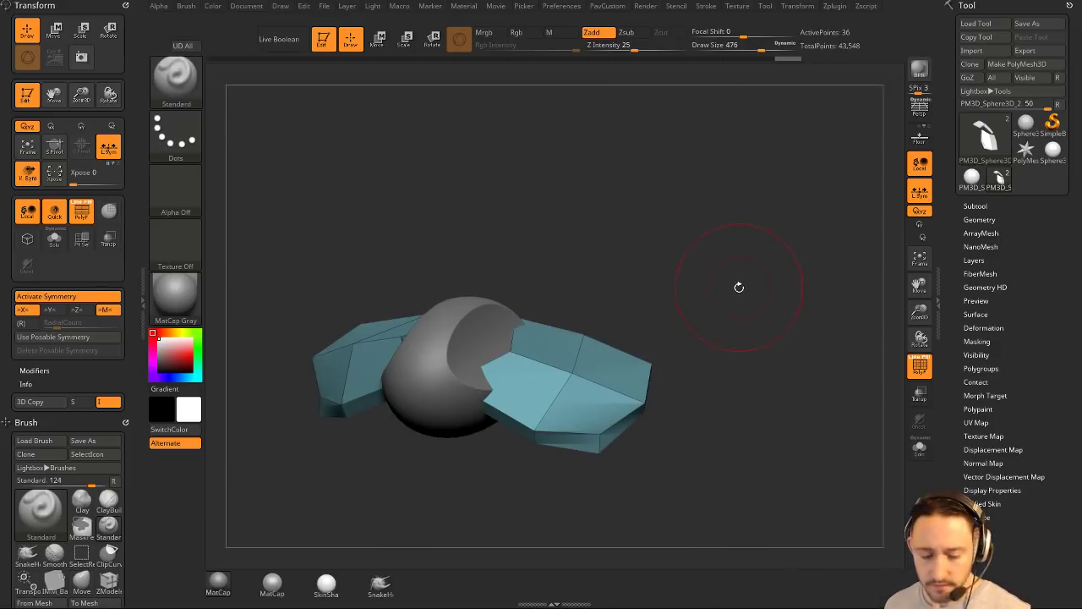
pyautogui.press('d')
pyautogui.click(584, 191)
pyautogui.moveTo(745, 249)
pyautogui.mouseDown()
pyautogui.moveTo(783, 280)
pyautogui.moveTo(756, 307)
pyautogui.mouseUp()
# Switch to the Move brush and assign polygroups to the wings with Groups By Normals.
pyautogui.press('b')
pyautogui.press('m')
pyautogui.press('v')
pyautogui.press('space')
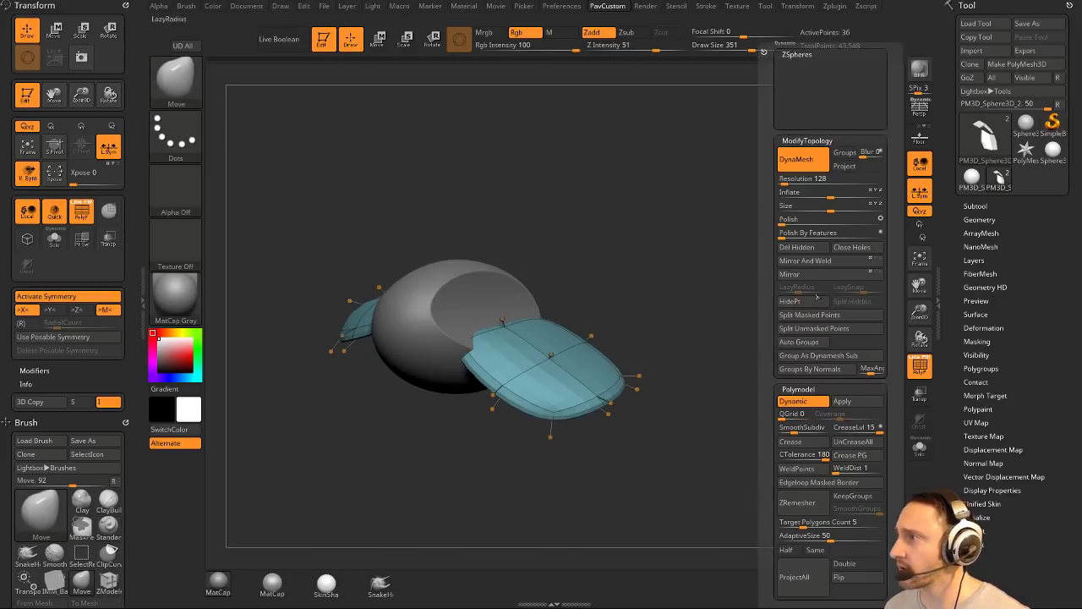
pyautogui.click(807, 369)
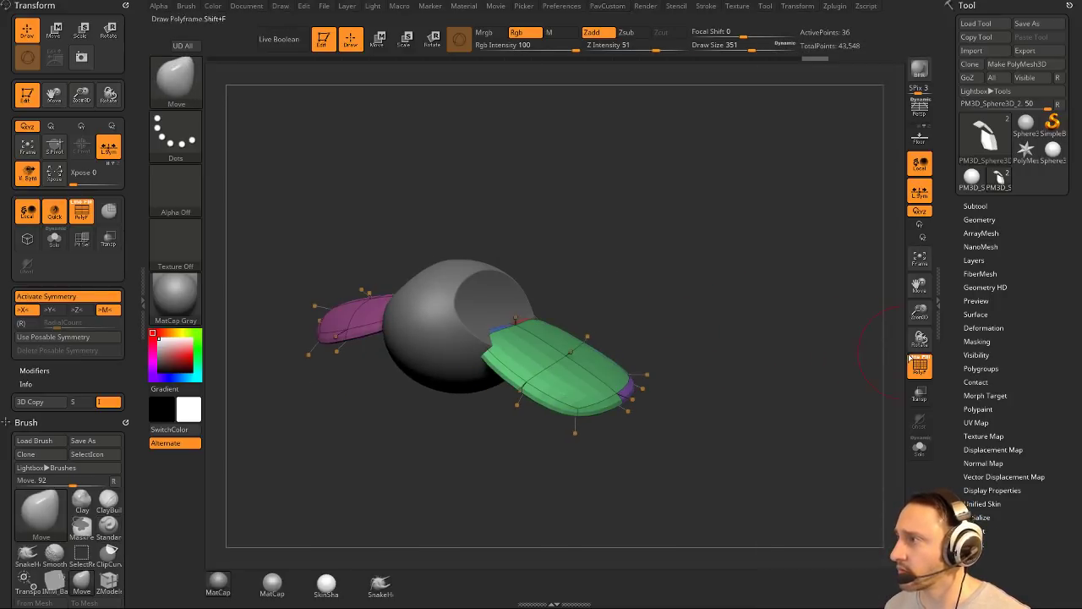
# Solo the wings, turn off Dynamic Subdivision and combine the top faces of both wings into one polygroup.
pyautogui.press('b')
pyautogui.press('z')
pyautogui.press('m')
pyautogui.hotkey('shift', 's')
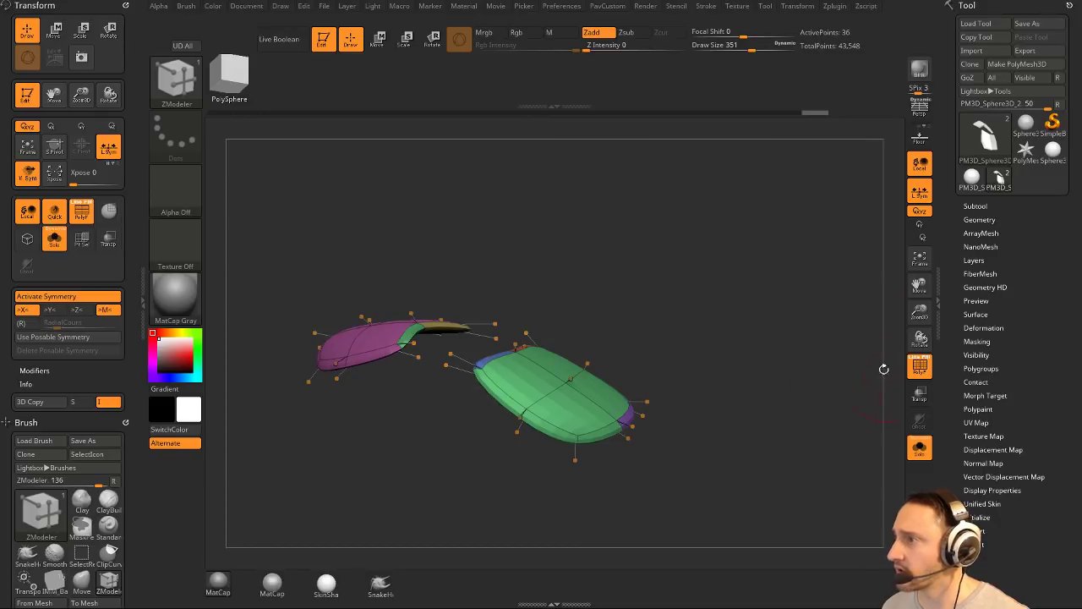
pyautogui.hotkey('shift', 'd')
pyautogui.press('space')
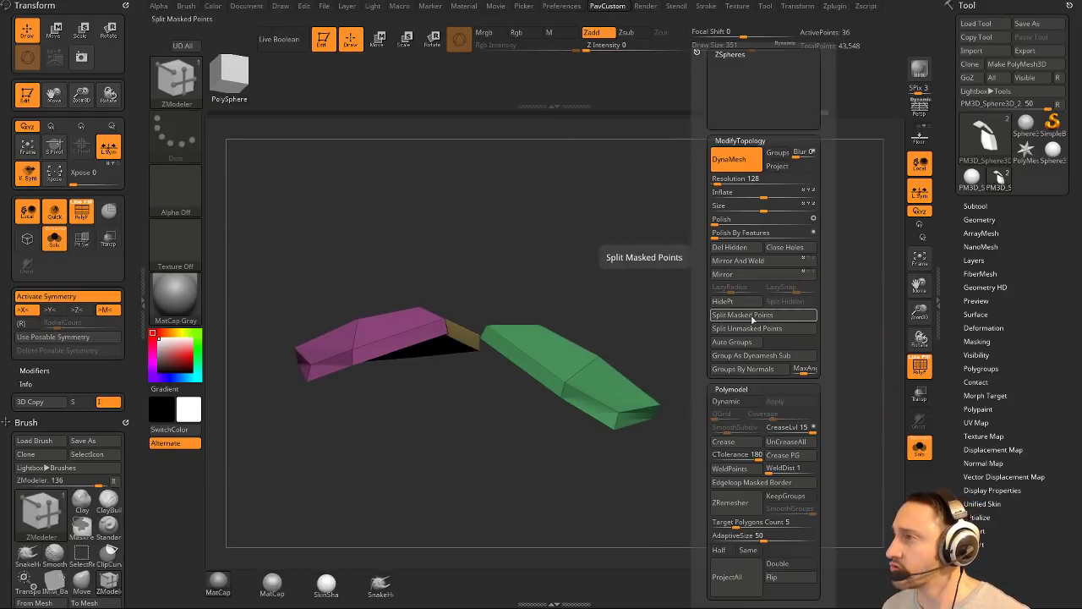
pyautogui.hotkey('ctrl', 'w')
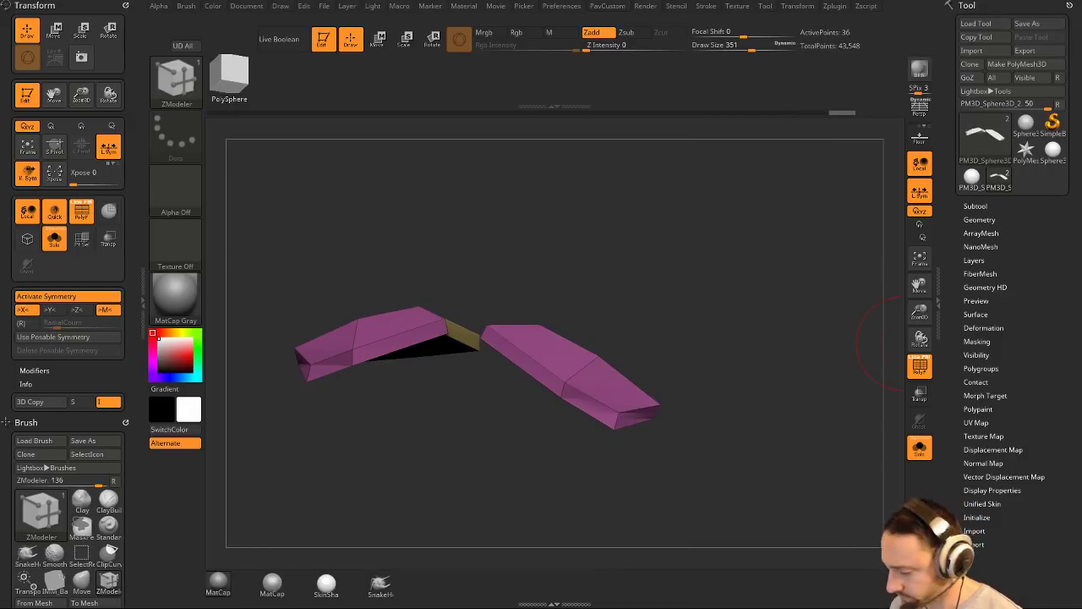
pyautogui.moveTo(606, 258)
pyautogui.mouseDown()
pyautogui.moveTo(681, 253)
pyautogui.moveTo(614, 302)
pyautogui.moveTo(628, 319)
pyautogui.moveTo(604, 356)
pyautogui.mouseUp()
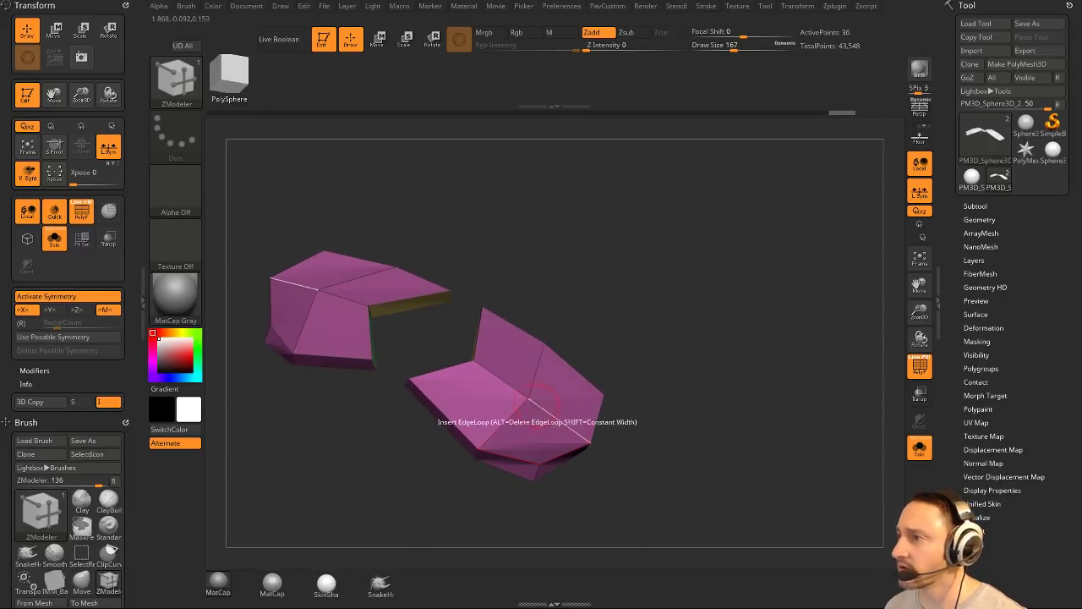
pyautogui.press('space')
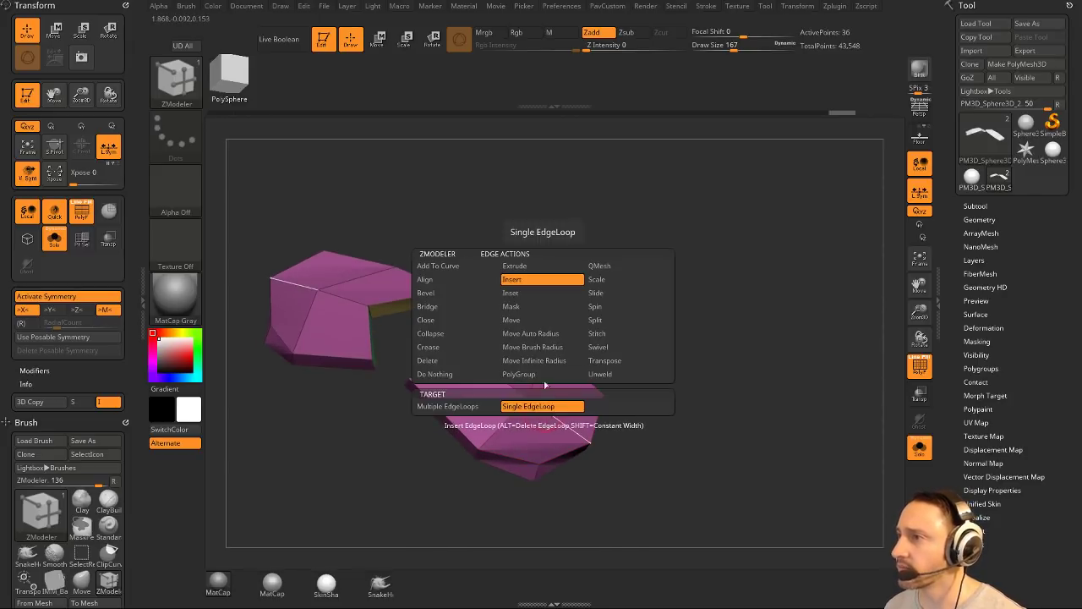
pyautogui.click(523, 296)
pyautogui.hotkey('ctrl', 'z')
pyautogui.hotkey('ctrl', 'z')
pyautogui.hotkey('ctrl', 'z')
pyautogui.hotkey('ctrl', 'z')
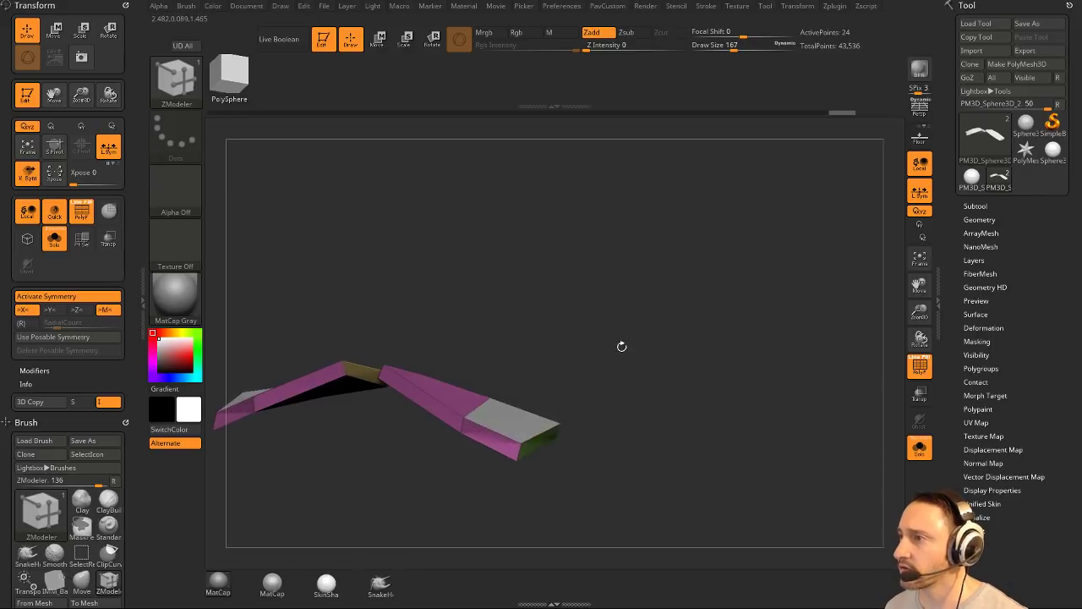
pyautogui.moveTo(621, 346); pyautogui.dragTo(534, 383)
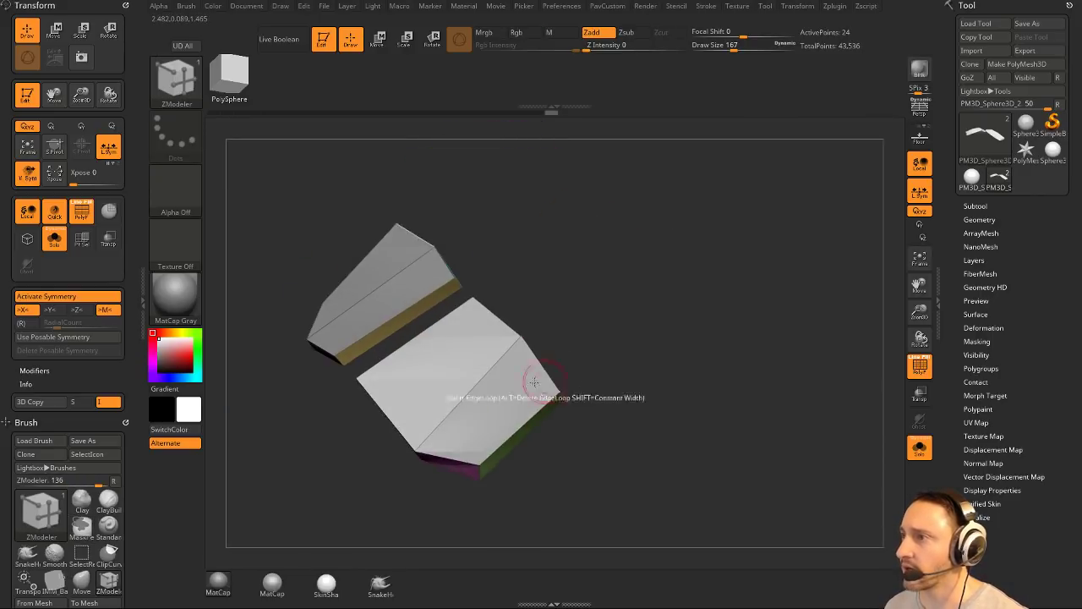
pyautogui.hotkey('ctrl', 'shift')
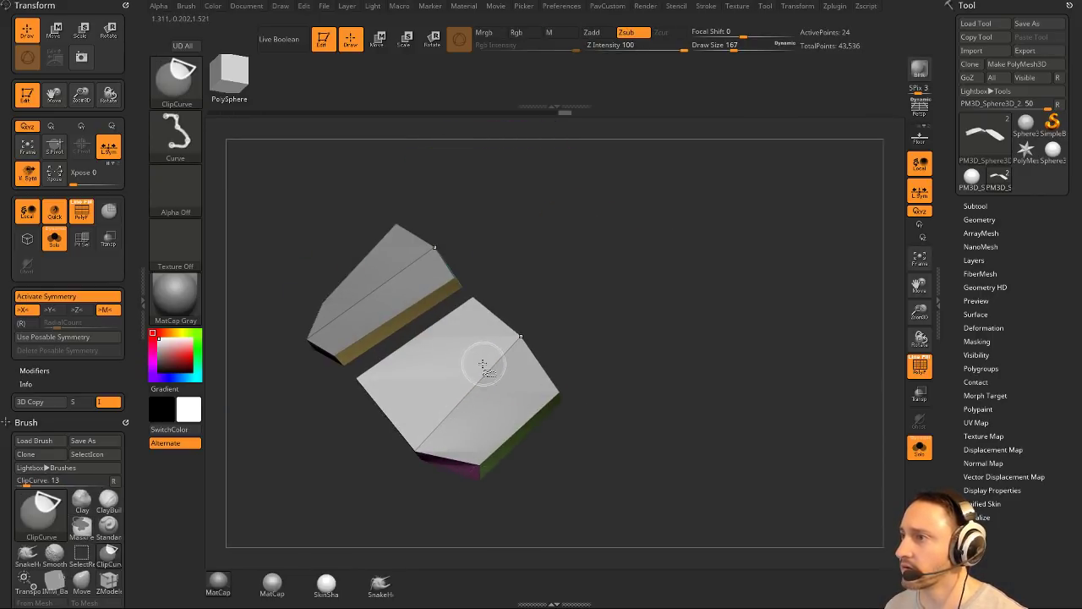
pyautogui.hotkey('ctrl', 'z')
pyautogui.hotkey('ctrl', 'z')
pyautogui.moveTo(558, 349); pyautogui.dragTo(614, 334)
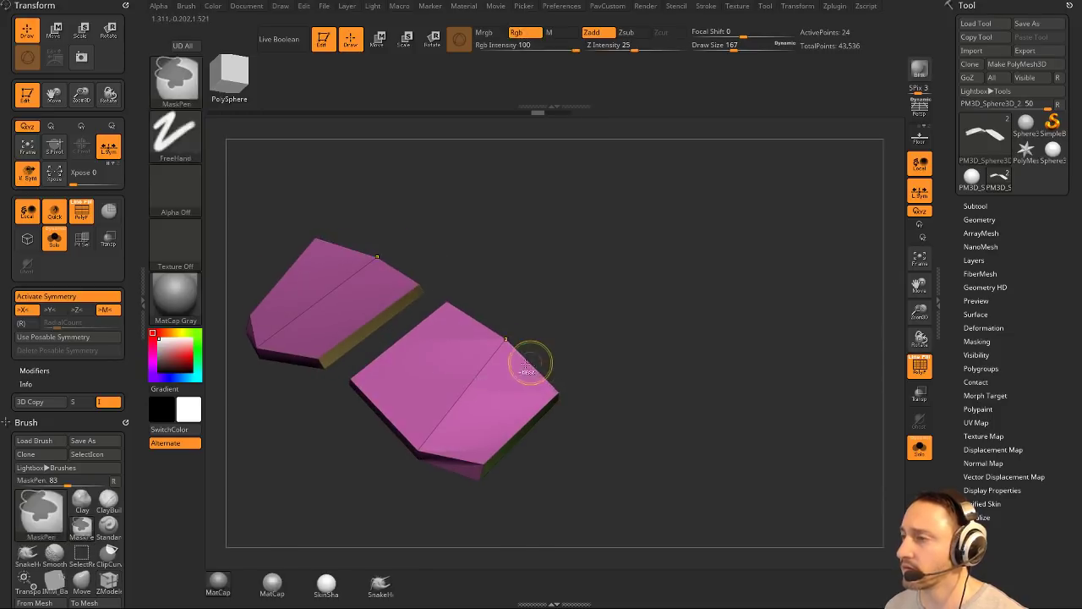
pyautogui.hotkey('ctrl', 'z')
# Mark the top faces of the wings as a temporary polygroup, isolate them and delete the hidden faces.
pyautogui.keyDown('alt'); pyautogui.moveTo(459, 394); pyautogui.dragTo(512, 381); pyautogui.keyUp('alt')
pyautogui.keyDown('ctrl'); pyautogui.keyDown('shift'); pyautogui.click(513, 382); pyautogui.keyUp('shift'); pyautogui.keyUp('ctrl')
pyautogui.press('3')
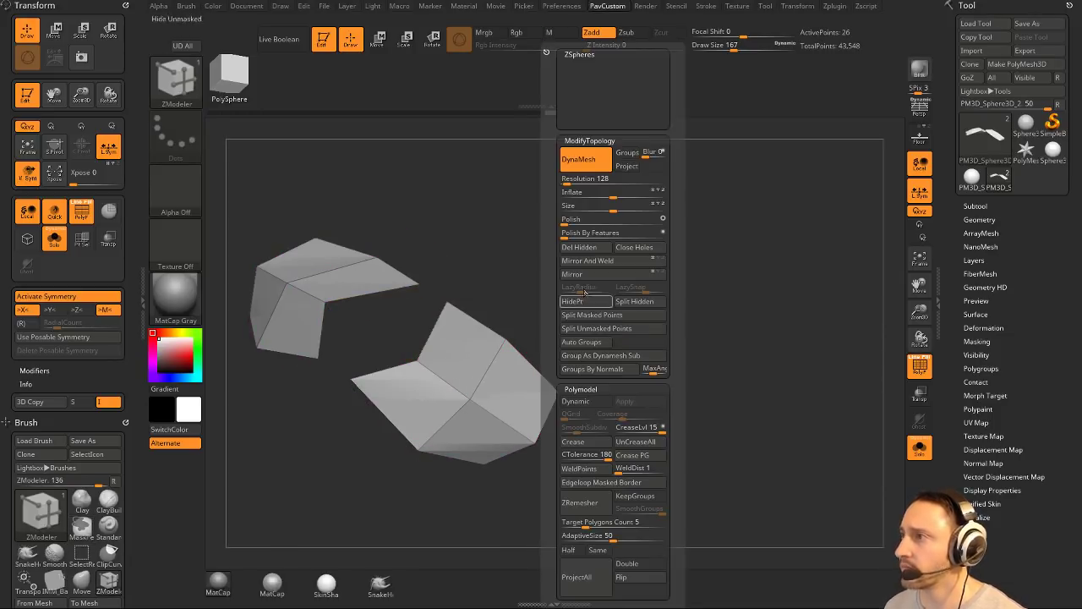
pyautogui.click(581, 249)
pyautogui.moveTo(548, 264)
pyautogui.mouseDown()
pyautogui.moveTo(499, 343)
pyautogui.moveTo(509, 377)
pyautogui.mouseUp()
# Switch to the Move brush and examine the remaining wing shells from several angles for leftover side faces.
pyautogui.press('b')
pyautogui.press('m')
pyautogui.press('v')
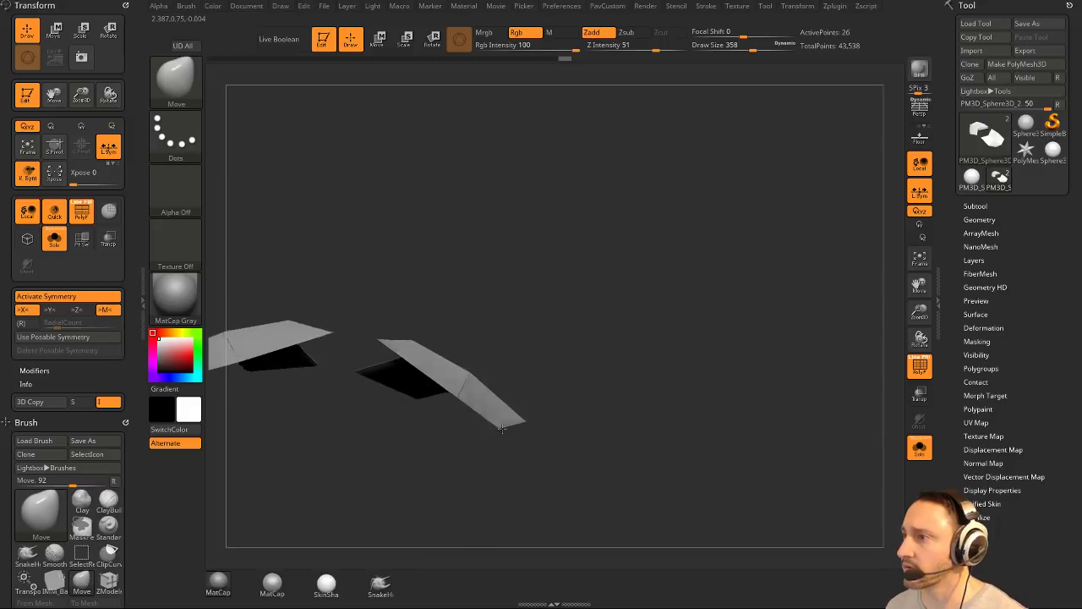
pyautogui.moveTo(612, 360); pyautogui.dragTo(490, 382)
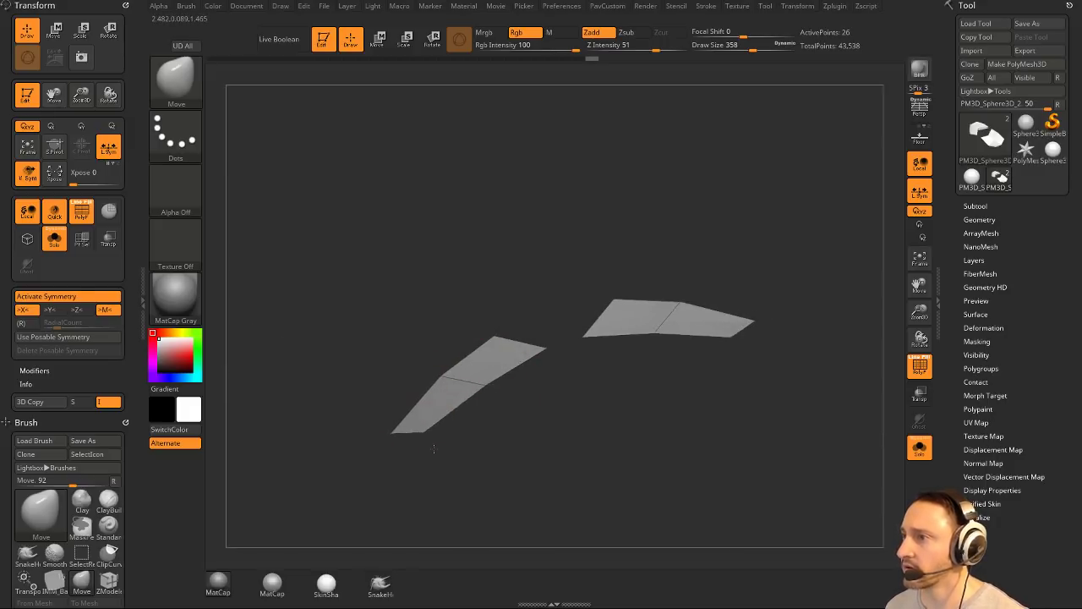
pyautogui.moveTo(434, 449); pyautogui.dragTo(595, 440)
pyautogui.moveTo(562, 372); pyautogui.dragTo(516, 369)
pyautogui.press('space')
pyautogui.moveTo(507, 321); pyautogui.dragTo(645, 280)
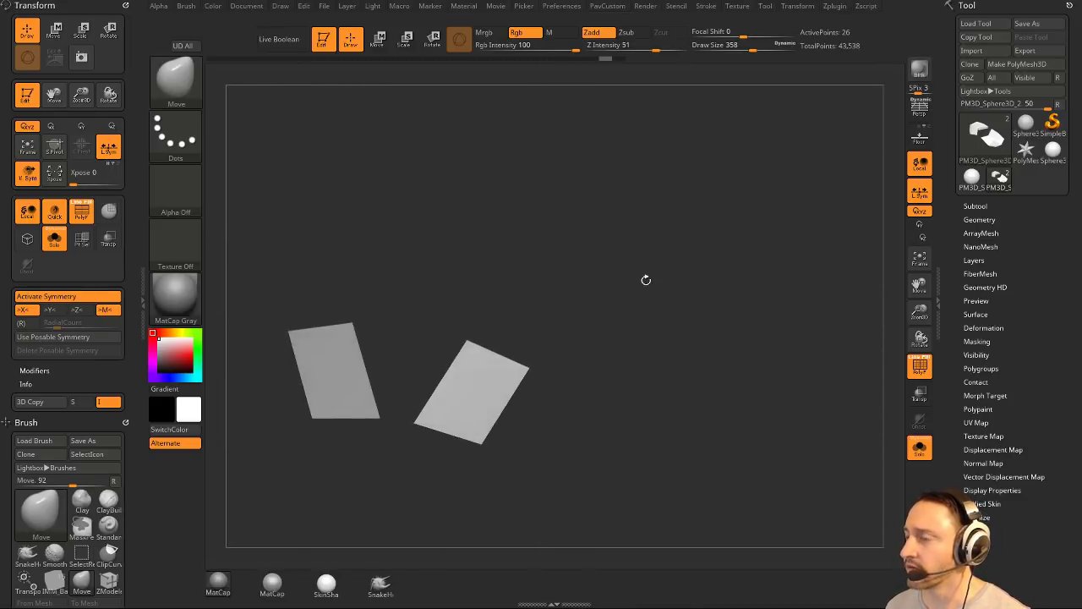
# Regroup the wing faces in the Polygroups settings, then hide the leftover side faces and delete them.
pyautogui.press('space')
pyautogui.press('shift')
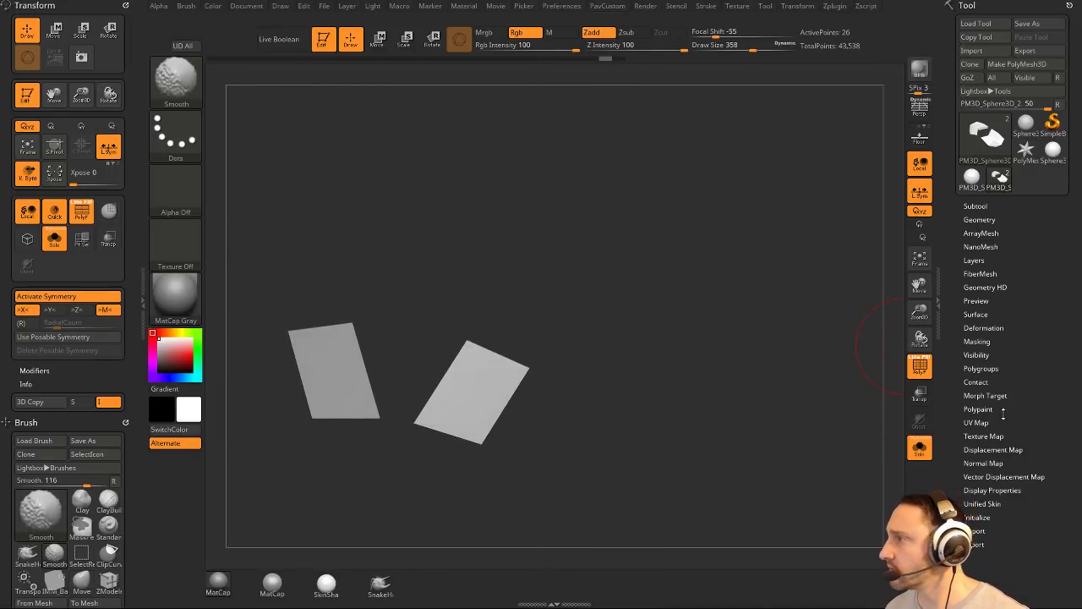
pyautogui.click(983, 370)
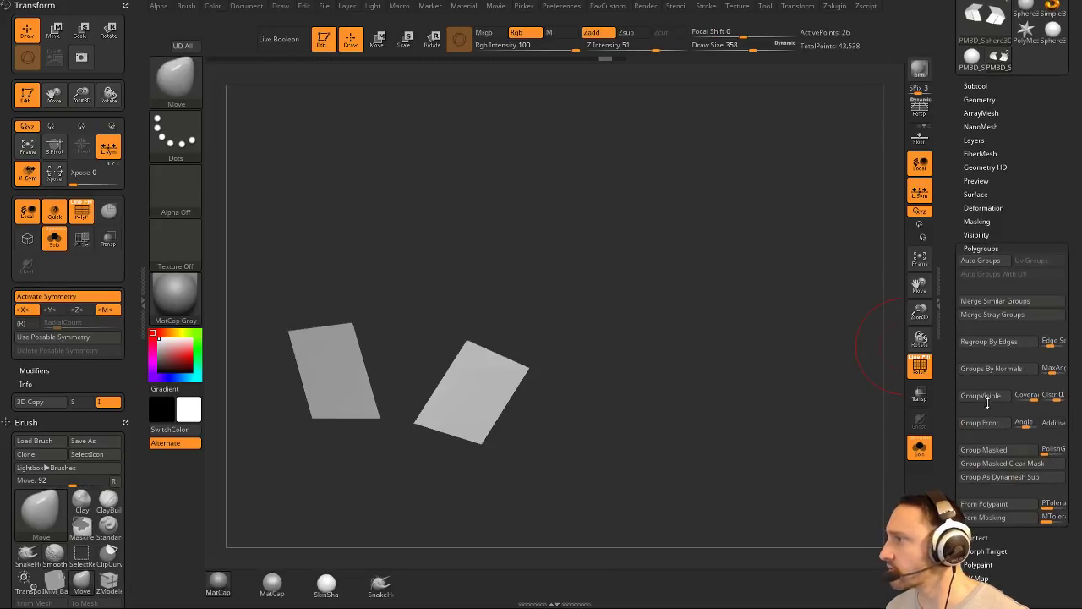
pyautogui.click(980, 423)
pyautogui.hotkey('ctrl', 'w')
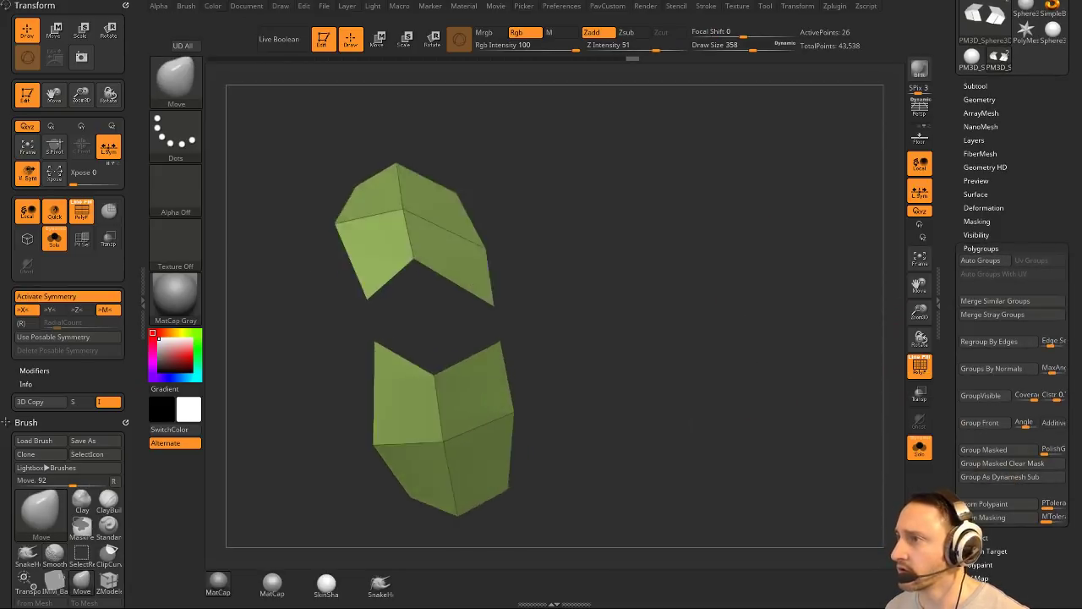
pyautogui.press('`')
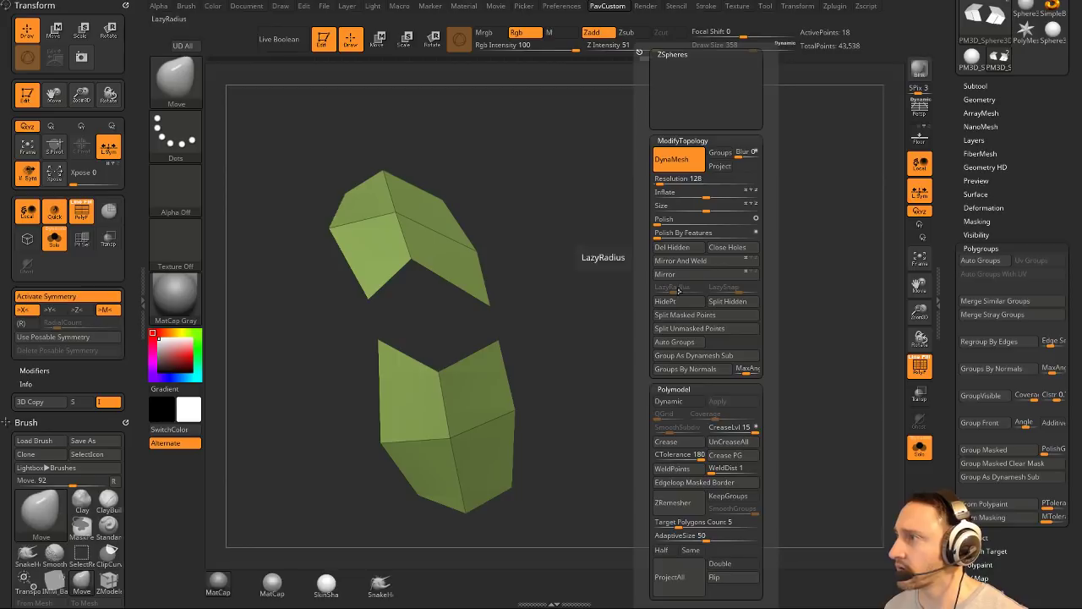
pyautogui.click(677, 248)
pyautogui.moveTo(585, 341); pyautogui.dragTo(499, 351)
# Give the single-sided wings thickness with ZModeler's QMesh polygon action targeting Polygroup All.
pyautogui.press('b')
pyautogui.press('z')
pyautogui.press('m')
pyautogui.press('space')
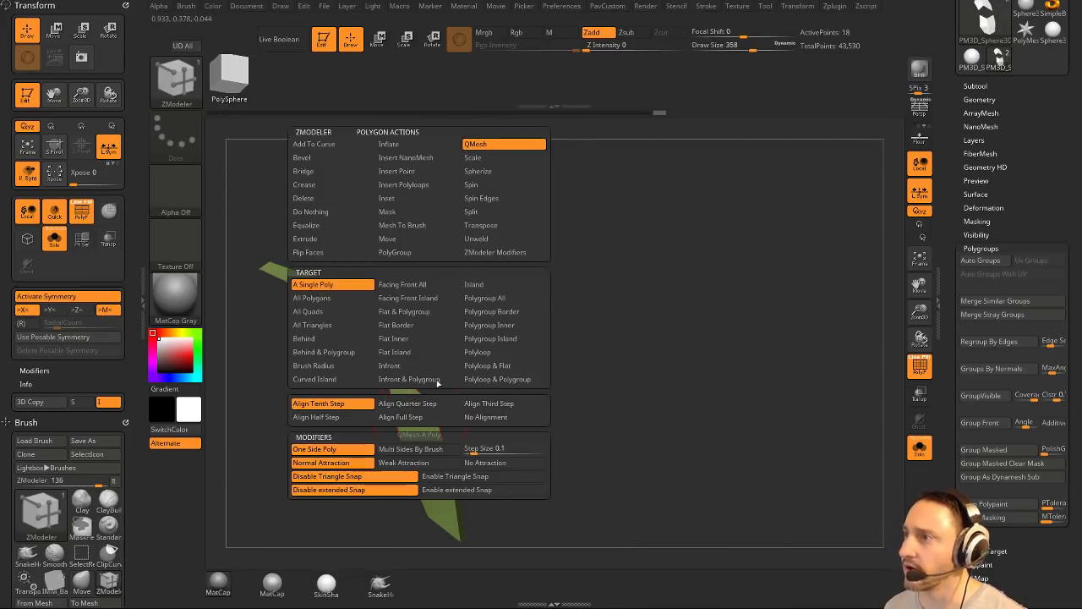
pyautogui.click(495, 298)
pyautogui.moveTo(435, 373)
pyautogui.mouseDown()
pyautogui.moveTo(466, 360)
pyautogui.moveTo(453, 365)
pyautogui.mouseUp()
pyautogui.moveTo(655, 331); pyautogui.dragTo(674, 366)
# Turn on Dynamic Subdivision and crease the polygroup borders of the thickened wings with Crease PG.
pyautogui.press('d')
pyautogui.press('3')
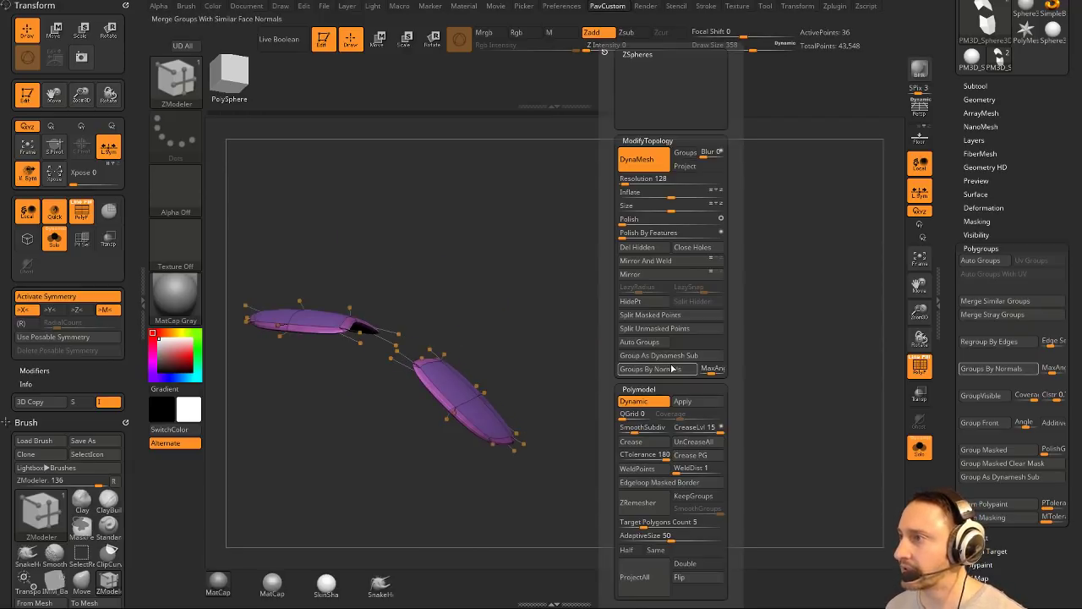
pyautogui.click(690, 455)
pyautogui.moveTo(690, 455); pyautogui.dragTo(785, 404)
pyautogui.moveTo(824, 351); pyautogui.dragTo(788, 338)
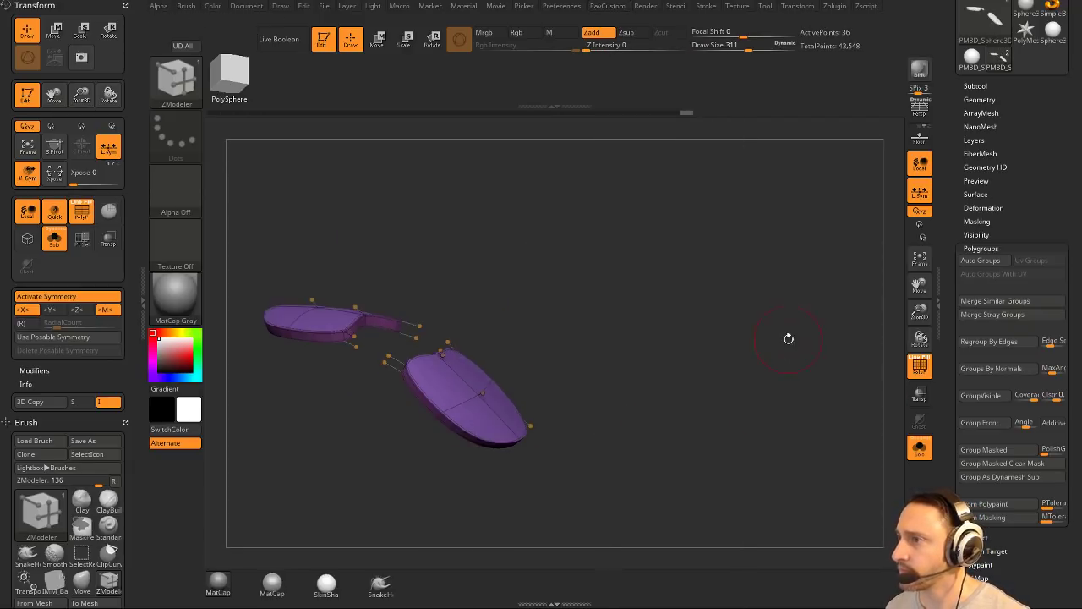
pyautogui.press('3')
pyautogui.moveTo(659, 355); pyautogui.dragTo(505, 390)
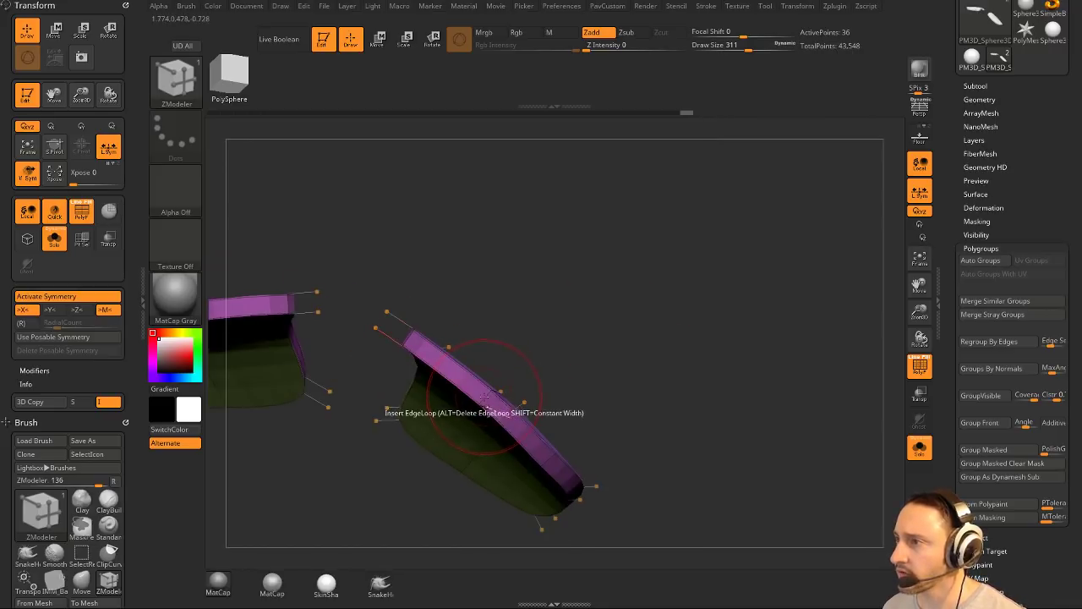
# Turn off the subdivision preview, insert an edge loop around the wings' rim with ZModeler's Multiple EdgeLoops target, and show the body again.
pyautogui.moveTo(614, 391); pyautogui.dragTo(608, 350)
pyautogui.hotkey('shift', 'd')
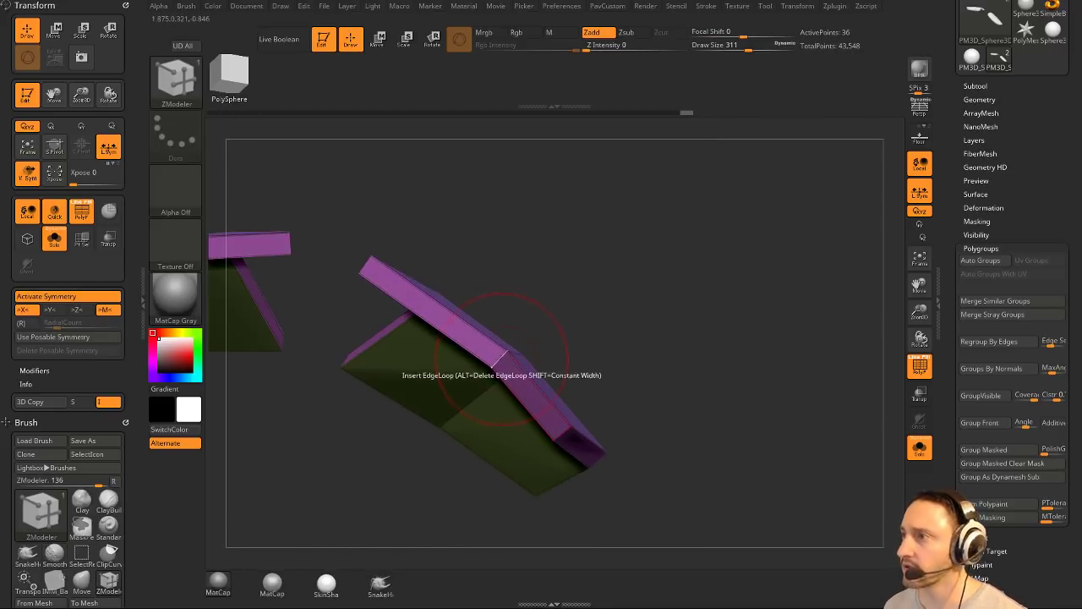
pyautogui.press('space')
pyautogui.click(445, 406)
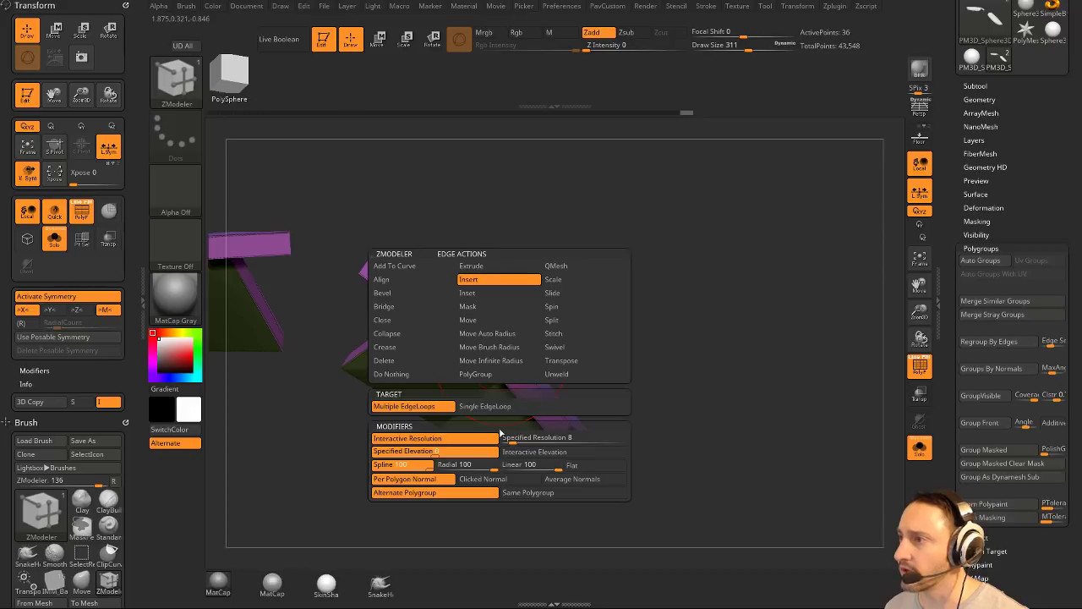
pyautogui.moveTo(630, 348); pyautogui.dragTo(606, 376)
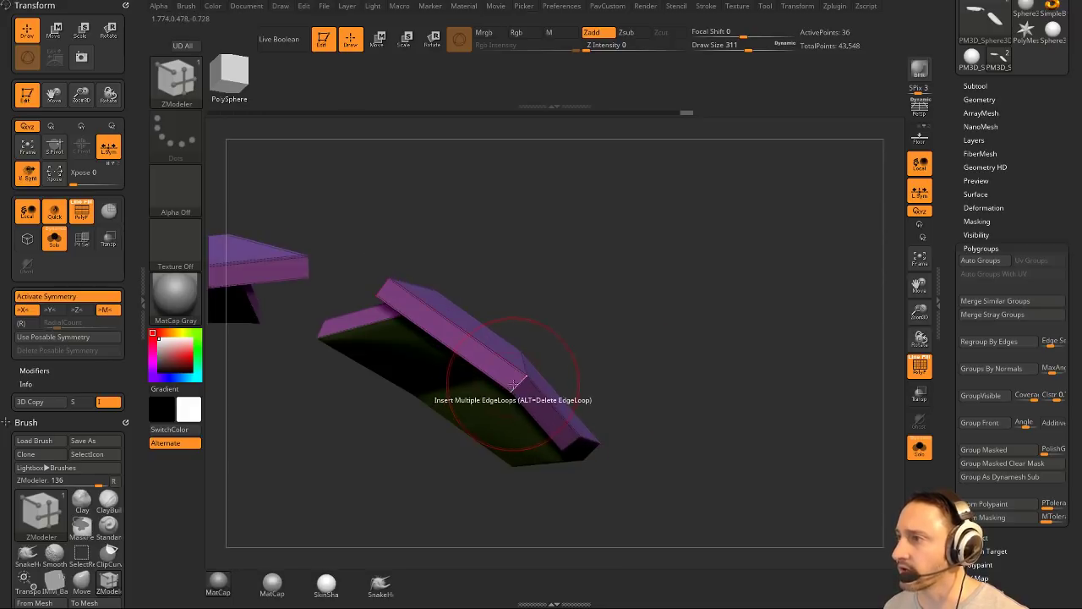
pyautogui.moveTo(513, 386); pyautogui.dragTo(811, 417)
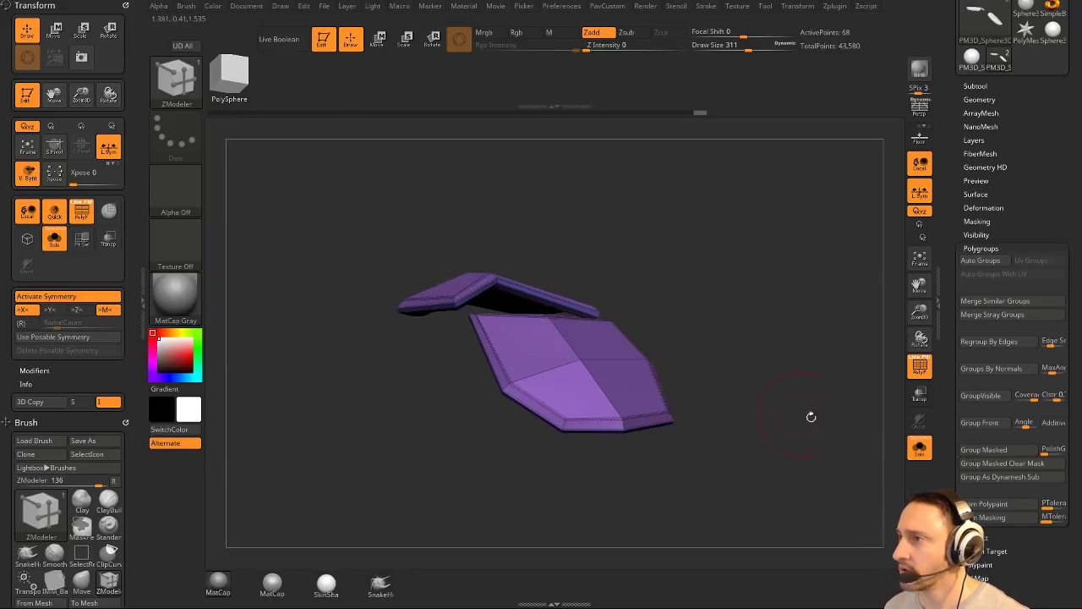
pyautogui.click(919, 450)
pyautogui.moveTo(876, 321); pyautogui.dragTo(433, 295)
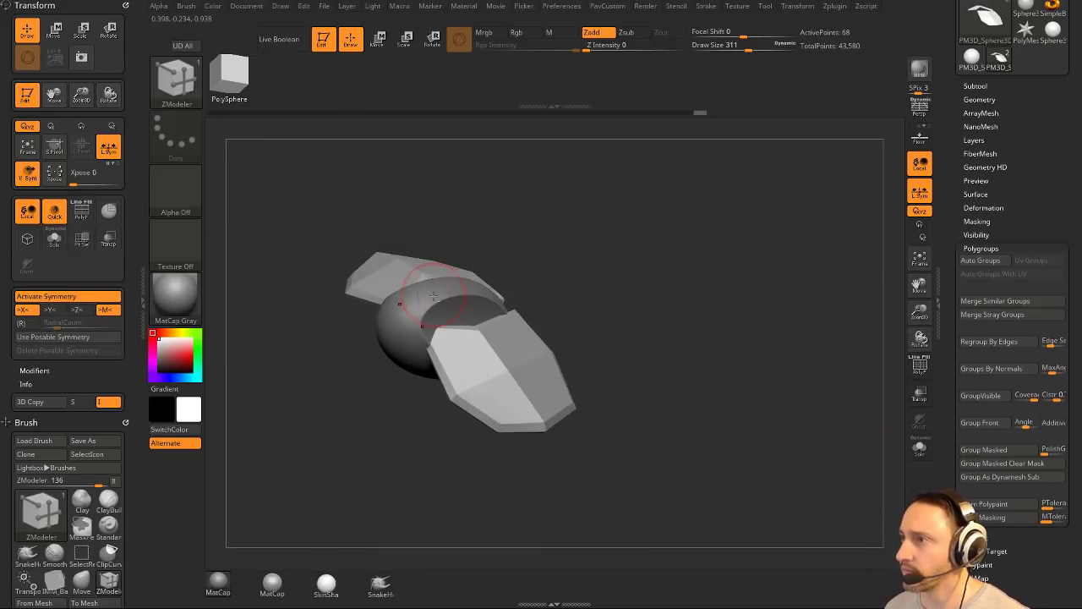
# Make the central sphere the active subtool and switch to the Standard brush.
pyautogui.press('1')
pyautogui.press('s')
pyautogui.keyDown('alt'); pyautogui.click(431, 294); pyautogui.keyUp('alt')
pyautogui.moveTo(628, 293)
pyautogui.keyDown('alt'); pyautogui.mouseDown()
pyautogui.moveTo(652, 310)
pyautogui.moveTo(638, 271)
pyautogui.mouseUp(); pyautogui.keyUp('alt')
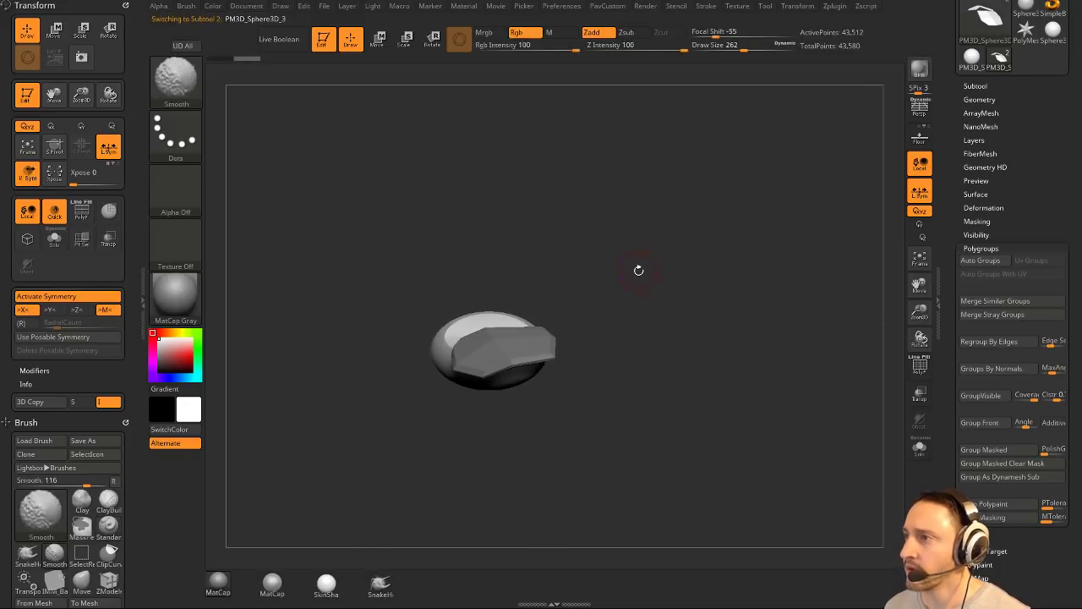
pyautogui.press('w')
pyautogui.press('q')
pyautogui.press('b')
pyautogui.press('s')
pyautogui.press('t')
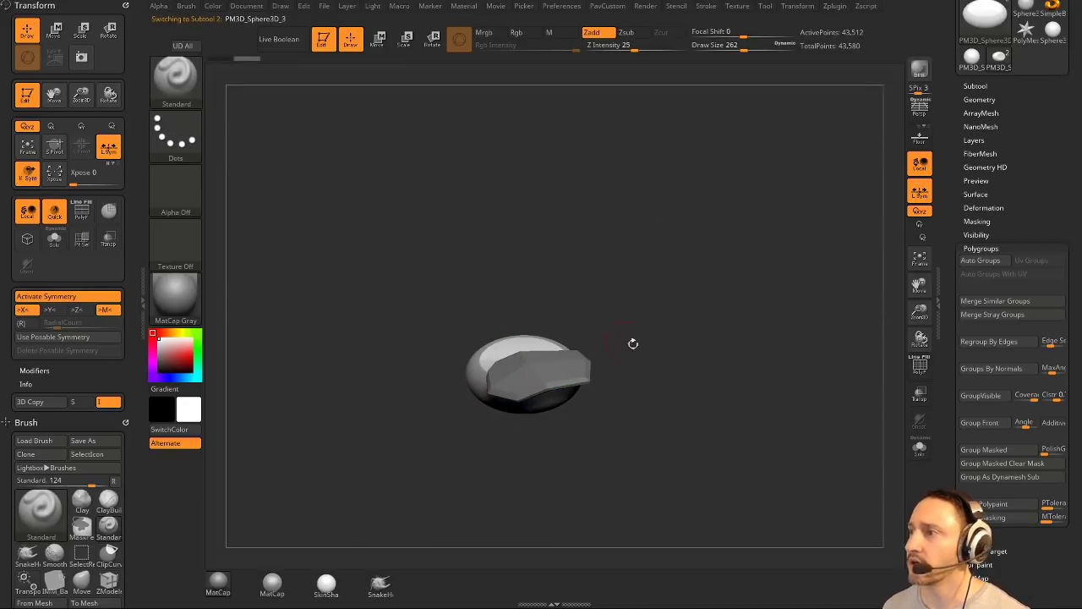
# Clip the upper part of the sphere along a curve with ClipCurve and remesh it with DynaMesh.
pyautogui.hotkey('ctrl', 'shift')
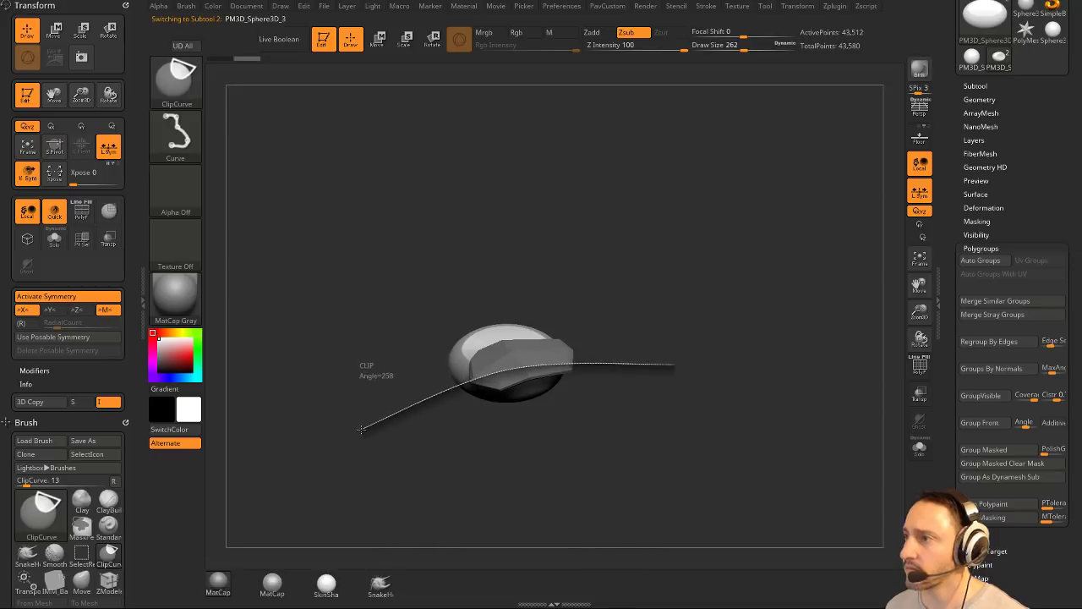
pyautogui.keyDown('ctrl'); pyautogui.keyDown('shift'); pyautogui.moveTo(361, 428); pyautogui.dragTo(363, 427); pyautogui.keyUp('shift'); pyautogui.keyUp('ctrl')
pyautogui.moveTo(600, 276)
pyautogui.mouseDown()
pyautogui.moveTo(696, 338)
pyautogui.moveTo(736, 307)
pyautogui.moveTo(616, 333)
pyautogui.moveTo(585, 310)
pyautogui.mouseUp()
pyautogui.keyDown('ctrl'); pyautogui.keyDown('shift'); pyautogui.moveTo(397, 396); pyautogui.dragTo(476, 354); pyautogui.keyUp('shift'); pyautogui.keyUp('ctrl')
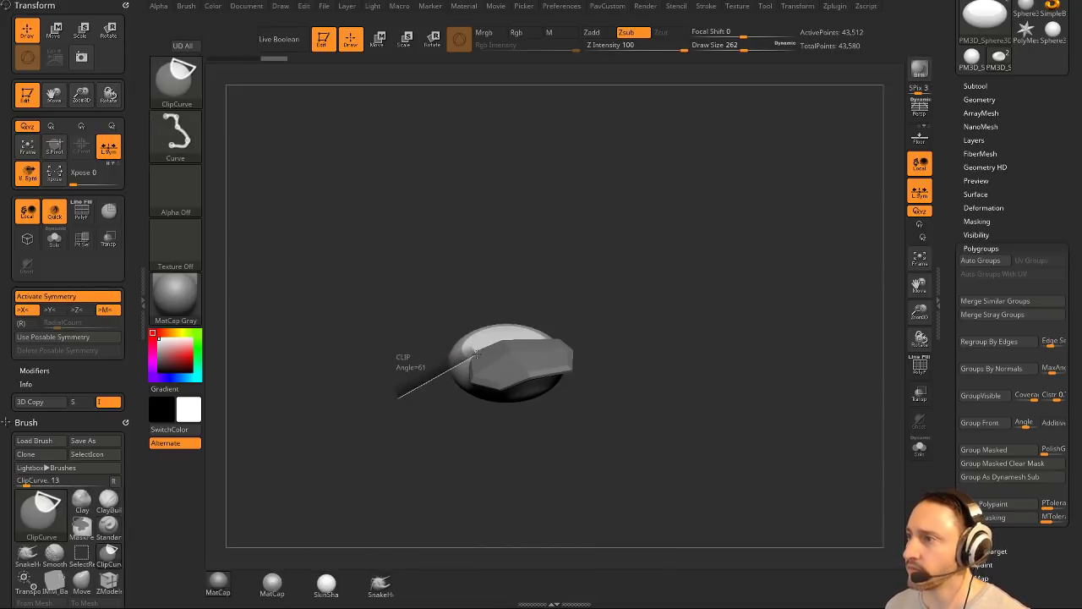
pyautogui.keyDown('ctrl'); pyautogui.keyDown('shift'); pyautogui.moveTo(595, 308); pyautogui.dragTo(544, 310); pyautogui.keyUp('shift'); pyautogui.keyUp('ctrl')
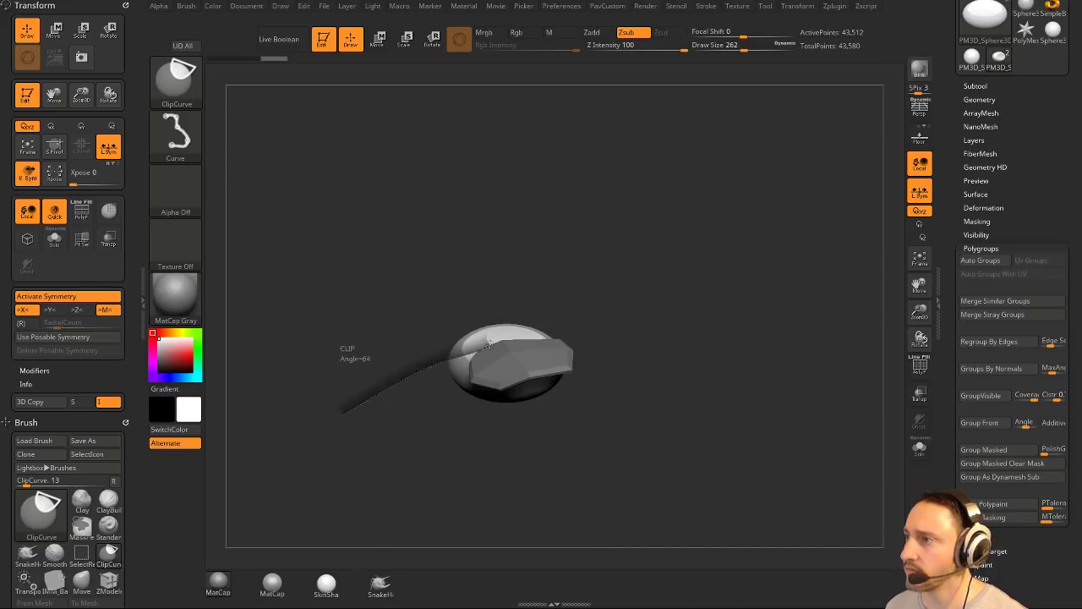
pyautogui.keyDown('ctrl'); pyautogui.keyDown('shift'); pyautogui.moveTo(606, 289); pyautogui.dragTo(640, 285); pyautogui.keyUp('shift'); pyautogui.keyUp('ctrl')
pyautogui.keyDown('ctrl'); pyautogui.moveTo(650, 264); pyautogui.dragTo(683, 332); pyautogui.keyUp('ctrl')
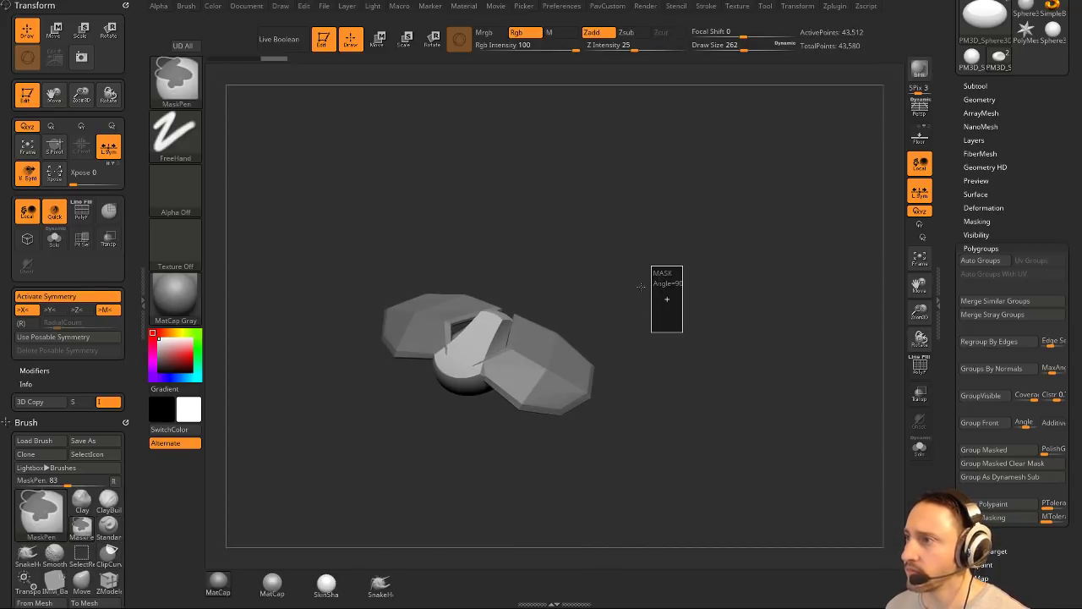
# Flatten and smooth out the clipped surfaces of the body with the TrimDynamic brush.
pyautogui.moveTo(673, 292); pyautogui.dragTo(628, 253)
pyautogui.press('b')
pyautogui.press('t')
pyautogui.press('d')
pyautogui.moveTo(584, 301); pyautogui.dragTo(553, 303)
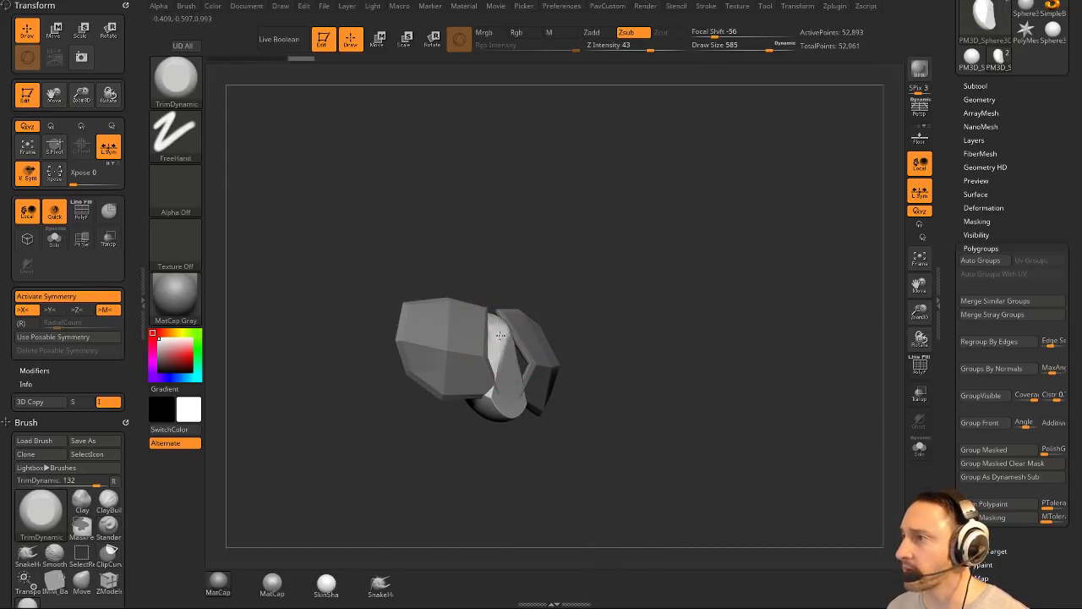
pyautogui.moveTo(500, 335); pyautogui.dragTo(508, 372)
pyautogui.moveTo(499, 329); pyautogui.dragTo(510, 368)
pyautogui.moveTo(590, 328); pyautogui.dragTo(601, 313)
pyautogui.moveTo(488, 401); pyautogui.dragTo(502, 405)
pyautogui.moveTo(605, 333); pyautogui.dragTo(646, 324)
# Pull the body into a long fuselage with a rounded nose and tapered tail using the Move brush.
pyautogui.press('b')
pyautogui.press('m')
pyautogui.press('v')
pyautogui.moveTo(478, 359); pyautogui.dragTo(467, 339)
pyautogui.moveTo(436, 398); pyautogui.dragTo(411, 409)
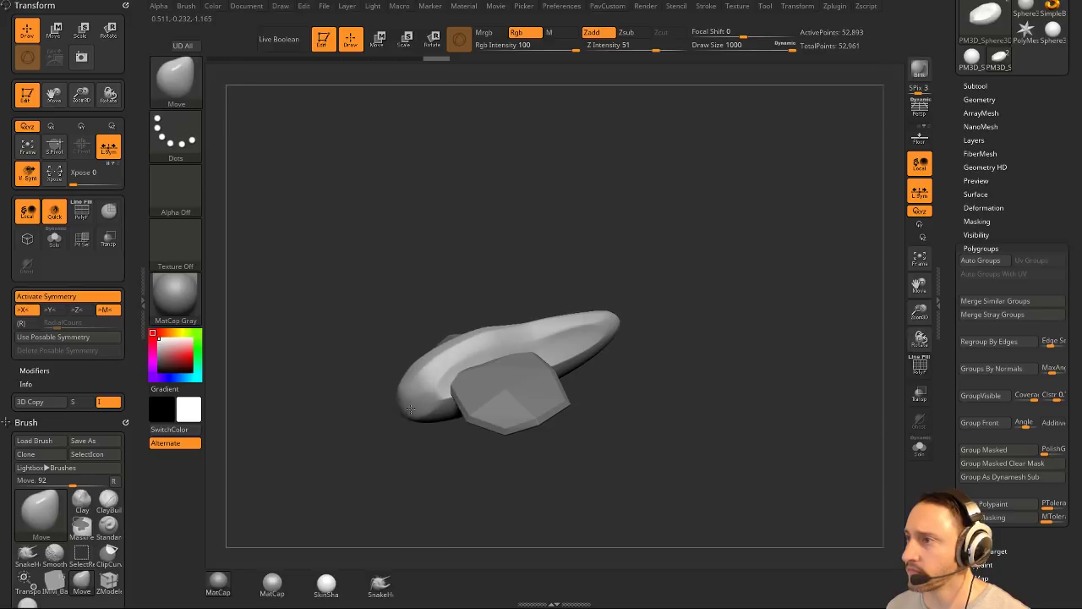
pyautogui.moveTo(593, 338); pyautogui.dragTo(627, 348)
pyautogui.moveTo(715, 337)
pyautogui.mouseDown()
pyautogui.moveTo(685, 378)
pyautogui.moveTo(672, 368)
pyautogui.mouseUp()
pyautogui.keyDown('shift'); pyautogui.moveTo(624, 325); pyautogui.dragTo(634, 318); pyautogui.keyUp('shift')
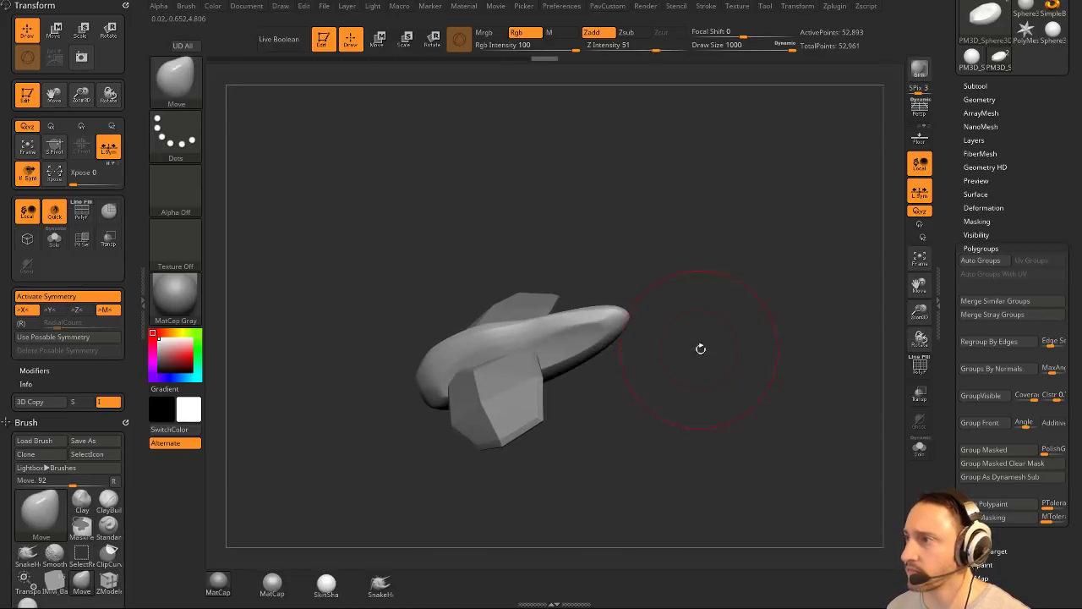
# Make the wings the active subtool and reshape them against the fuselage with the Move brush.
pyautogui.moveTo(701, 348)
pyautogui.mouseDown()
pyautogui.moveTo(647, 277)
pyautogui.moveTo(630, 326)
pyautogui.mouseUp()
pyautogui.keyDown('alt'); pyautogui.click(507, 362); pyautogui.keyUp('alt')
pyautogui.moveTo(505, 362); pyautogui.dragTo(465, 340)
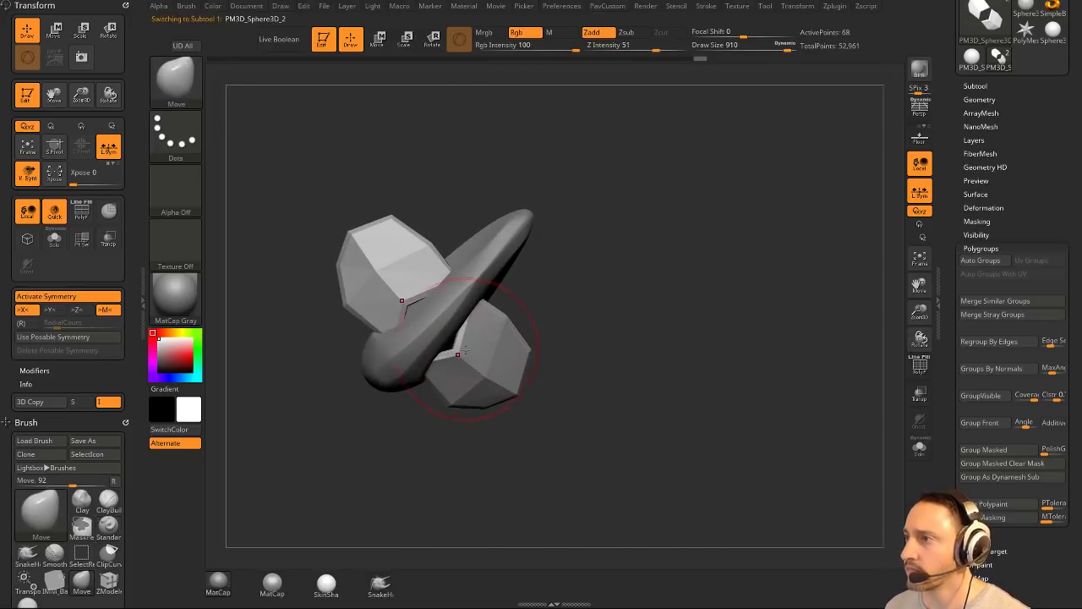
pyautogui.moveTo(450, 280)
pyautogui.mouseDown()
pyautogui.moveTo(478, 307)
pyautogui.moveTo(638, 274)
pyautogui.moveTo(454, 421)
pyautogui.moveTo(564, 440)
pyautogui.mouseUp()
pyautogui.moveTo(525, 369)
pyautogui.mouseDown()
pyautogui.moveTo(495, 378)
pyautogui.moveTo(499, 400)
pyautogui.moveTo(533, 412)
pyautogui.moveTo(474, 413)
pyautogui.moveTo(445, 382)
pyautogui.moveTo(489, 379)
pyautogui.mouseUp()
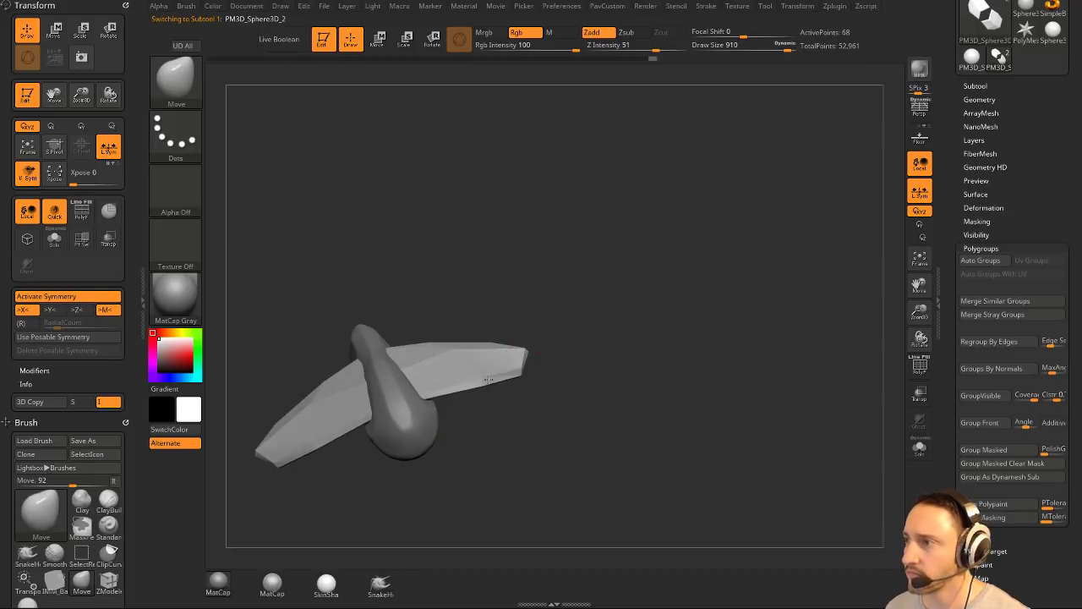
# Thicken the wings with strokes of the Inflat brush.
pyautogui.press('b')
pyautogui.press('i')
pyautogui.press('n')
pyautogui.moveTo(534, 263); pyautogui.dragTo(478, 372)
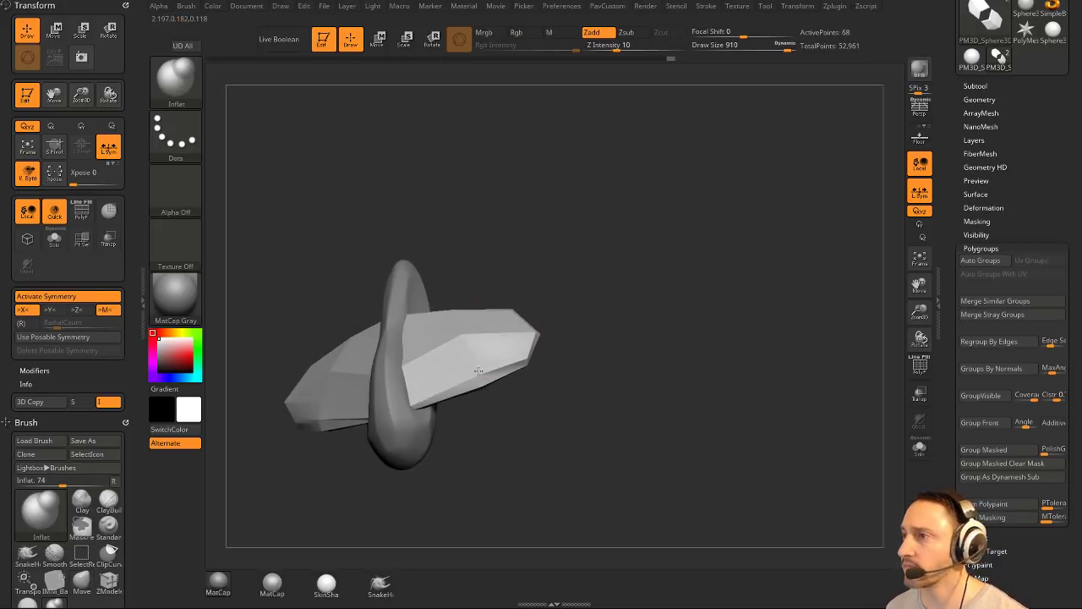
pyautogui.moveTo(580, 246); pyautogui.dragTo(489, 349)
# Refine the inner part of the wings beside the fuselage with the Move brush.
pyautogui.press('b')
pyautogui.press('m')
pyautogui.press('v')
pyautogui.moveTo(382, 394); pyautogui.dragTo(365, 403)
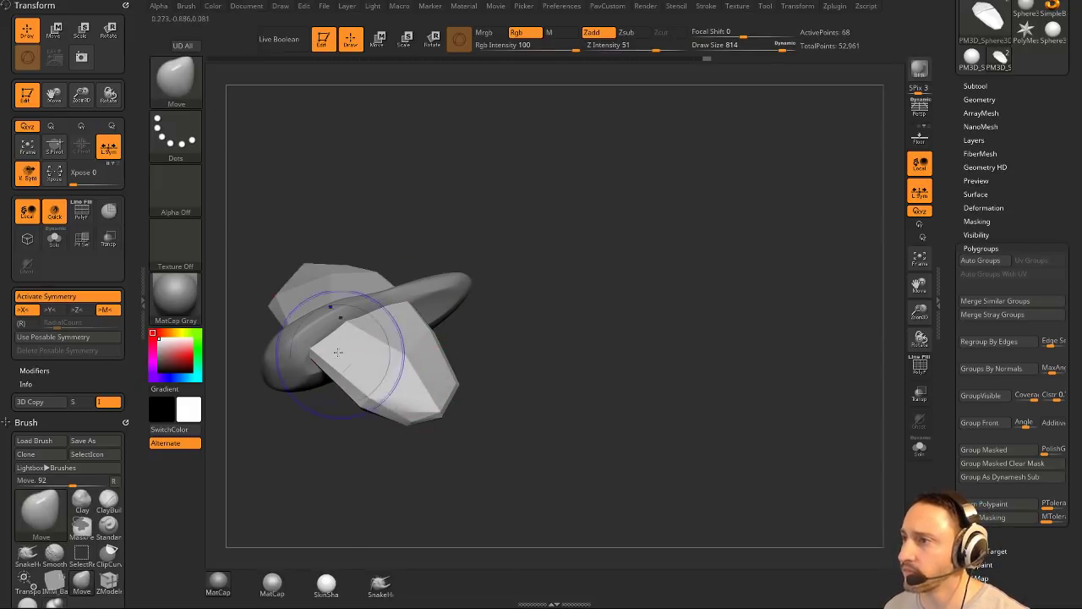
pyautogui.moveTo(473, 397)
pyautogui.mouseDown()
pyautogui.moveTo(488, 401)
pyautogui.moveTo(587, 273)
pyautogui.moveTo(568, 256)
pyautogui.moveTo(561, 288)
pyautogui.moveTo(628, 331)
pyautogui.moveTo(499, 340)
pyautogui.mouseUp()
# Make the fuselage the active subtool and switch to the Standard brush.
pyautogui.keyDown('alt'); pyautogui.click(374, 358); pyautogui.keyUp('alt')
pyautogui.press('b')
pyautogui.press('s')
pyautogui.press('t')
pyautogui.moveTo(482, 292); pyautogui.dragTo(571, 262)
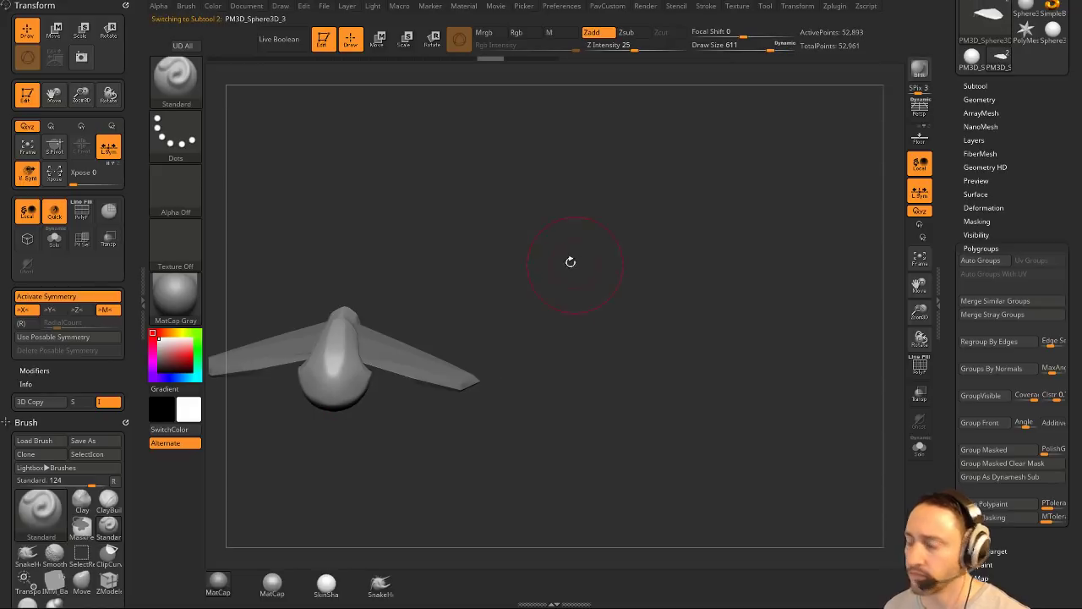
# Load the IMM Toon insert brush and pick its Top Teeth mesh.
pyautogui.press('b')
pyautogui.press('i')
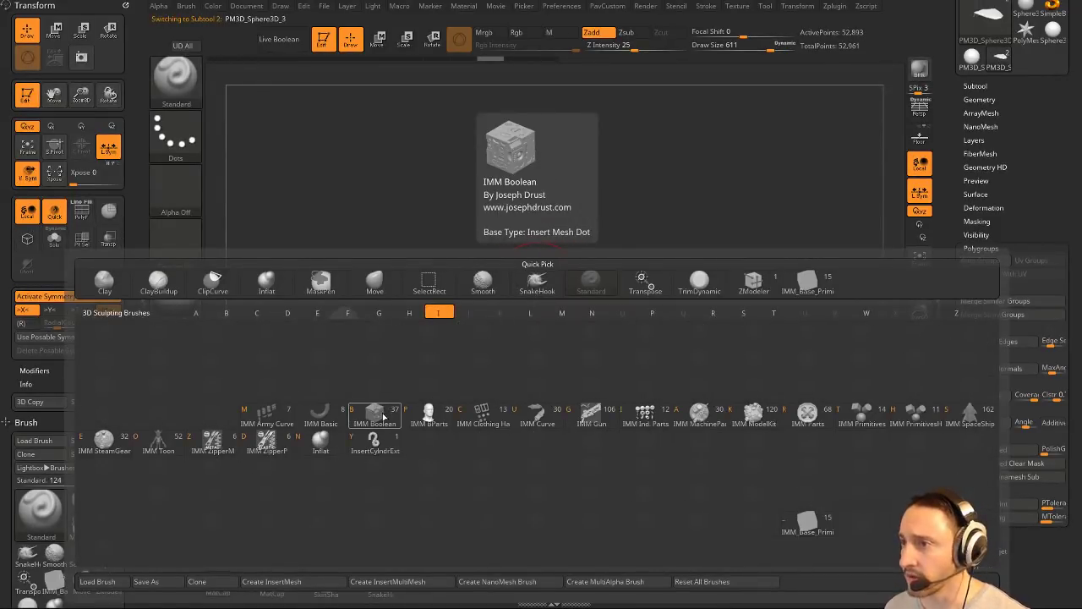
pyautogui.click(167, 449)
pyautogui.moveTo(518, 308); pyautogui.dragTo(504, 325)
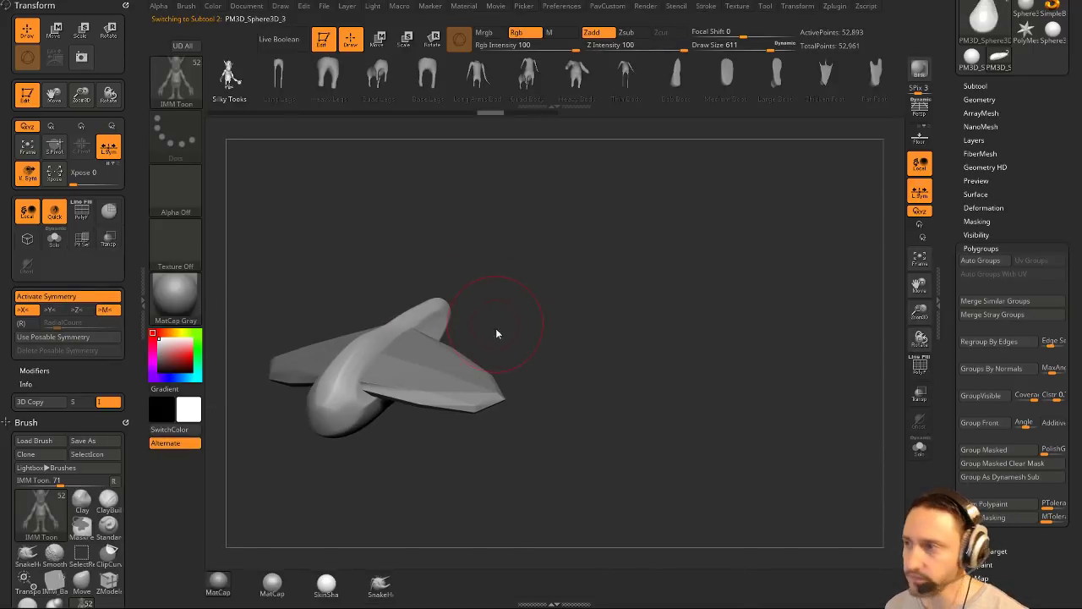
pyautogui.press('m')
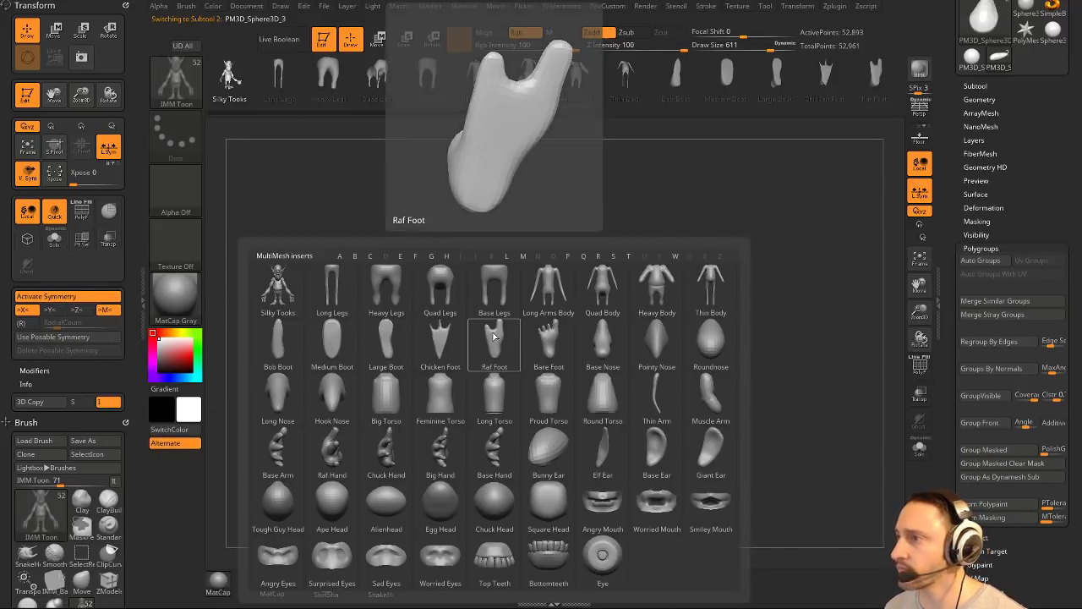
pyautogui.click(615, 348)
pyautogui.moveTo(580, 339); pyautogui.dragTo(602, 291)
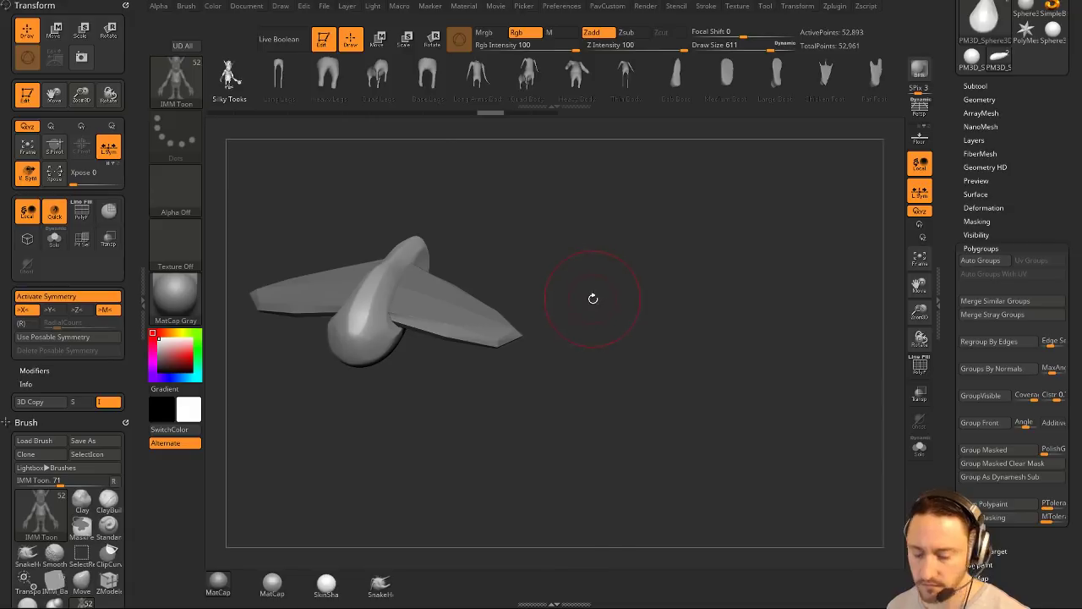
pyautogui.press('m')
pyautogui.click(594, 540)
# Try inserting the teeth mesh on the front of the fuselage and positioning it with the transform gizmo.
pyautogui.moveTo(597, 355); pyautogui.dragTo(601, 303)
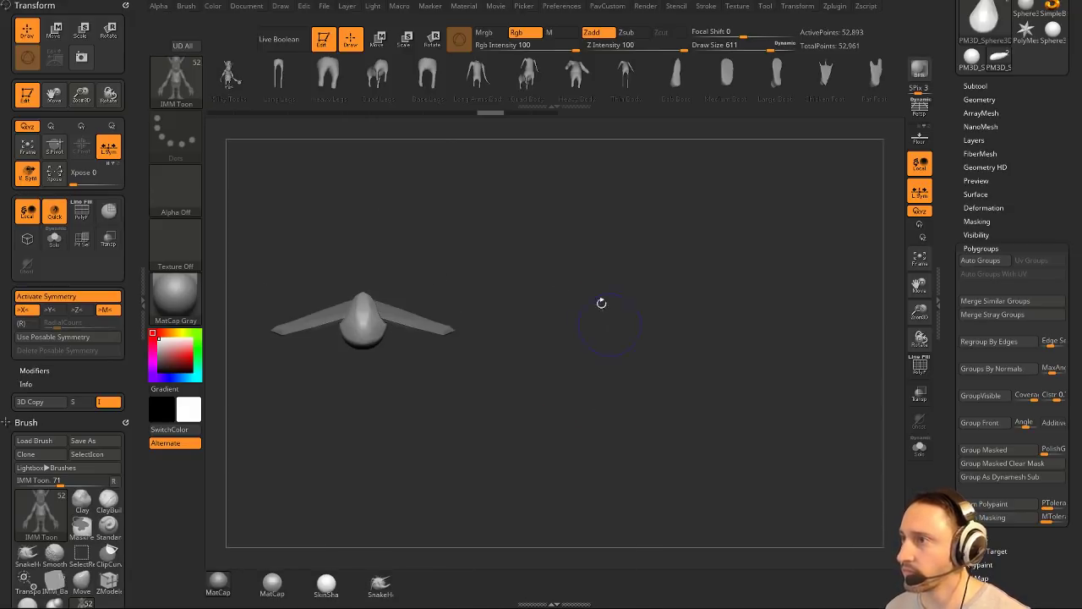
pyautogui.moveTo(364, 313); pyautogui.dragTo(372, 390)
pyautogui.moveTo(549, 256); pyautogui.dragTo(466, 258)
pyautogui.press('w')
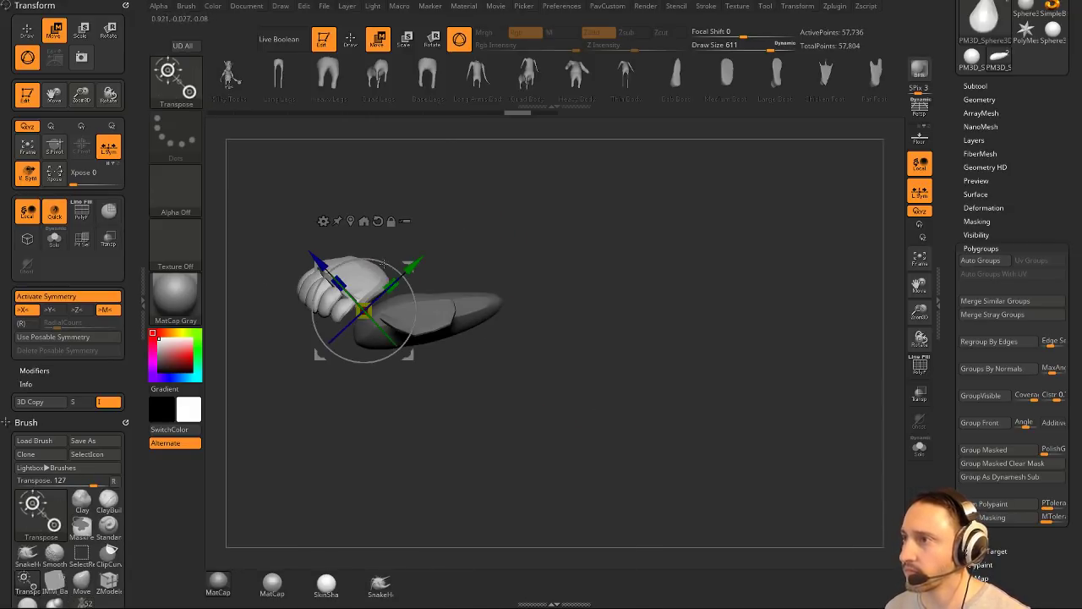
pyautogui.moveTo(389, 270); pyautogui.dragTo(419, 286)
pyautogui.moveTo(507, 279); pyautogui.dragTo(628, 336)
# Load the IMM Gun insert brush.
pyautogui.press('b')
pyautogui.press('i')
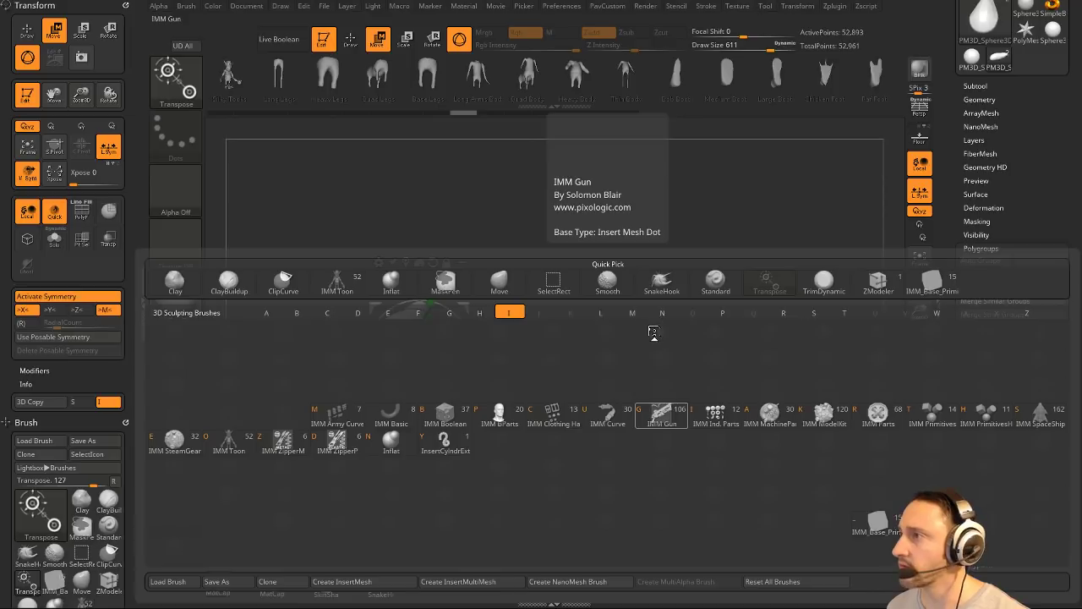
pyautogui.press('g')
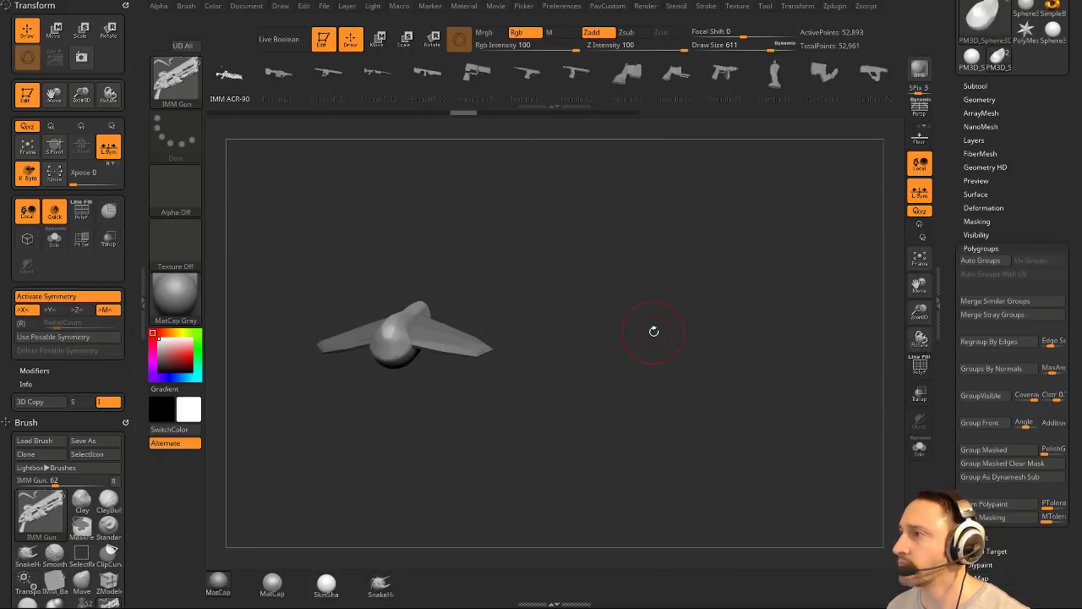
# Try inserting the Handle 05 gun part on the fuselage, then undo the insertion.
pyautogui.press('m')
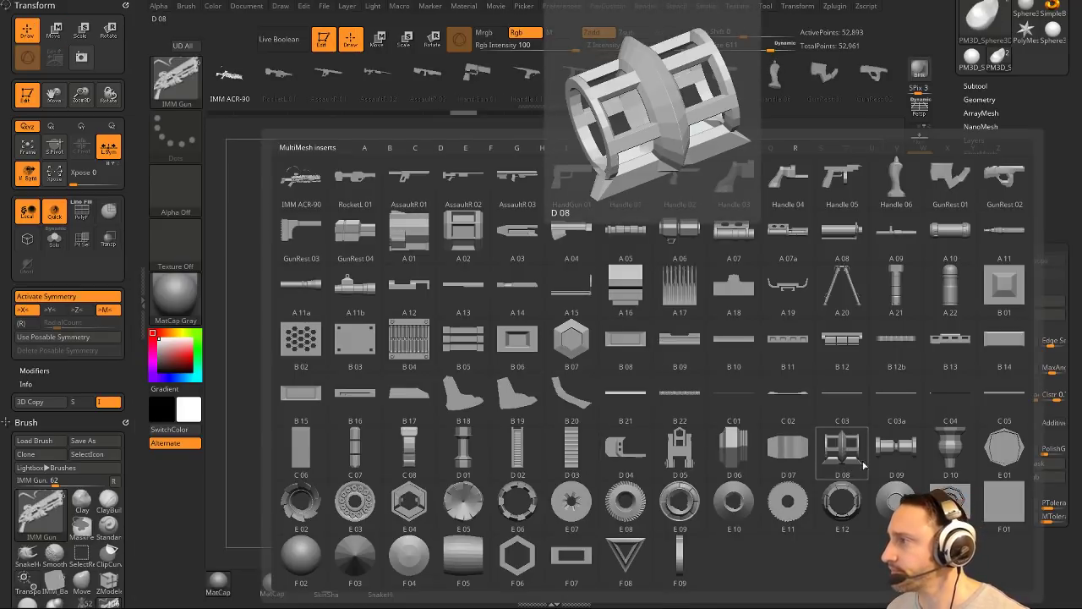
pyautogui.click(833, 190)
pyautogui.moveTo(395, 340); pyautogui.dragTo(396, 381)
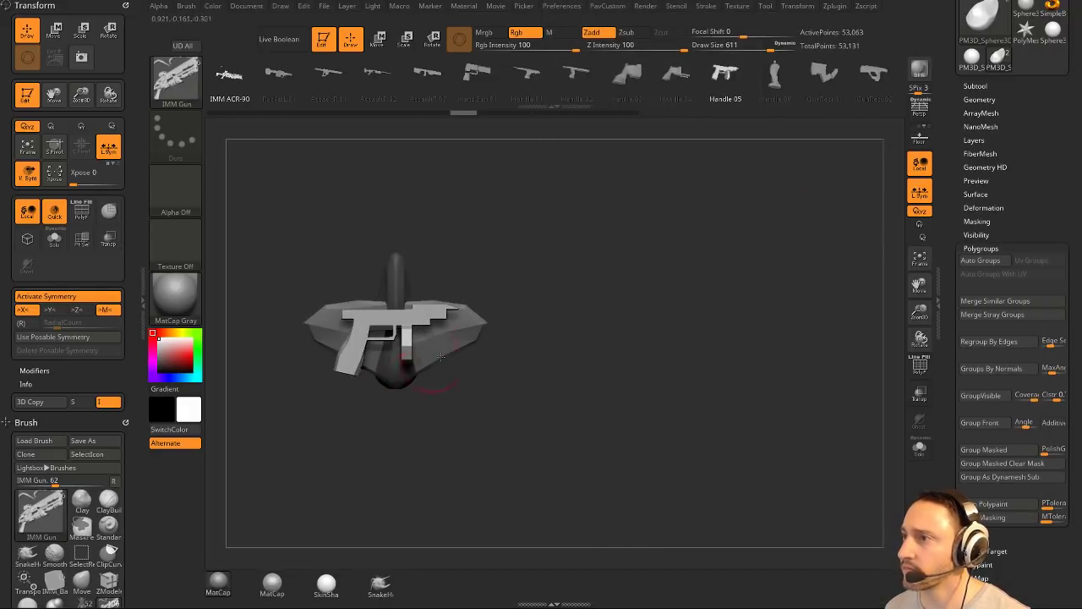
pyautogui.moveTo(473, 398); pyautogui.dragTo(417, 335)
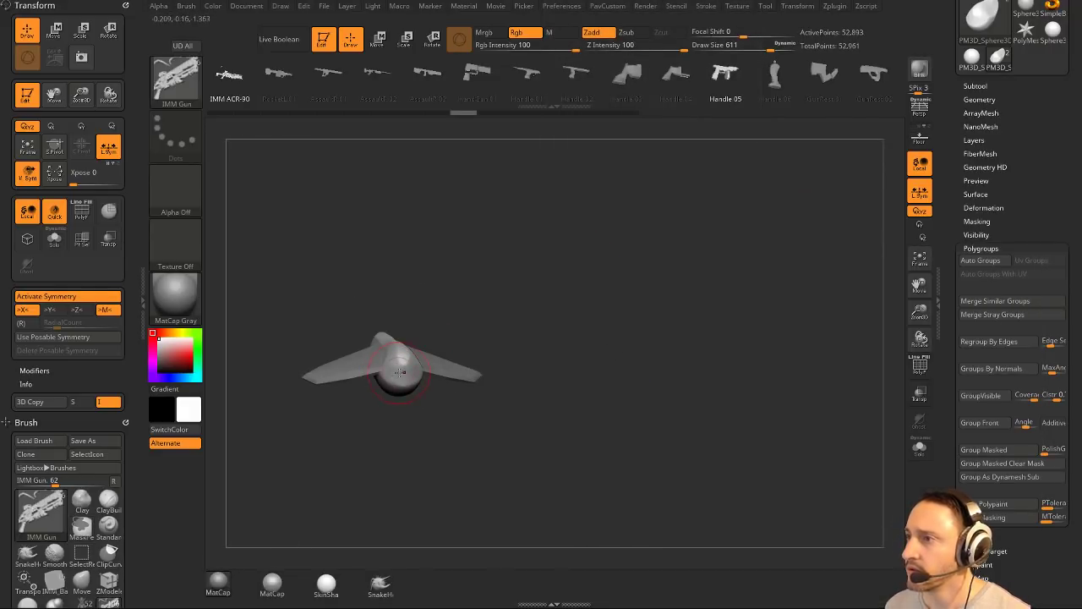
pyautogui.moveTo(400, 372)
pyautogui.mouseDown()
pyautogui.moveTo(425, 451)
pyautogui.moveTo(380, 372)
pyautogui.mouseUp()
pyautogui.hotkey('ctrl', 'z')
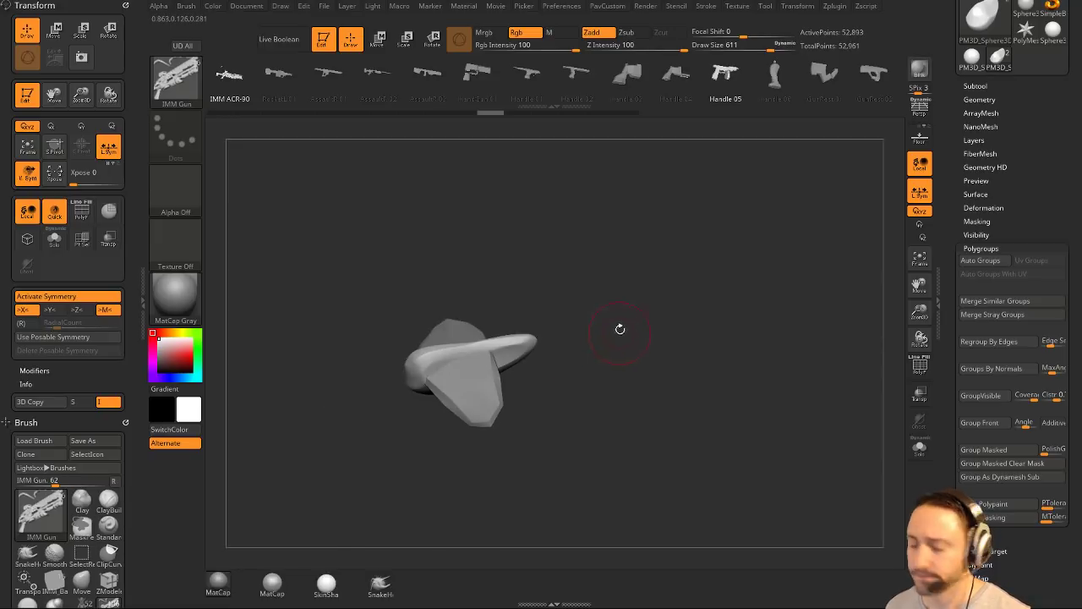
# Pick the A 19 part of the IMM Gun brush and insert it mirrored on top of the fuselage.
pyautogui.press('m')
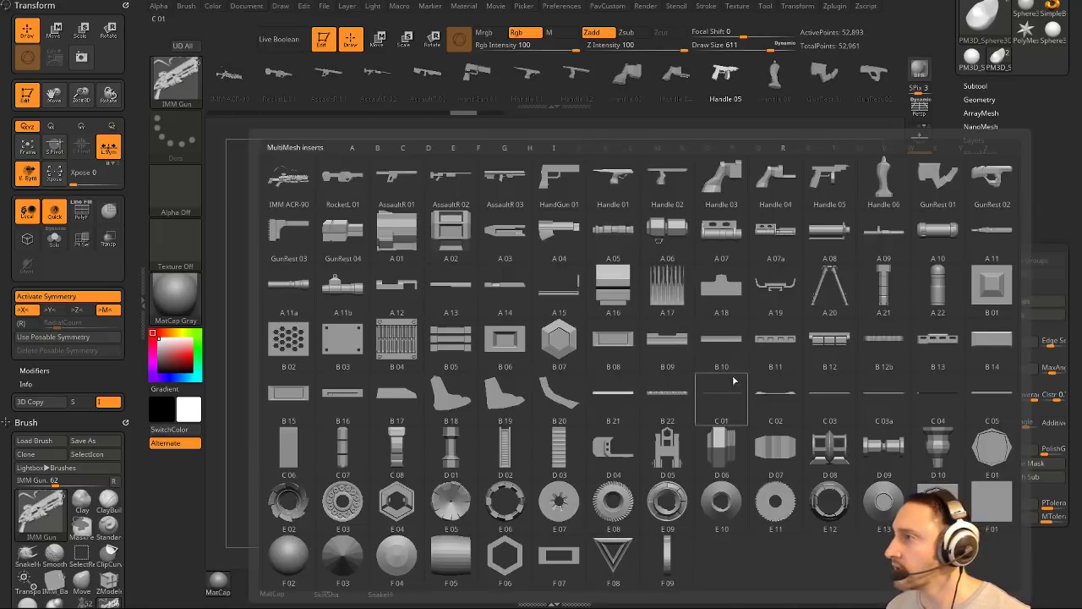
pyautogui.click(777, 294)
pyautogui.moveTo(536, 216); pyautogui.dragTo(523, 300)
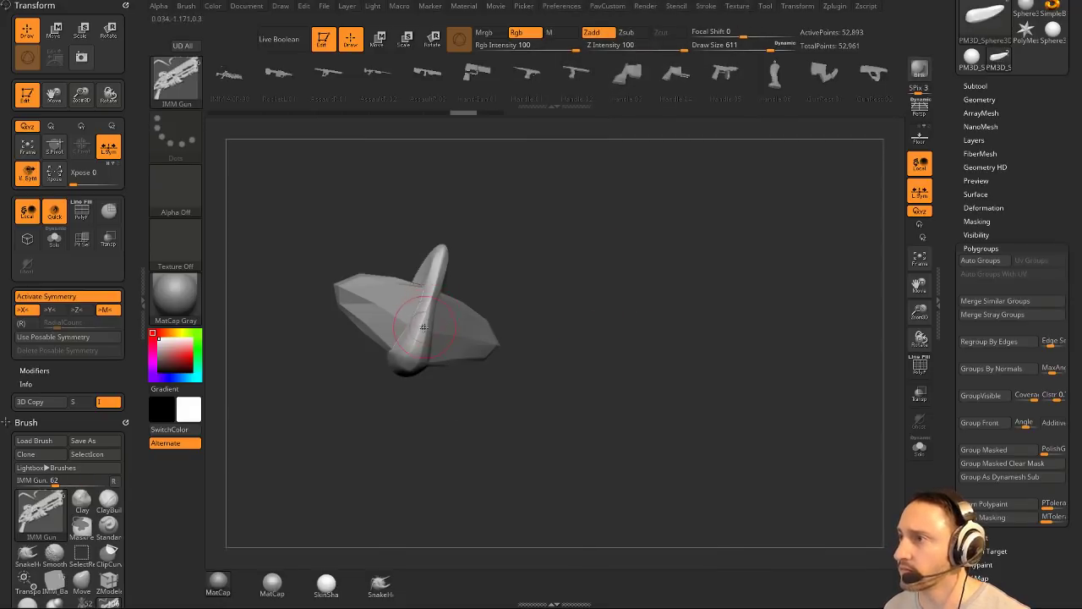
pyautogui.moveTo(538, 346); pyautogui.dragTo(553, 229)
# Position and stretch the inserted bracket part along the top of the fuselage with the transform gizmo.
pyautogui.press('w')
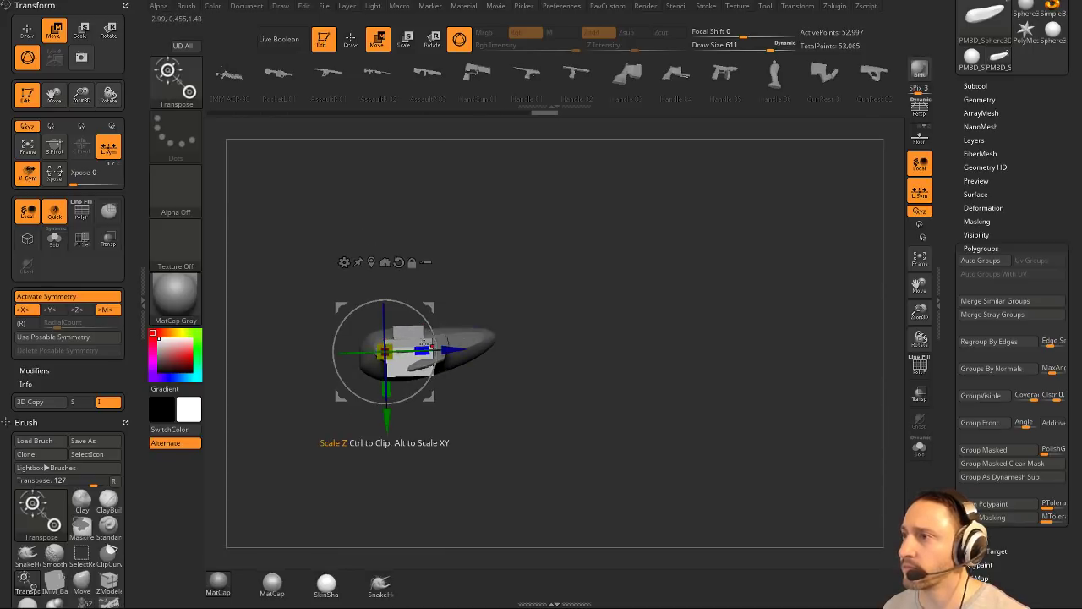
pyautogui.moveTo(516, 329); pyautogui.dragTo(575, 263)
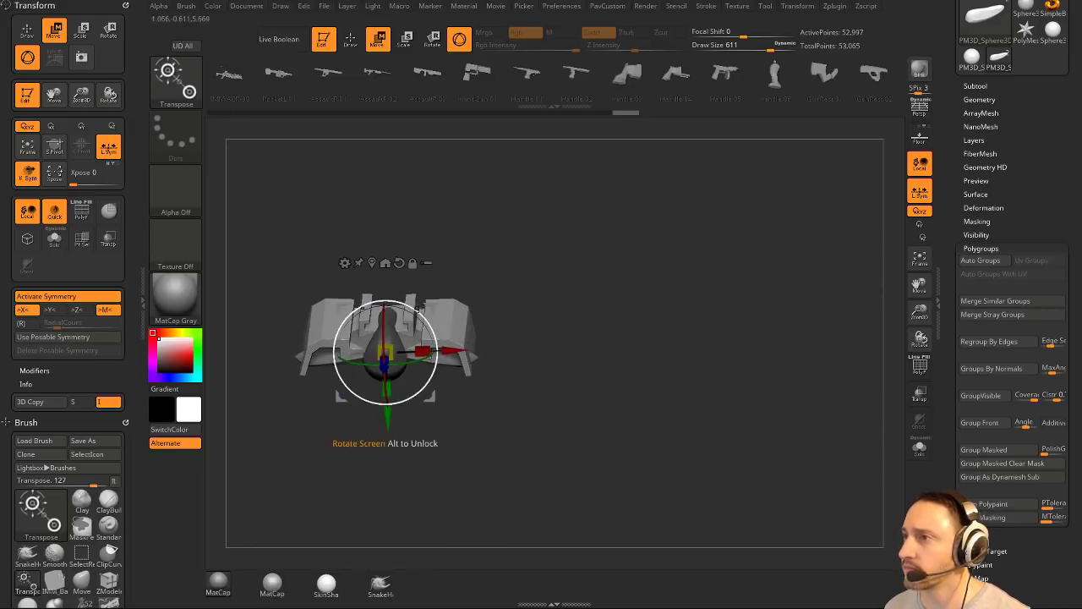
pyautogui.moveTo(418, 332); pyautogui.dragTo(414, 278)
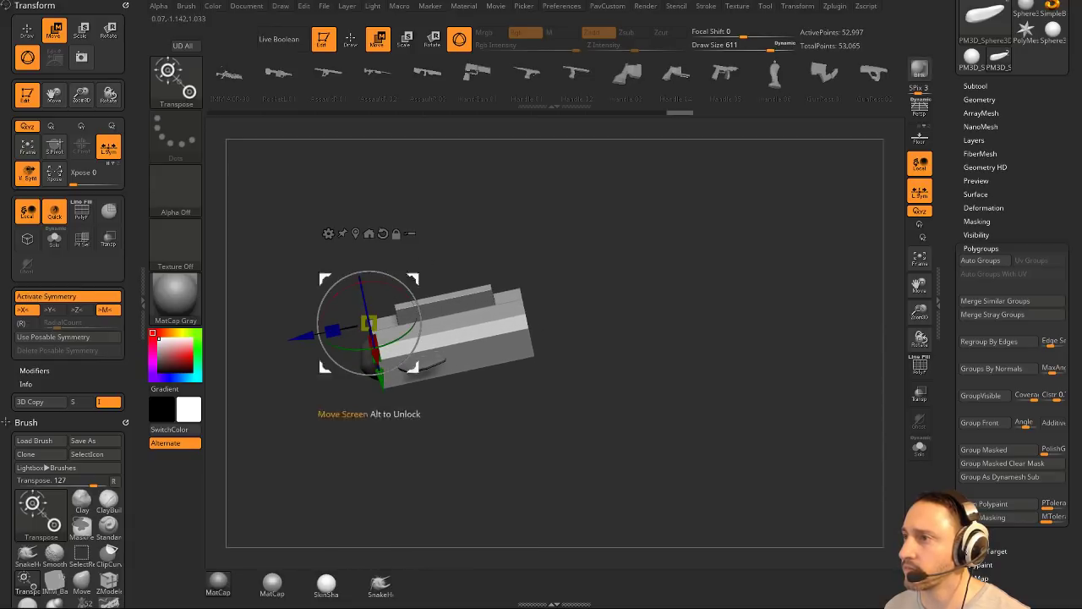
pyautogui.moveTo(372, 322); pyautogui.dragTo(342, 332)
pyautogui.moveTo(444, 242)
pyautogui.mouseDown()
pyautogui.moveTo(532, 282)
pyautogui.moveTo(390, 304)
pyautogui.moveTo(417, 296)
pyautogui.mouseUp()
# Reshape the fuselage and the inserted bracket part with the Move brush, enlarging its draw size to 1000.
pyautogui.press('q')
pyautogui.moveTo(515, 266)
pyautogui.mouseDown()
pyautogui.moveTo(474, 287)
pyautogui.moveTo(551, 367)
pyautogui.mouseUp()
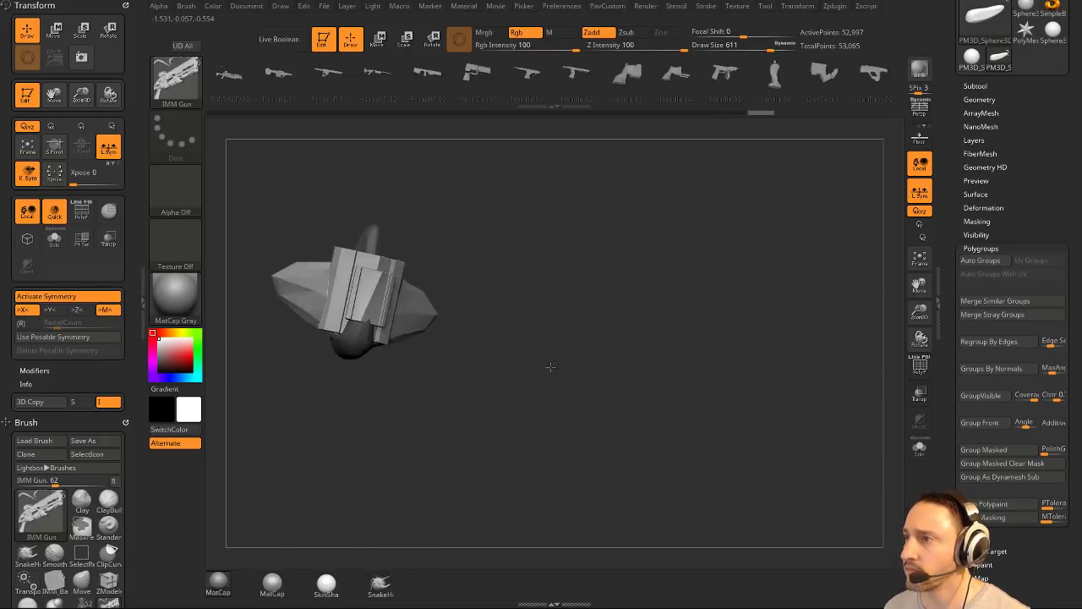
pyautogui.press('b')
pyautogui.press('m')
pyautogui.press('v')
pyautogui.moveTo(358, 220); pyautogui.dragTo(362, 227)
pyautogui.moveTo(475, 267)
pyautogui.mouseDown()
pyautogui.moveTo(476, 184)
pyautogui.moveTo(423, 195)
pyautogui.mouseUp()
pyautogui.press('s')
pyautogui.moveTo(369, 235)
pyautogui.mouseDown()
pyautogui.moveTo(397, 218)
pyautogui.moveTo(459, 278)
pyautogui.moveTo(440, 256)
pyautogui.moveTo(577, 286)
pyautogui.mouseUp()
# Load the IMM SpaceShip insert brush and pick one of its pointed PM3D_Sphereinder meshes.
pyautogui.press('b')
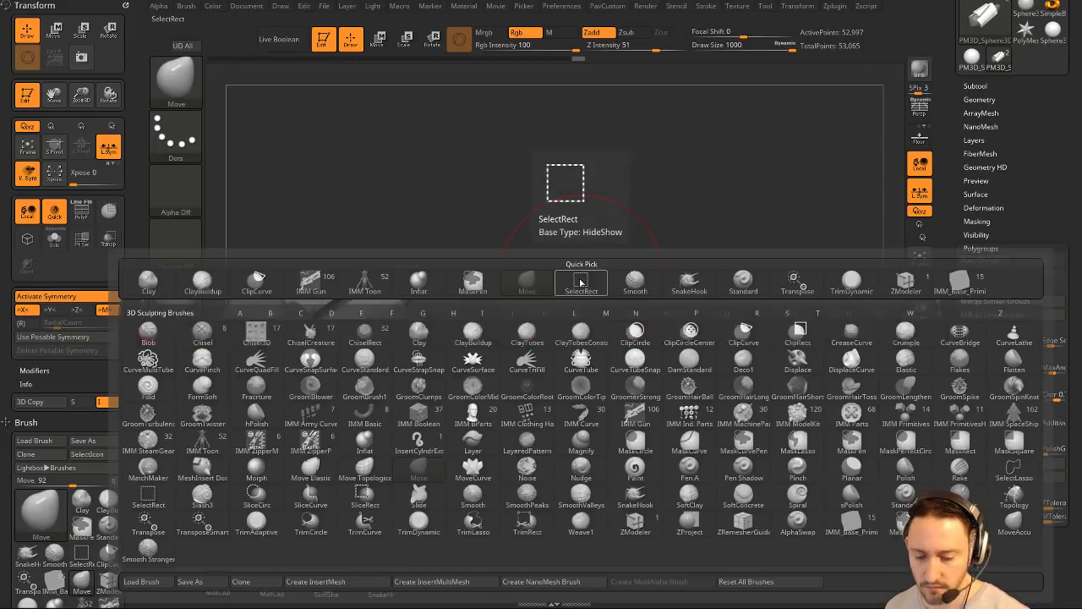
pyautogui.press('i')
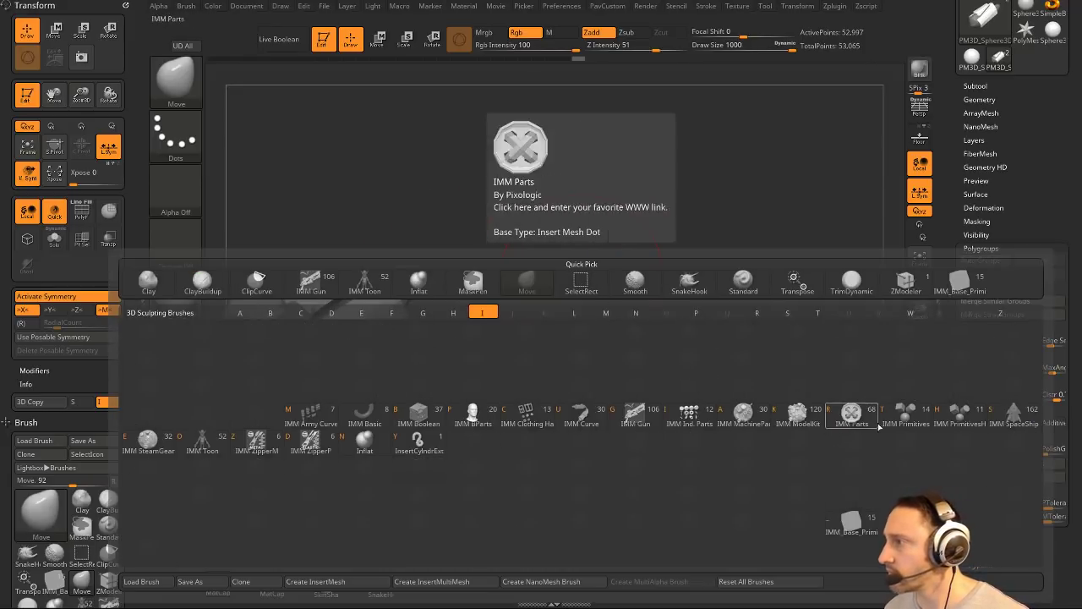
pyautogui.click(1014, 412)
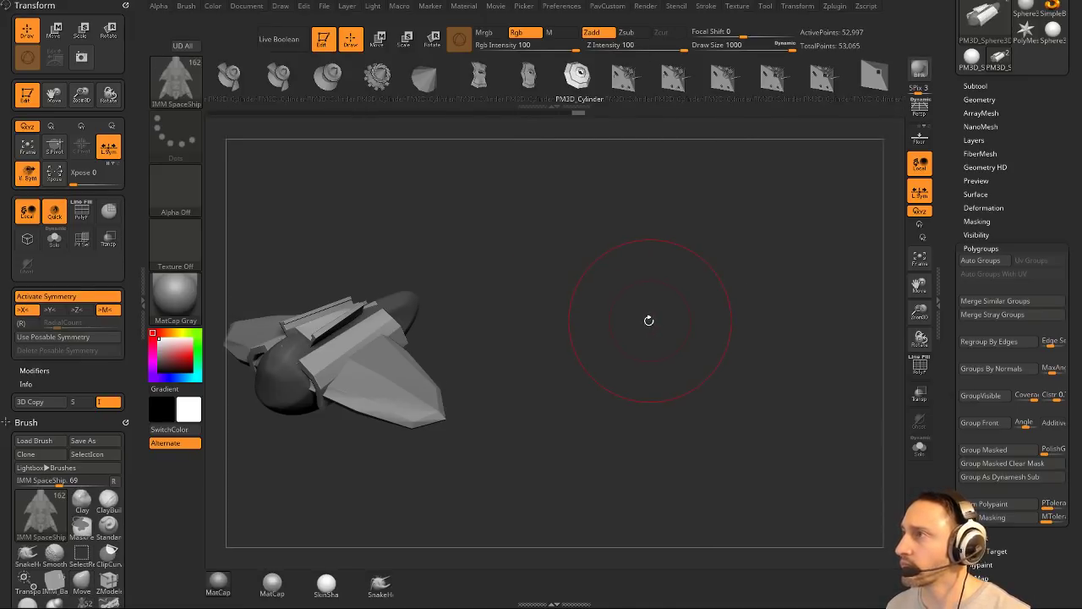
pyautogui.press('m')
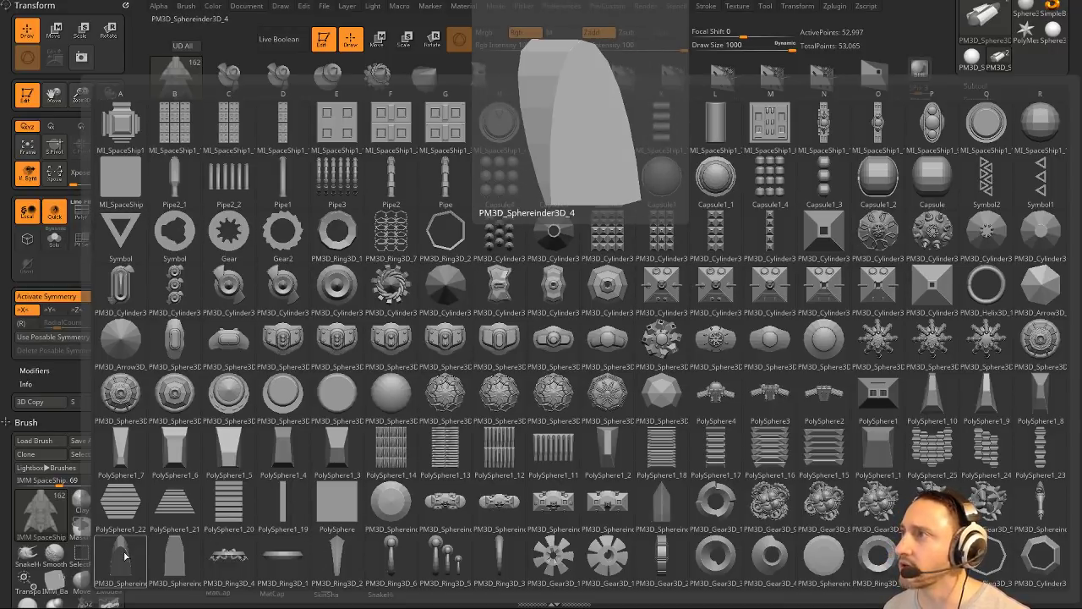
pyautogui.click(169, 558)
# Re-DynaMesh the fuselage with its inserted part at resolution 128 and polish it at 25.
pyautogui.moveTo(550, 229); pyautogui.dragTo(712, 329)
pyautogui.press('space')
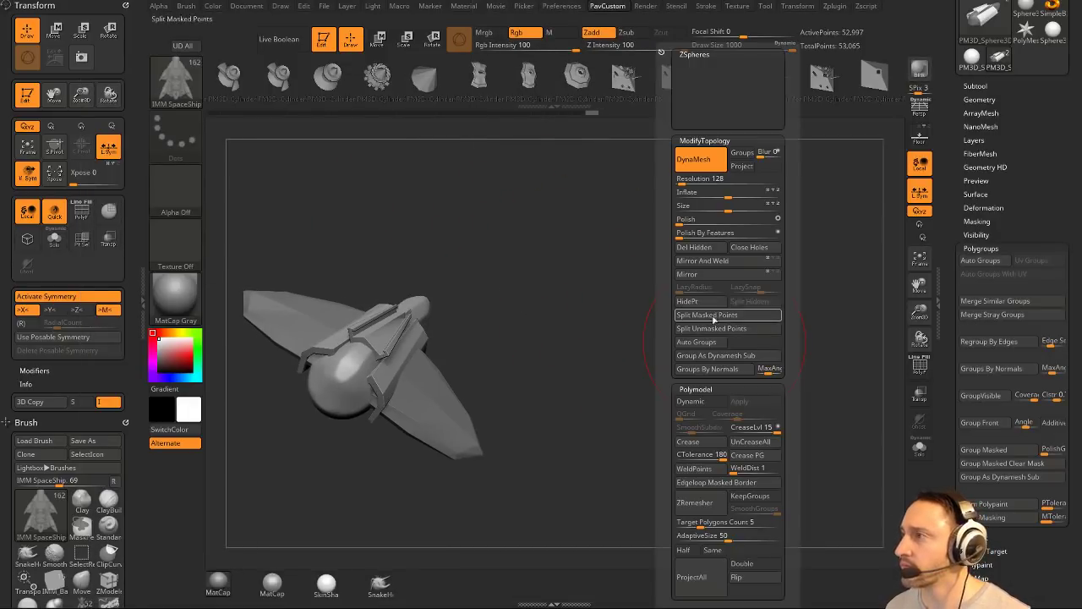
pyautogui.click(702, 166)
pyautogui.moveTo(550, 314); pyautogui.dragTo(551, 287)
pyautogui.press('space')
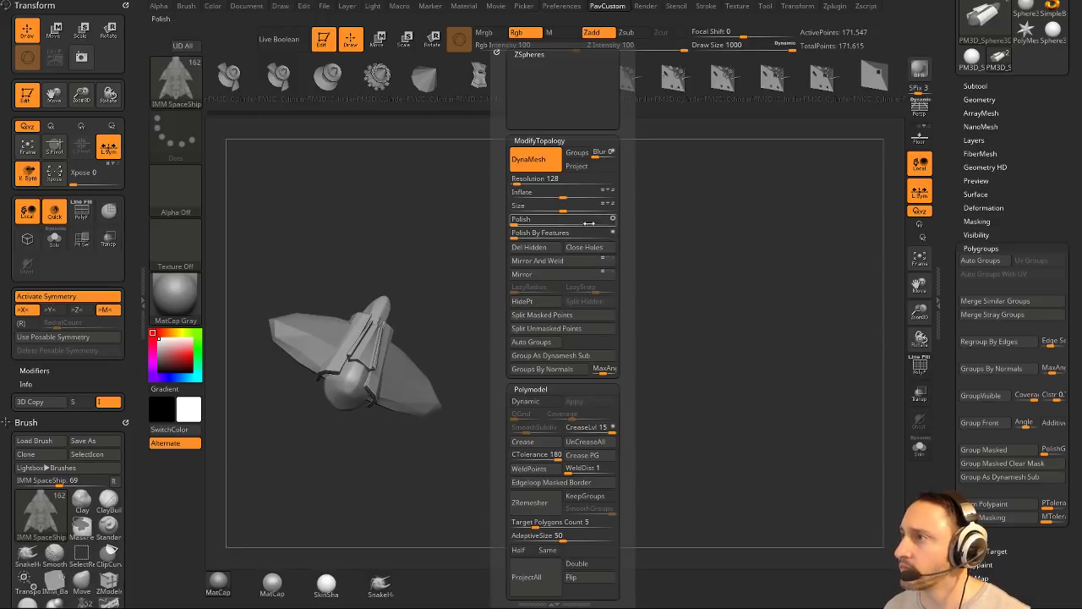
pyautogui.press('space')
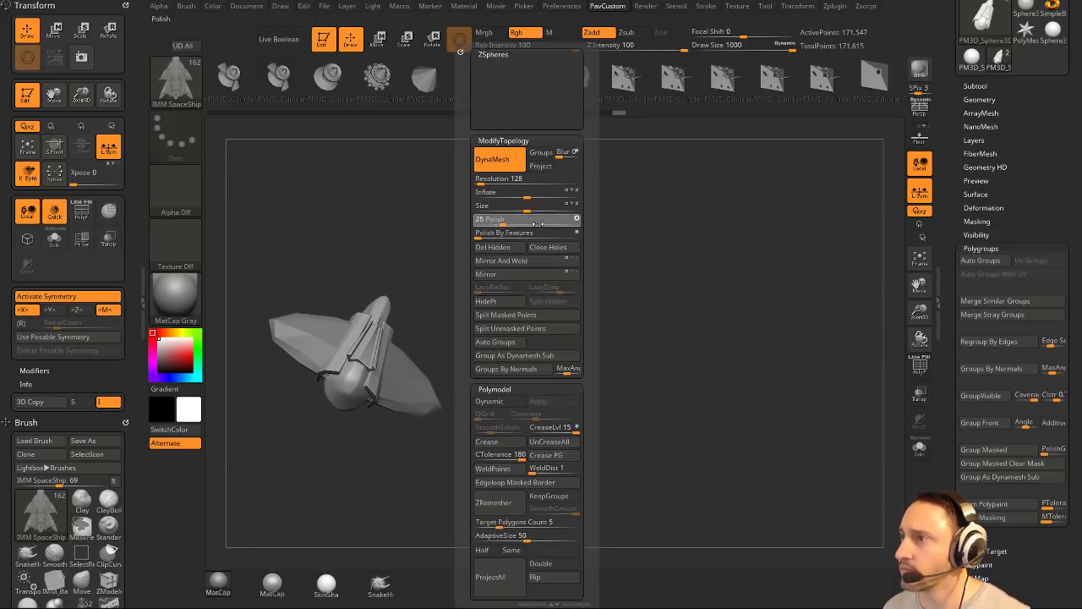
pyautogui.moveTo(491, 293)
pyautogui.mouseDown()
pyautogui.moveTo(476, 249)
pyautogui.moveTo(470, 291)
pyautogui.mouseUp()
# Smooth the fuselage and puff up the inserted panels with the Inflat brush at draw size 1000.
pyautogui.keyDown('shift'); pyautogui.moveTo(347, 356); pyautogui.dragTo(350, 363); pyautogui.keyUp('shift')
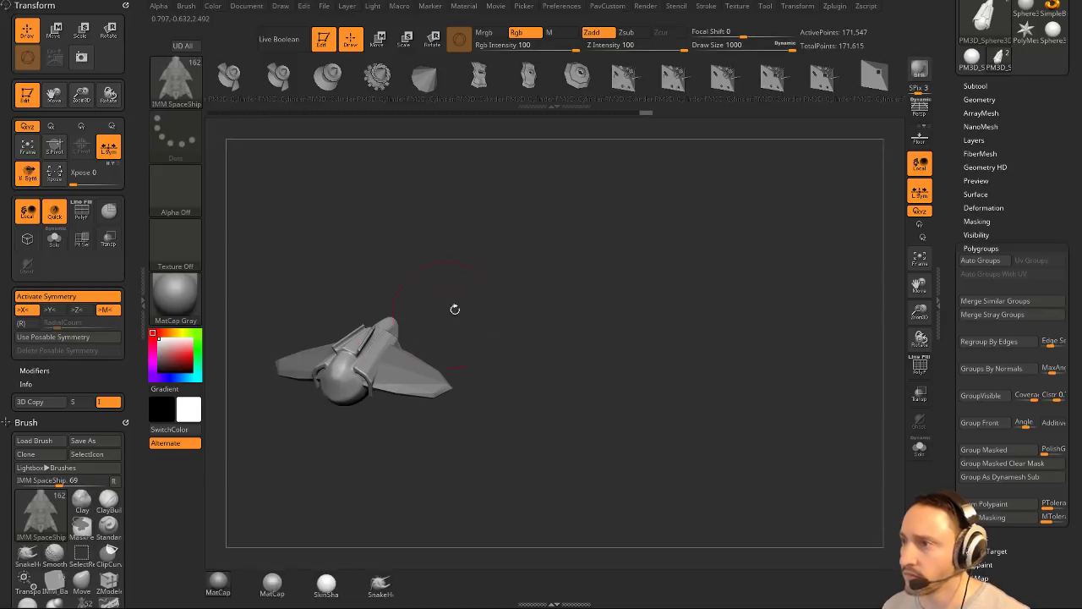
pyautogui.moveTo(447, 274); pyautogui.dragTo(408, 319)
pyautogui.press('s')
pyautogui.moveTo(356, 296)
pyautogui.keyDown('shift'); pyautogui.mouseDown()
pyautogui.moveTo(359, 321)
pyautogui.moveTo(351, 305)
pyautogui.mouseUp(); pyautogui.keyUp('shift')
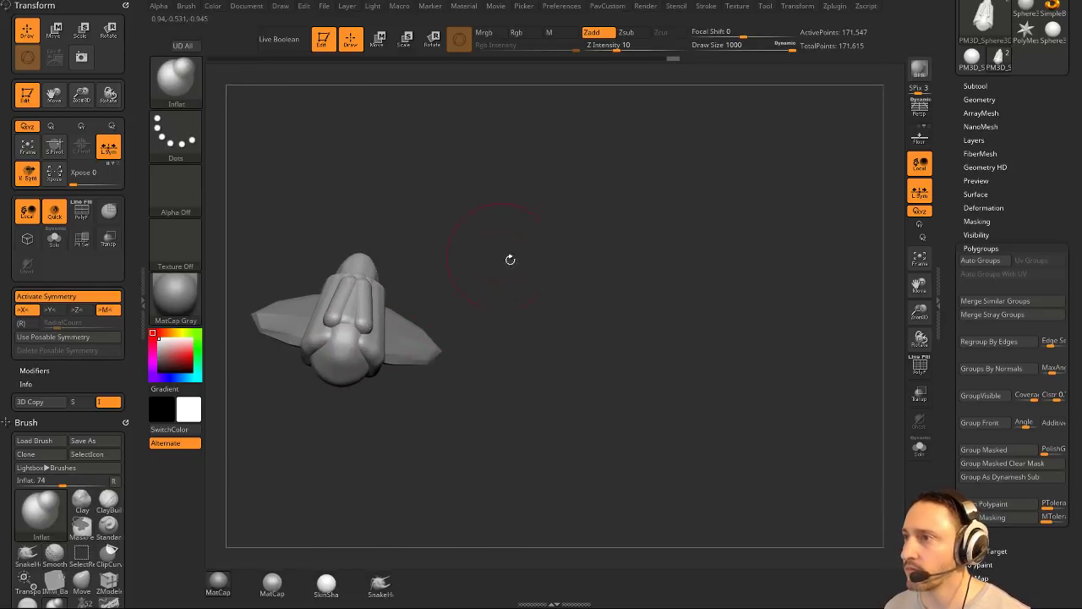
pyautogui.moveTo(510, 259)
pyautogui.mouseDown()
pyautogui.moveTo(554, 249)
pyautogui.moveTo(580, 309)
pyautogui.mouseUp()
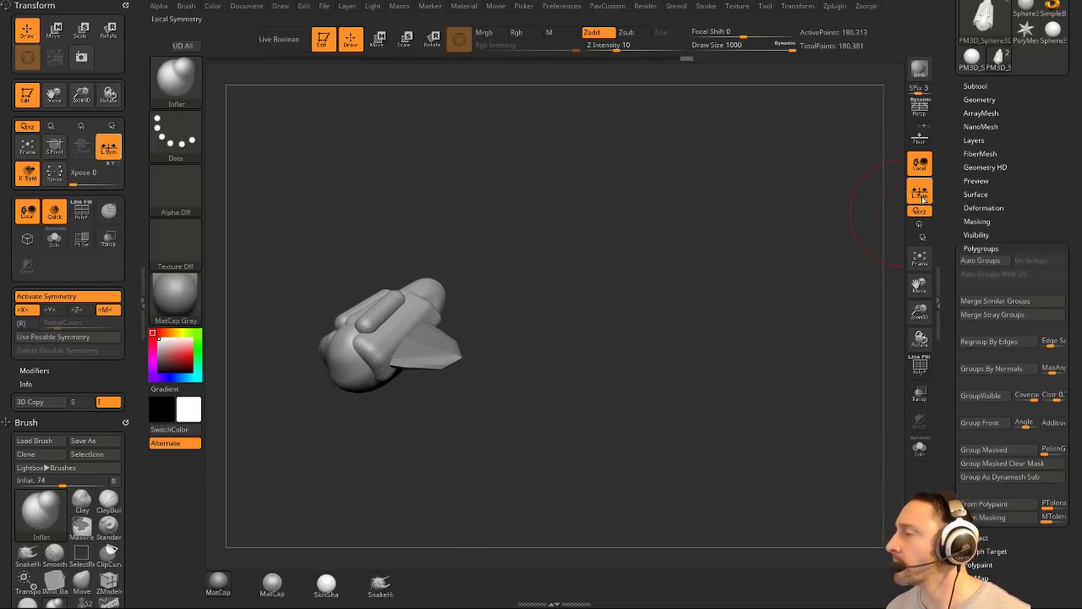
# Try the Mirror deformation on the fuselage, then undo it.
pyautogui.click(984, 208)
pyautogui.click(989, 234)
pyautogui.moveTo(719, 270); pyautogui.dragTo(744, 291)
pyautogui.hotkey('ctrl', 'z')
# Merge the wing subtool PM3D_Sphere3D_2 down with the fuselage subtool, accepting the non-undoable operation.
pyautogui.moveTo(949, 210); pyautogui.dragTo(949, 274)
pyautogui.keyDown('shift'); pyautogui.click(974, 208); pyautogui.keyUp('shift')
pyautogui.moveTo(807, 277); pyautogui.dragTo(791, 279)
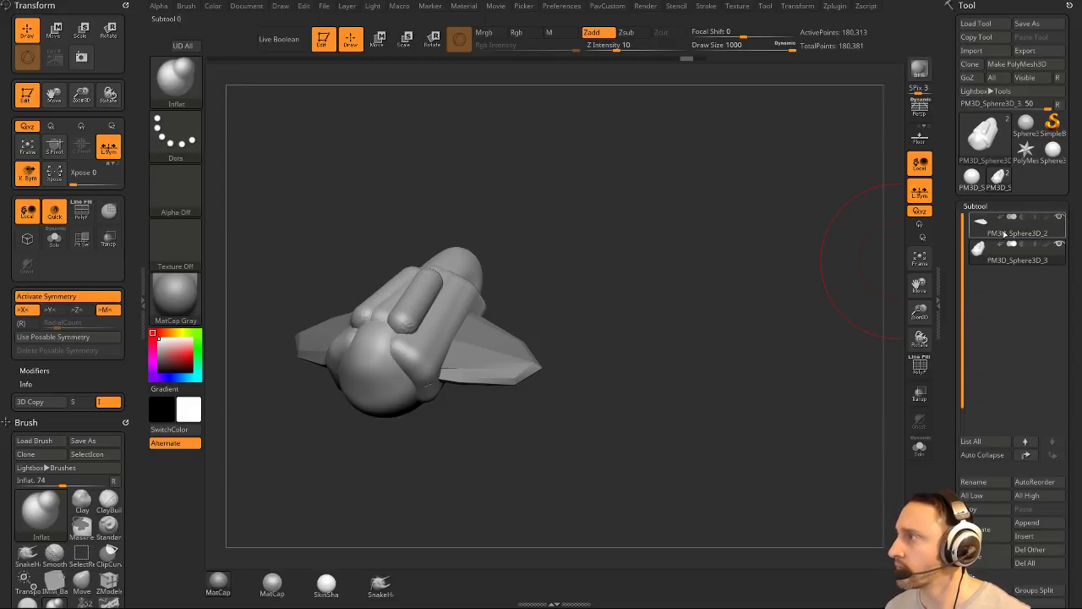
pyautogui.click(1005, 235)
pyautogui.moveTo(727, 243); pyautogui.dragTo(721, 251)
pyautogui.hotkey('ctrl', 'e')
pyautogui.click(725, 277)
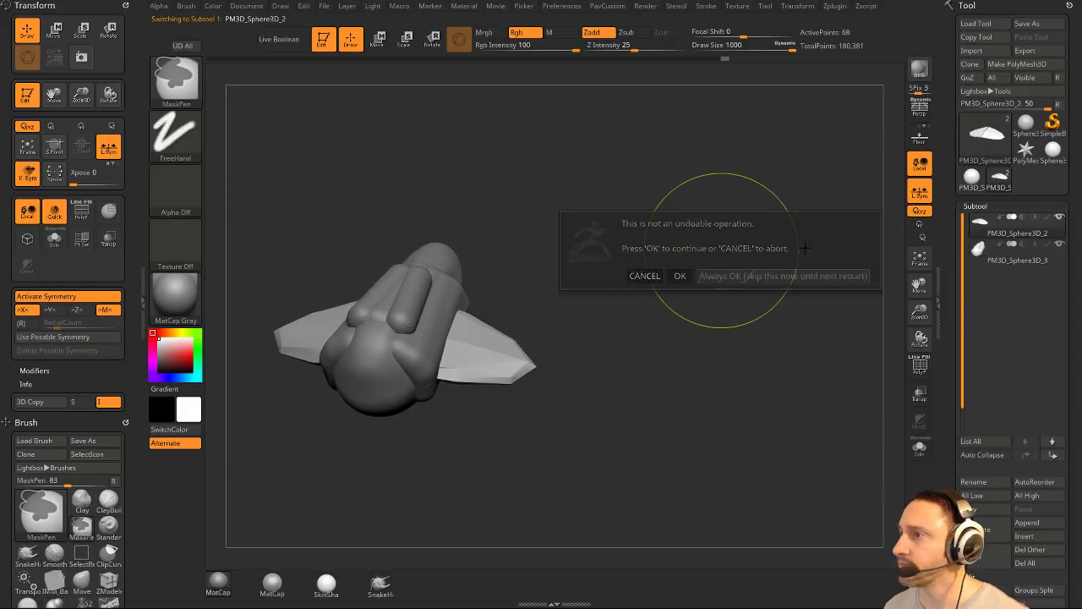
# Unify the scale of the merged model and re-DynaMesh it.
pyautogui.hotkey('shift', 'space')
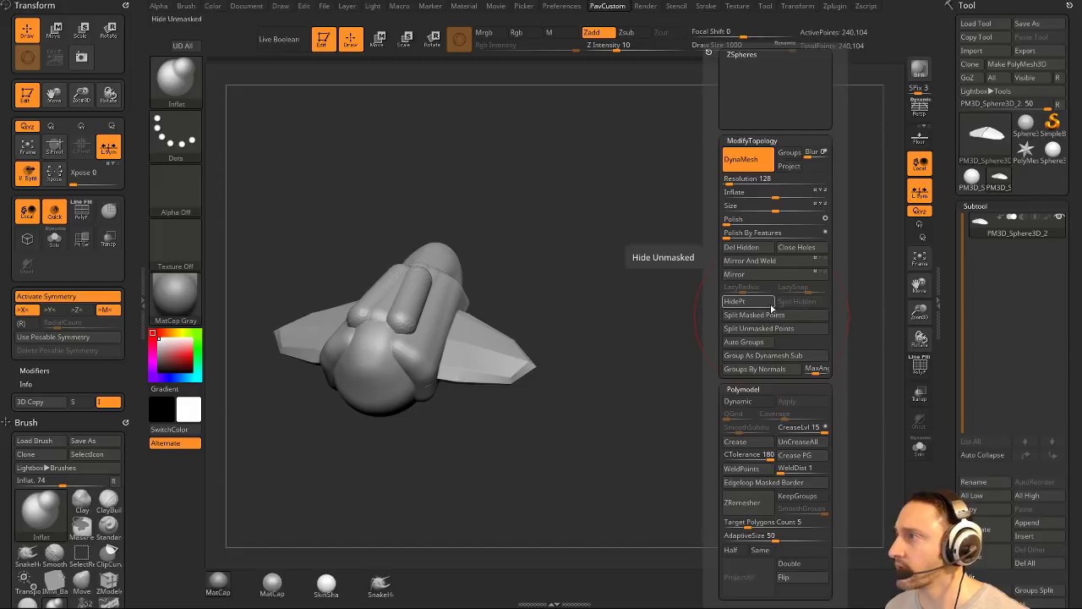
pyautogui.click(981, 503)
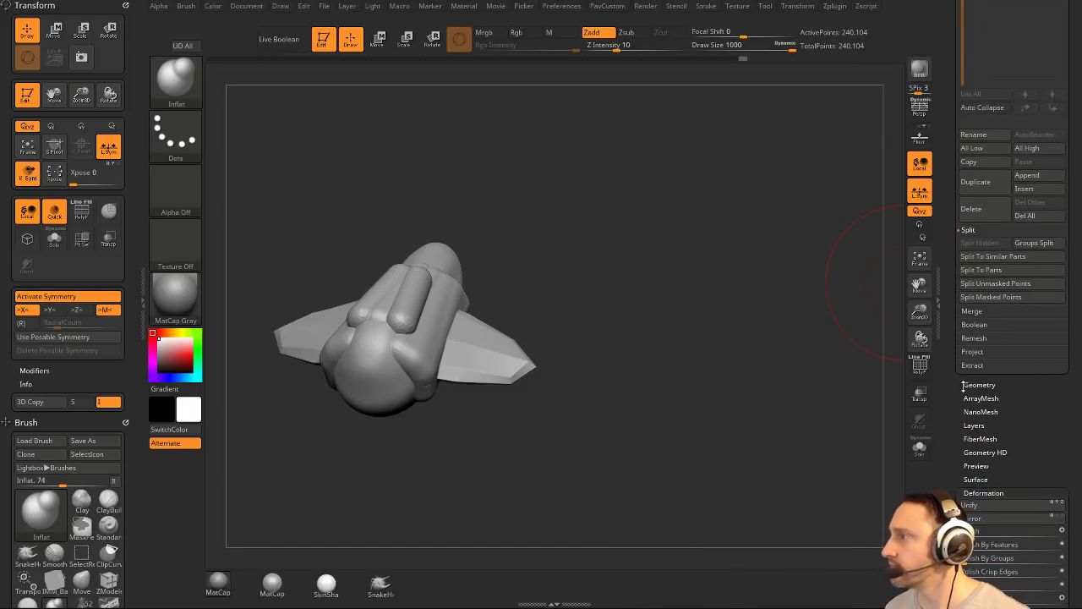
pyautogui.click(969, 367)
# Clip the underside of the fuselage with a curved ClipCurve stroke in side view.
pyautogui.moveTo(655, 237)
pyautogui.keyDown('alt'); pyautogui.mouseDown()
pyautogui.moveTo(645, 369)
pyautogui.moveTo(626, 338)
pyautogui.moveTo(672, 292)
pyautogui.moveTo(597, 308)
pyautogui.mouseUp(); pyautogui.keyUp('alt')
pyautogui.press('b')
pyautogui.press('s')
pyautogui.press('t')
pyautogui.press('s')
pyautogui.moveTo(592, 310)
pyautogui.mouseDown()
pyautogui.moveTo(485, 358)
pyautogui.moveTo(608, 268)
pyautogui.moveTo(655, 279)
pyautogui.moveTo(636, 290)
pyautogui.moveTo(652, 302)
pyautogui.mouseUp()
pyautogui.press('s')
pyautogui.hotkey('ctrl', 'shift')
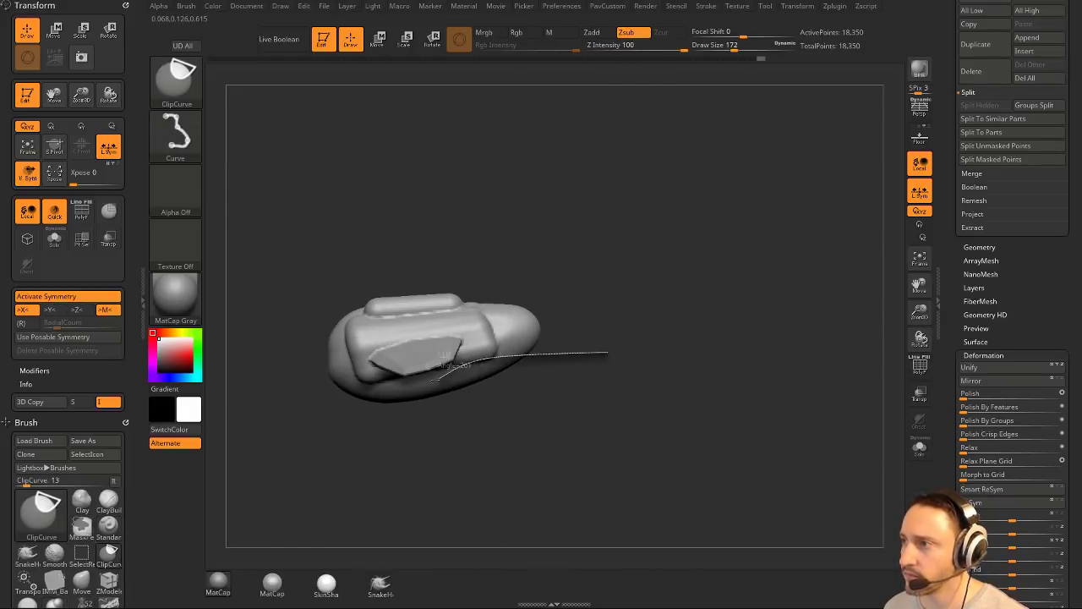
pyautogui.keyDown('ctrl'); pyautogui.keyDown('shift'); pyautogui.moveTo(349, 399); pyautogui.dragTo(276, 430); pyautogui.keyUp('shift'); pyautogui.keyUp('ctrl')
# Reshape the sides of the clipped fuselage between the wings with the Move brush.
pyautogui.moveTo(541, 393); pyautogui.dragTo(591, 193)
pyautogui.press('b')
pyautogui.press('m')
pyautogui.press('v')
pyautogui.moveTo(453, 299); pyautogui.dragTo(456, 330)
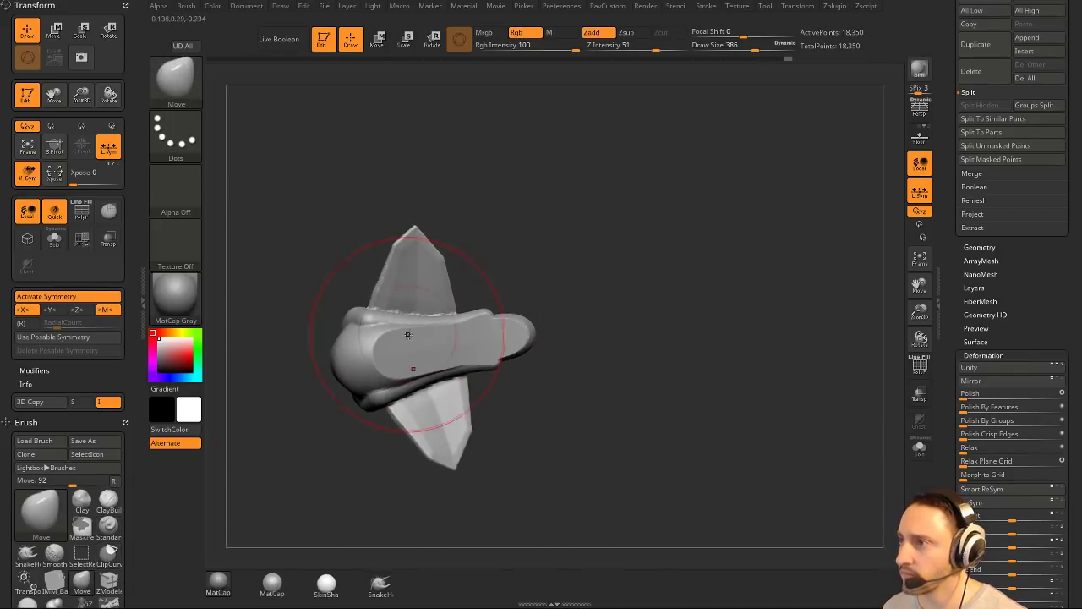
pyautogui.moveTo(312, 422); pyautogui.dragTo(389, 444)
# Flatten the rounded nose and side panels of the fuselage into planes with the TrimDynamic brush.
pyautogui.moveTo(583, 398); pyautogui.dragTo(607, 377)
pyautogui.press('b')
pyautogui.press('t')
pyautogui.press('d')
pyautogui.moveTo(568, 344); pyautogui.dragTo(596, 296)
pyautogui.press('s')
pyautogui.moveTo(408, 316); pyautogui.dragTo(399, 317)
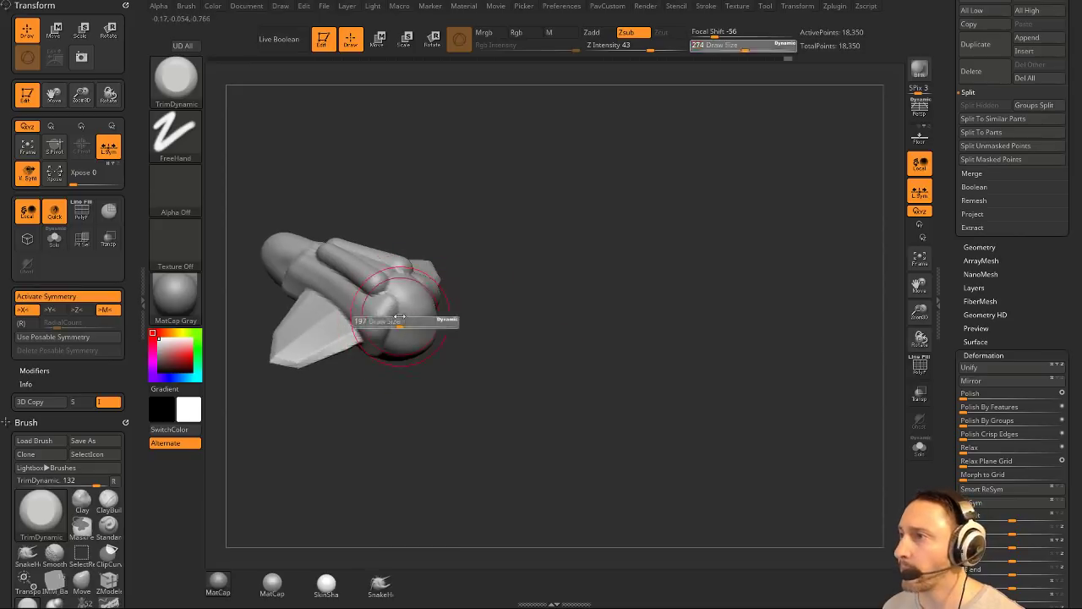
pyautogui.moveTo(381, 314)
pyautogui.mouseDown(button='right')
pyautogui.moveTo(573, 203)
pyautogui.moveTo(392, 336)
pyautogui.moveTo(496, 269)
pyautogui.moveTo(397, 329)
pyautogui.moveTo(429, 280)
pyautogui.mouseUp(button='right')
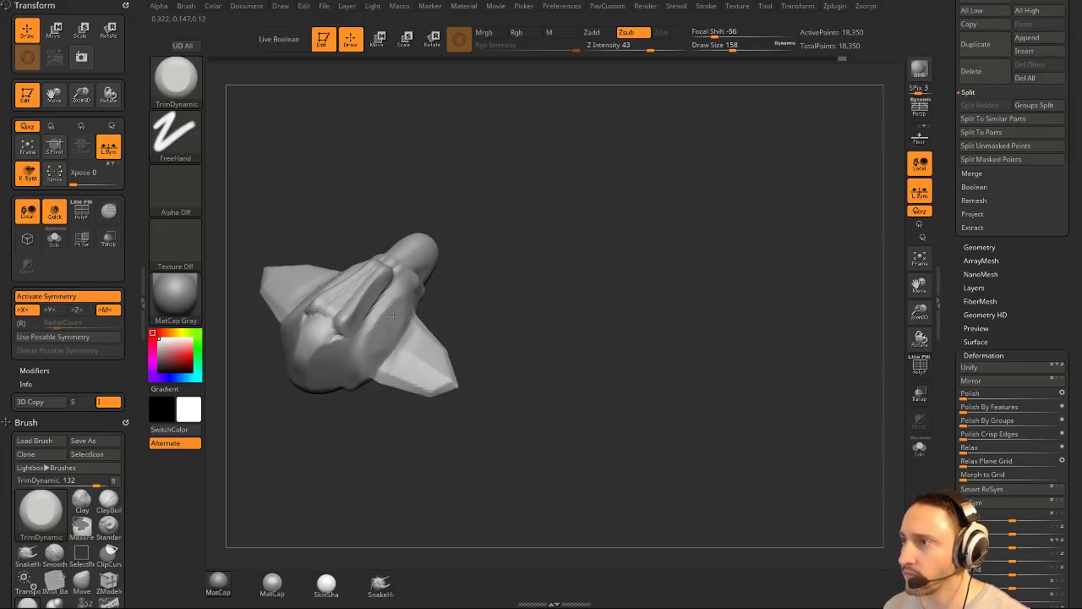
pyautogui.moveTo(339, 344); pyautogui.dragTo(337, 334)
# Carve creases between the flattened nose and the raised panels with the DamStandard brush at about draw size 100.
pyautogui.press('1')
pyautogui.press('s')
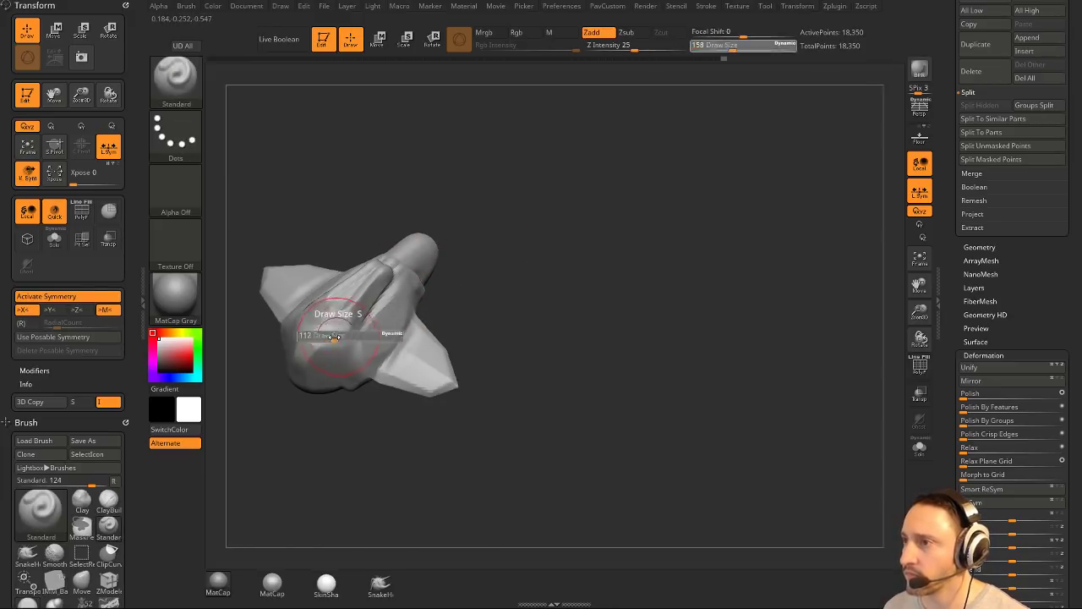
pyautogui.press('2')
pyautogui.moveTo(533, 223)
pyautogui.keyDown('ctrl'); pyautogui.mouseDown(button='right')
pyautogui.moveTo(543, 263)
pyautogui.moveTo(474, 291)
pyautogui.mouseUp(button='right'); pyautogui.keyUp('ctrl')
pyautogui.press('s')
pyautogui.moveTo(318, 334)
pyautogui.mouseDown()
pyautogui.moveTo(335, 334)
pyautogui.moveTo(320, 334)
pyautogui.mouseUp()
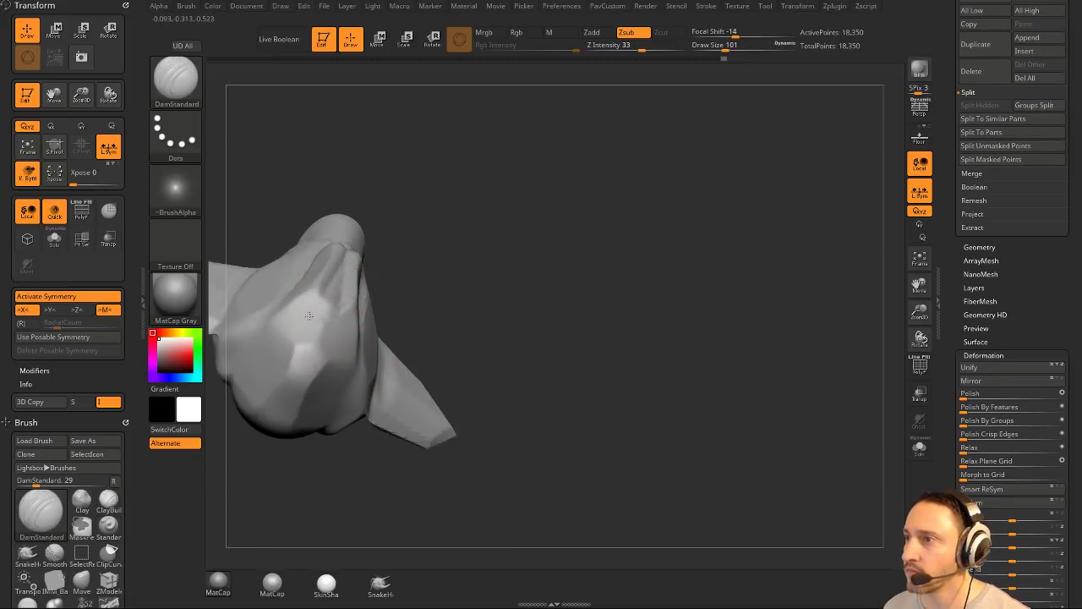
pyautogui.moveTo(341, 332); pyautogui.dragTo(353, 324, button='right')
pyautogui.press('s')
pyautogui.moveTo(319, 337); pyautogui.dragTo(324, 337)
pyautogui.moveTo(336, 337); pyautogui.dragTo(601, 306, button='right')
pyautogui.moveTo(601, 306); pyautogui.dragTo(647, 306)
# Cut finer panel grooves across the nose and shoulders with DamStandard, reducing the draw size to about 80.
pyautogui.press('s')
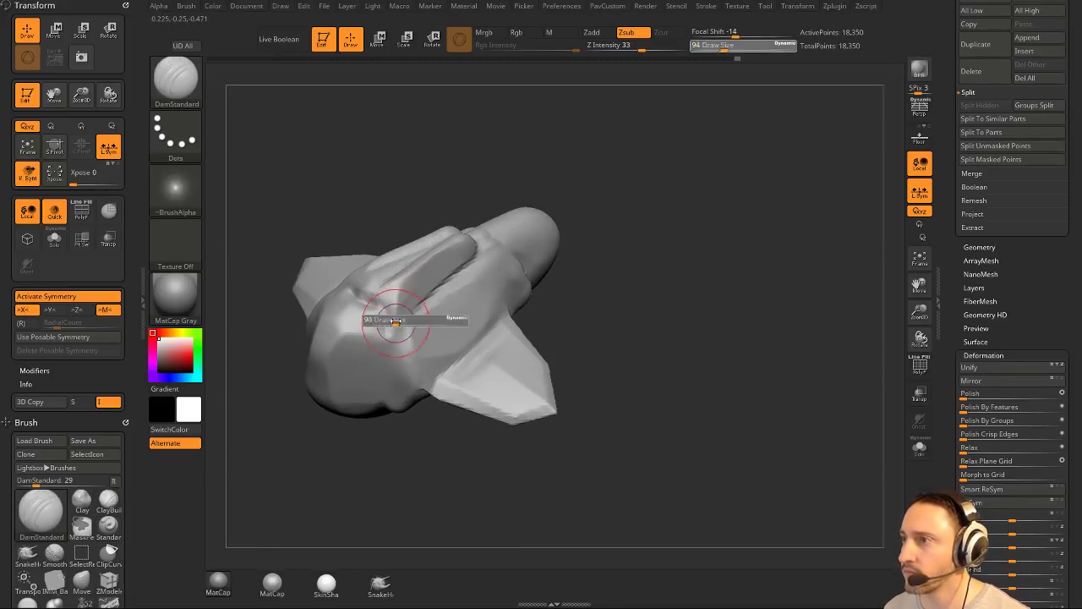
pyautogui.moveTo(397, 320); pyautogui.dragTo(392, 320)
pyautogui.moveTo(390, 332); pyautogui.dragTo(346, 291)
pyautogui.moveTo(598, 332); pyautogui.dragTo(630, 304)
pyautogui.press('s')
pyautogui.moveTo(367, 345); pyautogui.dragTo(364, 345)
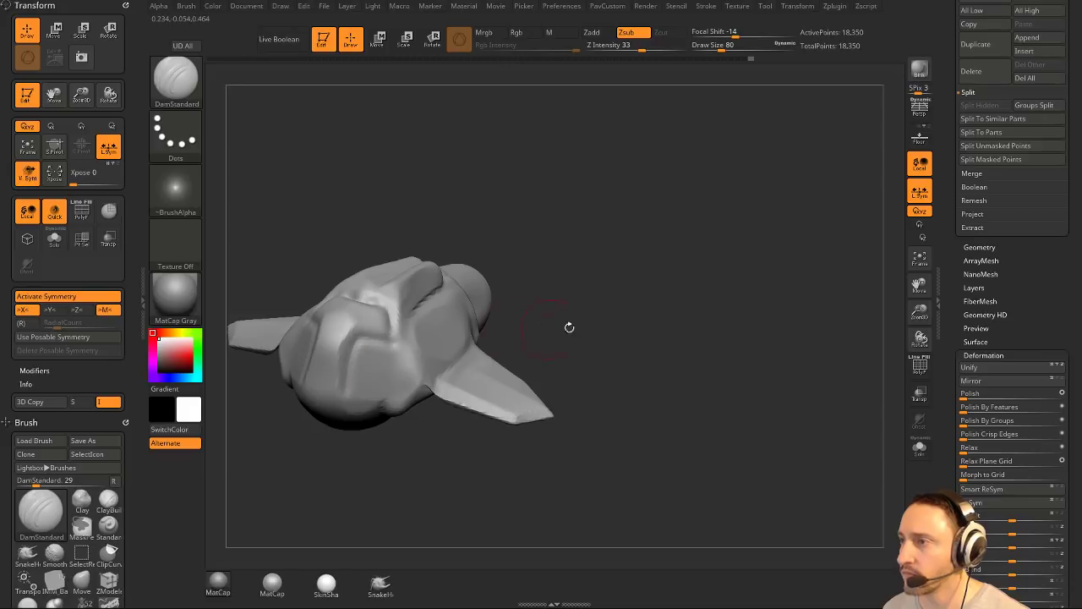
pyautogui.moveTo(569, 327); pyautogui.dragTo(584, 231)
pyautogui.moveTo(391, 289); pyautogui.dragTo(389, 306)
pyautogui.press('s')
pyautogui.moveTo(381, 345); pyautogui.dragTo(378, 345)
pyautogui.moveTo(592, 338)
pyautogui.mouseDown()
pyautogui.moveTo(635, 333)
pyautogui.moveTo(630, 254)
pyautogui.mouseUp()
# Turn on backface masking in the brush's Auto Masking settings.
pyautogui.keyDown('ctrl'); pyautogui.moveTo(625, 305); pyautogui.dragTo(575, 299); pyautogui.keyUp('ctrl')
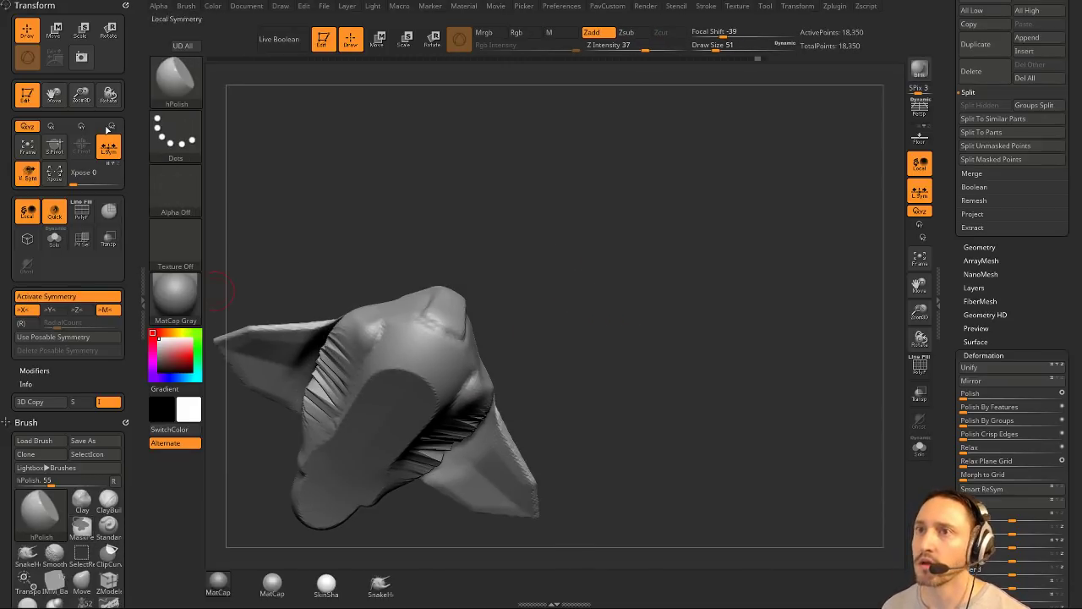
pyautogui.scroll(-3, 111, 240)
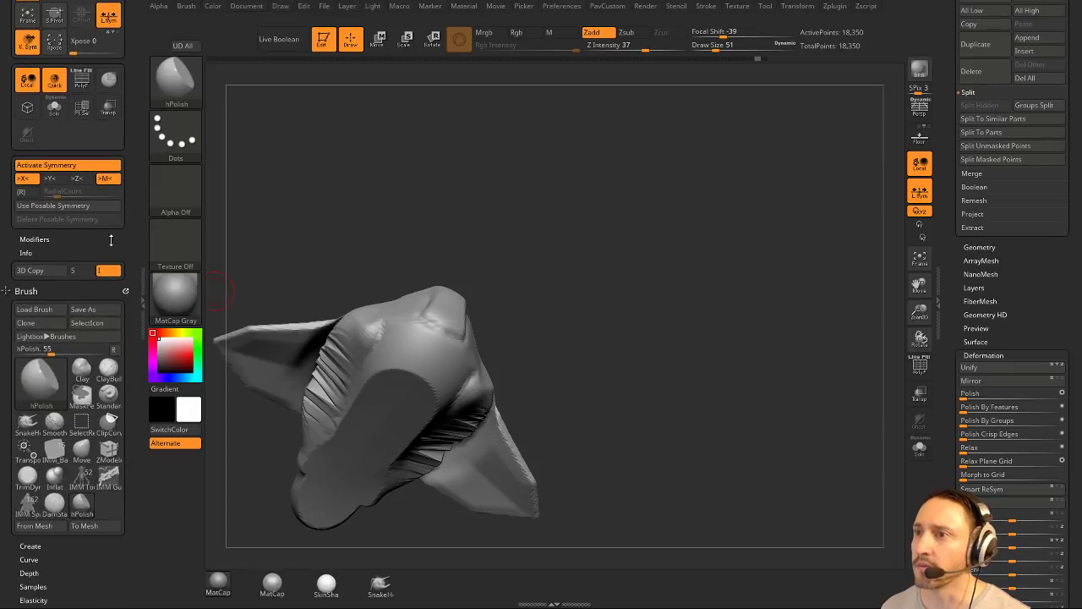
pyautogui.scroll(-3, 135, 239)
pyautogui.scroll(-5, 121, 440)
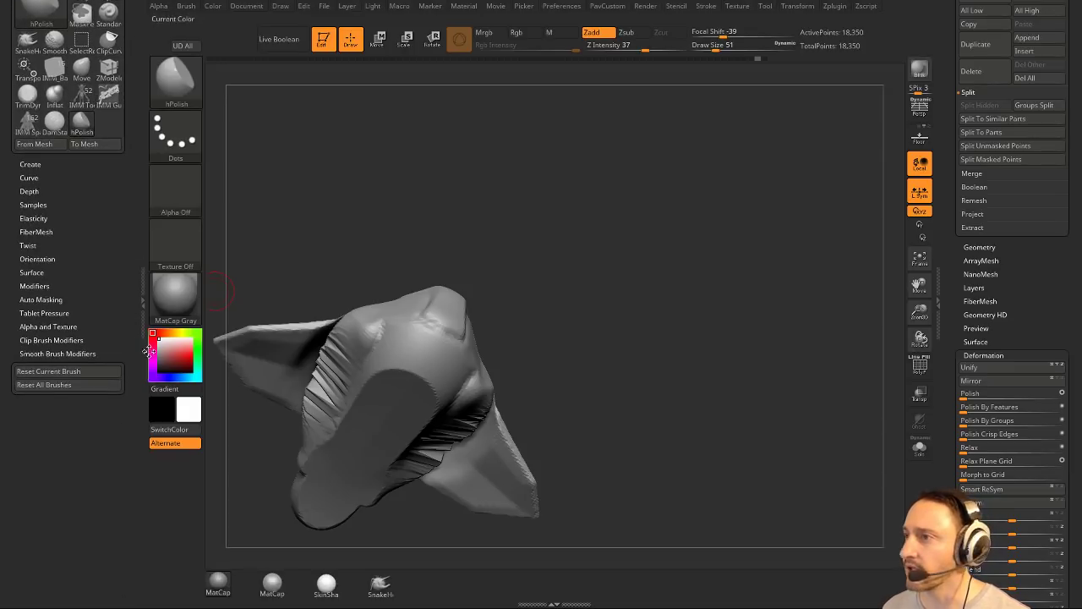
pyautogui.moveTo(382, 205)
pyautogui.mouseDown()
pyautogui.moveTo(526, 200)
pyautogui.moveTo(525, 220)
pyautogui.moveTo(547, 227)
pyautogui.moveTo(567, 262)
pyautogui.moveTo(550, 254)
pyautogui.mouseUp()
pyautogui.click(35, 286)
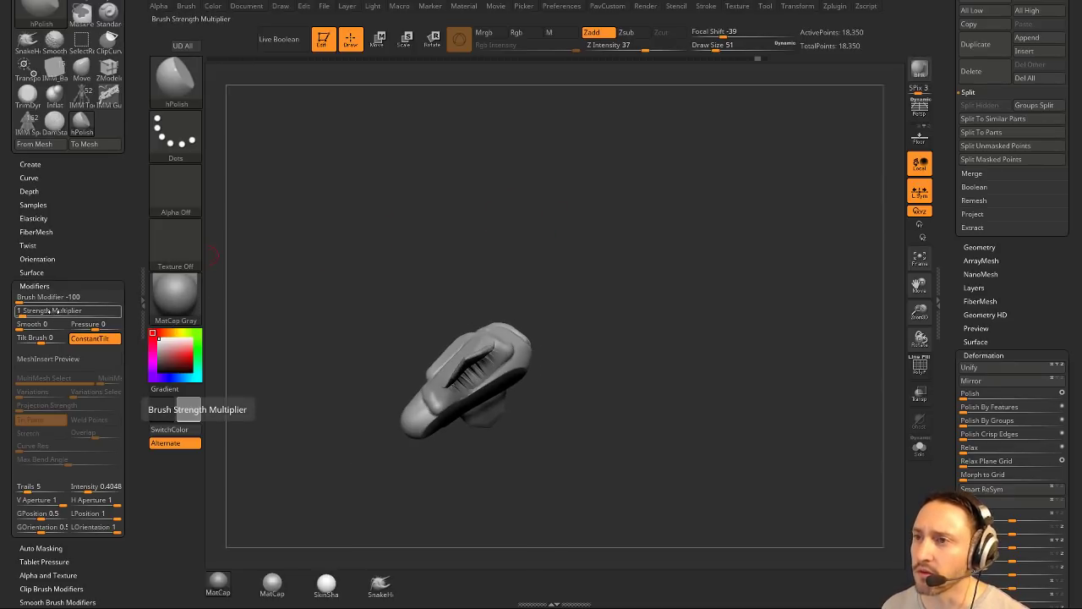
pyautogui.moveTo(90, 212)
pyautogui.mouseDown()
pyautogui.moveTo(97, 360)
pyautogui.moveTo(94, 196)
pyautogui.mouseUp()
pyautogui.press('shift')
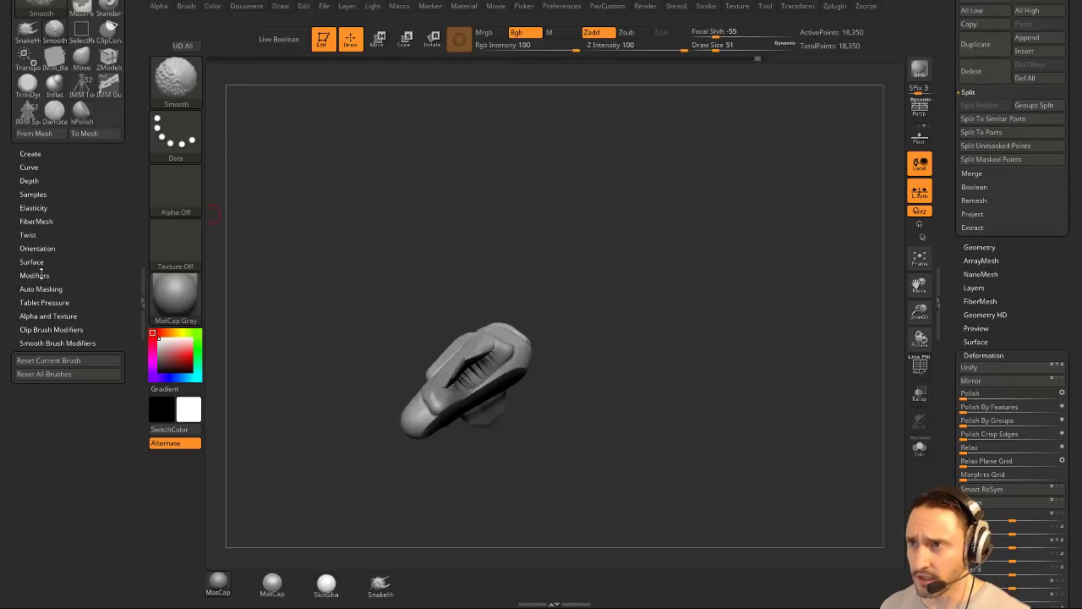
pyautogui.click(44, 287)
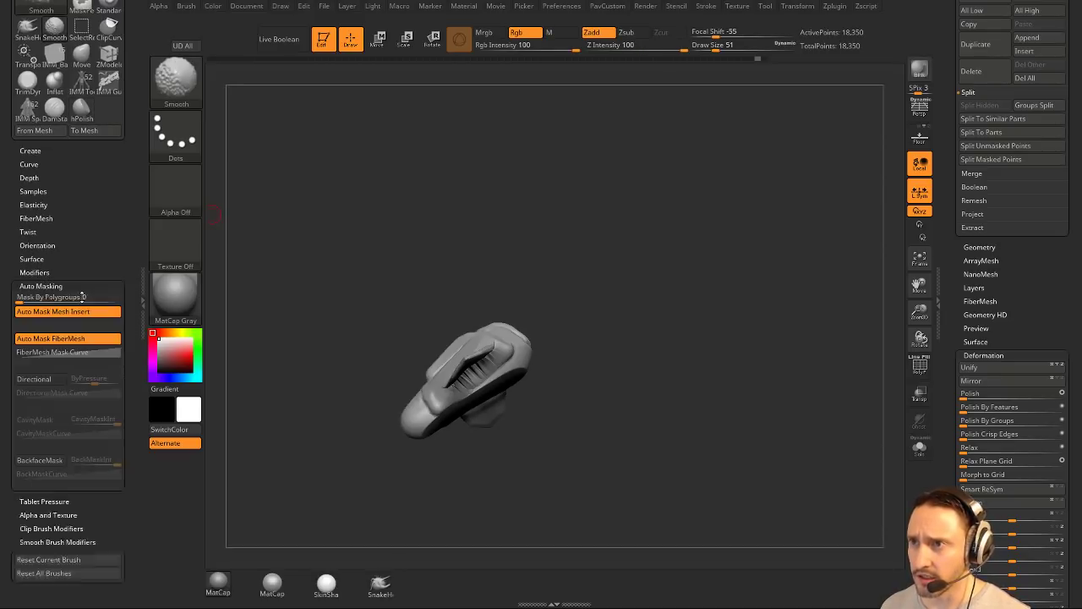
pyautogui.click(42, 459)
# Re-DynaMesh the model and flatten the hull surfaces with the hPolish brush at draw size 245.
pyautogui.moveTo(608, 308)
pyautogui.mouseDown()
pyautogui.moveTo(559, 251)
pyautogui.moveTo(407, 361)
pyautogui.moveTo(442, 370)
pyautogui.moveTo(430, 365)
pyautogui.mouseUp()
pyautogui.press('s')
pyautogui.moveTo(568, 372)
pyautogui.mouseDown()
pyautogui.moveTo(604, 332)
pyautogui.moveTo(656, 315)
pyautogui.mouseUp()
pyautogui.moveTo(556, 304); pyautogui.dragTo(516, 314)
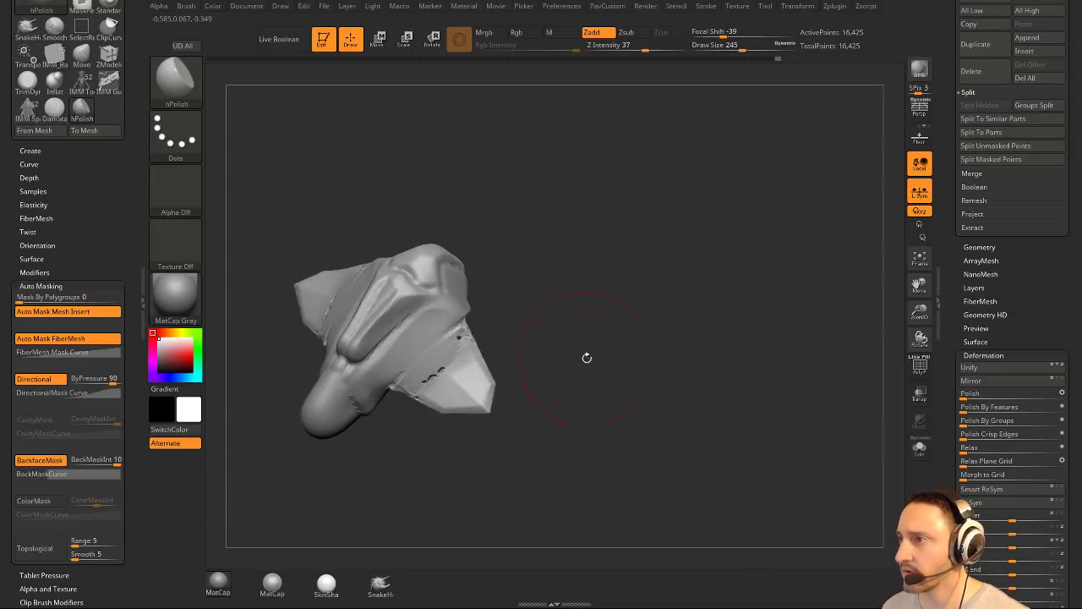
# Flatten and smooth the wing roots with hPolish at draw size 245, re-DynaMeshing to close the torn seams.
pyautogui.moveTo(587, 358)
pyautogui.mouseDown()
pyautogui.moveTo(483, 307)
pyautogui.moveTo(404, 345)
pyautogui.moveTo(425, 300)
pyautogui.moveTo(401, 338)
pyautogui.mouseUp()
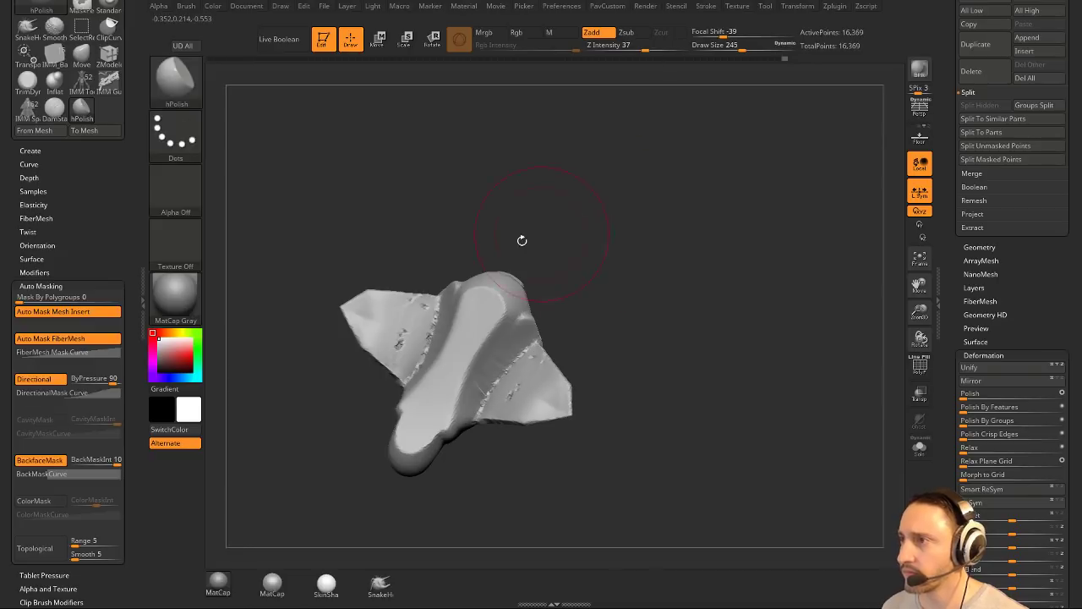
pyautogui.moveTo(520, 240); pyautogui.dragTo(551, 250)
pyautogui.keyDown('shift'); pyautogui.moveTo(406, 351); pyautogui.dragTo(436, 338); pyautogui.keyUp('shift')
pyautogui.keyDown('ctrl'); pyautogui.moveTo(636, 202); pyautogui.dragTo(675, 261); pyautogui.keyUp('ctrl')
pyautogui.moveTo(461, 317)
pyautogui.mouseDown()
pyautogui.moveTo(433, 365)
pyautogui.moveTo(404, 345)
pyautogui.mouseUp()
pyautogui.moveTo(626, 296); pyautogui.dragTo(736, 321)
pyautogui.keyDown('ctrl'); pyautogui.moveTo(719, 287); pyautogui.dragTo(749, 338); pyautogui.keyUp('ctrl')
pyautogui.moveTo(572, 252); pyautogui.dragTo(511, 288)
pyautogui.moveTo(435, 295); pyautogui.dragTo(432, 342)
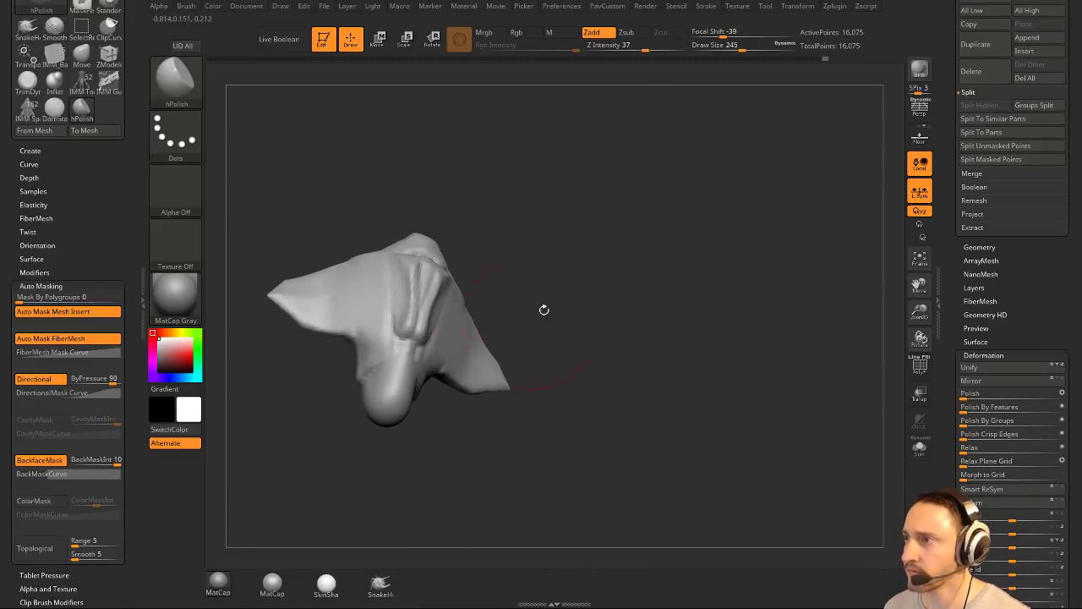
# Set the hPolish brush's draw size to 120.
pyautogui.moveTo(544, 309); pyautogui.dragTo(486, 292)
pyautogui.press('s')
pyautogui.click(459, 328)
pyautogui.moveTo(609, 283)
pyautogui.keyDown('shift'); pyautogui.mouseDown()
pyautogui.moveTo(668, 254)
pyautogui.moveTo(724, 292)
pyautogui.moveTo(613, 289)
pyautogui.moveTo(751, 275)
pyautogui.mouseUp(); pyautogui.keyUp('shift')
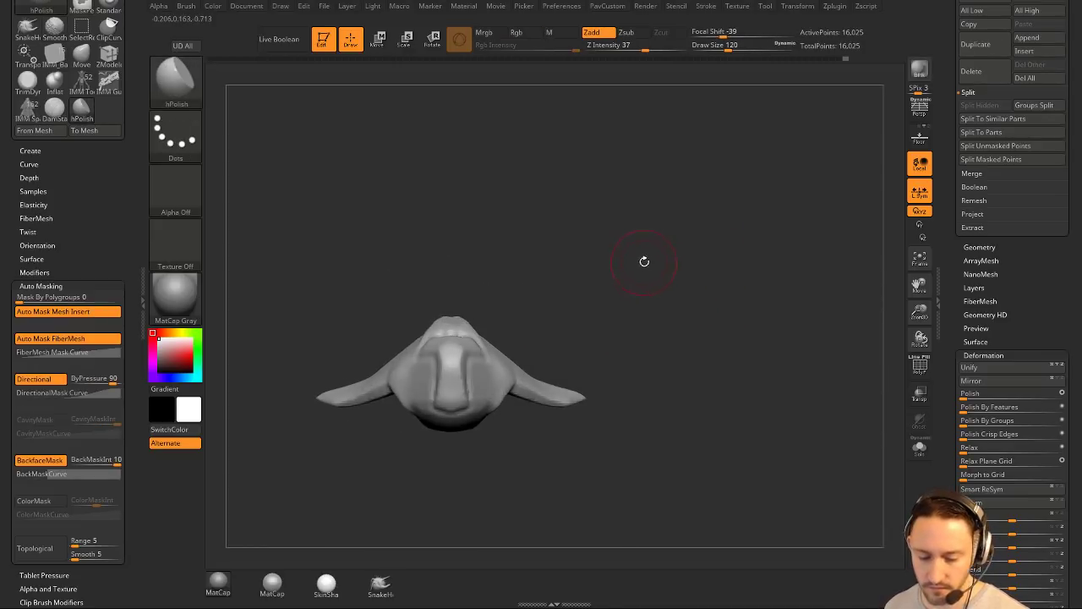
# Raise the DynaMesh resolution and re-DynaMesh the model into a denser mesh.
pyautogui.press('b')
pyautogui.press('i')
pyautogui.press('space')
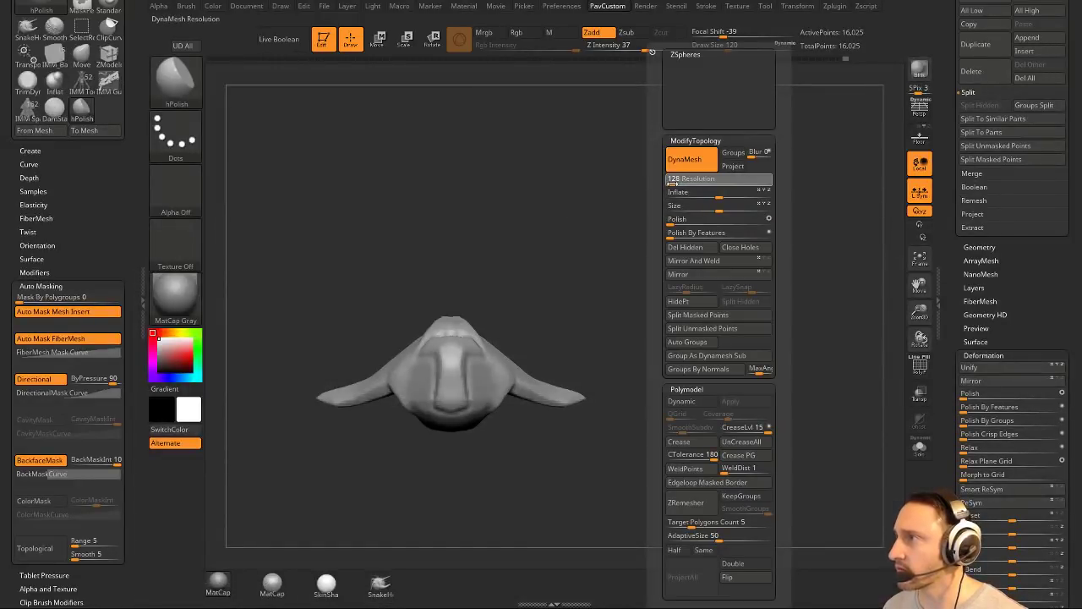
pyautogui.moveTo(671, 184); pyautogui.dragTo(669, 183)
pyautogui.press('space')
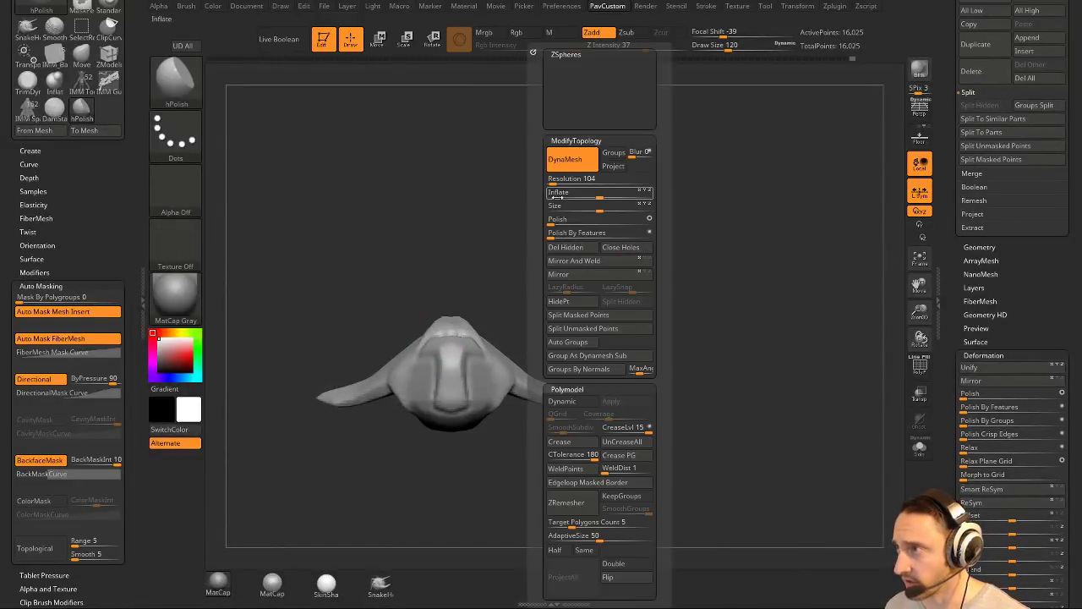
pyautogui.press('[')
pyautogui.moveTo(576, 248)
pyautogui.keyDown('ctrl'); pyautogui.mouseDown()
pyautogui.moveTo(625, 305)
pyautogui.moveTo(606, 264)
pyautogui.moveTo(587, 347)
pyautogui.mouseUp(); pyautogui.keyUp('ctrl')
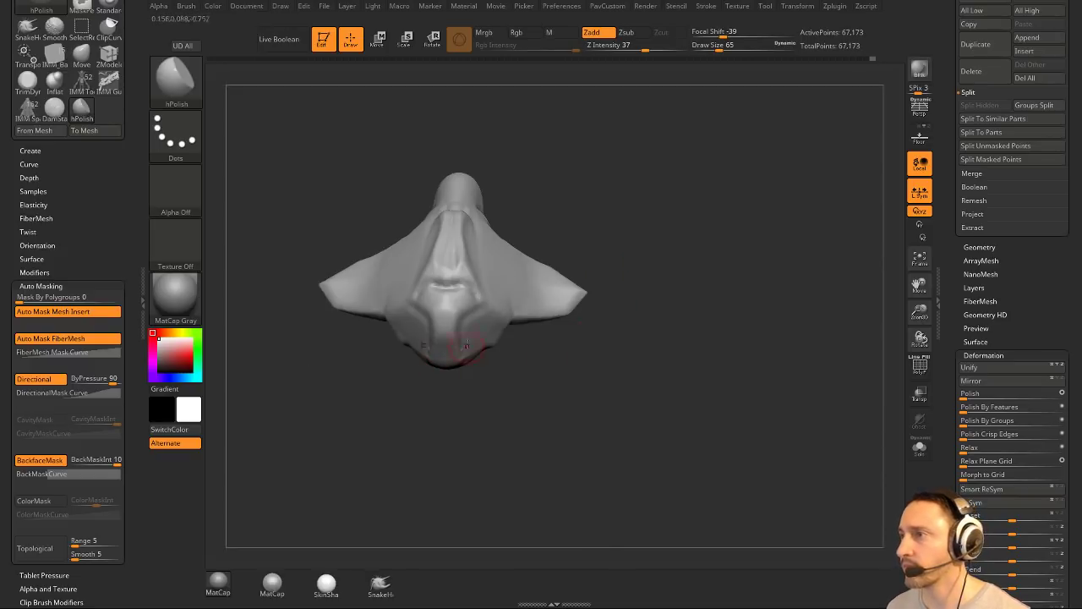
# Flatten the side panels at the hull's blunt end and the upper wing surfaces with hPolish at draw size about 175.
pyautogui.press('s')
pyautogui.moveTo(479, 340)
pyautogui.mouseDown()
pyautogui.moveTo(497, 339)
pyautogui.moveTo(479, 340)
pyautogui.moveTo(477, 311)
pyautogui.mouseUp()
pyautogui.moveTo(548, 349); pyautogui.dragTo(569, 355)
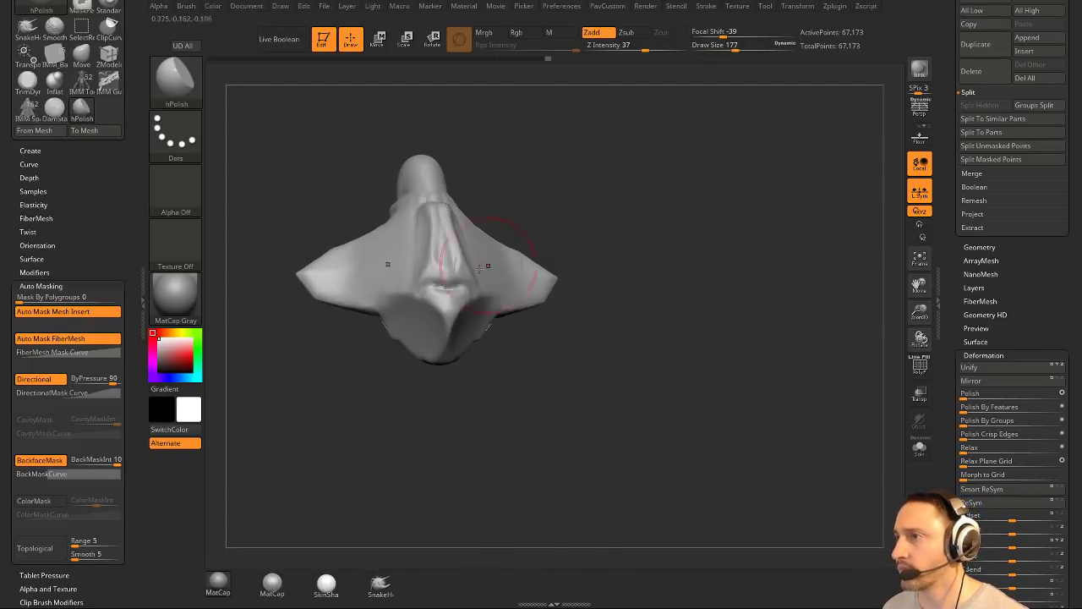
pyautogui.press('s')
pyautogui.moveTo(425, 269); pyautogui.dragTo(423, 269)
pyautogui.moveTo(609, 208); pyautogui.dragTo(595, 289)
pyautogui.moveTo(596, 240); pyautogui.dragTo(593, 272)
pyautogui.moveTo(240, 109); pyautogui.dragTo(242, 92)
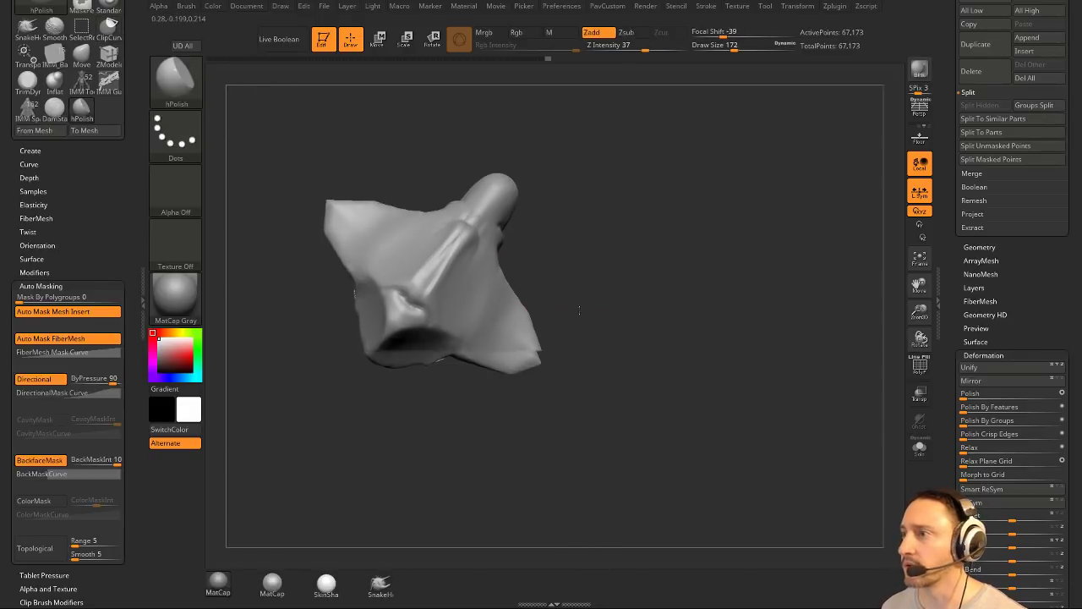
# Clip the hull's lower sides with ClipCurve and re-DynaMesh the model.
pyautogui.keyDown('ctrl'); pyautogui.keyDown('shift'); pyautogui.moveTo(560, 401); pyautogui.dragTo(472, 346); pyautogui.keyUp('shift'); pyautogui.keyUp('ctrl')
pyautogui.keyDown('ctrl'); pyautogui.keyDown('shift'); pyautogui.moveTo(352, 358); pyautogui.dragTo(352, 358); pyautogui.keyUp('shift'); pyautogui.keyUp('ctrl')
pyautogui.moveTo(614, 299)
pyautogui.mouseDown()
pyautogui.moveTo(628, 194)
pyautogui.moveTo(604, 295)
pyautogui.moveTo(617, 251)
pyautogui.moveTo(460, 382)
pyautogui.moveTo(500, 400)
pyautogui.mouseUp()
pyautogui.hotkey('ctrl', 'shift')
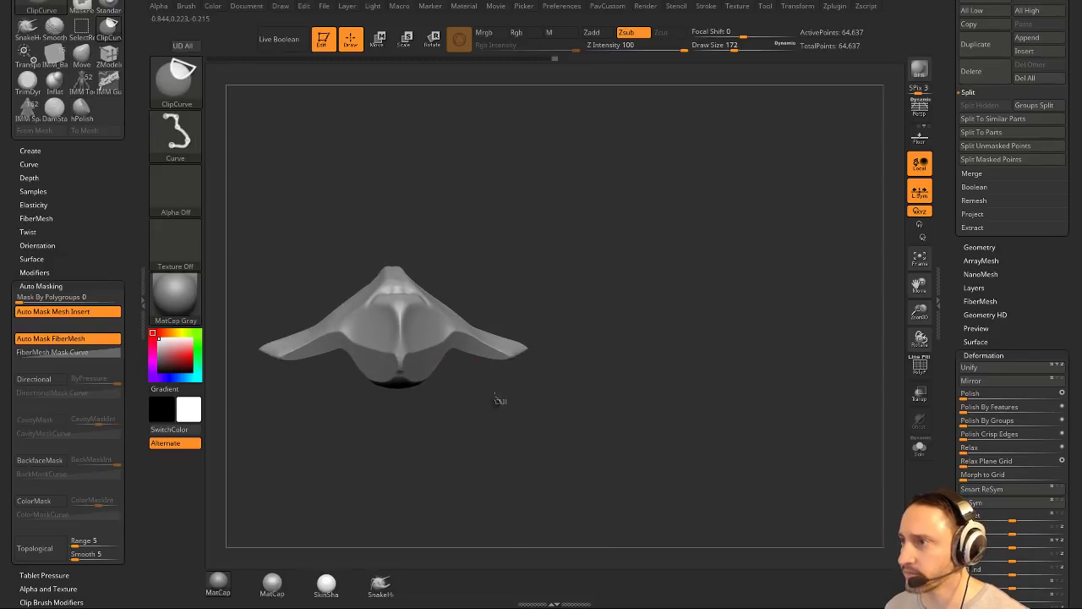
pyautogui.keyDown('ctrl'); pyautogui.keyDown('shift'); pyautogui.moveTo(369, 403); pyautogui.dragTo(368, 403); pyautogui.keyUp('shift'); pyautogui.keyUp('ctrl')
pyautogui.moveTo(679, 240); pyautogui.dragTo(712, 208)
pyautogui.keyDown('ctrl'); pyautogui.moveTo(712, 208); pyautogui.dragTo(635, 309); pyautogui.keyUp('ctrl')
# Clip the top of the projecting neck into a tapered concave profile with ClipCurve.
pyautogui.moveTo(645, 295)
pyautogui.mouseDown()
pyautogui.moveTo(614, 307)
pyautogui.moveTo(597, 291)
pyautogui.mouseUp()
pyautogui.keyDown('ctrl'); pyautogui.keyDown('shift'); pyautogui.moveTo(404, 358); pyautogui.dragTo(404, 358); pyautogui.keyUp('shift'); pyautogui.keyUp('ctrl')
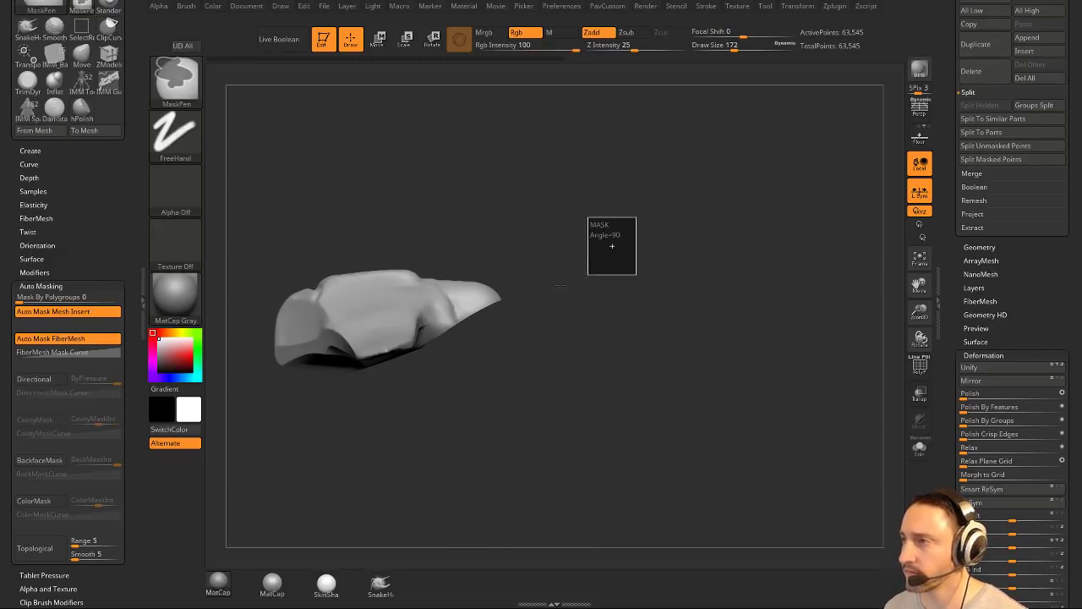
pyautogui.keyDown('ctrl'); pyautogui.keyDown('shift'); pyautogui.moveTo(391, 234); pyautogui.dragTo(437, 285); pyautogui.keyUp('shift'); pyautogui.keyUp('ctrl')
pyautogui.keyDown('ctrl'); pyautogui.keyDown('shift'); pyautogui.moveTo(599, 290); pyautogui.dragTo(609, 289); pyautogui.keyUp('shift'); pyautogui.keyUp('ctrl')
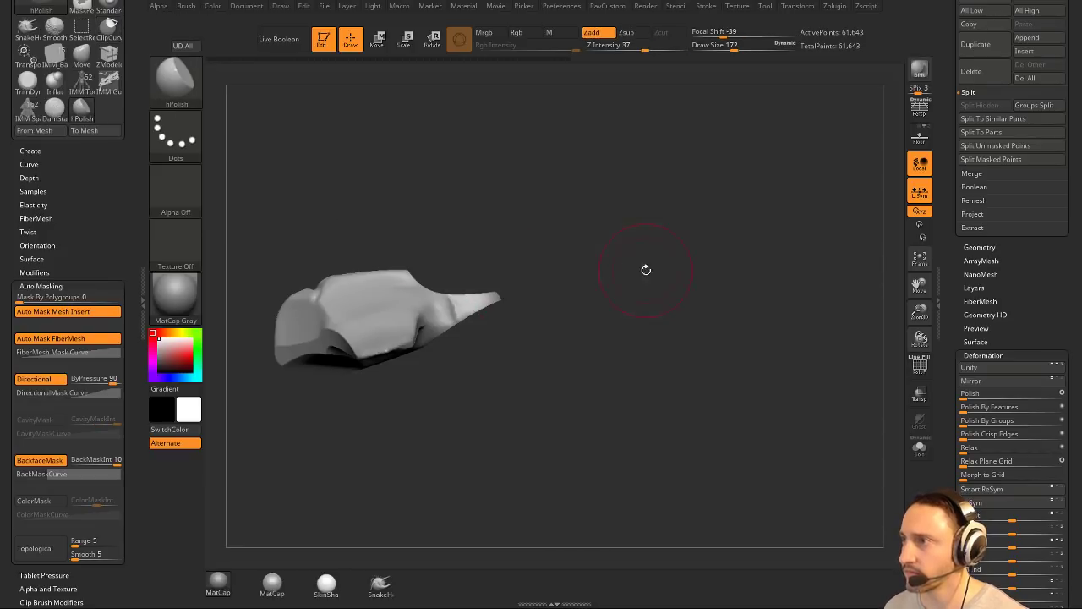
# Re-DynaMesh the clipped model and polish the faces beside the central ridge with hPolish at draw size 149.
pyautogui.moveTo(557, 250); pyautogui.dragTo(630, 253)
pyautogui.moveTo(544, 237)
pyautogui.mouseDown()
pyautogui.moveTo(608, 271)
pyautogui.moveTo(560, 222)
pyautogui.moveTo(592, 245)
pyautogui.mouseUp()
pyautogui.press('s')
pyautogui.moveTo(512, 255); pyautogui.dragTo(404, 284)
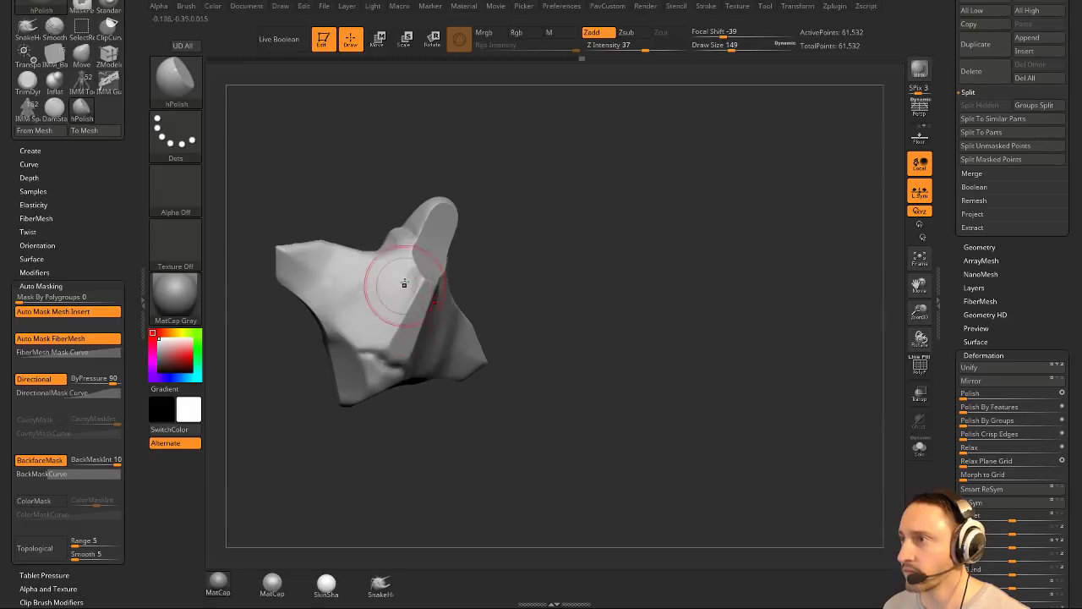
pyautogui.moveTo(539, 264)
pyautogui.mouseDown()
pyautogui.moveTo(553, 212)
pyautogui.moveTo(604, 223)
pyautogui.moveTo(446, 304)
pyautogui.moveTo(635, 248)
pyautogui.mouseUp()
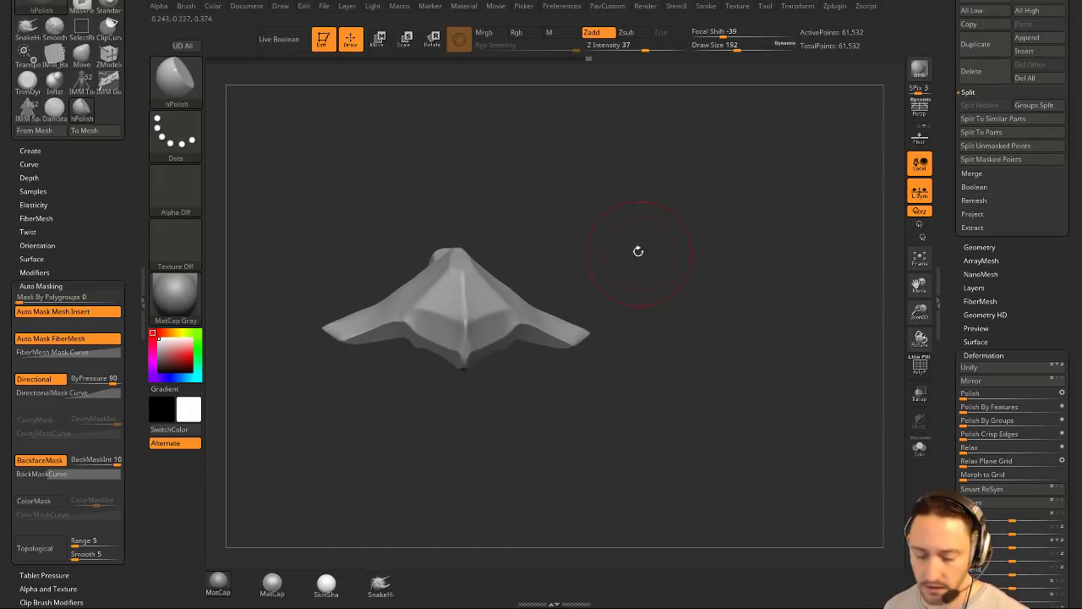
# Load the TrimSmoothBorder brush from the Lightbox brush library.
pyautogui.press(',')
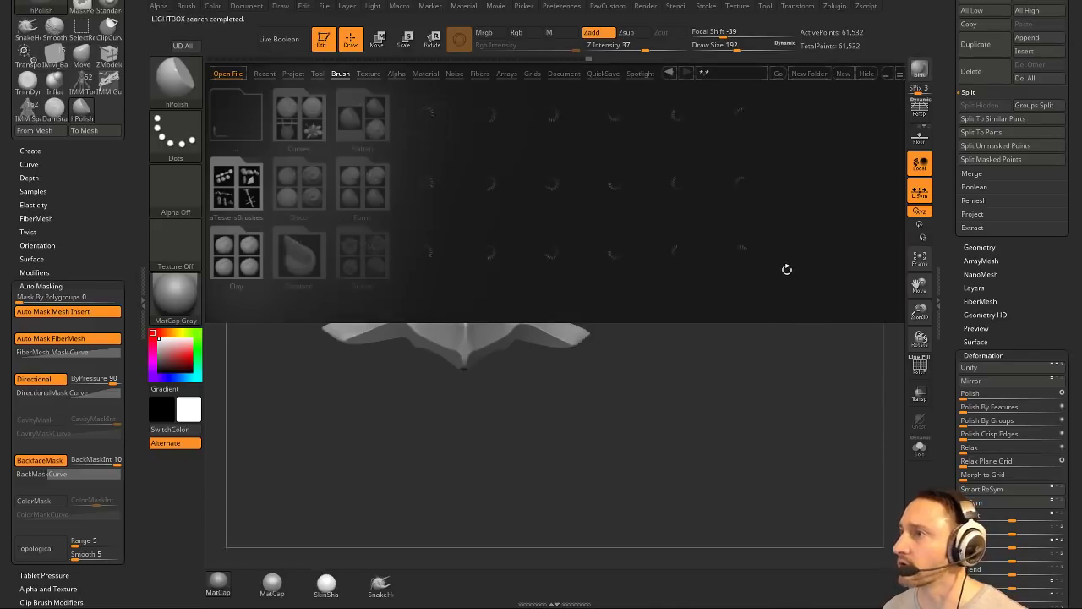
pyautogui.moveTo(785, 271); pyautogui.dragTo(669, 235)
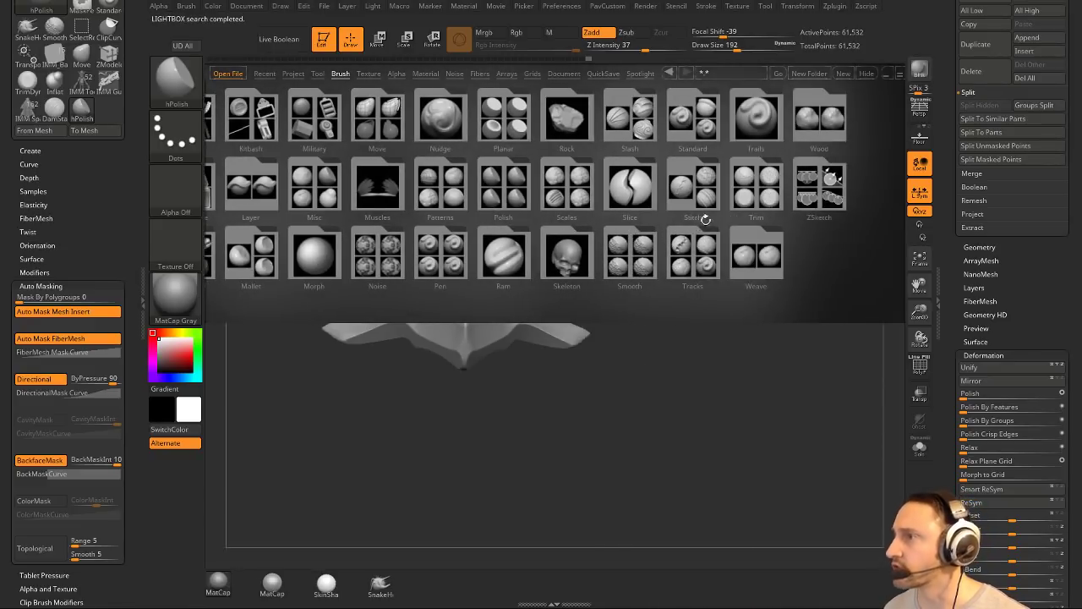
pyautogui.press(',')
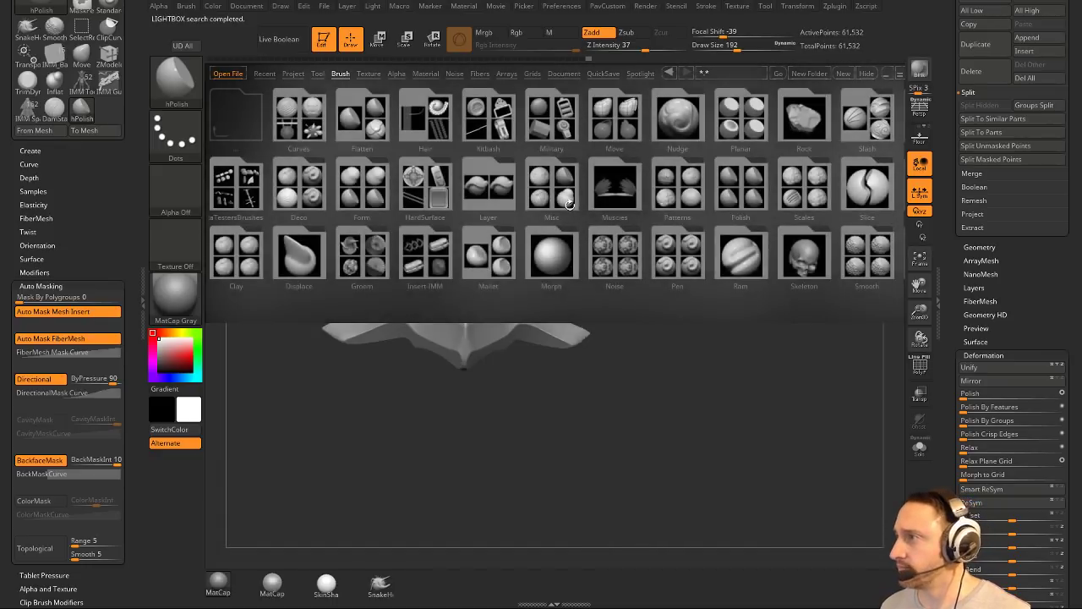
pyautogui.click(558, 204)
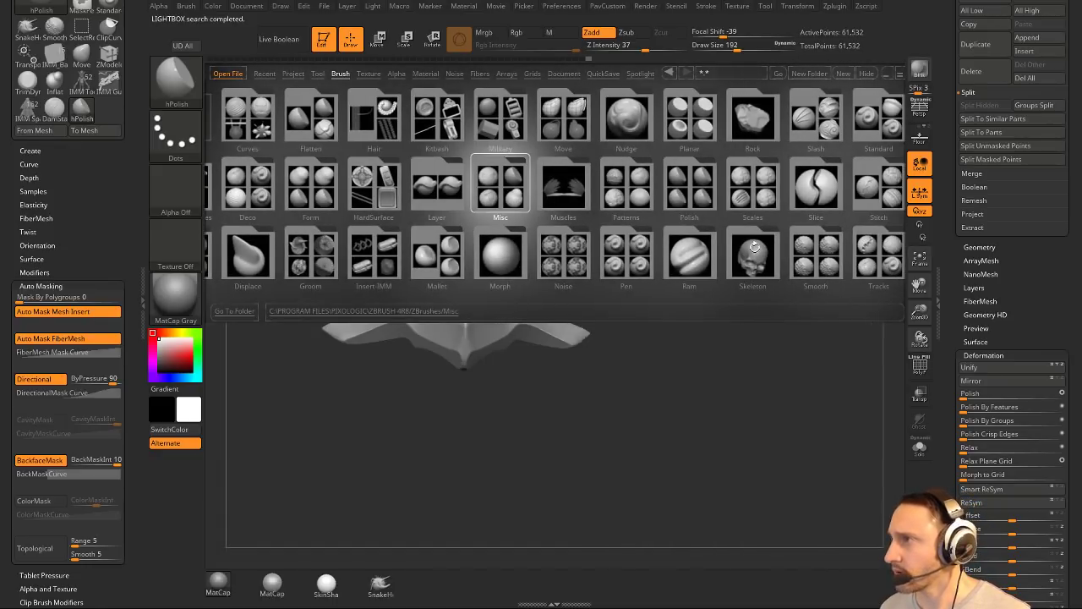
pyautogui.doubleClick(755, 247)
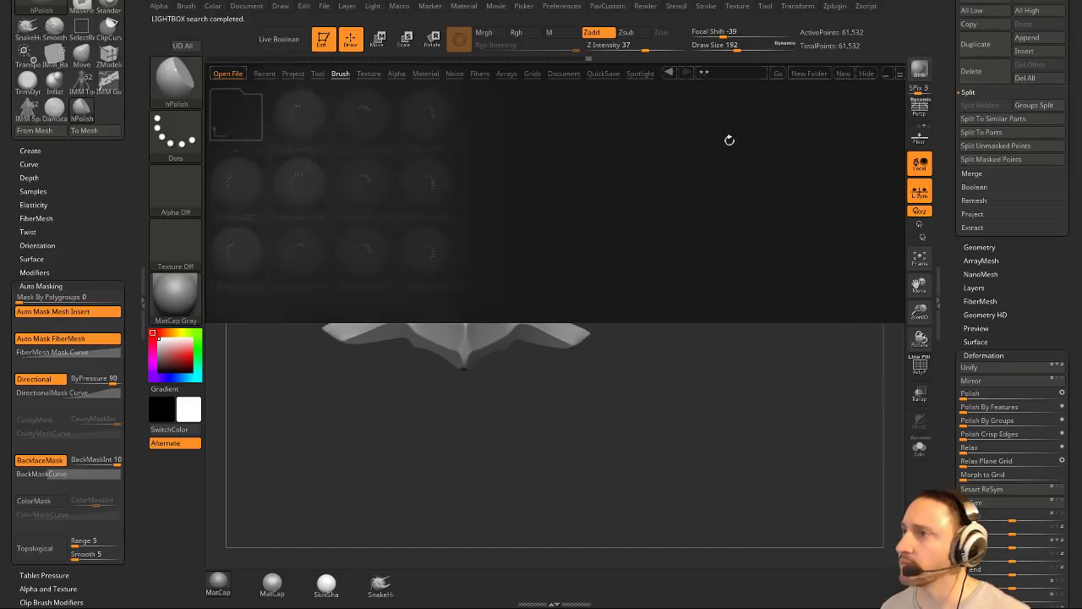
pyautogui.doubleClick(426, 254)
# Assign the square Alpha 28 to the TrimSmoothBorder brush.
pyautogui.click(179, 141)
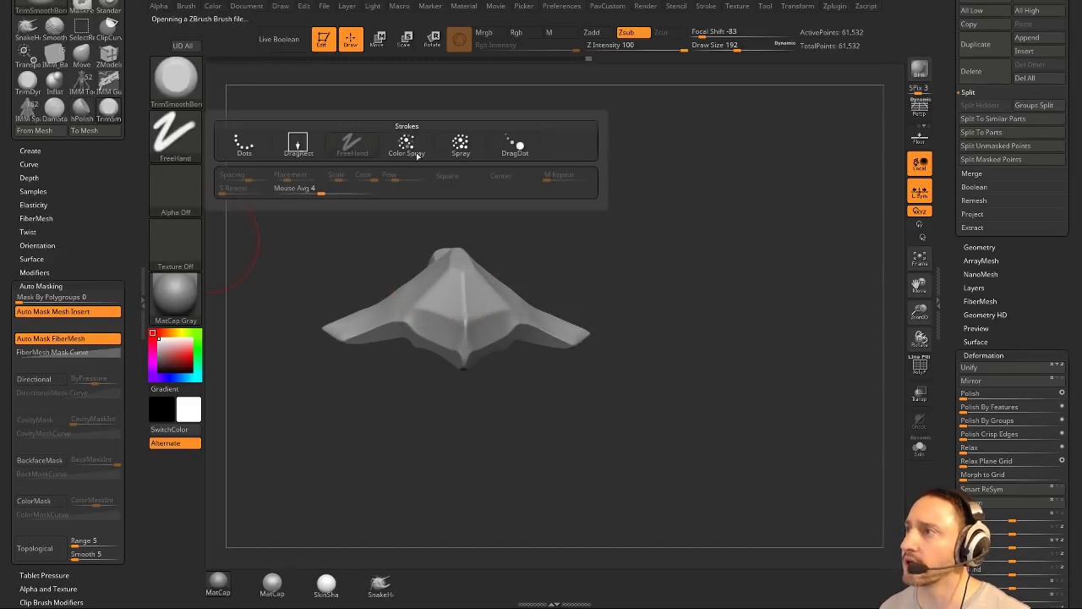
pyautogui.click(175, 193)
pyautogui.click(352, 201)
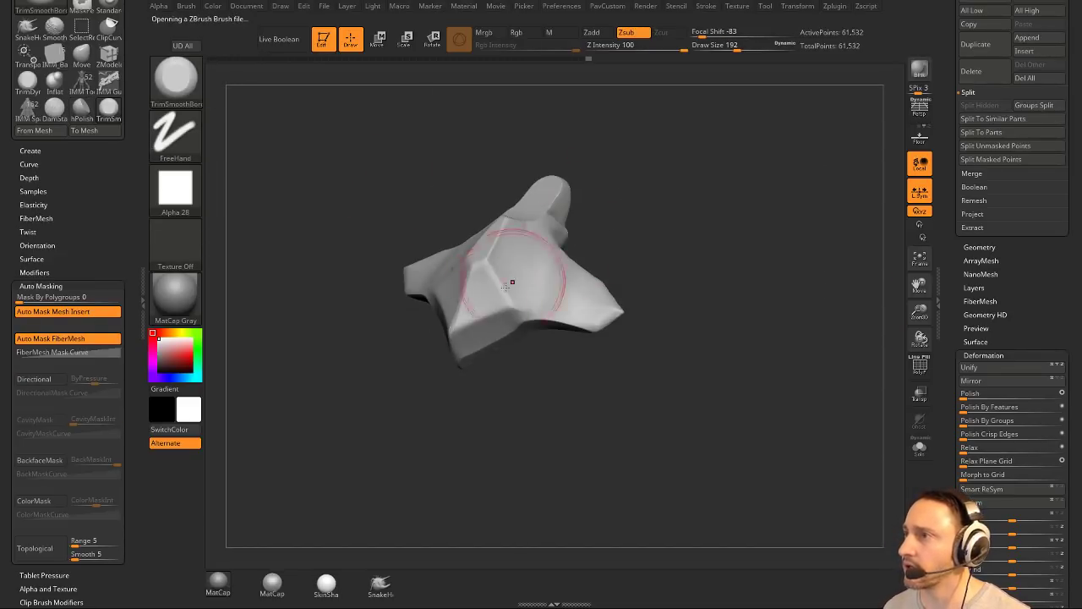
# Carve flat facets into the hull and wing roots with TrimSmoothBorder at draw size 167, undoing the last two strokes.
pyautogui.press('s')
pyautogui.moveTo(474, 289)
pyautogui.mouseDown()
pyautogui.moveTo(514, 289)
pyautogui.moveTo(533, 254)
pyautogui.moveTo(469, 309)
pyautogui.mouseUp()
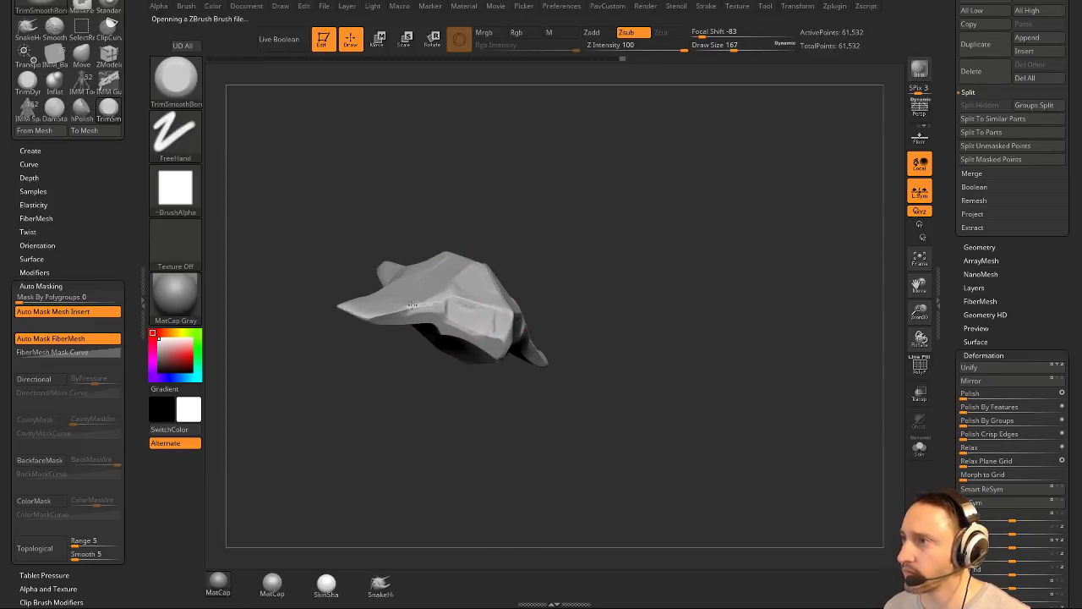
pyautogui.moveTo(529, 251); pyautogui.dragTo(634, 317)
pyautogui.moveTo(453, 321); pyautogui.dragTo(465, 283)
pyautogui.moveTo(488, 239); pyautogui.dragTo(529, 203)
pyautogui.moveTo(404, 250); pyautogui.dragTo(387, 205)
pyautogui.moveTo(387, 205)
pyautogui.mouseDown(button='right')
pyautogui.moveTo(415, 273)
pyautogui.moveTo(611, 265)
pyautogui.moveTo(434, 338)
pyautogui.moveTo(389, 304)
pyautogui.moveTo(570, 290)
pyautogui.moveTo(554, 317)
pyautogui.moveTo(550, 253)
pyautogui.mouseUp(button='right')
pyautogui.hotkey('ctrl', 'z')
pyautogui.hotkey('ctrl', 'z')
pyautogui.moveTo(551, 203)
pyautogui.mouseDown(button='right')
pyautogui.moveTo(560, 203)
pyautogui.moveTo(431, 329)
pyautogui.mouseUp(button='right')
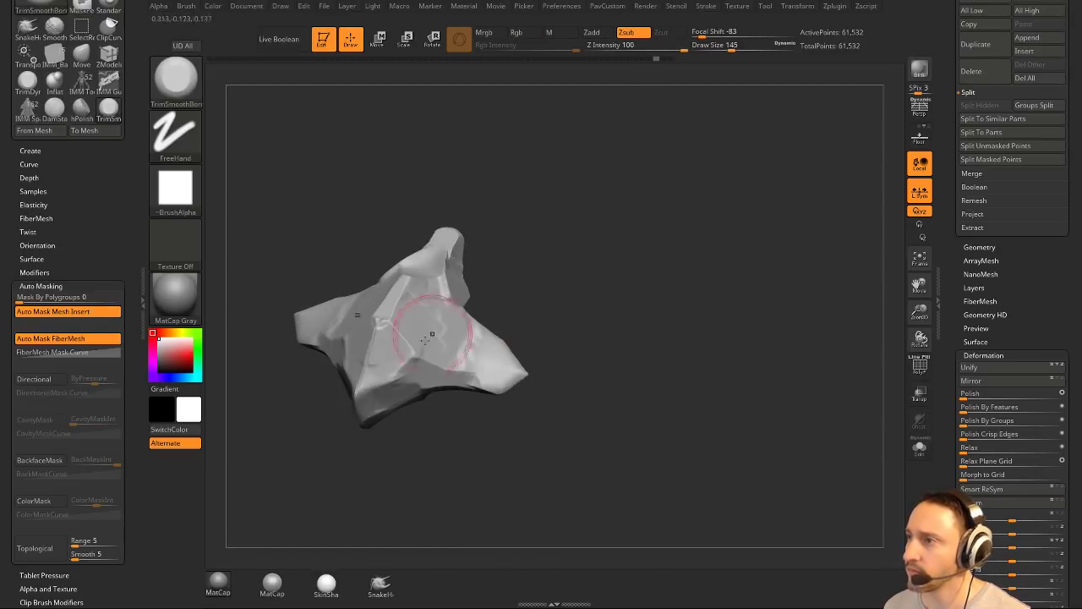
# Switch to the TrimDynamic brush and give it the square ~BrushAlpha.
pyautogui.press('b')
pyautogui.press('t')
pyautogui.press('d')
pyautogui.click(175, 189)
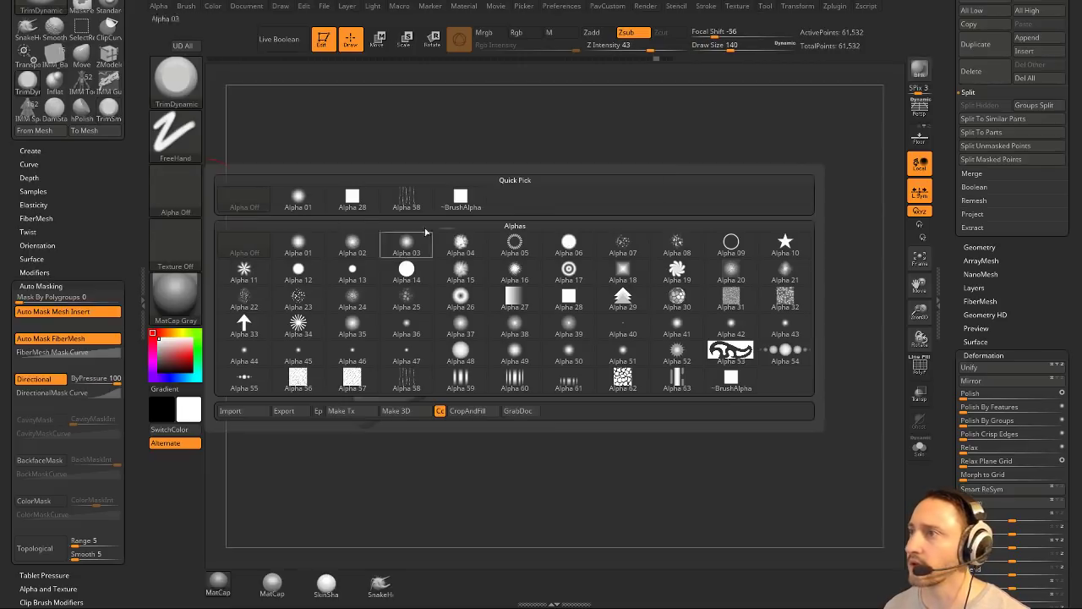
pyautogui.click(461, 201)
# Trim facets around the central ridge and blunt end with TrimDynamic, reducing the draw size to 90 and finally 56.
pyautogui.moveTo(603, 259); pyautogui.dragTo(639, 278, button='right')
pyautogui.moveTo(372, 359); pyautogui.dragTo(569, 263, button='right')
pyautogui.press('[')
pyautogui.moveTo(552, 268)
pyautogui.mouseDown()
pyautogui.moveTo(569, 263)
pyautogui.moveTo(440, 307)
pyautogui.mouseUp()
pyautogui.press('[')
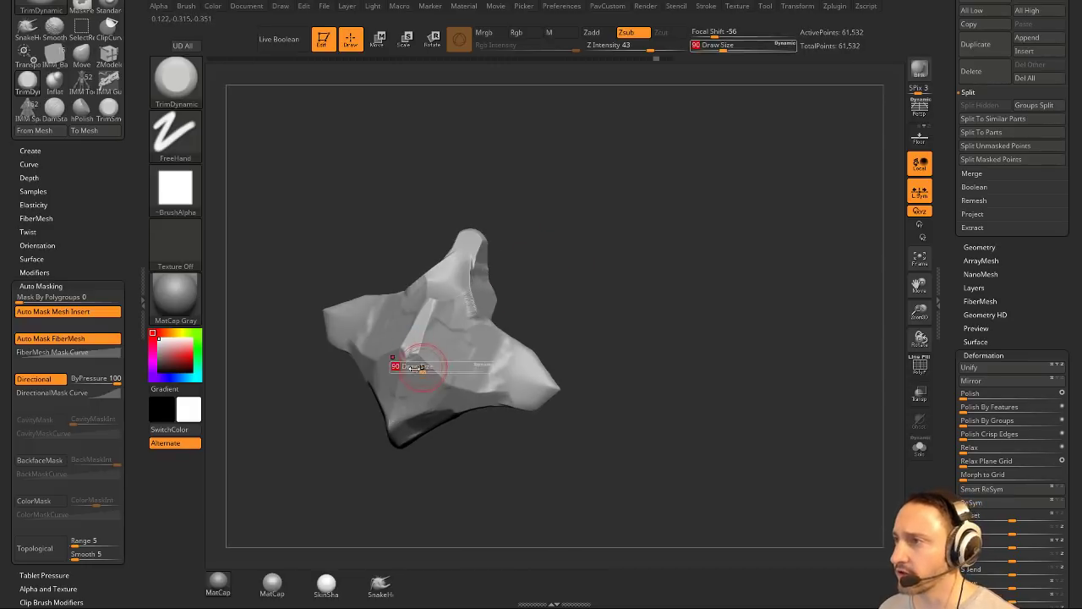
pyautogui.moveTo(394, 426); pyautogui.dragTo(382, 381, button='right')
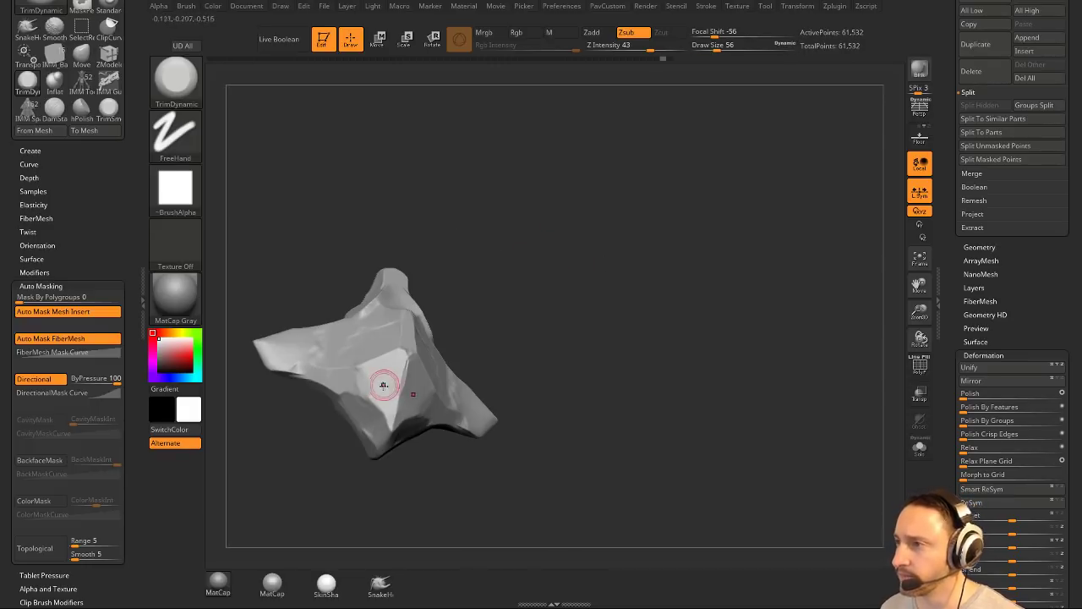
# Flatten the upper hull and neck base with TrimDynamic at draw size 128, and re-DynaMesh the model.
pyautogui.press(']')
pyautogui.press(']')
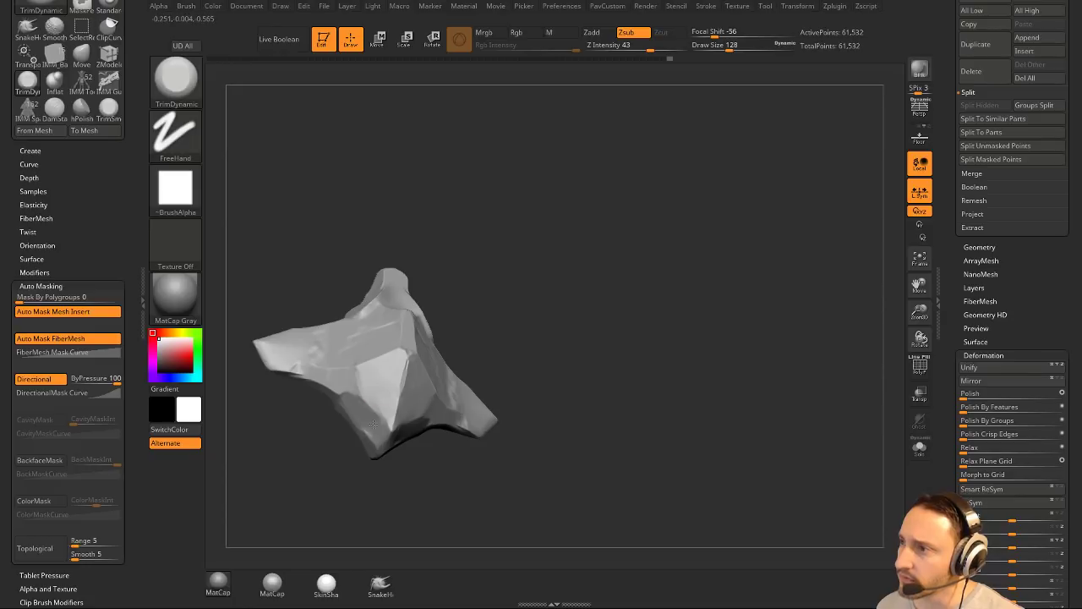
pyautogui.moveTo(389, 410); pyautogui.dragTo(408, 363, button='right')
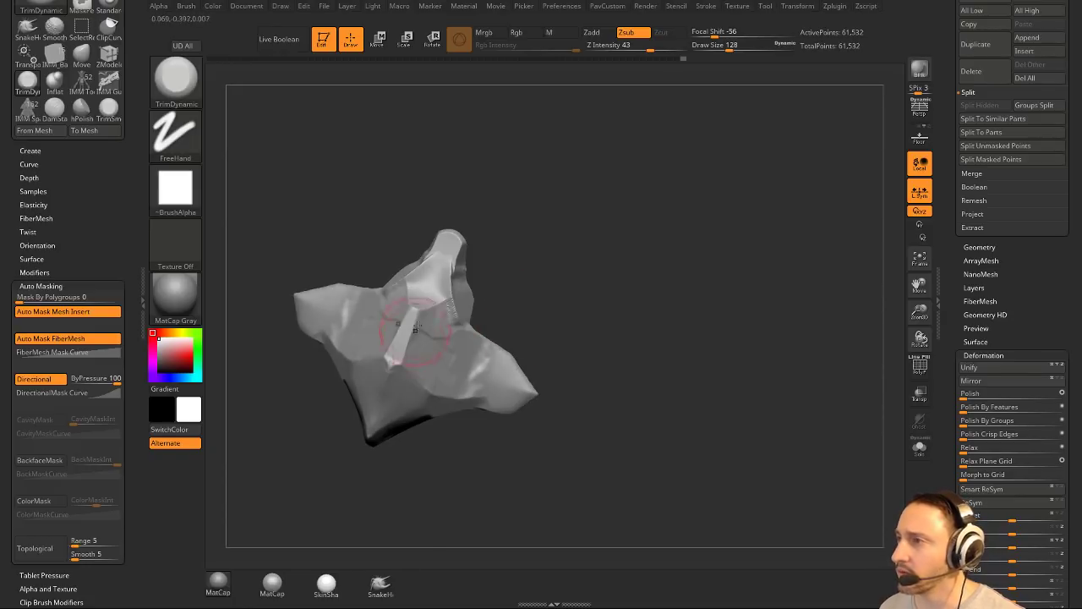
pyautogui.moveTo(460, 323); pyautogui.dragTo(443, 338, button='right')
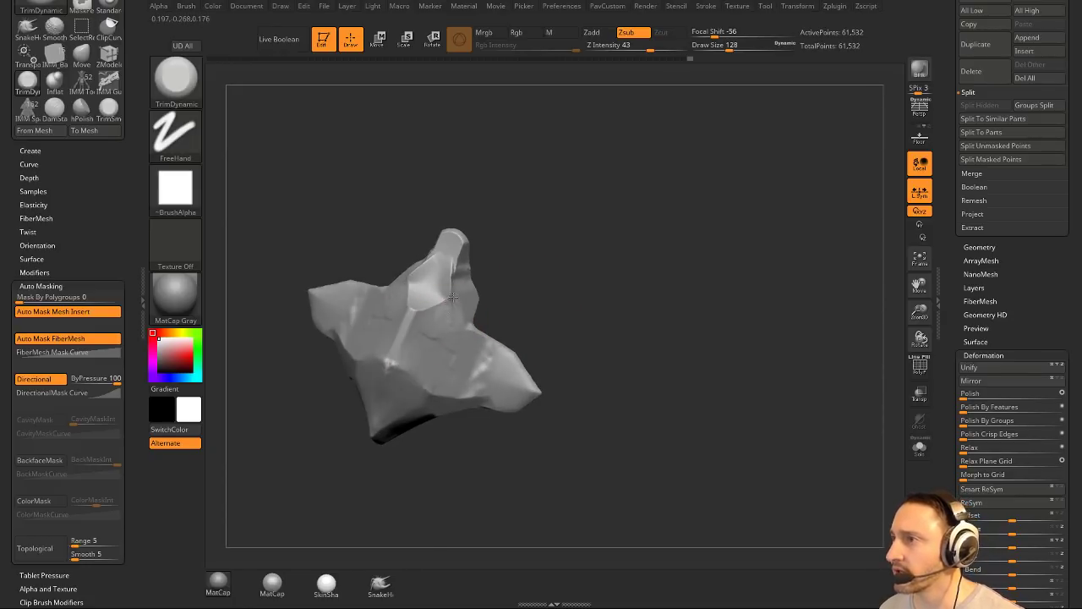
pyautogui.moveTo(452, 300); pyautogui.dragTo(432, 268, button='right')
pyautogui.moveTo(432, 268); pyautogui.dragTo(452, 253)
pyautogui.moveTo(473, 242); pyautogui.dragTo(516, 219, button='right')
pyautogui.keyDown('ctrl'); pyautogui.moveTo(517, 219); pyautogui.dragTo(493, 245); pyautogui.keyUp('ctrl')
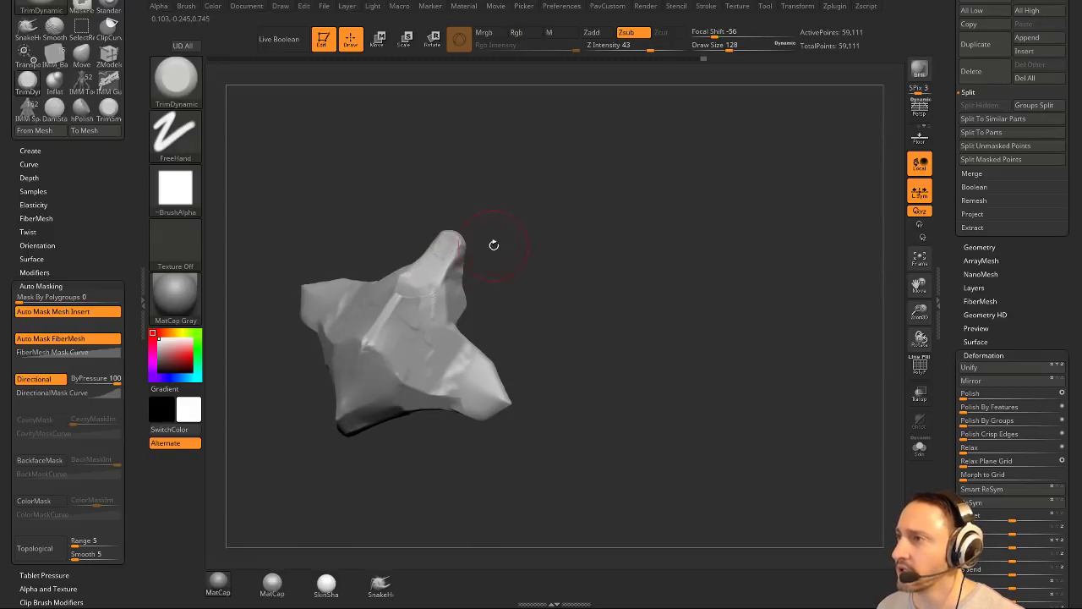
# Trim the projecting neck into flatter planes with TrimDynamic and re-DynaMesh the model.
pyautogui.moveTo(493, 244); pyautogui.dragTo(457, 252, button='right')
pyautogui.moveTo(441, 281)
pyautogui.mouseDown()
pyautogui.moveTo(459, 254)
pyautogui.moveTo(429, 283)
pyautogui.mouseUp()
pyautogui.moveTo(458, 250); pyautogui.dragTo(446, 287)
pyautogui.moveTo(498, 260); pyautogui.dragTo(563, 174, button='right')
pyautogui.keyDown('ctrl'); pyautogui.moveTo(563, 174); pyautogui.dragTo(545, 237); pyautogui.keyUp('ctrl')
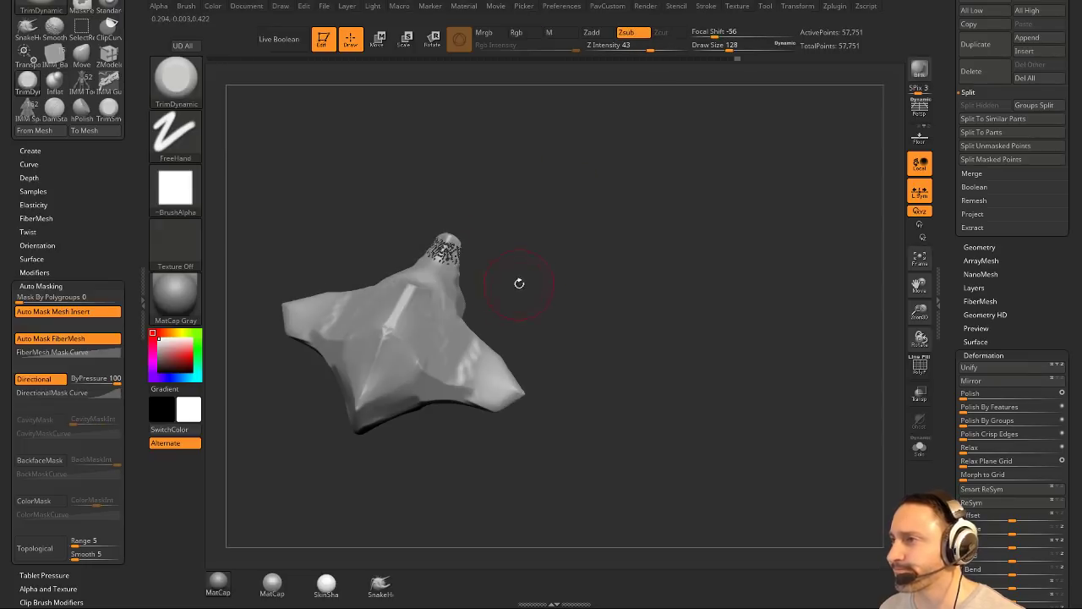
# Refine the hull planes between the wing root and central ridge with TrimDynamic.
pyautogui.moveTo(518, 283); pyautogui.dragTo(469, 351, button='right')
pyautogui.moveTo(459, 370); pyautogui.dragTo(409, 303)
pyautogui.moveTo(518, 317); pyautogui.dragTo(575, 308, button='right')
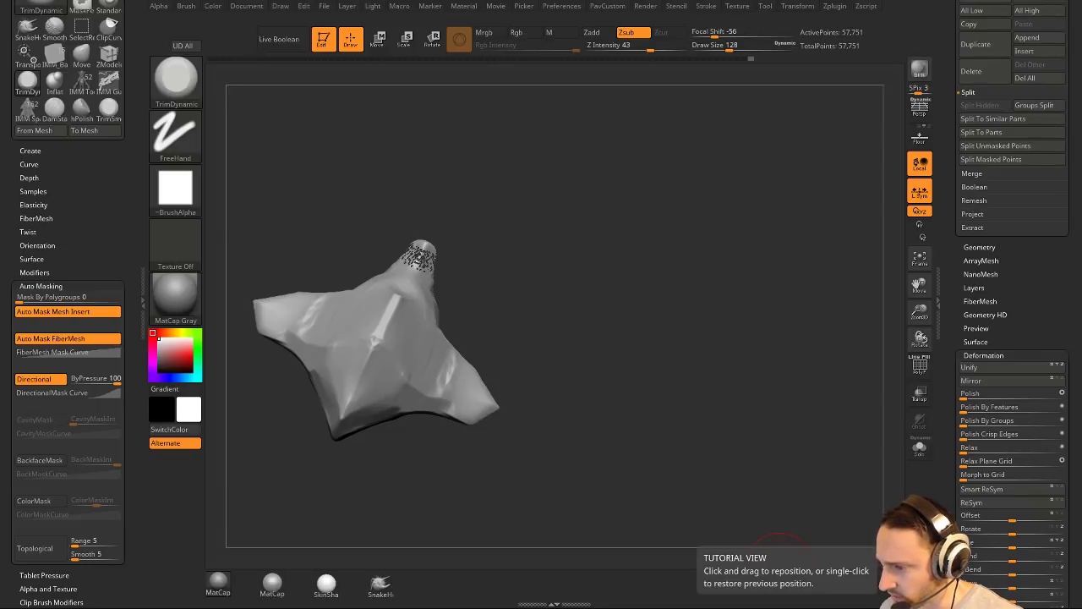
# Switch to the web browser and look through the ZBrush feathers tutorial page on zbrushguides.com.
pyautogui.moveTo(755, 607); pyautogui.dragTo(759, 18)
pyautogui.scroll(-3, 226, 233)
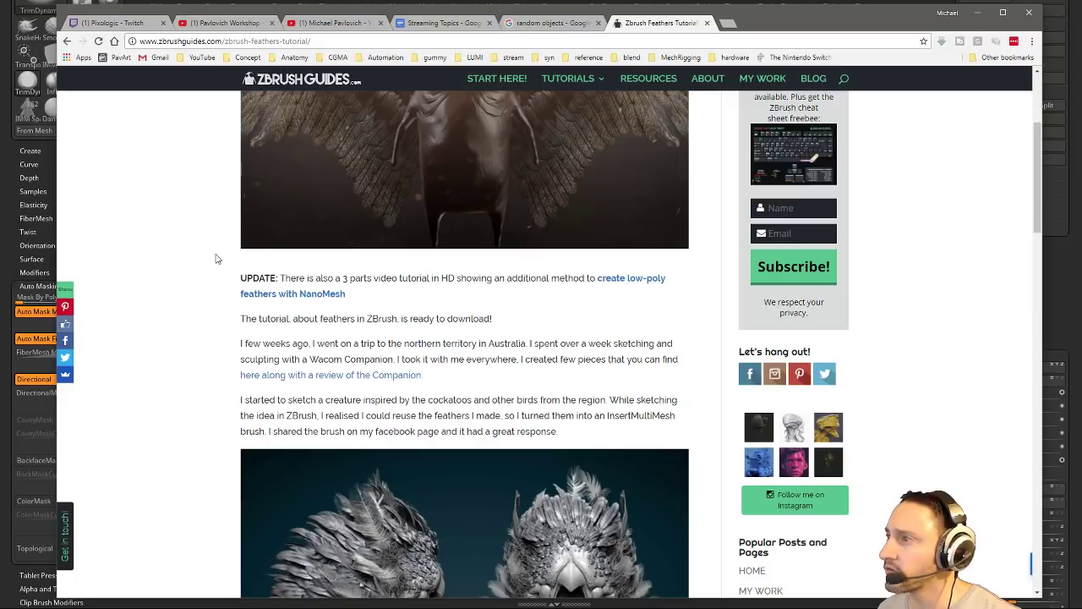
pyautogui.scroll(-5, 215, 258)
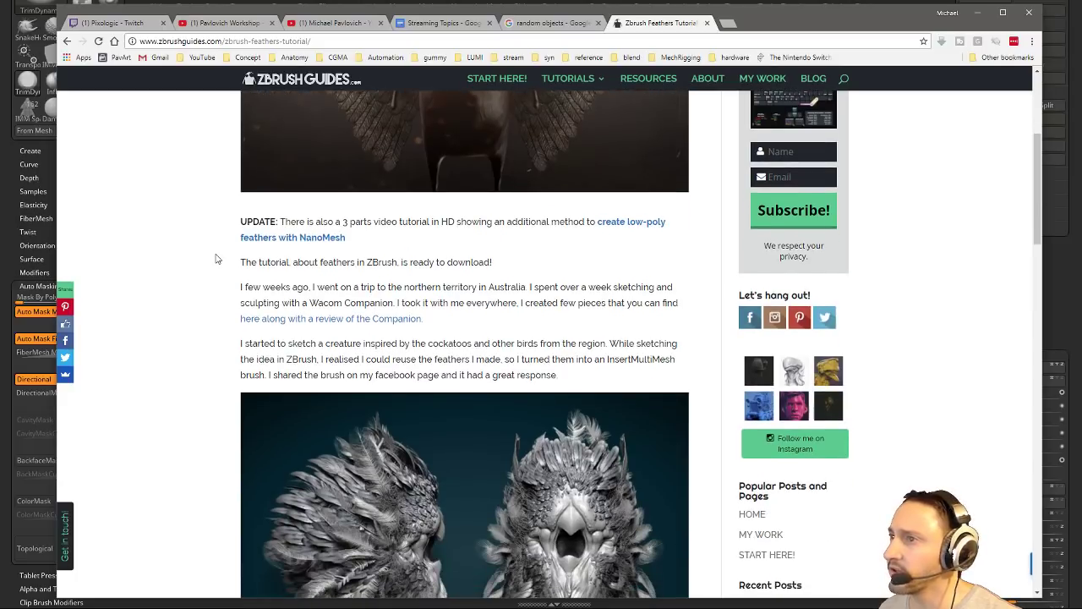
pyautogui.scroll(-4, 216, 258)
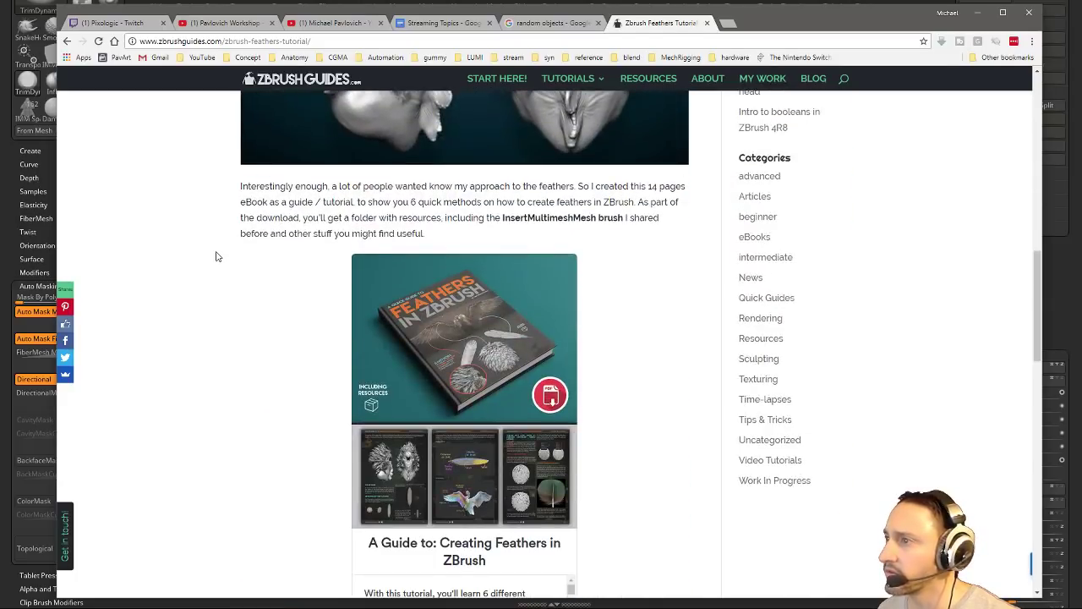
pyautogui.scroll(-3, 215, 255)
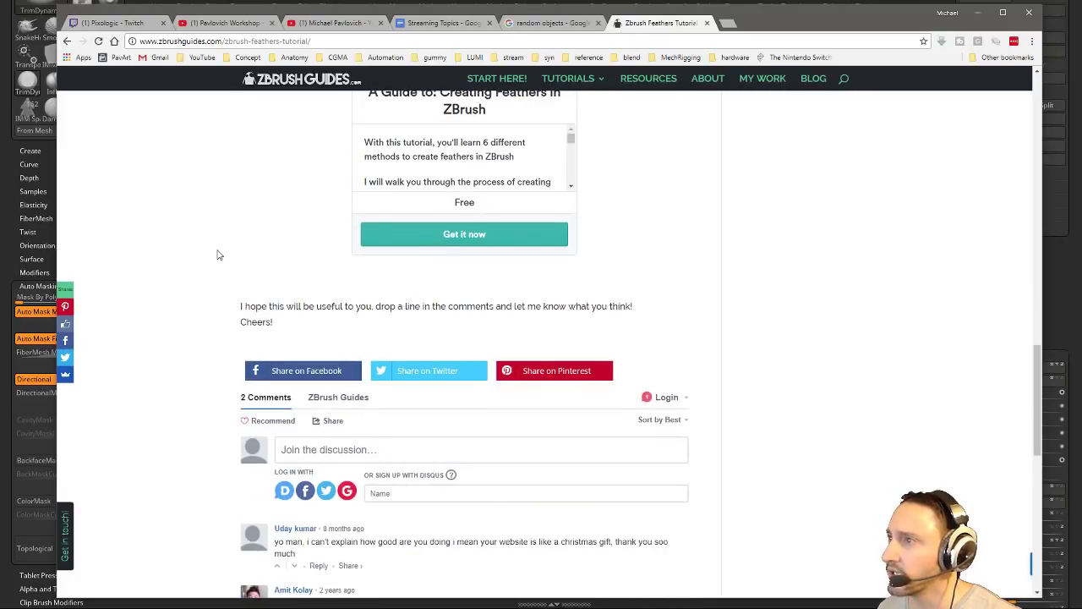
# Get the free Creating Feathers in ZBrush guide from the tutorial page and bring up its downloaded archive in the Downloads folder.
pyautogui.scroll(-3, 217, 255)
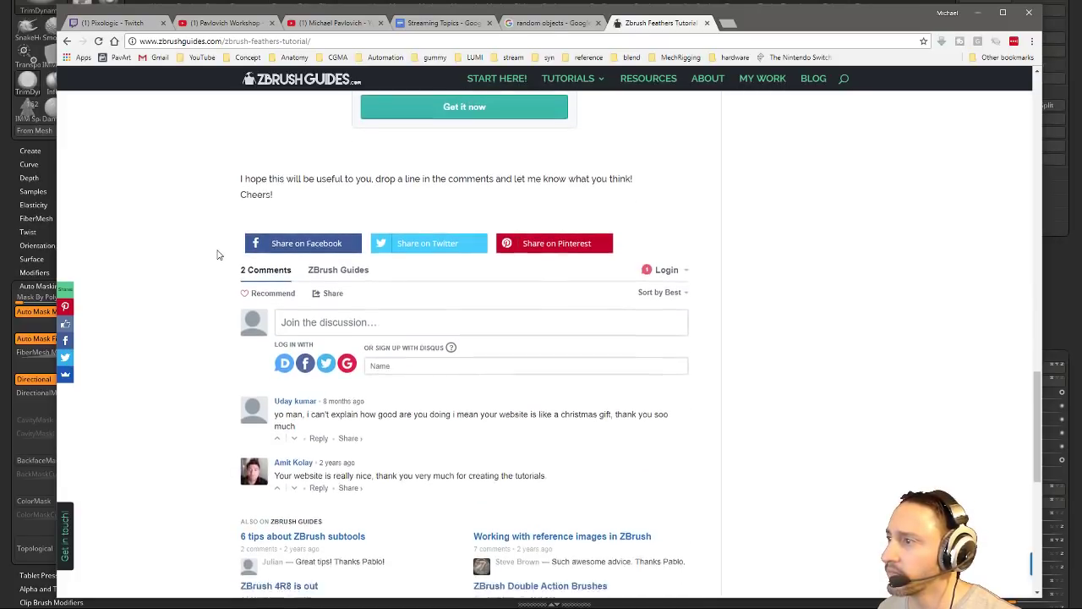
pyautogui.scroll(6, 218, 255)
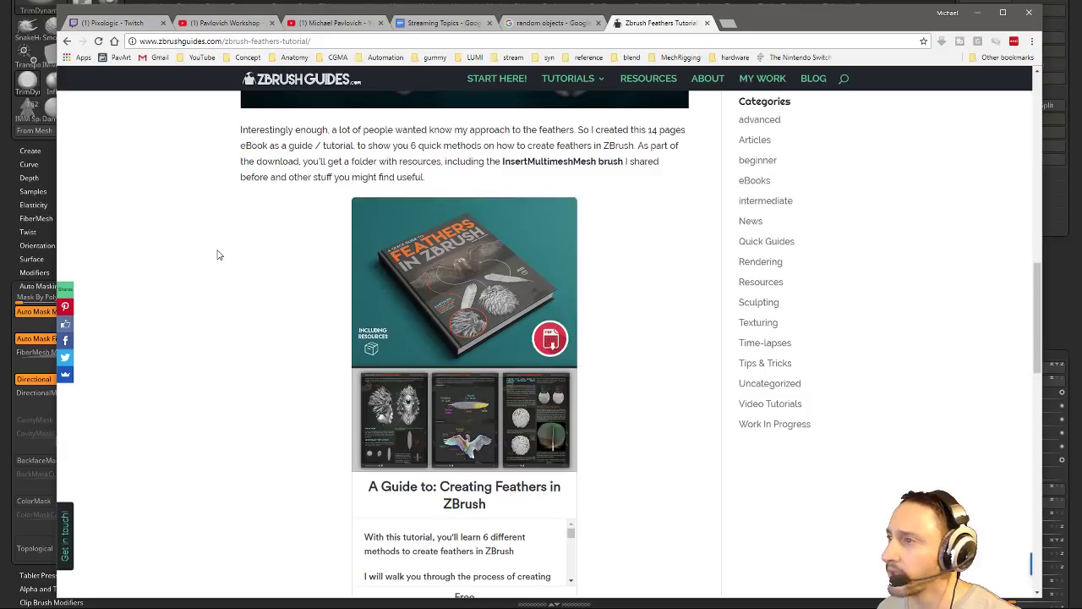
pyautogui.scroll(-2, 217, 255)
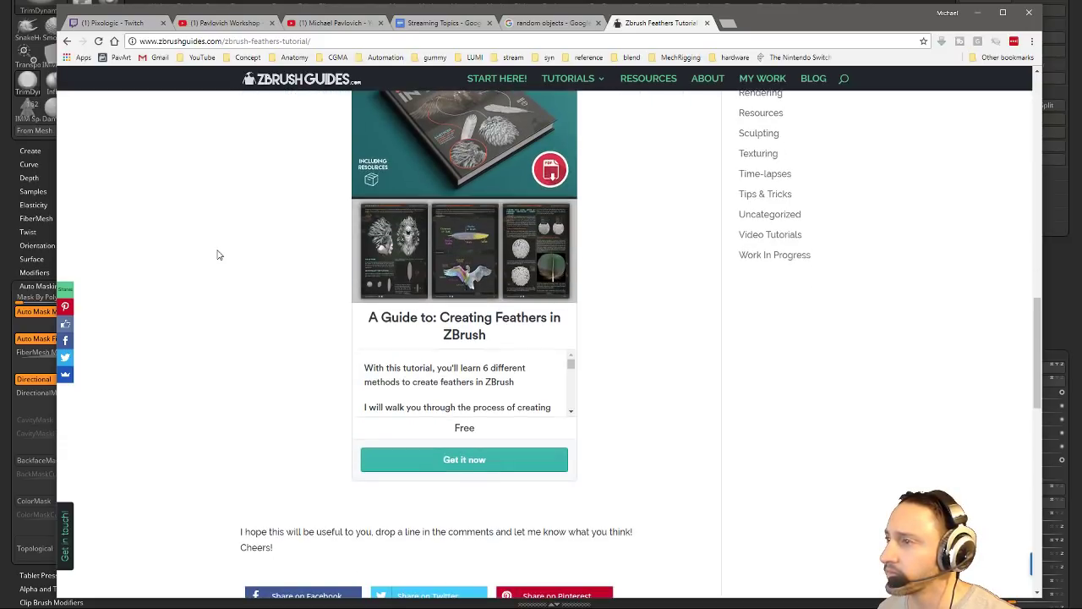
pyautogui.click(450, 465)
pyautogui.moveTo(732, 33); pyautogui.dragTo(780, 562)
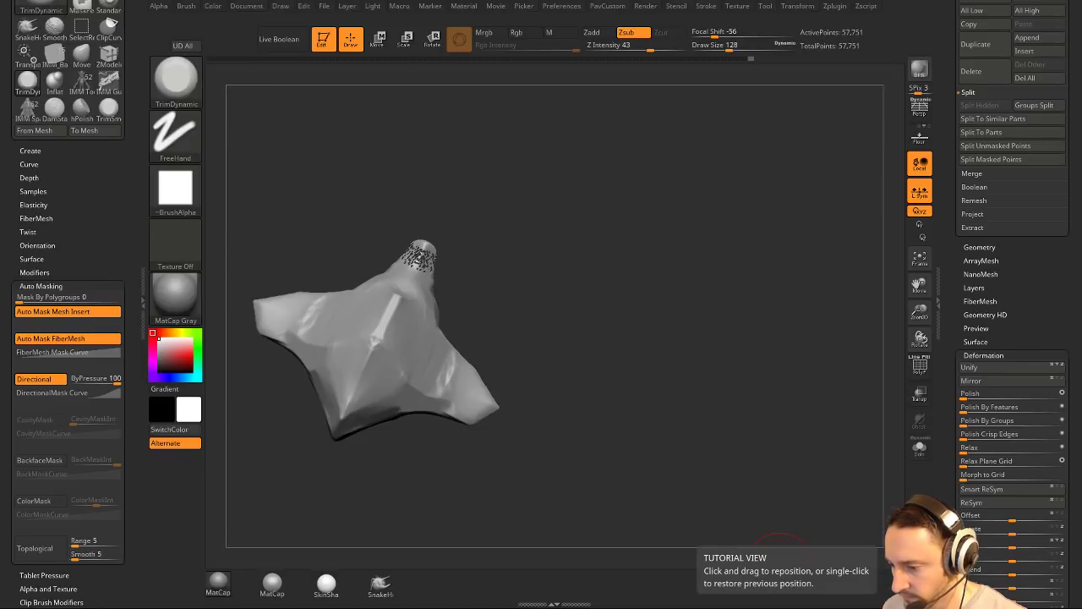
pyautogui.hotkey('alt', 'Tab')
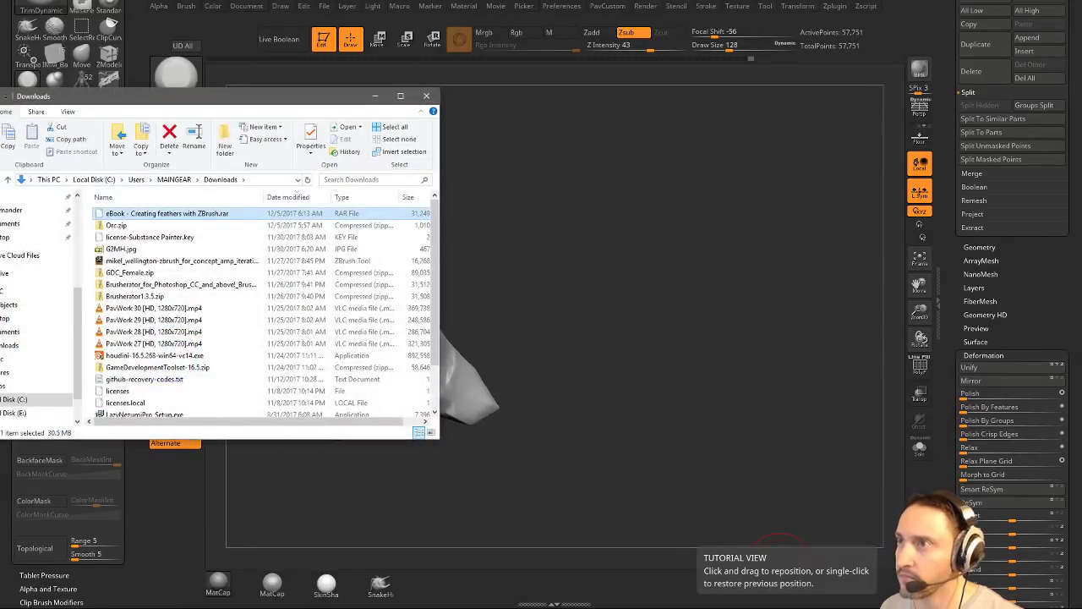
pyautogui.hotkey('alt', 'Tab')
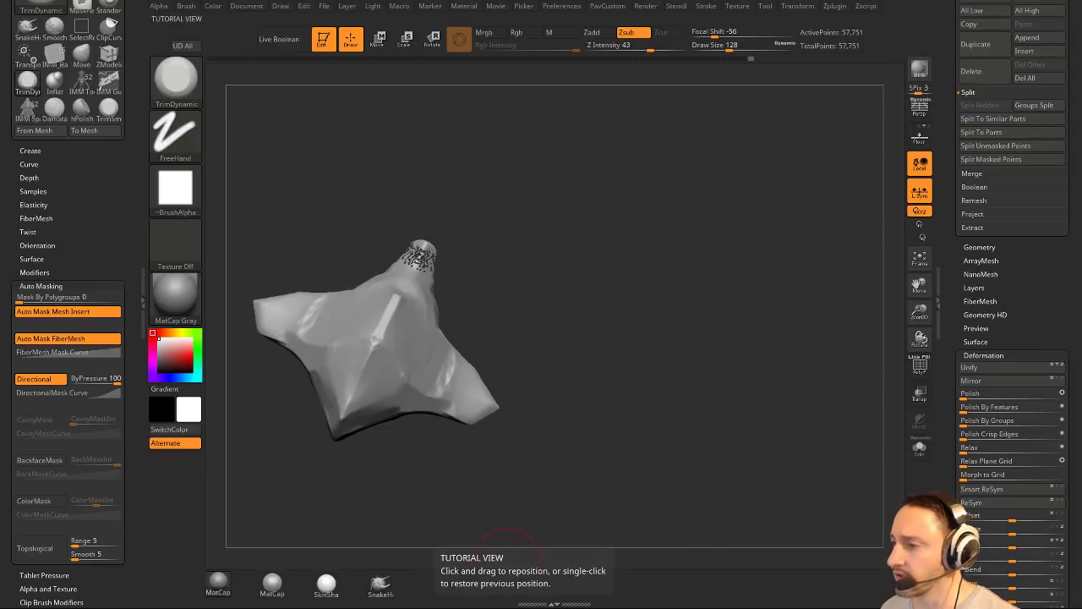
# Read the feather guide PDF from the feather anatomy and method overview through the mesh method, and return to ZBrush.
pyautogui.hotkey('alt', 'Tab')
pyautogui.scroll(20, 454, 343)
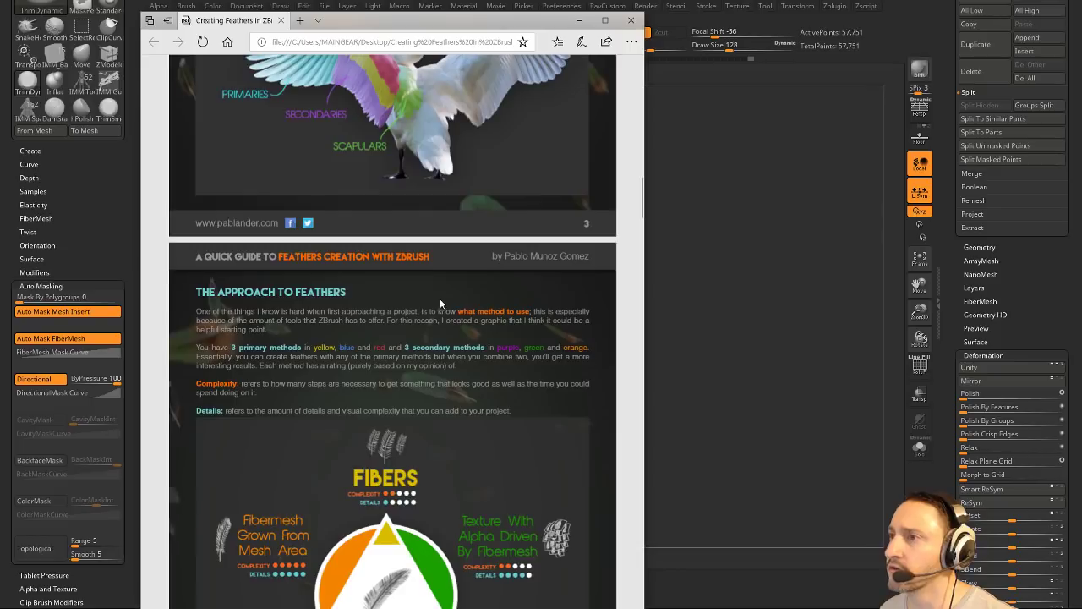
pyautogui.scroll(-15, 440, 302)
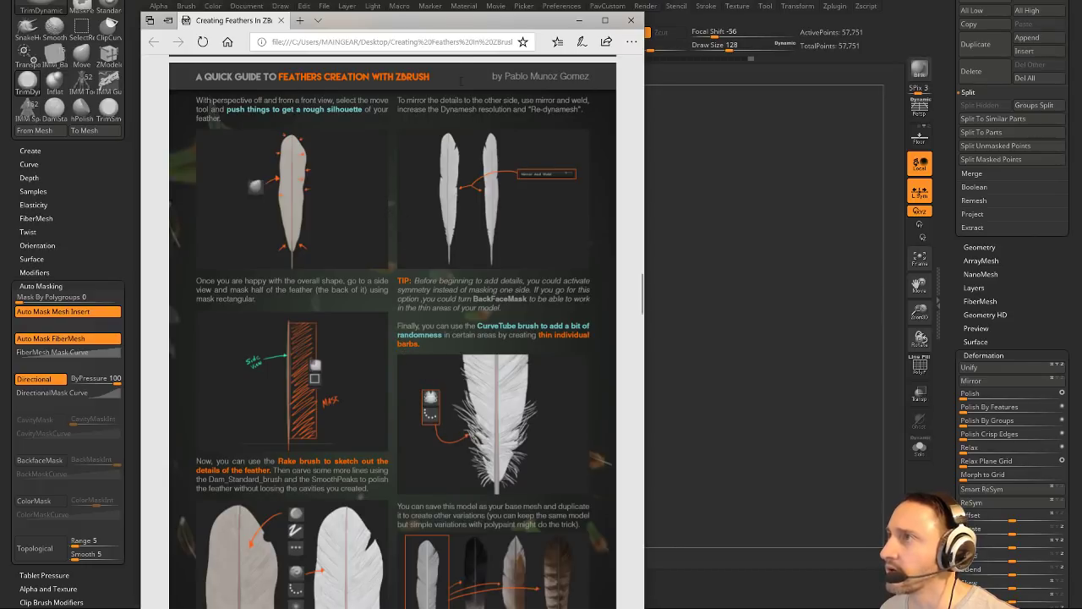
pyautogui.hotkey('alt', 'Tab')
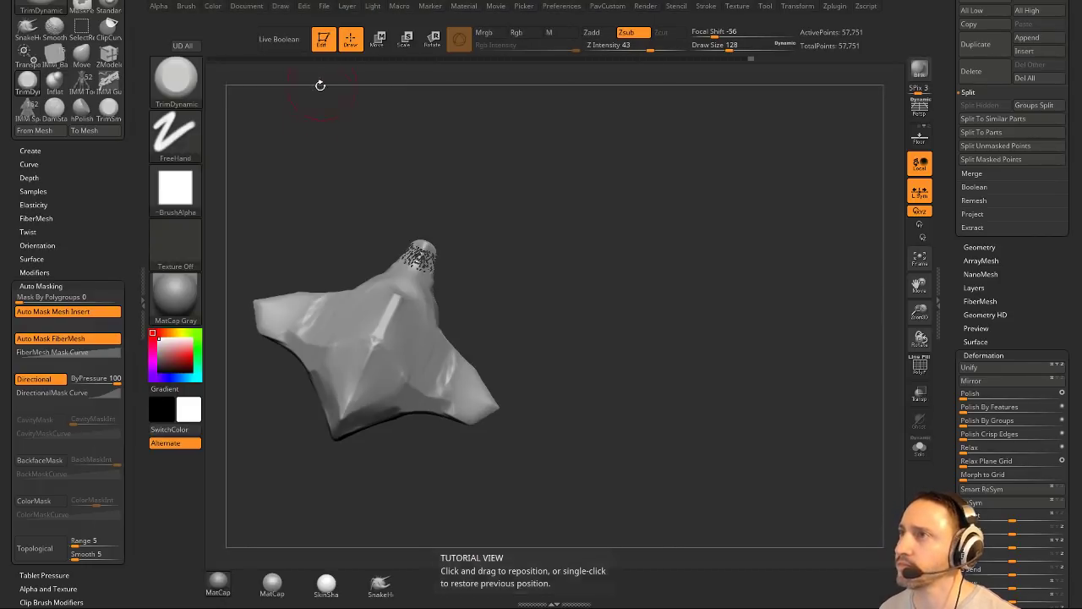
# Clear the spaceship model from the canvas and place a new Sphere3D in edit mode.
pyautogui.click(322, 39)
pyautogui.hotkey('ctrl', 'n')
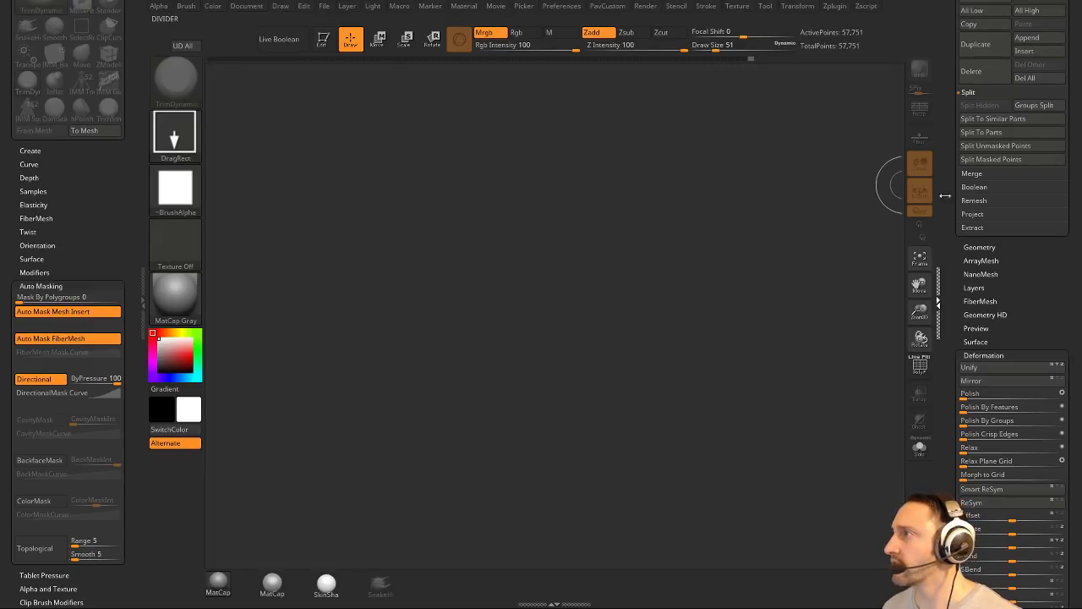
pyautogui.click(942, 195)
pyautogui.moveTo(953, 141); pyautogui.dragTo(988, 452)
pyautogui.click(1053, 151)
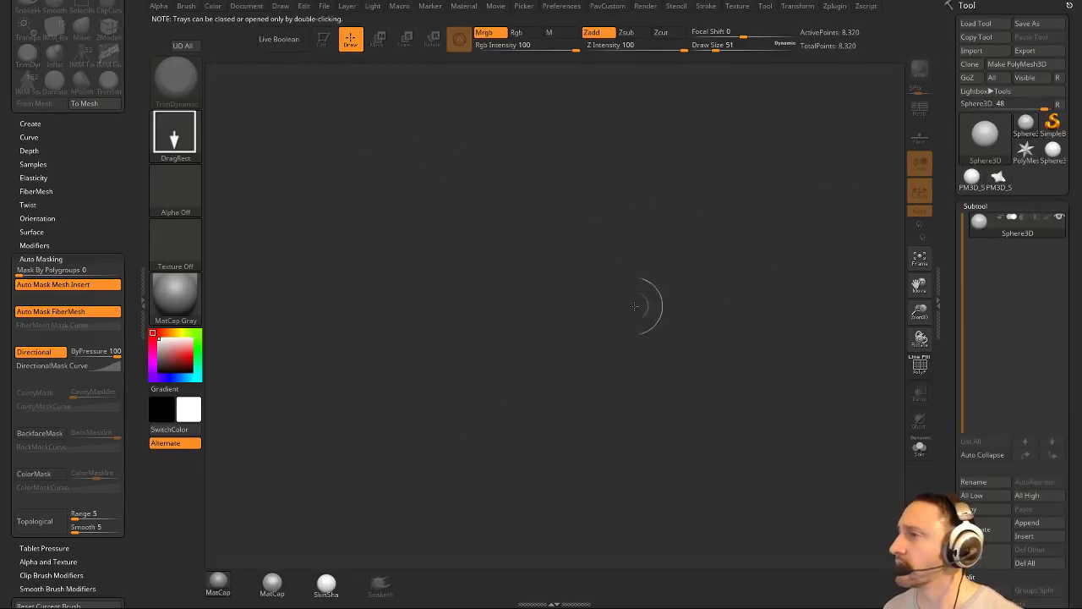
pyautogui.moveTo(541, 334); pyautogui.dragTo(645, 334)
pyautogui.click(322, 39)
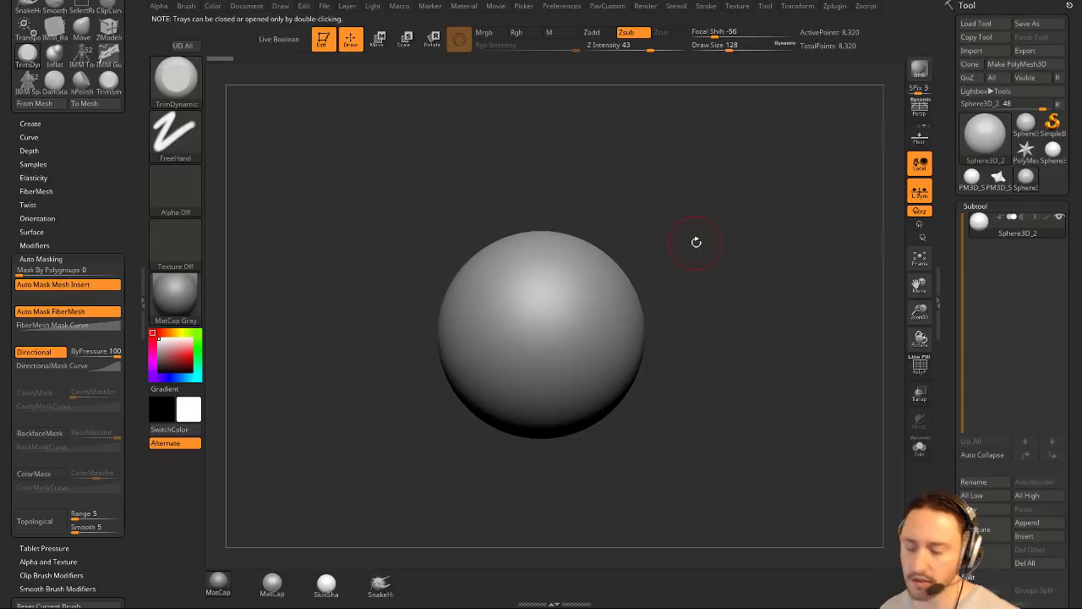
# Scale the sphere into a tall, thin, flattened ellipsoid as the feather base.
pyautogui.press('s')
pyautogui.press('w')
pyautogui.keyDown('ctrl'); pyautogui.moveTo(706, 252); pyautogui.dragTo(708, 188, button='right'); pyautogui.keyUp('ctrl')
pyautogui.press('e')
pyautogui.moveTo(542, 304); pyautogui.dragTo(554, 114)
pyautogui.moveTo(705, 242); pyautogui.dragTo(566, 256, button='right')
pyautogui.moveTo(506, 331); pyautogui.dragTo(651, 330)
pyautogui.press('q')
pyautogui.moveTo(705, 304)
pyautogui.mouseDown(button='right')
pyautogui.moveTo(729, 261)
pyautogui.moveTo(723, 280)
pyautogui.mouseUp(button='right')
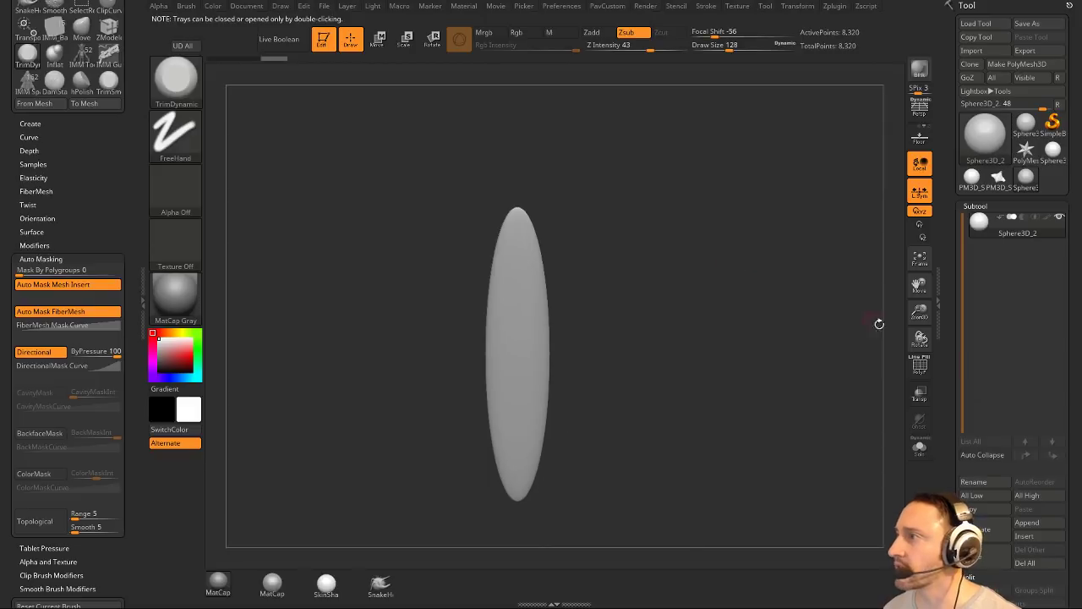
pyautogui.keyDown('alt'); pyautogui.moveTo(781, 316); pyautogui.dragTo(754, 307, button='right'); pyautogui.keyUp('alt')
# Convert the flattened ellipsoid to a PolyMesh3D and DynaMesh it at resolution 128.
pyautogui.press('space')
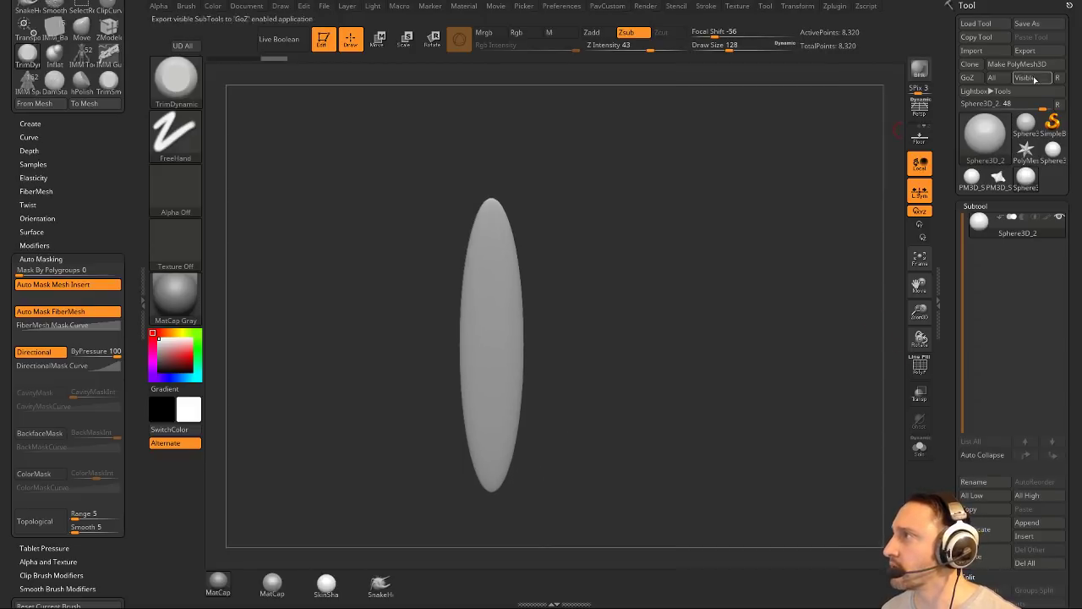
pyautogui.click(1022, 65)
pyautogui.keyDown('alt'); pyautogui.moveTo(738, 188); pyautogui.dragTo(733, 197, button='right'); pyautogui.keyUp('alt')
pyautogui.press('space')
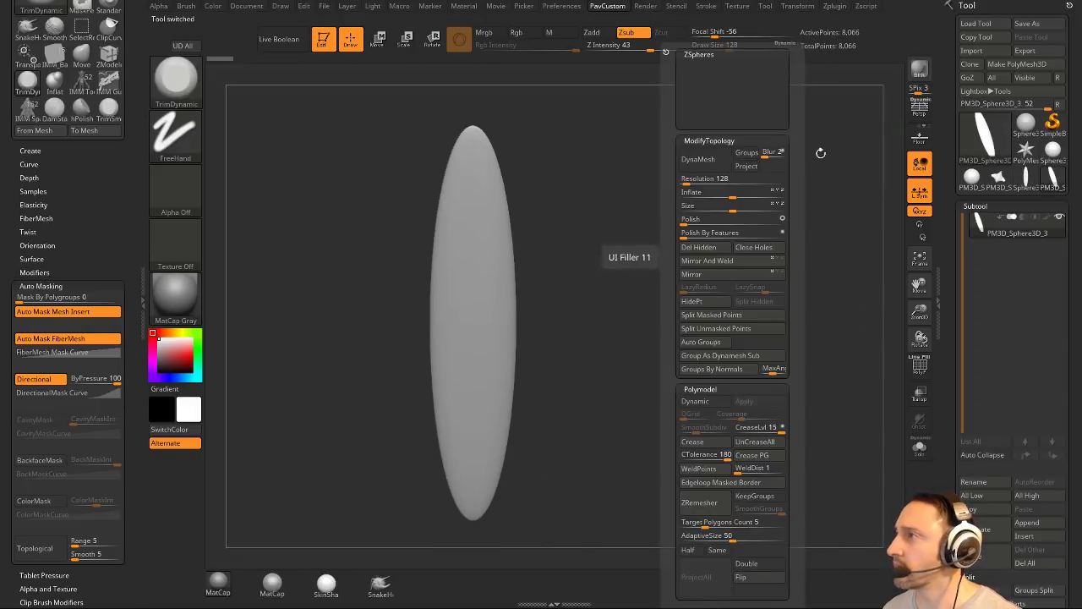
pyautogui.press('space')
pyautogui.click(723, 158)
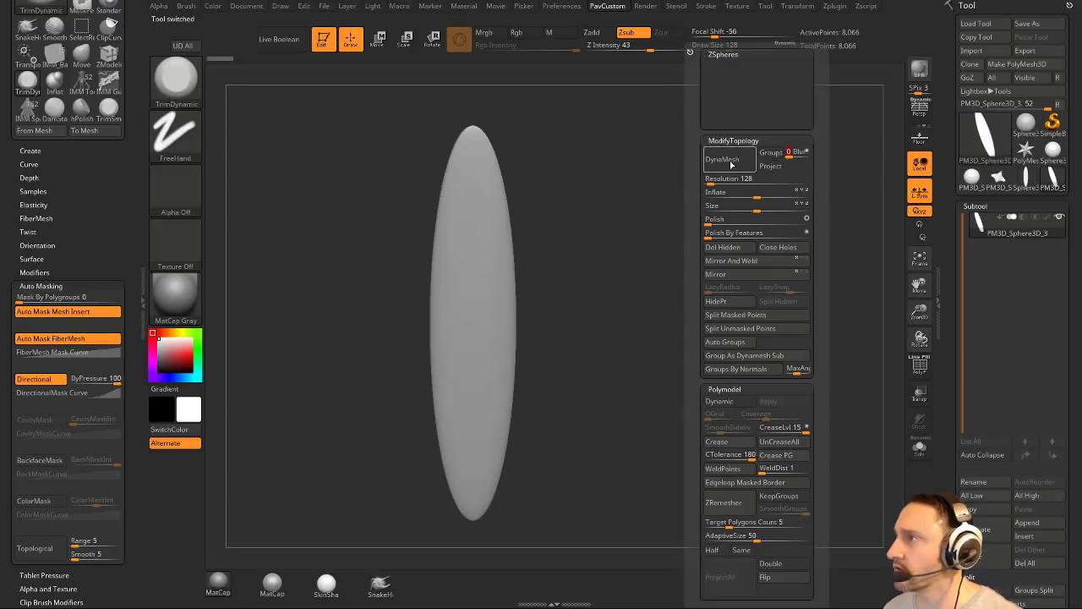
pyautogui.press('space')
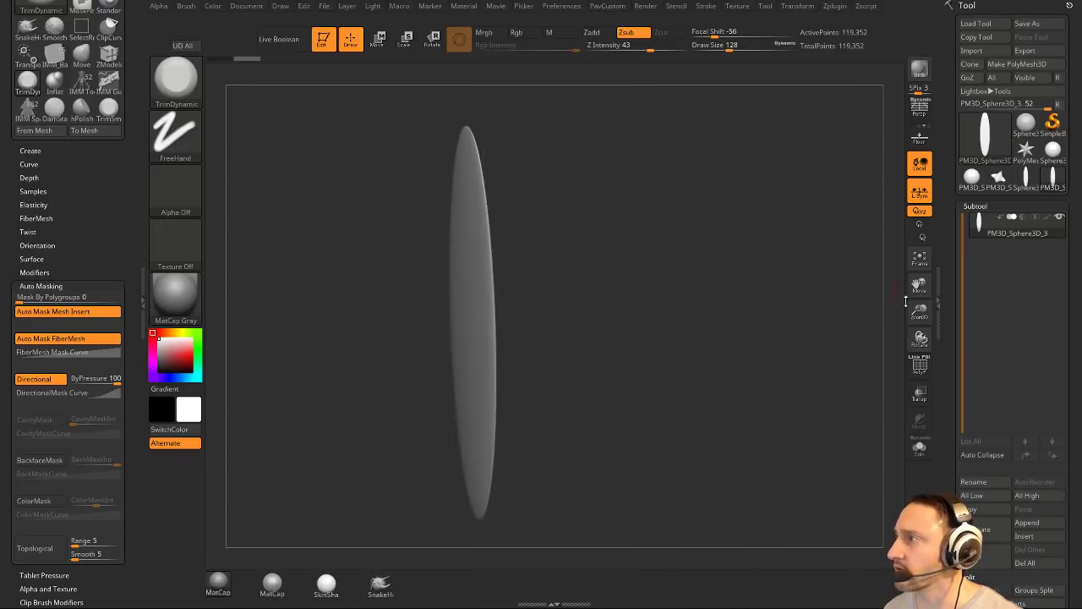
pyautogui.click(920, 364)
pyautogui.moveTo(881, 330); pyautogui.dragTo(667, 233)
pyautogui.click(920, 365)
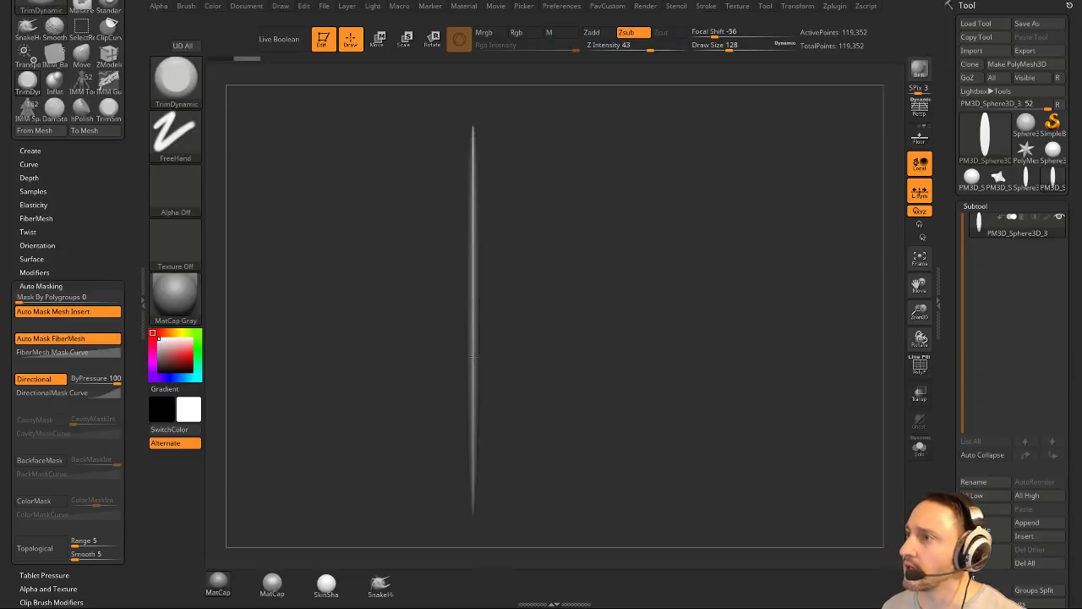
pyautogui.moveTo(605, 216); pyautogui.dragTo(446, 179)
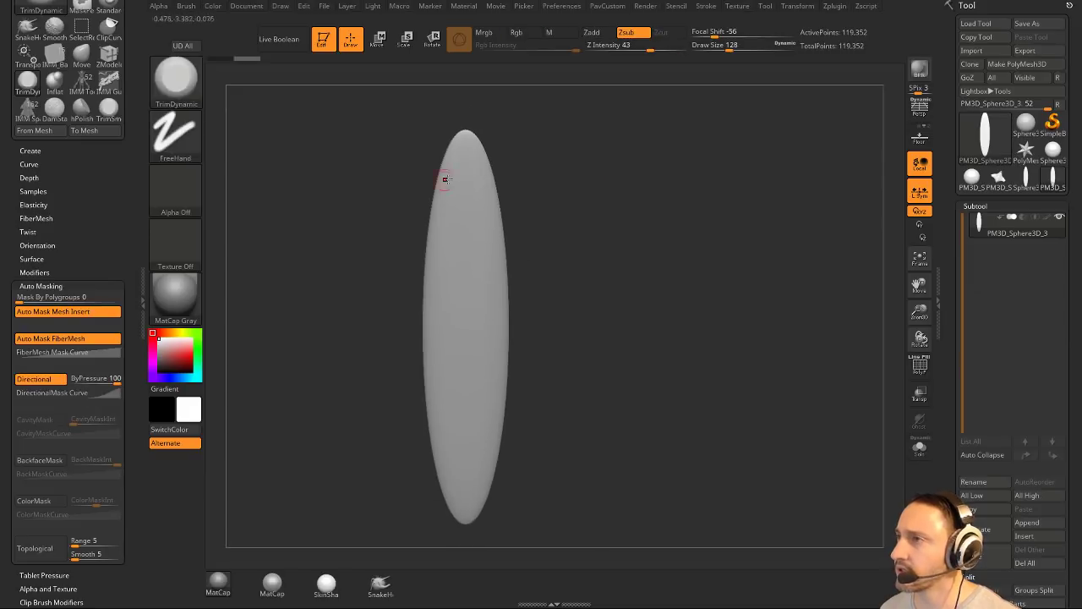
pyautogui.moveTo(580, 191); pyautogui.dragTo(628, 196)
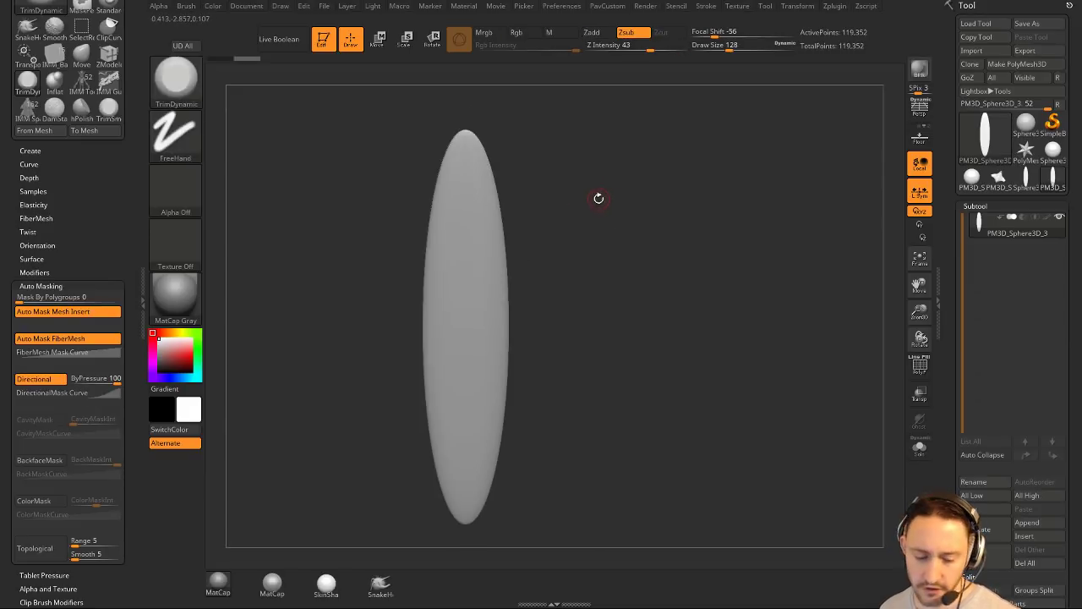
# Test ClayTubes strokes on the thin ellipsoid, undo them, and enable backface masking for the brush.
pyautogui.press('b')
pyautogui.press('c')
pyautogui.press('t')
pyautogui.press('w')
pyautogui.press('s')
pyautogui.press('q')
pyautogui.moveTo(488, 237); pyautogui.dragTo(501, 237)
pyautogui.moveTo(465, 251); pyautogui.dragTo(451, 286)
pyautogui.moveTo(638, 234); pyautogui.dragTo(544, 253)
pyautogui.hotkey('ctrl', 'z')
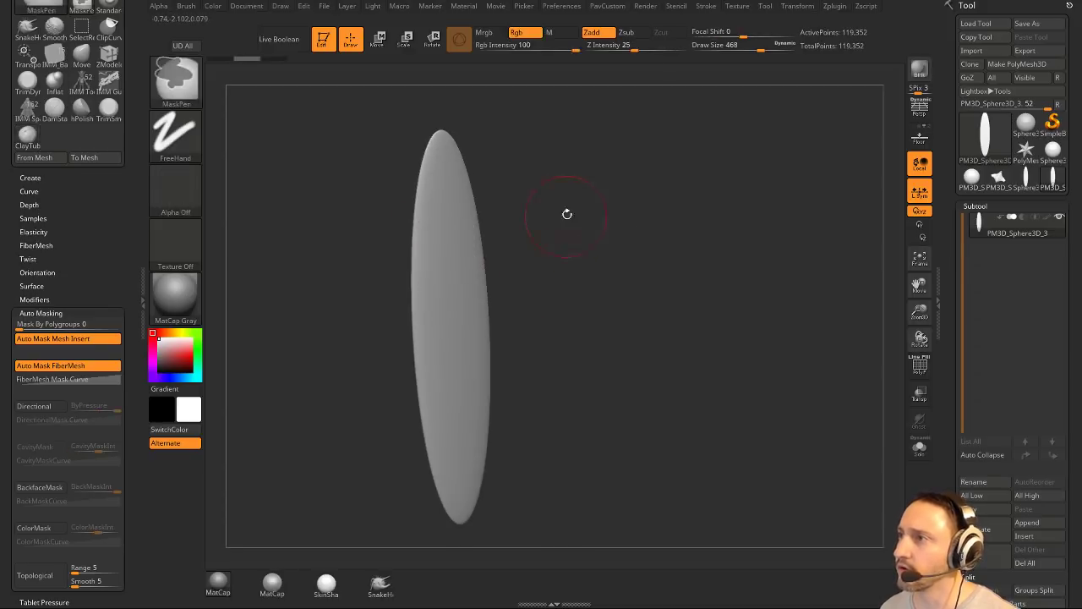
pyautogui.scroll(-5, 68, 253)
pyautogui.click(39, 334)
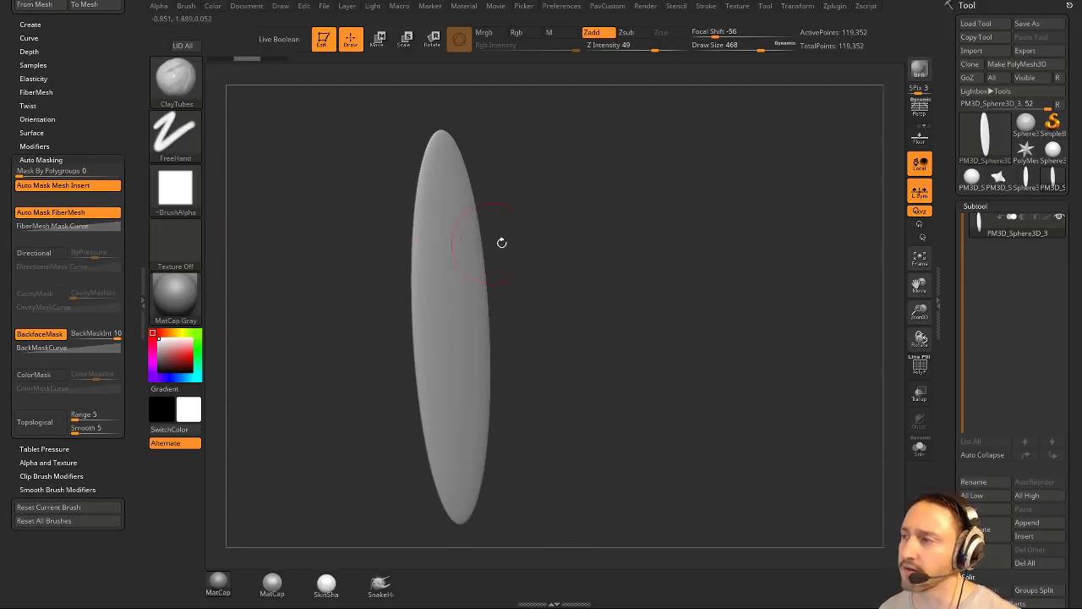
pyautogui.moveTo(501, 243); pyautogui.dragTo(626, 238)
# Enable backface masking for the Clay, TrimDynamic and Standard brushes as well.
pyautogui.press('b')
pyautogui.press('c')
pyautogui.press('l')
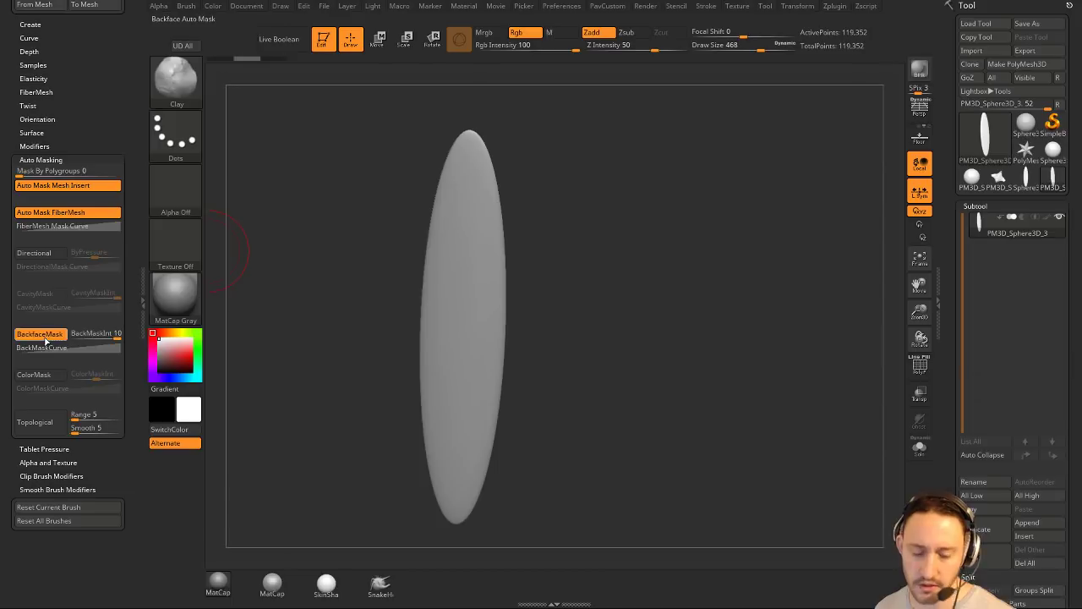
pyautogui.press('b')
pyautogui.press('t')
pyautogui.press('d')
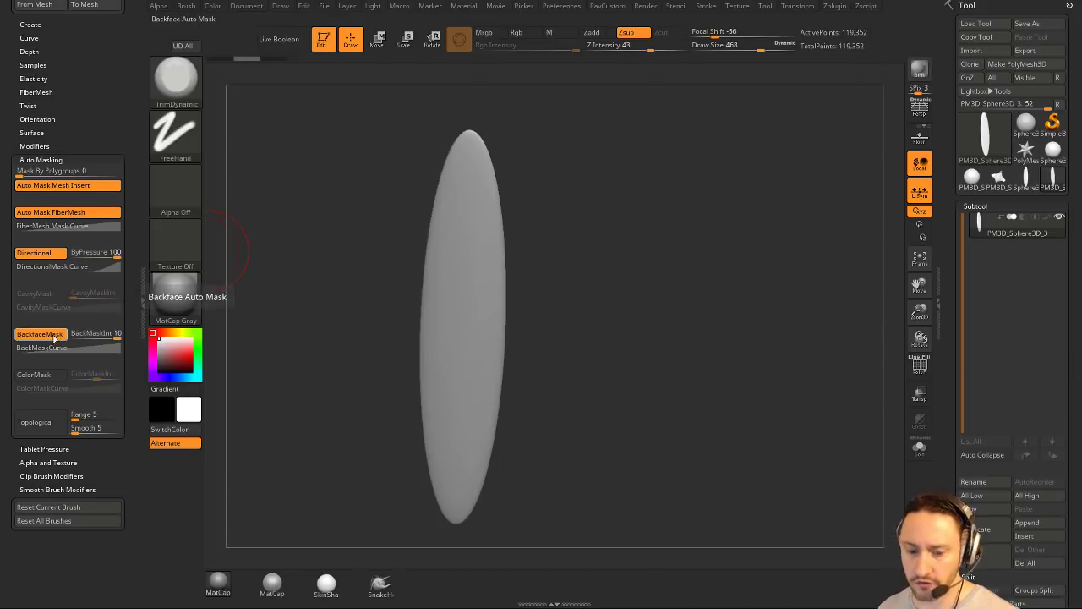
pyautogui.press('b')
pyautogui.press('c')
pyautogui.press('t')
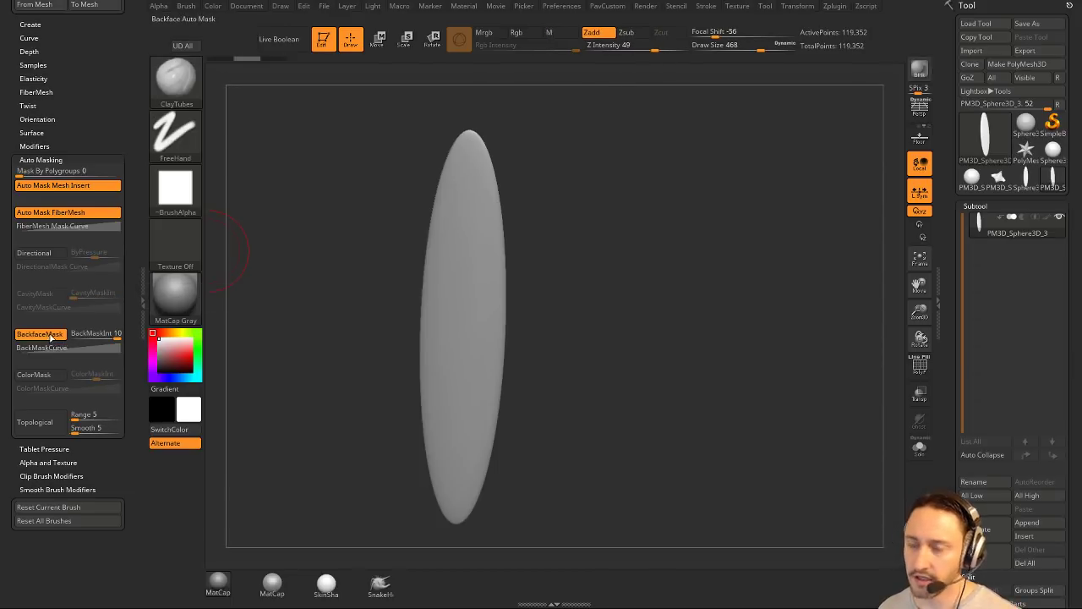
pyautogui.press('b')
pyautogui.press('c')
pyautogui.press('l')
pyautogui.press('b')
pyautogui.press('s')
pyautogui.press('t')
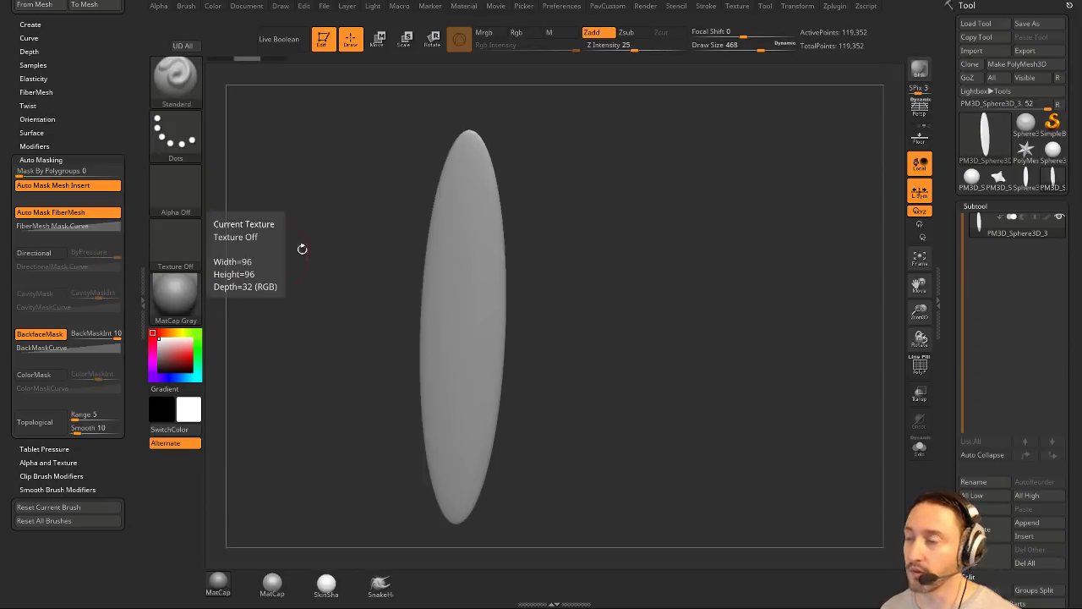
# Reduce the draw size to 251 and consult the feather guide's mesh method on adding a cylinder for the rachis.
pyautogui.moveTo(597, 273)
pyautogui.mouseDown()
pyautogui.moveTo(626, 274)
pyautogui.moveTo(593, 279)
pyautogui.mouseUp()
pyautogui.press('[')
pyautogui.press('[')
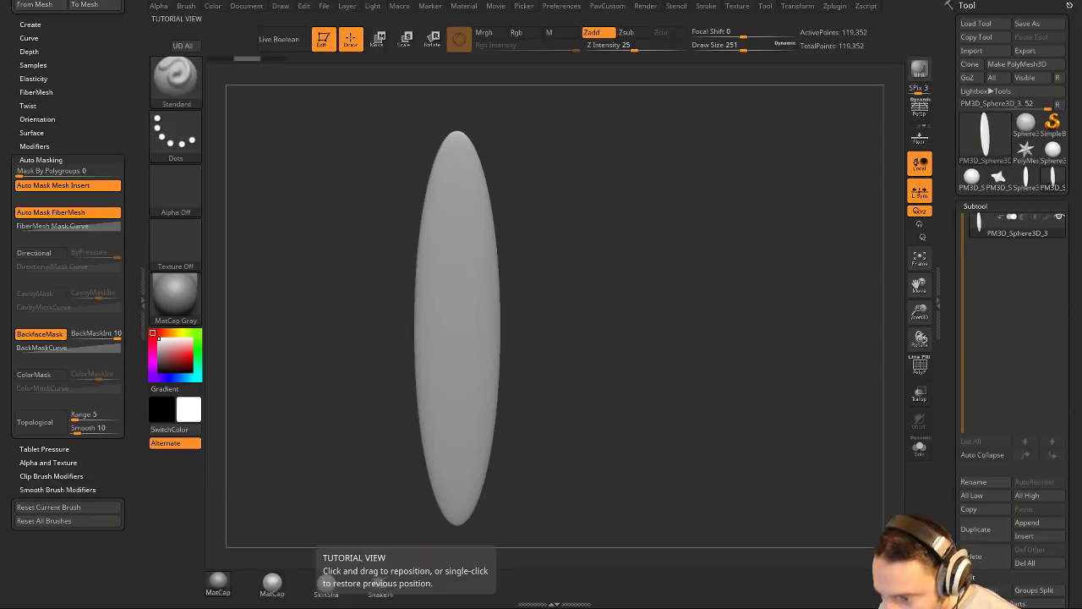
pyautogui.moveTo(456, 604); pyautogui.dragTo(414, 53)
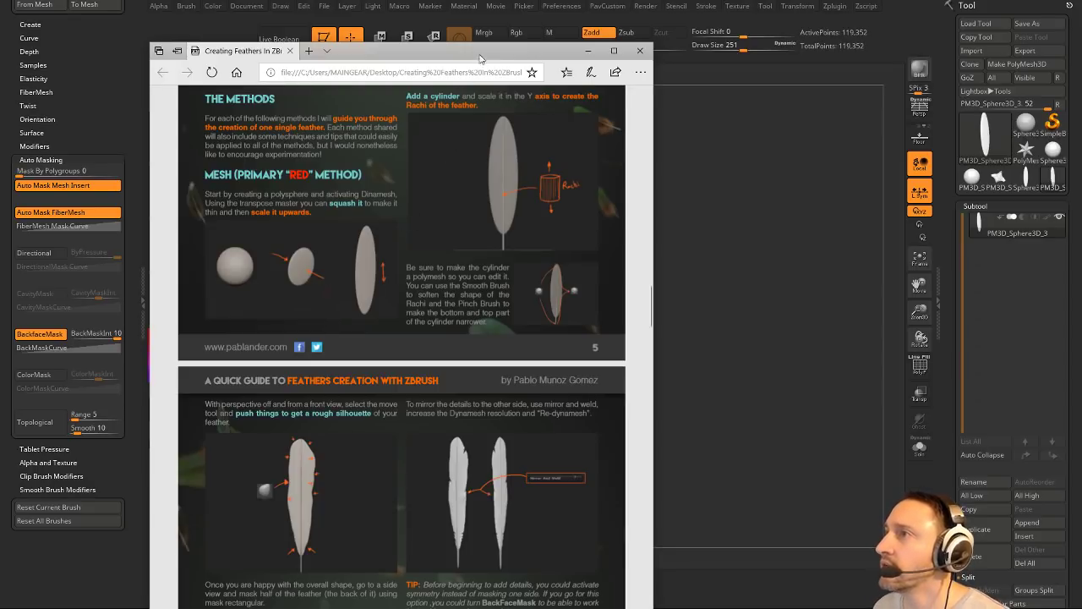
pyautogui.moveTo(483, 52); pyautogui.dragTo(406, 607)
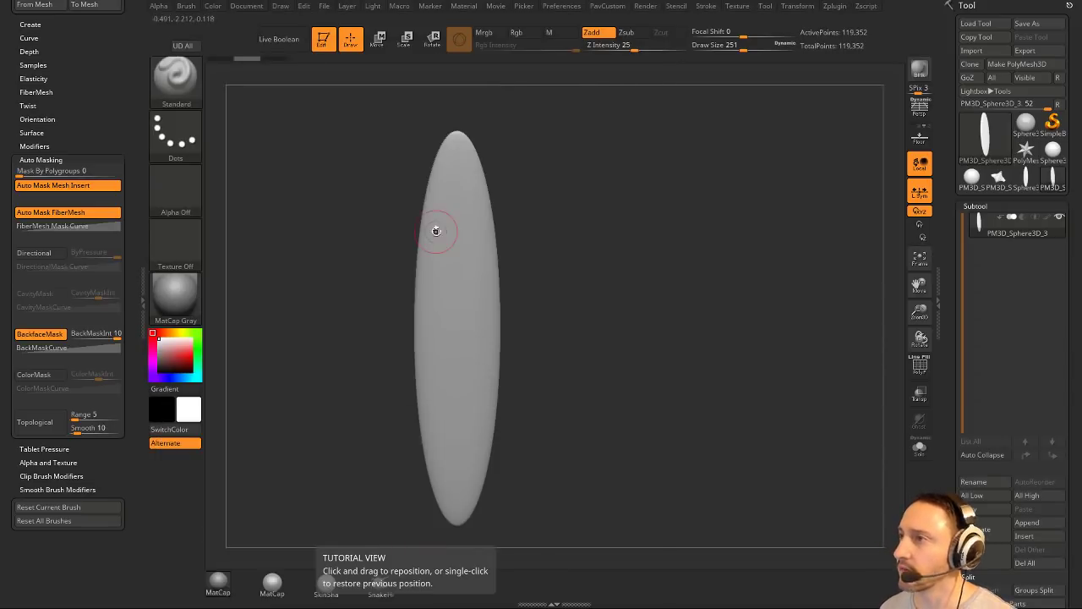
pyautogui.keyDown('ctrl'); pyautogui.click(608, 256); pyautogui.keyUp('ctrl')
pyautogui.keyDown('alt'); pyautogui.moveTo(599, 265); pyautogui.dragTo(575, 258); pyautogui.keyUp('alt')
pyautogui.hotkey('ctrl', 'z')
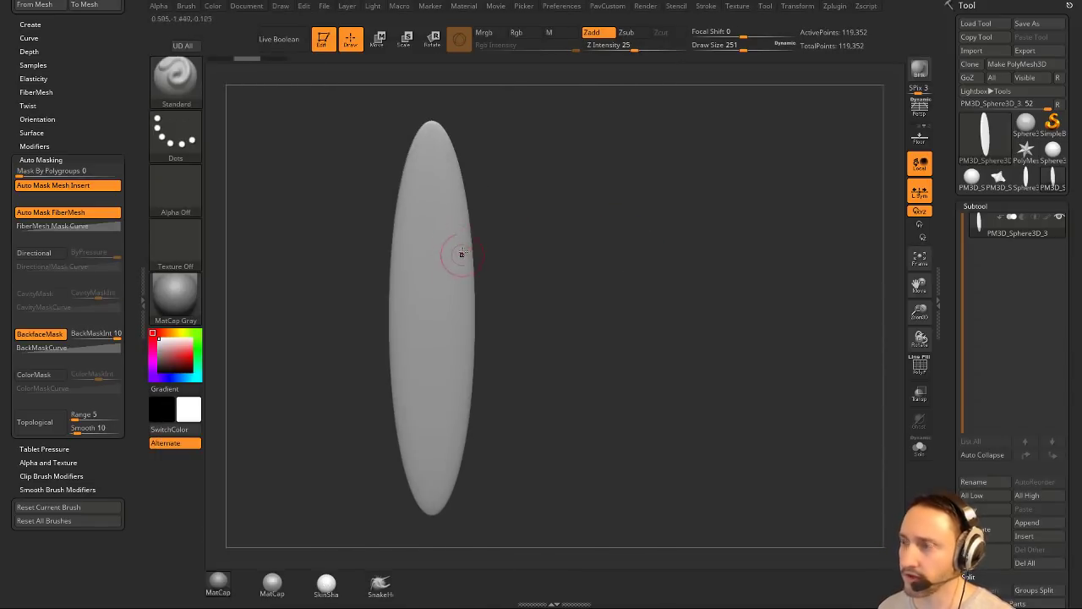
# Choose the Cylinder12 primitive from the IMM Primitives insert brush.
pyautogui.press('b')
pyautogui.press('i')
pyautogui.press('p')
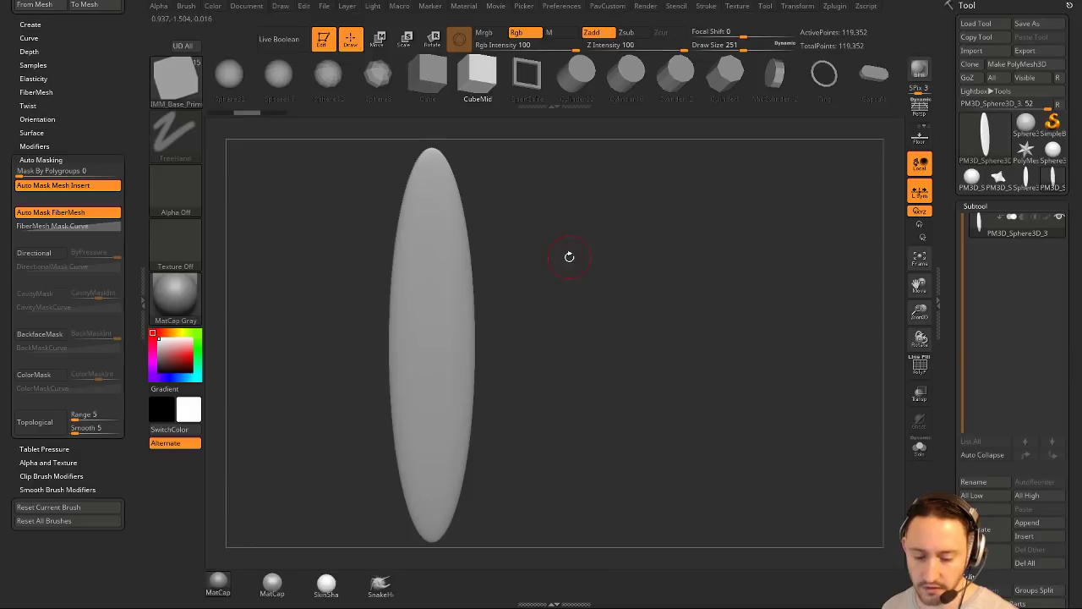
pyautogui.press('m')
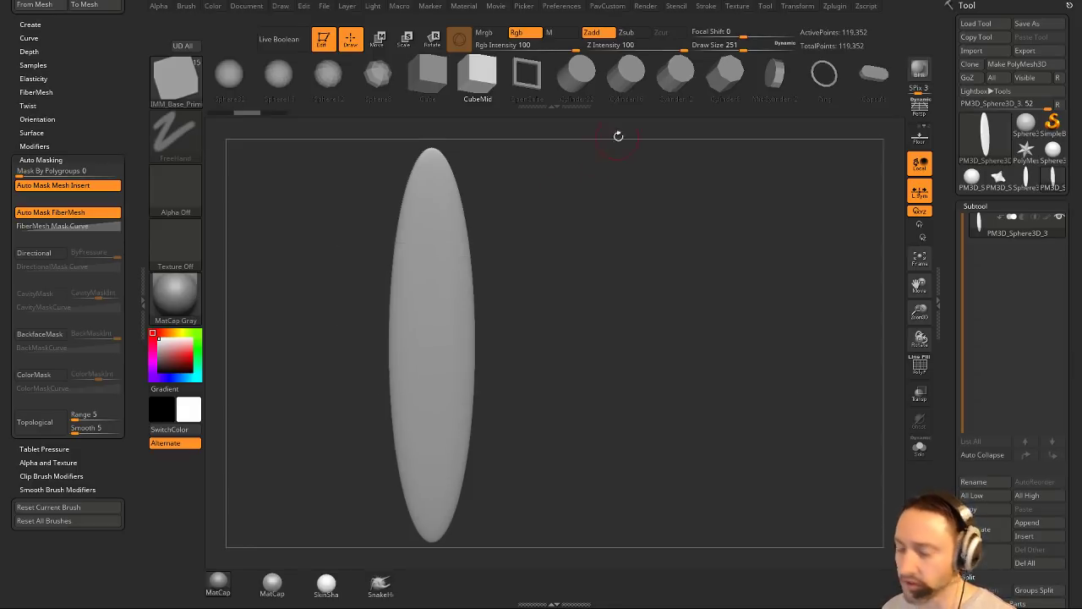
pyautogui.press('b')
pyautogui.press('i')
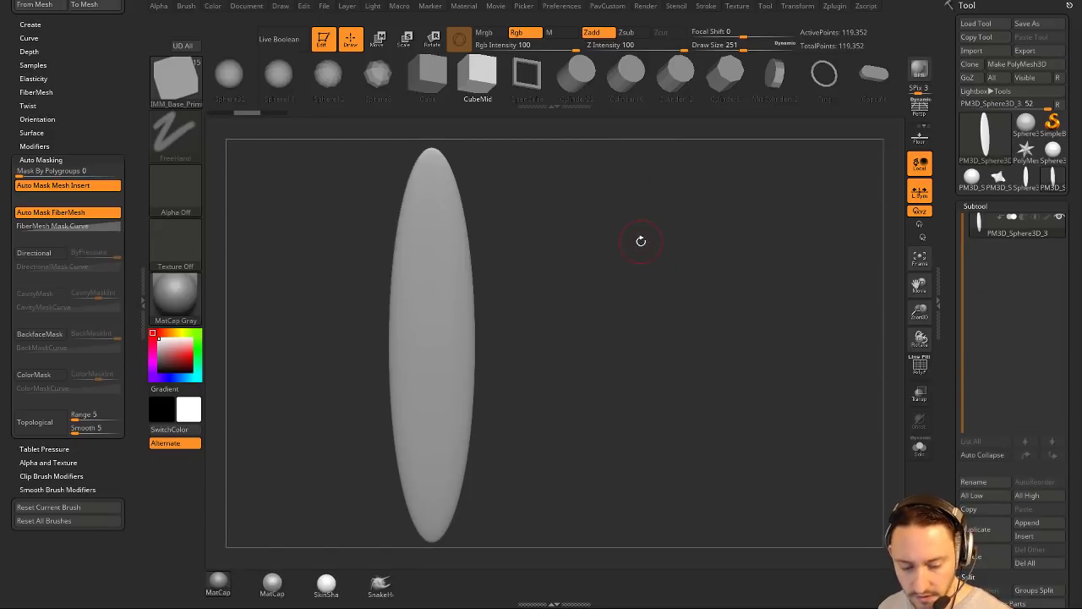
pyautogui.press('m')
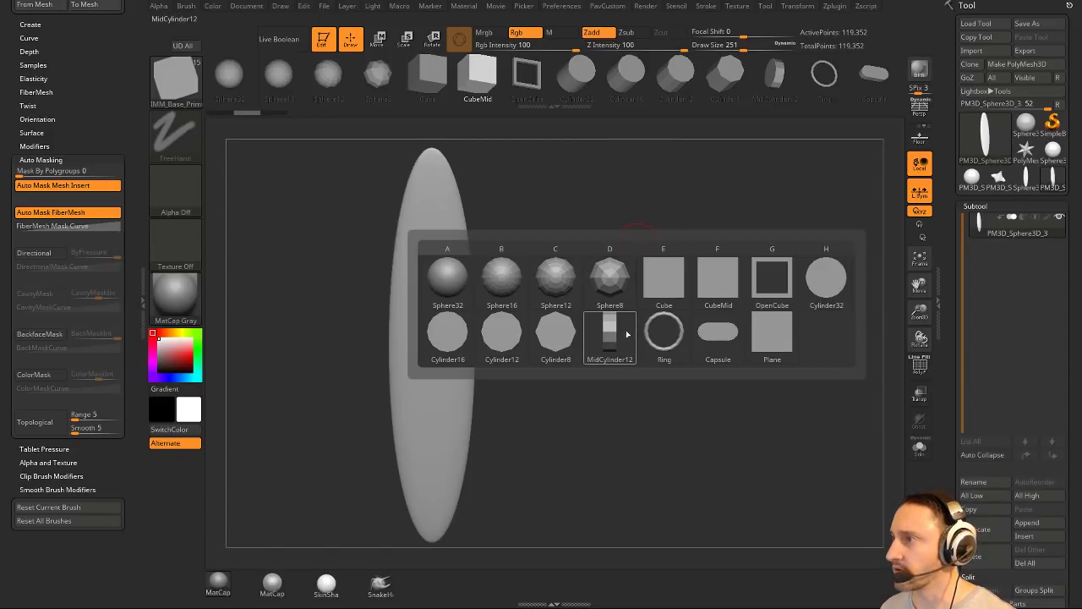
pyautogui.click(533, 330)
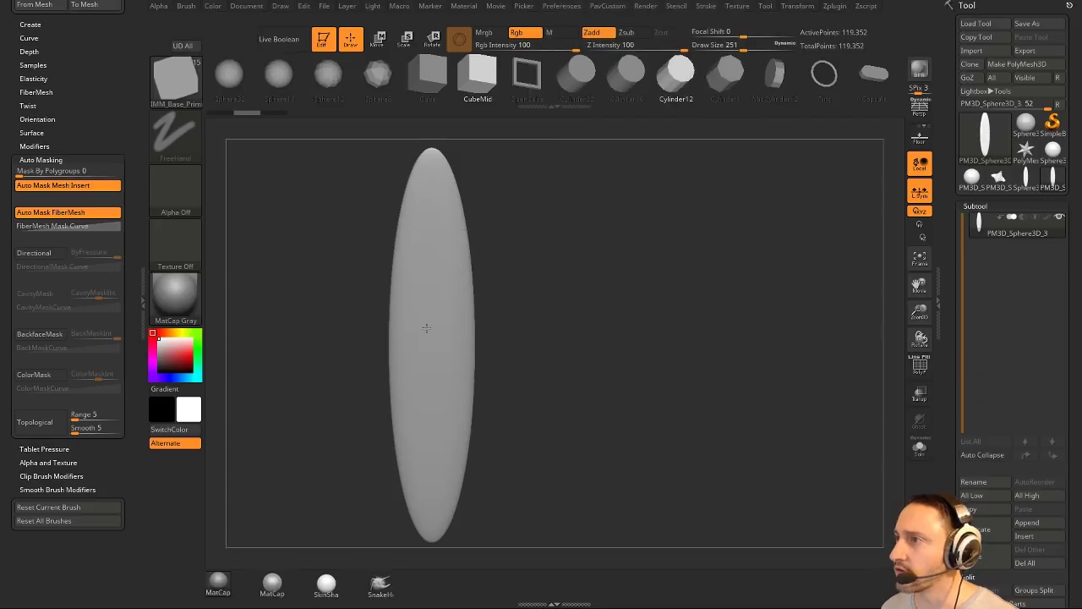
# Insert the cylinder near the middle of the ellipsoid and separate it into its own subtool with Split Masked Points.
pyautogui.moveTo(432, 317); pyautogui.dragTo(432, 318)
pyautogui.moveTo(622, 317); pyautogui.dragTo(533, 312)
pyautogui.press('w')
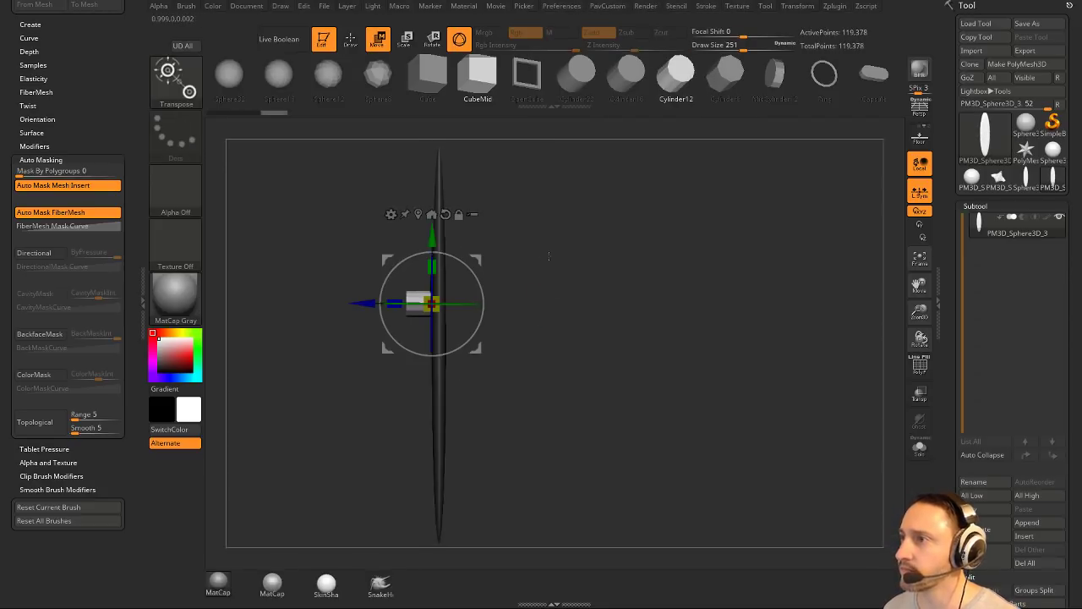
pyautogui.press('q')
pyautogui.press('1')
pyautogui.click(552, 315)
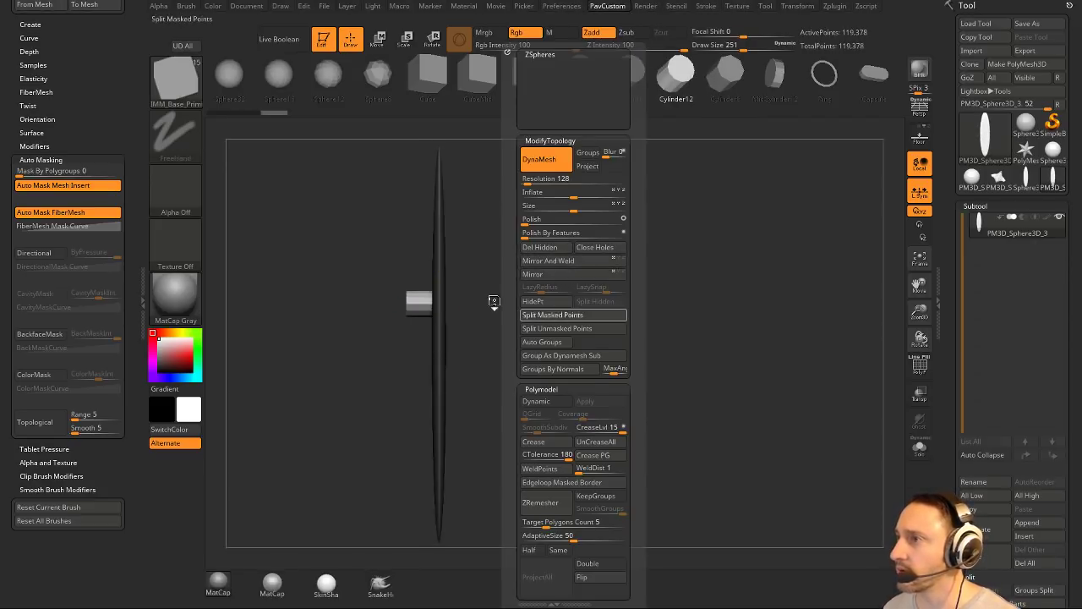
# Rotate the cylinder to run along the ellipsoid's length and scale it down uniformly to a thin shaft.
pyautogui.press('w')
pyautogui.moveTo(466, 265); pyautogui.dragTo(473, 331)
pyautogui.moveTo(479, 282); pyautogui.dragTo(456, 275)
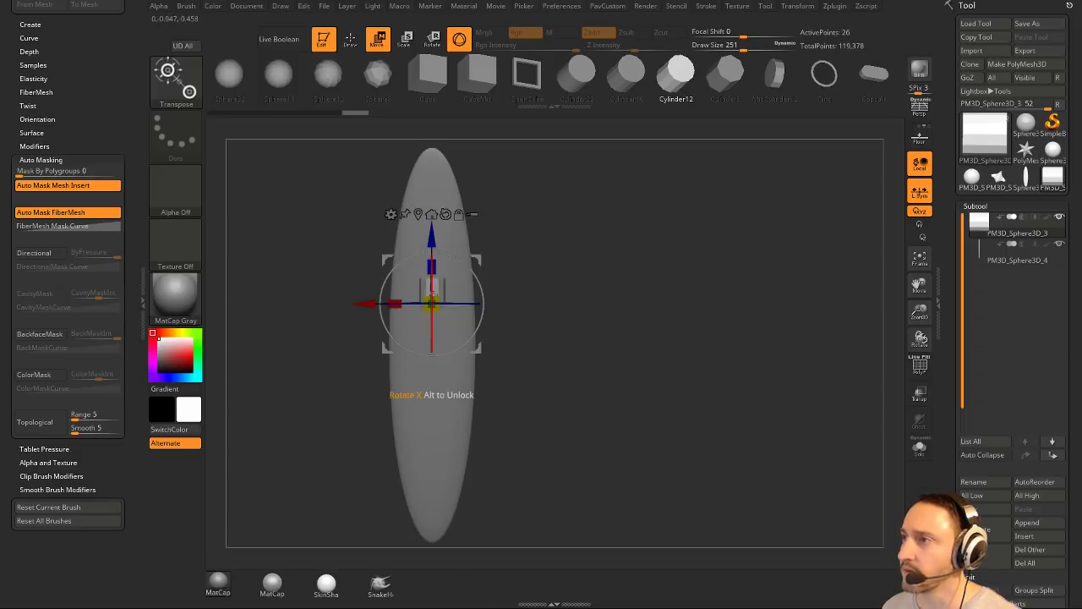
pyautogui.moveTo(414, 303); pyautogui.dragTo(432, 299)
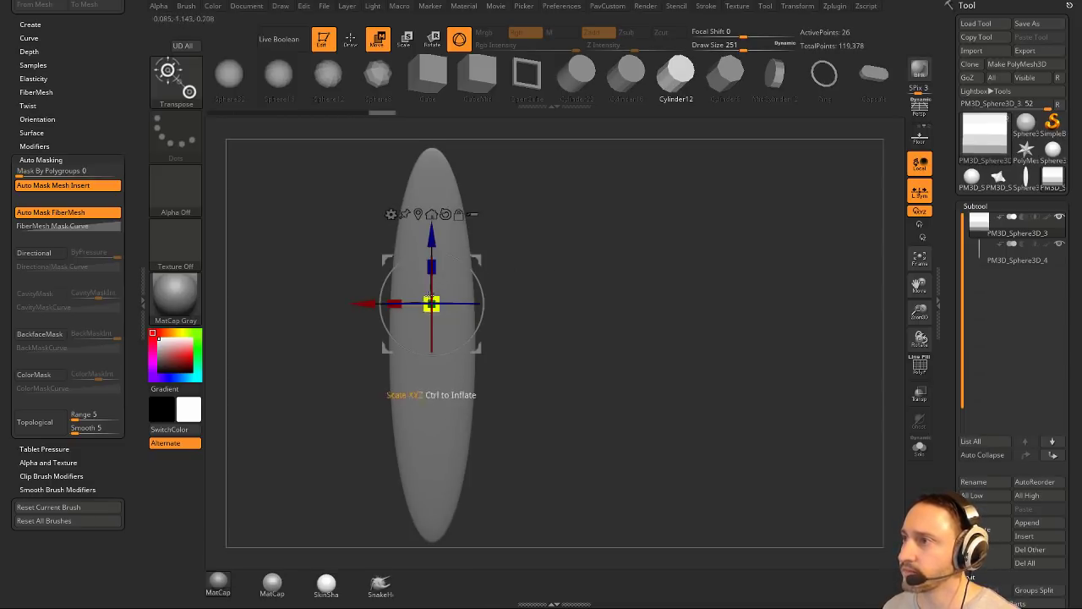
# Move the cylinder to the ellipsoid's lower end and stretch it along Z into a full-length rachis that extends past the base.
pyautogui.moveTo(437, 242); pyautogui.dragTo(438, 480)
pyautogui.keyDown('alt'); pyautogui.moveTo(627, 528); pyautogui.dragTo(566, 427); pyautogui.keyUp('alt')
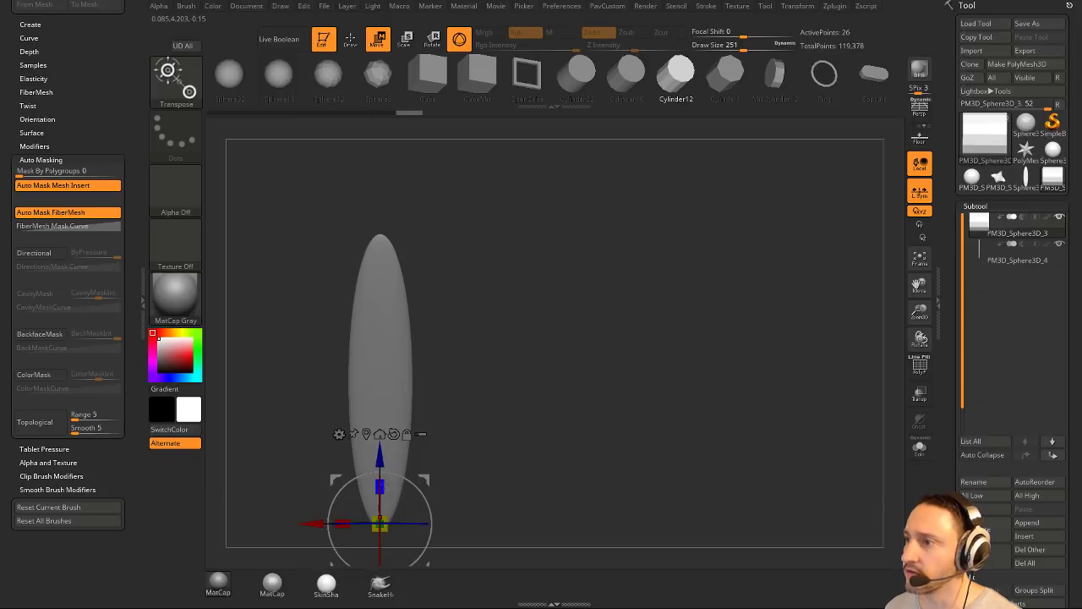
pyautogui.moveTo(380, 486); pyautogui.dragTo(381, 405)
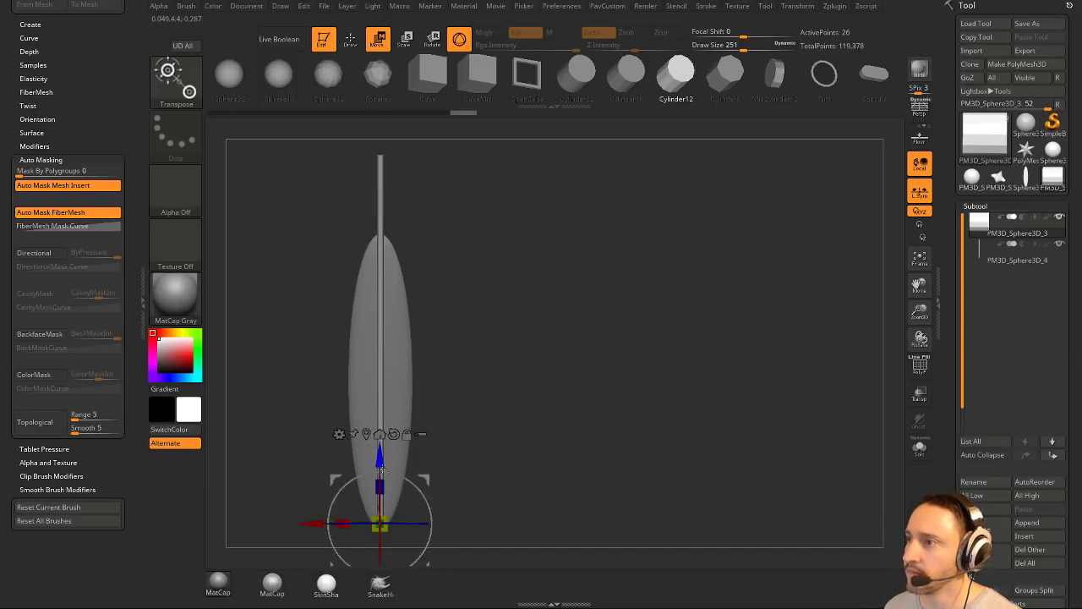
pyautogui.moveTo(381, 466); pyautogui.dragTo(380, 521)
pyautogui.keyDown('alt'); pyautogui.moveTo(380, 522); pyautogui.dragTo(405, 394, button='right'); pyautogui.keyUp('alt')
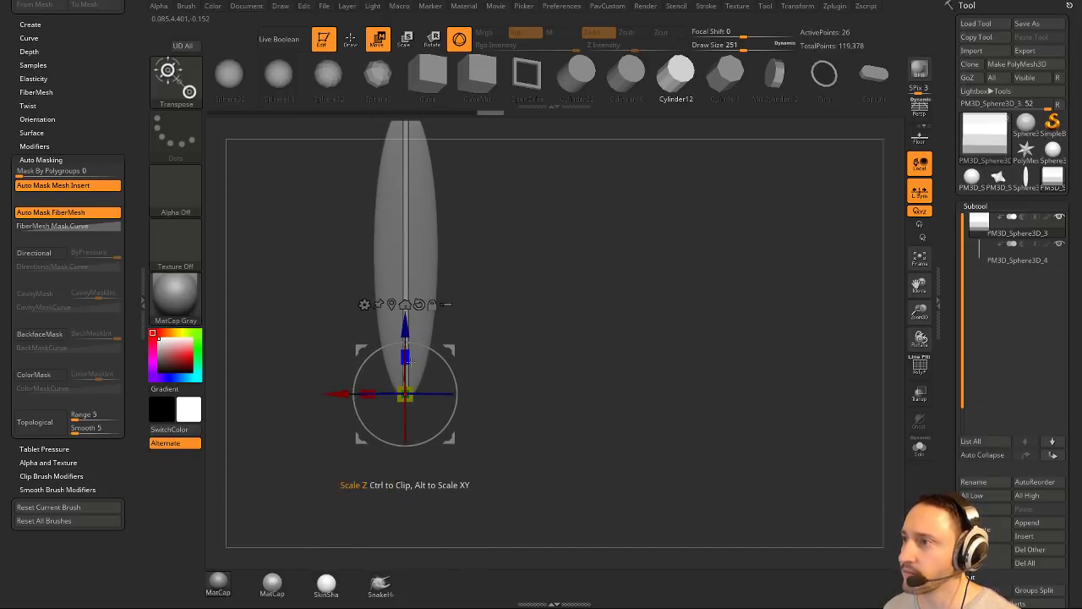
pyautogui.moveTo(405, 333); pyautogui.dragTo(406, 399)
pyautogui.keyDown('alt'); pyautogui.moveTo(482, 355); pyautogui.dragTo(459, 388, button='right'); pyautogui.keyUp('alt')
pyautogui.moveTo(395, 437); pyautogui.dragTo(390, 437)
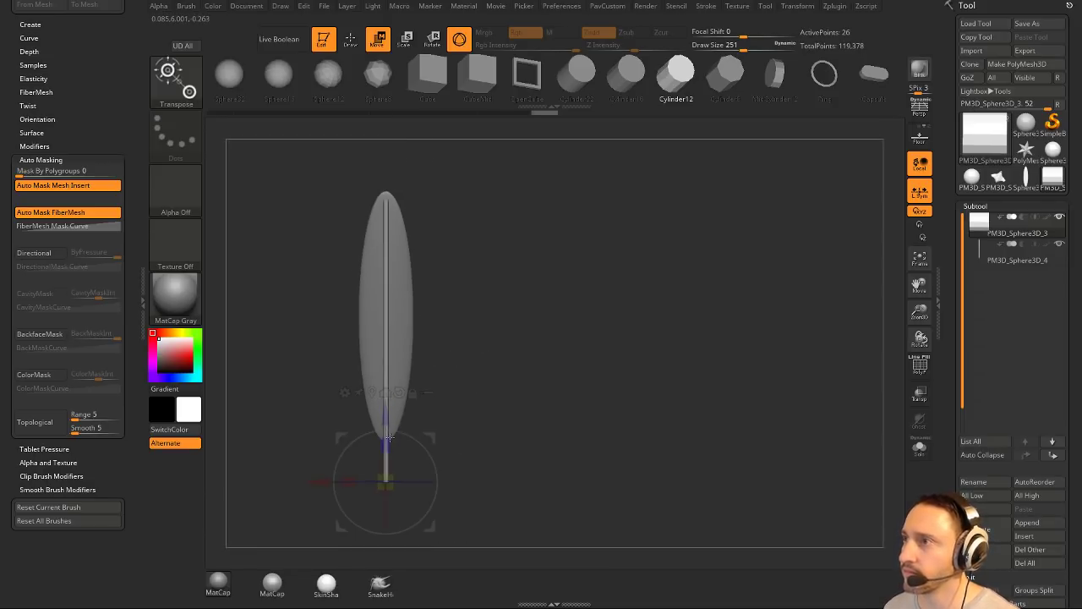
# Smooth the upper end of the rachis cylinder into a tapered point and check the taper from the side.
pyautogui.press('q')
pyautogui.keyDown('alt'); pyautogui.moveTo(516, 333); pyautogui.dragTo(535, 326, button='right'); pyautogui.keyUp('alt')
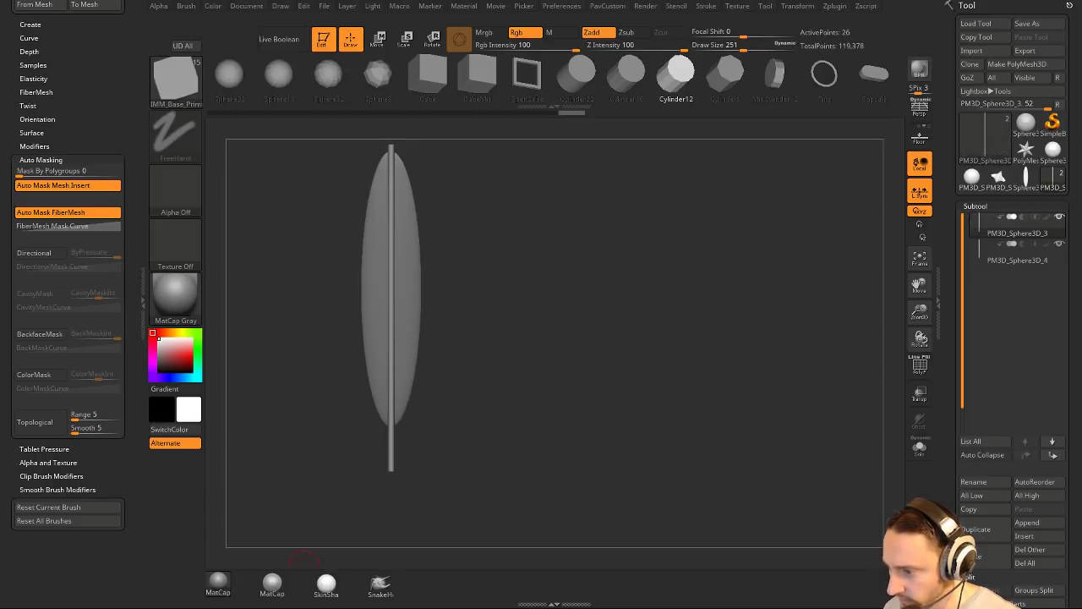
pyautogui.moveTo(528, 284); pyautogui.dragTo(568, 289)
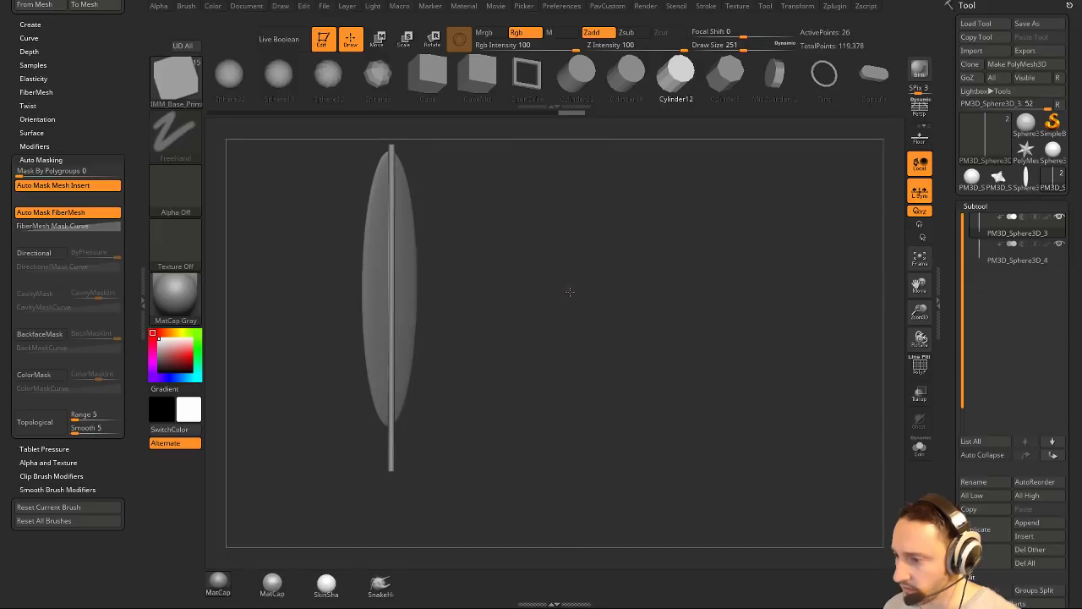
pyautogui.keyDown('alt'); pyautogui.moveTo(565, 208); pyautogui.dragTo(576, 328); pyautogui.keyUp('alt')
pyautogui.moveTo(576, 328); pyautogui.dragTo(554, 326)
pyautogui.keyDown('shift'); pyautogui.moveTo(377, 310); pyautogui.dragTo(382, 214); pyautogui.keyUp('shift')
pyautogui.moveTo(432, 254); pyautogui.dragTo(493, 259)
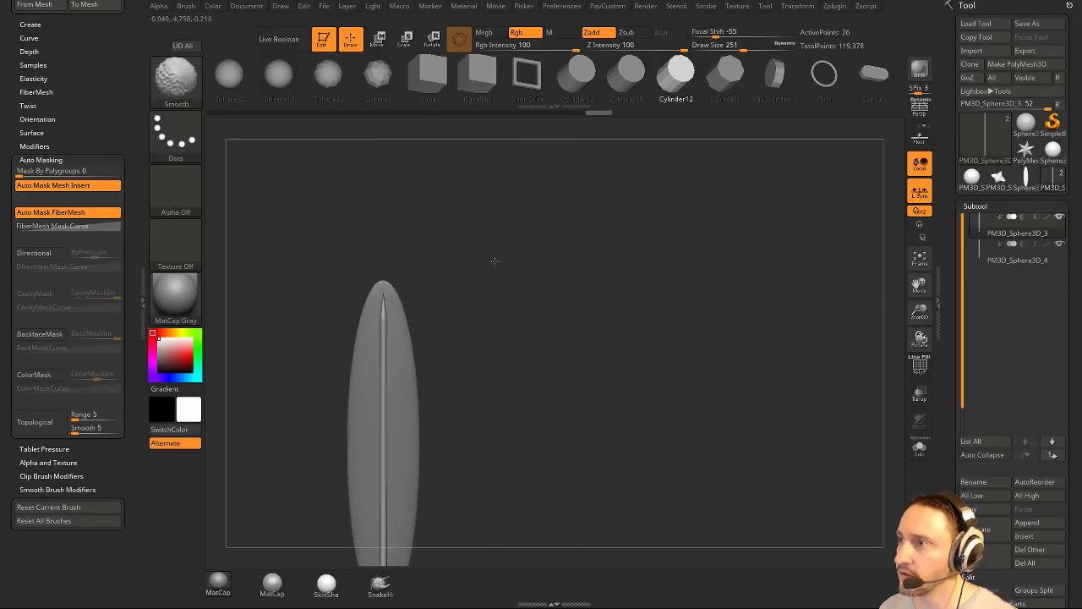
pyautogui.press('w')
pyautogui.press('q')
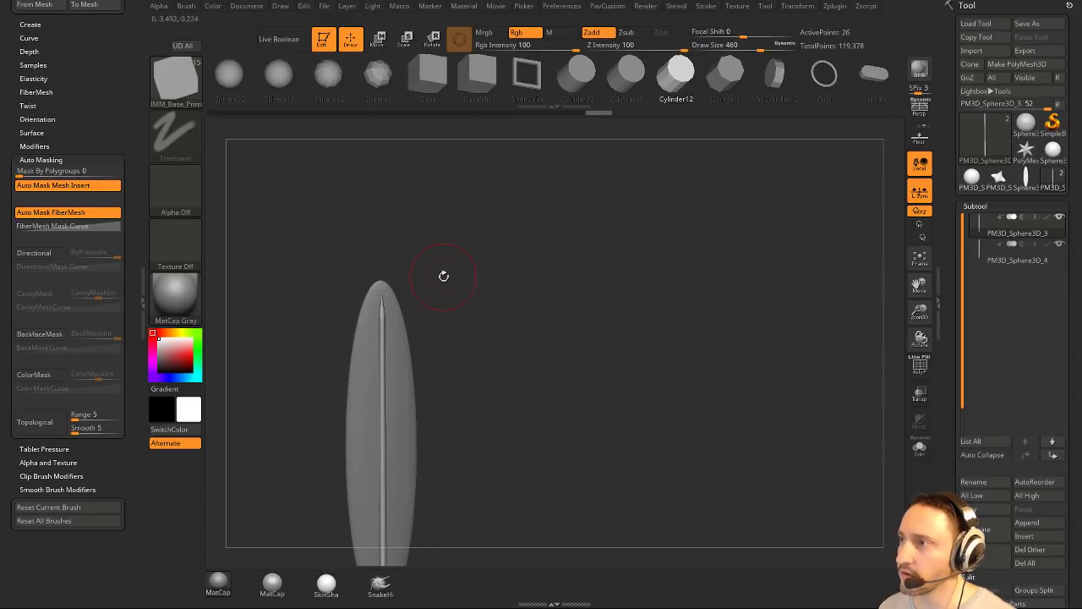
pyautogui.moveTo(416, 246); pyautogui.dragTo(501, 254)
pyautogui.press('w')
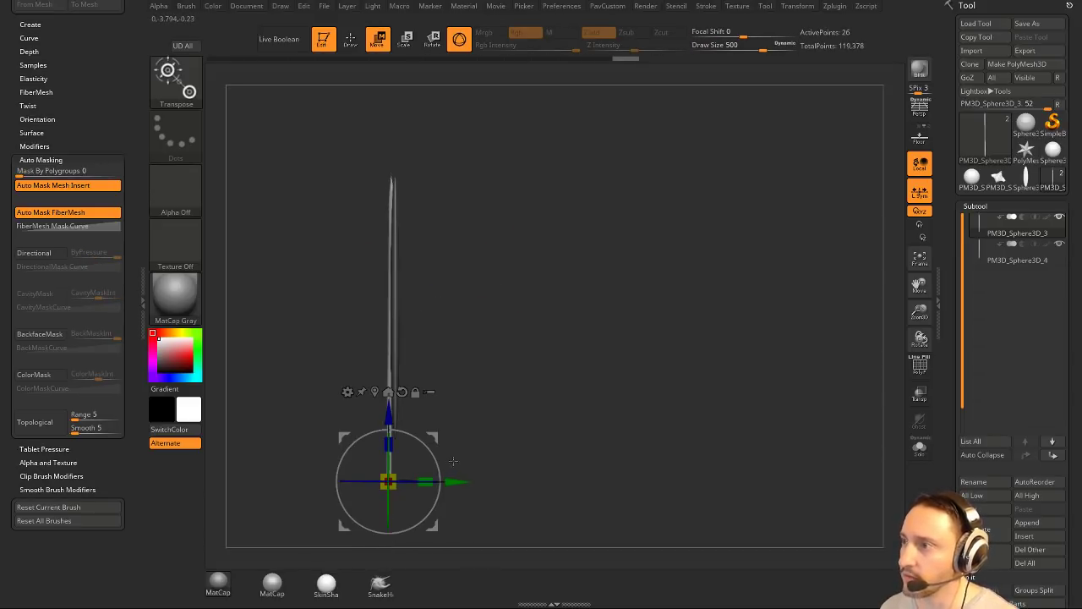
pyautogui.press('q')
pyautogui.moveTo(527, 380)
pyautogui.mouseDown()
pyautogui.moveTo(552, 376)
pyautogui.moveTo(536, 370)
pyautogui.mouseUp()
# Make the ellipsoid vane the active subtool and switch to the Standard brush.
pyautogui.keyDown('alt'); pyautogui.click(402, 245); pyautogui.keyUp('alt')
pyautogui.moveTo(546, 228); pyautogui.dragTo(583, 227)
pyautogui.keyDown('alt'); pyautogui.moveTo(583, 227); pyautogui.dragTo(575, 276); pyautogui.keyUp('alt')
pyautogui.press('b')
pyautogui.press('s')
pyautogui.press('t')
pyautogui.press('s')
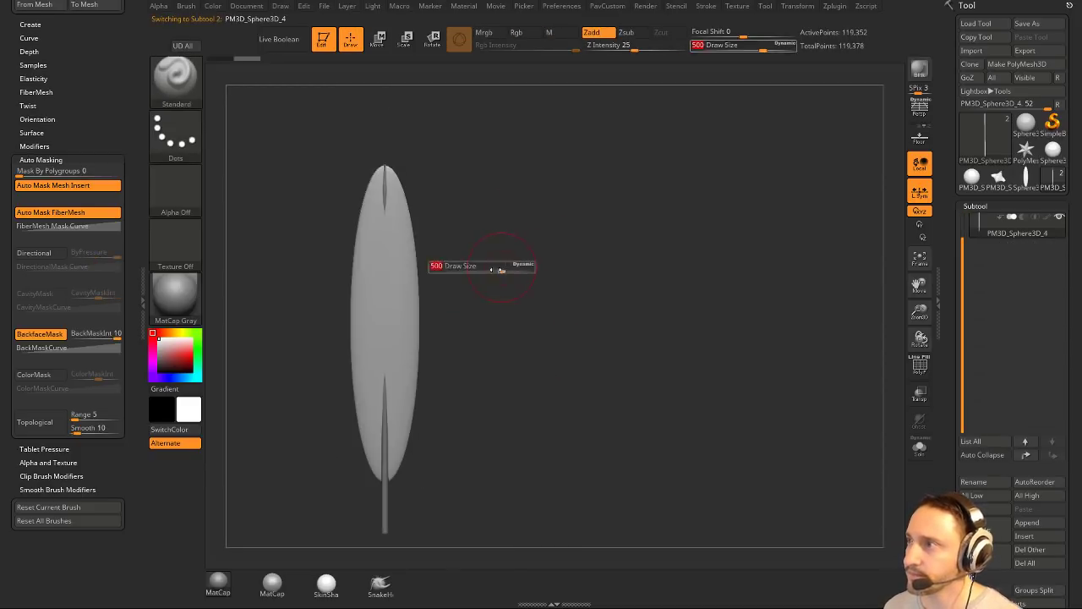
# Try a Standard brush stroke at draw size 207 along the vane's centre line and undo it.
pyautogui.moveTo(497, 271); pyautogui.dragTo(482, 271)
pyautogui.keyDown('alt'); pyautogui.moveTo(482, 268); pyautogui.dragTo(506, 259); pyautogui.keyUp('alt')
pyautogui.press('s')
pyautogui.moveTo(411, 205); pyautogui.dragTo(405, 175)
pyautogui.press('s')
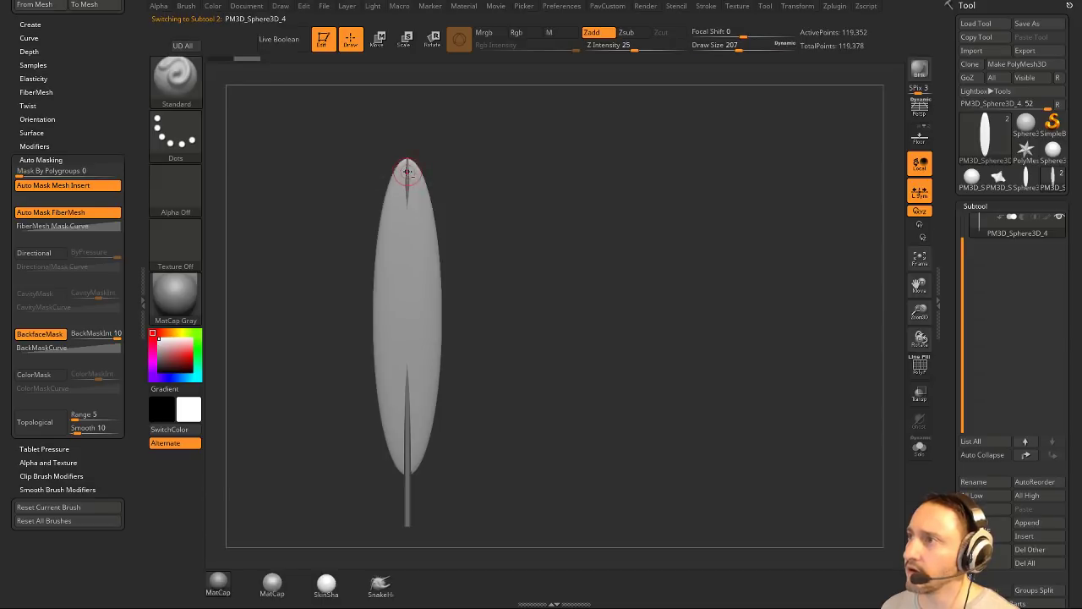
pyautogui.moveTo(404, 313); pyautogui.dragTo(408, 448)
pyautogui.hotkey('ctrl', 'z')
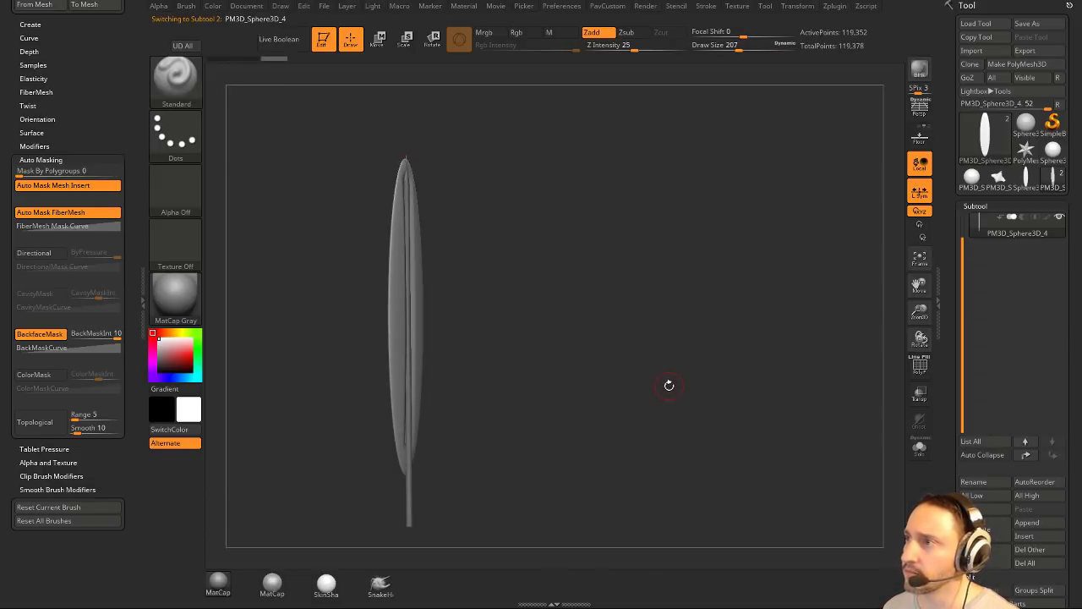
# Carve a groove down the vane's centre line along the rachis with the Standard brush at draw size 124.
pyautogui.press('s')
pyautogui.moveTo(633, 376); pyautogui.dragTo(630, 376)
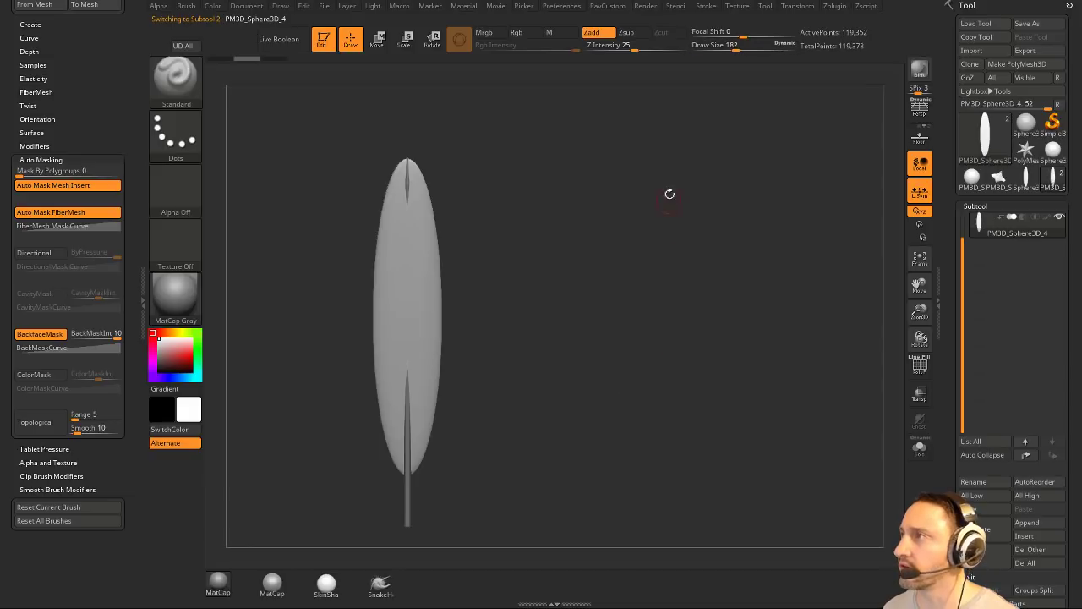
pyautogui.click(703, 6)
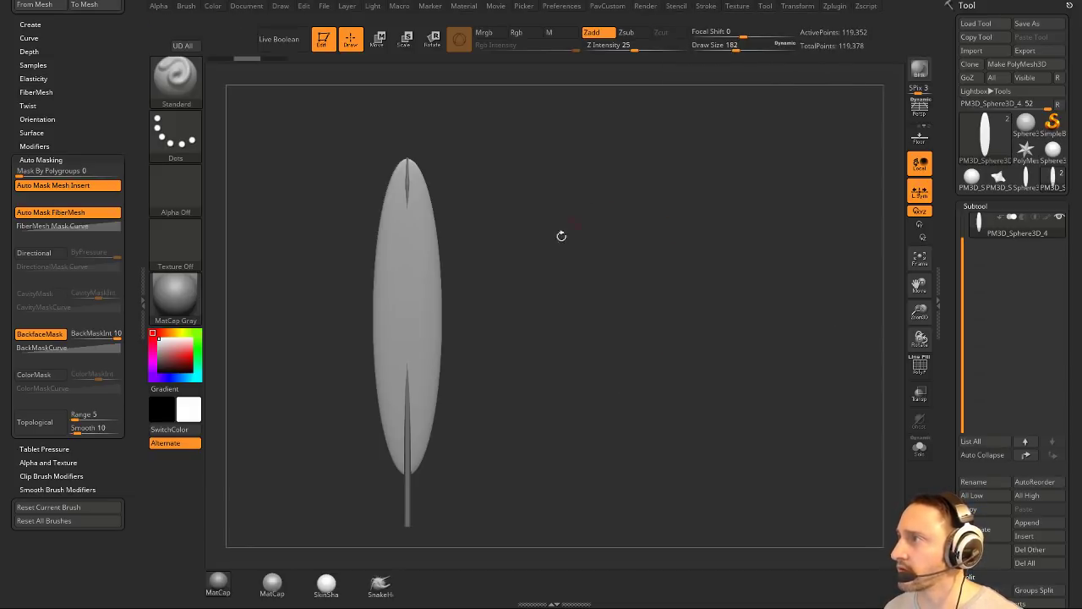
pyautogui.press('shift')
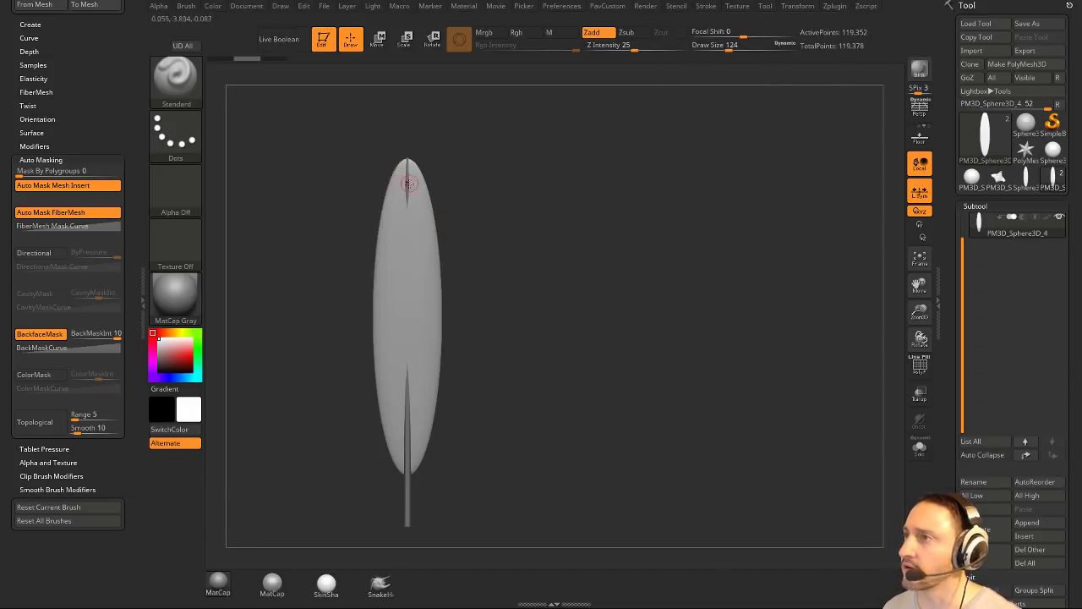
pyautogui.moveTo(407, 172); pyautogui.dragTo(407, 401)
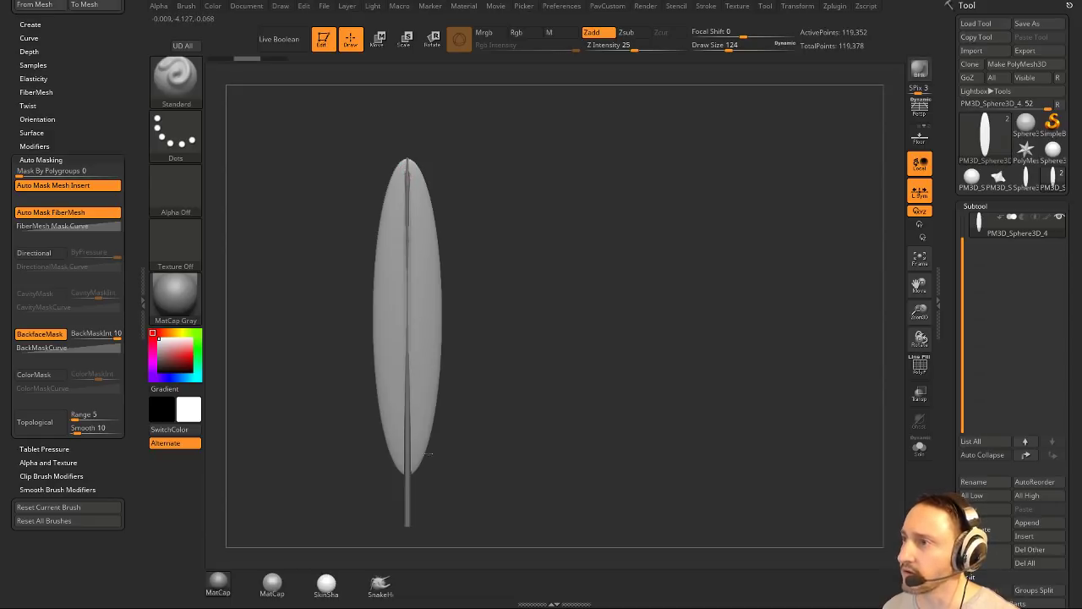
# Set the smoothing brush to Smooth Stronger and smooth the centre groove, isolating the vane in Solo mode.
pyautogui.press('shift')
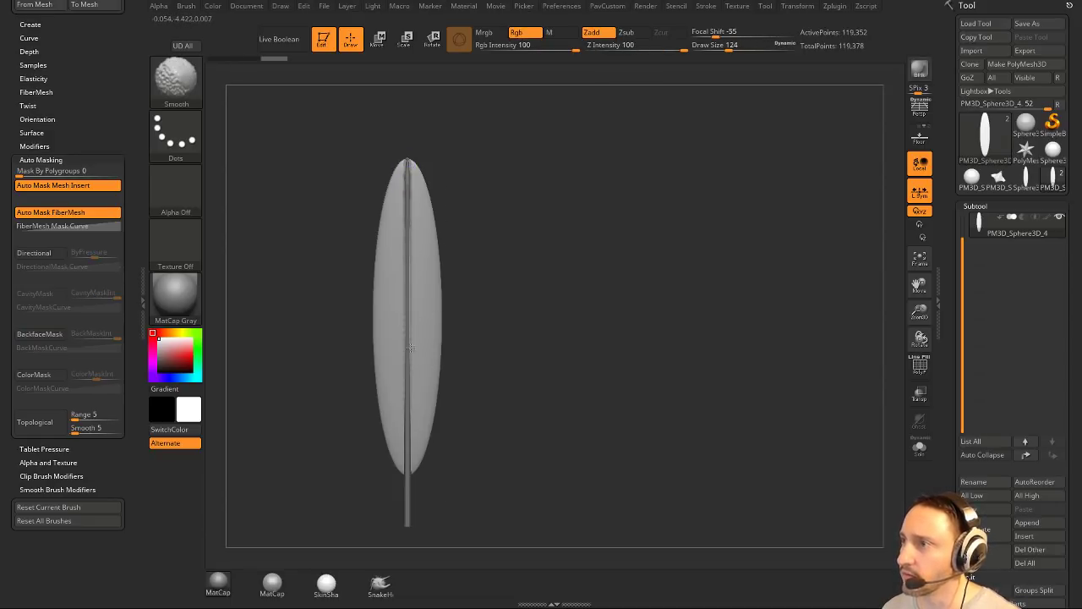
pyautogui.keyDown('shift'); pyautogui.click(195, 93); pyautogui.keyUp('shift')
pyautogui.click(186, 386)
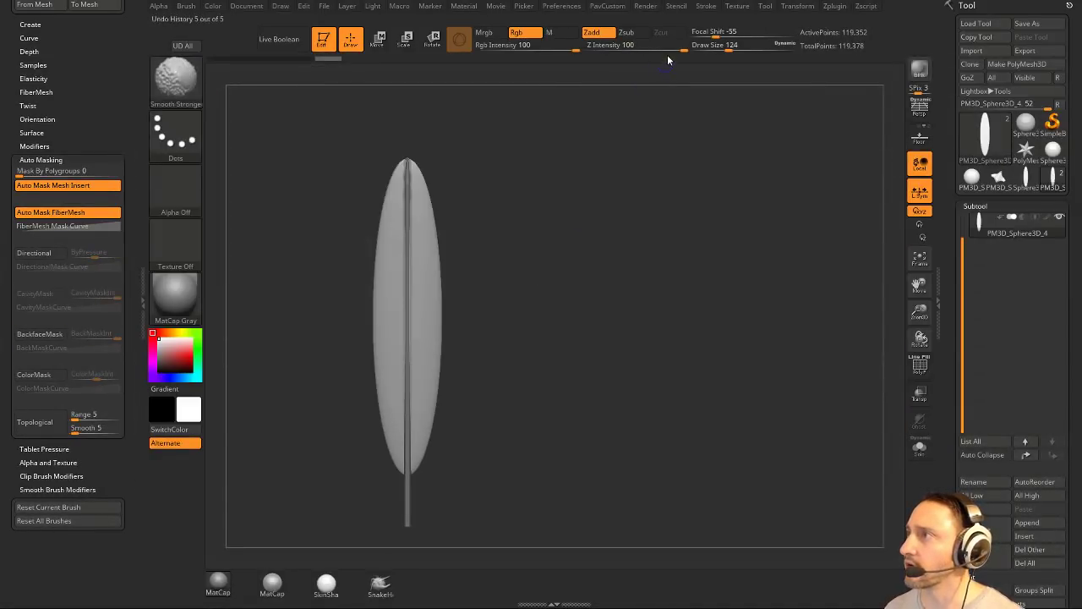
pyautogui.press('[')
pyautogui.keyDown('shift'); pyautogui.moveTo(412, 203); pyautogui.dragTo(406, 219); pyautogui.keyUp('shift')
pyautogui.click(920, 448)
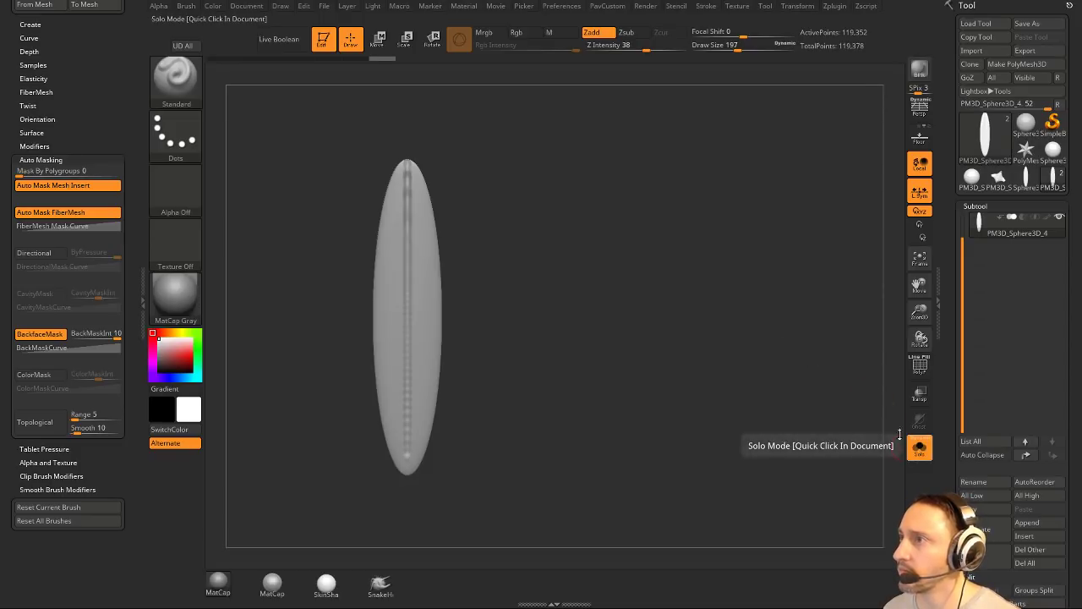
pyautogui.keyDown('shift'); pyautogui.moveTo(410, 179); pyautogui.dragTo(408, 171); pyautogui.keyUp('shift')
pyautogui.keyDown('shift'); pyautogui.moveTo(412, 291); pyautogui.dragTo(410, 318); pyautogui.keyUp('shift')
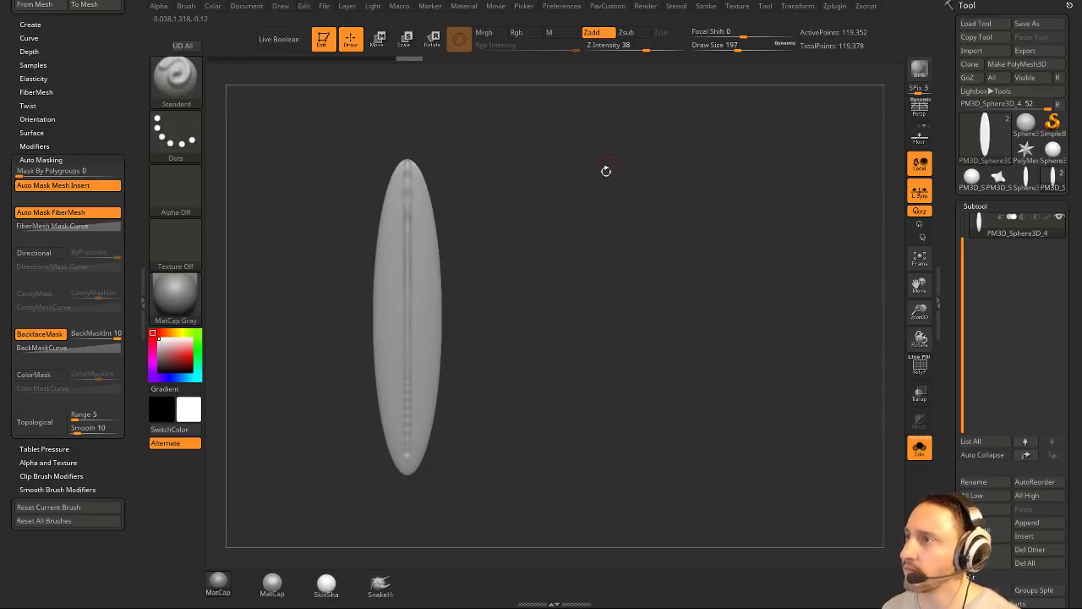
# Lower the DynaMesh resolution to 104, remesh the vane, and leave Solo mode.
pyautogui.press('`')
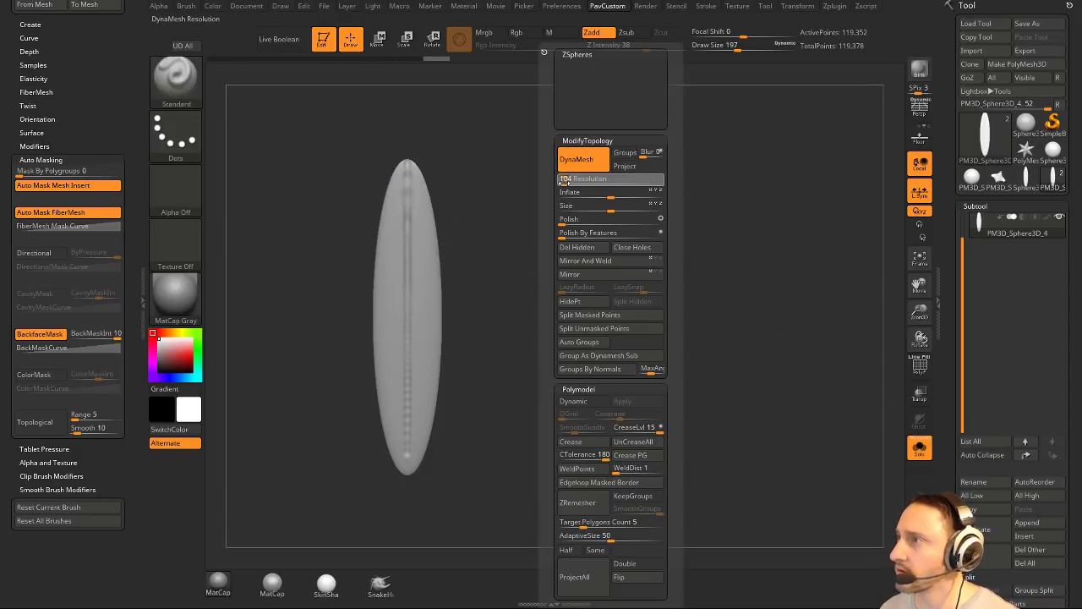
pyautogui.press('Return')
pyautogui.keyDown('ctrl'); pyautogui.moveTo(567, 144); pyautogui.dragTo(698, 343); pyautogui.keyUp('ctrl')
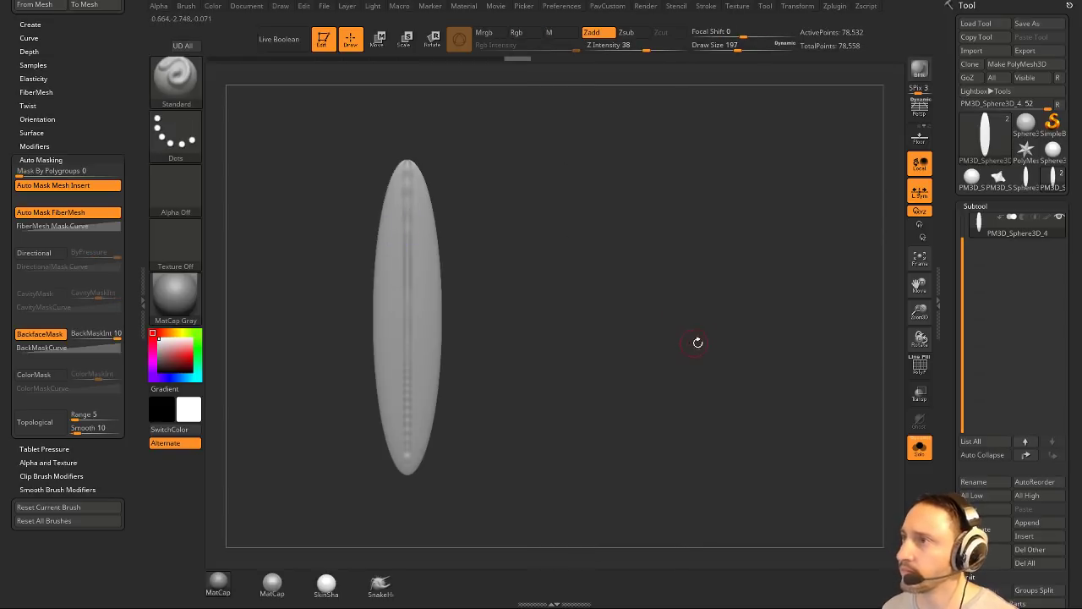
pyautogui.click(918, 448)
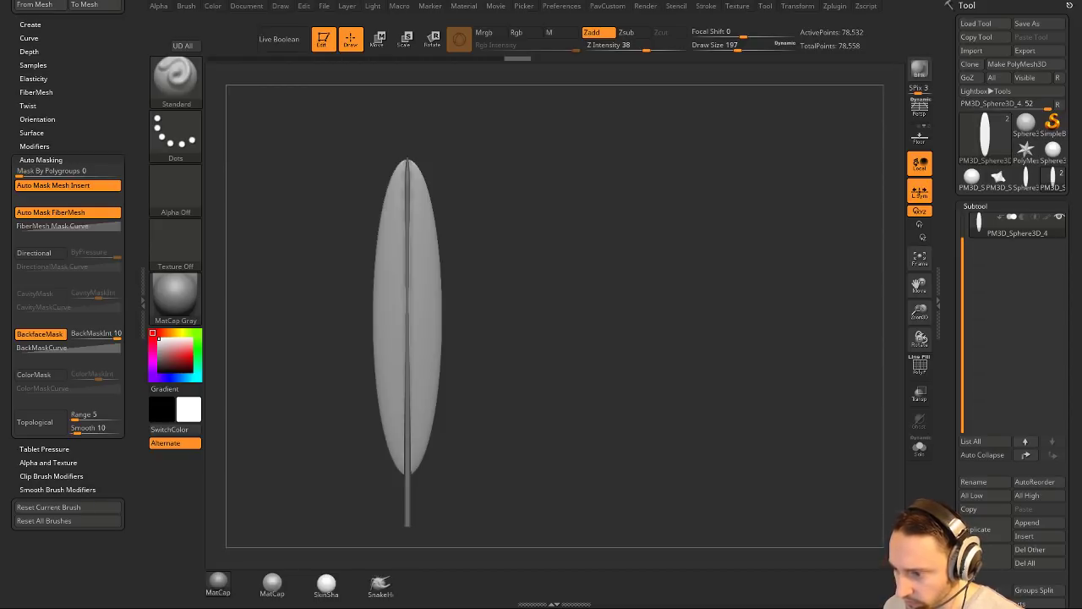
# Push out irregular bulges along the upper vane edges with the Move brush at draw size 430.
pyautogui.moveTo(500, 209)
pyautogui.mouseDown()
pyautogui.moveTo(479, 186)
pyautogui.moveTo(501, 206)
pyautogui.mouseUp()
pyautogui.press('s')
pyautogui.press('b')
pyautogui.press('m')
pyautogui.press('v')
pyautogui.moveTo(380, 203); pyautogui.dragTo(377, 201)
pyautogui.moveTo(461, 222); pyautogui.dragTo(546, 219)
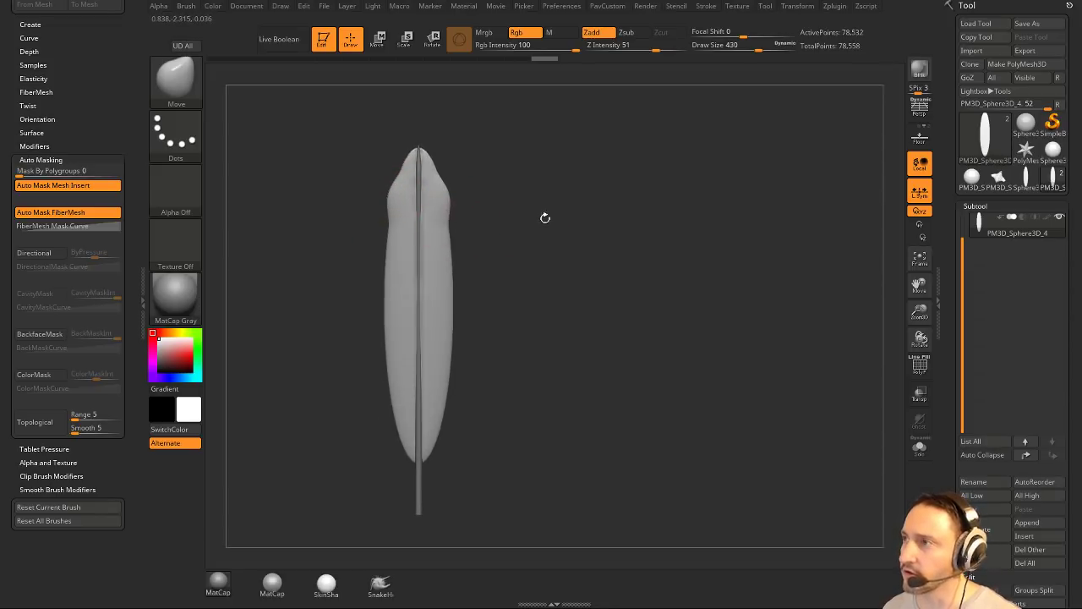
pyautogui.moveTo(406, 244); pyautogui.dragTo(386, 242)
pyautogui.moveTo(404, 279); pyautogui.dragTo(382, 275)
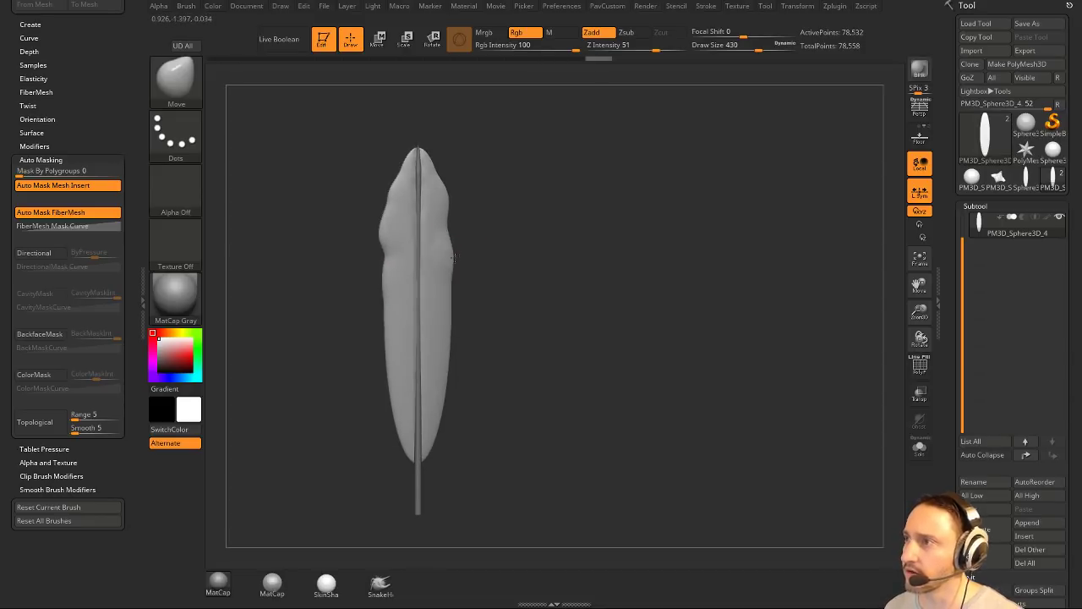
# Refine the vane's lower edges, left side and tip with the Move brush, using draw sizes 550, 500 and 445.
pyautogui.press(']')
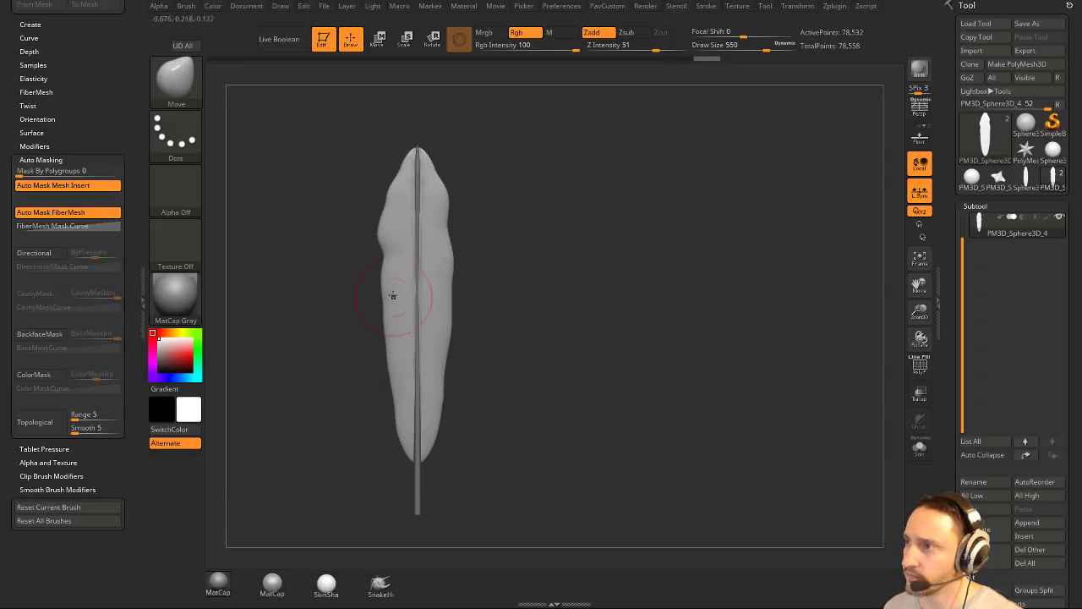
pyautogui.press('[')
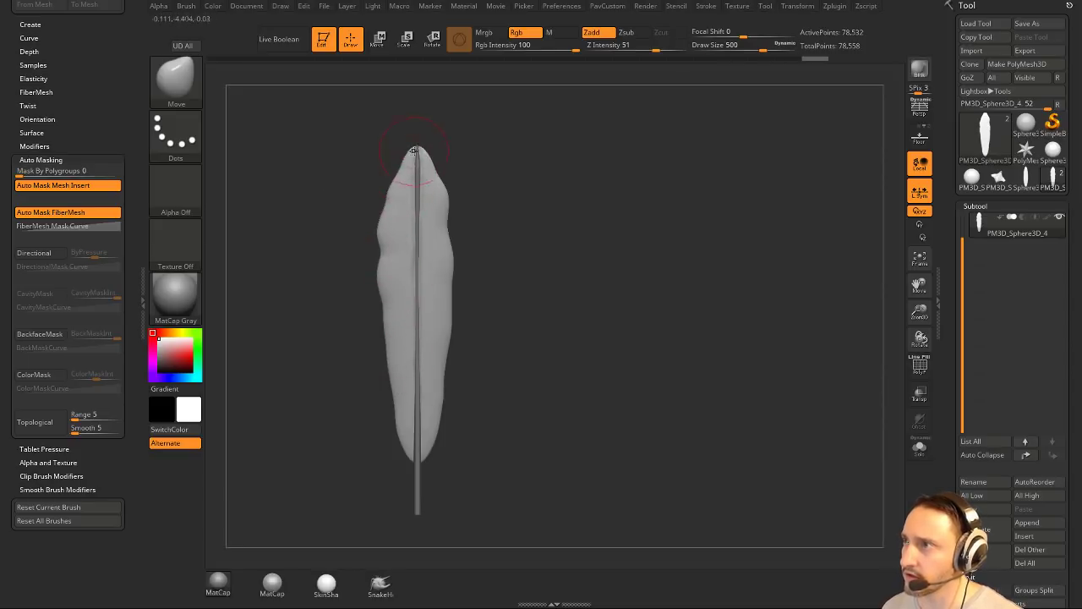
pyautogui.press('[')
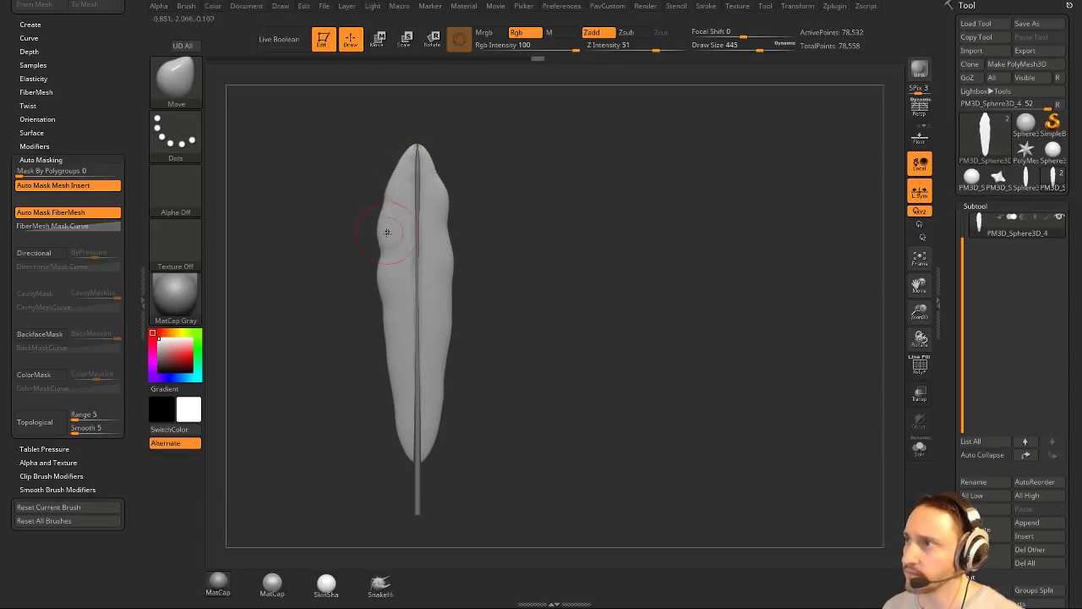
pyautogui.moveTo(571, 251)
pyautogui.mouseDown()
pyautogui.moveTo(586, 261)
pyautogui.moveTo(567, 234)
pyautogui.mouseUp()
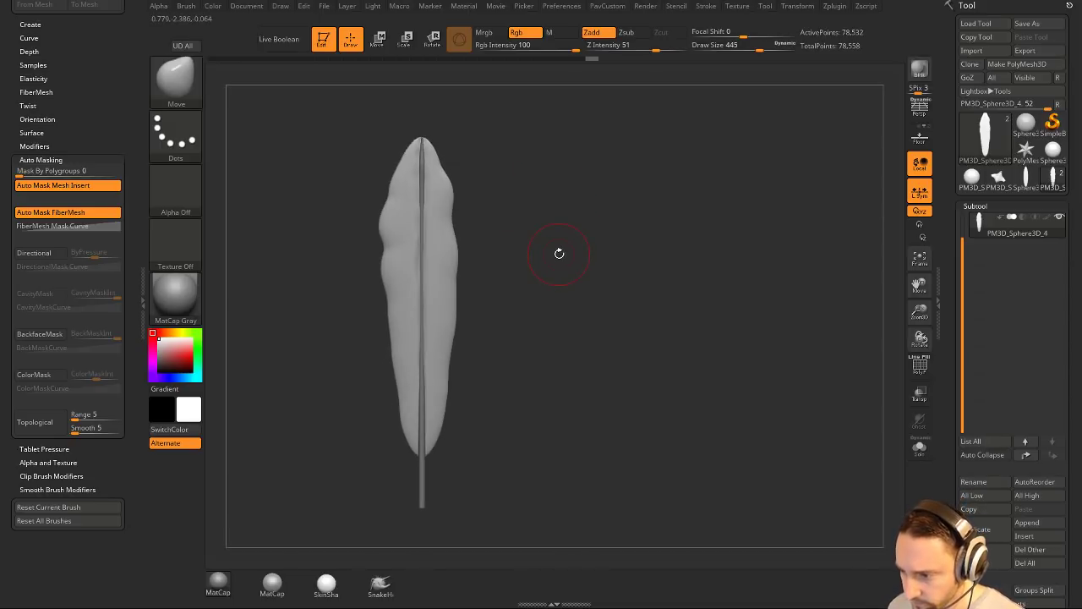
pyautogui.moveTo(581, 193)
pyautogui.mouseDown()
pyautogui.moveTo(526, 211)
pyautogui.moveTo(586, 212)
pyautogui.mouseUp()
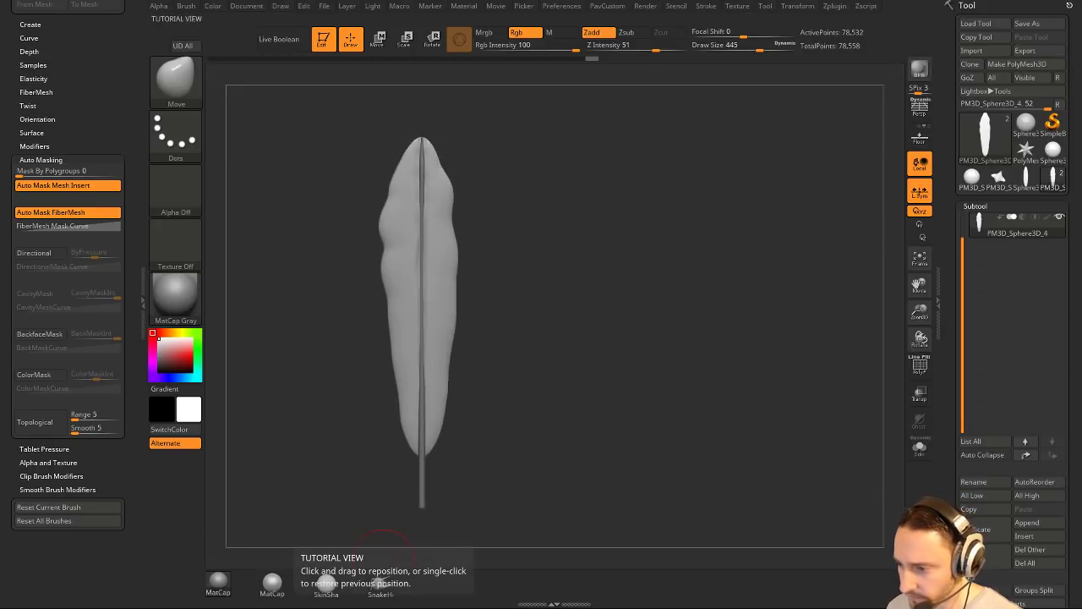
# Check the feather guide in the browser for masking half the feather and sketching details with the Rake brush, and return to ZBrush.
pyautogui.hotkey('alt', 'Tab')
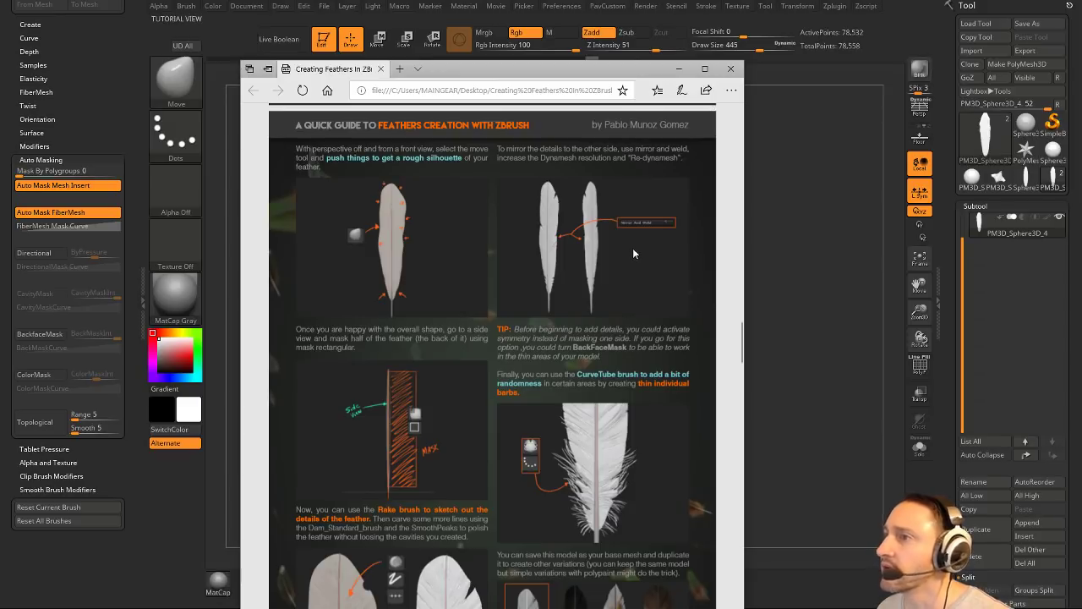
pyautogui.scroll(-3, 406, 287)
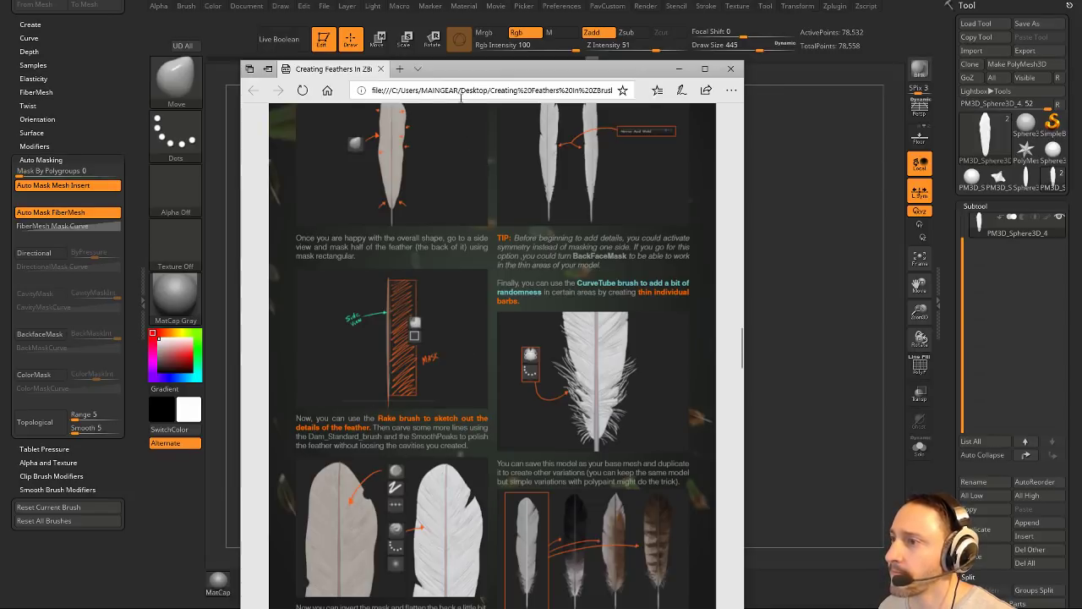
pyautogui.hotkey('alt', 'Tab')
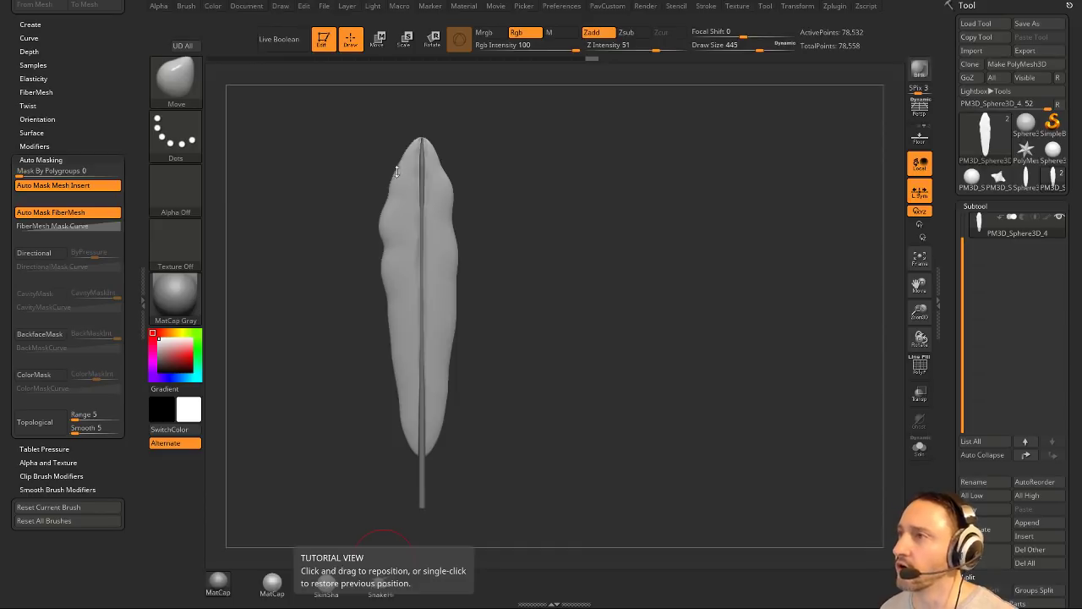
# Switch to the Rake brush for sketching the barb details.
pyautogui.press('b')
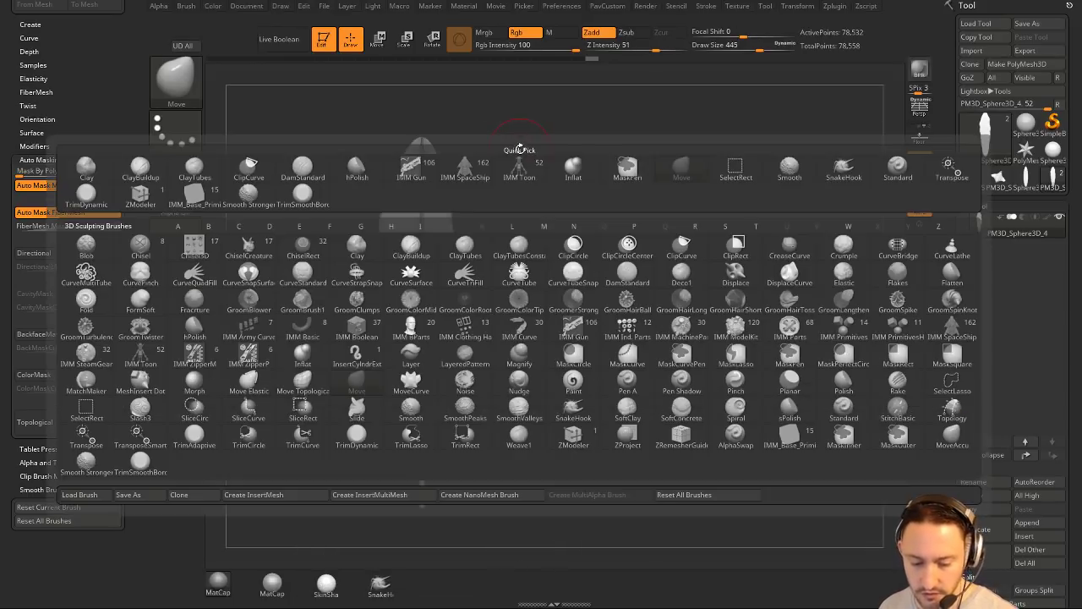
pyautogui.press('r')
pyautogui.press('a')
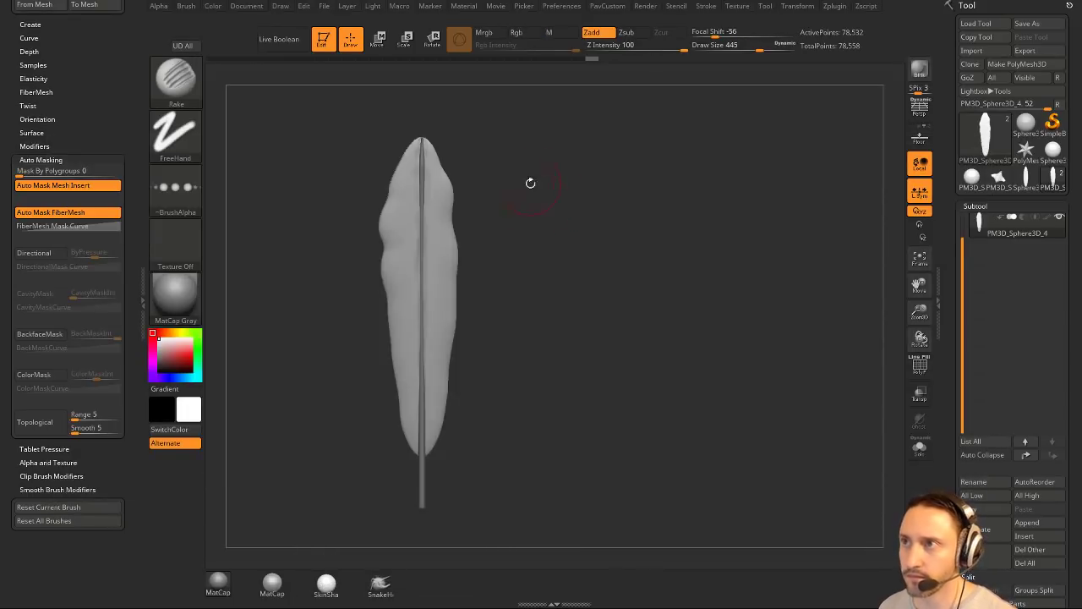
# Try a Rake stroke across the vane's upper left half at draw size 445 and Z Intensity 100, and undo it.
pyautogui.moveTo(530, 183); pyautogui.dragTo(573, 198)
pyautogui.moveTo(411, 205); pyautogui.dragTo(365, 273)
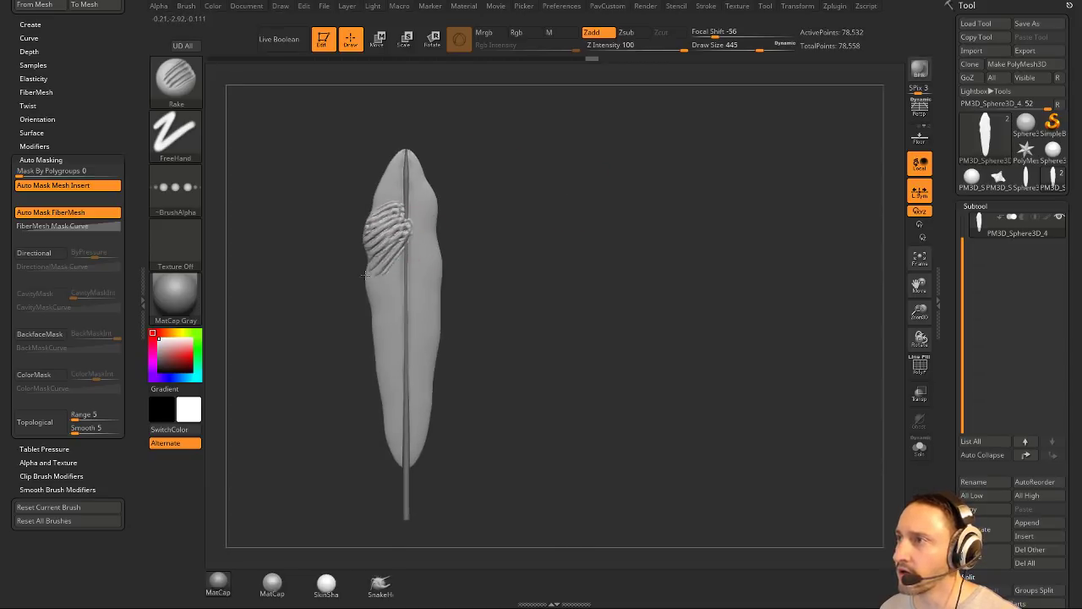
pyautogui.moveTo(474, 254)
pyautogui.mouseDown()
pyautogui.moveTo(631, 256)
pyautogui.moveTo(415, 178)
pyautogui.moveTo(474, 250)
pyautogui.moveTo(463, 252)
pyautogui.mouseUp()
pyautogui.keyDown('shift'); pyautogui.moveTo(278, 278); pyautogui.dragTo(541, 280); pyautogui.keyUp('shift')
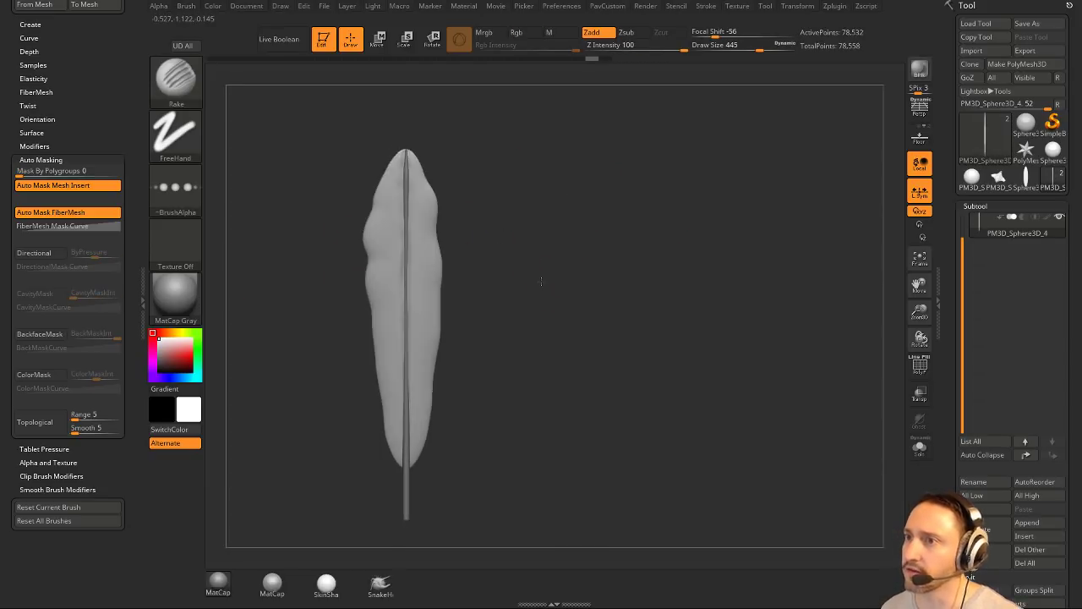
# Enable BackfaceMask for the Rake brush and mask the back half of the feather's thickness from a side view.
pyautogui.click(60, 335)
pyautogui.moveTo(388, 217); pyautogui.dragTo(396, 385)
pyautogui.moveTo(507, 279)
pyautogui.mouseDown()
pyautogui.moveTo(609, 258)
pyautogui.moveTo(577, 237)
pyautogui.mouseUp()
pyautogui.keyDown('ctrl'); pyautogui.moveTo(331, 112); pyautogui.dragTo(397, 535); pyautogui.keyUp('ctrl')
# Try Rake strokes near the vane's tip at draw sizes 445 and 422 with Z Intensity 100, and undo them.
pyautogui.moveTo(621, 313); pyautogui.dragTo(505, 226)
pyautogui.moveTo(423, 157); pyautogui.dragTo(409, 185)
pyautogui.moveTo(581, 203); pyautogui.dragTo(537, 197)
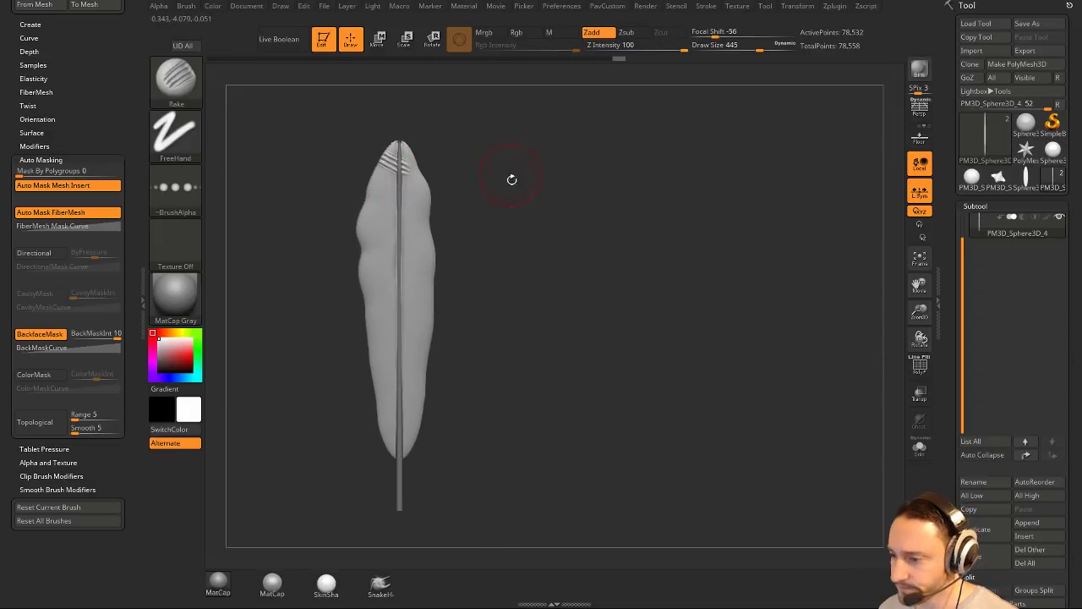
pyautogui.hotkey('ctrl', 'z')
pyautogui.hotkey('ctrl', 'z')
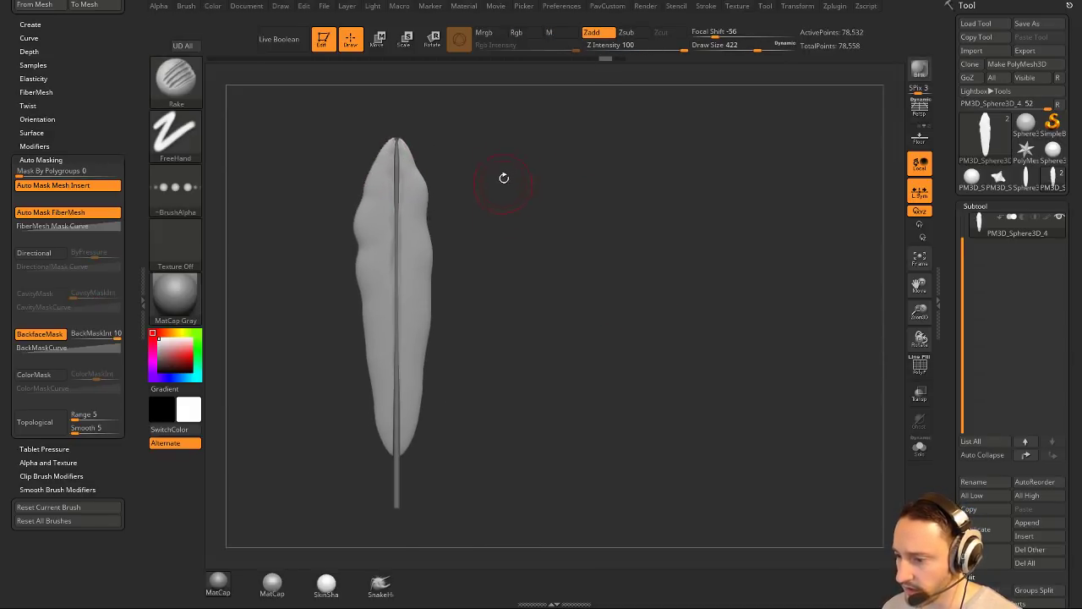
pyautogui.moveTo(410, 160); pyautogui.dragTo(397, 180)
pyautogui.moveTo(556, 131)
pyautogui.mouseDown()
pyautogui.moveTo(523, 143)
pyautogui.moveTo(584, 116)
pyautogui.mouseUp()
pyautogui.hotkey('ctrl', 'z')
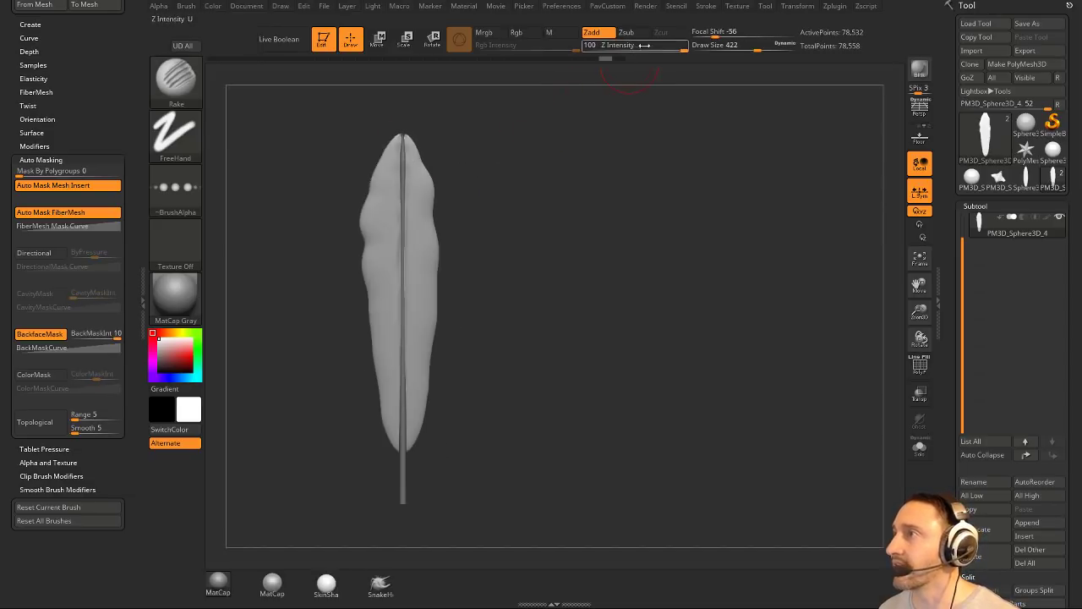
# Rake diagonal barb grooves down the vane's right half at Z Intensity 21 and draw size 344.
pyautogui.click(631, 49)
pyautogui.press('s')
pyautogui.moveTo(490, 167); pyautogui.dragTo(484, 168)
pyautogui.moveTo(411, 141)
pyautogui.mouseDown()
pyautogui.moveTo(399, 327)
pyautogui.moveTo(406, 355)
pyautogui.moveTo(440, 365)
pyautogui.moveTo(450, 352)
pyautogui.moveTo(431, 361)
pyautogui.mouseUp()
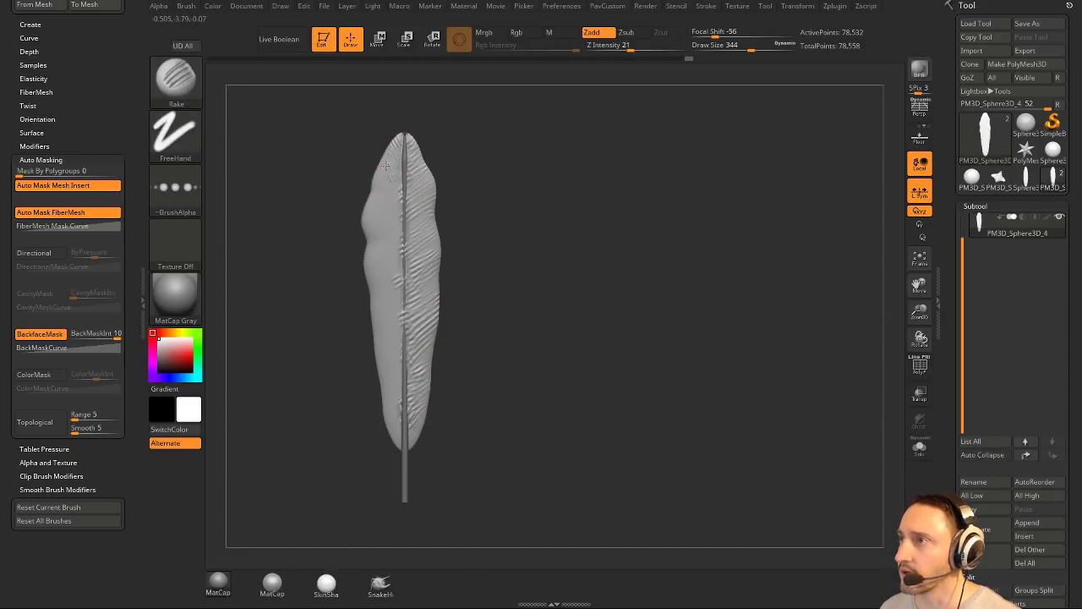
# Rake diagonal barb grooves down the vane's left half, reducing the draw size to 331 and 299 to refine the strokes.
pyautogui.moveTo(384, 165); pyautogui.dragTo(393, 393)
pyautogui.press('s')
pyautogui.click(394, 335)
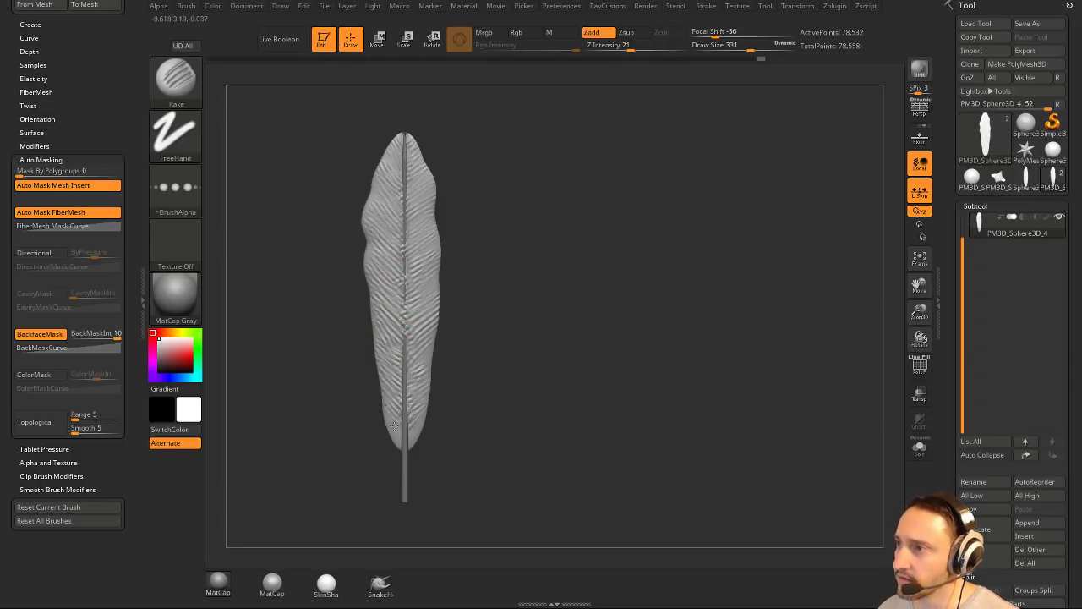
pyautogui.press('[')
pyautogui.hotkey('shift', 'f')
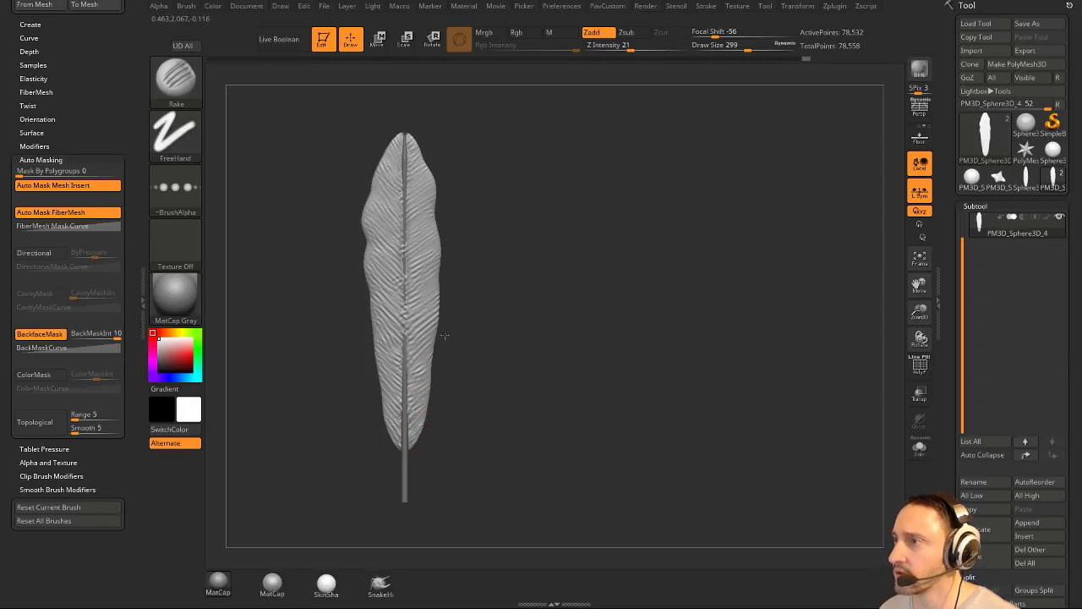
pyautogui.hotkey('shift', 'f')
pyautogui.hotkey('shift', 'f')
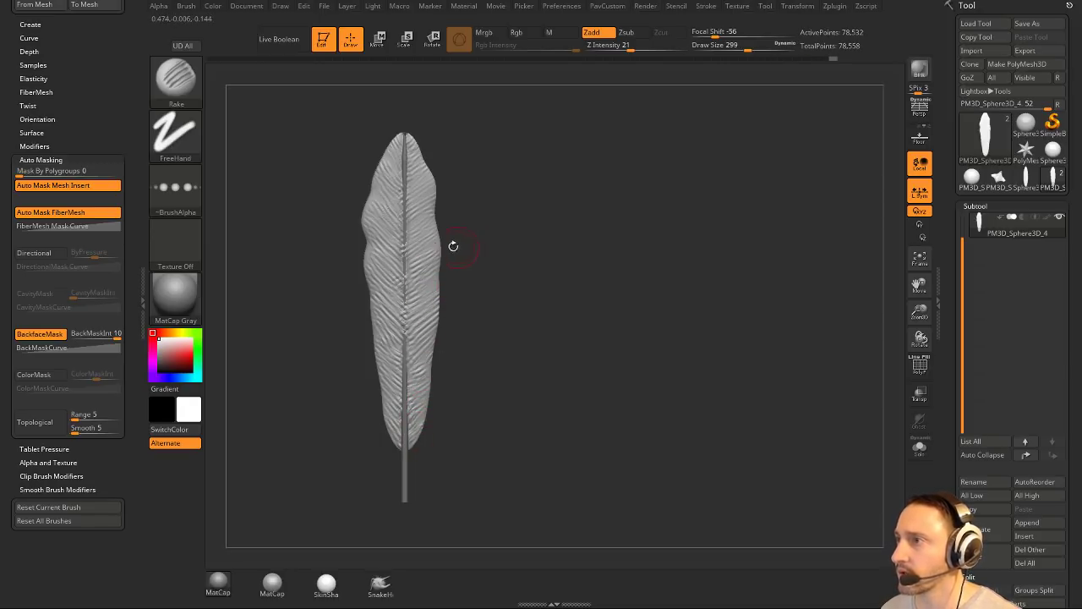
pyautogui.hotkey('shift', 'f')
pyautogui.hotkey('shift', 'f')
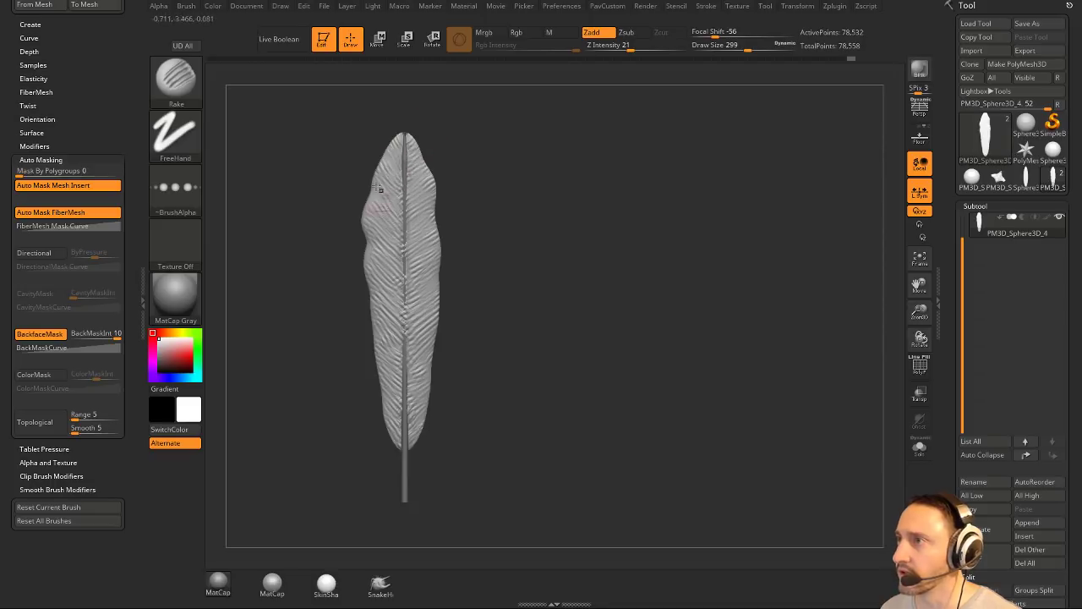
pyautogui.hotkey('shift', 'f')
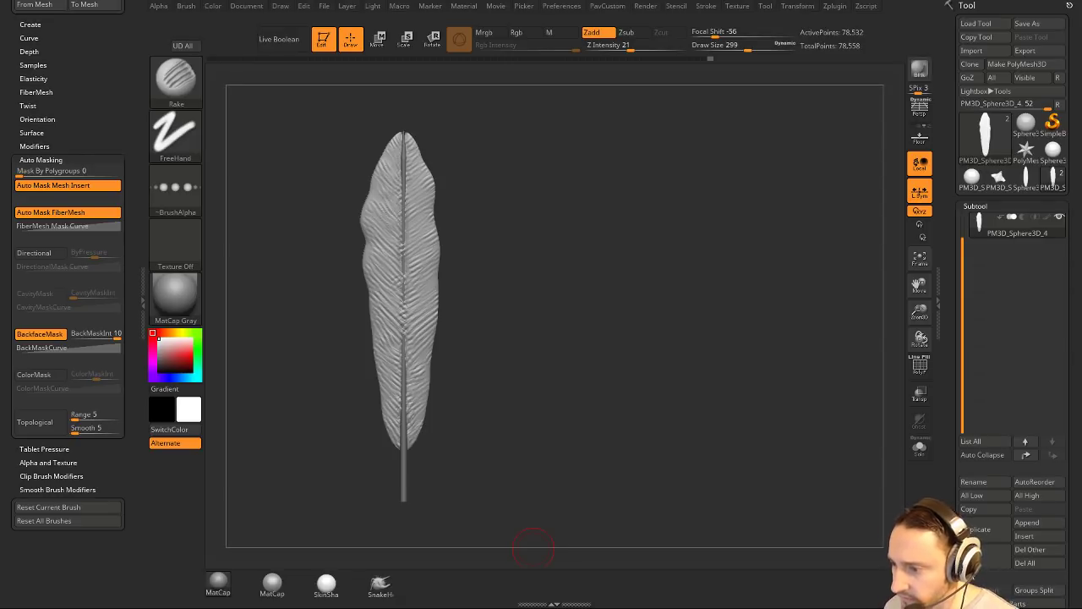
# Invert the mask and flatten the back of the vane along its thickness with the gizmo from a side view.
pyautogui.keyDown('shift'); pyautogui.moveTo(589, 232); pyautogui.dragTo(631, 194); pyautogui.keyUp('shift')
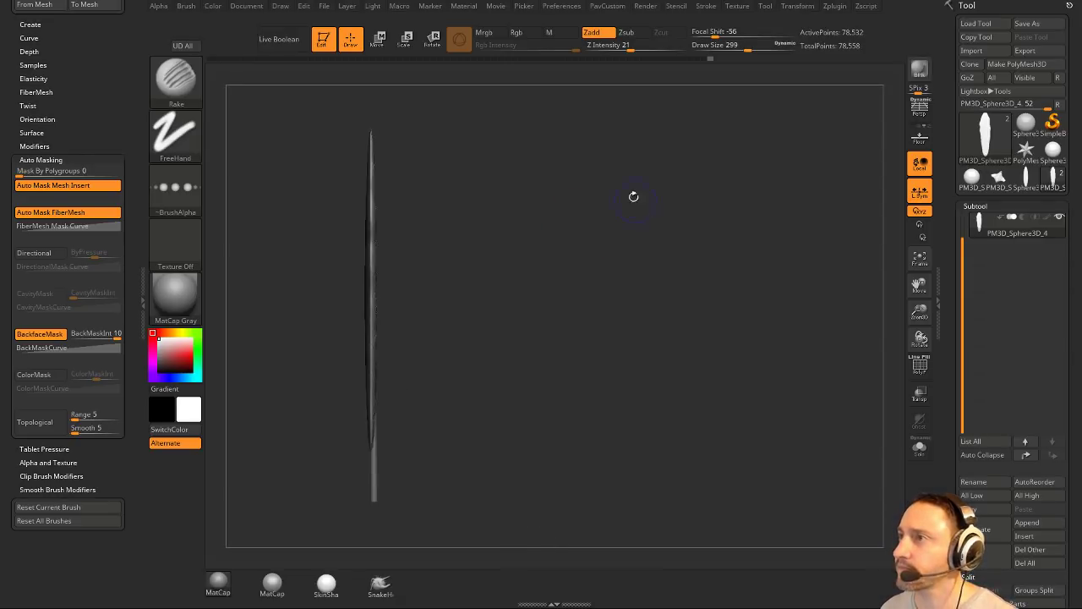
pyautogui.keyDown('shift'); pyautogui.moveTo(522, 194); pyautogui.dragTo(580, 205); pyautogui.keyUp('shift')
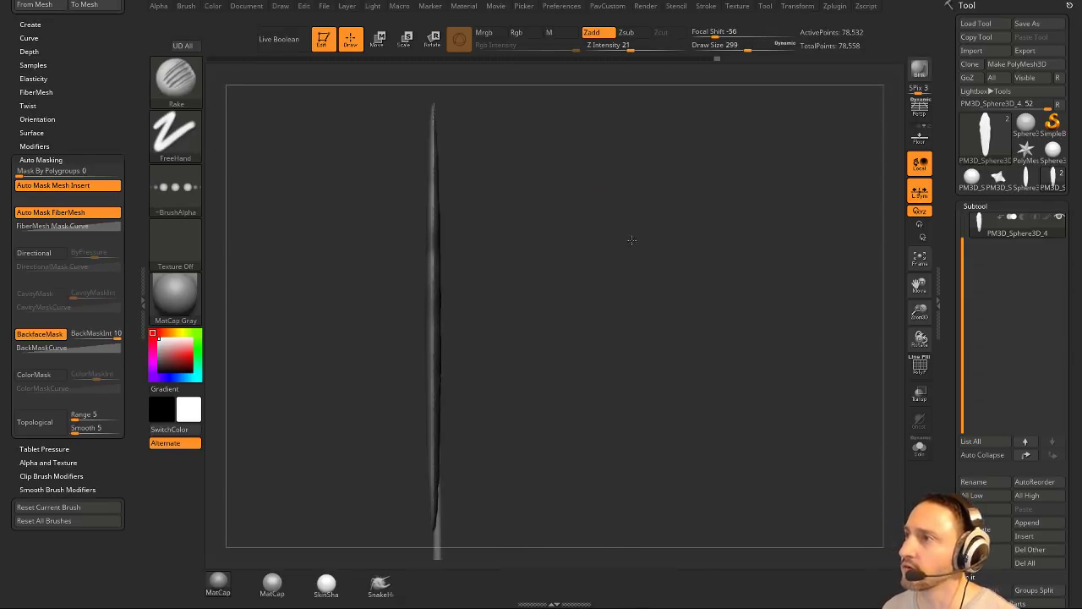
pyautogui.moveTo(628, 237)
pyautogui.keyDown('shift'); pyautogui.mouseDown()
pyautogui.moveTo(662, 222)
pyautogui.moveTo(629, 221)
pyautogui.mouseUp(); pyautogui.keyUp('shift')
pyautogui.press('w')
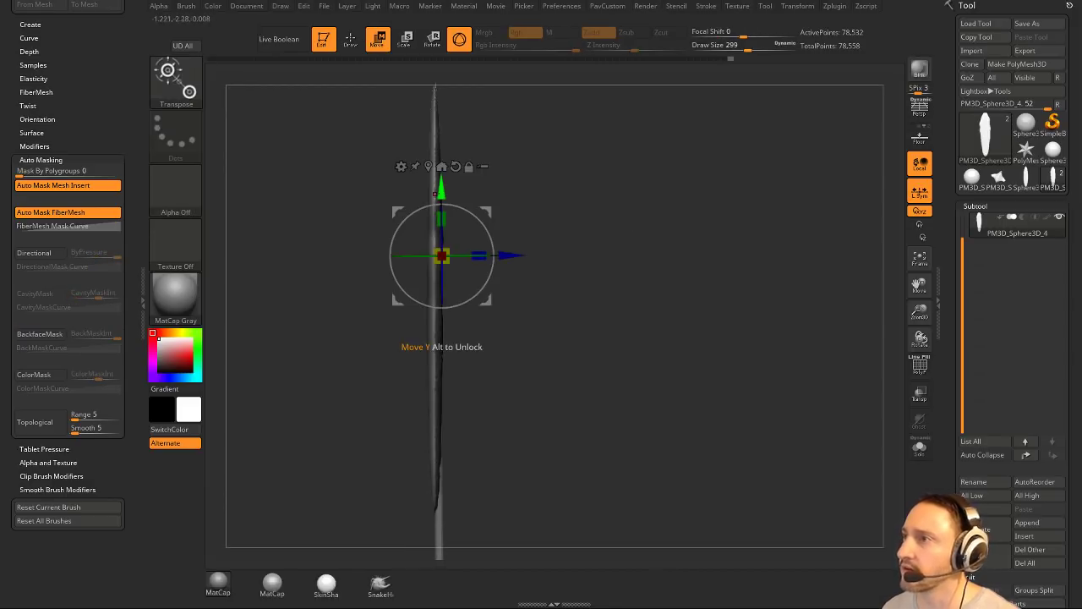
pyautogui.moveTo(486, 217)
pyautogui.keyDown('alt'); pyautogui.mouseDown()
pyautogui.moveTo(472, 210)
pyautogui.moveTo(479, 206)
pyautogui.mouseUp(); pyautogui.keyUp('alt')
pyautogui.moveTo(471, 249); pyautogui.dragTo(382, 249)
pyautogui.press('q')
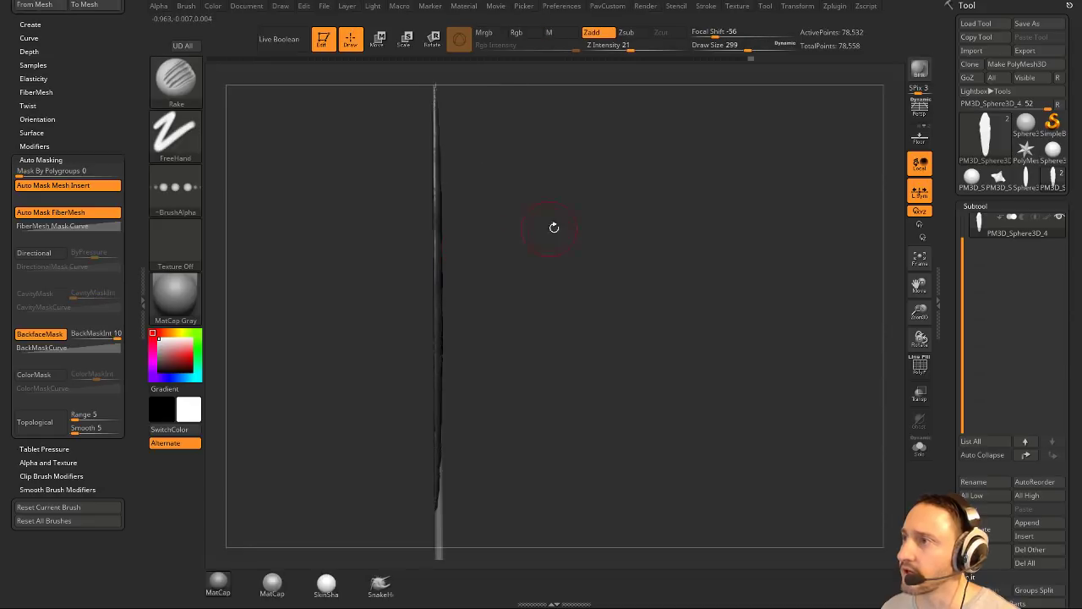
# Try Mirror And Weld on the raked vane from the front view, and undo it.
pyautogui.moveTo(553, 227)
pyautogui.mouseDown()
pyautogui.moveTo(623, 211)
pyautogui.moveTo(738, 247)
pyautogui.moveTo(652, 243)
pyautogui.moveTo(686, 249)
pyautogui.moveTo(631, 257)
pyautogui.mouseUp()
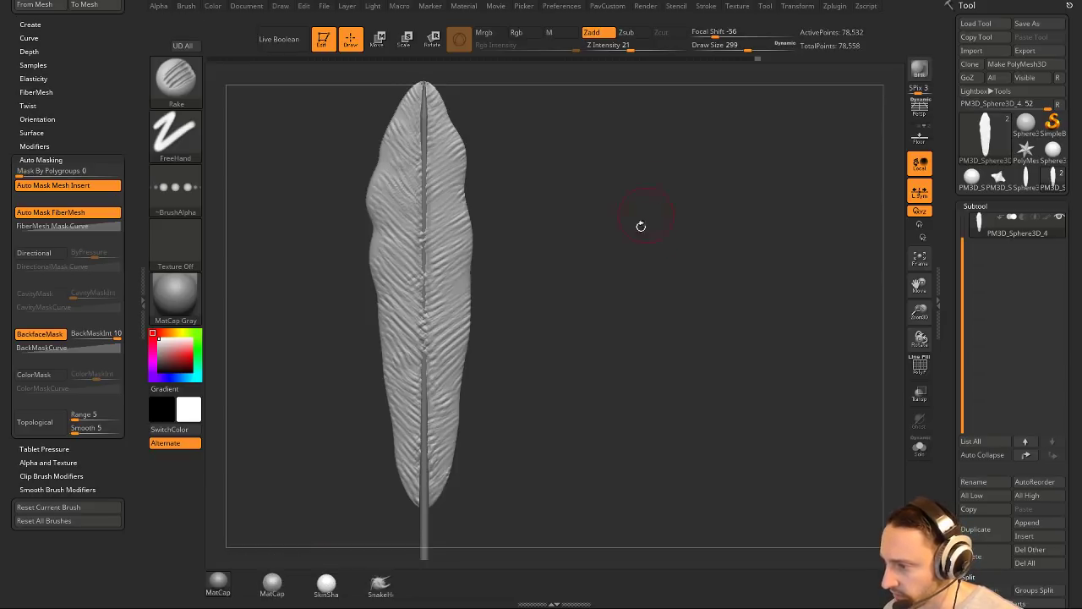
pyautogui.keyDown('alt'); pyautogui.moveTo(647, 253); pyautogui.dragTo(662, 272); pyautogui.keyUp('alt')
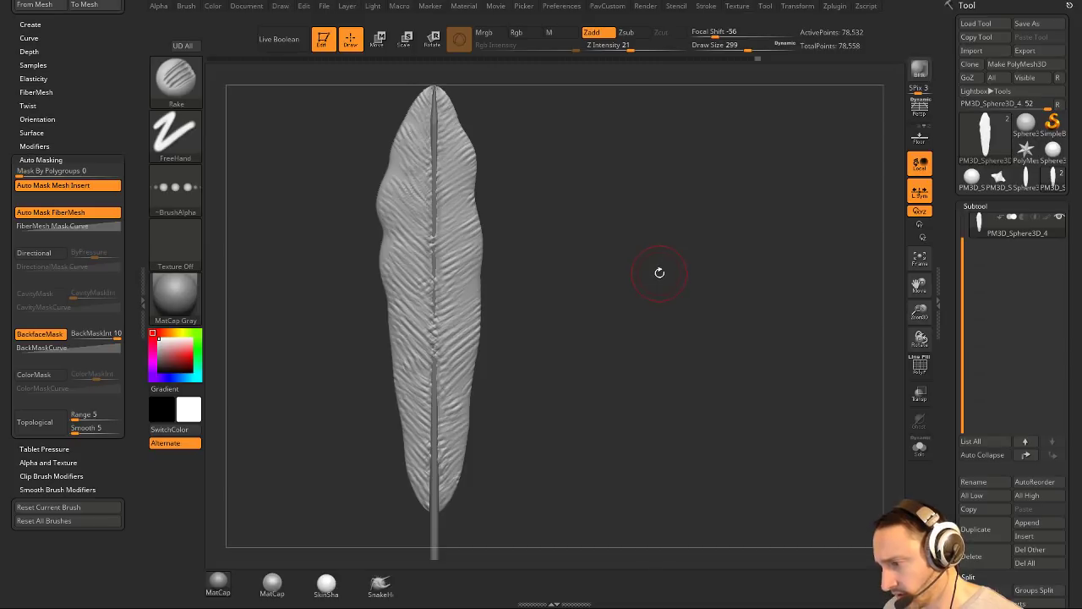
pyautogui.press('space')
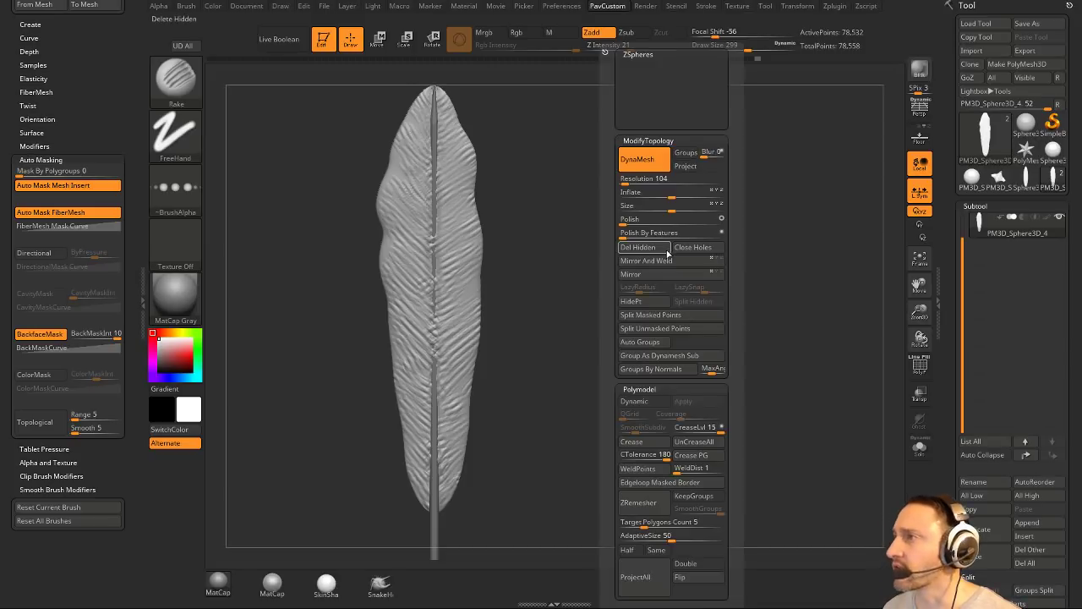
pyautogui.click(674, 261)
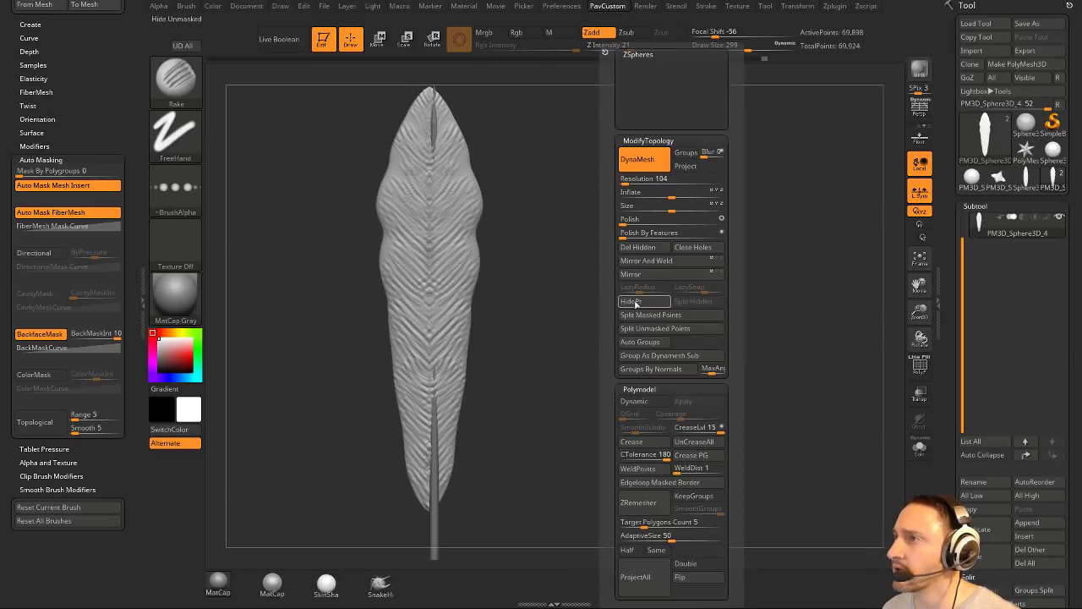
pyautogui.hotkey('ctrl', 'z')
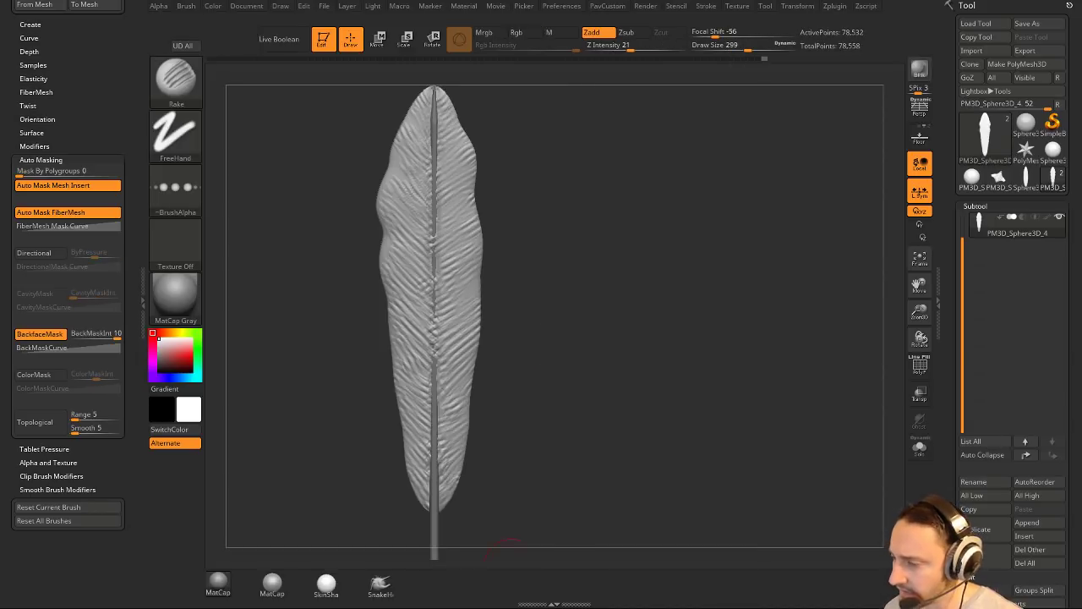
# Switch to the feather guide in the browser and review its steps on mirroring details, raking and adding individual barbs.
pyautogui.hotkey('alt', 'Tab')
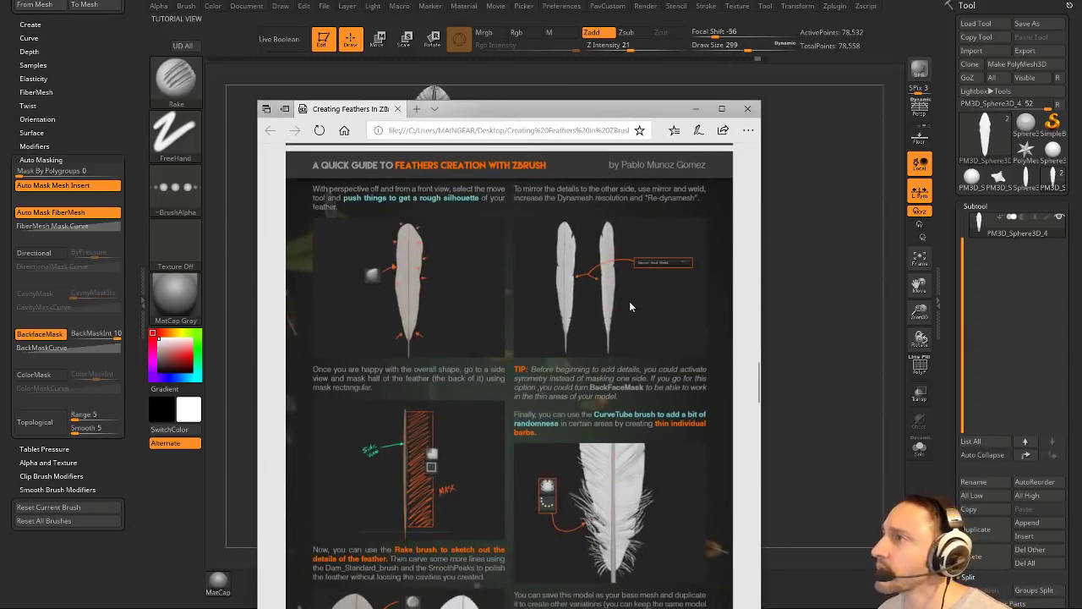
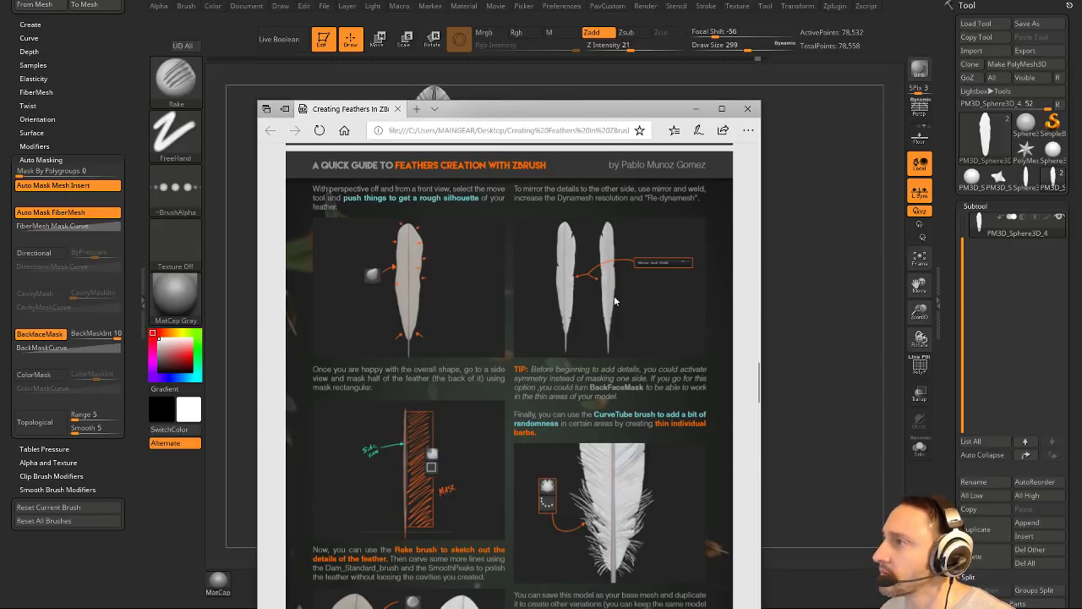
pyautogui.scroll(-2, 627, 343)
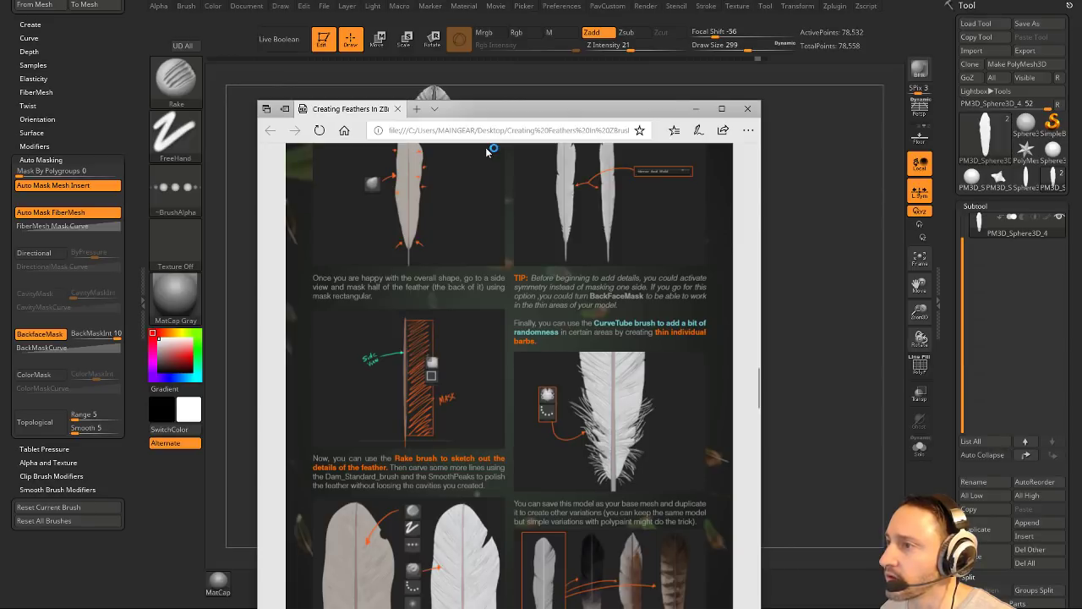
# Switch back to ZBrush and carve diagonal DamStandard grooves across the upper left half of the vane at draw size 112.
pyautogui.moveTo(495, 111); pyautogui.dragTo(465, 608)
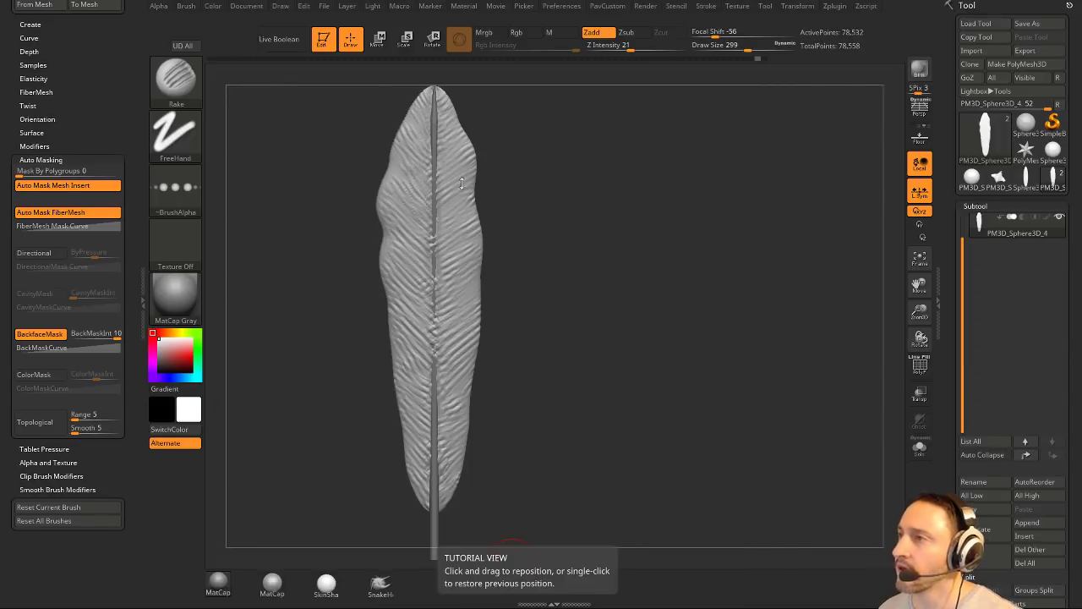
pyautogui.press('b')
pyautogui.press('d')
pyautogui.press('s')
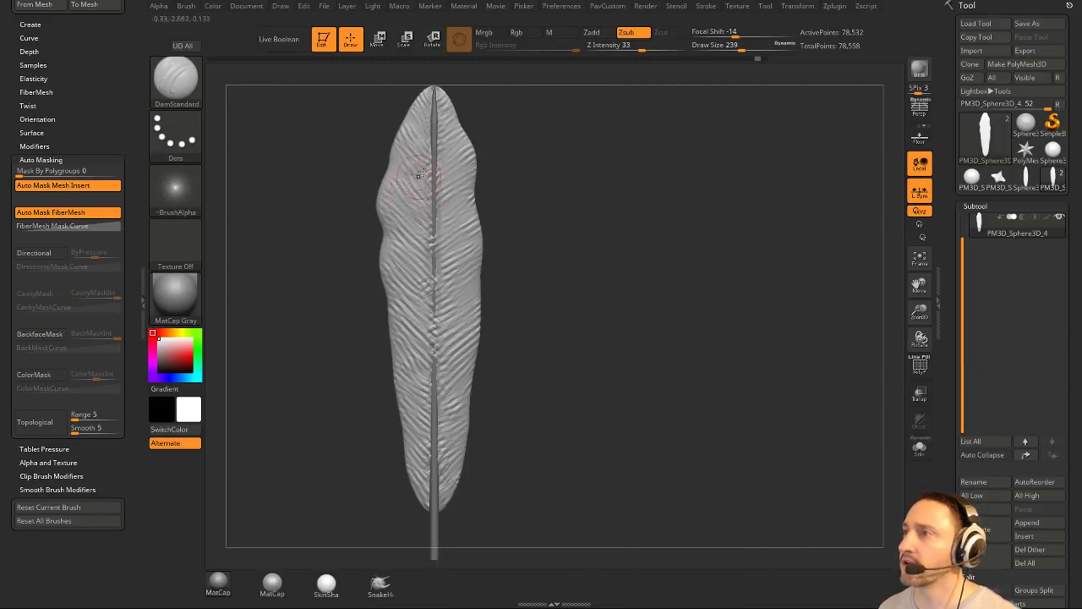
pyautogui.moveTo(398, 150); pyautogui.dragTo(422, 176)
pyautogui.press('s')
pyautogui.moveTo(367, 173)
pyautogui.mouseDown()
pyautogui.moveTo(430, 196)
pyautogui.moveTo(387, 164)
pyautogui.moveTo(422, 217)
pyautogui.mouseUp()
pyautogui.moveTo(382, 191)
pyautogui.mouseDown()
pyautogui.moveTo(424, 223)
pyautogui.moveTo(404, 224)
pyautogui.moveTo(423, 260)
pyautogui.mouseUp()
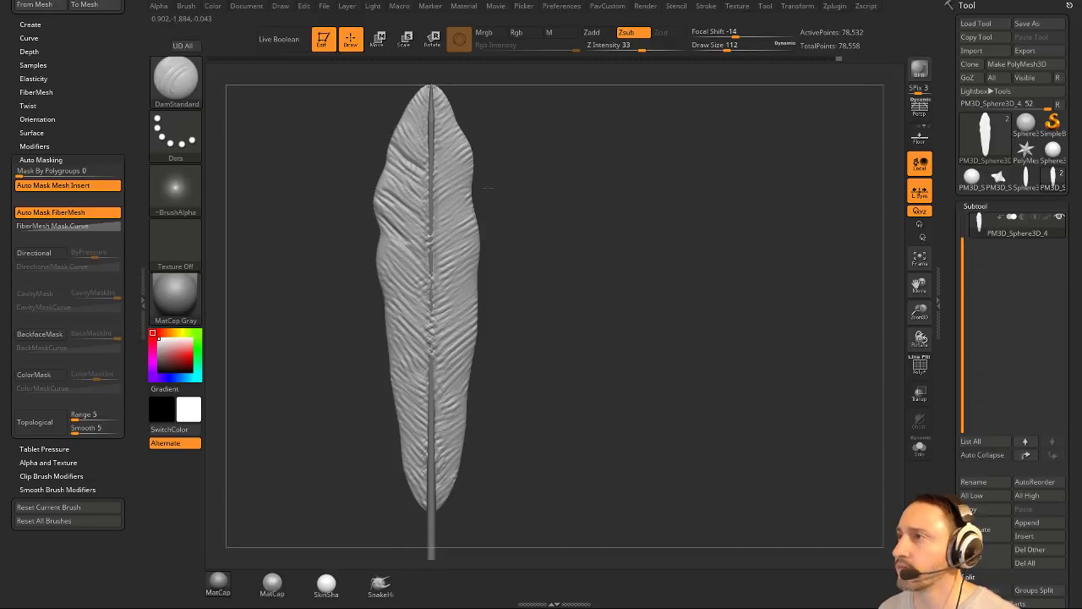
# Turn on BackfaceMask for the DamStandard brush and carve deeper barb grooves along the right half of the vane.
pyautogui.keyDown('alt'); pyautogui.moveTo(488, 187); pyautogui.dragTo(466, 214); pyautogui.keyUp('alt')
pyautogui.moveTo(446, 159); pyautogui.dragTo(417, 186)
pyautogui.press('`')
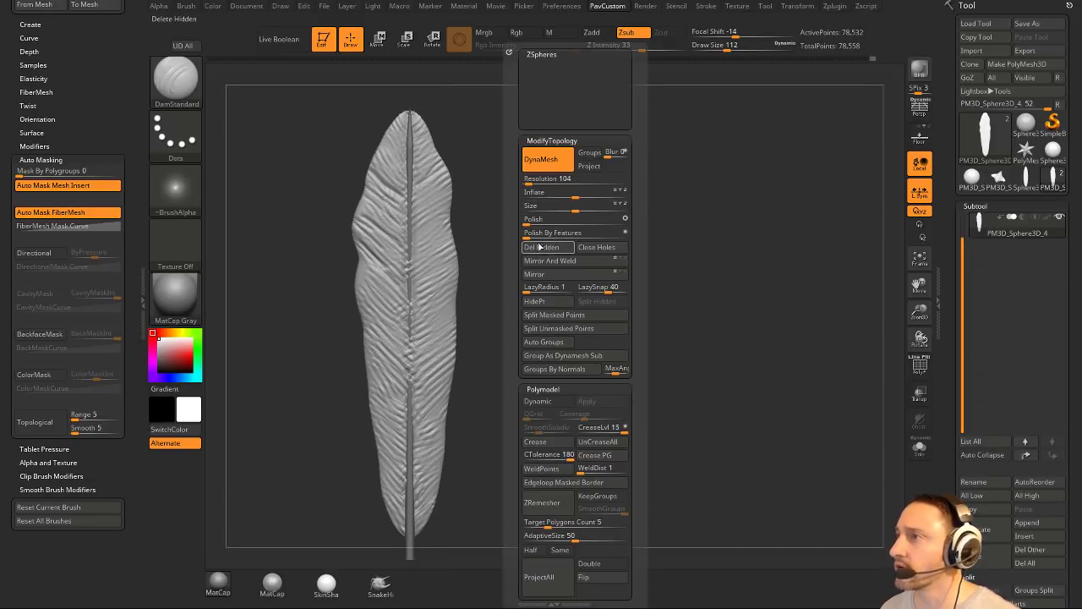
pyautogui.moveTo(468, 234)
pyautogui.mouseDown()
pyautogui.moveTo(647, 215)
pyautogui.moveTo(583, 208)
pyautogui.mouseUp()
pyautogui.click(49, 334)
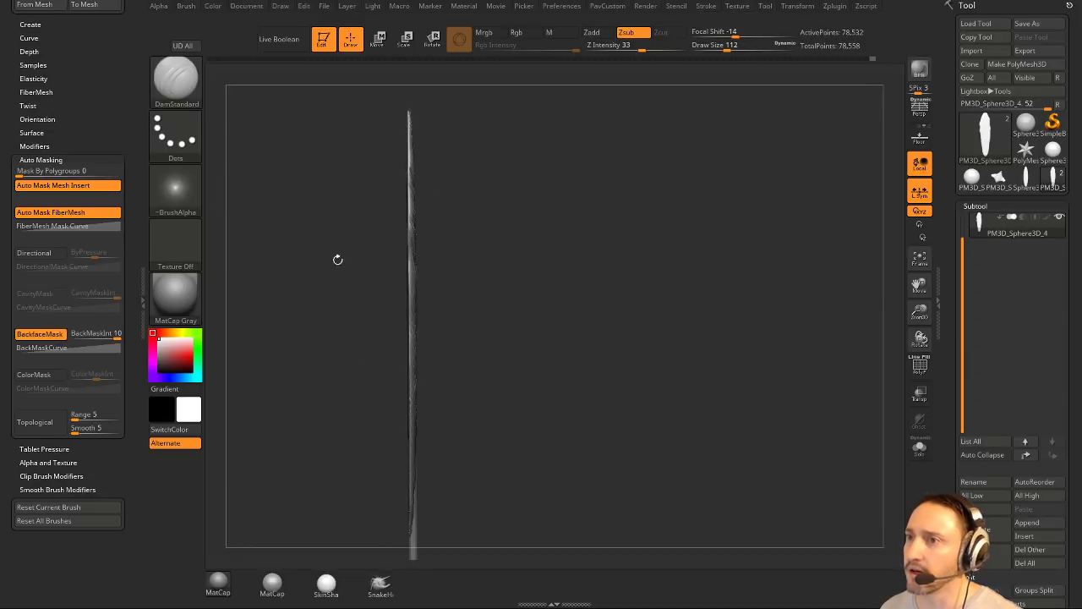
pyautogui.keyDown('shift'); pyautogui.moveTo(337, 260); pyautogui.dragTo(495, 183); pyautogui.keyUp('shift')
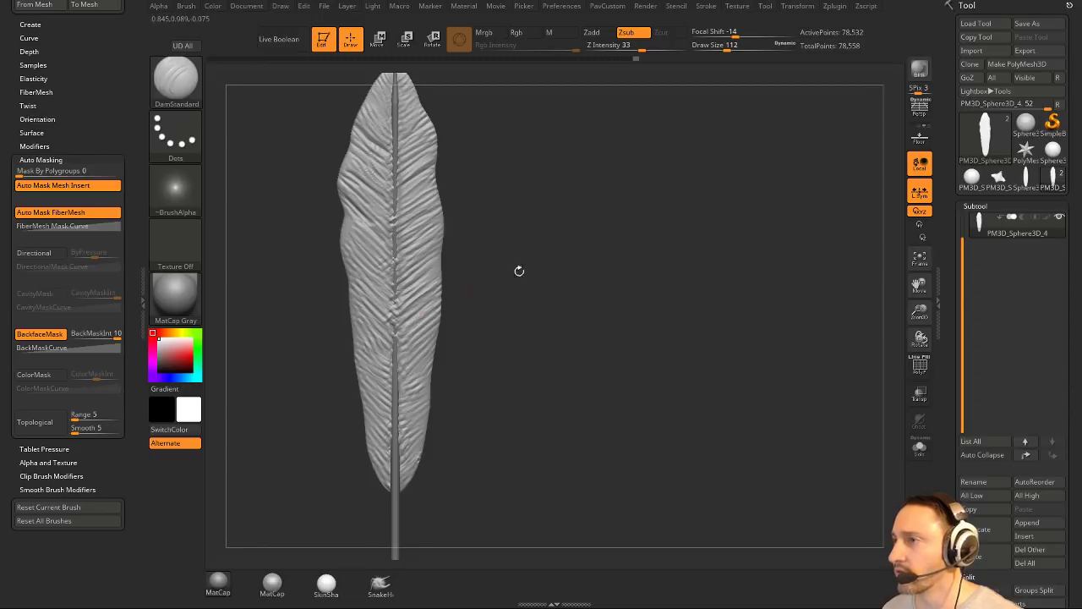
pyautogui.keyDown('alt'); pyautogui.moveTo(519, 270); pyautogui.dragTo(515, 301); pyautogui.keyUp('alt')
pyautogui.moveTo(561, 266); pyautogui.dragTo(542, 272)
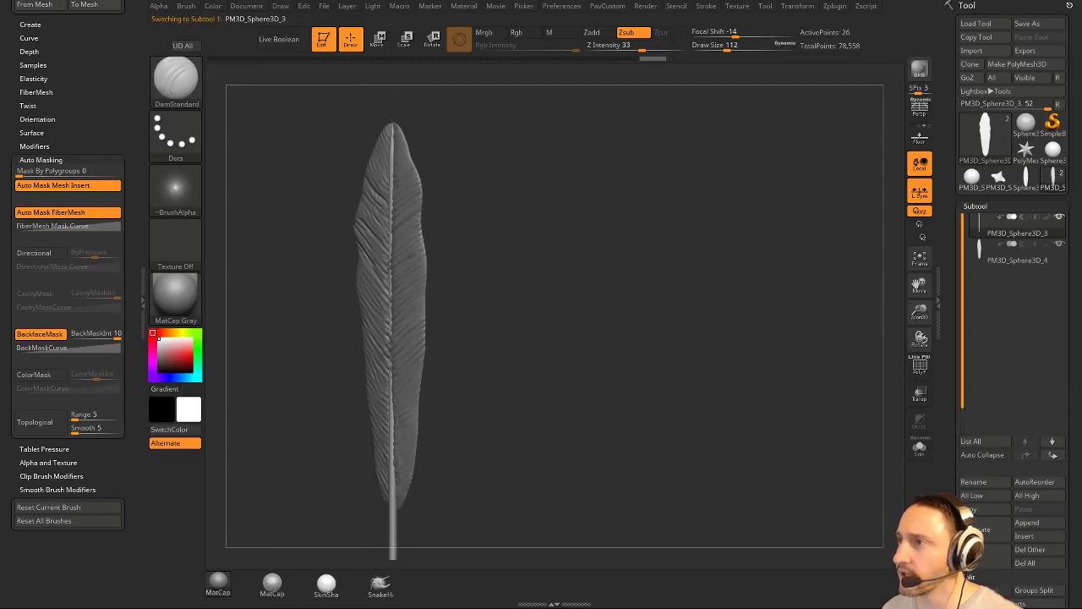
# Select the rachis and reposition it against the vane using the Move brush, enlarging the draw size to 1000.
pyautogui.press('s')
pyautogui.press('b')
pyautogui.press('m')
pyautogui.press('v')
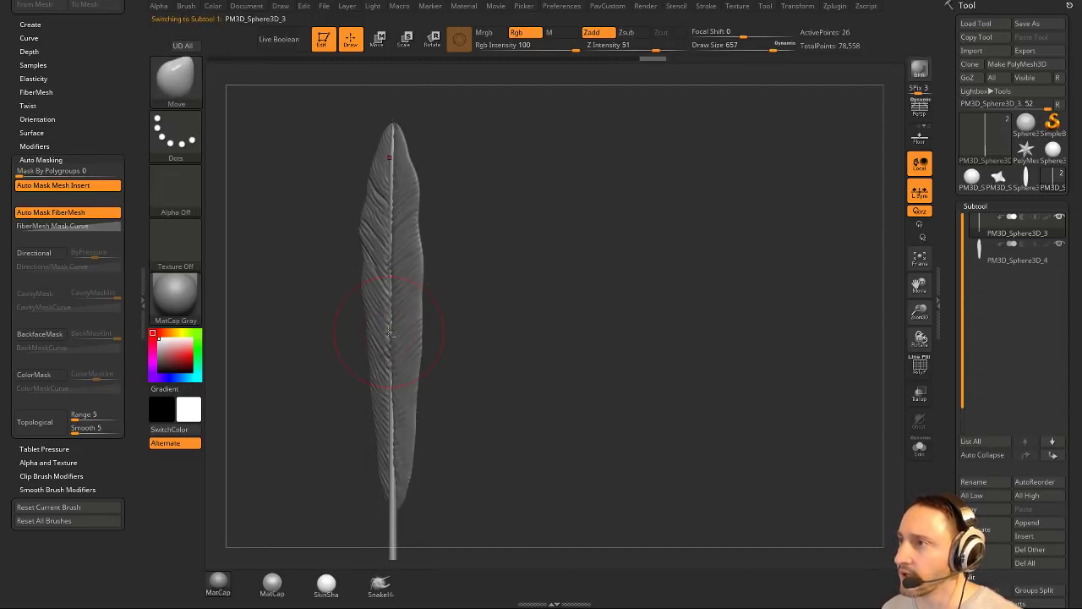
pyautogui.moveTo(416, 316); pyautogui.dragTo(473, 307)
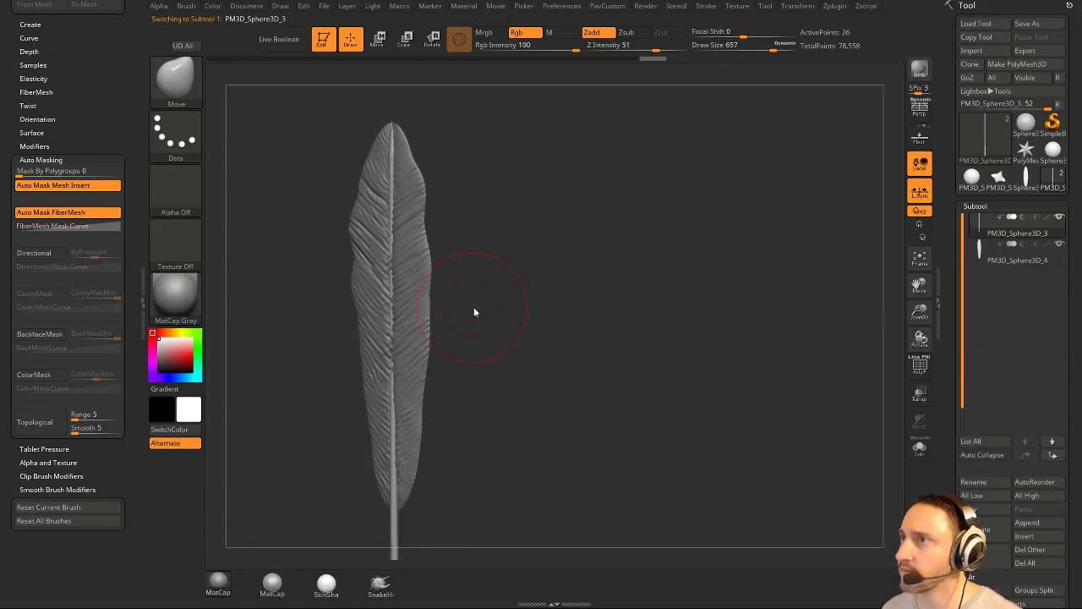
pyautogui.moveTo(558, 290); pyautogui.dragTo(604, 298)
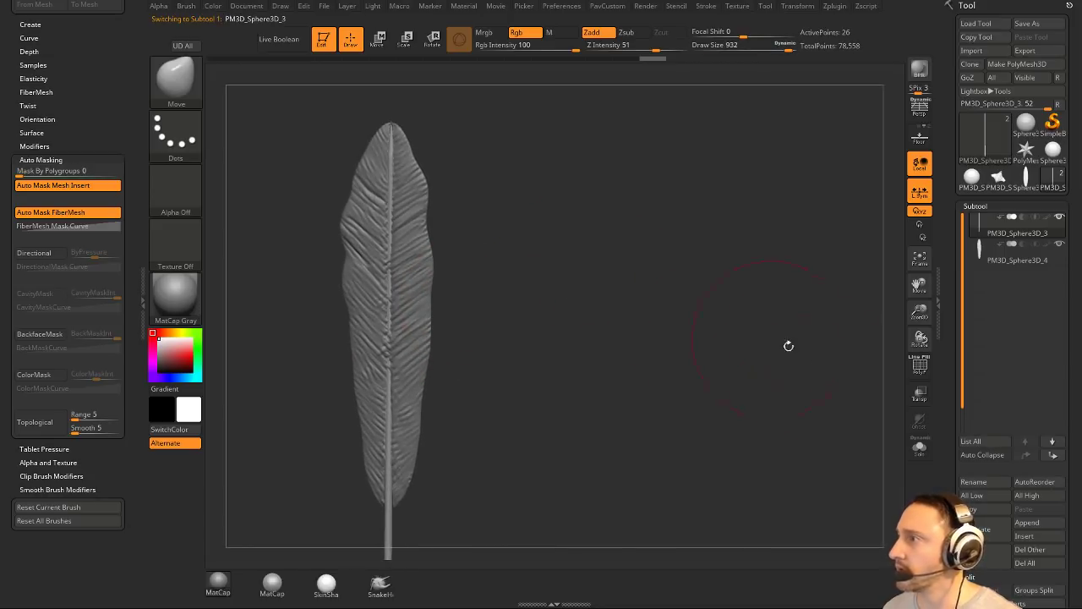
pyautogui.click(920, 446)
pyautogui.click(920, 447)
pyautogui.moveTo(747, 357); pyautogui.dragTo(651, 352)
pyautogui.press('s')
pyautogui.moveTo(401, 345); pyautogui.dragTo(407, 346)
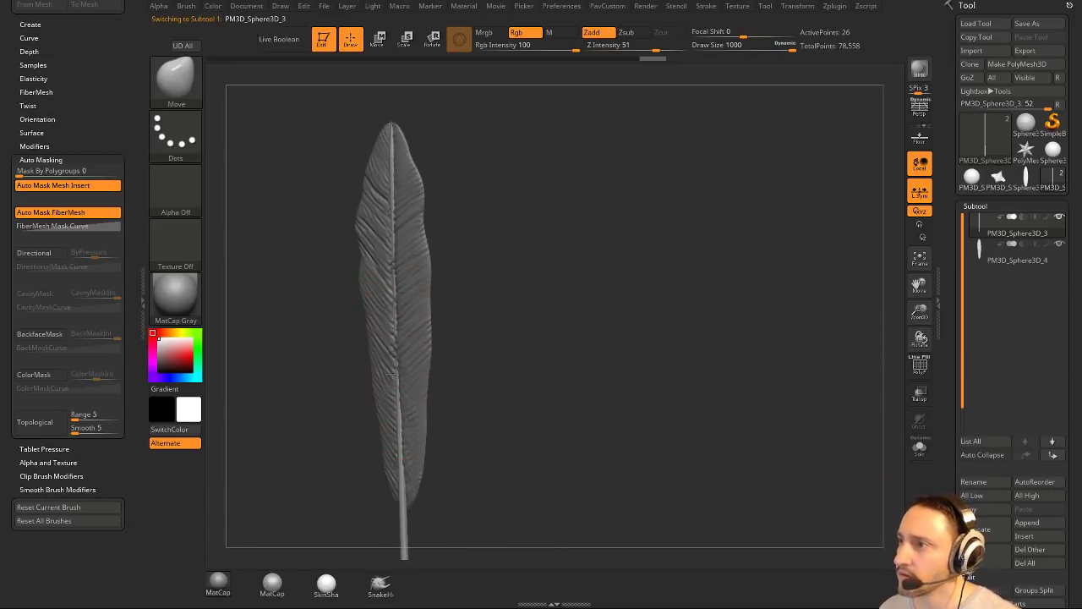
pyautogui.moveTo(483, 345); pyautogui.dragTo(507, 359)
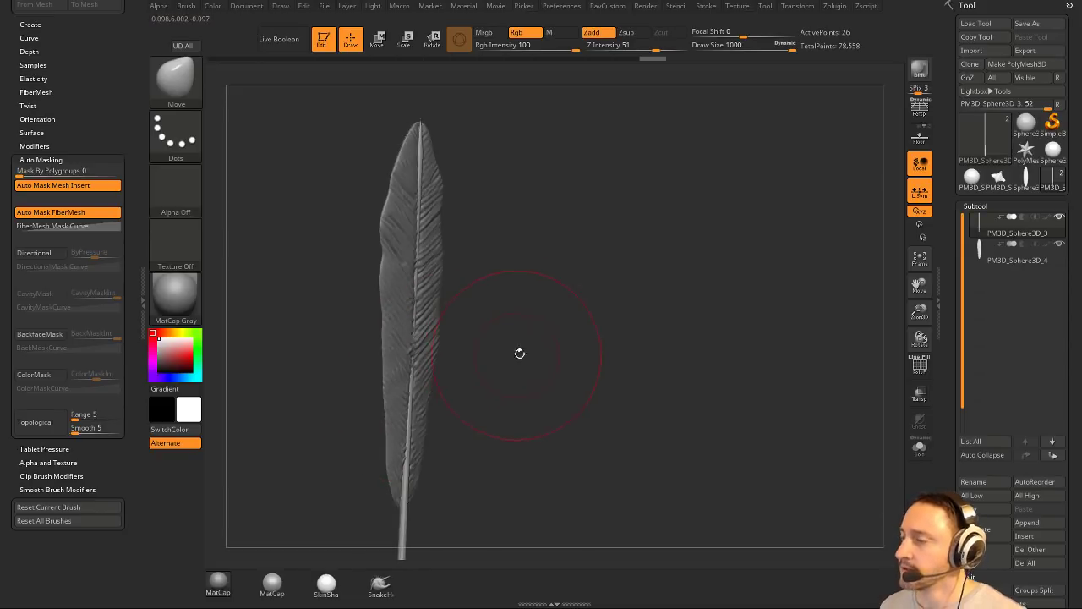
# Turn on Transparency, Ghost and PolyFrame display and frame the middle of the rachis from the front.
pyautogui.click(920, 393)
pyautogui.click(920, 421)
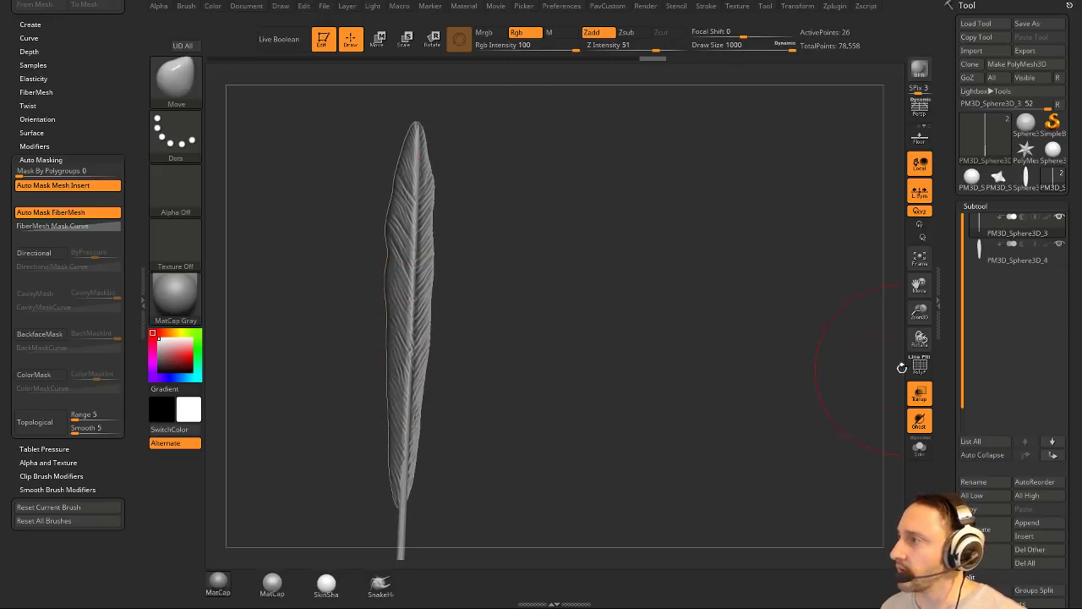
pyautogui.click(919, 367)
pyautogui.keyDown('shift'); pyautogui.moveTo(790, 365); pyautogui.dragTo(713, 378); pyautogui.keyUp('shift')
pyautogui.press('s')
pyautogui.moveTo(736, 376)
pyautogui.keyDown('alt'); pyautogui.mouseDown()
pyautogui.moveTo(759, 430)
pyautogui.moveTo(728, 419)
pyautogui.moveTo(708, 330)
pyautogui.mouseUp(); pyautogui.keyUp('alt')
# Insert multiple edge loops along the length of the rachis using the ZModeler brush.
pyautogui.press('b')
pyautogui.press('z')
pyautogui.press('m')
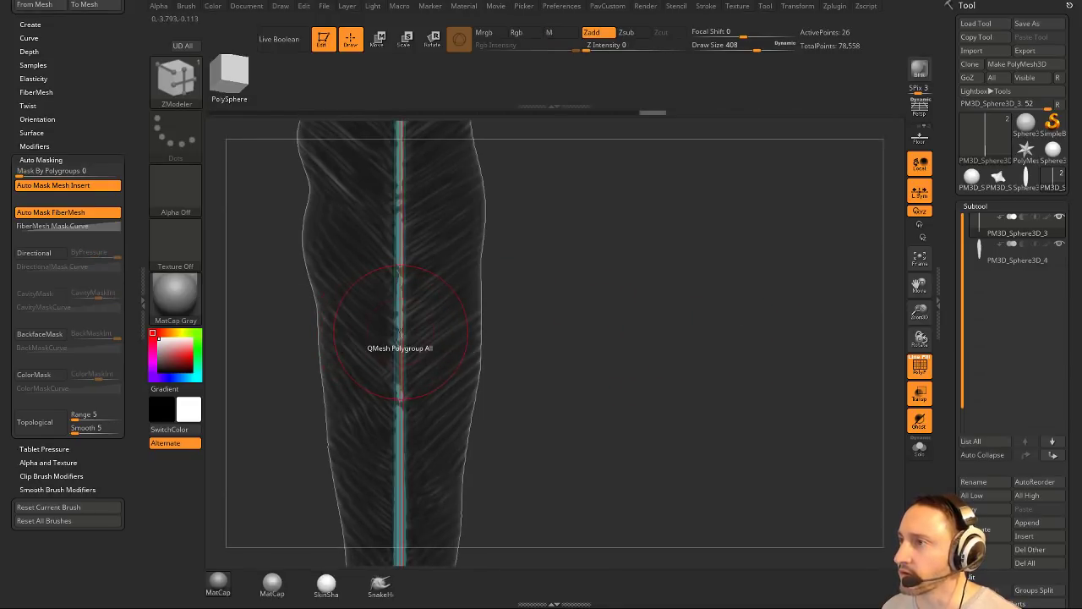
pyautogui.press('space')
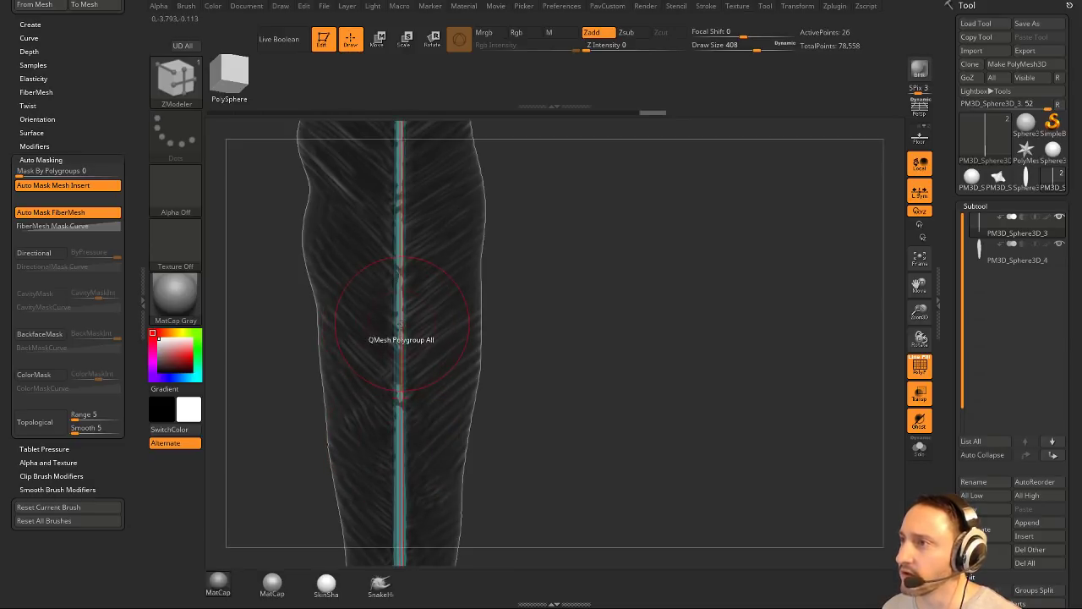
pyautogui.click(401, 321)
pyautogui.moveTo(415, 372); pyautogui.dragTo(405, 437)
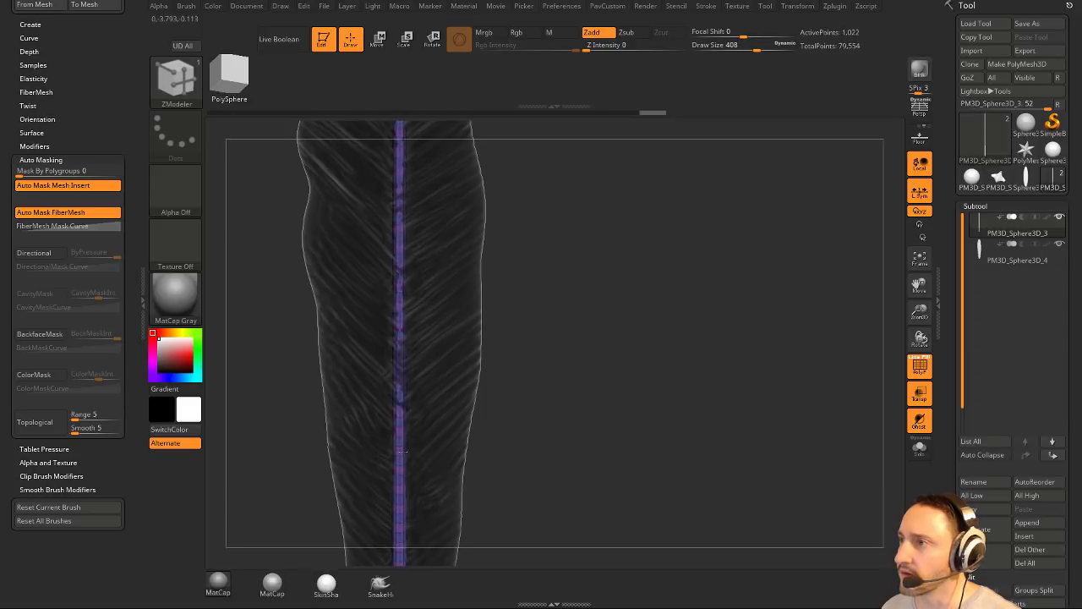
pyautogui.moveTo(507, 381); pyautogui.dragTo(795, 338)
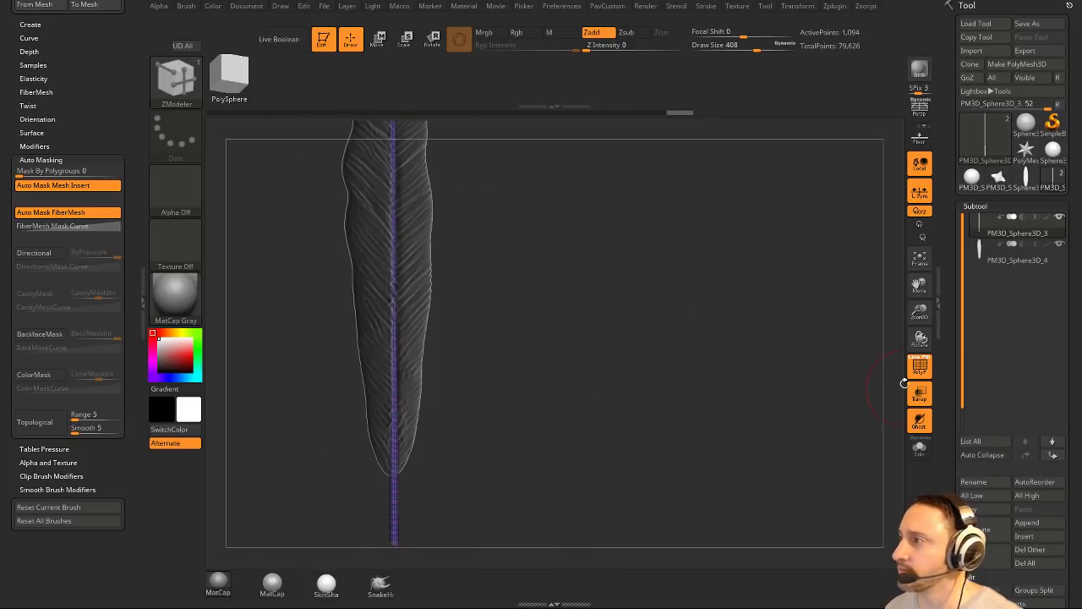
# Turn off PolyFrame and Transparency, and adjust the rachis along the vane using the Move brush at draw size 714.
pyautogui.click(920, 365)
pyautogui.click(920, 393)
pyautogui.press('b')
pyautogui.press('m')
pyautogui.press('v')
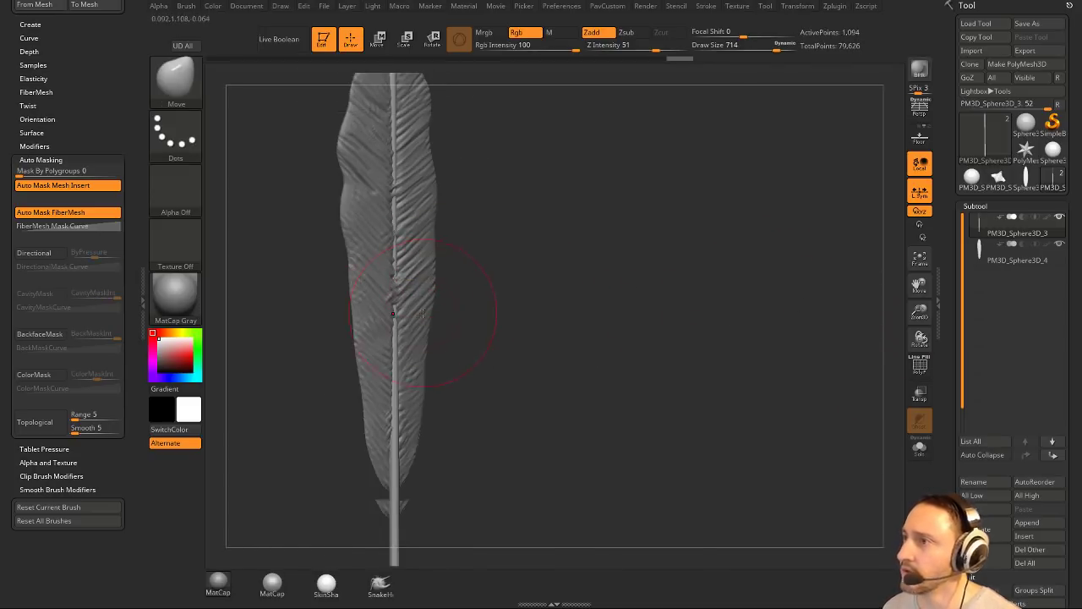
pyautogui.moveTo(502, 205)
pyautogui.mouseDown()
pyautogui.moveTo(447, 333)
pyautogui.moveTo(501, 349)
pyautogui.moveTo(471, 321)
pyautogui.moveTo(403, 415)
pyautogui.mouseUp()
# Choose the Standard brush and subdivide the rachis to give it a denser, smoother mesh.
pyautogui.hotkey('alt', 'Down')
pyautogui.press('b')
pyautogui.press('s')
pyautogui.press('t')
pyautogui.keyDown('alt'); pyautogui.click(371, 522); pyautogui.keyUp('alt')
pyautogui.moveTo(427, 499); pyautogui.dragTo(478, 416)
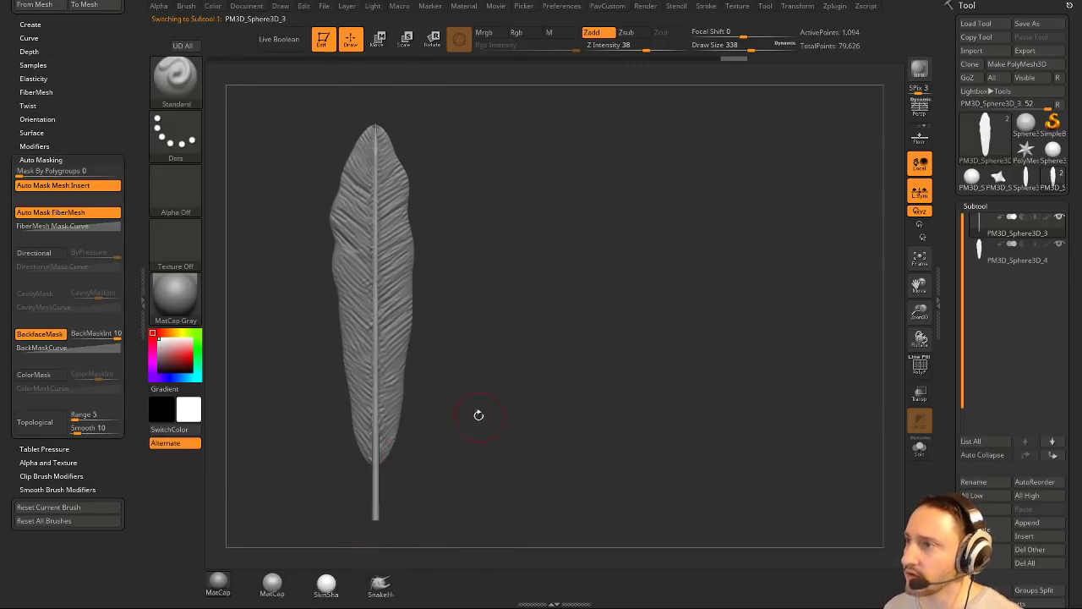
pyautogui.hotkey('shift', 'd')
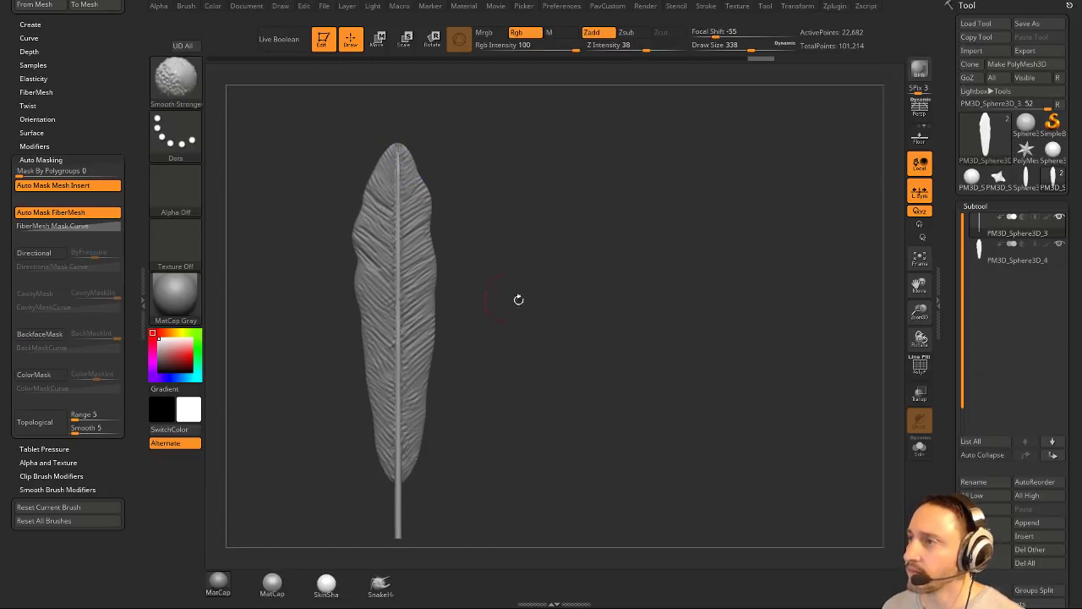
pyautogui.keyDown('alt'); pyautogui.moveTo(518, 299); pyautogui.dragTo(510, 248); pyautogui.keyUp('alt')
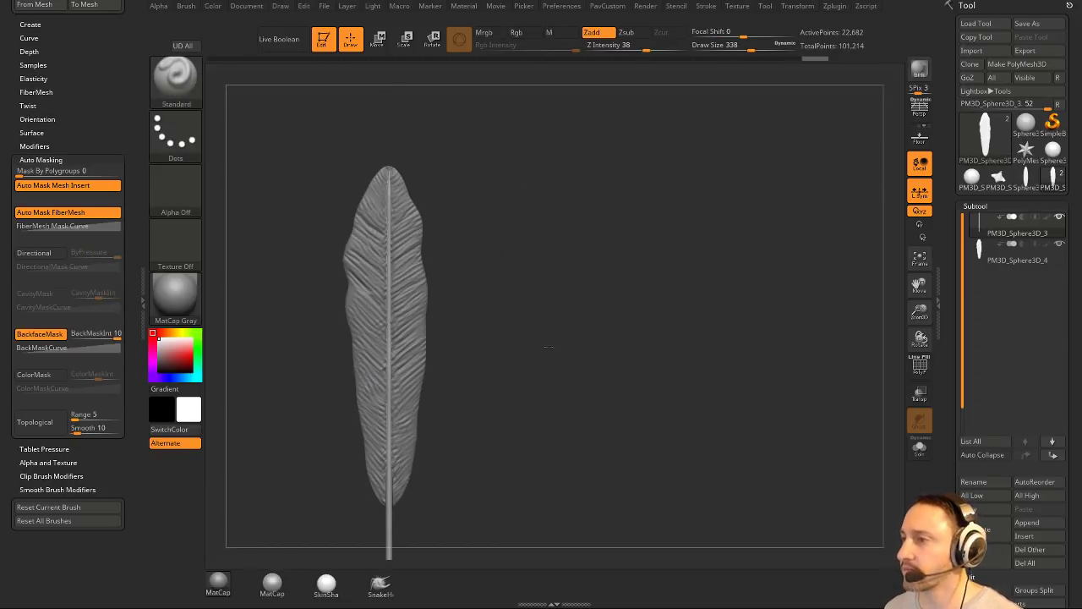
pyautogui.moveTo(547, 346); pyautogui.dragTo(539, 288)
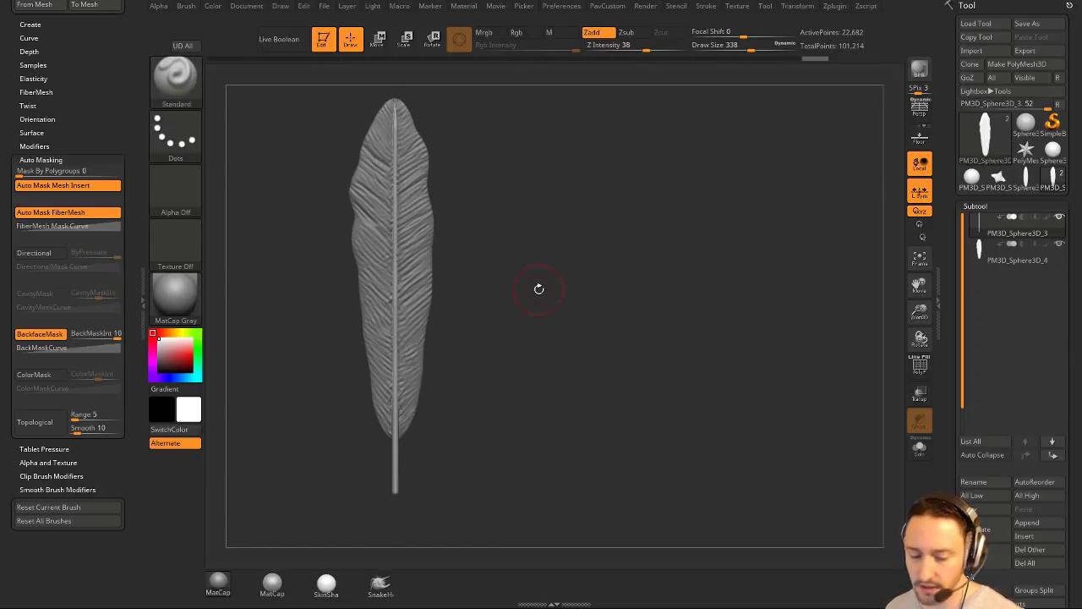
# Inflate the lower rachis with the Inflat brush at draw size 657, and smooth the quill at draw size 460.
pyautogui.press('b')
pyautogui.press('i')
pyautogui.press('n')
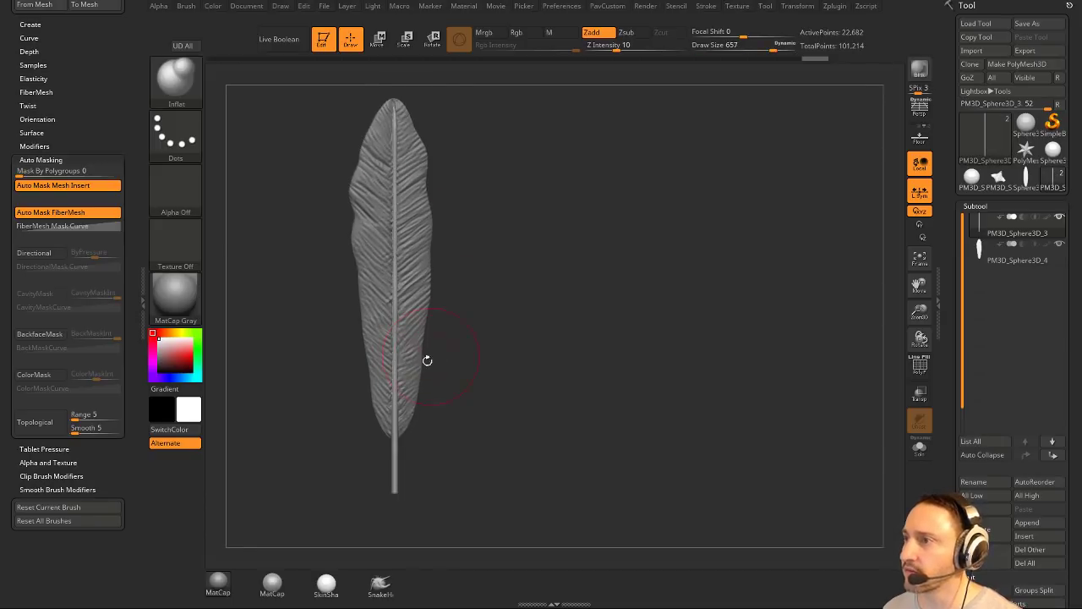
pyautogui.click(392, 427)
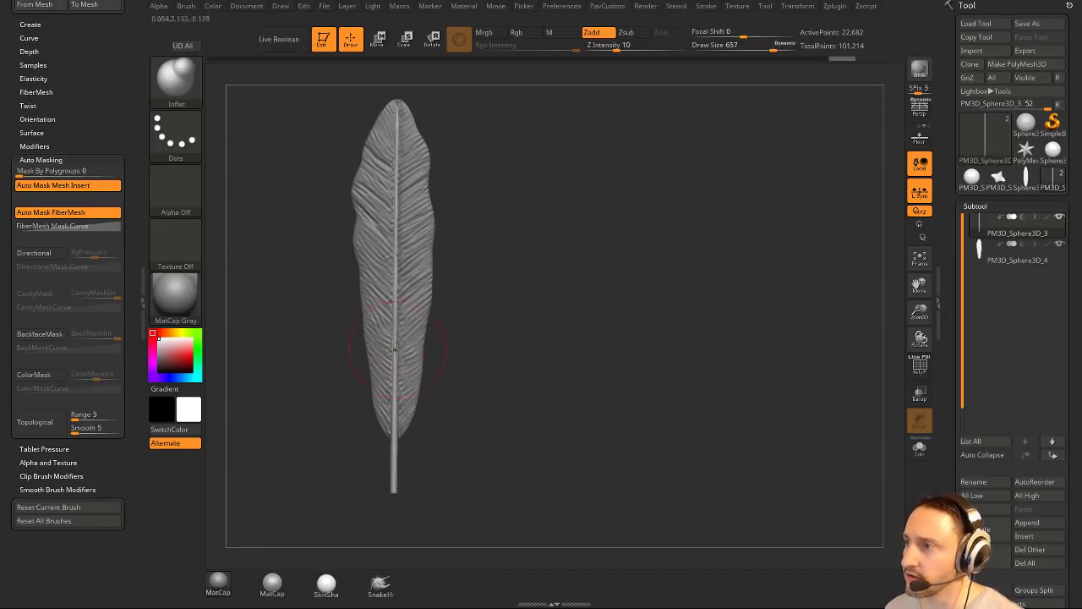
pyautogui.press('b')
pyautogui.press('s')
pyautogui.press('t')
pyautogui.press('s')
pyautogui.keyDown('shift'); pyautogui.moveTo(397, 475); pyautogui.dragTo(400, 432); pyautogui.keyUp('shift')
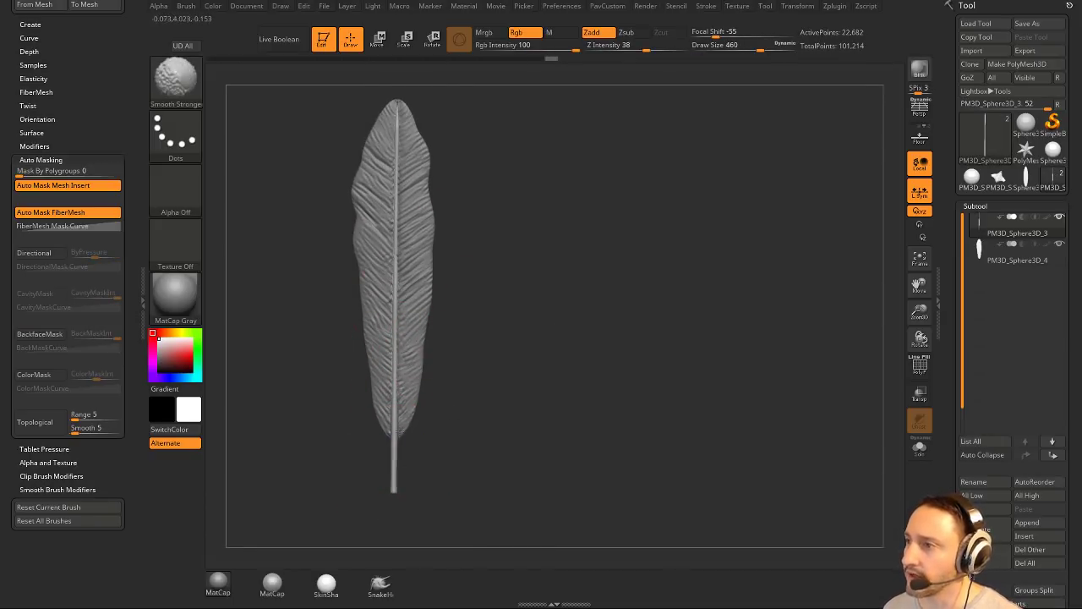
# Select the vane and pull a pointed notch into its upper right edge with the SnakeHook brush at draw size 149.
pyautogui.moveTo(524, 178)
pyautogui.keyDown('alt'); pyautogui.mouseDown()
pyautogui.moveTo(539, 230)
pyautogui.moveTo(439, 309)
pyautogui.moveTo(540, 284)
pyautogui.moveTo(520, 300)
pyautogui.mouseUp(); pyautogui.keyUp('alt')
pyautogui.keyDown('alt'); pyautogui.click(416, 291); pyautogui.keyUp('alt')
pyautogui.press('s')
pyautogui.moveTo(536, 304)
pyautogui.keyDown('alt'); pyautogui.mouseDown()
pyautogui.moveTo(522, 293)
pyautogui.moveTo(535, 292)
pyautogui.mouseUp(); pyautogui.keyUp('alt')
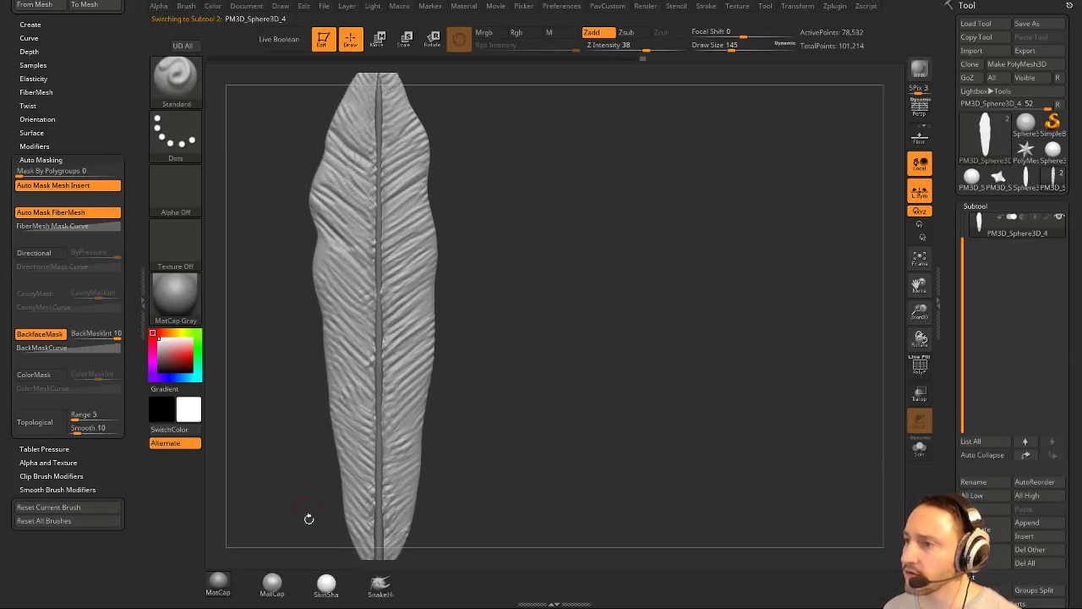
pyautogui.click(379, 585)
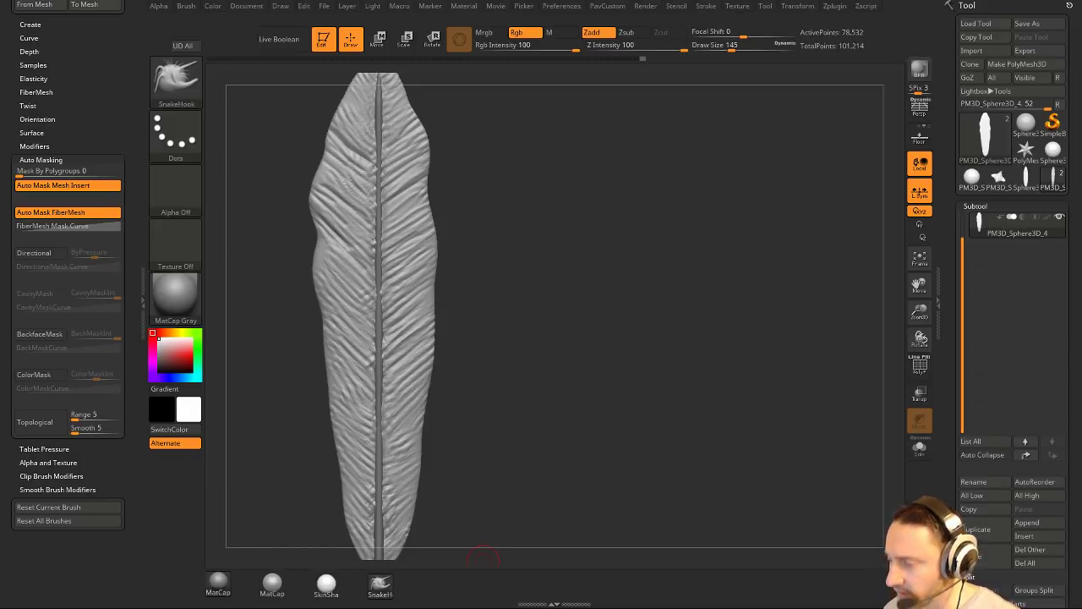
pyautogui.keyDown('alt'); pyautogui.moveTo(522, 140); pyautogui.dragTo(526, 278); pyautogui.keyUp('alt')
pyautogui.moveTo(488, 188)
pyautogui.keyDown('ctrl'); pyautogui.keyDown('shift'); pyautogui.mouseDown()
pyautogui.moveTo(421, 270)
pyautogui.moveTo(518, 232)
pyautogui.moveTo(514, 246)
pyautogui.mouseUp(); pyautogui.keyUp('shift'); pyautogui.keyUp('ctrl')
pyautogui.press('alt')
pyautogui.press('alt')
pyautogui.keyDown('alt'); pyautogui.moveTo(525, 336); pyautogui.dragTo(529, 244); pyautogui.keyUp('alt')
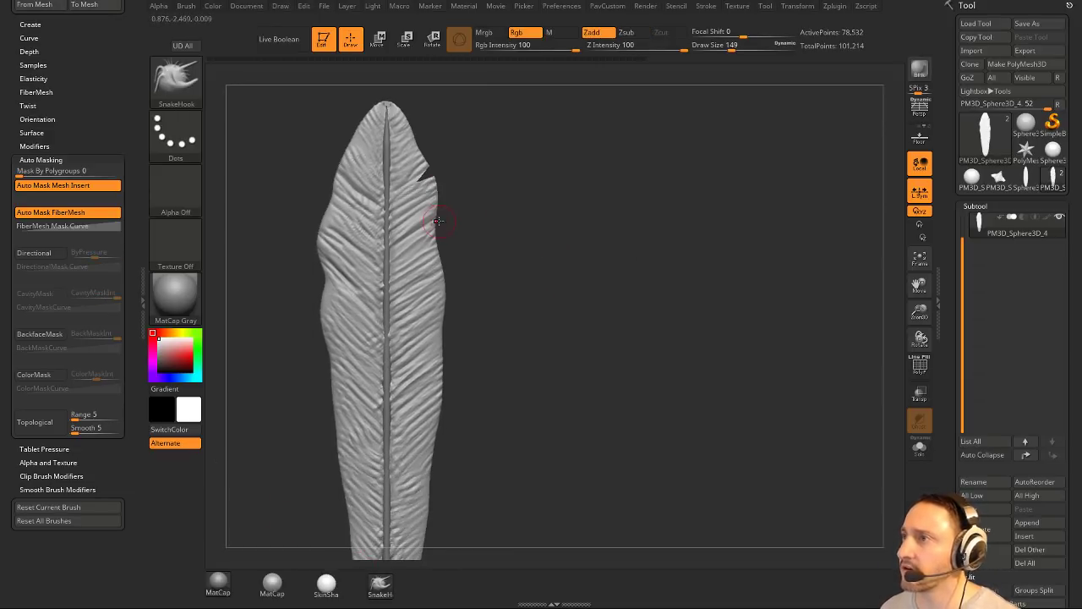
# Undo the last SnakeHook stroke and pull smaller notches farther down the vane's right edge, reducing the draw size to 59.
pyautogui.hotkey('ctrl', 'z')
pyautogui.moveTo(421, 228); pyautogui.dragTo(442, 208)
pyautogui.press('s')
pyautogui.press('s')
pyautogui.moveTo(453, 242); pyautogui.dragTo(434, 269)
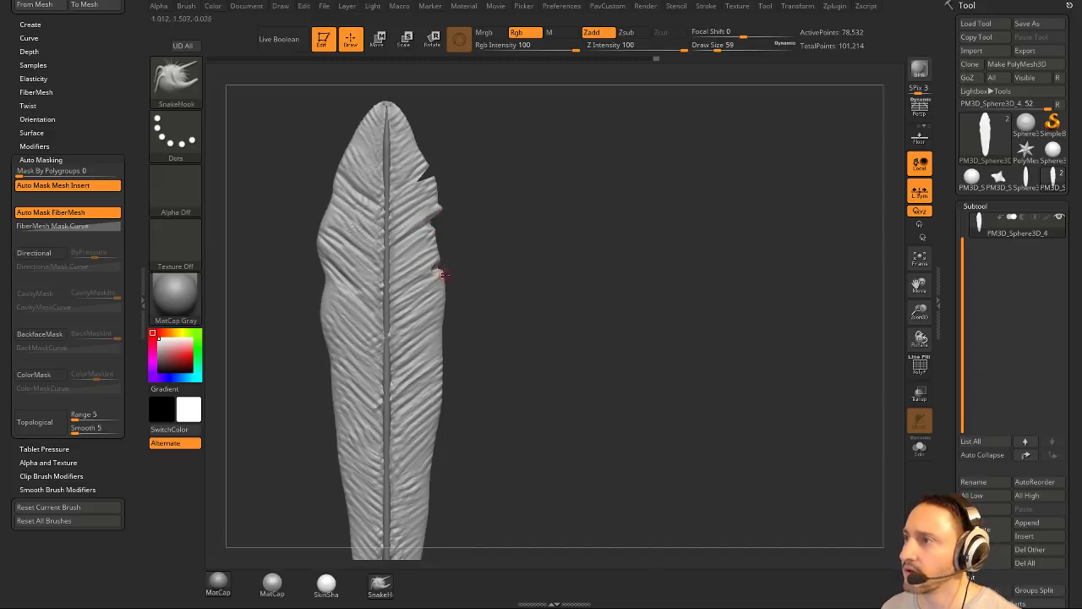
# Rake diagonal barb grooves down both halves of the vane's flat back with the Rake brush at draw size 172.
pyautogui.moveTo(436, 271); pyautogui.dragTo(577, 278, button='right')
pyautogui.moveTo(514, 297); pyautogui.dragTo(449, 290)
pyautogui.moveTo(550, 287)
pyautogui.mouseDown()
pyautogui.moveTo(355, 253)
pyautogui.moveTo(524, 309)
pyautogui.moveTo(584, 245)
pyautogui.moveTo(533, 271)
pyautogui.moveTo(457, 279)
pyautogui.moveTo(515, 291)
pyautogui.moveTo(521, 266)
pyautogui.moveTo(530, 274)
pyautogui.moveTo(513, 243)
pyautogui.mouseUp()
pyautogui.press('b')
pyautogui.press('r')
pyautogui.press('a')
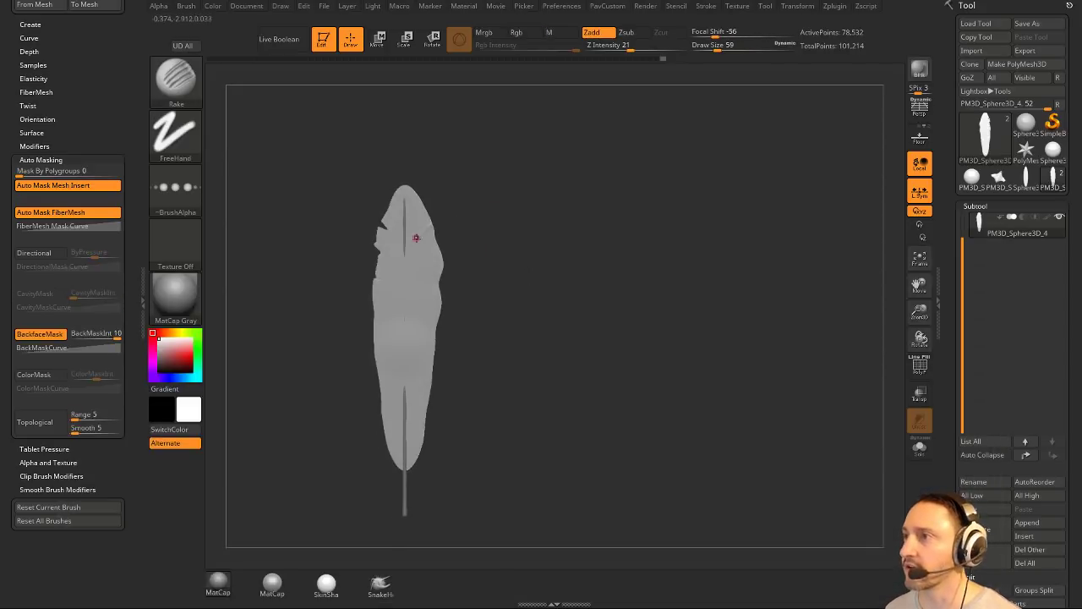
pyautogui.press('s')
pyautogui.moveTo(415, 247)
pyautogui.mouseDown()
pyautogui.moveTo(432, 241)
pyautogui.moveTo(415, 259)
pyautogui.mouseUp()
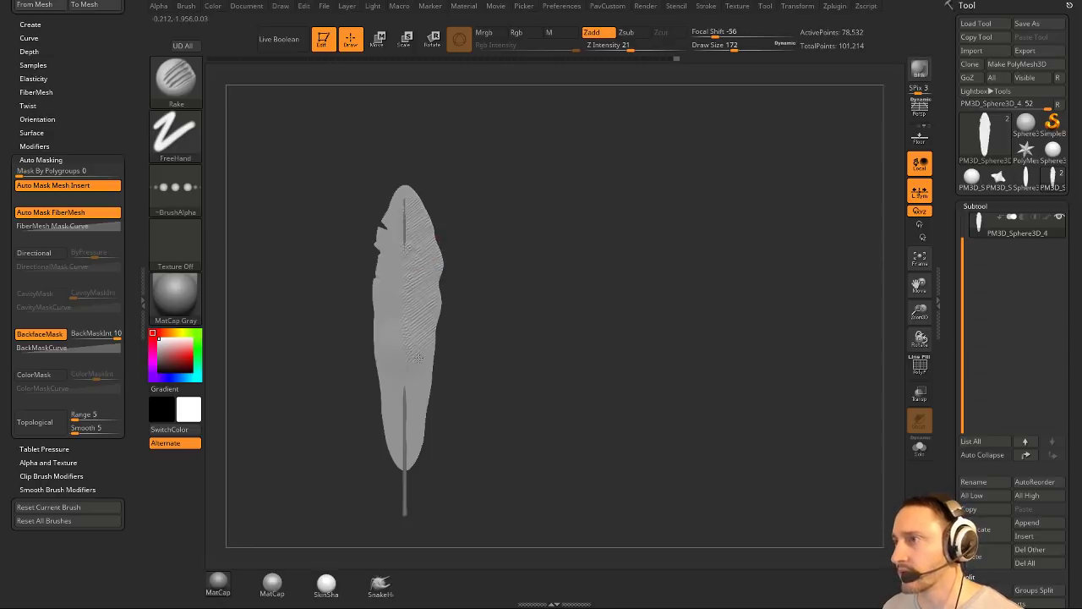
pyautogui.moveTo(419, 429); pyautogui.dragTo(420, 440)
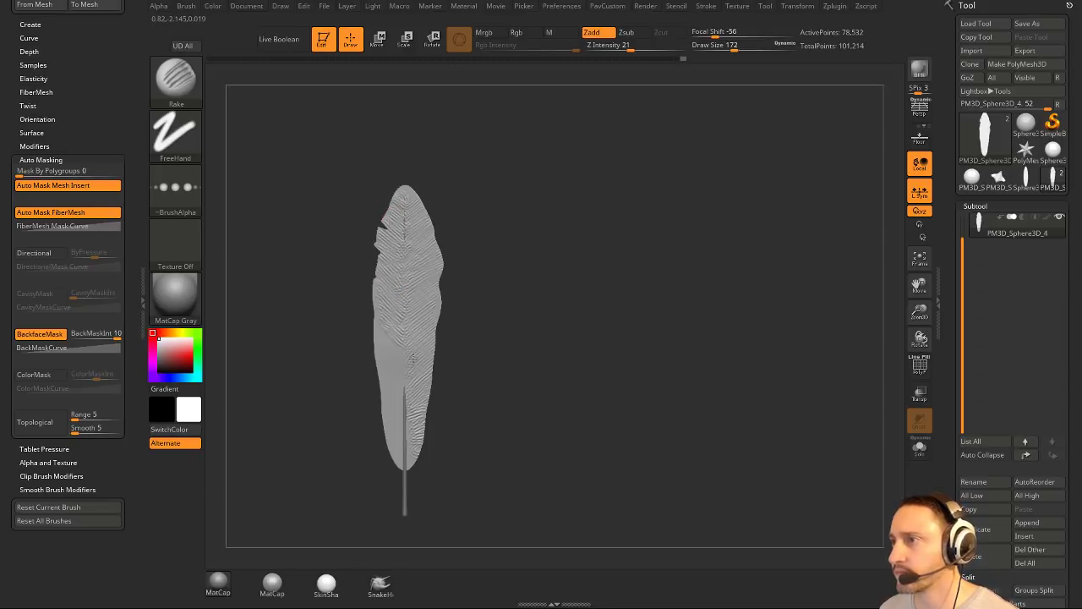
pyautogui.moveTo(372, 330)
pyautogui.mouseDown()
pyautogui.moveTo(398, 370)
pyautogui.moveTo(379, 380)
pyautogui.mouseUp()
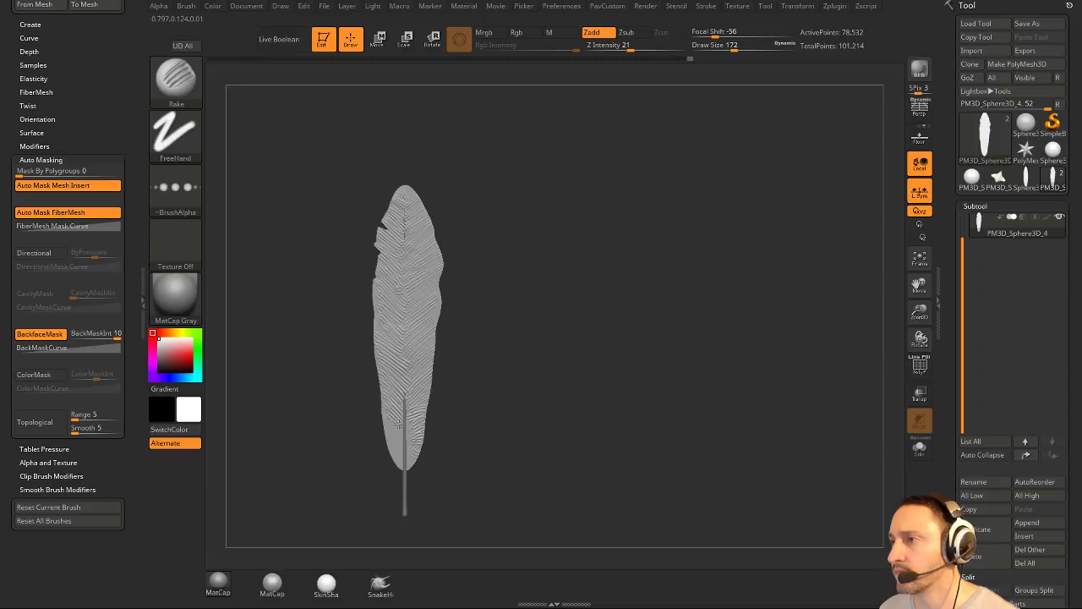
# Carve deeper diagonal barb grooves into the upper right half of the vane's back with the DamStandard brush at draw size 136.
pyautogui.press('b')
pyautogui.press('d')
pyautogui.press('s')
pyautogui.keyDown('alt'); pyautogui.moveTo(507, 261); pyautogui.dragTo(523, 277); pyautogui.keyUp('alt')
pyautogui.press('s')
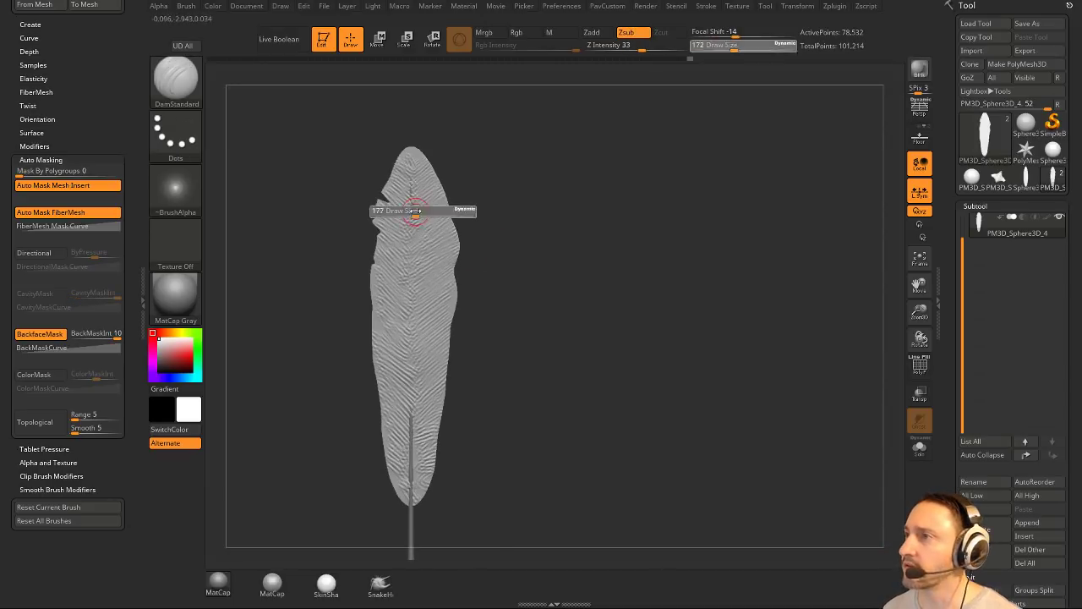
pyautogui.moveTo(412, 215); pyautogui.dragTo(408, 215)
pyautogui.moveTo(413, 213); pyautogui.dragTo(474, 198)
pyautogui.moveTo(412, 242); pyautogui.dragTo(448, 221)
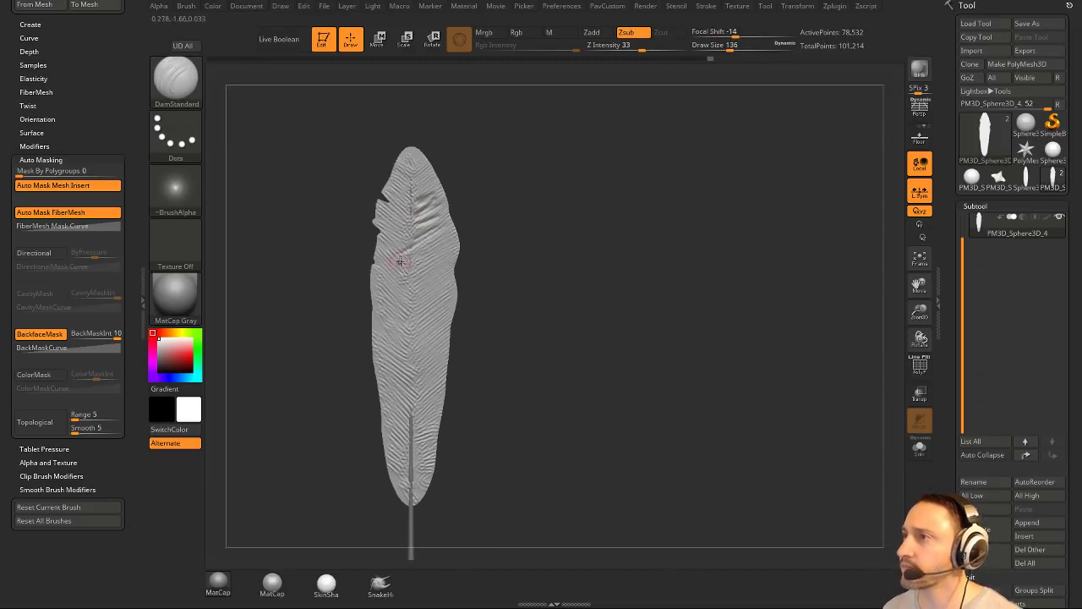
pyautogui.moveTo(401, 261)
pyautogui.mouseDown()
pyautogui.moveTo(454, 242)
pyautogui.moveTo(443, 252)
pyautogui.mouseUp()
pyautogui.moveTo(410, 280)
pyautogui.mouseDown()
pyautogui.moveTo(440, 261)
pyautogui.moveTo(444, 271)
pyautogui.mouseUp()
pyautogui.moveTo(412, 306)
pyautogui.mouseDown()
pyautogui.moveTo(453, 283)
pyautogui.moveTo(456, 214)
pyautogui.mouseUp()
pyautogui.moveTo(409, 219)
pyautogui.mouseDown()
pyautogui.moveTo(456, 184)
pyautogui.moveTo(449, 175)
pyautogui.mouseUp()
pyautogui.moveTo(411, 194)
pyautogui.mouseDown()
pyautogui.moveTo(448, 173)
pyautogui.moveTo(458, 151)
pyautogui.mouseUp()
pyautogui.moveTo(413, 173)
pyautogui.mouseDown()
pyautogui.moveTo(448, 150)
pyautogui.moveTo(507, 160)
pyautogui.moveTo(473, 182)
pyautogui.mouseUp()
# Carve matching diagonal barb grooves into the upper left half of the vane's back with the DamStandard brush.
pyautogui.moveTo(406, 192)
pyautogui.mouseDown()
pyautogui.moveTo(387, 179)
pyautogui.moveTo(375, 205)
pyautogui.mouseUp()
pyautogui.moveTo(409, 236); pyautogui.dragTo(377, 216)
pyautogui.moveTo(410, 254); pyautogui.dragTo(377, 232)
pyautogui.keyDown('alt'); pyautogui.moveTo(511, 201); pyautogui.dragTo(498, 149); pyautogui.keyUp('alt')
pyautogui.moveTo(396, 210); pyautogui.dragTo(366, 190)
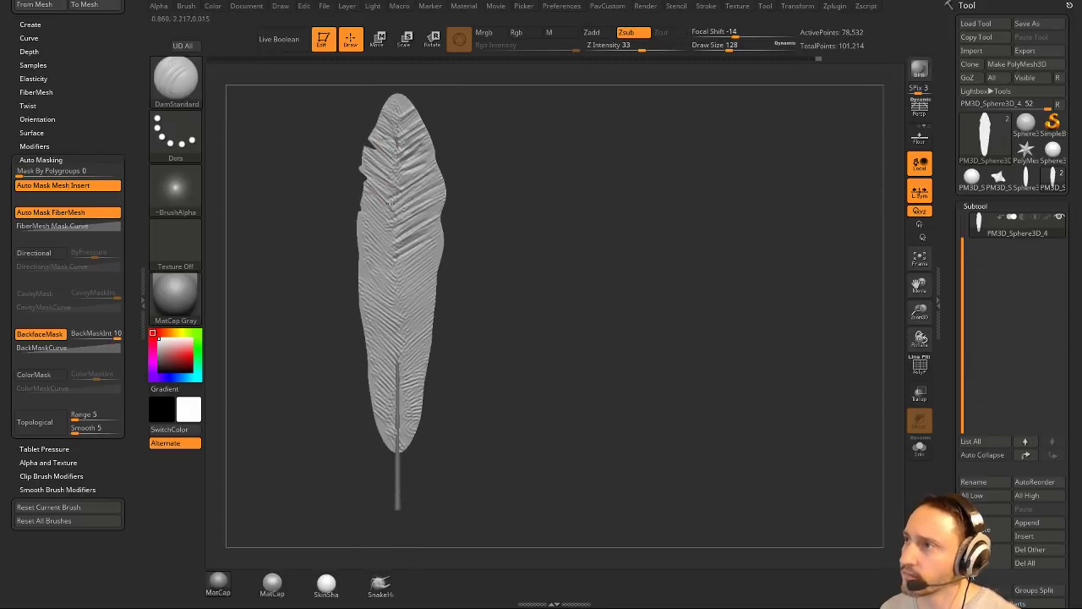
pyautogui.moveTo(474, 199)
pyautogui.mouseDown()
pyautogui.moveTo(383, 220)
pyautogui.moveTo(448, 203)
pyautogui.moveTo(360, 197)
pyautogui.mouseUp()
pyautogui.moveTo(396, 230)
pyautogui.mouseDown()
pyautogui.moveTo(357, 213)
pyautogui.moveTo(362, 225)
pyautogui.mouseUp()
# Extend the DamStandard barb grooves down the lower right half of the vane's back.
pyautogui.moveTo(401, 273)
pyautogui.mouseDown()
pyautogui.moveTo(381, 246)
pyautogui.moveTo(411, 259)
pyautogui.moveTo(457, 240)
pyautogui.mouseUp()
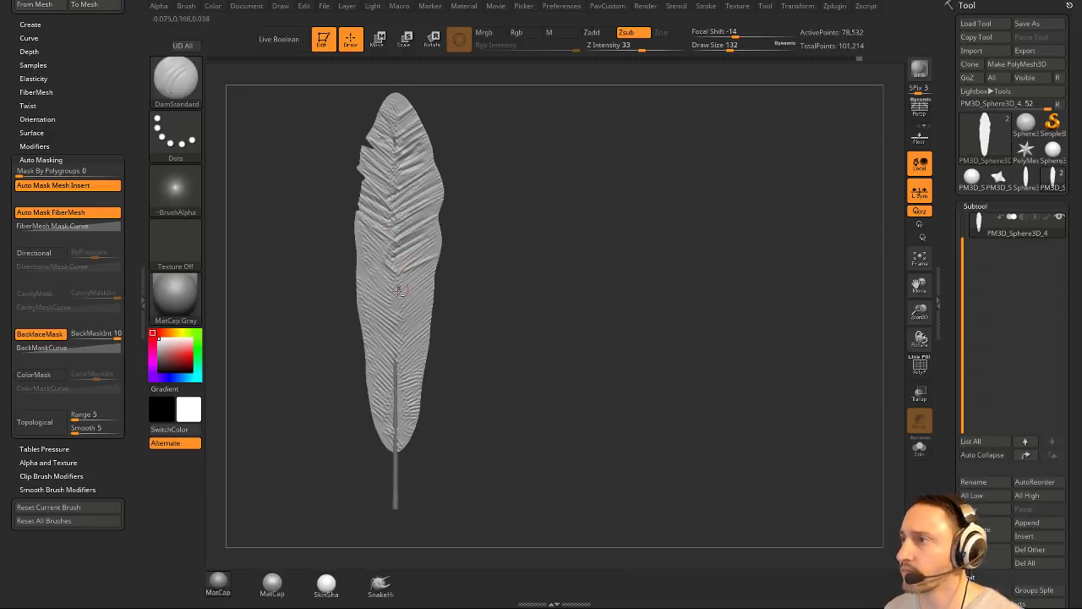
pyautogui.moveTo(398, 291); pyautogui.dragTo(443, 260)
pyautogui.moveTo(396, 325); pyautogui.dragTo(466, 275)
pyautogui.moveTo(399, 345); pyautogui.dragTo(451, 295)
pyautogui.moveTo(396, 361); pyautogui.dragTo(425, 334)
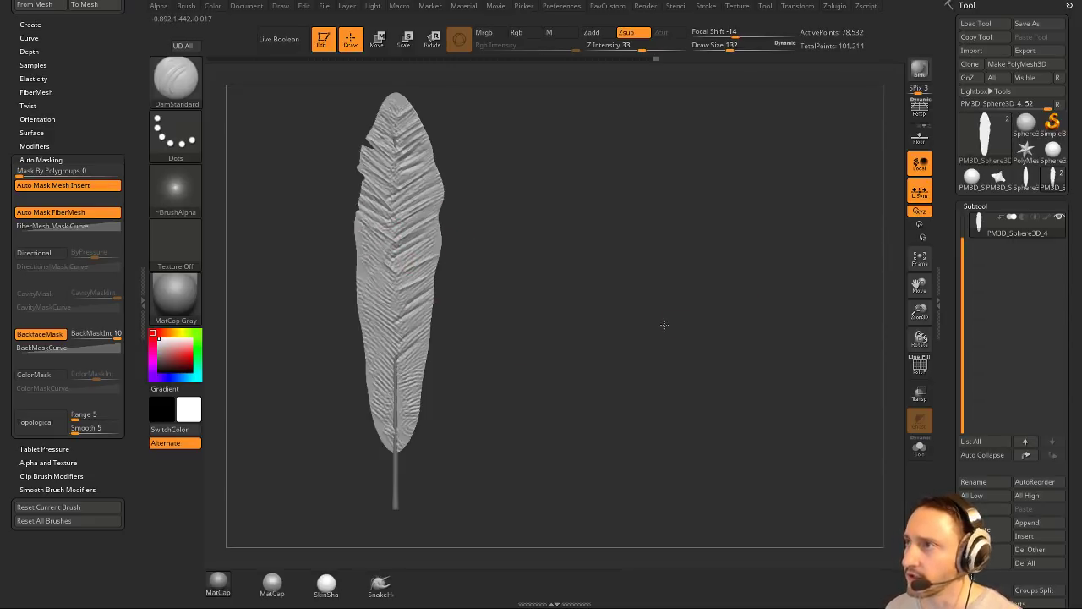
pyautogui.moveTo(664, 323); pyautogui.dragTo(706, 295)
pyautogui.moveTo(563, 159); pyautogui.dragTo(545, 217)
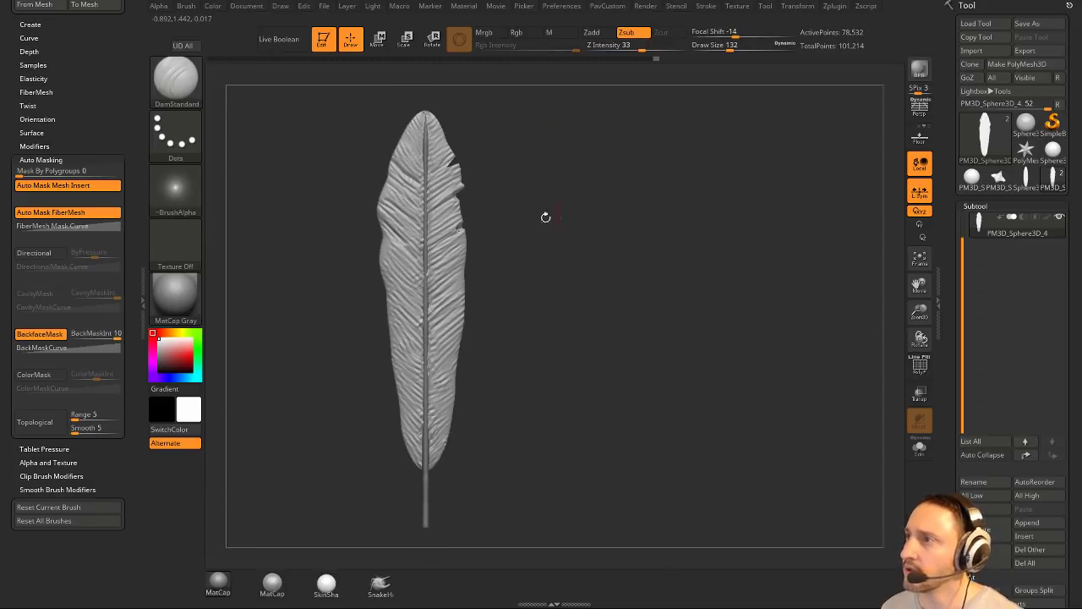
pyautogui.moveTo(507, 259)
pyautogui.keyDown('ctrl'); pyautogui.keyDown('shift'); pyautogui.mouseDown()
pyautogui.moveTo(459, 296)
pyautogui.moveTo(559, 275)
pyautogui.mouseUp(); pyautogui.keyUp('shift'); pyautogui.keyUp('ctrl')
pyautogui.moveTo(328, 386)
pyautogui.keyDown('ctrl'); pyautogui.keyDown('shift'); pyautogui.mouseDown()
pyautogui.moveTo(398, 327)
pyautogui.moveTo(394, 353)
pyautogui.moveTo(376, 308)
pyautogui.mouseUp(); pyautogui.keyUp('shift'); pyautogui.keyUp('ctrl')
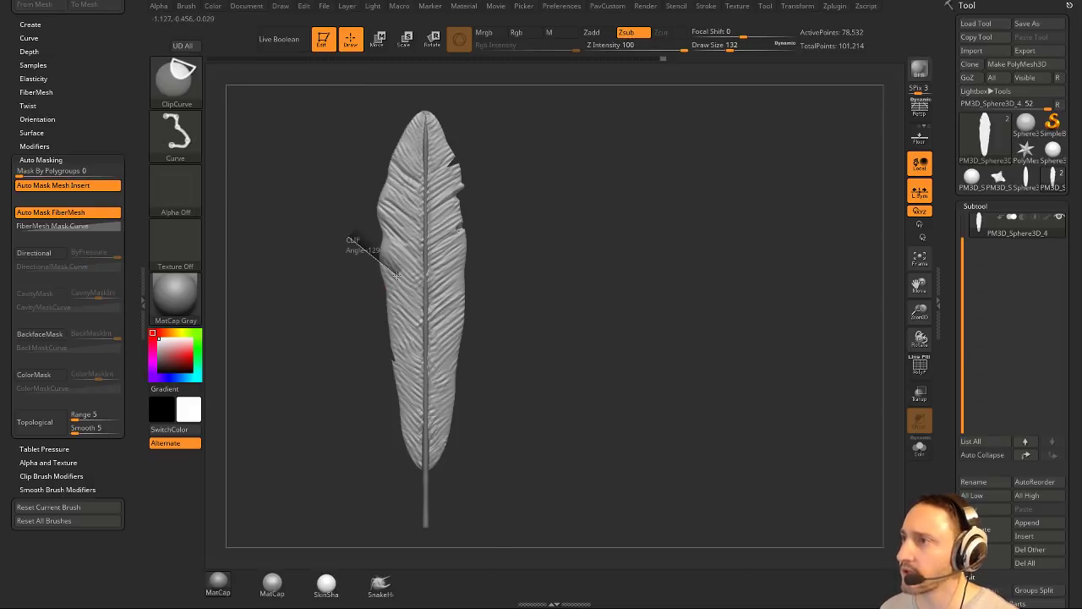
pyautogui.moveTo(325, 279)
pyautogui.mouseDown()
pyautogui.moveTo(390, 287)
pyautogui.moveTo(314, 266)
pyautogui.mouseUp()
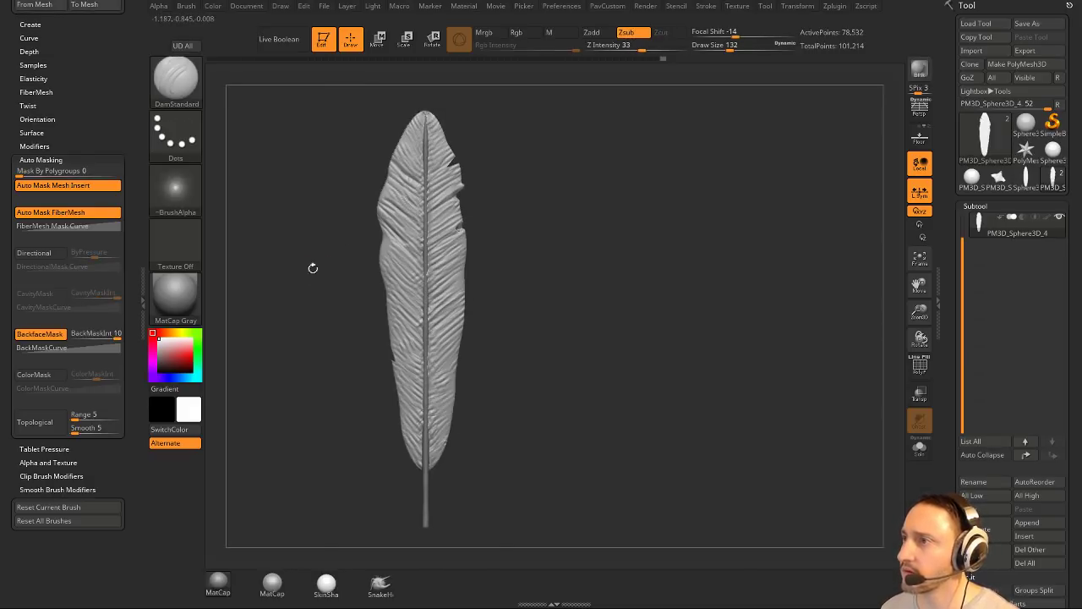
# Pull a pointed notch into the vane's left edge on the front side with the SnakeHook brush at draw size 108.
pyautogui.click(380, 584)
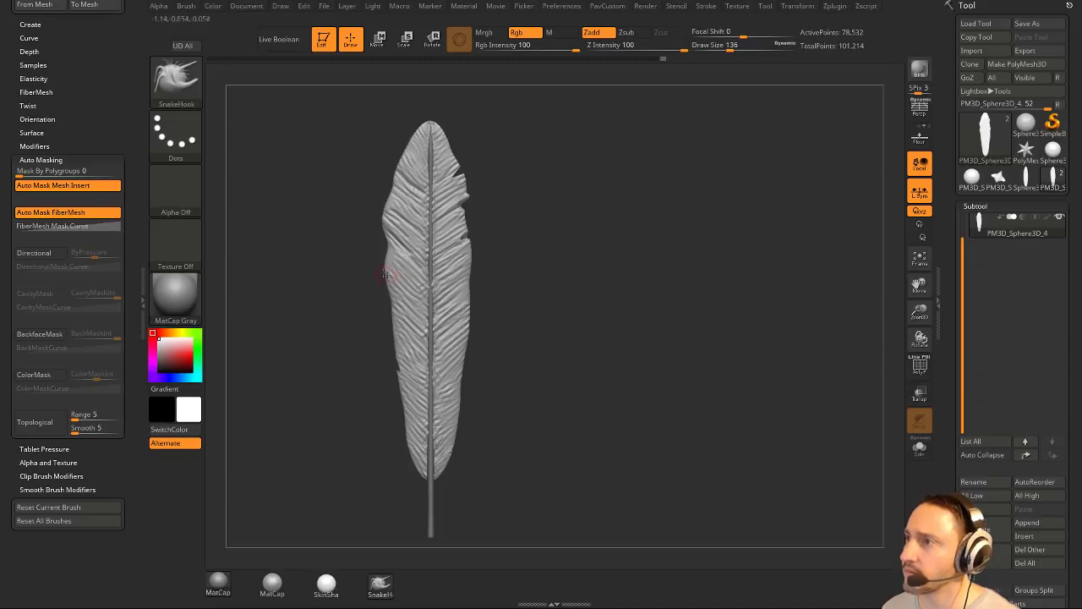
pyautogui.press('s')
pyautogui.moveTo(393, 274); pyautogui.dragTo(399, 254)
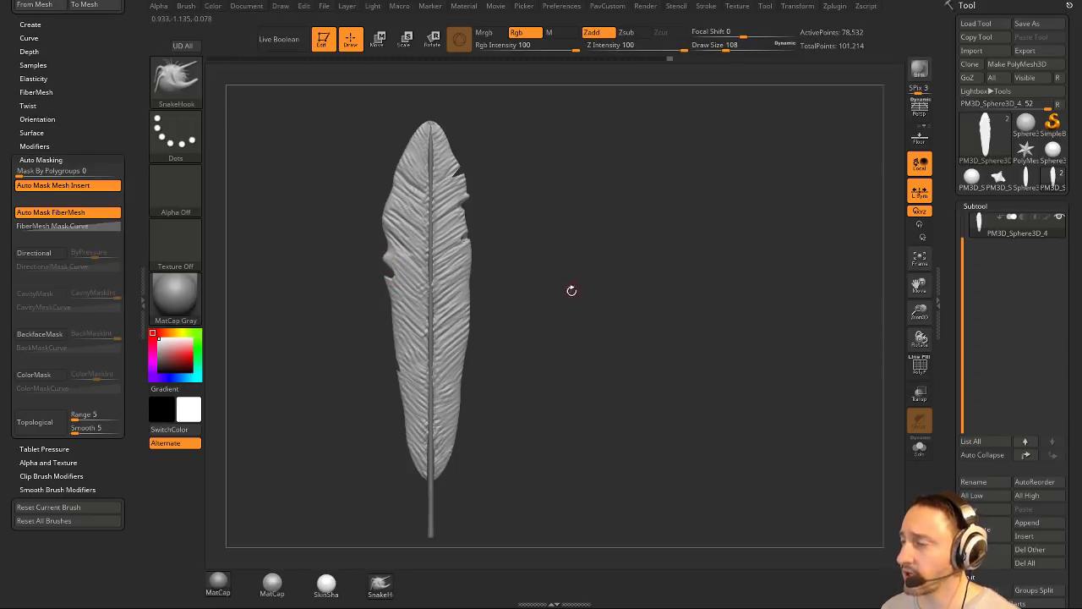
# Switch to the MoveAccu brush and show its AccuCurve option in the brush's curve settings.
pyautogui.keyDown('alt'); pyautogui.moveTo(568, 279); pyautogui.dragTo(548, 259); pyautogui.keyUp('alt')
pyautogui.press('b')
pyautogui.press('m')
pyautogui.press('v')
pyautogui.press('b')
pyautogui.press('m')
pyautogui.press('a')
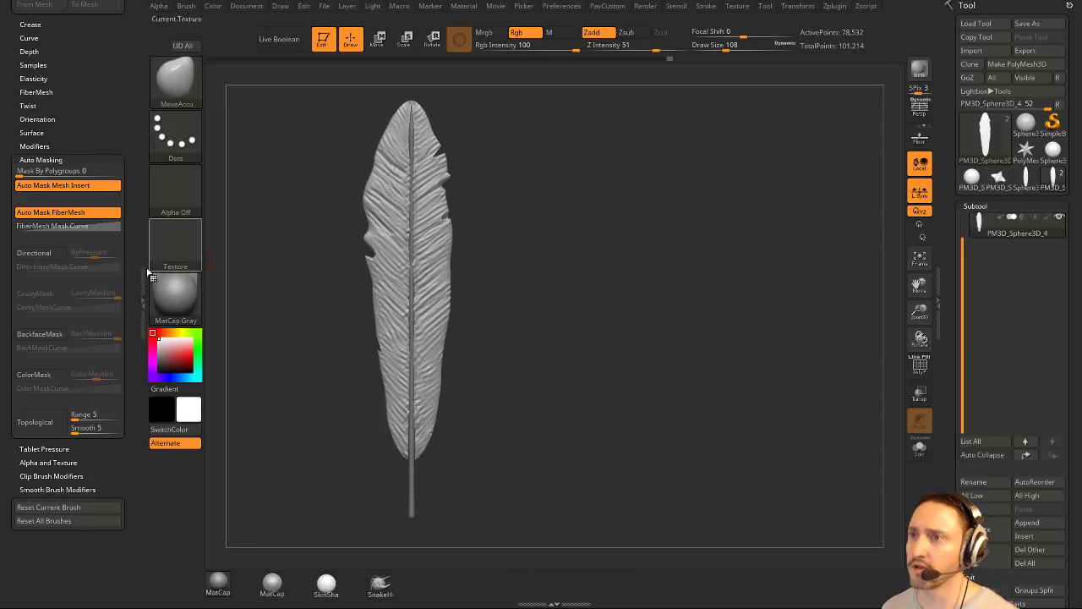
pyautogui.scroll(8, 95, 177)
pyautogui.scroll(-8, 77, 366)
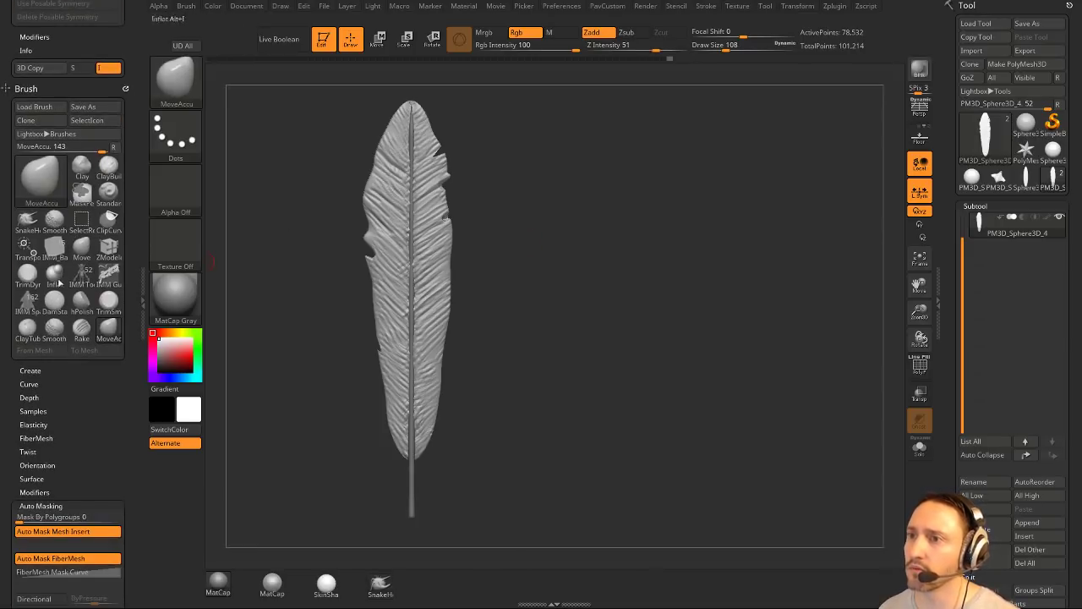
pyautogui.click(32, 383)
pyautogui.click(37, 410)
# Pull pointed notches into the vane's right edge with the MoveAccu brush at draw size 128.
pyautogui.keyDown('alt'); pyautogui.moveTo(536, 225); pyautogui.dragTo(527, 241); pyautogui.keyUp('alt')
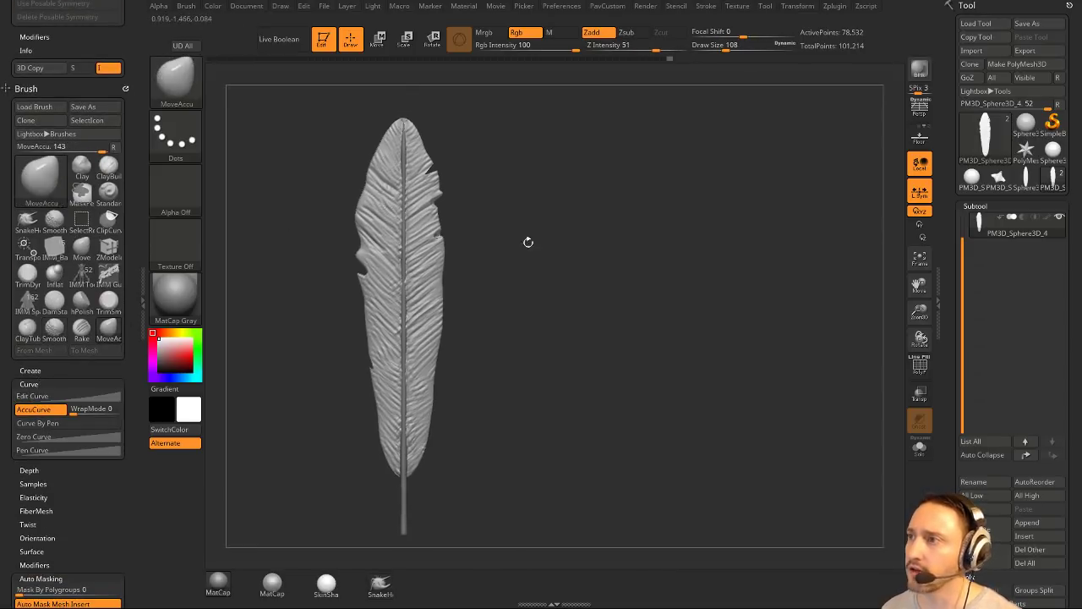
pyautogui.press('s')
pyautogui.moveTo(441, 290); pyautogui.dragTo(433, 293)
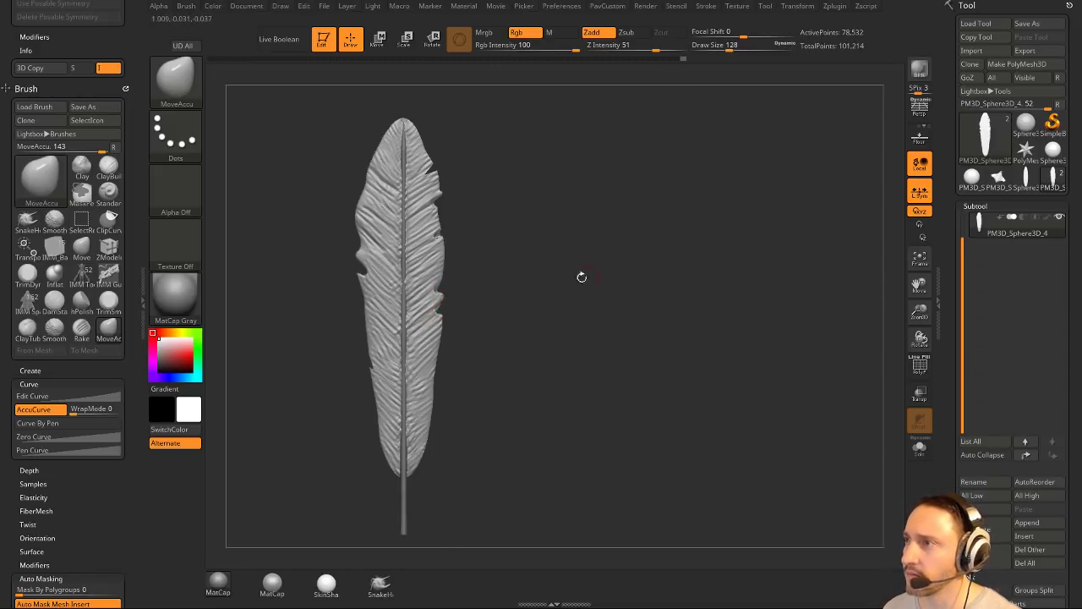
pyautogui.moveTo(544, 160)
pyautogui.keyDown('alt'); pyautogui.mouseDown()
pyautogui.moveTo(548, 199)
pyautogui.moveTo(602, 262)
pyautogui.mouseUp(); pyautogui.keyUp('alt')
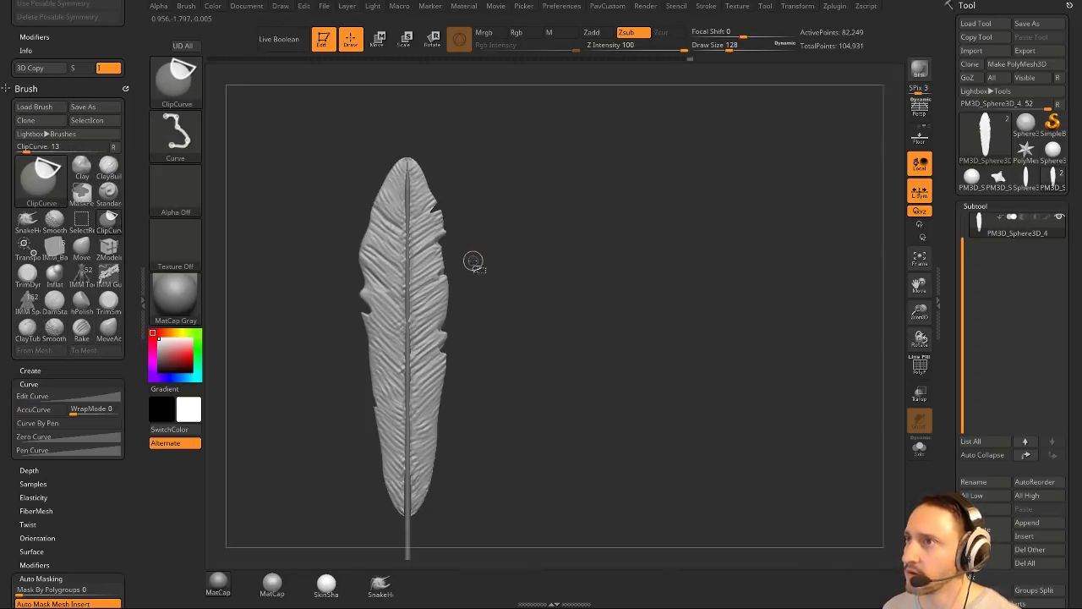
pyautogui.moveTo(480, 218)
pyautogui.keyDown('ctrl'); pyautogui.keyDown('shift'); pyautogui.mouseDown()
pyautogui.moveTo(438, 275)
pyautogui.moveTo(541, 262)
pyautogui.mouseUp(); pyautogui.keyUp('shift'); pyautogui.keyUp('ctrl')
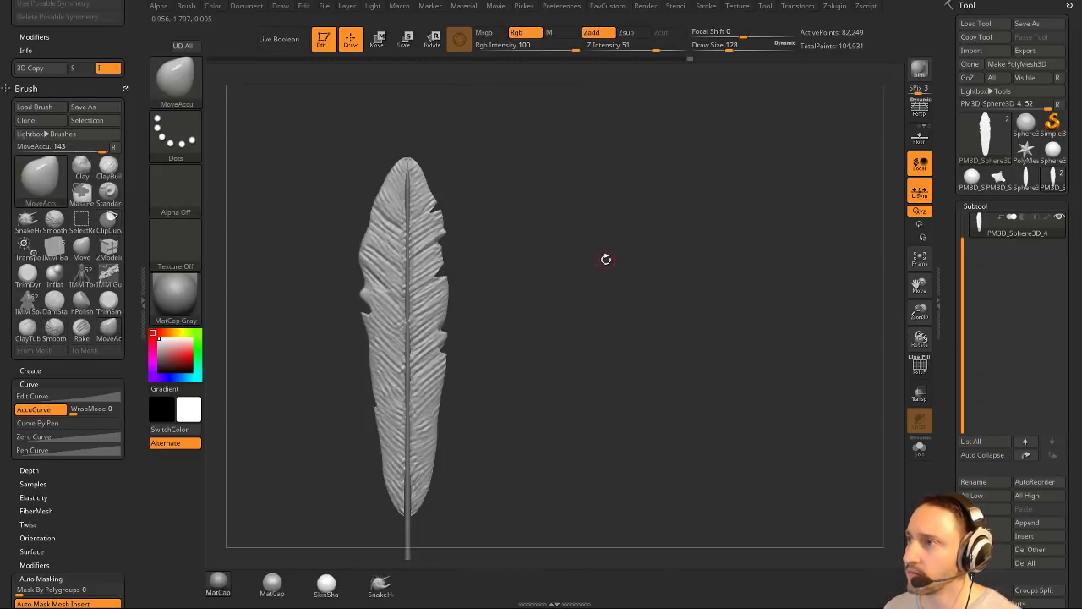
# Switch to the Move brush and activate symmetry across the X axis for the feather.
pyautogui.press('b')
pyautogui.press('m')
pyautogui.press('v')
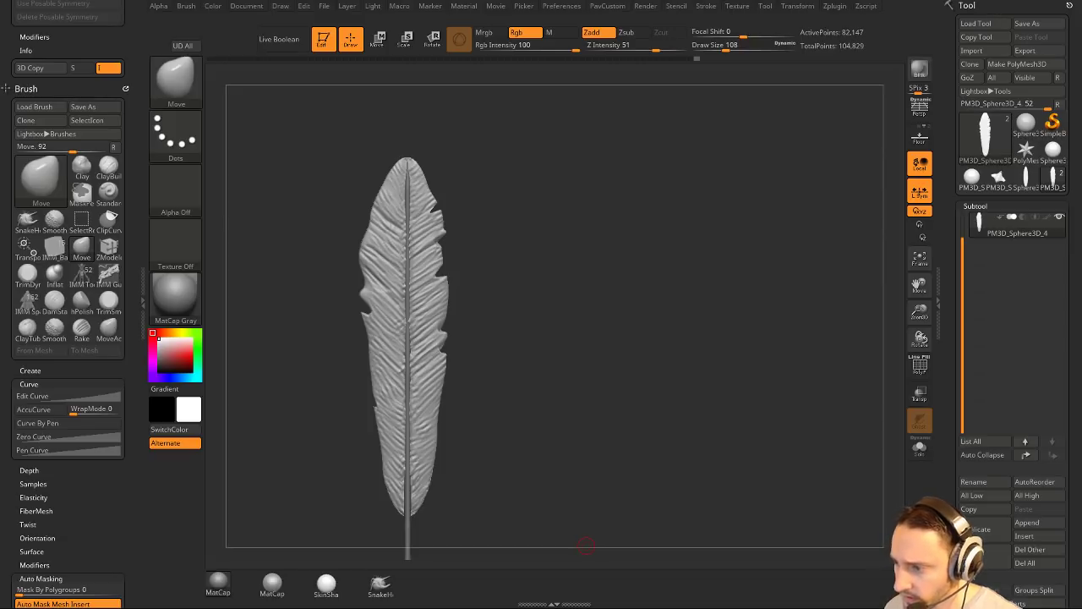
pyautogui.moveTo(583, 279); pyautogui.dragTo(606, 270)
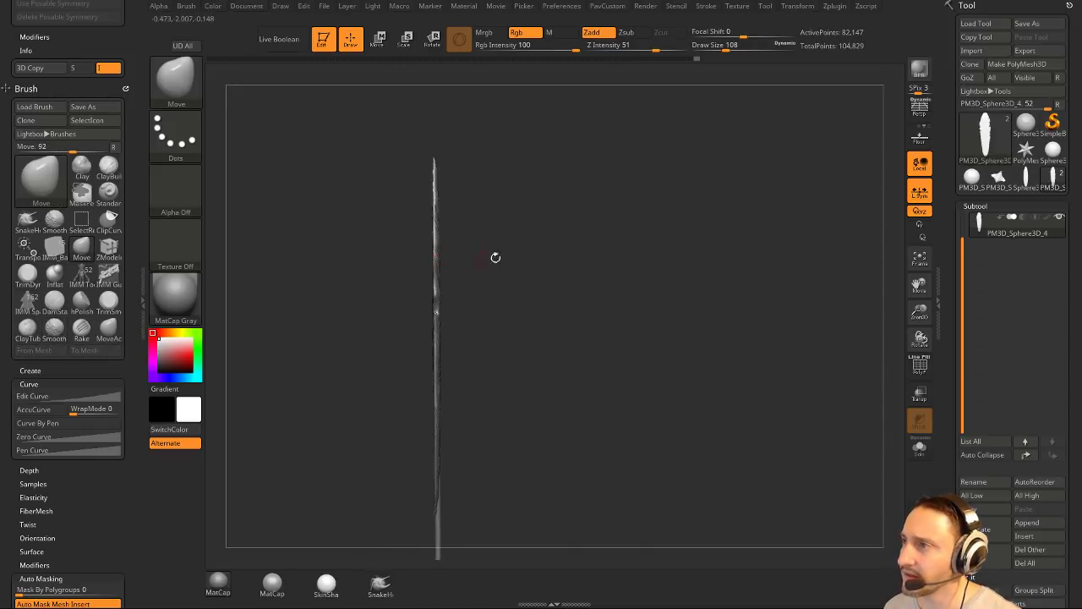
pyautogui.moveTo(493, 256); pyautogui.dragTo(621, 164)
pyautogui.click(798, 7)
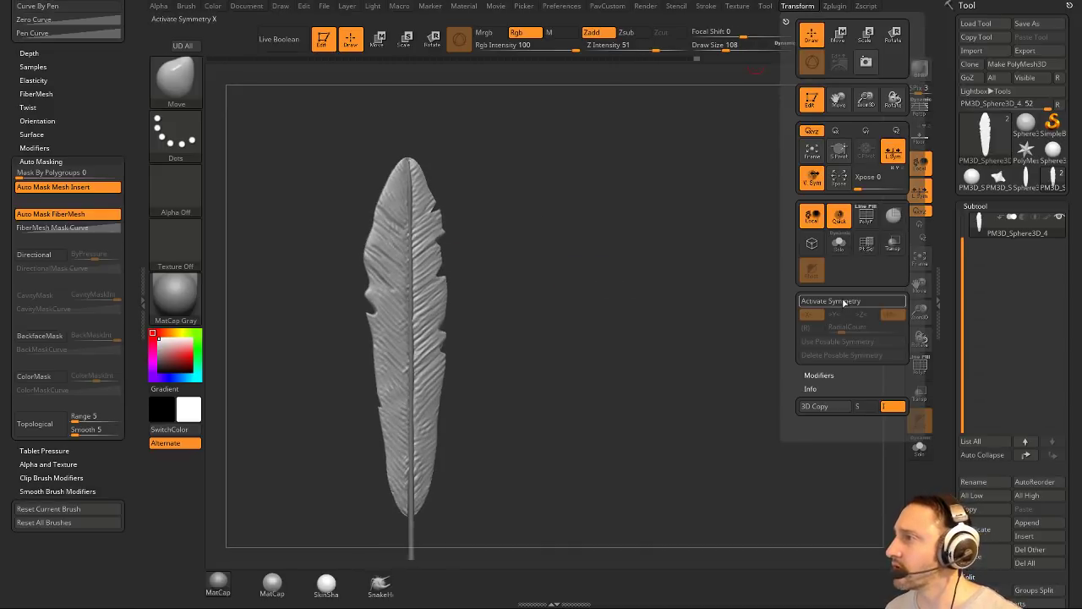
pyautogui.click(837, 301)
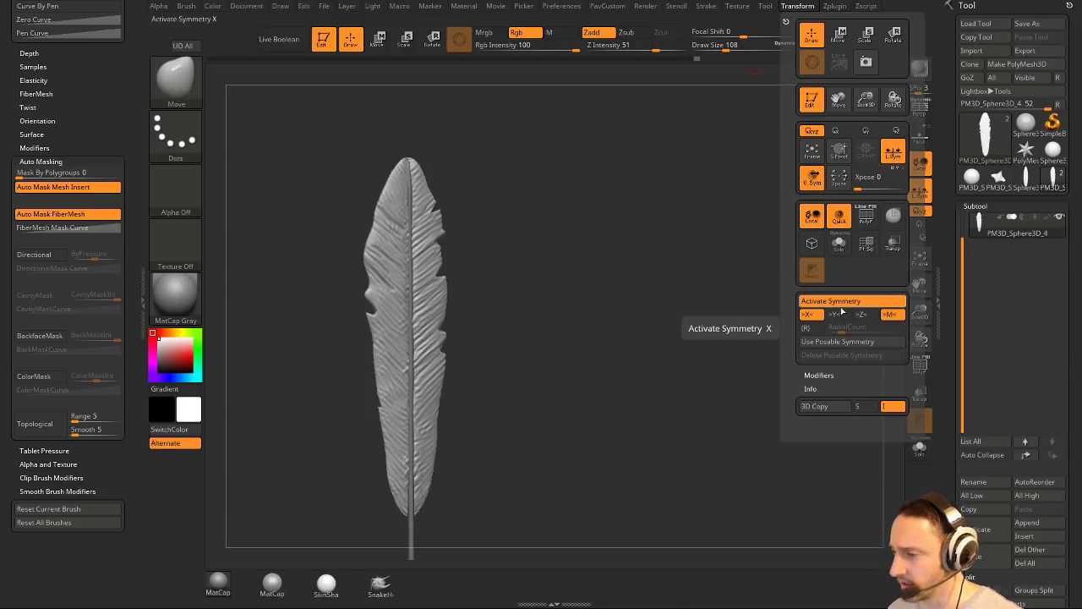
pyautogui.moveTo(647, 309); pyautogui.dragTo(708, 303)
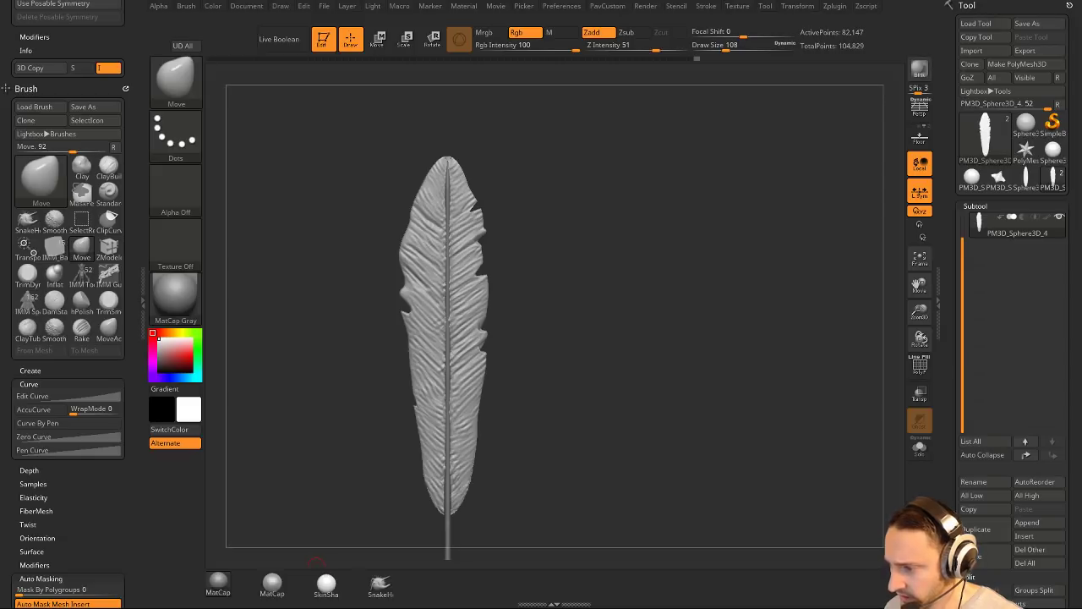
pyautogui.moveTo(672, 289)
pyautogui.mouseDown()
pyautogui.moveTo(668, 298)
pyautogui.moveTo(669, 282)
pyautogui.moveTo(681, 297)
pyautogui.mouseUp()
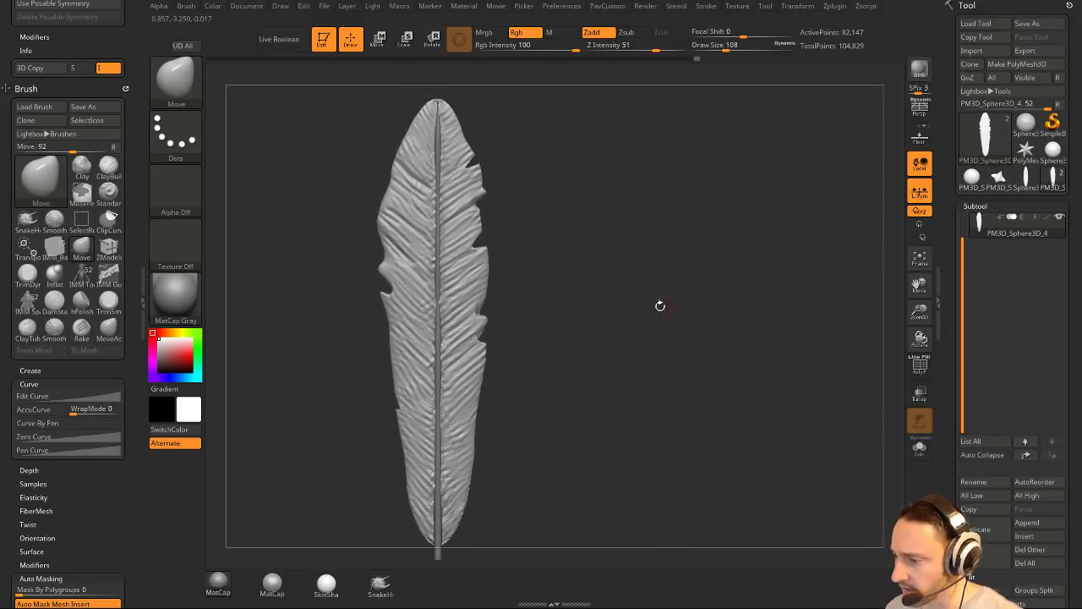
# Select the CurveTube brush for adding loose barbs at the base of the vane.
pyautogui.press('b')
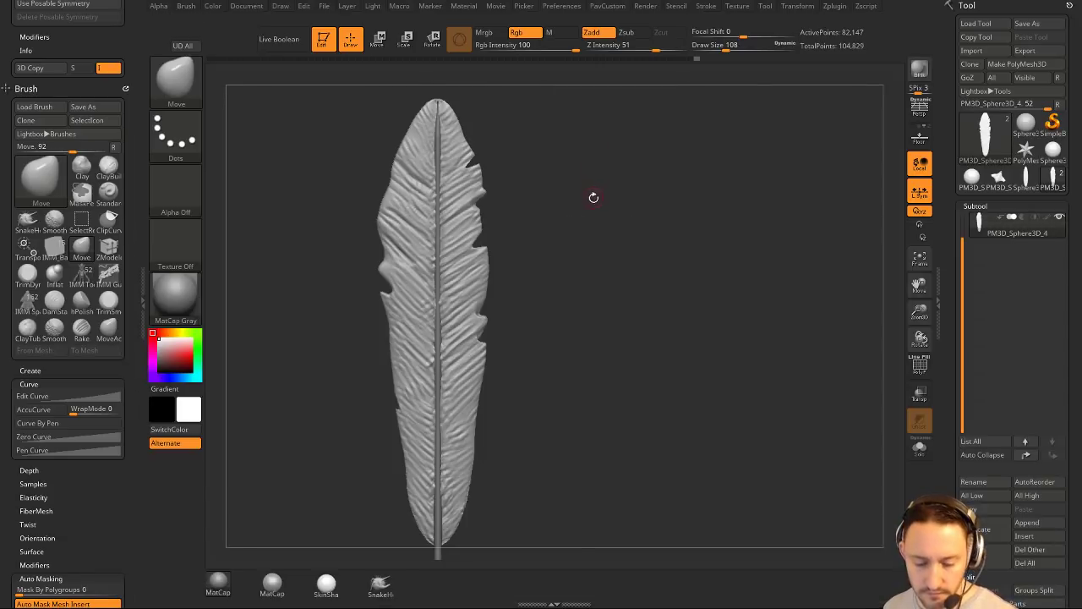
pyautogui.press('b')
pyautogui.press('c')
pyautogui.click(593, 322)
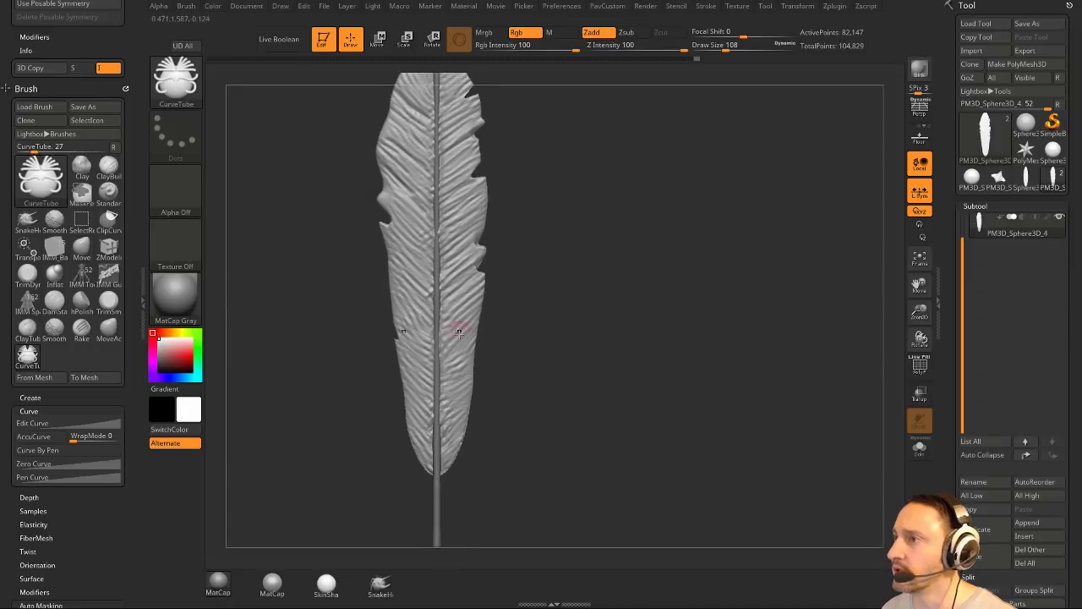
pyautogui.keyDown('alt'); pyautogui.moveTo(502, 325); pyautogui.dragTo(494, 310); pyautogui.keyUp('alt')
# Try drawing mirrored barb tubes at the base of the vane with a smaller CurveTube brush, and undo the zigzag extension.
pyautogui.moveTo(411, 406); pyautogui.dragTo(476, 384)
pyautogui.hotkey('ctrl', 'z')
pyautogui.press('s')
pyautogui.click(469, 395)
pyautogui.moveTo(415, 407)
pyautogui.mouseDown()
pyautogui.moveTo(454, 394)
pyautogui.moveTo(460, 373)
pyautogui.mouseUp()
pyautogui.hotkey('ctrl', 'z')
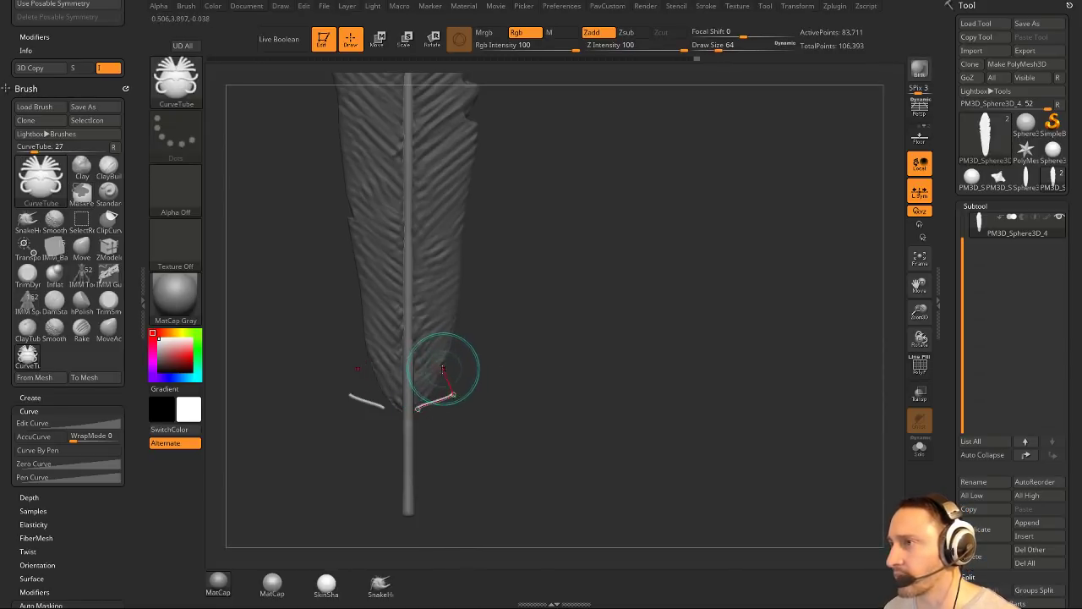
pyautogui.moveTo(443, 370)
pyautogui.mouseDown()
pyautogui.moveTo(464, 298)
pyautogui.moveTo(459, 236)
pyautogui.mouseUp()
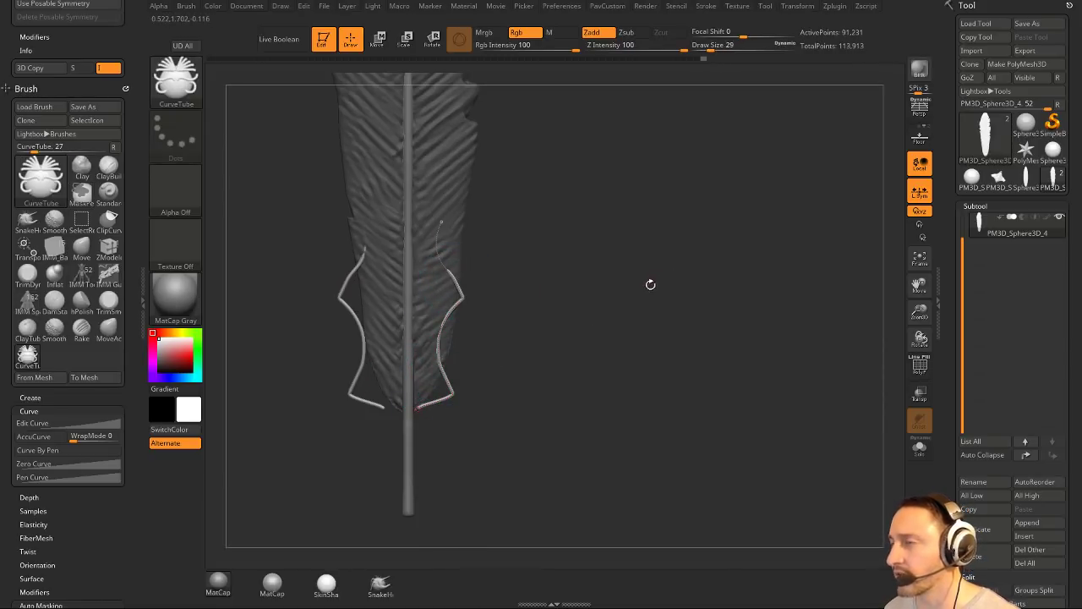
pyautogui.hotkey('ctrl', 'z')
# Clear the active curve through the stroke's Curve Functions and try another mirrored barb tube at draw size 29.
pyautogui.click(706, 6)
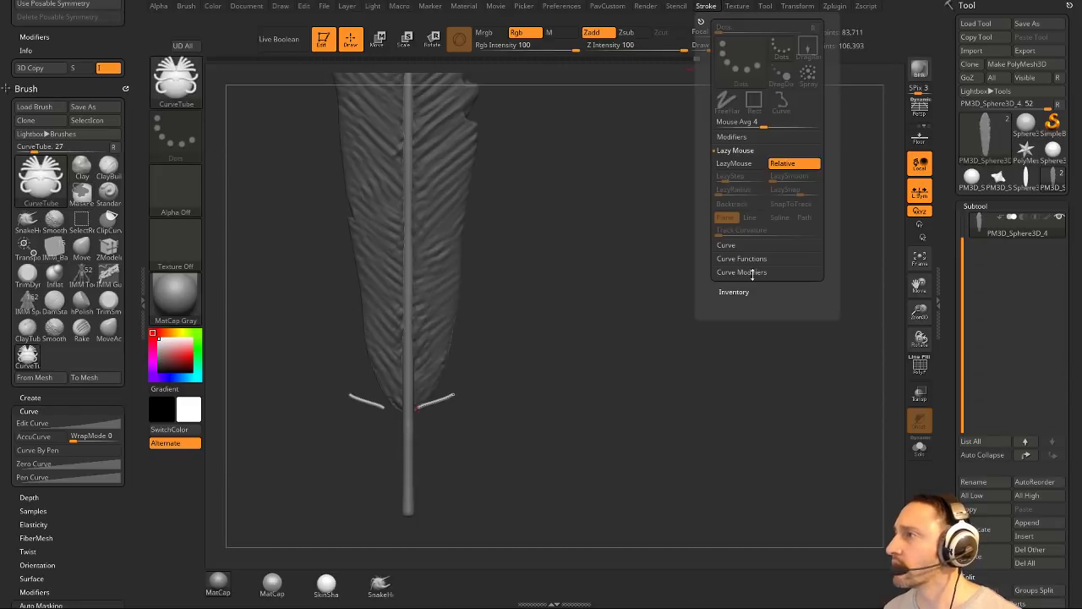
pyautogui.click(751, 261)
pyautogui.click(753, 355)
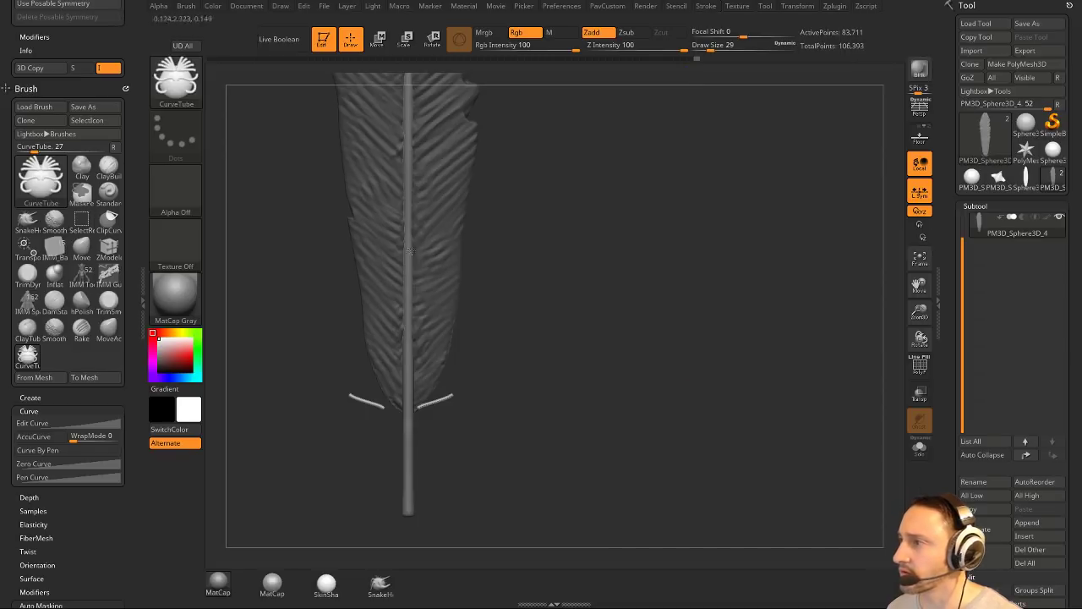
pyautogui.moveTo(409, 251); pyautogui.dragTo(481, 270)
pyautogui.moveTo(539, 334); pyautogui.dragTo(468, 375)
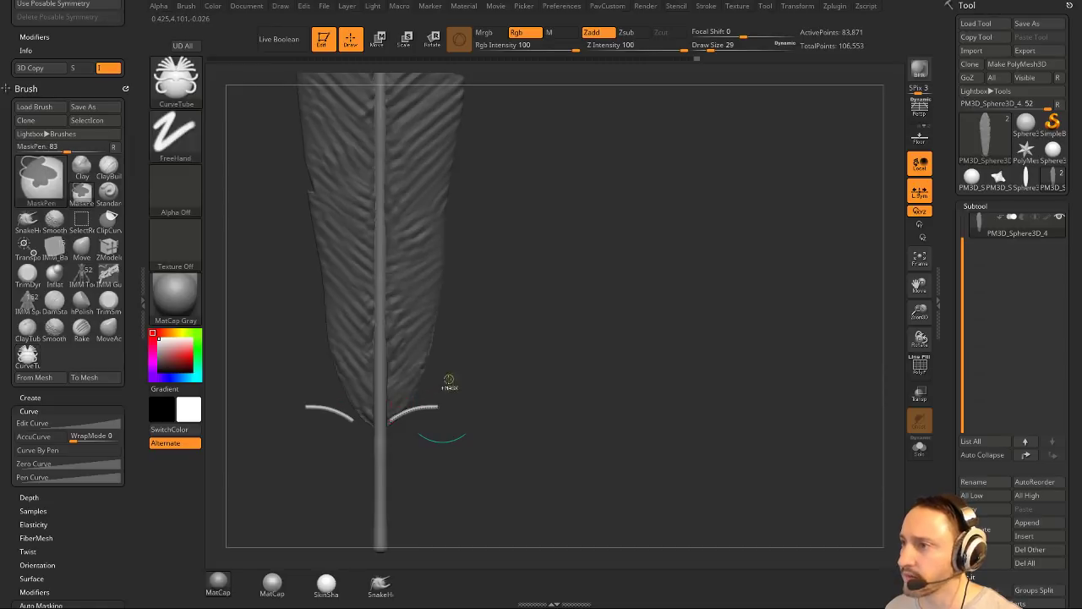
pyautogui.hotkey('ctrl', 'z')
# Draw a fan of loose, upward-curving barb tubes without symmetry from the rachis on the right side of the vane's base.
pyautogui.moveTo(388, 420); pyautogui.dragTo(457, 396)
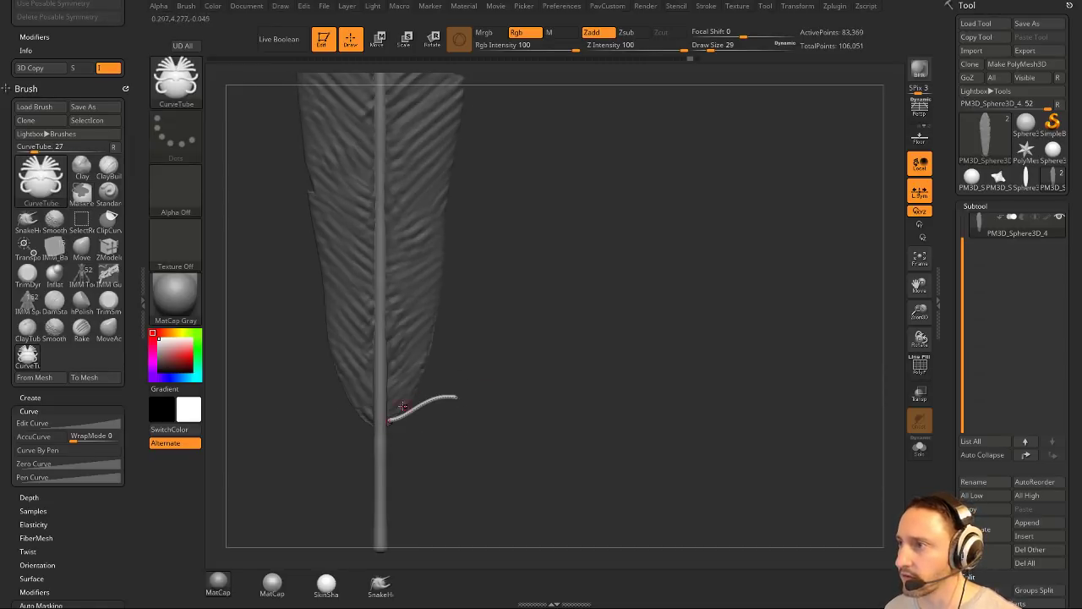
pyautogui.click(414, 405)
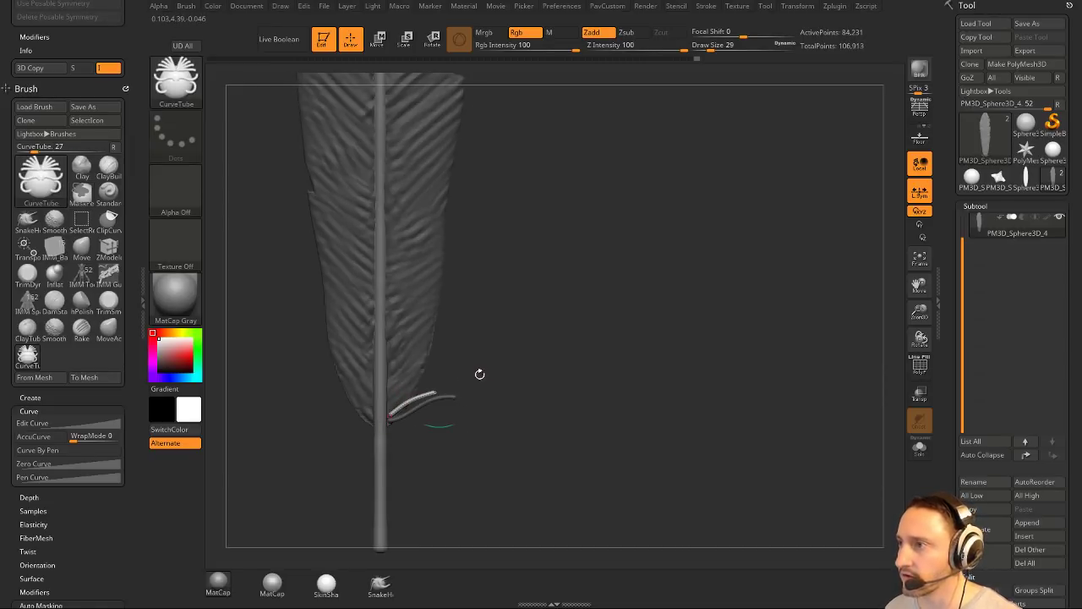
pyautogui.click(403, 382)
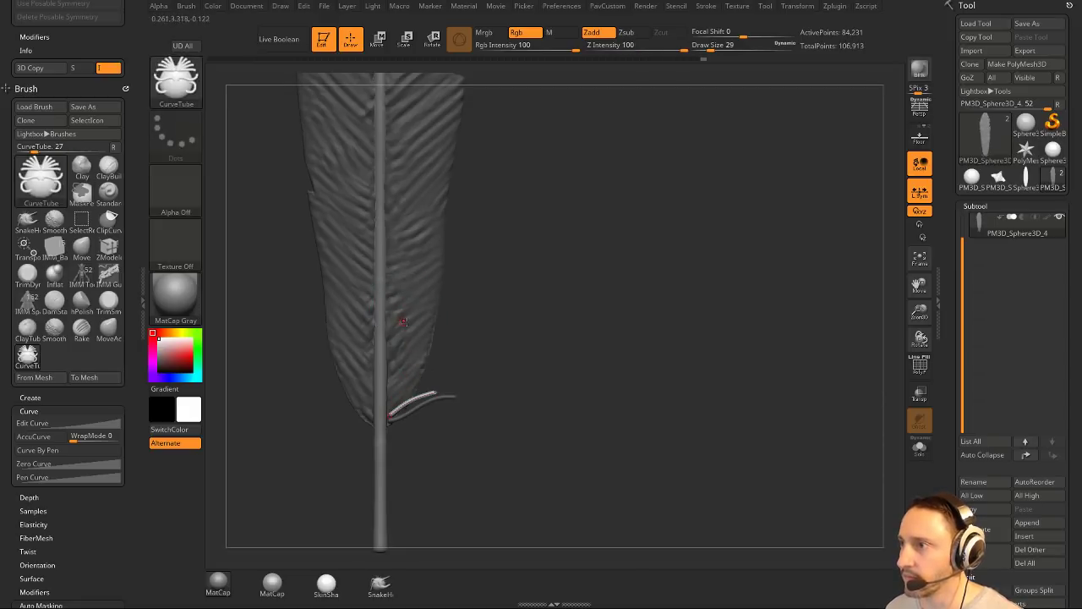
pyautogui.moveTo(432, 394); pyautogui.dragTo(456, 385)
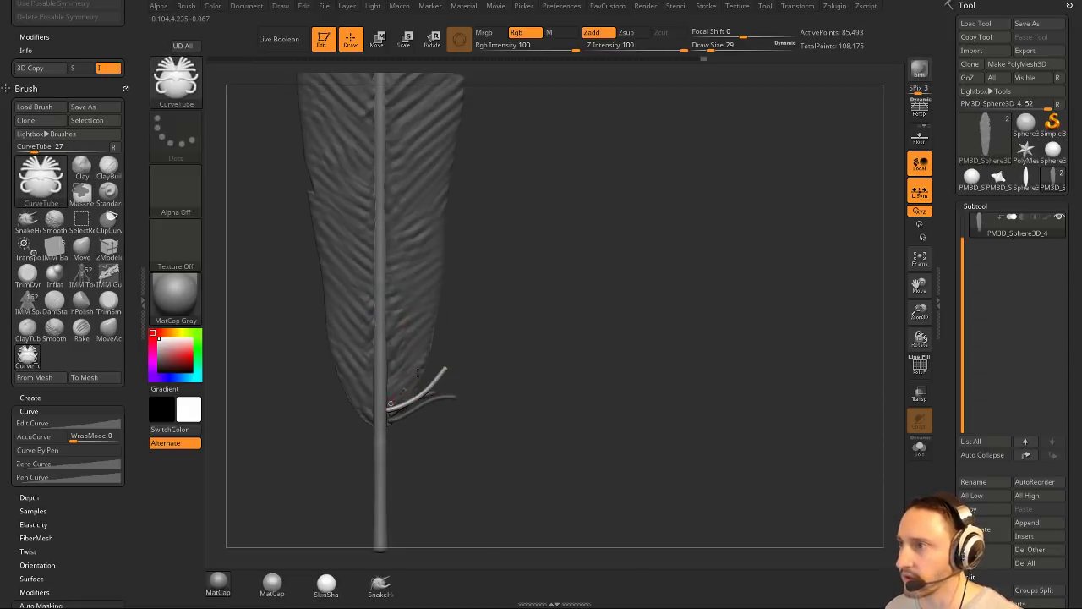
pyautogui.moveTo(418, 372); pyautogui.dragTo(405, 330)
pyautogui.moveTo(390, 401); pyautogui.dragTo(484, 337)
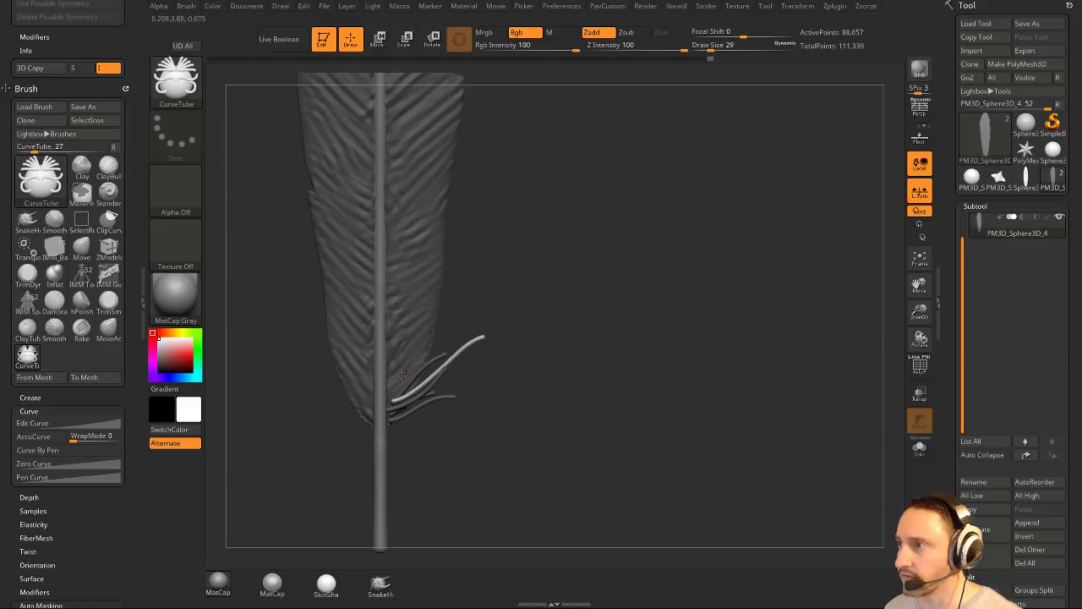
pyautogui.moveTo(390, 394); pyautogui.dragTo(456, 344)
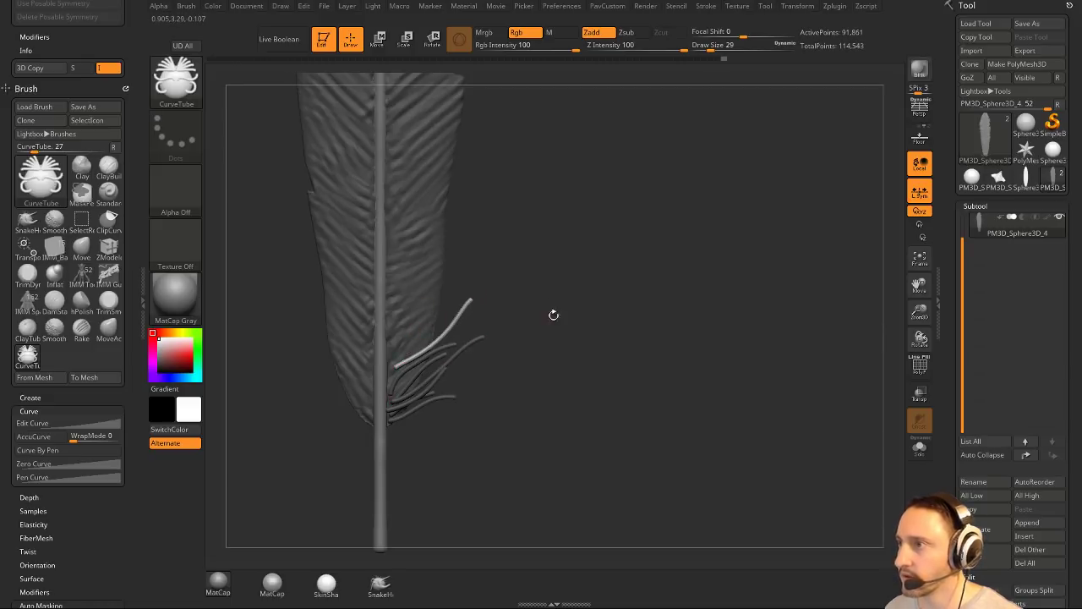
# Draw a similar fan of loose barb tubes from the rachis on the left side of the vane's base.
pyautogui.keyDown('alt'); pyautogui.moveTo(554, 314); pyautogui.dragTo(573, 341); pyautogui.keyUp('alt')
pyautogui.moveTo(295, 395); pyautogui.dragTo(304, 399)
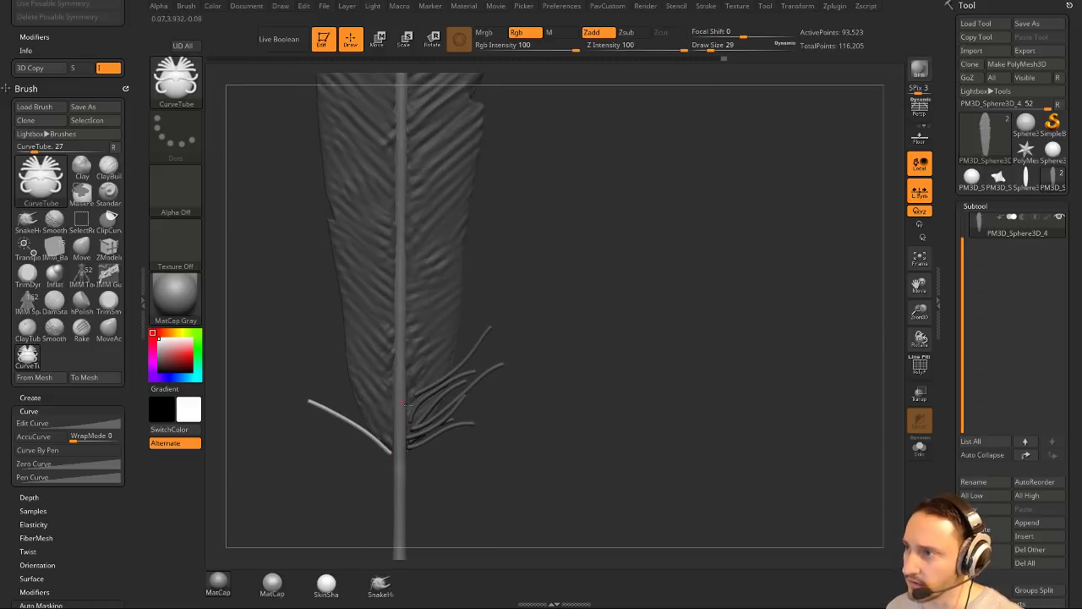
pyautogui.moveTo(393, 443); pyautogui.dragTo(319, 399)
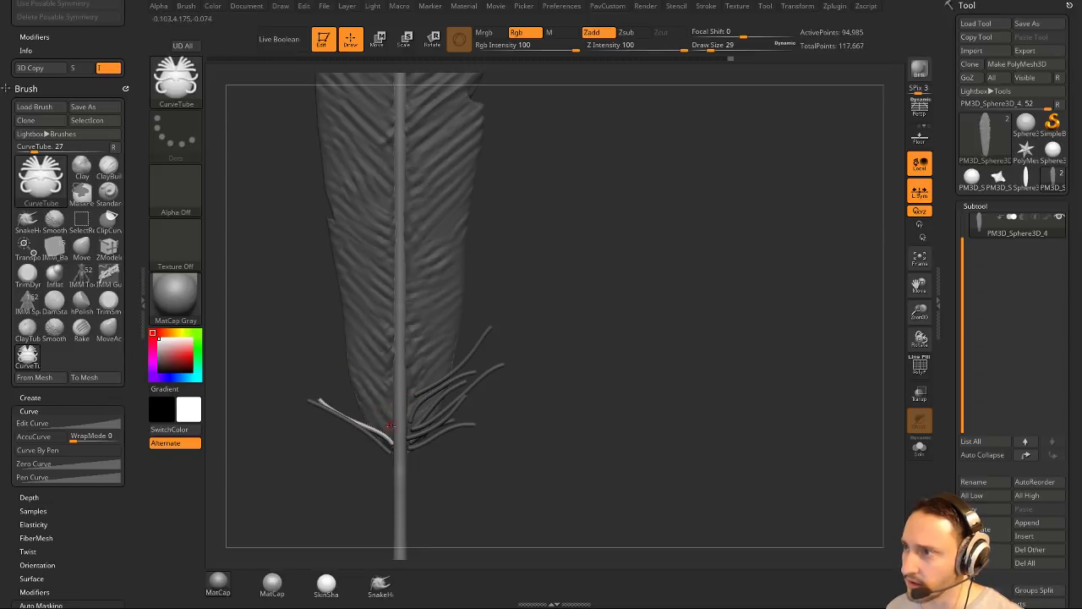
pyautogui.moveTo(390, 426); pyautogui.dragTo(320, 390)
pyautogui.moveTo(394, 417)
pyautogui.mouseDown()
pyautogui.moveTo(299, 372)
pyautogui.moveTo(332, 389)
pyautogui.moveTo(312, 384)
pyautogui.mouseUp()
pyautogui.moveTo(308, 345); pyautogui.dragTo(320, 336)
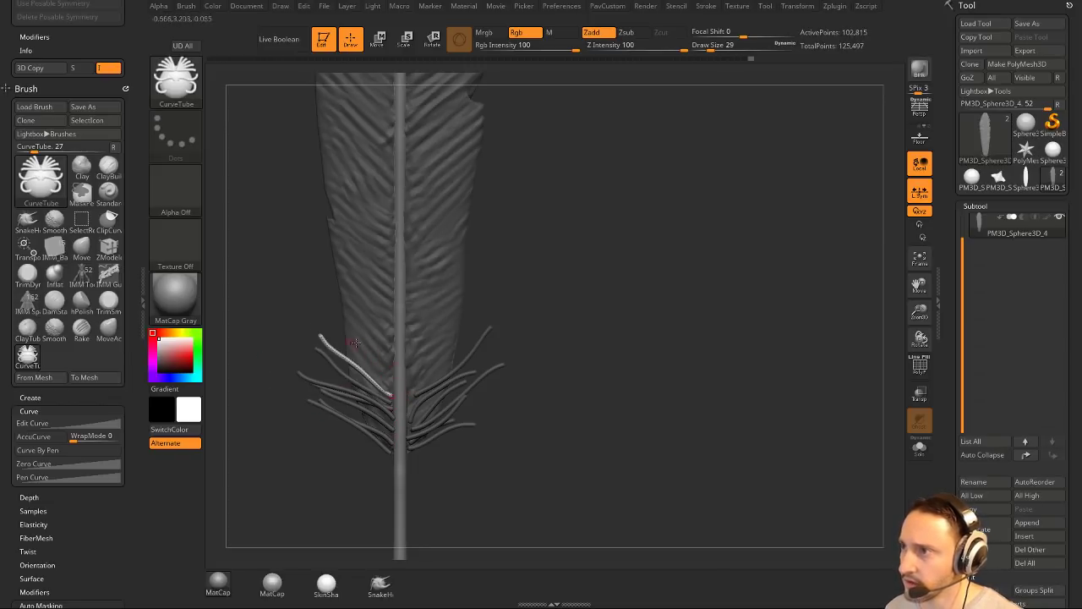
pyautogui.click(393, 389)
# Select the rachis subtool PM3D_Sphere3D_3 and merge it with the vane subtool into a single feather.
pyautogui.moveTo(605, 298); pyautogui.dragTo(635, 320)
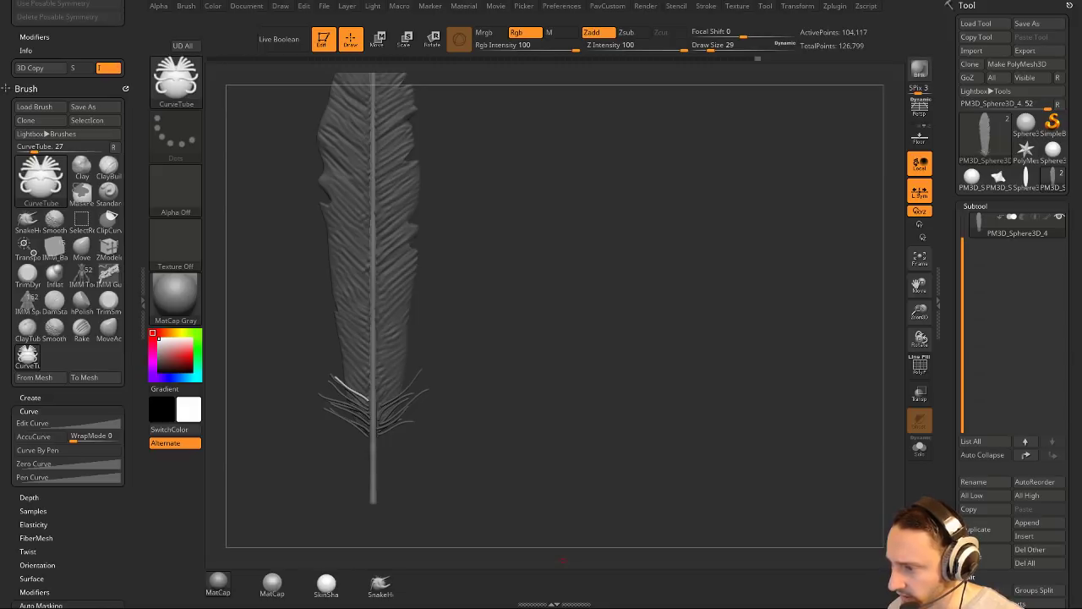
pyautogui.moveTo(595, 307); pyautogui.dragTo(713, 273)
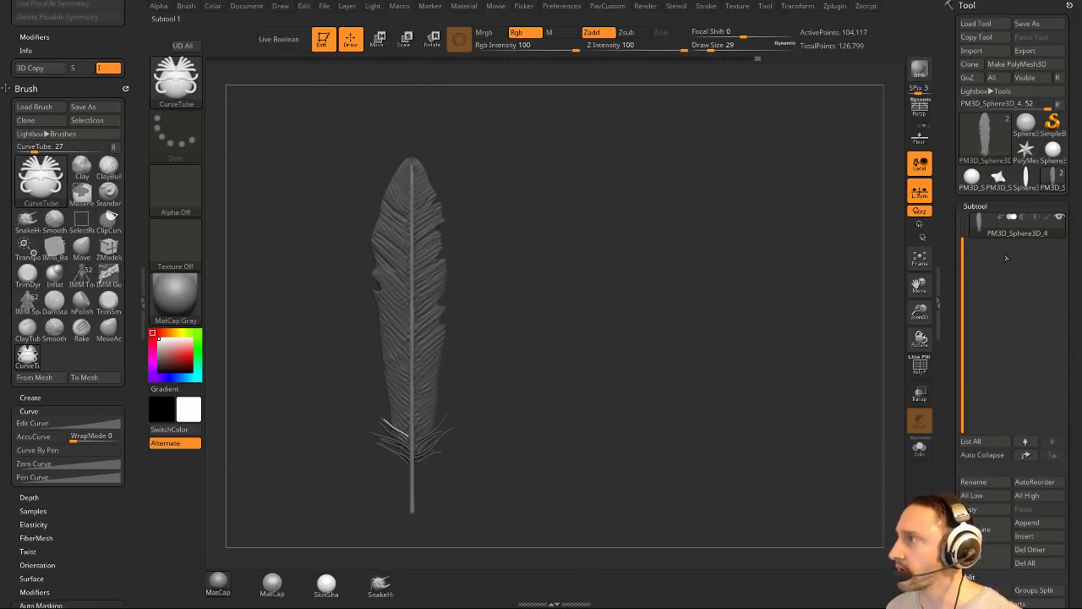
pyautogui.press('Up')
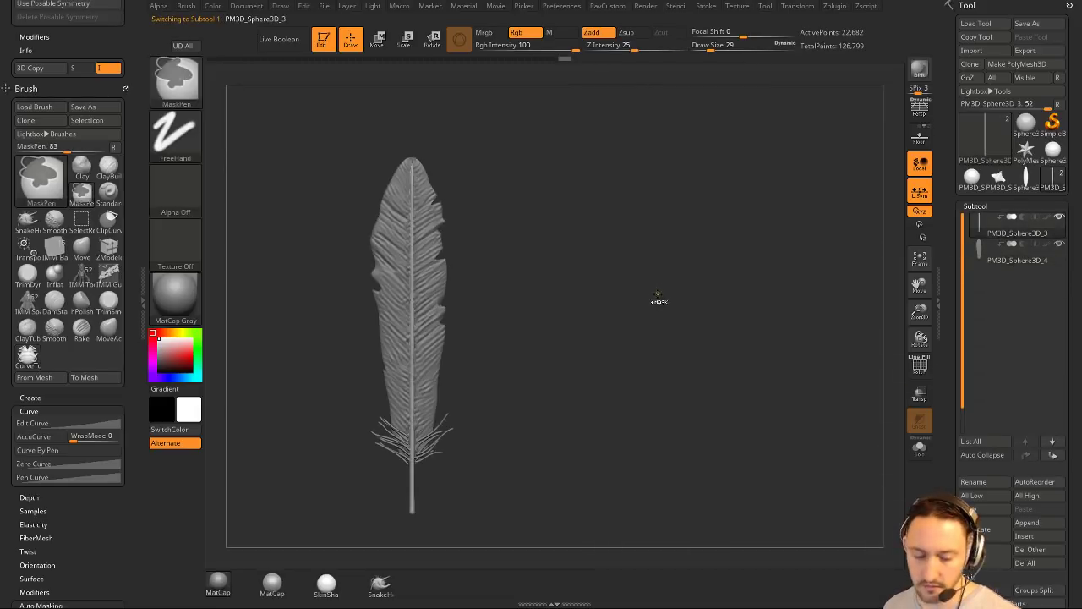
pyautogui.moveTo(661, 304); pyautogui.dragTo(679, 309)
pyautogui.press('s')
pyautogui.click(670, 317)
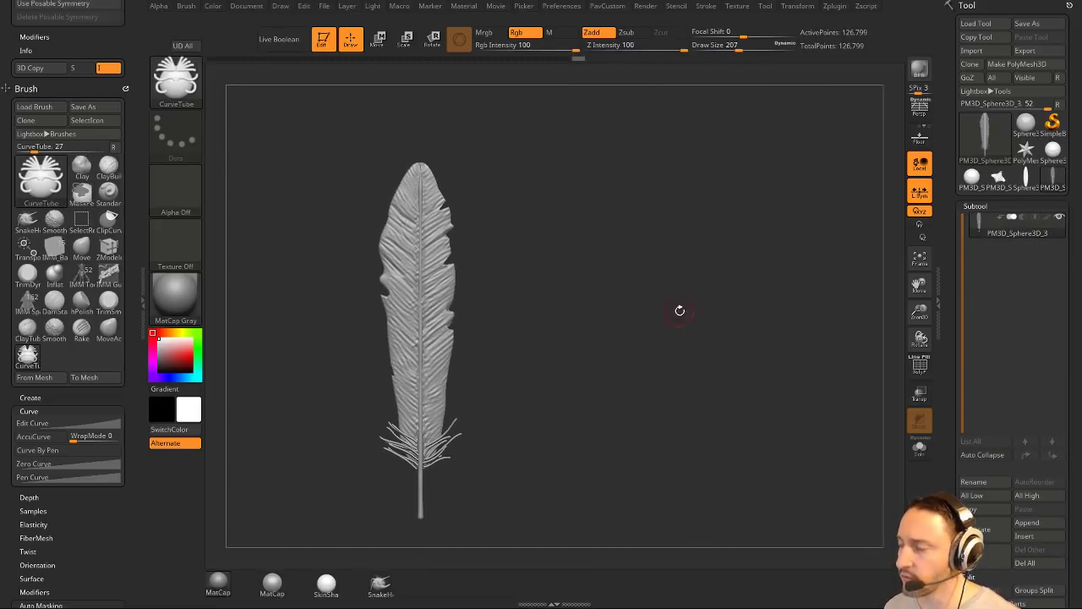
# Show the merged feather in the SkinShade4 material and enlarge the draw size to 476.
pyautogui.click(325, 582)
pyautogui.press('s')
pyautogui.click(310, 313)
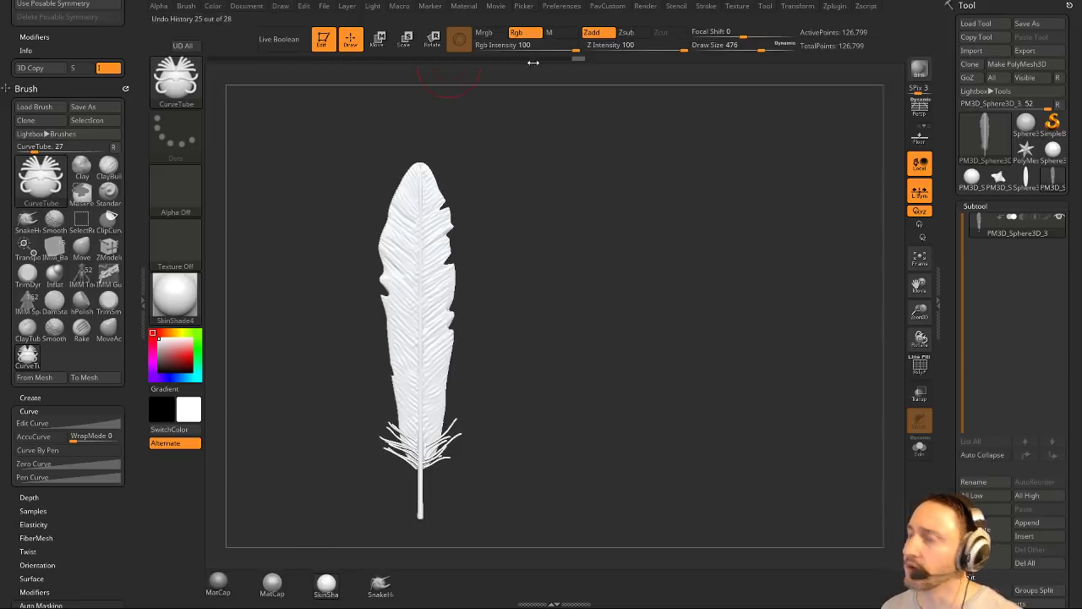
# Switch to the Standard brush for colour-only painting, with Rgb enabled and Zadd turned off.
pyautogui.press('b')
pyautogui.press('s')
pyautogui.press('t')
pyautogui.click(526, 32)
pyautogui.click(596, 33)
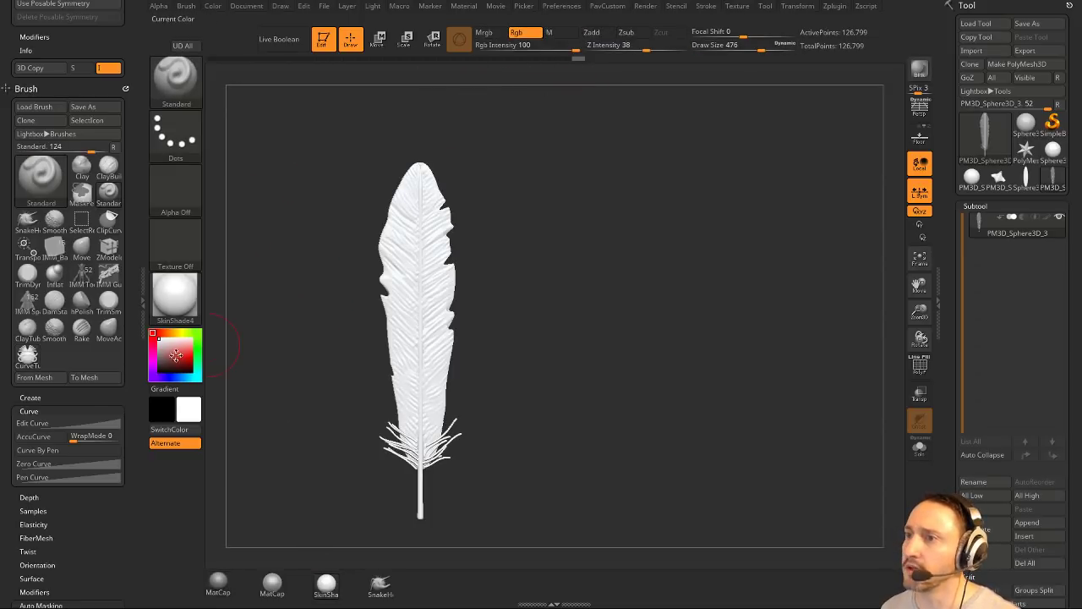
# Choose a dark grey paint colour, R 45, G 45, B 45, and try to fill the feather with it.
pyautogui.click(175, 356)
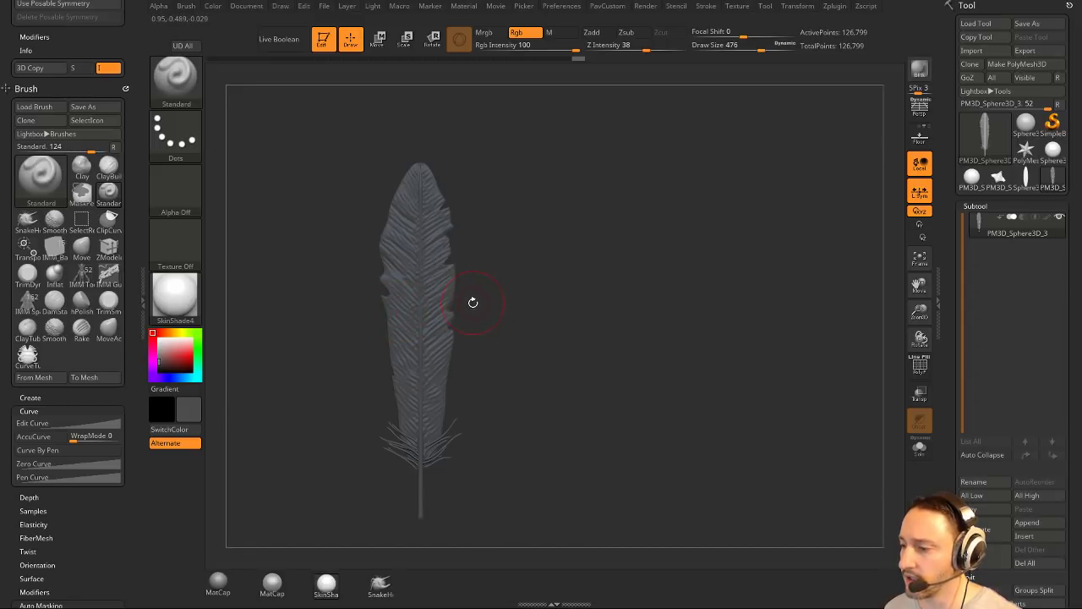
pyautogui.click(157, 369)
pyautogui.moveTo(157, 369); pyautogui.dragTo(159, 366)
pyautogui.hotkey('ctrl', 'f')
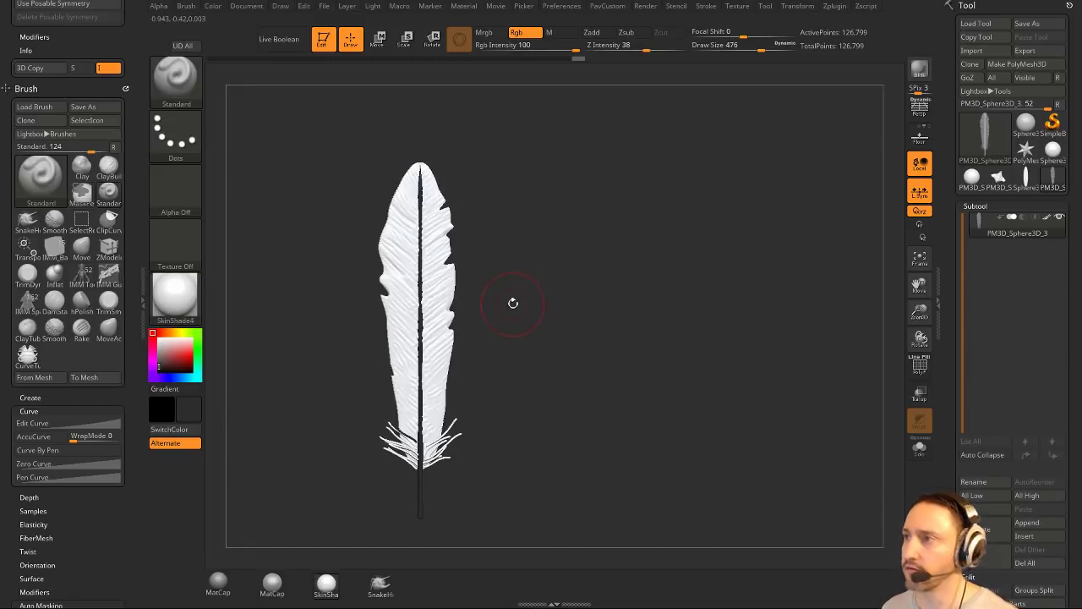
pyautogui.keyDown('ctrl'); pyautogui.click(649, 262); pyautogui.keyUp('ctrl')
# Look up the object fill option and inspect the merged feather's polygroups in the polyframe display.
pyautogui.click(246, 6)
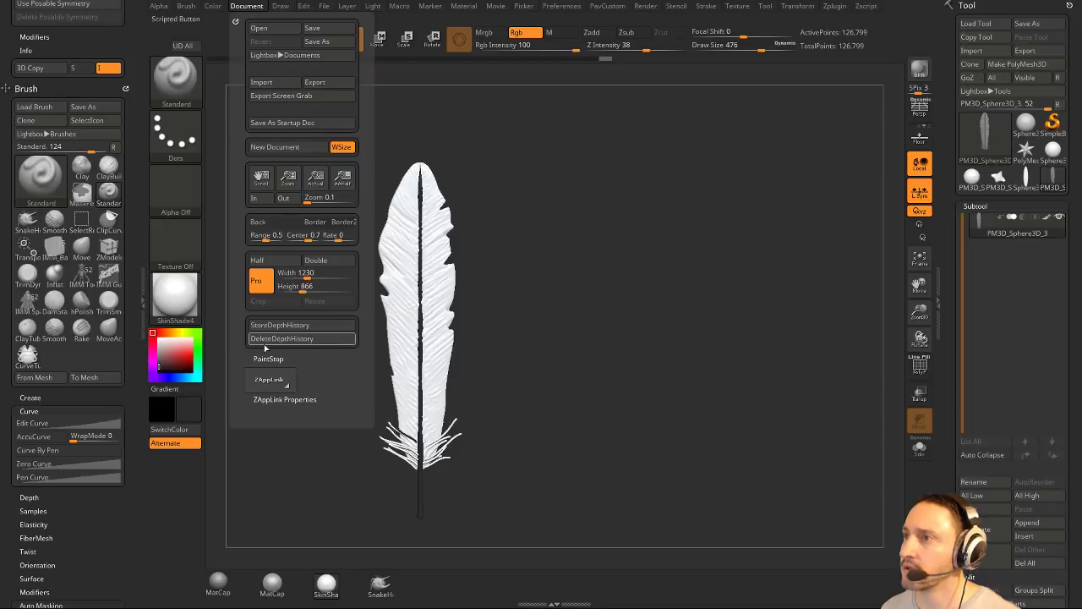
pyautogui.click(212, 6)
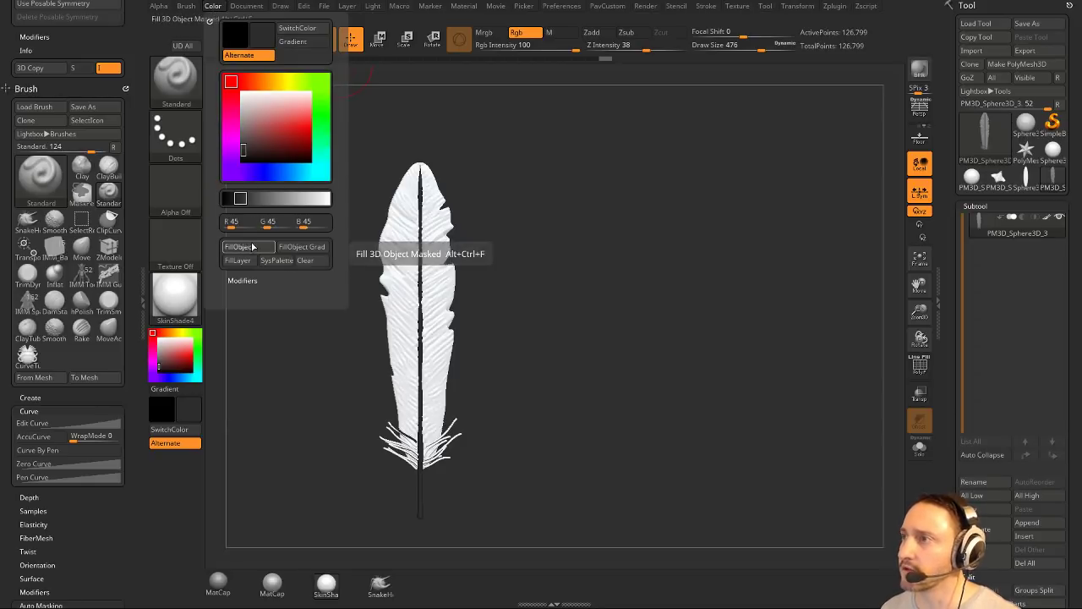
pyautogui.moveTo(618, 246); pyautogui.dragTo(694, 278)
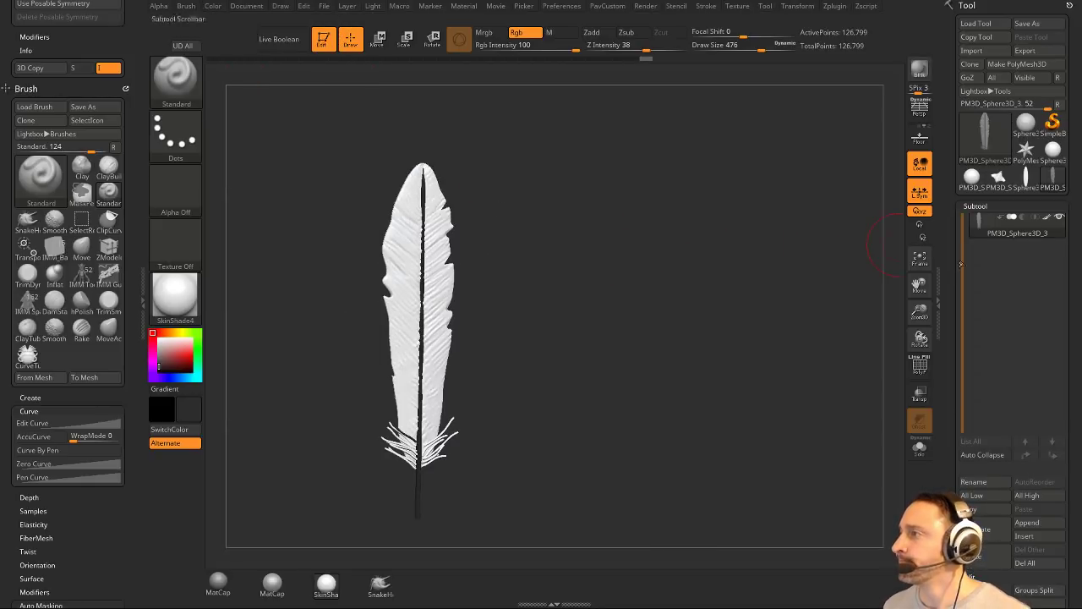
pyautogui.scroll(-5, 955, 272)
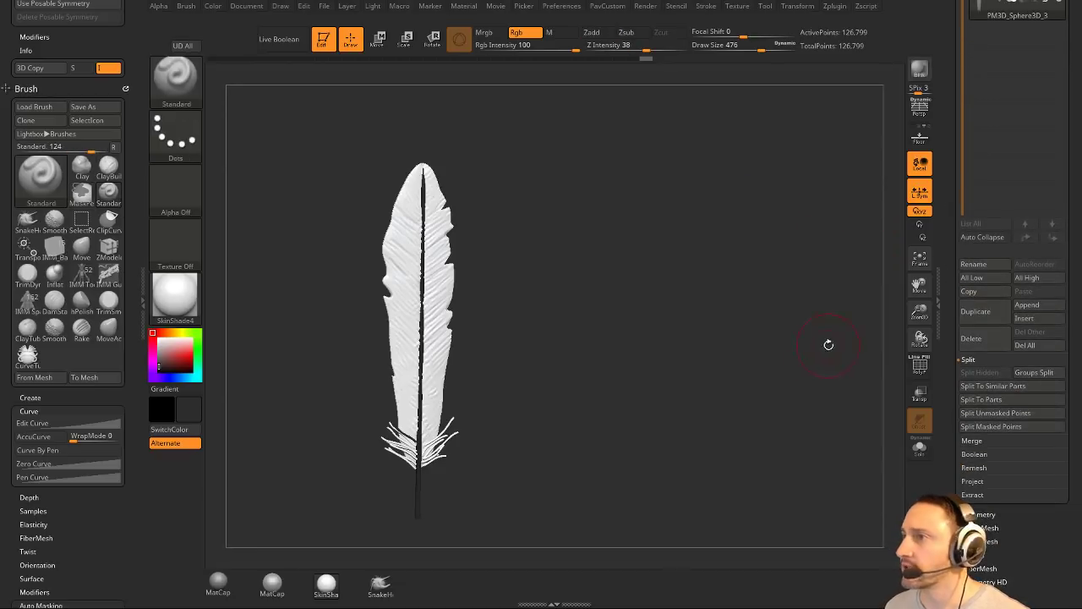
pyautogui.press('space')
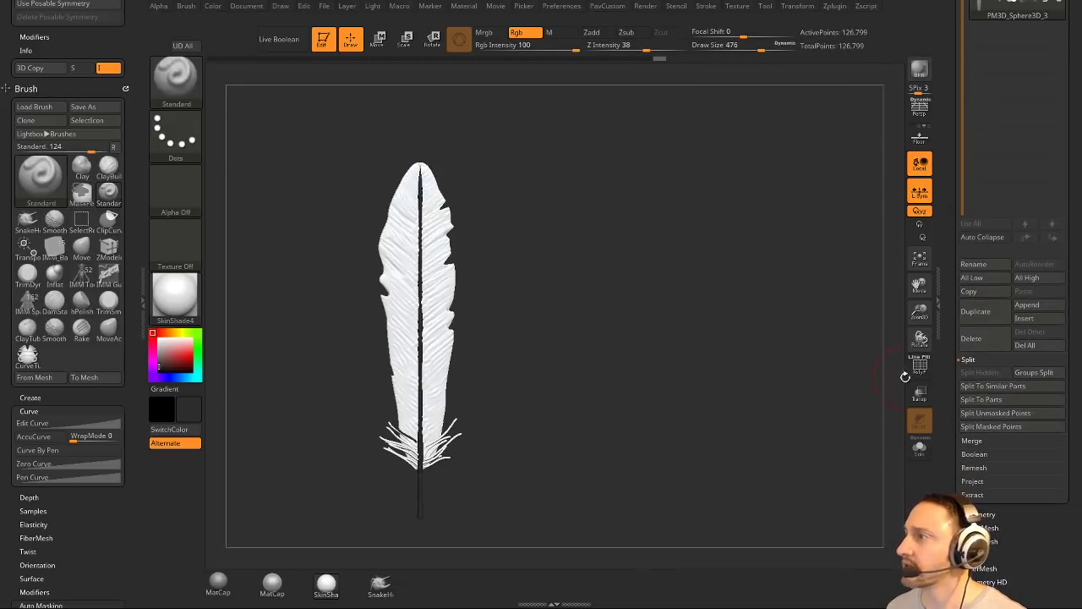
pyautogui.click(915, 365)
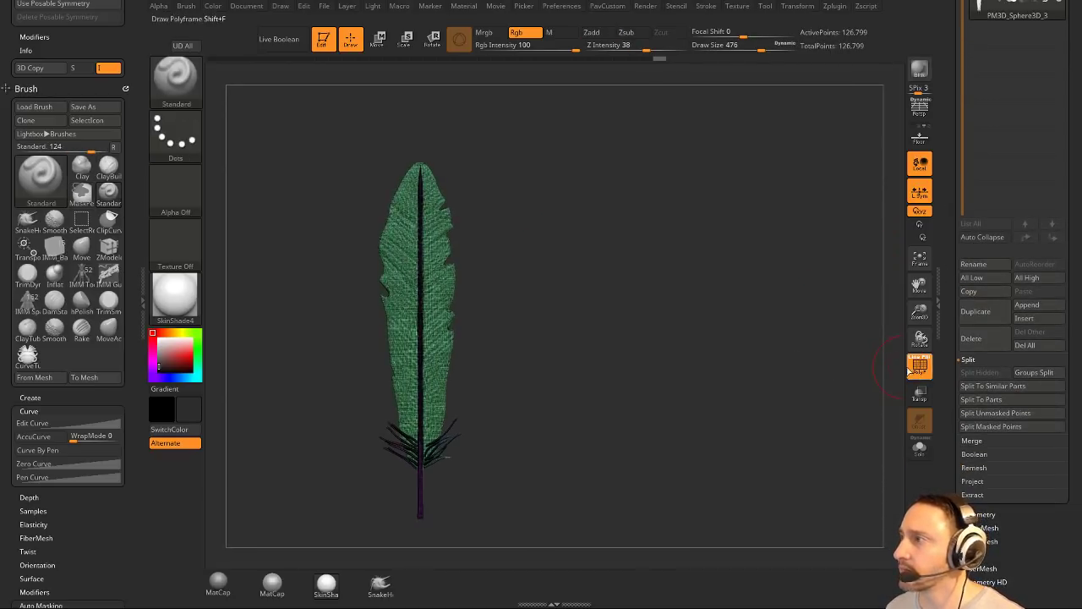
pyautogui.click(915, 366)
# Fill the whole feather with the dark grey colour and the SkinShade4 material, using the Mrgb channel.
pyautogui.click(211, 6)
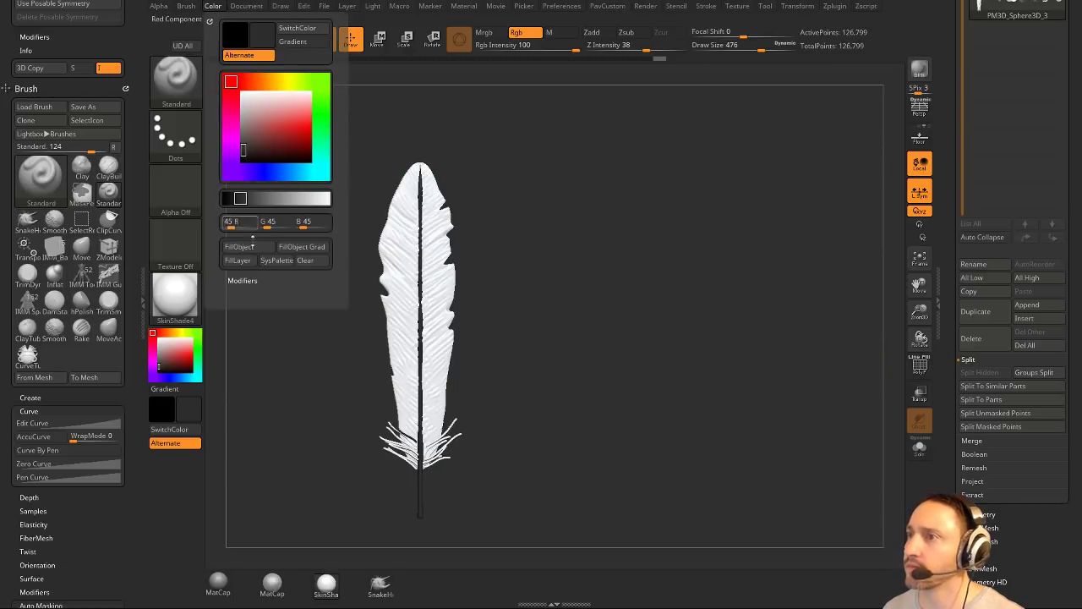
pyautogui.click(247, 245)
pyautogui.click(500, 36)
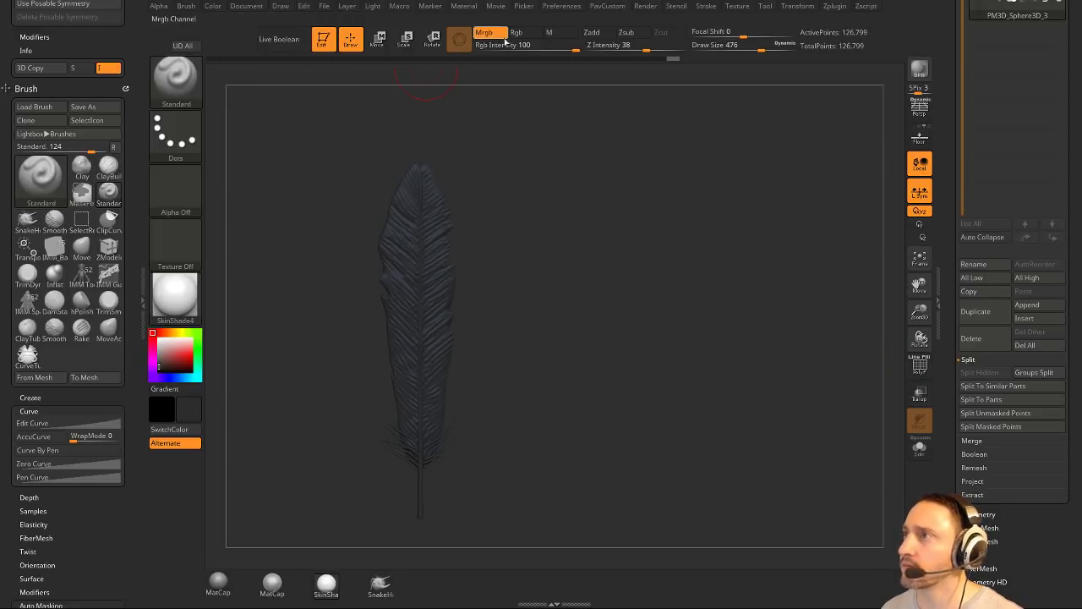
pyautogui.click(211, 7)
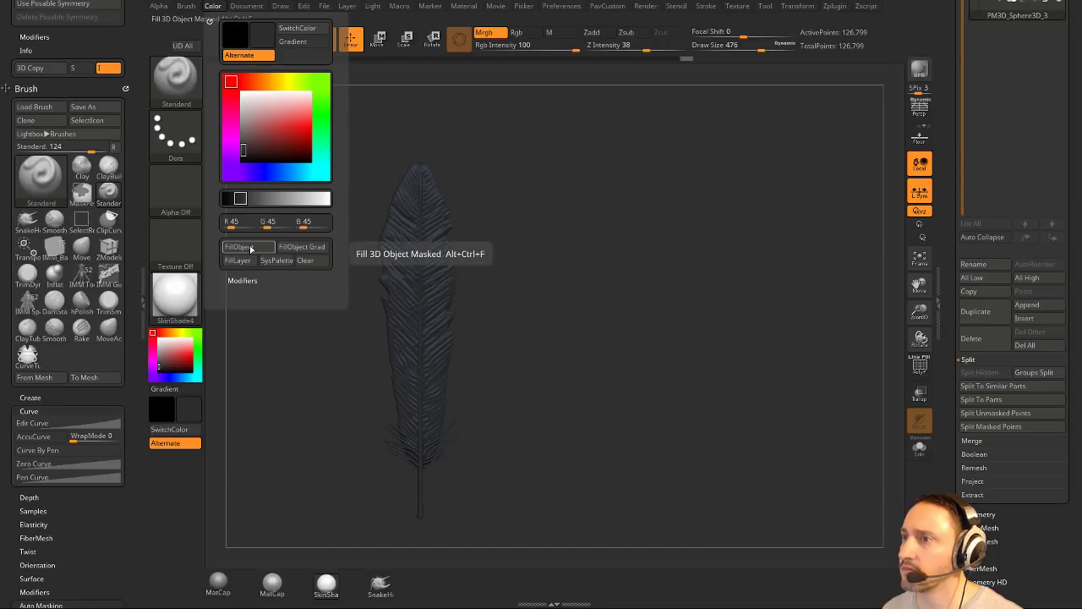
pyautogui.click(250, 247)
# Set up a light grey Rgb paint brush with draw size 372 and Rgb intensity 45.
pyautogui.press('s')
pyautogui.click(575, 246)
pyautogui.keyDown('alt'); pyautogui.moveTo(585, 247); pyautogui.dragTo(599, 233); pyautogui.keyUp('alt')
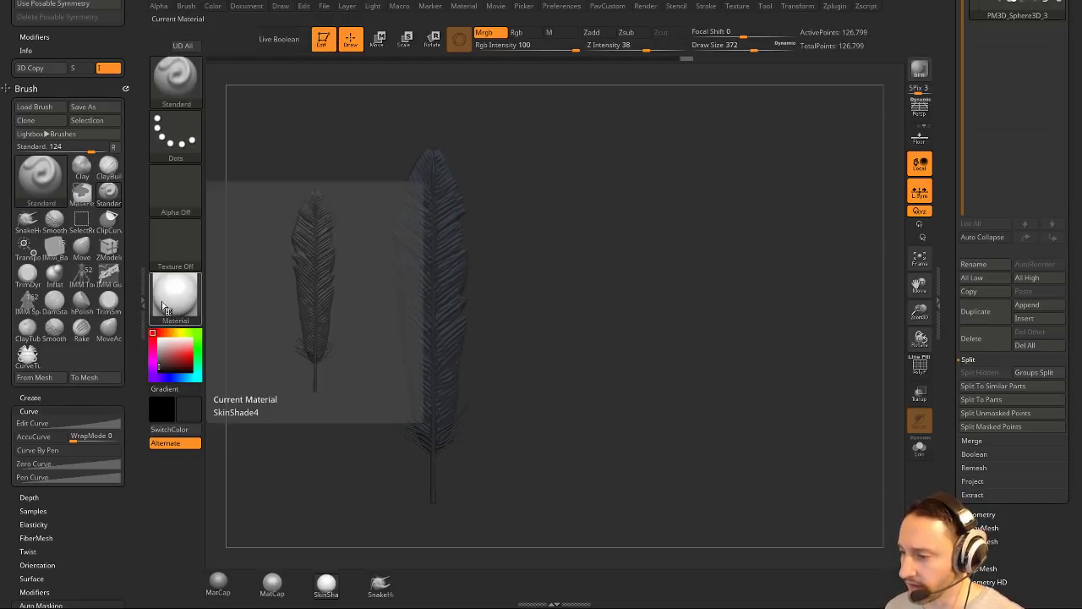
pyautogui.moveTo(155, 365); pyautogui.dragTo(158, 347)
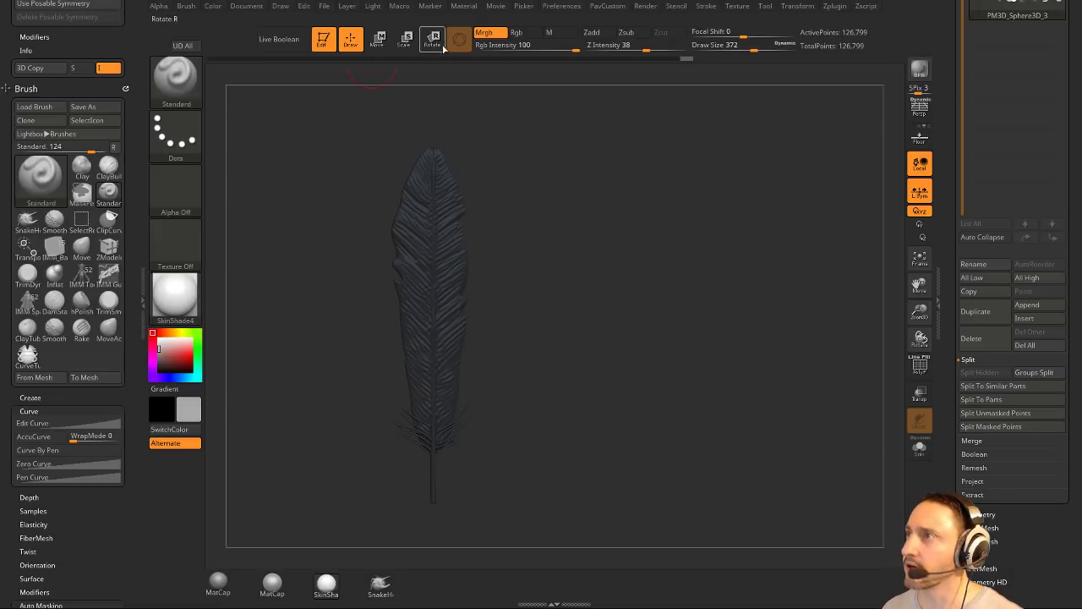
pyautogui.click(517, 33)
pyautogui.keyDown('alt'); pyautogui.moveTo(585, 171); pyautogui.dragTo(541, 173); pyautogui.keyUp('alt')
pyautogui.click(544, 46)
pyautogui.keyDown('alt'); pyautogui.moveTo(422, 277); pyautogui.dragTo(463, 229); pyautogui.keyUp('alt')
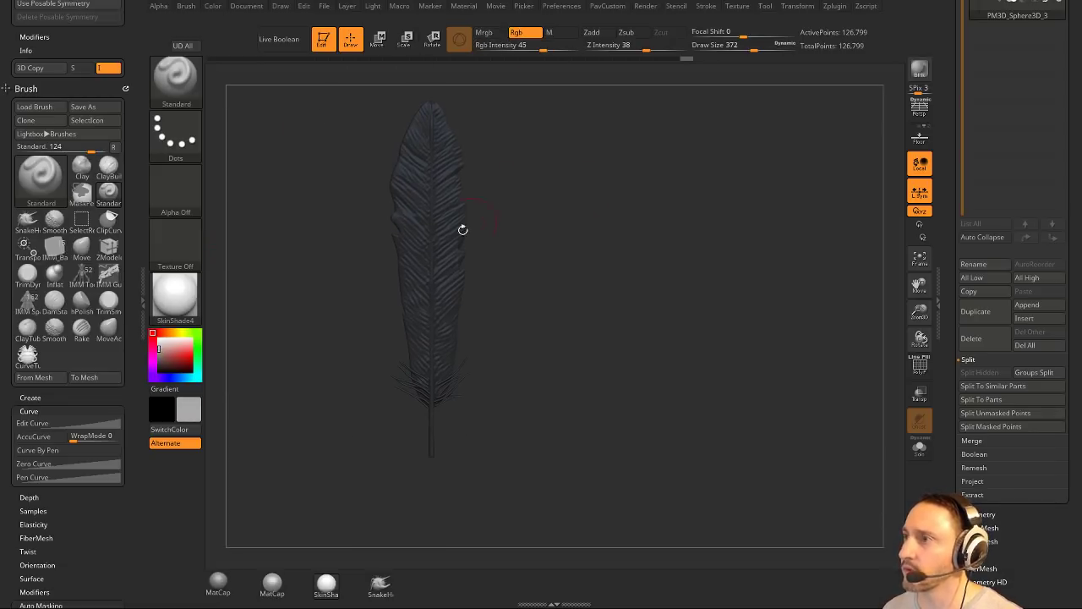
# Paint light grey over the quill, the downy barbs and the lower part of the vane, reducing the draw size to 251.
pyautogui.press('s')
pyautogui.click(447, 309)
pyautogui.moveTo(447, 309); pyautogui.dragTo(427, 309)
pyautogui.moveTo(431, 347); pyautogui.dragTo(433, 453)
pyautogui.moveTo(415, 380)
pyautogui.mouseDown()
pyautogui.moveTo(435, 404)
pyautogui.moveTo(449, 309)
pyautogui.mouseUp()
pyautogui.press('s')
pyautogui.moveTo(399, 331)
pyautogui.keyDown('alt'); pyautogui.mouseDown()
pyautogui.moveTo(389, 377)
pyautogui.moveTo(499, 359)
pyautogui.mouseUp(); pyautogui.keyUp('alt')
pyautogui.click(397, 378)
pyautogui.moveTo(415, 392)
pyautogui.mouseDown()
pyautogui.moveTo(419, 367)
pyautogui.moveTo(366, 360)
pyautogui.mouseUp()
pyautogui.moveTo(420, 394); pyautogui.dragTo(414, 351)
# Choose a muted brown paint colour for the feather.
pyautogui.moveTo(169, 349); pyautogui.dragTo(163, 356)
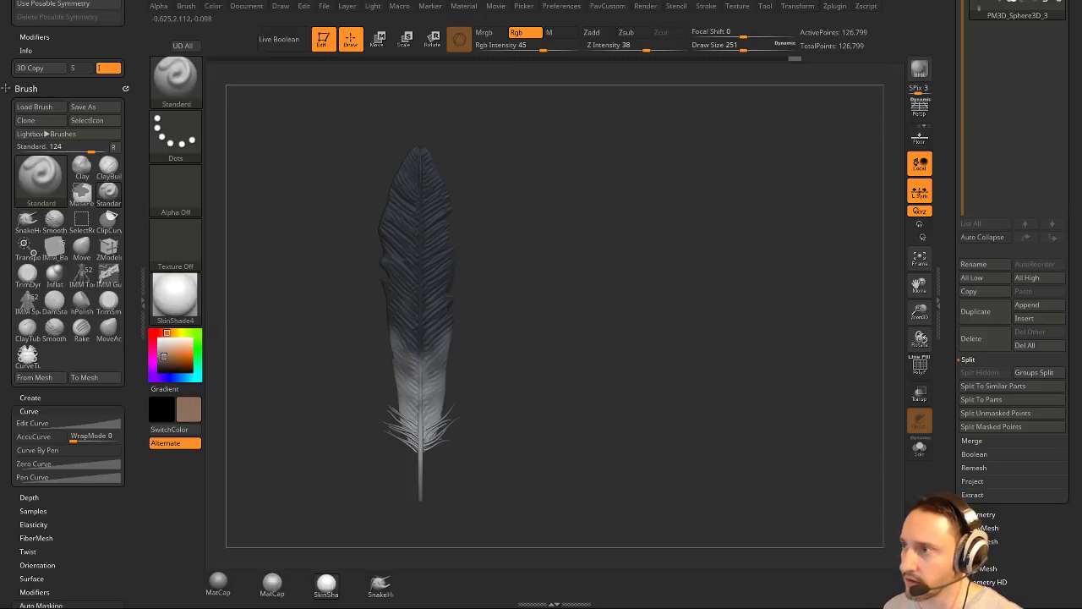
# Paint an orange-brown band across the middle of the feather where the dark tip meets the light base, using a draw size of 430.
pyautogui.moveTo(393, 332); pyautogui.dragTo(405, 307)
pyautogui.keyDown('alt'); pyautogui.moveTo(531, 318); pyautogui.dragTo(519, 321); pyautogui.keyUp('alt')
pyautogui.press('s')
pyautogui.click(514, 339)
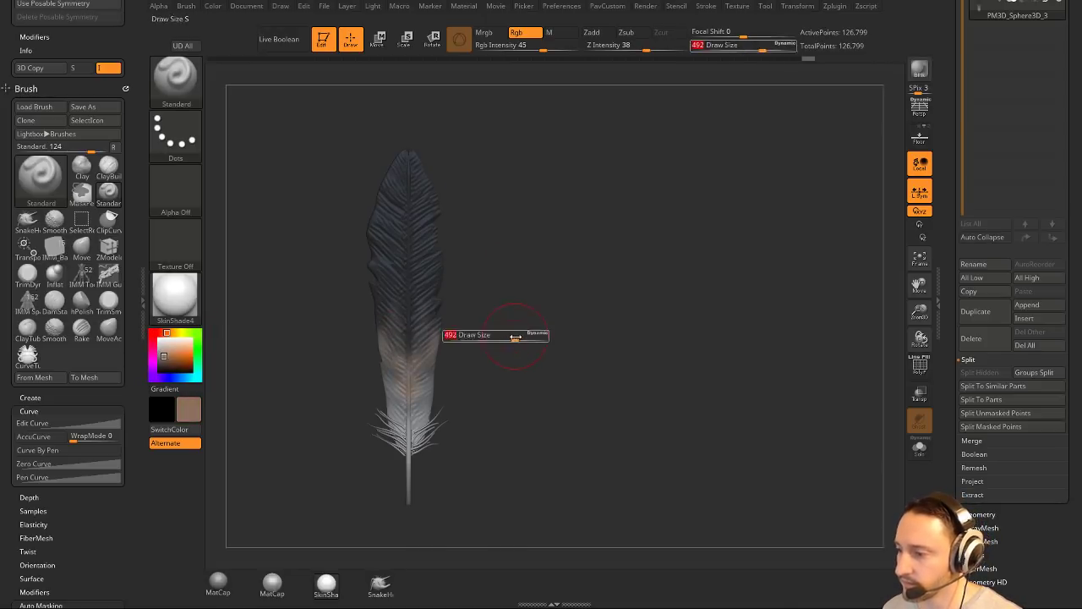
pyautogui.hotkey('ctrl', 'z')
pyautogui.moveTo(409, 345); pyautogui.dragTo(434, 312)
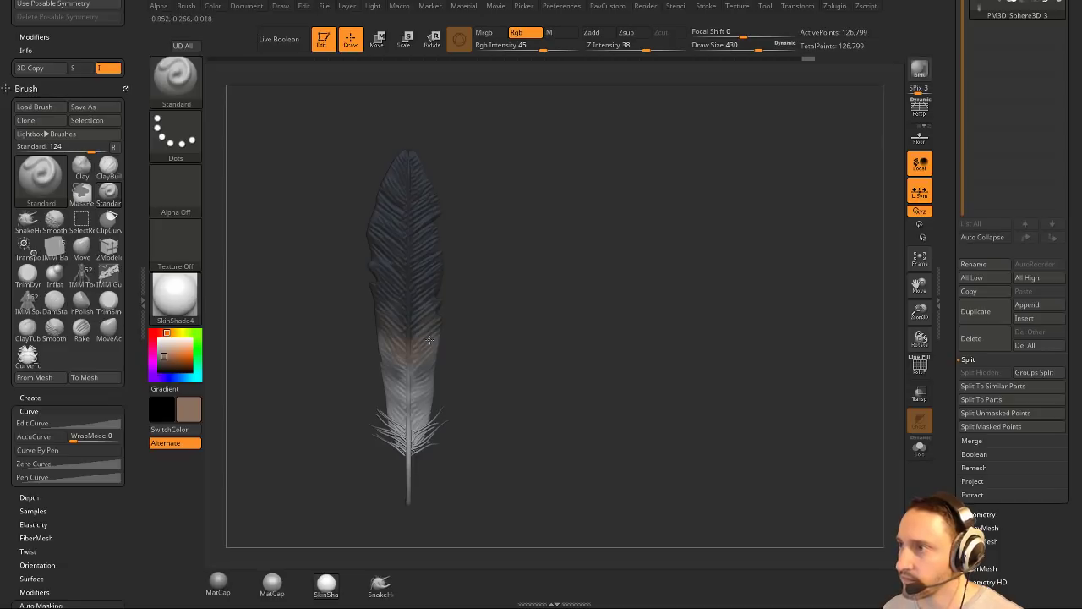
# Pick a light grey colour and paint the lower feather and the barbs around the quill with the draw size at 386.
pyautogui.click(164, 363)
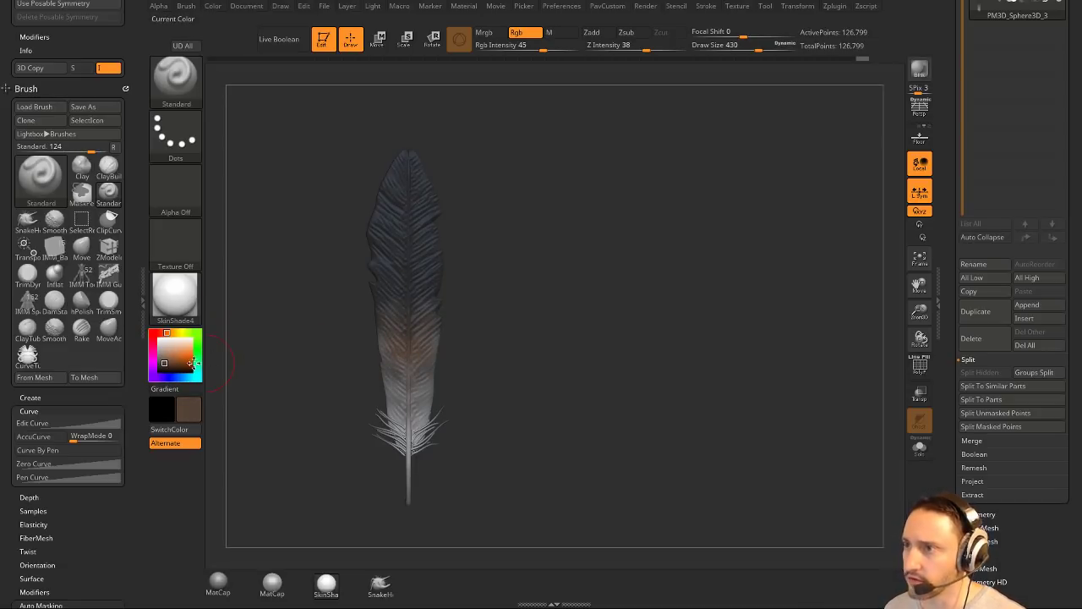
pyautogui.moveTo(166, 353); pyautogui.dragTo(159, 344)
pyautogui.moveTo(407, 391); pyautogui.dragTo(408, 429)
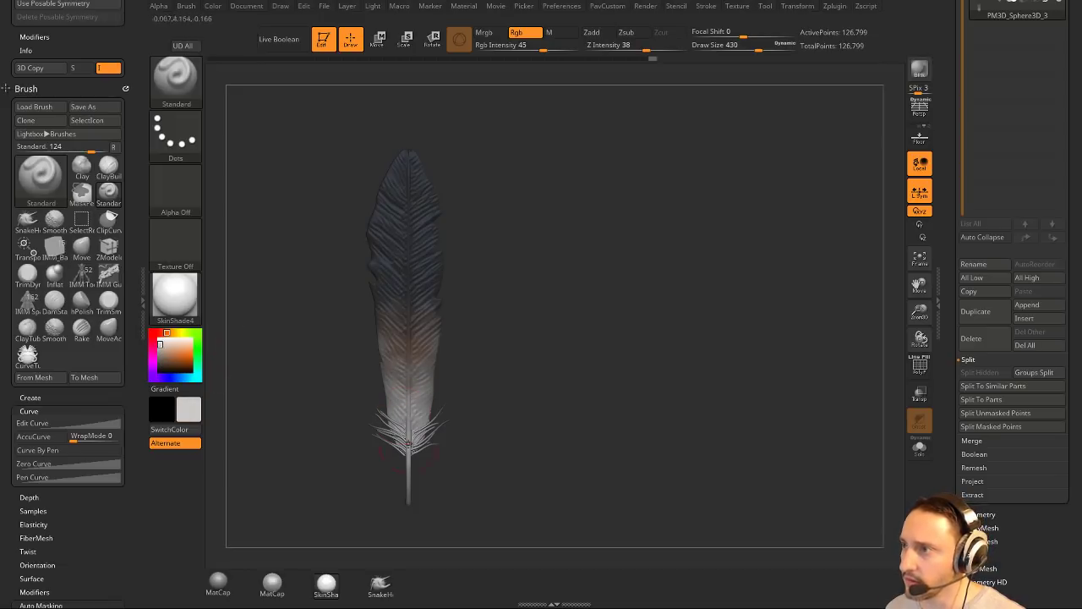
pyautogui.press('s')
pyautogui.click(381, 418)
pyautogui.moveTo(523, 392); pyautogui.dragTo(511, 383)
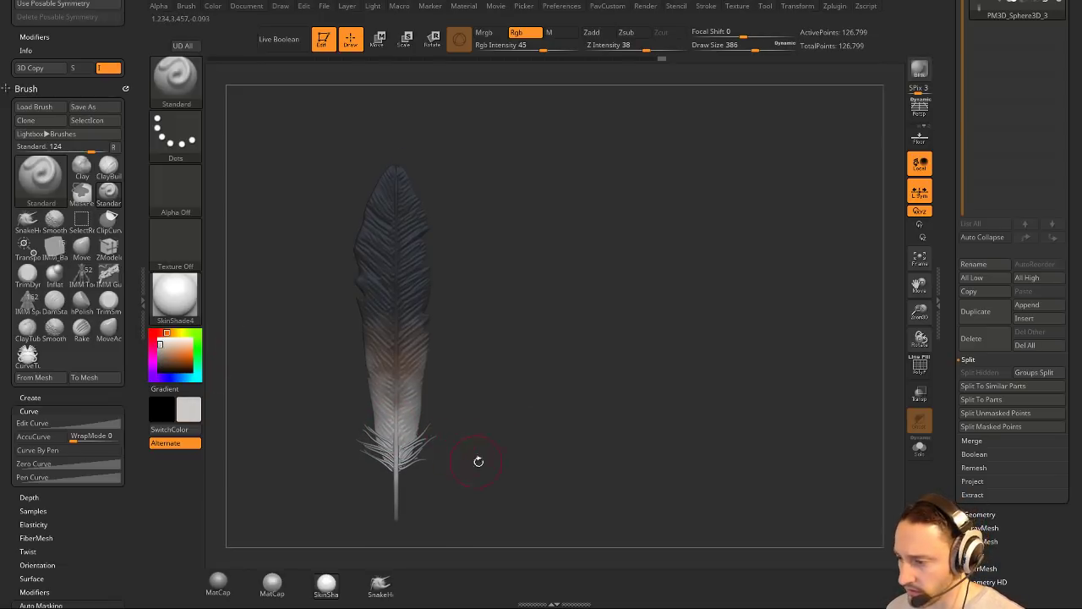
pyautogui.moveTo(479, 461)
pyautogui.mouseDown()
pyautogui.moveTo(407, 475)
pyautogui.moveTo(397, 453)
pyautogui.mouseUp()
pyautogui.keyDown('alt'); pyautogui.moveTo(435, 324); pyautogui.dragTo(434, 369); pyautogui.keyUp('alt')
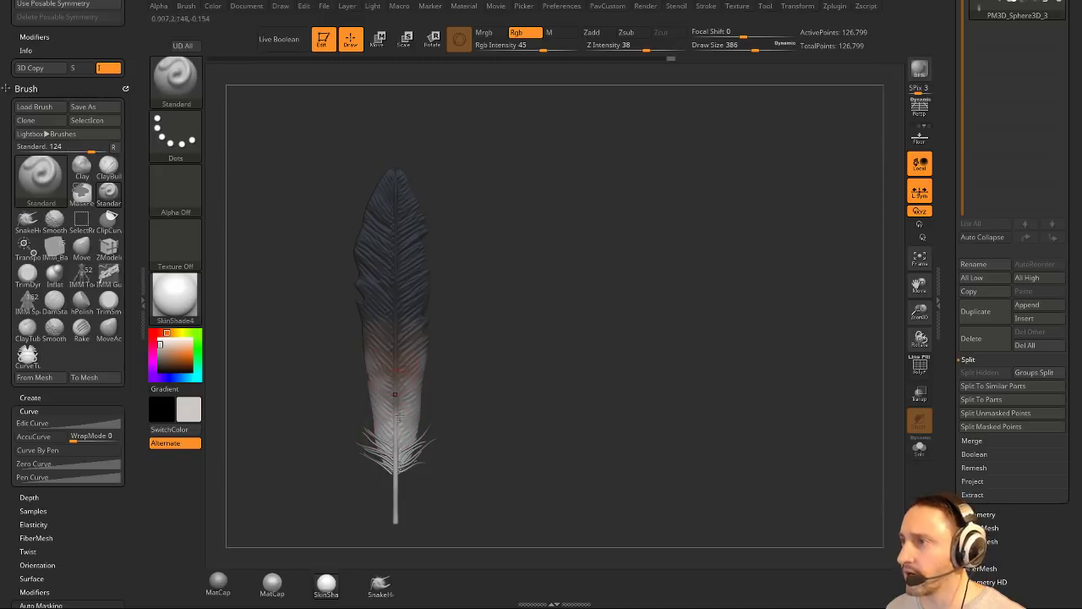
# Reduce the draw size to 251 and blend the edges of the brown band with light grey.
pyautogui.press('s')
pyautogui.moveTo(413, 325); pyautogui.dragTo(401, 326)
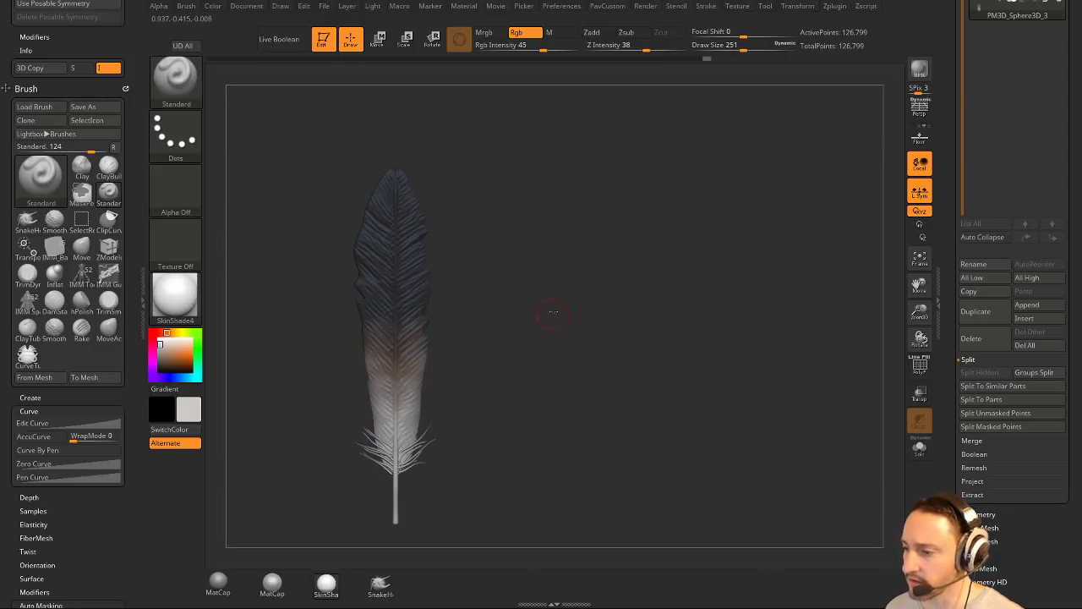
pyautogui.moveTo(553, 313); pyautogui.dragTo(583, 257)
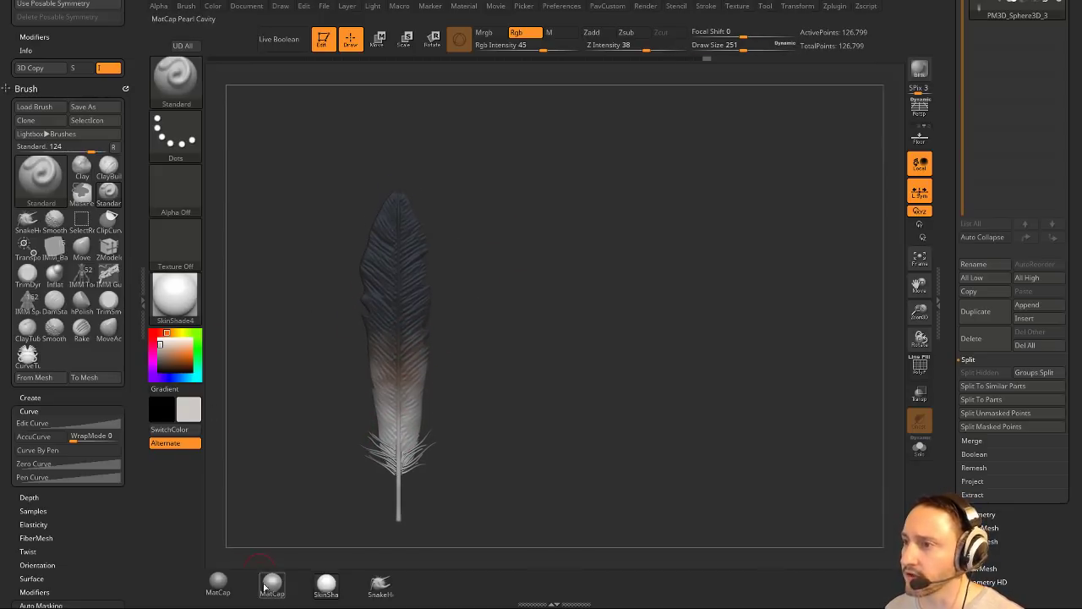
# Choose BasicMaterial2, switch to material-only painting and fill the feather with it.
pyautogui.click(175, 295)
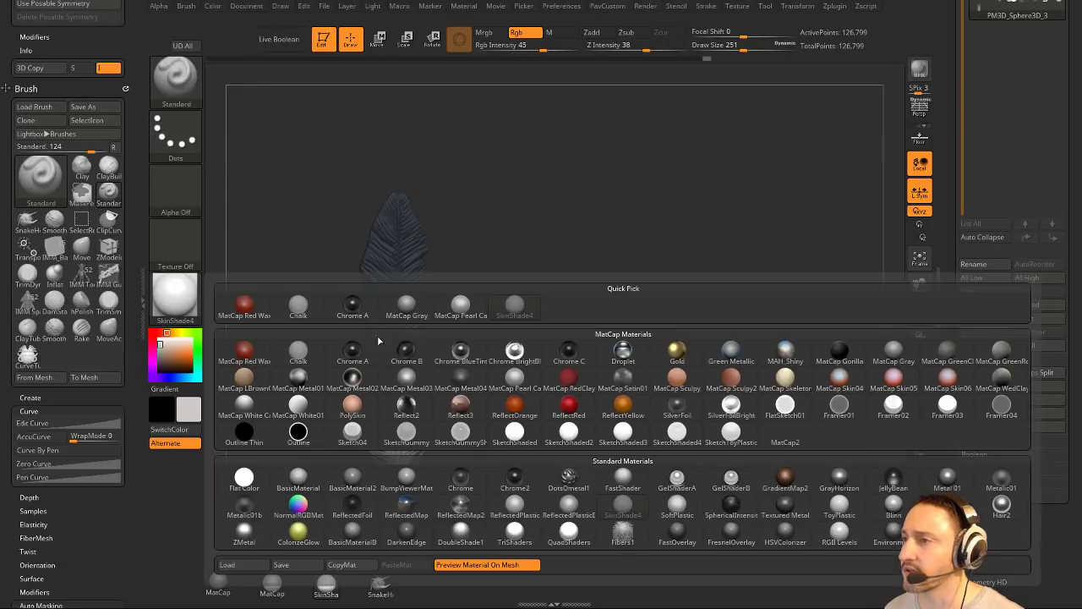
pyautogui.click(353, 479)
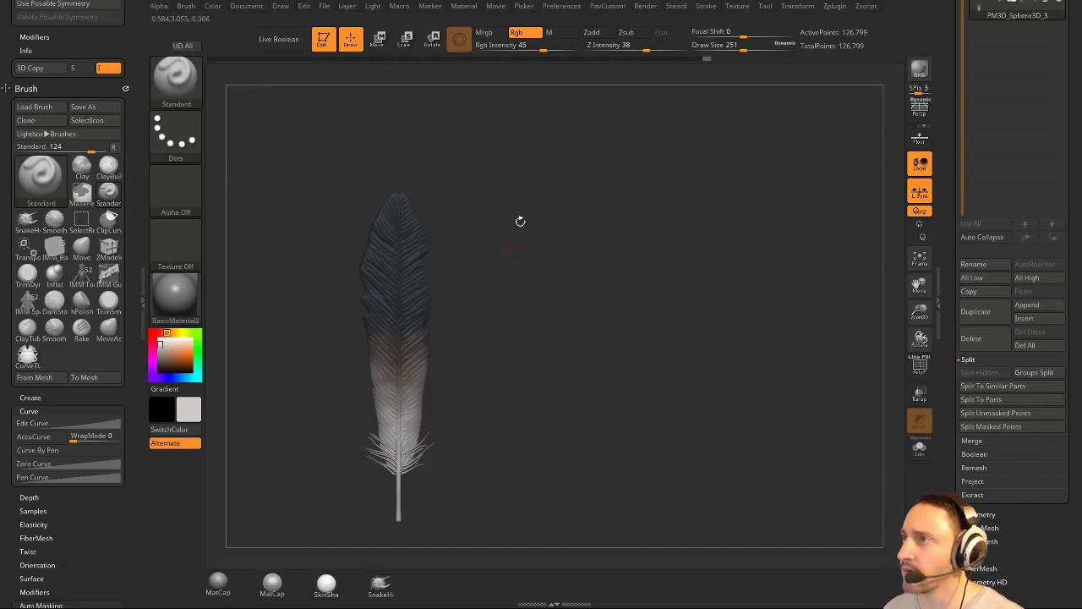
pyautogui.click(549, 32)
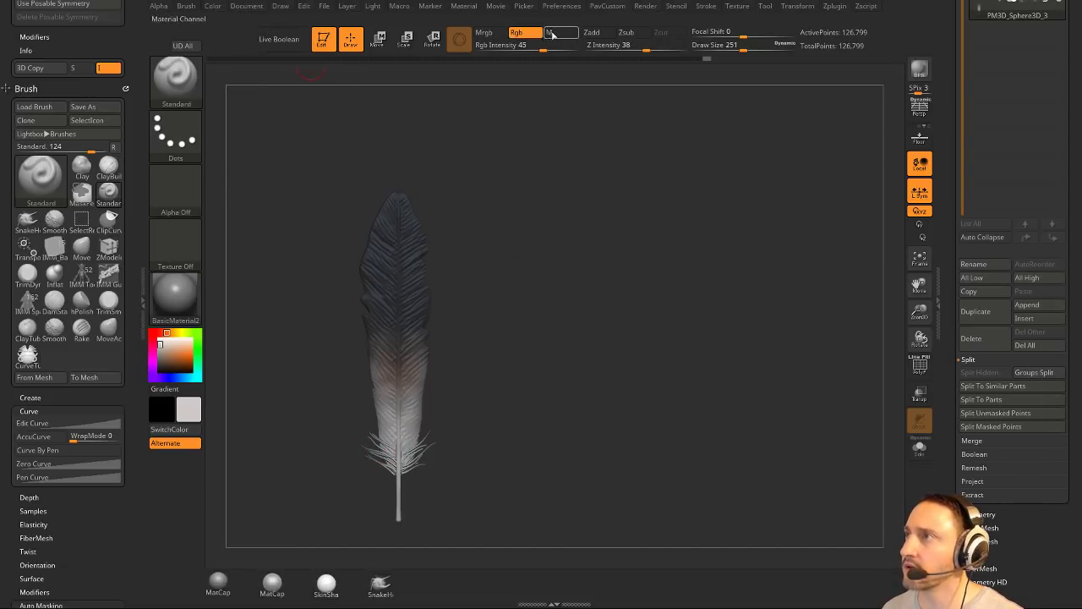
pyautogui.click(213, 7)
pyautogui.click(238, 246)
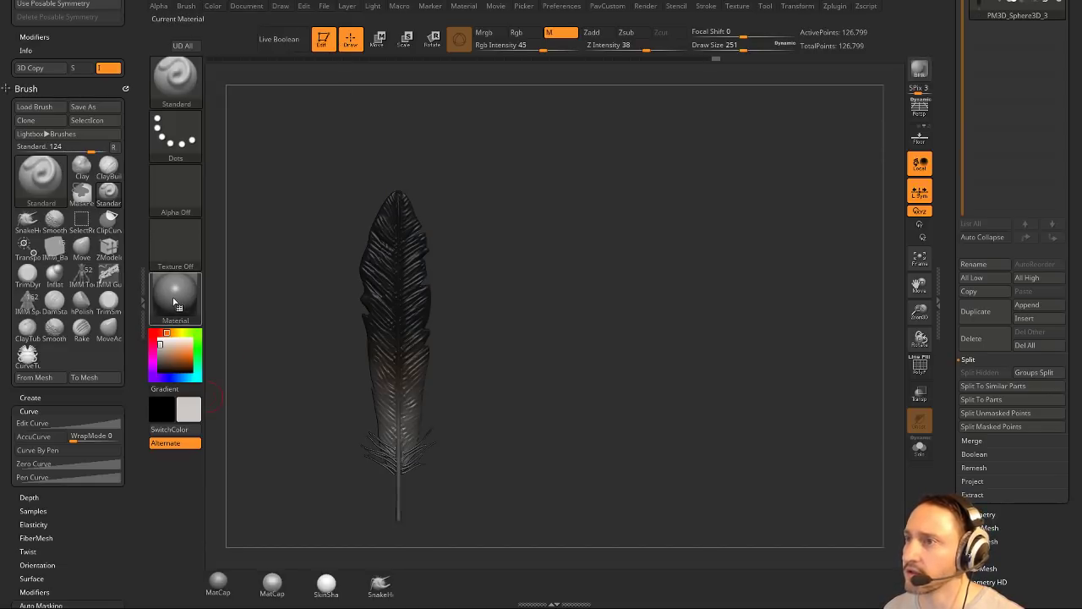
# Dock the Material palette beside the canvas and expand the material's modifiers.
pyautogui.click(465, 8)
pyautogui.scroll(5, 73, 243)
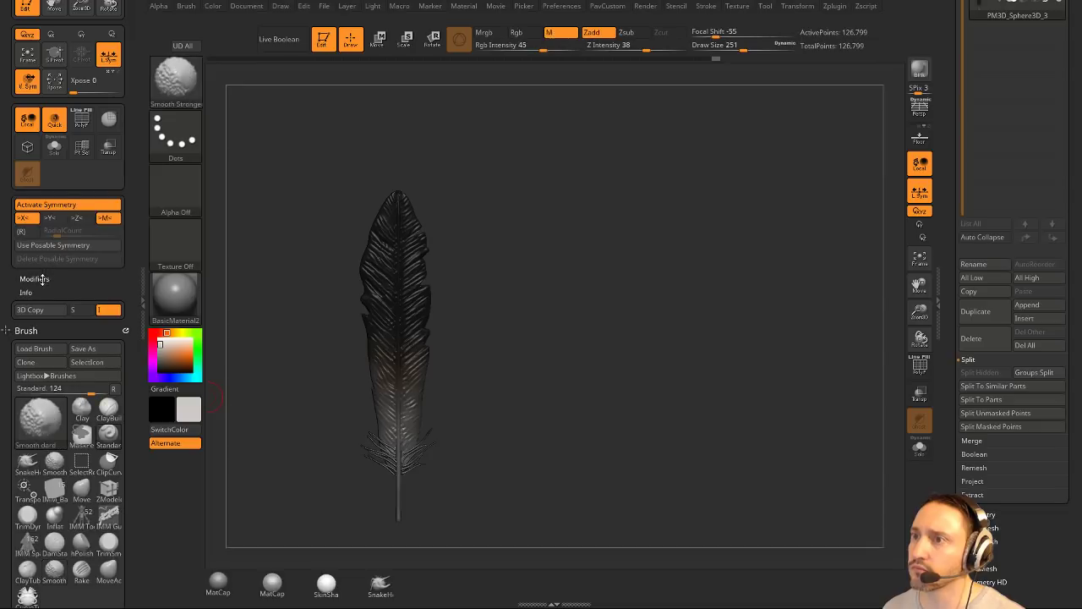
pyautogui.scroll(5, 37, 280)
pyautogui.click(38, 192)
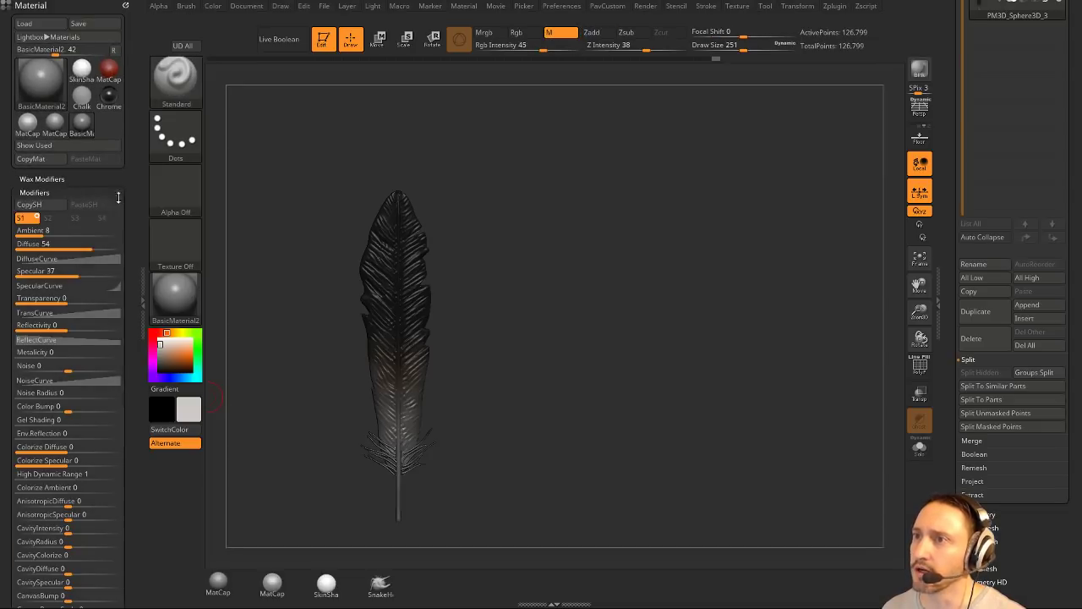
pyautogui.scroll(-2, 27, 211)
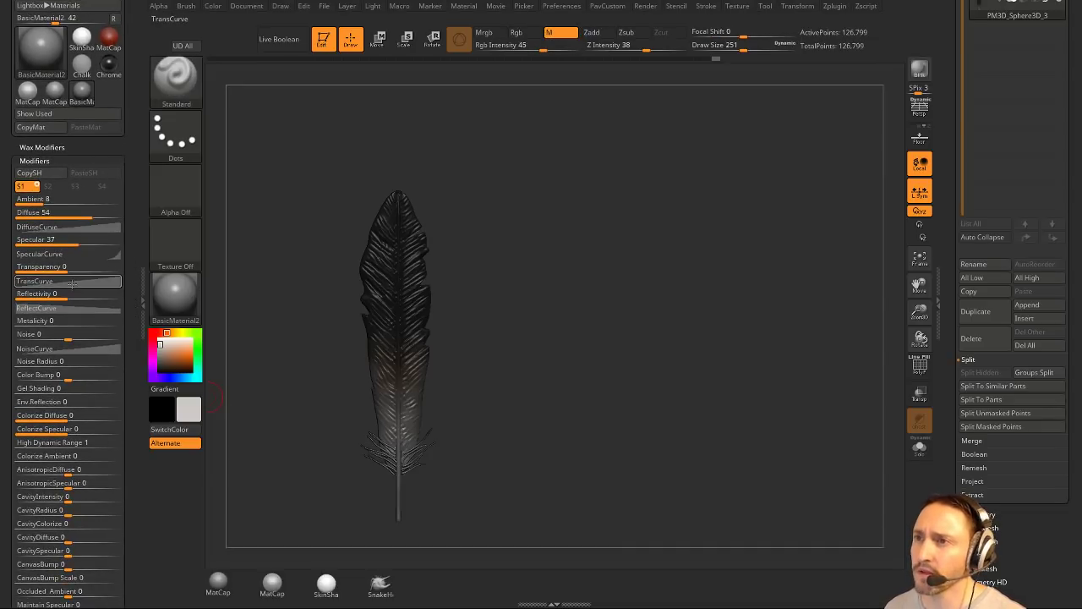
# Adjust the specular curve of BasicMaterial2 and set its Specular value to 13.
pyautogui.moveTo(75, 242); pyautogui.dragTo(44, 242)
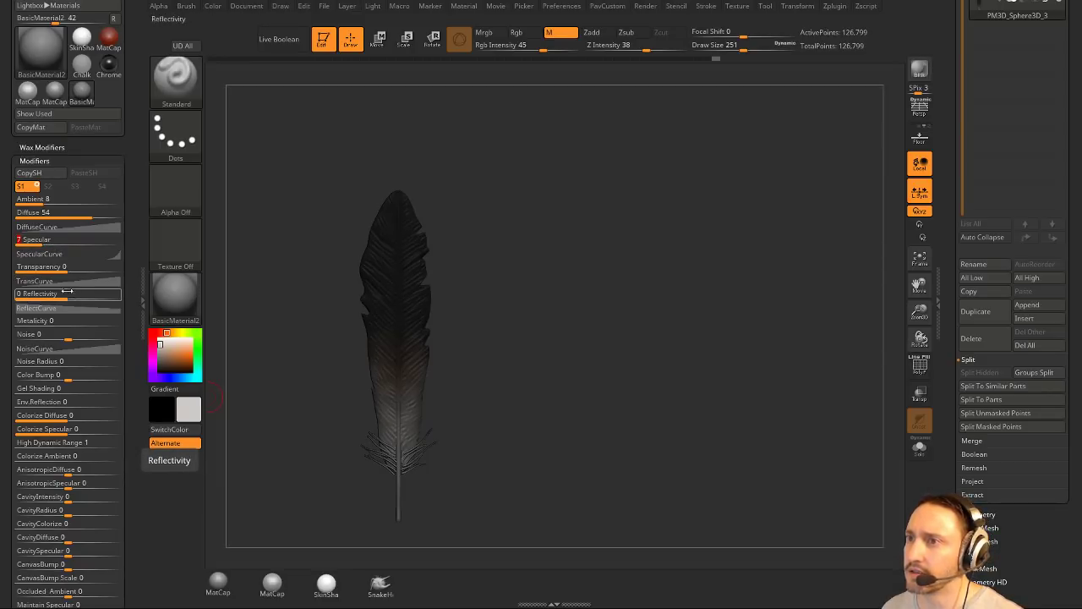
pyautogui.click(50, 254)
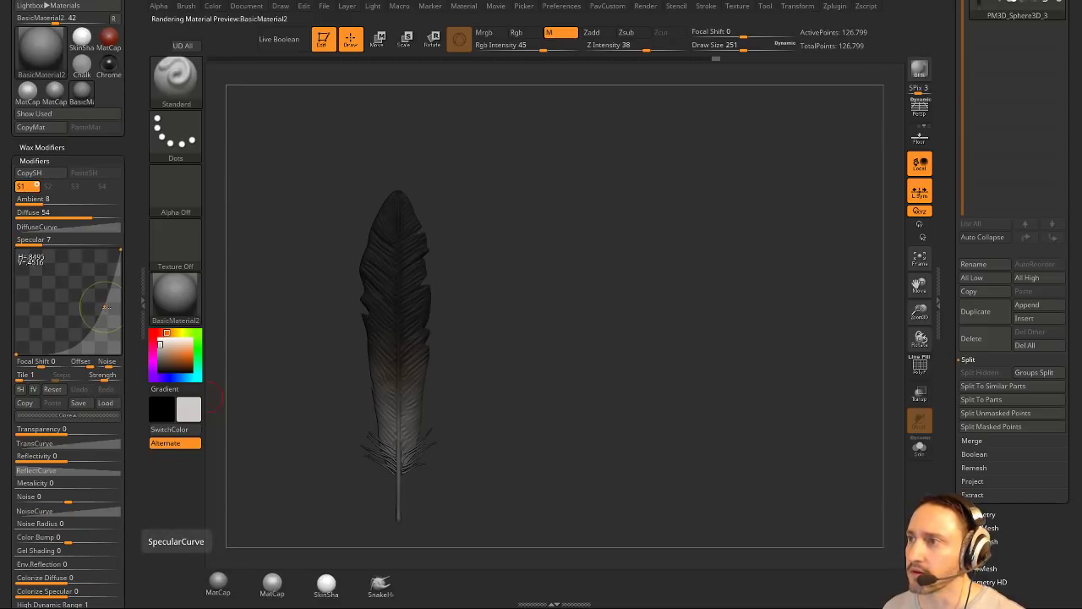
pyautogui.moveTo(105, 307); pyautogui.dragTo(107, 315)
pyautogui.click(51, 242)
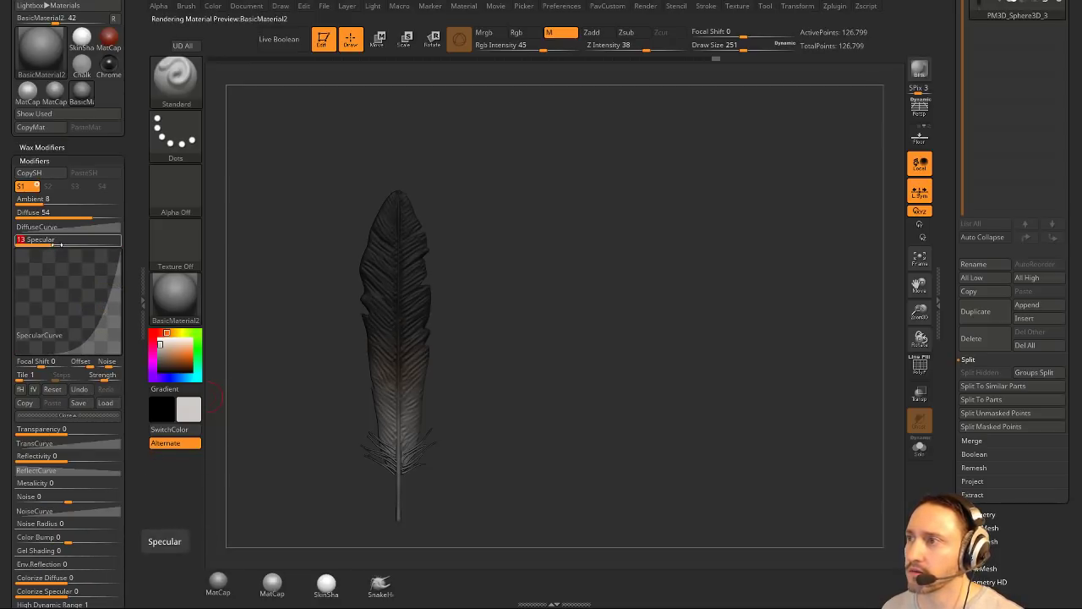
# Inspect the feather up close and smooth the barb ridges on its lower part.
pyautogui.moveTo(487, 272)
pyautogui.mouseDown()
pyautogui.moveTo(473, 316)
pyautogui.moveTo(564, 338)
pyautogui.moveTo(551, 331)
pyautogui.moveTo(547, 353)
pyautogui.mouseUp()
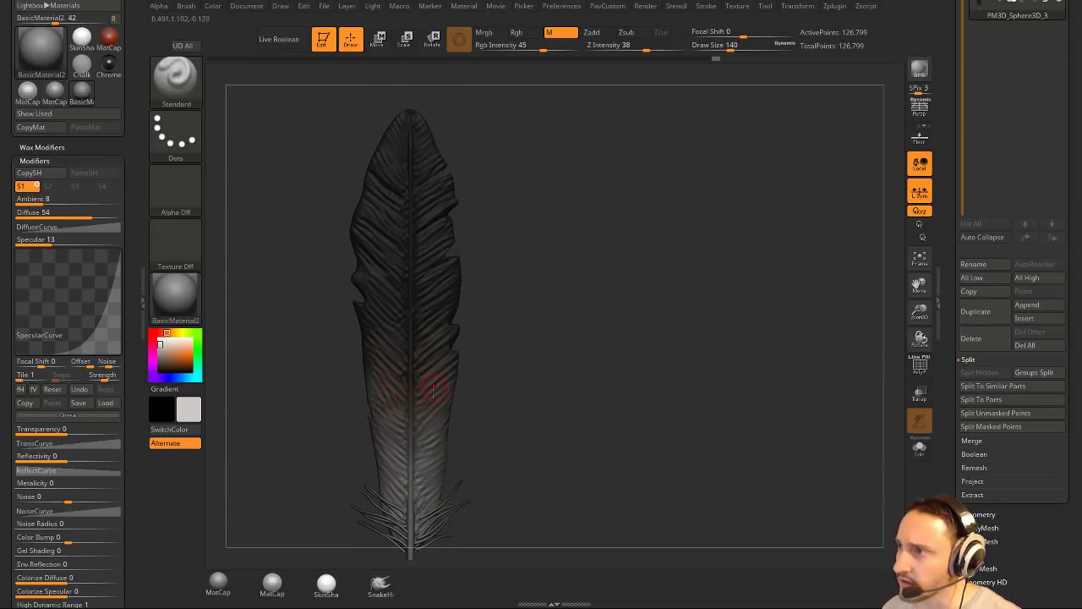
pyautogui.moveTo(534, 391)
pyautogui.mouseDown()
pyautogui.moveTo(532, 370)
pyautogui.moveTo(562, 376)
pyautogui.moveTo(533, 382)
pyautogui.mouseUp()
pyautogui.keyDown('alt'); pyautogui.moveTo(532, 382); pyautogui.dragTo(602, 347); pyautogui.keyUp('alt')
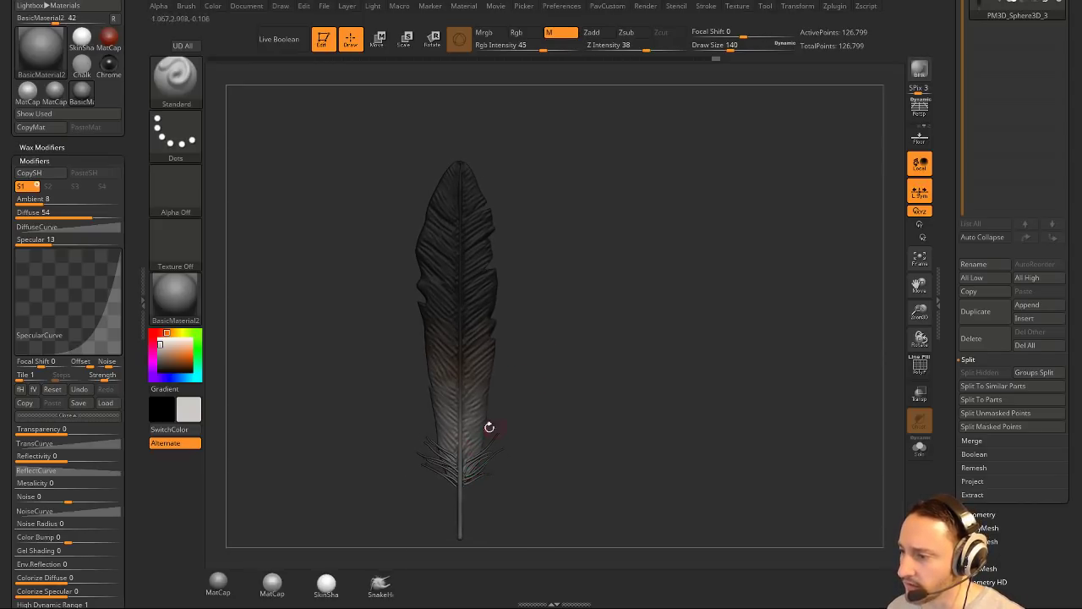
pyautogui.moveTo(488, 428); pyautogui.dragTo(545, 355)
pyautogui.moveTo(555, 297)
pyautogui.keyDown('alt'); pyautogui.mouseDown()
pyautogui.moveTo(594, 374)
pyautogui.moveTo(570, 315)
pyautogui.mouseUp(); pyautogui.keyUp('alt')
pyautogui.keyDown('shift'); pyautogui.moveTo(421, 397); pyautogui.dragTo(407, 439); pyautogui.keyUp('shift')
pyautogui.moveTo(509, 401)
pyautogui.mouseDown()
pyautogui.moveTo(585, 380)
pyautogui.moveTo(568, 348)
pyautogui.mouseUp()
pyautogui.press('1')
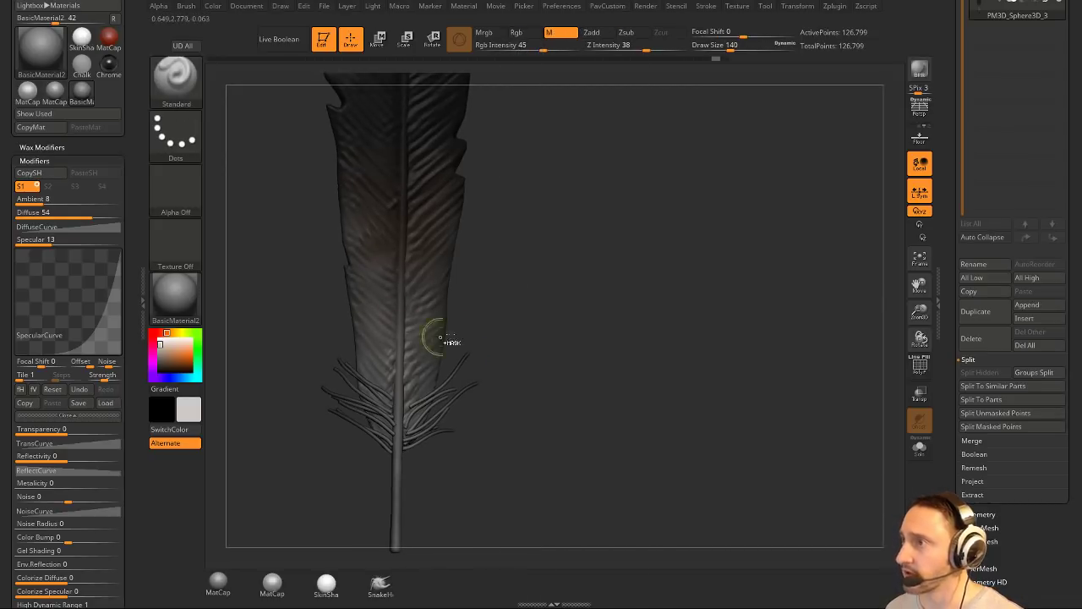
# Recalculate the feather's DynaMesh and smooth the surface where the loose barbs meet the quill.
pyautogui.keyDown('ctrl'); pyautogui.moveTo(628, 192); pyautogui.dragTo(611, 281); pyautogui.keyUp('ctrl')
pyautogui.keyDown('shift'); pyautogui.moveTo(416, 412); pyautogui.dragTo(411, 431); pyautogui.keyUp('shift')
pyautogui.keyDown('shift'); pyautogui.moveTo(437, 376); pyautogui.dragTo(423, 402); pyautogui.keyUp('shift')
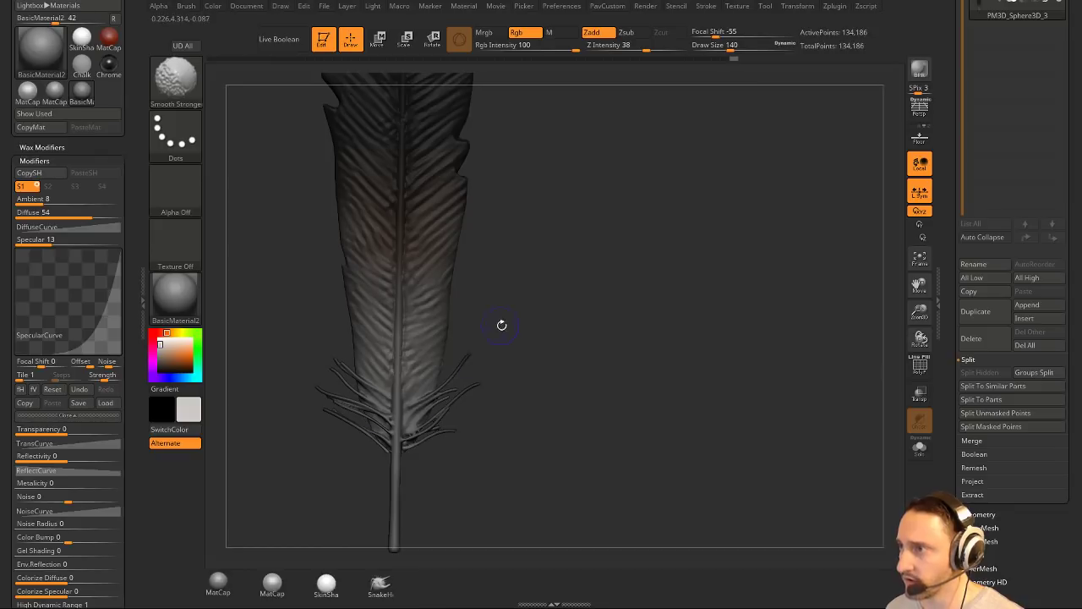
pyautogui.moveTo(569, 370); pyautogui.dragTo(493, 374)
pyautogui.keyDown('alt'); pyautogui.moveTo(571, 356); pyautogui.dragTo(573, 340); pyautogui.keyUp('alt')
pyautogui.moveTo(573, 340)
pyautogui.mouseDown()
pyautogui.moveTo(619, 351)
pyautogui.moveTo(571, 354)
pyautogui.moveTo(584, 350)
pyautogui.moveTo(574, 335)
pyautogui.moveTo(590, 338)
pyautogui.mouseUp()
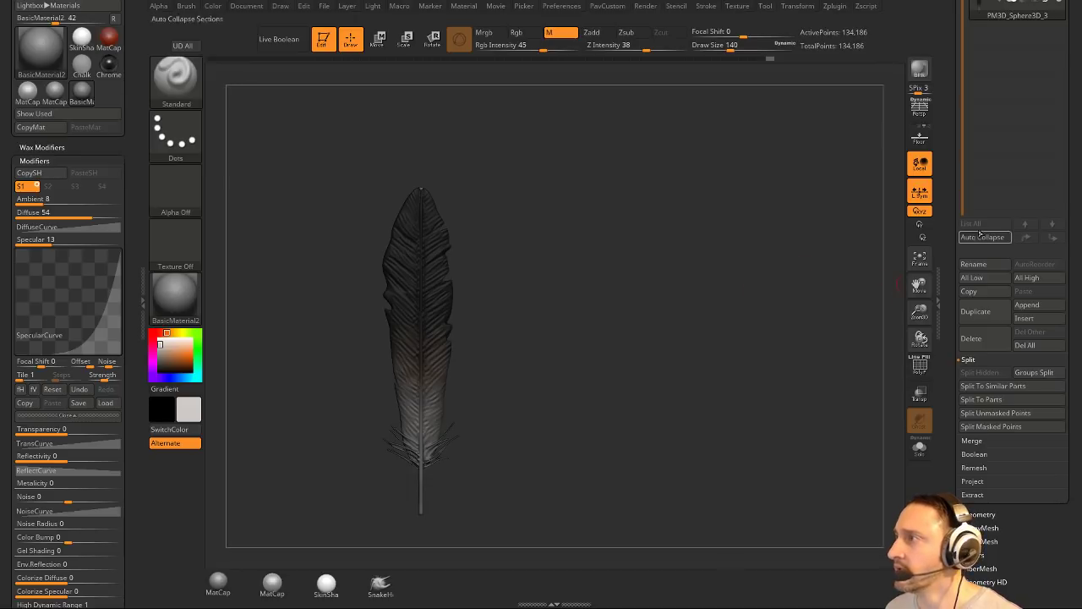
# Consult the feather creation guide's page on the alpha and fibres methods, and check the feather from the front and side.
pyautogui.moveTo(951, 184); pyautogui.dragTo(950, 403)
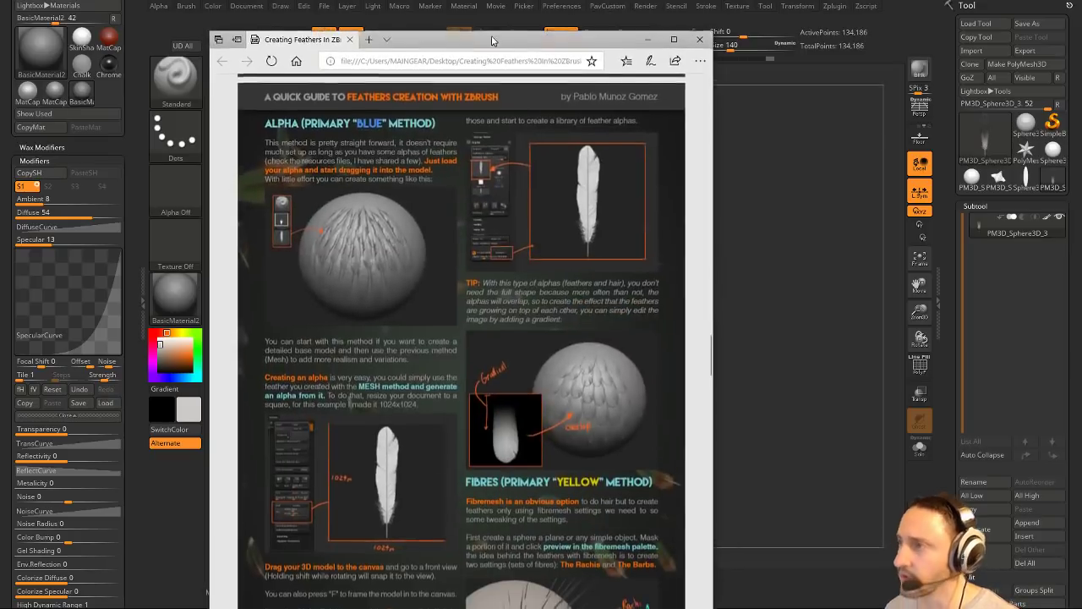
pyautogui.moveTo(493, 39); pyautogui.dragTo(479, 7)
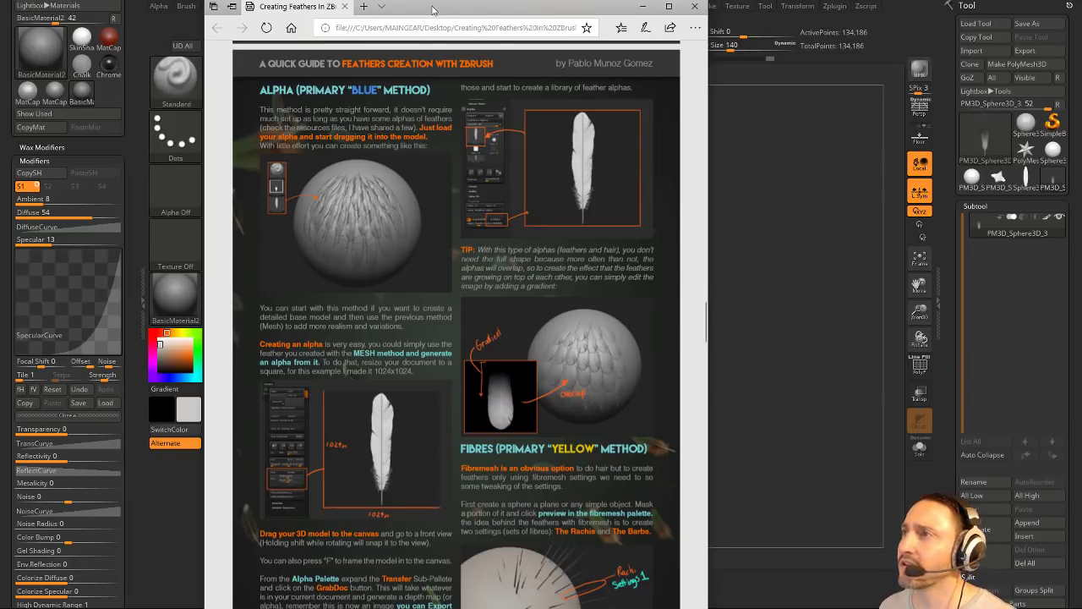
pyautogui.moveTo(433, 10); pyautogui.dragTo(475, 608)
pyautogui.moveTo(511, 249); pyautogui.dragTo(627, 246)
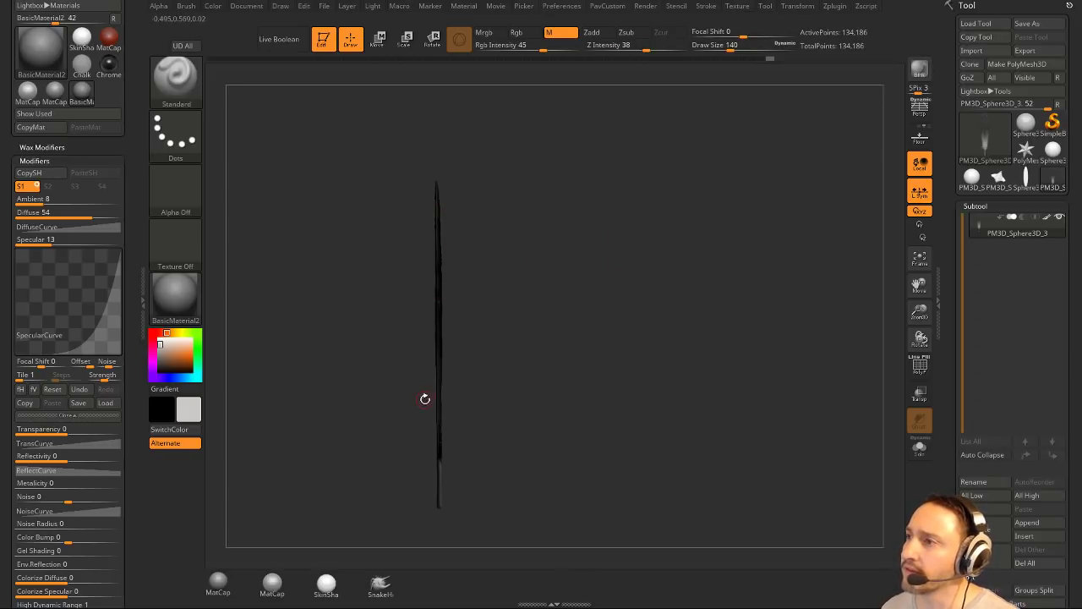
pyautogui.moveTo(434, 429); pyautogui.dragTo(499, 427)
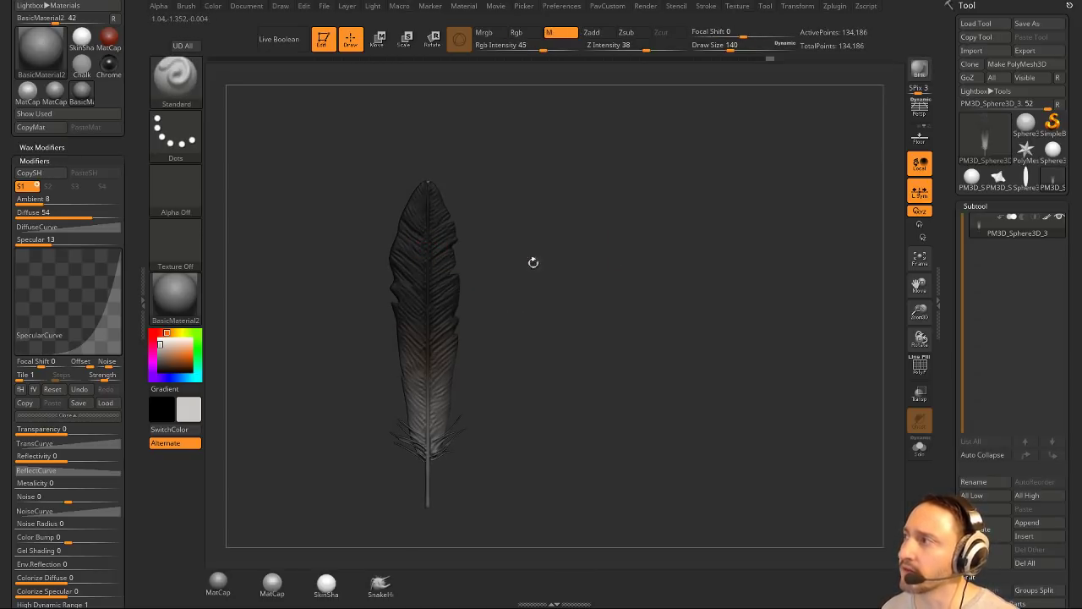
pyautogui.moveTo(533, 262); pyautogui.dragTo(635, 284)
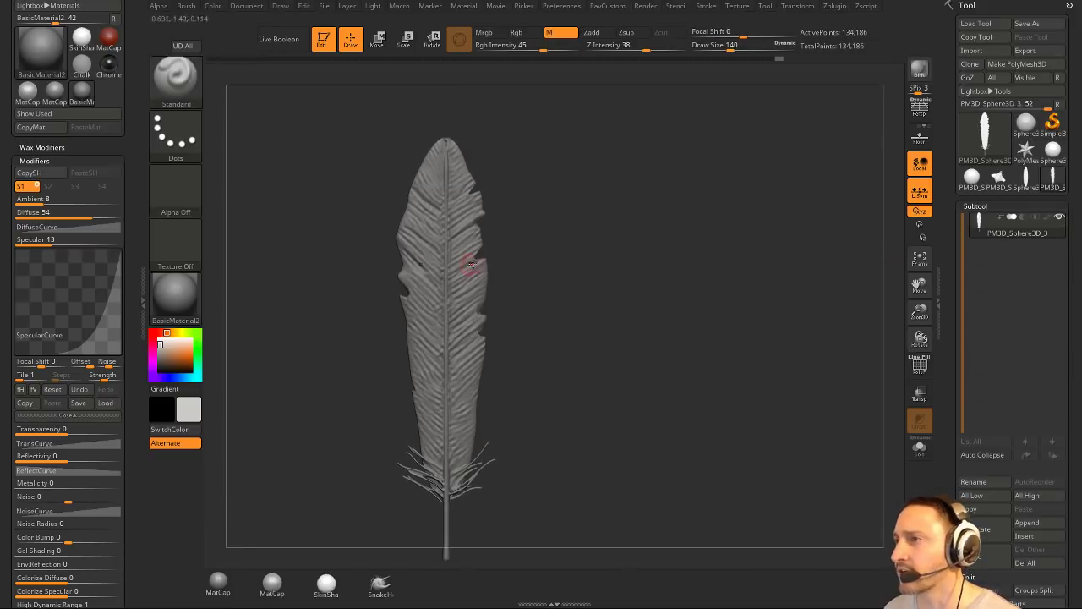
# Dock the Transform palette beside the canvas and turn on Z symmetry for the feather.
pyautogui.click(795, 8)
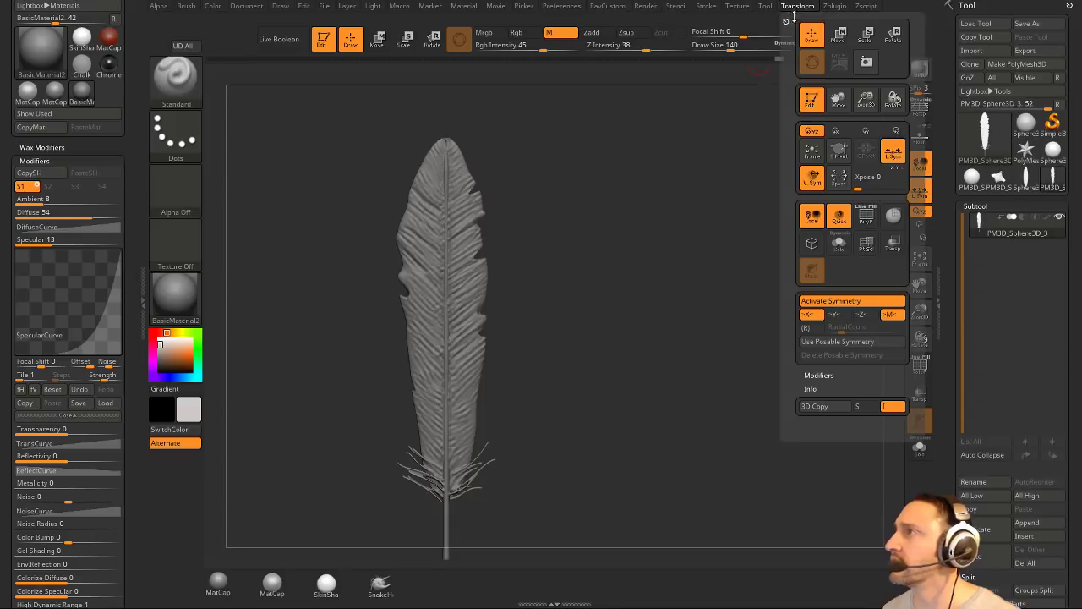
pyautogui.moveTo(786, 21); pyautogui.dragTo(59, 51)
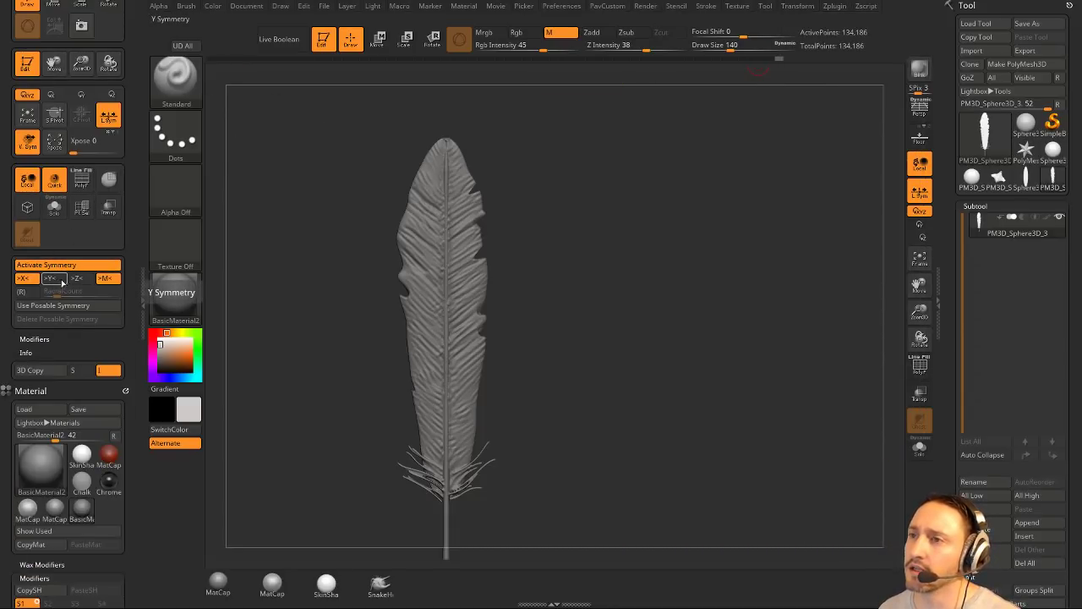
pyautogui.click(77, 279)
pyautogui.moveTo(279, 222); pyautogui.dragTo(506, 180)
pyautogui.moveTo(592, 183); pyautogui.dragTo(604, 268)
# Clear the canvas, draw a new Sphere3D in edit mode and convert it to a PolyMesh3D.
pyautogui.press('t')
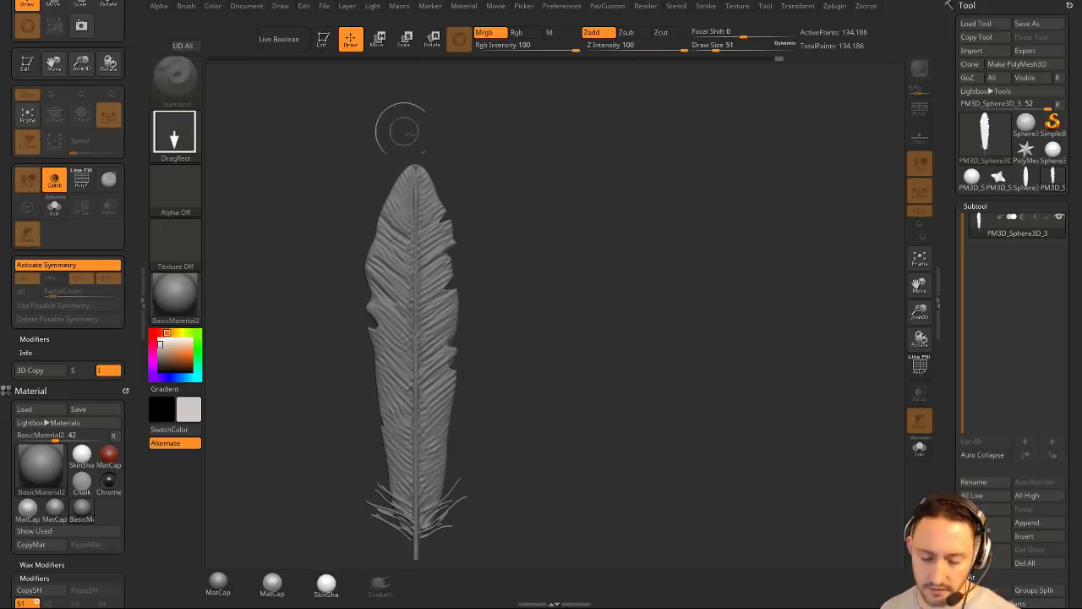
pyautogui.hotkey('ctrl', 'n')
pyautogui.click(1051, 150)
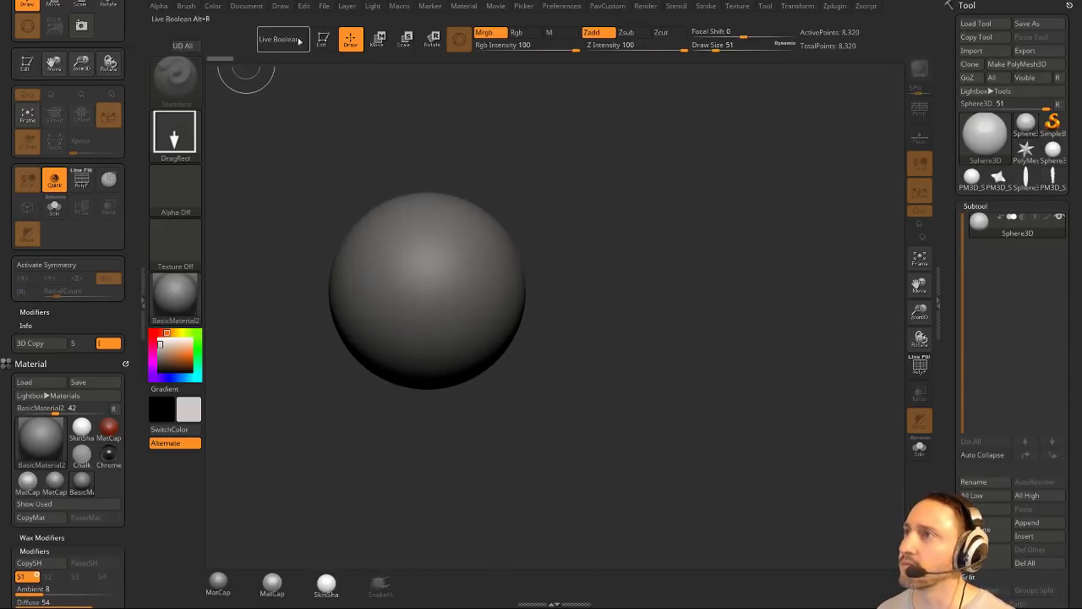
pyautogui.press('x')
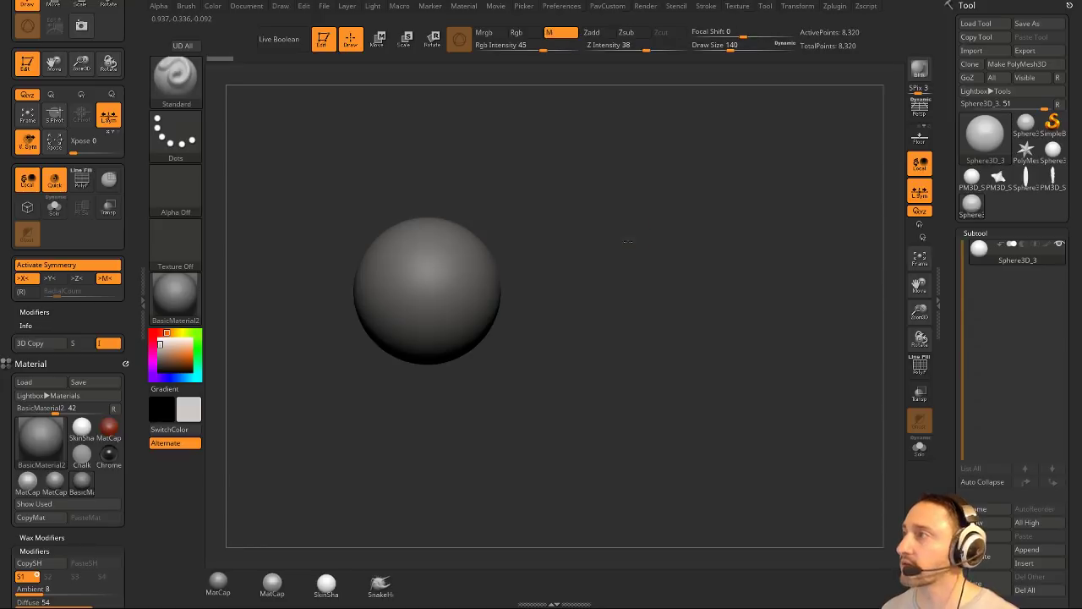
pyautogui.click(1017, 64)
# Stretch and flatten the sphere into a tall, thin feather-shaped ellipsoid and convert it to a DynaMesh.
pyautogui.press('w')
pyautogui.moveTo(444, 301)
pyautogui.mouseDown()
pyautogui.moveTo(445, 254)
pyautogui.moveTo(449, 339)
pyautogui.moveTo(611, 330)
pyautogui.moveTo(646, 302)
pyautogui.mouseUp()
pyautogui.press('q')
pyautogui.keyDown('alt'); pyautogui.moveTo(663, 316); pyautogui.dragTo(567, 239); pyautogui.keyUp('alt')
pyautogui.press('`')
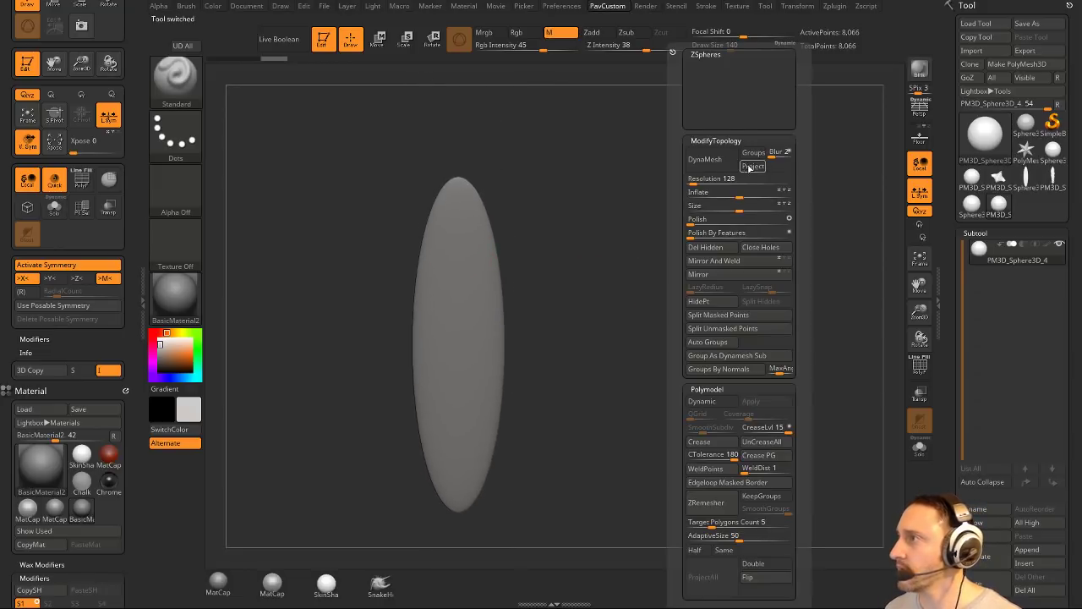
pyautogui.click(778, 153)
pyautogui.click(711, 159)
pyautogui.keyDown('alt'); pyautogui.moveTo(585, 243); pyautogui.dragTo(440, 234); pyautogui.keyUp('alt')
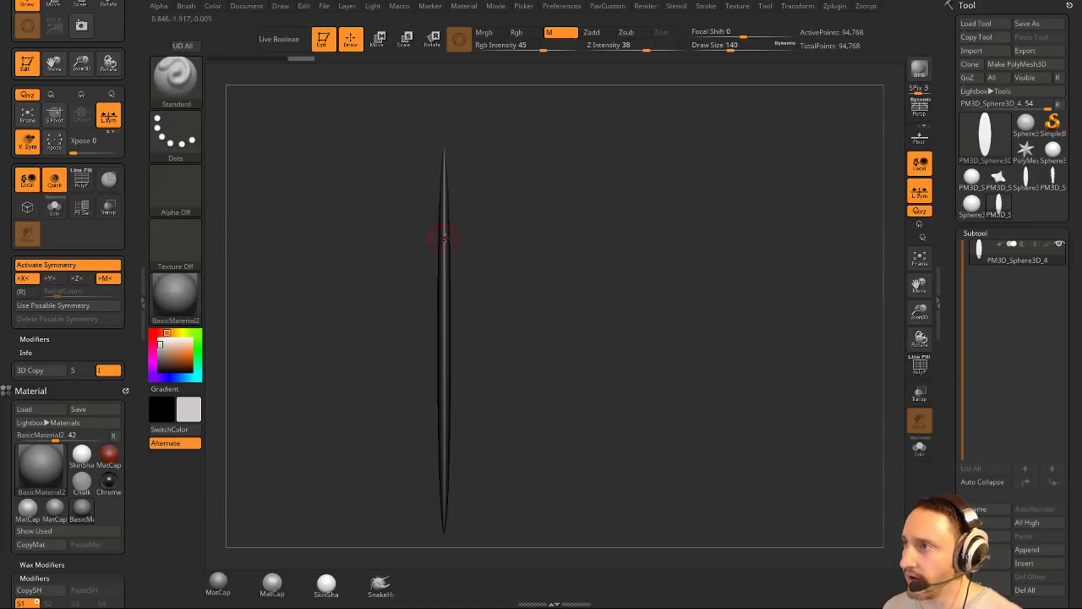
# Turn on Z symmetry for the flattened sphere in addition to the X symmetry.
pyautogui.moveTo(602, 248); pyautogui.dragTo(652, 262)
pyautogui.click(797, 6)
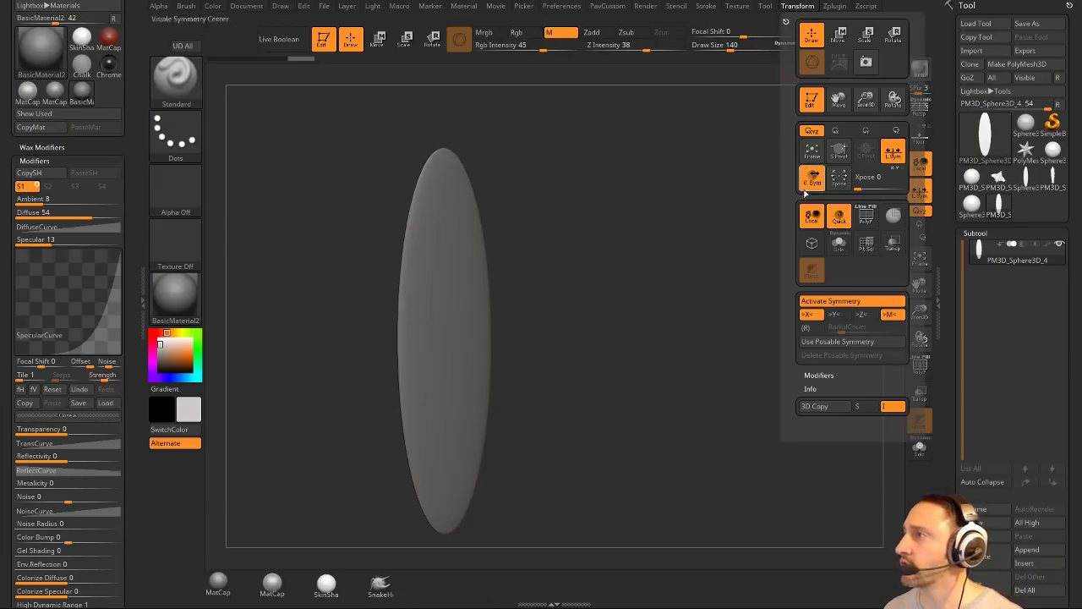
pyautogui.click(859, 317)
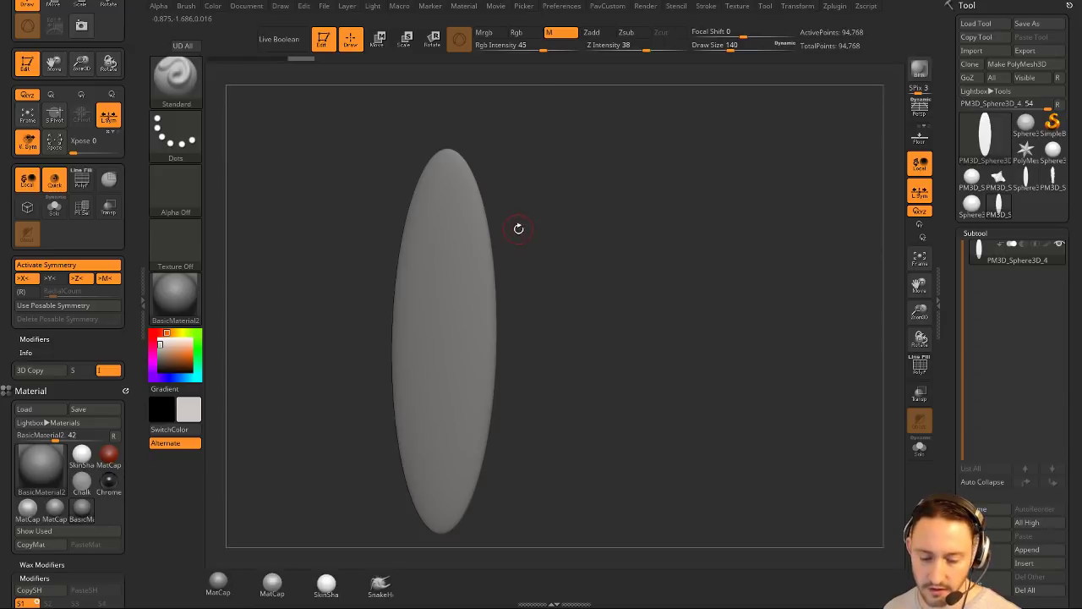
# Select the Rake brush and show its auto-masking settings to check that backface masking is on.
pyautogui.press('b')
pyautogui.press('r')
pyautogui.press('a')
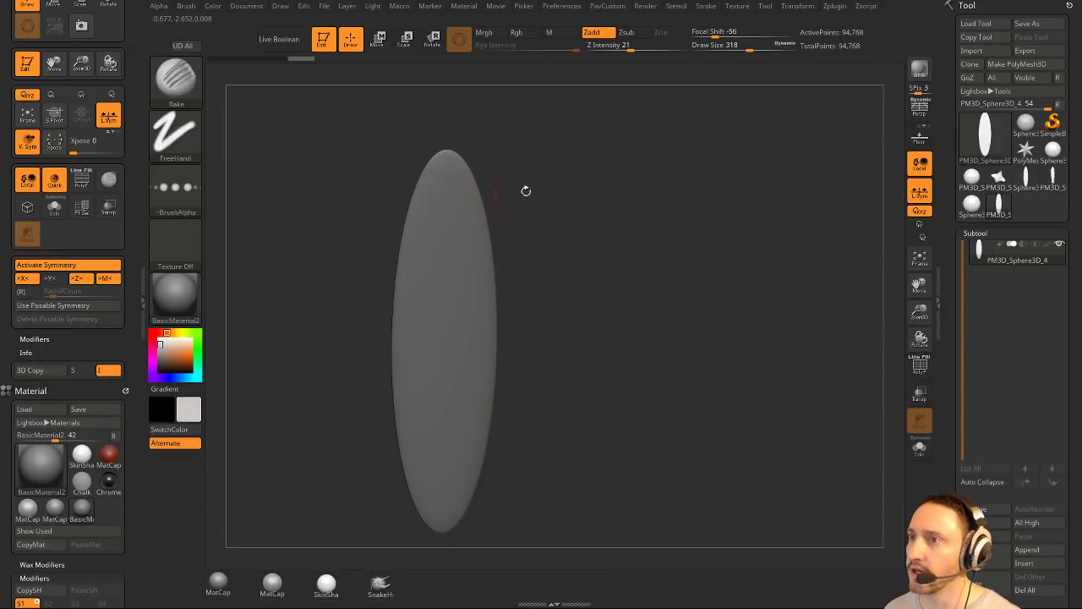
pyautogui.scroll(-10, 84, 339)
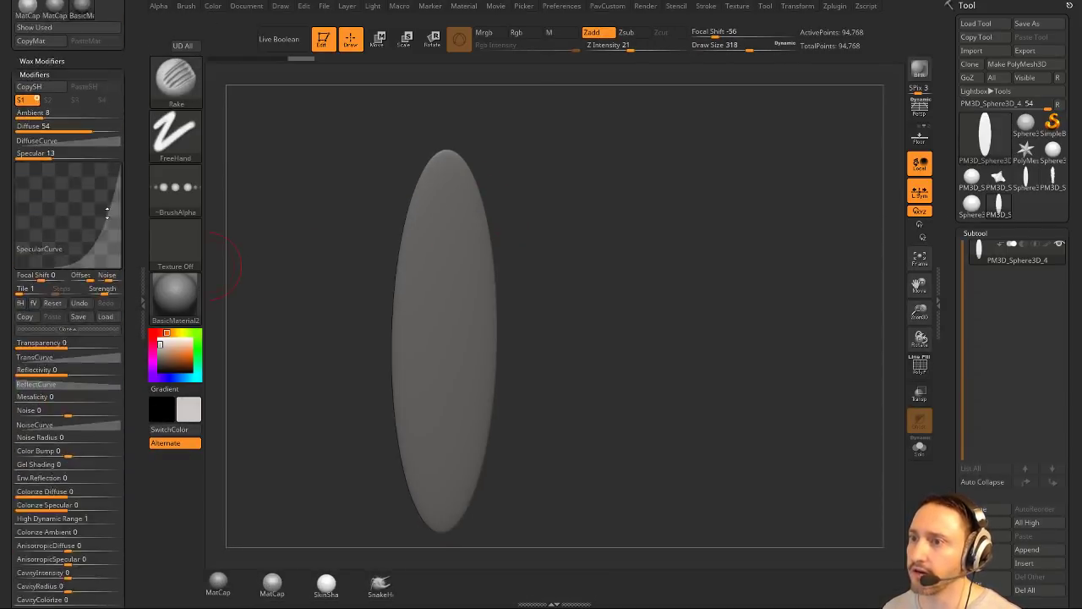
pyautogui.scroll(10, 109, 182)
pyautogui.scroll(-3, 109, 182)
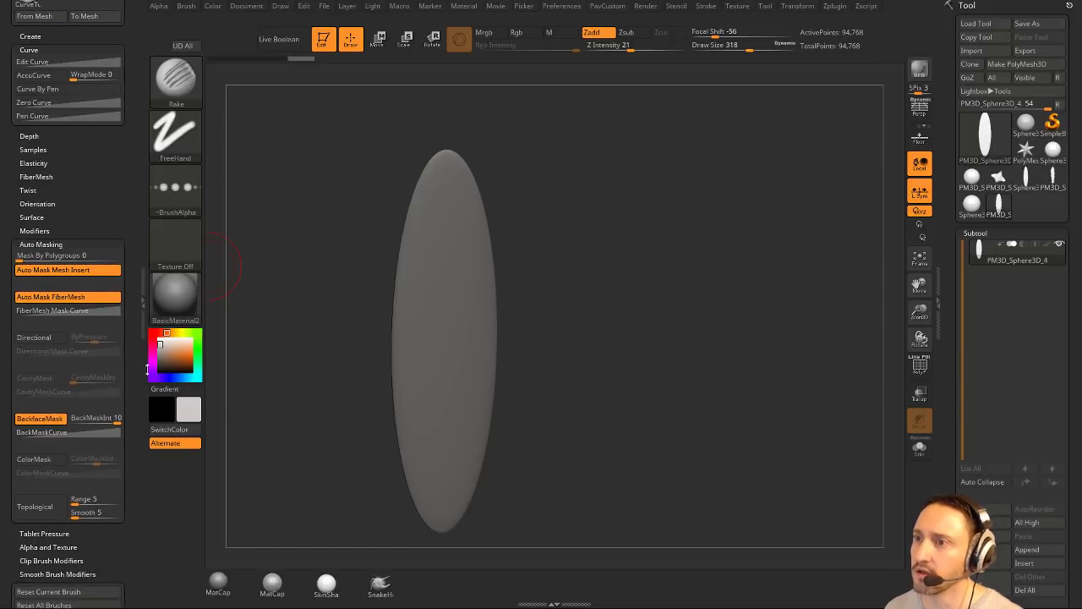
# Try masking one half of the flattened sphere's thickness from the side, inverting and clearing the mask.
pyautogui.moveTo(410, 208); pyautogui.dragTo(413, 254)
pyautogui.moveTo(516, 253)
pyautogui.mouseDown()
pyautogui.moveTo(594, 241)
pyautogui.moveTo(558, 262)
pyautogui.moveTo(568, 250)
pyautogui.moveTo(558, 240)
pyautogui.mouseUp()
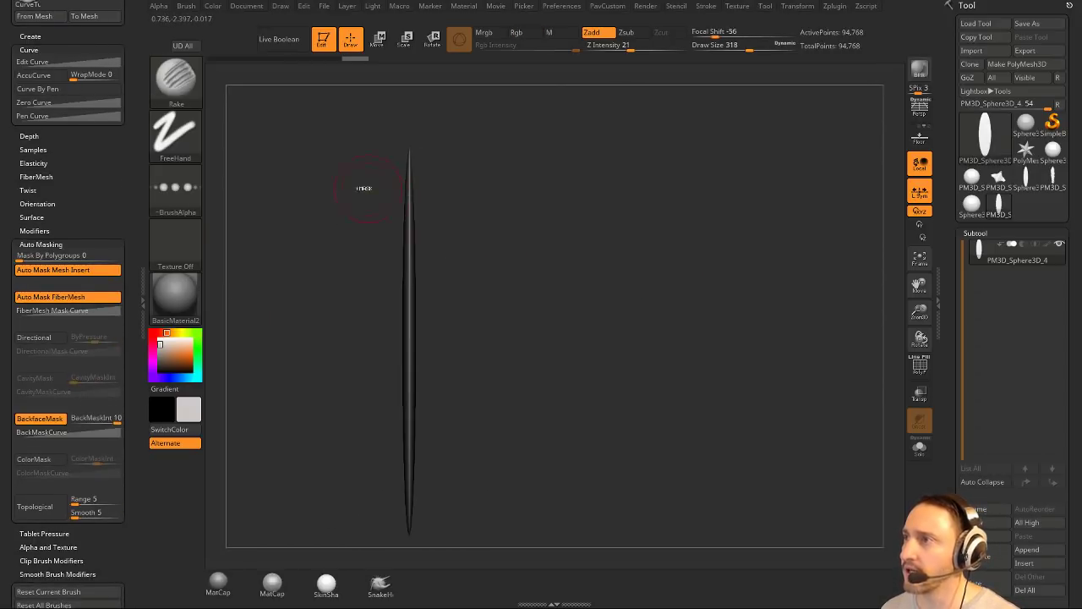
pyautogui.keyDown('ctrl'); pyautogui.moveTo(351, 113); pyautogui.dragTo(408, 574); pyautogui.keyUp('ctrl')
pyautogui.keyDown('ctrl'); pyautogui.click(551, 344); pyautogui.keyUp('ctrl')
pyautogui.keyDown('ctrl'); pyautogui.click(562, 276); pyautogui.keyUp('ctrl')
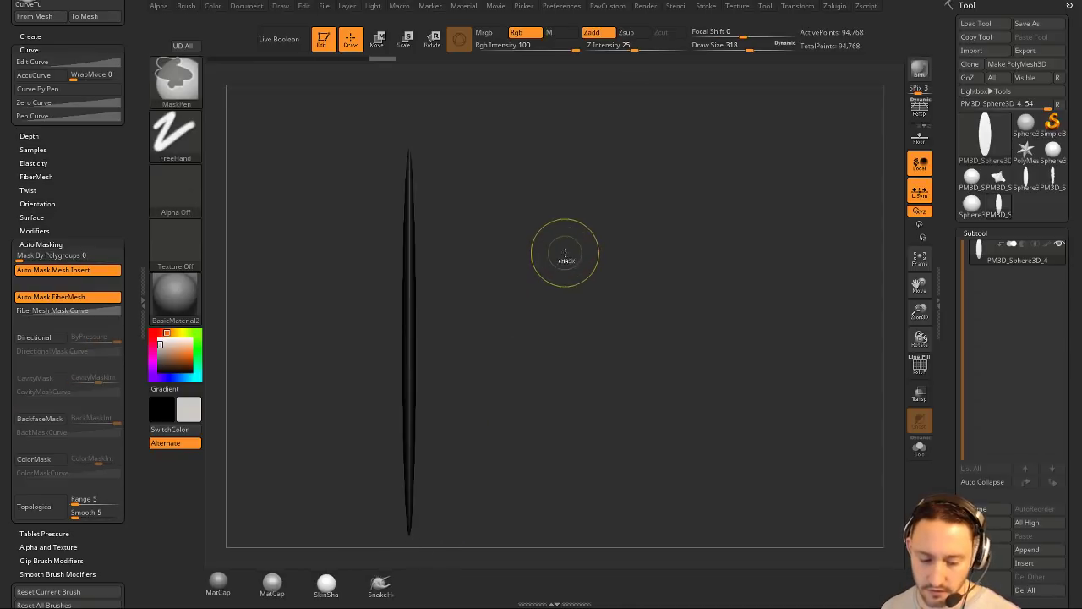
pyautogui.keyDown('ctrl'); pyautogui.click(566, 253); pyautogui.keyUp('ctrl')
# Mask half of the flattened sphere's thickness from the side and shift the unmasked half toward the masked one.
pyautogui.keyDown('ctrl'); pyautogui.moveTo(327, 111); pyautogui.dragTo(409, 563); pyautogui.keyUp('ctrl')
pyautogui.press('w')
pyautogui.moveTo(361, 342); pyautogui.dragTo(404, 342)
pyautogui.press('q')
pyautogui.moveTo(580, 285)
pyautogui.mouseDown()
pyautogui.moveTo(648, 268)
pyautogui.moveTo(669, 295)
pyautogui.moveTo(652, 285)
pyautogui.moveTo(691, 300)
pyautogui.moveTo(575, 270)
pyautogui.moveTo(550, 239)
pyautogui.mouseUp()
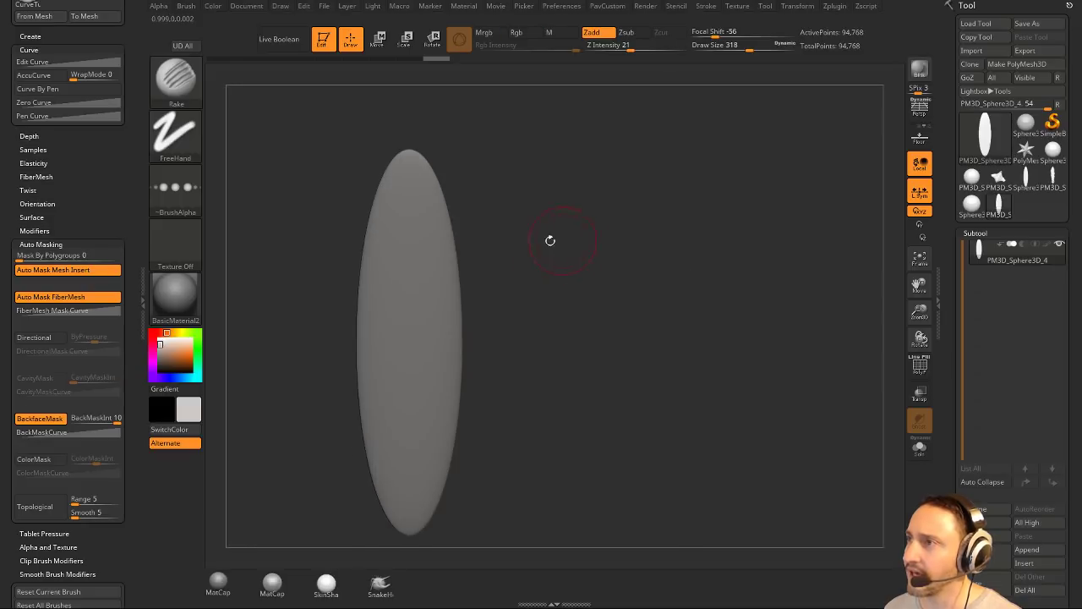
# Rake mirrored diagonal barb lines down the flattened sphere from its tip with a draw size of 245.
pyautogui.press('s')
pyautogui.moveTo(413, 222); pyautogui.dragTo(405, 221)
pyautogui.moveTo(413, 175); pyautogui.dragTo(389, 175)
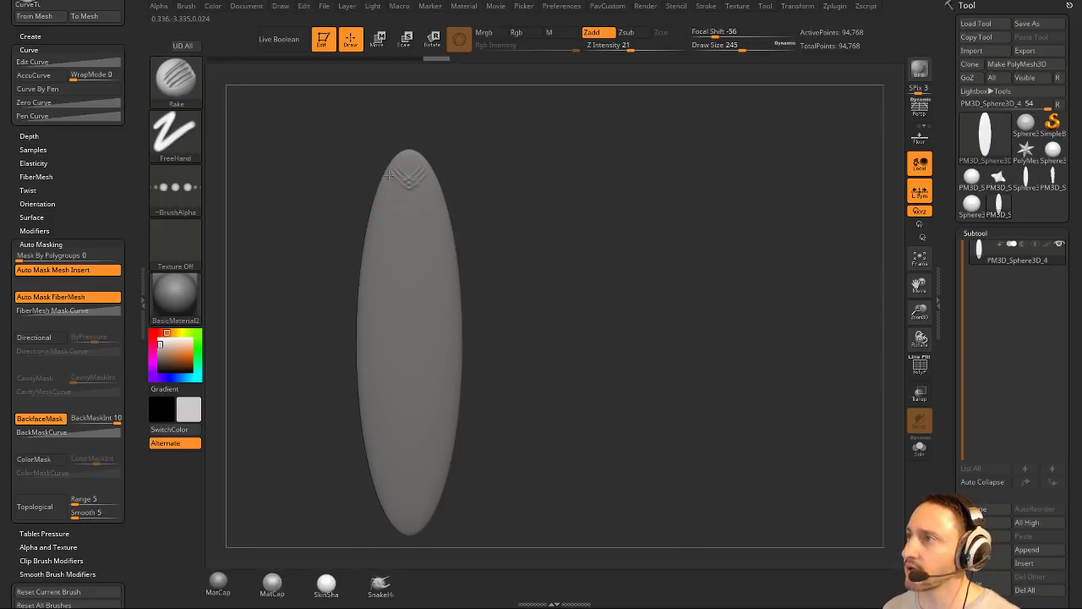
pyautogui.moveTo(559, 250)
pyautogui.mouseDown()
pyautogui.moveTo(640, 237)
pyautogui.moveTo(533, 221)
pyautogui.mouseUp()
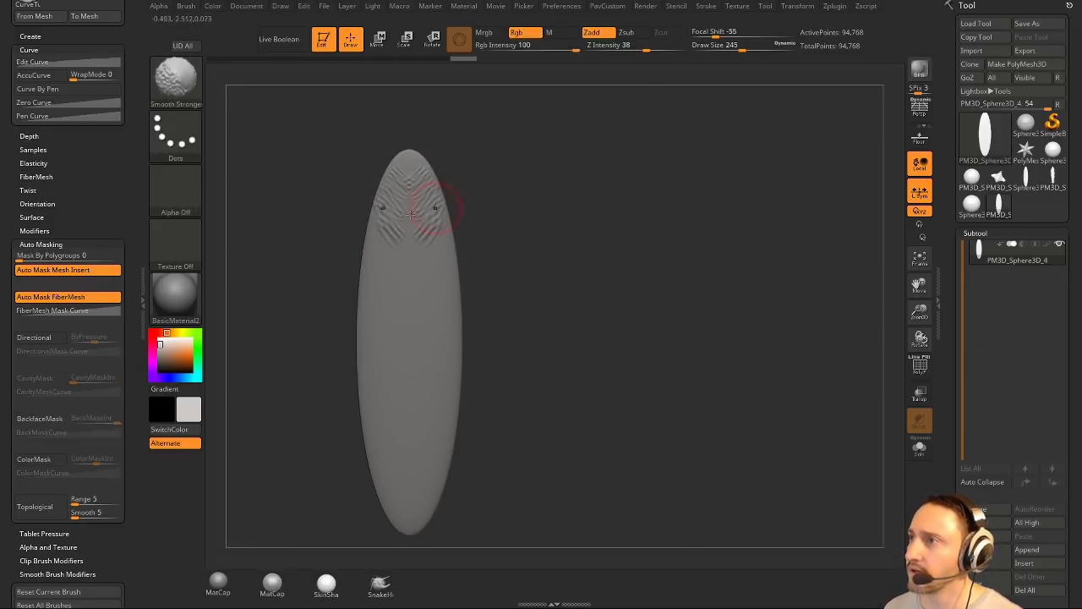
pyautogui.moveTo(433, 223)
pyautogui.mouseDown()
pyautogui.moveTo(389, 241)
pyautogui.moveTo(389, 456)
pyautogui.mouseUp()
pyautogui.moveTo(572, 325)
pyautogui.mouseDown()
pyautogui.moveTo(705, 320)
pyautogui.moveTo(701, 307)
pyautogui.moveTo(734, 307)
pyautogui.moveTo(663, 306)
pyautogui.moveTo(686, 242)
pyautogui.moveTo(693, 264)
pyautogui.mouseUp()
# Reduce the draw size to 136 and rake finer barb lines along the upper half and edges of the feather shape.
pyautogui.press('s')
pyautogui.click(346, 211)
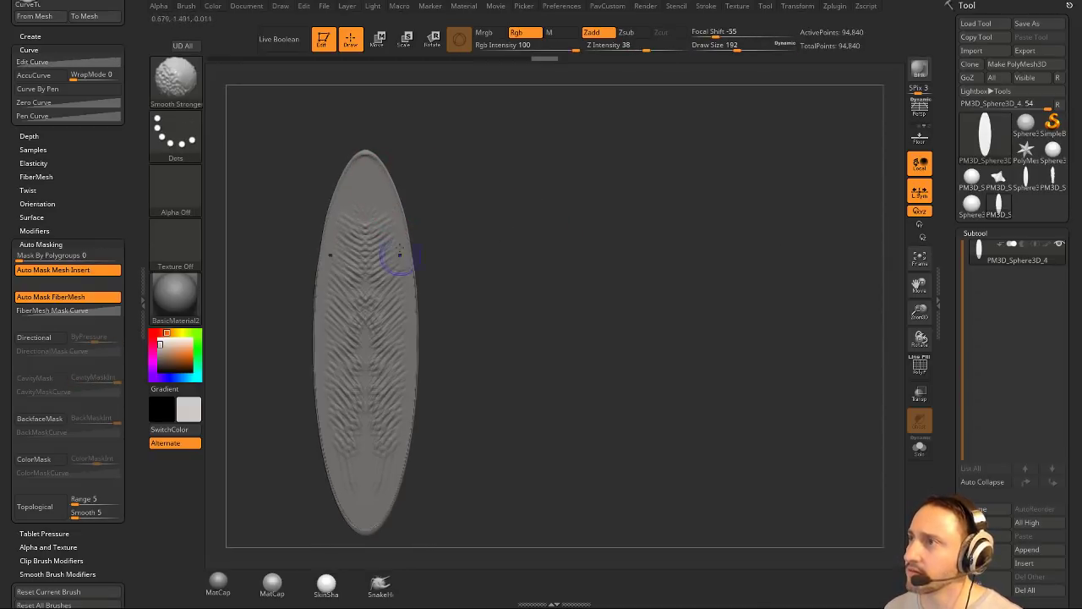
pyautogui.press('s')
pyautogui.moveTo(385, 203); pyautogui.dragTo(393, 204)
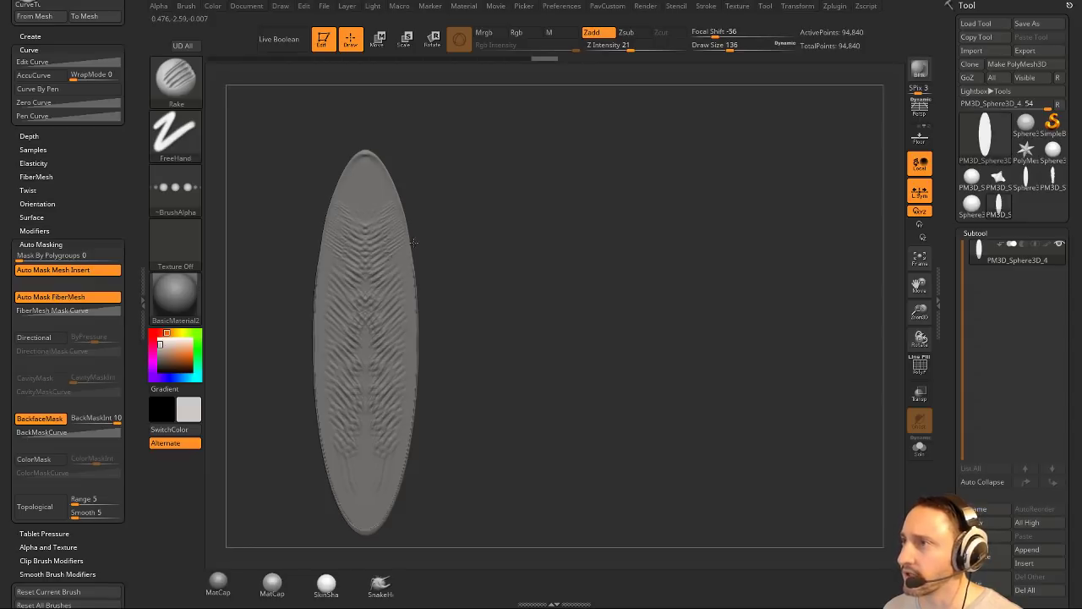
pyautogui.moveTo(402, 293); pyautogui.dragTo(397, 323)
pyautogui.keyDown('shift'); pyautogui.moveTo(629, 285); pyautogui.dragTo(522, 285); pyautogui.keyUp('shift')
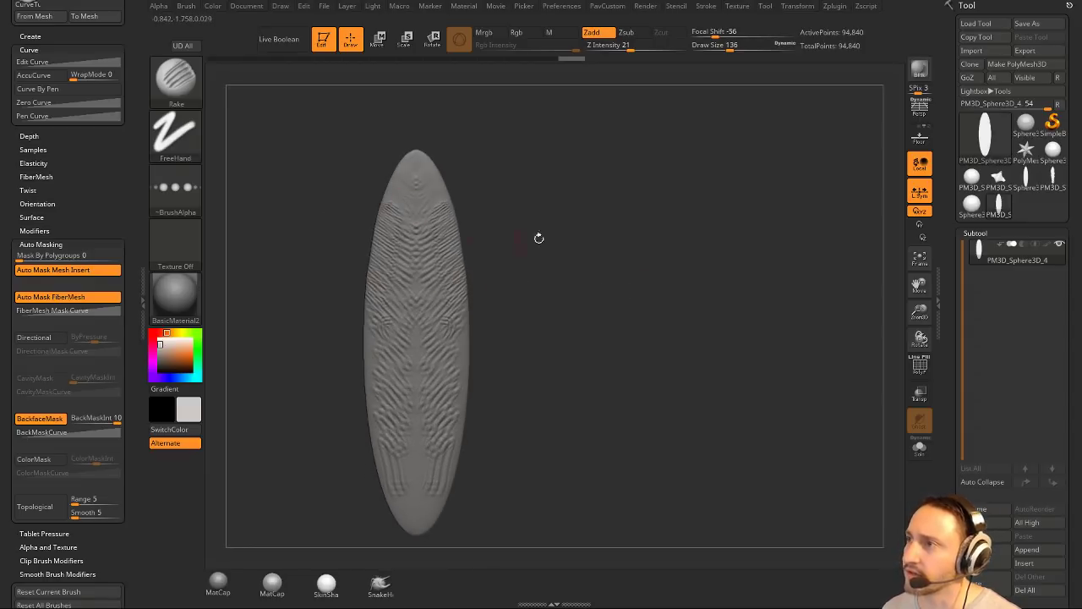
pyautogui.keyDown('shift'); pyautogui.moveTo(538, 238); pyautogui.dragTo(613, 243); pyautogui.keyUp('shift')
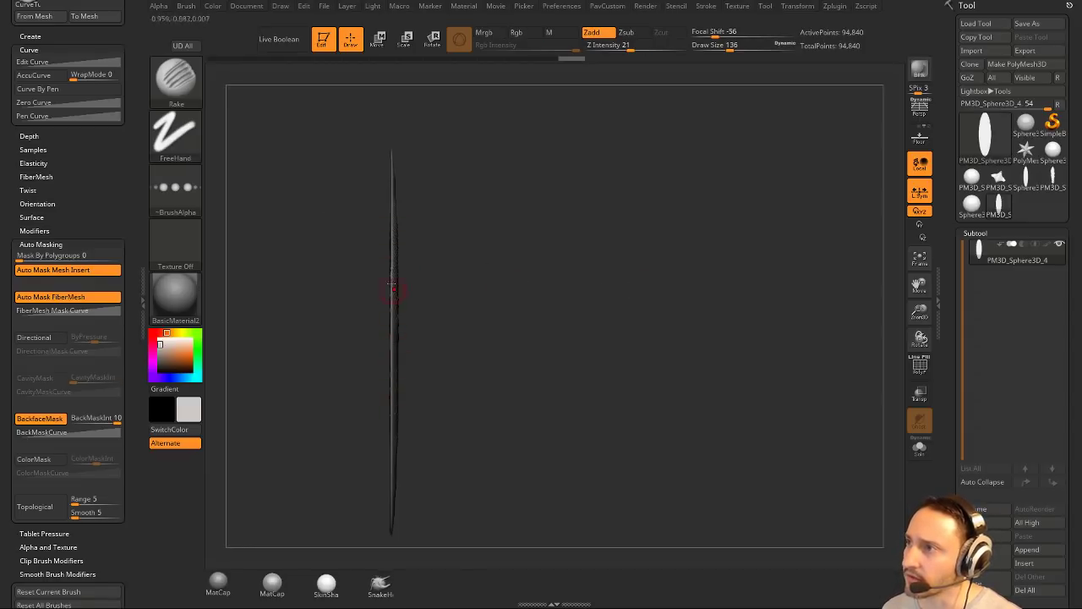
pyautogui.moveTo(648, 244)
pyautogui.keyDown('shift'); pyautogui.mouseDown()
pyautogui.moveTo(575, 262)
pyautogui.moveTo(661, 237)
pyautogui.mouseUp(); pyautogui.keyUp('shift')
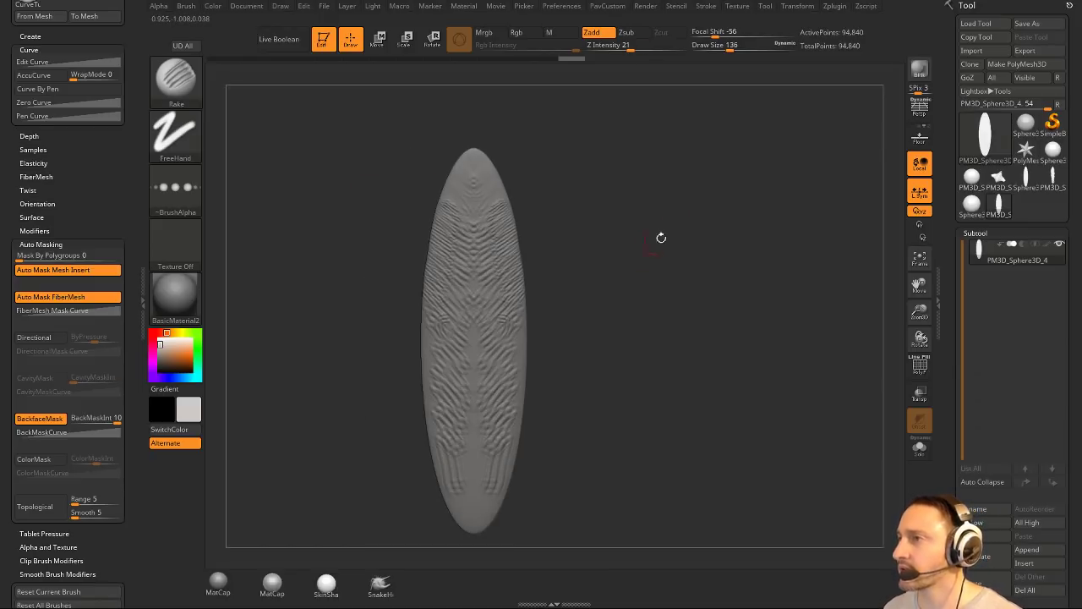
# Switch back to the sculpted feather model and consult the feather guide's page on raking details and making variations.
pyautogui.click(1052, 178)
pyautogui.keyDown('alt'); pyautogui.moveTo(662, 293); pyautogui.dragTo(760, 296); pyautogui.keyUp('alt')
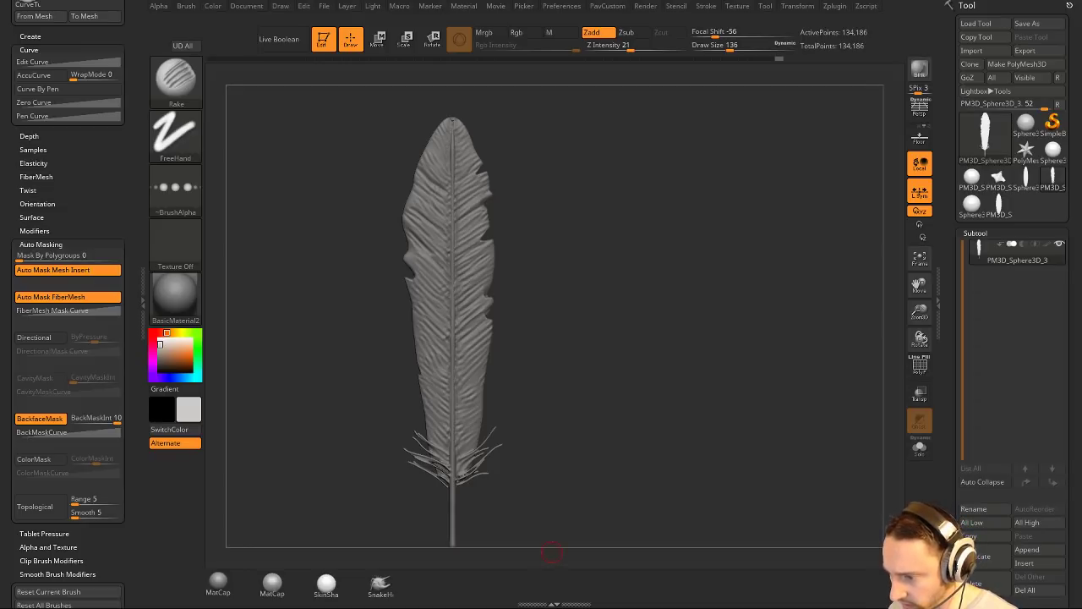
pyautogui.moveTo(638, 1); pyautogui.dragTo(540, 21)
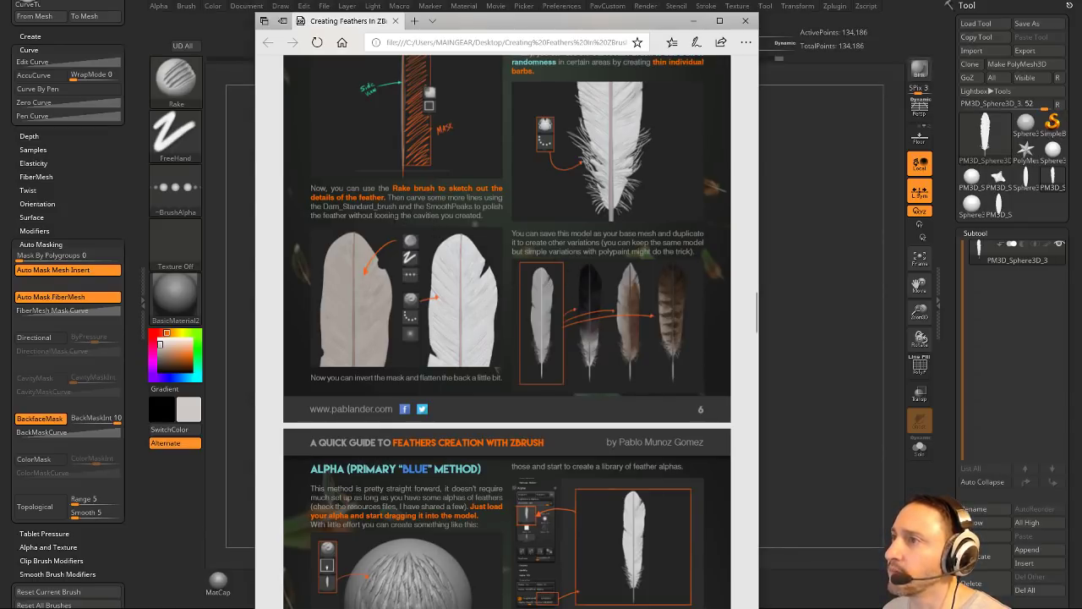
pyautogui.hotkey('alt', 'Tab')
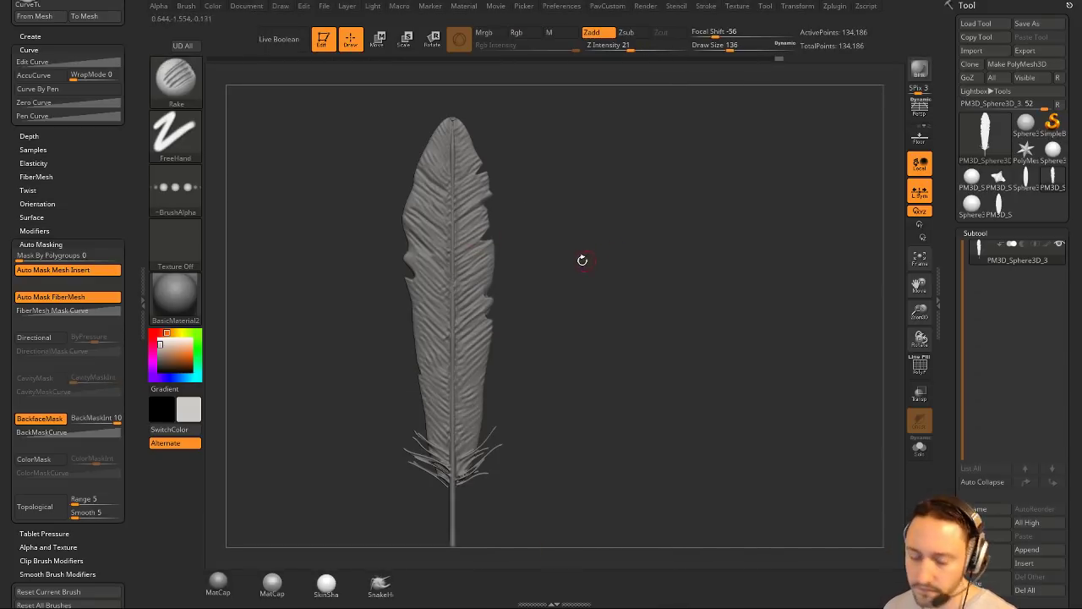
# Choose the SmoothPeaks brush and soften the raised barb ridges on the sculpted feather.
pyautogui.press('b')
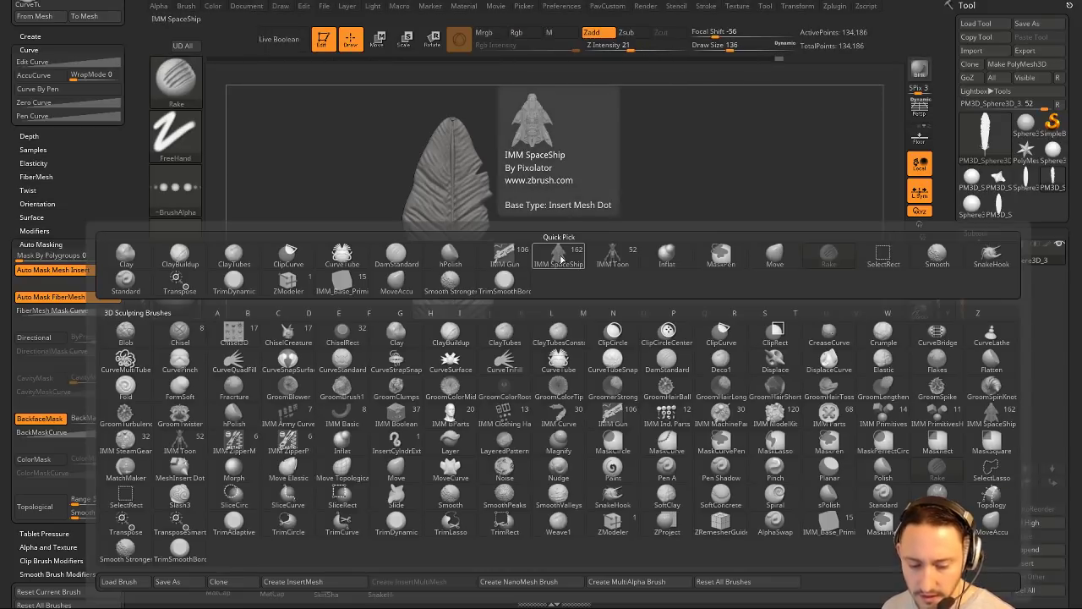
pyautogui.press('s')
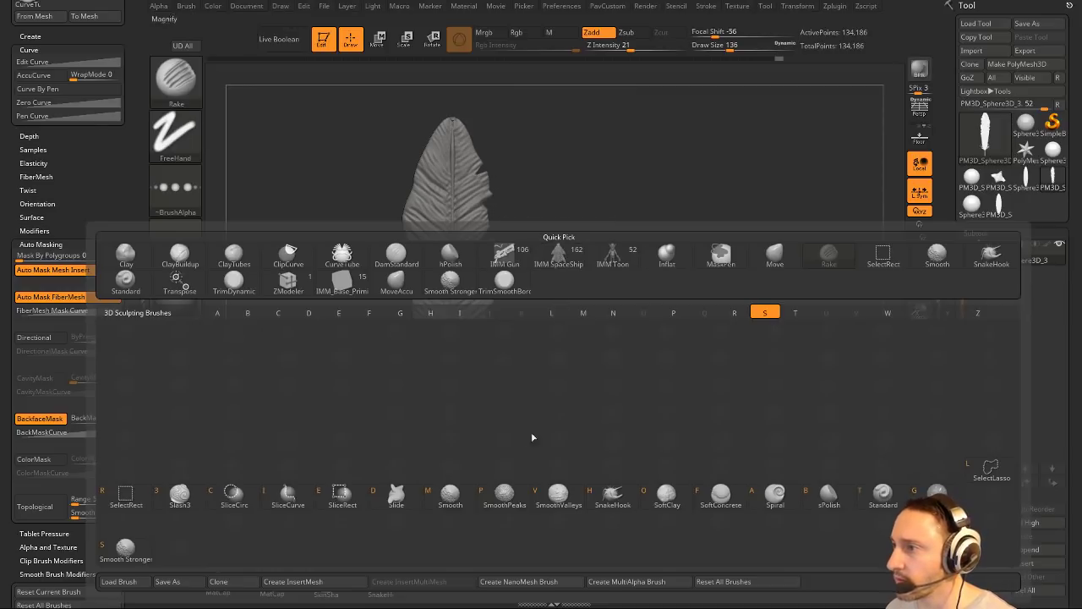
pyautogui.click(504, 494)
pyautogui.click(469, 519)
pyautogui.keyDown('alt'); pyautogui.moveTo(647, 246); pyautogui.dragTo(667, 276); pyautogui.keyUp('alt')
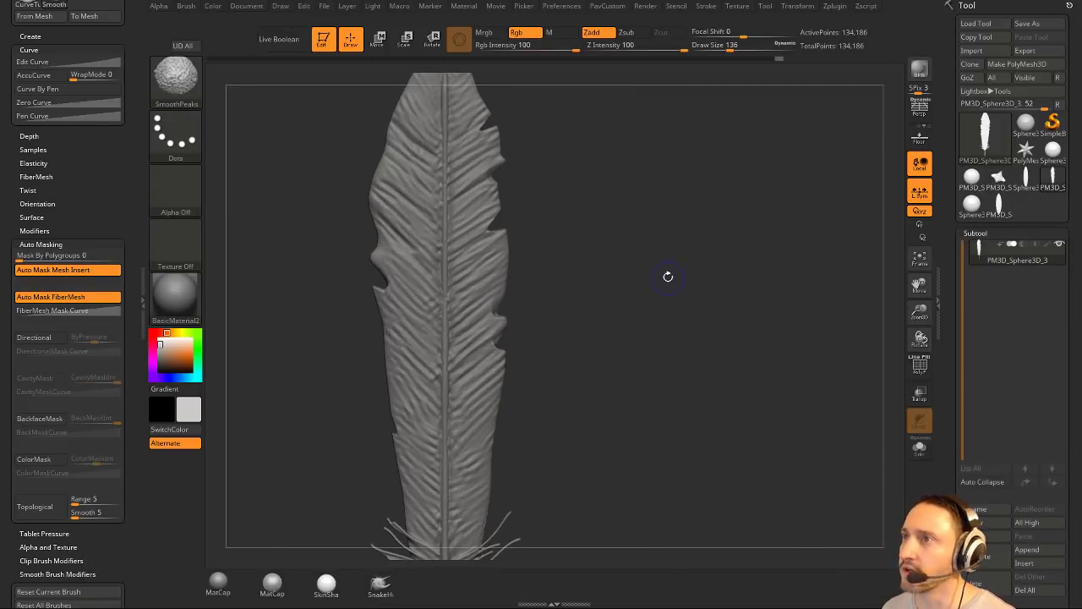
pyautogui.keyDown('shift'); pyautogui.moveTo(457, 164); pyautogui.dragTo(486, 88); pyautogui.keyUp('shift')
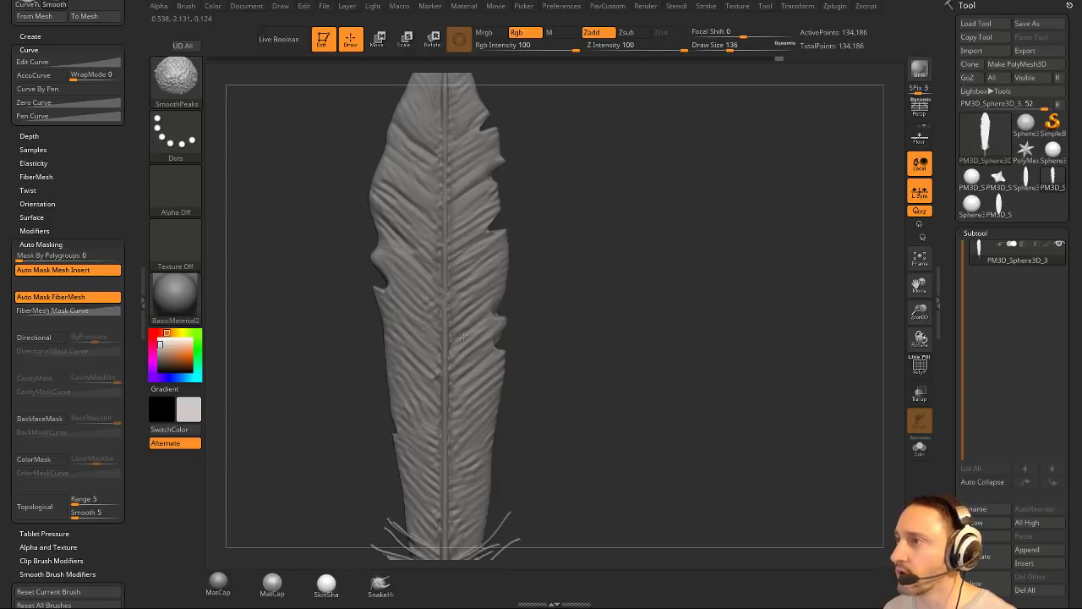
pyautogui.moveTo(524, 304); pyautogui.dragTo(589, 353)
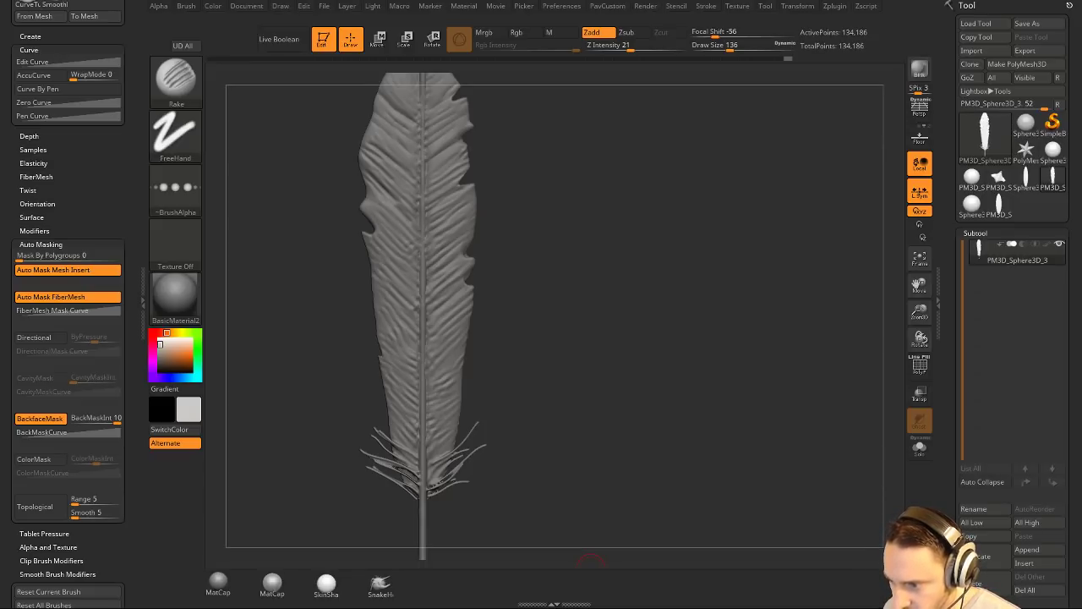
# Consult the feather guide's alpha method section on document size, framing the model and grabbing the alpha.
pyautogui.moveTo(396, 607); pyautogui.dragTo(450, 64)
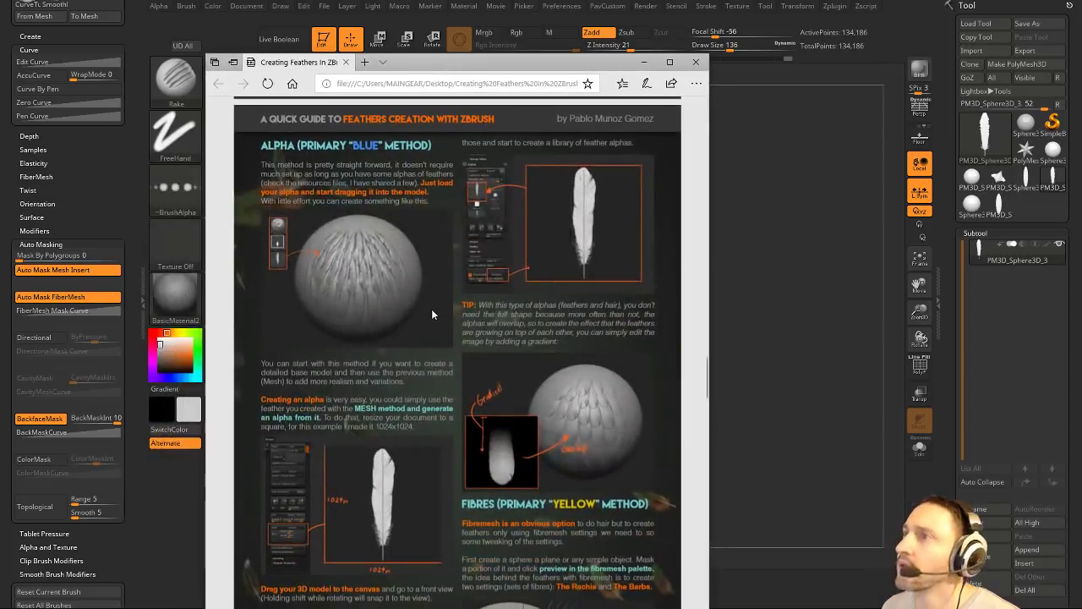
pyautogui.scroll(-2, 445, 297)
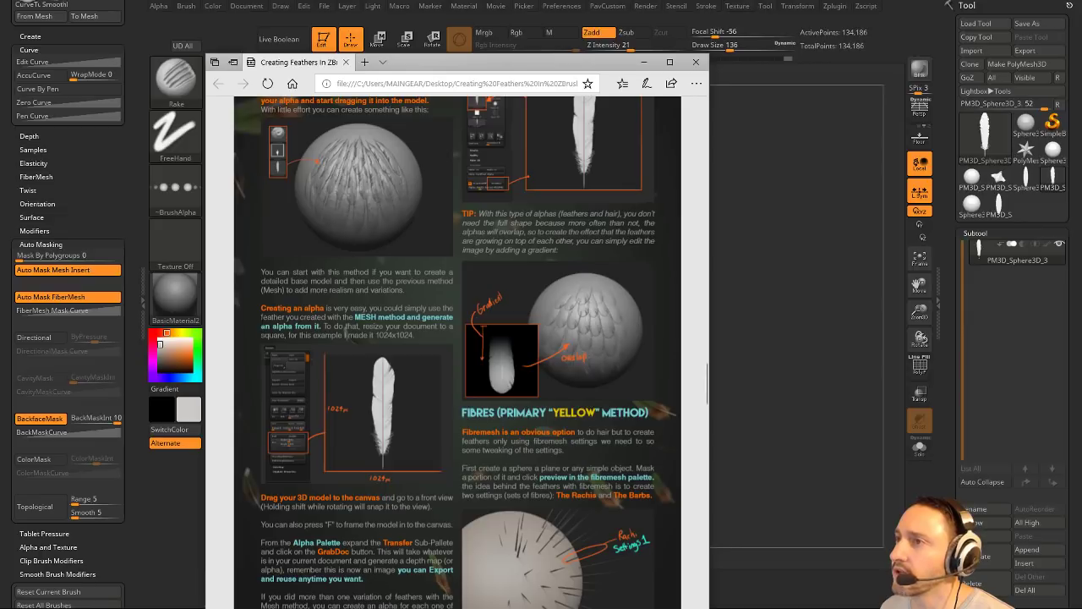
pyautogui.scroll(-2, 246, 310)
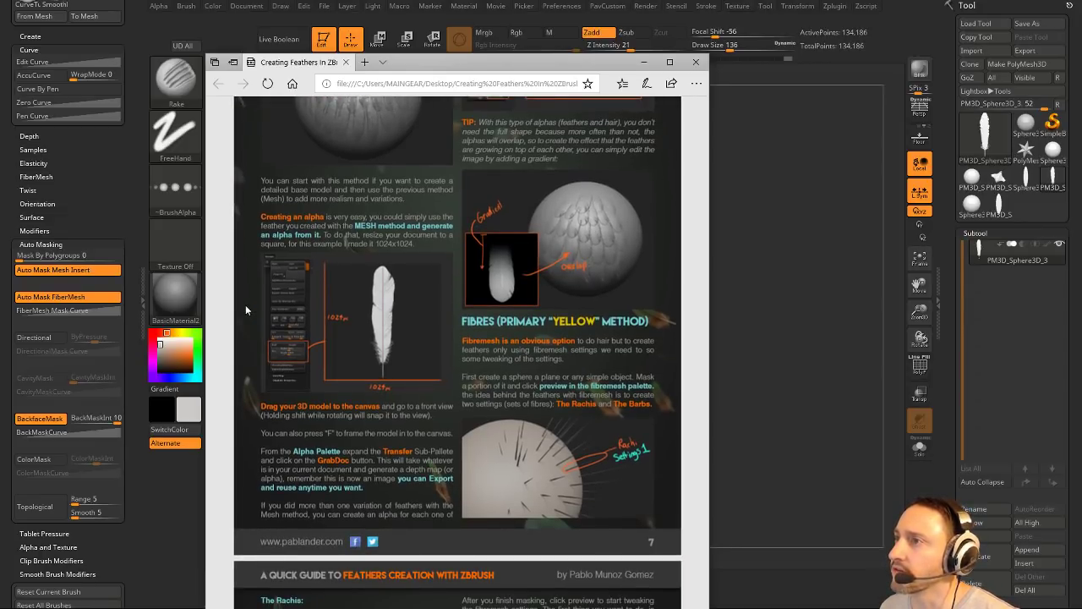
pyautogui.scroll(-2, 246, 310)
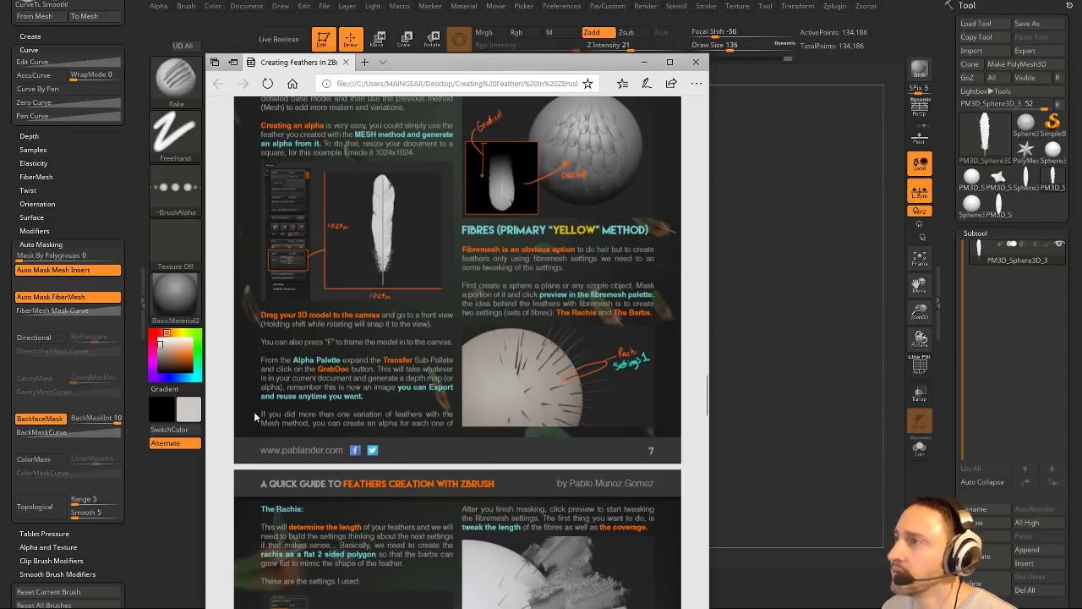
pyautogui.scroll(6, 254, 411)
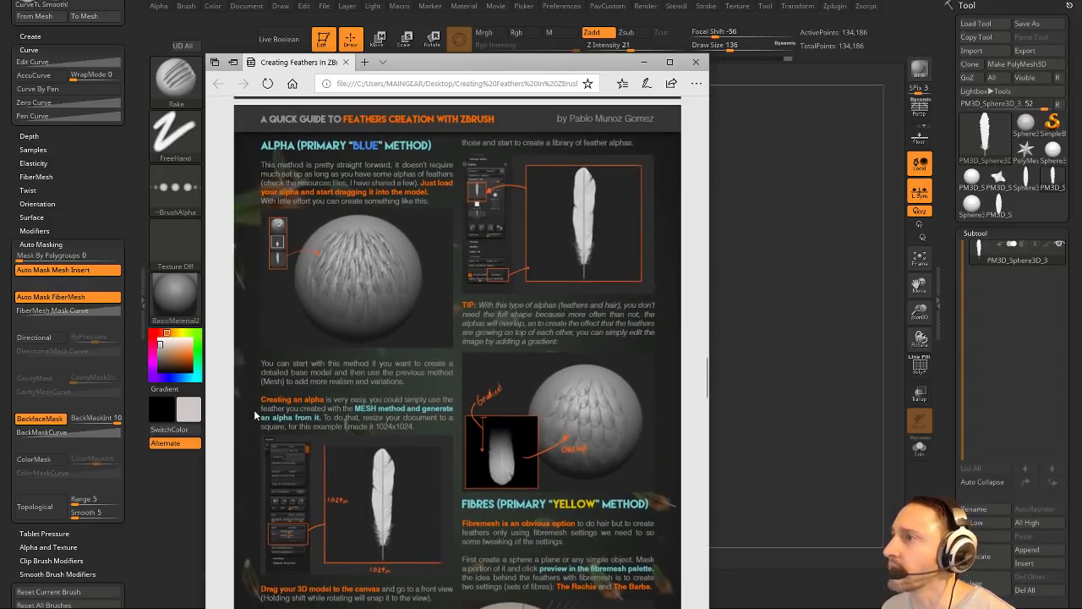
pyautogui.moveTo(490, 63); pyautogui.dragTo(499, 607)
# Show the whole feather on the canvas and dock the Document palette in the side tray.
pyautogui.moveTo(594, 314)
pyautogui.mouseDown()
pyautogui.moveTo(651, 318)
pyautogui.moveTo(604, 292)
pyautogui.moveTo(673, 306)
pyautogui.moveTo(730, 338)
pyautogui.mouseUp()
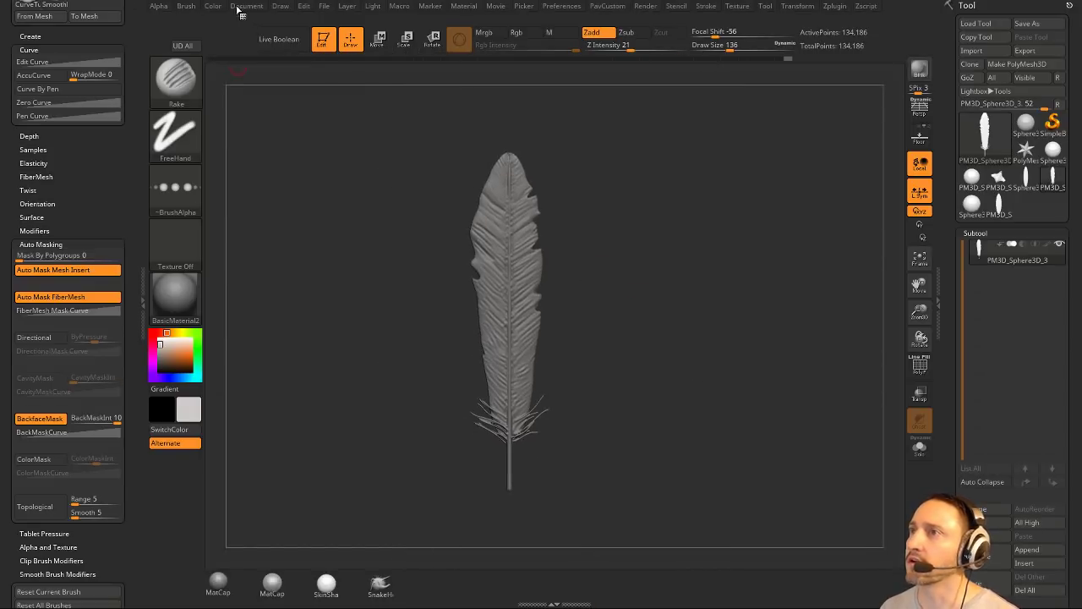
pyautogui.moveTo(239, 14)
pyautogui.moveTo(237, 12)
pyautogui.mouseDown()
pyautogui.moveTo(90, 11)
pyautogui.moveTo(88, 280)
pyautogui.mouseUp()
pyautogui.moveTo(93, 93); pyautogui.dragTo(101, 507)
pyautogui.moveTo(127, 48); pyautogui.dragTo(131, 250)
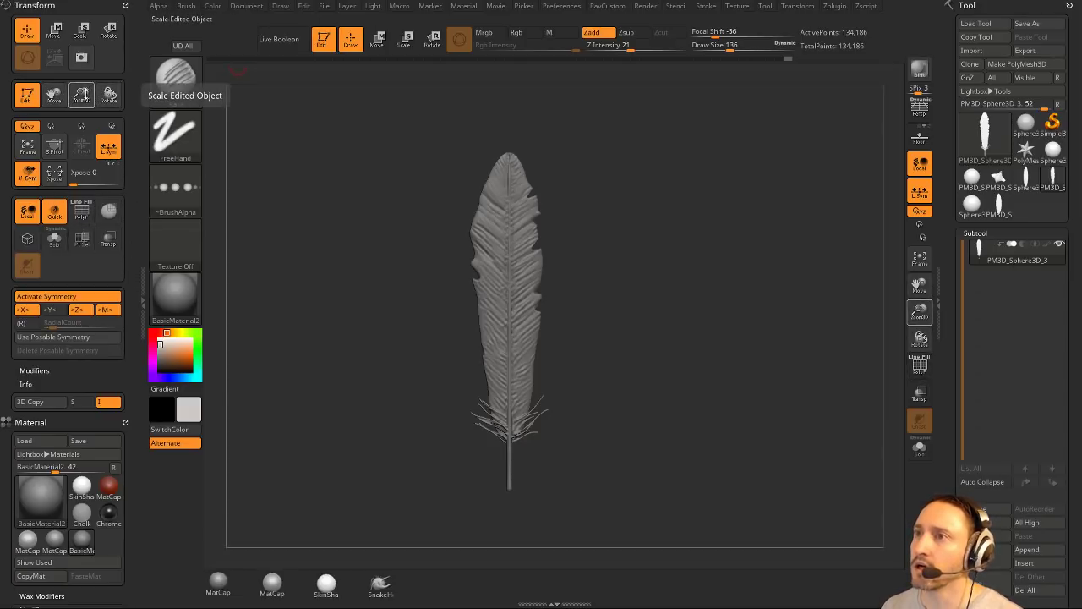
pyautogui.moveTo(125, 422); pyautogui.dragTo(125, 6)
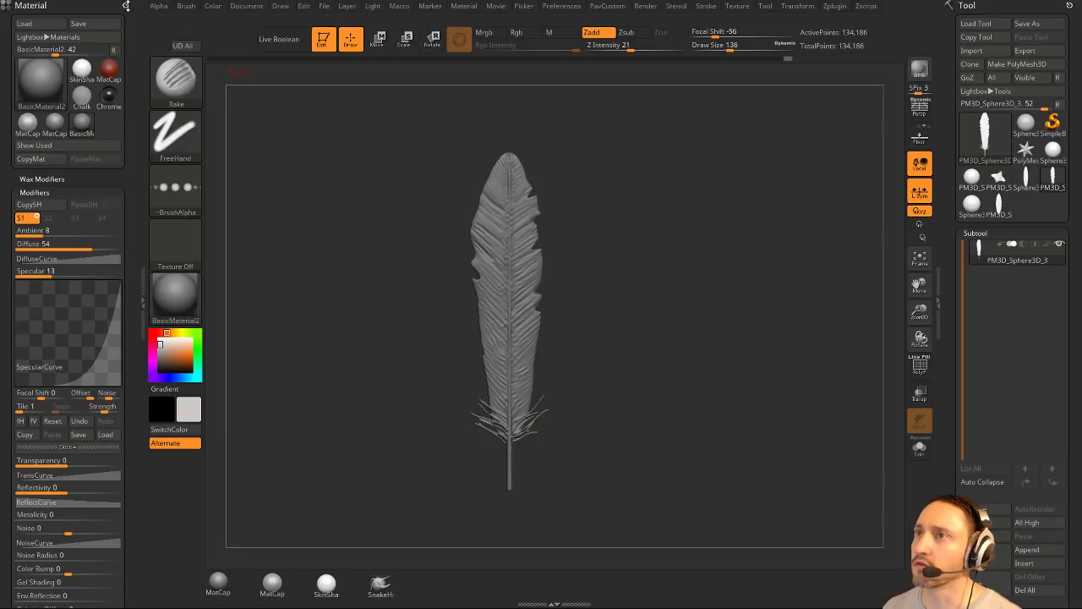
# Clear the Transform and Material palettes from the side tray and expand the Document palette's settings.
pyautogui.click(131, 6)
pyautogui.click(131, 6)
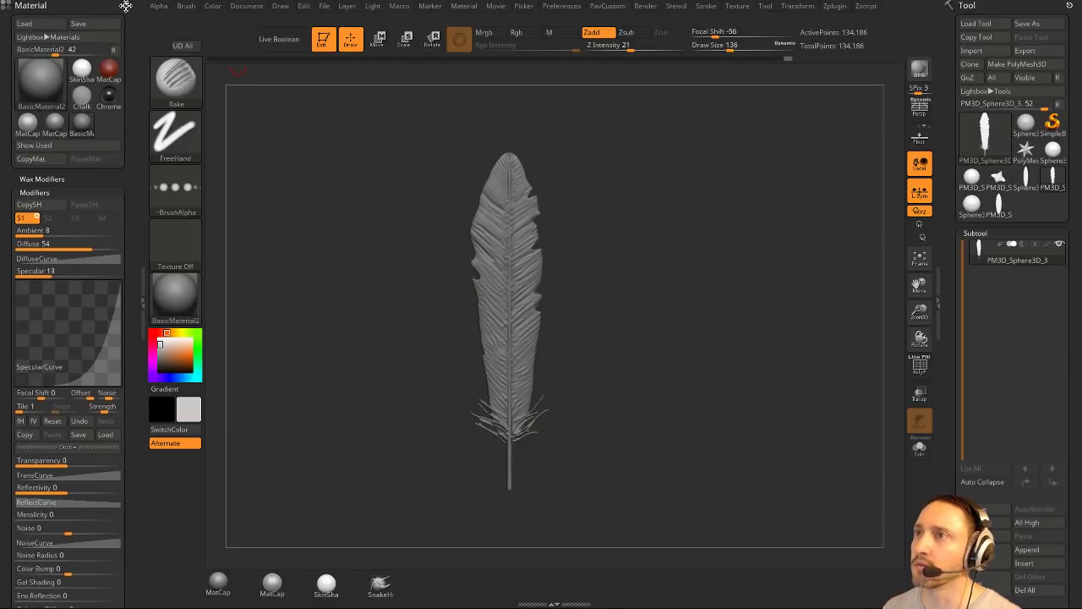
pyautogui.keyDown('shift'); pyautogui.click(123, 6); pyautogui.keyUp('shift')
pyautogui.click(128, 6)
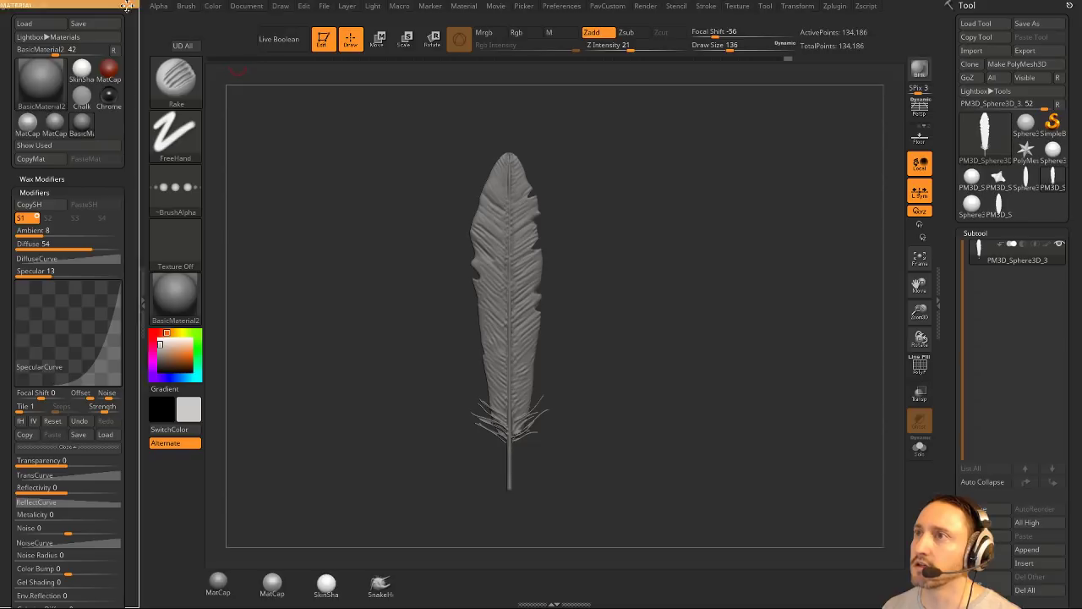
pyautogui.click(126, 6)
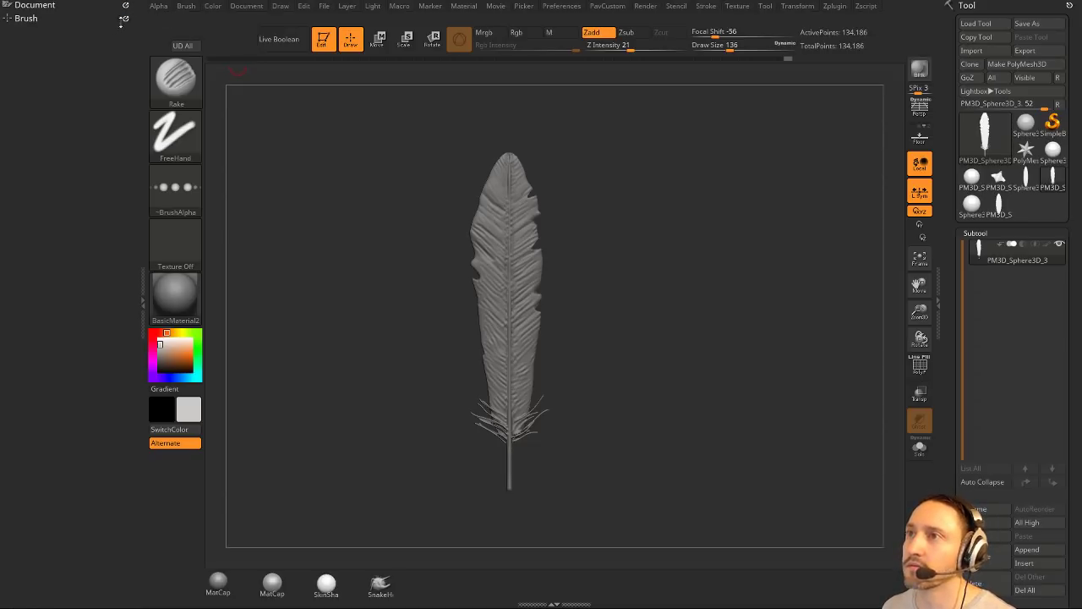
pyautogui.click(50, 5)
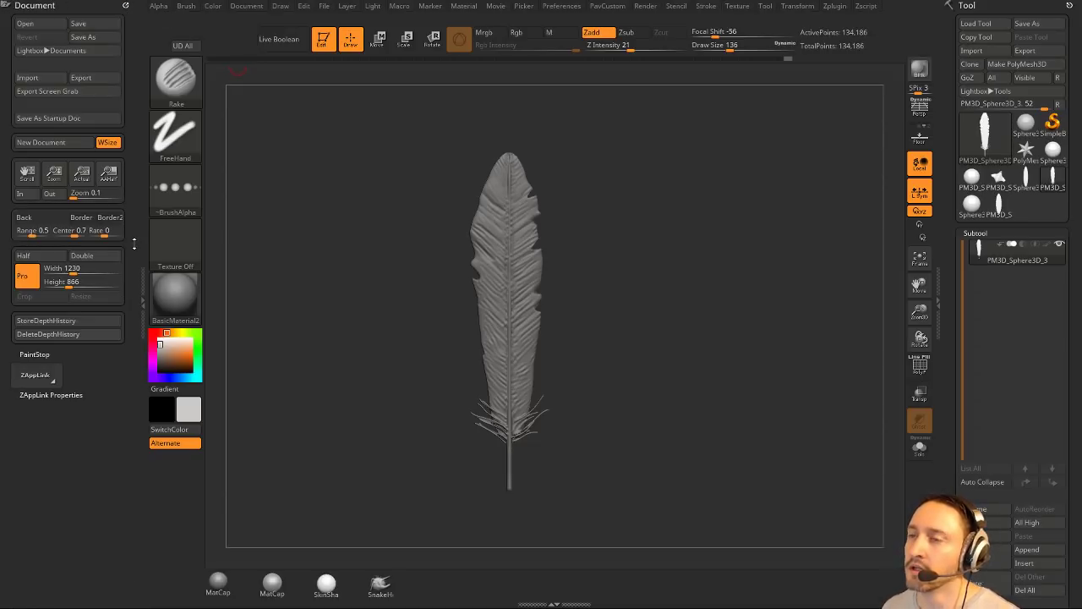
# Check the canvas extents around the feather at actual size and grab the whole non-square document as an alpha.
pyautogui.moveTo(54, 174); pyautogui.dragTo(73, 153)
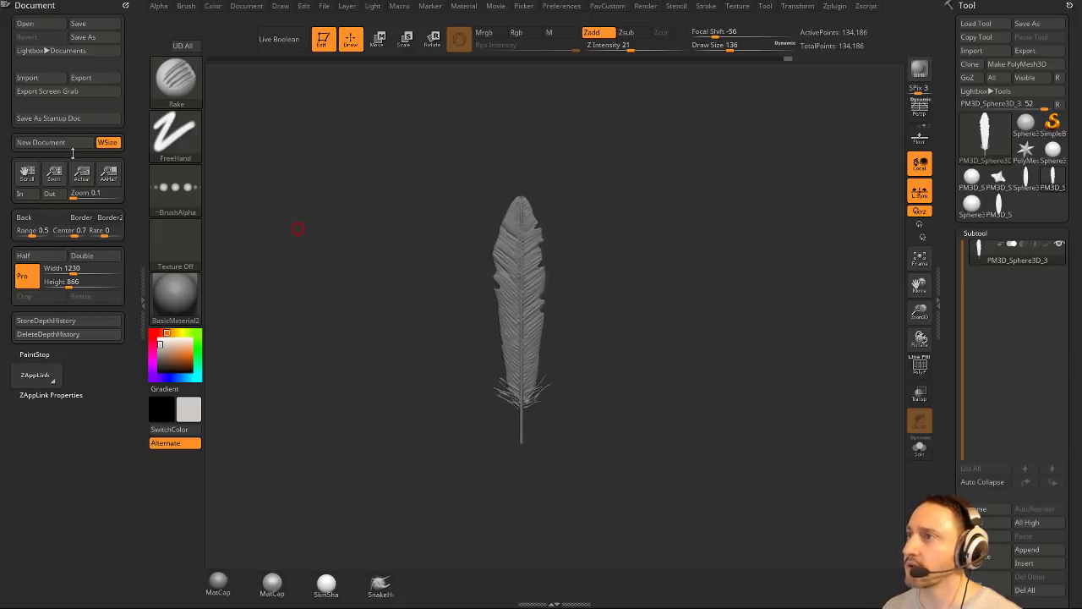
pyautogui.click(187, 7)
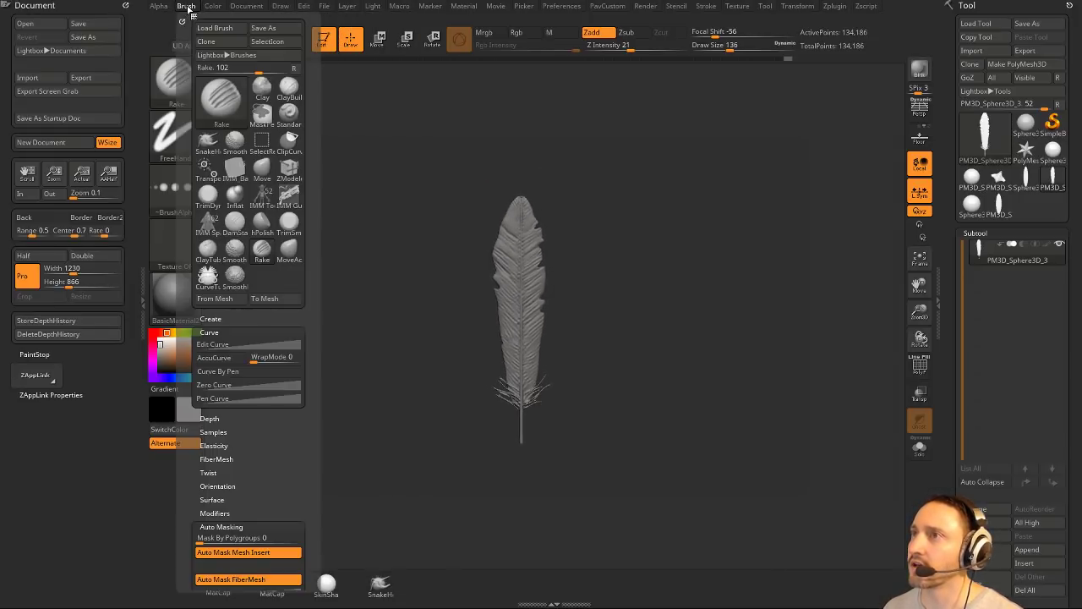
pyautogui.click(26, 218)
pyautogui.moveTo(177, 287); pyautogui.dragTo(161, 310)
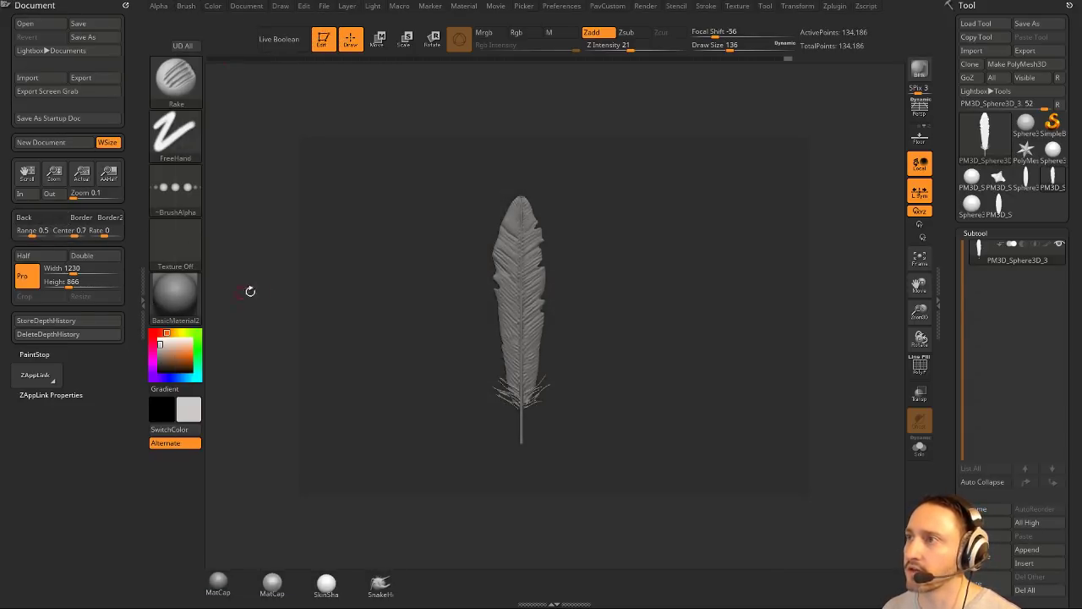
pyautogui.click(82, 176)
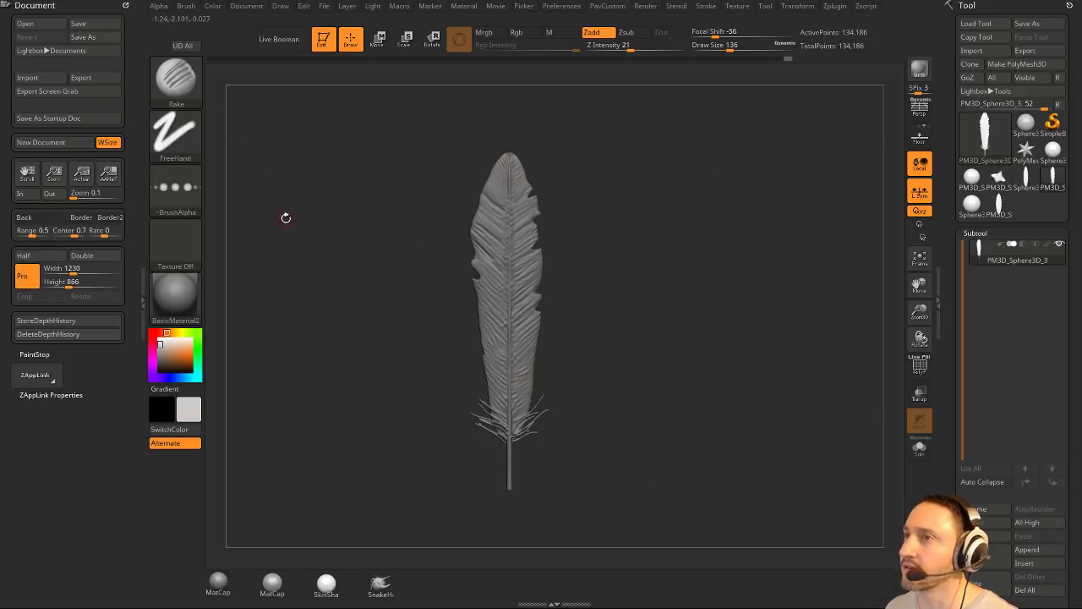
pyautogui.click(176, 188)
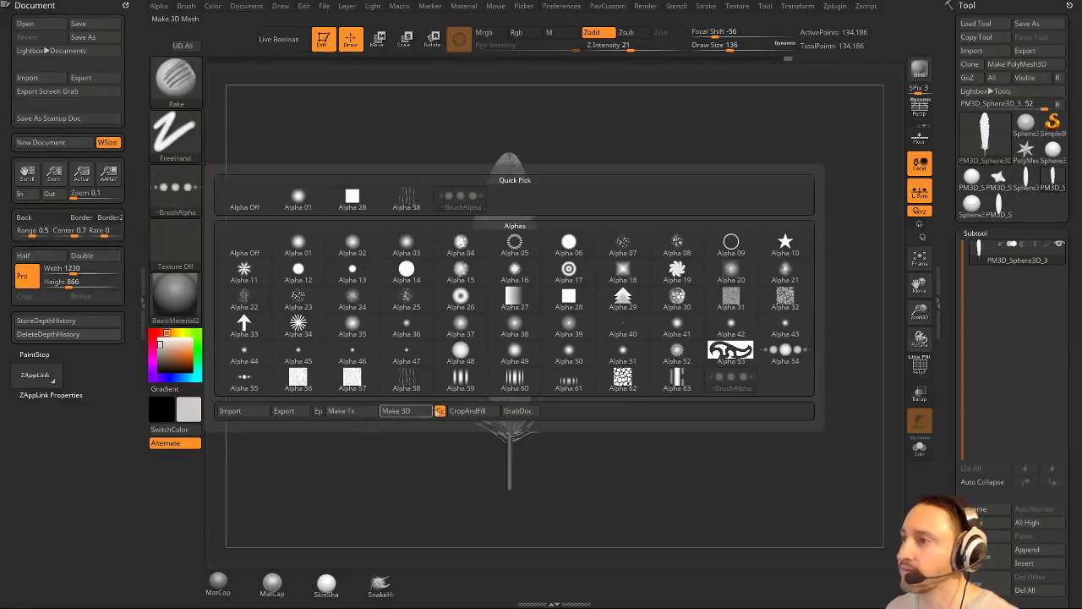
pyautogui.click(517, 411)
pyautogui.moveTo(166, 191)
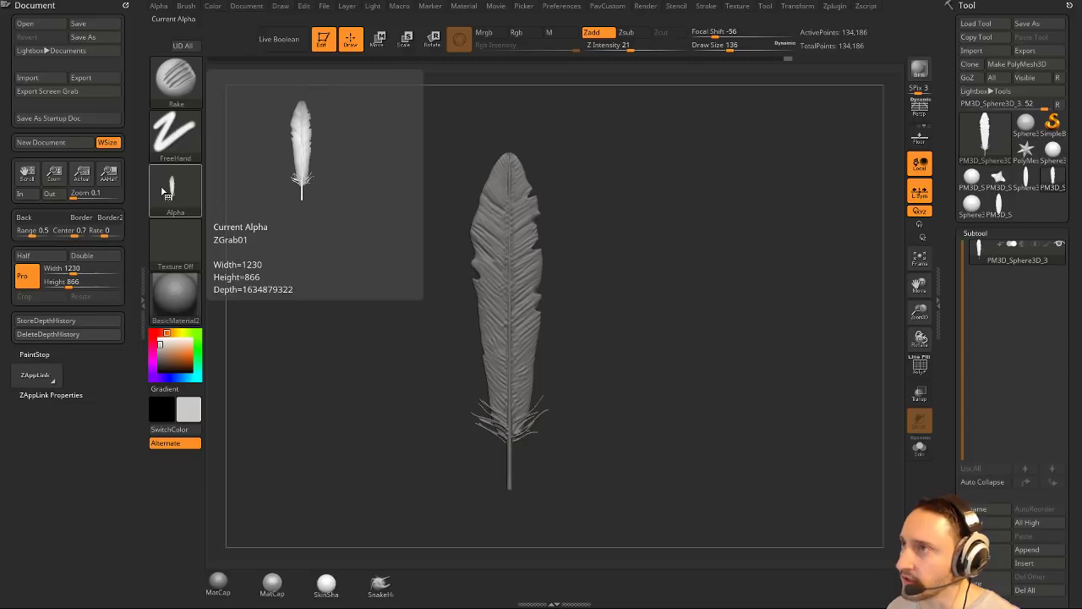
# Turn off the document's proportion lock and resize it to a width of 1024 and a height of 1024.
pyautogui.click(25, 276)
pyautogui.click(64, 269)
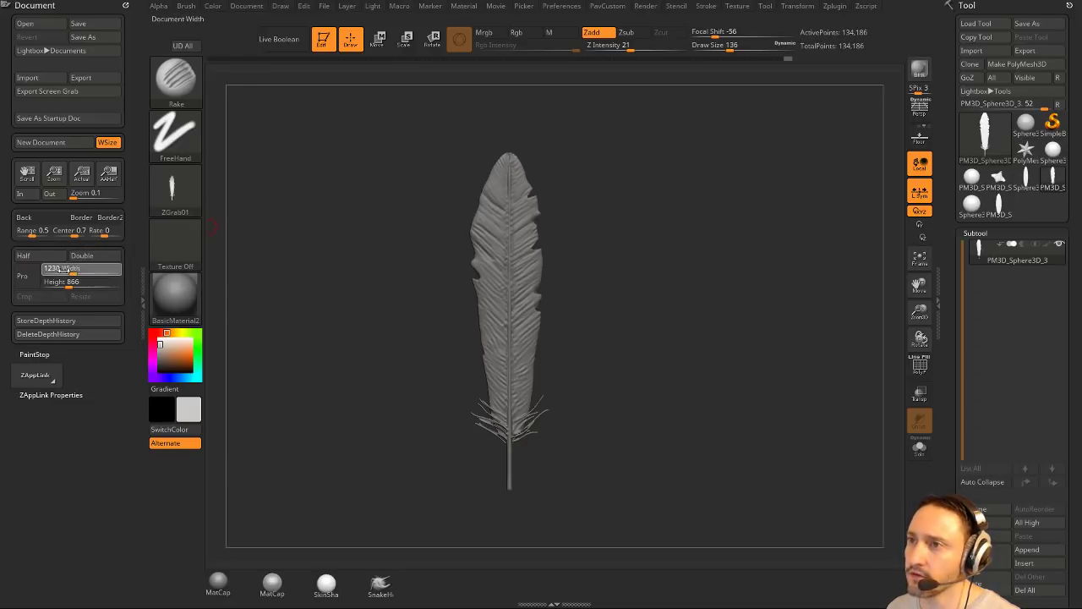
pyautogui.write('1024')
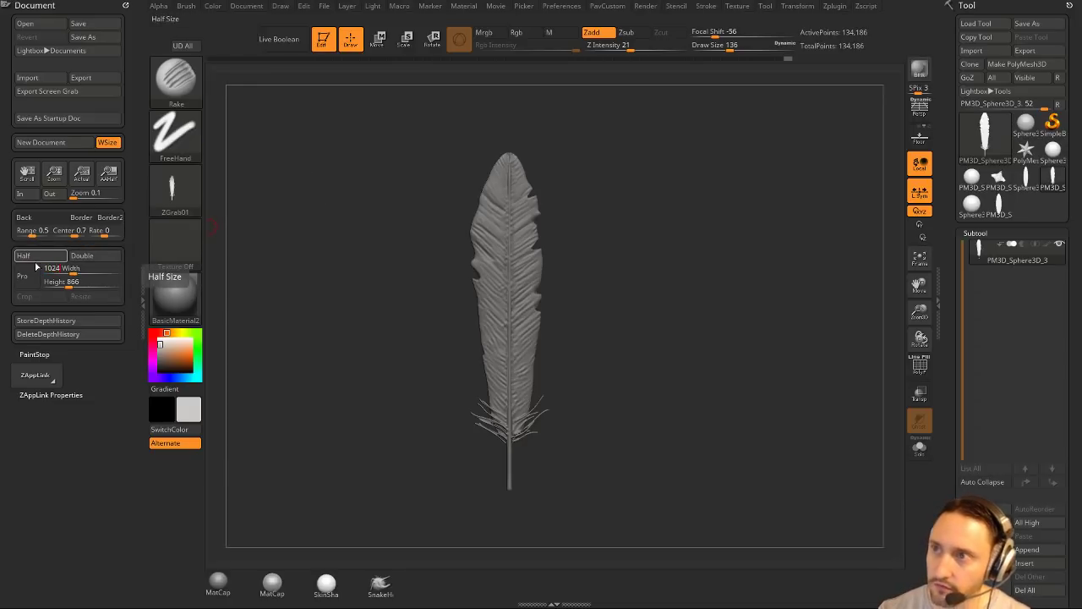
pyautogui.press('Tab')
pyautogui.write('102')
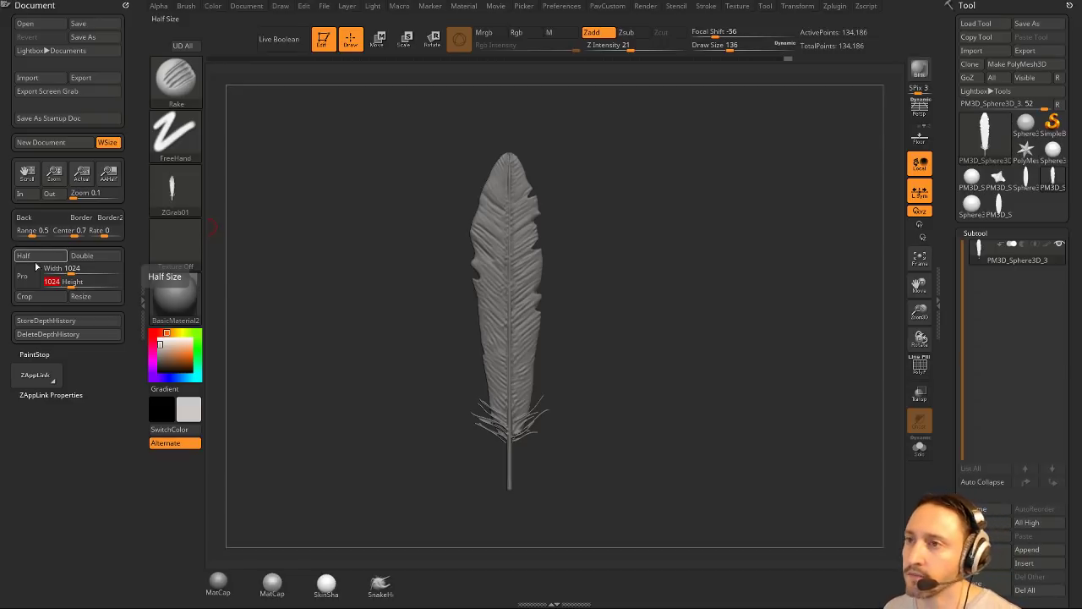
pyautogui.write('4')
pyautogui.press('Return')
pyautogui.click(80, 296)
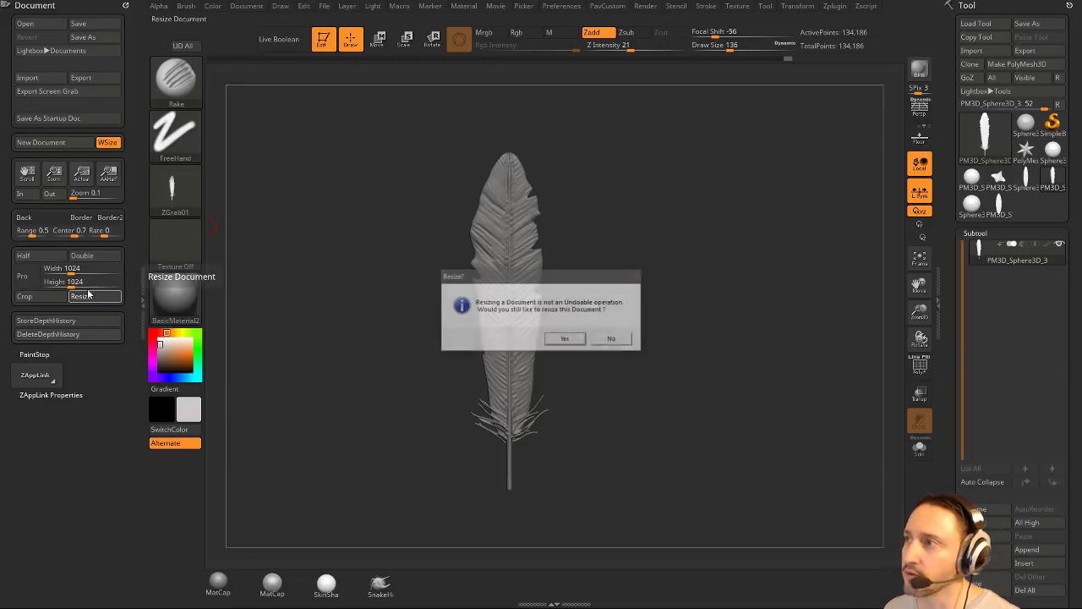
pyautogui.click(570, 339)
# Draw the feather on the resized canvas in Edit mode and fit it upright within the square document.
pyautogui.moveTo(486, 343); pyautogui.dragTo(330, 64)
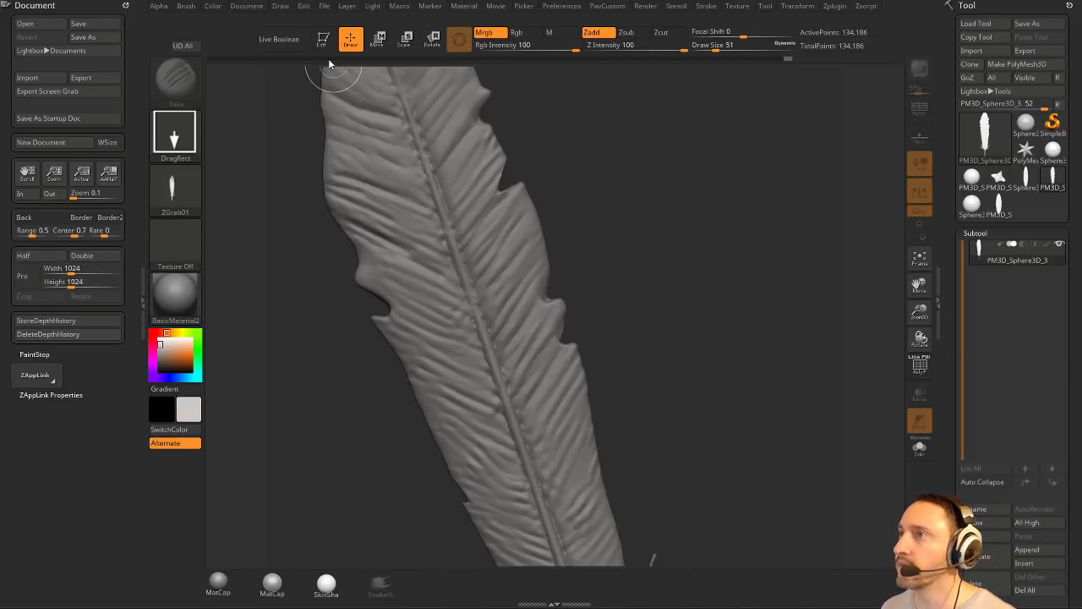
pyautogui.click(323, 39)
pyautogui.press('f')
pyautogui.moveTo(626, 169); pyautogui.dragTo(352, 125)
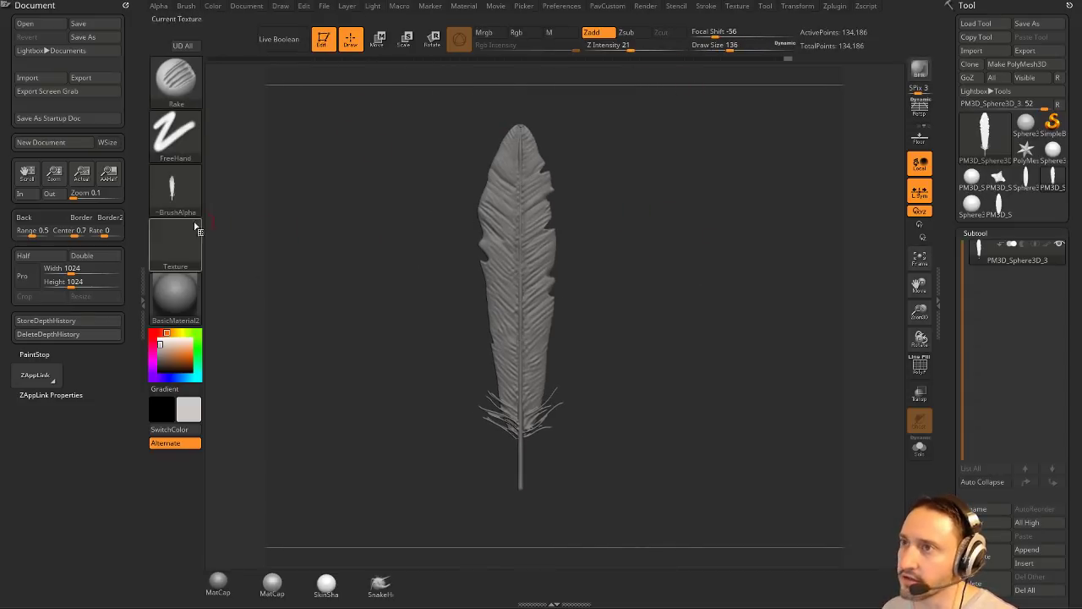
pyautogui.moveTo(53, 174); pyautogui.dragTo(46, 155)
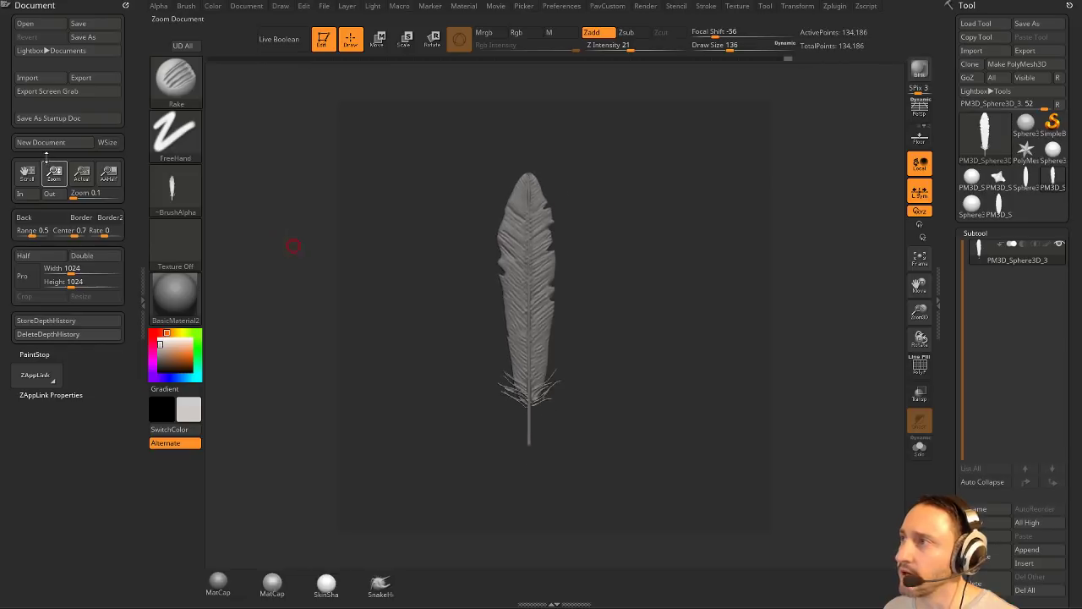
pyautogui.keyDown('alt'); pyautogui.moveTo(648, 241); pyautogui.dragTo(676, 297); pyautogui.keyUp('alt')
pyautogui.moveTo(711, 264); pyautogui.dragTo(711, 267)
# Grab the square document with the framed feather as a new alpha using GrabDoc.
pyautogui.click(175, 187)
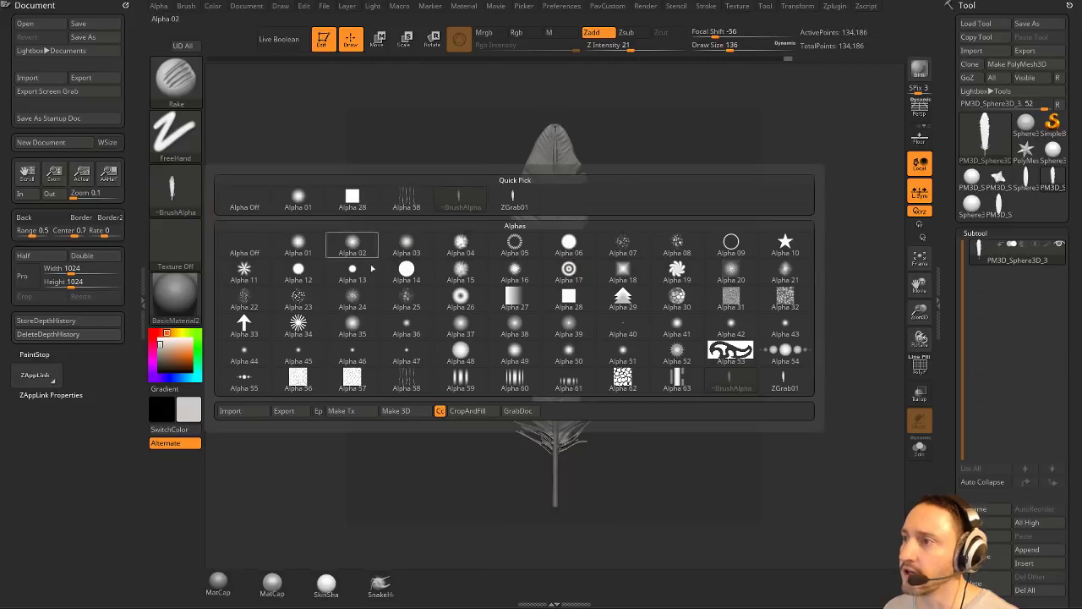
pyautogui.click(473, 412)
pyautogui.moveTo(198, 201)
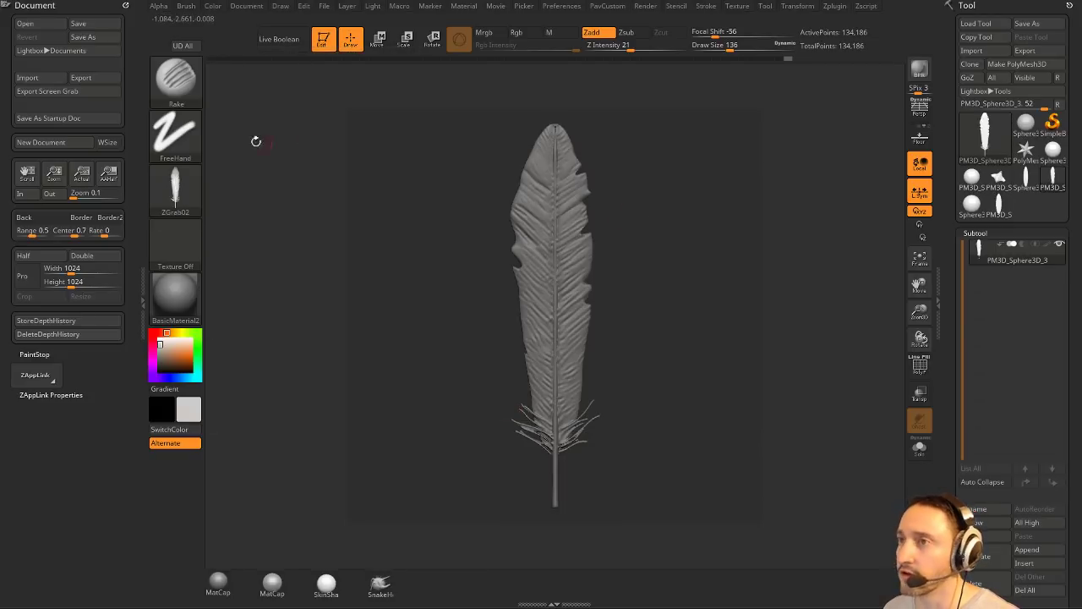
# Create a new document sized to the workspace with WSize on, without saving the current document.
pyautogui.click(88, 179)
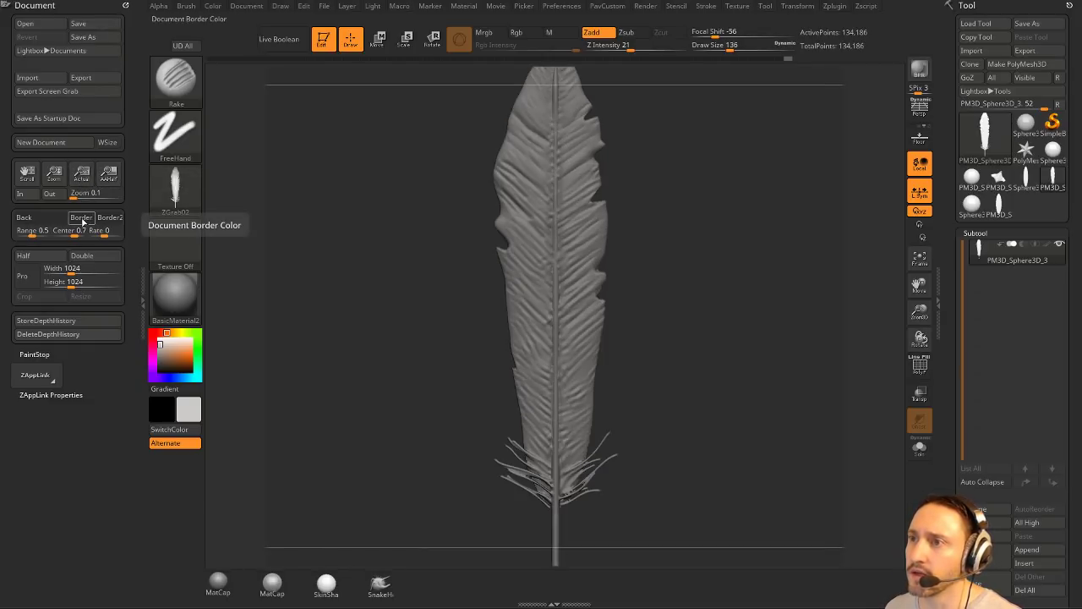
pyautogui.click(51, 142)
pyautogui.click(515, 339)
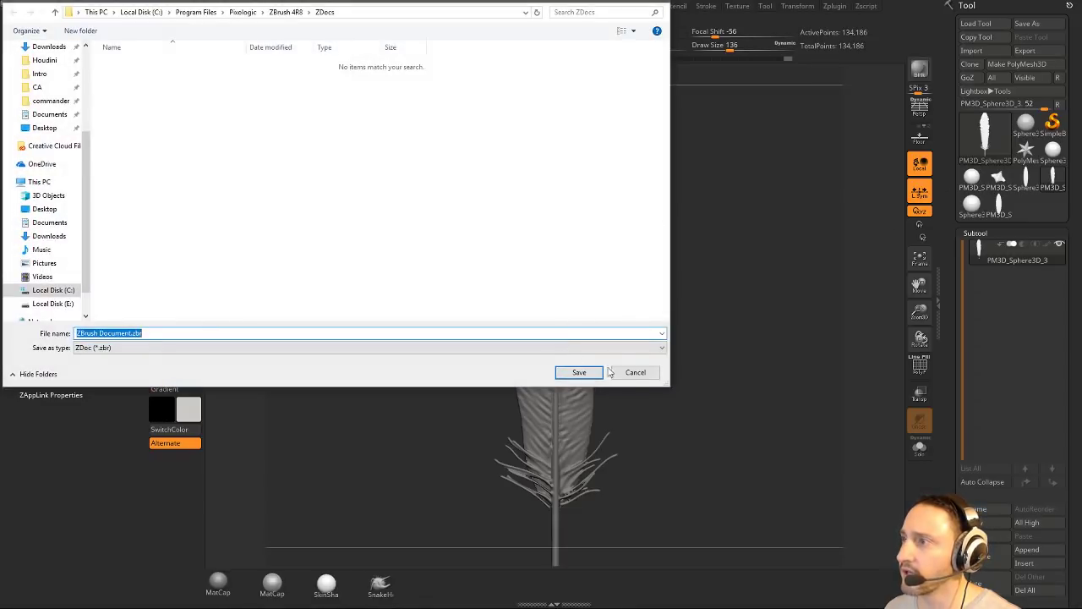
pyautogui.click(635, 373)
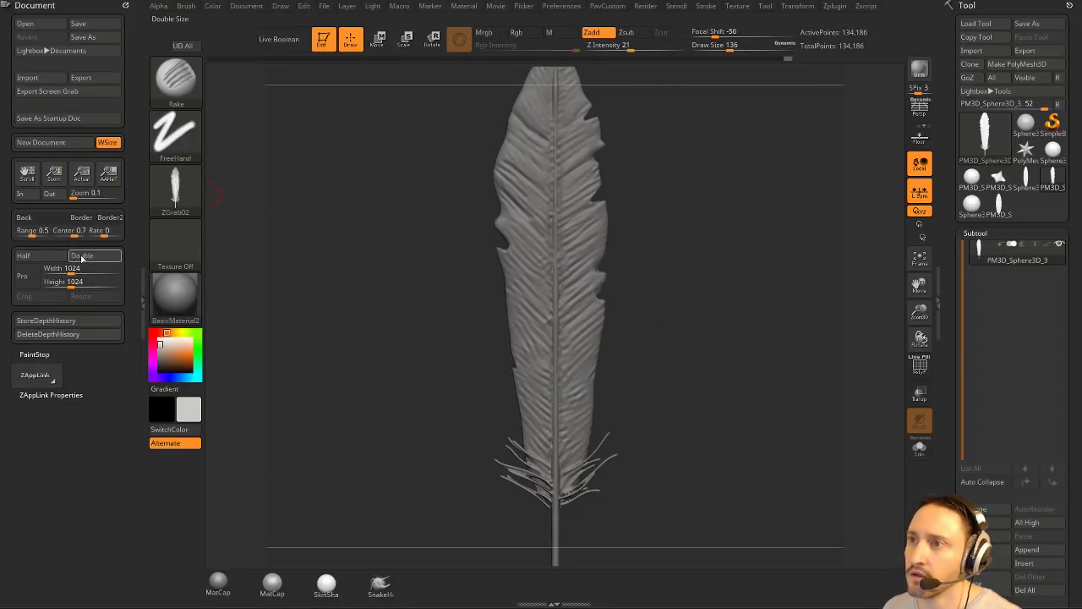
pyautogui.click(51, 142)
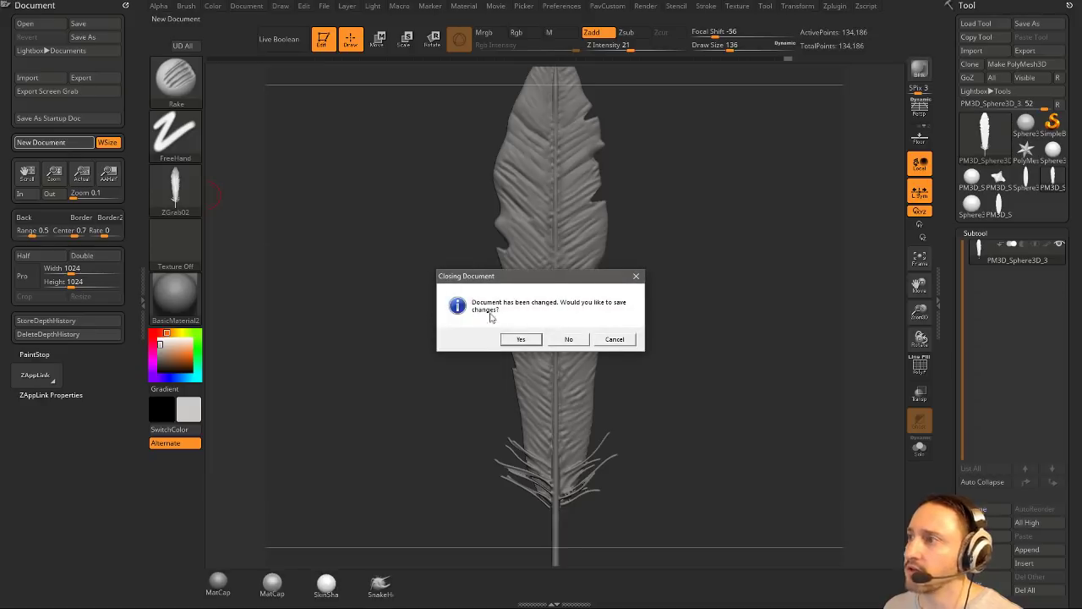
pyautogui.click(566, 339)
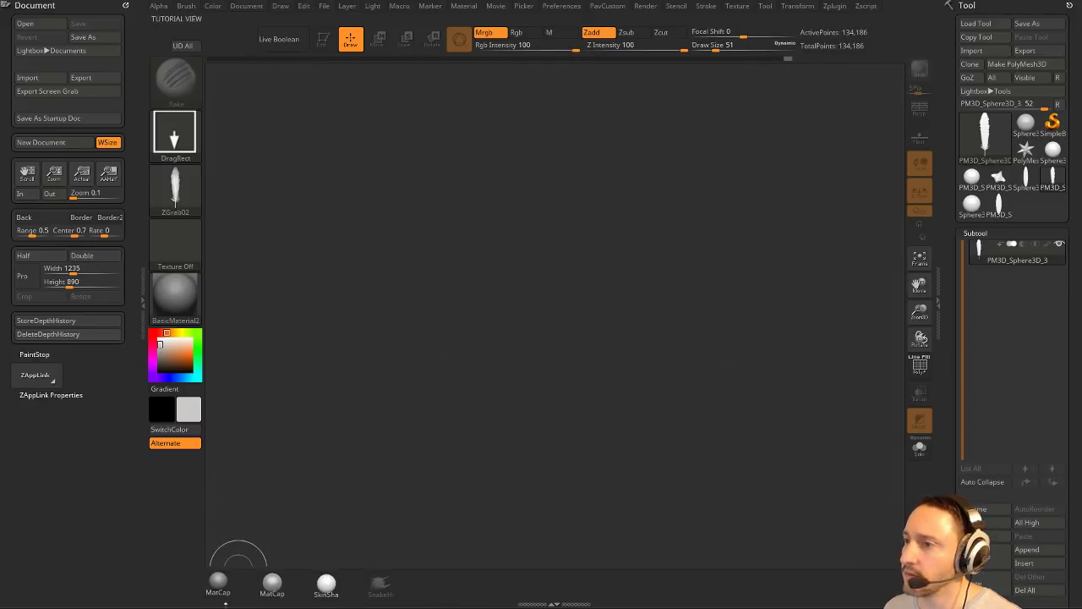
# Draw the feather on the new canvas, enable Edit mode, and show it whole and upright in front view.
pyautogui.click(139, 241)
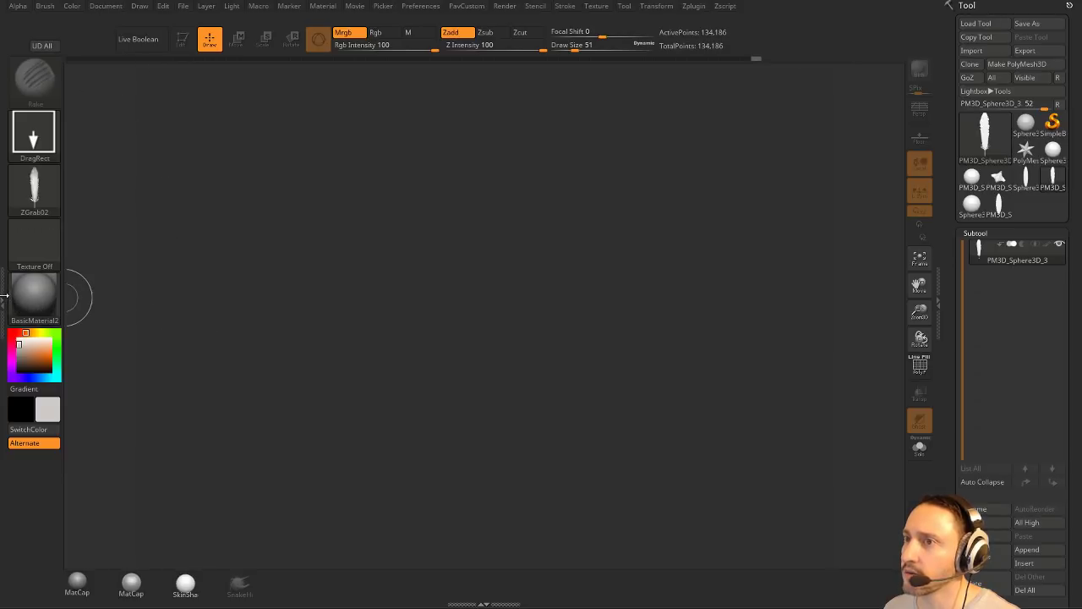
pyautogui.click(4, 304)
pyautogui.moveTo(574, 291); pyautogui.dragTo(618, 467)
pyautogui.click(323, 40)
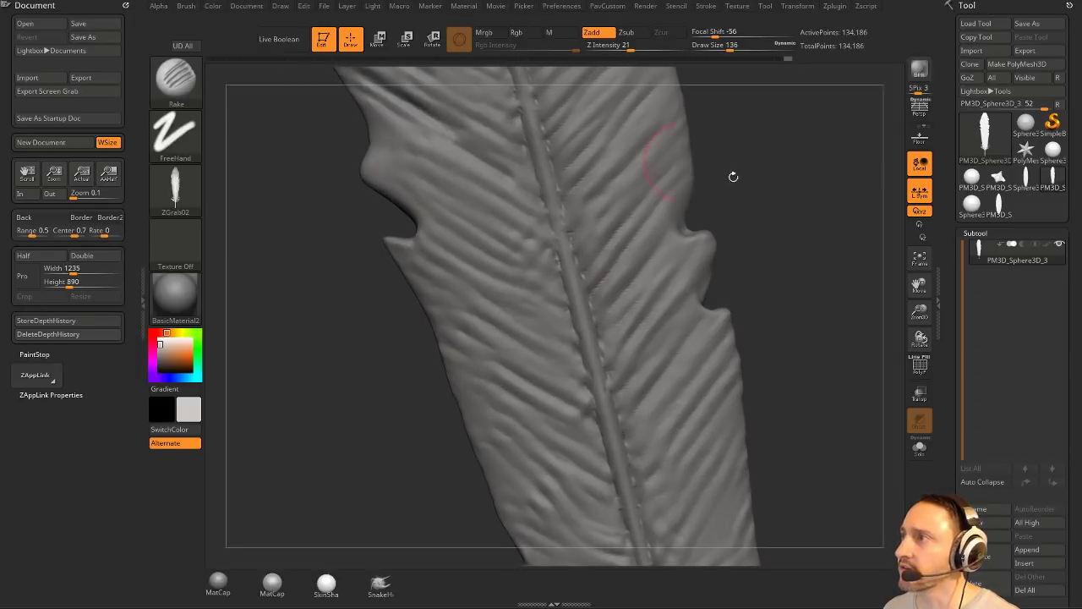
pyautogui.moveTo(849, 224)
pyautogui.keyDown('alt'); pyautogui.mouseDown()
pyautogui.moveTo(764, 116)
pyautogui.moveTo(778, 161)
pyautogui.mouseUp(); pyautogui.keyUp('alt')
pyautogui.moveTo(778, 161)
pyautogui.keyDown('alt'); pyautogui.mouseDown()
pyautogui.moveTo(782, 338)
pyautogui.moveTo(774, 321)
pyautogui.moveTo(756, 341)
pyautogui.moveTo(770, 350)
pyautogui.mouseUp(); pyautogui.keyUp('alt')
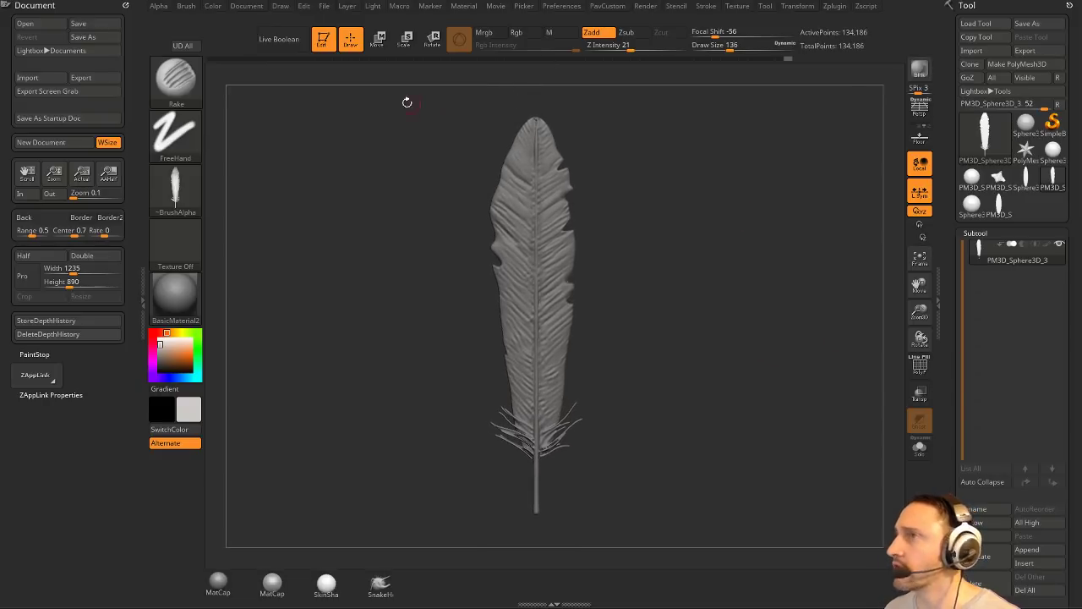
# Choose the MRGBZGrabber tool and capture the rectangular area enclosing the whole feather as an alpha and texture.
pyautogui.click(1051, 123)
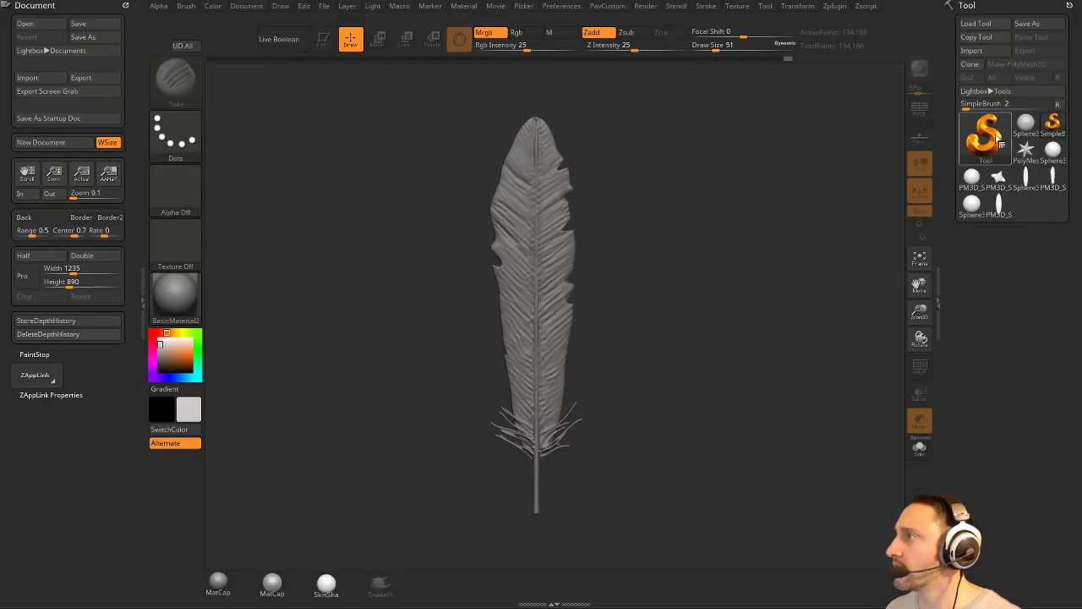
pyautogui.click(974, 146)
pyautogui.click(703, 314)
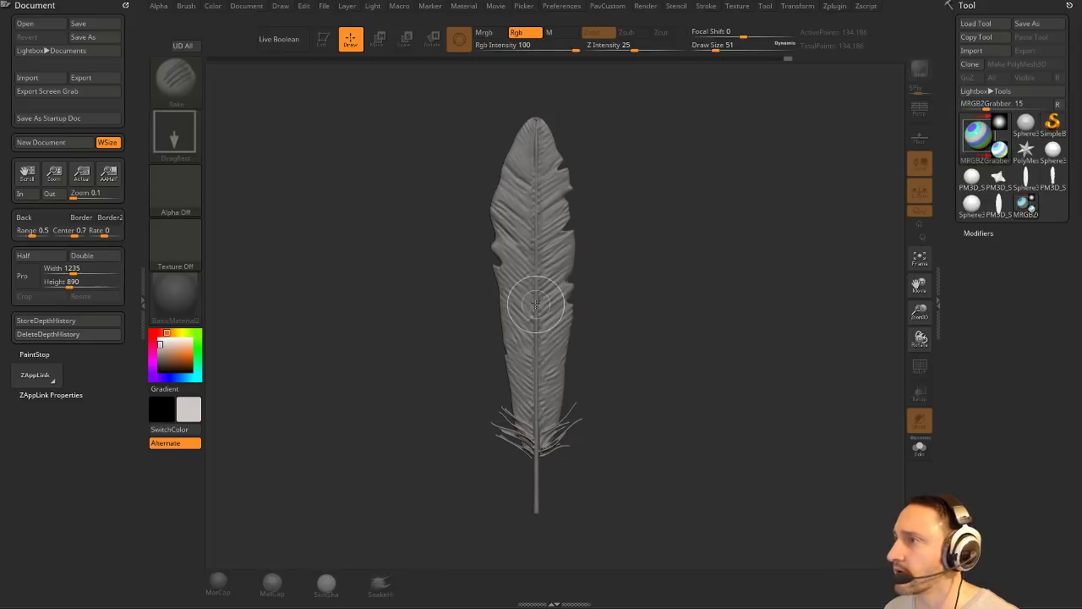
pyautogui.moveTo(536, 304); pyautogui.dragTo(706, 475)
pyautogui.keyDown('shift'); pyautogui.moveTo(662, 521); pyautogui.dragTo(740, 553); pyautogui.keyUp('shift')
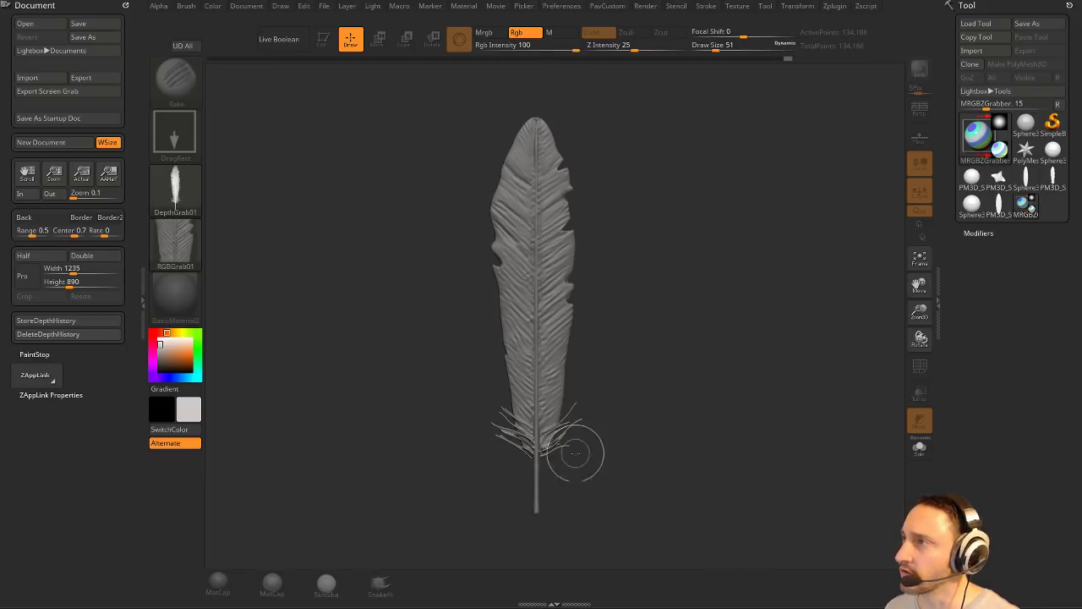
pyautogui.moveTo(191, 199)
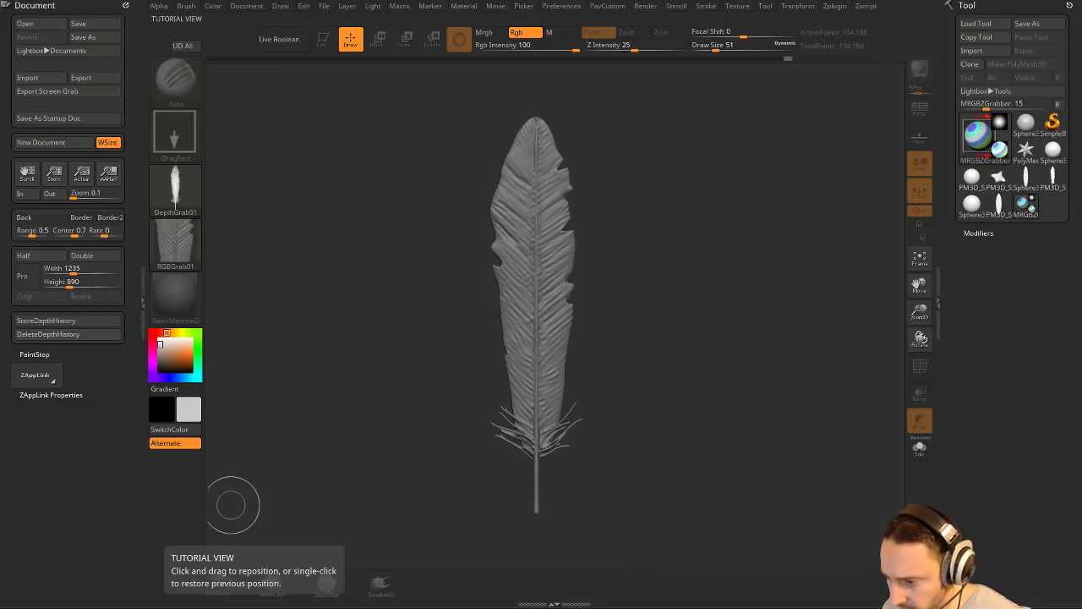
# Switch to the feather guide and review the alpha creation steps through to the start of the fibres method.
pyautogui.moveTo(338, 608); pyautogui.dragTo(497, 48)
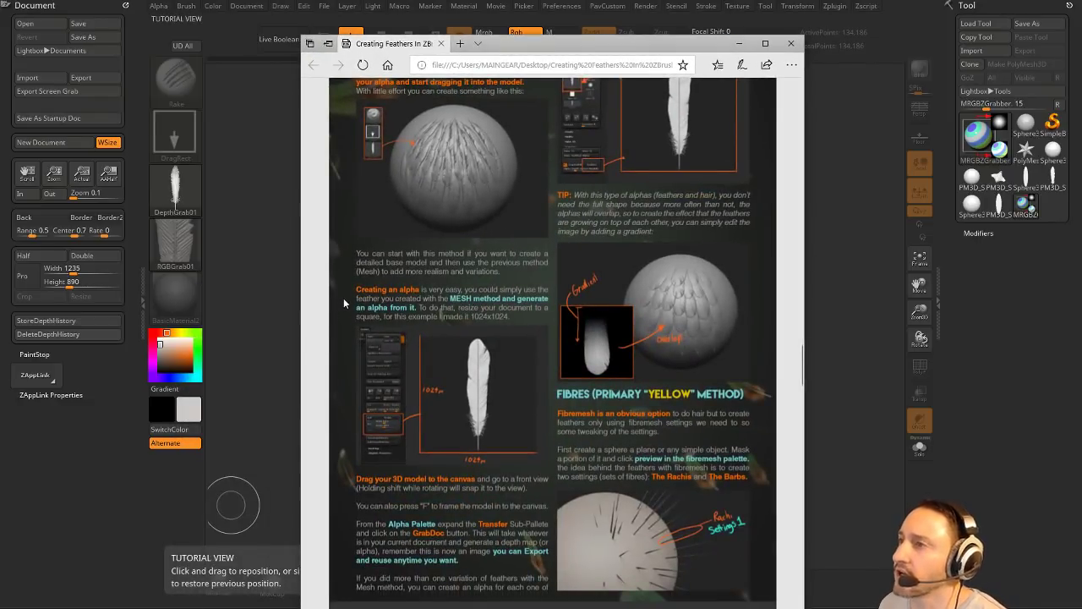
pyautogui.scroll(-1, 345, 302)
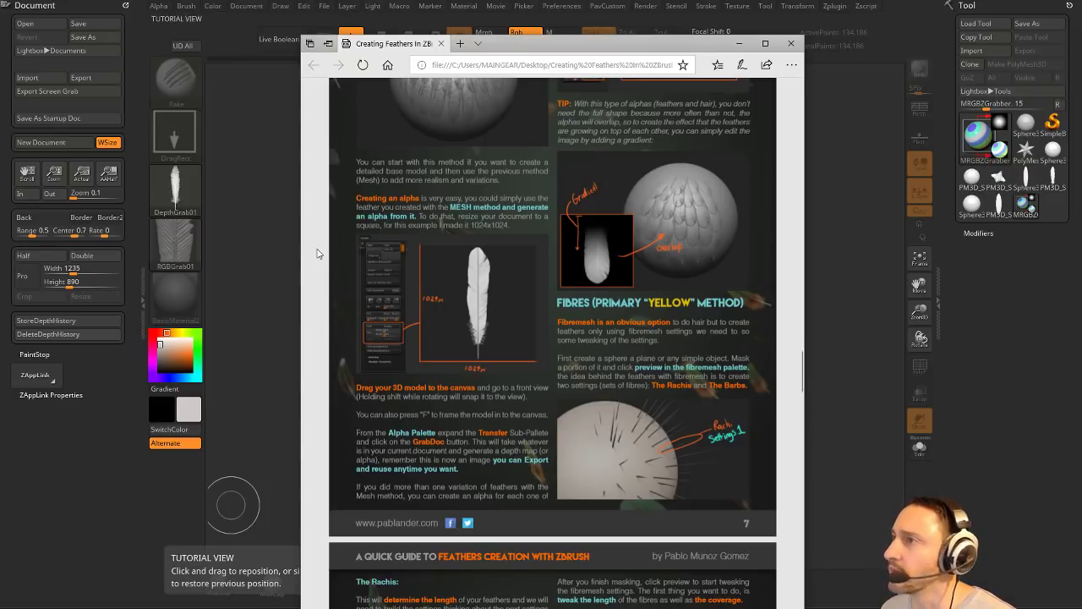
pyautogui.scroll(-2, 317, 254)
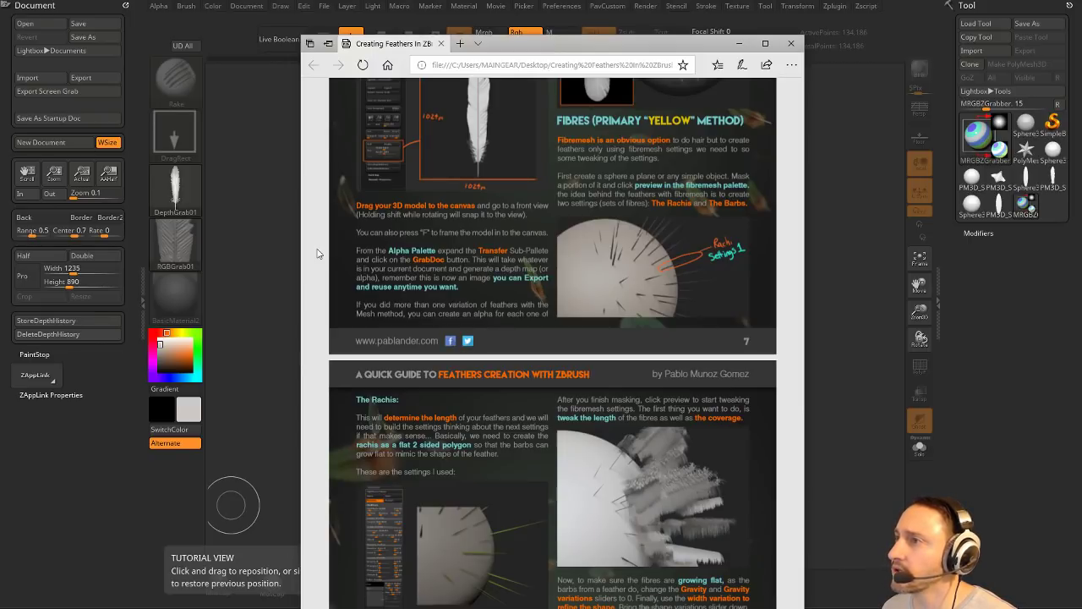
pyautogui.moveTo(518, 51); pyautogui.dragTo(586, 574)
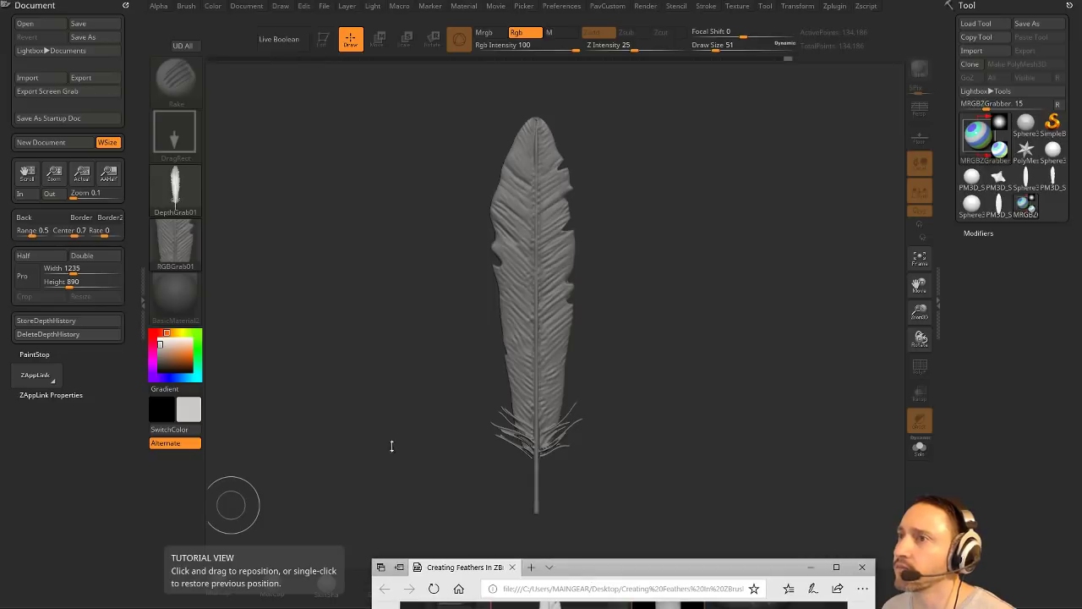
# Locate the GrabDoc command in the alpha picker and among the current alpha's Transfer options.
pyautogui.click(194, 186)
pyautogui.click(195, 187)
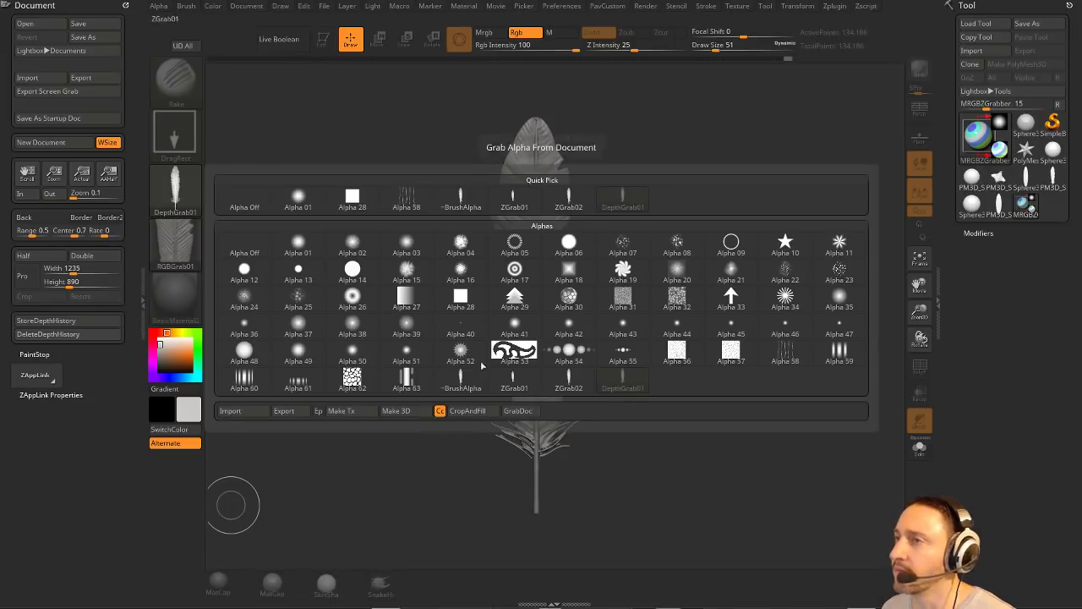
pyautogui.click(160, 7)
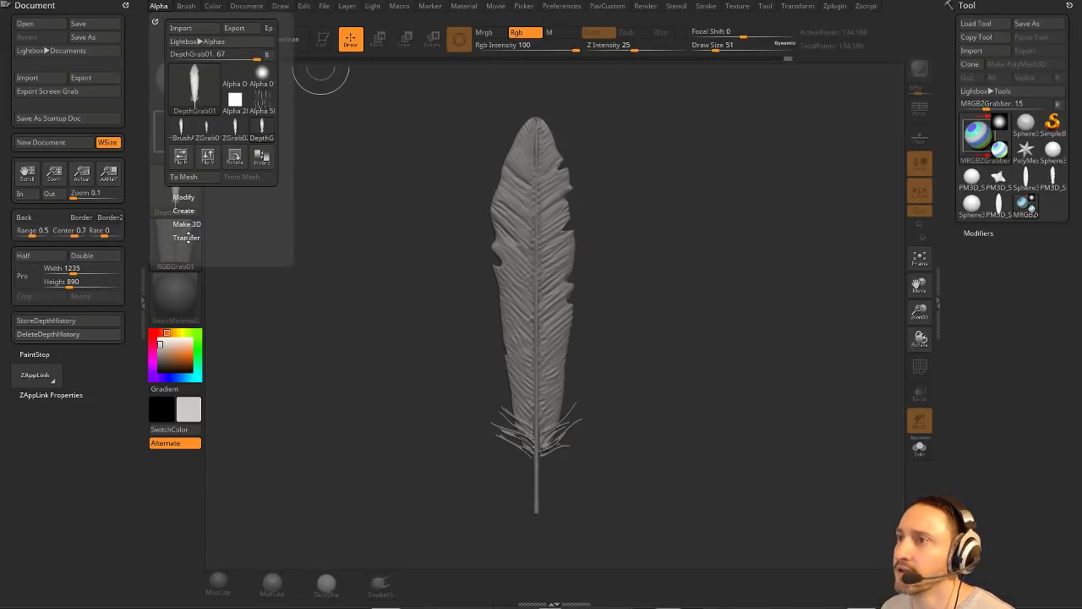
pyautogui.click(186, 237)
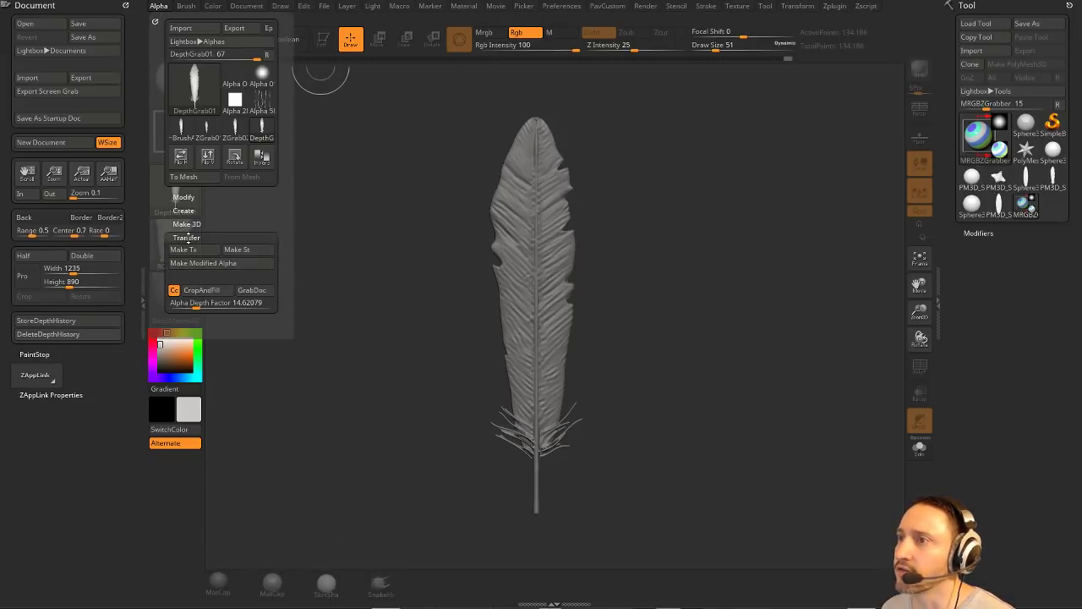
pyautogui.click(251, 290)
# Switch to the feather guide and review the alpha export instructions and the start of the fibres method.
pyautogui.moveTo(574, 572); pyautogui.dragTo(419, 35)
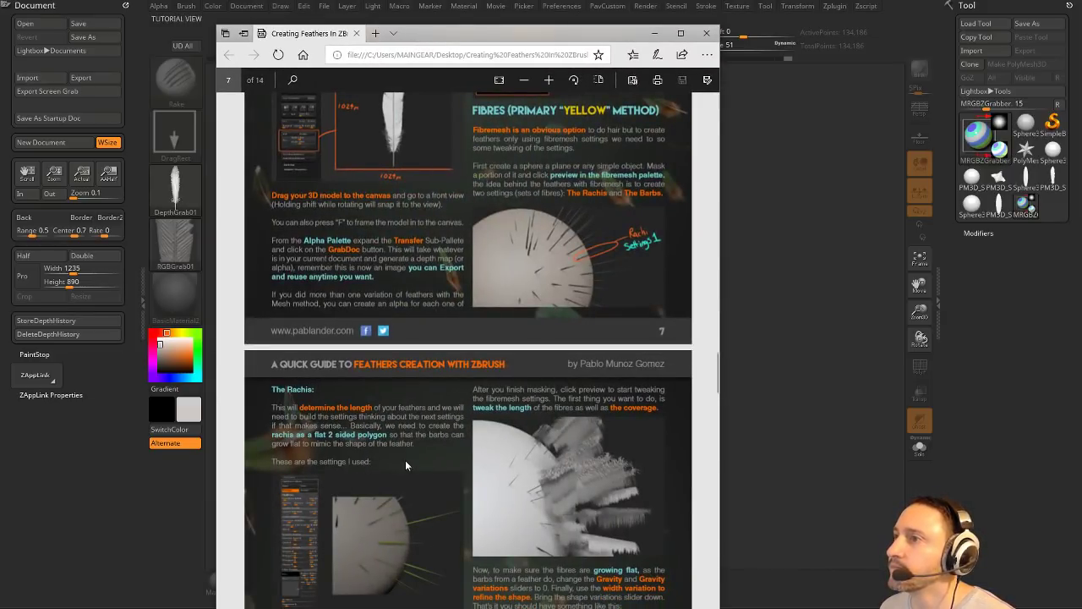
pyautogui.scroll(5, 422, 462)
pyautogui.scroll(1, 458, 228)
pyautogui.moveTo(494, 46); pyautogui.dragTo(166, 580)
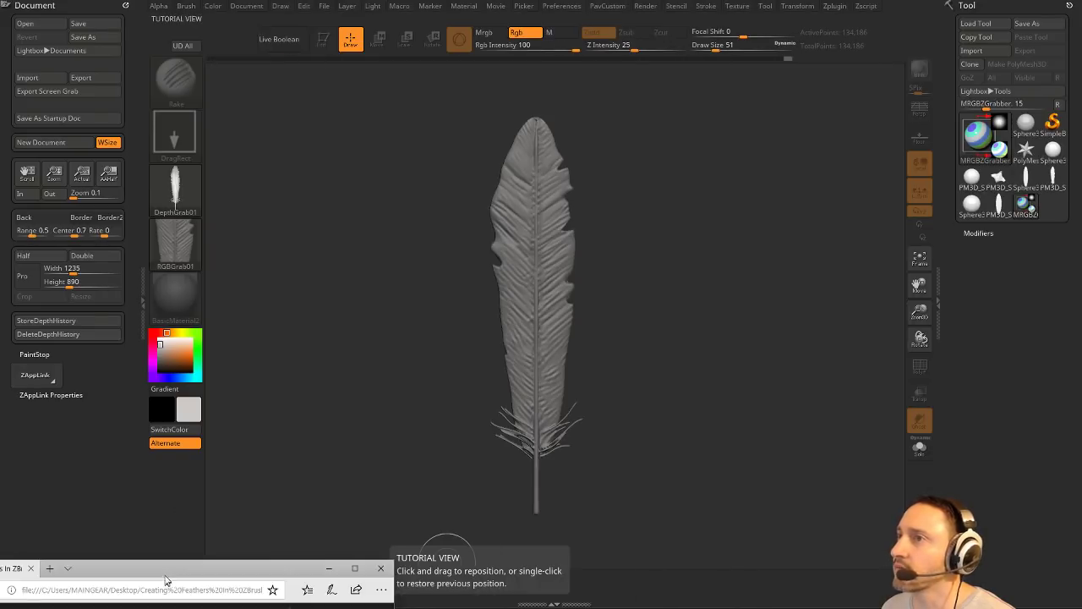
# Export the captured feather alpha in Photoshop format as DepthGrab01.psd.
pyautogui.click(175, 188)
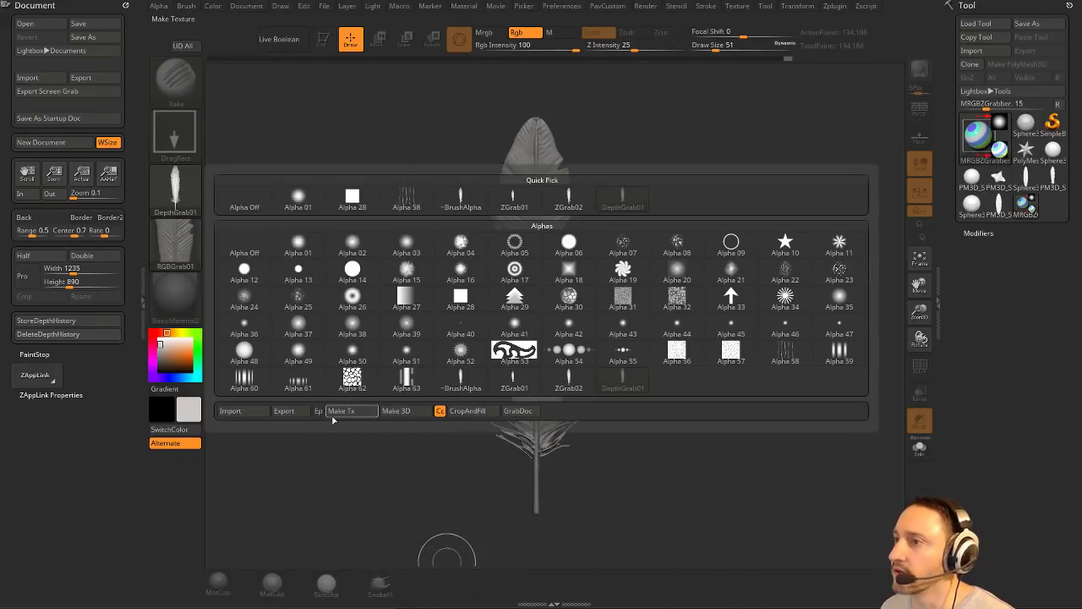
pyautogui.click(159, 6)
pyautogui.click(234, 28)
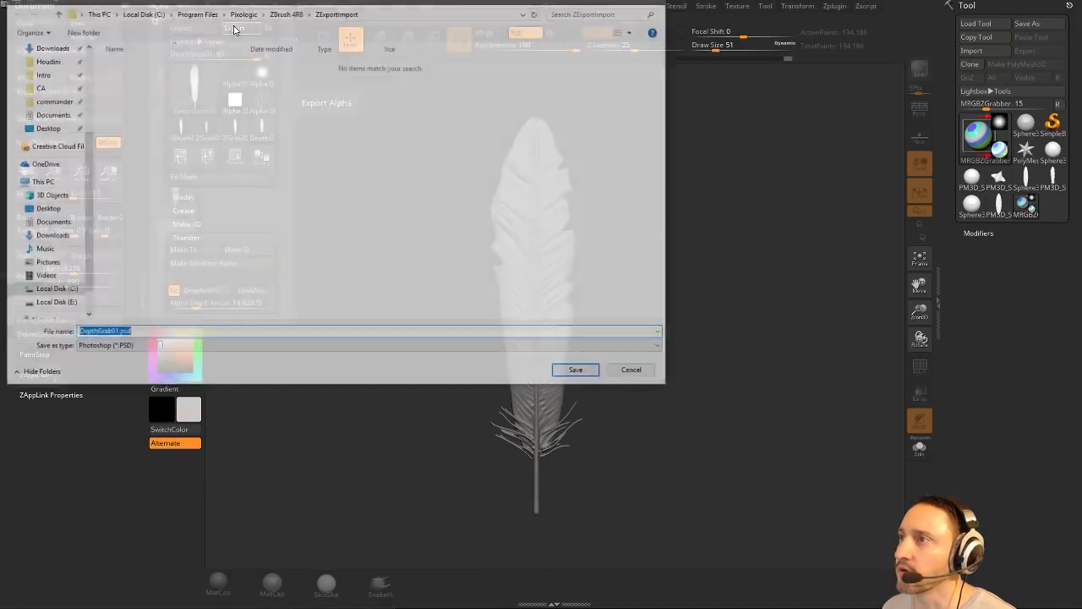
pyautogui.click(592, 375)
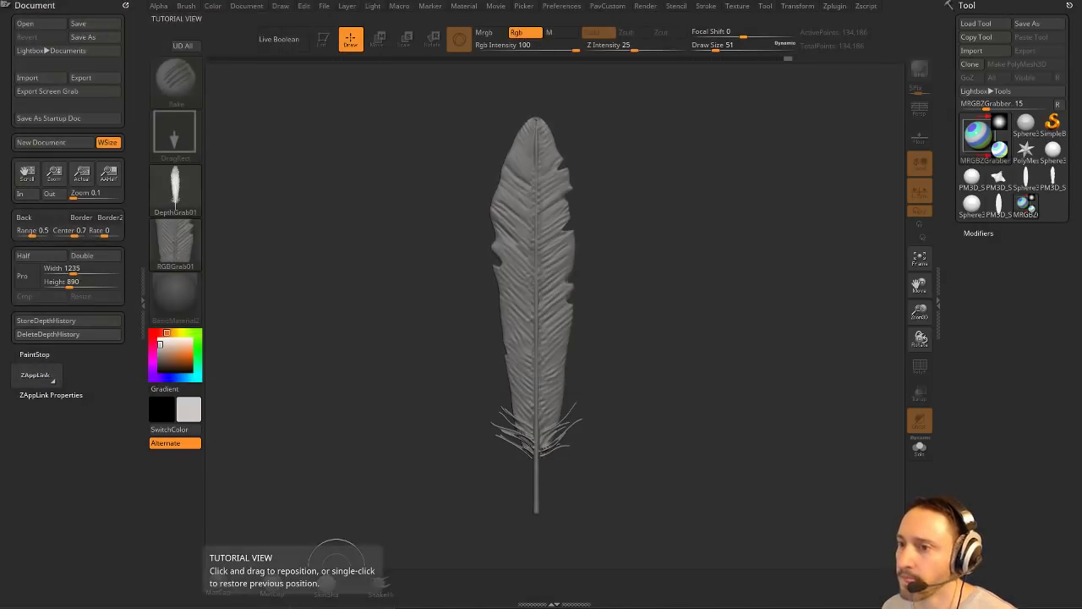
# Review the feather guide's alpha method, including the tip about adding a gradient to overlapping feather alphas.
pyautogui.moveTo(252, 448); pyautogui.dragTo(292, 478)
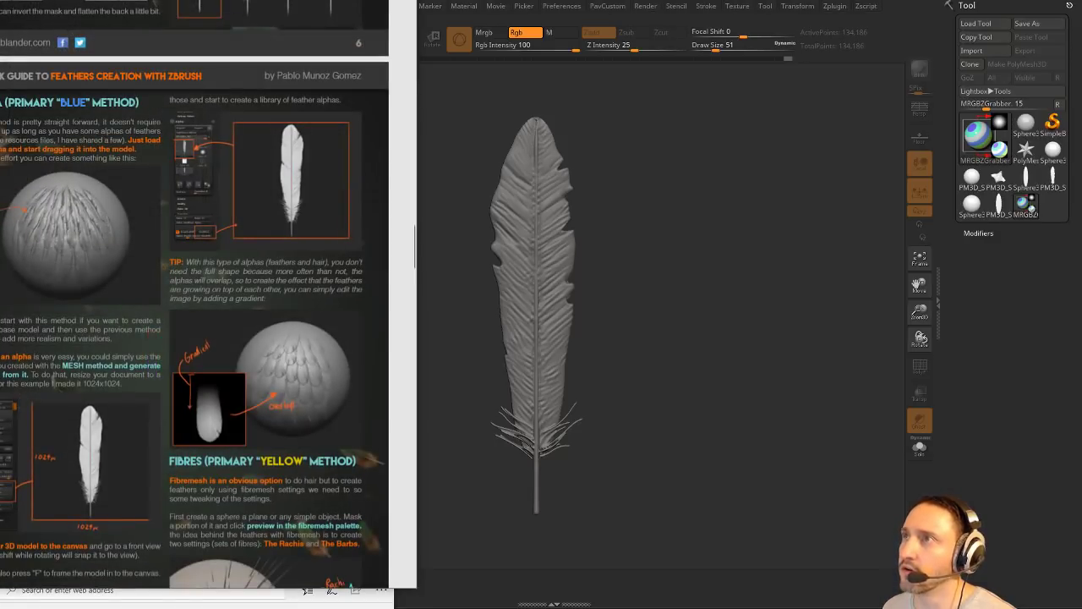
pyautogui.moveTo(255, 0); pyautogui.dragTo(826, 387)
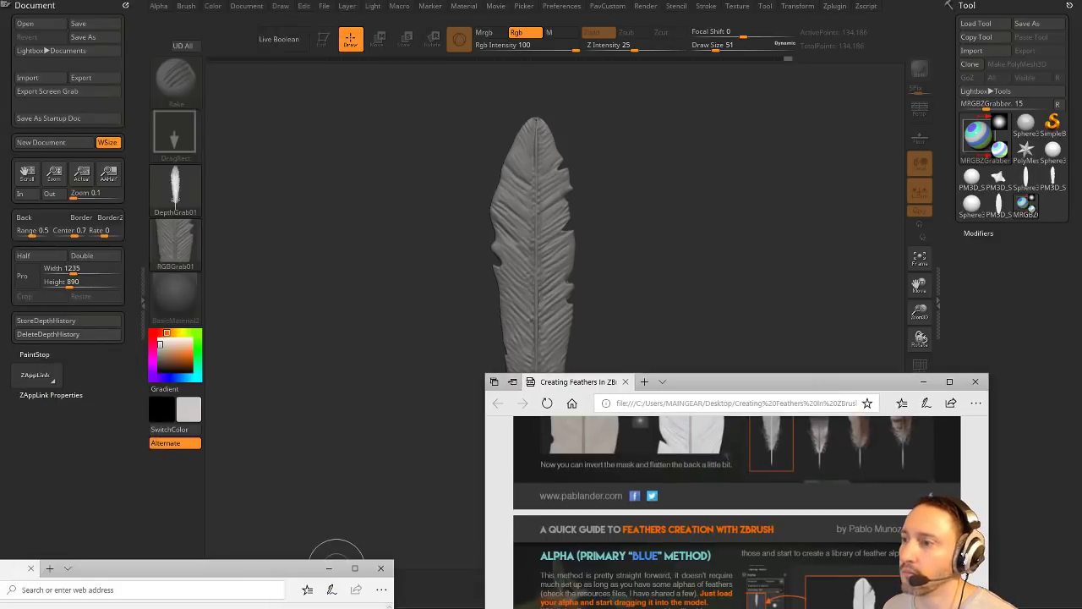
pyautogui.click(383, 568)
pyautogui.moveTo(706, 382); pyautogui.dragTo(329, 459)
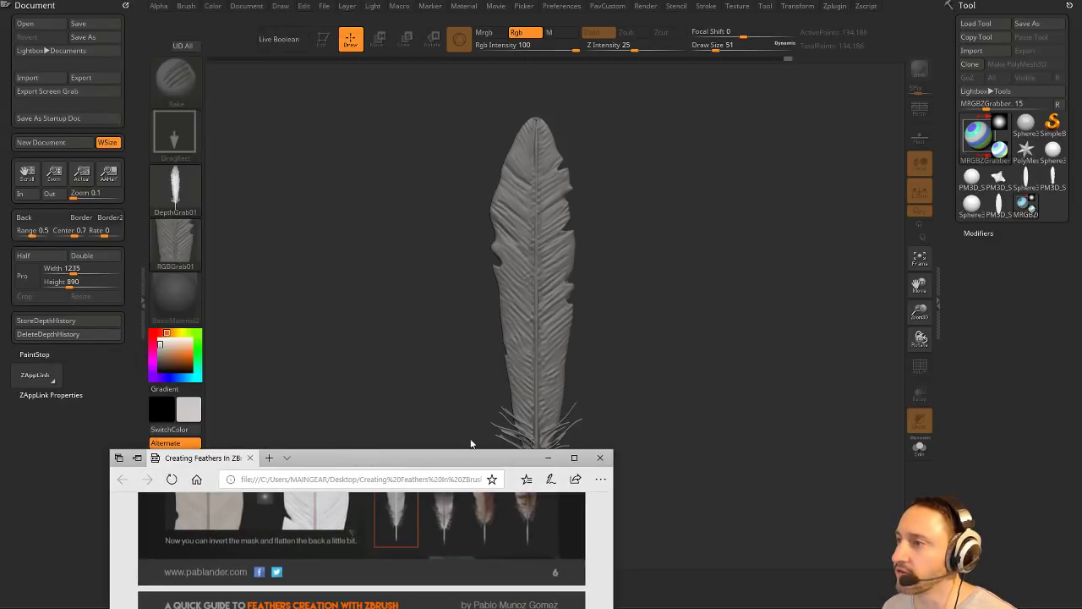
pyautogui.moveTo(439, 466); pyautogui.dragTo(558, 116)
pyautogui.scroll(-5, 488, 453)
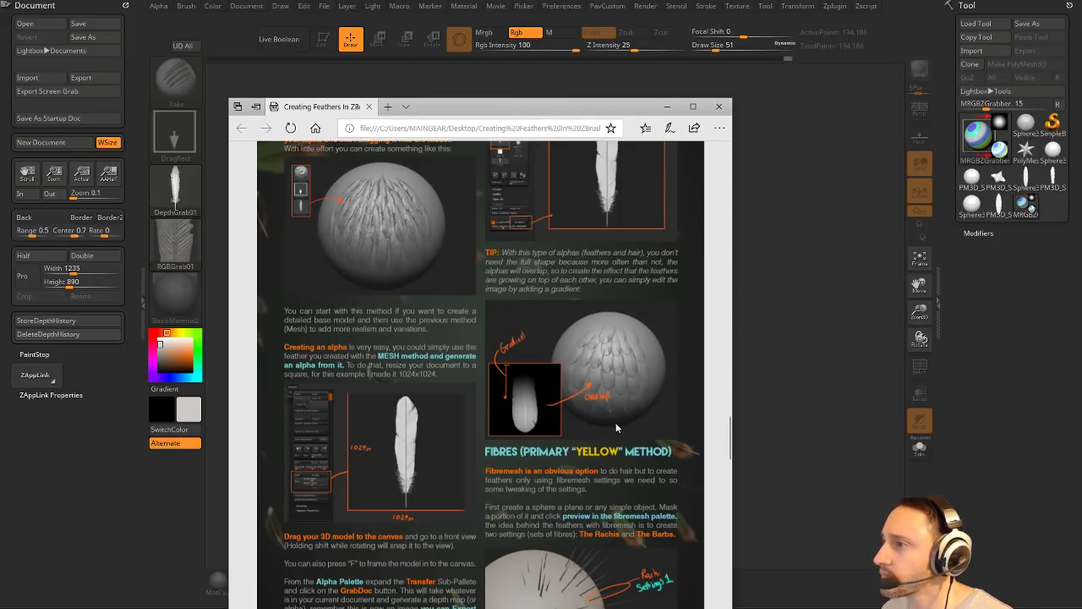
pyautogui.scroll(2, 616, 427)
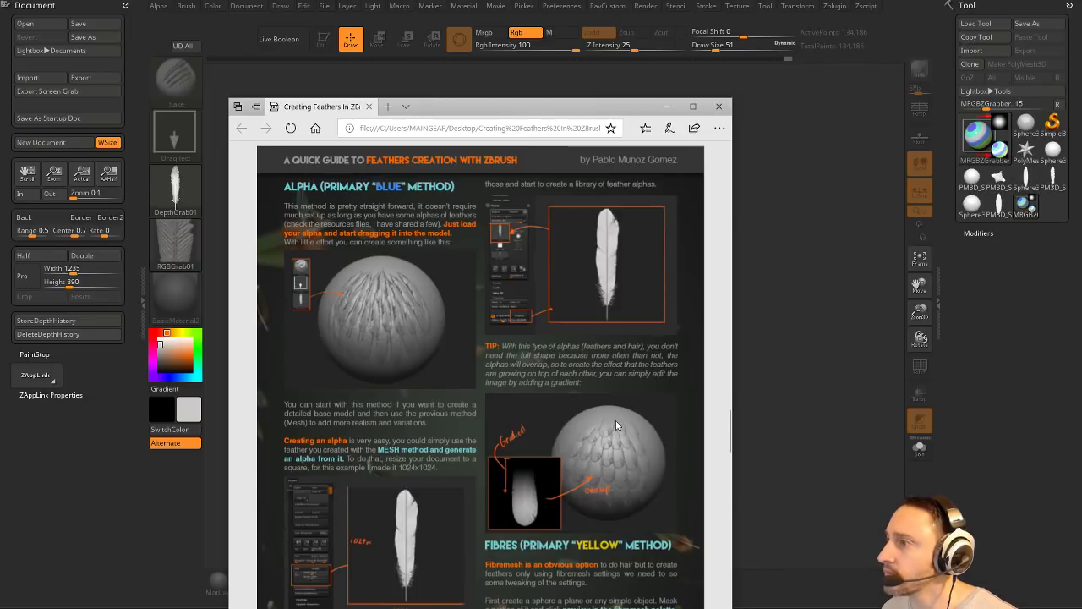
pyautogui.scroll(-2, 500, 390)
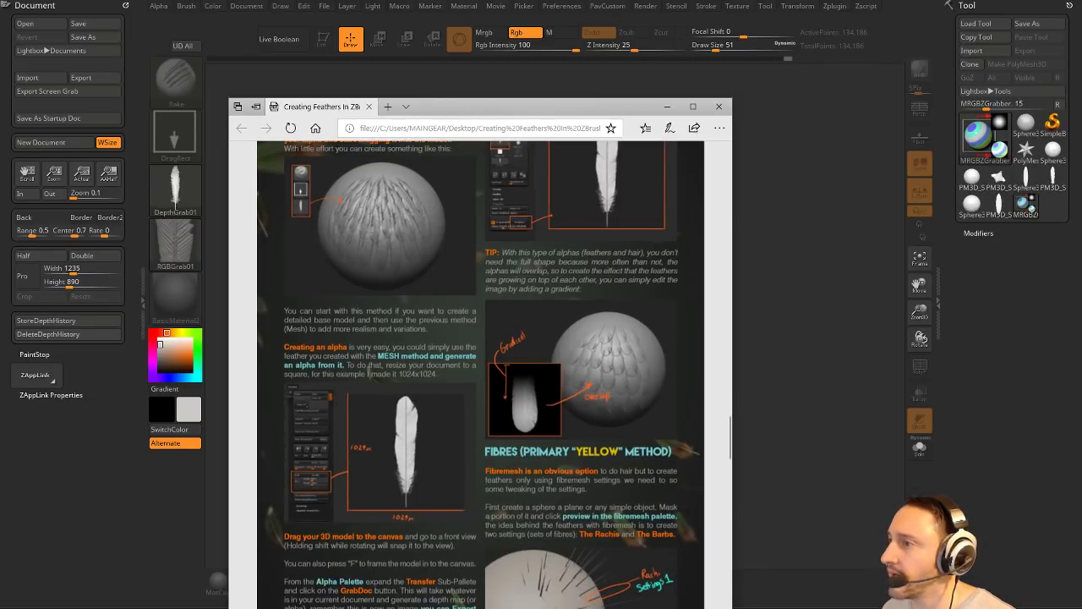
pyautogui.scroll(4, 368, 372)
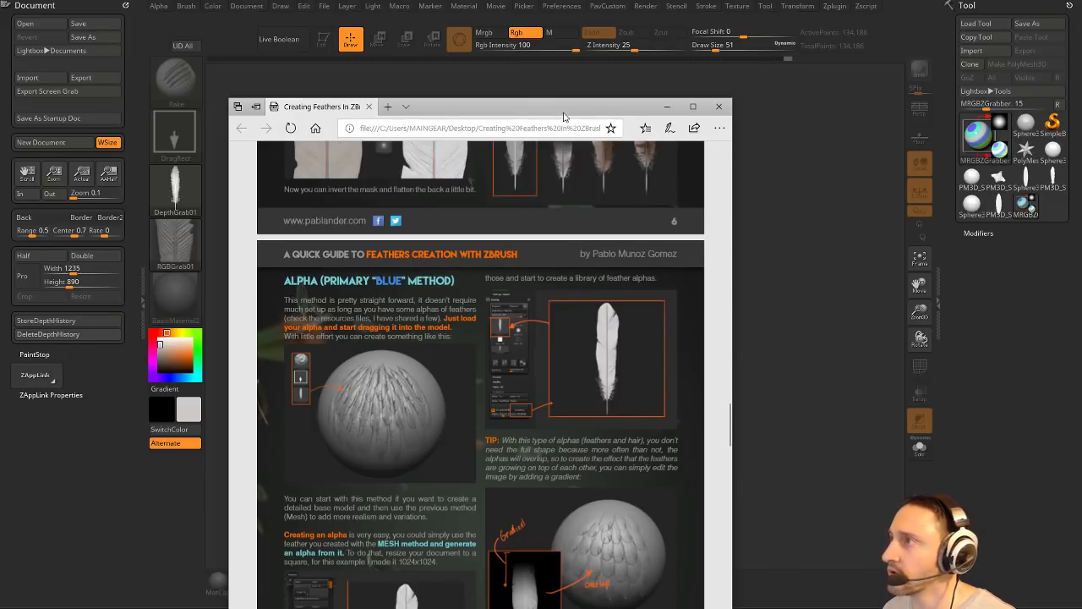
pyautogui.click(667, 107)
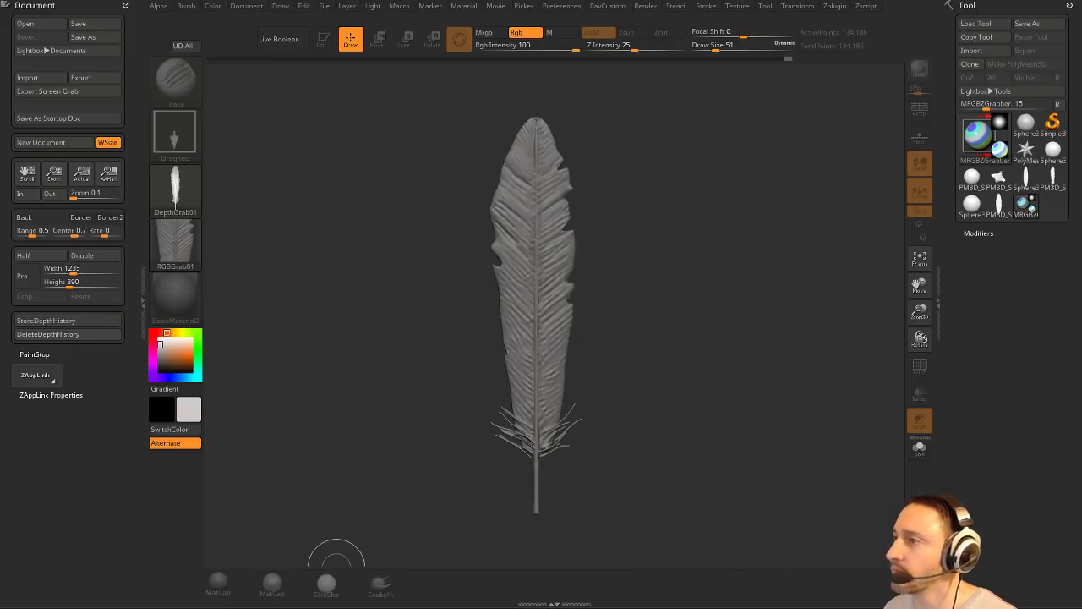
# Clear the canvas, draw a Sphere3D on it, and enable Edit mode.
pyautogui.click(1026, 122)
pyautogui.hotkey('ctrl', 'n')
pyautogui.moveTo(543, 311); pyautogui.dragTo(620, 446)
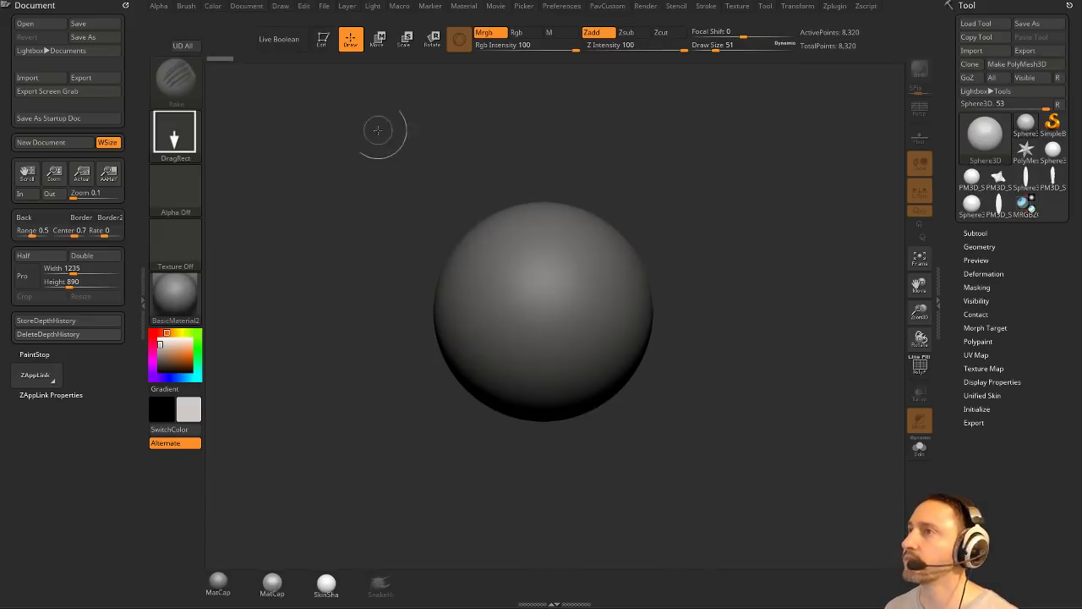
pyautogui.click(322, 39)
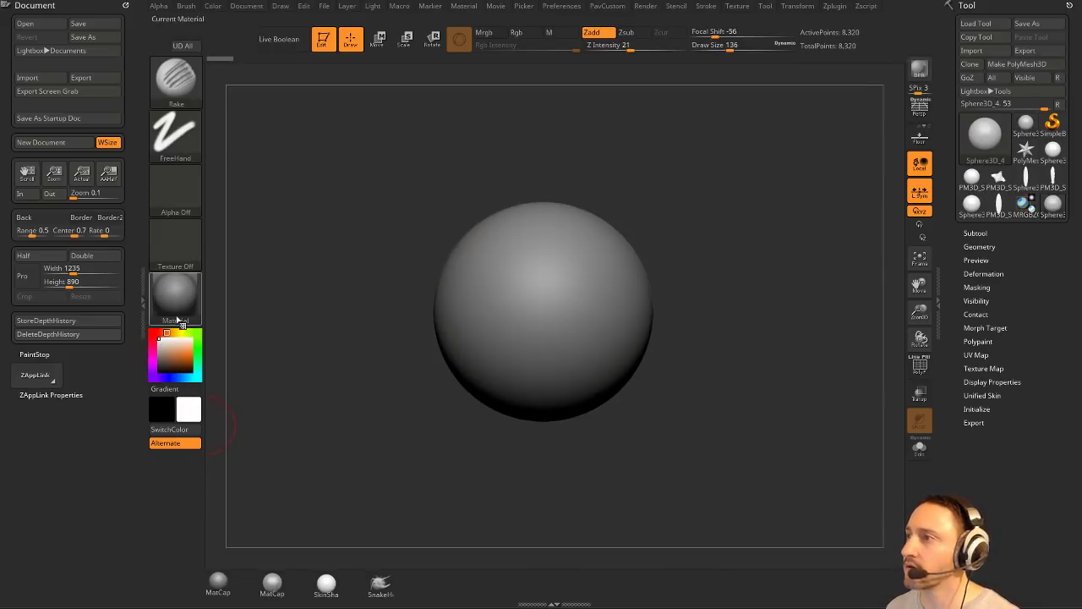
# Convert the sphere to a PolyMesh3D and apply DynaMesh at resolution 128.
pyautogui.click(1016, 64)
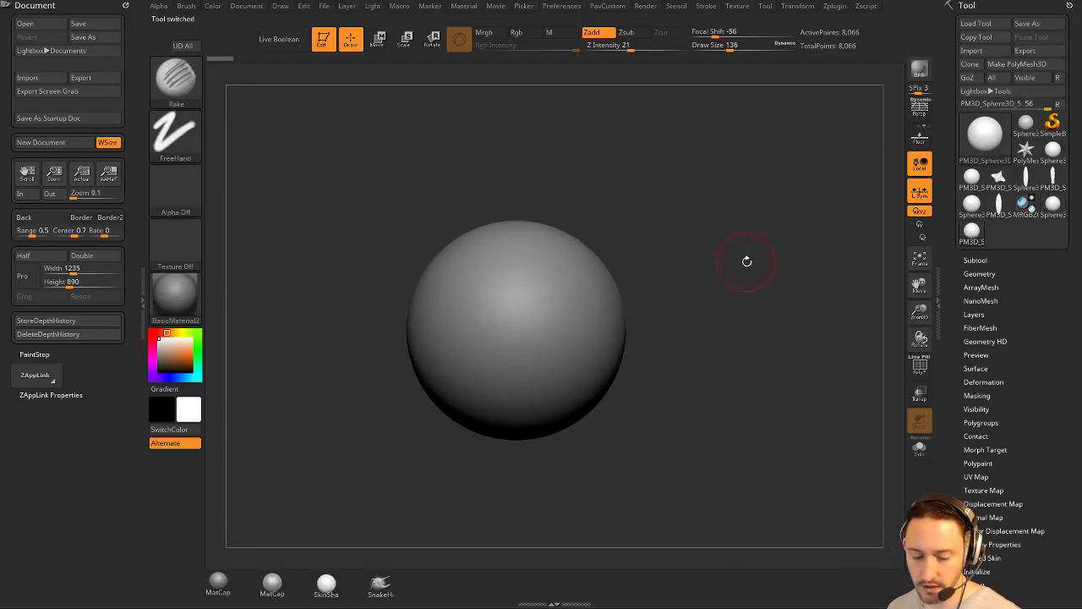
pyautogui.press('space')
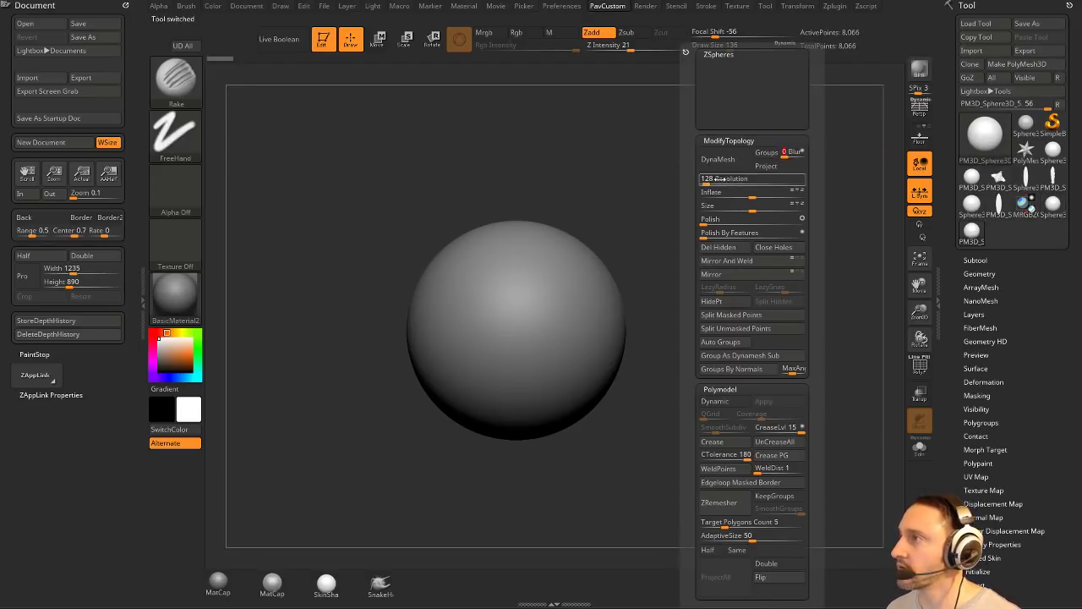
pyautogui.click(718, 160)
# Try a freehand brush stroke on the front of the sphere and undo it.
pyautogui.keyDown('ctrl'); pyautogui.moveTo(689, 171); pyautogui.dragTo(688, 206, button='right'); pyautogui.keyUp('ctrl')
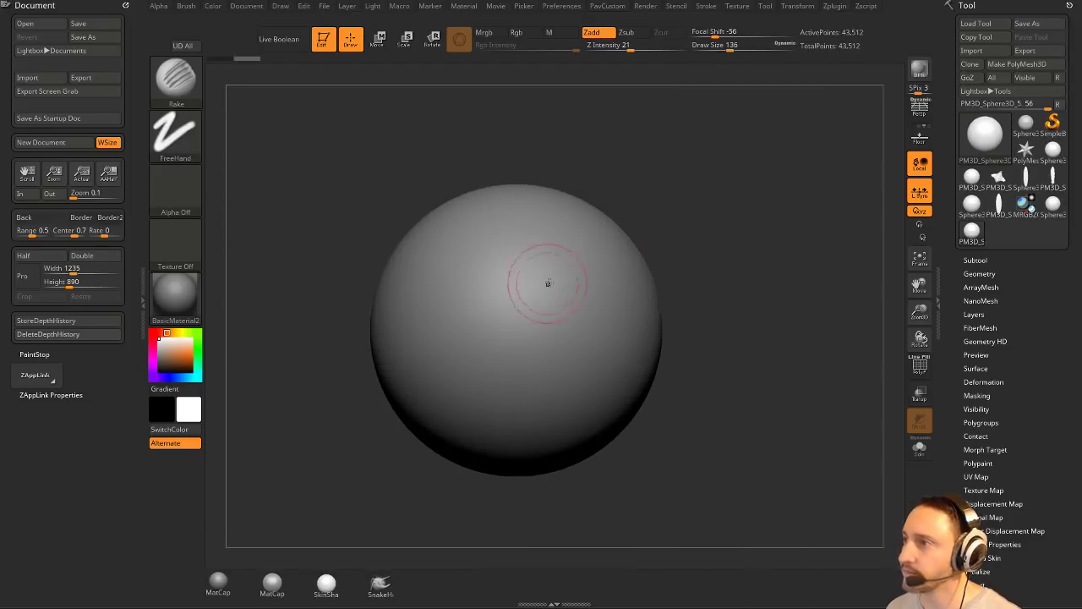
pyautogui.keyDown('alt'); pyautogui.moveTo(672, 241); pyautogui.dragTo(662, 225, button='right'); pyautogui.keyUp('alt')
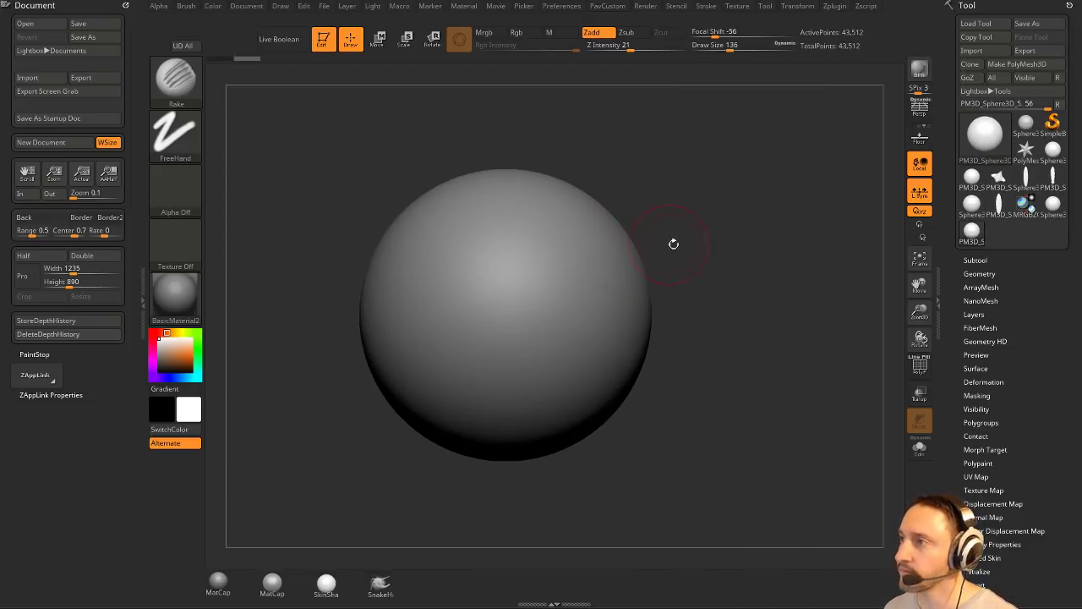
pyautogui.moveTo(526, 266)
pyautogui.keyDown('shift'); pyautogui.mouseDown()
pyautogui.moveTo(517, 275)
pyautogui.moveTo(546, 254)
pyautogui.moveTo(589, 281)
pyautogui.mouseUp(); pyautogui.keyUp('shift')
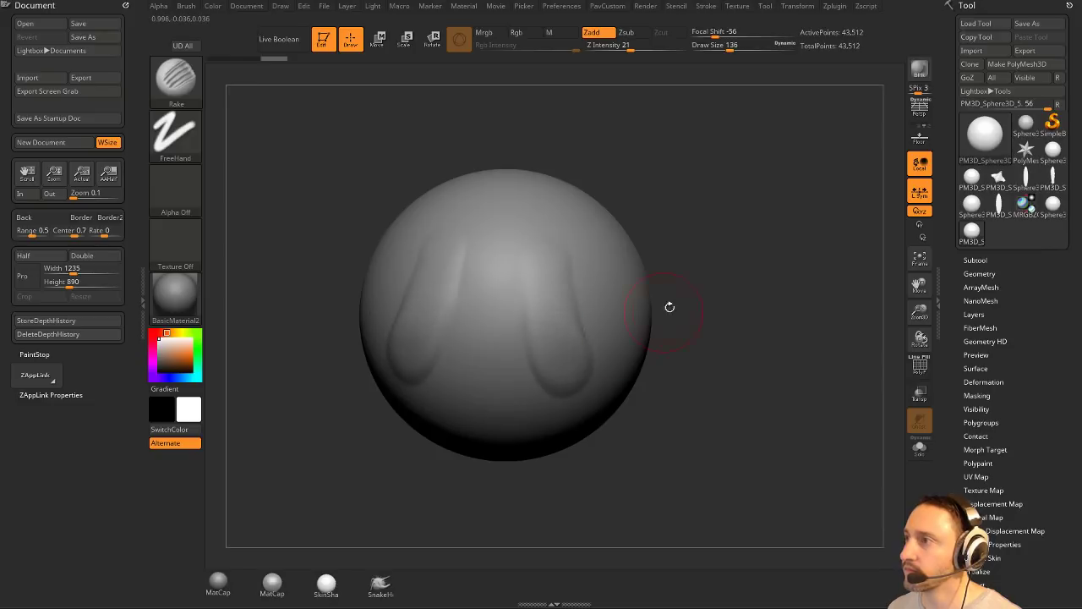
pyautogui.hotkey('ctrl', 'z')
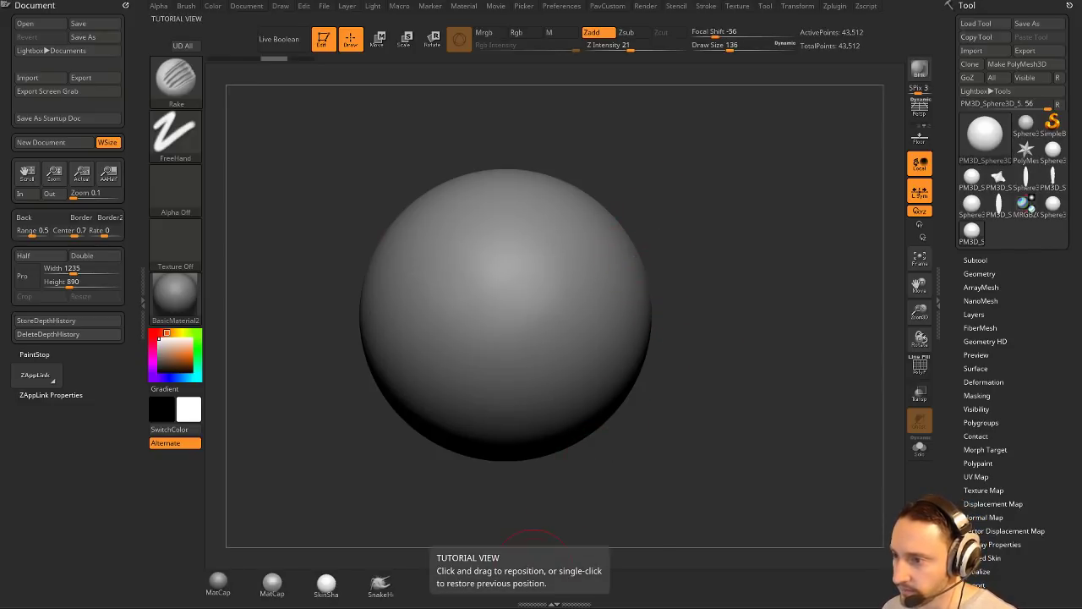
# Check the feather guide's alpha method for the brush, stroke and alpha used on the example sphere.
pyautogui.hotkey('alt', 'Tab')
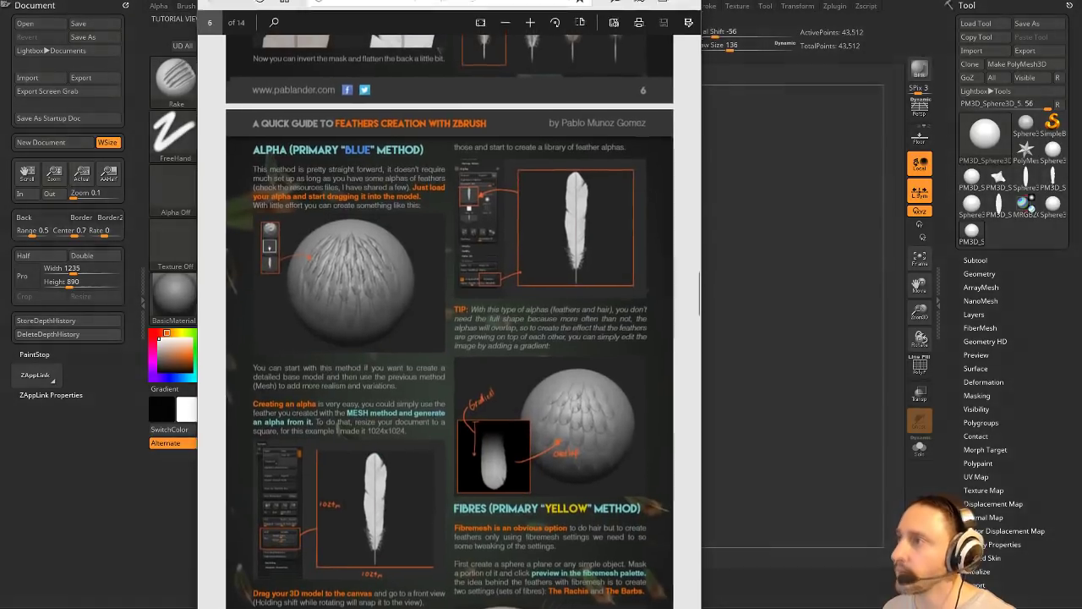
pyautogui.scroll(-1, 449, 412)
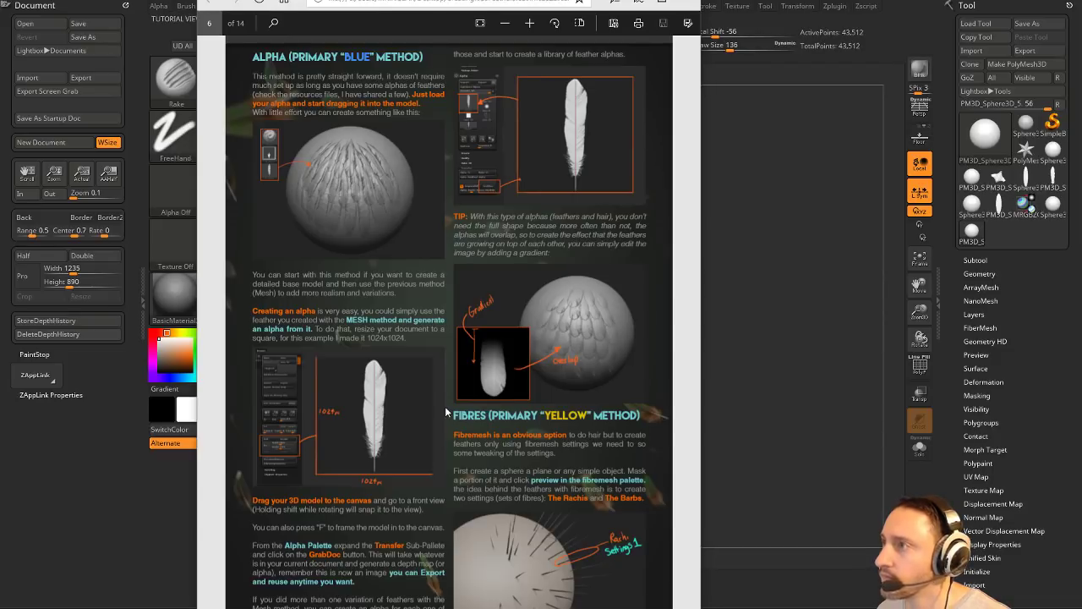
pyautogui.scroll(4, 445, 406)
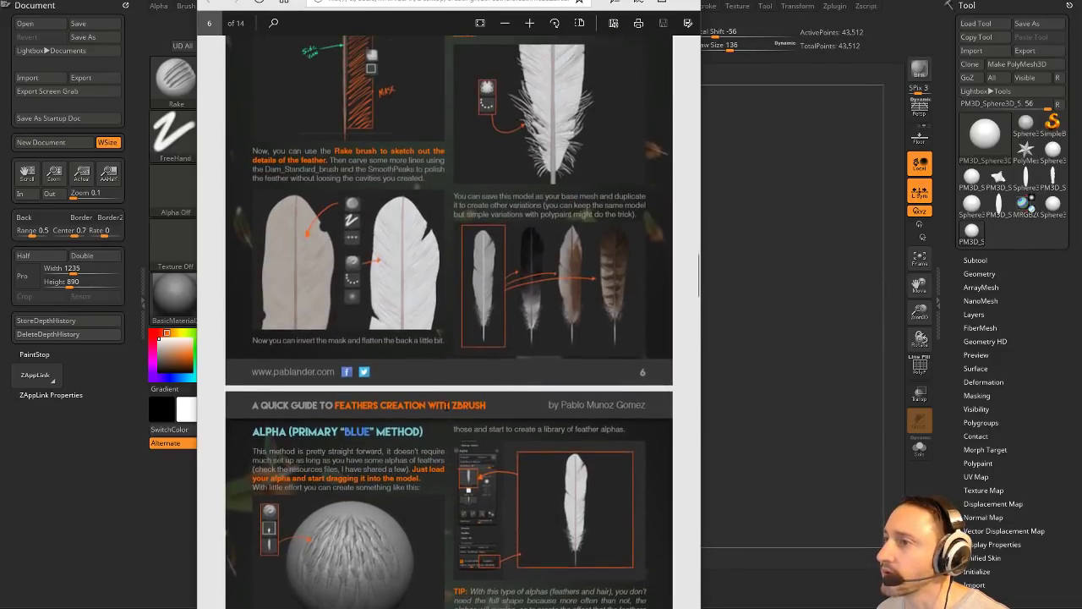
pyautogui.scroll(-2, 357, 328)
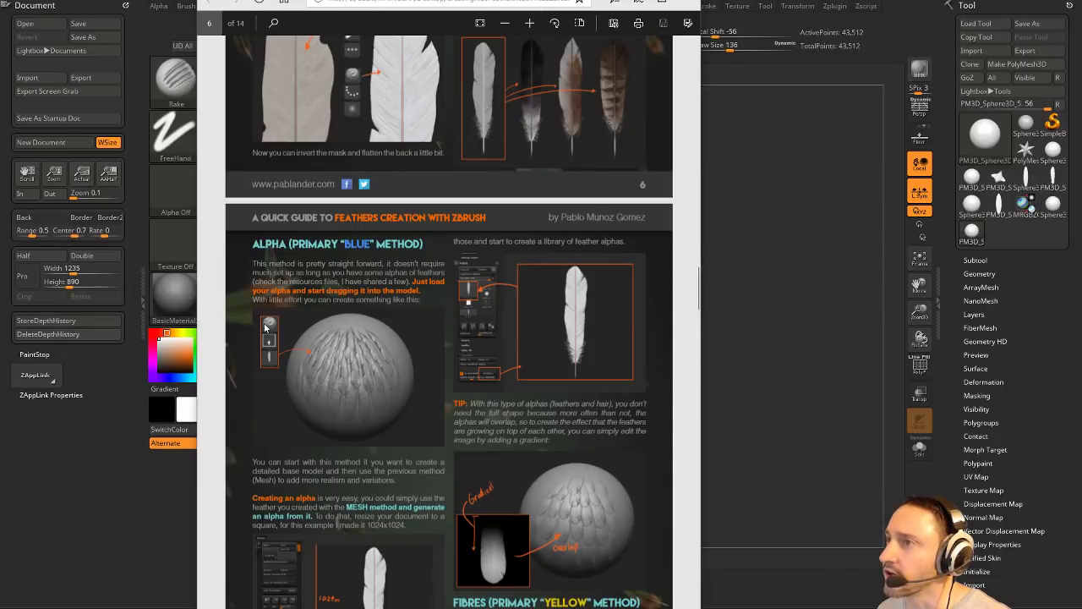
pyautogui.moveTo(396, 0); pyautogui.dragTo(465, 608)
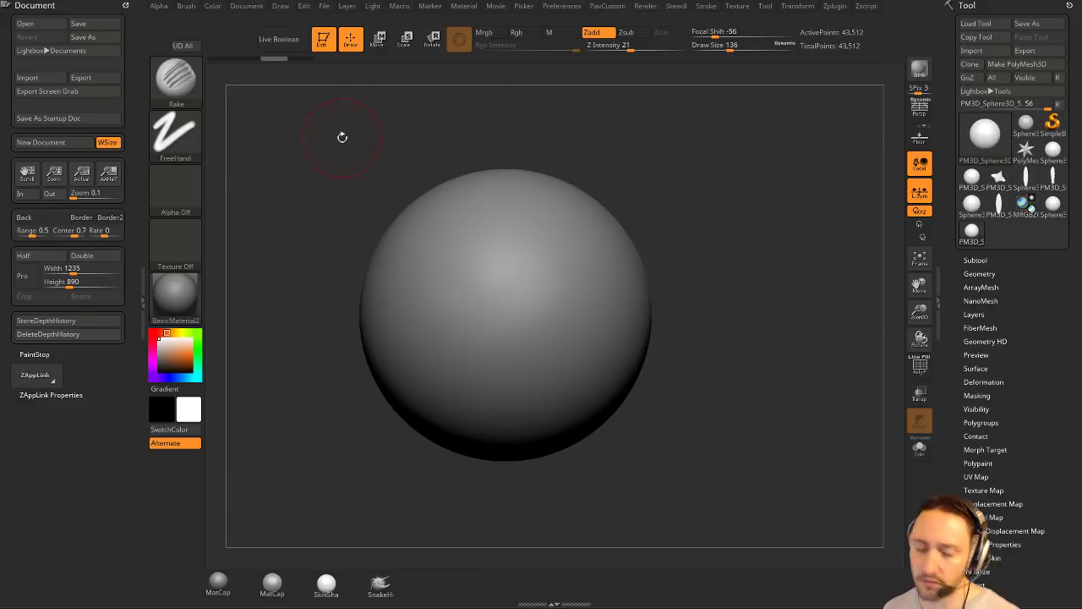
# Choose the Standard brush and clone it for the feather alpha.
pyautogui.keyDown('alt'); pyautogui.moveTo(364, 123); pyautogui.dragTo(338, 124); pyautogui.keyUp('alt')
pyautogui.press('b')
pyautogui.press('s')
pyautogui.press('t')
pyautogui.click(176, 82)
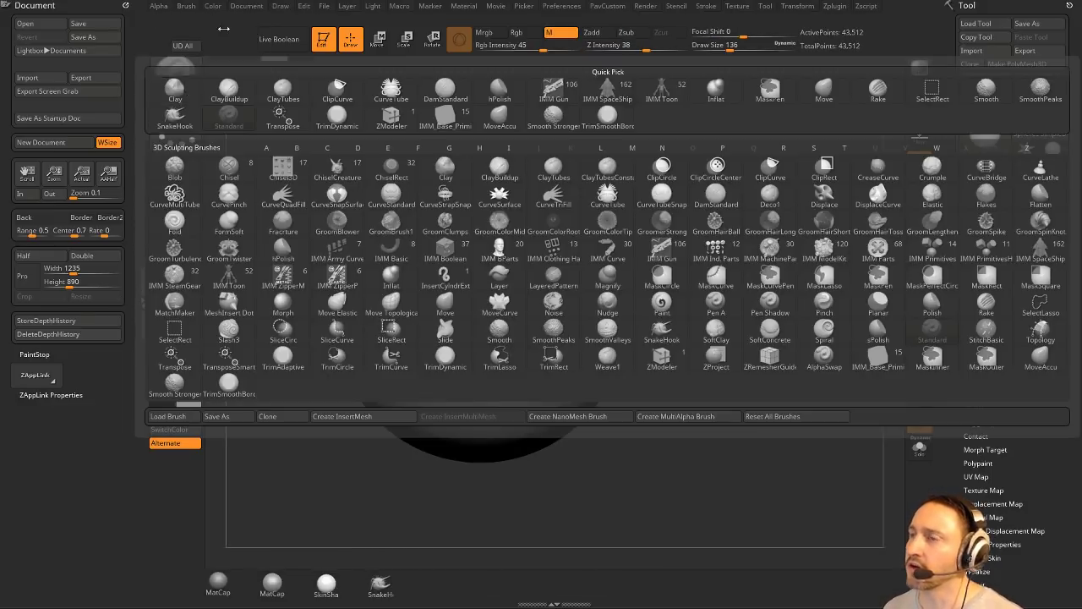
pyautogui.click(175, 131)
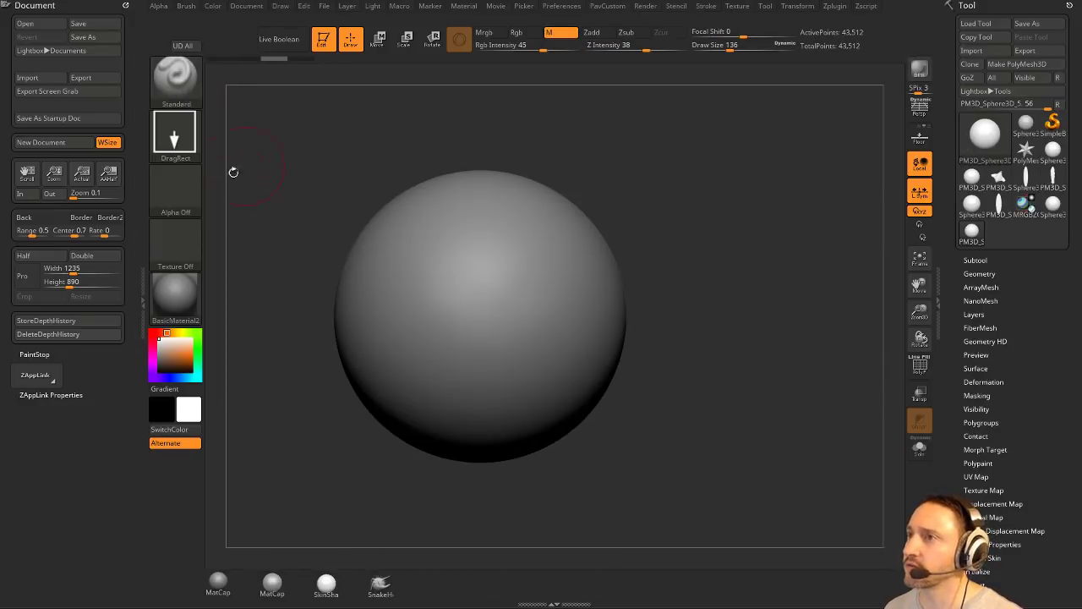
pyautogui.click(176, 190)
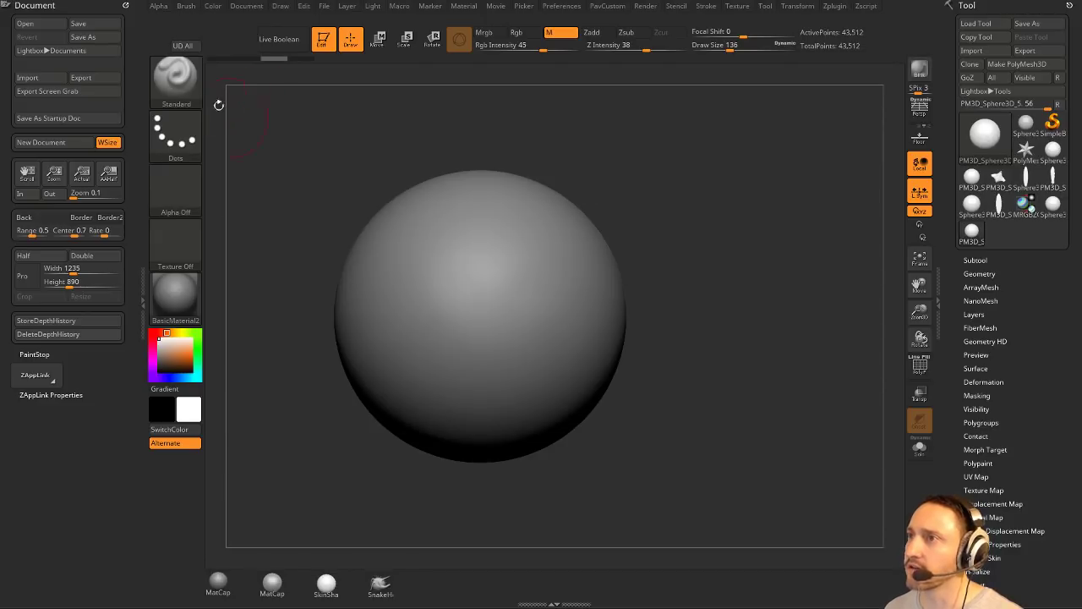
pyautogui.click(176, 82)
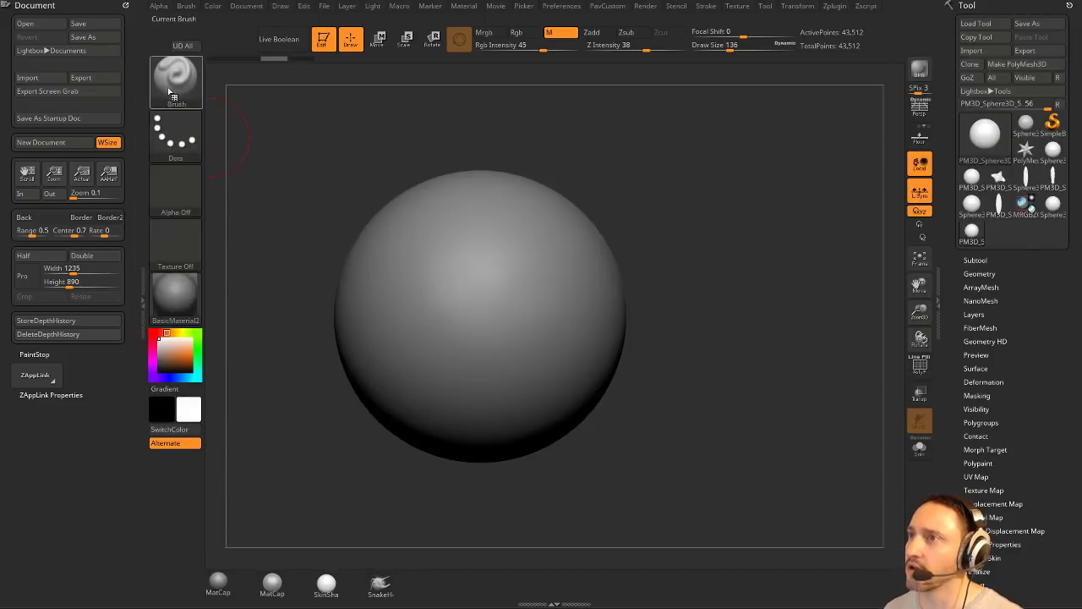
pyautogui.click(174, 82)
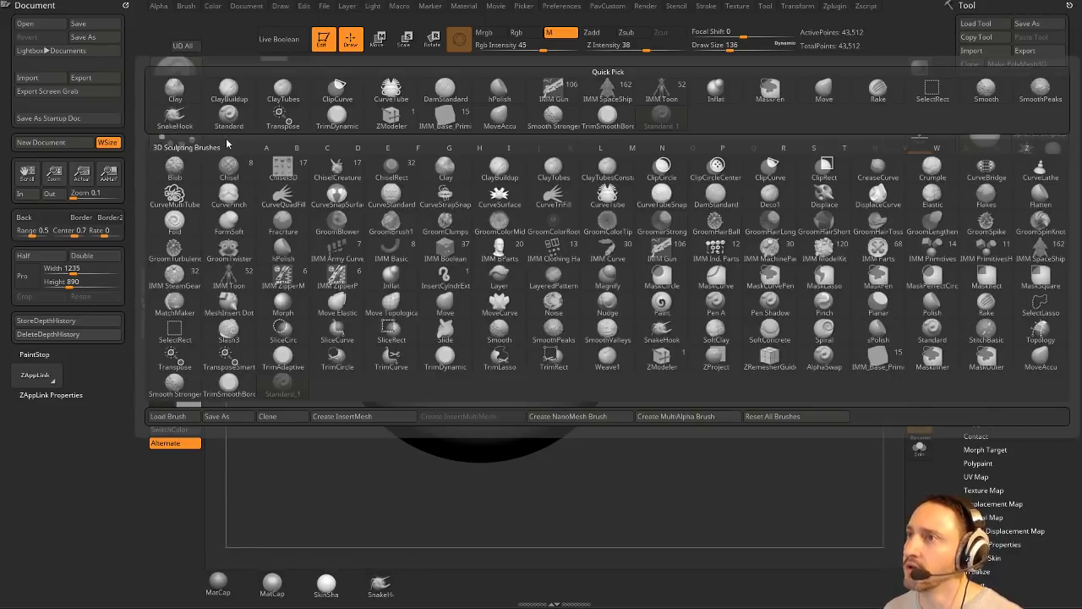
# Set the cloned Standard brush to the DragRect stroke with the DepthGrab01 feather alpha.
pyautogui.click(175, 131)
pyautogui.click(294, 148)
pyautogui.click(176, 191)
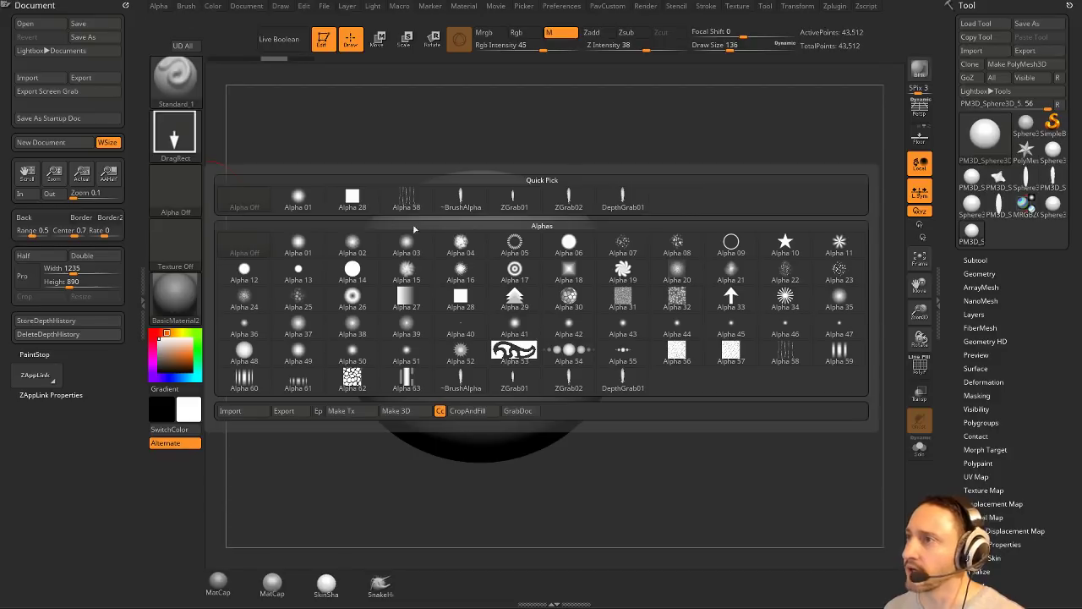
pyautogui.click(623, 206)
# Try stamping the feather alpha on the sphere, and switch the brush from M to Zadd.
pyautogui.moveTo(702, 213); pyautogui.dragTo(644, 227)
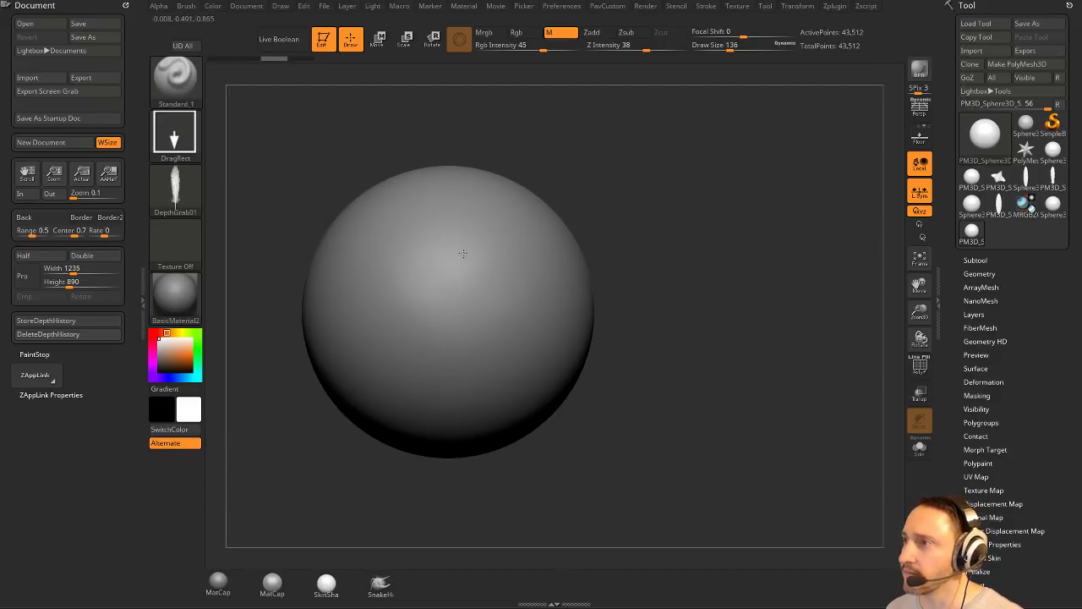
pyautogui.moveTo(504, 304); pyautogui.dragTo(502, 307)
pyautogui.click(496, 244)
pyautogui.moveTo(648, 256); pyautogui.dragTo(583, 243)
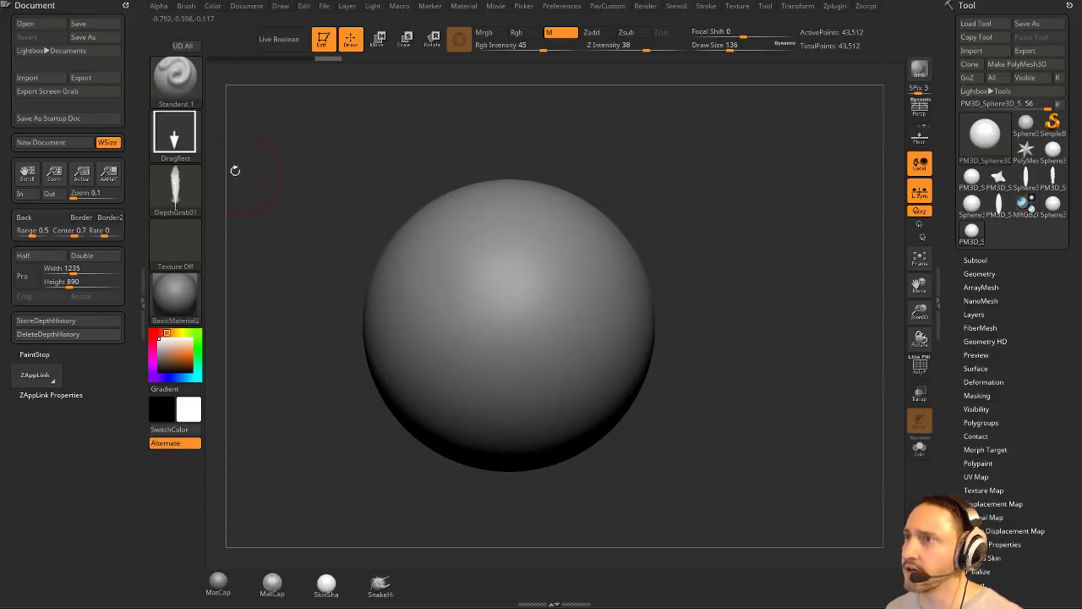
pyautogui.click(595, 33)
pyautogui.click(556, 33)
# Test a feather stamp on the sphere, undo it, and set the brush's Focal Shift to -100.
pyautogui.moveTo(624, 224); pyautogui.dragTo(633, 239)
pyautogui.moveTo(518, 332); pyautogui.dragTo(516, 233)
pyautogui.hotkey('ctrl', 'z')
pyautogui.moveTo(744, 36); pyautogui.dragTo(688, 37)
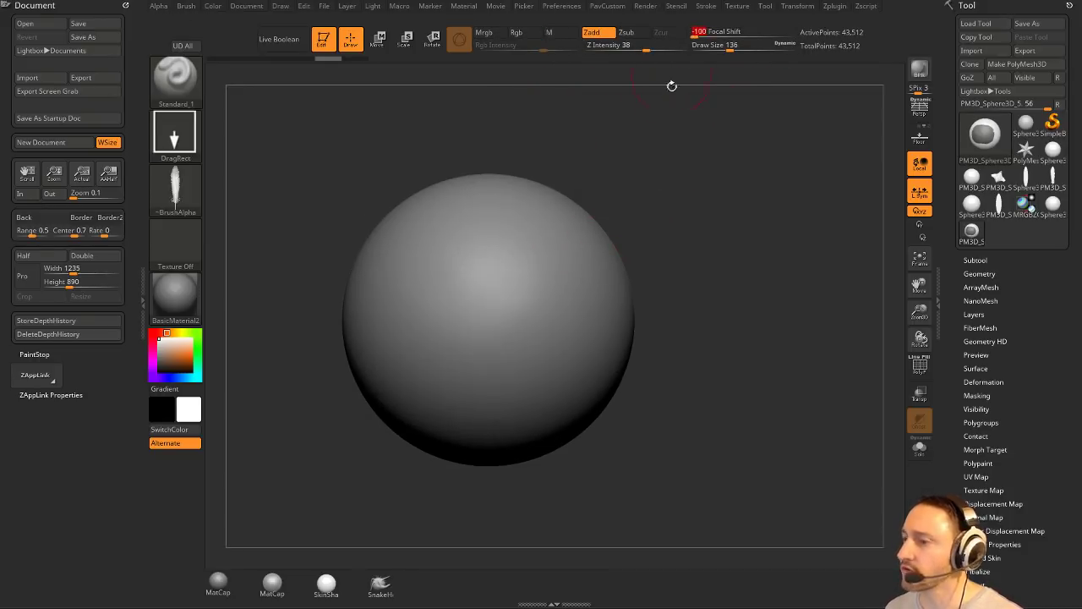
# Test another feather stamp on the sphere with the Focal Shift of -100 and undo it.
pyautogui.moveTo(703, 265); pyautogui.dragTo(711, 241)
pyautogui.moveTo(510, 309); pyautogui.dragTo(566, 240)
pyautogui.hotkey('ctrl', 'z')
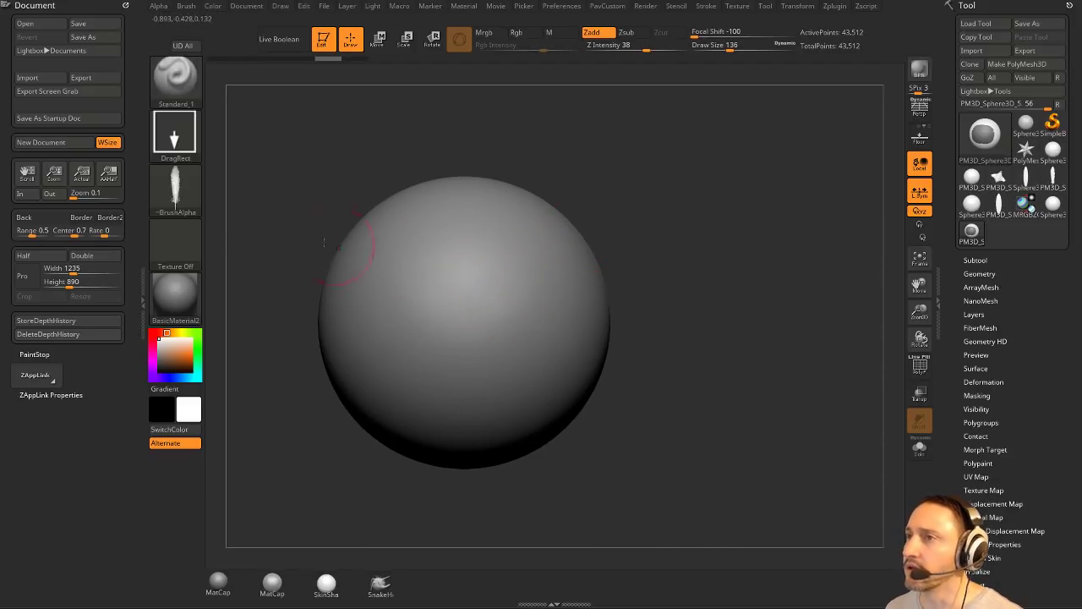
# Switch the brush alpha to ZGrab02, test one stamp on the sphere, and undo the stamp.
pyautogui.click(175, 190)
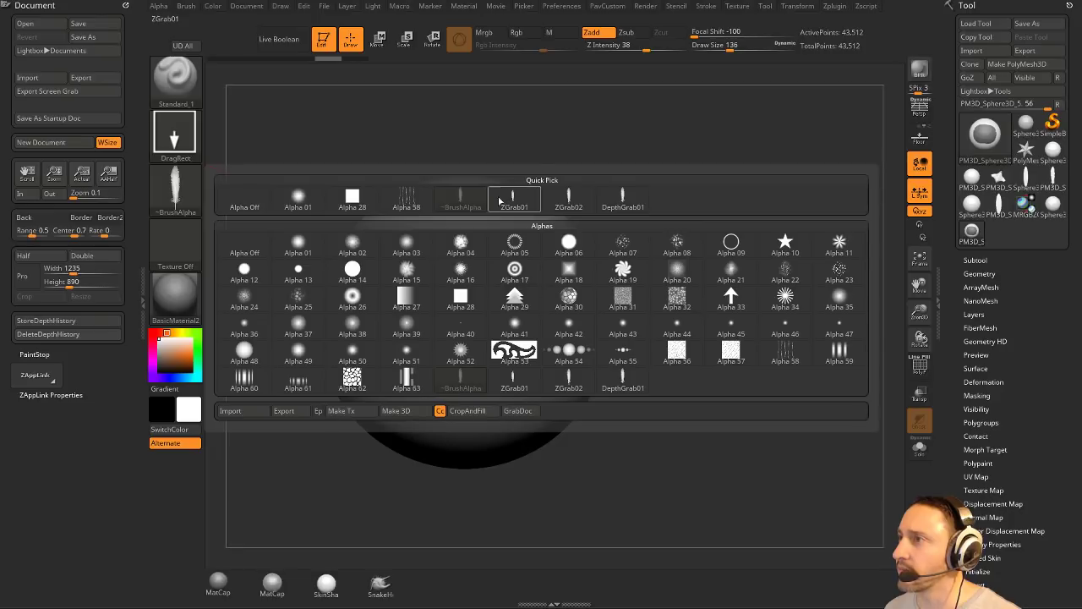
pyautogui.moveTo(524, 201)
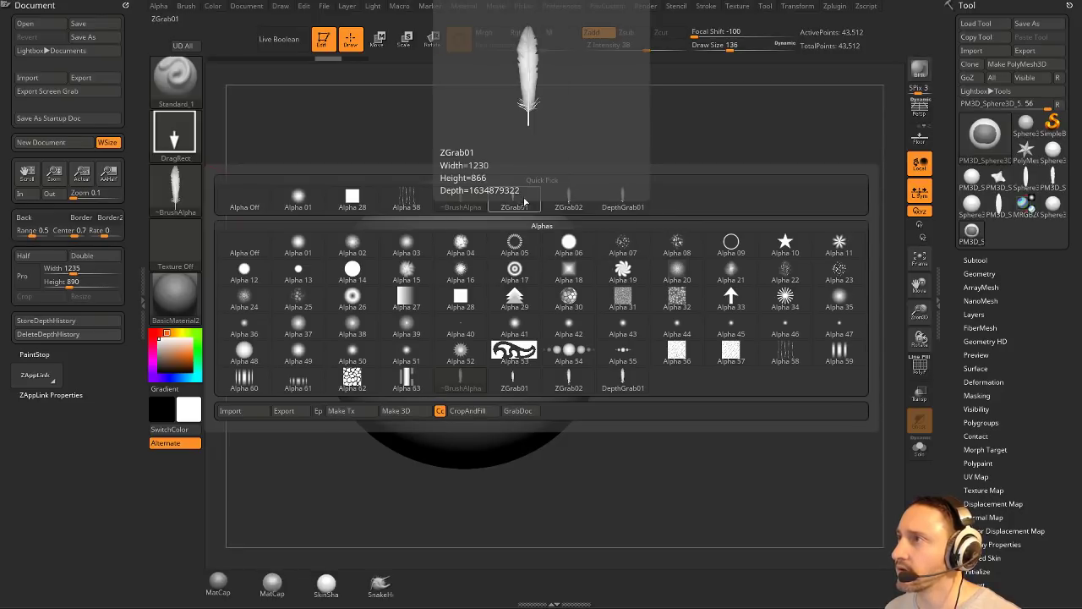
pyautogui.click(568, 200)
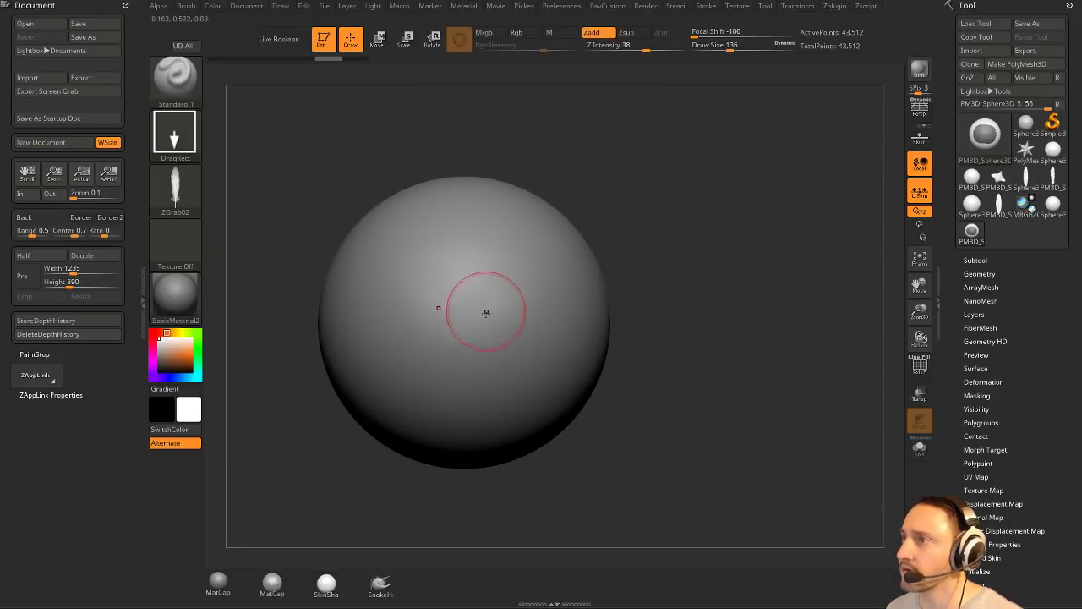
pyautogui.moveTo(486, 313); pyautogui.dragTo(475, 382)
pyautogui.moveTo(644, 226); pyautogui.dragTo(645, 199)
pyautogui.hotkey('ctrl', 'z')
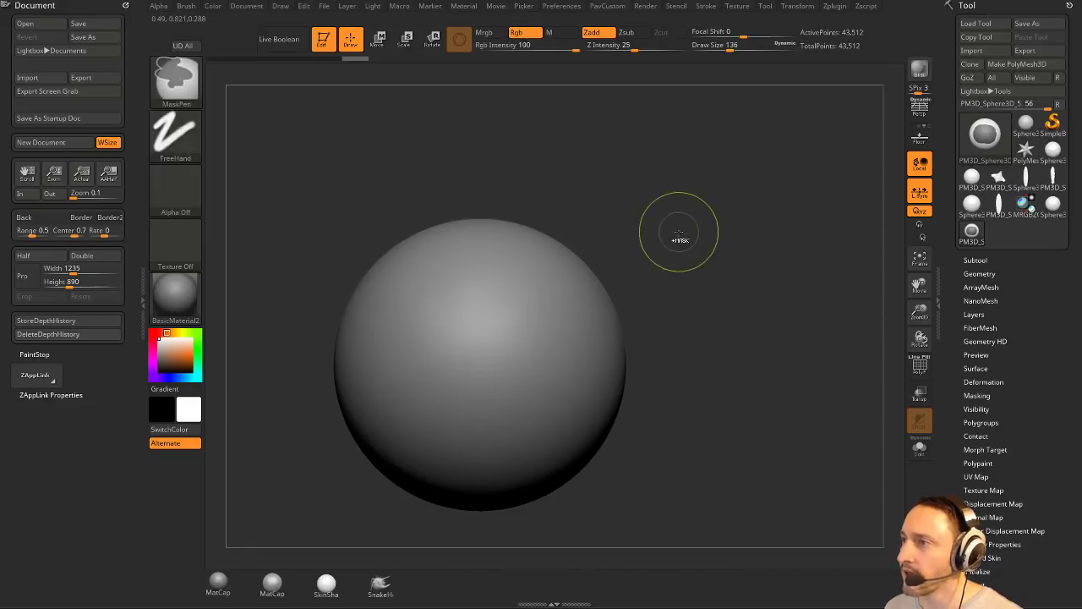
# Raise the DynaMesh resolution and remesh the sphere so that it can hold finer feather detail.
pyautogui.press('space')
pyautogui.click(651, 182)
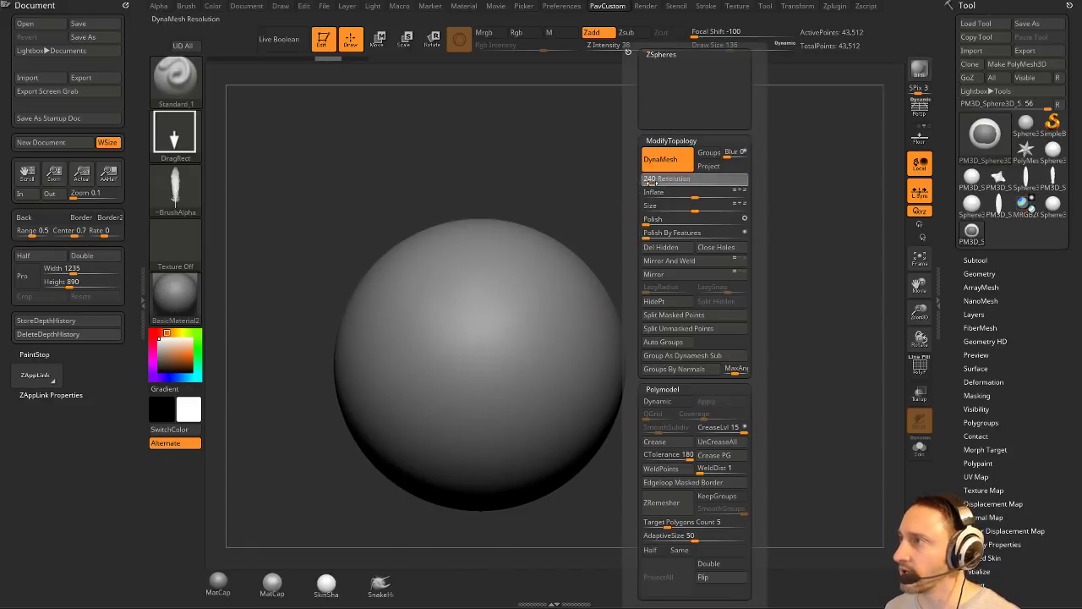
pyautogui.press('Return')
pyautogui.keyDown('ctrl'); pyautogui.click(686, 322); pyautogui.keyUp('ctrl')
pyautogui.keyDown('ctrl'); pyautogui.moveTo(638, 257); pyautogui.dragTo(725, 205); pyautogui.keyUp('ctrl')
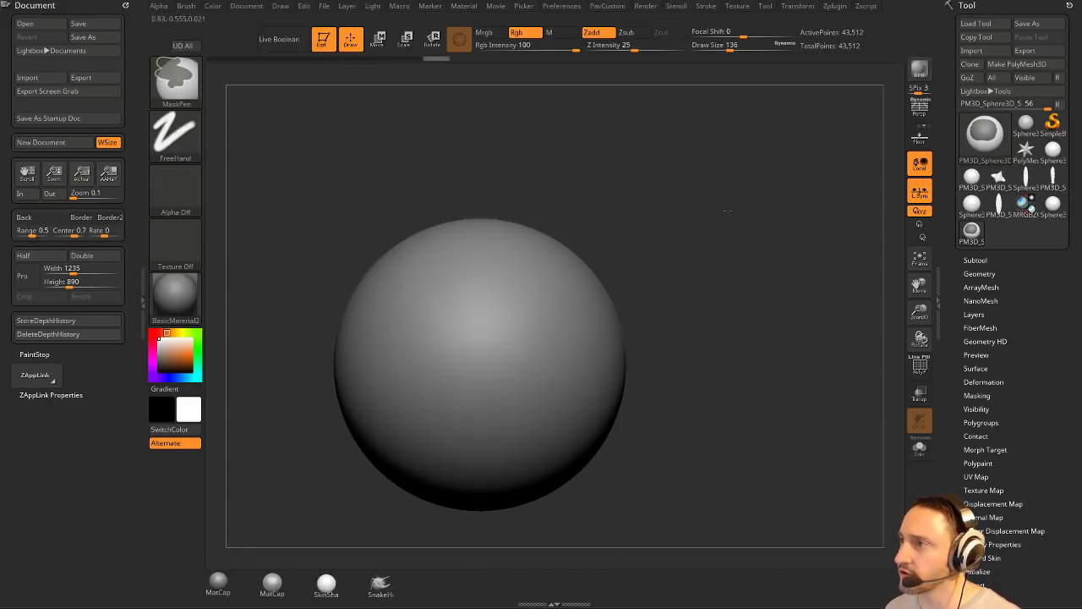
pyautogui.hotkey('ctrl', 'z')
pyautogui.moveTo(649, 273)
pyautogui.keyDown('ctrl'); pyautogui.mouseDown()
pyautogui.moveTo(761, 247)
pyautogui.moveTo(766, 212)
pyautogui.mouseUp(); pyautogui.keyUp('ctrl')
# Test feather stamps on the remeshed sphere and undo each of them.
pyautogui.moveTo(504, 291); pyautogui.dragTo(536, 184)
pyautogui.hotkey('ctrl', 'z')
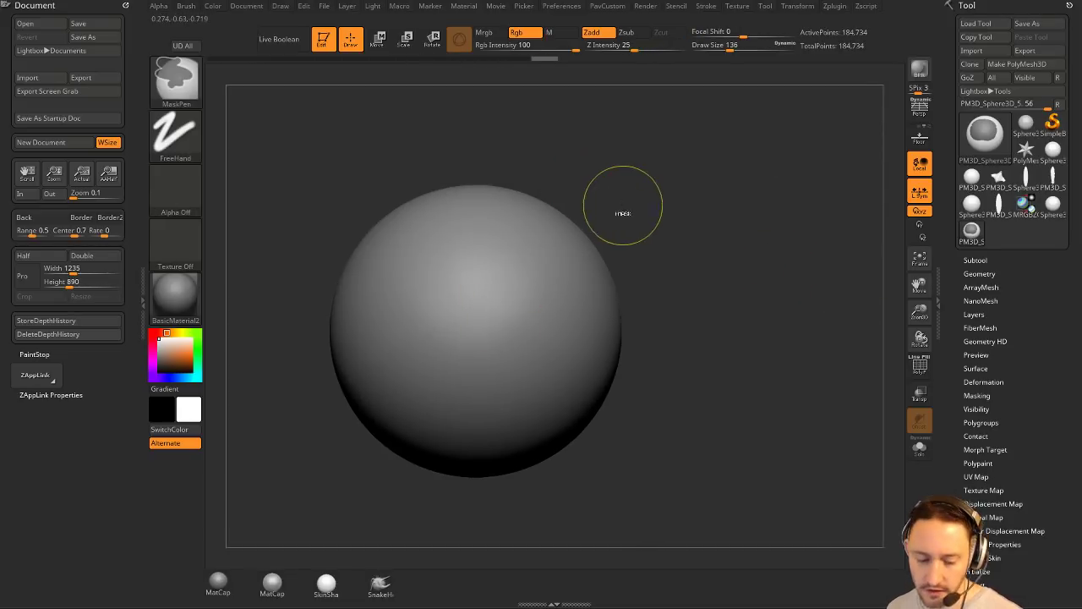
pyautogui.moveTo(495, 300); pyautogui.dragTo(533, 175)
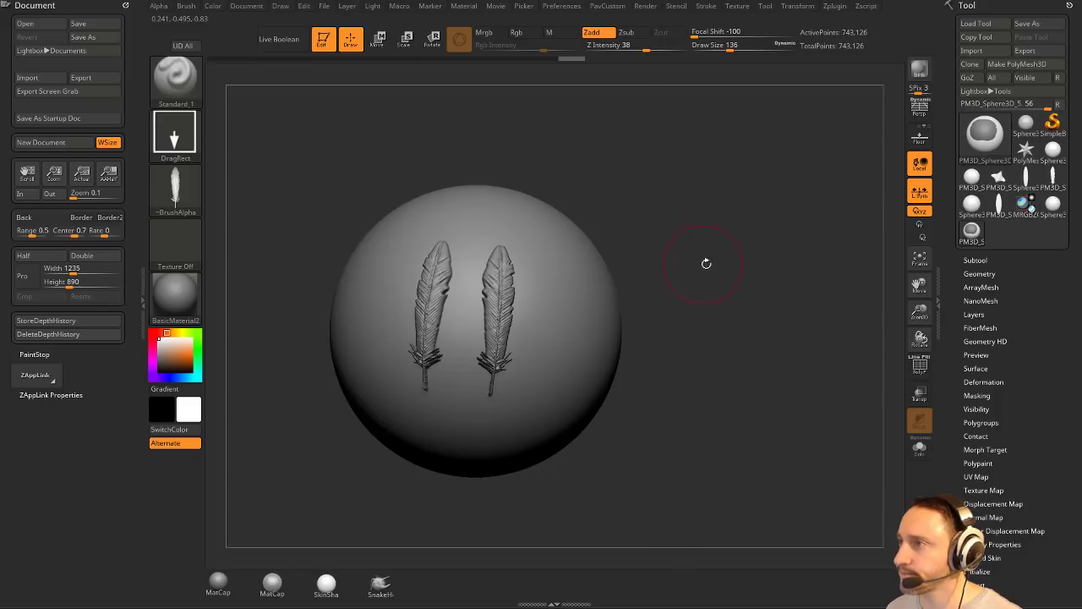
pyautogui.moveTo(706, 263)
pyautogui.mouseDown()
pyautogui.moveTo(713, 234)
pyautogui.moveTo(695, 244)
pyautogui.mouseUp()
pyautogui.hotkey('ctrl', 'z')
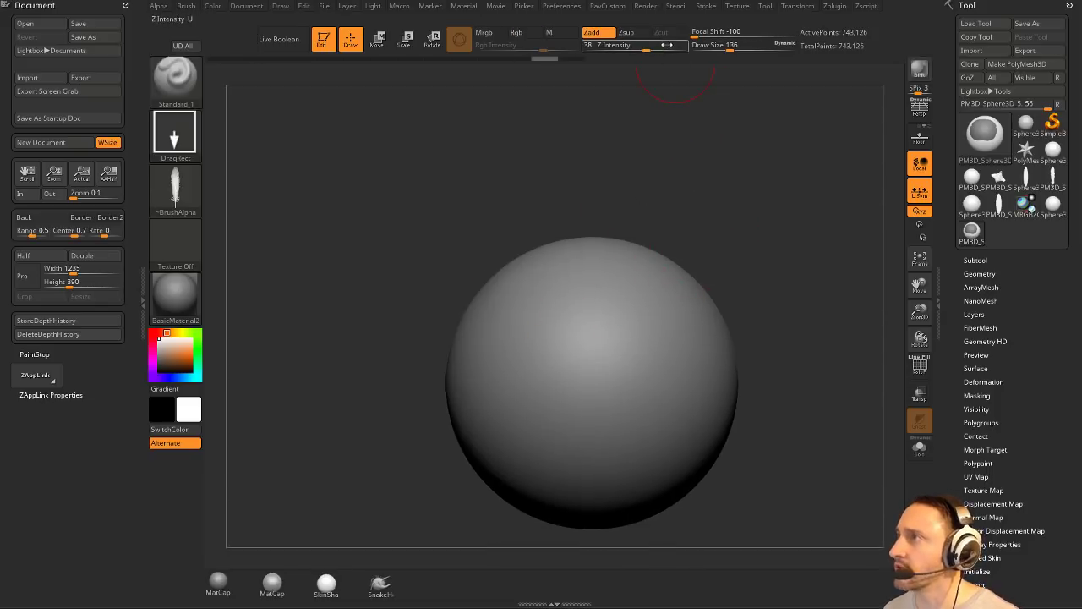
# Lower the brush's Z Intensity to 30, test one feather stamp on the sphere, and undo the stamp.
pyautogui.moveTo(647, 49); pyautogui.dragTo(639, 49)
pyautogui.moveTo(551, 353); pyautogui.dragTo(567, 224)
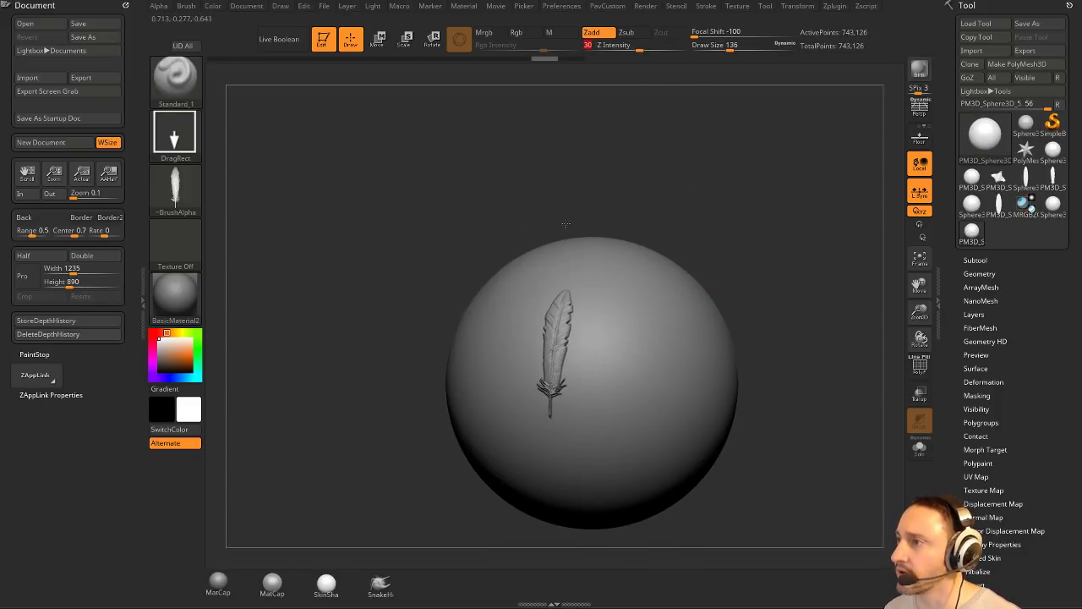
pyautogui.moveTo(710, 254); pyautogui.dragTo(714, 226)
pyautogui.hotkey('ctrl', 'z')
# Try several larger and differently angled feather stamps on the sphere, undoing them until the surface is clean.
pyautogui.moveTo(502, 350); pyautogui.dragTo(643, 193)
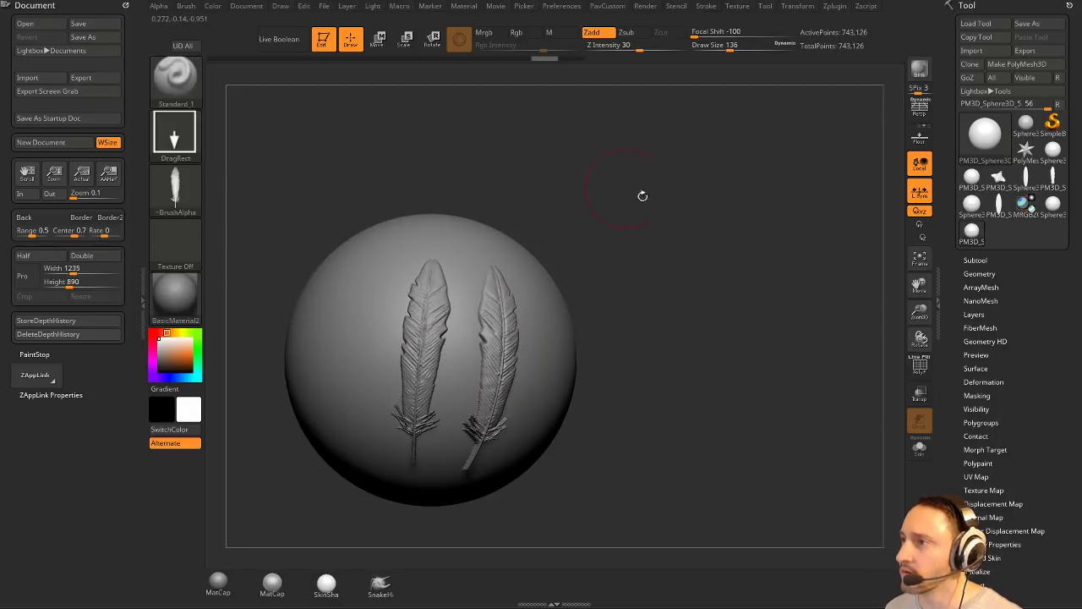
pyautogui.keyDown('alt'); pyautogui.moveTo(571, 213); pyautogui.dragTo(605, 233); pyautogui.keyUp('alt')
pyautogui.moveTo(520, 372); pyautogui.dragTo(592, 229)
pyautogui.hotkey('ctrl', 'z')
pyautogui.hotkey('ctrl', 'z')
pyautogui.moveTo(510, 254)
pyautogui.mouseDown()
pyautogui.moveTo(507, 313)
pyautogui.moveTo(524, 346)
pyautogui.moveTo(550, 355)
pyautogui.moveTo(542, 362)
pyautogui.moveTo(561, 356)
pyautogui.moveTo(536, 380)
pyautogui.moveTo(542, 372)
pyautogui.mouseUp()
pyautogui.hotkey('ctrl', 'z')
pyautogui.press('ctrl')
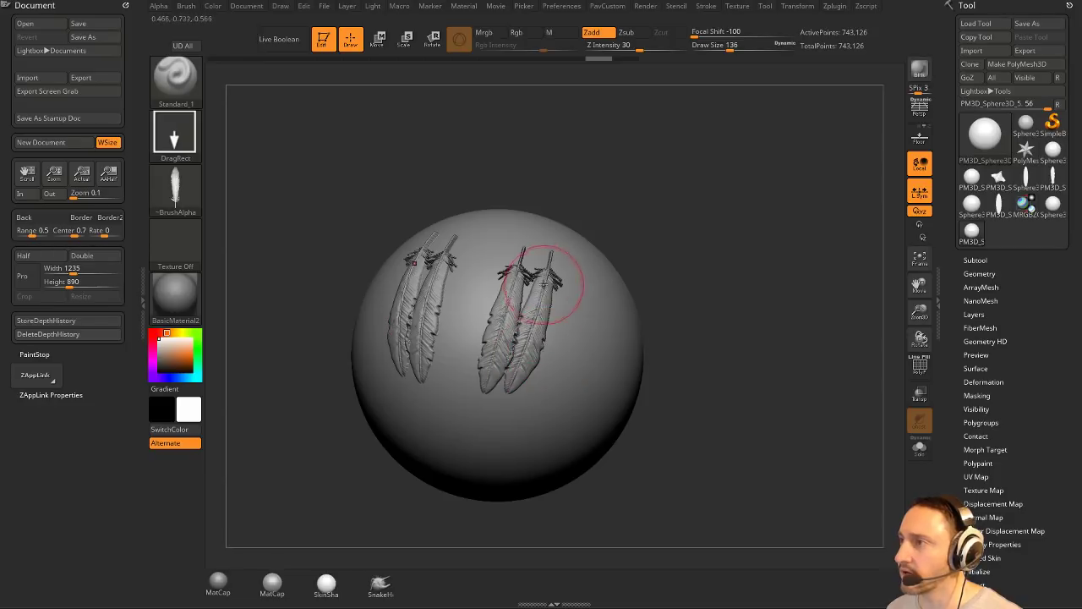
pyautogui.hotkey('ctrl', 'z')
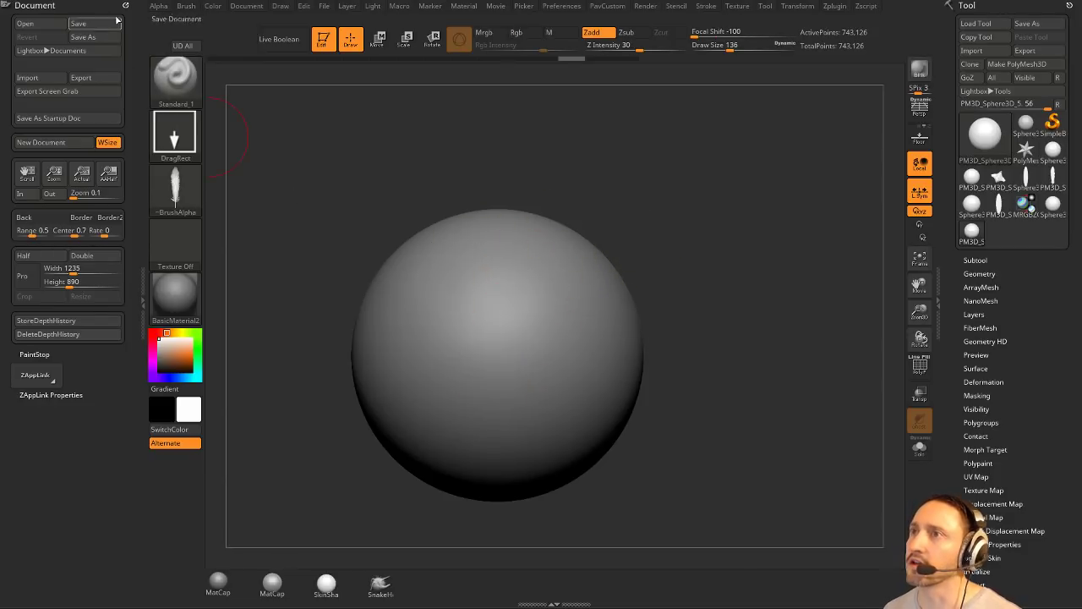
# Dock the Alpha palette beside the canvas and expand its Modify settings.
pyautogui.click(159, 6)
pyautogui.moveTo(154, 17); pyautogui.dragTo(76, 46)
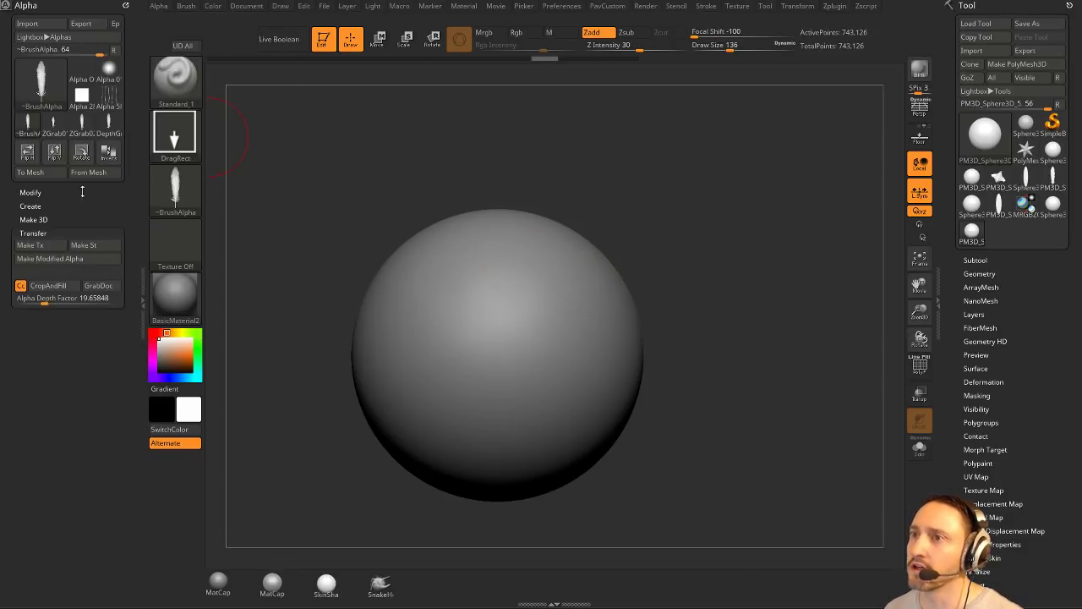
pyautogui.click(30, 193)
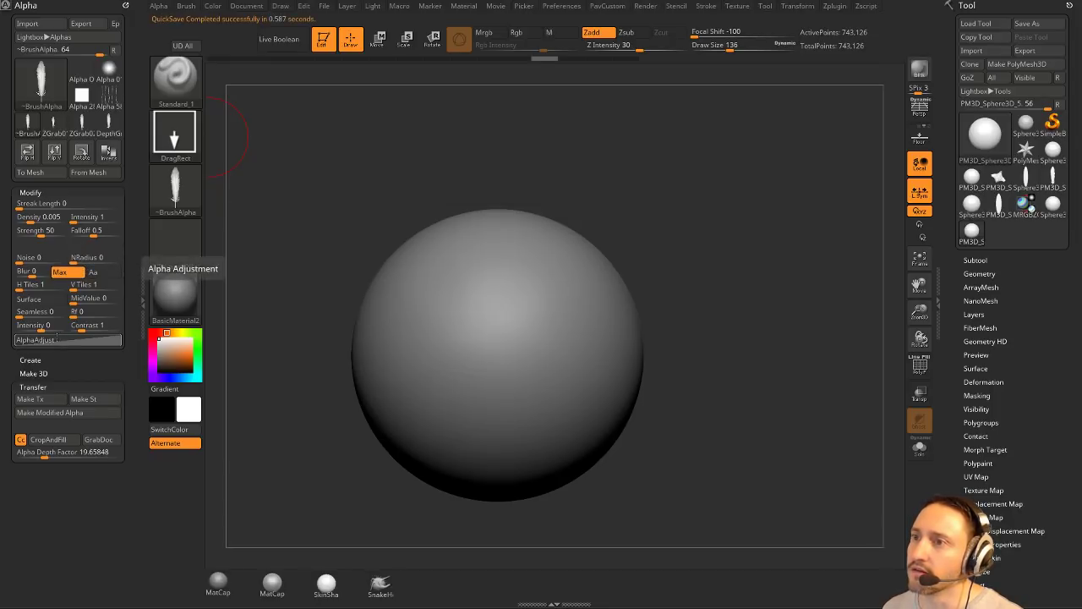
# Expand the Alpha Adjust curve, try bending it upward, and restore its straight line.
pyautogui.click(57, 339)
pyautogui.moveTo(15, 437)
pyautogui.mouseDown()
pyautogui.moveTo(17, 369)
pyautogui.moveTo(75, 419)
pyautogui.moveTo(53, 350)
pyautogui.moveTo(16, 438)
pyautogui.mouseUp()
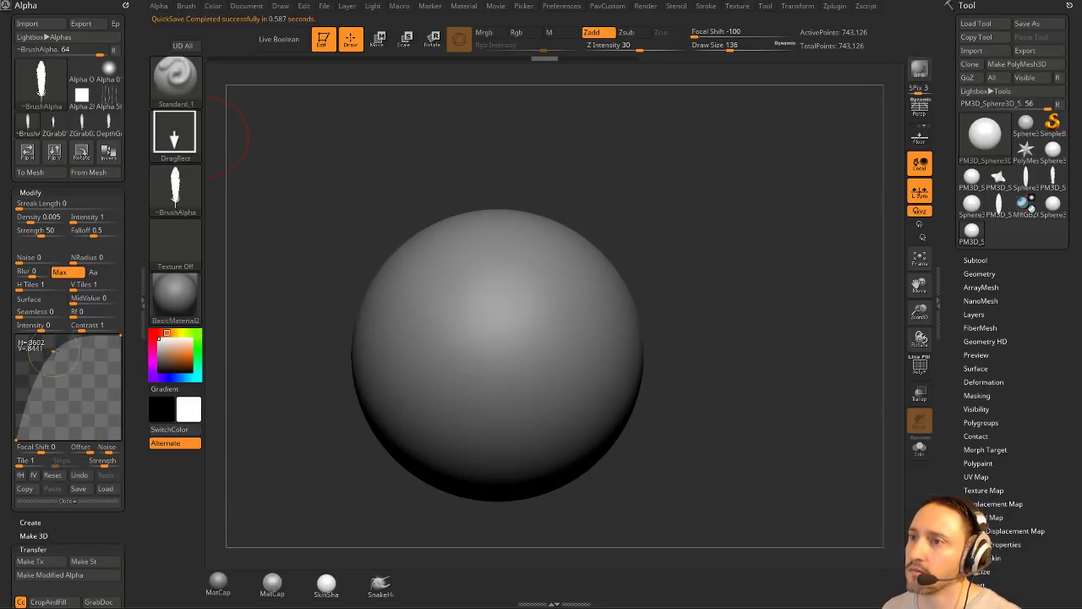
pyautogui.moveTo(53, 351); pyautogui.dragTo(61, 322)
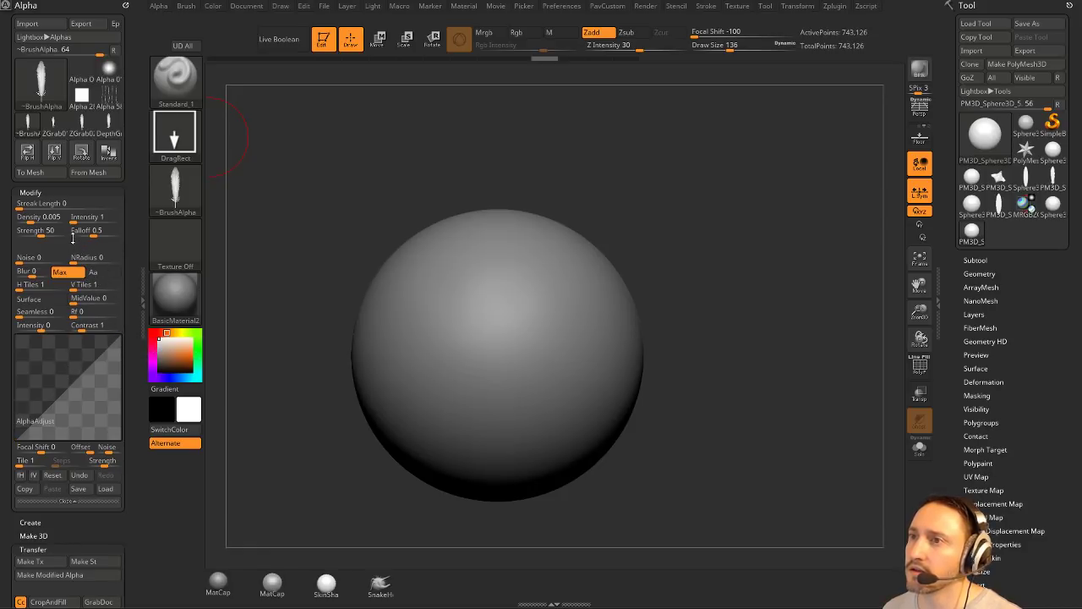
pyautogui.moveTo(51, 550); pyautogui.dragTo(64, 501)
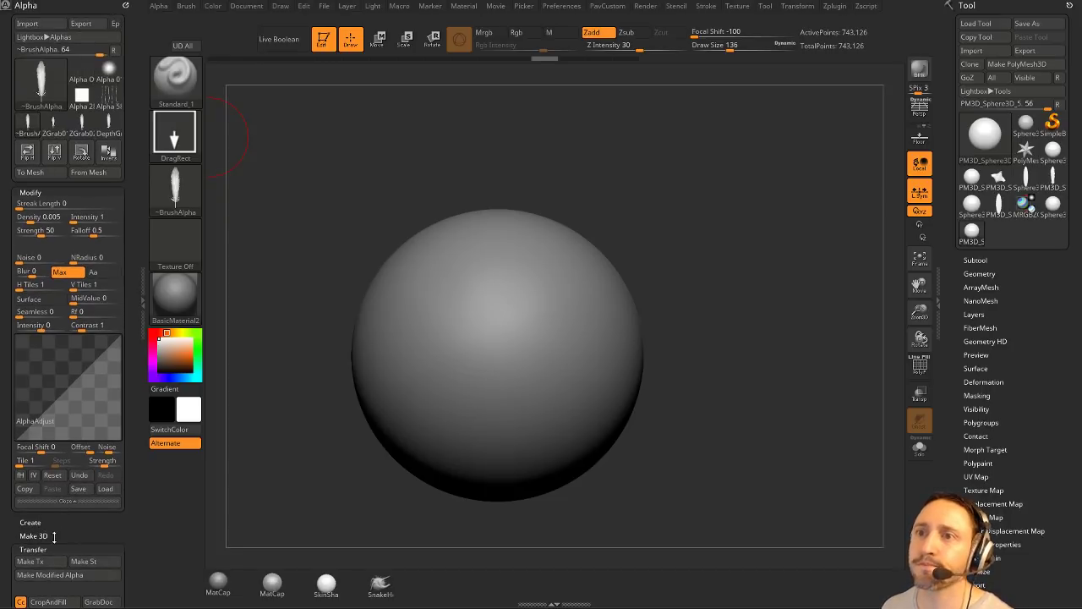
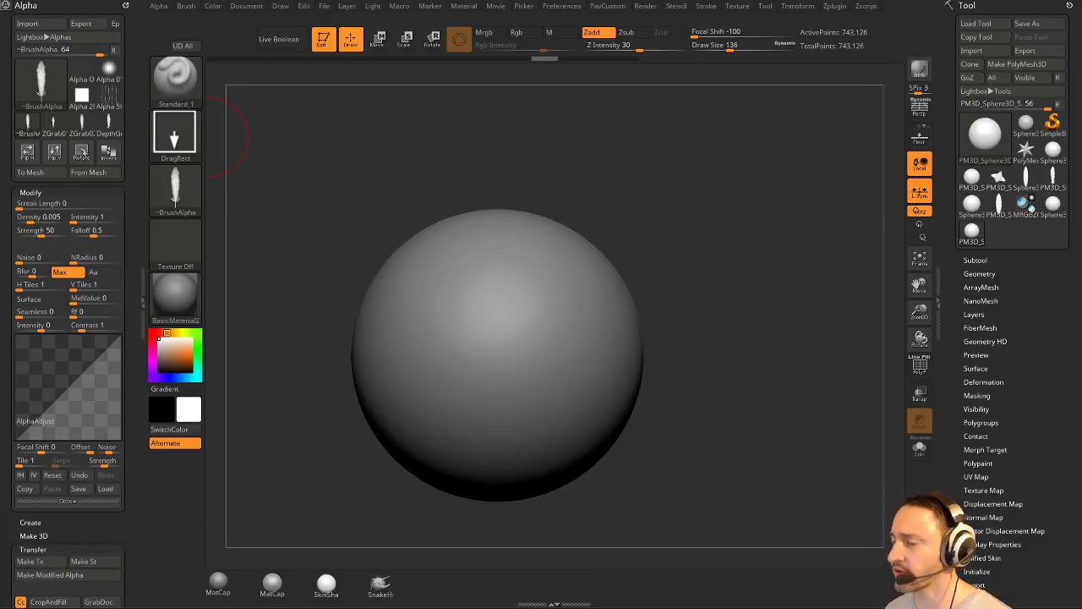
# Stamp a small feather on the sphere with the unmodified alpha and undo it.
pyautogui.moveTo(679, 220)
pyautogui.mouseDown()
pyautogui.moveTo(713, 217)
pyautogui.moveTo(709, 196)
pyautogui.mouseUp()
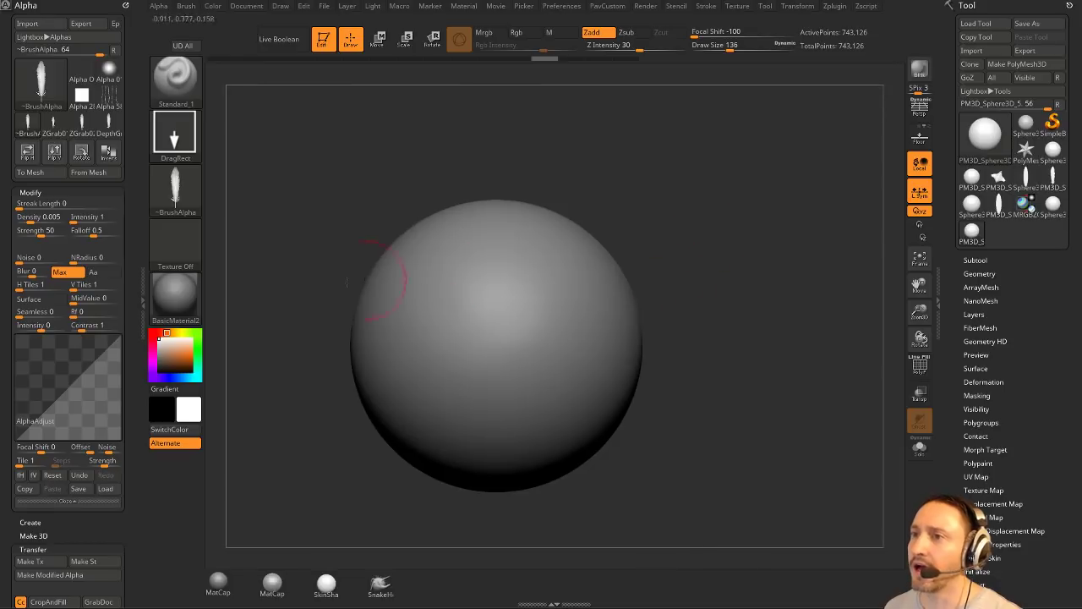
pyautogui.moveTo(526, 321); pyautogui.dragTo(541, 372)
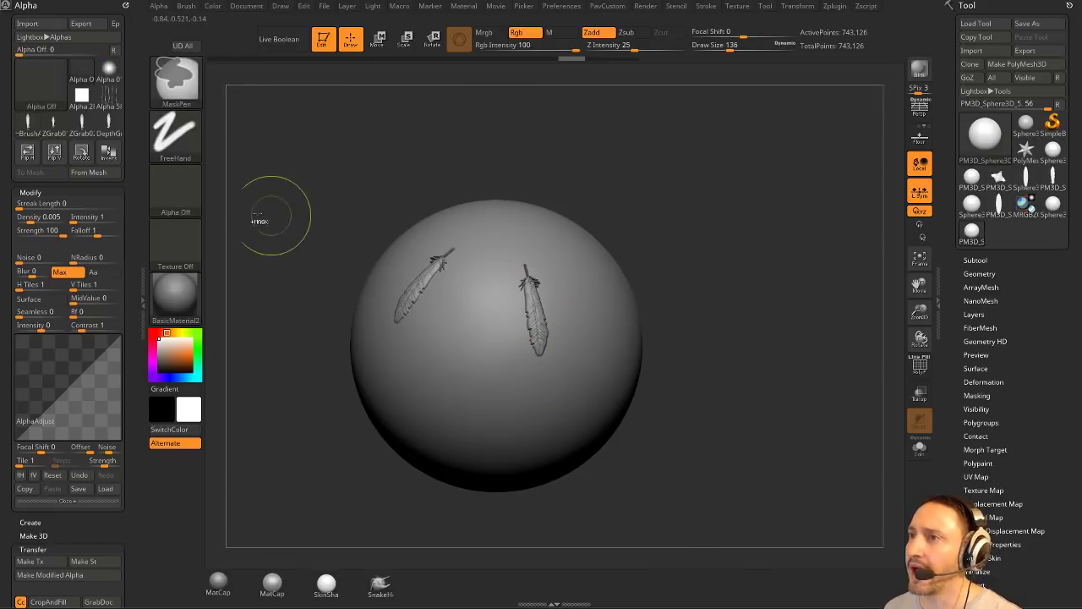
pyautogui.hotkey('ctrl', 'z')
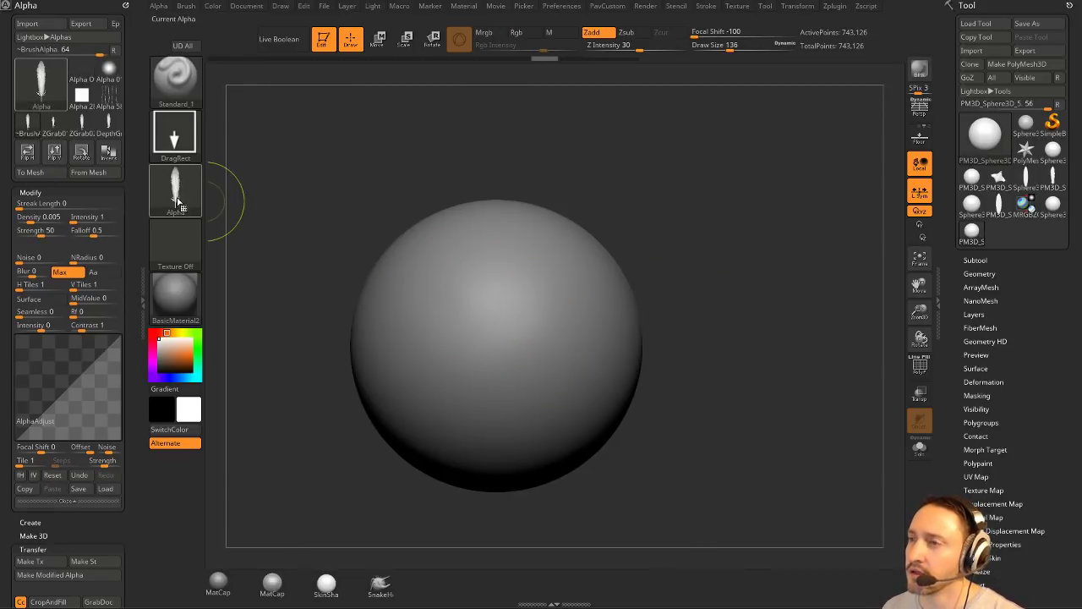
# Preview the feather alpha, and set its Falloff to 0.37066 and its Strength to 40.
pyautogui.moveTo(177, 204)
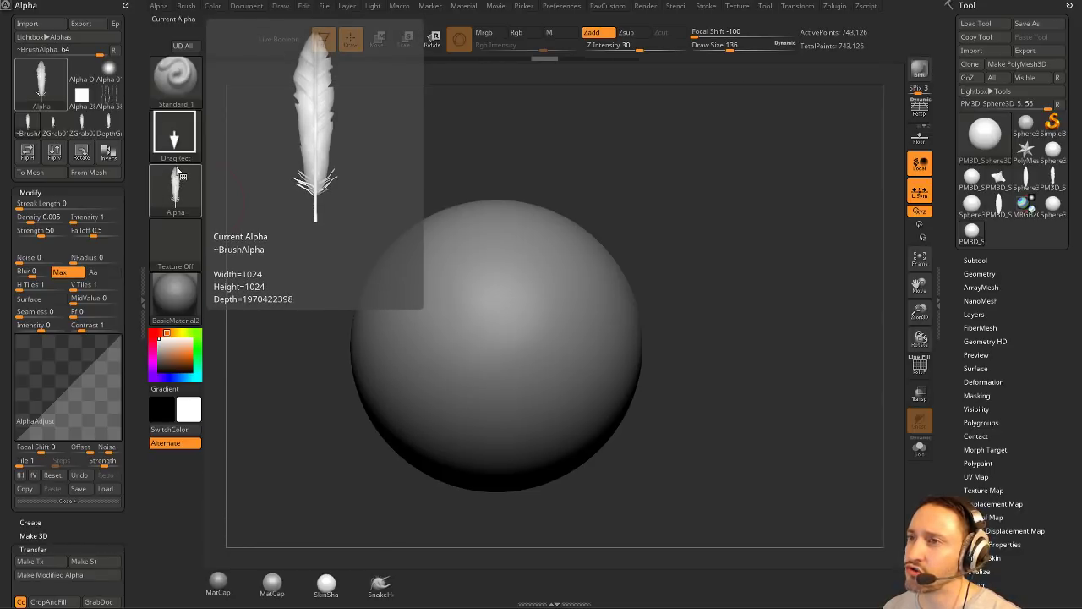
pyautogui.click(86, 232)
pyautogui.moveTo(86, 233)
pyautogui.mouseDown()
pyautogui.moveTo(103, 231)
pyautogui.moveTo(75, 235)
pyautogui.mouseUp()
pyautogui.moveTo(34, 233); pyautogui.dragTo(36, 233)
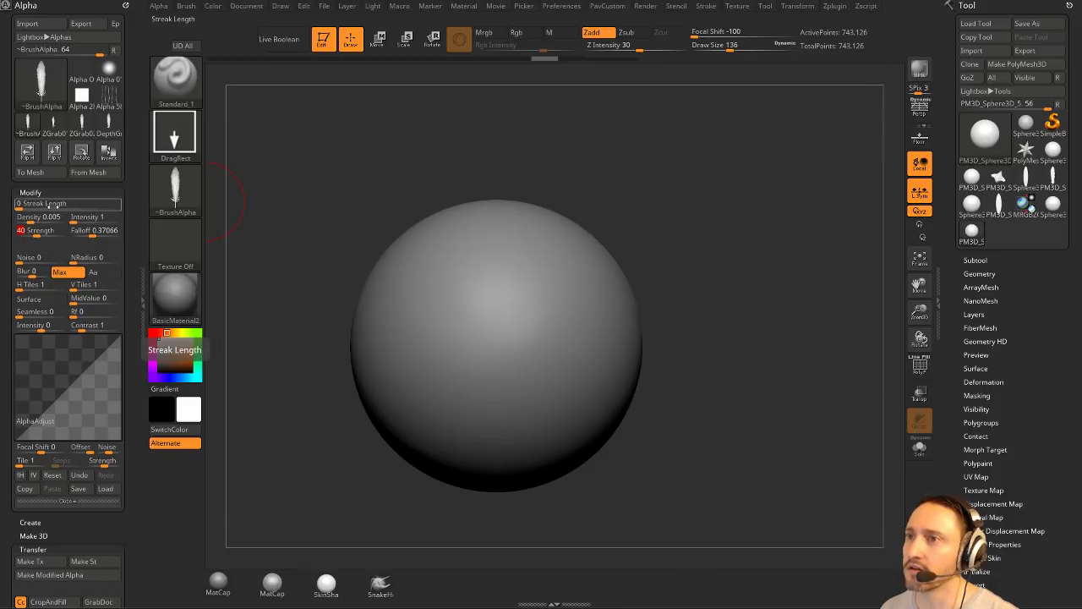
# Try a Streak Length of 30 on the alpha, return it to 0, and try an Alpha Adjust Offset of -0.3666.
pyautogui.click(53, 206)
pyautogui.write('30')
pyautogui.press('Return')
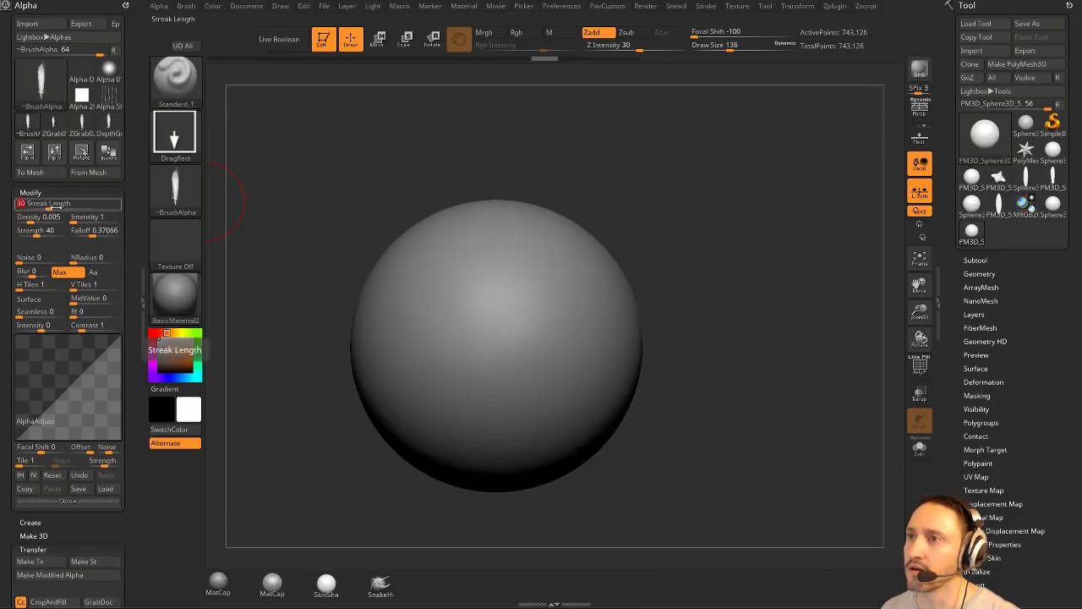
pyautogui.moveTo(55, 207); pyautogui.dragTo(11, 208)
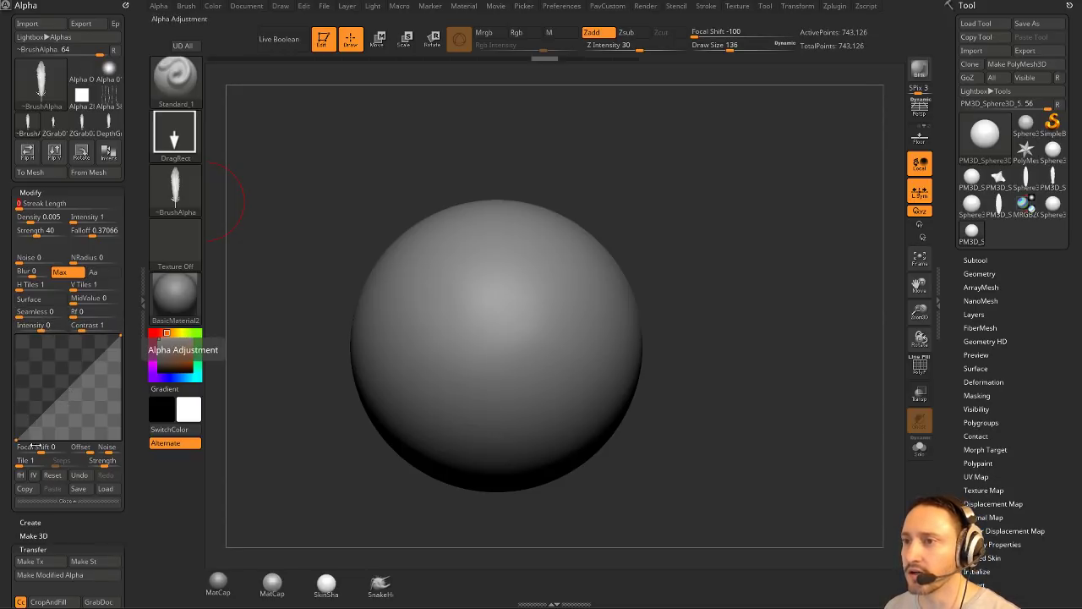
pyautogui.moveTo(33, 446); pyautogui.dragTo(83, 450)
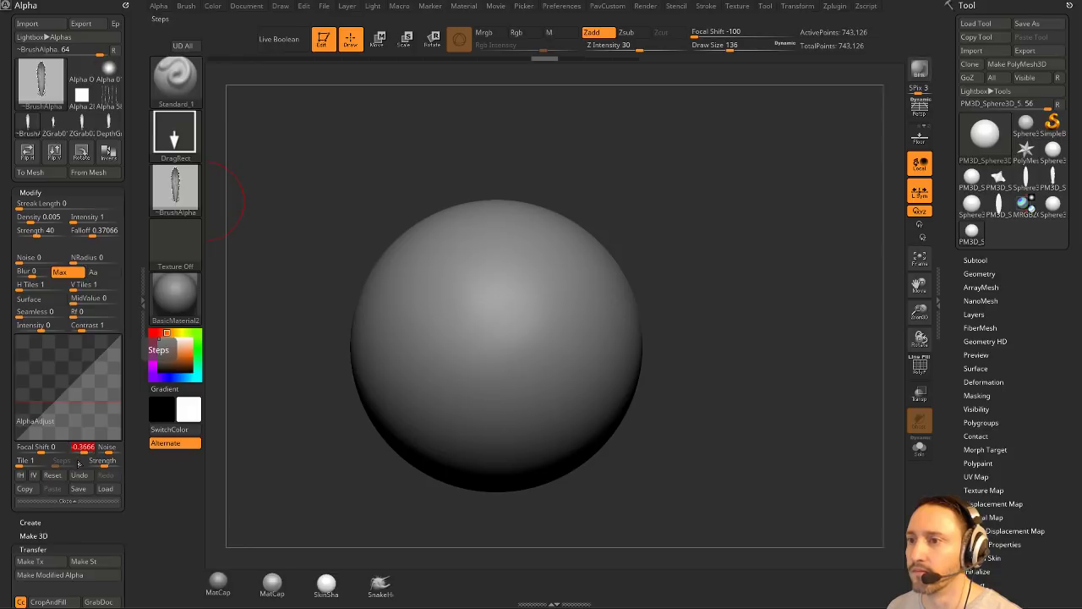
# Test a small stamp with the Strength and Falloff changes on the sphere and undo it.
pyautogui.moveTo(517, 350); pyautogui.dragTo(519, 387)
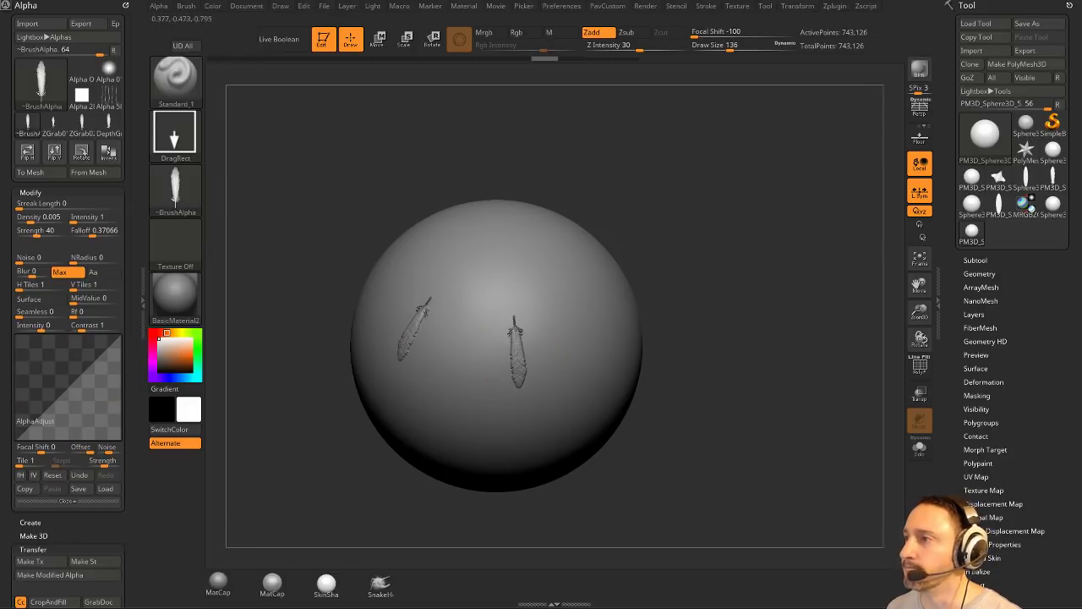
pyautogui.moveTo(713, 337)
pyautogui.mouseDown()
pyautogui.moveTo(701, 322)
pyautogui.moveTo(714, 332)
pyautogui.moveTo(735, 256)
pyautogui.mouseUp()
pyautogui.hotkey('ctrl', 'z')
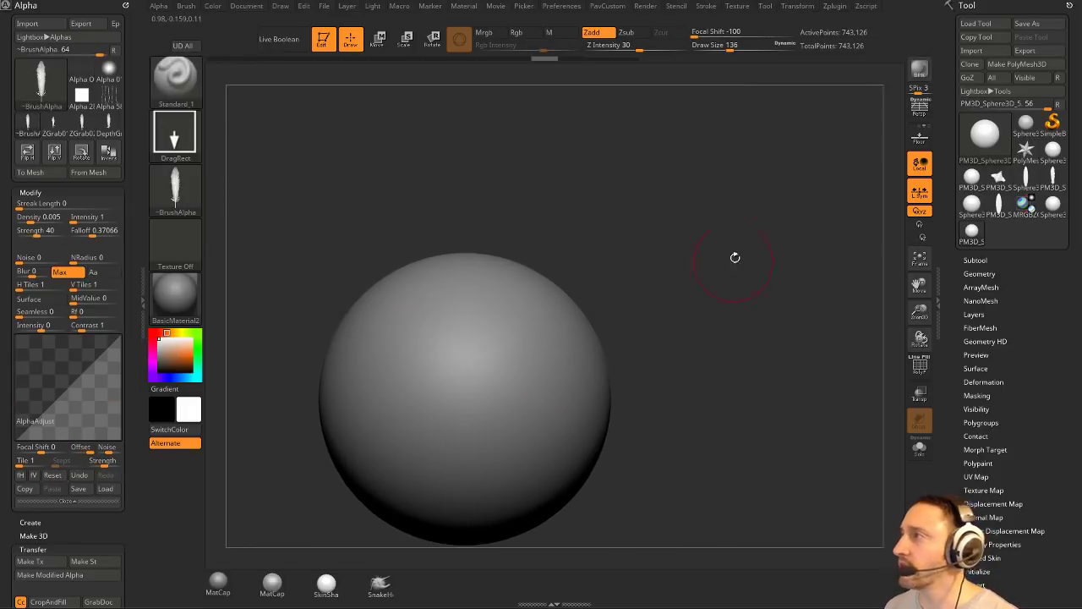
# Switch the active tool to the feather mesh and frame it on the canvas for capture.
pyautogui.click(1053, 181)
pyautogui.keyDown('alt'); pyautogui.moveTo(721, 280); pyautogui.dragTo(800, 300); pyautogui.keyUp('alt')
pyautogui.keyDown('alt'); pyautogui.moveTo(807, 166); pyautogui.dragTo(739, 340); pyautogui.keyUp('alt')
pyautogui.keyDown('shift'); pyautogui.moveTo(740, 272); pyautogui.dragTo(758, 312); pyautogui.keyUp('shift')
pyautogui.moveTo(710, 344); pyautogui.dragTo(742, 358)
pyautogui.moveTo(742, 358); pyautogui.dragTo(740, 290)
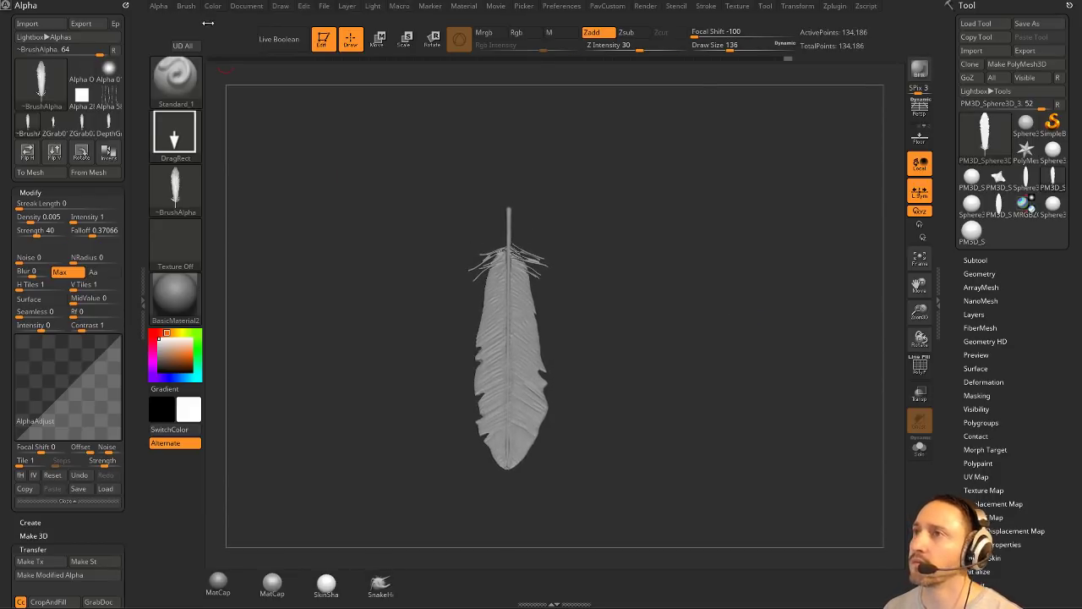
# Capture the feather mesh on the canvas as a new brush alpha with GrabDoc.
pyautogui.click(160, 6)
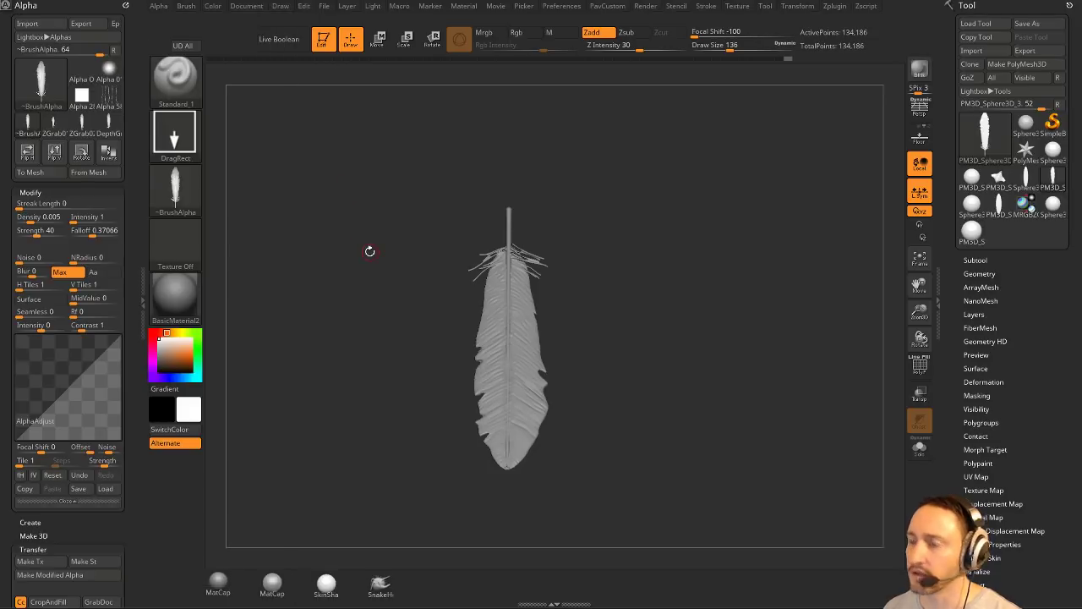
pyautogui.click(175, 181)
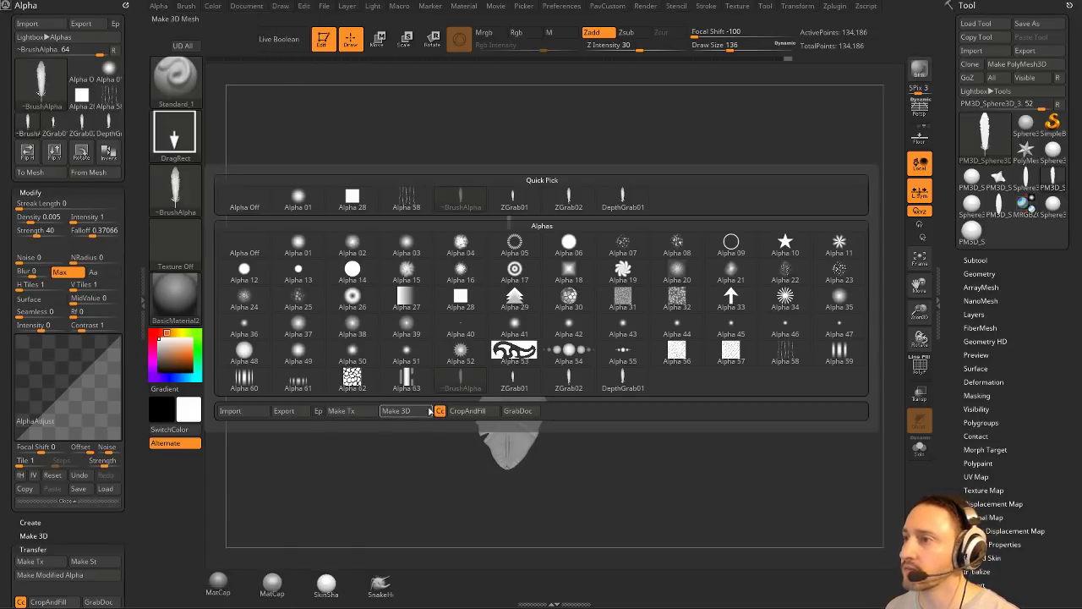
pyautogui.click(517, 411)
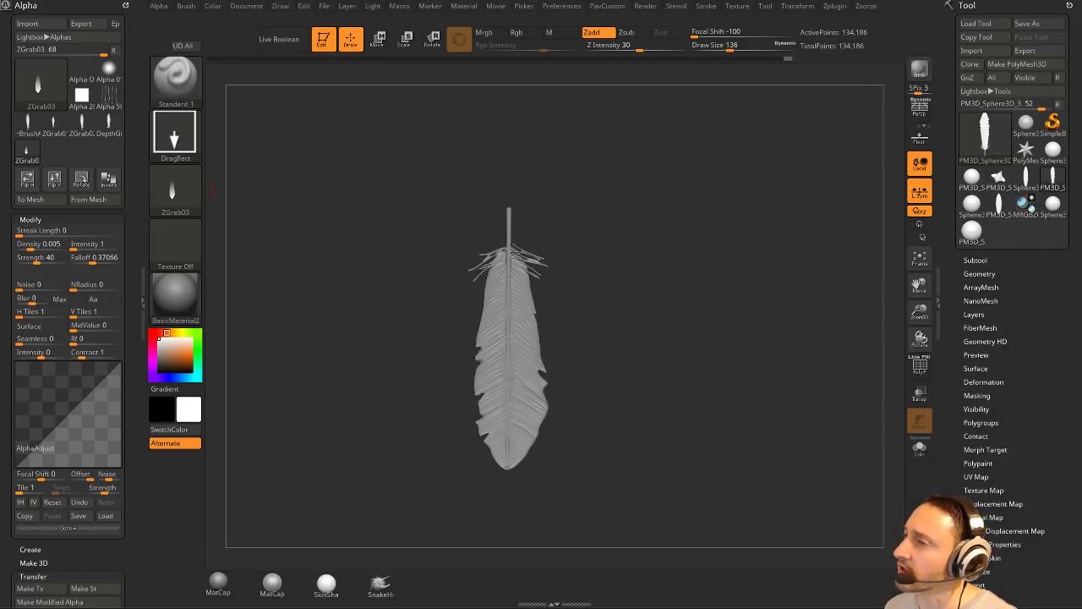
pyautogui.moveTo(774, 165)
pyautogui.mouseDown()
pyautogui.moveTo(775, 249)
pyautogui.moveTo(748, 252)
pyautogui.mouseUp()
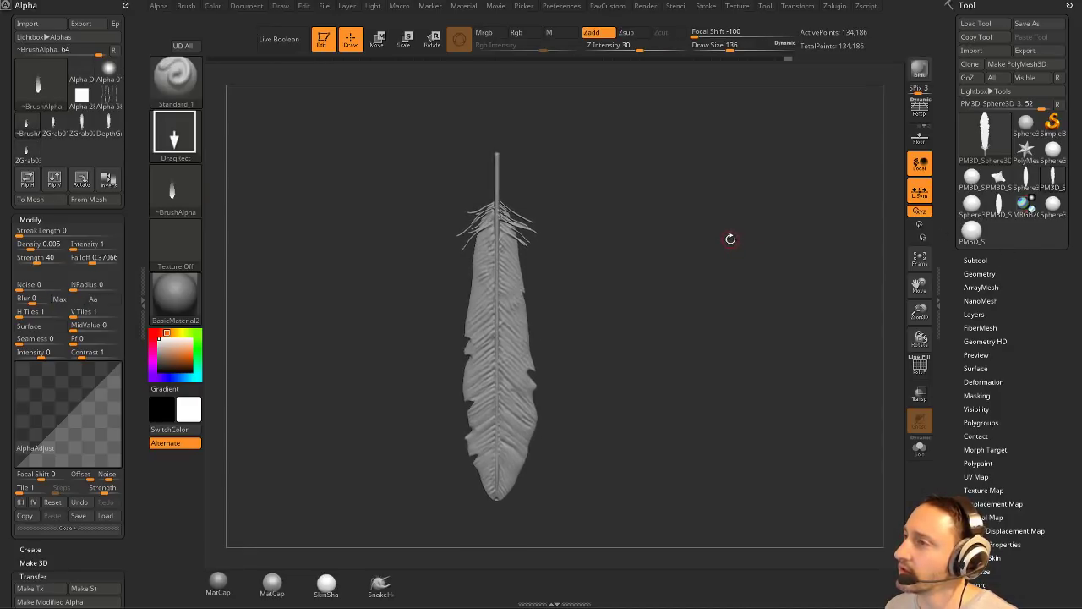
# Hide the quill end and fluffy base of the feather with a selection rectangle, leaving only the blade visible.
pyautogui.keyDown('alt'); pyautogui.moveTo(653, 238); pyautogui.dragTo(676, 206); pyautogui.keyUp('alt')
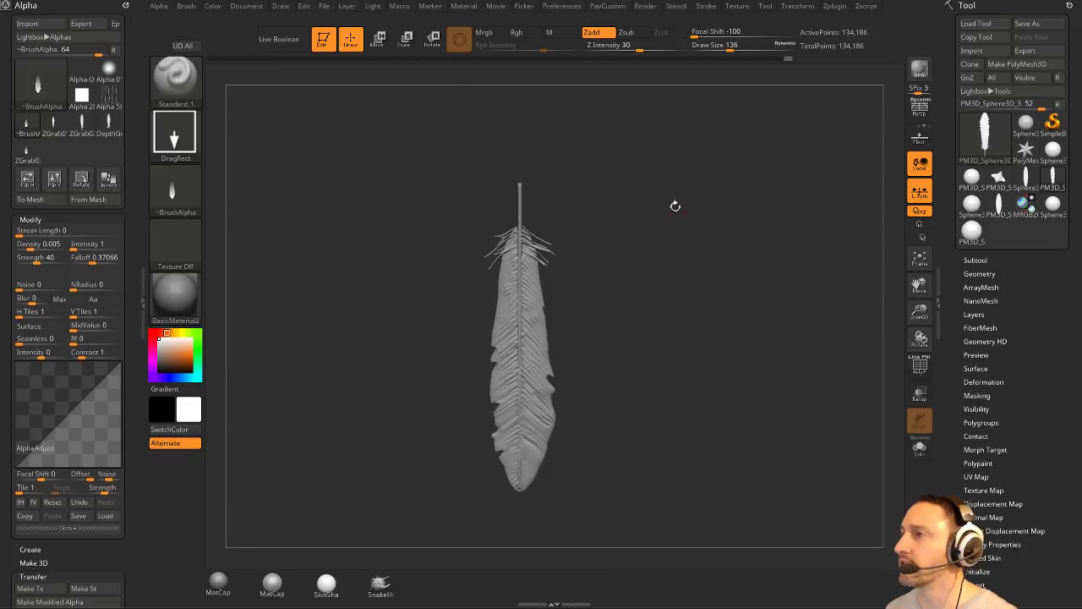
pyautogui.keyDown('ctrl'); pyautogui.keyDown('shift'); pyautogui.moveTo(423, 116); pyautogui.dragTo(658, 155); pyautogui.keyUp('shift'); pyautogui.keyUp('ctrl')
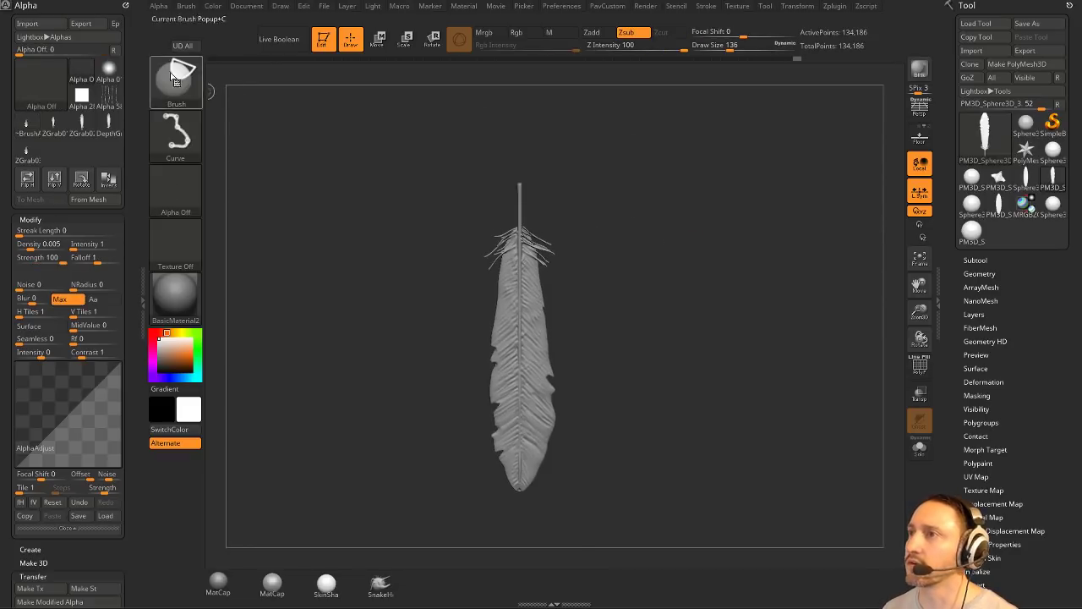
pyautogui.click(176, 76)
pyautogui.click(290, 108)
pyautogui.moveTo(327, 161)
pyautogui.keyDown('ctrl'); pyautogui.keyDown('shift'); pyautogui.mouseDown()
pyautogui.moveTo(657, 304)
pyautogui.moveTo(689, 321)
pyautogui.moveTo(680, 341)
pyautogui.mouseUp(); pyautogui.keyUp('shift'); pyautogui.keyUp('ctrl')
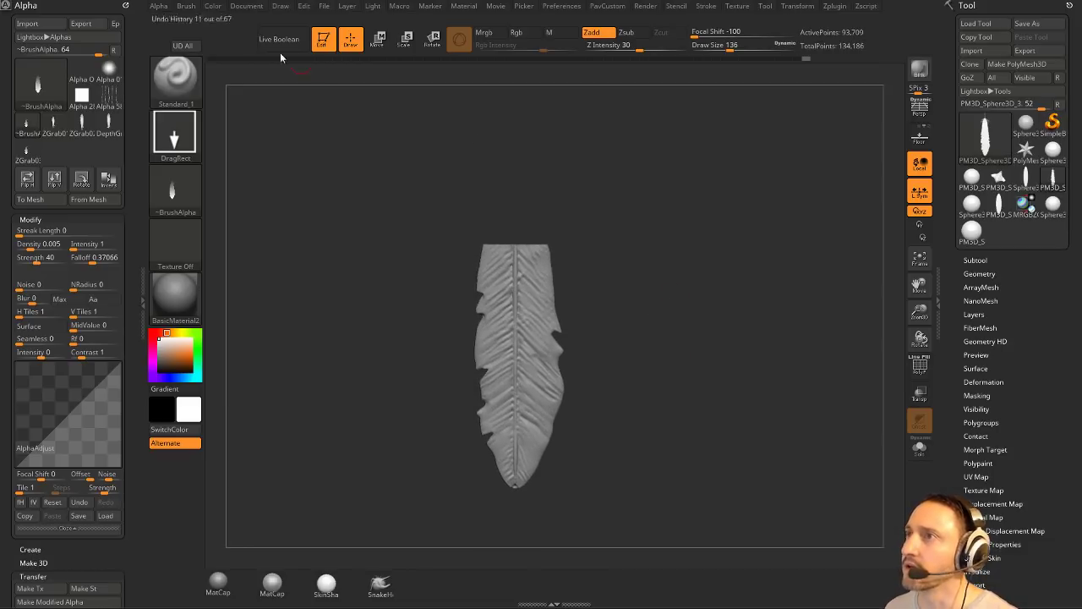
# Create an alpha from the cropped feather mesh and set its Radial Fade to 30.
pyautogui.click(160, 7)
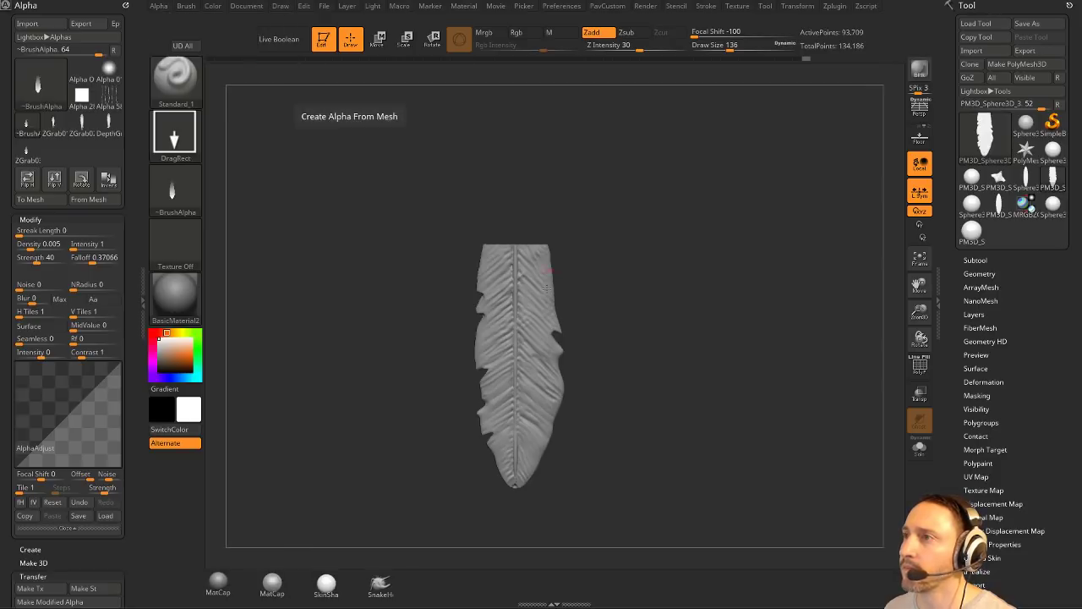
pyautogui.click(190, 195)
pyautogui.click(519, 410)
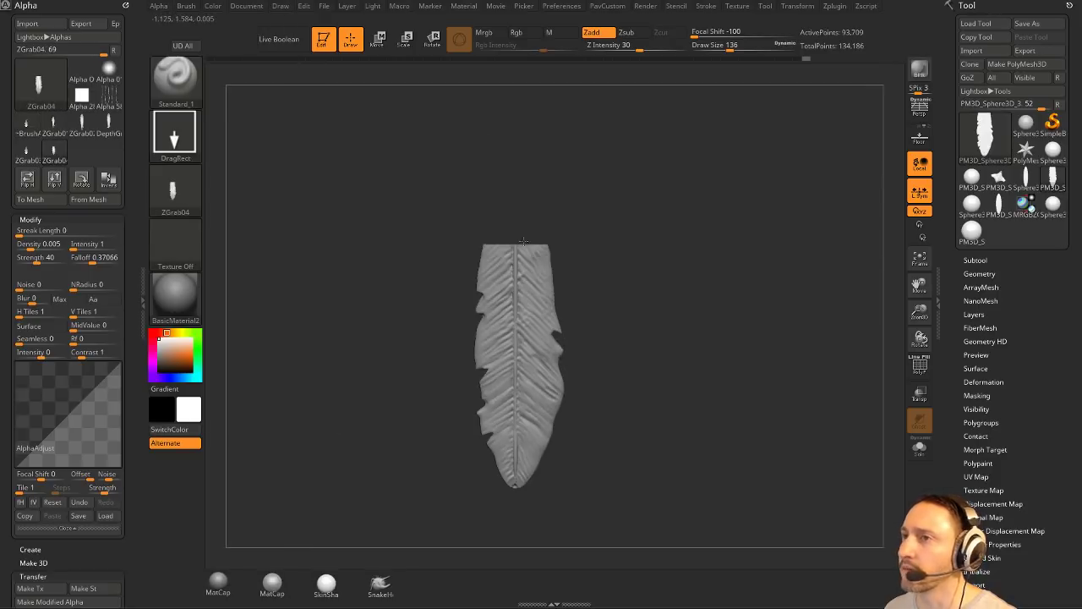
pyautogui.moveTo(193, 196)
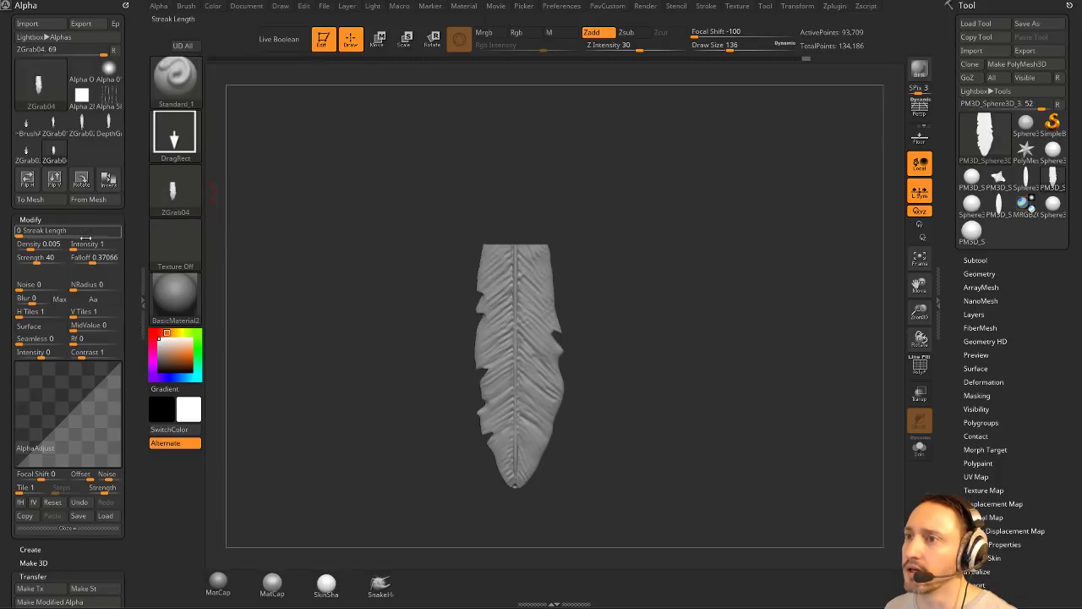
pyautogui.moveTo(74, 337); pyautogui.dragTo(97, 339)
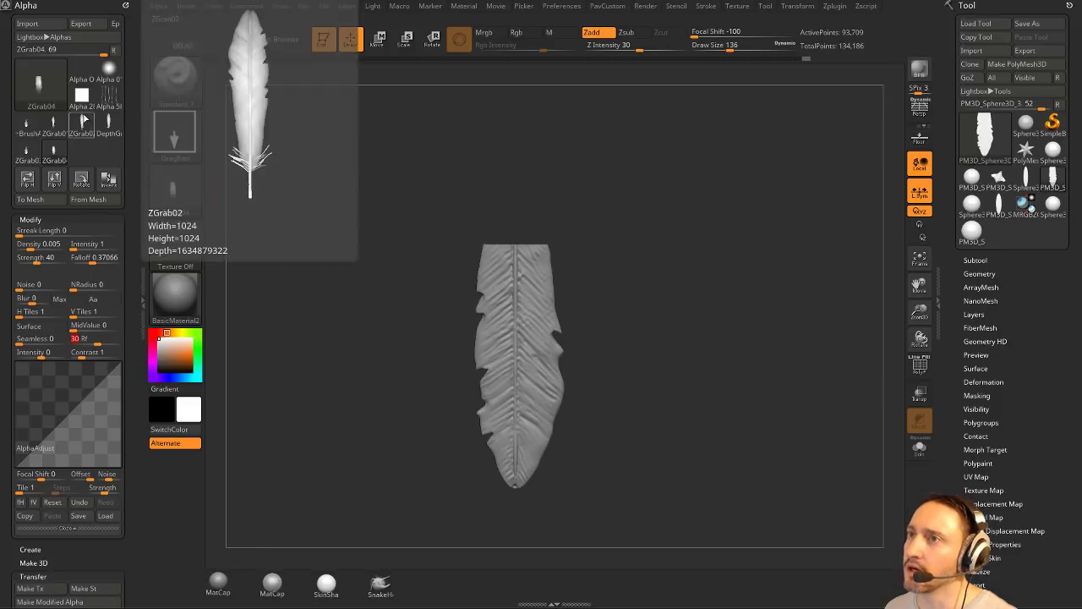
# Reposition the cropped feather higher on the canvas, capture it again as an alpha, and set Radial Fade to 19.
pyautogui.keyDown('alt'); pyautogui.moveTo(764, 423); pyautogui.dragTo(768, 283); pyautogui.keyUp('alt')
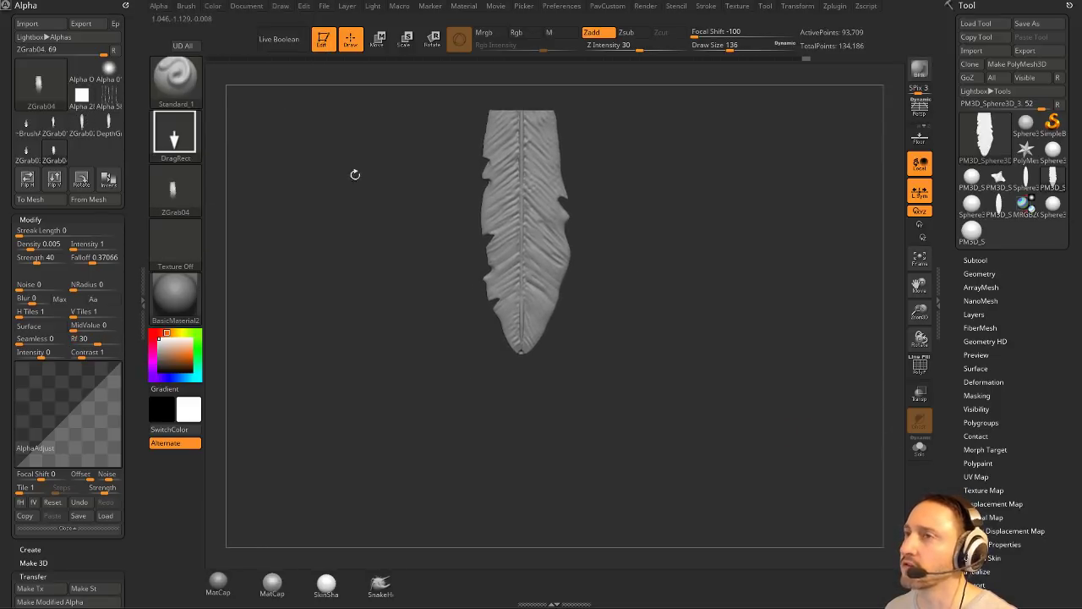
pyautogui.click(159, 7)
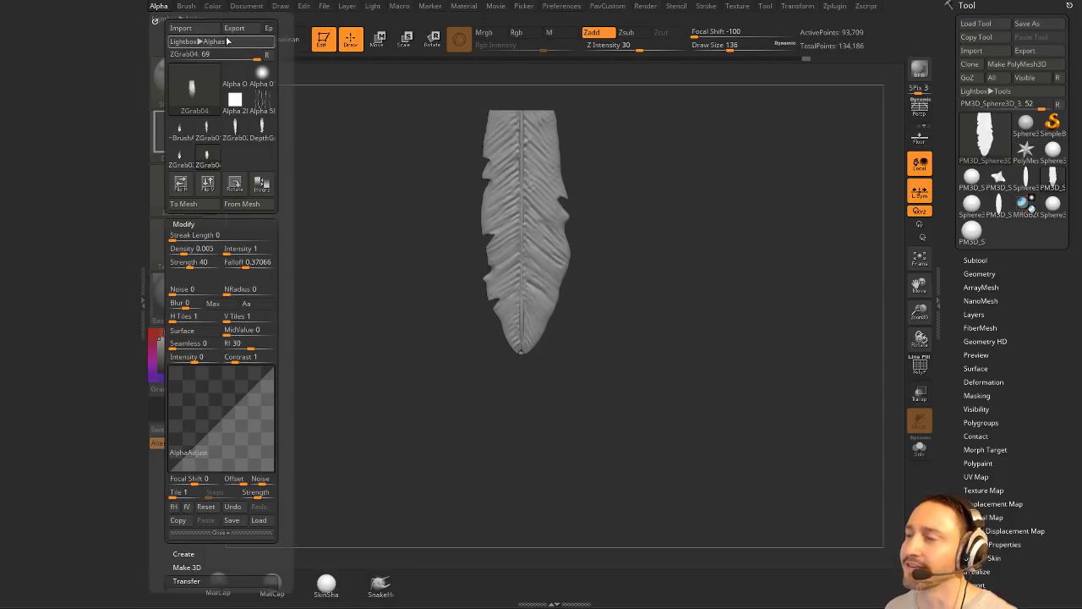
pyautogui.click(226, 204)
pyautogui.click(178, 188)
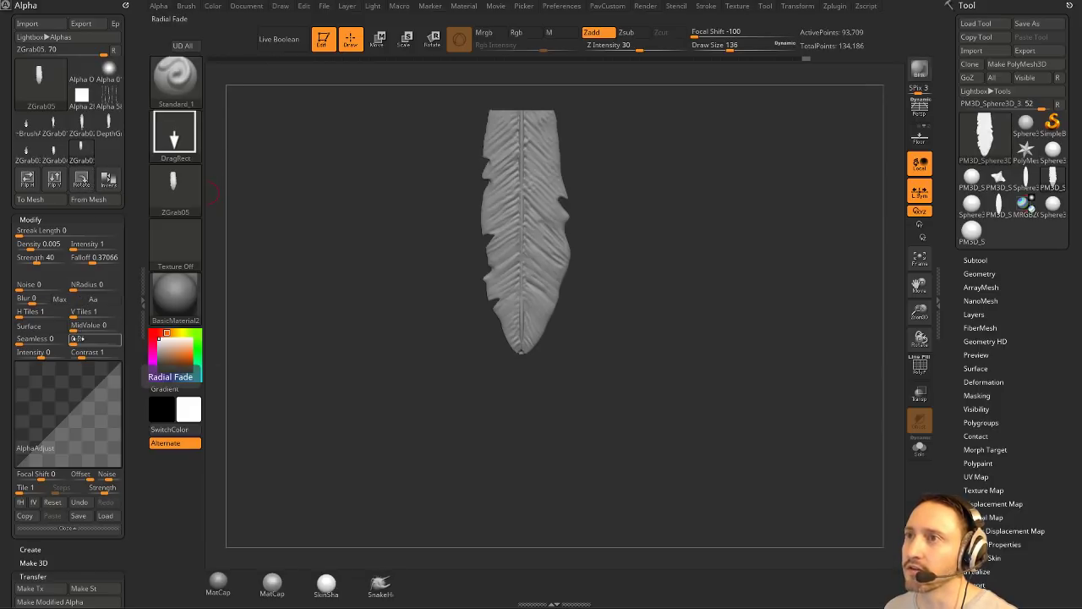
pyautogui.moveTo(76, 338); pyautogui.dragTo(93, 338)
pyautogui.moveTo(35, 77)
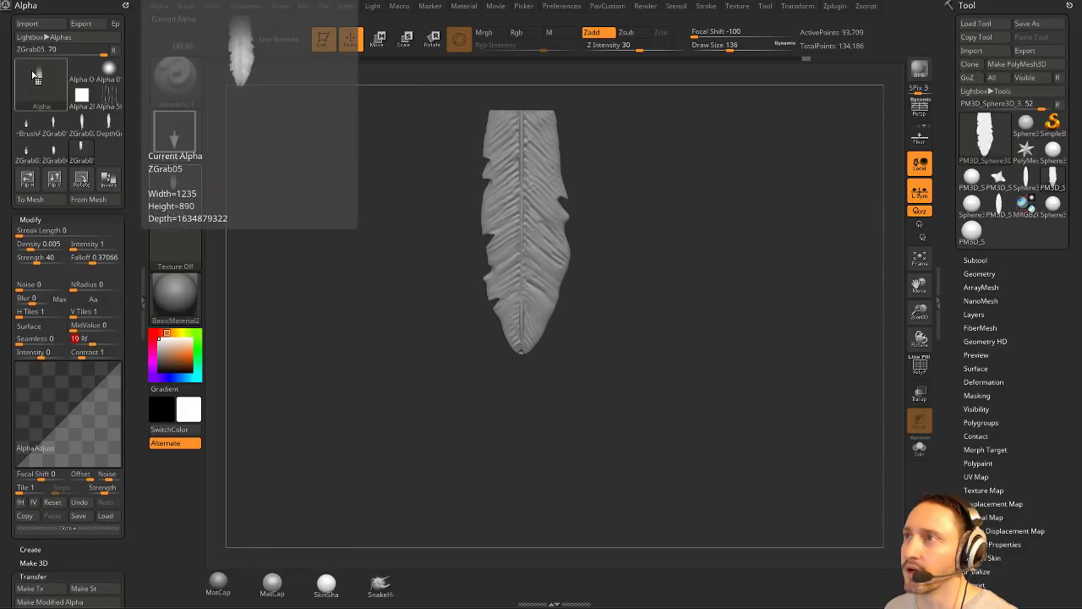
# Switch the active tool to the dense sphere and frame it on the canvas.
pyautogui.click(1053, 203)
pyautogui.press('f')
pyautogui.keyDown('alt'); pyautogui.moveTo(710, 426); pyautogui.dragTo(739, 412); pyautogui.keyUp('alt')
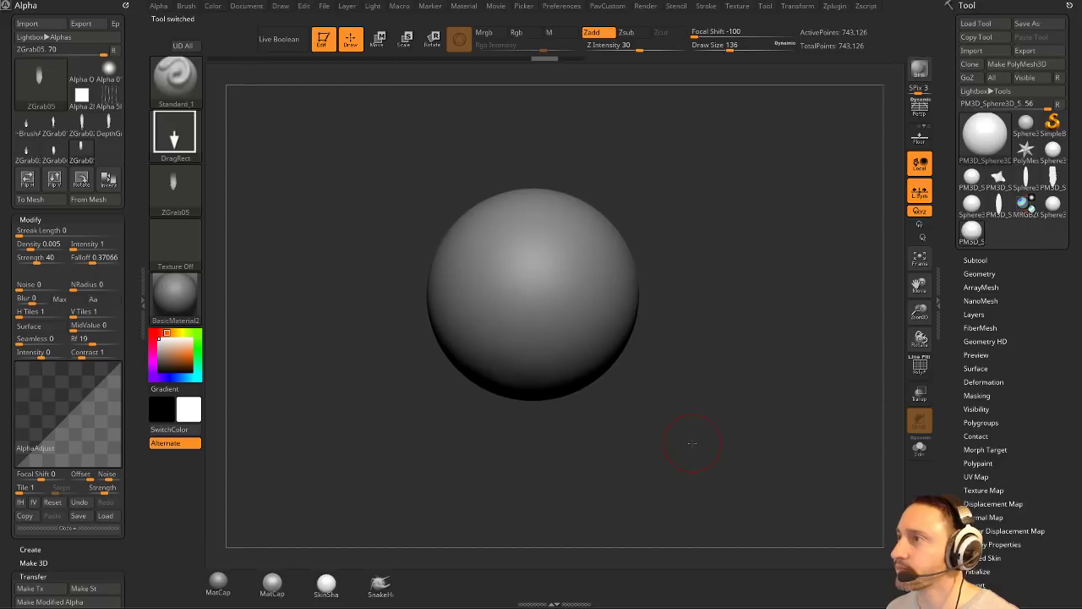
# Test the cropped feather alpha with several stamps on the sphere, undoing each one.
pyautogui.moveTo(473, 316); pyautogui.dragTo(554, 296)
pyautogui.moveTo(743, 292)
pyautogui.mouseDown()
pyautogui.moveTo(782, 324)
pyautogui.moveTo(779, 315)
pyautogui.mouseUp()
pyautogui.hotkey('ctrl', 'z')
pyautogui.moveTo(539, 298)
pyautogui.mouseDown()
pyautogui.moveTo(534, 184)
pyautogui.moveTo(544, 169)
pyautogui.mouseUp()
pyautogui.moveTo(742, 251)
pyautogui.mouseDown()
pyautogui.moveTo(750, 258)
pyautogui.moveTo(731, 282)
pyautogui.mouseUp()
pyautogui.hotkey('ctrl', 'z')
pyautogui.moveTo(514, 307); pyautogui.dragTo(499, 269)
pyautogui.moveTo(671, 232)
pyautogui.mouseDown()
pyautogui.moveTo(729, 243)
pyautogui.moveTo(696, 232)
pyautogui.mouseUp()
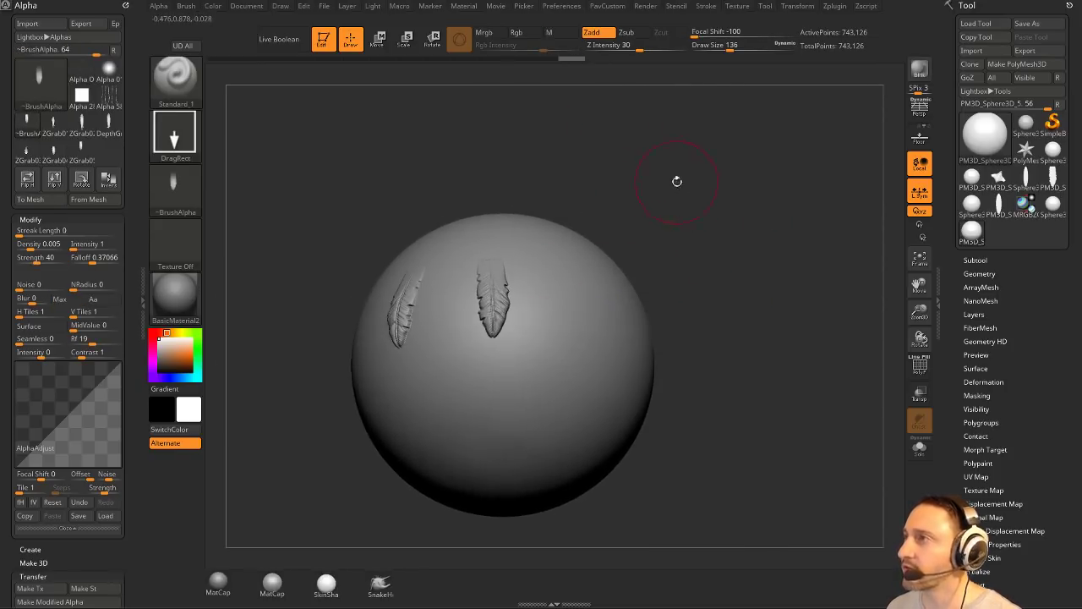
pyautogui.hotkey('ctrl', 'z')
# Lower Z Intensity to 27 and stamp a cluster of overlapping feathers on the upper part of the sphere.
pyautogui.moveTo(640, 51); pyautogui.dragTo(636, 51)
pyautogui.keyDown('alt'); pyautogui.moveTo(705, 226); pyautogui.dragTo(679, 200); pyautogui.keyUp('alt')
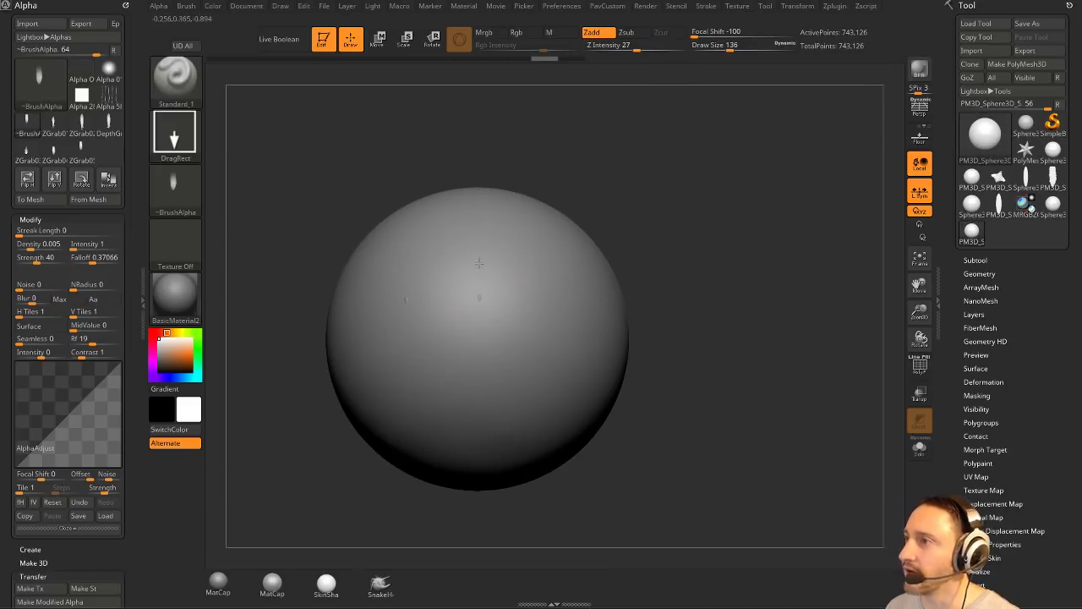
pyautogui.moveTo(478, 263)
pyautogui.mouseDown()
pyautogui.moveTo(459, 241)
pyautogui.moveTo(459, 174)
pyautogui.moveTo(470, 262)
pyautogui.moveTo(471, 221)
pyautogui.moveTo(498, 246)
pyautogui.moveTo(495, 268)
pyautogui.moveTo(505, 213)
pyautogui.moveTo(514, 224)
pyautogui.moveTo(524, 188)
pyautogui.mouseUp()
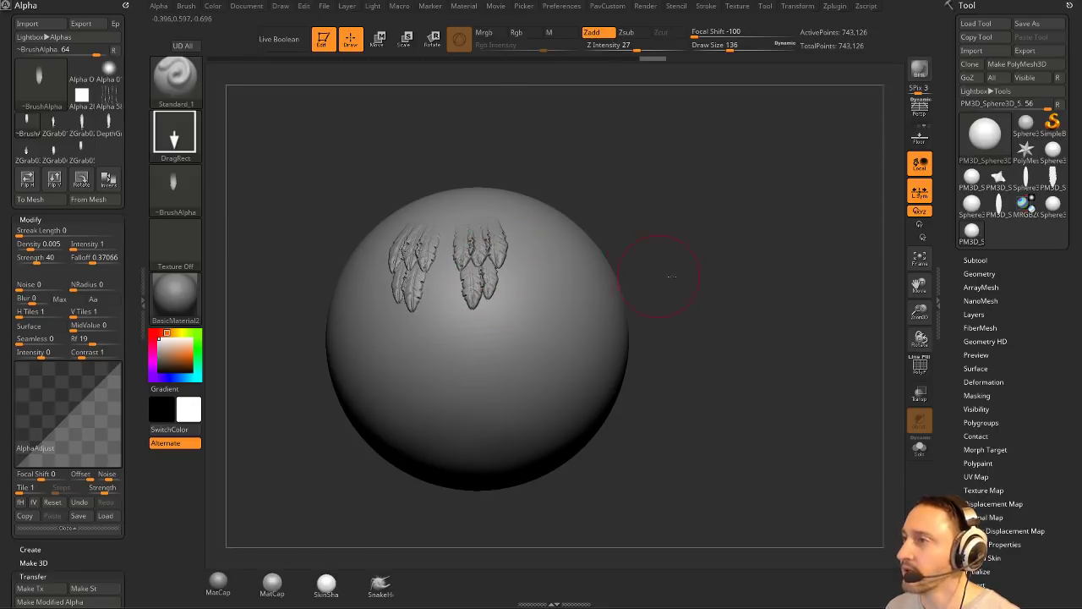
pyautogui.moveTo(671, 275)
pyautogui.mouseDown()
pyautogui.moveTo(688, 292)
pyautogui.moveTo(495, 226)
pyautogui.mouseUp()
# Choose the Standard brush, switch the active tool to the feather mesh, and frame the whole feather upright.
pyautogui.press('b')
pyautogui.press('s')
pyautogui.press('t')
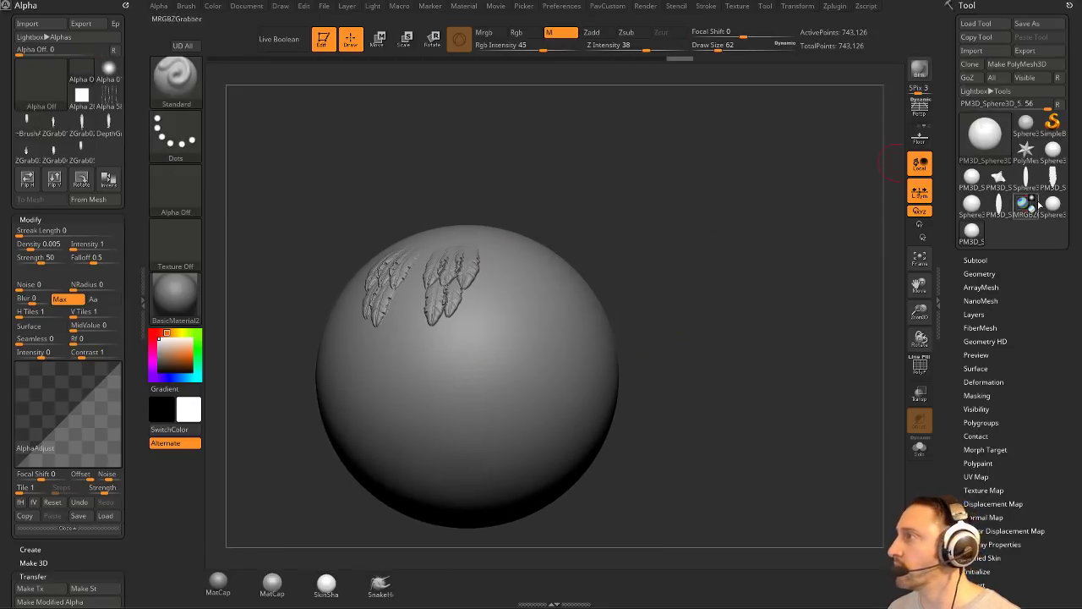
pyautogui.click(1053, 180)
pyautogui.keyDown('alt'); pyautogui.moveTo(833, 178); pyautogui.dragTo(705, 297); pyautogui.keyUp('alt')
pyautogui.keyDown('alt'); pyautogui.moveTo(697, 341); pyautogui.dragTo(769, 260); pyautogui.keyUp('alt')
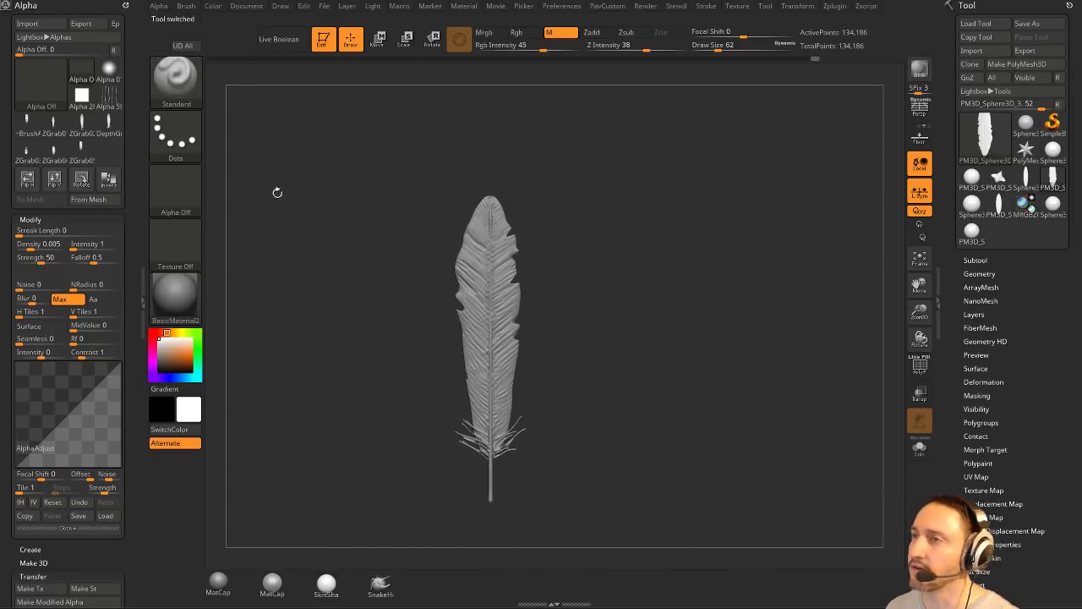
pyautogui.moveTo(559, 209); pyautogui.dragTo(699, 256)
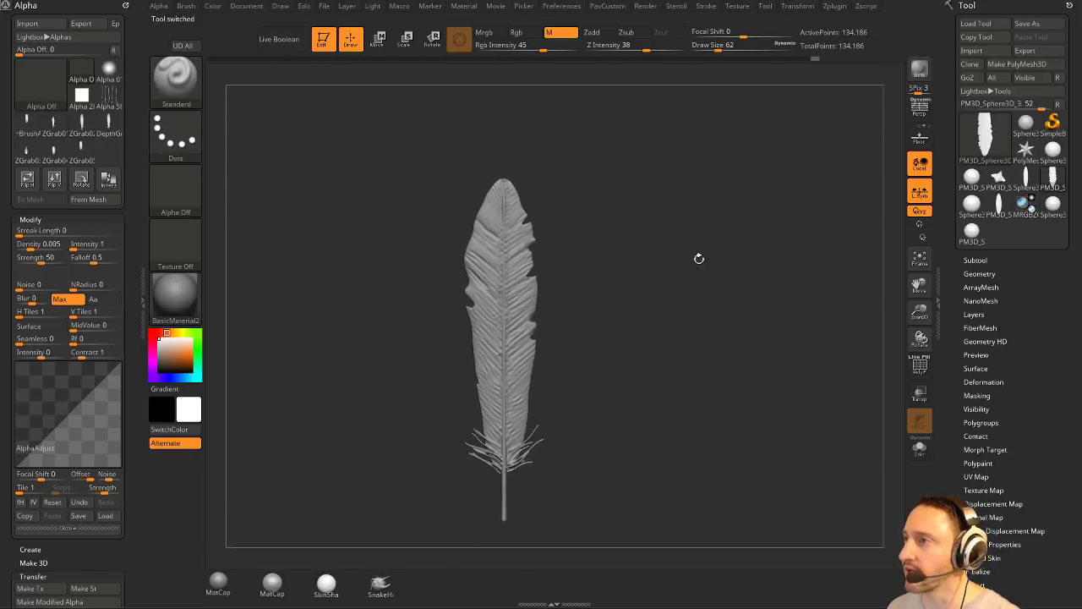
# Duplicate the feather subtool and isolate the copy in Solo mode.
pyautogui.click(975, 259)
pyautogui.moveTo(776, 335); pyautogui.dragTo(877, 348)
pyautogui.click(970, 582)
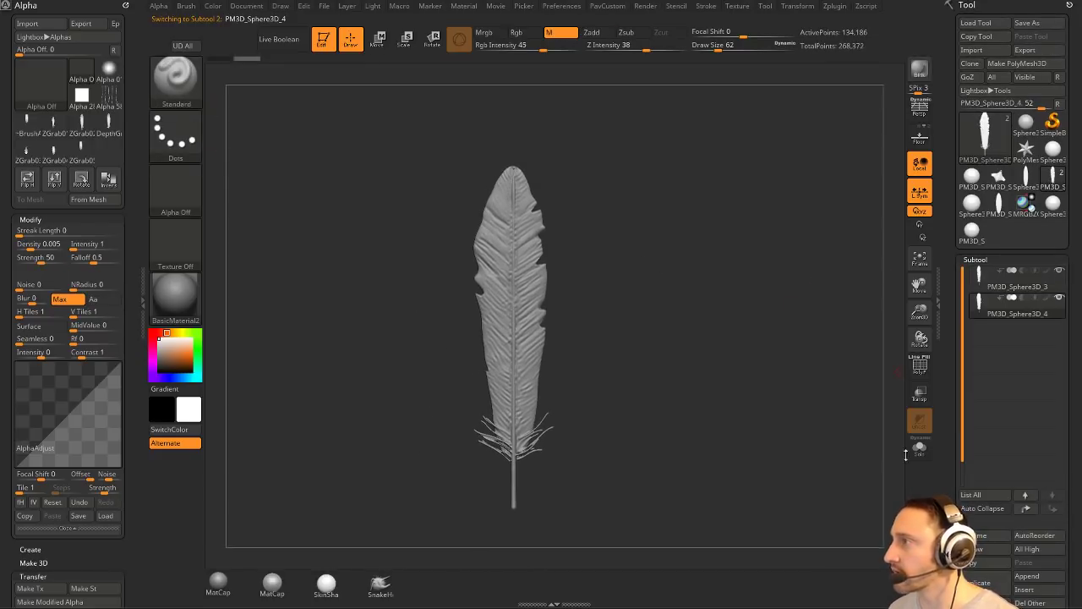
pyautogui.keyDown('alt'); pyautogui.moveTo(776, 337); pyautogui.dragTo(786, 313); pyautogui.keyUp('alt')
pyautogui.click(920, 448)
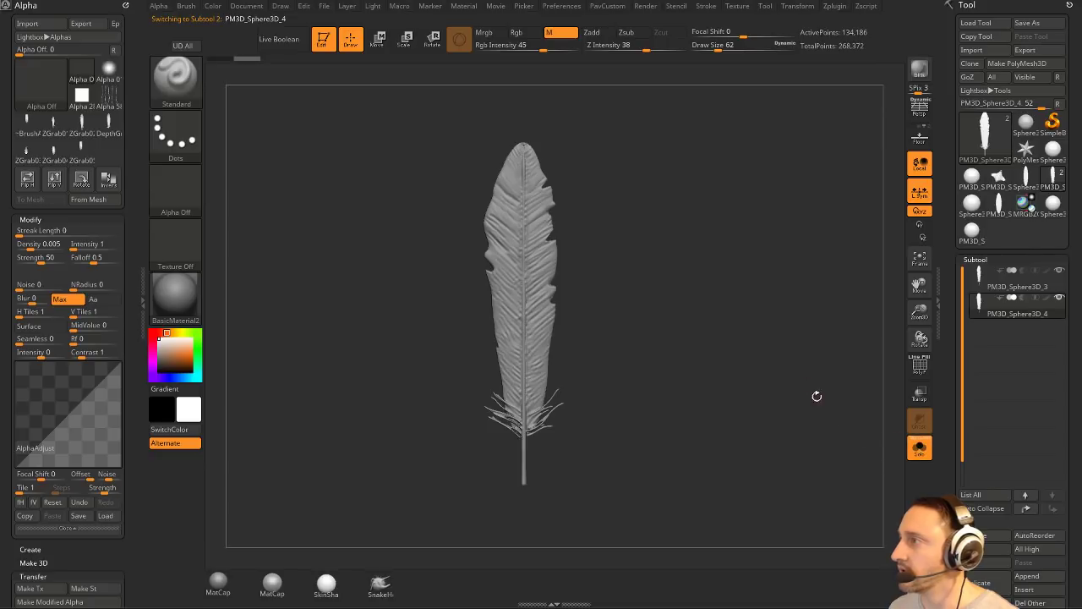
pyautogui.moveTo(817, 394); pyautogui.dragTo(839, 396)
# Mirror the duplicated feather so its edge notches swap sides.
pyautogui.press('`')
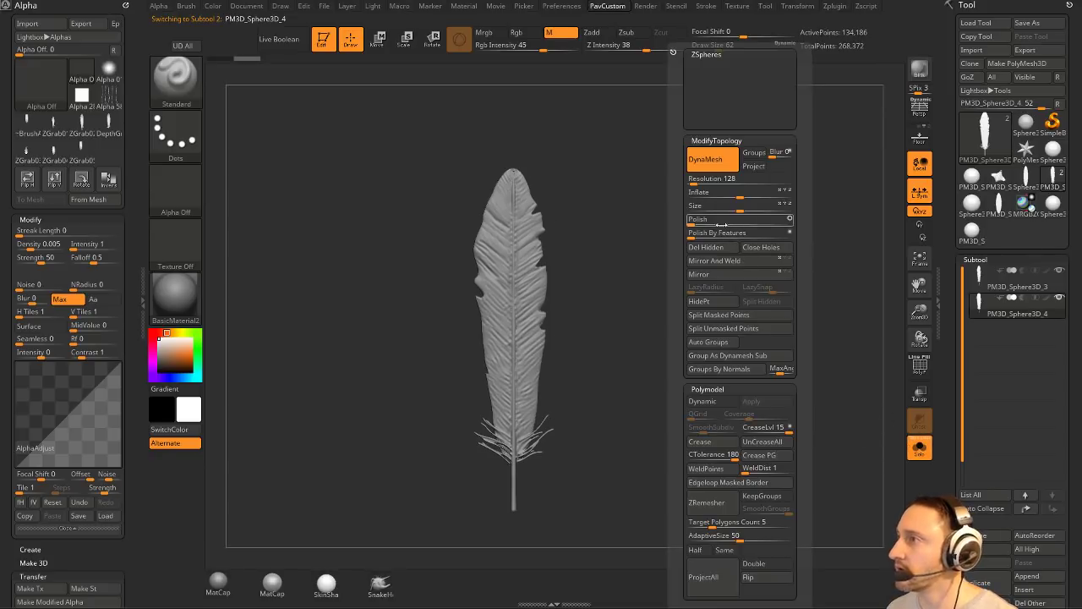
pyautogui.click(729, 276)
pyautogui.moveTo(635, 266); pyautogui.dragTo(585, 244)
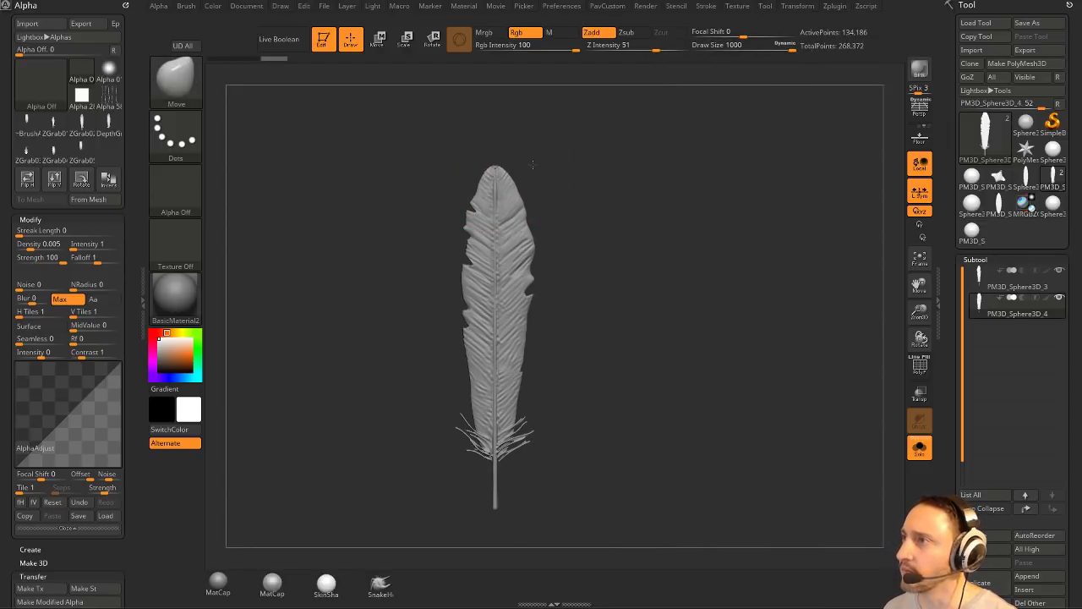
# Bend the tip of the mirrored feather sideways with the Move brush.
pyautogui.press('b')
pyautogui.press('m')
pyautogui.press('v')
pyautogui.press('s')
pyautogui.moveTo(529, 171)
pyautogui.mouseDown()
pyautogui.moveTo(496, 173)
pyautogui.moveTo(491, 186)
pyautogui.mouseUp()
pyautogui.press('s')
# Clip the feather's right edge near the tip into a concave curve with ClipCurve.
pyautogui.hotkey('ctrl', 'shift')
pyautogui.hotkey('ctrl', 'shift', 'b')
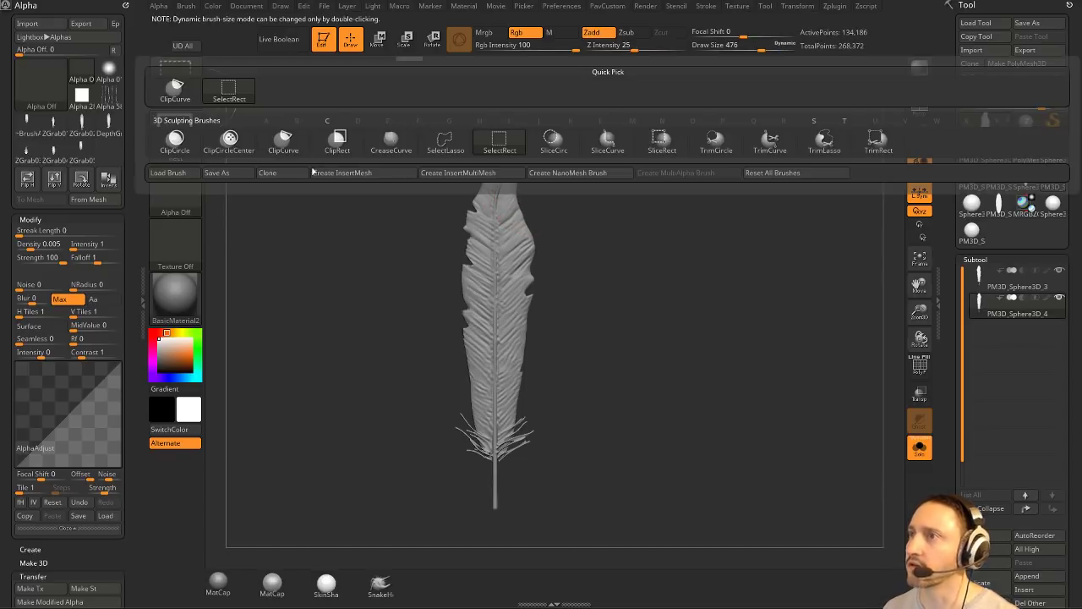
pyautogui.click(284, 144)
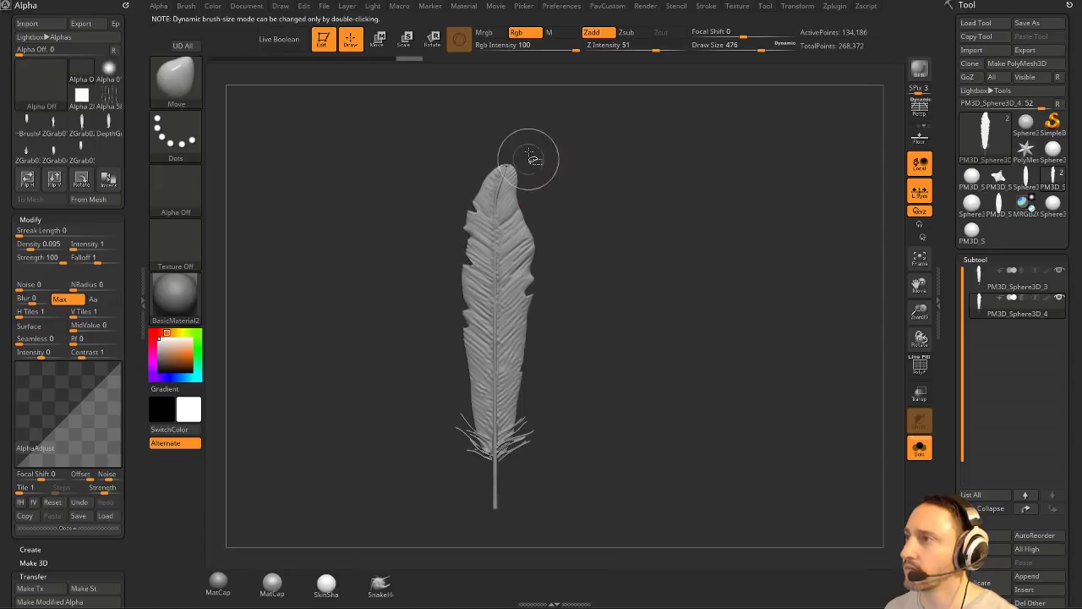
pyautogui.moveTo(531, 138)
pyautogui.keyDown('ctrl'); pyautogui.keyDown('shift'); pyautogui.mouseDown()
pyautogui.moveTo(513, 182)
pyautogui.moveTo(556, 243)
pyautogui.mouseUp(); pyautogui.keyUp('shift'); pyautogui.keyUp('ctrl')
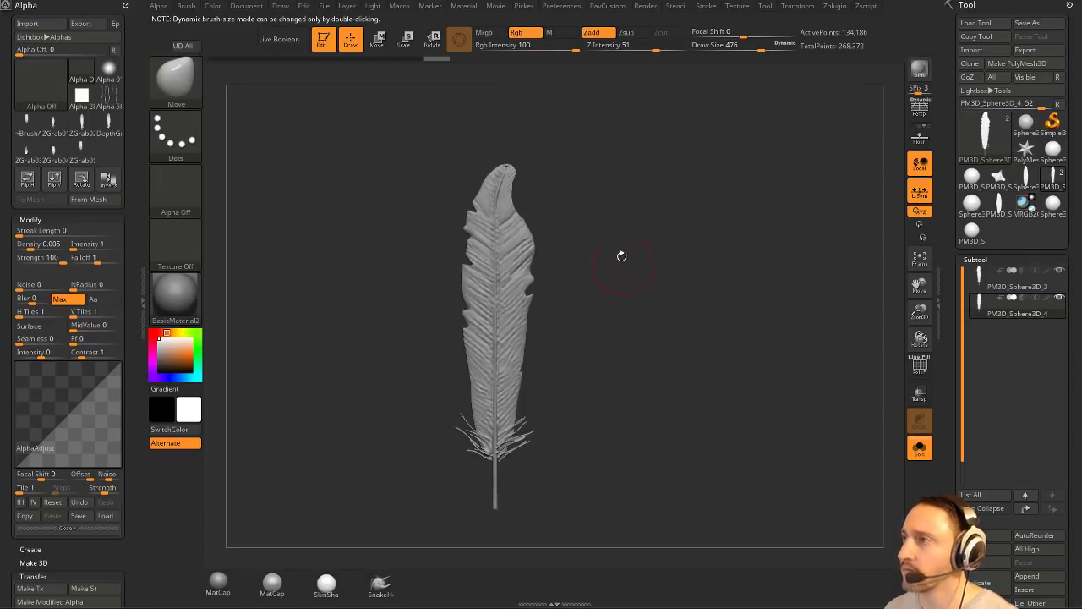
pyautogui.keyDown('alt'); pyautogui.moveTo(572, 181); pyautogui.dragTo(622, 254); pyautogui.keyUp('alt')
# Pull the feather's tip into shape with SnakeHook and tighten the tip and side edges with the Pinch brush.
pyautogui.click(381, 585)
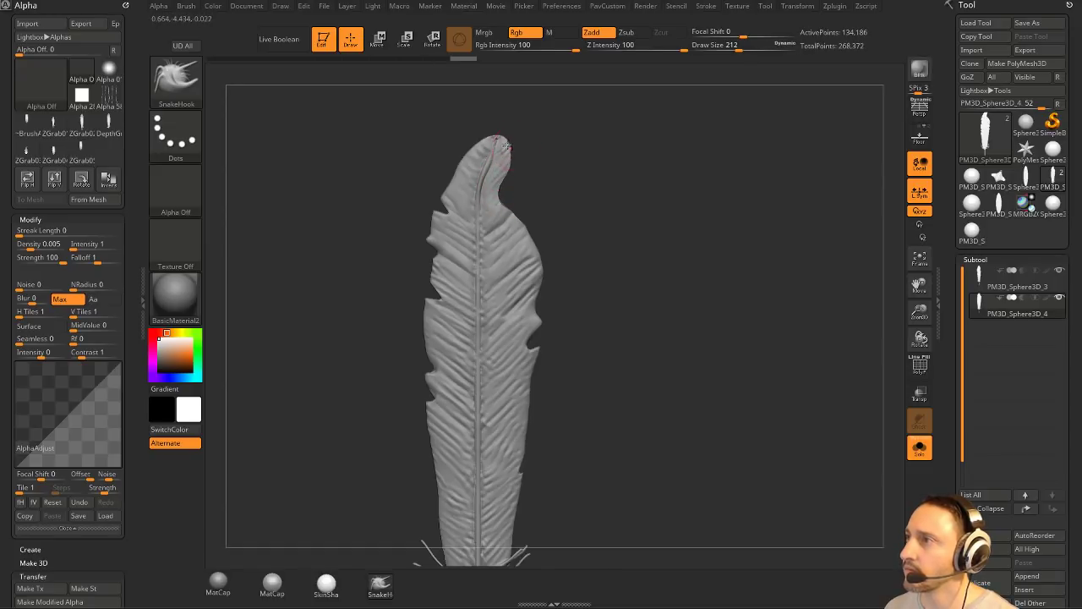
pyautogui.moveTo(509, 148); pyautogui.dragTo(500, 153)
pyautogui.keyDown('alt'); pyautogui.moveTo(626, 186); pyautogui.dragTo(592, 145); pyautogui.keyUp('alt')
pyautogui.press('b')
pyautogui.press('p')
pyautogui.press('i')
pyautogui.press('s')
pyautogui.moveTo(470, 150); pyautogui.dragTo(492, 150)
pyautogui.moveTo(502, 207)
pyautogui.mouseDown()
pyautogui.moveTo(518, 221)
pyautogui.moveTo(508, 181)
pyautogui.mouseUp()
pyautogui.moveTo(431, 205)
pyautogui.mouseDown()
pyautogui.moveTo(440, 205)
pyautogui.moveTo(432, 247)
pyautogui.mouseUp()
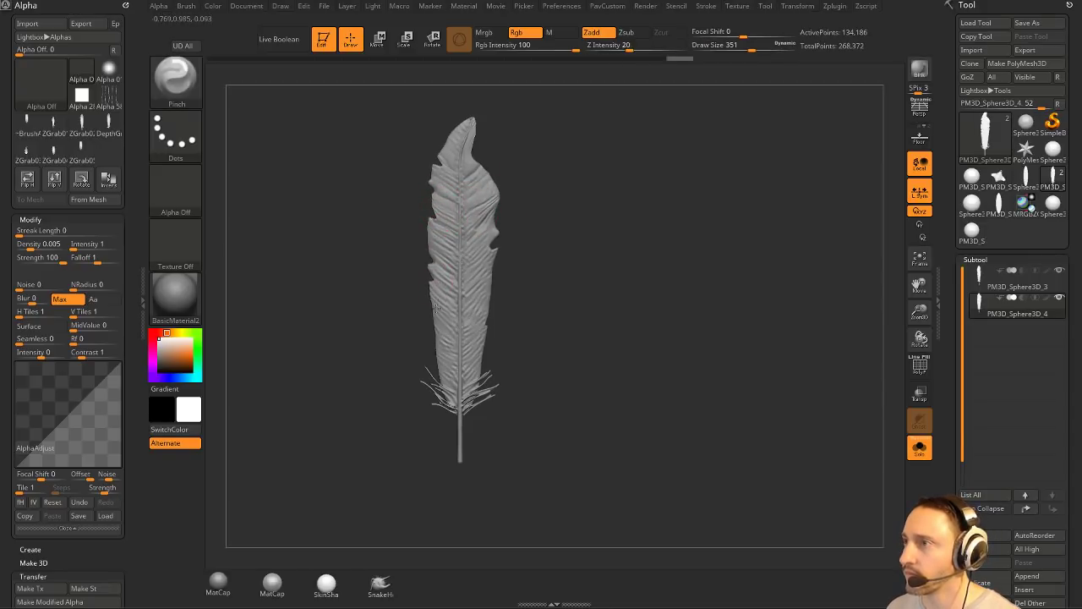
pyautogui.moveTo(435, 309); pyautogui.dragTo(463, 362)
# Duplicate the reshaped feather as a third subtool and shorten the copy along its length.
pyautogui.hotkey('ctrl', 'shift', 'd')
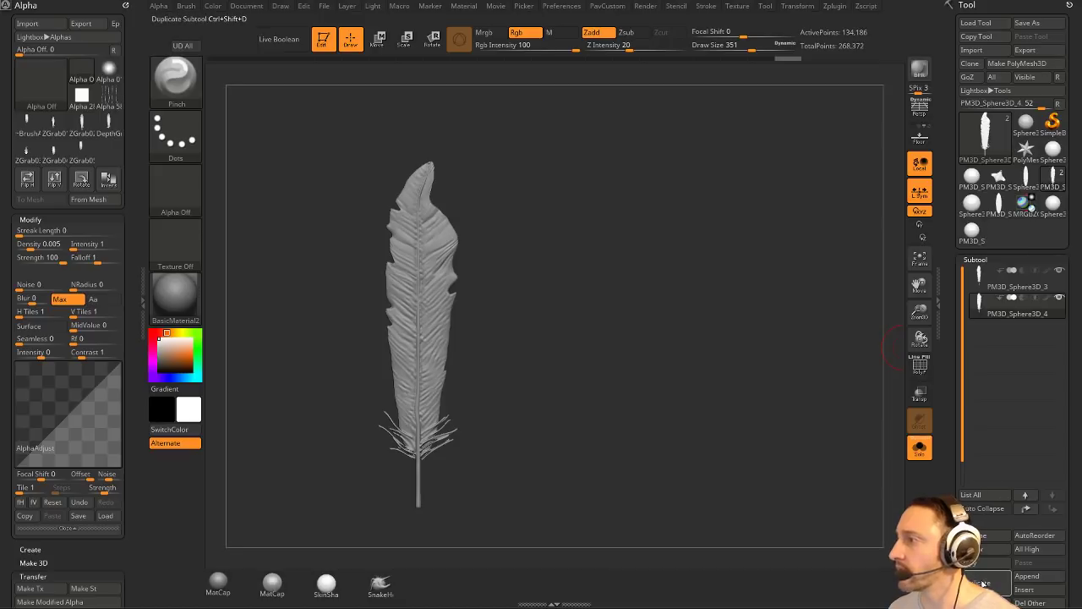
pyautogui.press('w')
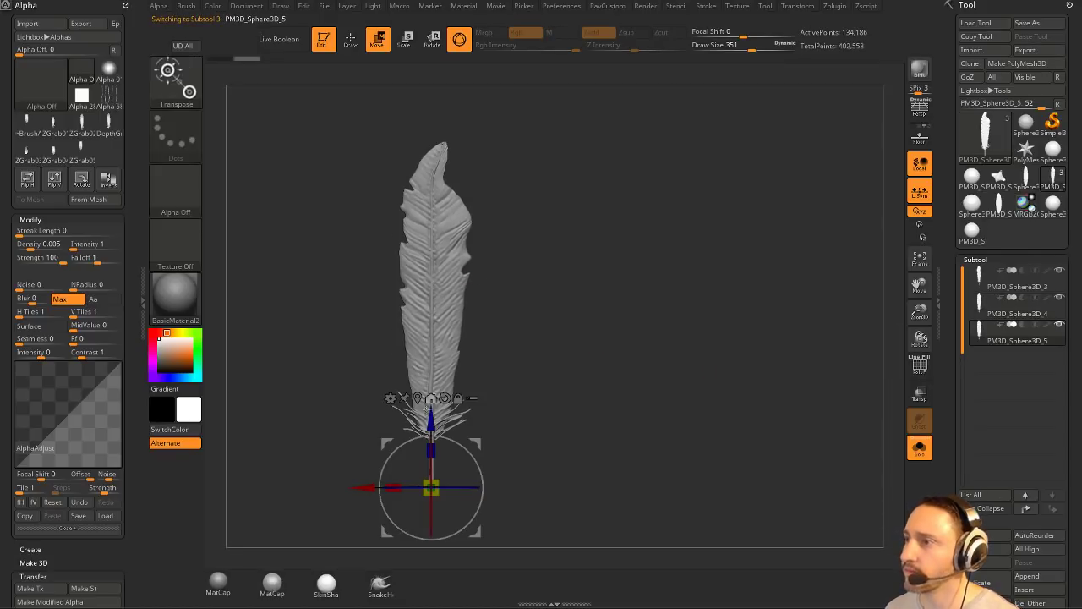
pyautogui.moveTo(435, 455); pyautogui.dragTo(435, 465)
pyautogui.press('q')
pyautogui.keyDown('alt'); pyautogui.moveTo(440, 423); pyautogui.dragTo(455, 387, button='right'); pyautogui.keyUp('alt')
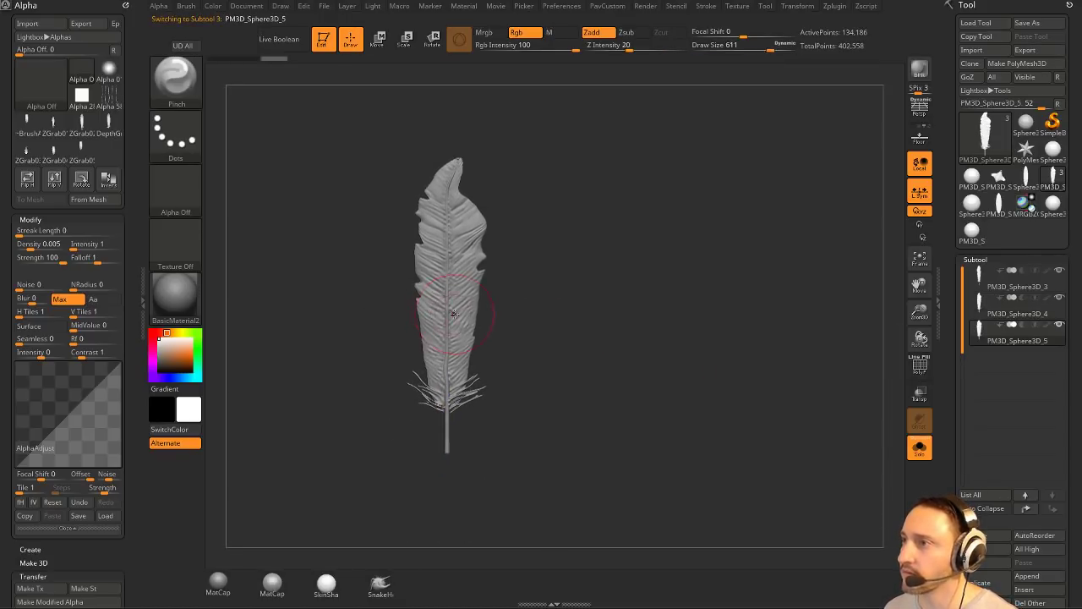
# Adjust the shortened feather's side edges with the Move brush and mirror the feather.
pyautogui.press('b')
pyautogui.press('m')
pyautogui.press('v')
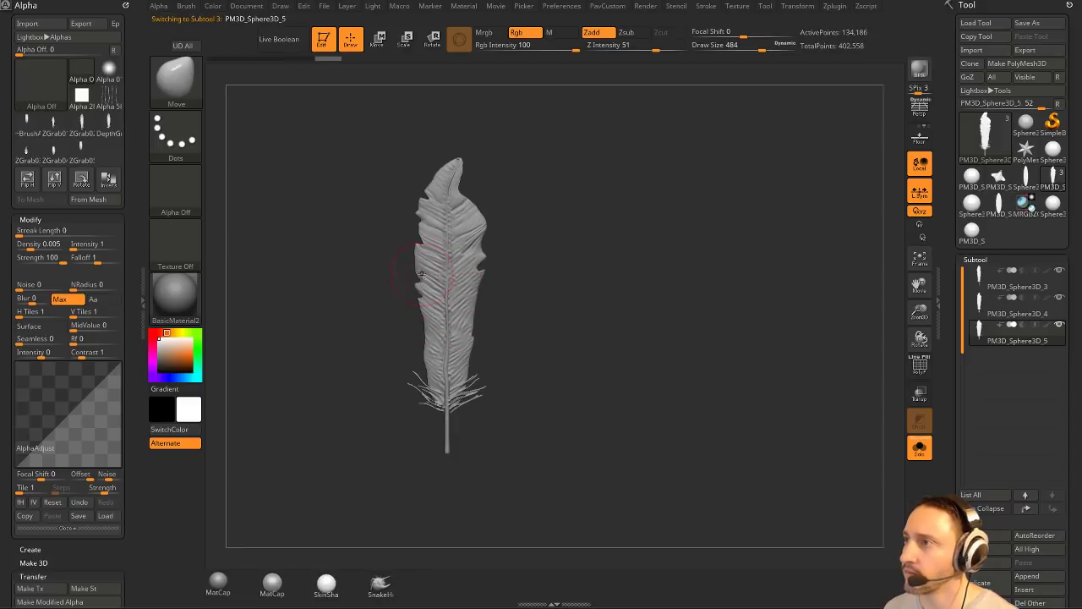
pyautogui.keyDown('alt'); pyautogui.moveTo(546, 208); pyautogui.dragTo(553, 238, button='right'); pyautogui.keyUp('alt')
pyautogui.press('space')
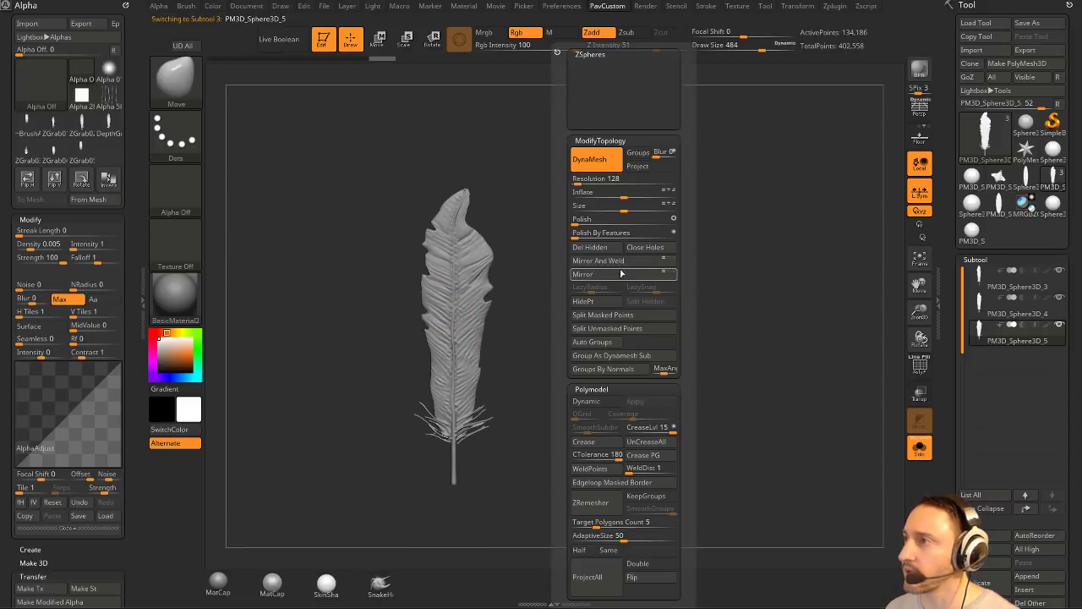
pyautogui.moveTo(559, 272); pyautogui.dragTo(530, 269)
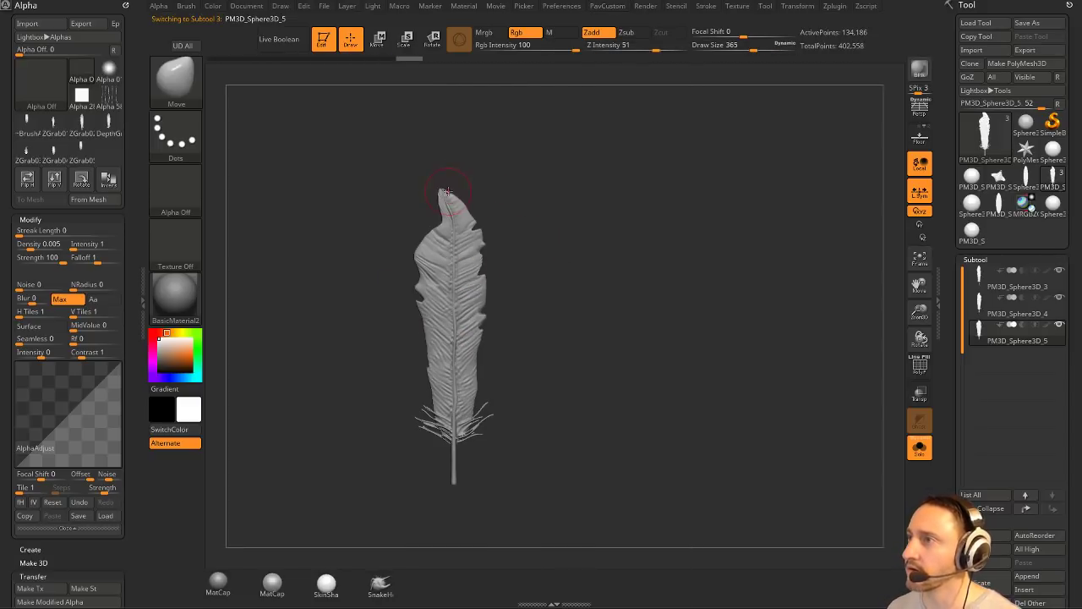
# Reshape the shortened feather's tip and side edges with the Move brush, pushing notches and bulges into the outline.
pyautogui.moveTo(443, 190); pyautogui.dragTo(461, 194)
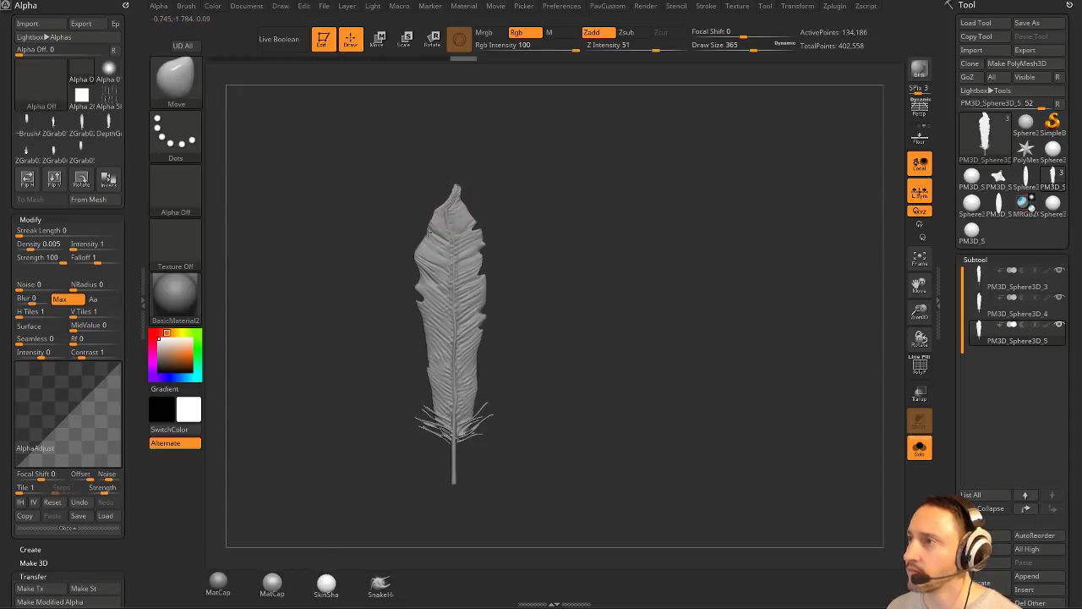
pyautogui.moveTo(484, 286)
pyautogui.mouseDown()
pyautogui.moveTo(497, 286)
pyautogui.moveTo(491, 302)
pyautogui.mouseUp()
pyautogui.moveTo(469, 382); pyautogui.dragTo(467, 380)
pyautogui.moveTo(512, 329)
pyautogui.keyDown('ctrl'); pyautogui.keyDown('shift'); pyautogui.mouseDown()
pyautogui.moveTo(467, 388)
pyautogui.moveTo(538, 385)
pyautogui.moveTo(484, 363)
pyautogui.mouseUp(); pyautogui.keyUp('shift'); pyautogui.keyUp('ctrl')
pyautogui.press('s')
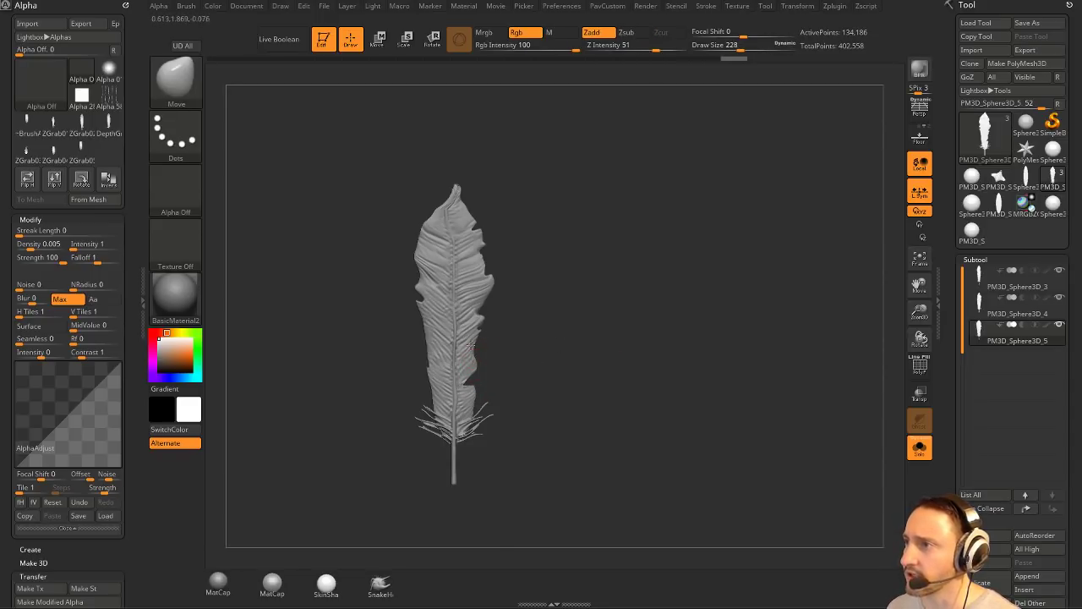
pyautogui.moveTo(423, 348); pyautogui.dragTo(427, 349)
pyautogui.moveTo(654, 324)
pyautogui.keyDown('alt'); pyautogui.mouseDown()
pyautogui.moveTo(672, 330)
pyautogui.moveTo(675, 301)
pyautogui.moveTo(690, 285)
pyautogui.moveTo(695, 298)
pyautogui.moveTo(671, 312)
pyautogui.mouseUp(); pyautogui.keyUp('alt')
# Switch to the Standard brush at draw size 207.
pyautogui.press('s')
pyautogui.press('b')
pyautogui.press('s')
pyautogui.press('t')
pyautogui.press('s')
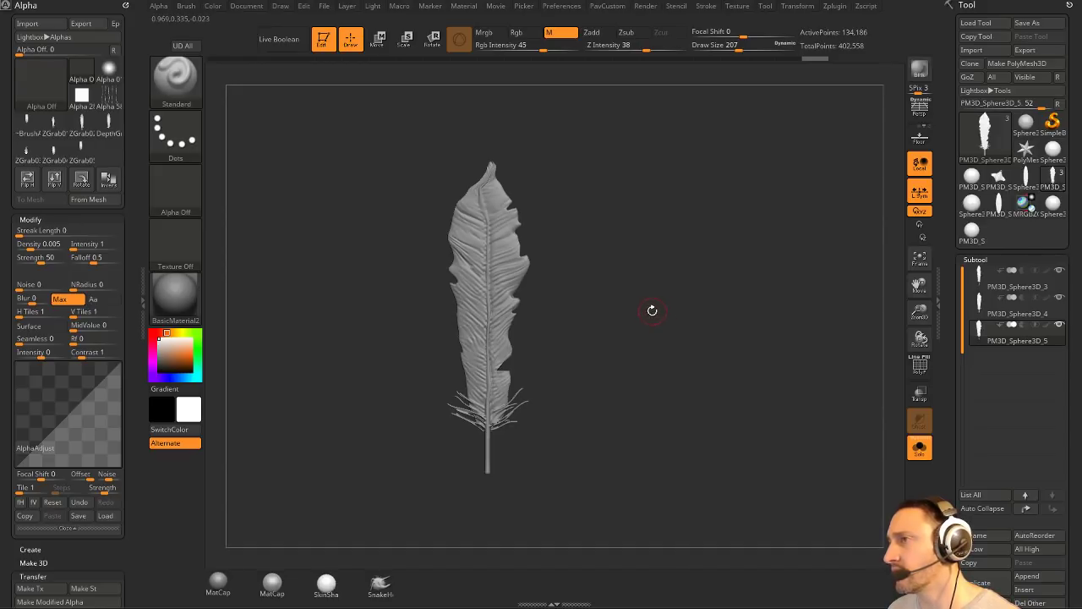
pyautogui.moveTo(651, 310)
pyautogui.keyDown('alt'); pyautogui.mouseDown()
pyautogui.moveTo(667, 310)
pyautogui.moveTo(662, 300)
pyautogui.mouseUp(); pyautogui.keyUp('alt')
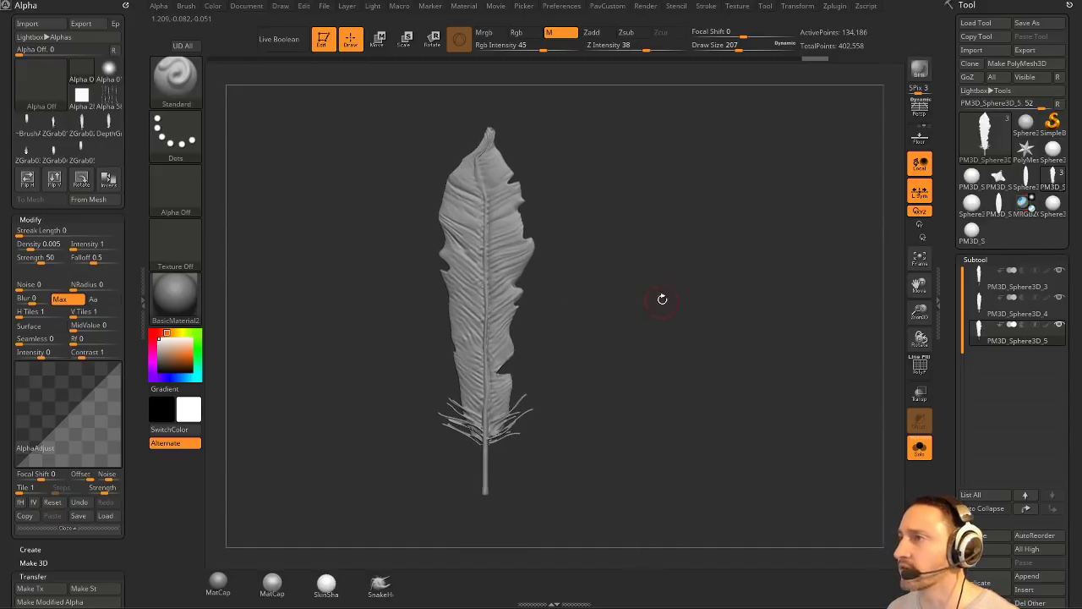
# Pre-process the current feather subtool in Decimation Master.
pyautogui.click(127, 6)
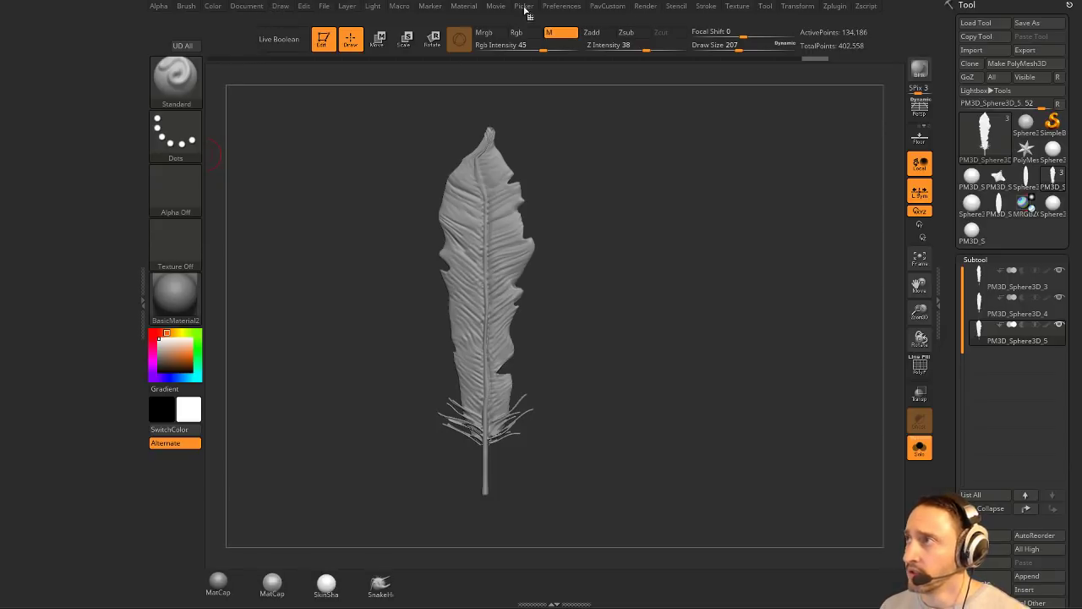
pyautogui.click(834, 8)
pyautogui.moveTo(575, 74); pyautogui.dragTo(66, 31)
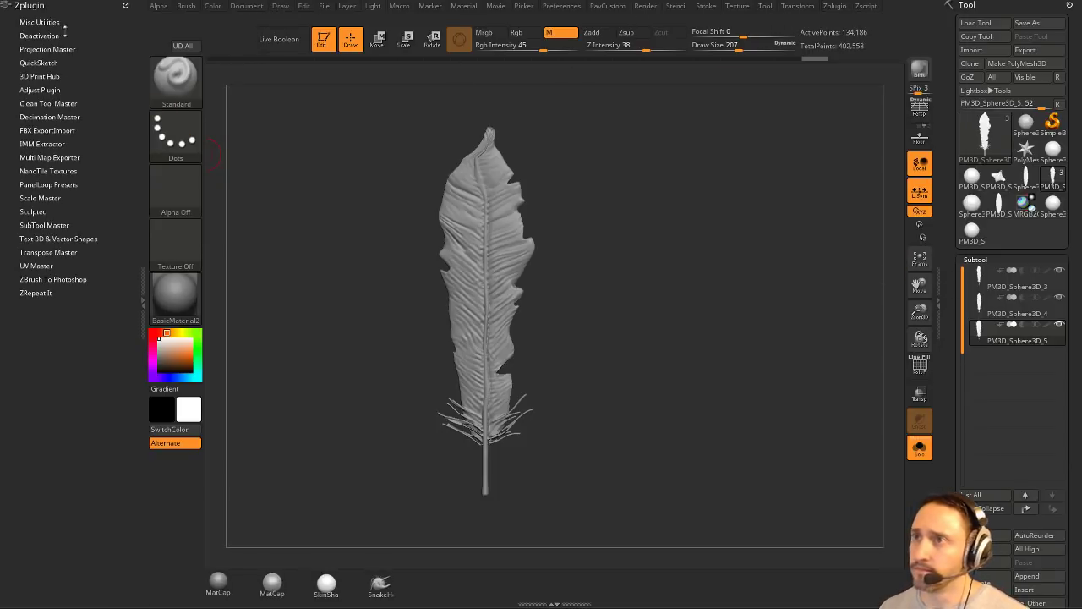
pyautogui.keyDown('shift'); pyautogui.click(44, 36); pyautogui.keyUp('shift')
pyautogui.keyDown('shift'); pyautogui.click(46, 36); pyautogui.keyUp('shift')
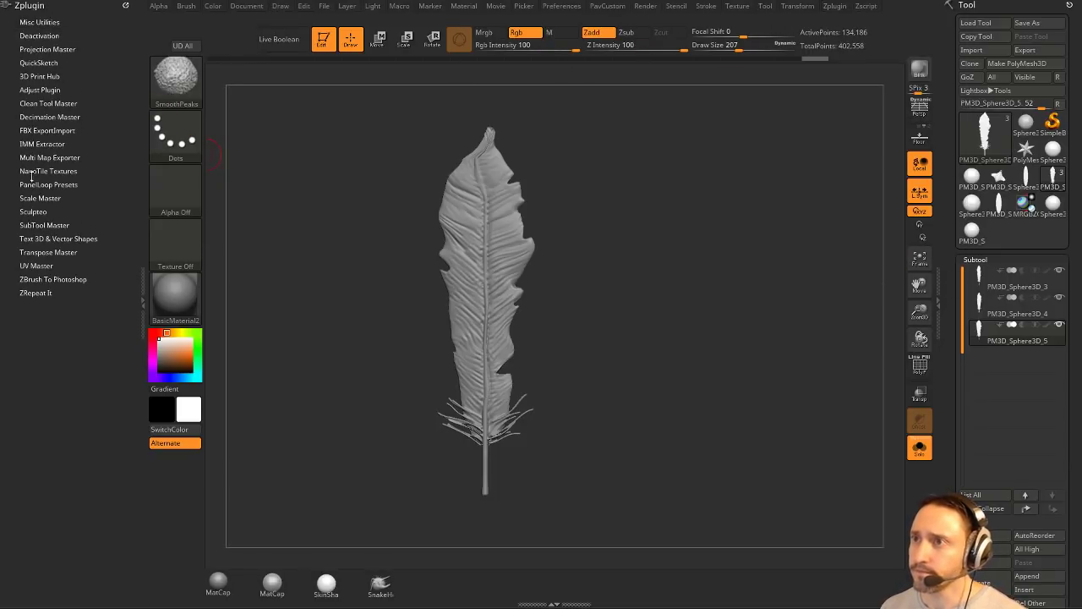
pyautogui.click(49, 116)
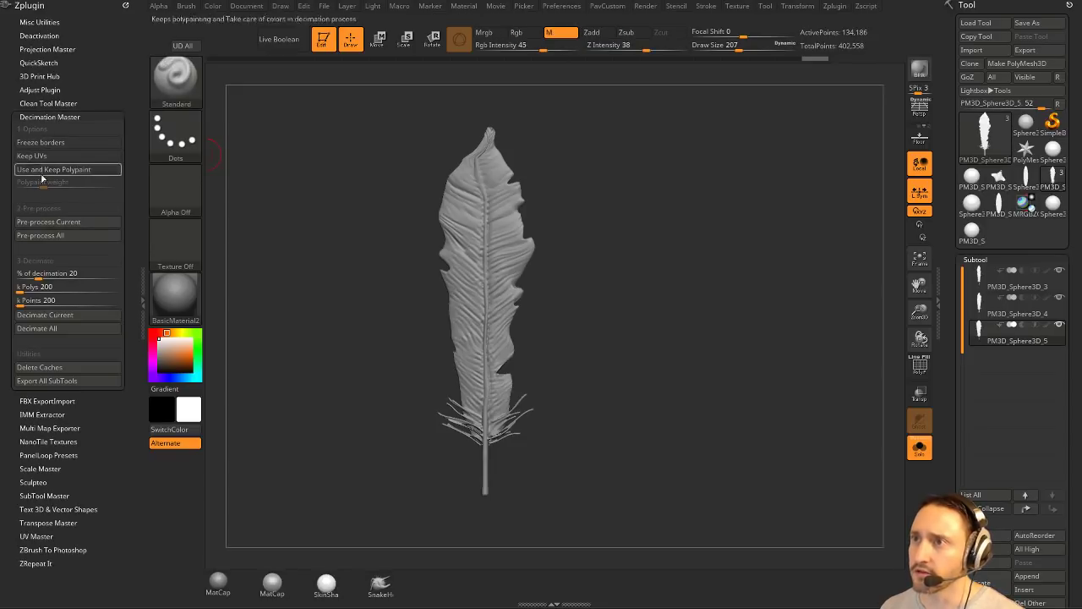
pyautogui.click(53, 217)
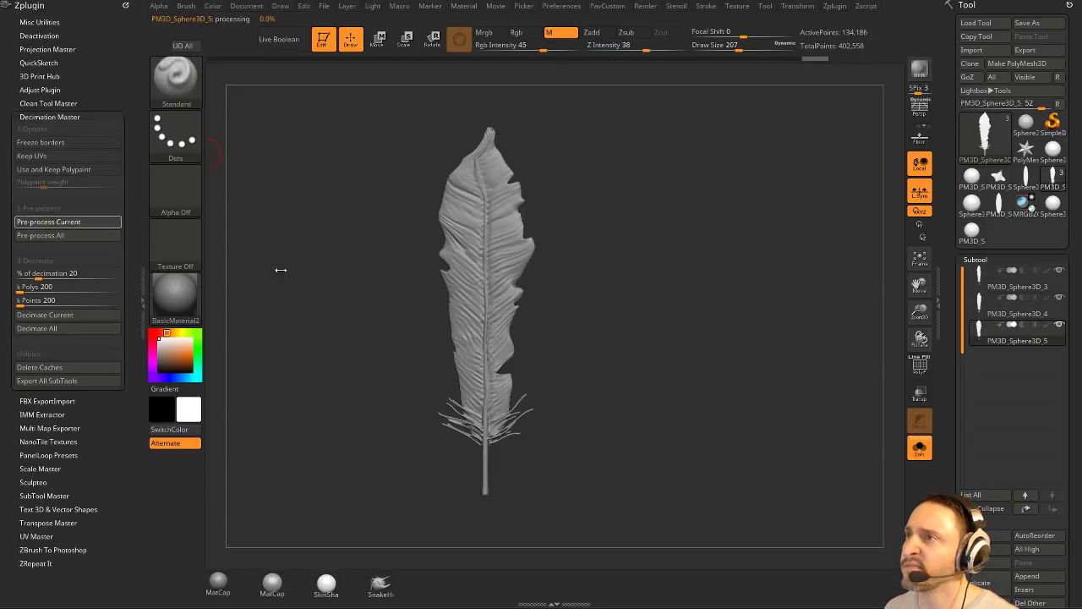
# Try decimating the feather to 10 k polys and undo the decimation.
pyautogui.click(59, 287)
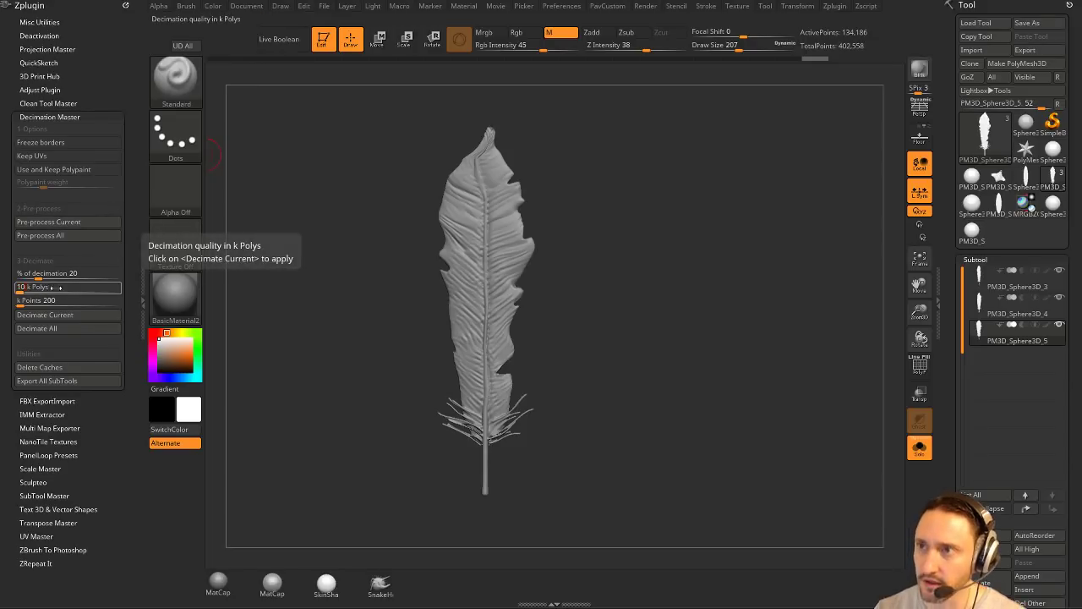
pyautogui.press('Return')
pyautogui.click(45, 314)
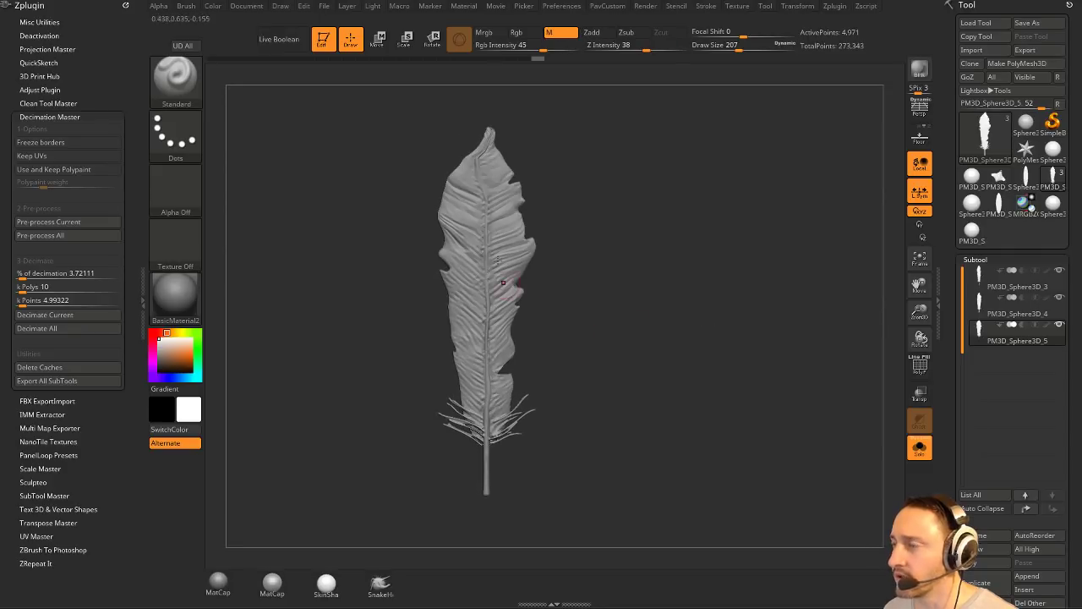
pyautogui.hotkey('ctrl', 'z')
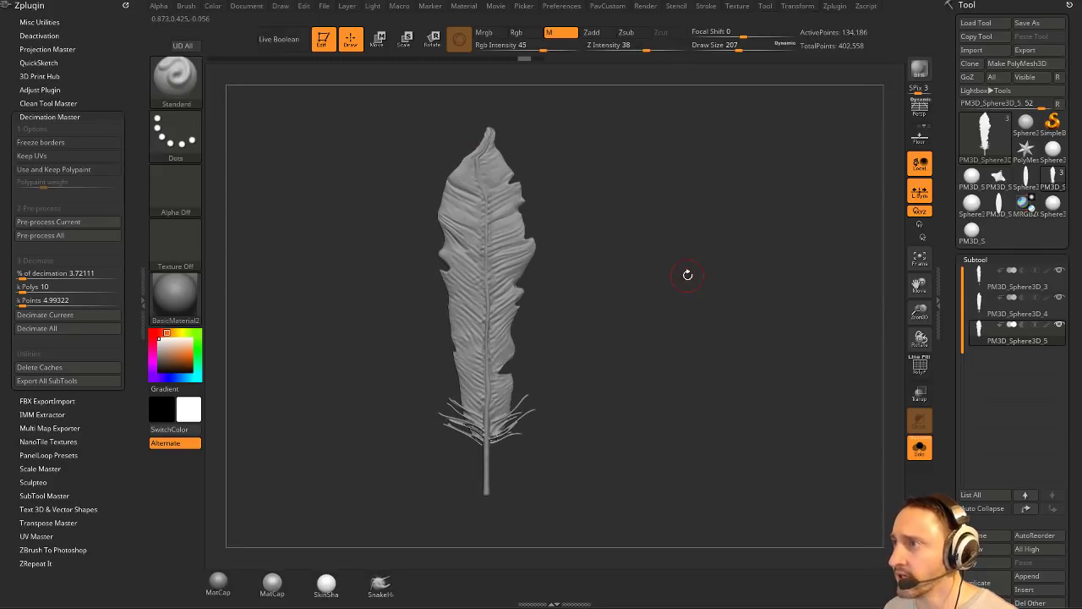
# Decimate the current feather subtool to 25 k polys.
pyautogui.click(51, 288)
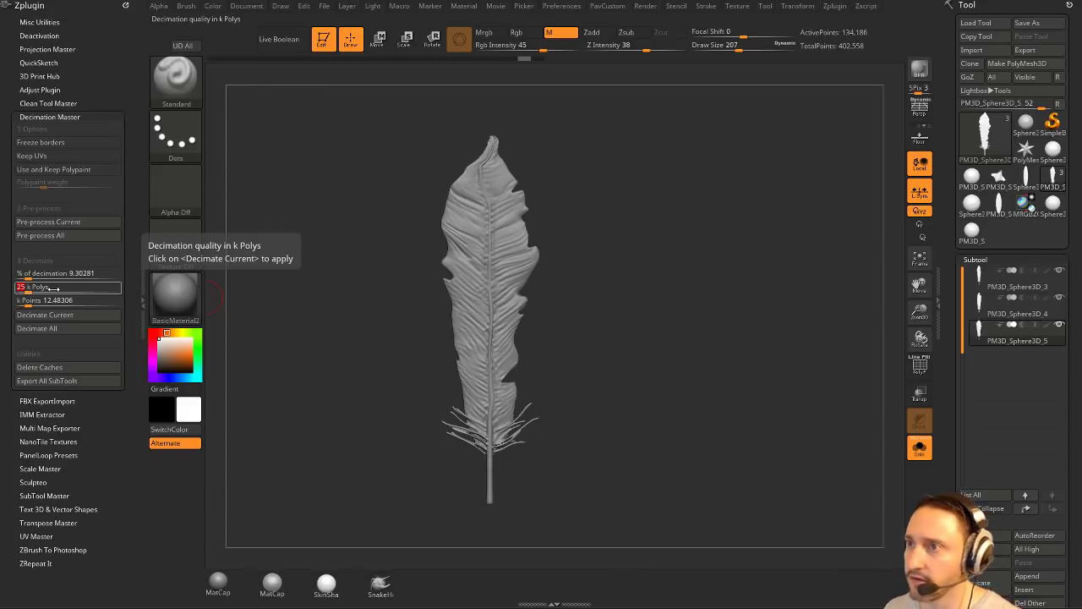
pyautogui.write('25')
pyautogui.press('Return')
pyautogui.click(45, 315)
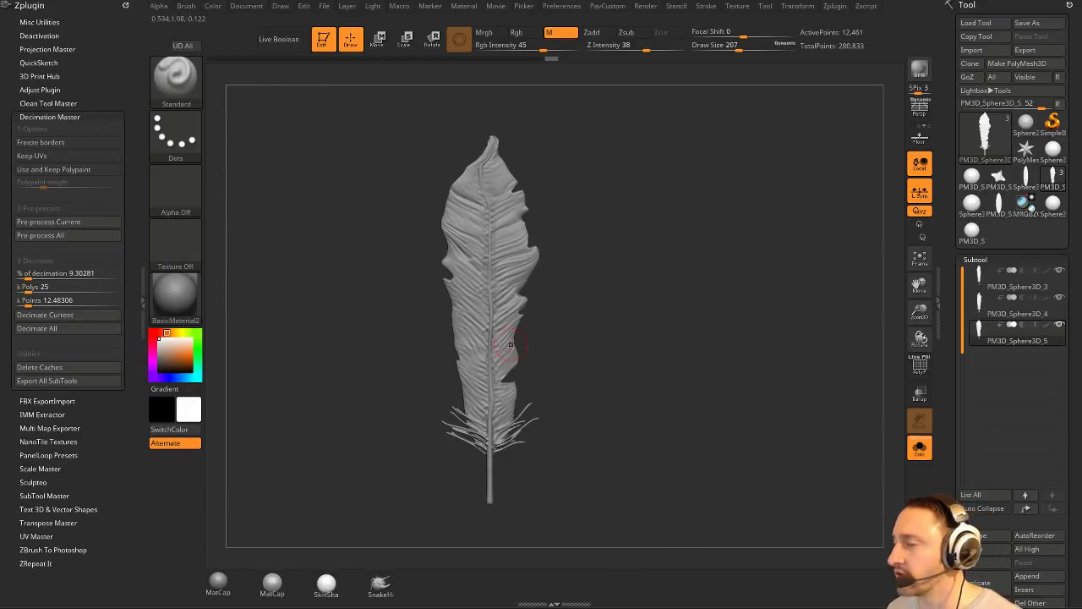
pyautogui.moveTo(681, 303); pyautogui.dragTo(759, 310)
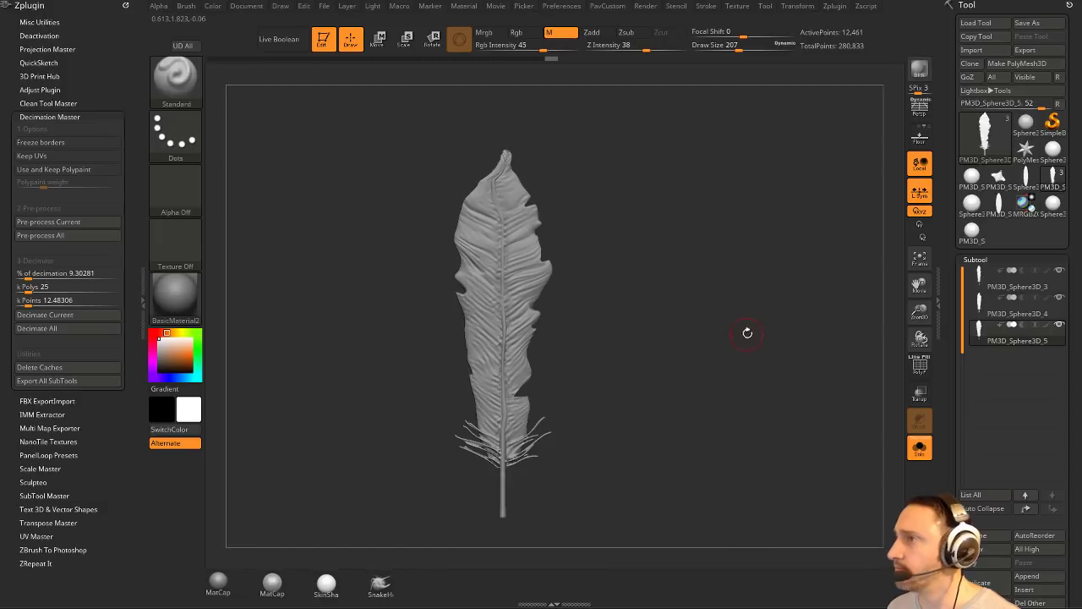
# Create an InsertMultiMesh brush from the three feather subtools and switch to the dense polymesh sphere.
pyautogui.press('b')
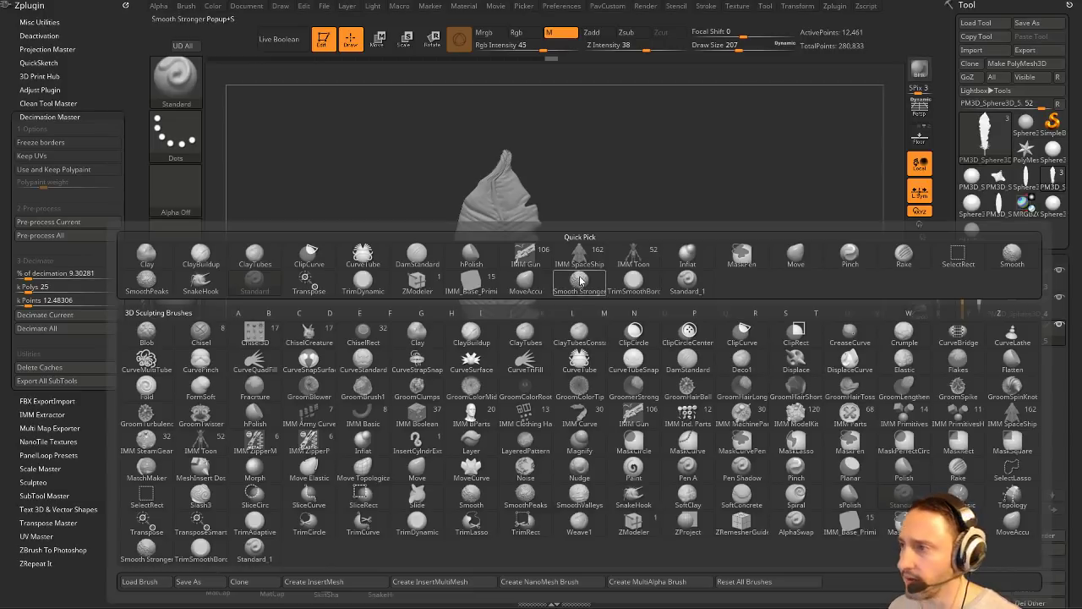
pyautogui.click(425, 582)
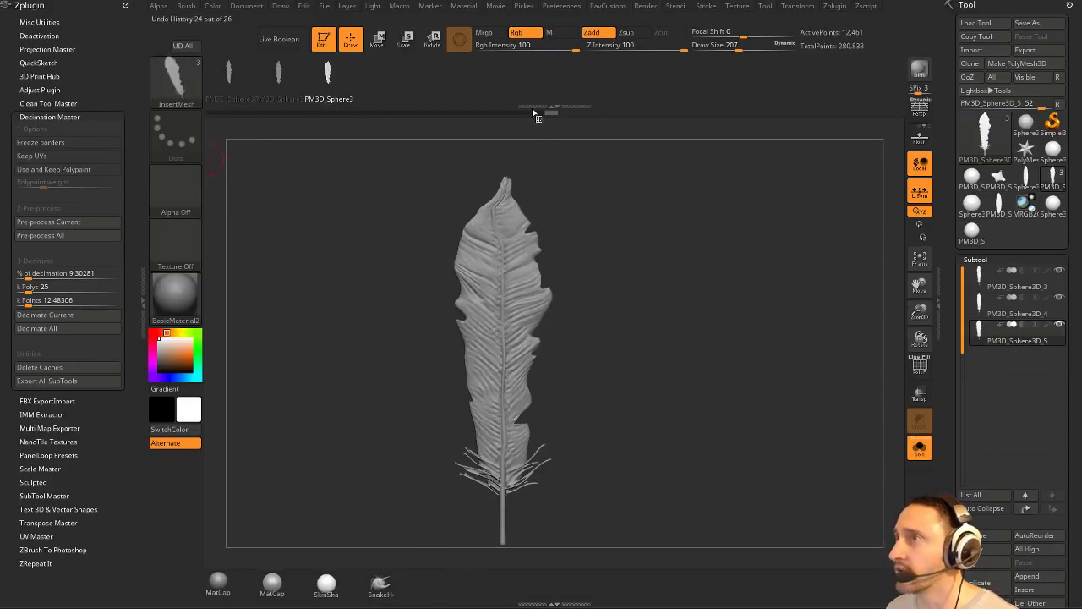
pyautogui.click(1050, 150)
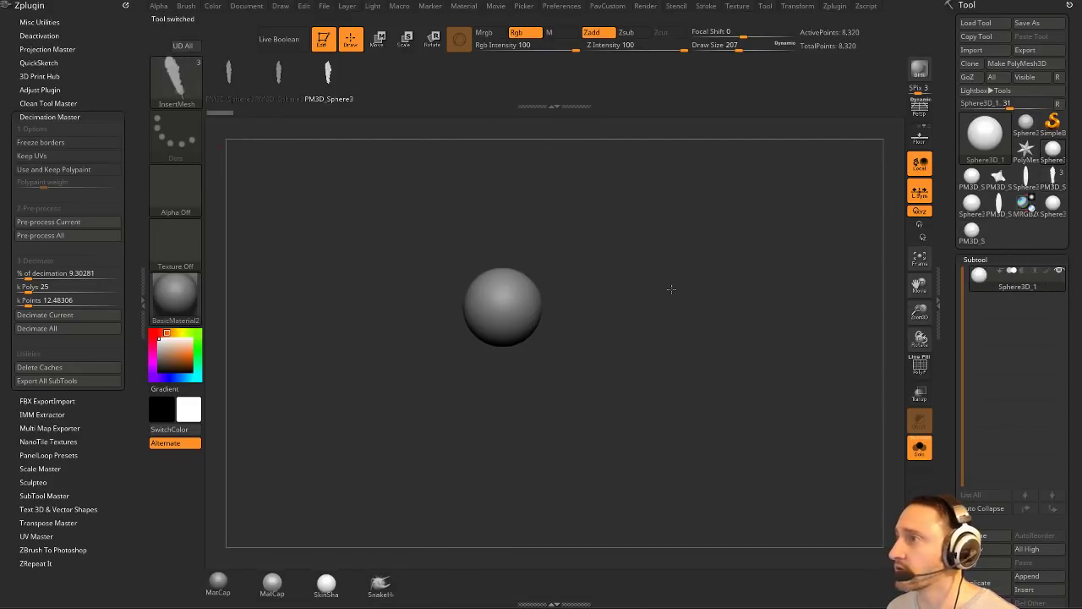
pyautogui.keyDown('alt'); pyautogui.moveTo(766, 321); pyautogui.dragTo(840, 317); pyautogui.keyUp('alt')
pyautogui.click(973, 231)
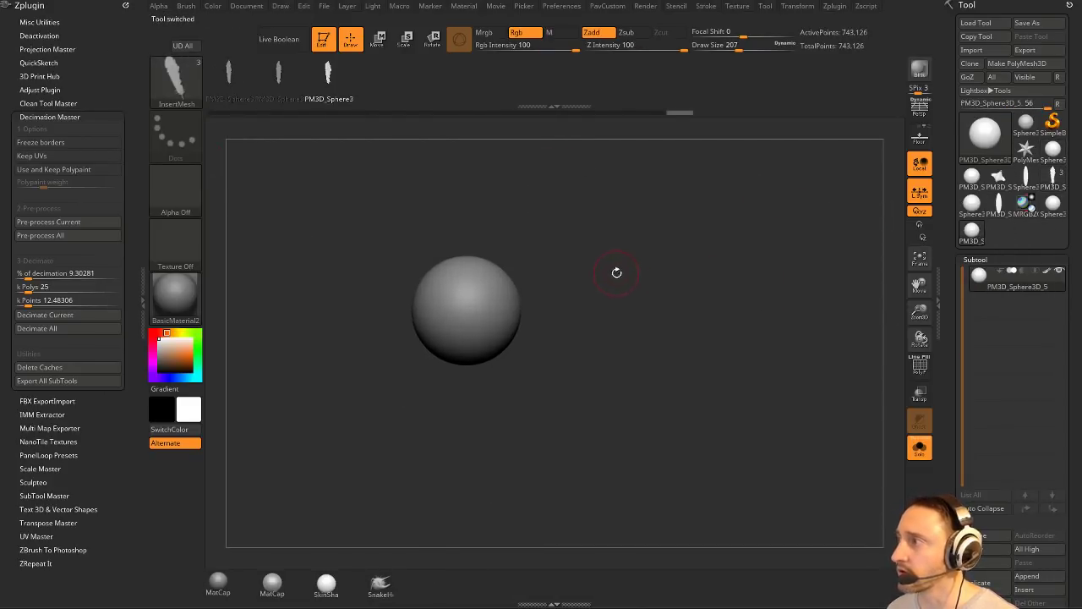
pyautogui.keyDown('alt'); pyautogui.moveTo(552, 232); pyautogui.dragTo(580, 328); pyautogui.keyUp('alt')
# Try to insert a feather on the sphere and delete the sphere's lower subdivision levels.
pyautogui.moveTo(445, 302); pyautogui.dragTo(488, 360)
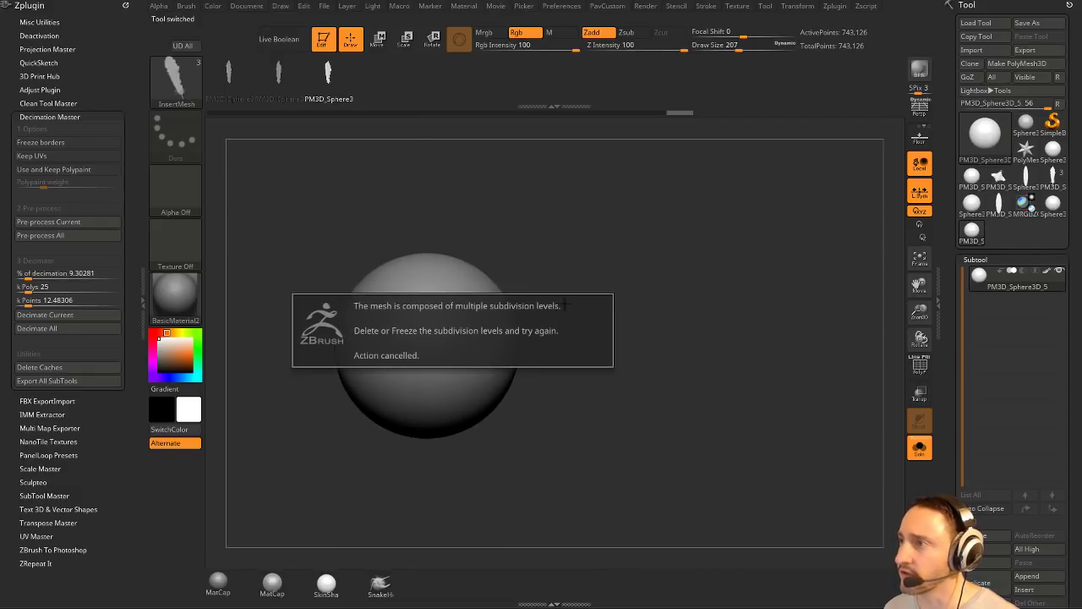
pyautogui.moveTo(950, 320); pyautogui.dragTo(961, 203)
pyautogui.keyDown('shift'); pyautogui.click(983, 332); pyautogui.keyUp('shift')
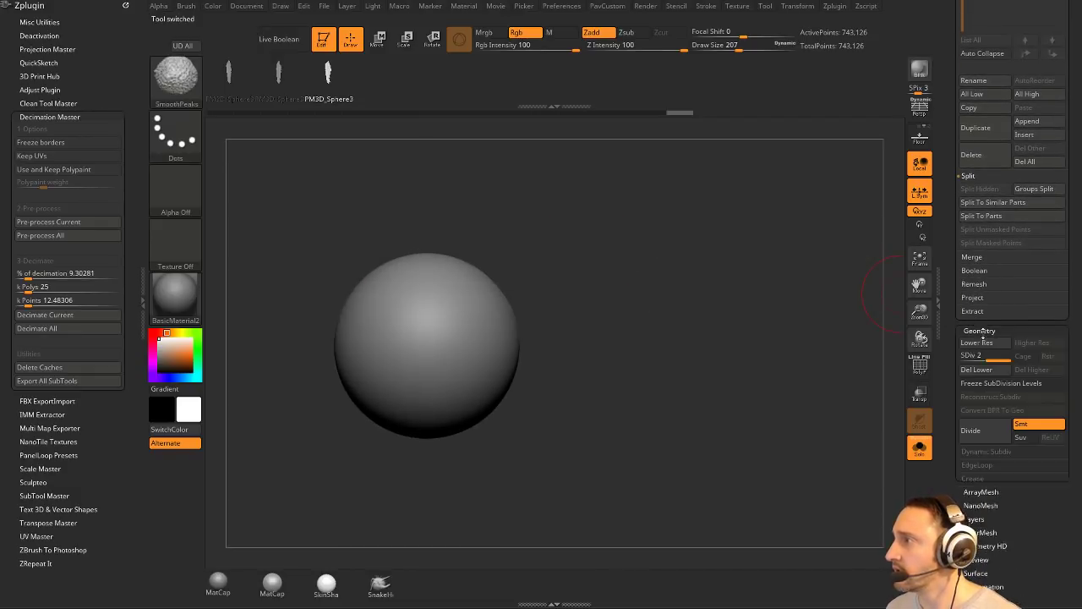
pyautogui.click(976, 370)
# Insert four feathers in a fanned row on the sphere with the insert brush.
pyautogui.keyDown('alt'); pyautogui.moveTo(621, 261); pyautogui.dragTo(685, 297); pyautogui.keyUp('alt')
pyautogui.moveTo(517, 341); pyautogui.dragTo(548, 372)
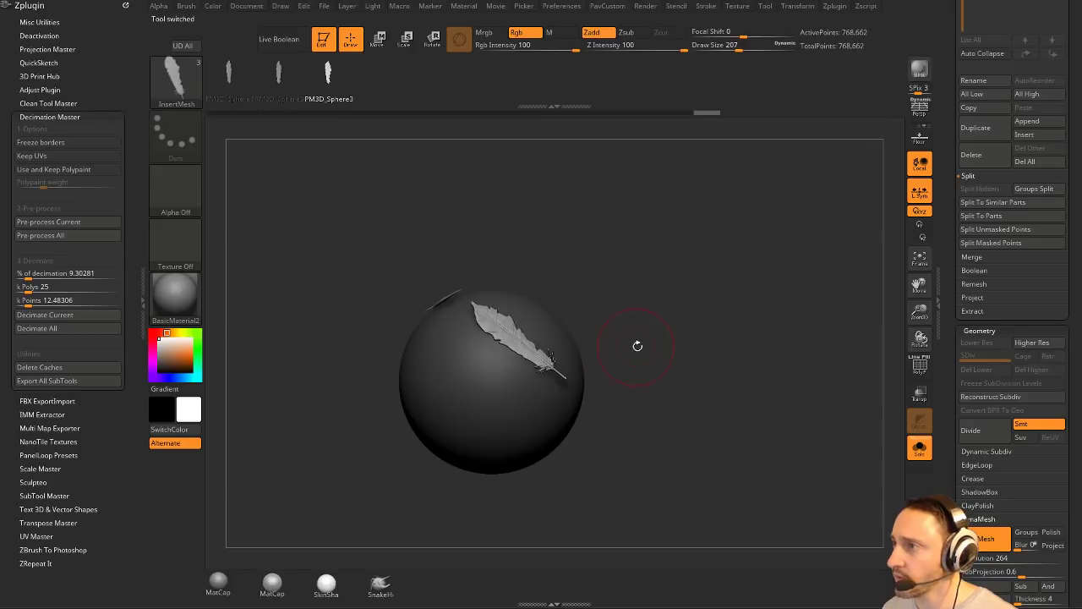
pyautogui.moveTo(637, 345); pyautogui.dragTo(604, 337)
pyautogui.moveTo(500, 361); pyautogui.dragTo(561, 391)
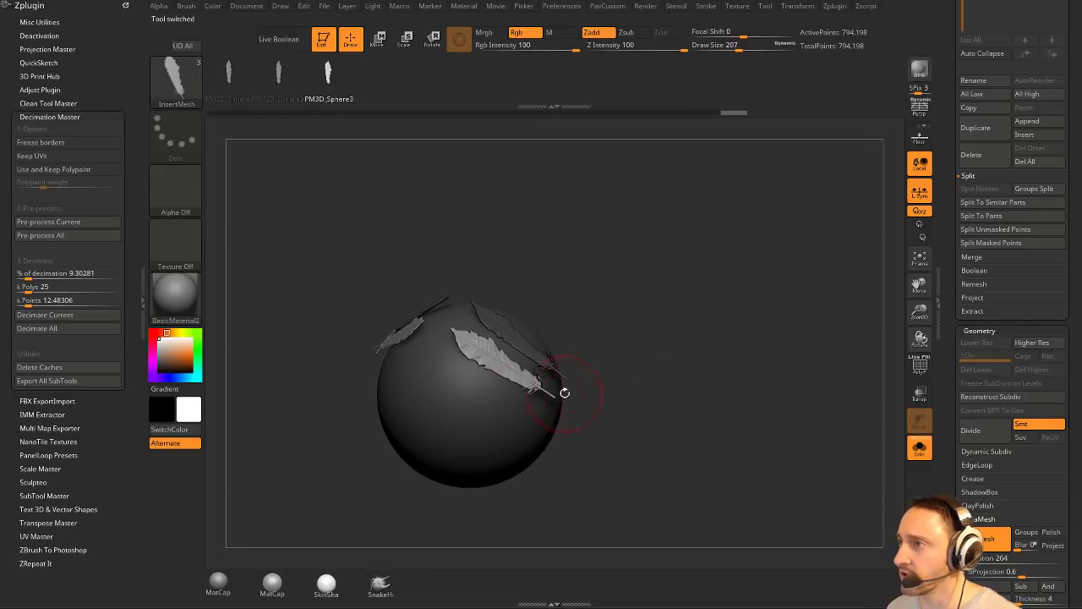
pyautogui.moveTo(496, 387); pyautogui.dragTo(550, 410)
pyautogui.moveTo(483, 411); pyautogui.dragTo(537, 415)
pyautogui.moveTo(655, 333); pyautogui.dragTo(587, 265)
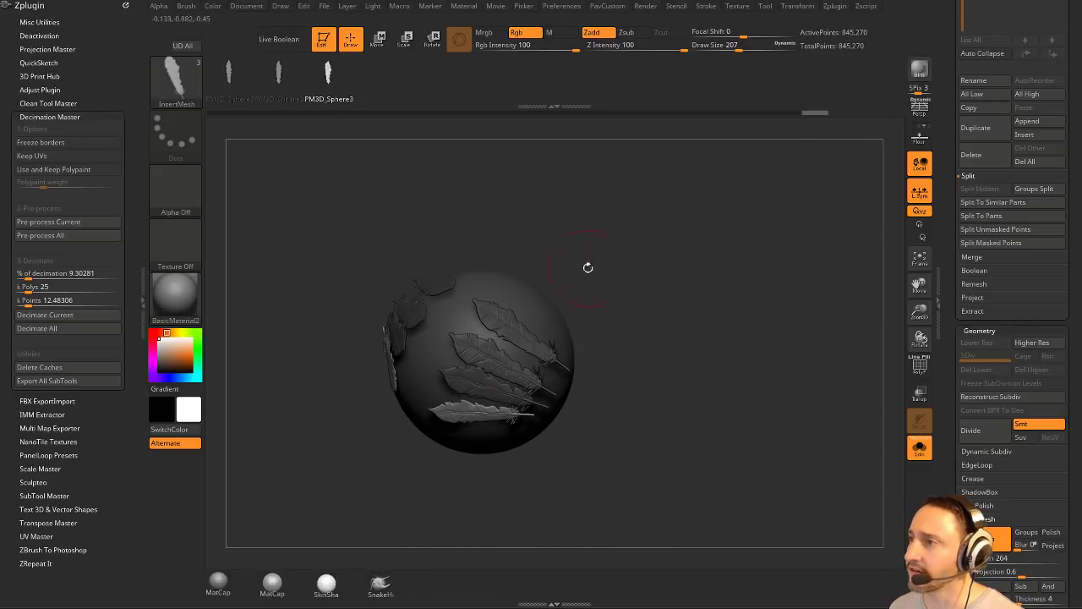
pyautogui.moveTo(669, 366); pyautogui.dragTo(696, 355)
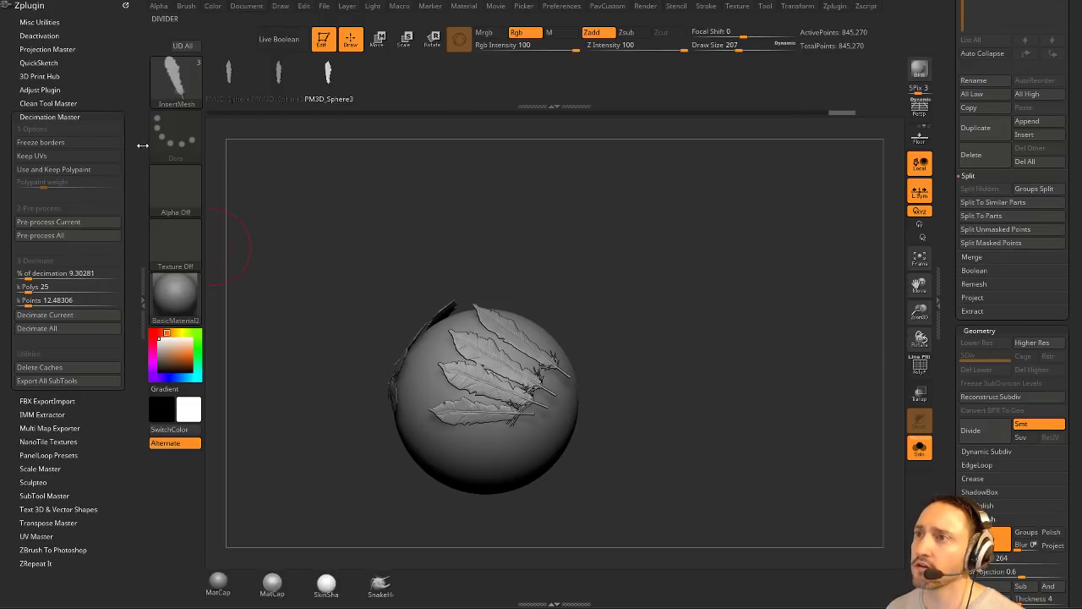
# Set the MultiMesh Selector in the insert brush's modifiers to 1.
pyautogui.click(70, 115)
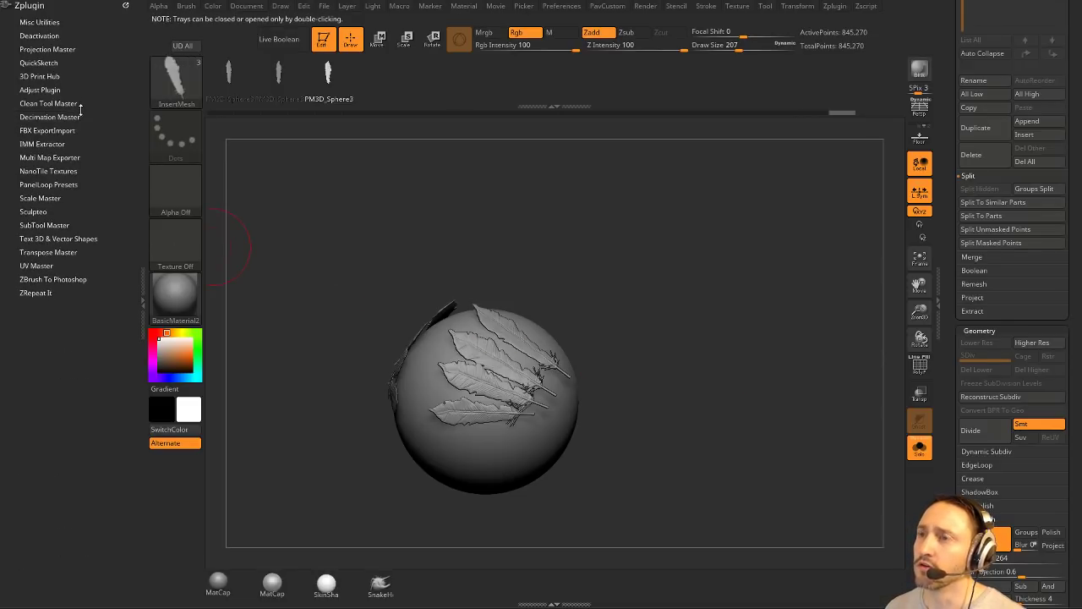
pyautogui.click(127, 6)
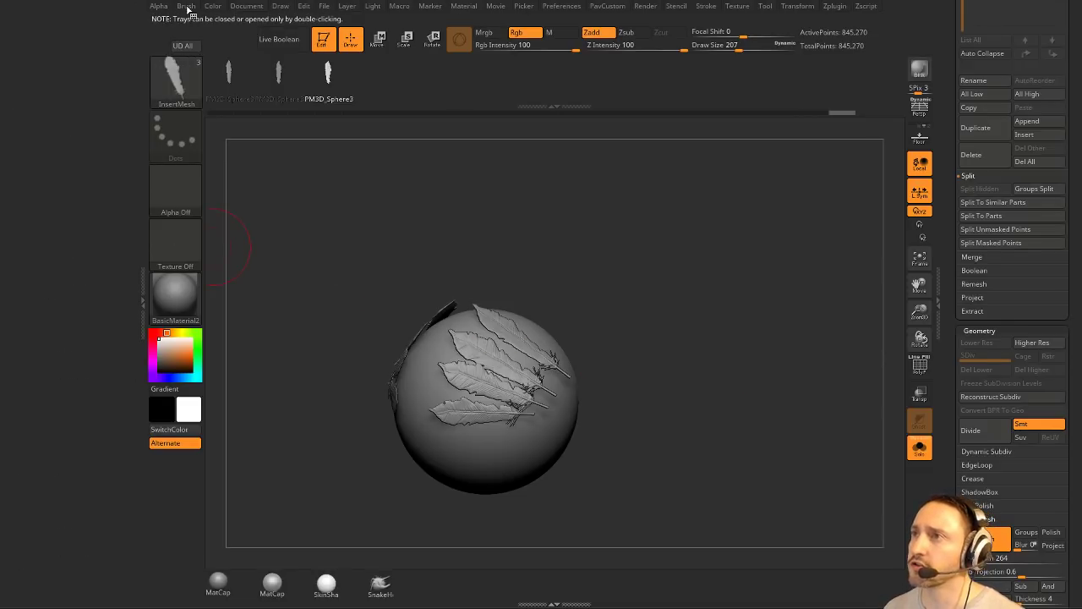
pyautogui.click(182, 16)
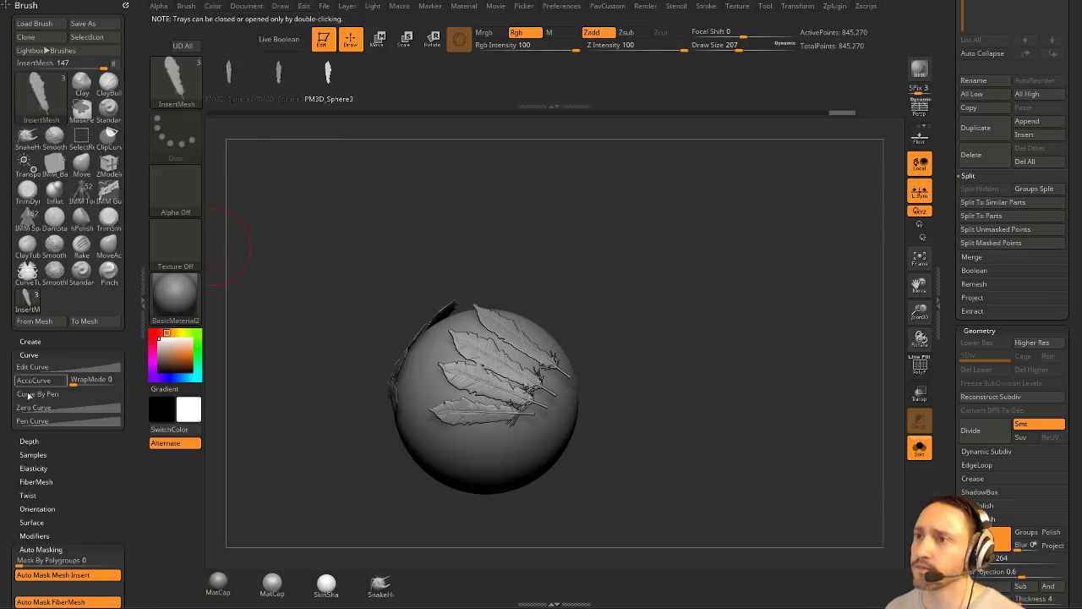
pyautogui.moveTo(68, 450); pyautogui.dragTo(68, 344)
pyautogui.keyDown('shift'); pyautogui.click(53, 444); pyautogui.keyUp('shift')
pyautogui.keyDown('shift'); pyautogui.click(59, 430); pyautogui.keyUp('shift')
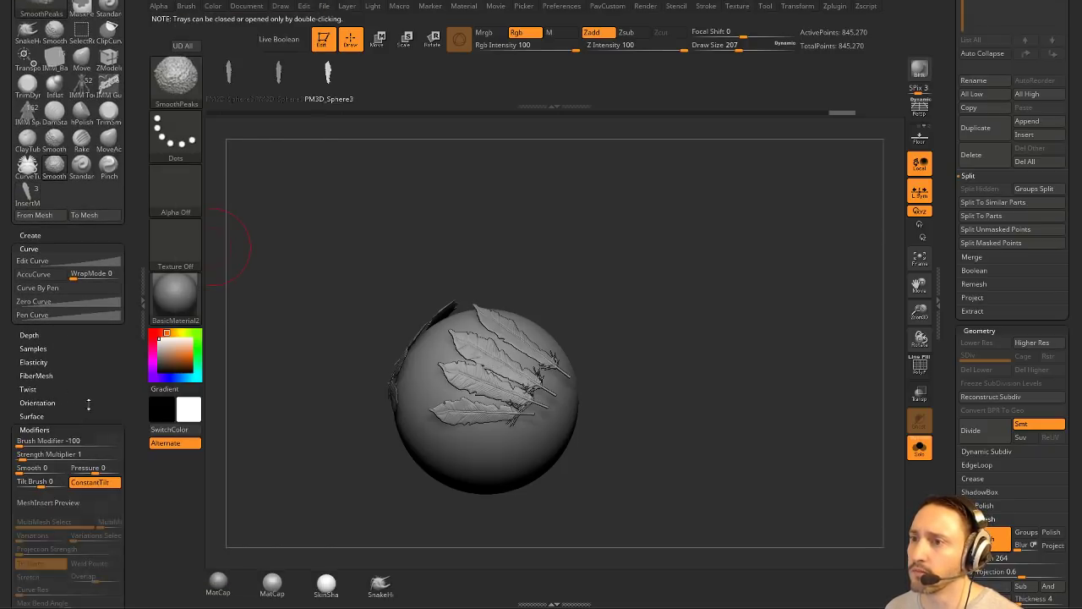
pyautogui.moveTo(87, 403); pyautogui.dragTo(88, 241)
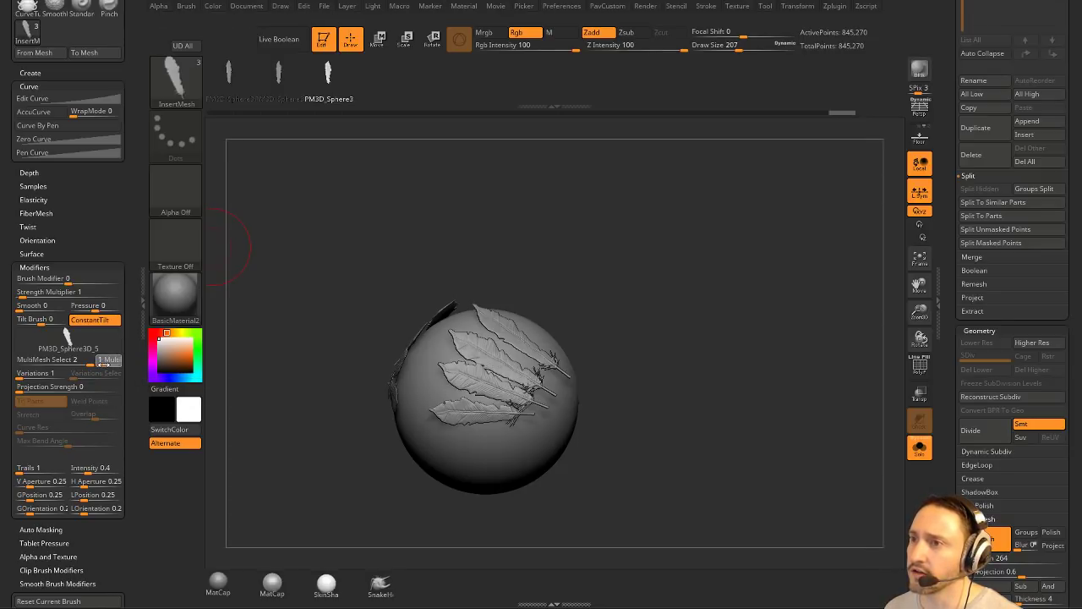
pyautogui.click(103, 363)
# Insert more feathers between and below the existing ones on the sphere.
pyautogui.moveTo(338, 346); pyautogui.dragTo(300, 364)
pyautogui.moveTo(477, 341); pyautogui.dragTo(444, 347)
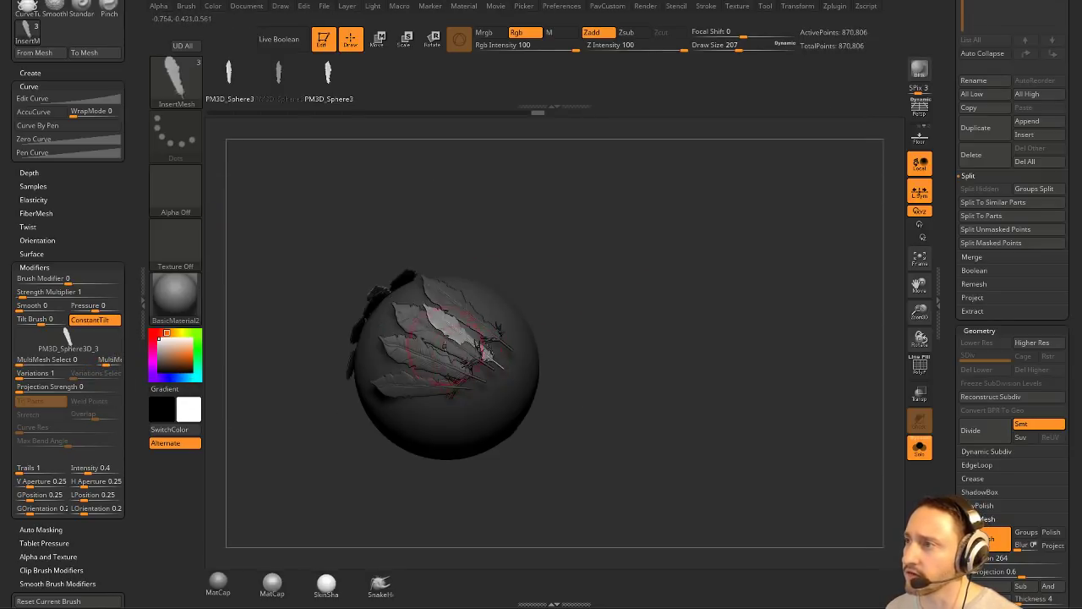
pyautogui.moveTo(420, 383); pyautogui.dragTo(368, 385)
pyautogui.moveTo(636, 334); pyautogui.dragTo(616, 358)
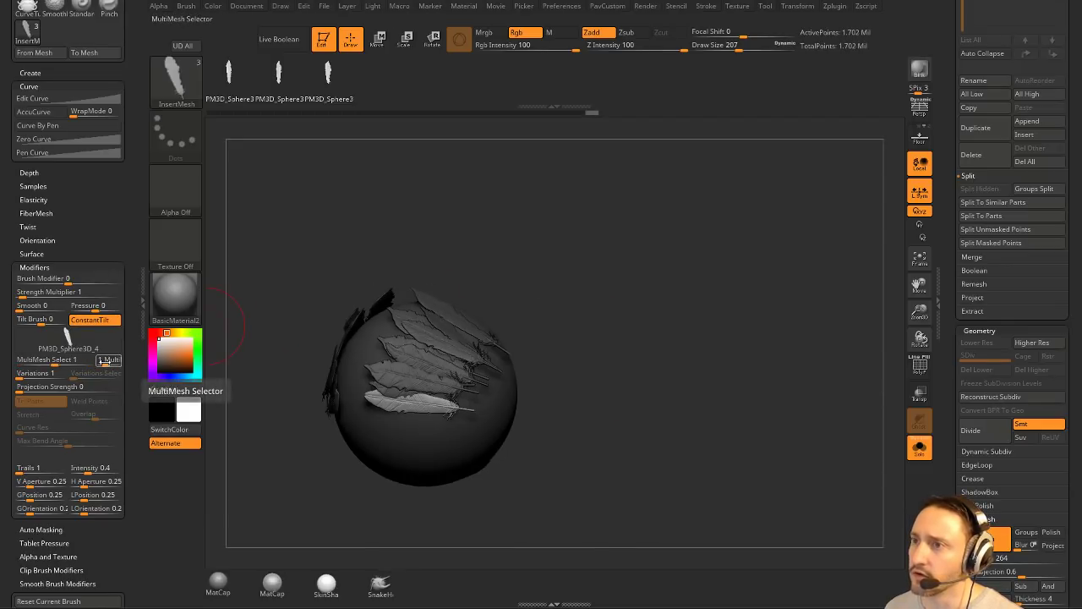
# Set the brush's MultiMesh Selector to 3 and insert another feather over the existing row on the sphere.
pyautogui.press('ctrl')
pyautogui.click(108, 363)
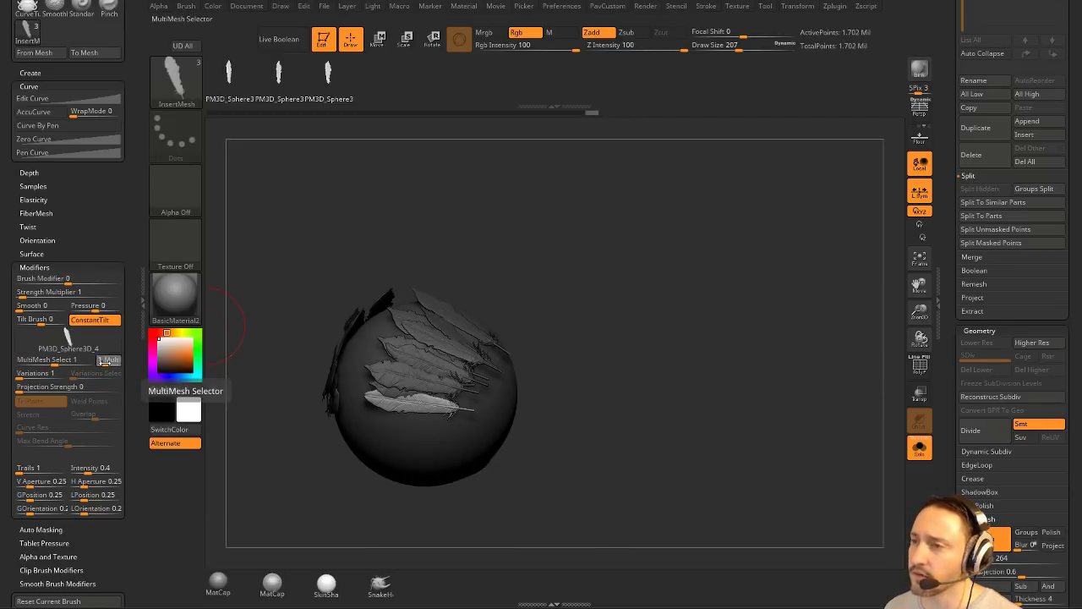
pyautogui.write('2')
pyautogui.press('Return')
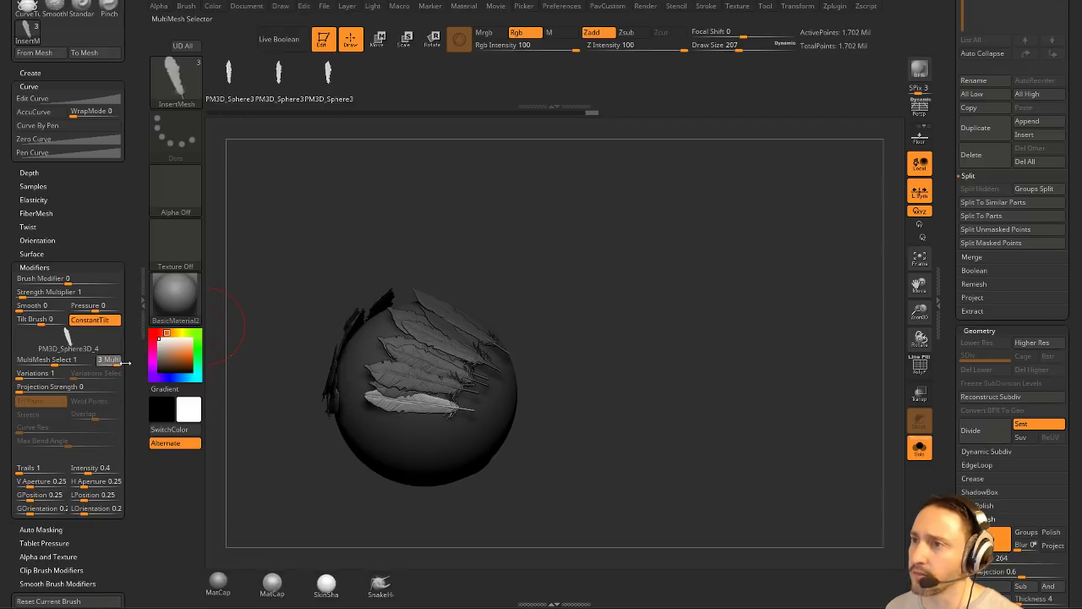
pyautogui.moveTo(419, 286); pyautogui.dragTo(472, 382)
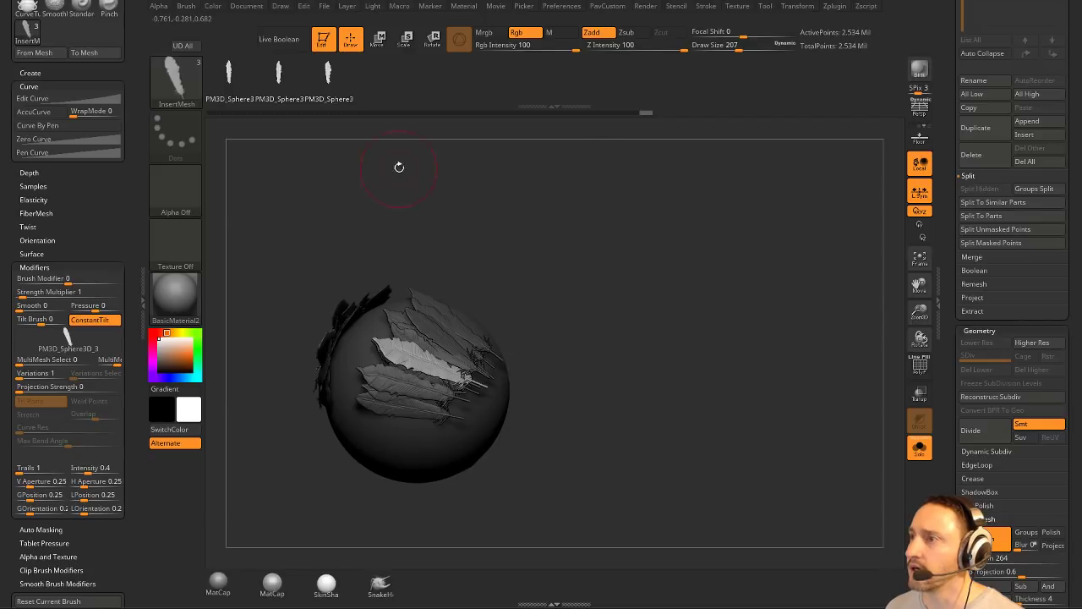
# Insert more feathers in overlapping rows around the upper half of the sphere with the insert brush.
pyautogui.moveTo(520, 347); pyautogui.dragTo(479, 418)
pyautogui.moveTo(355, 429); pyautogui.dragTo(641, 326)
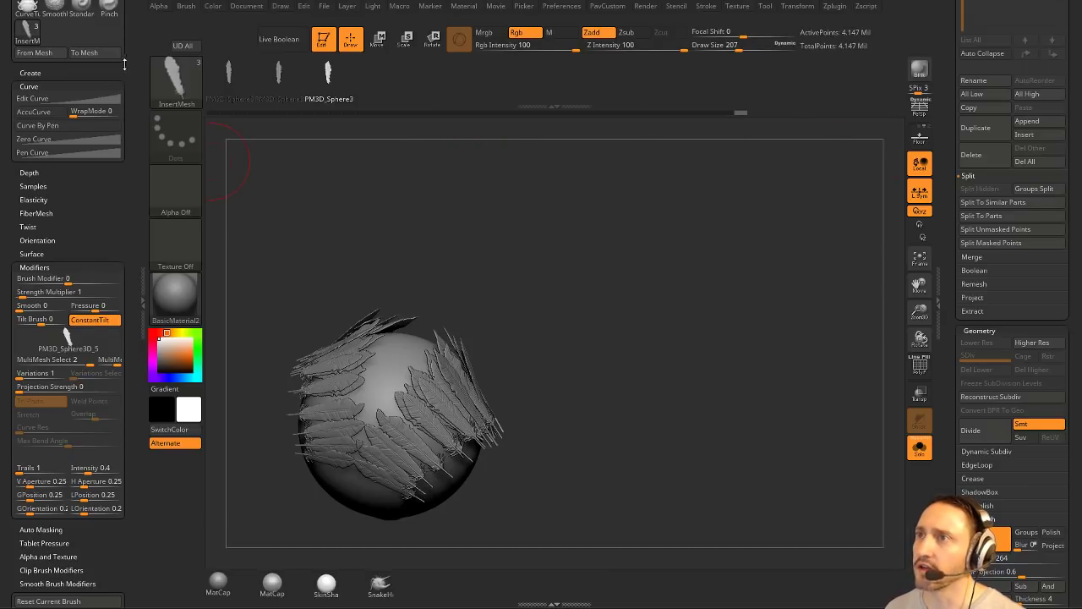
# Show the brush creation options and make the tool holding the three feather subtools active.
pyautogui.moveTo(132, 59); pyautogui.dragTo(135, 243)
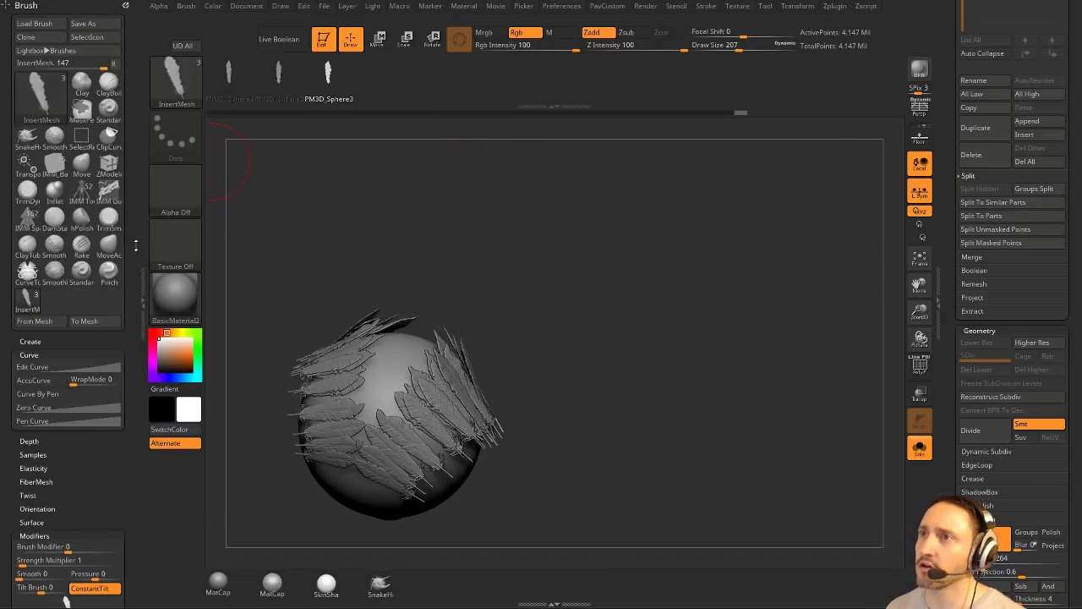
pyautogui.click(101, 338)
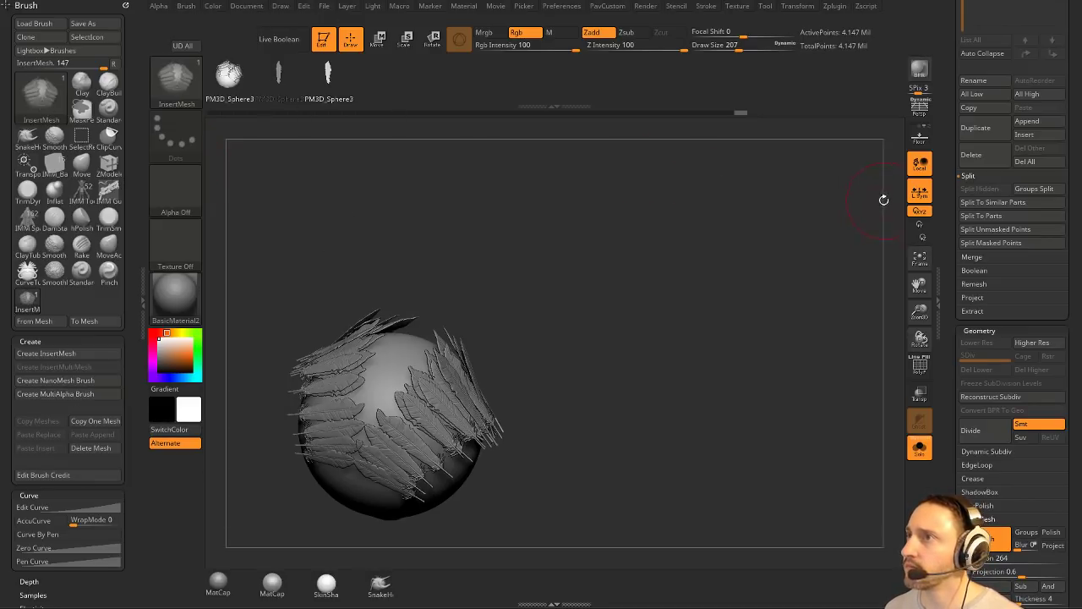
pyautogui.moveTo(952, 245); pyautogui.dragTo(951, 507)
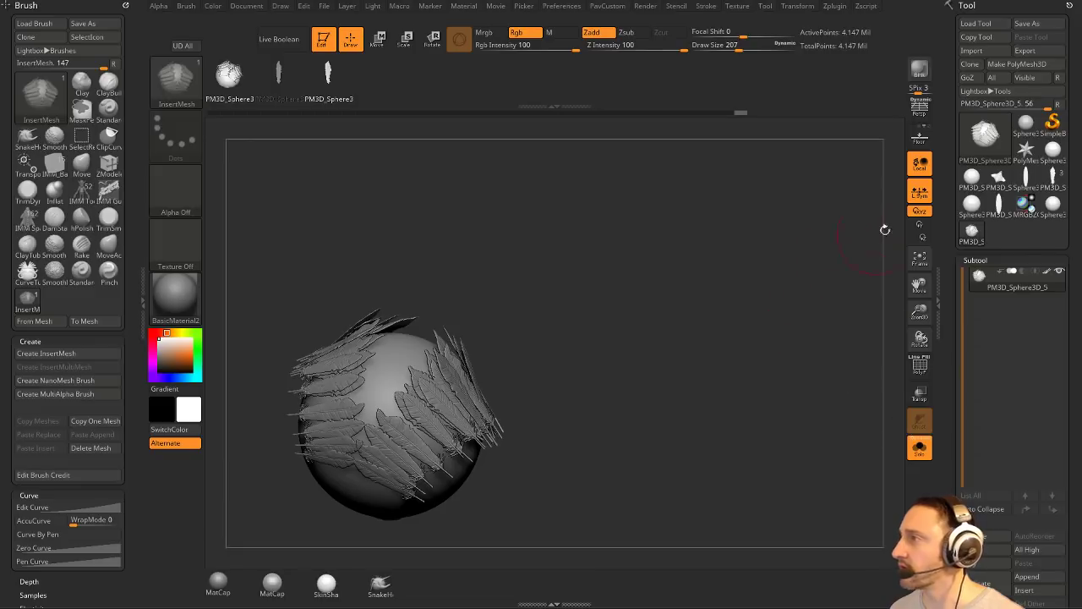
pyautogui.click(1052, 179)
pyautogui.moveTo(669, 305); pyautogui.dragTo(572, 293)
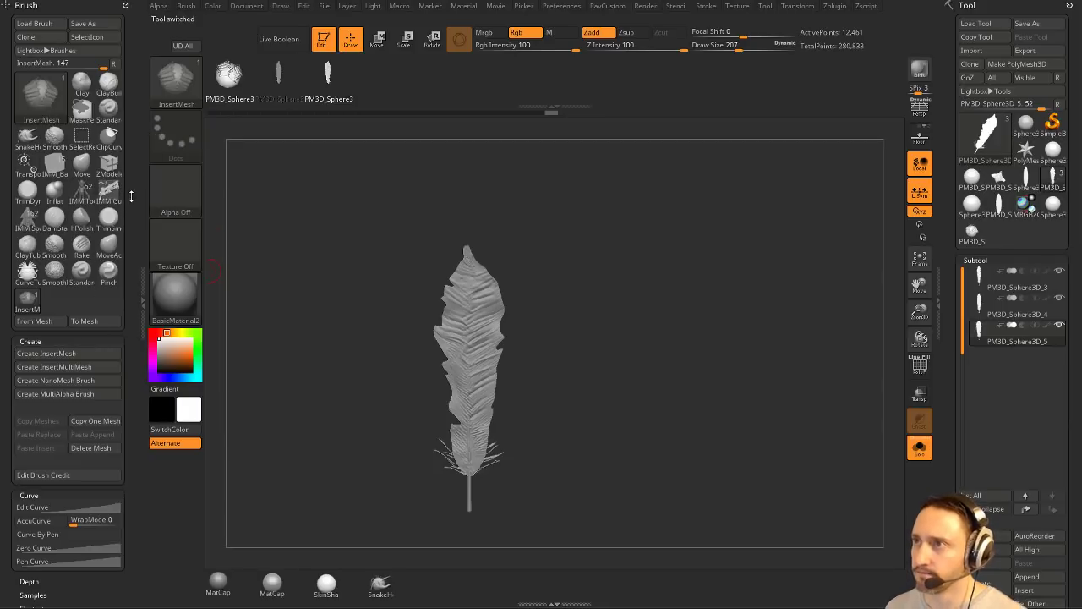
# Create a MultiAlpha brush from the three feather subtools while InsertMesh is active, and go through its feather variants.
pyautogui.click(65, 394)
pyautogui.moveTo(493, 212); pyautogui.dragTo(566, 192)
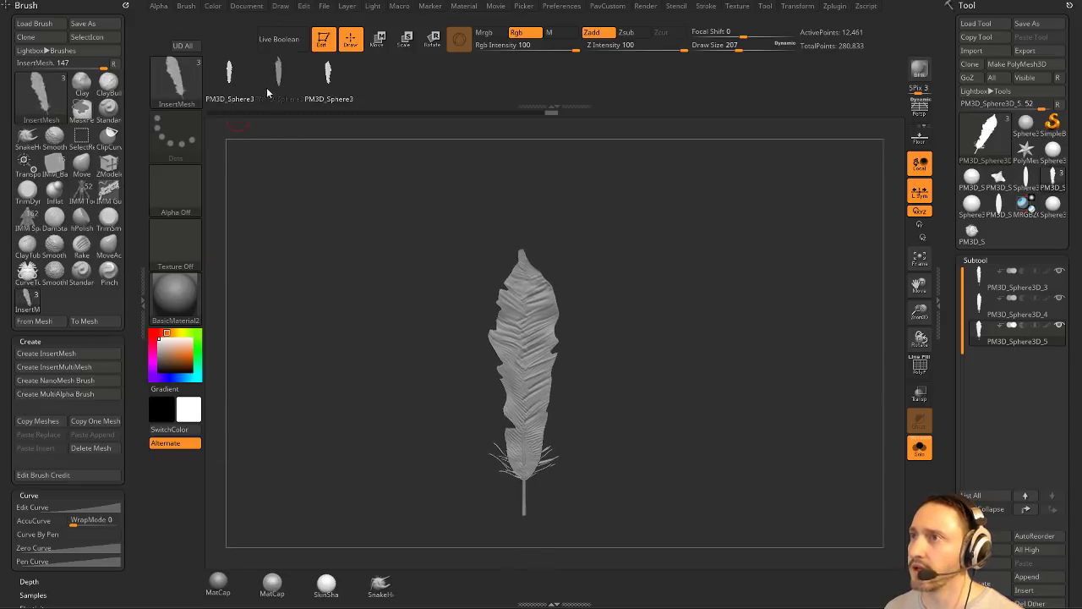
pyautogui.click(241, 75)
pyautogui.click(293, 75)
pyautogui.moveTo(322, 182); pyautogui.dragTo(358, 173)
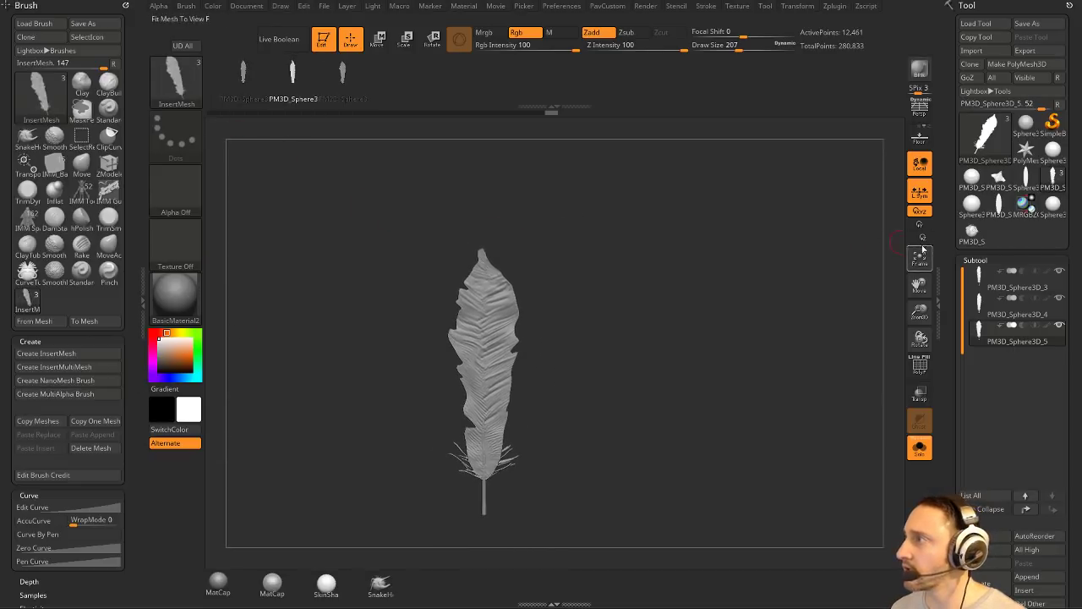
pyautogui.click(352, 88)
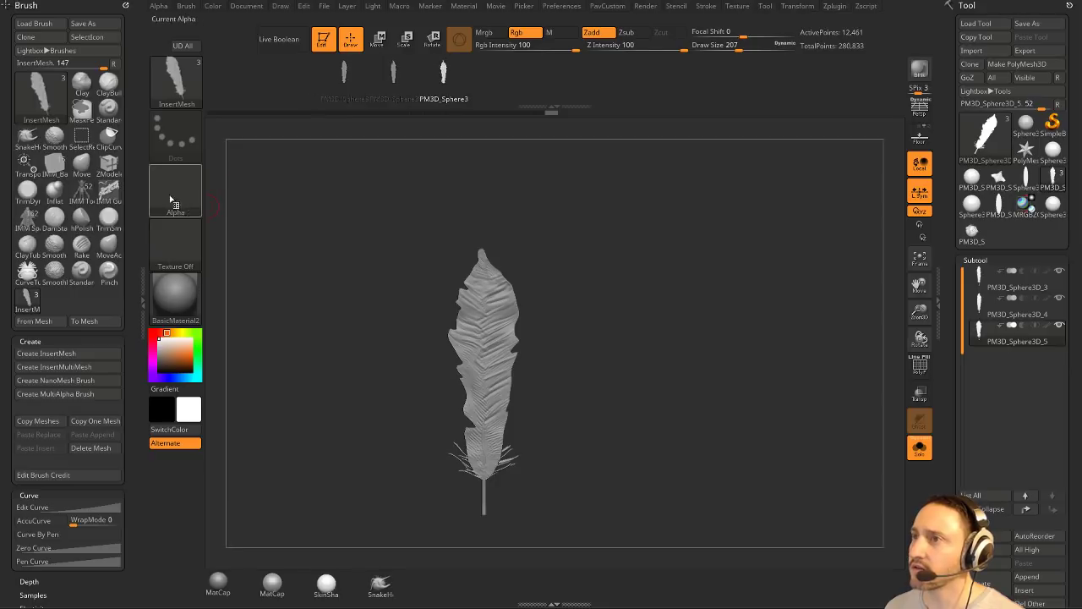
pyautogui.click(356, 72)
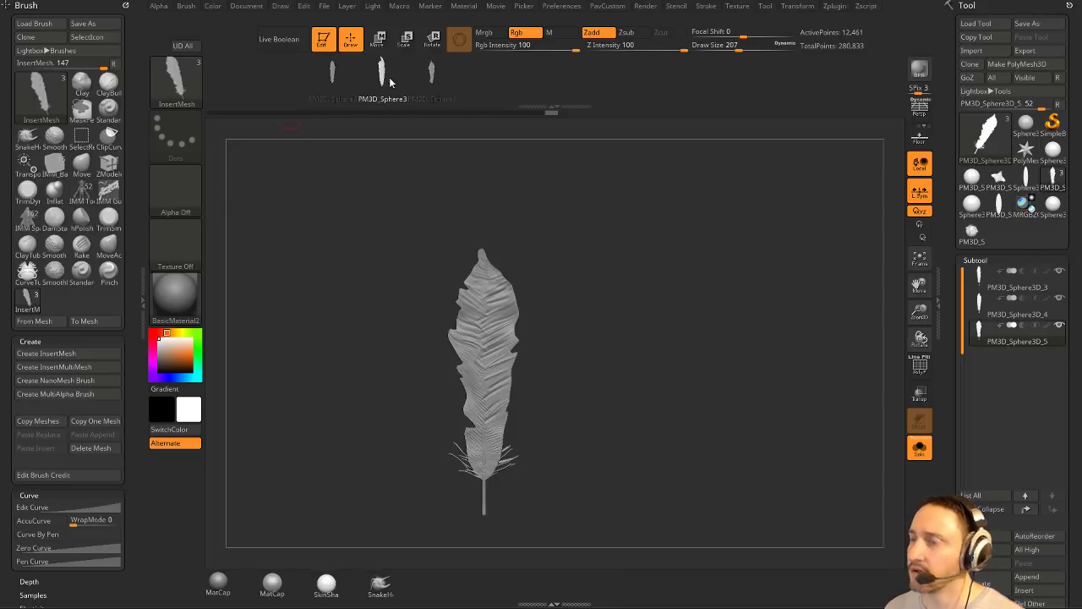
# Activate the Chisel3D brush and create a MultiAlpha brush from the three feather subtools with it.
pyautogui.press('b')
pyautogui.click(203, 554)
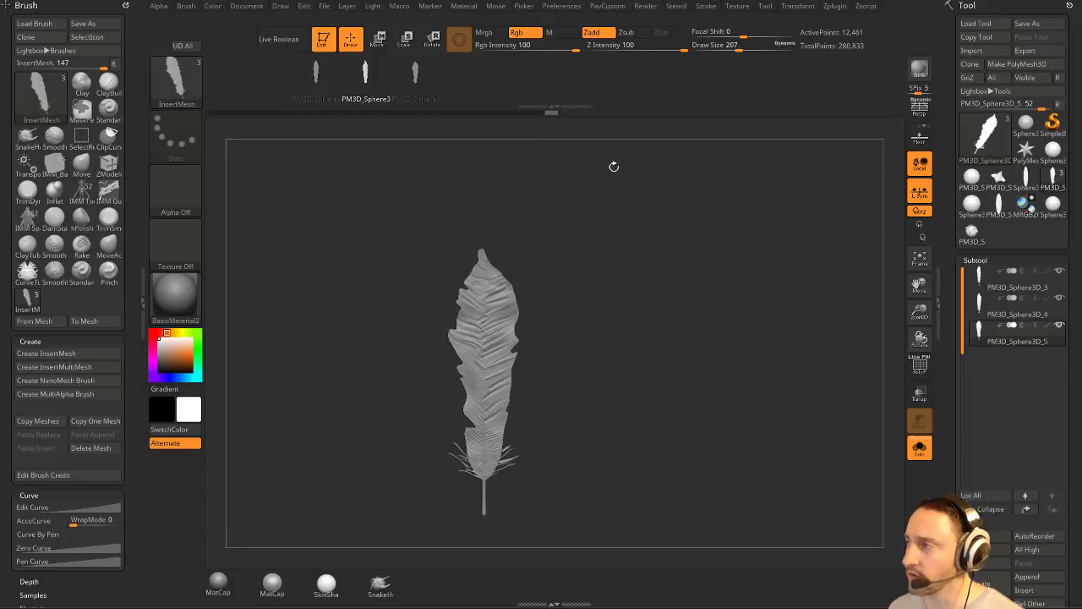
pyautogui.press('b')
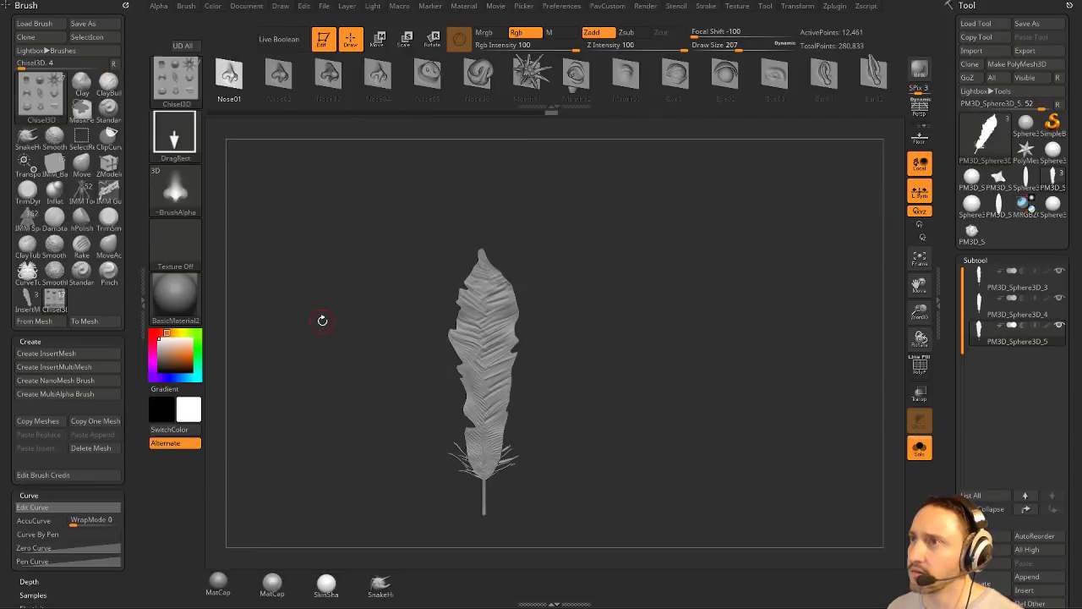
pyautogui.click(55, 394)
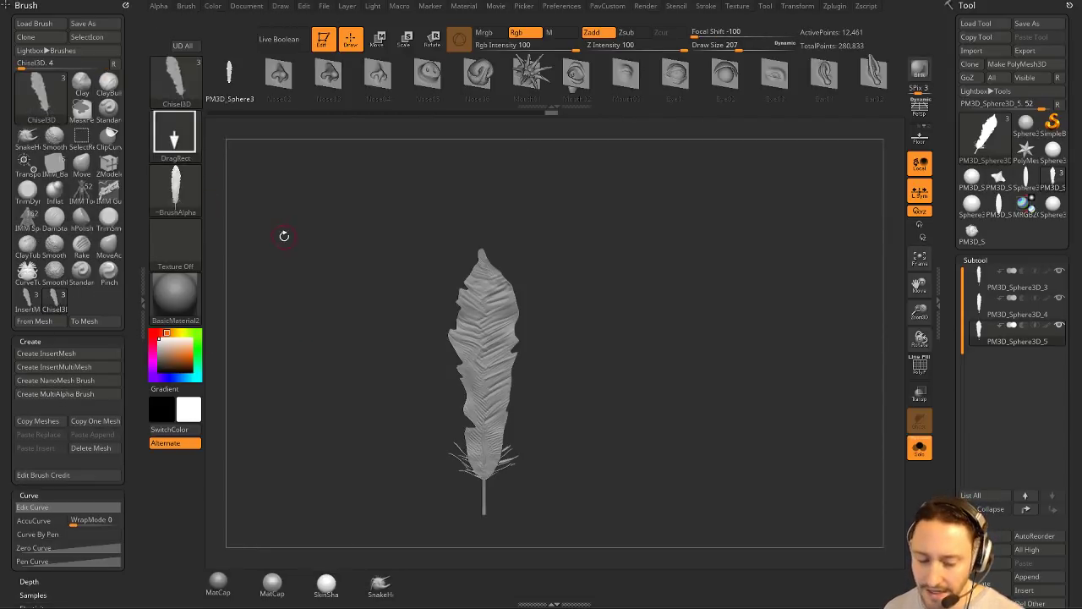
# Compare the InsertMesh and Chisel3D feather brushes, and keep Chisel3D as the active brush.
pyautogui.press('b')
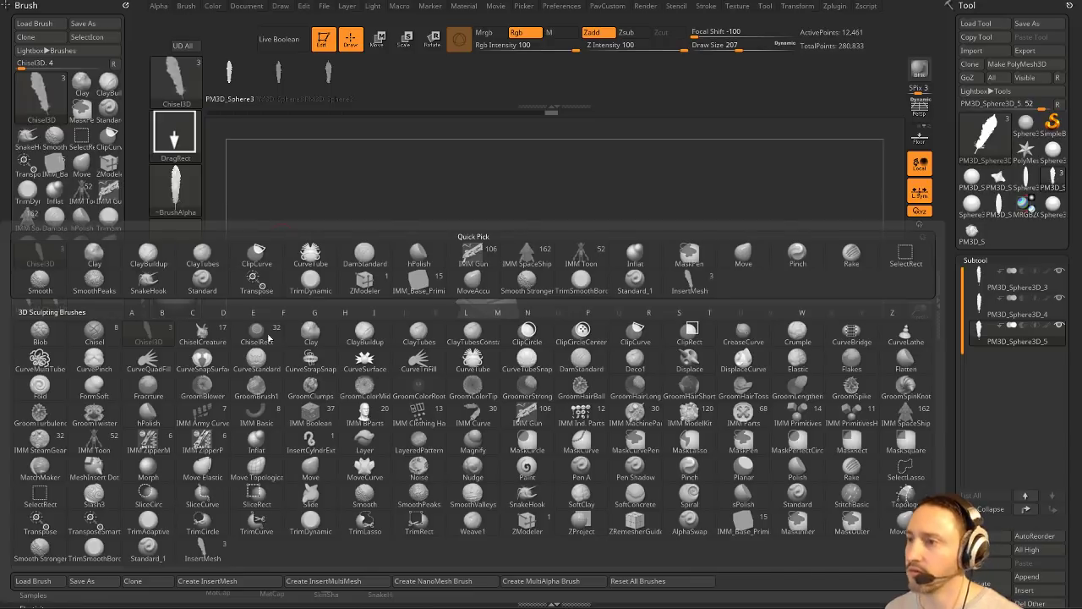
pyautogui.click(222, 553)
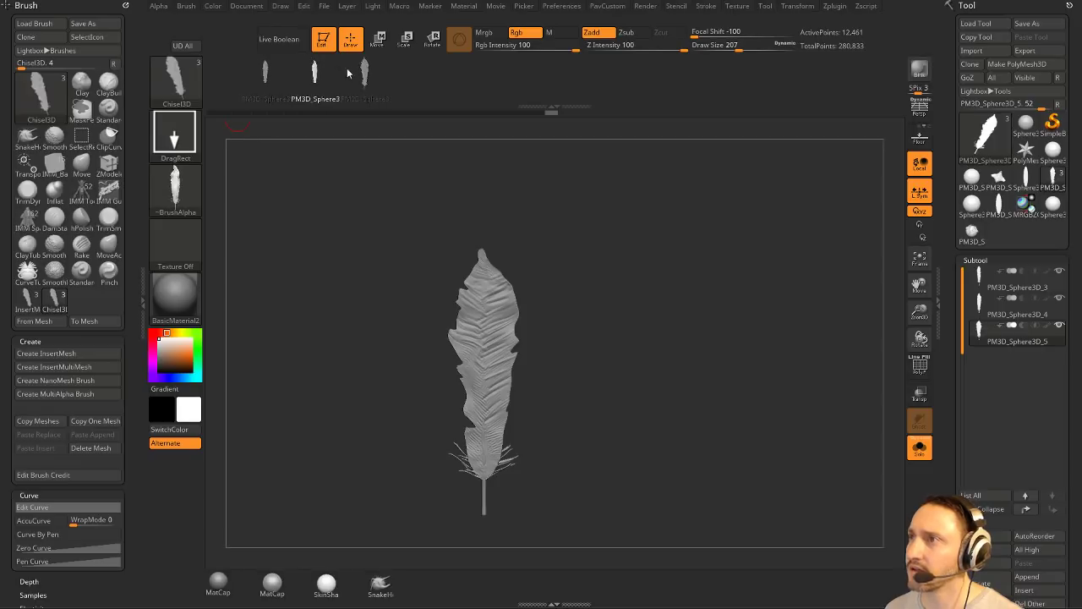
pyautogui.press('b')
pyautogui.moveTo(320, 337)
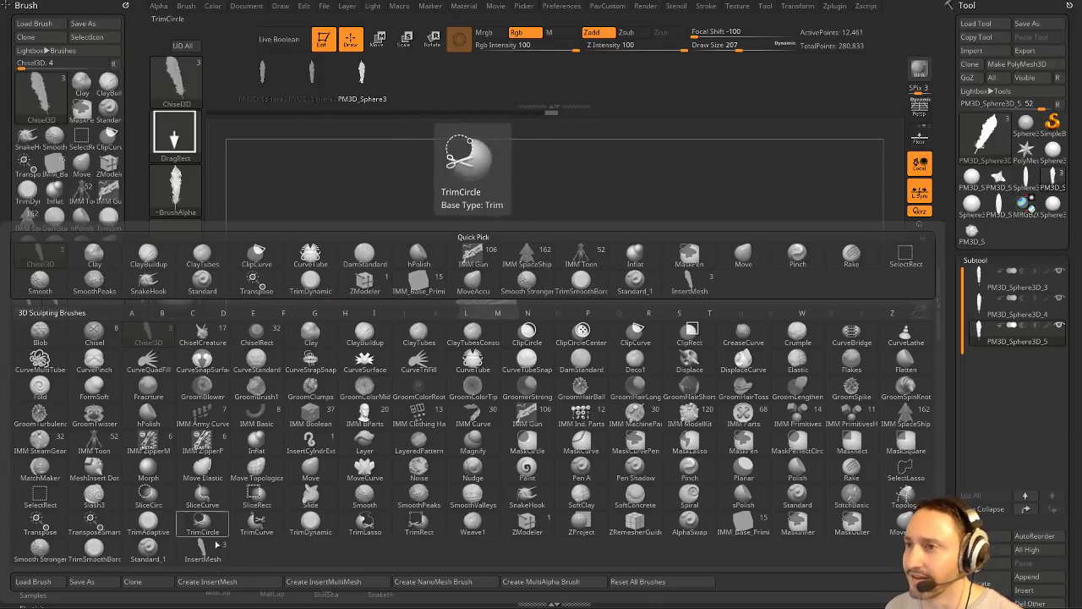
pyautogui.click(154, 339)
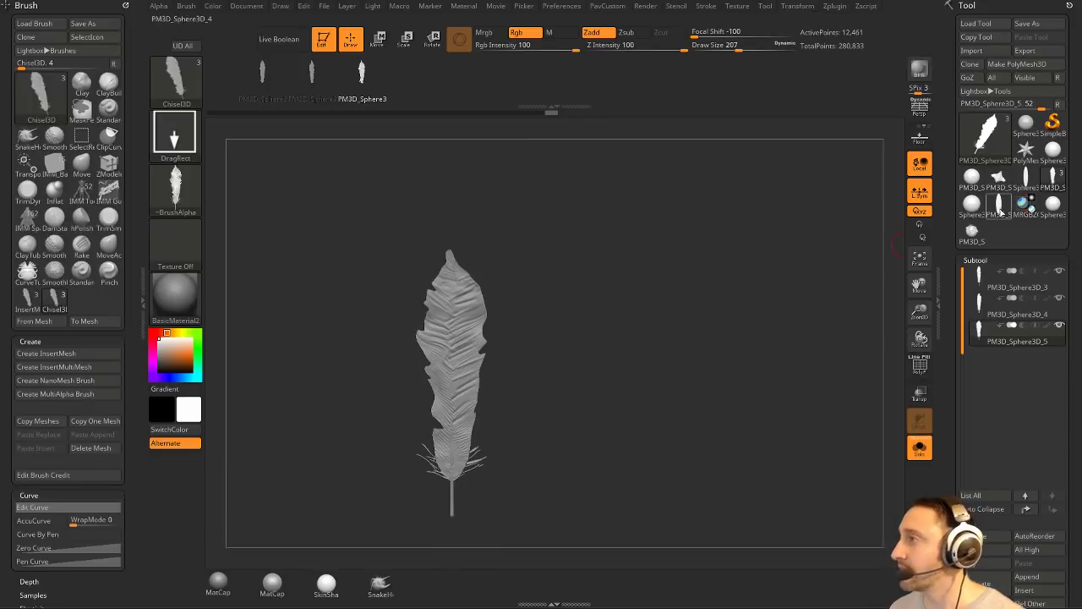
# Switch to the sphere with the inserted feathers, isolate the bare sphere and split the hidden feathers into their own subtool.
pyautogui.click(1052, 207)
pyautogui.keyDown('alt'); pyautogui.moveTo(617, 275); pyautogui.dragTo(674, 420); pyautogui.keyUp('alt')
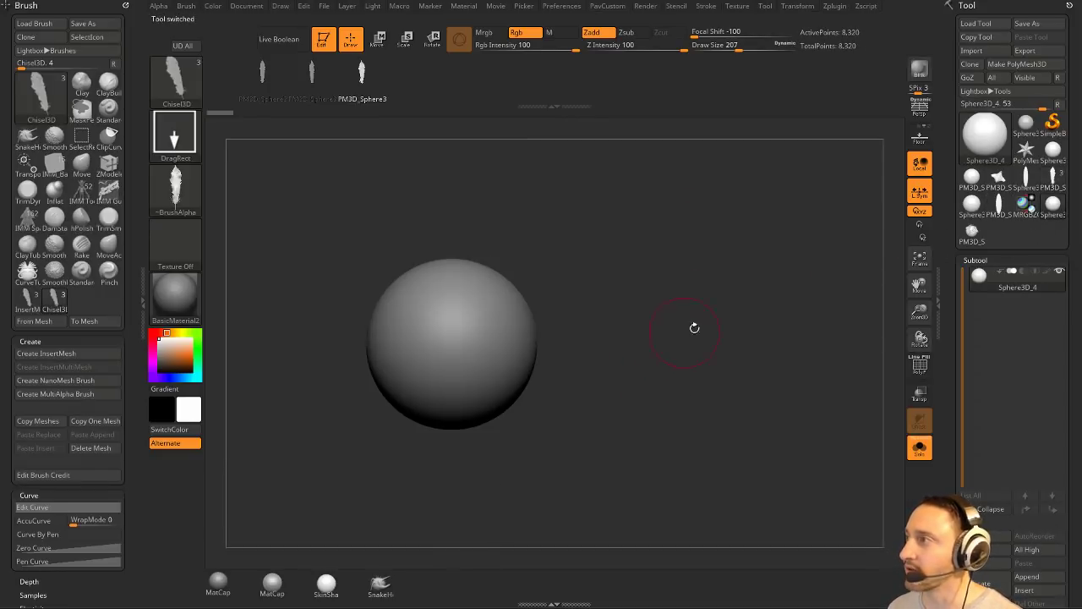
pyautogui.moveTo(414, 321); pyautogui.dragTo(741, 270)
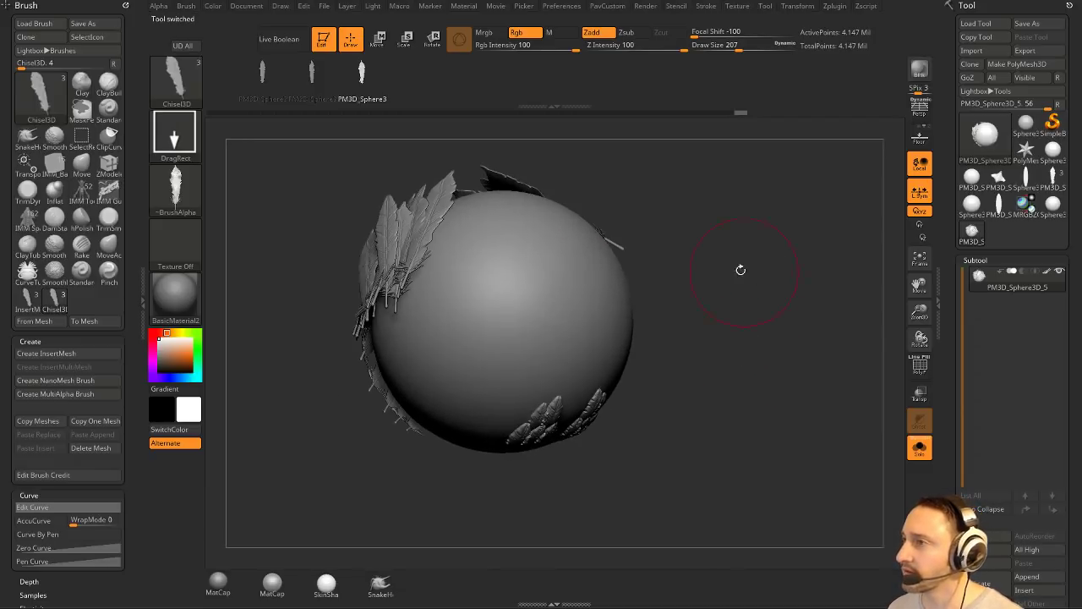
pyautogui.keyDown('ctrl'); pyautogui.keyDown('shift'); pyautogui.click(580, 290); pyautogui.keyUp('shift'); pyautogui.keyUp('ctrl')
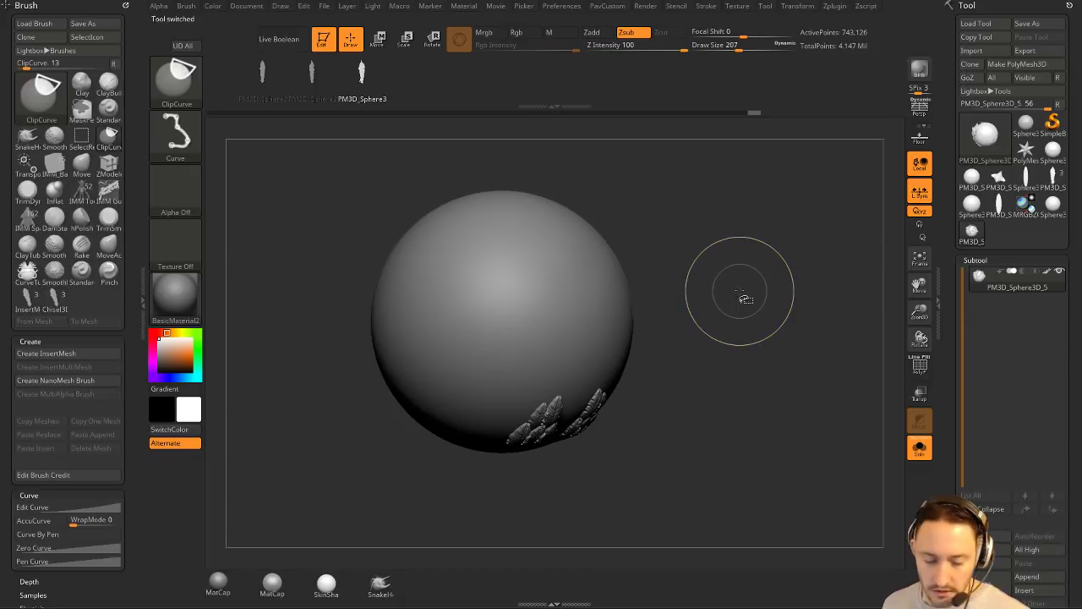
pyautogui.press('1')
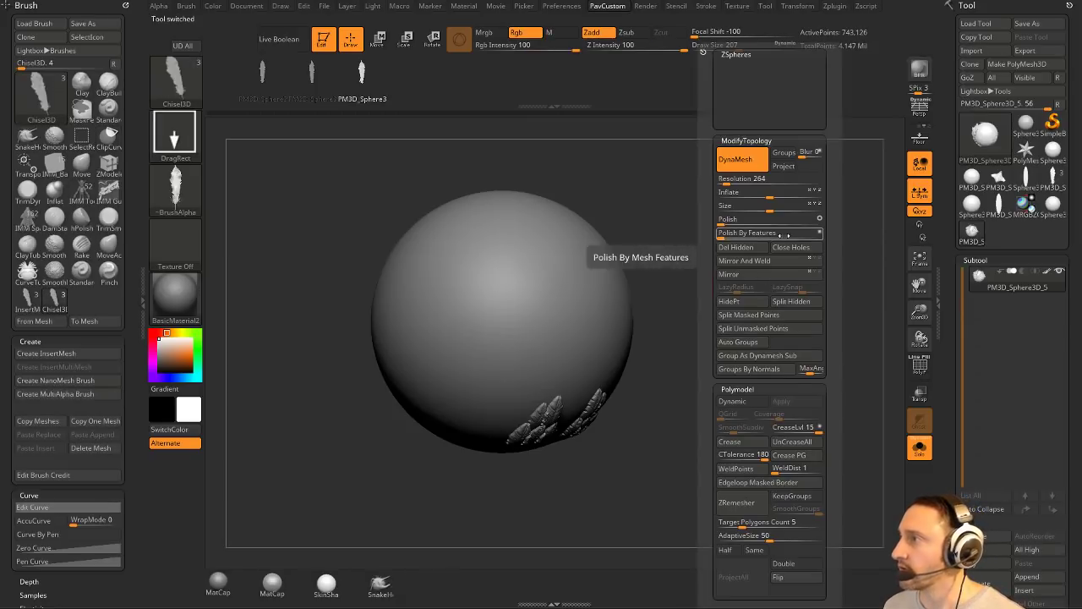
pyautogui.click(790, 301)
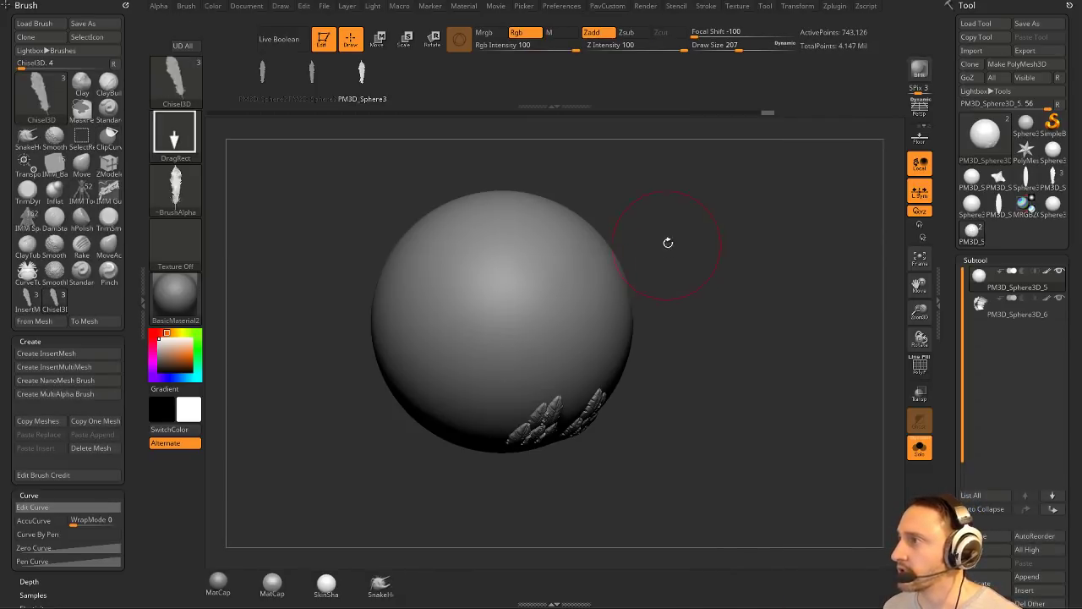
# Reduce the draw size to 145 and try a feather stamp on the bare sphere, undoing the stamp.
pyautogui.keyDown('alt'); pyautogui.moveTo(795, 278); pyautogui.dragTo(650, 280); pyautogui.keyUp('alt')
pyautogui.keyDown('alt'); pyautogui.moveTo(537, 213); pyautogui.dragTo(560, 201); pyautogui.keyUp('alt')
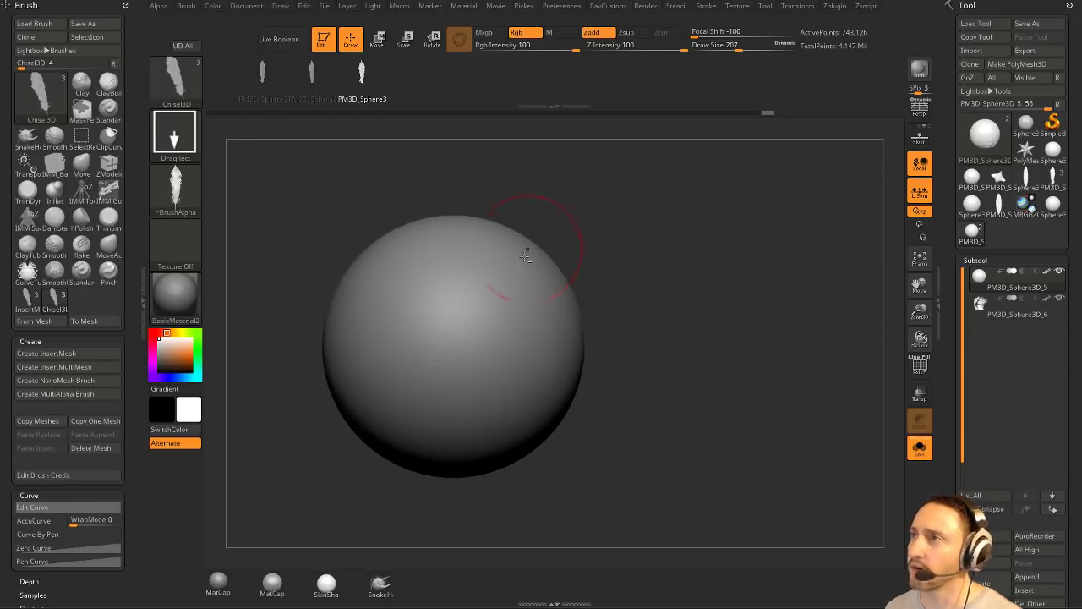
pyautogui.press('[')
pyautogui.press('[')
pyautogui.press('[')
pyautogui.moveTo(475, 299); pyautogui.dragTo(660, 256)
pyautogui.hotkey('ctrl', 'z')
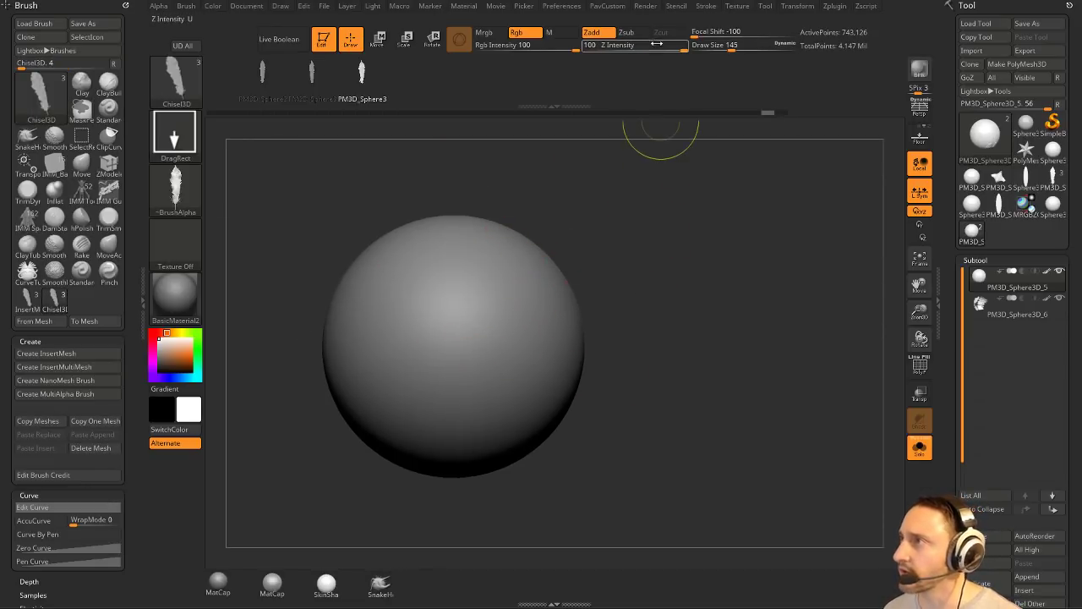
# Set the Z Intensity to 16 and try another feather stamp on the sphere, undoing the stamp.
pyautogui.click(640, 46)
pyautogui.write('16')
pyautogui.keyDown('alt'); pyautogui.moveTo(648, 208); pyautogui.dragTo(666, 198); pyautogui.keyUp('alt')
pyautogui.moveTo(473, 300); pyautogui.dragTo(486, 345)
pyautogui.hotkey('ctrl', 'z')
# Set the Z Intensity to 22 and stamp a row of feathers side by side across the sphere with Chisel3D.
pyautogui.click(635, 48)
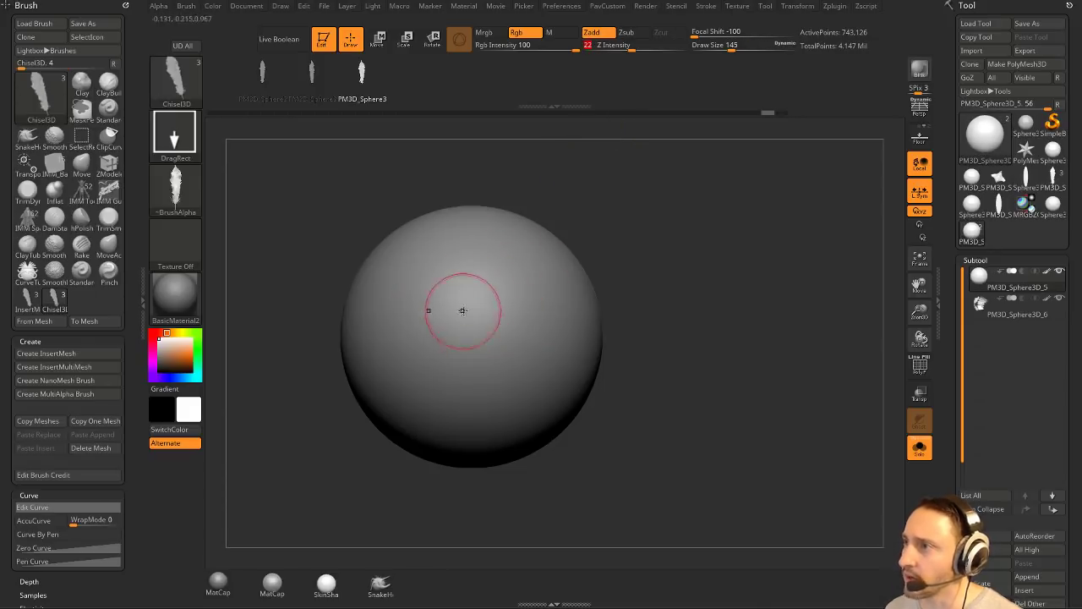
pyautogui.moveTo(465, 307); pyautogui.dragTo(520, 312)
pyautogui.keyDown('alt'); pyautogui.moveTo(642, 268); pyautogui.dragTo(561, 327); pyautogui.keyUp('alt')
pyautogui.moveTo(481, 305); pyautogui.dragTo(494, 333)
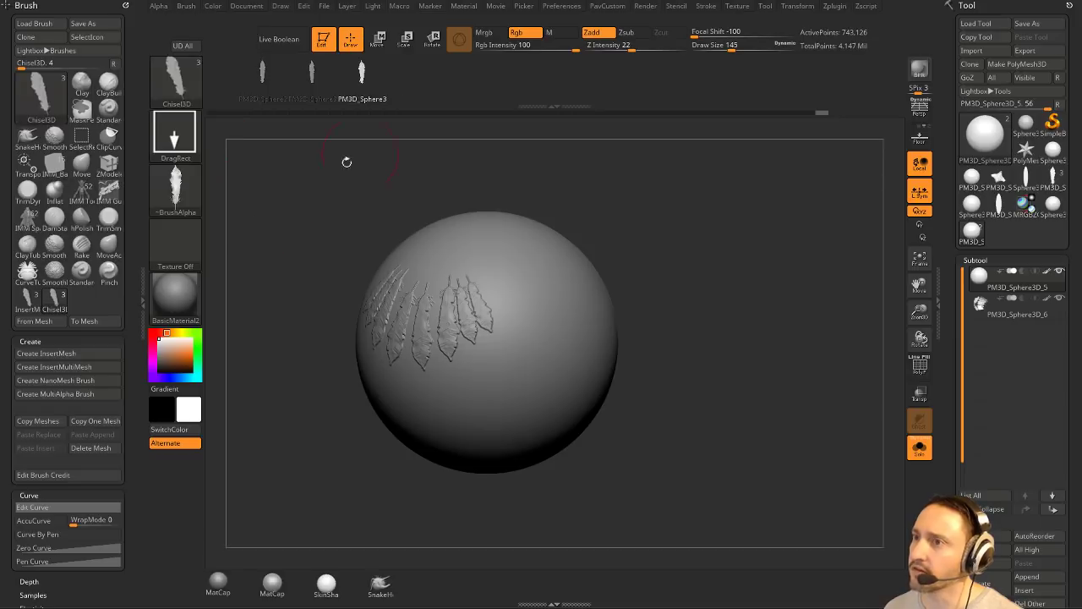
# Raise the MultiMesh Selector in the Chisel3D modifiers and stamp varied feathers above and below the existing row on the sphere.
pyautogui.moveTo(132, 332); pyautogui.dragTo(129, 174)
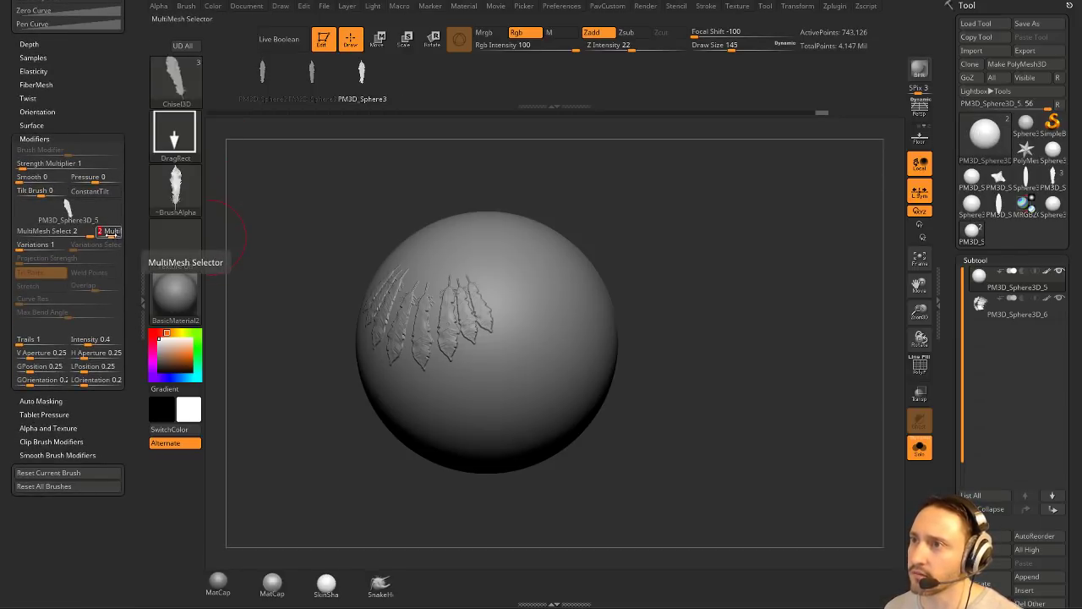
pyautogui.keyDown('alt'); pyautogui.moveTo(651, 231); pyautogui.dragTo(581, 274); pyautogui.keyUp('alt')
pyautogui.moveTo(458, 316)
pyautogui.mouseDown()
pyautogui.moveTo(469, 341)
pyautogui.moveTo(487, 330)
pyautogui.mouseUp()
pyautogui.moveTo(487, 284); pyautogui.dragTo(511, 313)
pyautogui.moveTo(514, 288)
pyautogui.mouseDown()
pyautogui.moveTo(531, 317)
pyautogui.moveTo(509, 359)
pyautogui.moveTo(471, 377)
pyautogui.moveTo(460, 408)
pyautogui.moveTo(442, 402)
pyautogui.mouseUp()
pyautogui.moveTo(678, 391); pyautogui.dragTo(732, 354)
pyautogui.moveTo(422, 402)
pyautogui.mouseDown()
pyautogui.moveTo(425, 430)
pyautogui.moveTo(390, 443)
pyautogui.mouseUp()
# Stamp further feathers along the lower edge of the plumage and around the neighbouring side of the sphere.
pyautogui.moveTo(600, 393)
pyautogui.mouseDown()
pyautogui.moveTo(535, 405)
pyautogui.moveTo(493, 440)
pyautogui.mouseUp()
pyautogui.moveTo(500, 398); pyautogui.dragTo(506, 427)
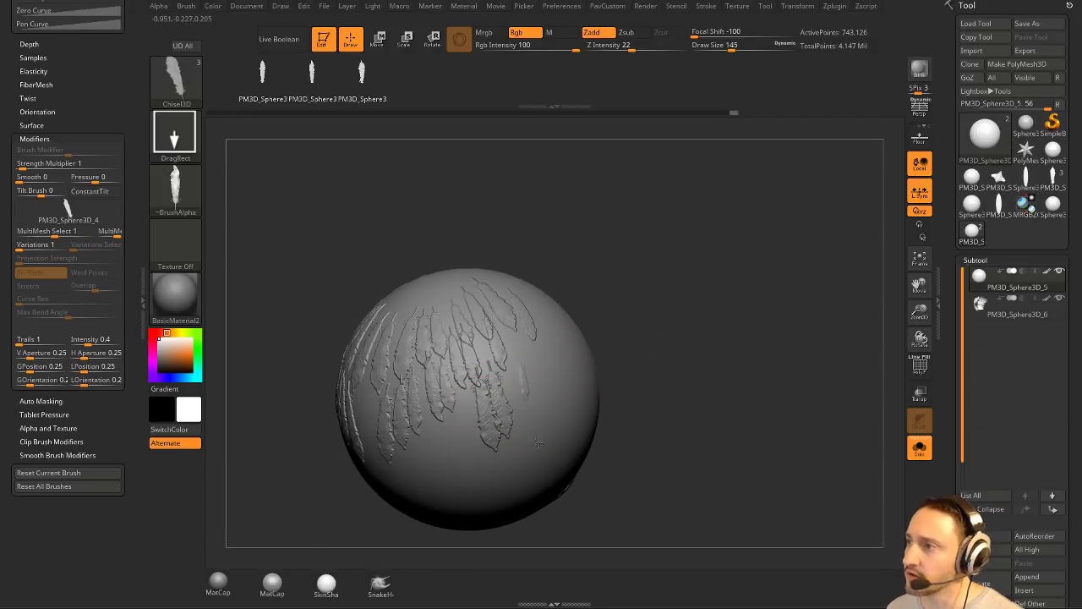
pyautogui.moveTo(518, 378); pyautogui.dragTo(526, 411)
pyautogui.moveTo(536, 361); pyautogui.dragTo(547, 388)
pyautogui.keyDown('alt'); pyautogui.moveTo(656, 412); pyautogui.dragTo(591, 381); pyautogui.keyUp('alt')
pyautogui.moveTo(525, 370)
pyautogui.mouseDown()
pyautogui.moveTo(533, 398)
pyautogui.moveTo(561, 376)
pyautogui.mouseUp()
pyautogui.moveTo(563, 342); pyautogui.dragTo(578, 362)
pyautogui.moveTo(645, 355); pyautogui.dragTo(762, 343)
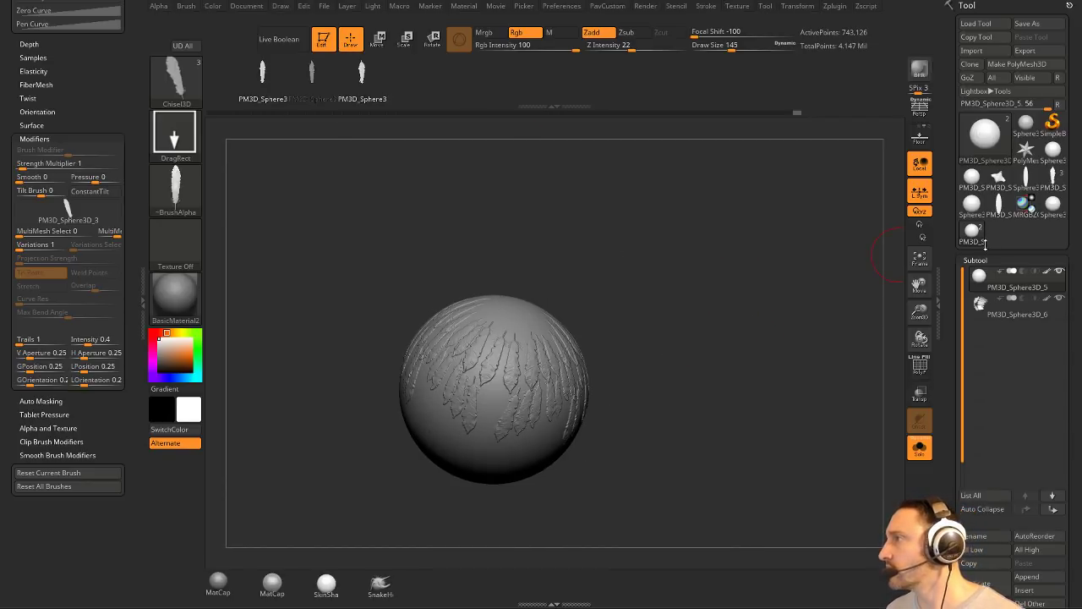
# Make the three-feather tool active and review its feather subtools one after another.
pyautogui.click(977, 235)
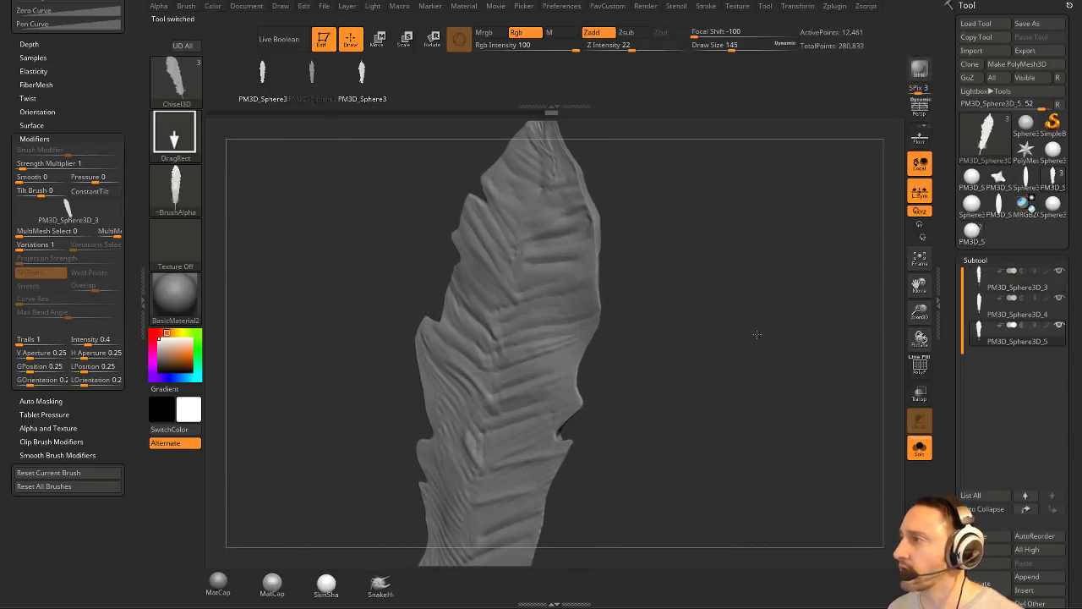
pyautogui.keyDown('alt'); pyautogui.moveTo(757, 335); pyautogui.dragTo(709, 268); pyautogui.keyUp('alt')
pyautogui.moveTo(755, 309); pyautogui.dragTo(695, 284)
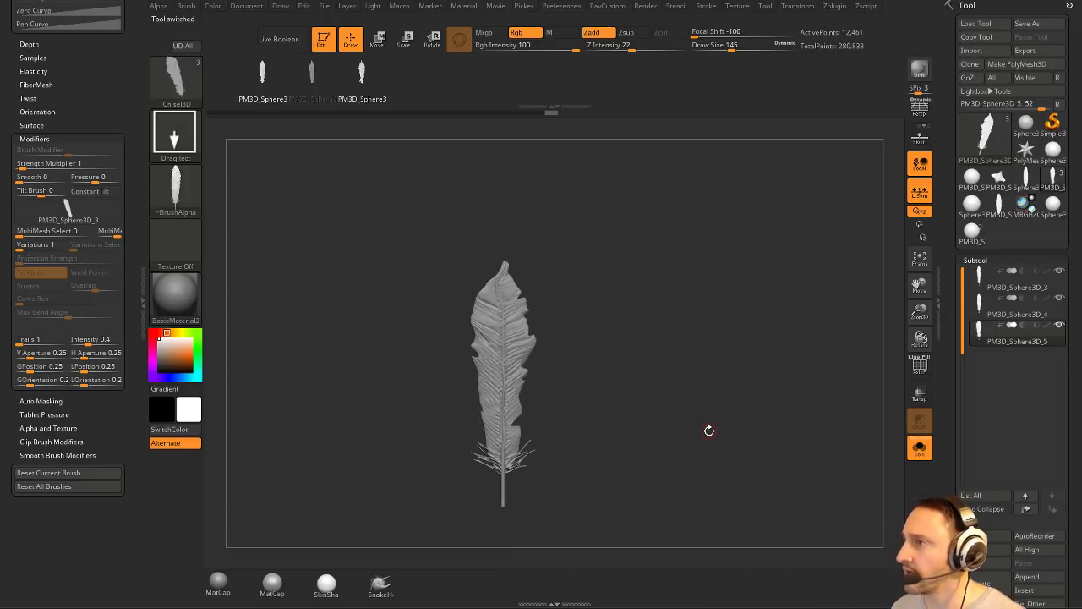
pyautogui.keyDown('alt'); pyautogui.moveTo(699, 421); pyautogui.dragTo(685, 396); pyautogui.keyUp('alt')
pyautogui.click(1002, 283)
pyautogui.moveTo(950, 329); pyautogui.dragTo(951, 295)
pyautogui.click(1019, 259)
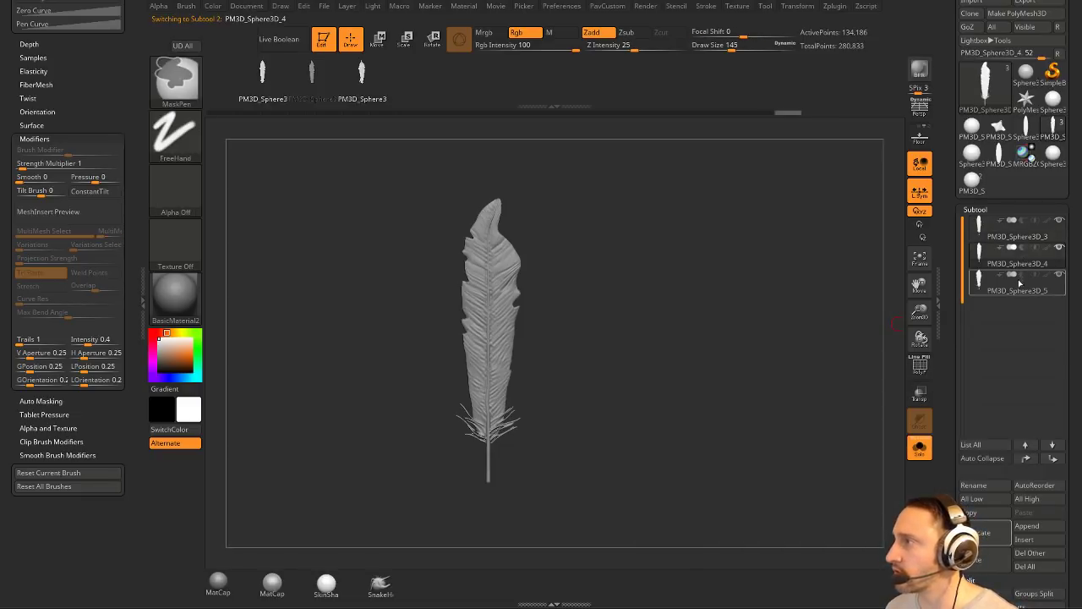
pyautogui.click(1018, 286)
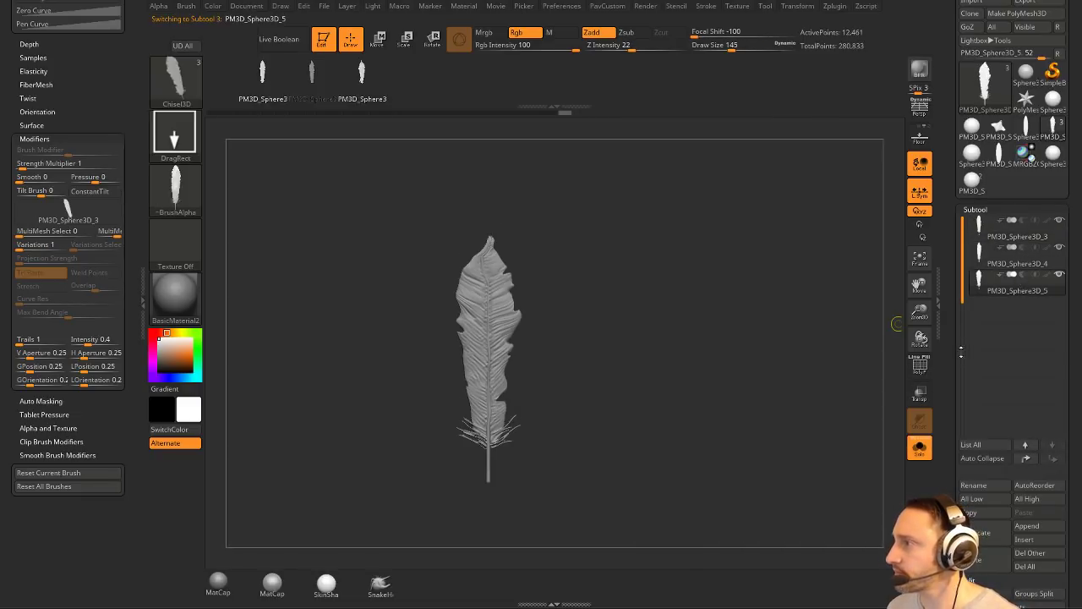
# Merge the visible feather subtools into one mesh and append the merged mesh to the tool as a subtool.
pyautogui.moveTo(960, 353); pyautogui.dragTo(961, 267)
pyautogui.scroll(-5, 972, 465)
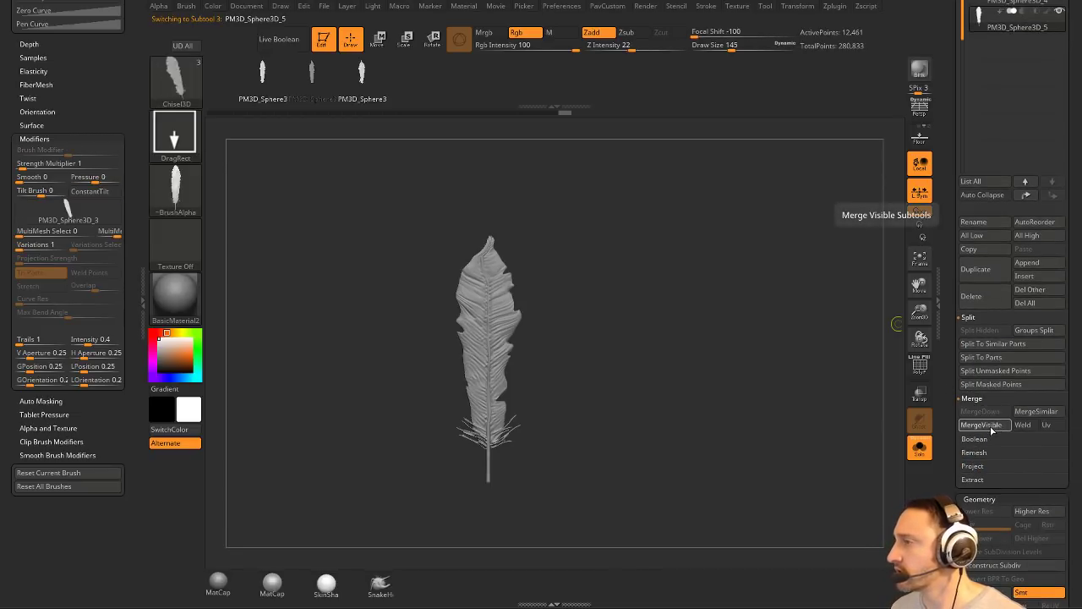
pyautogui.click(986, 425)
pyautogui.click(1020, 449)
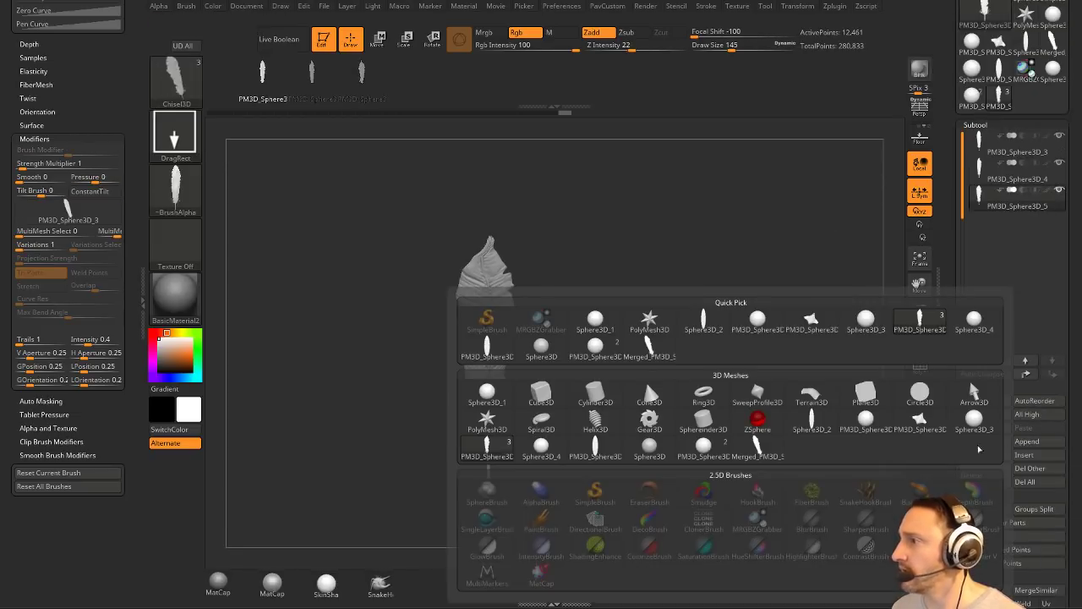
pyautogui.click(789, 448)
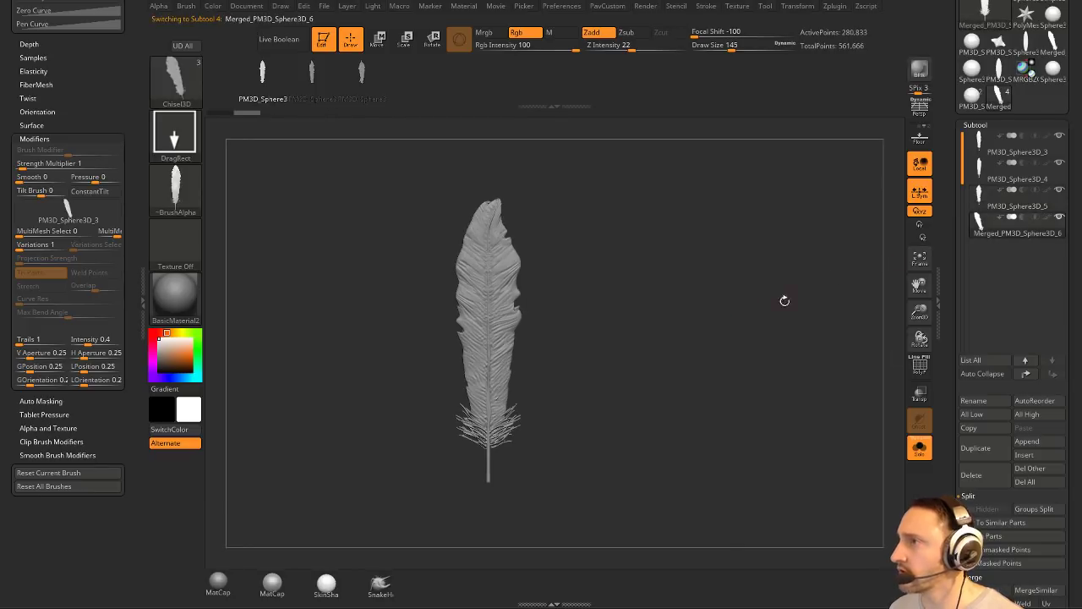
# Rotate the merged feather mesh so it lies crosswise to the original feathers, and turn Solo off to show every subtool.
pyautogui.keyDown('shift'); pyautogui.moveTo(786, 301); pyautogui.dragTo(734, 311); pyautogui.keyUp('shift')
pyautogui.press('w')
pyautogui.keyDown('shift'); pyautogui.moveTo(494, 280); pyautogui.dragTo(397, 289); pyautogui.keyUp('shift')
pyautogui.press('q')
pyautogui.moveTo(668, 292)
pyautogui.mouseDown()
pyautogui.moveTo(747, 293)
pyautogui.moveTo(867, 324)
pyautogui.mouseUp()
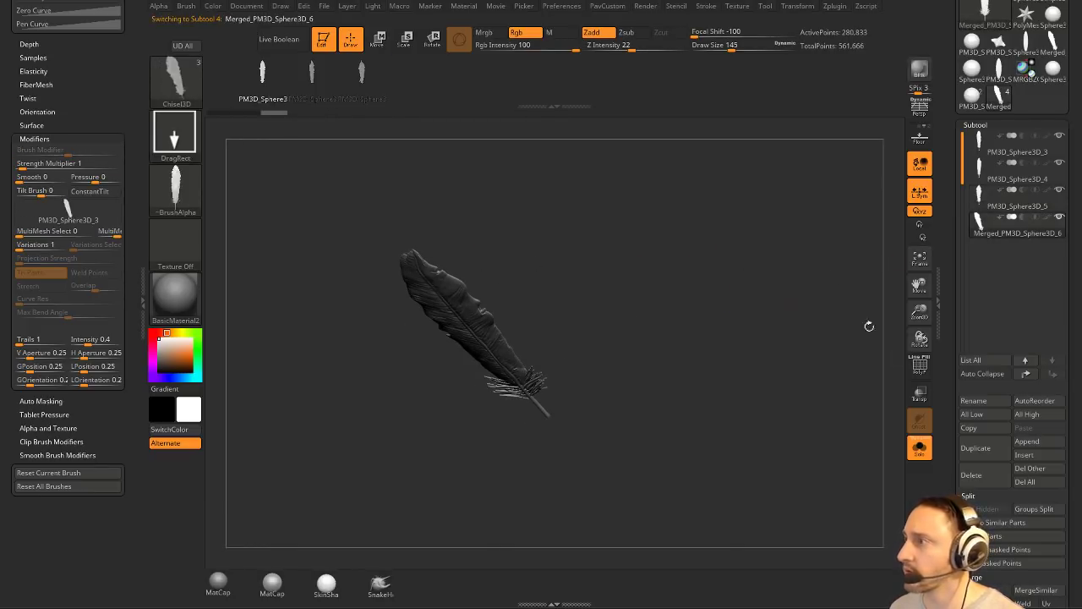
pyautogui.click(920, 448)
# Split the merged feather mesh into separate subtools with Groups Split, accepting that the operation is not undoable.
pyautogui.scroll(-3, 971, 327)
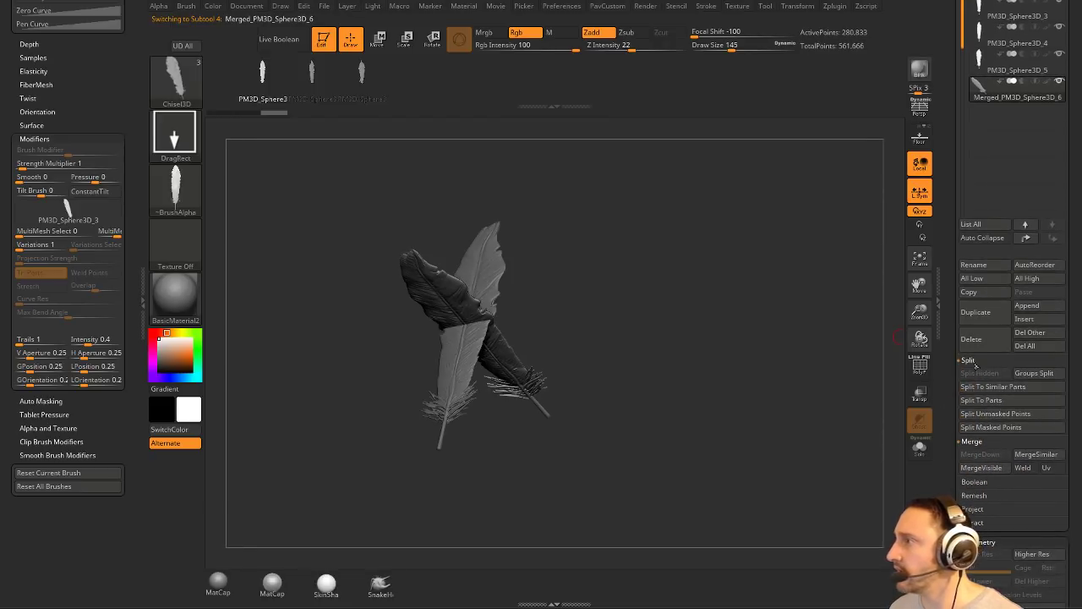
pyautogui.click(1034, 377)
pyautogui.click(880, 394)
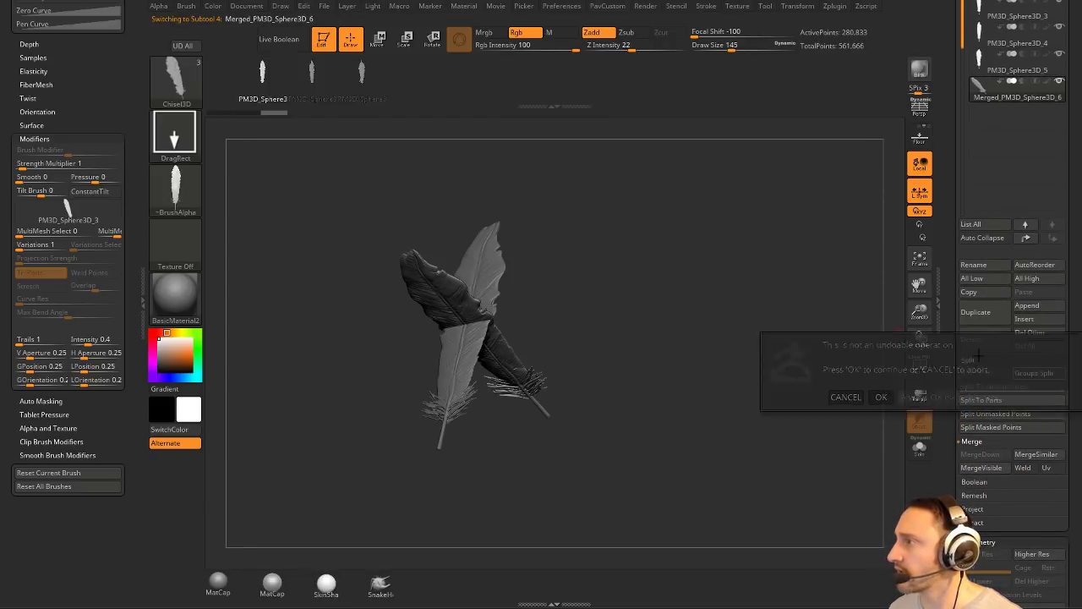
pyautogui.moveTo(949, 287); pyautogui.dragTo(938, 423)
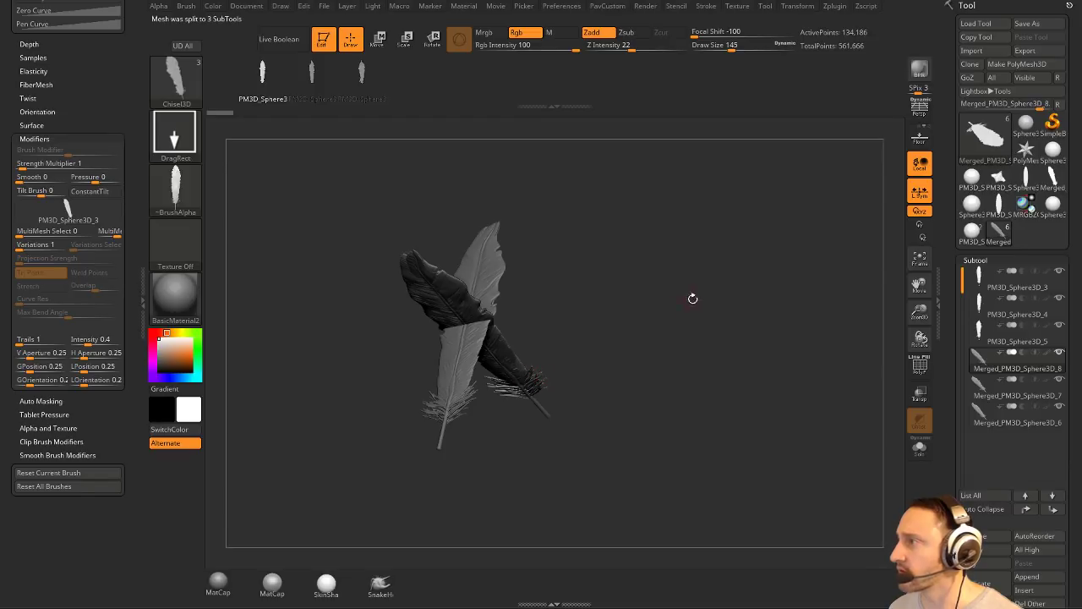
# Create an InsertMultiMesh brush from the upright and rotated feather subtools, and switch to the feathered sphere tool.
pyautogui.moveTo(693, 298); pyautogui.dragTo(733, 359)
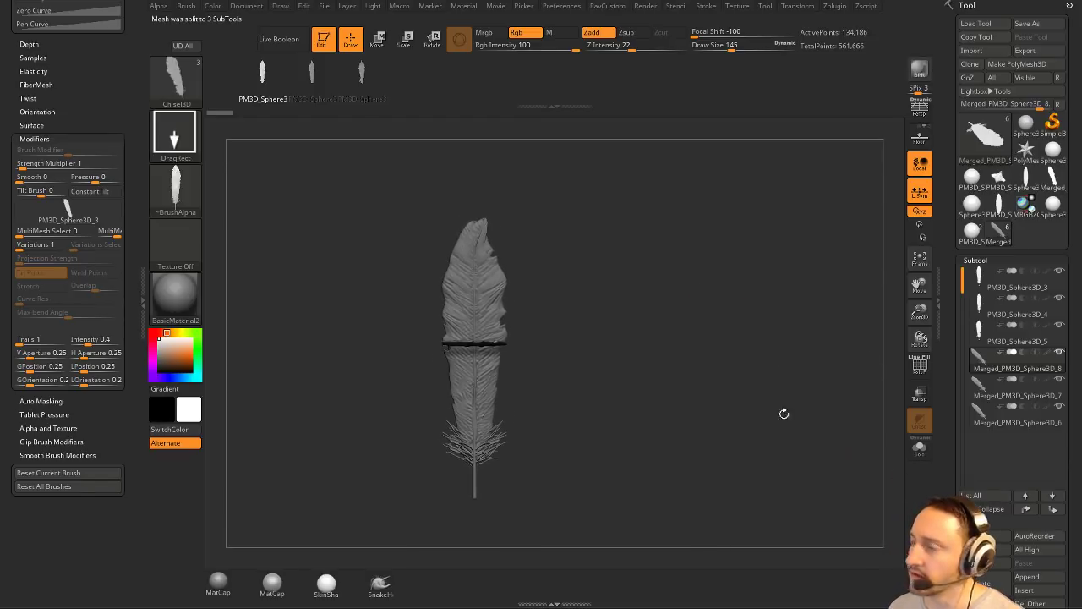
pyautogui.press('b')
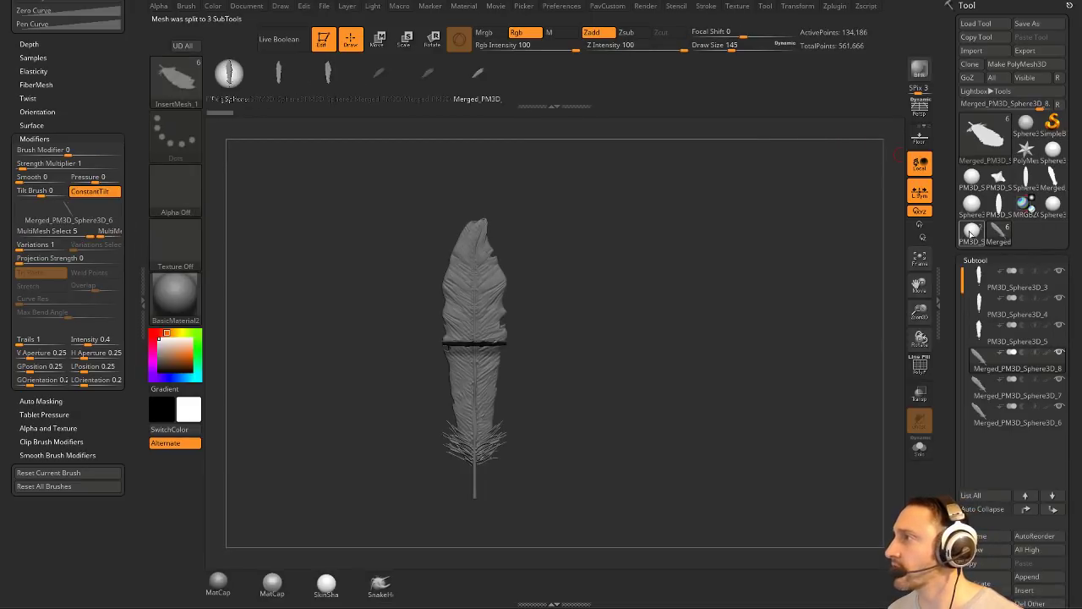
pyautogui.click(972, 235)
pyautogui.moveTo(705, 321); pyautogui.dragTo(775, 363)
# Stamp feathers onto the front of the sphere, using both the upright and the rotated feather meshes from the brush.
pyautogui.click(293, 80)
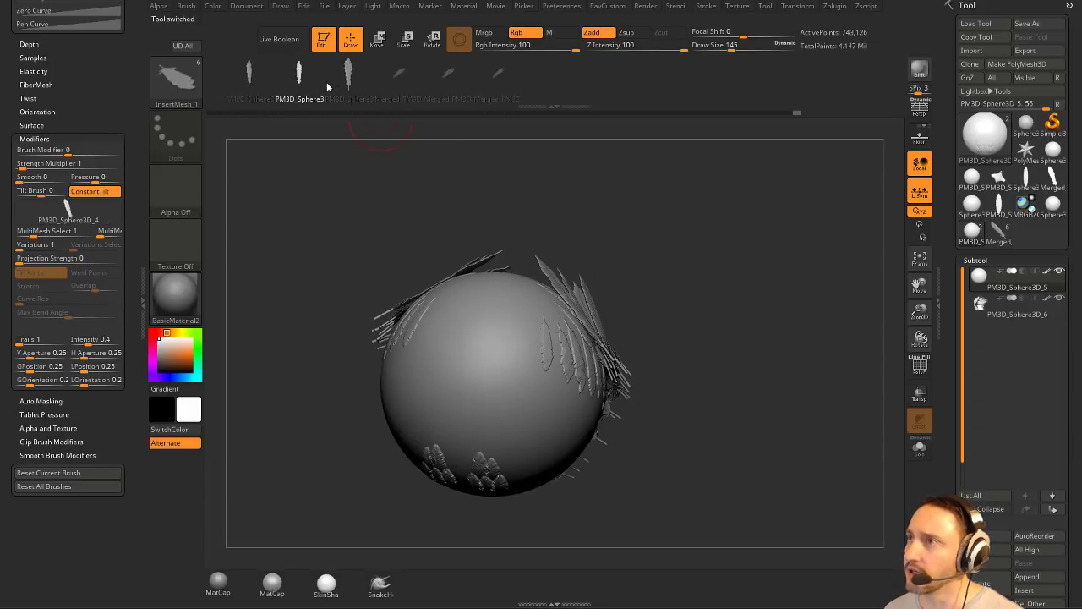
pyautogui.click(237, 71)
pyautogui.moveTo(487, 331)
pyautogui.mouseDown()
pyautogui.moveTo(527, 358)
pyautogui.moveTo(499, 372)
pyautogui.mouseUp()
pyautogui.click(380, 81)
pyautogui.keyDown('alt'); pyautogui.moveTo(657, 349); pyautogui.dragTo(628, 309); pyautogui.keyUp('alt')
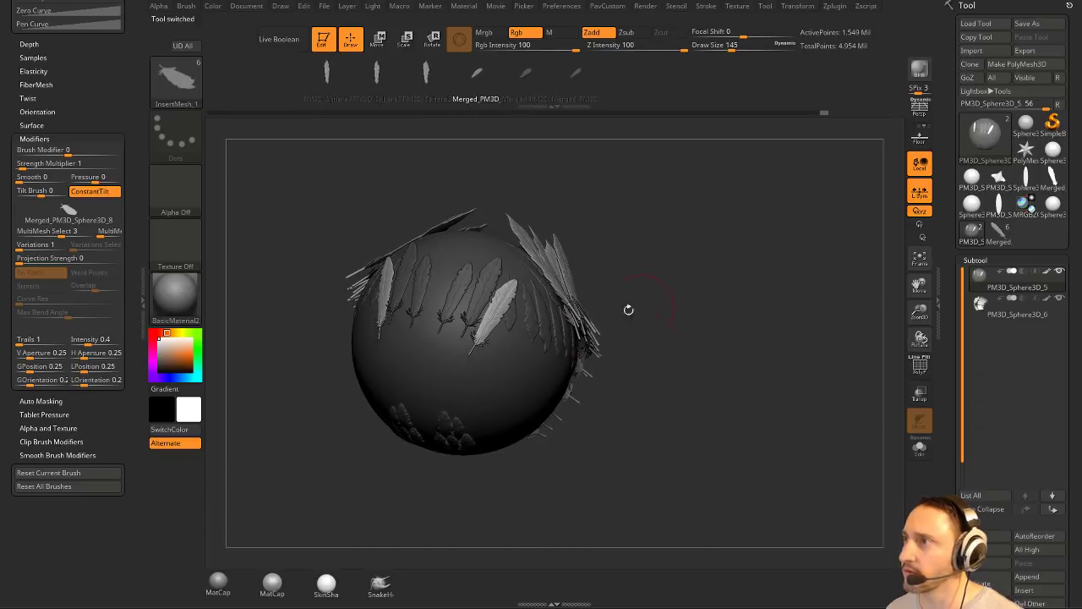
pyautogui.moveTo(513, 348); pyautogui.dragTo(507, 360)
# Save the project and acknowledge the abnormal termination dialogs.
pyautogui.hotkey('ctrl', 's')
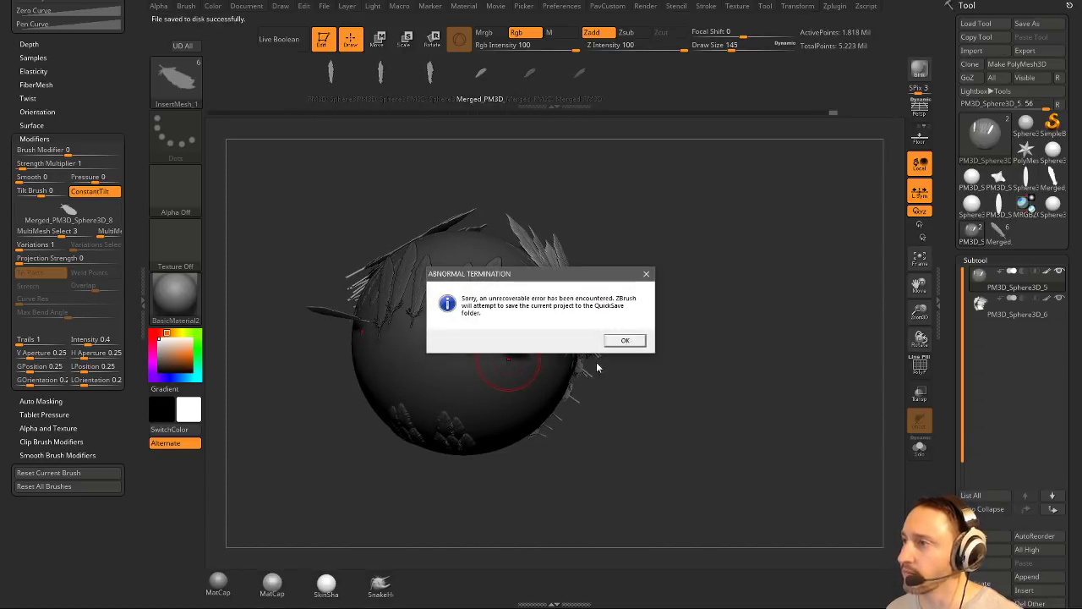
pyautogui.click(620, 340)
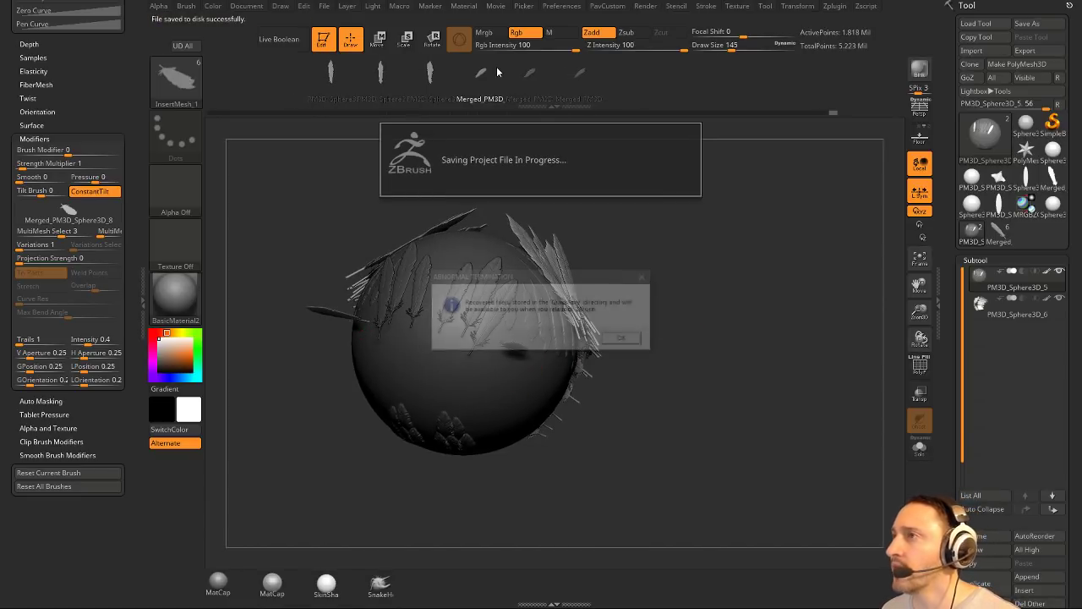
pyautogui.click(634, 342)
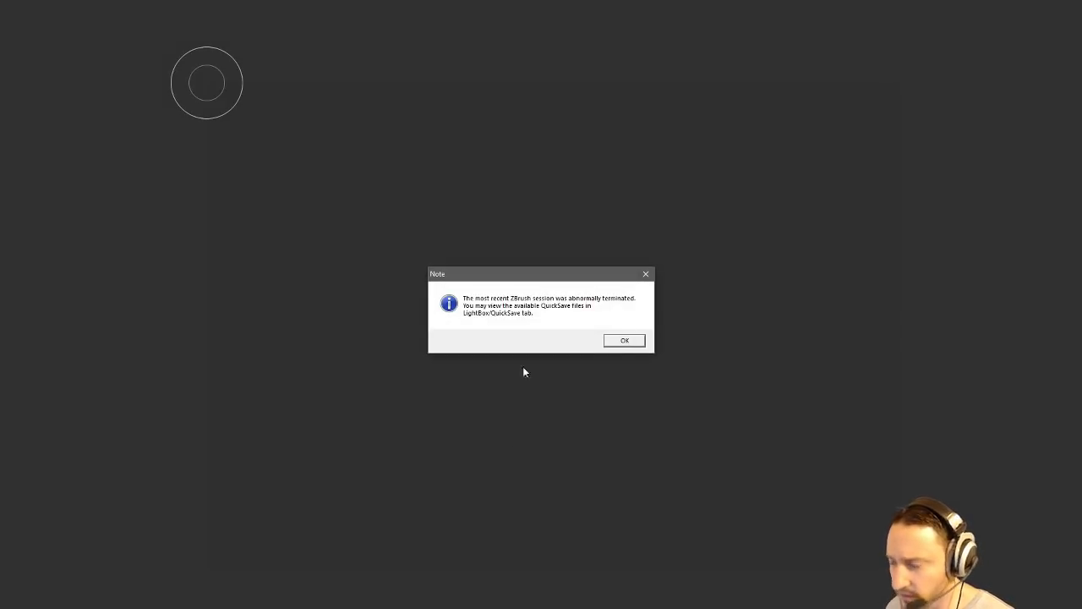
# Dismiss the startup note in the restarted program, maximize its window and open the Recovered_3342 project from QuickSave.
pyautogui.click(625, 339)
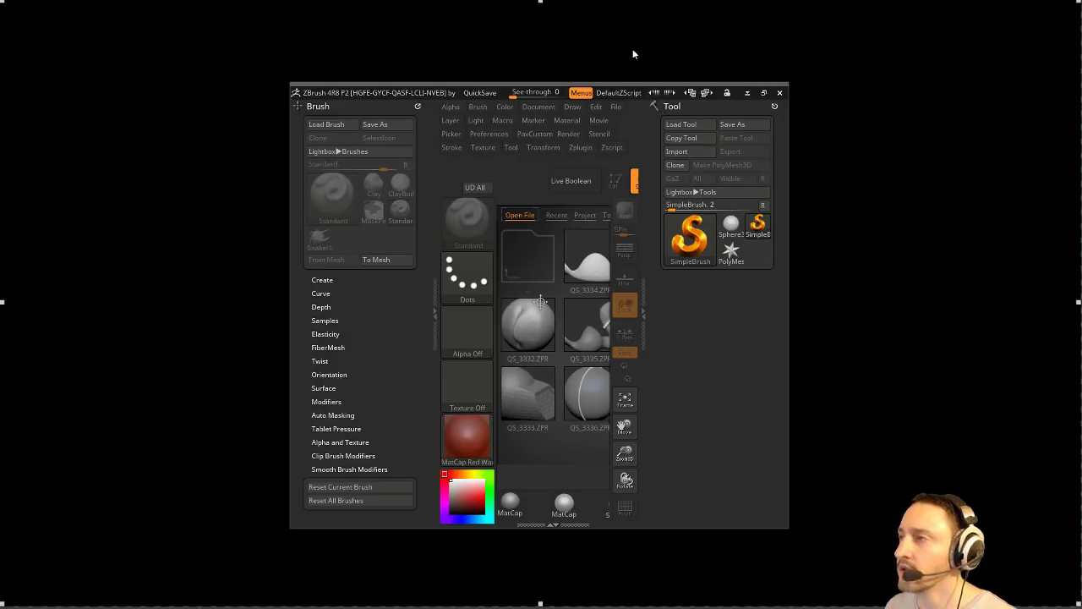
pyautogui.doubleClick(306, 90)
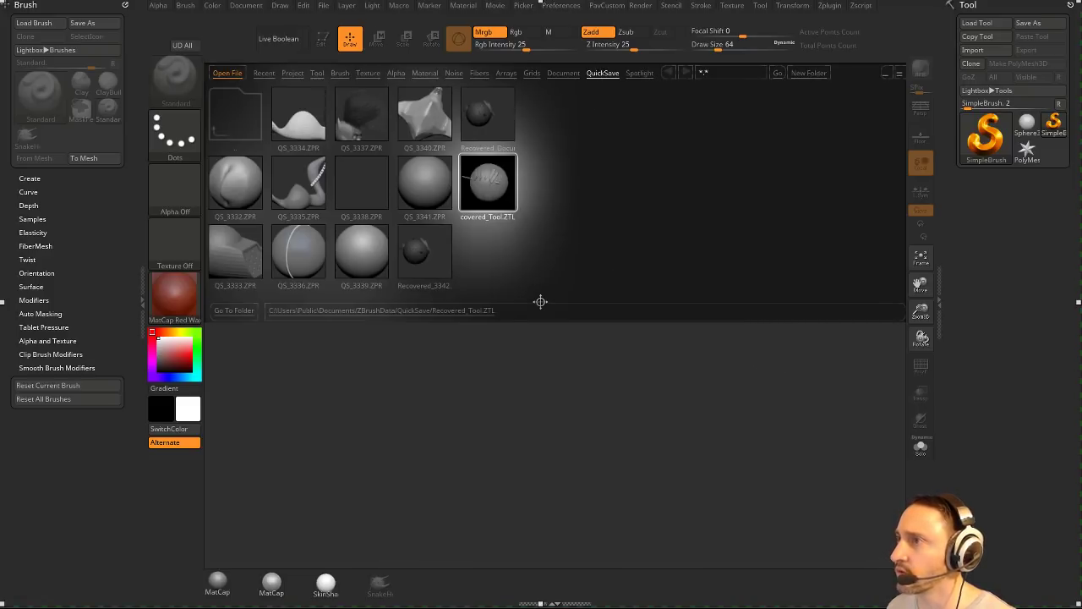
pyautogui.doubleClick(425, 250)
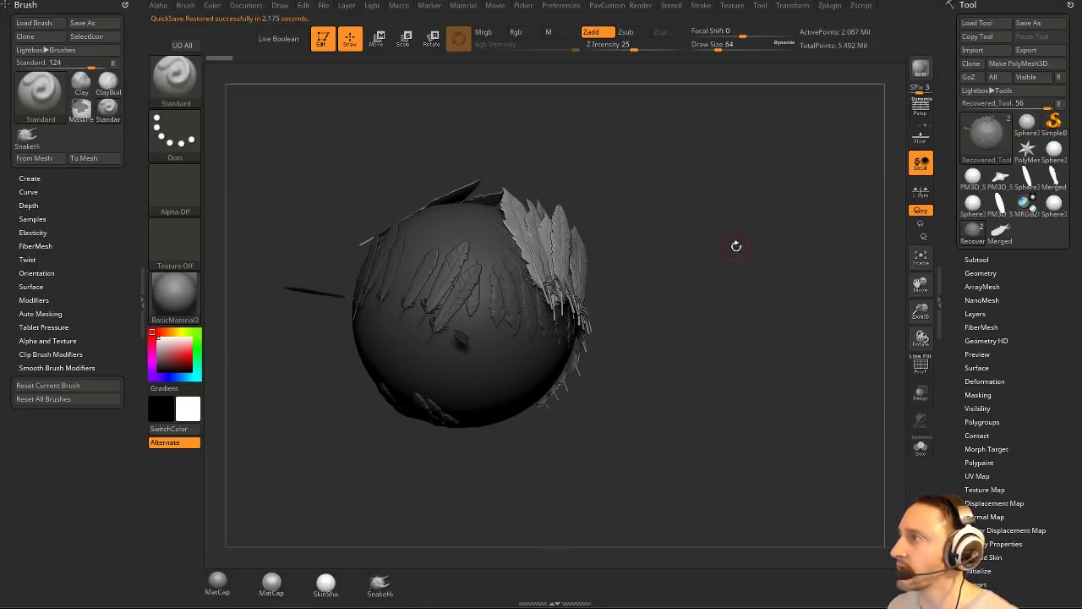
# Make the merged feather tool active, show its subtools and create an InsertMultiMesh brush from them.
pyautogui.click(1010, 232)
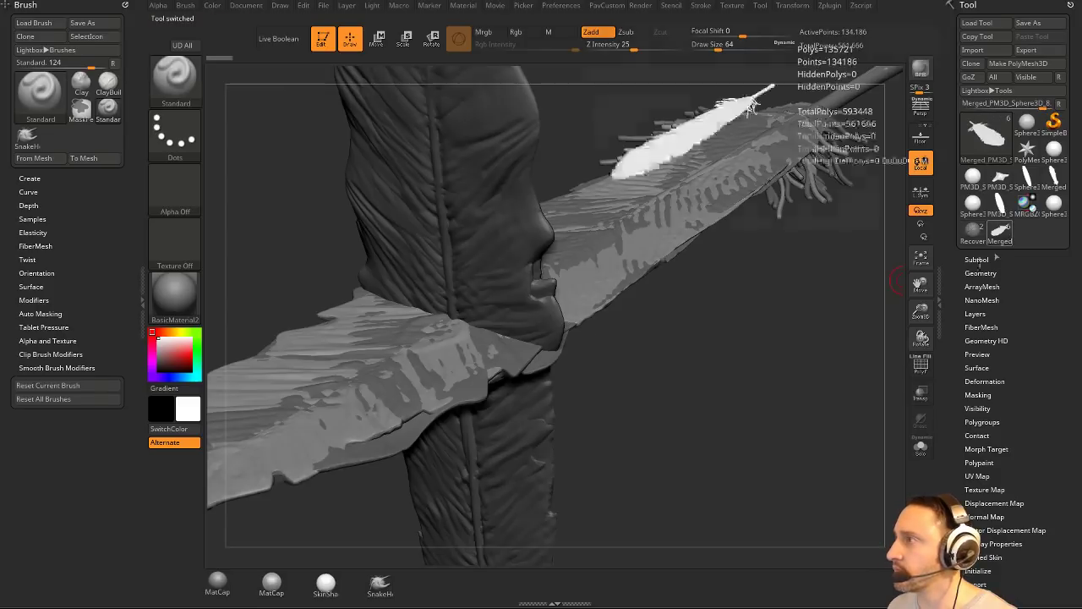
pyautogui.moveTo(738, 198); pyautogui.dragTo(681, 289)
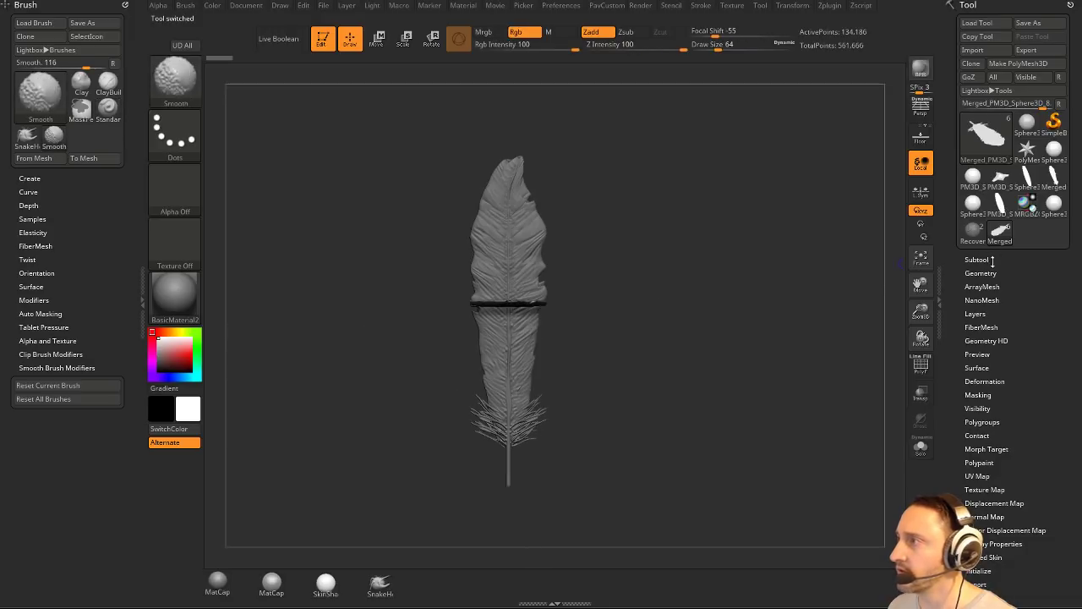
pyautogui.click(993, 261)
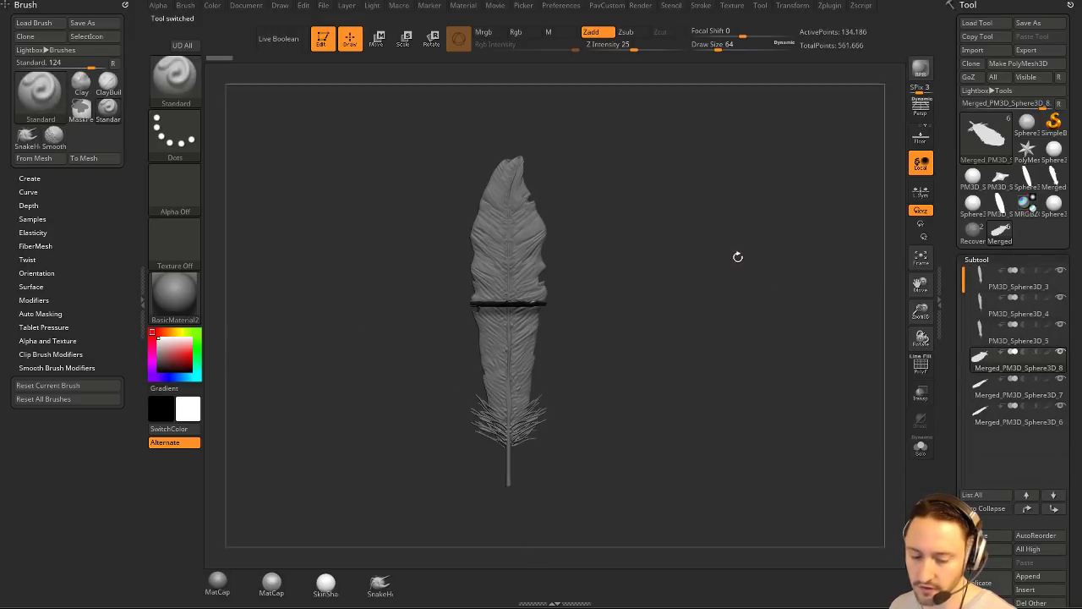
pyautogui.press('b')
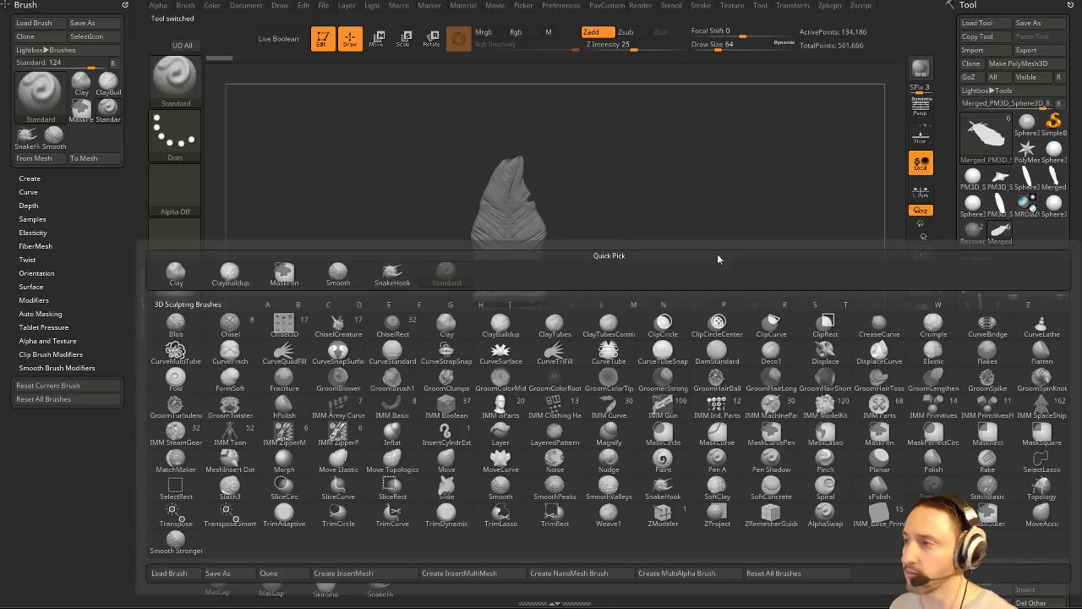
pyautogui.click(460, 573)
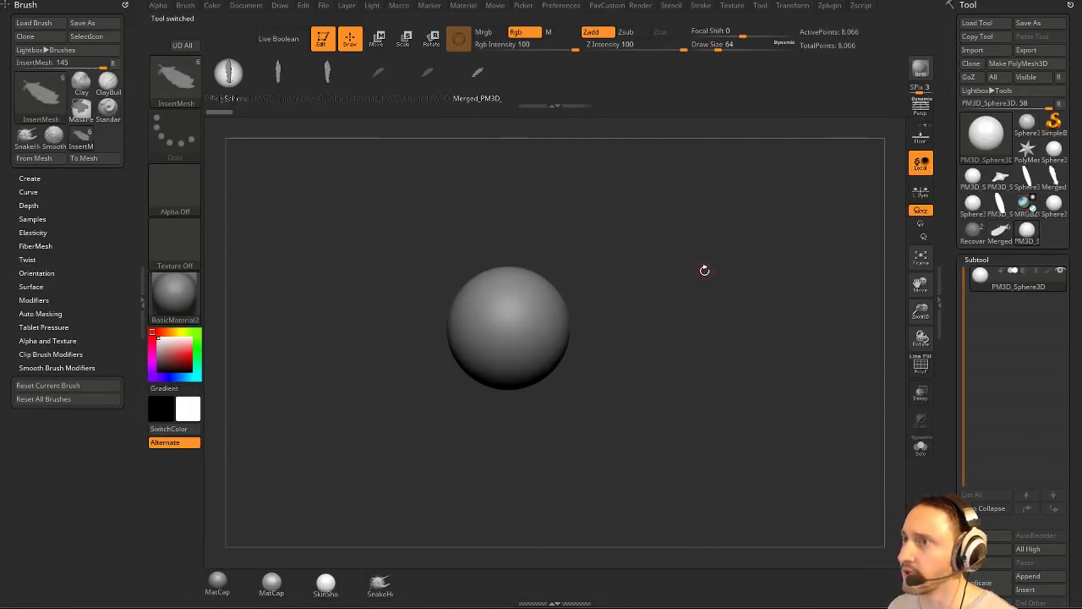
# Expand the new InsertMesh brush's modifiers and raise the MultiMesh Selector so the stamped feathers vary.
pyautogui.press('shift')
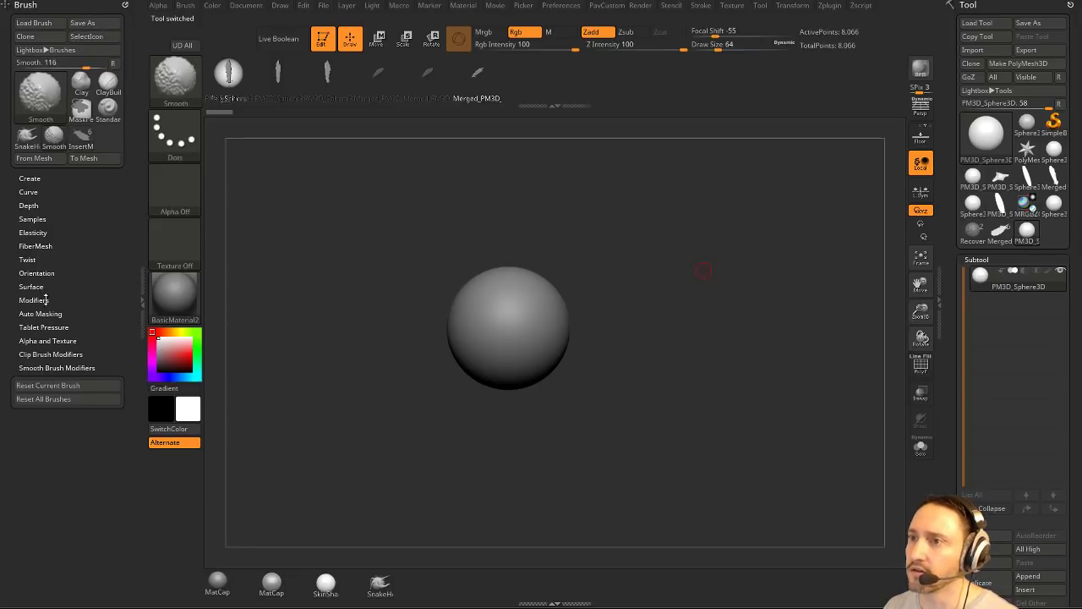
pyautogui.click(45, 299)
pyautogui.scroll(-1, 100, 404)
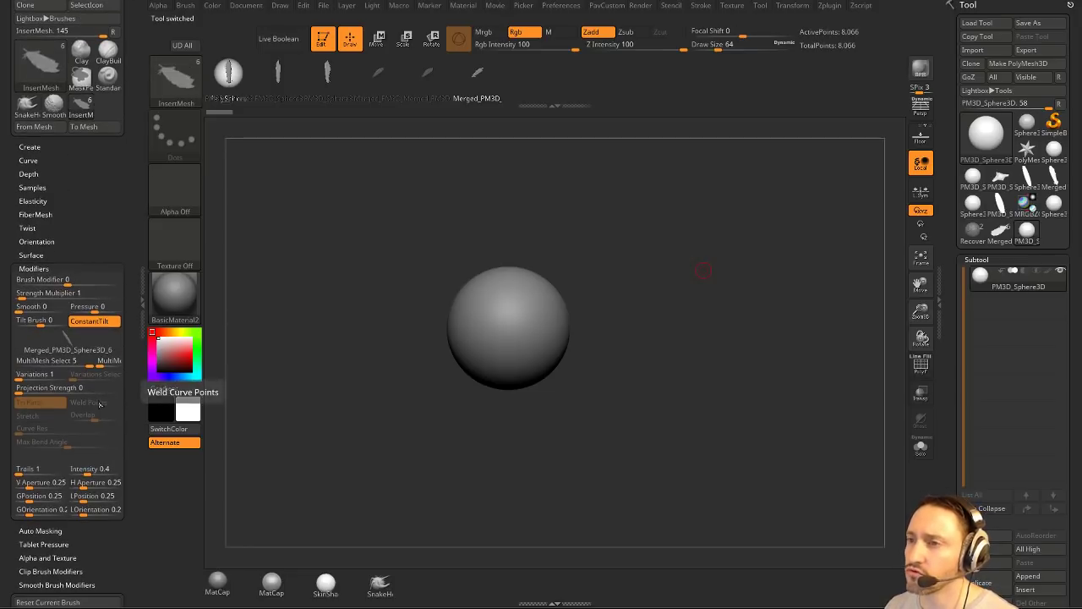
pyautogui.moveTo(99, 363); pyautogui.dragTo(118, 362)
pyautogui.keyDown('alt'); pyautogui.moveTo(720, 264); pyautogui.dragTo(675, 292); pyautogui.keyUp('alt')
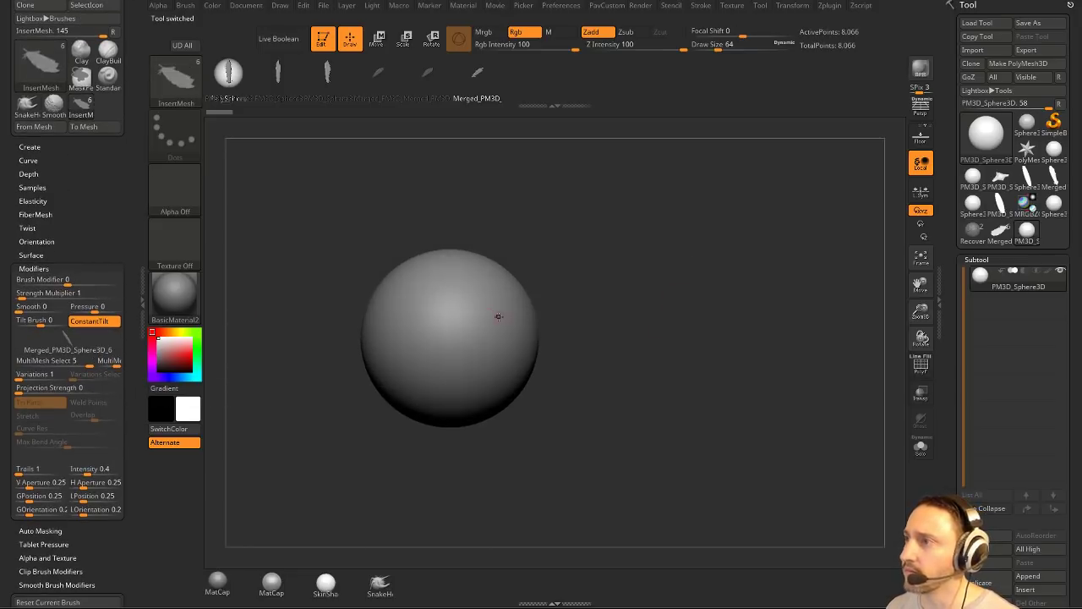
# Try stamping several varied feathers across the upper part of the plain sphere.
pyautogui.moveTo(473, 306); pyautogui.dragTo(493, 285)
pyautogui.moveTo(509, 321); pyautogui.dragTo(534, 279)
pyautogui.moveTo(498, 346); pyautogui.dragTo(513, 323)
pyautogui.moveTo(463, 350); pyautogui.dragTo(478, 327)
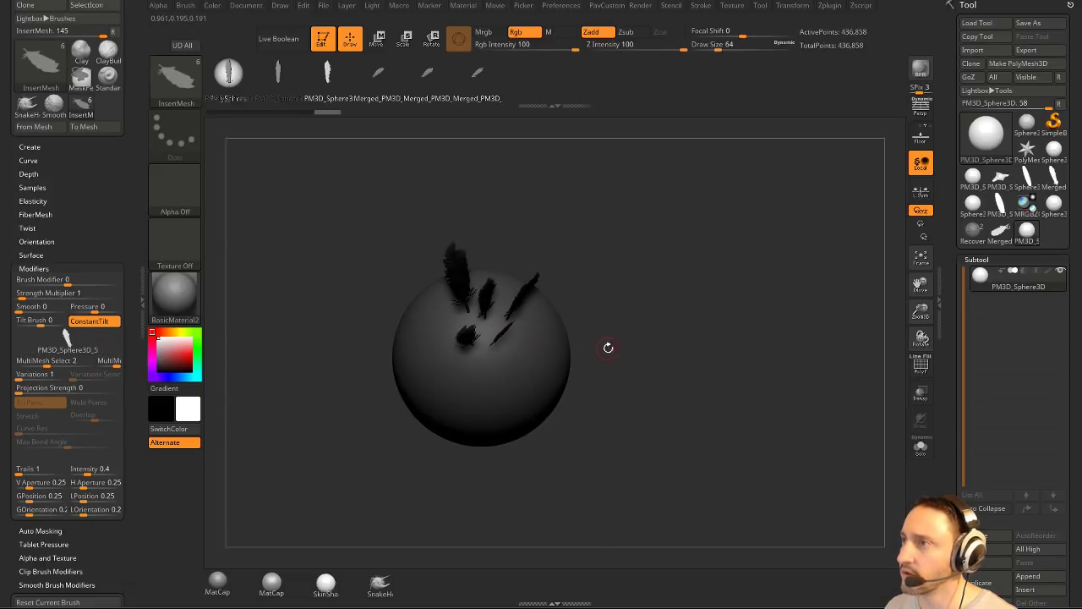
pyautogui.moveTo(608, 348); pyautogui.dragTo(629, 343)
# Try further feather stamps lower down and on the sides of the sphere to compare the upright and rotated meshes.
pyautogui.moveTo(348, 84)
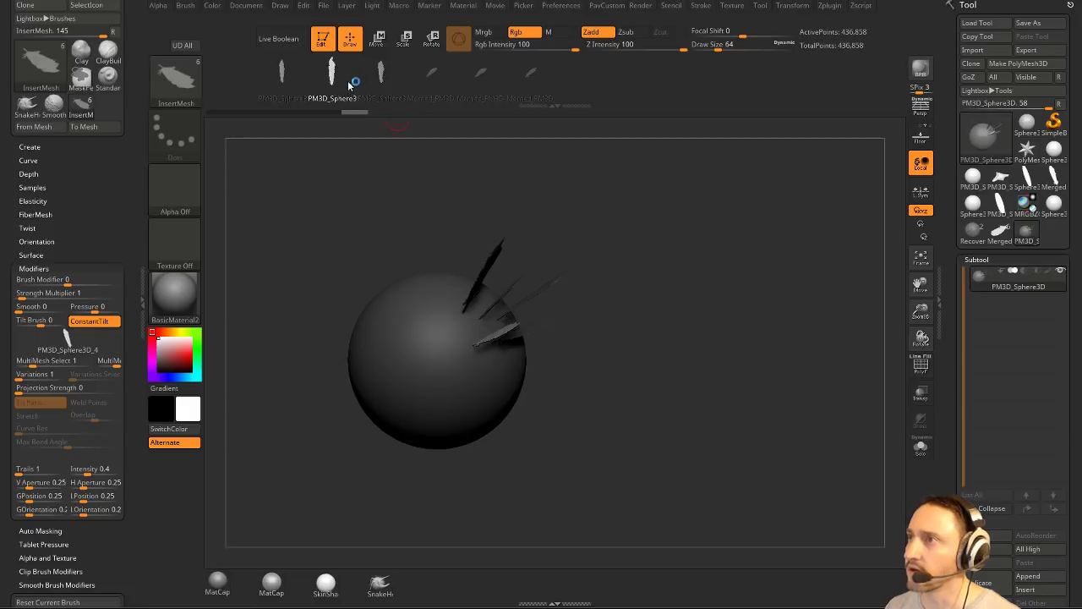
pyautogui.moveTo(415, 338); pyautogui.dragTo(440, 369)
pyautogui.moveTo(550, 392); pyautogui.dragTo(579, 321)
pyautogui.moveTo(507, 423); pyautogui.dragTo(448, 397)
pyautogui.moveTo(626, 385); pyautogui.dragTo(673, 331)
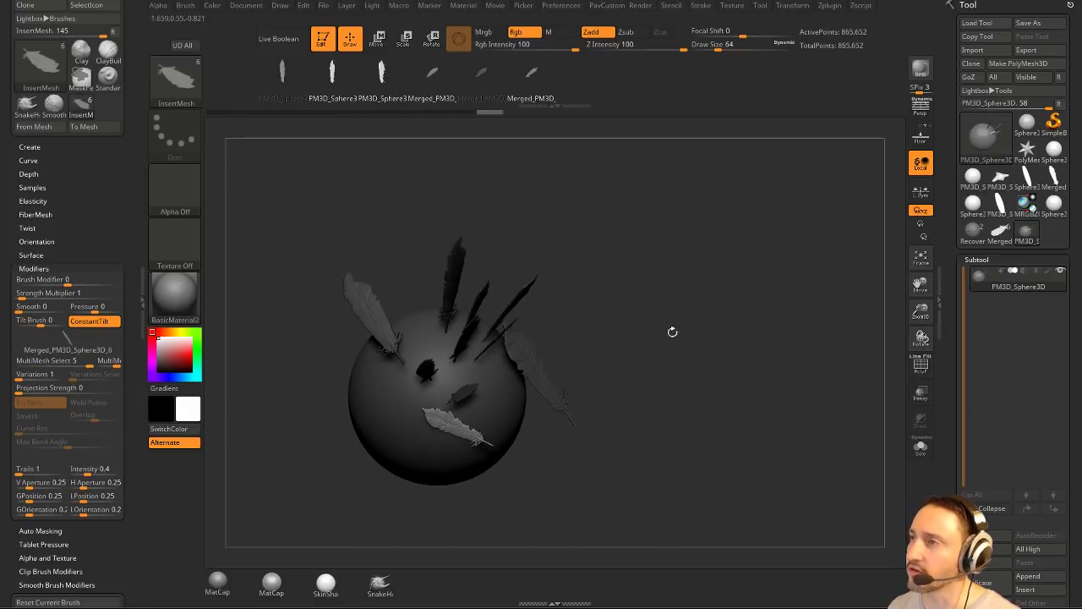
pyautogui.moveTo(554, 296); pyautogui.dragTo(586, 285)
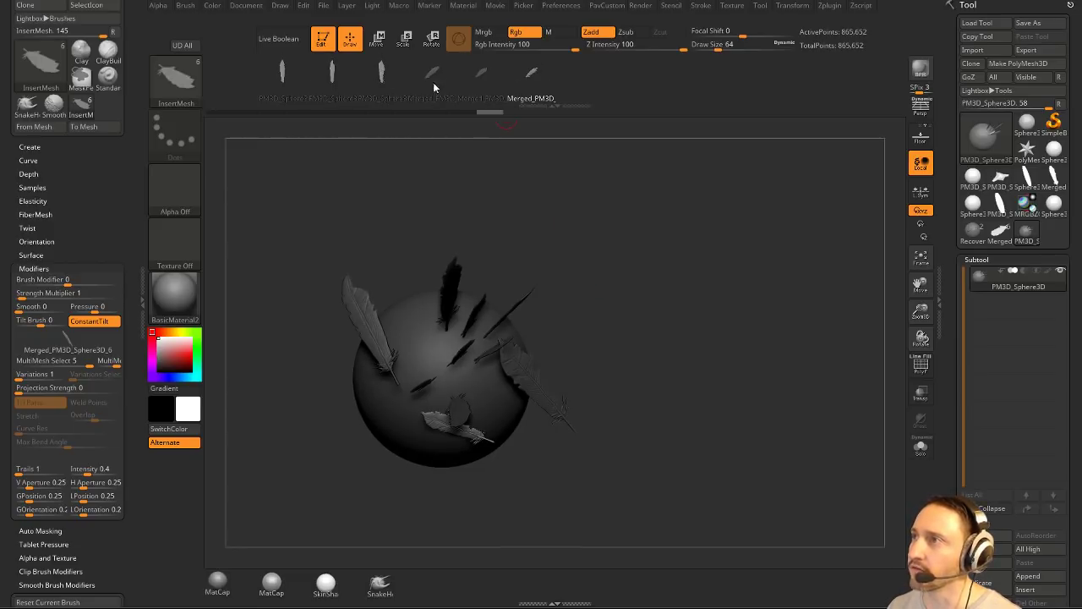
pyautogui.moveTo(604, 136); pyautogui.dragTo(599, 172)
# Undo all the test feather stamps on the plain sphere.
pyautogui.press('ctrl')
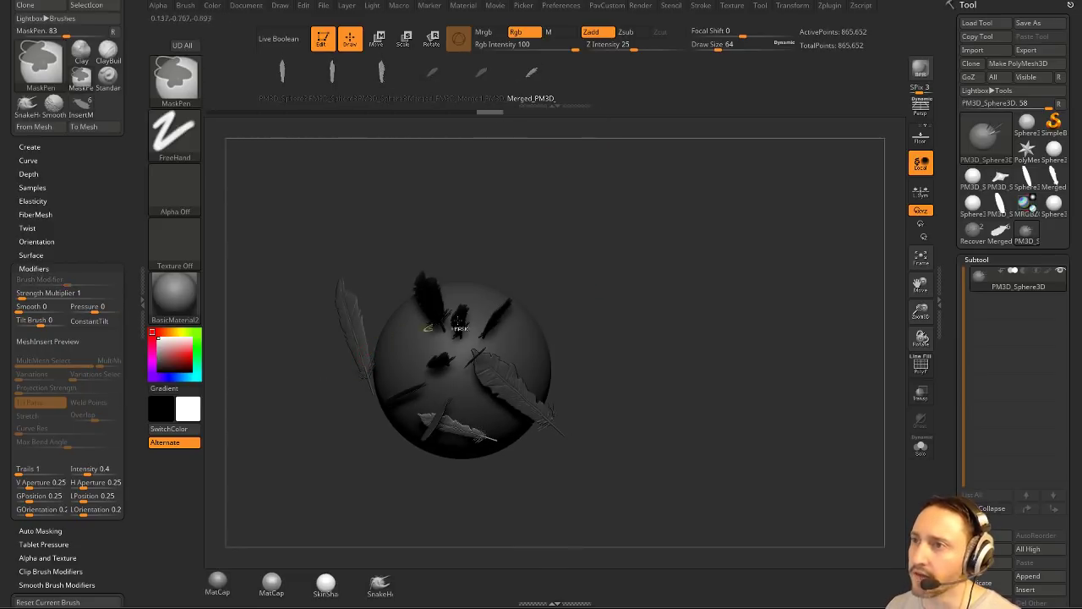
pyautogui.hotkey('ctrl', 'z')
pyautogui.hotkey('ctrl', 'z')
pyautogui.hotkey('ctrl', 'z')
pyautogui.hotkey('ctrl', 'z')
pyautogui.hotkey('ctrl', 'z')
pyautogui.hotkey('ctrl', 'z')
pyautogui.hotkey('ctrl', 'z')
pyautogui.hotkey('ctrl', 'z')
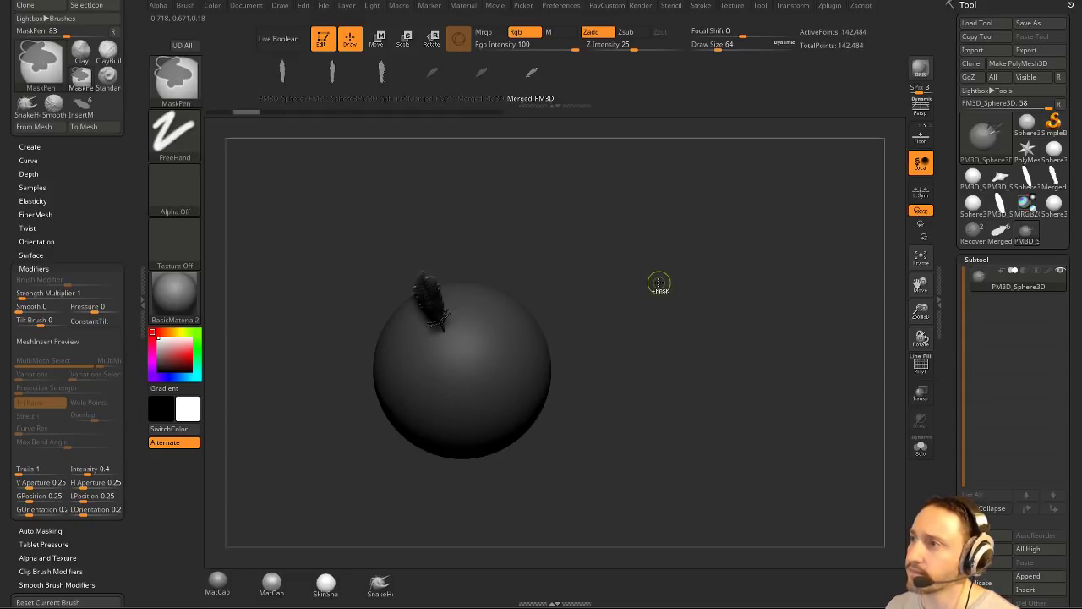
pyautogui.moveTo(657, 281); pyautogui.dragTo(561, 287)
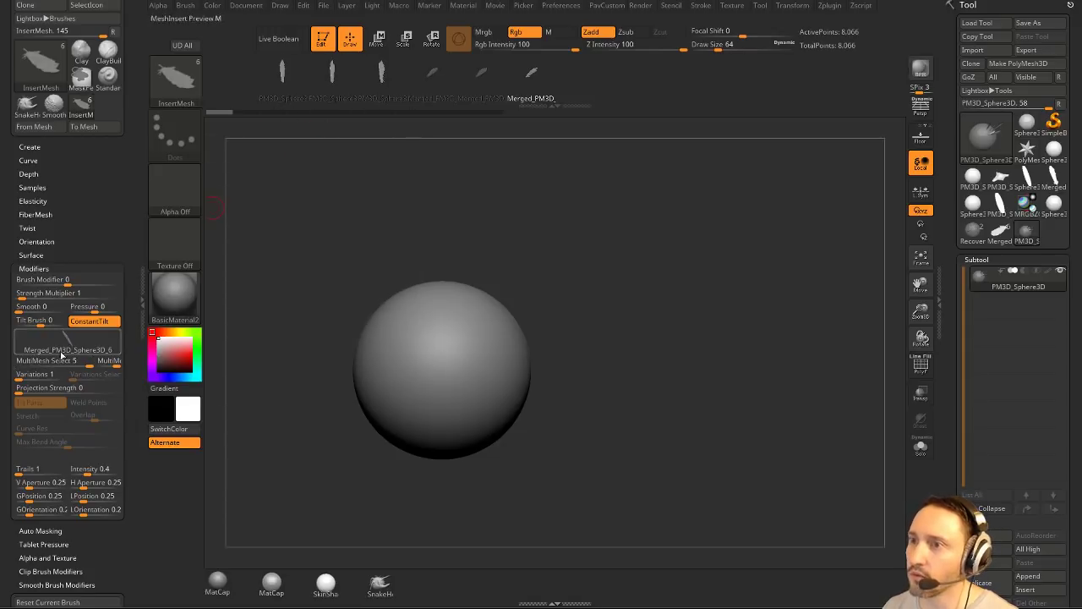
# Set MultiMesh Select to 3 and Variations to 3, and stamp a few feathers on the upper part of the sphere.
pyautogui.moveTo(74, 361); pyautogui.dragTo(66, 361)
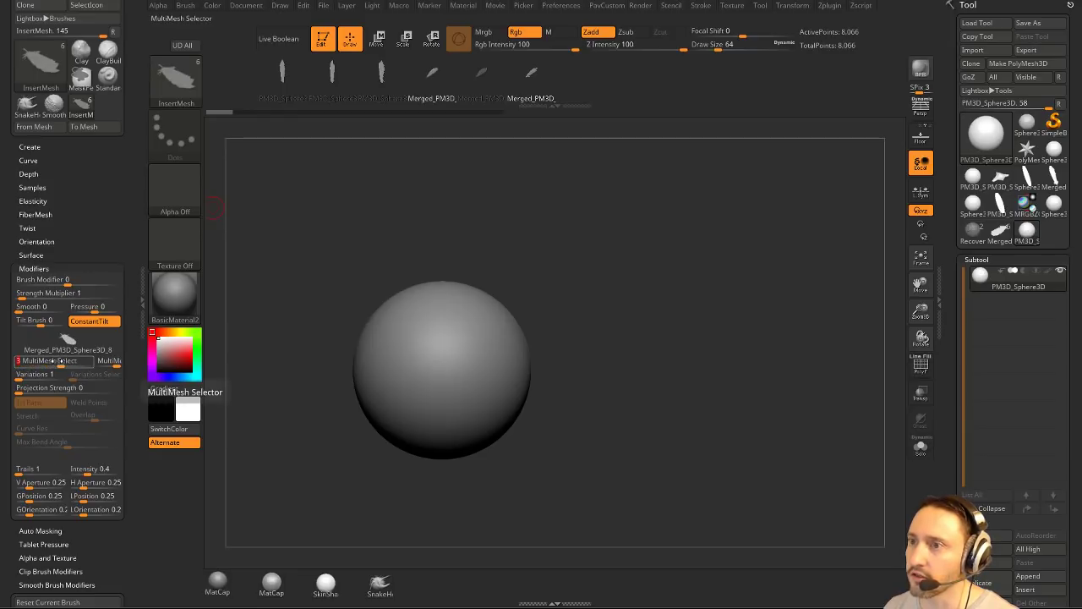
pyautogui.moveTo(18, 375); pyautogui.dragTo(20, 378)
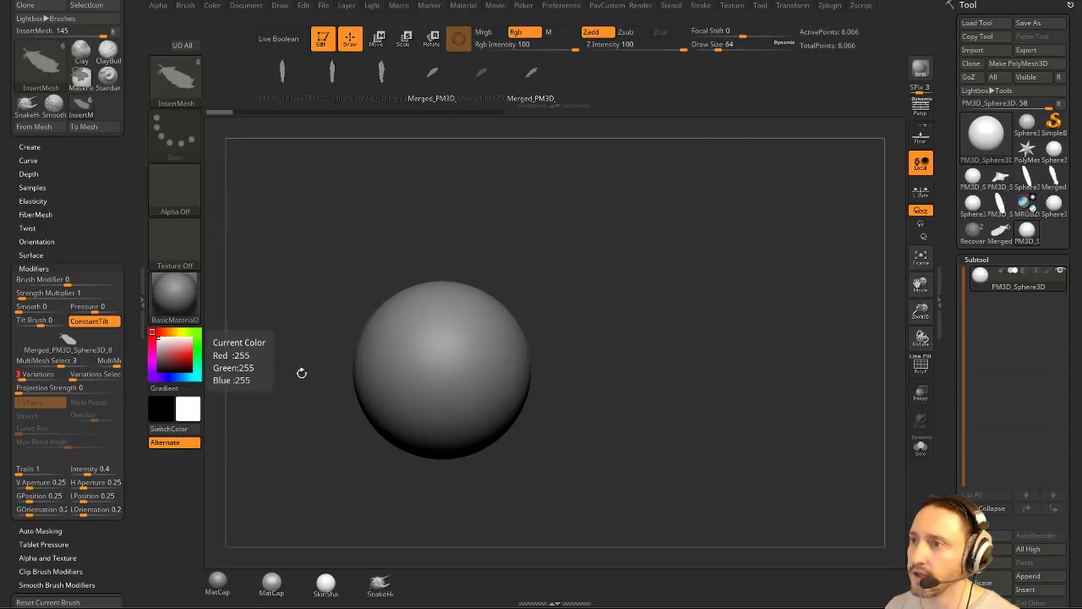
pyautogui.moveTo(380, 362); pyautogui.dragTo(441, 357)
pyautogui.moveTo(542, 359); pyautogui.dragTo(553, 324)
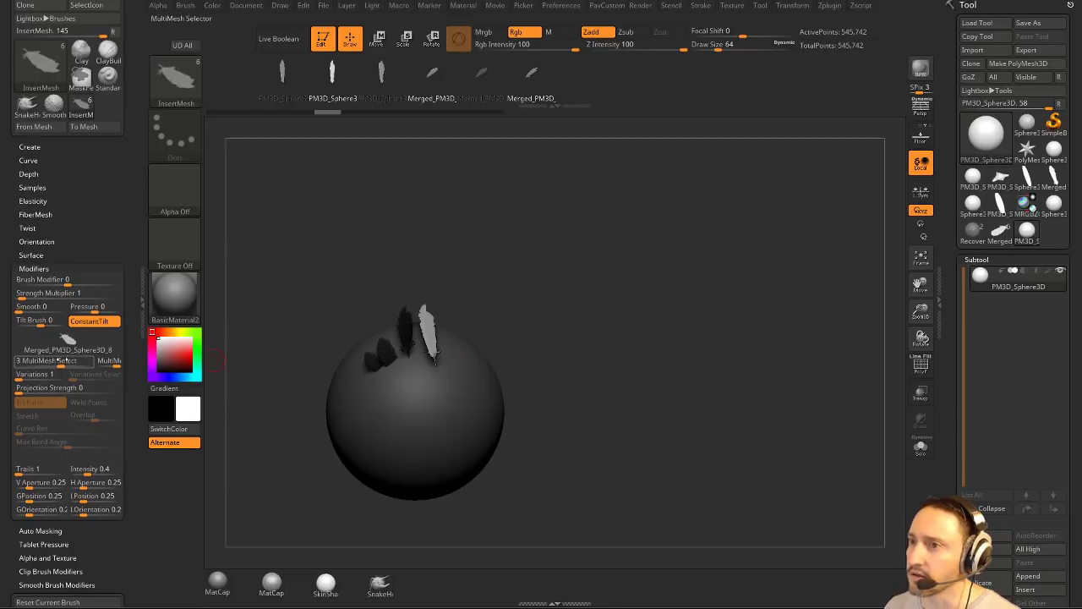
# Open the brush's mesh picker and preview the PM3D_Sphere3D_3 feather among the insert meshes.
pyautogui.moveTo(74, 348)
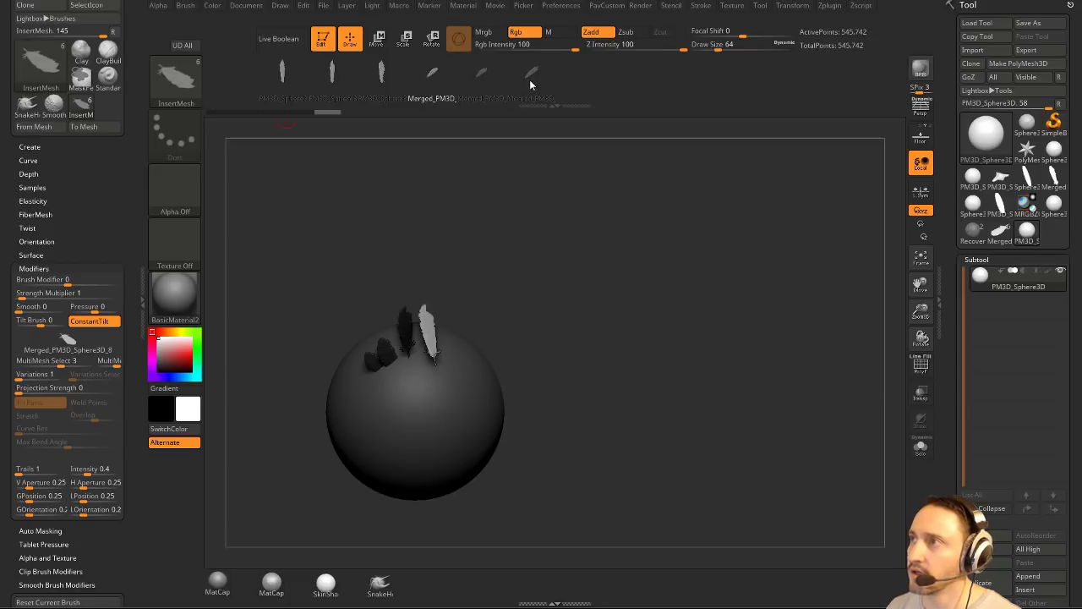
pyautogui.press('m')
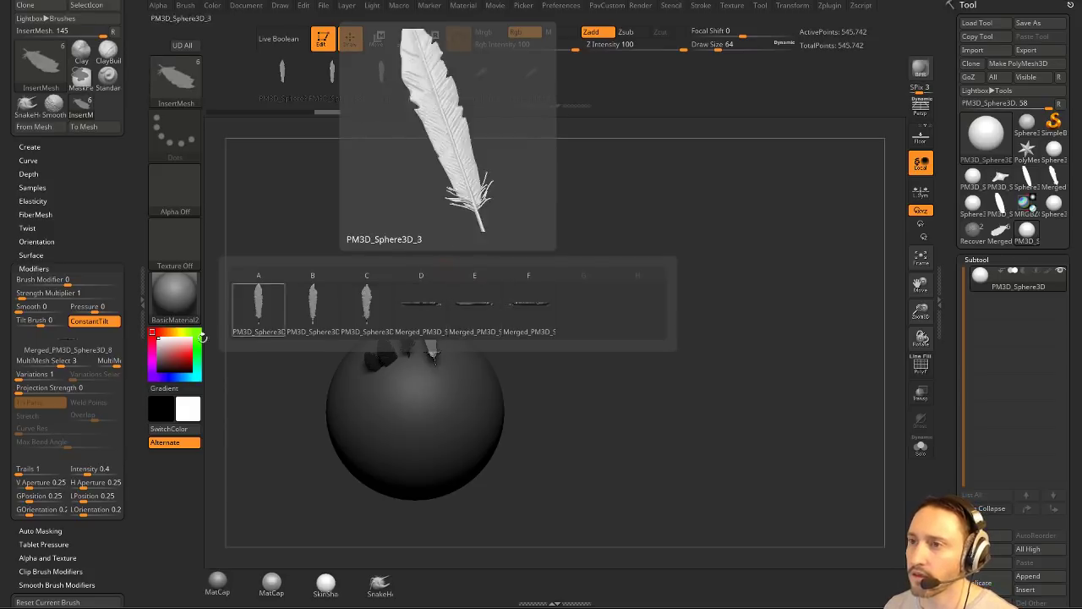
pyautogui.click(257, 303)
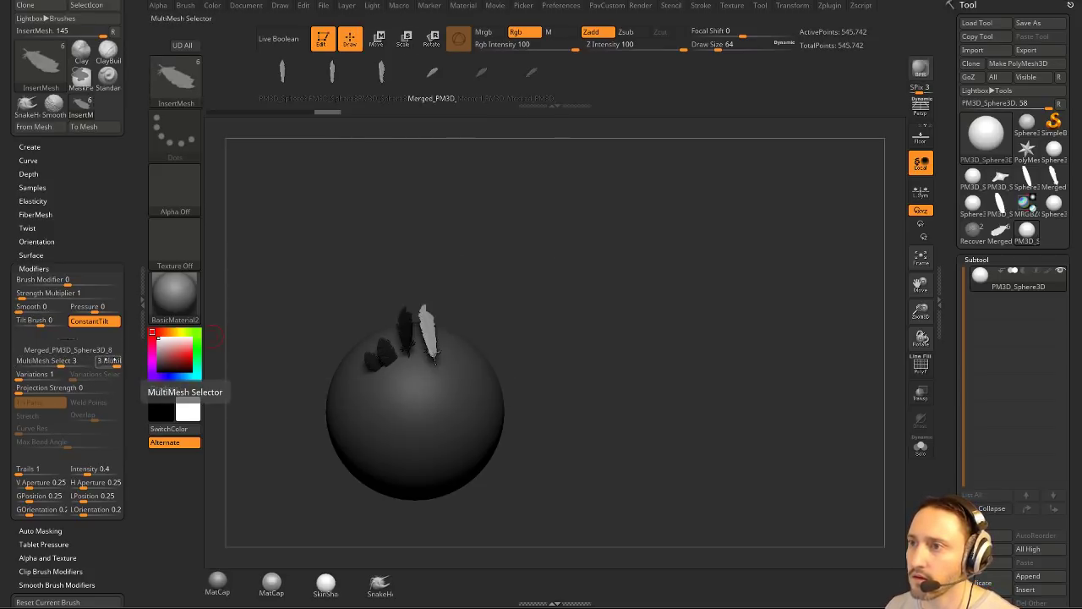
# Set MultiMesh Select to 3 and Variations to 3, and stamp more feathers on the front and side of the sphere.
pyautogui.click(27, 376)
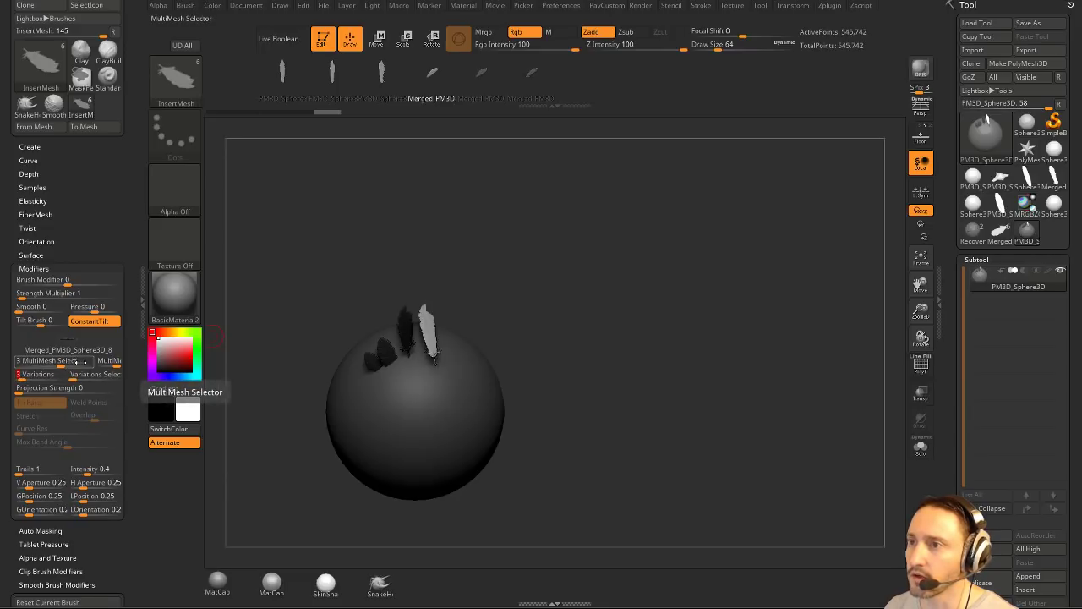
pyautogui.moveTo(409, 394); pyautogui.dragTo(455, 414)
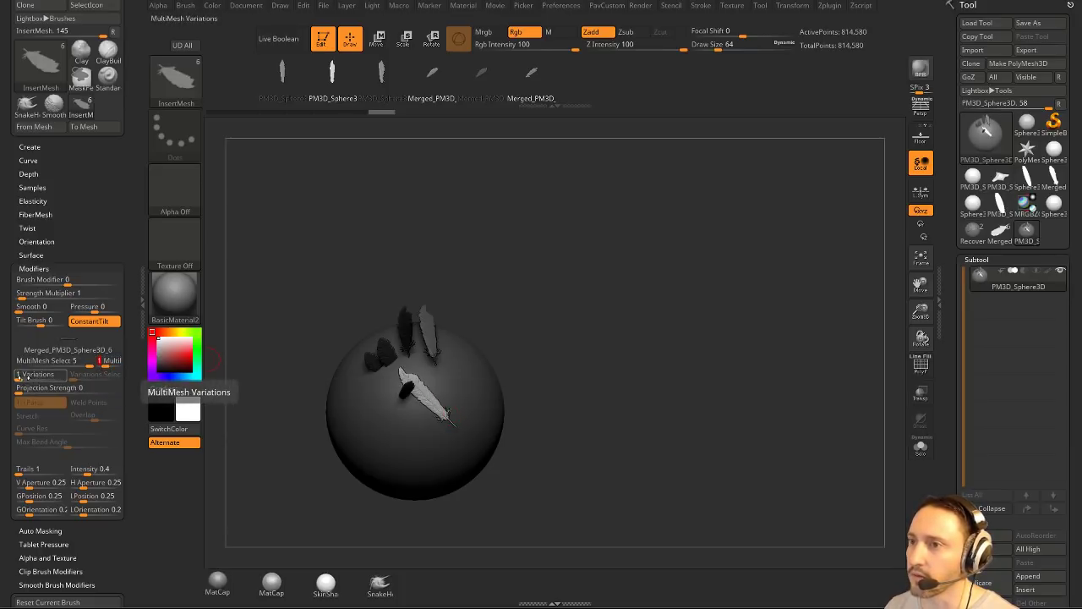
pyautogui.moveTo(20, 378); pyautogui.dragTo(24, 379)
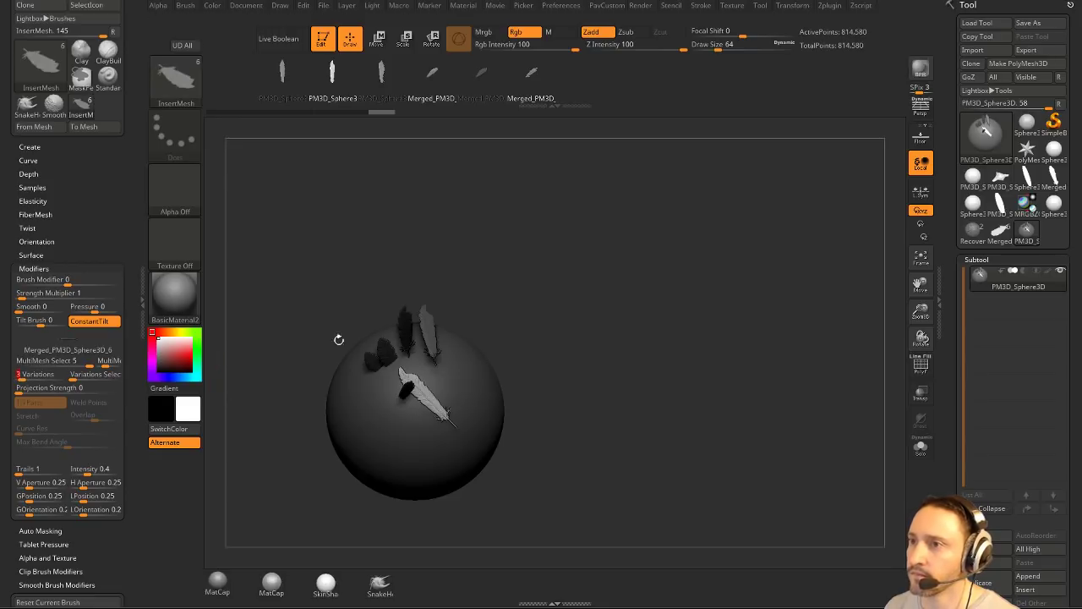
pyautogui.keyDown('alt'); pyautogui.moveTo(520, 328); pyautogui.dragTo(483, 314); pyautogui.keyUp('alt')
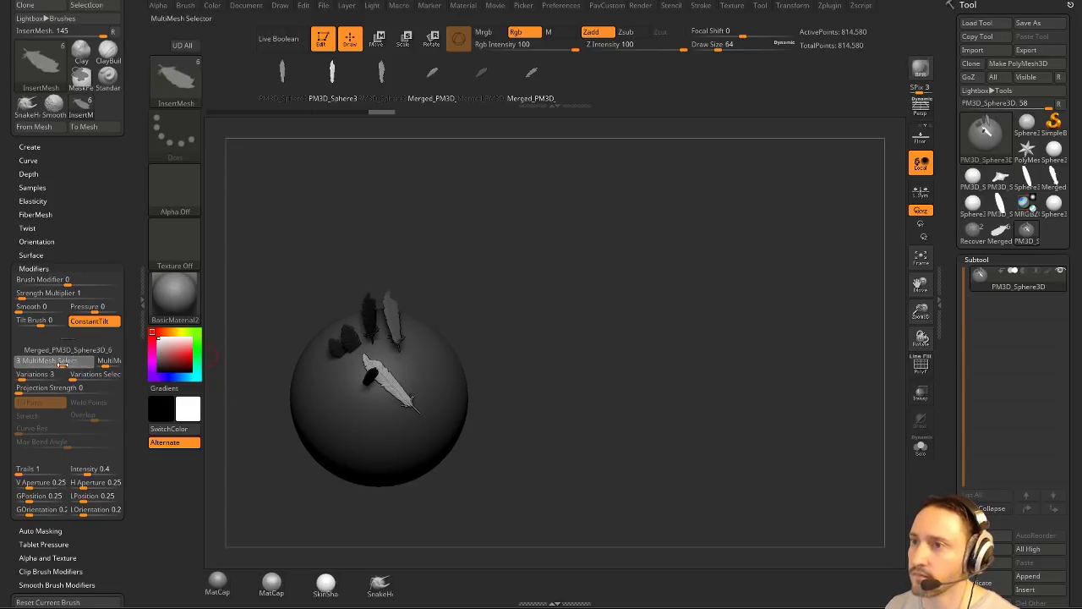
pyautogui.moveTo(62, 363); pyautogui.dragTo(75, 364)
pyautogui.moveTo(29, 379); pyautogui.dragTo(19, 379)
pyautogui.moveTo(532, 334); pyautogui.dragTo(436, 370)
pyautogui.moveTo(445, 351); pyautogui.dragTo(459, 372)
pyautogui.moveTo(466, 345)
pyautogui.mouseDown()
pyautogui.moveTo(482, 365)
pyautogui.moveTo(464, 386)
pyautogui.moveTo(491, 382)
pyautogui.moveTo(594, 323)
pyautogui.moveTo(541, 251)
pyautogui.moveTo(543, 213)
pyautogui.mouseUp()
# Compare the merged feather meshes in the brush, set MultiMesh Select to 5, and stamp feathers on the lower part of the sphere.
pyautogui.click(441, 95)
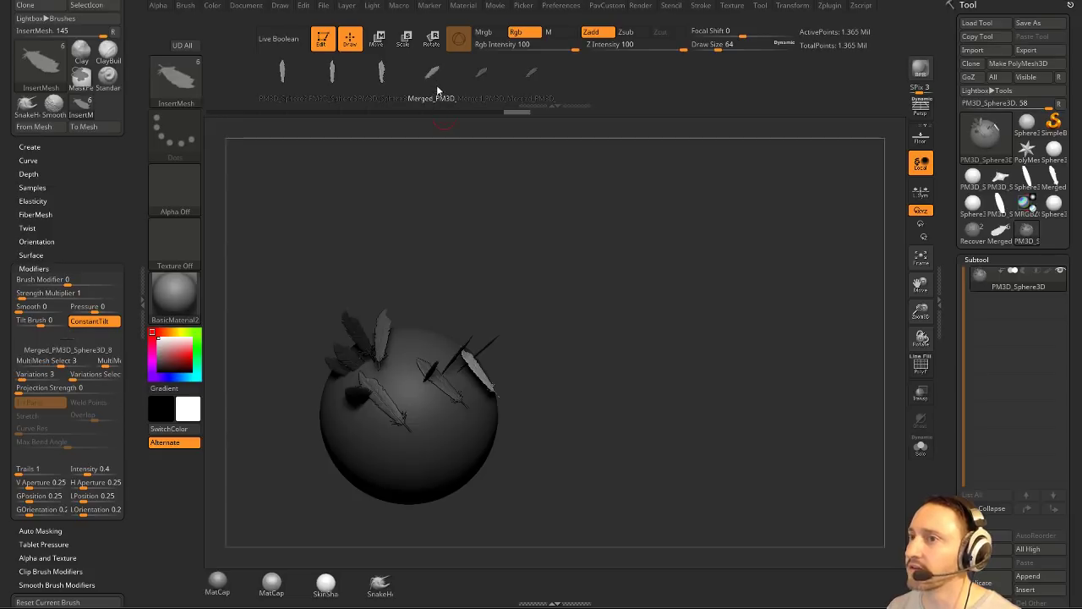
pyautogui.click(481, 78)
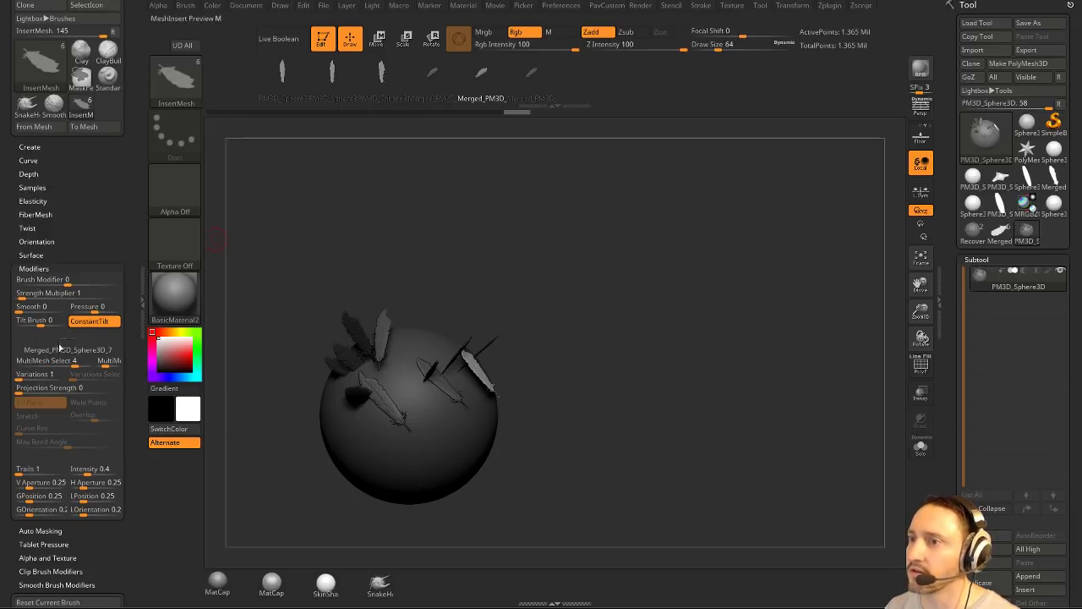
pyautogui.moveTo(74, 364); pyautogui.dragTo(61, 364)
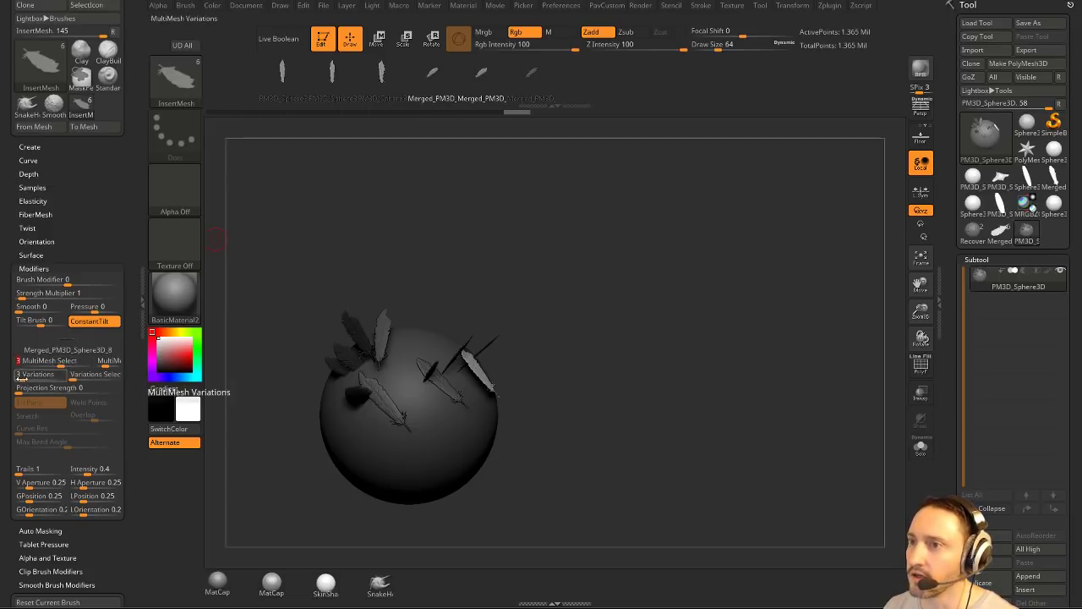
pyautogui.click(533, 78)
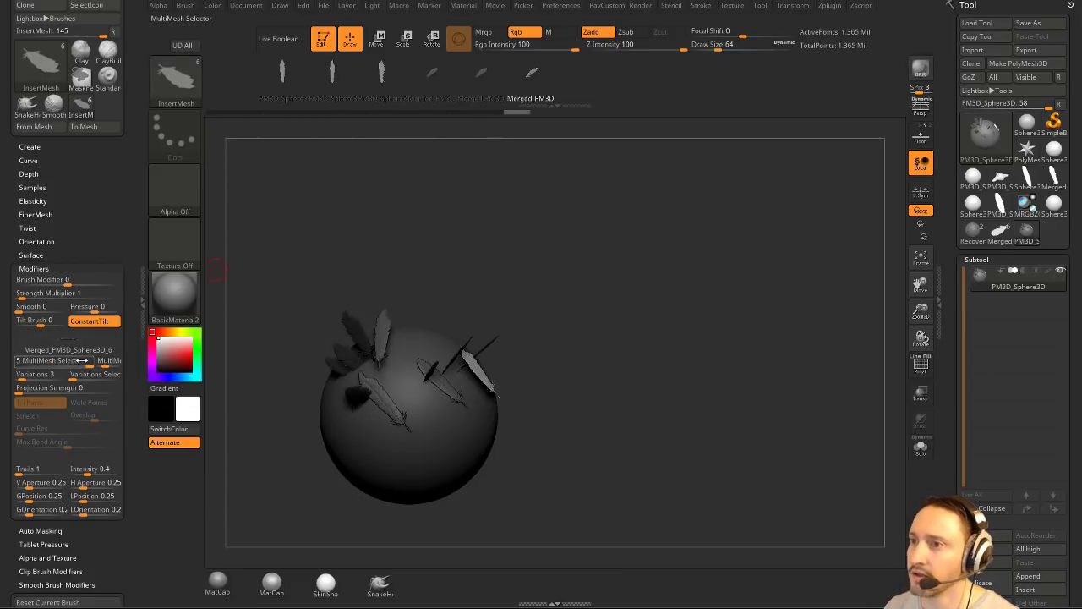
pyautogui.moveTo(424, 420); pyautogui.dragTo(461, 439)
pyautogui.moveTo(416, 466); pyautogui.dragTo(428, 475)
pyautogui.moveTo(556, 392); pyautogui.dragTo(577, 342)
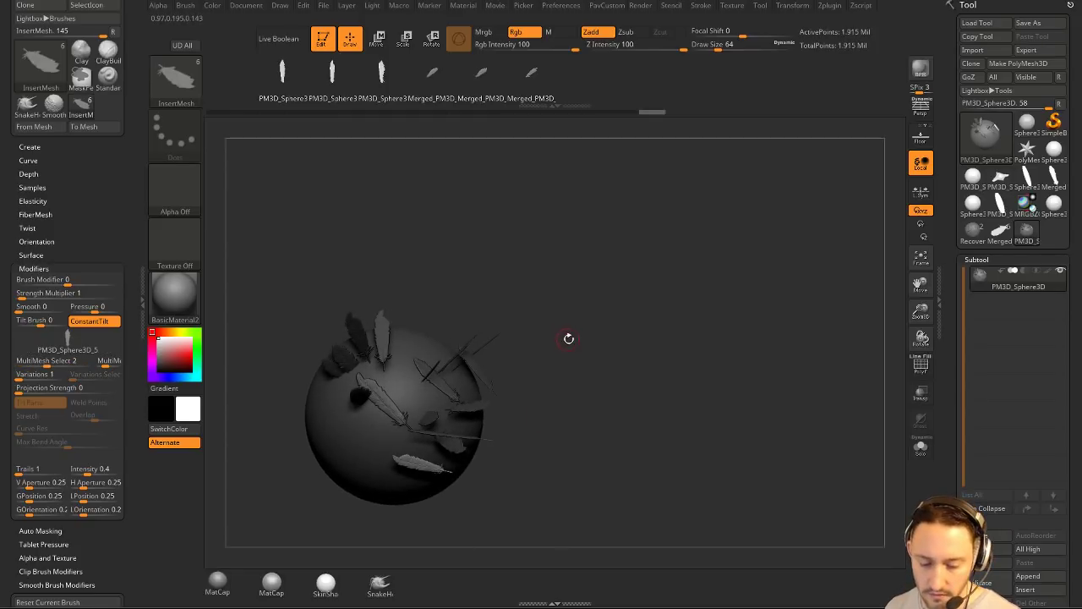
# Switch to the IMM Curve brush and select its Vine1Of4 mesh to examine how its variations are set up.
pyautogui.press('b')
pyautogui.press('i')
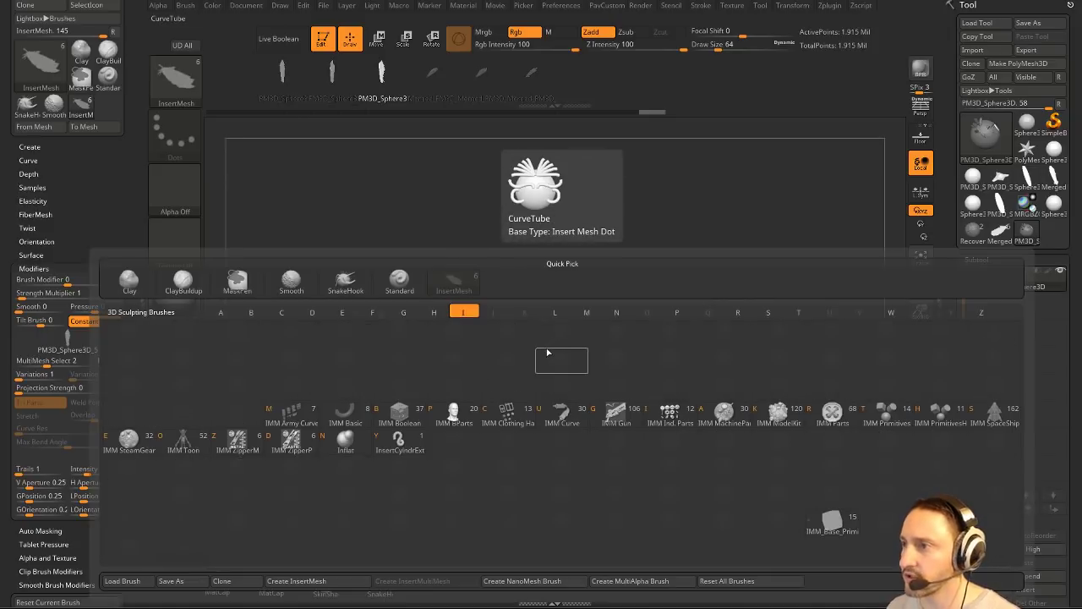
pyautogui.press('b')
pyautogui.press('c')
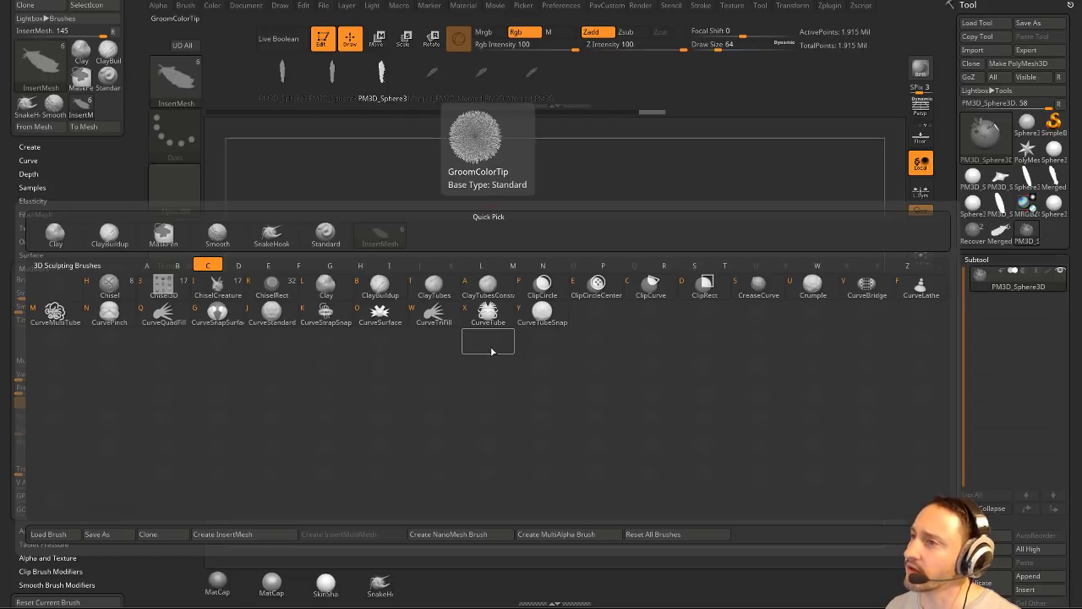
pyautogui.press('b')
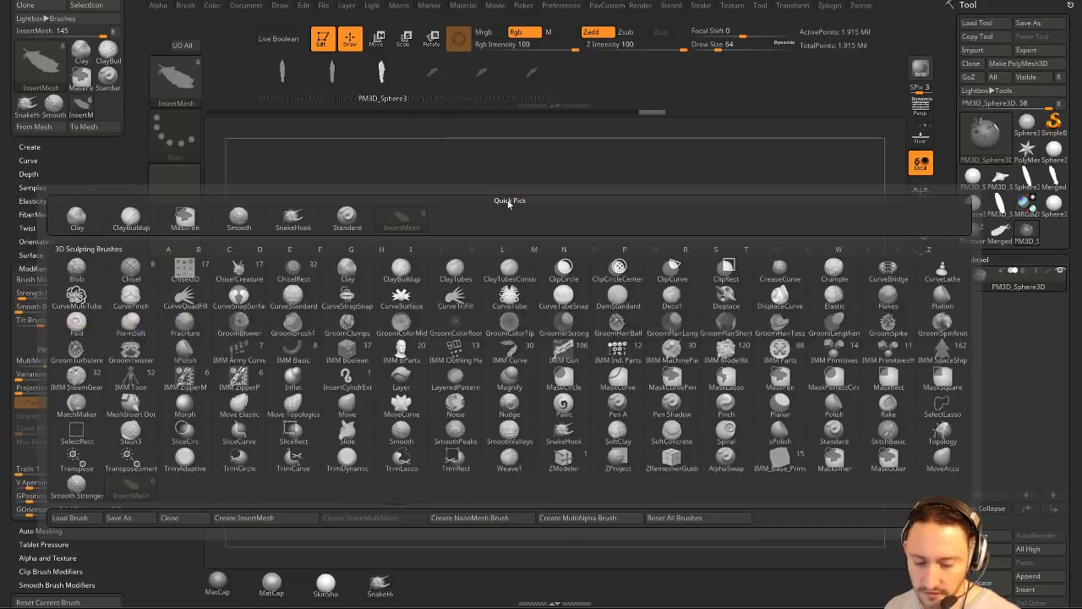
pyautogui.press('i')
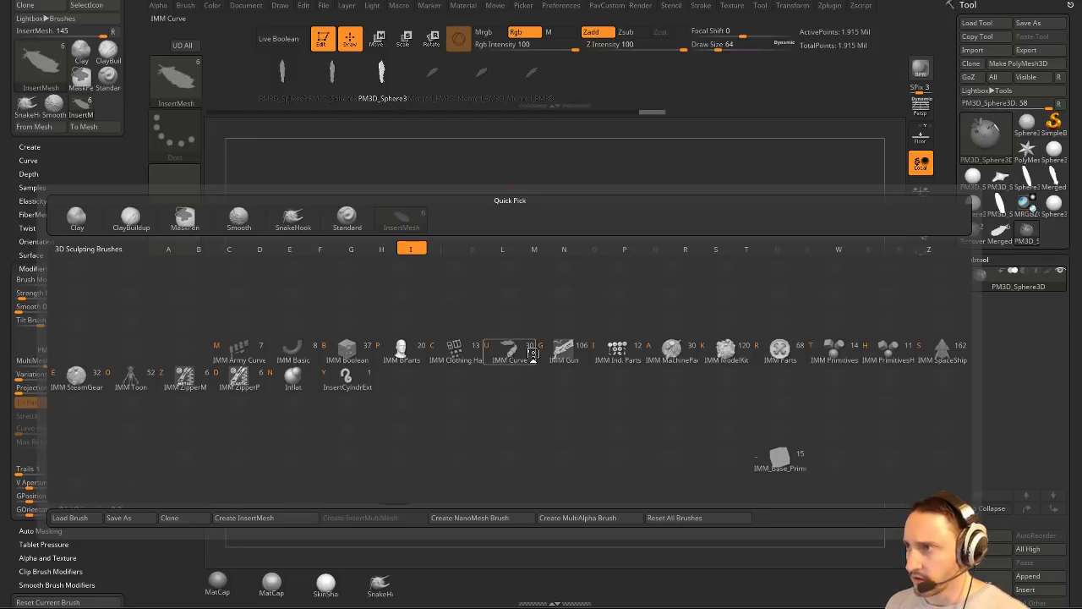
pyautogui.press('u')
pyautogui.press('m')
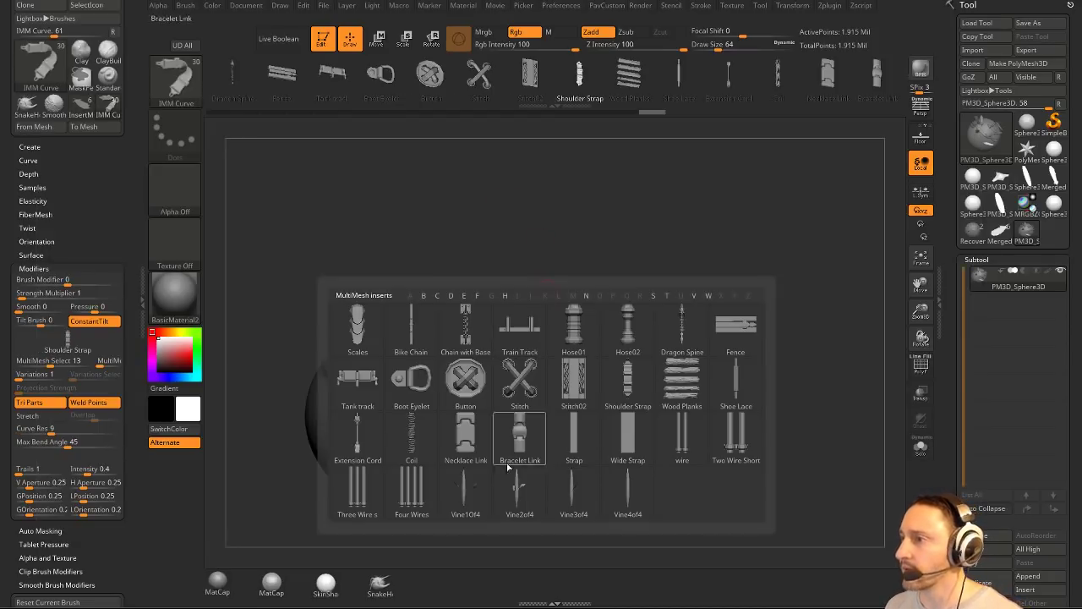
pyautogui.click(474, 491)
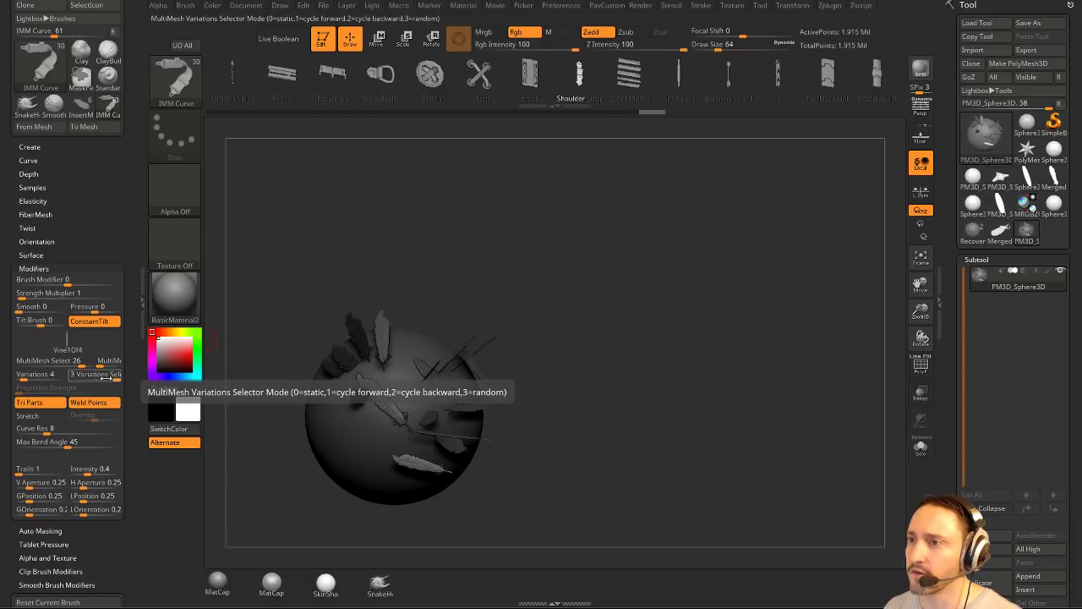
# Return to the InsertMesh feather brush, select its first merged feather, and set the Variations Selector mode to 3 (random).
pyautogui.press('b')
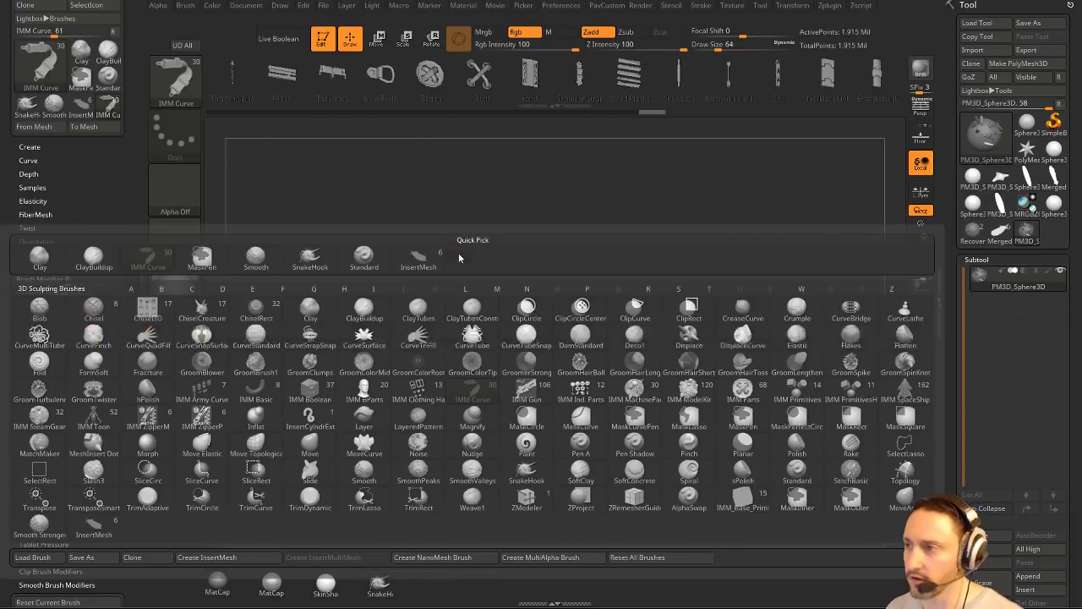
pyautogui.click(93, 526)
pyautogui.moveTo(539, 250)
pyautogui.mouseDown()
pyautogui.moveTo(586, 258)
pyautogui.moveTo(618, 236)
pyautogui.moveTo(614, 258)
pyautogui.mouseUp()
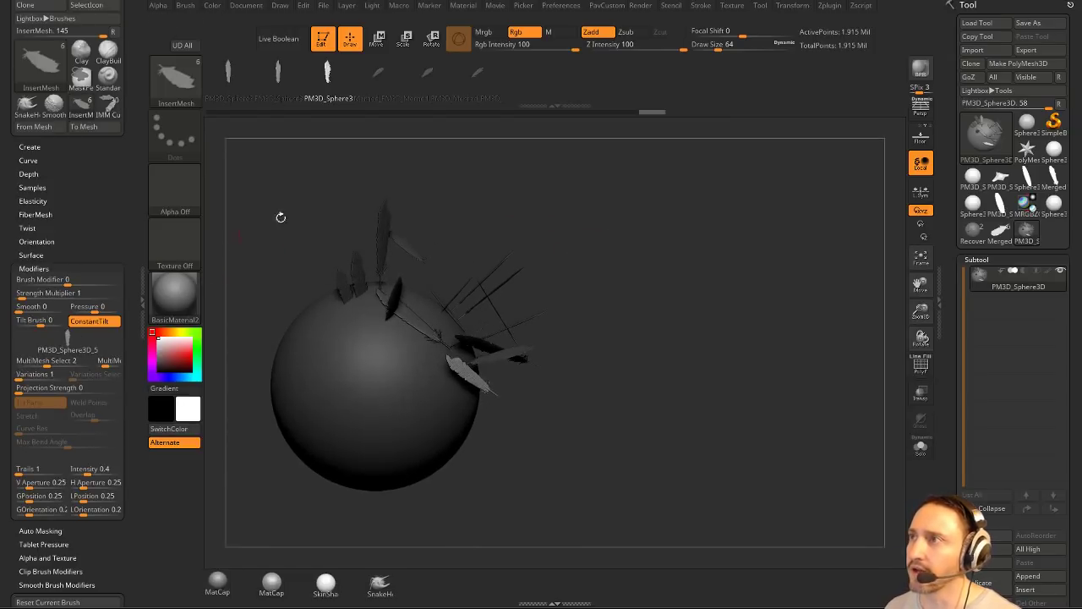
pyautogui.click(378, 84)
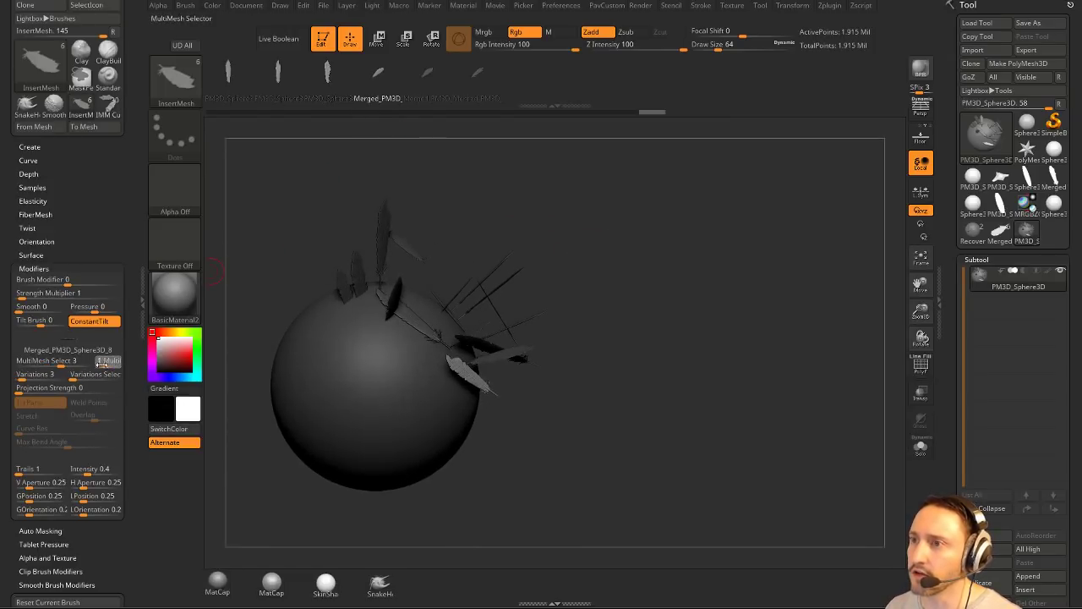
pyautogui.moveTo(79, 374); pyautogui.dragTo(117, 377)
# Stamp a cluster of randomly varied feathers on the bare front area of the sphere.
pyautogui.moveTo(645, 254); pyautogui.dragTo(595, 302)
pyautogui.moveTo(361, 362); pyautogui.dragTo(398, 396)
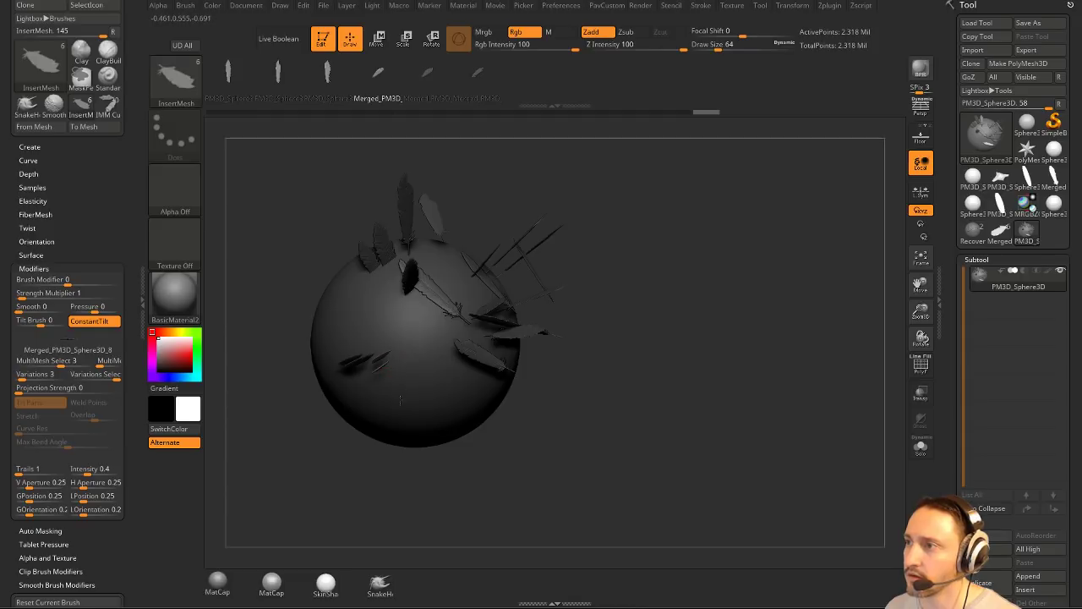
pyautogui.moveTo(377, 465); pyautogui.dragTo(414, 404)
pyautogui.moveTo(388, 349); pyautogui.dragTo(421, 399)
pyautogui.moveTo(636, 362); pyautogui.dragTo(605, 390)
pyautogui.moveTo(405, 360); pyautogui.dragTo(427, 378)
pyautogui.moveTo(422, 390); pyautogui.dragTo(384, 411)
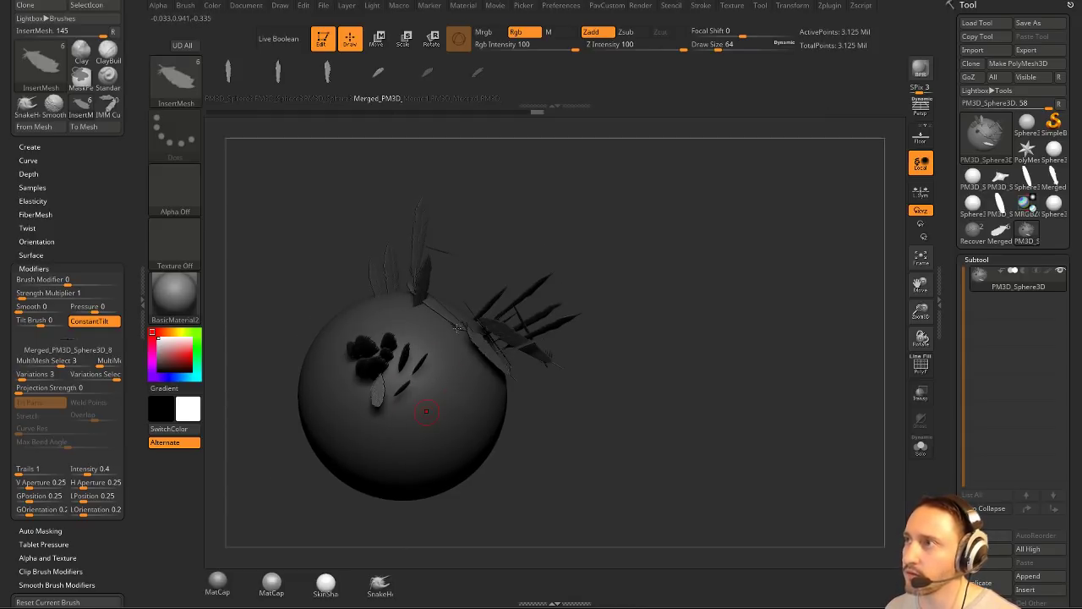
pyautogui.moveTo(467, 120); pyautogui.dragTo(512, 136)
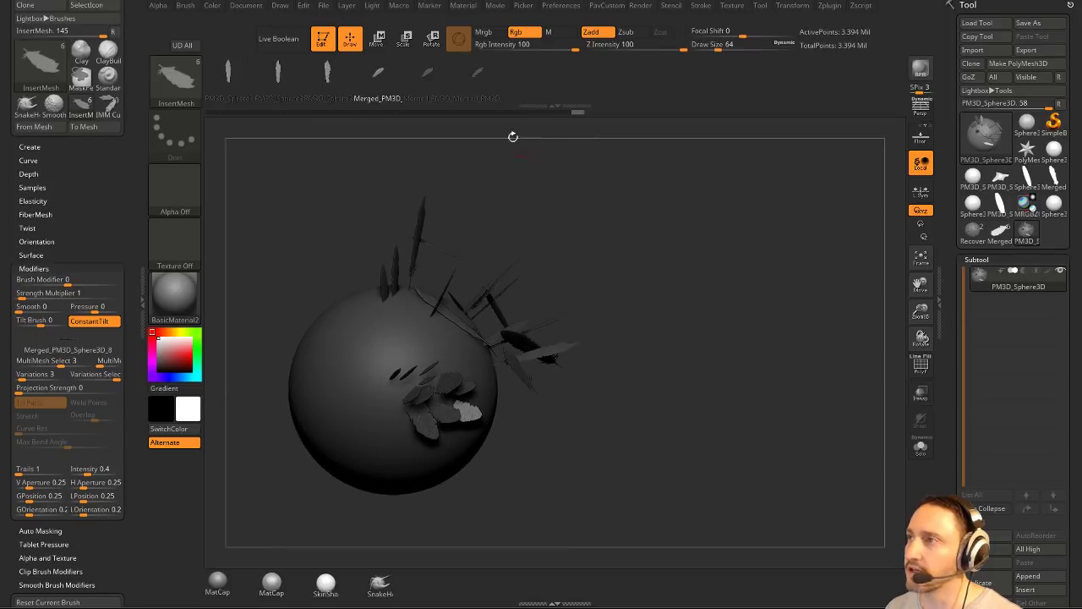
pyautogui.moveTo(425, 120); pyautogui.dragTo(426, 130)
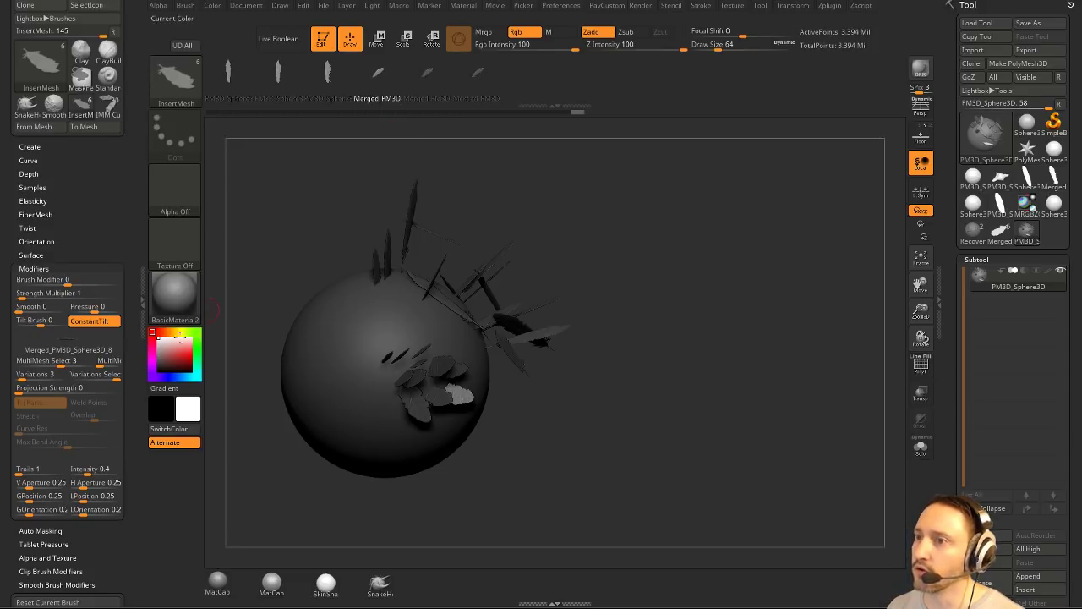
# Stamp a large feather projecting from the bare side of the sphere and open the brush's Depth settings.
pyautogui.moveTo(606, 279); pyautogui.dragTo(653, 279)
pyautogui.moveTo(364, 387); pyautogui.dragTo(484, 390)
pyautogui.moveTo(575, 325); pyautogui.dragTo(457, 338)
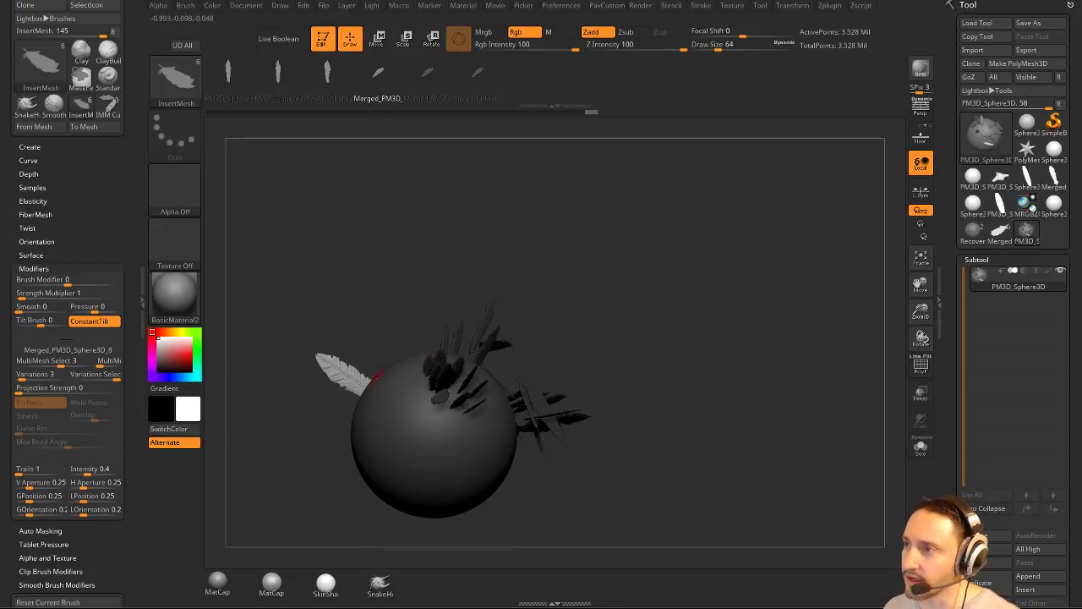
pyautogui.press('shift')
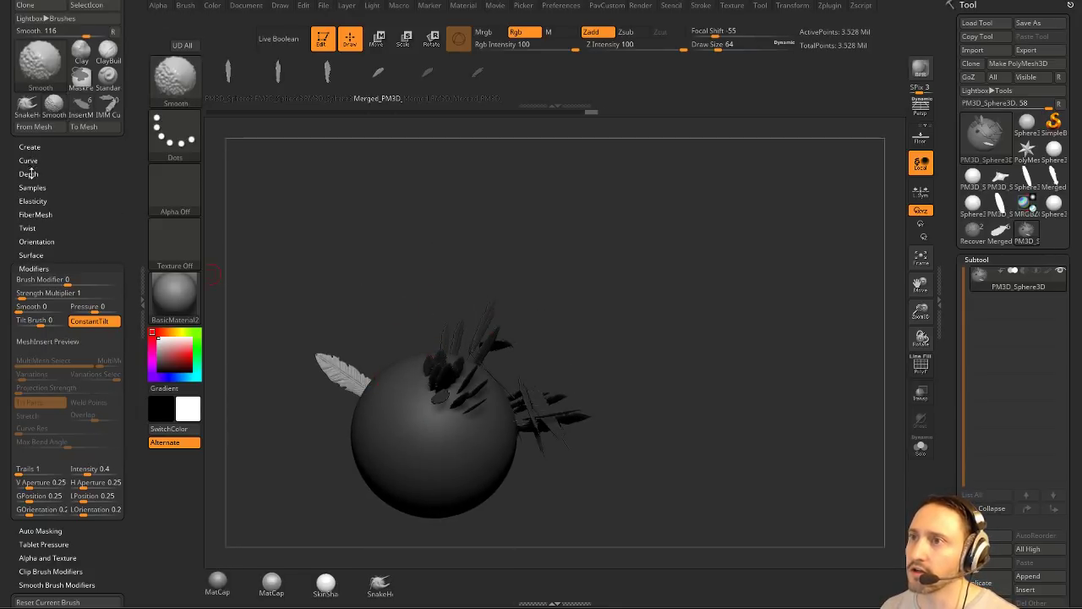
pyautogui.click(28, 173)
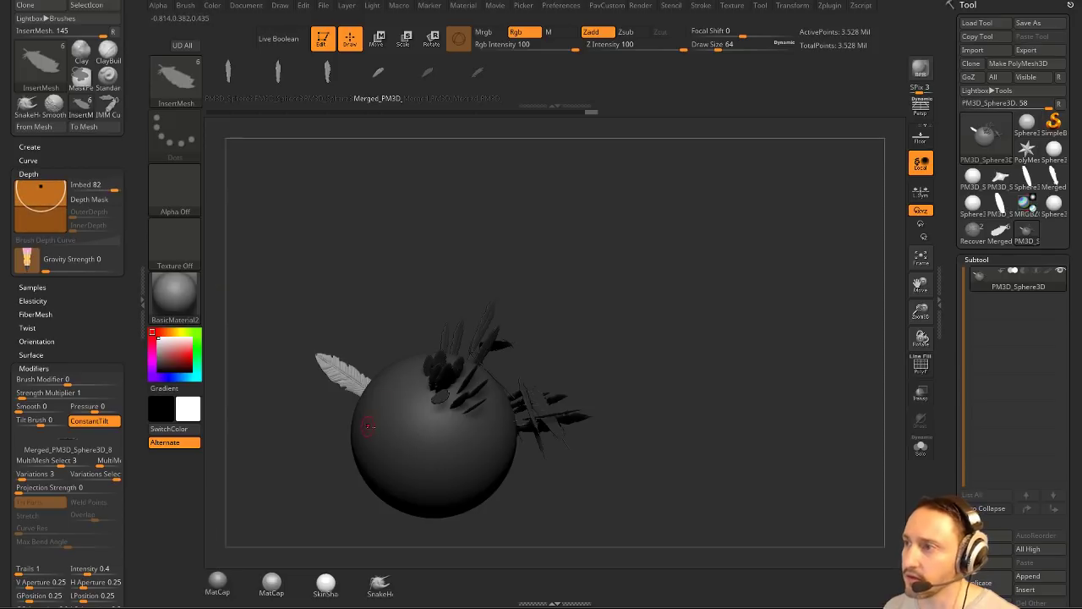
# Stamp an overlapping row of large feathers below the single feather on the side of the sphere.
pyautogui.moveTo(369, 425); pyautogui.dragTo(347, 423)
pyautogui.moveTo(592, 355); pyautogui.dragTo(612, 343)
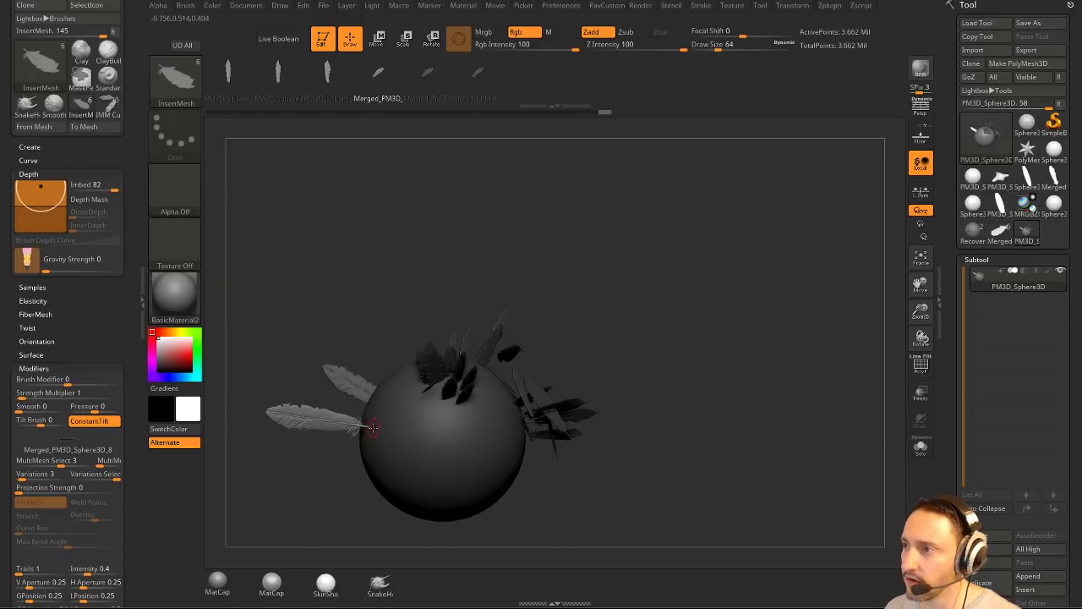
pyautogui.moveTo(372, 427); pyautogui.dragTo(353, 448)
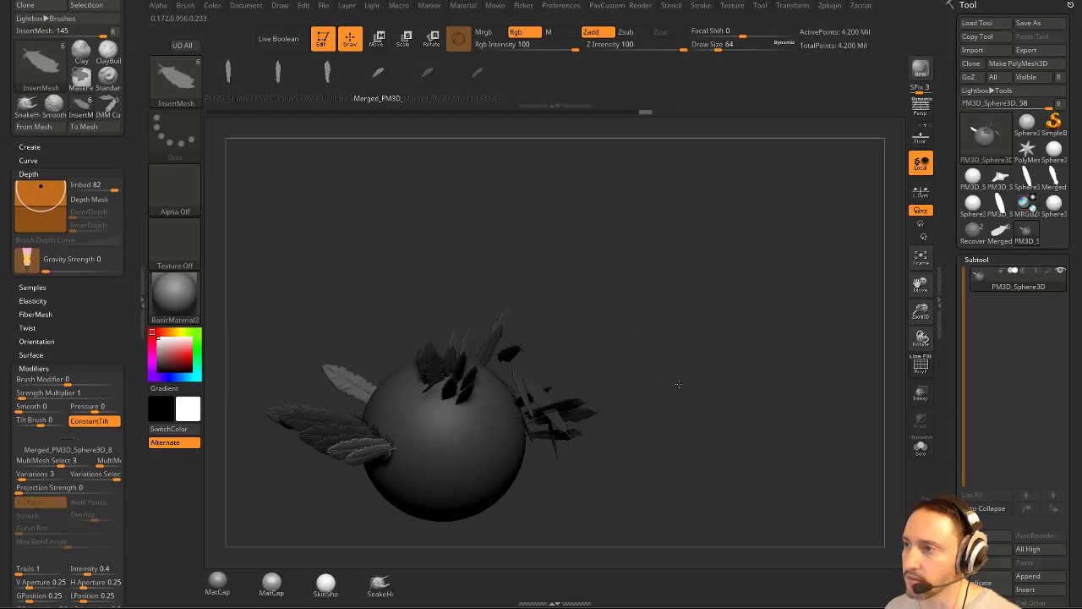
pyautogui.moveTo(678, 383); pyautogui.dragTo(727, 398)
pyautogui.moveTo(456, 422); pyautogui.dragTo(470, 411)
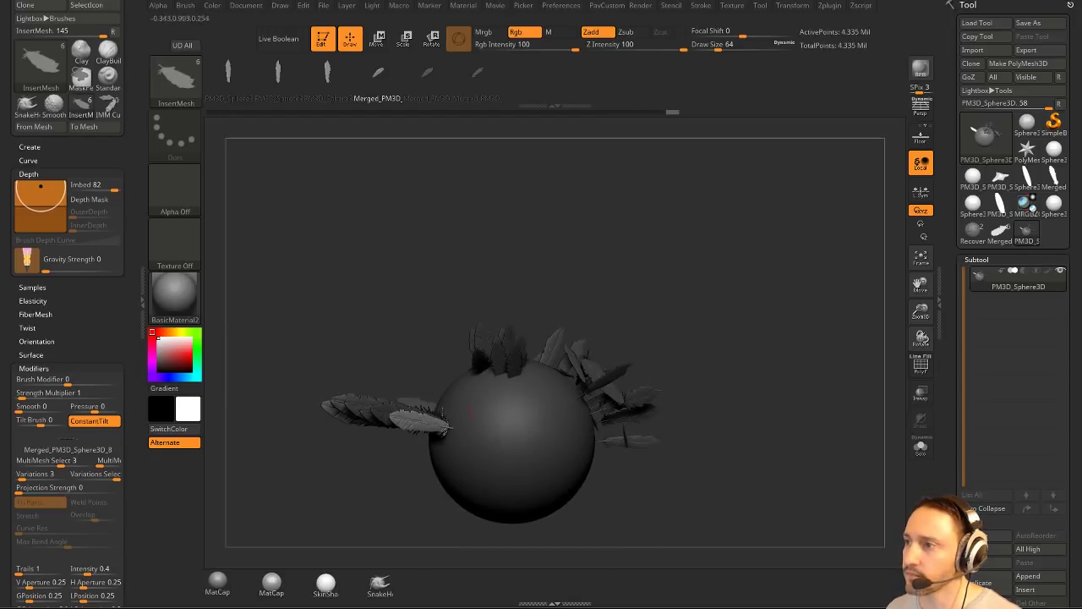
# Examine the stamped feather groups around the sphere from several angles.
pyautogui.moveTo(660, 389)
pyautogui.mouseDown()
pyautogui.moveTo(689, 386)
pyautogui.moveTo(656, 379)
pyautogui.moveTo(668, 380)
pyautogui.mouseUp()
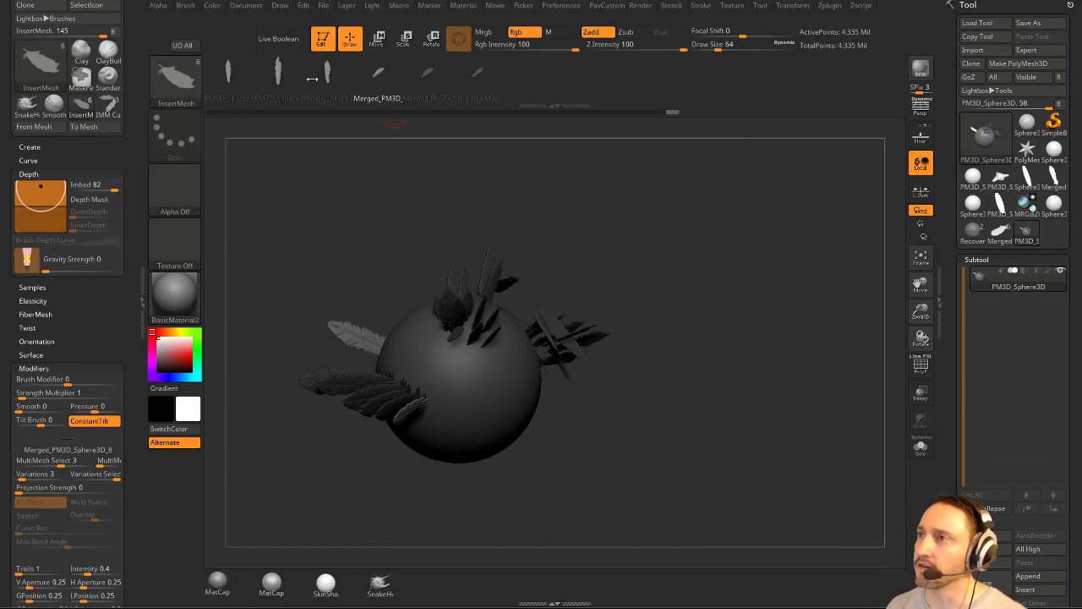
pyautogui.moveTo(657, 306)
pyautogui.mouseDown()
pyautogui.moveTo(710, 321)
pyautogui.moveTo(586, 336)
pyautogui.moveTo(669, 316)
pyautogui.mouseUp()
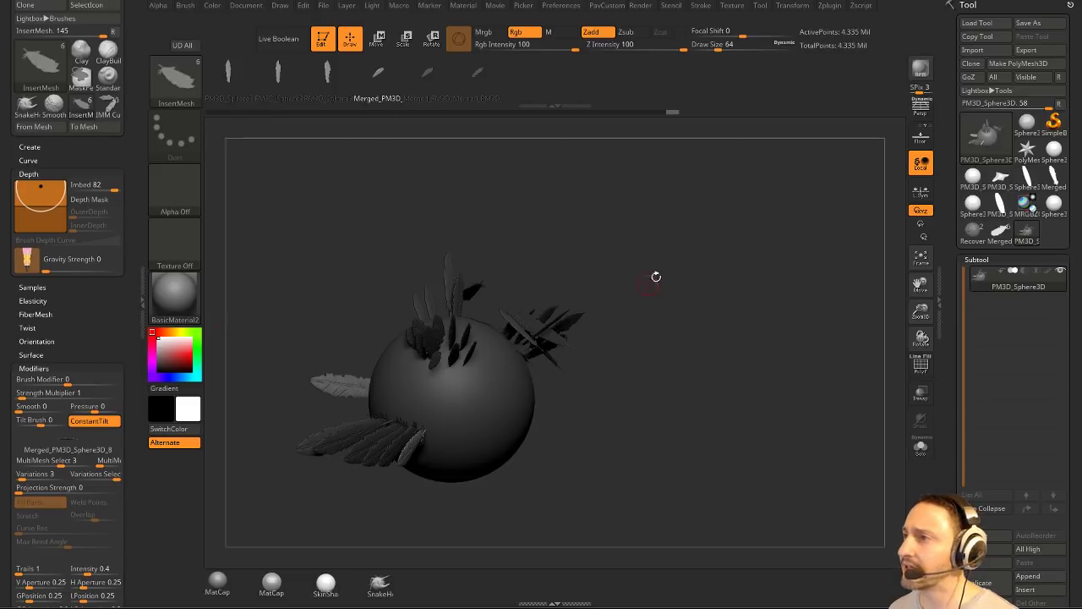
pyautogui.moveTo(656, 277); pyautogui.dragTo(667, 252)
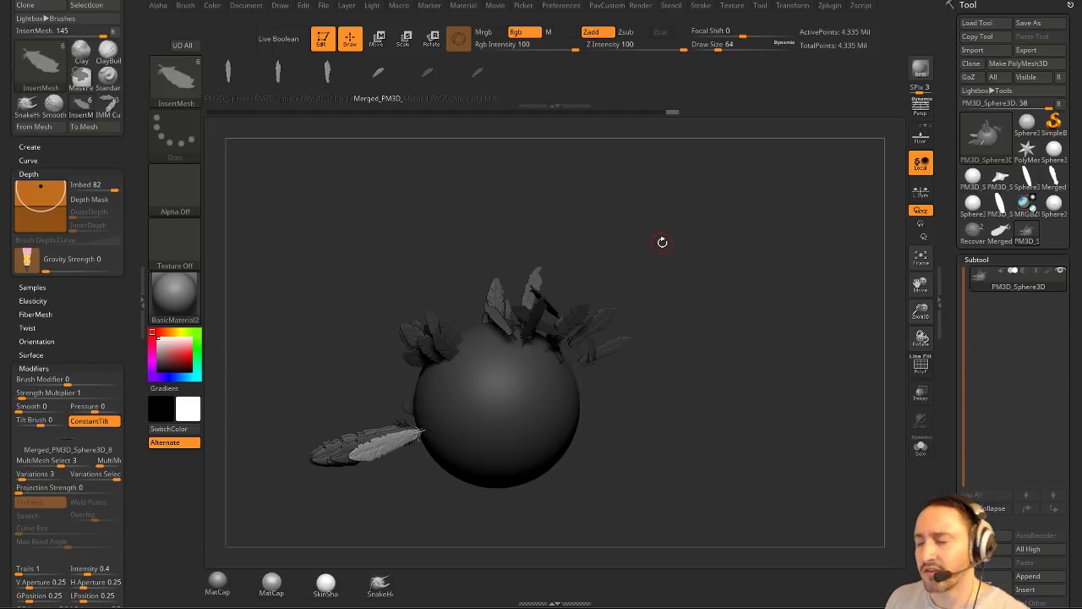
pyautogui.moveTo(662, 242); pyautogui.dragTo(601, 198)
pyautogui.moveTo(626, 364); pyautogui.dragTo(472, 372)
pyautogui.moveTo(647, 353); pyautogui.dragTo(733, 386)
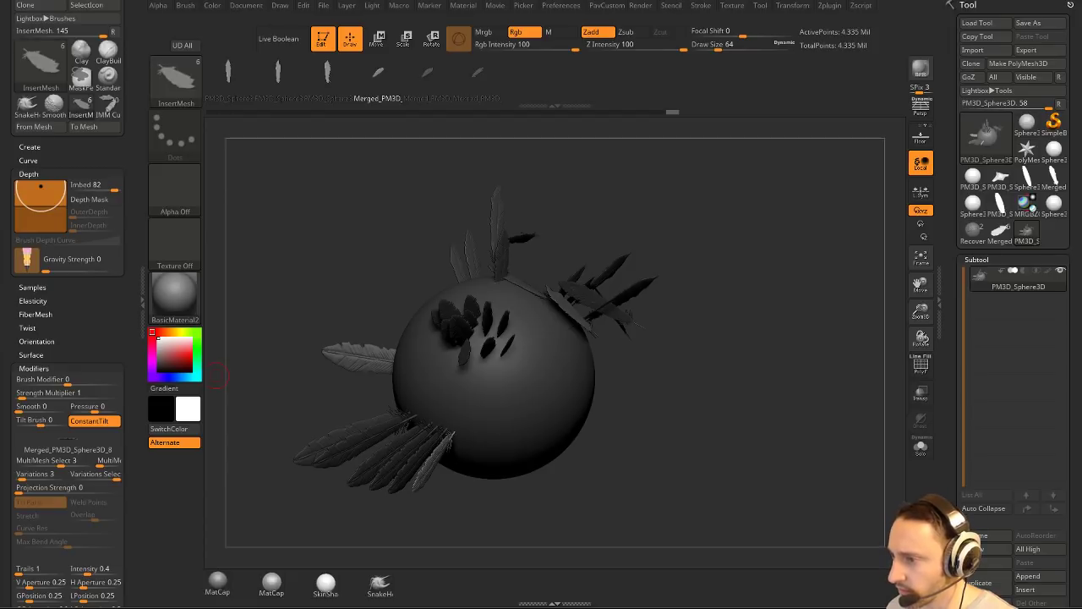
# Switch to the feather creation PDF guide and go back to the Alpha (Primary "Blue" Method) section on page 7.
pyautogui.hotkey('alt', 'Tab')
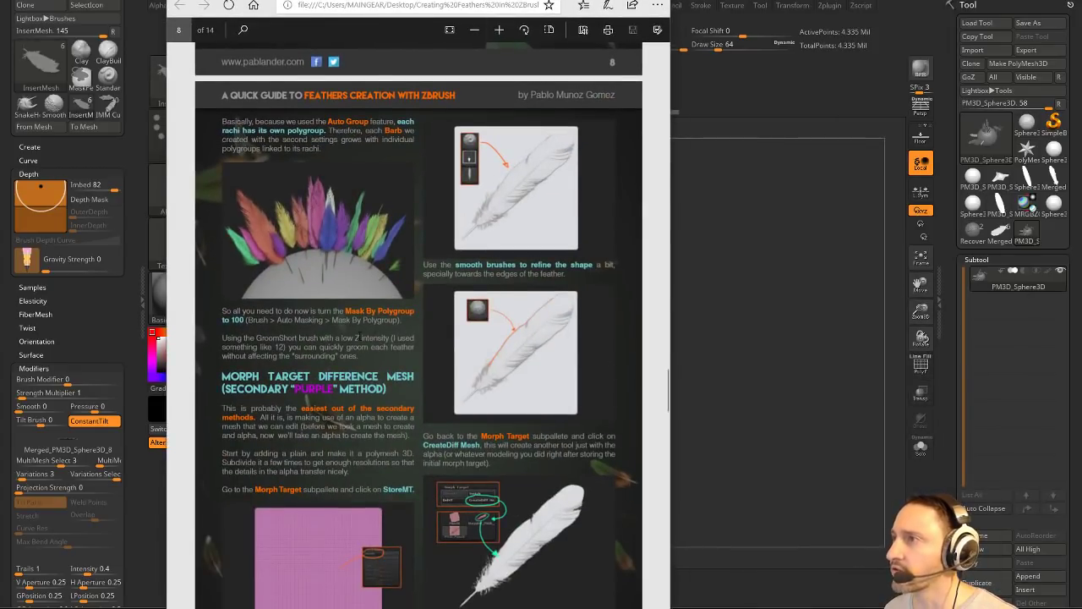
pyautogui.scroll(5, 265, 319)
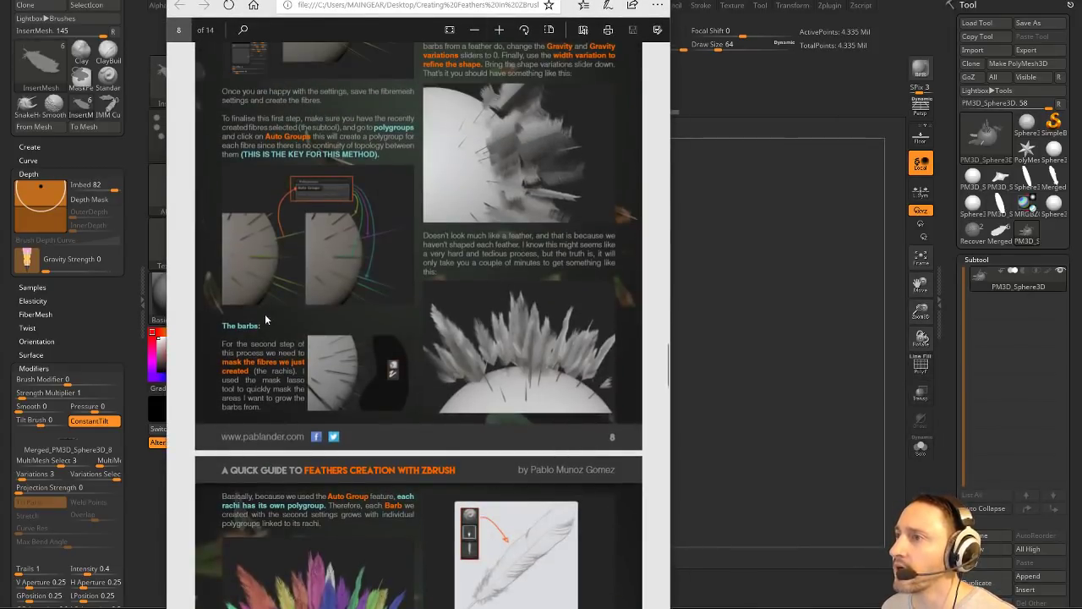
pyautogui.scroll(15, 265, 320)
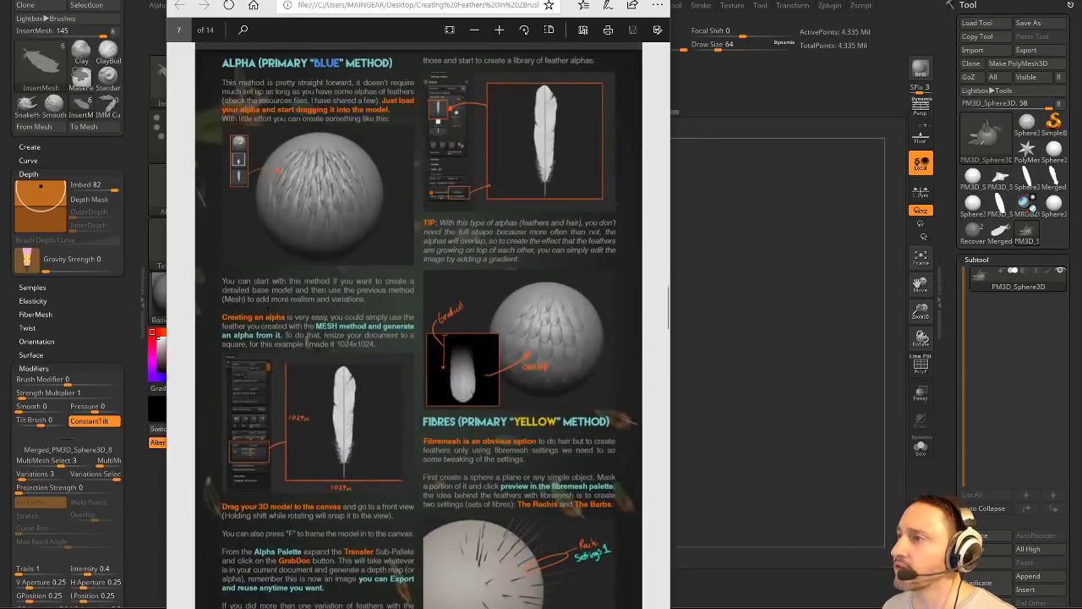
# Skim the guide's alpha method section, switch back to ZBrush and examine the feathered sphere from another angle.
pyautogui.scroll(8, 265, 319)
pyautogui.scroll(-13, 326, 336)
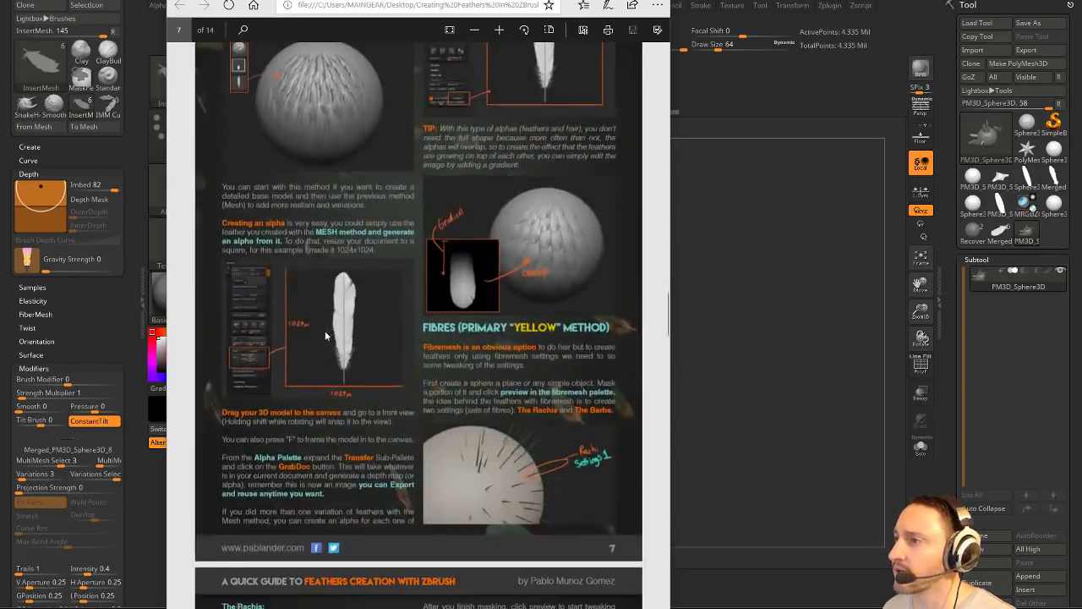
pyautogui.click(597, 2)
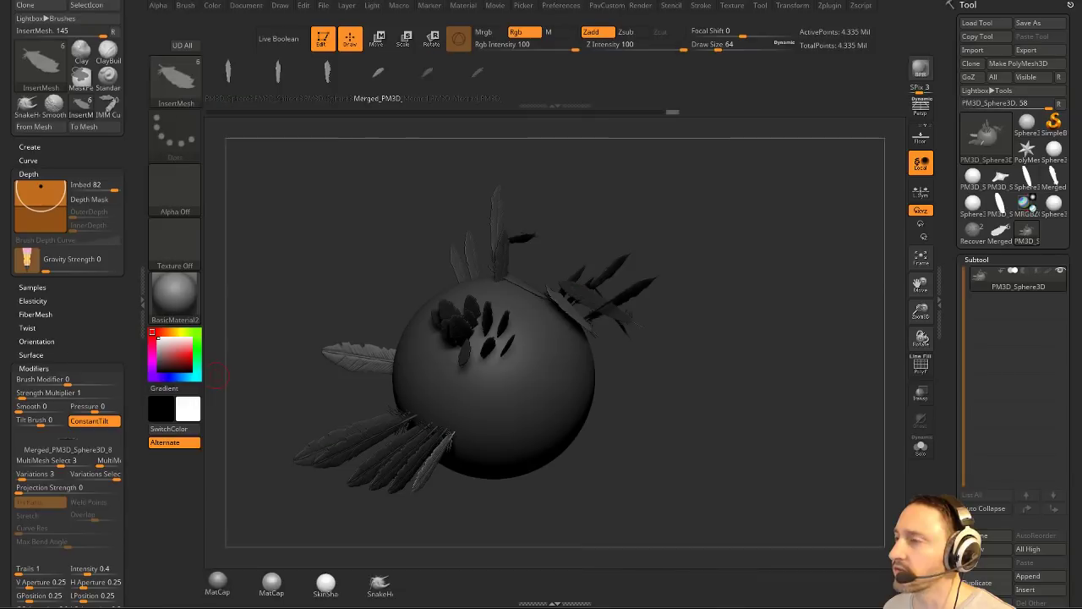
pyautogui.moveTo(514, 328); pyautogui.dragTo(717, 411)
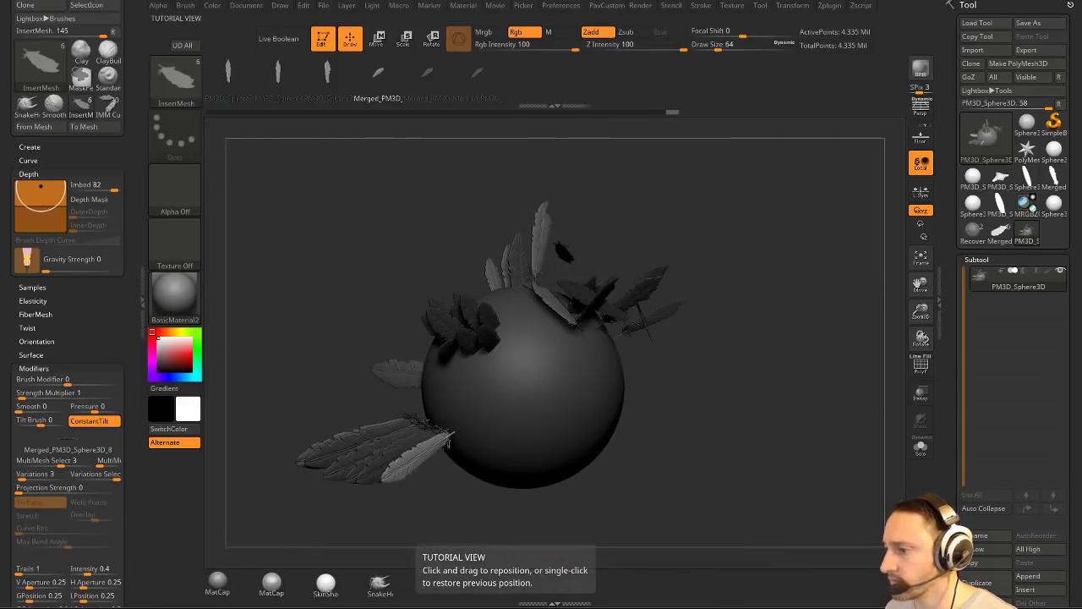
# Return to the feather PDF guide and go back to the Approach to Feathers overview and the wing feathers diagram.
pyautogui.hotkey('alt', 'Tab')
pyautogui.moveTo(388, 63); pyautogui.dragTo(376, 11)
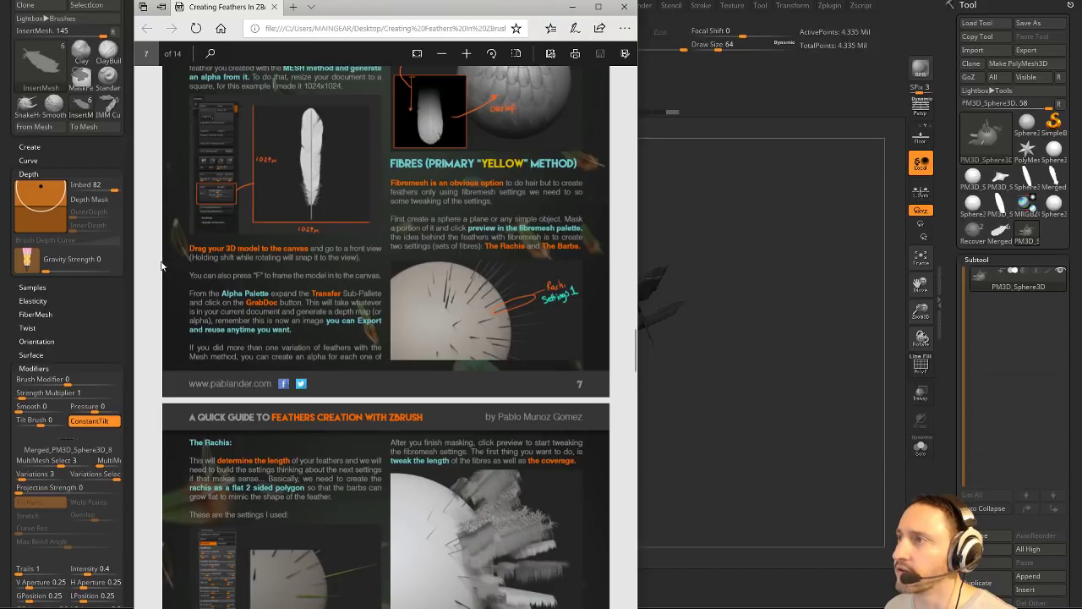
pyautogui.scroll(2, 153, 262)
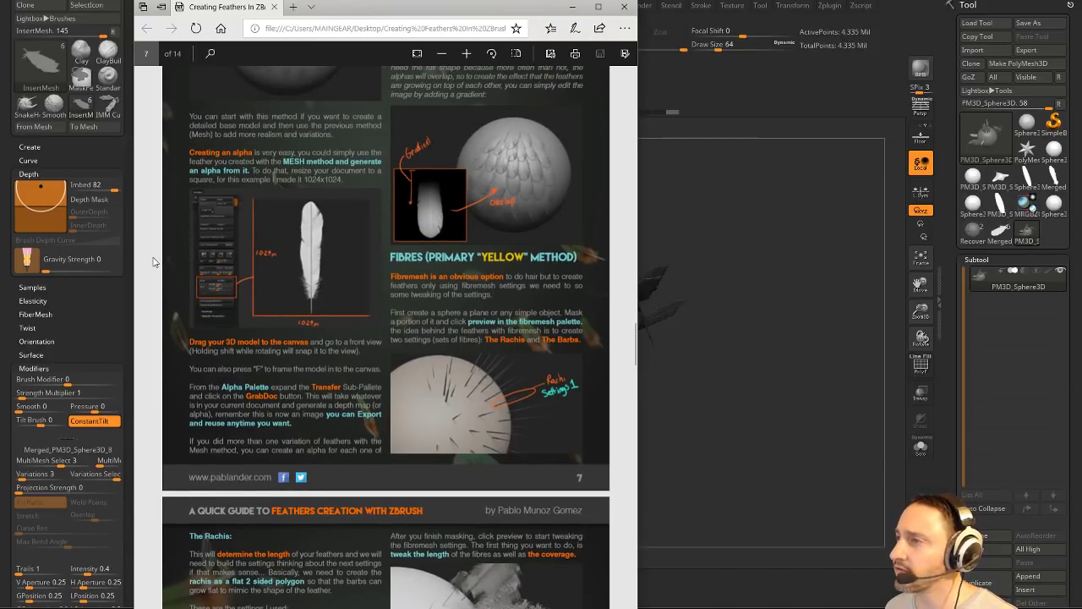
pyautogui.scroll(20, 153, 262)
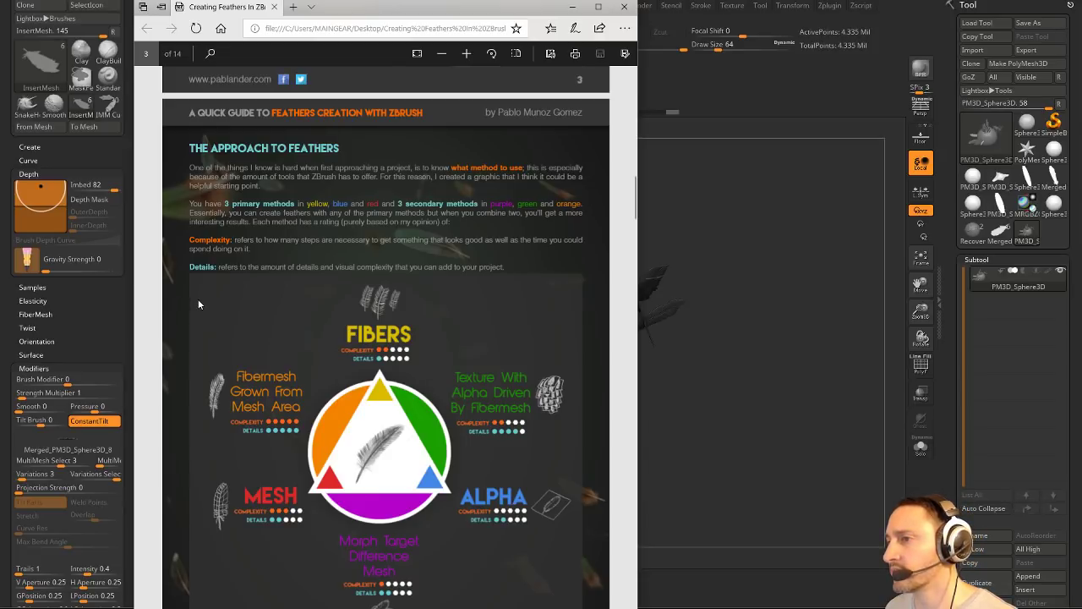
pyautogui.scroll(3, 210, 301)
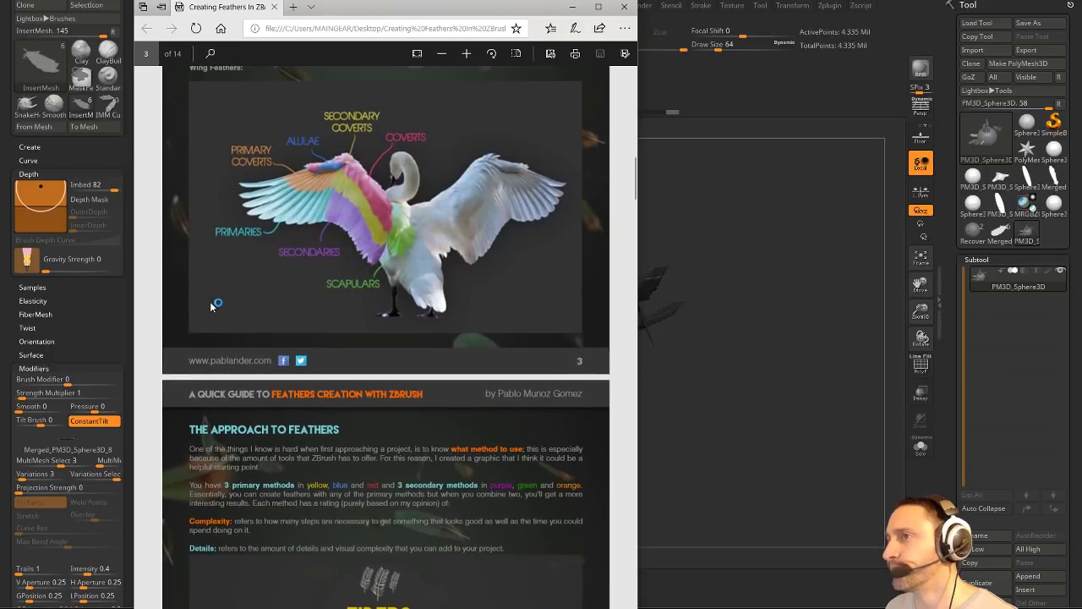
# Look through the guide's Mesh, Fibres and Morph Target Difference Mesh methods up to the Texture With Alpha Driven By Fibermesh section.
pyautogui.scroll(-10, 210, 305)
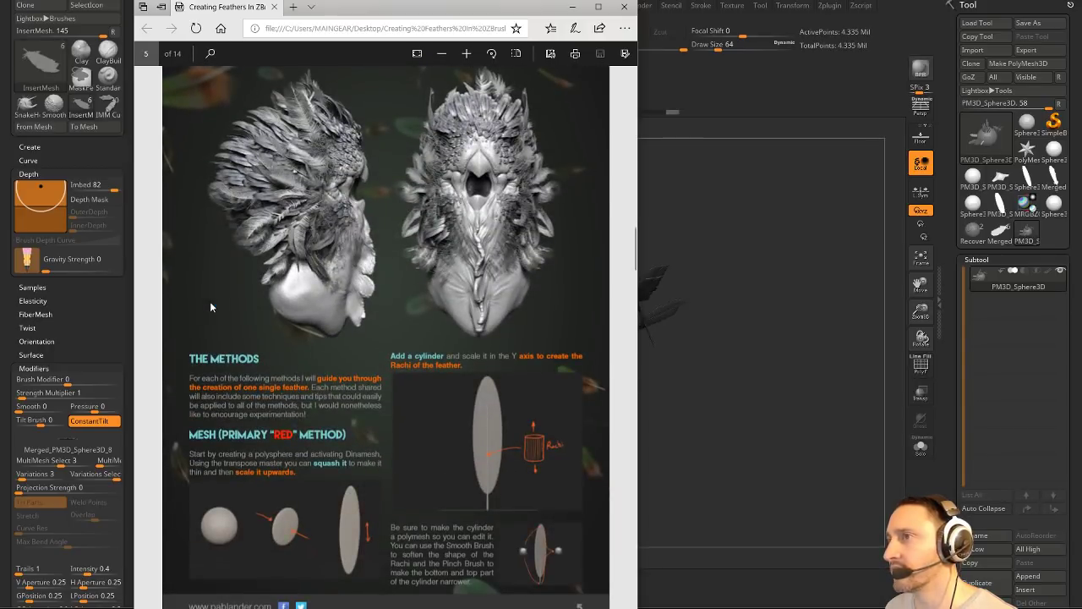
pyautogui.scroll(-15, 210, 301)
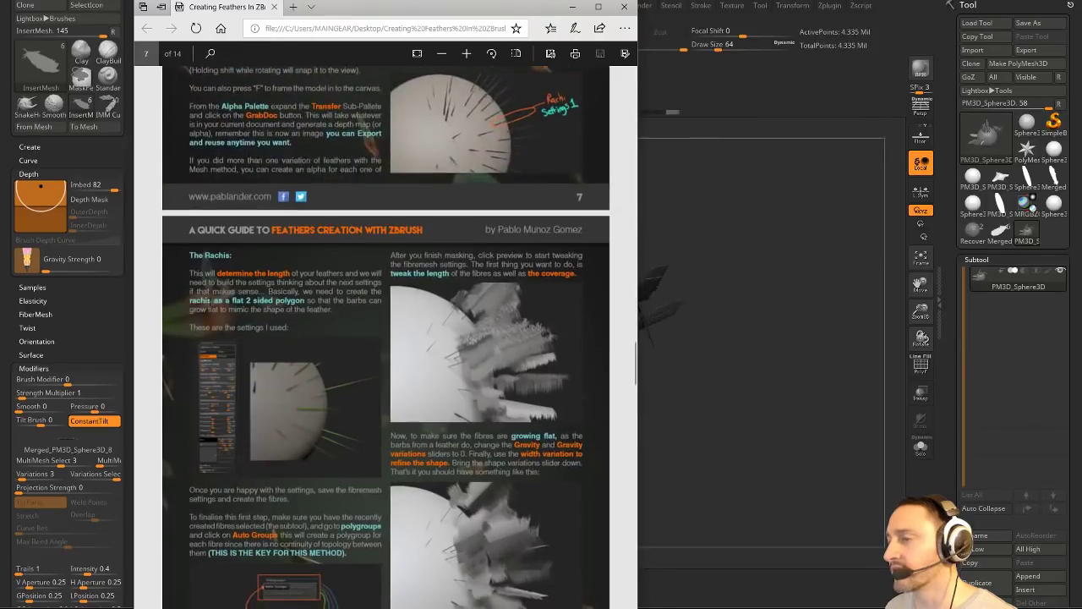
pyautogui.scroll(-5, 209, 301)
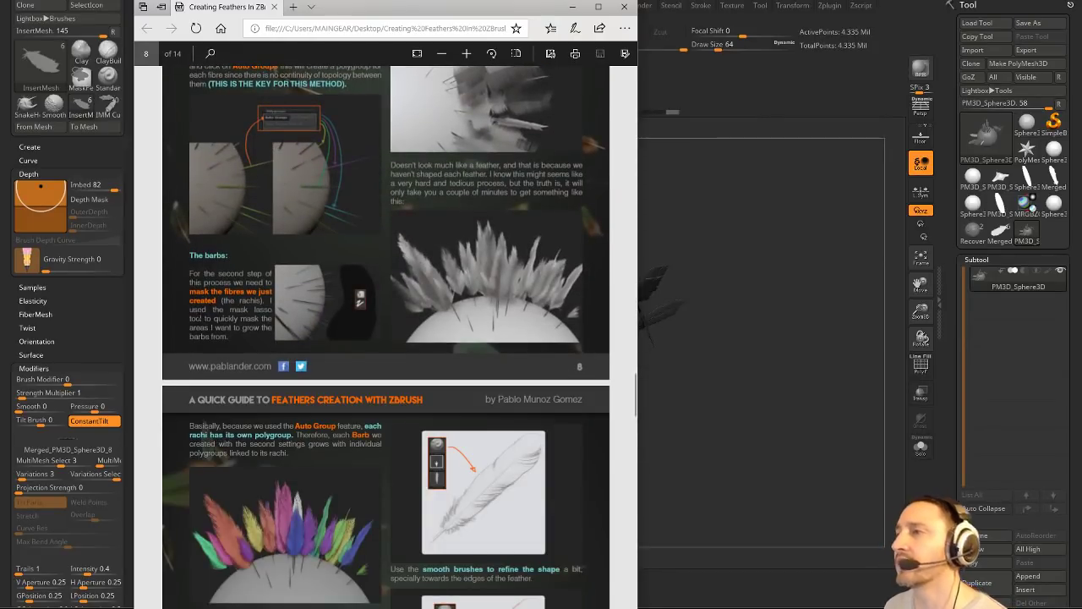
pyautogui.scroll(3, 248, 295)
pyautogui.scroll(-5, 247, 295)
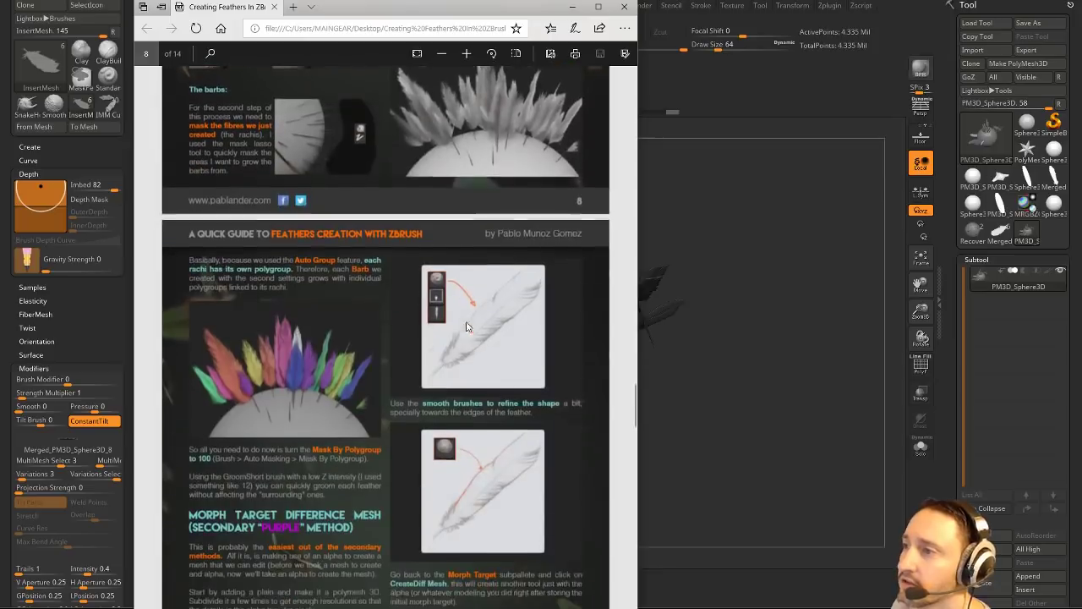
pyautogui.scroll(-2, 314, 373)
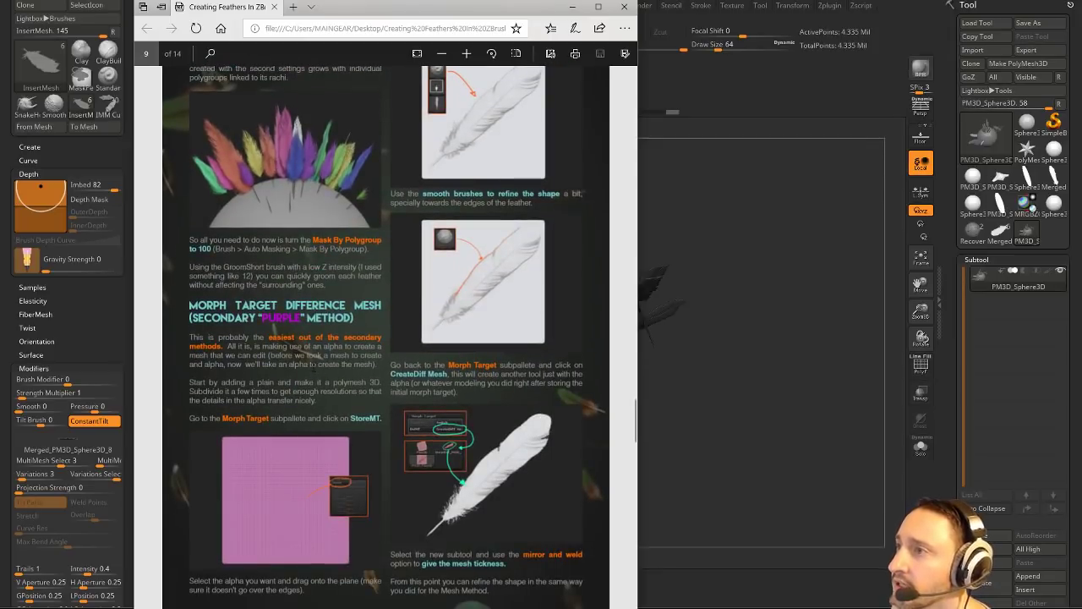
pyautogui.scroll(-8, 312, 370)
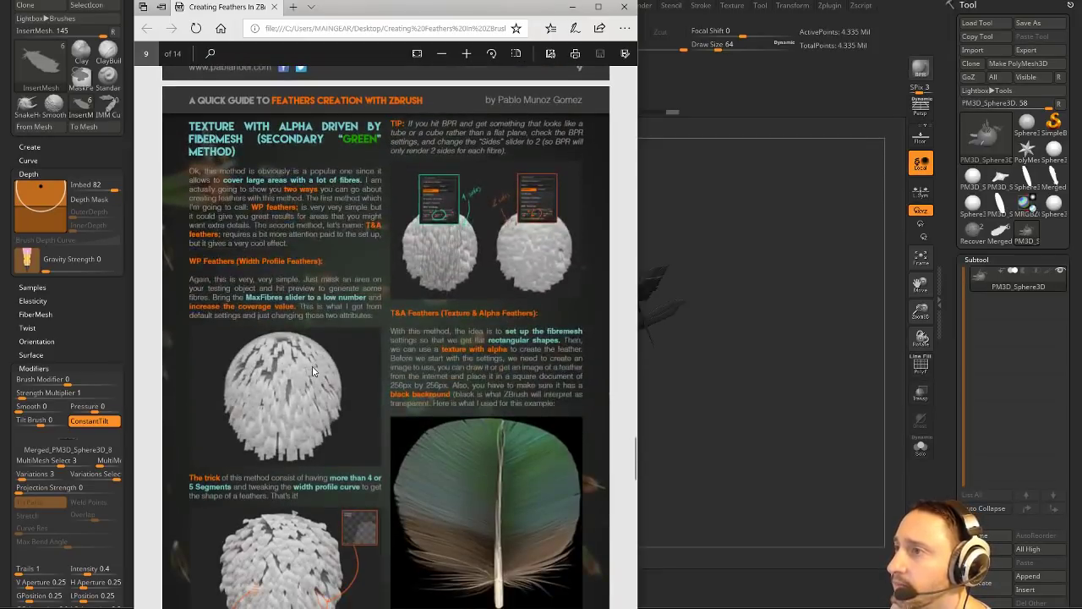
# Read the guide's pages on FiberMesh feathers, fibres grown from a mesh area and InsertMultiMesh brushes, then minimise the guide.
pyautogui.scroll(-8, 313, 369)
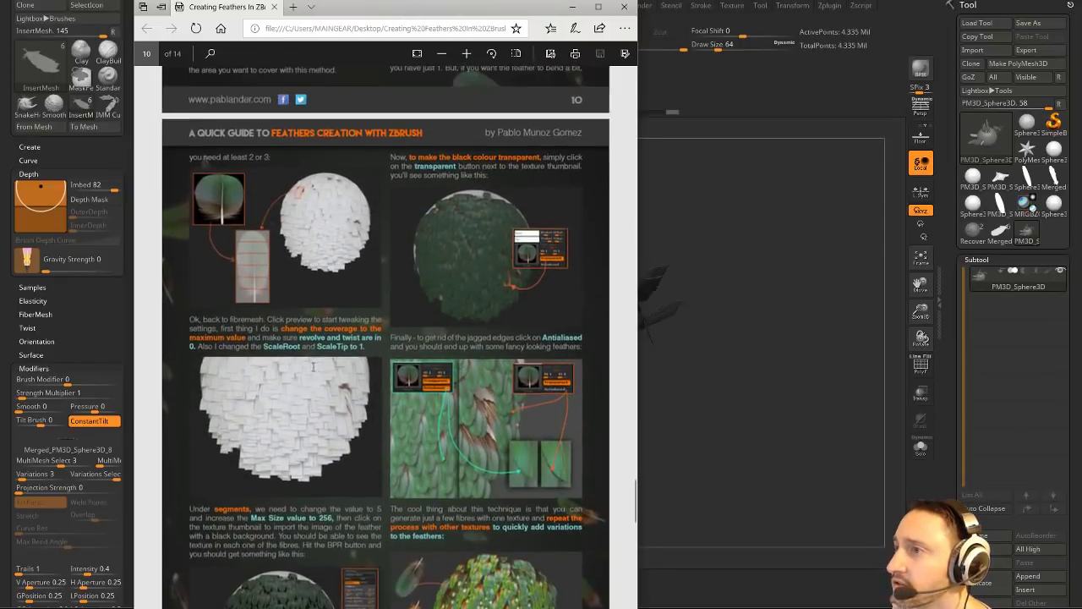
pyautogui.scroll(-8, 386, 337)
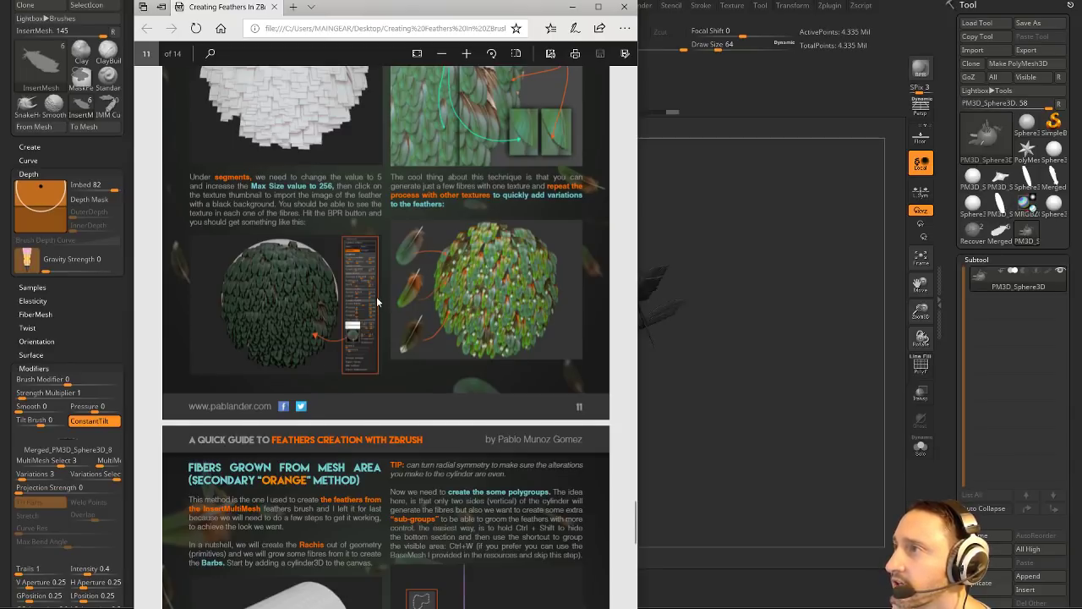
pyautogui.scroll(-3, 377, 299)
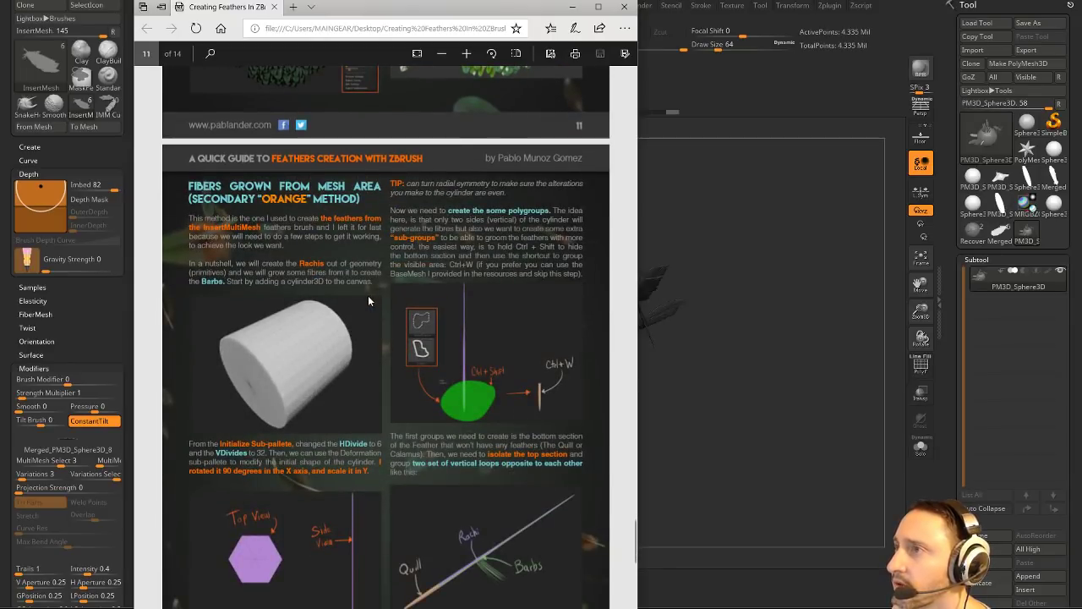
pyautogui.scroll(-4, 368, 301)
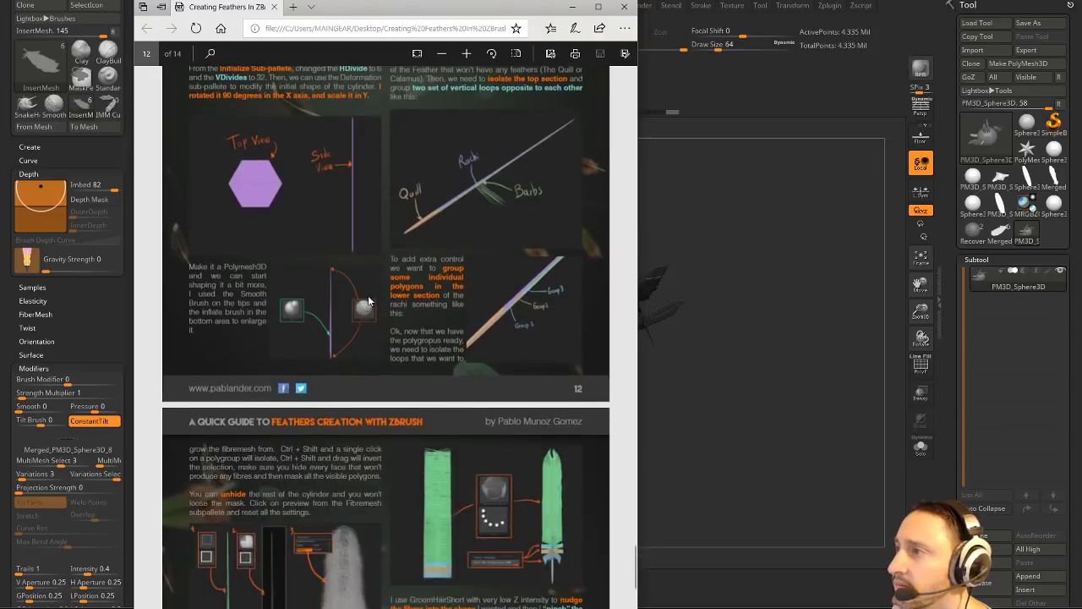
pyautogui.scroll(-3, 368, 300)
pyautogui.scroll(4, 368, 300)
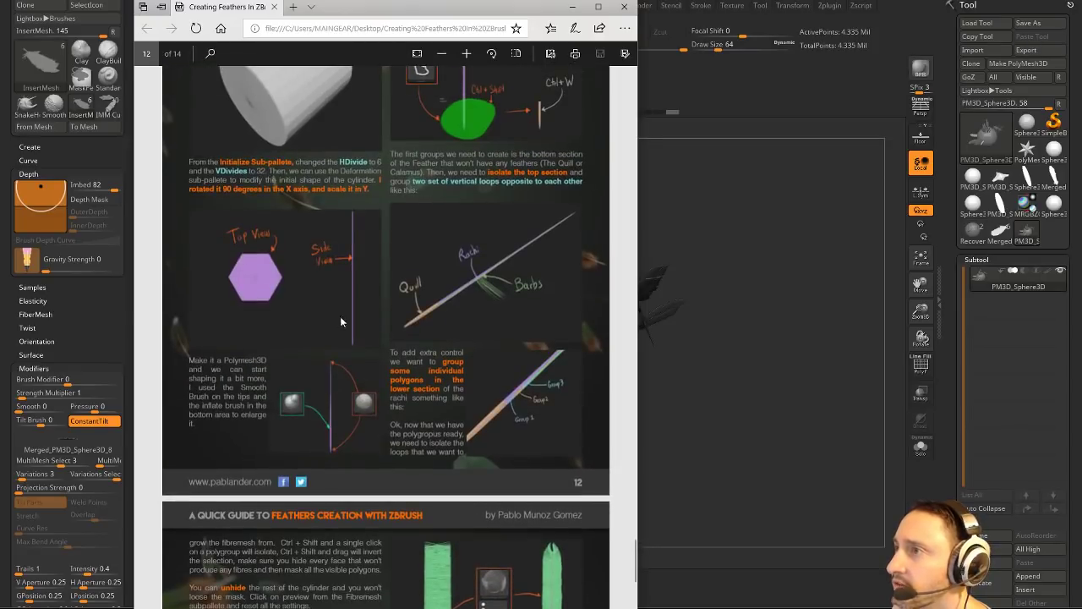
pyautogui.scroll(2, 448, 303)
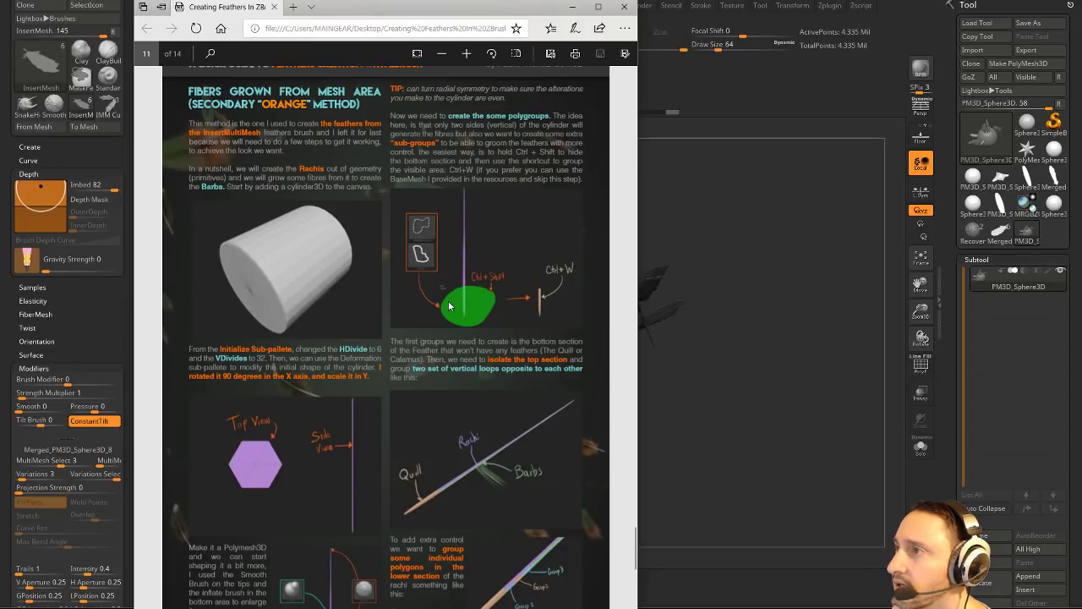
pyautogui.scroll(-5, 449, 306)
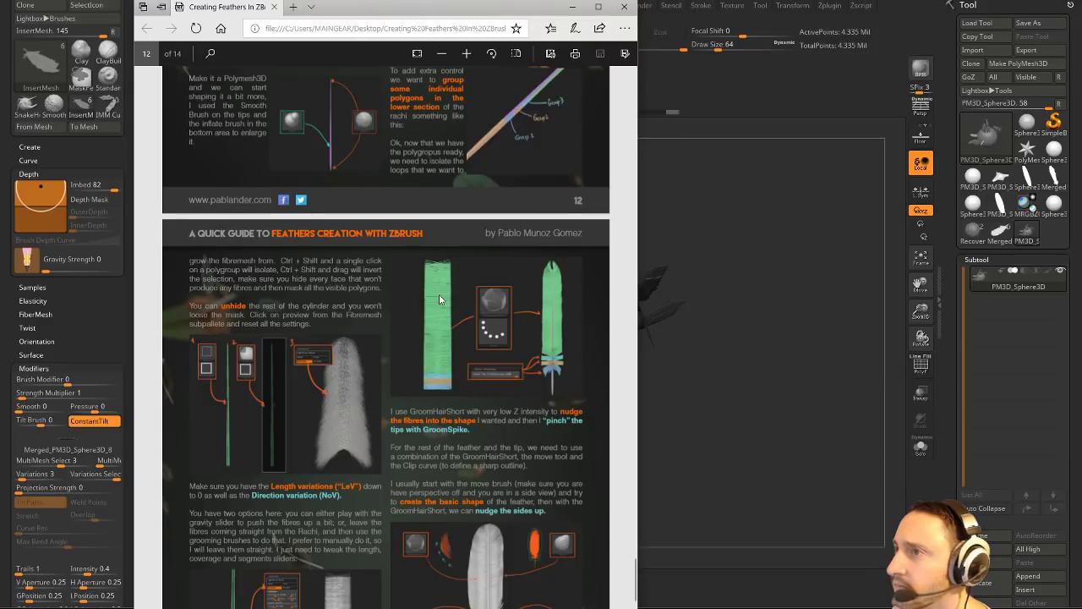
pyautogui.scroll(-7, 440, 298)
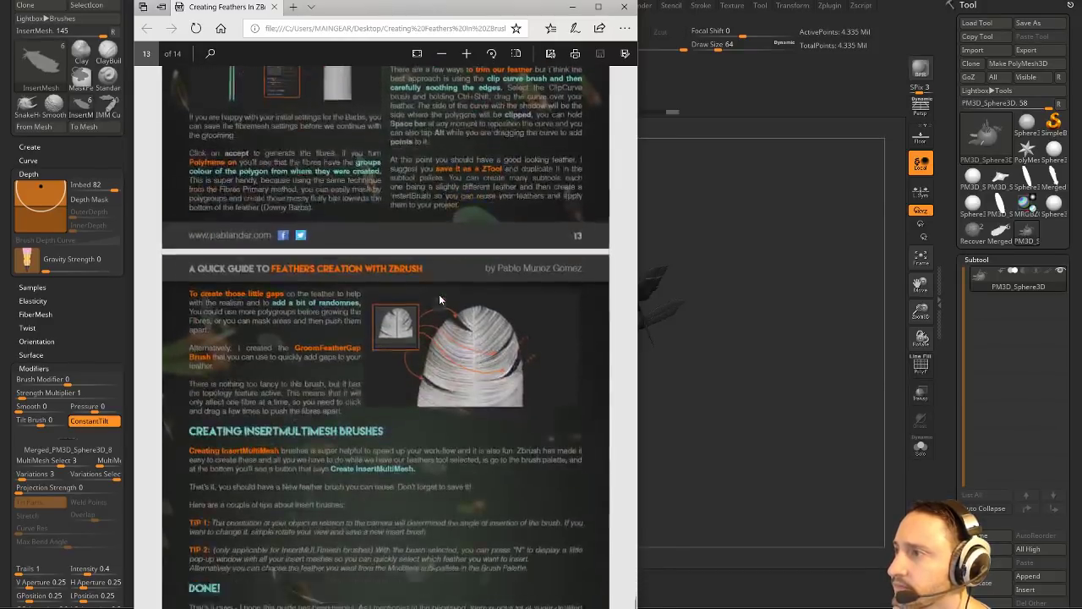
pyautogui.scroll(-2, 440, 298)
pyautogui.scroll(6, 441, 298)
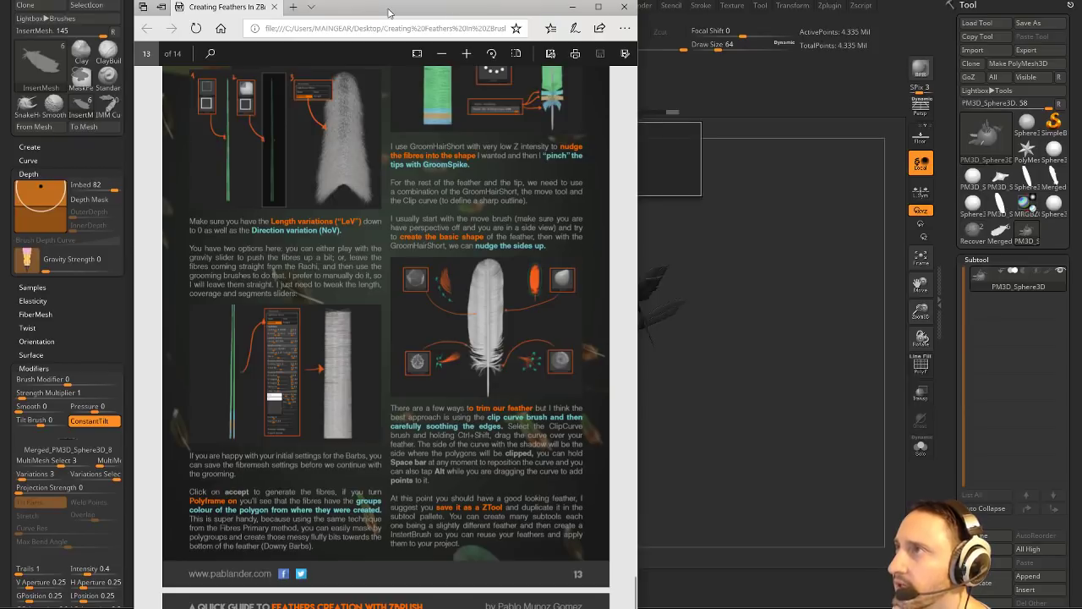
pyautogui.click(572, 6)
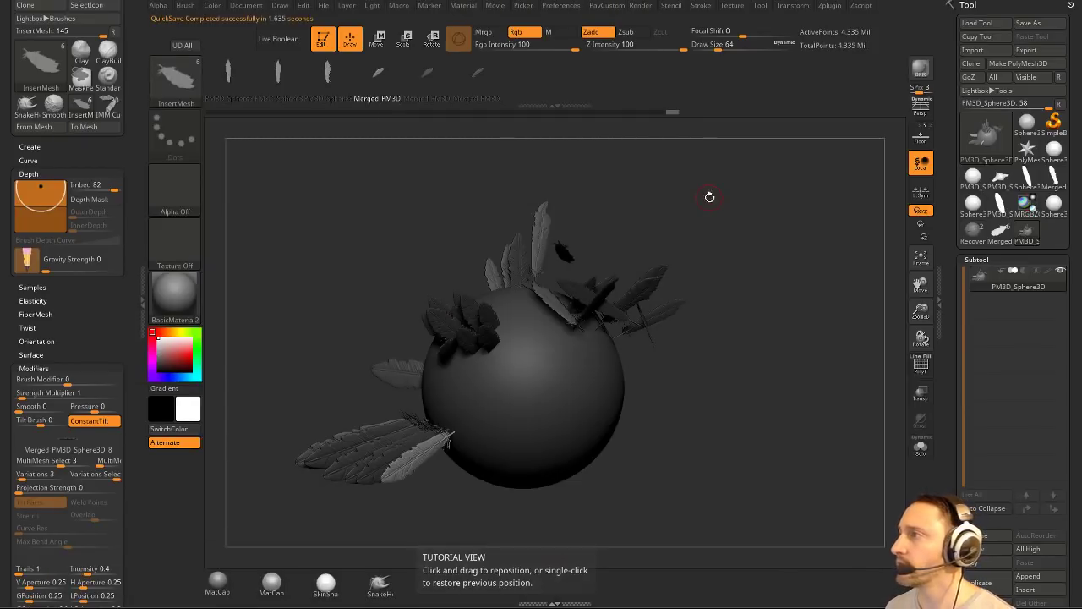
# Switch from the feathered sphere to the Merged feather tool with six subtools and frame the feathers upright.
pyautogui.moveTo(710, 196); pyautogui.dragTo(752, 203)
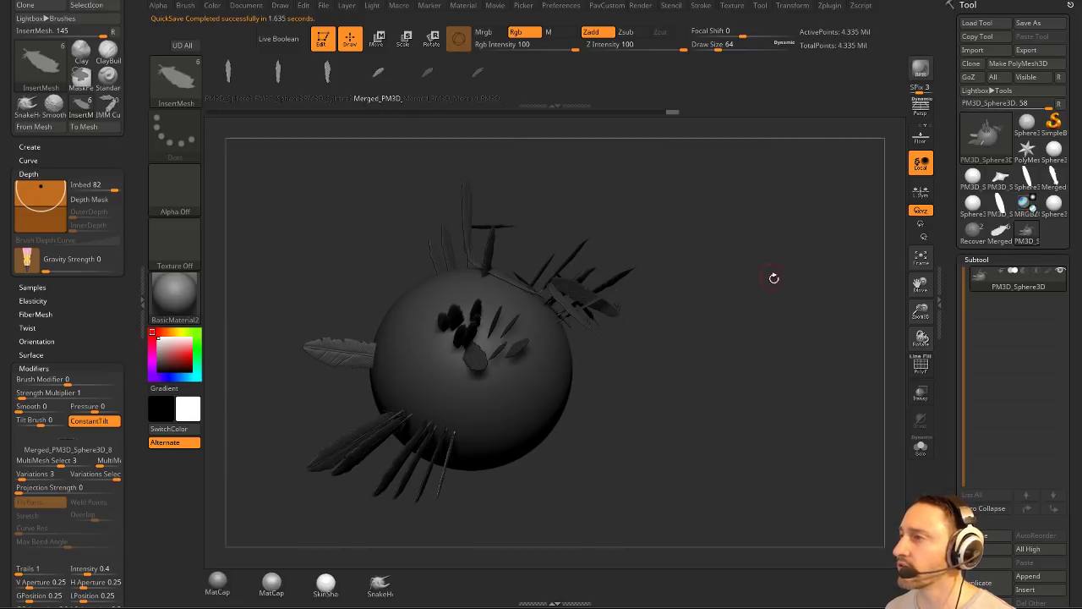
pyautogui.moveTo(773, 279); pyautogui.dragTo(761, 279)
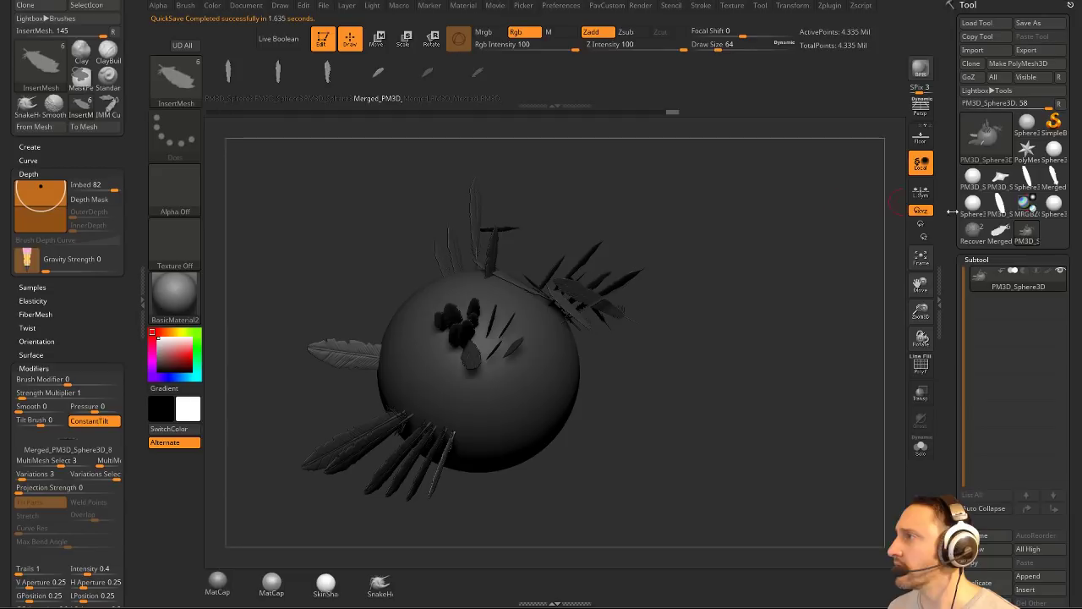
pyautogui.click(999, 229)
pyautogui.press('f')
pyautogui.keyDown('shift'); pyautogui.moveTo(680, 241); pyautogui.dragTo(739, 254); pyautogui.keyUp('shift')
# Replace the docked brush settings with the Zplugin palette and pre-process all feather subtools in Decimation Master.
pyautogui.moveTo(134, 16); pyautogui.dragTo(102, 84)
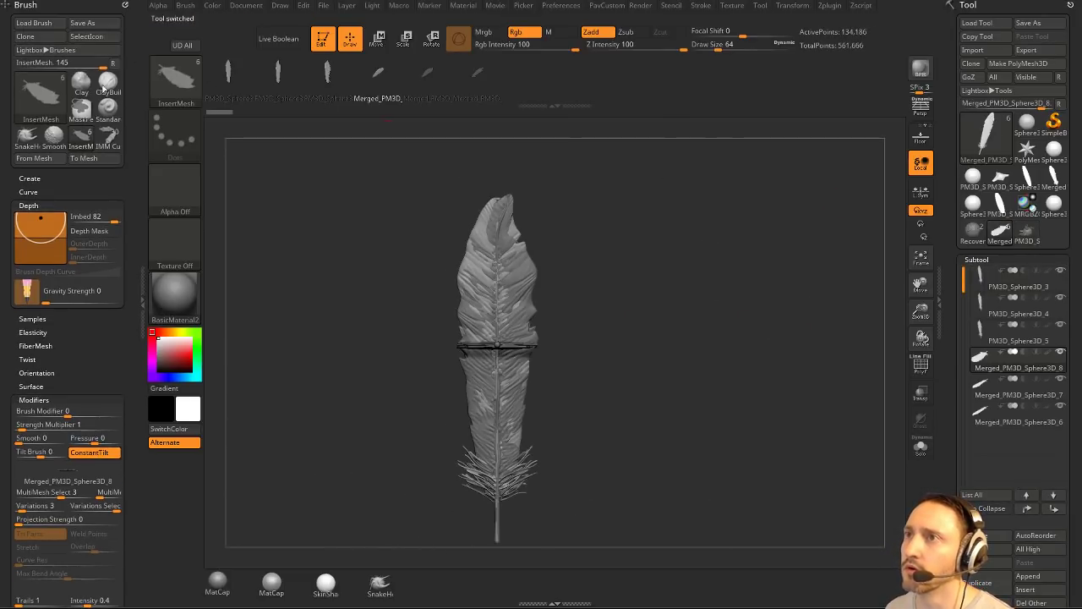
pyautogui.click(123, 5)
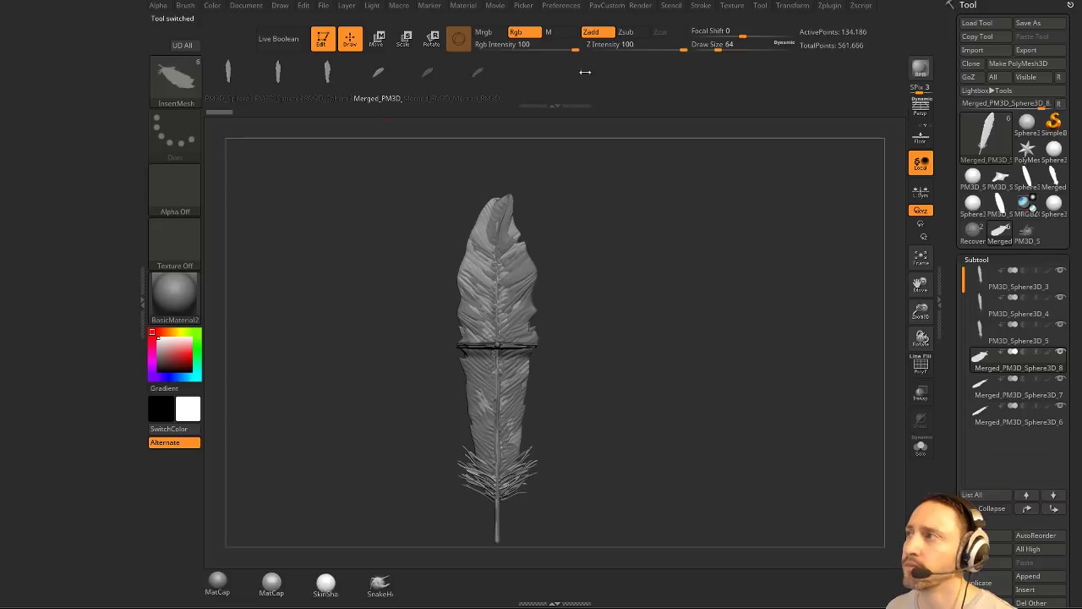
pyautogui.click(827, 10)
pyautogui.moveTo(827, 17); pyautogui.dragTo(48, 76)
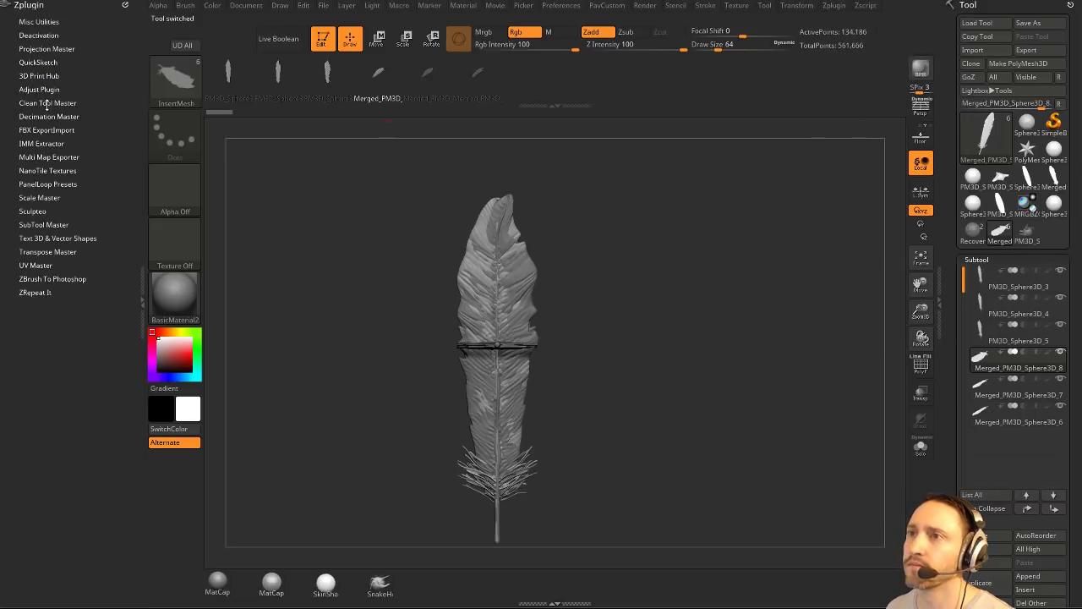
pyautogui.click(44, 116)
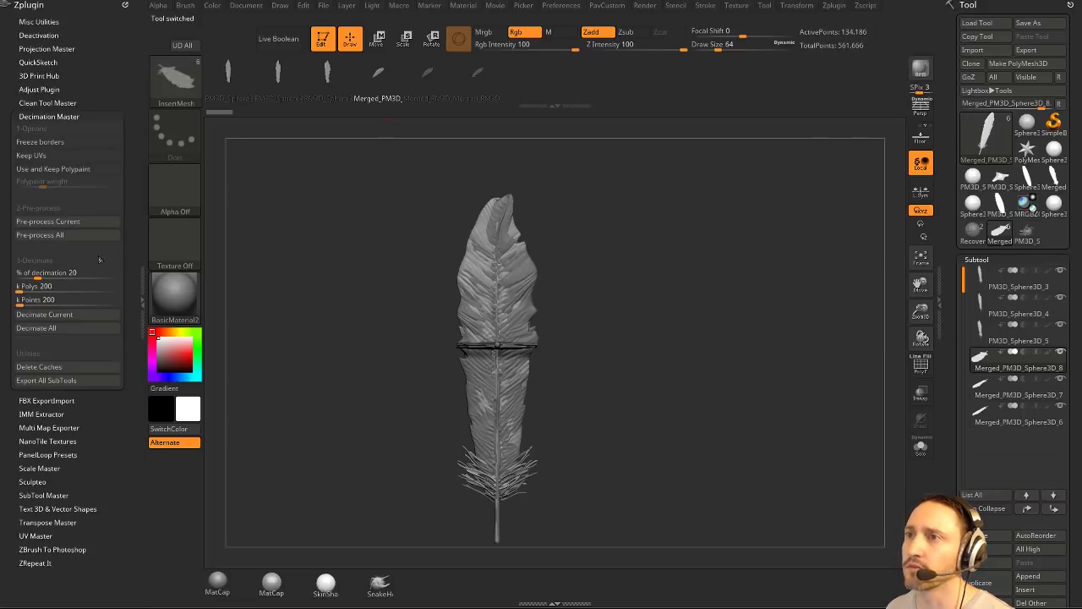
pyautogui.click(40, 234)
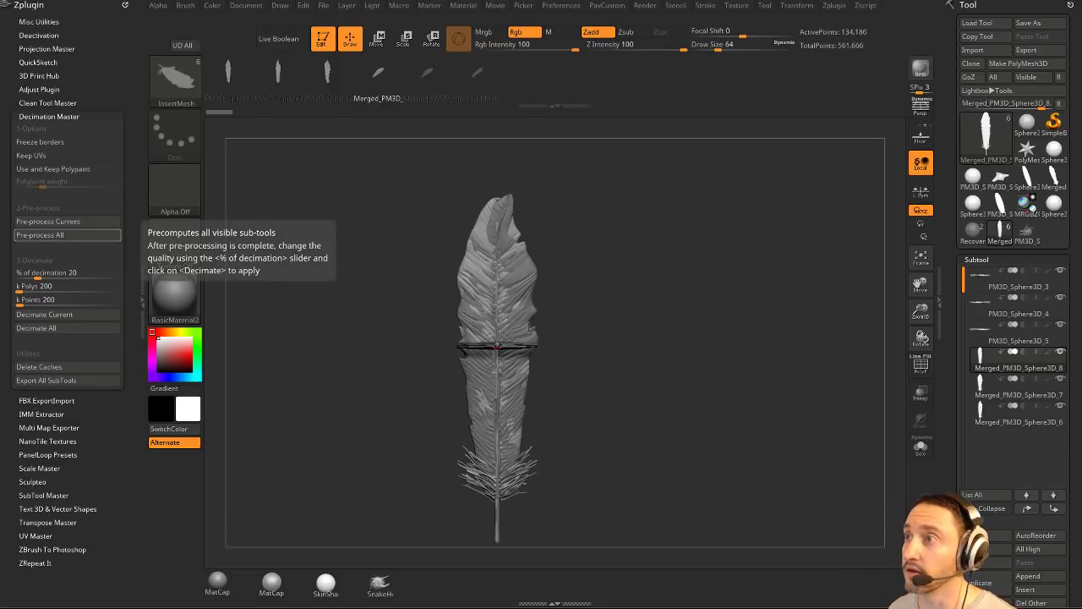
# Set the decimation target to 10 k polys and decimate all feather subtools.
pyautogui.click(72, 288)
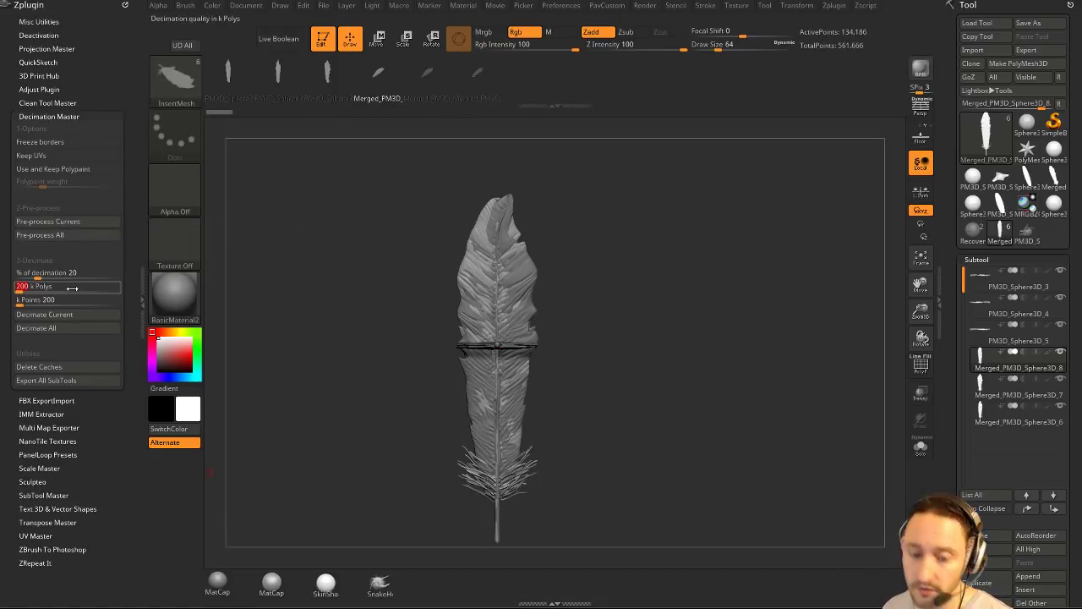
pyautogui.write('1')
pyautogui.press('Return')
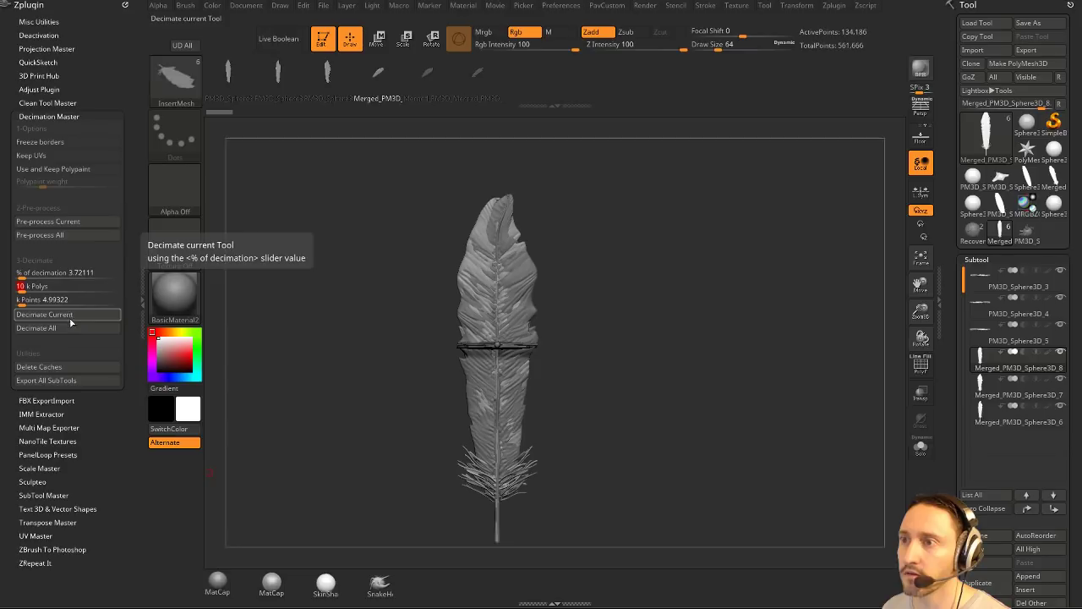
pyautogui.click(36, 327)
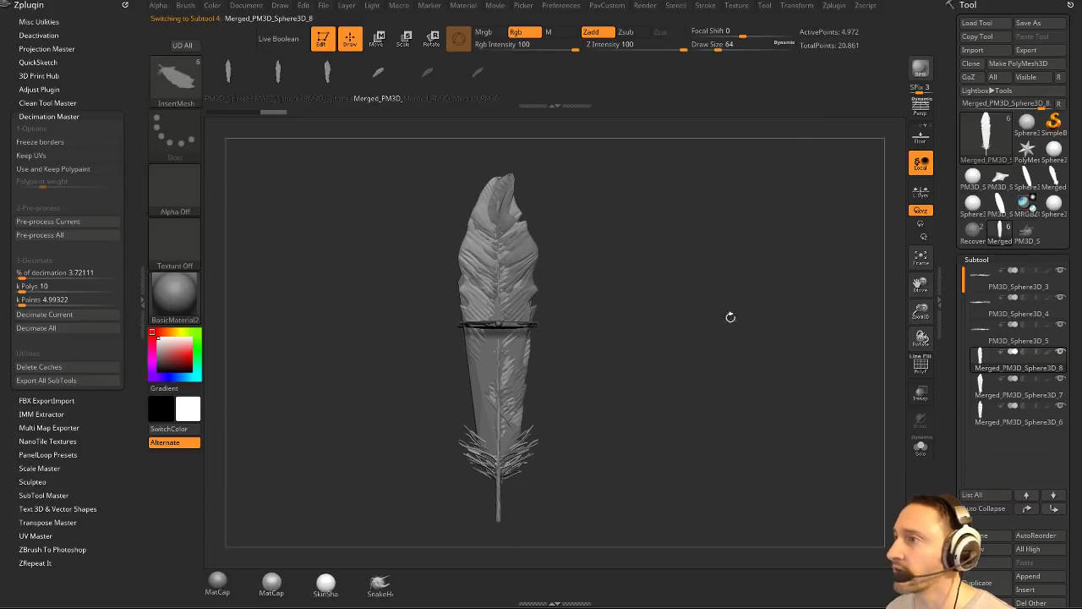
# Create an InsertMultiMesh brush and a NanoMesh brush from the decimated feather subtools.
pyautogui.press('b')
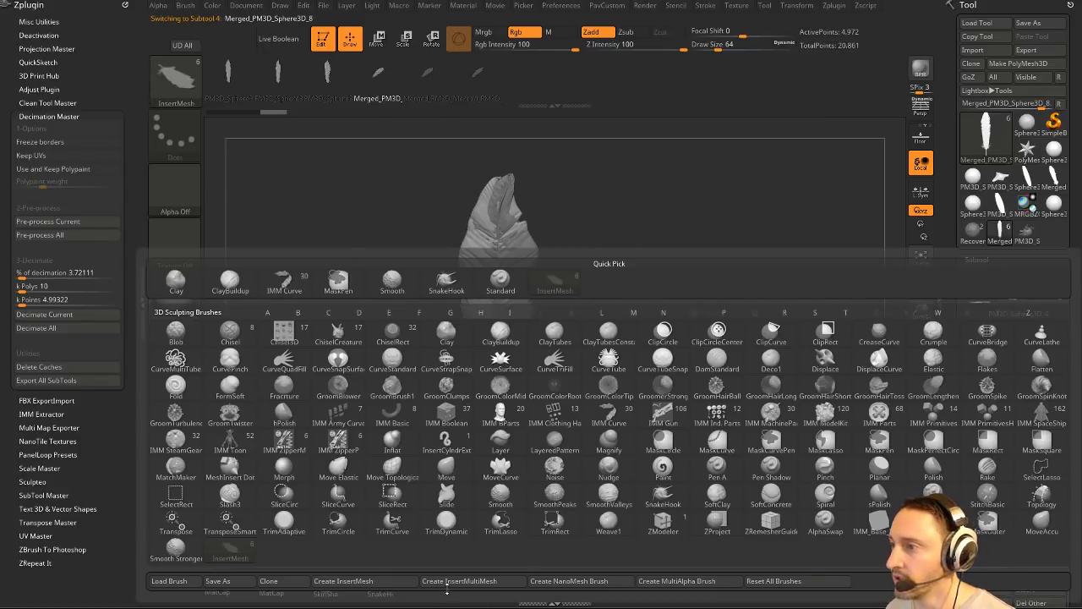
pyautogui.click(457, 581)
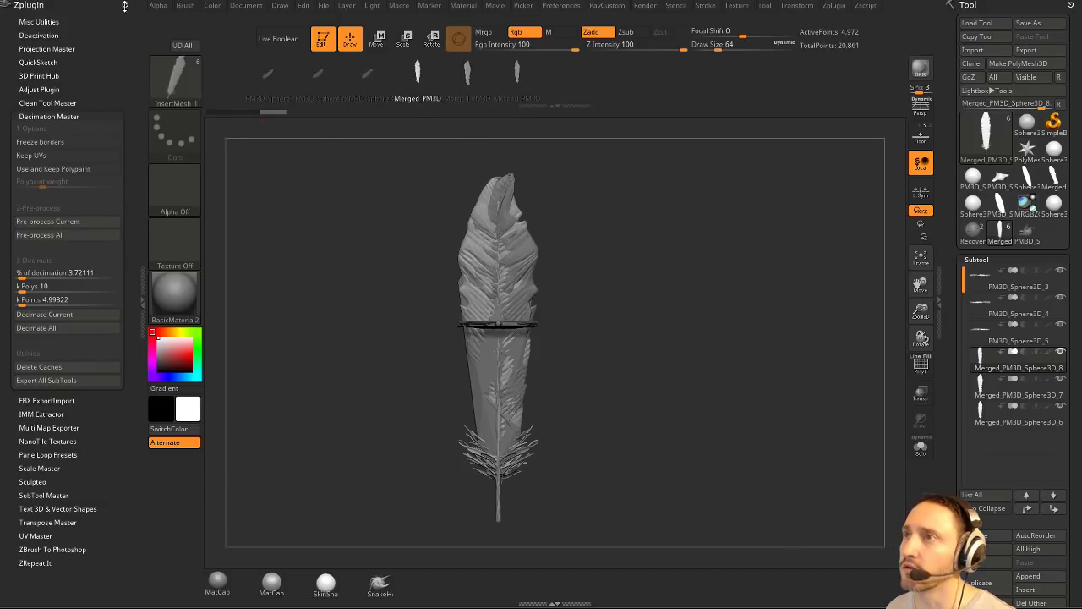
pyautogui.moveTo(182, 7)
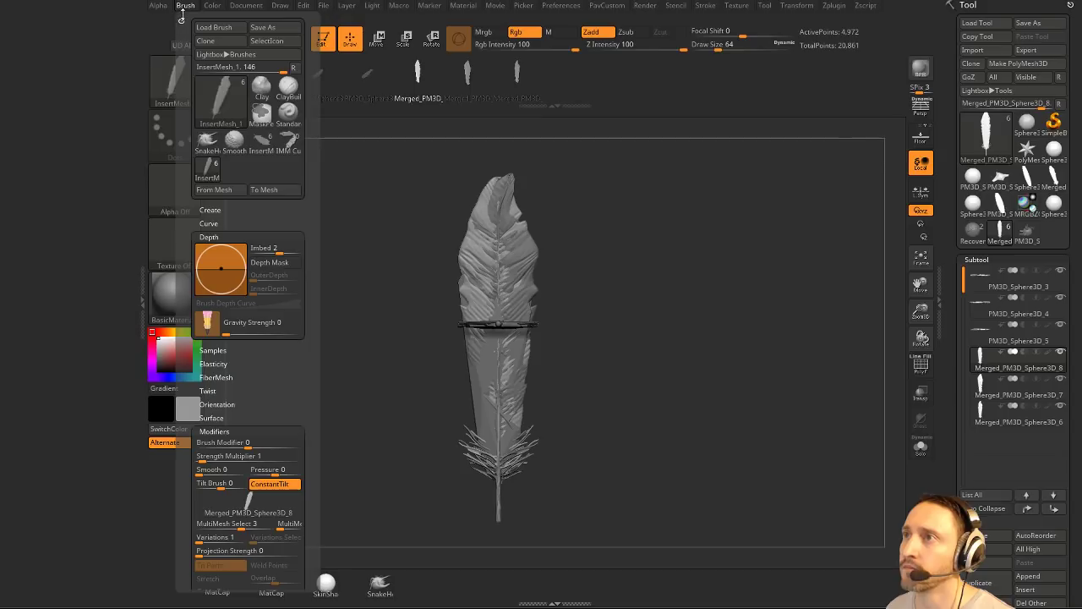
pyautogui.moveTo(177, 15); pyautogui.dragTo(107, 53)
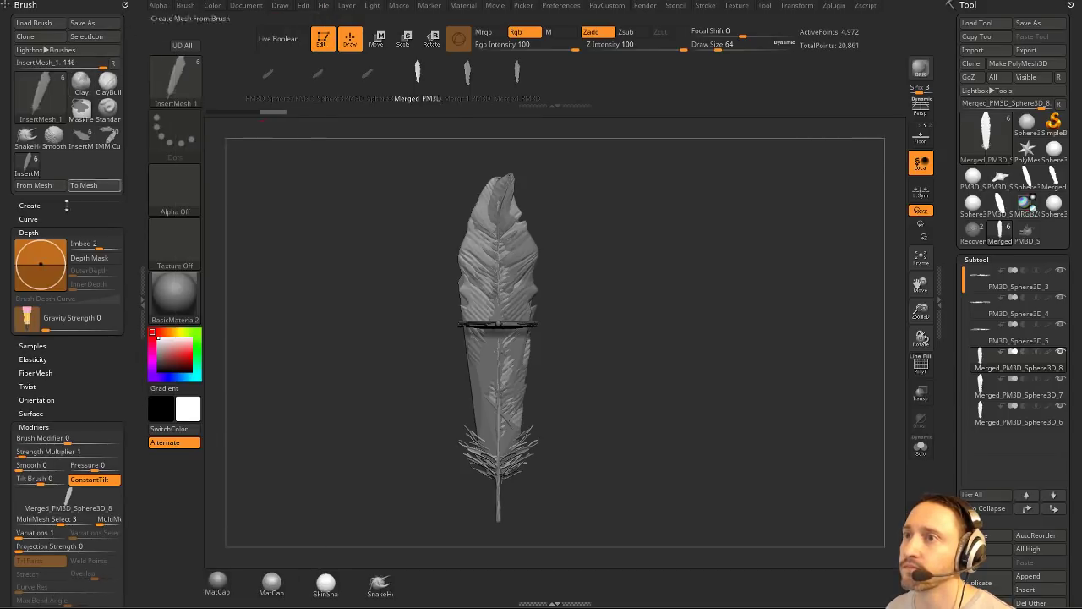
pyautogui.click(32, 206)
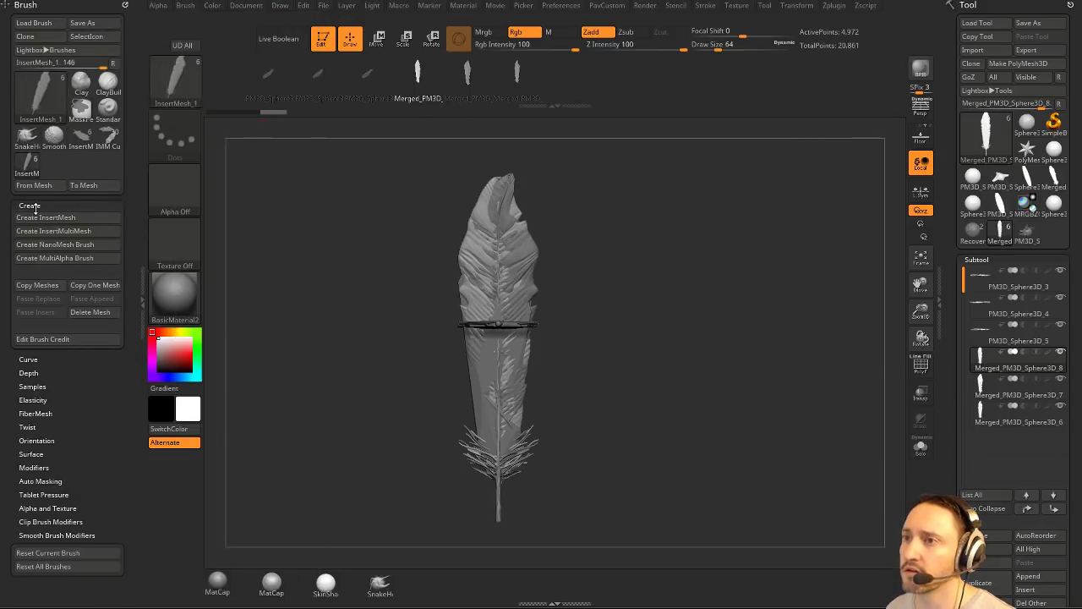
pyautogui.click(51, 258)
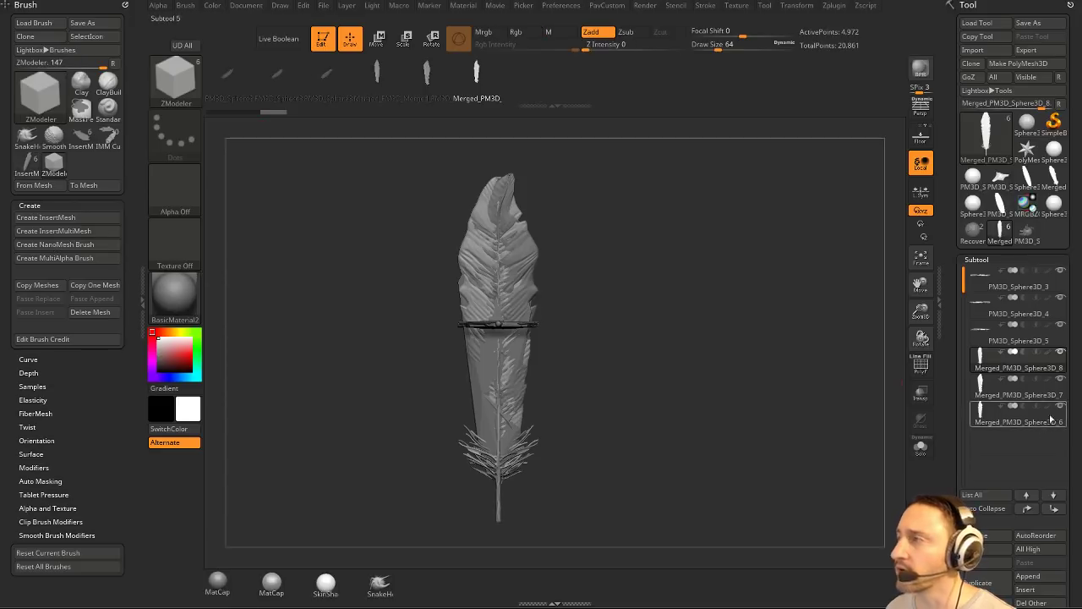
# Switch to the Sphere3D_1 tool, frame the sphere and turn on its polyframe display.
pyautogui.moveTo(1055, 151)
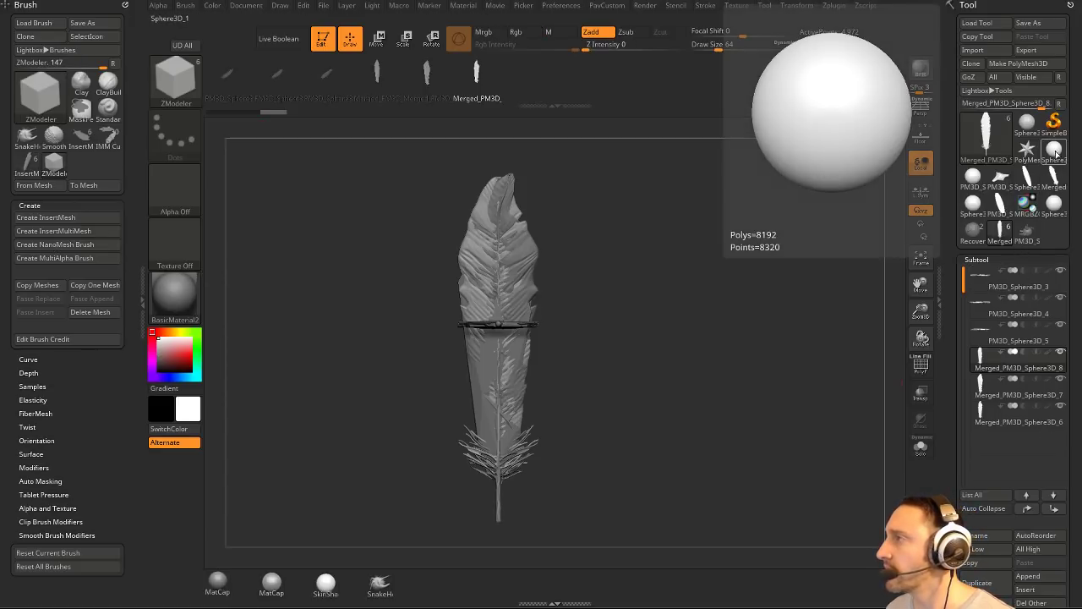
pyautogui.click(1056, 150)
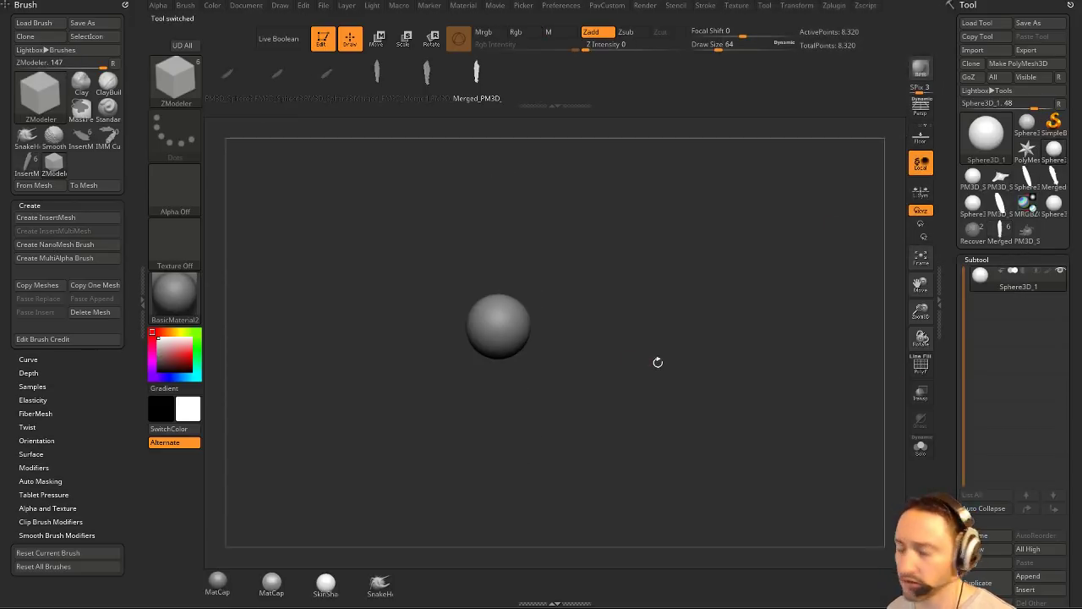
pyautogui.press('f')
pyautogui.click(920, 364)
# Initialize the sphere with HDivide 16 and VDivide 16 and convert it to a PolyMesh3D.
pyautogui.scroll(-10, 1007, 253)
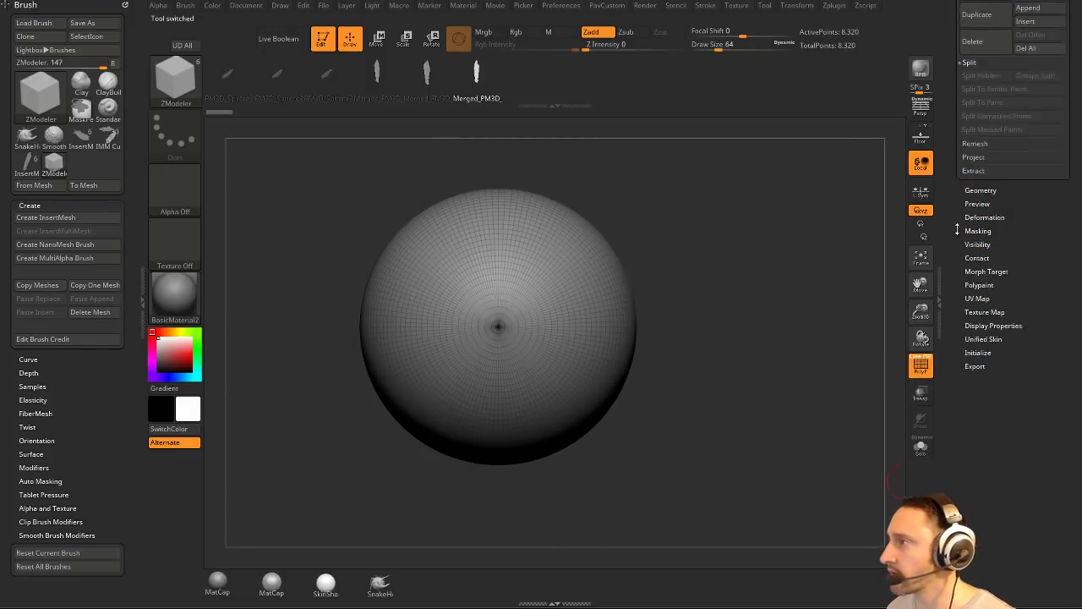
pyautogui.click(977, 77)
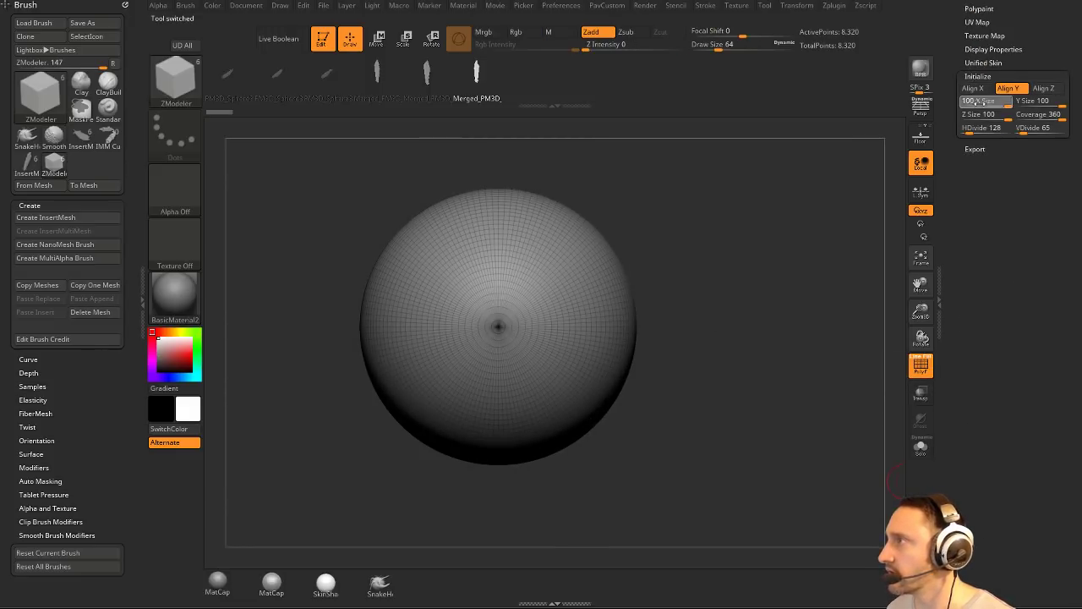
pyautogui.click(961, 125)
pyautogui.write('16')
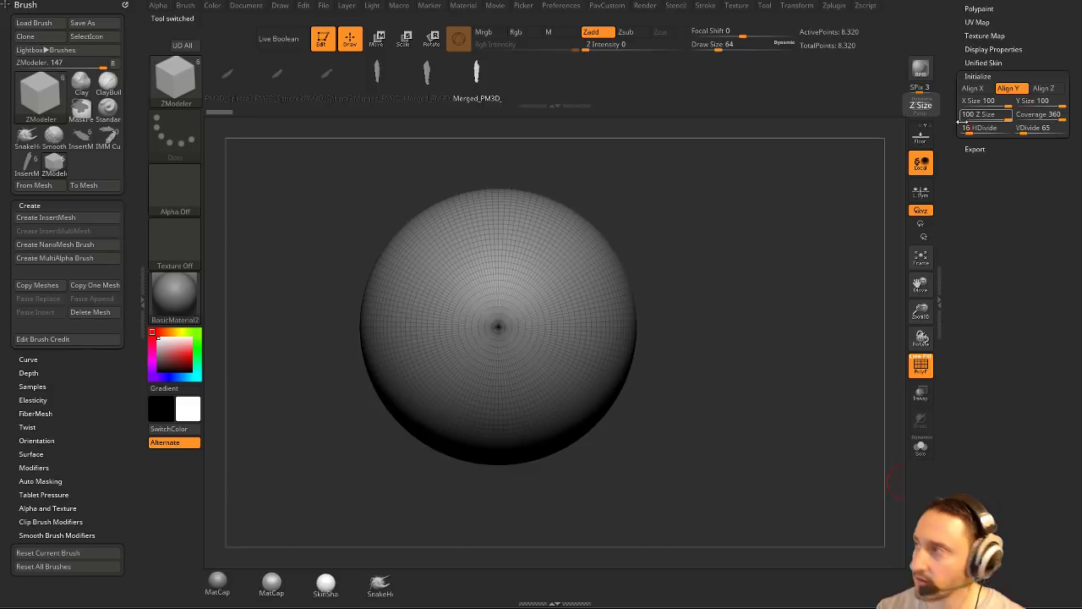
pyautogui.press('Return')
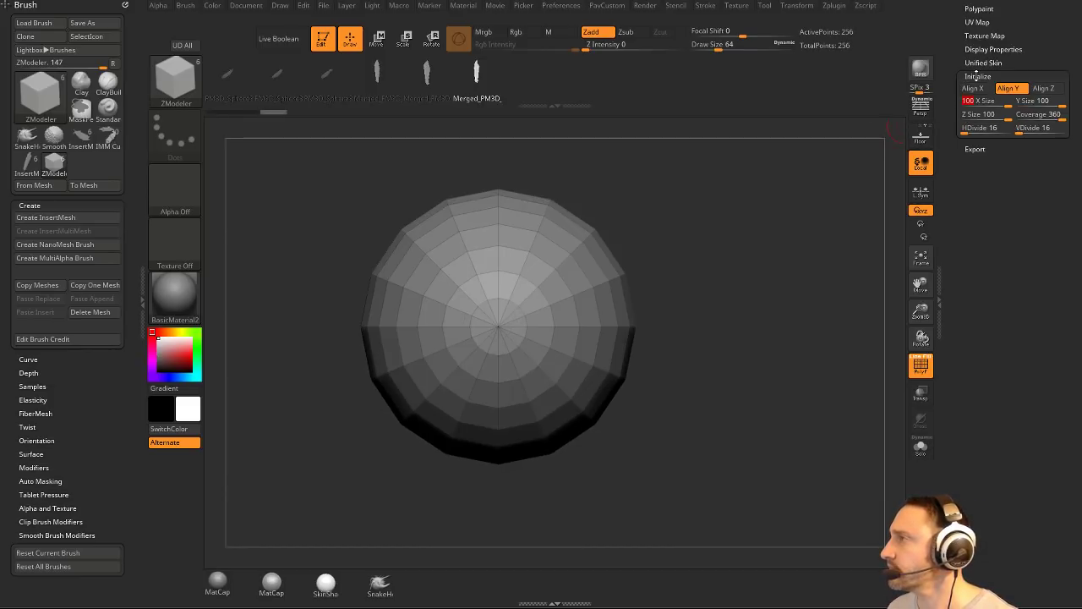
pyautogui.click(977, 76)
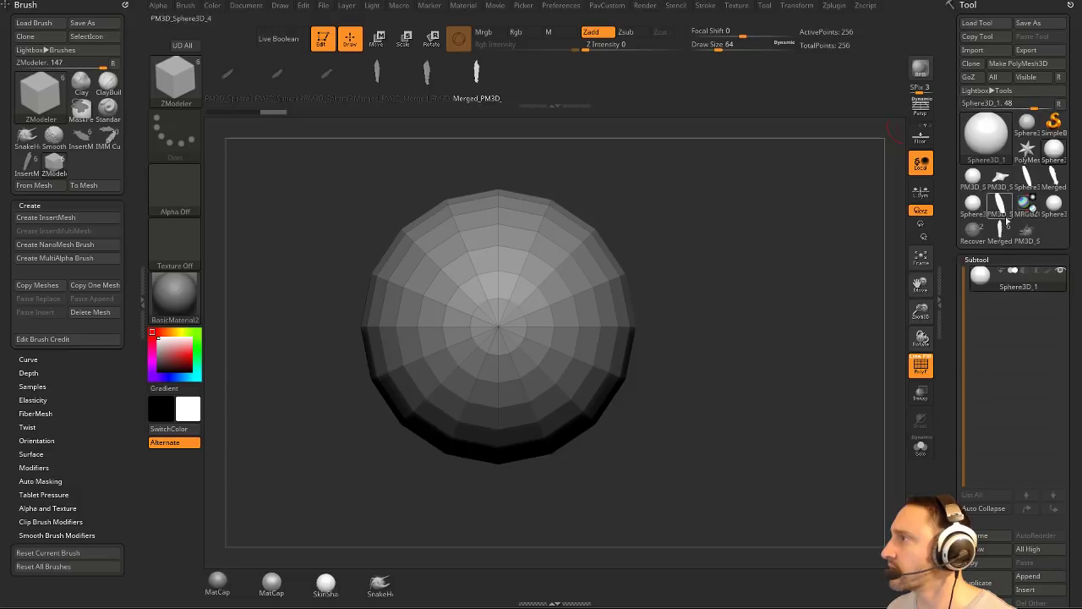
pyautogui.click(1028, 64)
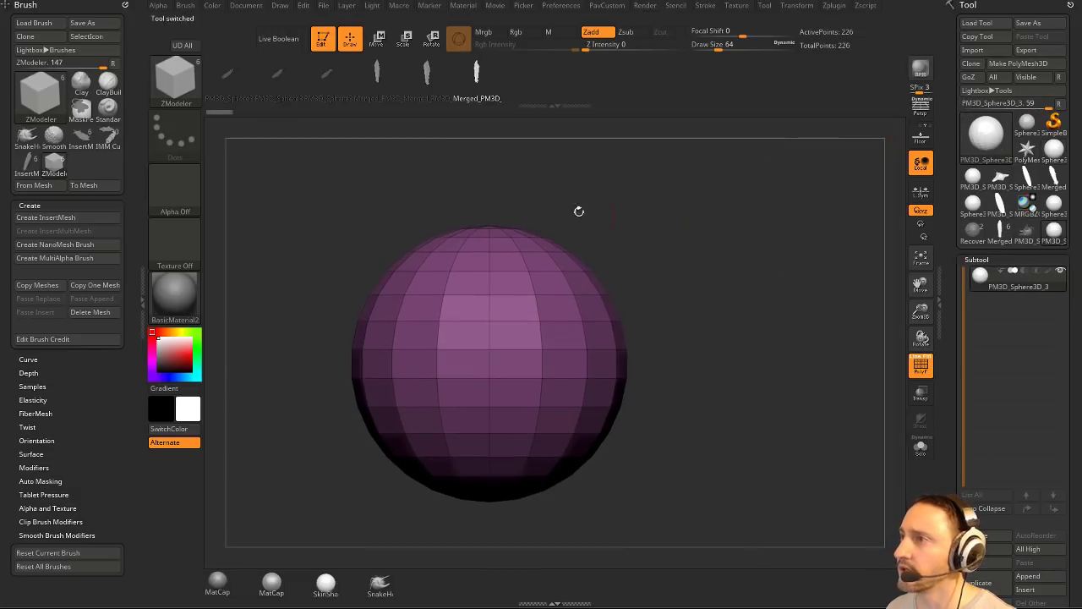
# Hide the top and bottom pole caps of the sphere and delete the hidden geometry, leaving both ends open.
pyautogui.keyDown('ctrl'); pyautogui.keyDown('shift'); pyautogui.moveTo(256, 159); pyautogui.dragTo(830, 232); pyautogui.keyUp('shift'); pyautogui.keyUp('ctrl')
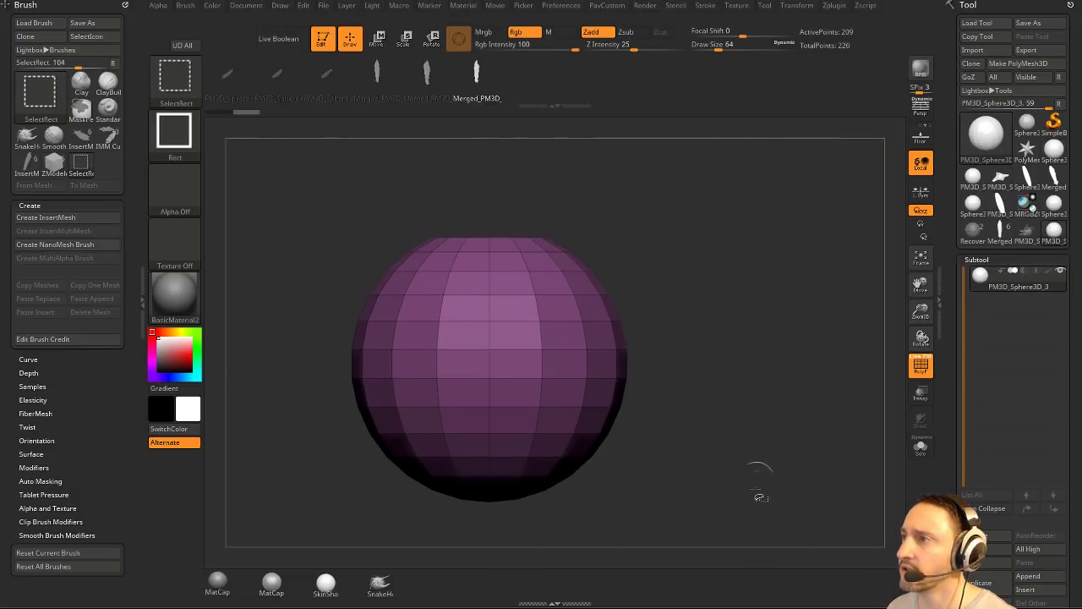
pyautogui.keyDown('ctrl'); pyautogui.keyDown('shift'); pyautogui.moveTo(694, 541); pyautogui.dragTo(350, 489); pyautogui.keyUp('shift'); pyautogui.keyUp('ctrl')
pyautogui.press('space')
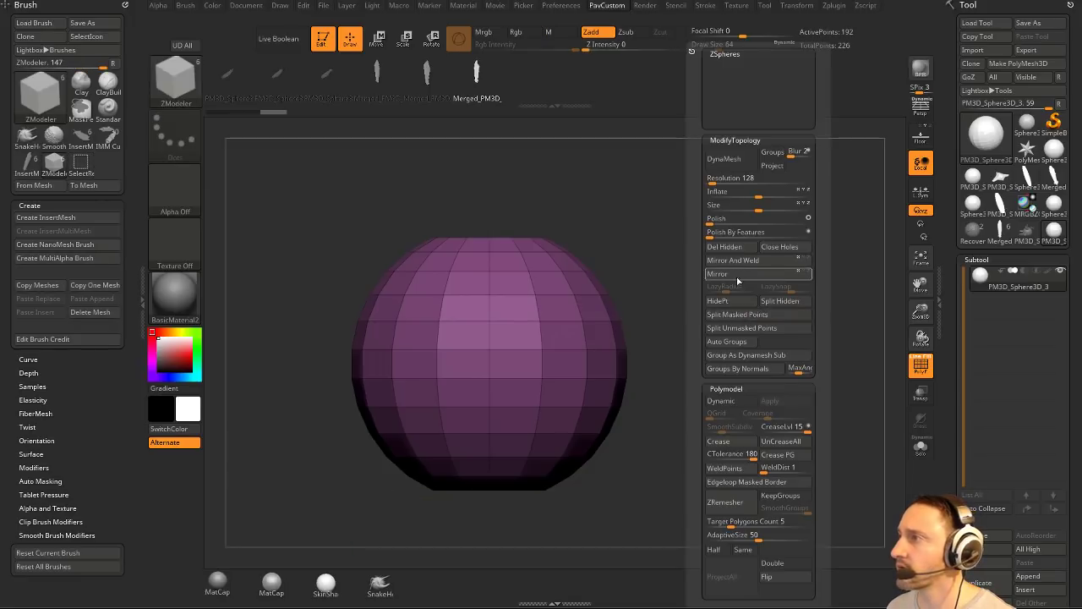
pyautogui.click(761, 258)
pyautogui.moveTo(761, 257); pyautogui.dragTo(621, 283)
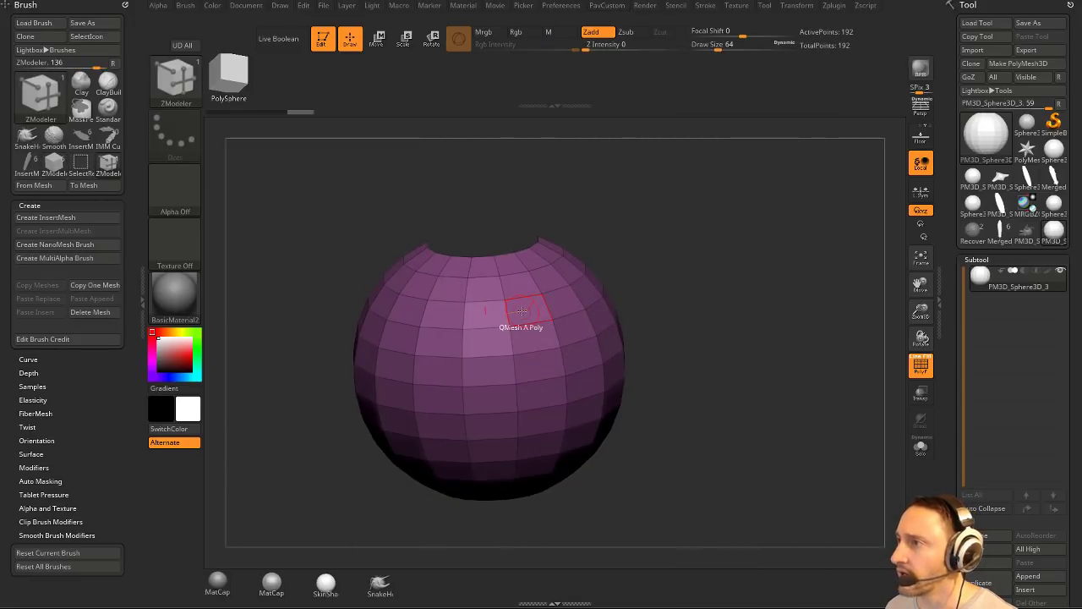
# Choose the feather NanoMesh ZModeler brush and insert feathers on the sphere with Insert NanoMesh targeting All Polygons.
pyautogui.moveTo(715, 290); pyautogui.dragTo(734, 292)
pyautogui.press('b')
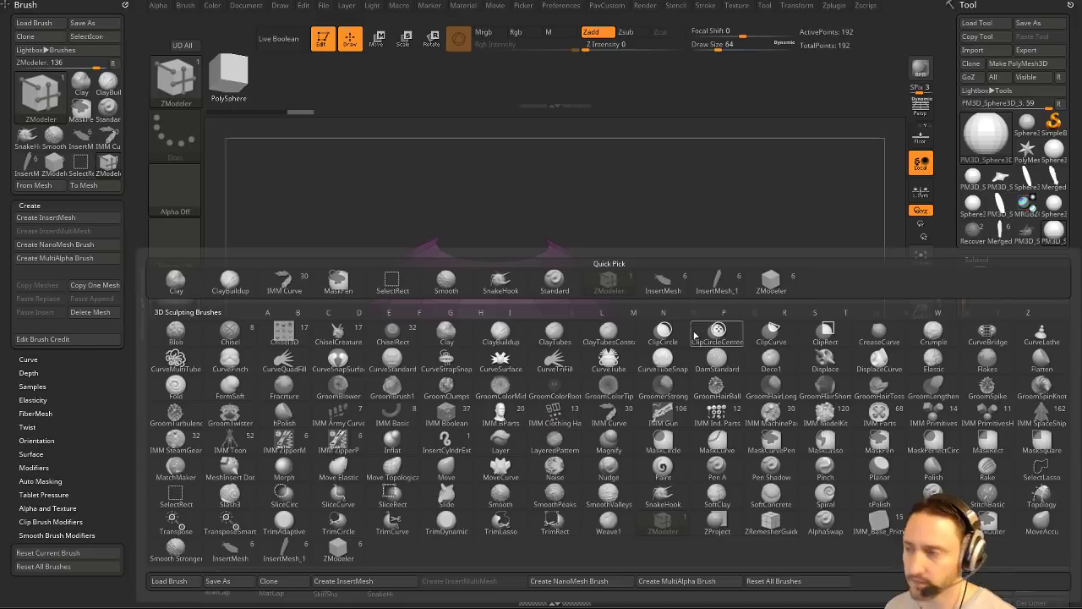
pyautogui.press('z')
pyautogui.press('m')
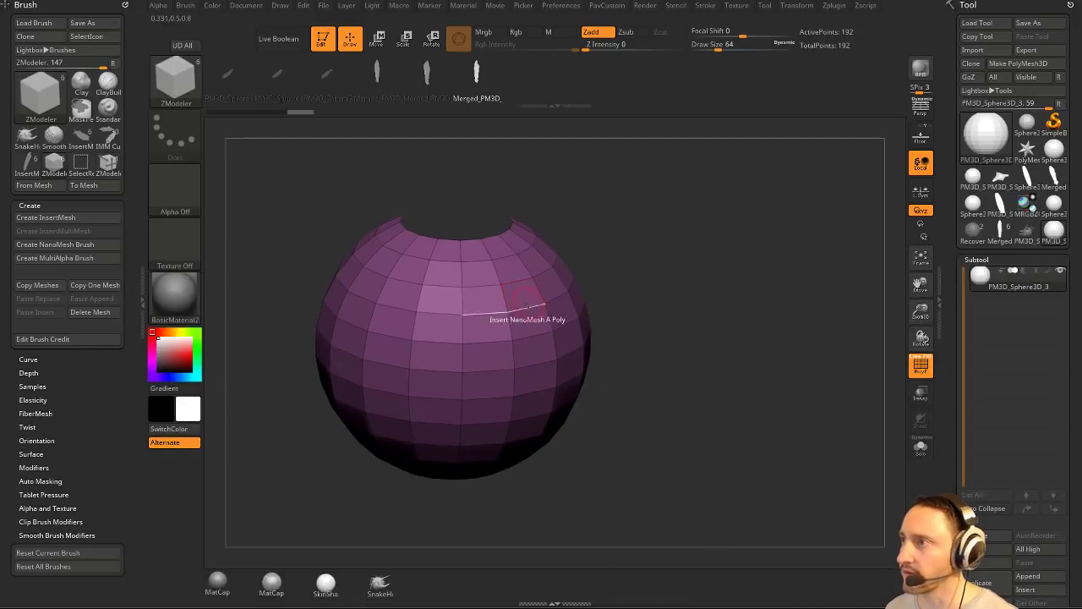
pyautogui.moveTo(617, 274); pyautogui.dragTo(647, 263)
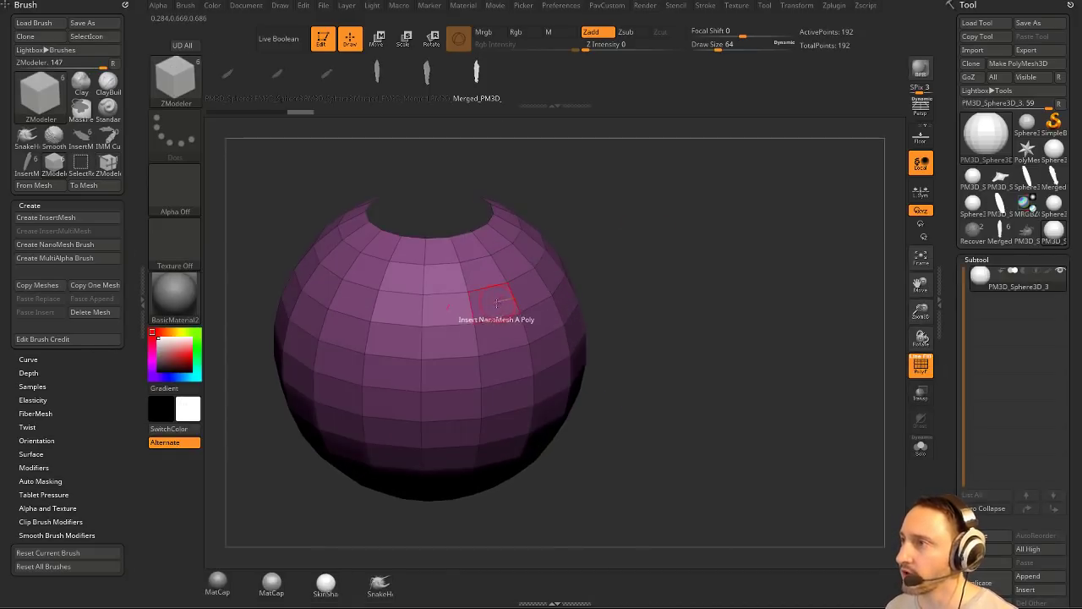
pyautogui.press('space')
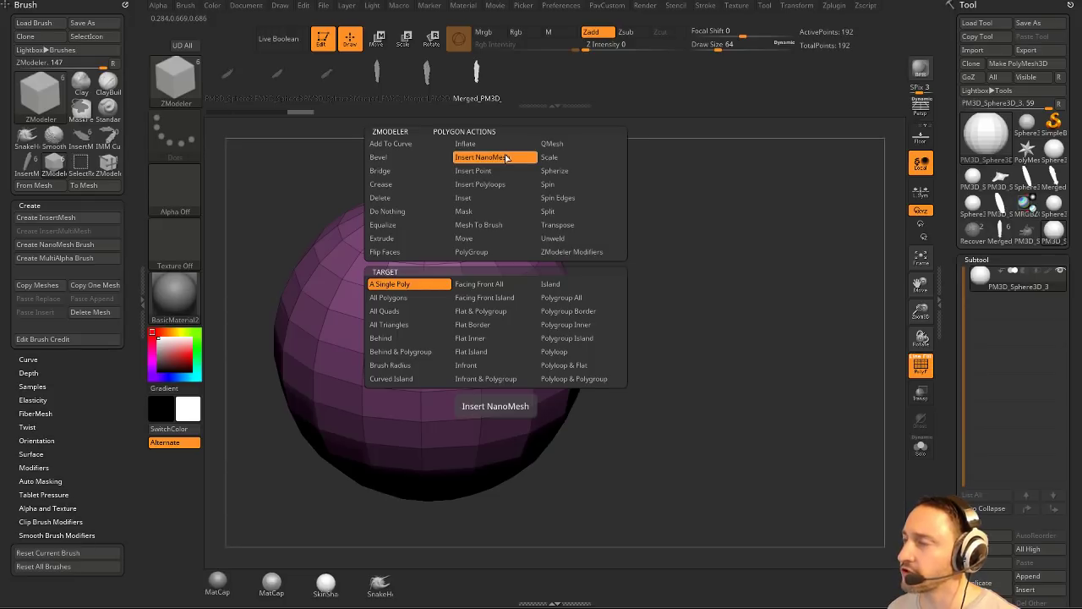
pyautogui.click(432, 301)
pyautogui.click(525, 292)
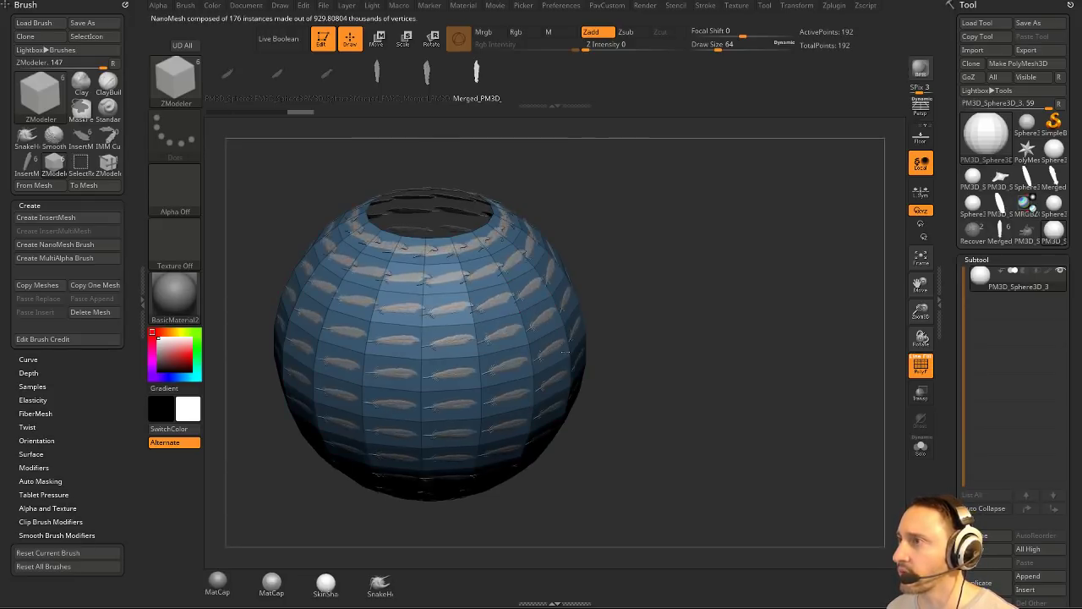
# Try two other feather meshes as NanoMesh on all polygons of the sphere, undoing each insertion.
pyautogui.click(348, 88)
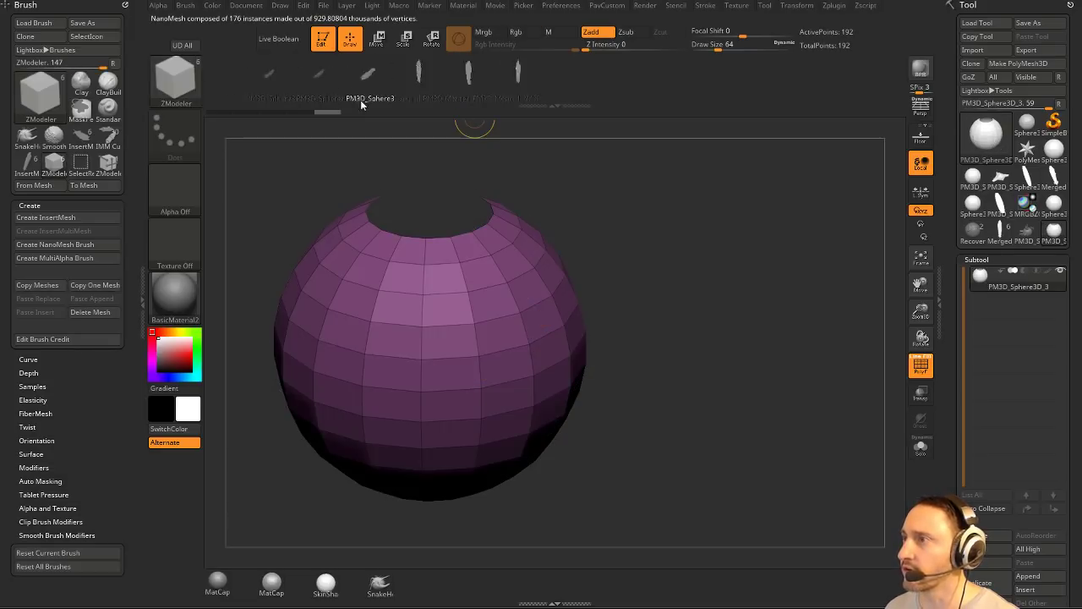
pyautogui.click(531, 301)
pyautogui.moveTo(737, 317); pyautogui.dragTo(793, 320)
pyautogui.hotkey('ctrl', 'z')
pyautogui.click(474, 95)
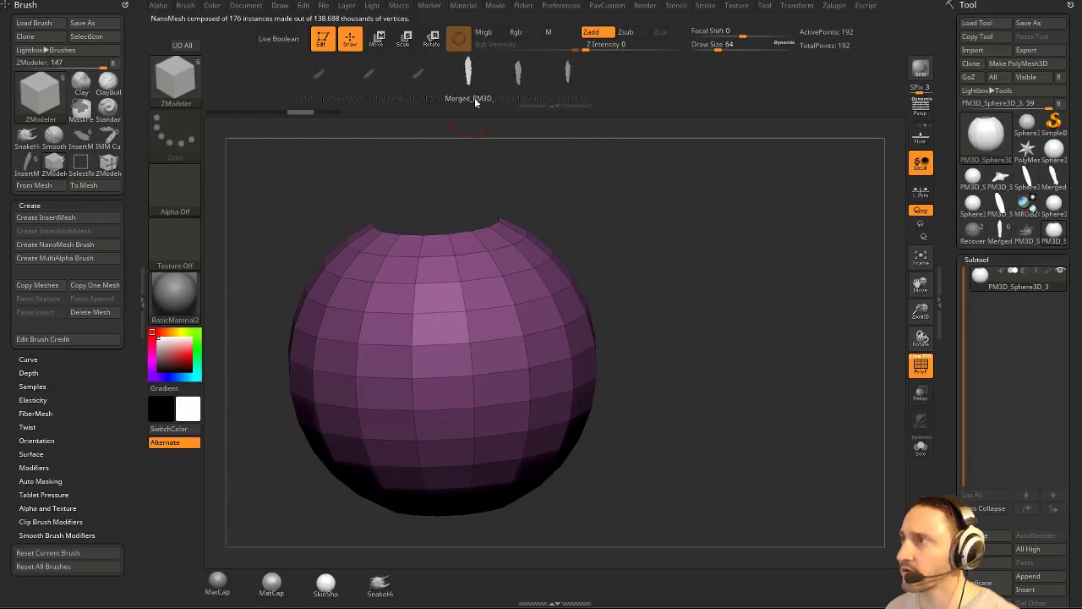
pyautogui.moveTo(536, 308)
pyautogui.mouseDown()
pyautogui.moveTo(556, 326)
pyautogui.moveTo(645, 241)
pyautogui.moveTo(689, 310)
pyautogui.moveTo(668, 278)
pyautogui.mouseUp()
pyautogui.hotkey('ctrl', 'z')
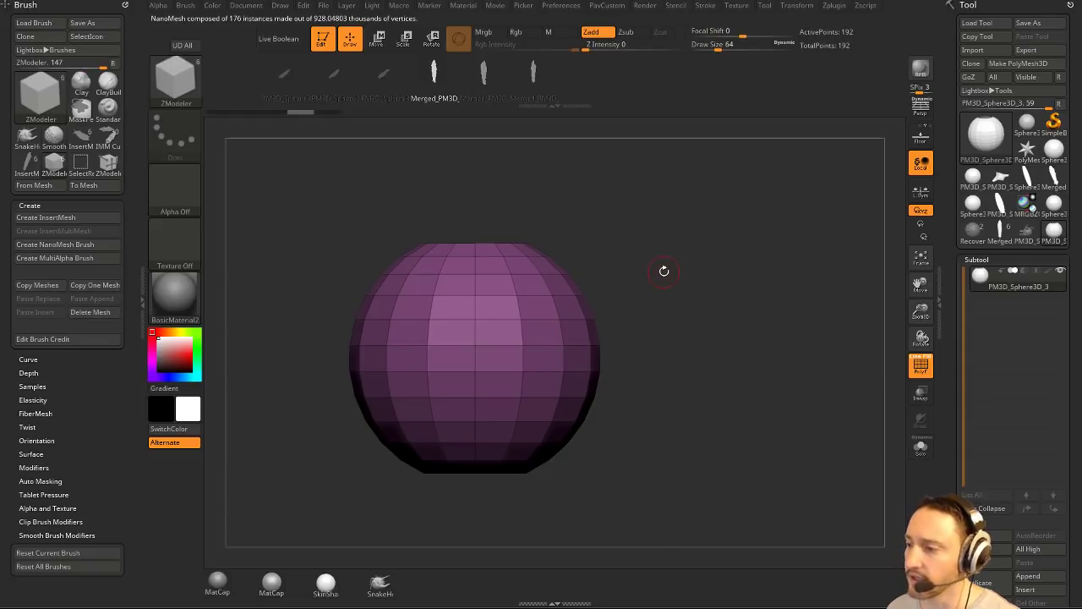
# Switch to the browser and examine the feather anatomy and wing feather types in the Creating Feathers PDF guide.
pyautogui.hotkey('alt', 'Tab')
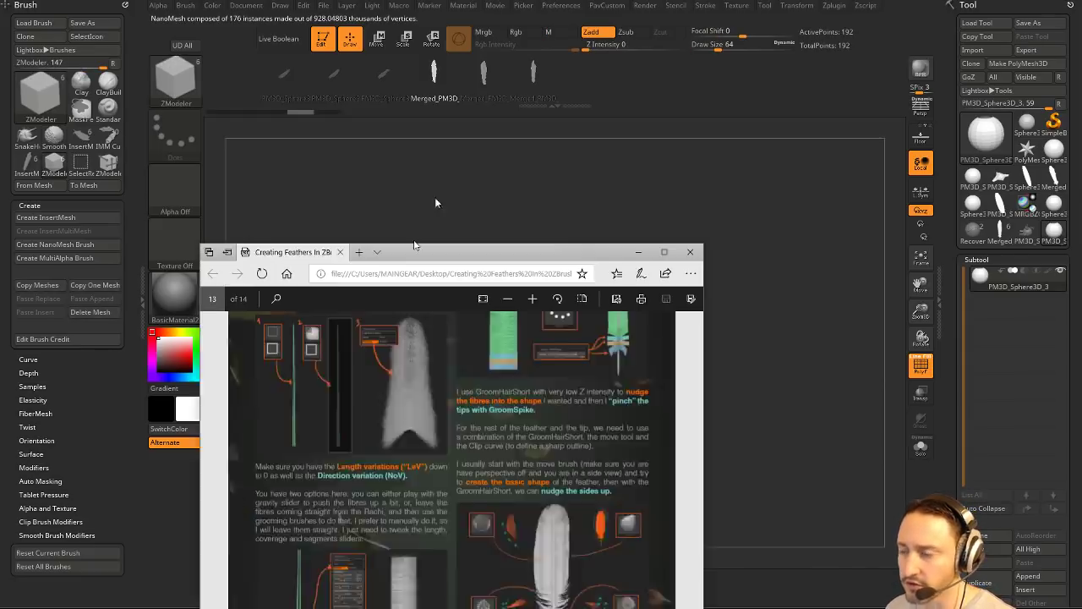
pyautogui.scroll(-15, 418, 179)
pyautogui.scroll(10, 423, 380)
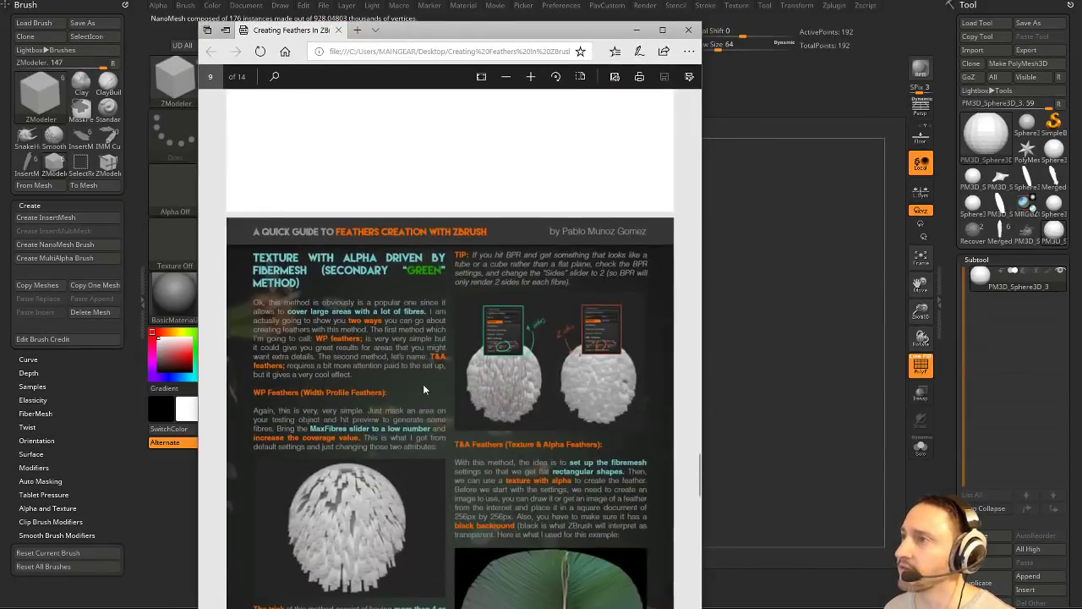
pyautogui.scroll(10, 415, 369)
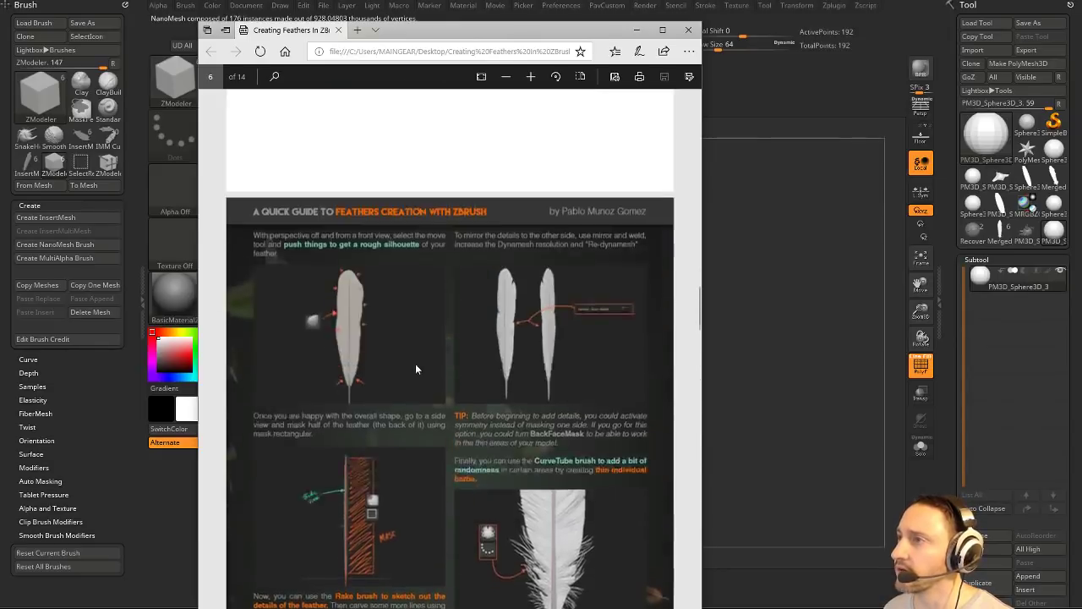
pyautogui.scroll(-3, 414, 370)
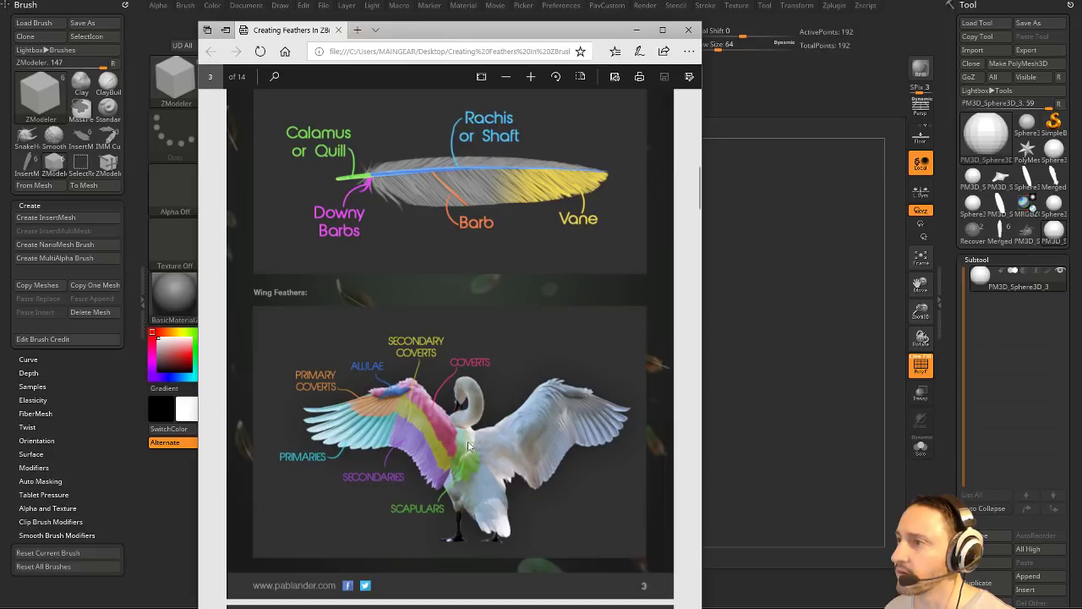
pyautogui.moveTo(411, 40); pyautogui.dragTo(613, 608)
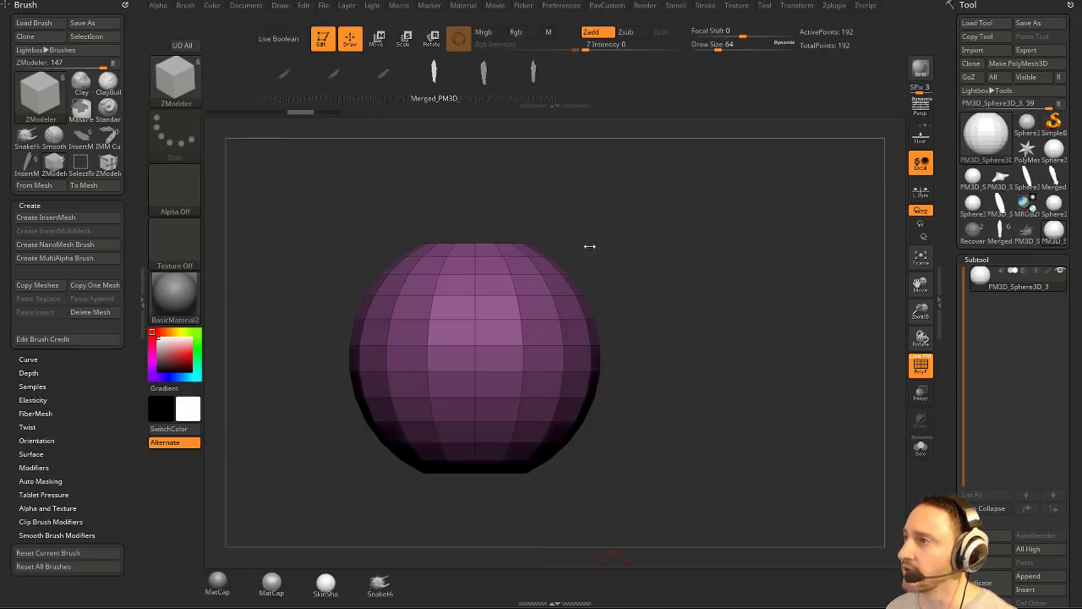
# Split the sphere into three horizontal bands by giving its upper and lower rows of polygons their own polygroups.
pyautogui.moveTo(357, 188)
pyautogui.keyDown('ctrl'); pyautogui.mouseDown()
pyautogui.moveTo(502, 237)
pyautogui.moveTo(638, 307)
pyautogui.mouseUp(); pyautogui.keyUp('ctrl')
pyautogui.keyDown('ctrl'); pyautogui.moveTo(683, 271); pyautogui.dragTo(767, 310); pyautogui.keyUp('ctrl')
pyautogui.keyDown('ctrl'); pyautogui.keyDown('shift'); pyautogui.moveTo(329, 191); pyautogui.dragTo(668, 328); pyautogui.keyUp('shift'); pyautogui.keyUp('ctrl')
pyautogui.keyDown('ctrl'); pyautogui.keyDown('shift'); pyautogui.click(665, 321); pyautogui.keyUp('shift'); pyautogui.keyUp('ctrl')
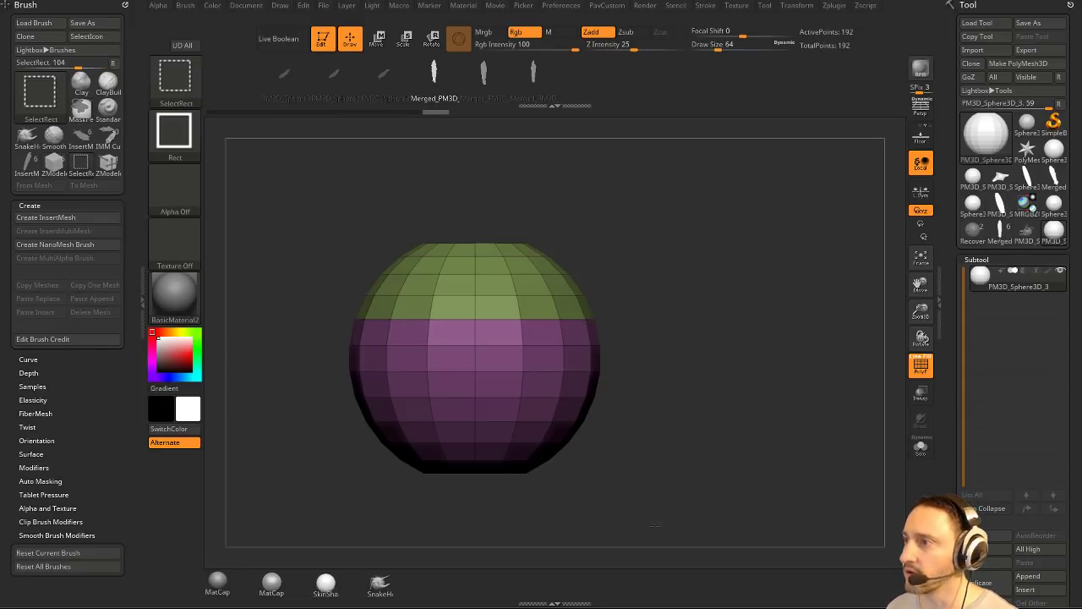
pyautogui.keyDown('ctrl'); pyautogui.keyDown('shift'); pyautogui.moveTo(685, 531); pyautogui.dragTo(308, 384); pyautogui.keyUp('shift'); pyautogui.keyUp('ctrl')
pyautogui.hotkey('ctrl', 'w')
pyautogui.keyDown('ctrl'); pyautogui.keyDown('shift'); pyautogui.click(708, 305); pyautogui.keyUp('shift'); pyautogui.keyUp('ctrl')
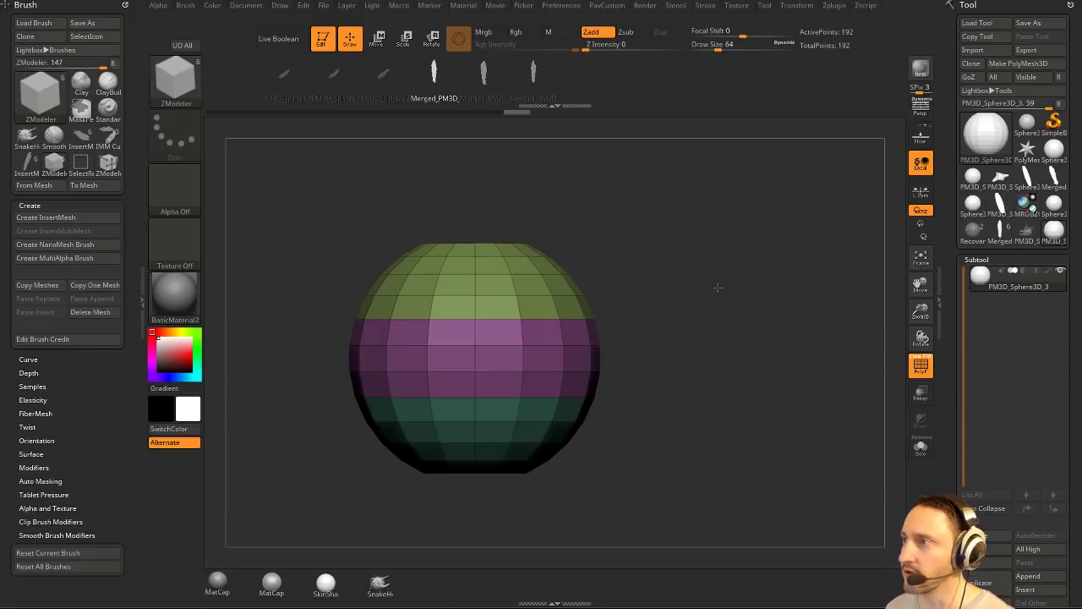
pyautogui.press('space')
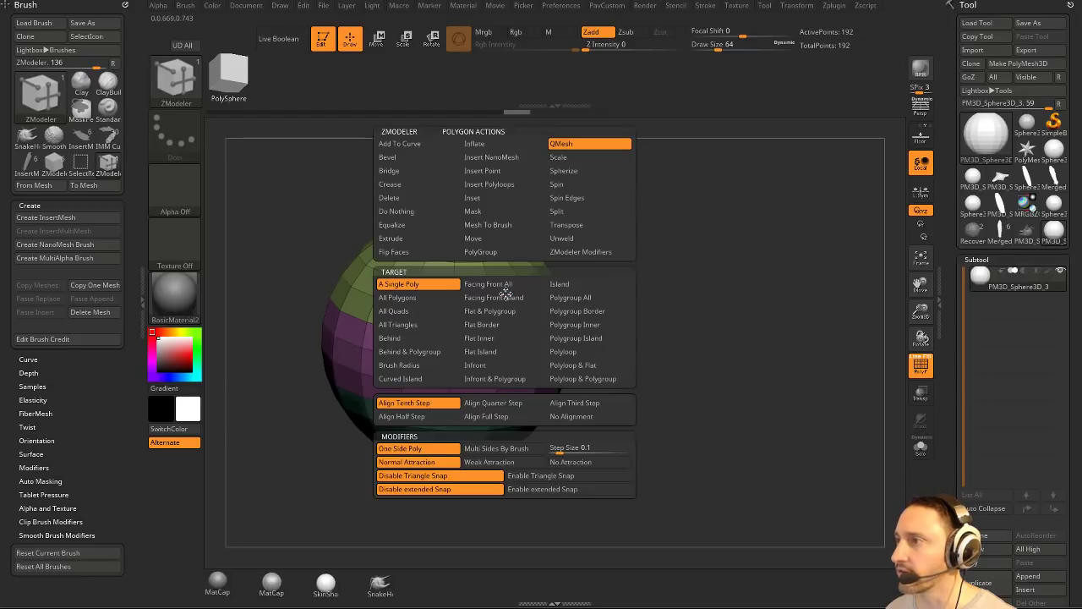
pyautogui.click(571, 298)
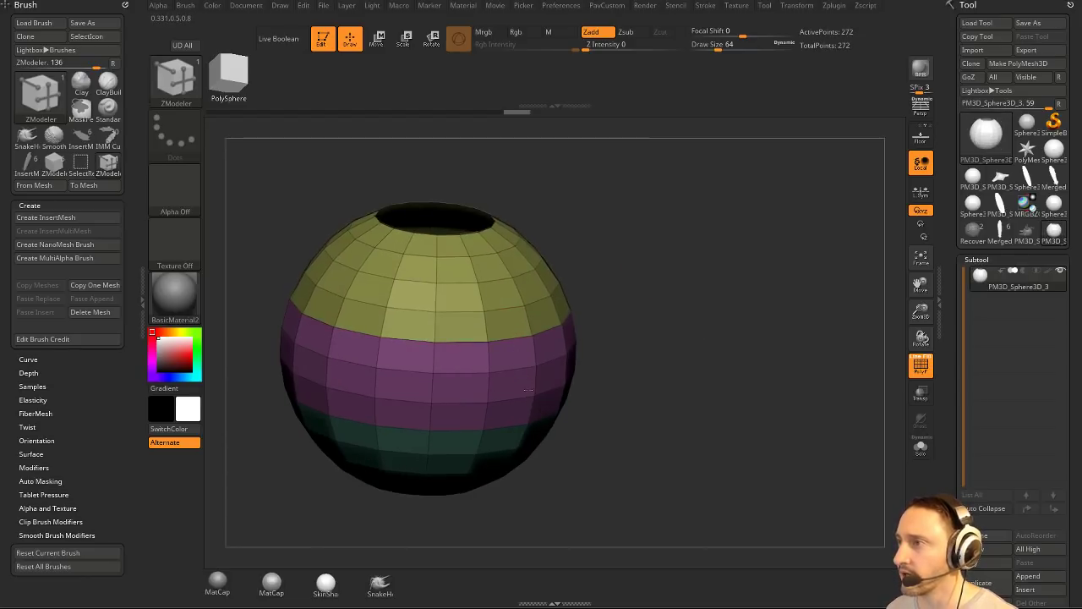
pyautogui.press('space')
# Select the feather NanoMesh brush, set Insert NanoMesh to target Polygroup All, and cover the sphere's top band with feathers.
pyautogui.press('b')
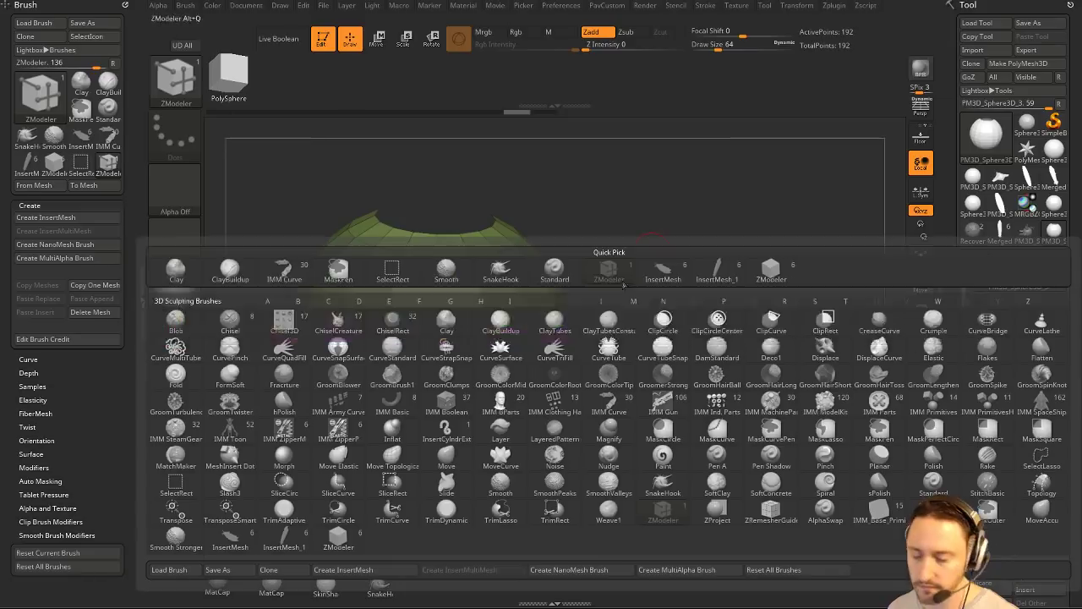
pyautogui.click(338, 539)
pyautogui.press('space')
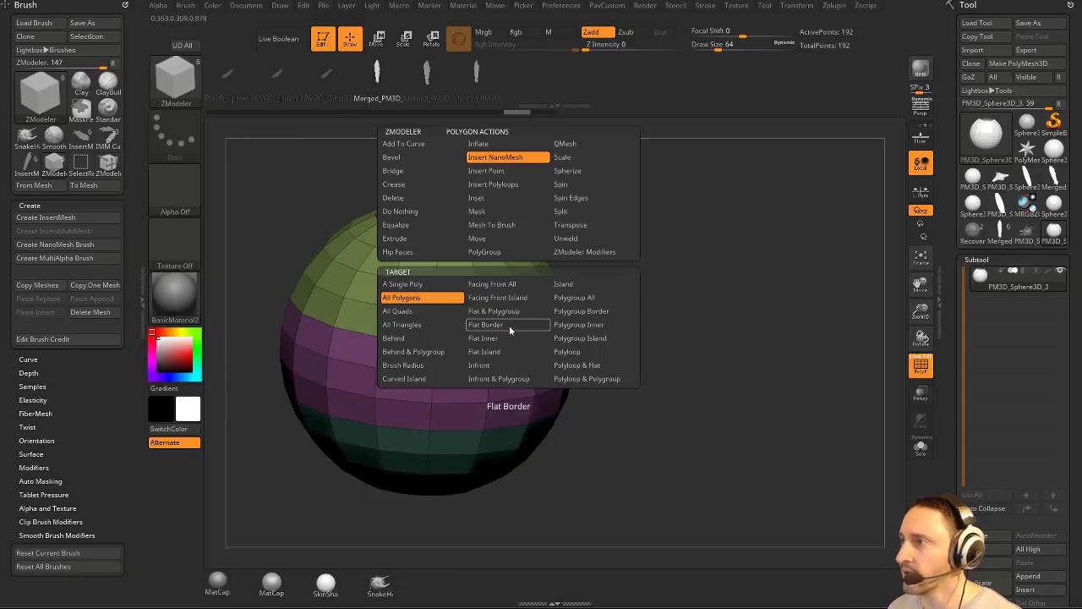
pyautogui.click(573, 299)
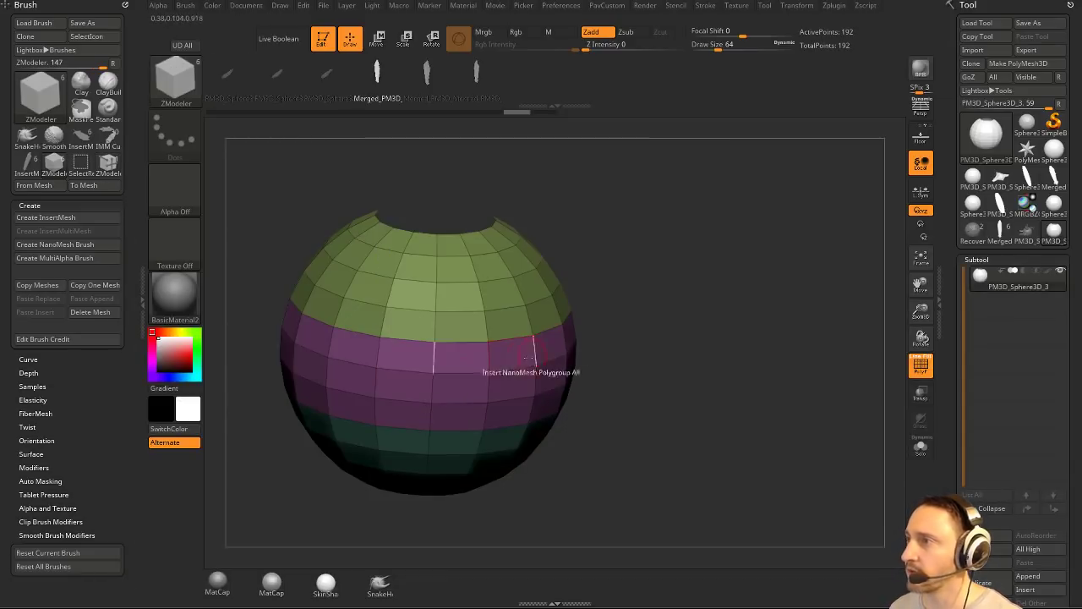
pyautogui.click(454, 325)
pyautogui.moveTo(746, 349); pyautogui.dragTo(738, 362)
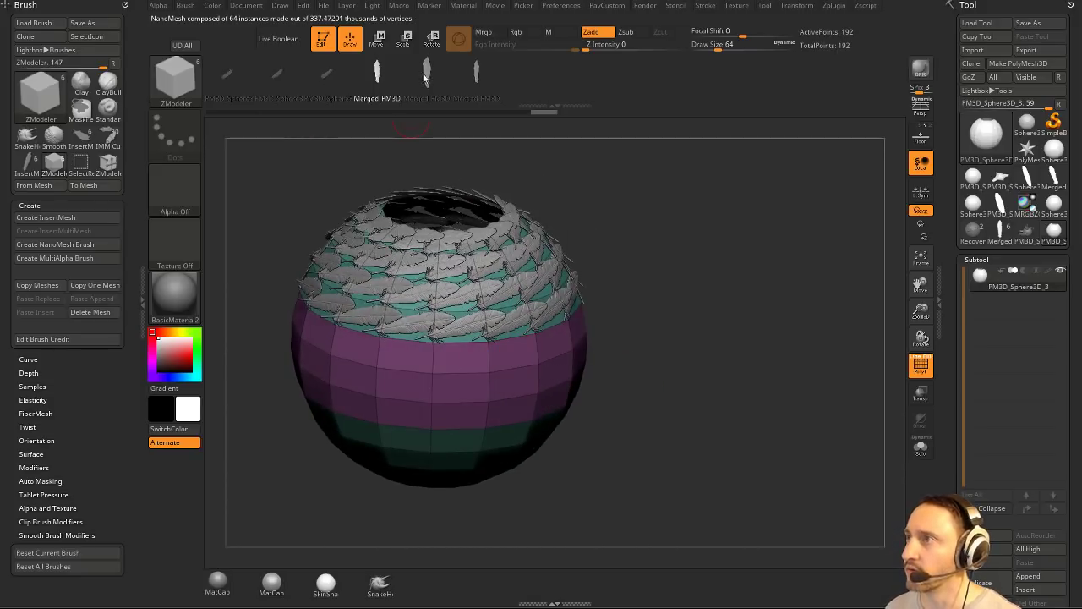
# Insert a different feather NanoMesh on the middle polygroup and another one on the bottom polygroup.
pyautogui.click(436, 372)
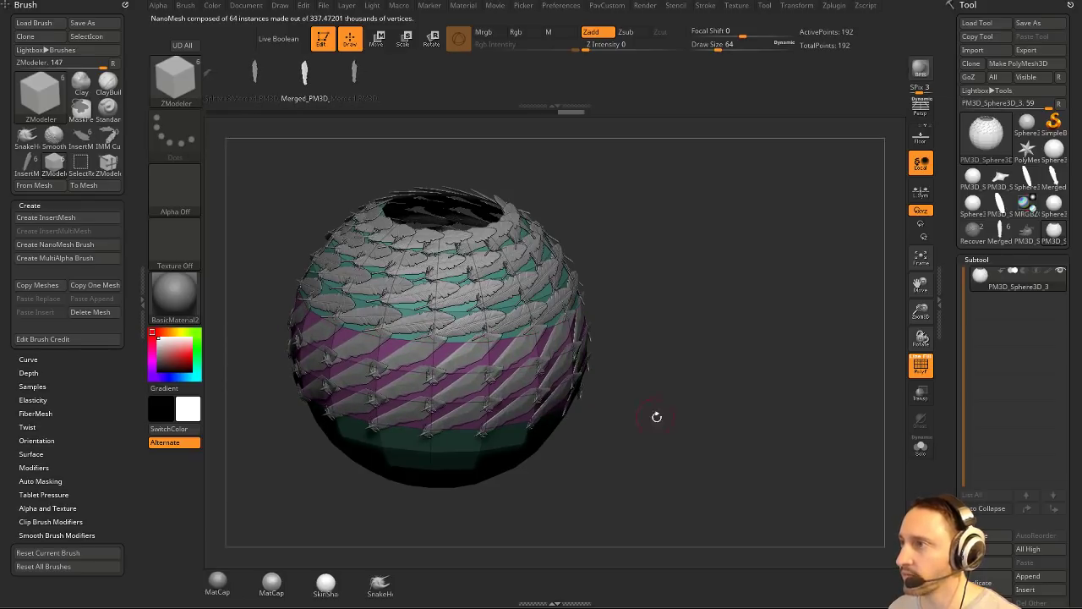
pyautogui.moveTo(656, 417); pyautogui.dragTo(677, 367)
pyautogui.press('Right')
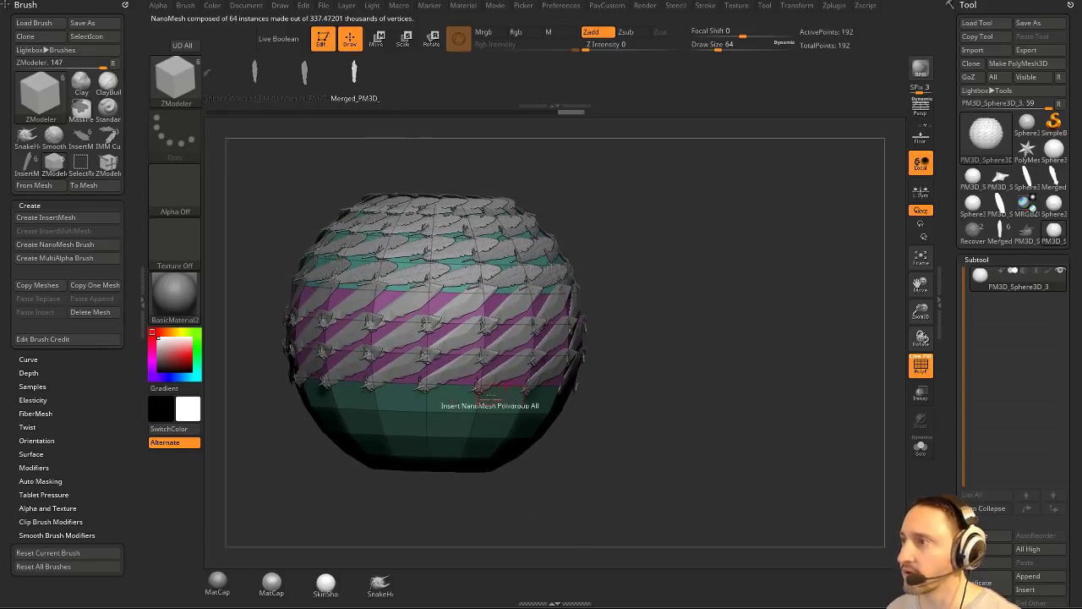
pyautogui.click(511, 416)
pyautogui.moveTo(671, 262); pyautogui.dragTo(649, 309)
# Open the NanoMesh settings and examine them together with the Modify Topology options in Geometry.
pyautogui.moveTo(952, 344); pyautogui.dragTo(981, 184)
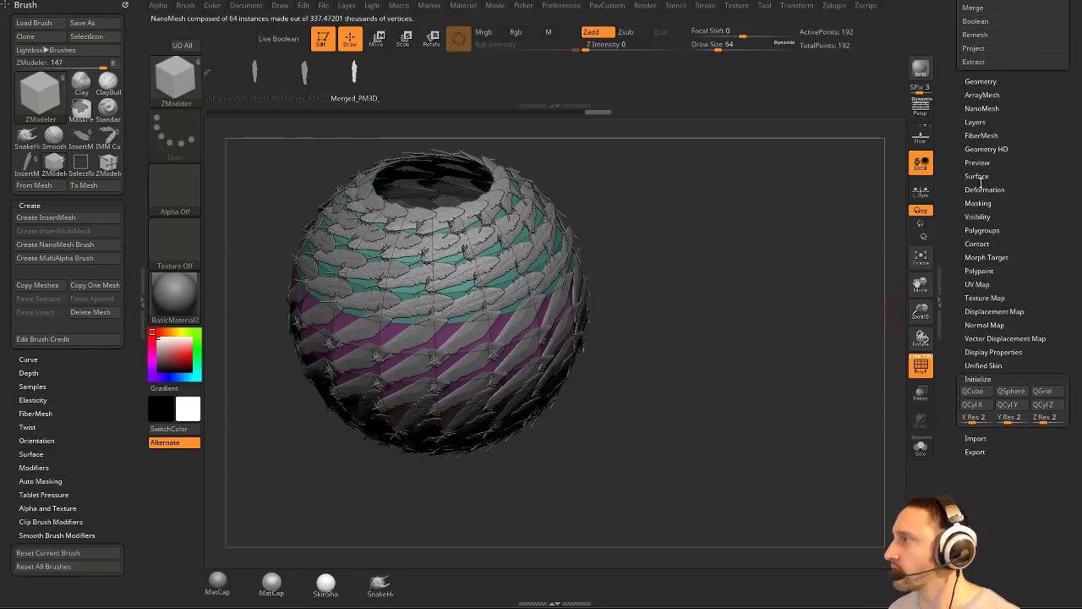
pyautogui.click(981, 108)
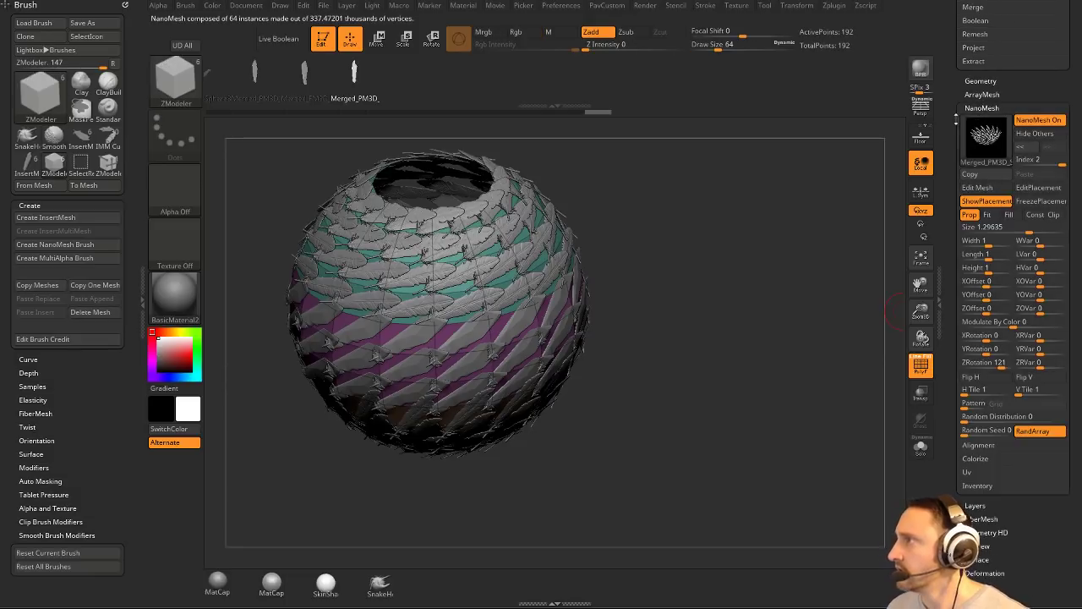
pyautogui.moveTo(955, 120); pyautogui.dragTo(955, 100)
pyautogui.moveTo(827, 204); pyautogui.dragTo(725, 266)
pyautogui.moveTo(941, 105); pyautogui.dragTo(950, 467)
pyautogui.click(981, 156)
pyautogui.click(985, 310)
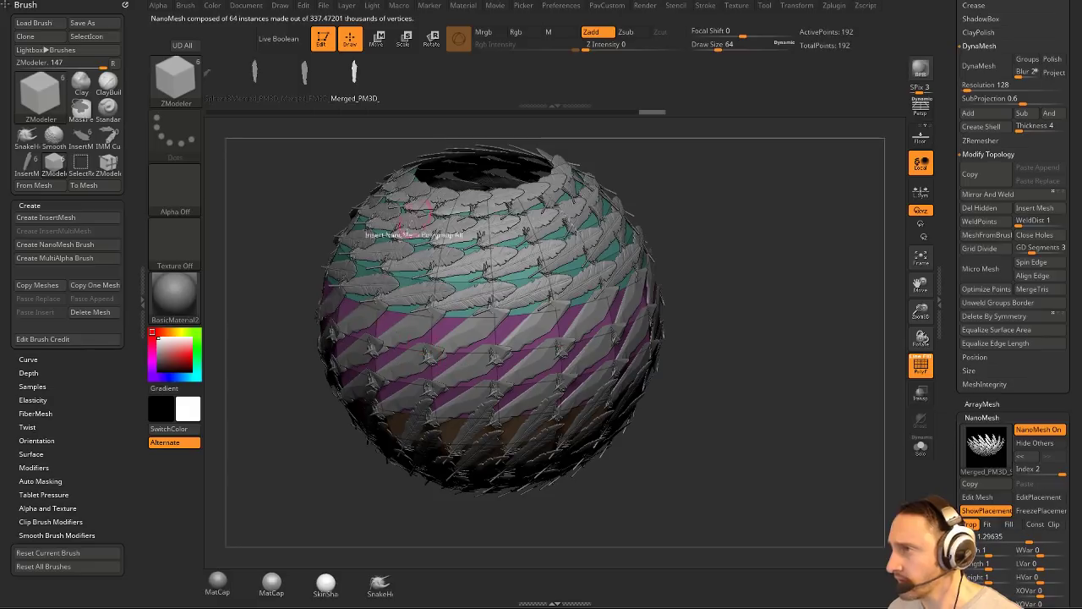
pyautogui.scroll(-5, 973, 275)
pyautogui.moveTo(789, 278); pyautogui.dragTo(771, 322)
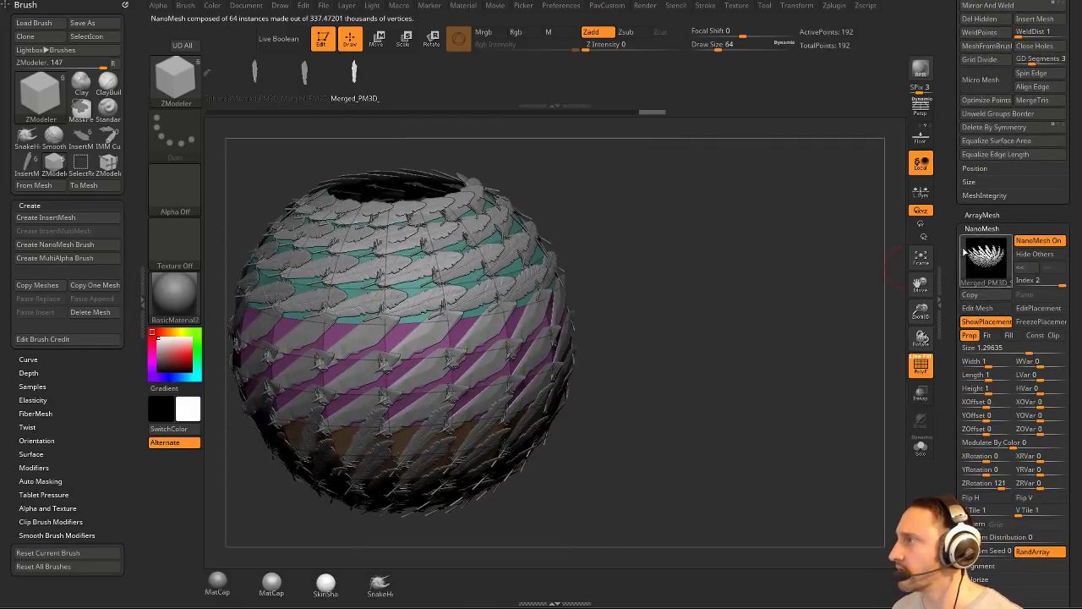
pyautogui.scroll(-5, 964, 250)
pyautogui.press('shift')
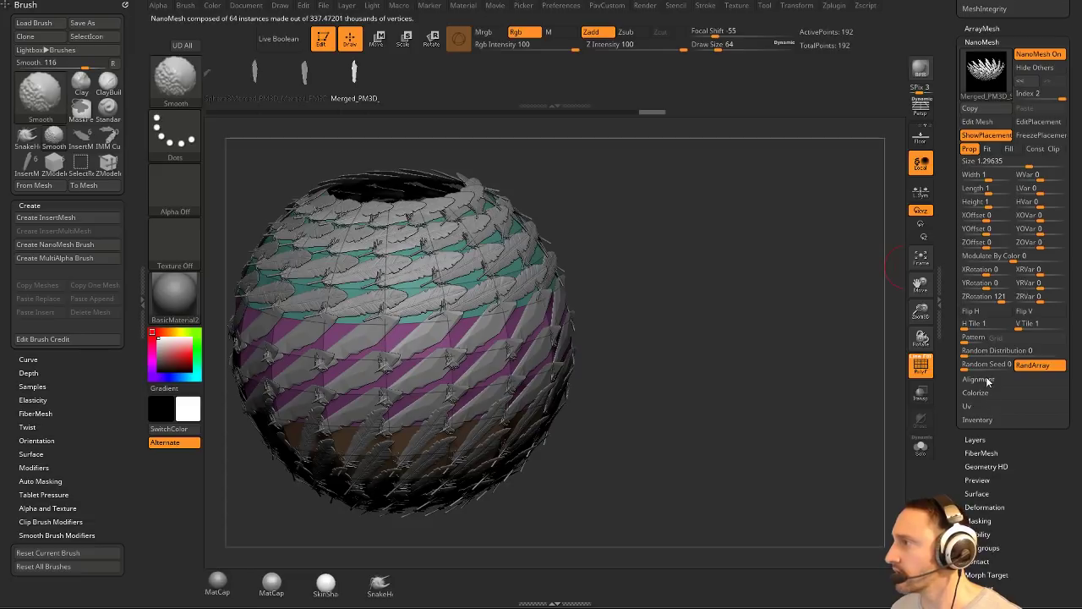
# Try Align To Normal alignment on the bottom band's NanoMesh, ending with No Alignment.
pyautogui.click(979, 379)
pyautogui.click(987, 380)
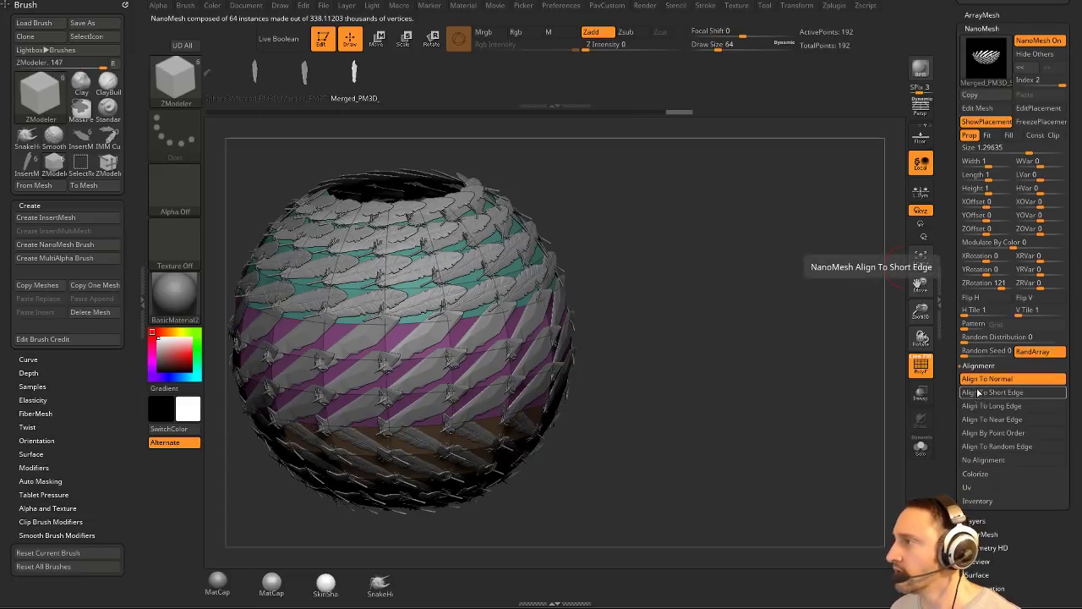
pyautogui.click(974, 380)
pyautogui.moveTo(958, 343); pyautogui.dragTo(959, 406)
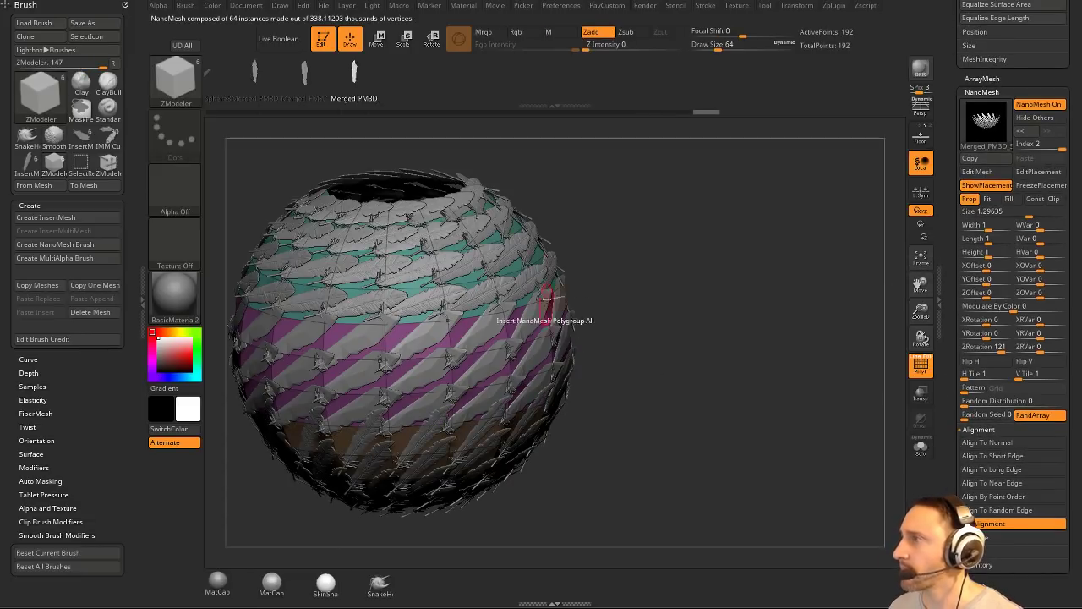
# Make the top band's NanoMesh (index 0) active and set its ZOffset to 0.01782.
pyautogui.click(1019, 145)
pyautogui.moveTo(884, 298); pyautogui.dragTo(856, 305)
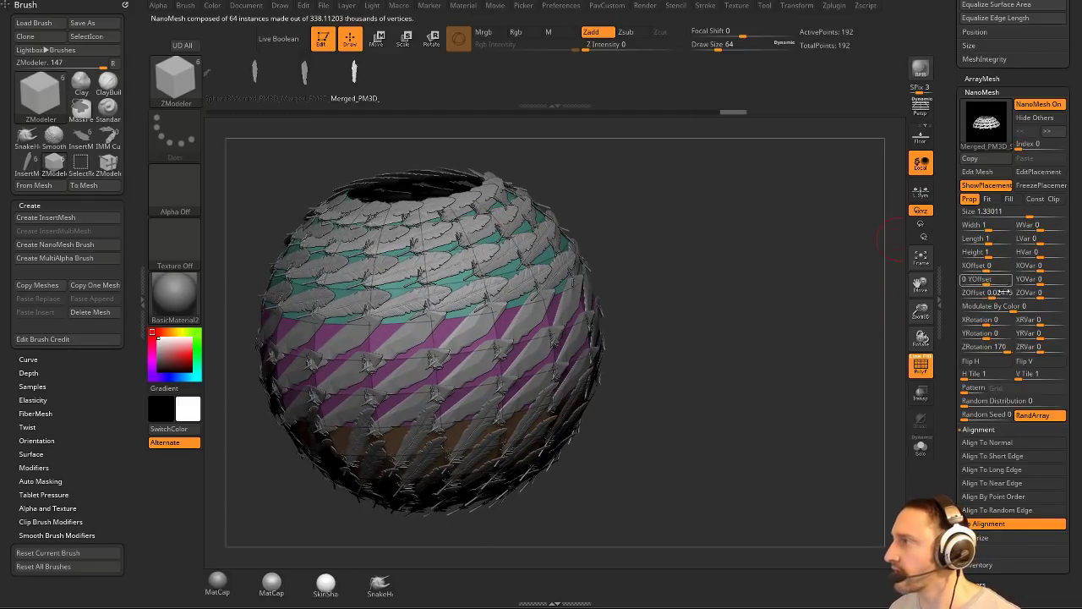
pyautogui.moveTo(998, 297)
pyautogui.mouseDown()
pyautogui.moveTo(985, 293)
pyautogui.moveTo(997, 283)
pyautogui.mouseUp()
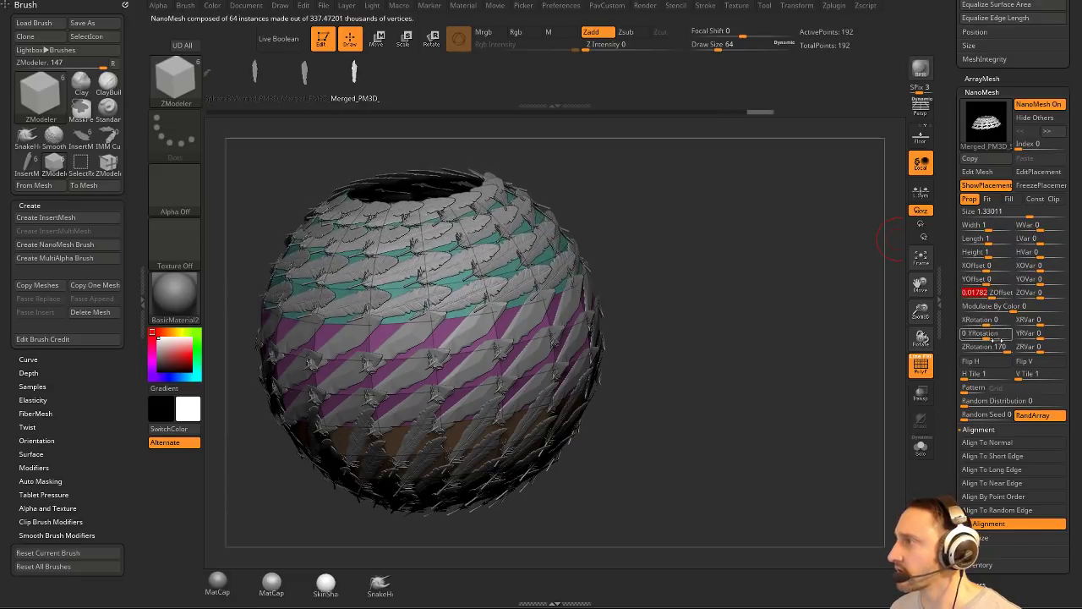
# Set the top band's NanoMesh ZRotation to -82 and XRotation to -8.
pyautogui.moveTo(1002, 348); pyautogui.dragTo(975, 348)
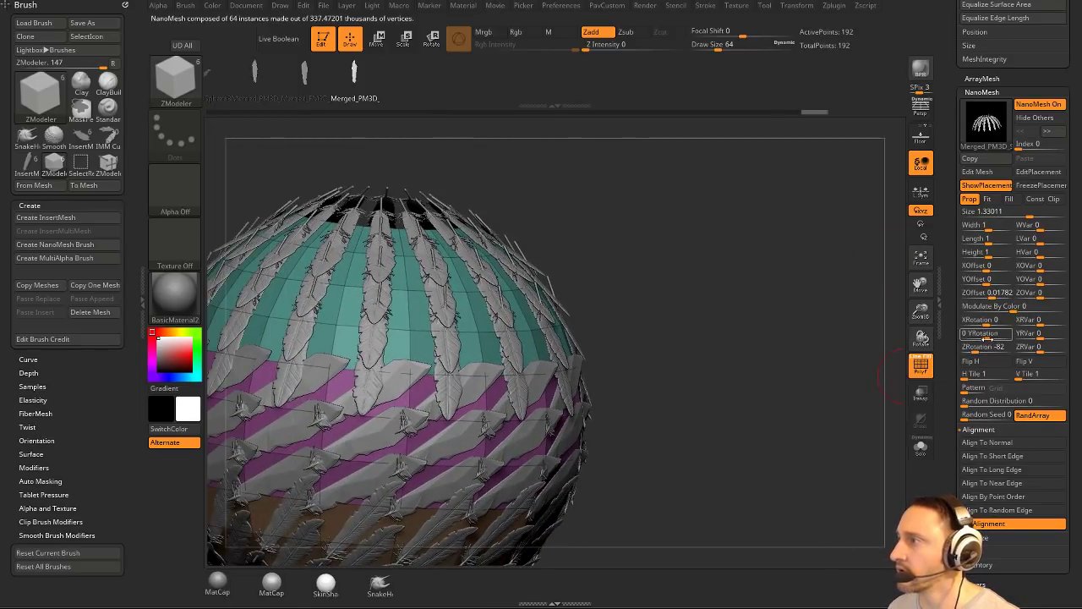
pyautogui.moveTo(972, 320); pyautogui.dragTo(984, 325)
pyautogui.moveTo(760, 331); pyautogui.dragTo(761, 303)
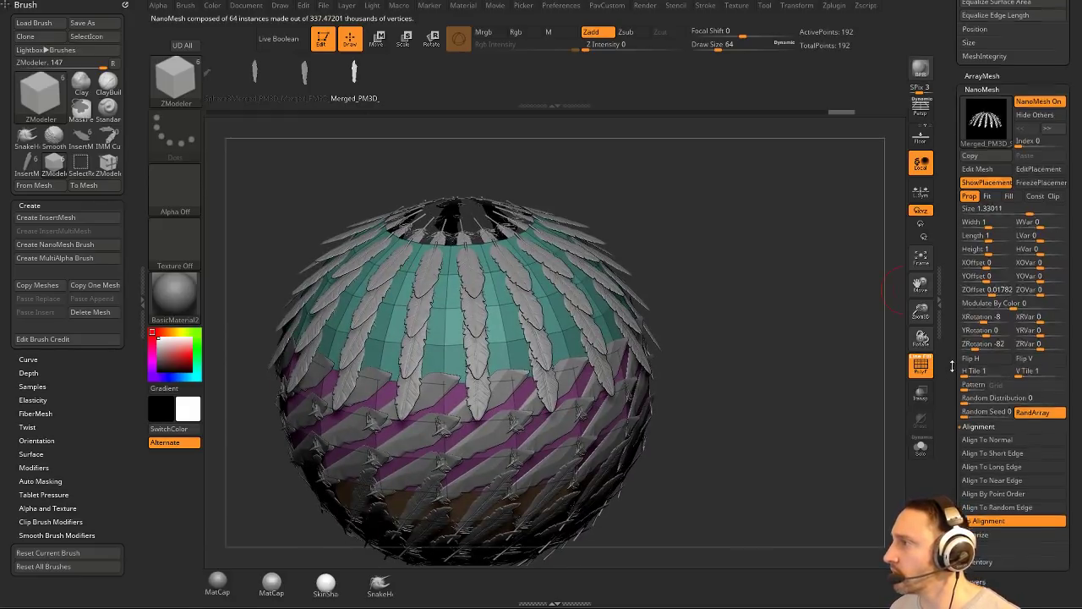
# Set the top band's NanoMesh V Tile to 2.
pyautogui.scroll(-1, 986, 369)
pyautogui.moveTo(968, 360); pyautogui.dragTo(1019, 356)
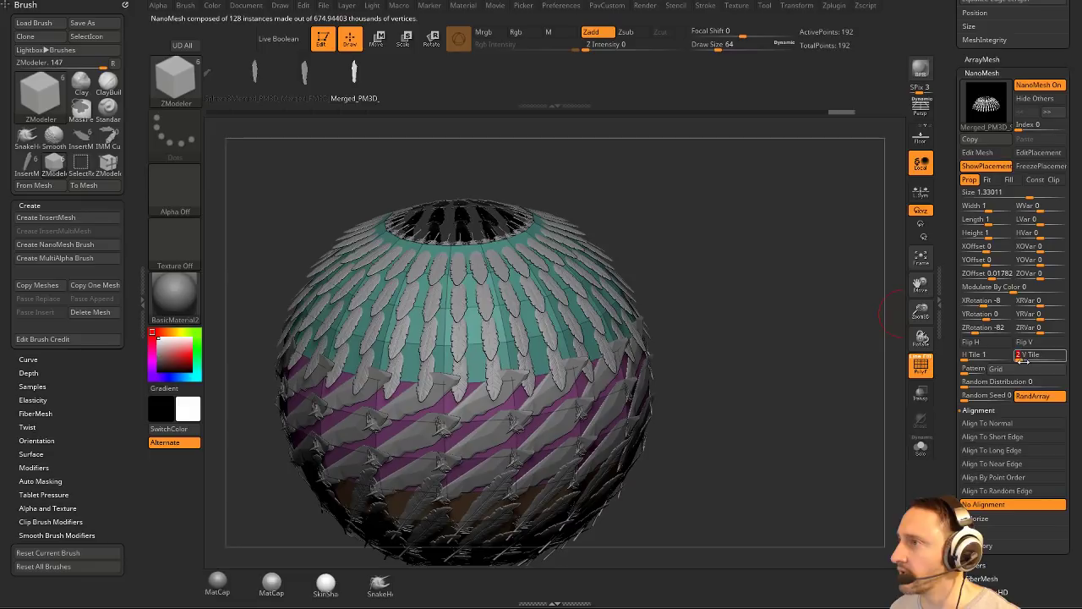
pyautogui.moveTo(766, 308); pyautogui.dragTo(792, 309)
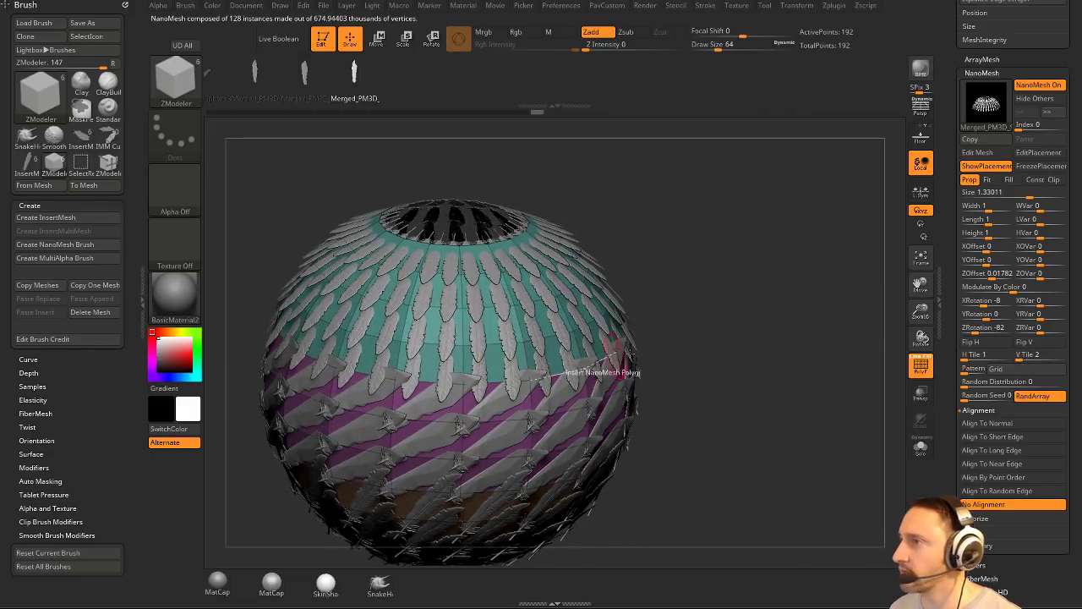
pyautogui.moveTo(698, 350); pyautogui.dragTo(721, 338)
pyautogui.moveTo(672, 270); pyautogui.dragTo(511, 302)
pyautogui.moveTo(703, 312); pyautogui.dragTo(525, 314)
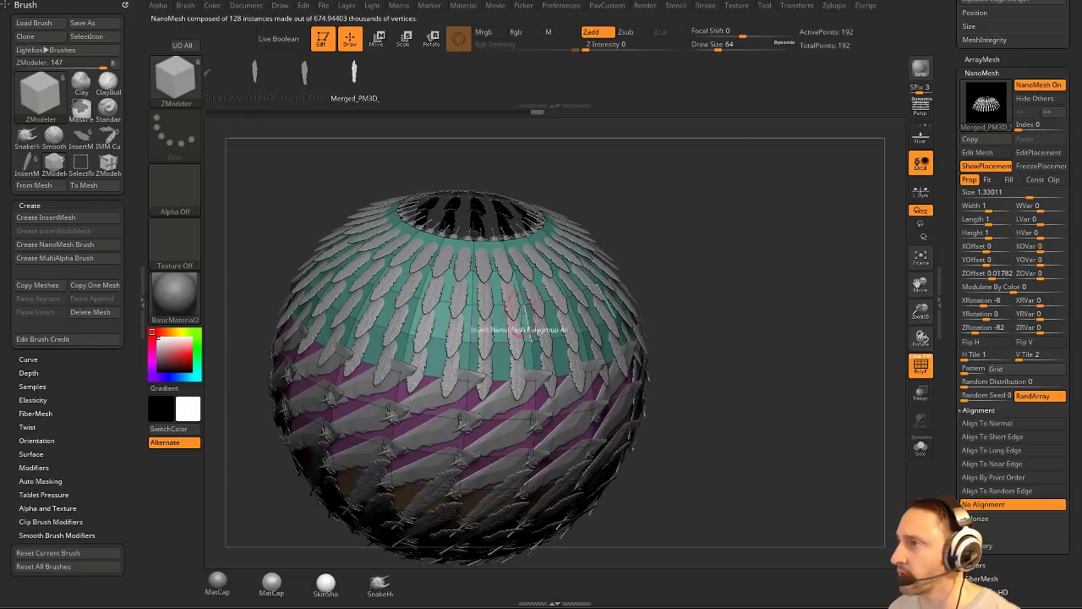
pyautogui.moveTo(668, 320); pyautogui.dragTo(718, 314)
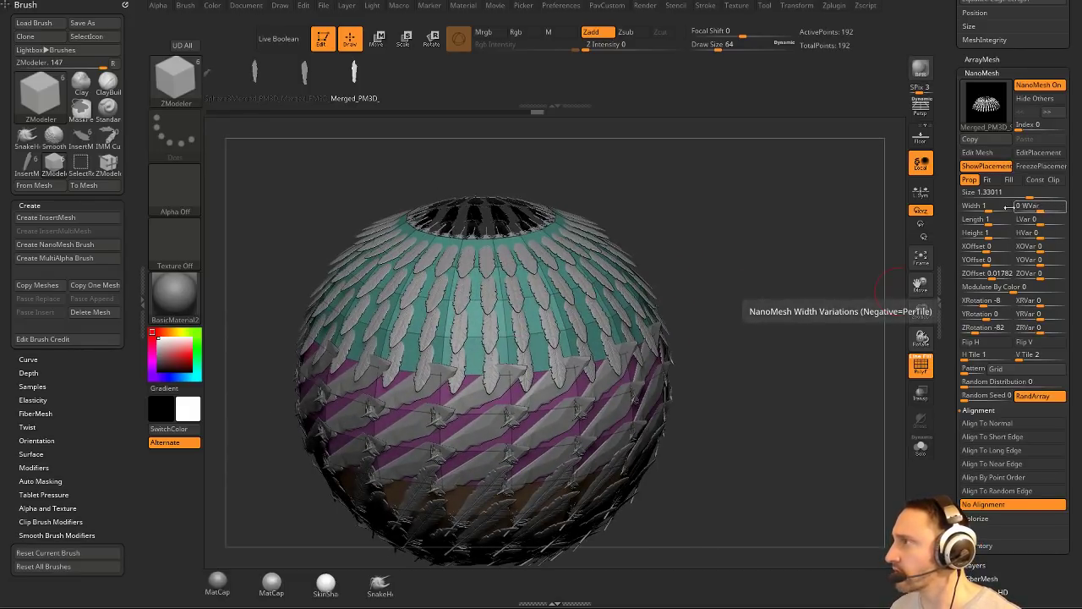
# Set the top feathers' Width to 1.21842, Length 1.02157 and Height 1.98333, with WVar 7, LVar 20 and HVar 57.
pyautogui.moveTo(983, 206); pyautogui.dragTo(1052, 222)
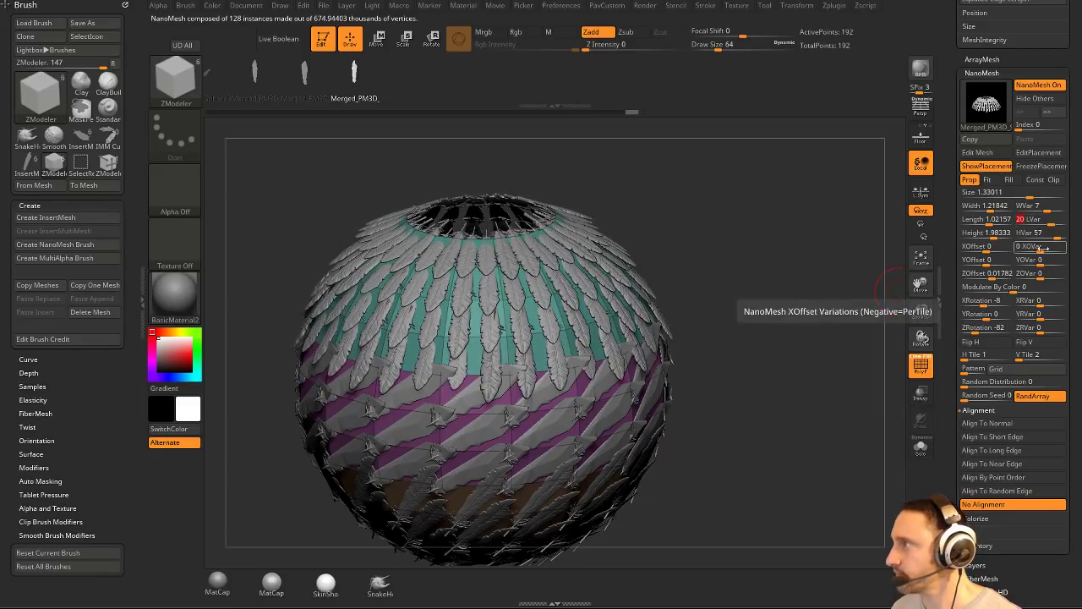
pyautogui.moveTo(952, 287); pyautogui.dragTo(953, 262)
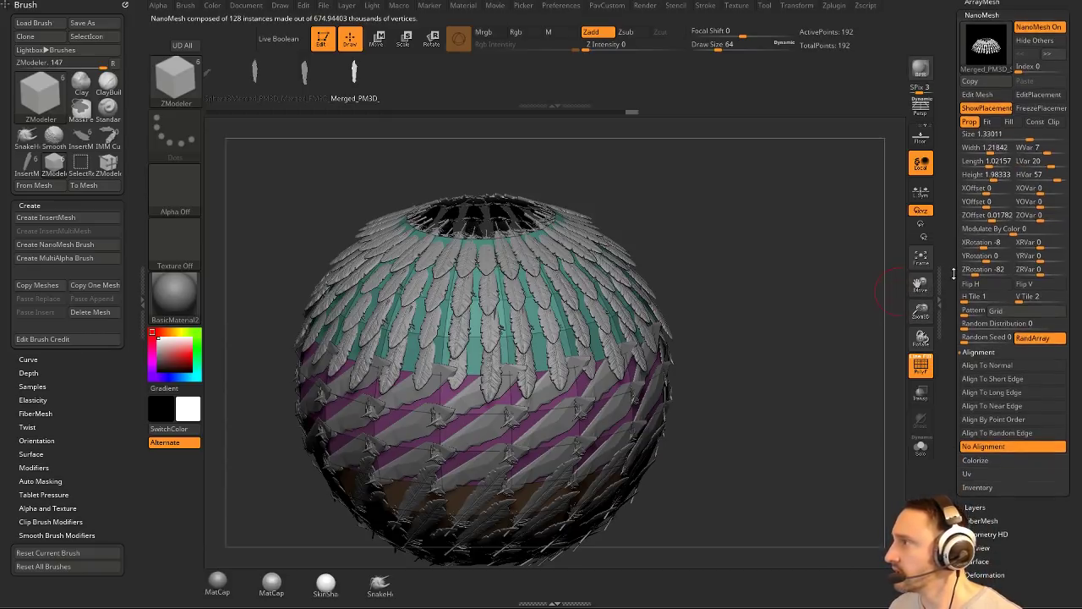
# Try reshaping the upper side of the feathered sphere with the Move brush at draw size 365, undoing the strokes.
pyautogui.press('s')
pyautogui.moveTo(702, 239); pyautogui.dragTo(688, 239)
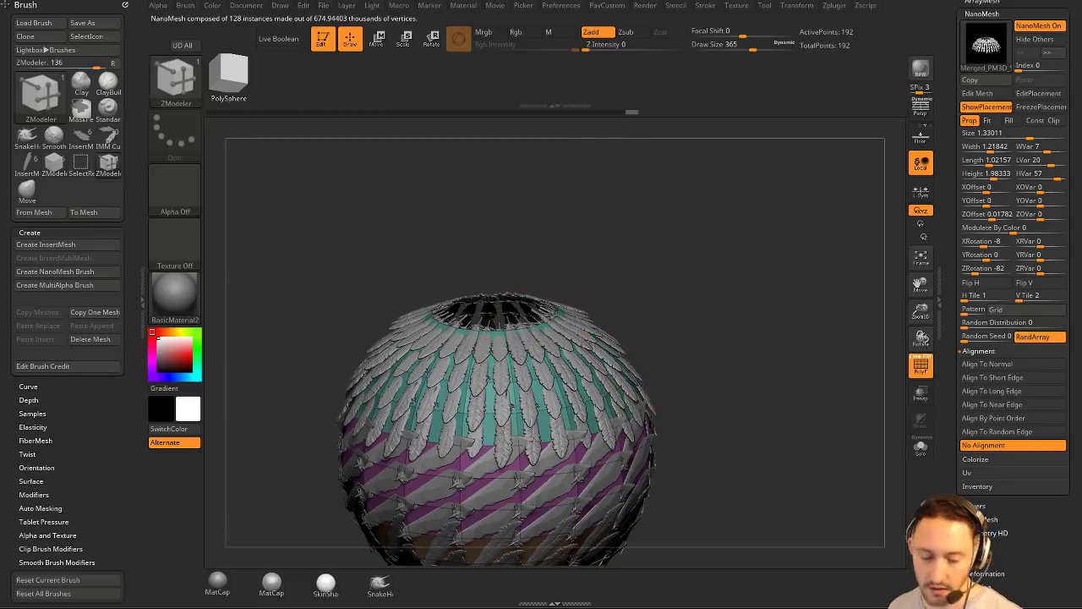
pyautogui.press('b')
pyautogui.press('m')
pyautogui.press('v')
pyautogui.moveTo(573, 335); pyautogui.dragTo(635, 289)
pyautogui.hotkey('ctrl', 'z')
pyautogui.moveTo(570, 290); pyautogui.dragTo(689, 313)
pyautogui.hotkey('ctrl', 'z')
pyautogui.hotkey('ctrl', 'z')
pyautogui.hotkey('ctrl', 'z')
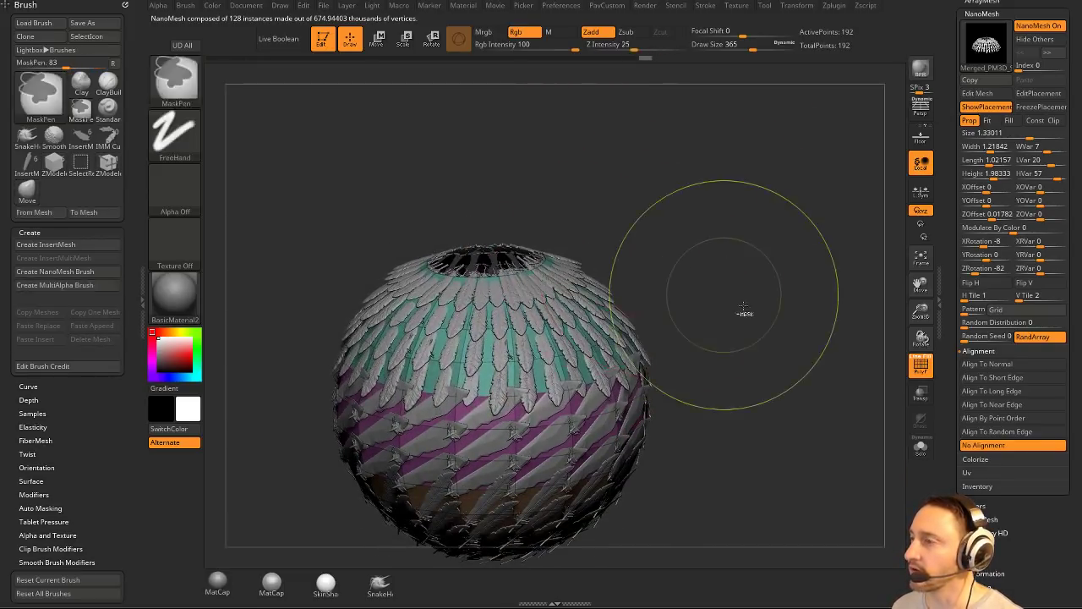
pyautogui.moveTo(744, 312)
pyautogui.keyDown('ctrl'); pyautogui.mouseDown(button='right')
pyautogui.moveTo(768, 324)
pyautogui.moveTo(766, 278)
pyautogui.mouseUp(button='right'); pyautogui.keyUp('ctrl')
pyautogui.moveTo(766, 279); pyautogui.dragTo(775, 259)
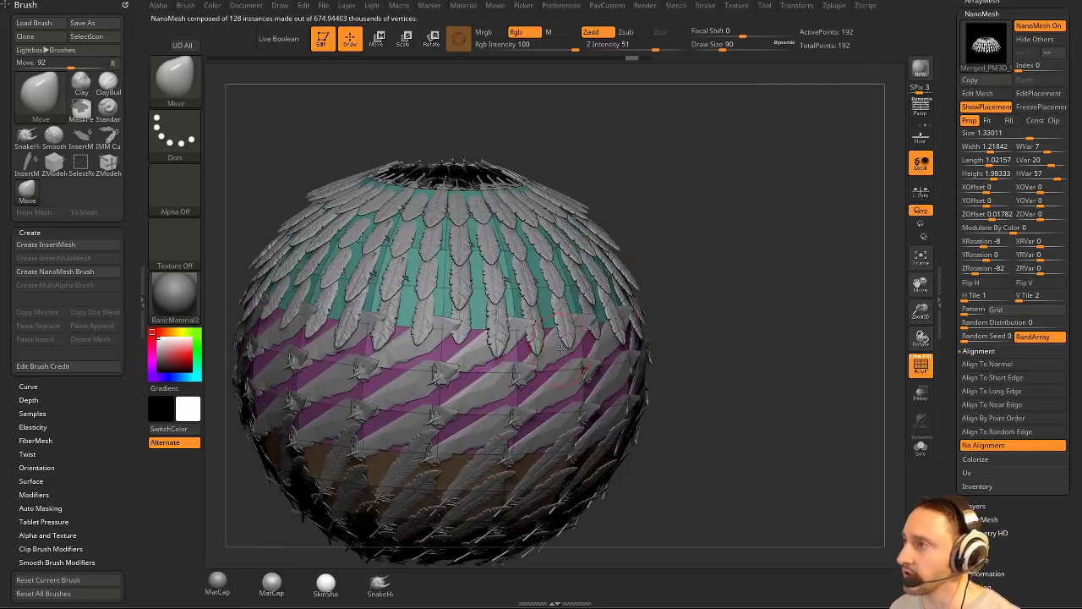
# Turn off the NanoMesh display and switch to the ZModeler brush.
pyautogui.moveTo(949, 146); pyautogui.dragTo(947, 215)
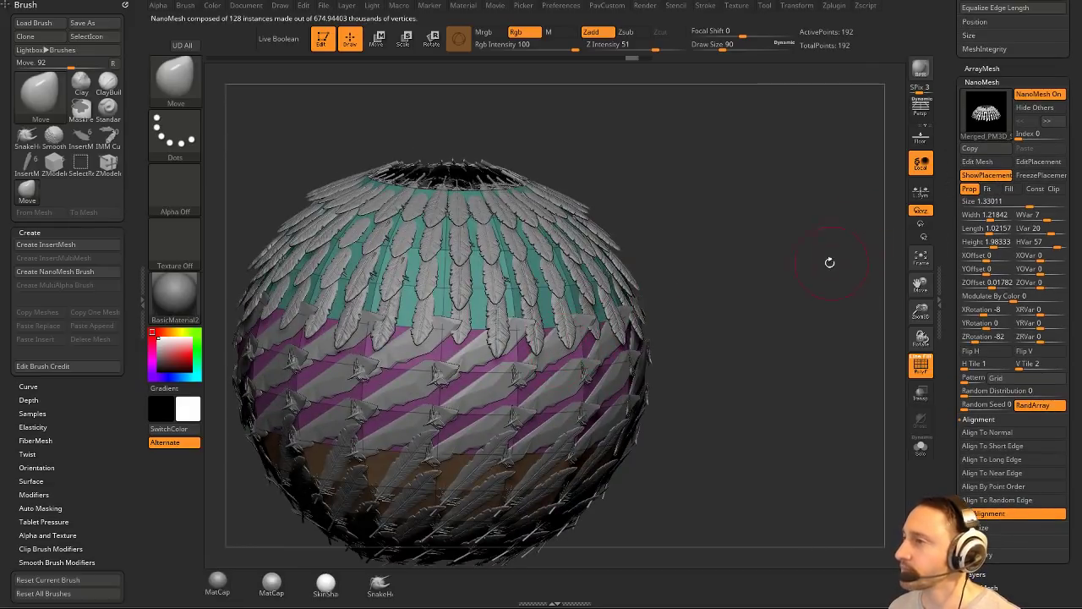
pyautogui.moveTo(830, 263); pyautogui.dragTo(761, 288)
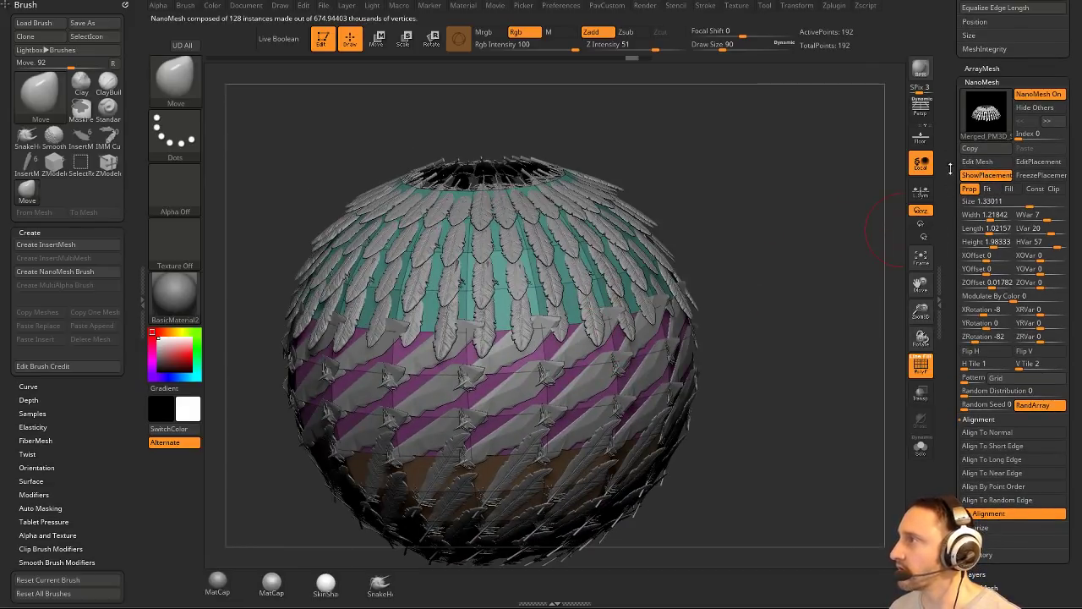
pyautogui.moveTo(948, 168); pyautogui.dragTo(948, 179)
pyautogui.click(1039, 106)
pyautogui.press('b')
pyautogui.press('z')
pyautogui.press('m')
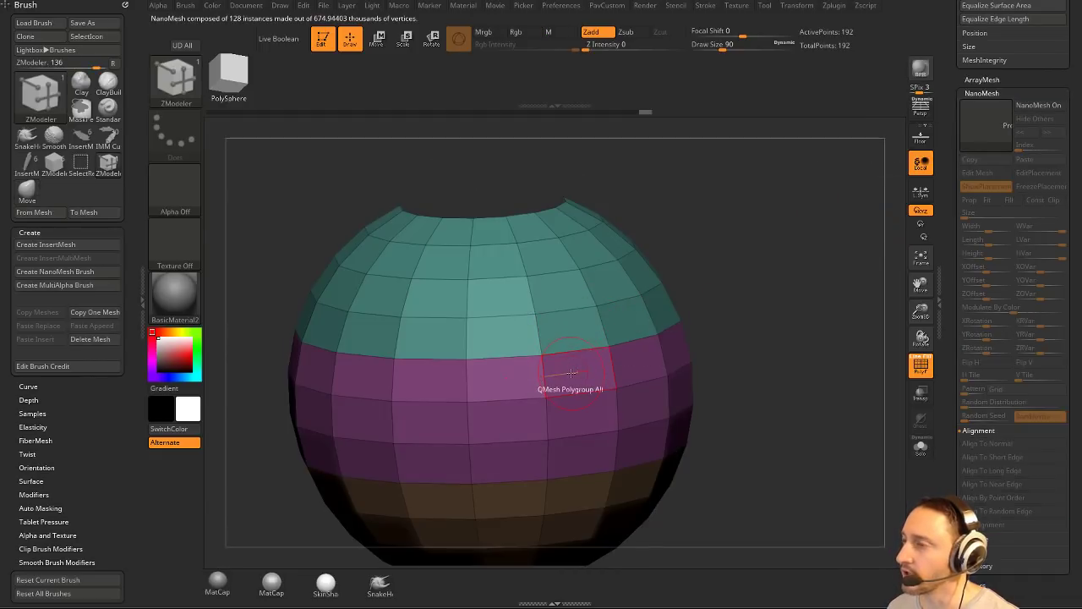
# Try assigning the polygons in the teal band's lowest row to the purple polygroup.
pyautogui.click(554, 331)
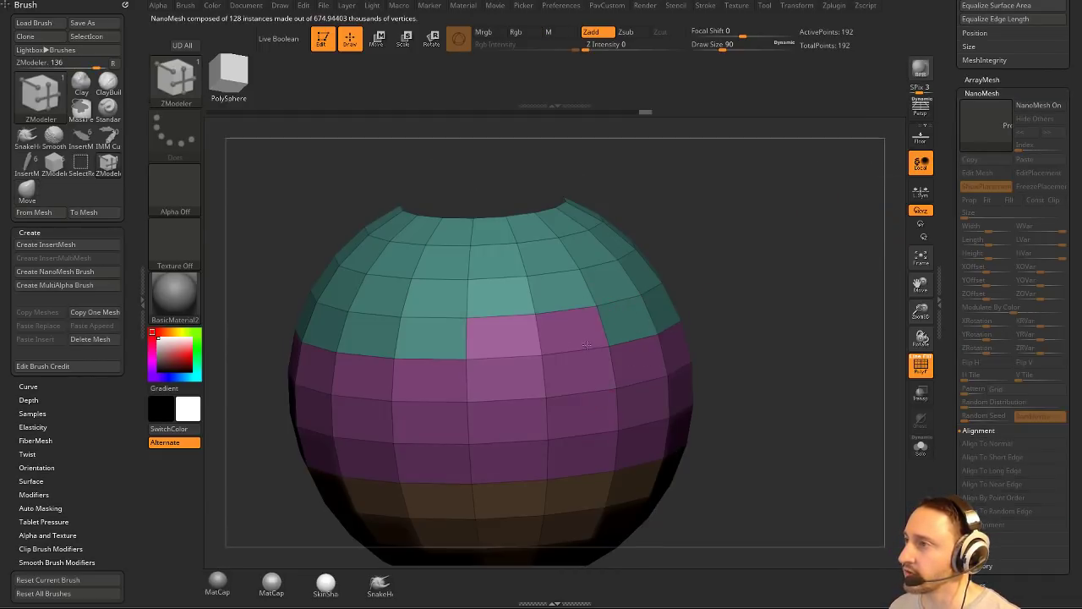
pyautogui.click(626, 325)
pyautogui.keyDown('alt'); pyautogui.moveTo(788, 355); pyautogui.dragTo(788, 352); pyautogui.keyUp('alt')
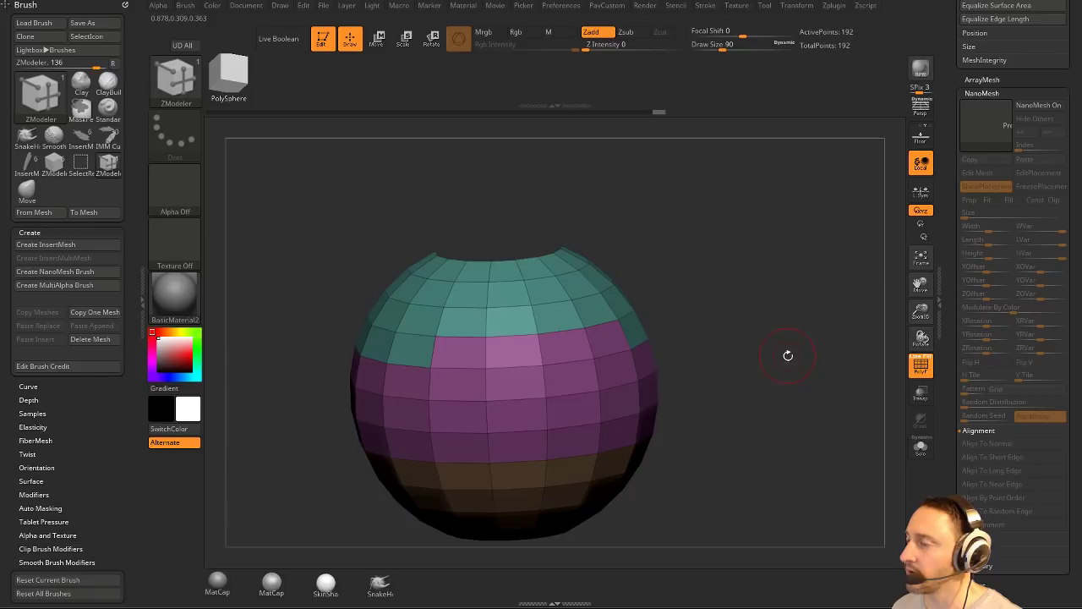
pyautogui.press('space')
pyautogui.click(590, 252)
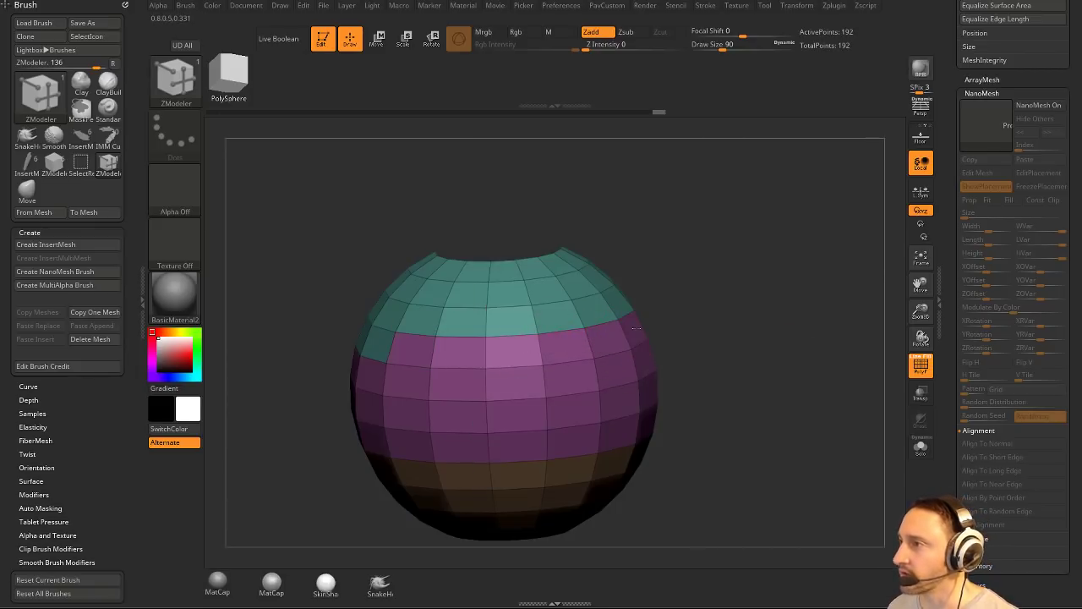
pyautogui.click(636, 325)
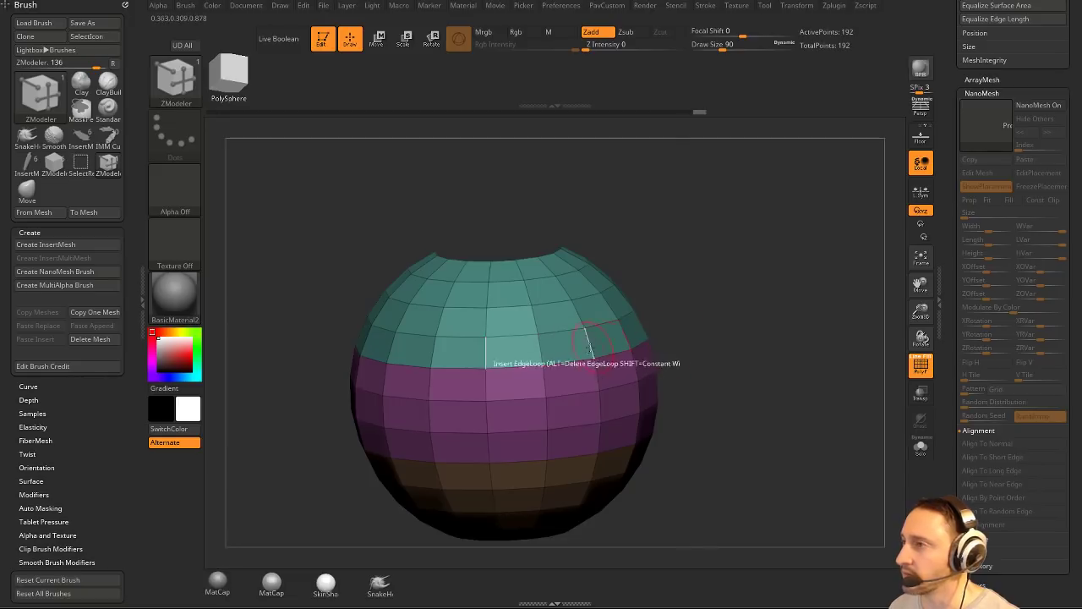
# Try adding teal lowest-row polygons to the purple polygroup again, turning the NanoMesh display back on to compare the feathers.
pyautogui.click(514, 352)
pyautogui.click(565, 347)
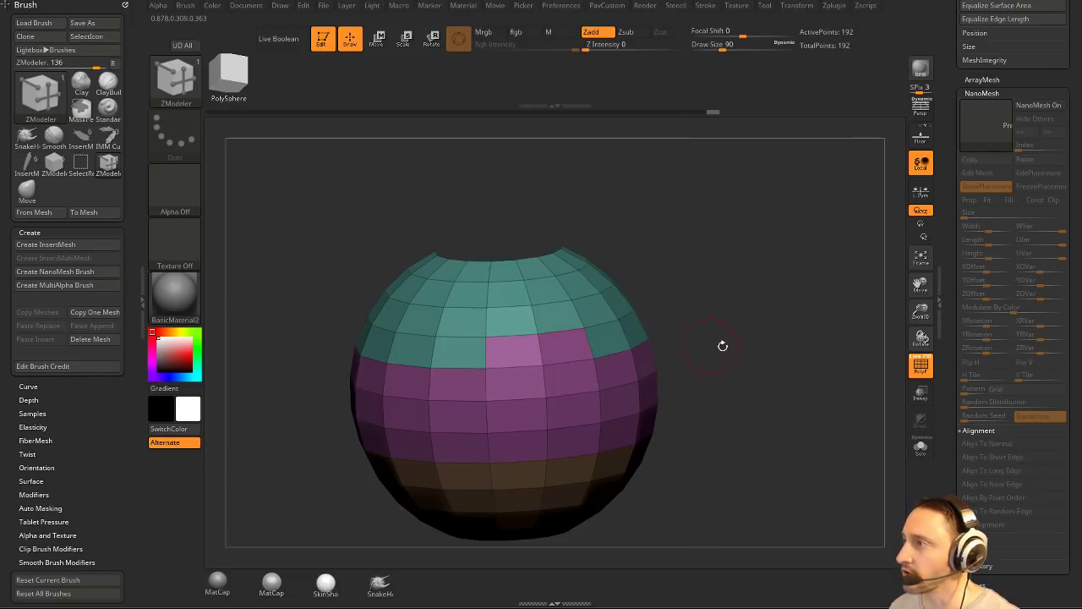
pyautogui.click(1034, 106)
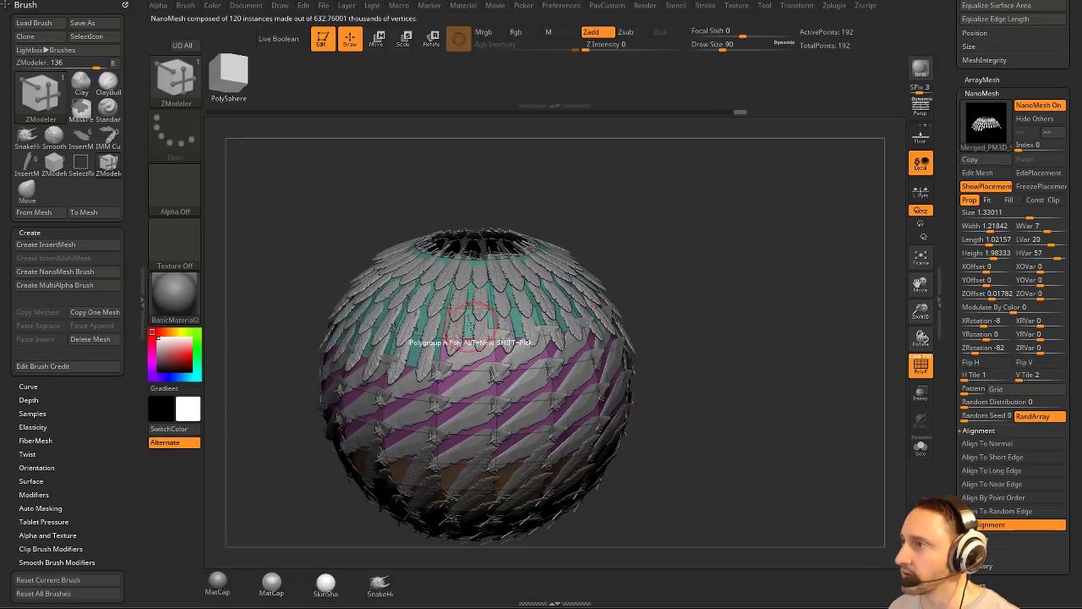
pyautogui.moveTo(789, 330)
pyautogui.mouseDown()
pyautogui.moveTo(742, 336)
pyautogui.moveTo(801, 343)
pyautogui.mouseUp()
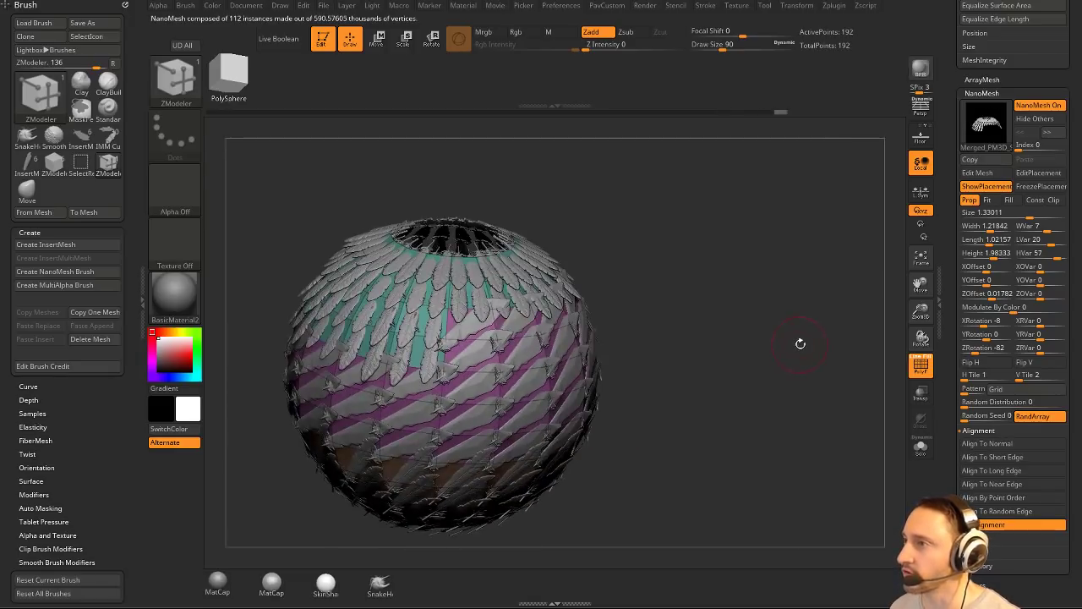
pyautogui.click(474, 311)
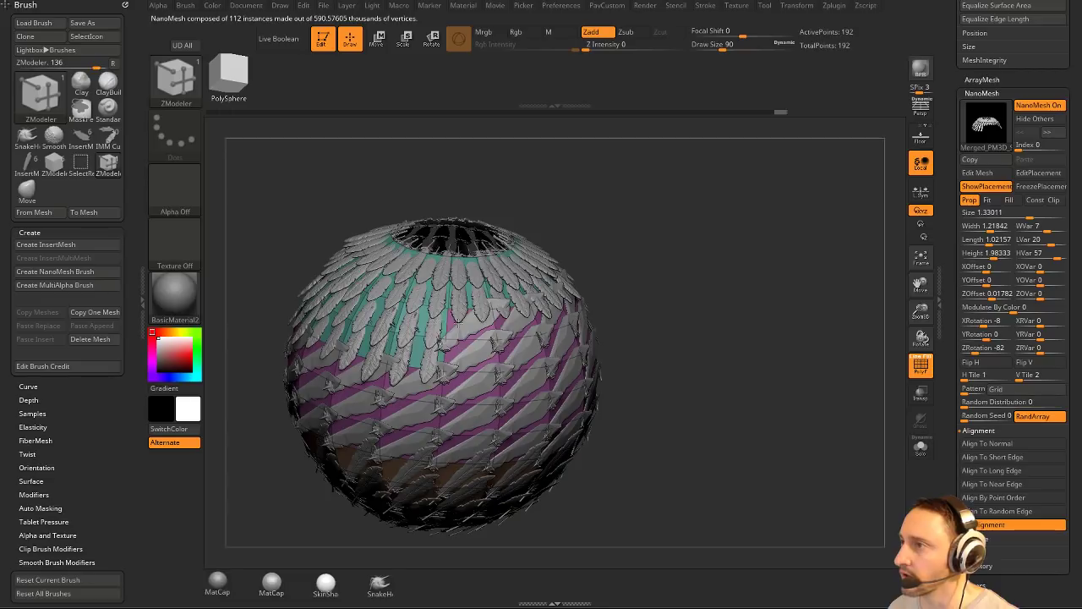
pyautogui.click(517, 345)
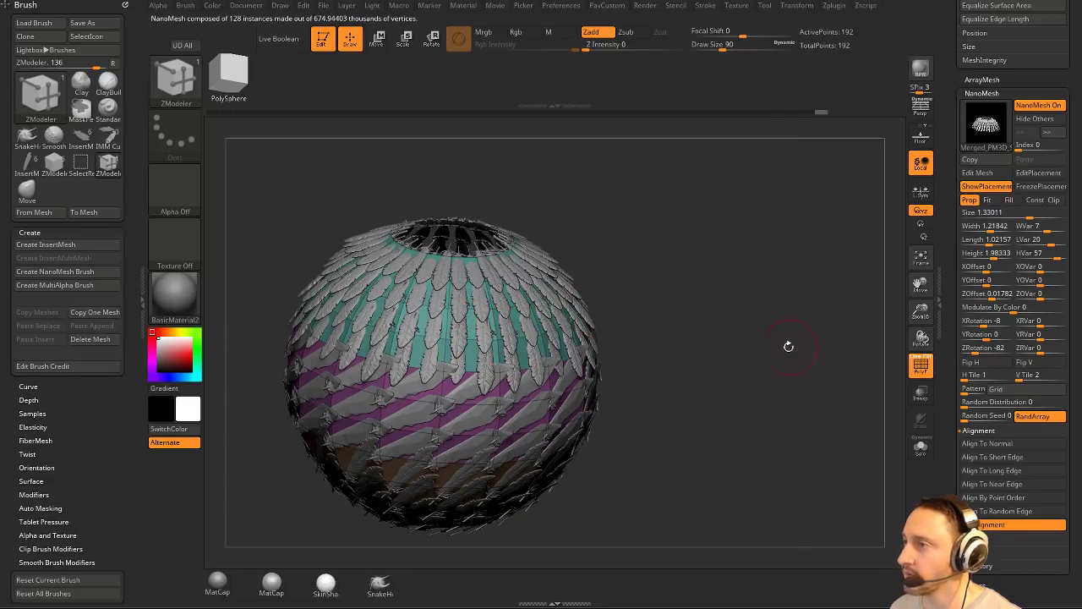
pyautogui.moveTo(787, 346); pyautogui.dragTo(770, 309)
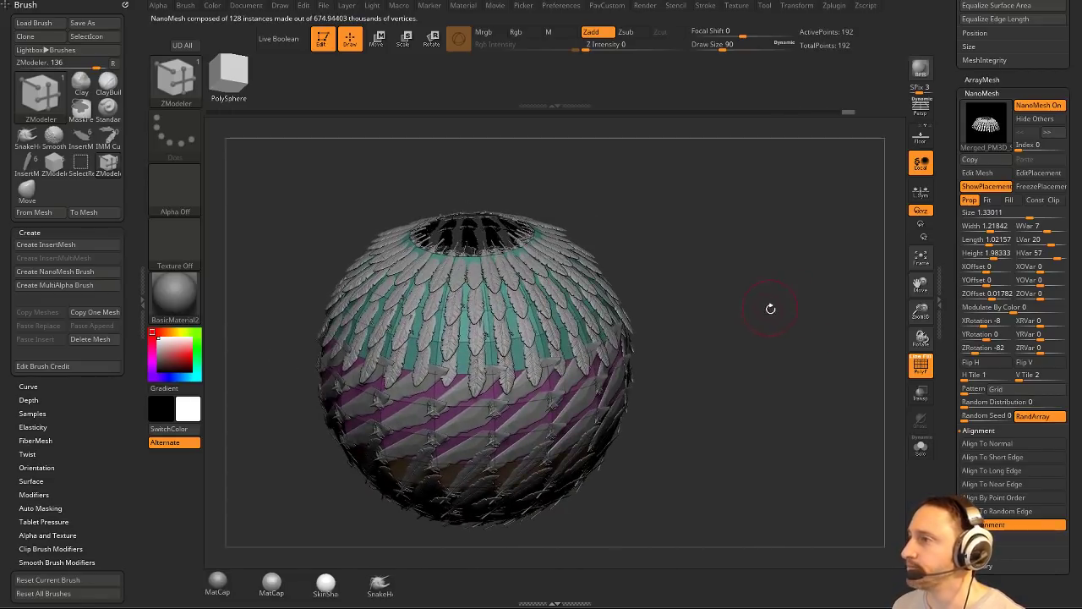
# Copy the top band's NanoMesh settings and paste them onto the middle band's NanoMesh (index 1).
pyautogui.scroll(-2, 948, 330)
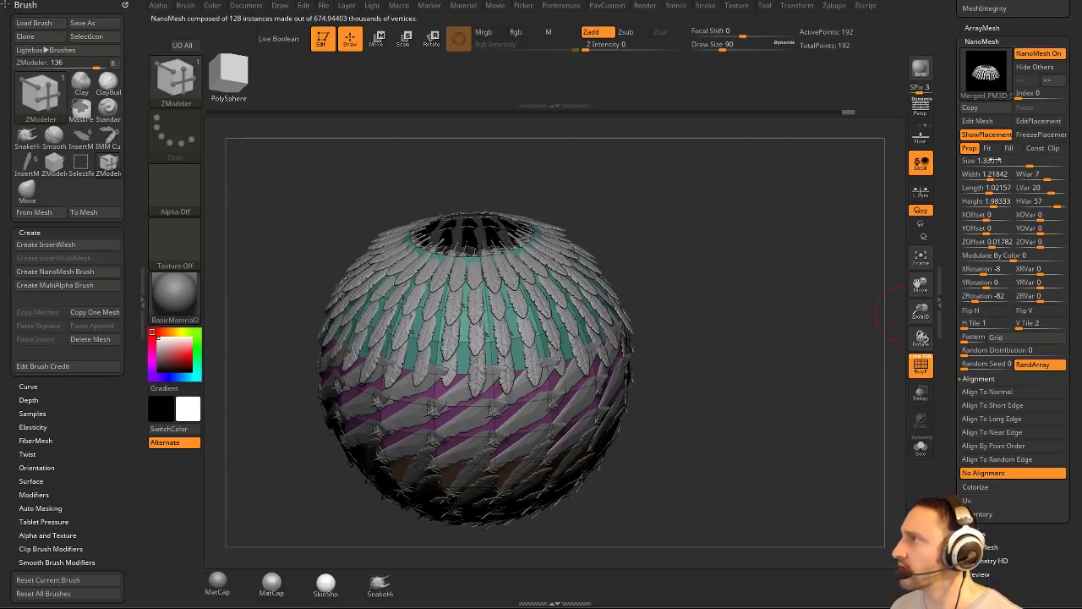
pyautogui.moveTo(953, 336); pyautogui.dragTo(974, 331)
pyautogui.moveTo(979, 330)
pyautogui.mouseDown()
pyautogui.moveTo(997, 329)
pyautogui.moveTo(760, 341)
pyautogui.moveTo(707, 327)
pyautogui.mouseUp()
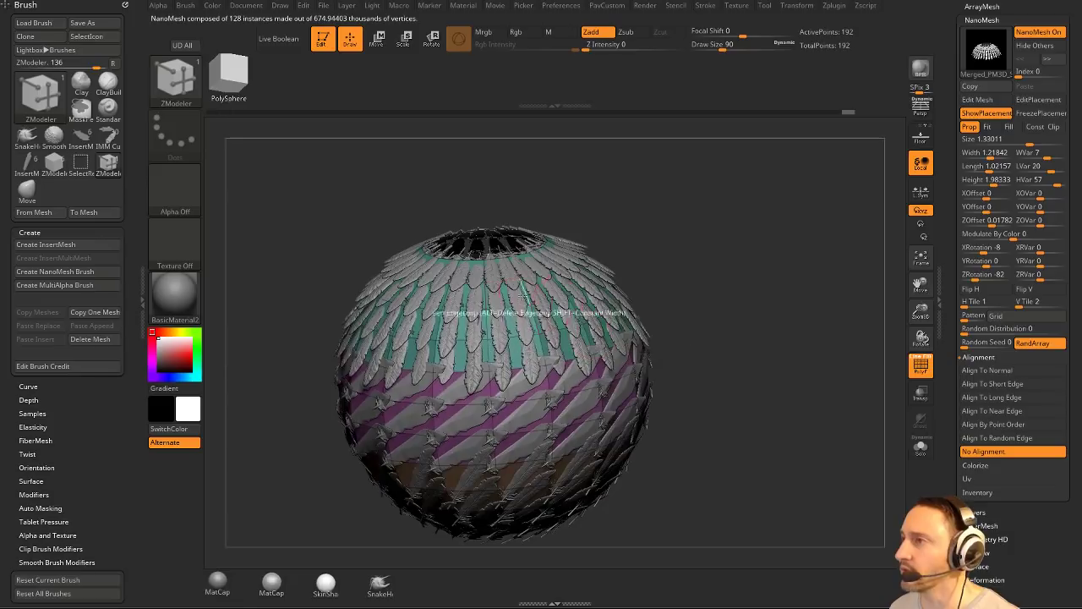
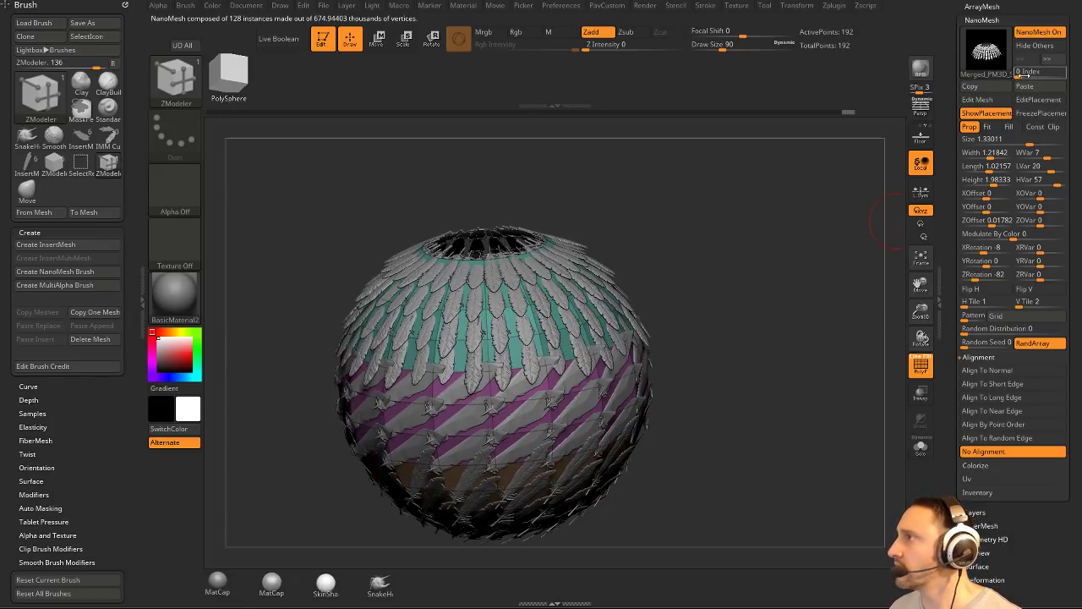
pyautogui.click(1028, 72)
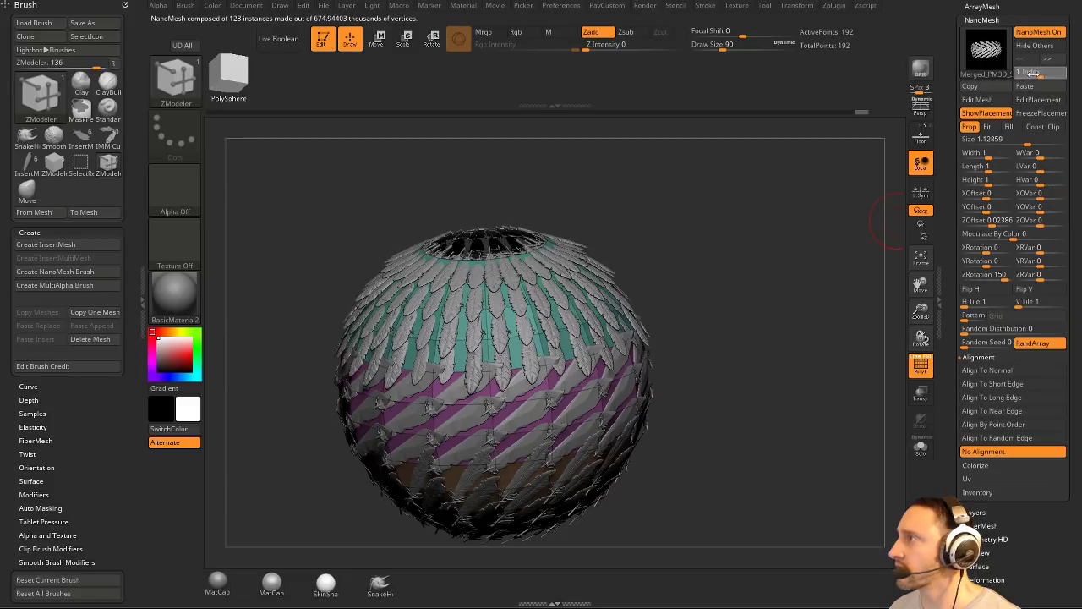
pyautogui.click(1024, 86)
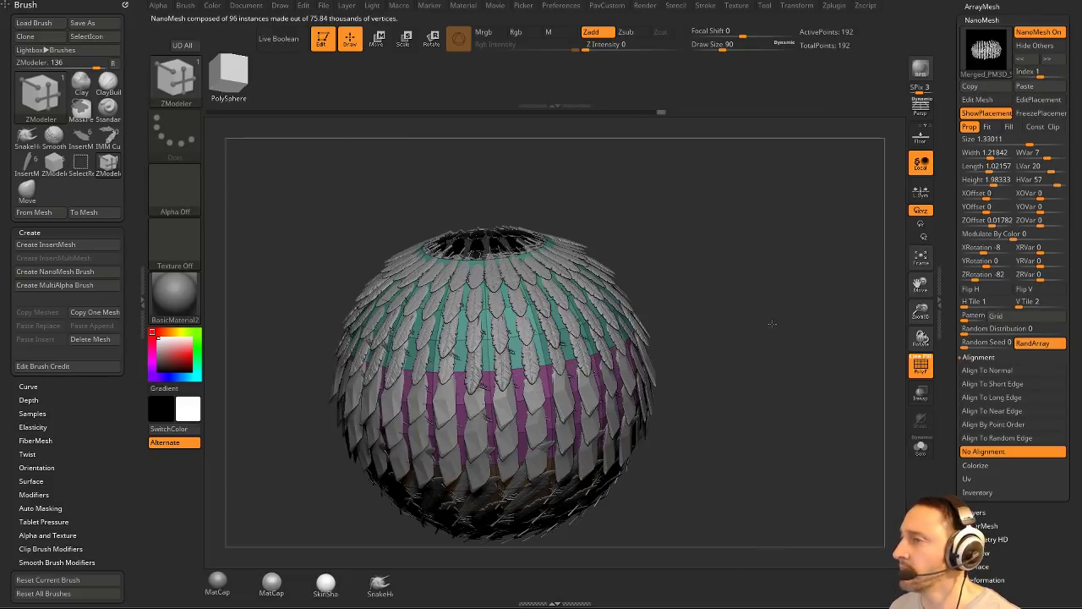
# Paste the copied NanoMesh settings onto the bottom band's NanoMesh (index 2).
pyautogui.moveTo(826, 321)
pyautogui.mouseDown()
pyautogui.moveTo(473, 523)
pyautogui.moveTo(572, 487)
pyautogui.moveTo(759, 318)
pyautogui.moveTo(841, 225)
pyautogui.moveTo(608, 245)
pyautogui.moveTo(850, 315)
pyautogui.moveTo(825, 288)
pyautogui.moveTo(807, 317)
pyautogui.moveTo(997, 326)
pyautogui.moveTo(972, 338)
pyautogui.mouseUp()
pyautogui.click(1055, 72)
pyautogui.click(1050, 90)
# Switch to the Standard brush.
pyautogui.press('b')
pyautogui.press('s')
pyautogui.press('t')
pyautogui.moveTo(854, 288); pyautogui.dragTo(798, 200)
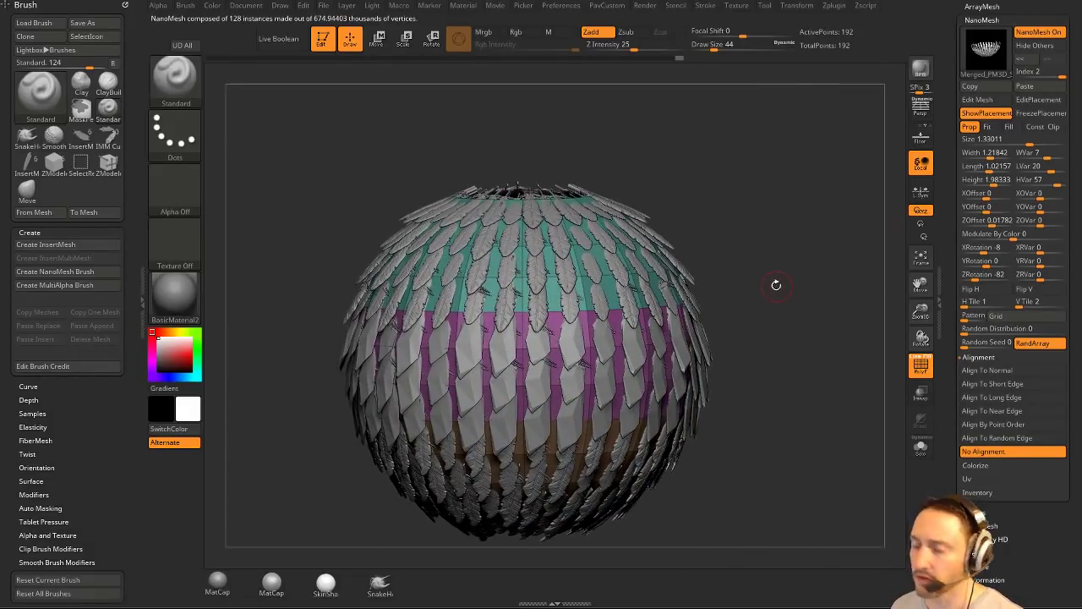
# Select the ZModeler brush holding six meshes and choose the last feather, F, as its insert mesh.
pyautogui.press('b')
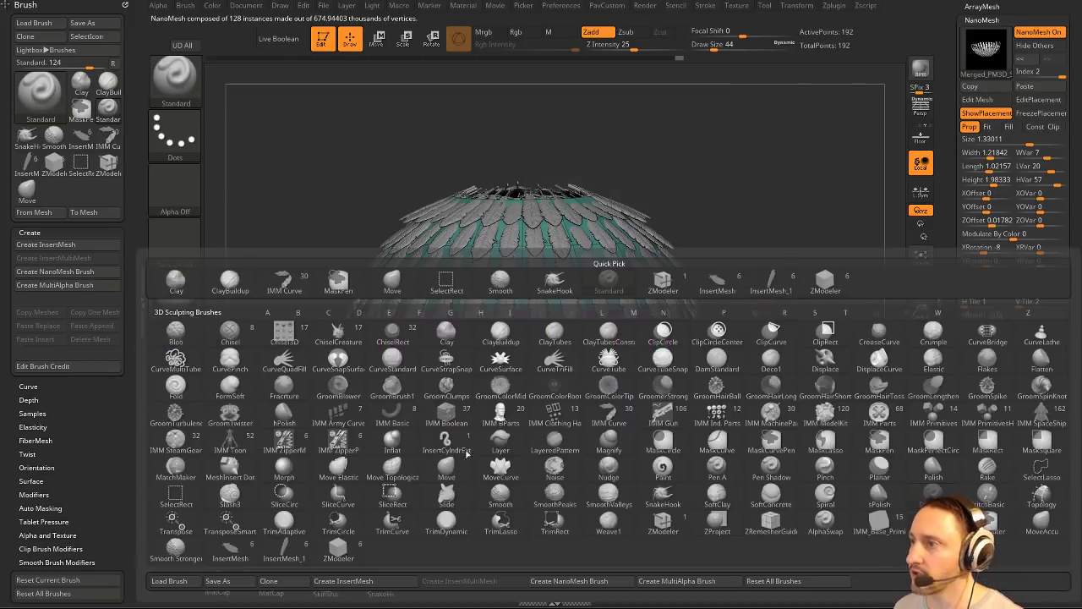
pyautogui.click(335, 551)
pyautogui.click(626, 242)
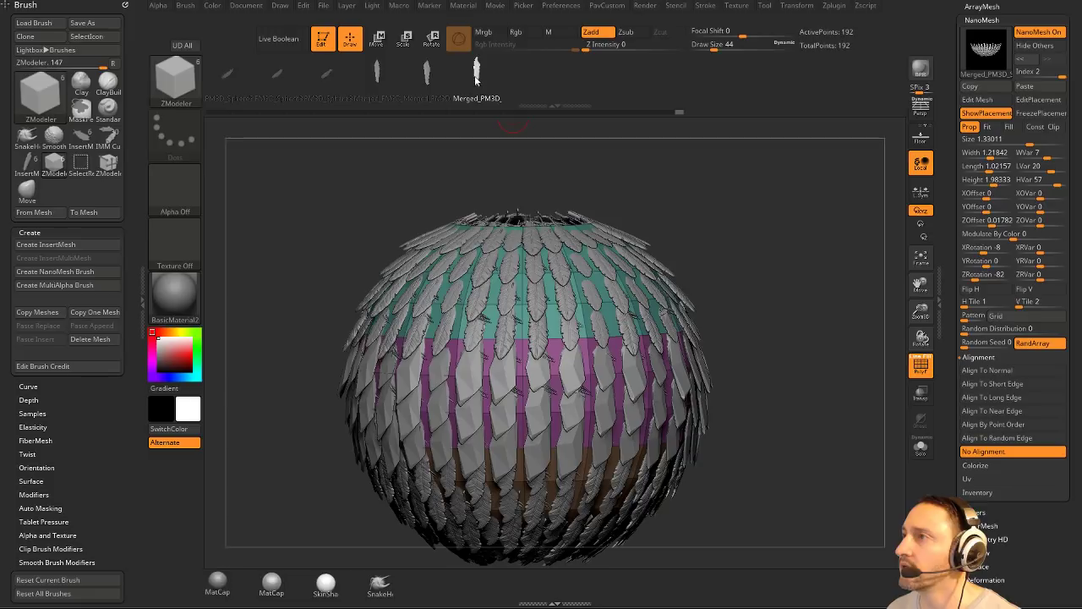
pyautogui.click(620, 253)
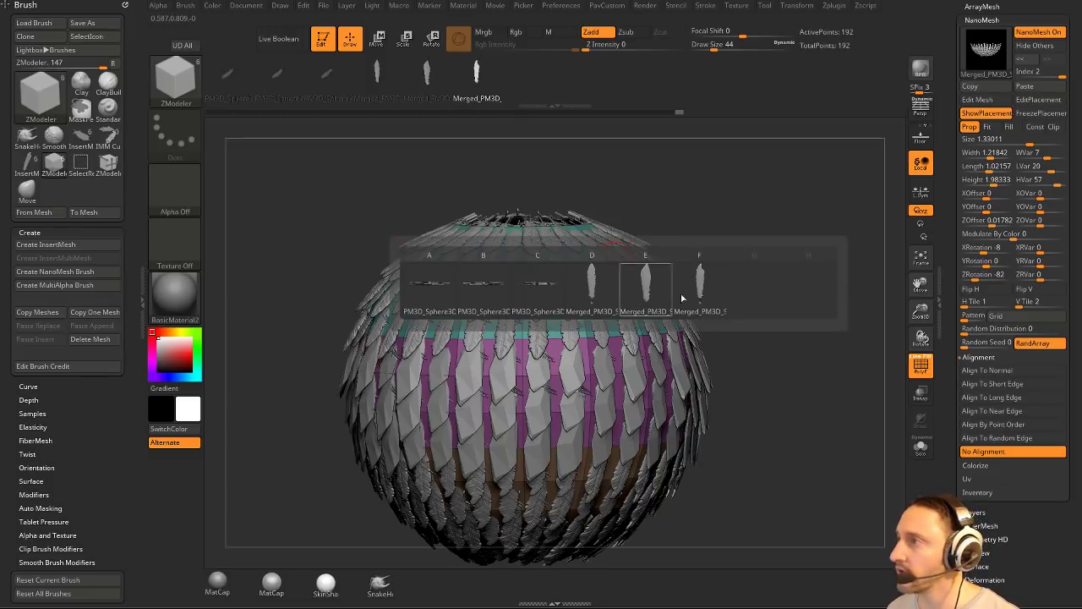
pyautogui.moveTo(651, 289)
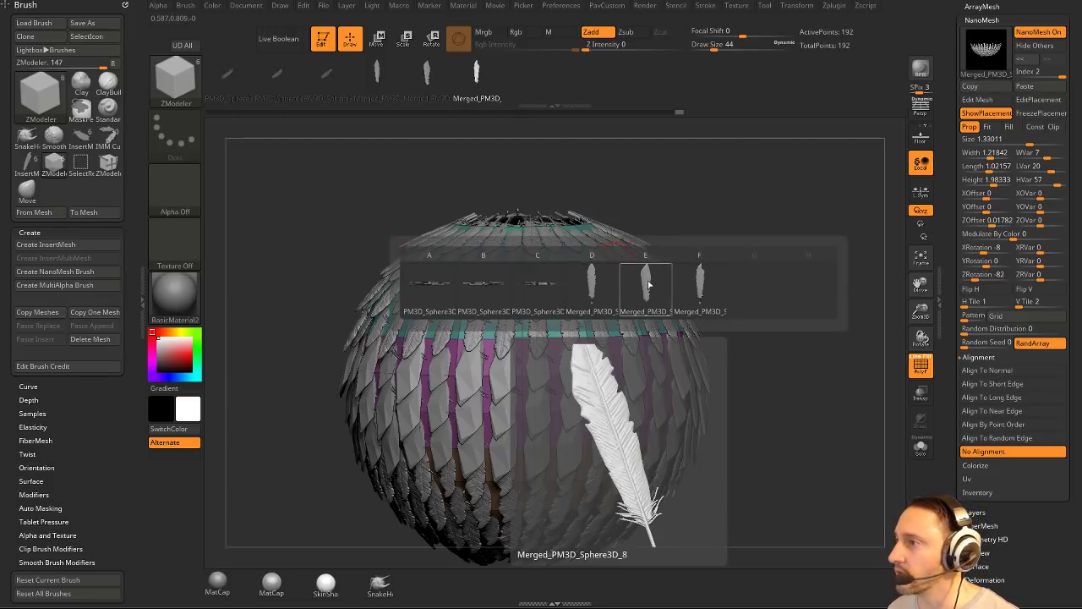
pyautogui.click(697, 287)
pyautogui.moveTo(800, 301); pyautogui.dragTo(792, 252)
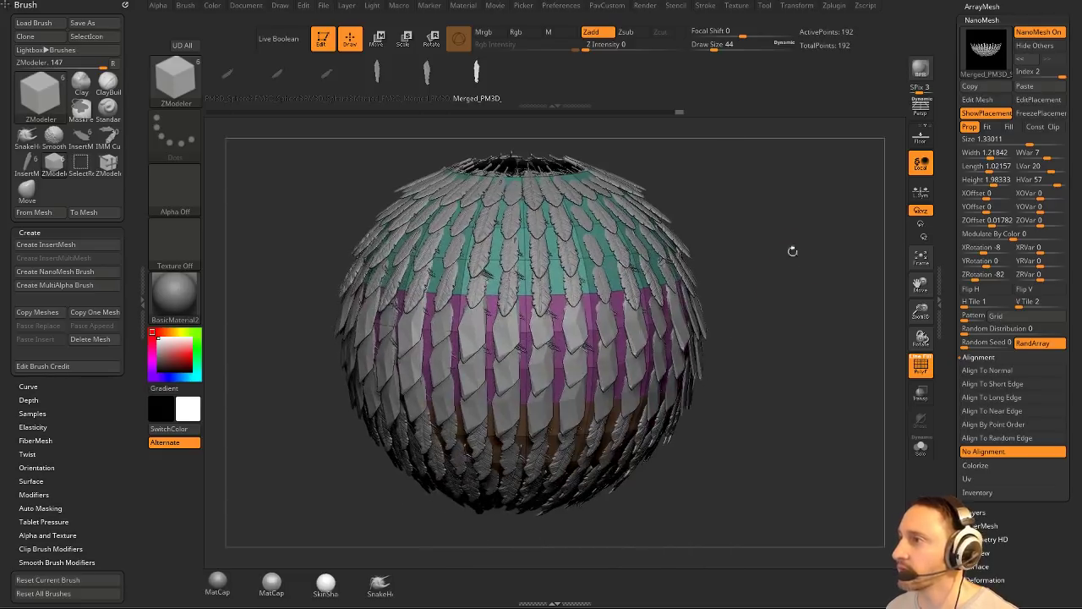
# Replace the NanoMesh on the middle band with the selected feather and paste the copied settings onto it.
pyautogui.click(574, 319)
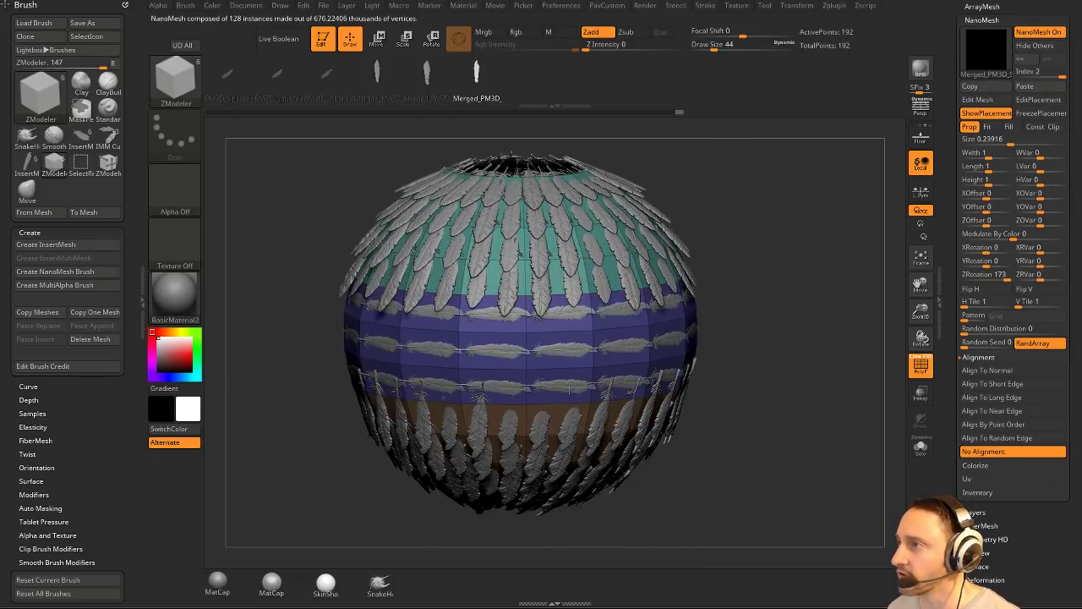
pyautogui.moveTo(622, 363); pyautogui.dragTo(626, 362)
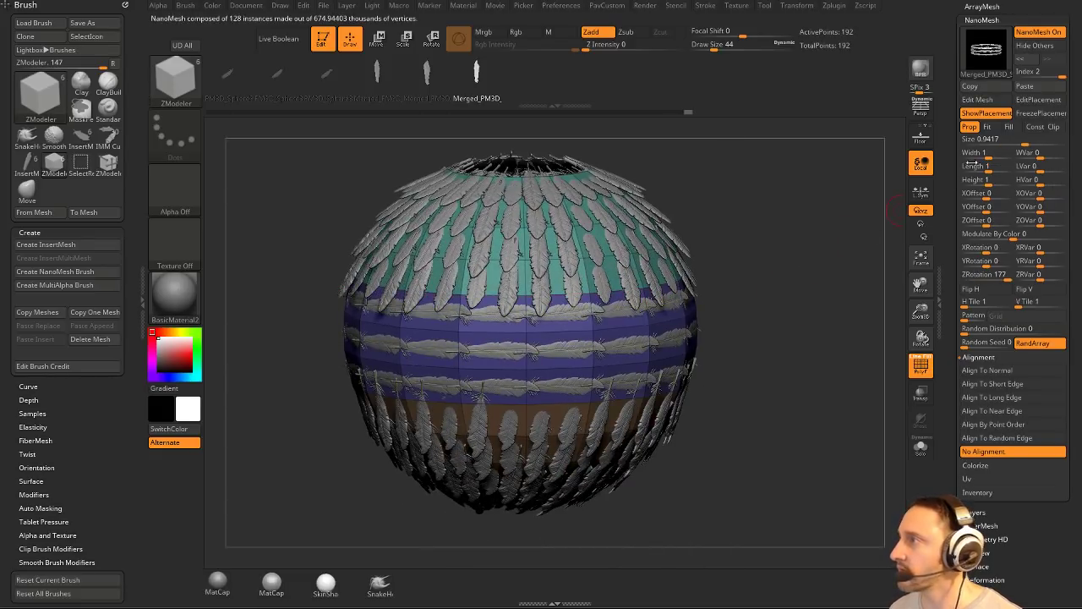
pyautogui.click(1037, 88)
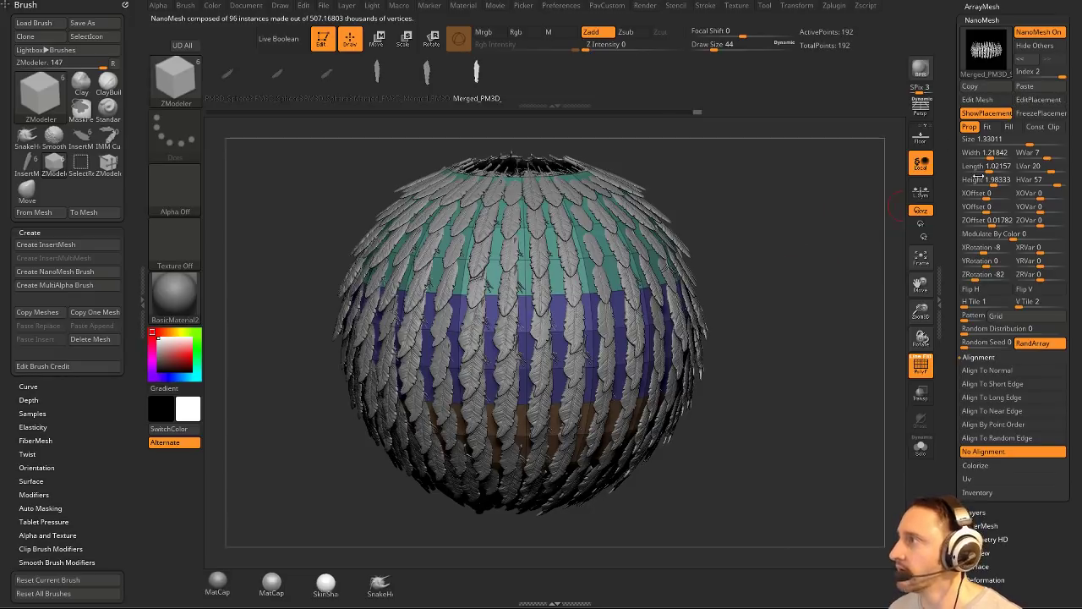
# Set the middle band's feathers to length and height 1.98333, X rotation -18 and length variation 0.
pyautogui.moveTo(997, 180)
pyautogui.mouseDown()
pyautogui.moveTo(1002, 167)
pyautogui.moveTo(989, 168)
pyautogui.mouseUp()
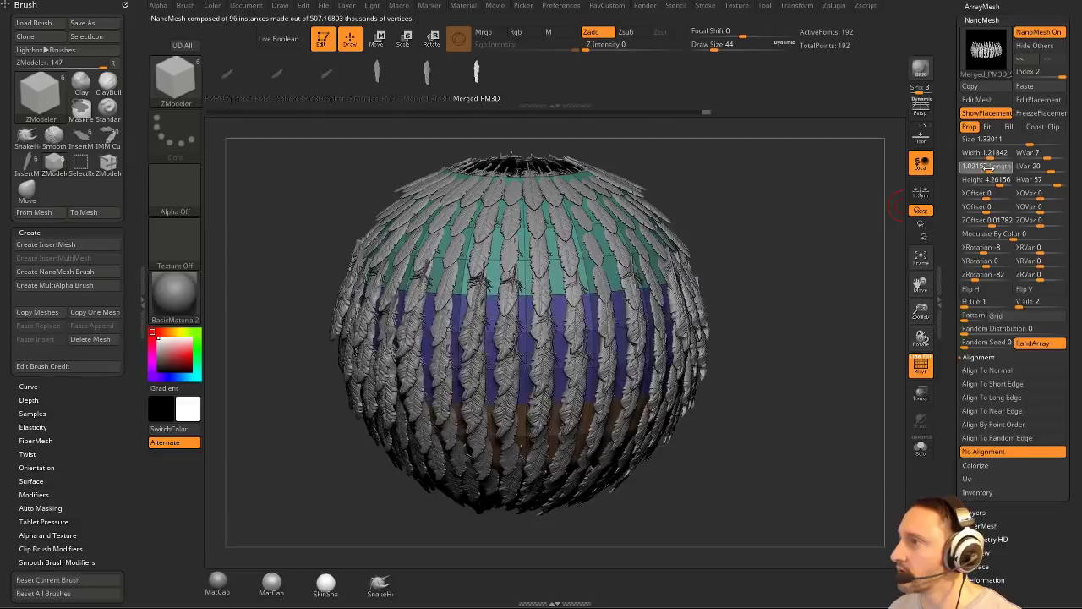
pyautogui.moveTo(876, 263); pyautogui.dragTo(857, 236)
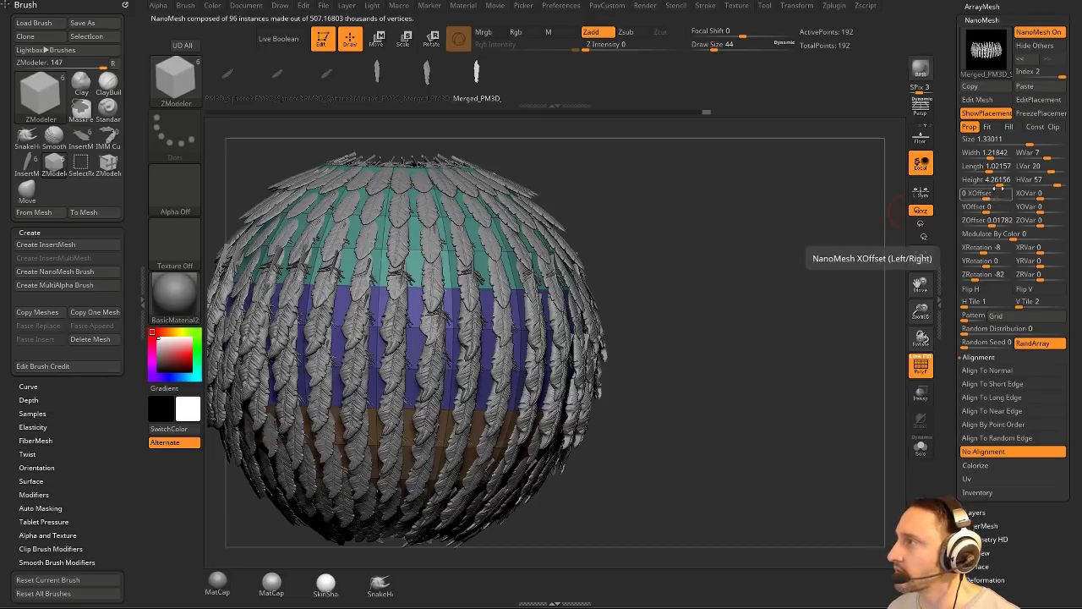
pyautogui.moveTo(983, 249); pyautogui.dragTo(979, 250)
pyautogui.moveTo(986, 179); pyautogui.dragTo(1041, 167)
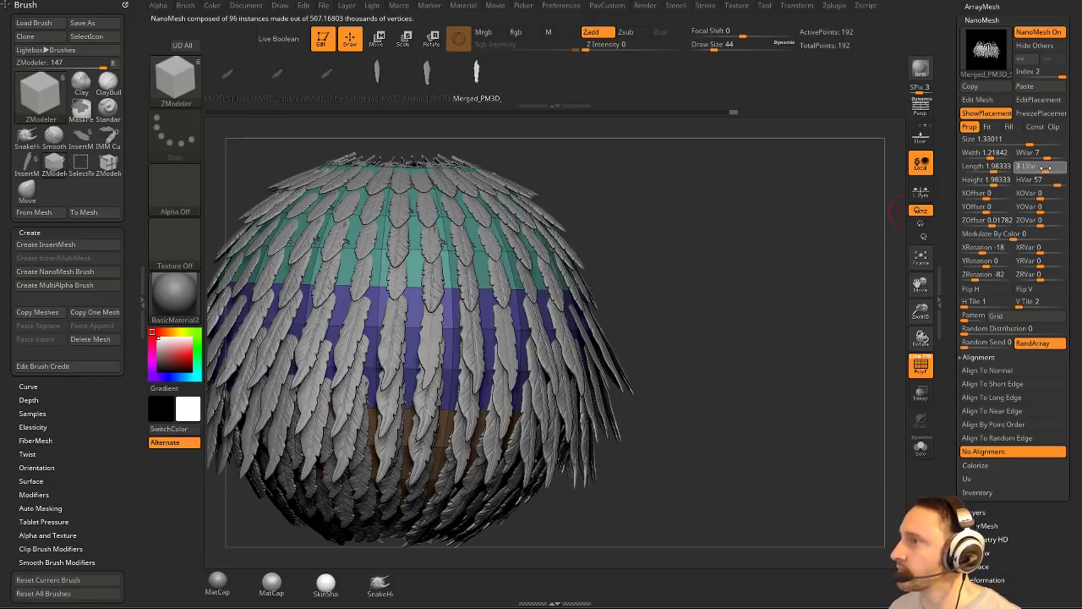
pyautogui.press('Return')
# Hide the NanoMesh placement polygons on the middle band.
pyautogui.moveTo(880, 231); pyautogui.dragTo(815, 254)
pyautogui.moveTo(701, 253)
pyautogui.mouseDown()
pyautogui.moveTo(748, 251)
pyautogui.moveTo(725, 267)
pyautogui.moveTo(667, 511)
pyautogui.moveTo(744, 255)
pyautogui.moveTo(693, 282)
pyautogui.moveTo(751, 287)
pyautogui.mouseUp()
pyautogui.click(972, 115)
# Try to pull the feathered form with the Move brush at draw size 724 and undo the stroke.
pyautogui.press('s')
pyautogui.press('b')
pyautogui.press('m')
pyautogui.press('v')
pyautogui.moveTo(490, 364)
pyautogui.mouseDown()
pyautogui.moveTo(507, 362)
pyautogui.moveTo(494, 372)
pyautogui.mouseUp()
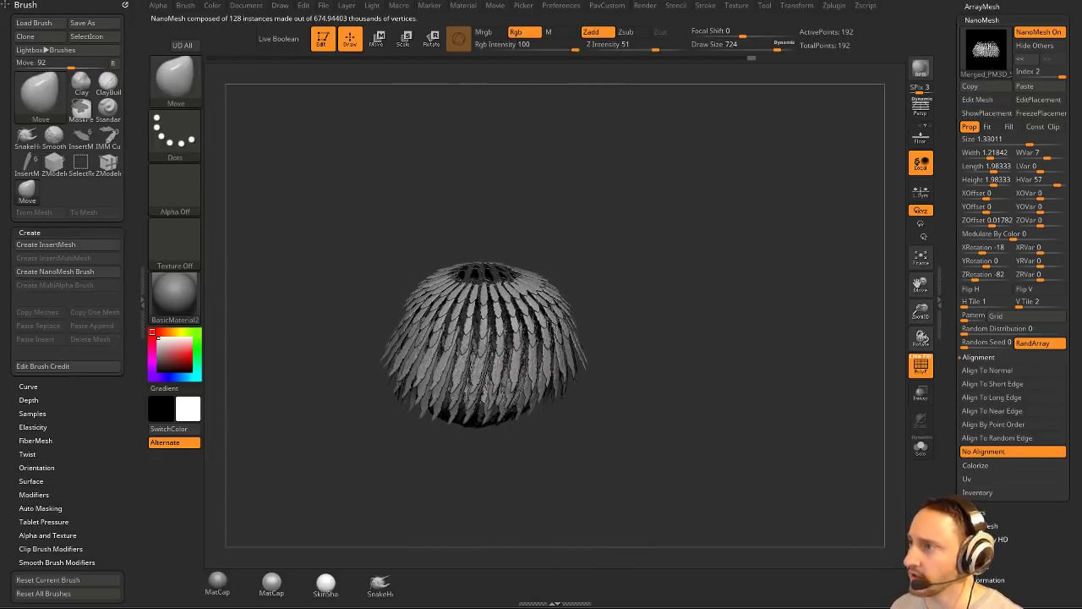
pyautogui.hotkey('ctrl', 'z')
# Reduce the draw size to 22, select the NanoMesh with index 0 and open its feather mesh for editing.
pyautogui.moveTo(749, 285)
pyautogui.mouseDown()
pyautogui.moveTo(756, 254)
pyautogui.moveTo(691, 289)
pyautogui.moveTo(768, 309)
pyautogui.moveTo(650, 286)
pyautogui.mouseUp()
pyautogui.press('s')
pyautogui.click(691, 290)
pyautogui.press('s')
pyautogui.moveTo(1058, 75); pyautogui.dragTo(992, 82)
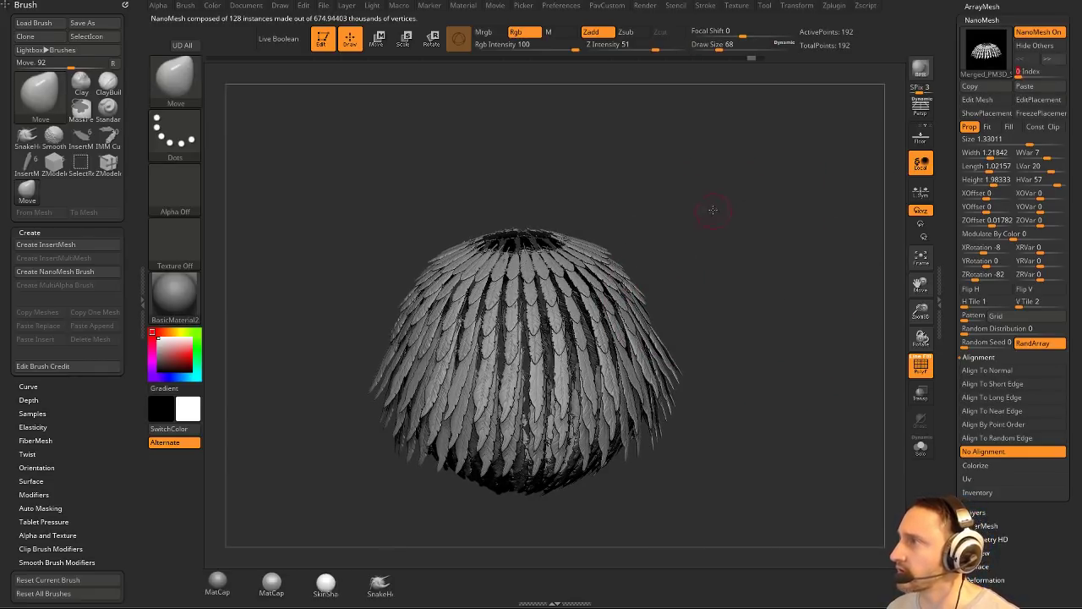
pyautogui.moveTo(713, 210)
pyautogui.keyDown('alt'); pyautogui.mouseDown()
pyautogui.moveTo(749, 217)
pyautogui.moveTo(756, 232)
pyautogui.mouseUp(); pyautogui.keyUp('alt')
pyautogui.press('s')
pyautogui.click(759, 239)
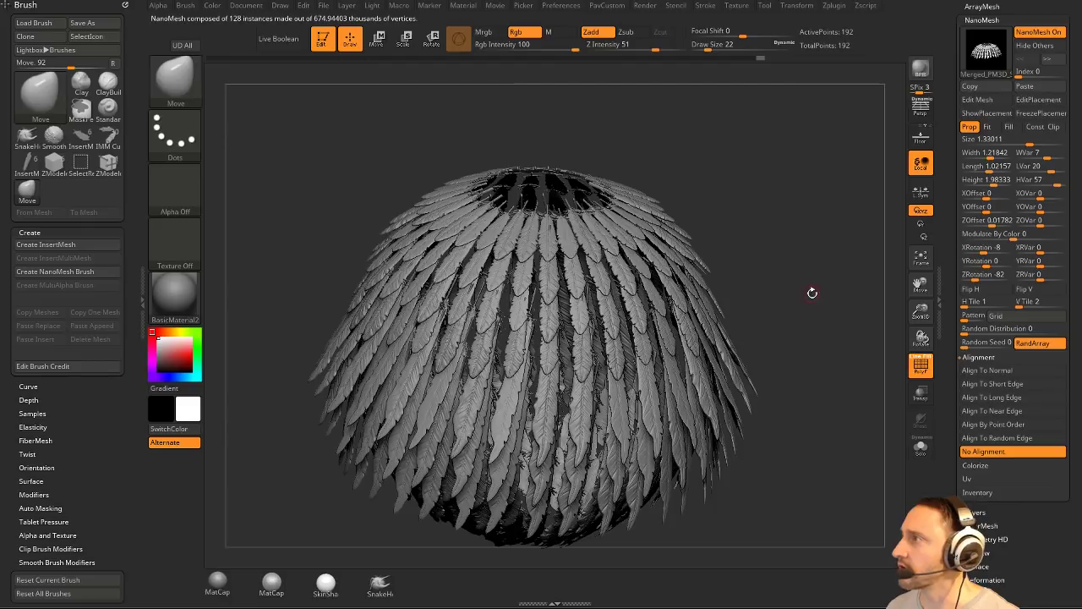
pyautogui.click(981, 100)
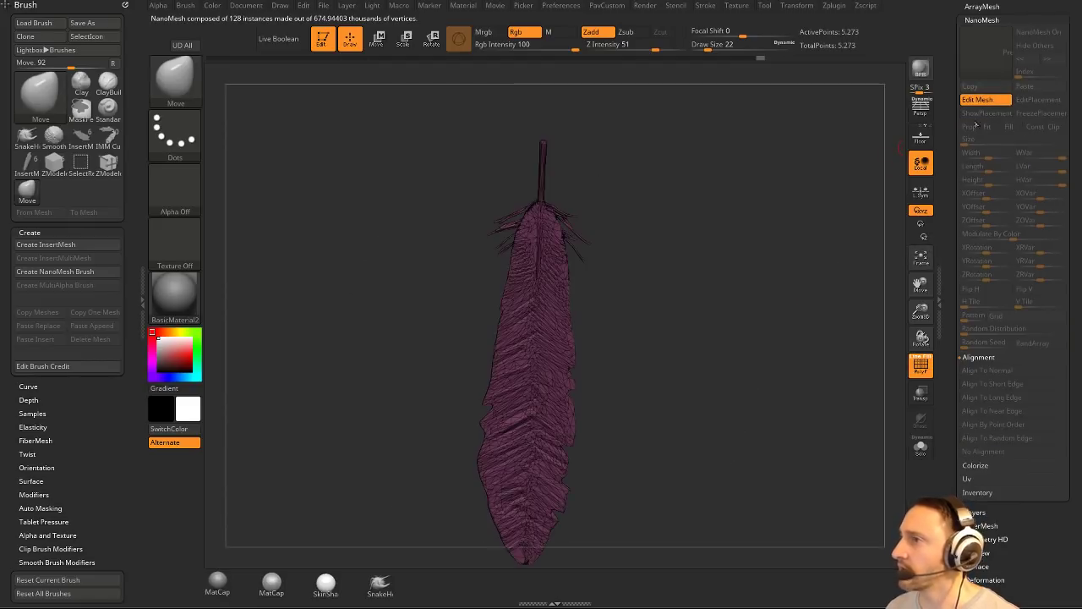
# Pull jagged notches along the feather's edges with the SnakeHook brush at draw size 16 and finish editing the mesh.
pyautogui.moveTo(863, 335); pyautogui.dragTo(604, 253)
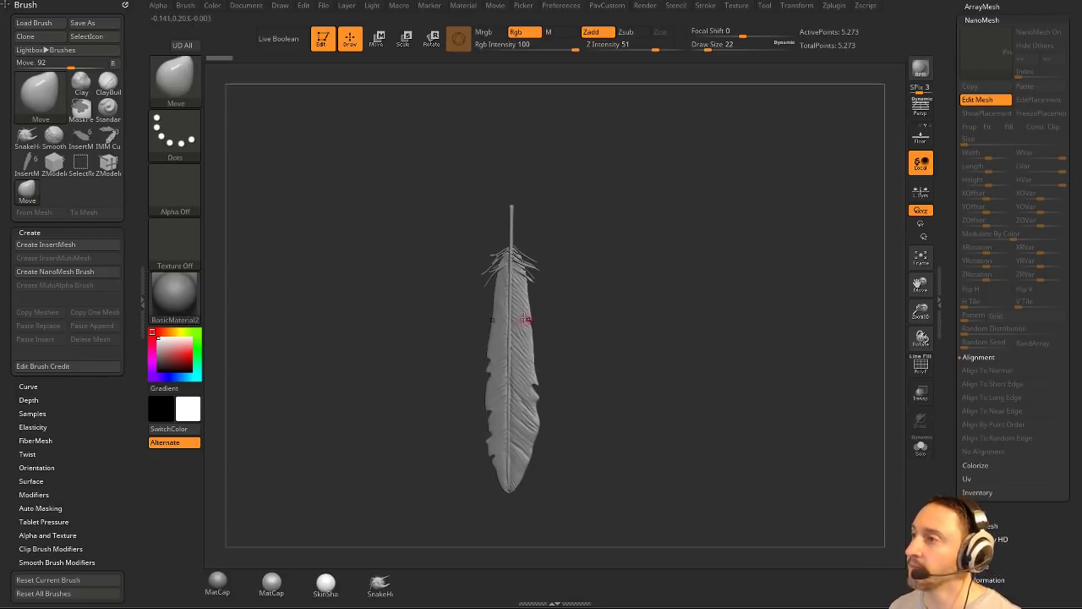
pyautogui.keyDown('alt'); pyautogui.moveTo(599, 310); pyautogui.dragTo(570, 372); pyautogui.keyUp('alt')
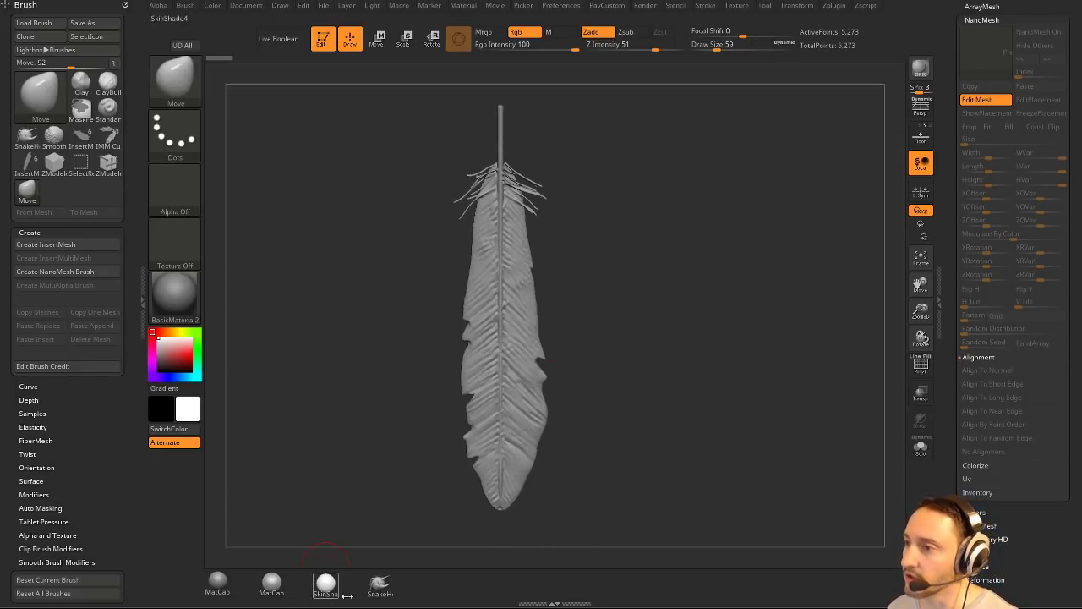
pyautogui.click(380, 583)
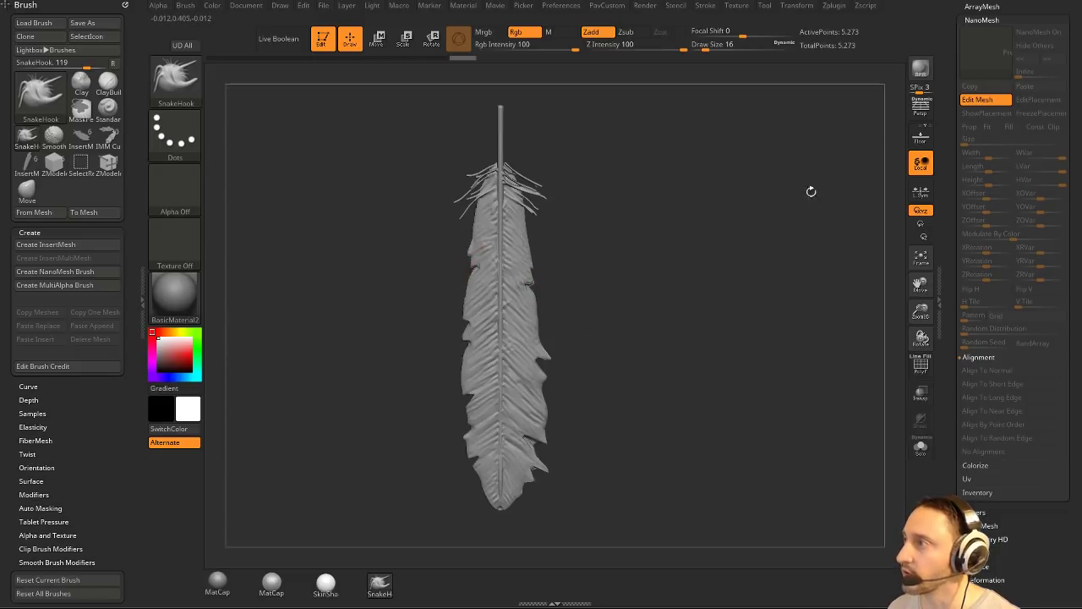
pyautogui.click(974, 100)
# Send the feathered sphere to KeyShot for rendering.
pyautogui.keyDown('alt'); pyautogui.moveTo(817, 266); pyautogui.dragTo(719, 290); pyautogui.keyUp('alt')
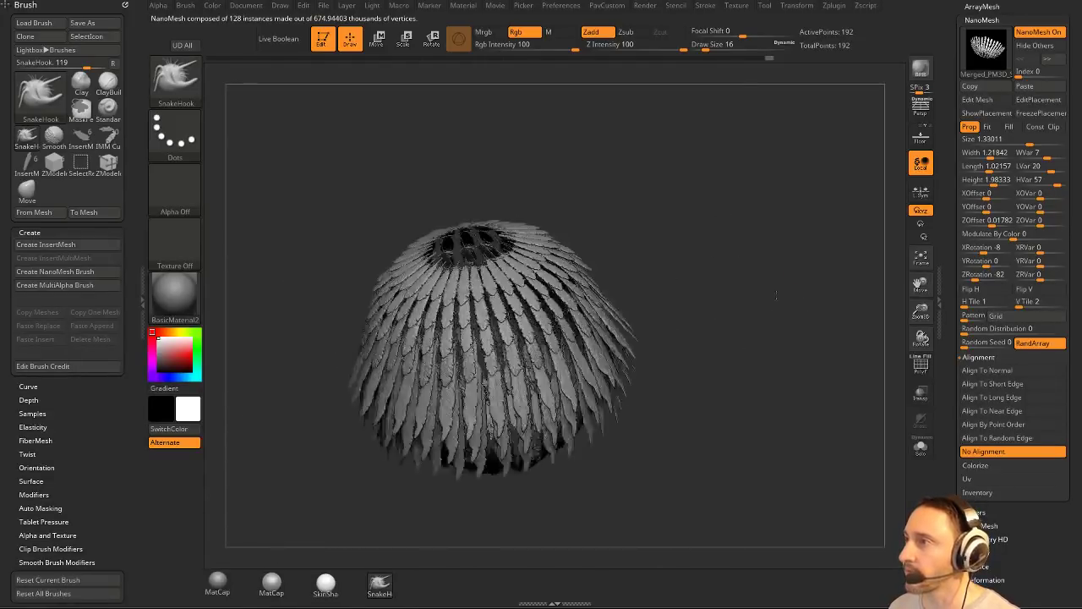
pyautogui.keyDown('alt'); pyautogui.moveTo(784, 284); pyautogui.dragTo(842, 240); pyautogui.keyUp('alt')
pyautogui.click(926, 75)
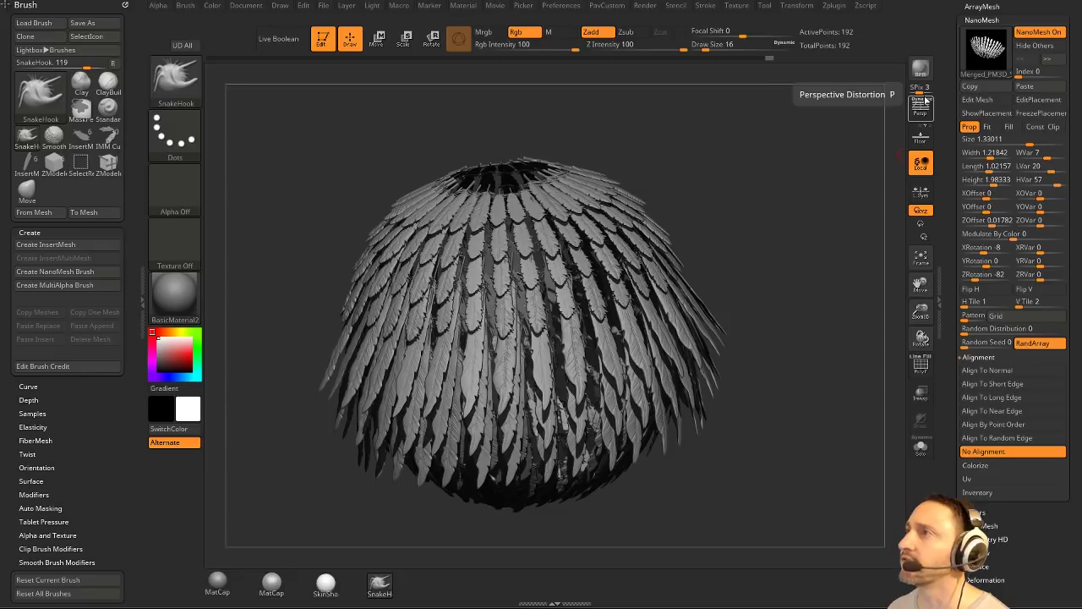
pyautogui.click(645, 5)
pyautogui.click(692, 102)
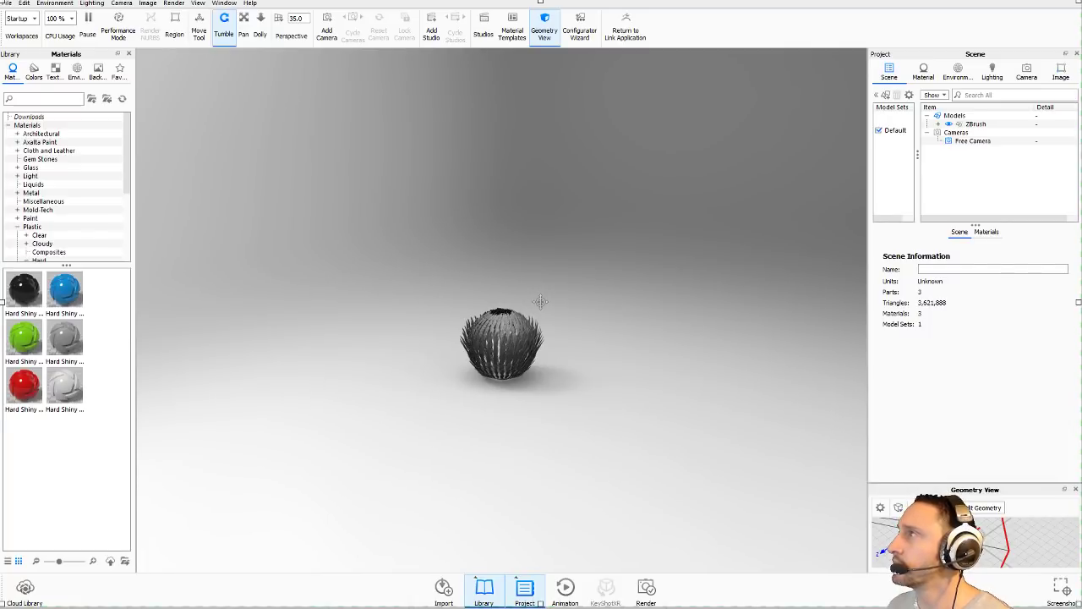
# Rotate the imported ZBrush model group in KeyShot to 180° about X with the Move Tool and accept the transformation.
pyautogui.moveTo(651, 299); pyautogui.dragTo(684, 318)
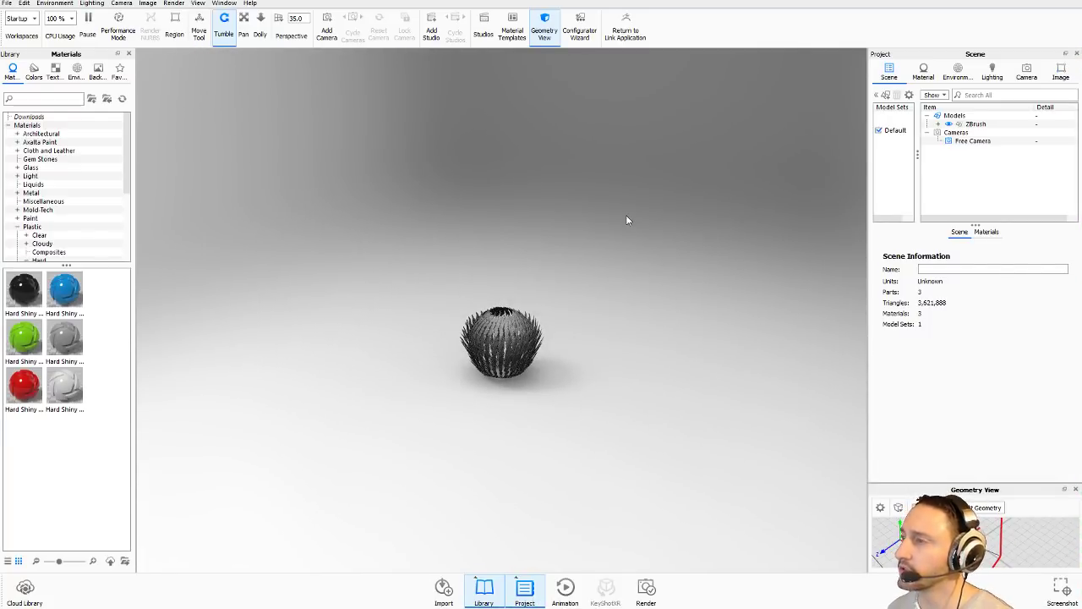
pyautogui.scroll(2, 758, 307)
pyautogui.scroll(4, 757, 306)
pyautogui.moveTo(757, 307); pyautogui.dragTo(616, 427)
pyautogui.scroll(3, 612, 370)
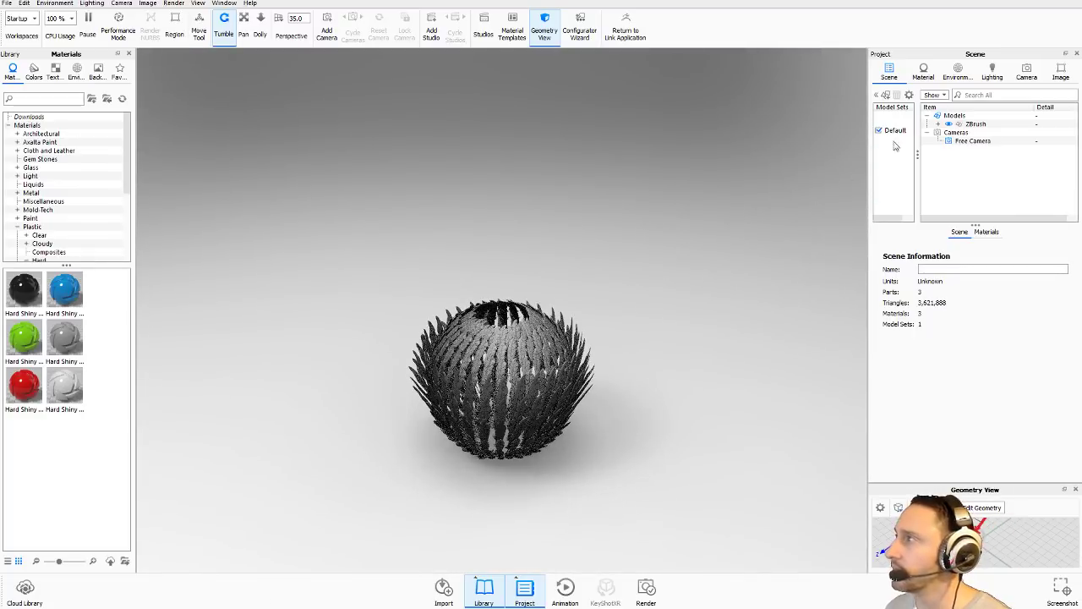
pyautogui.click(938, 124)
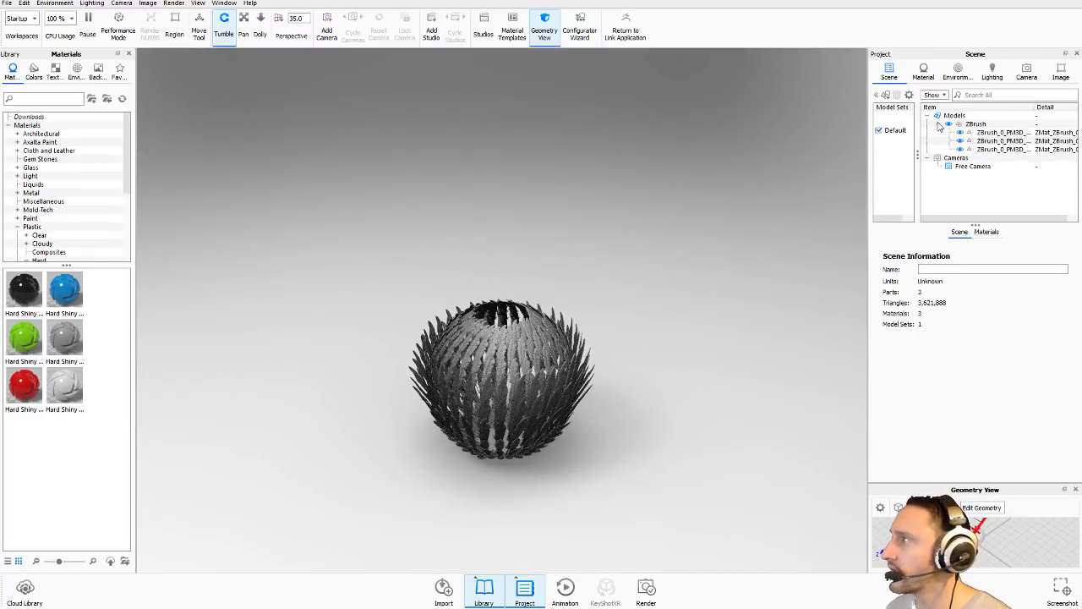
pyautogui.click(976, 124)
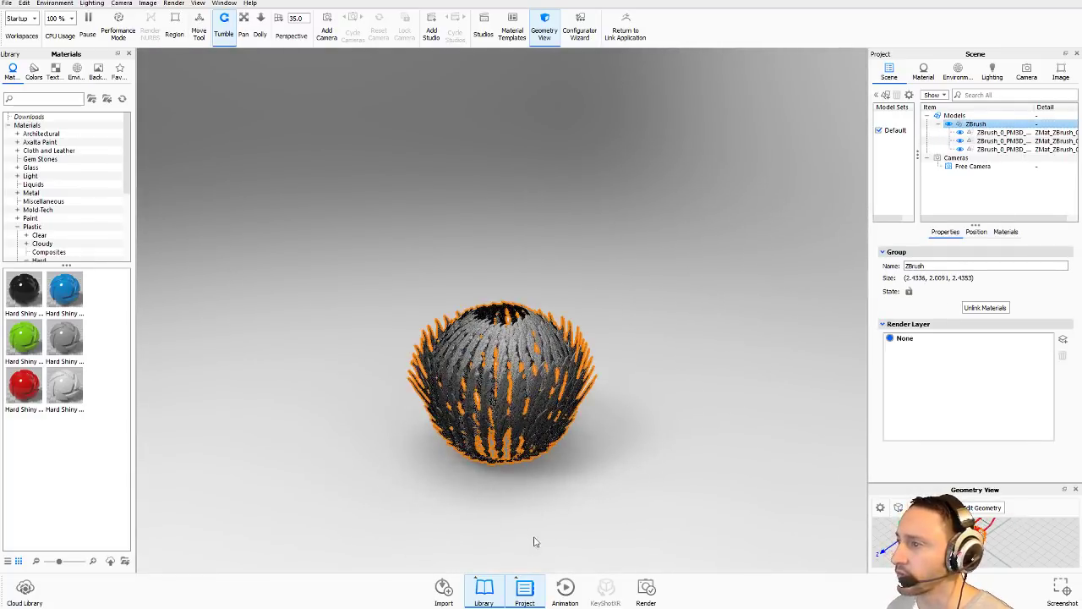
pyautogui.rightClick(996, 125)
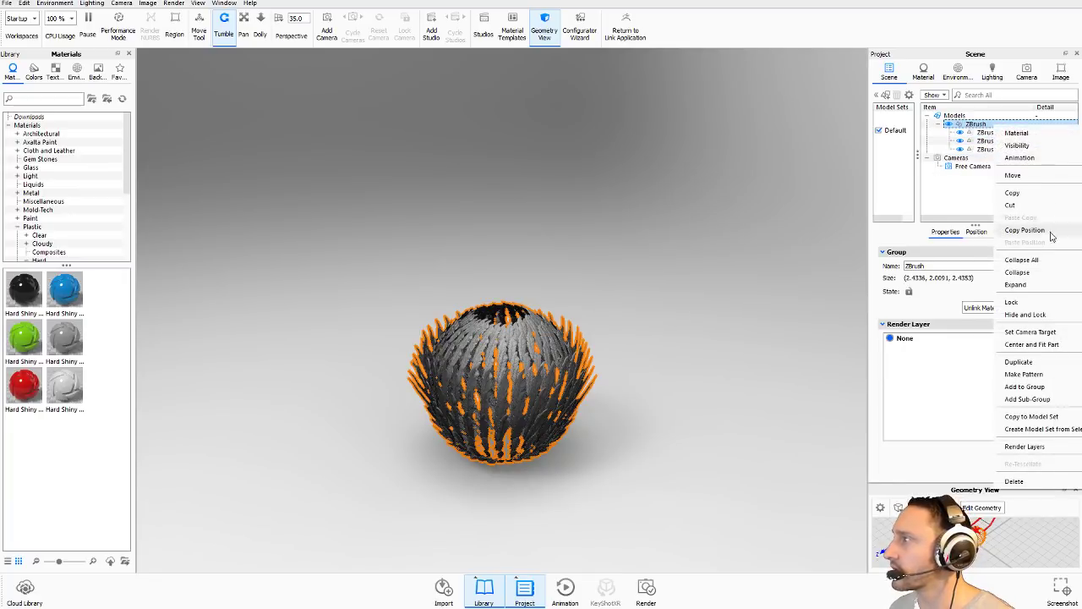
pyautogui.click(1014, 175)
pyautogui.moveTo(662, 264); pyautogui.dragTo(636, 239)
pyautogui.moveTo(549, 336); pyautogui.dragTo(640, 471)
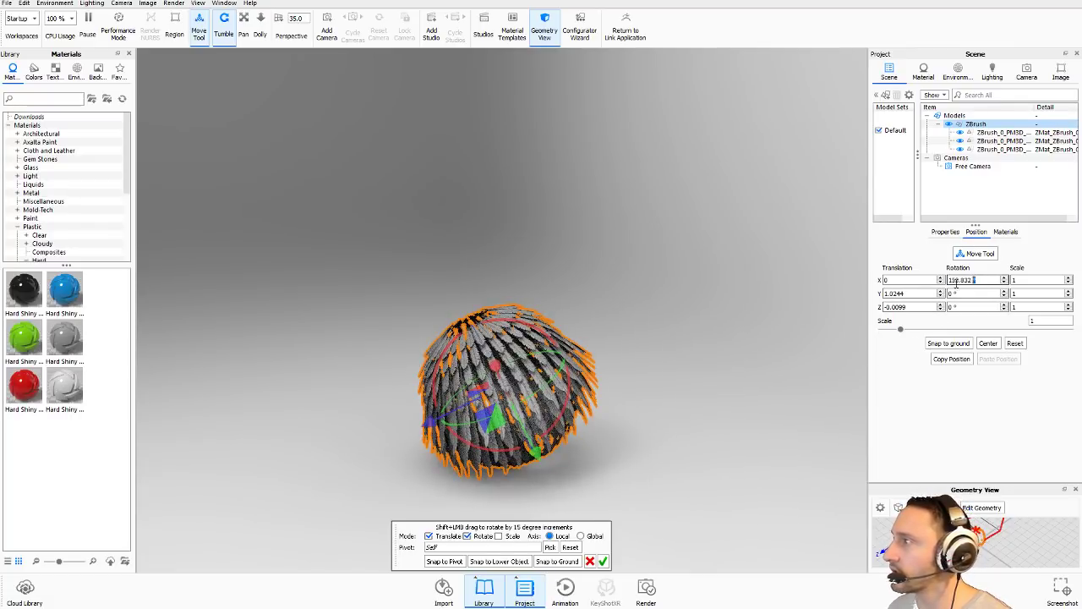
pyautogui.press('Return')
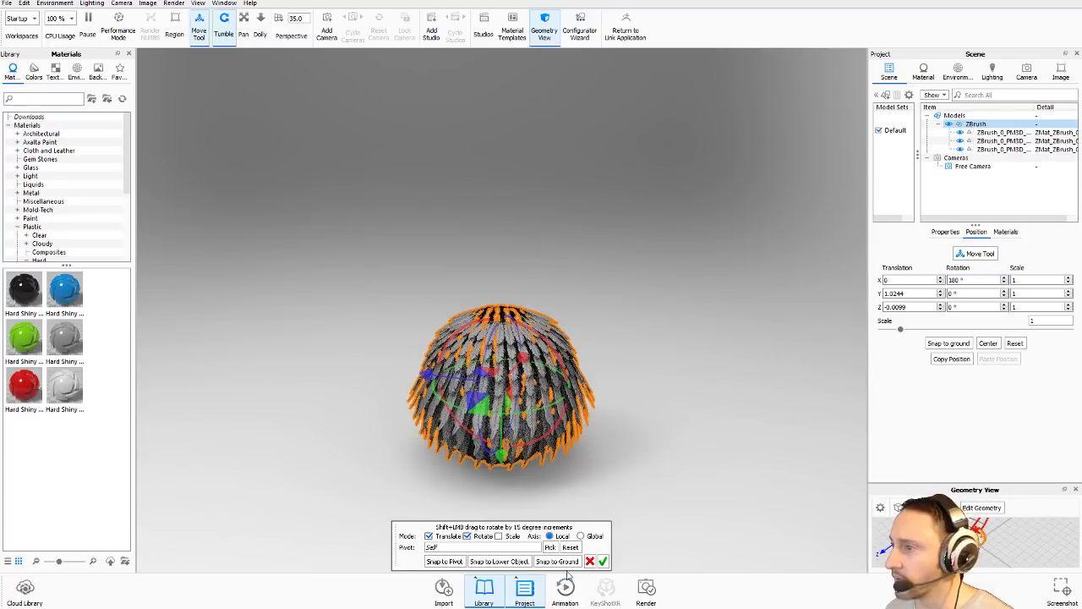
pyautogui.click(602, 561)
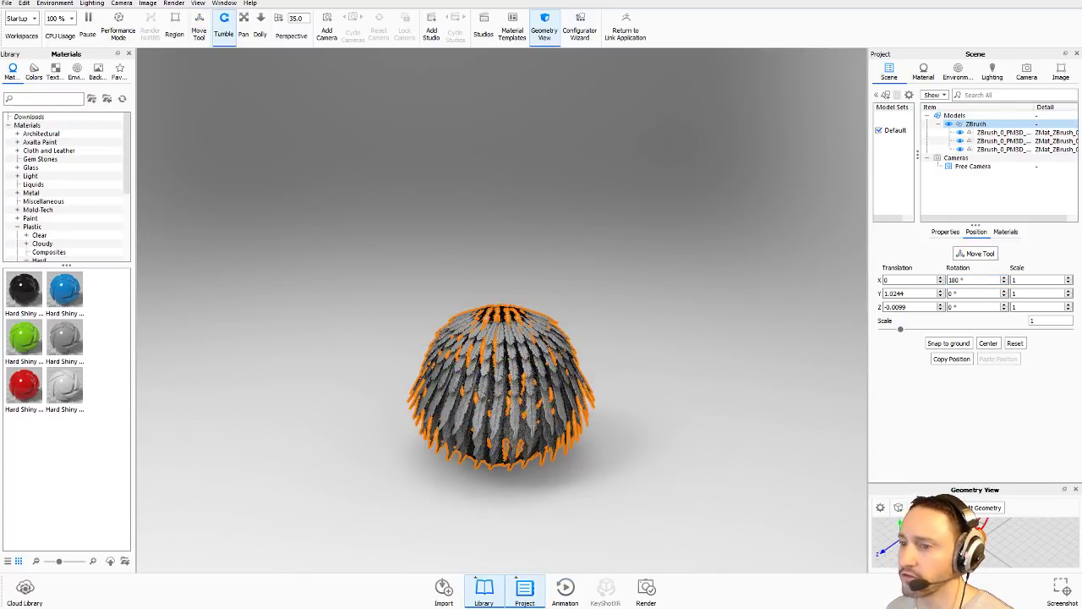
# Switch back to ZBrush and turn on the floor grid under the feathered sphere.
pyautogui.hotkey('alt', 'Tab')
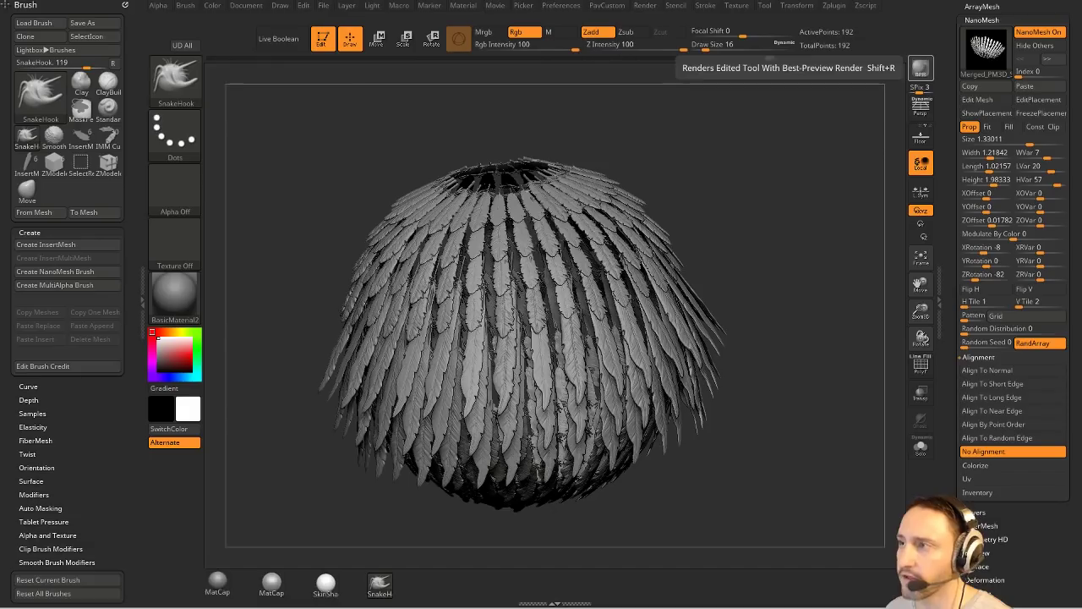
pyautogui.click(920, 110)
pyautogui.hotkey('shift', 'p')
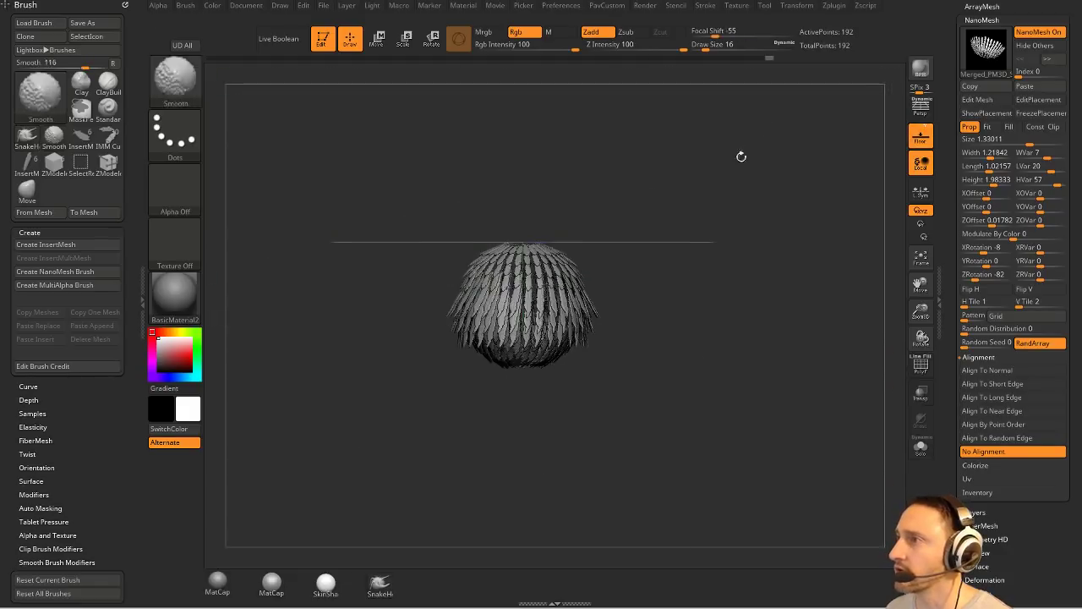
pyautogui.moveTo(740, 157); pyautogui.dragTo(796, 230)
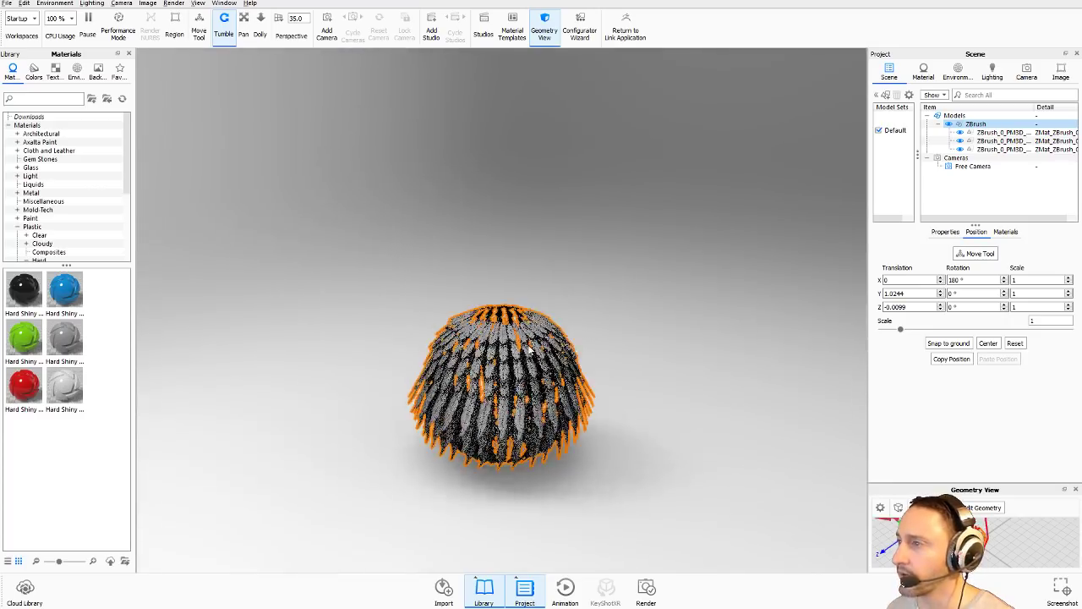
# Compare the model's orientation in KeyShot with its orientation relative to the floor grid in ZBrush.
pyautogui.scroll(5, 717, 249)
pyautogui.moveTo(694, 218); pyautogui.dragTo(114, 516)
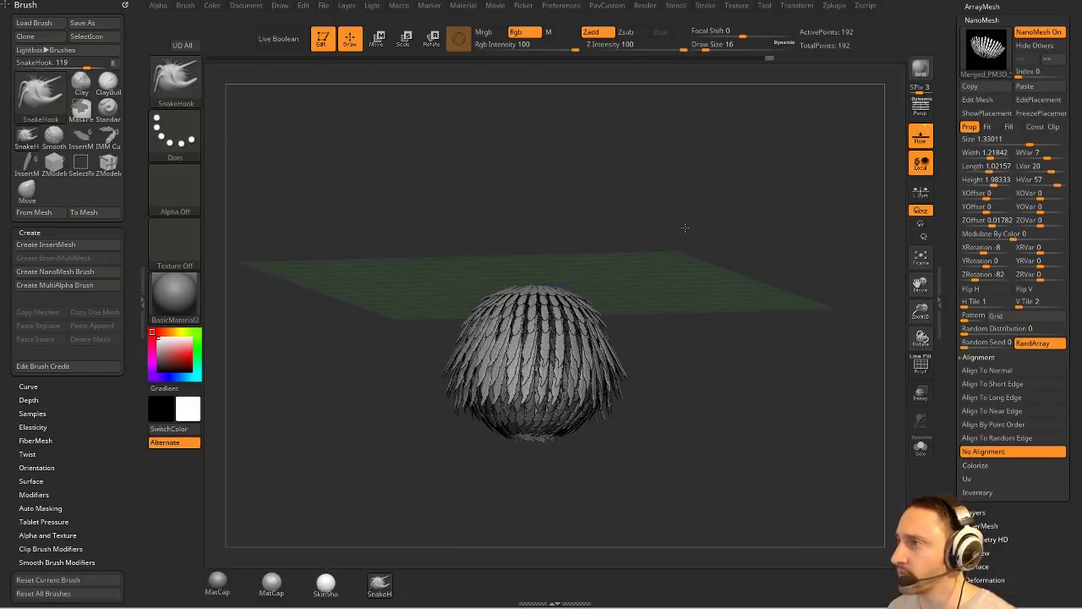
pyautogui.moveTo(679, 172)
pyautogui.mouseDown()
pyautogui.moveTo(659, 351)
pyautogui.moveTo(686, 127)
pyautogui.moveTo(737, 282)
pyautogui.moveTo(744, 273)
pyautogui.mouseUp()
pyautogui.moveTo(813, 232); pyautogui.dragTo(813, 253)
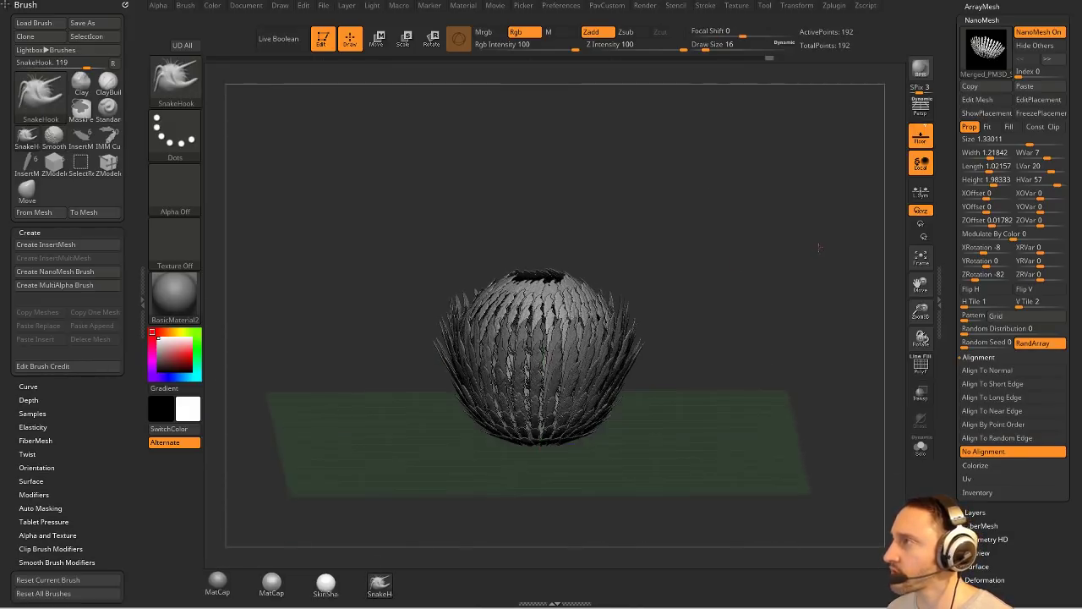
# Open the index 0 feather mesh for editing, turn off Zadd and fill it with dark grey (R, G and B 77).
pyautogui.click(984, 101)
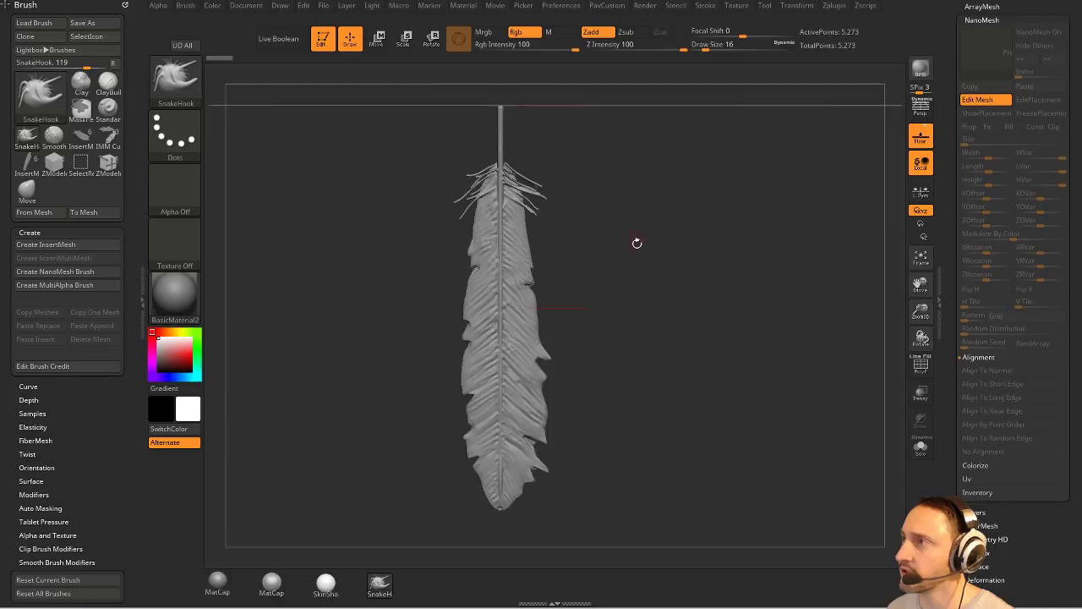
pyautogui.moveTo(635, 242)
pyautogui.mouseDown()
pyautogui.moveTo(629, 218)
pyautogui.moveTo(627, 238)
pyautogui.mouseUp()
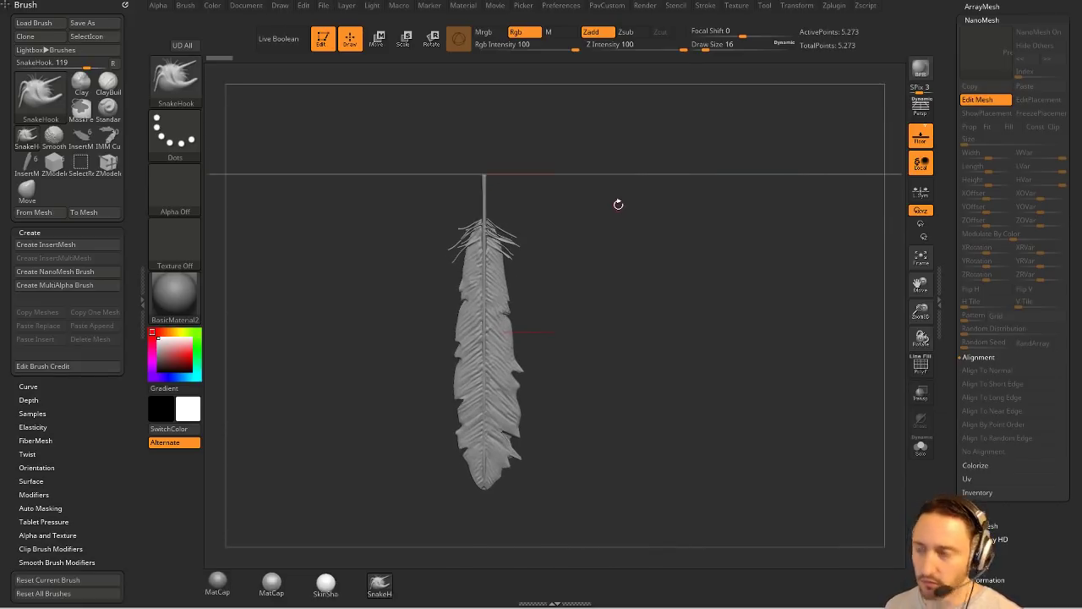
pyautogui.press('b')
pyautogui.click(157, 362)
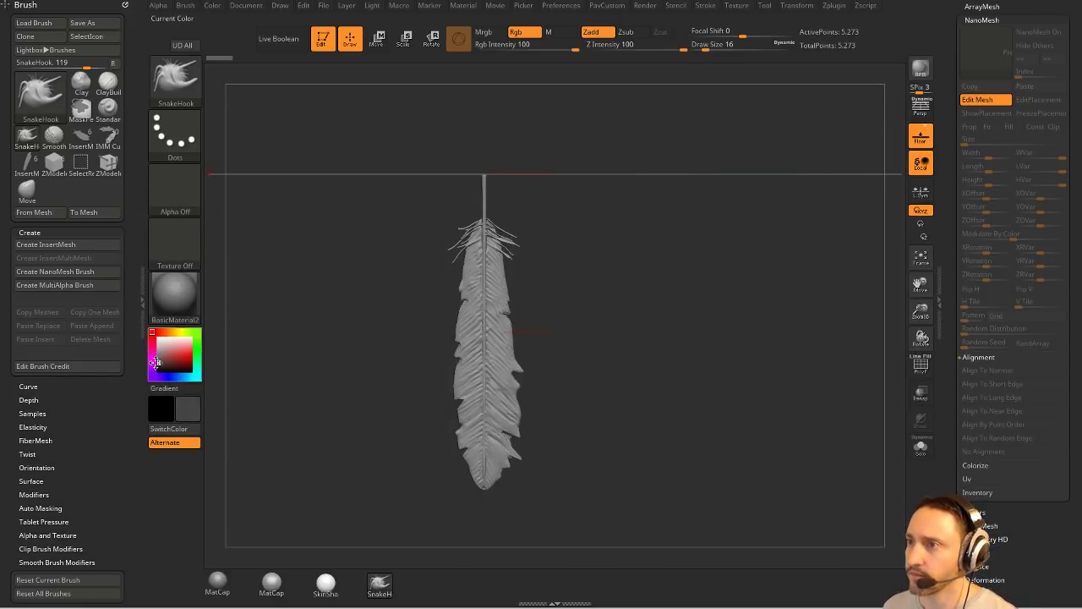
pyautogui.click(591, 31)
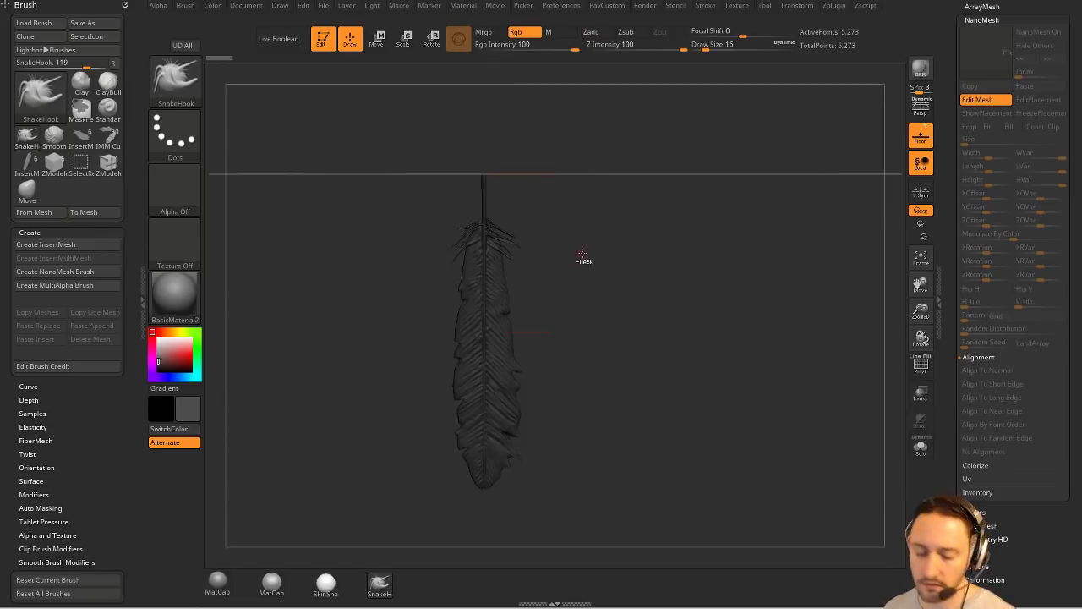
pyautogui.click(212, 6)
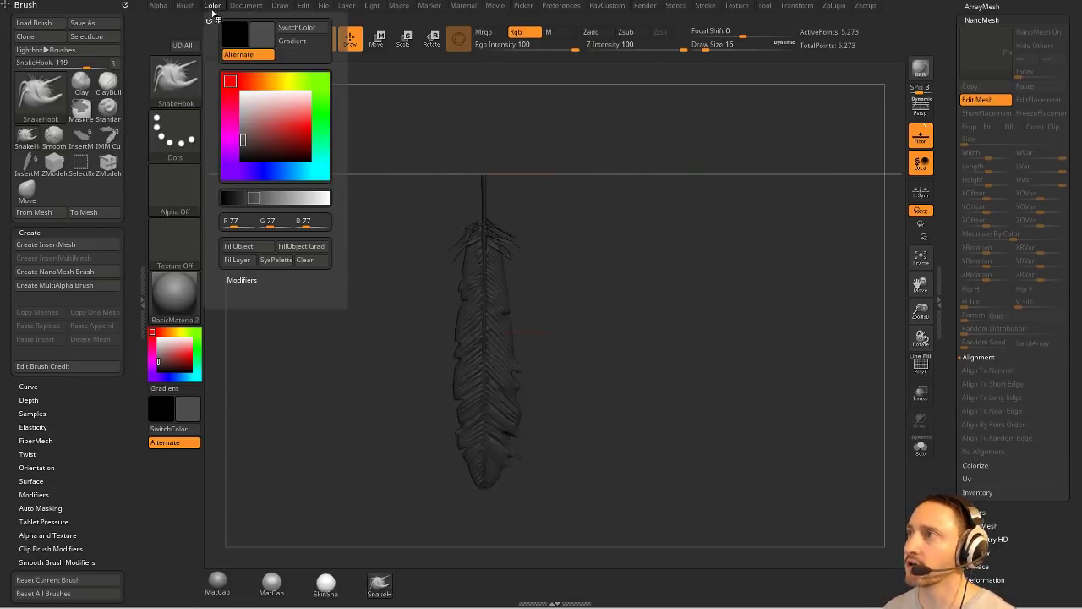
pyautogui.moveTo(596, 266); pyautogui.dragTo(604, 289)
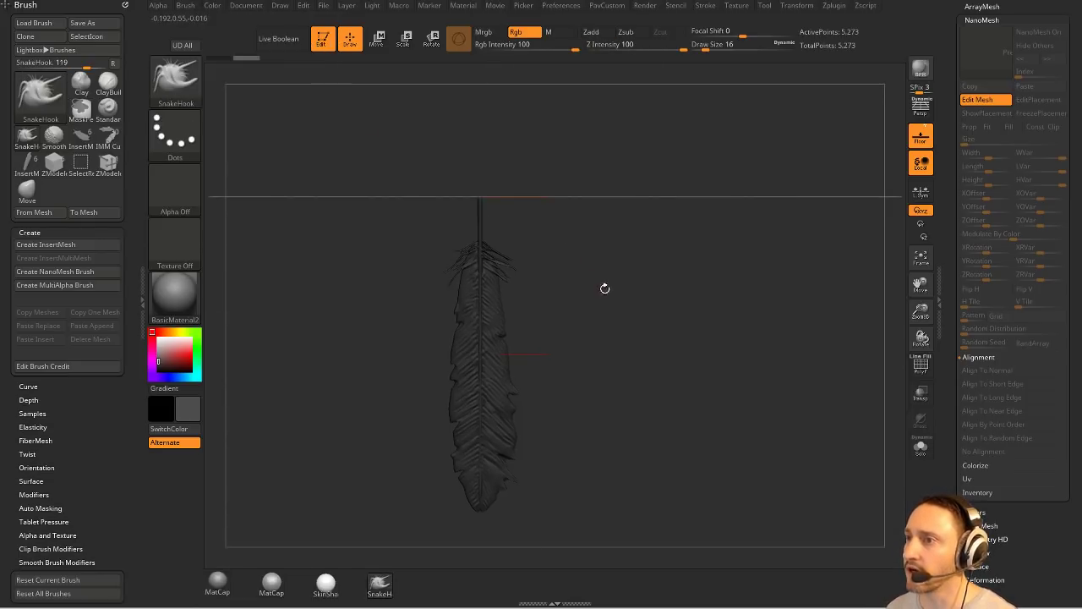
# Paint the quill and upper half of the dark grey feather near-white with the SnakeHook brush at full RGB intensity.
pyautogui.click(160, 340)
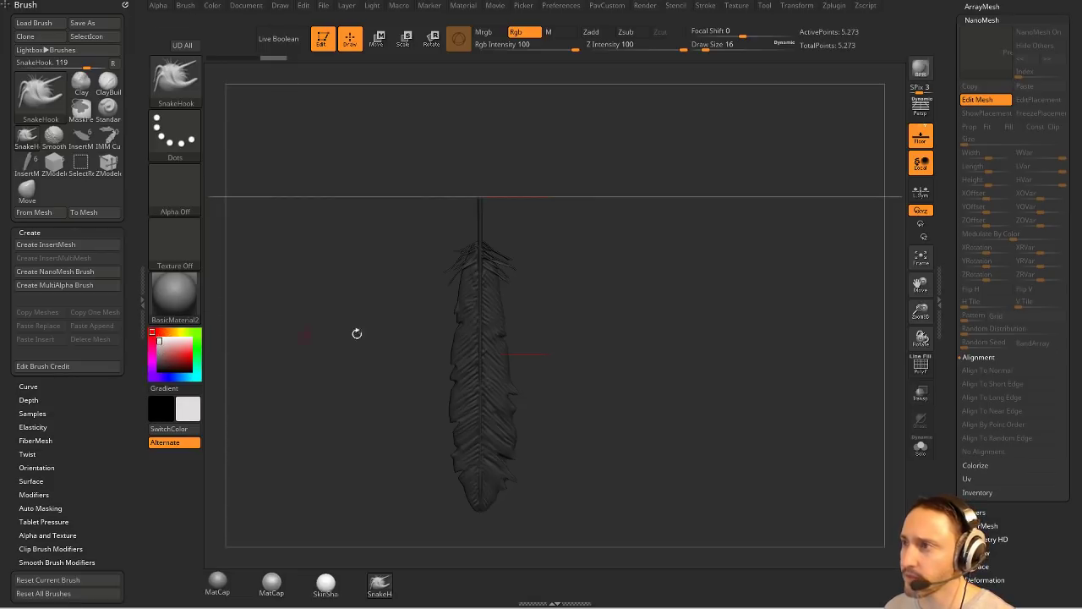
pyautogui.moveTo(482, 343); pyautogui.dragTo(487, 218)
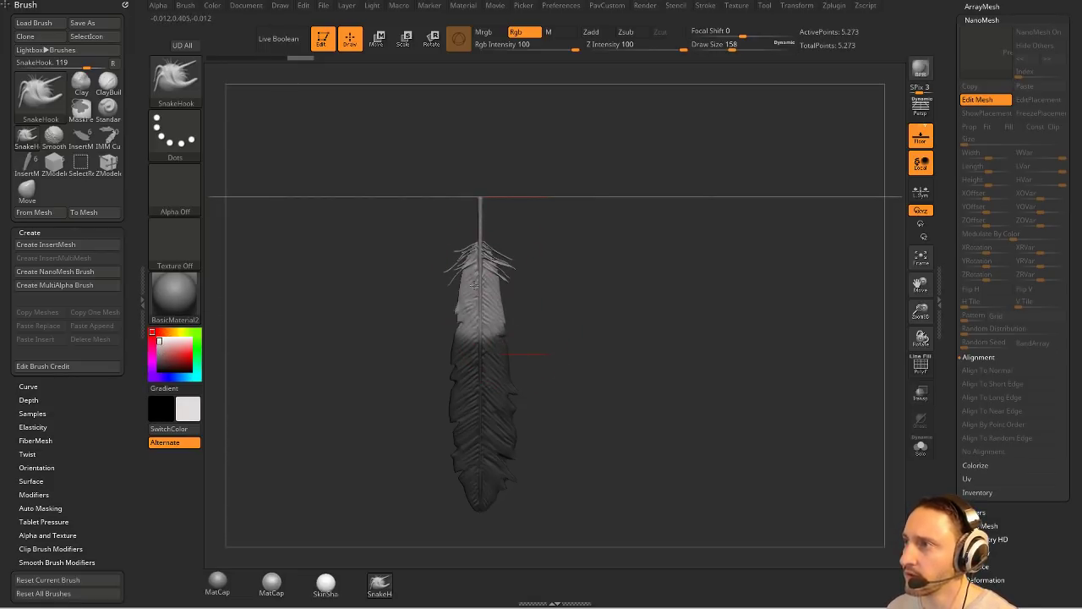
pyautogui.moveTo(572, 290); pyautogui.dragTo(546, 296)
pyautogui.moveTo(454, 336); pyautogui.dragTo(485, 293)
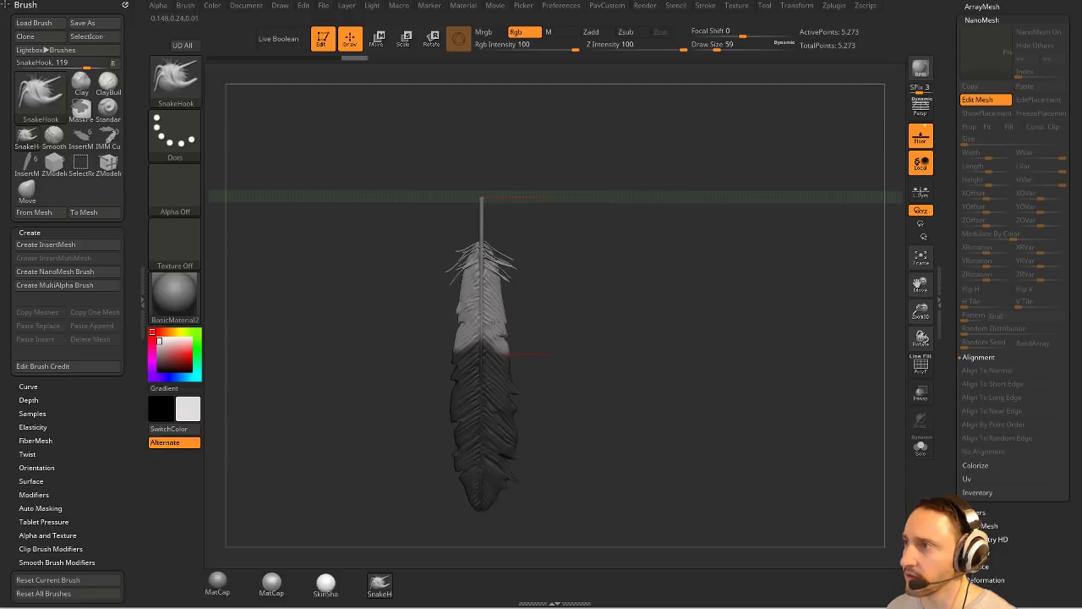
# Lower the RGB intensity to 29 and soften the edge between the feather's near-white and dark grey areas.
pyautogui.moveTo(575, 44); pyautogui.dragTo(527, 44)
pyautogui.moveTo(710, 296); pyautogui.dragTo(550, 311)
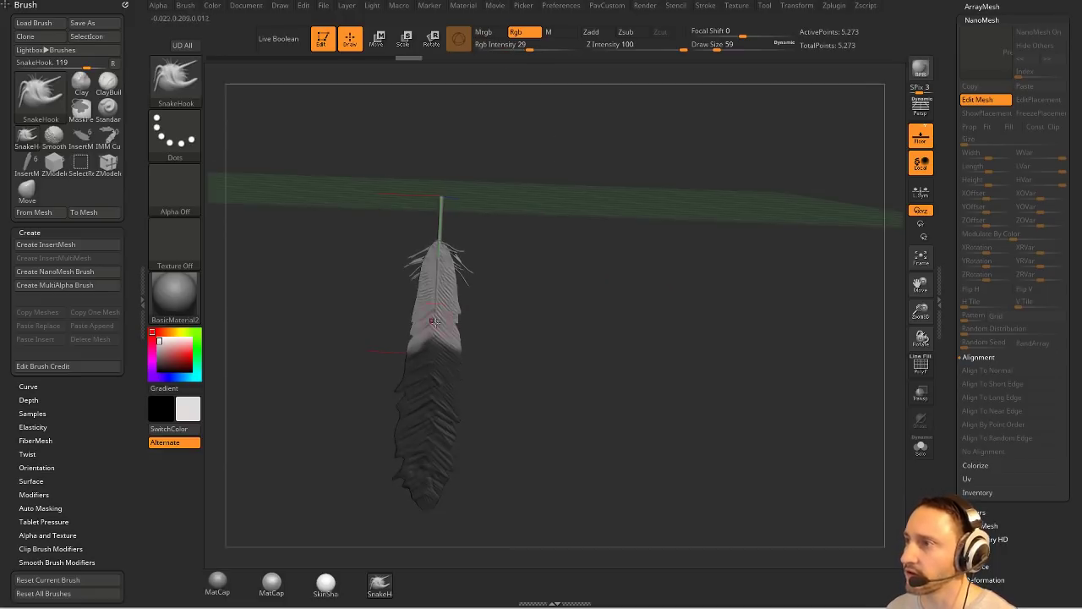
pyautogui.moveTo(432, 323); pyautogui.dragTo(445, 345)
pyautogui.keyDown('shift'); pyautogui.moveTo(587, 262); pyautogui.dragTo(558, 268); pyautogui.keyUp('shift')
# Choose a muted orange-brown, try painting a band across the feather's middle and lower the RGB intensity to 18.
pyautogui.click(165, 331)
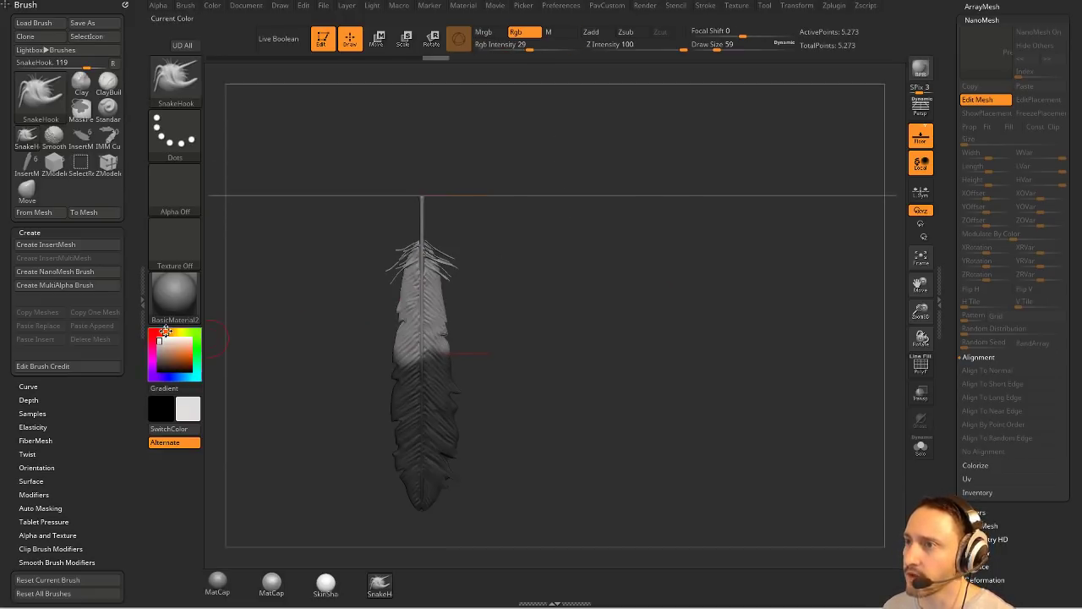
pyautogui.click(168, 355)
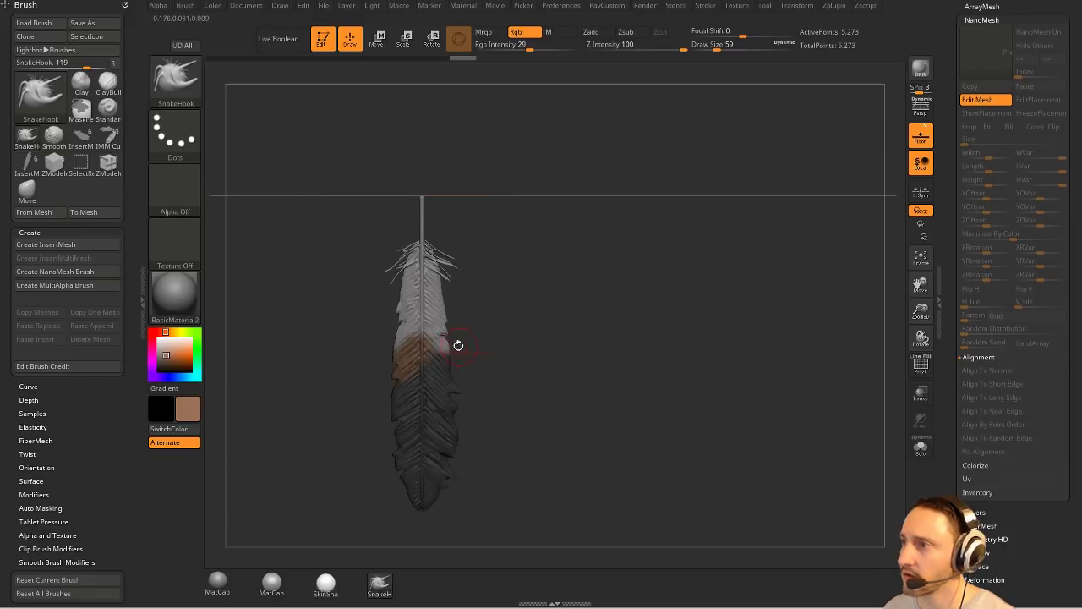
pyautogui.moveTo(528, 45); pyautogui.dragTo(518, 46)
pyautogui.moveTo(570, 255); pyautogui.dragTo(549, 268)
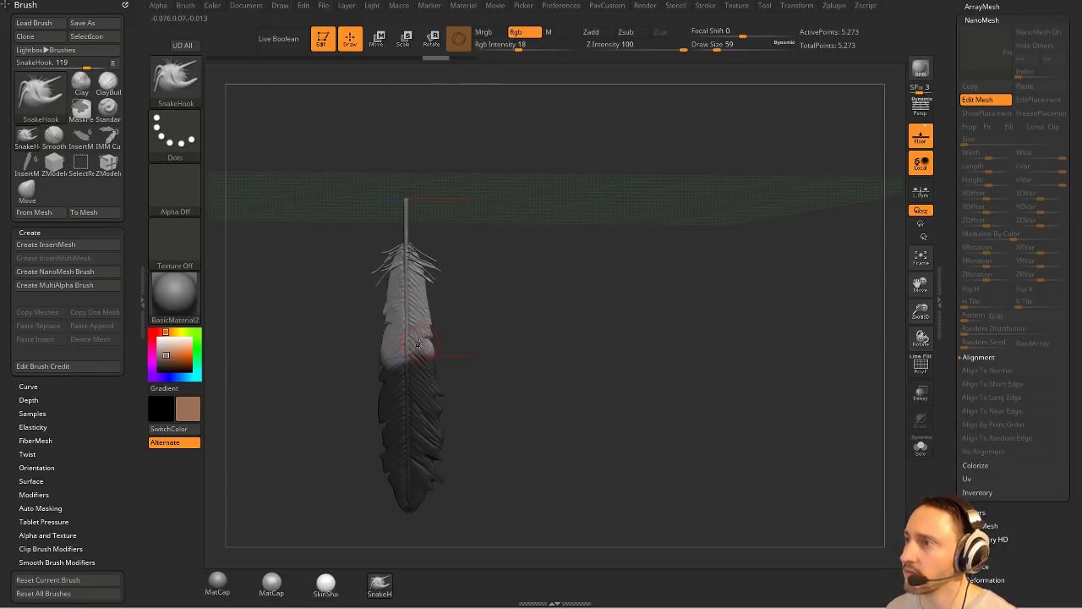
# Switch to the Standard brush with Zadd off and RGB intensity 32, and paint a brown band across the feather's middle.
pyautogui.press('b')
pyautogui.press('s')
pyautogui.press('t')
pyautogui.click(519, 34)
pyautogui.click(533, 46)
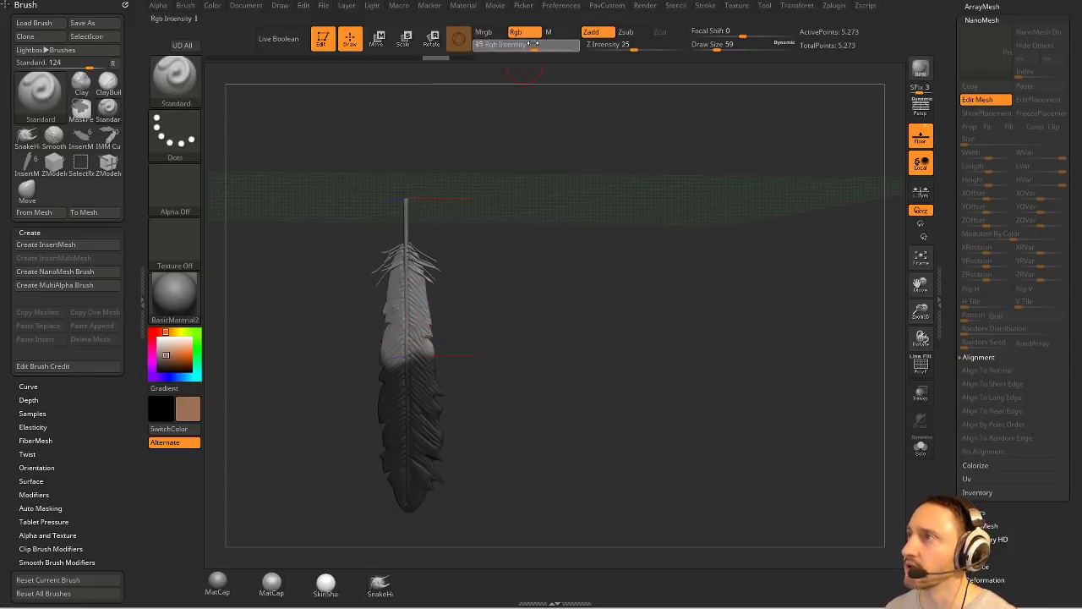
pyautogui.click(594, 33)
pyautogui.moveTo(590, 285)
pyautogui.keyDown('shift'); pyautogui.mouseDown()
pyautogui.moveTo(584, 299)
pyautogui.moveTo(602, 273)
pyautogui.mouseUp(); pyautogui.keyUp('shift')
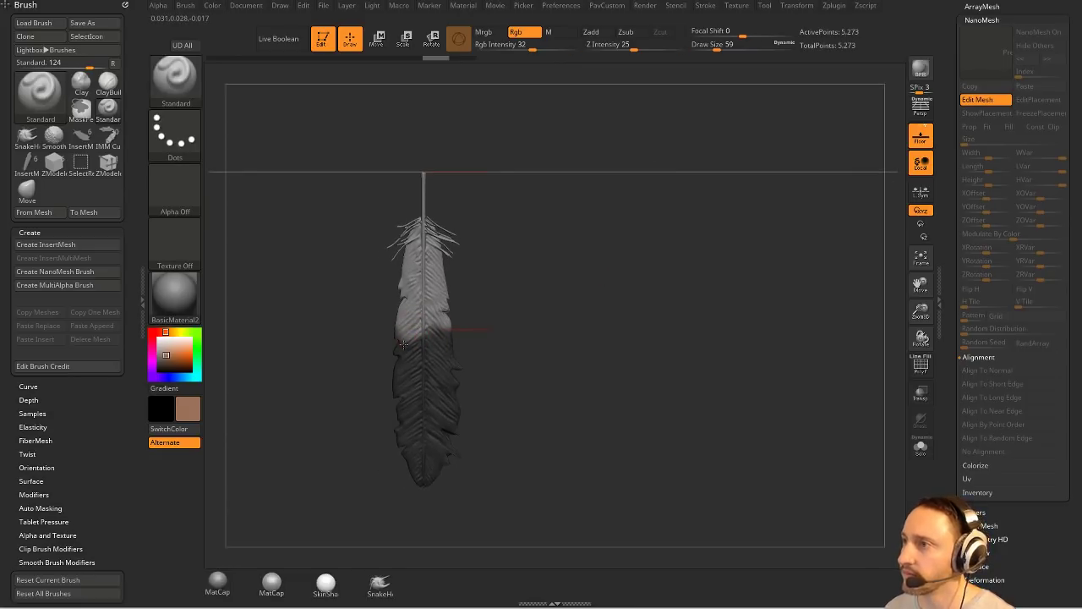
pyautogui.moveTo(403, 343)
pyautogui.mouseDown()
pyautogui.moveTo(422, 328)
pyautogui.moveTo(628, 310)
pyautogui.moveTo(399, 321)
pyautogui.moveTo(521, 302)
pyautogui.mouseUp()
# Finish editing the index 0 feather mesh and return to the feathered sphere.
pyautogui.moveTo(943, 257); pyautogui.dragTo(941, 516)
pyautogui.moveTo(943, 381); pyautogui.dragTo(944, 121)
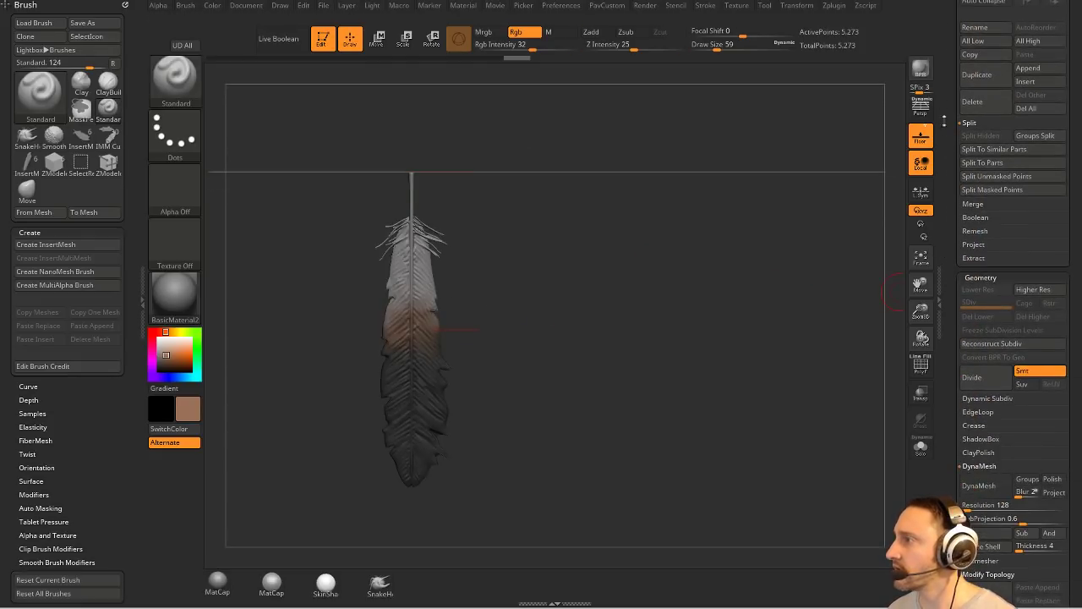
pyautogui.scroll(-10, 953, 361)
pyautogui.click(967, 357)
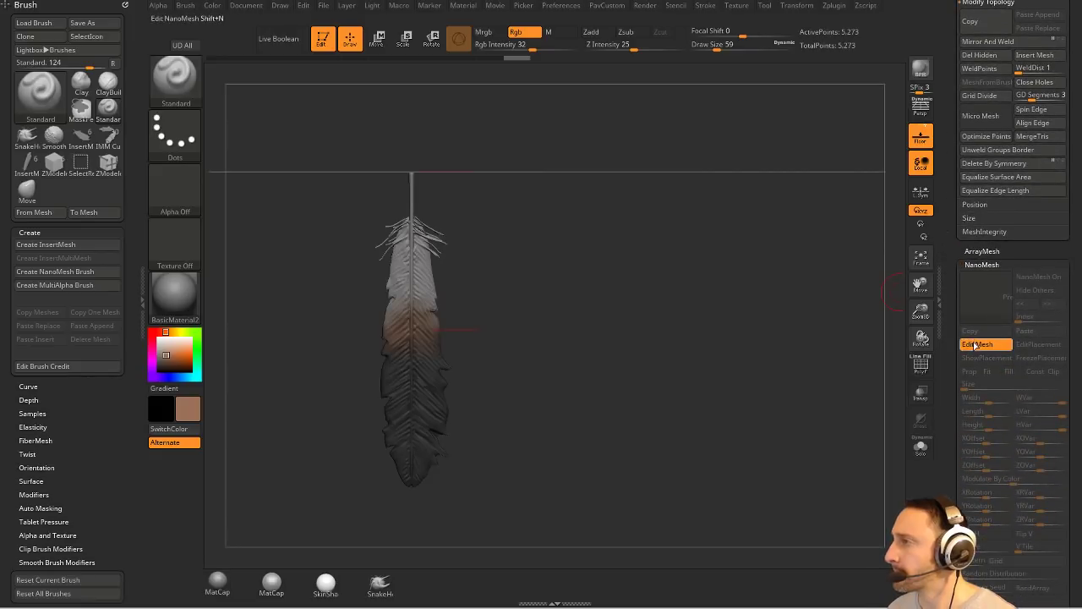
pyautogui.moveTo(804, 294); pyautogui.dragTo(857, 312)
# Try the base mesh's MRGB in the NanoMesh Colorize options and settle on using only its material.
pyautogui.scroll(-5, 956, 385)
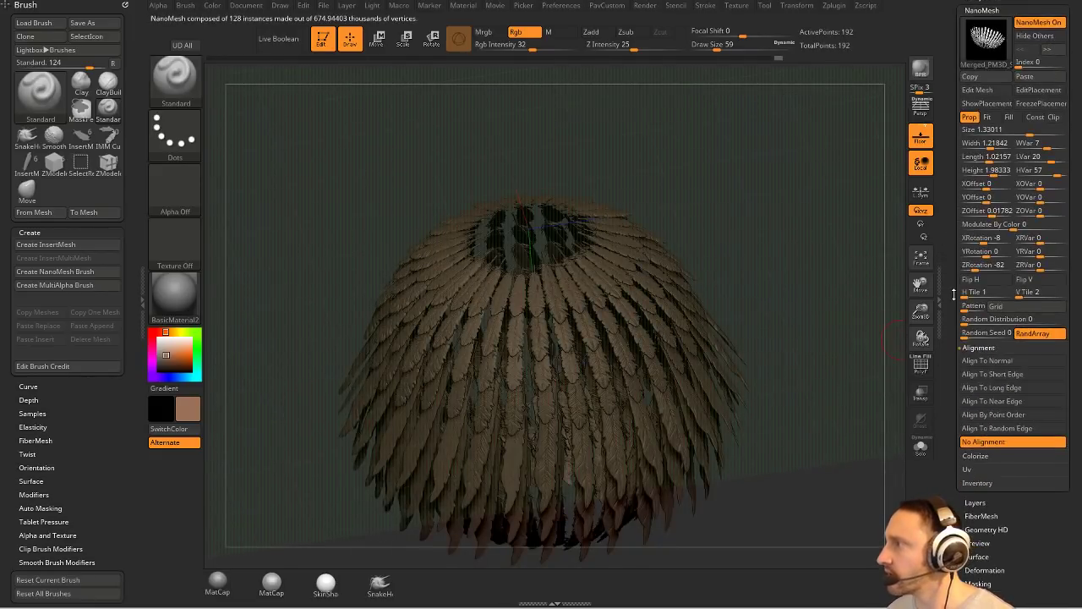
pyautogui.click(975, 425)
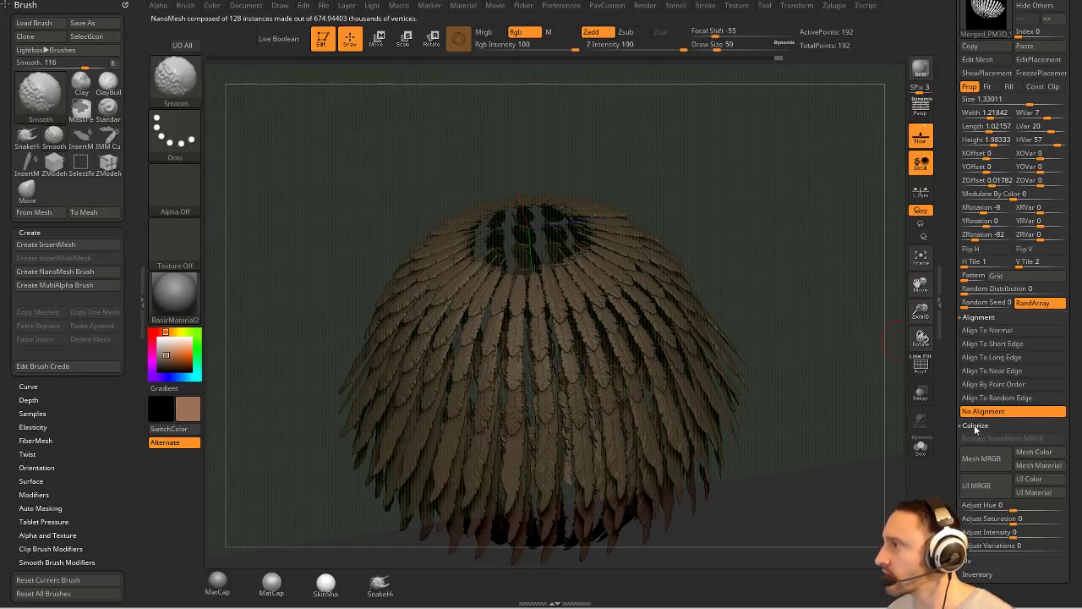
pyautogui.scroll(-1, 989, 404)
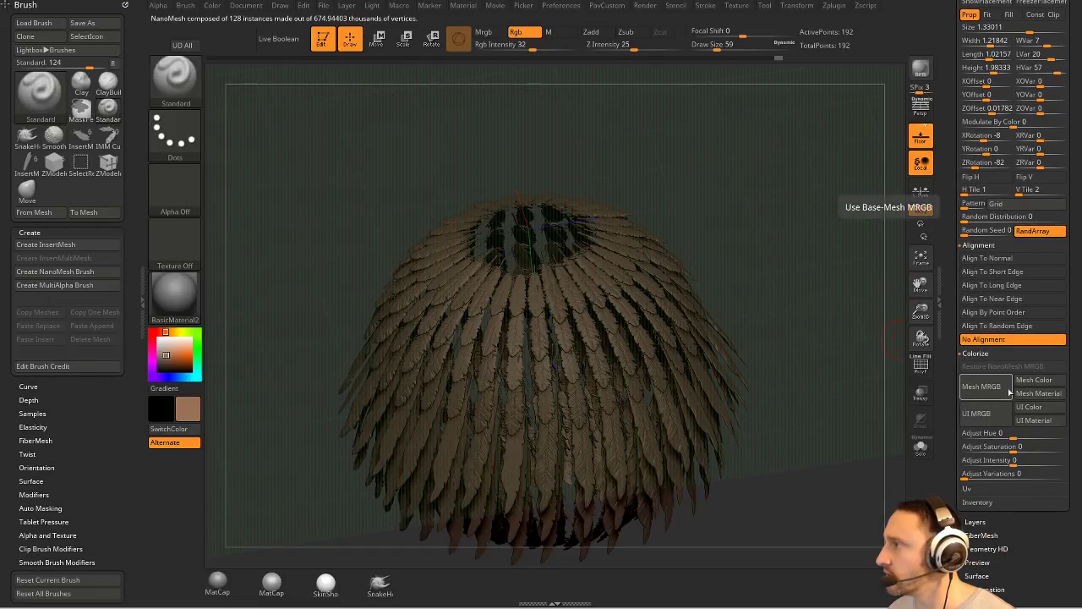
pyautogui.click(983, 386)
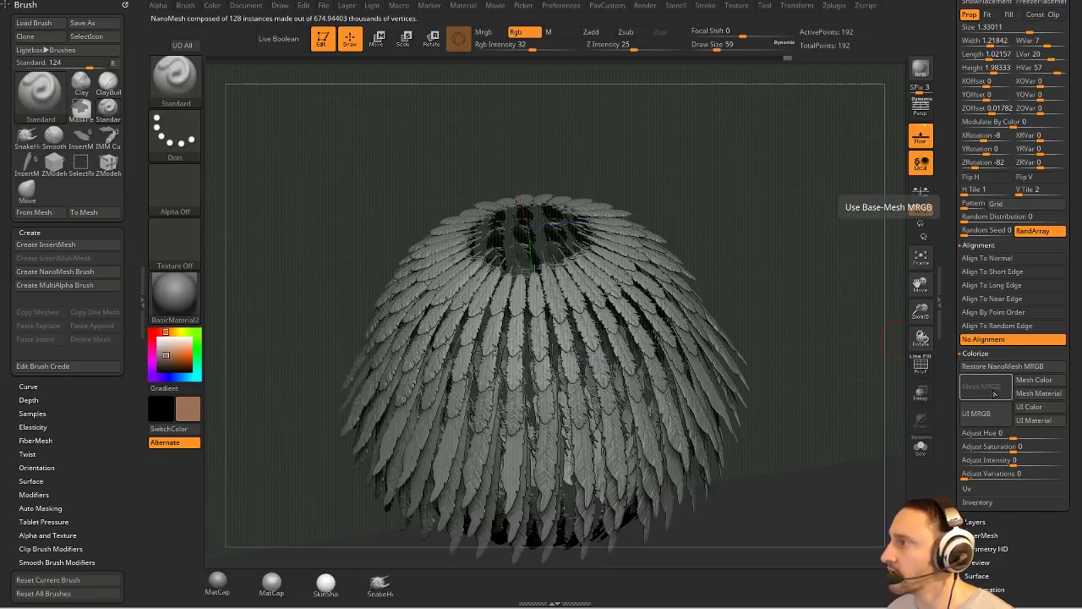
pyautogui.click(1034, 393)
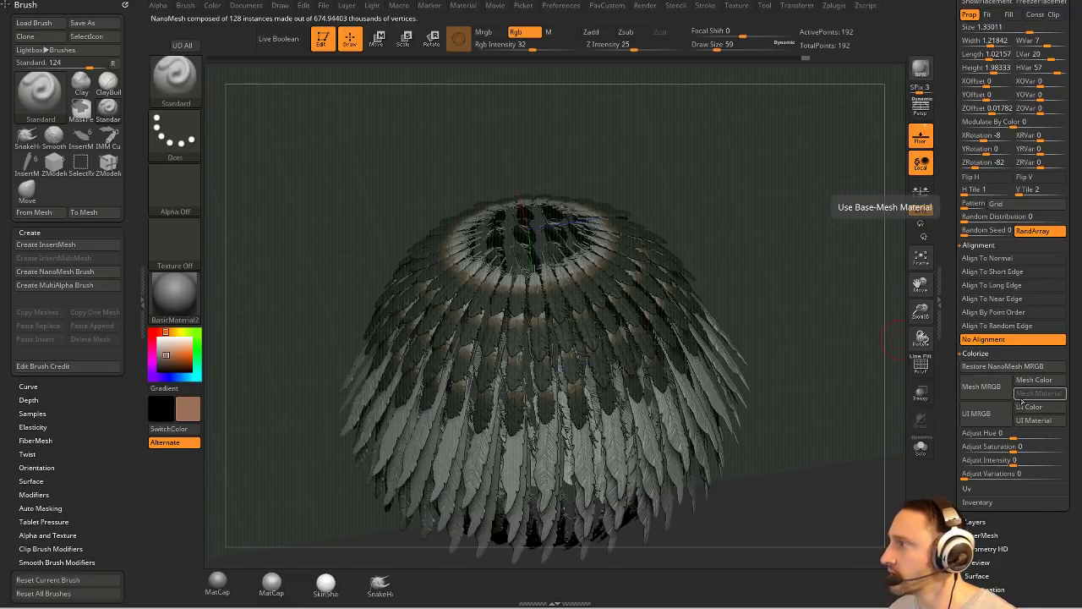
# Turn off the floor grid around the feathered sphere.
pyautogui.moveTo(866, 327); pyautogui.dragTo(881, 296)
pyautogui.click(917, 138)
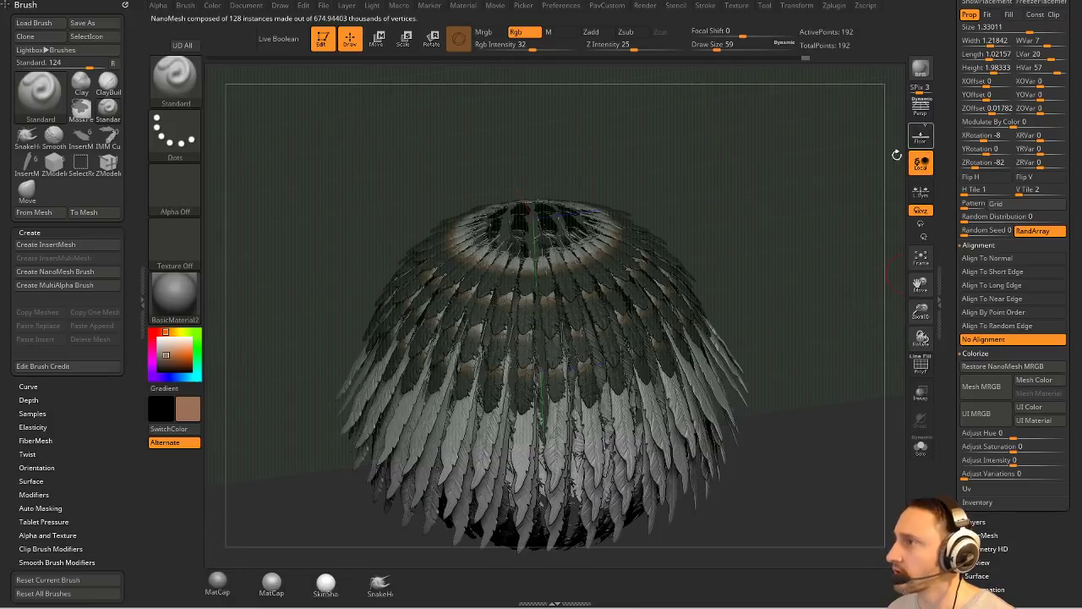
pyautogui.moveTo(837, 228); pyautogui.dragTo(795, 225)
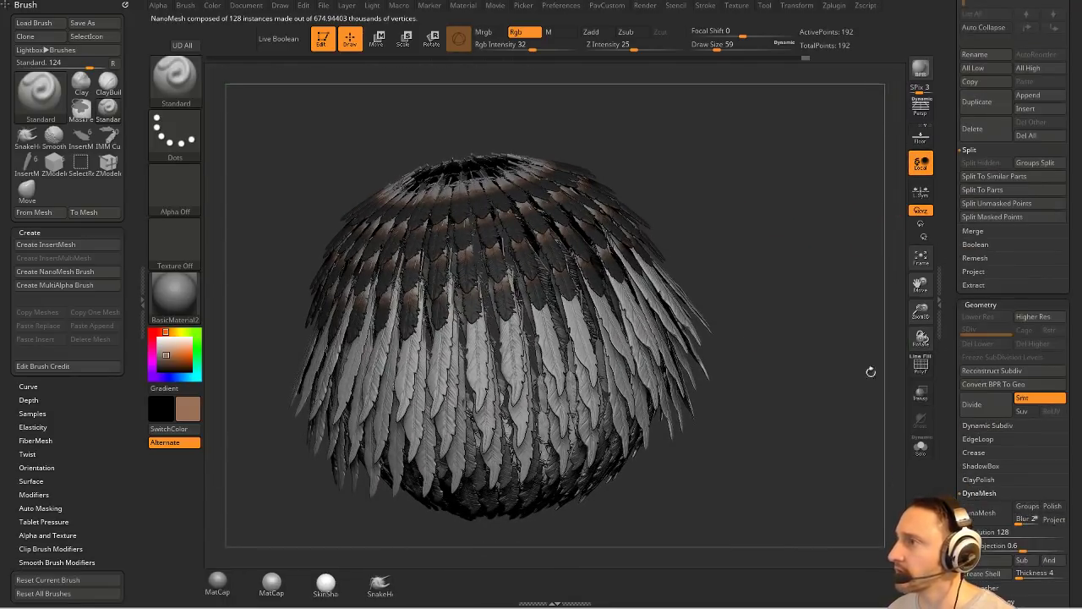
# Open the index 1 feather mesh for editing and fill it with dark grey at RGB intensity 100.
pyautogui.moveTo(943, 271); pyautogui.dragTo(947, 61)
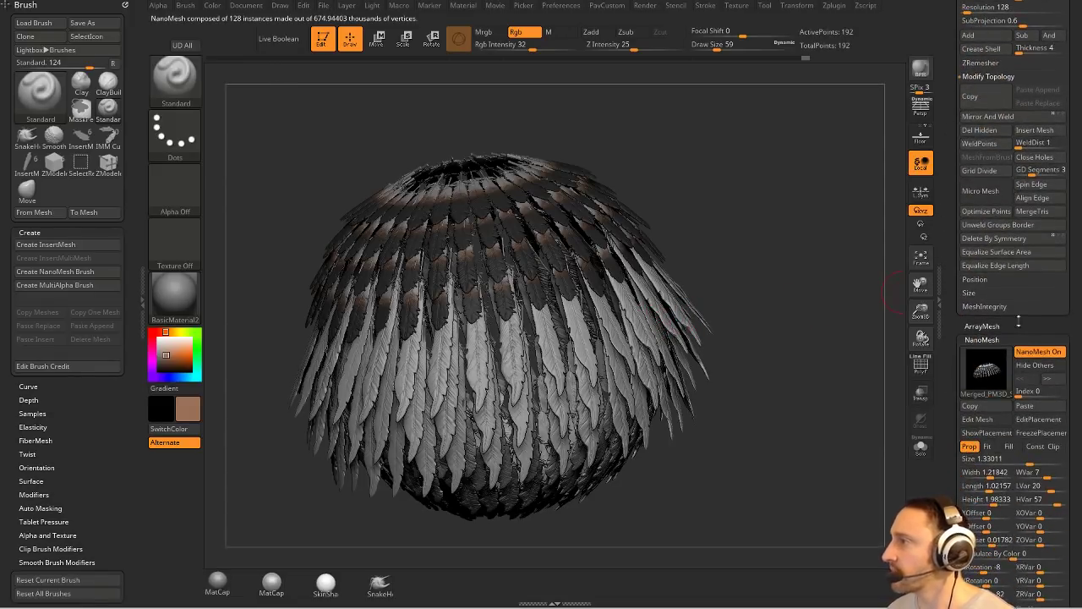
pyautogui.click(977, 419)
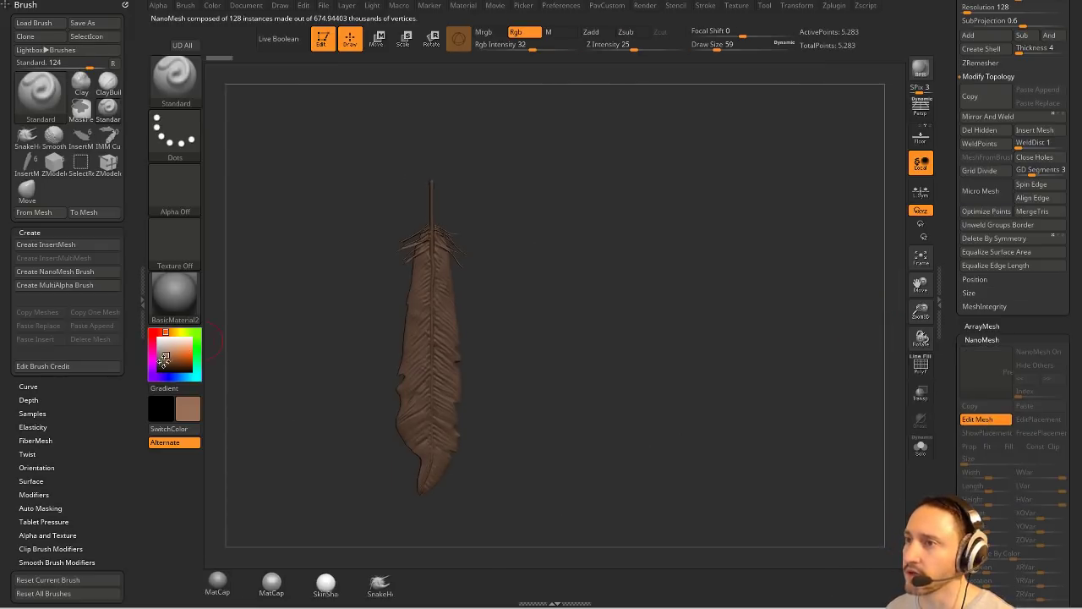
pyautogui.click(159, 364)
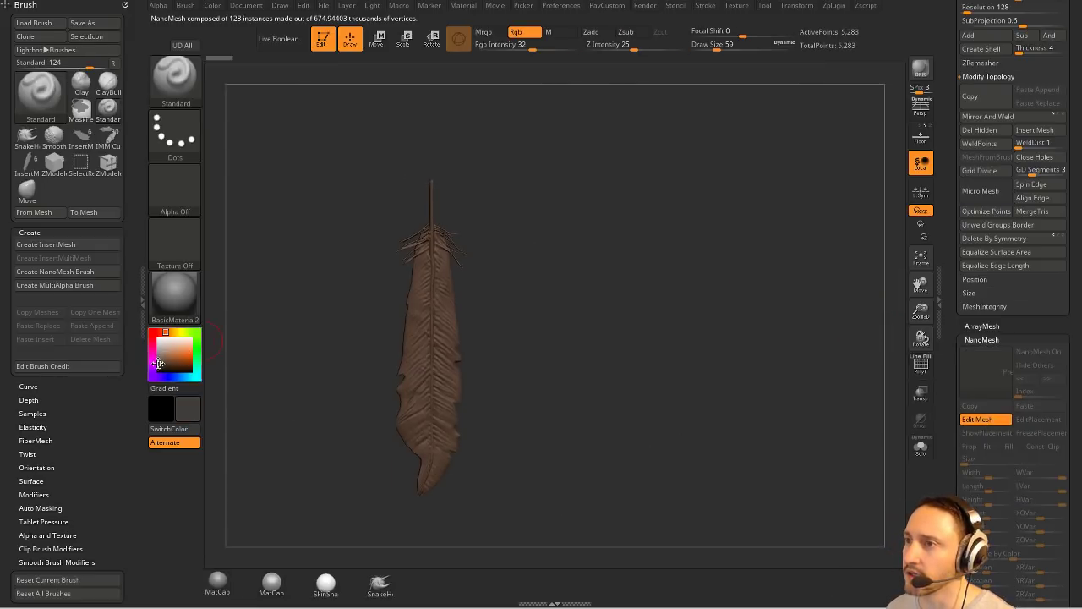
pyautogui.click(211, 7)
pyautogui.click(245, 254)
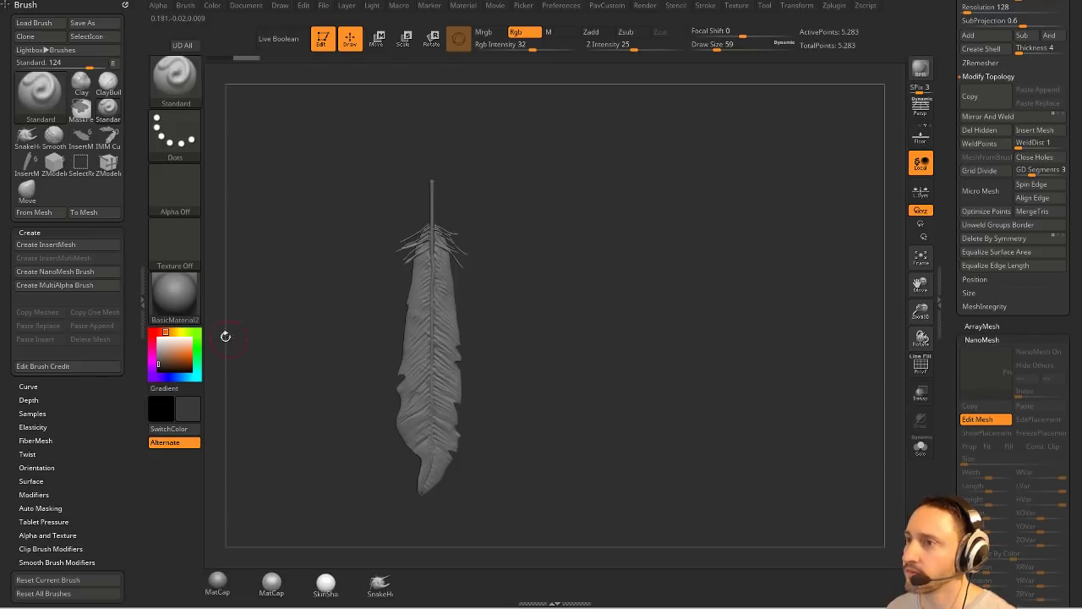
pyautogui.click(578, 44)
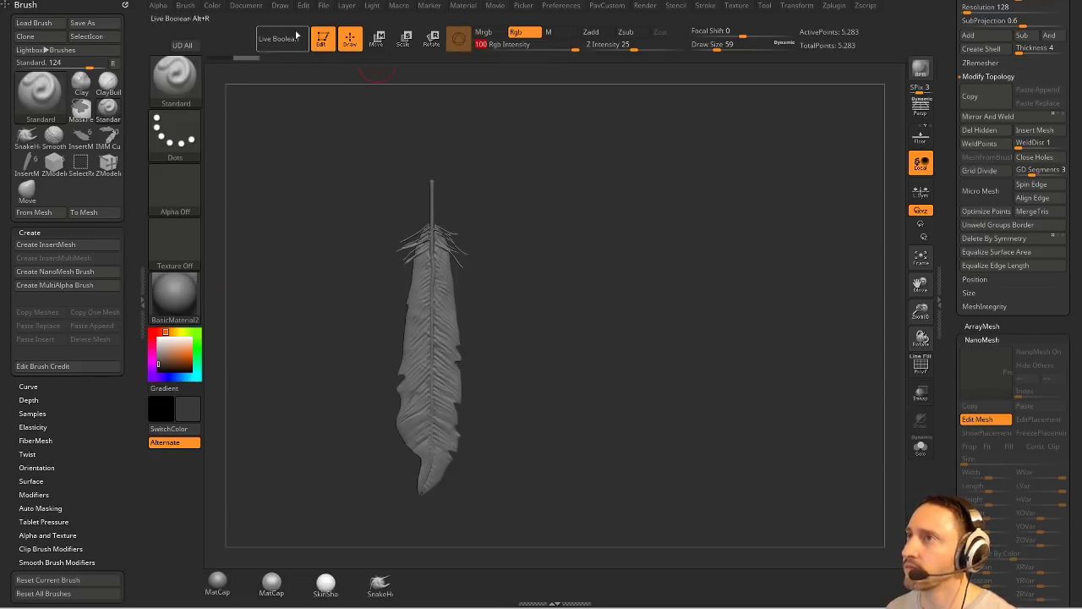
pyautogui.click(208, 7)
pyautogui.click(247, 246)
# Paint the upper part of the index 1 feather light grey at RGB intensity 35 with draw size 167.
pyautogui.moveTo(159, 361); pyautogui.dragTo(158, 337)
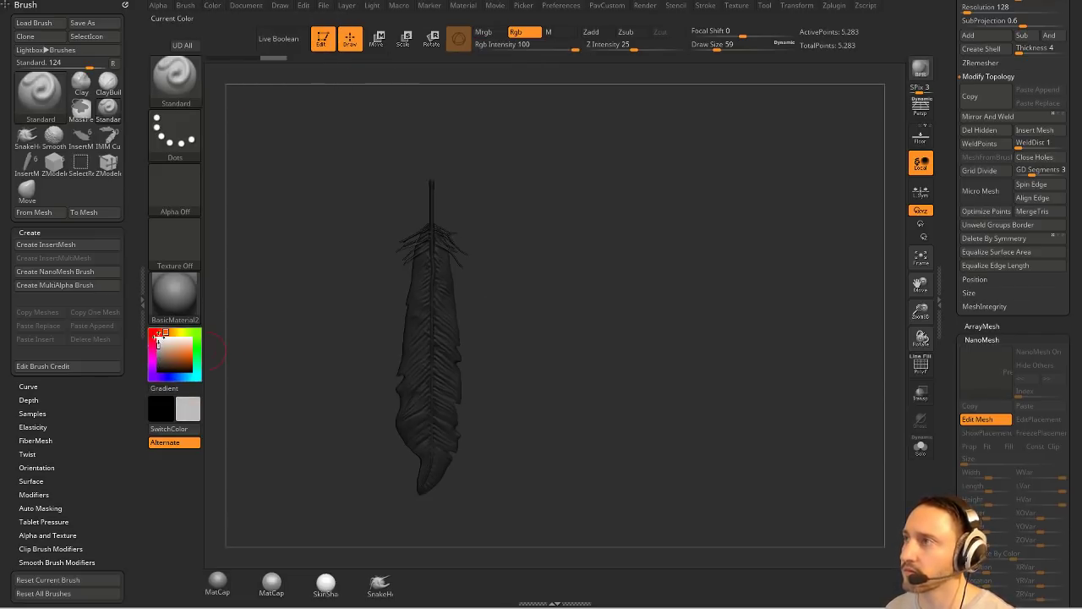
pyautogui.click(535, 46)
pyautogui.press('s')
pyautogui.click(444, 310)
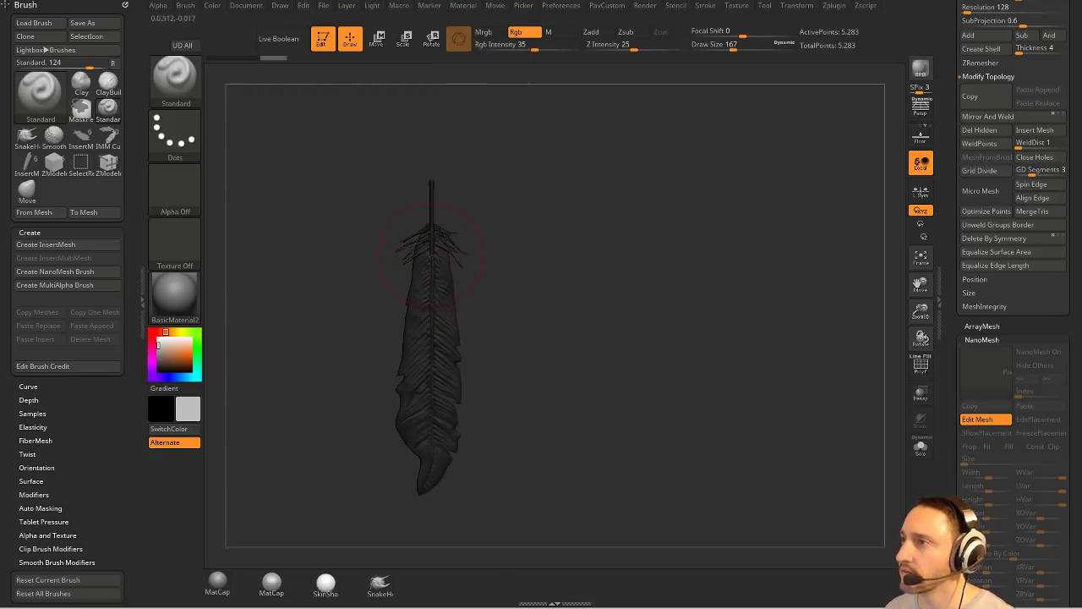
pyautogui.moveTo(433, 212); pyautogui.dragTo(441, 278)
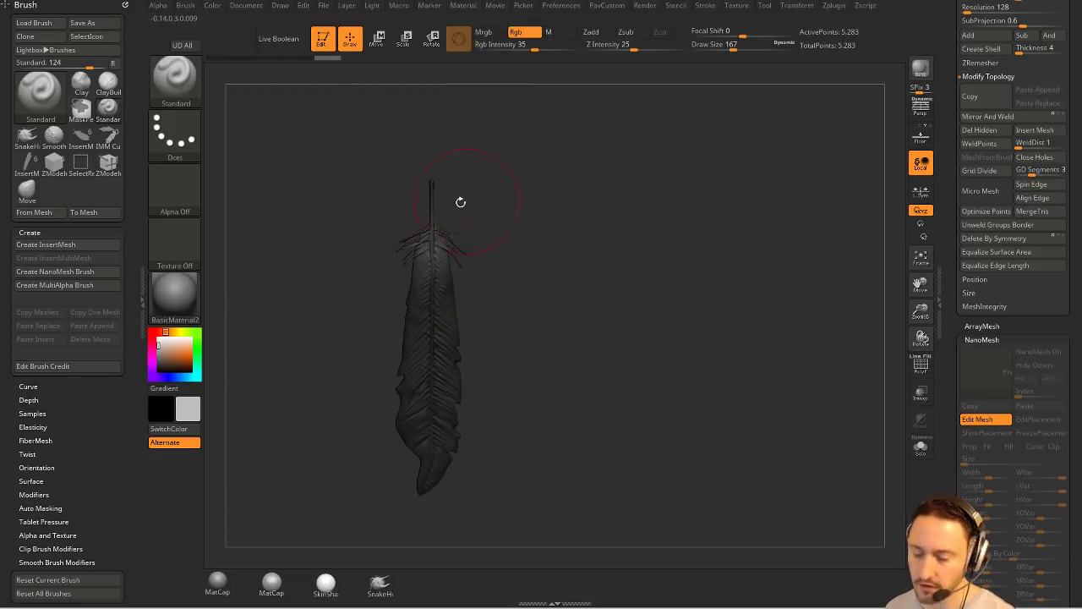
pyautogui.moveTo(460, 203)
pyautogui.mouseDown()
pyautogui.moveTo(590, 247)
pyautogui.moveTo(473, 245)
pyautogui.moveTo(501, 254)
pyautogui.moveTo(502, 279)
pyautogui.mouseUp()
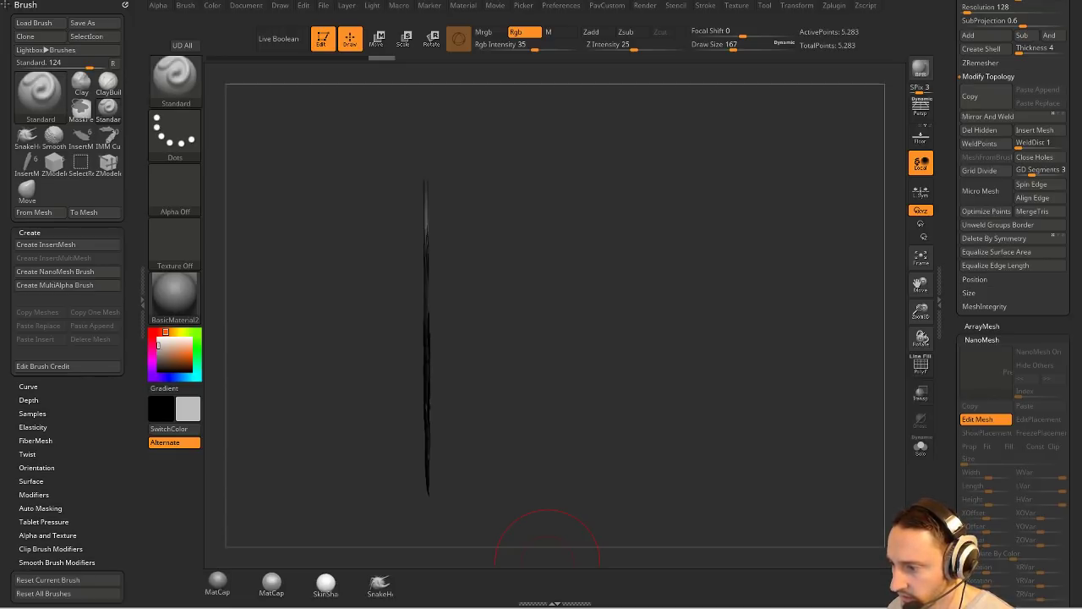
# Reduce the draw size to 74 and paint a muted brown band across the middle of the index 1 feather.
pyautogui.moveTo(565, 240)
pyautogui.mouseDown()
pyautogui.moveTo(517, 247)
pyautogui.moveTo(616, 258)
pyautogui.mouseUp()
pyautogui.press('s')
pyautogui.moveTo(541, 276); pyautogui.dragTo(528, 274)
pyautogui.keyDown('alt'); pyautogui.moveTo(536, 266); pyautogui.dragTo(560, 280); pyautogui.keyUp('alt')
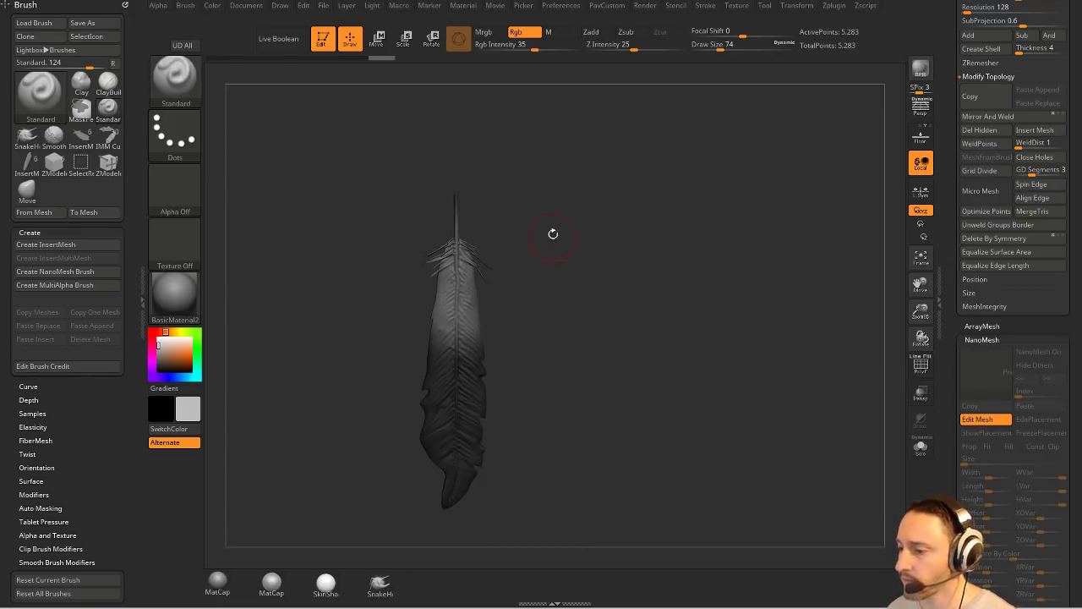
pyautogui.click(160, 350)
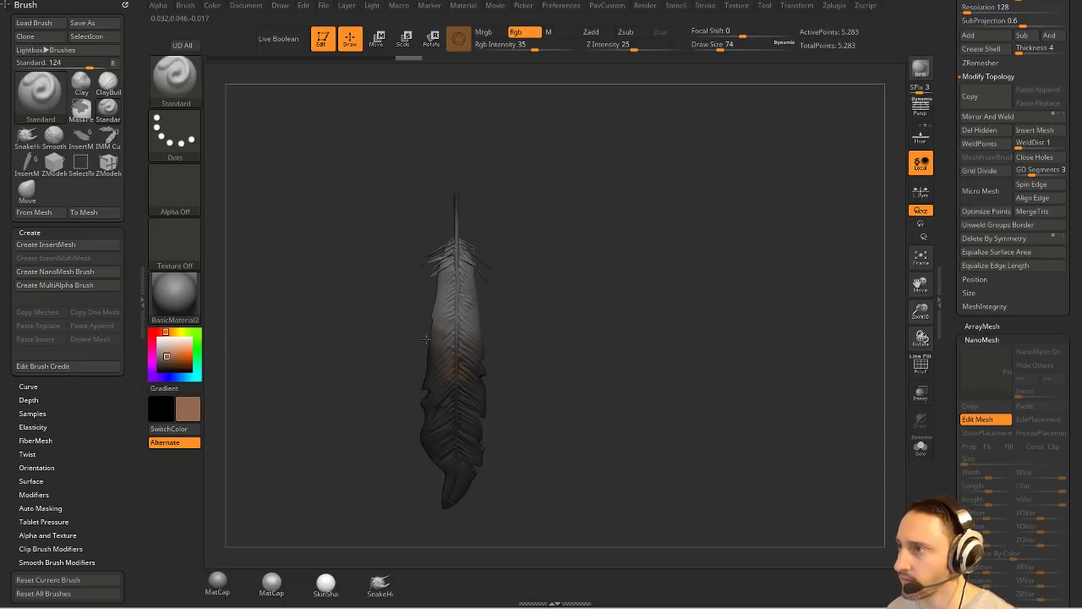
pyautogui.moveTo(414, 365); pyautogui.dragTo(443, 381)
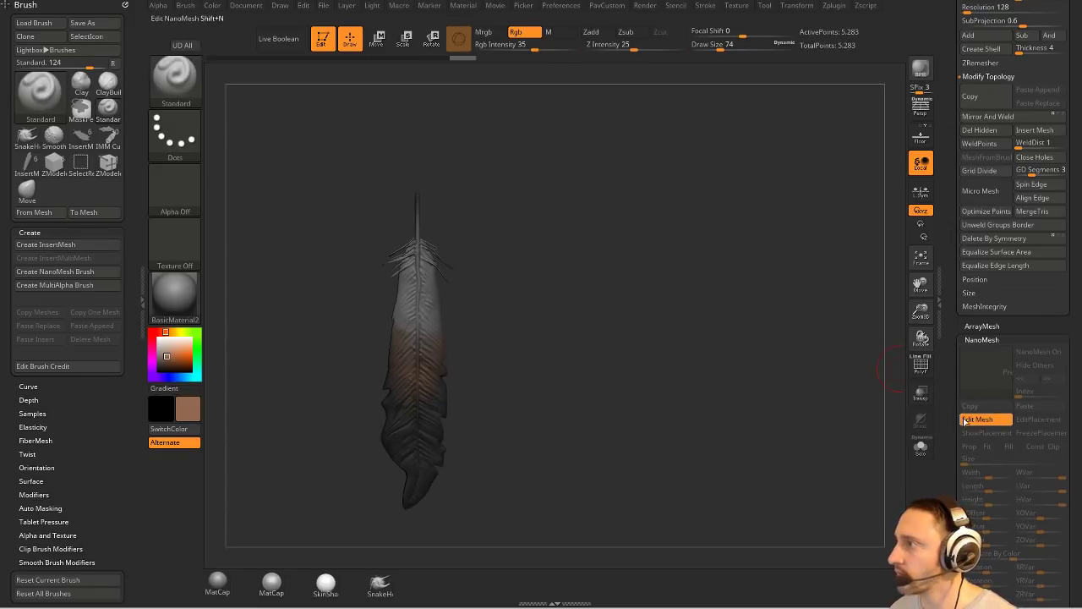
# Finish editing the index 1 feather mesh, check the coloured sphere from several angles and turn on Show Placement.
pyautogui.click(978, 420)
pyautogui.moveTo(810, 307)
pyautogui.mouseDown()
pyautogui.moveTo(837, 279)
pyautogui.moveTo(817, 254)
pyautogui.moveTo(854, 316)
pyautogui.moveTo(830, 311)
pyautogui.mouseUp()
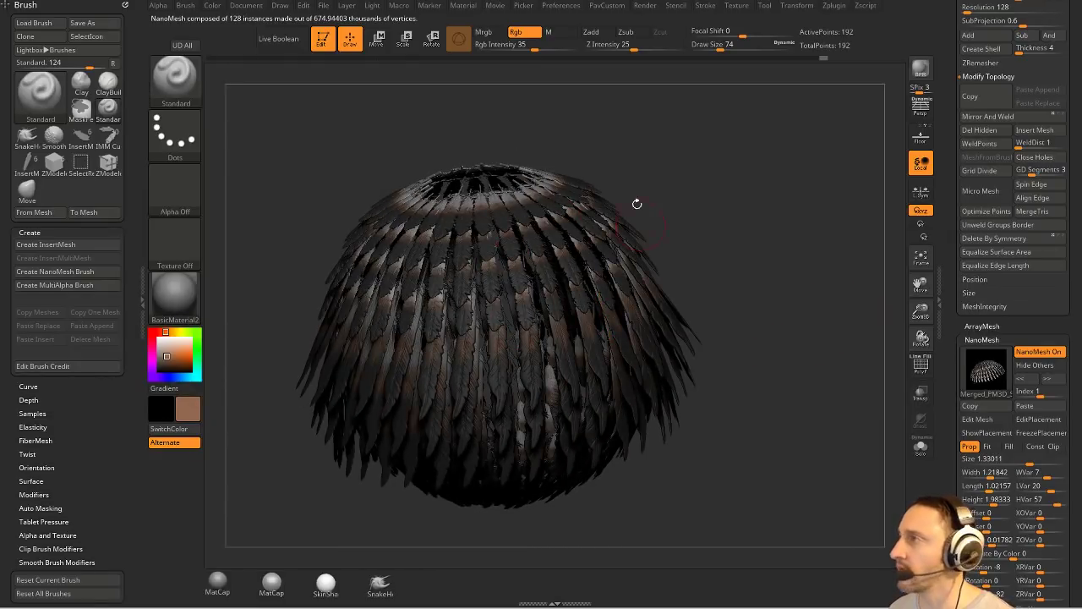
pyautogui.moveTo(798, 168); pyautogui.dragTo(799, 171)
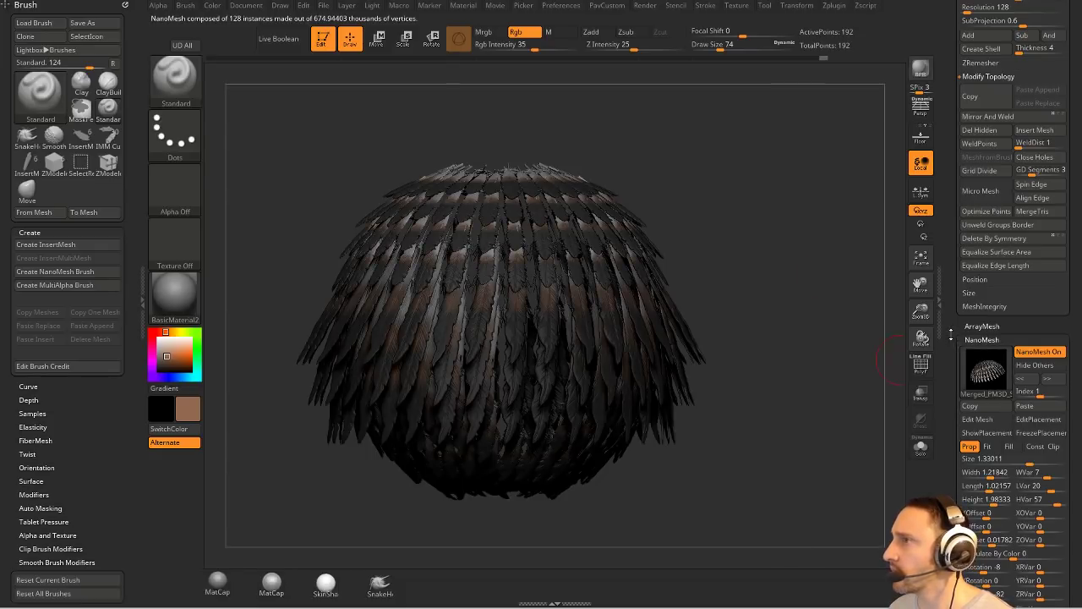
pyautogui.moveTo(833, 271)
pyautogui.mouseDown()
pyautogui.moveTo(829, 314)
pyautogui.moveTo(801, 284)
pyautogui.mouseUp()
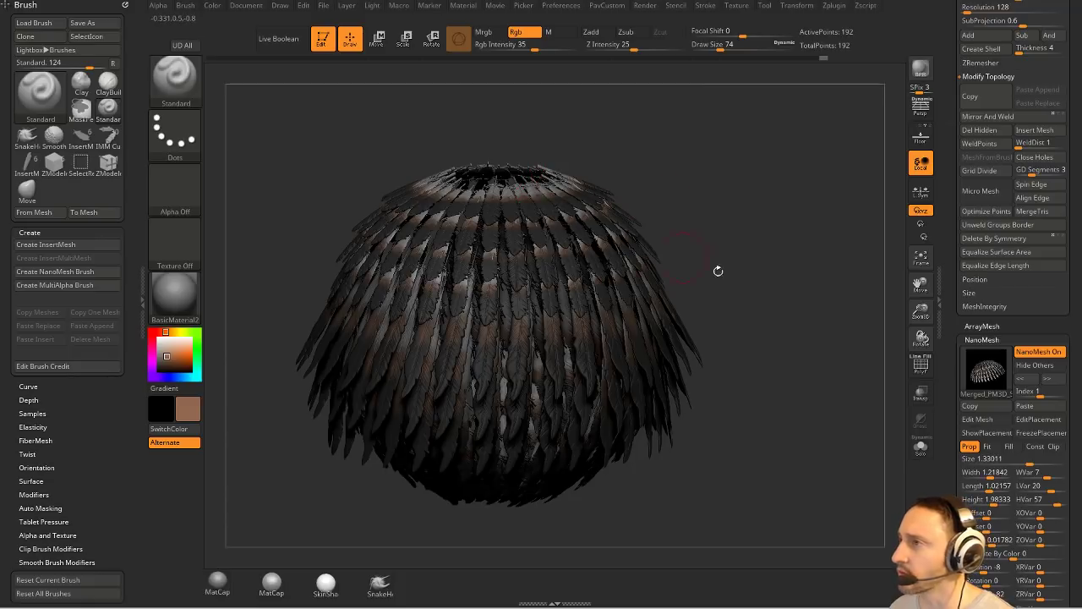
pyautogui.moveTo(718, 270)
pyautogui.mouseDown()
pyautogui.moveTo(657, 289)
pyautogui.moveTo(719, 245)
pyautogui.mouseUp()
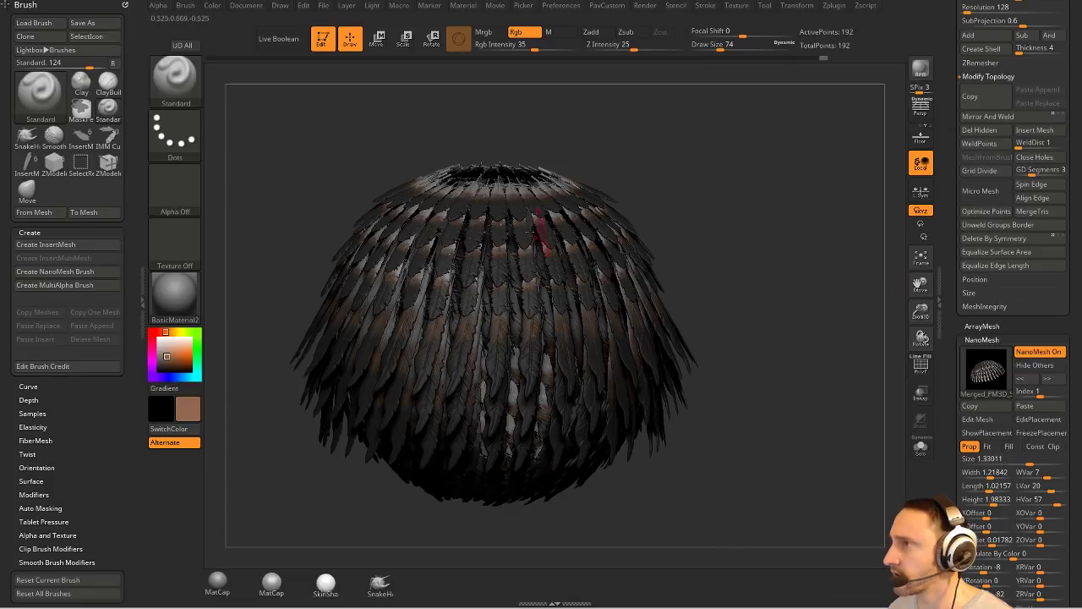
pyautogui.click(981, 433)
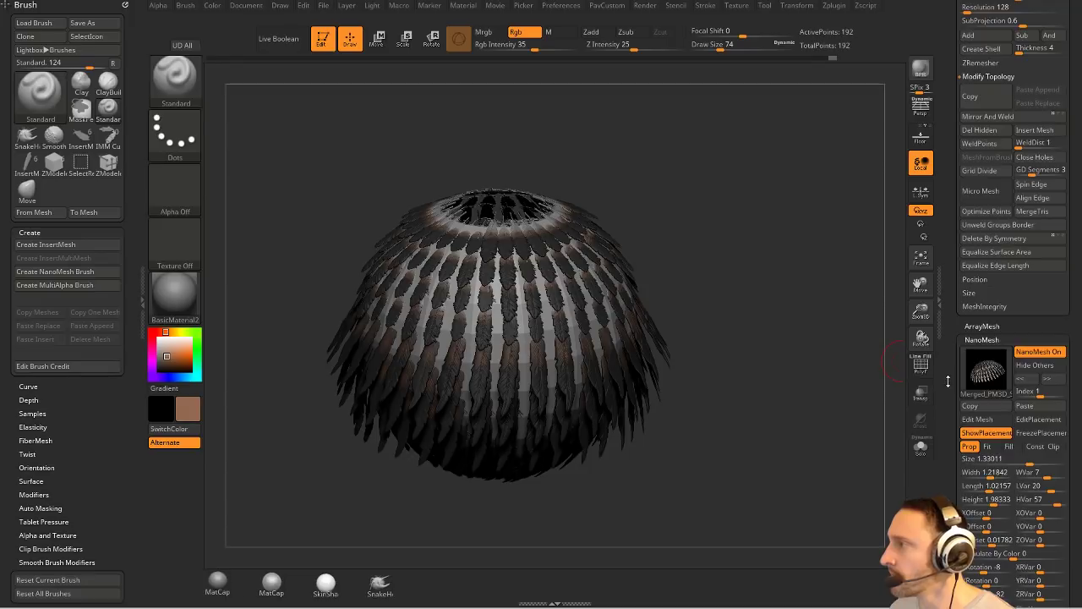
# Convert the NanoMesh feathers into real geometry with Convert BPR To Geo and return to the subtool list.
pyautogui.moveTo(944, 385); pyautogui.dragTo(945, 249)
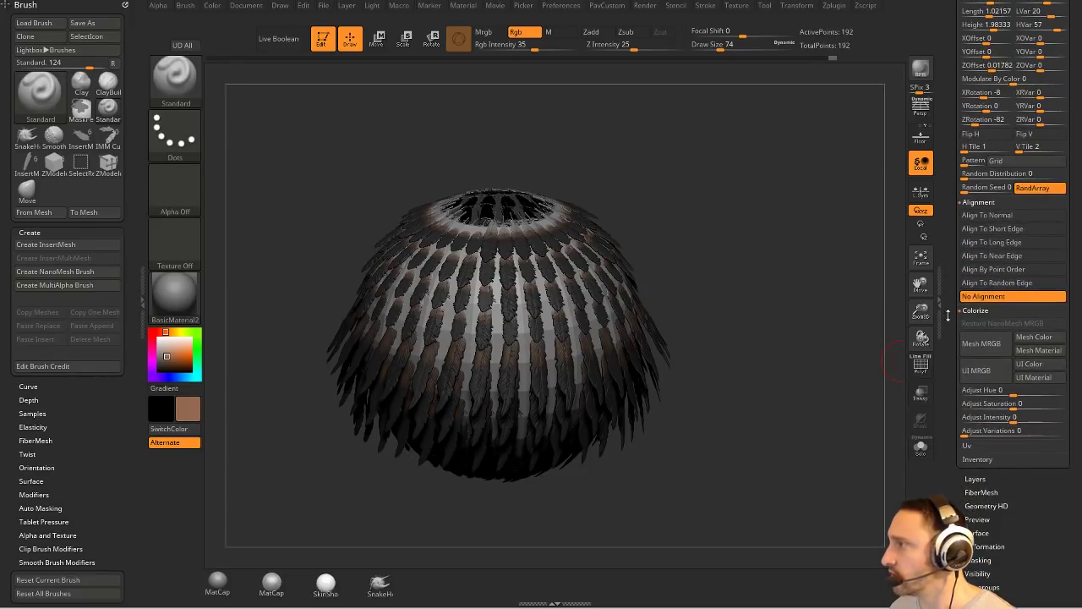
pyautogui.keyDown('shift'); pyautogui.click(976, 460); pyautogui.keyUp('shift')
pyautogui.click(976, 472)
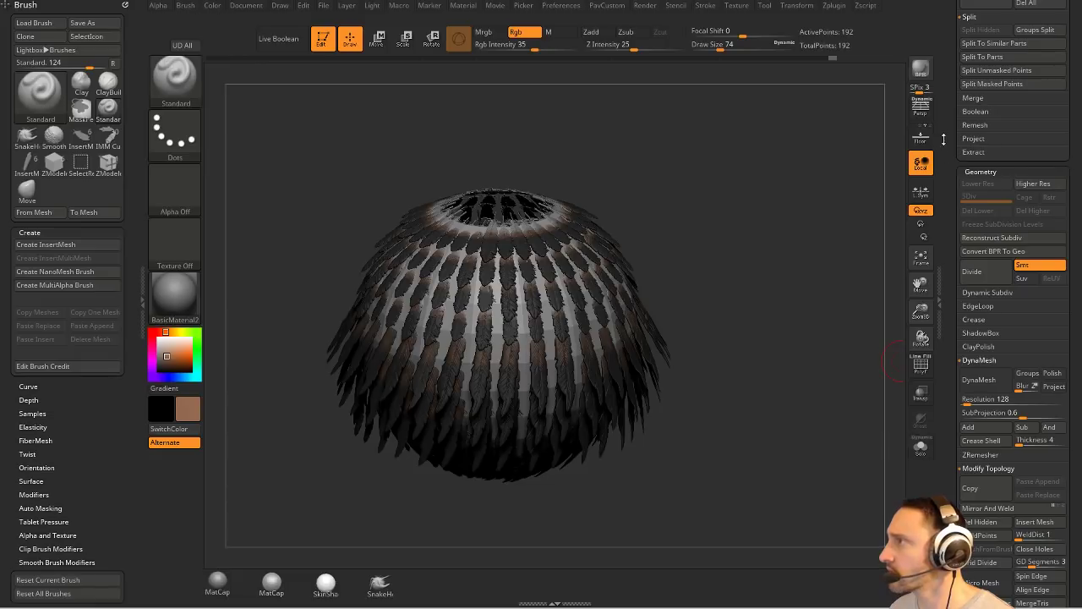
pyautogui.moveTo(943, 140)
pyautogui.mouseDown()
pyautogui.moveTo(936, 285)
pyautogui.moveTo(941, 88)
pyautogui.mouseUp()
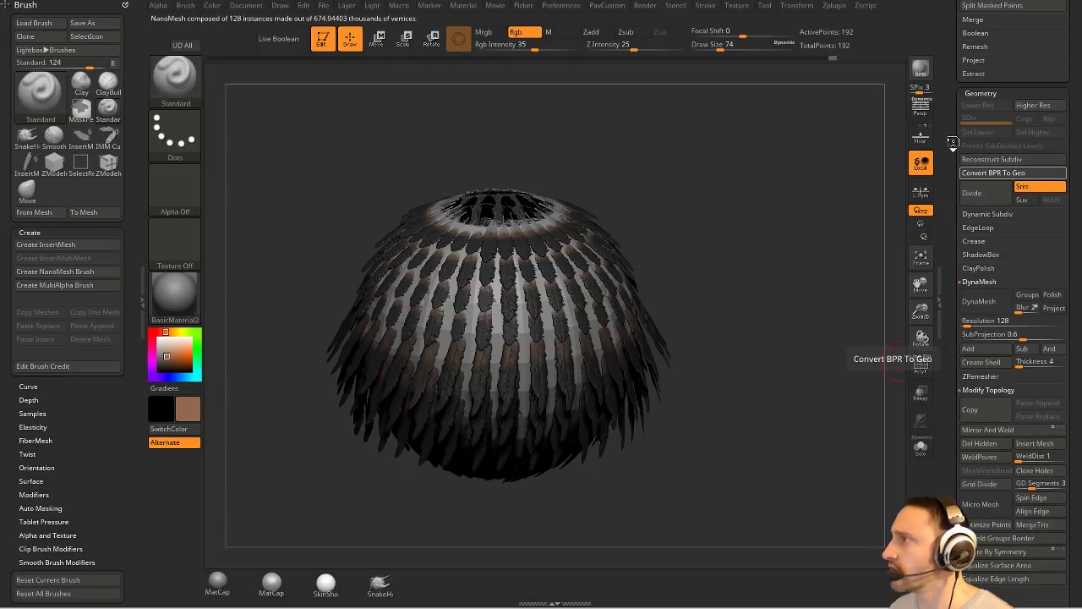
pyautogui.click(993, 173)
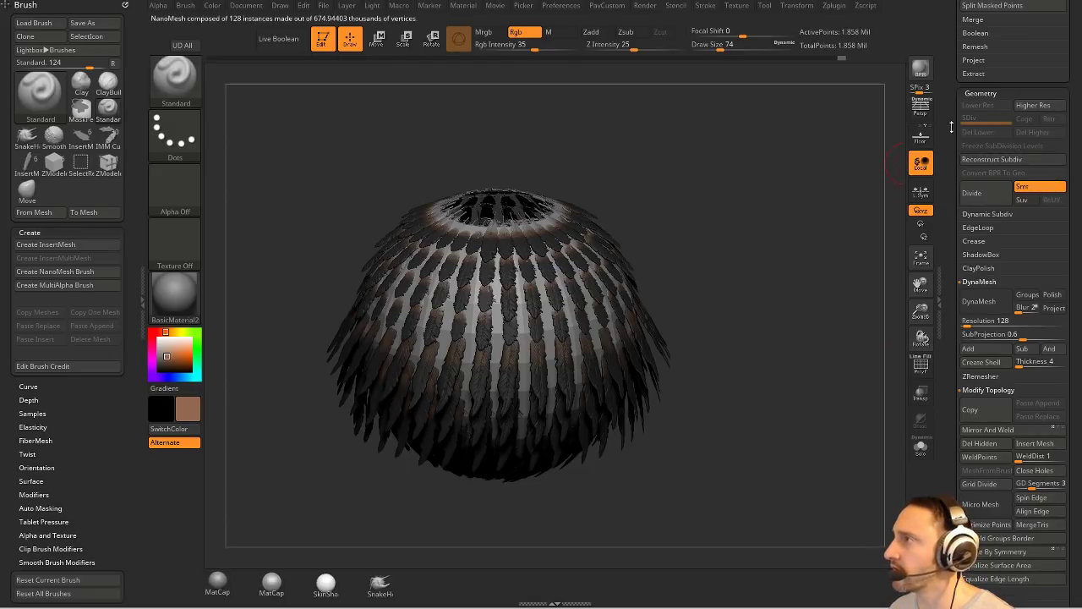
pyautogui.moveTo(951, 127); pyautogui.dragTo(969, 377)
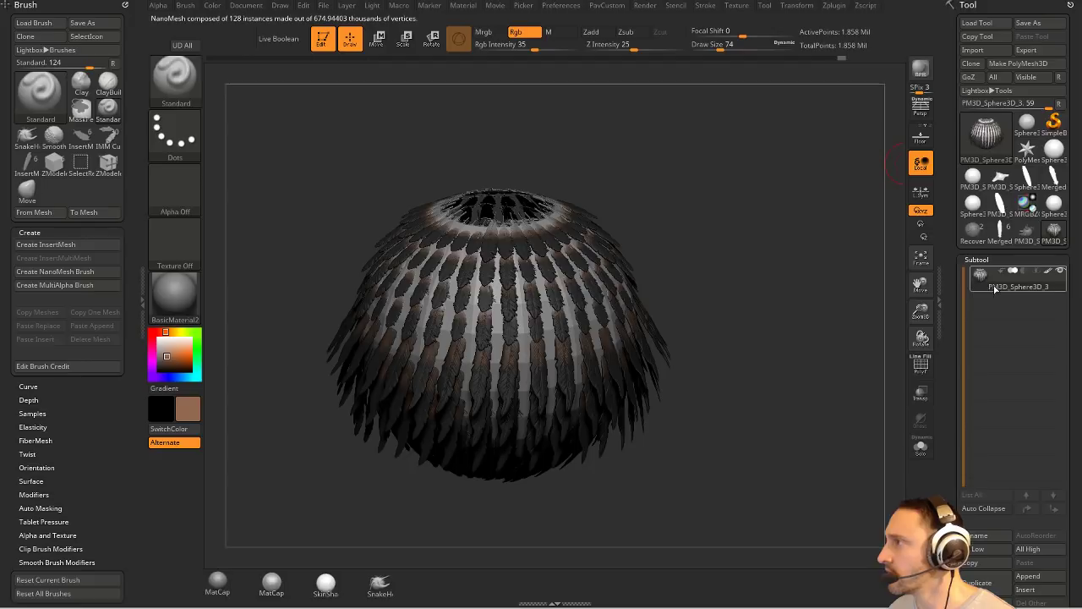
pyautogui.moveTo(763, 265); pyautogui.dragTo(749, 264)
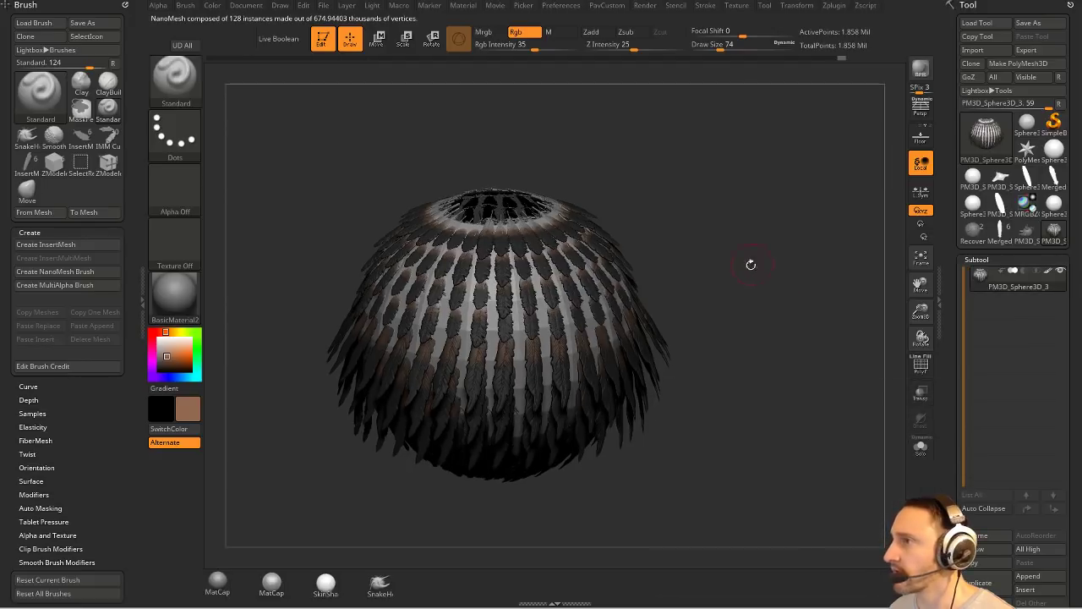
# Isolate the base sphere by its polygroups, invert the visibility and delete the hidden sphere so only feathers are kept.
pyautogui.click(921, 366)
pyautogui.hotkey('ctrl', 'shift')
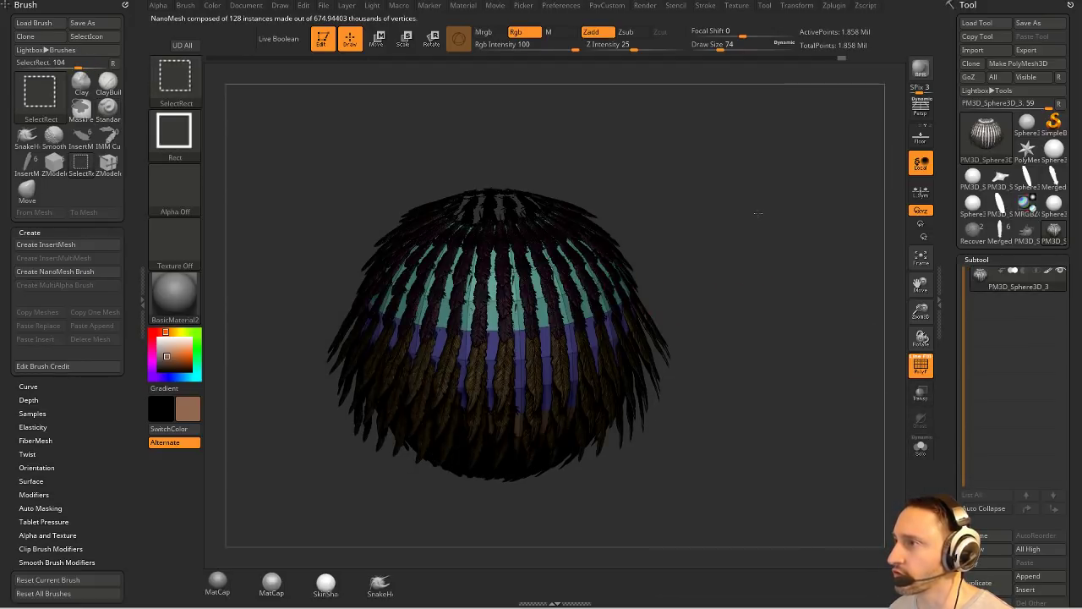
pyautogui.keyDown('ctrl'); pyautogui.keyDown('shift'); pyautogui.click(672, 257); pyautogui.keyUp('shift'); pyautogui.keyUp('ctrl')
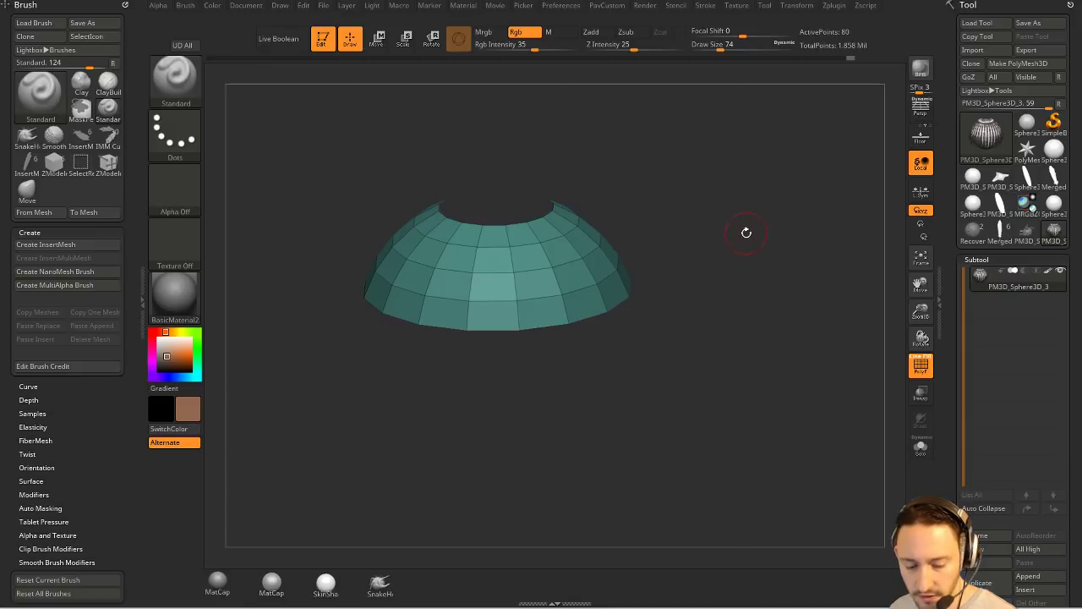
pyautogui.hotkey('ctrl', 'shift')
pyautogui.keyDown('ctrl'); pyautogui.keyDown('shift'); pyautogui.click(707, 281); pyautogui.keyUp('shift'); pyautogui.keyUp('ctrl')
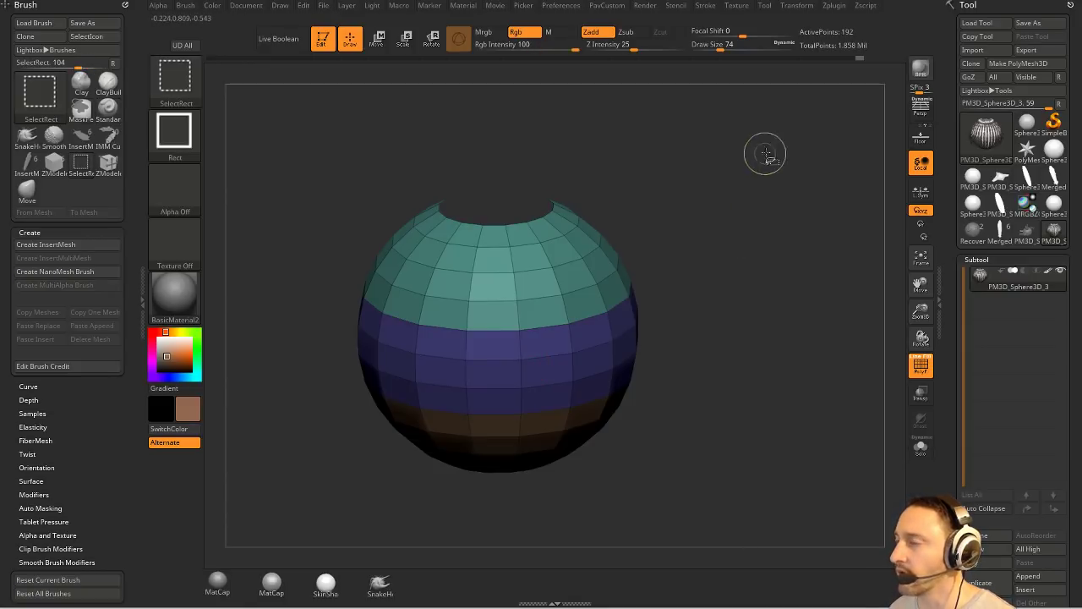
pyautogui.keyDown('ctrl'); pyautogui.keyDown('shift'); pyautogui.moveTo(766, 152); pyautogui.dragTo(806, 221); pyautogui.keyUp('shift'); pyautogui.keyUp('ctrl')
pyautogui.press('space')
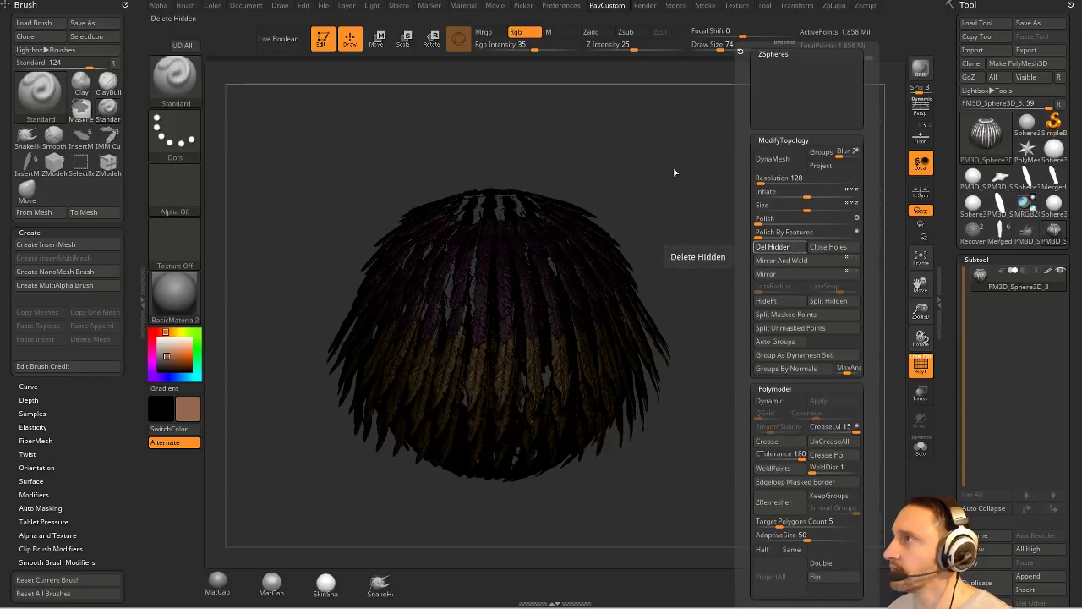
pyautogui.click(921, 365)
pyautogui.moveTo(797, 212); pyautogui.dragTo(812, 219)
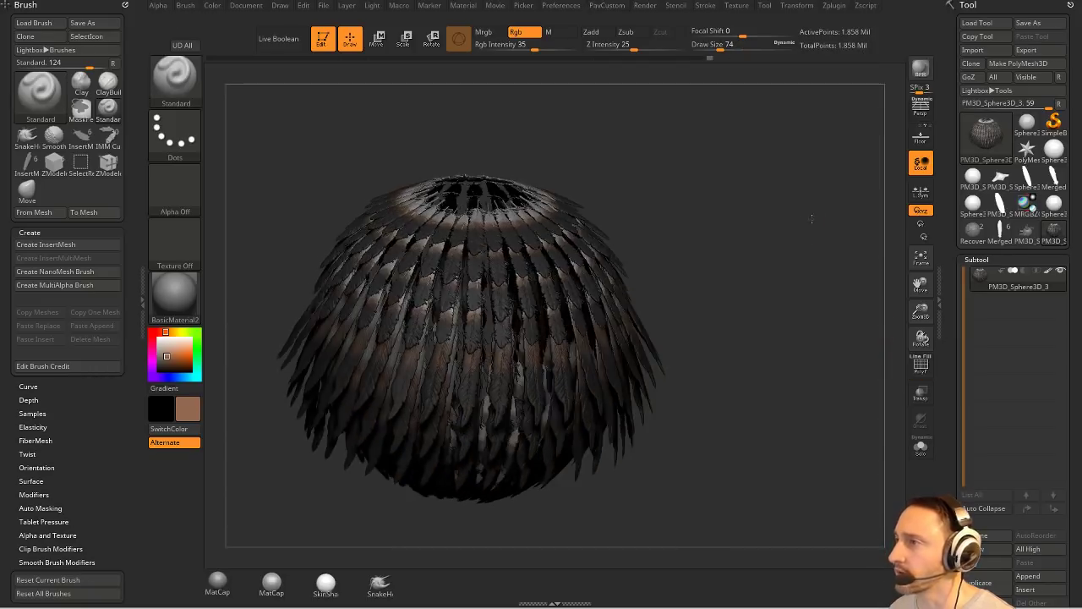
# Switch to the Move brush, try pulling the upper feathers at draw size 257 and undo the stroke.
pyautogui.press('s')
pyautogui.press('s')
pyautogui.moveTo(680, 240)
pyautogui.mouseDown()
pyautogui.moveTo(737, 251)
pyautogui.moveTo(739, 239)
pyautogui.moveTo(765, 241)
pyautogui.mouseUp()
pyautogui.press('s')
pyautogui.click(725, 256)
pyautogui.press('b')
pyautogui.press('m')
pyautogui.press('v')
pyautogui.moveTo(550, 264)
pyautogui.mouseDown()
pyautogui.moveTo(556, 226)
pyautogui.moveTo(560, 321)
pyautogui.moveTo(558, 262)
pyautogui.mouseUp()
pyautogui.hotkey('ctrl', 'z')
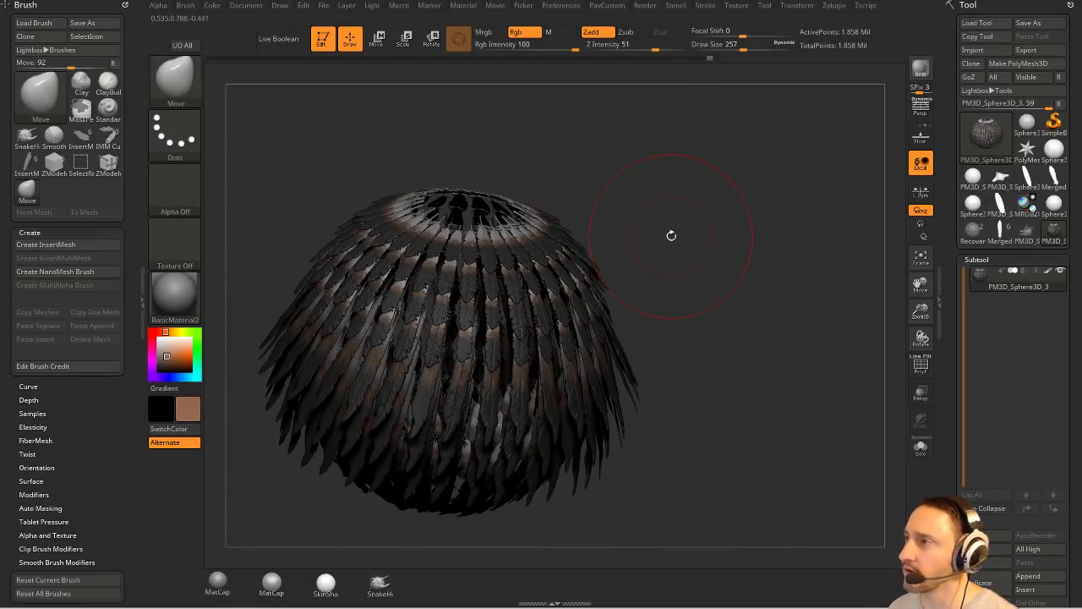
# Enable Topological auto masking for the Move brush and try it on an upper feather at draw size 280.
pyautogui.scroll(-5, 79, 397)
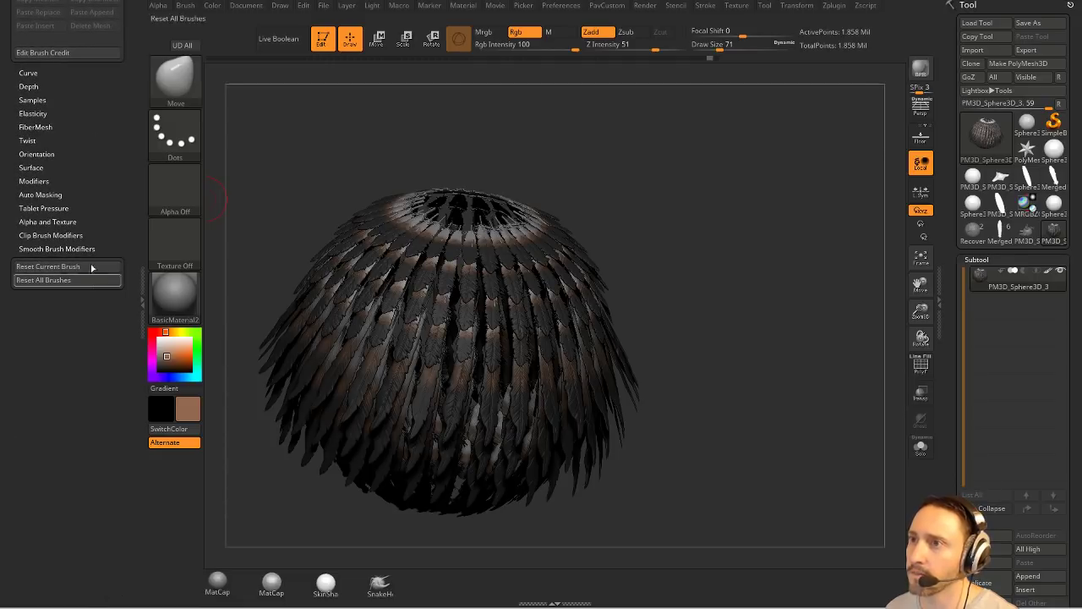
pyautogui.scroll(5, 78, 188)
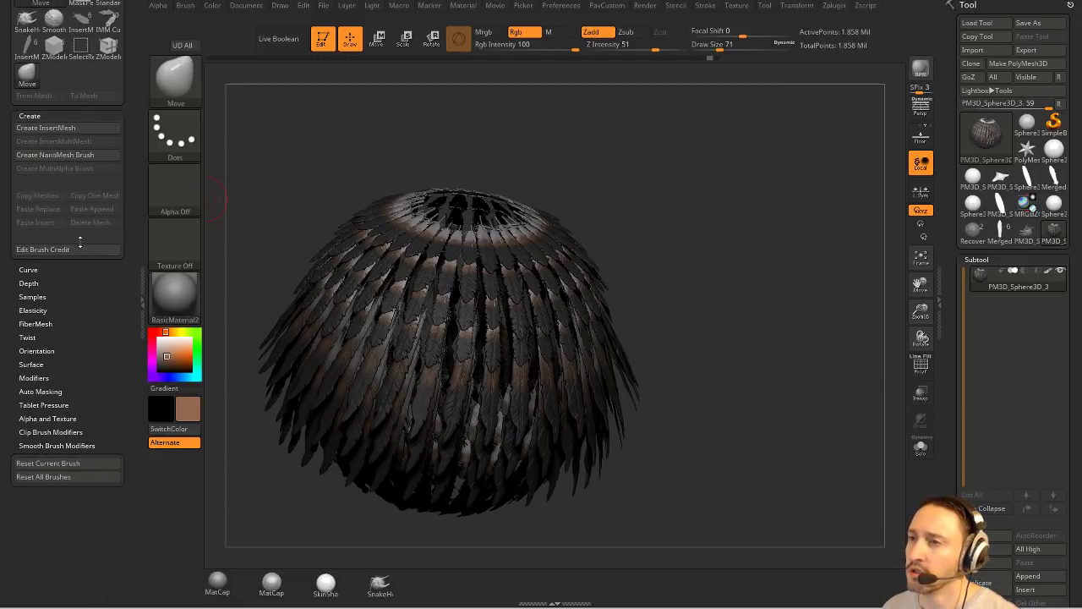
pyautogui.press('shift')
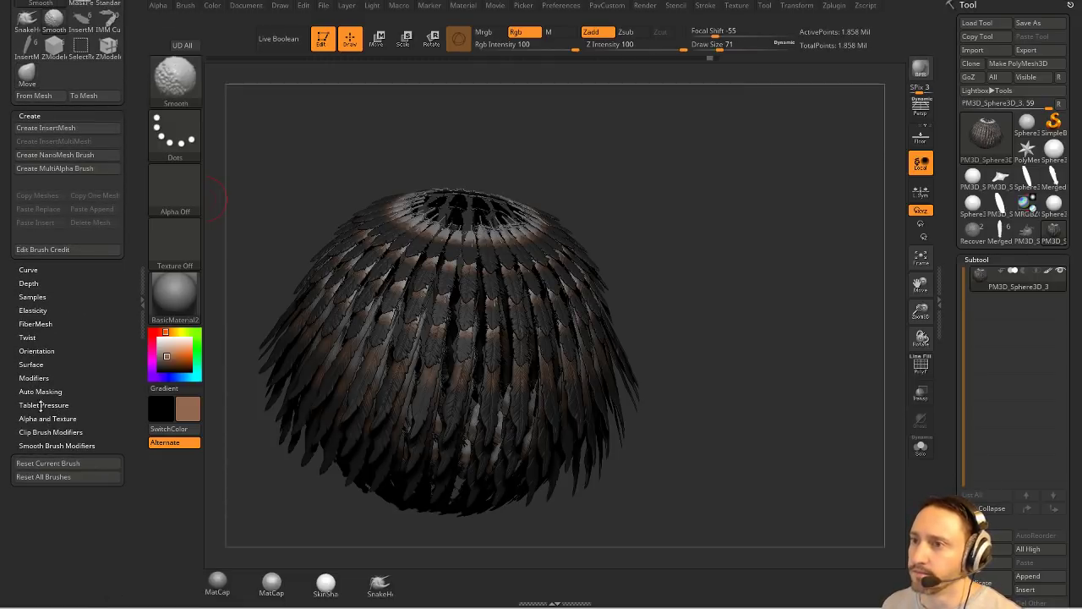
pyautogui.click(40, 392)
pyautogui.scroll(-3, 51, 389)
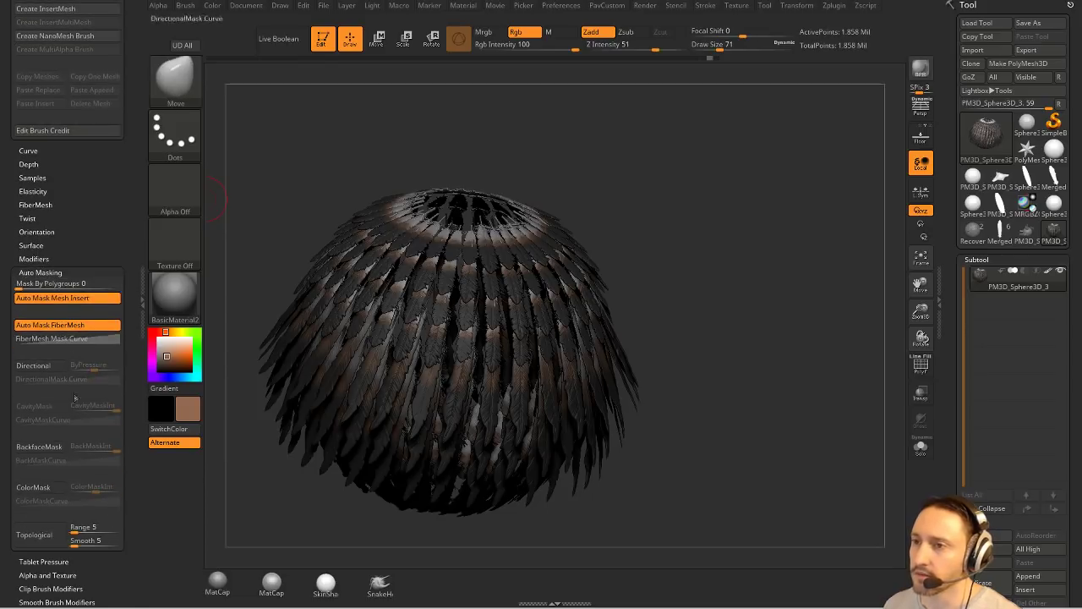
pyautogui.press('s')
pyautogui.moveTo(521, 311)
pyautogui.mouseDown()
pyautogui.moveTo(548, 307)
pyautogui.moveTo(560, 264)
pyautogui.moveTo(551, 251)
pyautogui.mouseUp()
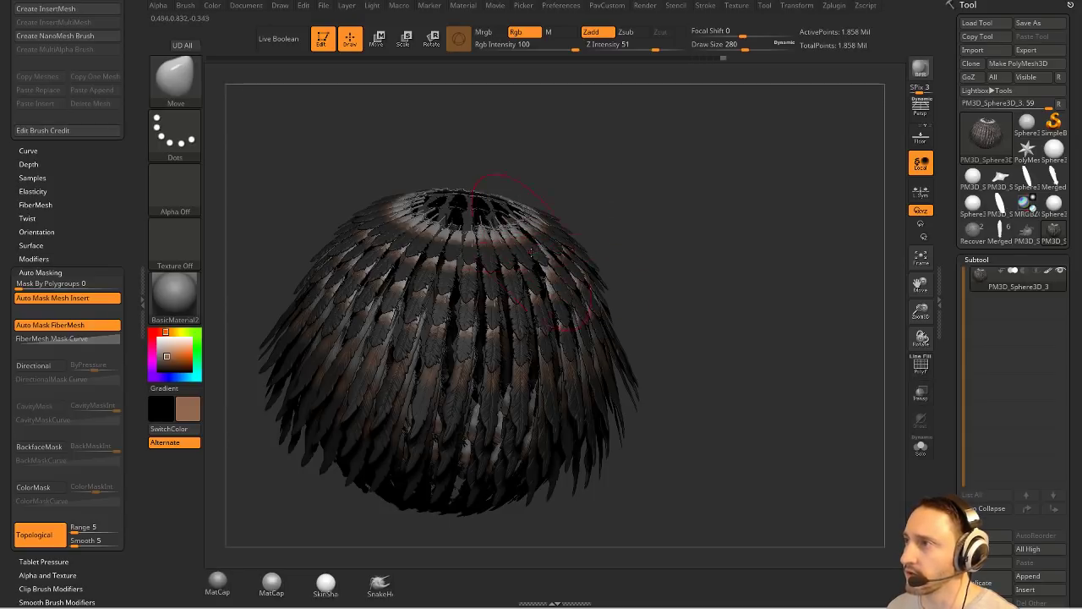
# Try the Move brush on the upper feathers with a draw size of 1.
pyautogui.write('s')
pyautogui.write('1')
pyautogui.press('Return')
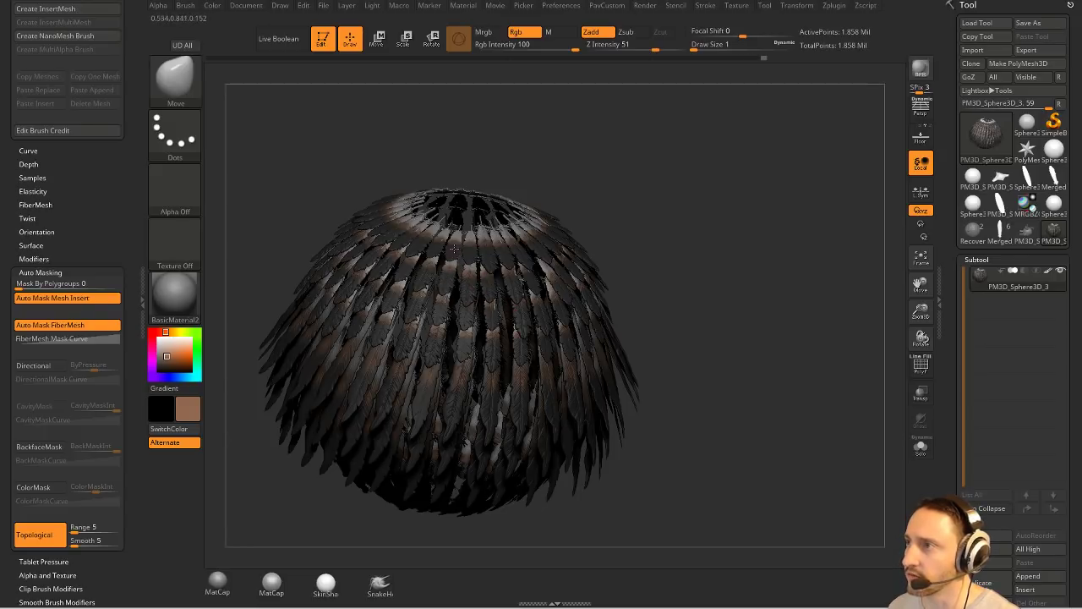
pyautogui.moveTo(649, 243); pyautogui.dragTo(726, 245)
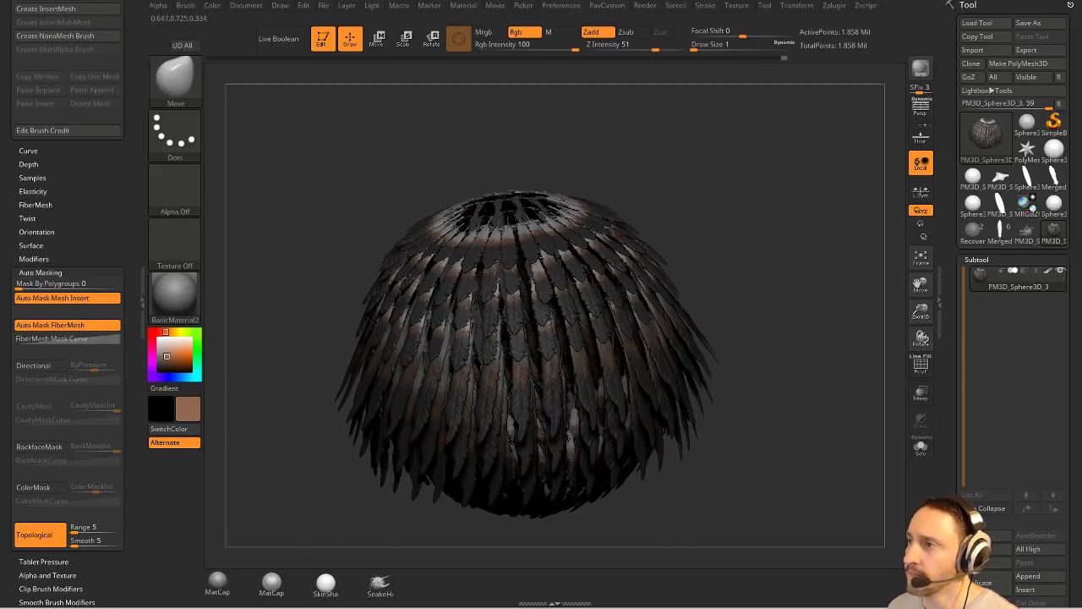
pyautogui.moveTo(584, 249); pyautogui.dragTo(508, 251)
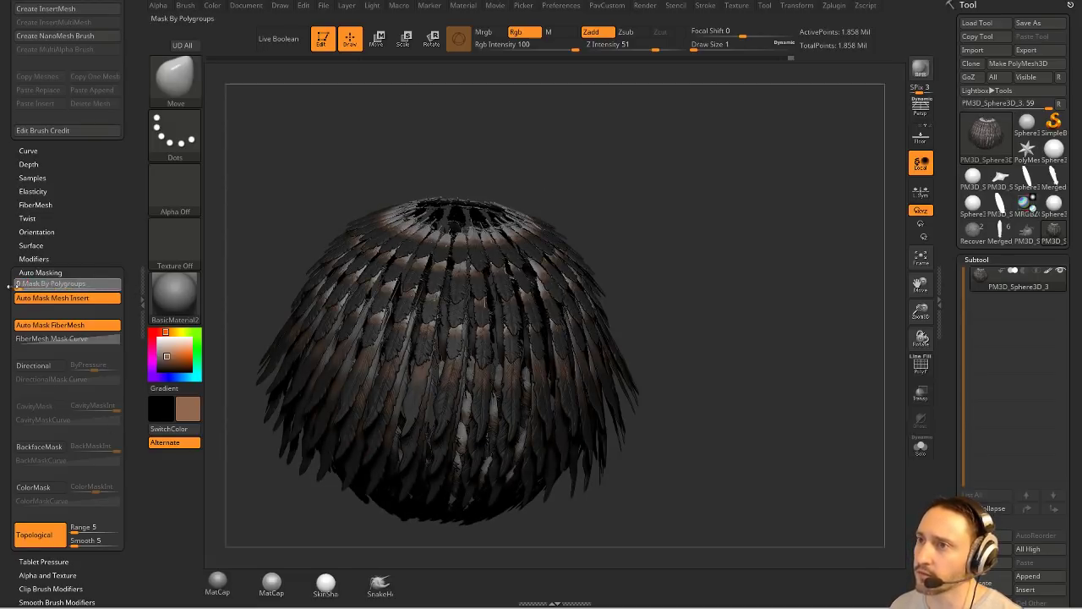
# Set the draw size to 77 and adjust individual feathers along the sides of the mesh with the Move brush.
pyautogui.moveTo(708, 262)
pyautogui.mouseDown()
pyautogui.moveTo(694, 246)
pyautogui.moveTo(665, 285)
pyautogui.mouseUp()
pyautogui.press('s')
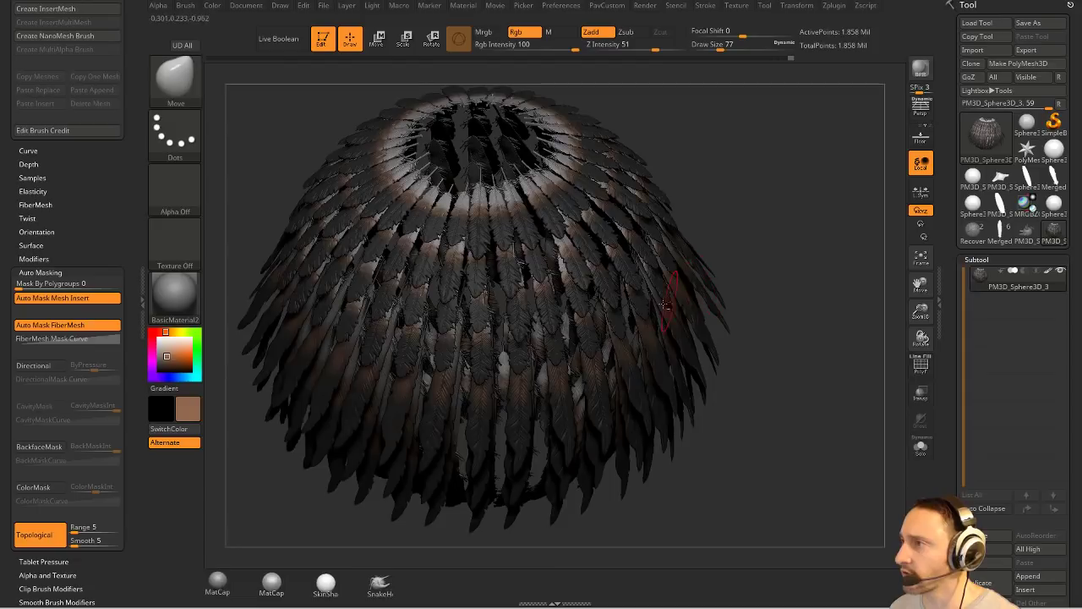
pyautogui.moveTo(736, 394); pyautogui.dragTo(695, 370)
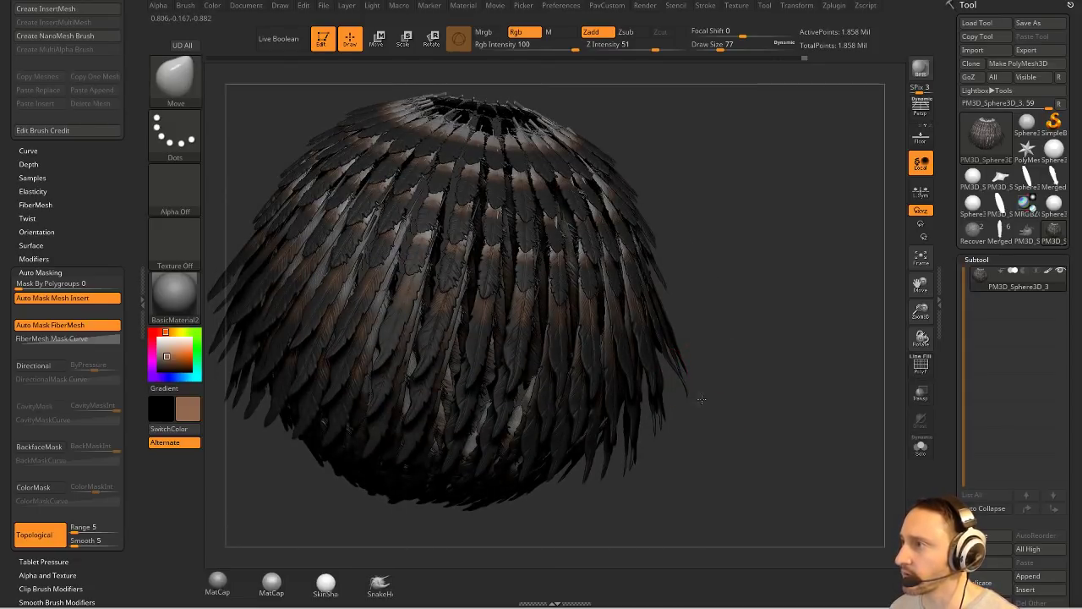
pyautogui.moveTo(758, 387); pyautogui.dragTo(579, 357)
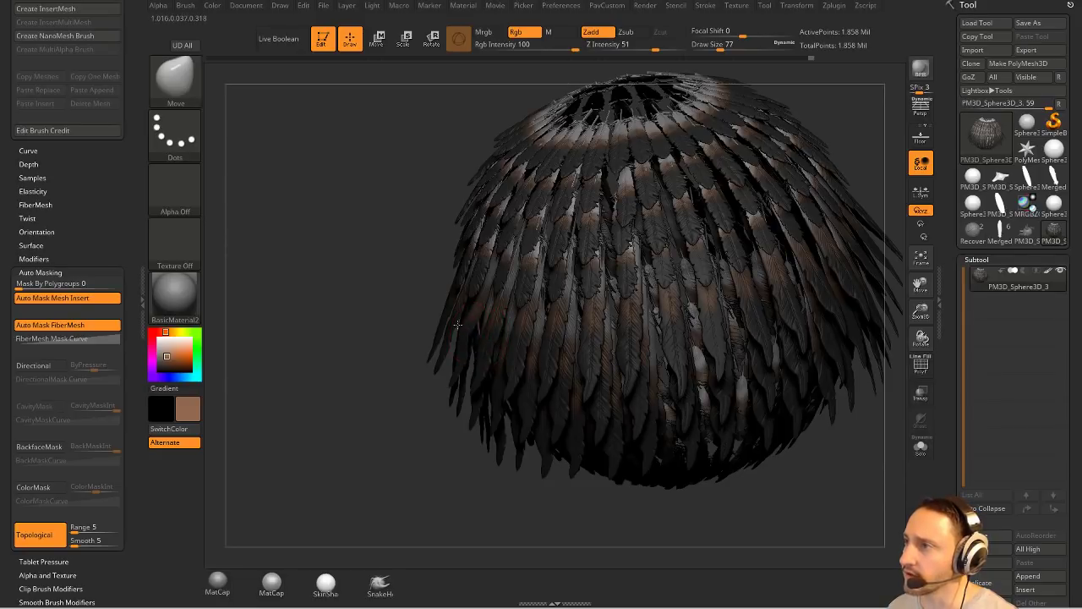
pyautogui.moveTo(456, 325)
pyautogui.mouseDown()
pyautogui.moveTo(438, 228)
pyautogui.moveTo(779, 261)
pyautogui.moveTo(566, 280)
pyautogui.mouseUp()
# Set the draw size to 97 and reposition more feathers around the mesh with the Move brush.
pyautogui.press('s')
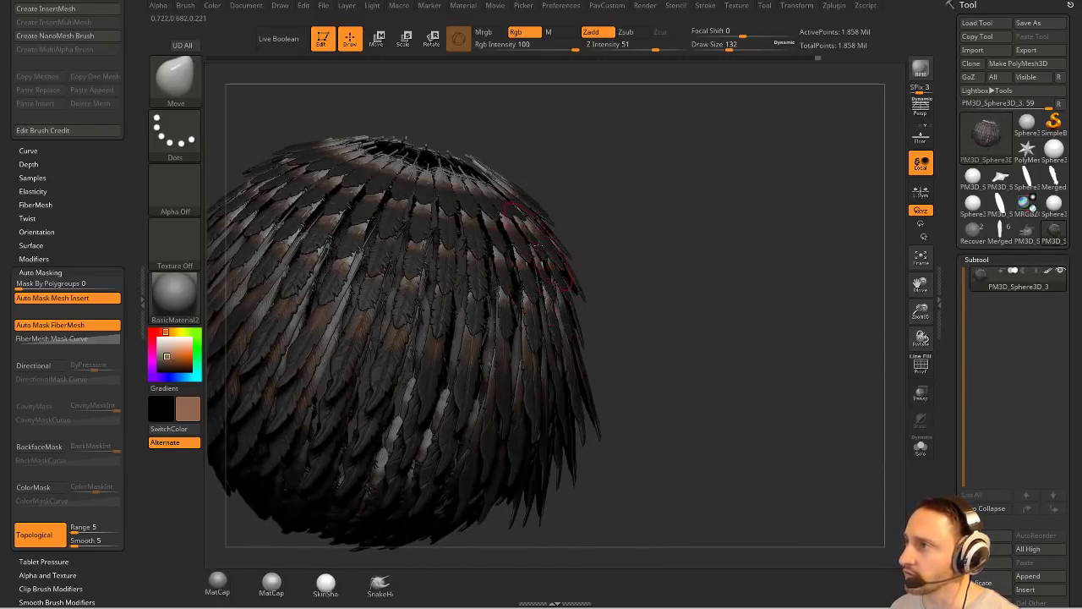
pyautogui.press('[')
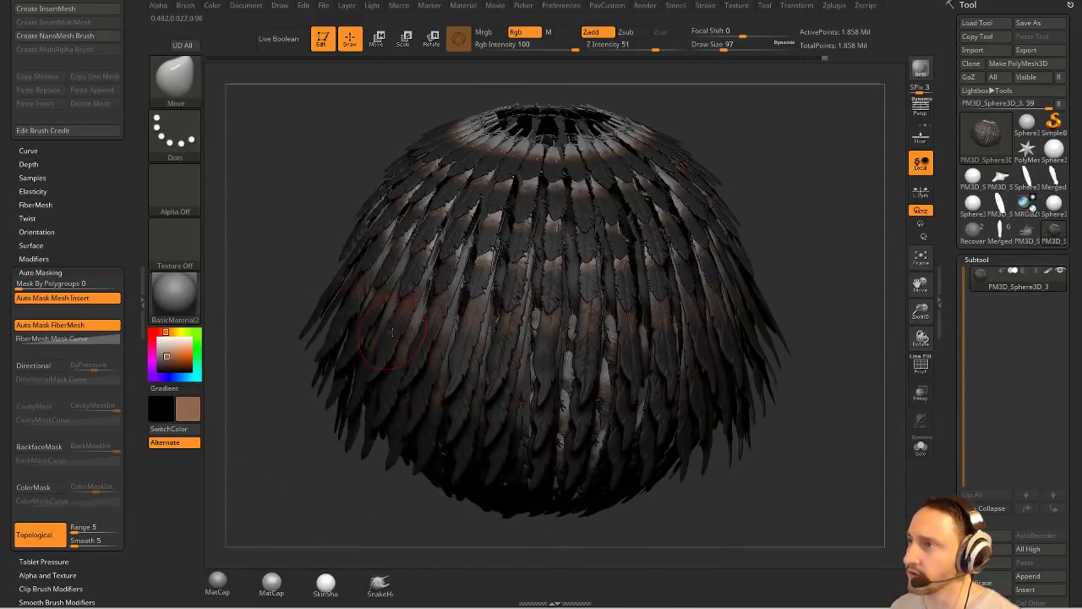
pyautogui.moveTo(365, 329); pyautogui.dragTo(632, 302, button='right')
pyautogui.moveTo(451, 329); pyautogui.dragTo(523, 372, button='right')
pyautogui.moveTo(454, 263); pyautogui.dragTo(475, 249)
pyautogui.moveTo(681, 261)
pyautogui.mouseDown(button='right')
pyautogui.moveTo(697, 218)
pyautogui.moveTo(602, 211)
pyautogui.mouseUp(button='right')
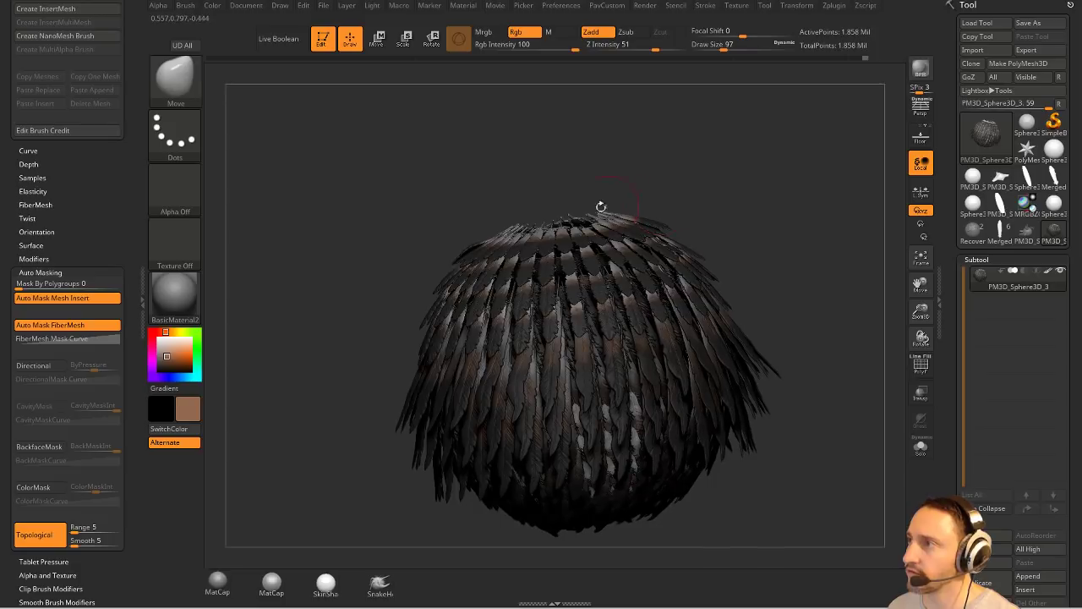
pyautogui.moveTo(546, 235); pyautogui.dragTo(778, 196, button='right')
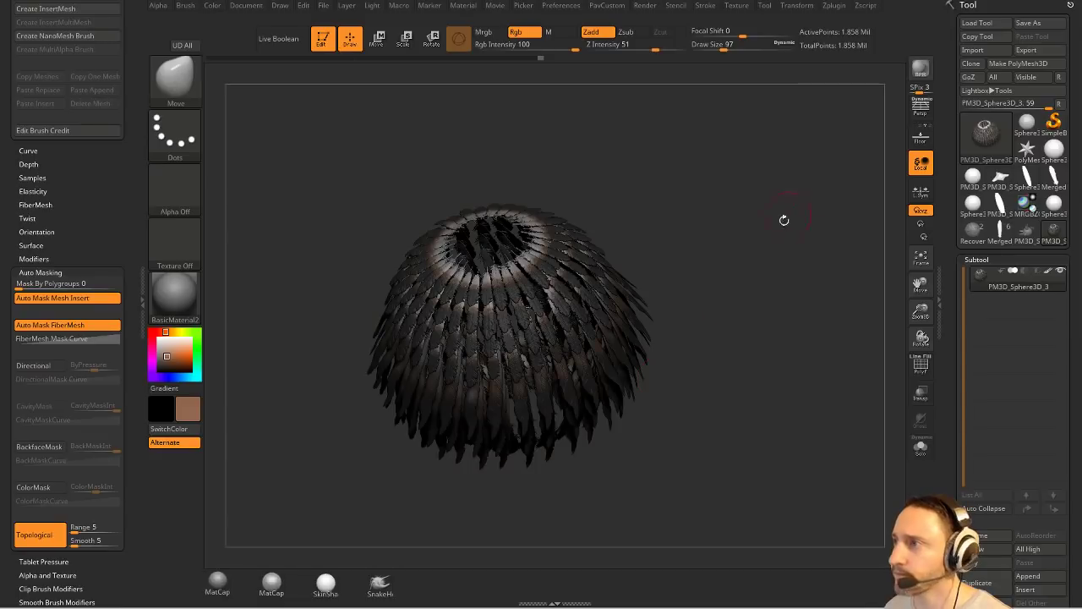
# Turn on the floor grid to check the orientation and mirror the feather mesh.
pyautogui.moveTo(785, 220); pyautogui.dragTo(818, 198)
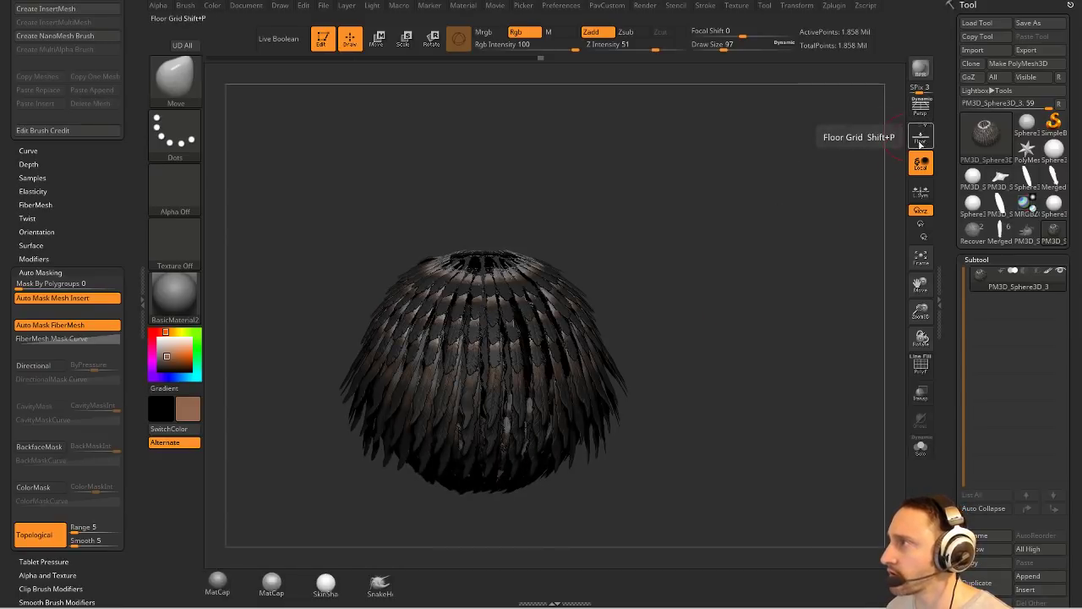
pyautogui.click(921, 136)
pyautogui.moveTo(756, 229); pyautogui.dragTo(712, 256)
pyautogui.press('1')
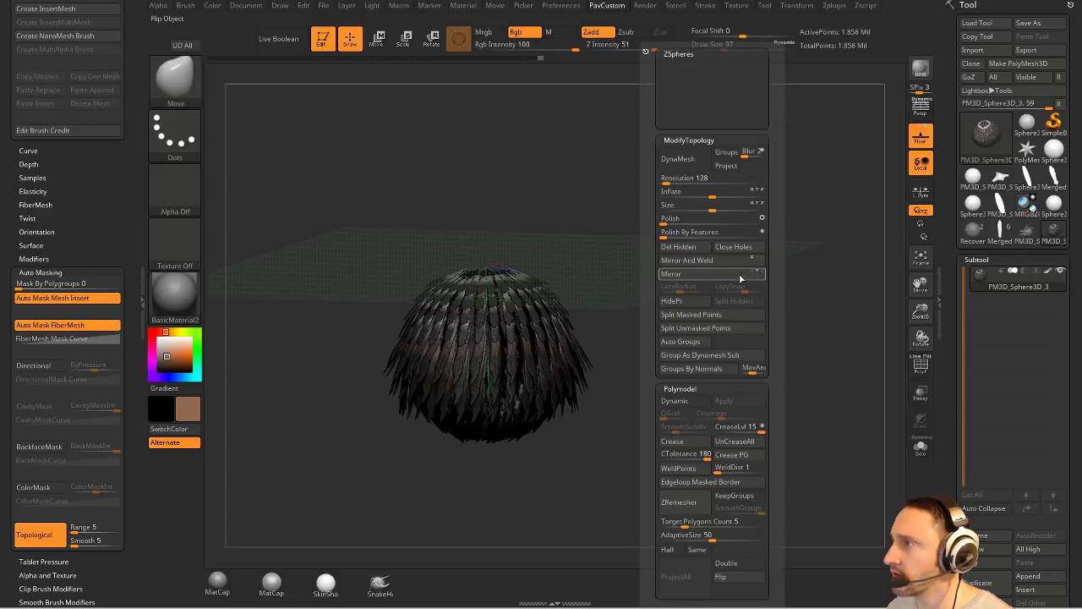
pyautogui.click(732, 274)
# Send the feather mesh to KeyShot, view it from above and open its ZBrush material properties.
pyautogui.moveTo(492, 276); pyautogui.dragTo(723, 317)
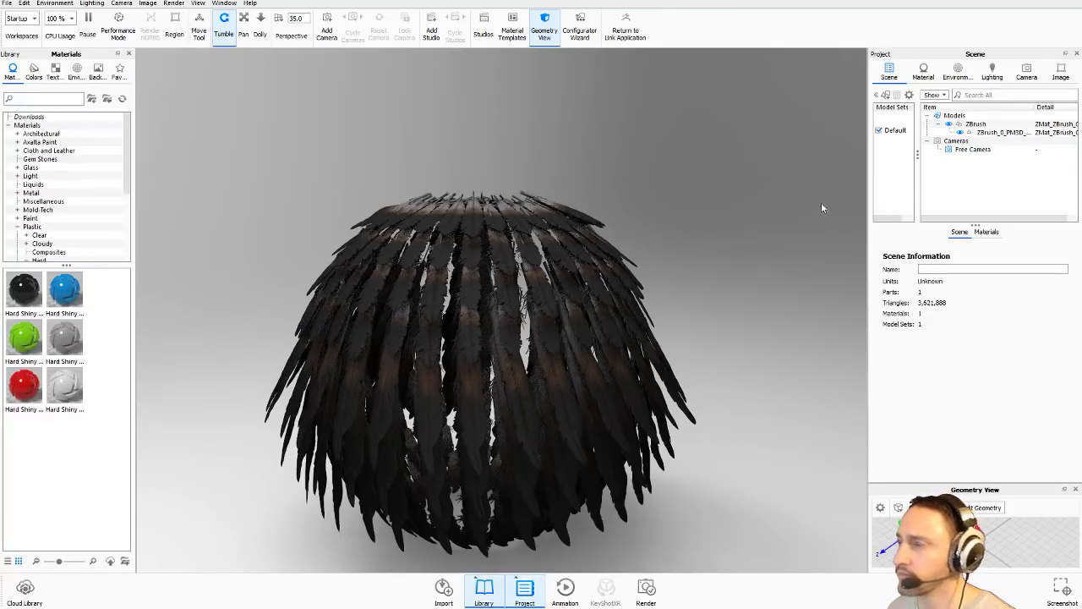
pyautogui.moveTo(821, 208); pyautogui.dragTo(741, 265)
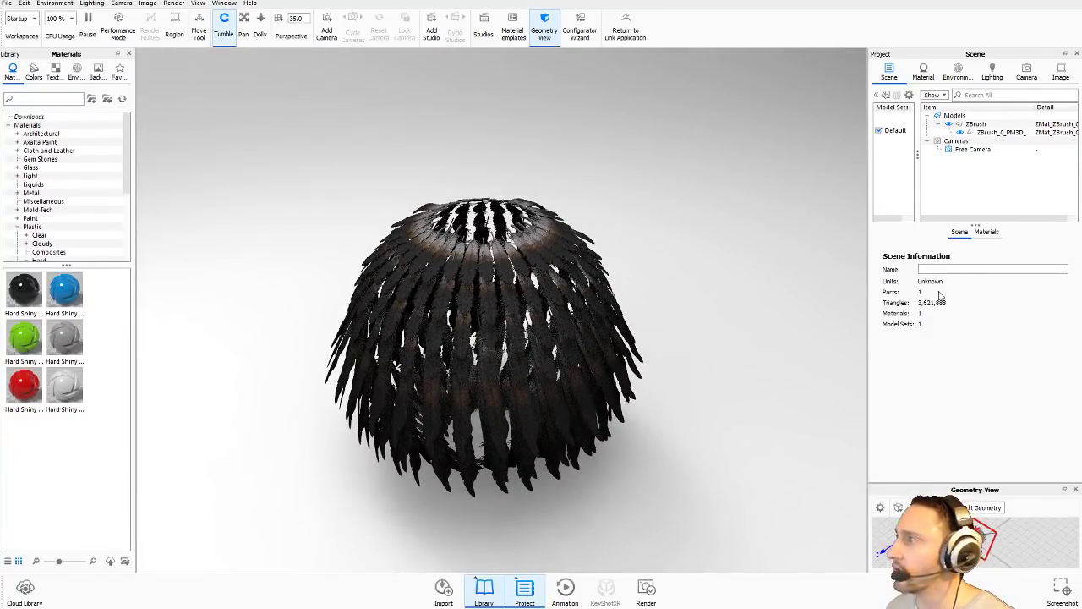
pyautogui.click(924, 72)
pyautogui.click(897, 334)
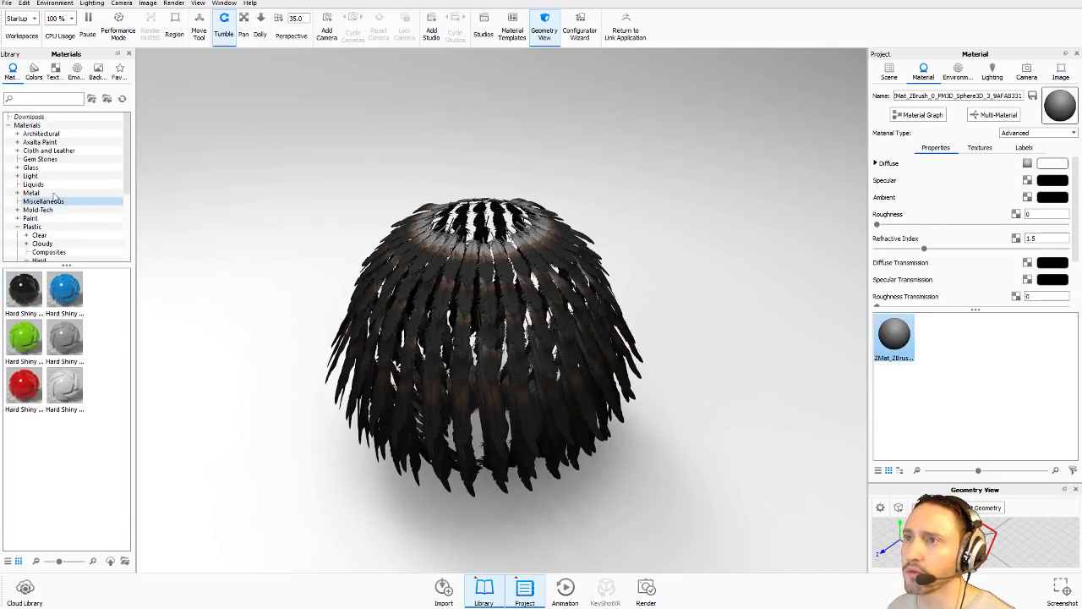
# Try to apply the white Hard Shiny plastic from the material library to the feather mesh.
pyautogui.scroll(-2, 47, 203)
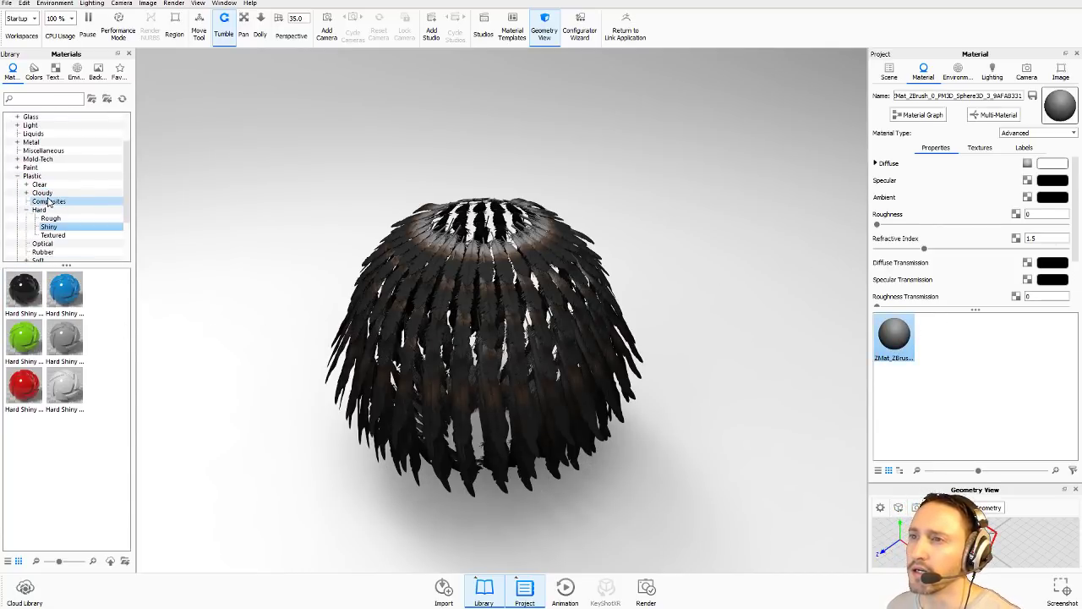
pyautogui.scroll(-2, 49, 201)
pyautogui.moveTo(65, 390); pyautogui.dragTo(349, 329)
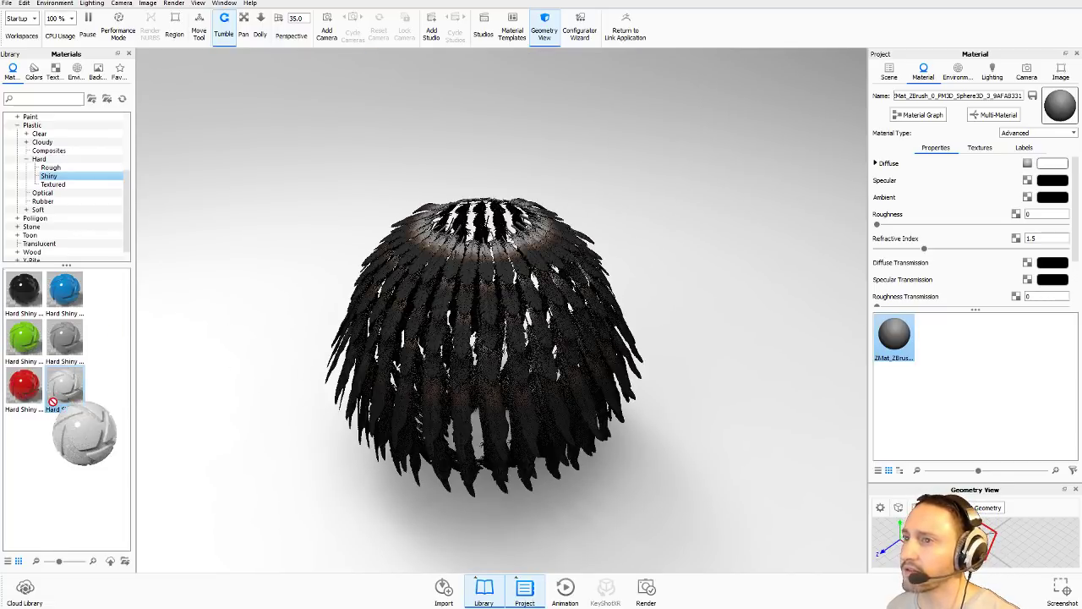
pyautogui.moveTo(636, 218); pyautogui.dragTo(674, 191)
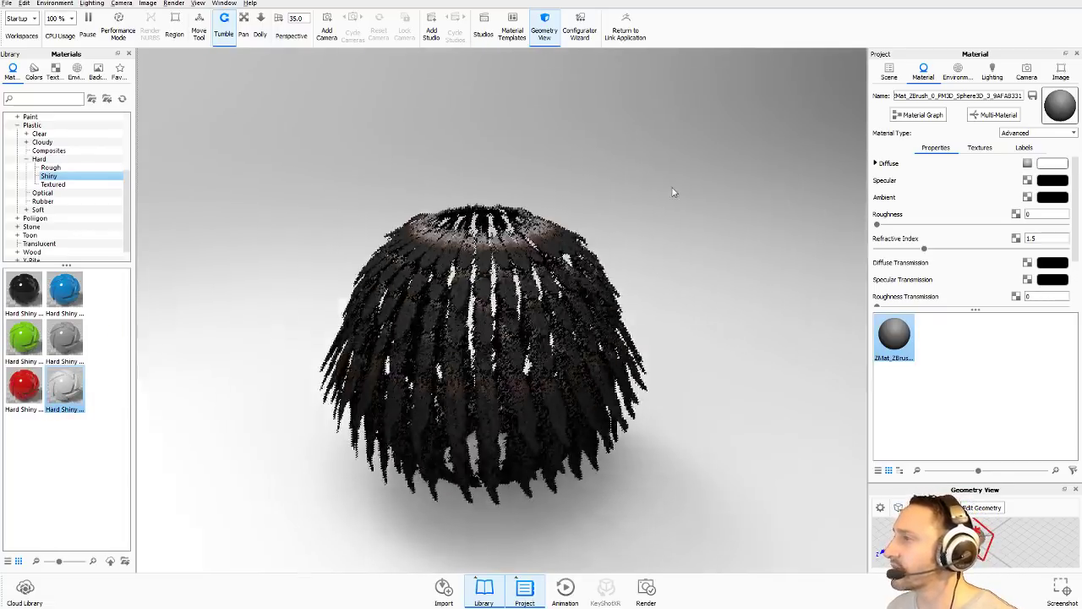
# Change the feather material's type to Plastic and set its roughness to 0.128.
pyautogui.click(1061, 136)
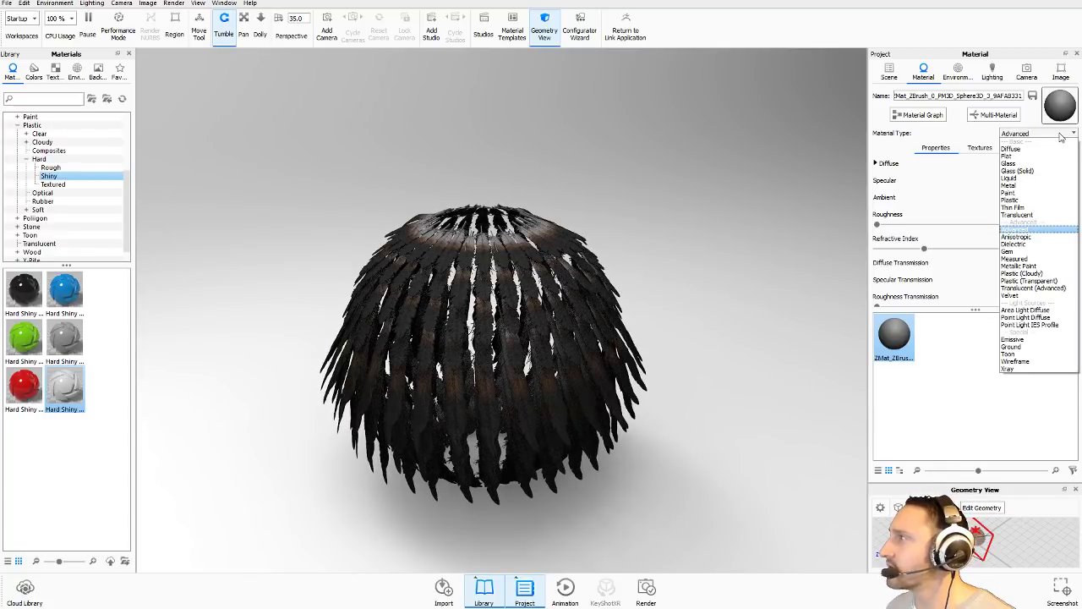
pyautogui.click(1028, 198)
pyautogui.scroll(3, 805, 254)
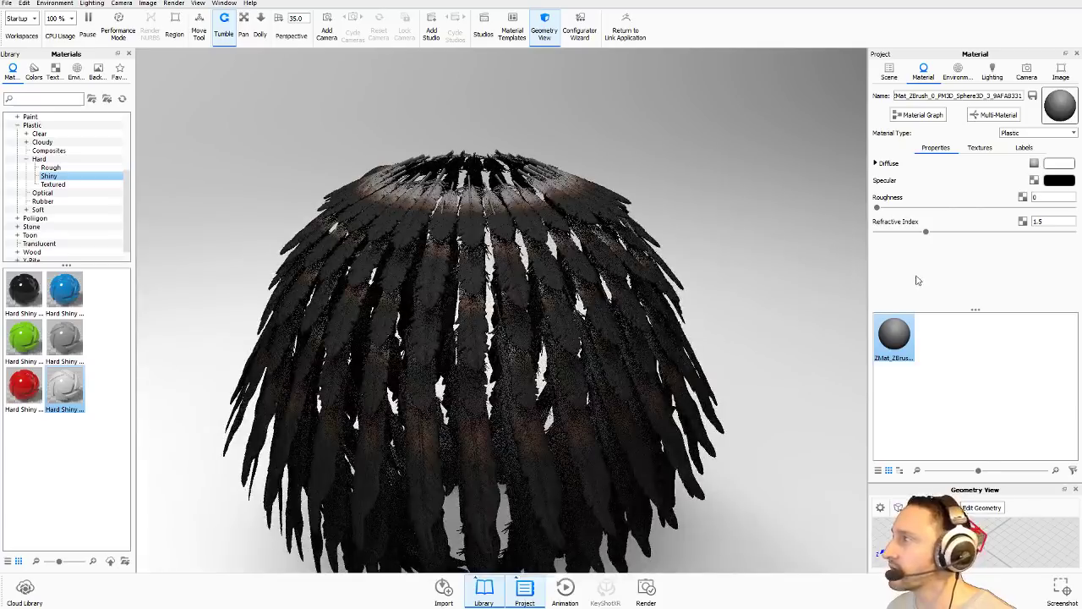
pyautogui.click(879, 209)
pyautogui.moveTo(882, 210); pyautogui.dragTo(961, 211)
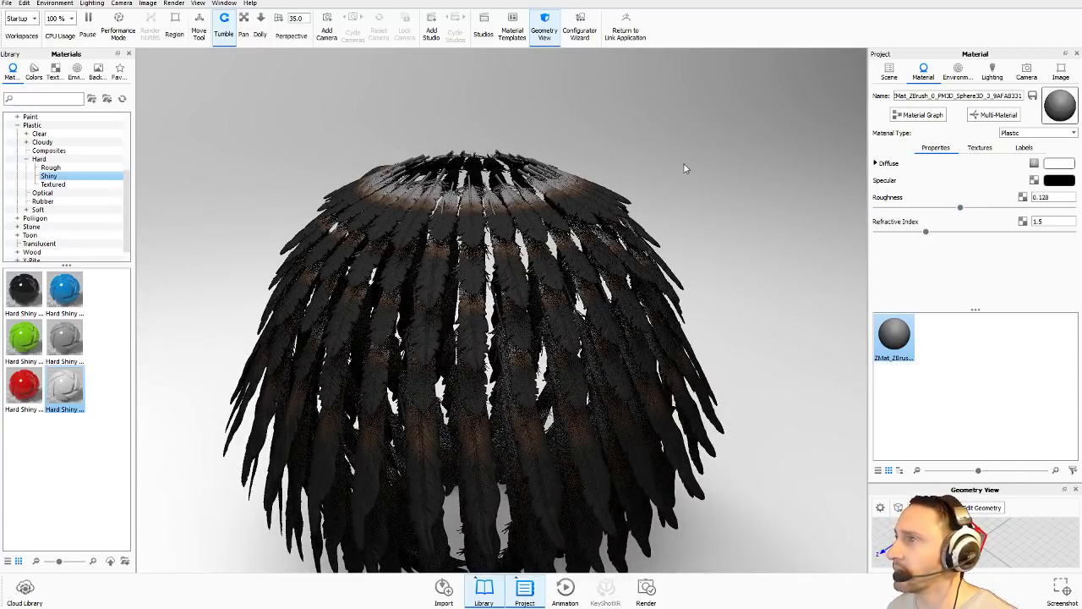
pyautogui.moveTo(685, 167); pyautogui.dragTo(659, 127)
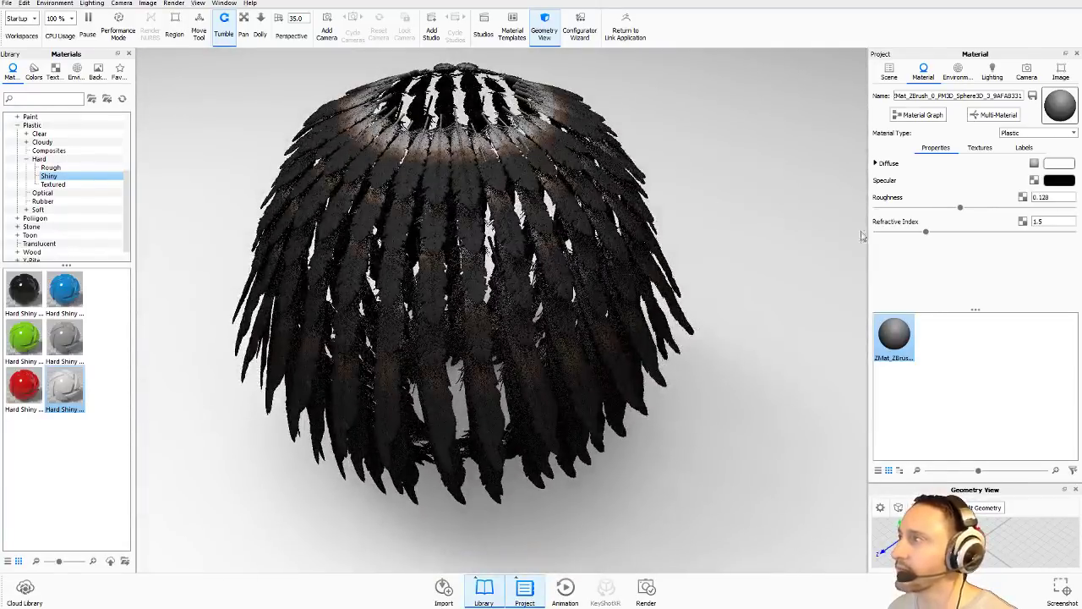
# Set the plastic material's specular colour to light grey, RGB 210, 207, 207.
pyautogui.click(1057, 181)
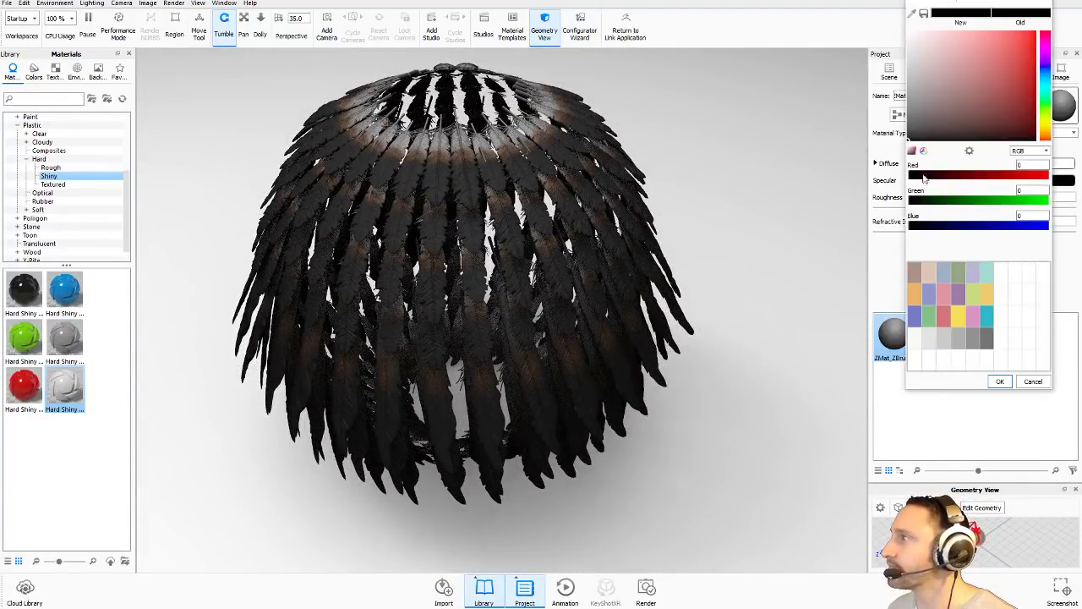
pyautogui.click(912, 68)
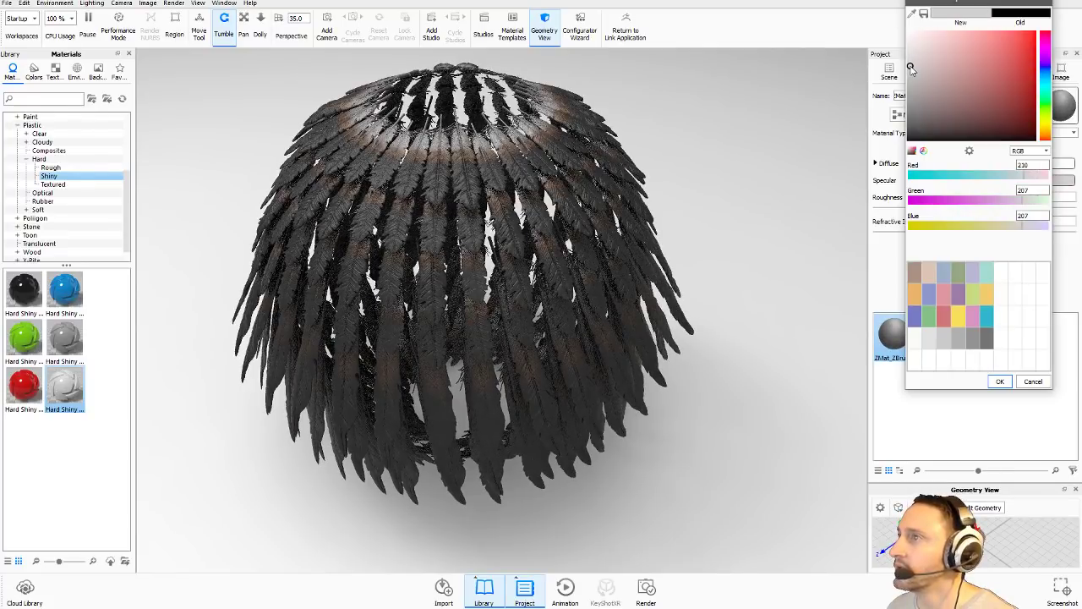
pyautogui.click(999, 382)
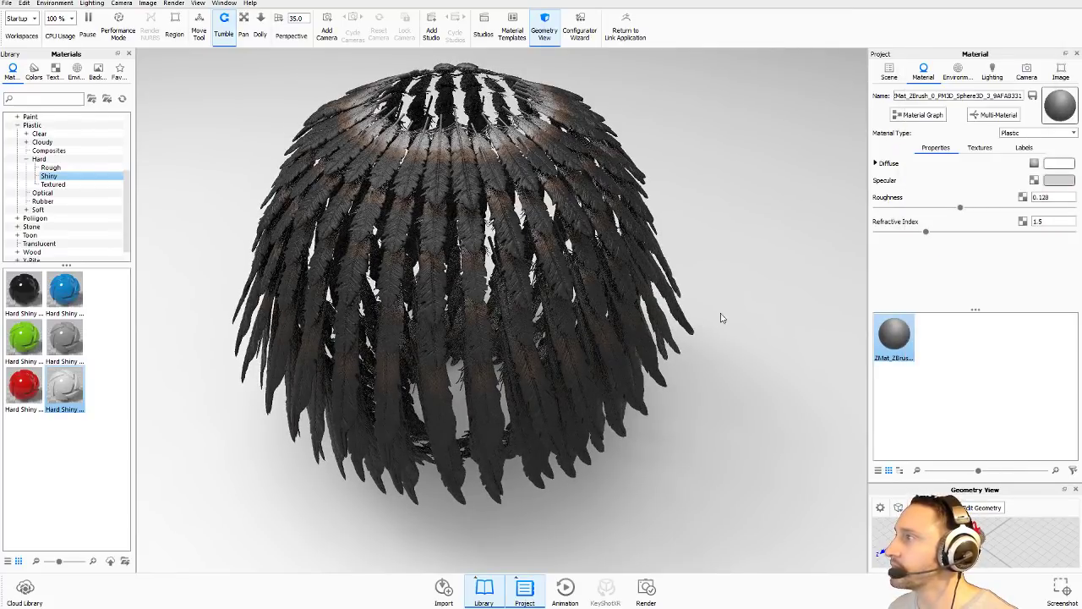
pyautogui.moveTo(721, 318); pyautogui.dragTo(819, 245)
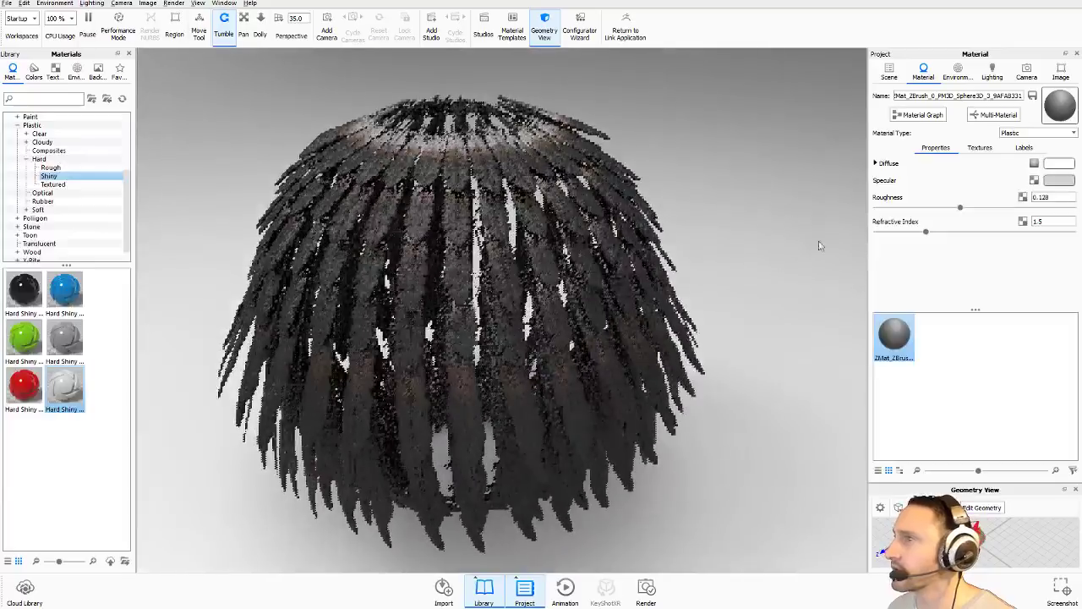
pyautogui.scroll(-3, 771, 268)
pyautogui.moveTo(637, 152); pyautogui.dragTo(679, 201)
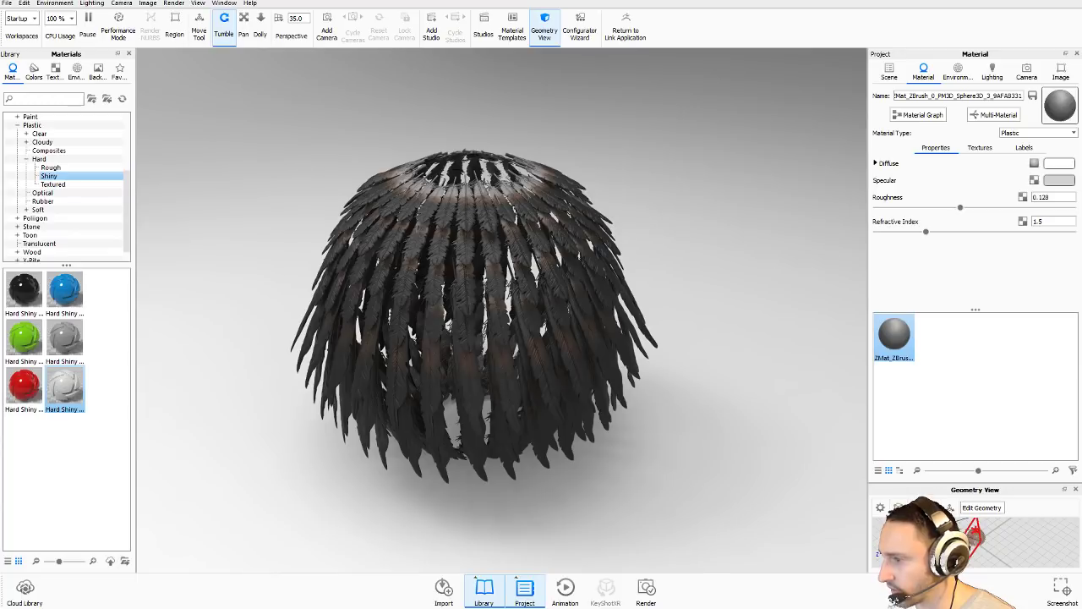
# Switch to the browser, open the ZBrushGuides: Stylized Rendering playlist from the YouTube channel and pause its first video.
pyautogui.hotkey('alt', 'Tab')
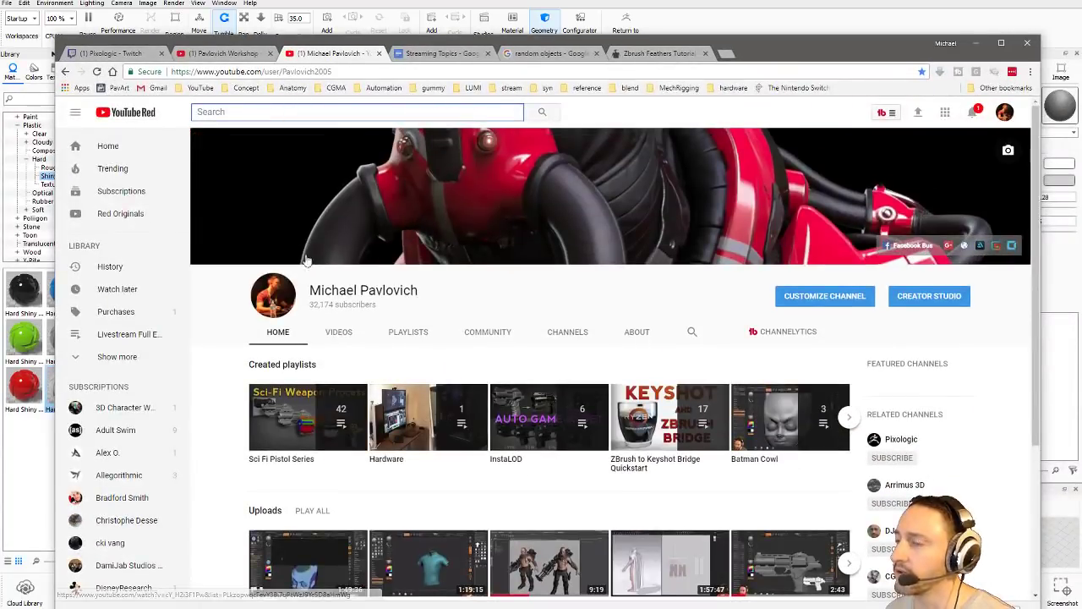
pyautogui.click(410, 333)
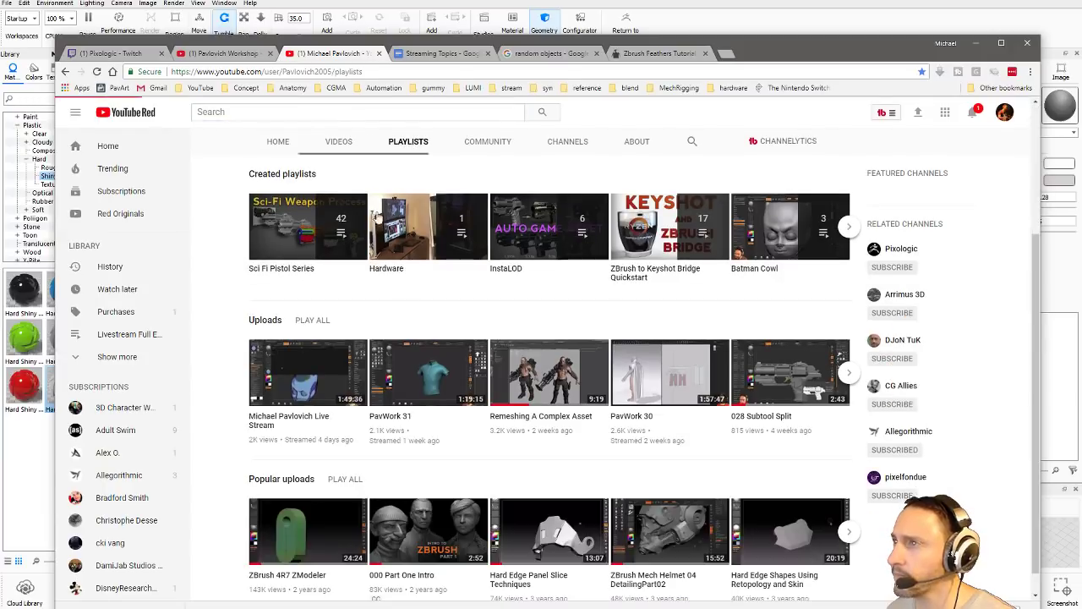
pyautogui.click(364, 73)
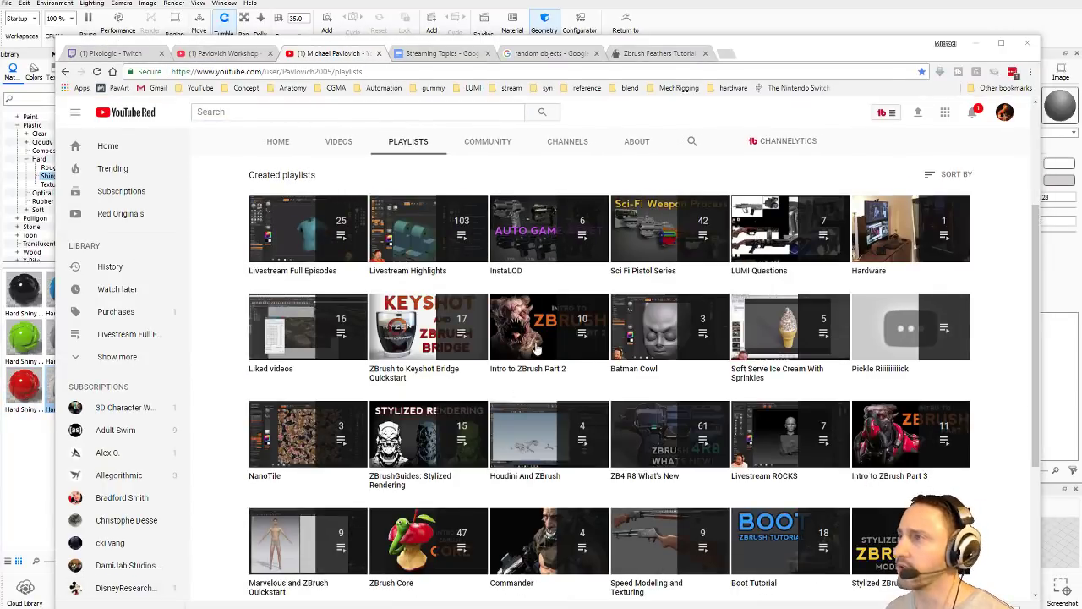
pyautogui.click(403, 423)
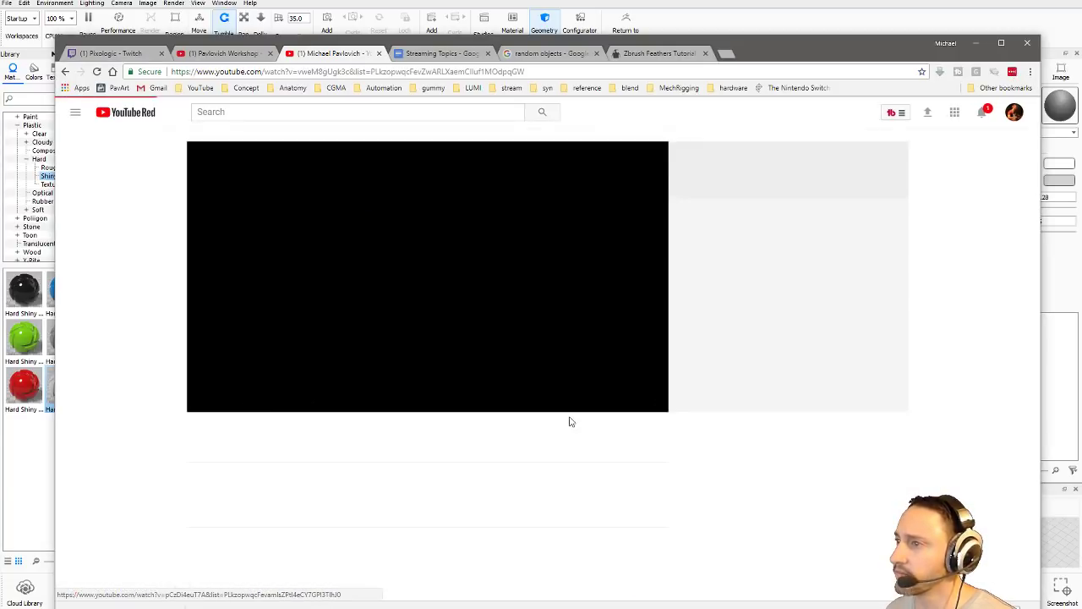
pyautogui.click(222, 403)
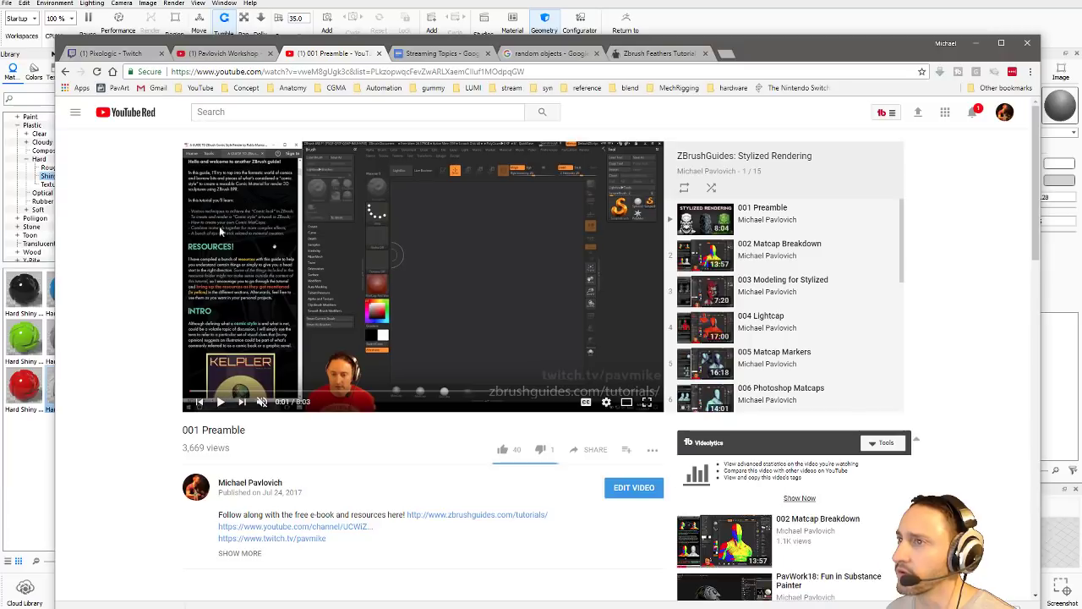
pyautogui.scroll(-4, 767, 247)
pyautogui.scroll(-1, 768, 247)
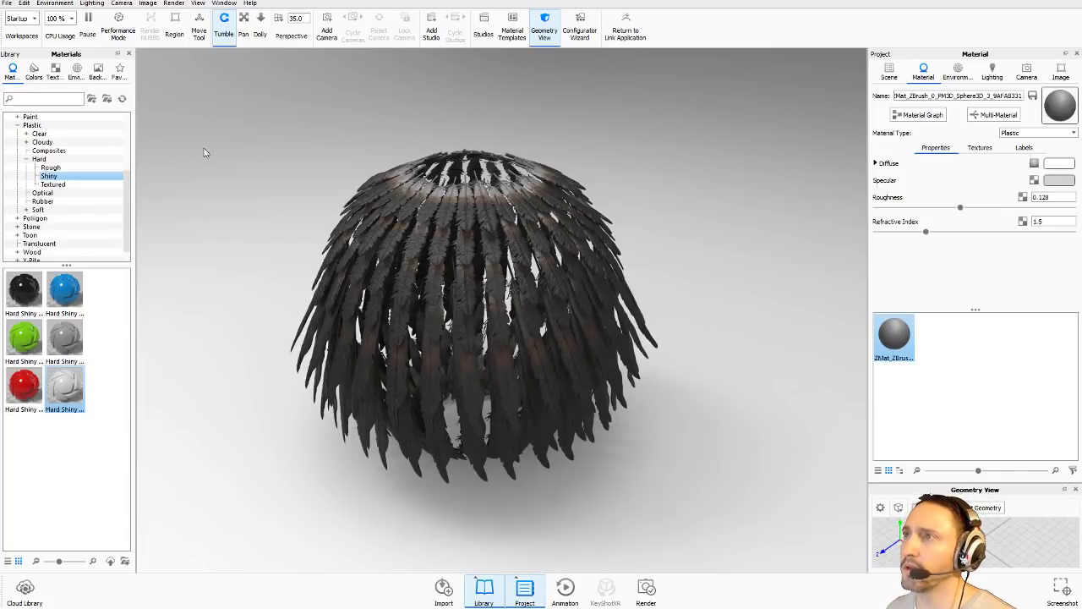
# Pause KeyShot's rendering, switch to ZBrush and load the Pablander SuperComic material from the ComicStyleRendering folder.
pyautogui.click(87, 21)
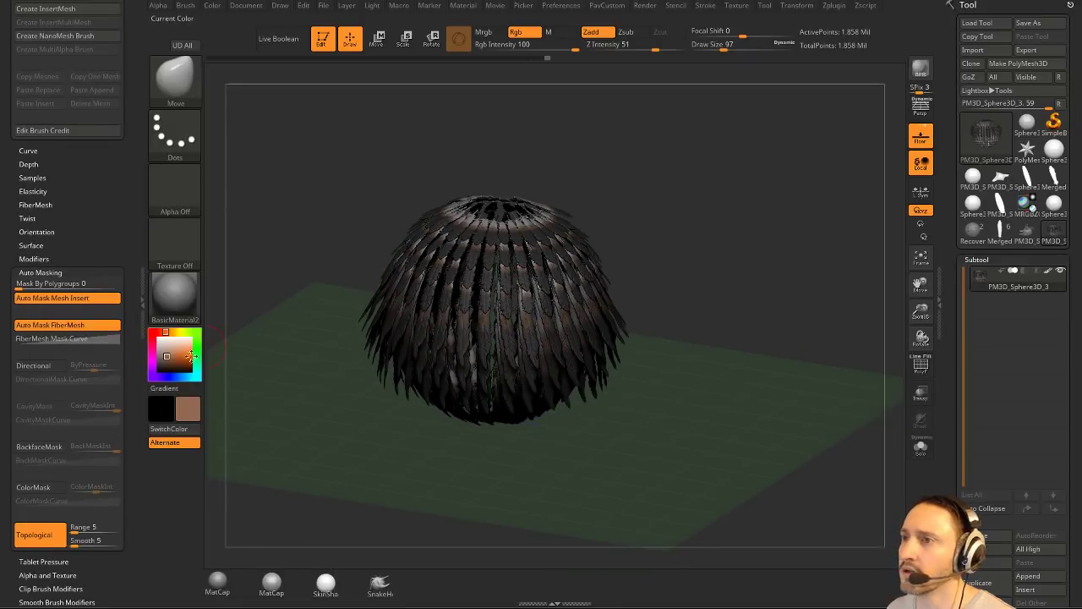
pyautogui.click(175, 297)
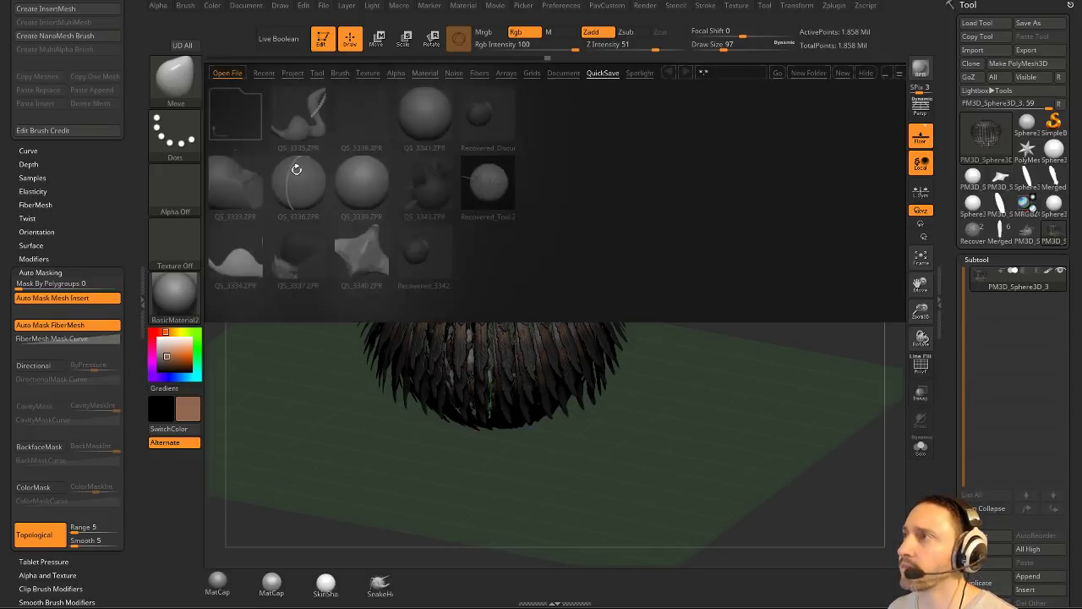
pyautogui.click(429, 73)
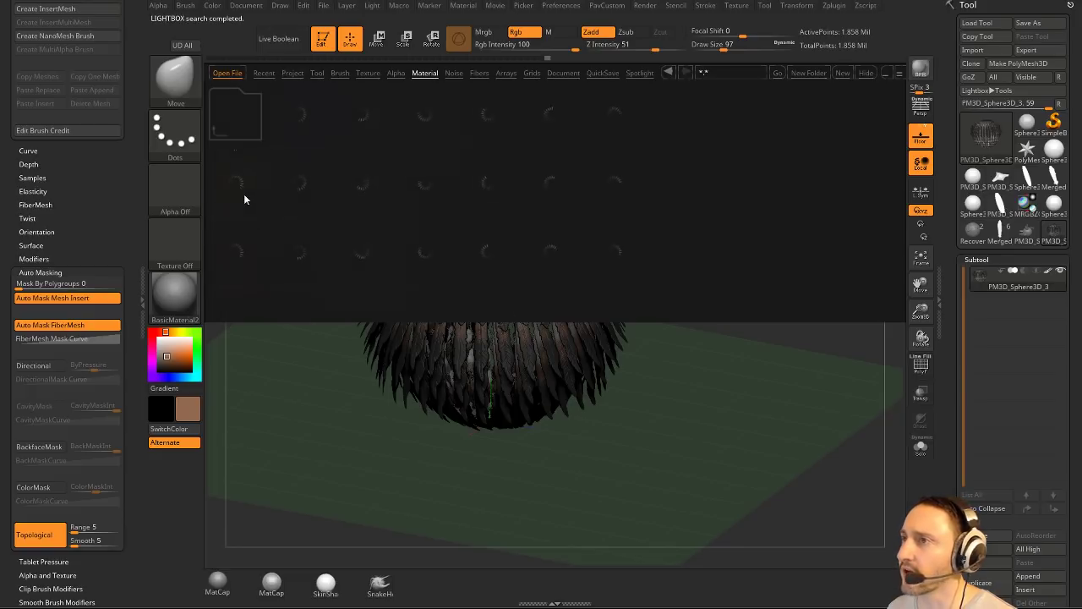
pyautogui.doubleClick(534, 120)
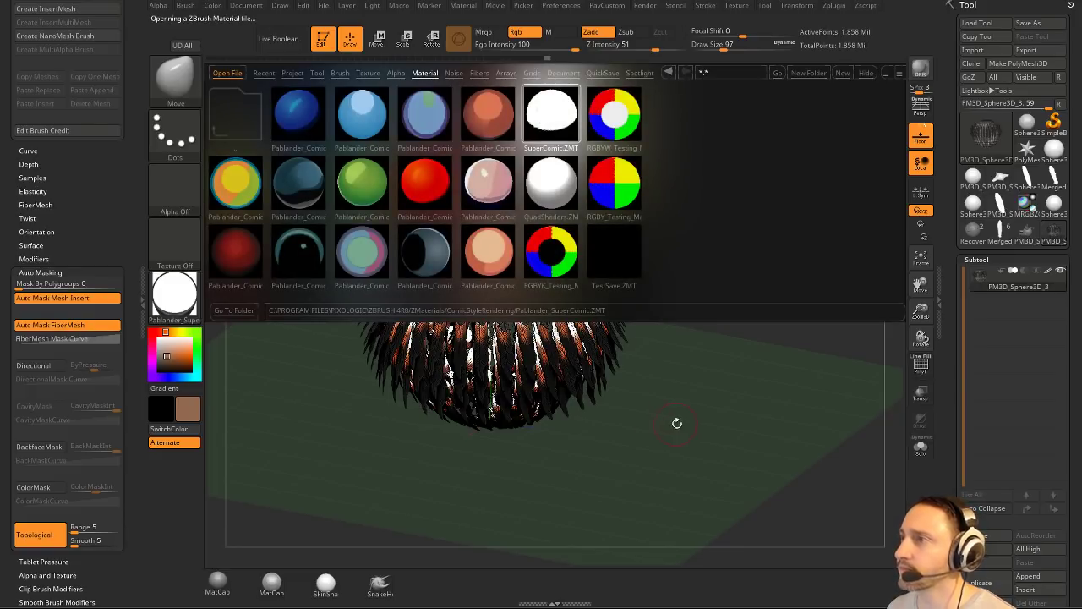
pyautogui.click(869, 75)
# Turn off the floor grid and set the main colour to white for the feather mesh.
pyautogui.moveTo(786, 106)
pyautogui.keyDown('alt'); pyautogui.mouseDown()
pyautogui.moveTo(778, 181)
pyautogui.moveTo(812, 152)
pyautogui.moveTo(771, 215)
pyautogui.mouseUp(); pyautogui.keyUp('alt')
pyautogui.click(921, 137)
pyautogui.moveTo(845, 135); pyautogui.dragTo(880, 220)
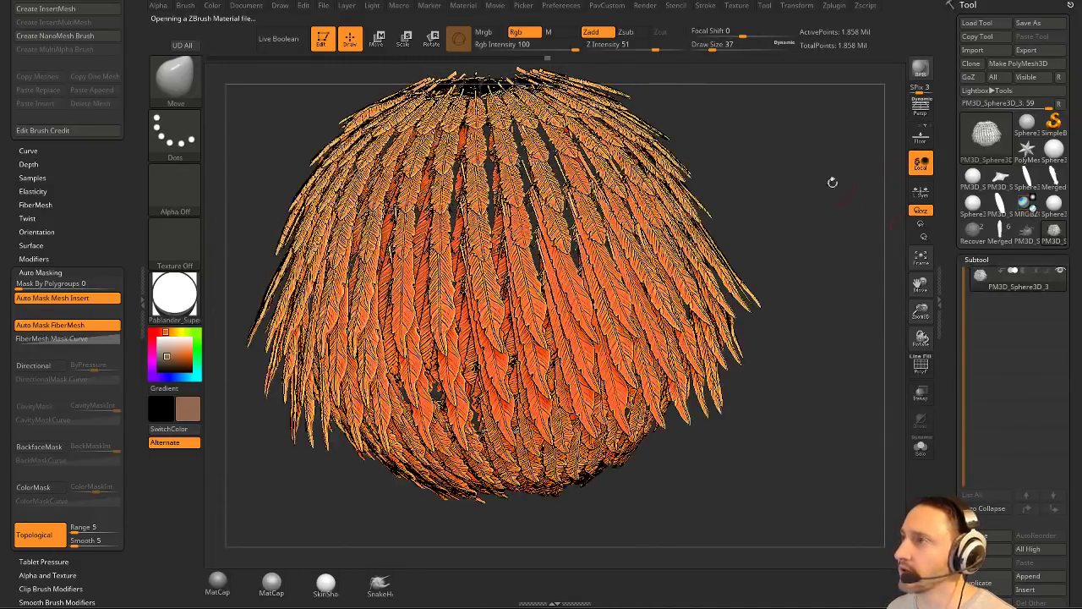
pyautogui.moveTo(831, 181); pyautogui.dragTo(812, 144)
pyautogui.click(160, 347)
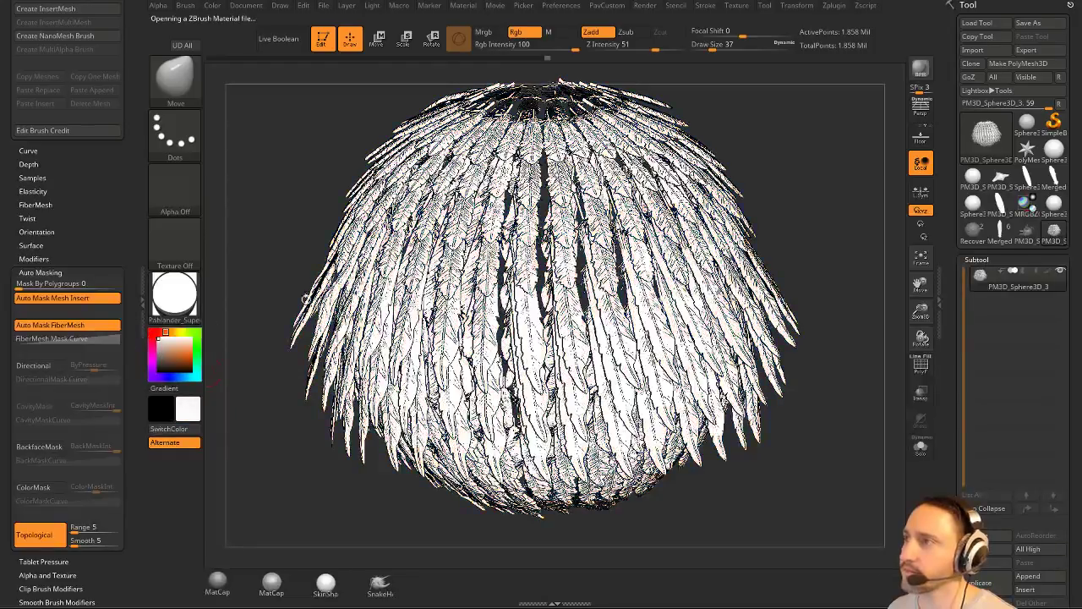
pyautogui.moveTo(750, 192)
pyautogui.mouseDown()
pyautogui.moveTo(822, 140)
pyautogui.moveTo(777, 153)
pyautogui.moveTo(785, 168)
pyautogui.mouseUp()
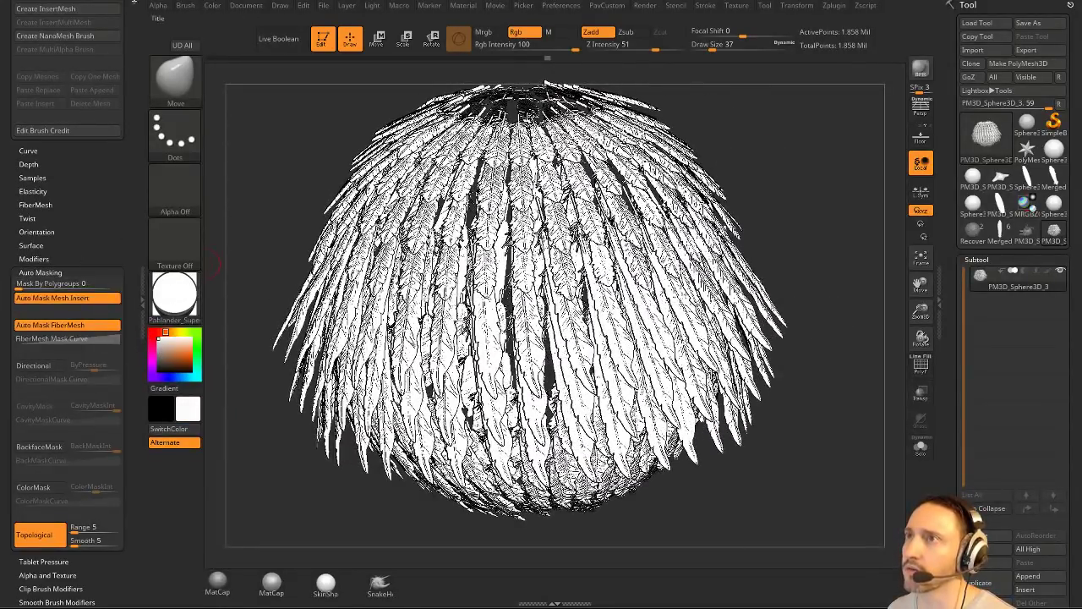
# Dock the Material palette beside the canvas and expand the SuperComic material's modifiers.
pyautogui.scroll(5, 125, 240)
pyautogui.click(124, 5)
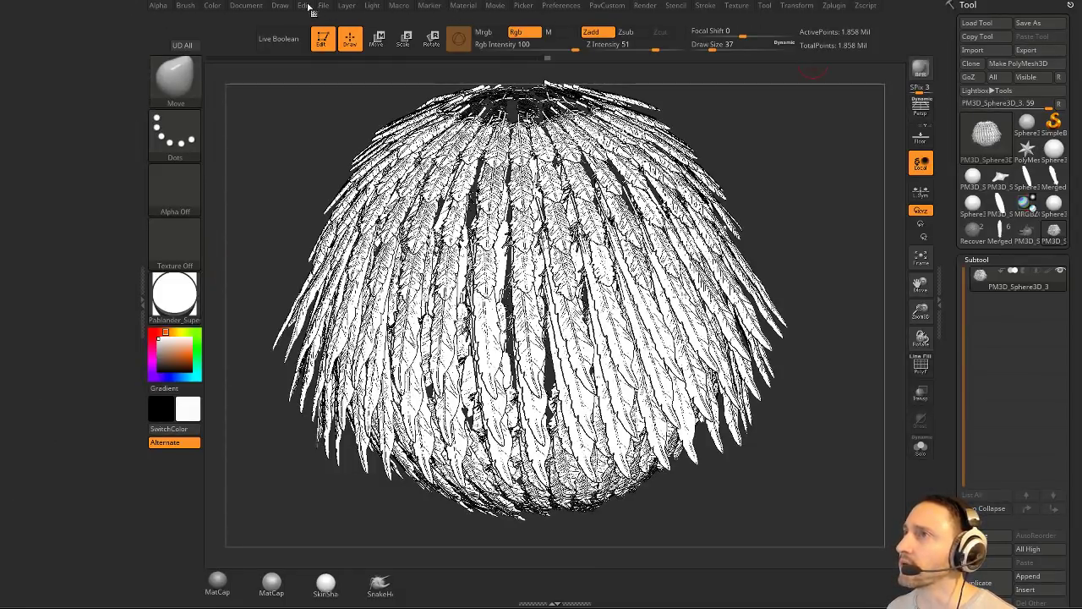
pyautogui.click(467, 5)
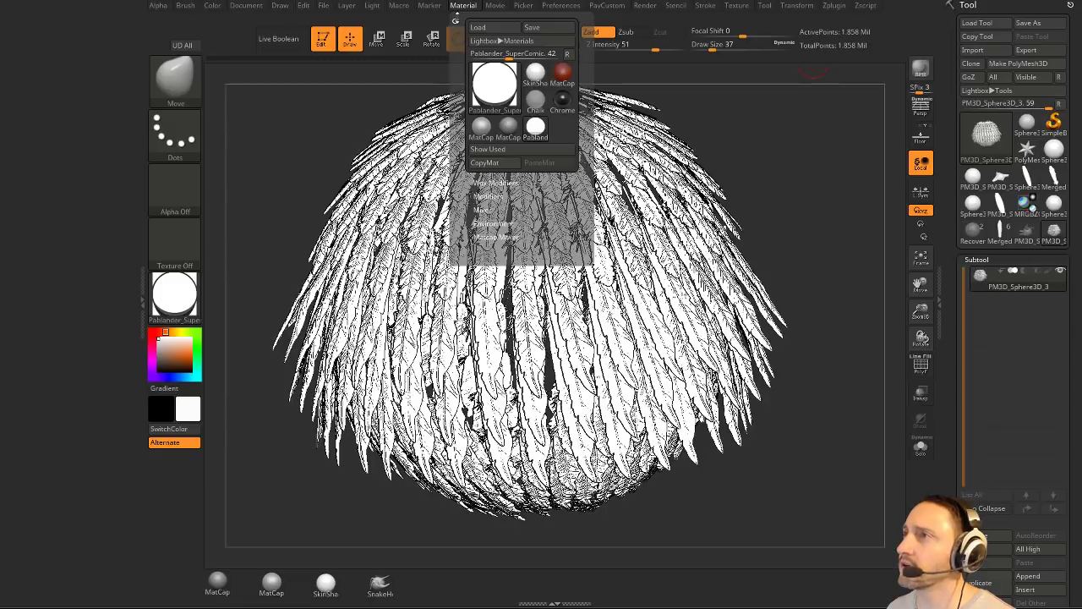
pyautogui.click(455, 19)
pyautogui.click(34, 192)
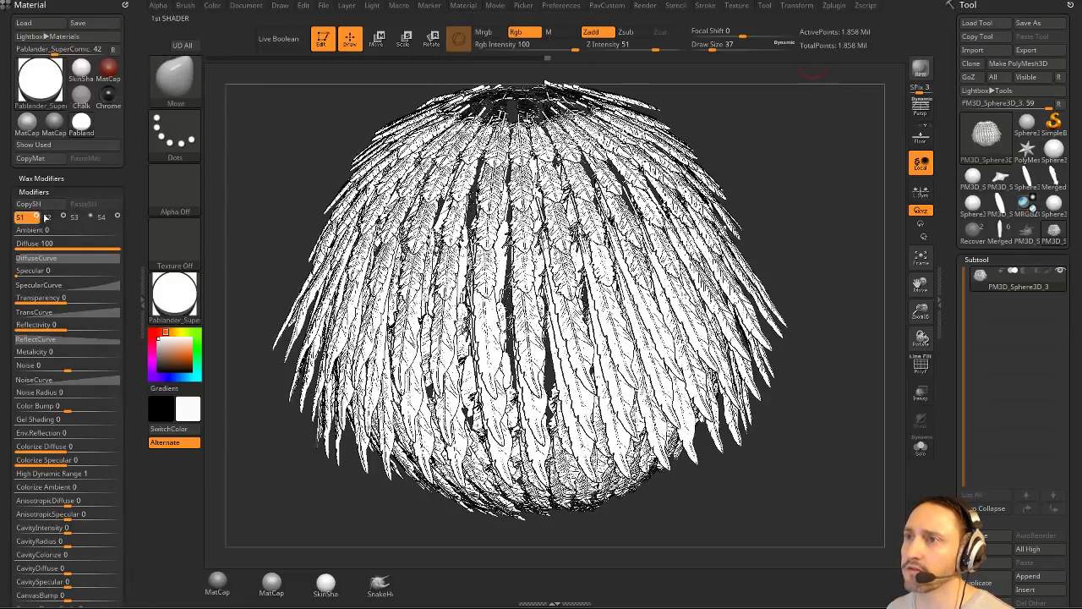
# Turn the SuperComic material's second shader off and on again to compare its effect on the feathers.
pyautogui.click(61, 217)
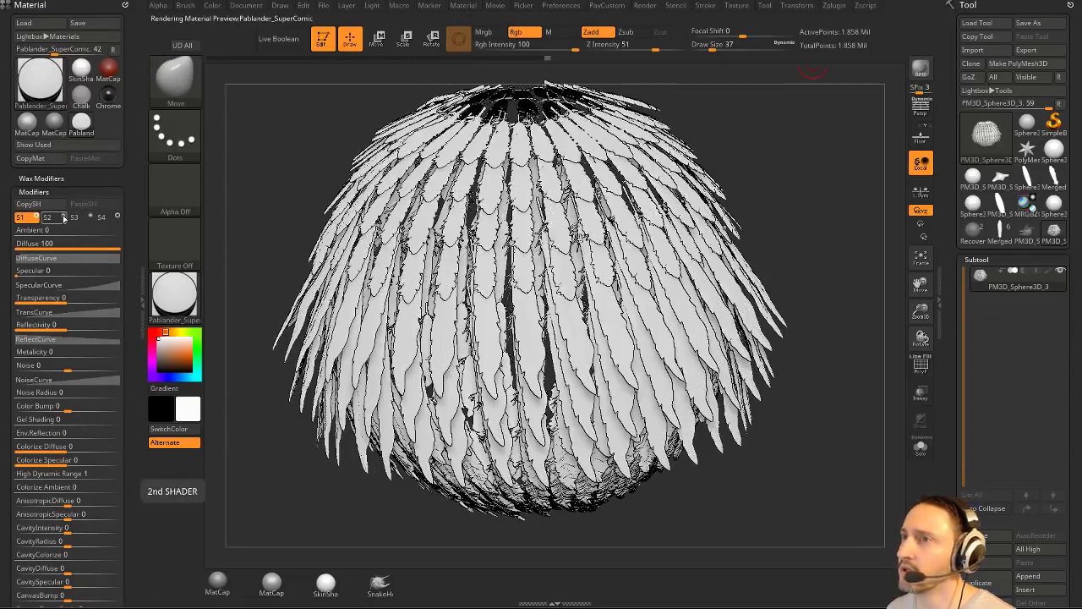
pyautogui.moveTo(795, 207); pyautogui.dragTo(825, 146)
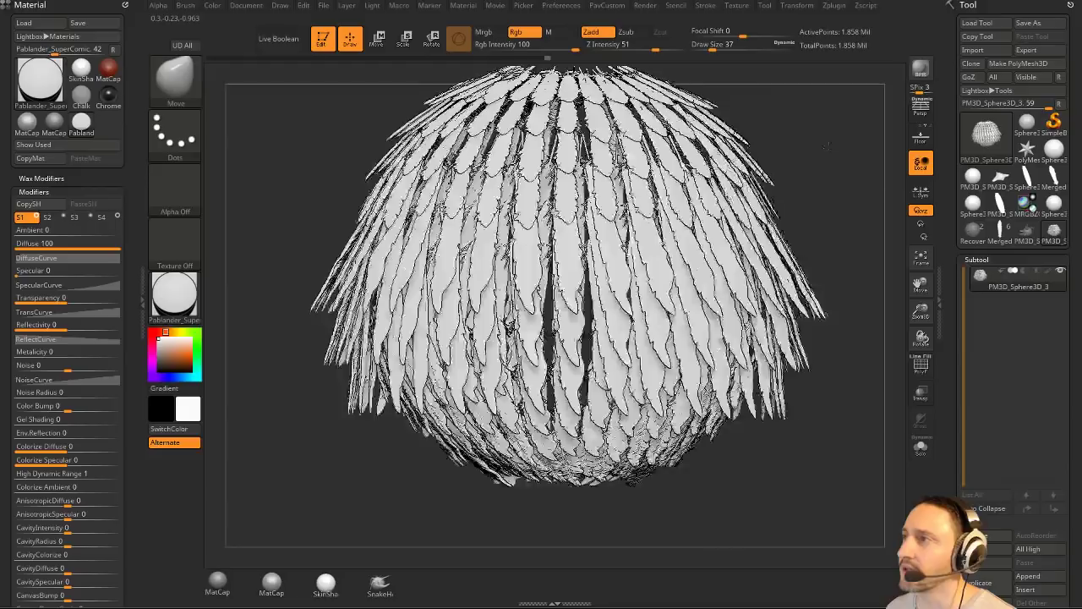
pyautogui.click(64, 217)
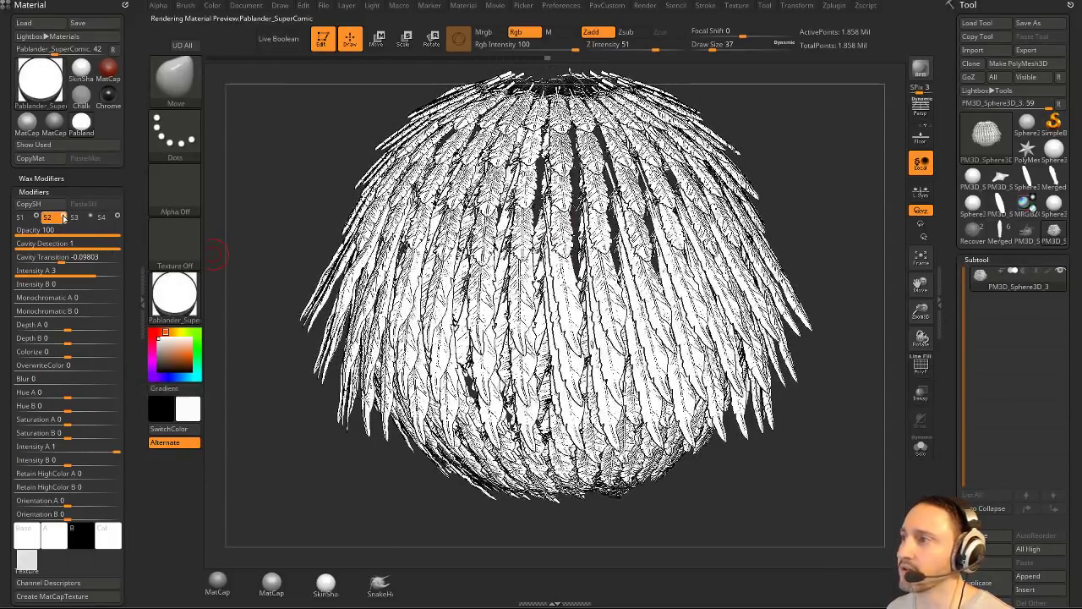
pyautogui.moveTo(879, 159)
pyautogui.mouseDown()
pyautogui.moveTo(871, 203)
pyautogui.moveTo(845, 219)
pyautogui.moveTo(870, 169)
pyautogui.mouseUp()
# Try the comic material with its first shader and its second shader switched off in turn.
pyautogui.click(22, 217)
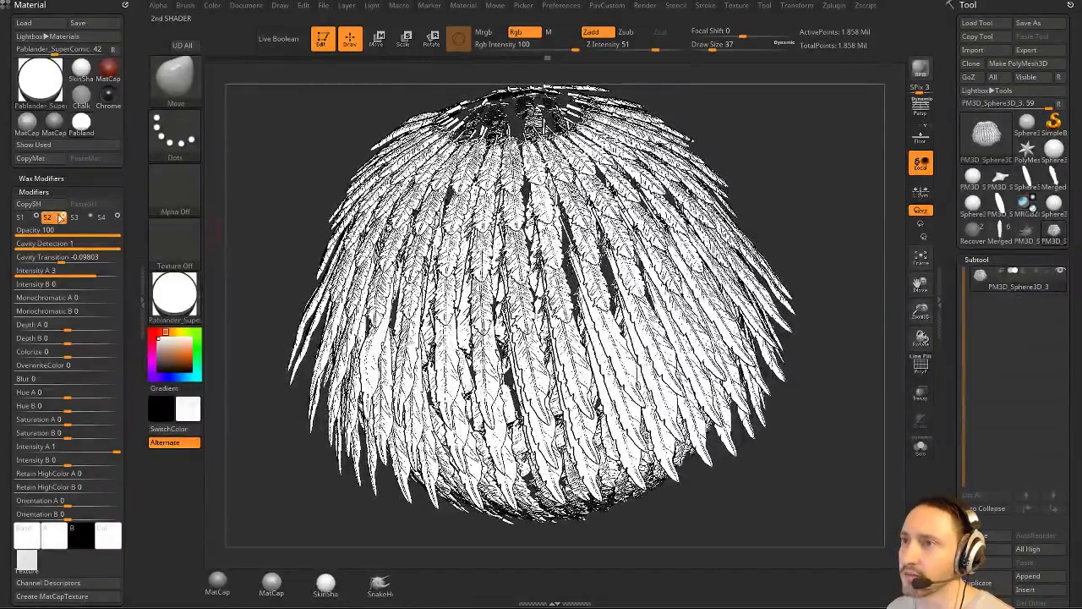
pyautogui.click(48, 217)
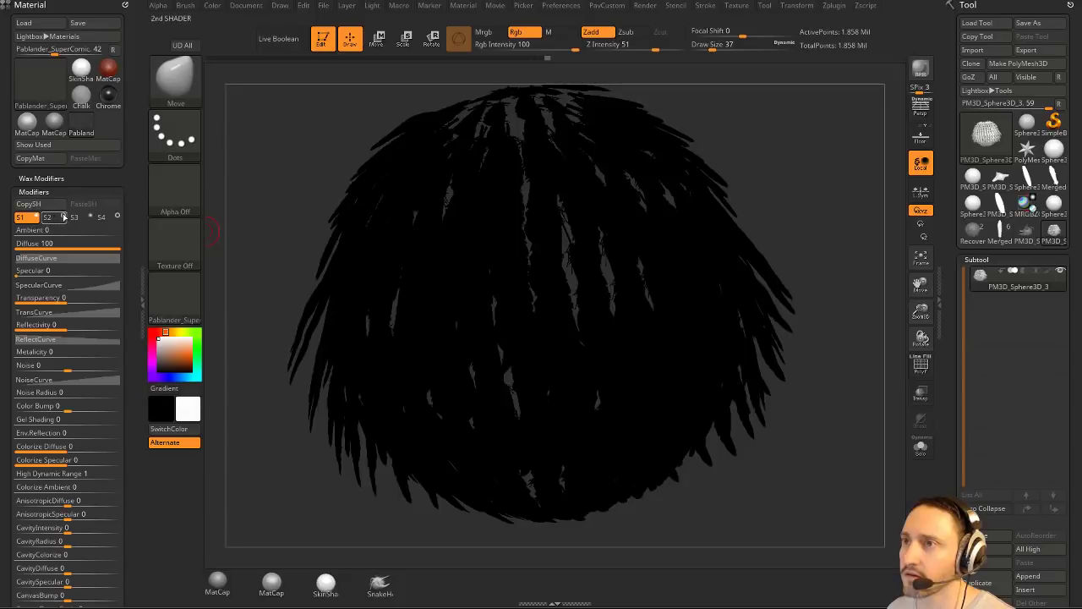
pyautogui.click(21, 218)
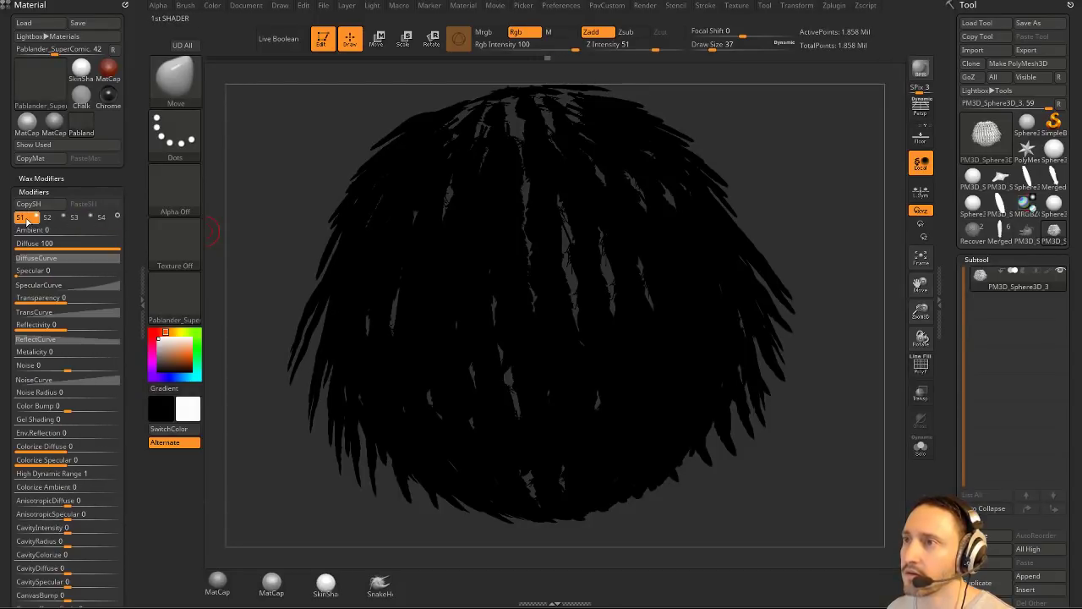
pyautogui.click(173, 289)
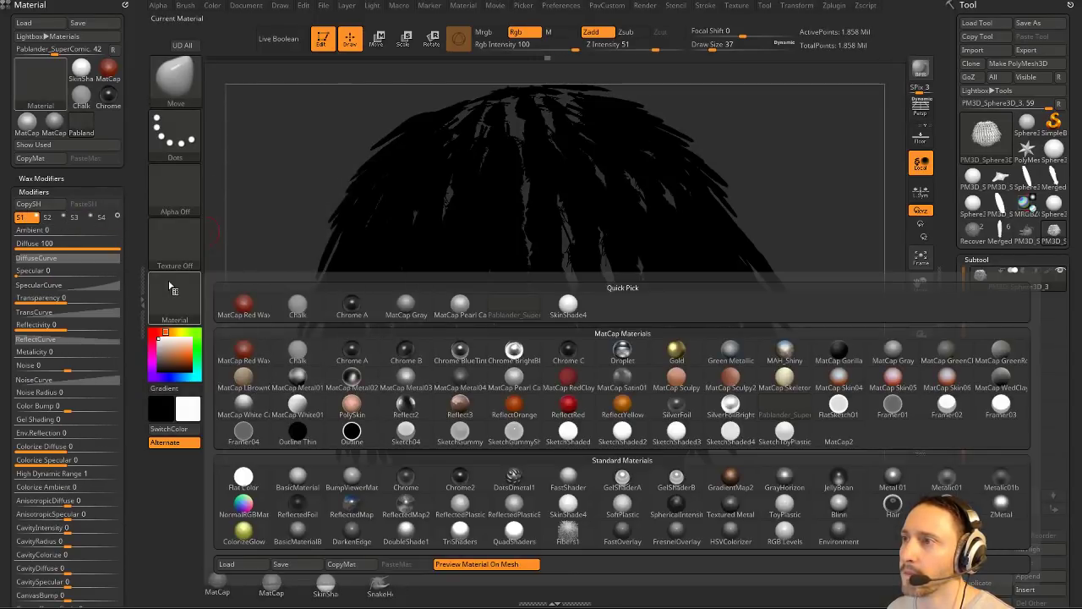
pyautogui.click(36, 216)
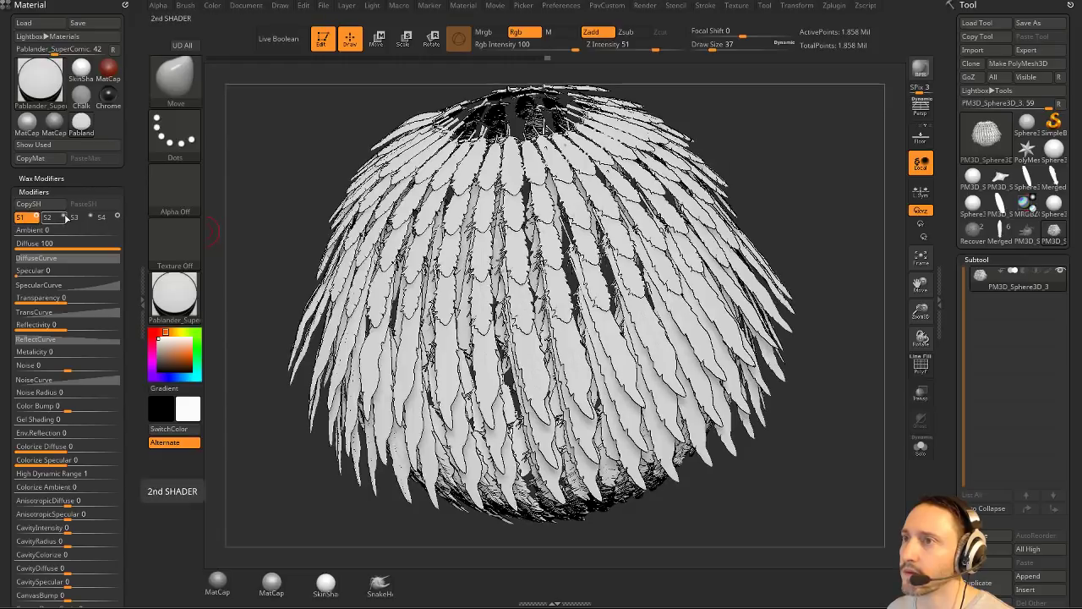
# Switch on the comic material's second and third shaders for the feather mesh.
pyautogui.click(72, 218)
pyautogui.click(89, 218)
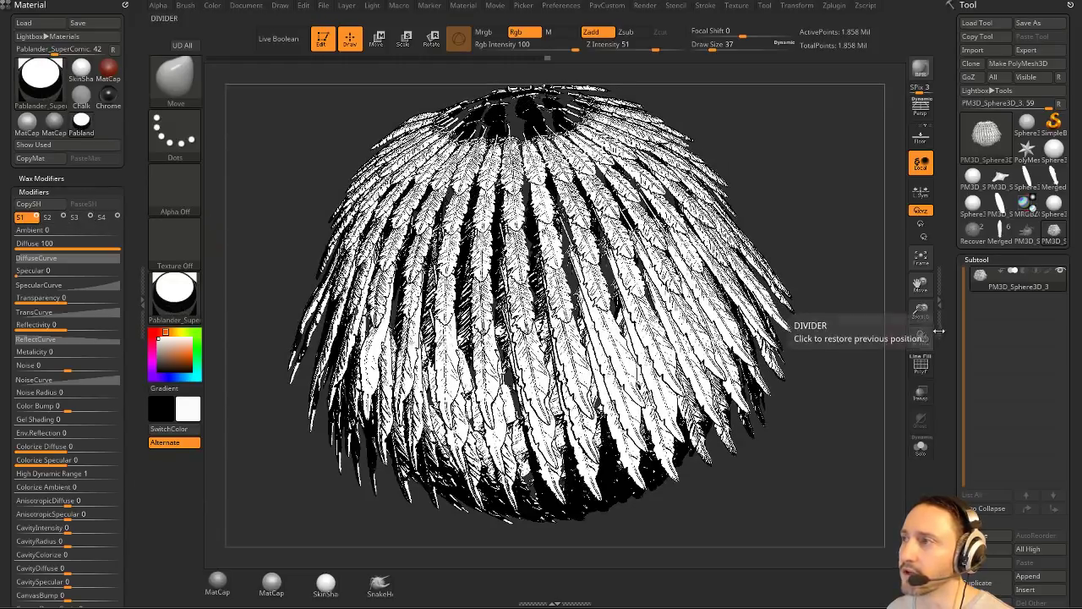
pyautogui.moveTo(953, 263); pyautogui.dragTo(952, 236)
pyautogui.moveTo(848, 247); pyautogui.dragTo(773, 301)
pyautogui.moveTo(826, 273); pyautogui.dragTo(820, 210)
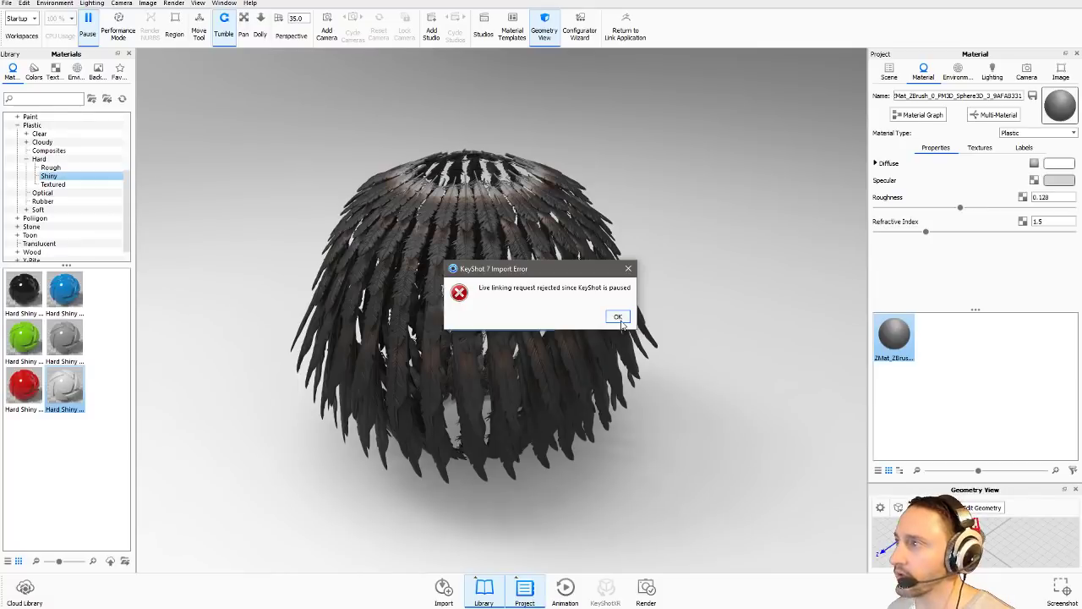
# Dismiss the live-linking import error and quit KeyShot, returning to the feather mesh in ZBrush.
pyautogui.click(618, 317)
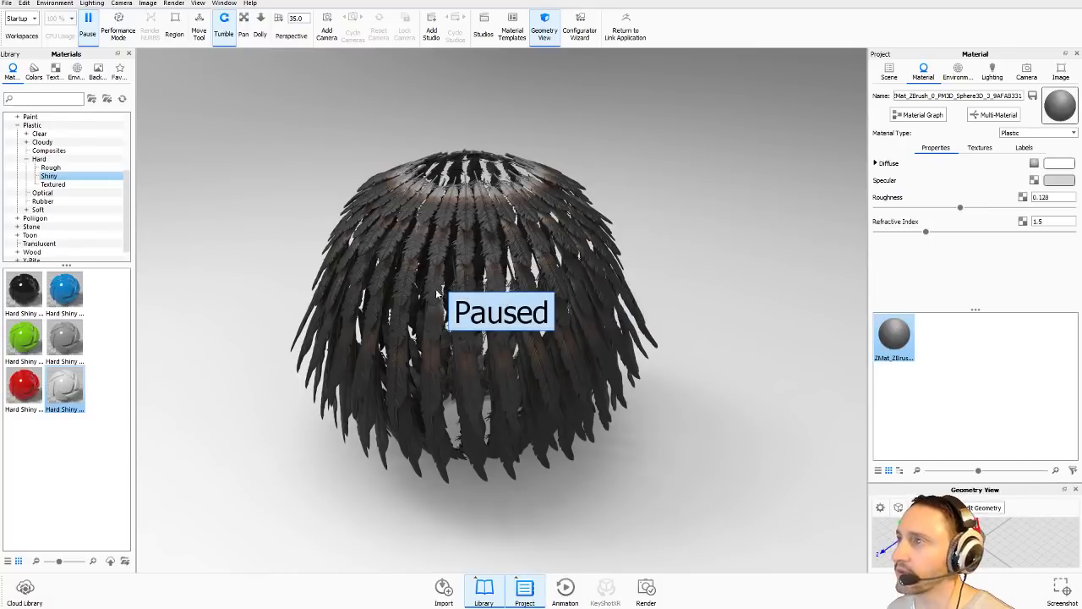
pyautogui.hotkey('ctrl', 'q')
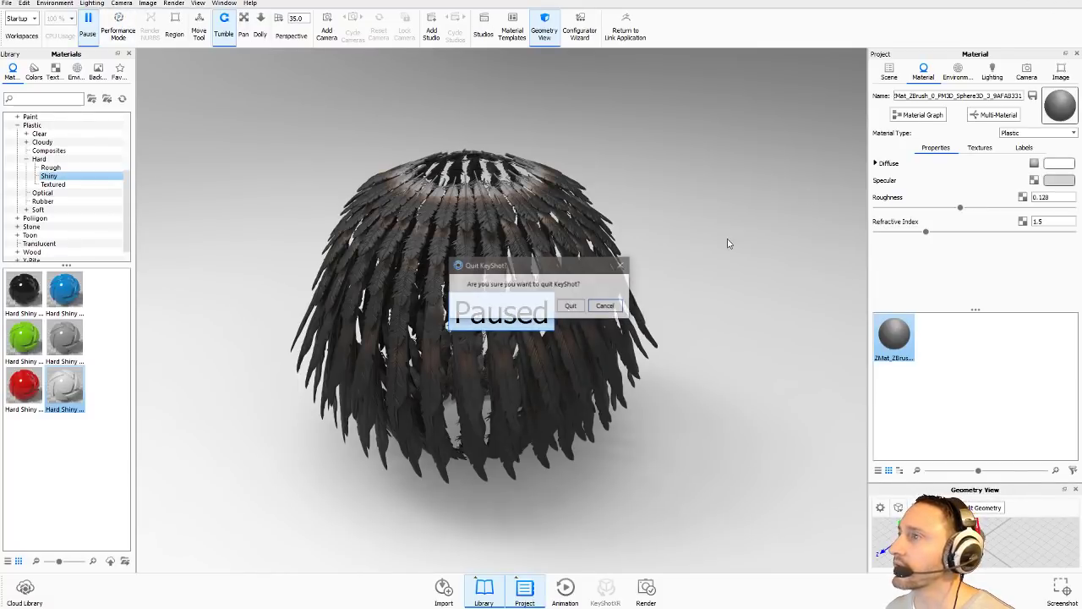
pyautogui.click(567, 307)
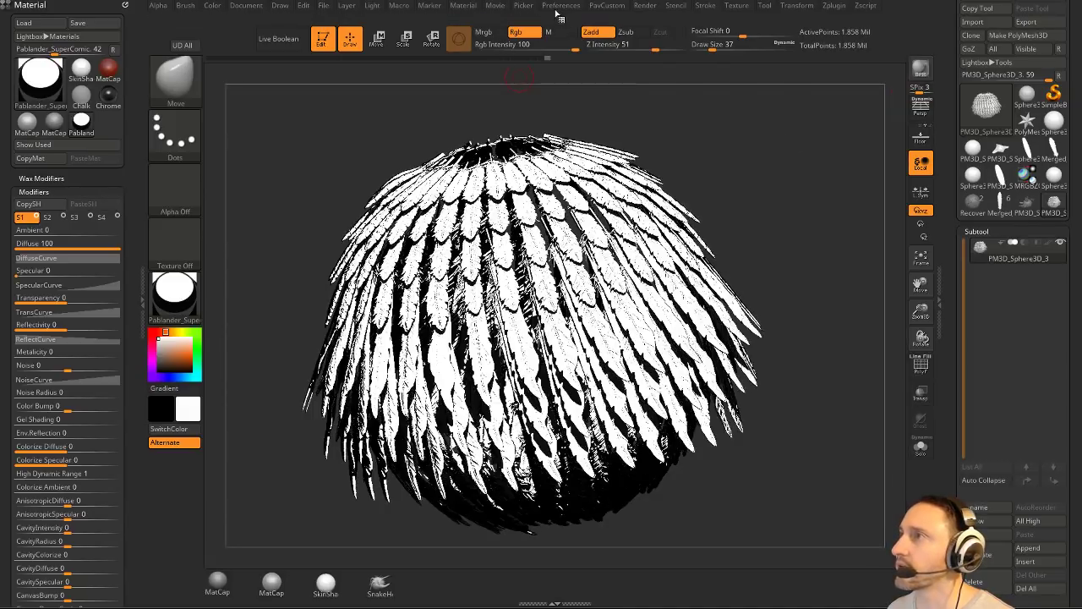
pyautogui.click(658, 7)
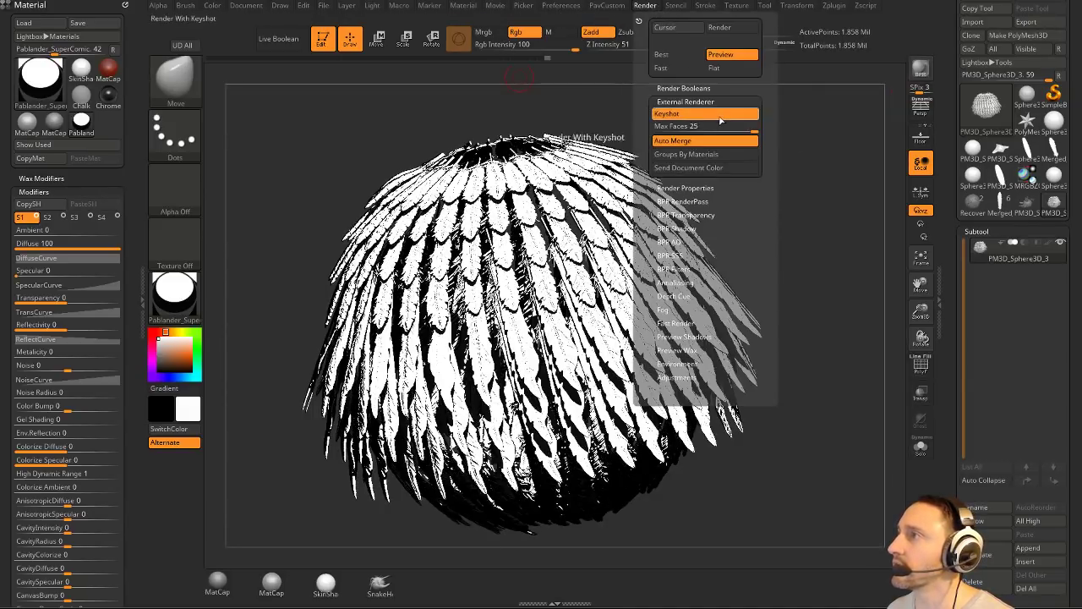
pyautogui.moveTo(736, 166)
pyautogui.mouseDown()
pyautogui.moveTo(786, 173)
pyautogui.moveTo(752, 169)
pyautogui.mouseUp()
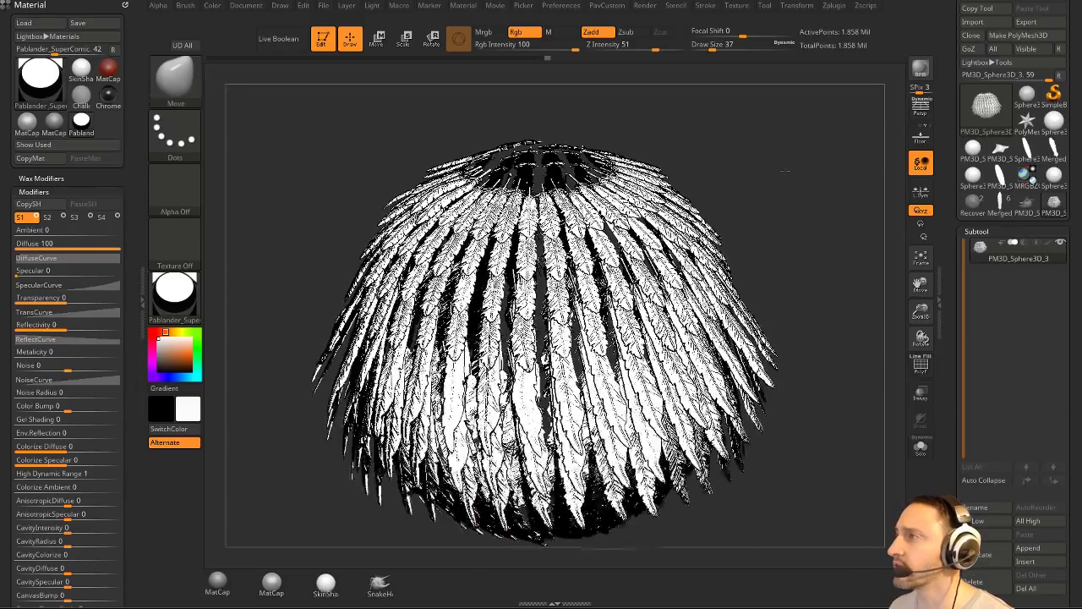
# Switch from the Move brush to the Standard brush with a draw size of 74.
pyautogui.press('s')
pyautogui.click(817, 156)
pyautogui.press('s')
pyautogui.click(796, 152)
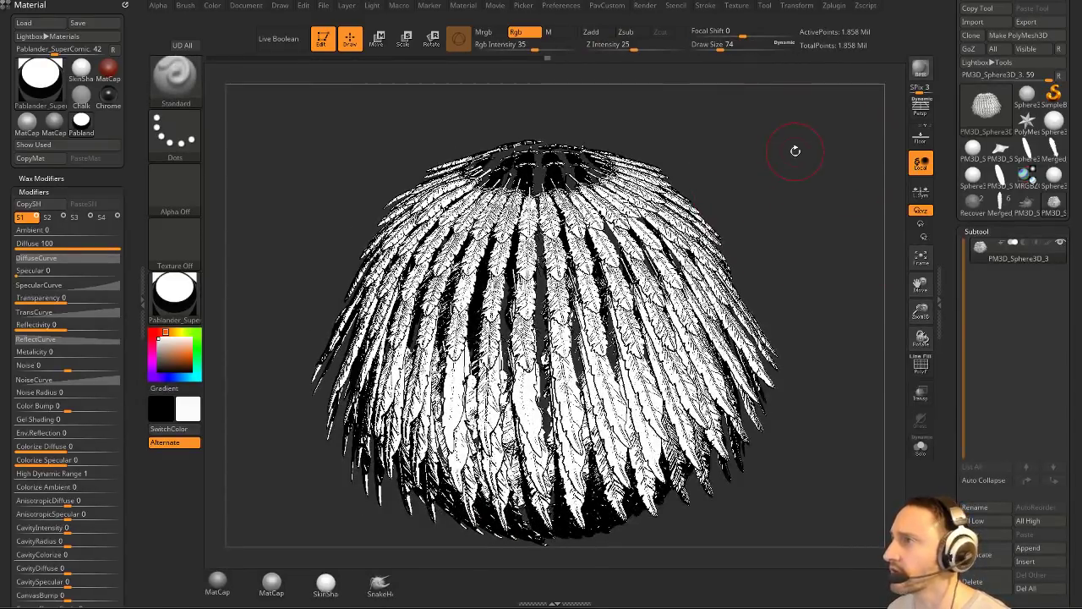
pyautogui.moveTo(796, 151); pyautogui.dragTo(744, 161)
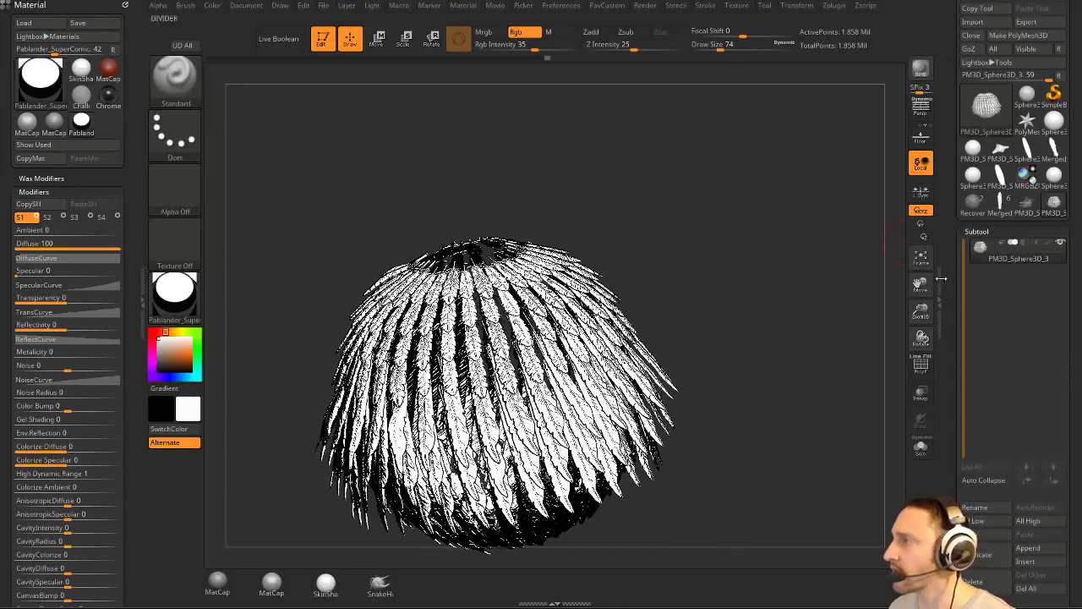
# Collapse the Geometry and Initialize sections of the tool settings.
pyautogui.moveTo(955, 291); pyautogui.dragTo(956, 131)
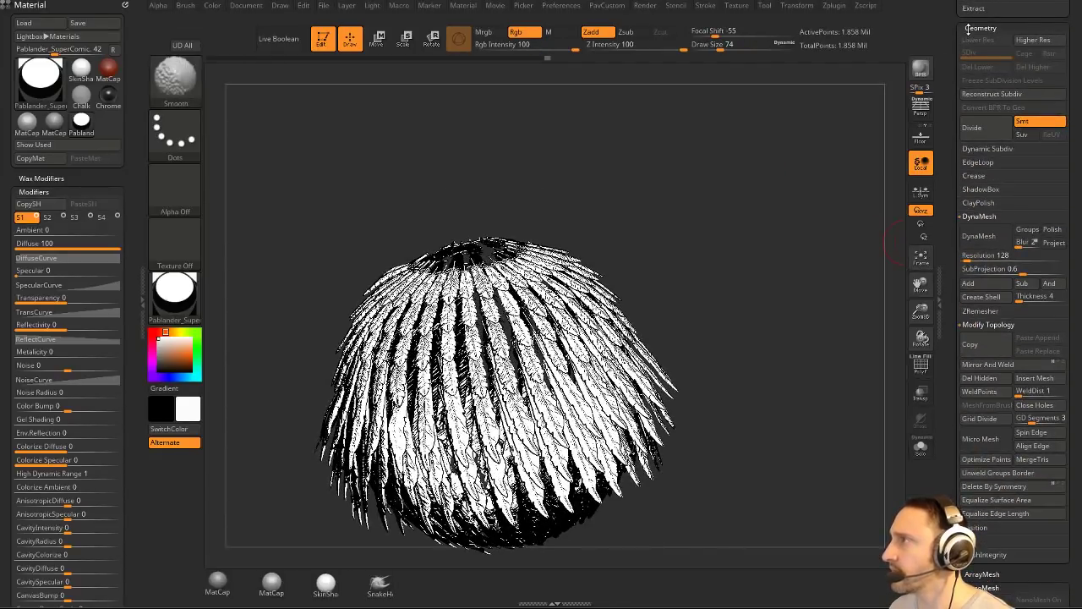
pyautogui.click(973, 27)
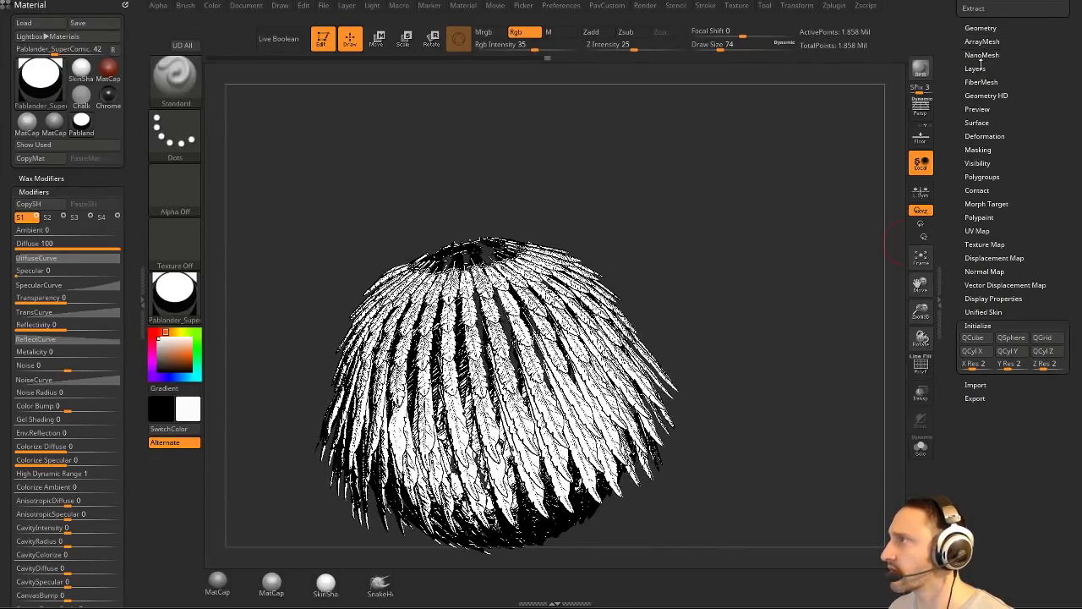
pyautogui.click(977, 325)
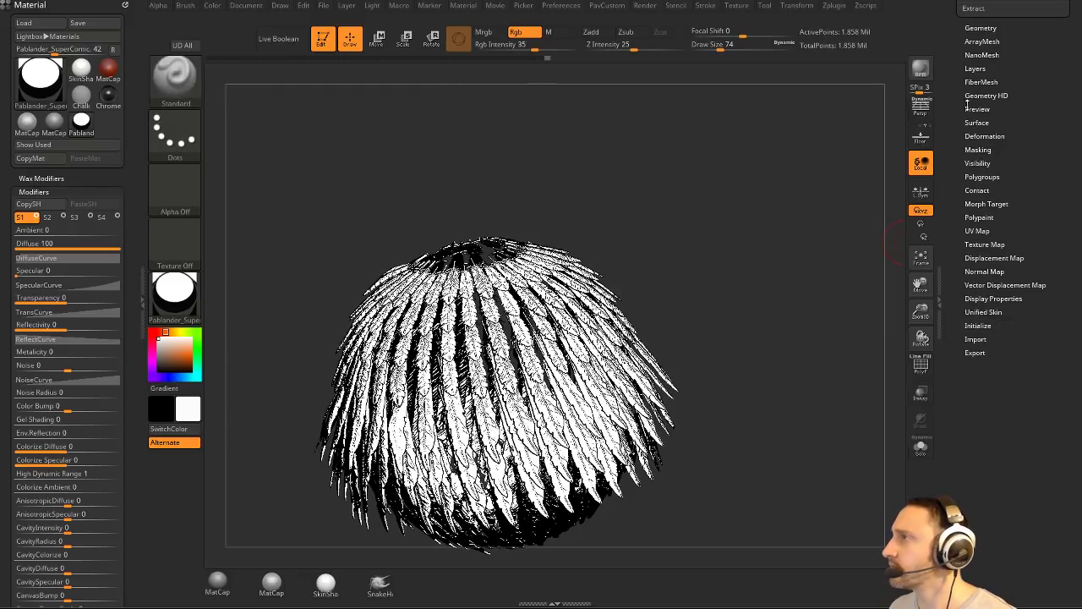
pyautogui.moveTo(952, 69); pyautogui.dragTo(961, 360)
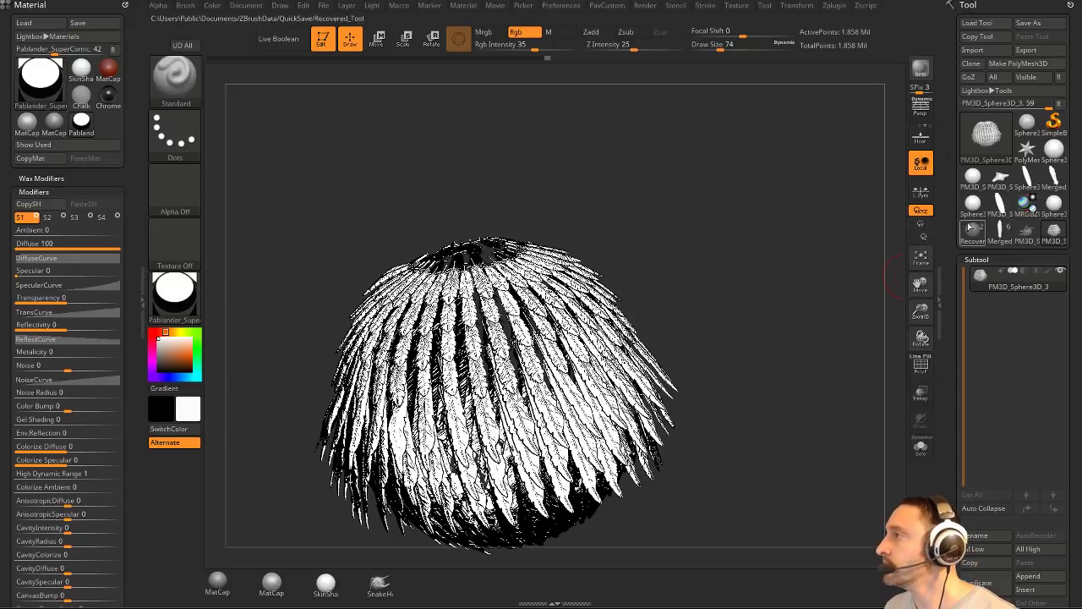
# Change the feather mesh's material from the comic shader to MatCap Gray.
pyautogui.moveTo(791, 215); pyautogui.dragTo(738, 180)
pyautogui.click(178, 285)
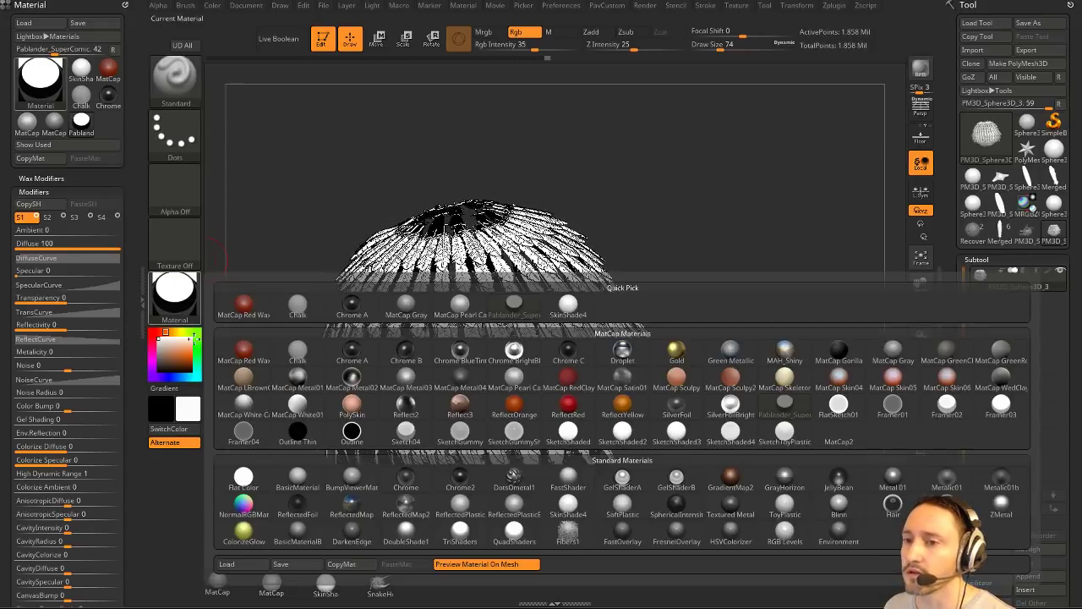
pyautogui.moveTo(193, 314)
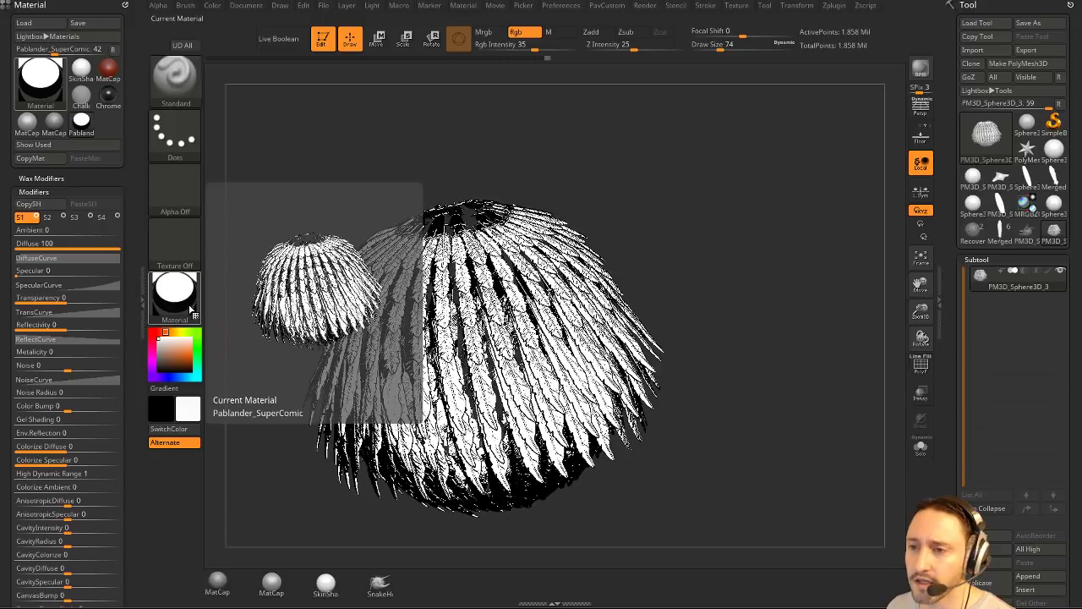
pyautogui.click(193, 315)
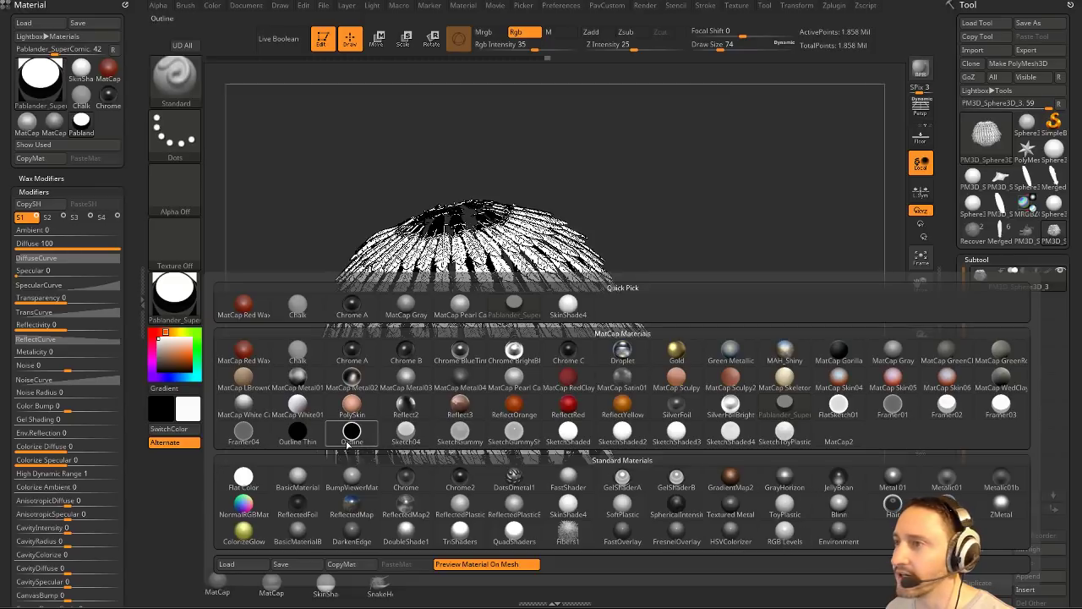
pyautogui.click(892, 351)
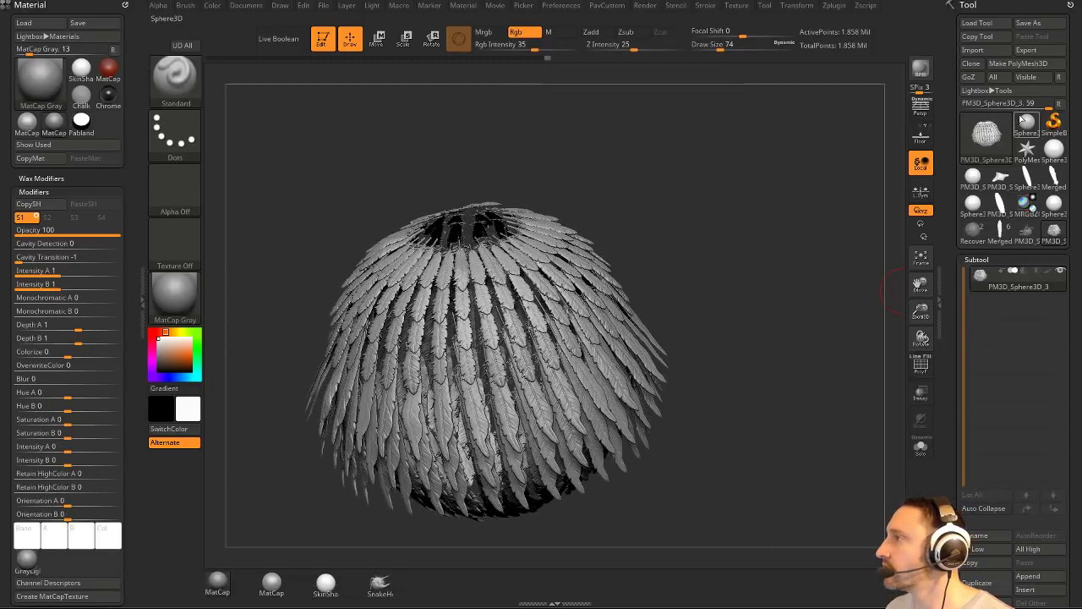
# Switch to the Sphere3D primitive and convert it to a PolyMesh3D for sculpting.
pyautogui.click(1026, 124)
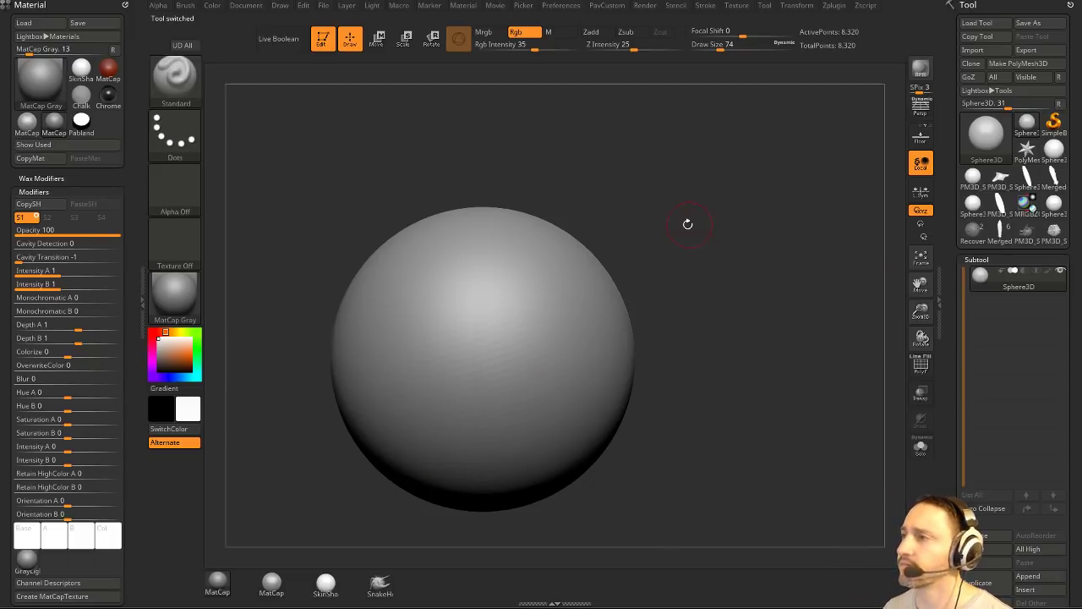
pyautogui.press('s')
pyautogui.click(498, 314)
pyautogui.click(497, 331)
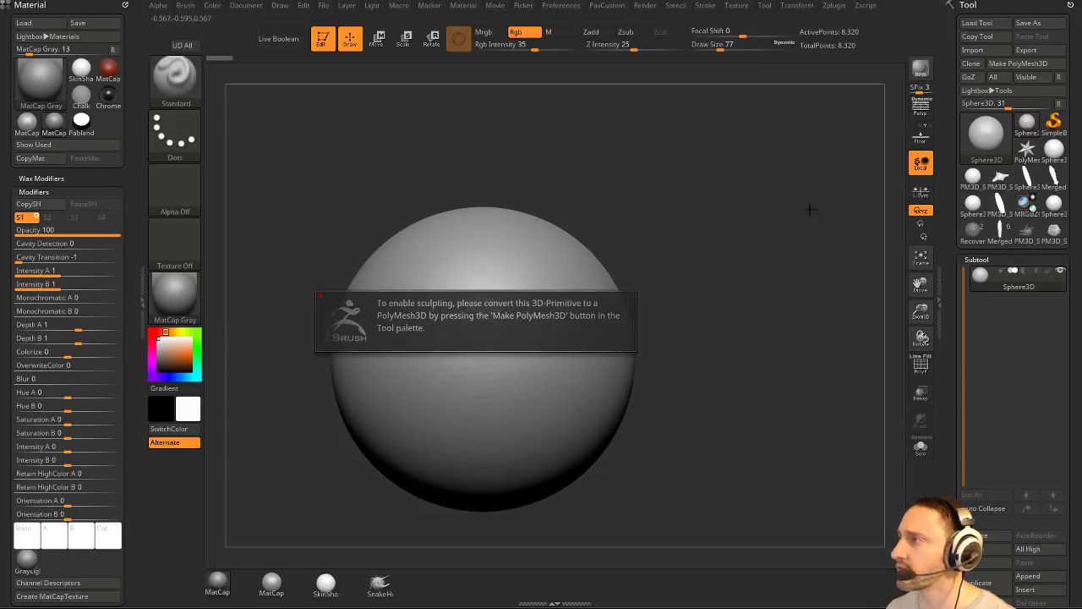
pyautogui.click(1018, 63)
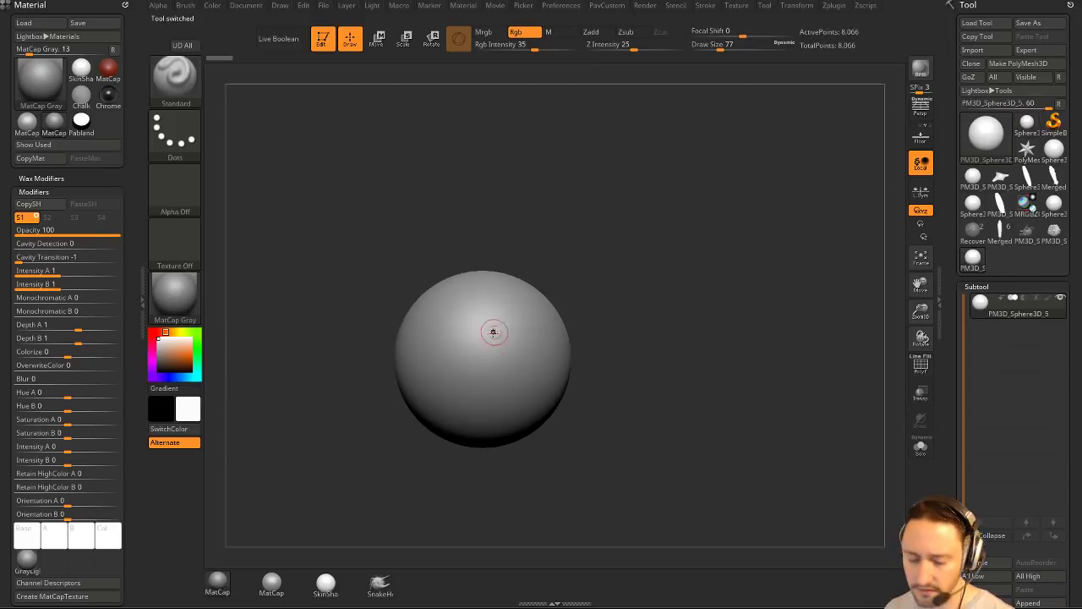
# Enable Zadd and disable Rgb for the Standard brush, and sculpt mirrored brow strokes on the sphere's front.
pyautogui.moveTo(595, 314); pyautogui.dragTo(598, 340)
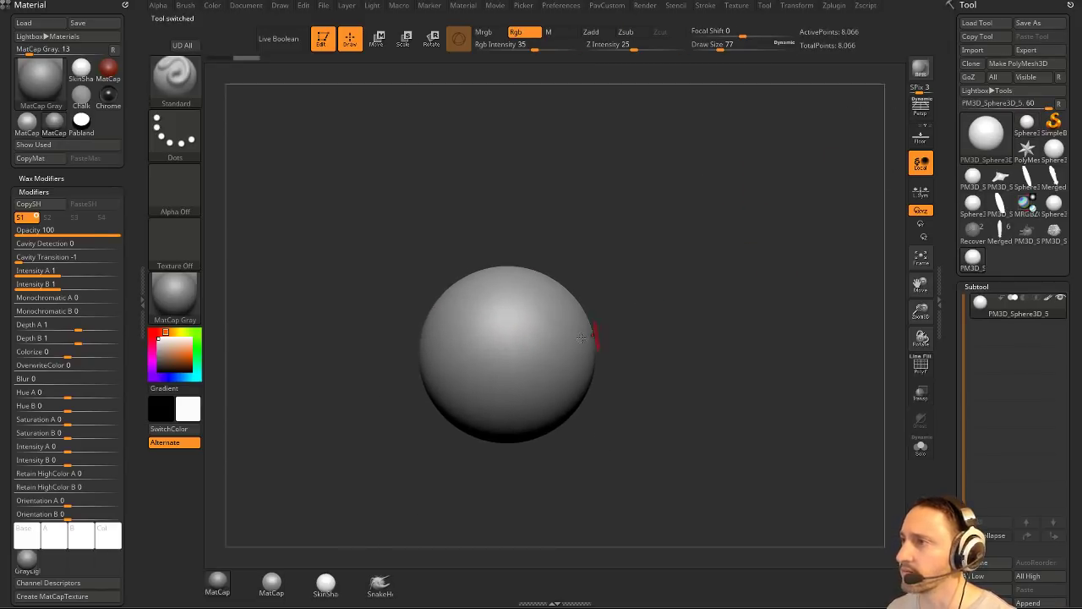
pyautogui.moveTo(598, 263); pyautogui.dragTo(494, 331)
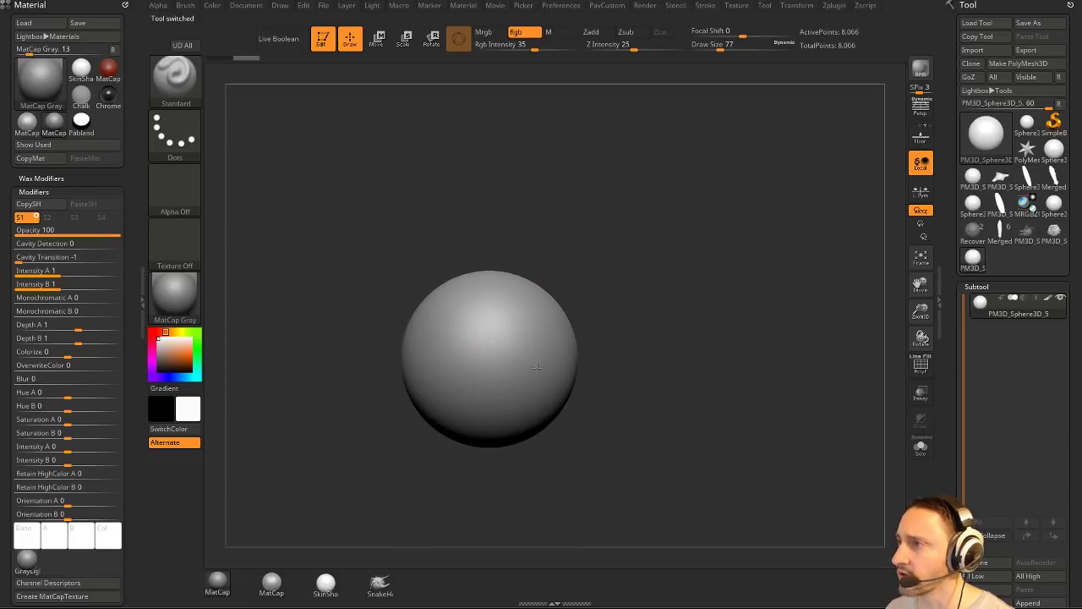
pyautogui.moveTo(627, 292)
pyautogui.mouseDown()
pyautogui.moveTo(638, 290)
pyautogui.moveTo(629, 285)
pyautogui.mouseUp()
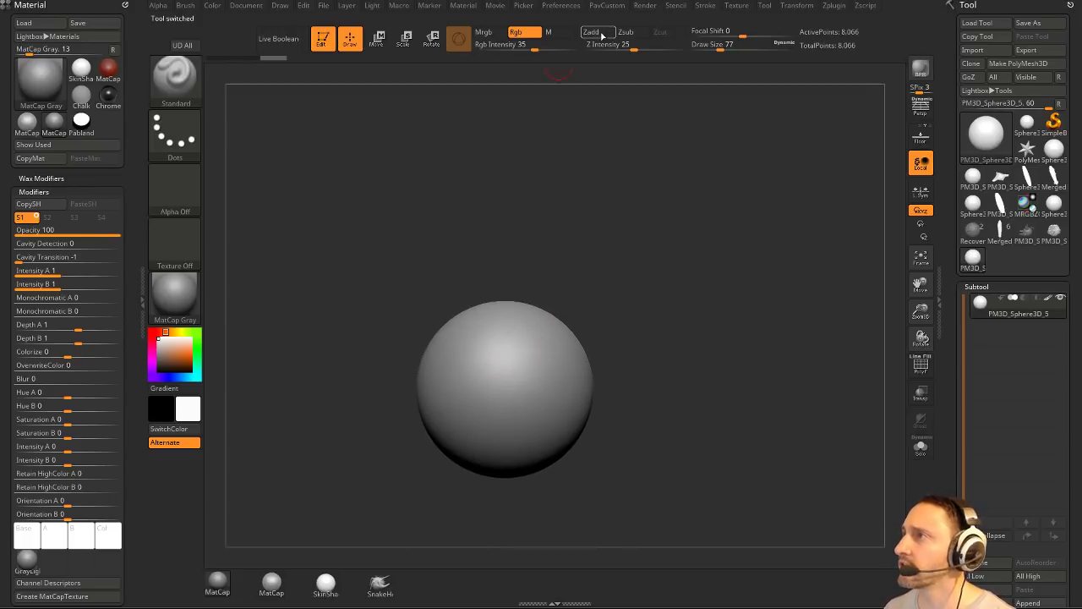
pyautogui.click(602, 35)
pyautogui.click(527, 34)
pyautogui.moveTo(568, 133); pyautogui.dragTo(572, 114)
pyautogui.moveTo(504, 347)
pyautogui.mouseDown()
pyautogui.moveTo(541, 380)
pyautogui.moveTo(524, 375)
pyautogui.mouseUp()
pyautogui.moveTo(633, 296)
pyautogui.mouseDown()
pyautogui.moveTo(645, 314)
pyautogui.moveTo(634, 298)
pyautogui.mouseUp()
# Smooth the mirrored brow strokes on the front of the sphere.
pyautogui.moveTo(531, 376)
pyautogui.keyDown('shift'); pyautogui.mouseDown()
pyautogui.moveTo(512, 365)
pyautogui.moveTo(535, 374)
pyautogui.moveTo(529, 365)
pyautogui.moveTo(526, 380)
pyautogui.mouseUp(); pyautogui.keyUp('shift')
pyautogui.moveTo(526, 380)
pyautogui.keyDown('shift'); pyautogui.mouseDown()
pyautogui.moveTo(508, 369)
pyautogui.moveTo(514, 357)
pyautogui.mouseUp(); pyautogui.keyUp('shift')
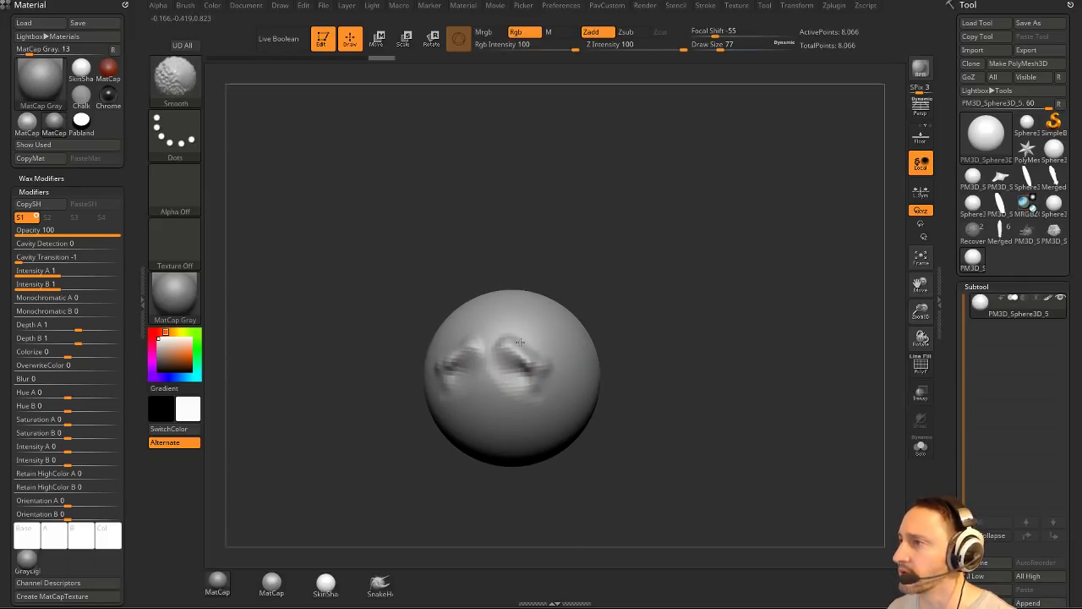
pyautogui.moveTo(632, 302)
pyautogui.mouseDown()
pyautogui.moveTo(665, 327)
pyautogui.moveTo(636, 318)
pyautogui.mouseUp()
pyautogui.moveTo(512, 364)
pyautogui.keyDown('shift'); pyautogui.mouseDown()
pyautogui.moveTo(532, 373)
pyautogui.moveTo(516, 367)
pyautogui.mouseUp(); pyautogui.keyUp('shift')
pyautogui.moveTo(713, 348); pyautogui.dragTo(676, 328)
pyautogui.keyDown('alt'); pyautogui.moveTo(677, 328); pyautogui.dragTo(665, 310); pyautogui.keyUp('alt')
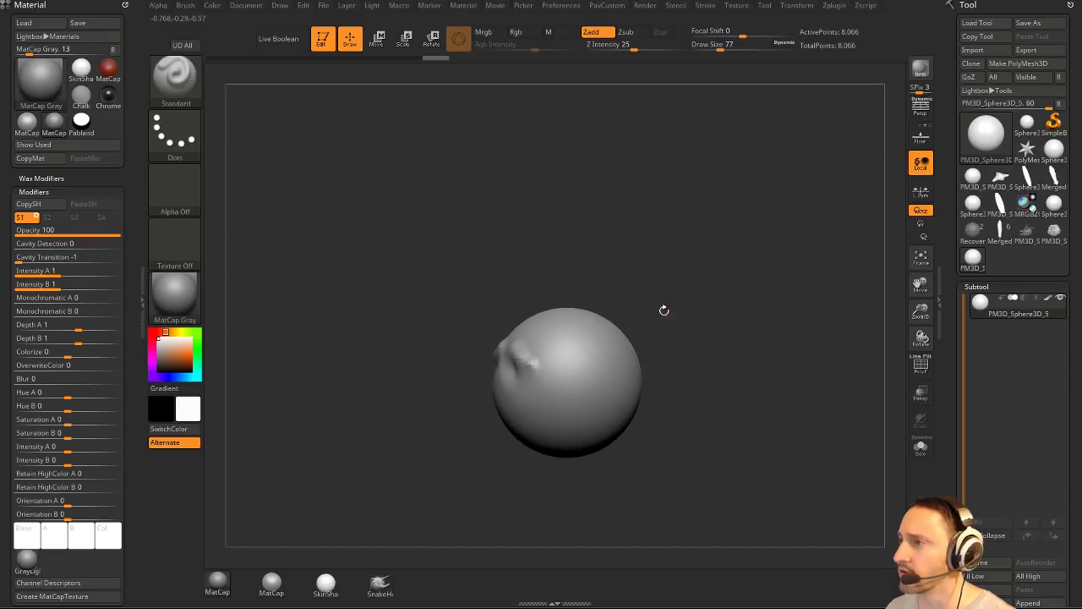
# Reshape the brow area from the side using the Move brush at a draw size of 305.
pyautogui.press('s')
pyautogui.moveTo(525, 370); pyautogui.dragTo(553, 373)
pyautogui.press('b')
pyautogui.press('m')
pyautogui.press('v')
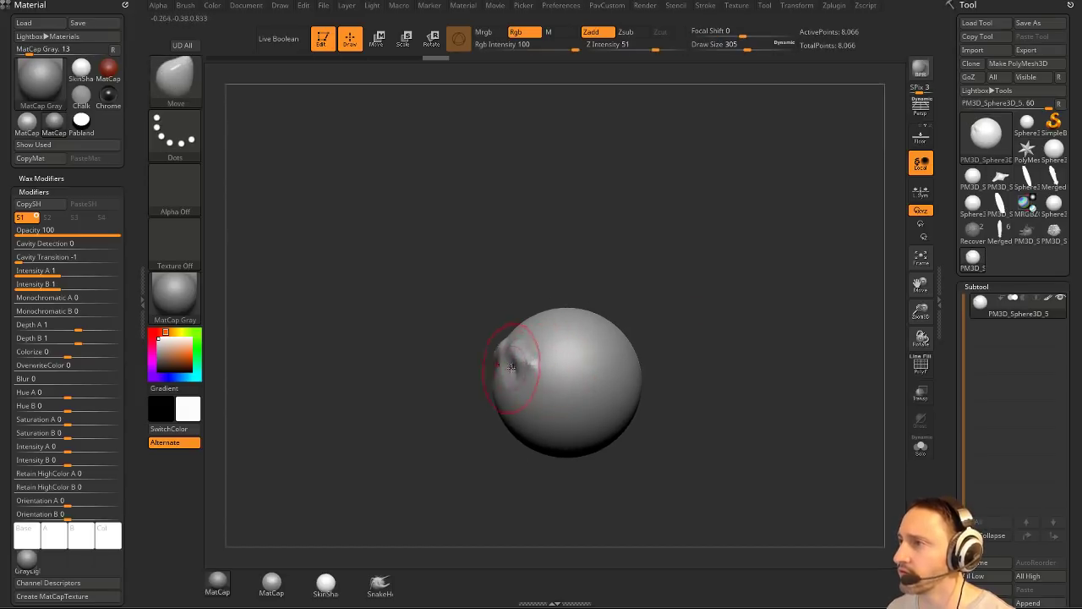
pyautogui.click(564, 10)
pyautogui.click(575, 278)
pyautogui.click(598, 355)
pyautogui.moveTo(728, 328); pyautogui.dragTo(708, 320)
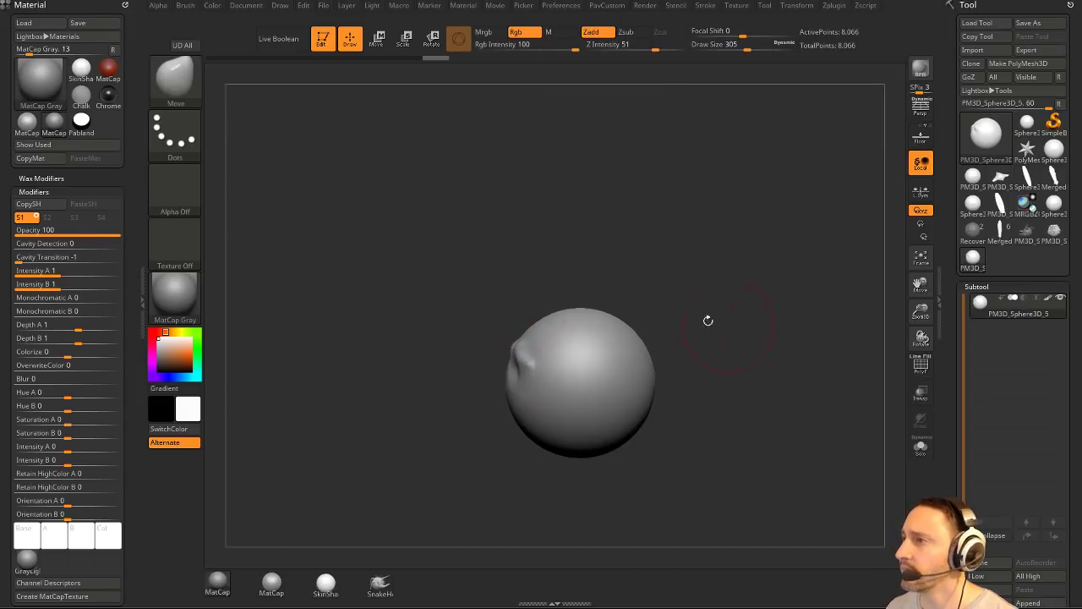
# Sculpt a simple nose and eye area onto the front of the sphere with the Standard brush.
pyautogui.moveTo(466, 377)
pyautogui.mouseDown()
pyautogui.moveTo(526, 390)
pyautogui.moveTo(553, 343)
pyautogui.mouseUp()
pyautogui.press('b')
pyautogui.press('s')
pyautogui.press('t')
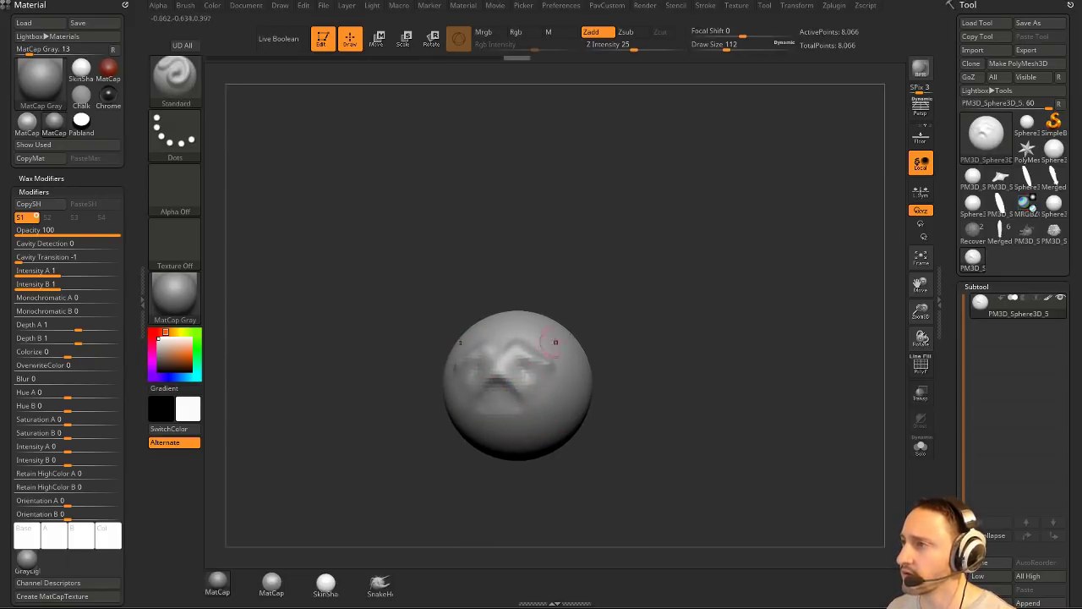
pyautogui.moveTo(553, 342)
pyautogui.mouseDown(button='right')
pyautogui.moveTo(510, 372)
pyautogui.moveTo(641, 338)
pyautogui.mouseUp(button='right')
pyautogui.moveTo(447, 398)
pyautogui.mouseDown(button='right')
pyautogui.moveTo(613, 367)
pyautogui.moveTo(691, 265)
pyautogui.moveTo(691, 312)
pyautogui.mouseUp(button='right')
pyautogui.moveTo(691, 313); pyautogui.dragTo(728, 326, button='right')
pyautogui.moveTo(499, 385); pyautogui.dragTo(479, 406)
# Smooth the strokes around the nose and eye sockets.
pyautogui.moveTo(584, 372); pyautogui.dragTo(504, 385, button='right')
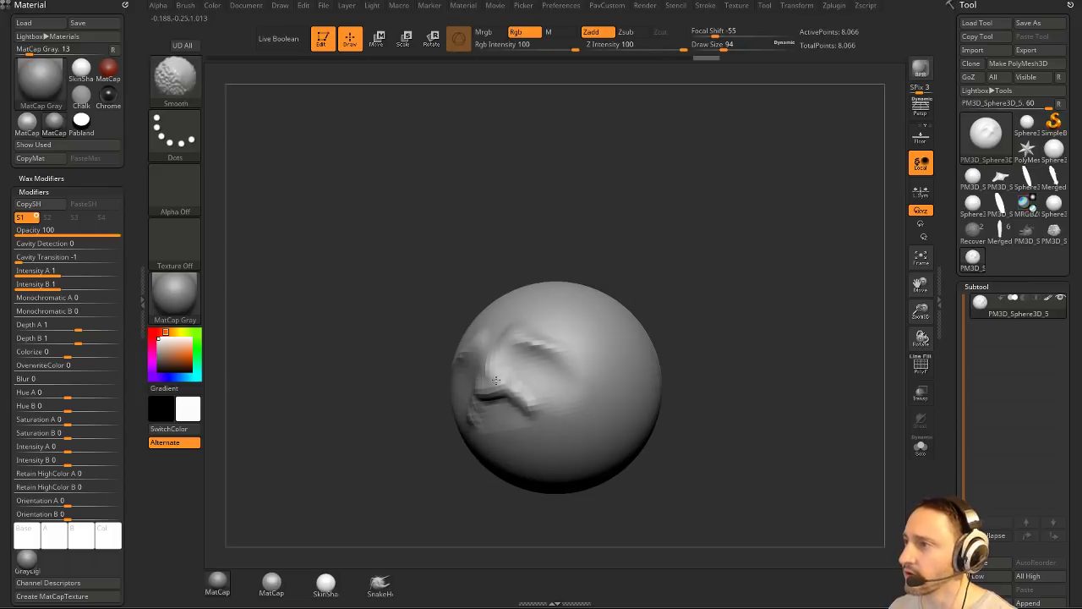
pyautogui.keyDown('shift'); pyautogui.moveTo(507, 388); pyautogui.dragTo(527, 407); pyautogui.keyUp('shift')
pyautogui.keyDown('ctrl'); pyautogui.moveTo(628, 338); pyautogui.dragTo(690, 299, button='right'); pyautogui.keyUp('ctrl')
pyautogui.moveTo(690, 299); pyautogui.dragTo(645, 343, button='right')
pyautogui.keyDown('shift'); pyautogui.moveTo(521, 346); pyautogui.dragTo(555, 365); pyautogui.keyUp('shift')
pyautogui.moveTo(668, 363)
pyautogui.mouseDown(button='right')
pyautogui.moveTo(703, 321)
pyautogui.moveTo(647, 328)
pyautogui.mouseUp(button='right')
pyautogui.keyDown('ctrl'); pyautogui.moveTo(647, 328); pyautogui.dragTo(655, 296, button='right'); pyautogui.keyUp('ctrl')
# Pull the front of the face forward into a pointed beak with the Move brush at a draw size of 453.
pyautogui.press('s')
pyautogui.moveTo(537, 388); pyautogui.dragTo(571, 388)
pyautogui.press('b')
pyautogui.press('m')
pyautogui.press('v')
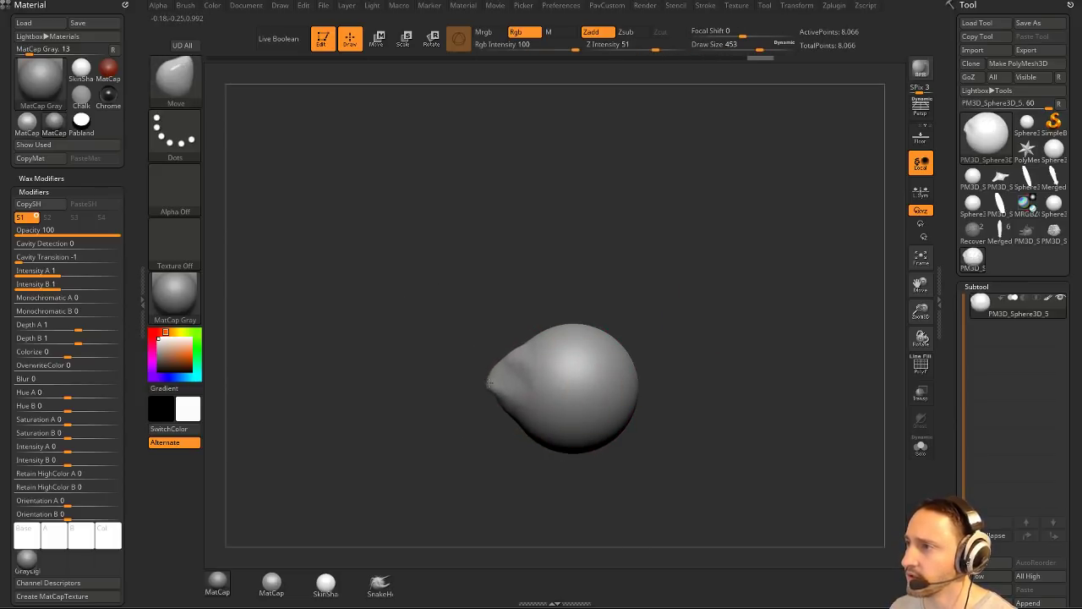
pyautogui.moveTo(489, 383); pyautogui.dragTo(485, 386)
pyautogui.moveTo(484, 440); pyautogui.dragTo(560, 435, button='right')
pyautogui.keyDown('ctrl'); pyautogui.moveTo(560, 435); pyautogui.dragTo(579, 465, button='right'); pyautogui.keyUp('ctrl')
# Try further Move brush adjustments of the face with different draw sizes and undo the last move.
pyautogui.press('s')
pyautogui.moveTo(582, 411); pyautogui.dragTo(559, 410)
pyautogui.moveTo(578, 398)
pyautogui.mouseDown(button='right')
pyautogui.moveTo(586, 407)
pyautogui.moveTo(577, 406)
pyautogui.mouseUp(button='right')
pyautogui.press('s')
pyautogui.moveTo(530, 380); pyautogui.dragTo(512, 376)
pyautogui.hotkey('ctrl', 'z')
# Carve the mirrored eye sockets into the face with the Standard brush at a draw size of 108.
pyautogui.press('b')
pyautogui.press('s')
pyautogui.press('t')
pyautogui.press('s')
pyautogui.moveTo(515, 376); pyautogui.dragTo(465, 372, button='right')
pyautogui.keyDown('alt'); pyautogui.moveTo(526, 377); pyautogui.dragTo(554, 379); pyautogui.keyUp('alt')
# Convert the head to a DynaMesh at resolution 128 and refine the rims of the eye sockets.
pyautogui.press('`')
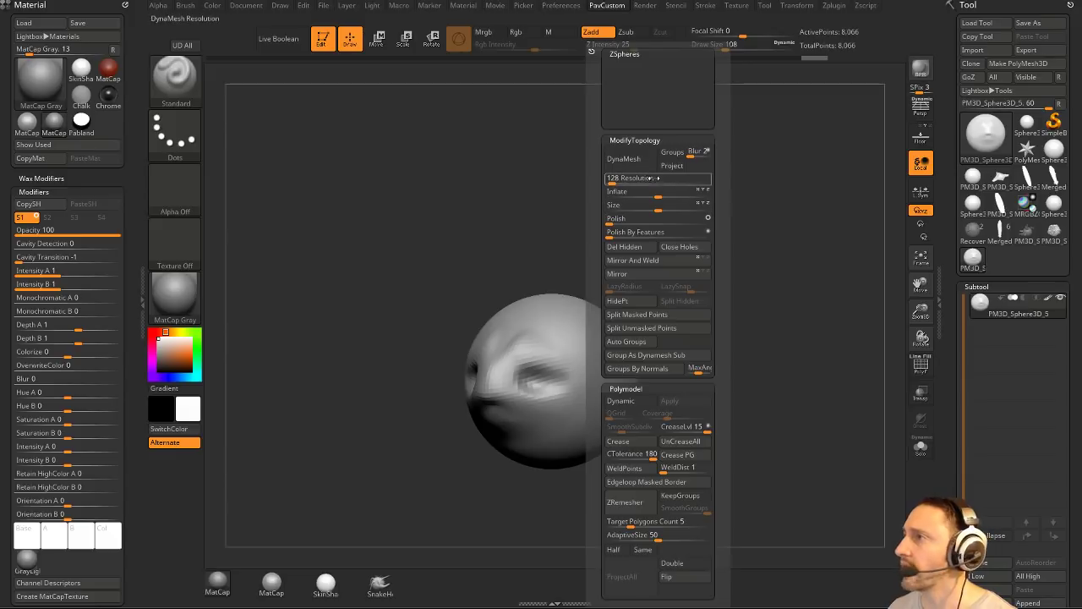
pyautogui.click(634, 161)
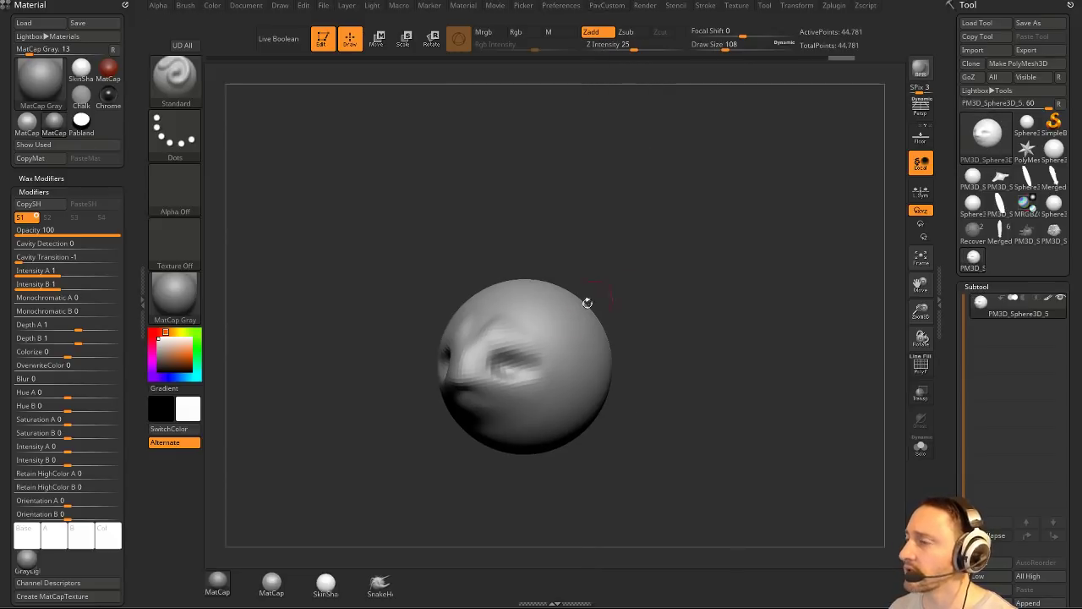
pyautogui.moveTo(534, 352)
pyautogui.keyDown('alt'); pyautogui.mouseDown()
pyautogui.moveTo(511, 352)
pyautogui.moveTo(501, 370)
pyautogui.moveTo(532, 340)
pyautogui.mouseUp(); pyautogui.keyUp('alt')
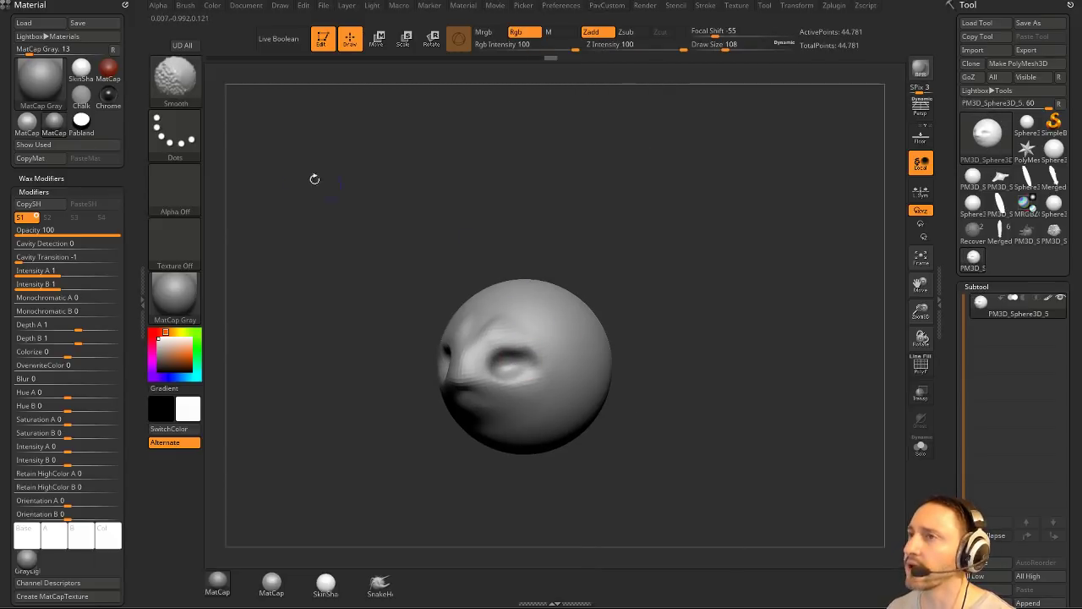
pyautogui.keyDown('shift'); pyautogui.click(175, 81); pyautogui.keyUp('shift')
pyautogui.keyDown('shift'); pyautogui.click(179, 364); pyautogui.keyUp('shift')
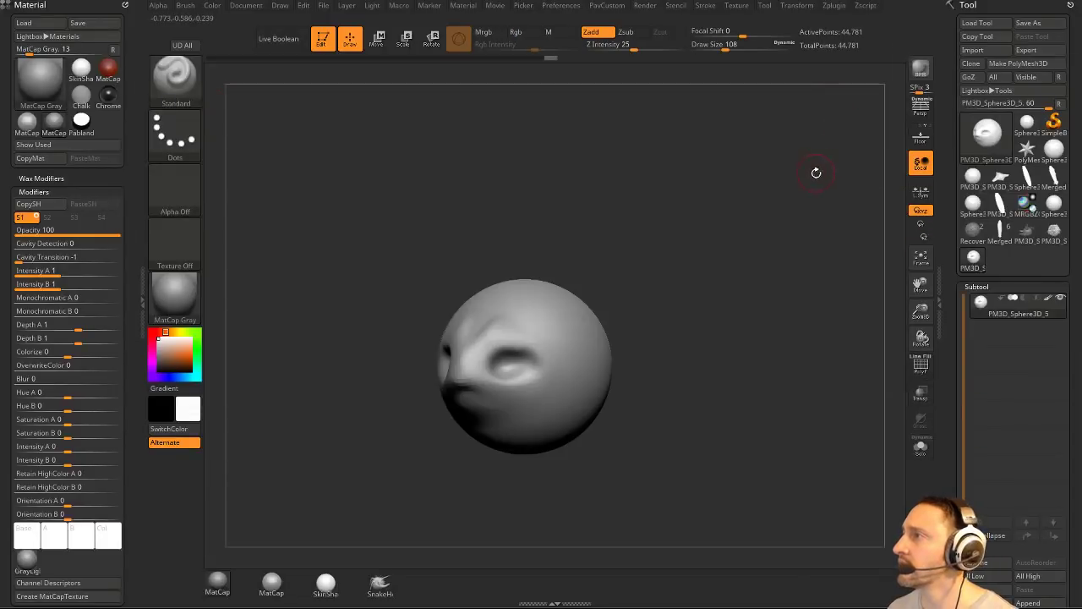
# Lower the DynaMesh resolution and remesh the head at the coarser density.
pyautogui.press('`')
pyautogui.click(773, 180)
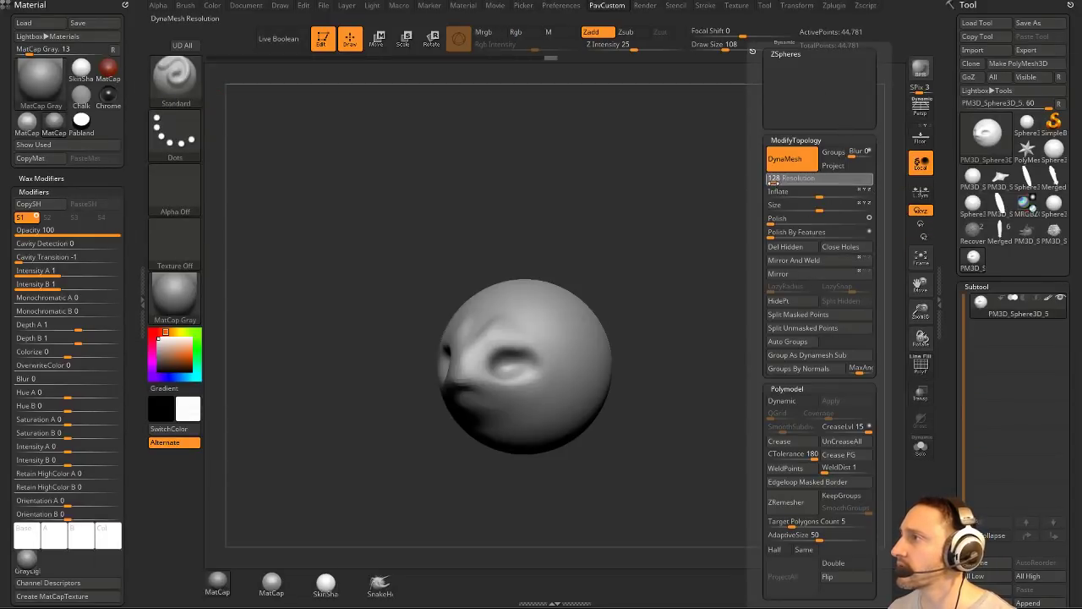
pyautogui.click(773, 181)
pyautogui.moveTo(641, 248)
pyautogui.keyDown('ctrl'); pyautogui.mouseDown()
pyautogui.moveTo(657, 320)
pyautogui.moveTo(498, 356)
pyautogui.mouseUp(); pyautogui.keyUp('ctrl')
pyautogui.moveTo(502, 396); pyautogui.dragTo(640, 346)
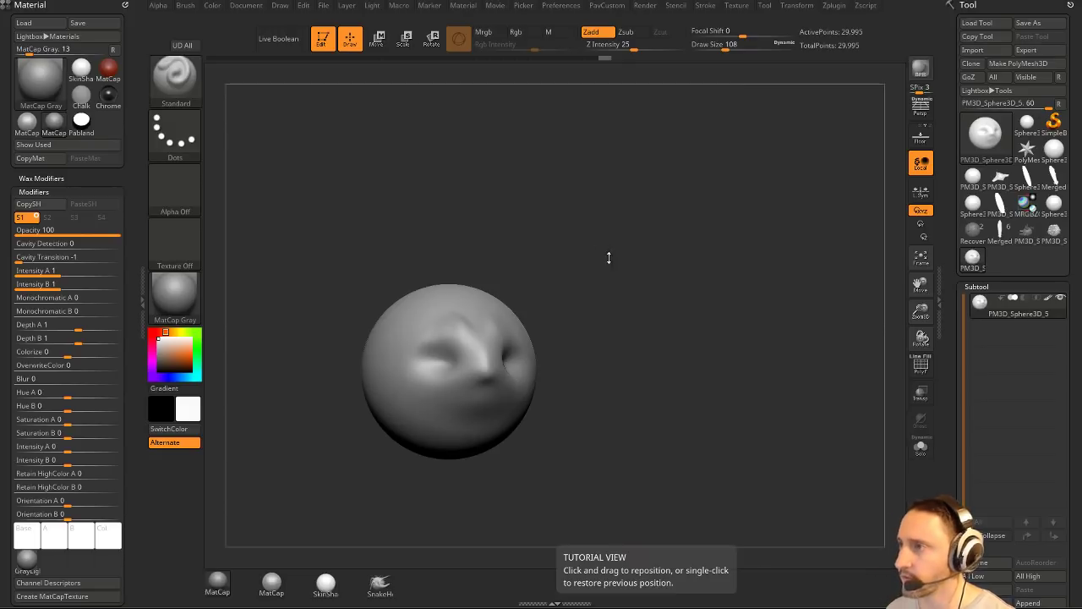
pyautogui.moveTo(609, 258)
pyautogui.mouseDown()
pyautogui.moveTo(651, 279)
pyautogui.moveTo(434, 363)
pyautogui.moveTo(440, 376)
pyautogui.mouseUp()
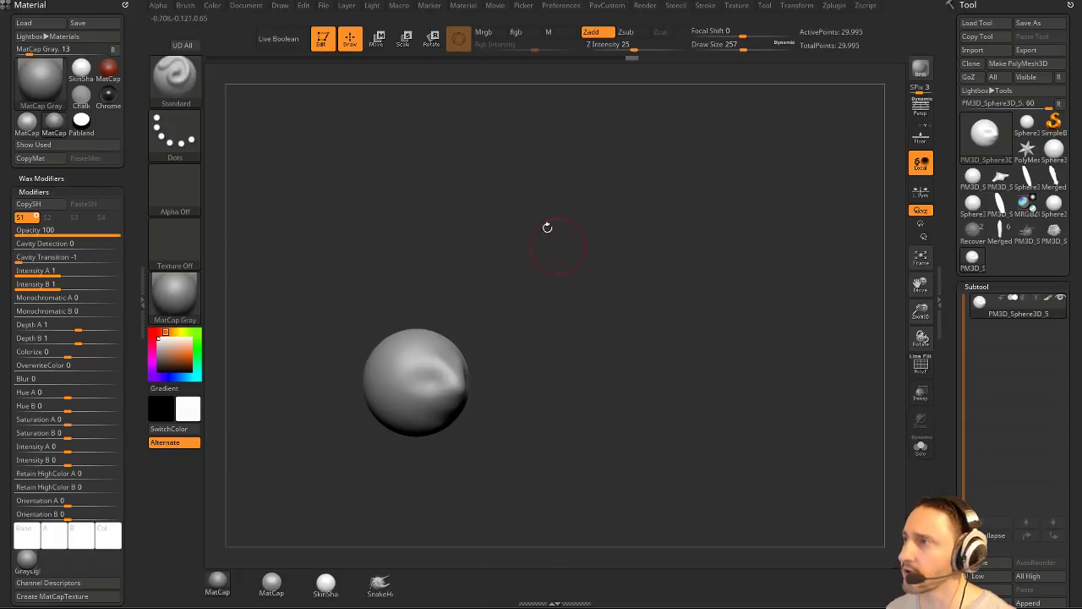
# Smooth the head's surface and remesh it with DynaMesh at resolution 32.
pyautogui.press('g')
pyautogui.moveTo(516, 183); pyautogui.dragTo(511, 183)
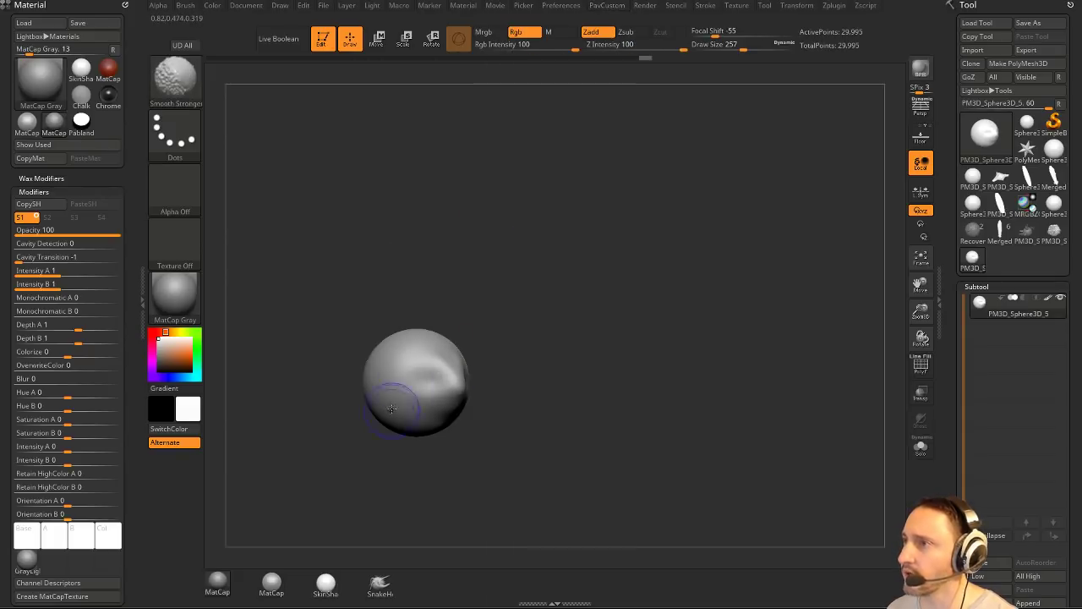
pyautogui.moveTo(590, 352)
pyautogui.mouseDown()
pyautogui.moveTo(411, 380)
pyautogui.moveTo(448, 373)
pyautogui.moveTo(440, 389)
pyautogui.mouseUp()
pyautogui.moveTo(507, 364); pyautogui.dragTo(579, 357)
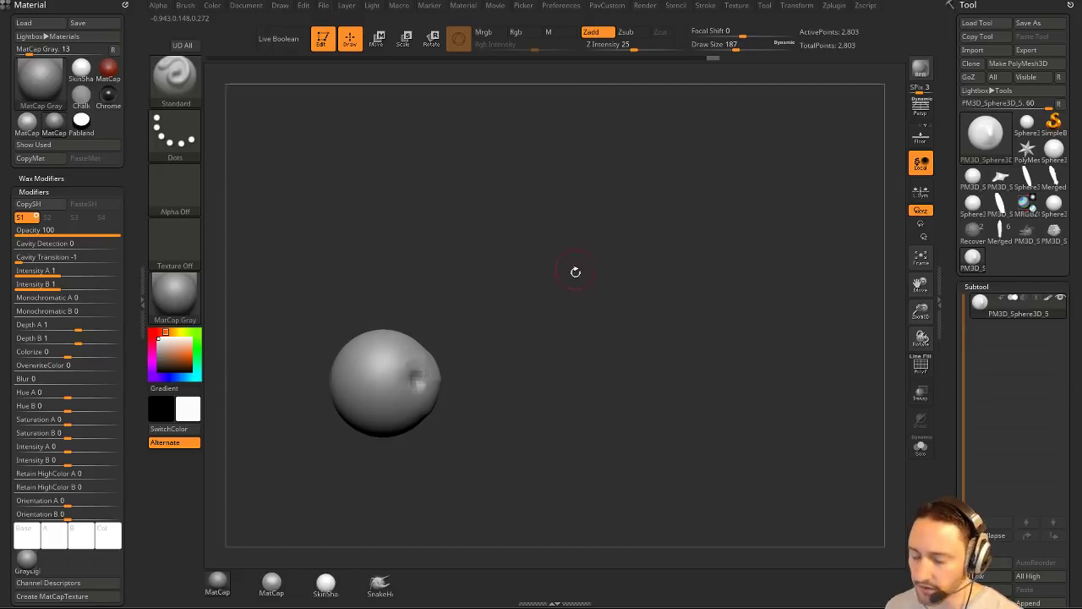
# Insert a Sphere16 primitive on the front of the face with the IMM primitives brush.
pyautogui.press('b')
pyautogui.press('i')
pyautogui.press('p')
pyautogui.press('m')
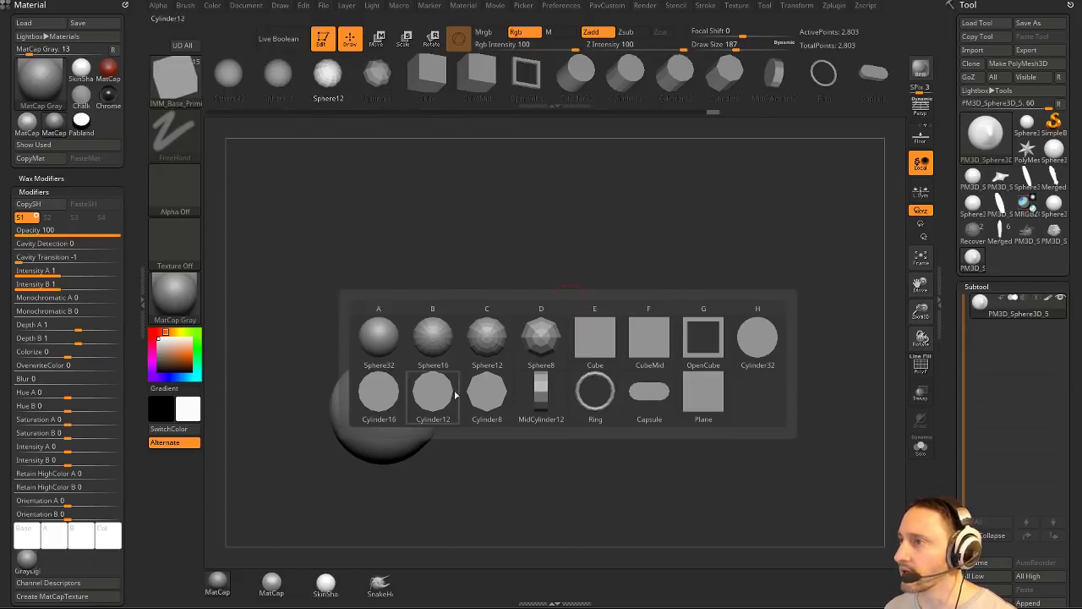
pyautogui.click(432, 338)
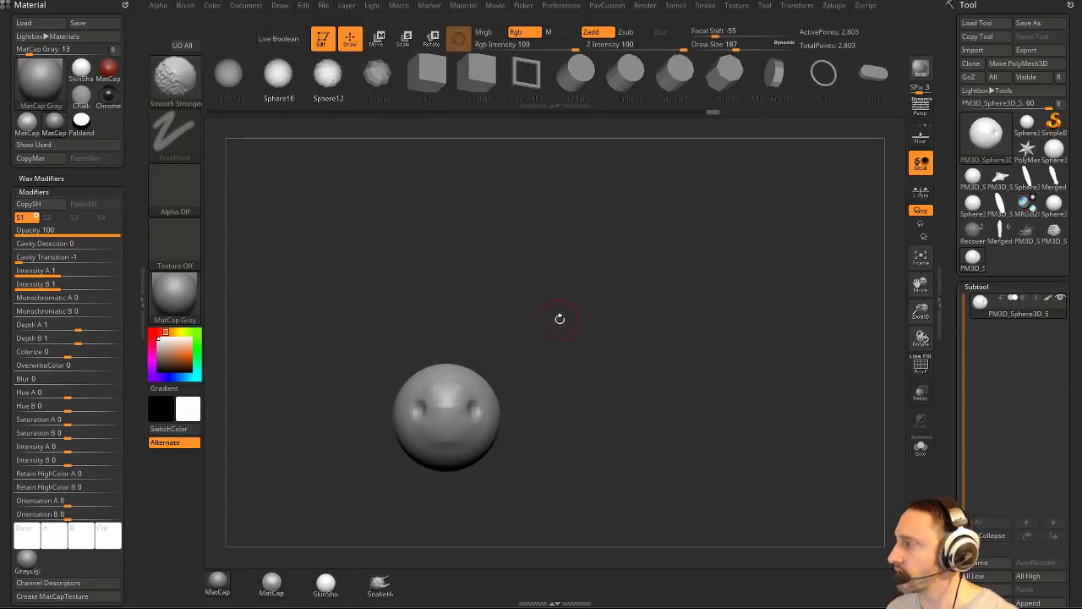
pyautogui.moveTo(497, 391); pyautogui.dragTo(711, 382)
# Stretch the inserted sphere forward into an elongated beak and split the masked head into a separate subtool.
pyautogui.press('w')
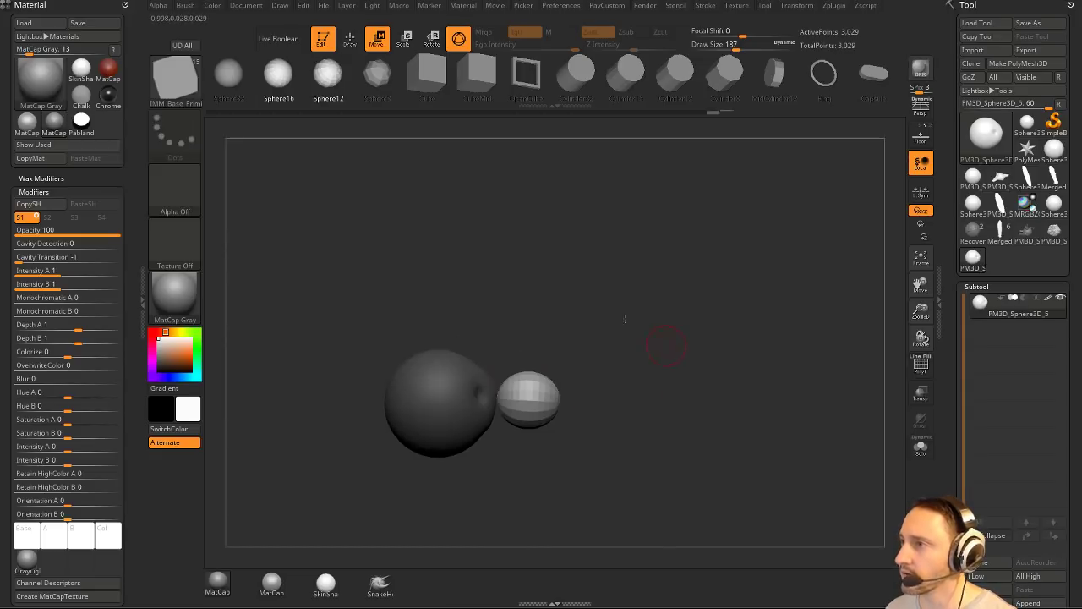
pyautogui.moveTo(543, 389); pyautogui.dragTo(563, 404)
pyautogui.moveTo(533, 401); pyautogui.dragTo(562, 402)
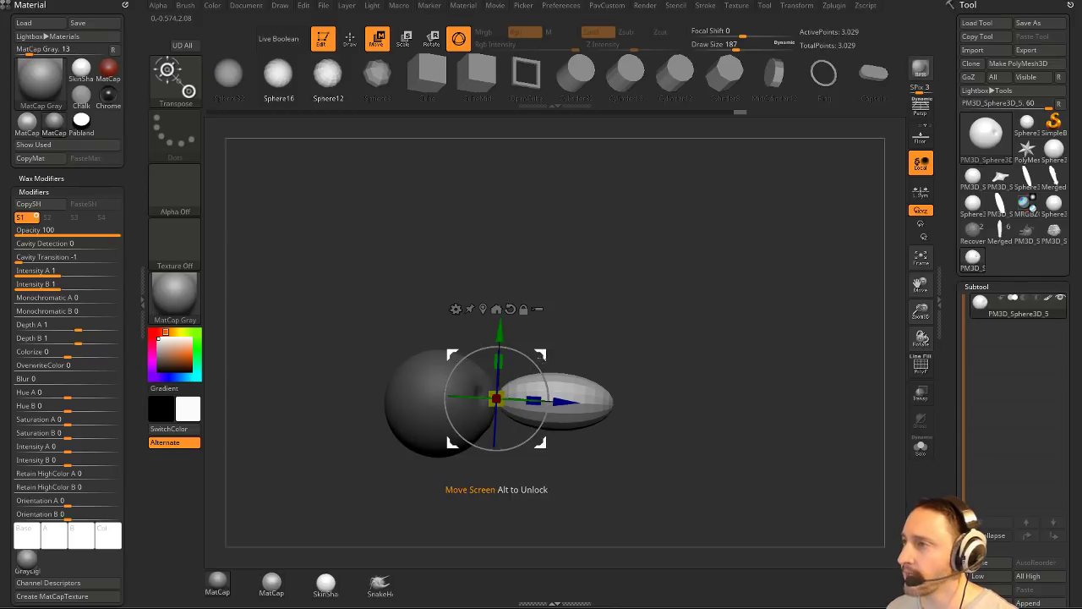
pyautogui.keyDown('alt'); pyautogui.moveTo(587, 302); pyautogui.dragTo(556, 307); pyautogui.keyUp('alt')
pyautogui.press('space')
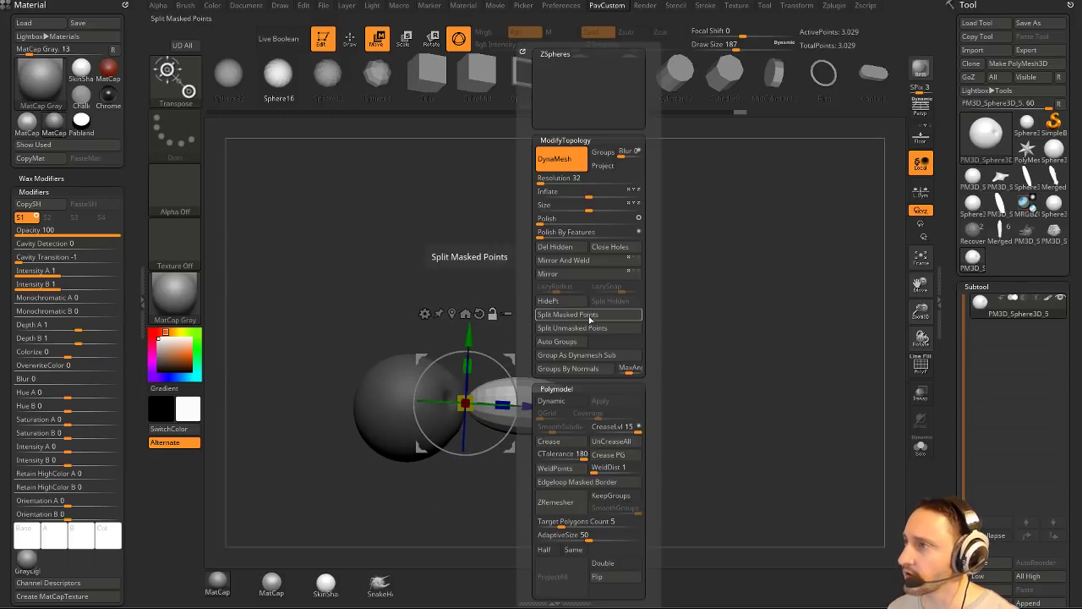
pyautogui.click(573, 314)
pyautogui.keyDown('alt'); pyautogui.moveTo(485, 327); pyautogui.dragTo(447, 327); pyautogui.keyUp('alt')
# Apply the Bend Arc deformer to the beak and bend it along its length.
pyautogui.click(427, 313)
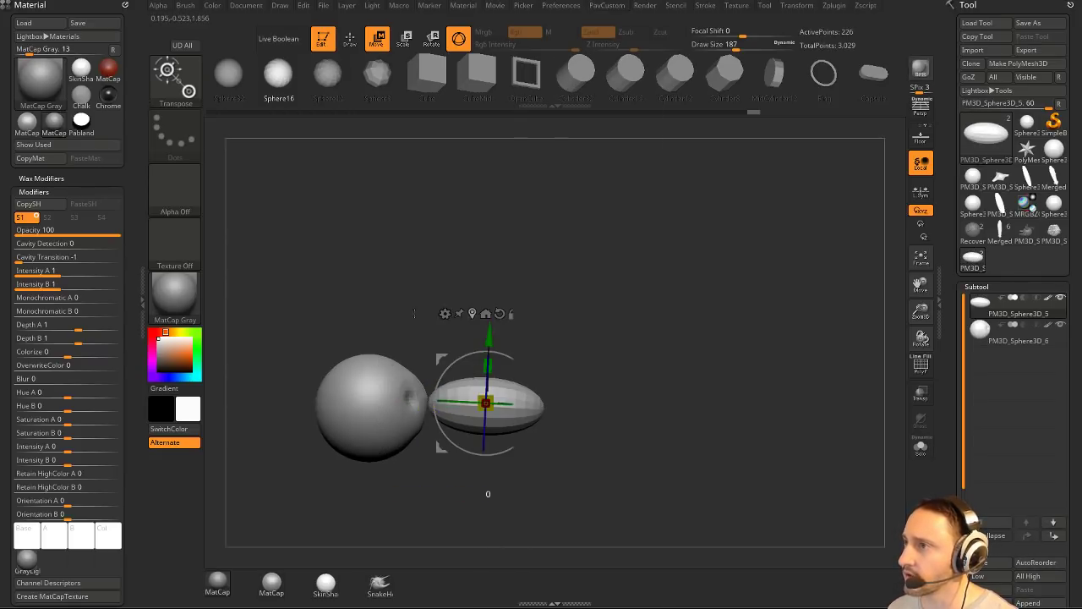
pyautogui.click(445, 313)
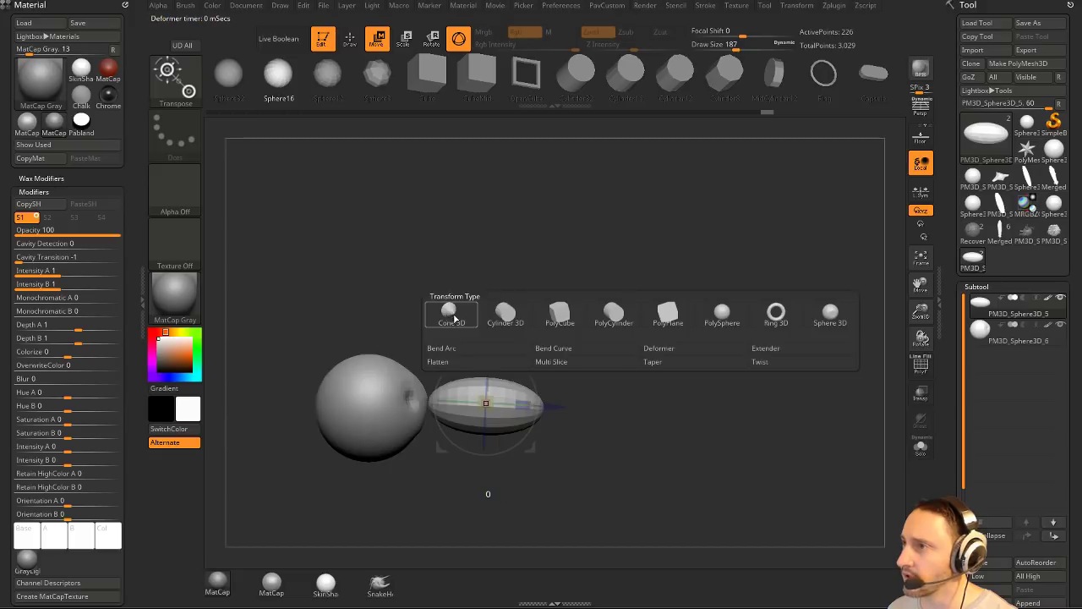
pyautogui.click(491, 354)
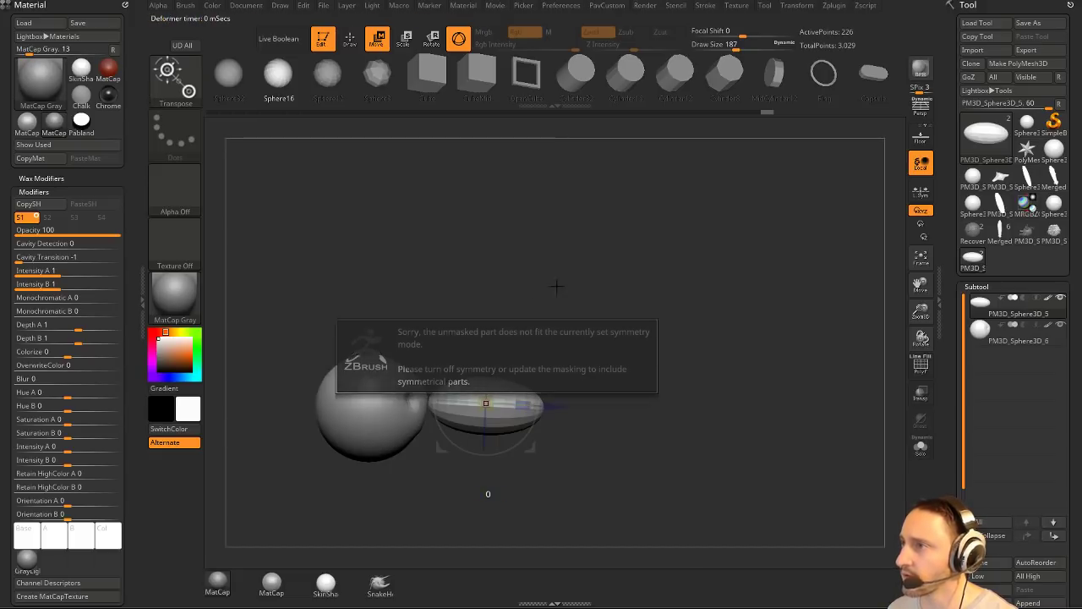
pyautogui.click(446, 314)
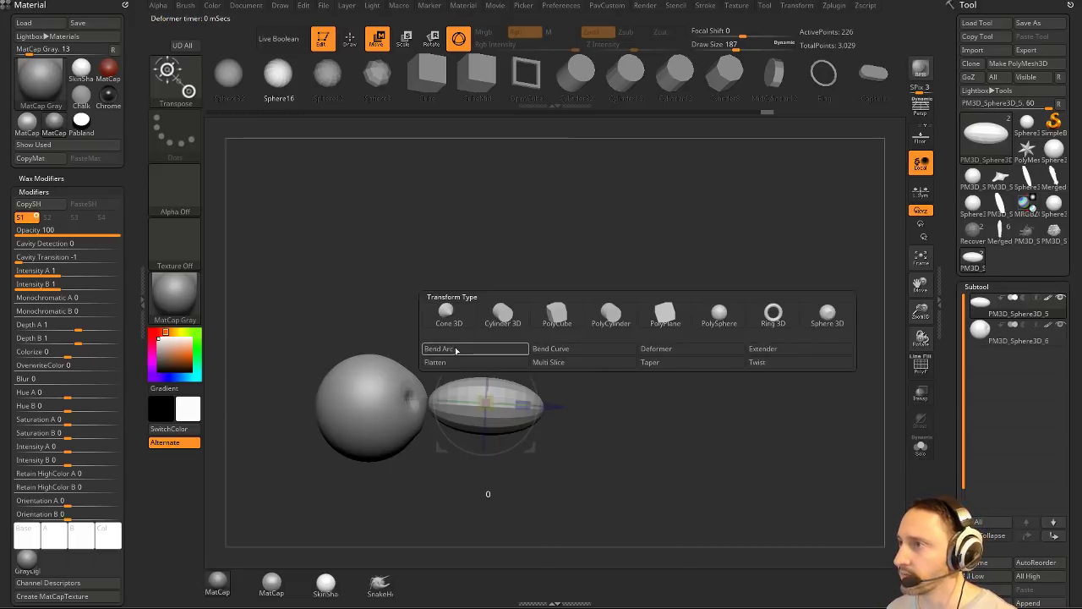
pyautogui.click(455, 349)
pyautogui.moveTo(482, 384); pyautogui.dragTo(481, 417)
pyautogui.moveTo(548, 409); pyautogui.dragTo(558, 412)
pyautogui.press('q')
# Widen the beak's base against the head and narrow its tip with the Move brush, seen from above.
pyautogui.moveTo(659, 327)
pyautogui.mouseDown()
pyautogui.moveTo(644, 369)
pyautogui.moveTo(592, 406)
pyautogui.mouseUp()
pyautogui.keyDown('shift'); pyautogui.moveTo(581, 348); pyautogui.dragTo(584, 362); pyautogui.keyUp('shift')
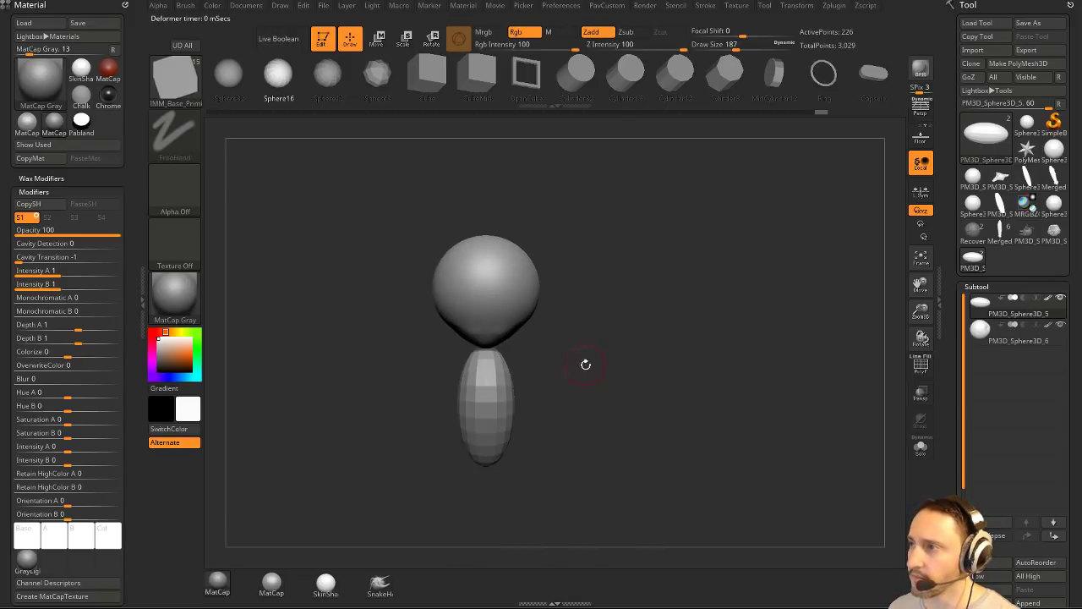
pyautogui.press('s')
pyautogui.press('b')
pyautogui.press('m')
pyautogui.press('v')
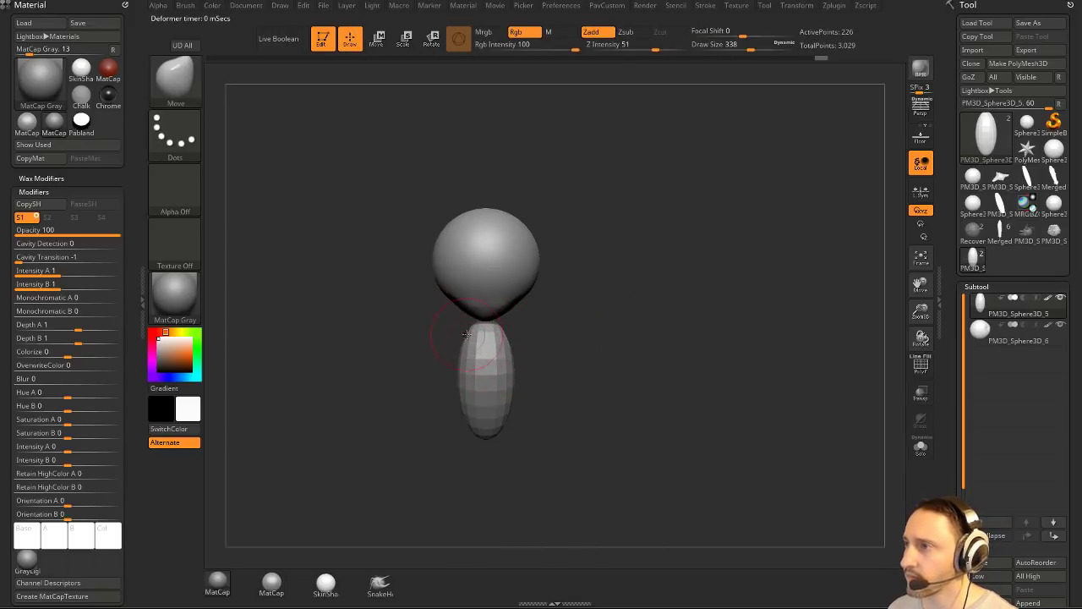
pyautogui.moveTo(471, 336); pyautogui.dragTo(454, 316)
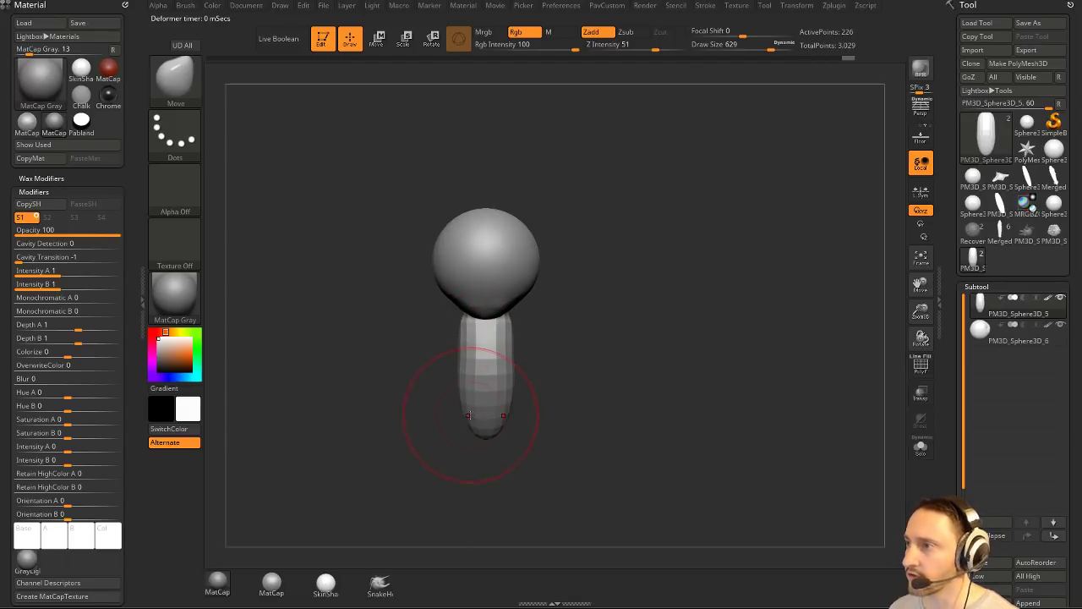
pyautogui.moveTo(468, 414)
pyautogui.mouseDown()
pyautogui.moveTo(481, 449)
pyautogui.moveTo(575, 312)
pyautogui.moveTo(549, 369)
pyautogui.mouseUp()
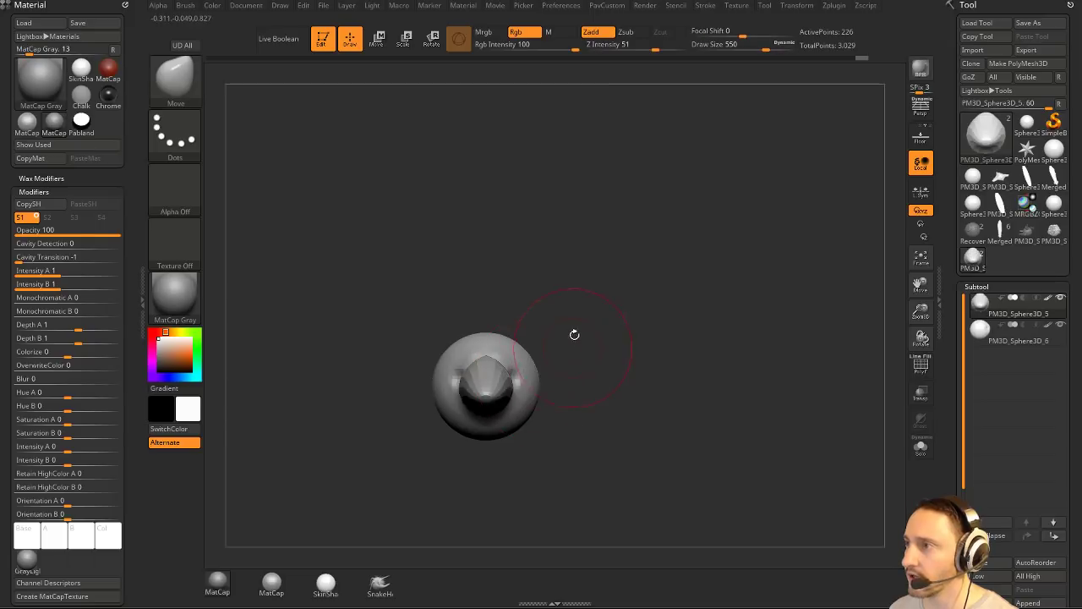
# Pinch the front of the beak into a sharper tip with the Pinch brush.
pyautogui.moveTo(575, 335)
pyautogui.mouseDown()
pyautogui.moveTo(597, 303)
pyautogui.moveTo(554, 341)
pyautogui.mouseUp()
pyautogui.press('b')
pyautogui.press('p')
pyautogui.press('i')
pyautogui.moveTo(482, 346); pyautogui.dragTo(538, 386)
pyautogui.moveTo(547, 388)
pyautogui.mouseDown()
pyautogui.moveTo(597, 304)
pyautogui.moveTo(590, 318)
pyautogui.mouseUp()
# Reshape the beak's side profile and its join with the head using the Move brush at draw size 437.
pyautogui.press('b')
pyautogui.press('m')
pyautogui.press('v')
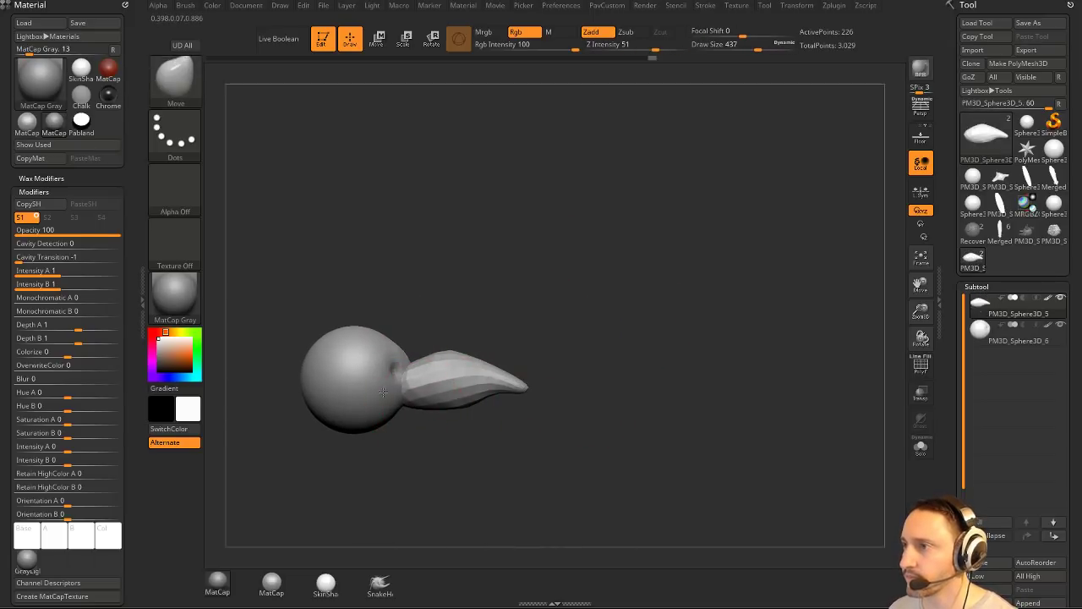
pyautogui.moveTo(478, 347); pyautogui.dragTo(578, 337)
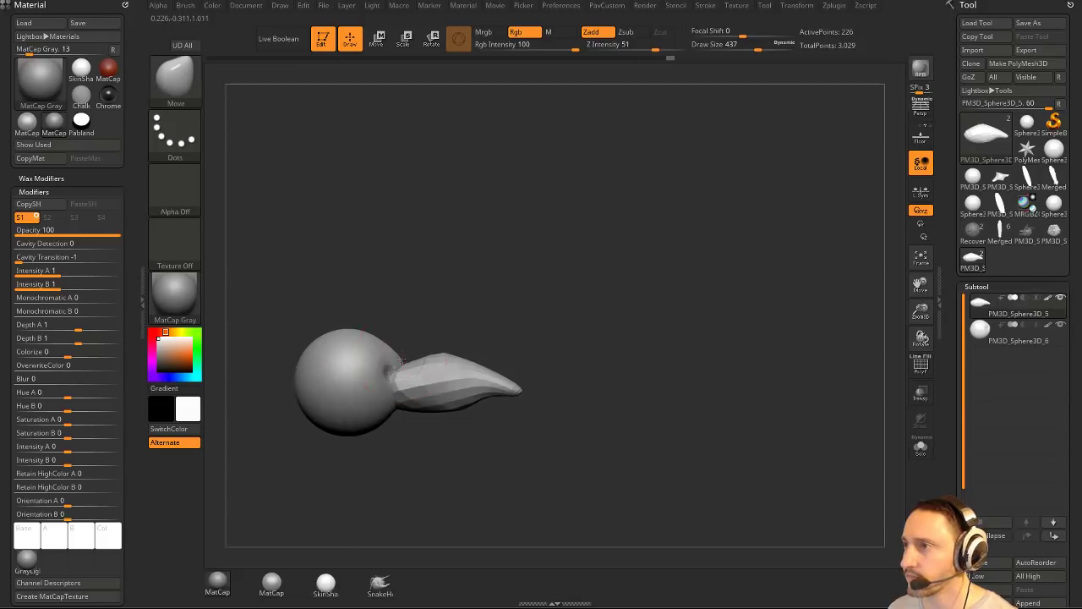
pyautogui.moveTo(379, 420); pyautogui.dragTo(522, 340)
# Switch the deformer back to Gizmo 3D and scale the beak narrower along X.
pyautogui.press('w')
pyautogui.click(400, 346)
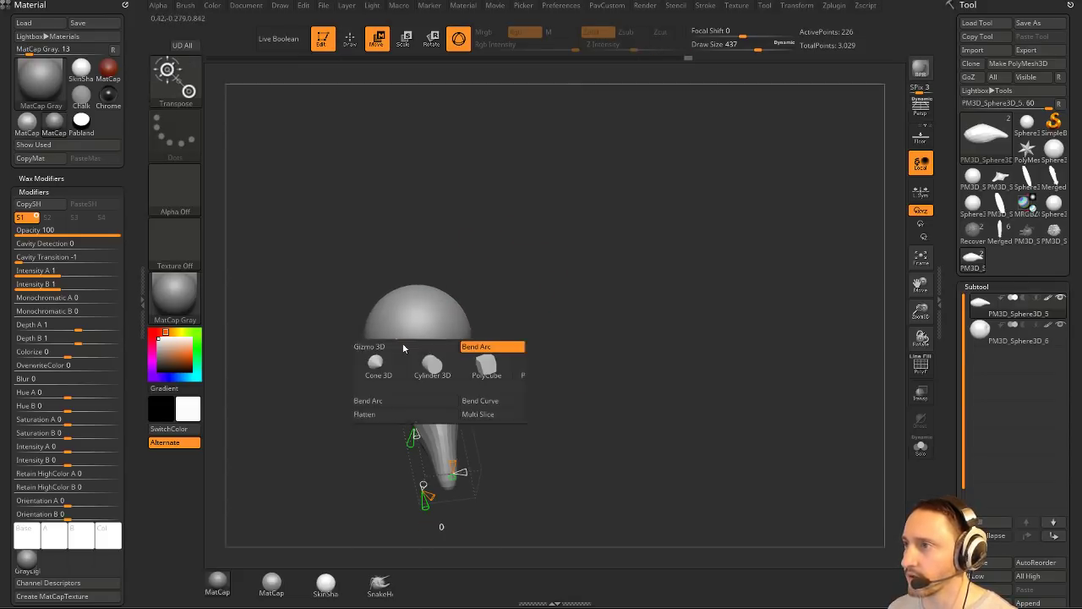
pyautogui.click(580, 349)
pyautogui.moveTo(580, 350); pyautogui.dragTo(526, 350)
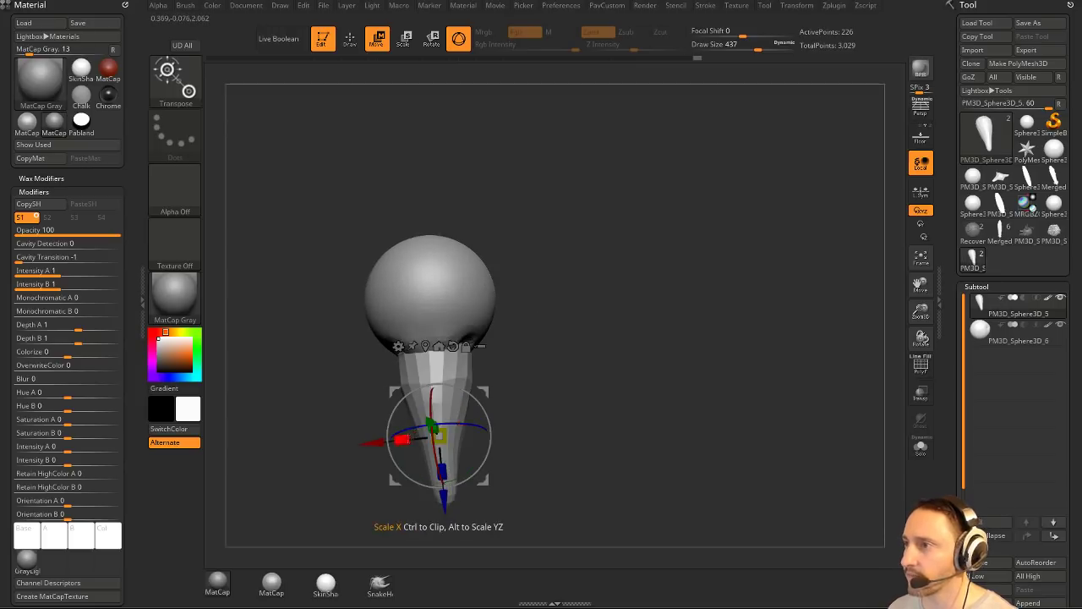
pyautogui.moveTo(404, 439); pyautogui.dragTo(418, 437)
pyautogui.press('q')
pyautogui.moveTo(531, 414); pyautogui.dragTo(603, 286)
# Thin the beak's tip with the Pinch brush at draw size 695, and reduce the draw size to 324.
pyautogui.press('w')
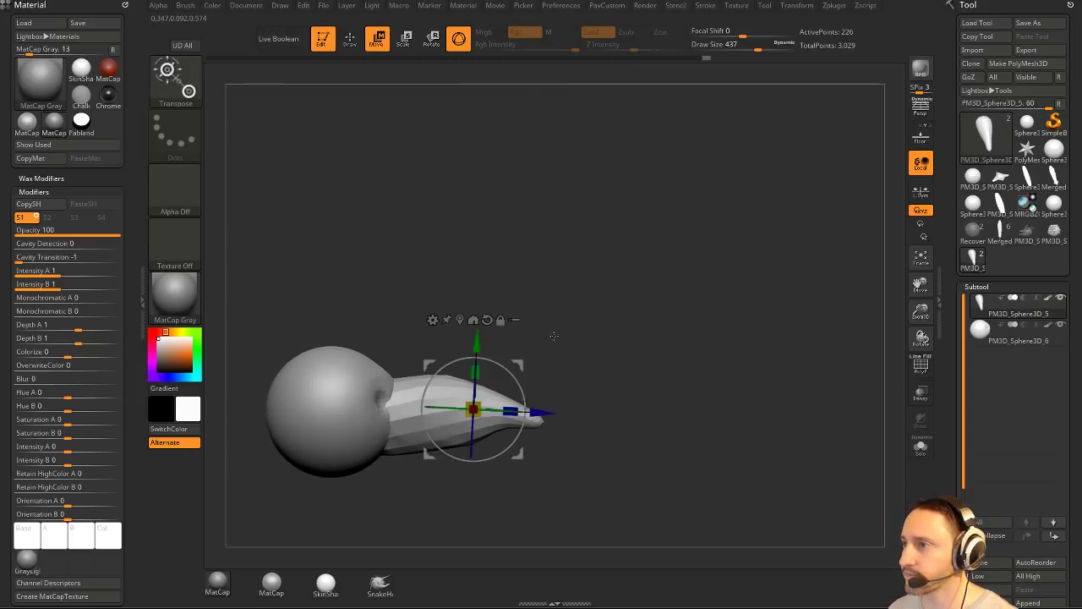
pyautogui.press('q')
pyautogui.moveTo(554, 335)
pyautogui.mouseDown()
pyautogui.moveTo(609, 244)
pyautogui.moveTo(602, 381)
pyautogui.mouseUp()
pyautogui.press('b')
pyautogui.press('p')
pyautogui.press('i')
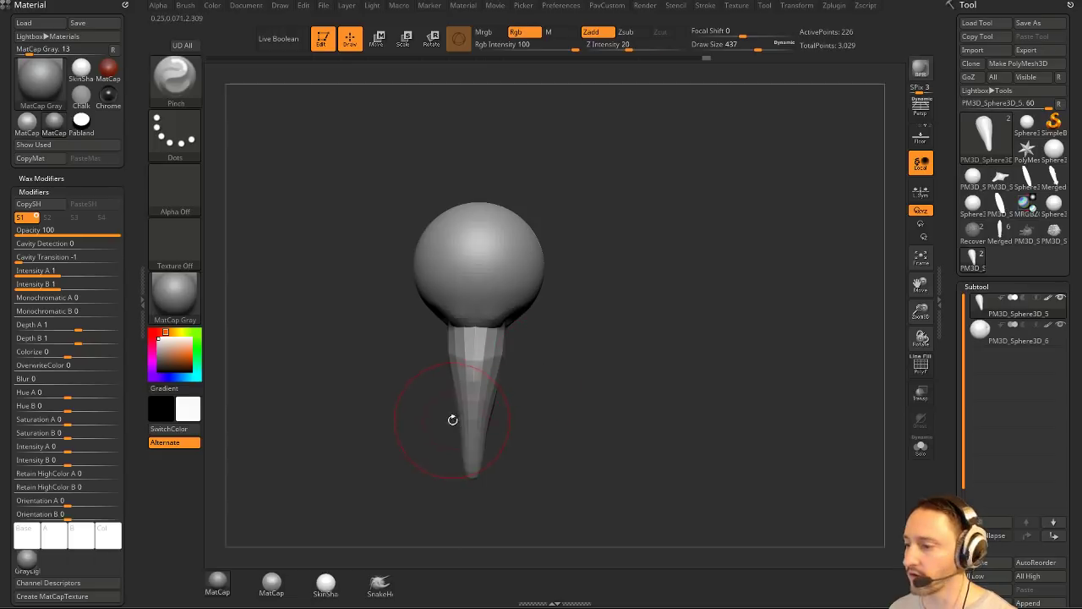
pyautogui.press('s')
pyautogui.click(454, 418)
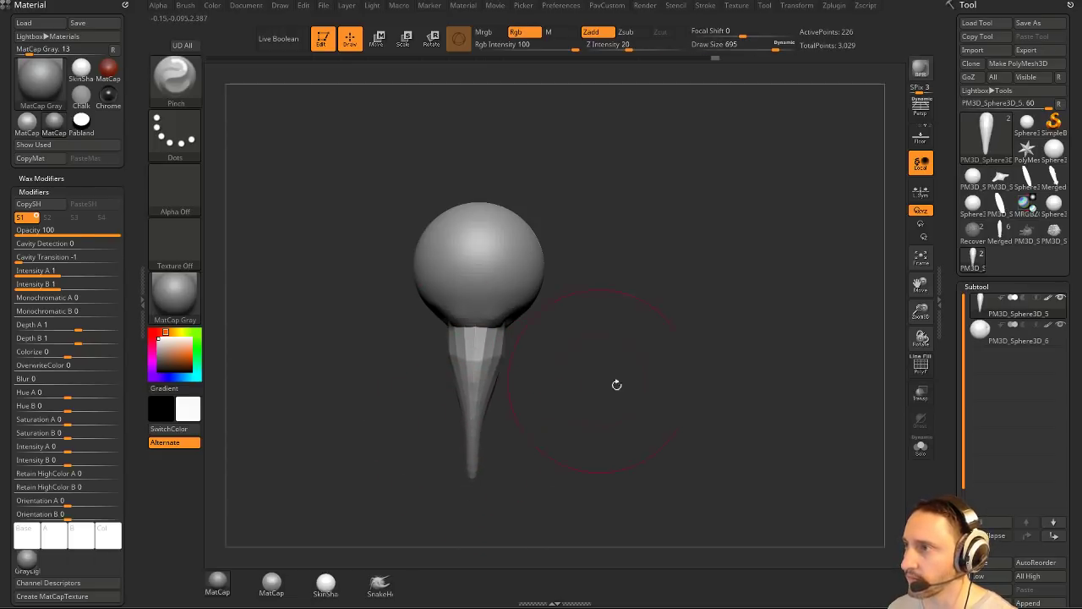
pyautogui.moveTo(617, 385)
pyautogui.mouseDown()
pyautogui.moveTo(677, 319)
pyautogui.moveTo(693, 321)
pyautogui.mouseUp()
pyautogui.press('s')
pyautogui.click(635, 323)
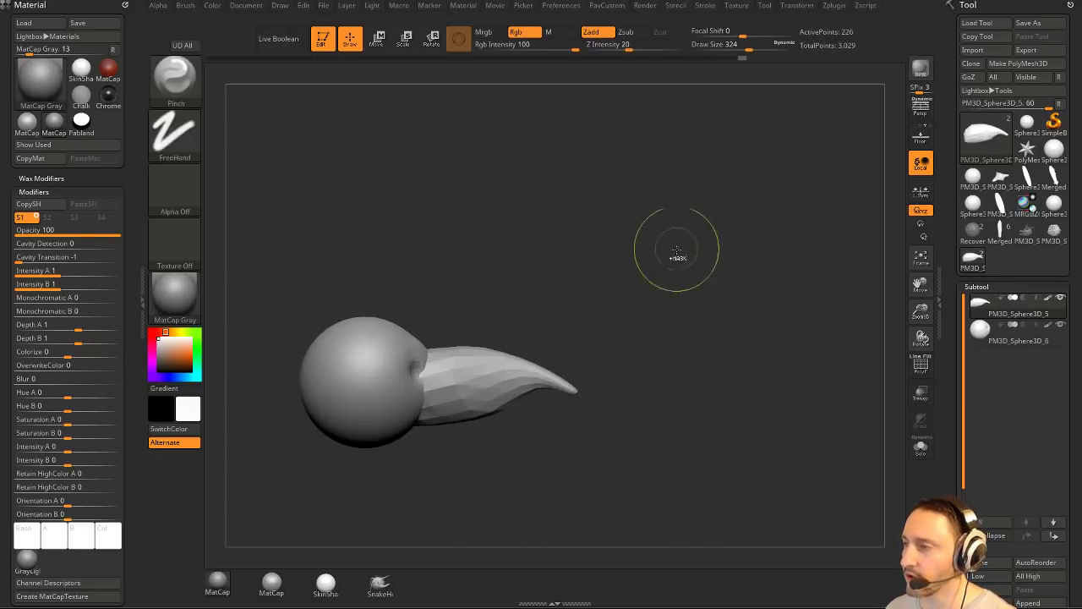
# Show the polygon wireframe and remesh the beak with DynaMesh at resolution 128.
pyautogui.moveTo(703, 360); pyautogui.dragTo(641, 343)
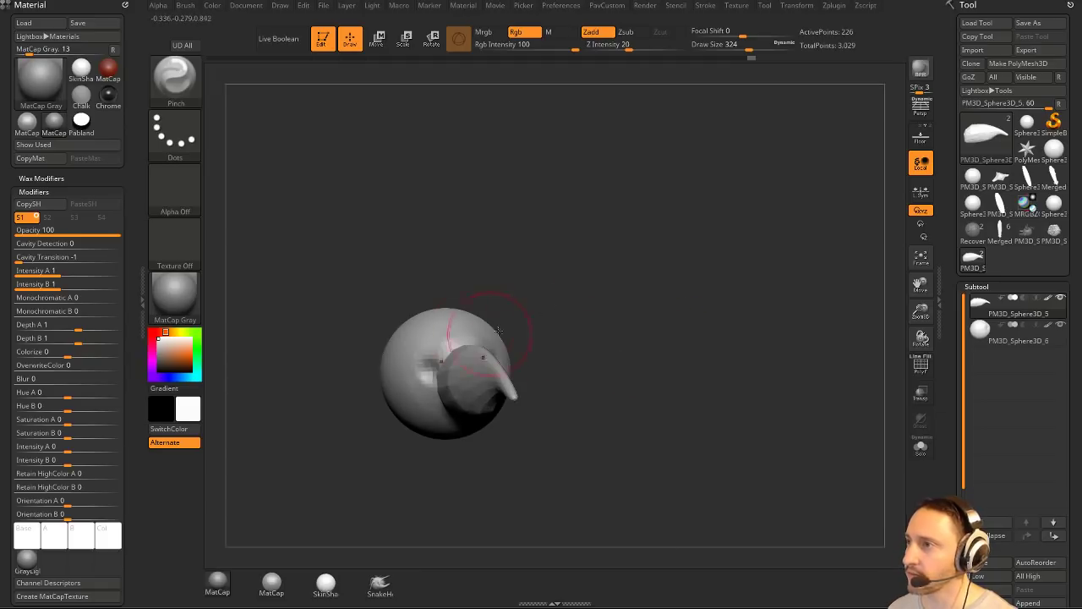
pyautogui.moveTo(442, 237); pyautogui.dragTo(885, 388)
pyautogui.click(921, 365)
pyautogui.press('space')
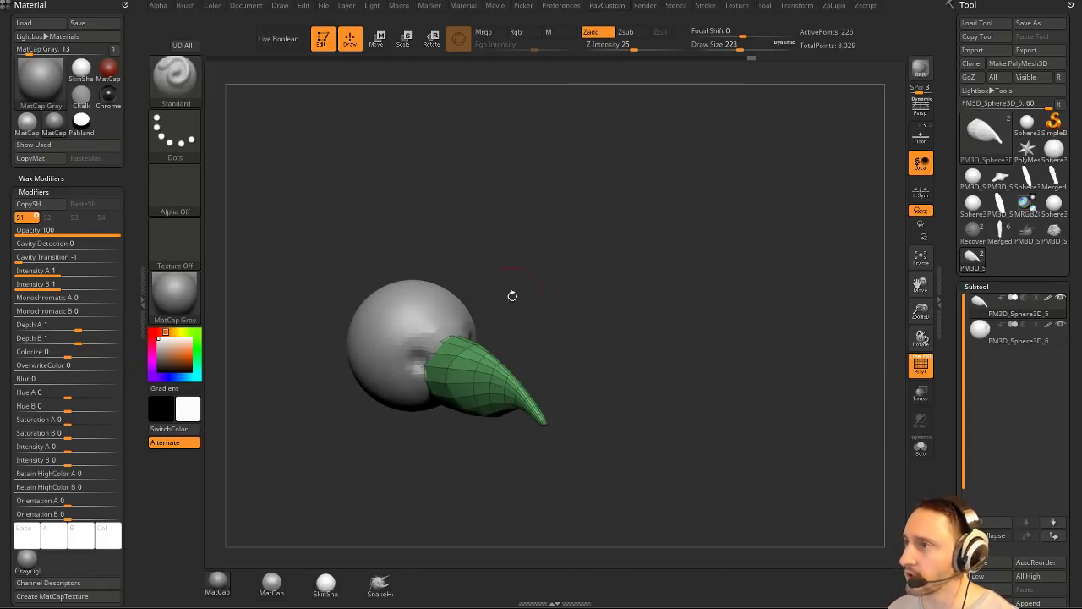
pyautogui.press('ctrl')
pyautogui.hotkey('ctrl', 'd')
pyautogui.keyDown('shift'); pyautogui.moveTo(652, 310); pyautogui.dragTo(661, 269); pyautogui.keyUp('shift')
pyautogui.keyDown('ctrl'); pyautogui.moveTo(659, 262); pyautogui.dragTo(700, 324); pyautogui.keyUp('ctrl')
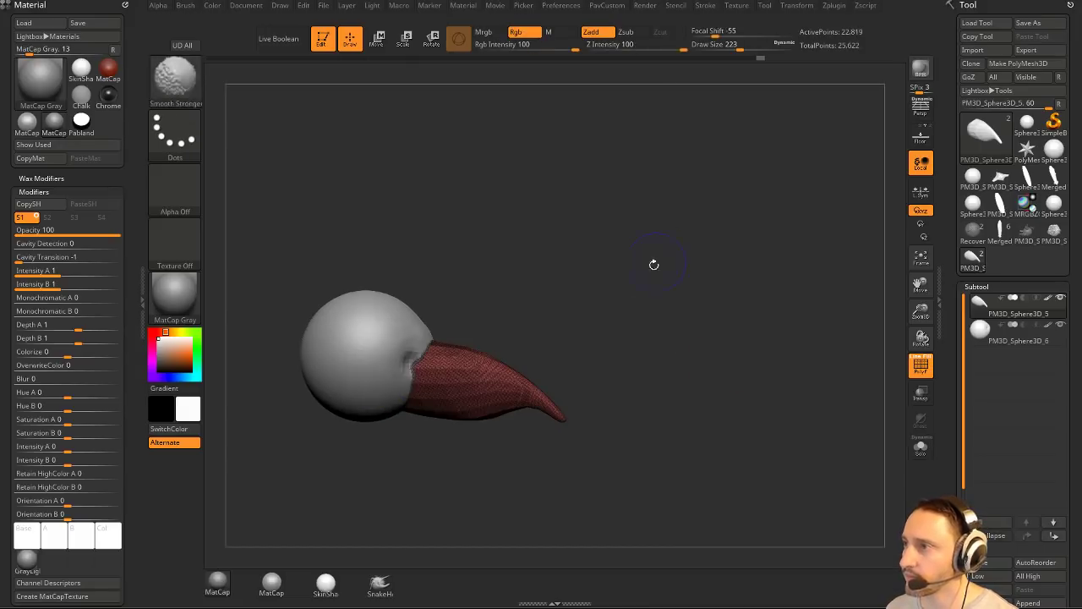
pyautogui.moveTo(652, 264)
pyautogui.keyDown('shift'); pyautogui.mouseDown()
pyautogui.moveTo(686, 286)
pyautogui.moveTo(651, 317)
pyautogui.mouseUp(); pyautogui.keyUp('shift')
# Slice the beak lengthwise into upper and lower parts with the SliceCurve brush.
pyautogui.press('s')
pyautogui.click(636, 304)
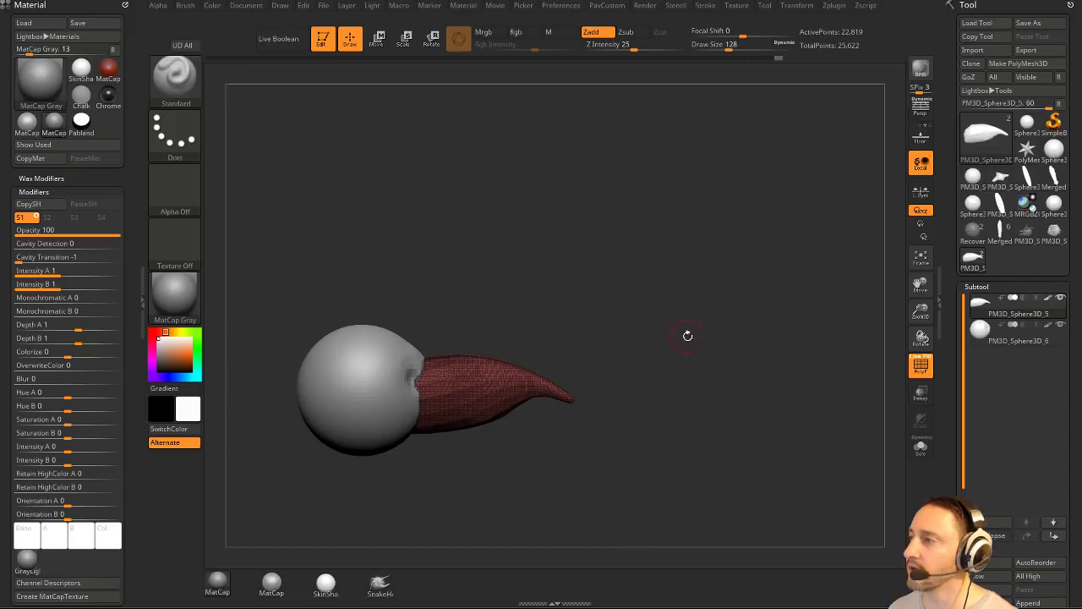
pyautogui.keyDown('ctrl'); pyautogui.keyDown('shift'); pyautogui.click(185, 90); pyautogui.keyUp('shift'); pyautogui.keyUp('ctrl')
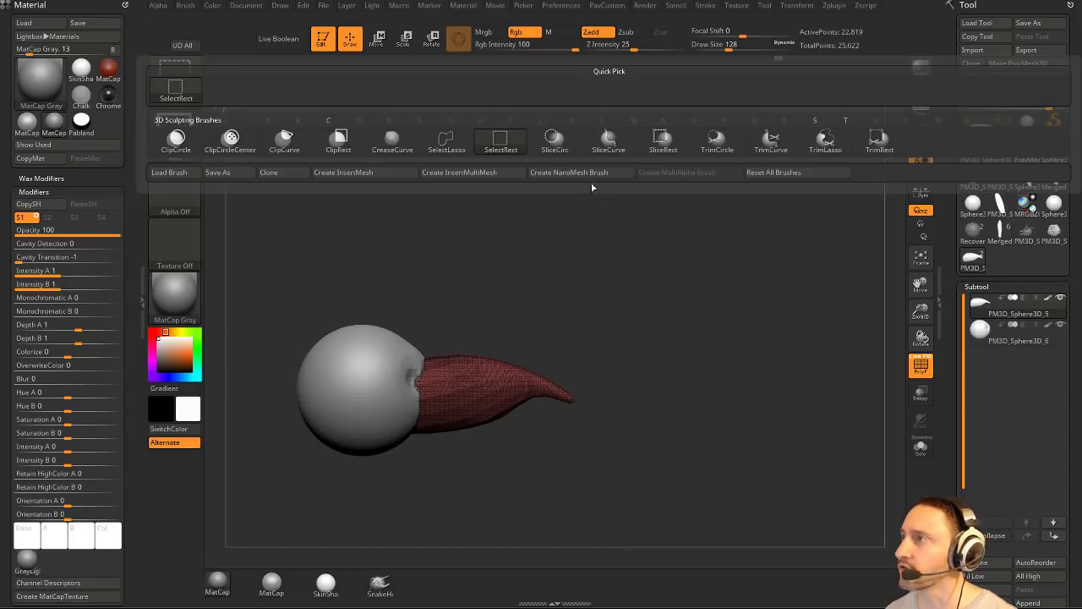
pyautogui.click(602, 150)
pyautogui.moveTo(675, 442)
pyautogui.keyDown('ctrl'); pyautogui.keyDown('shift'); pyautogui.mouseDown()
pyautogui.moveTo(449, 375)
pyautogui.moveTo(336, 379)
pyautogui.mouseUp(); pyautogui.keyUp('shift'); pyautogui.keyUp('ctrl')
pyautogui.moveTo(650, 298); pyautogui.dragTo(750, 359)
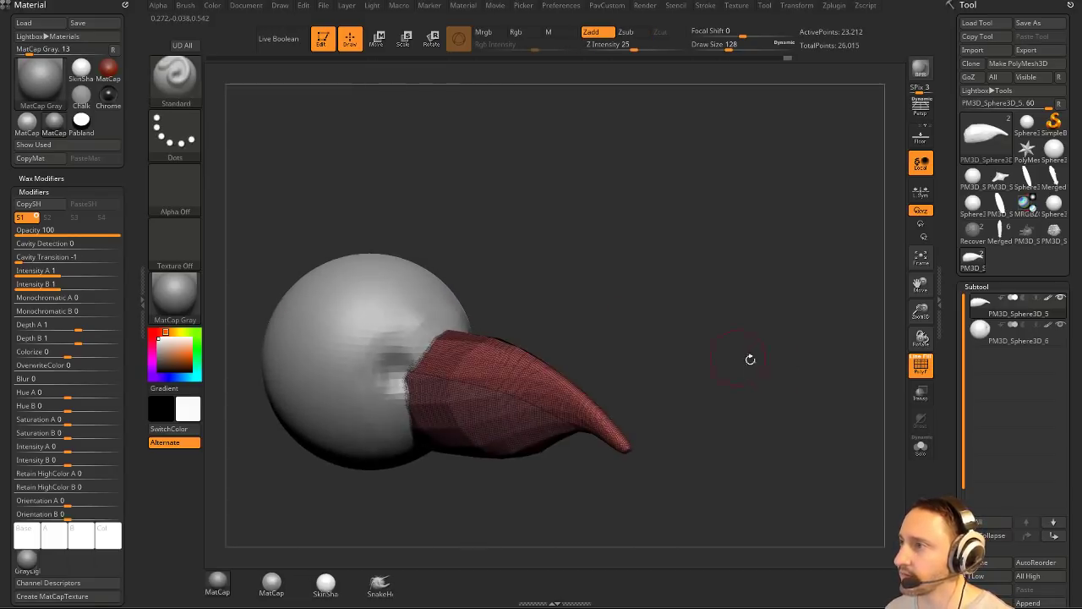
# Enable Groups for DynaMesh and remesh the beak so its upper and lower parts become separate closed pieces.
pyautogui.click(917, 373)
pyautogui.keyDown('alt'); pyautogui.moveTo(826, 348); pyautogui.dragTo(841, 369); pyautogui.keyUp('alt')
pyautogui.click(920, 367)
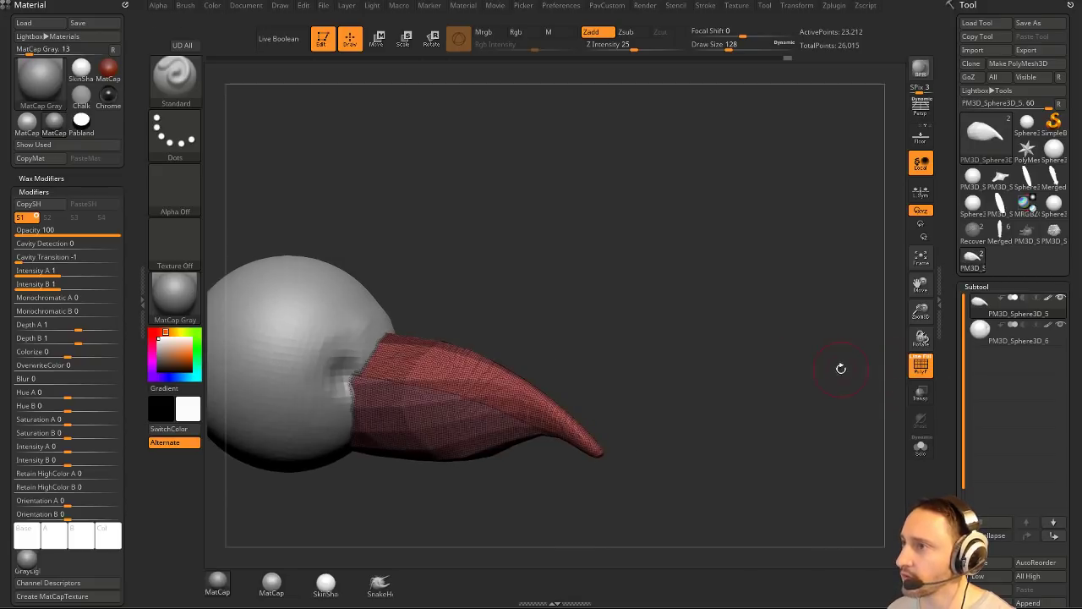
pyautogui.press('space')
pyautogui.moveTo(611, 186); pyautogui.dragTo(657, 334)
# Split the hidden lower half of the beak into its own subtool.
pyautogui.press('space')
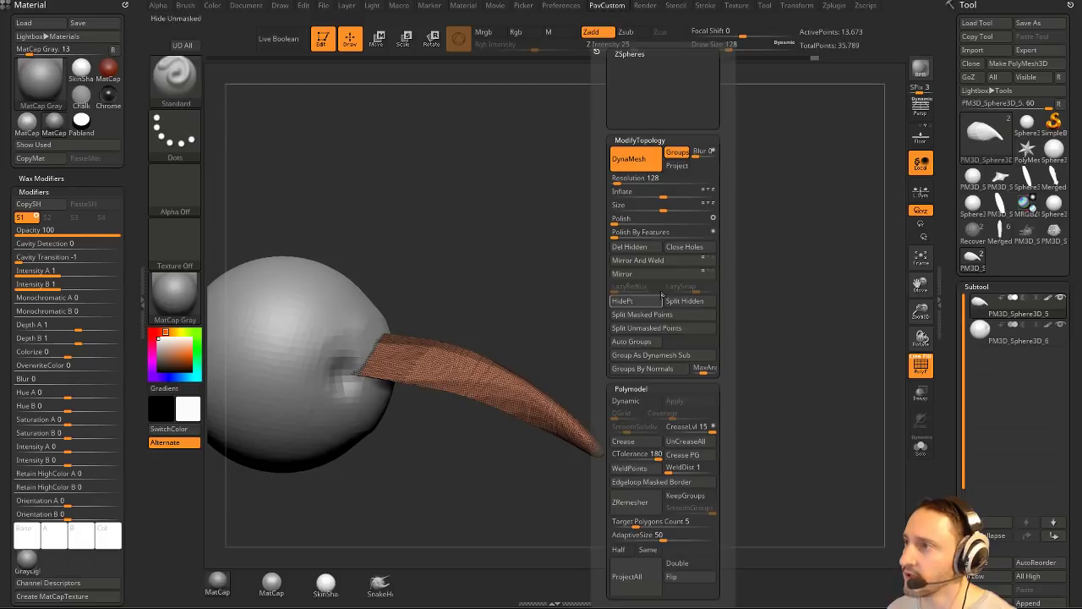
pyautogui.click(690, 266)
pyautogui.moveTo(690, 283); pyautogui.dragTo(539, 396)
pyautogui.press('shift')
pyautogui.moveTo(719, 369); pyautogui.dragTo(681, 377)
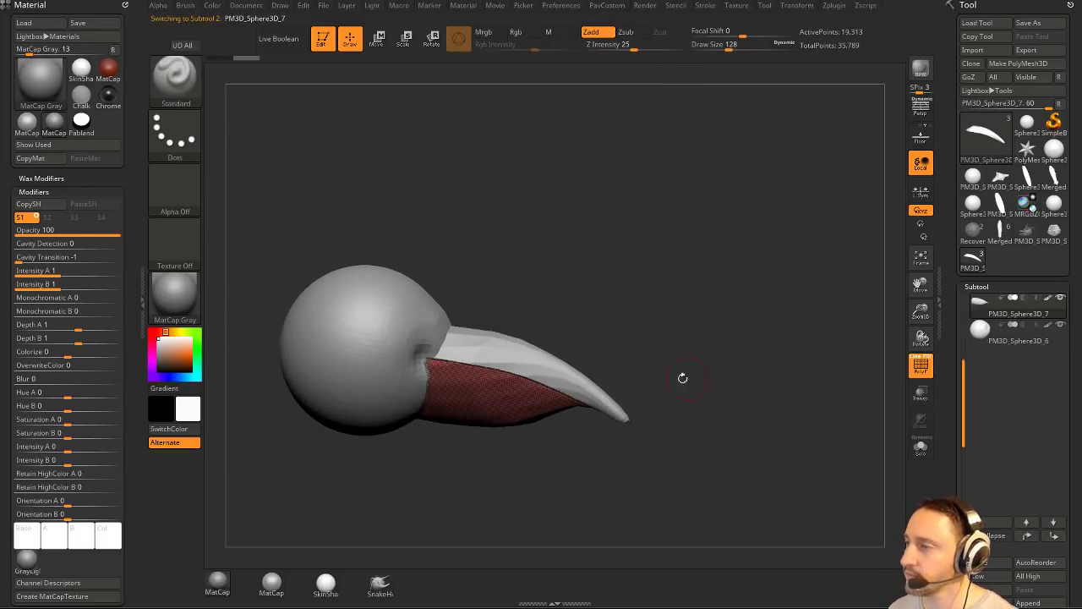
# Select the upper beak subtool and smooth its surface.
pyautogui.keyDown('alt'); pyautogui.click(514, 350); pyautogui.keyUp('alt')
pyautogui.keyDown('shift'); pyautogui.moveTo(558, 379); pyautogui.dragTo(504, 342); pyautogui.keyUp('shift')
pyautogui.moveTo(734, 347); pyautogui.dragTo(659, 312)
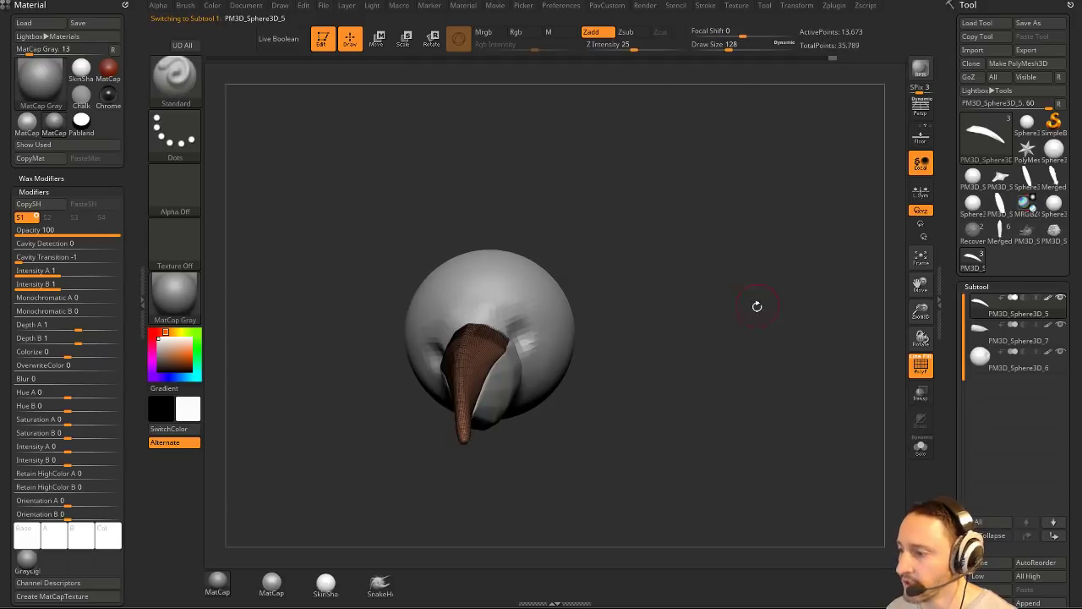
# Shift the upper beak with the transform gizmo, adjusting its position against the head from above and from the side.
pyautogui.moveTo(757, 305); pyautogui.dragTo(462, 341)
pyautogui.press('w')
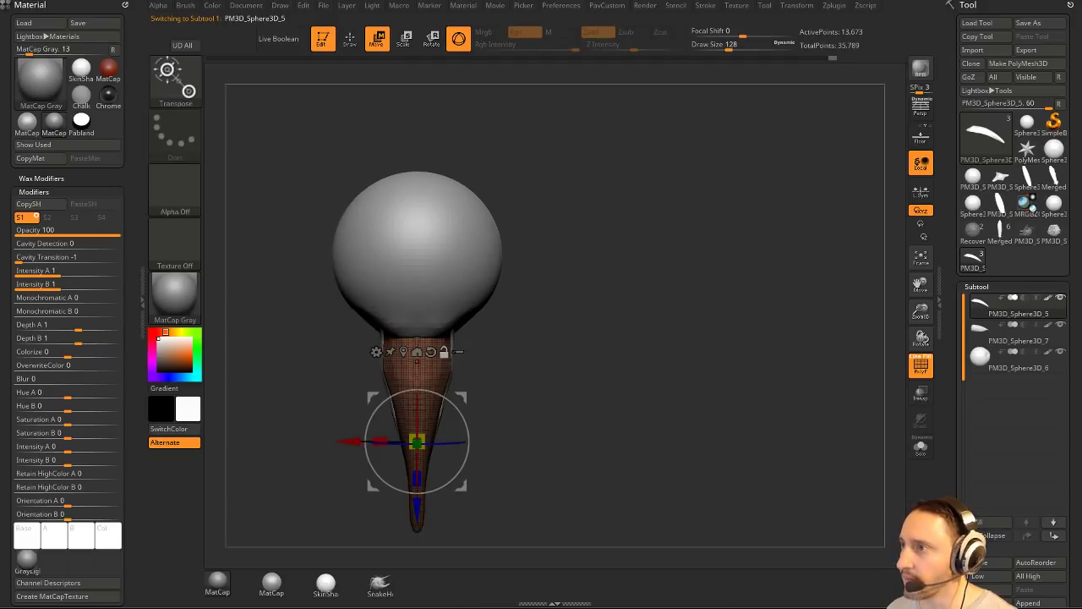
pyautogui.keyDown('alt'); pyautogui.click(417, 365); pyautogui.keyUp('alt')
pyautogui.moveTo(378, 366); pyautogui.dragTo(369, 366)
pyautogui.press('q')
pyautogui.moveTo(596, 300)
pyautogui.mouseDown()
pyautogui.moveTo(652, 241)
pyautogui.moveTo(683, 273)
pyautogui.moveTo(645, 278)
pyautogui.mouseUp()
pyautogui.press('w')
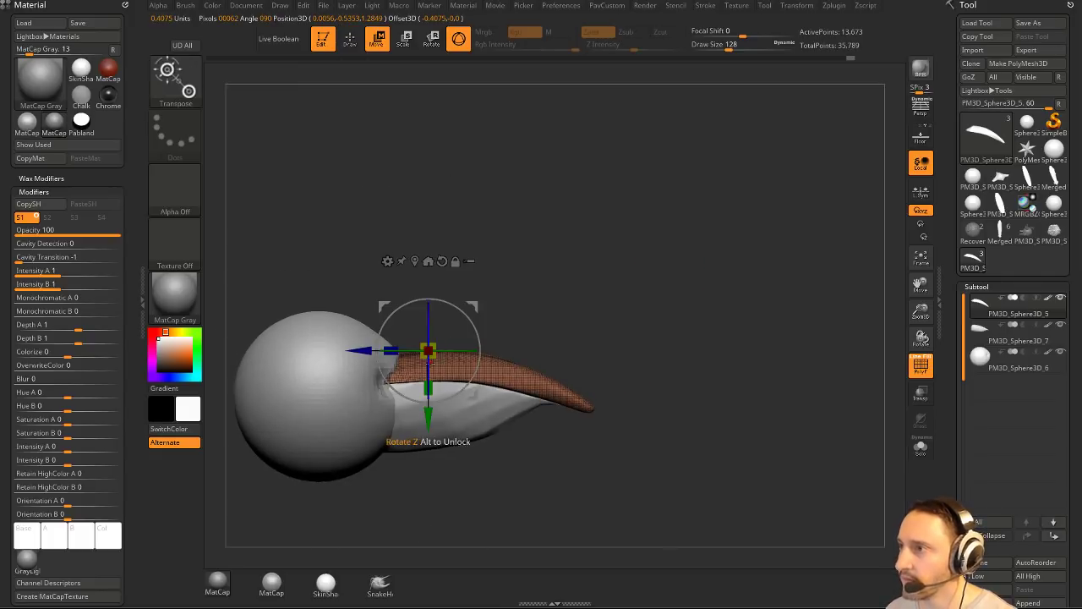
pyautogui.moveTo(428, 387); pyautogui.dragTo(428, 393)
pyautogui.press('q')
# Reshape the upper beak with the Move brush at an enlarged draw size.
pyautogui.moveTo(575, 296); pyautogui.dragTo(444, 343)
pyautogui.press('s')
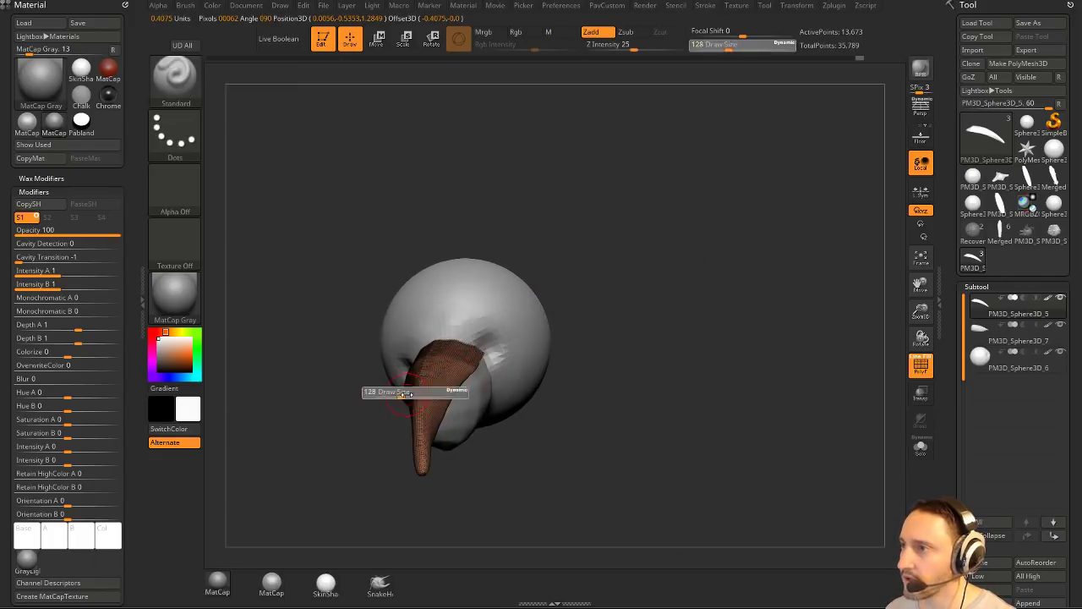
pyautogui.moveTo(407, 394); pyautogui.dragTo(431, 394)
pyautogui.moveTo(330, 423); pyautogui.dragTo(416, 404)
pyautogui.press('s')
pyautogui.press('b')
pyautogui.press('m')
pyautogui.press('v')
pyautogui.press('b')
pyautogui.press('s')
pyautogui.press('t')
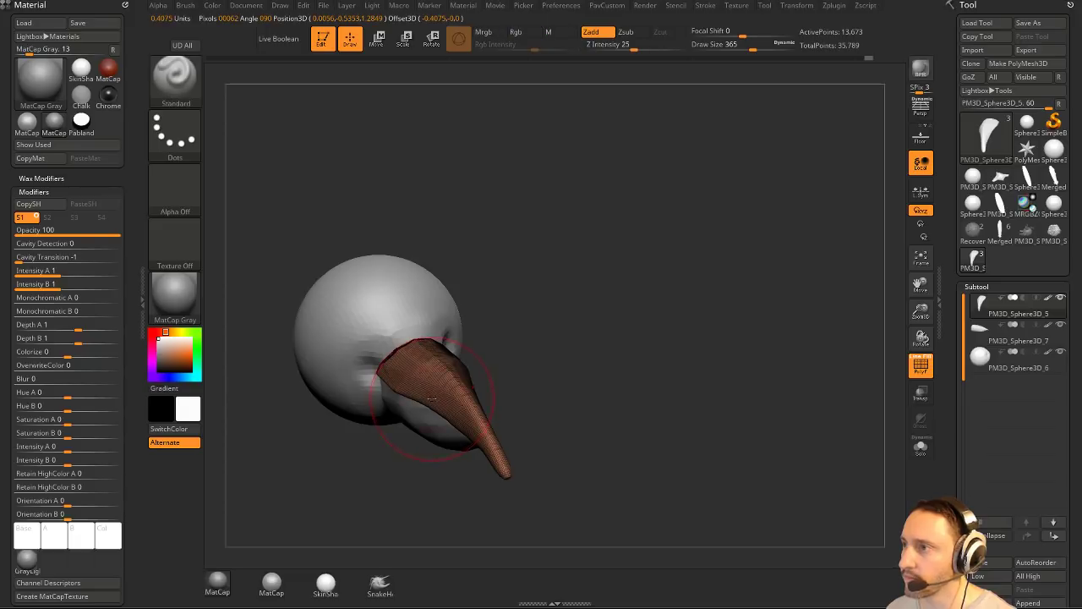
# Select the head sphere and remesh it with DynaMesh into a denser mesh.
pyautogui.keyDown('alt'); pyautogui.click(427, 313); pyautogui.keyUp('alt')
pyautogui.moveTo(532, 327)
pyautogui.mouseDown()
pyautogui.moveTo(536, 308)
pyautogui.moveTo(600, 288)
pyautogui.mouseUp()
pyautogui.press('g')
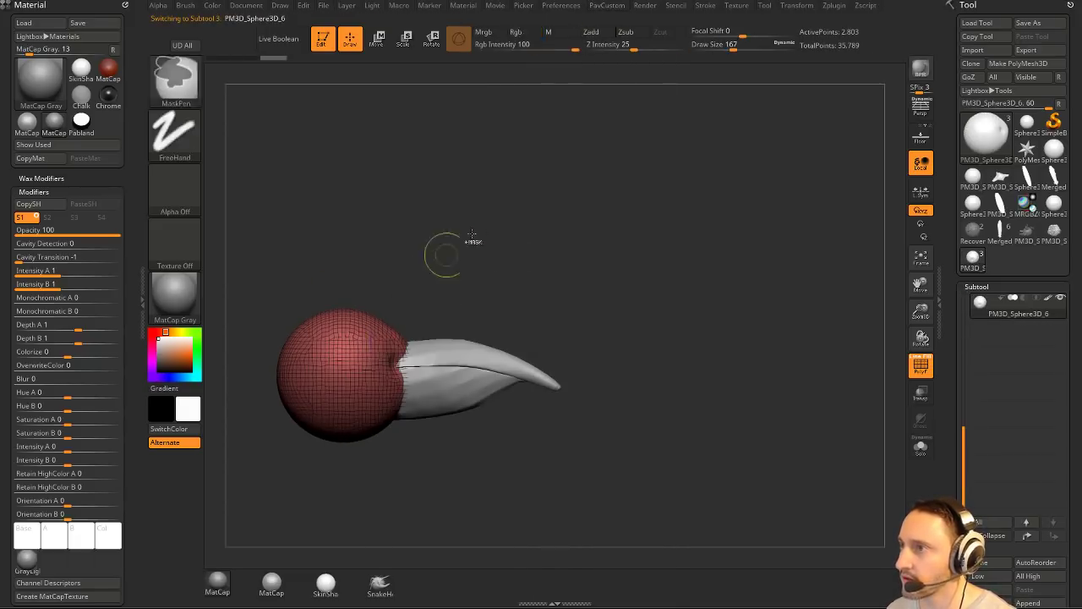
pyautogui.keyDown('ctrl'); pyautogui.click(449, 253); pyautogui.keyUp('ctrl')
pyautogui.keyDown('alt'); pyautogui.moveTo(587, 234); pyautogui.dragTo(544, 307); pyautogui.keyUp('alt')
pyautogui.keyDown('ctrl'); pyautogui.click(626, 307); pyautogui.keyUp('ctrl')
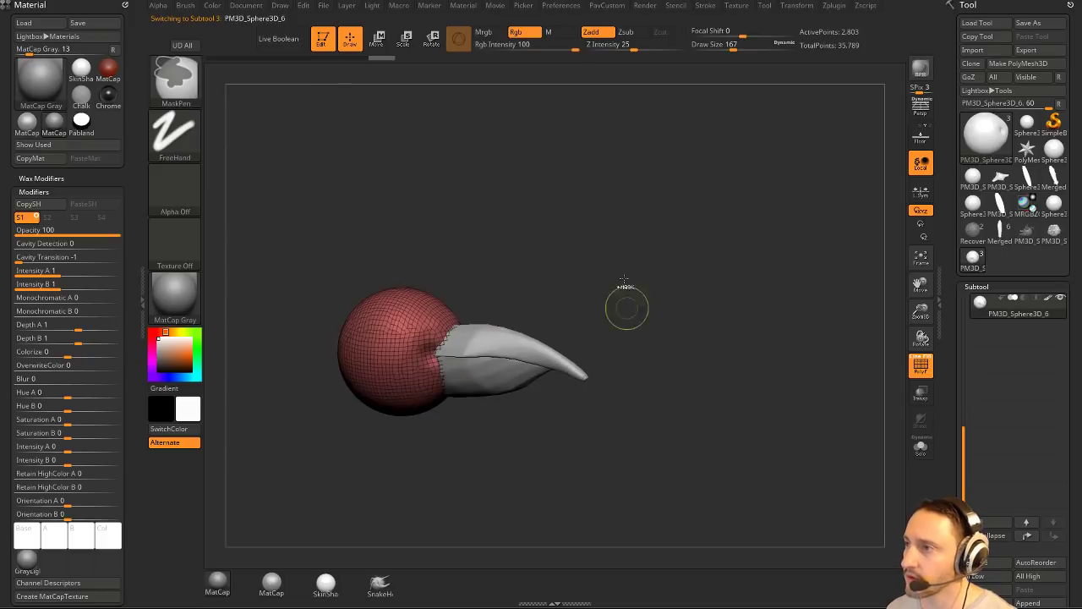
pyautogui.keyDown('ctrl'); pyautogui.moveTo(649, 228); pyautogui.dragTo(690, 297); pyautogui.keyUp('ctrl')
# Push the head's surface in around the beak's base with the Move brush and smooth the hollow.
pyautogui.keyDown('shift'); pyautogui.moveTo(445, 439); pyautogui.dragTo(463, 423); pyautogui.keyUp('shift')
pyautogui.press('s')
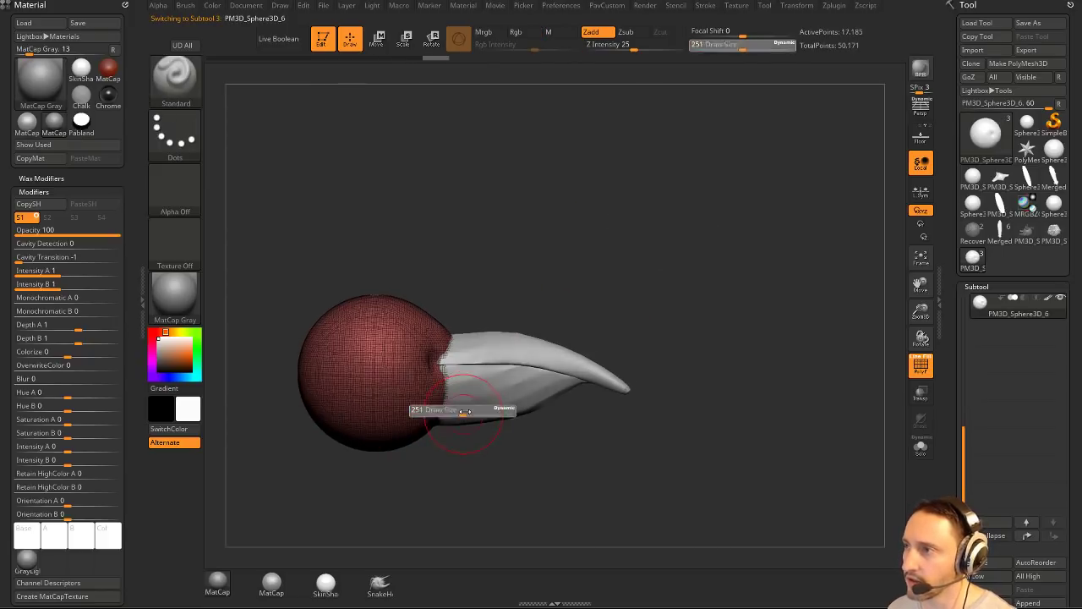
pyautogui.click(462, 413)
pyautogui.press('b')
pyautogui.press('m')
pyautogui.press('v')
pyautogui.moveTo(403, 386); pyautogui.dragTo(402, 387)
pyautogui.moveTo(560, 251)
pyautogui.keyDown('alt'); pyautogui.mouseDown()
pyautogui.moveTo(551, 276)
pyautogui.moveTo(517, 281)
pyautogui.mouseUp(); pyautogui.keyUp('alt')
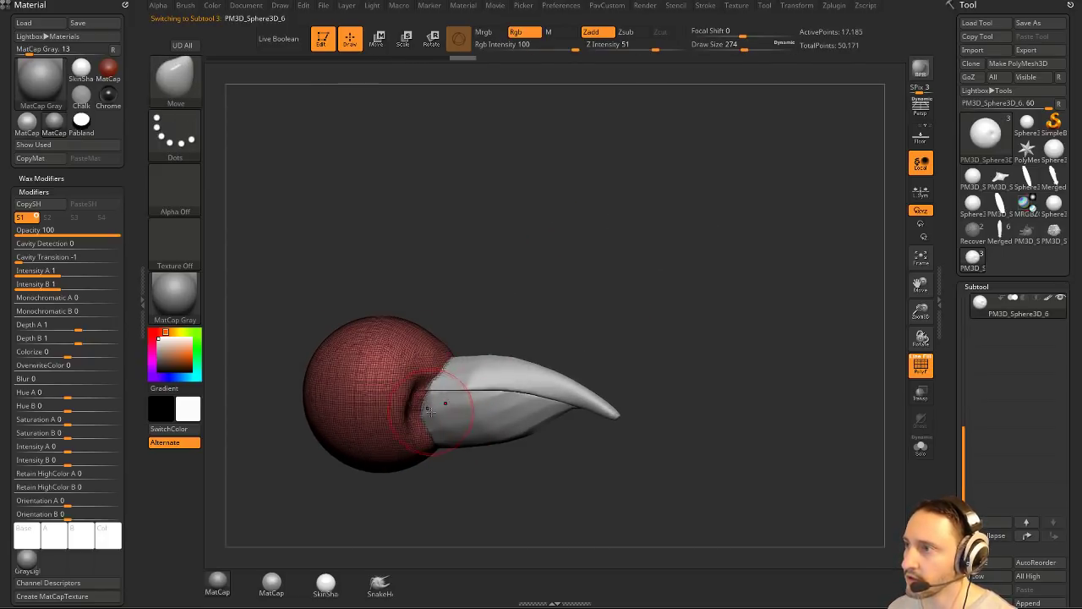
pyautogui.press('shift')
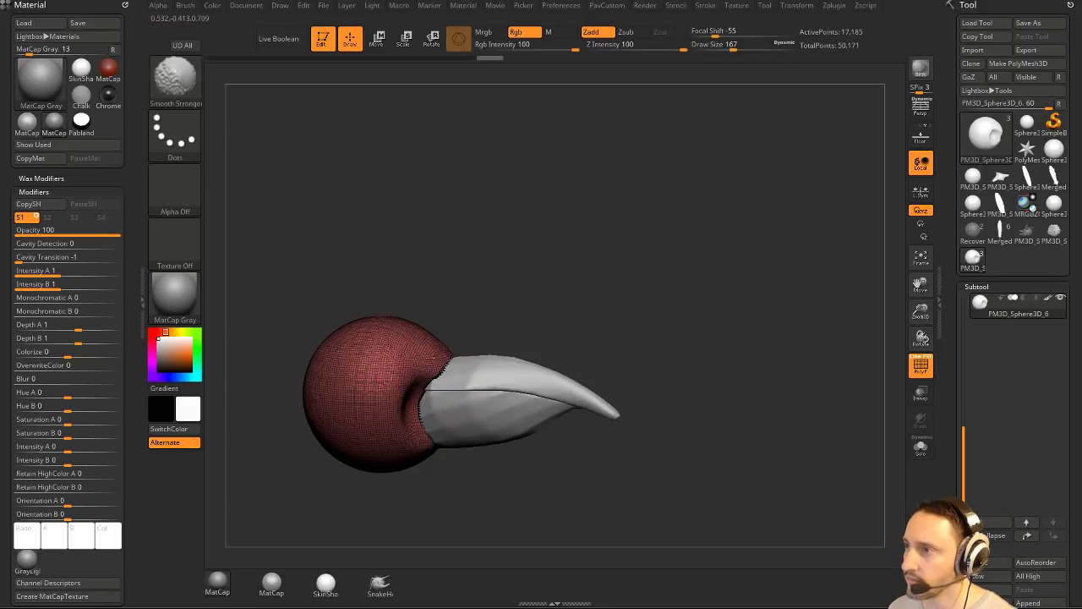
pyautogui.keyDown('shift'); pyautogui.moveTo(393, 415); pyautogui.dragTo(400, 411); pyautogui.keyUp('shift')
pyautogui.moveTo(499, 340); pyautogui.dragTo(614, 296)
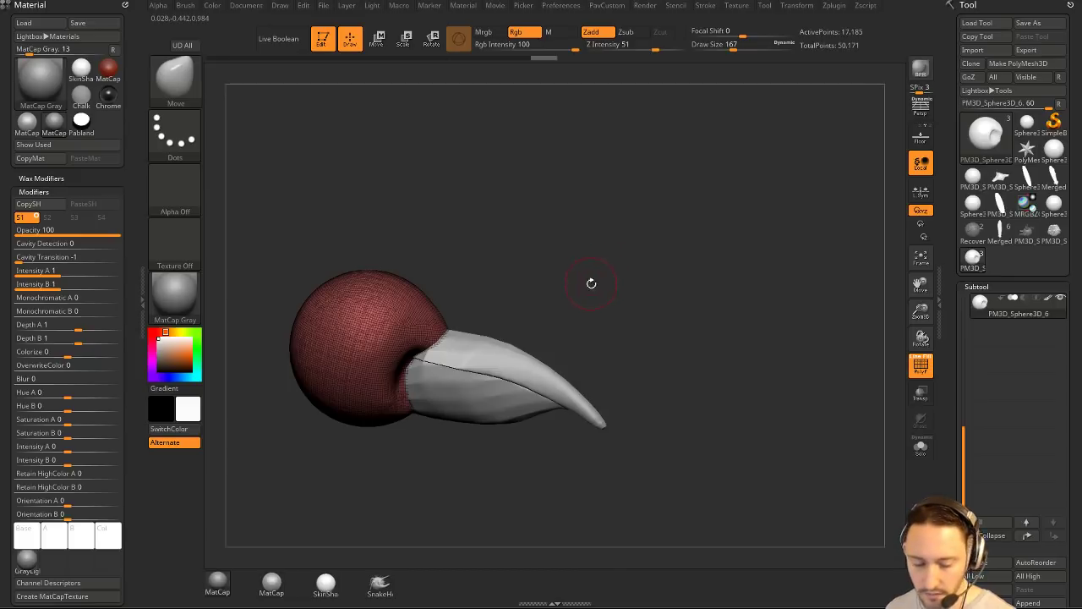
# Turn off the wireframe display and build up volume on the head's underside and back with the Clay brush.
pyautogui.press('b')
pyautogui.press('c')
pyautogui.press('l')
pyautogui.click(920, 368)
pyautogui.moveTo(845, 355); pyautogui.dragTo(741, 329)
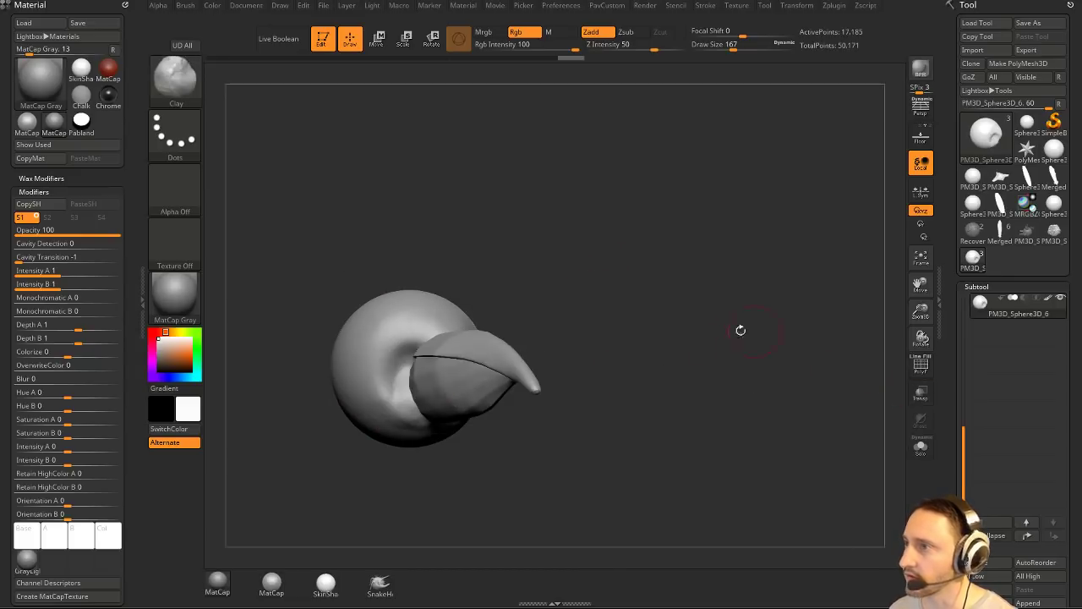
pyautogui.moveTo(431, 446)
pyautogui.mouseDown()
pyautogui.moveTo(485, 417)
pyautogui.moveTo(423, 367)
pyautogui.mouseUp()
pyautogui.press(']')
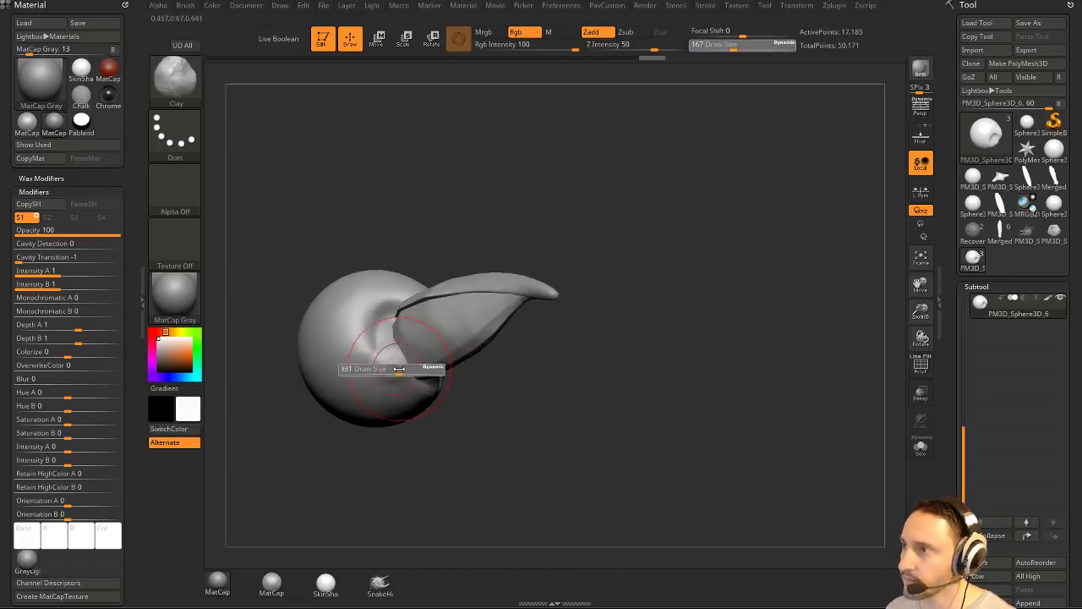
pyautogui.moveTo(350, 364); pyautogui.dragTo(340, 399)
pyautogui.press('s')
pyautogui.moveTo(334, 436)
pyautogui.mouseDown()
pyautogui.moveTo(350, 405)
pyautogui.moveTo(367, 405)
pyautogui.mouseUp()
pyautogui.moveTo(355, 391); pyautogui.dragTo(316, 378)
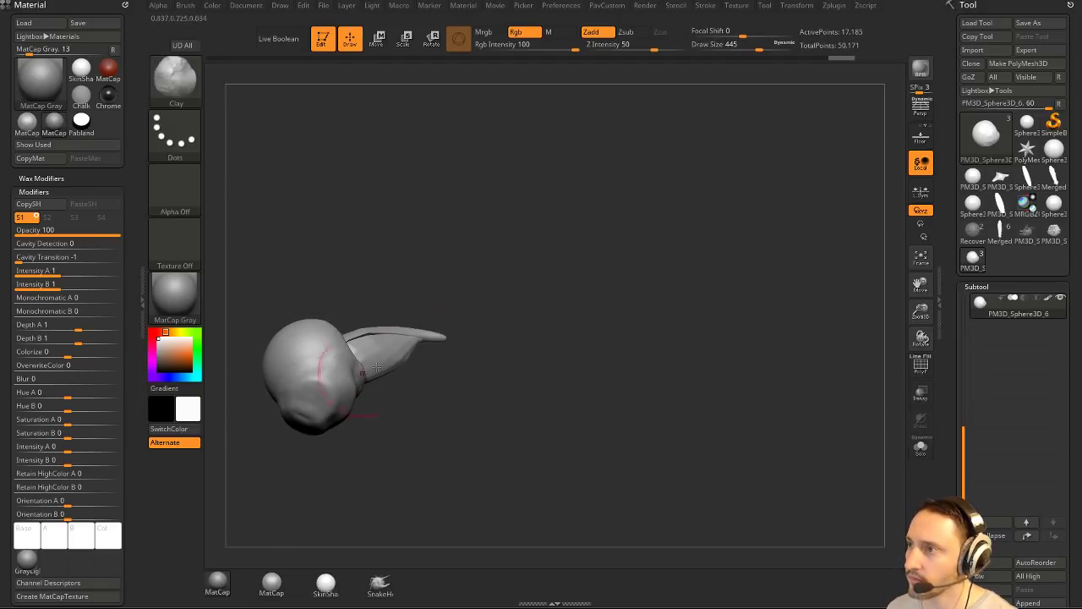
pyautogui.moveTo(457, 372)
pyautogui.mouseDown()
pyautogui.moveTo(519, 363)
pyautogui.moveTo(509, 338)
pyautogui.moveTo(611, 328)
pyautogui.moveTo(491, 339)
pyautogui.moveTo(577, 334)
pyautogui.moveTo(618, 318)
pyautogui.mouseUp()
pyautogui.moveTo(488, 310); pyautogui.dragTo(579, 338)
# Pull the front of the head forward over the base of the beak with the Move brush.
pyautogui.press('s')
pyautogui.moveTo(514, 355); pyautogui.dragTo(509, 355)
pyautogui.press('b')
pyautogui.press('m')
pyautogui.press('v')
pyautogui.moveTo(482, 354); pyautogui.dragTo(452, 349)
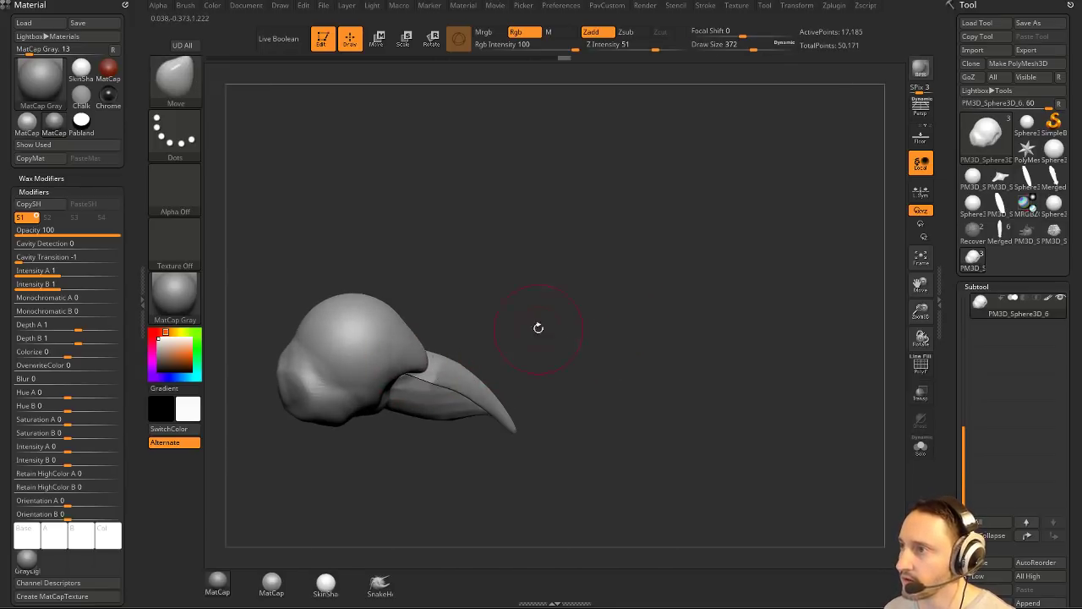
pyautogui.moveTo(538, 327)
pyautogui.mouseDown()
pyautogui.moveTo(459, 364)
pyautogui.moveTo(510, 352)
pyautogui.moveTo(486, 367)
pyautogui.mouseUp()
pyautogui.press('s')
pyautogui.moveTo(453, 379); pyautogui.dragTo(402, 360)
# Select the upper beak, adjust its shape with the Move brush and smooth it near the head.
pyautogui.keyDown('alt'); pyautogui.click(446, 372); pyautogui.keyUp('alt')
pyautogui.moveTo(509, 355); pyautogui.dragTo(505, 327)
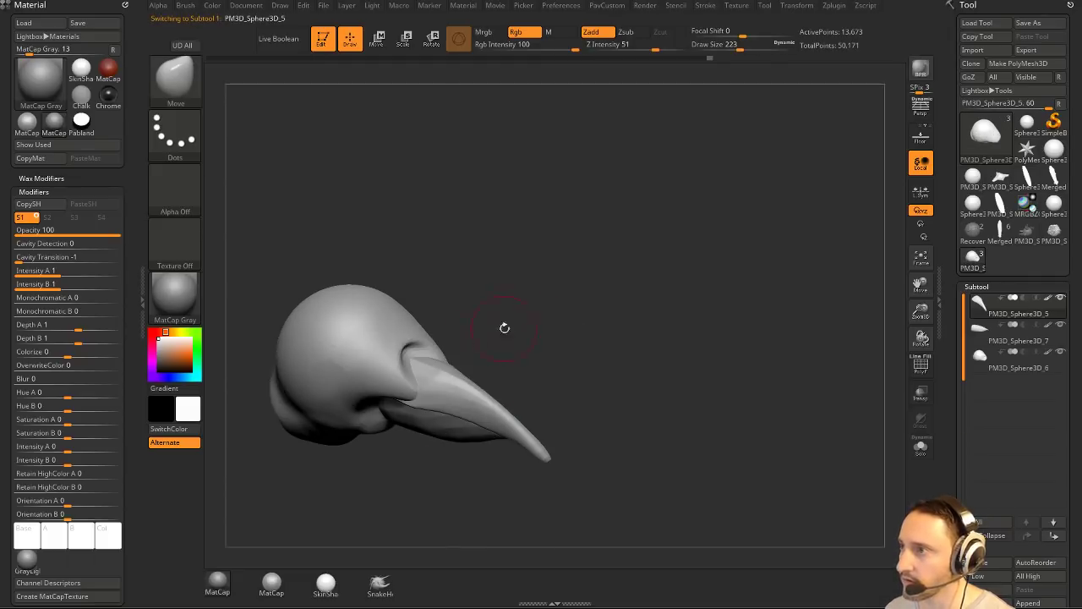
pyautogui.press('s')
pyautogui.moveTo(484, 377); pyautogui.dragTo(477, 377)
pyautogui.keyDown('shift'); pyautogui.moveTo(439, 368); pyautogui.dragTo(419, 364); pyautogui.keyUp('shift')
pyautogui.moveTo(523, 405); pyautogui.dragTo(478, 404)
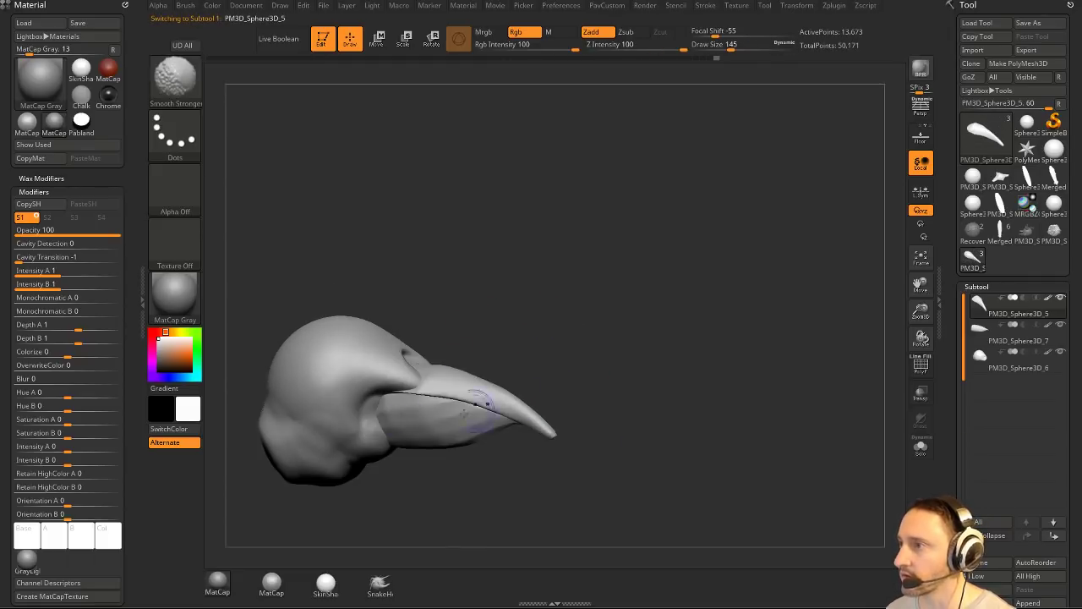
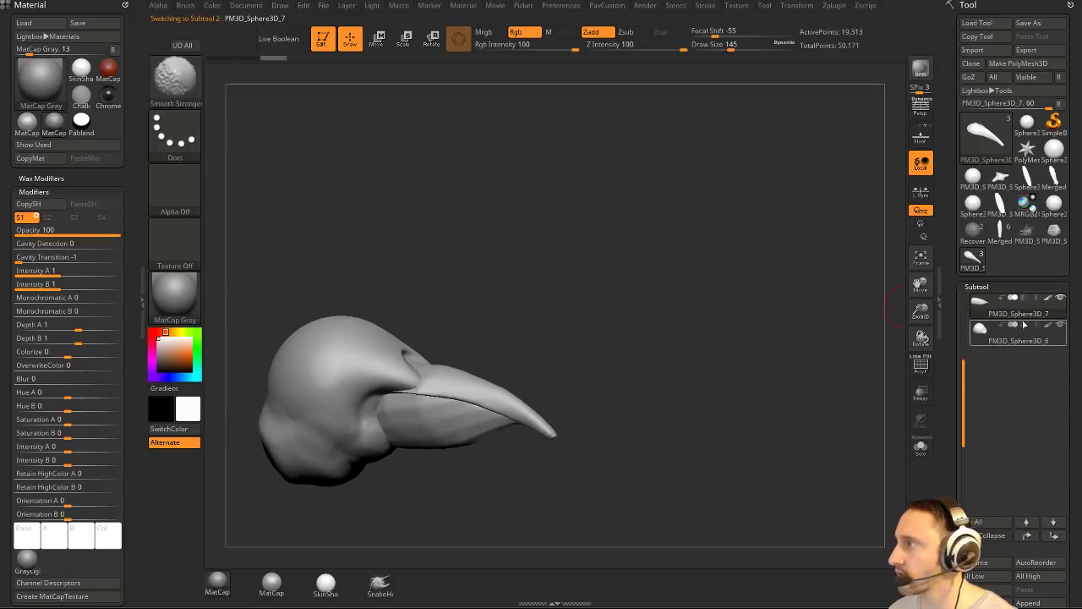
# Select the lower beak subtool and smooth away its faceted surface along the side and underside.
pyautogui.click(1010, 332)
pyautogui.moveTo(575, 389); pyautogui.dragTo(622, 388)
pyautogui.keyDown('shift'); pyautogui.moveTo(473, 419); pyautogui.dragTo(448, 400); pyautogui.keyUp('shift')
pyautogui.keyDown('shift'); pyautogui.moveTo(371, 431); pyautogui.dragTo(377, 428); pyautogui.keyUp('shift')
pyautogui.moveTo(569, 377)
pyautogui.mouseDown()
pyautogui.moveTo(533, 341)
pyautogui.moveTo(529, 374)
pyautogui.moveTo(541, 321)
pyautogui.mouseUp()
pyautogui.keyDown('shift'); pyautogui.moveTo(439, 402); pyautogui.dragTo(460, 390); pyautogui.keyUp('shift')
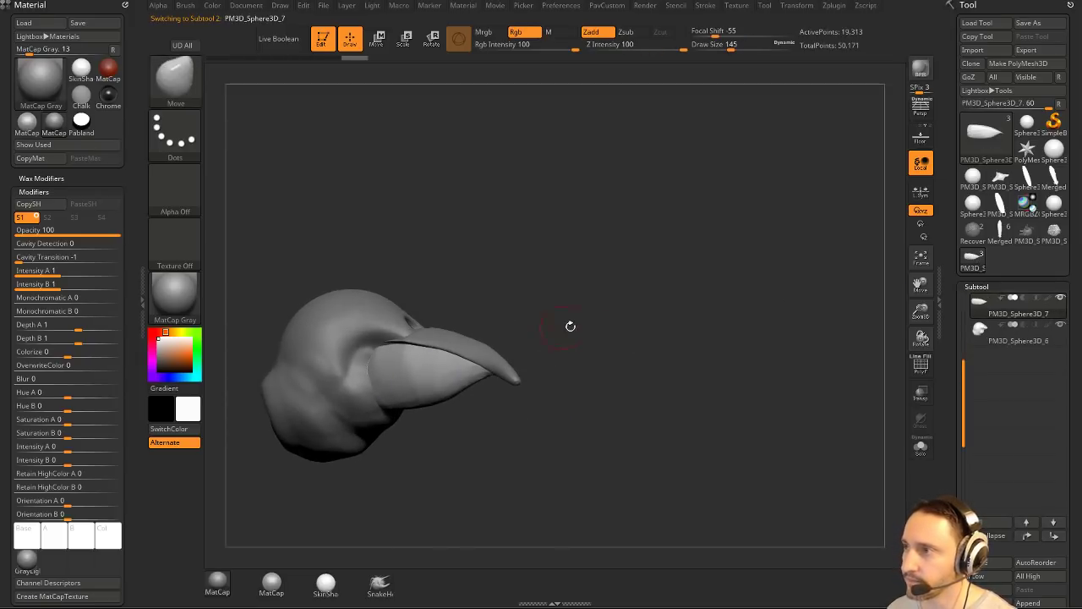
pyautogui.keyDown('shift'); pyautogui.moveTo(385, 373); pyautogui.dragTo(427, 391); pyautogui.keyUp('shift')
pyautogui.moveTo(570, 283); pyautogui.dragTo(561, 332)
# Select the upper beak again and smooth it from the base along its ridge to the tip.
pyautogui.keyDown('alt'); pyautogui.click(466, 334); pyautogui.keyUp('alt')
pyautogui.moveTo(430, 339)
pyautogui.keyDown('shift'); pyautogui.mouseDown()
pyautogui.moveTo(514, 404)
pyautogui.moveTo(522, 424)
pyautogui.mouseUp(); pyautogui.keyUp('shift')
pyautogui.moveTo(613, 401)
pyautogui.mouseDown()
pyautogui.moveTo(570, 411)
pyautogui.moveTo(555, 397)
pyautogui.mouseUp()
pyautogui.moveTo(568, 347)
pyautogui.keyDown('alt'); pyautogui.mouseDown()
pyautogui.moveTo(600, 301)
pyautogui.moveTo(549, 309)
pyautogui.mouseUp(); pyautogui.keyUp('alt')
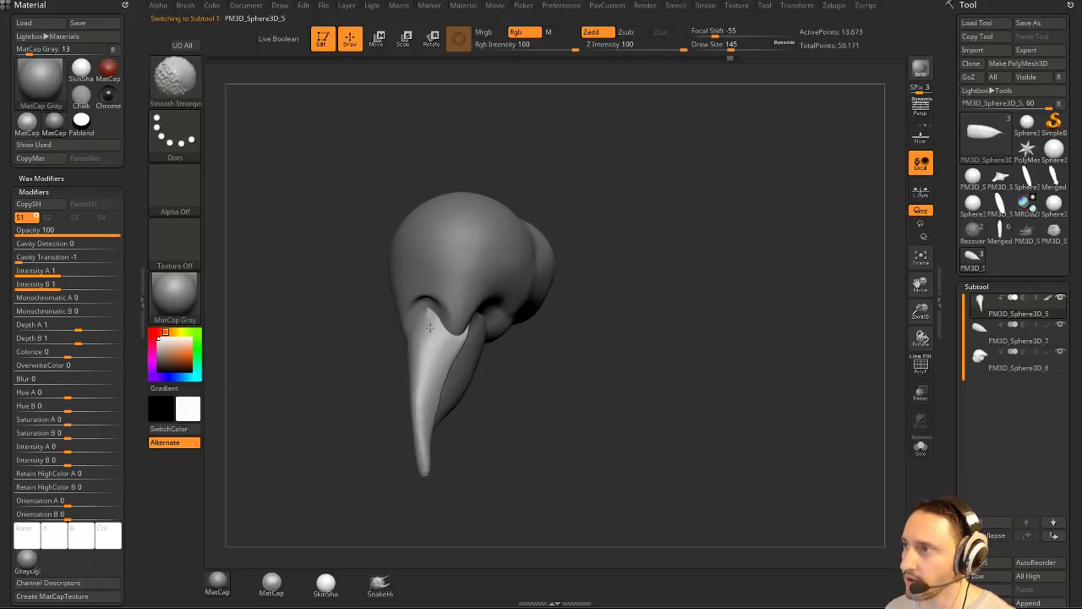
pyautogui.keyDown('shift'); pyautogui.moveTo(429, 327); pyautogui.dragTo(433, 364); pyautogui.keyUp('shift')
pyautogui.moveTo(528, 355); pyautogui.dragTo(610, 310)
pyautogui.keyDown('shift'); pyautogui.moveTo(440, 370); pyautogui.dragTo(500, 486); pyautogui.keyUp('shift')
pyautogui.moveTo(535, 443)
pyautogui.mouseDown()
pyautogui.moveTo(566, 402)
pyautogui.moveTo(531, 361)
pyautogui.moveTo(575, 355)
pyautogui.mouseUp()
pyautogui.moveTo(575, 355)
pyautogui.keyDown('alt'); pyautogui.mouseDown()
pyautogui.moveTo(550, 369)
pyautogui.moveTo(558, 380)
pyautogui.mouseUp(); pyautogui.keyUp('alt')
# Carve a small nostril dent into the side of the upper beak with the Standard brush at draw size 44.
pyautogui.press('b')
pyautogui.press('s')
pyautogui.press('t')
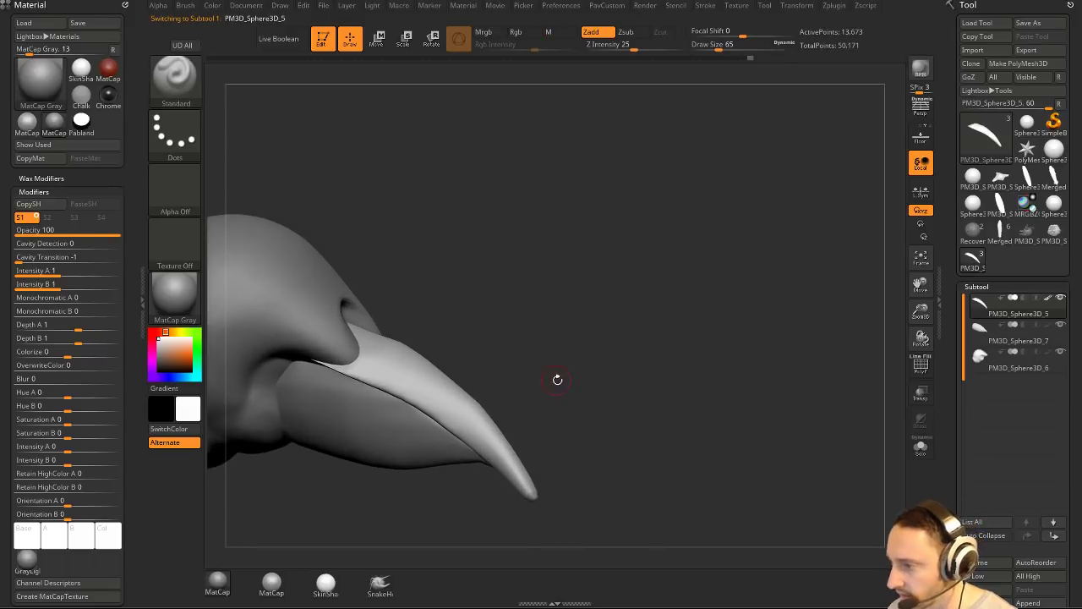
pyautogui.moveTo(562, 336); pyautogui.dragTo(483, 355)
pyautogui.press('s')
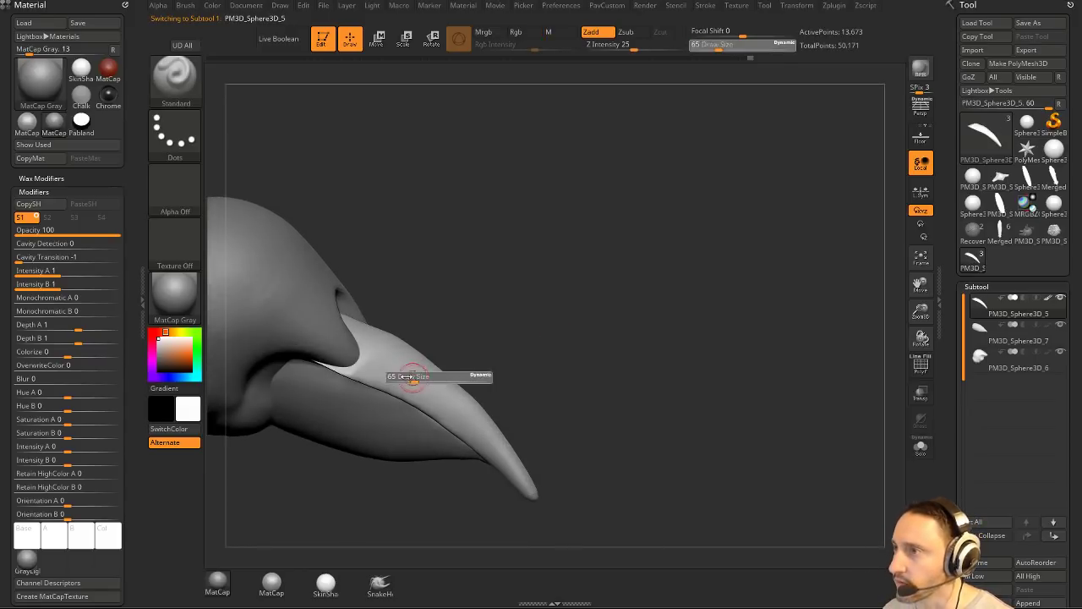
pyautogui.moveTo(415, 376); pyautogui.dragTo(411, 377)
pyautogui.keyDown('shift'); pyautogui.moveTo(447, 408); pyautogui.dragTo(452, 411); pyautogui.keyUp('shift')
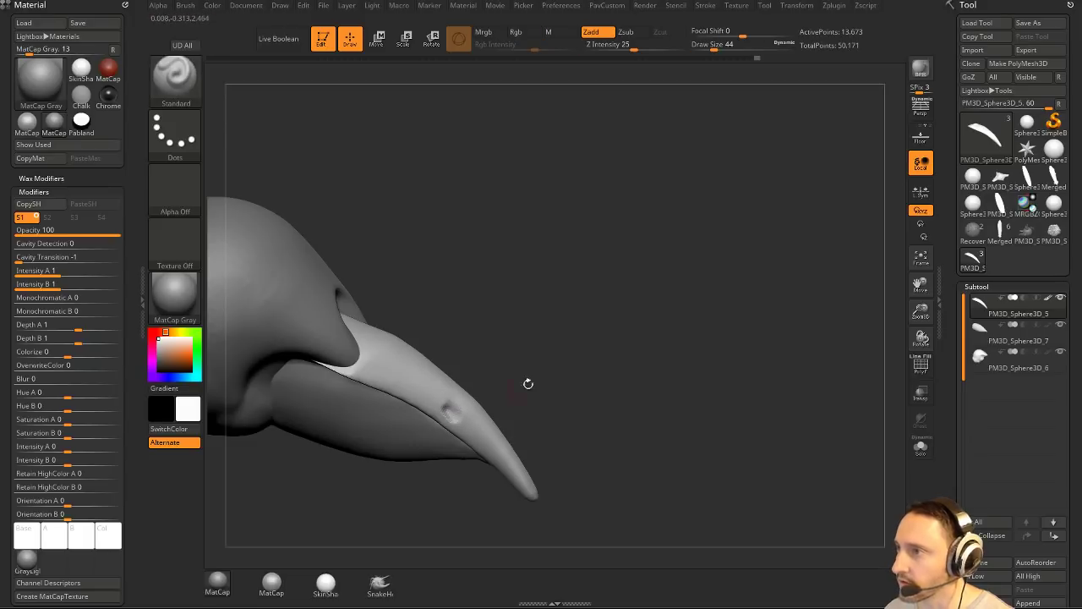
pyautogui.keyDown('alt'); pyautogui.moveTo(530, 382); pyautogui.dragTo(583, 317); pyautogui.keyUp('alt')
pyautogui.moveTo(710, 326); pyautogui.dragTo(621, 317)
pyautogui.moveTo(724, 246); pyautogui.dragTo(554, 342)
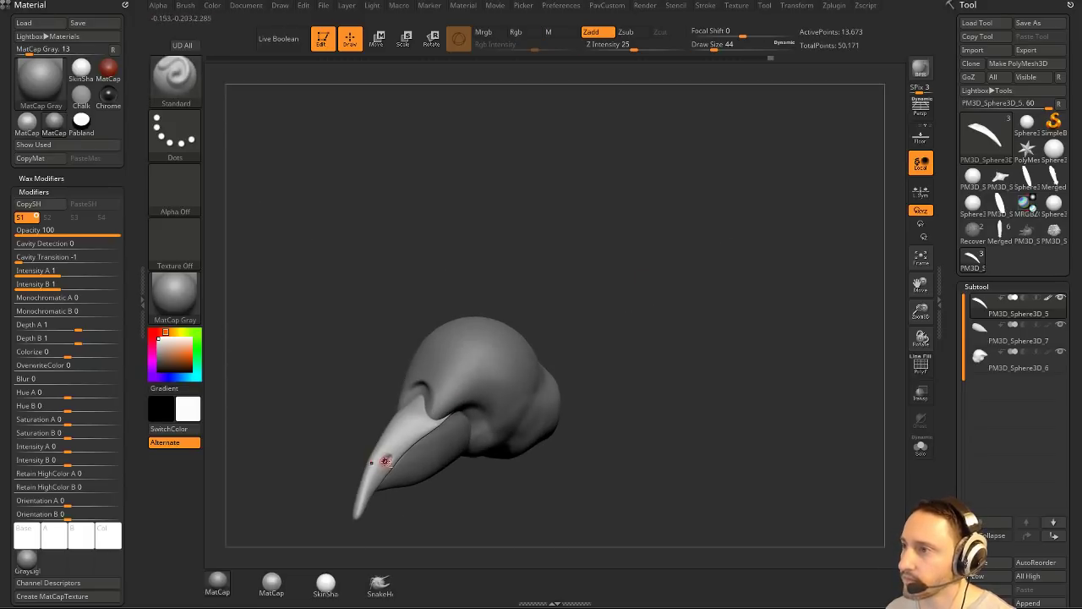
# Refine the nostril by deepening the hollow and smoothing its rim, using the Standard brush at draw size 62.
pyautogui.keyDown('alt'); pyautogui.moveTo(391, 454); pyautogui.dragTo(390, 462); pyautogui.keyUp('alt')
pyautogui.keyDown('shift'); pyautogui.moveTo(390, 461); pyautogui.dragTo(390, 452); pyautogui.keyUp('shift')
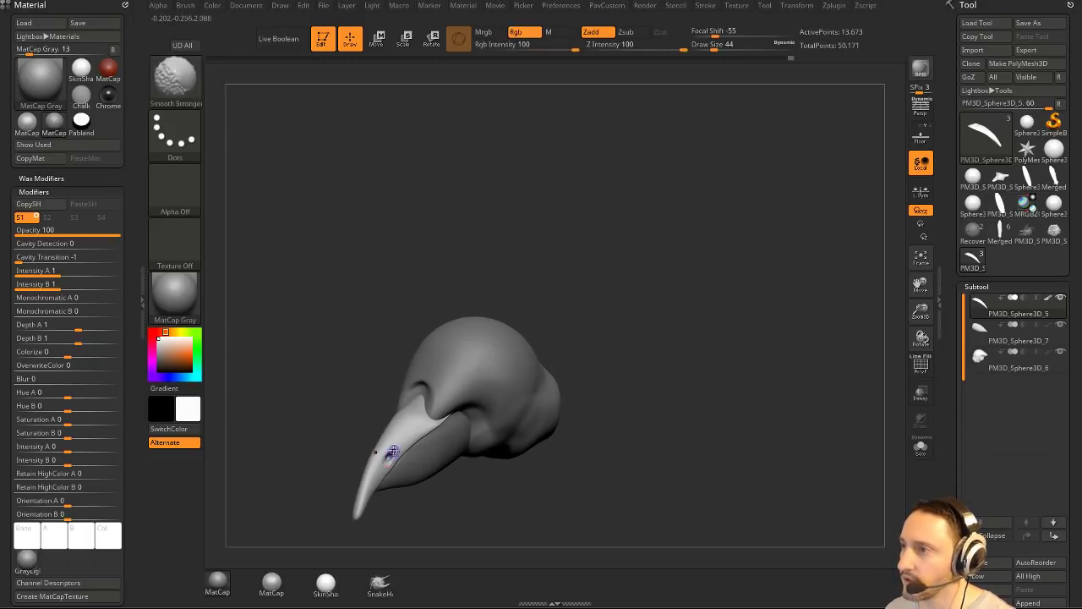
pyautogui.moveTo(436, 484)
pyautogui.mouseDown()
pyautogui.moveTo(399, 496)
pyautogui.moveTo(472, 531)
pyautogui.mouseUp()
pyautogui.press('shift')
pyautogui.press('s')
pyautogui.moveTo(387, 446); pyautogui.dragTo(380, 457)
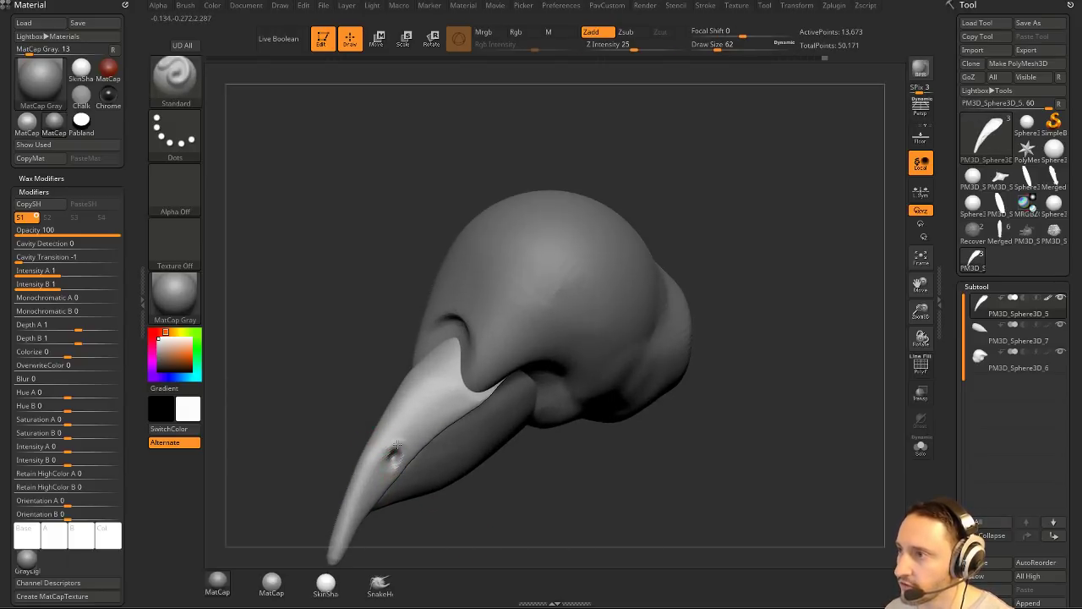
pyautogui.press('shift')
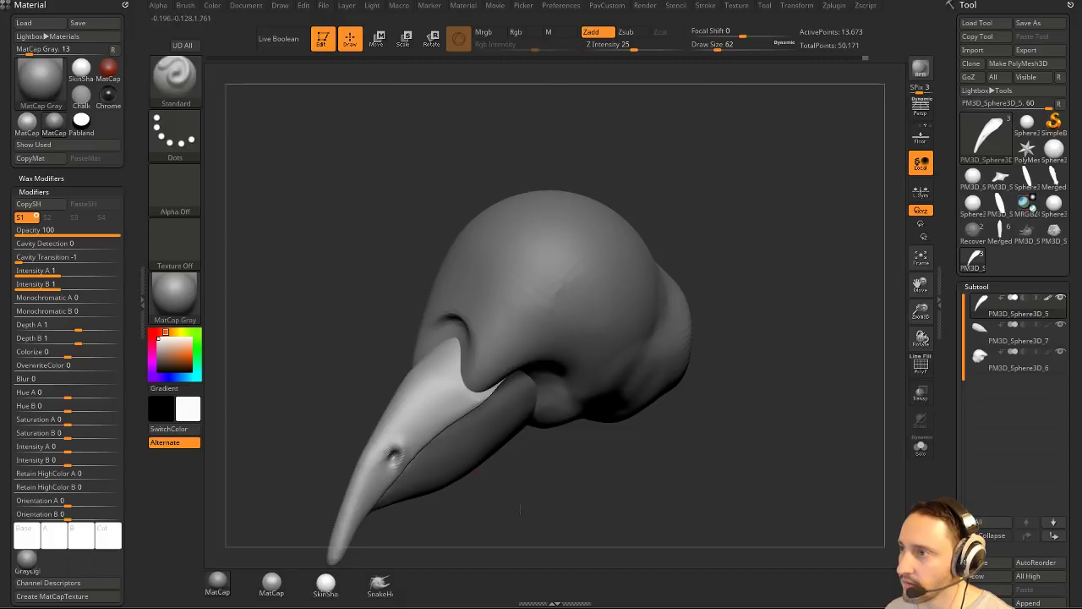
pyautogui.moveTo(643, 398); pyautogui.dragTo(349, 314)
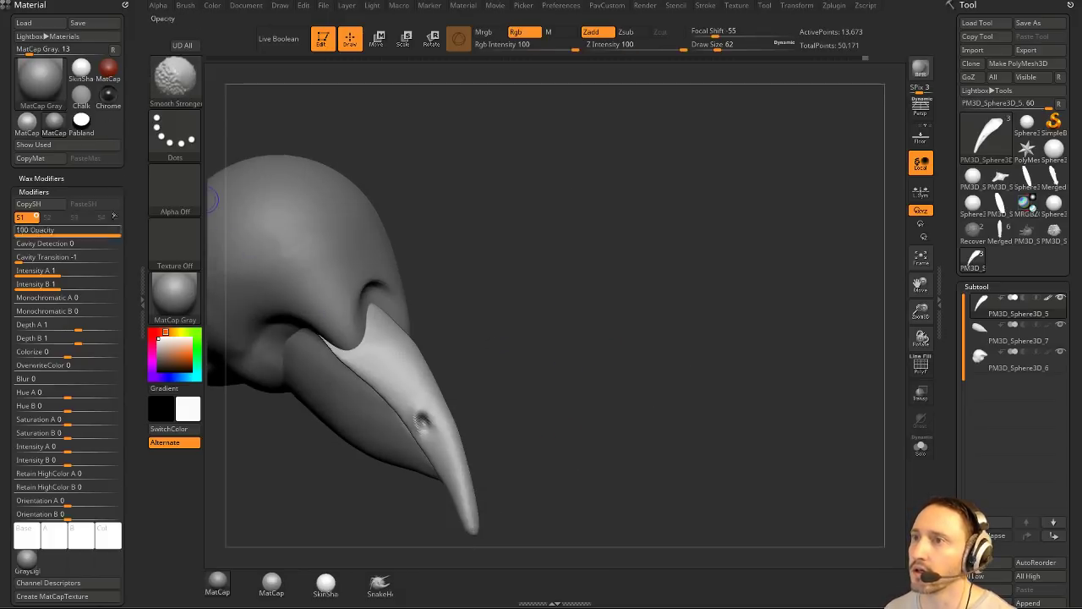
# Replace the docked material settings with the brush settings and show the Auto Masking options.
pyautogui.click(122, 6)
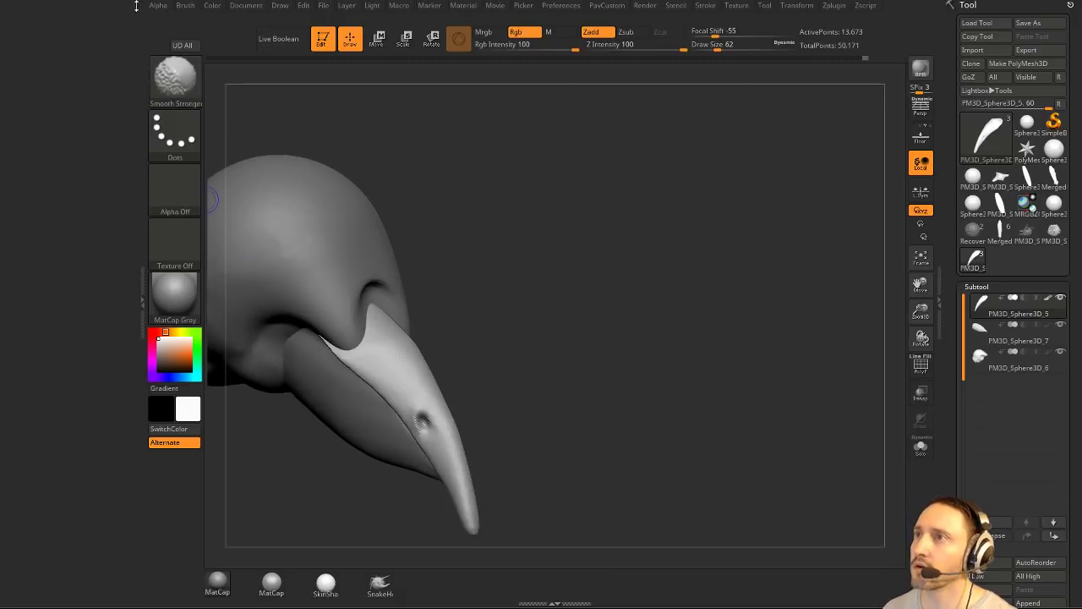
pyautogui.click(187, 7)
pyautogui.click(161, 39)
pyautogui.moveTo(93, 441); pyautogui.dragTo(95, 218)
# Extend the rear of the upper beak into the head with the Move Topological brush and enable transparency.
pyautogui.moveTo(524, 293)
pyautogui.keyDown('alt'); pyautogui.mouseDown()
pyautogui.moveTo(584, 260)
pyautogui.moveTo(551, 289)
pyautogui.mouseUp(); pyautogui.keyUp('alt')
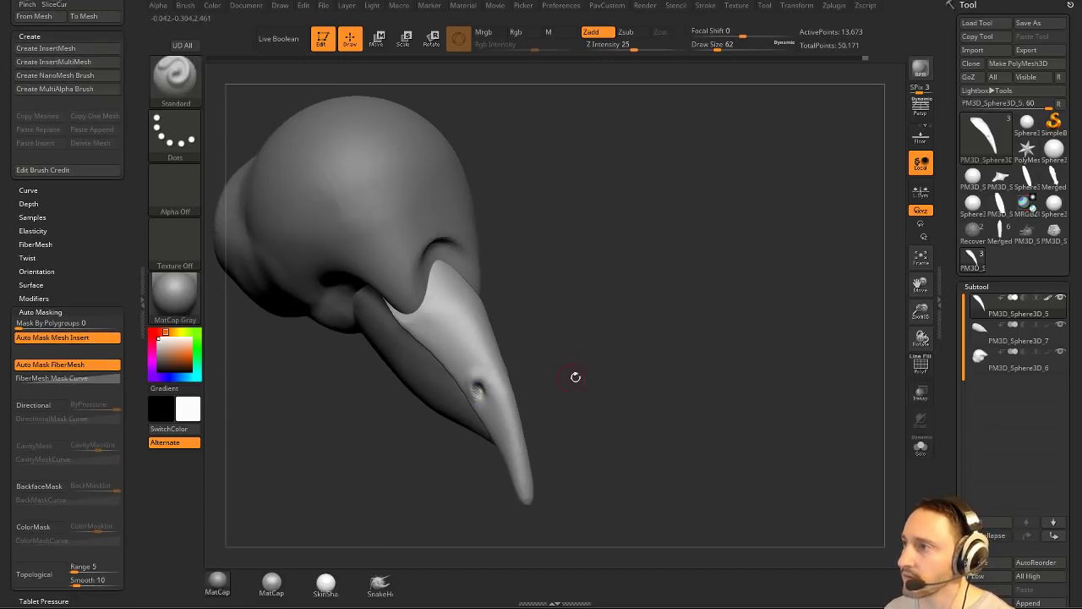
pyautogui.keyDown('alt'); pyautogui.moveTo(575, 377); pyautogui.dragTo(584, 333); pyautogui.keyUp('alt')
pyautogui.moveTo(583, 333); pyautogui.dragTo(480, 311)
pyautogui.moveTo(629, 371)
pyautogui.mouseDown()
pyautogui.moveTo(723, 273)
pyautogui.moveTo(719, 315)
pyautogui.mouseUp()
pyautogui.press('b')
pyautogui.press('m')
pyautogui.press('t')
pyautogui.moveTo(467, 352)
pyautogui.mouseDown()
pyautogui.moveTo(449, 342)
pyautogui.moveTo(402, 367)
pyautogui.mouseUp()
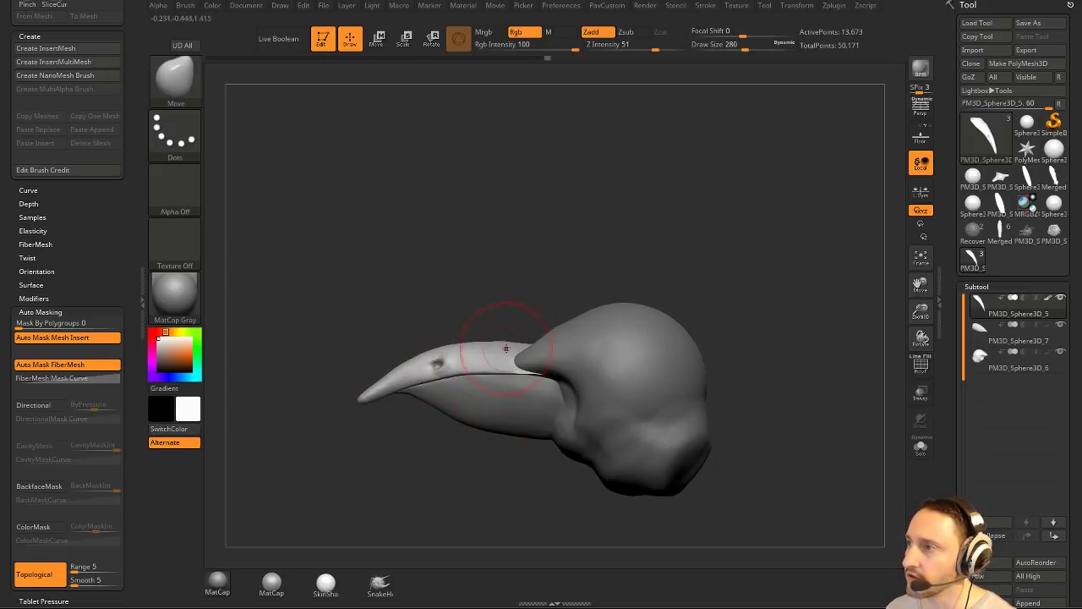
pyautogui.moveTo(534, 322); pyautogui.dragTo(643, 336)
pyautogui.click(921, 392)
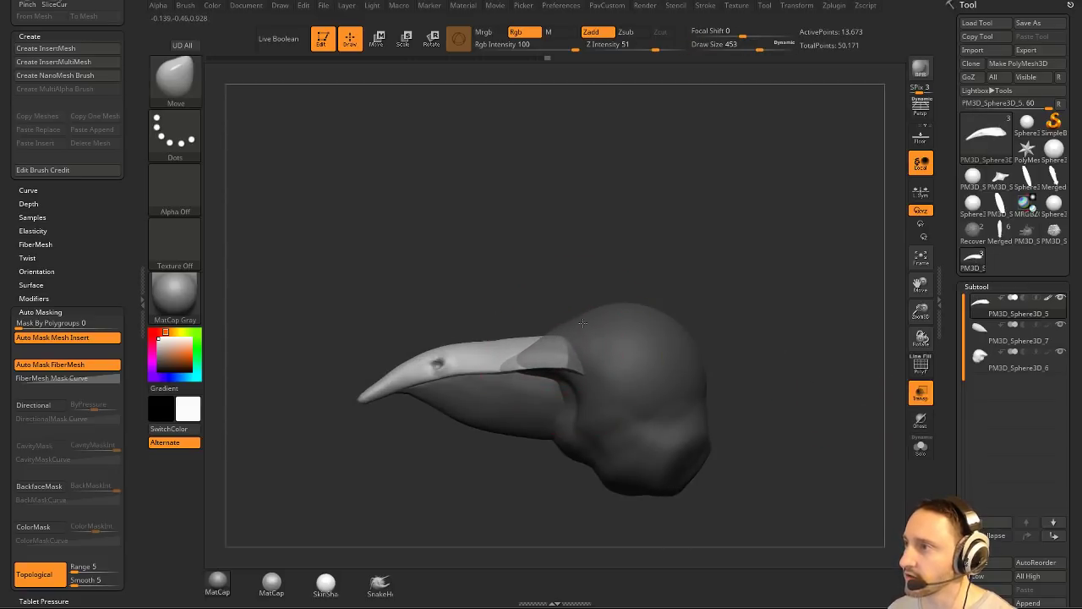
# Select the lower beak and reshape its rear end inside the head with the same topological move brush.
pyautogui.keyDown('alt'); pyautogui.click(544, 391); pyautogui.keyUp('alt')
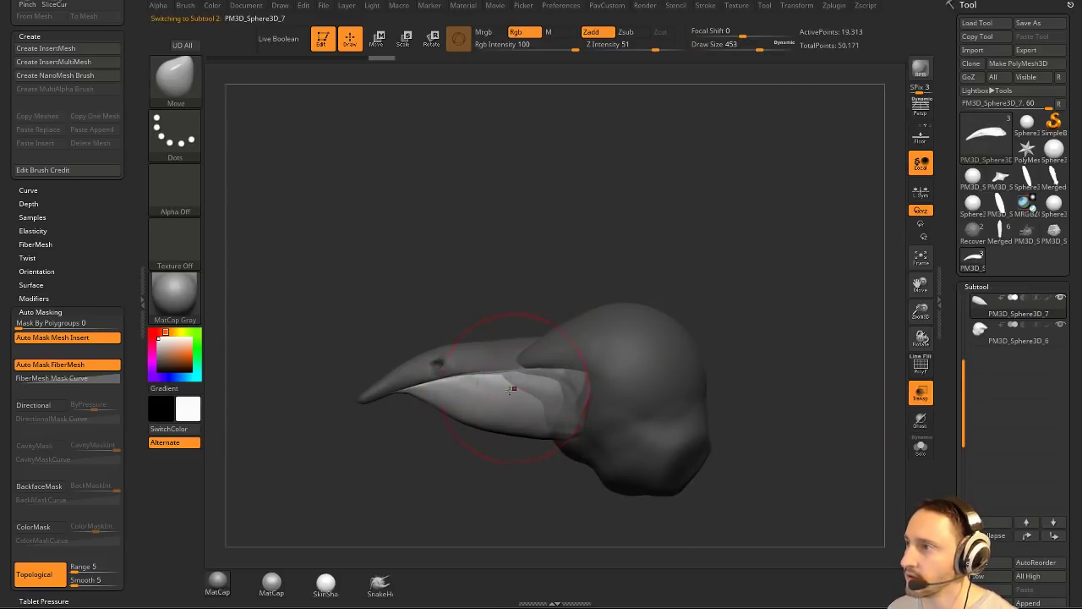
pyautogui.moveTo(482, 455); pyautogui.dragTo(515, 434)
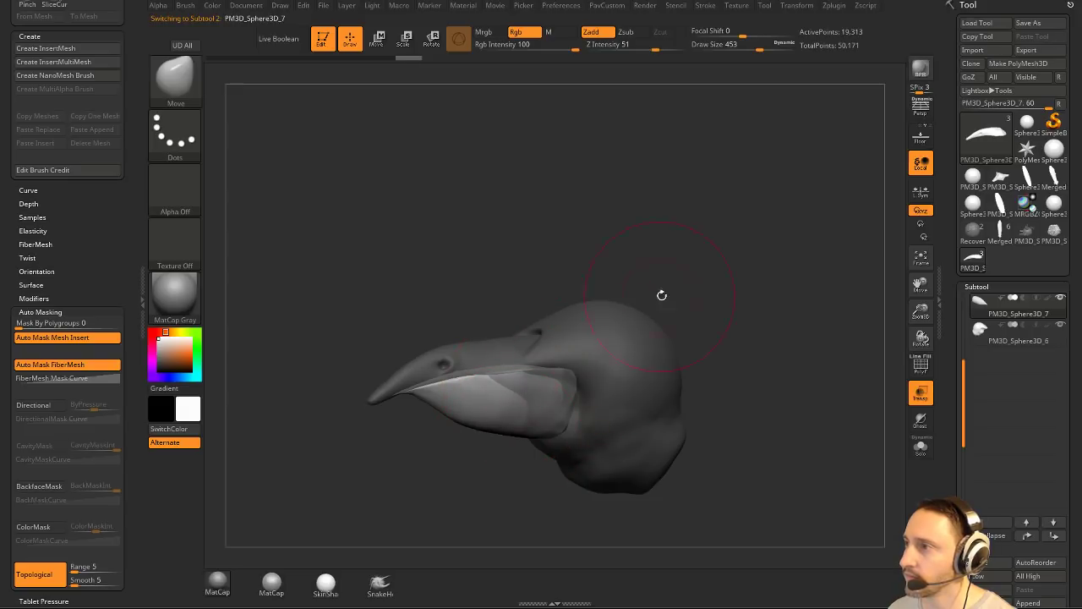
pyautogui.moveTo(662, 295)
pyautogui.mouseDown()
pyautogui.moveTo(691, 339)
pyautogui.moveTo(648, 374)
pyautogui.moveTo(677, 364)
pyautogui.moveTo(469, 405)
pyautogui.mouseUp()
# Select the head and carve symmetrical eye sockets with the Standard brush at draw size 87, smoothing around the hollows.
pyautogui.moveTo(881, 400); pyautogui.dragTo(566, 382)
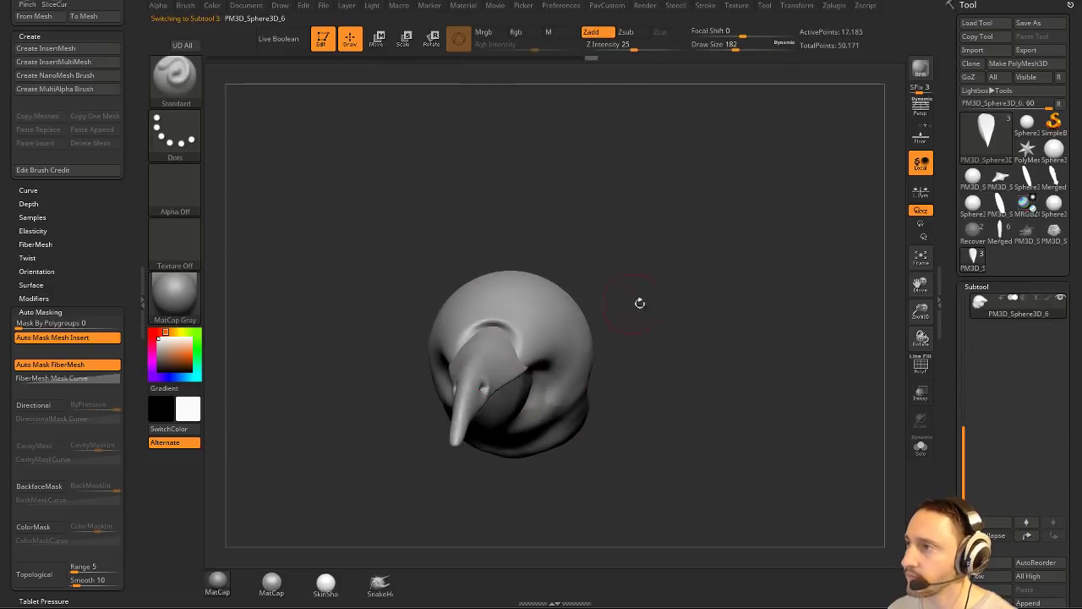
pyautogui.keyDown('shift'); pyautogui.moveTo(640, 303); pyautogui.dragTo(525, 355); pyautogui.keyUp('shift')
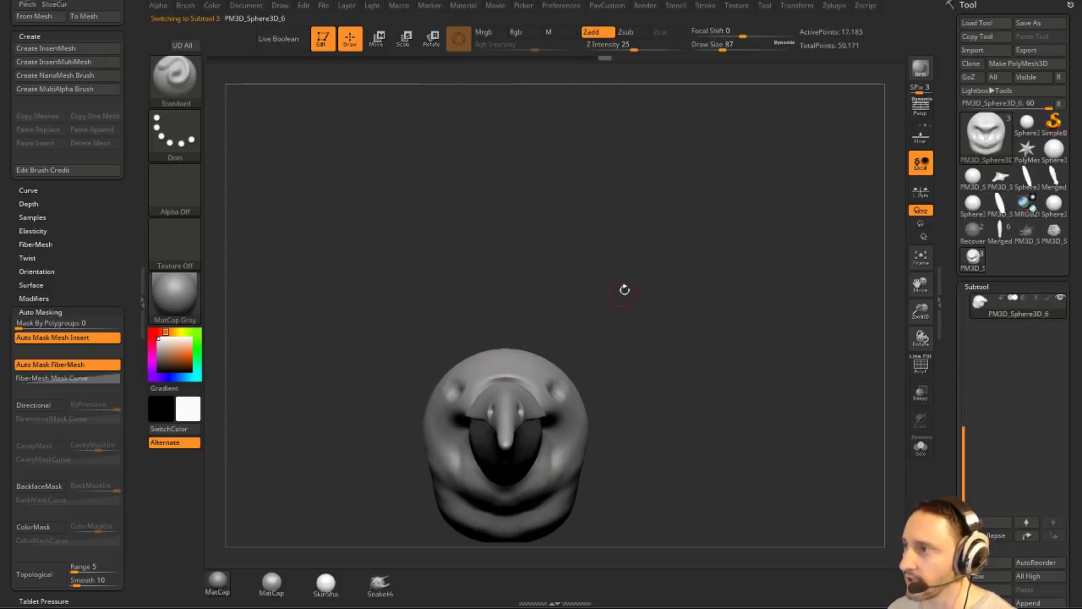
pyautogui.keyDown('alt'); pyautogui.moveTo(597, 320); pyautogui.dragTo(591, 313); pyautogui.keyUp('alt')
pyautogui.moveTo(446, 385)
pyautogui.mouseDown()
pyautogui.moveTo(522, 336)
pyautogui.moveTo(502, 341)
pyautogui.mouseUp()
pyautogui.press('shift')
pyautogui.moveTo(486, 378)
pyautogui.mouseDown()
pyautogui.moveTo(688, 338)
pyautogui.moveTo(495, 365)
pyautogui.mouseUp()
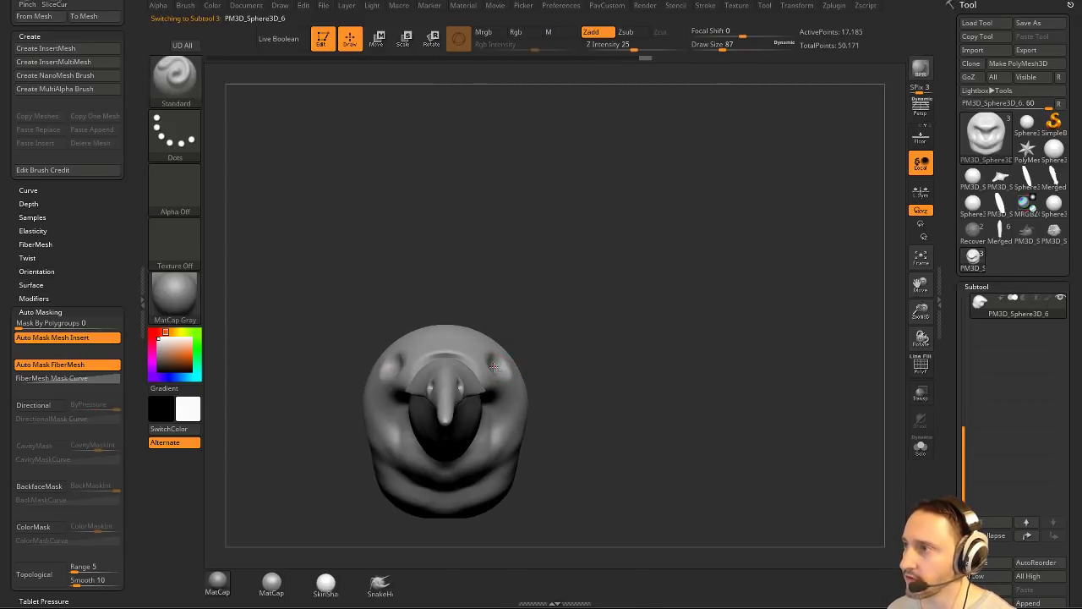
pyautogui.moveTo(554, 334); pyautogui.dragTo(639, 352)
pyautogui.moveTo(503, 385)
pyautogui.keyDown('shift'); pyautogui.mouseDown()
pyautogui.moveTo(475, 392)
pyautogui.moveTo(489, 397)
pyautogui.mouseUp(); pyautogui.keyUp('shift')
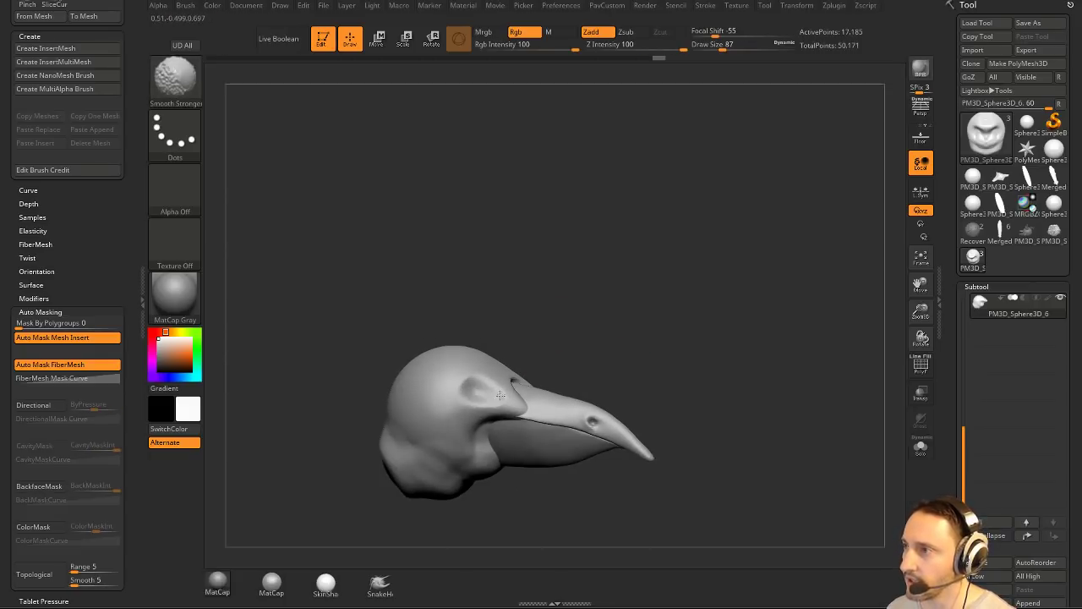
# Insert mirrored Sphere16 eyes at the sockets with the IMM primitives brush and split them into their own subtool.
pyautogui.keyDown('alt'); pyautogui.moveTo(646, 344); pyautogui.dragTo(604, 348); pyautogui.keyUp('alt')
pyautogui.press('b')
pyautogui.press('i')
pyautogui.press('p')
pyautogui.press('m')
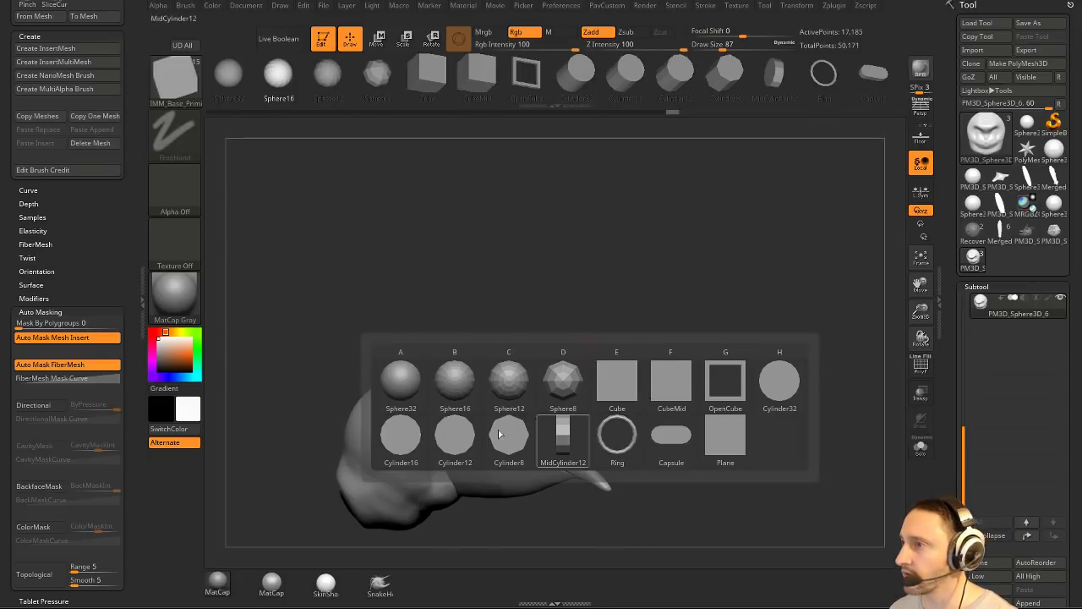
pyautogui.moveTo(435, 423); pyautogui.dragTo(455, 435)
pyautogui.moveTo(630, 338); pyautogui.dragTo(548, 331)
pyautogui.press('1')
pyautogui.click(524, 314)
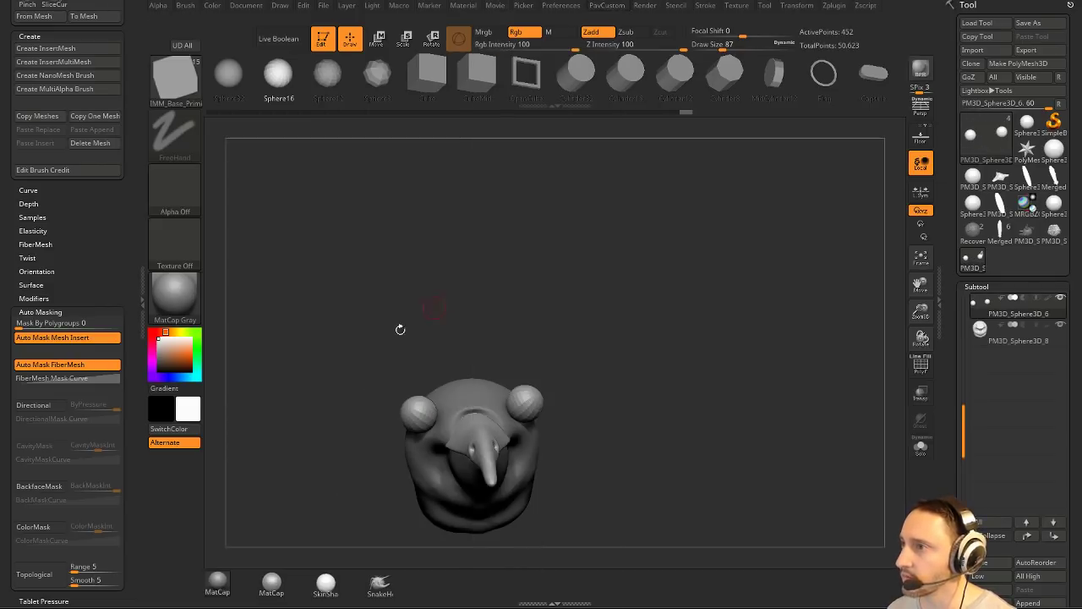
# Move the eye spheres inward into the sockets and activate Dynamic Subdiv on them.
pyautogui.press('w')
pyautogui.moveTo(387, 386); pyautogui.dragTo(404, 397)
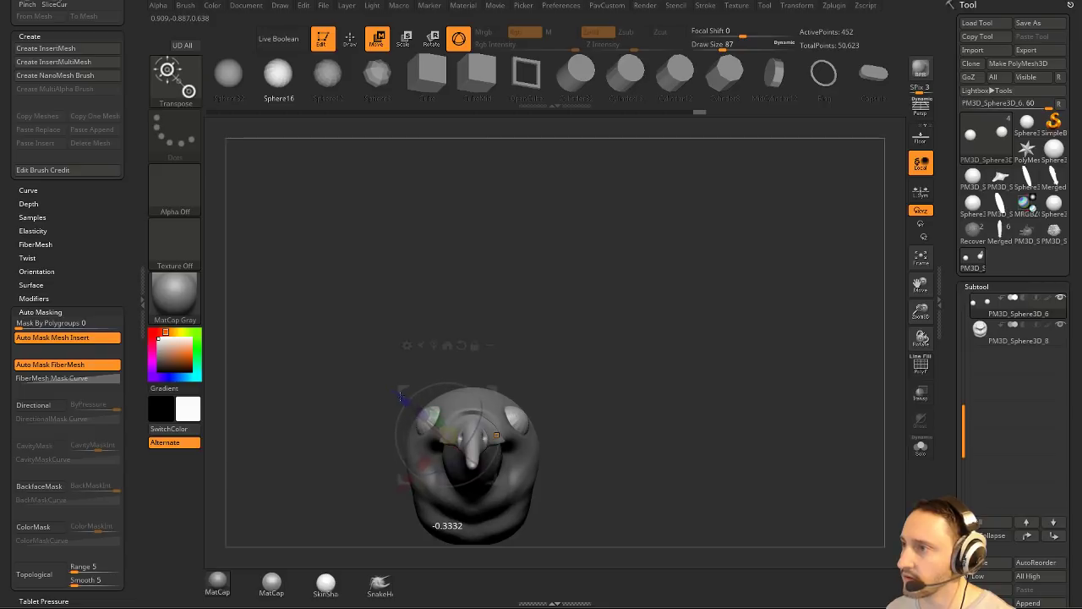
pyautogui.press('q')
pyautogui.moveTo(524, 363); pyautogui.dragTo(624, 362)
pyautogui.press('d')
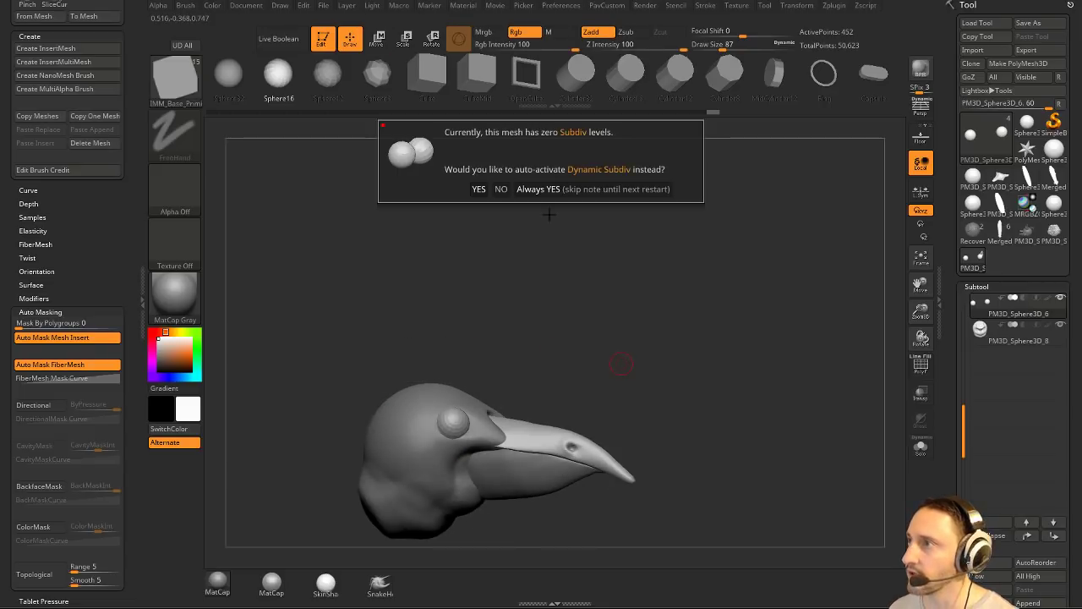
pyautogui.moveTo(679, 307); pyautogui.dragTo(678, 306)
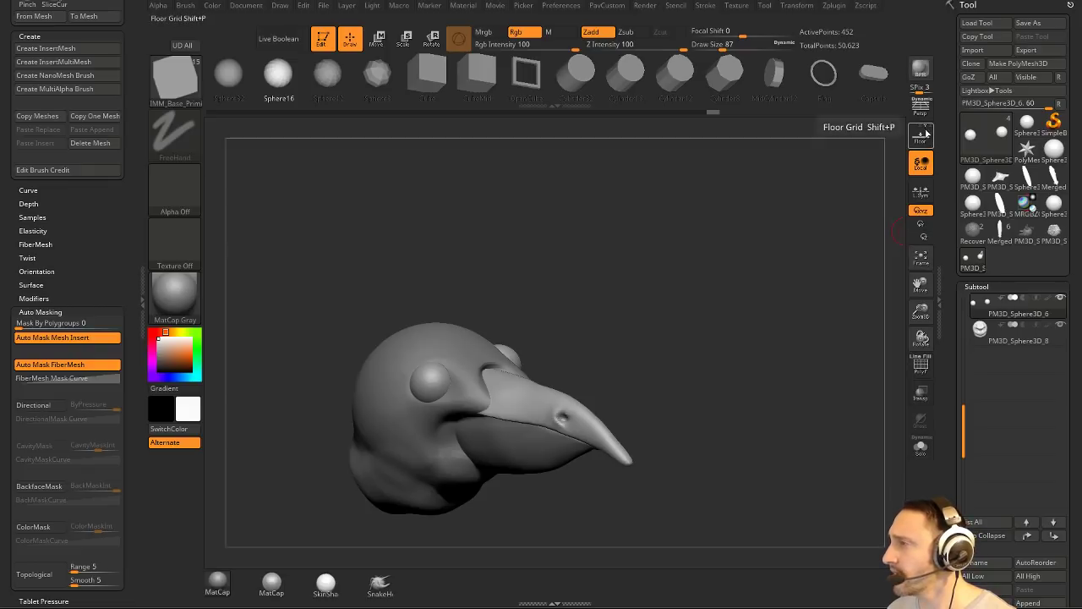
# Enable local symmetry and scale both eye spheres down slightly.
pyautogui.click(920, 190)
pyautogui.press('w')
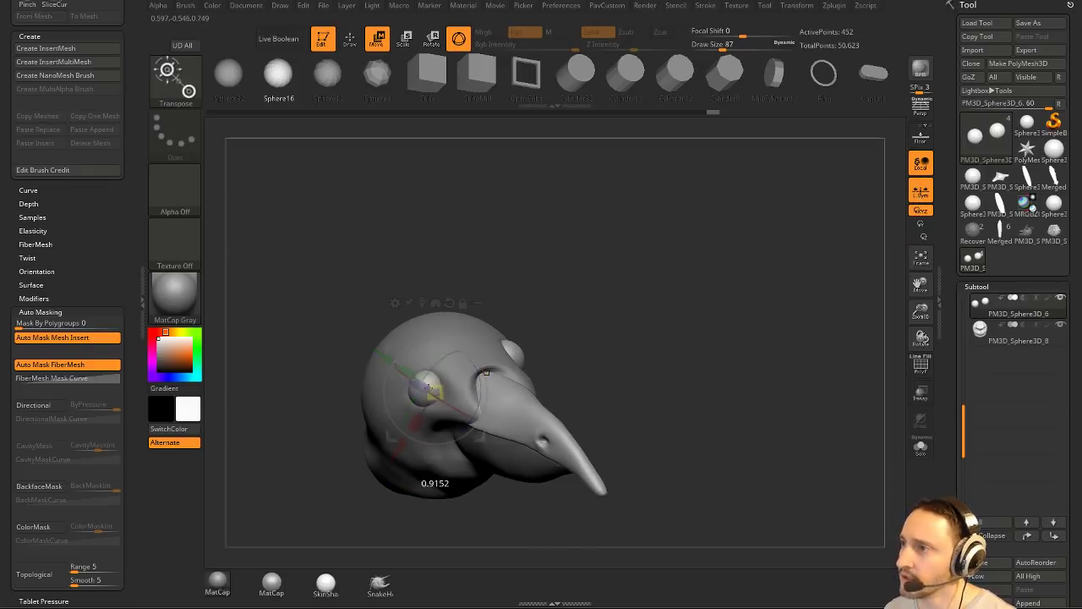
pyautogui.moveTo(487, 372); pyautogui.dragTo(466, 414)
pyautogui.press('q')
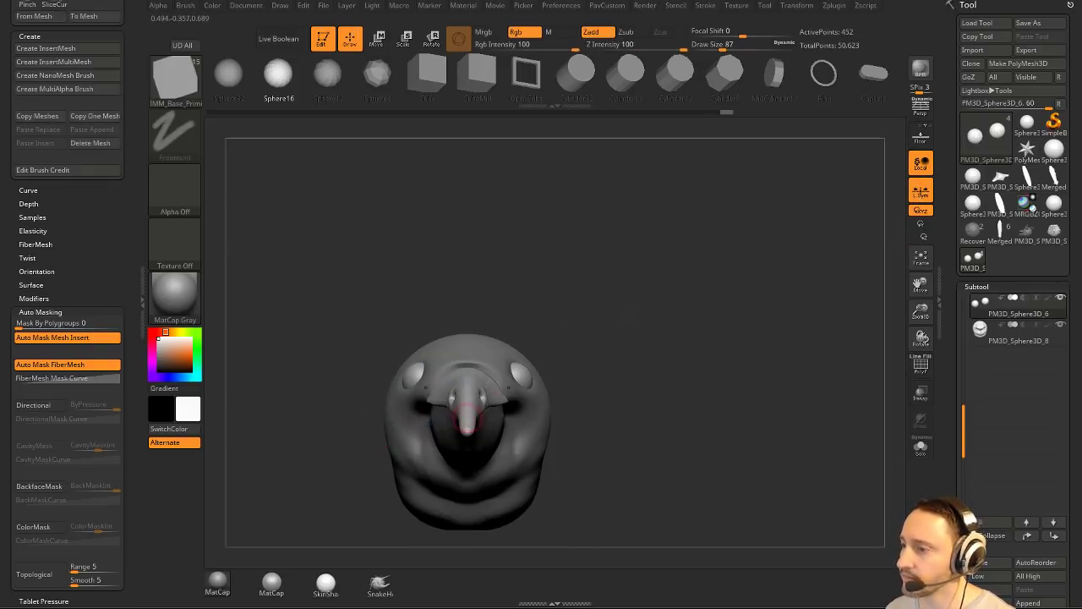
# Select the head and build up a raised rim above the eye with the Standard brush at Z Intensity 25.
pyautogui.moveTo(624, 326); pyautogui.dragTo(591, 322)
pyautogui.keyDown('alt'); pyautogui.click(526, 364); pyautogui.keyUp('alt')
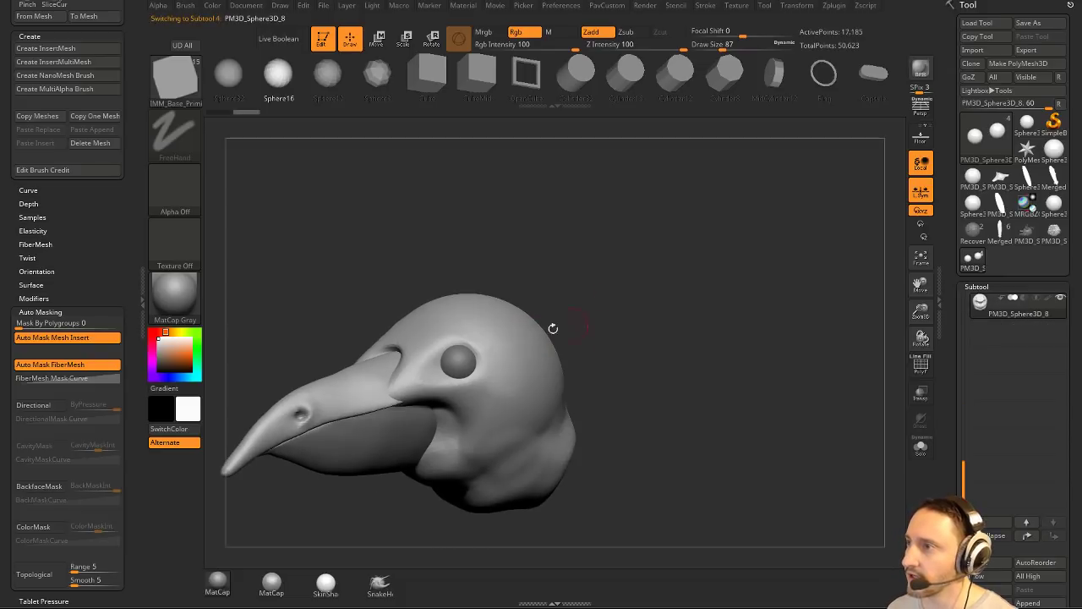
pyautogui.press('b')
pyautogui.press('s')
pyautogui.press('t')
pyautogui.keyDown('alt'); pyautogui.moveTo(624, 273); pyautogui.dragTo(681, 294); pyautogui.keyUp('alt')
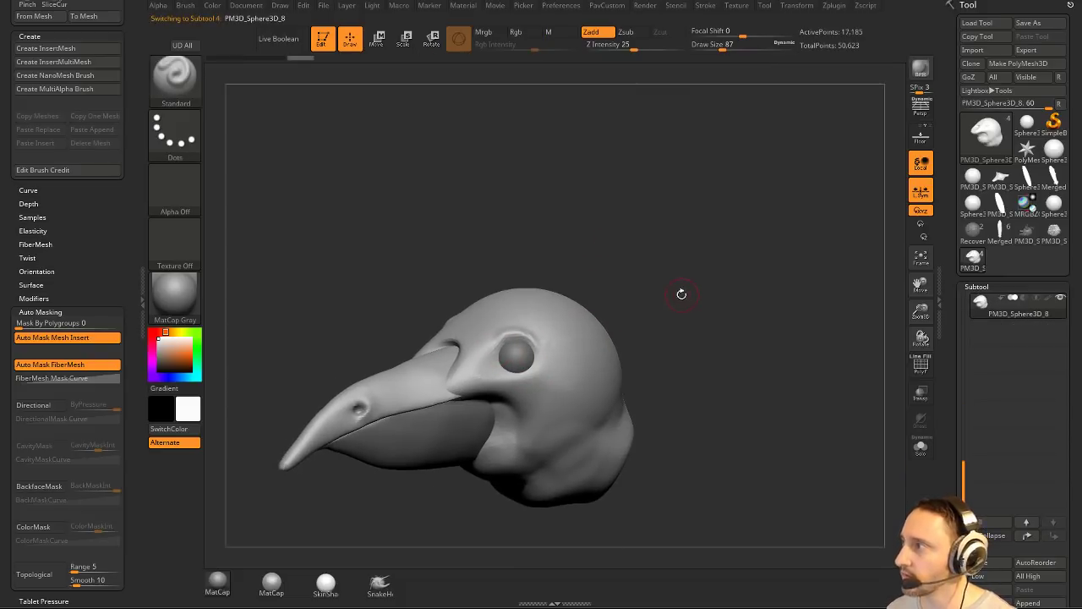
pyautogui.moveTo(962, 463); pyautogui.dragTo(963, 290)
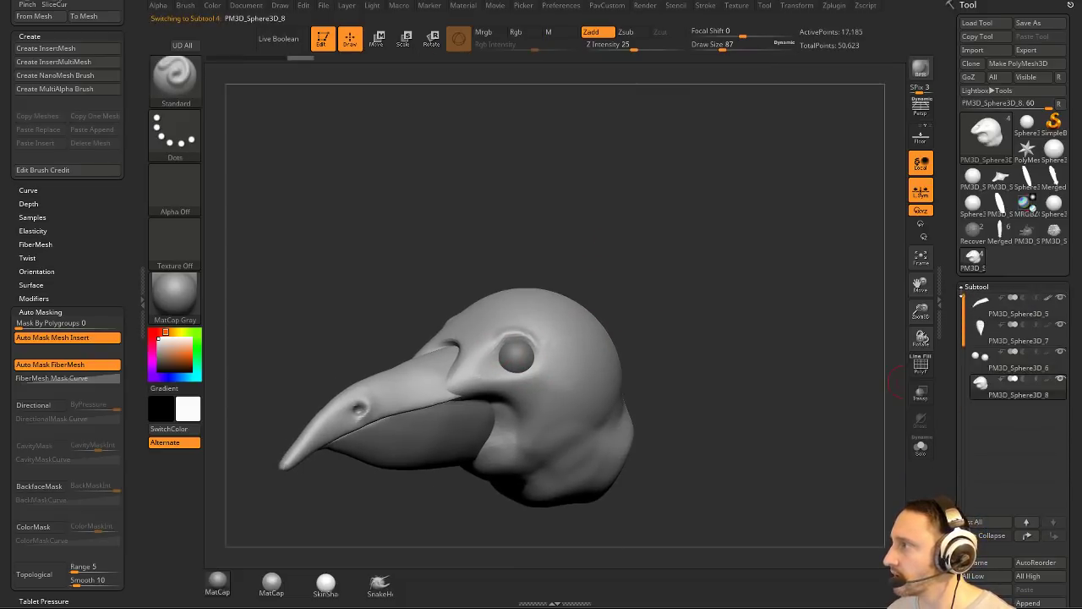
# Build up the rim around the bird's eye with the Standard brush and smooth the skin in front of it.
pyautogui.click(1048, 298)
pyautogui.moveTo(753, 287); pyautogui.dragTo(790, 330)
pyautogui.moveTo(497, 354); pyautogui.dragTo(519, 336)
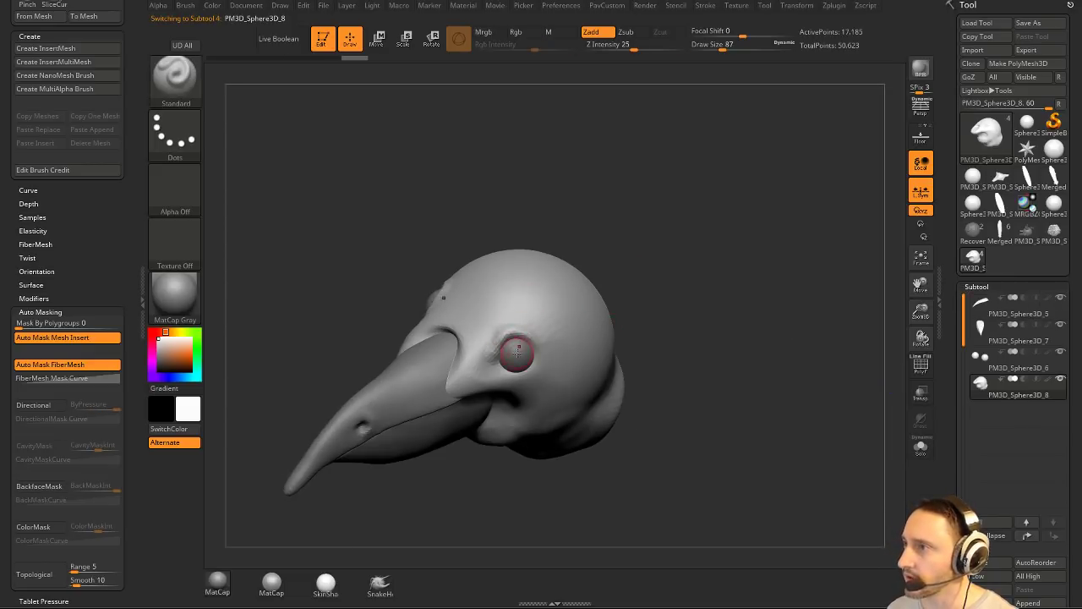
pyautogui.moveTo(708, 318); pyautogui.dragTo(664, 292)
pyautogui.keyDown('shift'); pyautogui.moveTo(496, 335); pyautogui.dragTo(469, 362); pyautogui.keyUp('shift')
# Reshape the eyelids and the side of the head around the eyes with the Move brush at draw size 197.
pyautogui.moveTo(648, 322)
pyautogui.mouseDown()
pyautogui.moveTo(682, 296)
pyautogui.moveTo(506, 313)
pyautogui.mouseUp()
pyautogui.press('b')
pyautogui.press('m')
pyautogui.press('v')
pyautogui.moveTo(625, 309); pyautogui.dragTo(664, 334)
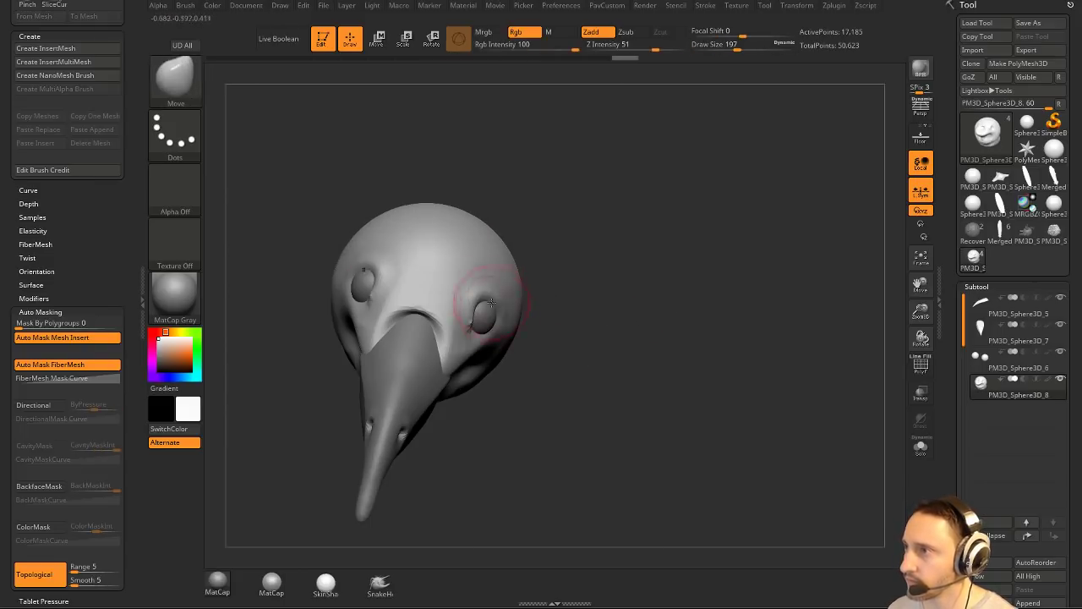
pyautogui.moveTo(574, 318); pyautogui.dragTo(571, 323)
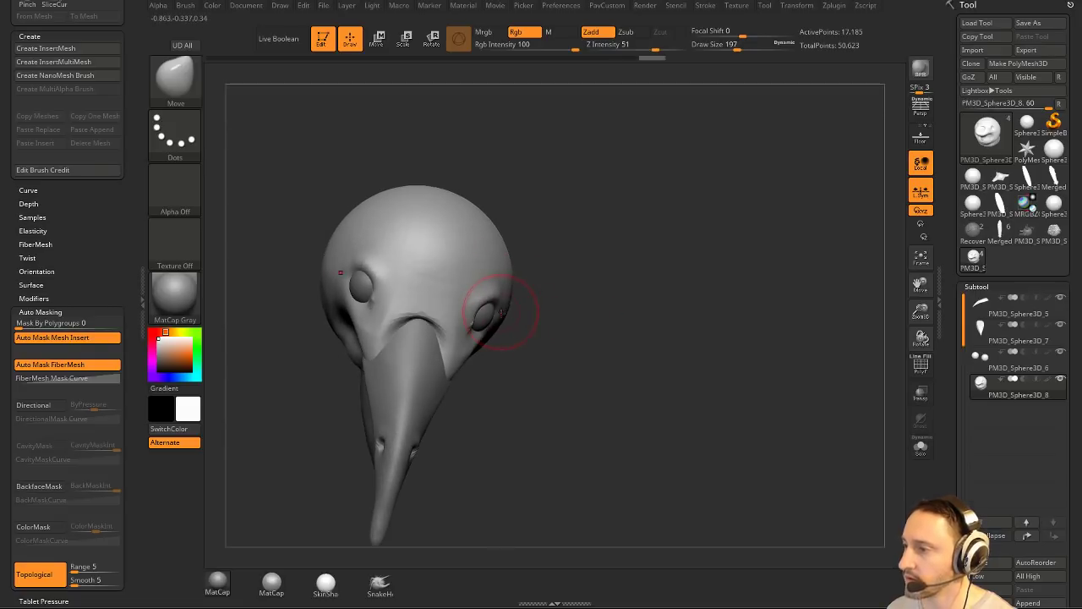
pyautogui.moveTo(541, 287); pyautogui.dragTo(660, 248)
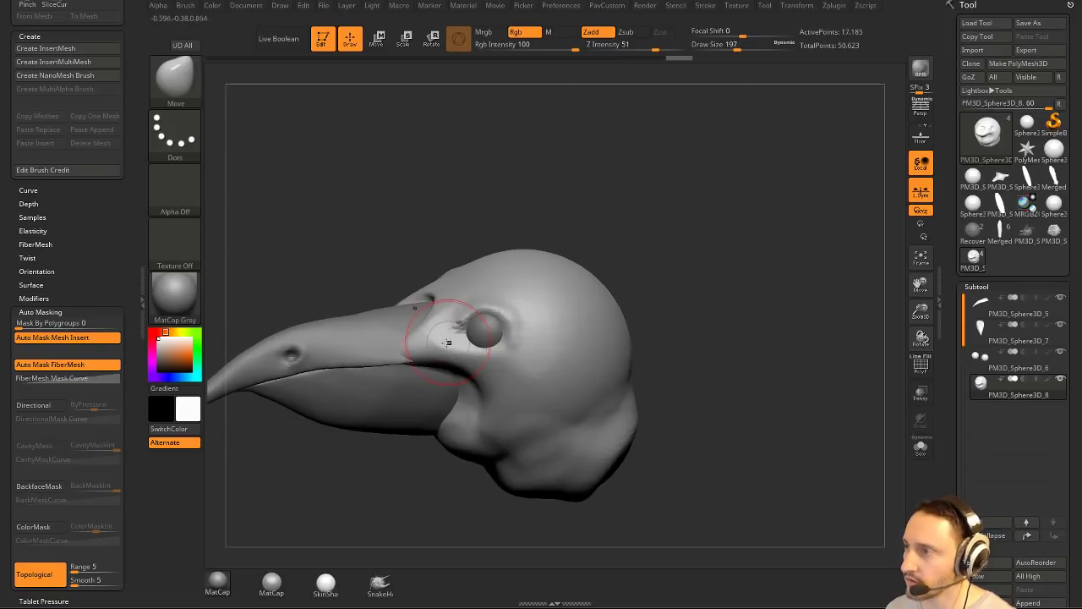
# Define the eyelid rims with the Standard brush, reducing the draw size to 65 for the finer strokes.
pyautogui.press('b')
pyautogui.press('s')
pyautogui.press('t')
pyautogui.moveTo(651, 304)
pyautogui.mouseDown()
pyautogui.moveTo(648, 273)
pyautogui.moveTo(478, 350)
pyautogui.mouseUp()
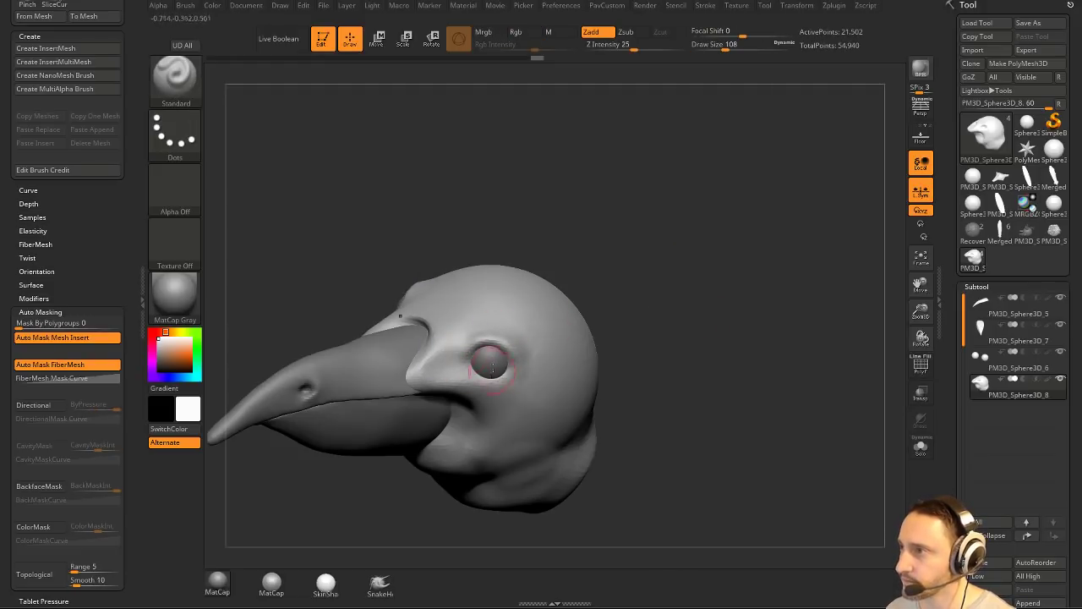
pyautogui.moveTo(626, 355); pyautogui.dragTo(580, 282)
pyautogui.press('s')
pyautogui.click(487, 338)
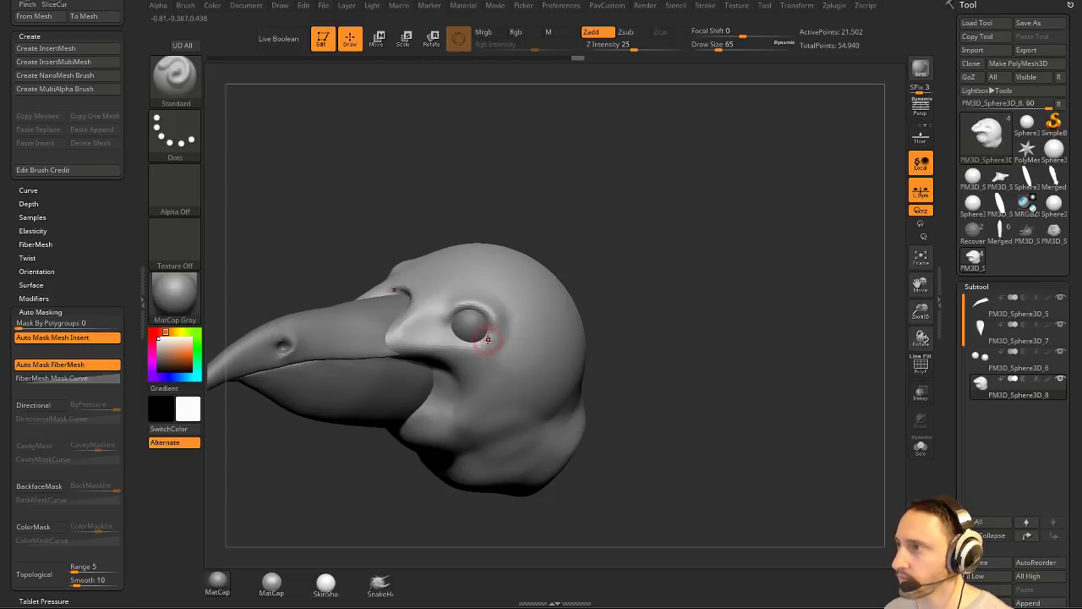
# Carve creases at the front and back corners of the eye with DamStandard and smooth the skin toward the beak.
pyautogui.press('b')
pyautogui.press('d')
pyautogui.press('s')
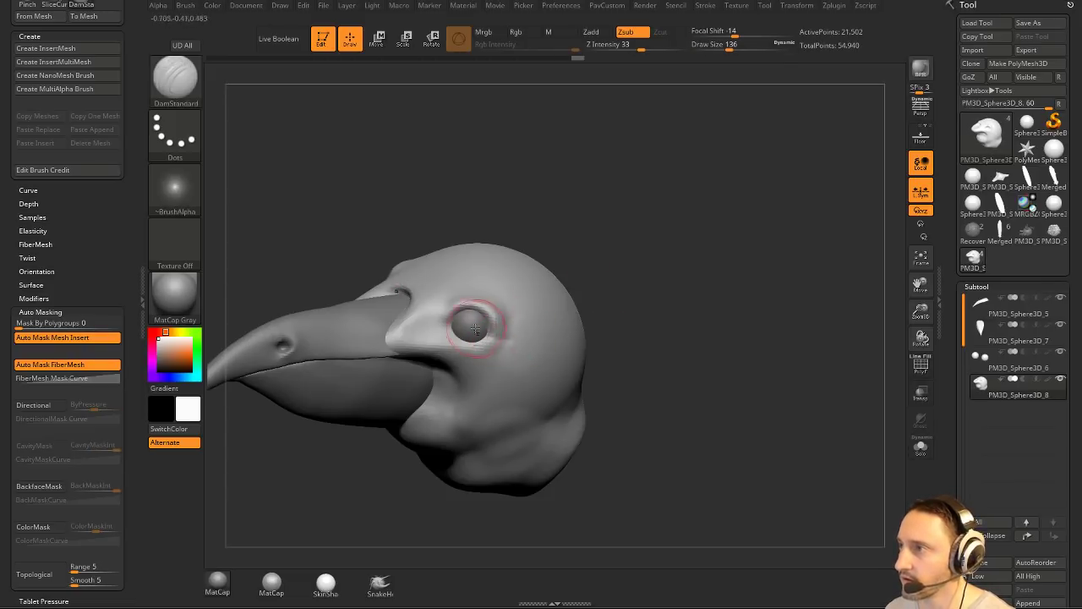
pyautogui.moveTo(626, 335); pyautogui.dragTo(596, 283)
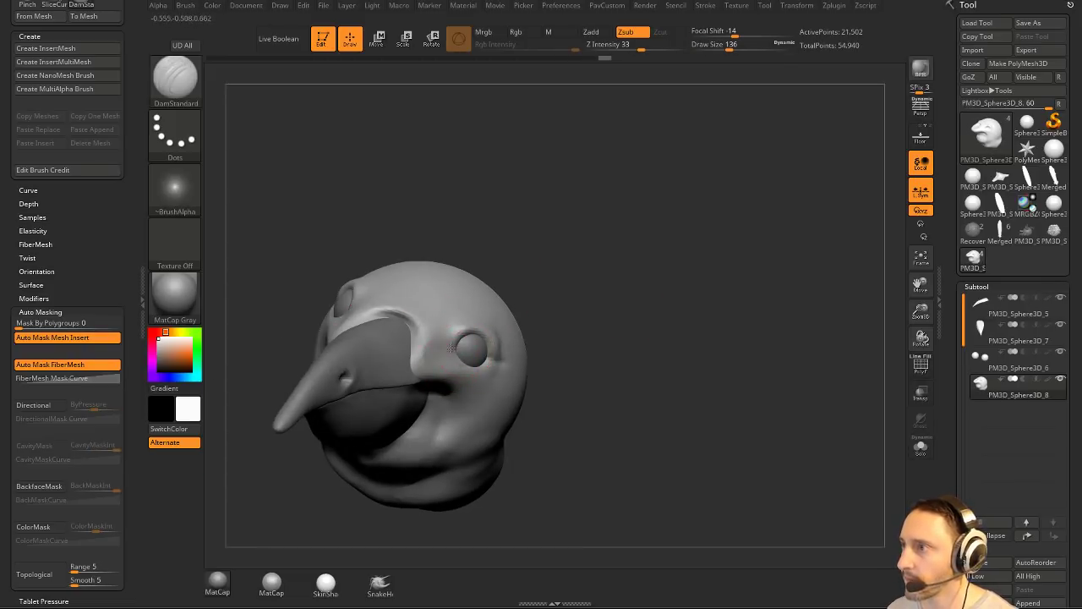
pyautogui.keyDown('shift'); pyautogui.moveTo(585, 348); pyautogui.dragTo(507, 348); pyautogui.keyUp('shift')
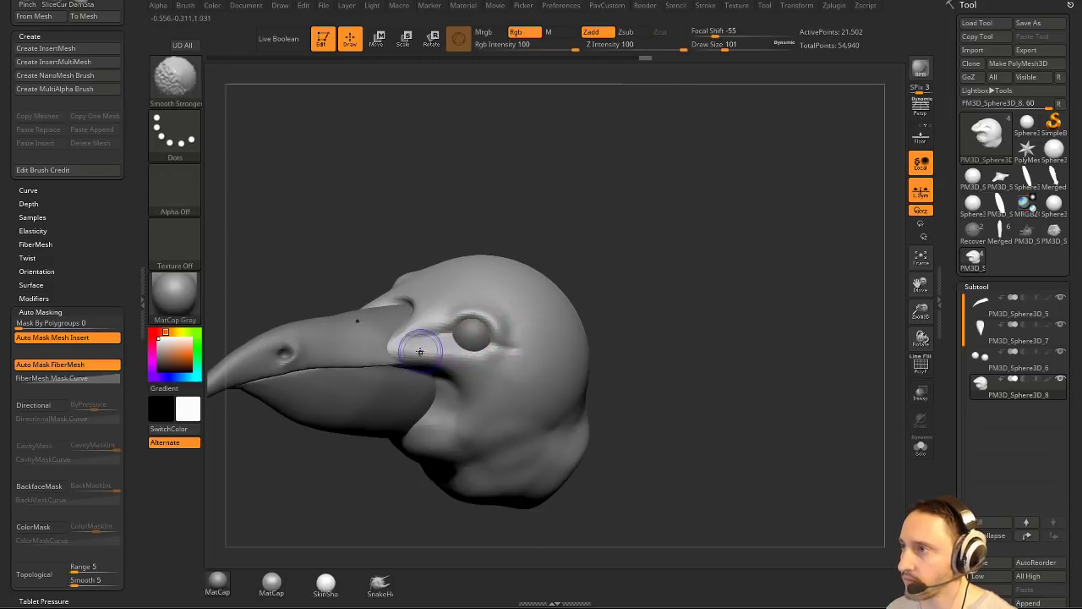
pyautogui.keyDown('shift'); pyautogui.moveTo(429, 353); pyautogui.dragTo(474, 353); pyautogui.keyUp('shift')
pyautogui.moveTo(490, 232)
pyautogui.mouseDown()
pyautogui.moveTo(590, 302)
pyautogui.moveTo(623, 287)
pyautogui.moveTo(653, 310)
pyautogui.moveTo(618, 302)
pyautogui.moveTo(482, 326)
pyautogui.mouseUp()
# Swell the skin where the face meets the base of the beak with the Inflat brush, adjusting its draw size.
pyautogui.press('b')
pyautogui.press('i')
pyautogui.press('n')
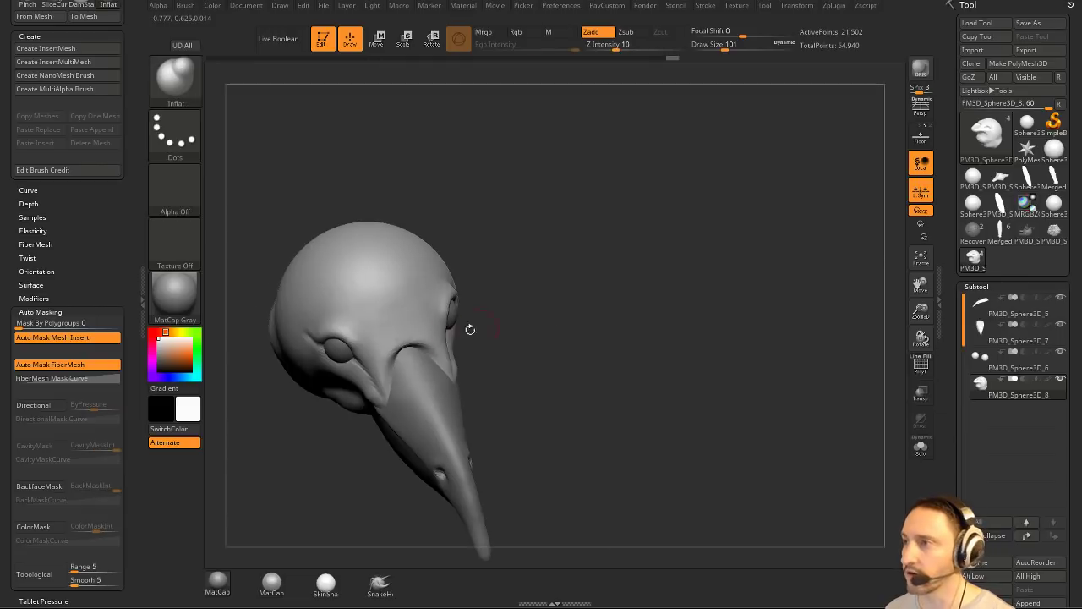
pyautogui.press('s')
pyautogui.moveTo(422, 353)
pyautogui.mouseDown()
pyautogui.moveTo(443, 353)
pyautogui.moveTo(409, 348)
pyautogui.moveTo(475, 335)
pyautogui.moveTo(667, 214)
pyautogui.mouseUp()
pyautogui.moveTo(674, 312); pyautogui.dragTo(648, 319)
pyautogui.press('s')
pyautogui.moveTo(447, 354)
pyautogui.mouseDown()
pyautogui.moveTo(429, 372)
pyautogui.moveTo(433, 362)
pyautogui.mouseUp()
pyautogui.moveTo(600, 306); pyautogui.dragTo(550, 313)
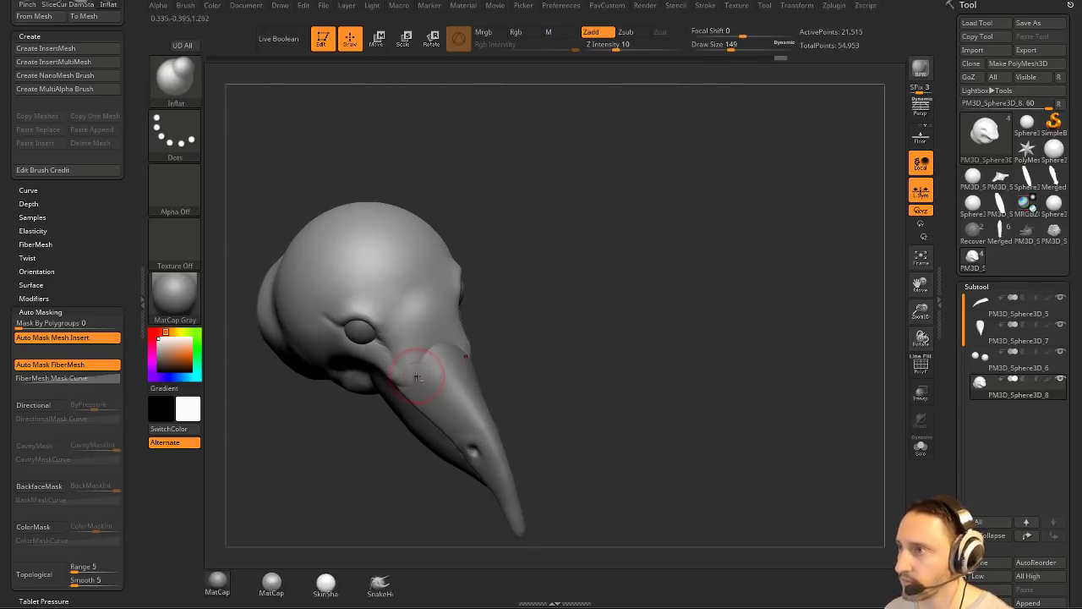
# Shape the skin edge overlapping the upper beak with the Standard brush and smooth it down to the mouth corner.
pyautogui.press('m')
pyautogui.moveTo(426, 360)
pyautogui.mouseDown()
pyautogui.moveTo(446, 339)
pyautogui.moveTo(423, 338)
pyautogui.mouseUp()
pyautogui.press('b')
pyautogui.press('s')
pyautogui.press('t')
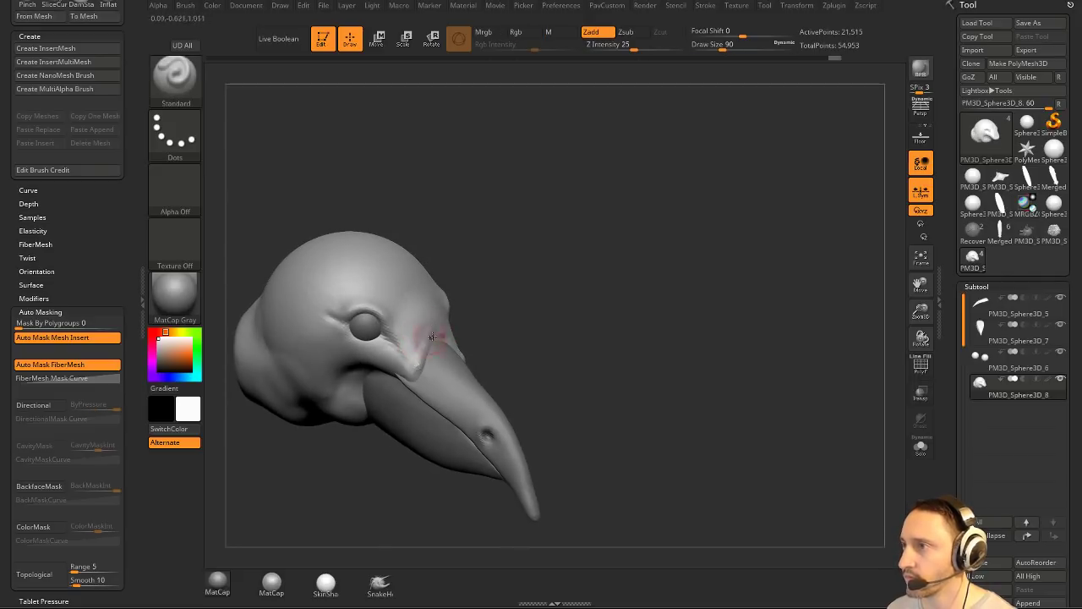
pyautogui.press('shift')
pyautogui.moveTo(513, 296)
pyautogui.mouseDown()
pyautogui.moveTo(550, 317)
pyautogui.moveTo(659, 300)
pyautogui.moveTo(627, 291)
pyautogui.mouseUp()
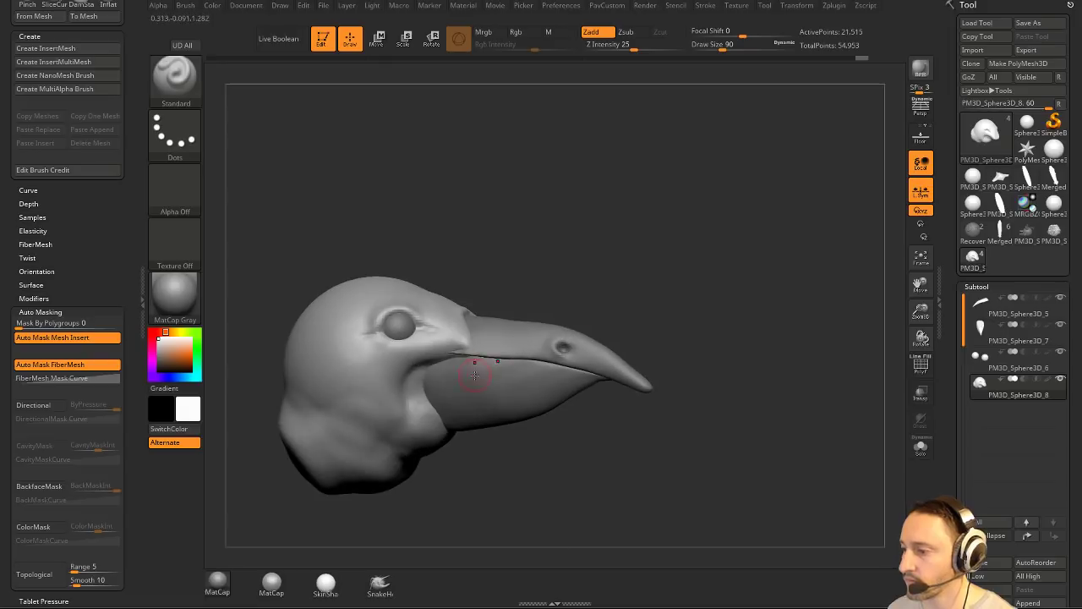
pyautogui.moveTo(476, 374); pyautogui.dragTo(486, 376, button='right')
pyautogui.keyDown('shift'); pyautogui.moveTo(470, 341); pyautogui.dragTo(457, 350); pyautogui.keyUp('shift')
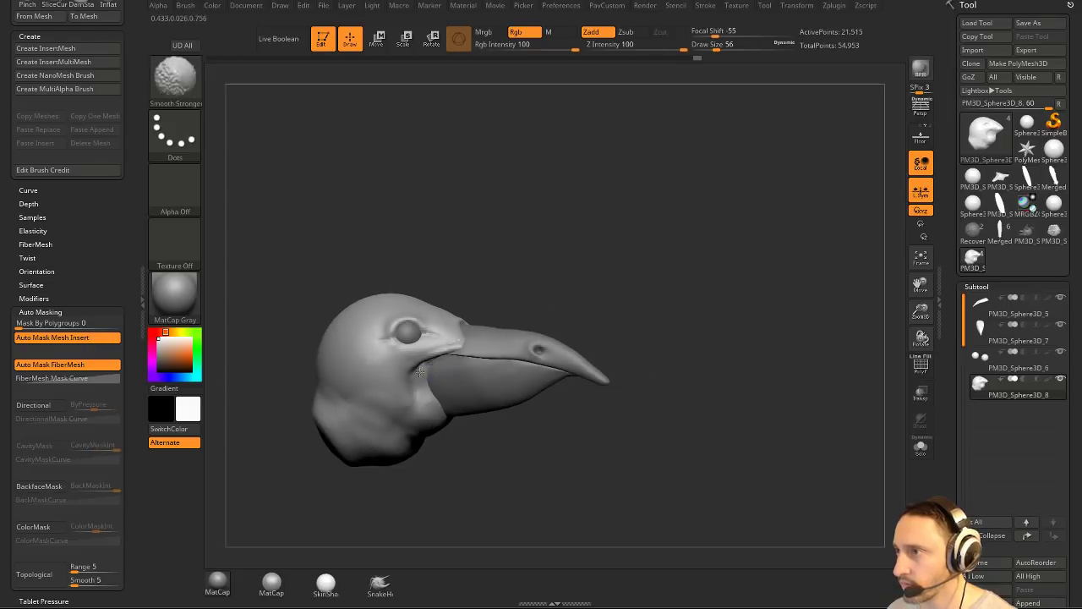
# Build up the skin between the eye and the mouth corner with the Clay brush, raising the draw size to 172.
pyautogui.moveTo(568, 313)
pyautogui.mouseDown()
pyautogui.moveTo(580, 290)
pyautogui.moveTo(646, 314)
pyautogui.moveTo(672, 306)
pyautogui.mouseUp()
pyautogui.press('b')
pyautogui.press('c')
pyautogui.press('l')
pyautogui.moveTo(519, 316)
pyautogui.mouseDown()
pyautogui.moveTo(599, 278)
pyautogui.moveTo(606, 300)
pyautogui.mouseUp()
pyautogui.keyDown('alt'); pyautogui.moveTo(706, 306); pyautogui.dragTo(636, 313); pyautogui.keyUp('alt')
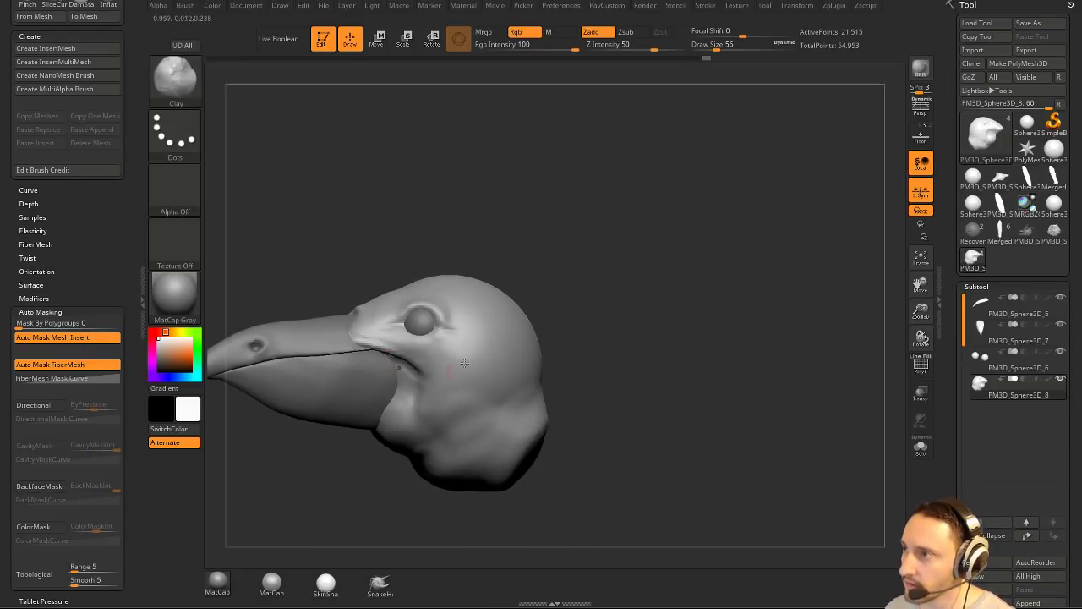
pyautogui.moveTo(568, 322); pyautogui.dragTo(587, 318)
pyautogui.press('[')
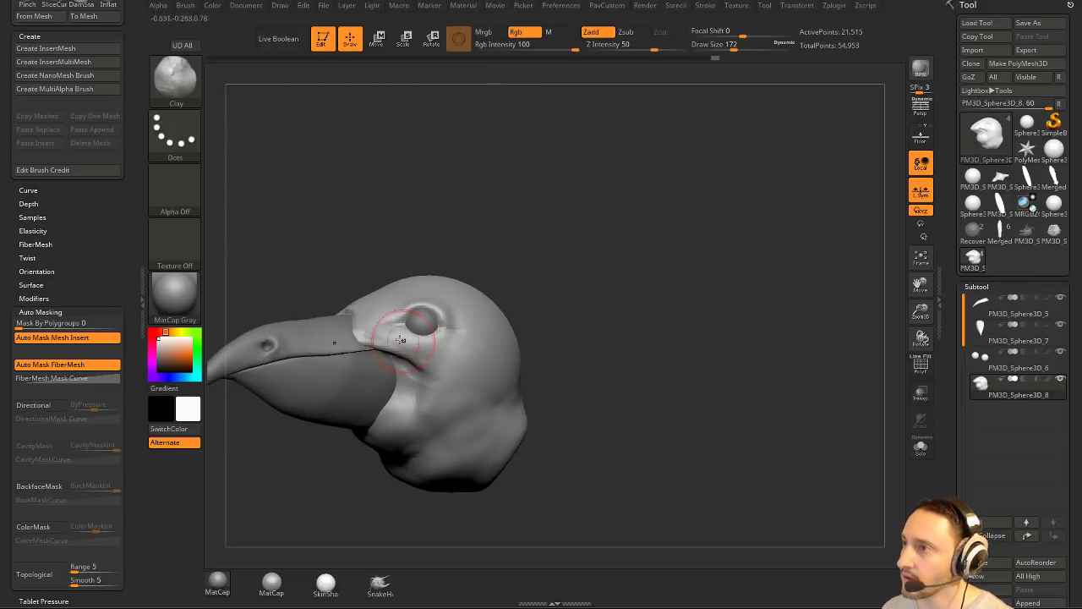
# Add clay volume behind and below the eye to form a rounded cheek fold above the mouth corner.
pyautogui.moveTo(656, 294)
pyautogui.mouseDown()
pyautogui.moveTo(694, 324)
pyautogui.moveTo(626, 320)
pyautogui.mouseUp()
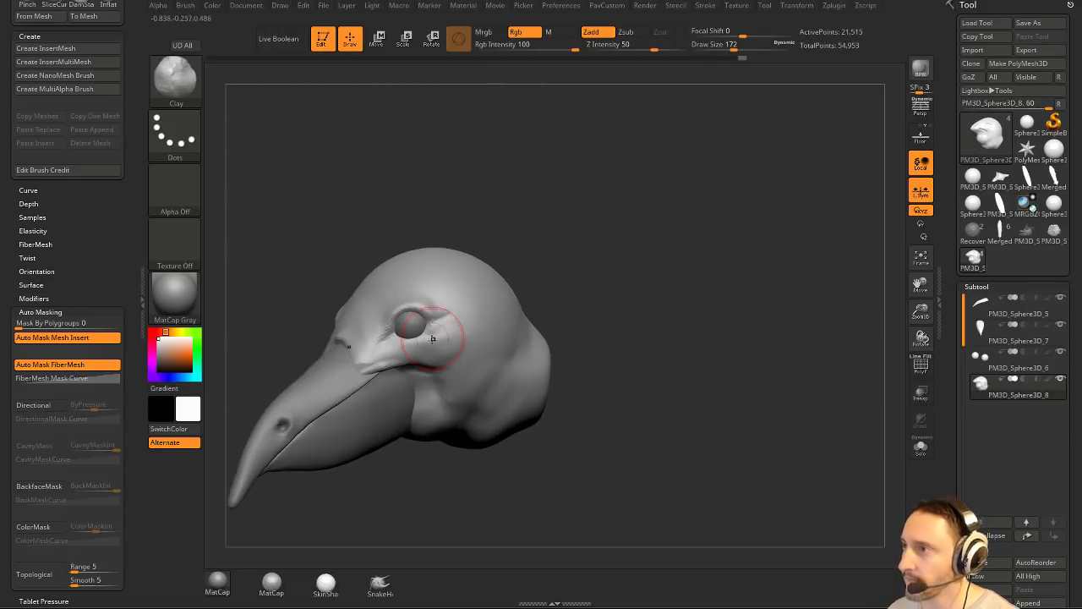
pyautogui.moveTo(451, 313); pyautogui.dragTo(461, 318)
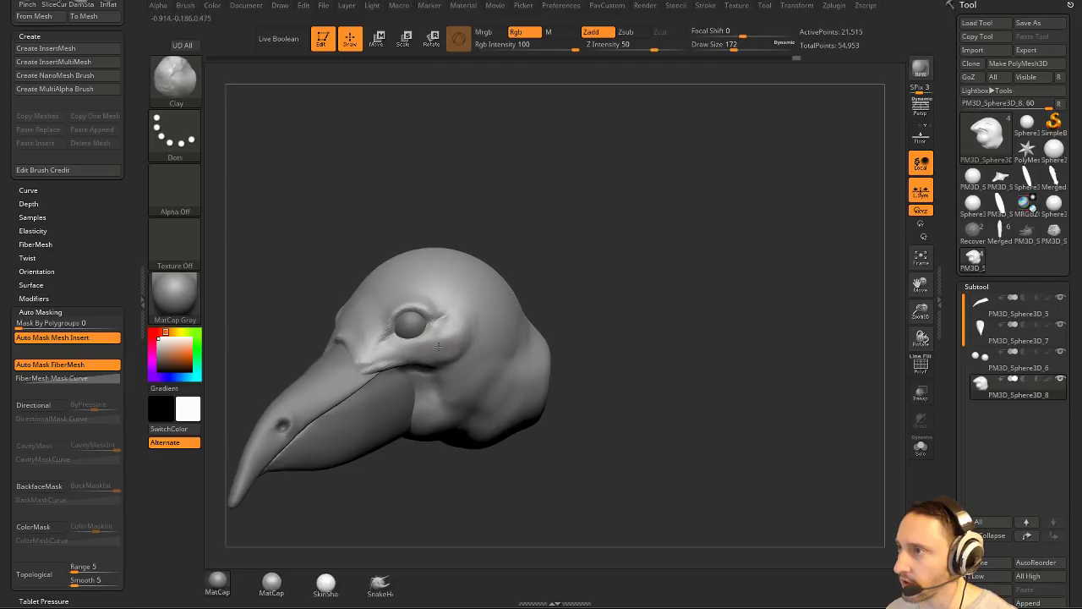
pyautogui.moveTo(646, 296); pyautogui.dragTo(719, 304)
pyautogui.moveTo(441, 345); pyautogui.dragTo(430, 355)
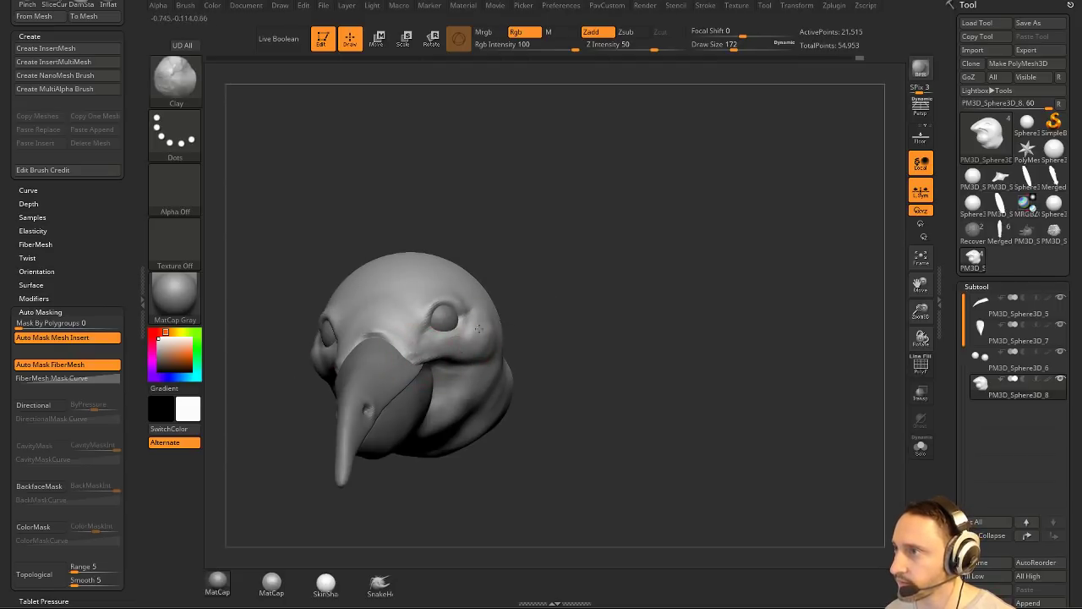
pyautogui.moveTo(526, 315); pyautogui.dragTo(628, 295)
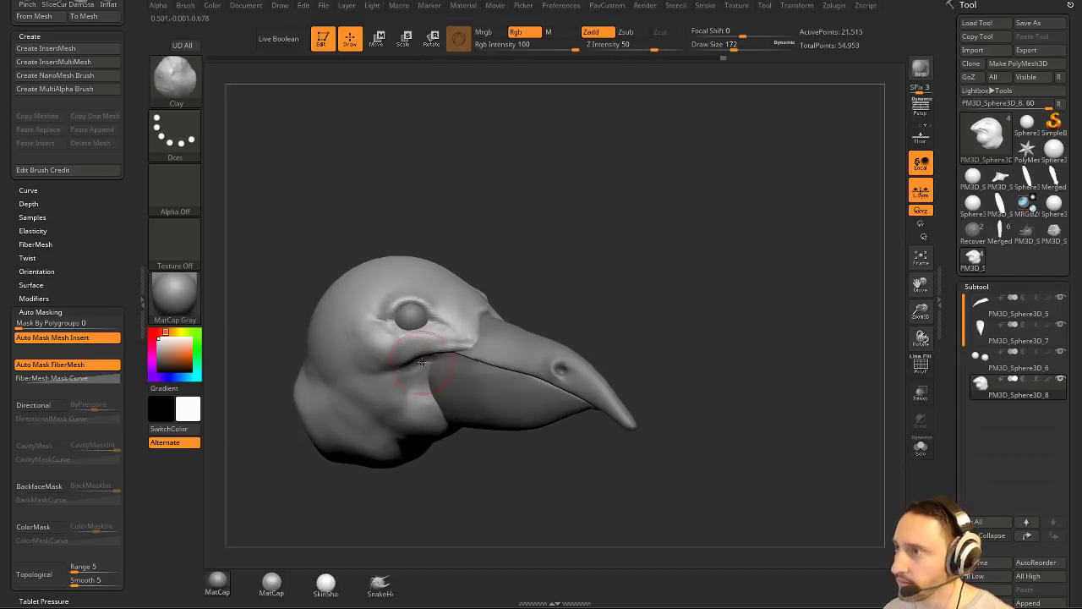
# Raise the skin ridge behind the lower beak with the Standard brush and smooth it below the mouth corner.
pyautogui.press('b')
pyautogui.press('s')
pyautogui.press('t')
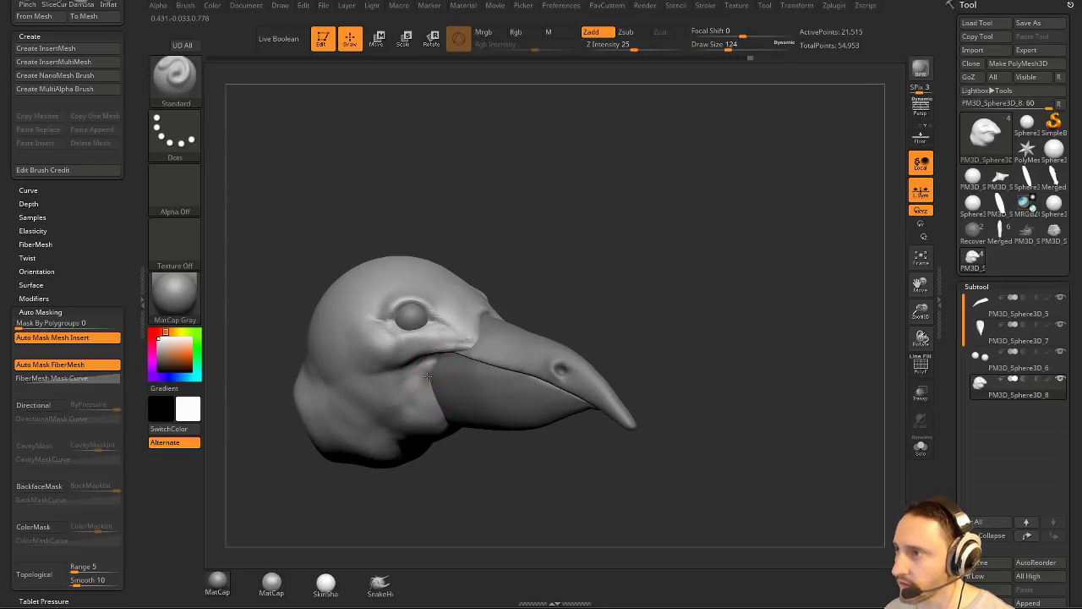
pyautogui.moveTo(463, 482)
pyautogui.mouseDown()
pyautogui.moveTo(445, 416)
pyautogui.moveTo(484, 448)
pyautogui.mouseUp()
pyautogui.keyDown('alt'); pyautogui.moveTo(580, 432); pyautogui.dragTo(569, 409); pyautogui.keyUp('alt')
pyautogui.keyDown('shift'); pyautogui.moveTo(428, 375); pyautogui.dragTo(440, 410); pyautogui.keyUp('shift')
pyautogui.moveTo(530, 451)
pyautogui.mouseDown()
pyautogui.moveTo(717, 290)
pyautogui.moveTo(416, 342)
pyautogui.mouseUp()
pyautogui.moveTo(589, 279); pyautogui.dragTo(433, 358)
# Cut a crease from the mouth corner down behind the lower beak's skin ridge with DamStandard.
pyautogui.press('b')
pyautogui.press('d')
pyautogui.press('s')
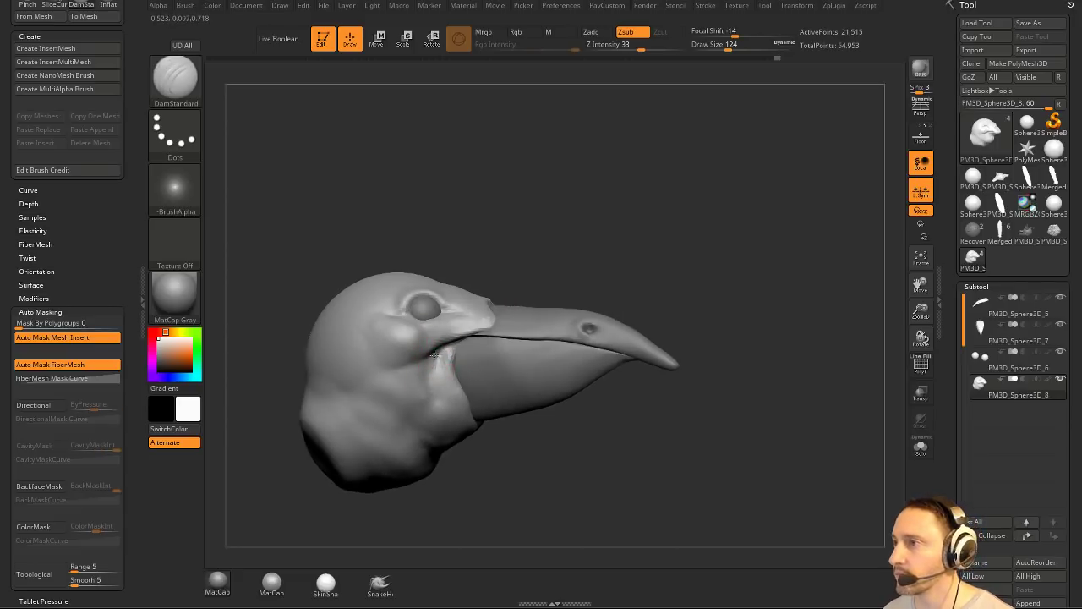
pyautogui.moveTo(617, 288); pyautogui.dragTo(659, 266)
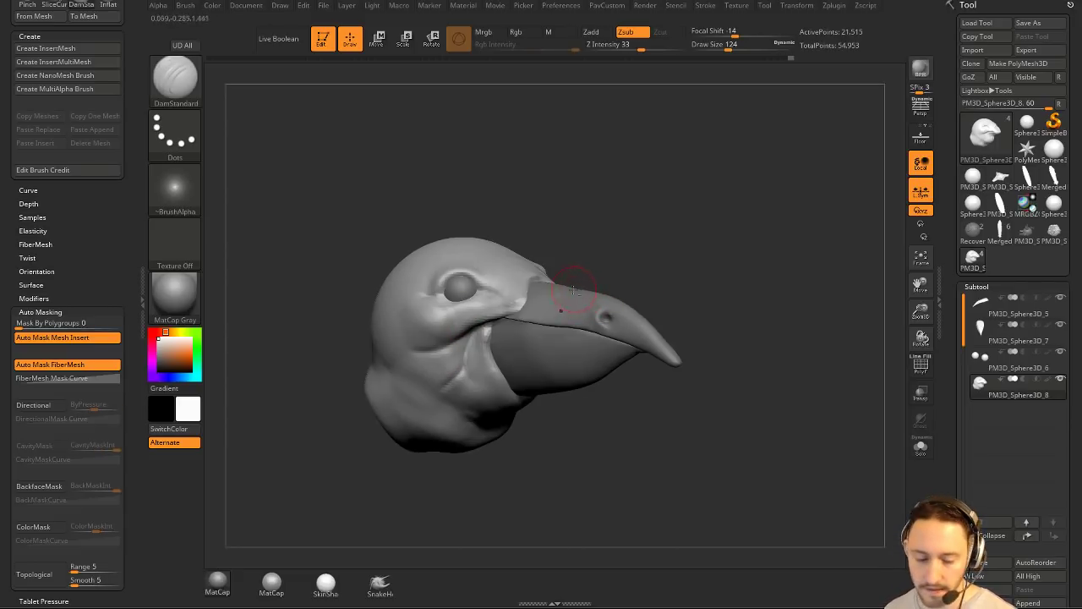
# Add a rounded muscle mass to the lower cheek behind the mouth corner with the Clay brush at draw size 154.
pyautogui.press('b')
pyautogui.press('c')
pyautogui.press('l')
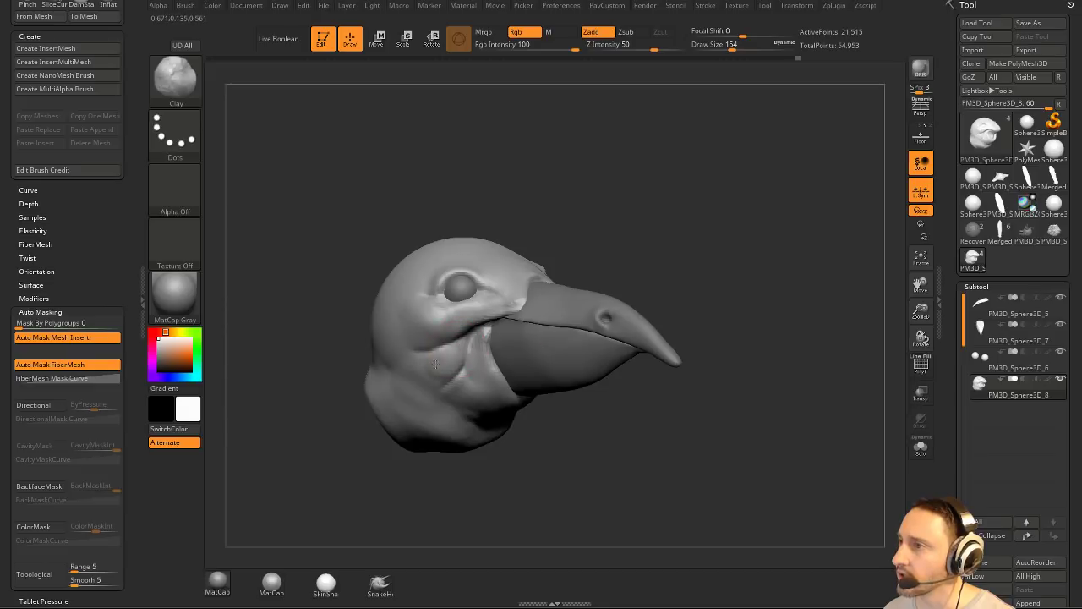
pyautogui.moveTo(435, 357); pyautogui.dragTo(424, 361)
pyautogui.moveTo(583, 439)
pyautogui.mouseDown()
pyautogui.moveTo(621, 407)
pyautogui.moveTo(611, 338)
pyautogui.mouseUp()
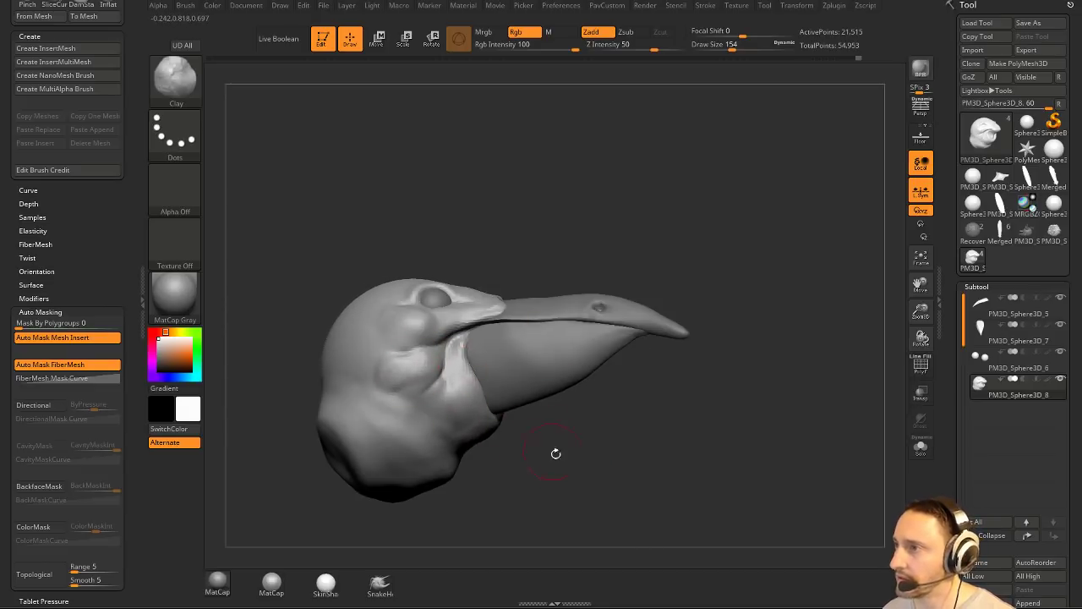
pyautogui.moveTo(556, 453); pyautogui.dragTo(420, 207)
pyautogui.moveTo(581, 294)
pyautogui.mouseDown()
pyautogui.moveTo(652, 321)
pyautogui.moveTo(689, 356)
pyautogui.mouseUp()
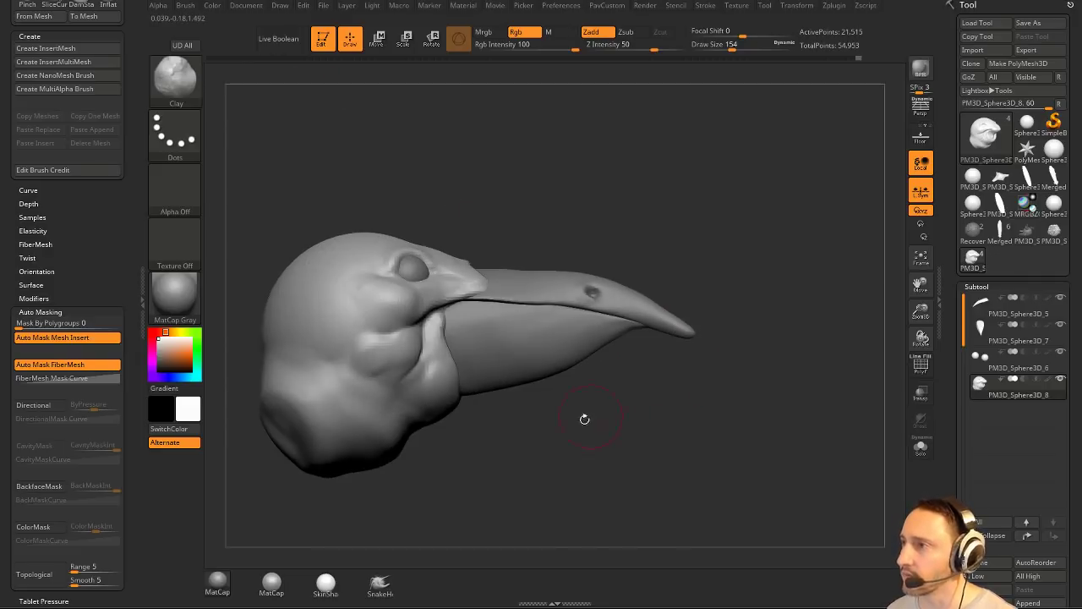
# Pull the throat skin forward under the lower beak with the Move brush at draw size 280.
pyautogui.moveTo(577, 440)
pyautogui.mouseDown()
pyautogui.moveTo(452, 429)
pyautogui.moveTo(460, 411)
pyautogui.mouseUp()
pyautogui.press('s')
pyautogui.press('b')
pyautogui.press('m')
pyautogui.press('t')
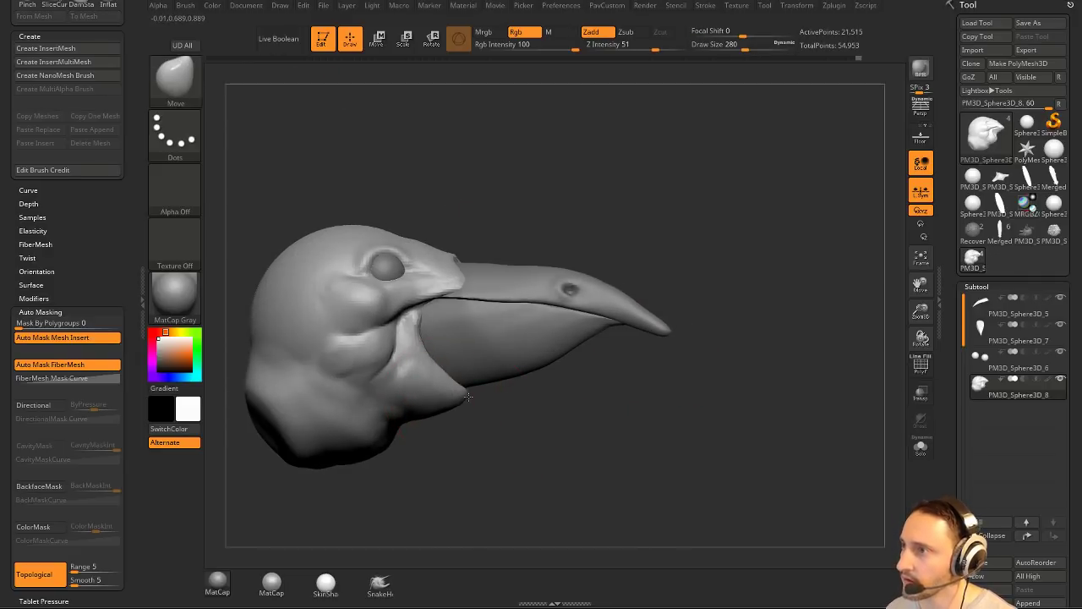
pyautogui.keyDown('alt'); pyautogui.moveTo(487, 469); pyautogui.dragTo(411, 466); pyautogui.keyUp('alt')
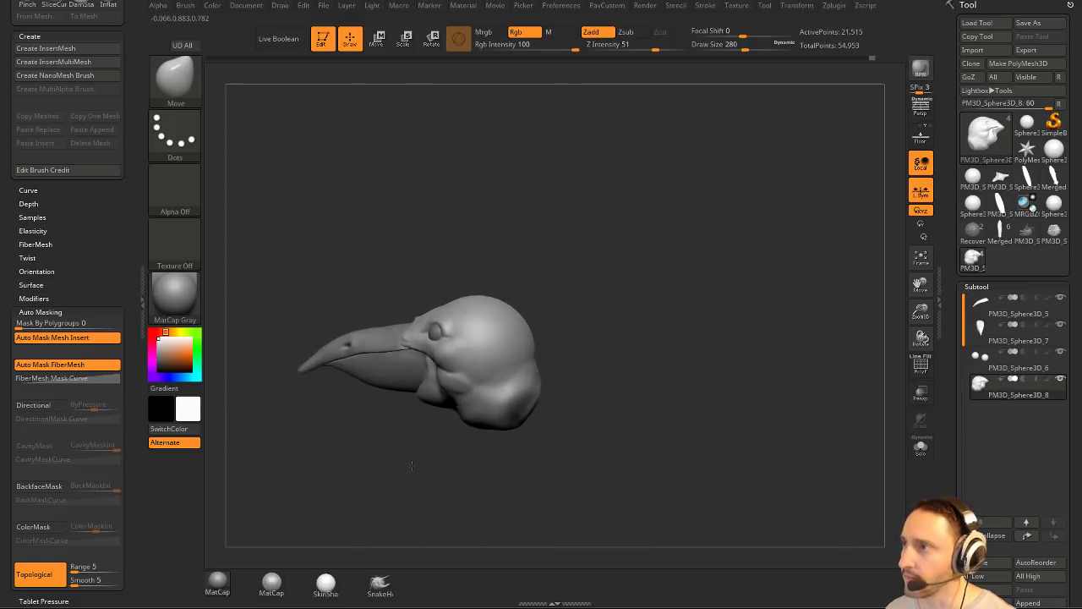
pyautogui.moveTo(569, 359)
pyautogui.mouseDown()
pyautogui.moveTo(660, 352)
pyautogui.moveTo(635, 367)
pyautogui.moveTo(712, 363)
pyautogui.moveTo(671, 375)
pyautogui.moveTo(629, 370)
pyautogui.mouseUp()
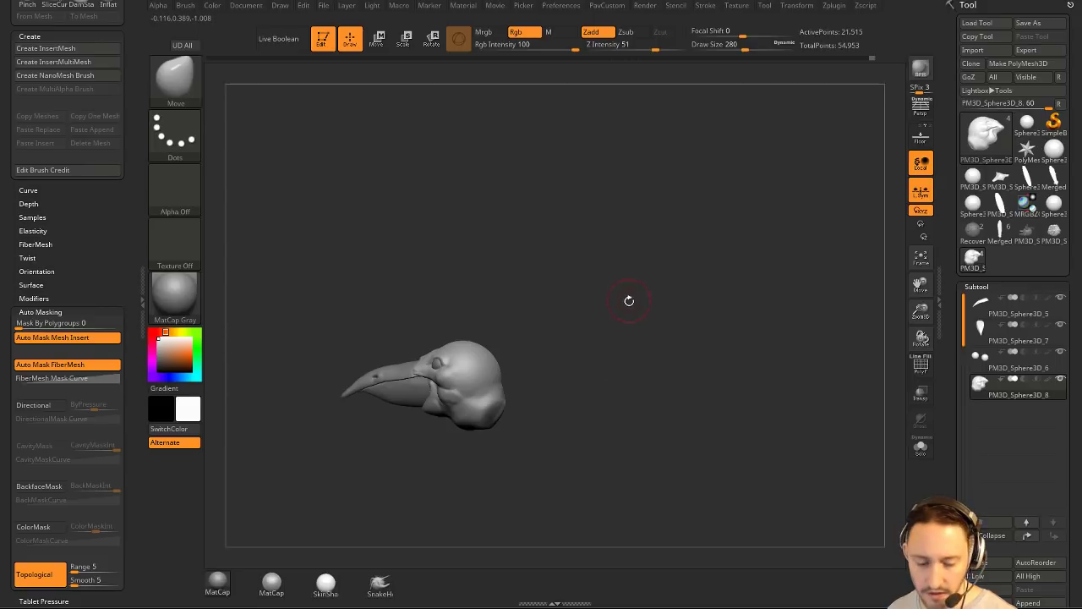
# Insert a large Sphere32 primitive below and behind the head as the body, using the IMM primitives brush.
pyautogui.press('b')
pyautogui.press('i')
pyautogui.press('p')
pyautogui.press('m')
pyautogui.click(480, 349)
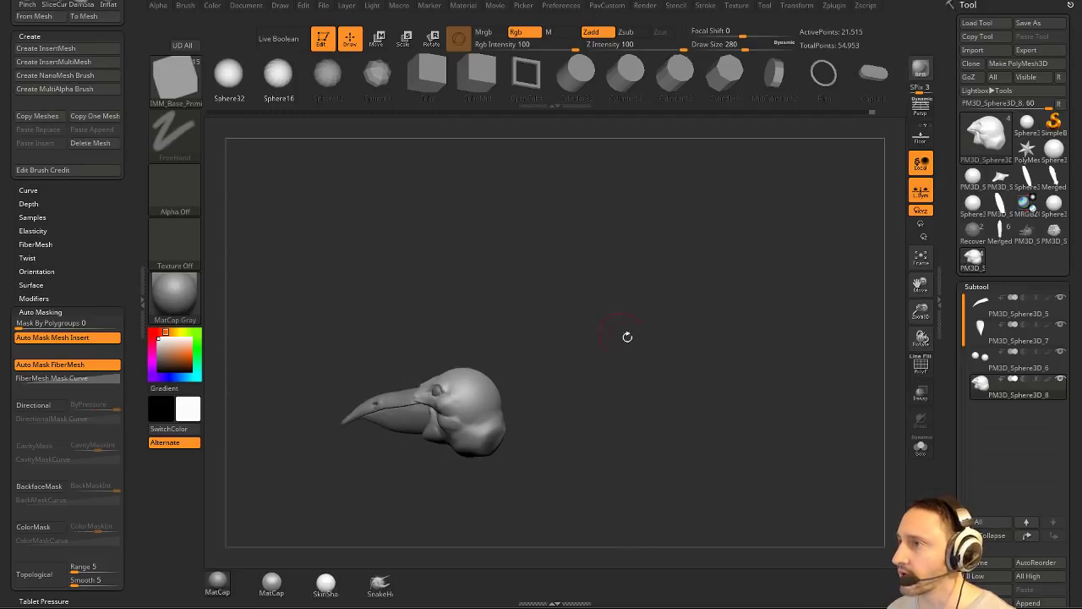
pyautogui.moveTo(626, 333); pyautogui.dragTo(480, 394)
pyautogui.moveTo(437, 438); pyautogui.dragTo(454, 479)
pyautogui.moveTo(541, 401); pyautogui.dragTo(665, 380)
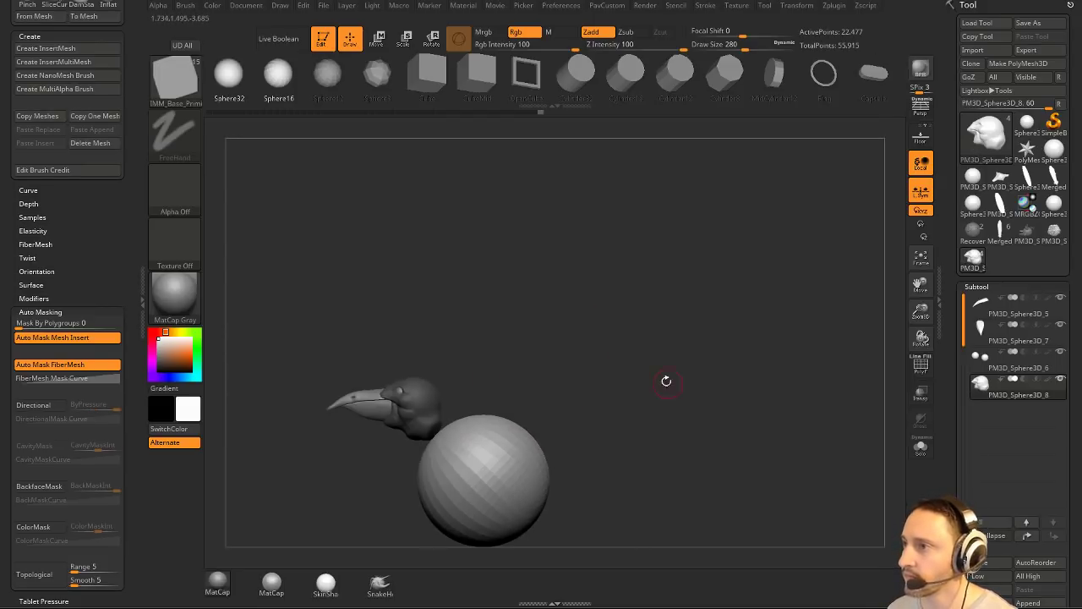
# Separate the inserted sphere from the head into its own subtool with Split Masked Points.
pyautogui.press('1')
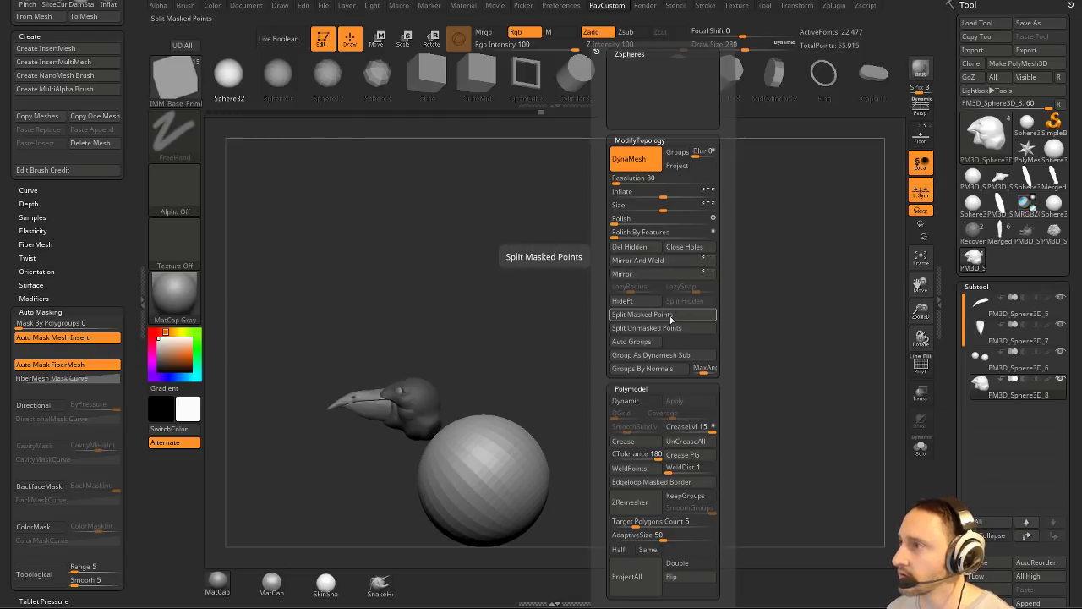
pyautogui.click(677, 317)
pyautogui.keyDown('alt'); pyautogui.moveTo(613, 357); pyautogui.dragTo(657, 307); pyautogui.keyUp('alt')
pyautogui.press('w')
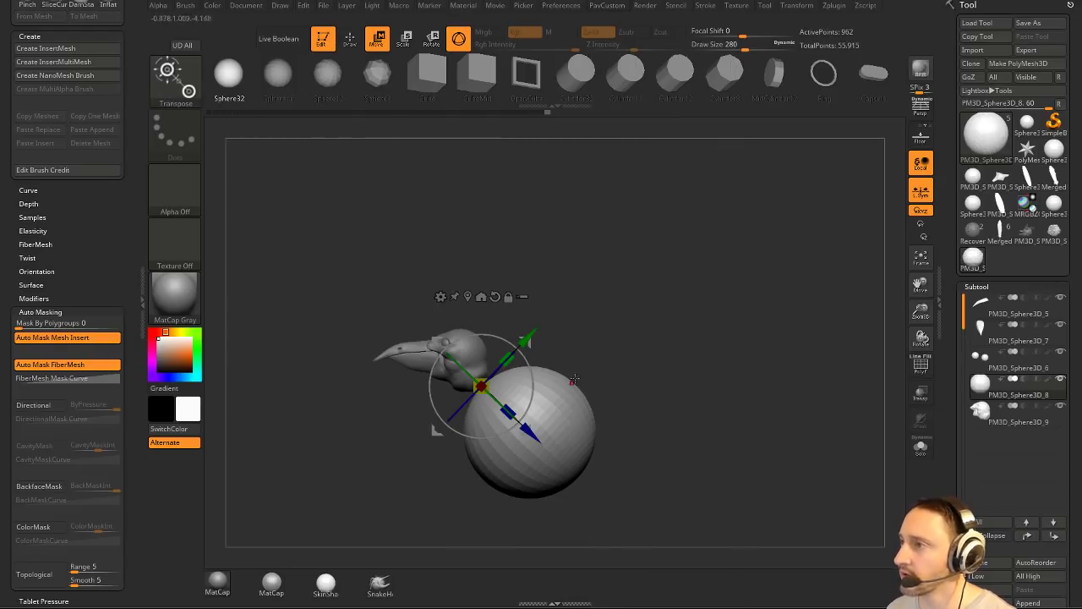
pyautogui.press('q')
# Turn on the polyframe display, clear the mask and remesh the body sphere with DynaMesh.
pyautogui.keyDown('alt'); pyautogui.moveTo(740, 353); pyautogui.dragTo(744, 393); pyautogui.keyUp('alt')
pyautogui.click(925, 370)
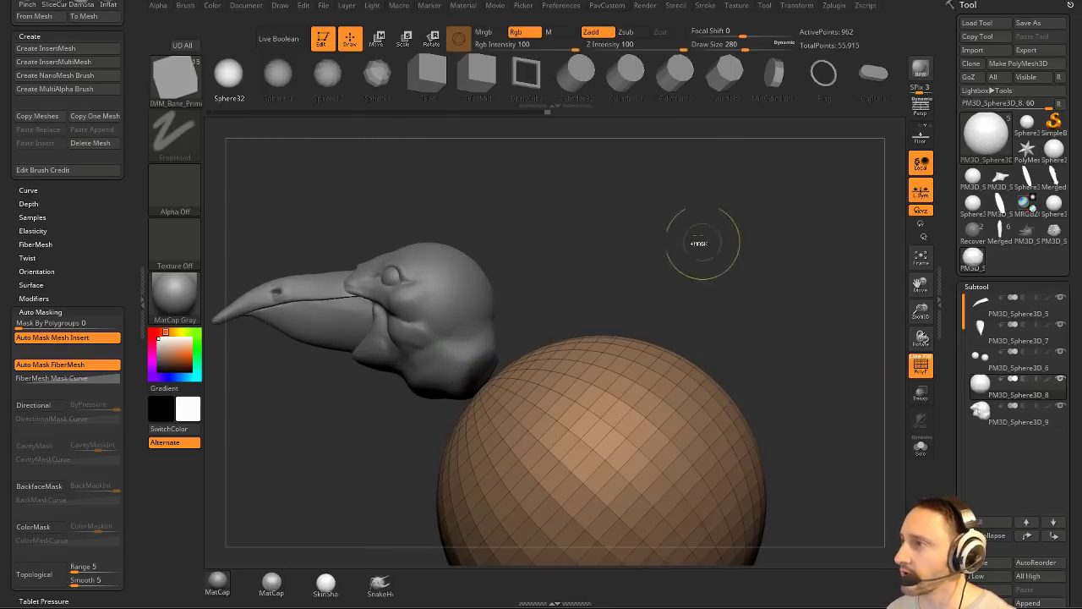
pyautogui.keyDown('ctrl'); pyautogui.click(702, 245); pyautogui.keyUp('ctrl')
pyautogui.keyDown('ctrl'); pyautogui.moveTo(736, 236); pyautogui.dragTo(796, 323); pyautogui.keyUp('ctrl')
pyautogui.keyDown('ctrl'); pyautogui.moveTo(761, 252); pyautogui.dragTo(747, 297); pyautogui.keyUp('ctrl')
# Stretch the body sphere lengthwise into a tilted egg shape below the head with the transform gizmo.
pyautogui.press('w')
pyautogui.moveTo(522, 354); pyautogui.dragTo(509, 334)
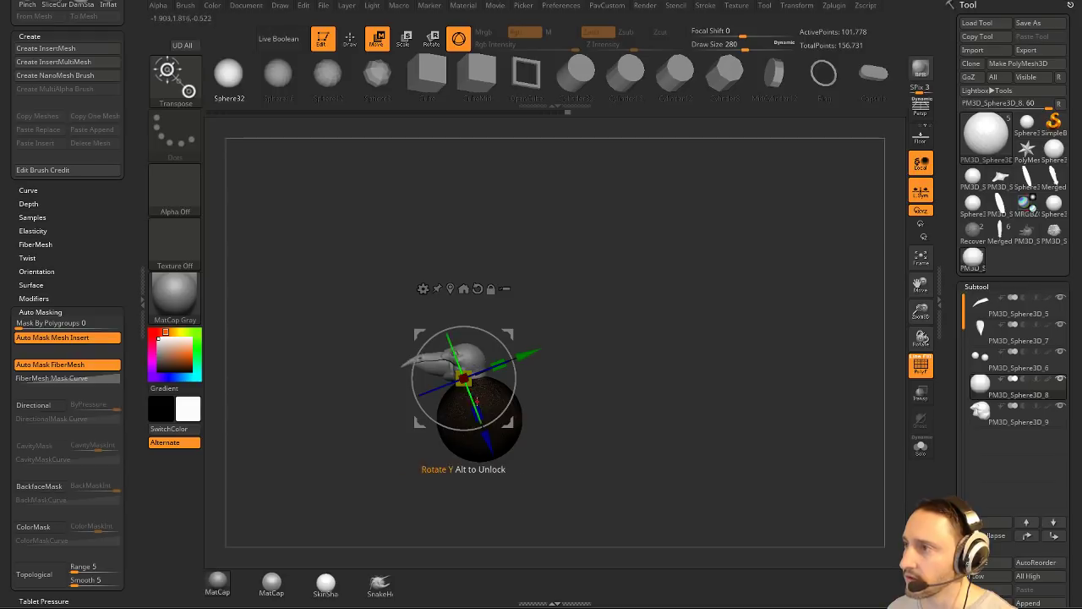
pyautogui.moveTo(478, 412); pyautogui.dragTo(491, 430)
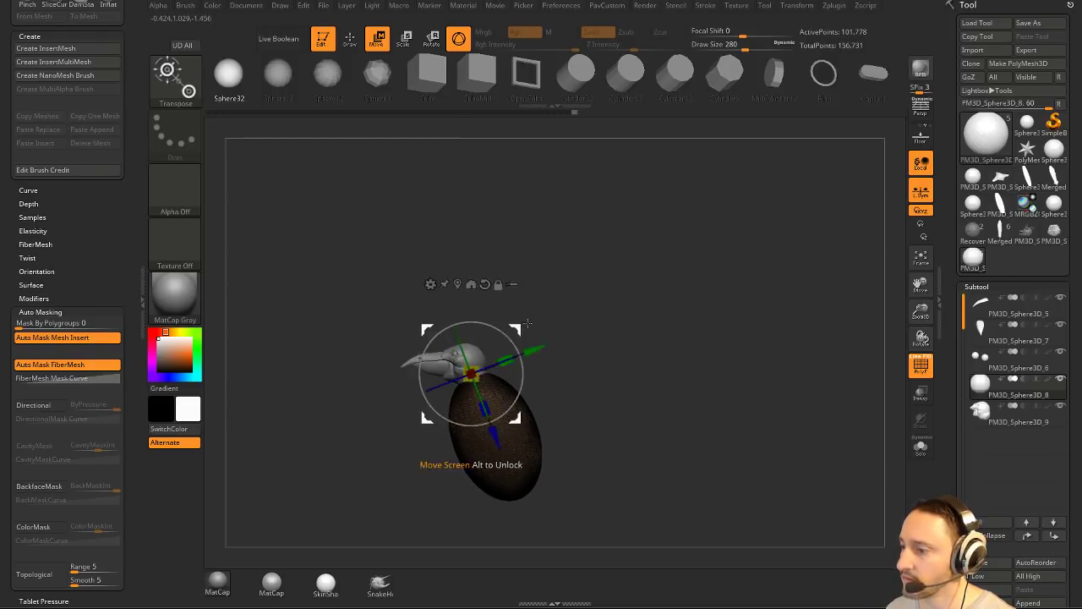
pyautogui.press('q')
pyautogui.keyDown('shift'); pyautogui.moveTo(592, 345); pyautogui.dragTo(660, 350); pyautogui.keyUp('shift')
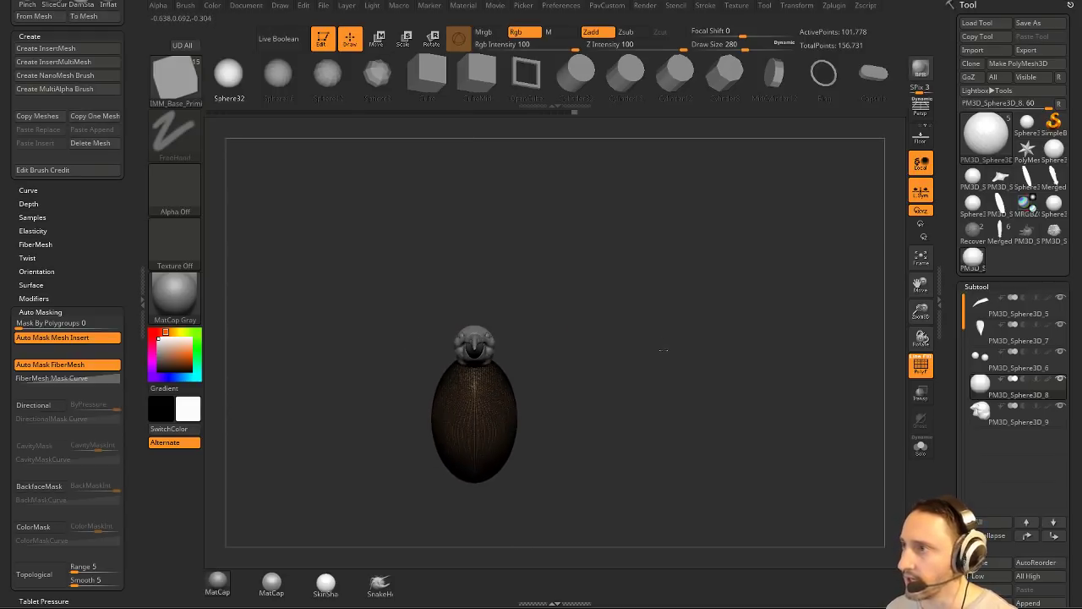
# Adjust the egg-shaped body with the Move Topological brush at draw size 1000 and remesh it with DynaMesh.
pyautogui.press('s')
pyautogui.moveTo(550, 367)
pyautogui.mouseDown()
pyautogui.moveTo(613, 375)
pyautogui.moveTo(604, 361)
pyautogui.moveTo(628, 351)
pyautogui.mouseUp()
pyautogui.press('b')
pyautogui.press('m')
pyautogui.press('t')
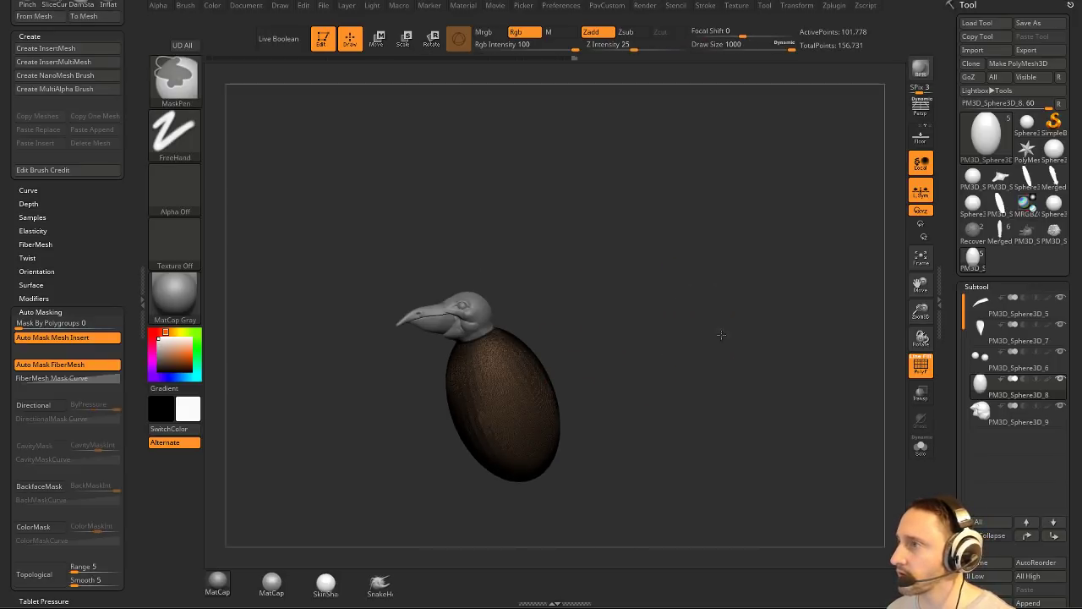
pyautogui.moveTo(715, 345); pyautogui.dragTo(692, 363)
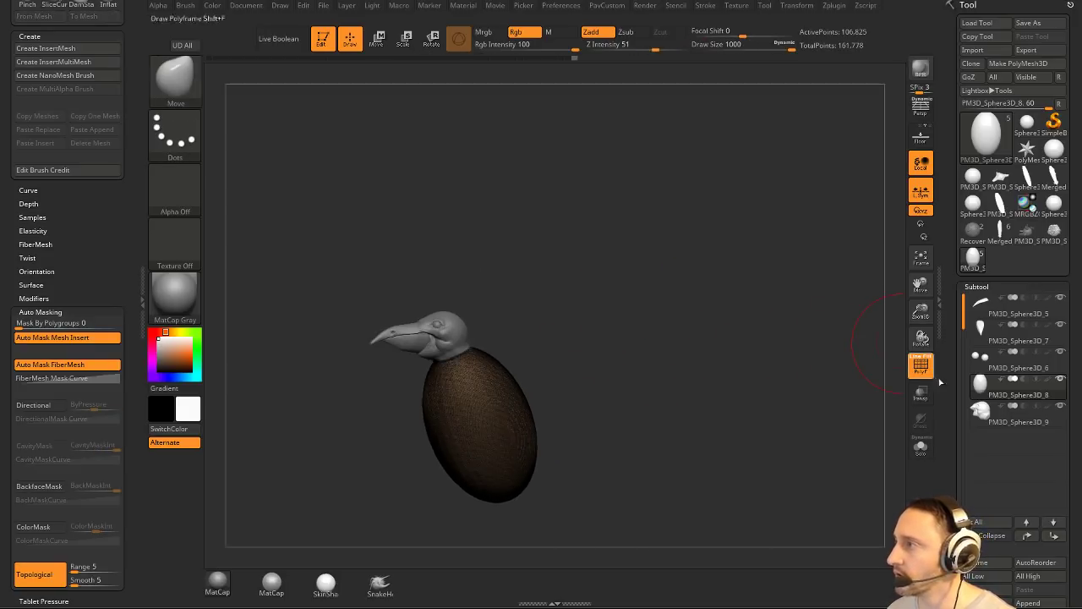
# Merge all visible bird subtools into one new tool with MergeVisible.
pyautogui.moveTo(953, 390); pyautogui.dragTo(951, 307)
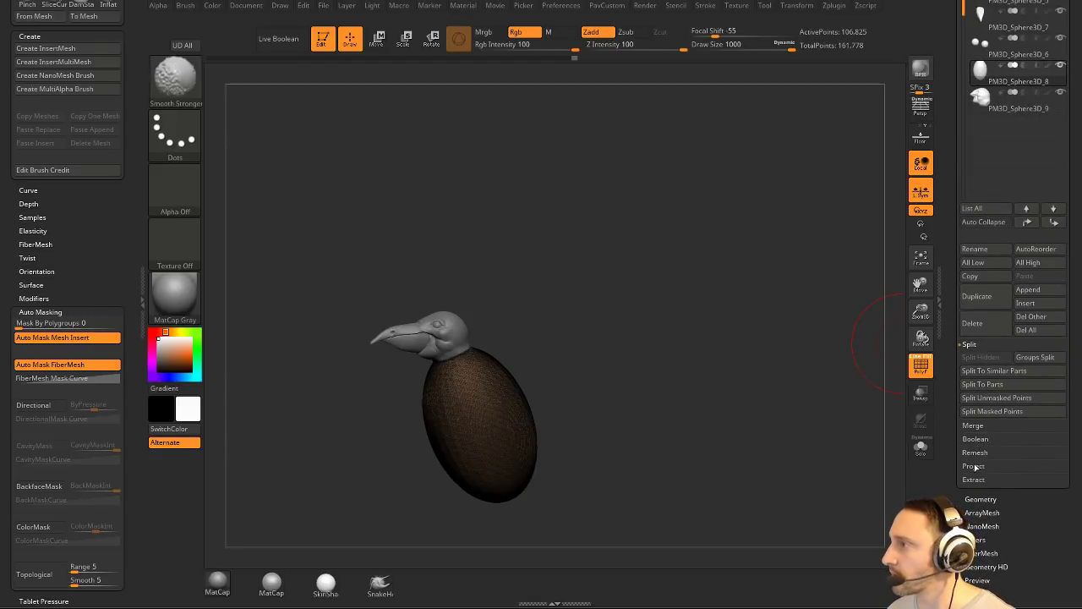
pyautogui.click(974, 426)
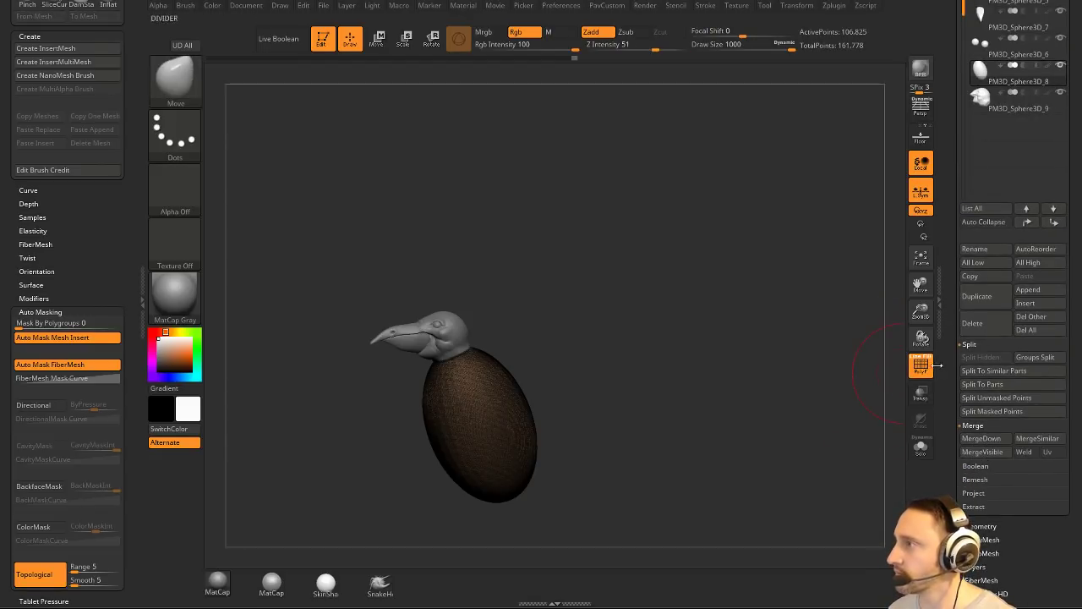
pyautogui.moveTo(936, 365); pyautogui.dragTo(942, 306)
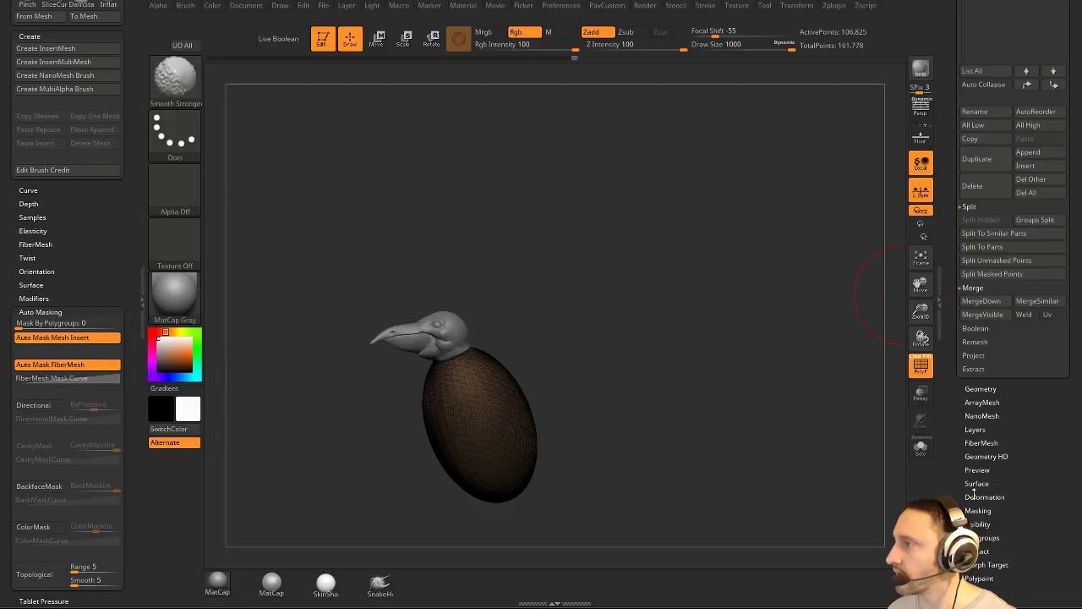
pyautogui.moveTo(974, 494); pyautogui.dragTo(952, 586)
pyautogui.keyDown('shift'); pyautogui.click(972, 461); pyautogui.keyUp('shift')
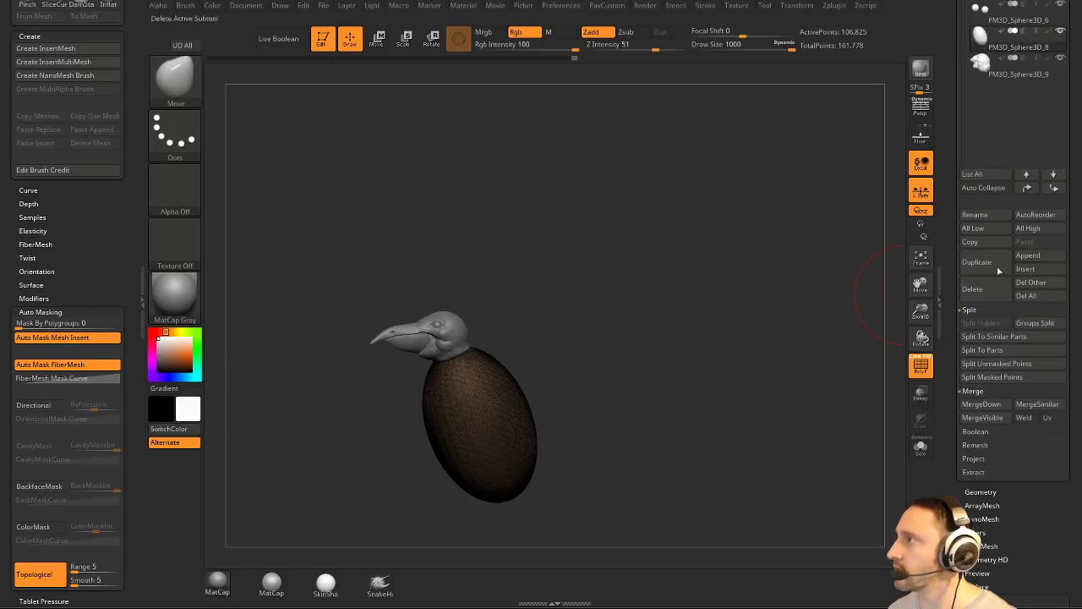
pyautogui.moveTo(956, 76); pyautogui.dragTo(956, 423)
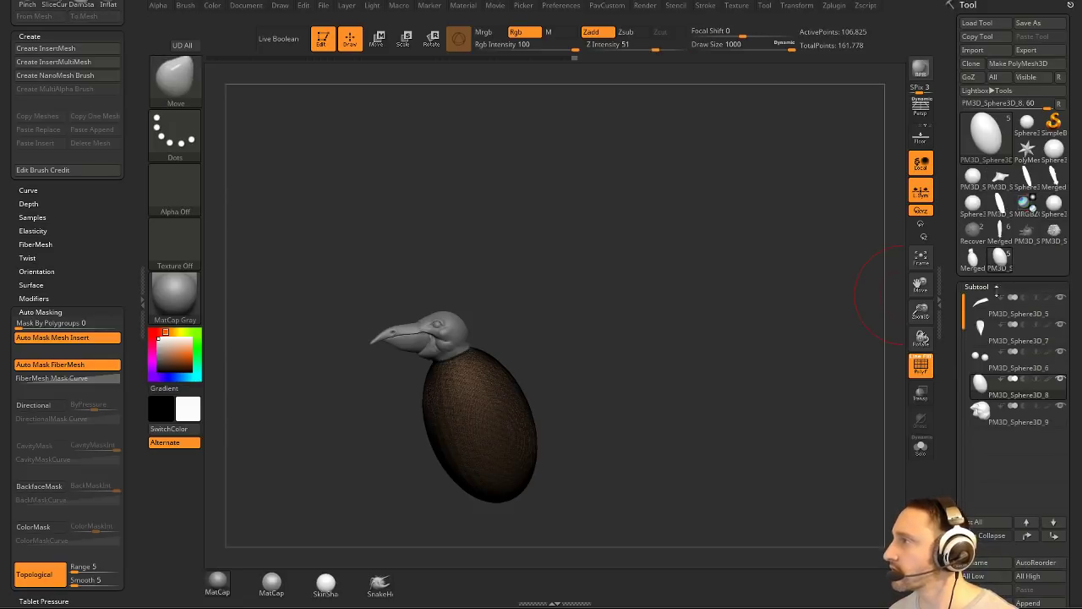
# Delete all subtools of the original, unmerged bird tool.
pyautogui.moveTo(961, 559); pyautogui.dragTo(960, 500)
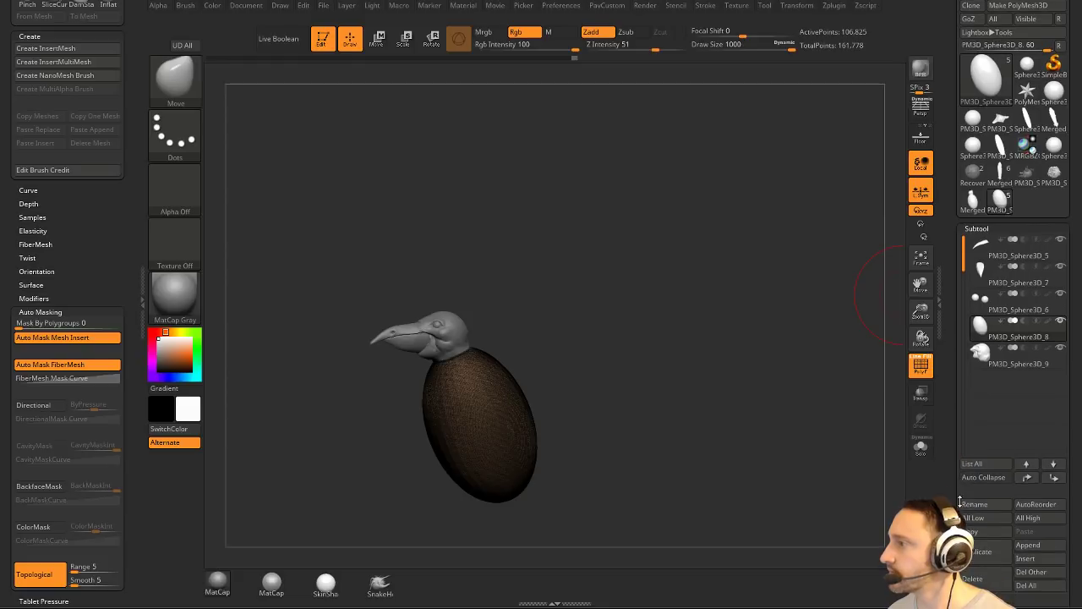
pyautogui.click(1032, 572)
pyautogui.click(882, 592)
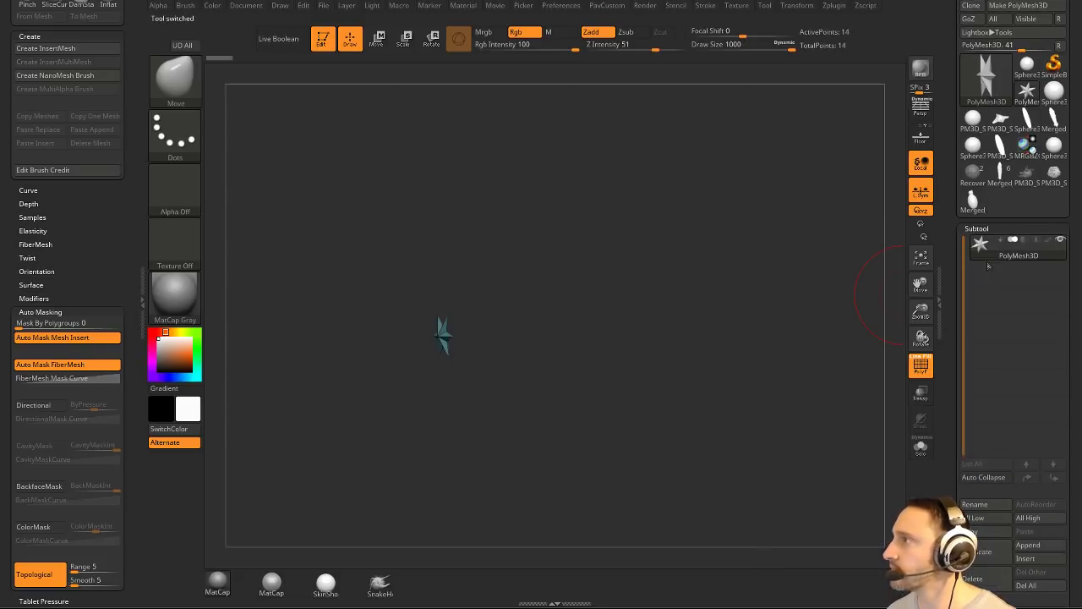
# Switch to the merged bird tool and unify its size with the Unify deformation.
pyautogui.click(972, 199)
pyautogui.moveTo(948, 281); pyautogui.dragTo(946, 98)
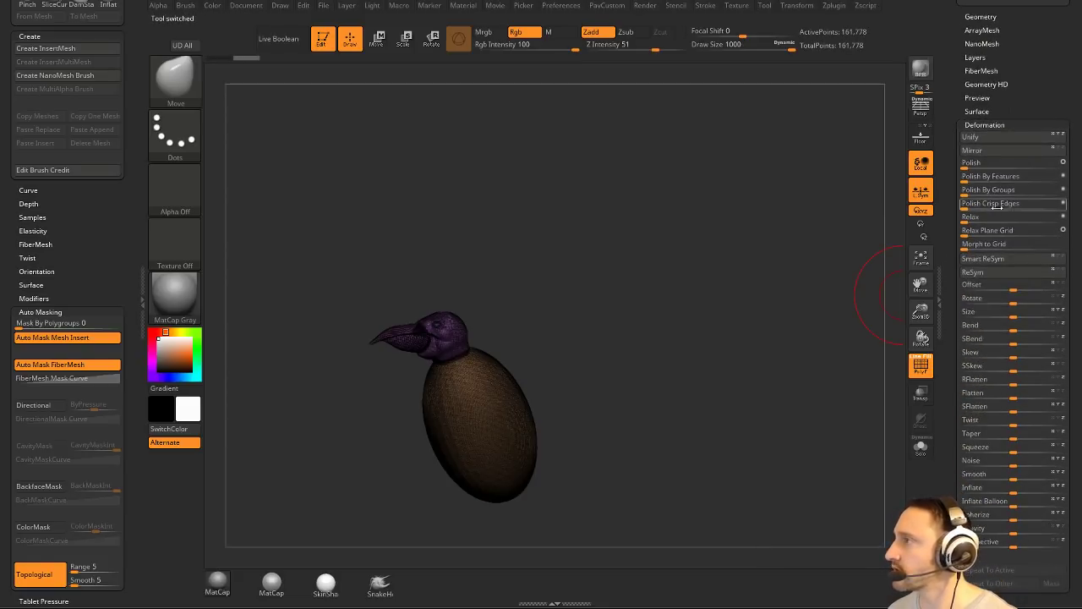
pyautogui.click(986, 139)
pyautogui.moveTo(944, 236); pyautogui.dragTo(934, 441)
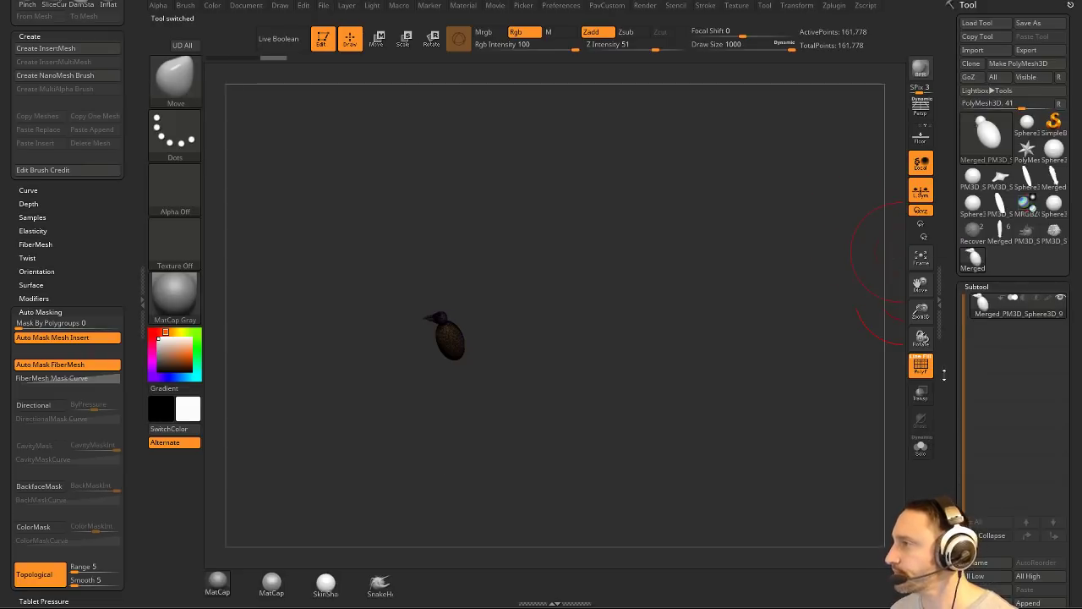
# Split the merged bird into separate subtools again with Split To Similar Parts.
pyautogui.scroll(-8, 1006, 338)
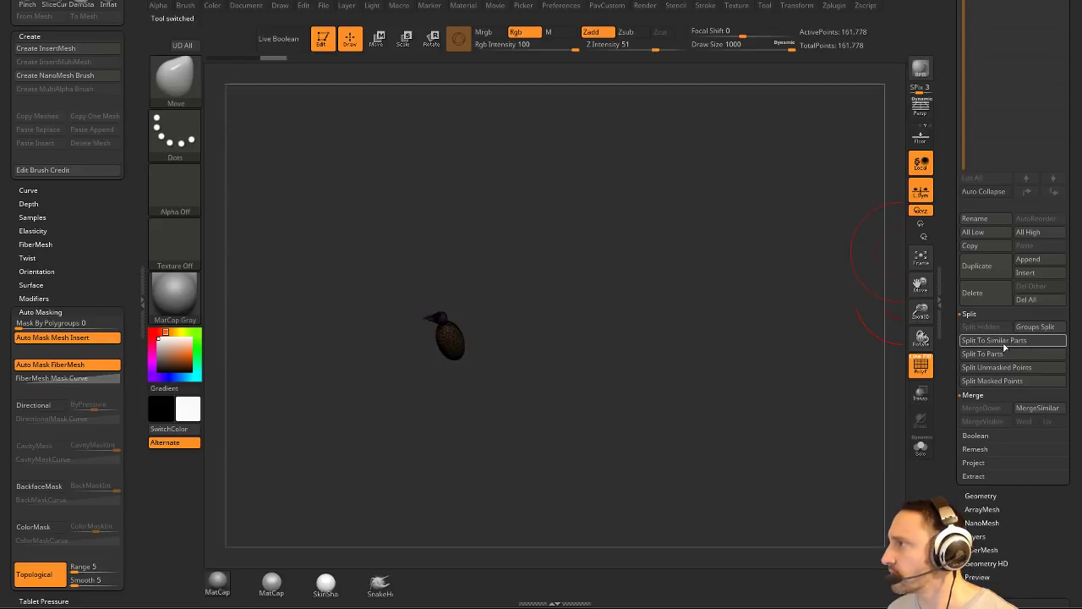
pyautogui.click(1004, 340)
pyautogui.click(981, 365)
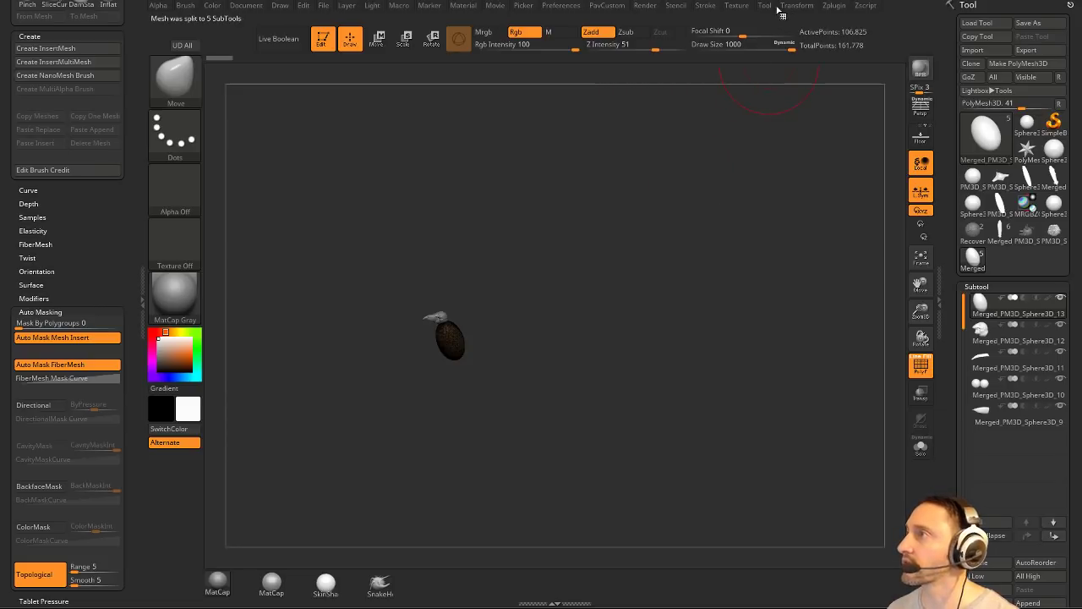
# QuickSave the project and reload QS_3344.ZPR from the quicksaves, declining to save changes.
pyautogui.hotkey('ctrl', 's')
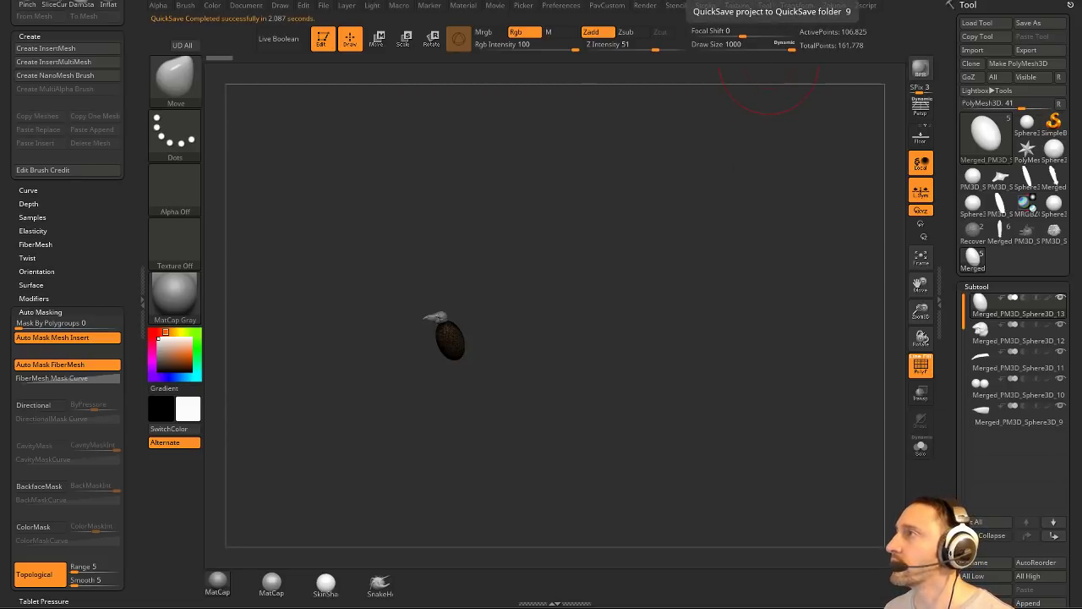
pyautogui.press(',')
pyautogui.click(606, 74)
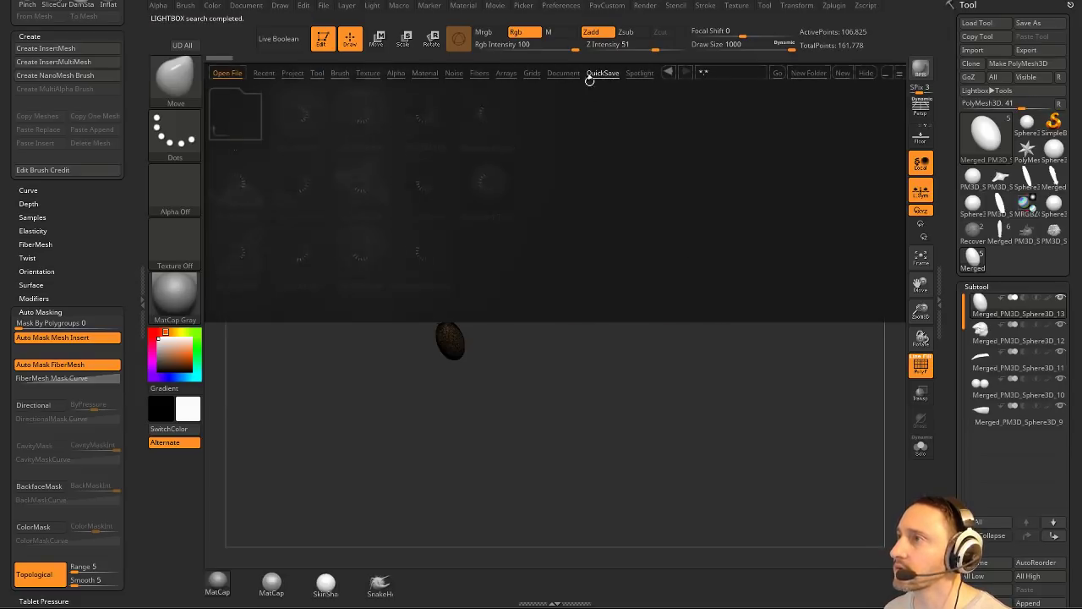
pyautogui.doubleClick(427, 182)
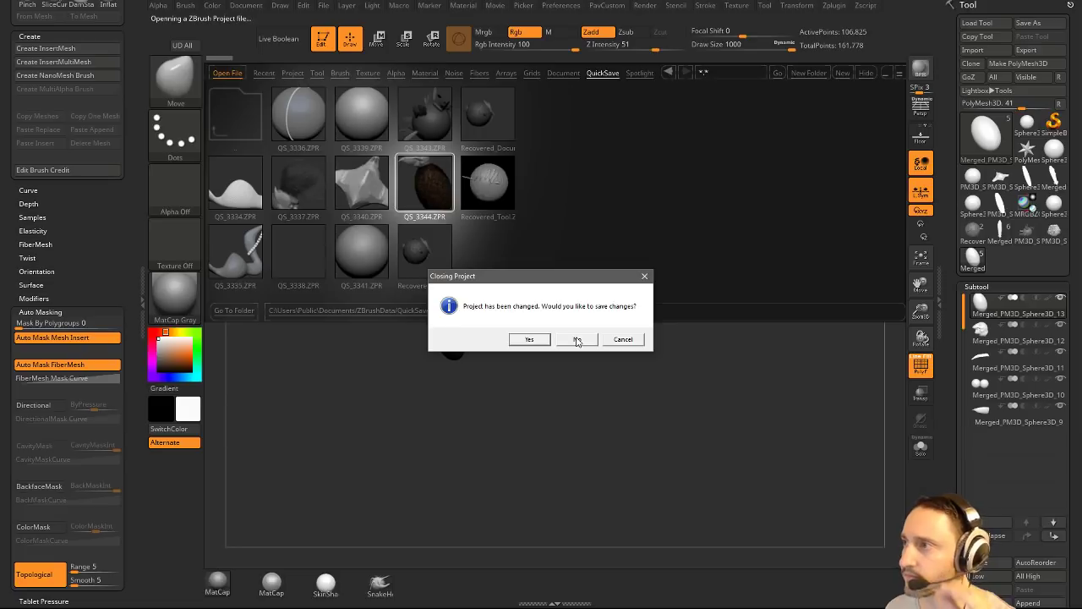
pyautogui.click(577, 340)
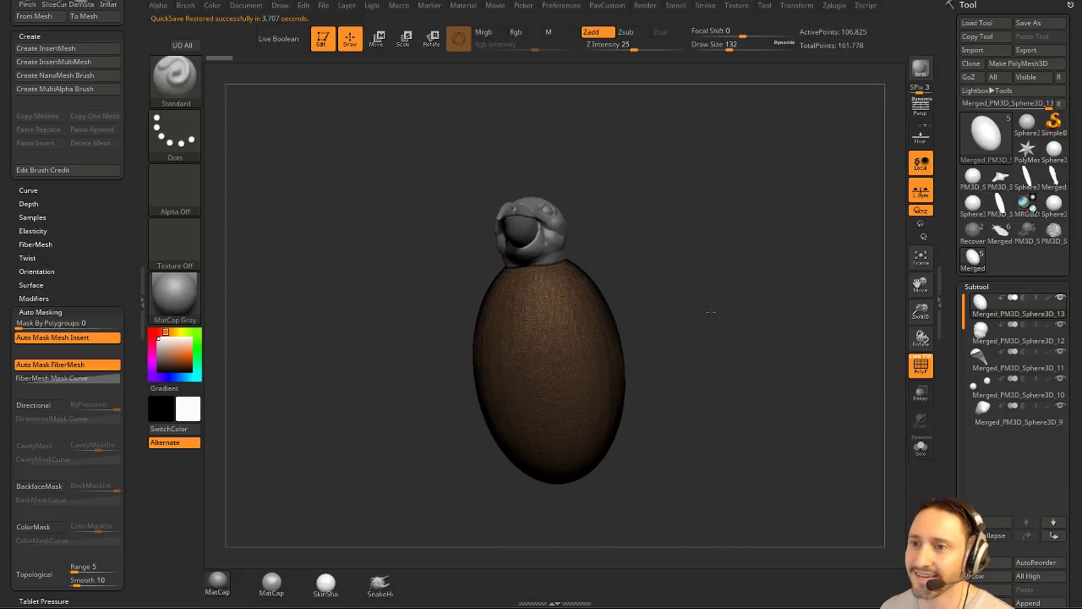
# Turn off the polyframe display on the bird.
pyautogui.moveTo(704, 286)
pyautogui.mouseDown()
pyautogui.moveTo(713, 292)
pyautogui.moveTo(696, 285)
pyautogui.mouseUp()
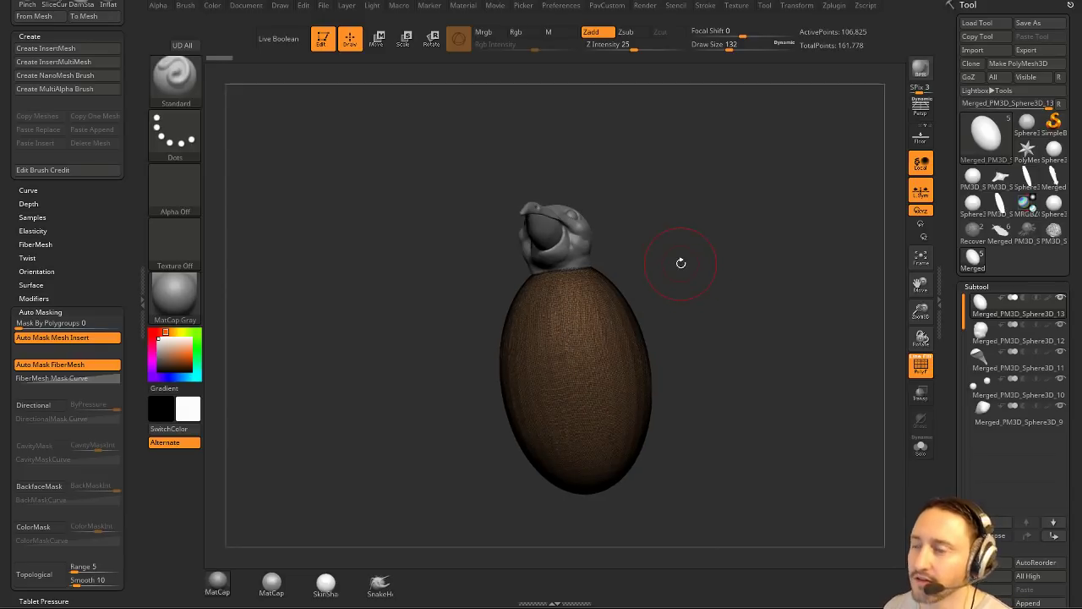
pyautogui.click(921, 363)
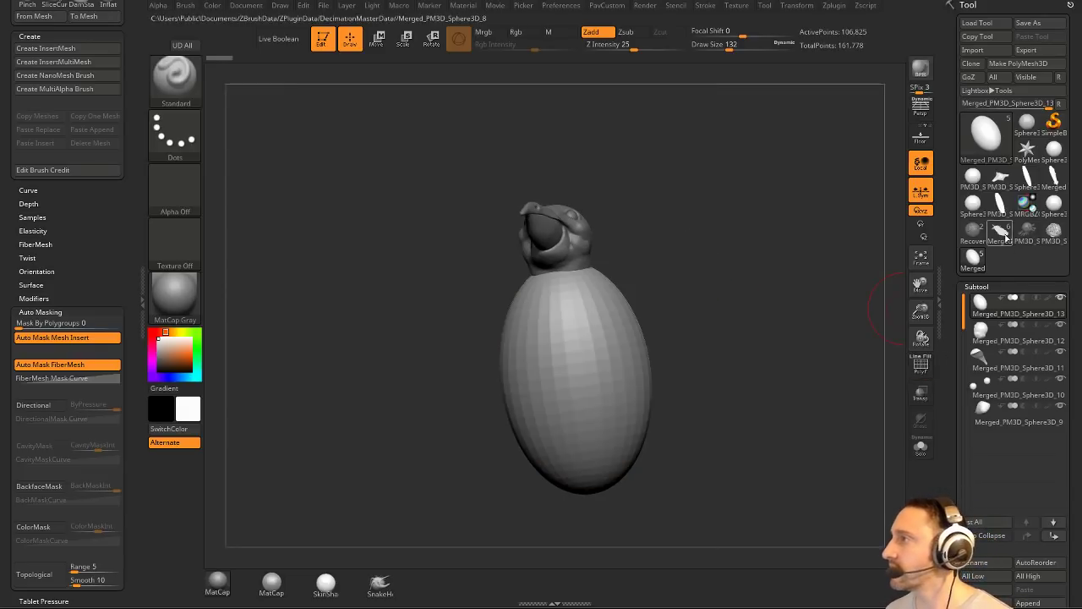
# Examine the feather-covered sphere in Recovered_Tool and its PM3D_Sphere3D_6 subtool, and return to the merged bird tool.
pyautogui.click(1001, 230)
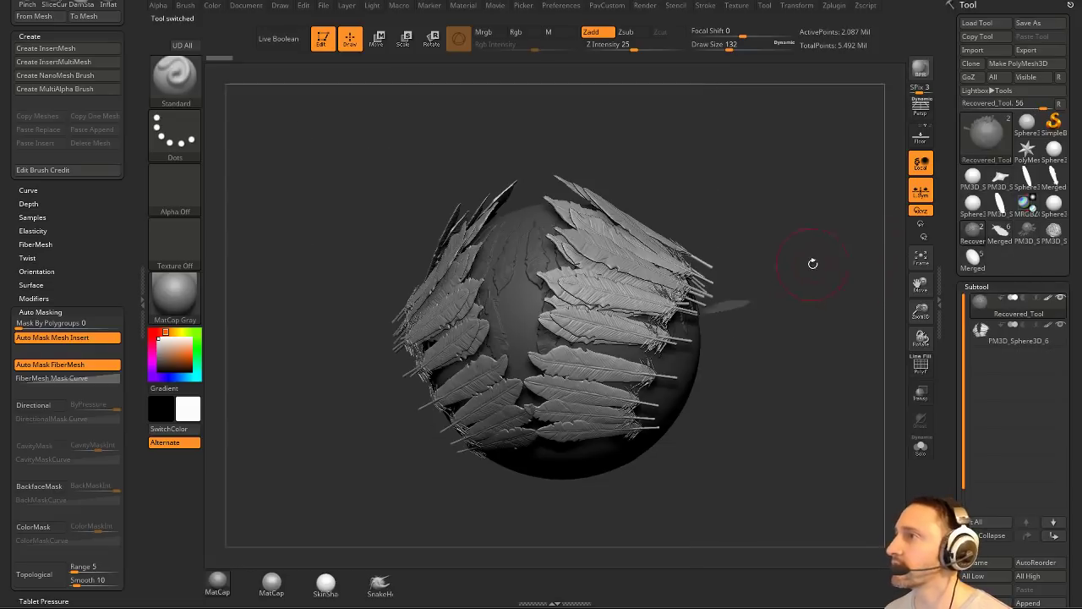
pyautogui.moveTo(812, 261); pyautogui.dragTo(750, 172)
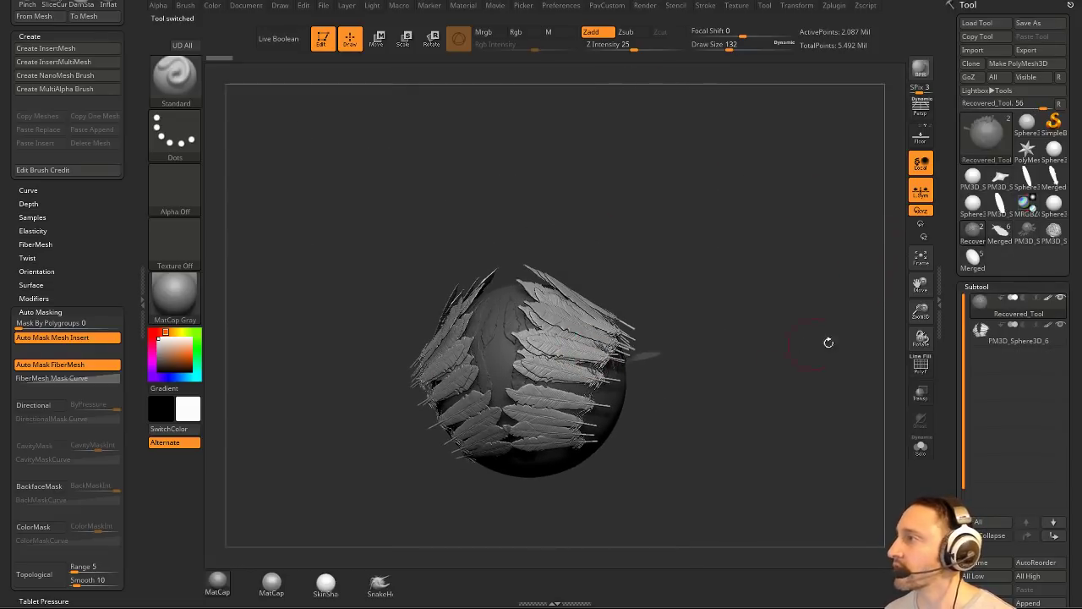
pyautogui.click(1022, 338)
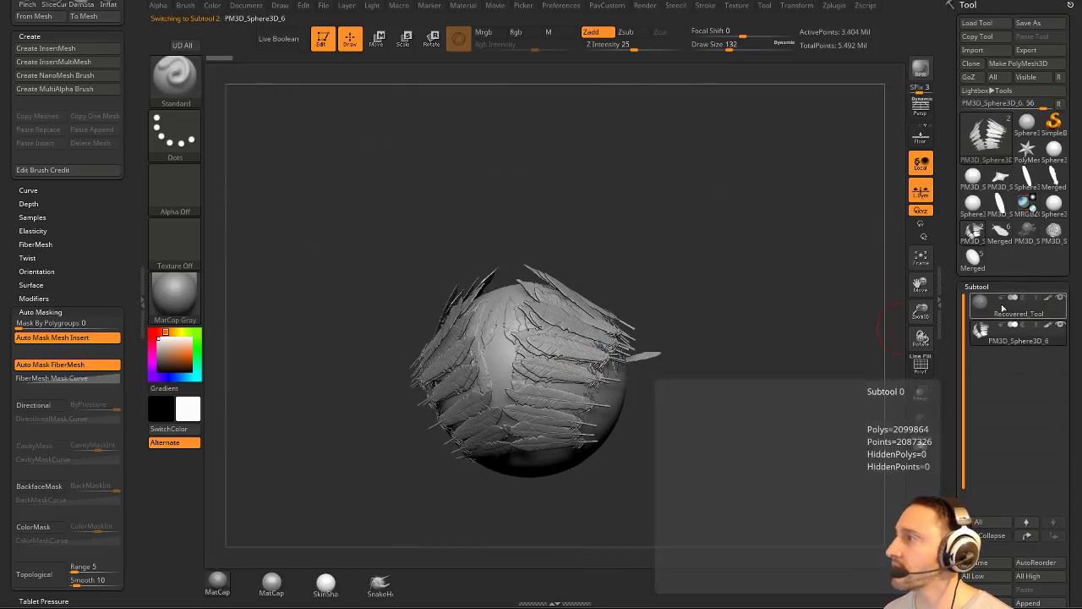
pyautogui.click(978, 311)
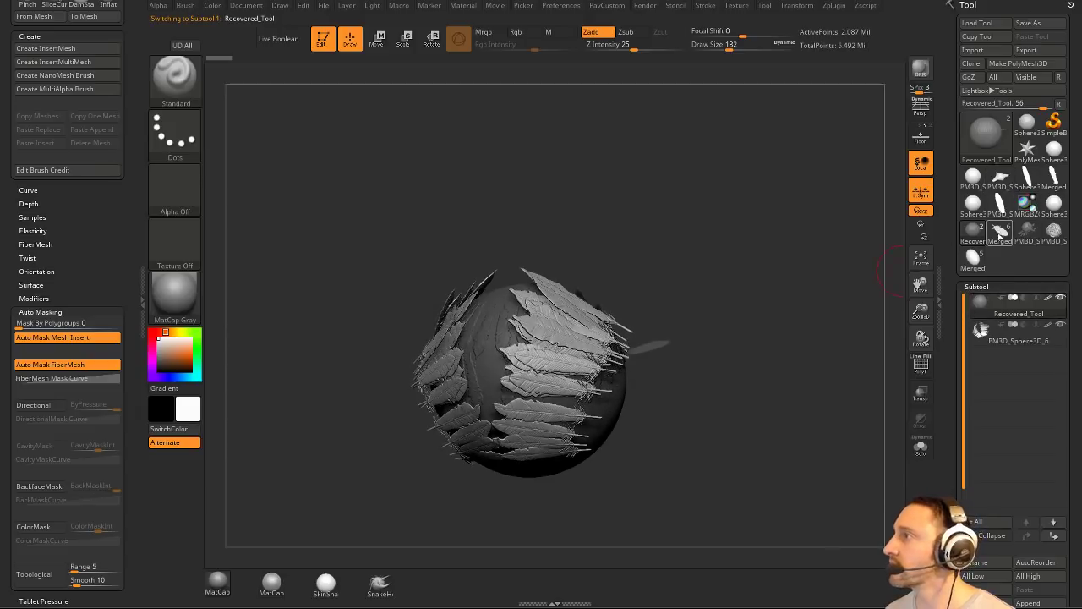
pyautogui.click(972, 260)
pyautogui.keyDown('ctrl'); pyautogui.moveTo(684, 312); pyautogui.dragTo(703, 352, button='right'); pyautogui.keyUp('ctrl')
pyautogui.moveTo(704, 352); pyautogui.dragTo(681, 353, button='right')
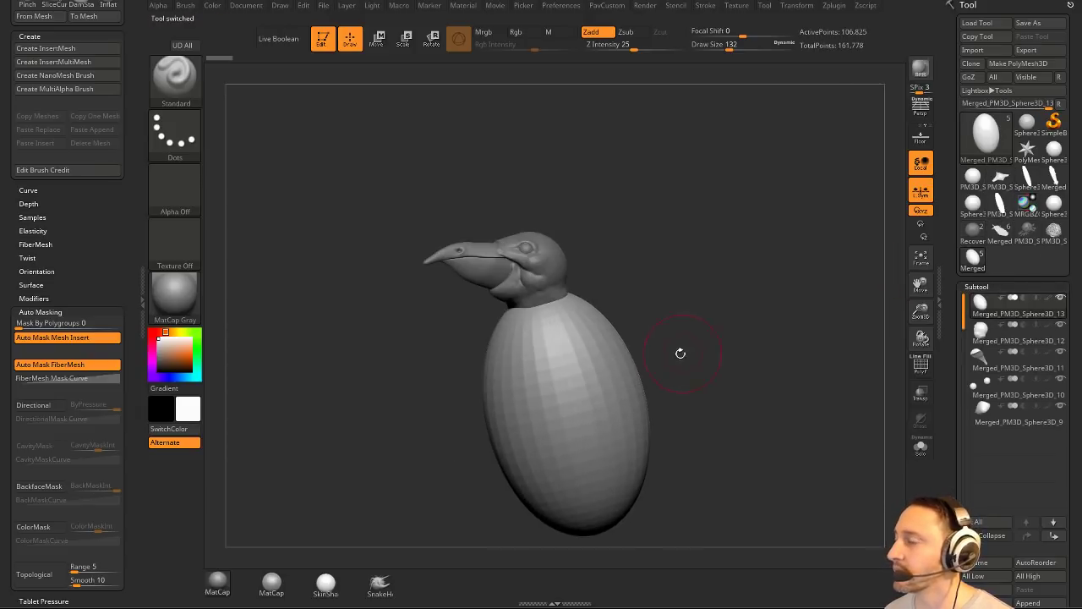
# Remesh the egg-shaped body with DynaMesh down to a coarser mesh.
pyautogui.moveTo(556, 345); pyautogui.dragTo(496, 327, button='right')
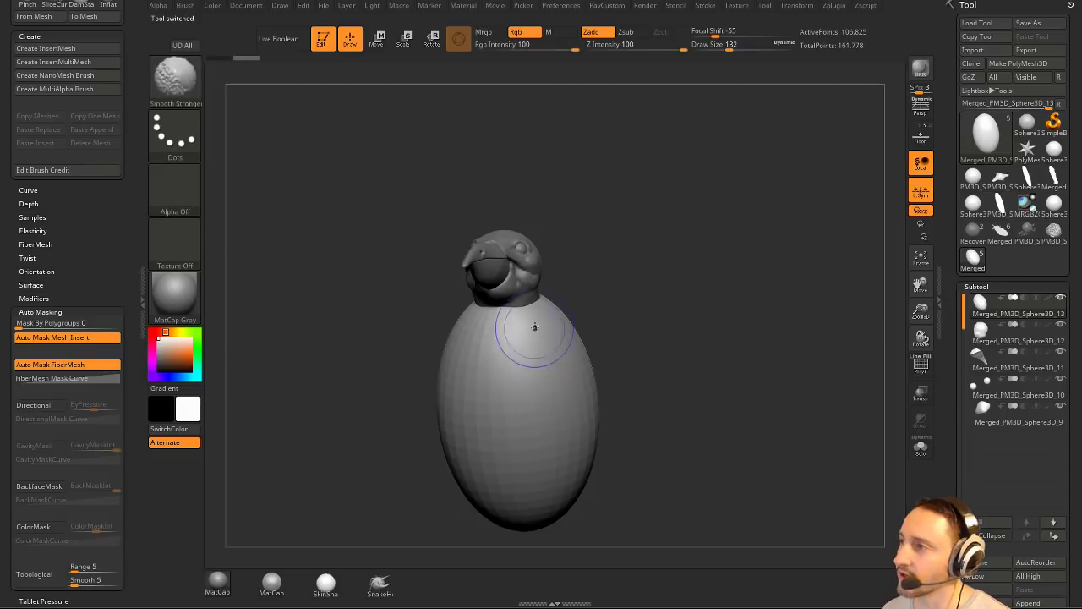
pyautogui.press('c')
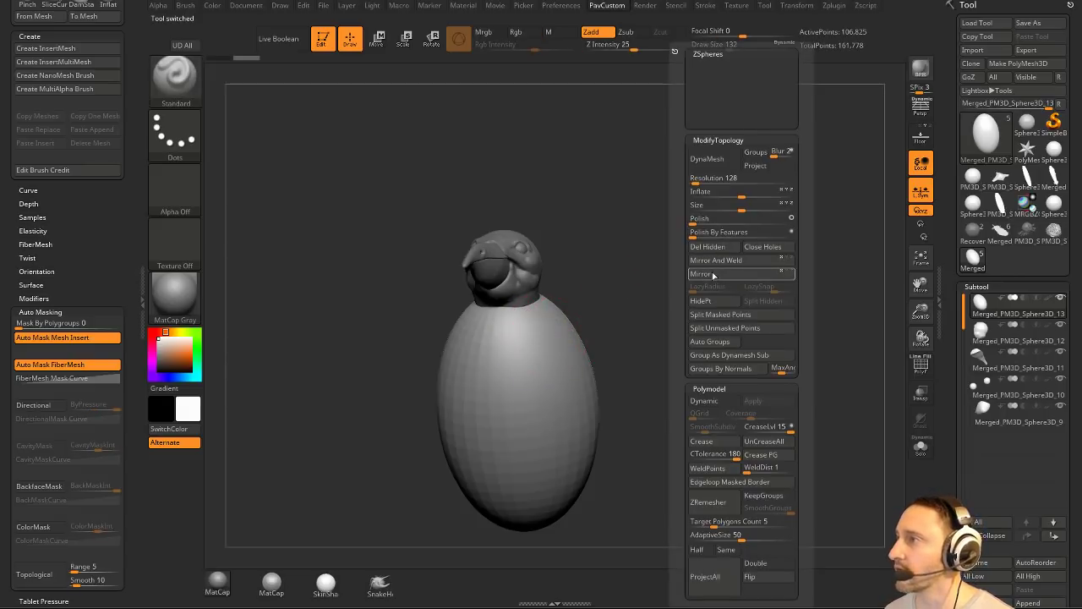
pyautogui.moveTo(621, 314); pyautogui.dragTo(488, 346, button='right')
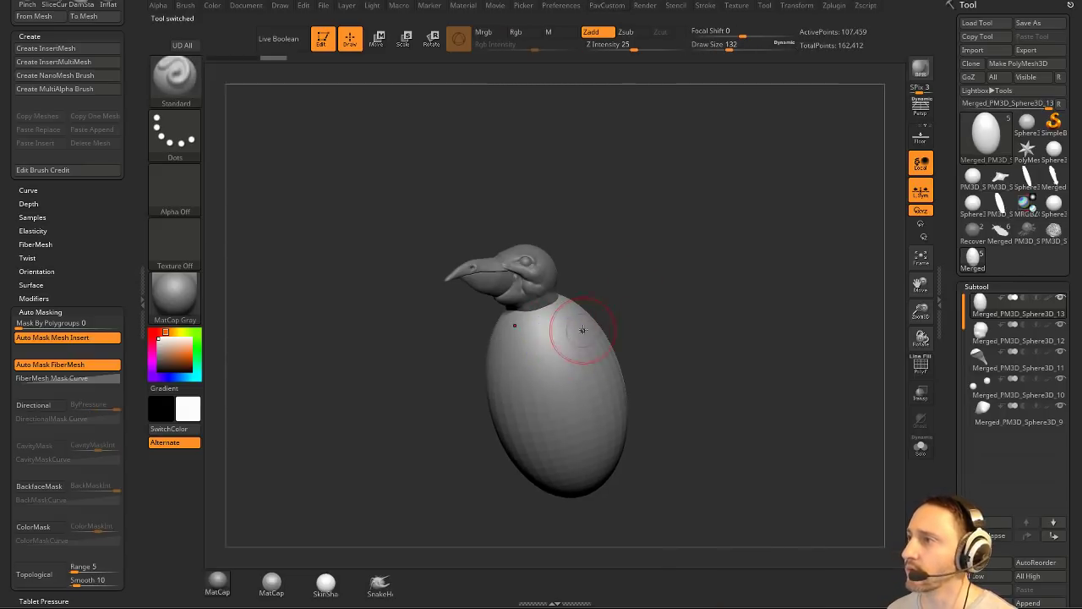
pyautogui.press('c')
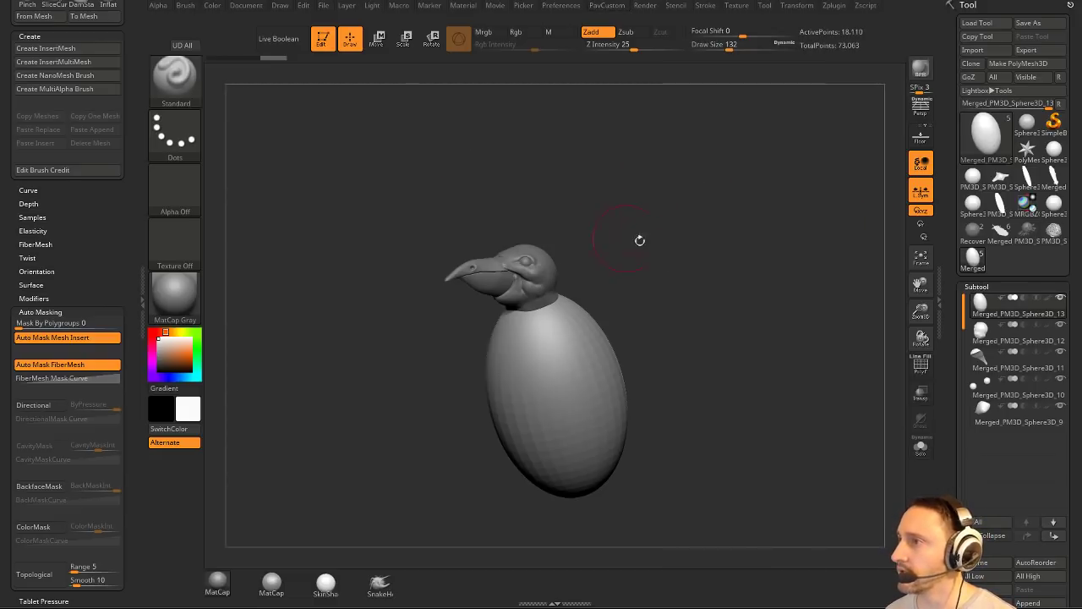
# Smooth away the faceting on all sides of the body with the Smooth Stronger brush.
pyautogui.moveTo(638, 240)
pyautogui.mouseDown(button='right')
pyautogui.moveTo(510, 321)
pyautogui.moveTo(486, 364)
pyautogui.mouseUp(button='right')
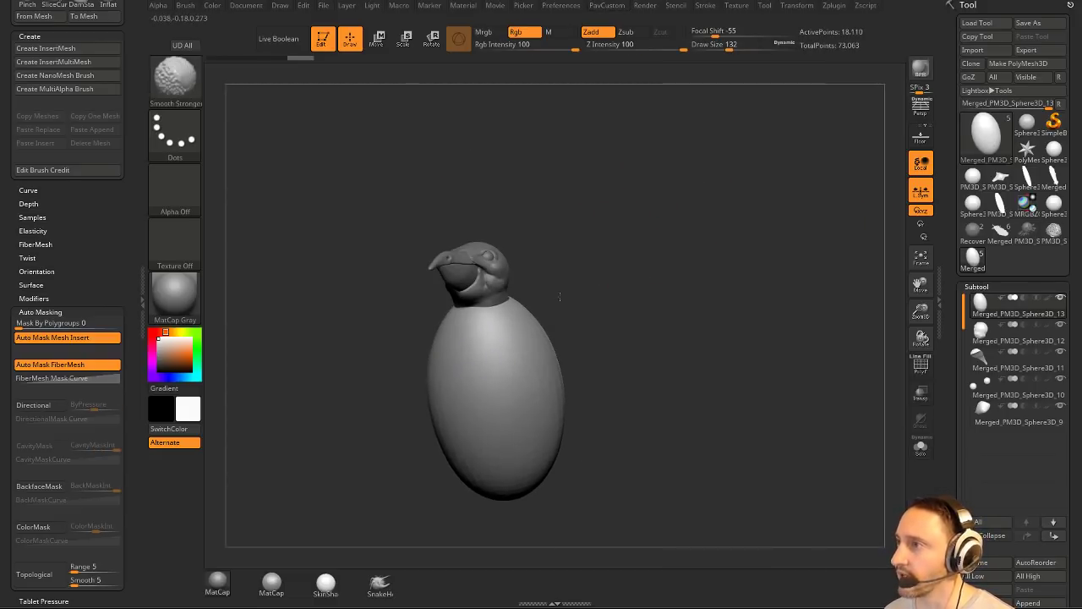
pyautogui.moveTo(559, 296); pyautogui.dragTo(459, 314, button='right')
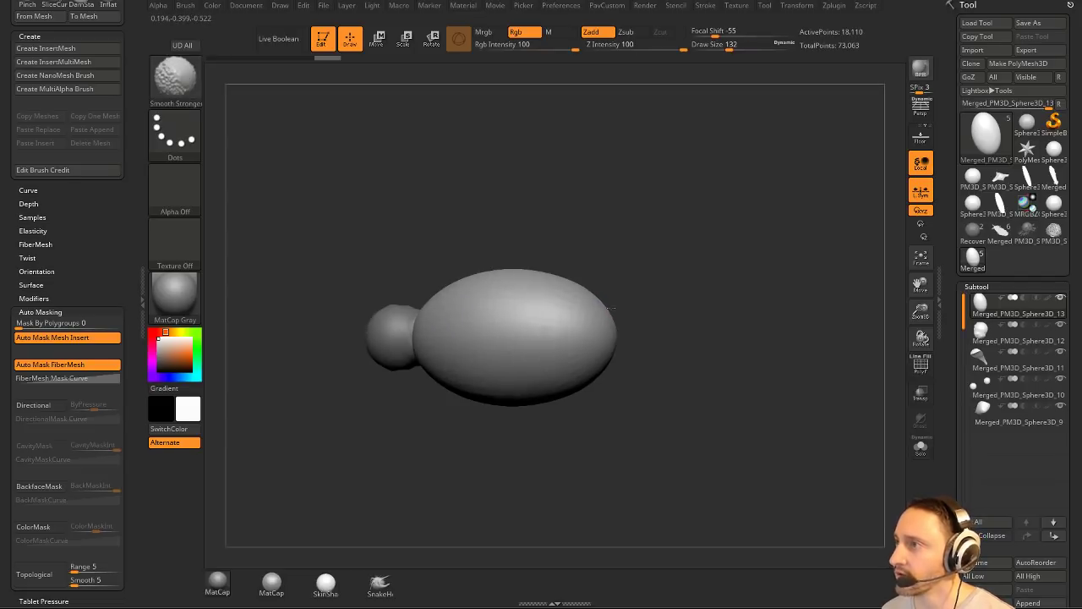
pyautogui.moveTo(610, 308)
pyautogui.mouseDown(button='right')
pyautogui.moveTo(732, 237)
pyautogui.moveTo(701, 271)
pyautogui.moveTo(409, 295)
pyautogui.mouseUp(button='right')
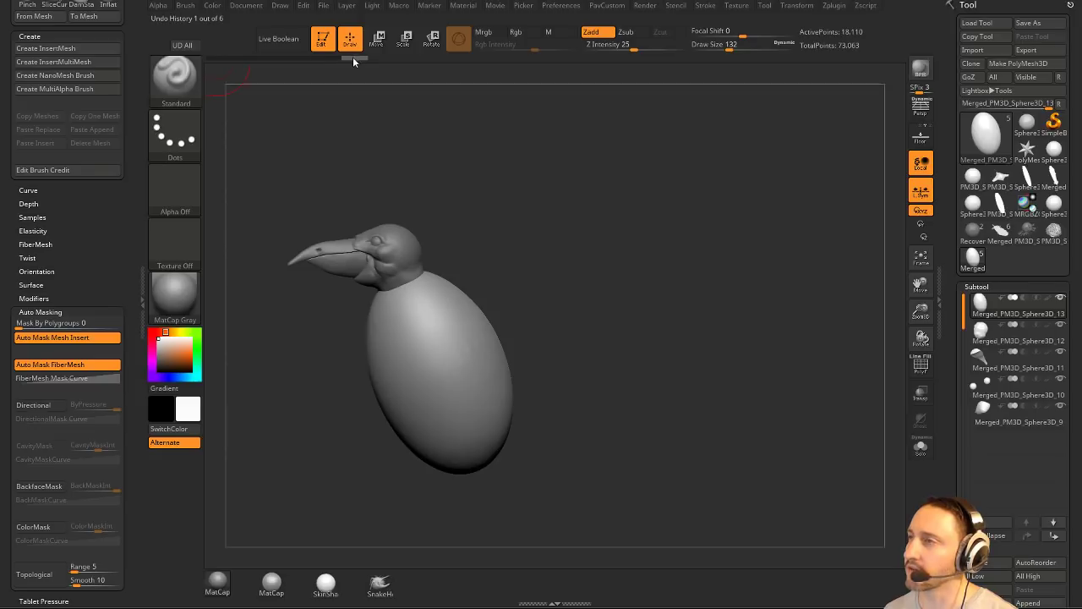
pyautogui.moveTo(753, 256); pyautogui.dragTo(587, 277)
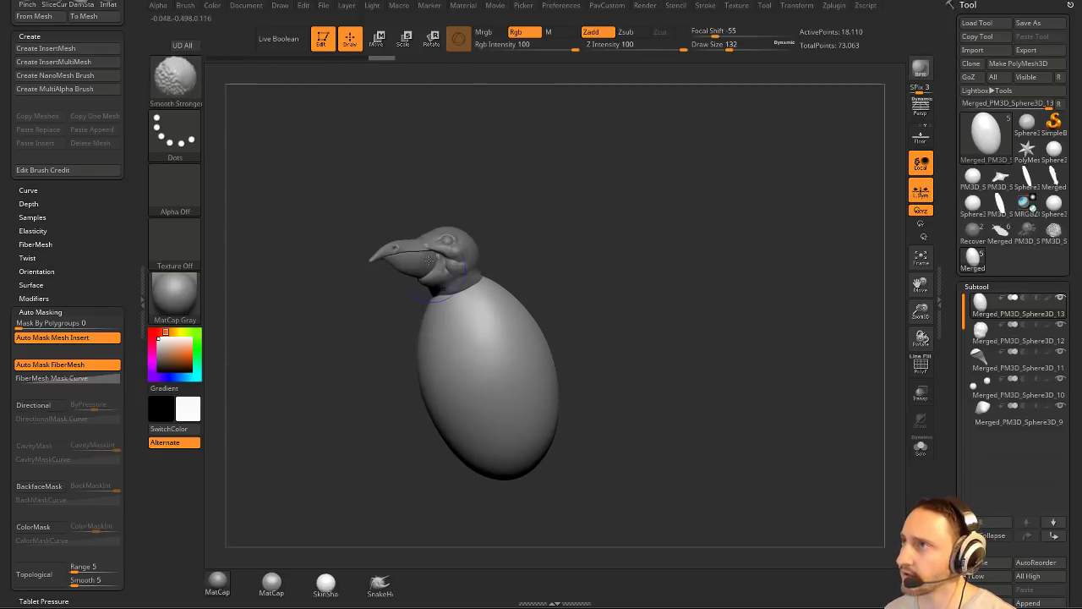
pyautogui.moveTo(373, 64)
pyautogui.mouseDown()
pyautogui.moveTo(222, 63)
pyautogui.moveTo(379, 58)
pyautogui.mouseUp()
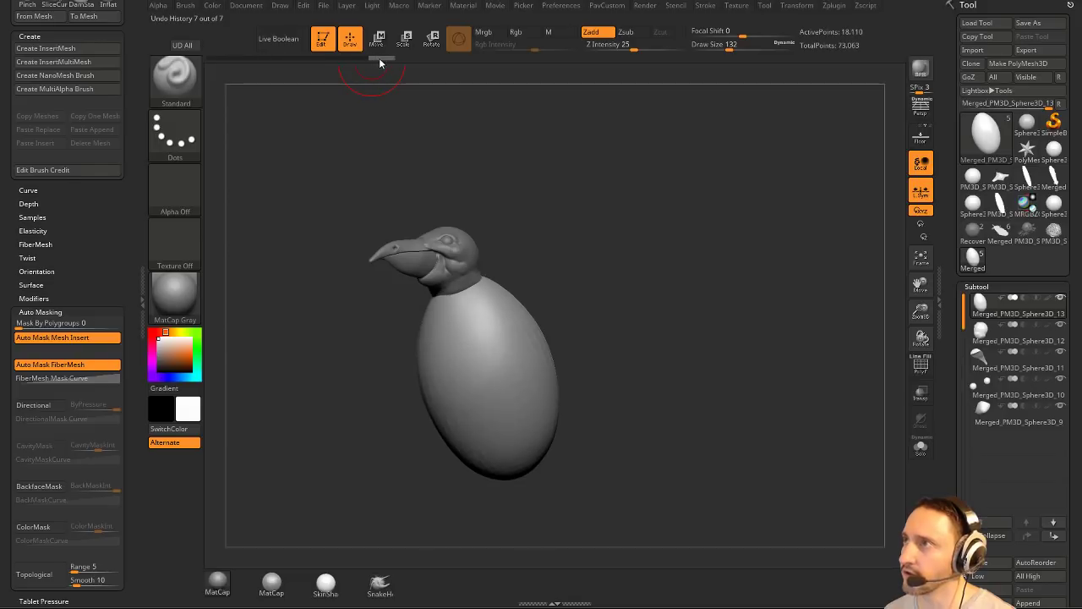
pyautogui.click(309, 7)
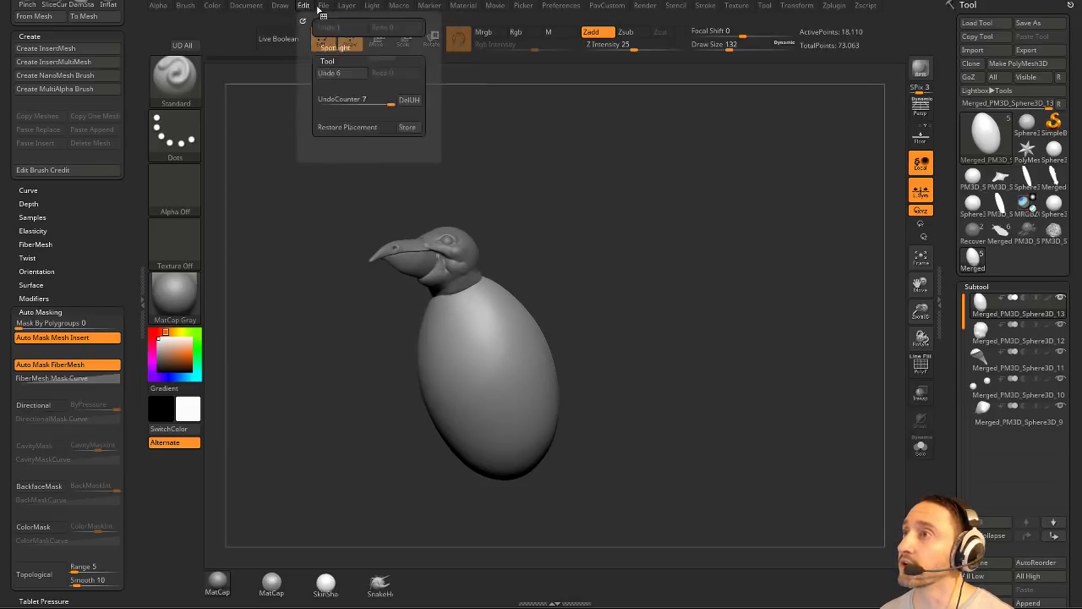
# Reshape the egg body into a wider, fuller form with a narrower upper end, using the Move brush at a large draw size.
pyautogui.moveTo(664, 318); pyautogui.dragTo(583, 321)
pyautogui.press('s')
pyautogui.moveTo(483, 327)
pyautogui.mouseDown()
pyautogui.moveTo(505, 329)
pyautogui.moveTo(440, 323)
pyautogui.mouseUp()
pyautogui.press('b')
pyautogui.press('m')
pyautogui.press('v')
pyautogui.press('s')
pyautogui.moveTo(631, 350); pyautogui.dragTo(602, 339)
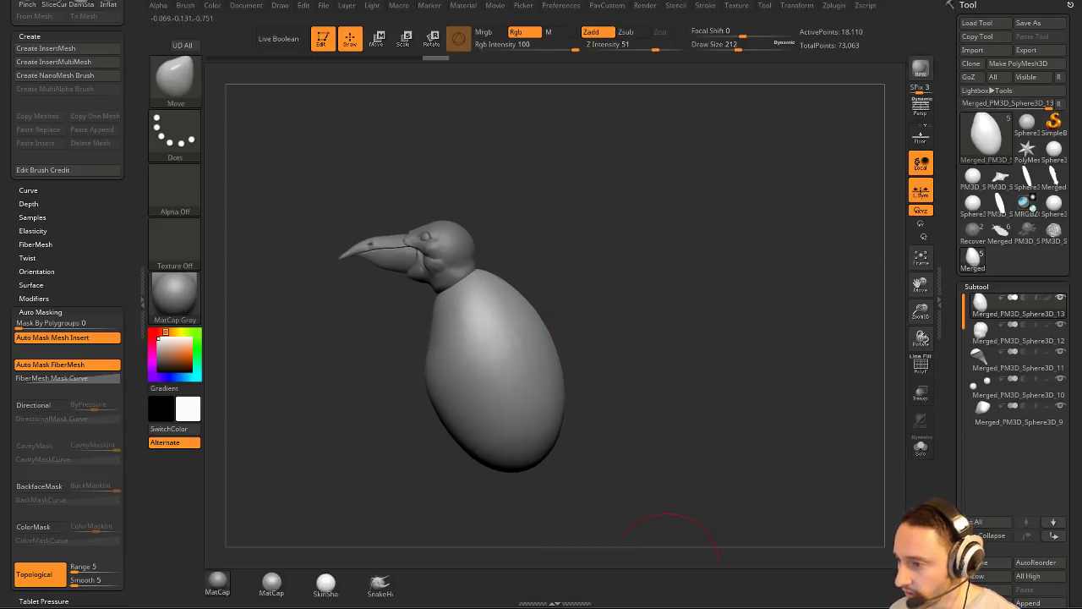
pyautogui.moveTo(597, 268)
pyautogui.keyDown('alt'); pyautogui.mouseDown()
pyautogui.moveTo(524, 270)
pyautogui.moveTo(517, 257)
pyautogui.mouseUp(); pyautogui.keyUp('alt')
pyautogui.press('s')
pyautogui.moveTo(400, 309)
pyautogui.mouseDown()
pyautogui.moveTo(437, 296)
pyautogui.moveTo(475, 364)
pyautogui.moveTo(457, 388)
pyautogui.mouseUp()
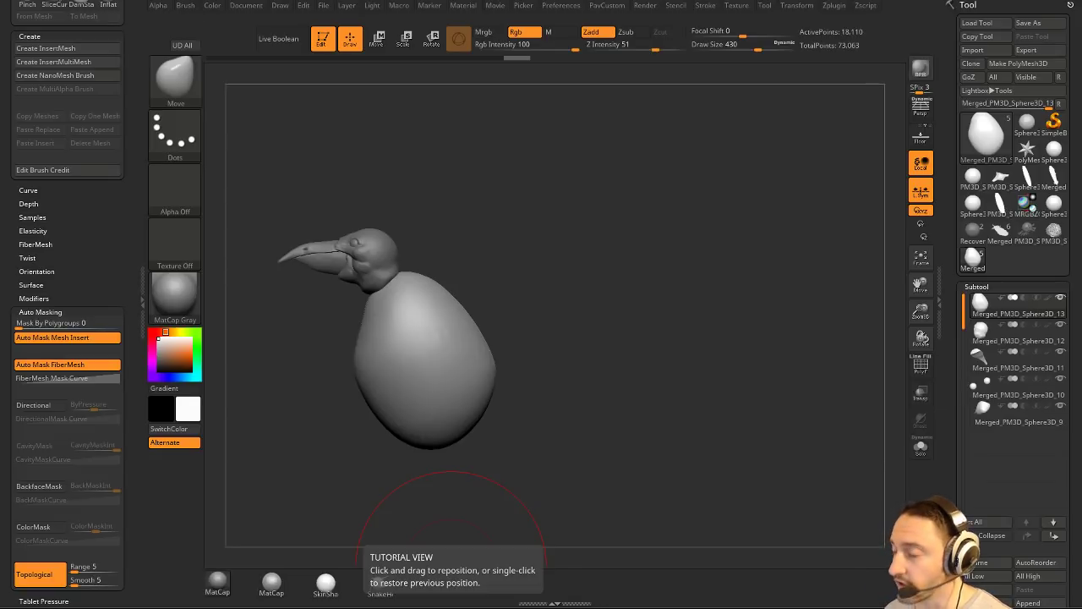
# Move the body down and back with the gizmo, leaving room for a neck beneath the head.
pyautogui.moveTo(573, 263)
pyautogui.keyDown('alt'); pyautogui.mouseDown()
pyautogui.moveTo(556, 252)
pyautogui.moveTo(563, 256)
pyautogui.mouseUp(); pyautogui.keyUp('alt')
pyautogui.press('w')
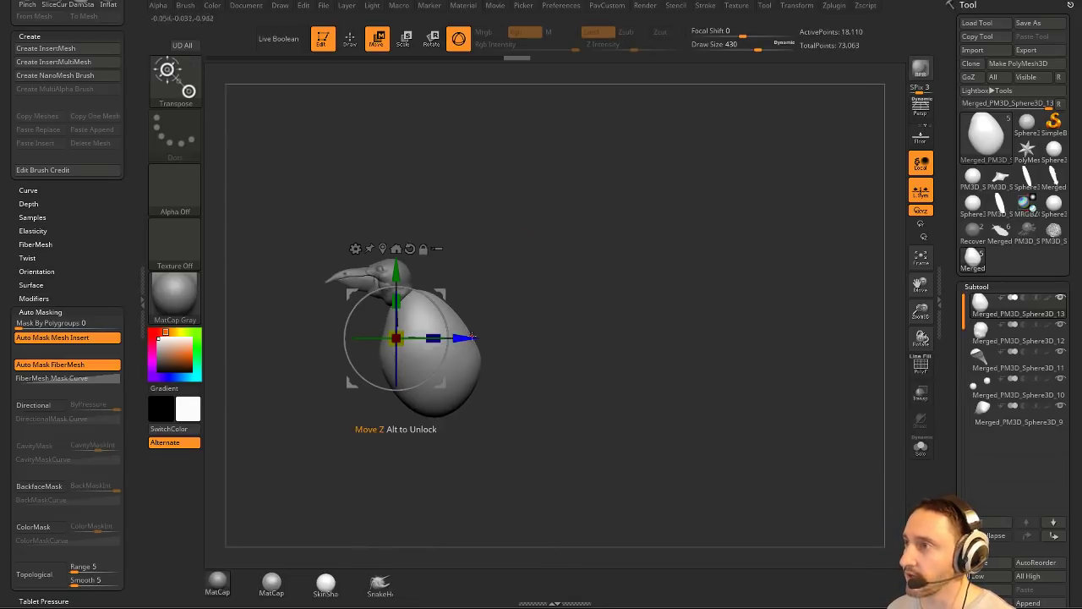
pyautogui.moveTo(396, 338); pyautogui.dragTo(420, 377)
pyautogui.press('q')
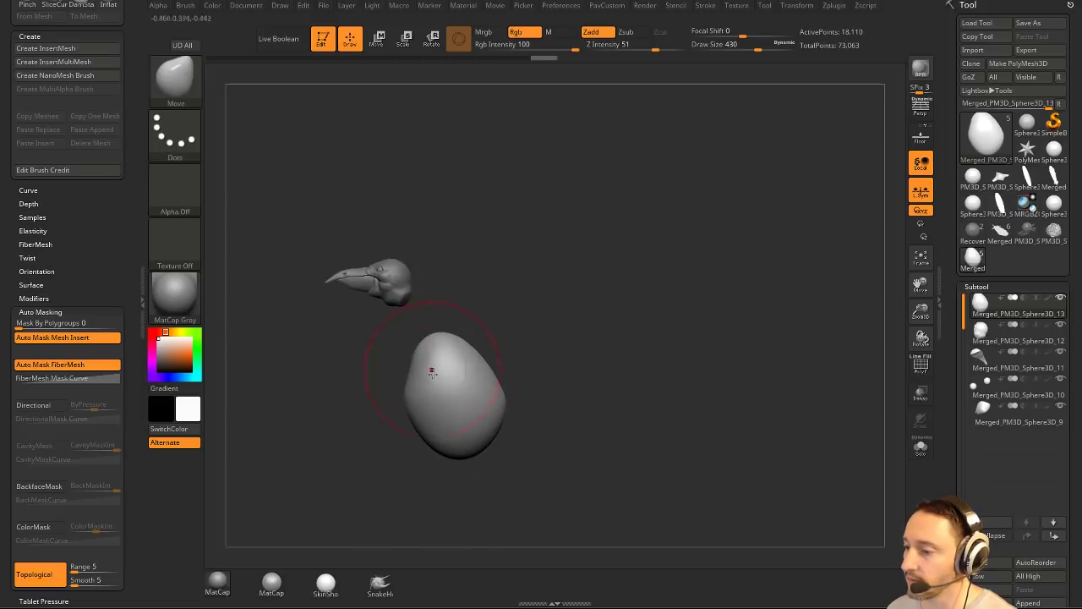
# Duplicate the body as a small egg placed under the head, and separate it into its own subtool with Split Masked Points.
pyautogui.press('b')
pyautogui.press('s')
pyautogui.press('t')
pyautogui.press('s')
pyautogui.moveTo(543, 258)
pyautogui.keyDown('alt'); pyautogui.mouseDown()
pyautogui.moveTo(541, 292)
pyautogui.moveTo(559, 317)
pyautogui.moveTo(531, 311)
pyautogui.mouseUp(); pyautogui.keyUp('alt')
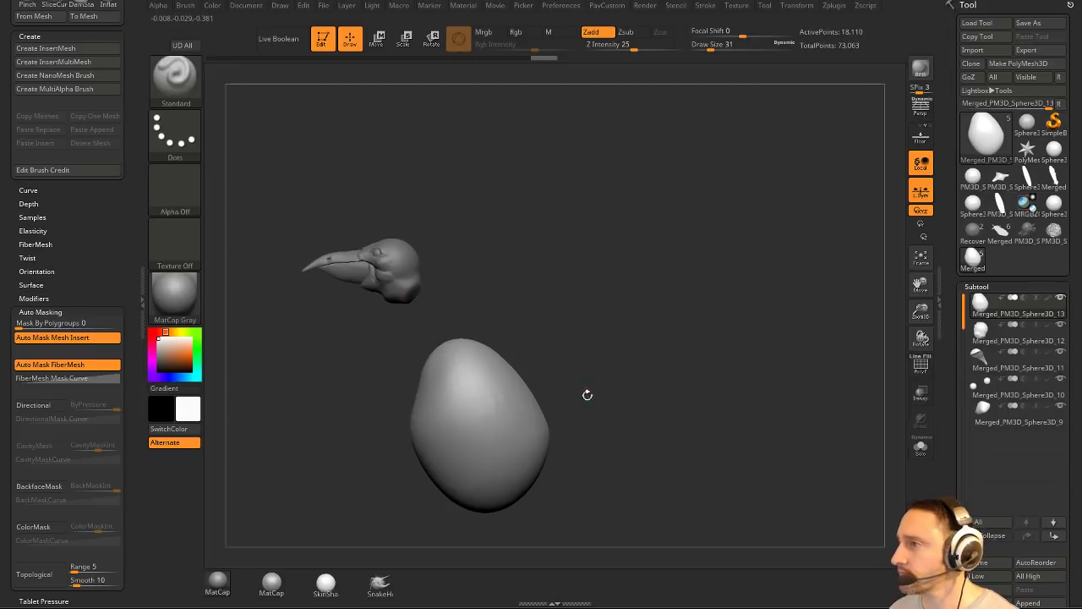
pyautogui.press('w')
pyautogui.keyDown('ctrl'); pyautogui.moveTo(435, 406); pyautogui.dragTo(384, 328); pyautogui.keyUp('ctrl')
pyautogui.moveTo(492, 339); pyautogui.dragTo(372, 322)
pyautogui.press('q')
pyautogui.press('2')
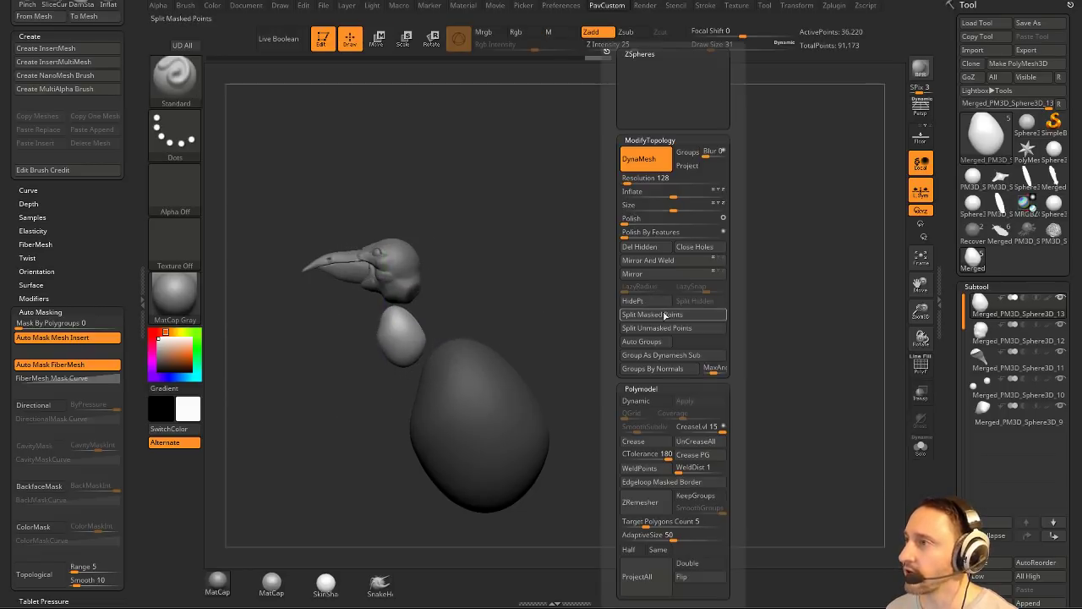
pyautogui.click(673, 314)
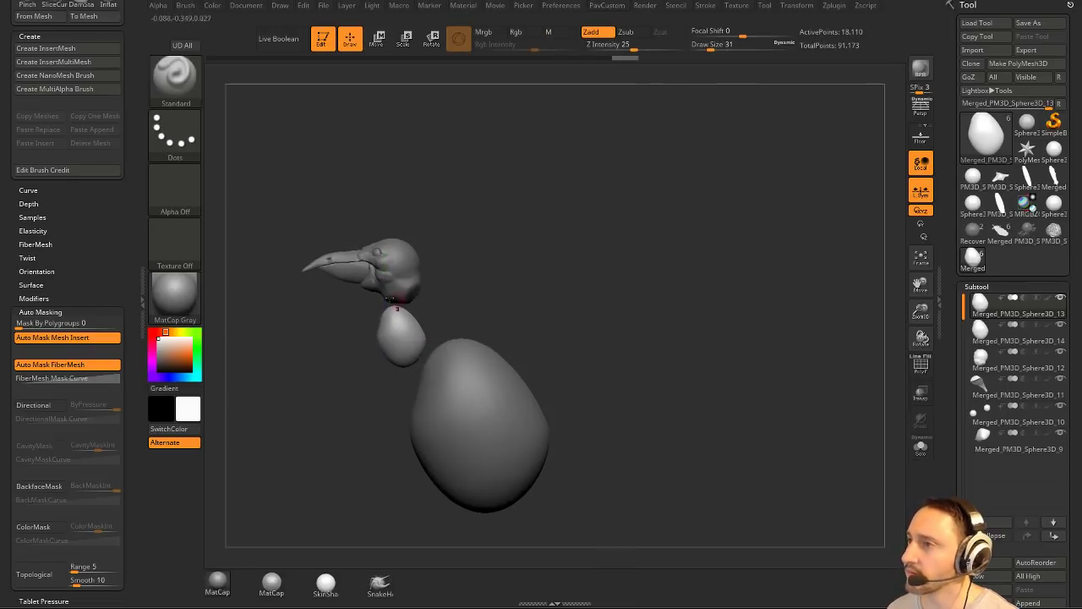
# Stretch the small egg into a curved neck joining the head and body with the Move brush.
pyautogui.press('w')
pyautogui.press('q')
pyautogui.press('b')
pyautogui.press('m')
pyautogui.press('t')
pyautogui.moveTo(398, 306); pyautogui.dragTo(401, 291)
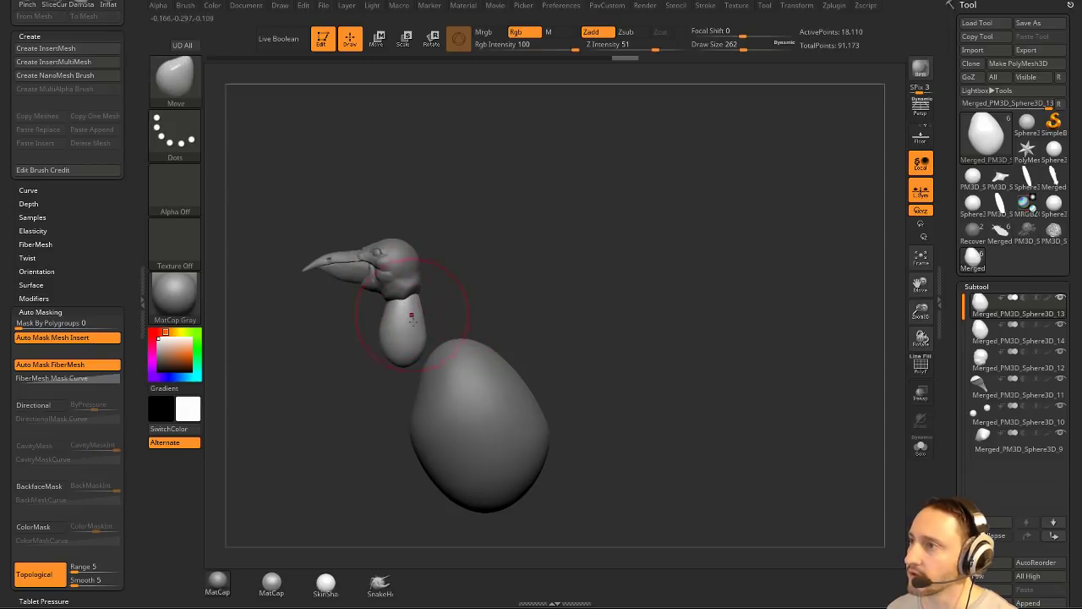
pyautogui.moveTo(411, 348)
pyautogui.mouseDown()
pyautogui.moveTo(444, 358)
pyautogui.moveTo(408, 335)
pyautogui.mouseUp()
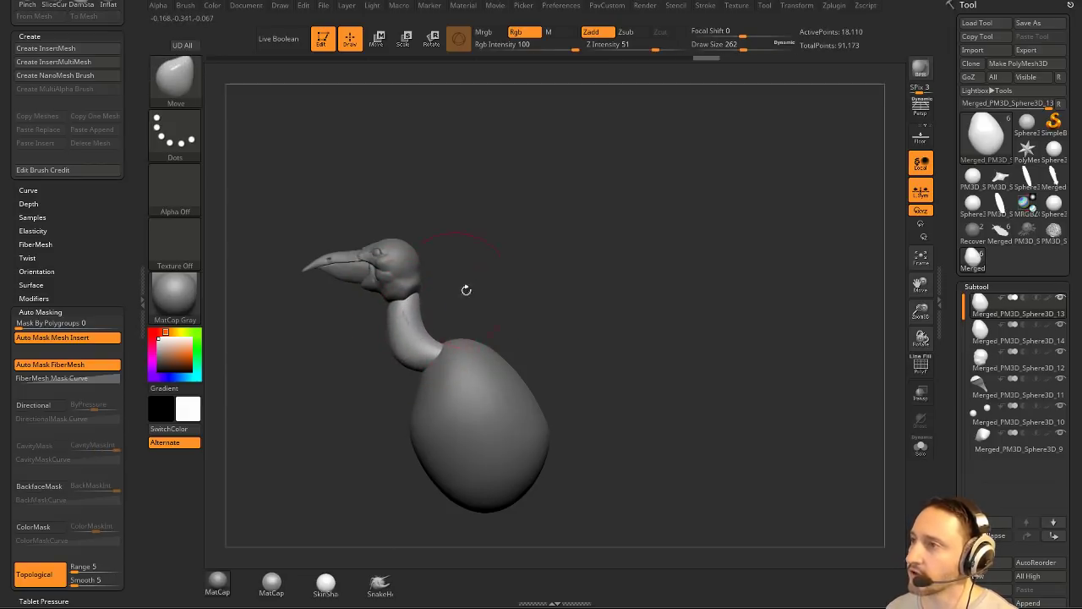
# Extend the neck's lower end down along the front of the body with the Move brush, checking it from several angles.
pyautogui.moveTo(464, 290)
pyautogui.mouseDown()
pyautogui.moveTo(713, 333)
pyautogui.moveTo(631, 335)
pyautogui.moveTo(371, 294)
pyautogui.mouseUp()
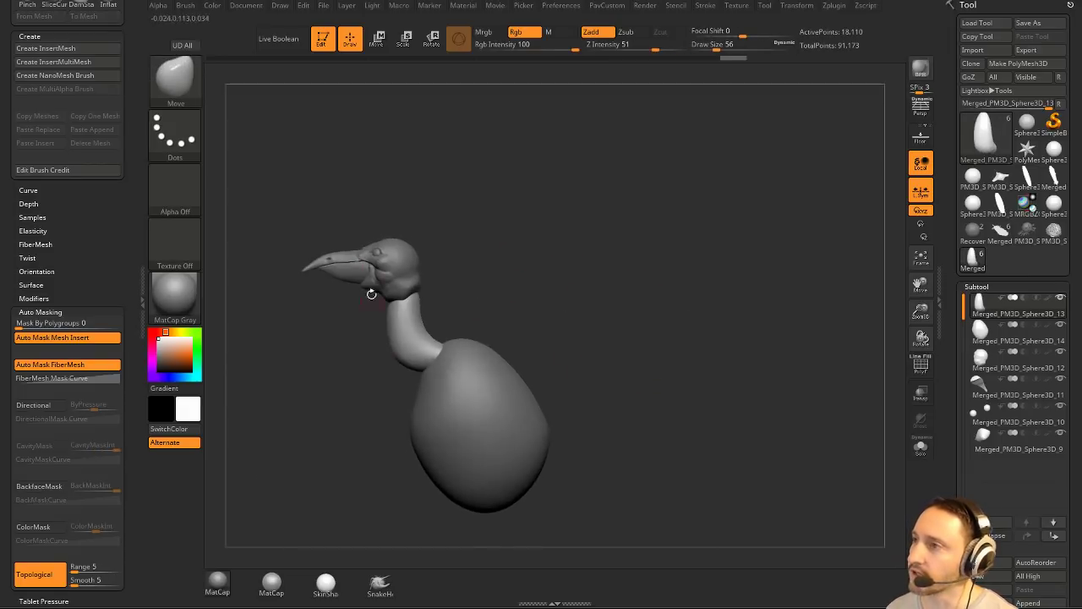
pyautogui.moveTo(519, 362); pyautogui.dragTo(409, 365)
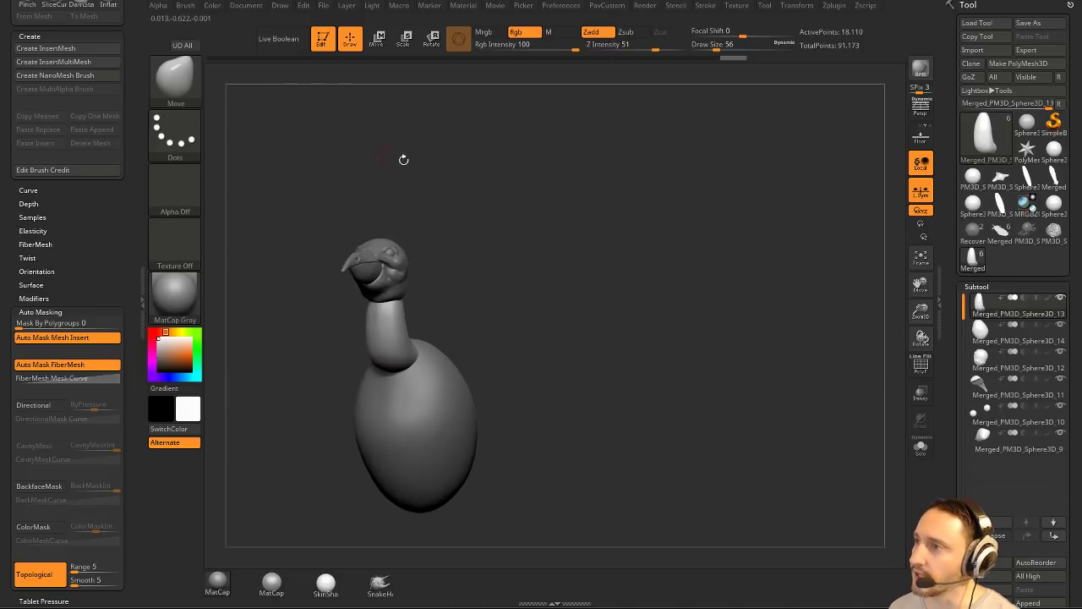
pyautogui.moveTo(403, 159); pyautogui.dragTo(488, 251)
pyautogui.moveTo(381, 199); pyautogui.dragTo(511, 319)
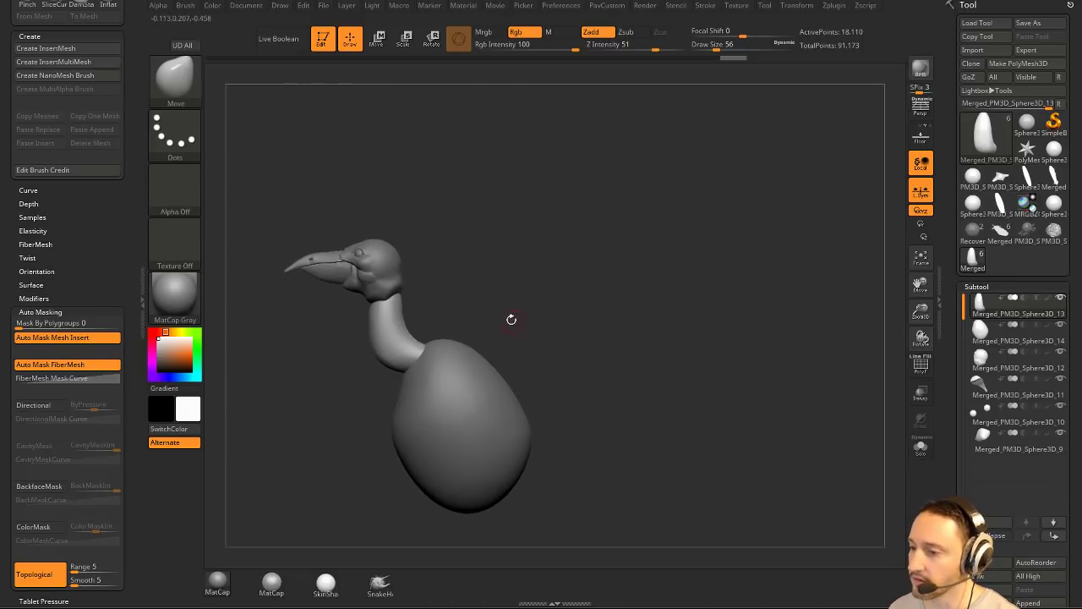
pyautogui.moveTo(441, 367); pyautogui.dragTo(436, 387)
# Insert a Sphere16 primitive at the base of the neck, centred from the front view.
pyautogui.press('b')
pyautogui.press('i')
pyautogui.press('p')
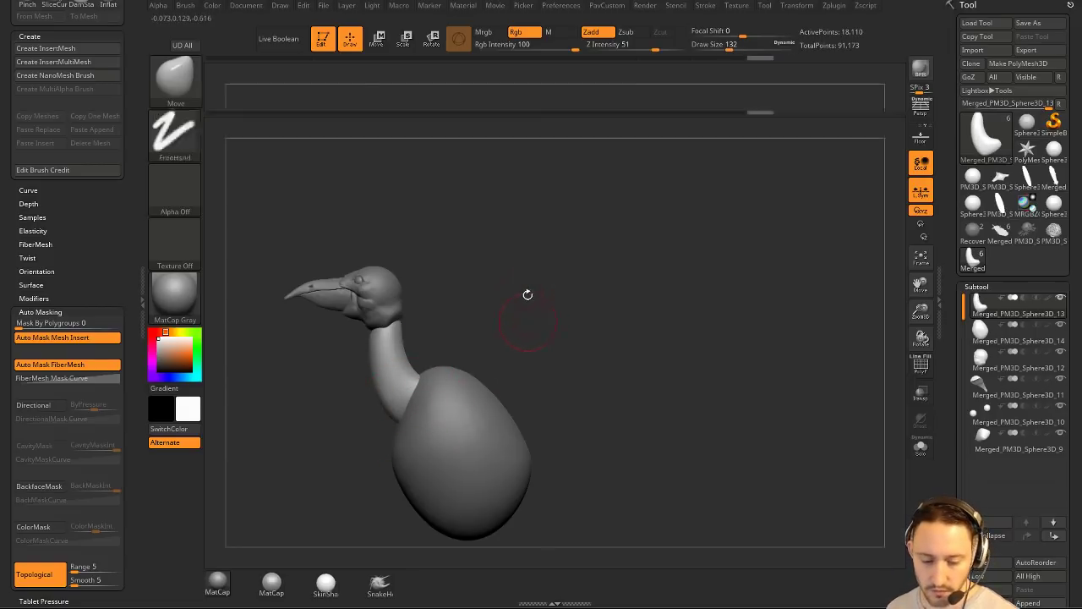
pyautogui.press('m')
pyautogui.click(415, 344)
pyautogui.moveTo(448, 296); pyautogui.dragTo(549, 266)
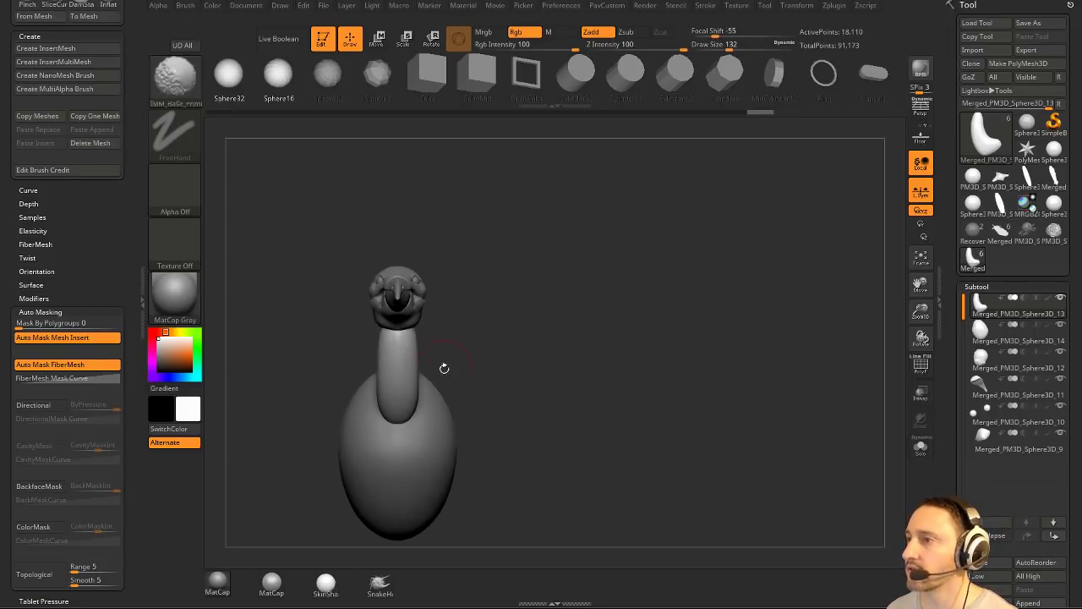
pyautogui.moveTo(400, 436); pyautogui.dragTo(399, 474)
pyautogui.moveTo(448, 391)
pyautogui.mouseDown()
pyautogui.moveTo(484, 384)
pyautogui.moveTo(484, 341)
pyautogui.mouseUp()
# Separate the inserted sphere into its own subtool with Split Masked Points, and remesh it with DynaMesh into a smooth form.
pyautogui.press('w')
pyautogui.press('q')
pyautogui.press('`')
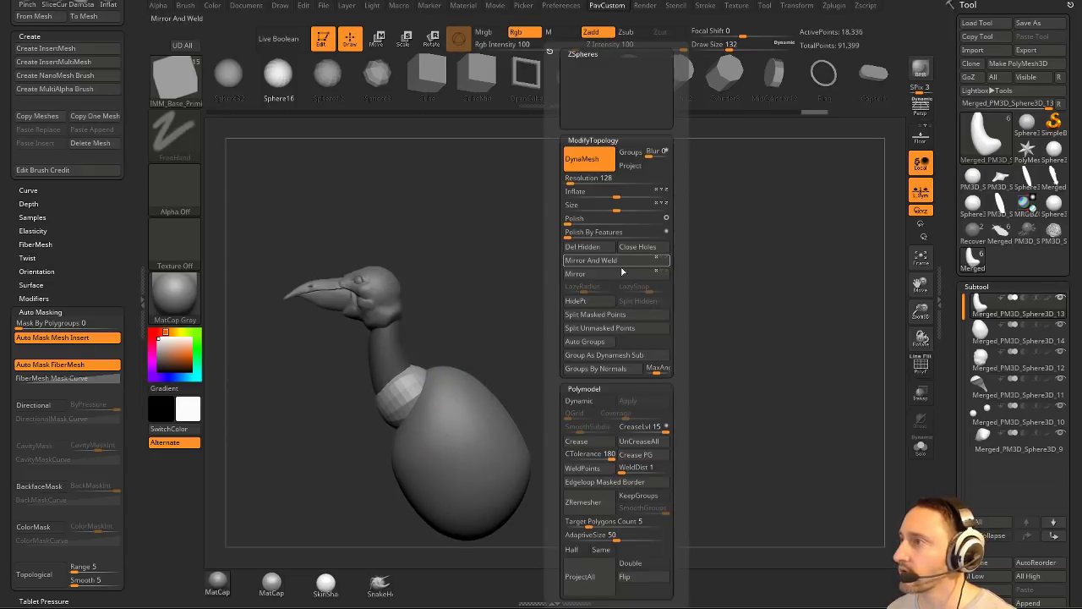
pyautogui.click(622, 314)
pyautogui.press('`')
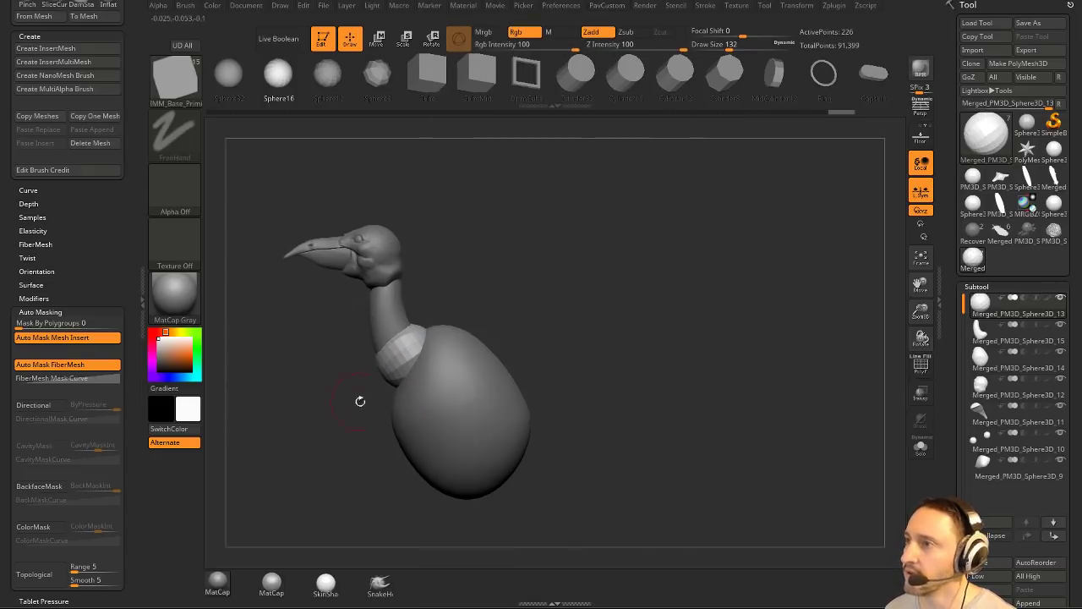
pyautogui.keyDown('ctrl'); pyautogui.moveTo(360, 401); pyautogui.dragTo(339, 422); pyautogui.keyUp('ctrl')
pyautogui.keyDown('shift'); pyautogui.moveTo(419, 345); pyautogui.dragTo(395, 348); pyautogui.keyUp('shift')
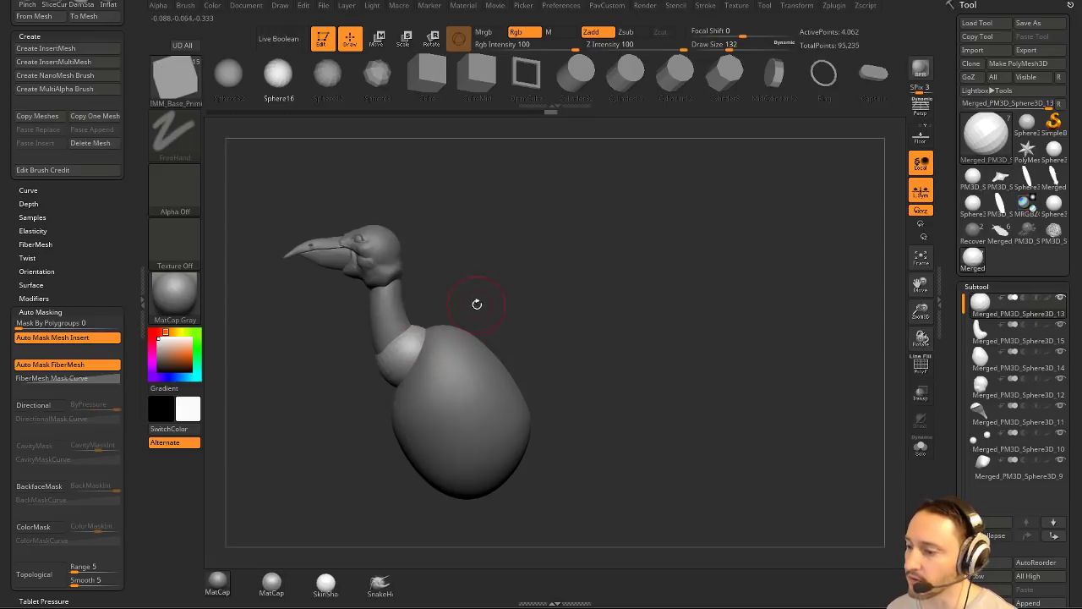
# Shape the sphere with the Move brush into a shoulder mass rising behind the neck's base and wrapping the upper body.
pyautogui.press('b')
pyautogui.press('m')
pyautogui.press('v')
pyautogui.moveTo(446, 250)
pyautogui.mouseDown()
pyautogui.moveTo(546, 305)
pyautogui.moveTo(435, 324)
pyautogui.mouseUp()
pyautogui.moveTo(508, 313); pyautogui.dragTo(441, 394)
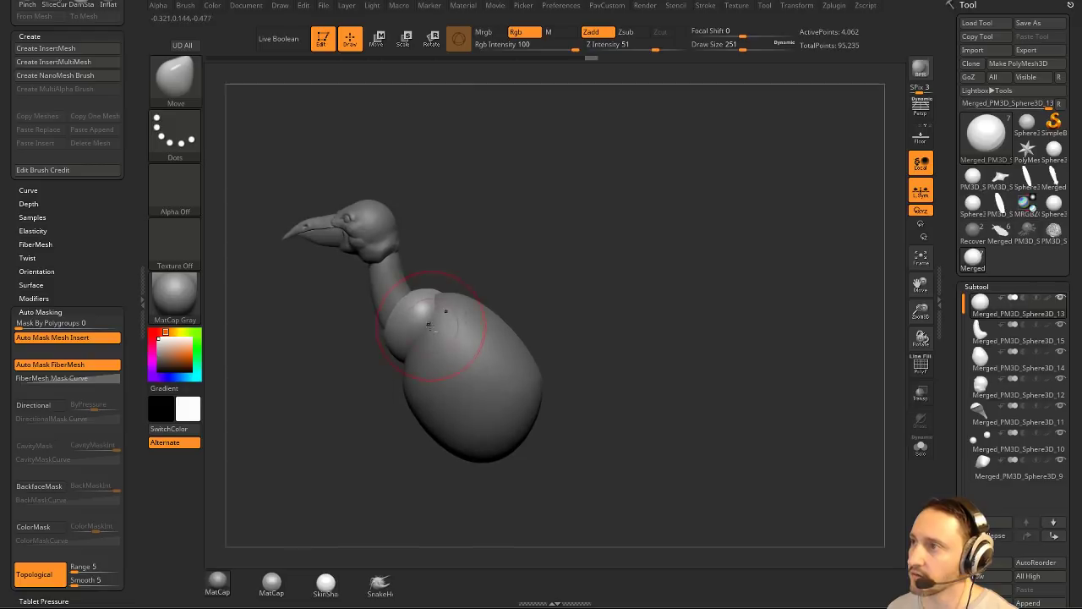
pyautogui.press('b')
pyautogui.press('s')
pyautogui.press('t')
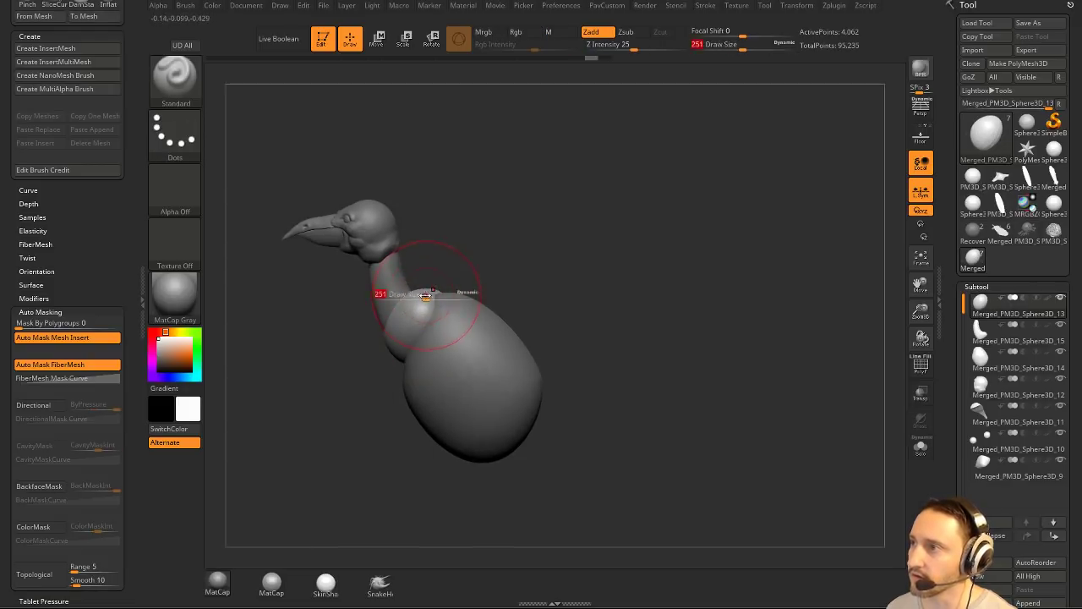
pyautogui.press('b')
pyautogui.press('m')
pyautogui.press('v')
pyautogui.moveTo(424, 282); pyautogui.dragTo(420, 275)
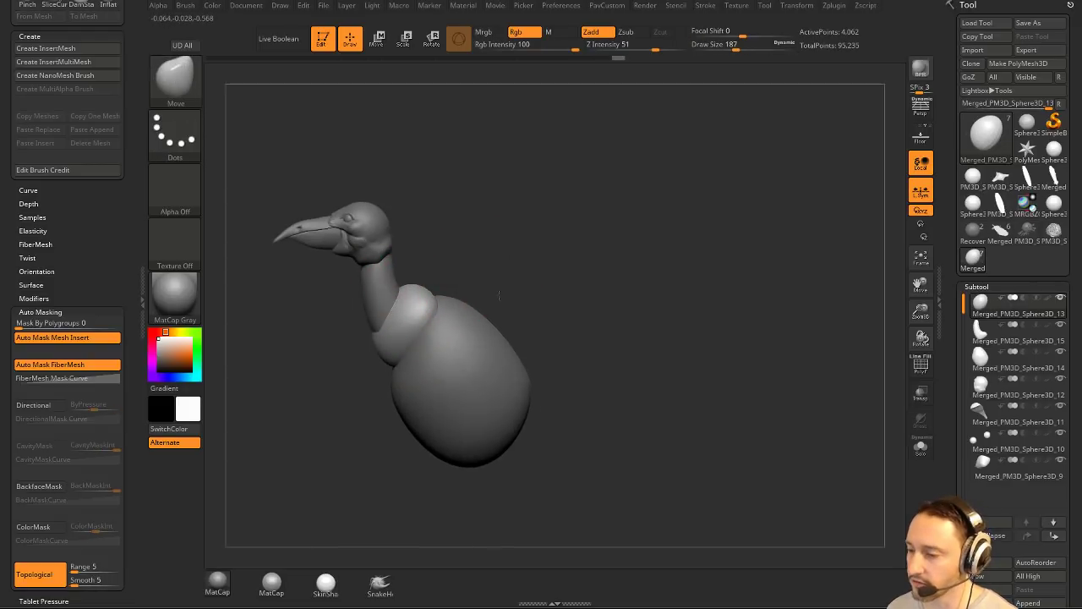
# Smooth the neck subtool into a slimmer form and remesh it with DynaMesh to a coarser mesh.
pyautogui.keyDown('alt'); pyautogui.moveTo(499, 295); pyautogui.dragTo(491, 331); pyautogui.keyUp('alt')
pyautogui.keyDown('alt'); pyautogui.click(385, 338); pyautogui.keyUp('alt')
pyautogui.press('b')
pyautogui.press('s')
pyautogui.press('t')
pyautogui.press('s')
pyautogui.moveTo(428, 299)
pyautogui.mouseDown()
pyautogui.moveTo(380, 315)
pyautogui.moveTo(376, 298)
pyautogui.mouseUp()
pyautogui.press('shift')
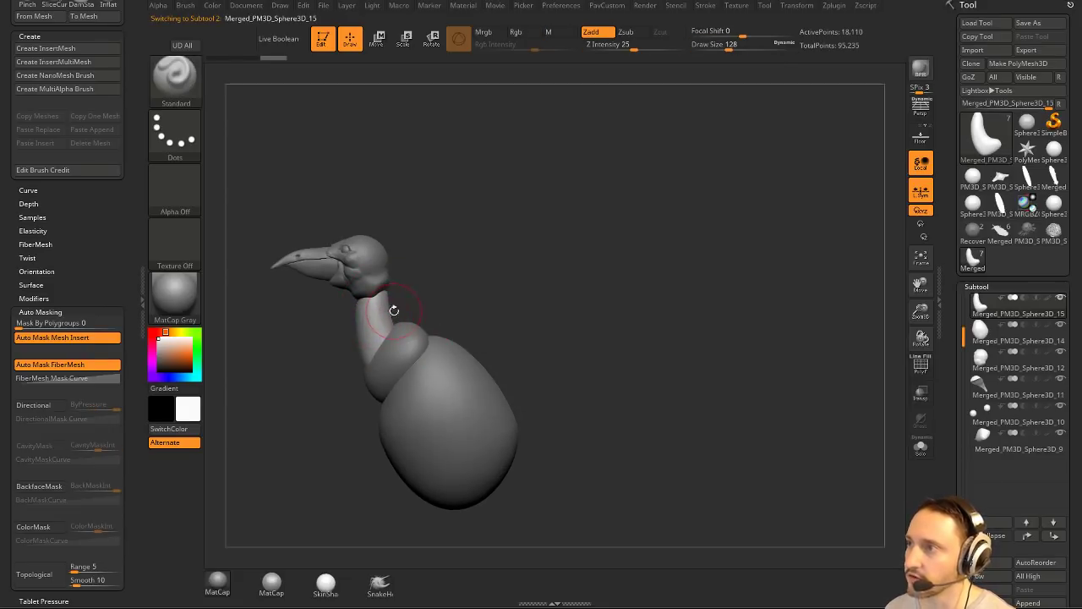
pyautogui.press('shift')
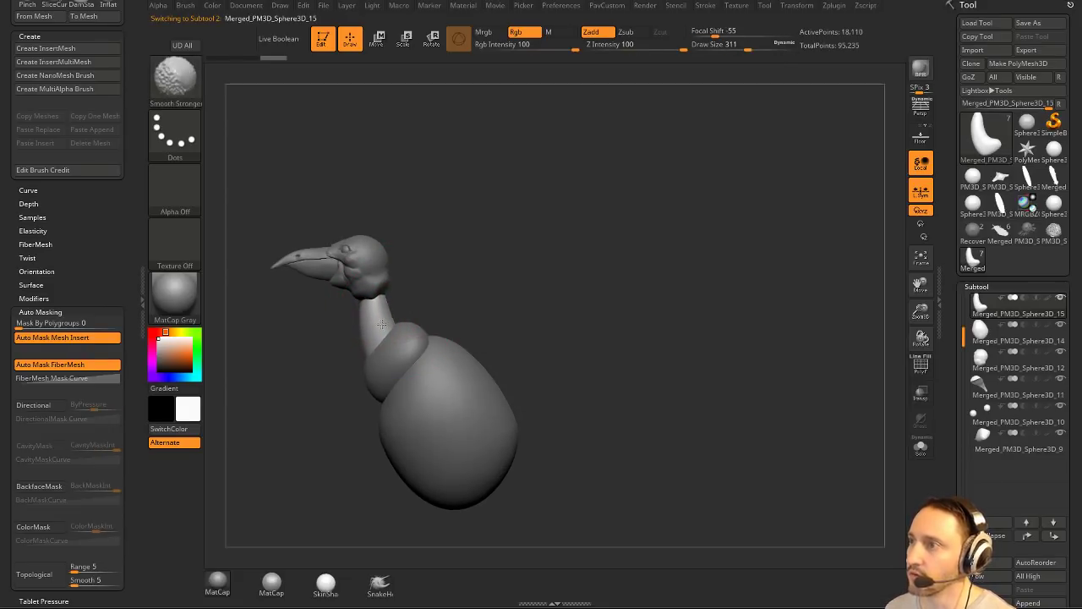
pyautogui.keyDown('shift'); pyautogui.moveTo(382, 325); pyautogui.dragTo(384, 331); pyautogui.keyUp('shift')
pyautogui.keyDown('ctrl'); pyautogui.moveTo(502, 254); pyautogui.dragTo(567, 350); pyautogui.keyUp('ctrl')
pyautogui.keyDown('alt'); pyautogui.moveTo(451, 282); pyautogui.dragTo(486, 297); pyautogui.keyUp('alt')
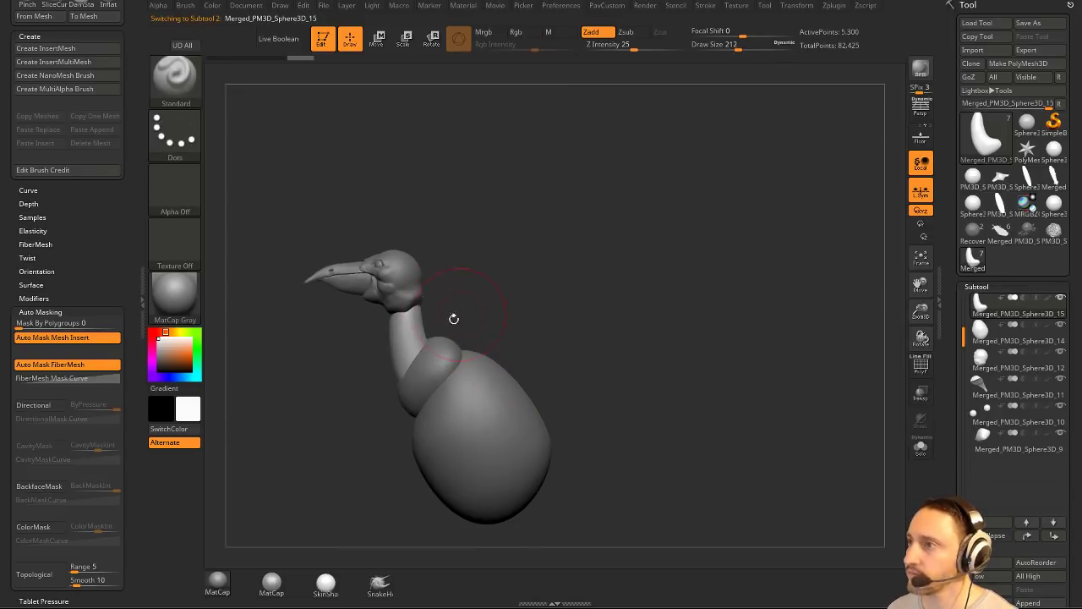
# Adjust the neck's contour with the Move brush and tighten its upper part with the Pinch brush.
pyautogui.press('b')
pyautogui.press('m')
pyautogui.press('v')
pyautogui.moveTo(417, 342); pyautogui.dragTo(411, 345)
pyautogui.press('b')
pyautogui.press('p')
pyautogui.press('i')
pyautogui.moveTo(479, 273); pyautogui.dragTo(505, 226)
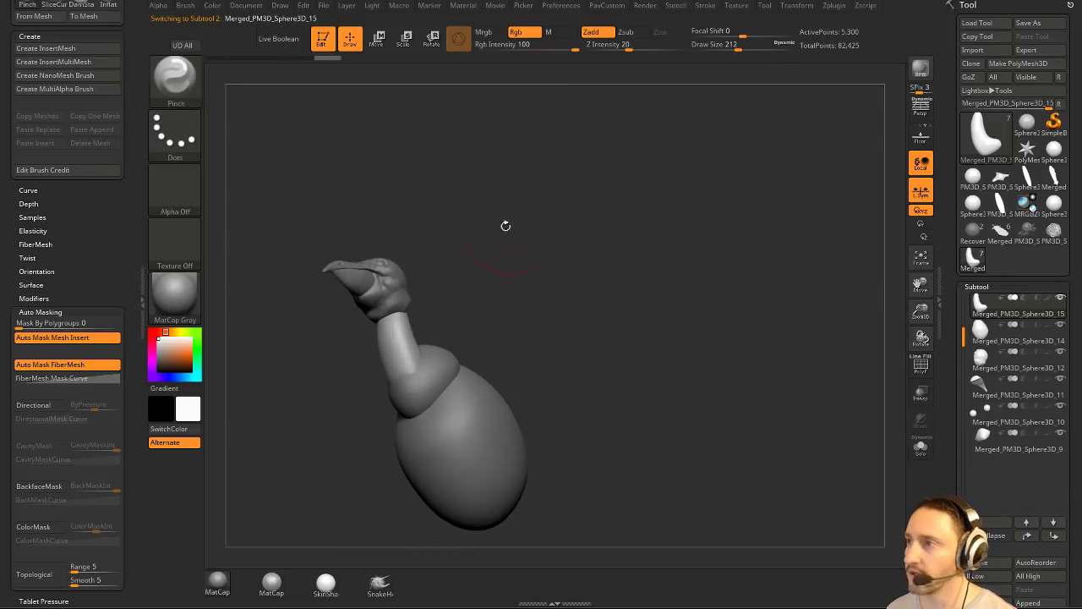
pyautogui.moveTo(393, 323)
pyautogui.mouseDown()
pyautogui.moveTo(406, 364)
pyautogui.moveTo(401, 332)
pyautogui.mouseUp()
pyautogui.moveTo(457, 292)
pyautogui.mouseDown()
pyautogui.moveTo(446, 314)
pyautogui.moveTo(402, 324)
pyautogui.moveTo(404, 359)
pyautogui.moveTo(409, 343)
pyautogui.mouseUp()
# Curve the neck into a slender bend between the head and shoulder mass with the Move brush.
pyautogui.press('b')
pyautogui.press('m')
pyautogui.press('v')
pyautogui.moveTo(546, 380)
pyautogui.keyDown('alt'); pyautogui.mouseDown()
pyautogui.moveTo(546, 335)
pyautogui.moveTo(531, 349)
pyautogui.mouseUp(); pyautogui.keyUp('alt')
pyautogui.press('s')
pyautogui.click(517, 340)
# Shift and slightly tilt the body and shoulder mass back together with Transpose All Selected Subtools, leaving the head and neck out.
pyautogui.press('w')
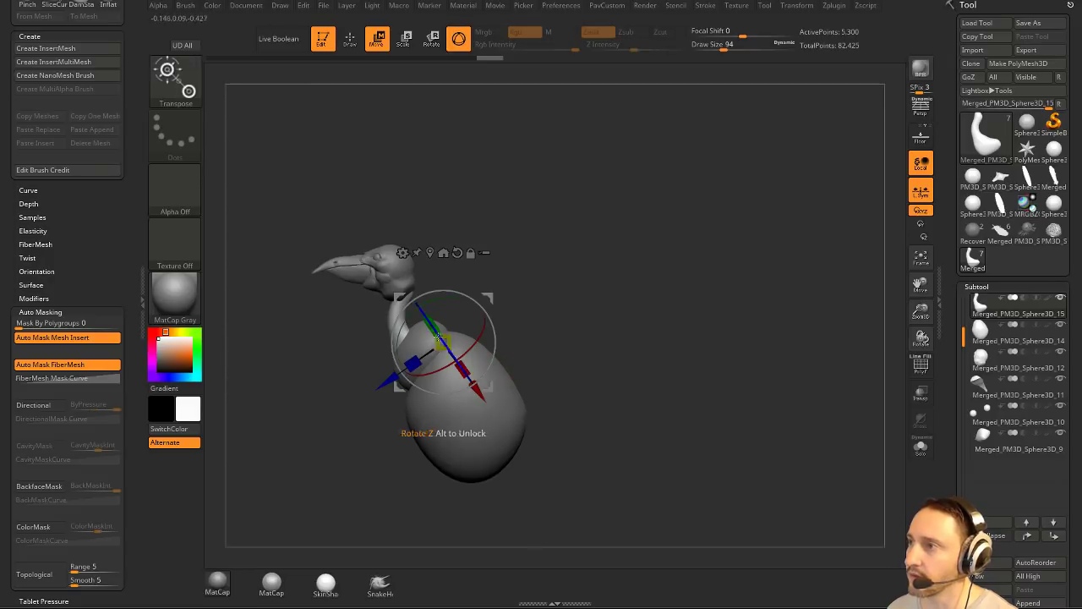
pyautogui.keyDown('alt'); pyautogui.click(487, 388); pyautogui.keyUp('alt')
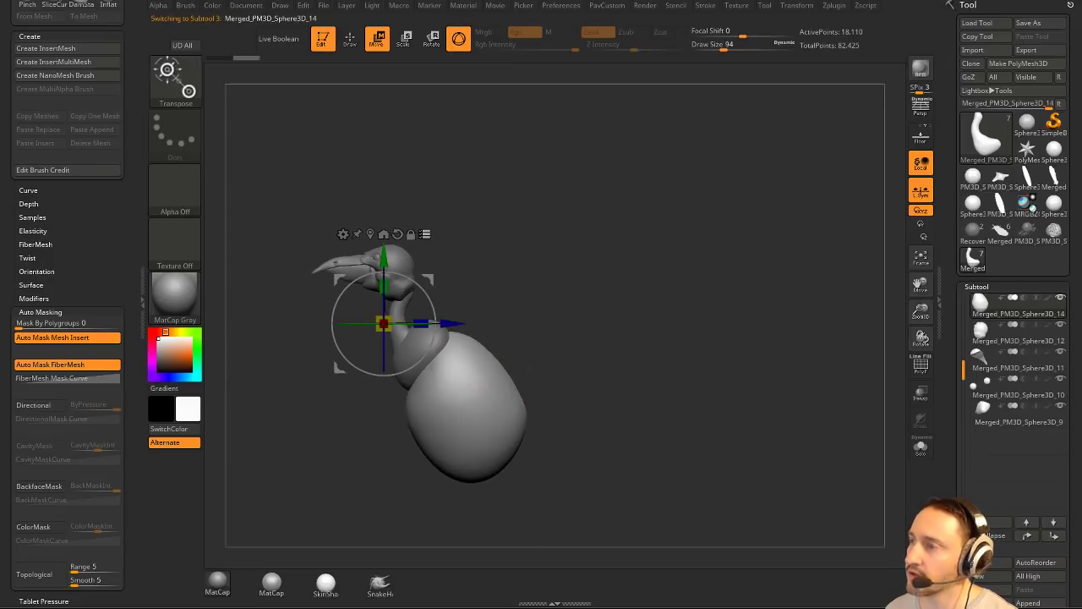
pyautogui.hotkey('ctrl', 'shift')
pyautogui.keyDown('ctrl'); pyautogui.keyDown('shift'); pyautogui.click(176, 79); pyautogui.keyUp('shift'); pyautogui.keyUp('ctrl')
pyautogui.keyDown('ctrl'); pyautogui.keyDown('shift'); pyautogui.click(175, 87); pyautogui.keyUp('shift'); pyautogui.keyUp('ctrl')
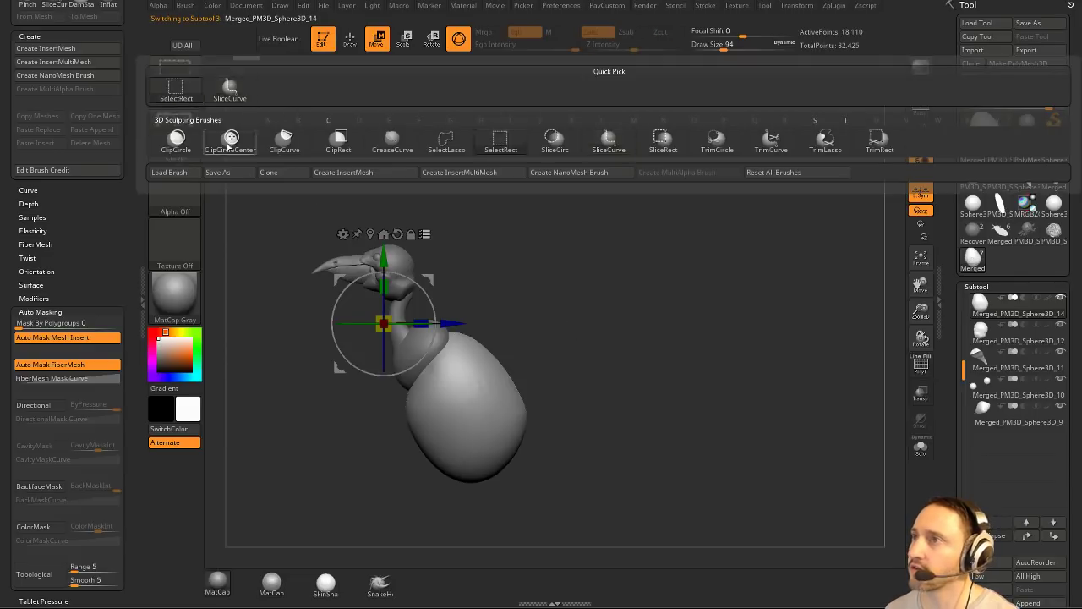
pyautogui.moveTo(640, 303)
pyautogui.keyDown('ctrl'); pyautogui.keyDown('shift'); pyautogui.mouseDown()
pyautogui.moveTo(524, 437)
pyautogui.moveTo(437, 503)
pyautogui.mouseUp(); pyautogui.keyUp('shift'); pyautogui.keyUp('ctrl')
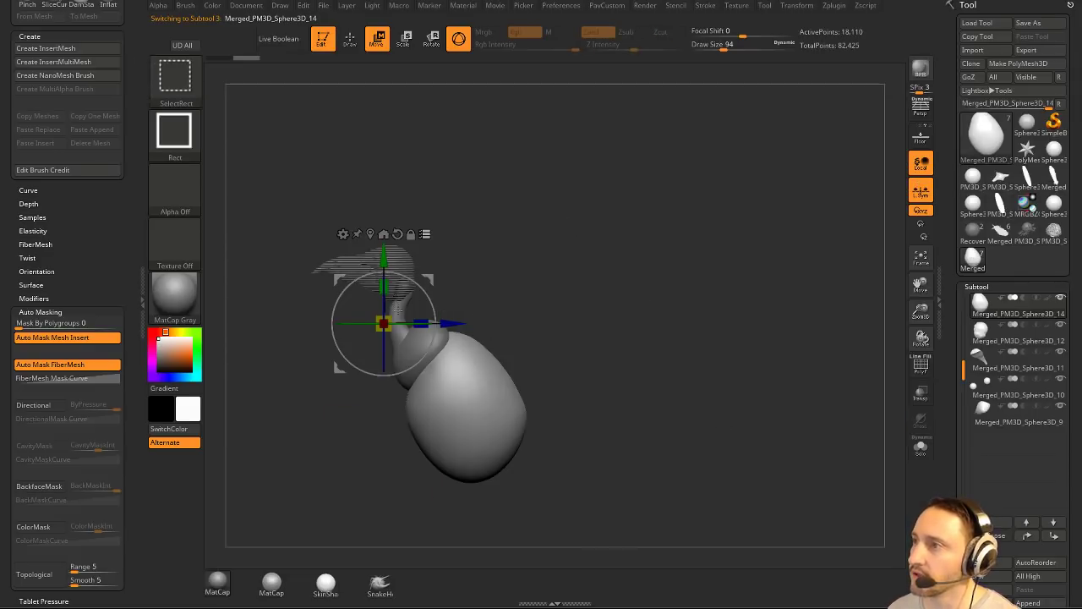
pyautogui.keyDown('ctrl'); pyautogui.keyDown('shift'); pyautogui.click(398, 310); pyautogui.keyUp('shift'); pyautogui.keyUp('ctrl')
pyautogui.moveTo(431, 274)
pyautogui.mouseDown()
pyautogui.moveTo(460, 313)
pyautogui.moveTo(448, 275)
pyautogui.moveTo(438, 289)
pyautogui.moveTo(451, 284)
pyautogui.mouseUp()
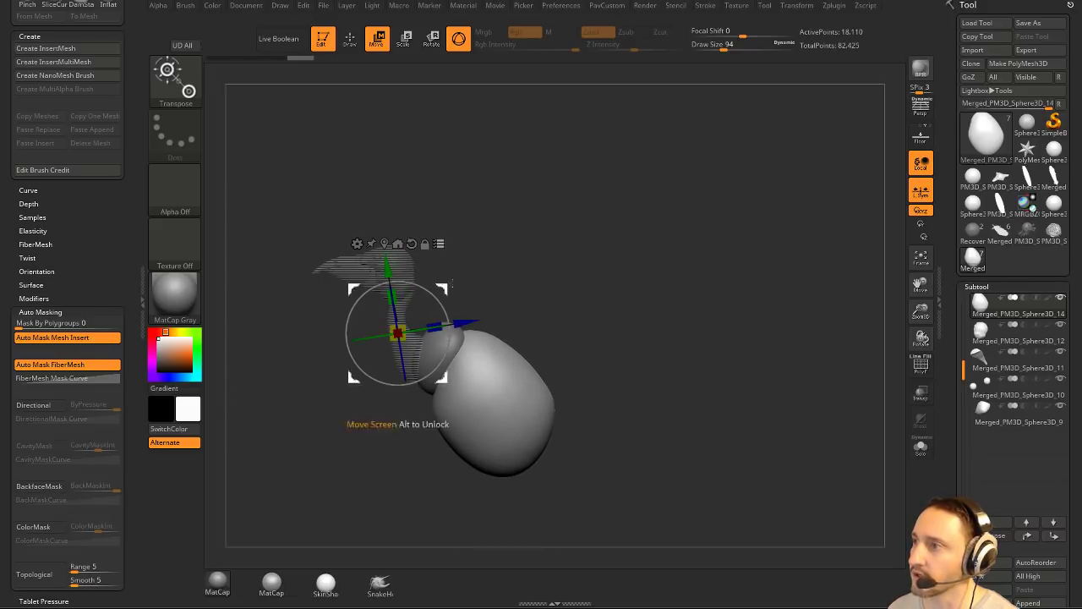
pyautogui.keyDown('ctrl'); pyautogui.keyDown('shift'); pyautogui.click(414, 269); pyautogui.keyUp('shift'); pyautogui.keyUp('ctrl')
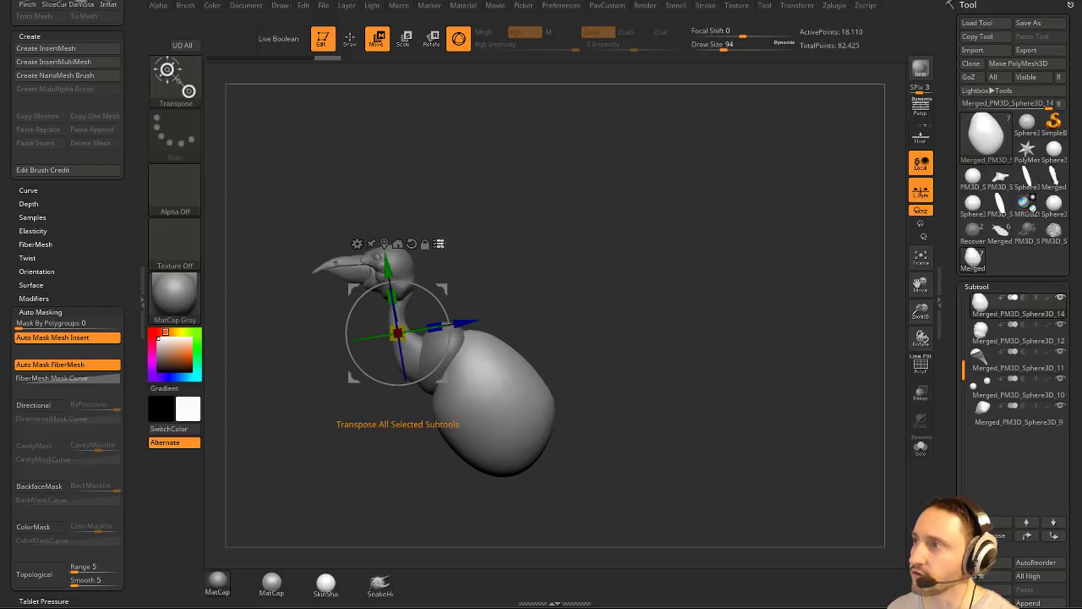
pyautogui.press('q')
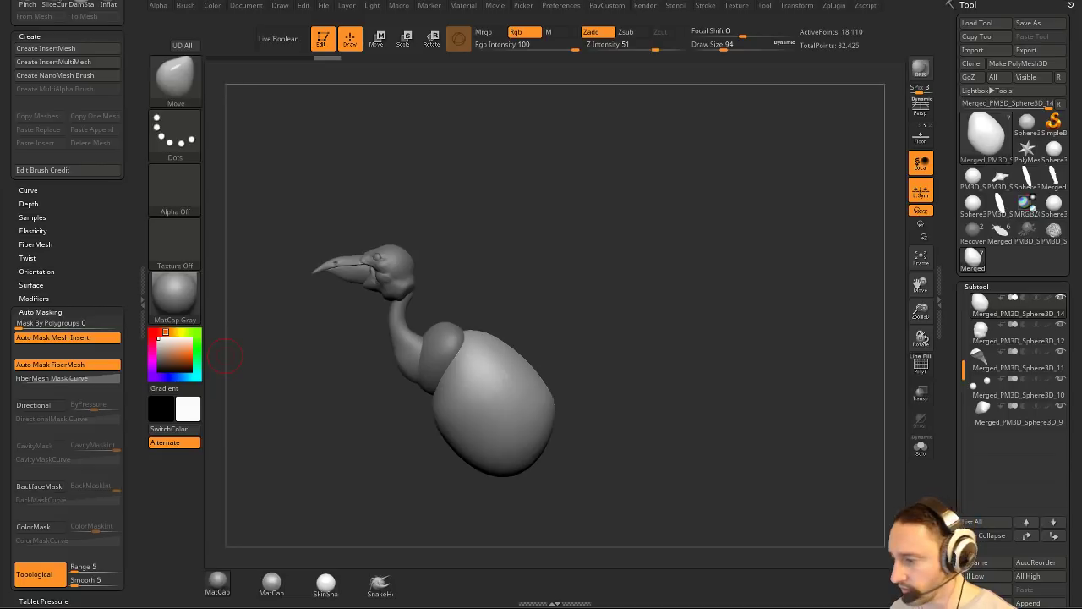
# Switch to the web browser and open the ZB4 R8 What's New playlist on YouTube.
pyautogui.moveTo(550, 607); pyautogui.dragTo(549, 30)
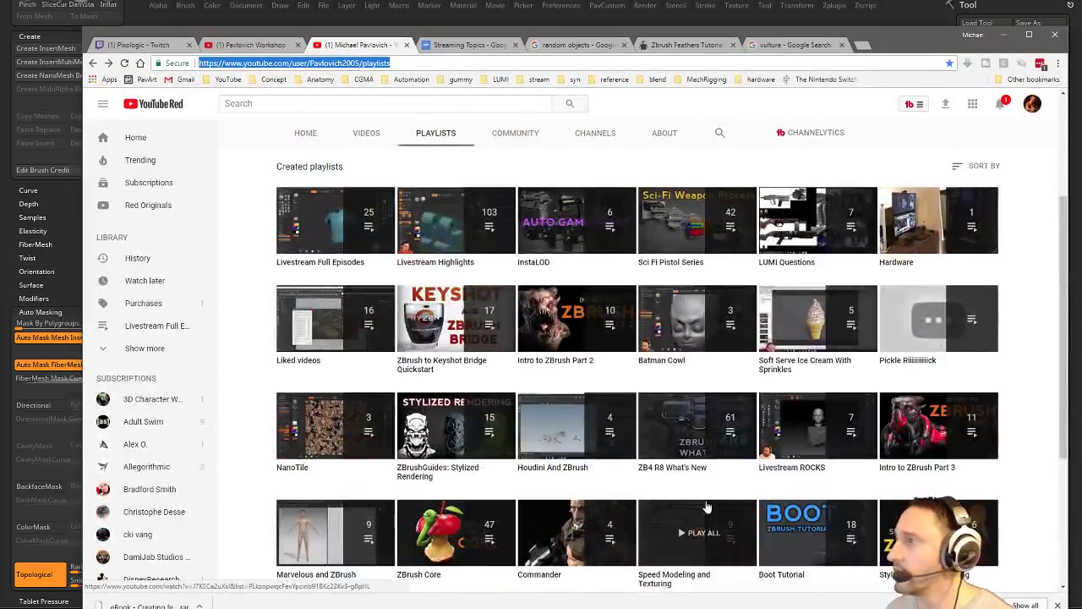
pyautogui.click(688, 439)
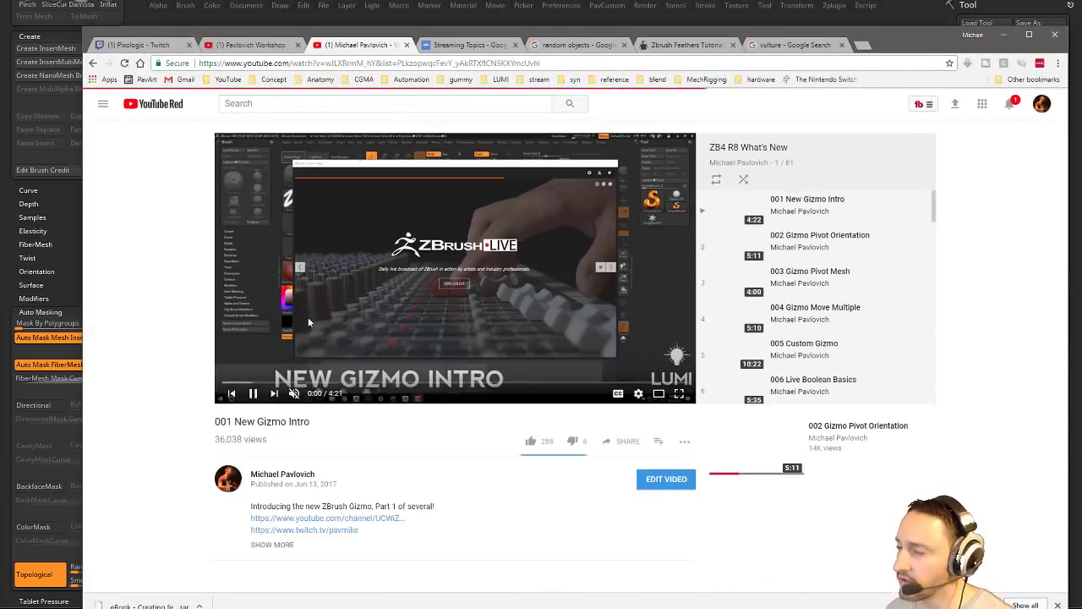
# Look through the video list of the ZB4 R8 What's New playlist and return to ZBrush.
pyautogui.scroll(-5, 793, 260)
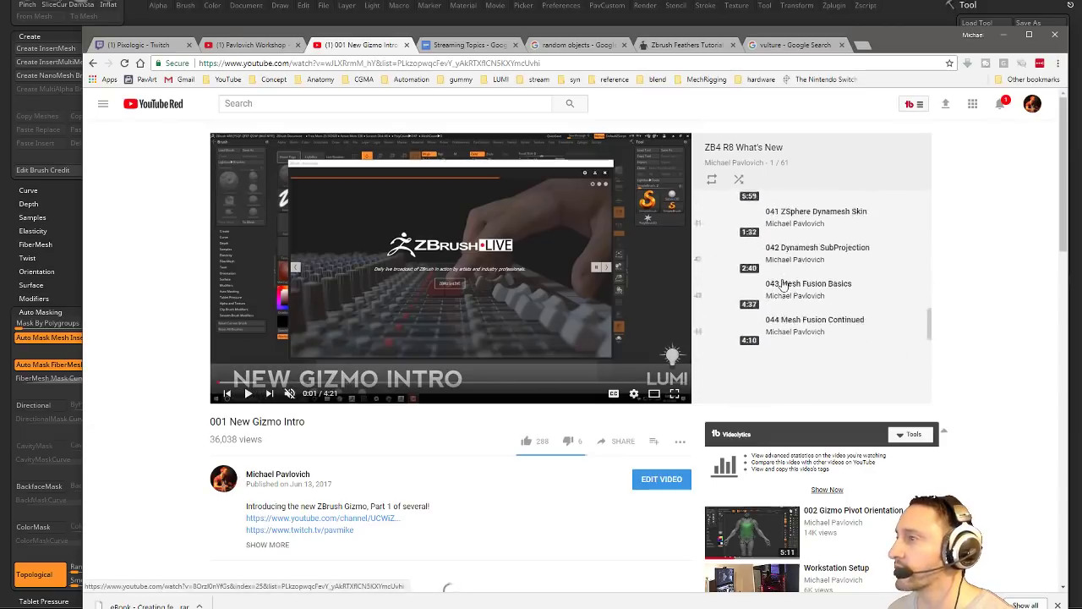
pyautogui.scroll(-10, 624, 340)
pyautogui.scroll(10, 624, 341)
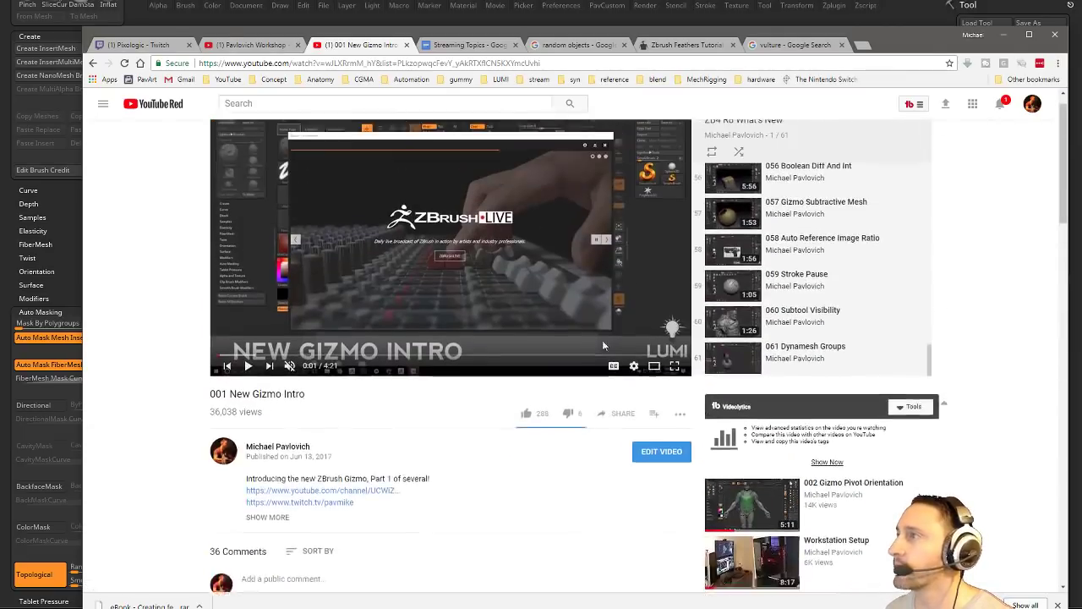
pyautogui.moveTo(885, 36); pyautogui.dragTo(0, 51)
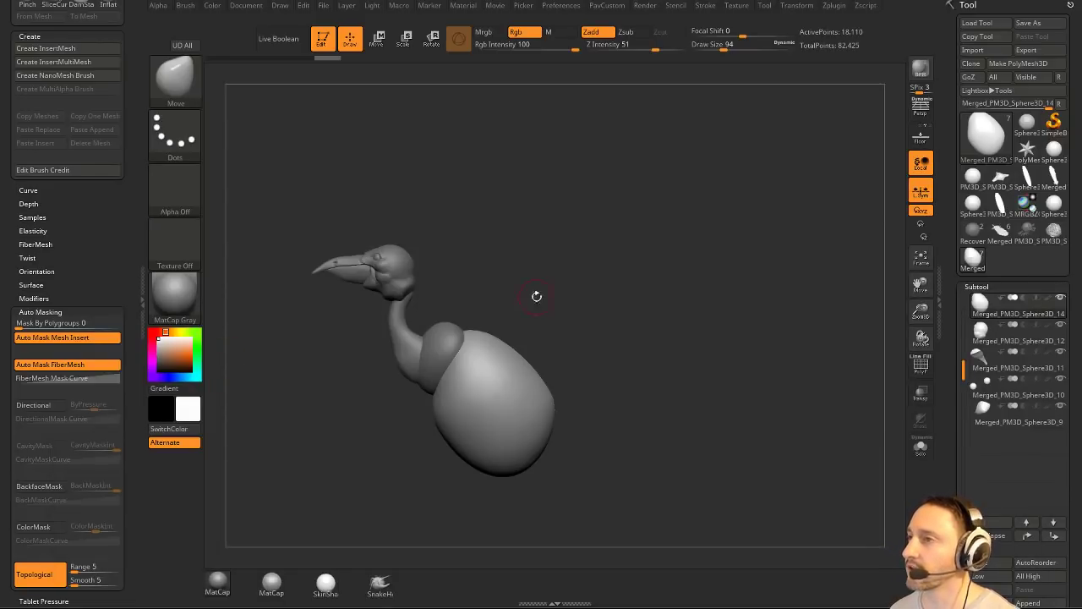
# Select the neck subtool and adjust its curve with the Move brush at draw size 128.
pyautogui.moveTo(536, 296); pyautogui.dragTo(497, 263)
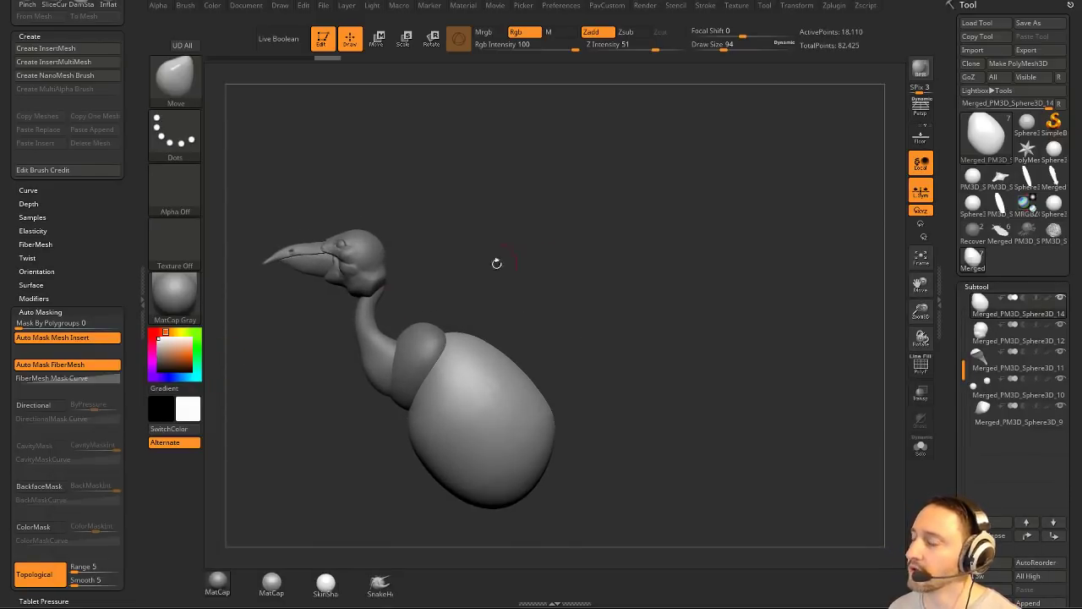
pyautogui.keyDown('alt'); pyautogui.click(378, 348); pyautogui.keyUp('alt')
pyautogui.moveTo(377, 348)
pyautogui.keyDown('alt'); pyautogui.mouseDown()
pyautogui.moveTo(402, 356)
pyautogui.moveTo(400, 374)
pyautogui.mouseUp(); pyautogui.keyUp('alt')
pyautogui.press('[')
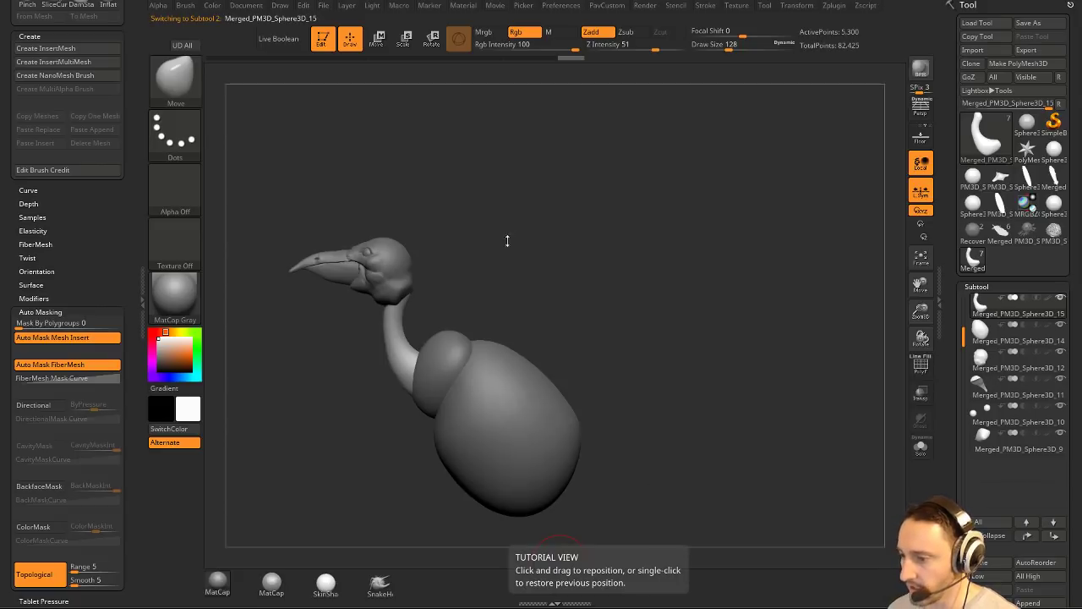
pyautogui.keyDown('alt'); pyautogui.moveTo(568, 293); pyautogui.dragTo(524, 269); pyautogui.keyUp('alt')
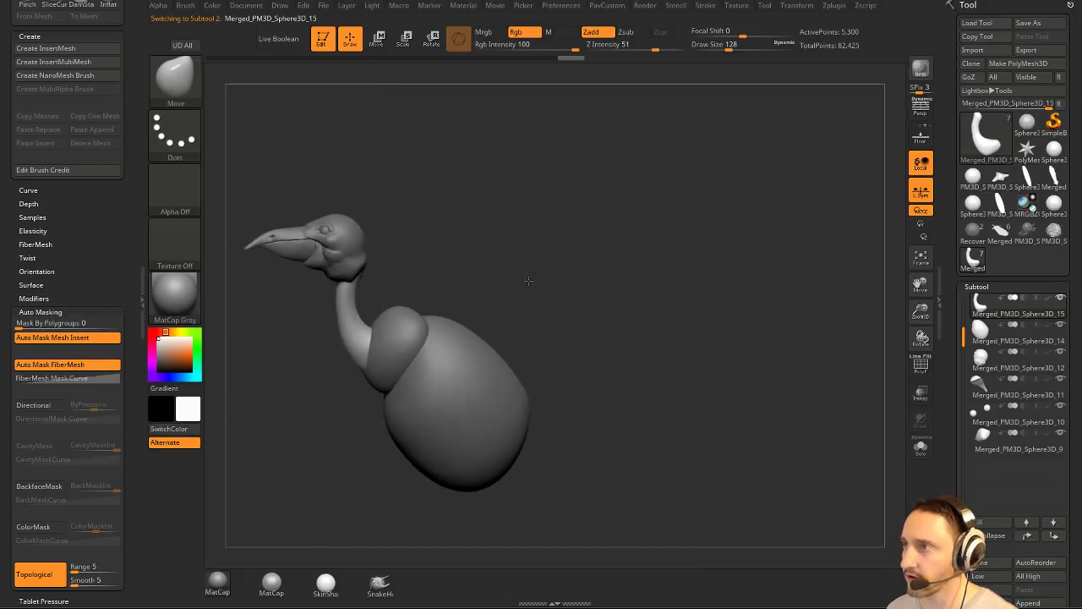
pyautogui.keyDown('alt'); pyautogui.moveTo(507, 211); pyautogui.dragTo(512, 283); pyautogui.keyUp('alt')
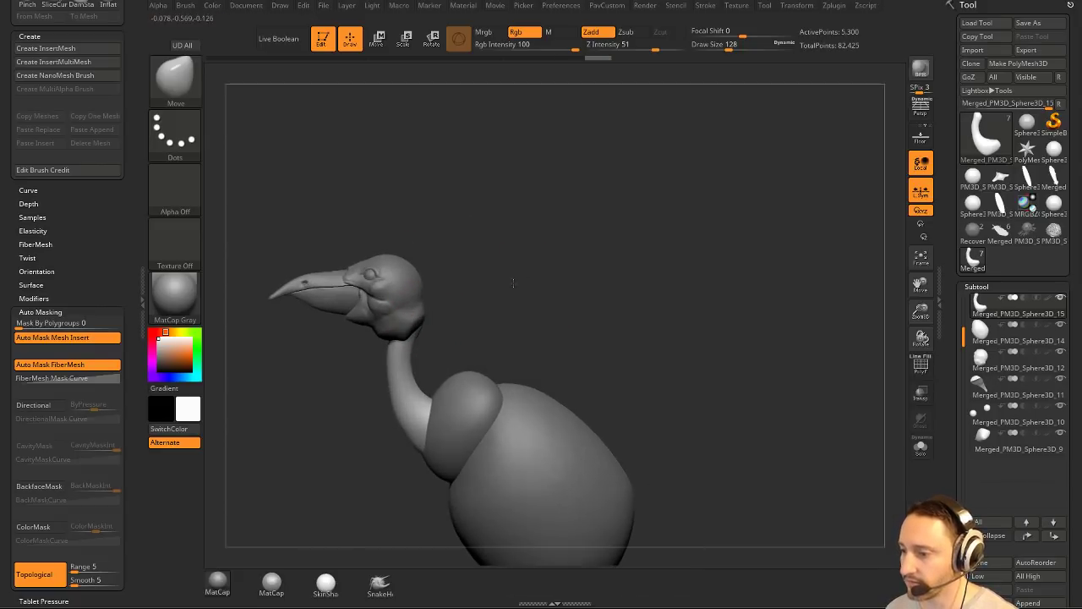
# Select the head subtool, smooth the back of the head and refine its shape with the Move brush.
pyautogui.moveTo(412, 306)
pyautogui.mouseDown()
pyautogui.moveTo(496, 302)
pyautogui.moveTo(416, 313)
pyautogui.mouseUp()
pyautogui.keyDown('alt'); pyautogui.click(420, 313); pyautogui.keyUp('alt')
pyautogui.press('shift')
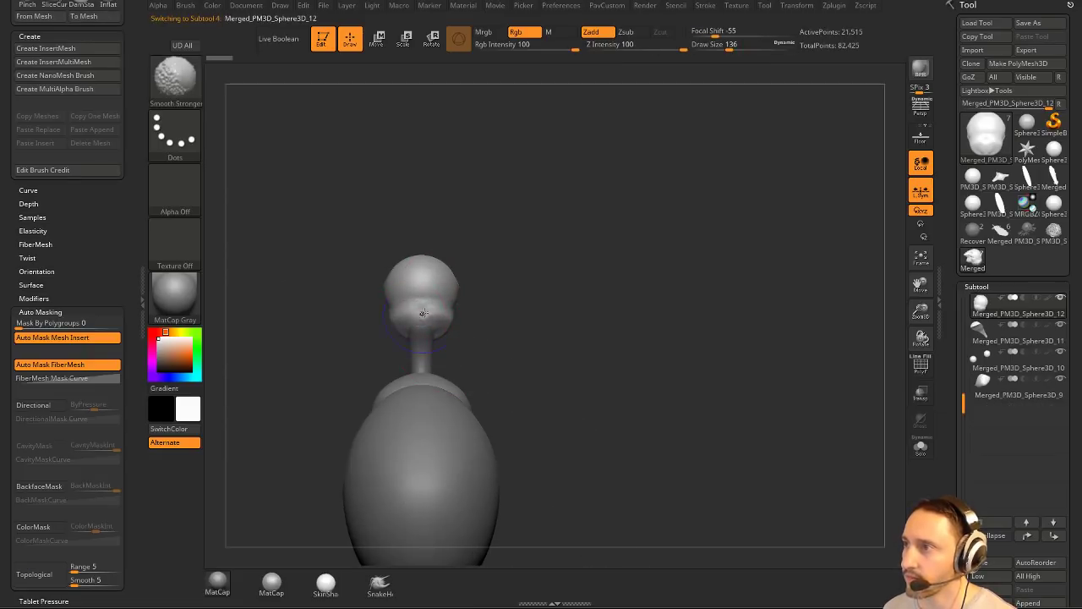
pyautogui.press('b')
pyautogui.press('m')
pyautogui.press('v')
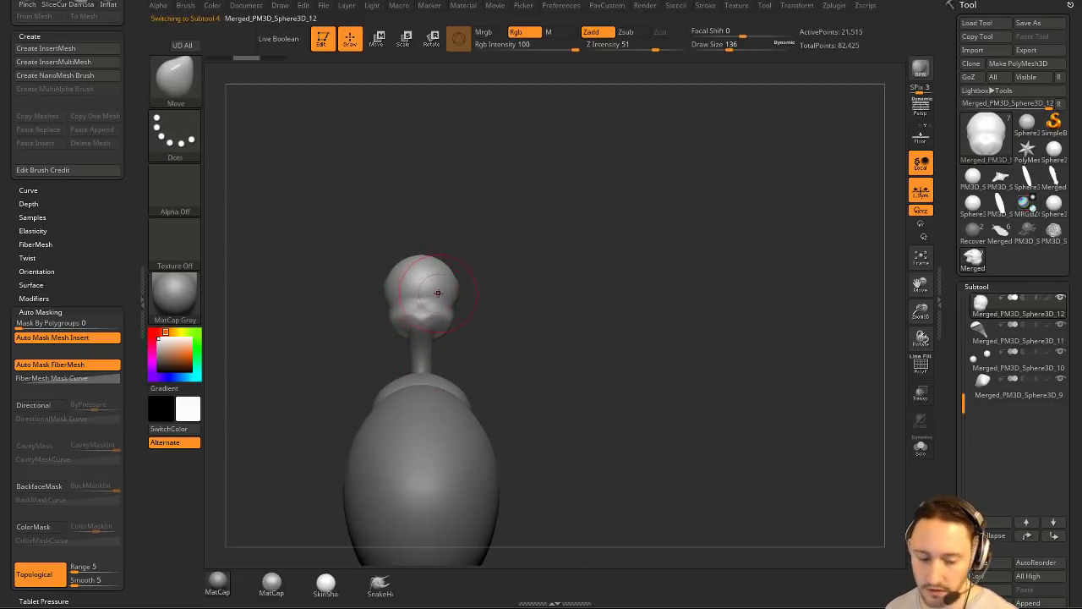
pyautogui.moveTo(498, 282); pyautogui.dragTo(520, 259)
# Rebuild the head with DynaMesh at resolution 360 and blur 0.
pyautogui.press('space')
pyautogui.press('space')
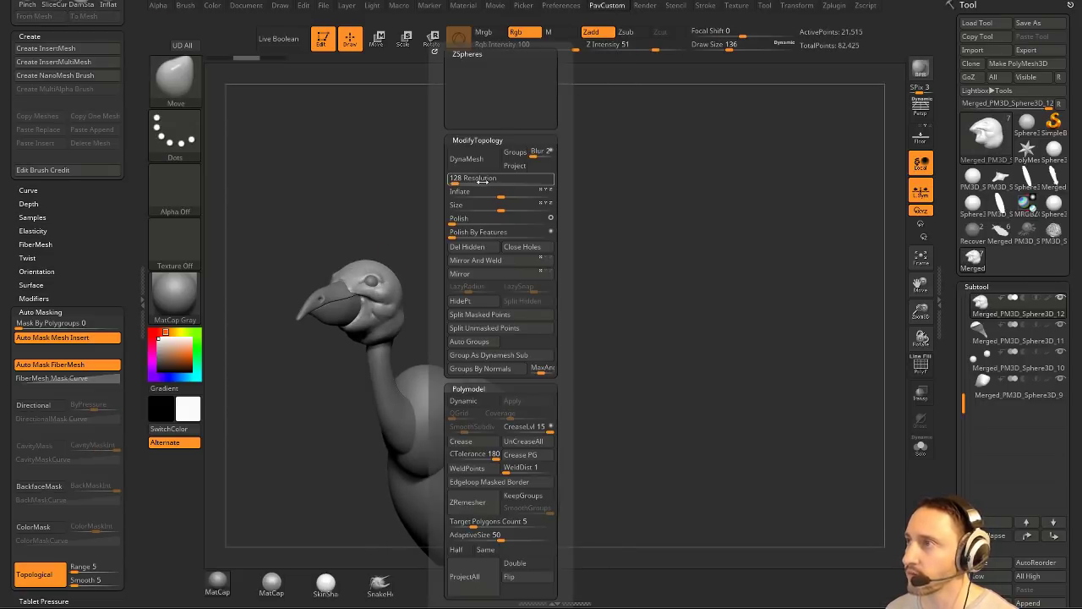
pyautogui.moveTo(453, 180); pyautogui.dragTo(457, 180)
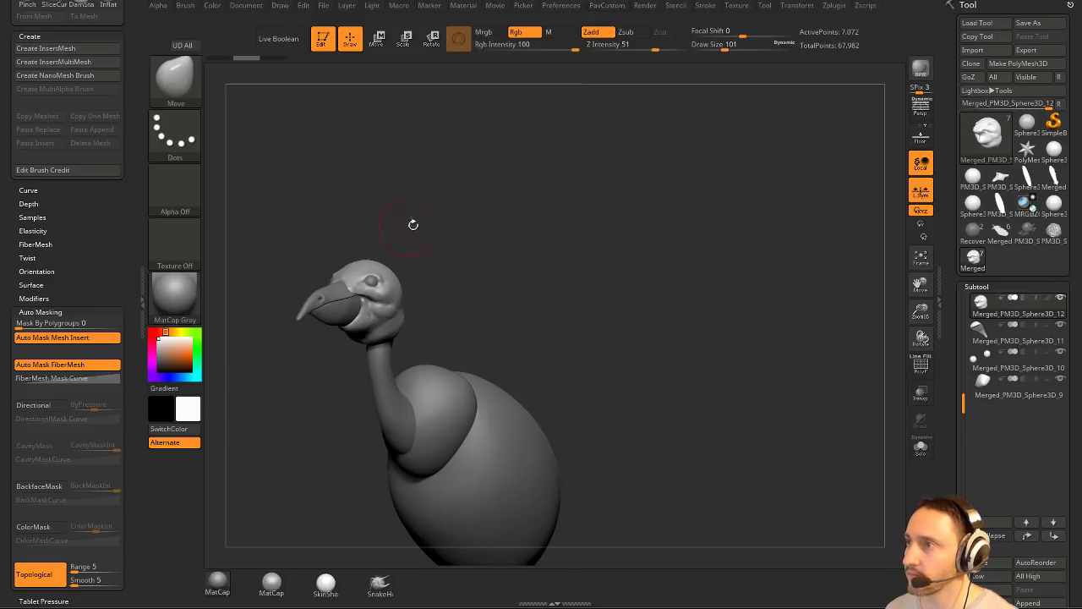
pyautogui.moveTo(535, 260); pyautogui.dragTo(477, 267)
pyautogui.press('space')
pyautogui.moveTo(470, 179); pyautogui.dragTo(468, 180)
pyautogui.write('360')
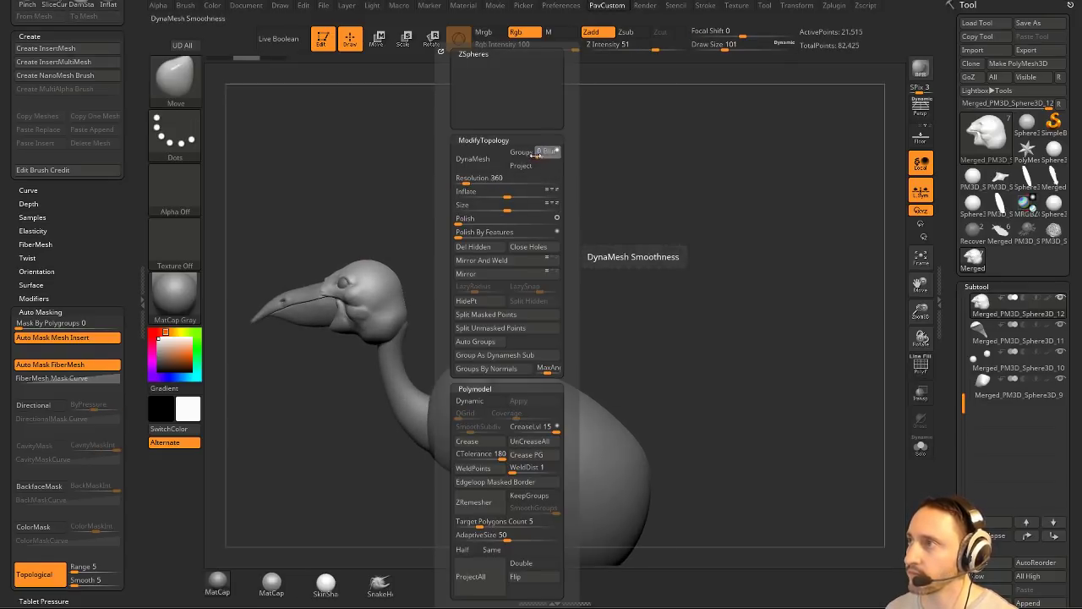
pyautogui.click(472, 158)
# Select the neck subtool and refine its bend with the Move brush at draw size 158.
pyautogui.moveTo(550, 283)
pyautogui.mouseDown()
pyautogui.moveTo(403, 296)
pyautogui.moveTo(574, 273)
pyautogui.moveTo(498, 291)
pyautogui.moveTo(483, 314)
pyautogui.moveTo(504, 294)
pyautogui.mouseUp()
pyautogui.keyDown('alt'); pyautogui.click(415, 362); pyautogui.keyUp('alt')
pyautogui.press('s')
pyautogui.moveTo(421, 369); pyautogui.dragTo(435, 367)
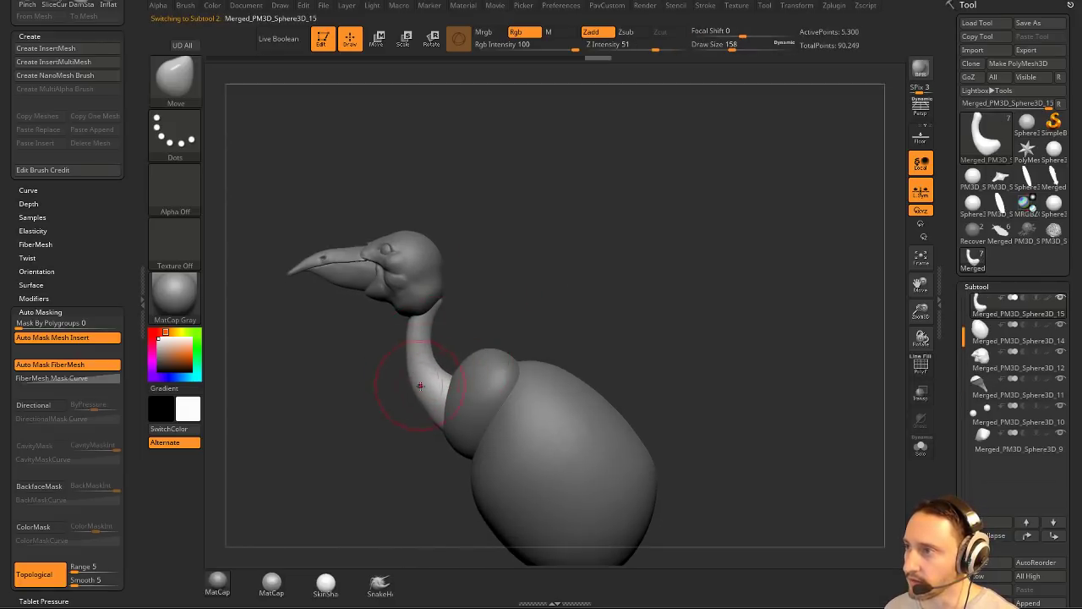
pyautogui.moveTo(425, 404)
pyautogui.mouseDown()
pyautogui.moveTo(567, 321)
pyautogui.moveTo(580, 287)
pyautogui.moveTo(589, 309)
pyautogui.moveTo(583, 302)
pyautogui.moveTo(570, 336)
pyautogui.mouseUp()
# Insert a symmetrical pair of Sphere16 primitives on the sides of the body with the IMM primitives brush.
pyautogui.press('b')
pyautogui.press('i')
pyautogui.press('p')
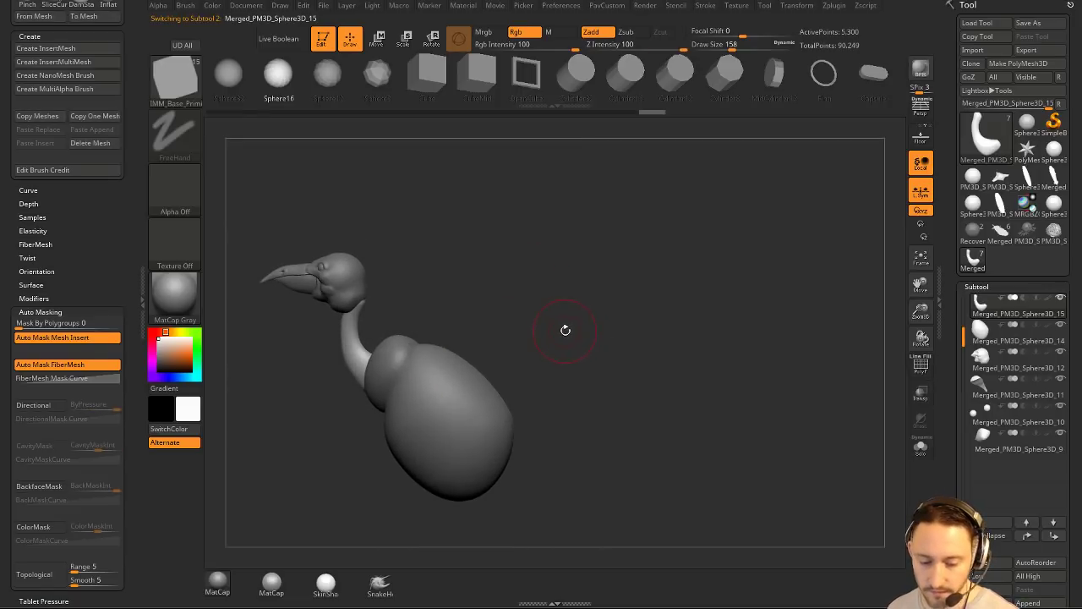
pyautogui.press('m')
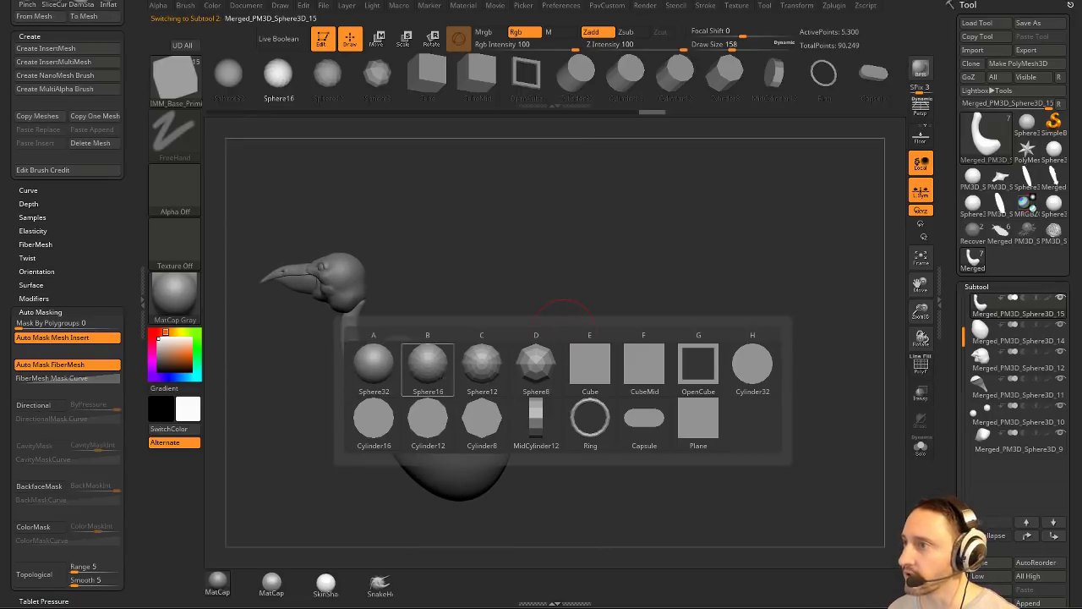
pyautogui.click(428, 369)
pyautogui.moveTo(399, 427); pyautogui.dragTo(466, 440)
pyautogui.moveTo(521, 399); pyautogui.dragTo(452, 402)
# Flatten the inserted spheres sideways into thin discs with the gizmo.
pyautogui.press('w')
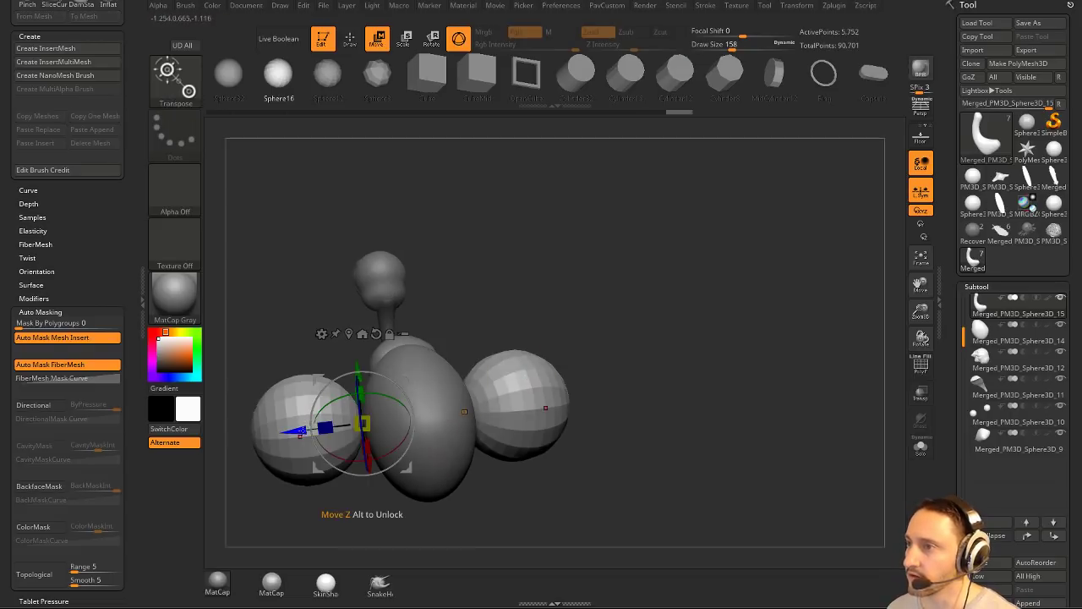
pyautogui.moveTo(326, 428); pyautogui.dragTo(355, 424)
pyautogui.moveTo(565, 345); pyautogui.dragTo(638, 341)
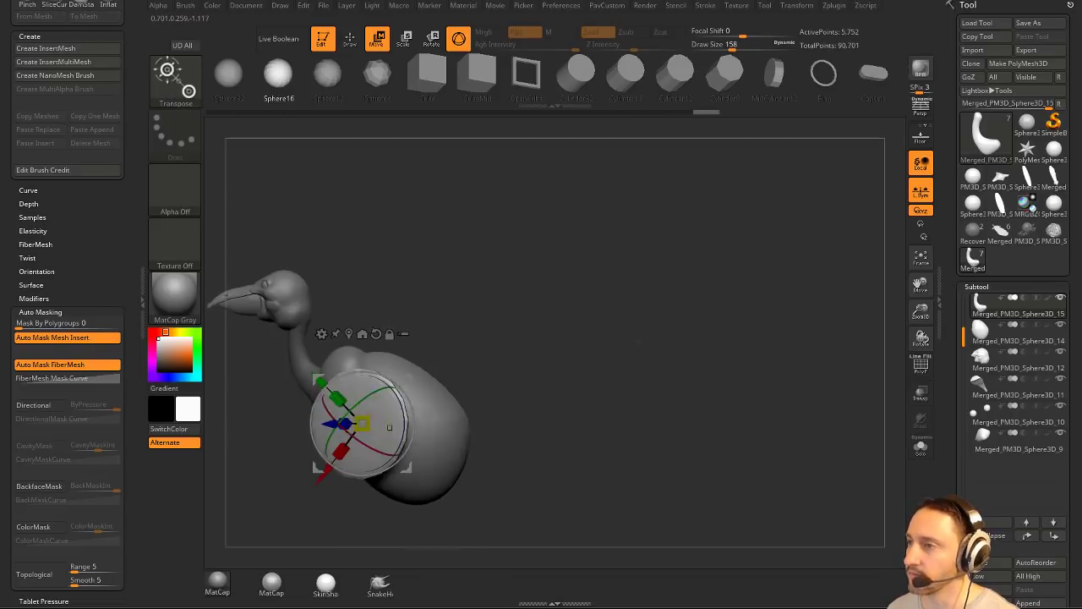
# Split the flattened discs into their own subtool and position them against the body's sides with the gizmo.
pyautogui.click(607, 5)
pyautogui.click(634, 316)
pyautogui.moveTo(493, 313); pyautogui.dragTo(626, 313)
pyautogui.moveTo(499, 362); pyautogui.dragTo(478, 353)
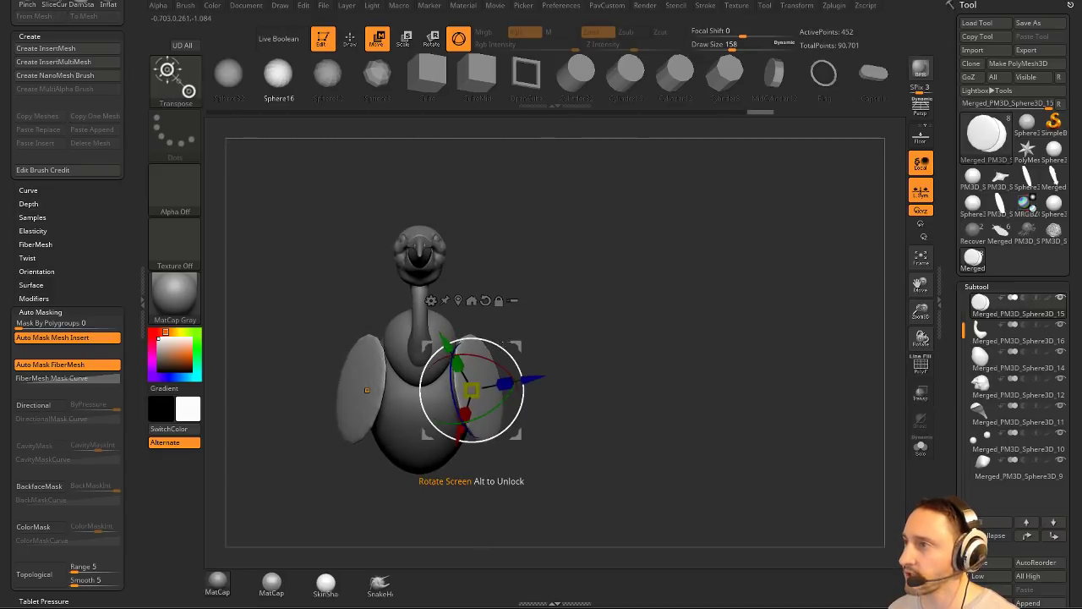
pyautogui.moveTo(511, 387); pyautogui.dragTo(511, 387)
# Stretch the discs into long wing shapes along the body with the Move brush at draw size 393.
pyautogui.press('q')
pyautogui.moveTo(575, 346); pyautogui.dragTo(454, 435)
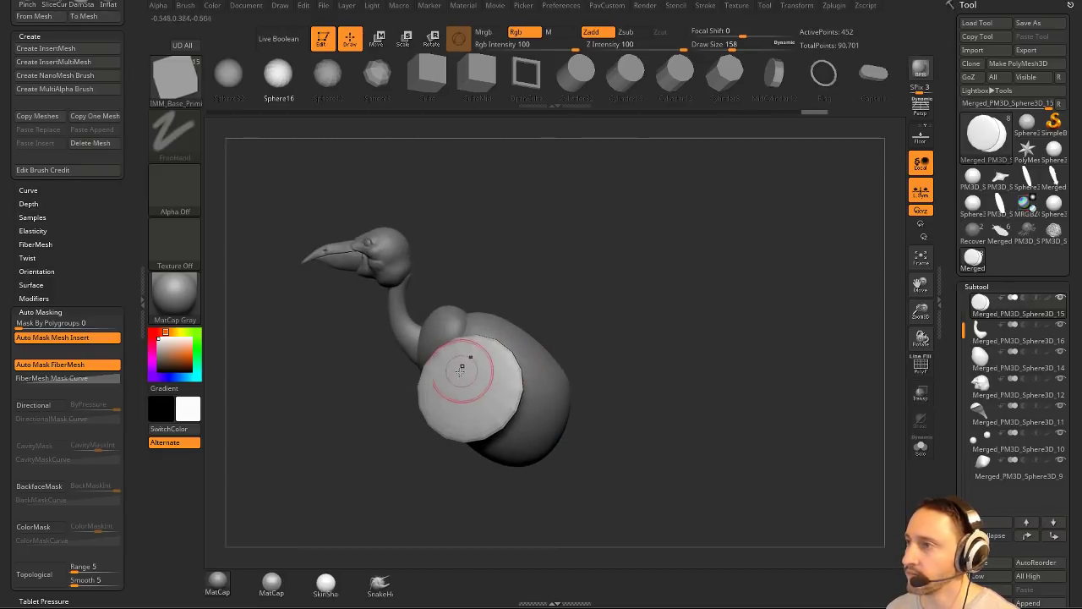
pyautogui.moveTo(520, 274); pyautogui.dragTo(476, 330)
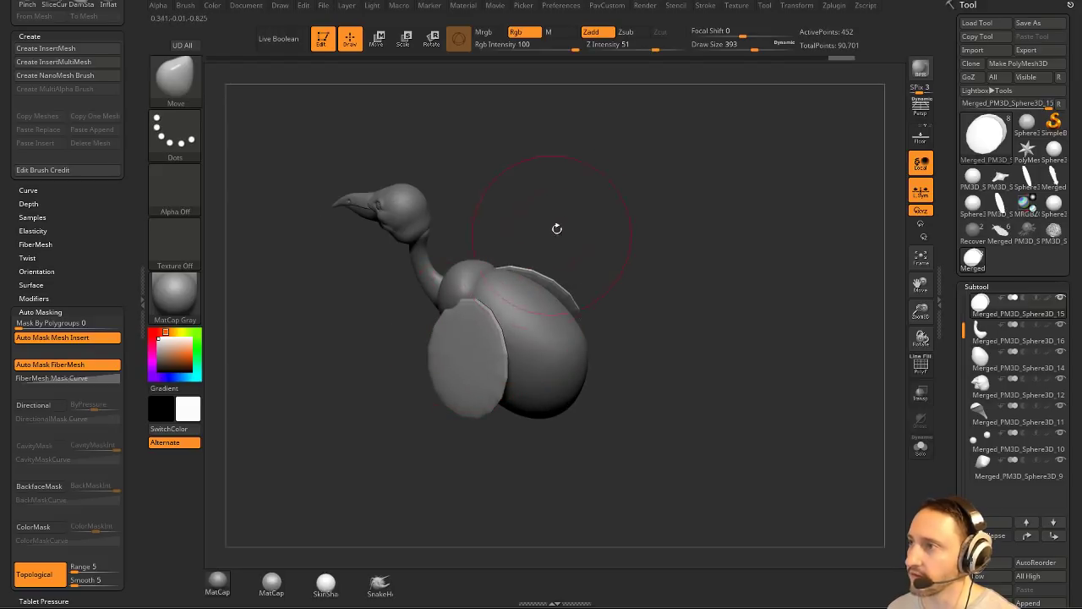
pyautogui.moveTo(557, 228); pyautogui.dragTo(487, 372)
pyautogui.moveTo(394, 395)
pyautogui.mouseDown()
pyautogui.moveTo(457, 211)
pyautogui.moveTo(547, 351)
pyautogui.moveTo(616, 316)
pyautogui.moveTo(495, 349)
pyautogui.moveTo(533, 355)
pyautogui.moveTo(489, 380)
pyautogui.moveTo(499, 431)
pyautogui.mouseUp()
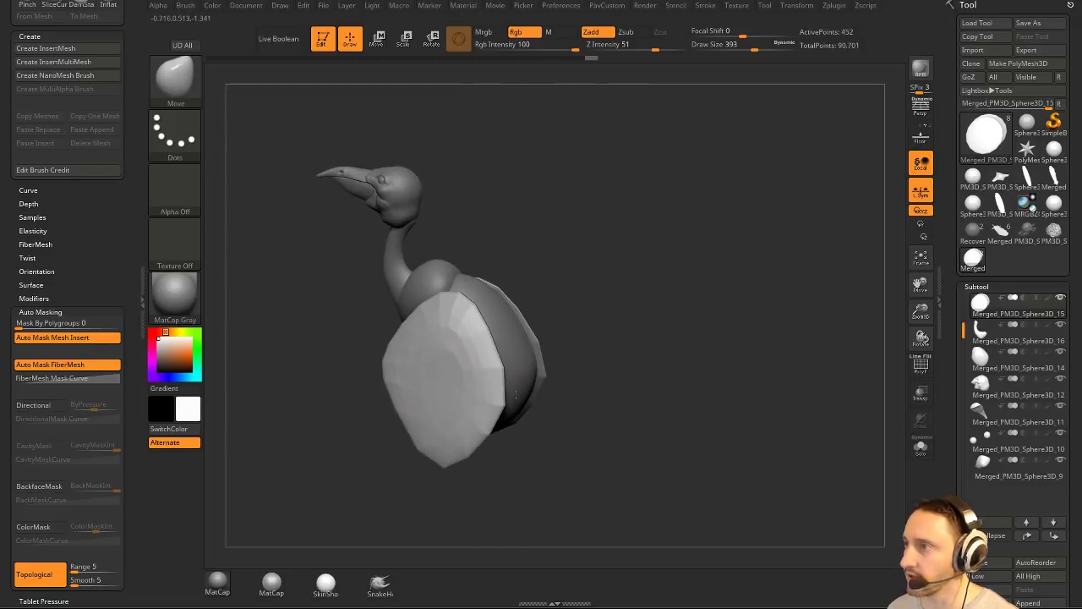
pyautogui.moveTo(580, 352); pyautogui.dragTo(460, 345)
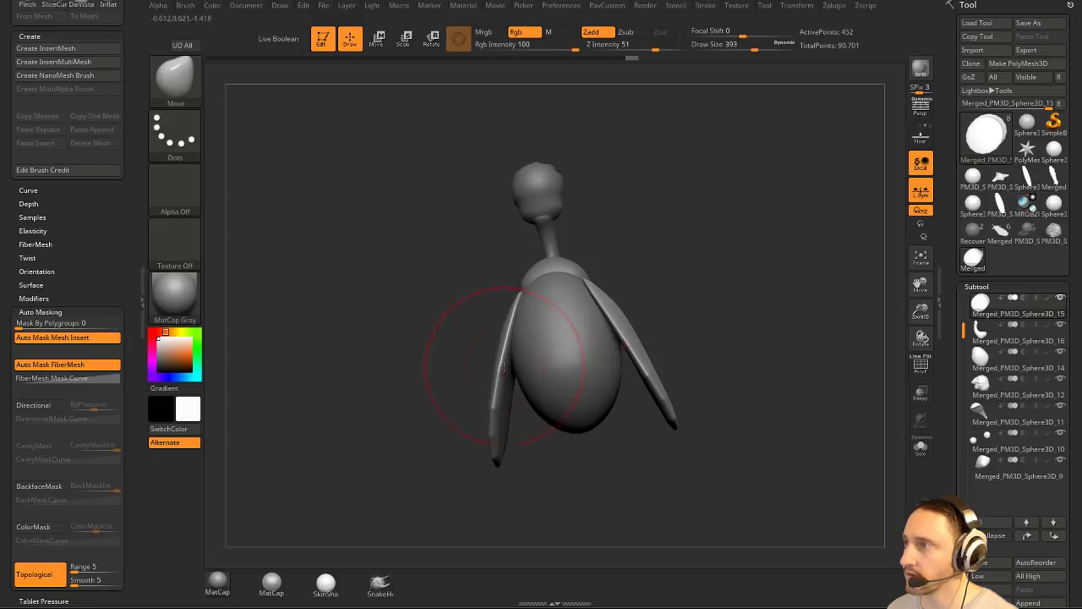
pyautogui.moveTo(501, 414); pyautogui.dragTo(370, 375)
# Refine the wings' outline and curvature around the body with the Move brush at draw size 324.
pyautogui.press('[')
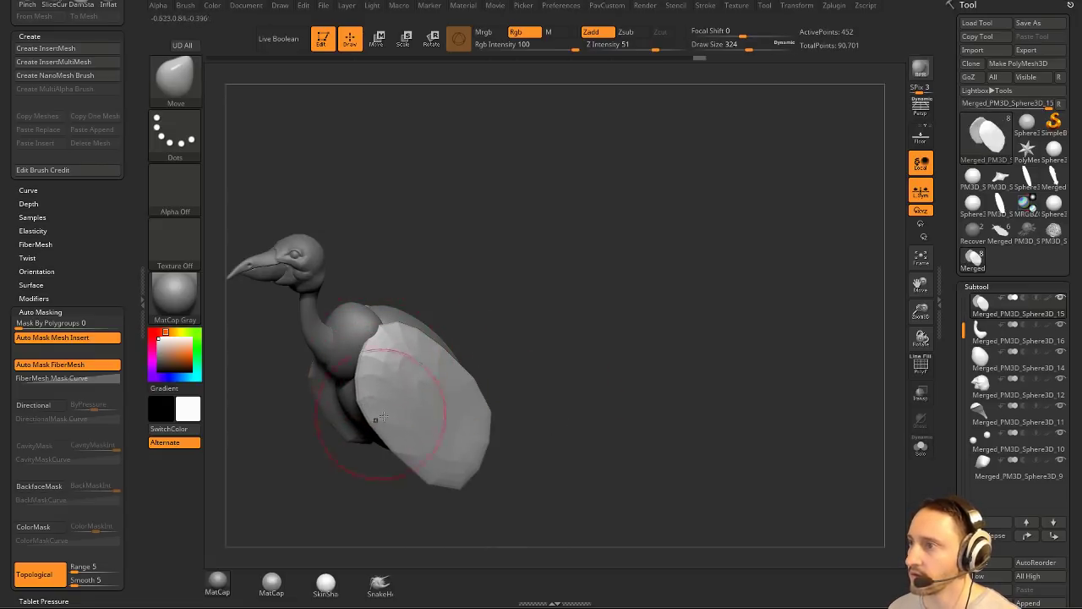
pyautogui.moveTo(560, 385); pyautogui.dragTo(418, 402)
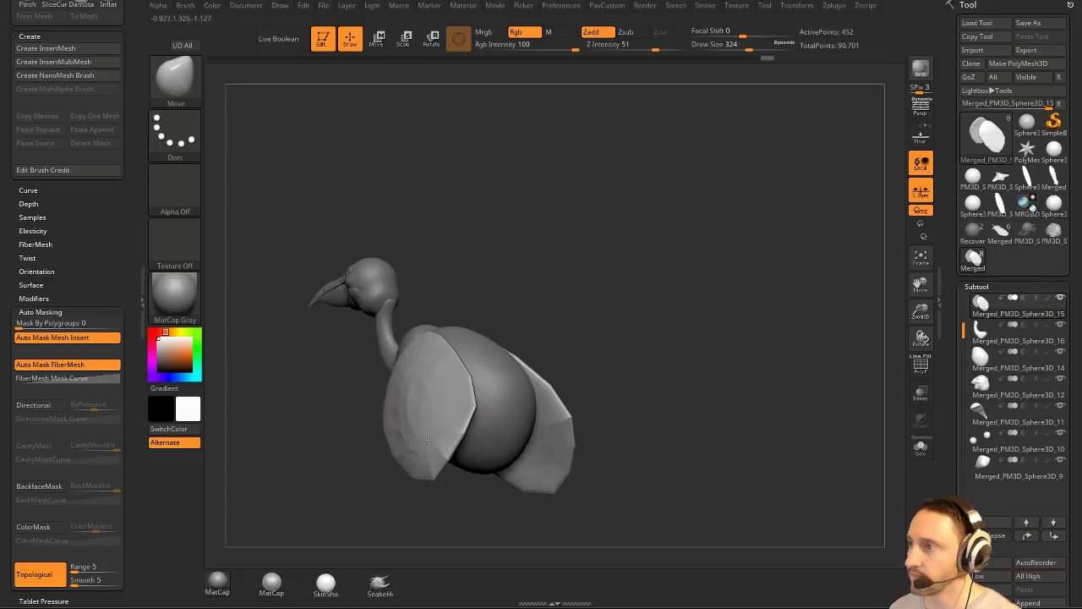
pyautogui.moveTo(532, 295)
pyautogui.mouseDown()
pyautogui.moveTo(607, 306)
pyautogui.moveTo(559, 317)
pyautogui.moveTo(562, 283)
pyautogui.moveTo(609, 330)
pyautogui.moveTo(591, 326)
pyautogui.moveTo(622, 328)
pyautogui.moveTo(519, 343)
pyautogui.mouseUp()
pyautogui.press('s')
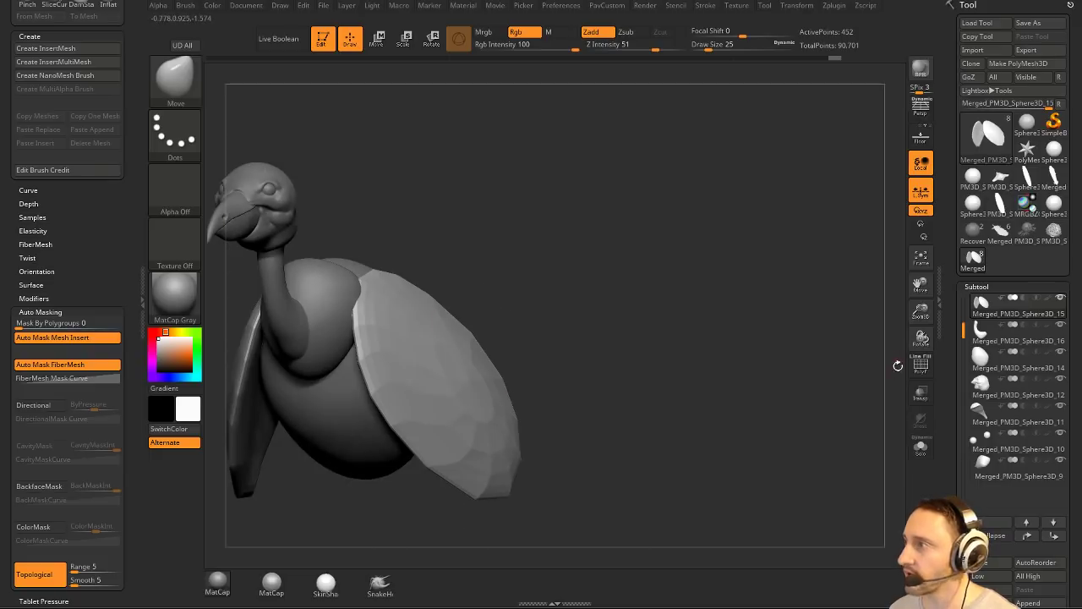
# Show the wings isolated with PolyFrame and Solo, and switch the selection brush to SelectLasso.
pyautogui.hotkey('shift', 'f')
pyautogui.moveTo(698, 299)
pyautogui.mouseDown()
pyautogui.moveTo(677, 321)
pyautogui.moveTo(688, 316)
pyautogui.mouseUp()
pyautogui.press('space')
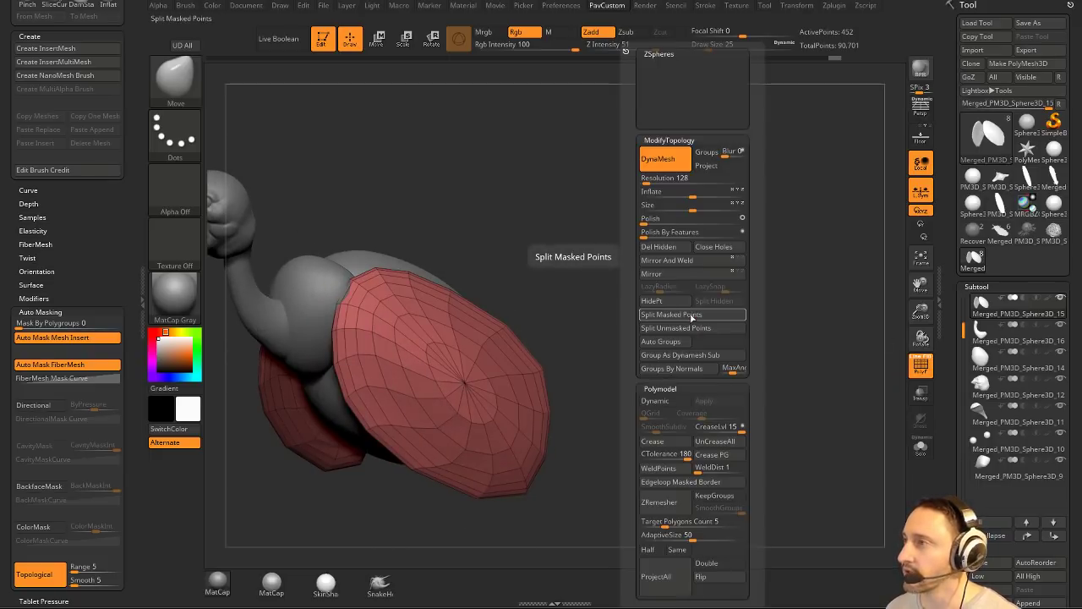
pyautogui.click(677, 314)
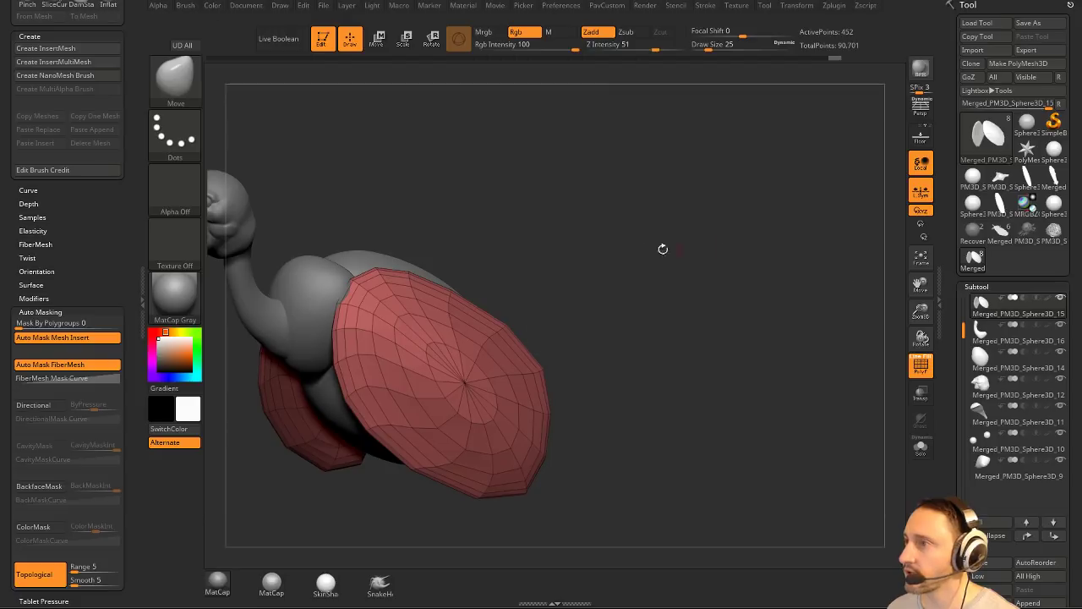
pyautogui.moveTo(662, 249)
pyautogui.mouseDown()
pyautogui.moveTo(732, 290)
pyautogui.moveTo(728, 260)
pyautogui.mouseUp()
pyautogui.keyDown('ctrl'); pyautogui.keyDown('shift'); pyautogui.click(189, 93); pyautogui.keyUp('shift'); pyautogui.keyUp('ctrl')
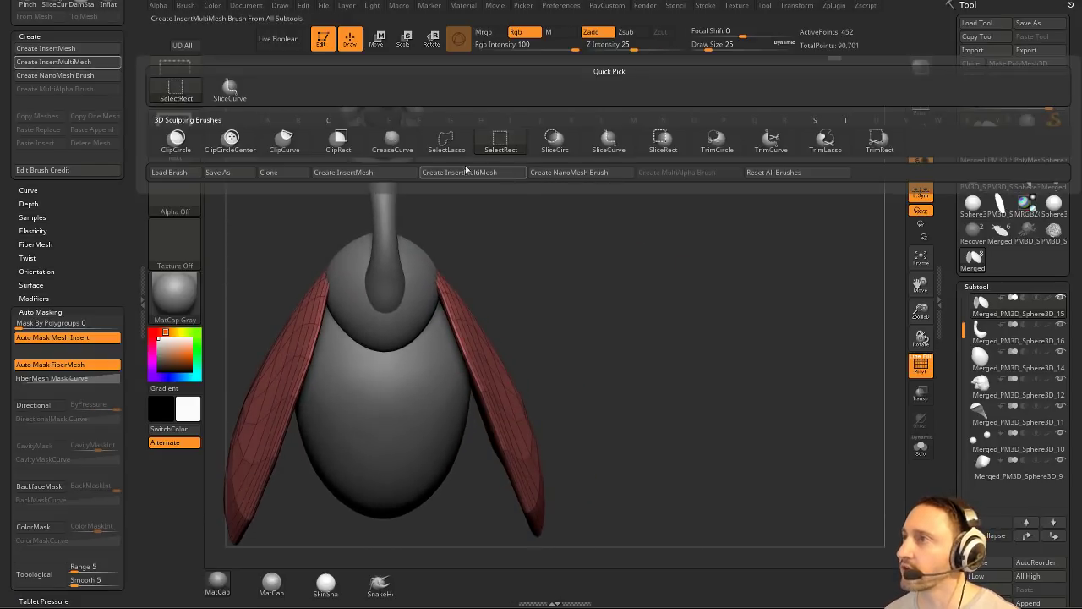
pyautogui.keyDown('ctrl'); pyautogui.keyDown('shift'); pyautogui.click(446, 142); pyautogui.keyUp('shift'); pyautogui.keyUp('ctrl')
pyautogui.click(921, 445)
pyautogui.keyDown('alt'); pyautogui.moveTo(862, 409); pyautogui.dragTo(743, 422); pyautogui.keyUp('alt')
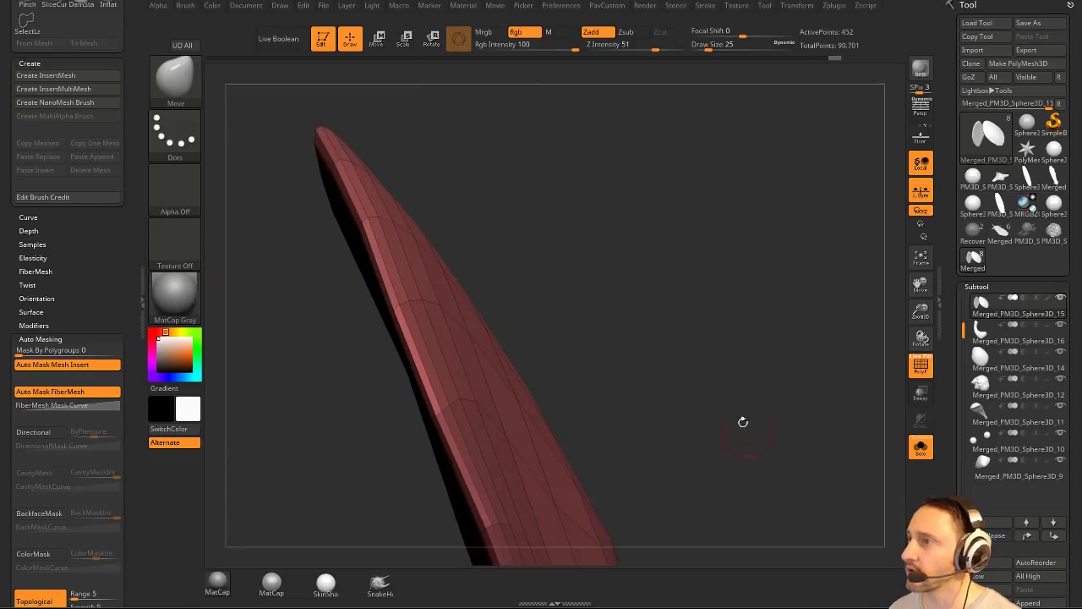
# Hide the edge loop along the wing's rim with SelectLasso and regroup the separated surfaces into new polygroups.
pyautogui.keyDown('ctrl'); pyautogui.keyDown('shift'); pyautogui.click(373, 219); pyautogui.keyUp('shift'); pyautogui.keyUp('ctrl')
pyautogui.moveTo(744, 279)
pyautogui.keyDown('alt'); pyautogui.mouseDown()
pyautogui.moveTo(655, 245)
pyautogui.moveTo(719, 253)
pyautogui.mouseUp(); pyautogui.keyUp('alt')
pyautogui.press('2')
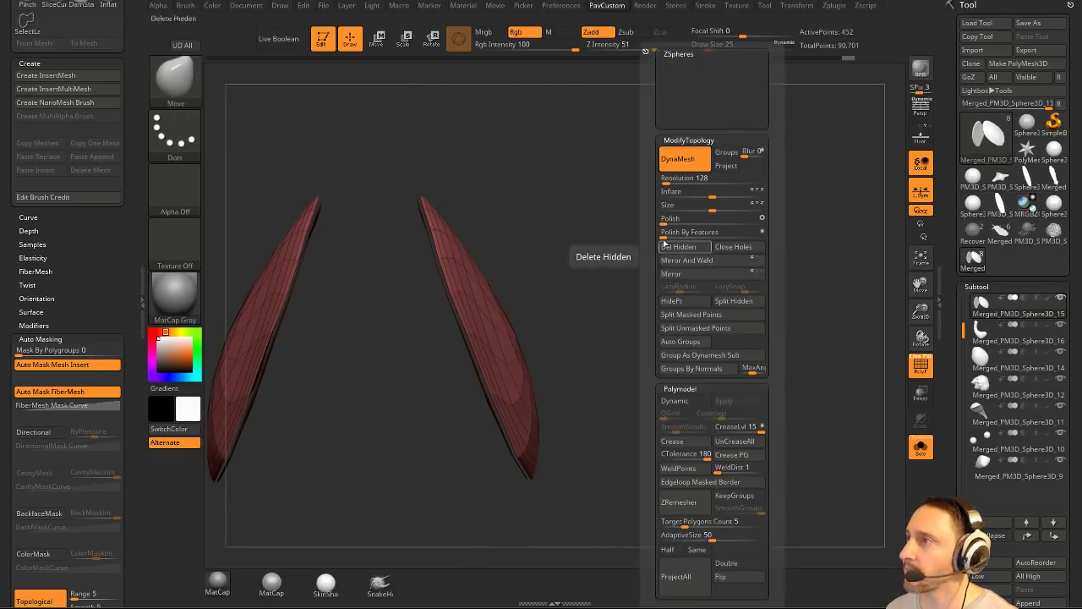
pyautogui.click(666, 244)
pyautogui.keyDown('alt'); pyautogui.moveTo(606, 210); pyautogui.dragTo(729, 442); pyautogui.keyUp('alt')
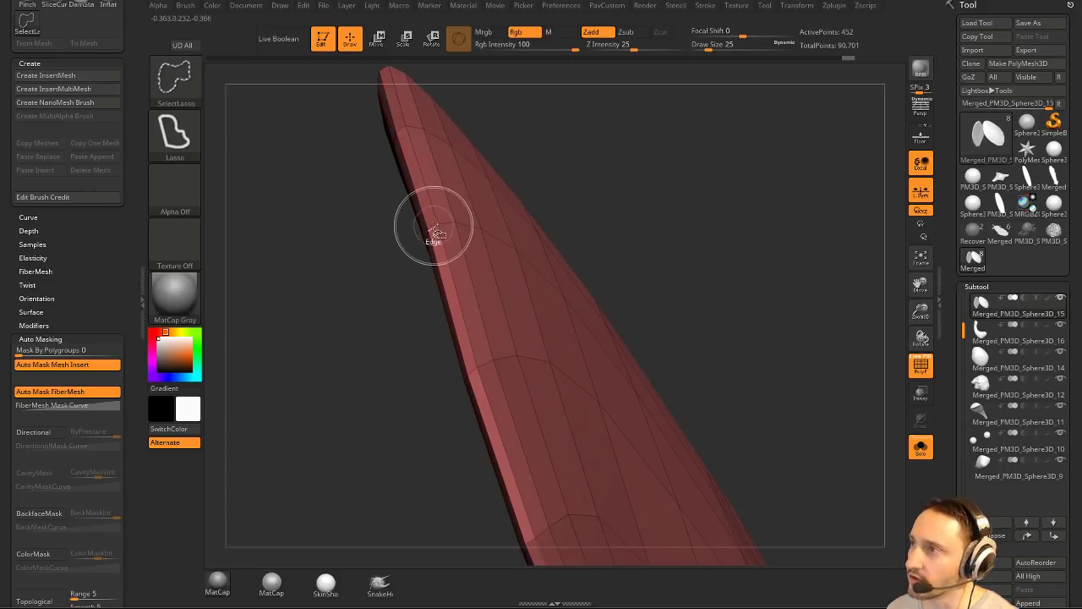
pyautogui.moveTo(681, 231)
pyautogui.keyDown('alt'); pyautogui.mouseDown()
pyautogui.moveTo(669, 198)
pyautogui.moveTo(703, 248)
pyautogui.mouseUp(); pyautogui.keyUp('alt')
pyautogui.press('2')
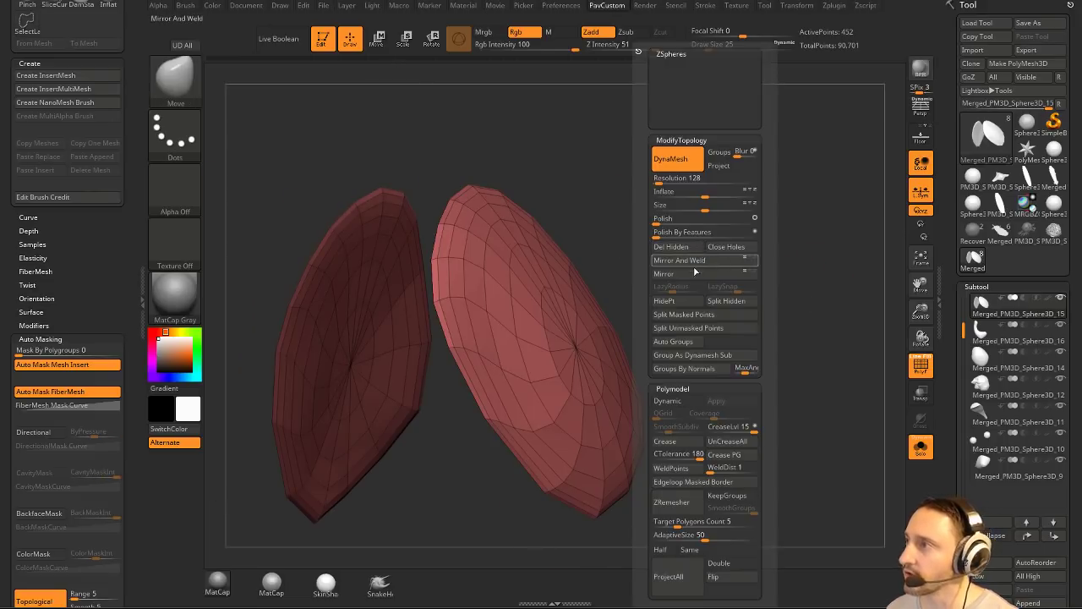
pyautogui.click(684, 329)
# Try regrouping the wings' separate surfaces so that both sides share matching polygroups.
pyautogui.moveTo(752, 299)
pyautogui.mouseDown()
pyautogui.moveTo(744, 268)
pyautogui.moveTo(688, 266)
pyautogui.moveTo(702, 258)
pyautogui.mouseUp()
pyautogui.press('2')
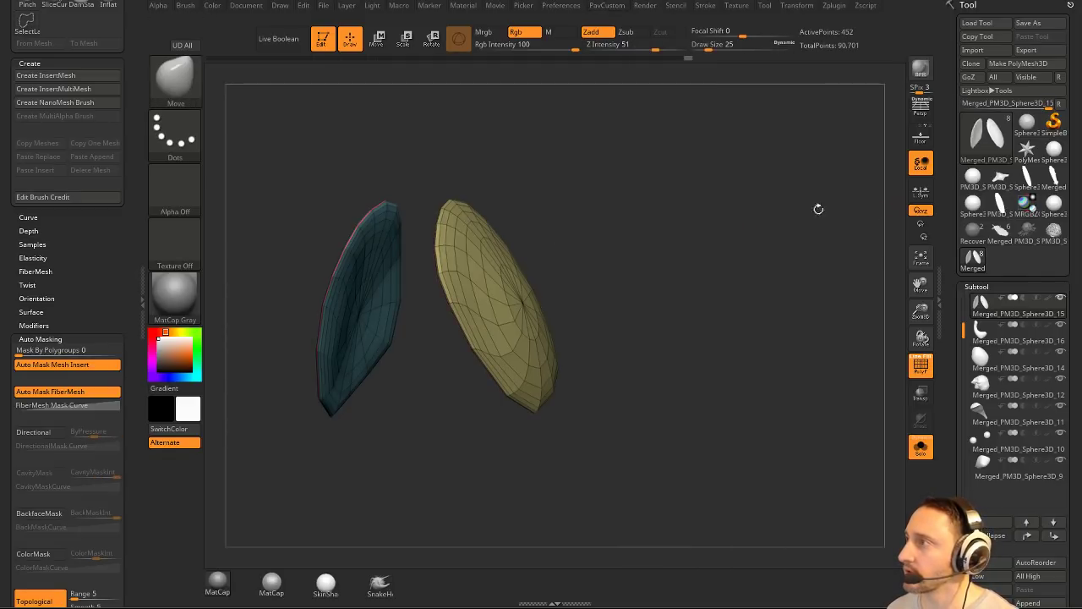
pyautogui.press('2')
pyautogui.click(726, 274)
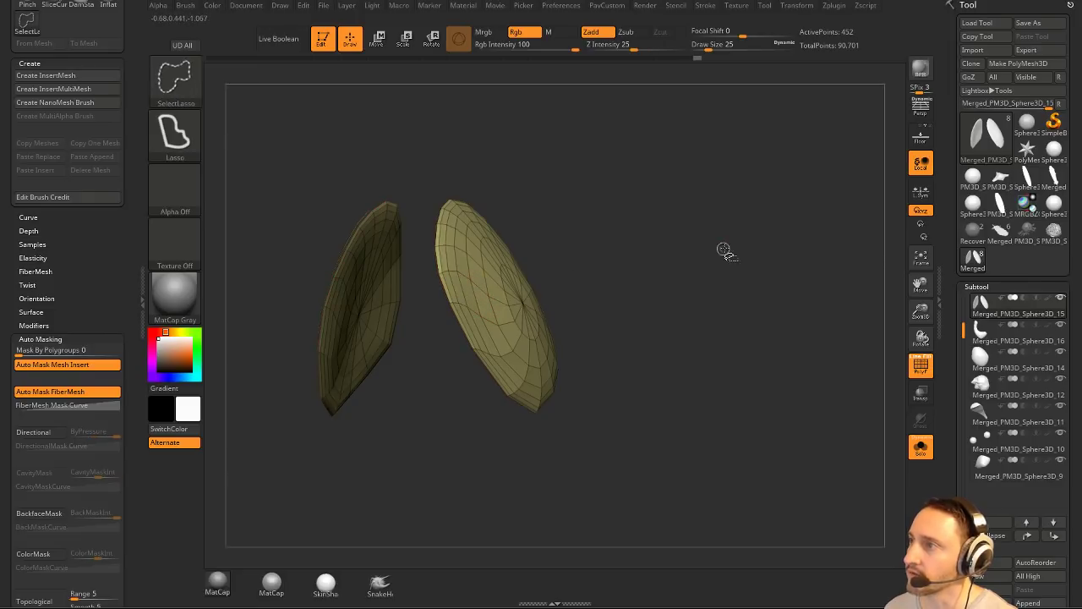
pyautogui.press('2')
pyautogui.click(692, 246)
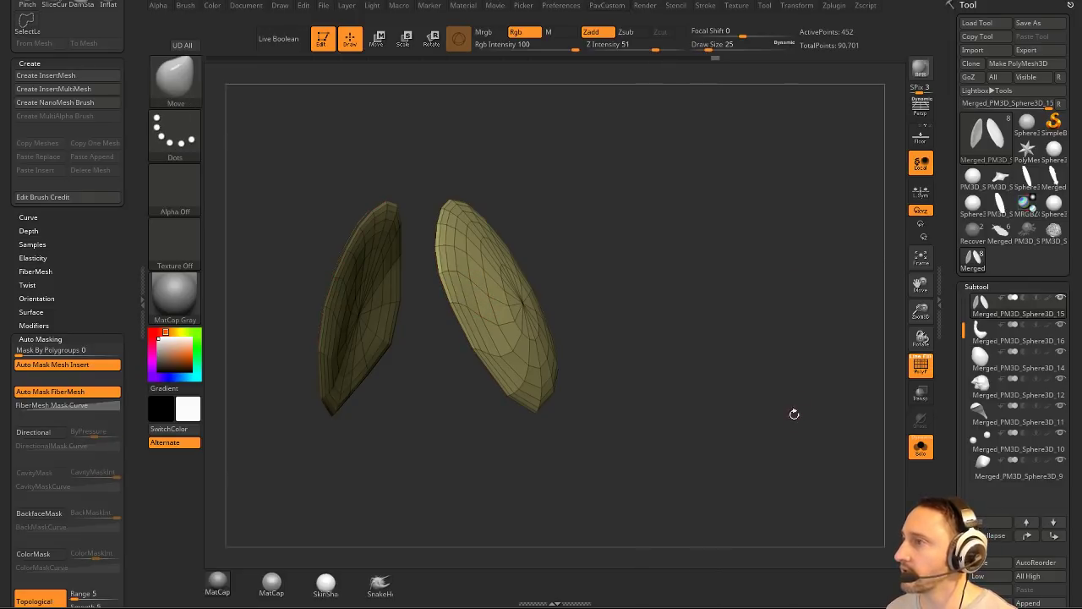
pyautogui.moveTo(875, 388); pyautogui.dragTo(803, 251)
# Regroup the wing surfaces with Auto Groups and match both sides with Mirror And Weld.
pyautogui.press('2')
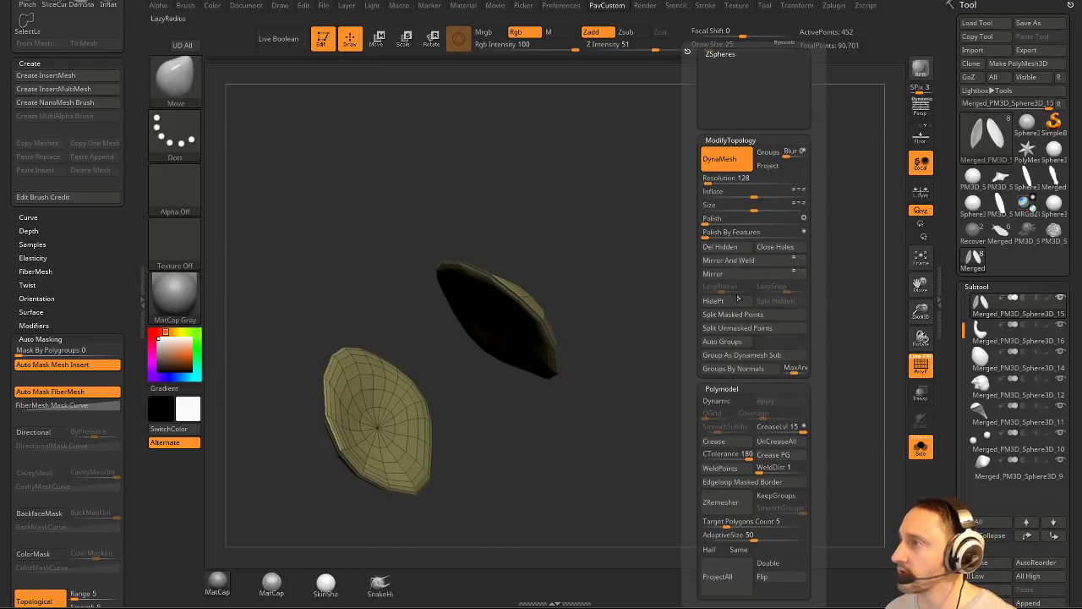
pyautogui.click(733, 341)
pyautogui.moveTo(733, 301); pyautogui.dragTo(742, 345)
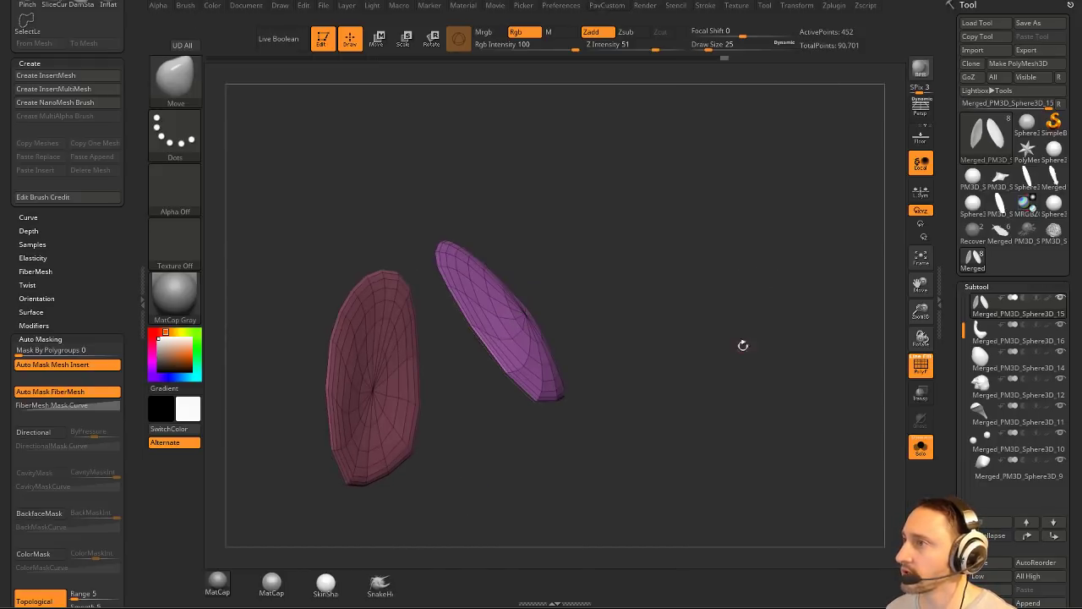
pyautogui.press('2')
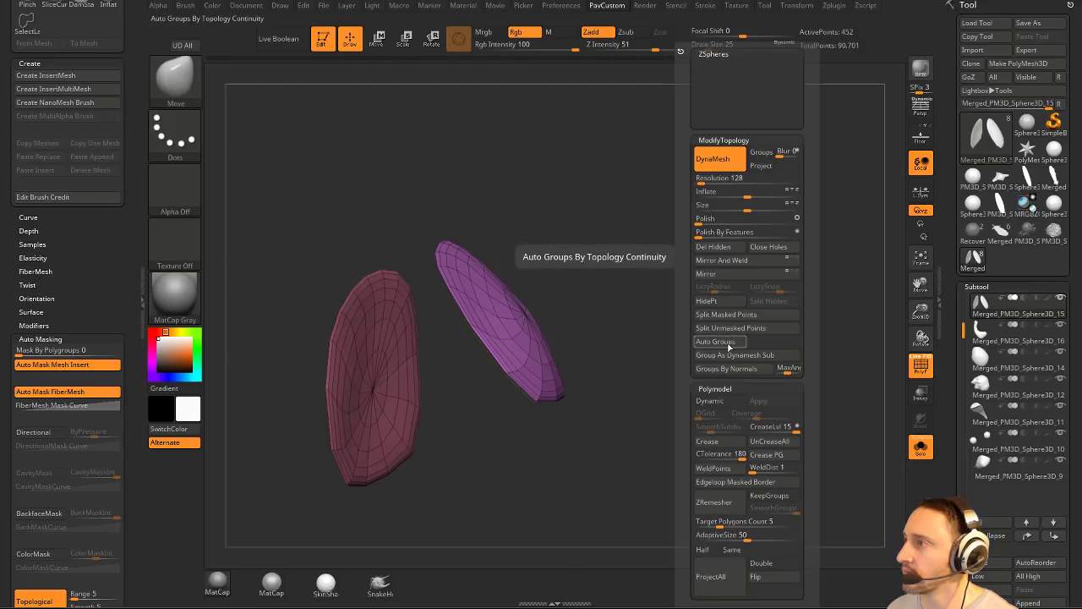
pyautogui.click(732, 262)
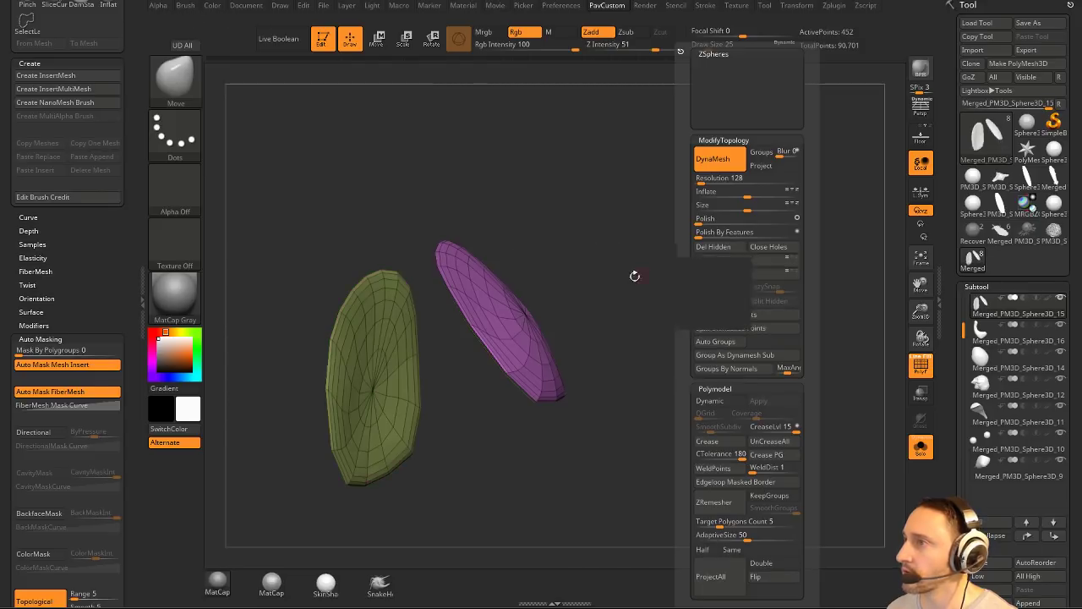
# Isolate the wings' outer surface polygroup and delete the hidden inner surfaces with Del Hidden.
pyautogui.keyDown('ctrl'); pyautogui.keyDown('shift'); pyautogui.click(495, 293); pyautogui.keyUp('shift'); pyautogui.keyUp('ctrl')
pyautogui.moveTo(598, 264); pyautogui.dragTo(634, 293)
pyautogui.press('2')
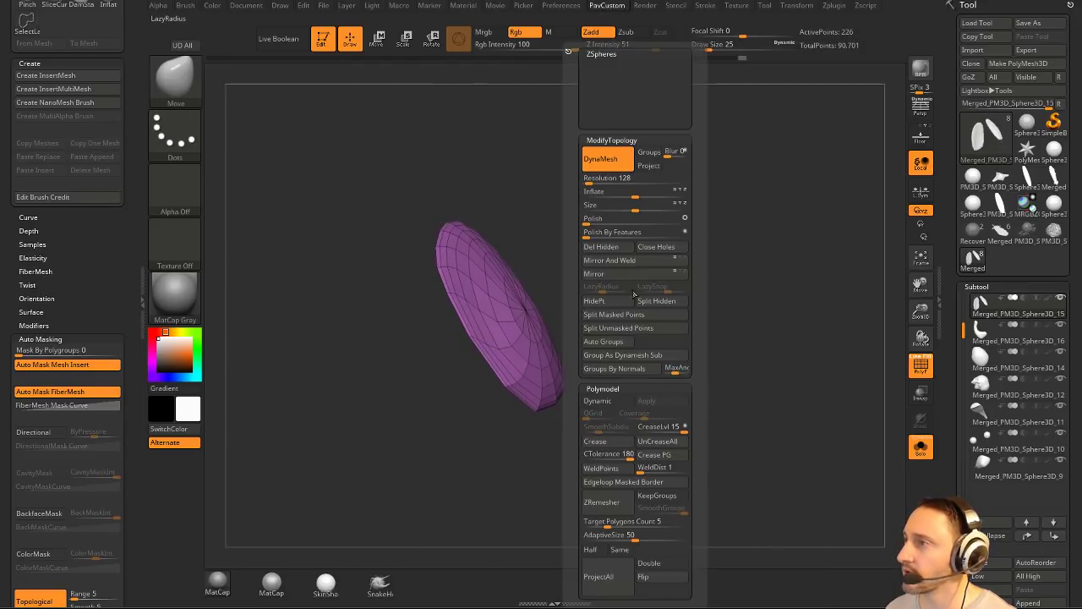
pyautogui.click(608, 252)
pyautogui.moveTo(594, 261); pyautogui.dragTo(708, 283)
# Try remeshing the outer wing surfaces with ZRemesher at a target polygons count of 5, and undo it.
pyautogui.press('2')
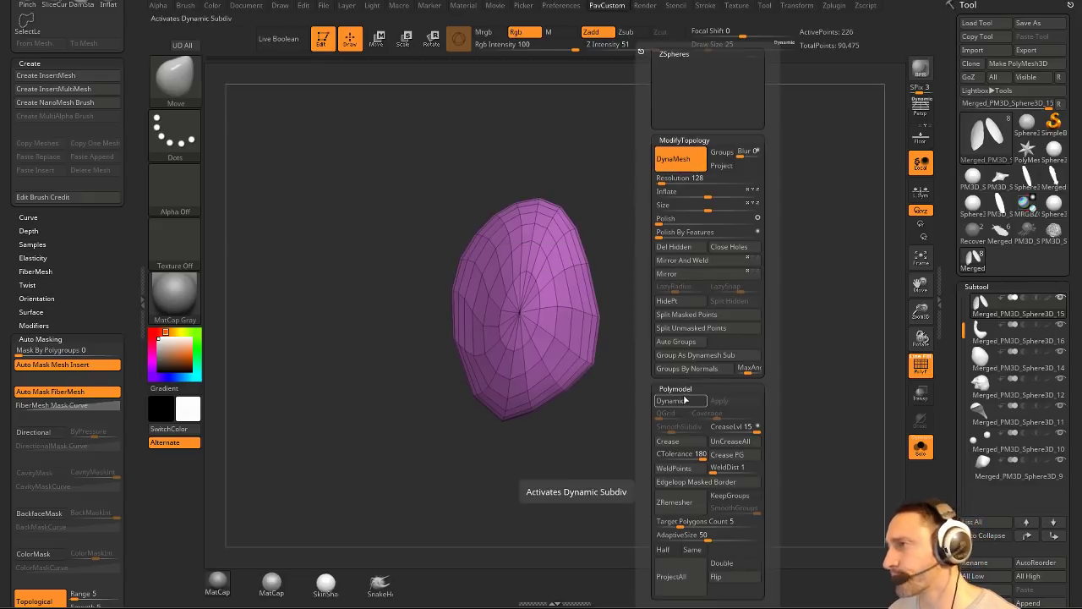
pyautogui.click(674, 501)
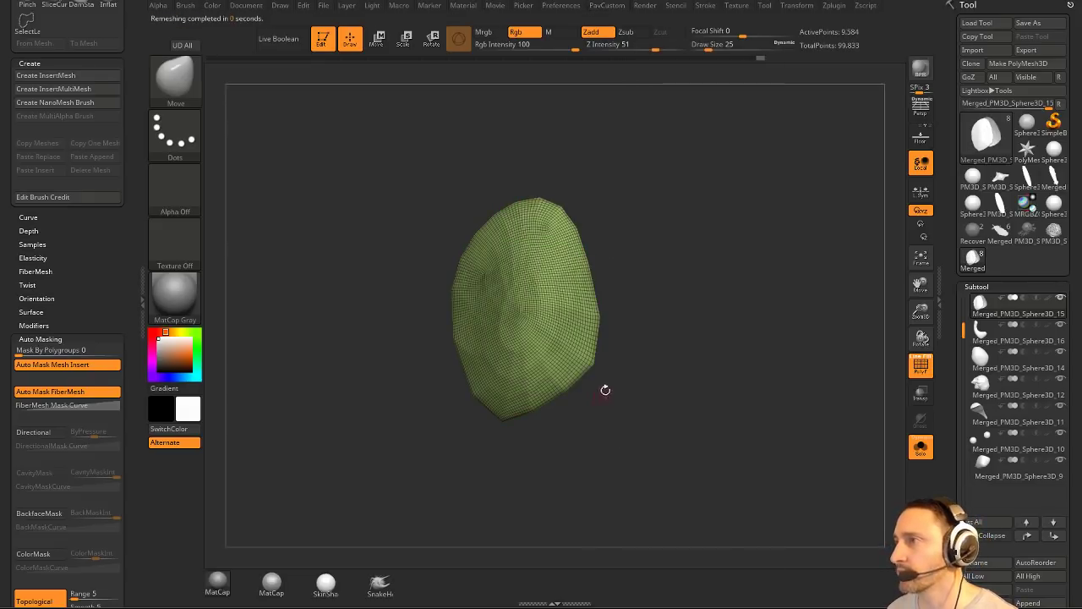
pyautogui.hotkey('ctrl', 'z')
# Remesh the wing surfaces into a coarse quad grid with ZRemesher, and turn off Solo to show the whole bird.
pyautogui.press('2')
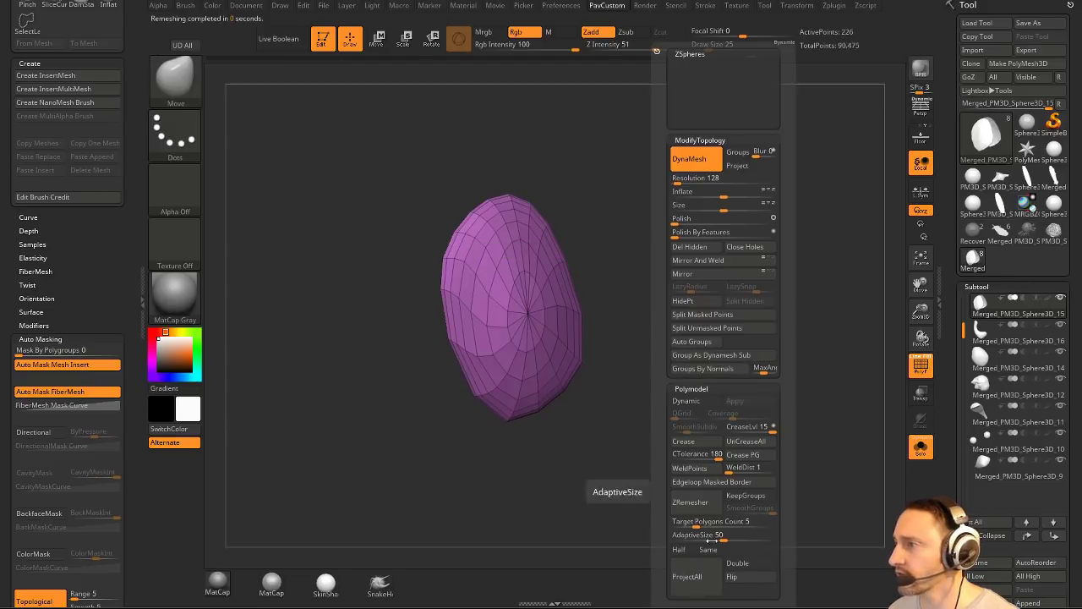
pyautogui.click(707, 503)
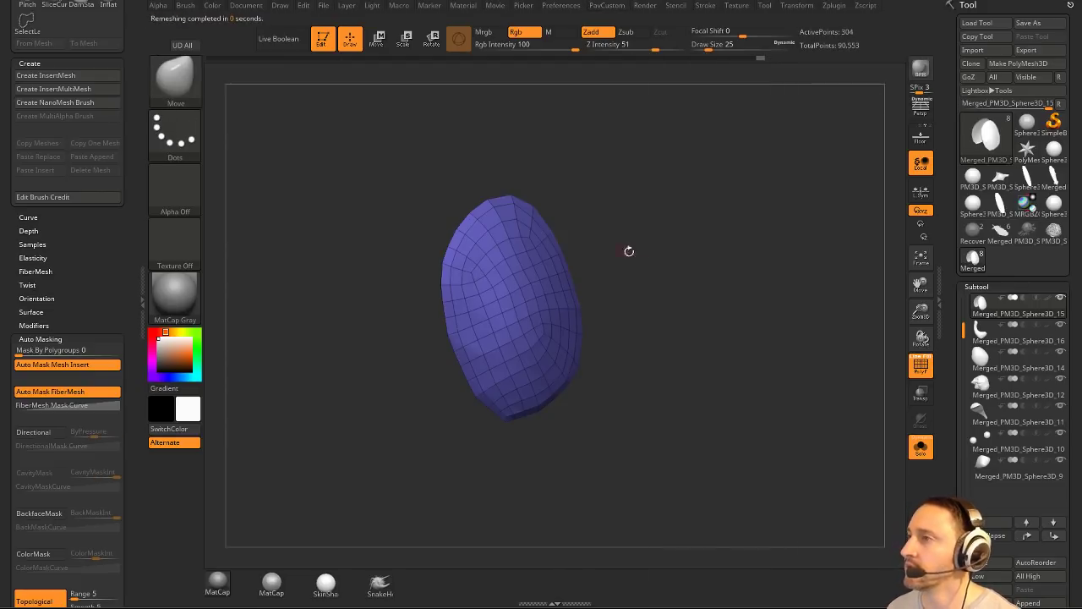
pyautogui.moveTo(719, 255); pyautogui.dragTo(812, 254)
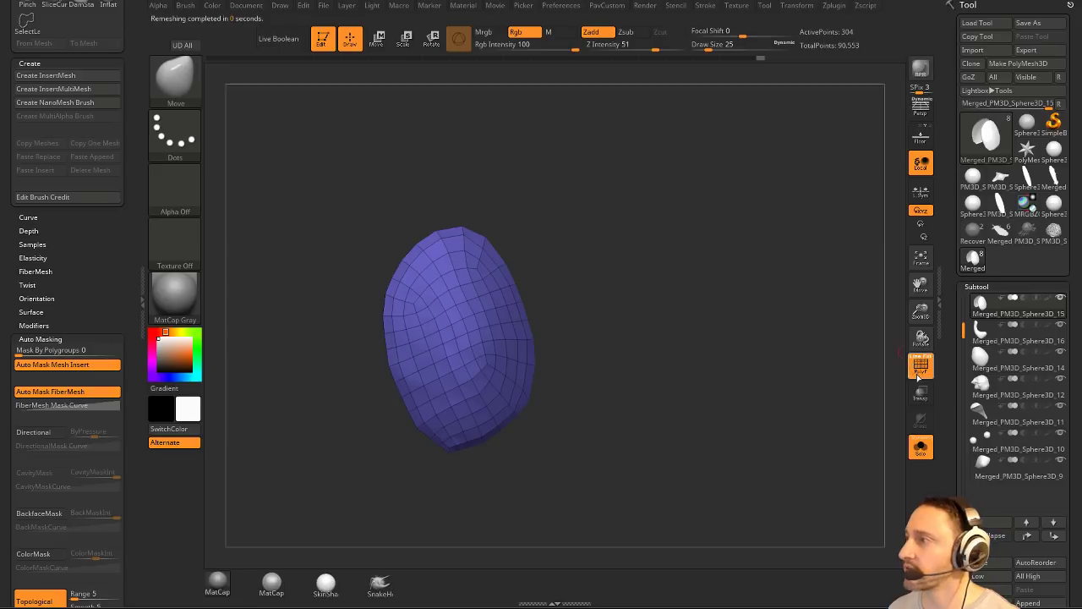
pyautogui.click(921, 365)
pyautogui.click(920, 365)
pyautogui.click(921, 447)
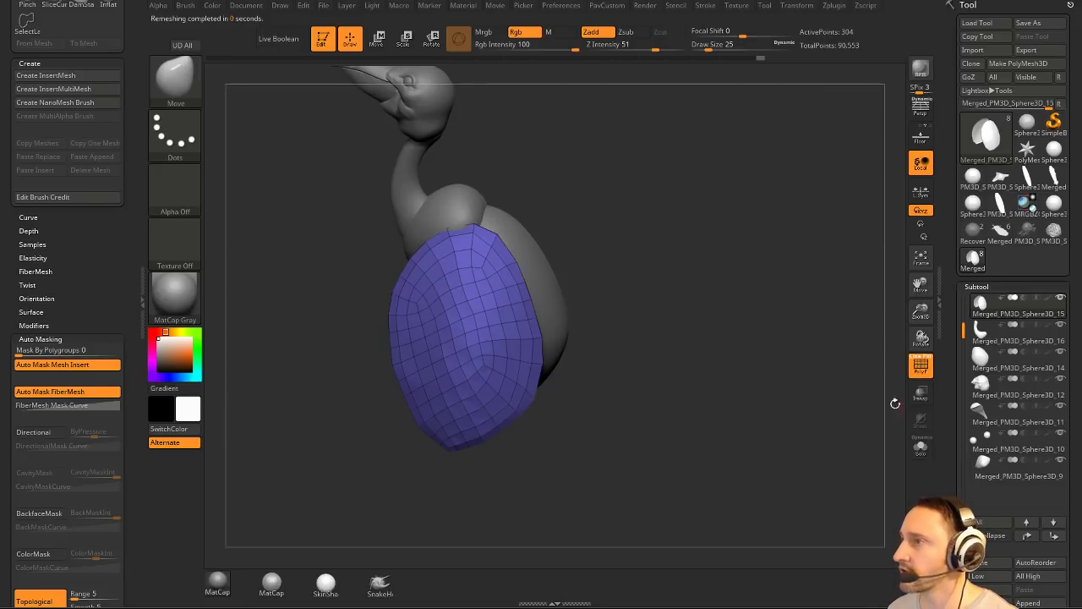
pyautogui.moveTo(849, 358); pyautogui.dragTo(836, 331)
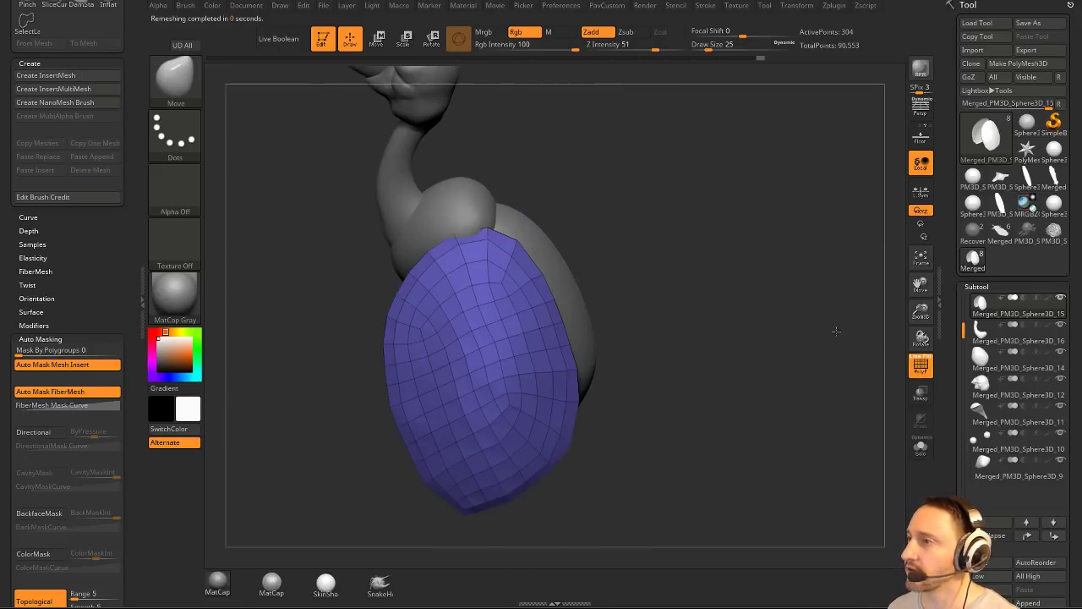
# Select the InsertMesh_1 feather brush and create a NanoMesh brush from it.
pyautogui.press('b')
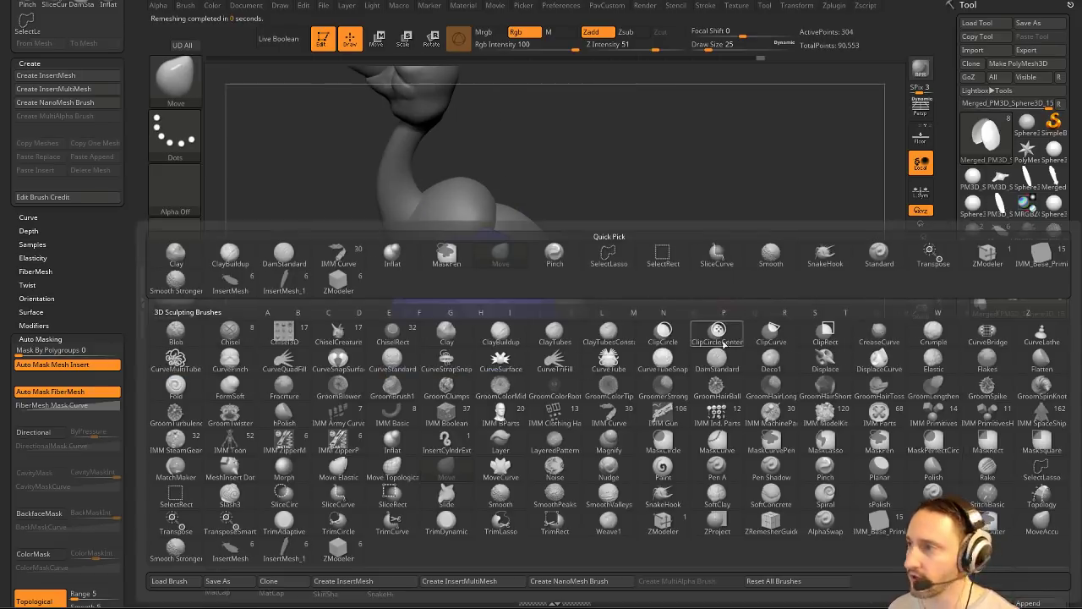
pyautogui.click(285, 551)
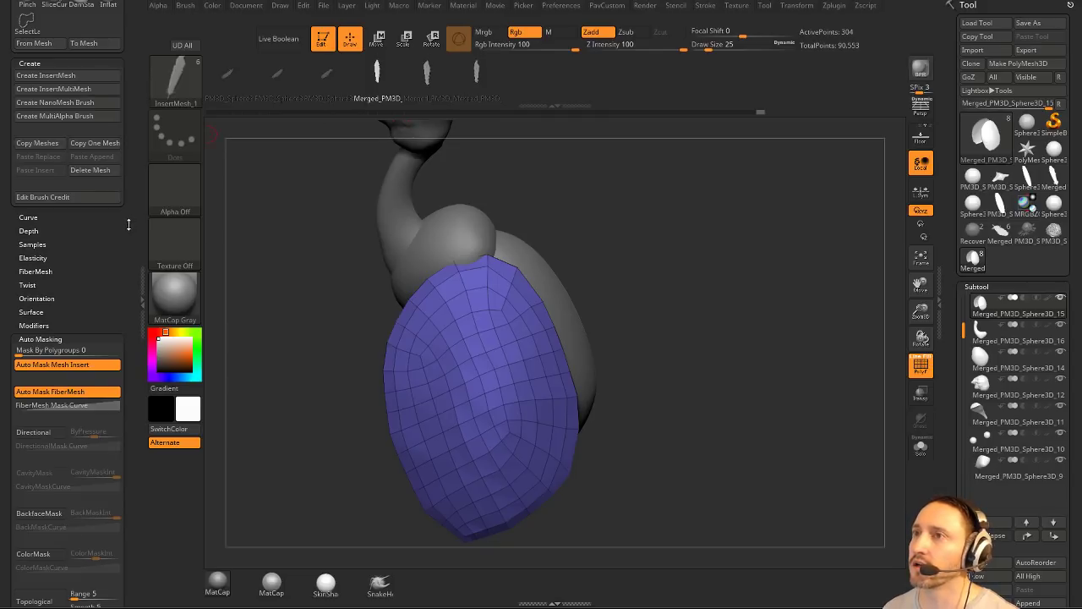
pyautogui.click(68, 102)
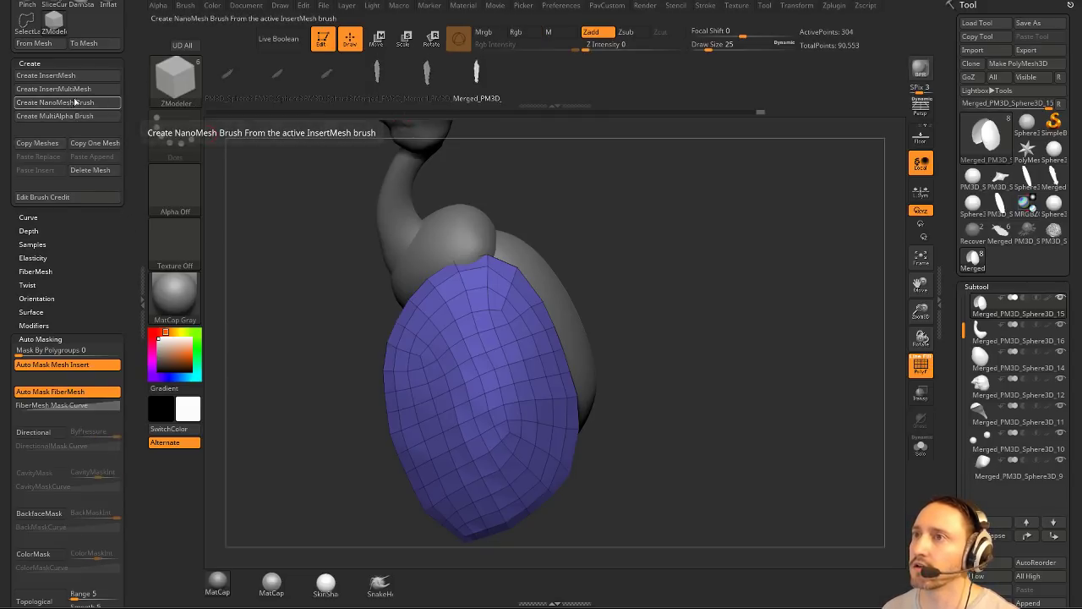
pyautogui.moveTo(668, 280); pyautogui.dragTo(671, 283)
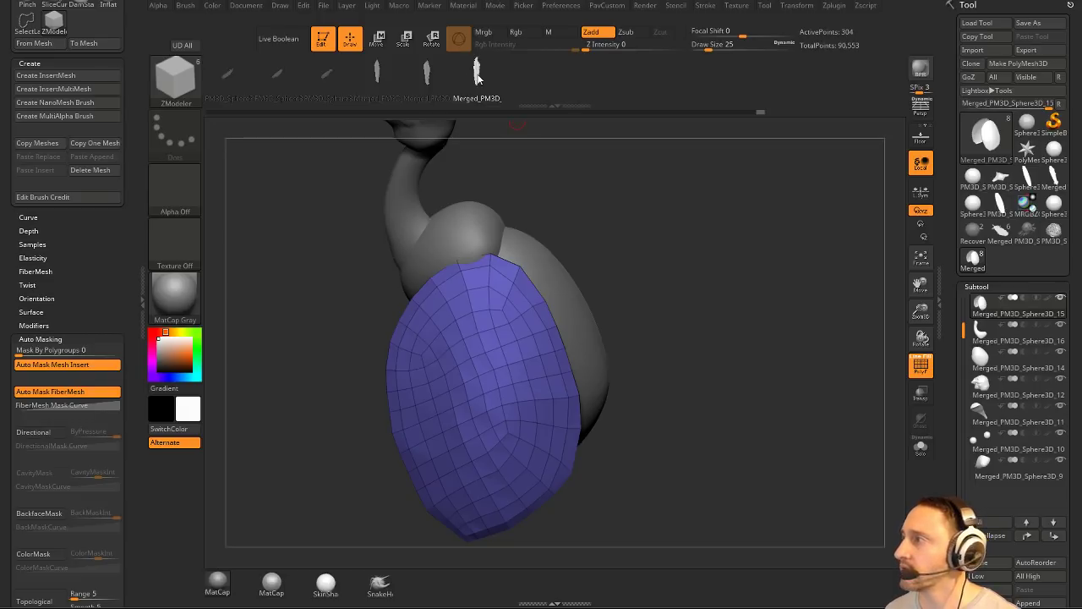
pyautogui.moveTo(653, 250); pyautogui.dragTo(705, 275)
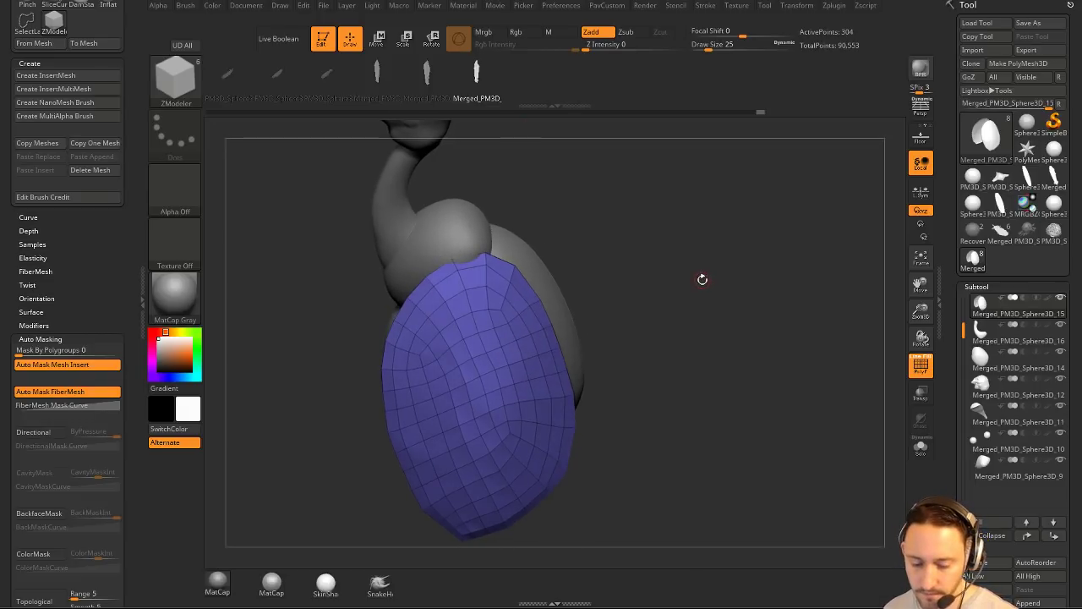
# Preview the brush's feather meshes, and switch to the browser to study the wing feathers on the white-backed vulture photo before returning to ZBrush.
pyautogui.press('m')
pyautogui.moveTo(670, 320)
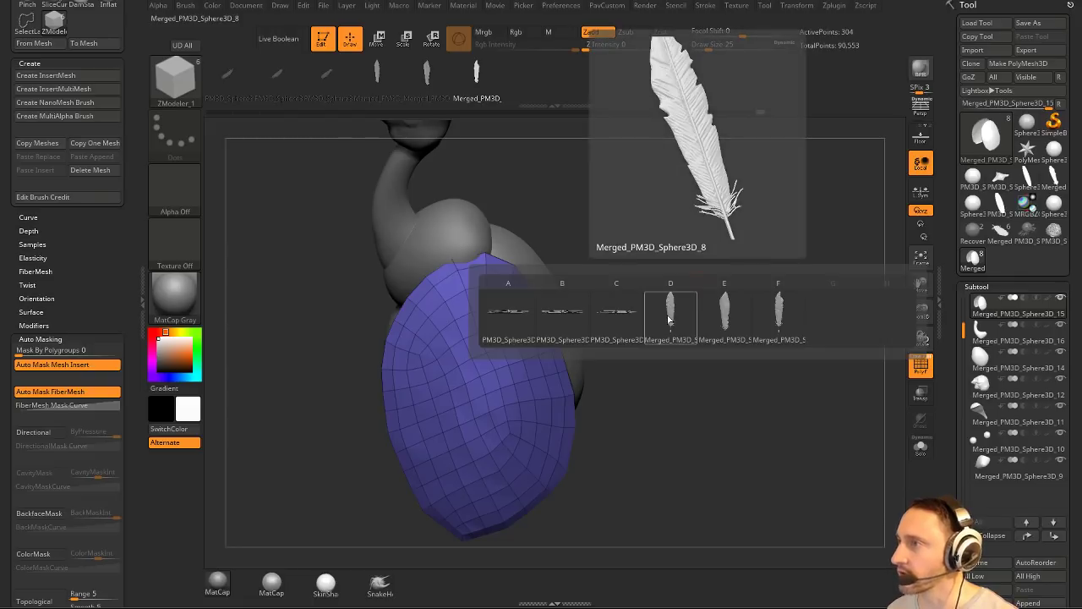
pyautogui.moveTo(708, 220); pyautogui.dragTo(658, 277)
pyautogui.press('f')
pyautogui.press('f')
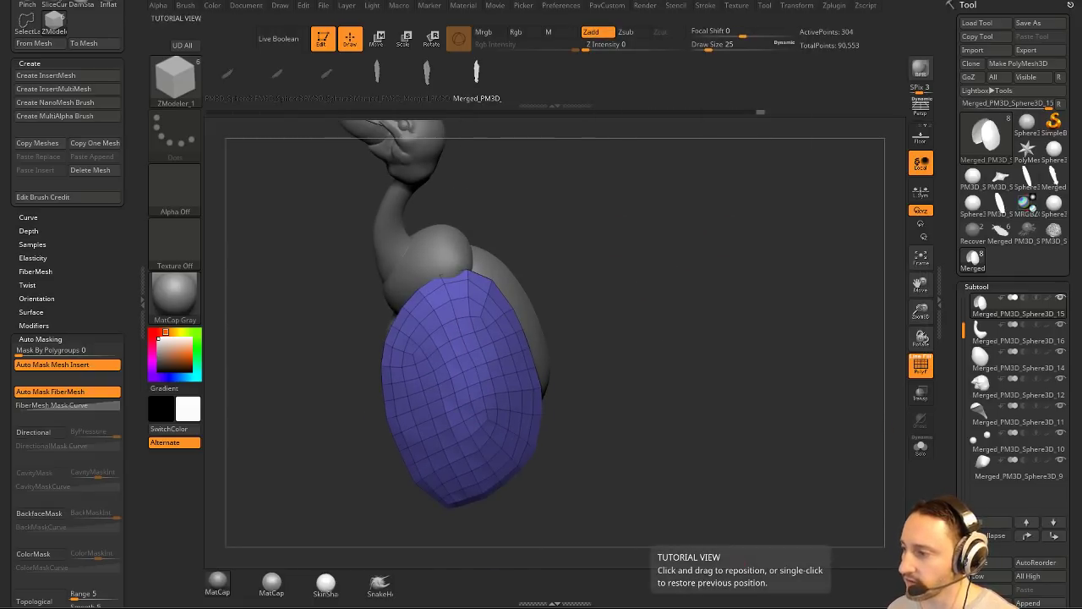
pyautogui.hotkey('alt', 'Tab')
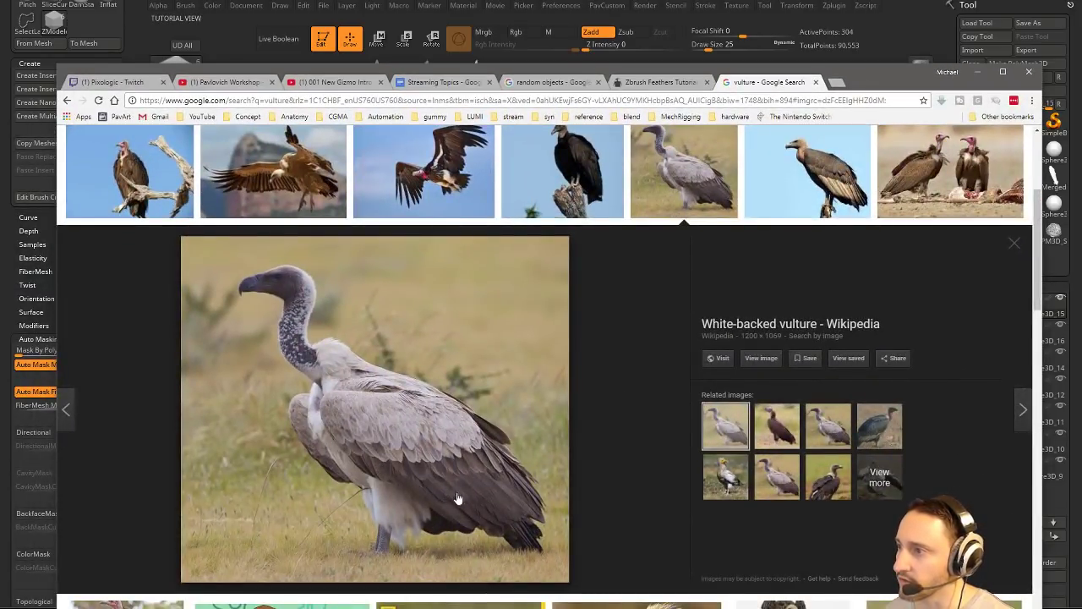
pyautogui.hotkey('alt', 'Tab')
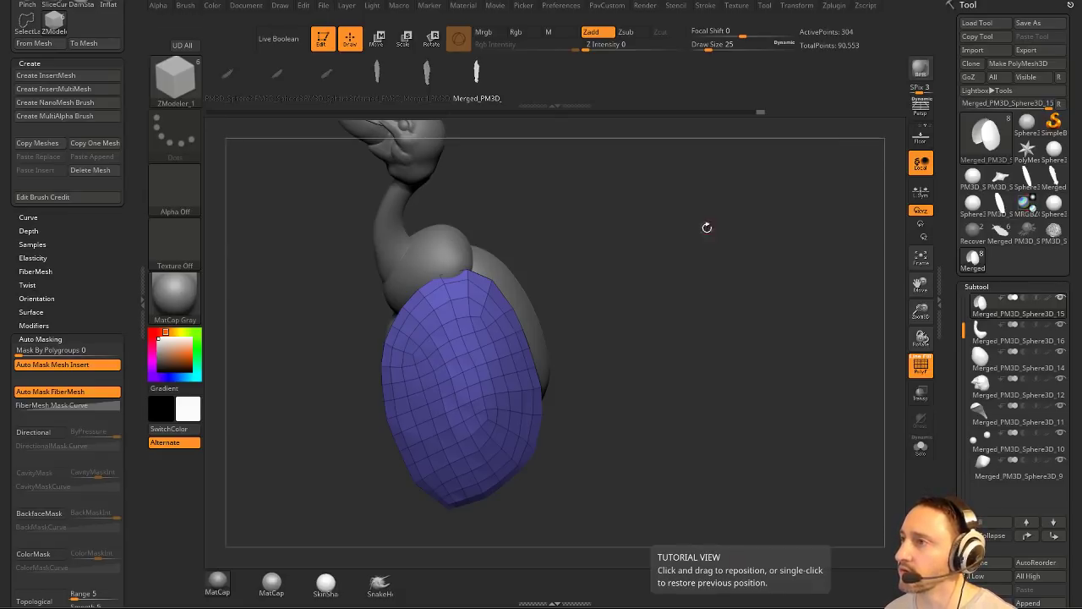
# Try hiding a band of wing polygons with SelectLasso, and unhide the full wings.
pyautogui.moveTo(707, 227)
pyautogui.mouseDown()
pyautogui.moveTo(689, 212)
pyautogui.moveTo(647, 244)
pyautogui.mouseUp()
pyautogui.hotkey('ctrl', 'shift')
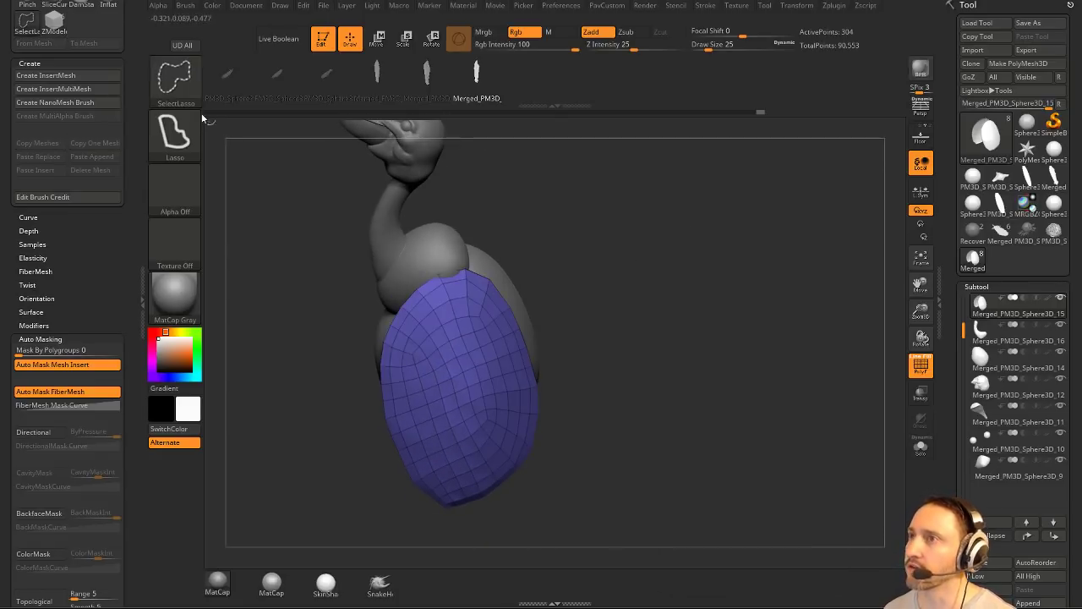
pyautogui.moveTo(382, 398)
pyautogui.keyDown('ctrl'); pyautogui.keyDown('shift'); pyautogui.mouseDown()
pyautogui.moveTo(448, 245)
pyautogui.moveTo(554, 380)
pyautogui.moveTo(541, 456)
pyautogui.mouseUp(); pyautogui.keyUp('shift'); pyautogui.keyUp('ctrl')
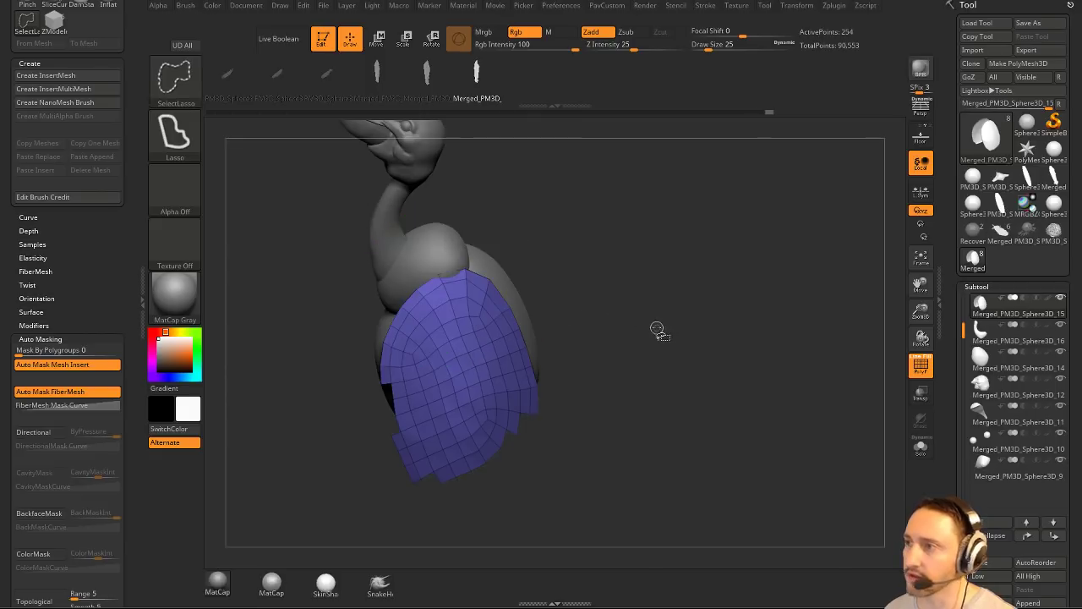
pyautogui.keyDown('ctrl'); pyautogui.keyDown('shift'); pyautogui.click(630, 335); pyautogui.keyUp('shift'); pyautogui.keyUp('ctrl')
# Isolate the front shoulder section of the wings with SelectLasso, assign it a new polygroup and show the whole wings.
pyautogui.moveTo(580, 322); pyautogui.dragTo(611, 309)
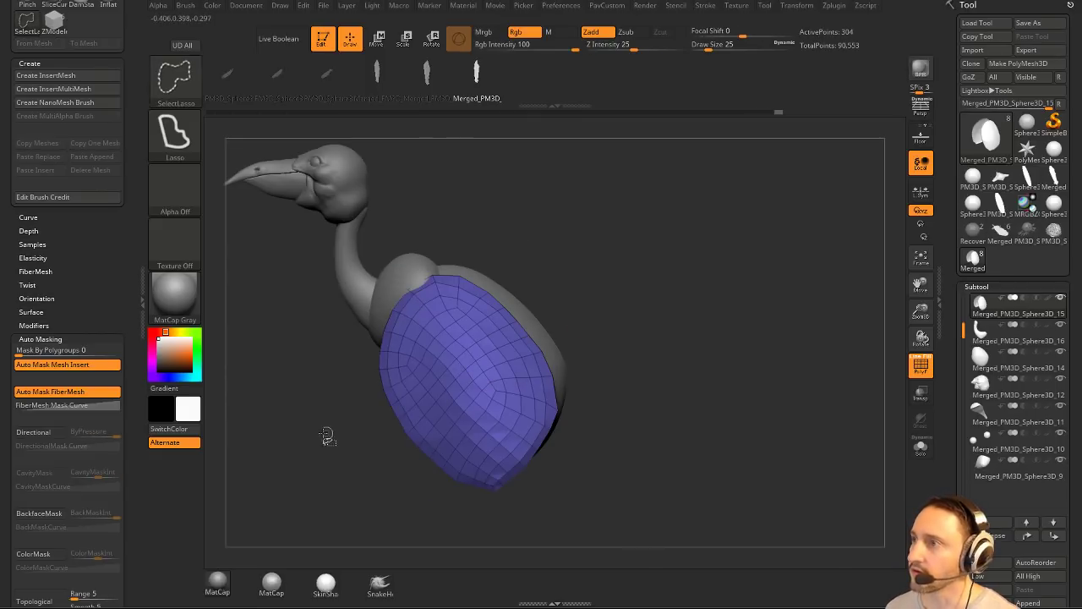
pyautogui.keyDown('ctrl'); pyautogui.keyDown('alt'); pyautogui.keyDown('shift'); pyautogui.moveTo(322, 429); pyautogui.dragTo(575, 253); pyautogui.keyUp('shift'); pyautogui.keyUp('alt'); pyautogui.keyUp('ctrl')
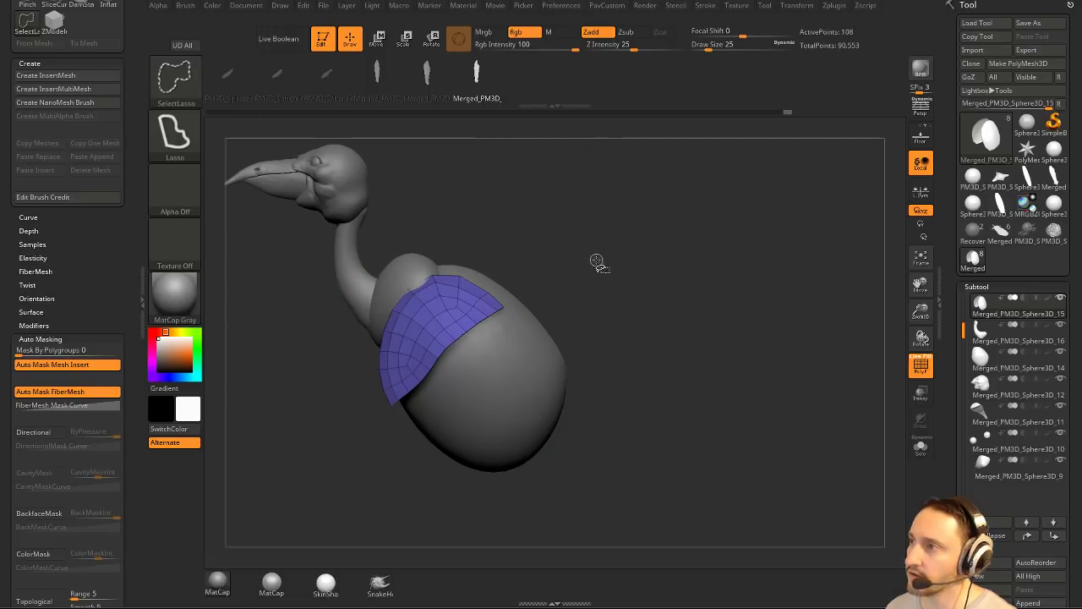
pyautogui.hotkey('ctrl', 'w')
pyautogui.keyDown('ctrl'); pyautogui.keyDown('shift'); pyautogui.click(596, 276); pyautogui.keyUp('shift'); pyautogui.keyUp('ctrl')
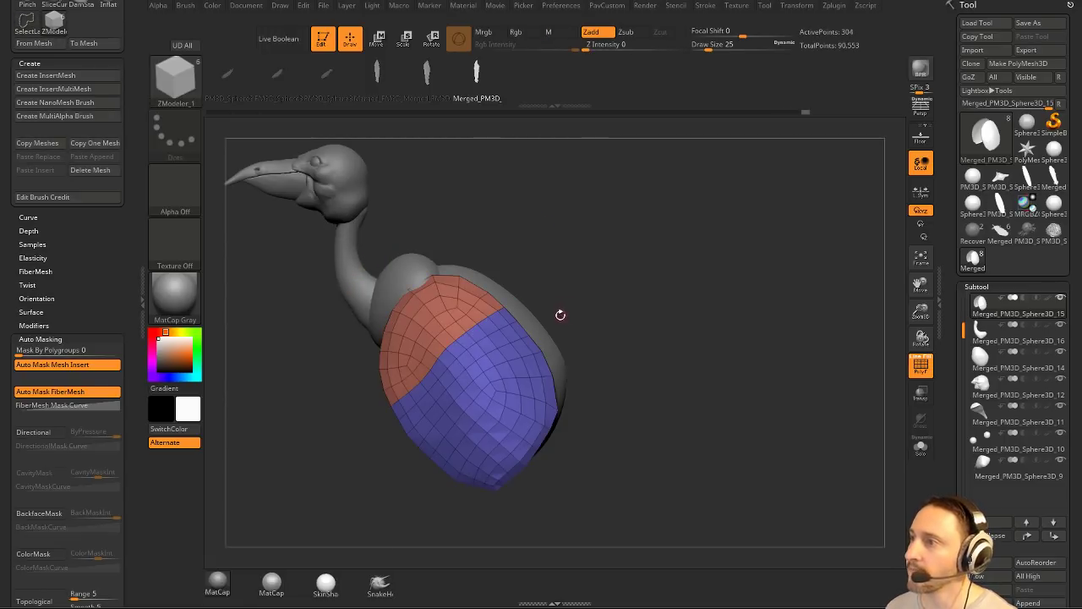
# Isolate the rear tip section of the wings with SelectLasso, give it its own polygroup and unhide the rest.
pyautogui.moveTo(609, 452)
pyautogui.keyDown('ctrl'); pyautogui.keyDown('shift'); pyautogui.mouseDown()
pyautogui.moveTo(556, 340)
pyautogui.moveTo(480, 380)
pyautogui.moveTo(427, 452)
pyautogui.moveTo(541, 482)
pyautogui.mouseUp(); pyautogui.keyUp('shift'); pyautogui.keyUp('ctrl')
pyautogui.hotkey('ctrl', 'w')
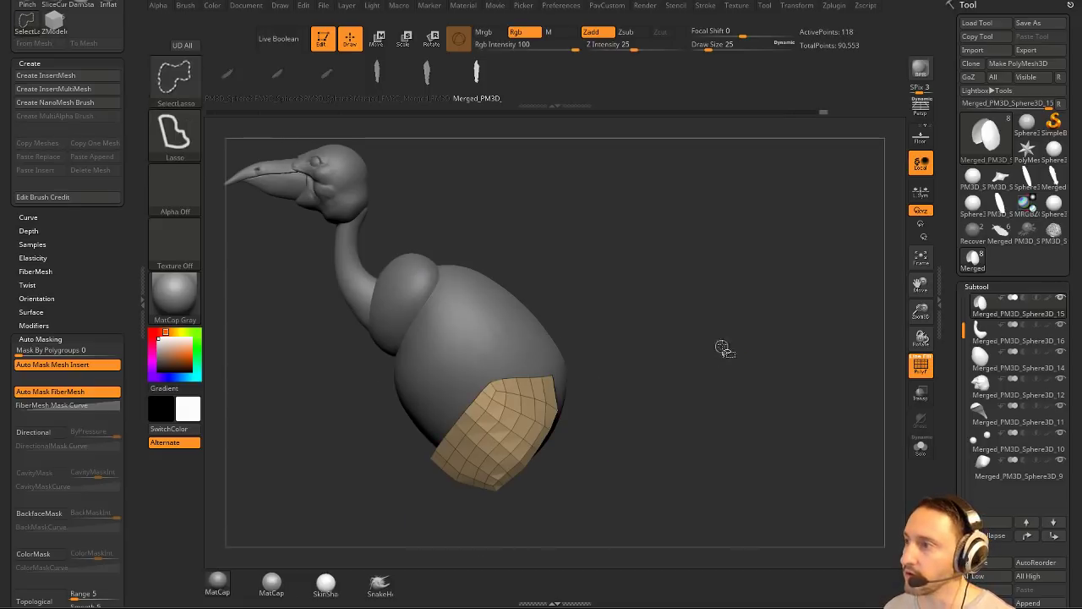
pyautogui.keyDown('ctrl'); pyautogui.keyDown('shift'); pyautogui.click(722, 346); pyautogui.keyUp('shift'); pyautogui.keyUp('ctrl')
pyautogui.moveTo(740, 300); pyautogui.dragTo(715, 287)
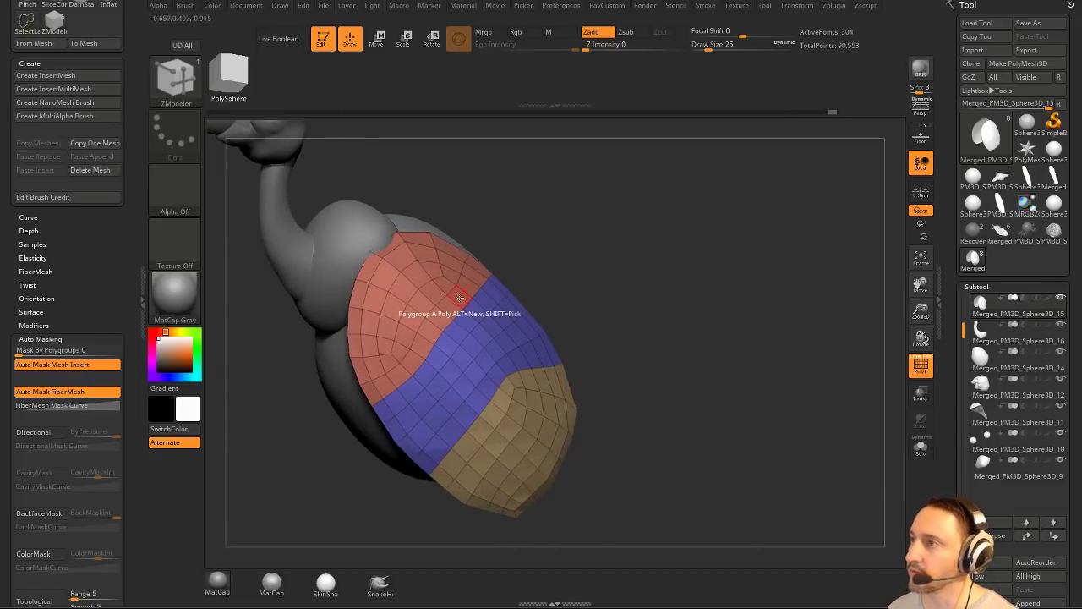
# Switch to the ZModeler_1 NanoMesh brush, choose the Merged_PM3D_Sphere3D_8 feather and insert it on a single polygon of the wing's middle section.
pyautogui.press('space')
pyautogui.press('b')
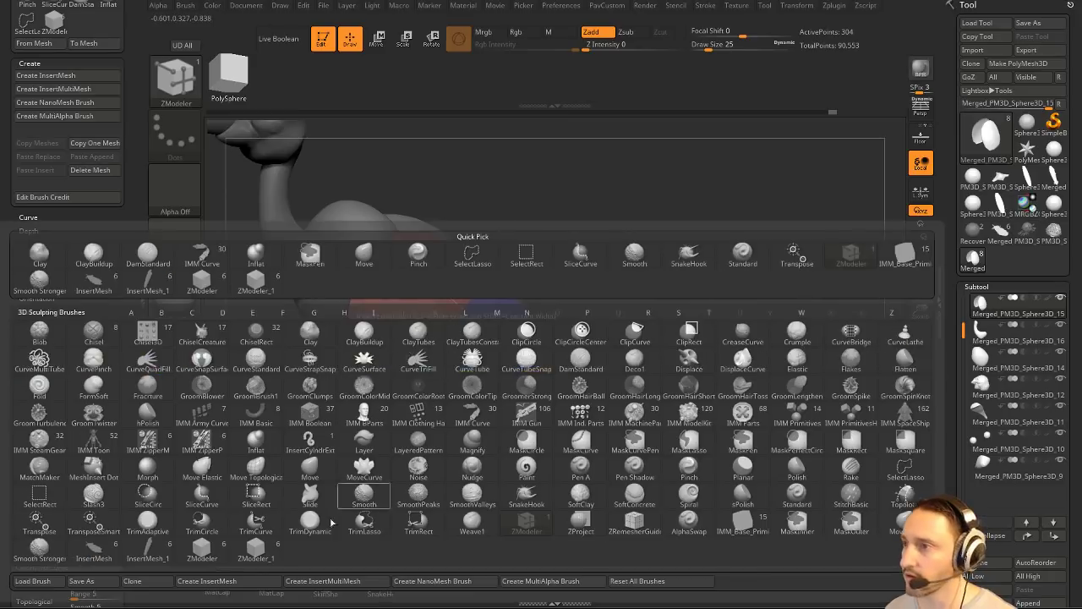
pyautogui.click(256, 549)
pyautogui.press('m')
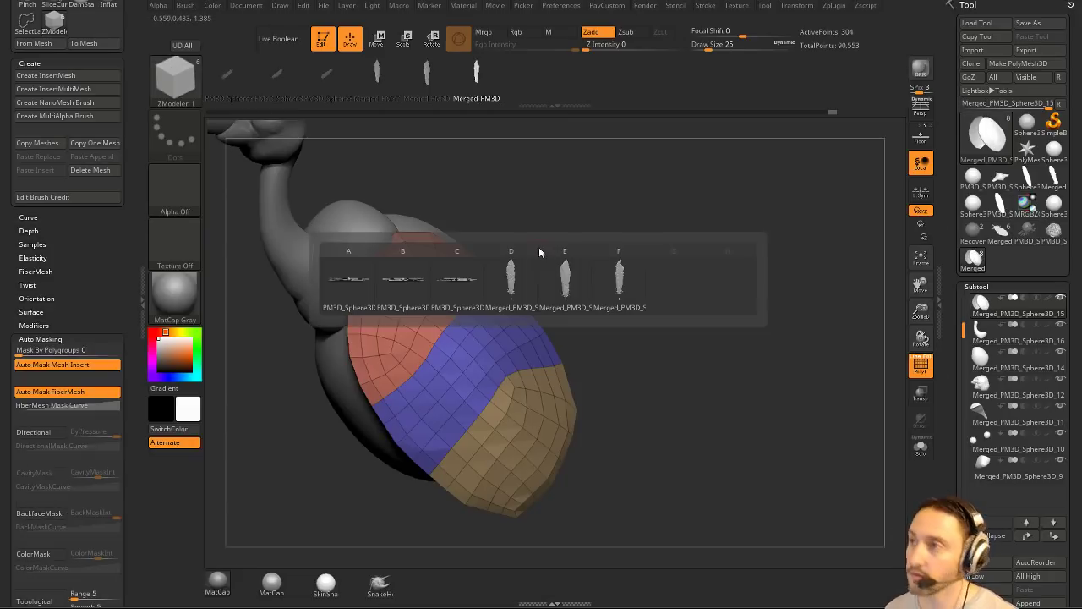
pyautogui.click(522, 288)
pyautogui.click(472, 315)
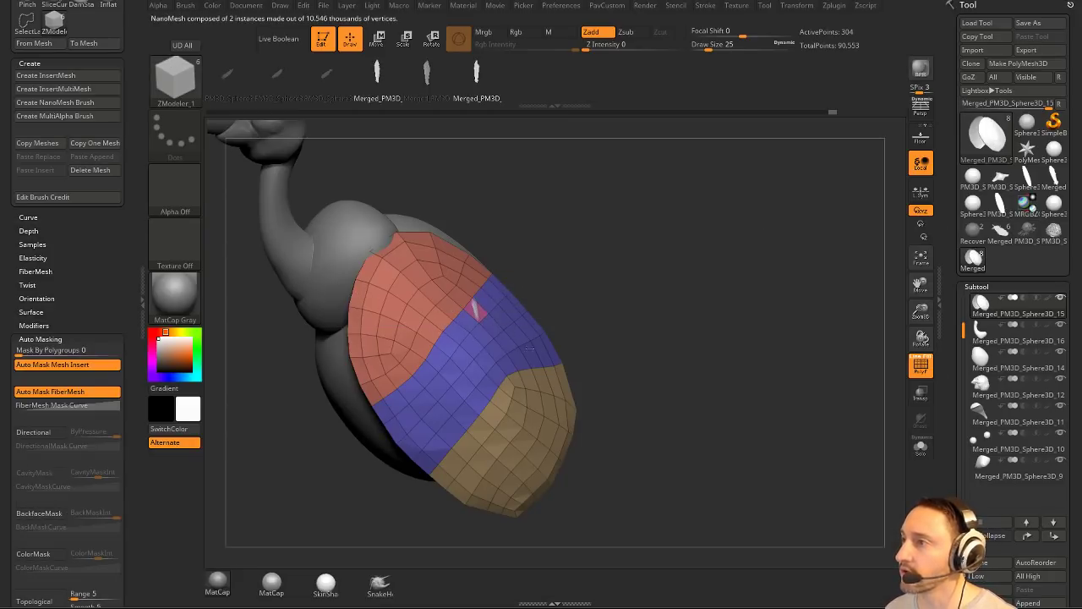
# Set the Insert NanoMesh target to Polygroup All and cover the wing's front shoulder polygroup with feathers.
pyautogui.press('space')
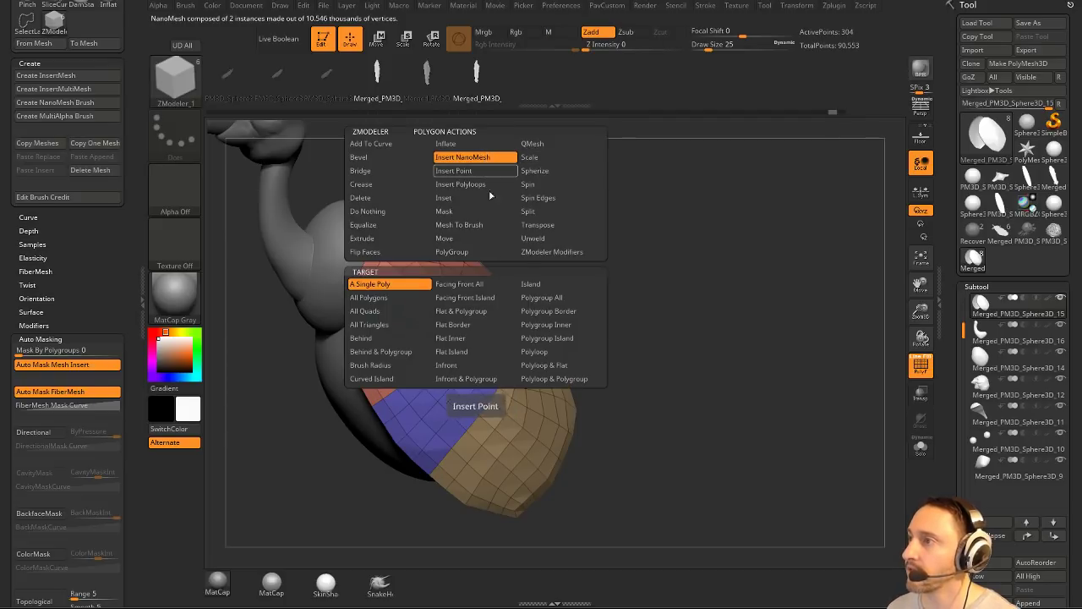
pyautogui.click(541, 297)
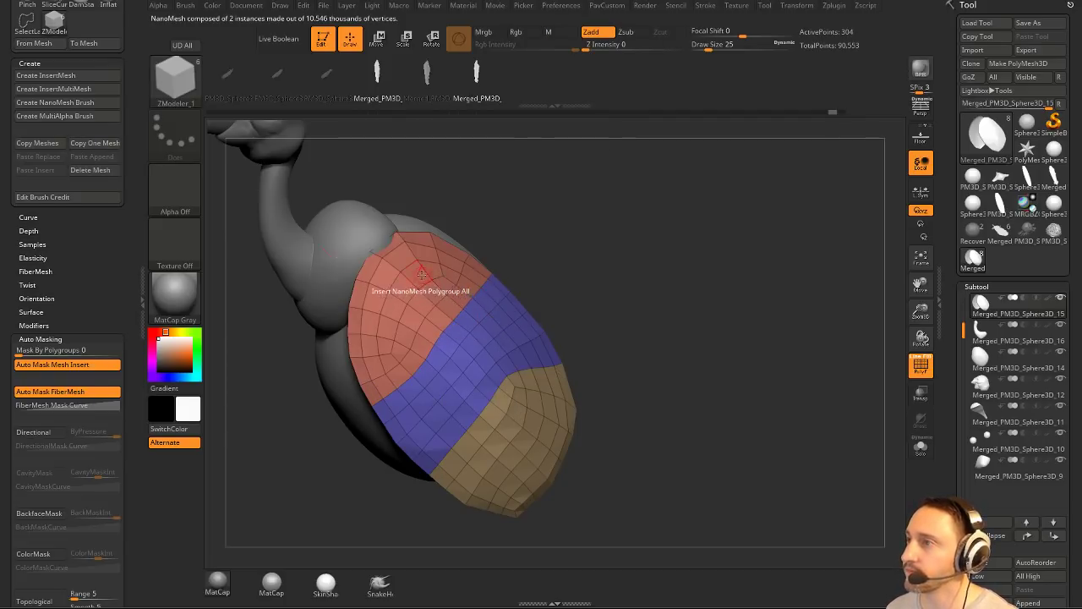
pyautogui.moveTo(421, 275); pyautogui.dragTo(511, 333)
pyautogui.hotkey('ctrl', 'z')
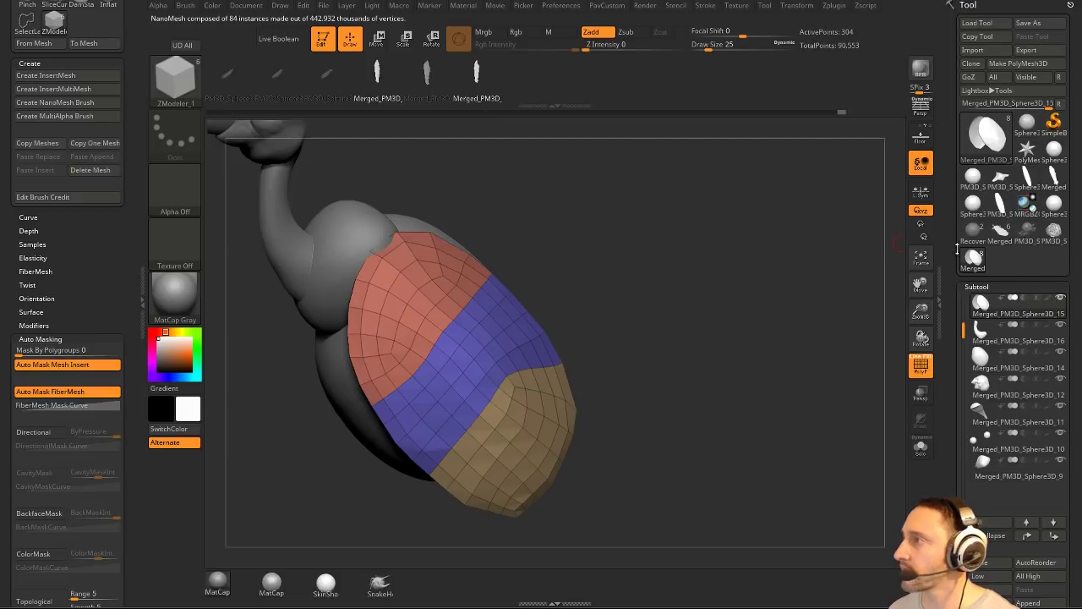
pyautogui.scroll(-10, 972, 237)
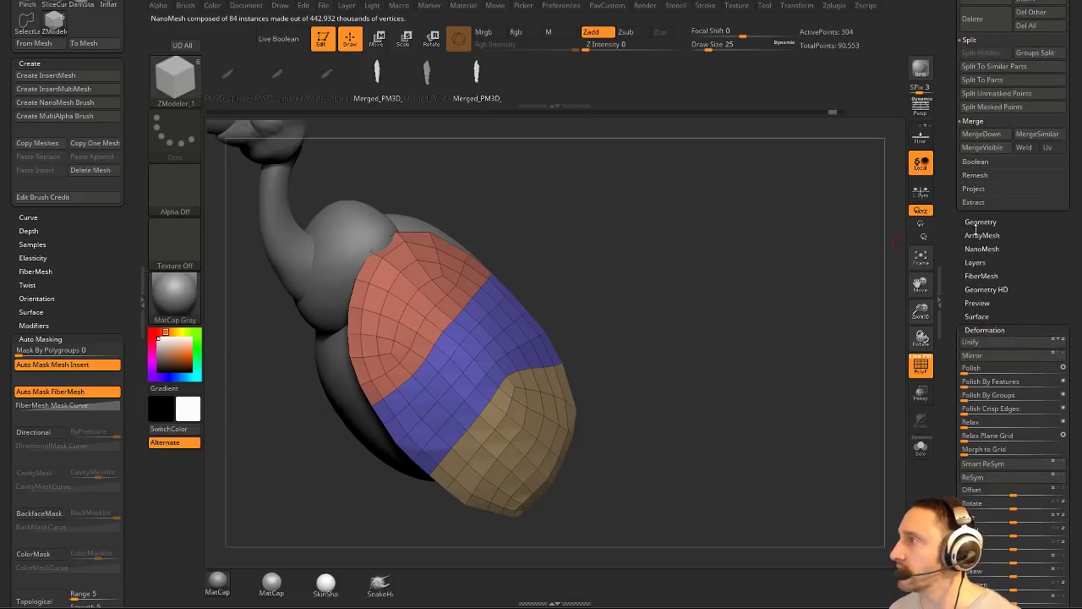
pyautogui.click(979, 223)
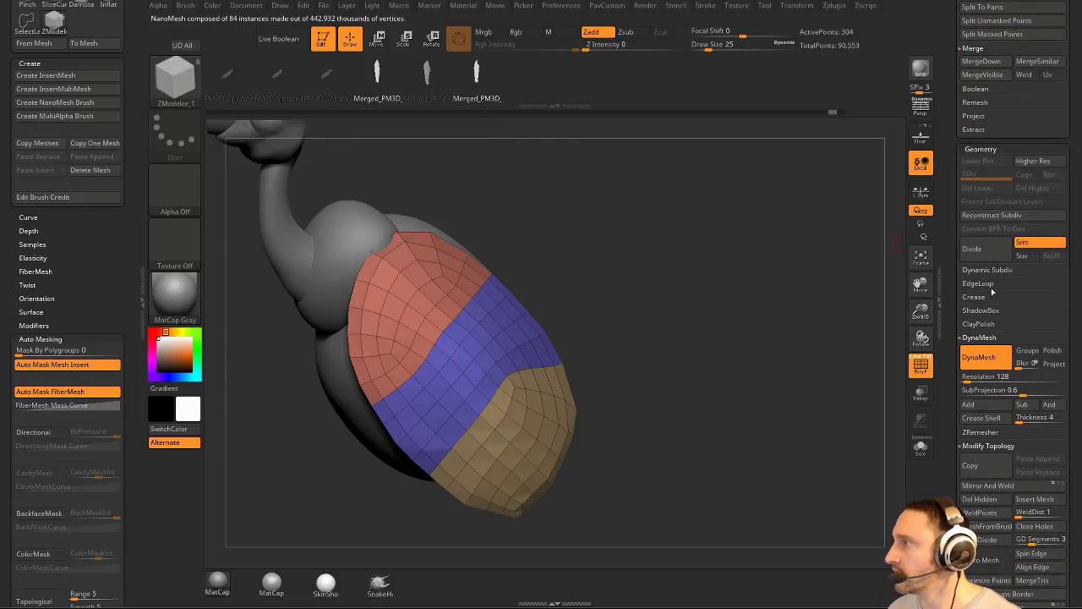
pyautogui.click(974, 342)
pyautogui.scroll(-2, 998, 372)
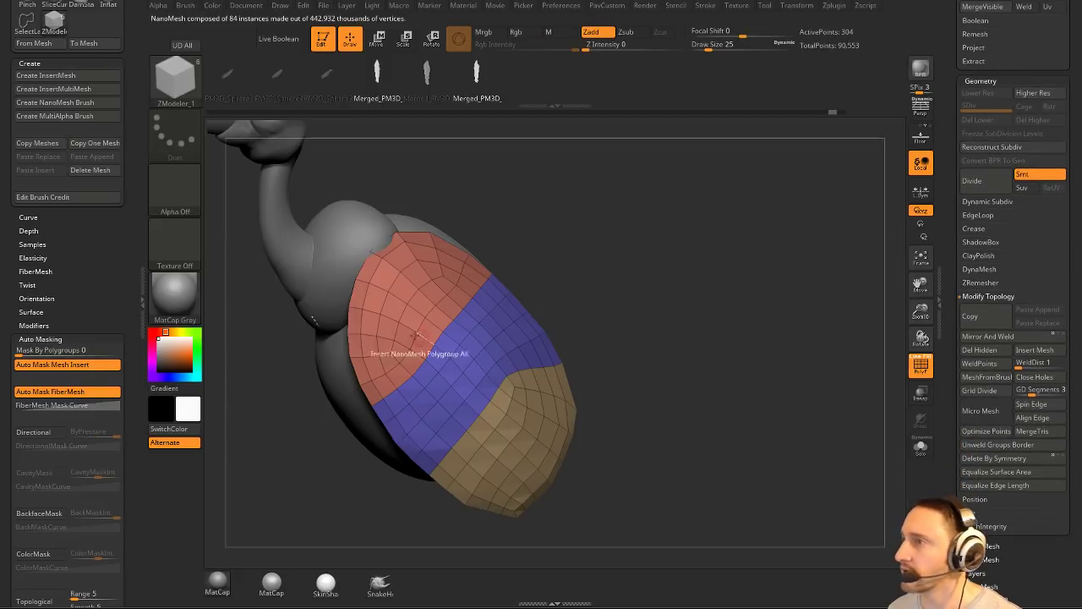
pyautogui.moveTo(432, 306); pyautogui.dragTo(570, 308)
pyautogui.moveTo(735, 298)
pyautogui.mouseDown()
pyautogui.moveTo(713, 314)
pyautogui.moveTo(737, 312)
pyautogui.moveTo(775, 398)
pyautogui.moveTo(732, 316)
pyautogui.mouseUp()
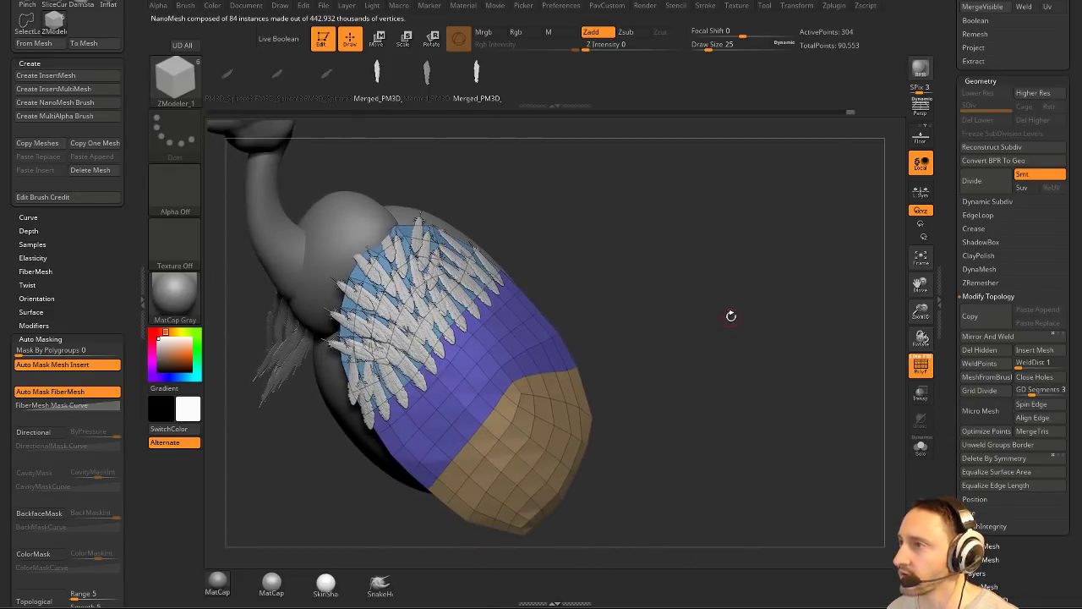
# Open the NanoMesh settings of the shoulder feathers, down to the alignment options.
pyautogui.scroll(3, 1011, 279)
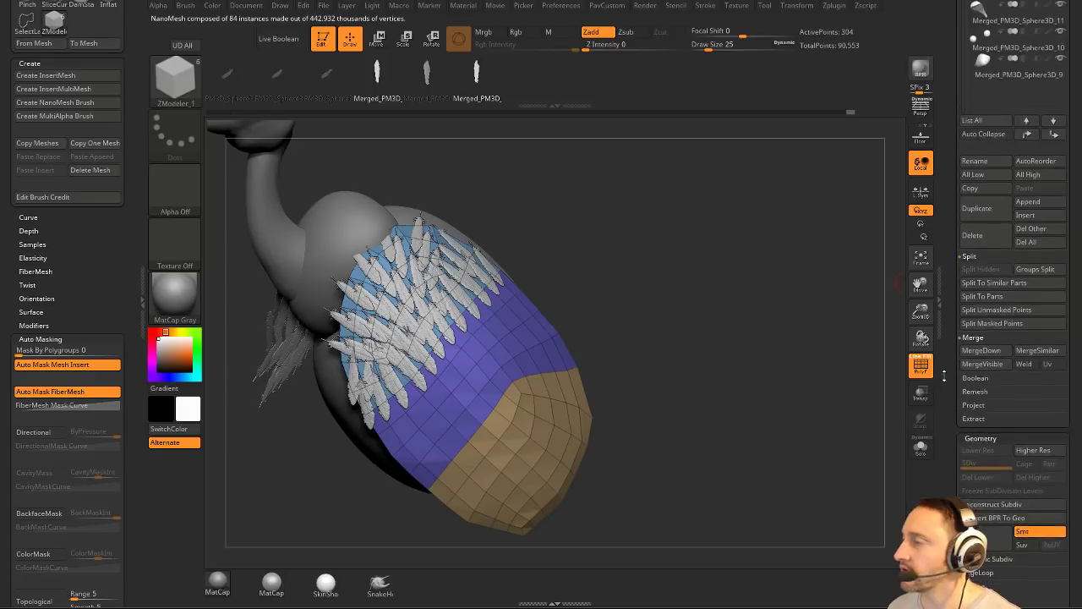
pyautogui.scroll(-10, 973, 338)
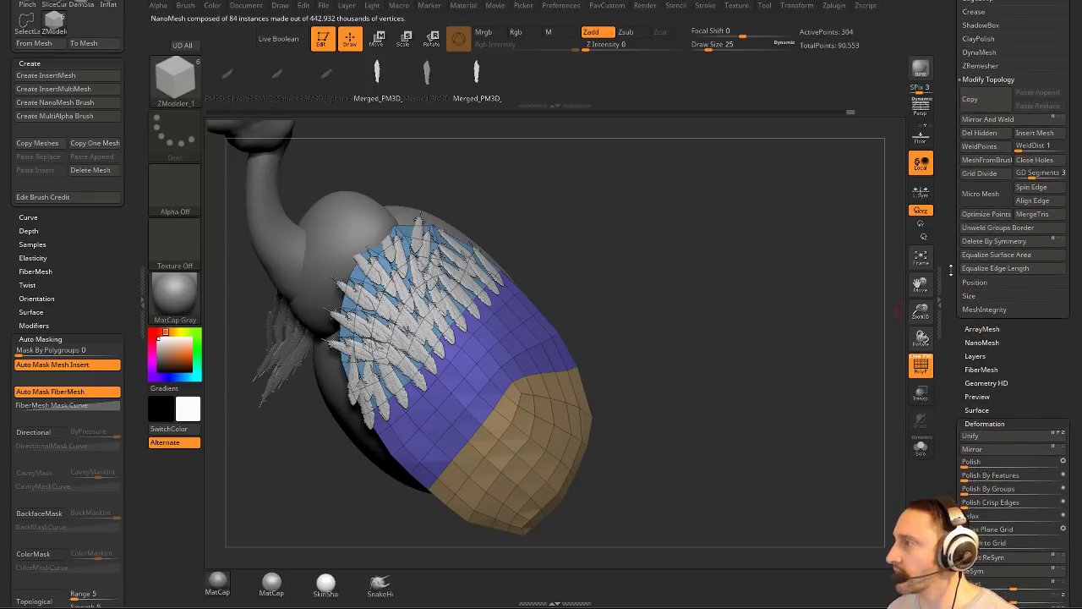
pyautogui.press('shift')
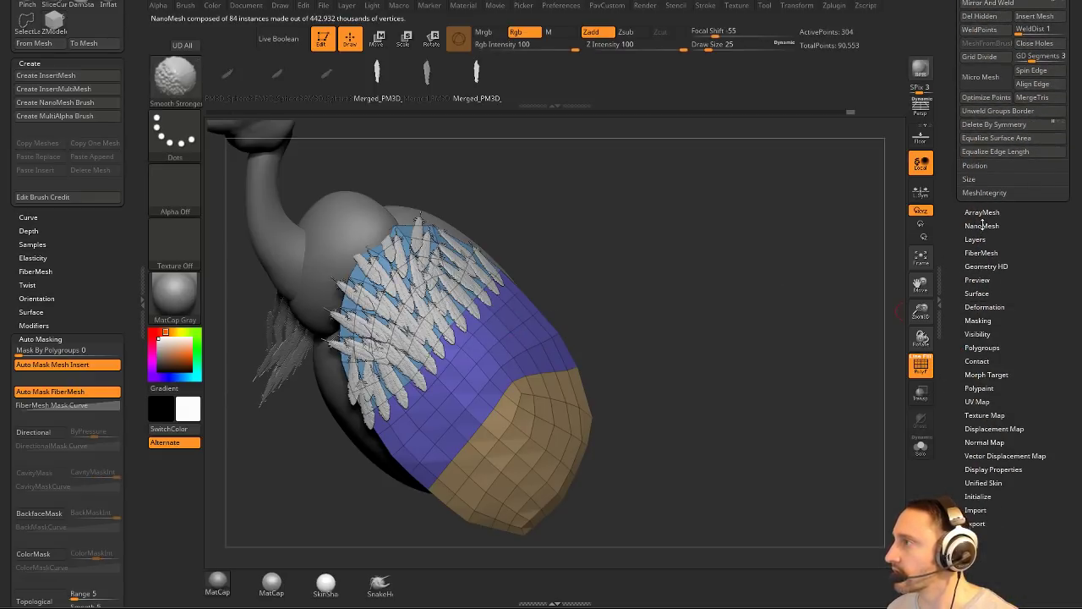
pyautogui.click(981, 225)
pyautogui.scroll(-3, 954, 464)
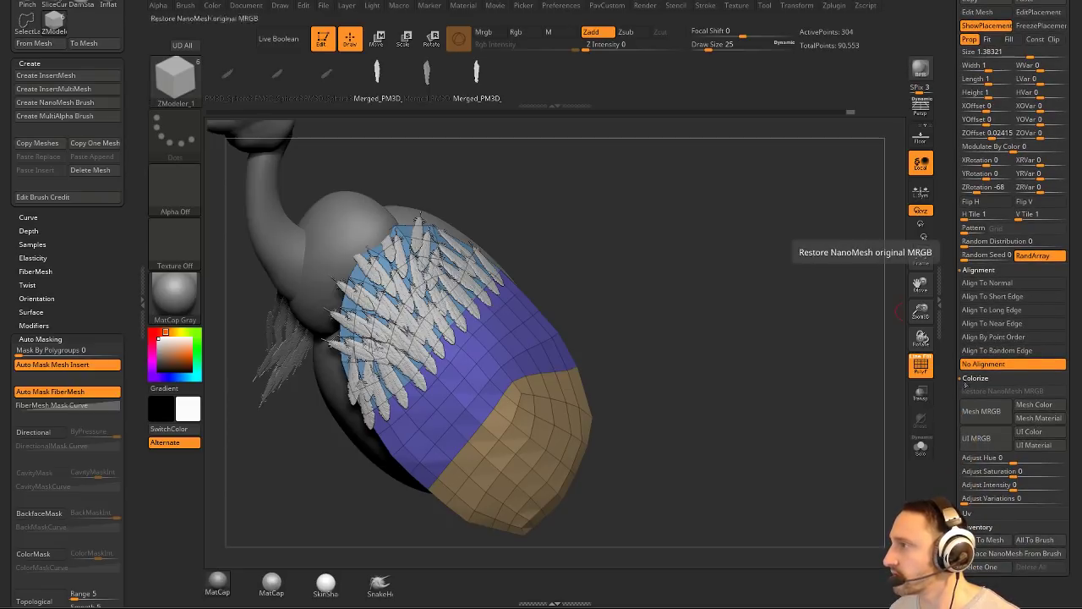
pyautogui.scroll(1, 554, 361)
# Try inserting NanoMesh feathers on the middle and rear wing polygroups, and undo both insertions.
pyautogui.moveTo(485, 336)
pyautogui.mouseDown()
pyautogui.moveTo(533, 355)
pyautogui.moveTo(567, 351)
pyautogui.mouseUp()
pyautogui.hotkey('ctrl', 'z')
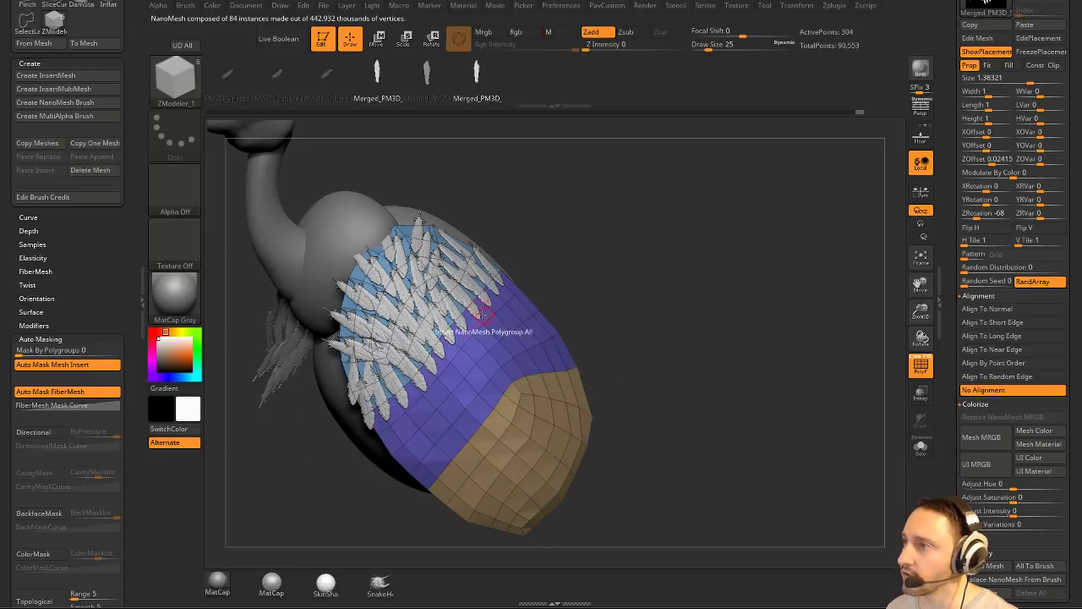
pyautogui.moveTo(525, 426); pyautogui.dragTo(690, 454)
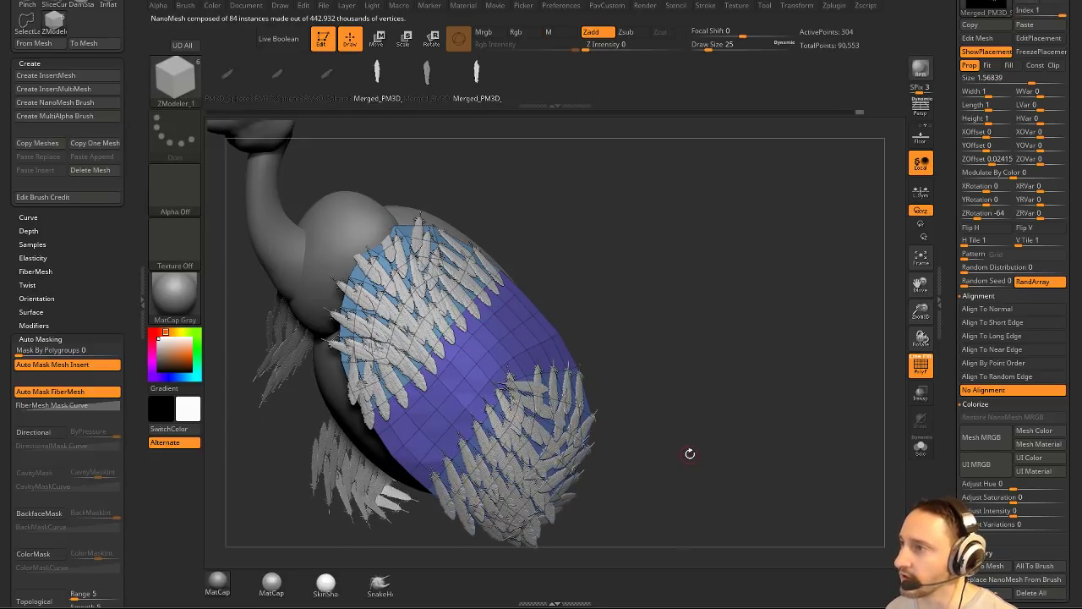
pyautogui.hotkey('ctrl', 'z')
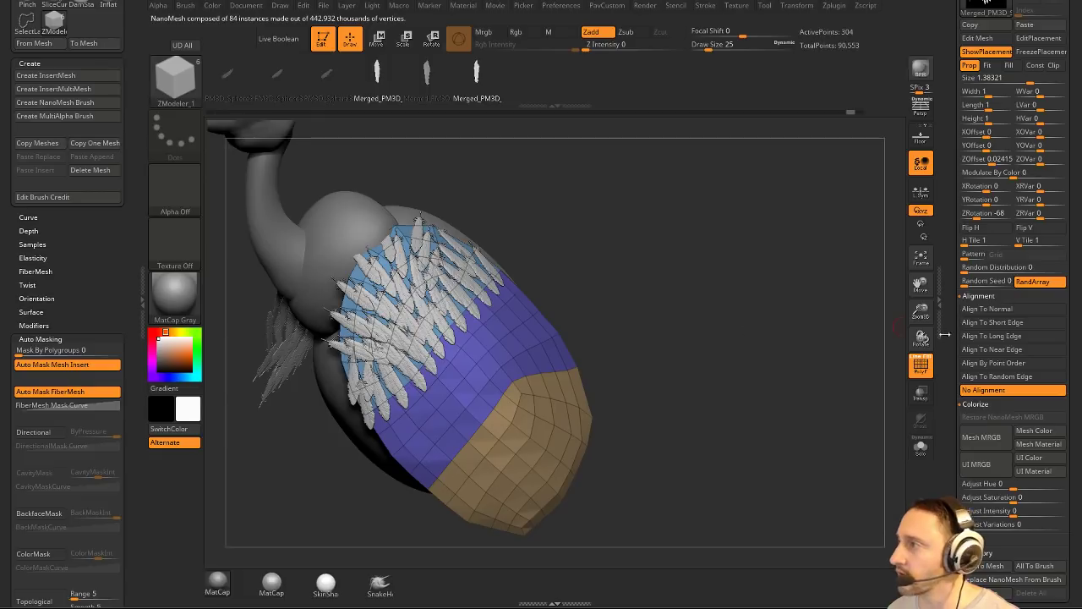
# Align the shoulder feathers to normal and set their ZRotation to 111 and XRotation to -8.
pyautogui.click(989, 309)
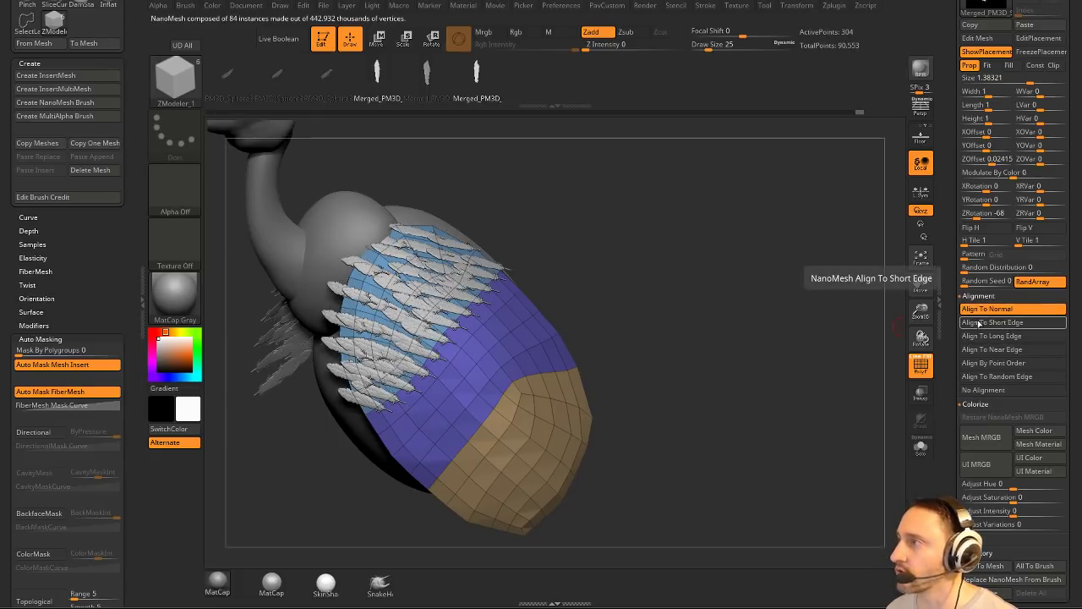
pyautogui.moveTo(955, 210); pyautogui.dragTo(959, 262)
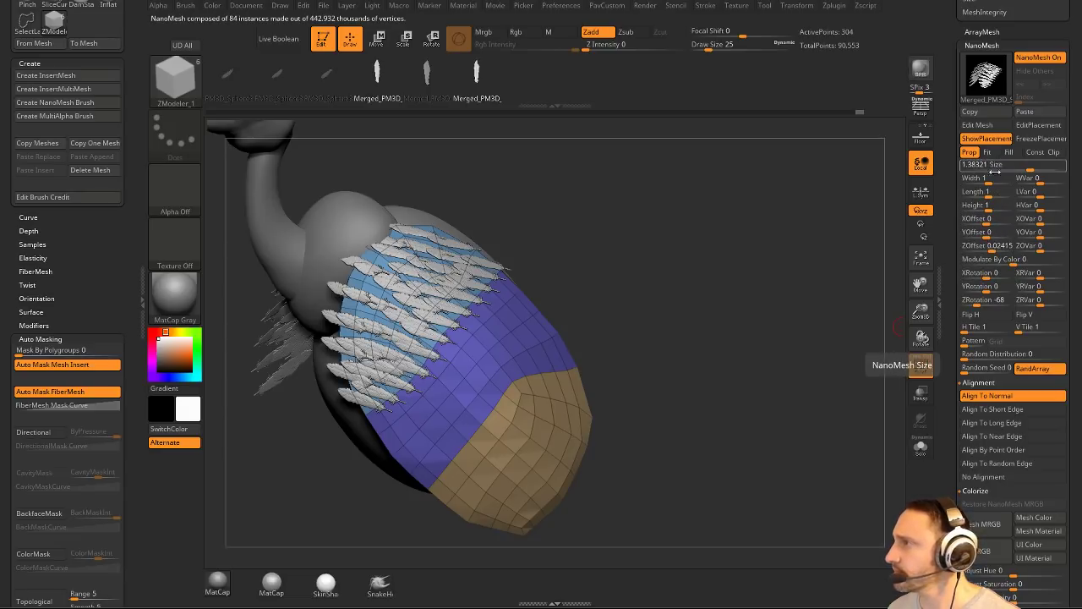
pyautogui.moveTo(981, 300); pyautogui.dragTo(996, 304)
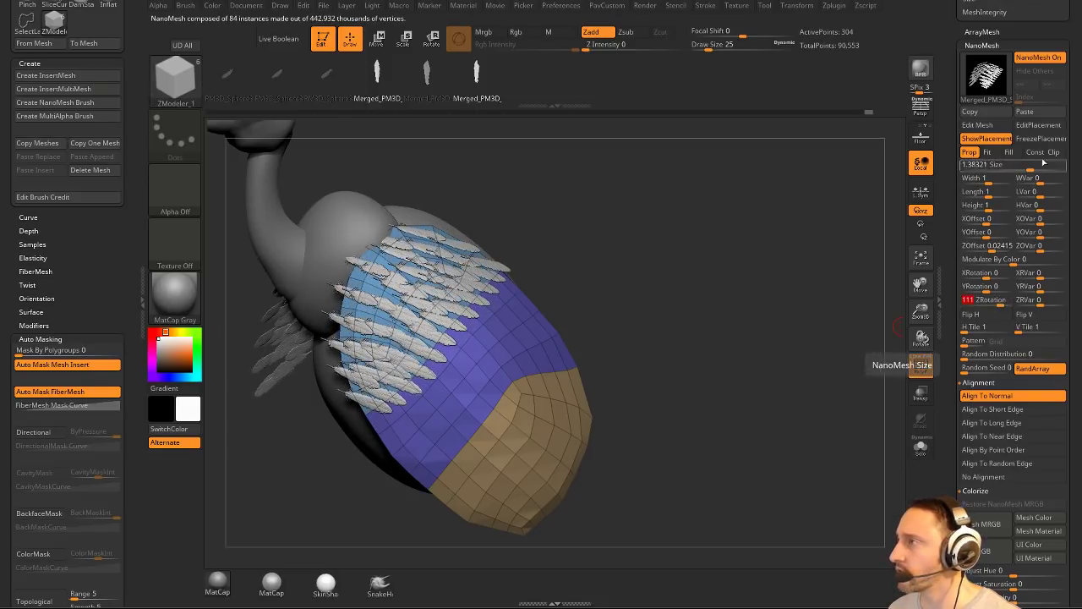
pyautogui.moveTo(879, 244); pyautogui.dragTo(876, 265)
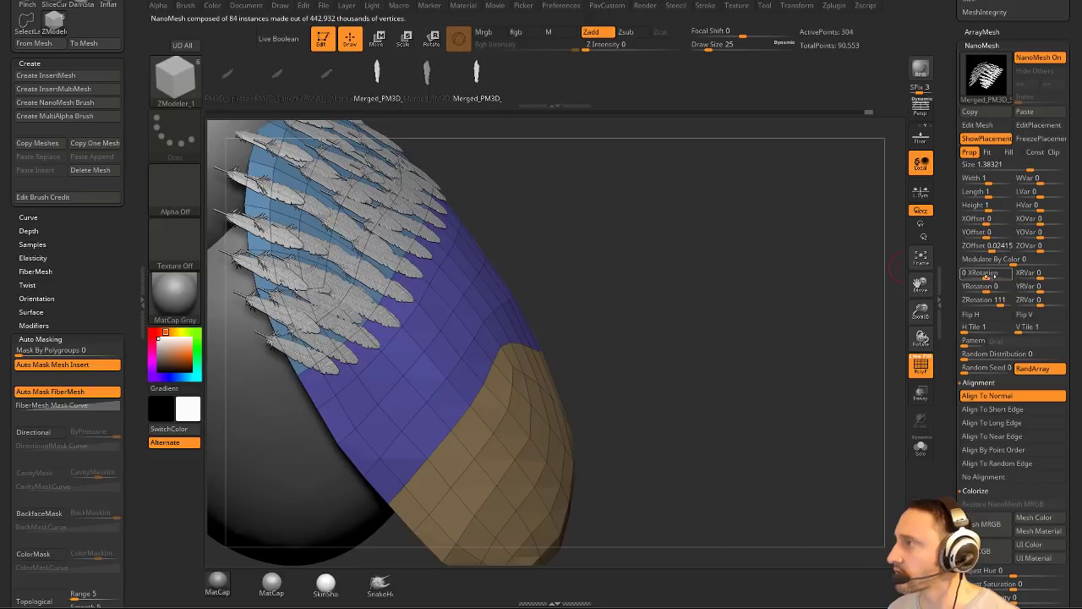
pyautogui.moveTo(981, 275); pyautogui.dragTo(984, 277)
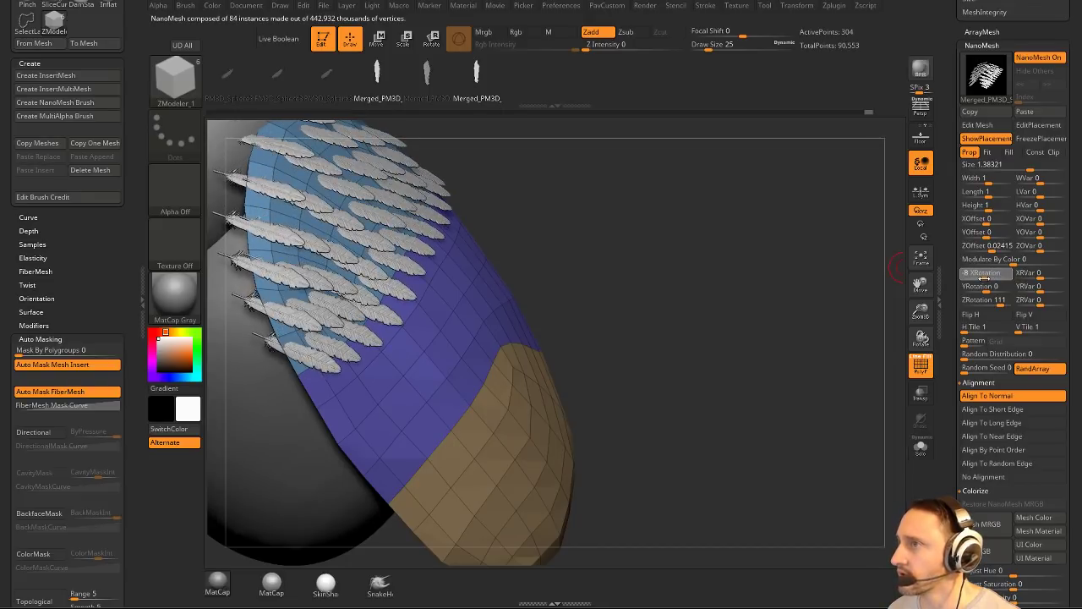
pyautogui.moveTo(812, 309); pyautogui.dragTo(817, 278)
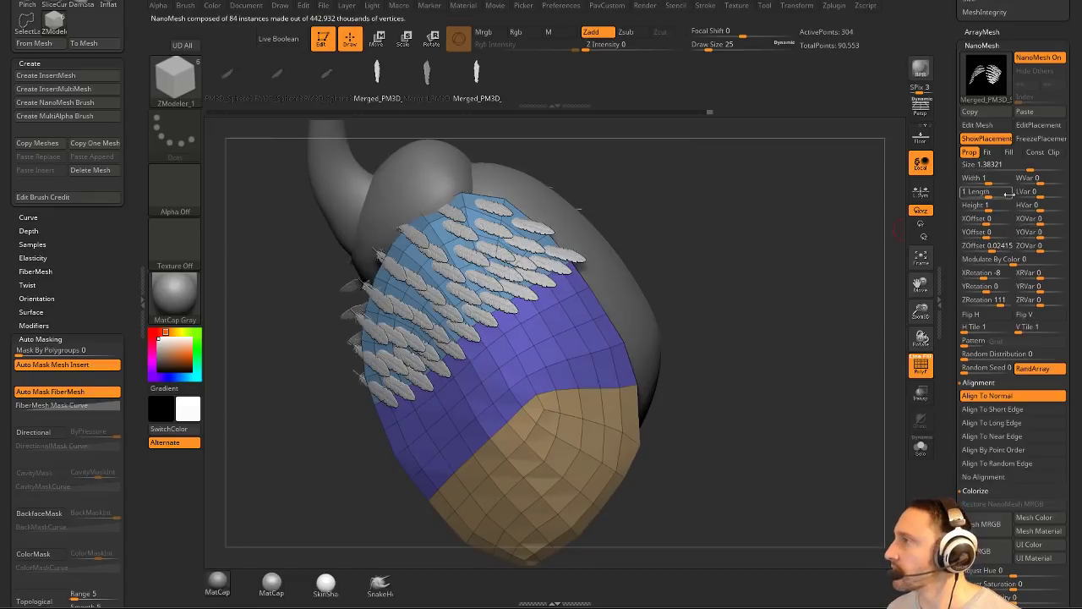
# Set the feathers' Width to 0.84981, V Tile 2, Size 3.02598, WVar 7, LVar 10, HVar 7, XOVar 29, YOVar 12 and ZOVar 4.
pyautogui.moveTo(990, 181)
pyautogui.mouseDown()
pyautogui.moveTo(1000, 179)
pyautogui.moveTo(990, 181)
pyautogui.mouseUp()
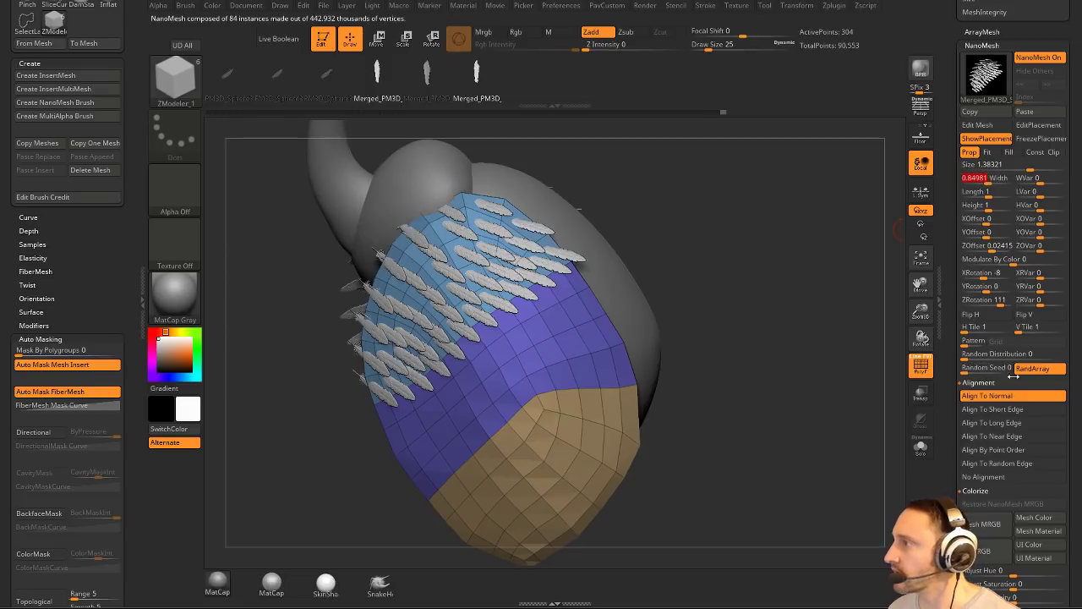
pyautogui.moveTo(1022, 329)
pyautogui.mouseDown()
pyautogui.moveTo(964, 332)
pyautogui.moveTo(1021, 332)
pyautogui.mouseUp()
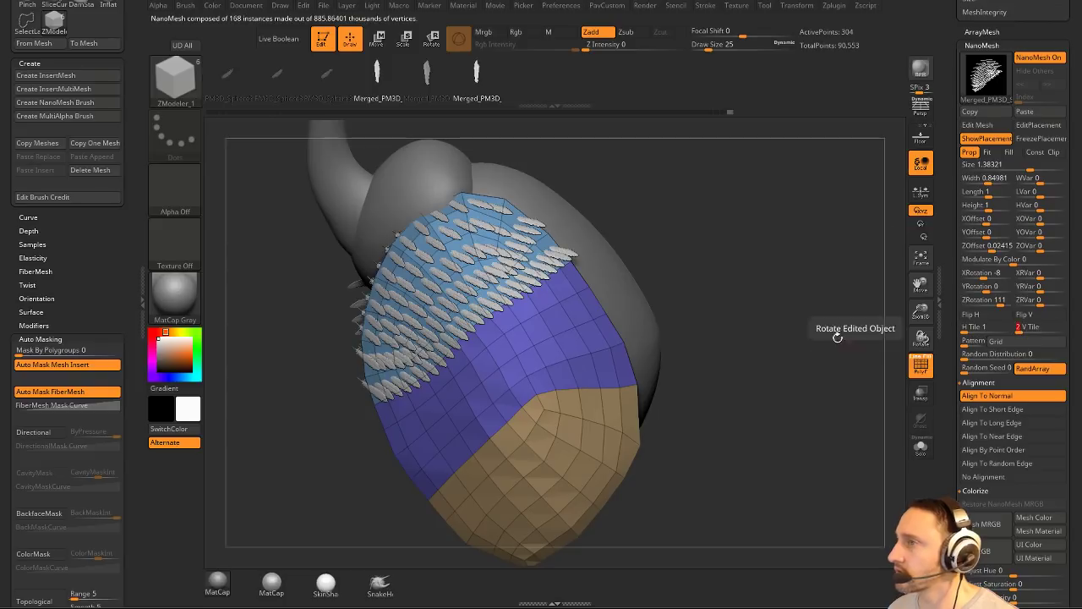
pyautogui.moveTo(834, 333); pyautogui.dragTo(806, 349)
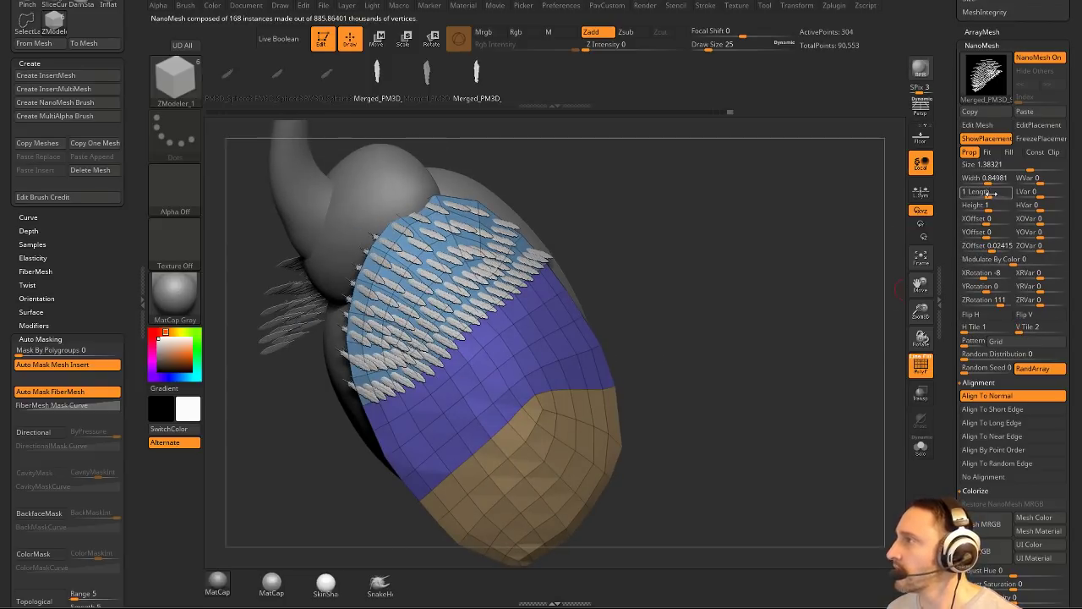
pyautogui.moveTo(1037, 168); pyautogui.dragTo(1047, 251)
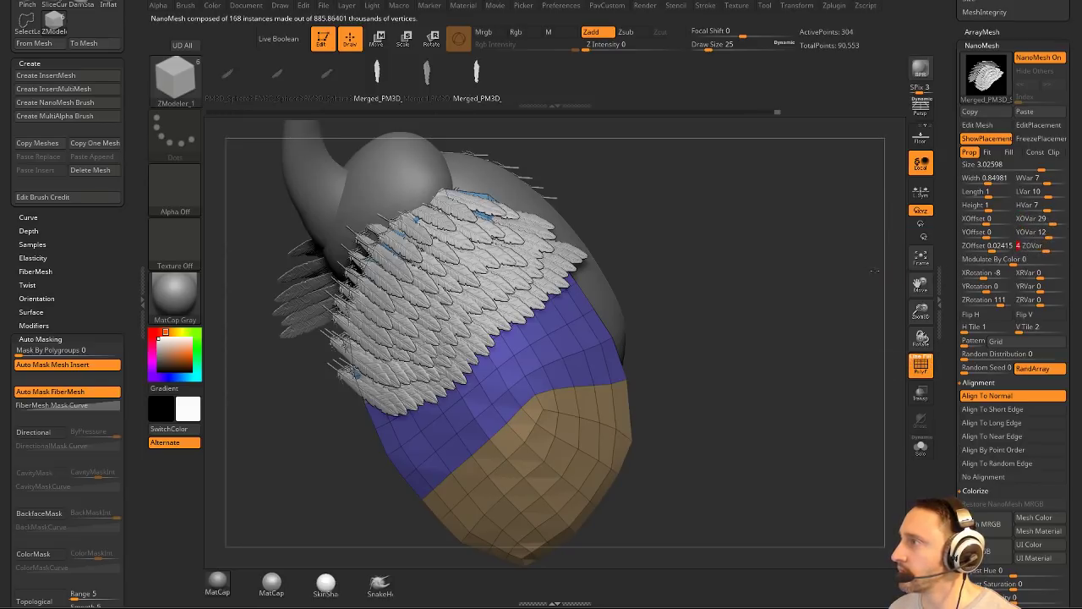
pyautogui.moveTo(875, 271); pyautogui.dragTo(898, 263)
# Reduce the feathers' position variation by setting XOVar to 2 and YOVar to 1.
pyautogui.click(1042, 221)
pyautogui.write('0')
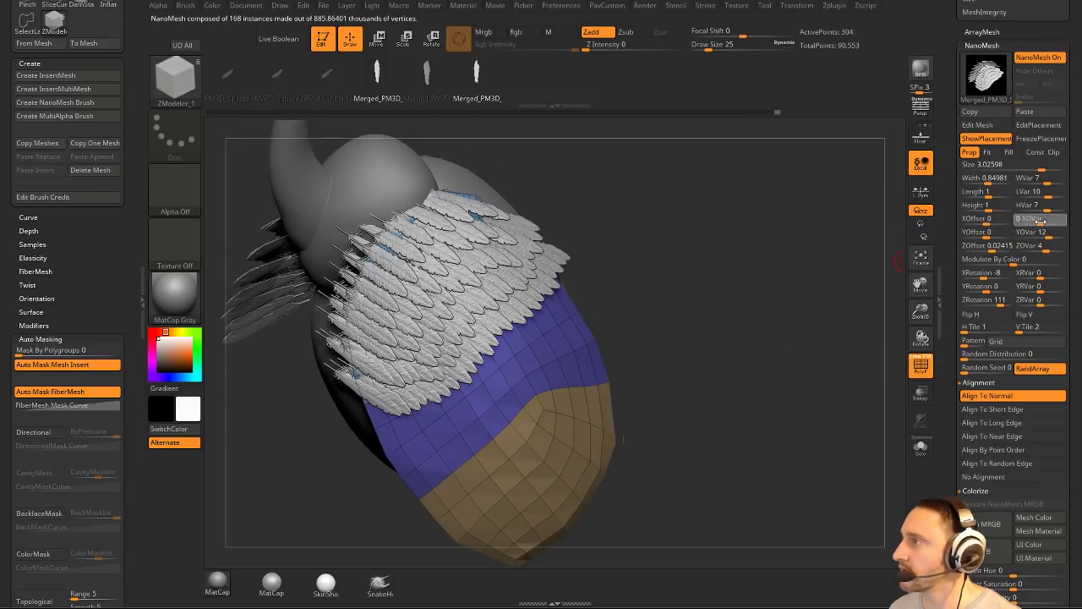
pyautogui.press('Return')
pyautogui.click(1044, 234)
pyautogui.write('0')
pyautogui.click(1042, 220)
pyautogui.write('2')
pyautogui.click(1042, 233)
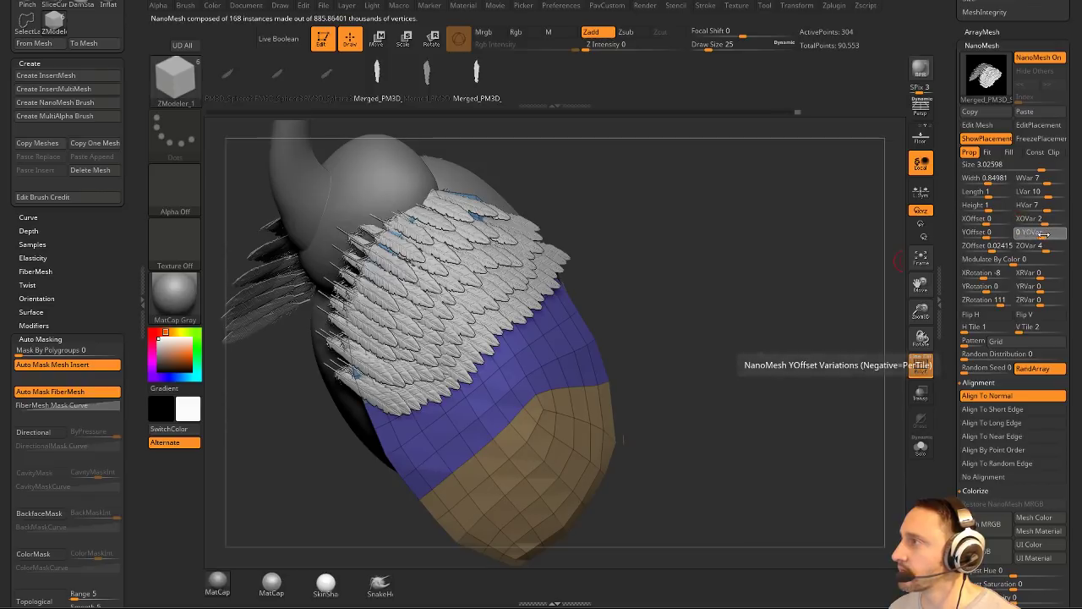
pyautogui.write('1')
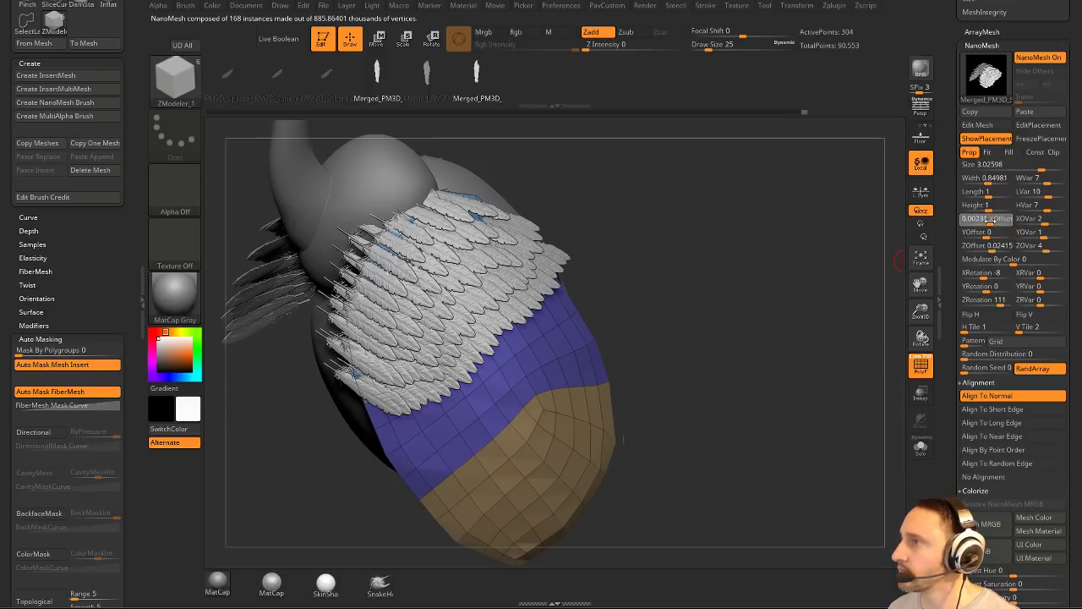
# Set the feathers' XOffset to 0.04589, YOffset 0.02941, XOVar and YOVar 35, Height 1.32697, LVar 20 and WVar 14.
pyautogui.moveTo(987, 219); pyautogui.dragTo(1055, 222)
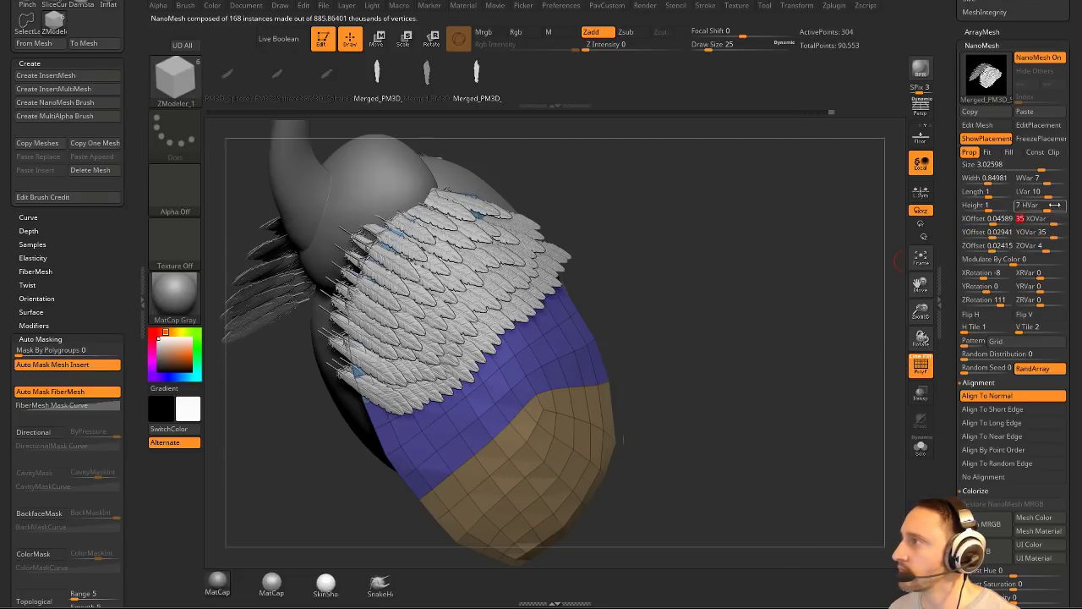
pyautogui.moveTo(996, 205); pyautogui.dragTo(1050, 180)
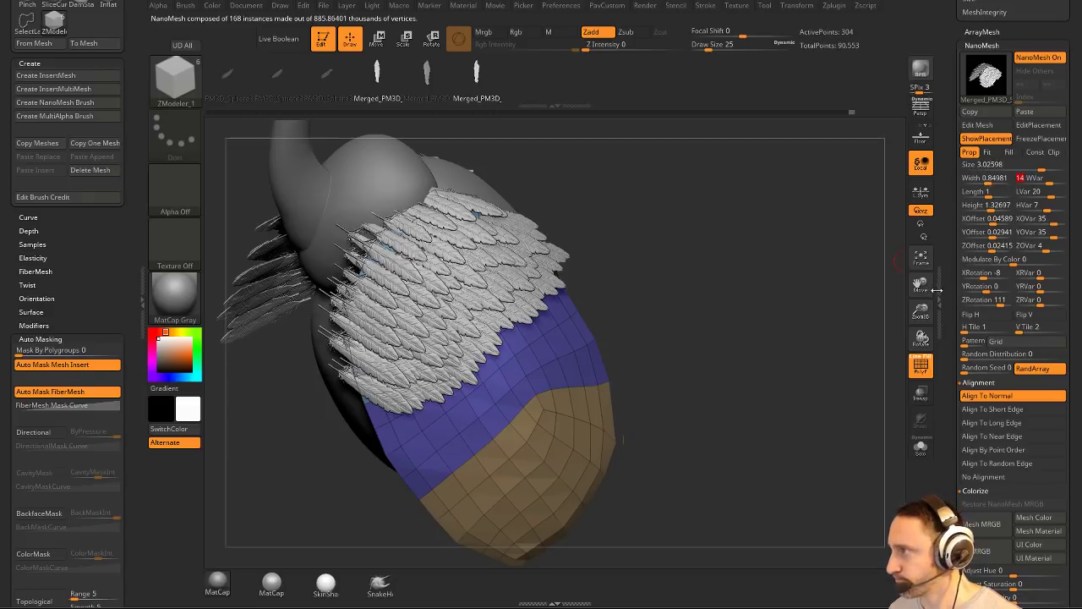
# Switch to the Standard brush and examine the shoulder feather coverage on both wings from the front and side.
pyautogui.moveTo(795, 318); pyautogui.dragTo(627, 309)
pyautogui.press('b')
pyautogui.press('m')
pyautogui.press('v')
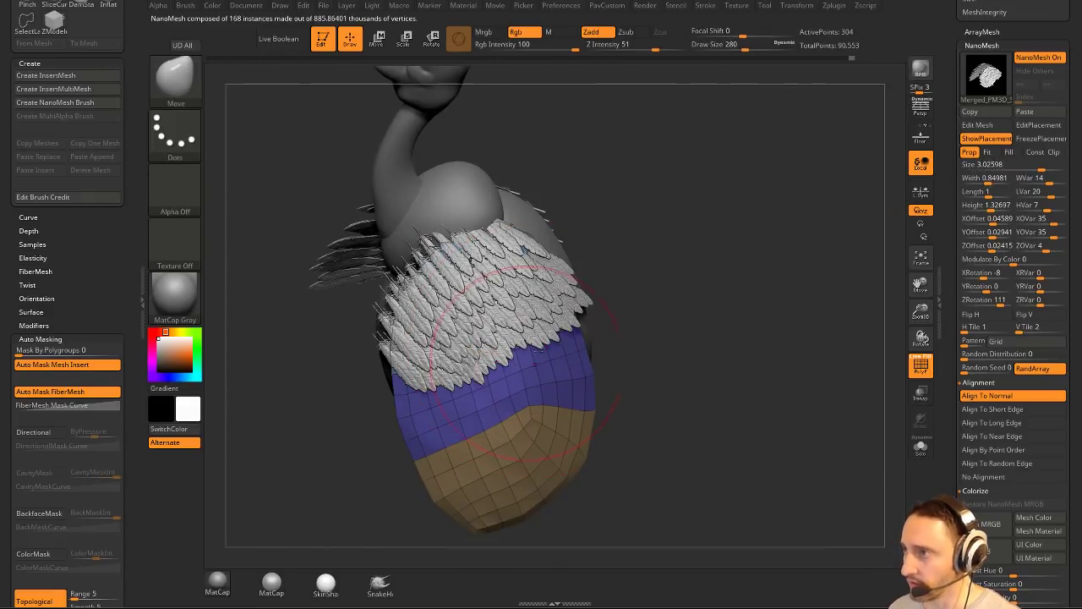
pyautogui.moveTo(429, 368)
pyautogui.mouseDown(button='right')
pyautogui.moveTo(617, 251)
pyautogui.moveTo(602, 253)
pyautogui.moveTo(610, 267)
pyautogui.moveTo(583, 236)
pyautogui.moveTo(771, 321)
pyautogui.moveTo(761, 272)
pyautogui.mouseUp(button='right')
pyautogui.press('b')
pyautogui.press('s')
pyautogui.press('t')
pyautogui.moveTo(761, 272); pyautogui.dragTo(596, 348, button='right')
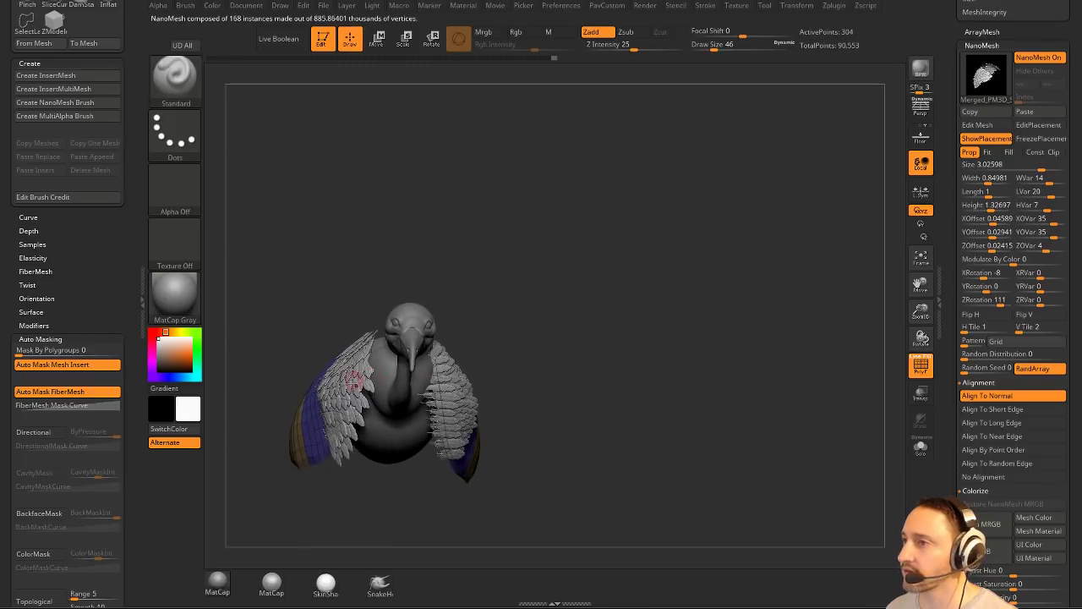
pyautogui.keyDown('alt'); pyautogui.moveTo(541, 327); pyautogui.dragTo(495, 326, button='right'); pyautogui.keyUp('alt')
pyautogui.moveTo(395, 373); pyautogui.dragTo(612, 284, button='right')
pyautogui.moveTo(508, 341)
pyautogui.mouseDown(button='right')
pyautogui.moveTo(624, 331)
pyautogui.moveTo(501, 331)
pyautogui.mouseUp(button='right')
pyautogui.moveTo(948, 325); pyautogui.dragTo(950, 394)
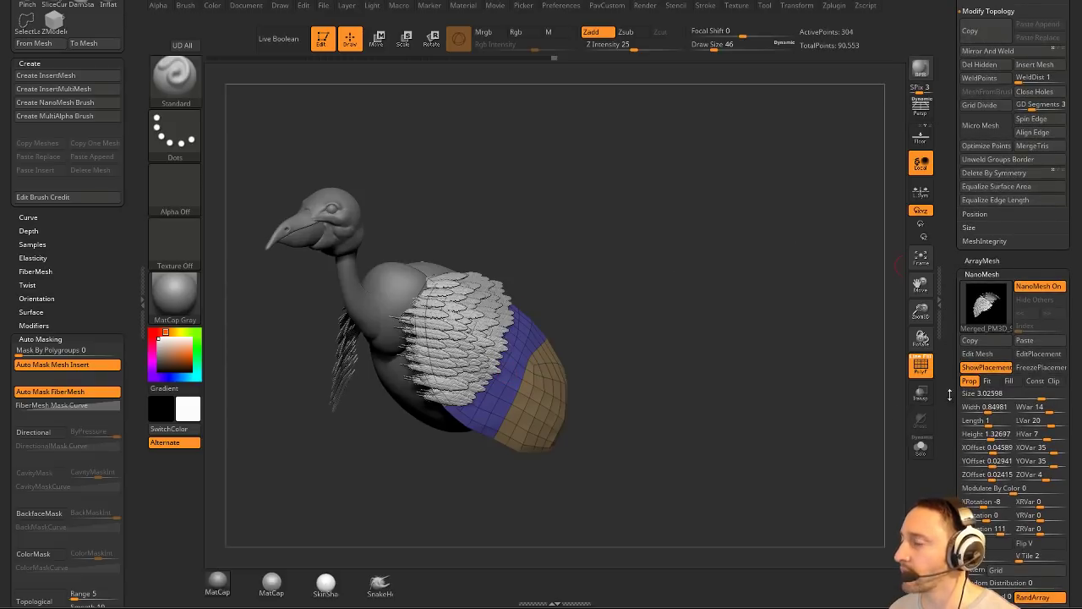
pyautogui.moveTo(819, 374); pyautogui.dragTo(617, 348, button='right')
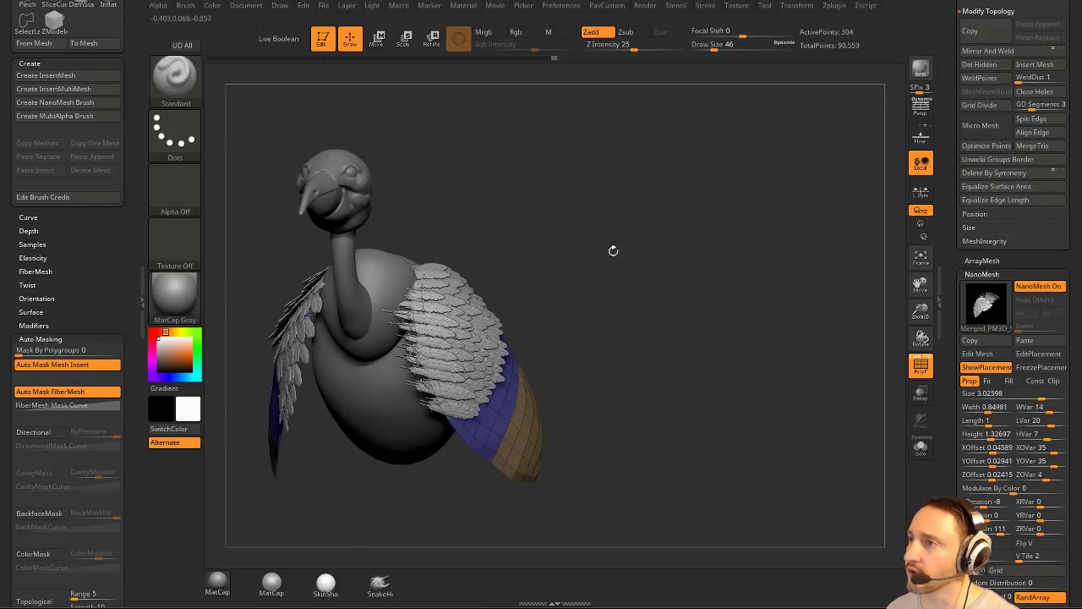
pyautogui.moveTo(613, 251); pyautogui.dragTo(747, 283, button='right')
# Set the shoulder feathers' ZRotation to 155 to redirect them along the folded wing.
pyautogui.moveTo(949, 414); pyautogui.dragTo(949, 182)
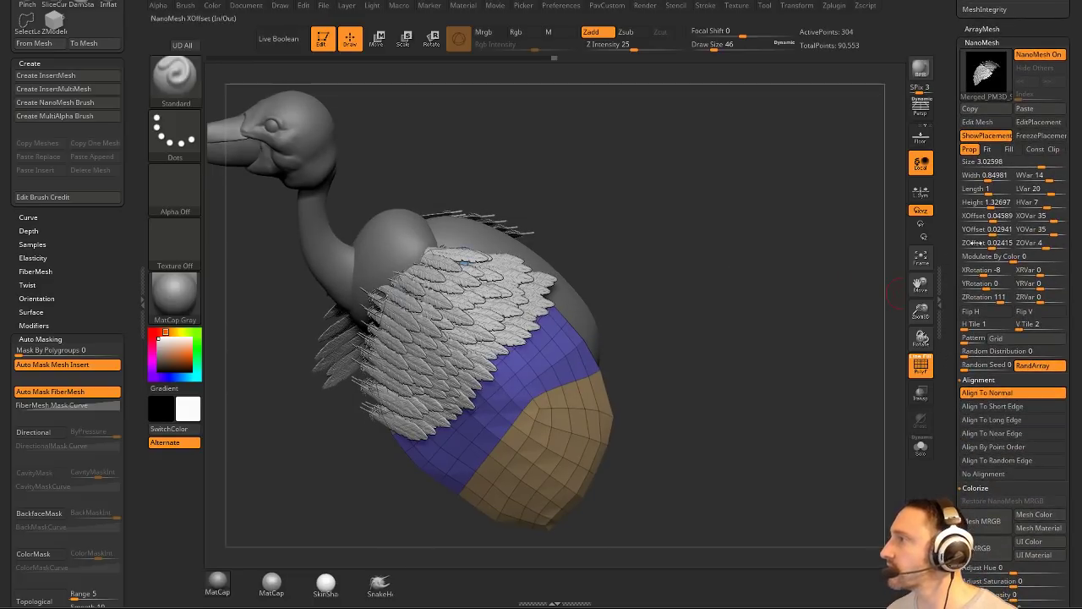
pyautogui.moveTo(994, 274); pyautogui.dragTo(1005, 301)
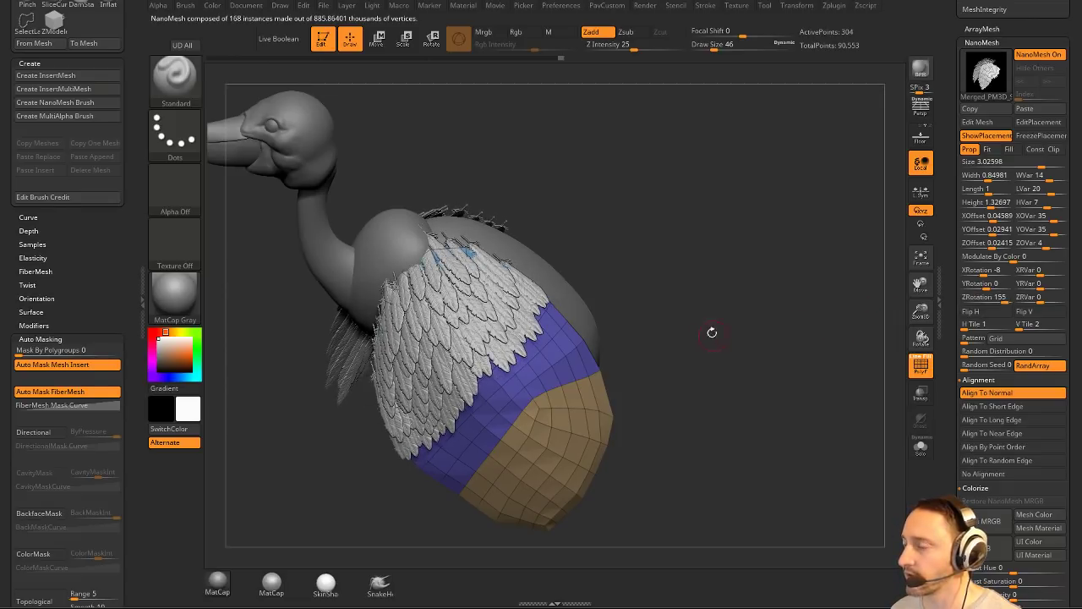
# Switch to the ZModeler brush and set the target of its PolyGroup polygon action to Polygroup All.
pyautogui.moveTo(712, 332); pyautogui.dragTo(692, 340)
pyautogui.press('b')
pyautogui.press('z')
pyautogui.press('m')
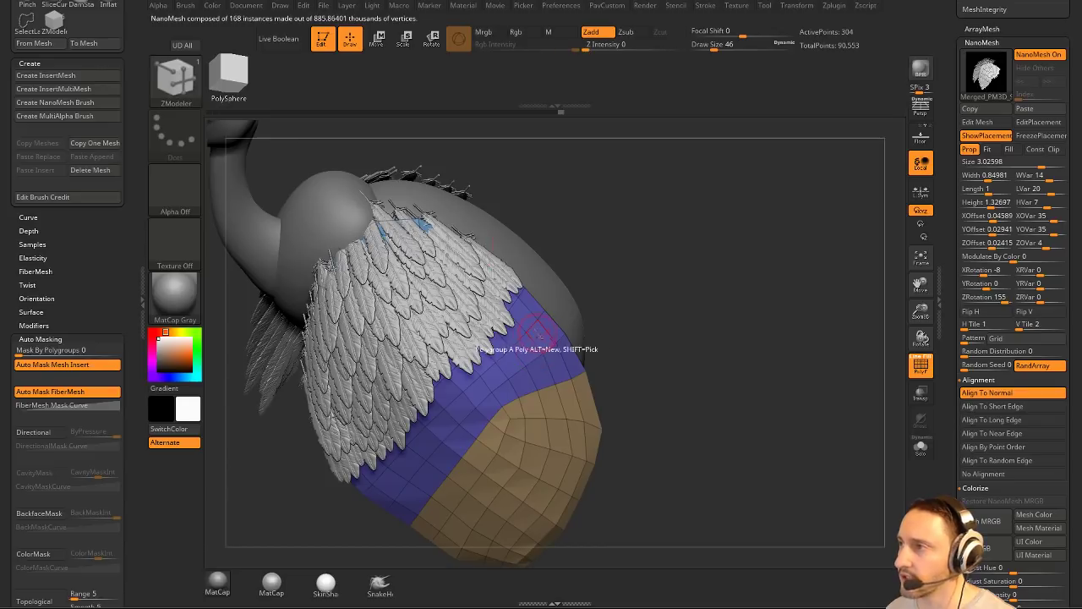
pyautogui.press('space')
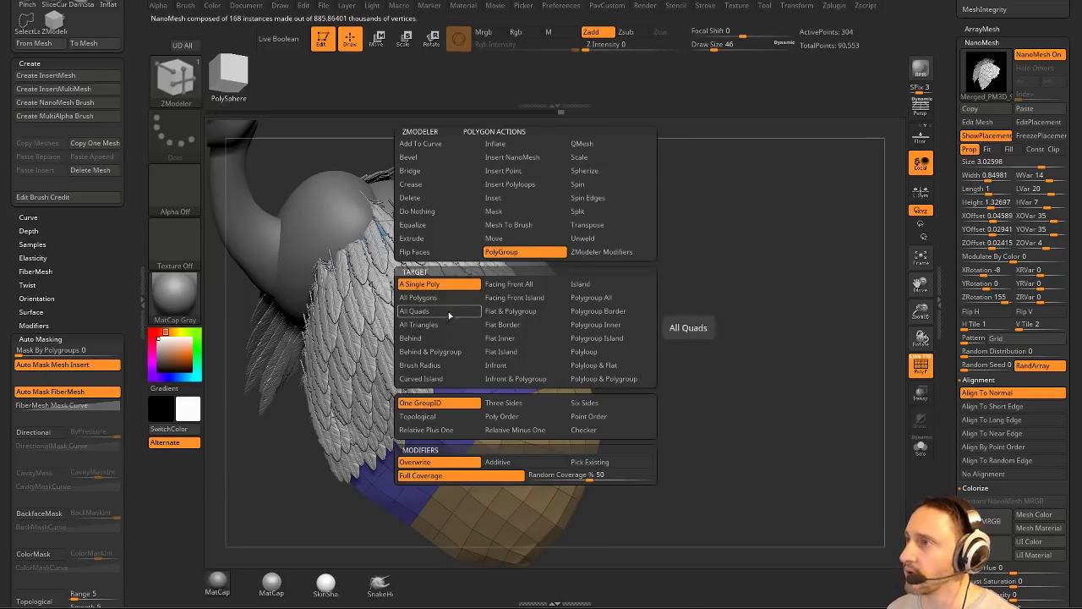
pyautogui.click(592, 300)
# Insert feather mesh F on the wing's blue middle polygroup with the ZModeler_1 brush and paste the stored NanoMesh settings onto it.
pyautogui.press('b')
pyautogui.click(392, 548)
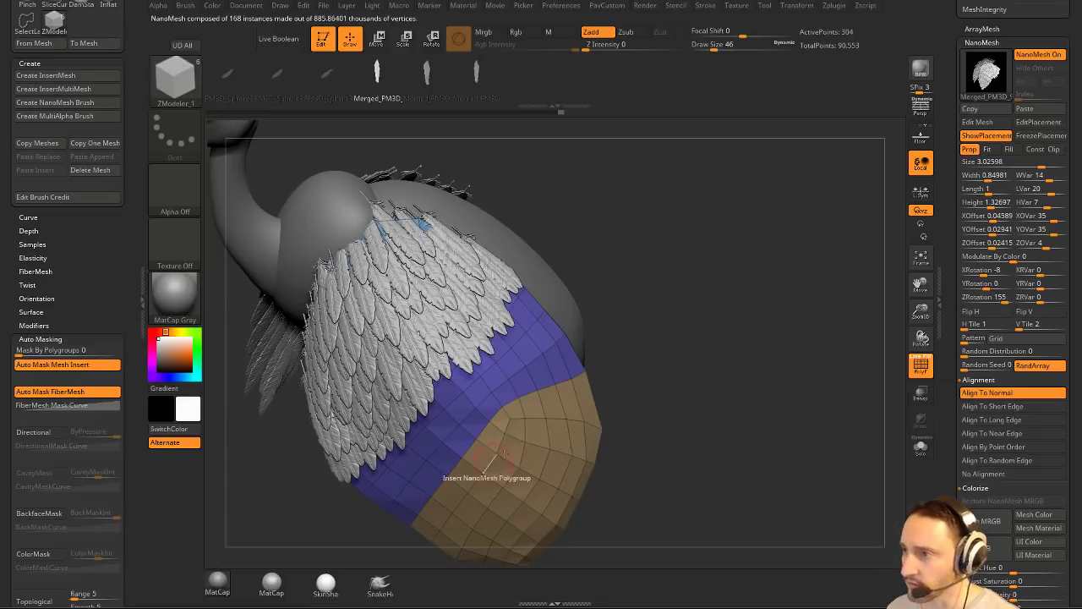
pyautogui.press('m')
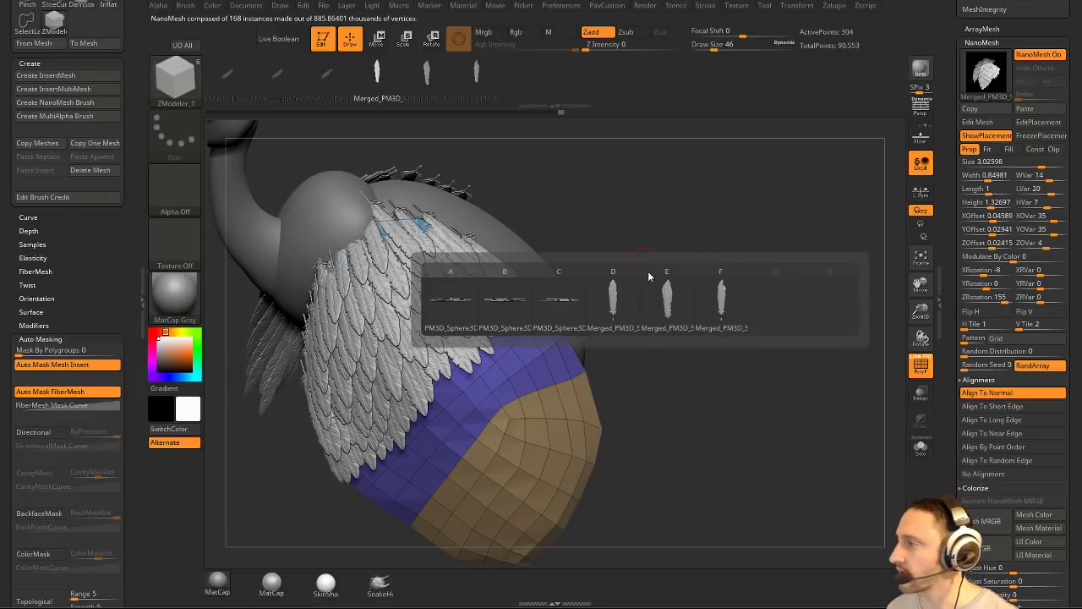
pyautogui.click(717, 308)
pyautogui.moveTo(740, 358); pyautogui.dragTo(499, 355)
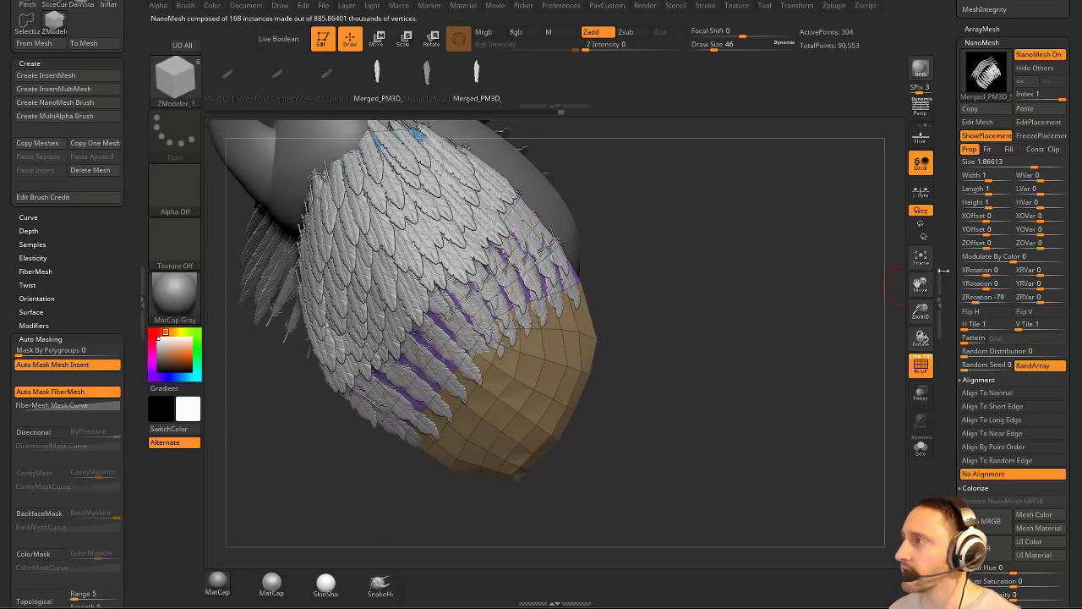
pyautogui.click(1033, 110)
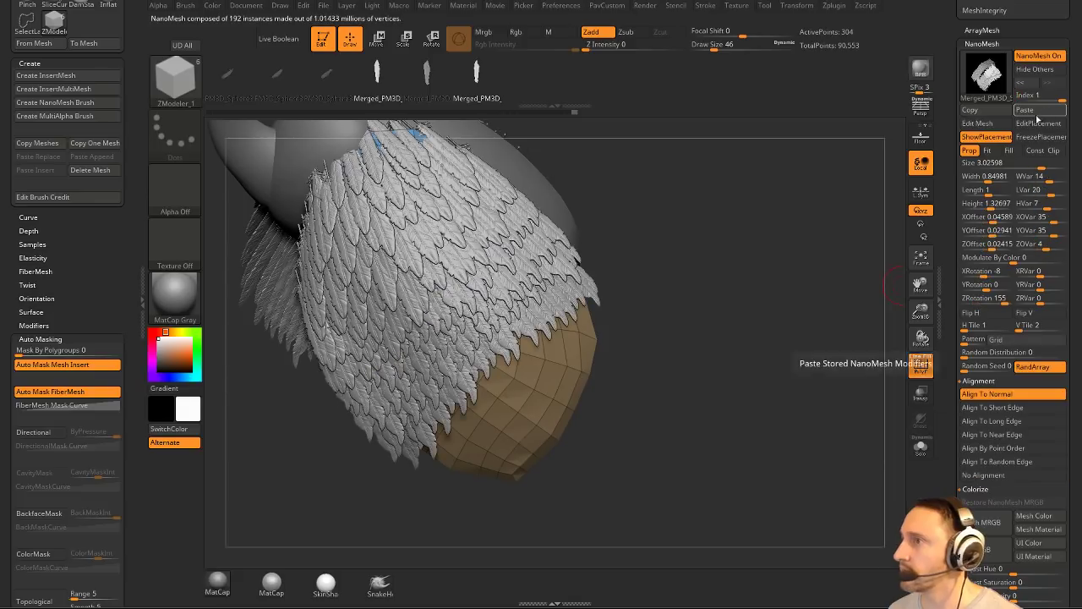
# Insert NanoMesh feathers on the tan wing-tip polygroup and paste the stored NanoMesh settings onto them.
pyautogui.moveTo(768, 246)
pyautogui.mouseDown()
pyautogui.moveTo(787, 261)
pyautogui.moveTo(757, 252)
pyautogui.mouseUp()
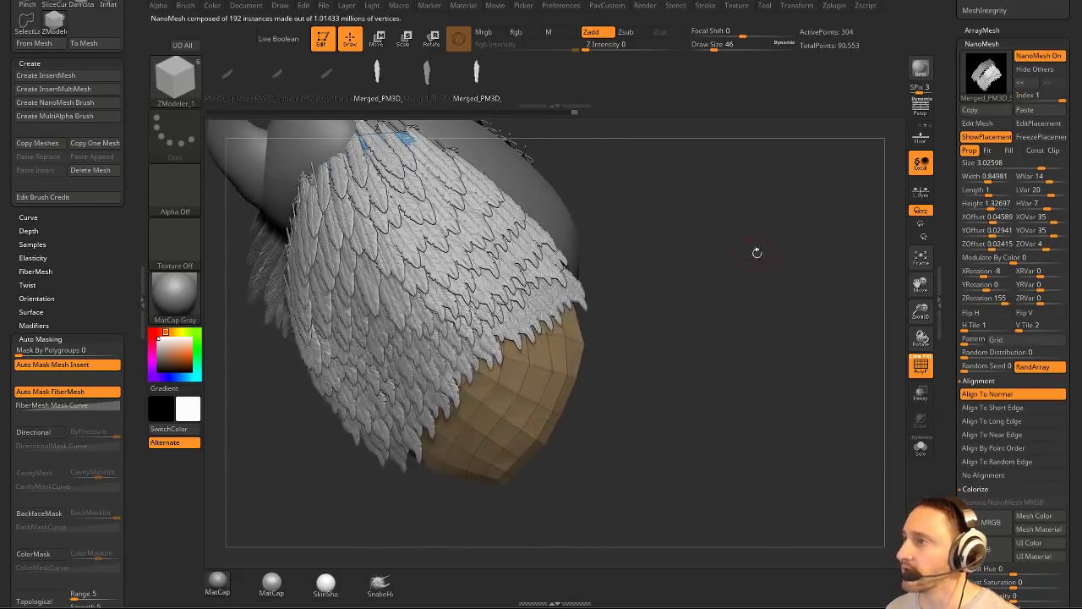
pyautogui.moveTo(495, 394); pyautogui.dragTo(641, 499)
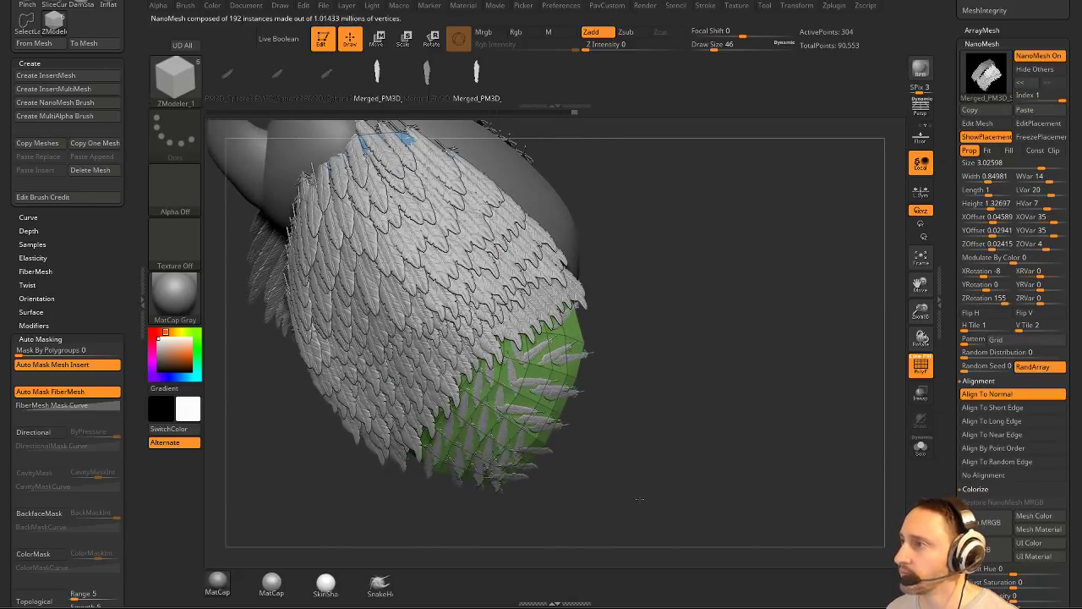
pyautogui.click(1024, 110)
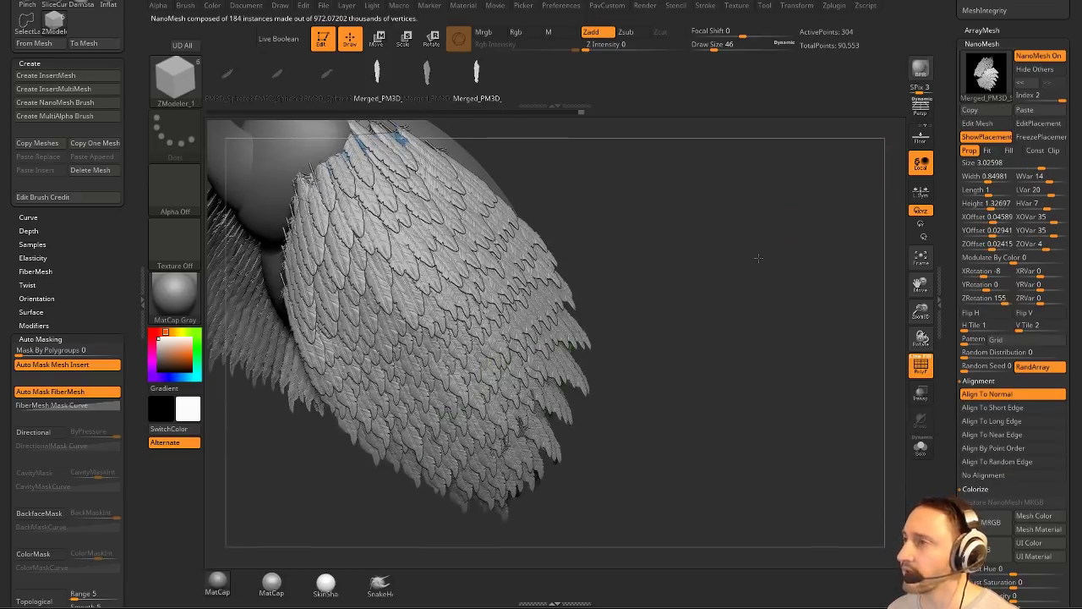
pyautogui.moveTo(758, 257); pyautogui.dragTo(754, 280)
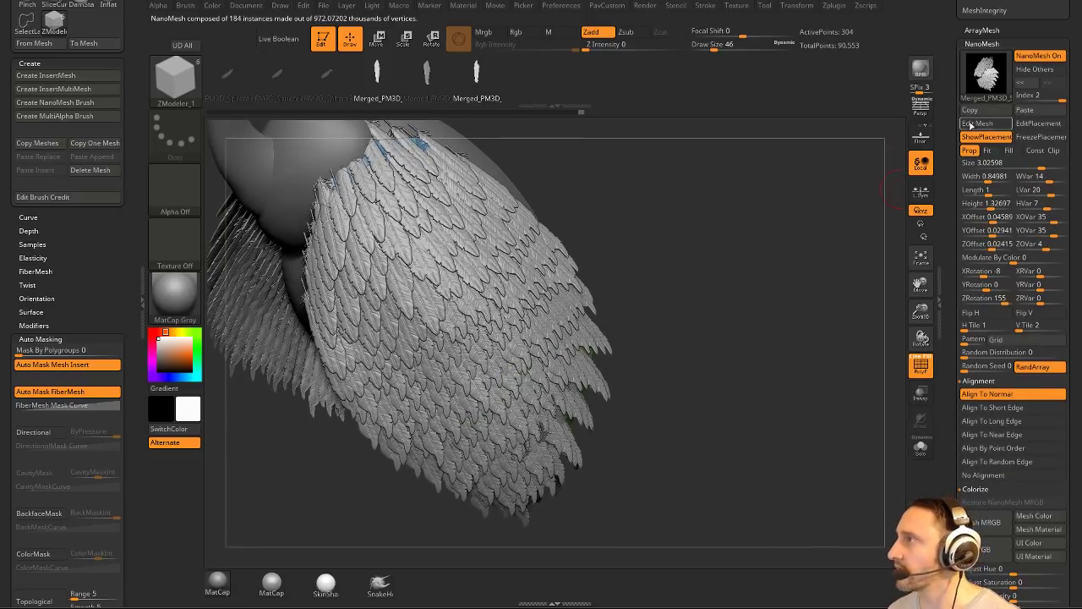
# Open the NanoMesh feather at Index 0 for mesh editing and isolate it in Solo mode without the polyframe.
pyautogui.click(1018, 100)
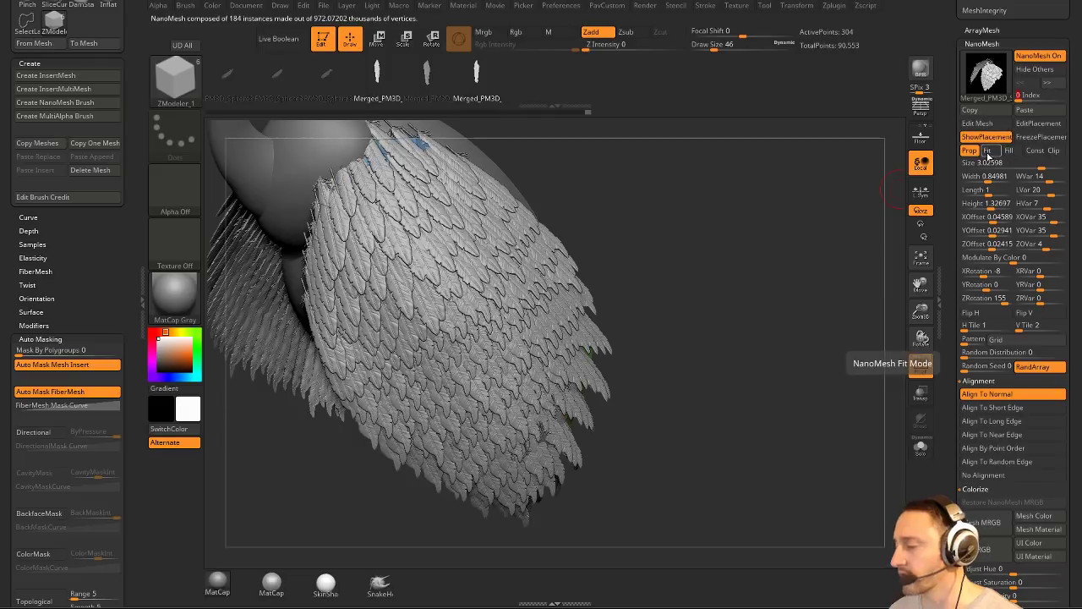
pyautogui.click(977, 123)
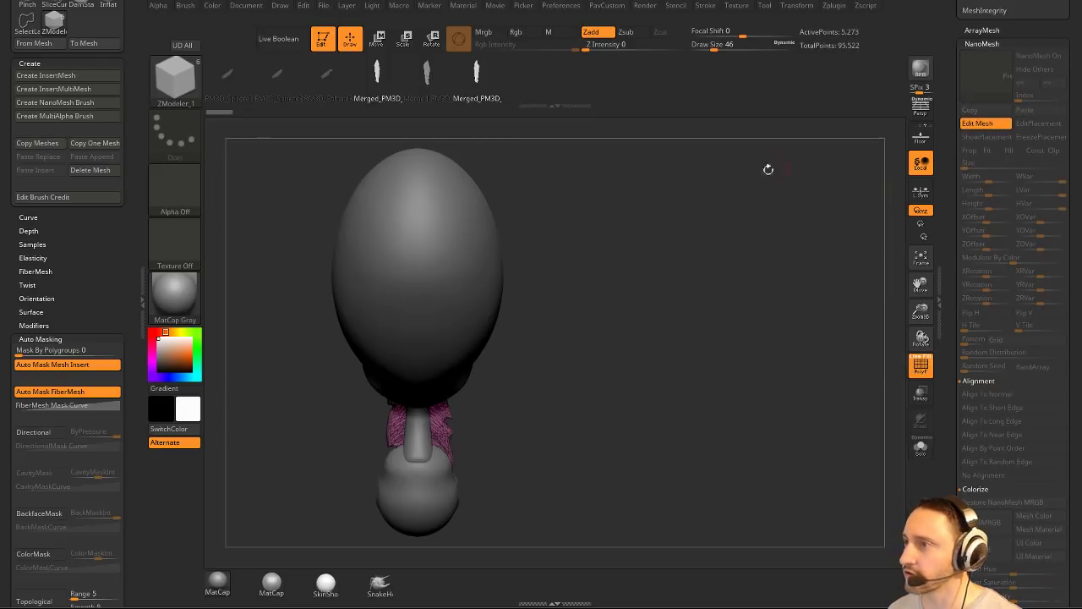
pyautogui.moveTo(699, 303); pyautogui.dragTo(852, 371)
pyautogui.click(920, 453)
pyautogui.click(919, 367)
pyautogui.click(920, 367)
pyautogui.moveTo(770, 324); pyautogui.dragTo(806, 334)
pyautogui.click(922, 377)
# Fill the feather with brown and paint over it using the Standard brush with Rgb on, Zadd off and draw size 187.
pyautogui.press('b')
pyautogui.press('s')
pyautogui.press('t')
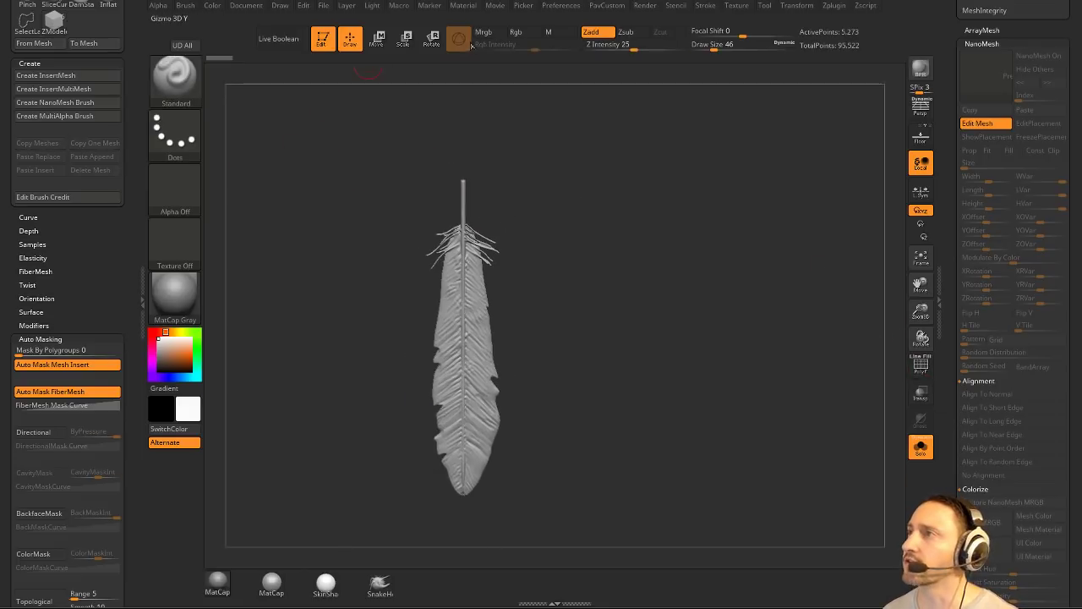
pyautogui.click(516, 32)
pyautogui.click(591, 32)
pyautogui.moveTo(675, 273)
pyautogui.mouseDown()
pyautogui.moveTo(667, 254)
pyautogui.moveTo(668, 269)
pyautogui.moveTo(653, 270)
pyautogui.mouseUp()
pyautogui.press('s')
pyautogui.click(165, 357)
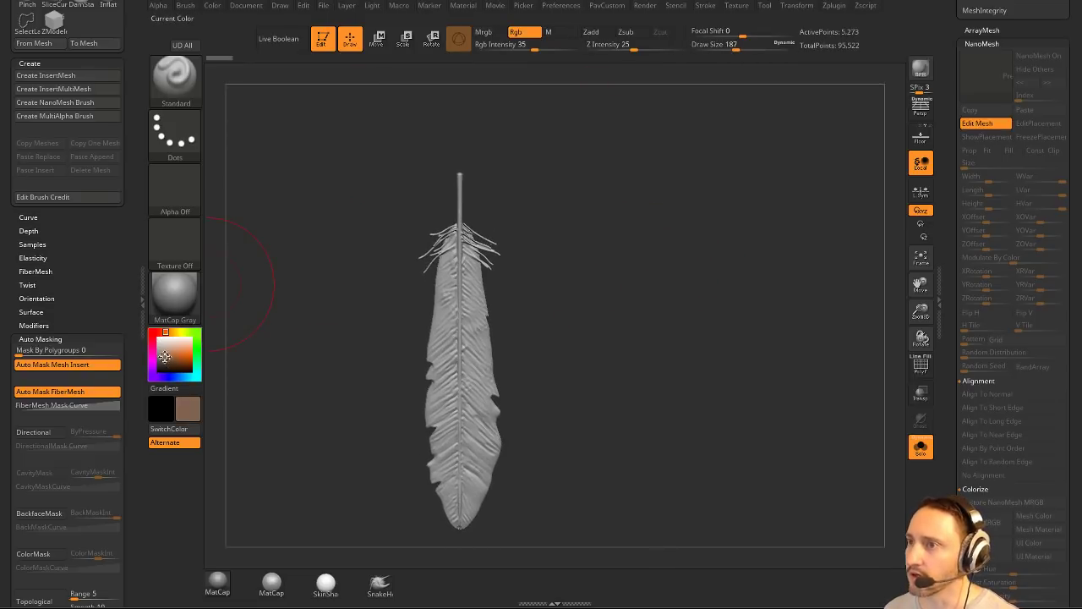
pyautogui.hotkey('ctrl', 'f')
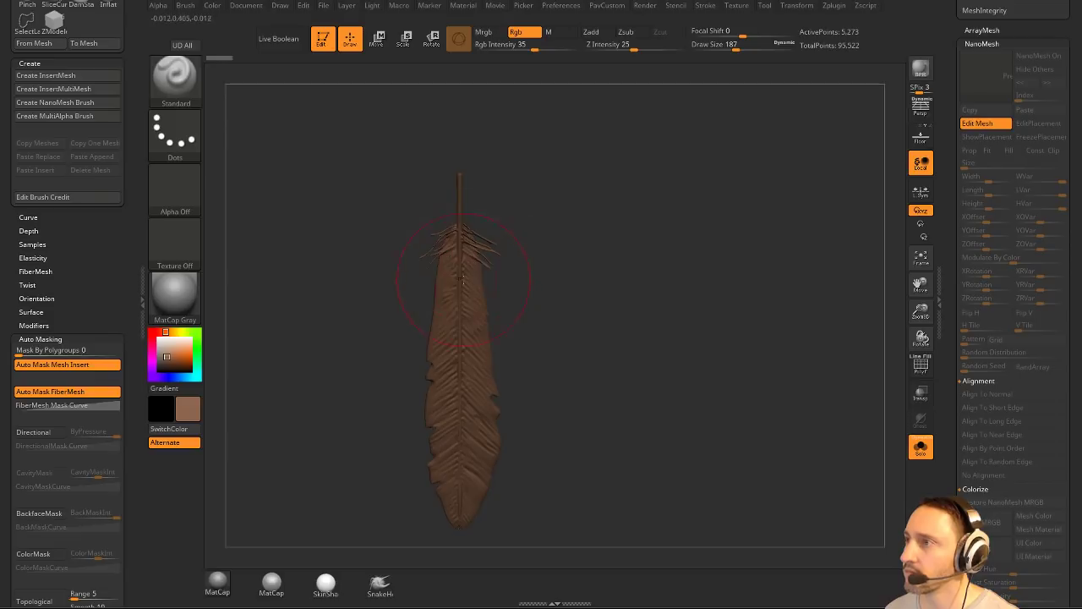
pyautogui.moveTo(462, 279)
pyautogui.mouseDown()
pyautogui.moveTo(461, 262)
pyautogui.moveTo(461, 449)
pyautogui.moveTo(443, 394)
pyautogui.mouseUp()
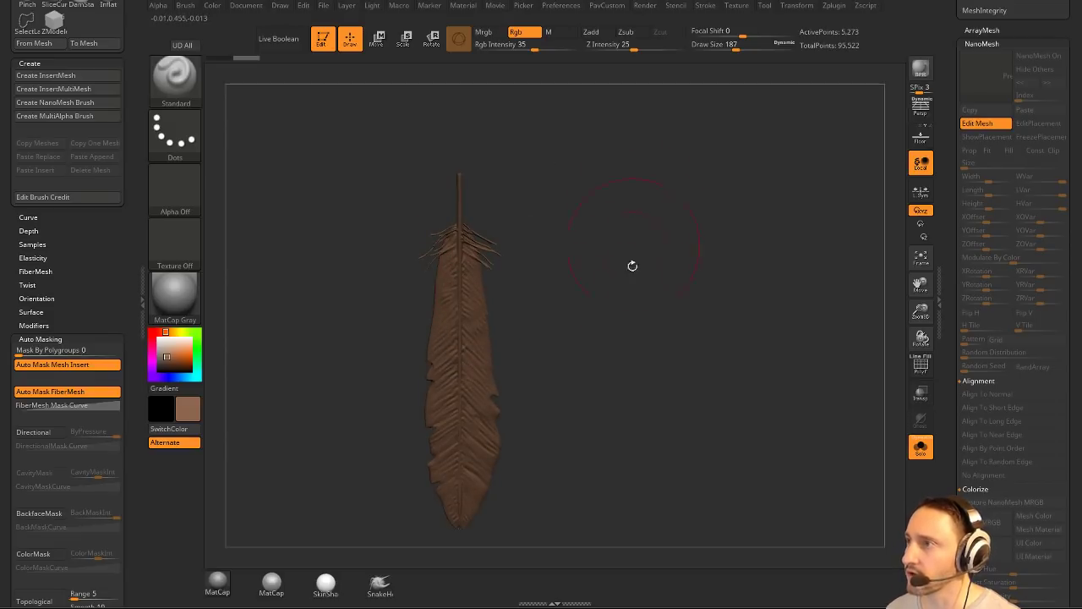
# Paint pale beige along the feather's outer edges and tip, starting with draw size 68.
pyautogui.press('s')
pyautogui.moveTo(635, 279); pyautogui.dragTo(593, 278)
pyautogui.click(163, 348)
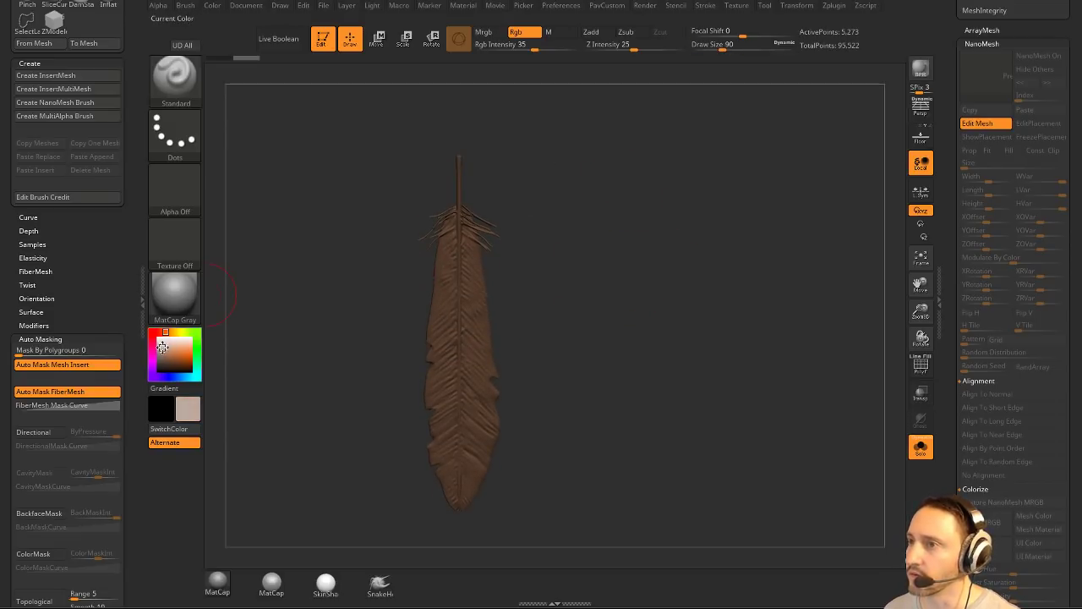
pyautogui.press('s')
pyautogui.moveTo(478, 311); pyautogui.dragTo(465, 311)
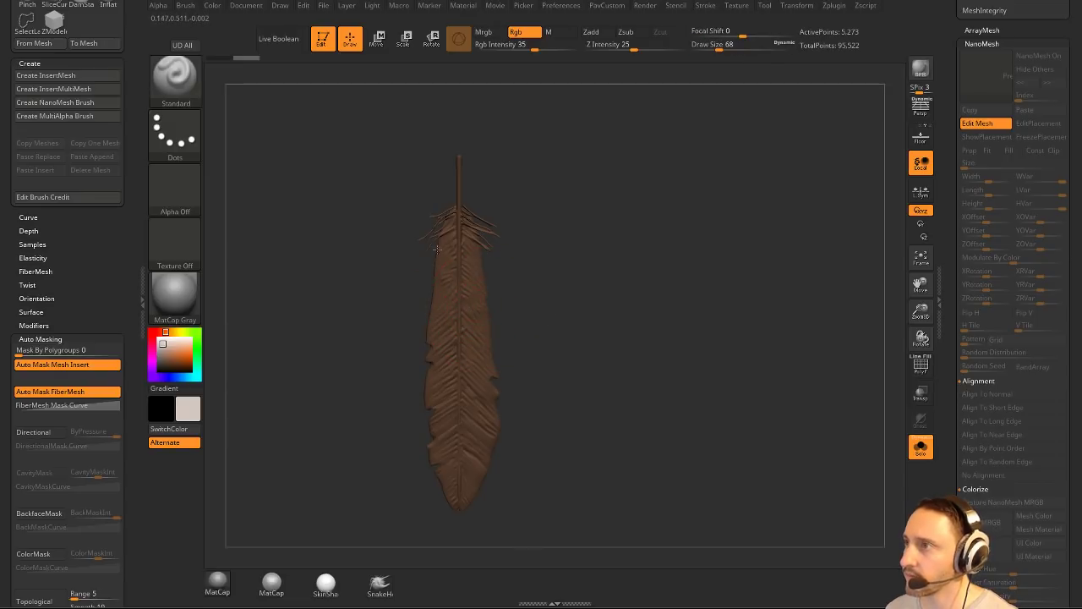
pyautogui.moveTo(446, 216)
pyautogui.mouseDown()
pyautogui.moveTo(461, 461)
pyautogui.moveTo(424, 440)
pyautogui.mouseUp()
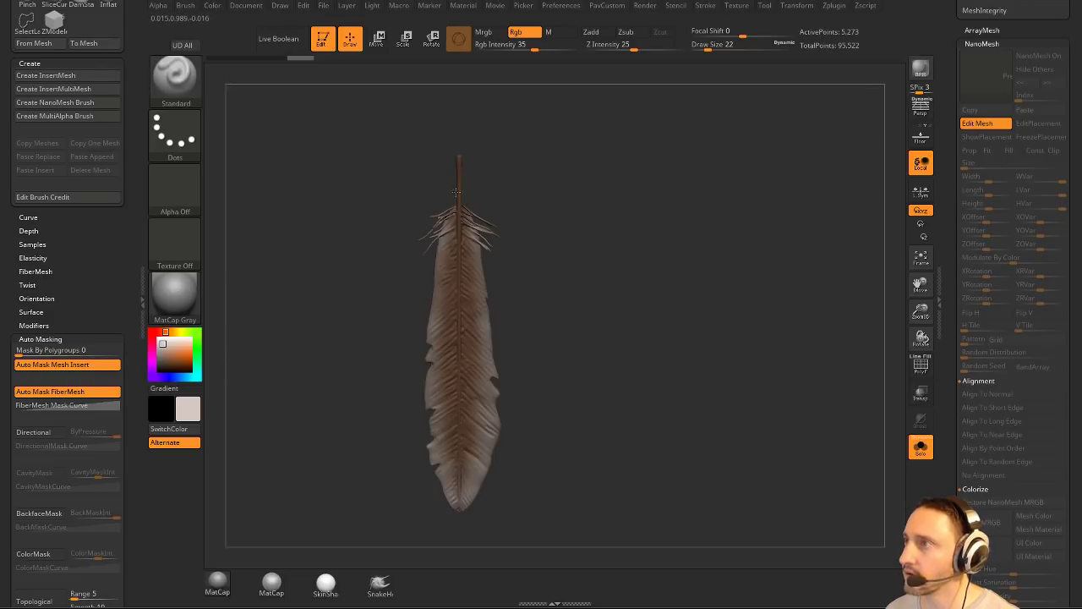
# Lighten the feather's central shaft with pale beige at draw size 13 and close the mesh edit.
pyautogui.press('s')
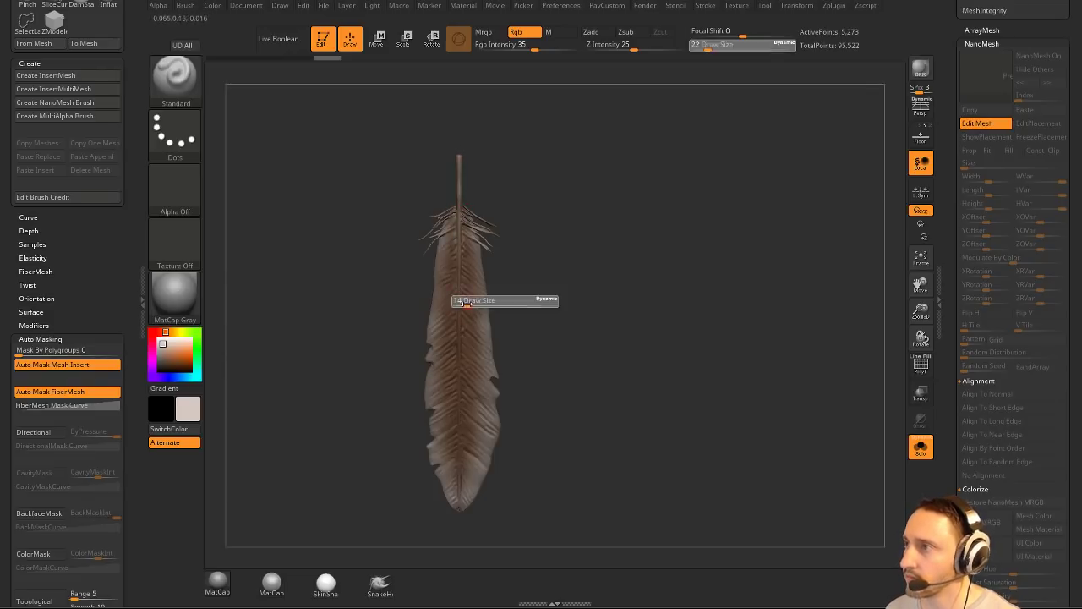
pyautogui.moveTo(463, 302); pyautogui.dragTo(457, 302)
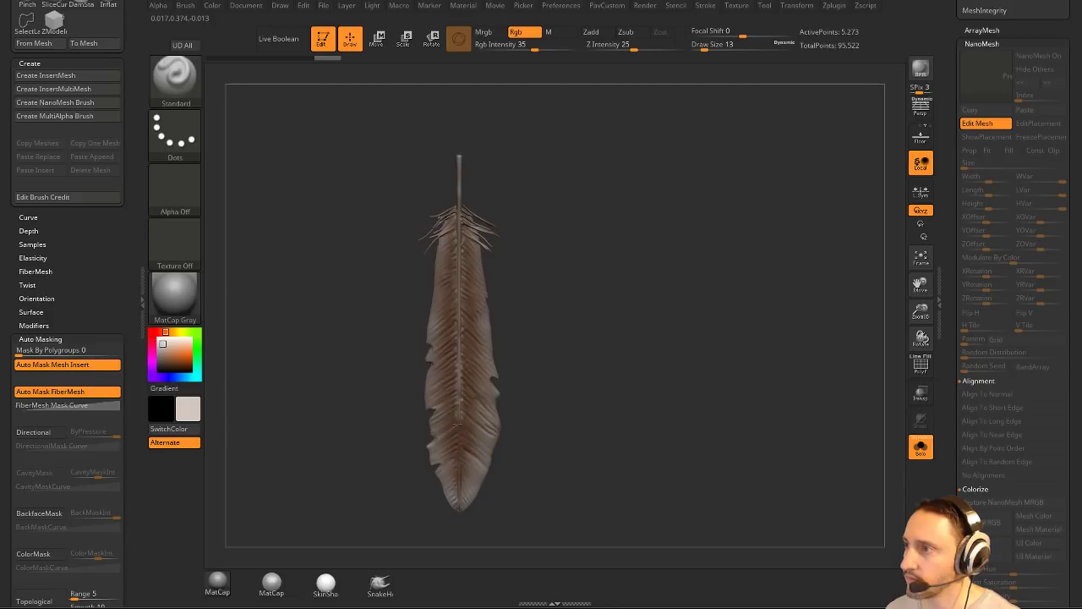
pyautogui.moveTo(642, 313); pyautogui.dragTo(668, 292)
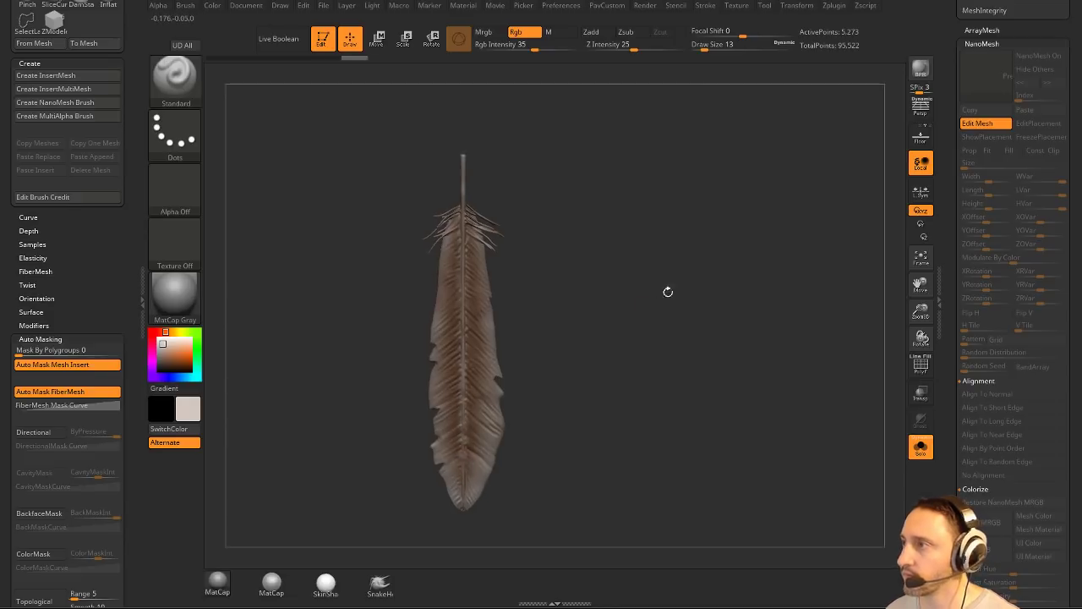
pyautogui.click(992, 125)
# Inspect the coloured feathers on the wing and try the Mesh Material option in the Colorize settings.
pyautogui.moveTo(747, 191); pyautogui.dragTo(854, 314)
pyautogui.scroll(-5, 1014, 389)
pyautogui.click(1025, 363)
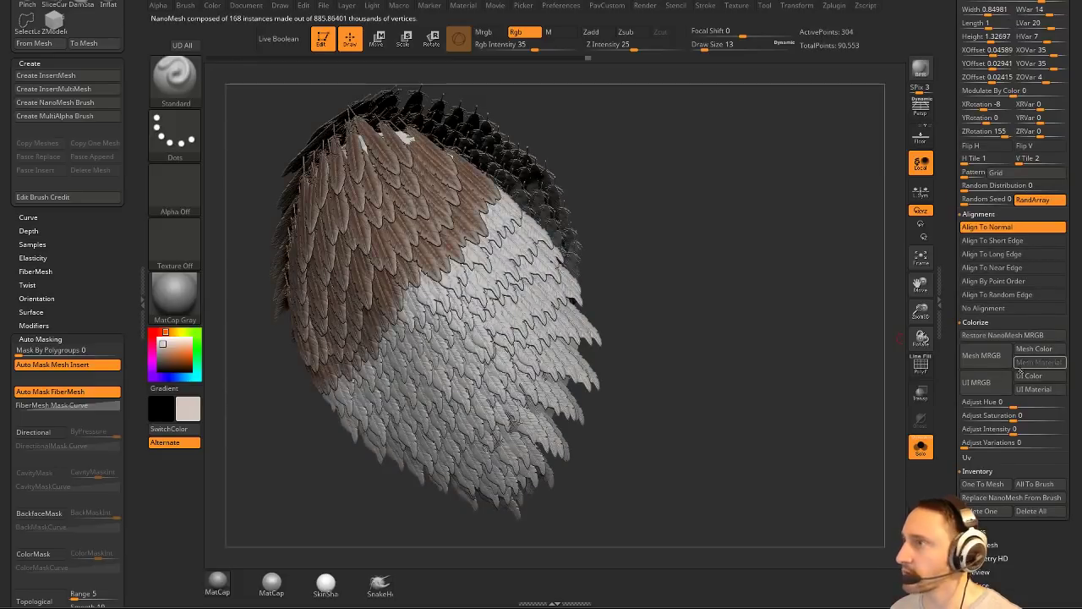
pyautogui.moveTo(718, 247); pyautogui.dragTo(701, 270)
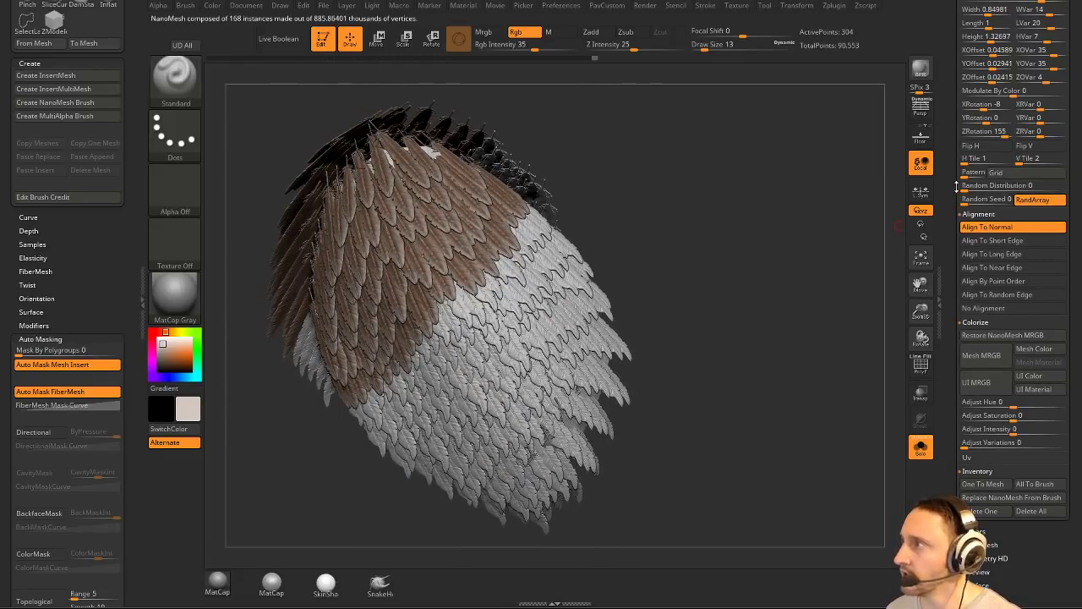
pyautogui.moveTo(955, 186); pyautogui.dragTo(948, 263)
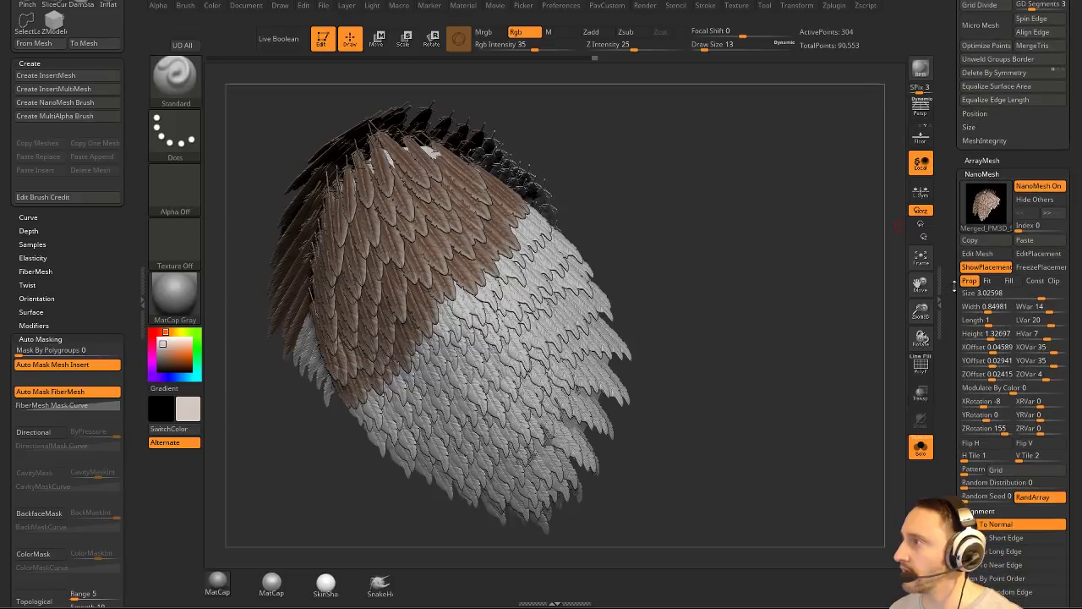
# Reopen the Index 0 feather mesh and lighten its vanes with pale beige strokes, reducing the draw size from 158 to 46.
pyautogui.click(982, 258)
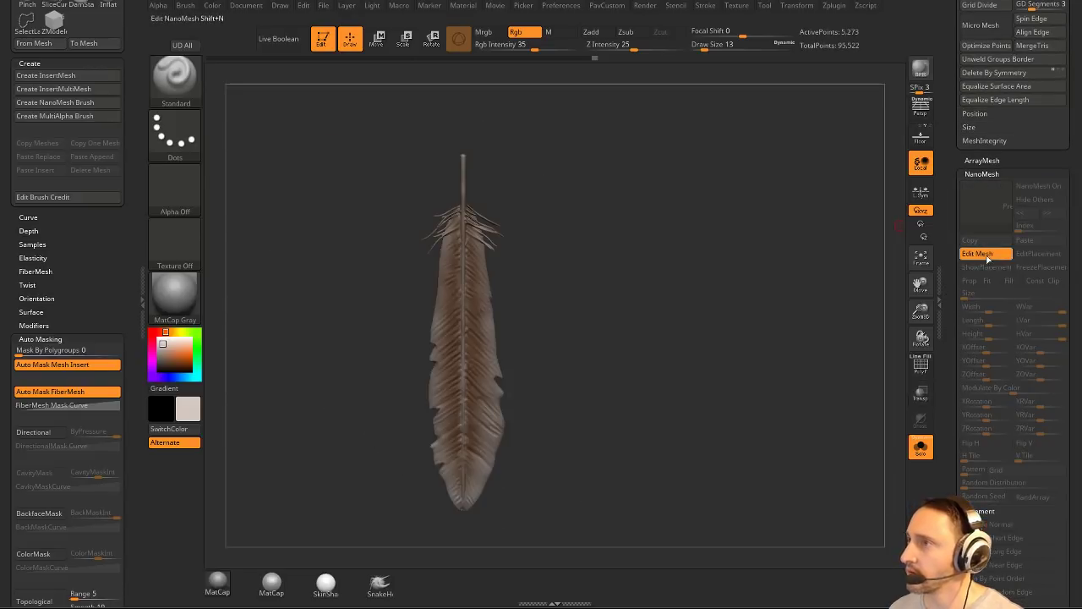
pyautogui.press('s')
pyautogui.moveTo(433, 302); pyautogui.dragTo(456, 304)
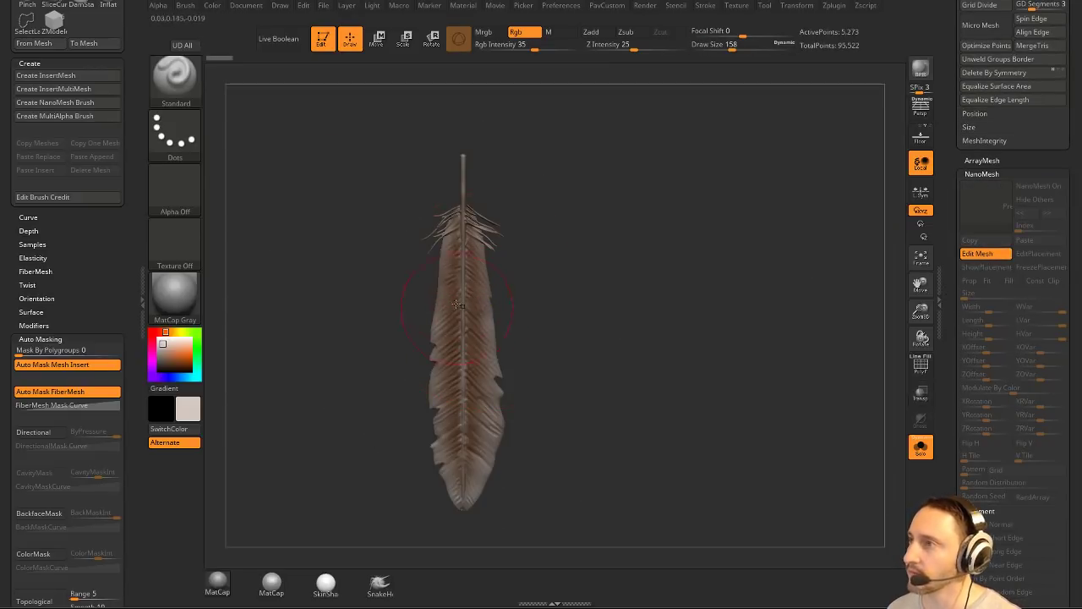
pyautogui.moveTo(448, 266); pyautogui.dragTo(445, 340)
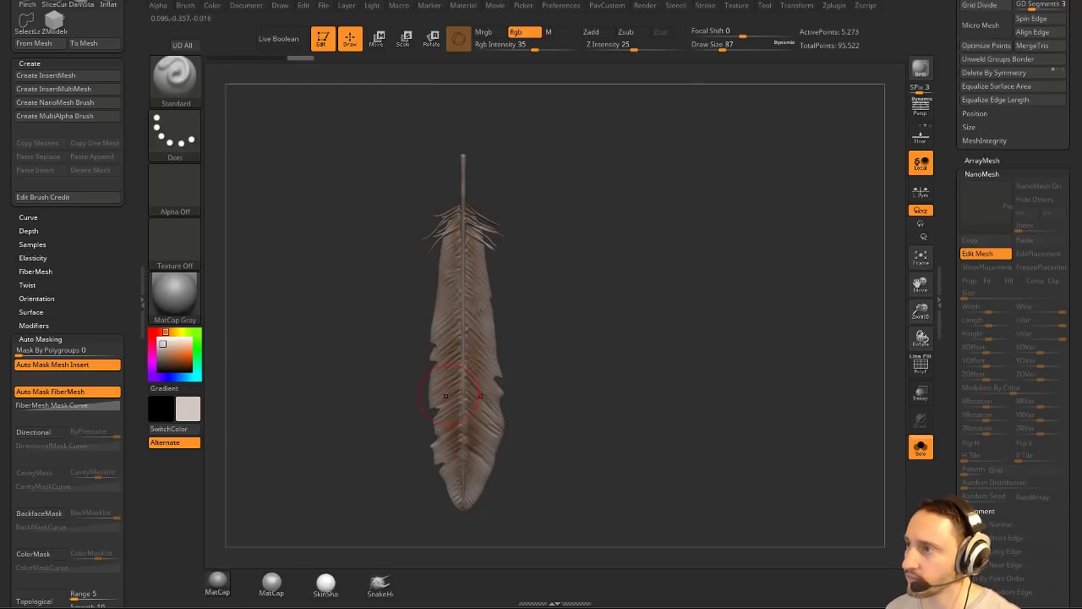
pyautogui.press('s')
pyautogui.moveTo(462, 423); pyautogui.dragTo(443, 381)
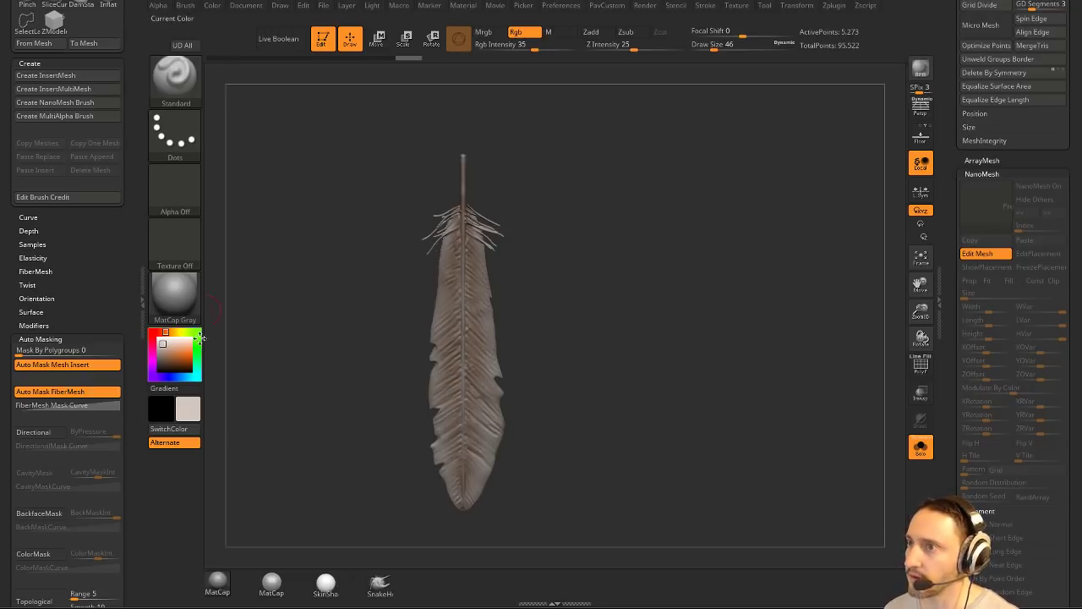
# Paint darker brown tones along the middle of the feather at draw size 37 and close the mesh edit.
pyautogui.press('c')
pyautogui.moveTo(464, 290)
pyautogui.mouseDown()
pyautogui.moveTo(459, 378)
pyautogui.moveTo(464, 355)
pyautogui.mouseUp()
pyautogui.press('s')
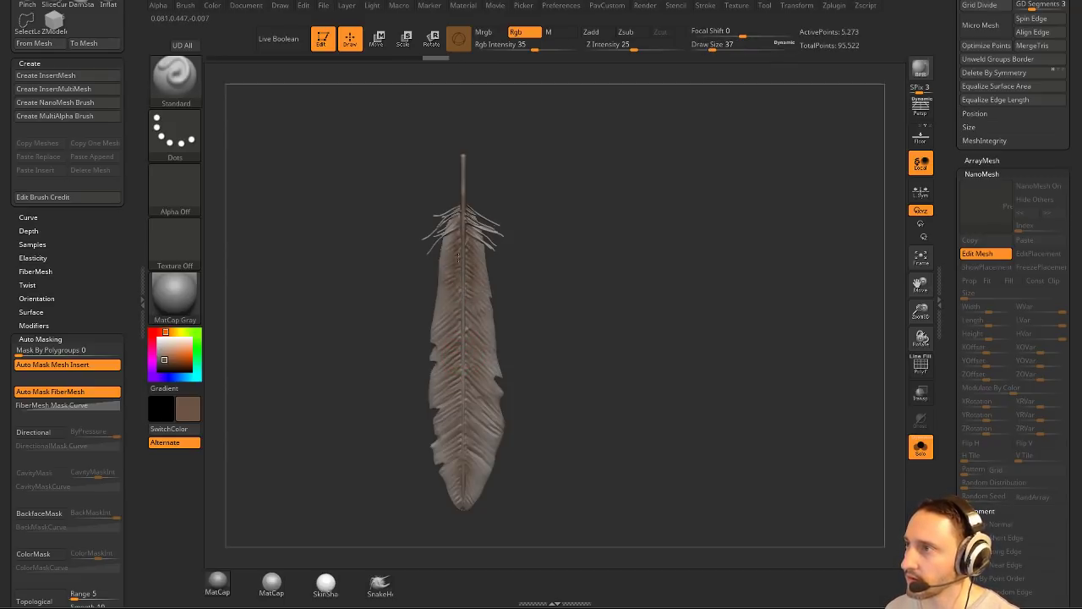
pyautogui.moveTo(466, 334); pyautogui.dragTo(464, 338)
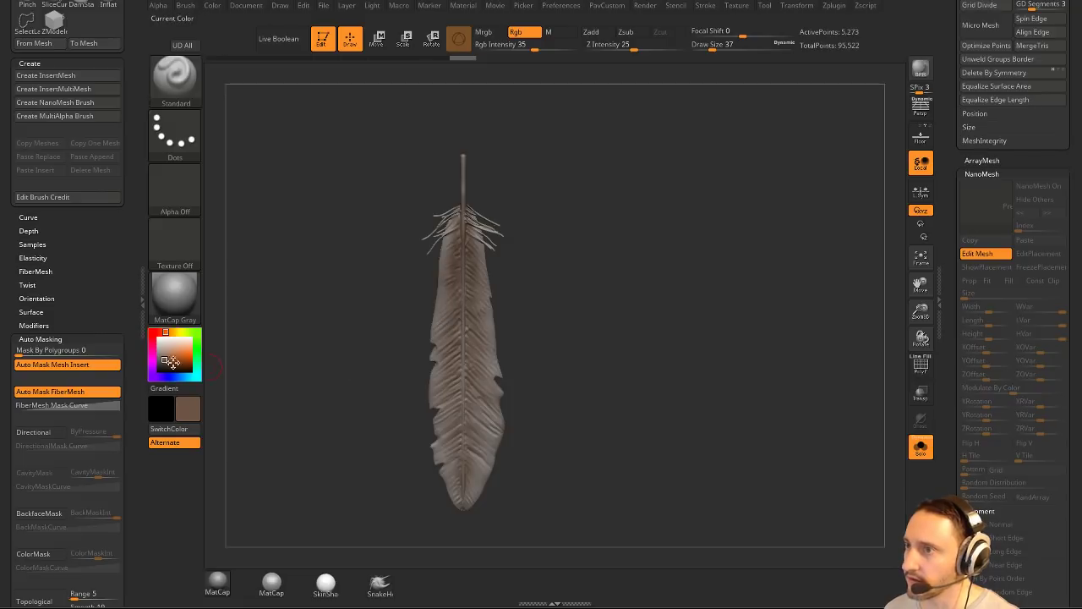
pyautogui.moveTo(169, 364); pyautogui.dragTo(171, 356)
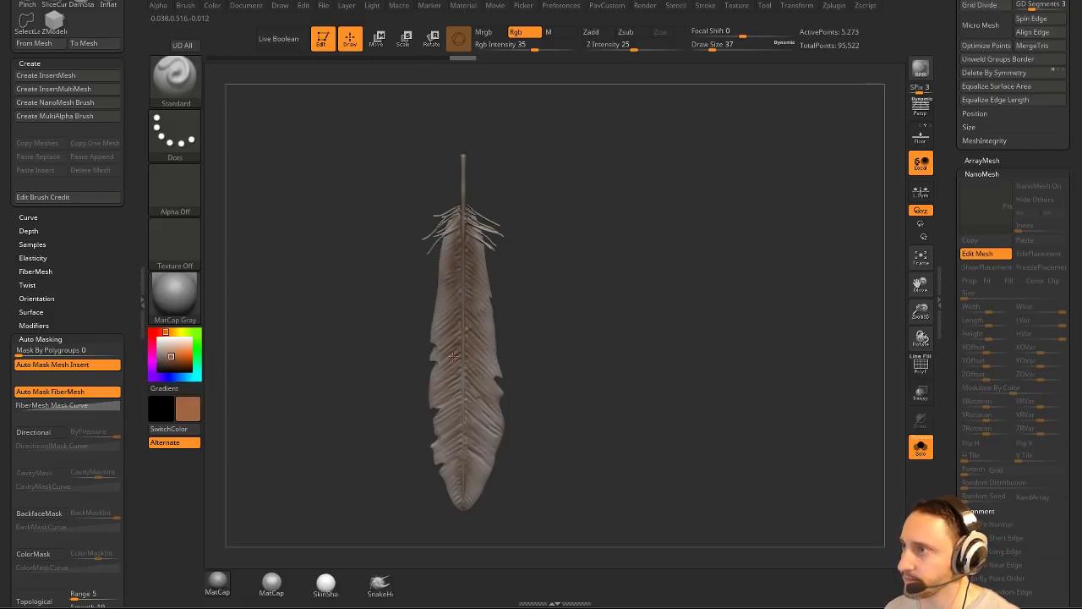
pyautogui.click(977, 253)
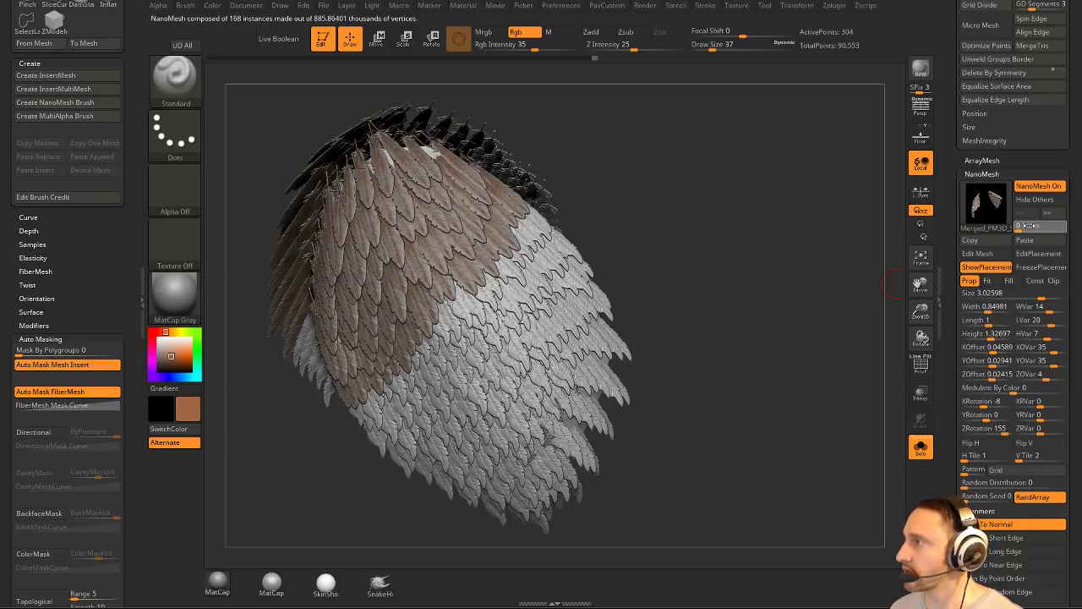
# Select the NanoMesh at Index 1 and open its feather mesh for editing.
pyautogui.moveTo(1033, 229); pyautogui.dragTo(1039, 230)
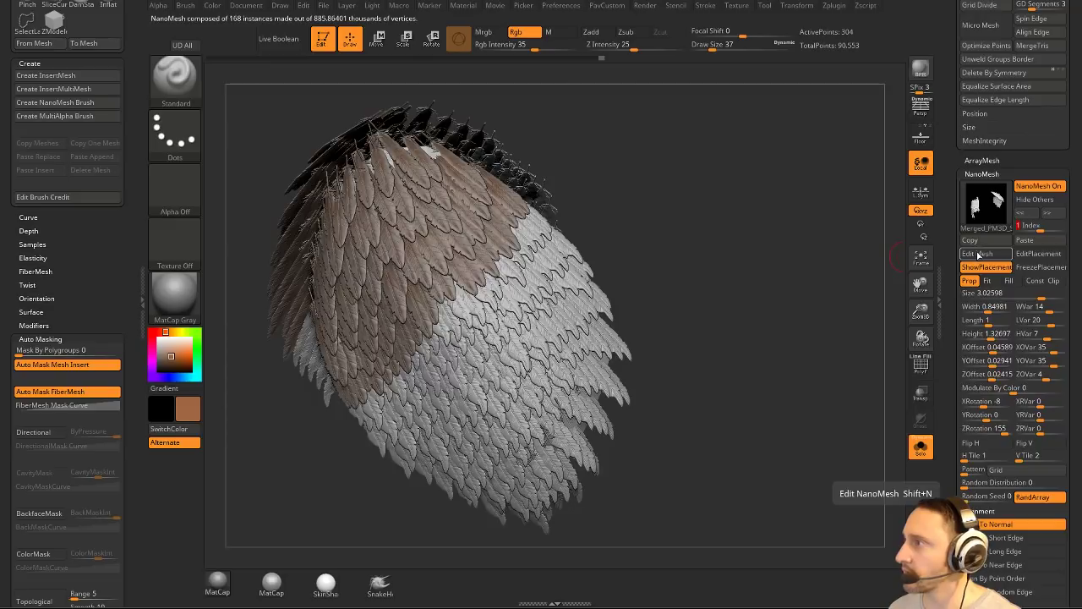
pyautogui.click(981, 254)
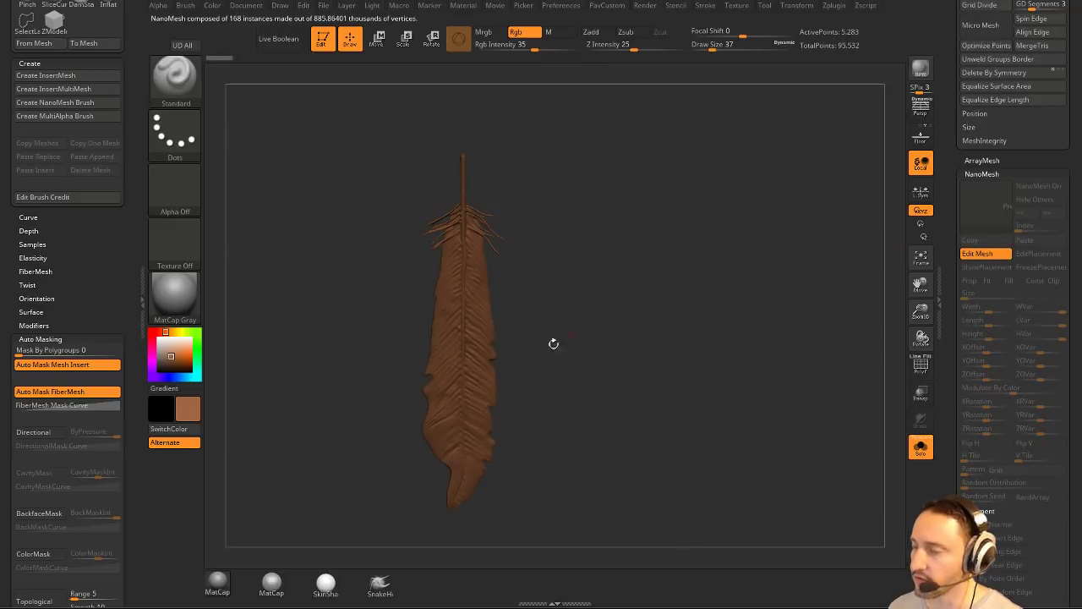
# Pick a dark brown and darken the whole Index 1 feather with broad strokes at draw size 167.
pyautogui.click(168, 363)
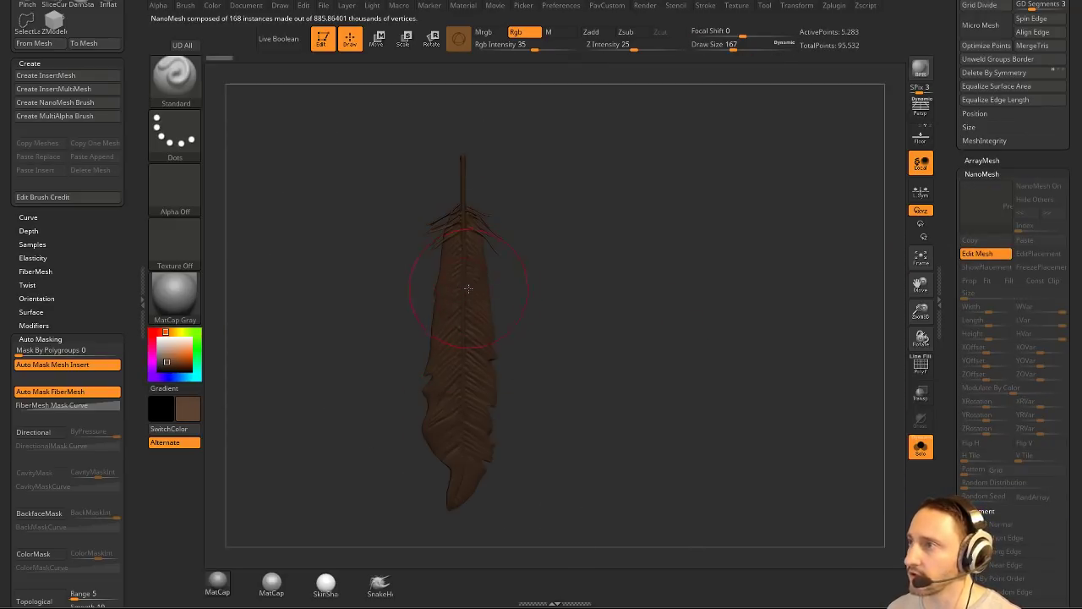
pyautogui.moveTo(466, 252)
pyautogui.mouseDown()
pyautogui.moveTo(464, 315)
pyautogui.moveTo(473, 237)
pyautogui.moveTo(399, 262)
pyautogui.moveTo(444, 465)
pyautogui.moveTo(443, 245)
pyautogui.mouseUp()
pyautogui.press('s')
pyautogui.click(572, 208)
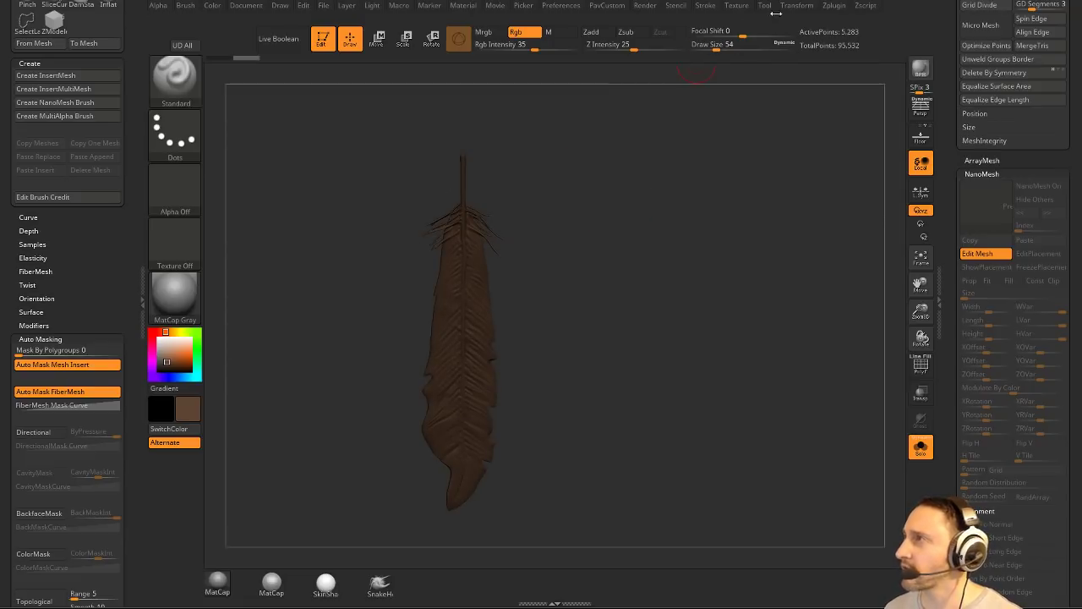
pyautogui.click(732, 7)
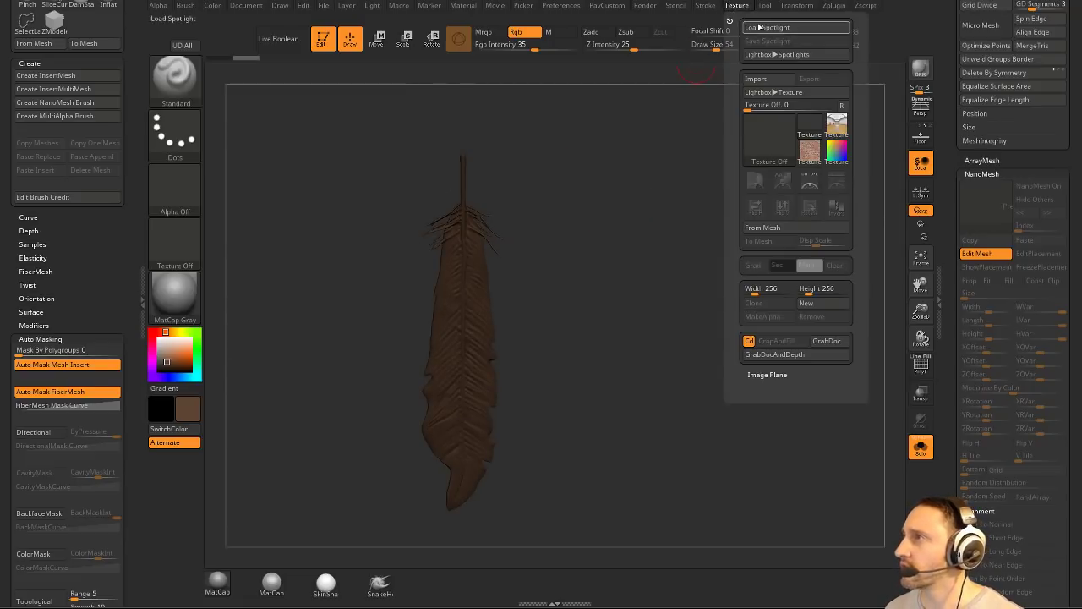
pyautogui.press('s')
pyautogui.click(551, 330)
pyautogui.press('s')
pyautogui.click(538, 330)
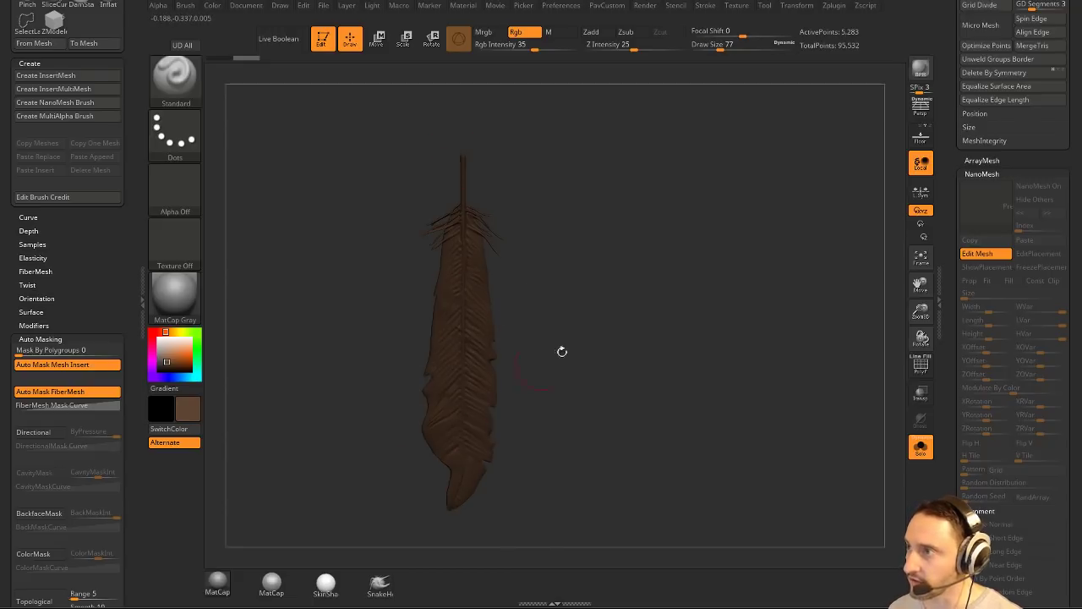
pyautogui.press('s')
pyautogui.click(581, 333)
pyautogui.moveTo(581, 333); pyautogui.dragTo(571, 337)
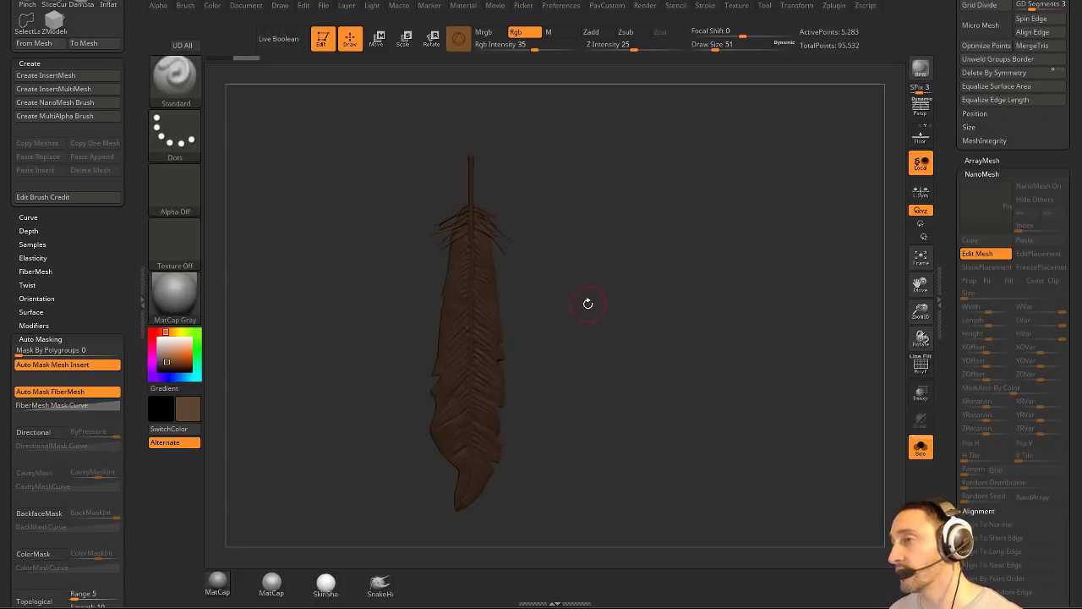
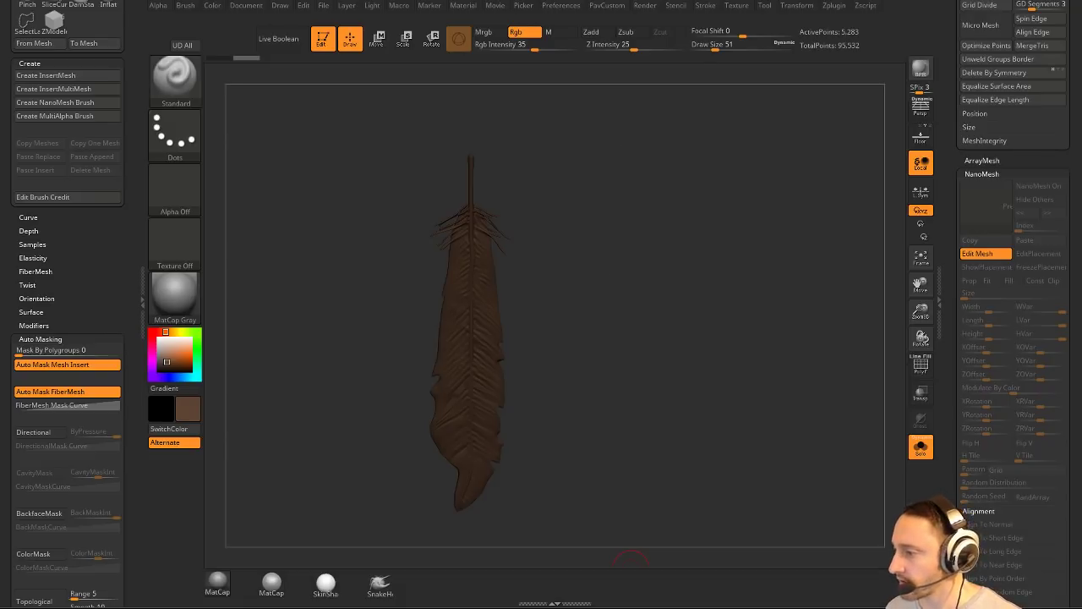
pyautogui.press('shift')
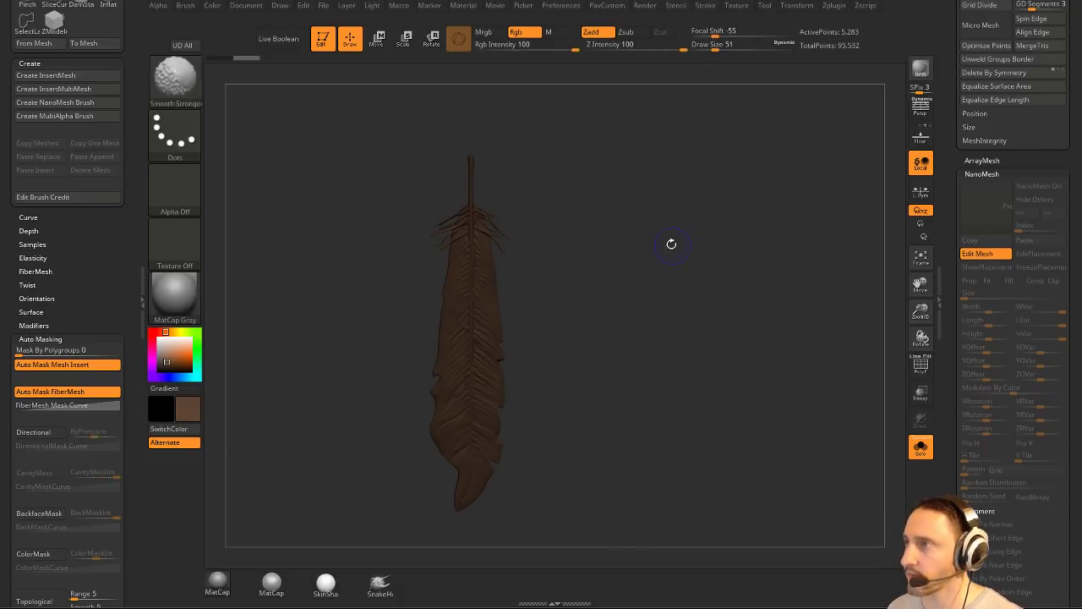
# Lighten the feather's vanes with tan and pale beige strokes, varying the draw size between 41 and 90.
pyautogui.press('s')
pyautogui.moveTo(581, 302); pyautogui.dragTo(586, 302)
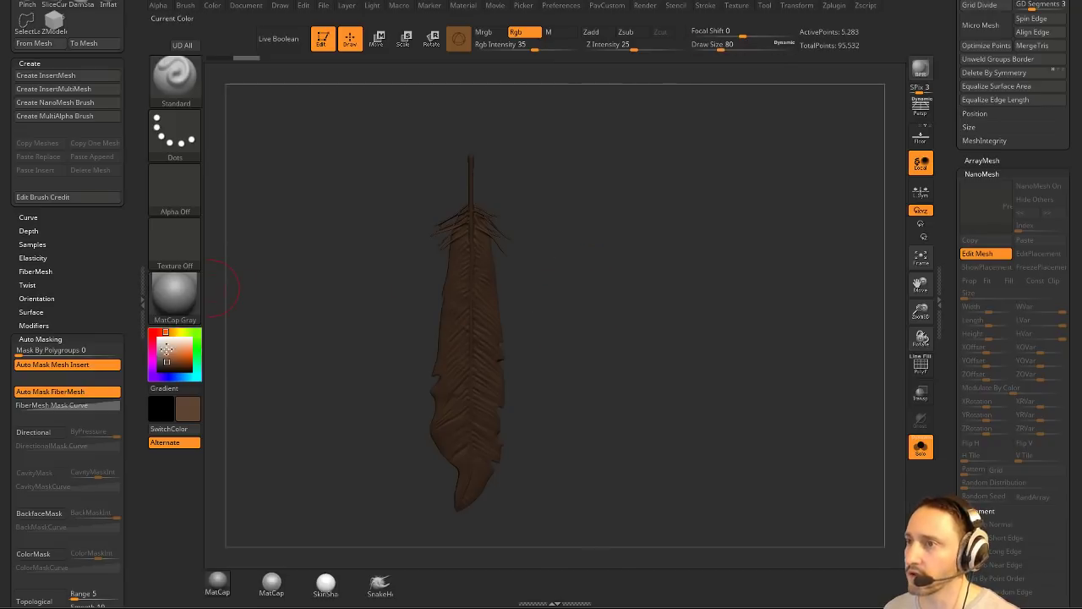
pyautogui.press('s')
pyautogui.moveTo(459, 276); pyautogui.dragTo(452, 276)
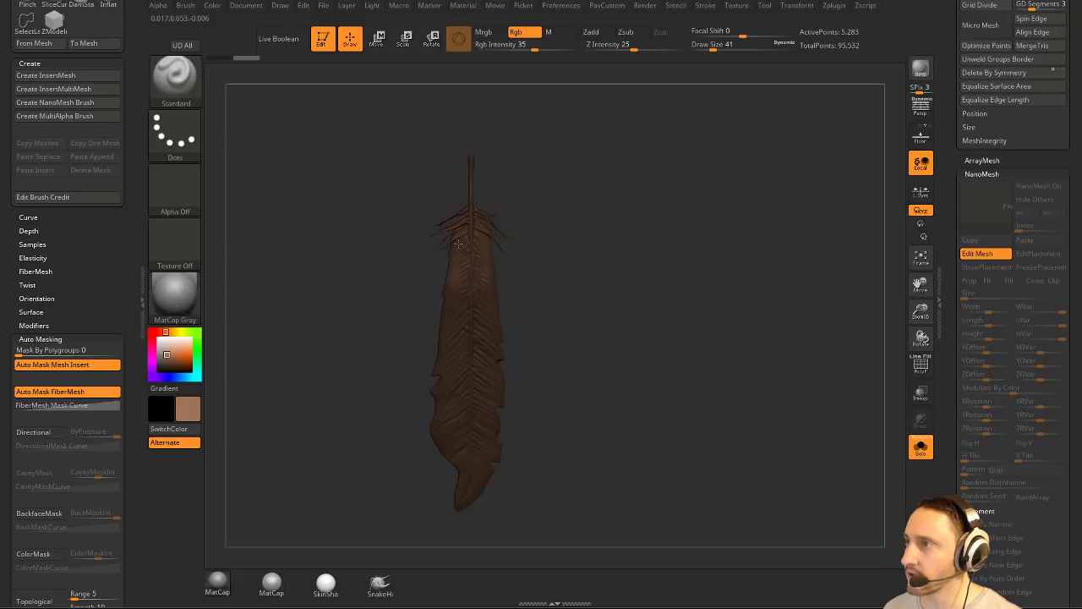
pyautogui.press('c')
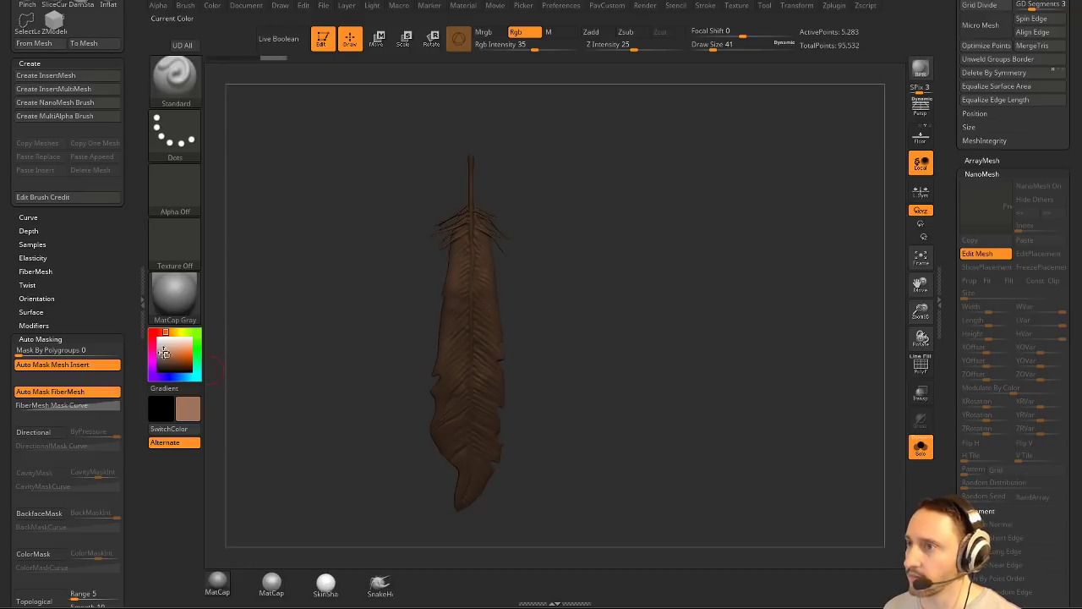
pyautogui.press('s')
pyautogui.moveTo(459, 279)
pyautogui.mouseDown()
pyautogui.moveTo(479, 271)
pyautogui.moveTo(470, 362)
pyautogui.mouseUp()
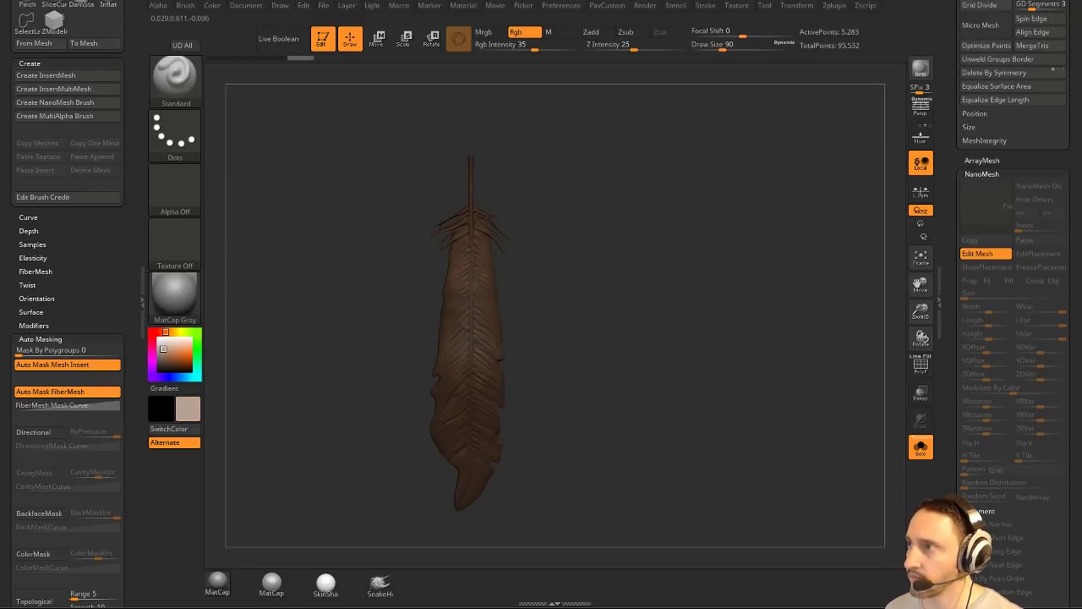
# Close the feather mesh edit and inspect the recoloured feathers on the wing.
pyautogui.click(978, 252)
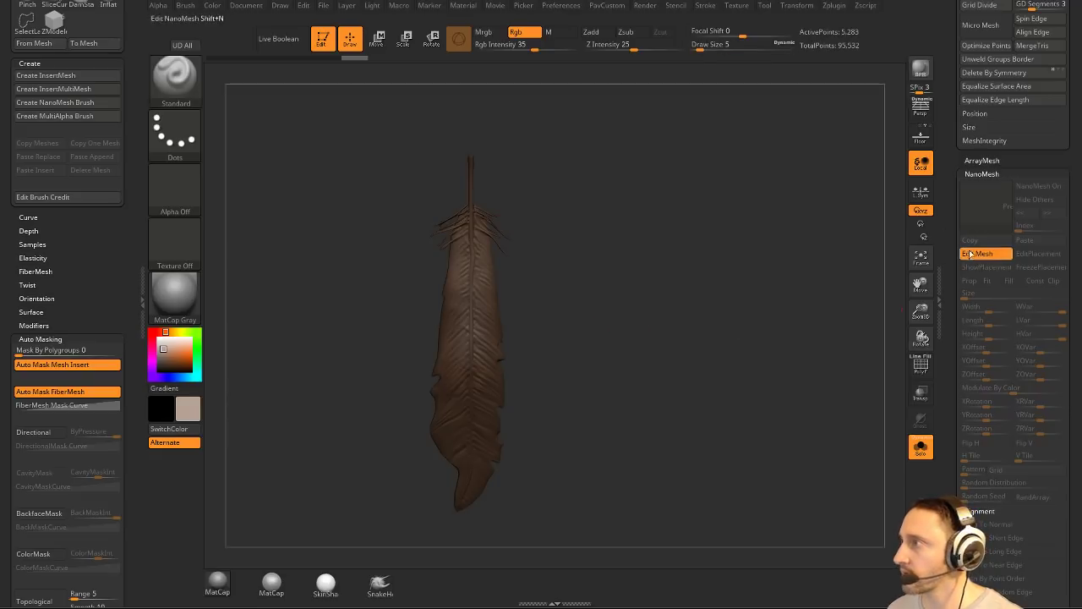
pyautogui.moveTo(753, 264); pyautogui.dragTo(772, 252)
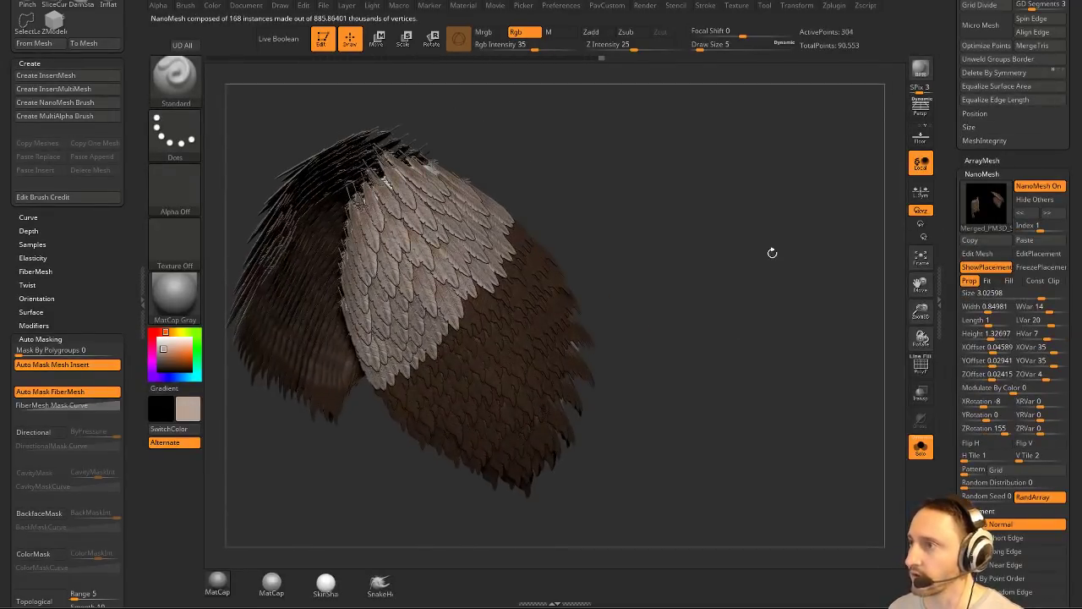
pyautogui.moveTo(626, 261); pyautogui.dragTo(781, 249)
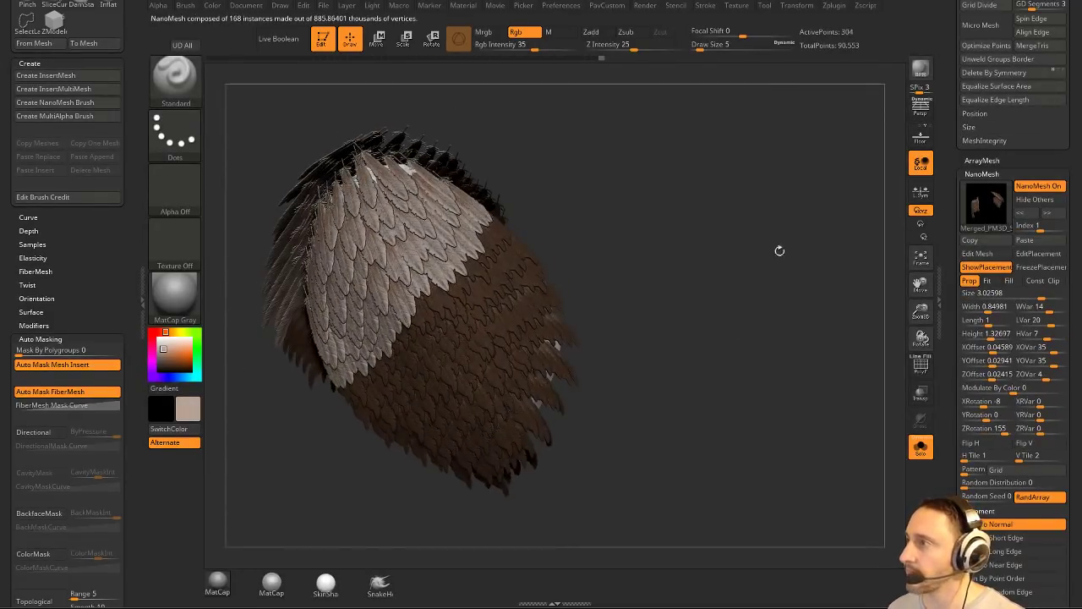
# Reopen the Index 1 feather mesh, lighten it further with pale beige strokes at up to draw size 136, and close the mesh edit.
pyautogui.click(978, 252)
pyautogui.press('s')
pyautogui.moveTo(405, 318)
pyautogui.mouseDown()
pyautogui.moveTo(453, 317)
pyautogui.moveTo(469, 381)
pyautogui.mouseUp()
pyautogui.press('s')
pyautogui.moveTo(480, 341); pyautogui.dragTo(468, 324)
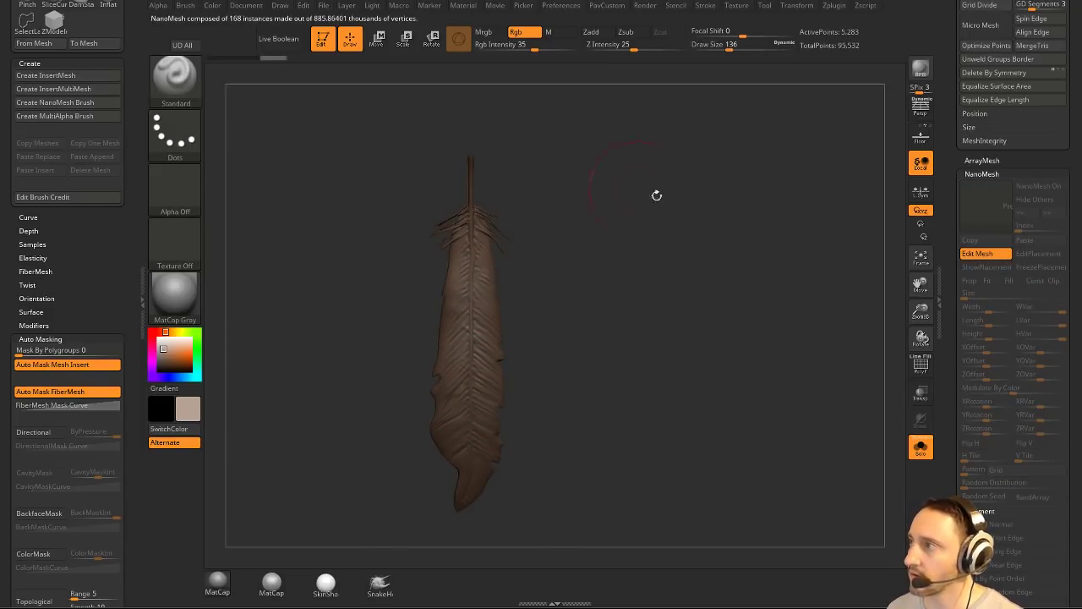
pyautogui.click(971, 254)
pyautogui.moveTo(722, 312); pyautogui.dragTo(732, 286)
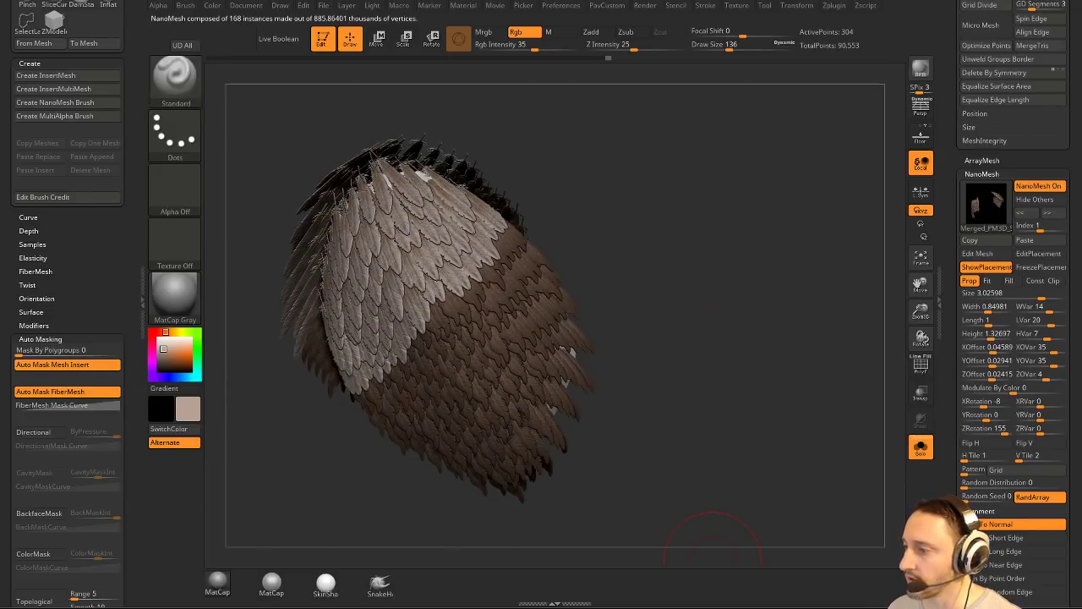
# Switch to the browser's white-backed vulture photo and compare its wing colours with the feathered wing in ZBrush.
pyautogui.moveTo(1057, 605); pyautogui.dragTo(782, 2)
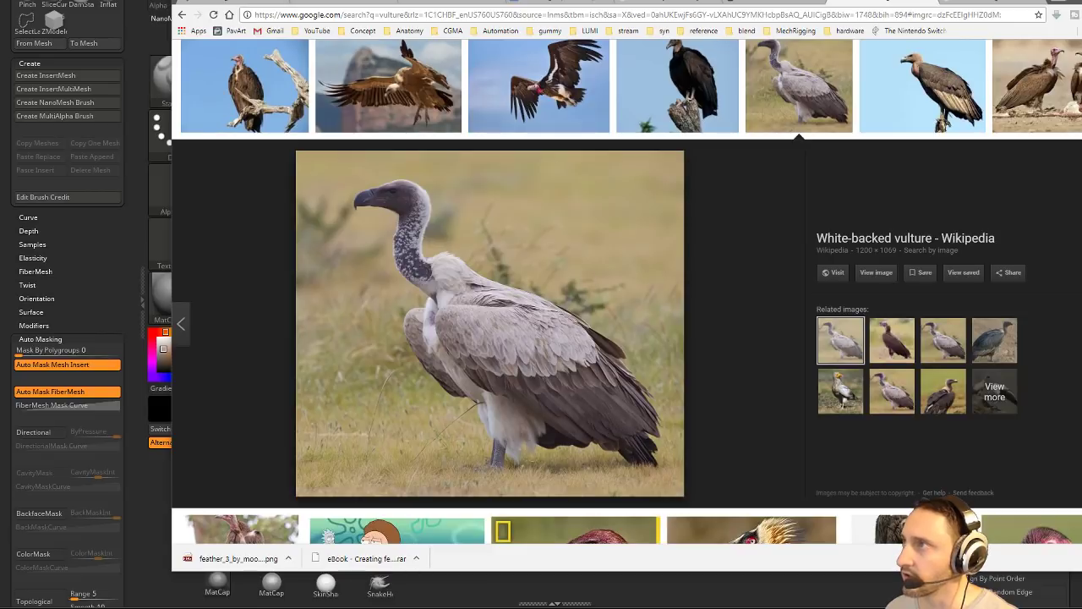
pyautogui.click(713, 578)
pyautogui.moveTo(613, 296); pyautogui.dragTo(617, 292)
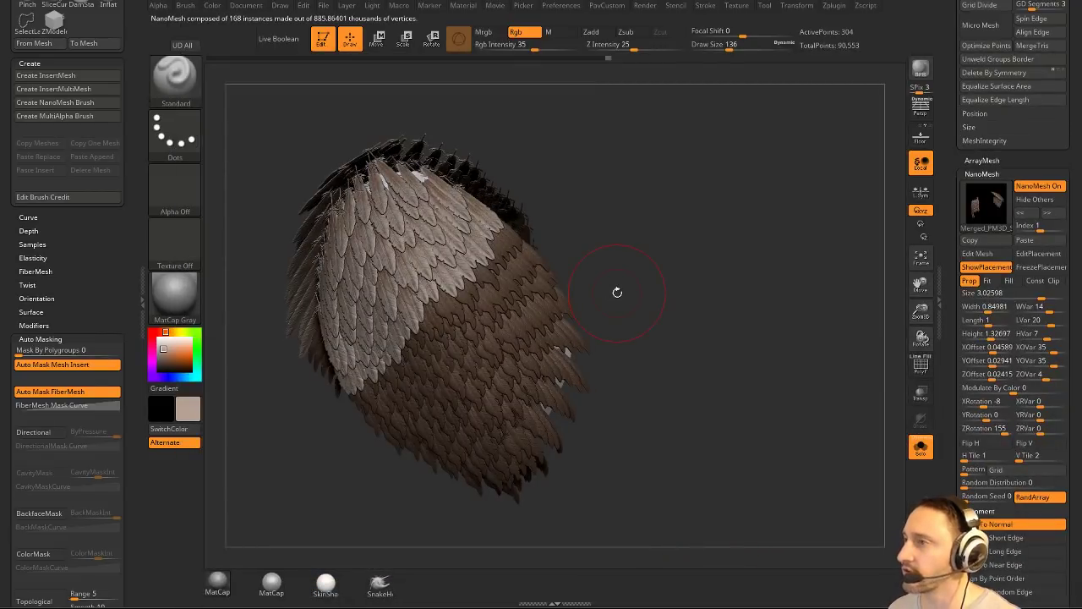
pyautogui.moveTo(657, 245); pyautogui.dragTo(701, 232)
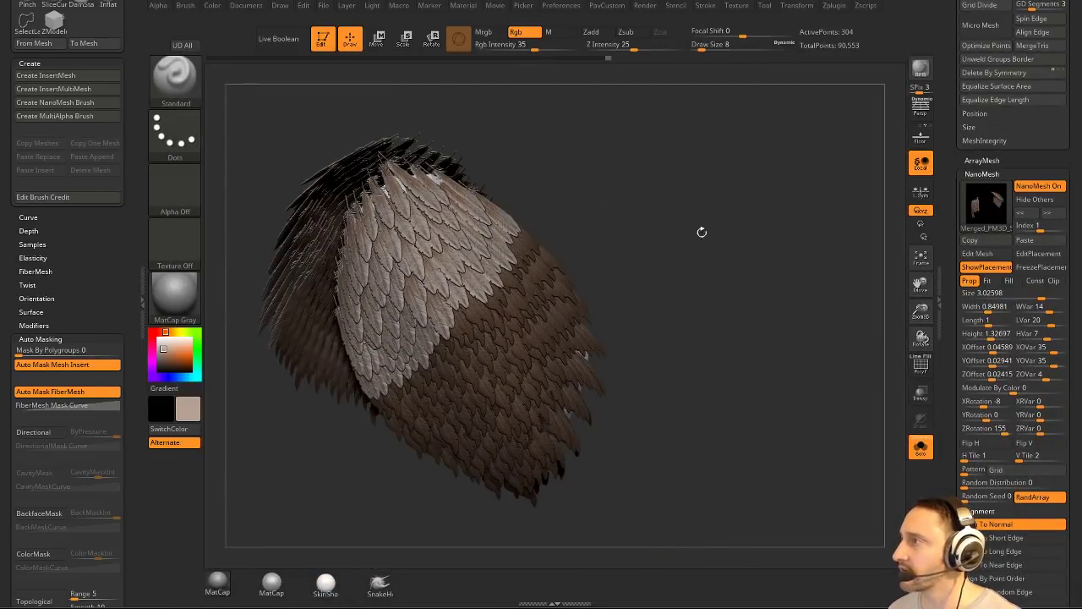
# Set the Index 2 NanoMesh's Length to 2.30489 and XRotation to -18.
pyautogui.click(1051, 226)
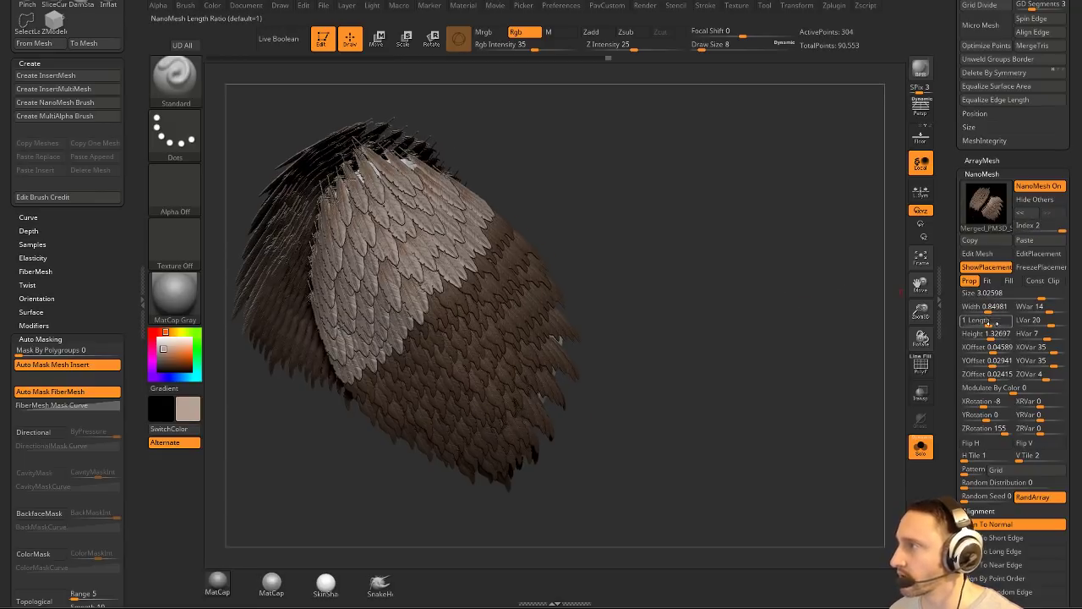
pyautogui.moveTo(988, 321); pyautogui.dragTo(992, 321)
pyautogui.moveTo(774, 334); pyautogui.dragTo(804, 287)
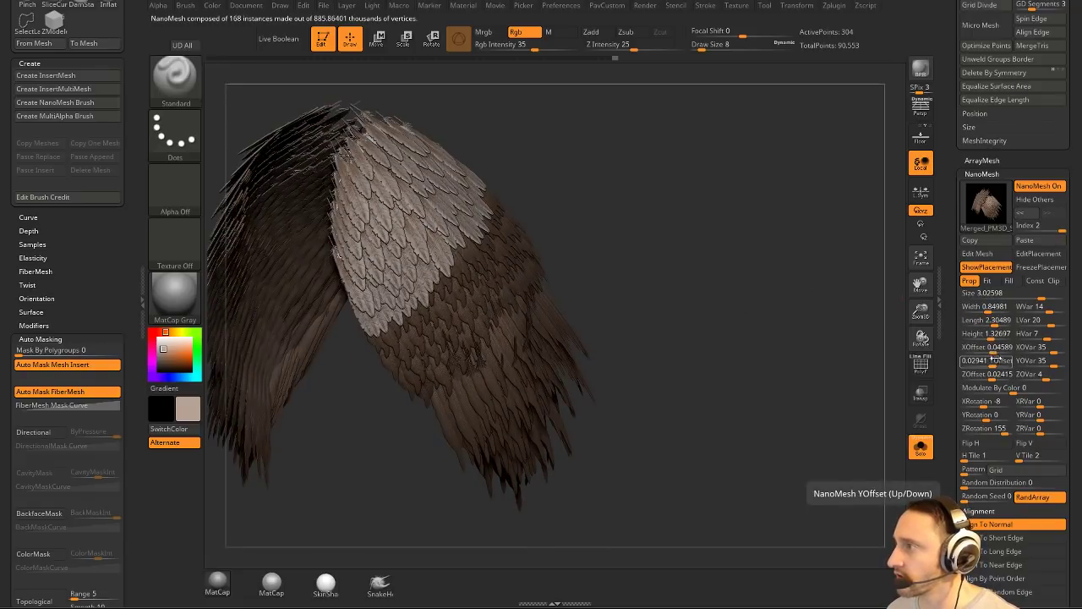
pyautogui.moveTo(984, 403); pyautogui.dragTo(981, 402)
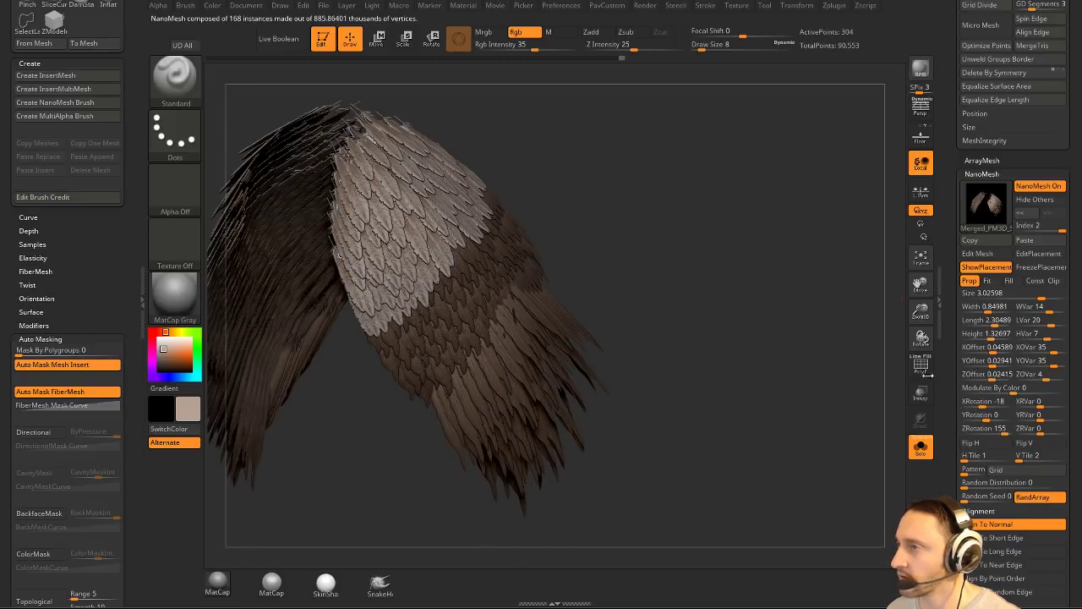
pyautogui.moveTo(752, 306); pyautogui.dragTo(771, 305)
# Set the Index 1 NanoMesh's XRotation to -23, Length to 1.44269 and length variation to 29.
pyautogui.click(1040, 227)
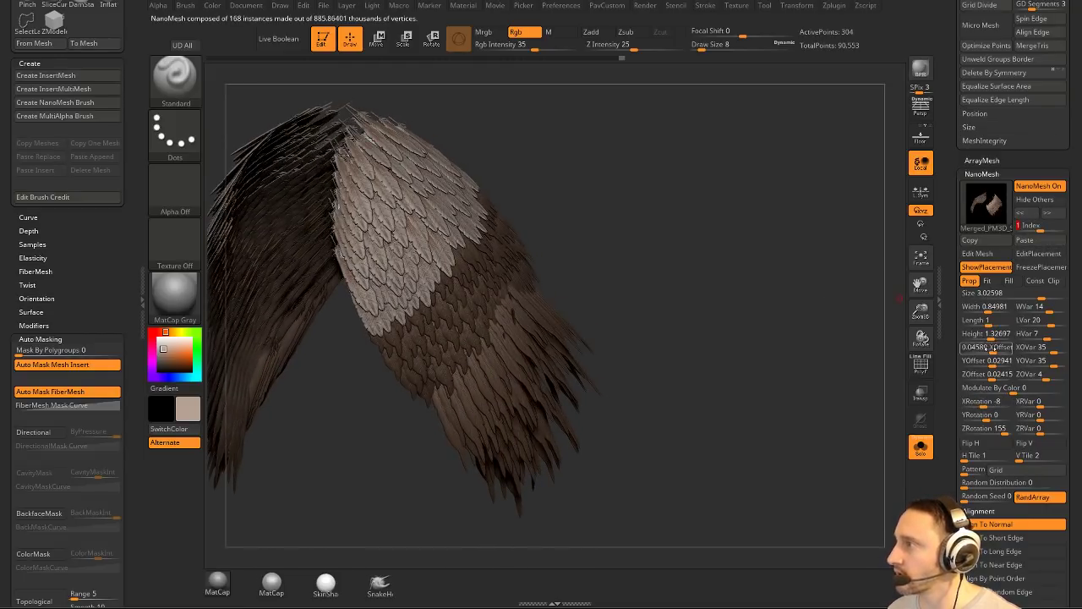
pyautogui.moveTo(988, 404); pyautogui.dragTo(981, 406)
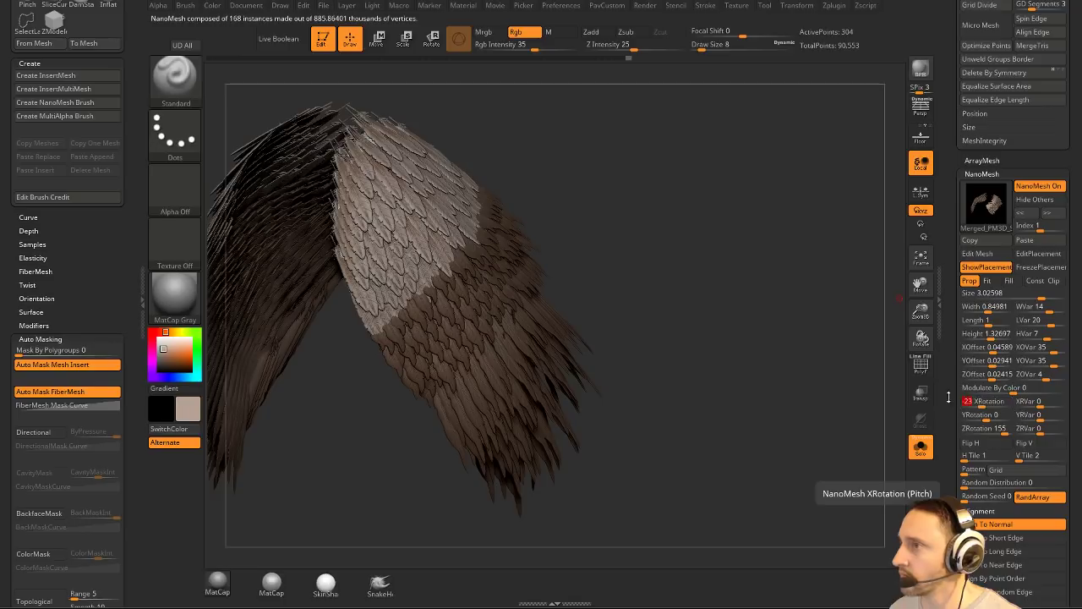
pyautogui.moveTo(990, 321); pyautogui.dragTo(1054, 323)
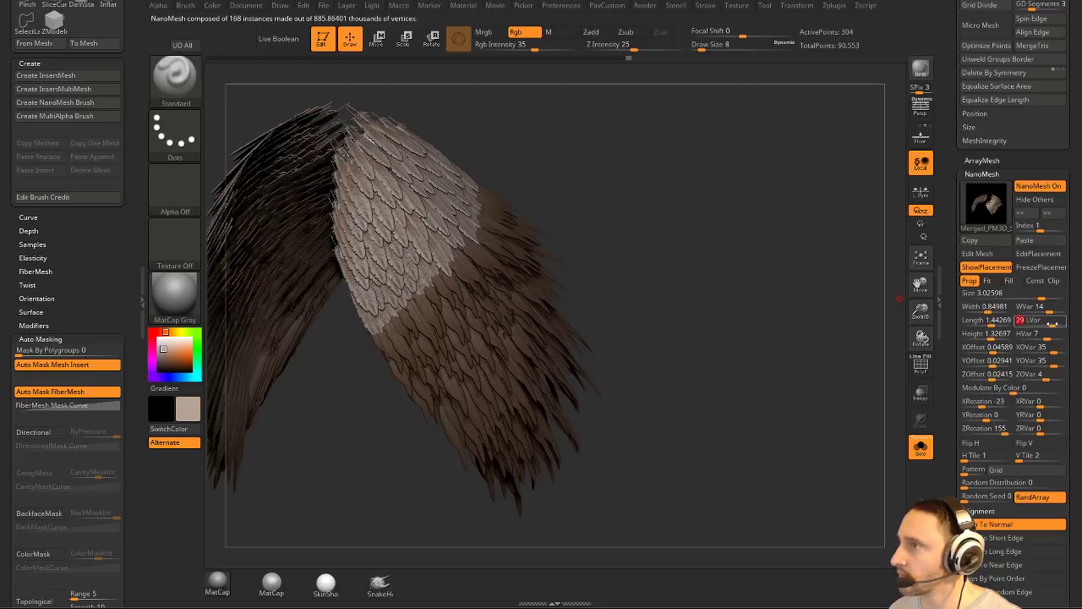
# Set the Index 0 NanoMesh's XRotation to -18 and turn off ShowPlacement.
pyautogui.moveTo(1036, 228); pyautogui.dragTo(1021, 227)
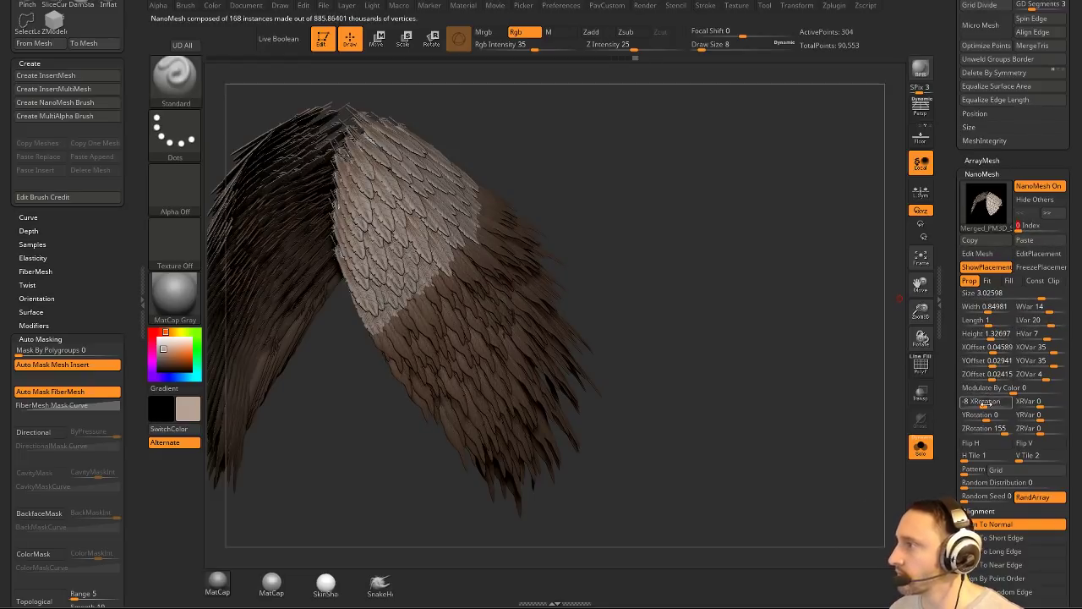
pyautogui.moveTo(983, 404); pyautogui.dragTo(974, 404)
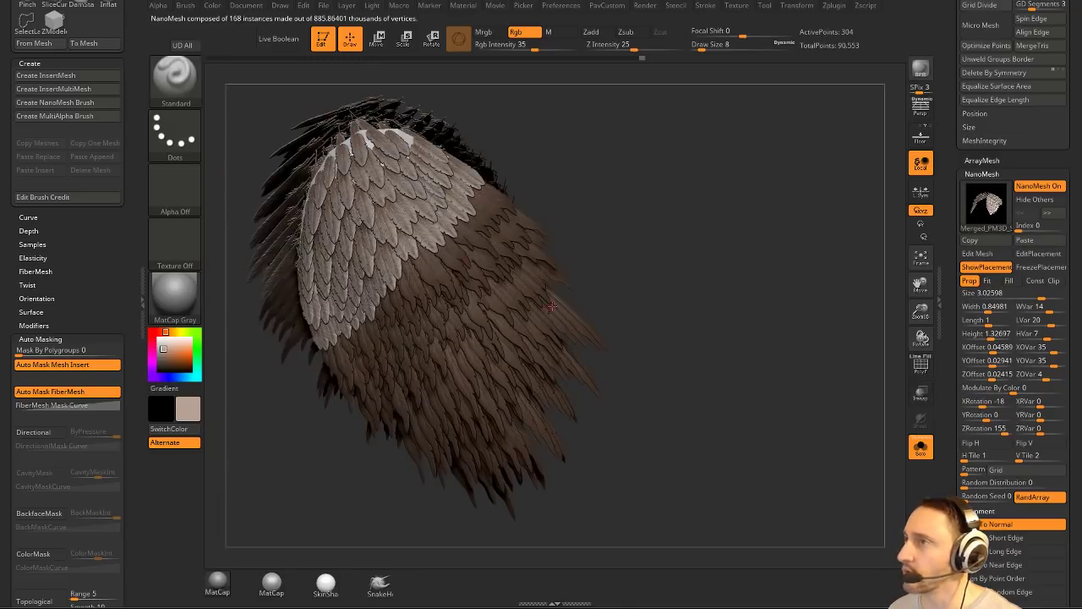
pyautogui.click(977, 266)
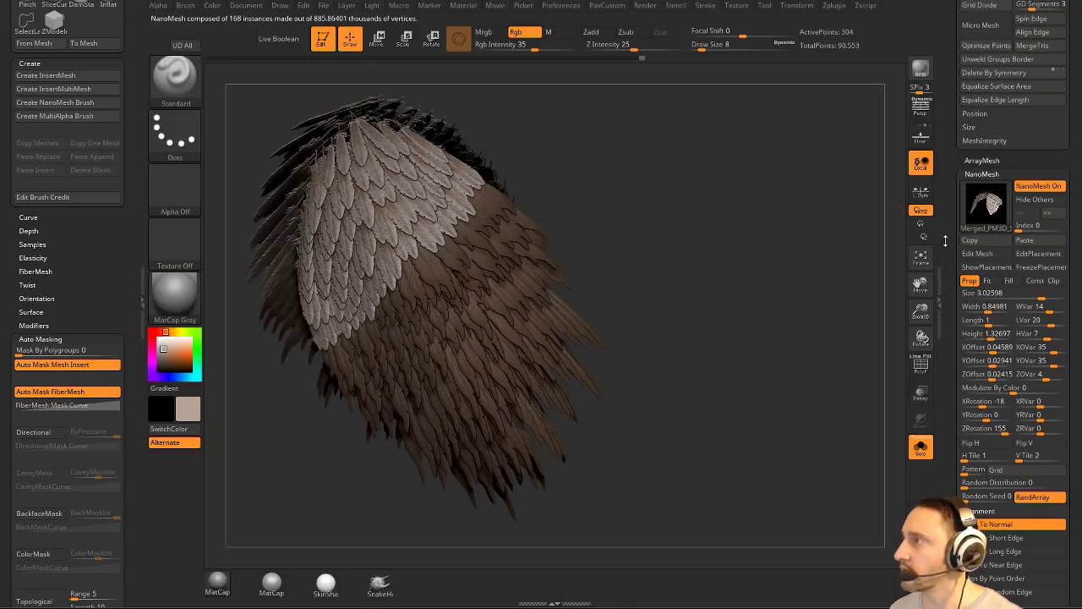
# Turn off Solo to show the whole bird and run a BPR render.
pyautogui.moveTo(946, 241); pyautogui.dragTo(947, 406)
pyautogui.click(925, 448)
pyautogui.moveTo(786, 310)
pyautogui.mouseDown()
pyautogui.moveTo(768, 317)
pyautogui.moveTo(715, 244)
pyautogui.moveTo(783, 321)
pyautogui.moveTo(687, 332)
pyautogui.moveTo(797, 306)
pyautogui.mouseUp()
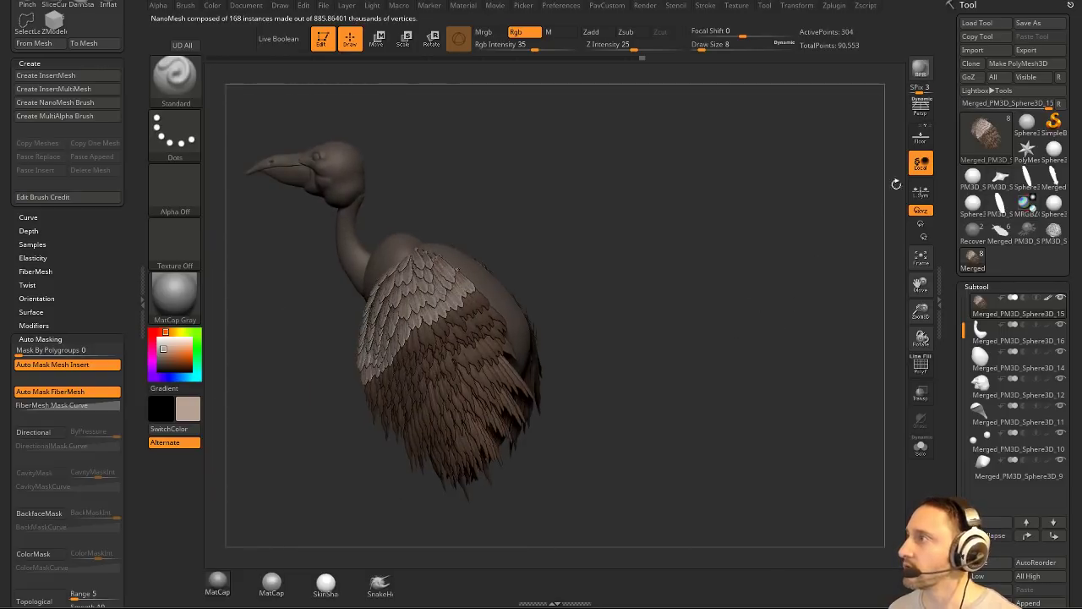
pyautogui.click(921, 68)
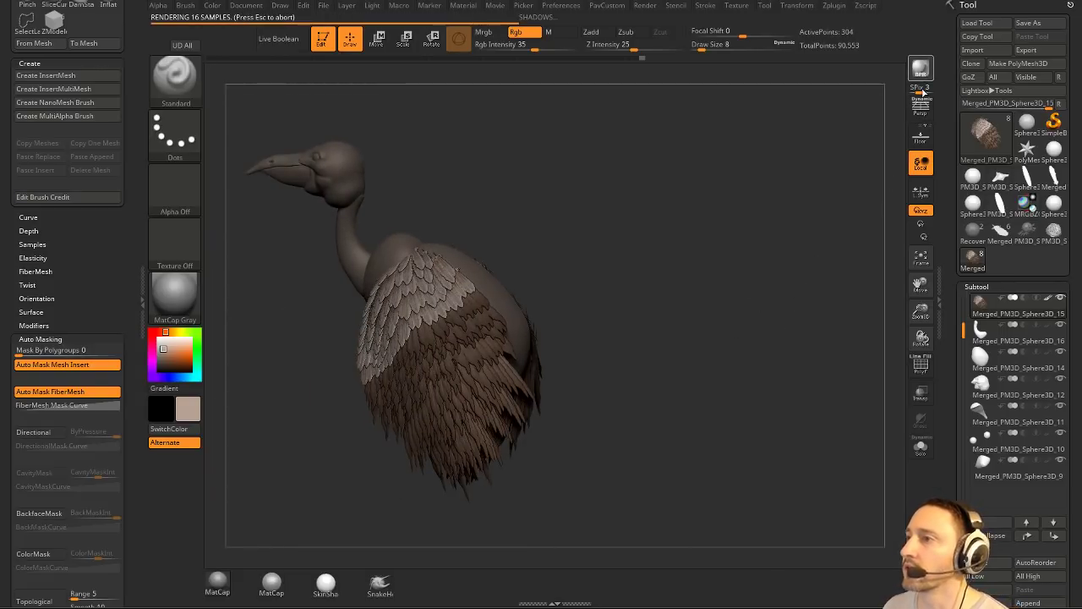
# Set the main colour to white and check the feathered wings on the whole bird.
pyautogui.moveTo(169, 347); pyautogui.dragTo(158, 338)
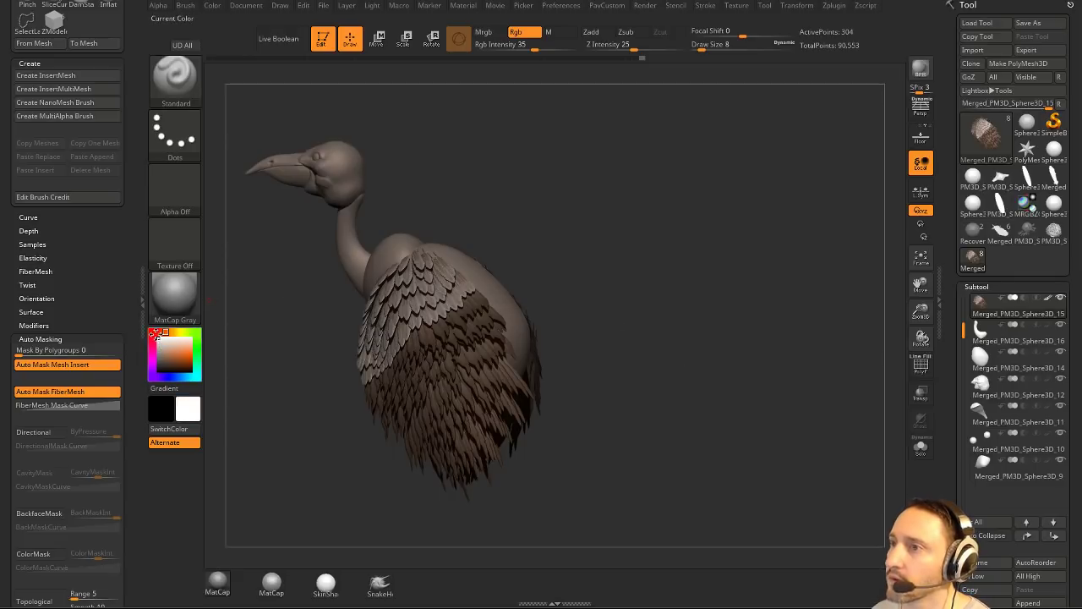
pyautogui.moveTo(641, 250)
pyautogui.keyDown('alt'); pyautogui.mouseDown()
pyautogui.moveTo(751, 242)
pyautogui.moveTo(717, 248)
pyautogui.moveTo(681, 293)
pyautogui.moveTo(748, 313)
pyautogui.mouseUp(); pyautogui.keyUp('alt')
pyautogui.press('s')
pyautogui.keyDown('alt'); pyautogui.moveTo(748, 312); pyautogui.dragTo(733, 318); pyautogui.keyUp('alt')
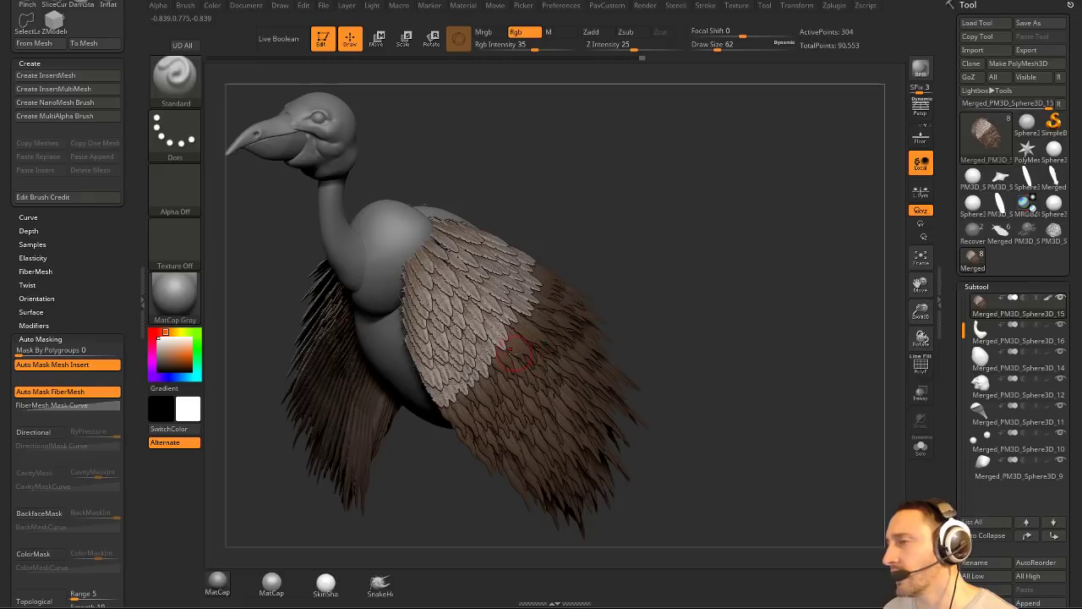
pyautogui.moveTo(742, 414); pyautogui.dragTo(720, 415)
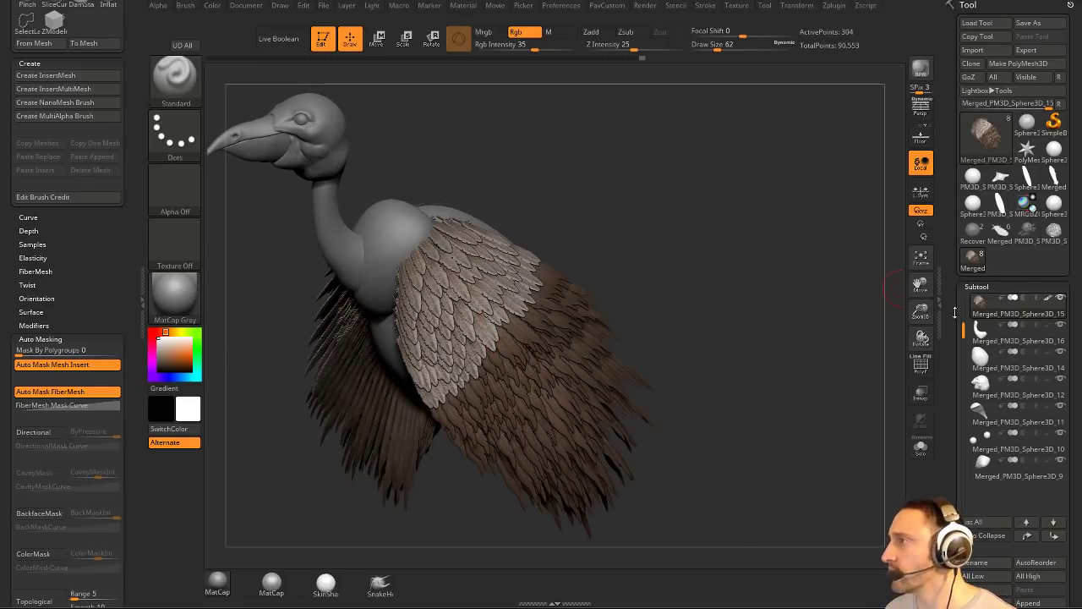
# Convert the wings' NanoMesh feathers to real geometry with Convert BPR To Geo.
pyautogui.moveTo(955, 313); pyautogui.dragTo(950, 234)
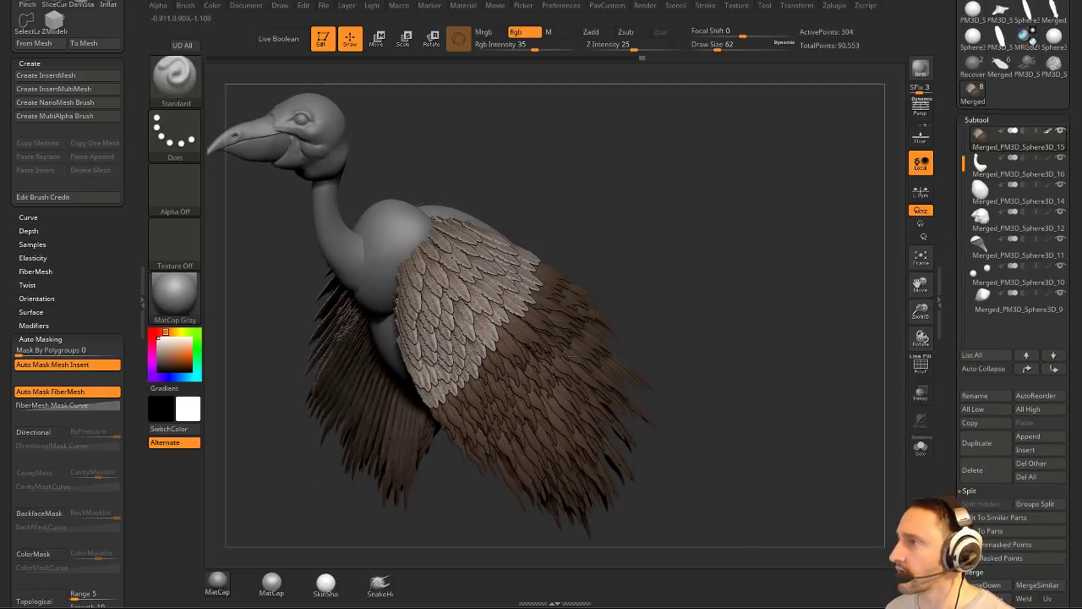
pyautogui.moveTo(954, 309); pyautogui.dragTo(950, 176)
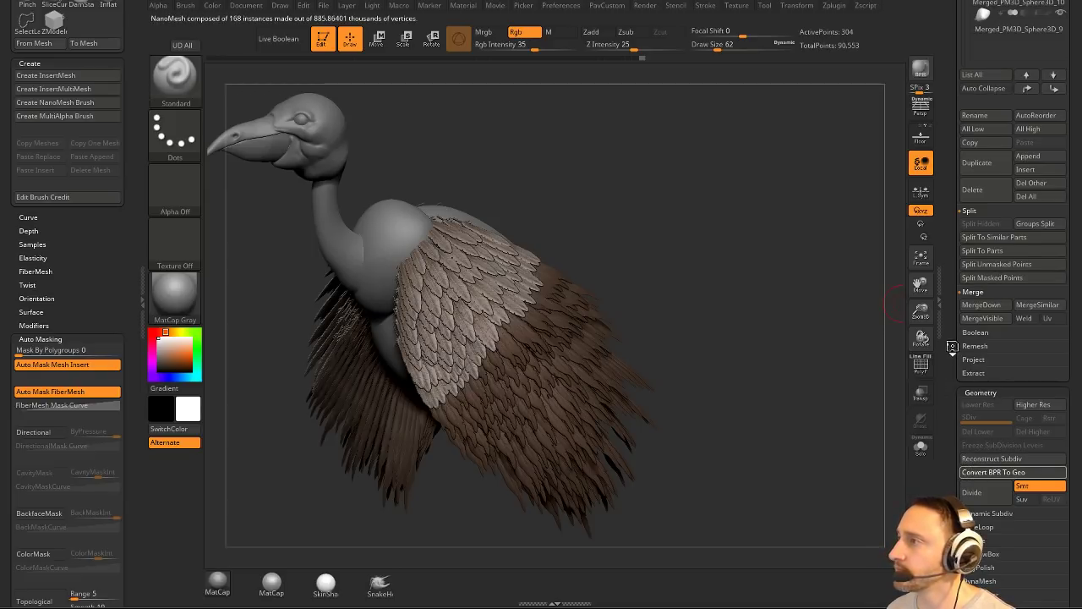
pyautogui.scroll(5, 952, 346)
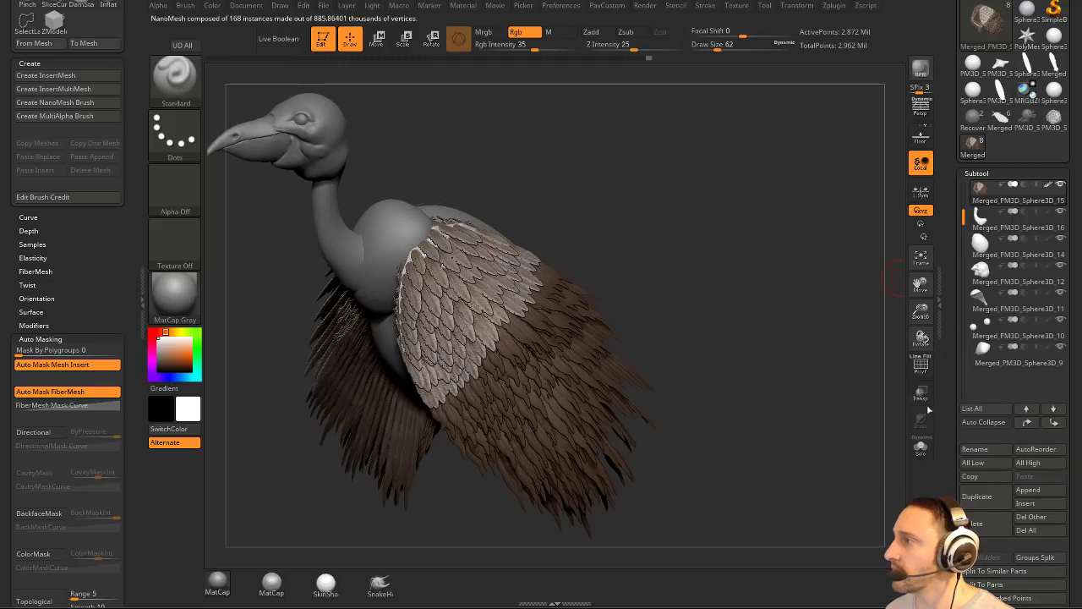
# Solo the wings, isolate the light upper feather group, and switch the selection brush to SelectRect.
pyautogui.click(921, 446)
pyautogui.moveTo(809, 369); pyautogui.dragTo(648, 283)
pyautogui.hotkey('ctrl', 'shift')
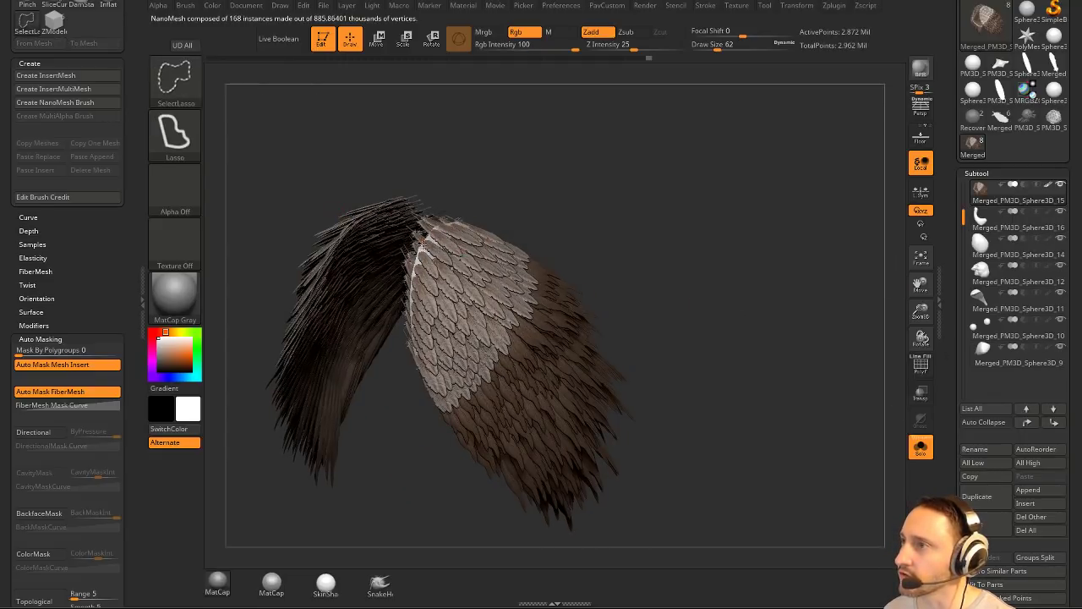
pyautogui.keyDown('ctrl'); pyautogui.keyDown('shift'); pyautogui.click(422, 245); pyautogui.keyUp('shift'); pyautogui.keyUp('ctrl')
pyautogui.click(190, 85)
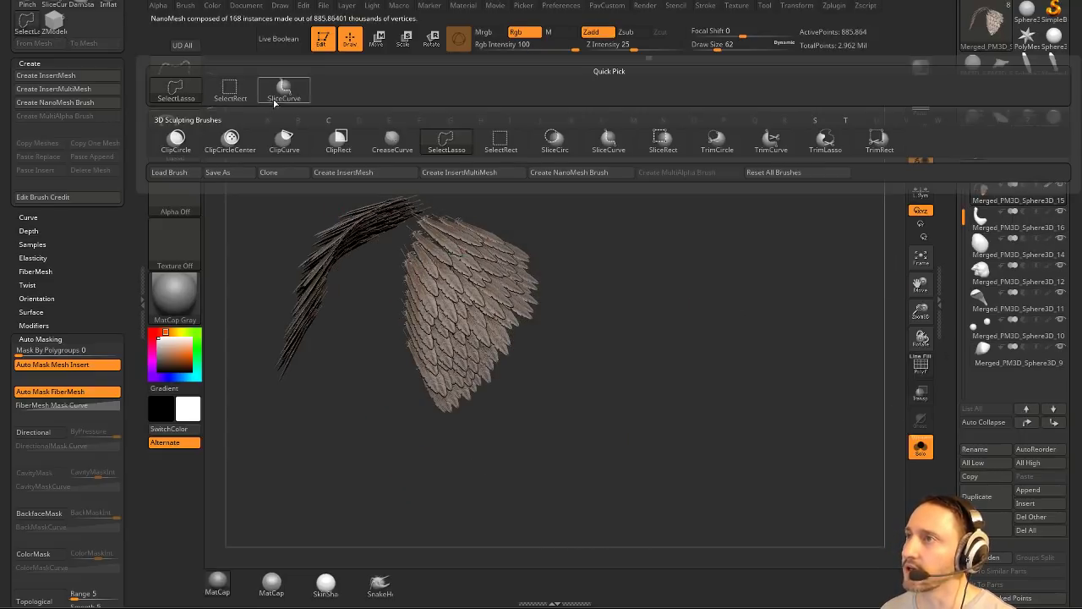
pyautogui.keyDown('ctrl'); pyautogui.keyDown('shift'); pyautogui.click(230, 91); pyautogui.keyUp('shift'); pyautogui.keyUp('ctrl')
# Isolate the base wing surface, invert the visibility to the feathers, and delete the hidden base geometry.
pyautogui.keyDown('ctrl'); pyautogui.keyDown('shift'); pyautogui.moveTo(659, 214); pyautogui.dragTo(675, 261); pyautogui.keyUp('shift'); pyautogui.keyUp('ctrl')
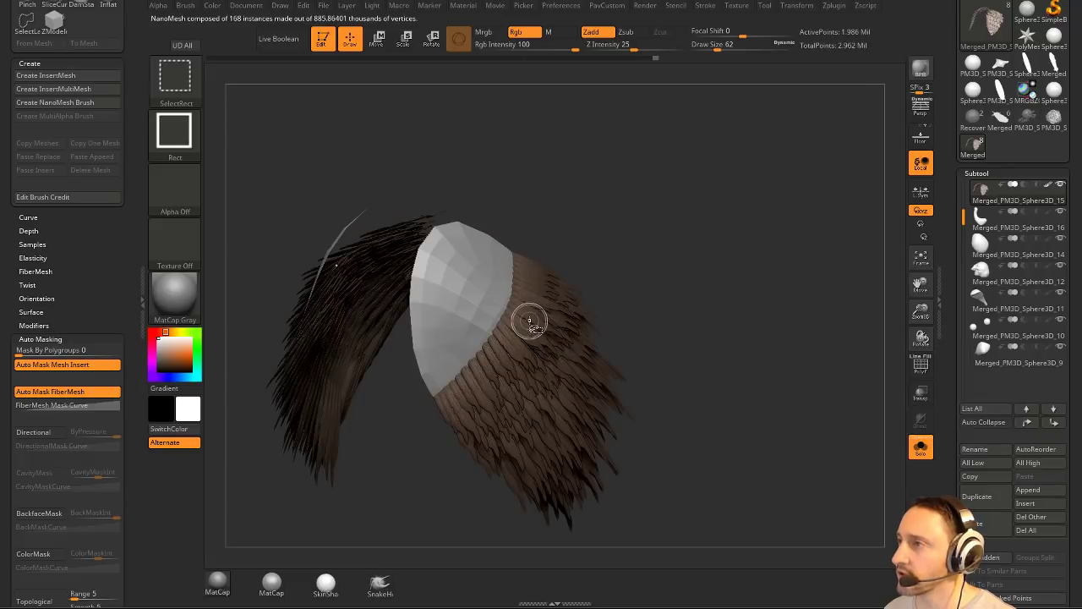
pyautogui.keyDown('ctrl'); pyautogui.keyDown('shift'); pyautogui.click(601, 358); pyautogui.keyUp('shift'); pyautogui.keyUp('ctrl')
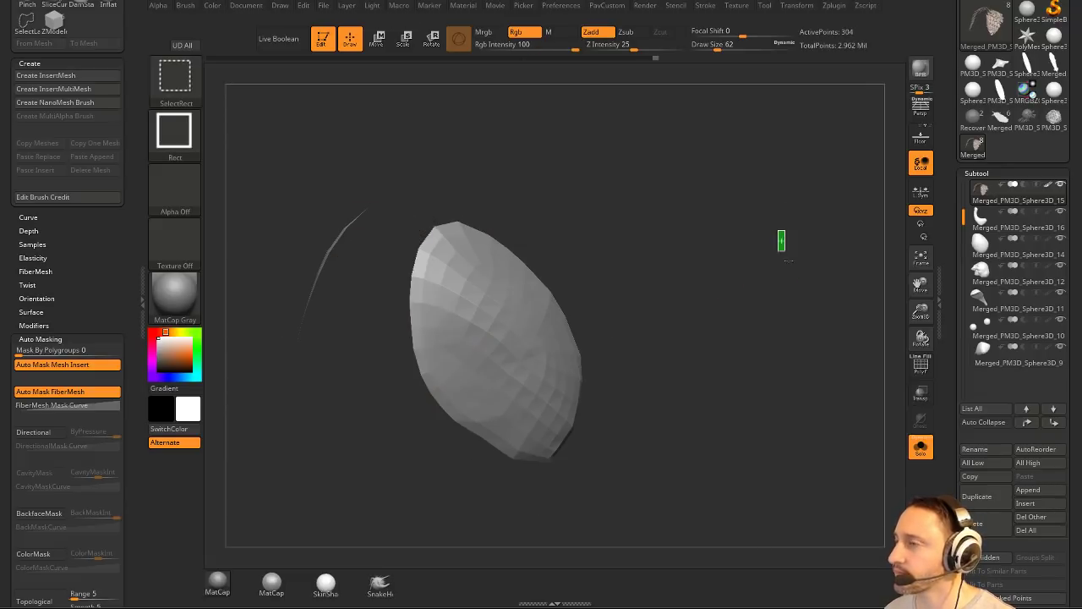
pyautogui.keyDown('ctrl'); pyautogui.keyDown('shift'); pyautogui.click(785, 251); pyautogui.keyUp('shift'); pyautogui.keyUp('ctrl')
pyautogui.press('space')
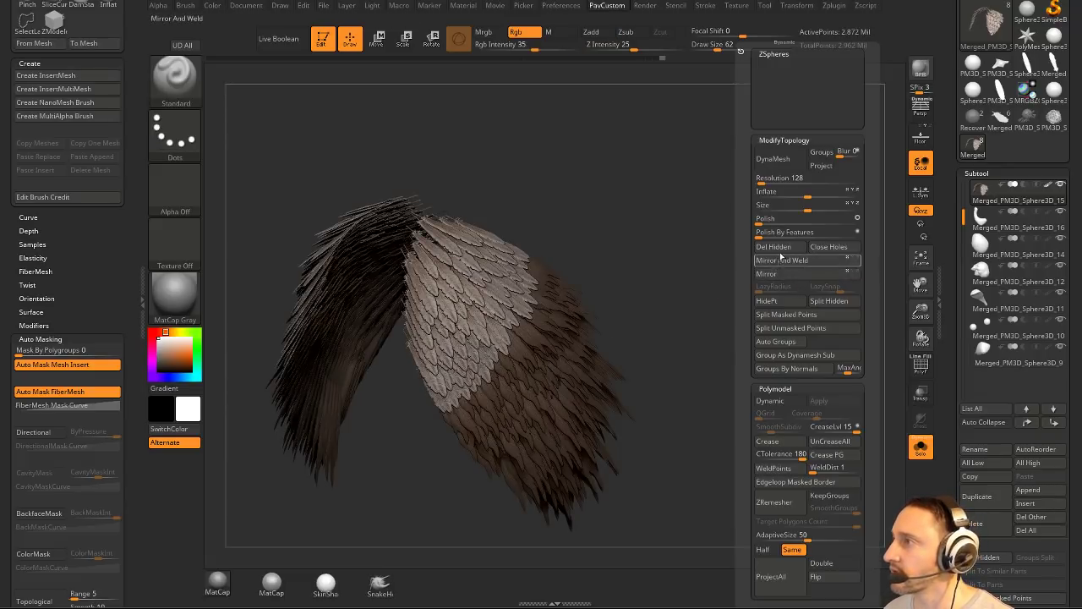
pyautogui.click(781, 260)
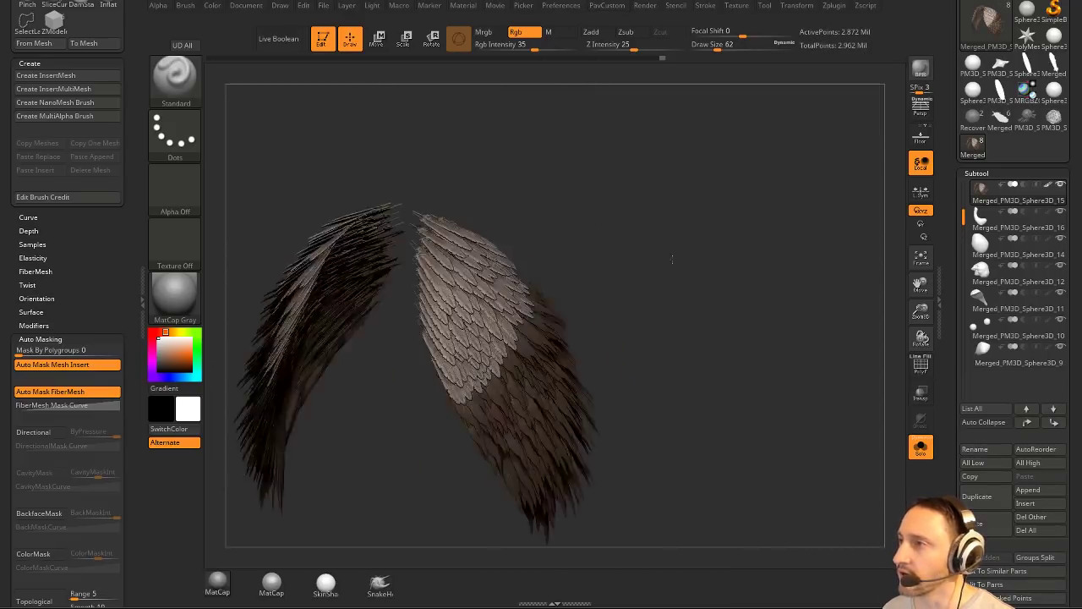
# Polypaint the lower wing feathers in a muted dark purple at draw size 116, darkening them towards the tips.
pyautogui.moveTo(672, 259); pyautogui.dragTo(559, 405)
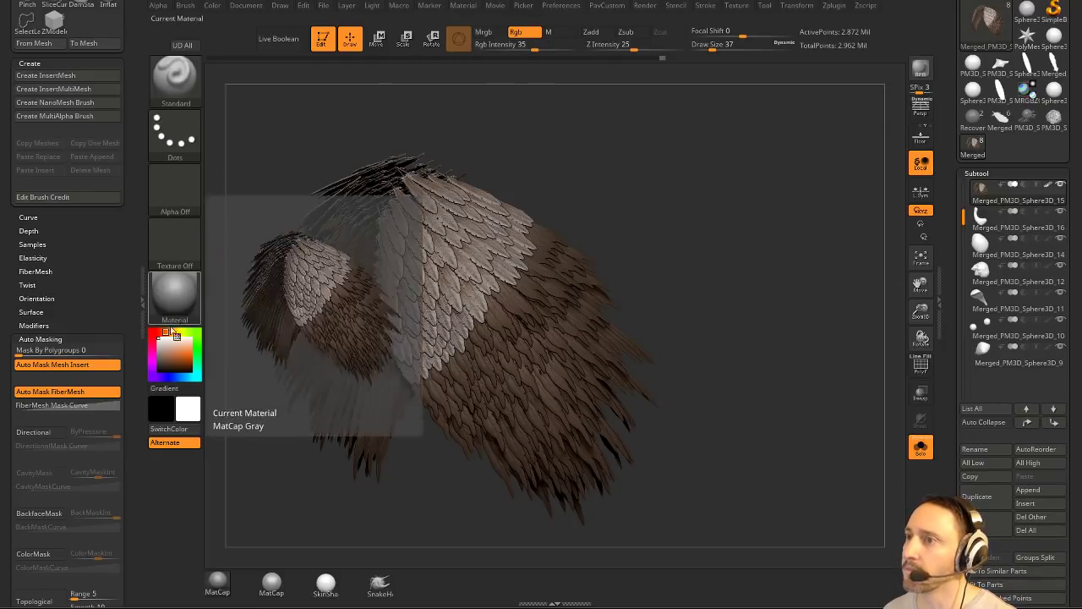
pyautogui.click(164, 361)
pyautogui.click(153, 361)
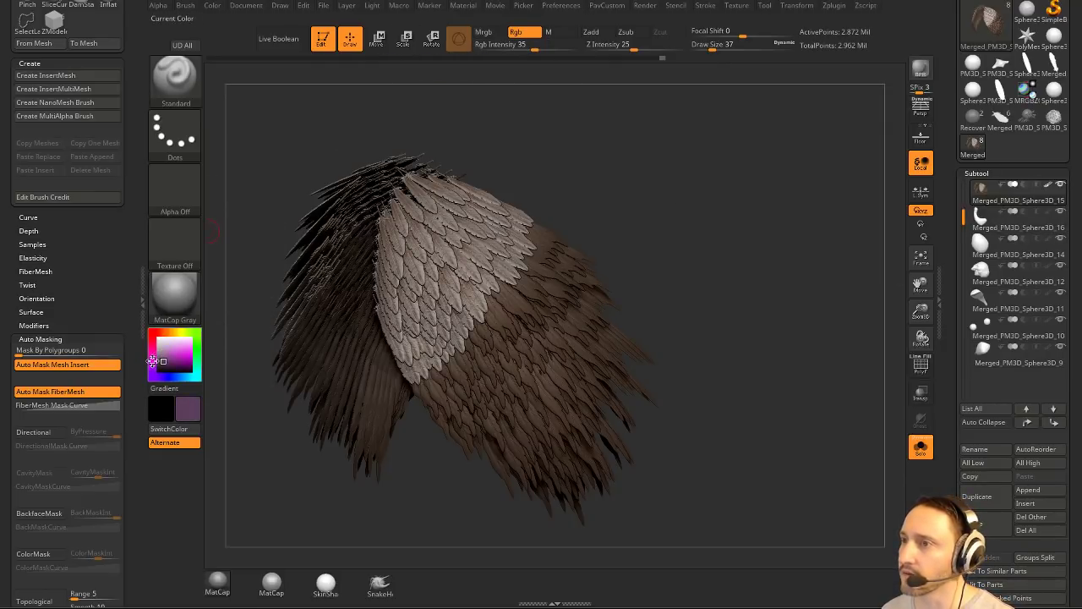
pyautogui.moveTo(152, 366); pyautogui.dragTo(152, 369)
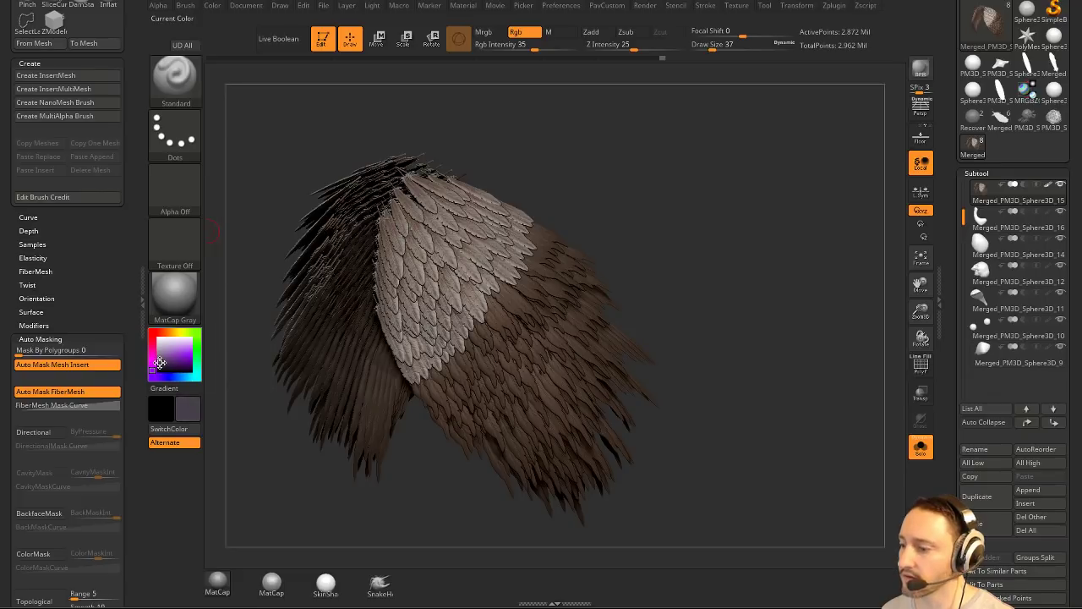
pyautogui.moveTo(674, 251); pyautogui.dragTo(507, 380)
pyautogui.press('s')
pyautogui.click(524, 379)
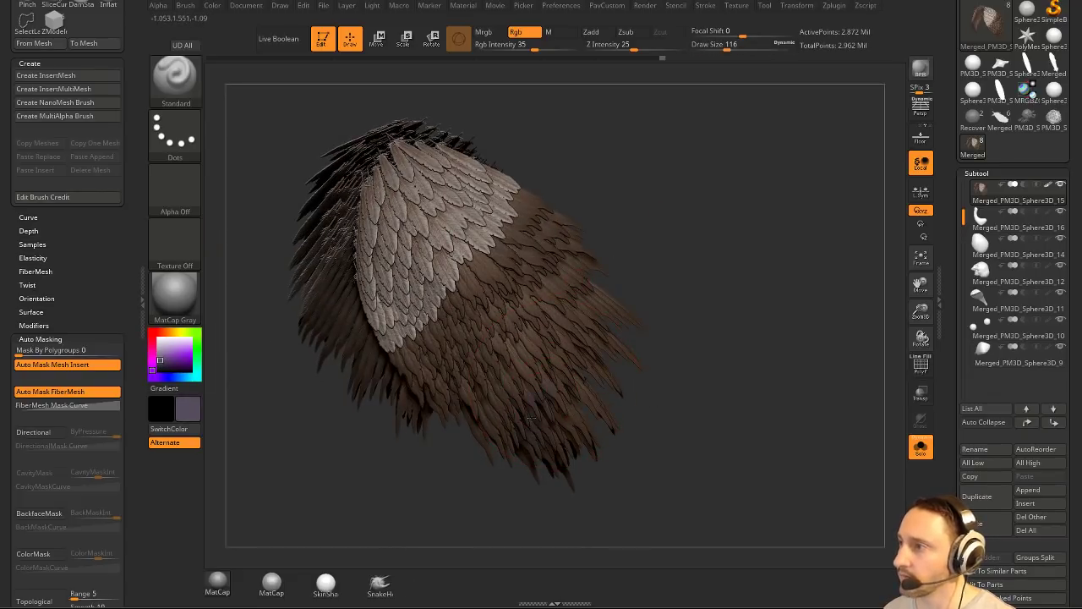
pyautogui.moveTo(726, 370); pyautogui.dragTo(500, 399)
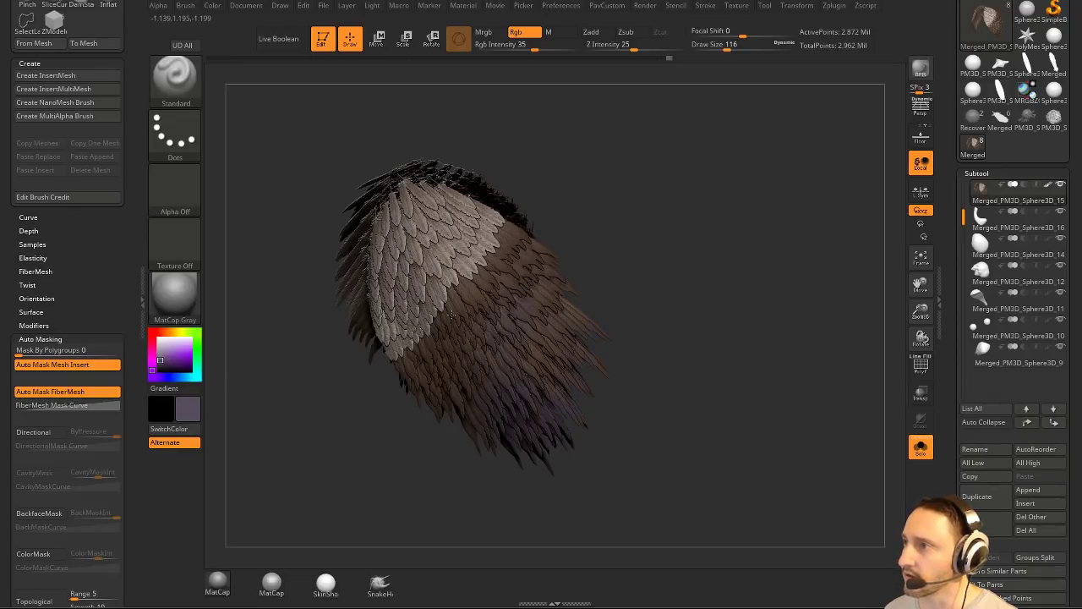
pyautogui.moveTo(651, 256); pyautogui.dragTo(507, 355)
pyautogui.press('c')
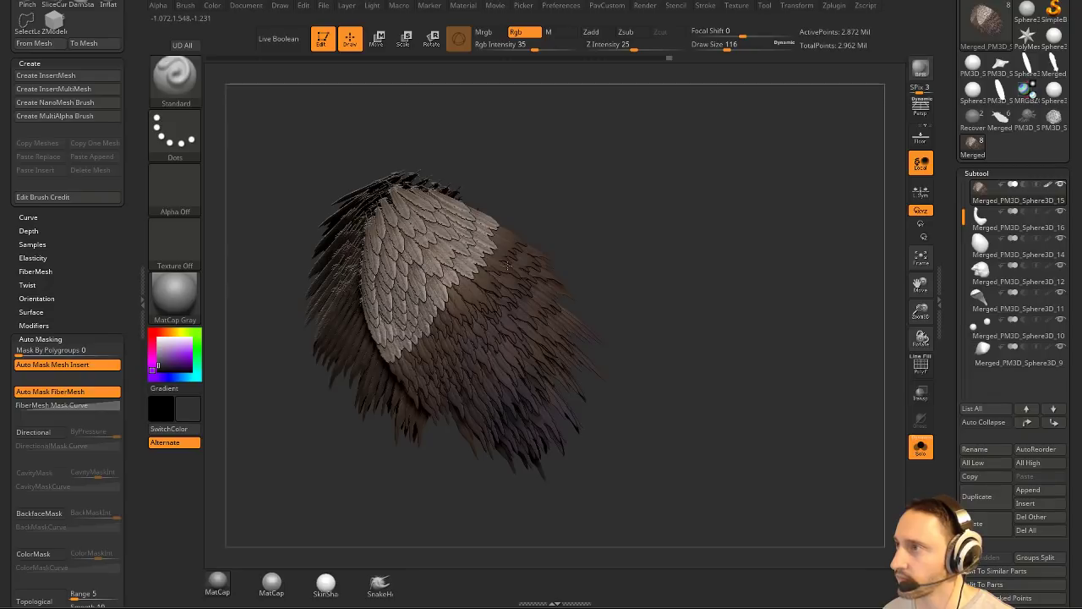
pyautogui.moveTo(597, 240)
pyautogui.mouseDown()
pyautogui.moveTo(566, 254)
pyautogui.moveTo(600, 244)
pyautogui.mouseUp()
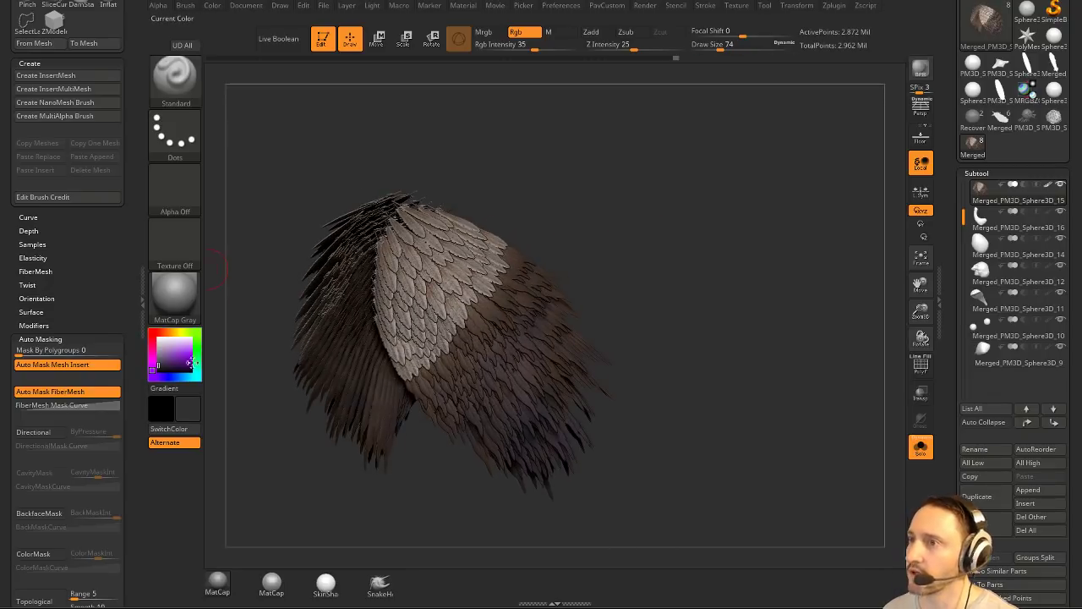
# Sample brown from the feathers and polypaint it over the middle of the wing at draw size 74.
pyautogui.press('c')
pyautogui.press('c')
pyautogui.press('c')
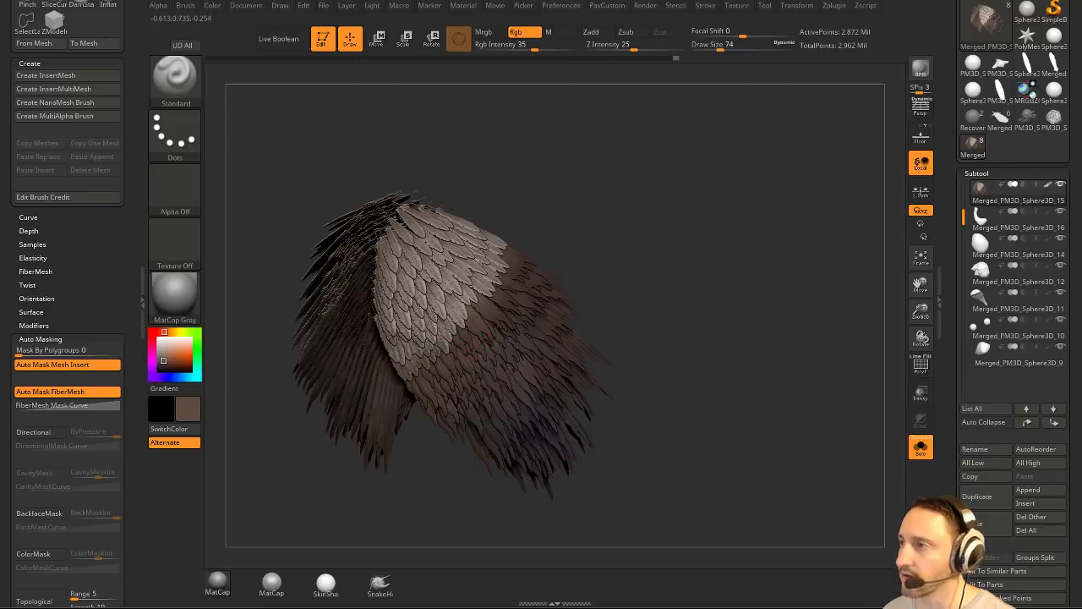
pyautogui.moveTo(609, 228)
pyautogui.mouseDown()
pyautogui.moveTo(563, 271)
pyautogui.moveTo(558, 313)
pyautogui.mouseUp()
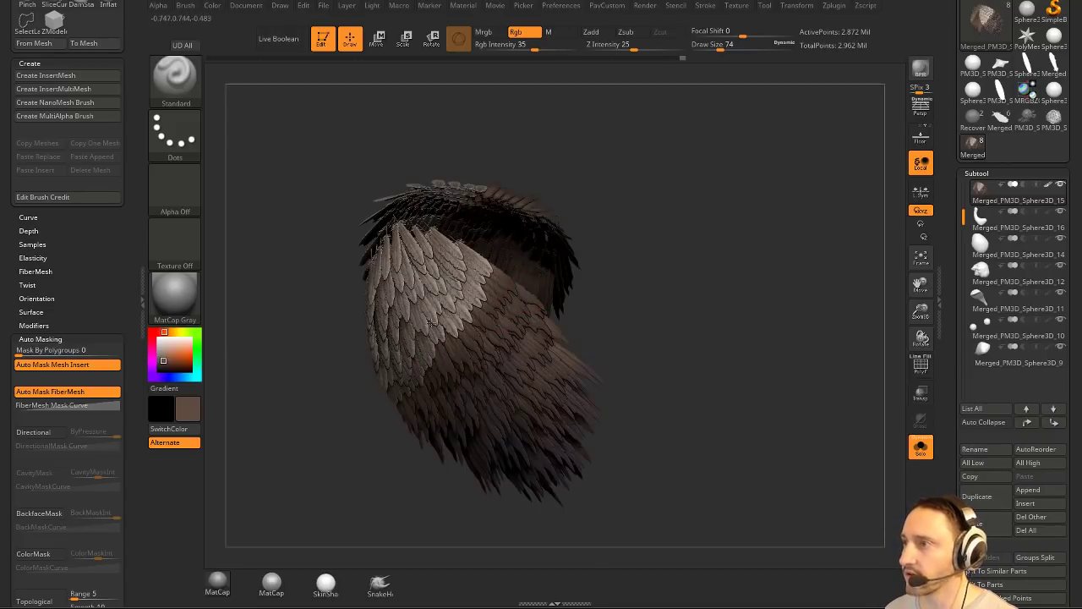
pyautogui.moveTo(431, 323); pyautogui.dragTo(435, 333)
pyautogui.moveTo(668, 233); pyautogui.dragTo(706, 161)
# Reduce the draw size to 39 and blend brown along the border between the light and dark feathers.
pyautogui.press('[')
pyautogui.press('[')
pyautogui.press('[')
pyautogui.press('[')
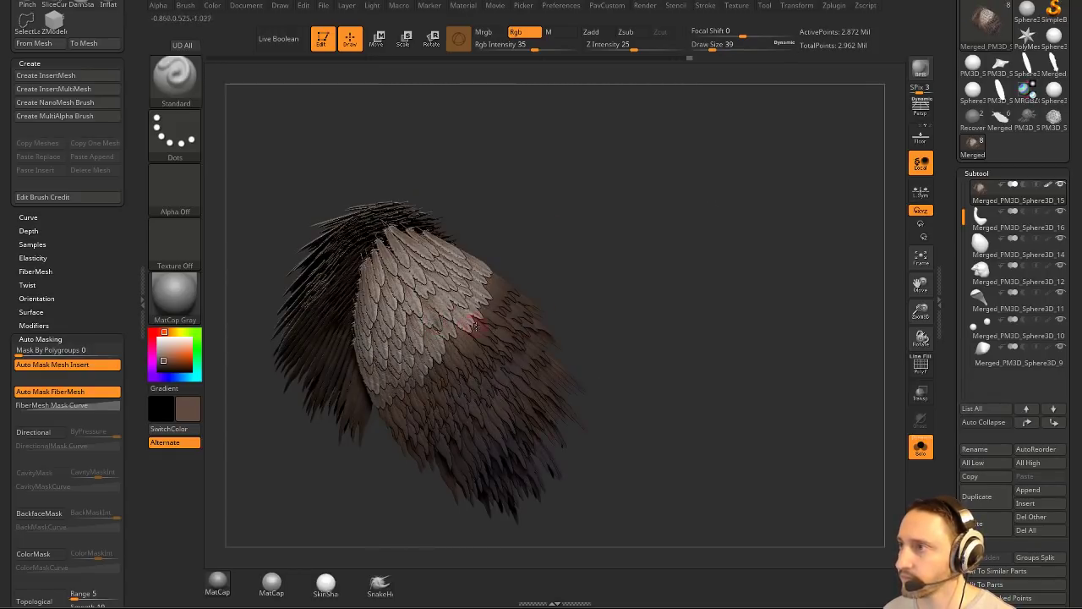
pyautogui.moveTo(471, 320); pyautogui.dragTo(477, 325)
pyautogui.moveTo(647, 241)
pyautogui.mouseDown()
pyautogui.moveTo(583, 275)
pyautogui.moveTo(569, 216)
pyautogui.mouseUp()
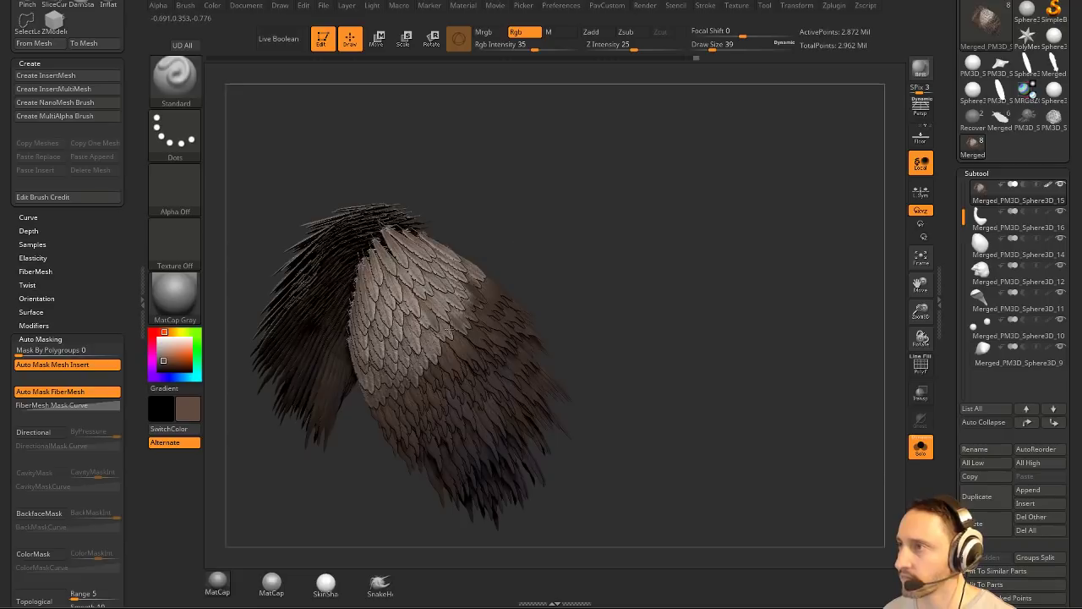
# Enlarge the draw size to 128 and soften the brown polypaint across the wing feathers.
pyautogui.moveTo(573, 269); pyautogui.dragTo(586, 266)
pyautogui.press(']')
pyautogui.press(']')
pyautogui.press(']')
pyautogui.press(']')
pyautogui.press(']')
pyautogui.press(']')
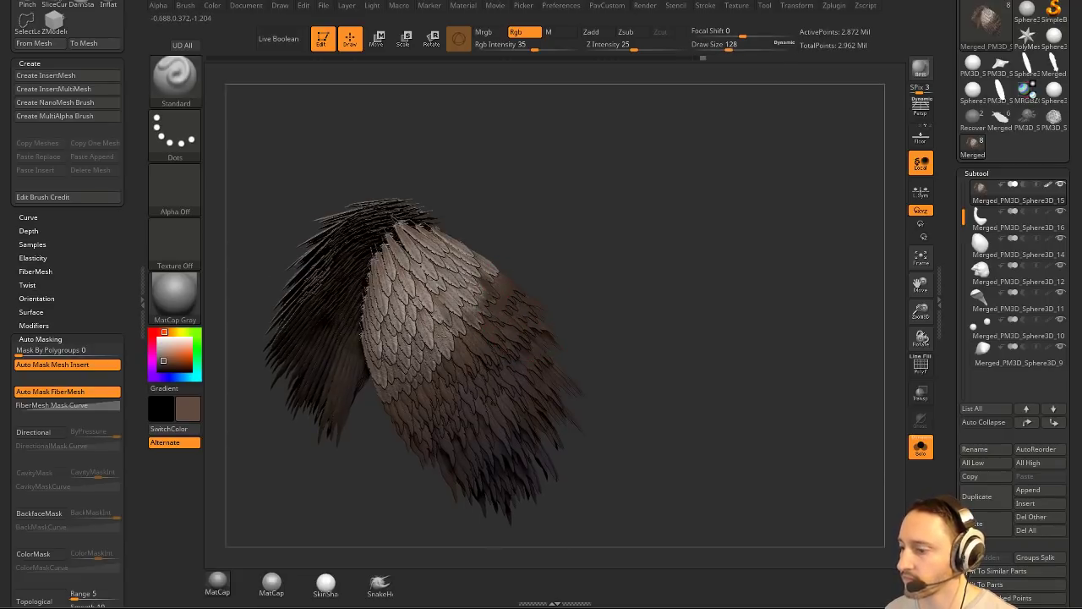
pyautogui.moveTo(605, 308)
pyautogui.mouseDown()
pyautogui.moveTo(598, 283)
pyautogui.moveTo(608, 286)
pyautogui.mouseUp()
# Polypaint lighter brown accents on the upper and middle wing feathers, using small draw sizes between 49 and 16.
pyautogui.press('[')
pyautogui.moveTo(163, 352); pyautogui.dragTo(163, 356)
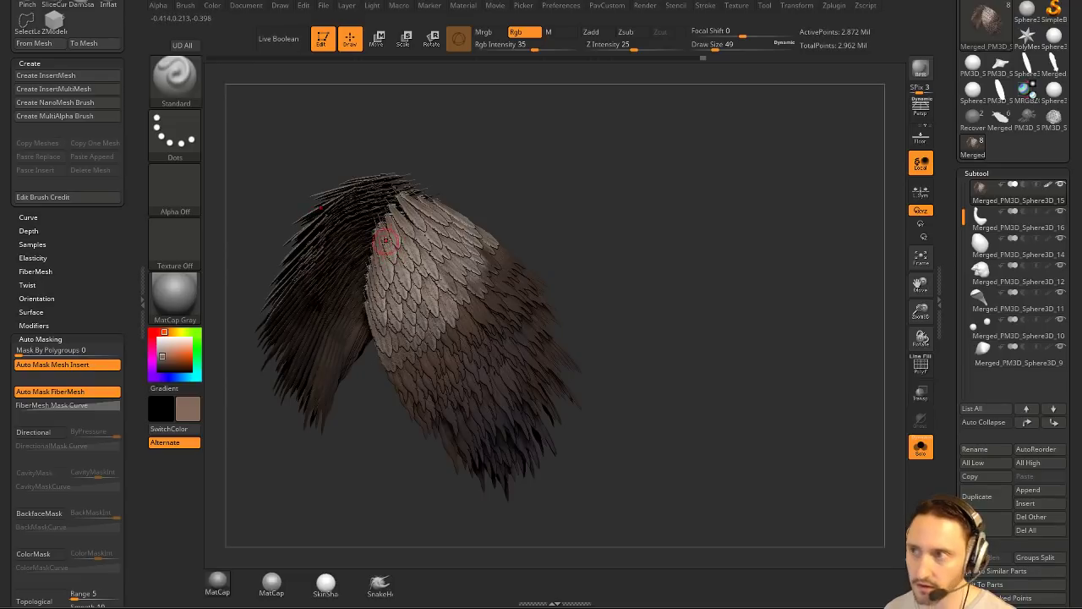
pyautogui.moveTo(593, 247); pyautogui.dragTo(619, 249)
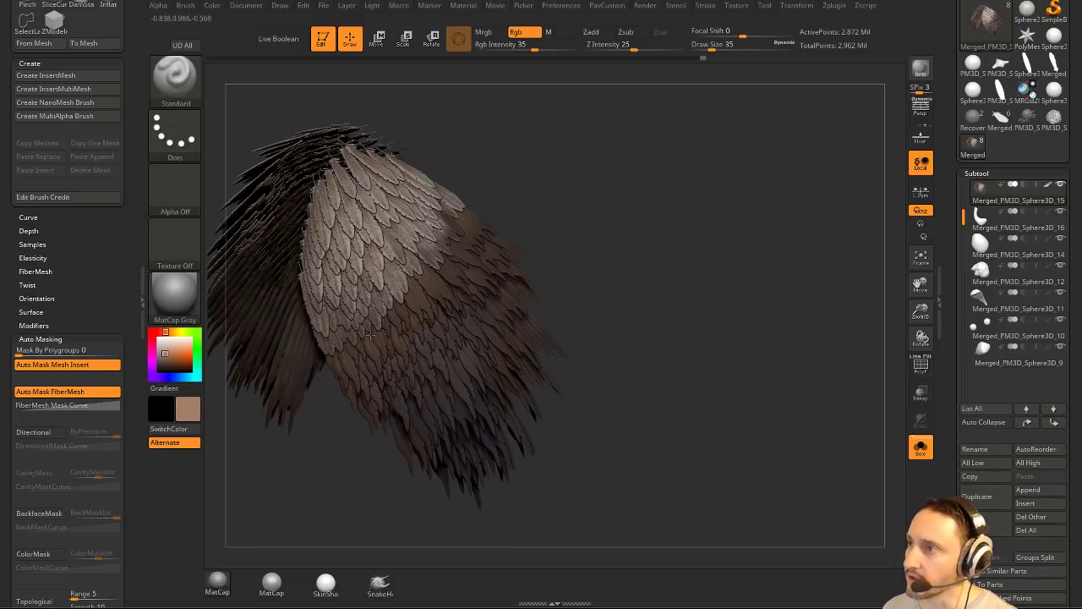
pyautogui.press('[')
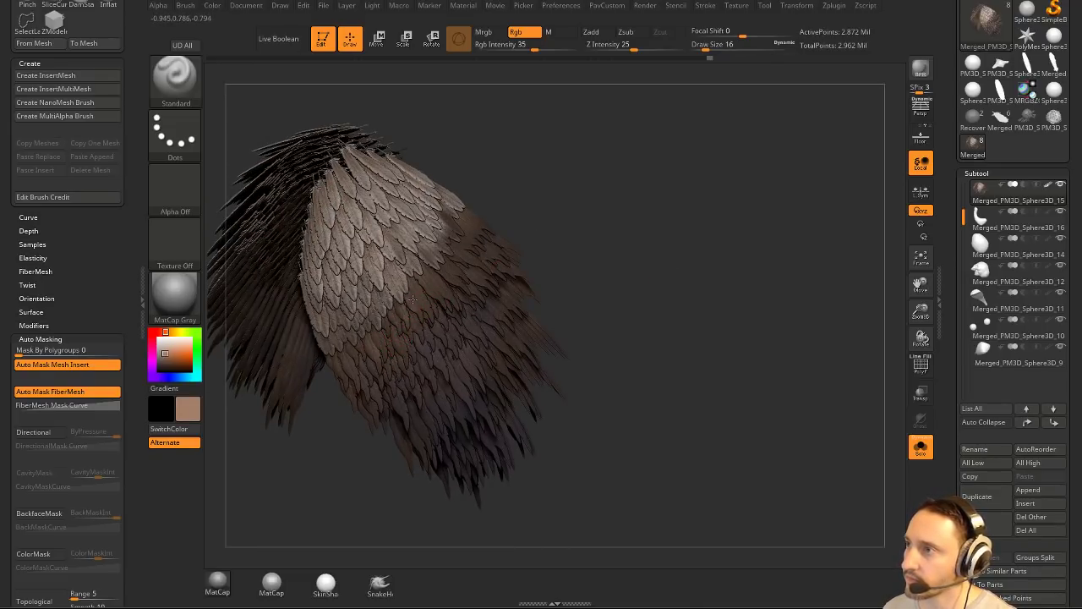
pyautogui.moveTo(385, 298); pyautogui.dragTo(435, 296, button='right')
pyautogui.press('s')
pyautogui.moveTo(435, 296); pyautogui.dragTo(441, 294)
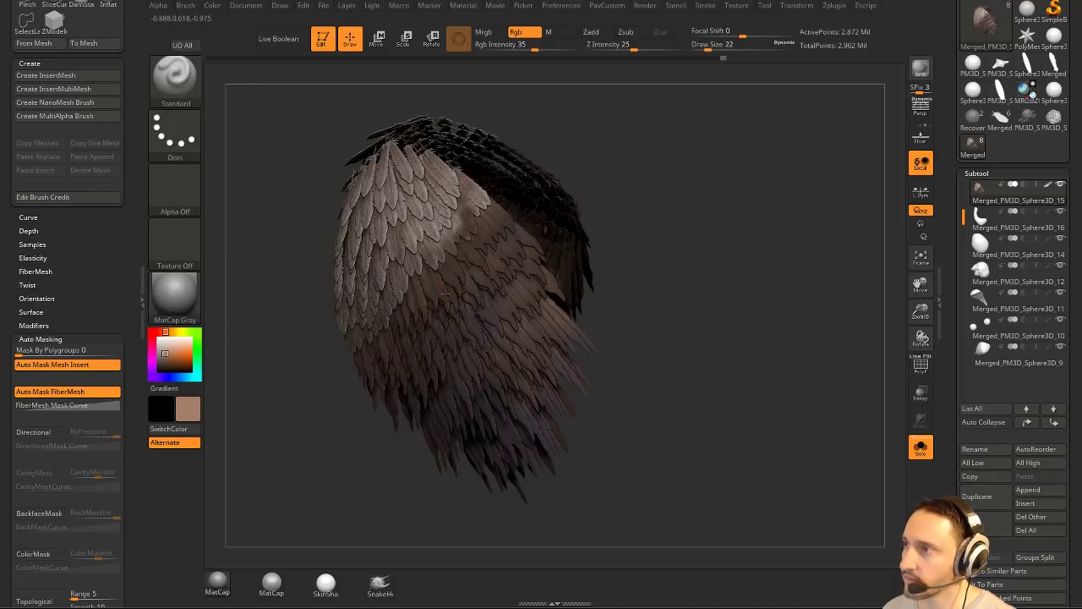
# Turn off Solo and reshape the wing feathers on the whole bird with the Move brush at draw size 453.
pyautogui.moveTo(703, 256); pyautogui.dragTo(817, 349)
pyautogui.click(920, 448)
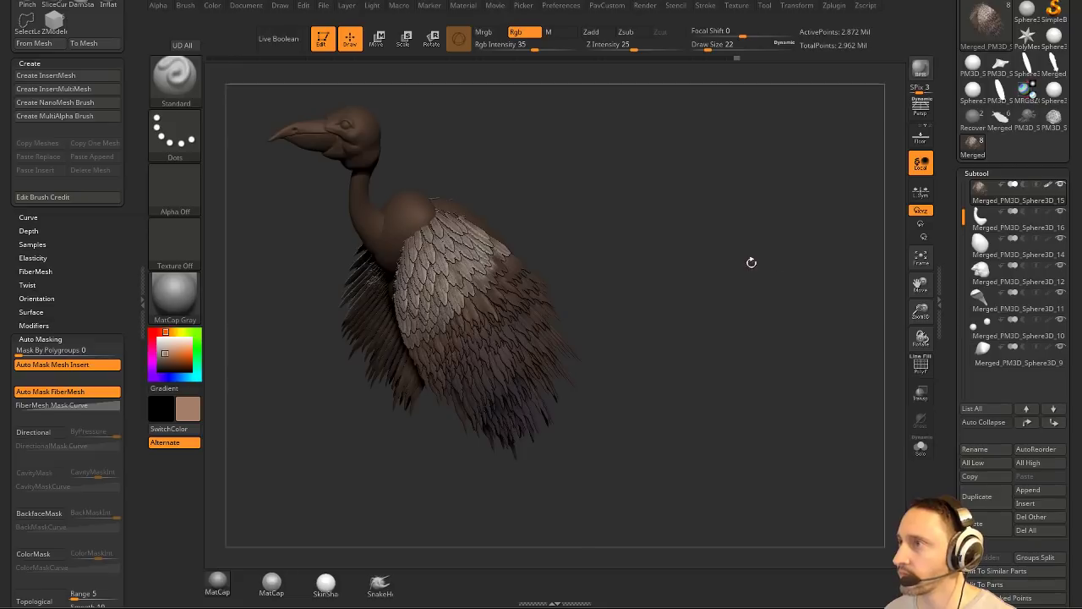
pyautogui.moveTo(749, 261)
pyautogui.mouseDown()
pyautogui.moveTo(730, 208)
pyautogui.moveTo(775, 264)
pyautogui.moveTo(657, 343)
pyautogui.moveTo(574, 329)
pyautogui.mouseUp()
pyautogui.press('b')
pyautogui.press('m')
pyautogui.press('v')
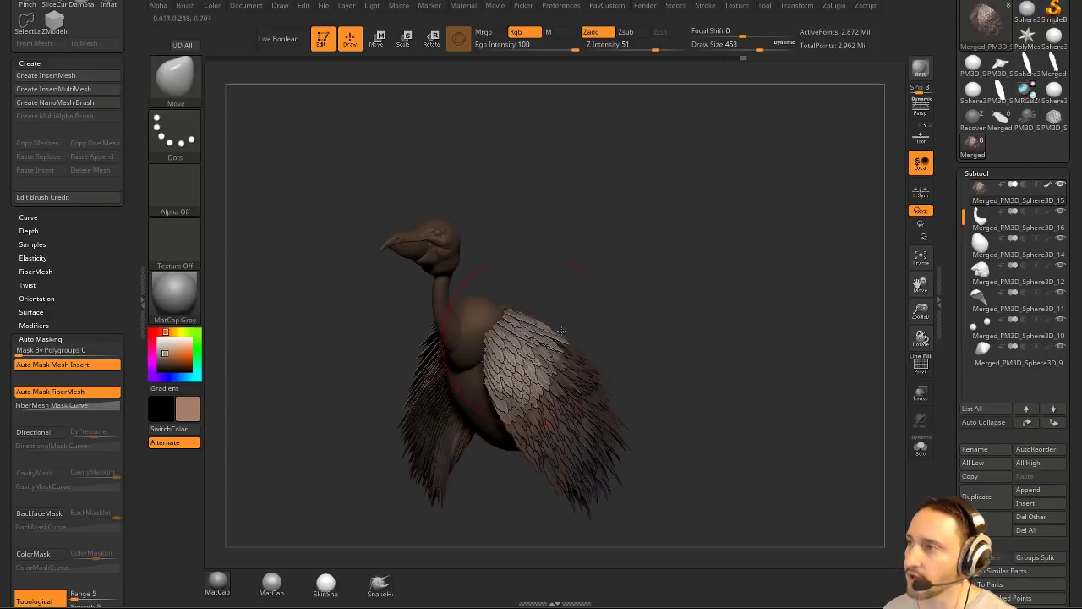
pyautogui.keyDown('alt'); pyautogui.moveTo(665, 303); pyautogui.dragTo(554, 341); pyautogui.keyUp('alt')
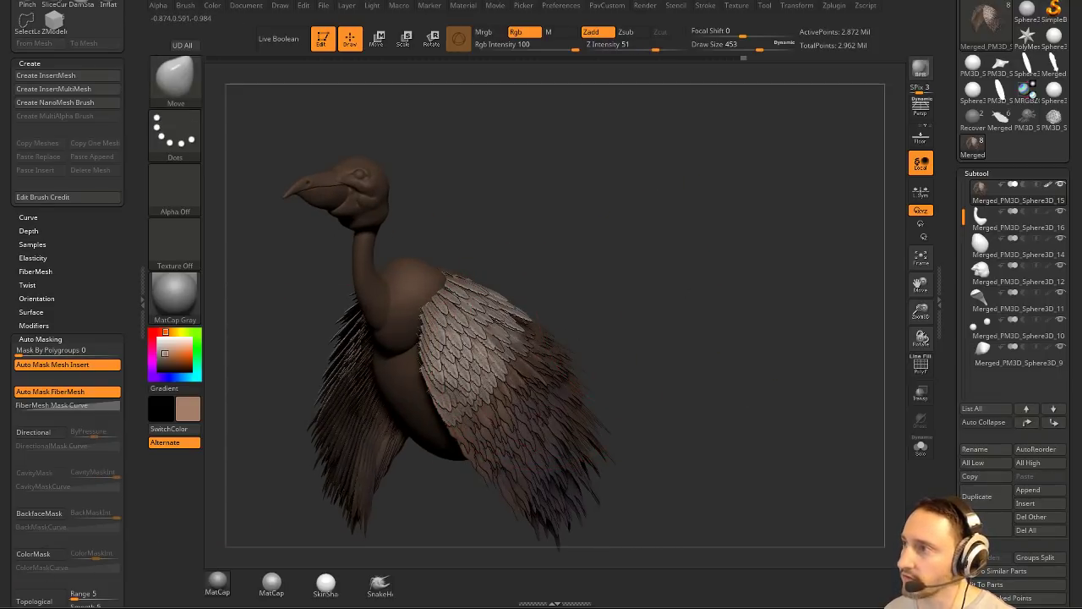
pyautogui.moveTo(532, 348); pyautogui.dragTo(538, 350)
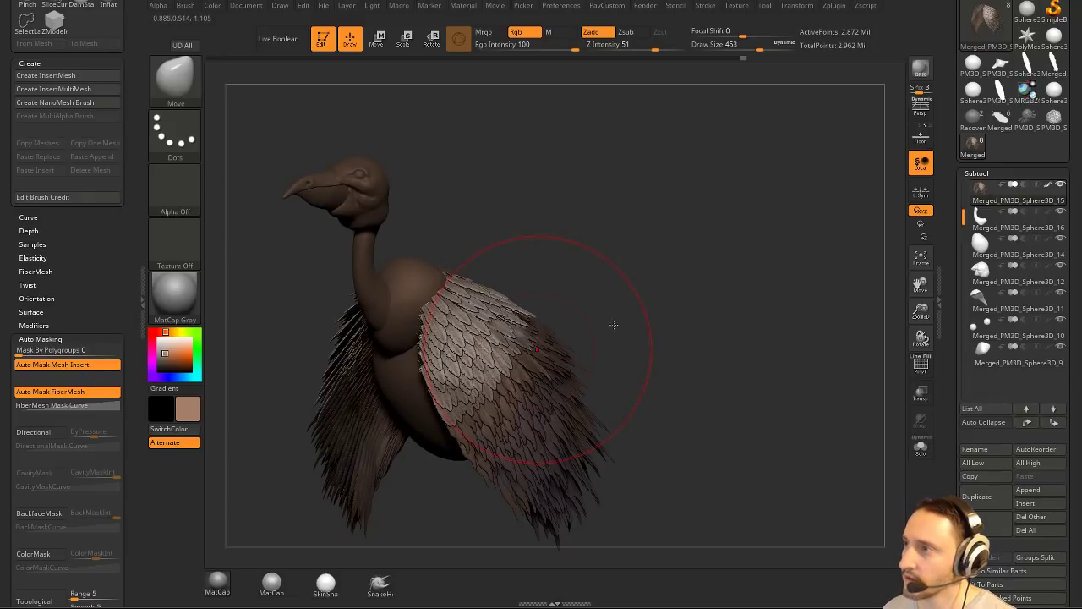
# Refine the shape of the wings around the body with the Move brush at draw size 207.
pyautogui.moveTo(614, 325); pyautogui.dragTo(670, 339)
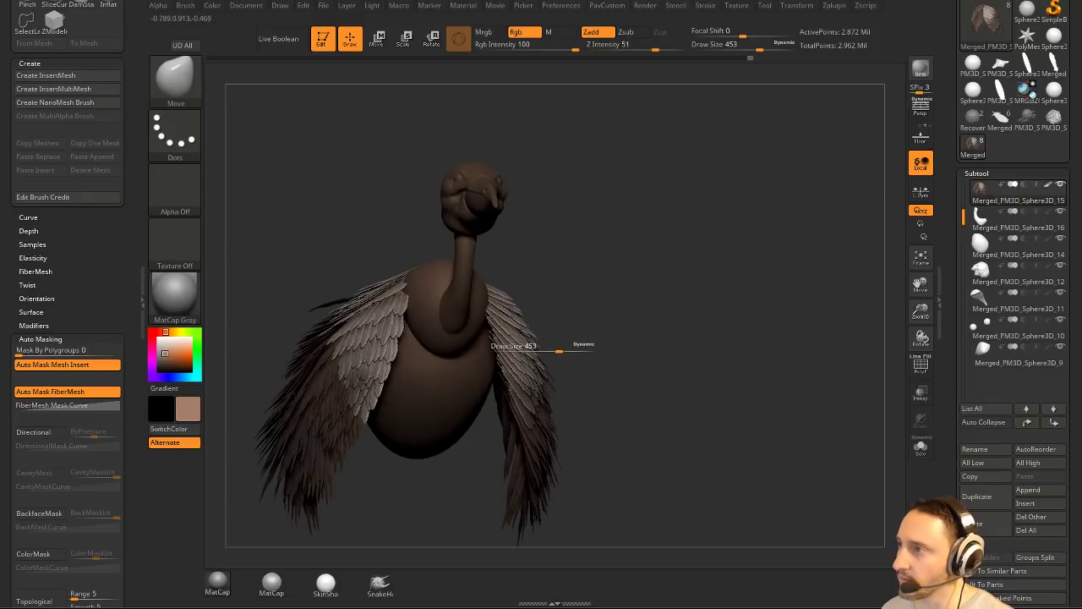
pyautogui.moveTo(551, 349); pyautogui.dragTo(538, 350)
pyautogui.moveTo(635, 337); pyautogui.dragTo(544, 362)
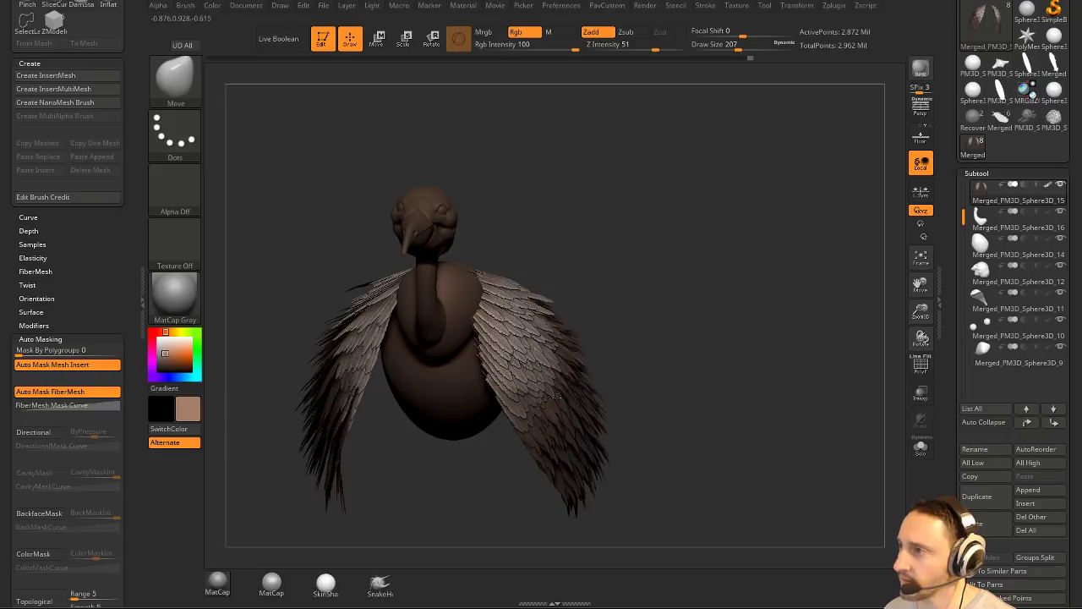
pyautogui.moveTo(724, 310); pyautogui.dragTo(719, 254)
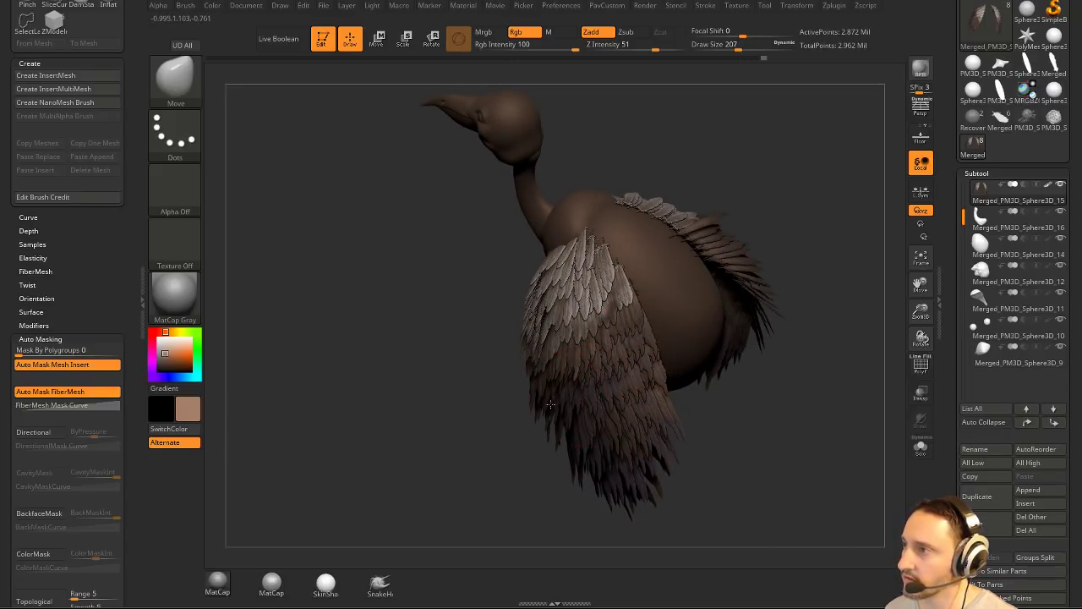
pyautogui.moveTo(551, 404); pyautogui.dragTo(595, 457)
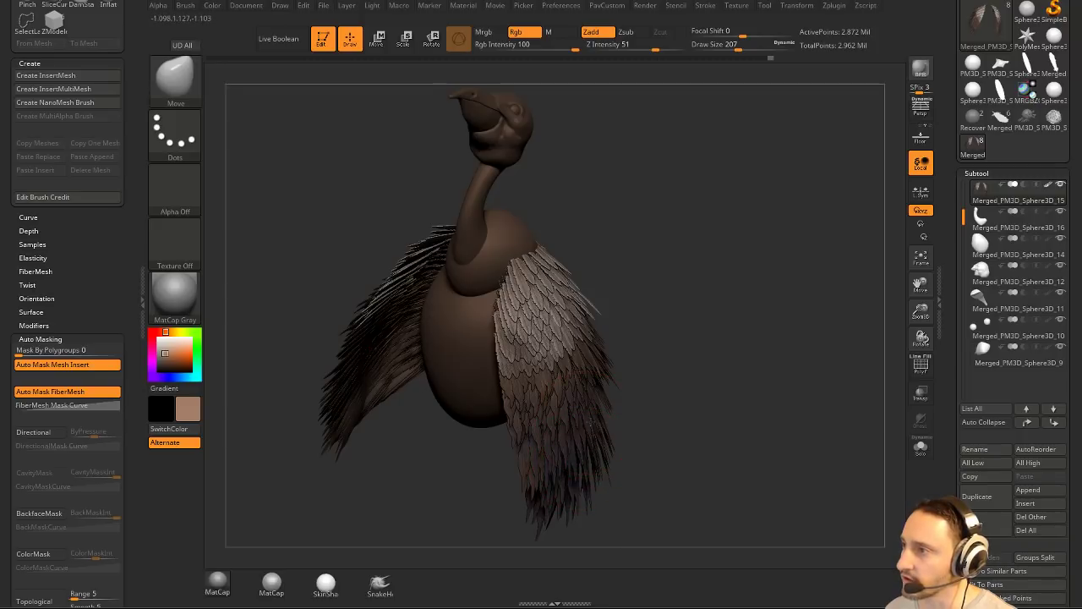
pyautogui.moveTo(585, 404); pyautogui.dragTo(630, 269)
# Switch to the Standard brush and set the main colour to white.
pyautogui.press('b')
pyautogui.press('s')
pyautogui.press('t')
pyautogui.moveTo(164, 347); pyautogui.dragTo(155, 335)
pyautogui.moveTo(739, 250)
pyautogui.mouseDown()
pyautogui.moveTo(759, 231)
pyautogui.moveTo(744, 235)
pyautogui.moveTo(755, 244)
pyautogui.mouseUp()
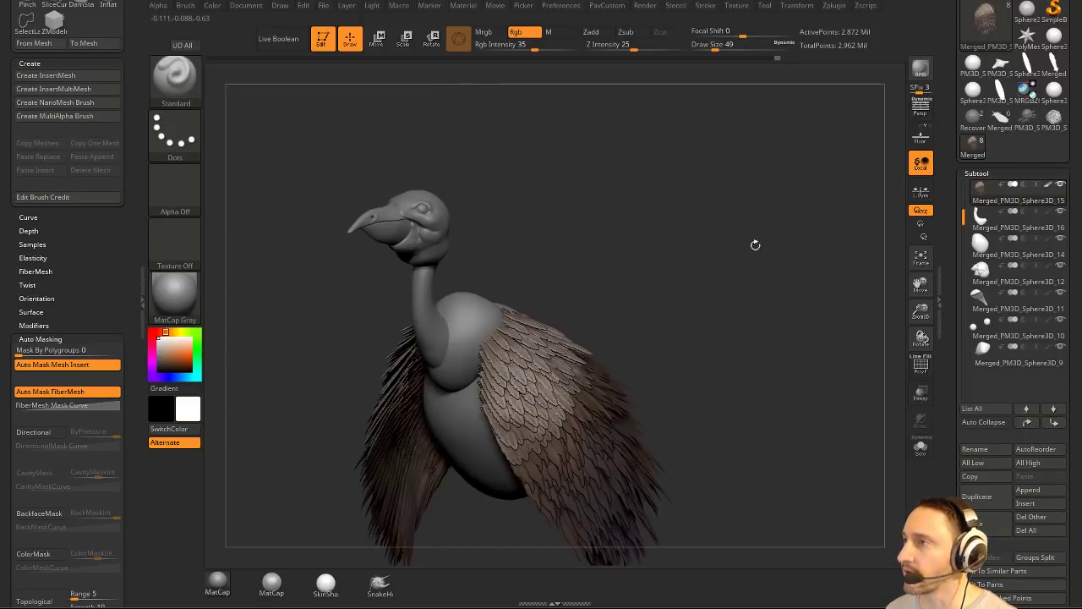
# Make the rounded upper-body sphere below the neck the active subtool.
pyautogui.keyDown('alt'); pyautogui.click(488, 318); pyautogui.keyUp('alt')
pyautogui.moveTo(698, 279)
pyautogui.mouseDown()
pyautogui.moveTo(644, 273)
pyautogui.moveTo(686, 225)
pyautogui.moveTo(555, 244)
pyautogui.moveTo(433, 338)
pyautogui.moveTo(687, 271)
pyautogui.mouseUp()
pyautogui.press('b')
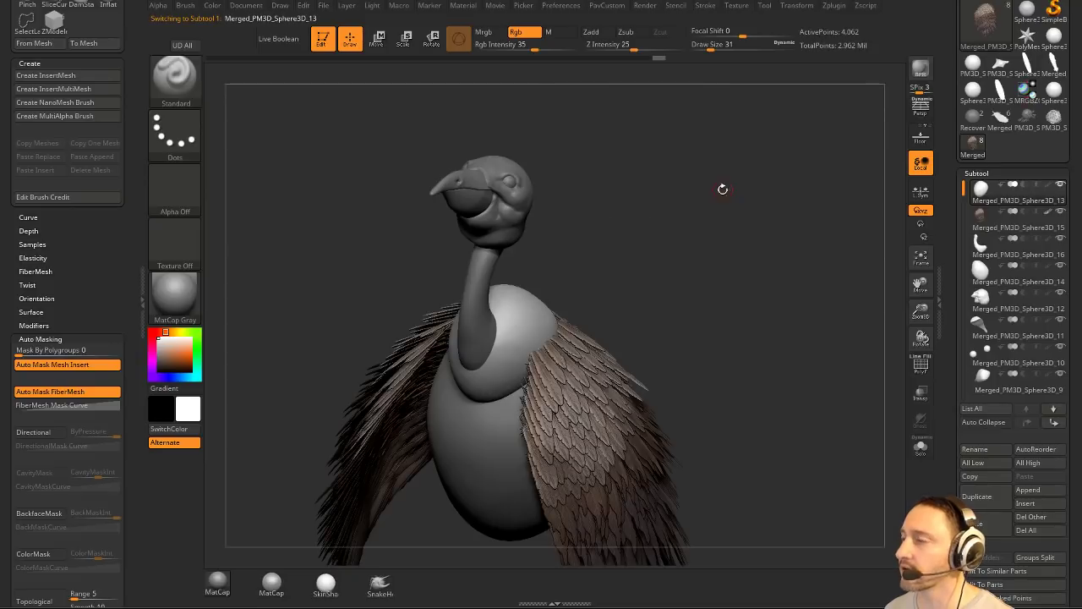
# Switch to the feather tool with six subtools, frame it and turn the feather to an upright front view.
pyautogui.moveTo(722, 188); pyautogui.dragTo(752, 242)
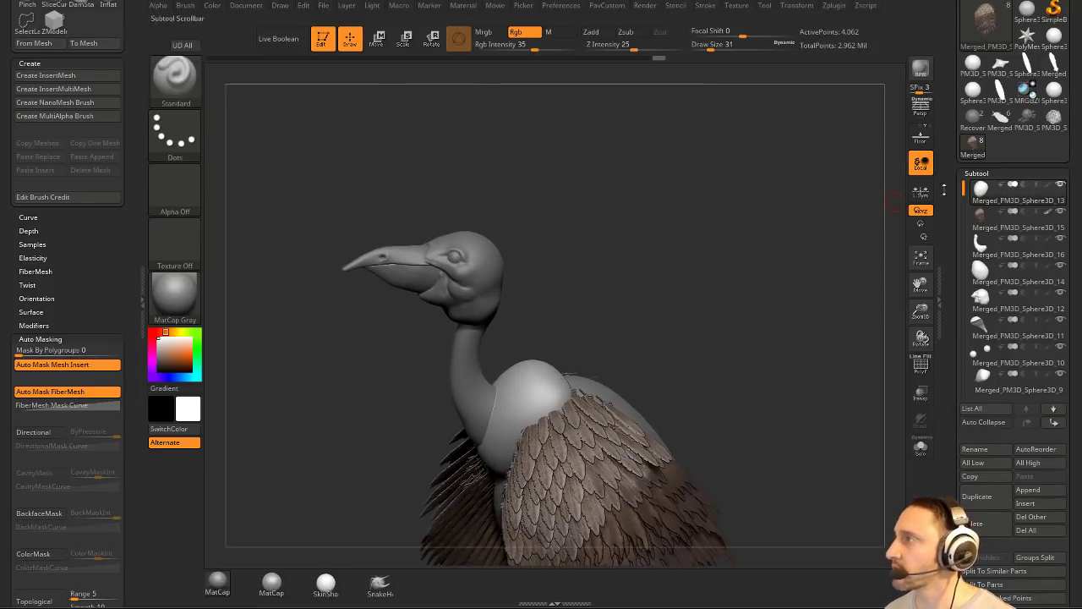
pyautogui.scroll(2, 948, 229)
pyautogui.scroll(2, 948, 229)
pyautogui.moveTo(1003, 238)
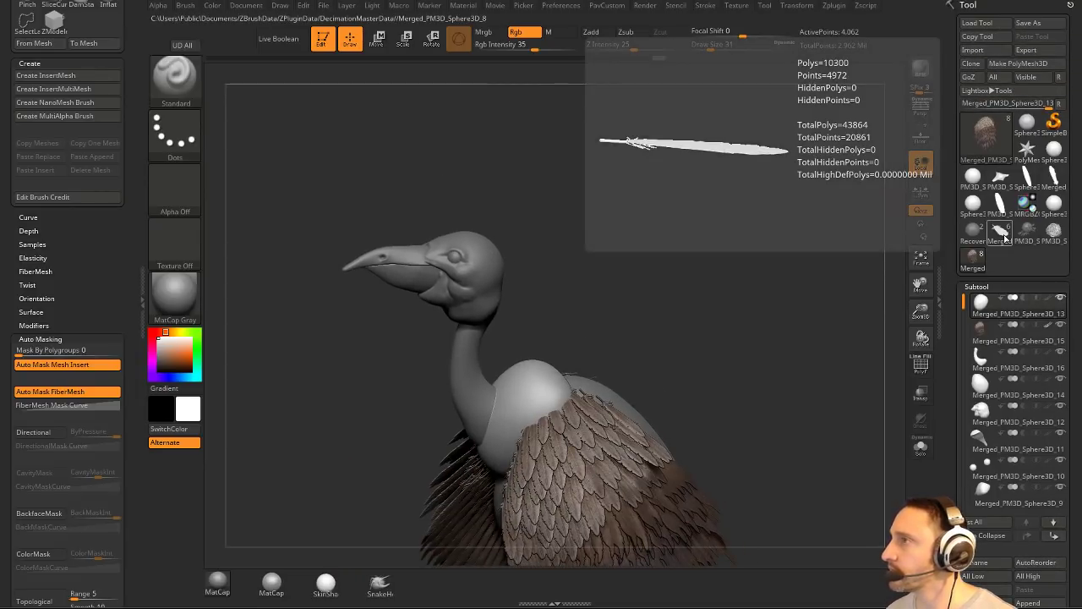
pyautogui.click(1001, 236)
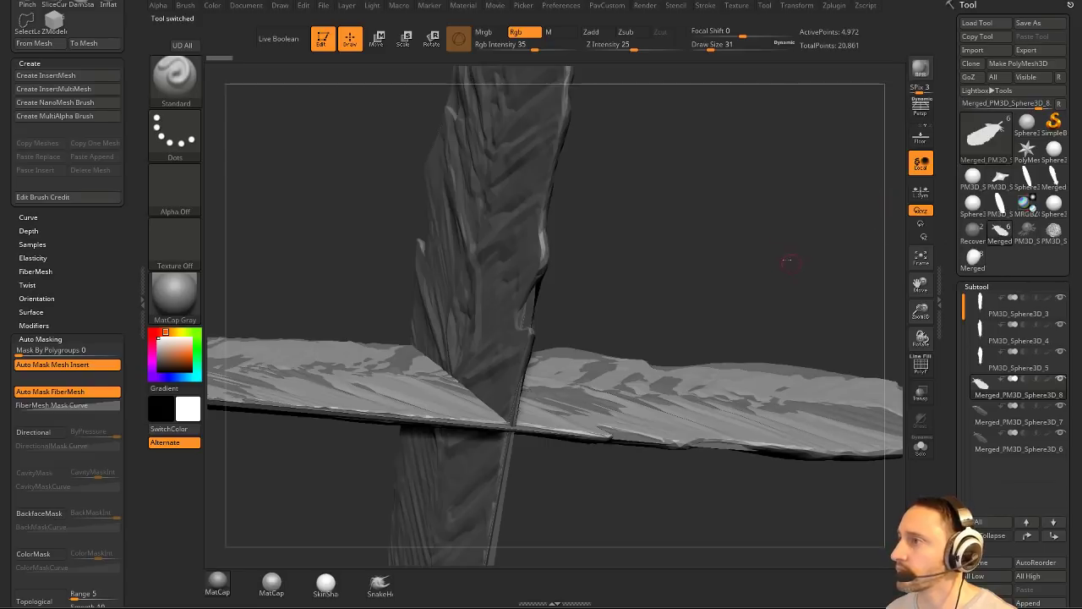
pyautogui.press('f')
pyautogui.moveTo(786, 262); pyautogui.dragTo(727, 213)
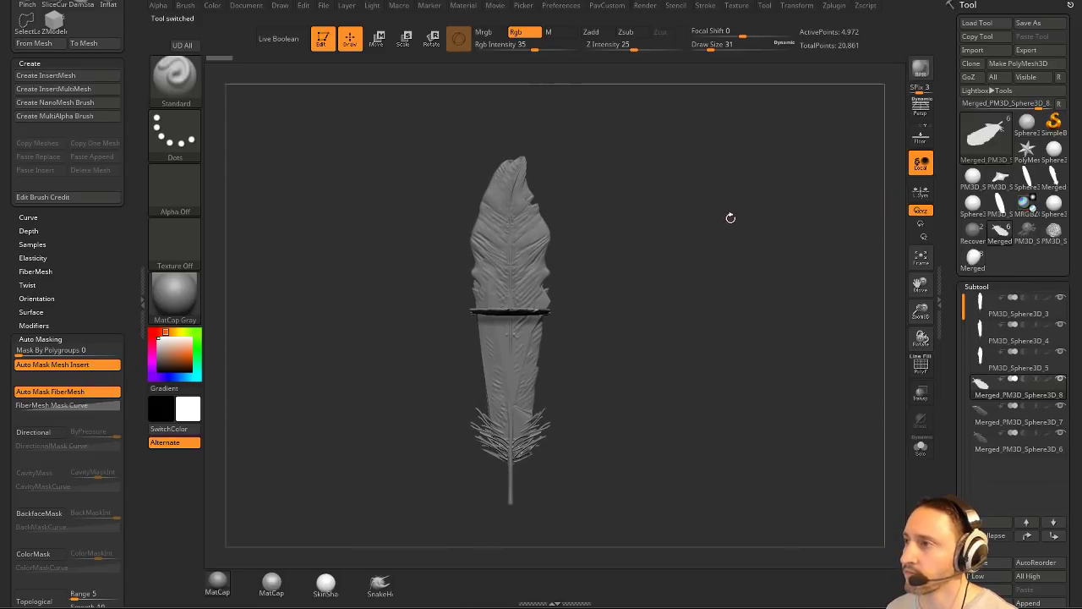
# Select the ChiselRect brush and clone it as a base for a custom feather brush.
pyautogui.click(175, 78)
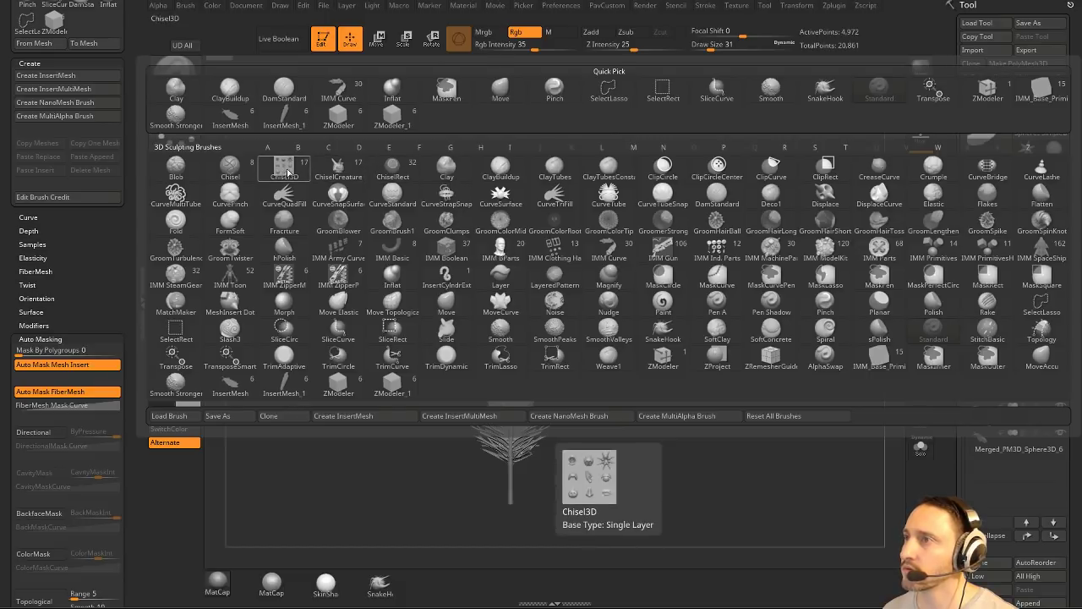
pyautogui.click(394, 172)
pyautogui.click(181, 87)
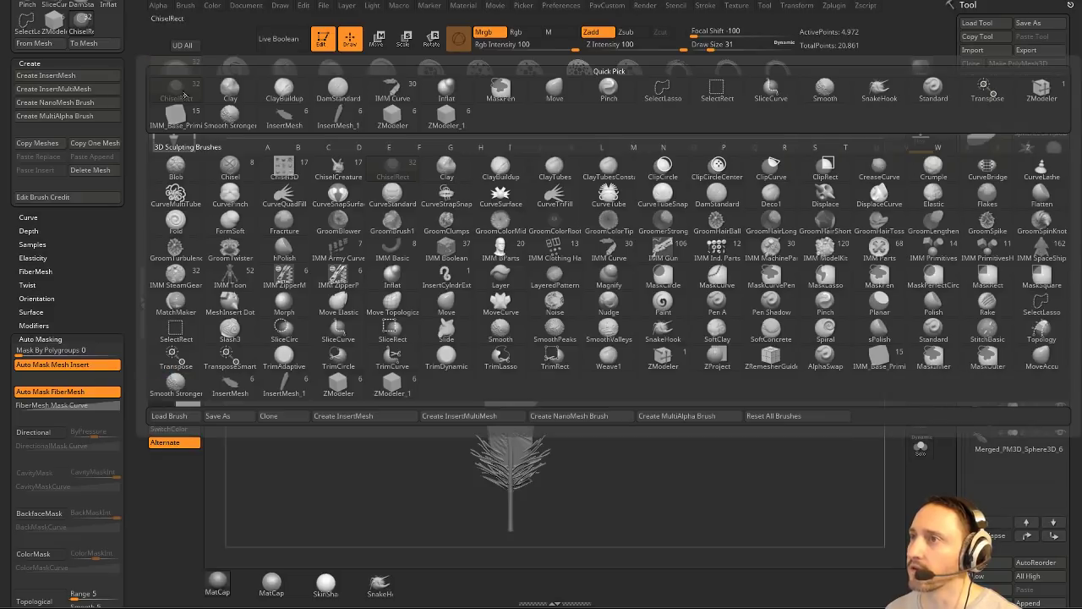
pyautogui.click(284, 383)
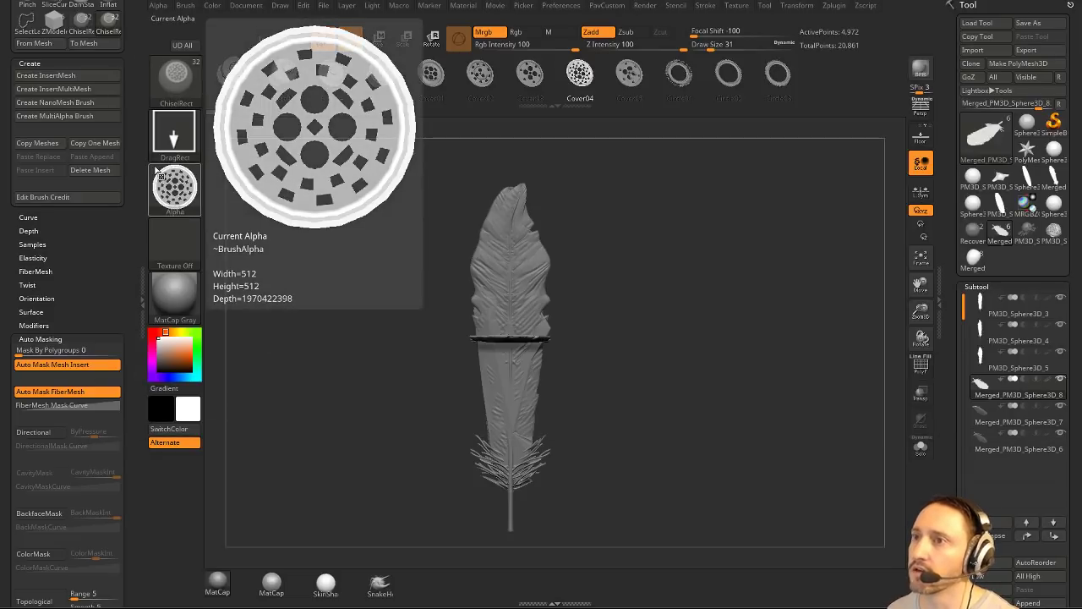
# Delete all meshes from the cloned ChiselRect brush and turn it into a MultiAlpha brush made from all feather subtools.
pyautogui.scroll(5, 118, 389)
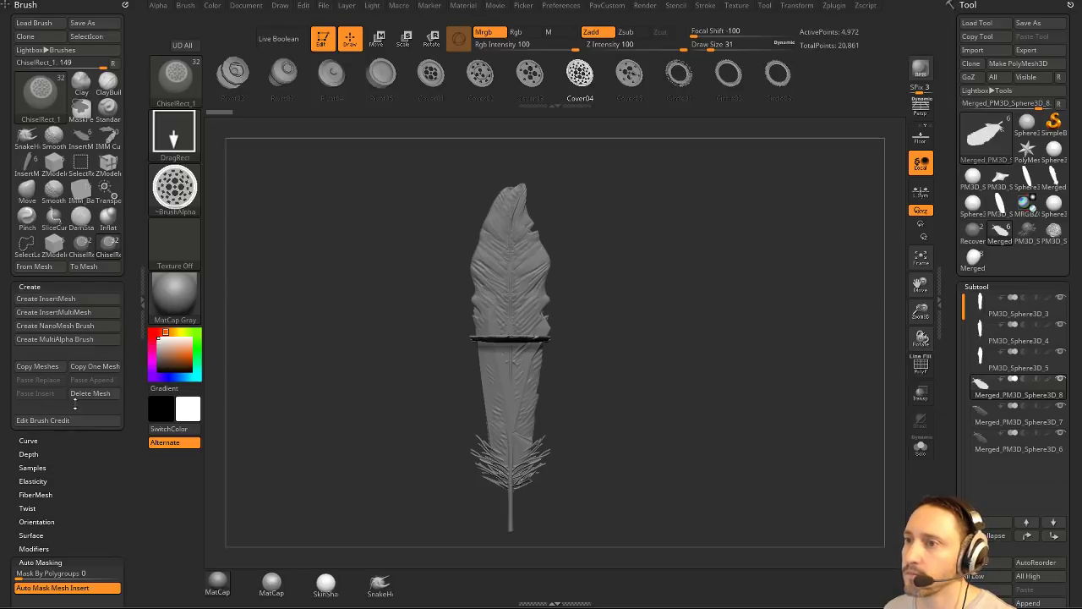
pyautogui.click(85, 395)
pyautogui.click(85, 395)
pyautogui.click(83, 397)
pyautogui.click(83, 397)
pyautogui.click(83, 398)
pyautogui.click(83, 397)
pyautogui.click(83, 398)
pyautogui.click(83, 397)
pyautogui.click(83, 398)
pyautogui.click(83, 397)
pyautogui.click(83, 397)
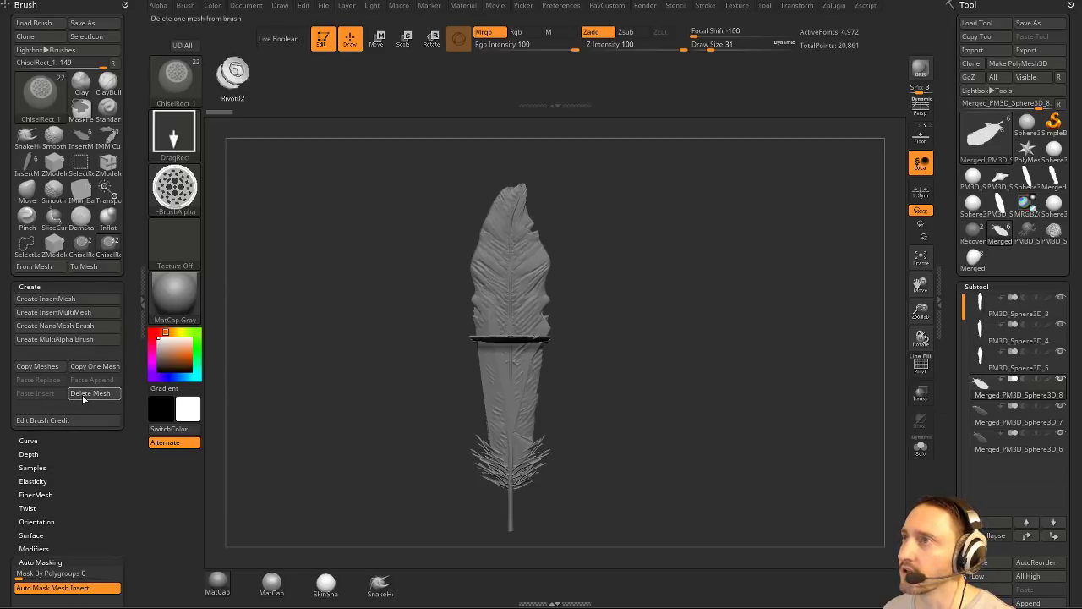
pyautogui.click(83, 398)
pyautogui.click(83, 397)
pyautogui.click(82, 397)
pyautogui.click(83, 397)
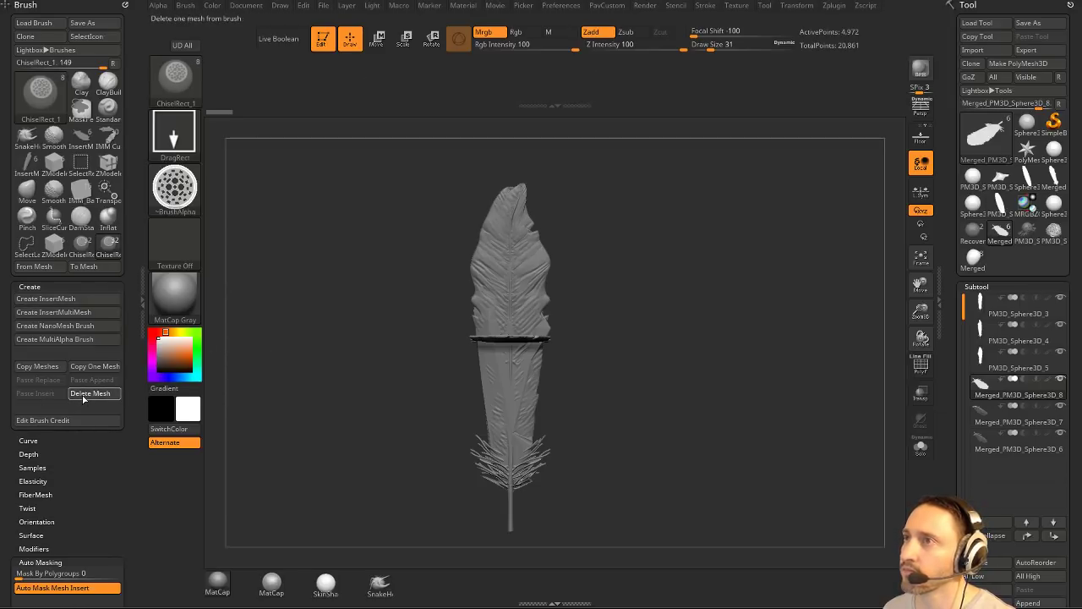
pyautogui.click(83, 398)
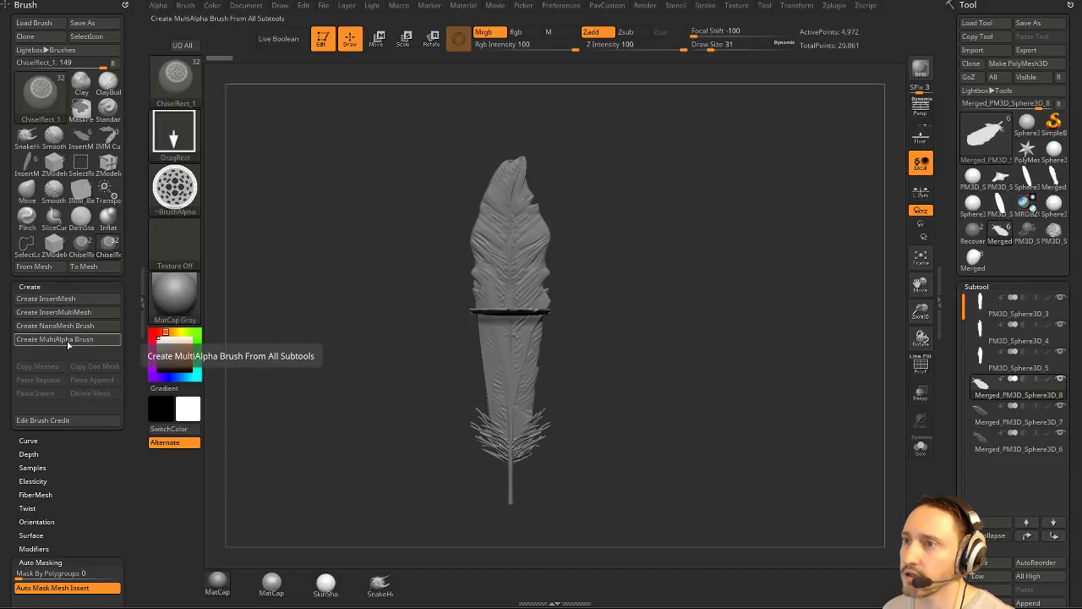
pyautogui.click(67, 314)
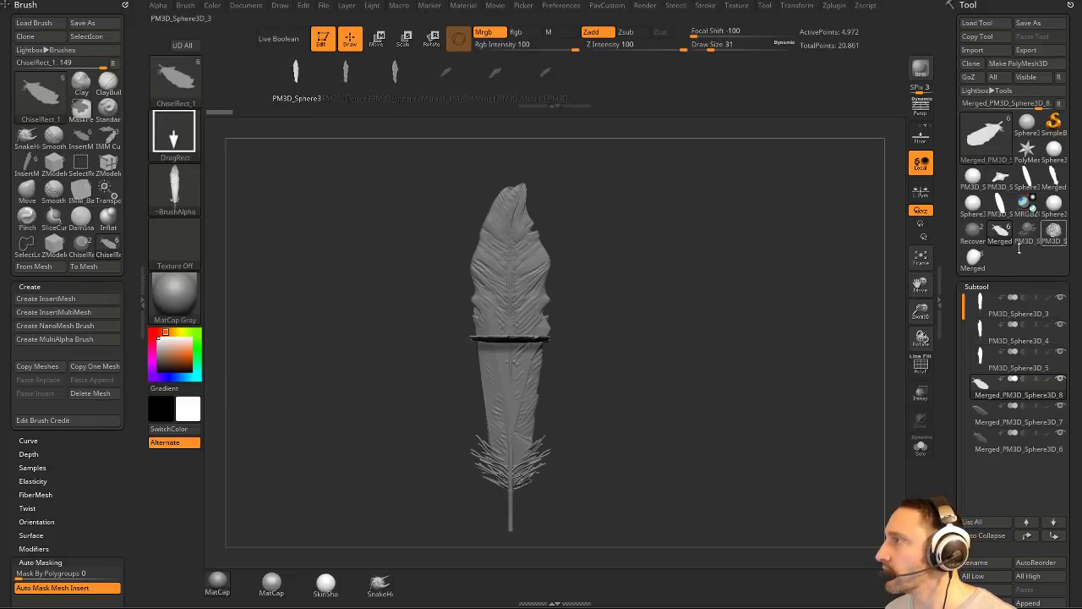
# Switch back to the bird tool and raise the mesh density of the rounded upper-body sphere.
pyautogui.click(973, 257)
pyautogui.moveTo(770, 474); pyautogui.dragTo(700, 240)
pyautogui.click(607, 5)
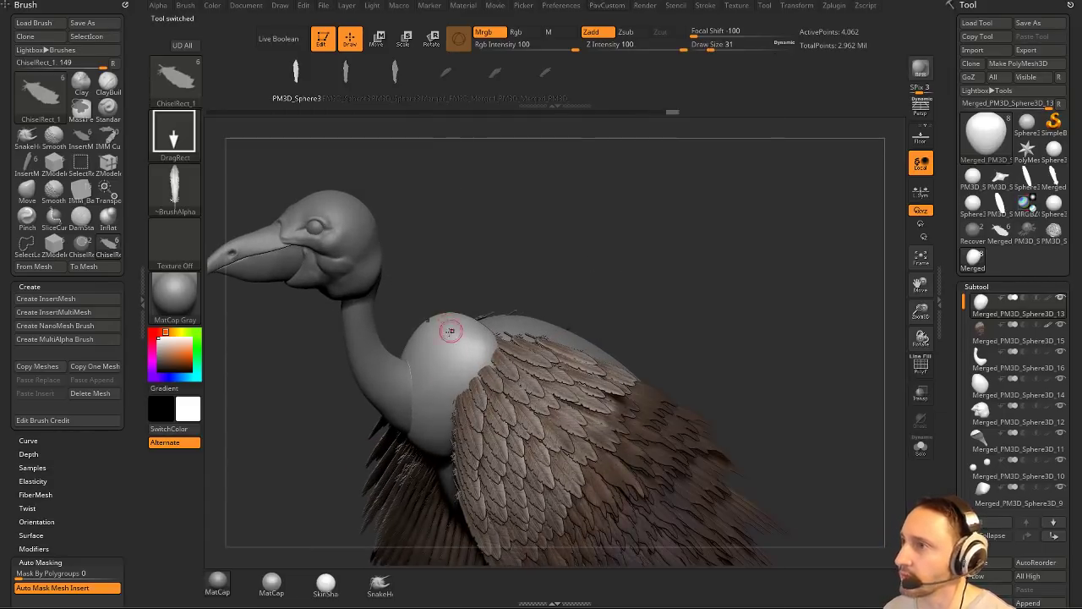
pyautogui.moveTo(652, 236); pyautogui.dragTo(457, 339)
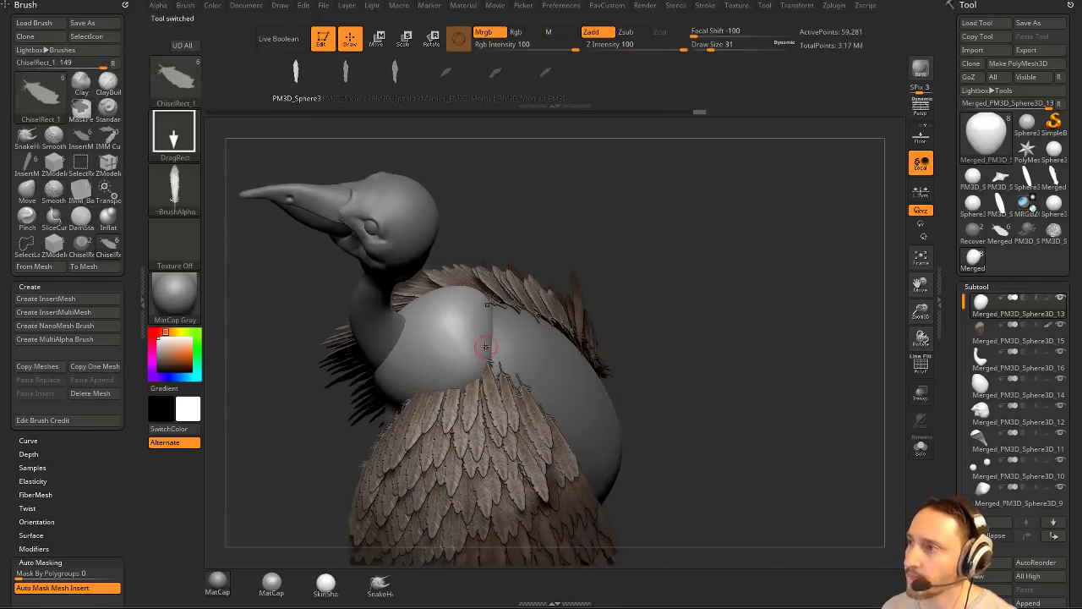
# Test the feather stamp on the upper-body sphere at draw size 77, undo the tests and set Z Intensity to 39.
pyautogui.press('shift')
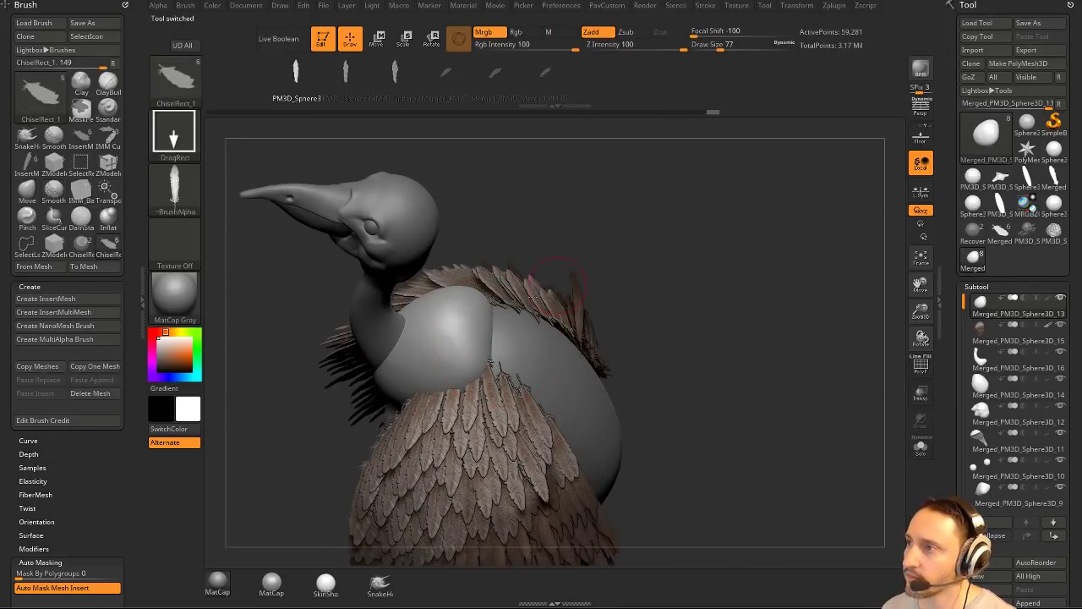
pyautogui.moveTo(431, 349)
pyautogui.mouseDown()
pyautogui.moveTo(457, 363)
pyautogui.moveTo(437, 344)
pyautogui.mouseUp()
pyautogui.hotkey('ctrl', 'z')
pyautogui.click(643, 46)
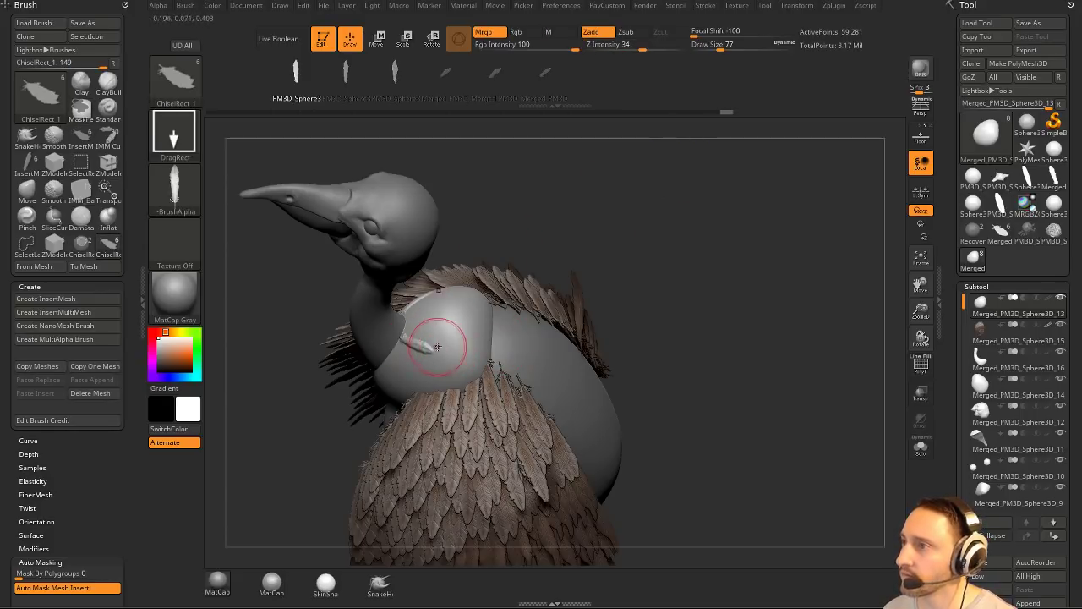
pyautogui.hotkey('ctrl', 'z')
pyautogui.click(646, 49)
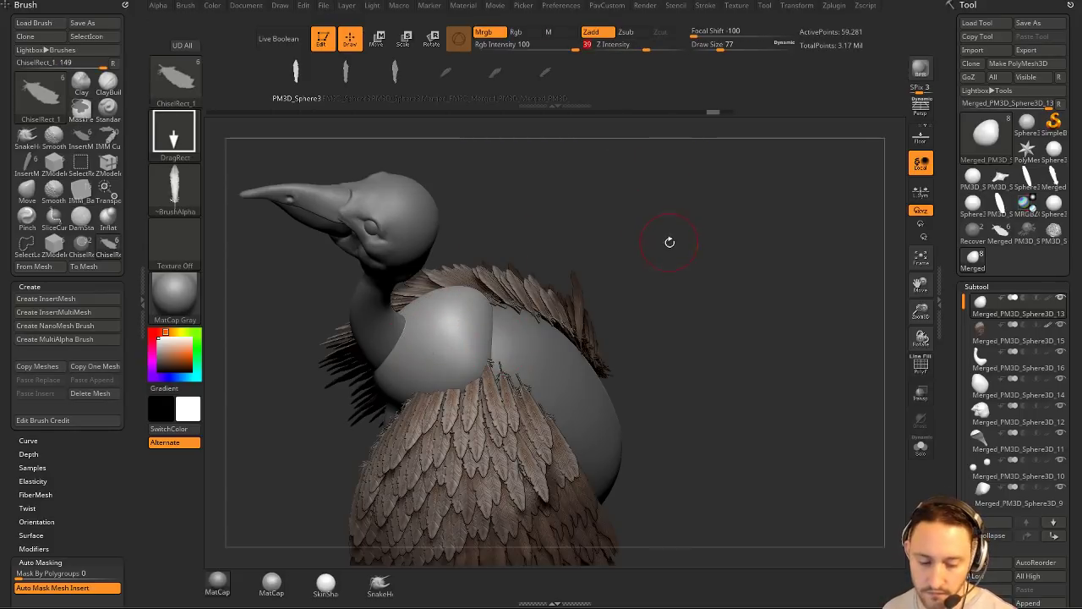
# Subdivide the upper-body sphere once more and stamp a first row of feathers beside the base of the neck.
pyautogui.hotkey('ctrl', 'd')
pyautogui.moveTo(660, 244); pyautogui.dragTo(710, 247)
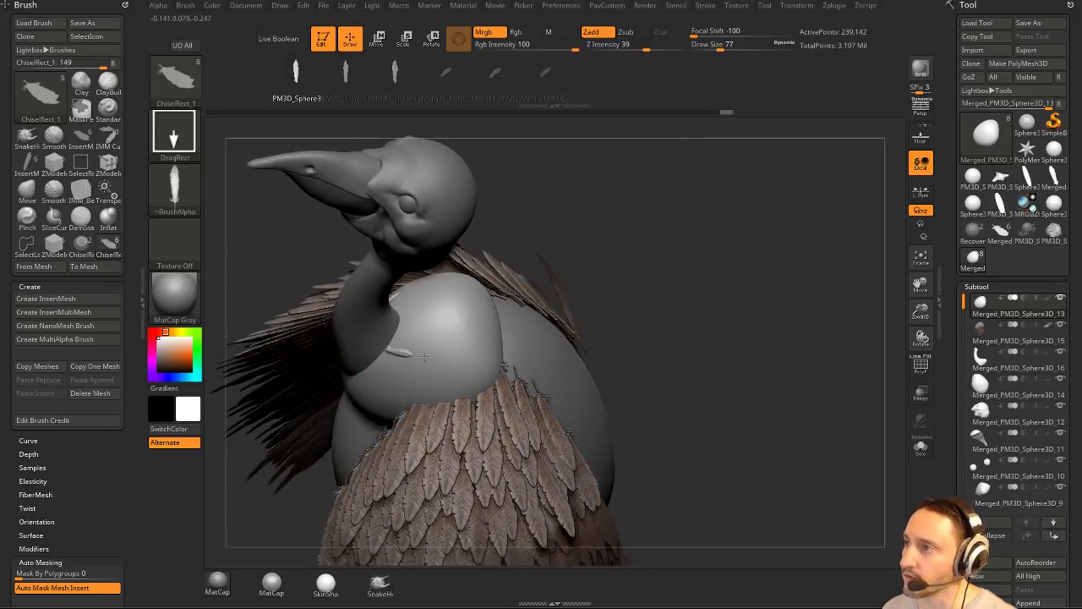
pyautogui.moveTo(398, 340); pyautogui.dragTo(446, 310)
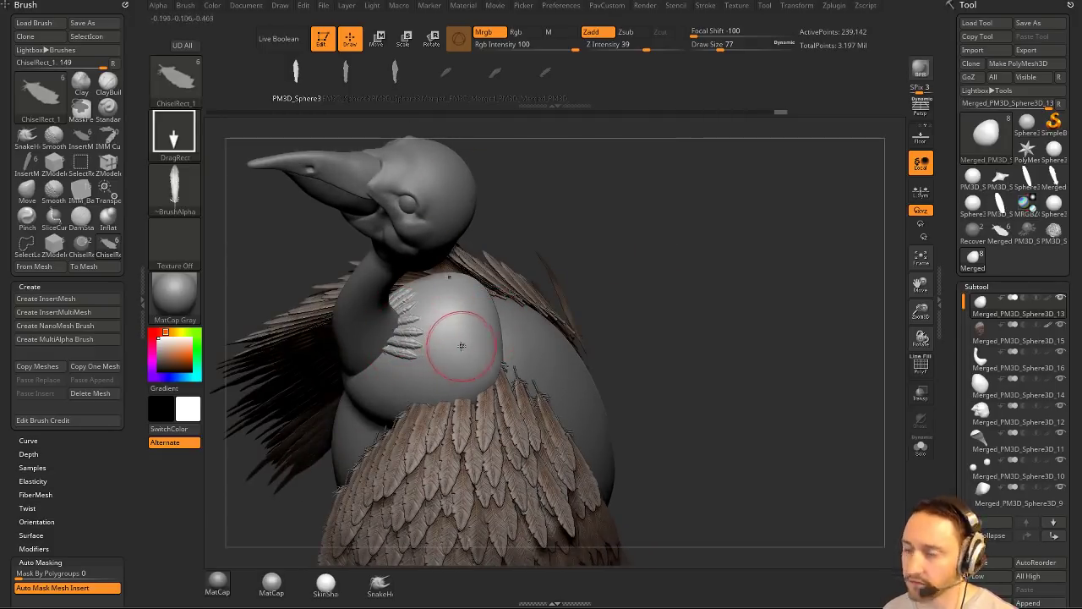
# Set the feather brush's Variations to 2 and adjust its Variations Selector, with the first feather as the starting alpha.
pyautogui.click(345, 73)
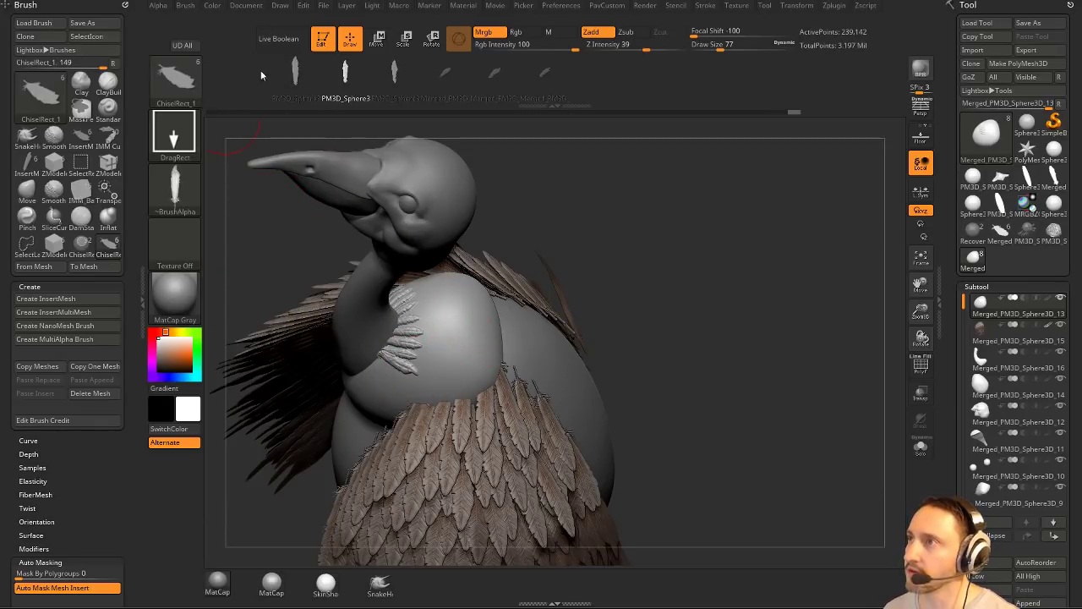
pyautogui.moveTo(51, 562); pyautogui.dragTo(50, 162)
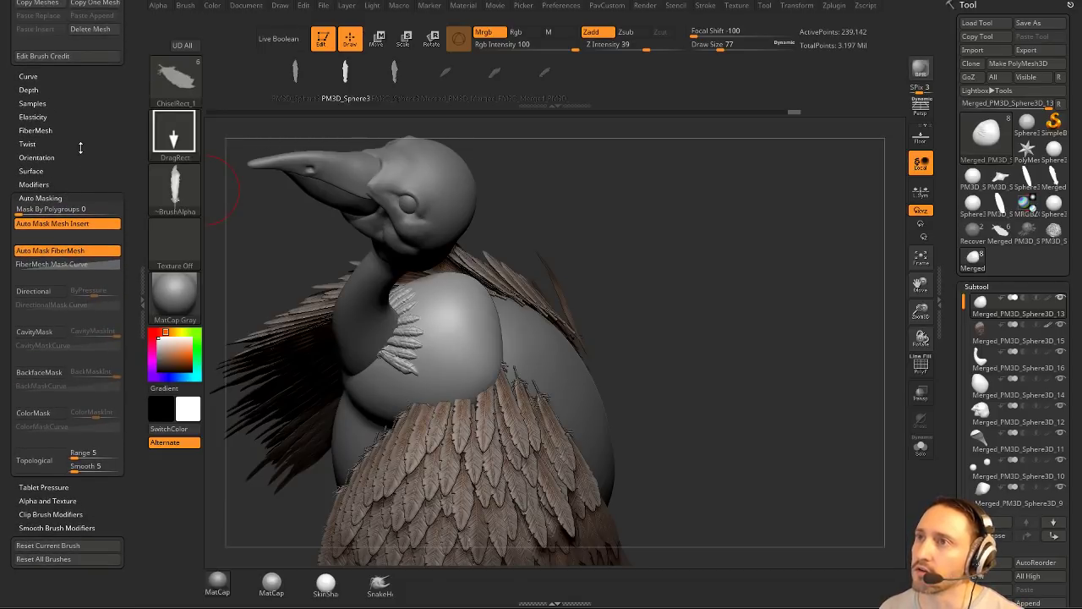
pyautogui.click(59, 149)
pyautogui.moveTo(102, 139); pyautogui.dragTo(103, 120)
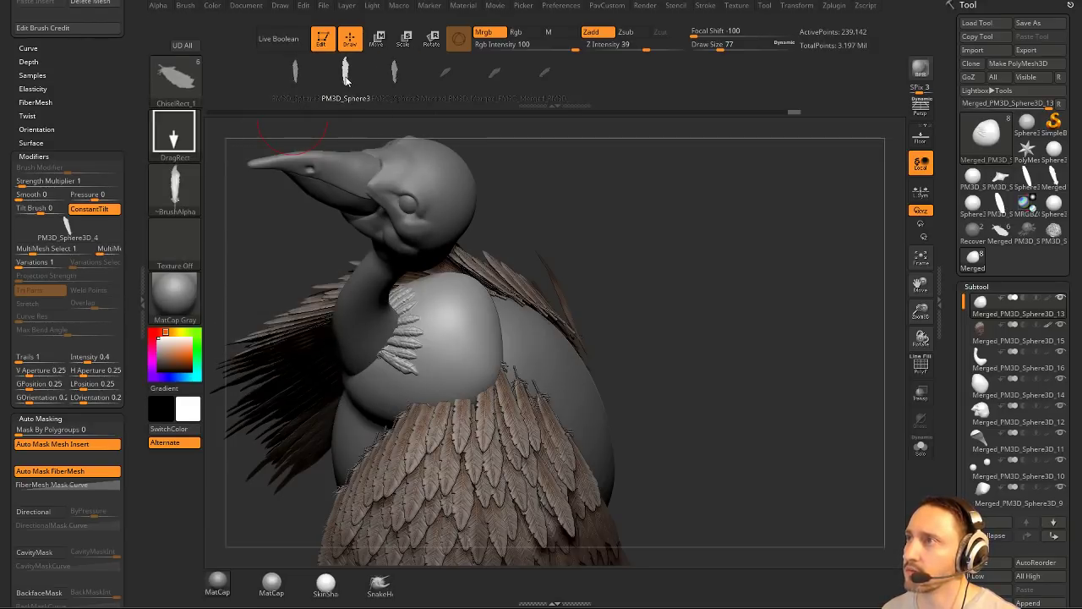
pyautogui.click(397, 79)
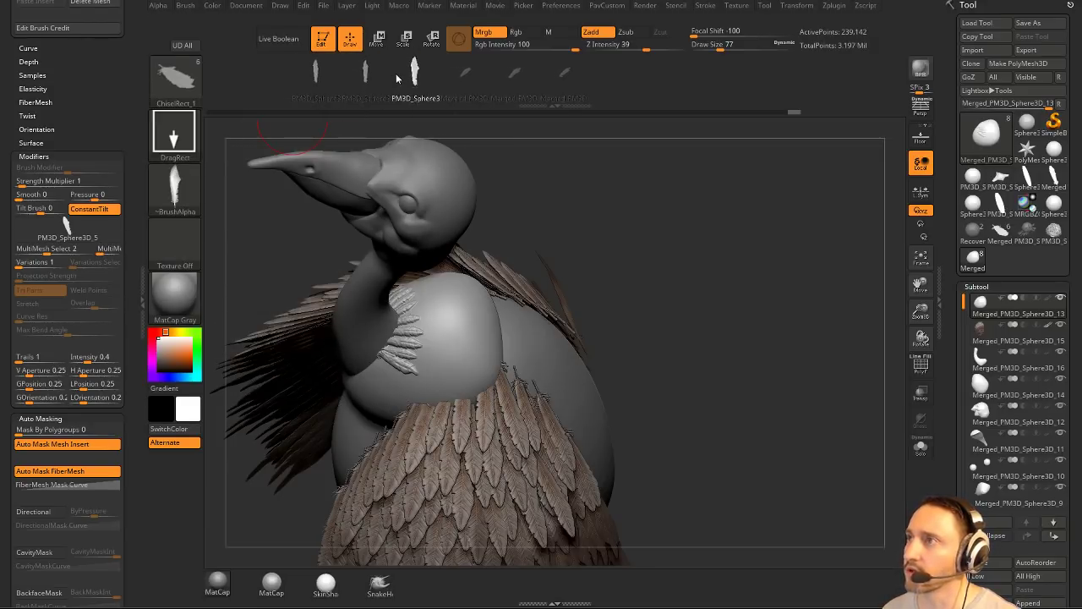
pyautogui.click(315, 81)
pyautogui.click(364, 82)
pyautogui.click(329, 78)
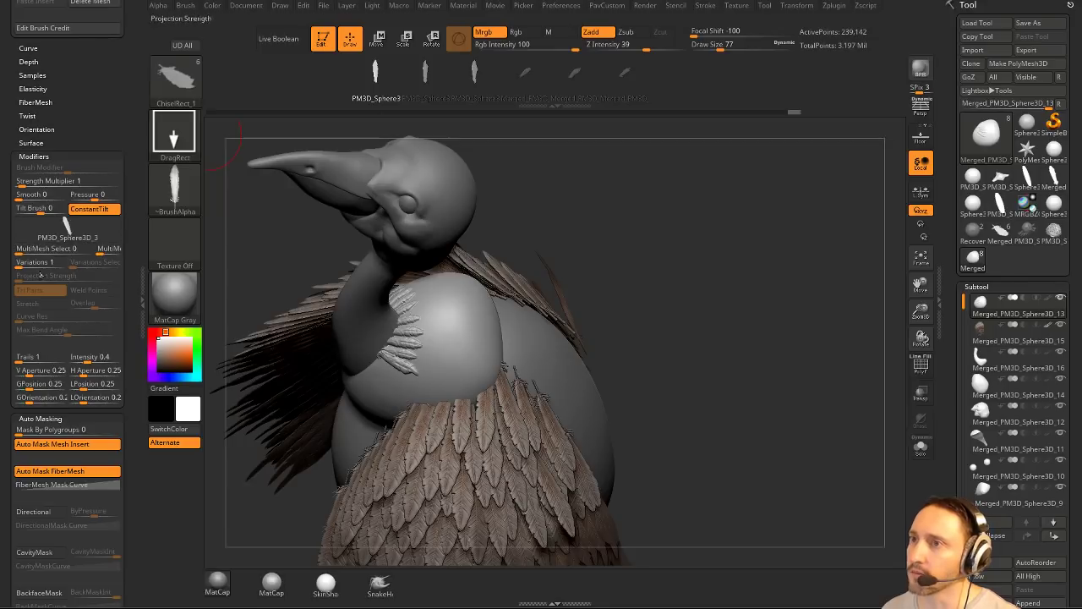
pyautogui.moveTo(18, 268); pyautogui.dragTo(81, 268)
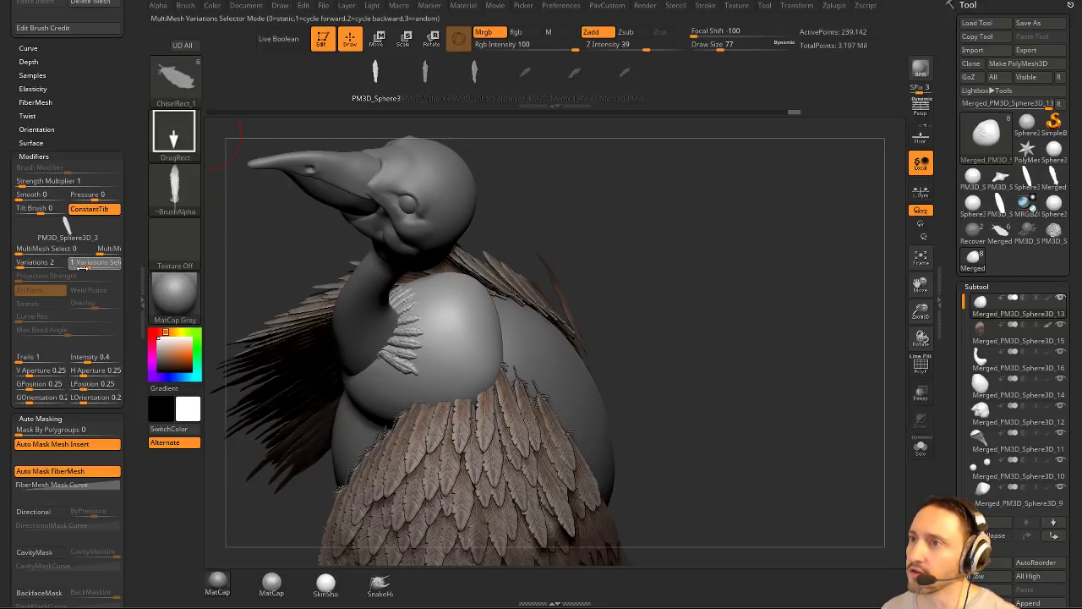
# Stamp overlapping feathers over the side and top of the upper-body sphere next to the neck, undoing a misplaced stamp.
pyautogui.moveTo(641, 254); pyautogui.dragTo(615, 247)
pyautogui.moveTo(389, 333); pyautogui.dragTo(407, 335)
pyautogui.moveTo(394, 330); pyautogui.dragTo(429, 324)
pyautogui.moveTo(400, 318)
pyautogui.mouseDown()
pyautogui.moveTo(433, 313)
pyautogui.moveTo(420, 305)
pyautogui.moveTo(436, 292)
pyautogui.mouseUp()
pyautogui.moveTo(609, 203); pyautogui.dragTo(607, 230)
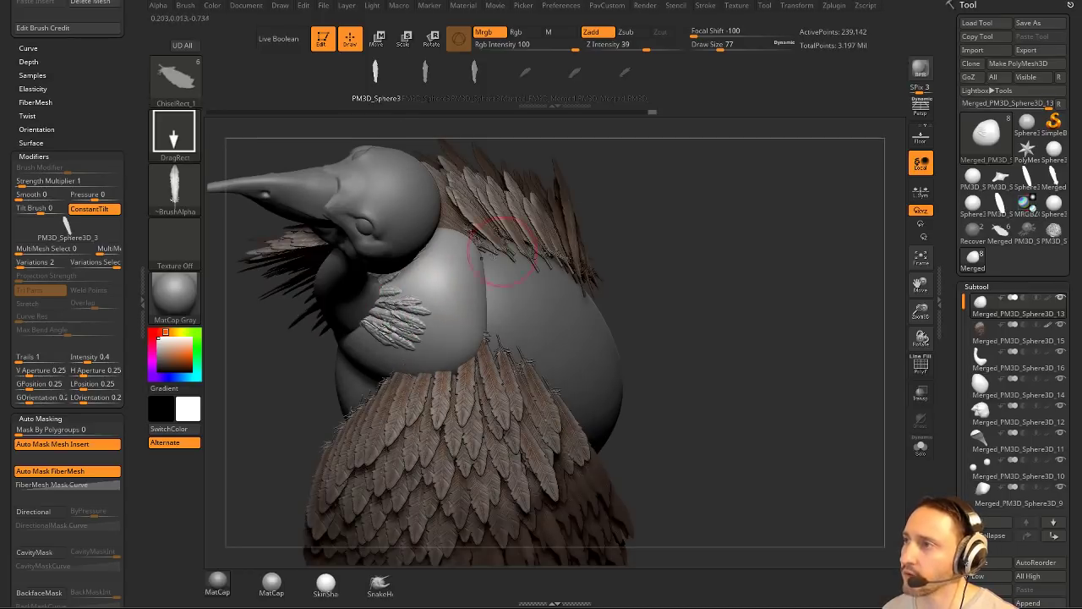
pyautogui.hotkey('ctrl', 'z')
pyautogui.moveTo(431, 298)
pyautogui.mouseDown()
pyautogui.moveTo(415, 285)
pyautogui.moveTo(432, 293)
pyautogui.mouseUp()
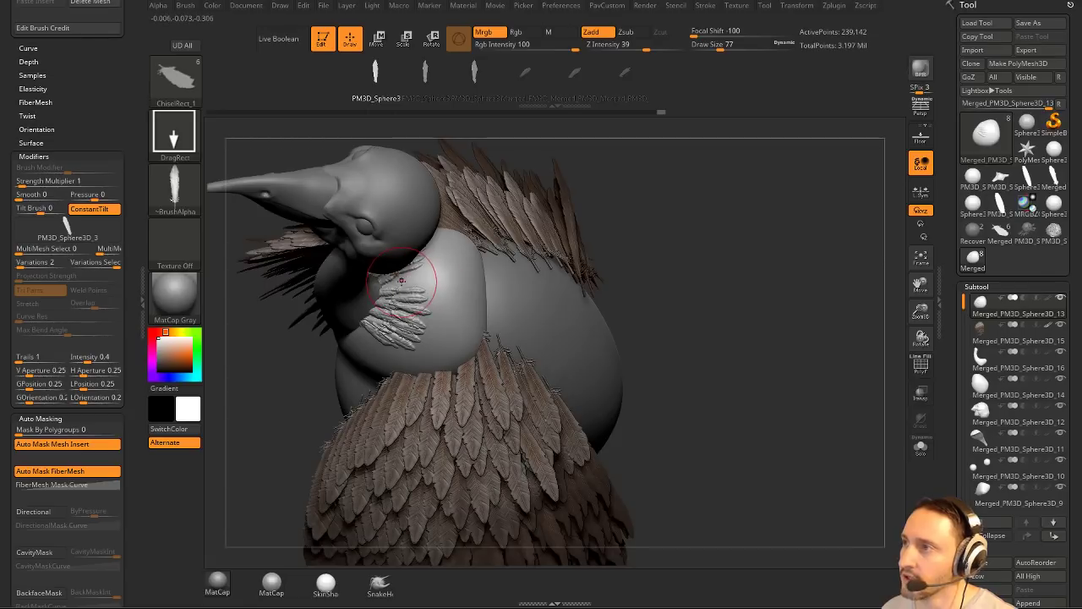
# Continue the feather stamps around the front below the neck and outward over the upper-body sphere towards the wing.
pyautogui.moveTo(605, 284); pyautogui.dragTo(636, 233)
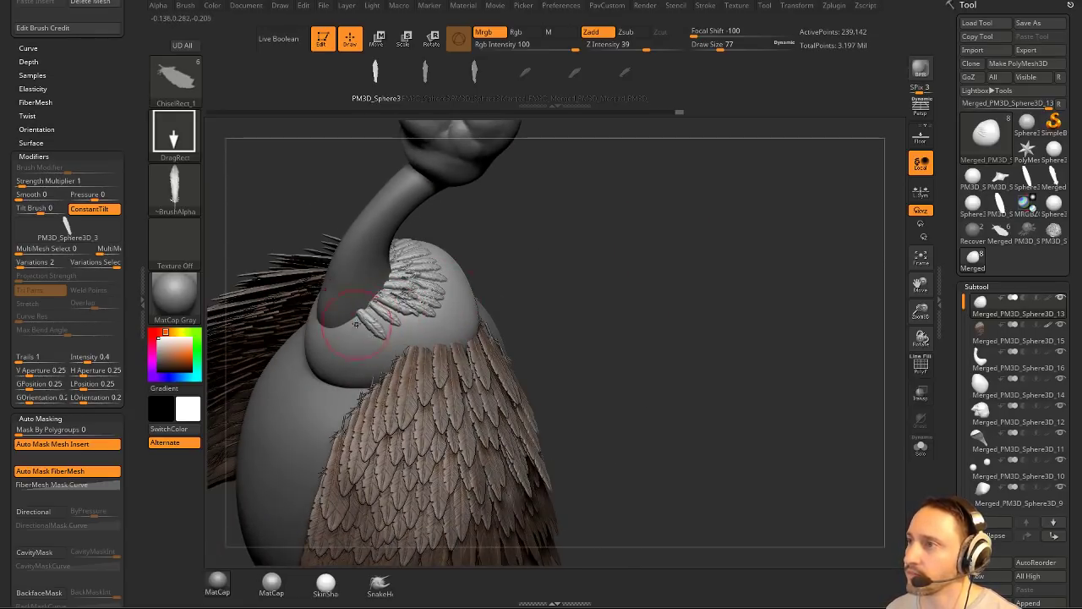
pyautogui.moveTo(349, 357)
pyautogui.mouseDown()
pyautogui.moveTo(328, 348)
pyautogui.moveTo(329, 369)
pyautogui.mouseUp()
pyautogui.moveTo(583, 284); pyautogui.dragTo(498, 288)
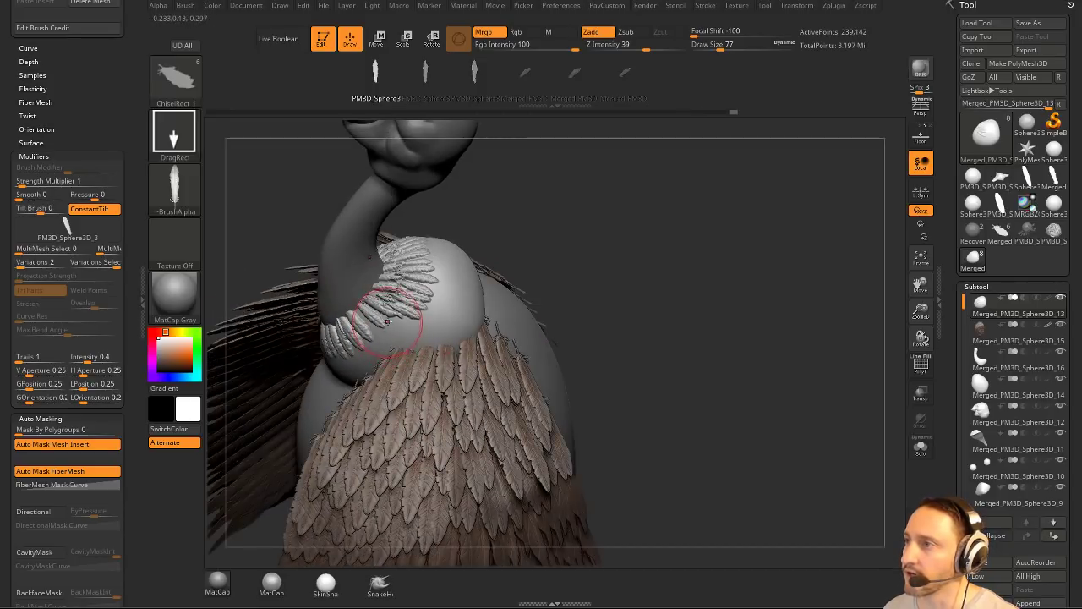
pyautogui.moveTo(421, 339); pyautogui.dragTo(458, 312)
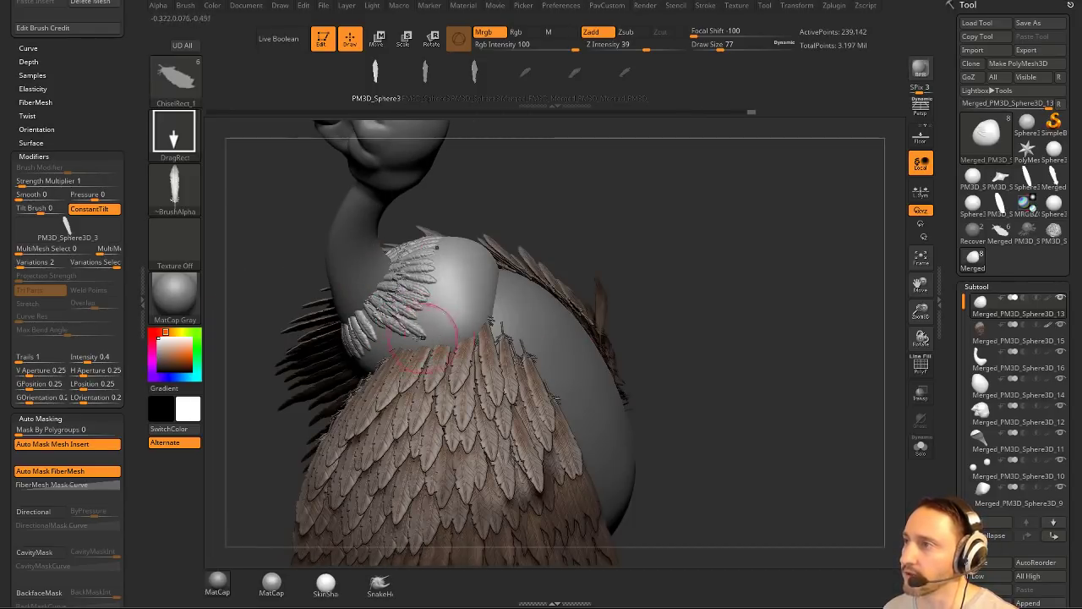
pyautogui.moveTo(624, 253)
pyautogui.mouseDown()
pyautogui.moveTo(433, 319)
pyautogui.moveTo(508, 287)
pyautogui.moveTo(435, 262)
pyautogui.moveTo(453, 275)
pyautogui.moveTo(643, 304)
pyautogui.moveTo(786, 312)
pyautogui.moveTo(766, 283)
pyautogui.mouseUp()
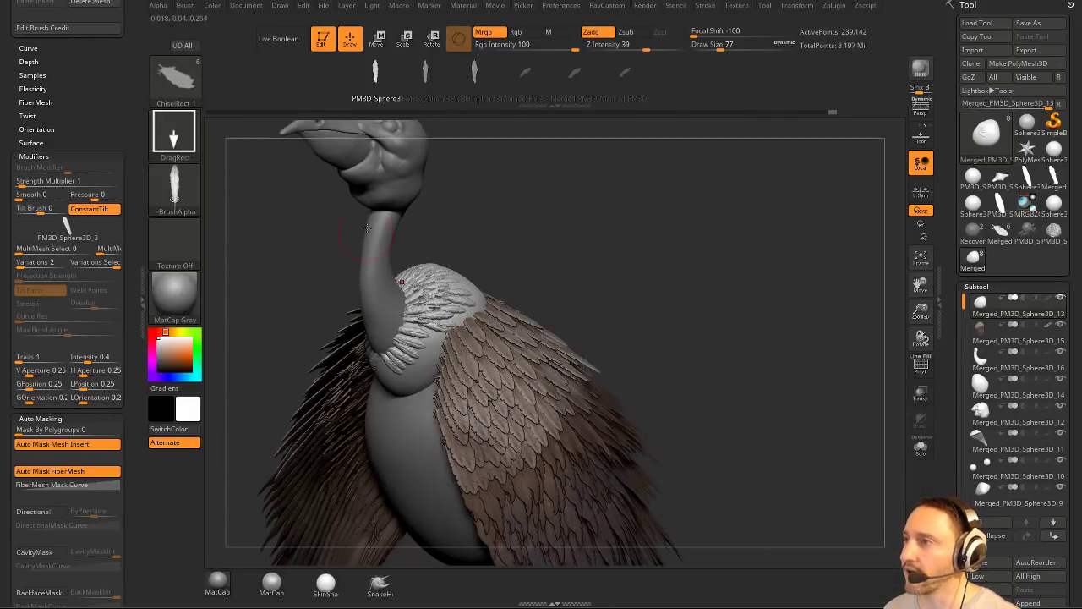
# Set the draw size to 49 and make the large egg-shaped body the active subtool.
pyautogui.moveTo(367, 227)
pyautogui.mouseDown()
pyautogui.moveTo(507, 253)
pyautogui.moveTo(640, 298)
pyautogui.moveTo(609, 322)
pyautogui.moveTo(665, 290)
pyautogui.moveTo(698, 315)
pyautogui.mouseUp()
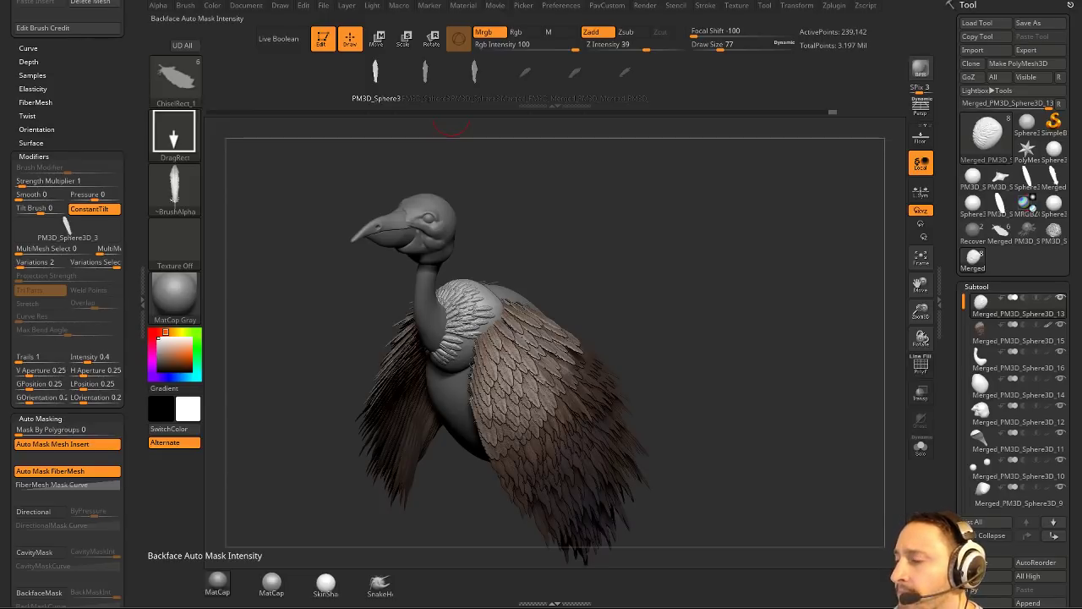
pyautogui.moveTo(834, 164); pyautogui.dragTo(776, 178)
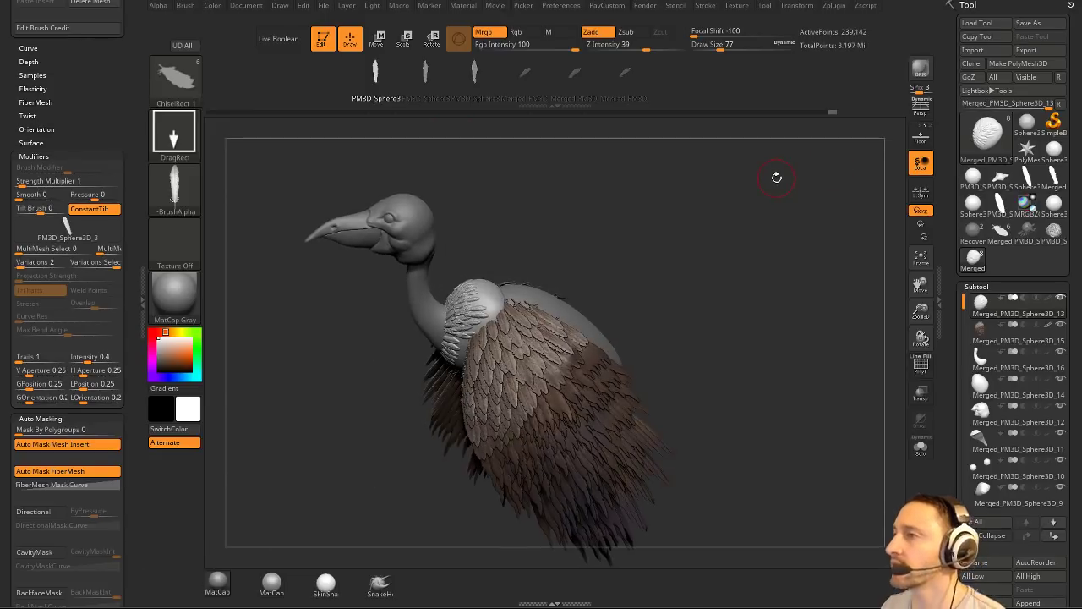
pyautogui.moveTo(687, 302); pyautogui.dragTo(725, 246)
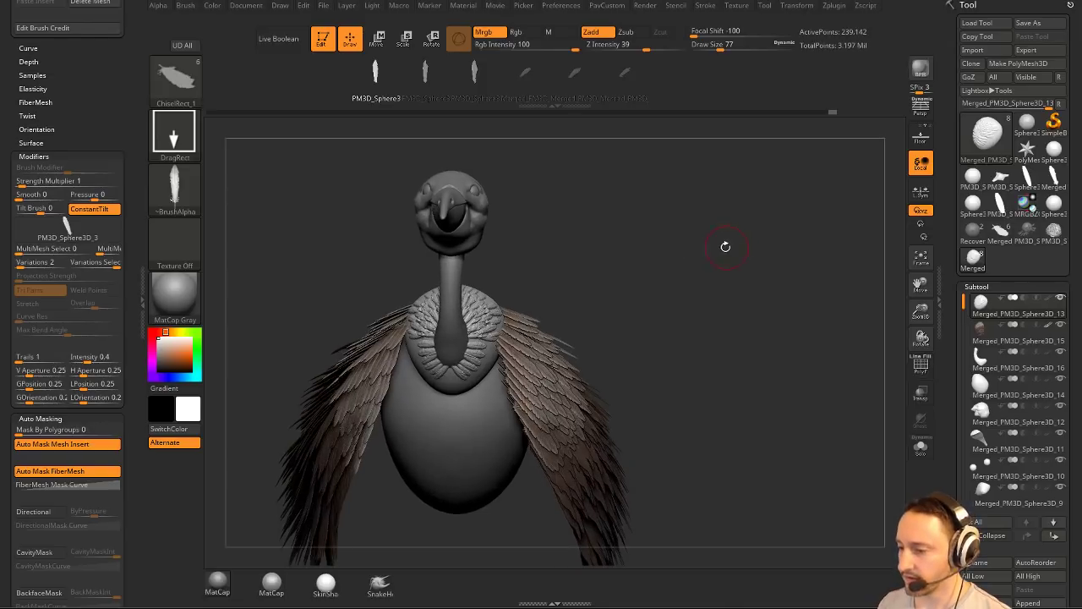
pyautogui.moveTo(698, 286); pyautogui.dragTo(643, 298)
pyautogui.press('s')
pyautogui.keyDown('alt'); pyautogui.click(532, 338); pyautogui.keyUp('alt')
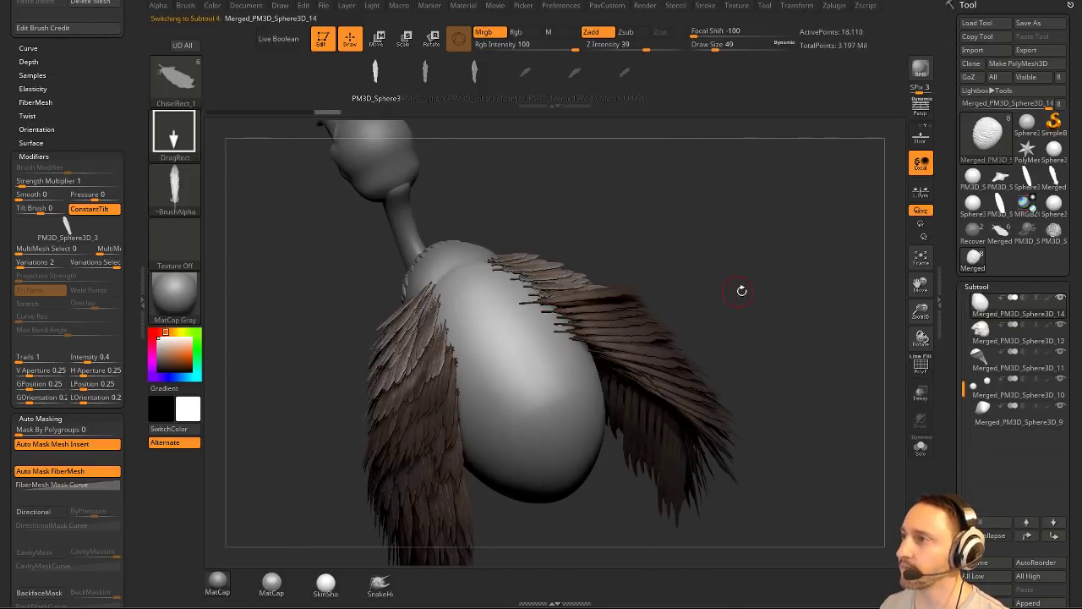
# Switch to the Standard brush with a draw size of 132 for the egg-shaped body.
pyautogui.moveTo(741, 290)
pyautogui.mouseDown()
pyautogui.moveTo(762, 270)
pyautogui.moveTo(698, 292)
pyautogui.mouseUp()
pyautogui.press('b')
pyautogui.press('s')
pyautogui.press('t')
pyautogui.press('s')
pyautogui.moveTo(515, 338); pyautogui.dragTo(529, 341)
pyautogui.moveTo(626, 266)
pyautogui.mouseDown()
pyautogui.moveTo(609, 285)
pyautogui.moveTo(630, 279)
pyautogui.mouseUp()
pyautogui.moveTo(454, 342)
pyautogui.keyDown('ctrl'); pyautogui.mouseDown()
pyautogui.moveTo(475, 330)
pyautogui.moveTo(455, 323)
pyautogui.moveTo(475, 394)
pyautogui.moveTo(505, 396)
pyautogui.mouseUp(); pyautogui.keyUp('ctrl')
pyautogui.moveTo(509, 329); pyautogui.dragTo(500, 334, button='right')
pyautogui.moveTo(479, 402)
pyautogui.keyDown('ctrl'); pyautogui.mouseDown()
pyautogui.moveTo(473, 416)
pyautogui.moveTo(505, 421)
pyautogui.mouseUp(); pyautogui.keyUp('ctrl')
pyautogui.moveTo(558, 354)
pyautogui.mouseDown()
pyautogui.moveTo(493, 351)
pyautogui.moveTo(510, 359)
pyautogui.mouseUp()
pyautogui.moveTo(651, 306); pyautogui.dragTo(860, 312)
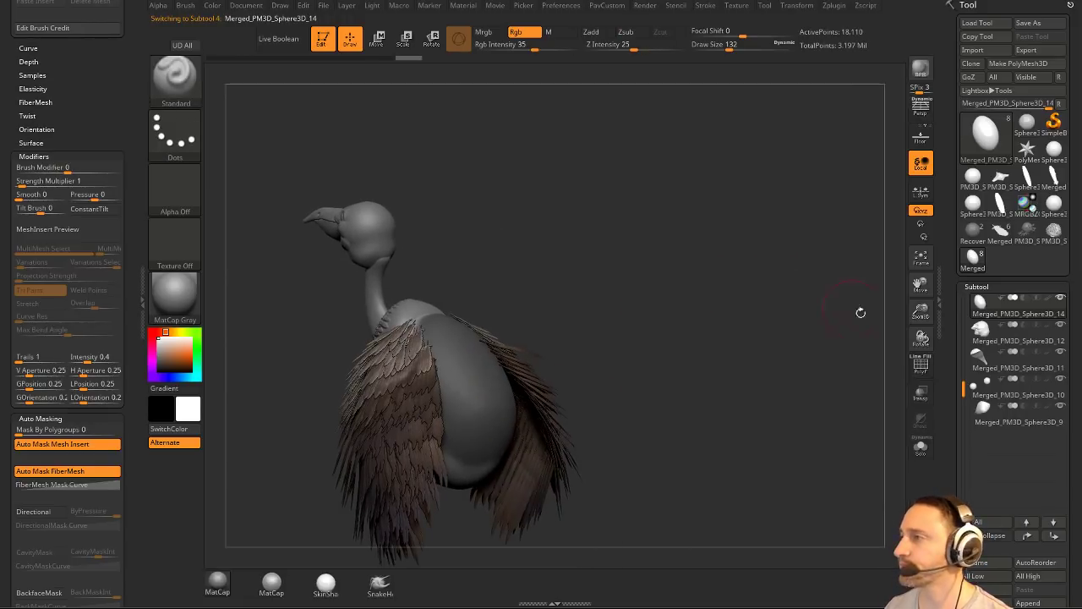
# Collapse the NanoMesh settings, expand FiberMesh and open the library of fiber presets.
pyautogui.moveTo(942, 372); pyautogui.dragTo(940, 180)
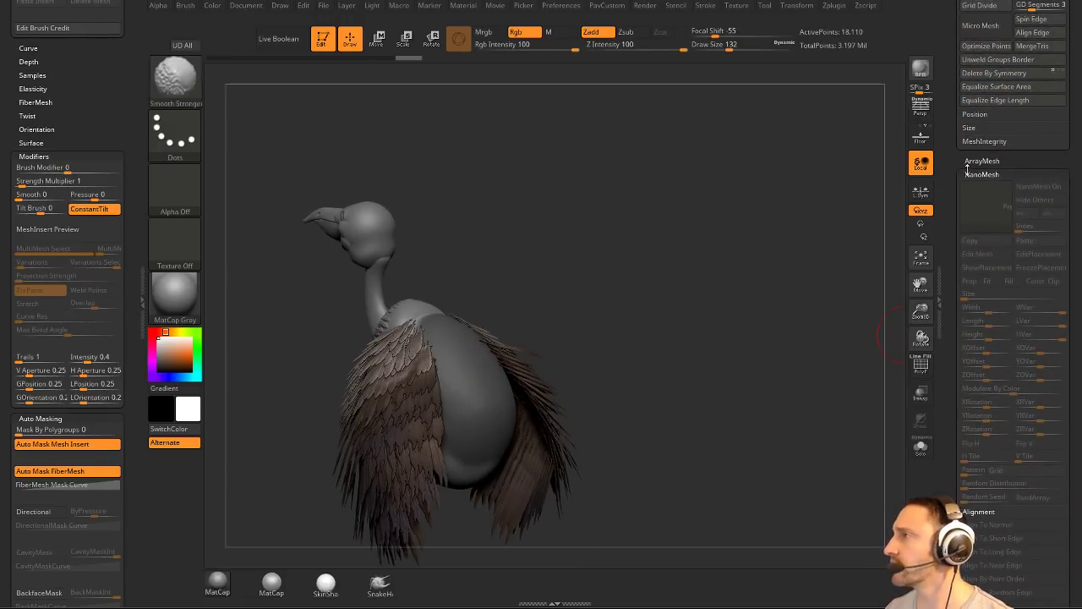
pyautogui.keyDown('shift'); pyautogui.click(970, 173); pyautogui.keyUp('shift')
pyautogui.click(977, 268)
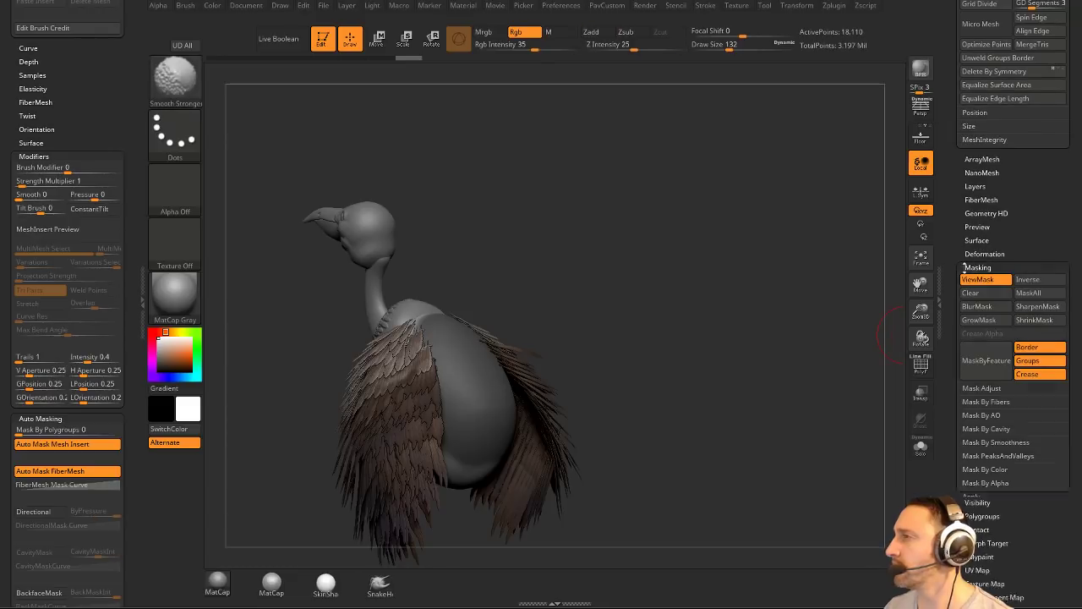
pyautogui.moveTo(949, 269); pyautogui.dragTo(948, 253)
pyautogui.keyDown('shift'); pyautogui.click(984, 250); pyautogui.keyUp('shift')
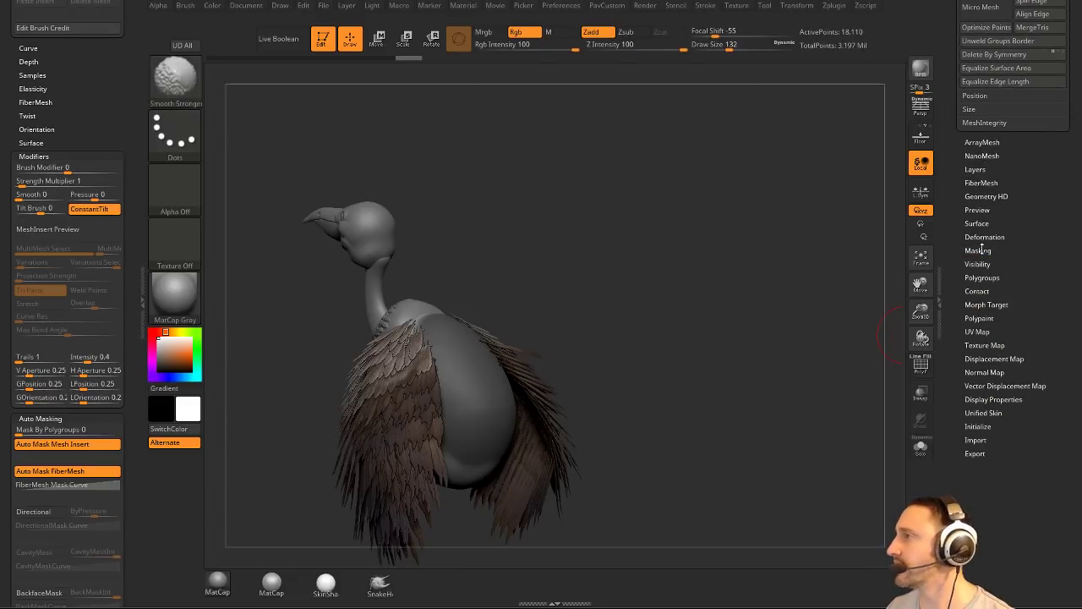
pyautogui.click(981, 182)
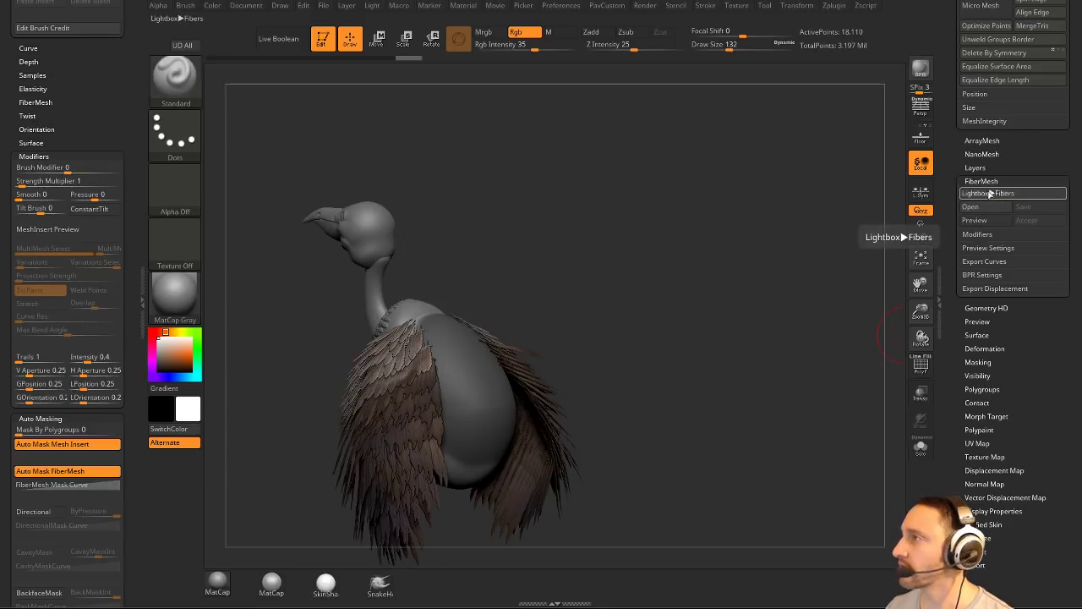
pyautogui.click(988, 193)
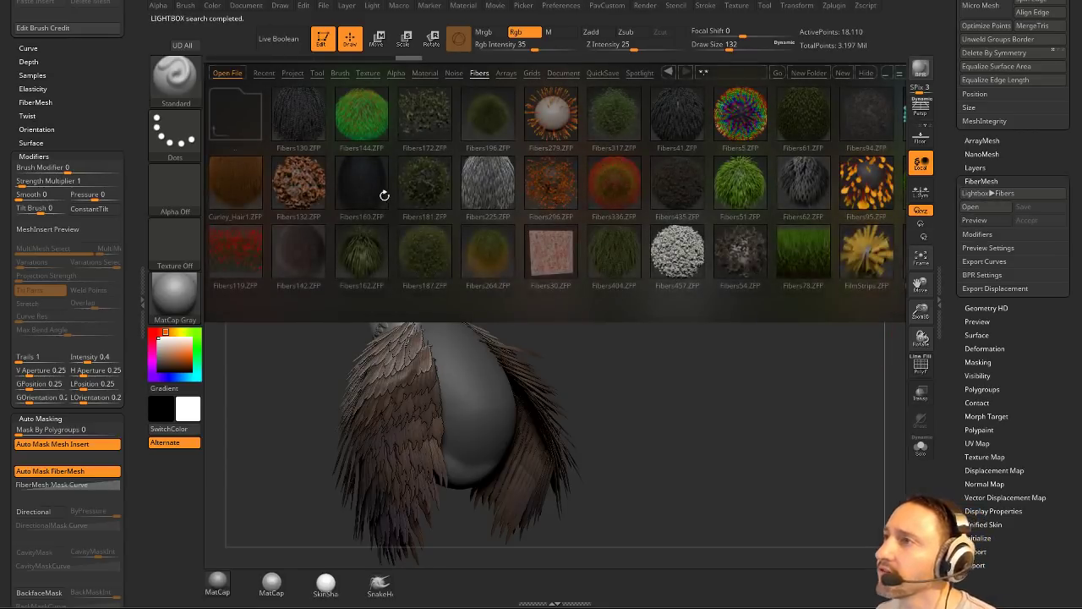
# Apply the Fibers142.ZFP preset as a fiber preview on the egg-shaped body and make a BPR render.
pyautogui.scroll(-4, 372, 181)
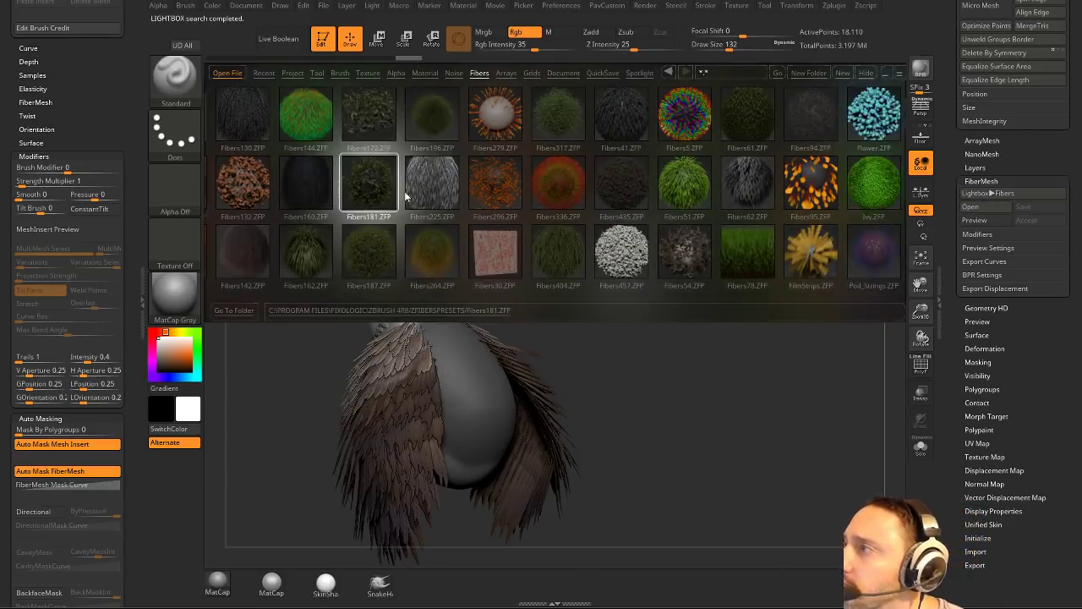
pyautogui.scroll(-1, 427, 184)
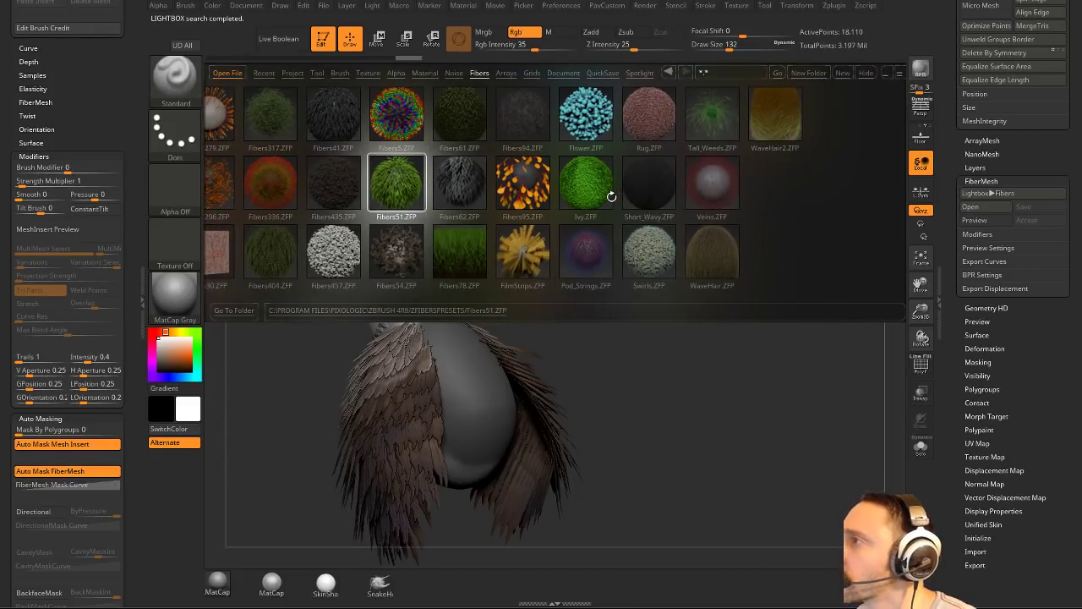
pyautogui.scroll(5, 456, 174)
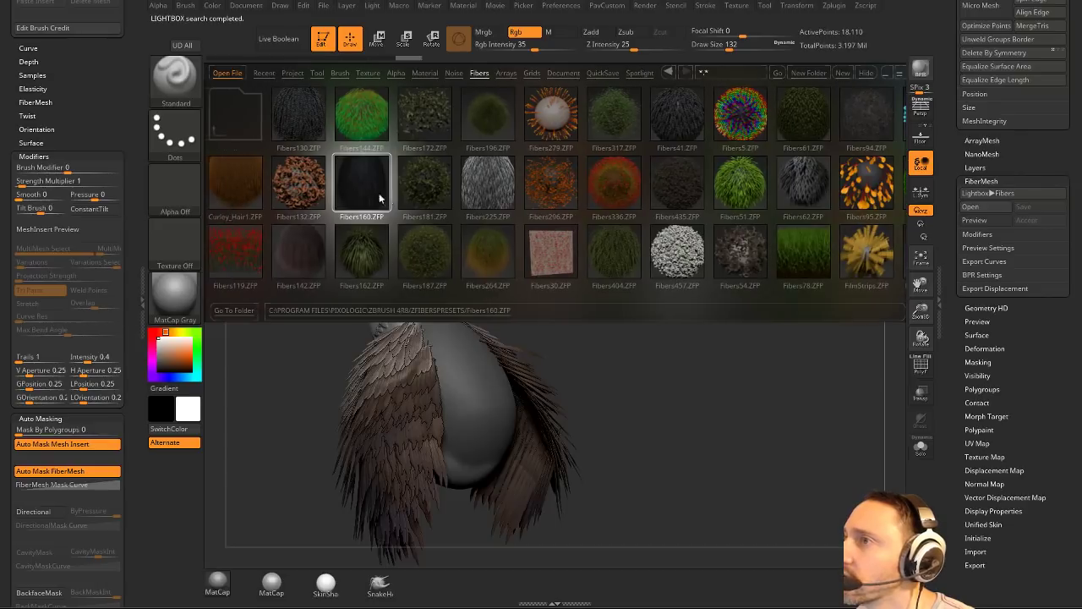
pyautogui.click(296, 255)
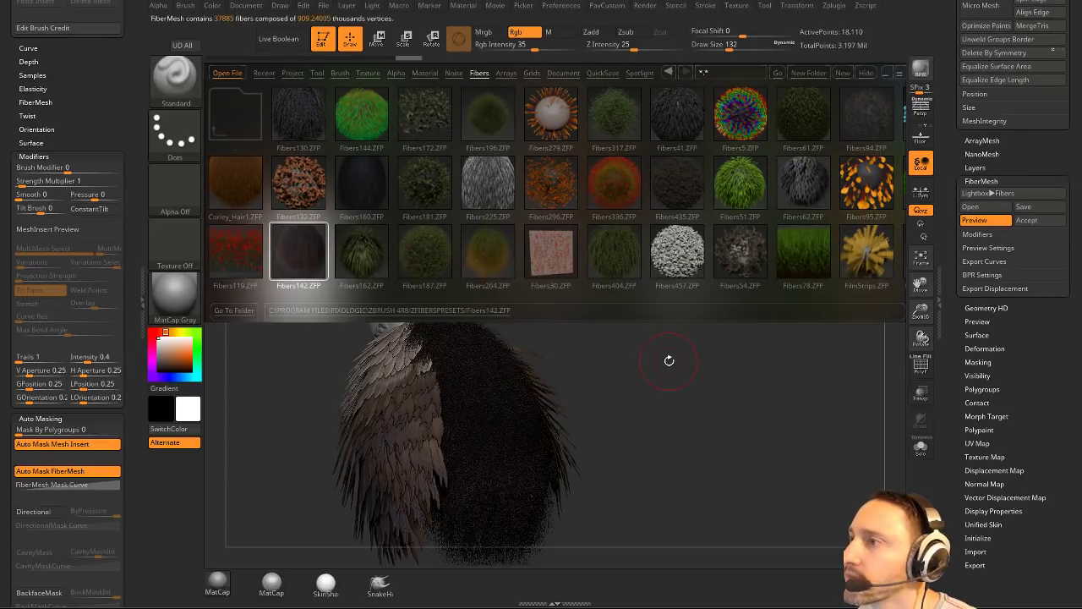
pyautogui.click(876, 70)
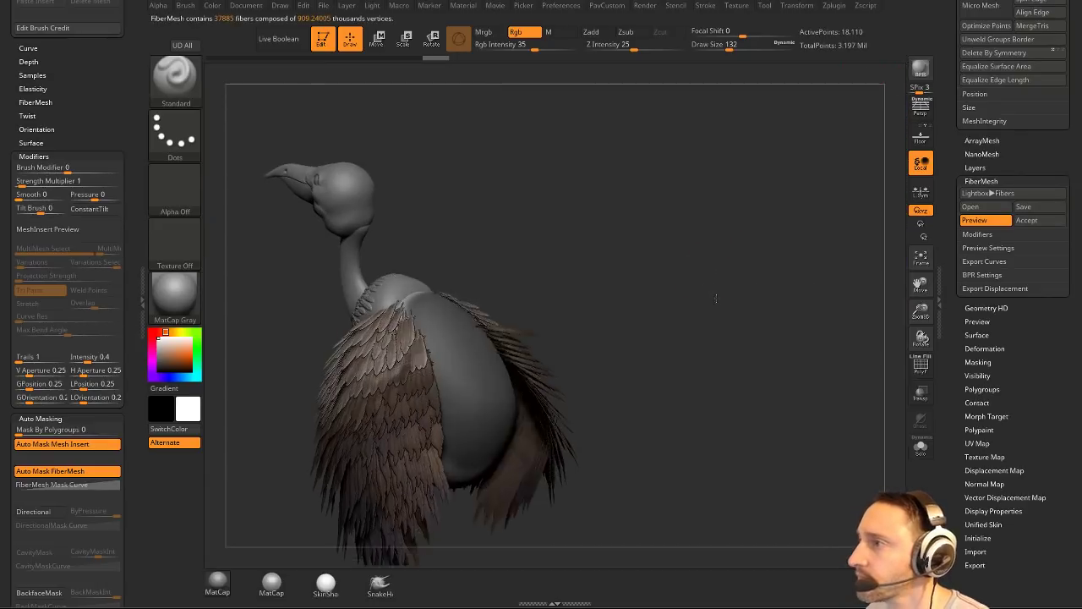
pyautogui.hotkey('shift', 'r')
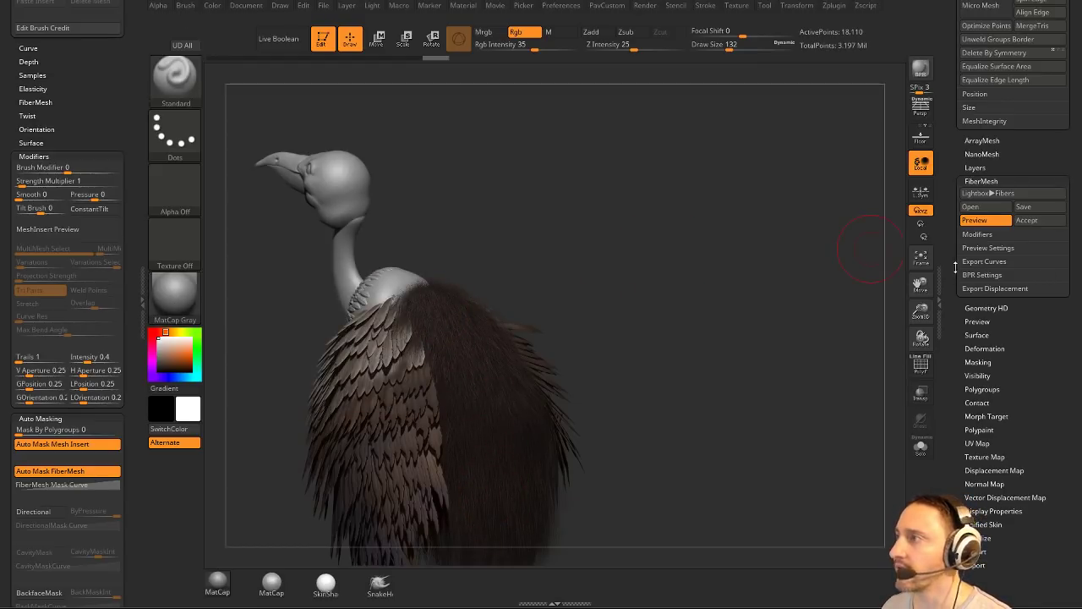
# Reduce the fiber preview's MaxFibers to 0.93041 and widen the strands with a Coverage of about 4843.
pyautogui.click(977, 235)
pyautogui.moveTo(791, 331); pyautogui.dragTo(819, 276)
pyautogui.moveTo(990, 246); pyautogui.dragTo(962, 246)
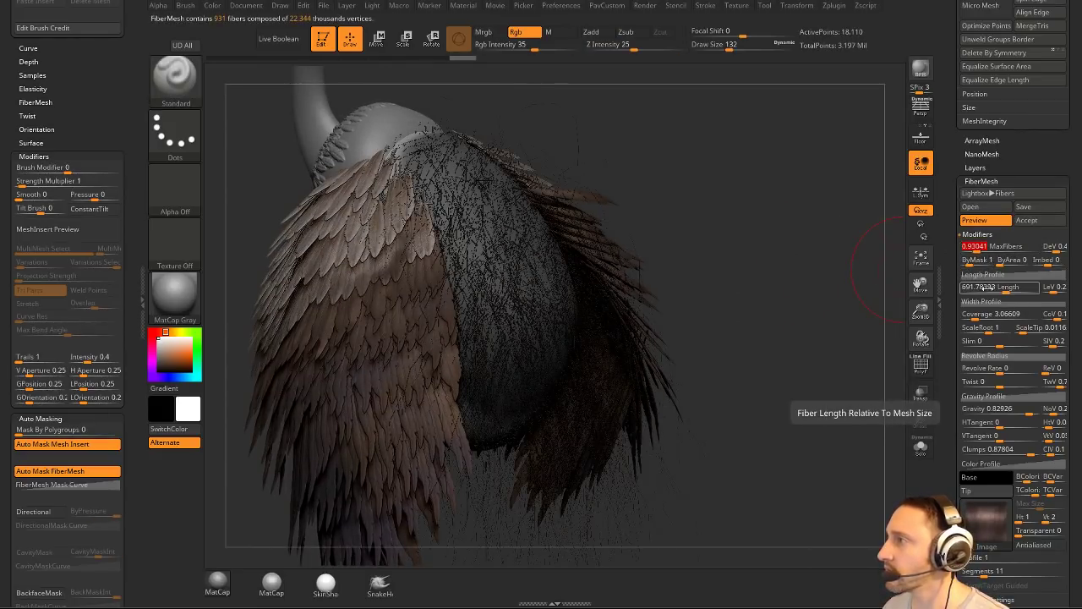
pyautogui.click(1003, 314)
pyautogui.moveTo(1003, 315); pyautogui.dragTo(1033, 315)
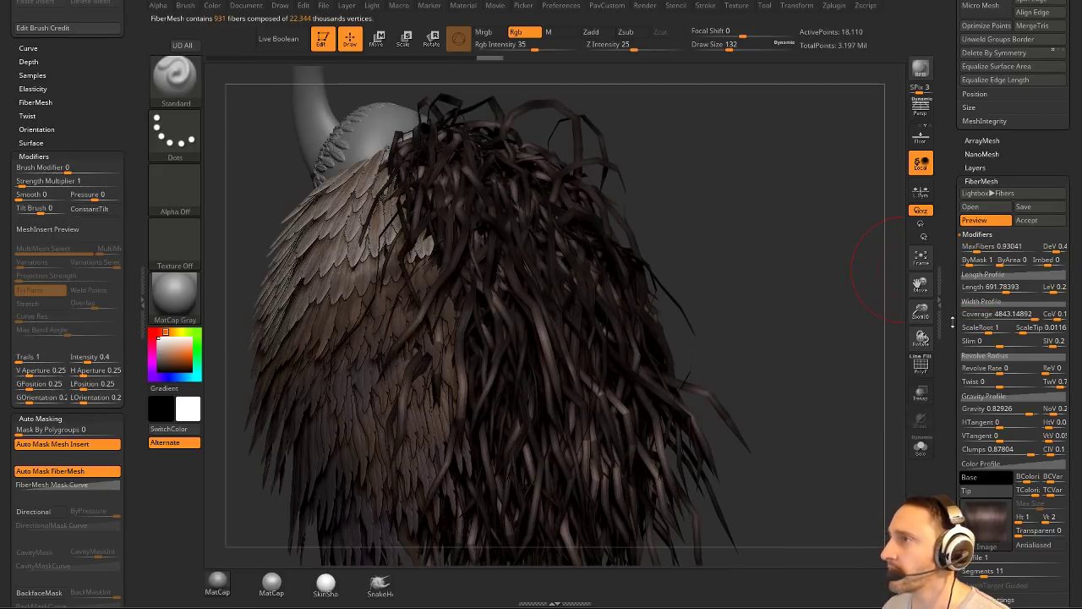
# Expand FiberMesh's Preview Settings, Export Curves and BPR Settings to examine the remaining fiber options.
pyautogui.moveTo(953, 323); pyautogui.dragTo(956, 222)
pyautogui.press('shift')
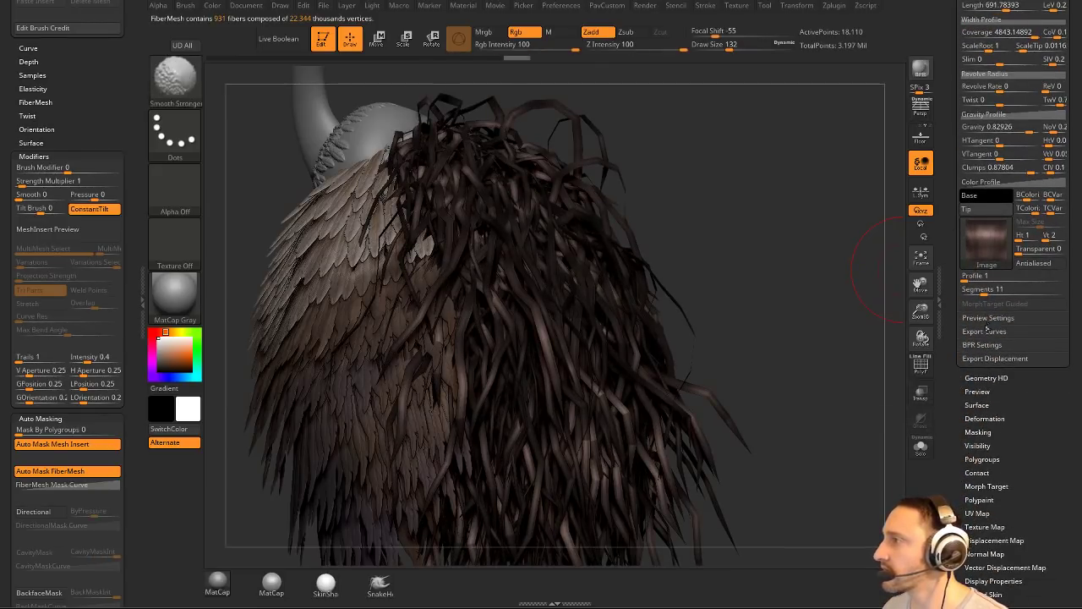
pyautogui.click(990, 335)
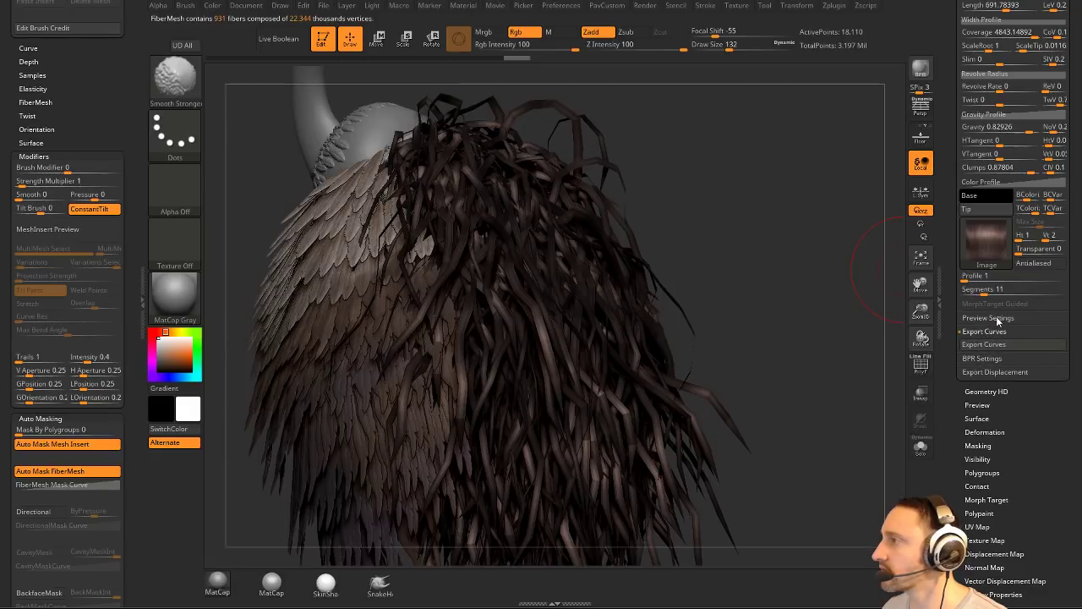
pyautogui.click(995, 317)
pyautogui.click(985, 371)
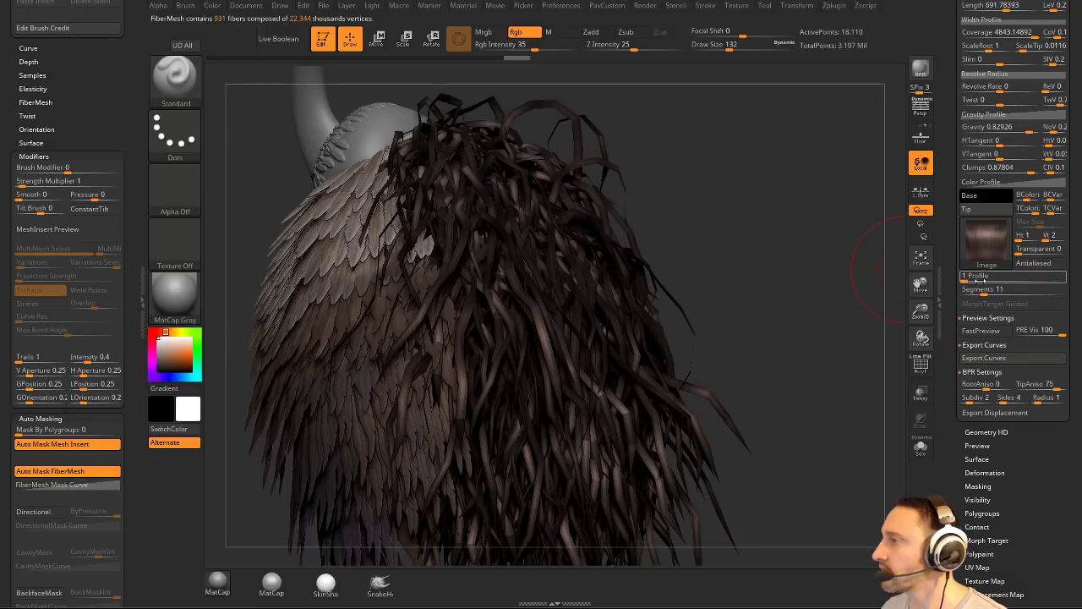
# Reduce the fibers to 5 segments and render the preview of the whole bird's back.
pyautogui.moveTo(981, 288); pyautogui.dragTo(972, 294)
pyautogui.moveTo(838, 273)
pyautogui.mouseDown()
pyautogui.moveTo(737, 293)
pyautogui.moveTo(837, 292)
pyautogui.mouseUp()
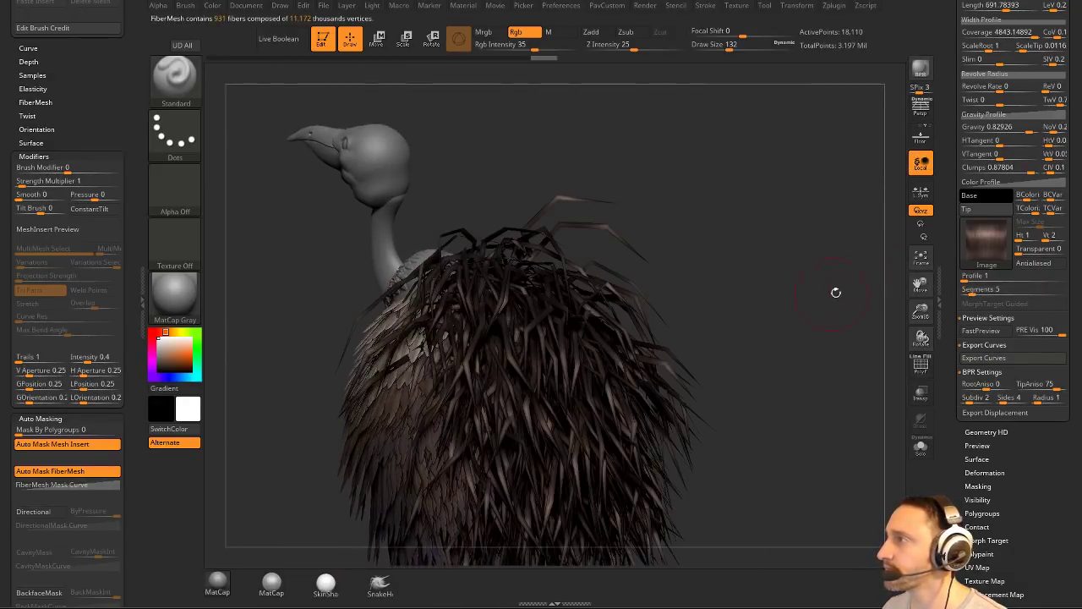
pyautogui.scroll(5, 1015, 254)
pyautogui.moveTo(720, 249); pyautogui.dragTo(885, 99)
pyautogui.hotkey('shift', 'r')
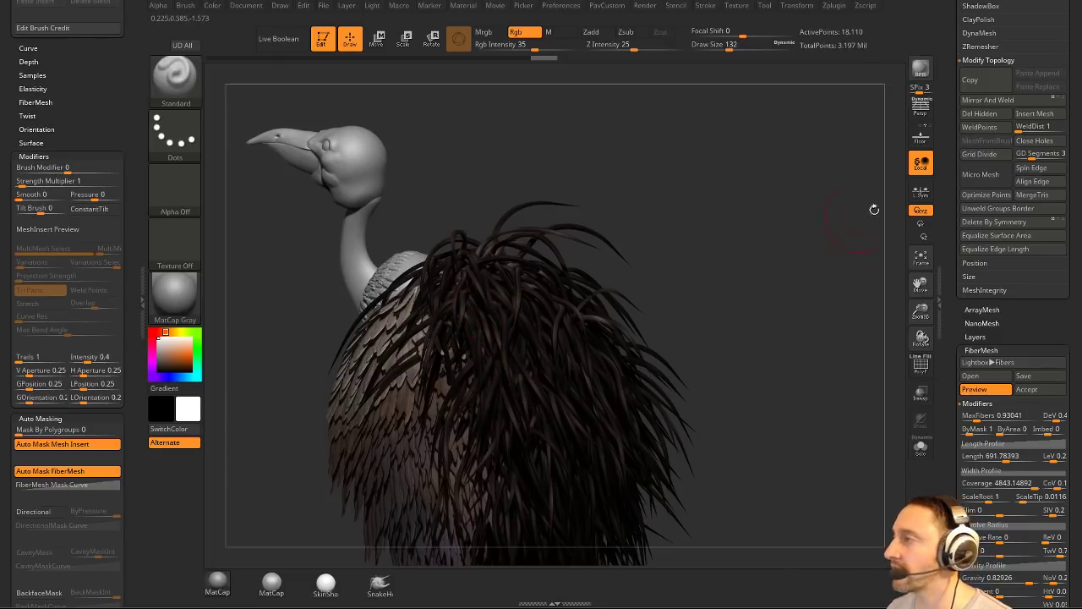
# Look over the fibers' width, slimness, revolve, twist and gravity modifiers.
pyautogui.scroll(-5, 1011, 180)
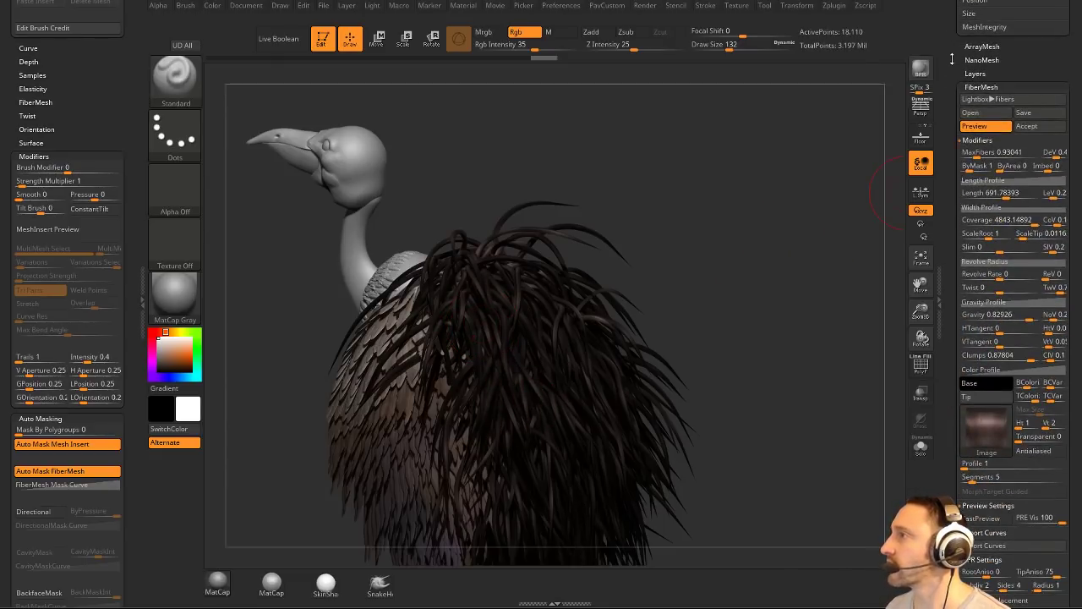
pyautogui.scroll(-1, 1014, 182)
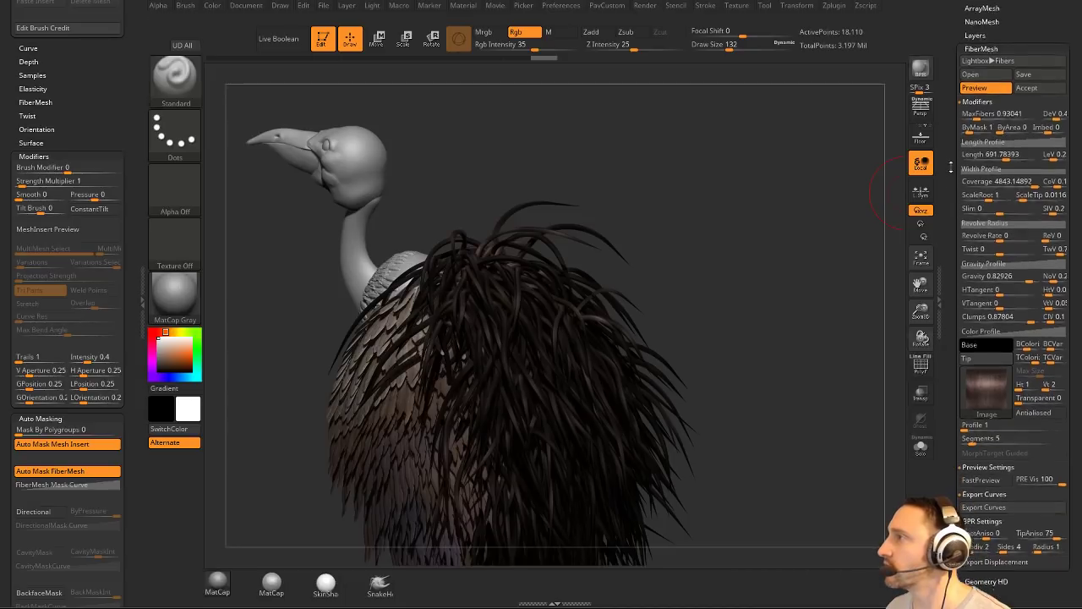
pyautogui.click(1033, 186)
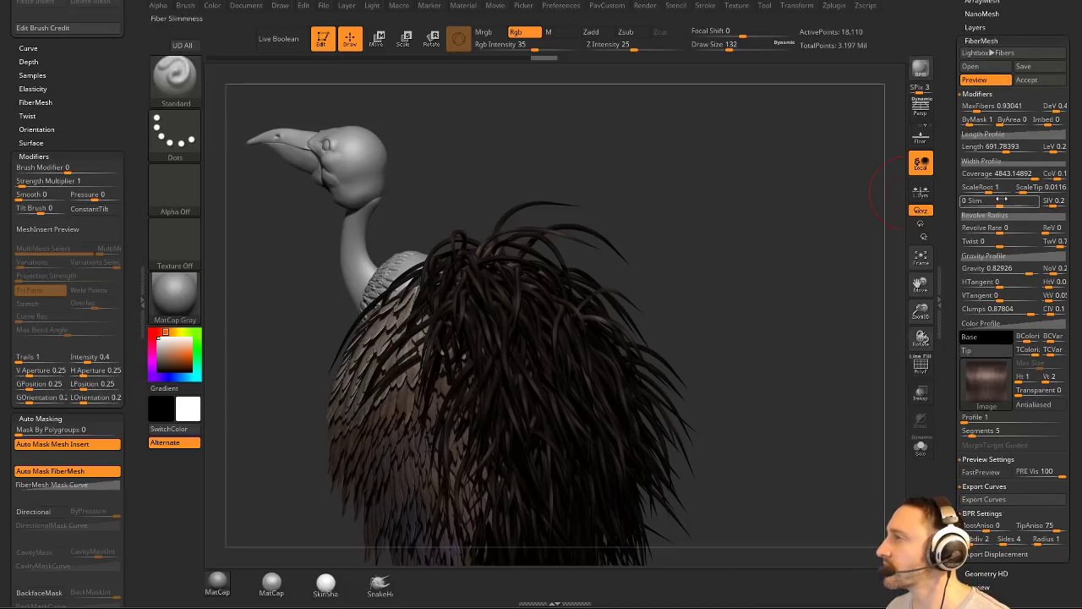
pyautogui.click(984, 188)
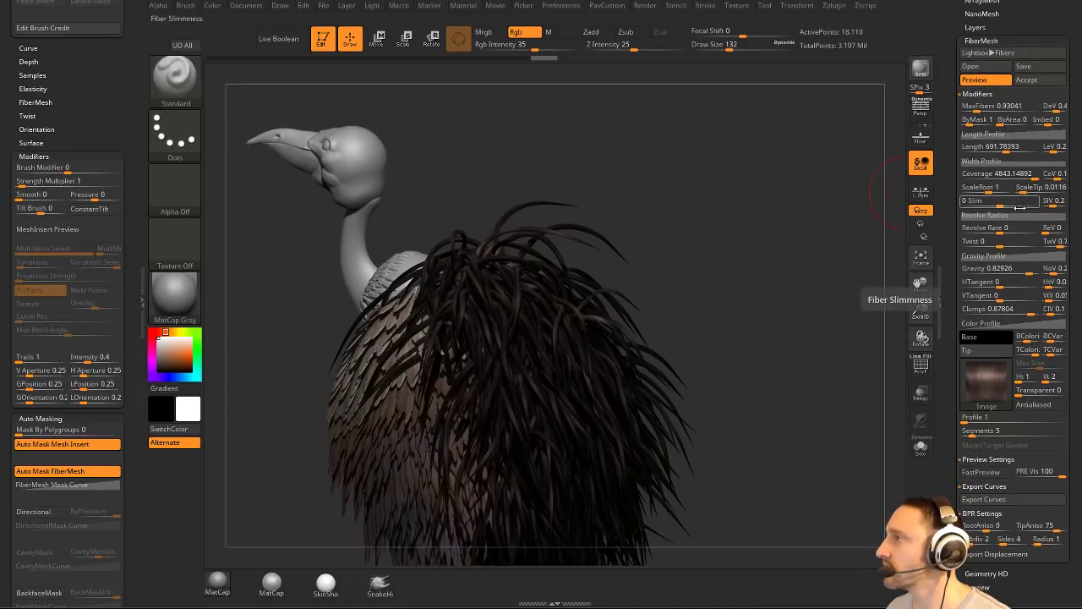
pyautogui.click(1002, 227)
pyautogui.click(1002, 241)
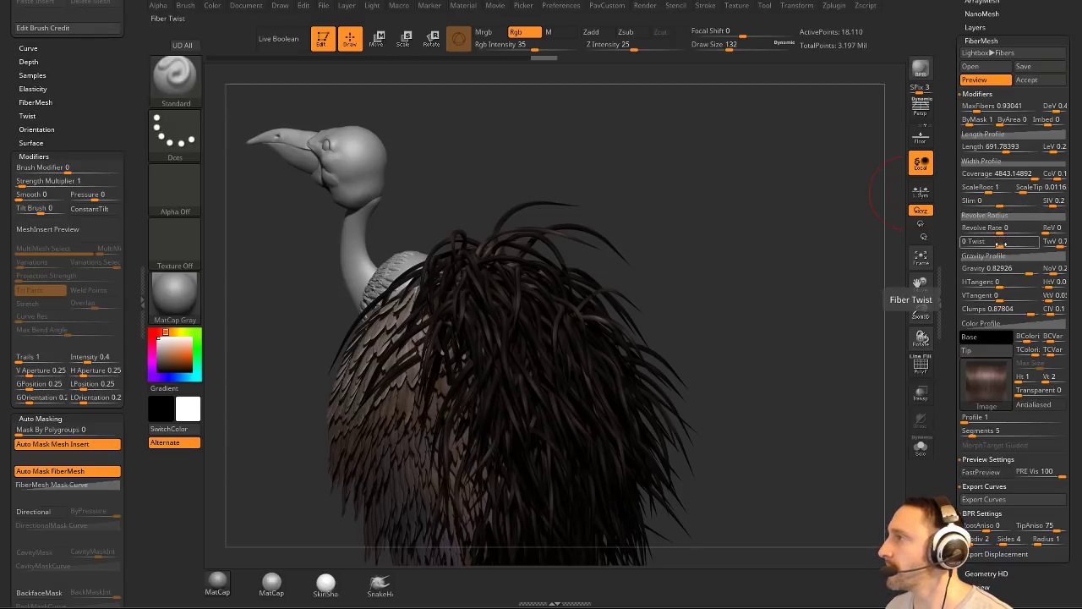
pyautogui.click(1002, 268)
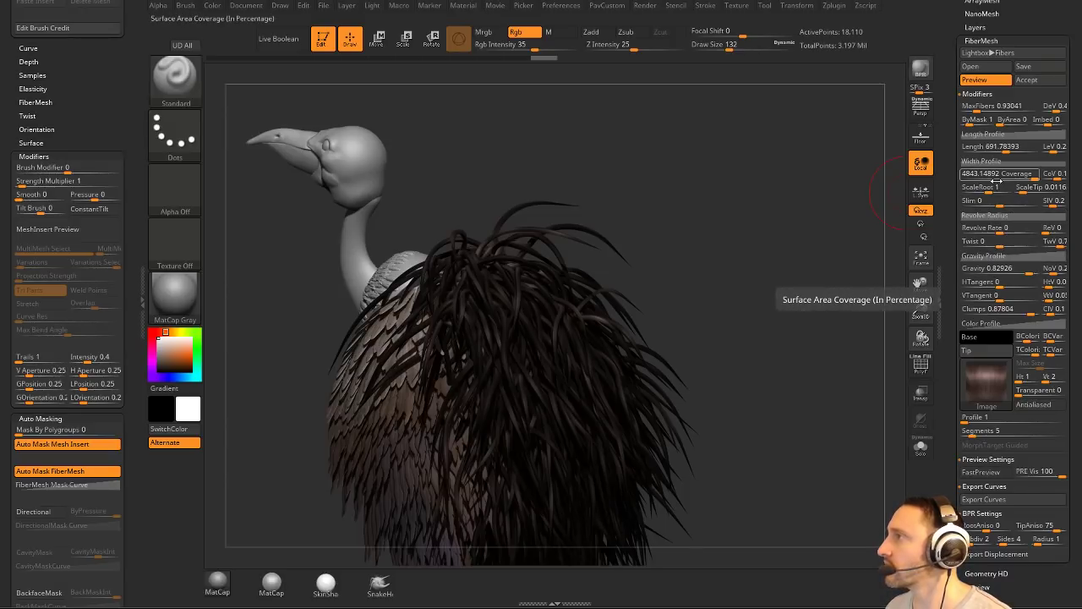
# Shorten the fibers to a length of about 255.
pyautogui.click(1004, 148)
pyautogui.moveTo(1003, 149); pyautogui.dragTo(990, 150)
pyautogui.keyDown('alt'); pyautogui.moveTo(706, 168); pyautogui.dragTo(774, 183); pyautogui.keyUp('alt')
# Set the length variation close to 0 and the twist, horizontal tangent, vertical tangent and clumps variations to 0.
pyautogui.click(1054, 147)
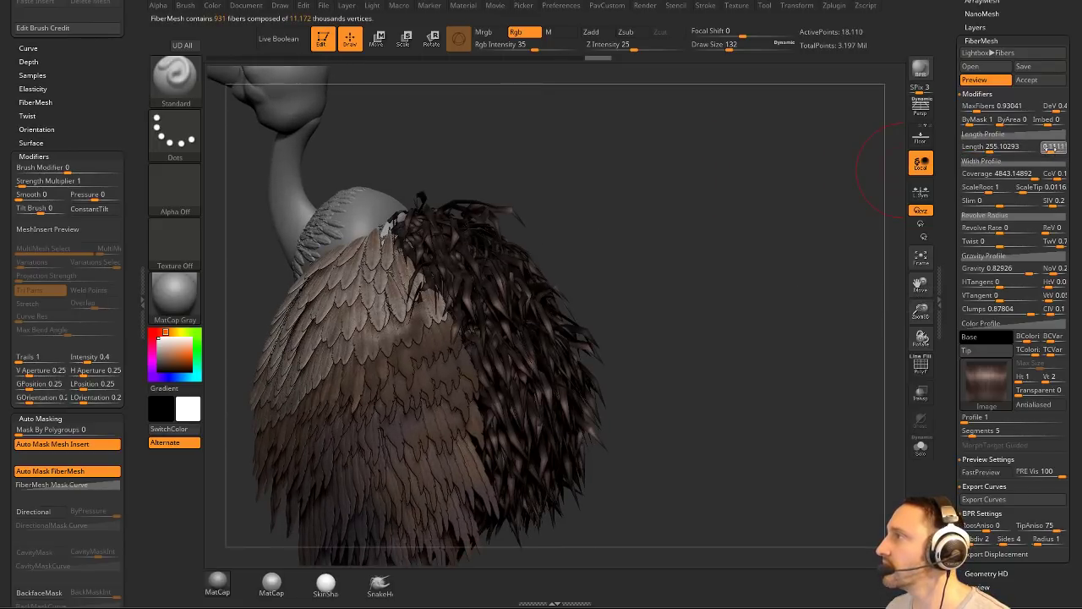
pyautogui.press('Return')
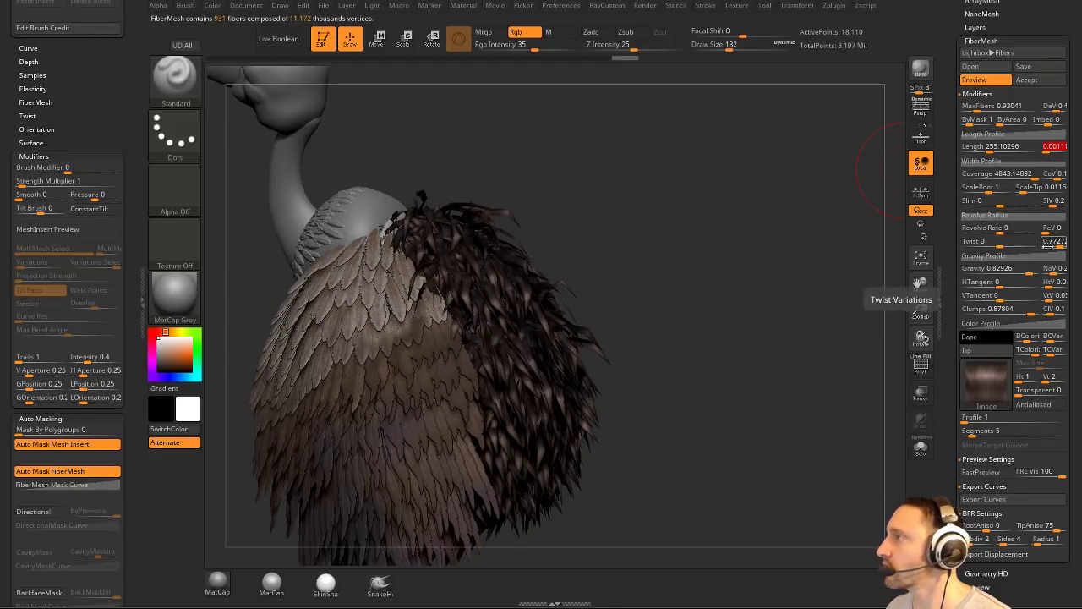
pyautogui.moveTo(1048, 246); pyautogui.dragTo(1053, 246)
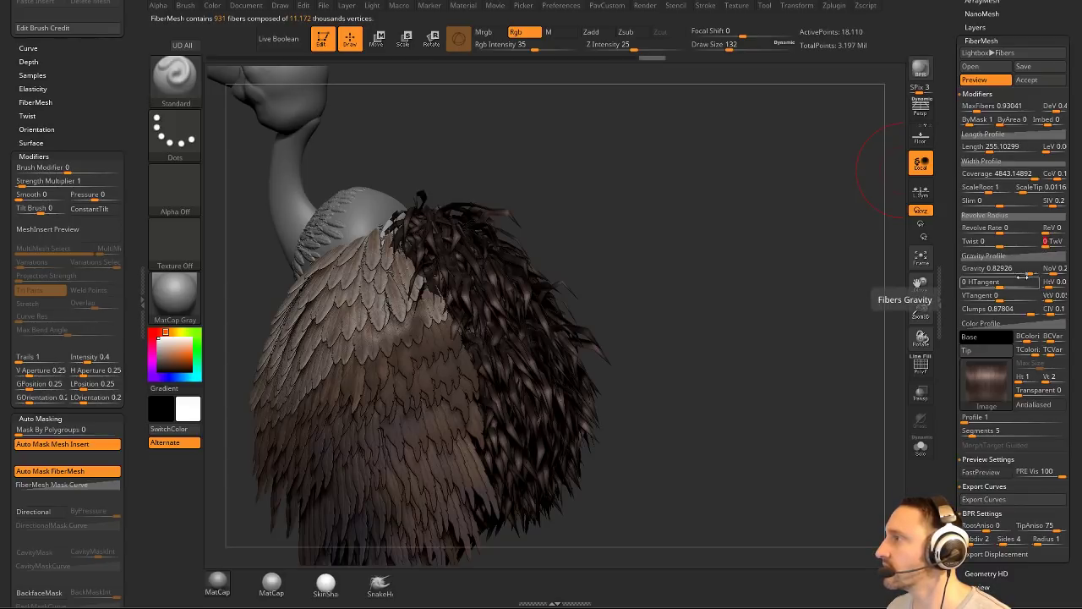
pyautogui.moveTo(1051, 287); pyautogui.dragTo(1042, 297)
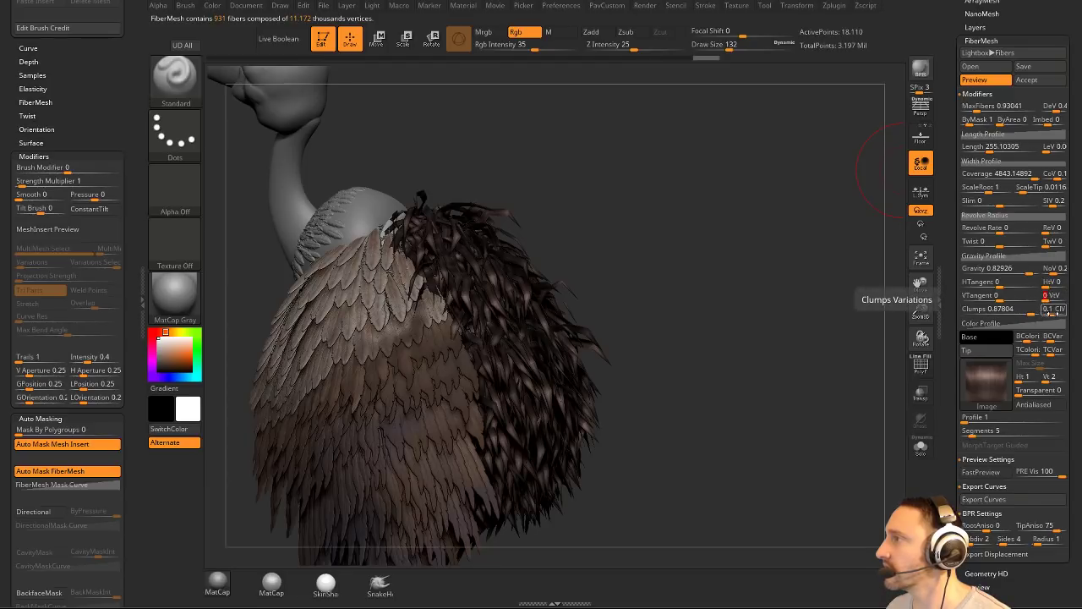
pyautogui.moveTo(845, 309); pyautogui.dragTo(800, 315)
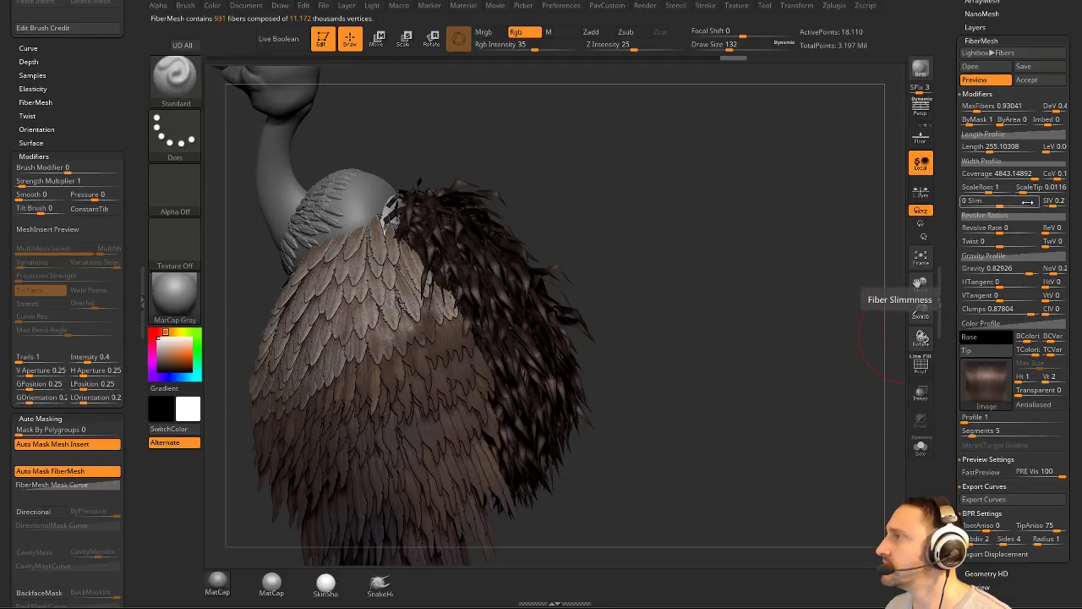
# Set the coverage (CoV), length (LeV) and DeV variations of the fibers to 0.
pyautogui.moveTo(1056, 173); pyautogui.dragTo(1046, 177)
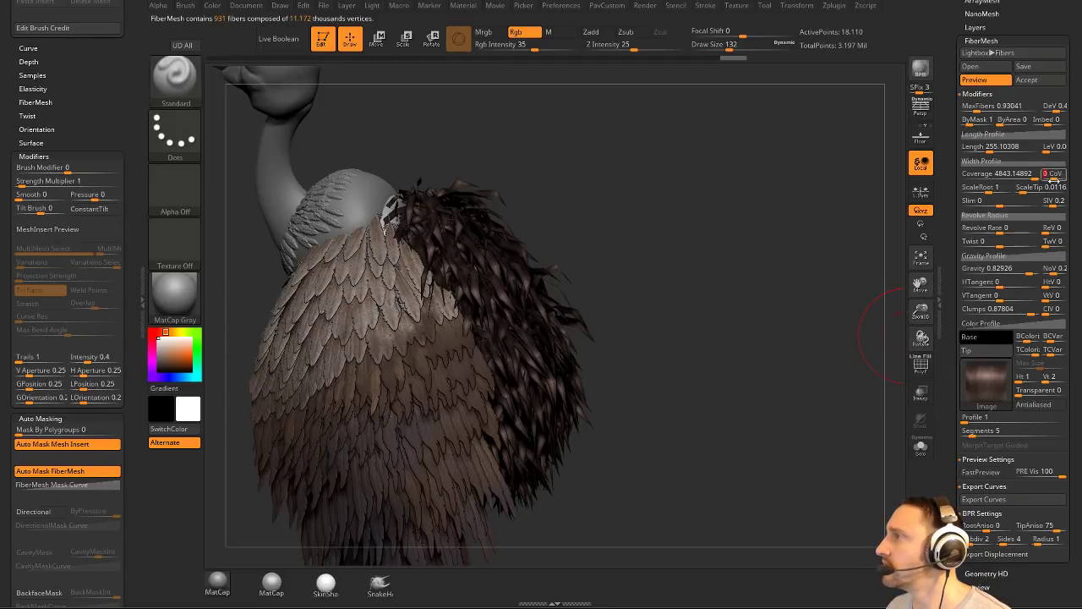
pyautogui.moveTo(1047, 150); pyautogui.dragTo(1050, 150)
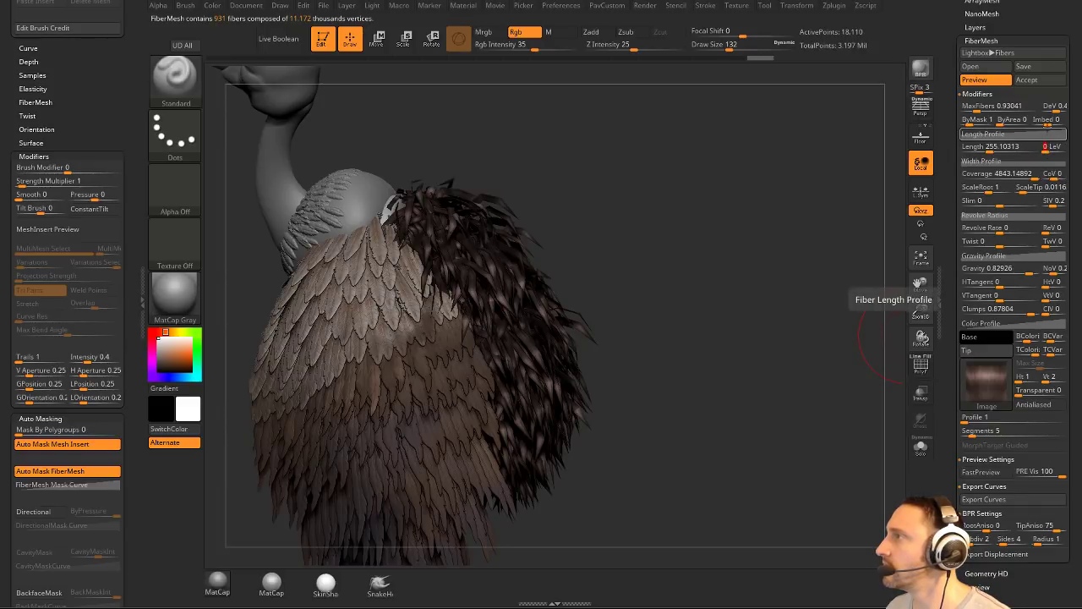
pyautogui.moveTo(1054, 110); pyautogui.dragTo(1046, 115)
pyautogui.keyDown('alt'); pyautogui.moveTo(738, 257); pyautogui.dragTo(767, 282); pyautogui.keyUp('alt')
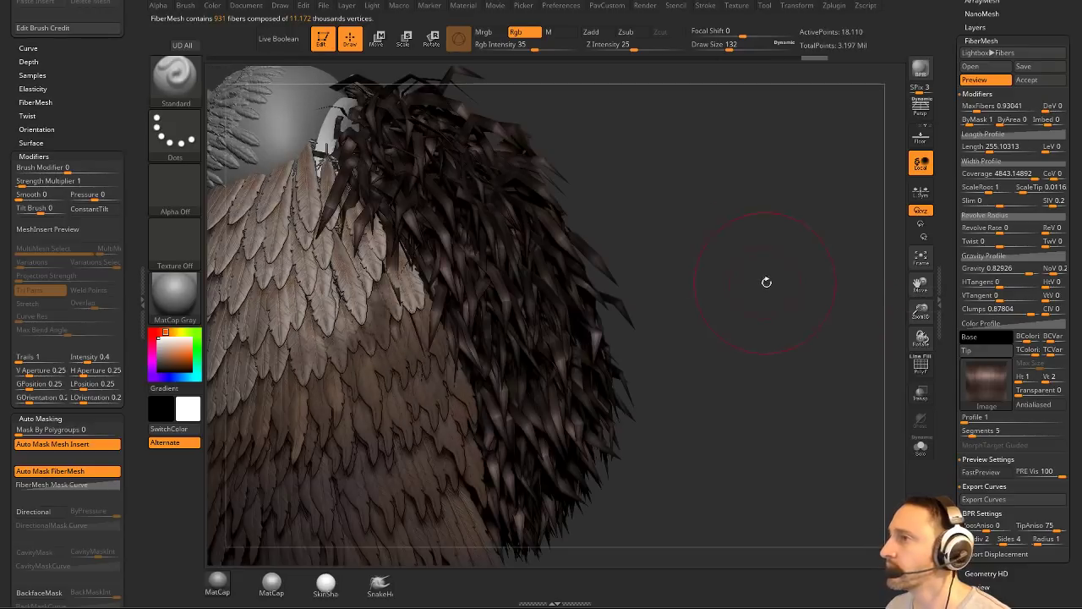
# Render the shortened fibers with their current texture from a view of the bird's back.
pyautogui.click(977, 383)
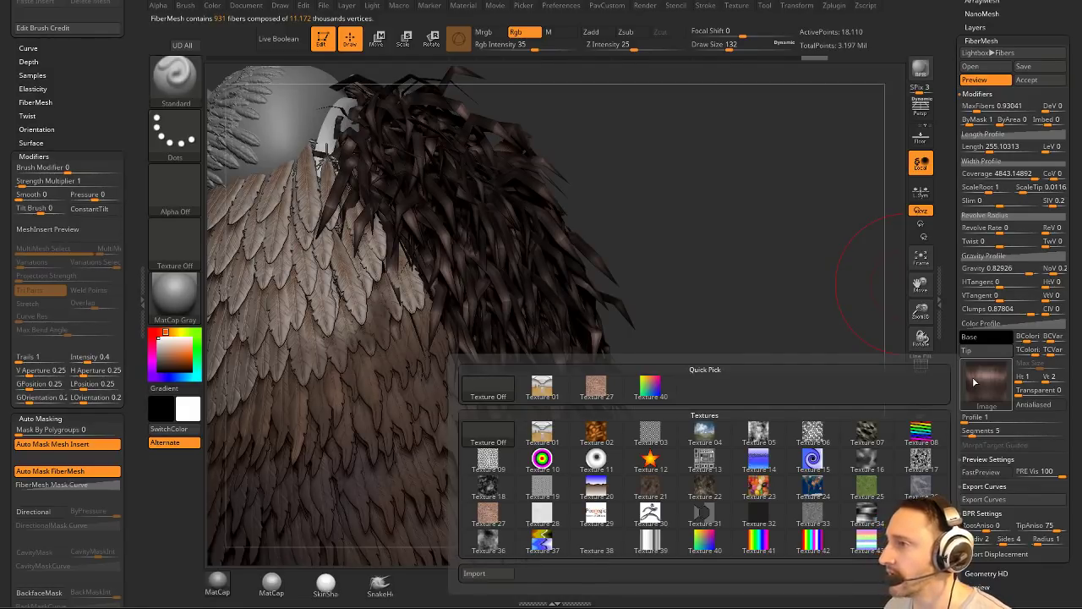
pyautogui.moveTo(820, 253); pyautogui.dragTo(358, 257)
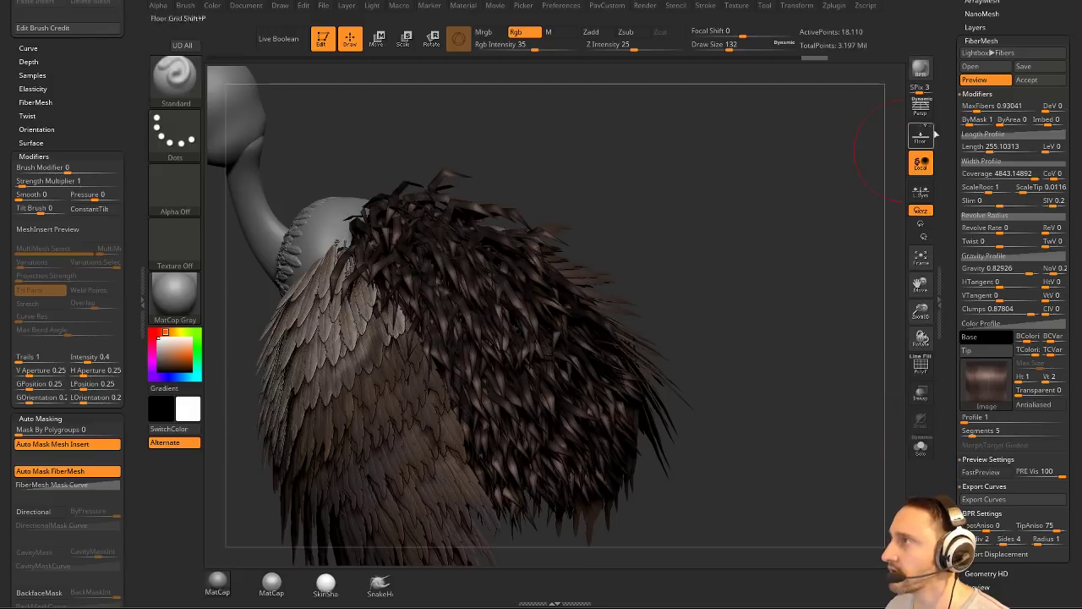
pyautogui.click(923, 71)
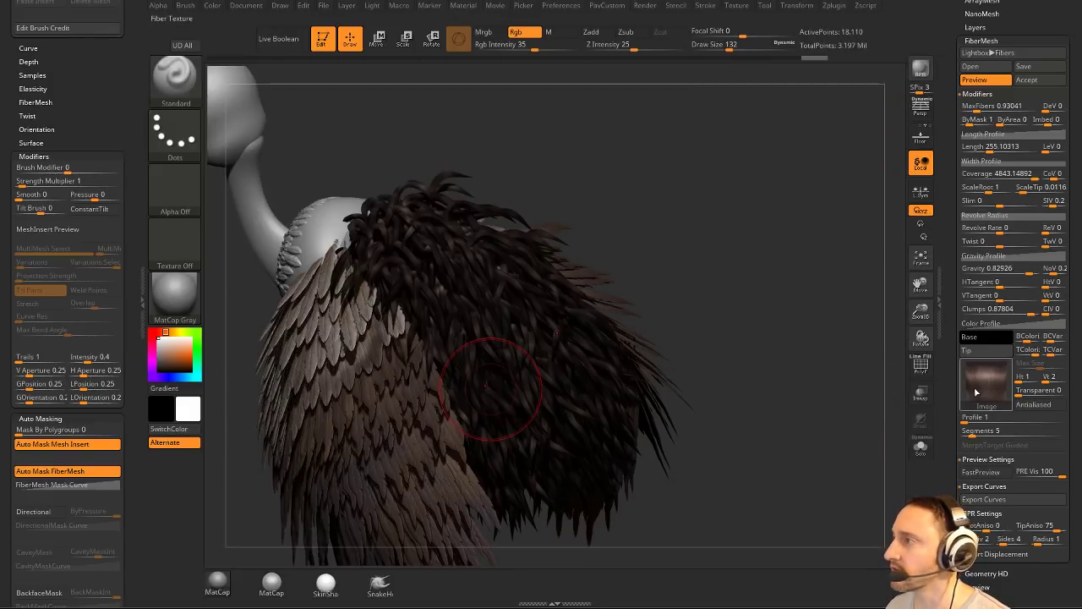
# Try the star image, Texture 12, as the fiber texture and render the result.
pyautogui.click(994, 388)
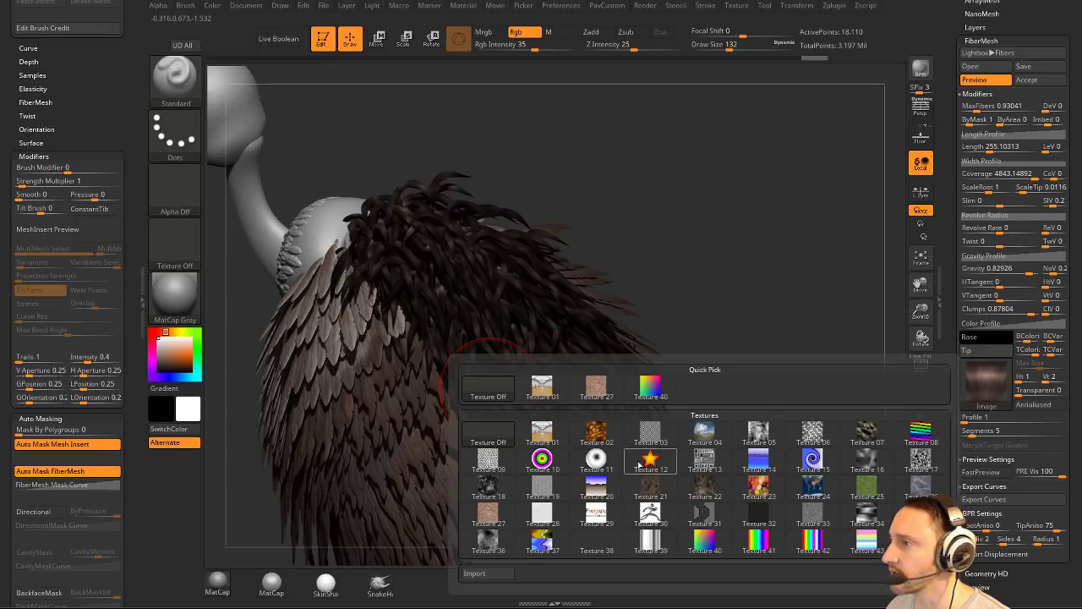
pyautogui.click(651, 460)
pyautogui.click(702, 494)
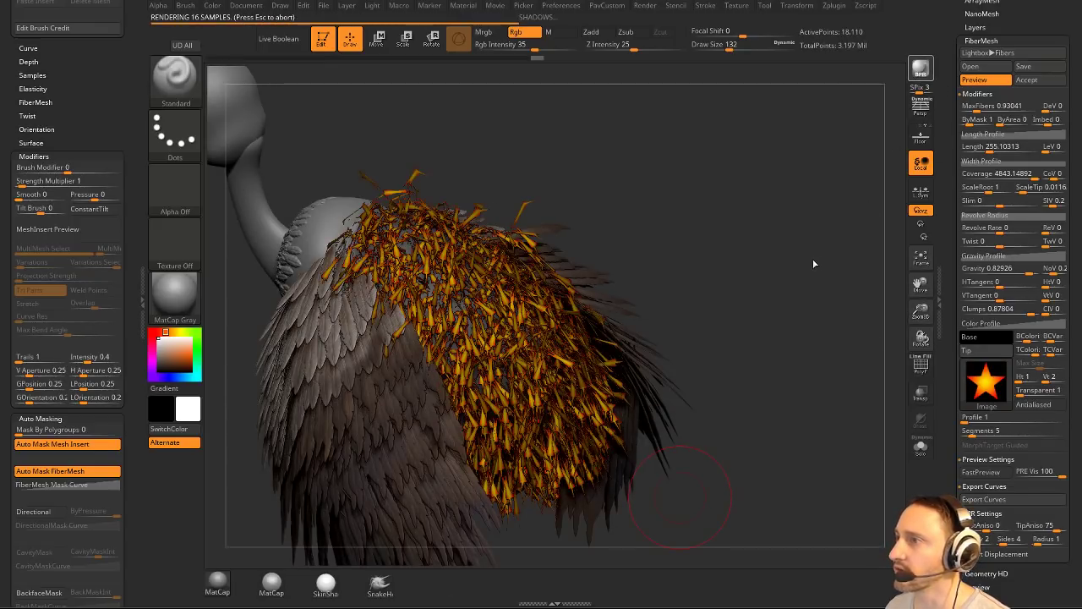
pyautogui.moveTo(779, 241); pyautogui.dragTo(922, 363)
# Remove the fiber texture by choosing Texture Off.
pyautogui.click(988, 383)
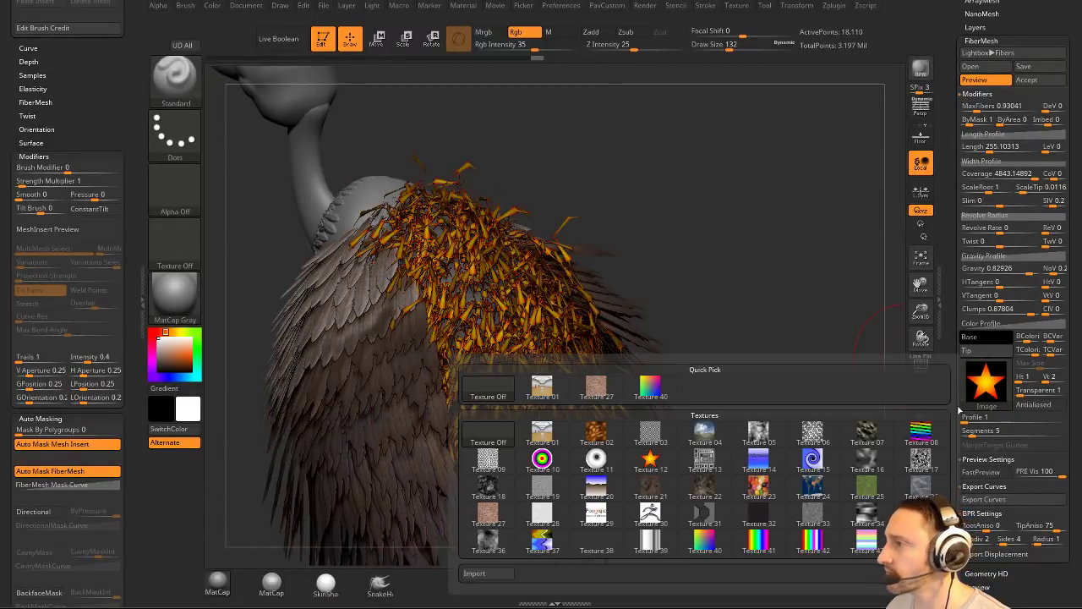
pyautogui.moveTo(686, 523)
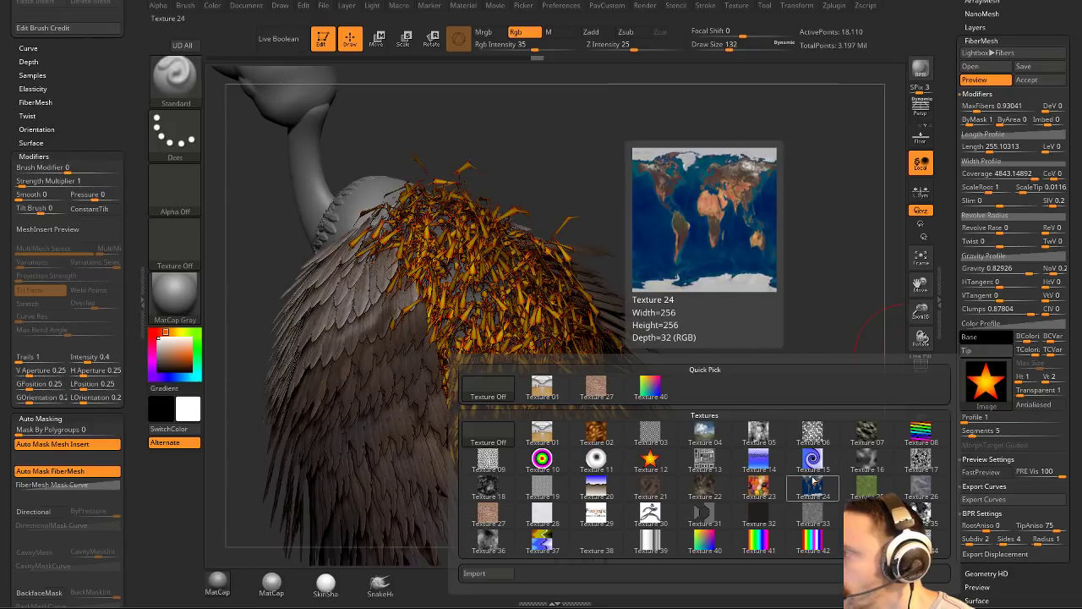
pyautogui.click(542, 459)
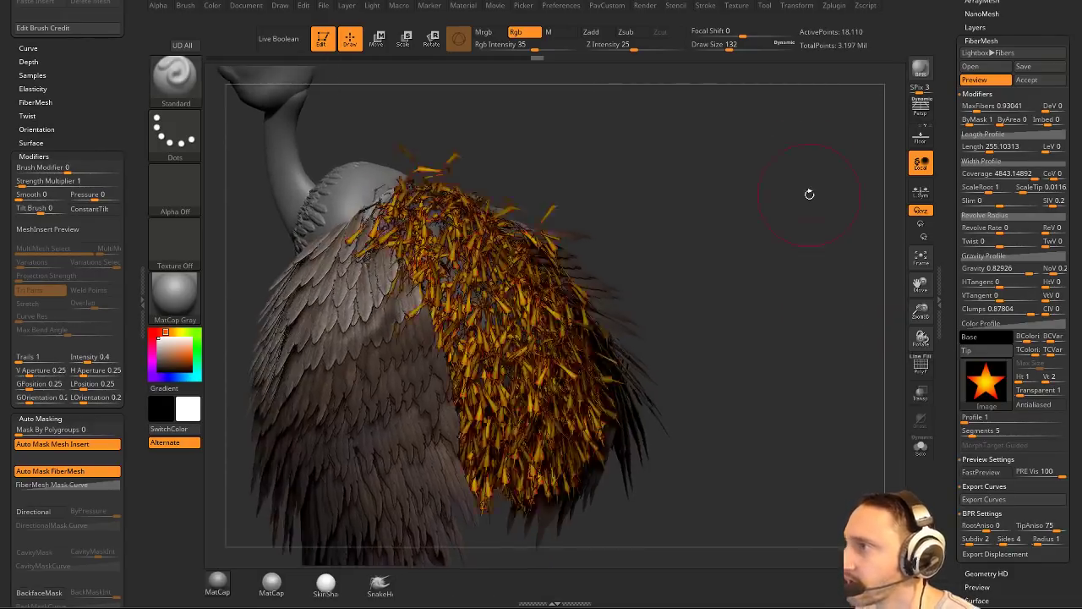
pyautogui.click(965, 353)
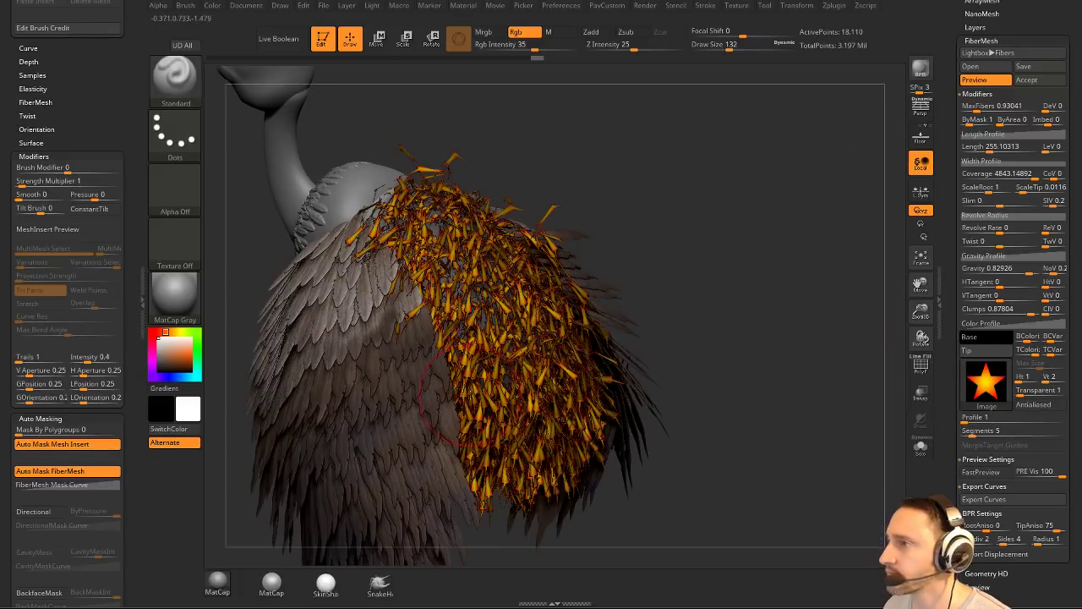
pyautogui.click(982, 382)
pyautogui.click(486, 387)
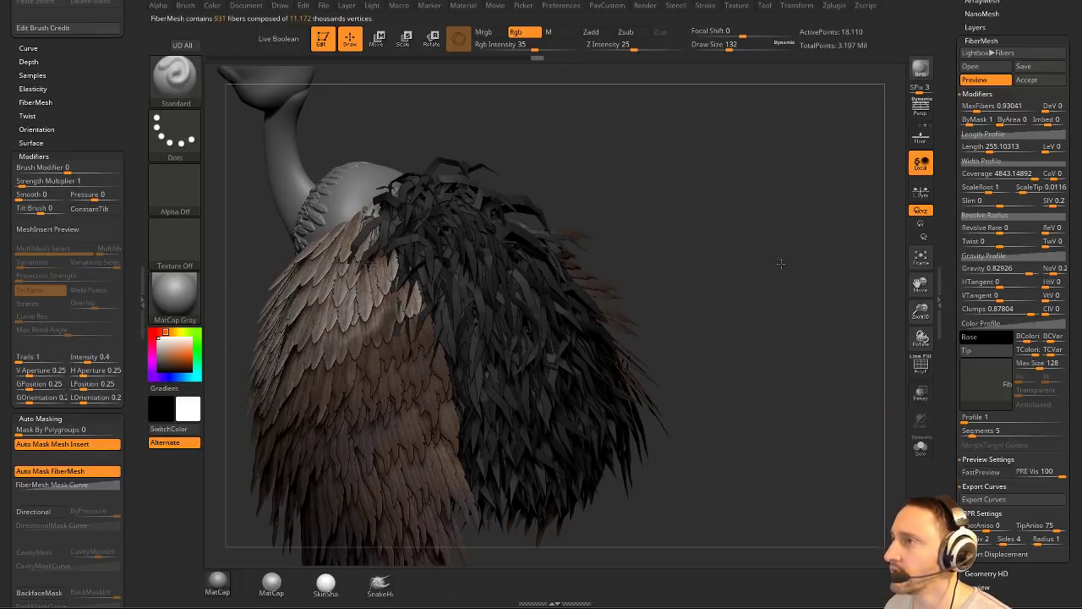
pyautogui.moveTo(781, 263)
pyautogui.mouseDown()
pyautogui.moveTo(759, 275)
pyautogui.moveTo(782, 264)
pyautogui.mouseUp()
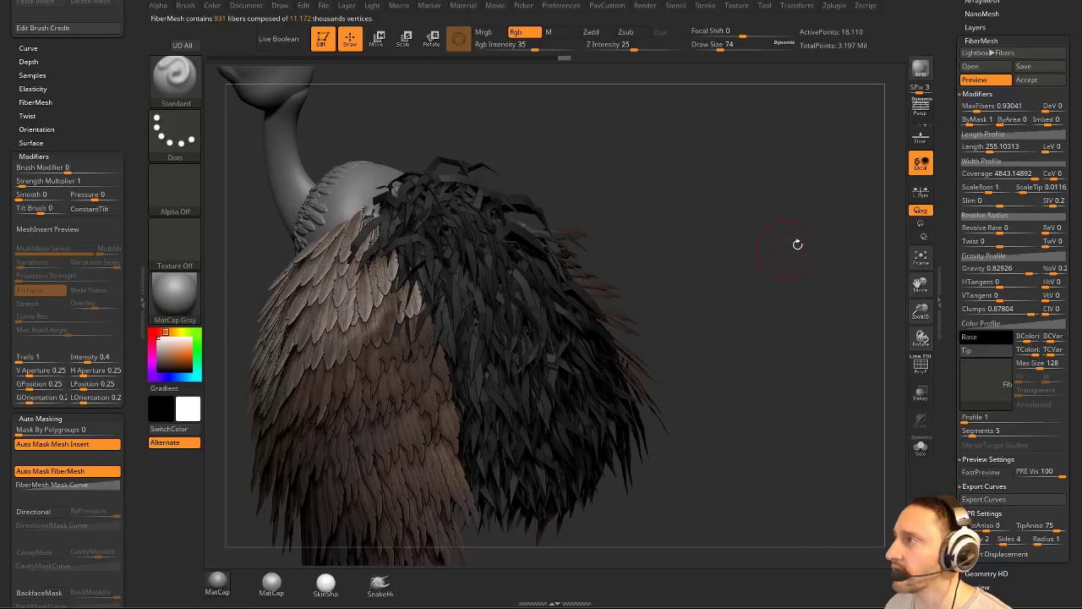
# Lower MaxFibers to about 0.153 and set the fiber length to about 278.
pyautogui.moveTo(990, 107); pyautogui.dragTo(972, 113)
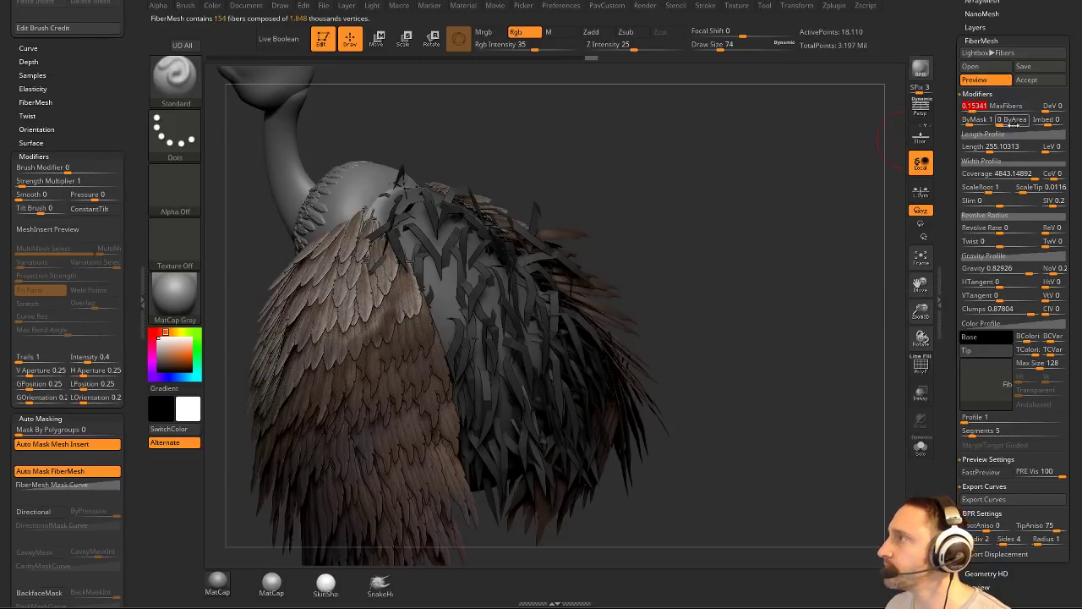
pyautogui.click(1000, 147)
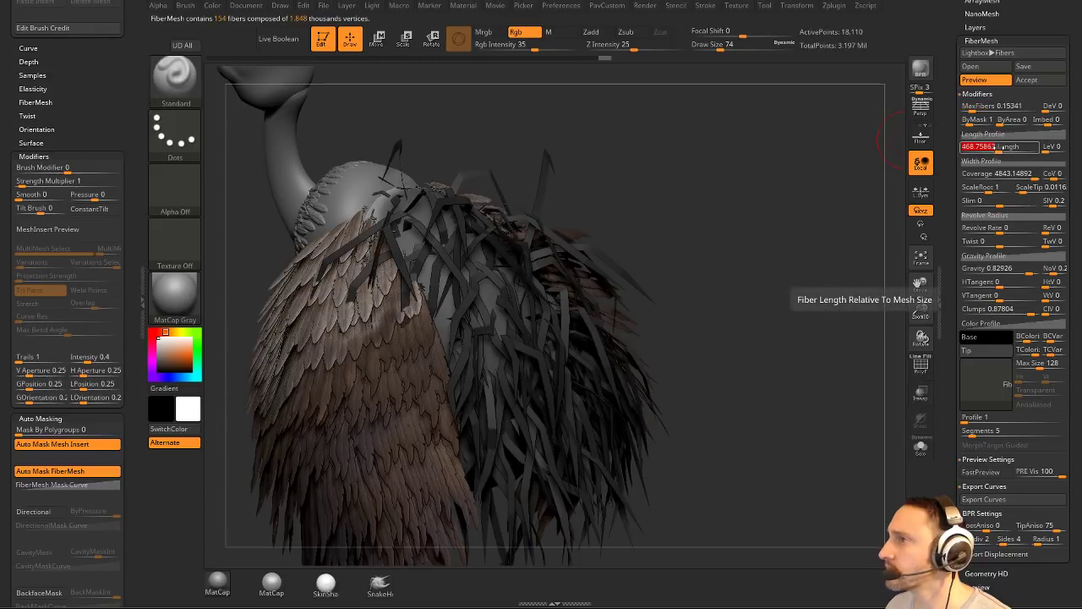
pyautogui.moveTo(1000, 147); pyautogui.dragTo(984, 147)
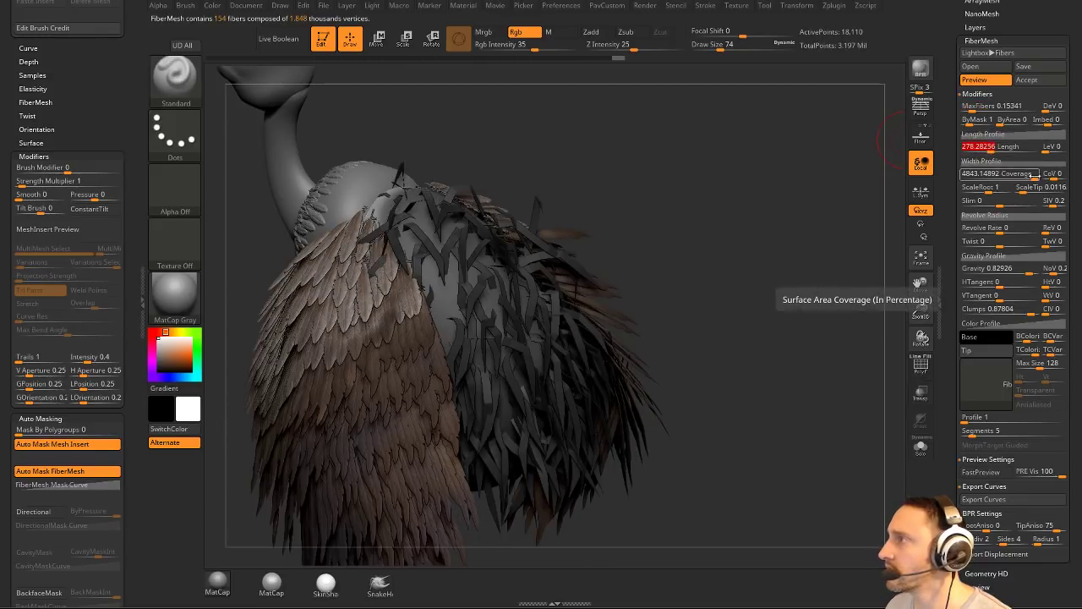
# Raise the fiber coverage to 5000 and lift the tip end of the Width Profile curve to about 0.8.
pyautogui.click(1007, 161)
pyautogui.moveTo(1065, 209); pyautogui.dragTo(1067, 173)
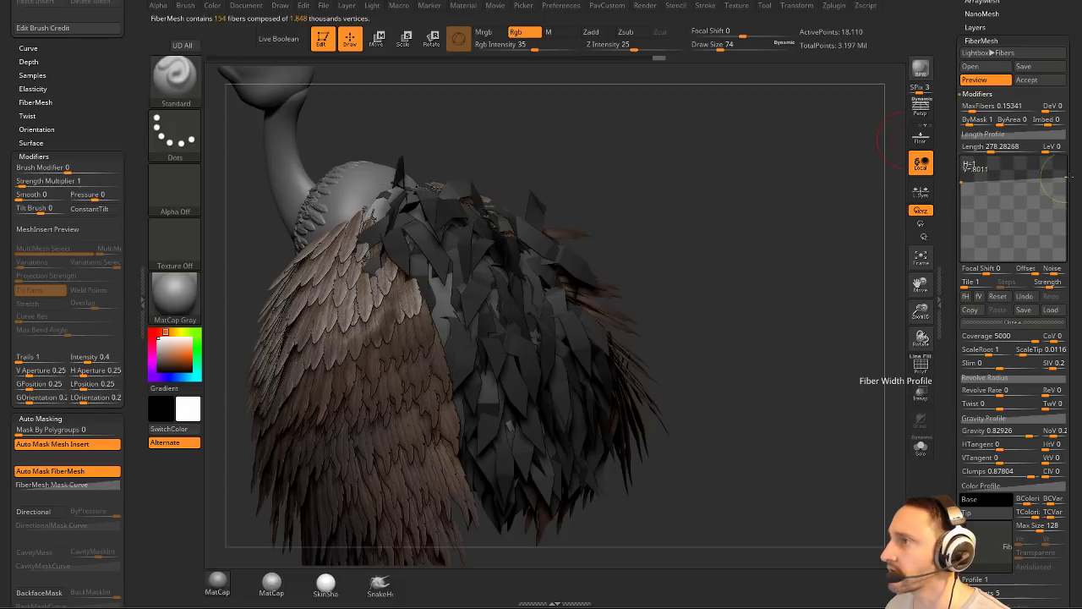
pyautogui.moveTo(541, 246); pyautogui.dragTo(437, 230)
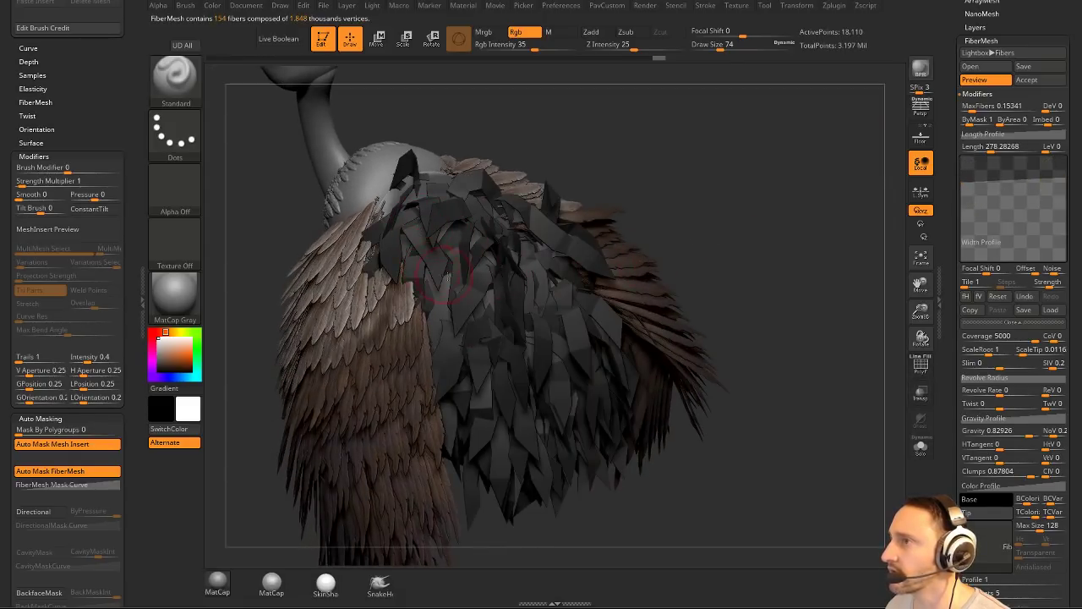
# Check the widened fibers with polyframe display, turn it off again, and set the fiber segments to 7.
pyautogui.scroll(-3, 950, 296)
pyautogui.click(922, 367)
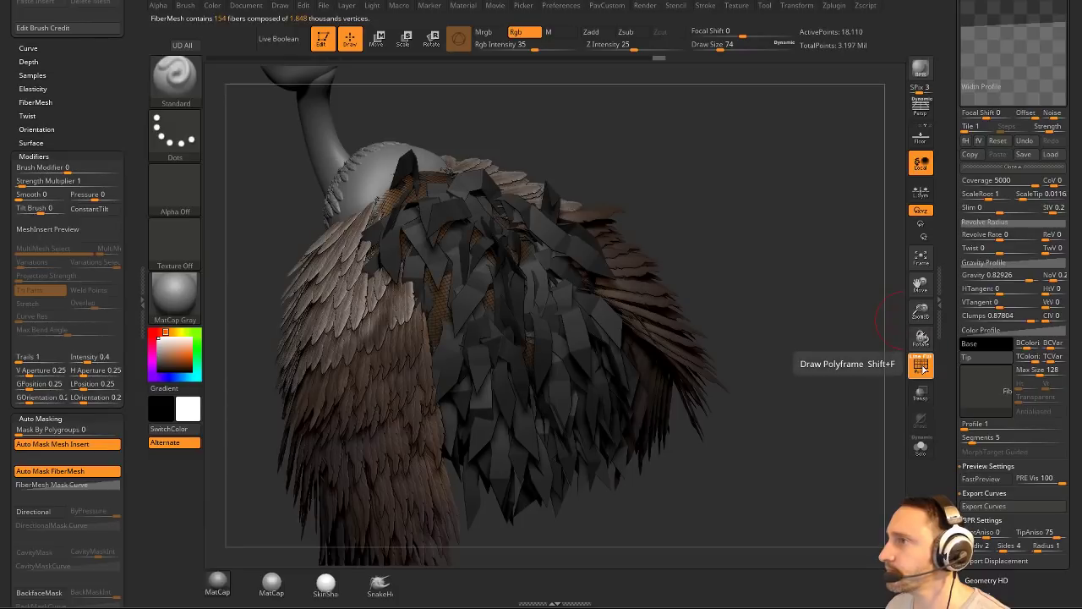
pyautogui.click(921, 367)
pyautogui.scroll(-3, 966, 279)
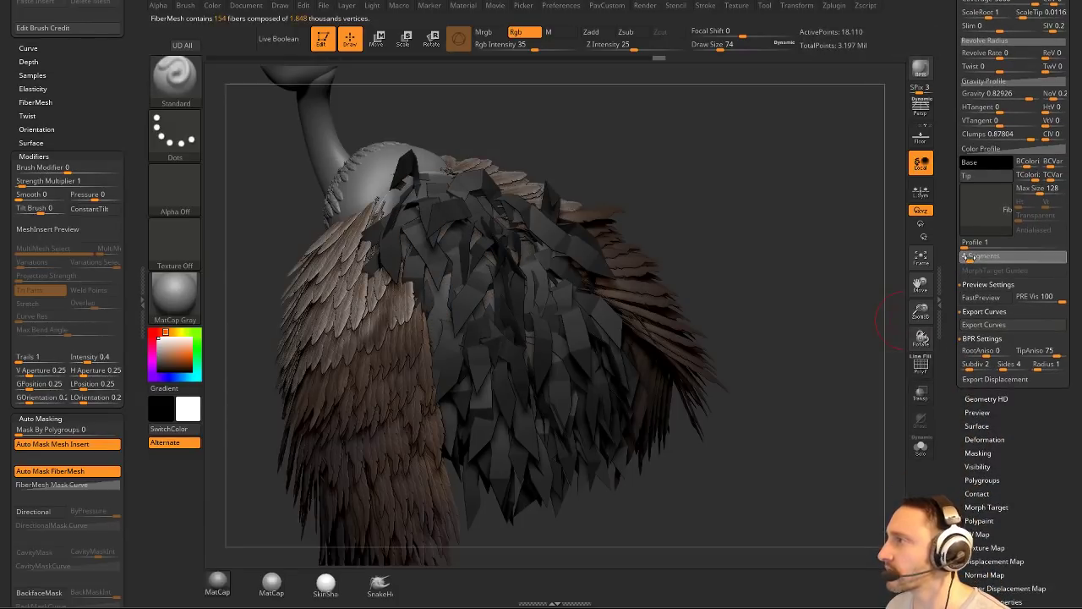
pyautogui.moveTo(970, 257); pyautogui.dragTo(973, 257)
pyautogui.scroll(3, 947, 245)
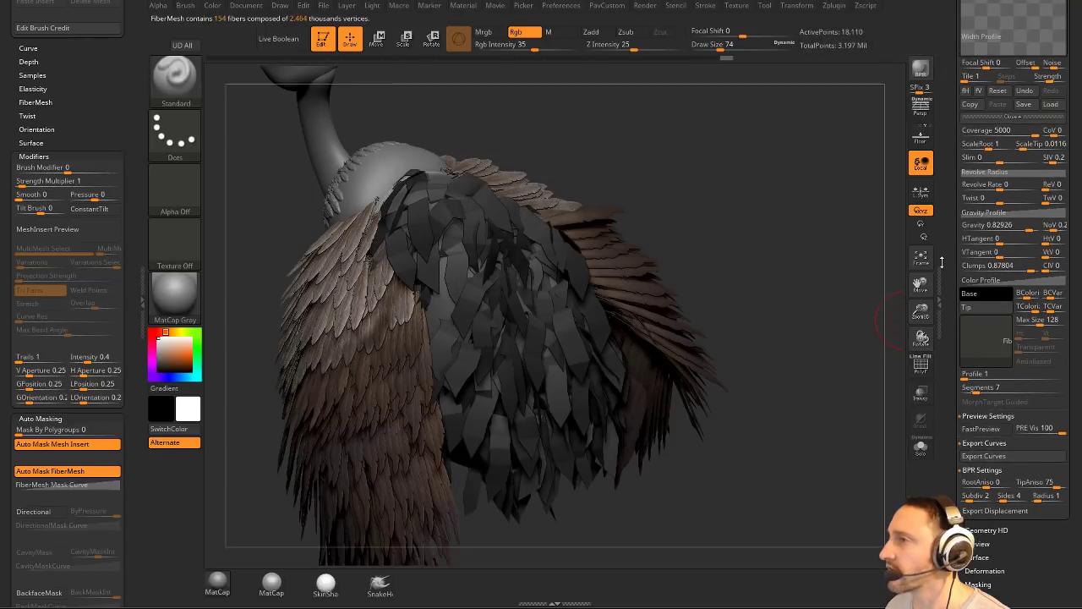
# Set the fibers' direction variation to 0 and adjust their gravity to about 0.57 so they drape down the bird's back.
pyautogui.moveTo(1012, 226); pyautogui.dragTo(1042, 226)
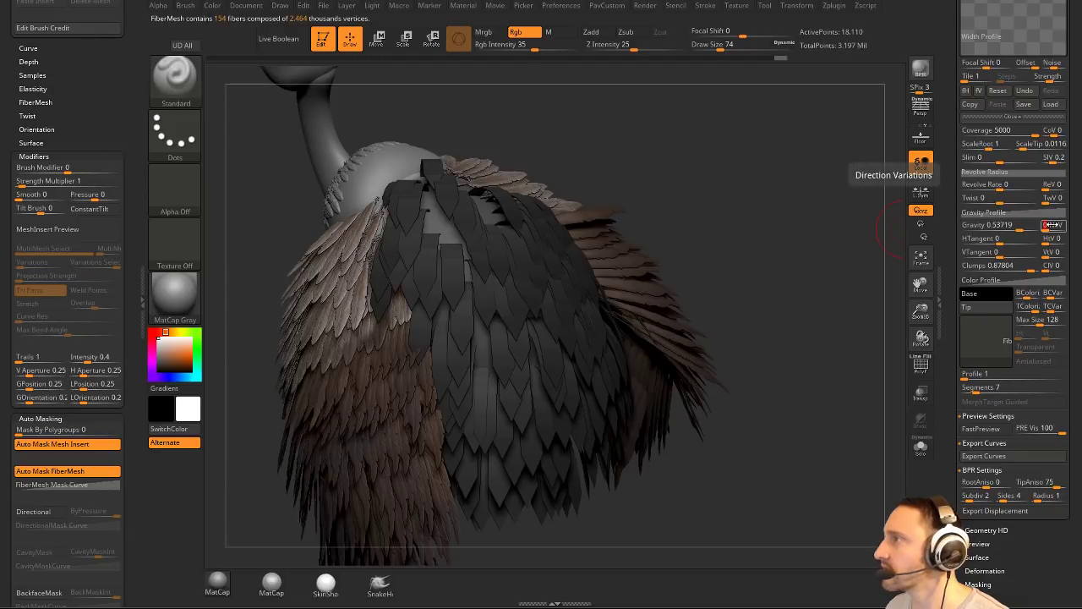
pyautogui.moveTo(837, 195); pyautogui.dragTo(730, 257)
pyautogui.moveTo(718, 217); pyautogui.dragTo(795, 225)
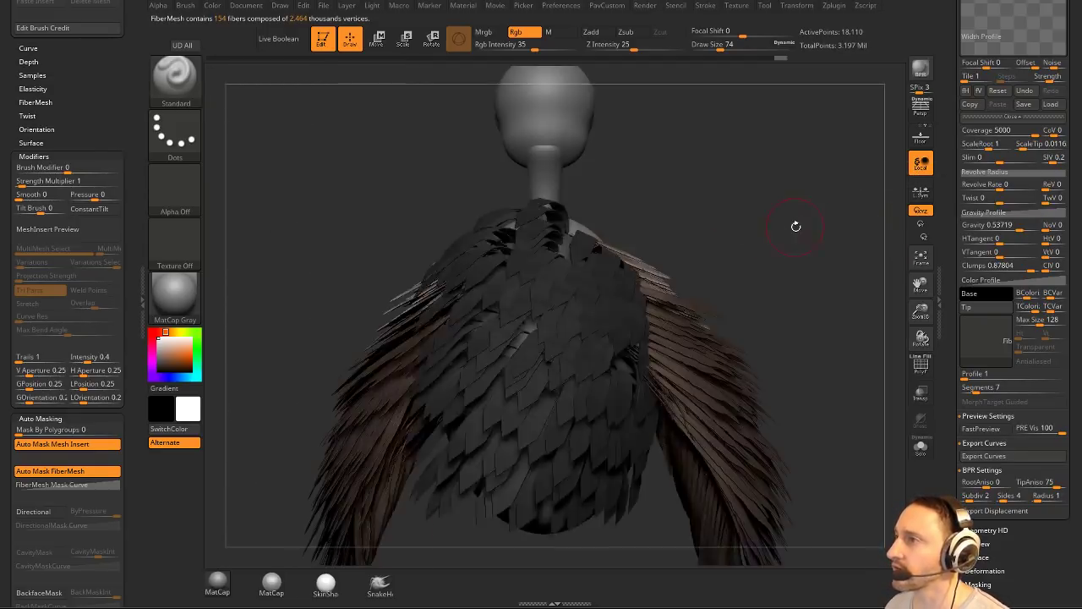
pyautogui.click(921, 257)
pyautogui.click(1001, 227)
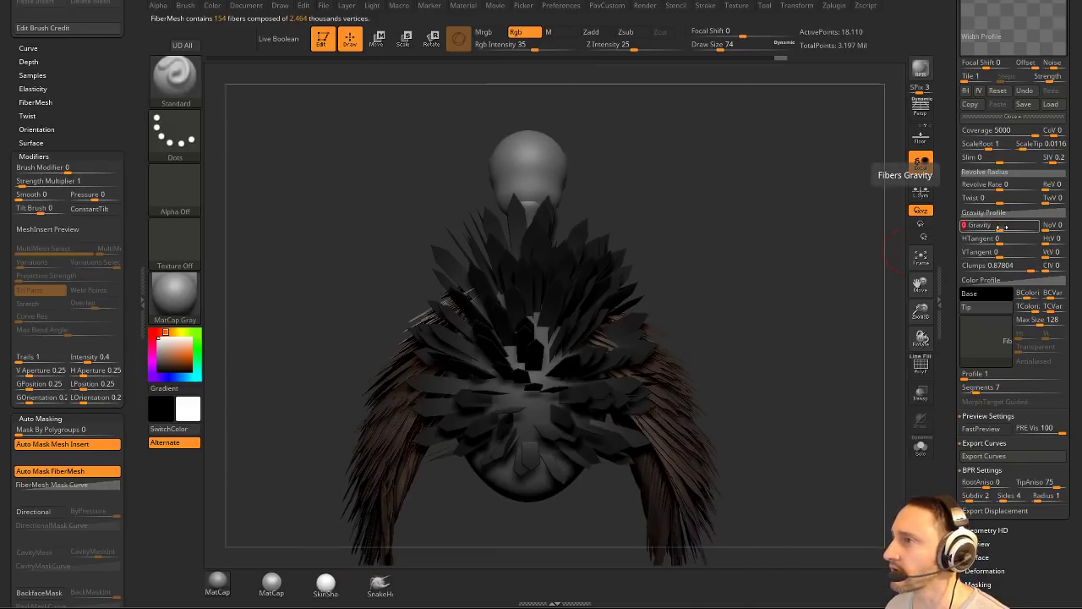
pyautogui.moveTo(1001, 227)
pyautogui.mouseDown()
pyautogui.moveTo(1018, 226)
pyautogui.moveTo(998, 232)
pyautogui.mouseUp()
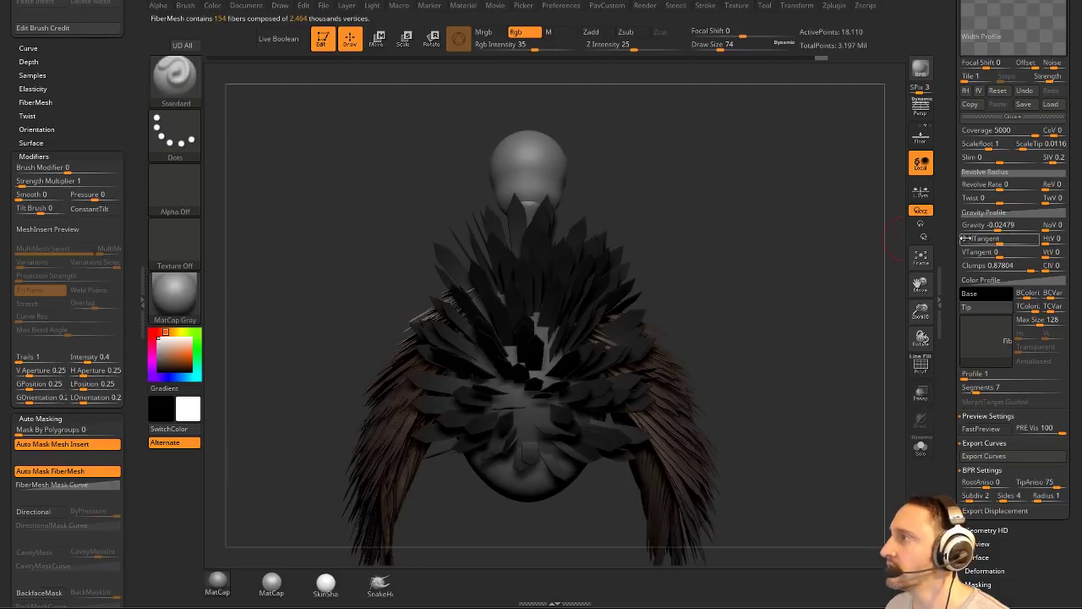
pyautogui.moveTo(998, 227); pyautogui.dragTo(1019, 226)
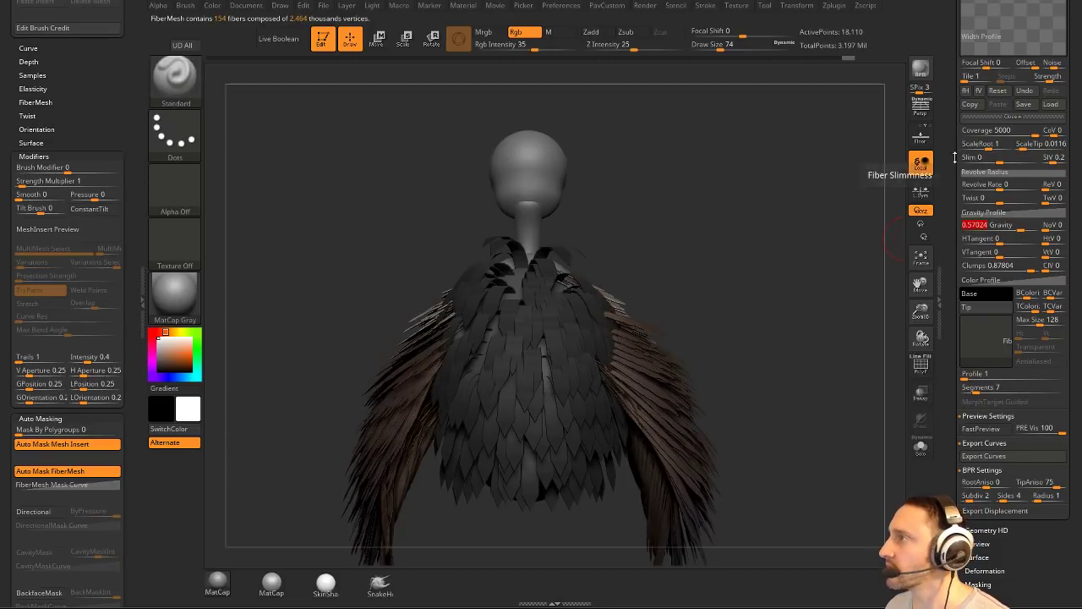
# Set the fiber length variation to about 0.3 and raise MaxFibers to about 0.77 for denser feathers.
pyautogui.scroll(8, 1047, 244)
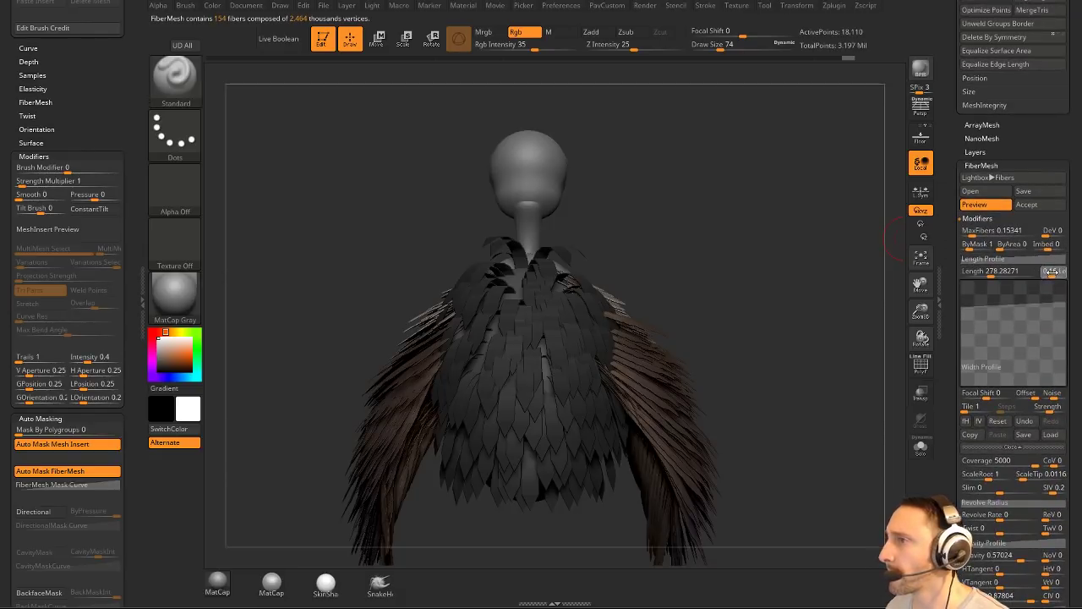
pyautogui.moveTo(1051, 271); pyautogui.dragTo(1054, 272)
pyautogui.moveTo(974, 230); pyautogui.dragTo(994, 230)
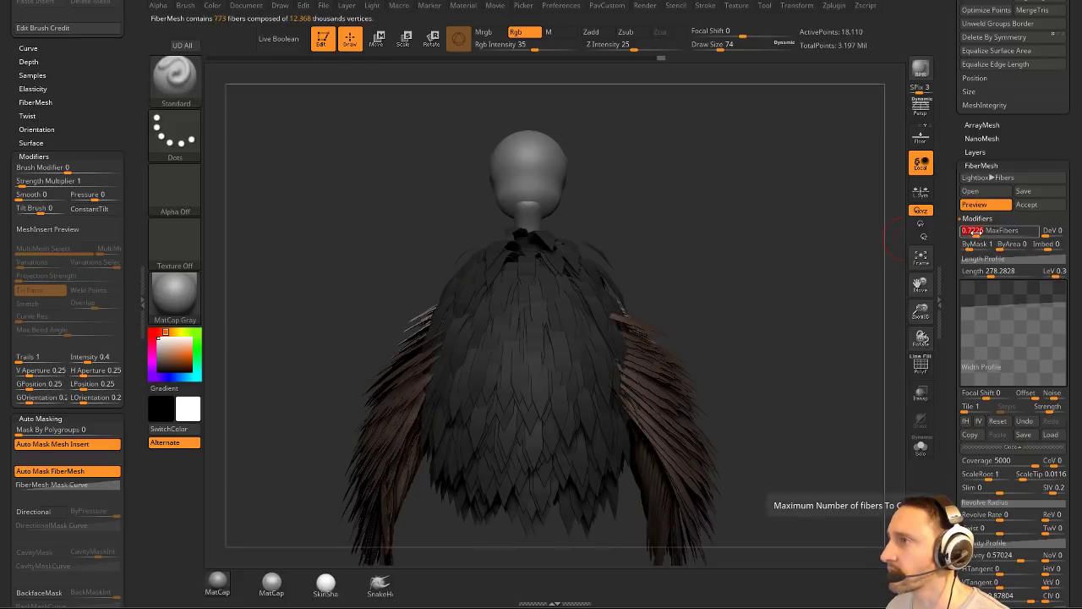
pyautogui.moveTo(713, 229)
pyautogui.mouseDown()
pyautogui.moveTo(738, 228)
pyautogui.moveTo(716, 224)
pyautogui.mouseUp()
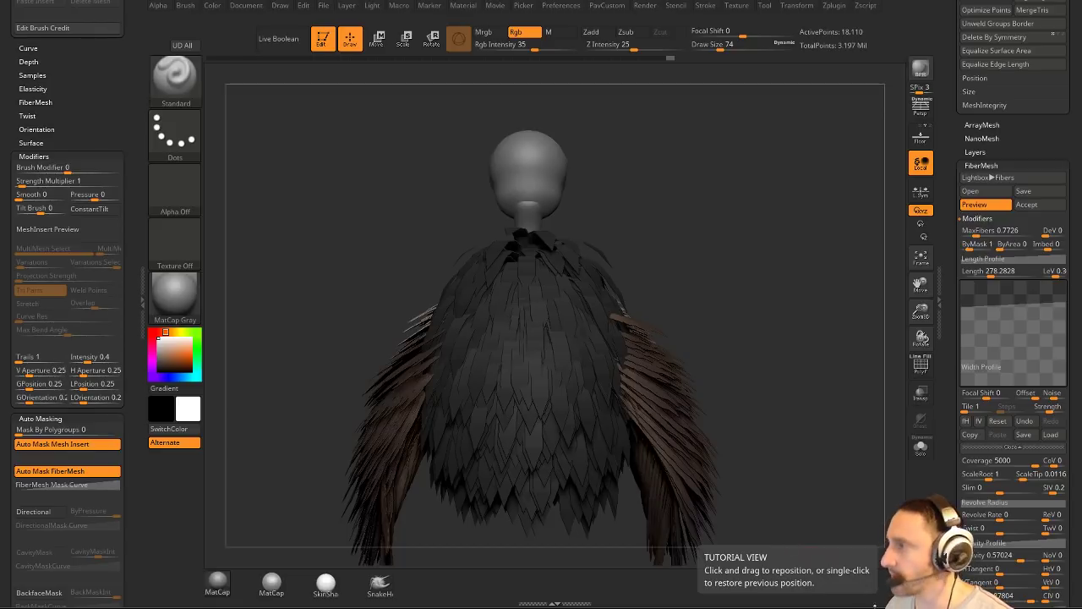
pyautogui.moveTo(947, 178); pyautogui.dragTo(939, 33)
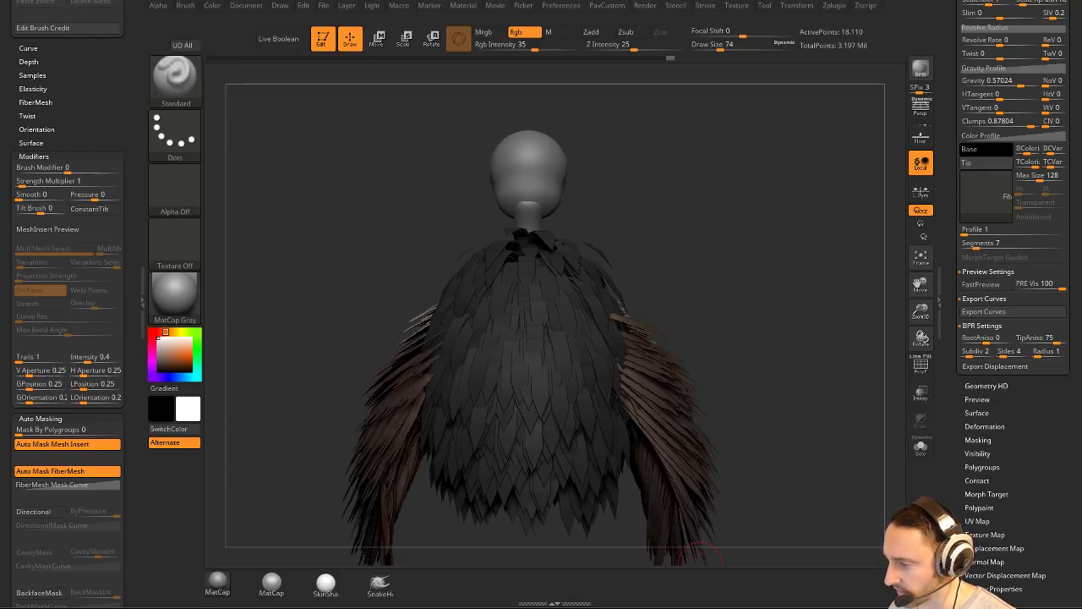
pyautogui.click(980, 188)
pyautogui.moveTo(667, 281)
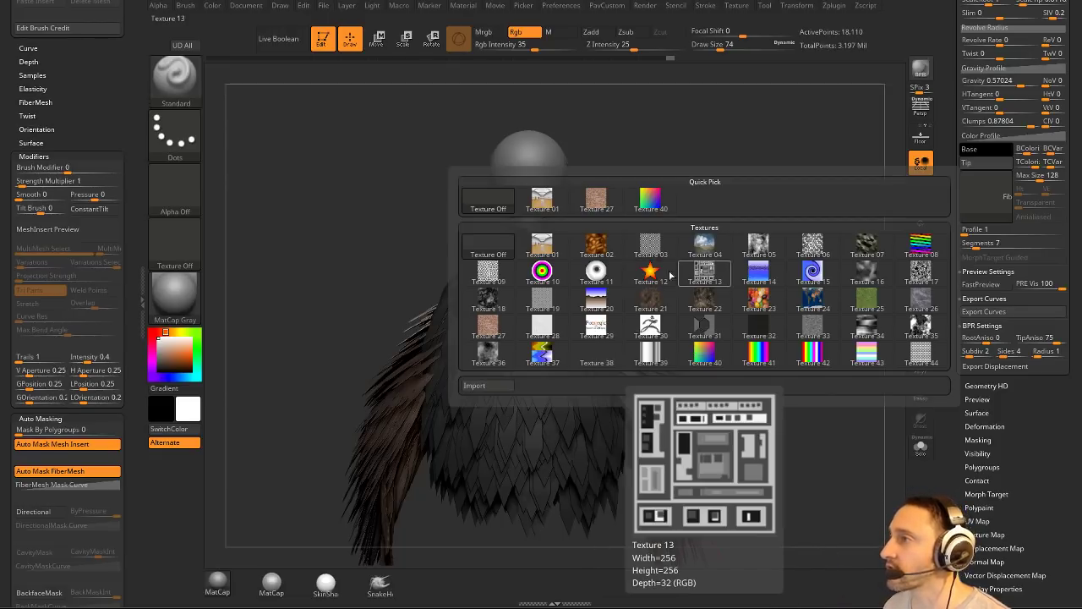
pyautogui.moveTo(697, 267); pyautogui.dragTo(756, 273)
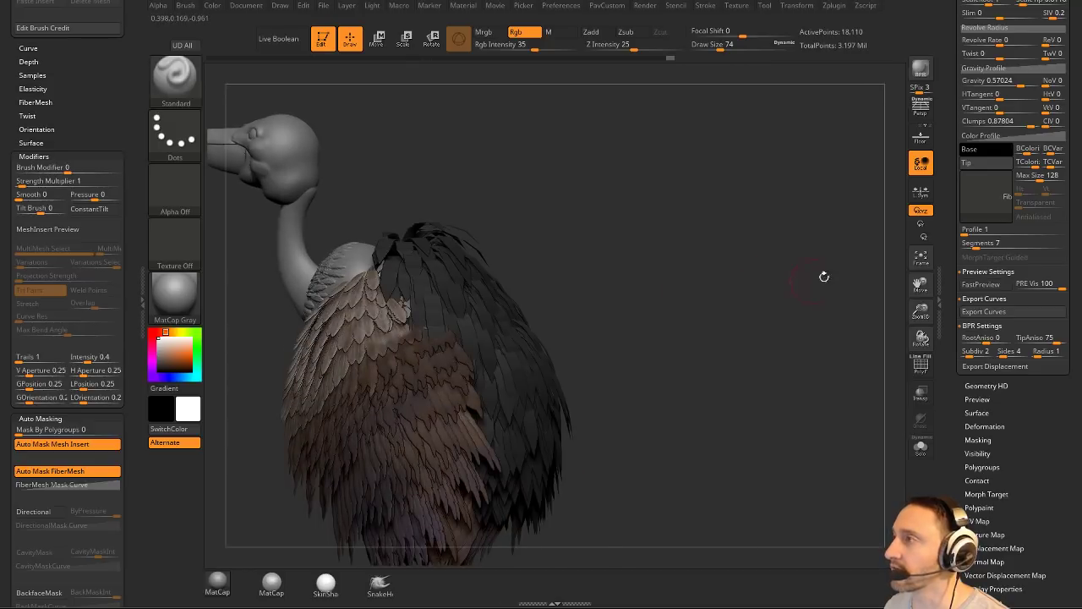
# Accept the FiberMesh preview and make the resulting fiber subtool active.
pyautogui.scroll(3, 966, 247)
pyautogui.moveTo(966, 248); pyautogui.dragTo(968, 274)
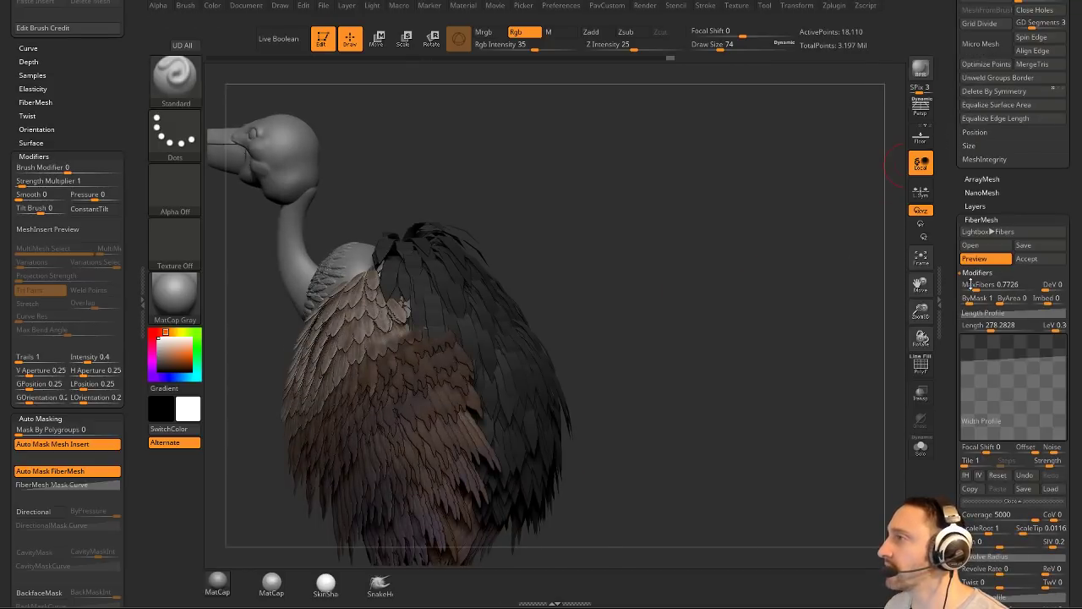
pyautogui.click(1045, 263)
pyautogui.moveTo(958, 198); pyautogui.dragTo(949, 354)
pyautogui.scroll(5, 949, 354)
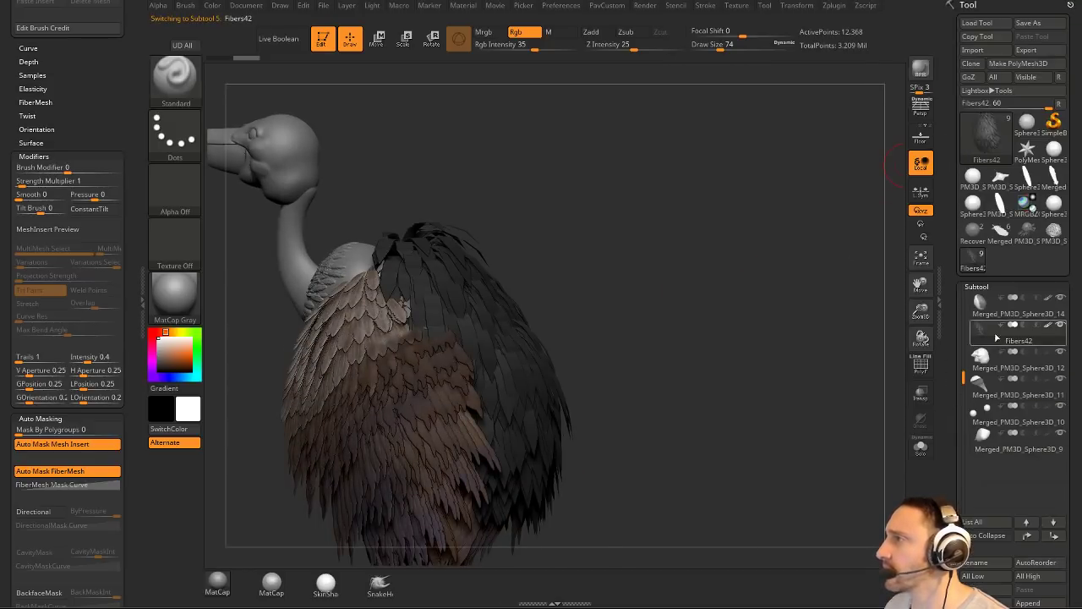
pyautogui.moveTo(995, 336)
# Choose the GroomHairToss brush, set its draw size to 344, and sweep the side fibers toward the bird's rear.
pyautogui.moveTo(845, 279)
pyautogui.mouseDown()
pyautogui.moveTo(585, 174)
pyautogui.moveTo(628, 224)
pyautogui.mouseUp()
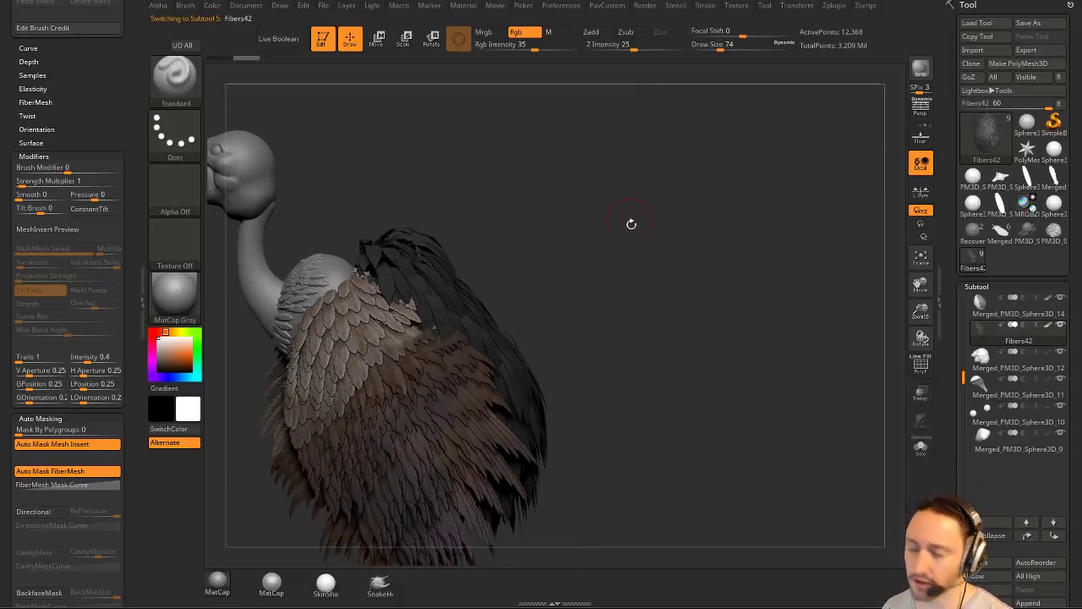
pyautogui.press('b')
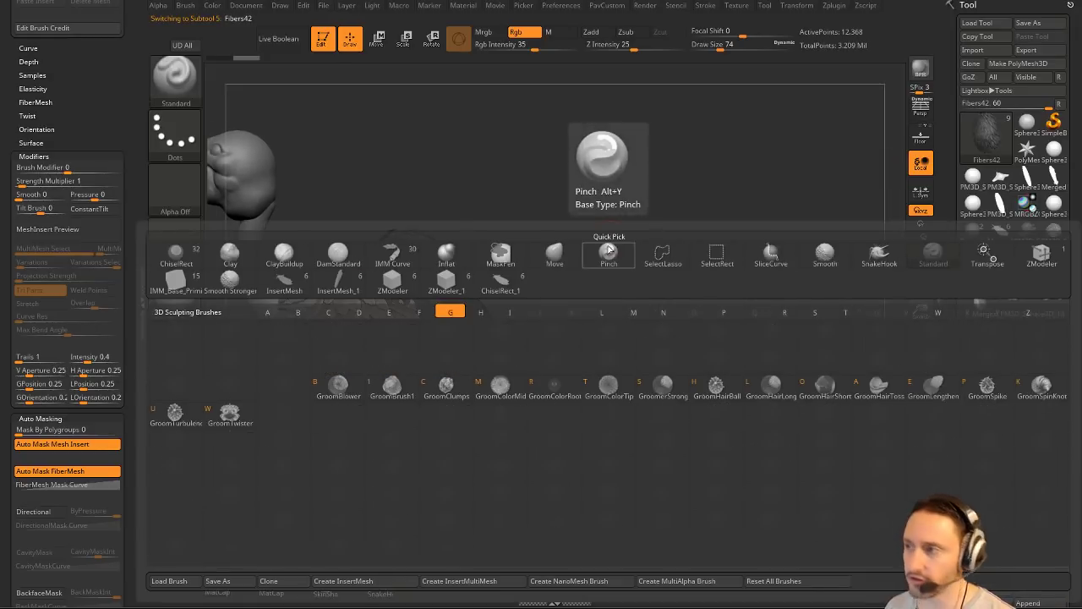
pyautogui.click(879, 385)
pyautogui.moveTo(682, 296); pyautogui.dragTo(539, 301)
pyautogui.press('s')
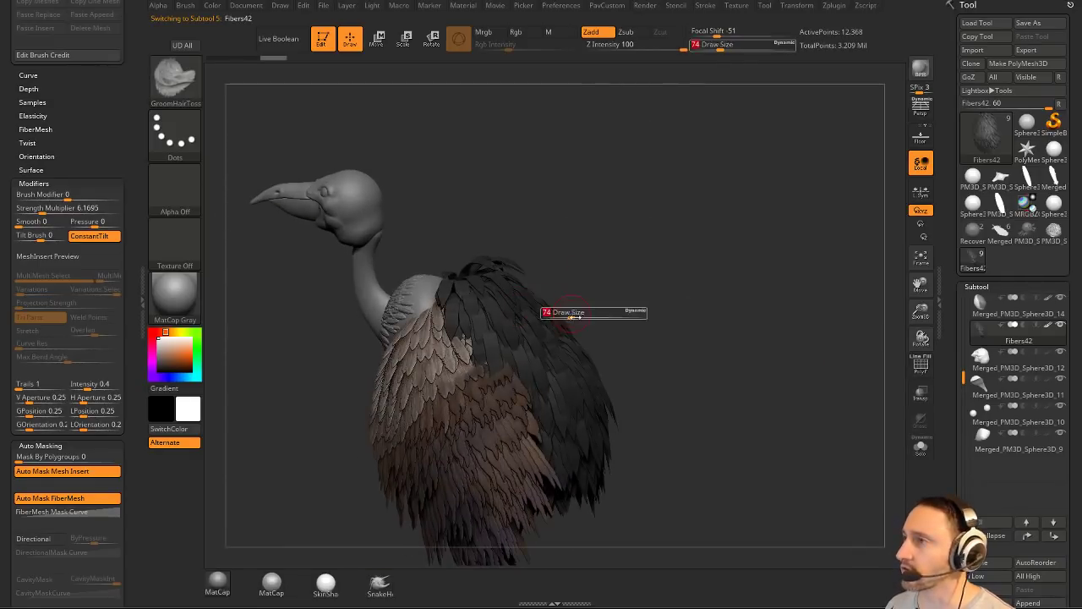
pyautogui.click(601, 319)
pyautogui.moveTo(548, 355); pyautogui.dragTo(608, 347)
pyautogui.moveTo(542, 393)
pyautogui.mouseDown()
pyautogui.moveTo(592, 405)
pyautogui.moveTo(602, 372)
pyautogui.mouseUp()
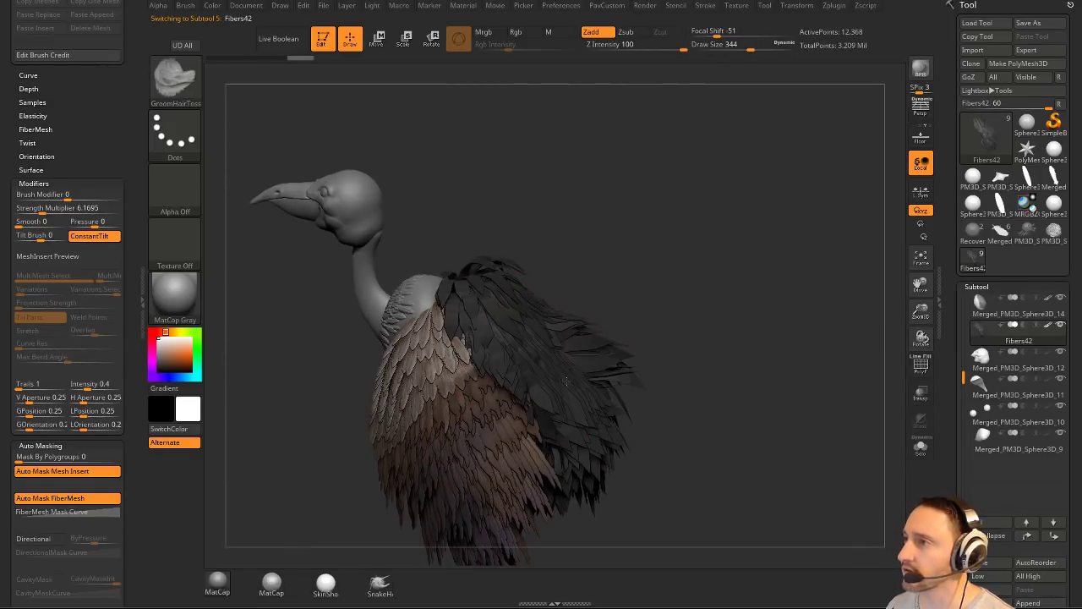
# Groom the fibers across the back and both flanks with GroomHairToss strokes directed downward and outward.
pyautogui.moveTo(722, 324); pyautogui.dragTo(605, 346)
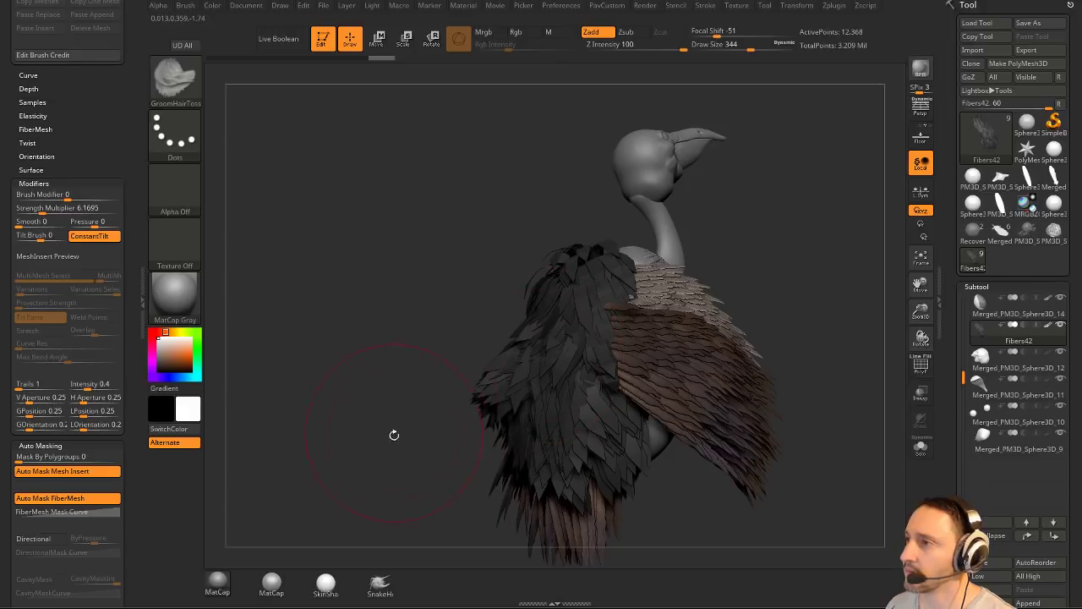
pyautogui.moveTo(394, 435)
pyautogui.mouseDown()
pyautogui.moveTo(507, 441)
pyautogui.moveTo(535, 473)
pyautogui.mouseUp()
pyautogui.moveTo(642, 423); pyautogui.dragTo(558, 482)
pyautogui.moveTo(499, 355); pyautogui.dragTo(486, 405)
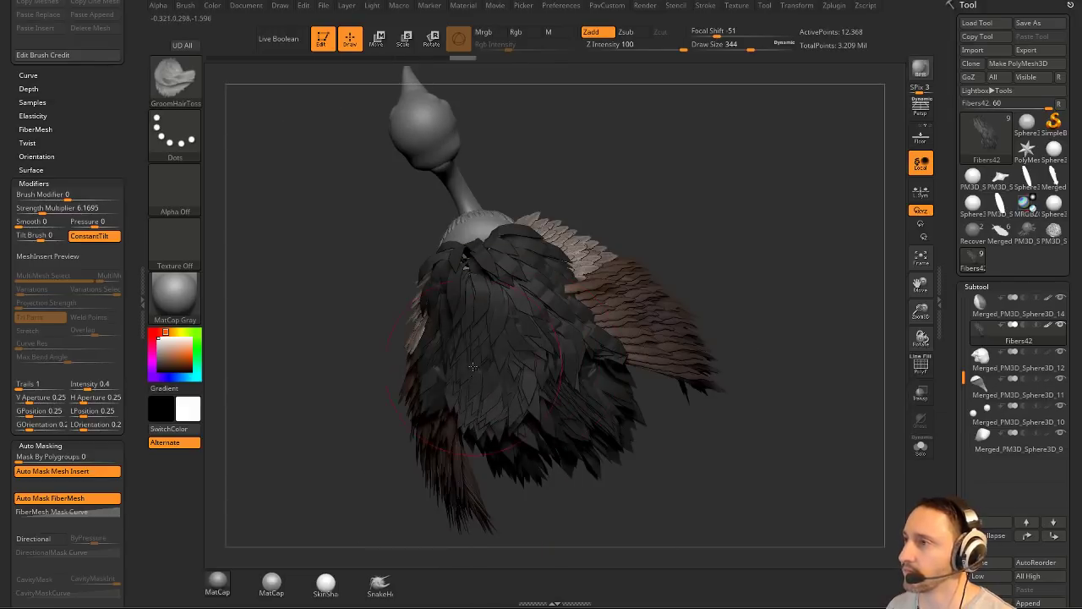
pyautogui.moveTo(461, 329); pyautogui.dragTo(448, 397)
pyautogui.moveTo(688, 222); pyautogui.dragTo(752, 207)
pyautogui.moveTo(532, 381); pyautogui.dragTo(566, 440)
pyautogui.moveTo(516, 415); pyautogui.dragTo(558, 448)
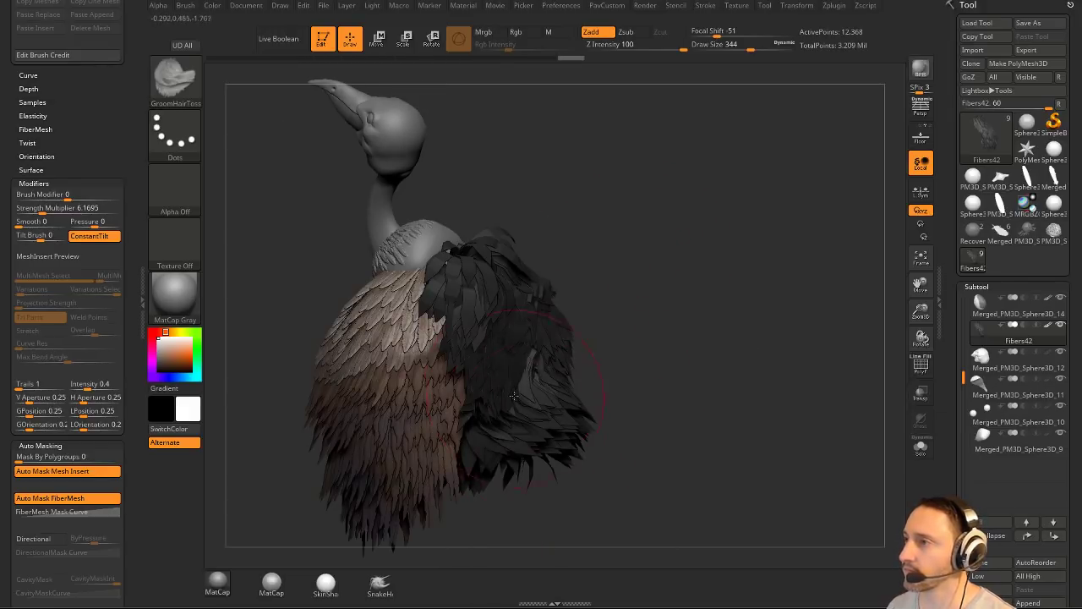
pyautogui.moveTo(516, 363); pyautogui.dragTo(571, 406)
pyautogui.moveTo(545, 338); pyautogui.dragTo(588, 380)
pyautogui.moveTo(646, 356); pyautogui.dragTo(639, 336)
# Undo the large smoothing stroke, reduce the draw size to 245, and smooth the fibers around the neck base and upper back.
pyautogui.moveTo(549, 333)
pyautogui.keyDown('shift'); pyautogui.mouseDown()
pyautogui.moveTo(529, 368)
pyautogui.moveTo(485, 297)
pyautogui.moveTo(516, 364)
pyautogui.moveTo(483, 243)
pyautogui.mouseUp(); pyautogui.keyUp('shift')
pyautogui.hotkey('ctrl', 'z')
pyautogui.moveTo(602, 229); pyautogui.dragTo(583, 260)
pyautogui.press('s')
pyautogui.click(509, 279)
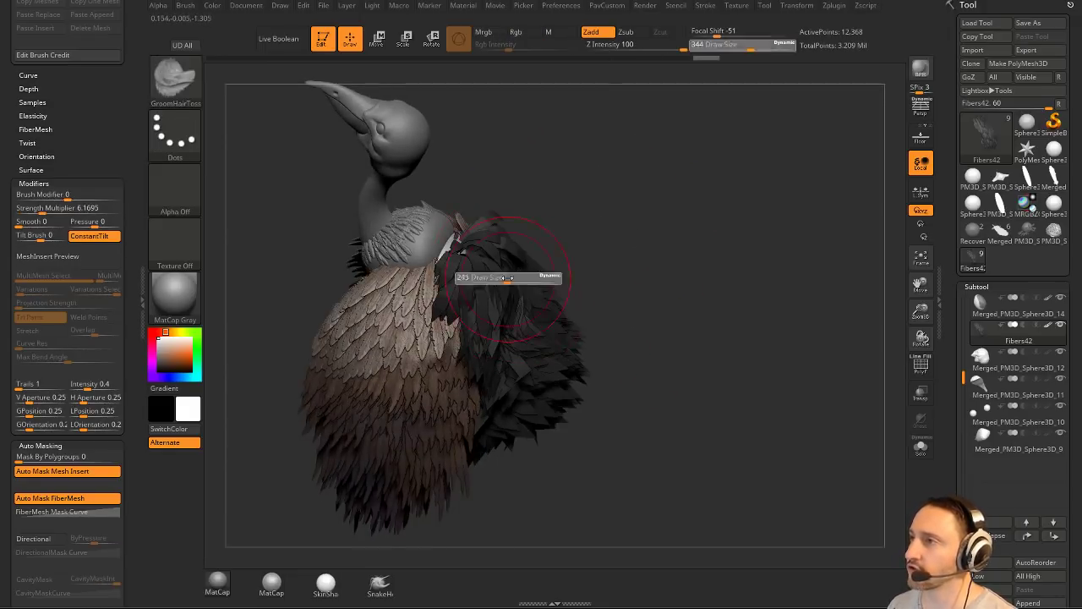
pyautogui.keyDown('shift'); pyautogui.moveTo(490, 274); pyautogui.dragTo(452, 251); pyautogui.keyUp('shift')
pyautogui.moveTo(551, 177); pyautogui.dragTo(524, 254)
pyautogui.moveTo(524, 253); pyautogui.dragTo(541, 190, button='right')
pyautogui.keyDown('shift'); pyautogui.moveTo(541, 279); pyautogui.dragTo(529, 312); pyautogui.keyUp('shift')
pyautogui.moveTo(558, 279); pyautogui.dragTo(507, 266, button='right')
pyautogui.moveTo(533, 347); pyautogui.dragTo(679, 367, button='right')
pyautogui.moveTo(630, 356); pyautogui.dragTo(729, 402)
# Switch to the GroomLengthen brush, set its draw size to 299, and pull the rear back fibers into longer feathers.
pyautogui.press('b')
pyautogui.press('g')
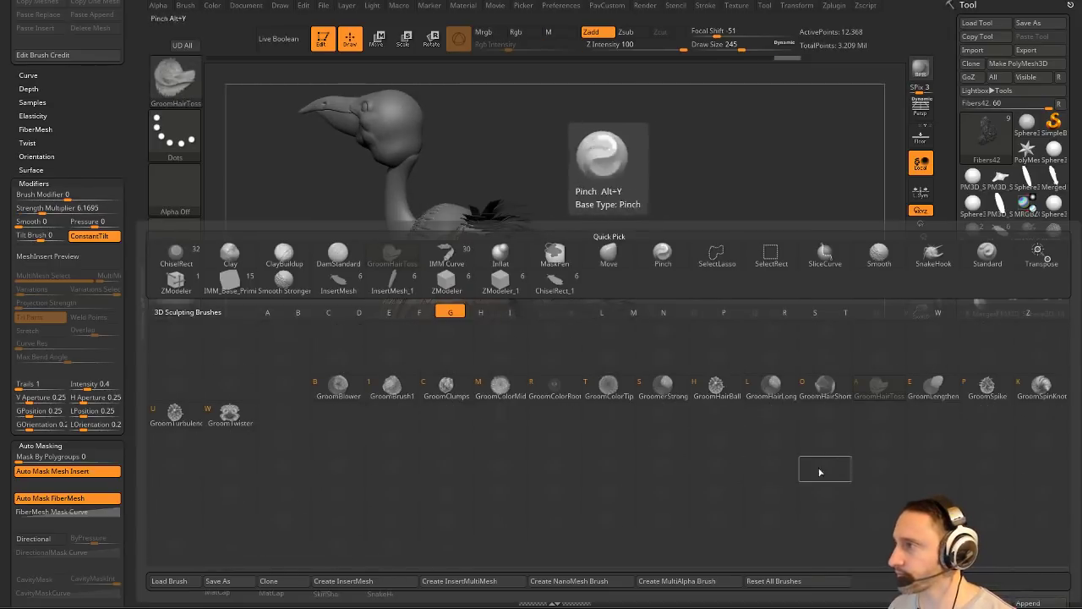
pyautogui.click(933, 388)
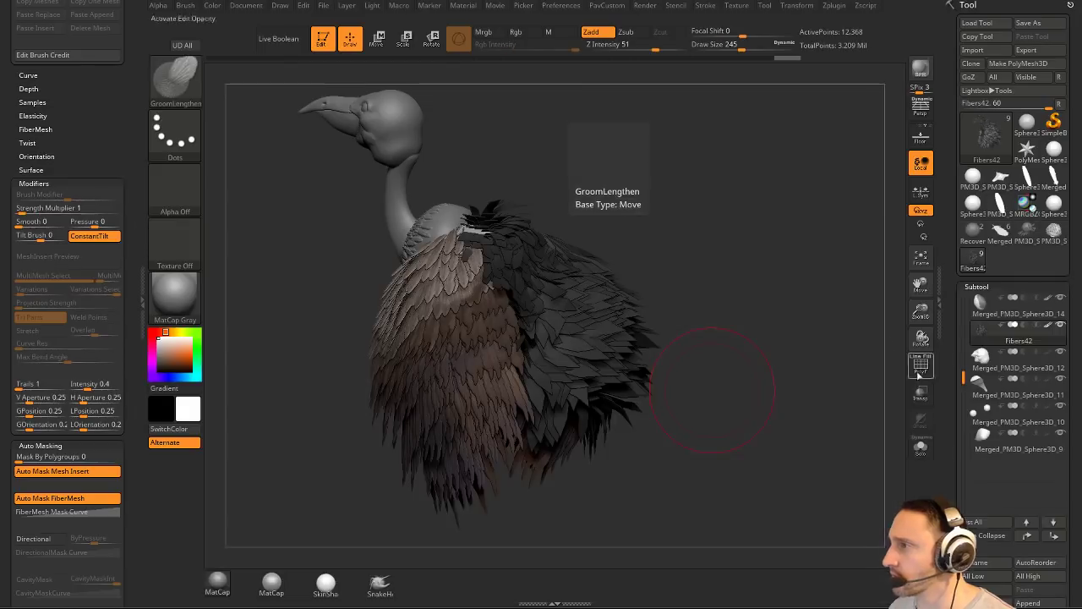
pyautogui.press('s')
pyautogui.moveTo(672, 309)
pyautogui.mouseDown()
pyautogui.moveTo(652, 313)
pyautogui.moveTo(643, 291)
pyautogui.moveTo(721, 258)
pyautogui.moveTo(592, 254)
pyautogui.mouseUp()
pyautogui.click(640, 313)
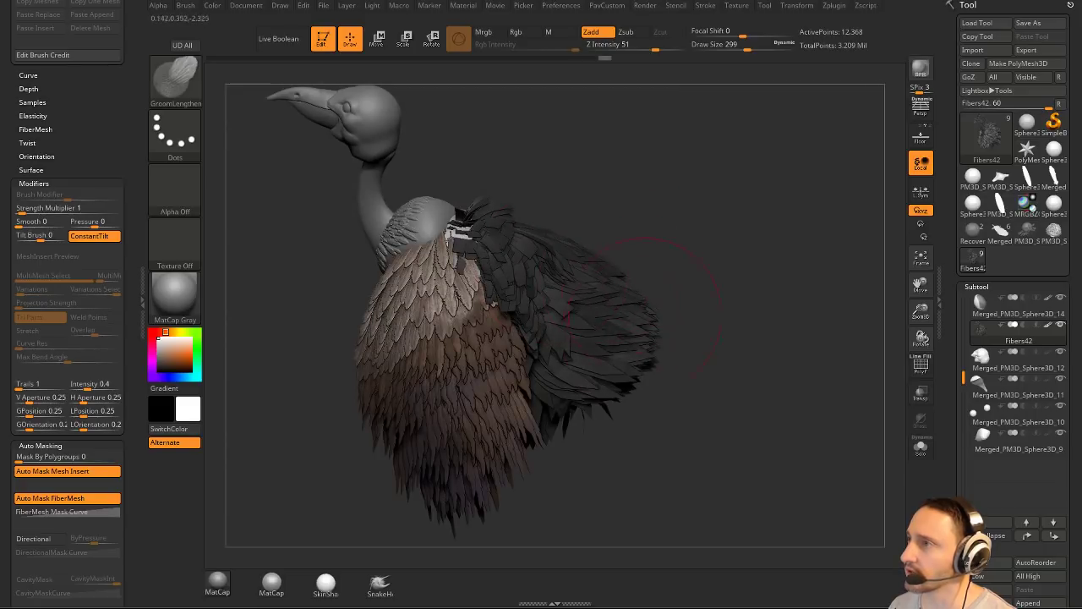
pyautogui.moveTo(646, 364); pyautogui.dragTo(795, 225)
# Run a BPR render of the bird, set KeyShot as the external renderer, and send the model to KeyShot.
pyautogui.hotkey('shift', 'r')
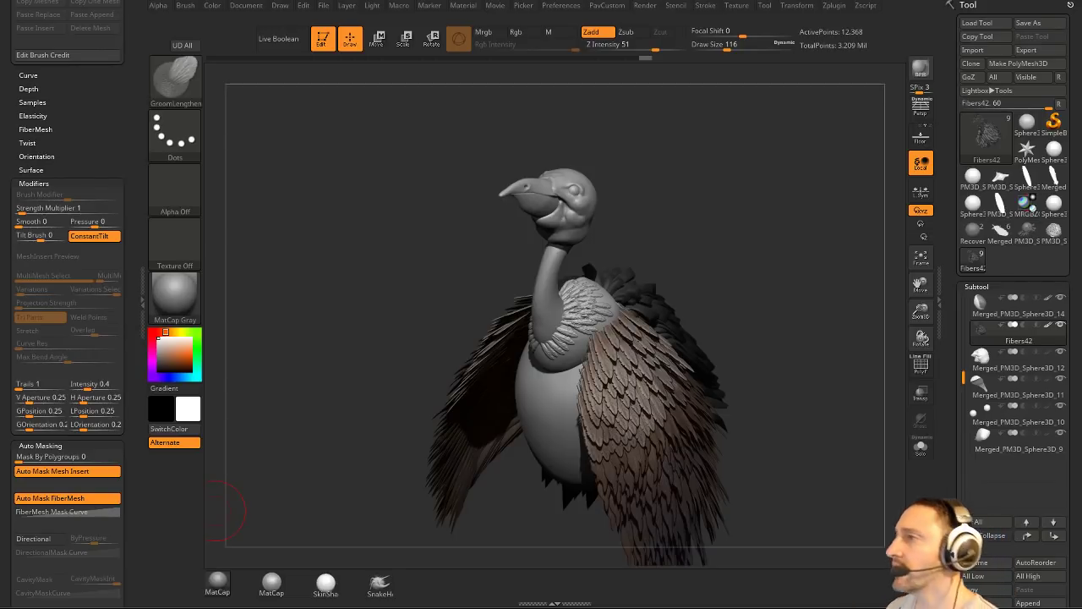
pyautogui.moveTo(857, 223)
pyautogui.mouseDown()
pyautogui.moveTo(798, 273)
pyautogui.moveTo(752, 268)
pyautogui.moveTo(812, 279)
pyautogui.moveTo(777, 283)
pyautogui.moveTo(896, 347)
pyautogui.mouseUp()
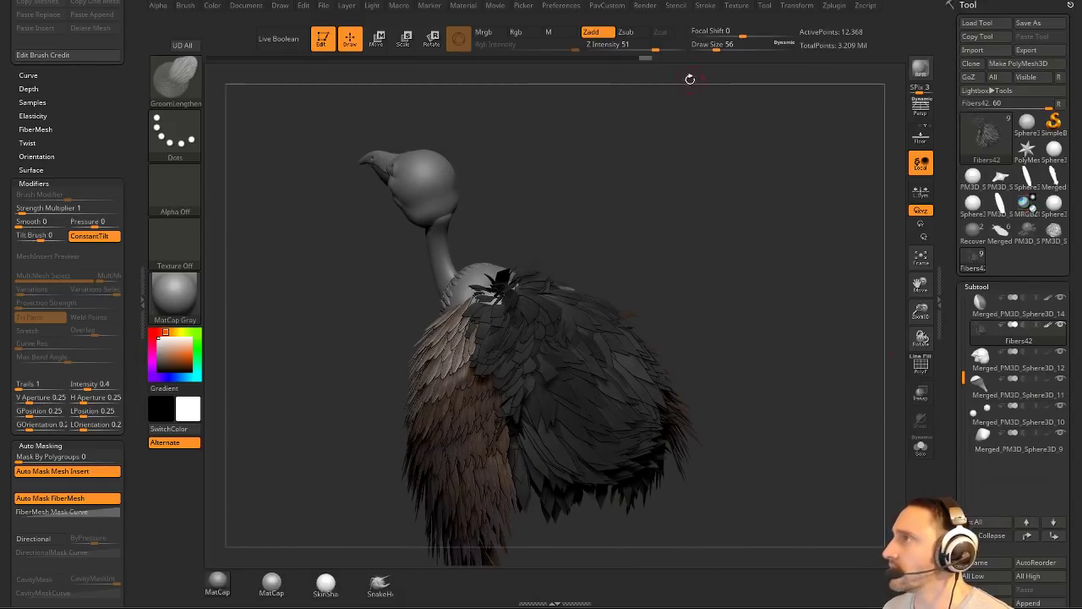
pyautogui.click(570, 7)
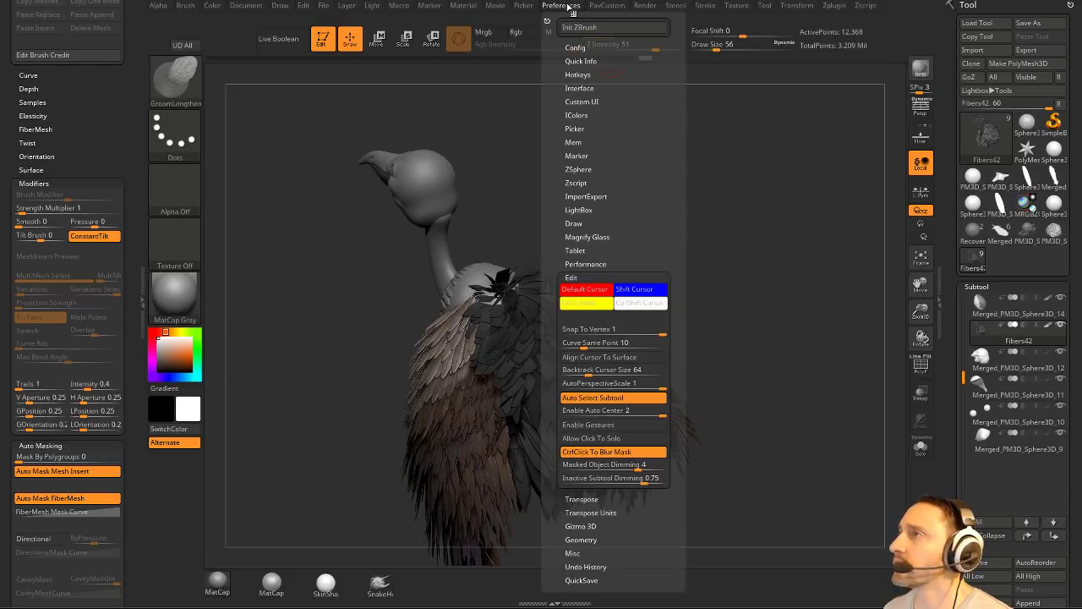
pyautogui.click(647, 7)
pyautogui.click(664, 115)
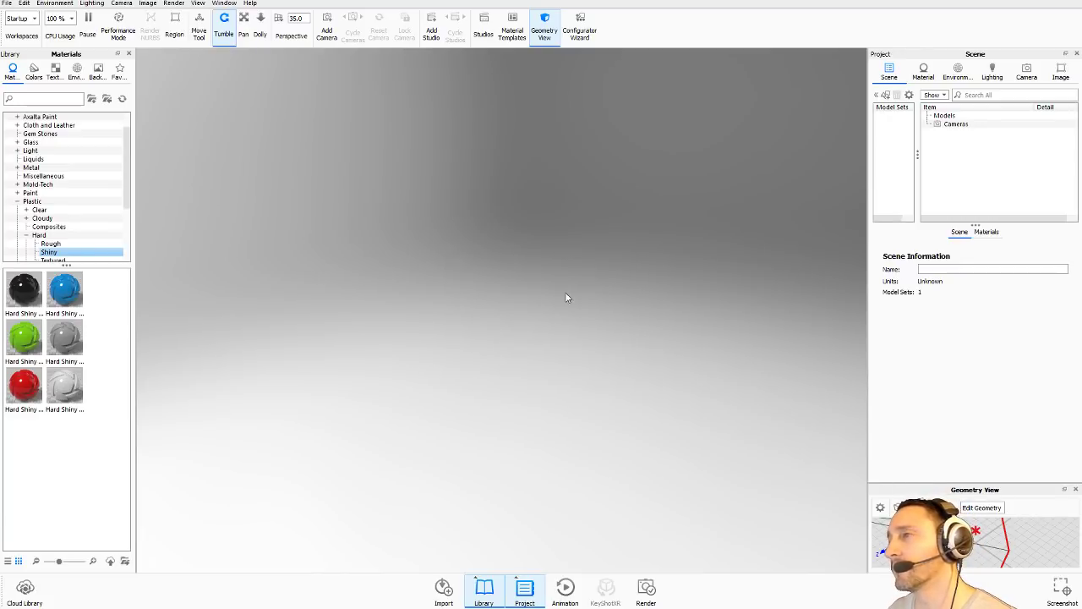
# Examine the rendered bird and its back feathers up close in KeyShot, and pause the live render.
pyautogui.moveTo(479, 286); pyautogui.dragTo(341, 280)
pyautogui.scroll(8, 341, 280)
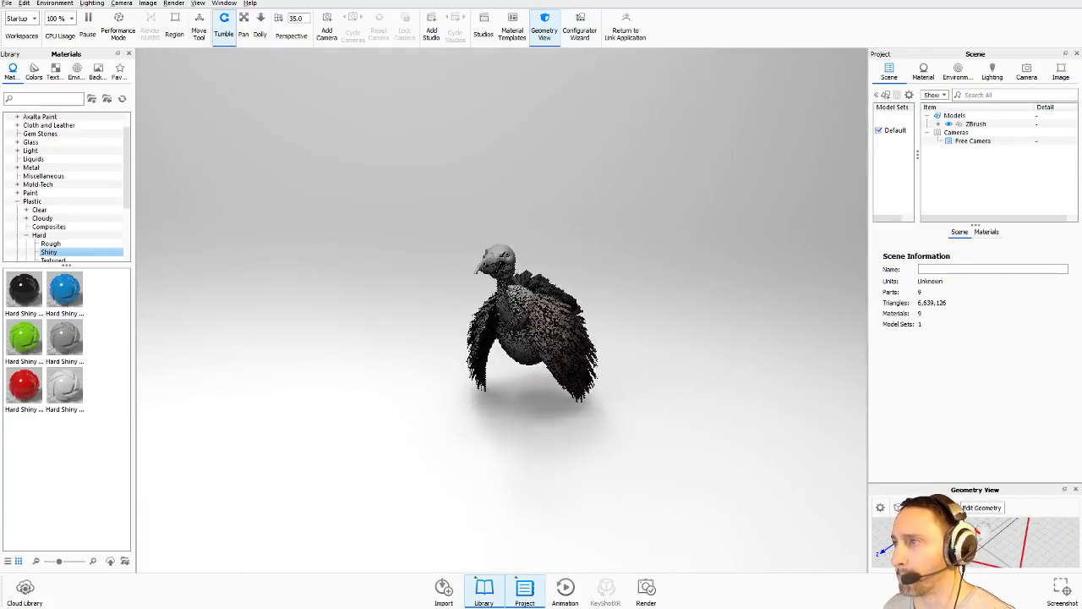
pyautogui.moveTo(792, 195); pyautogui.dragTo(669, 222)
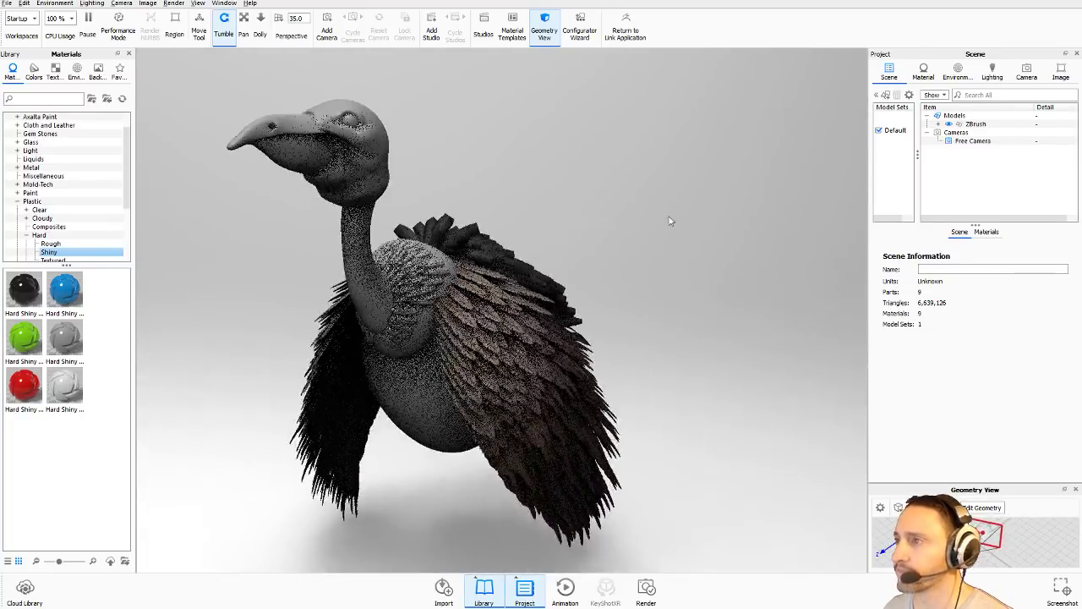
pyautogui.scroll(3, 699, 161)
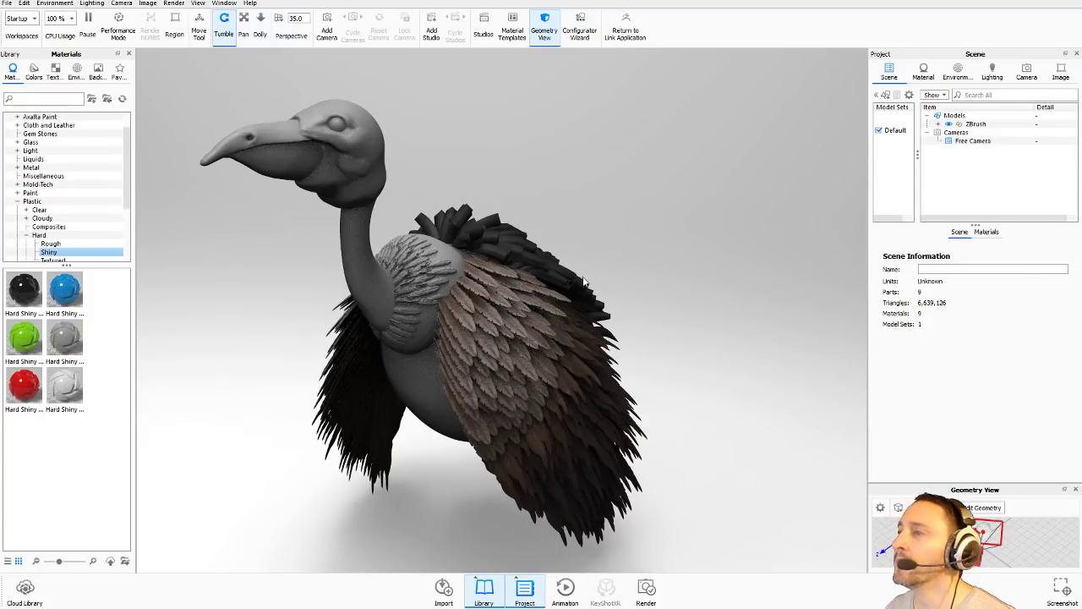
pyautogui.click(89, 32)
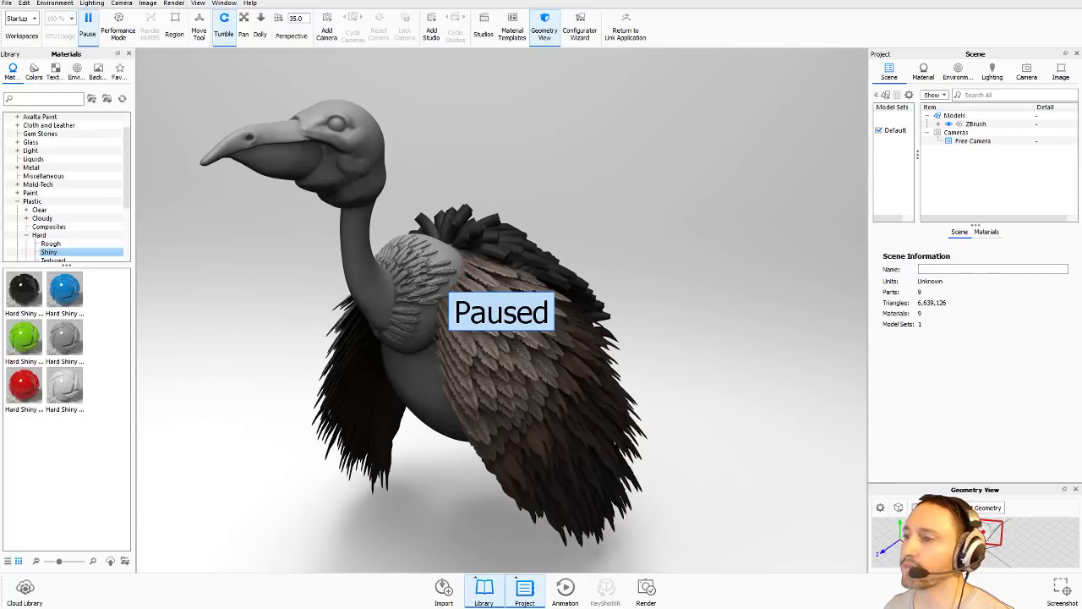
# Switch to ZBrush, try to send the bird to KeyShot again, dismiss the import error, and return to ZBrush.
pyautogui.hotkey('alt', 'Tab')
pyautogui.moveTo(672, 292); pyautogui.dragTo(786, 287)
pyautogui.click(921, 70)
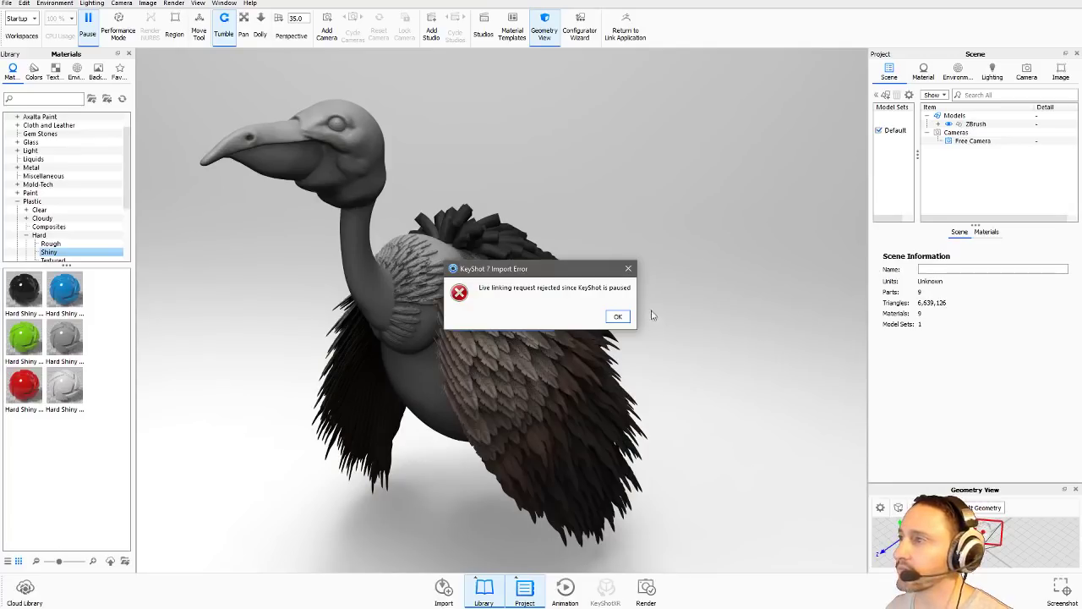
pyautogui.click(614, 316)
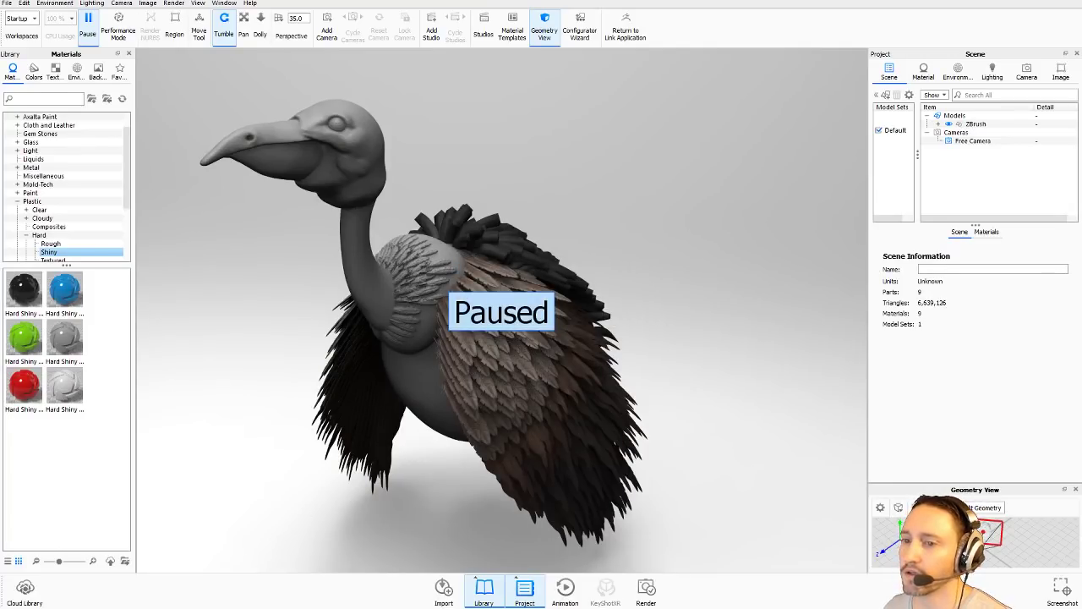
pyautogui.hotkey('alt', 'Tab')
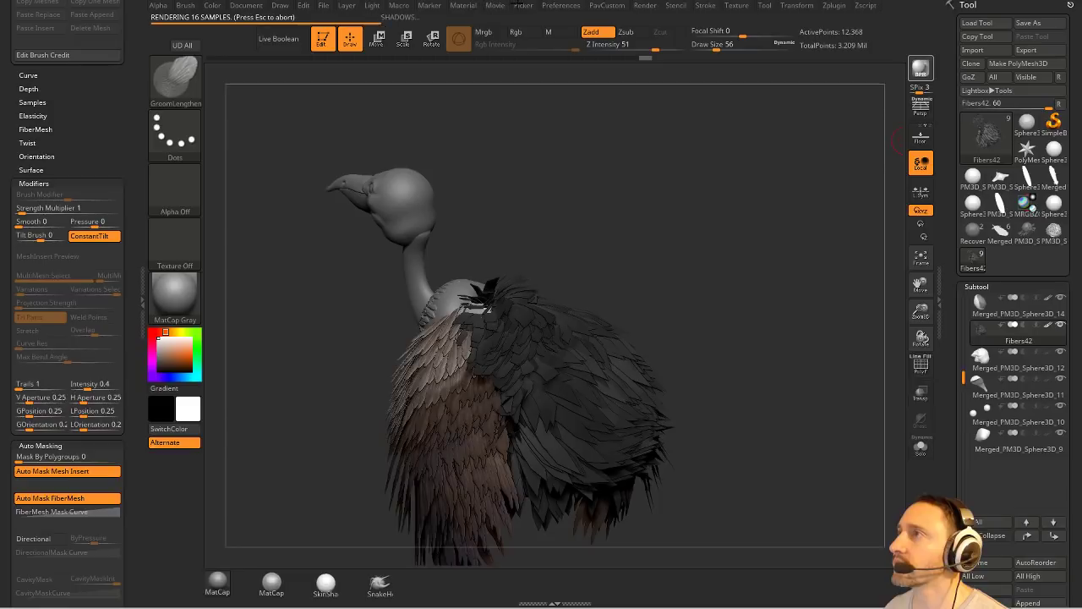
# Set the BPR sides per fiber to 2 for the back fibers and run a BPR render of the bird.
pyautogui.click(644, 5)
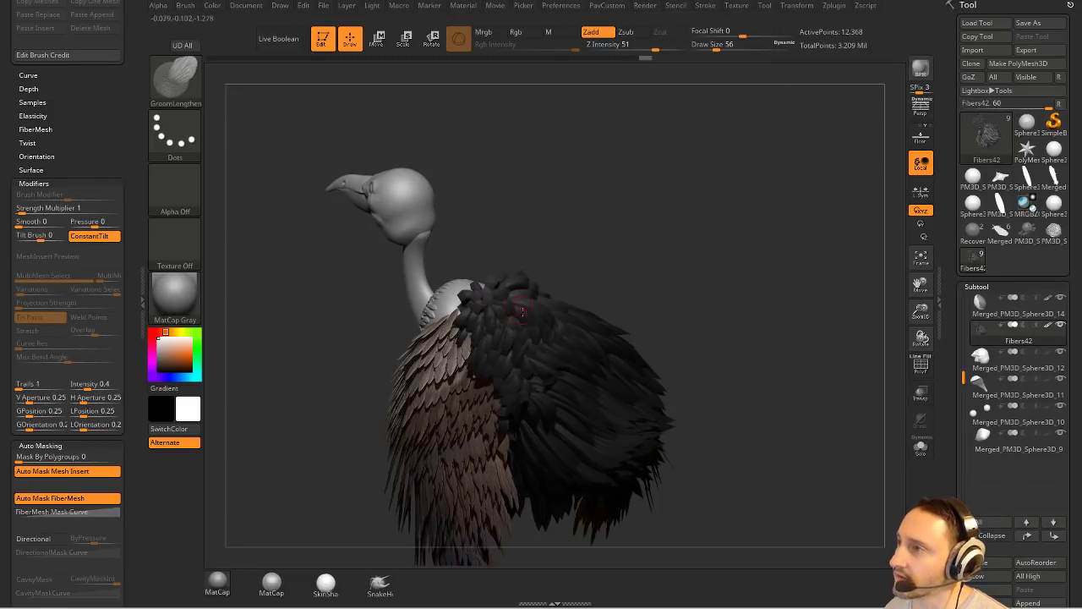
pyautogui.scroll(-10, 973, 253)
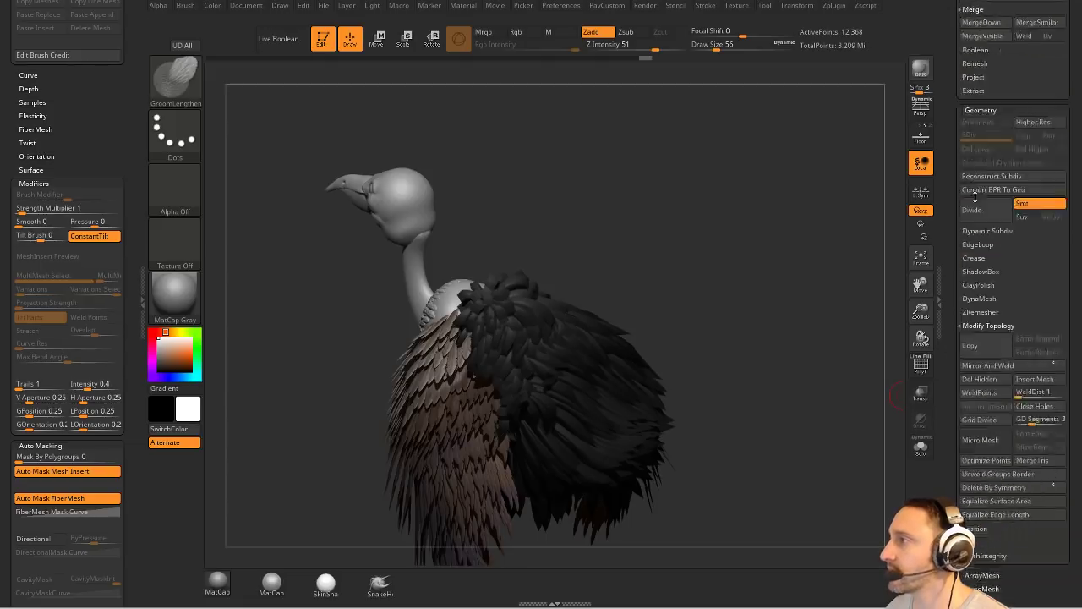
pyautogui.scroll(-10, 973, 174)
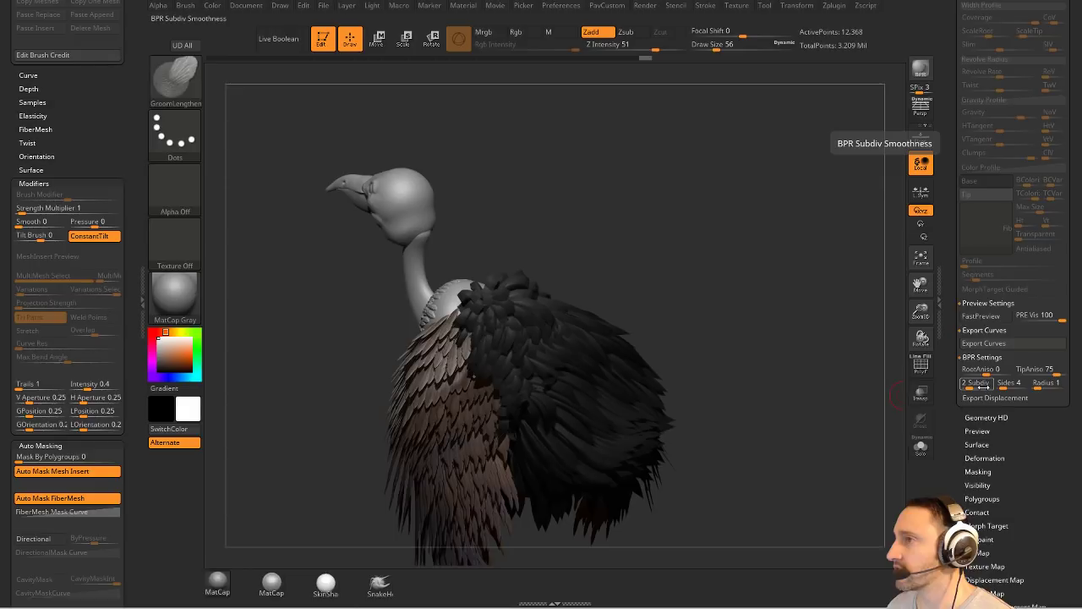
pyautogui.moveTo(1002, 385); pyautogui.dragTo(999, 385)
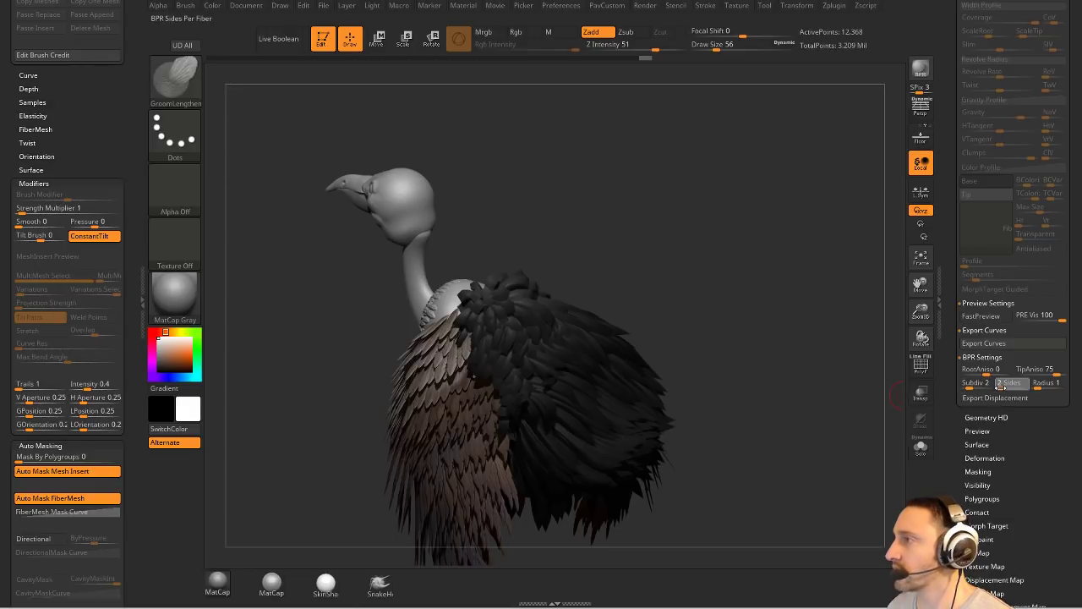
pyautogui.click(921, 67)
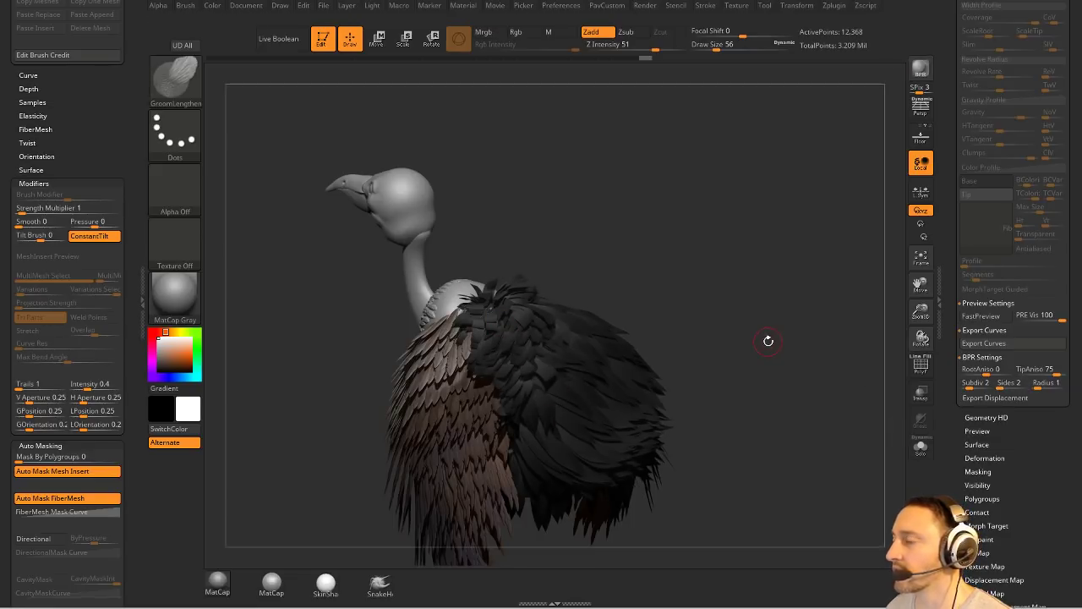
pyautogui.moveTo(768, 341); pyautogui.dragTo(755, 315)
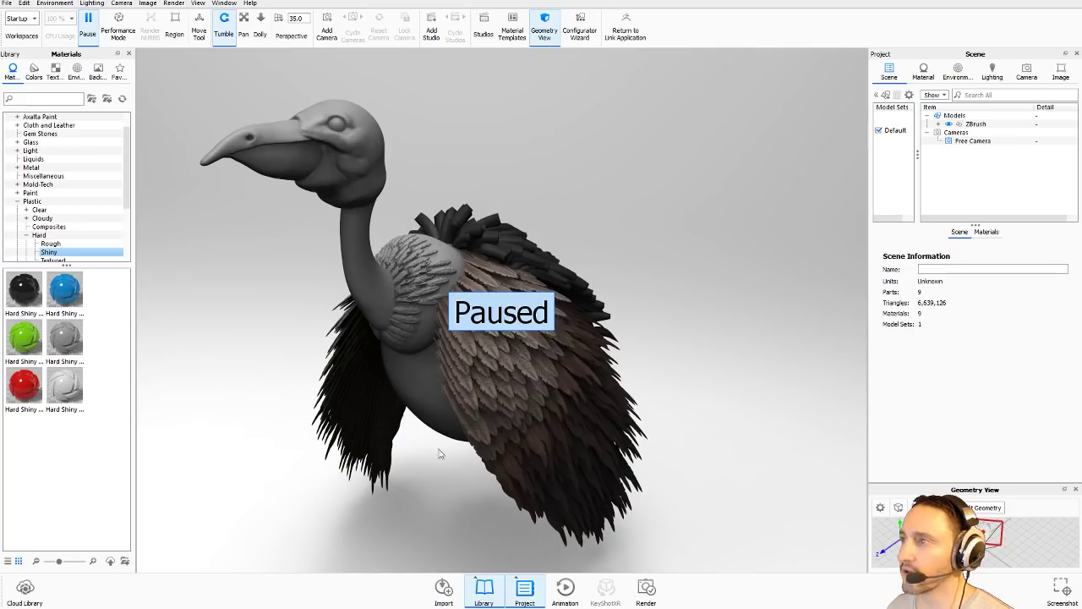
# Resume KeyShot's live render, run a BPR render in ZBrush, and send the bird to KeyShot through the external renderer.
pyautogui.click(95, 26)
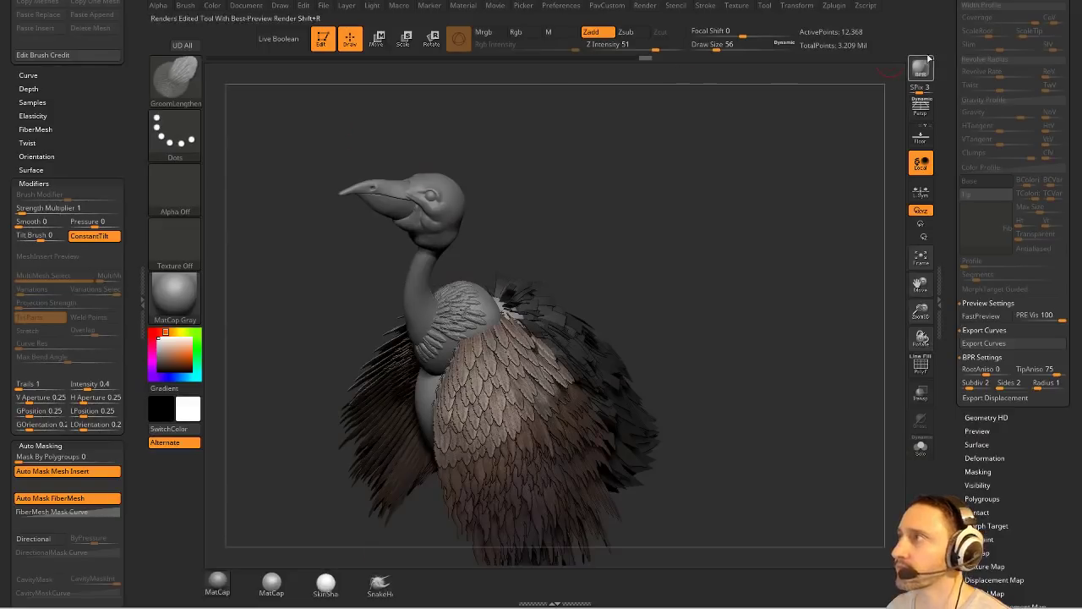
pyautogui.click(922, 70)
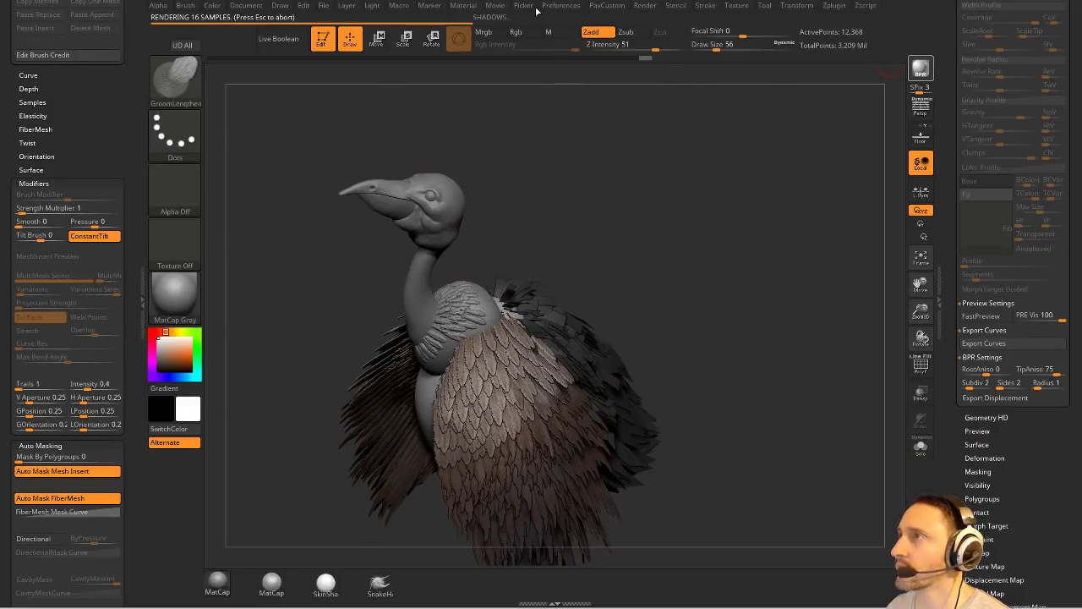
pyautogui.click(643, 6)
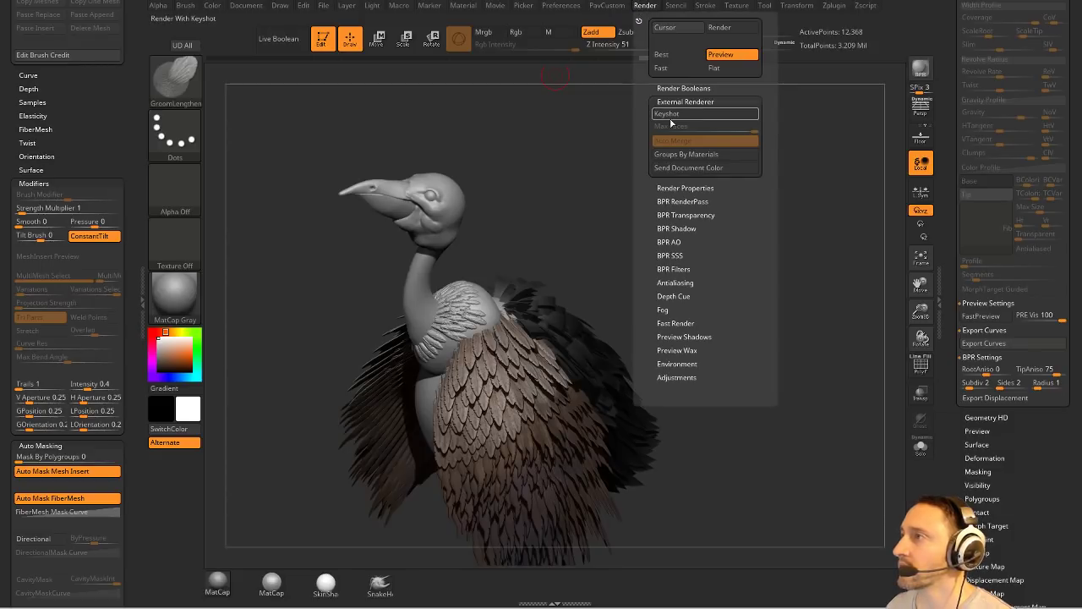
pyautogui.click(921, 70)
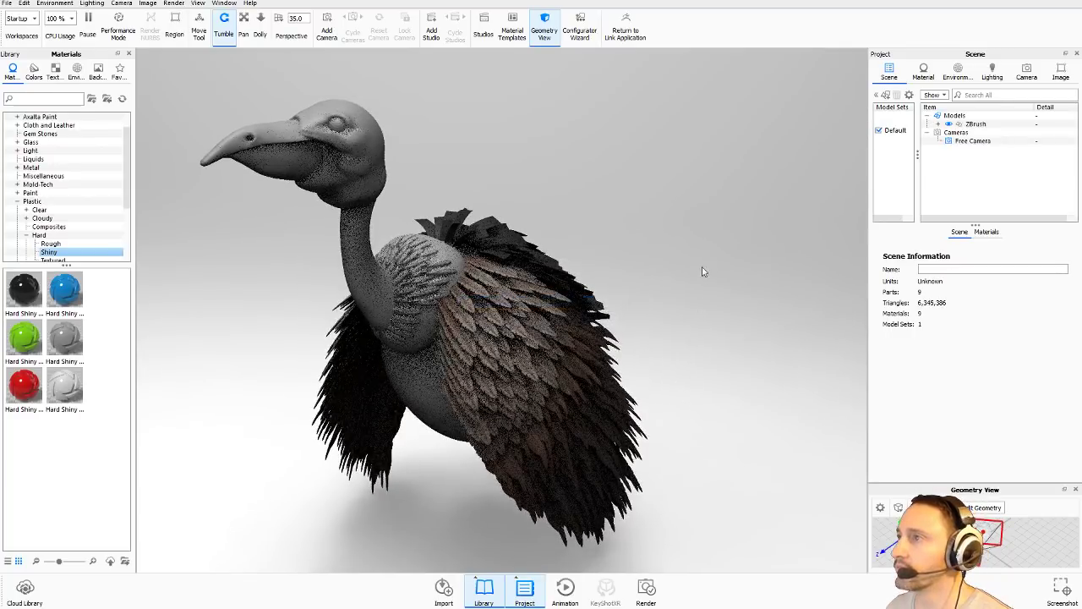
# Examine the updated back feathers from behind in KeyShot and return to ZBrush.
pyautogui.scroll(-5, 524, 237)
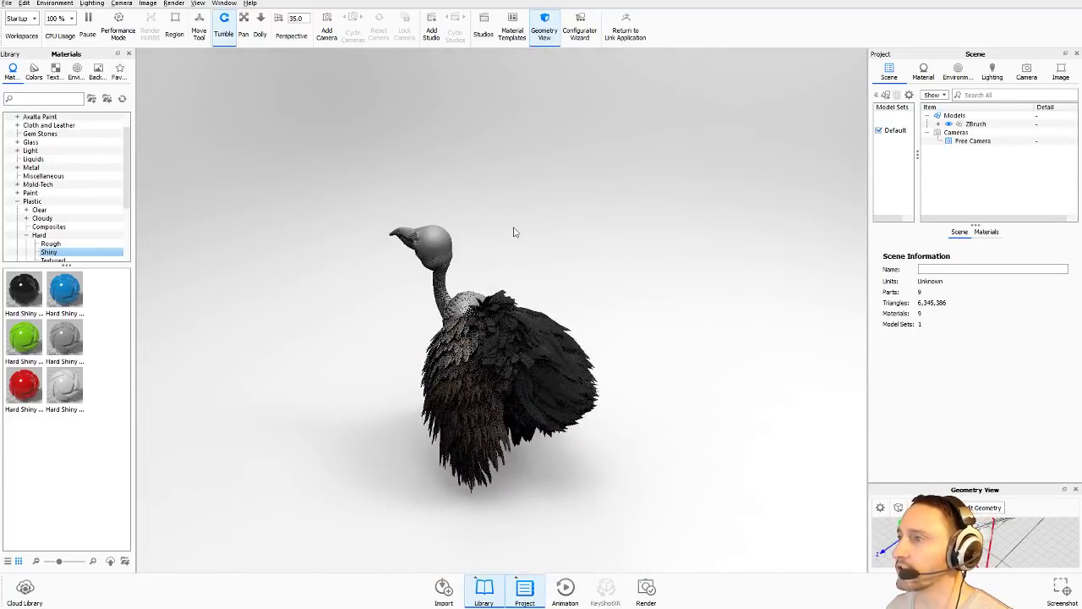
pyautogui.moveTo(515, 231); pyautogui.dragTo(641, 307)
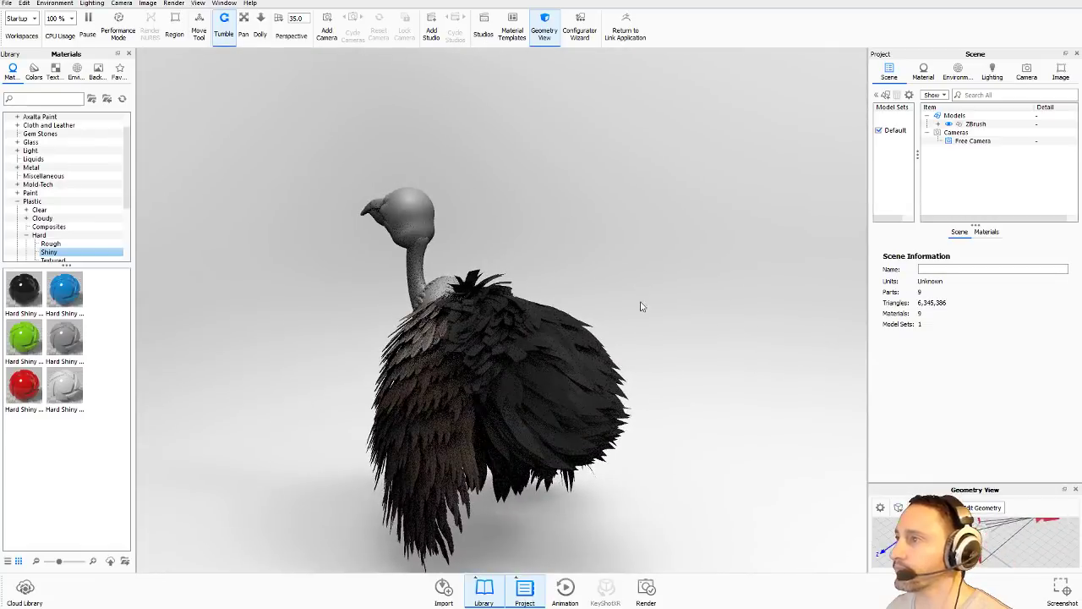
pyautogui.click(1013, 2)
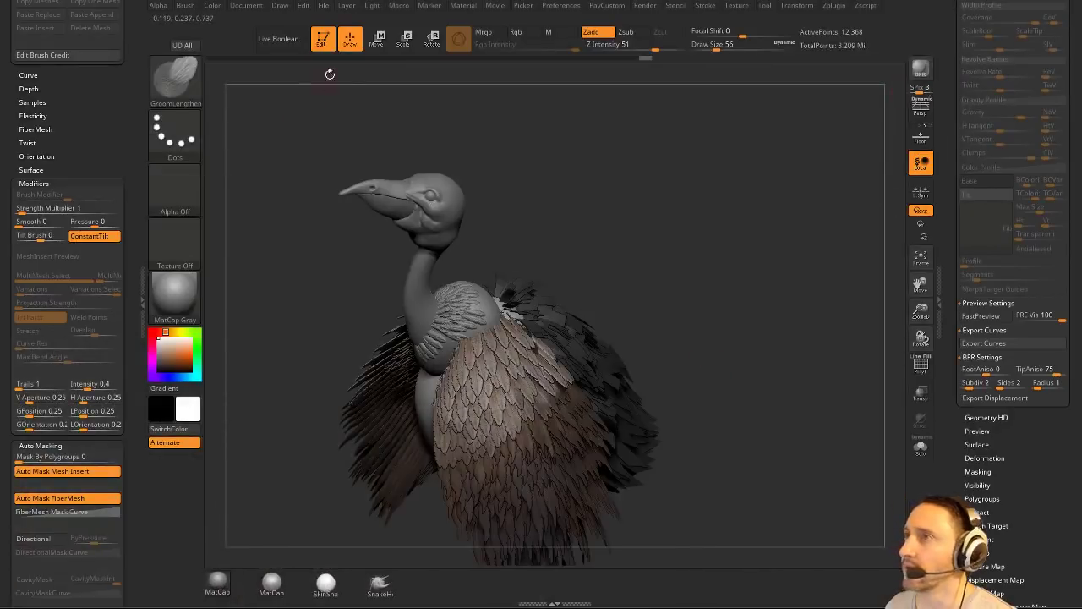
# Leave edit mode and clear the bird from the canvas.
pyautogui.press('ctrl')
pyautogui.hotkey('ctrl', 'n')
pyautogui.moveTo(951, 127); pyautogui.dragTo(965, 474)
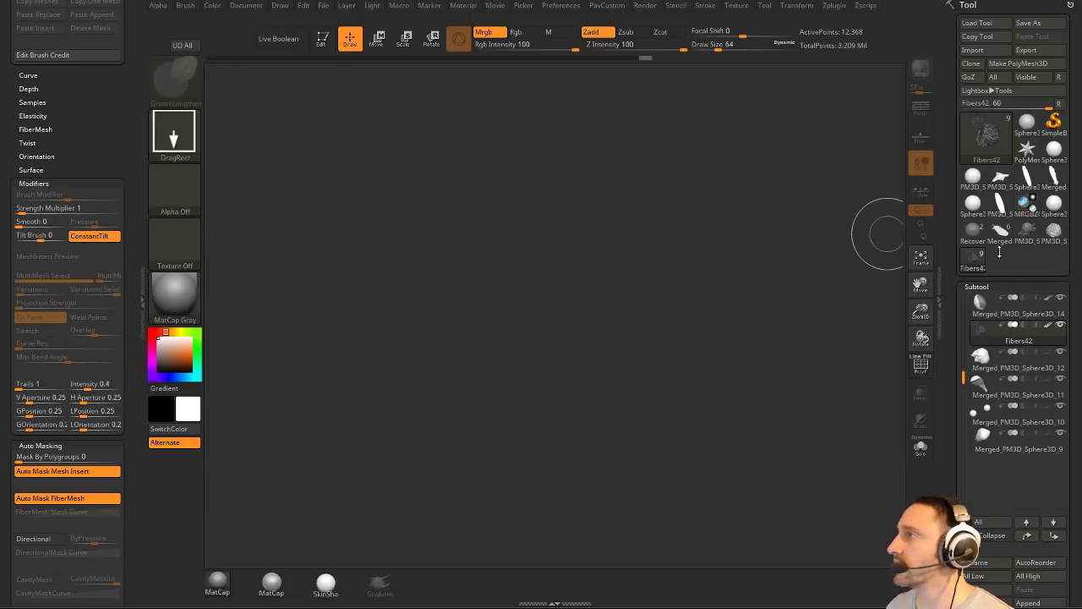
# Import the purple feather_3 image from disk as a texture.
pyautogui.click(743, 6)
pyautogui.click(757, 79)
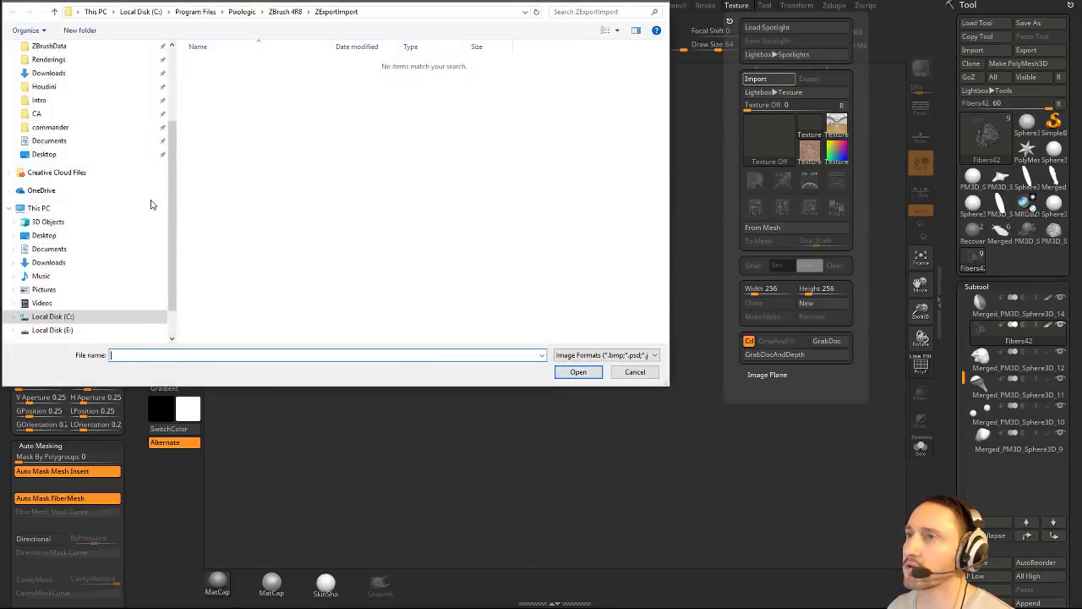
pyautogui.scroll(2, 127, 205)
pyautogui.click(97, 221)
pyautogui.doubleClick(232, 65)
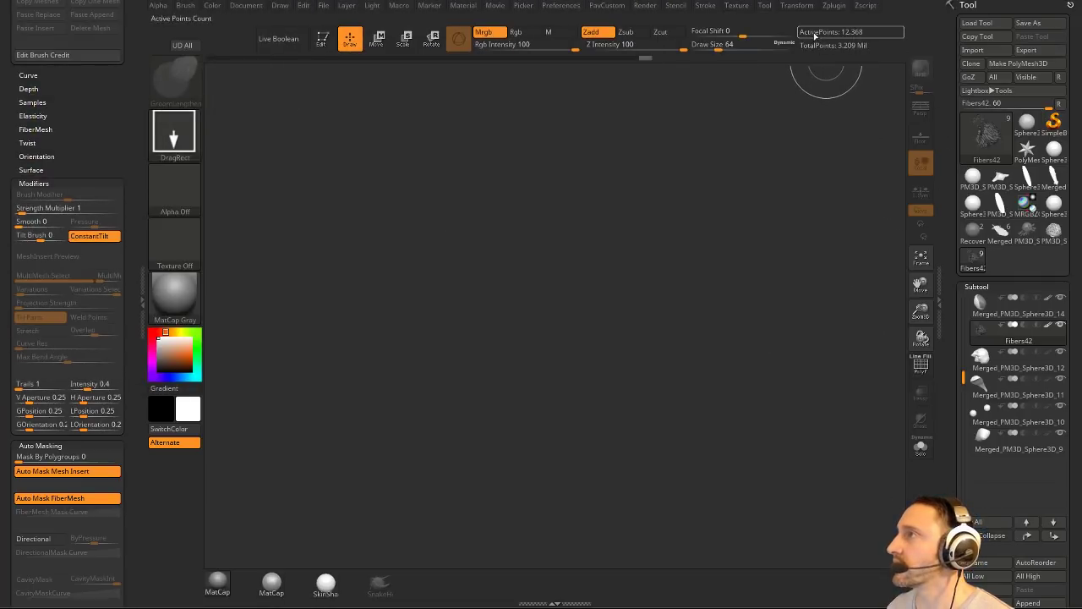
# Place a Plane3D in edit mode, show its polyframe in a straight front view, and convert it to a PolyMesh3D.
pyautogui.click(989, 134)
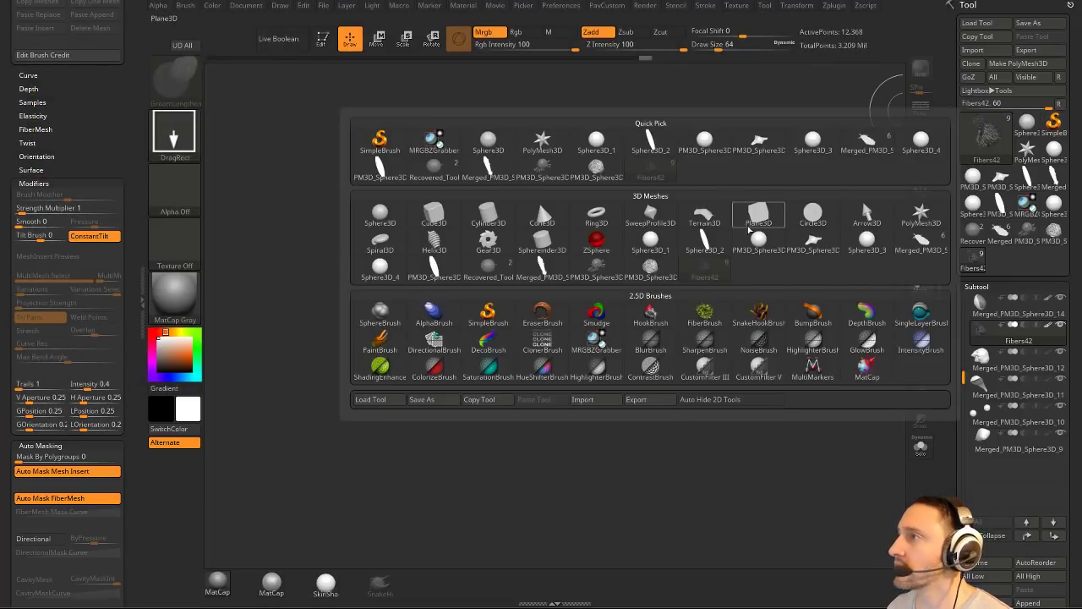
pyautogui.click(749, 225)
pyautogui.click(331, 47)
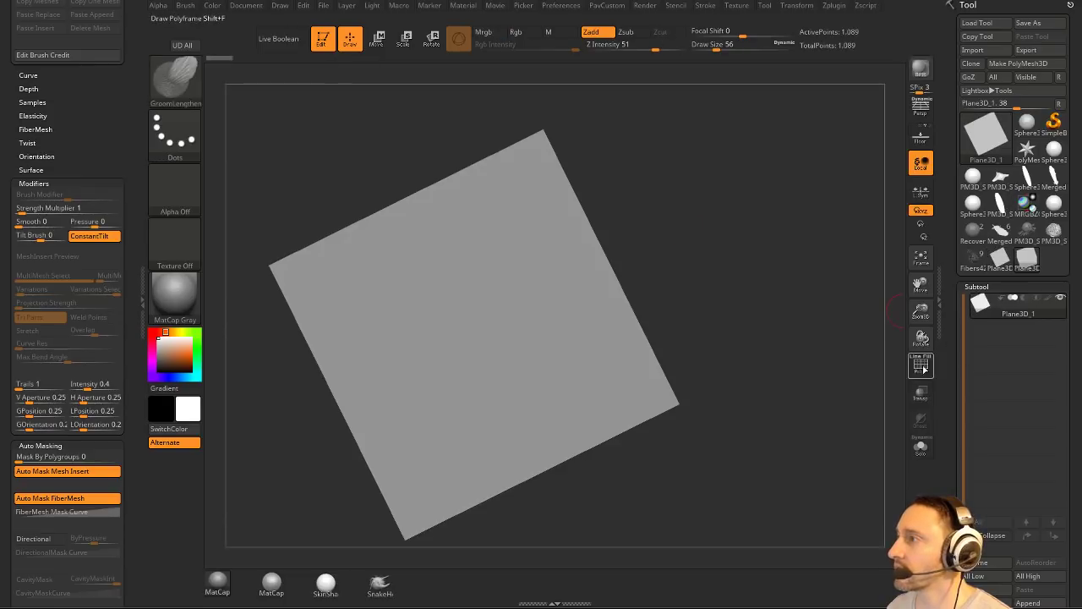
pyautogui.click(922, 364)
pyautogui.keyDown('shift'); pyautogui.moveTo(799, 359); pyautogui.dragTo(829, 338); pyautogui.keyUp('shift')
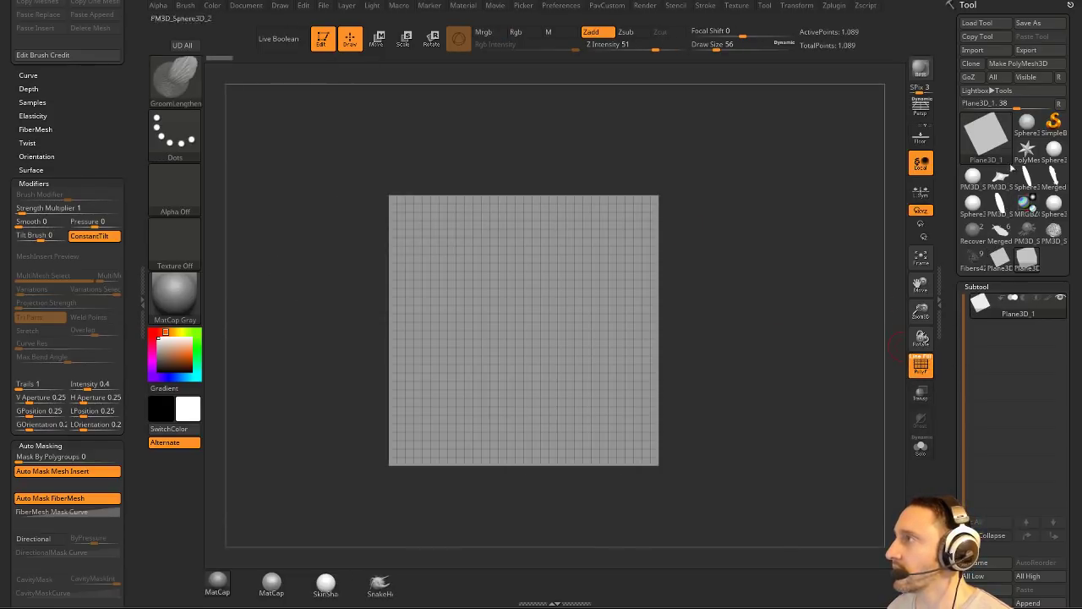
pyautogui.click(1018, 64)
# Apply the imported feather image as the plane's texture map.
pyautogui.moveTo(951, 290); pyautogui.dragTo(947, 126)
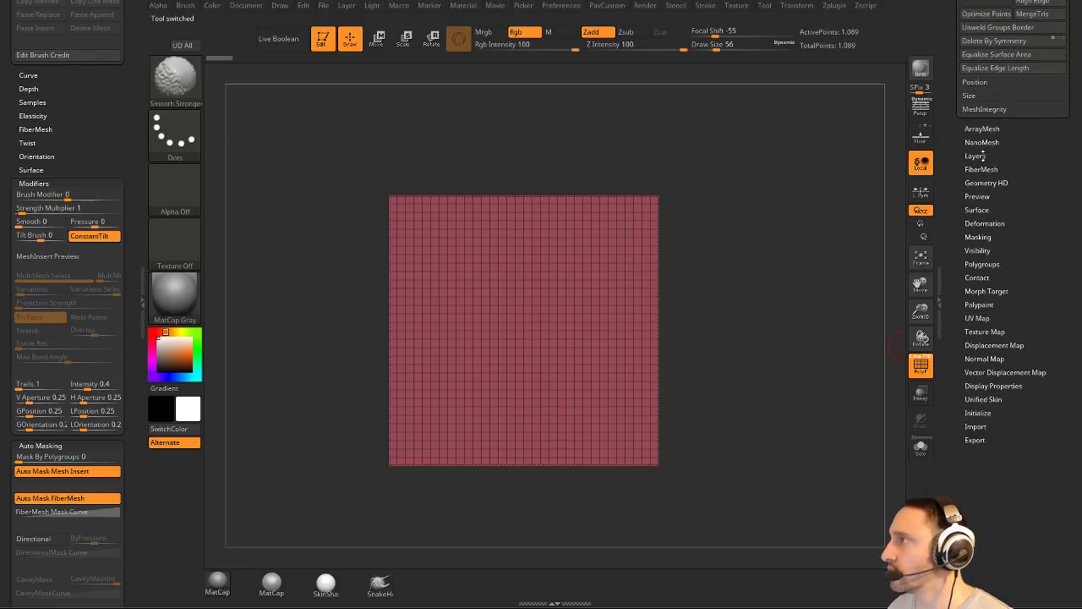
pyautogui.click(983, 331)
pyautogui.click(983, 362)
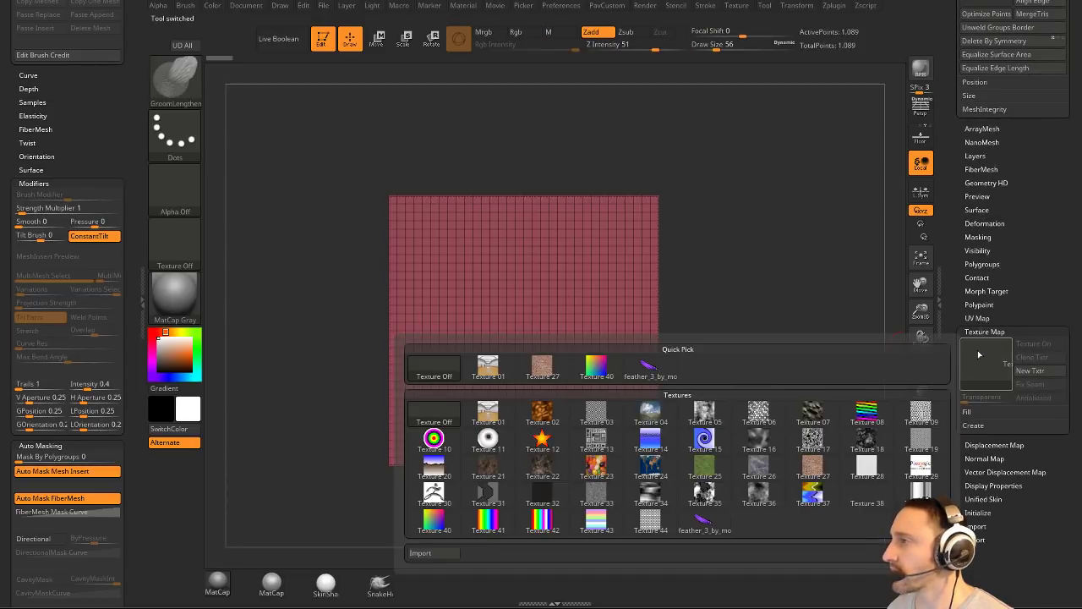
pyautogui.click(630, 365)
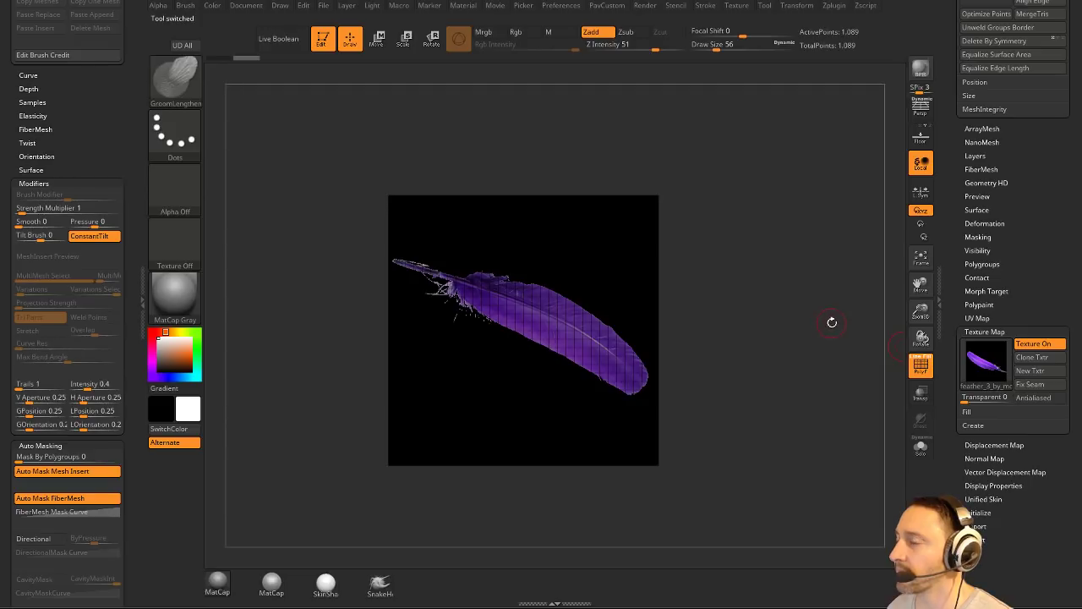
# Try a texture transparency of 12 on the feather plane and reset it to 0.
pyautogui.moveTo(832, 323); pyautogui.dragTo(844, 346)
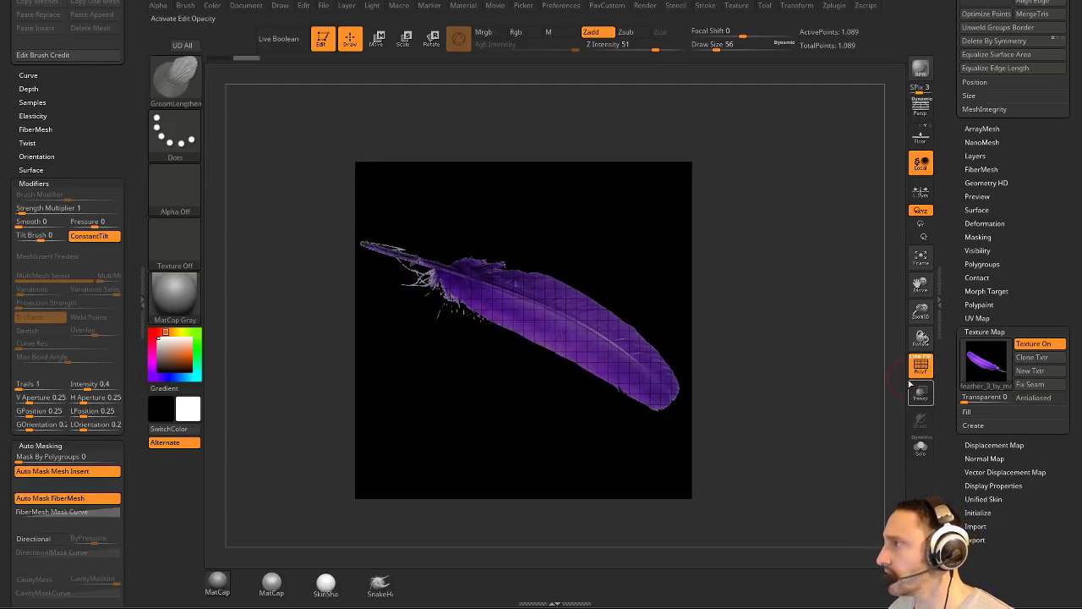
pyautogui.click(981, 398)
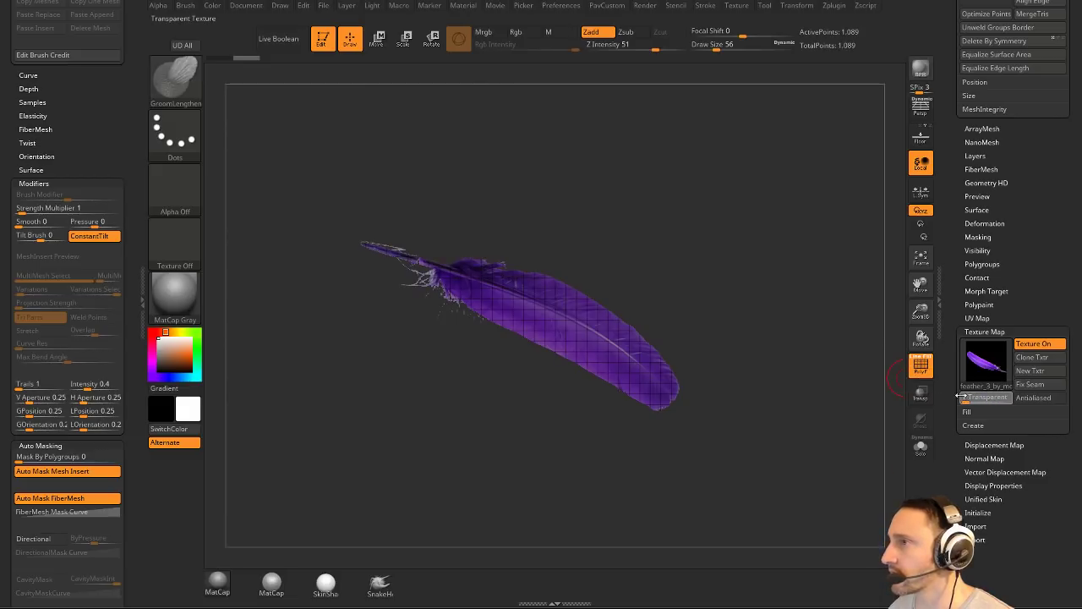
pyautogui.moveTo(962, 396); pyautogui.dragTo(988, 397)
pyautogui.moveTo(768, 330)
pyautogui.mouseDown()
pyautogui.moveTo(702, 335)
pyautogui.moveTo(767, 338)
pyautogui.mouseUp()
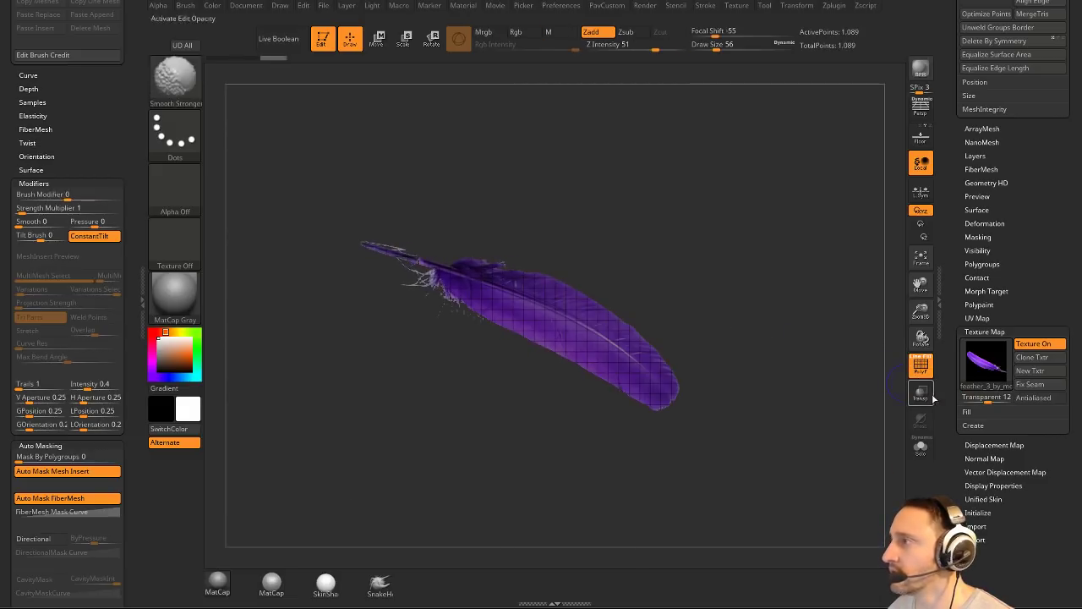
pyautogui.click(963, 397)
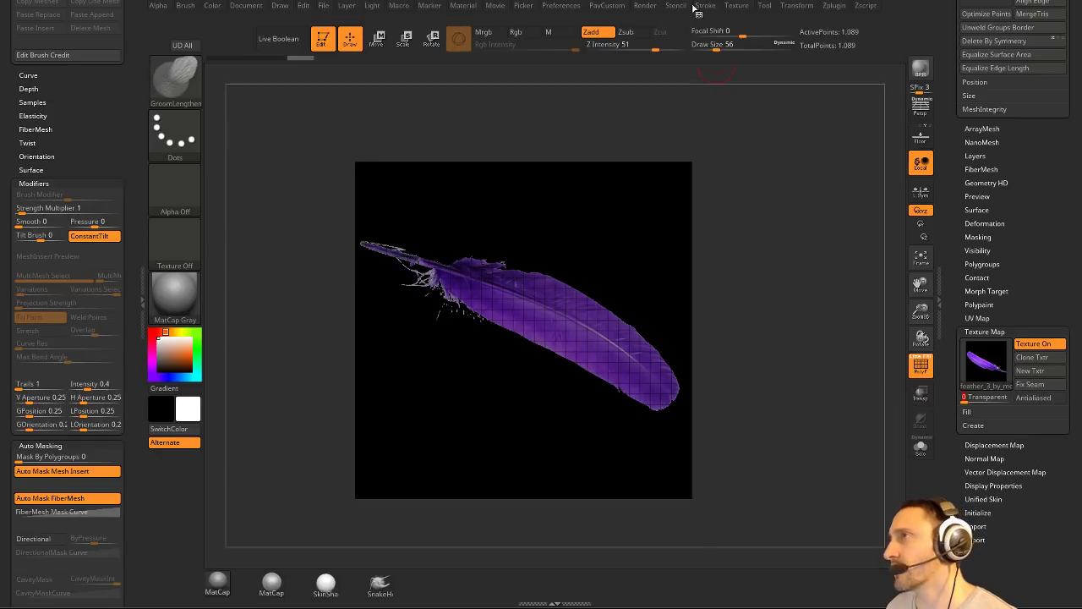
# Load the feather texture into Spotlight over the plane and turn Spotlight off.
pyautogui.click(737, 6)
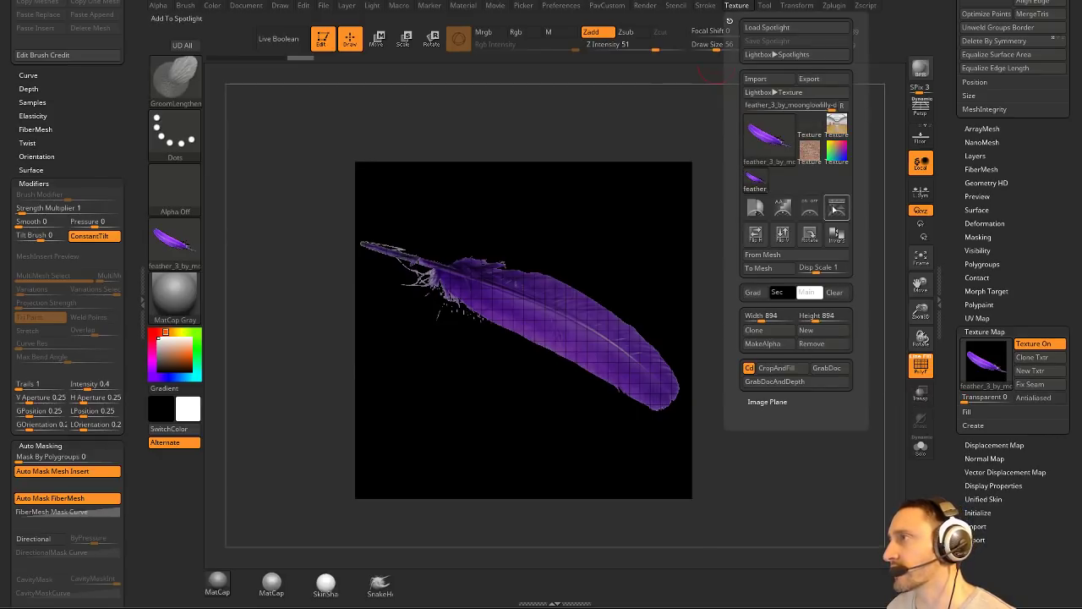
pyautogui.click(831, 211)
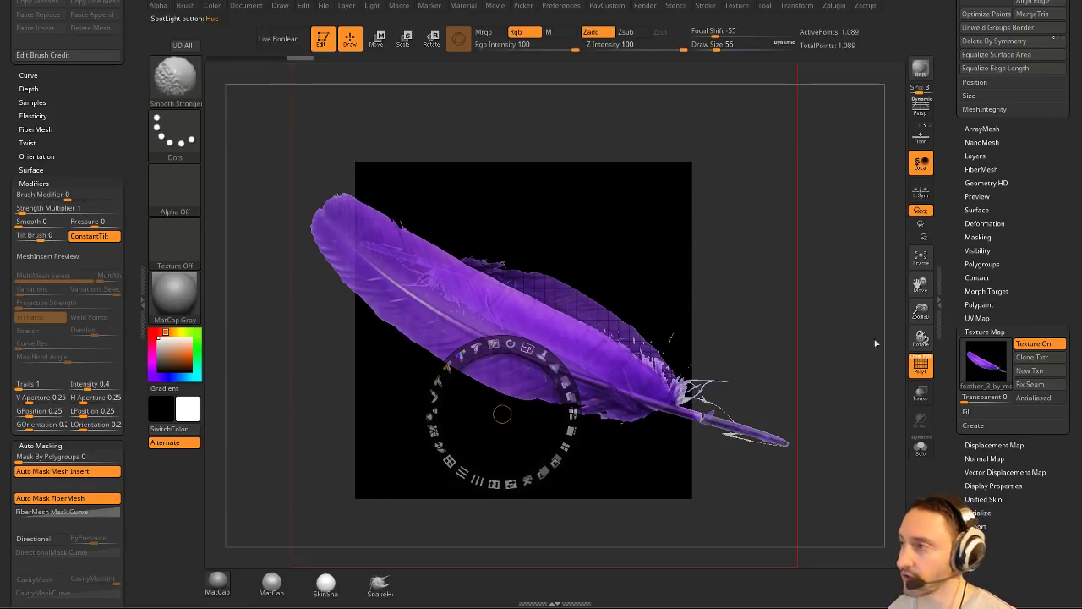
pyautogui.hotkey('shift', 'z')
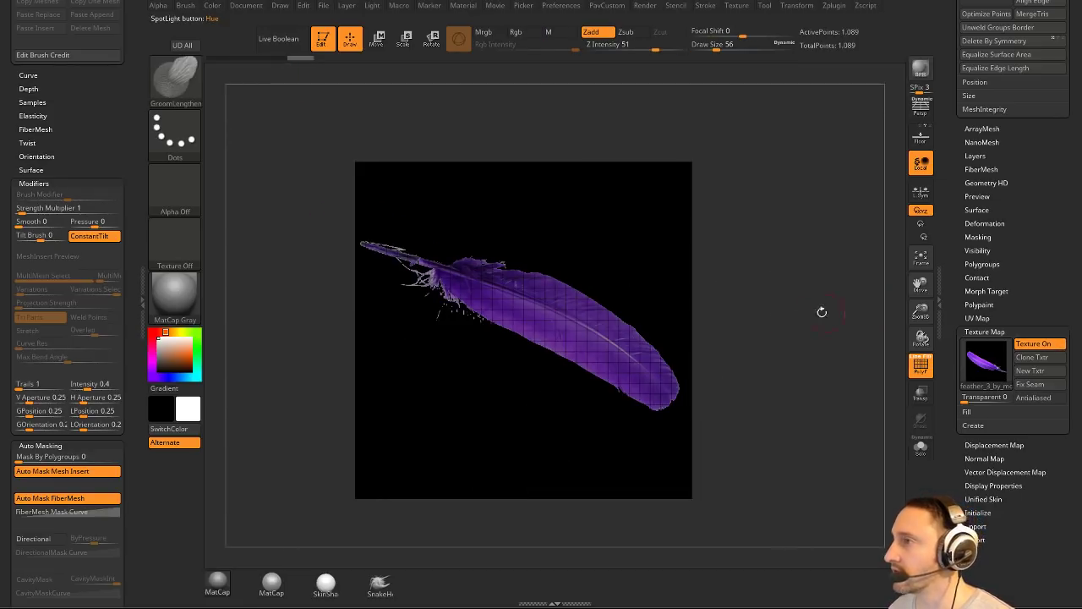
# Try to convert the plane's feather texture to polypaint and turn on the Mrgb draw mode.
pyautogui.moveTo(956, 140)
pyautogui.mouseDown()
pyautogui.moveTo(969, 280)
pyautogui.moveTo(984, 240)
pyautogui.moveTo(981, 148)
pyautogui.mouseUp()
pyautogui.press('shift')
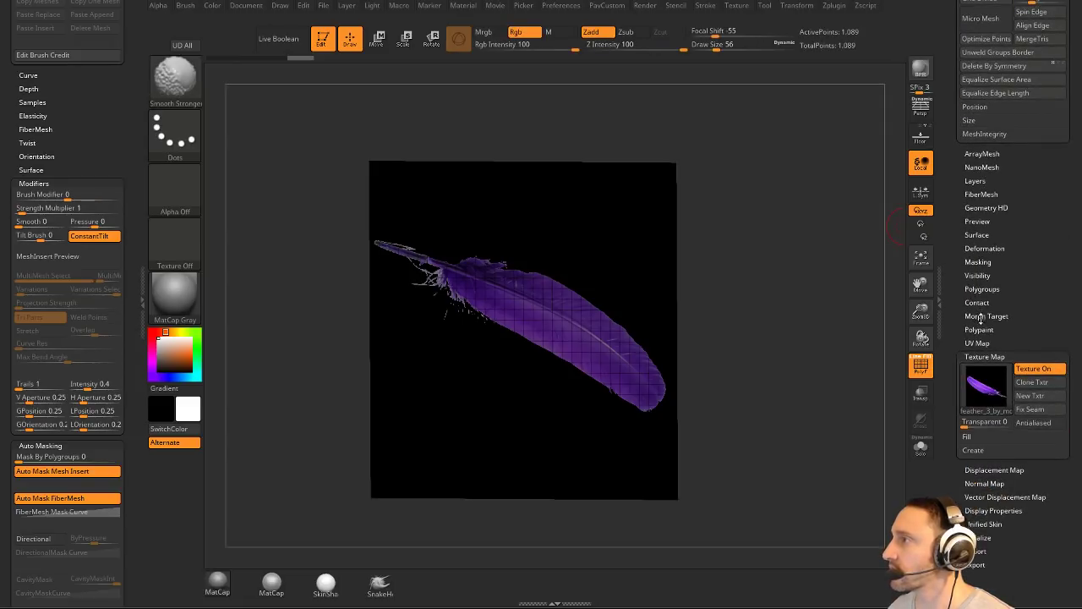
pyautogui.click(979, 329)
pyautogui.click(998, 312)
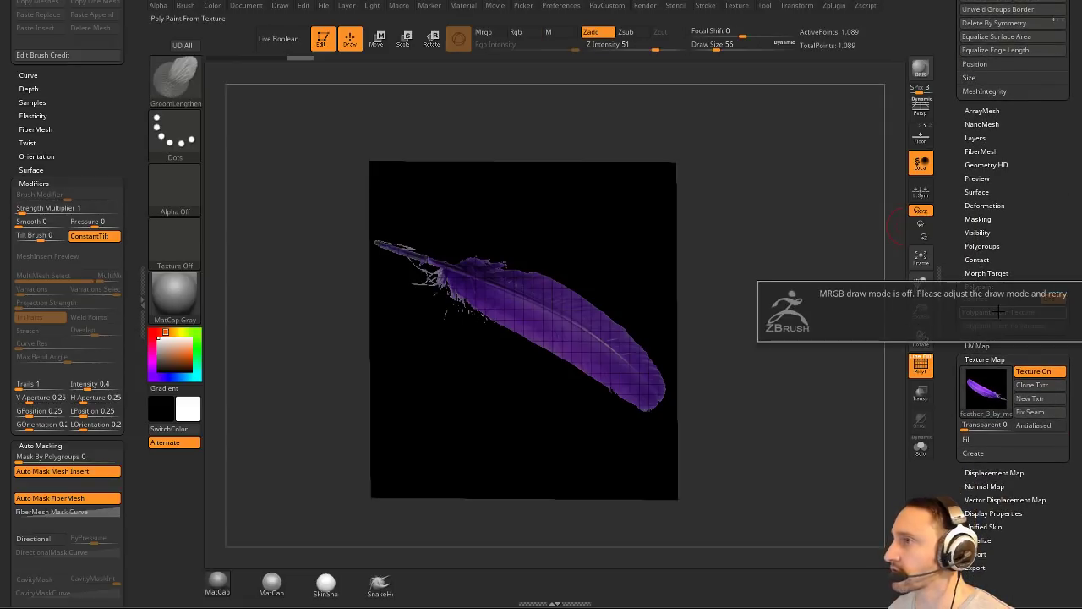
pyautogui.click(483, 31)
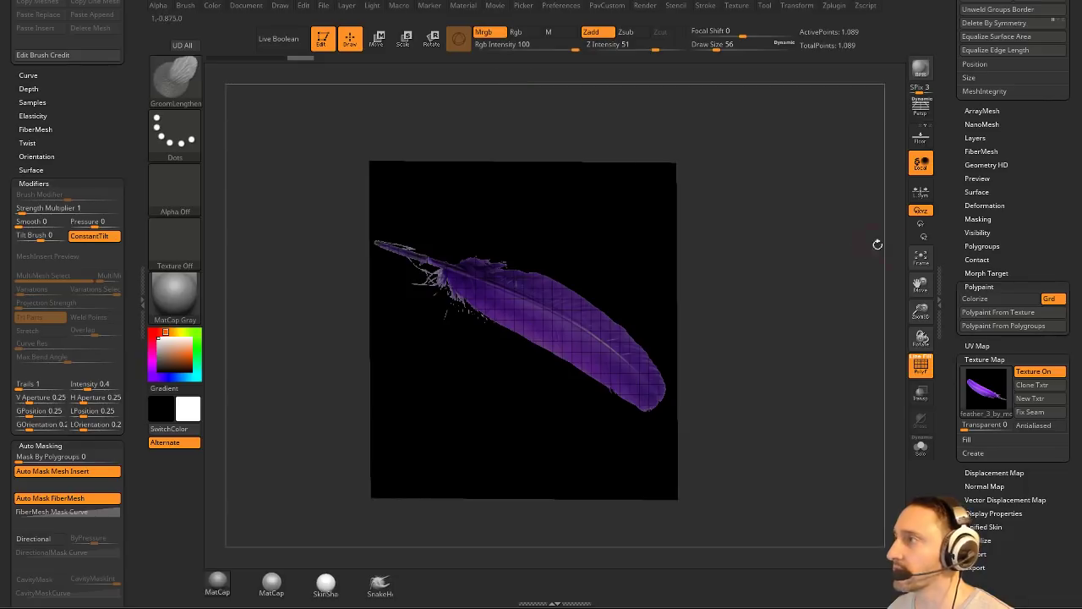
# Using the Standard brush in Mrgb mode, colorize the plane and create its polypaint from the feather texture.
pyautogui.press('b')
pyautogui.press('s')
pyautogui.press('t')
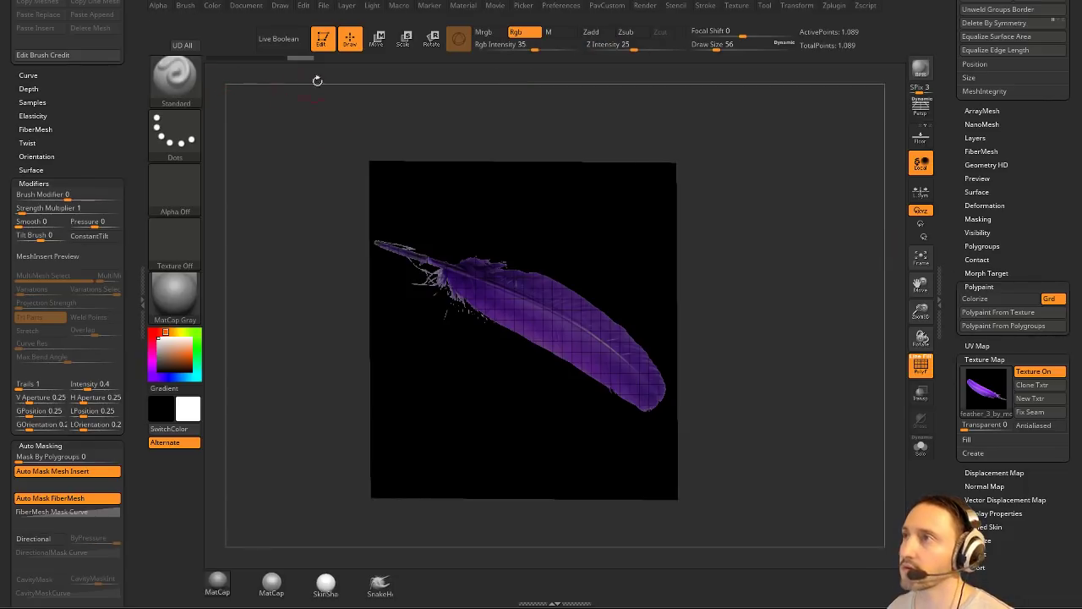
pyautogui.click(489, 32)
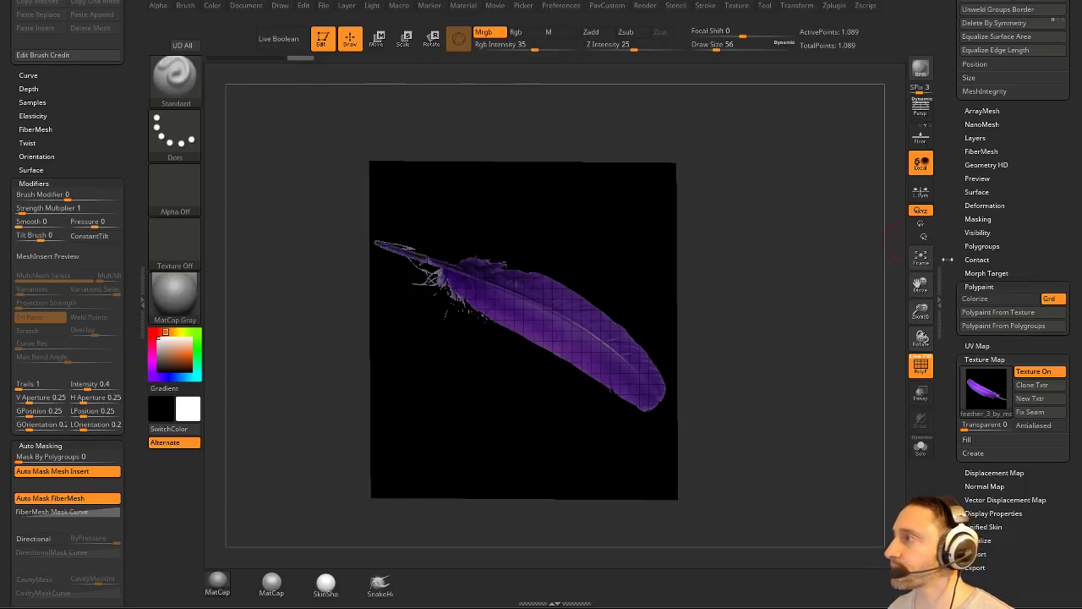
pyautogui.click(981, 299)
pyautogui.click(989, 312)
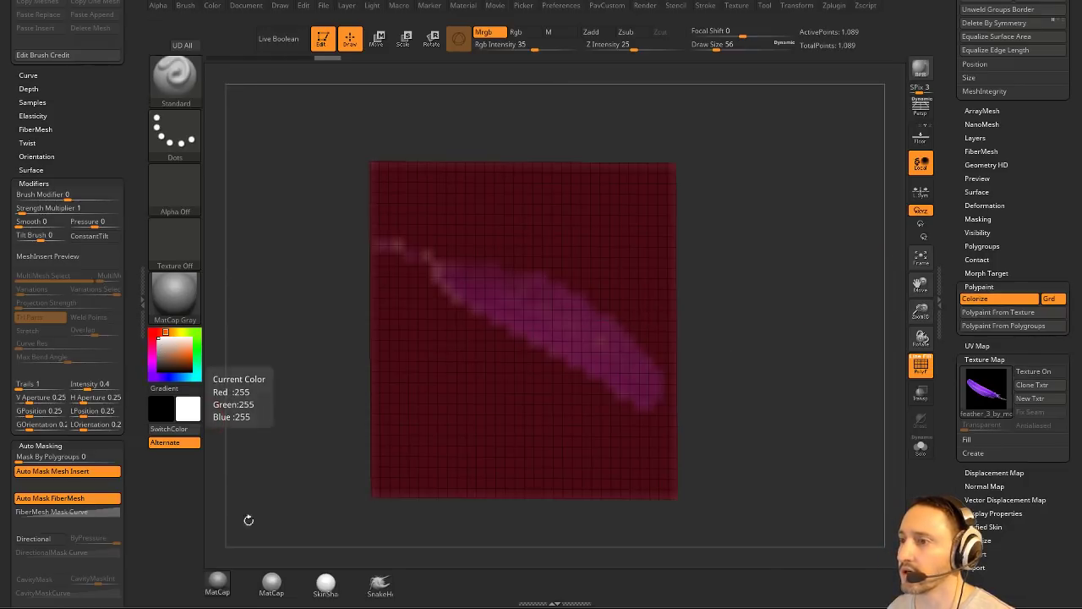
# Hide the plane's polyframe and switch the material to SkinShade4.
pyautogui.hotkey('shift', 'f')
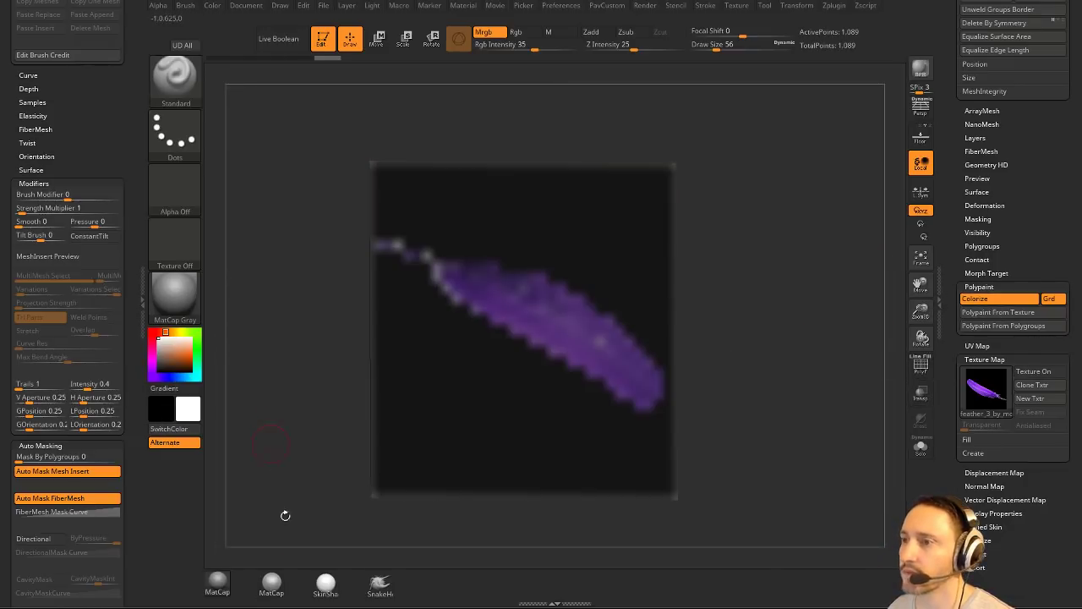
pyautogui.click(326, 581)
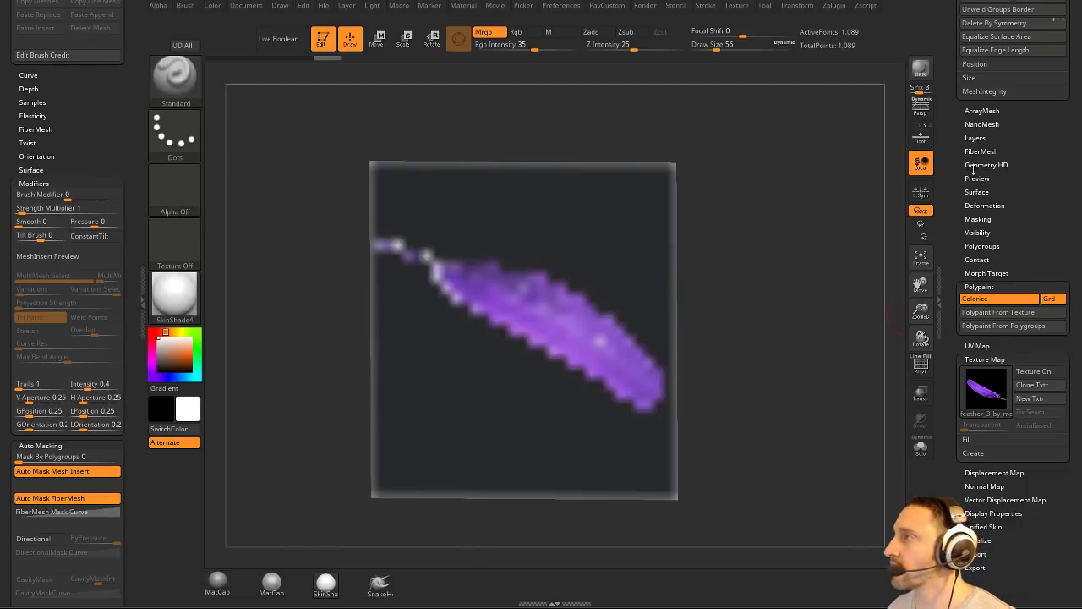
# Subdivide the feather plane five times to subdivision level 6 with Smt smoothing turned off.
pyautogui.moveTo(961, 150); pyautogui.dragTo(968, 355)
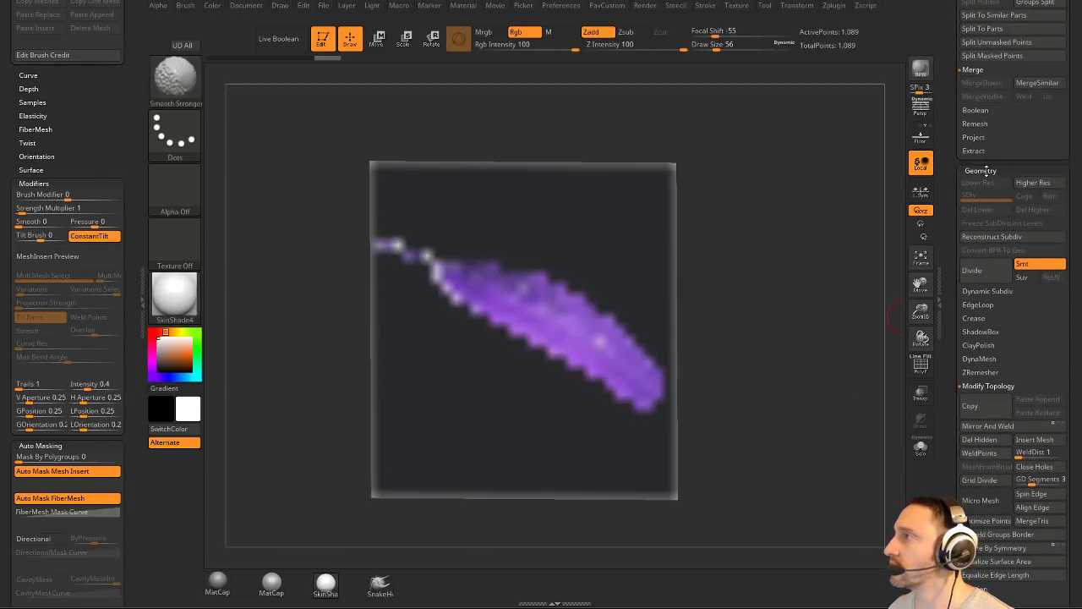
pyautogui.moveTo(953, 186); pyautogui.dragTo(953, 1)
pyautogui.keyDown('shift'); pyautogui.click(988, 194); pyautogui.keyUp('shift')
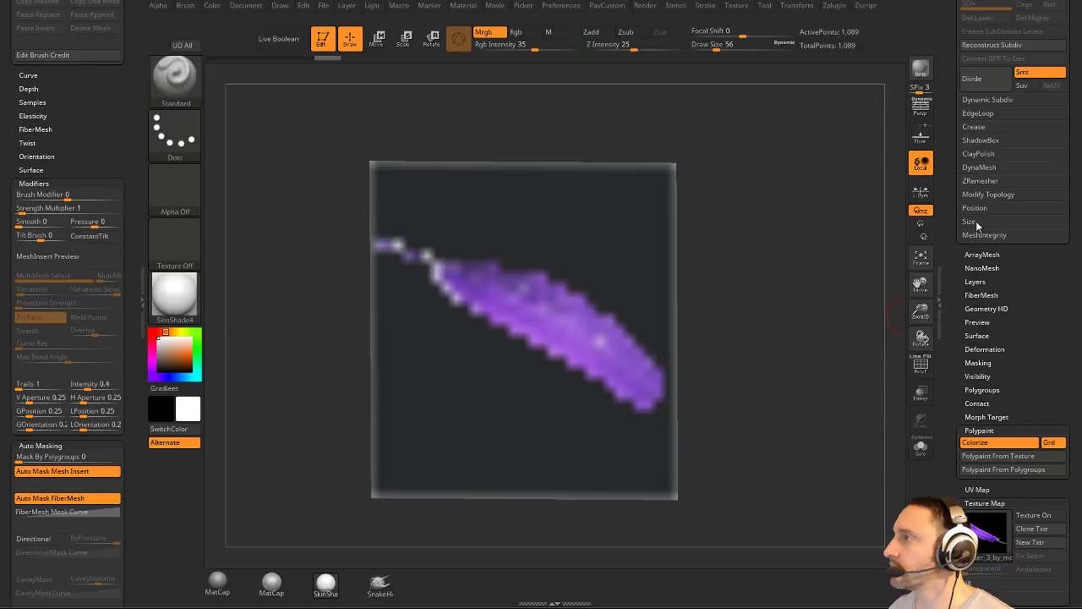
pyautogui.click(999, 80)
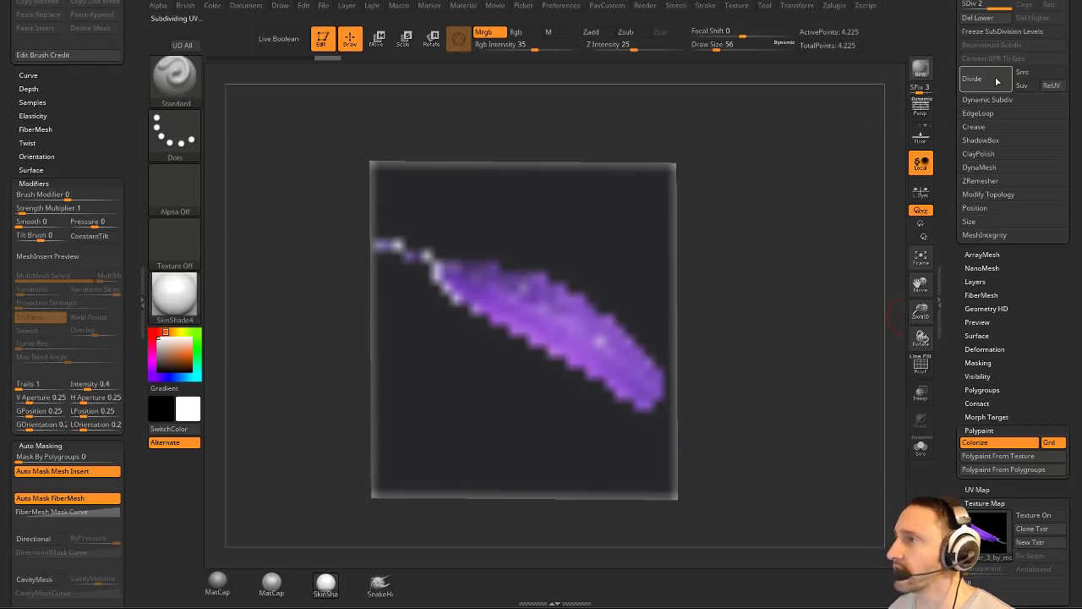
pyautogui.click(998, 81)
pyautogui.click(998, 80)
pyautogui.click(997, 80)
pyautogui.click(997, 80)
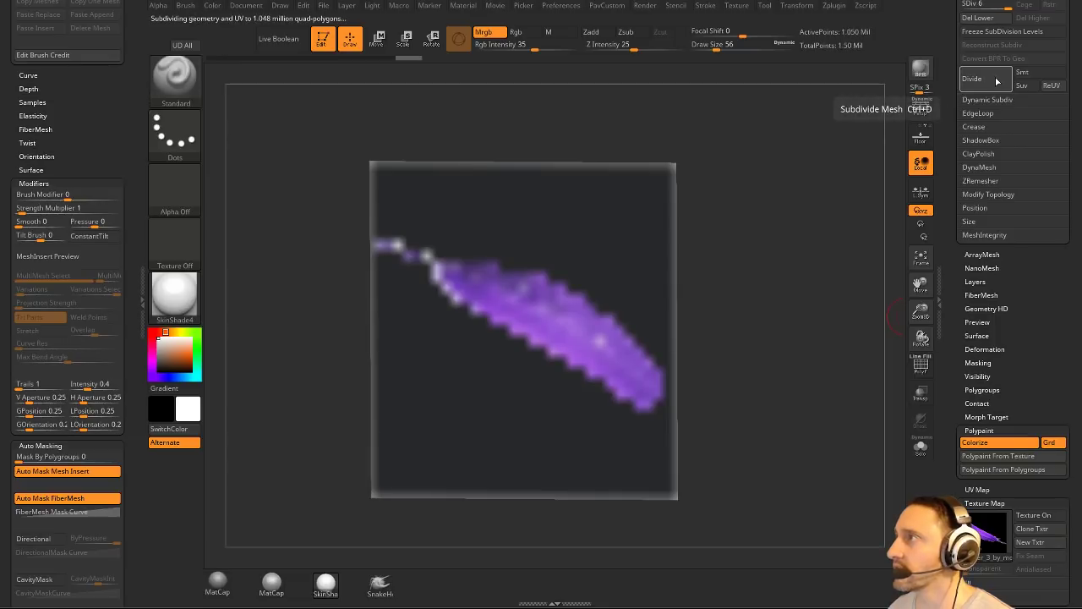
# Recreate the subdivided plane's polypaint from the feather texture and check it from different angles.
pyautogui.click(998, 456)
pyautogui.moveTo(800, 311); pyautogui.dragTo(777, 269)
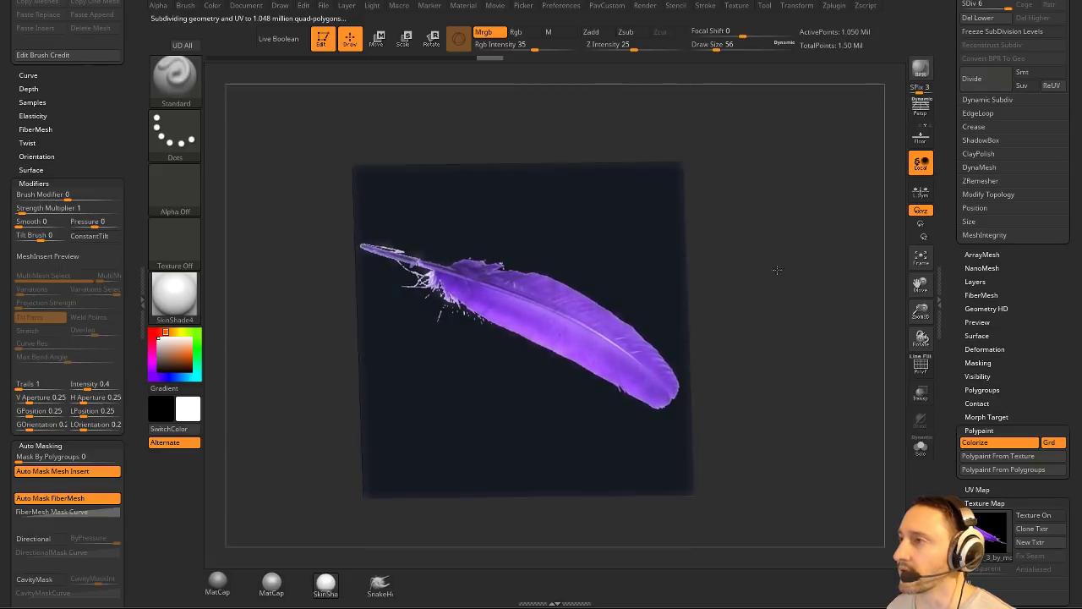
pyautogui.moveTo(433, 324); pyautogui.dragTo(657, 255)
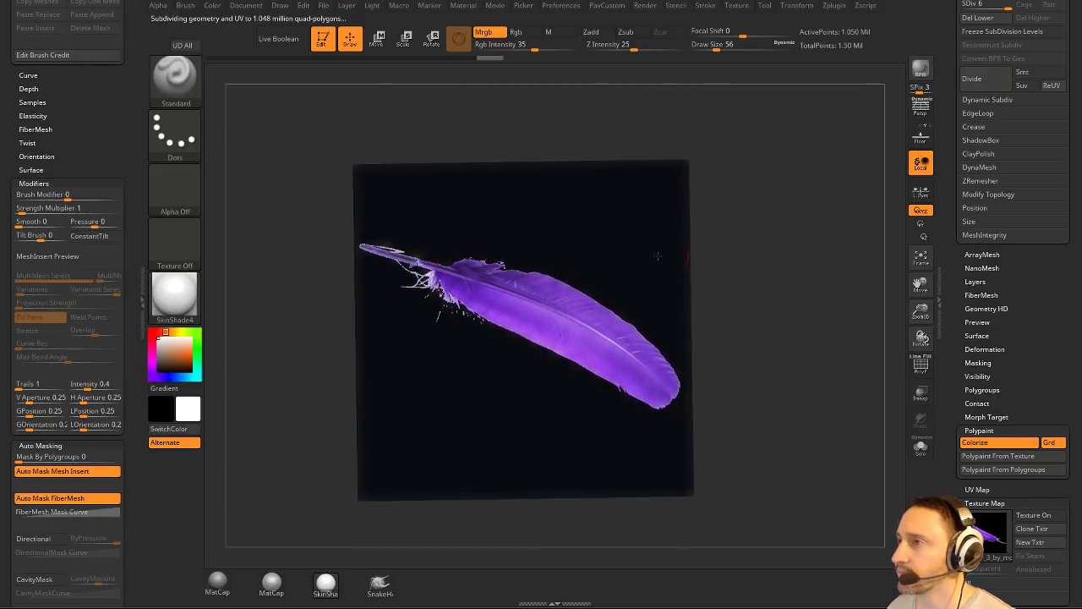
pyautogui.moveTo(745, 237); pyautogui.dragTo(769, 253)
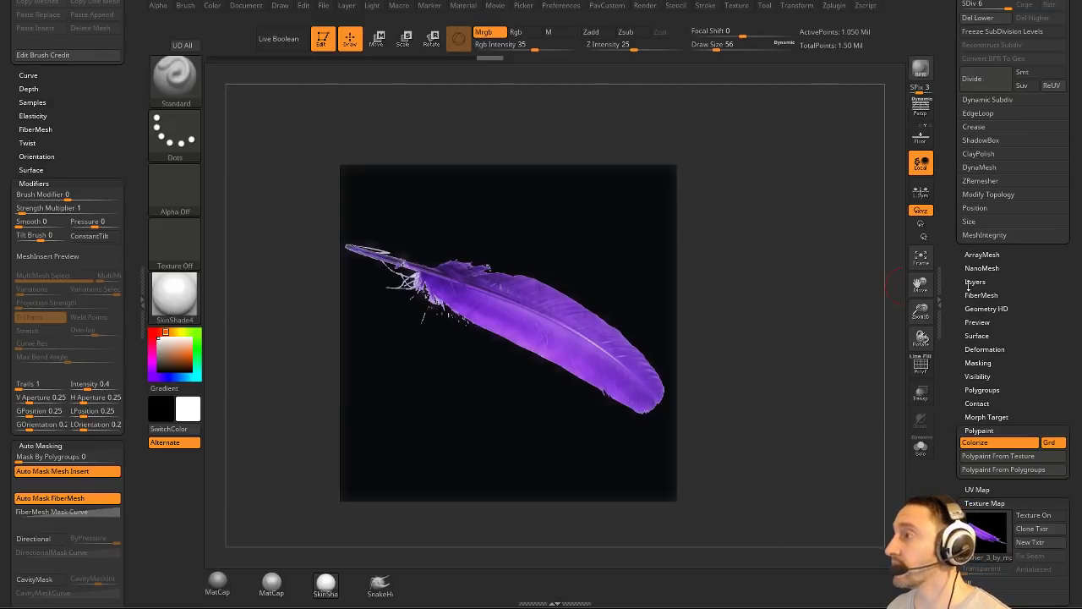
# Try masking the plane by the hue of its color and hide the polypaint to inspect the mask.
pyautogui.scroll(3, 949, 311)
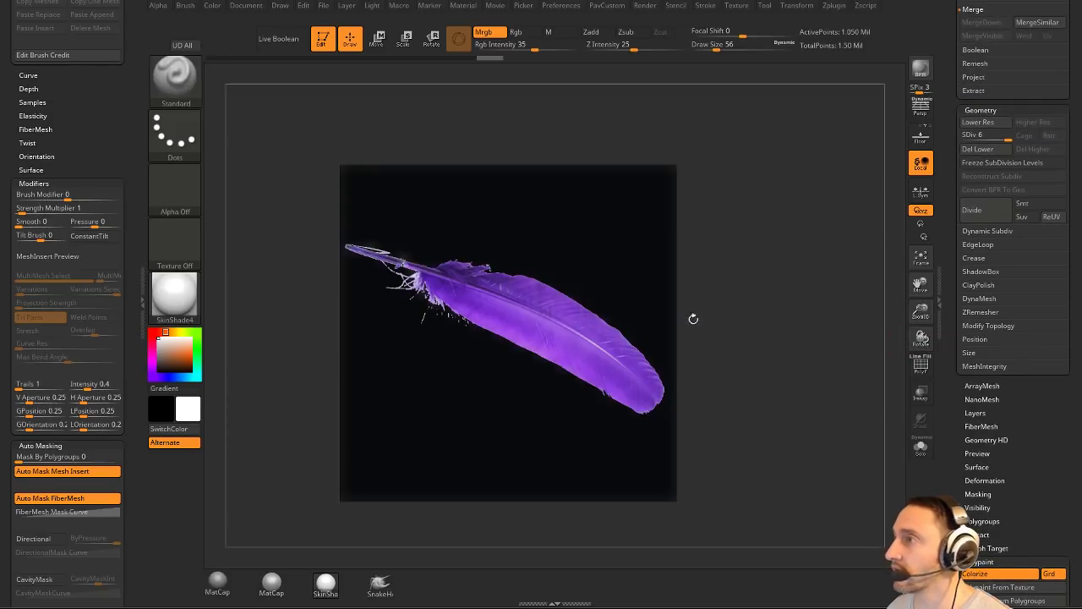
pyautogui.scroll(5, 955, 307)
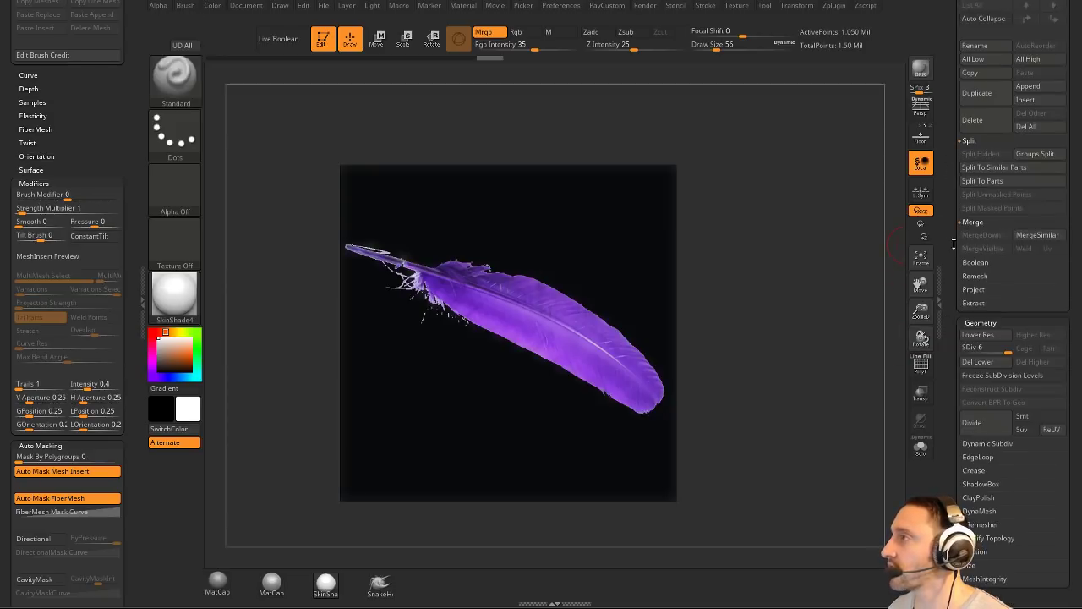
pyautogui.scroll(-10, 955, 306)
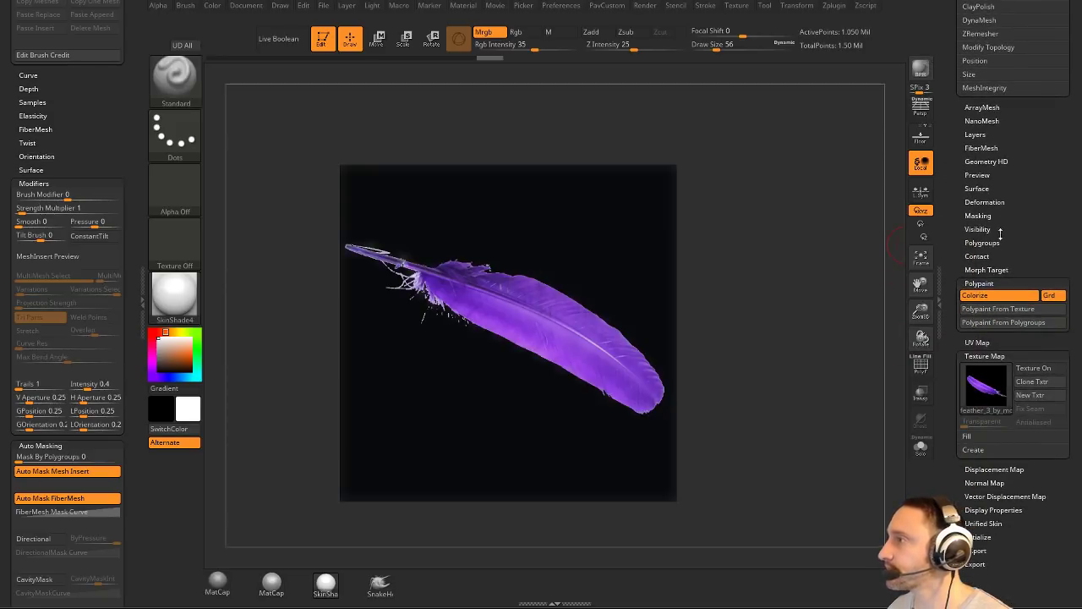
pyautogui.press('shift')
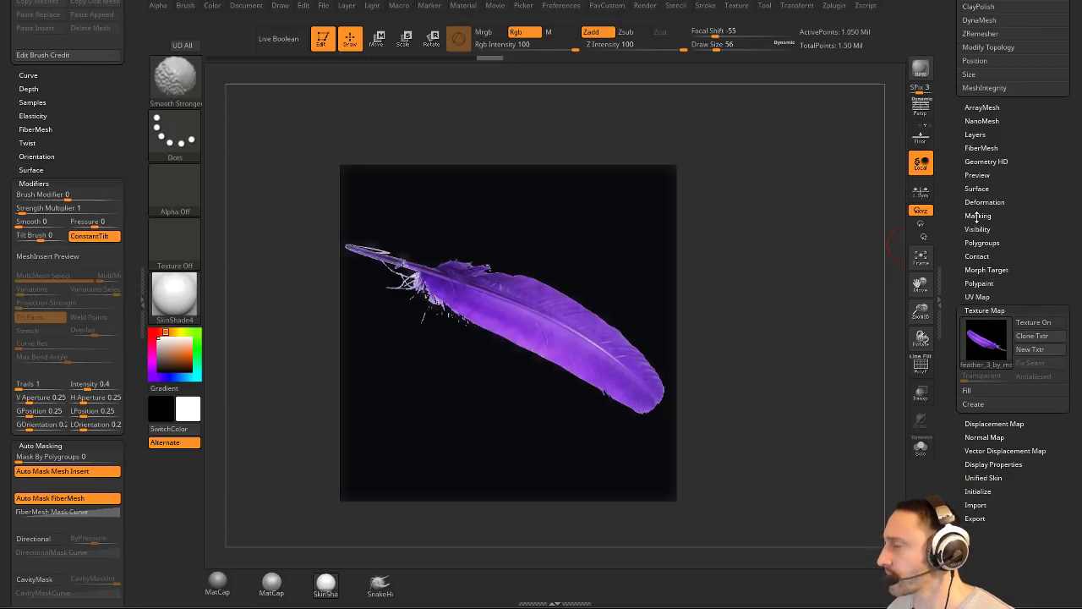
pyautogui.click(977, 216)
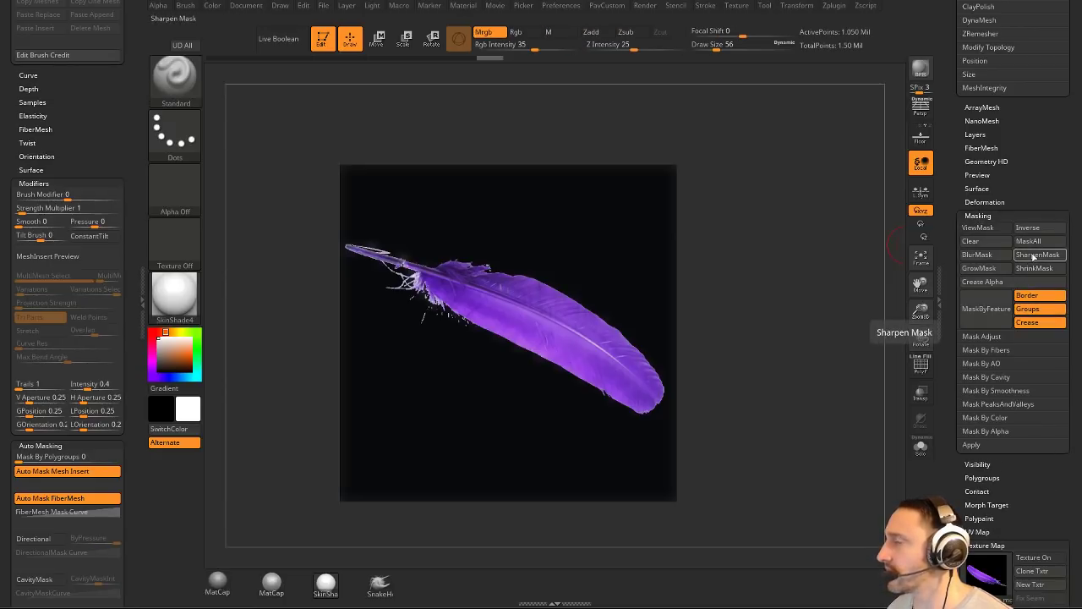
pyautogui.press('shift')
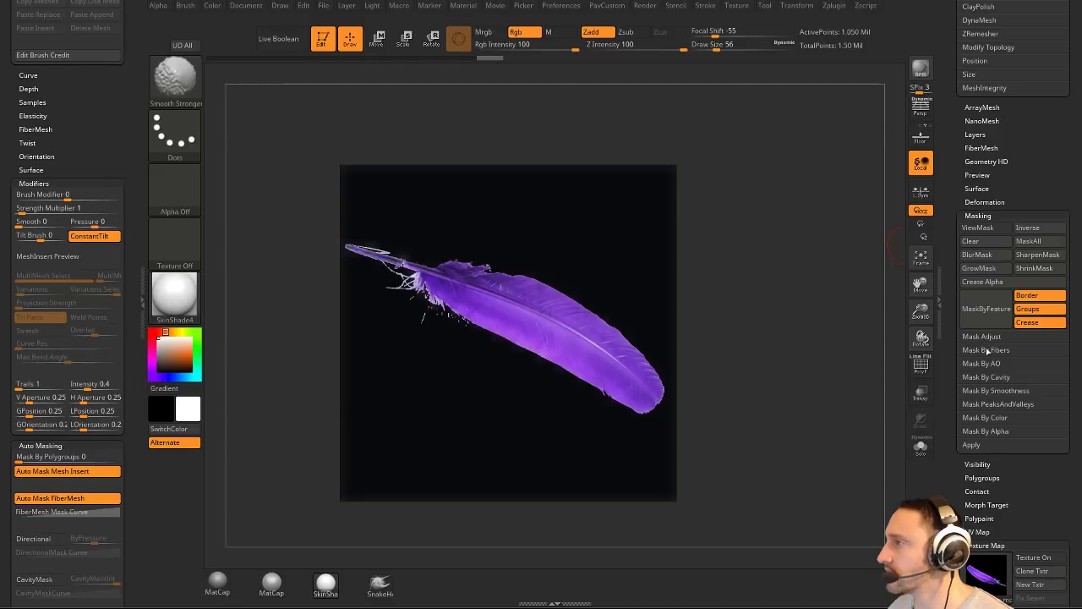
pyautogui.click(987, 419)
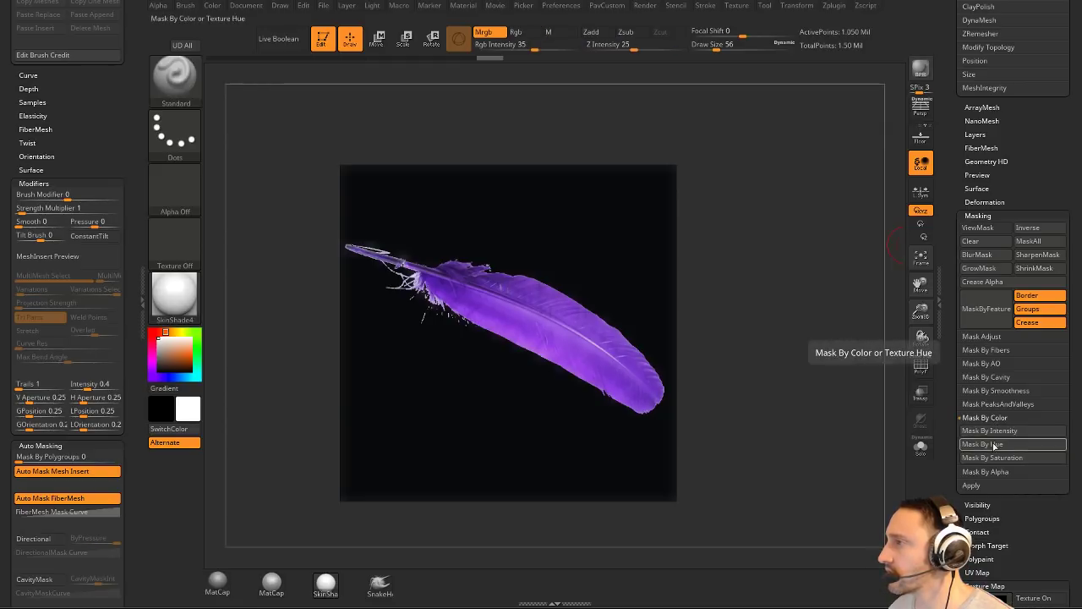
pyautogui.click(1000, 431)
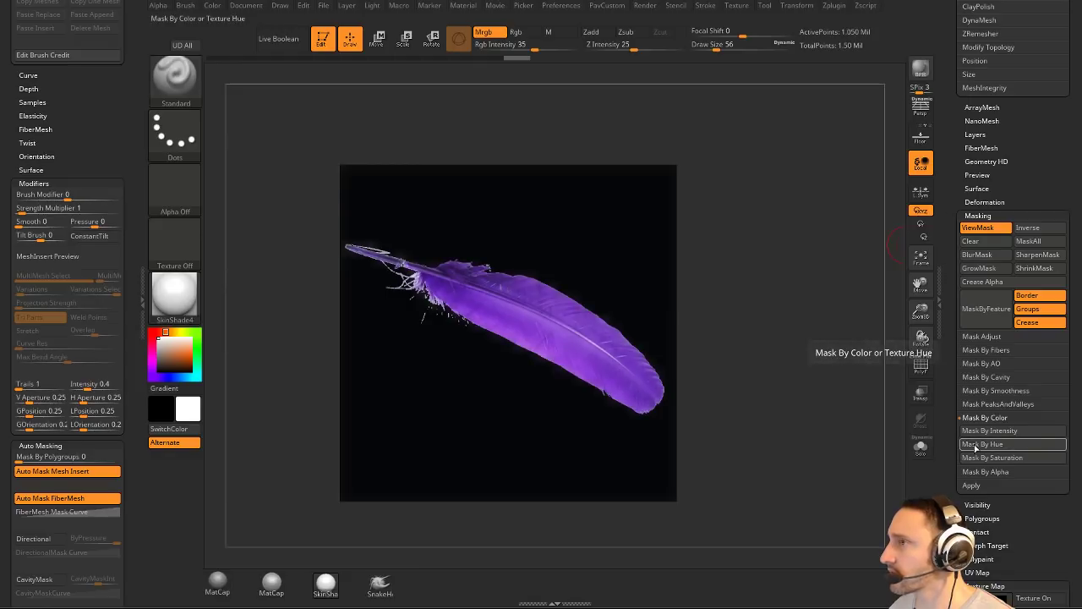
pyautogui.moveTo(959, 345); pyautogui.dragTo(959, 383)
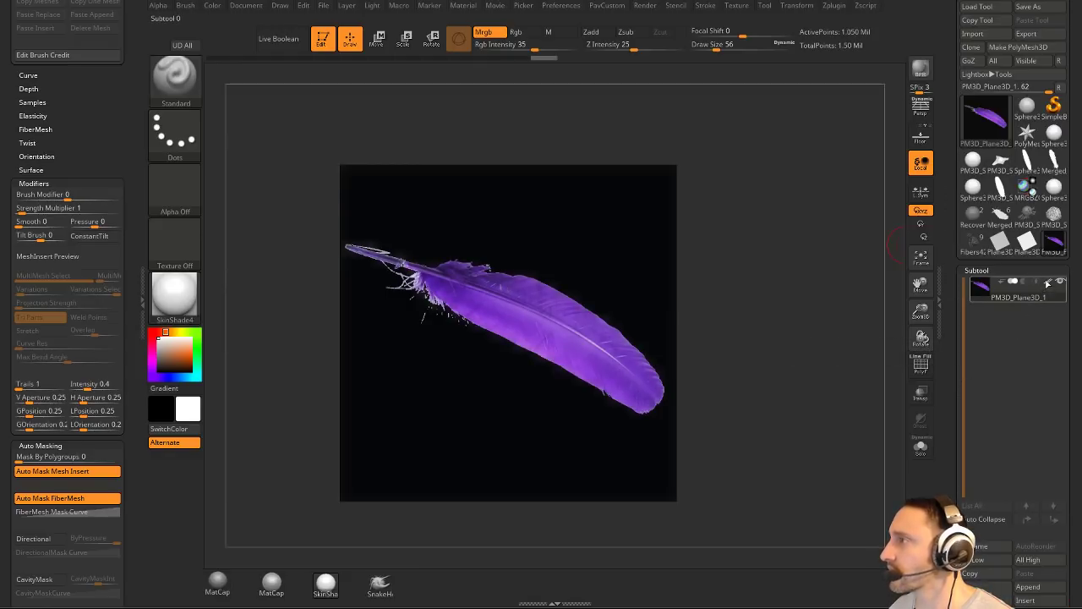
pyautogui.click(1047, 283)
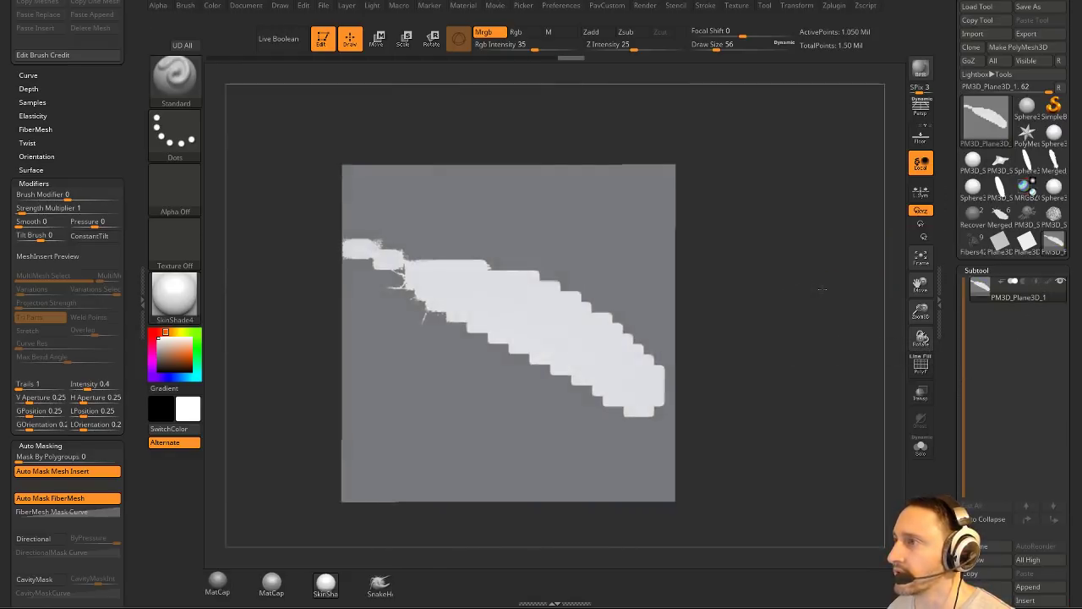
# Clear the hue mask and show the plane's polypaint again.
pyautogui.keyDown('ctrl'); pyautogui.moveTo(821, 289); pyautogui.dragTo(884, 322); pyautogui.keyUp('ctrl')
pyautogui.moveTo(956, 341)
pyautogui.mouseDown()
pyautogui.moveTo(964, 202)
pyautogui.moveTo(979, 307)
pyautogui.moveTo(957, 303)
pyautogui.moveTo(964, 148)
pyautogui.mouseUp()
pyautogui.click(1047, 260)
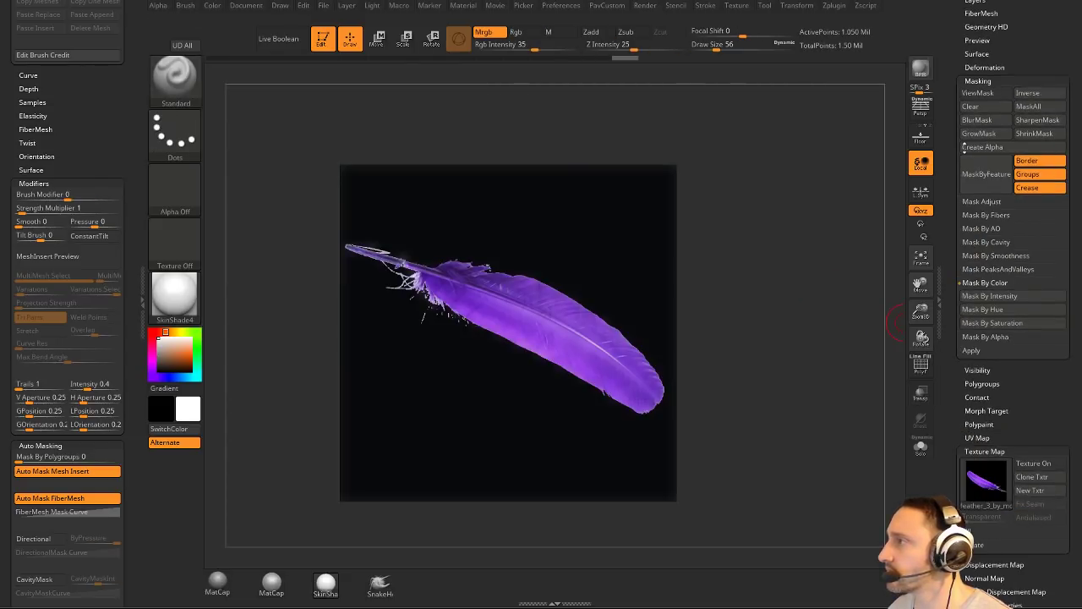
# Try masking the plane by color saturation, inspecting the mask with polypaint hidden and the polyframe briefly shown.
pyautogui.click(993, 323)
pyautogui.moveTo(950, 253); pyautogui.dragTo(960, 405)
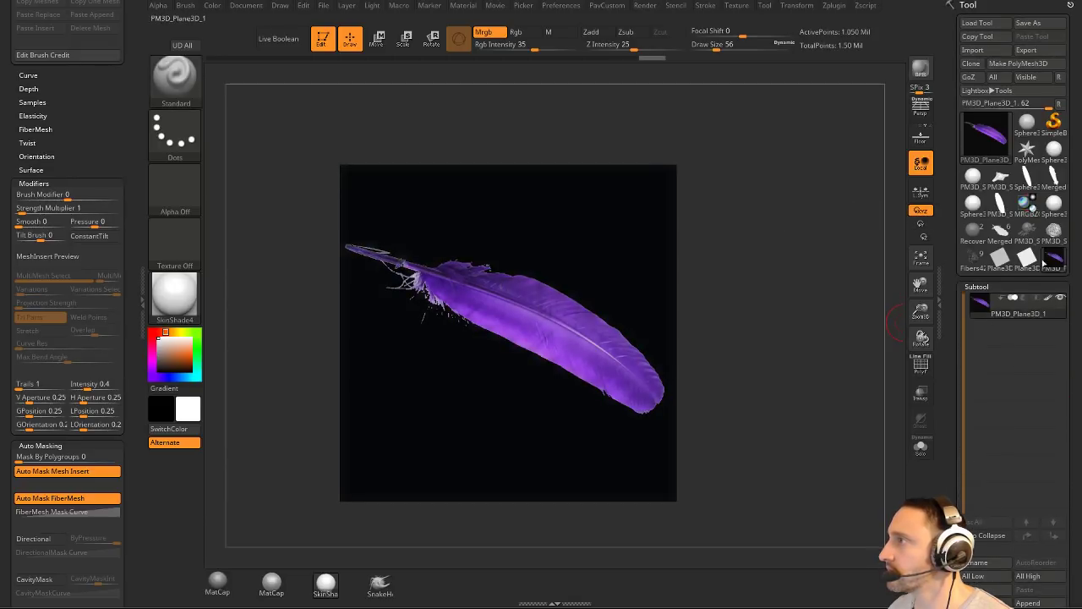
pyautogui.click(1052, 300)
pyautogui.moveTo(1052, 300)
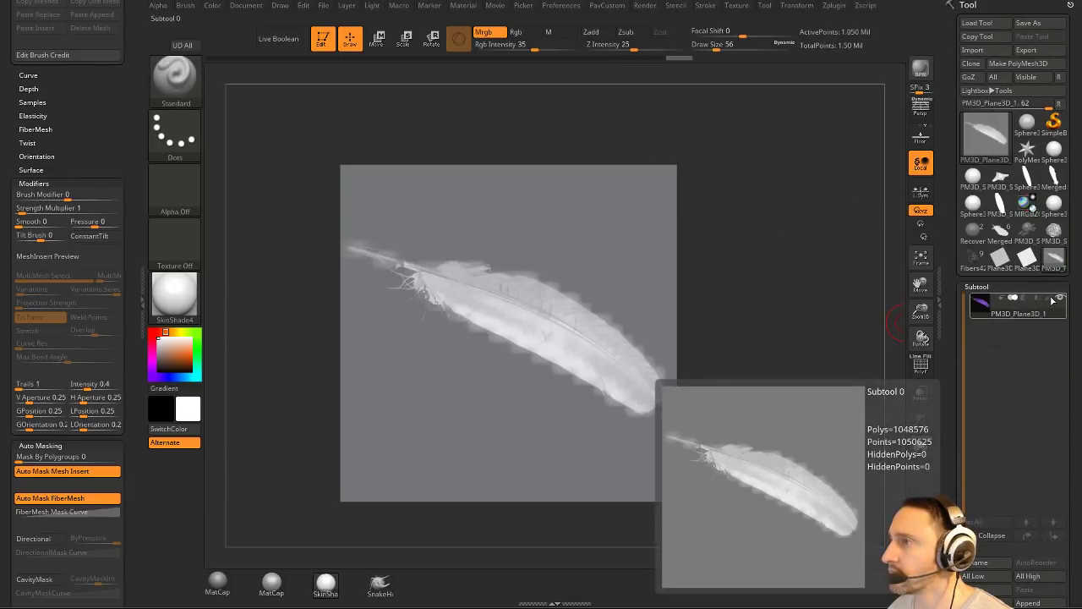
pyautogui.click(928, 367)
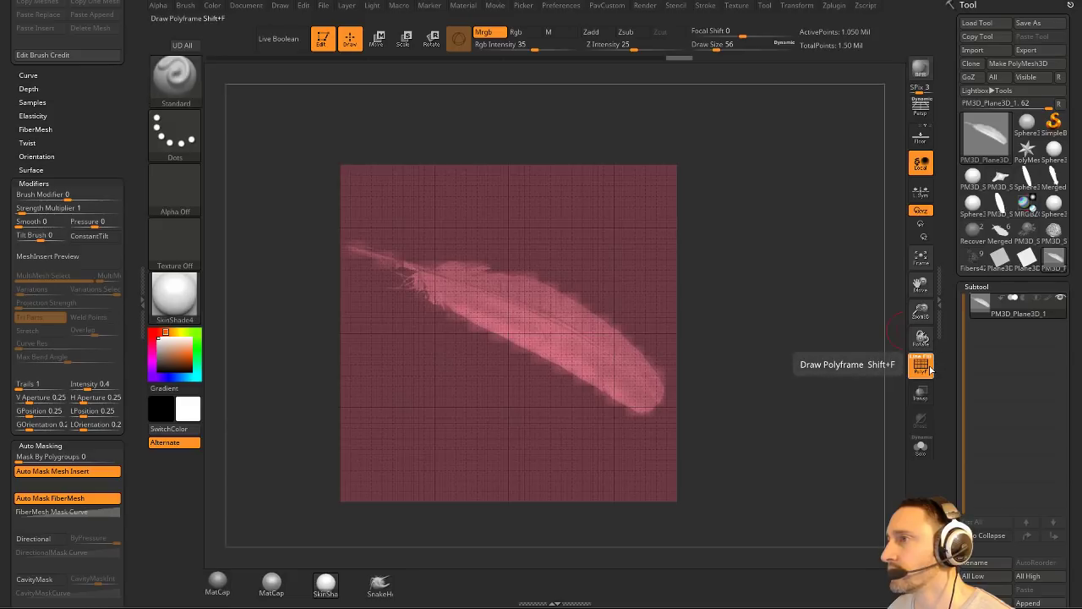
pyautogui.click(930, 369)
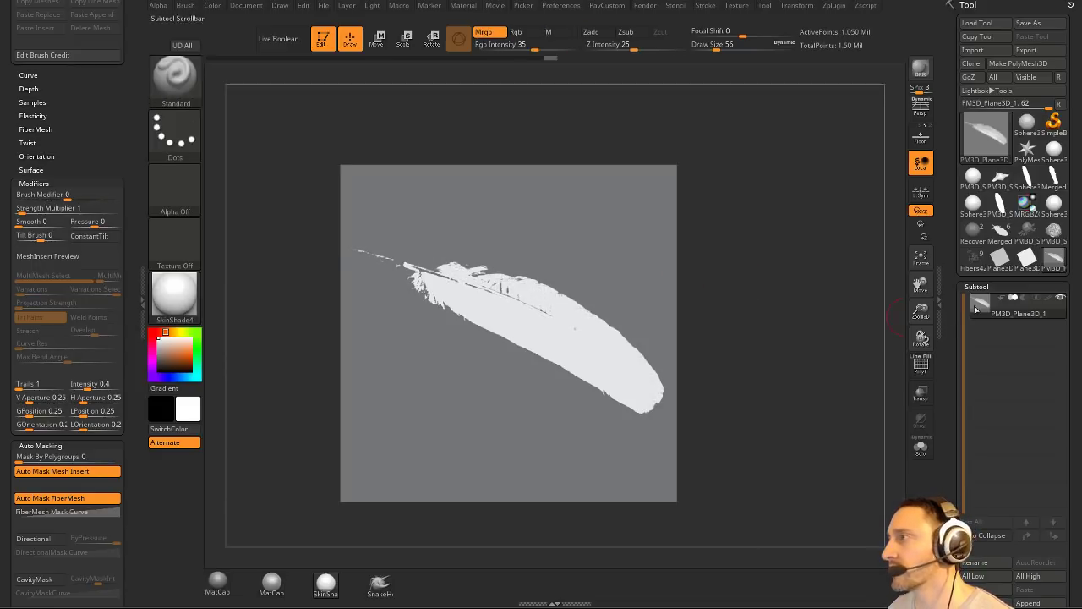
# With polypaint shown again, mask the plane by color intensity, and hide the polypaint to view the mask.
pyautogui.click(1050, 299)
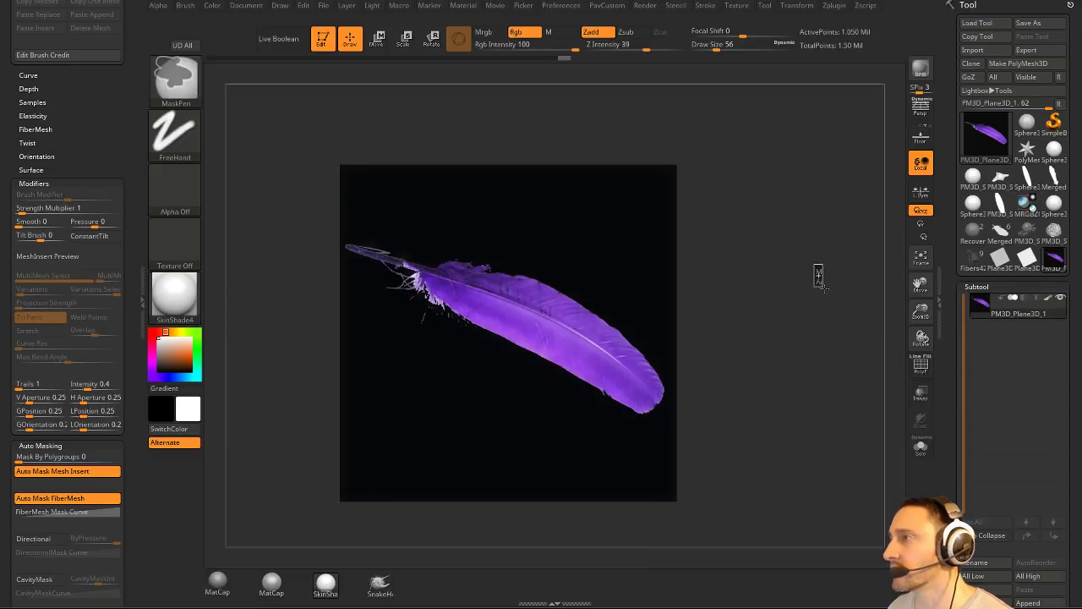
pyautogui.scroll(-5, 970, 212)
pyautogui.scroll(-8, 970, 211)
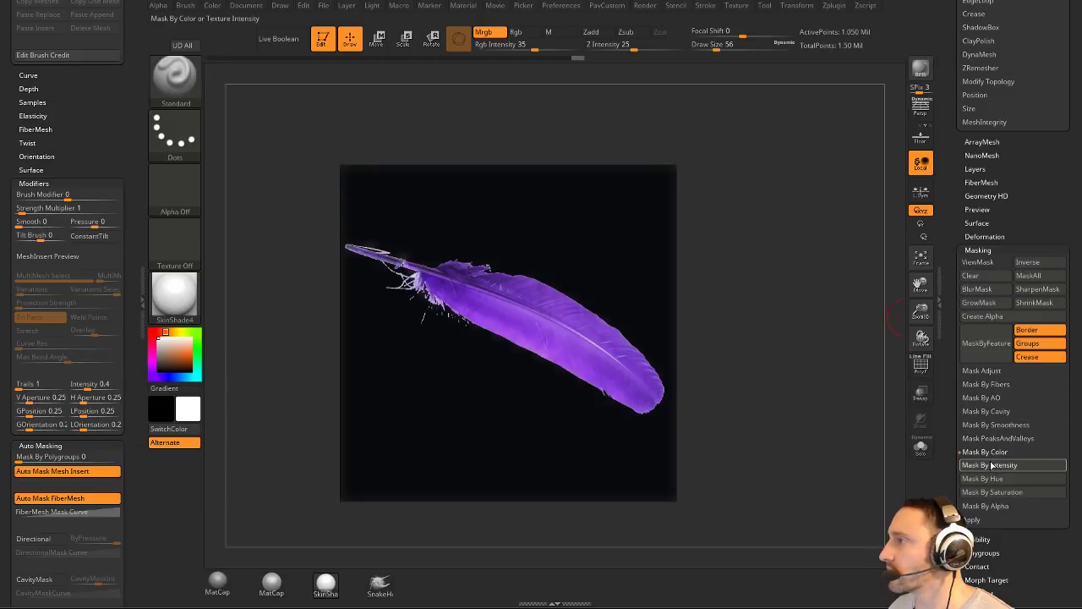
pyautogui.scroll(10, 958, 455)
pyautogui.scroll(3, 959, 455)
pyautogui.click(1048, 226)
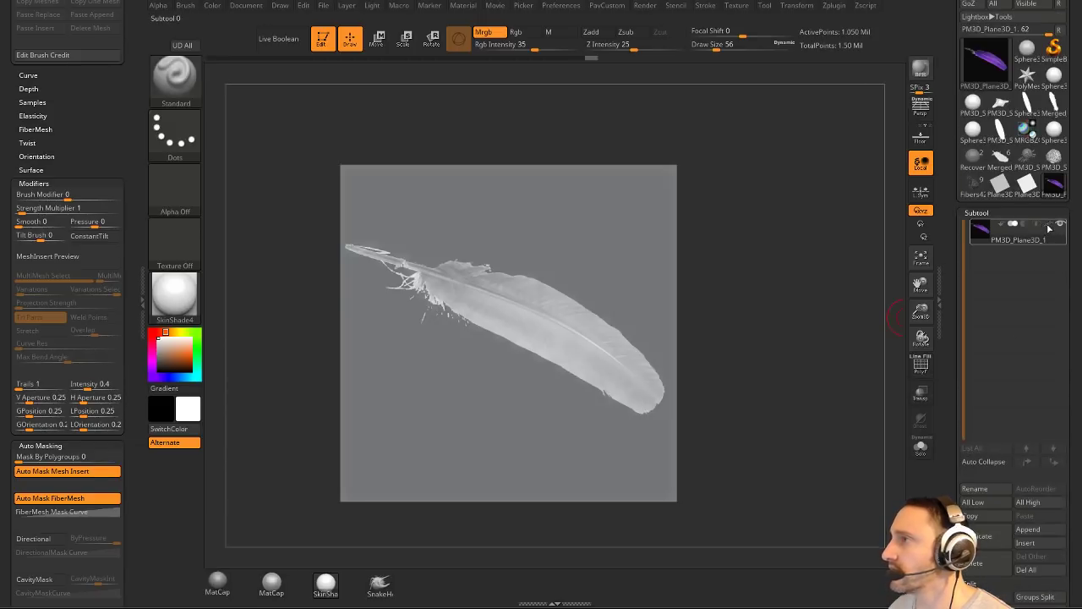
# Set the Mask Adjust blur to 0, try applying it to the feather mask, and undo the application.
pyautogui.scroll(-12, 972, 254)
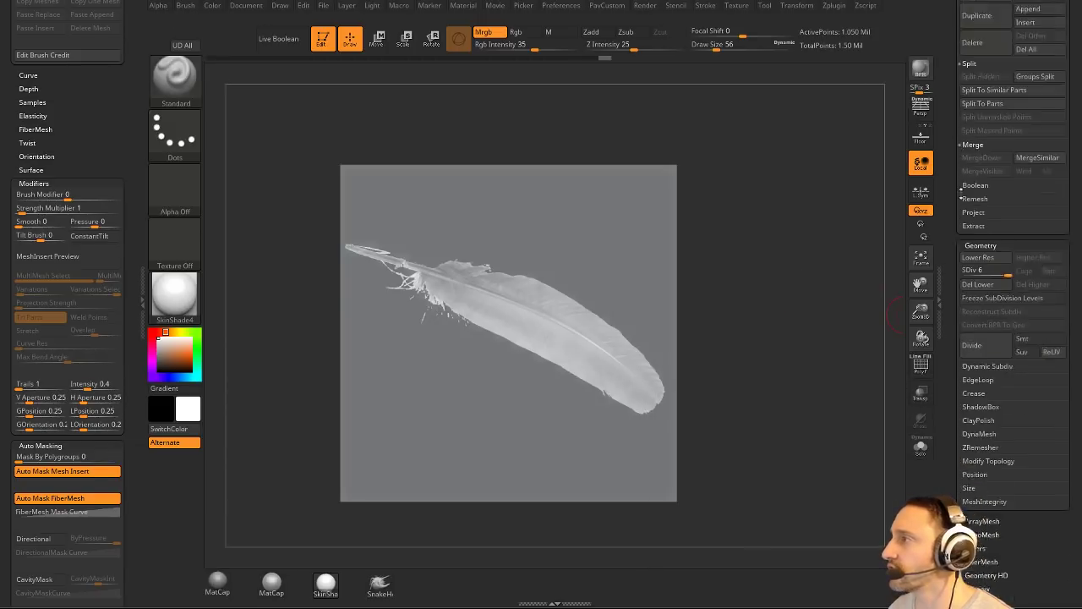
pyautogui.press('shift')
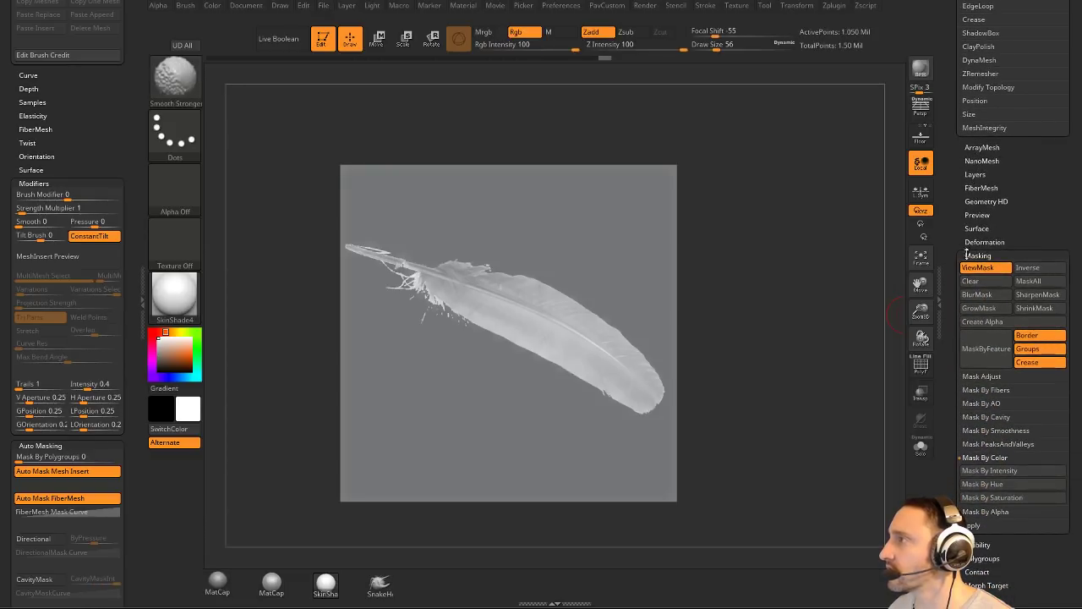
pyautogui.click(964, 375)
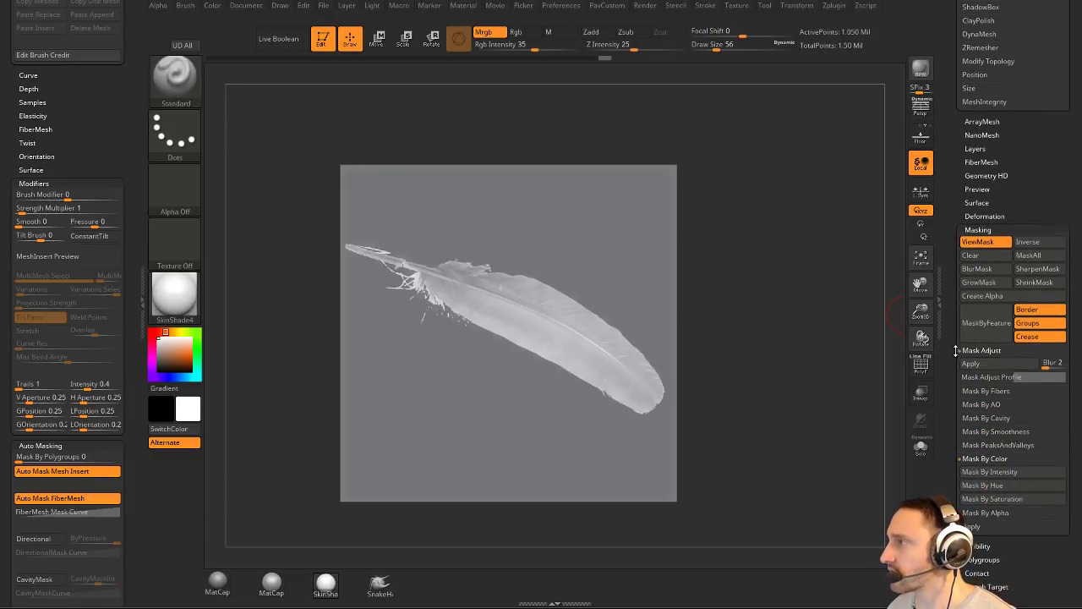
pyautogui.click(1054, 363)
pyautogui.write('0')
pyautogui.click(1025, 369)
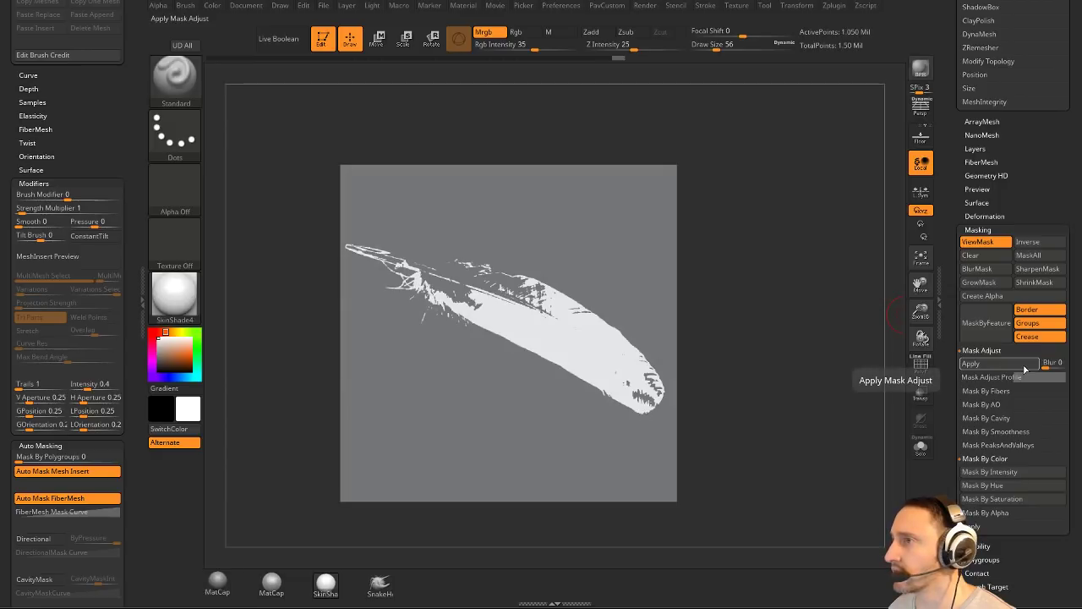
pyautogui.hotkey('ctrl', 'z')
# Raise the Mask Adjust profile's focal shift to 84 and apply it to the feather mask.
pyautogui.click(1022, 378)
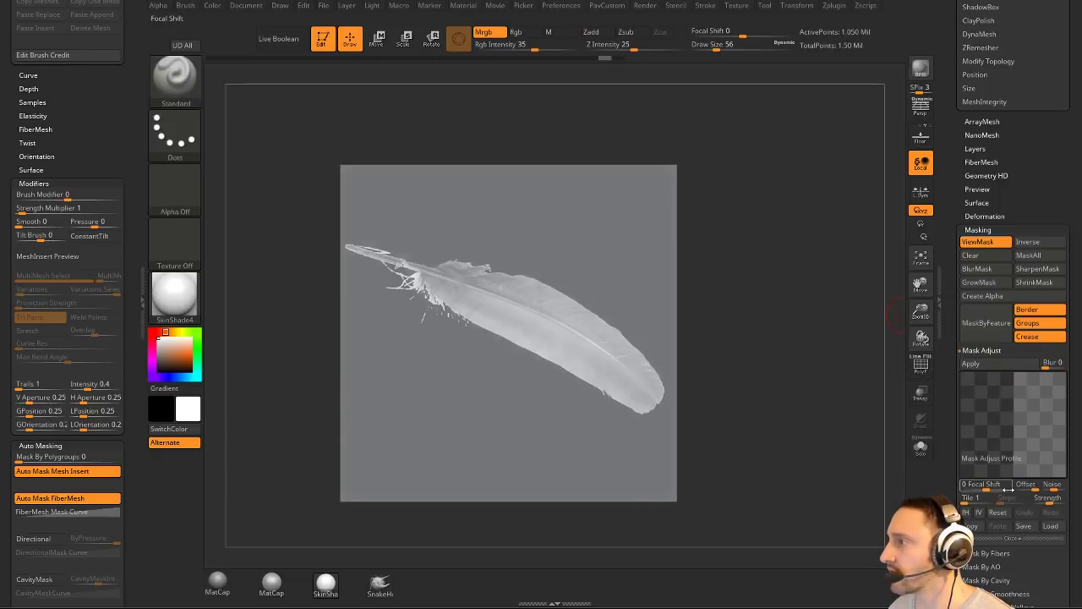
pyautogui.moveTo(991, 489); pyautogui.dragTo(1008, 489)
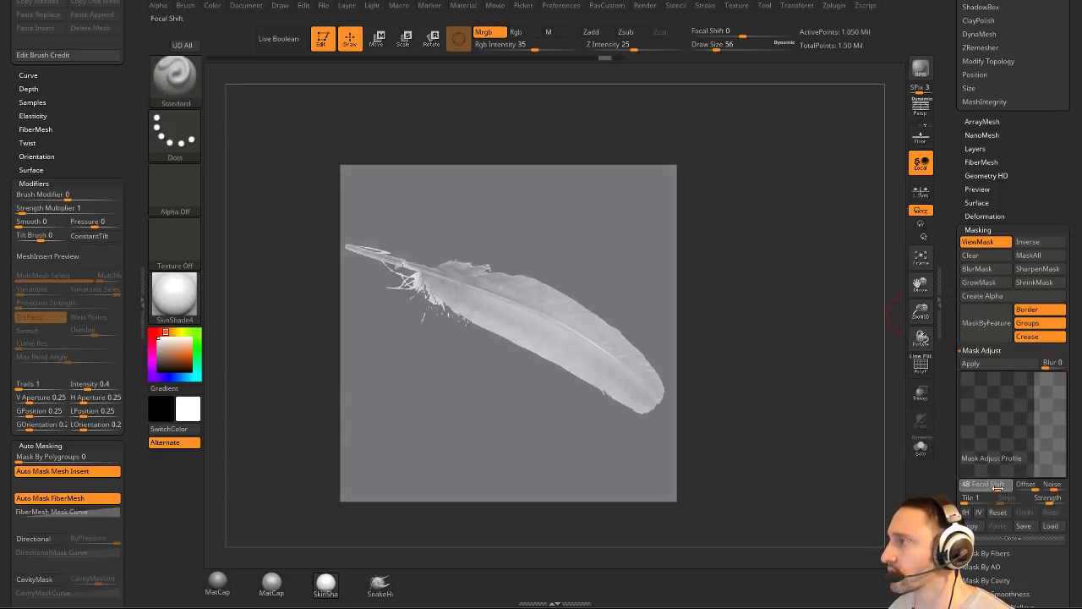
pyautogui.click(1018, 366)
pyautogui.hotkey('ctrl', 'z')
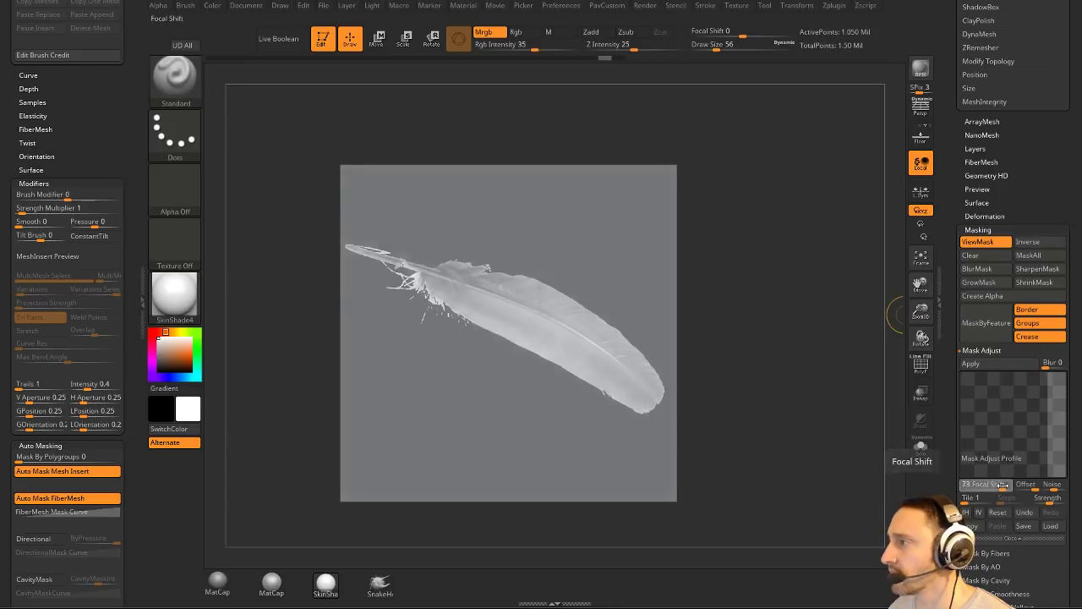
pyautogui.click(1018, 367)
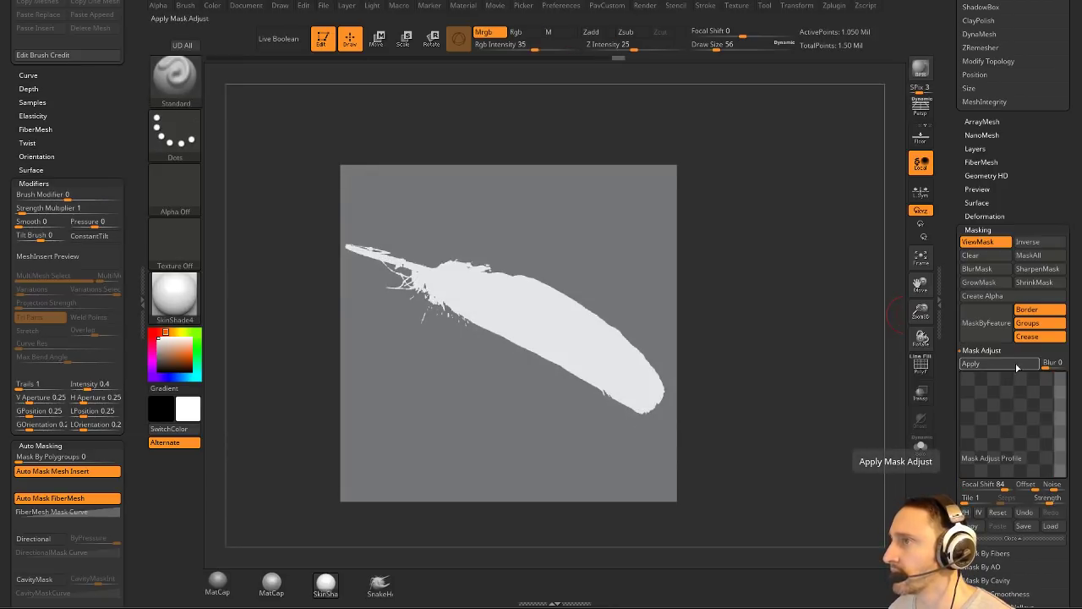
# Turn the feather mask into its own polygroup, check it with the polyframe, and show the polypaint again.
pyautogui.moveTo(951, 332); pyautogui.dragTo(777, 360)
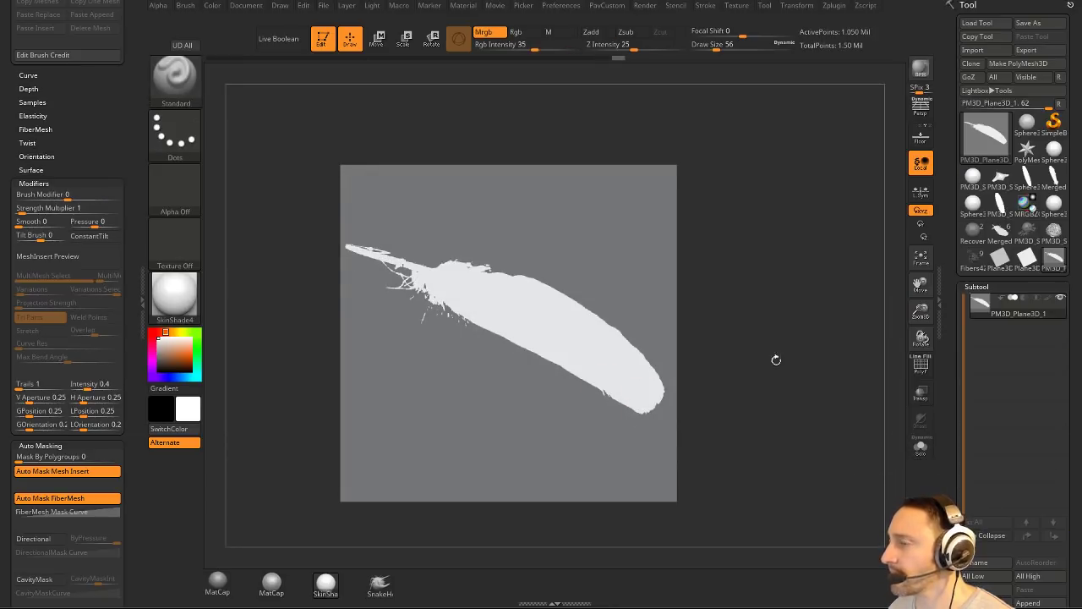
pyautogui.click(921, 364)
pyautogui.hotkey('ctrl', 'w')
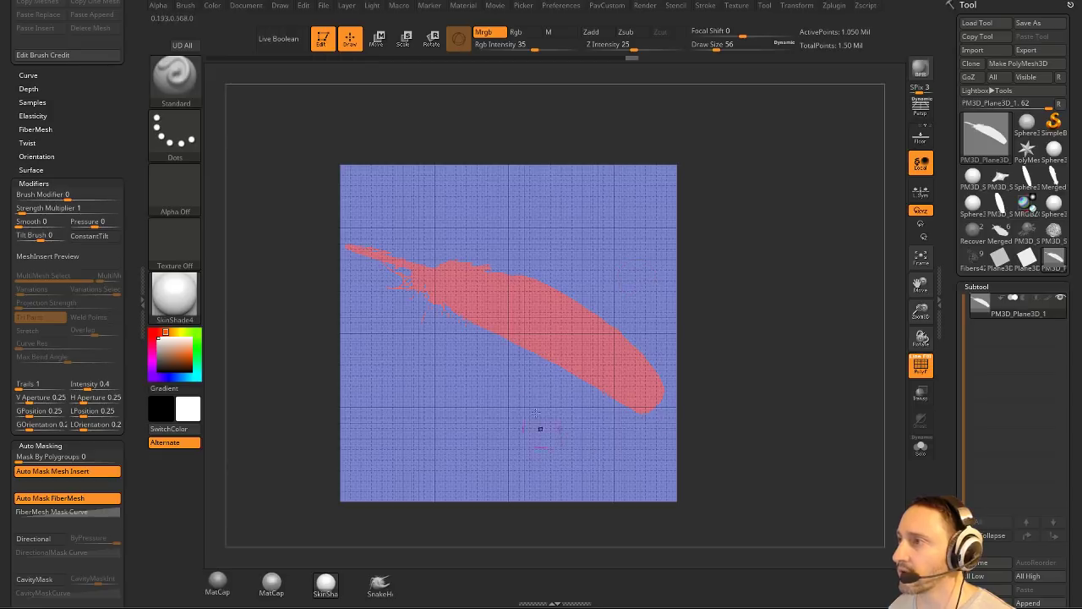
pyautogui.click(1049, 298)
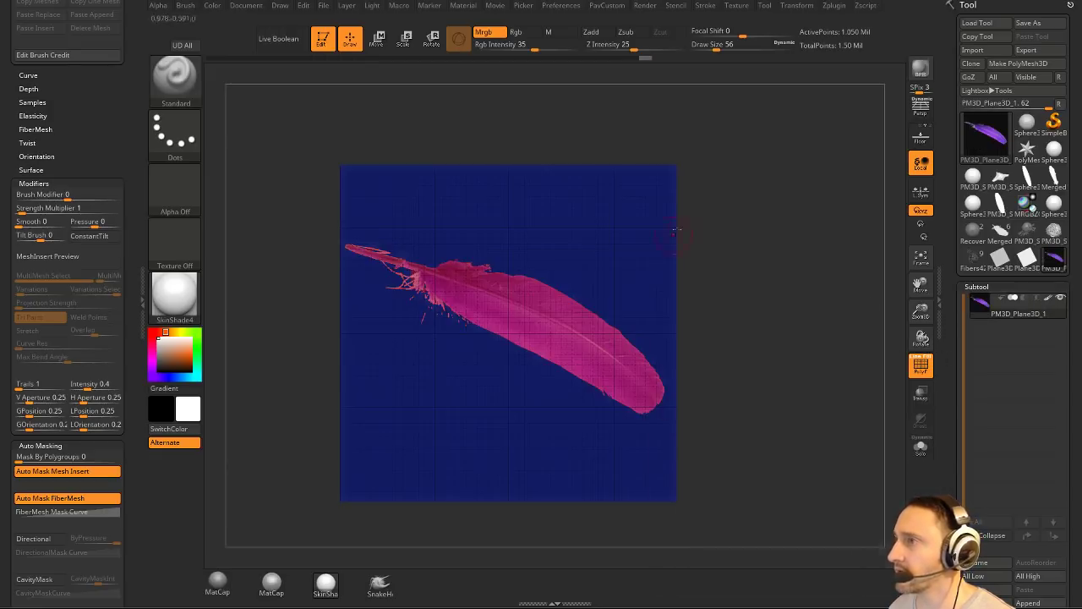
pyautogui.click(921, 363)
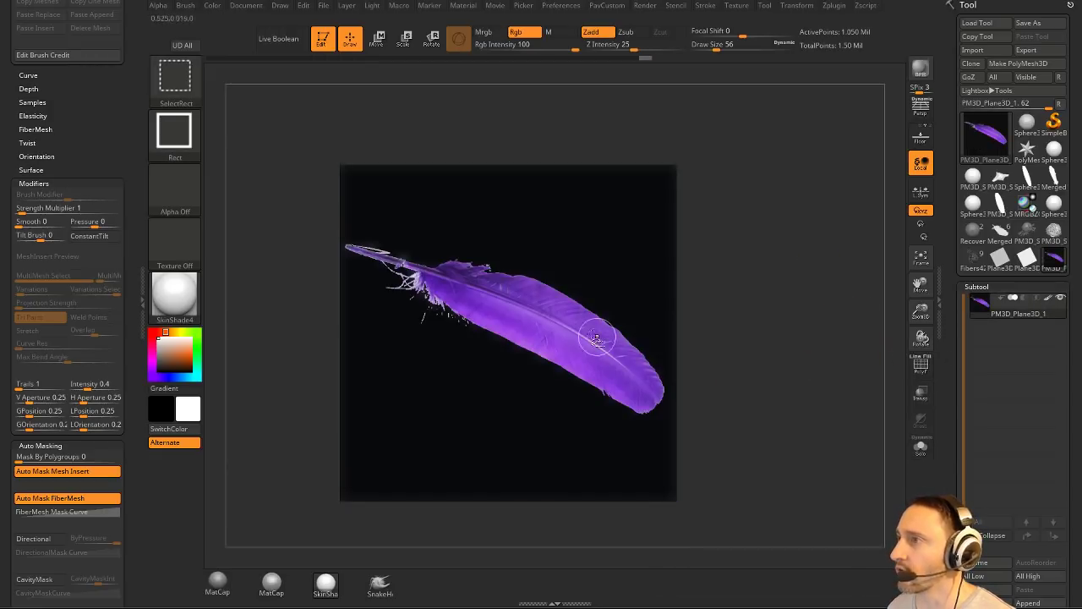
# Isolate the feather's polygroup and hide the leftover plane border and stray fragments around it.
pyautogui.keyDown('ctrl'); pyautogui.keyDown('shift'); pyautogui.click(597, 338); pyautogui.keyUp('shift'); pyautogui.keyUp('ctrl')
pyautogui.moveTo(807, 350)
pyautogui.mouseDown()
pyautogui.moveTo(786, 336)
pyautogui.moveTo(819, 335)
pyautogui.moveTo(806, 320)
pyautogui.mouseUp()
pyautogui.keyDown('ctrl'); pyautogui.keyDown('shift'); pyautogui.moveTo(258, 115); pyautogui.dragTo(797, 198); pyautogui.keyUp('shift'); pyautogui.keyUp('ctrl')
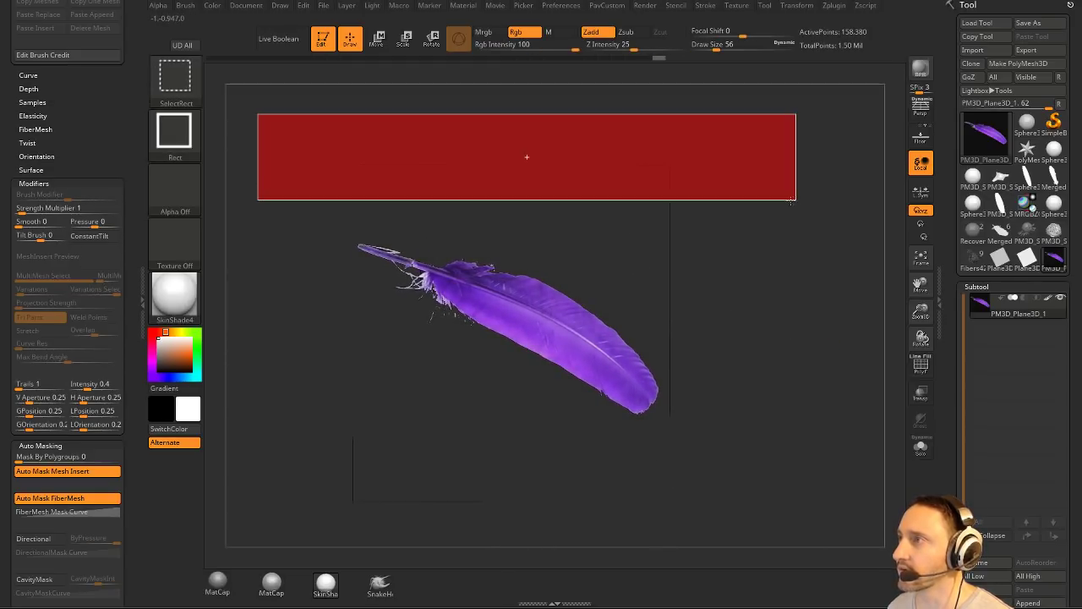
pyautogui.keyDown('ctrl'); pyautogui.keyDown('shift'); pyautogui.moveTo(786, 126); pyautogui.dragTo(681, 549); pyautogui.keyUp('shift'); pyautogui.keyUp('ctrl')
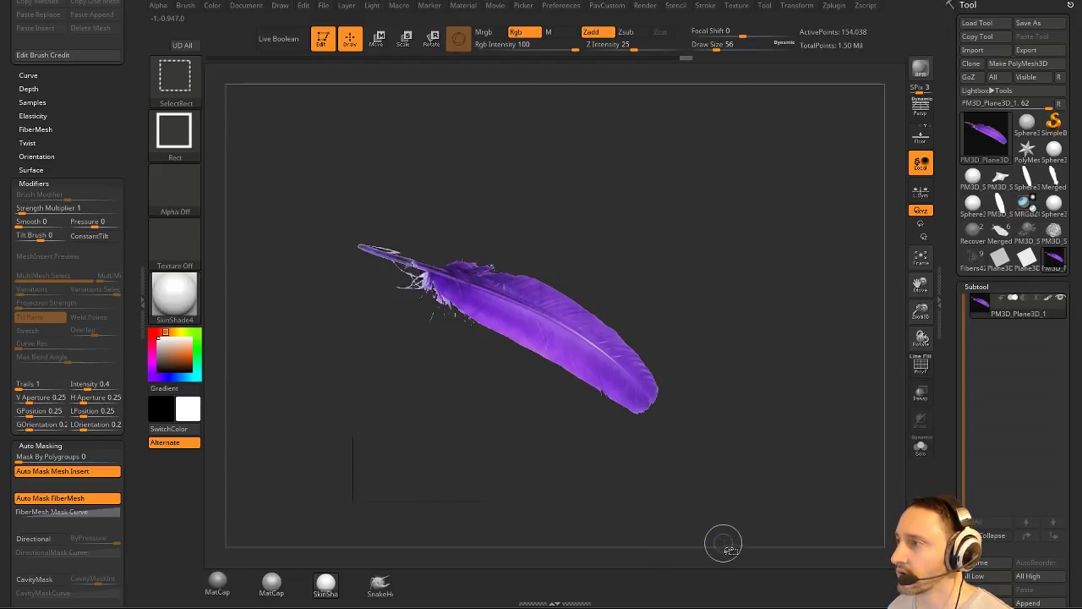
pyautogui.moveTo(741, 534)
pyautogui.keyDown('ctrl'); pyautogui.keyDown('alt'); pyautogui.keyDown('shift'); pyautogui.mouseDown()
pyautogui.moveTo(268, 510)
pyautogui.moveTo(219, 494)
pyautogui.mouseUp(); pyautogui.keyUp('shift'); pyautogui.keyUp('alt'); pyautogui.keyUp('ctrl')
pyautogui.moveTo(283, 270); pyautogui.dragTo(307, 252)
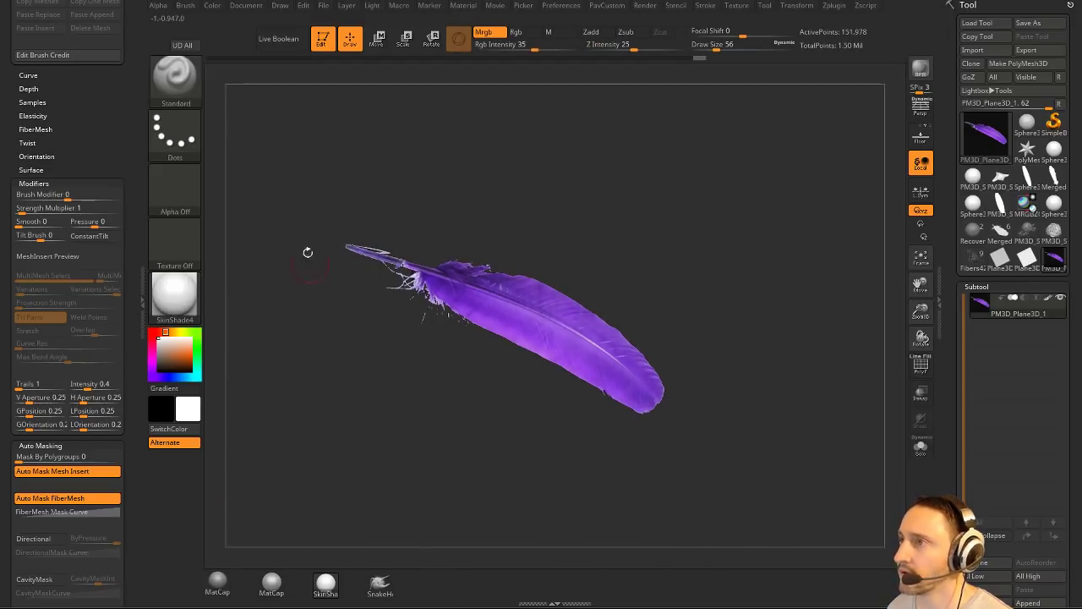
pyautogui.moveTo(297, 200); pyautogui.dragTo(292, 201)
pyautogui.keyDown('ctrl'); pyautogui.keyDown('shift'); pyautogui.moveTo(278, 150); pyautogui.dragTo(345, 555); pyautogui.keyUp('shift'); pyautogui.keyUp('ctrl')
# Delete the feather plane's lower subdivision levels and delete its hidden geometry.
pyautogui.press('`')
pyautogui.click(807, 260)
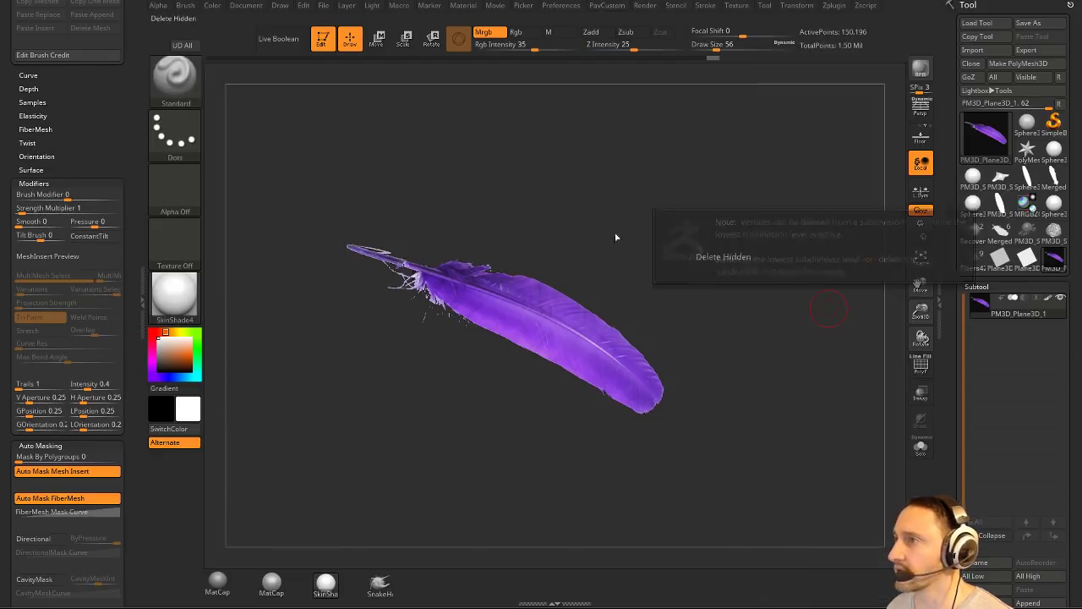
pyautogui.moveTo(954, 352); pyautogui.dragTo(958, 200)
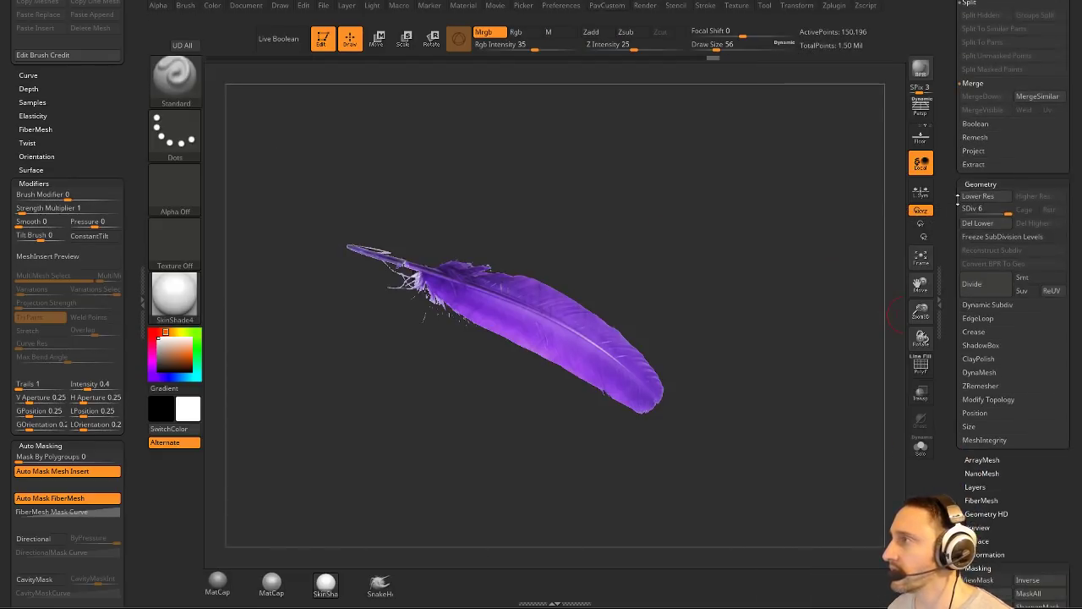
pyautogui.click(979, 218)
pyautogui.press('`')
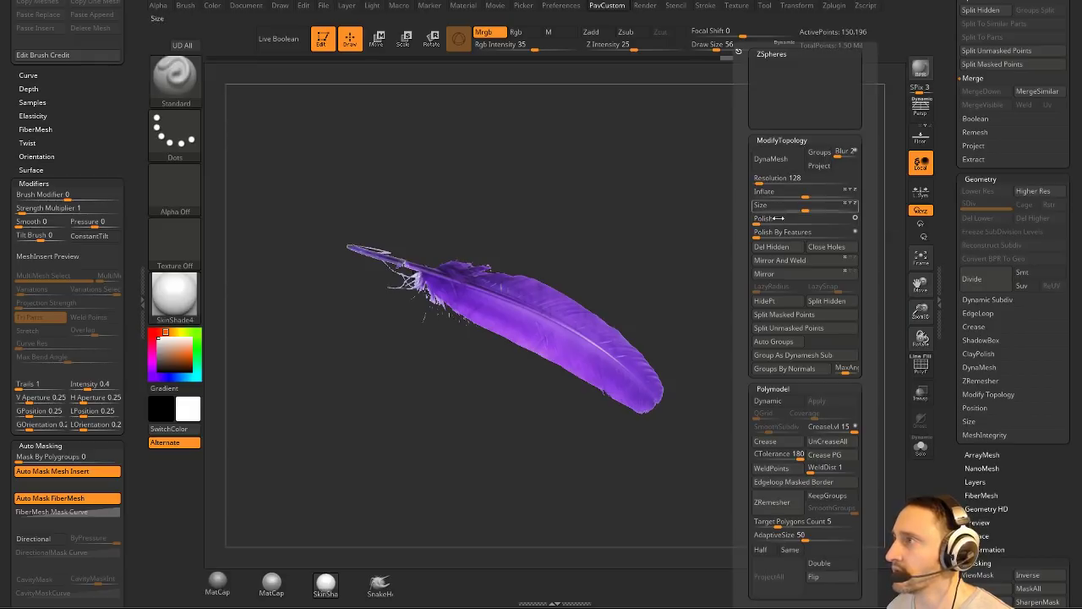
pyautogui.click(771, 246)
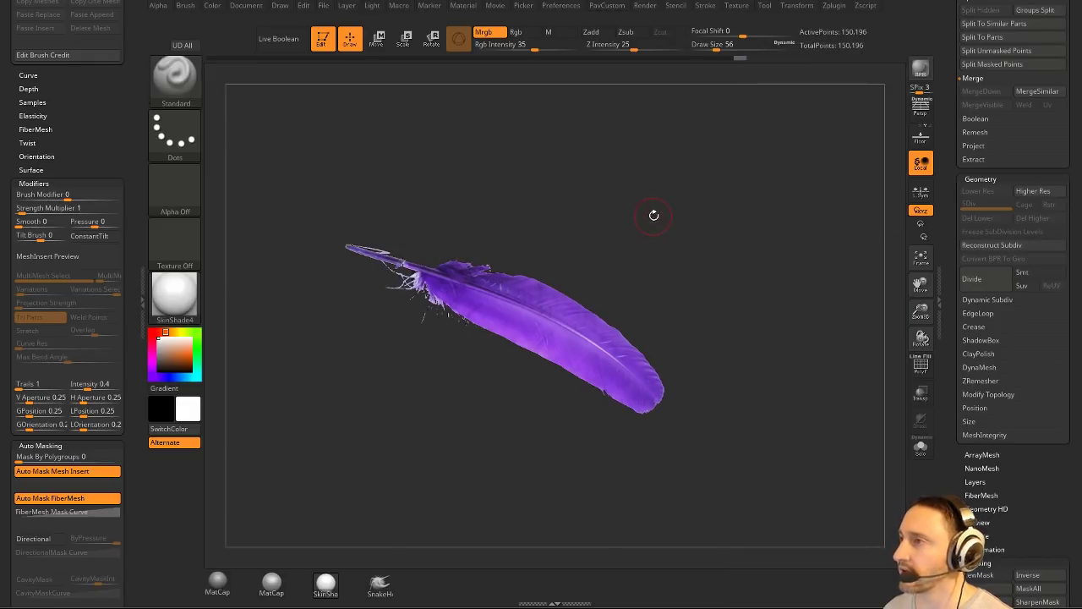
# Rotate the feather with the gizmo until it stands roughly upright with the quill pointing down.
pyautogui.keyDown('alt'); pyautogui.moveTo(653, 215); pyautogui.dragTo(660, 229); pyautogui.keyUp('alt')
pyautogui.press('w')
pyautogui.moveTo(545, 305)
pyautogui.mouseDown()
pyautogui.moveTo(450, 262)
pyautogui.moveTo(346, 312)
pyautogui.moveTo(358, 304)
pyautogui.mouseUp()
pyautogui.press('q')
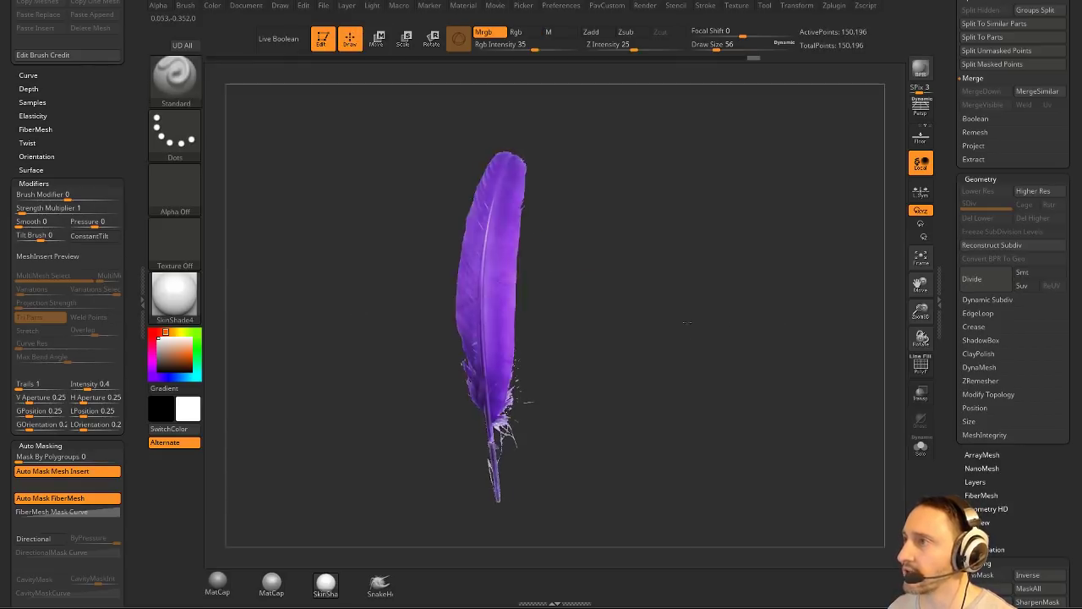
pyautogui.press('w')
pyautogui.moveTo(534, 281)
pyautogui.mouseDown()
pyautogui.moveTo(604, 275)
pyautogui.moveTo(587, 274)
pyautogui.mouseUp()
pyautogui.press('q')
pyautogui.press('s')
pyautogui.press('s')
pyautogui.keyDown('alt'); pyautogui.moveTo(590, 272); pyautogui.dragTo(589, 281); pyautogui.keyUp('alt')
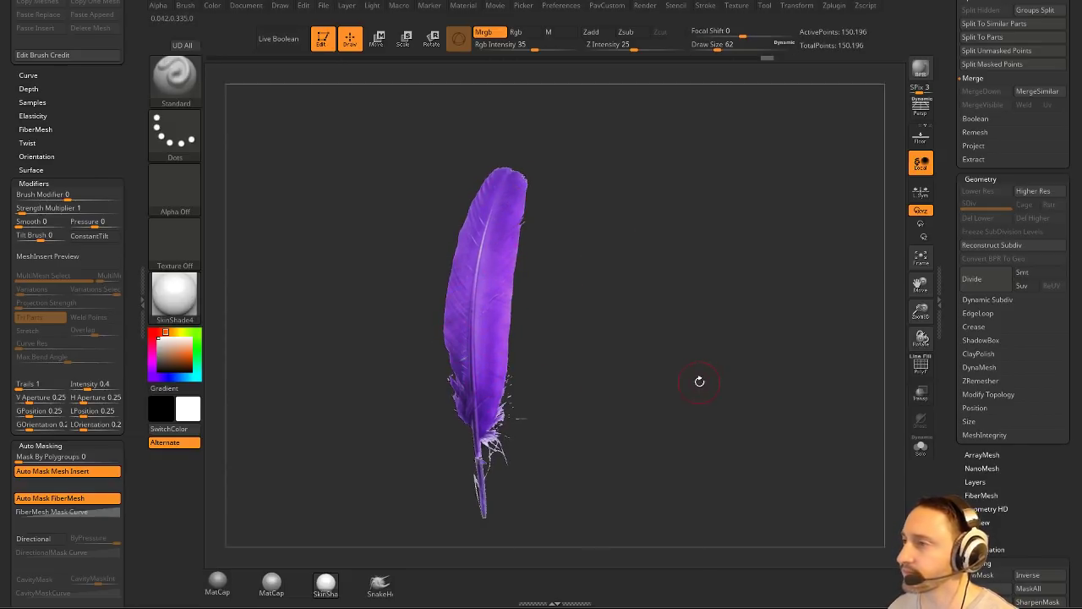
# Using SelectLasso, hide the stray slivers around the quill and delete the hidden geometry.
pyautogui.moveTo(953, 312); pyautogui.dragTo(952, 591)
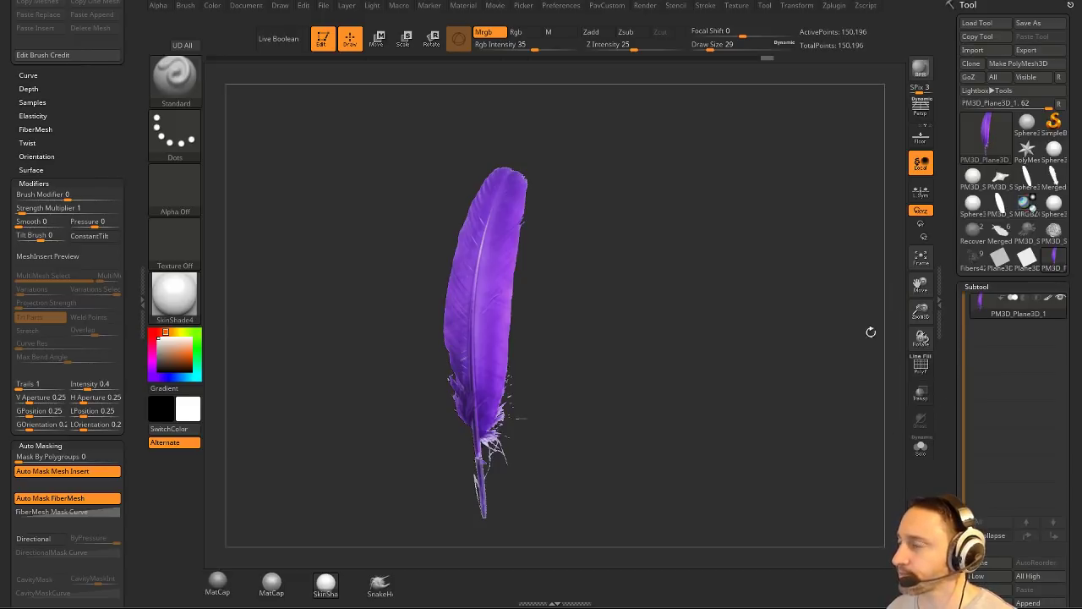
pyautogui.keyDown('alt'); pyautogui.moveTo(763, 399); pyautogui.dragTo(787, 305); pyautogui.keyUp('alt')
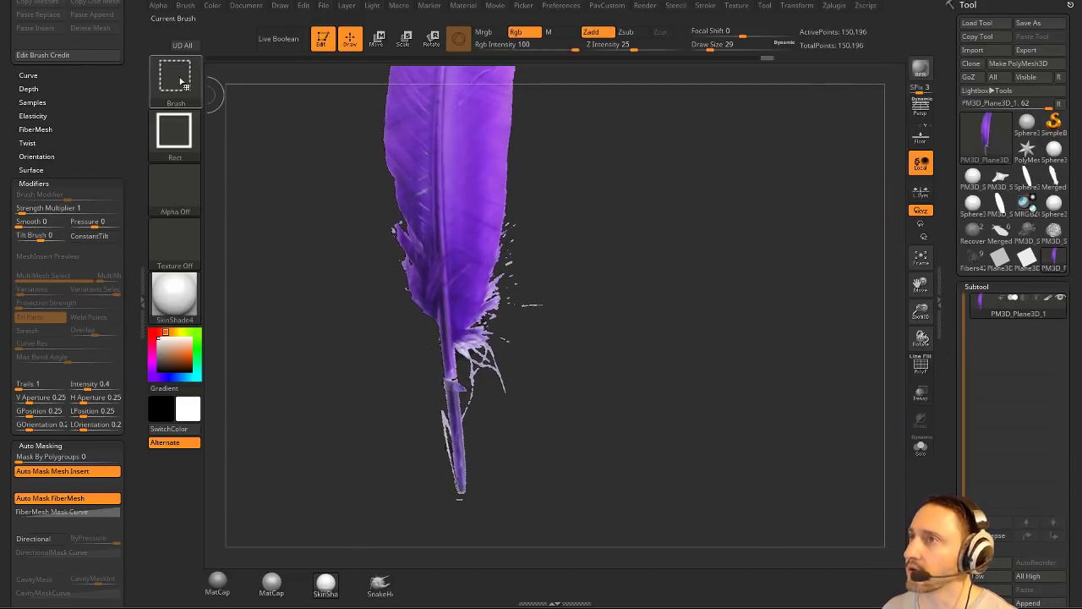
pyautogui.press('b')
pyautogui.moveTo(415, 479)
pyautogui.keyDown('ctrl'); pyautogui.keyDown('alt'); pyautogui.keyDown('shift'); pyautogui.mouseDown()
pyautogui.moveTo(416, 392)
pyautogui.moveTo(445, 403)
pyautogui.mouseUp(); pyautogui.keyUp('shift'); pyautogui.keyUp('alt'); pyautogui.keyUp('ctrl')
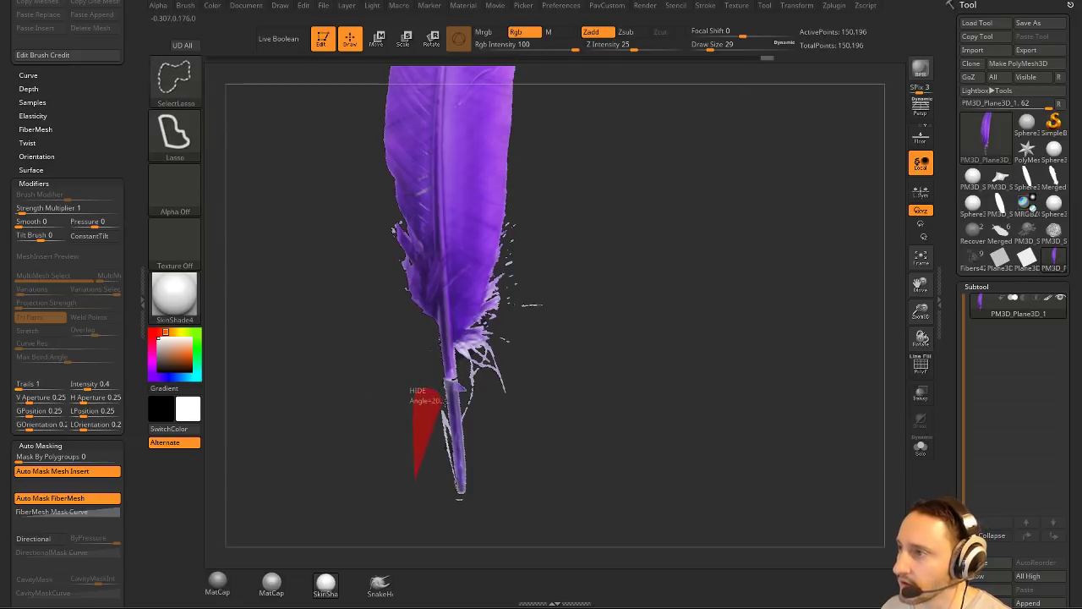
pyautogui.keyDown('ctrl'); pyautogui.keyDown('alt'); pyautogui.keyDown('shift'); pyautogui.moveTo(455, 482); pyautogui.dragTo(429, 512); pyautogui.keyUp('shift'); pyautogui.keyUp('alt'); pyautogui.keyUp('ctrl')
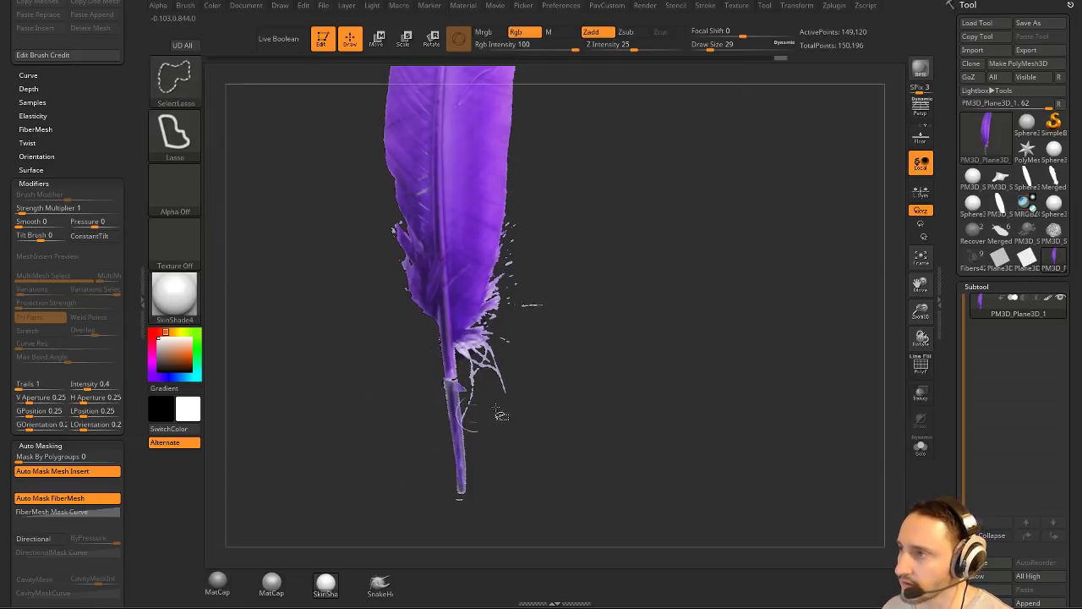
pyautogui.press('`')
pyautogui.click(580, 247)
pyautogui.keyDown('alt'); pyautogui.moveTo(494, 480); pyautogui.dragTo(477, 452); pyautogui.keyUp('alt')
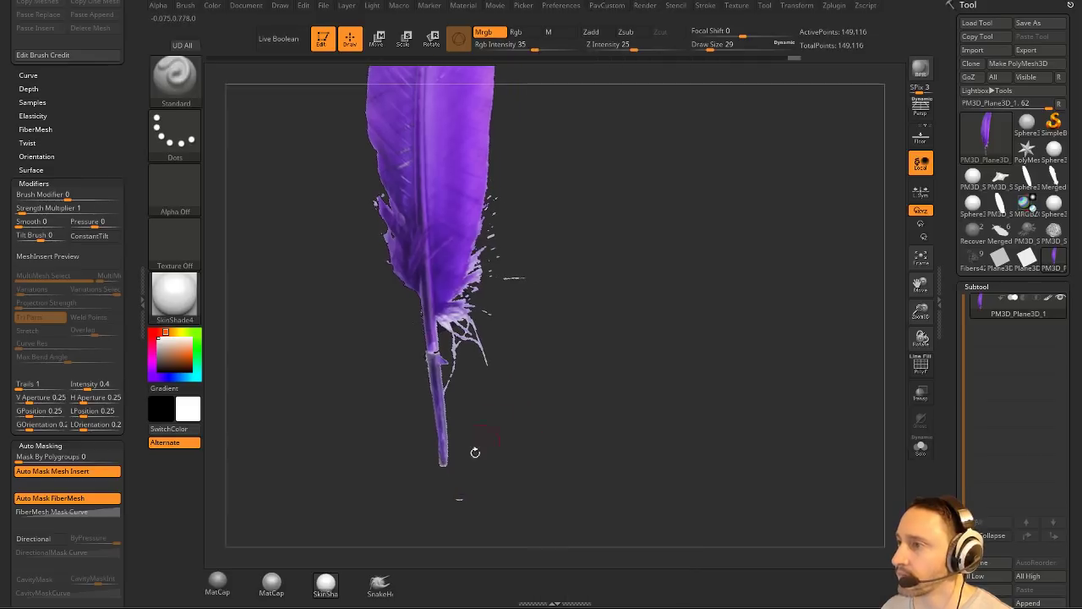
# Remove the loose fragments beside the right edge of the feather with lasso selections.
pyautogui.moveTo(552, 355)
pyautogui.keyDown('alt'); pyautogui.mouseDown()
pyautogui.moveTo(562, 393)
pyautogui.moveTo(575, 386)
pyautogui.mouseUp(); pyautogui.keyUp('alt')
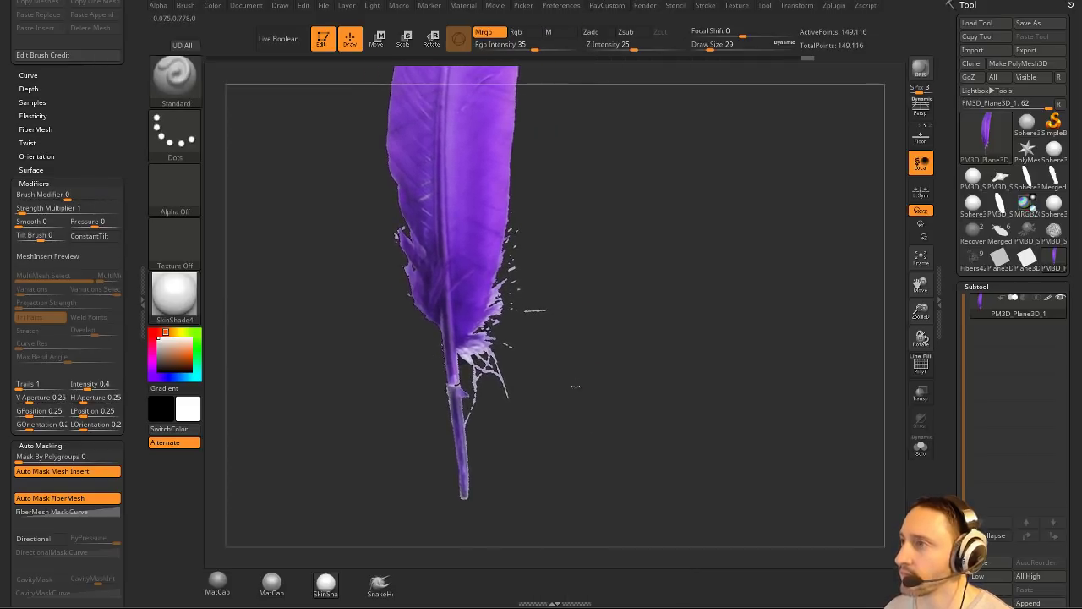
pyautogui.keyDown('ctrl'); pyautogui.keyDown('shift'); pyautogui.moveTo(553, 279); pyautogui.dragTo(545, 216); pyautogui.keyUp('shift'); pyautogui.keyUp('ctrl')
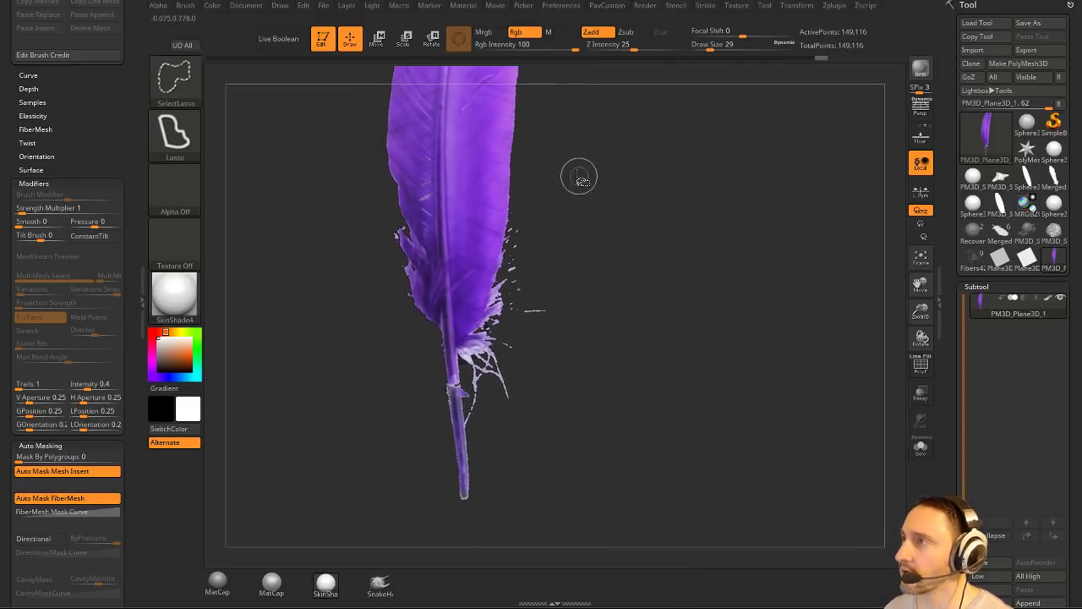
pyautogui.moveTo(559, 148)
pyautogui.keyDown('ctrl'); pyautogui.keyDown('shift'); pyautogui.mouseDown()
pyautogui.moveTo(515, 125)
pyautogui.moveTo(526, 153)
pyautogui.mouseUp(); pyautogui.keyUp('shift'); pyautogui.keyUp('ctrl')
pyautogui.keyDown('ctrl'); pyautogui.keyDown('shift'); pyautogui.click(734, 230); pyautogui.keyUp('shift'); pyautogui.keyUp('ctrl')
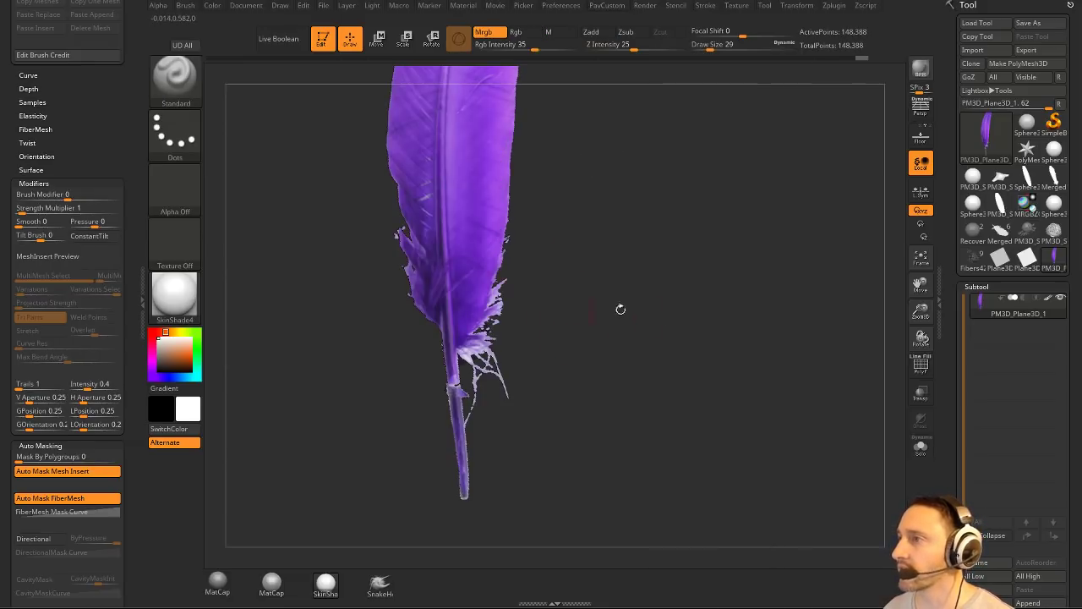
pyautogui.moveTo(621, 309); pyautogui.dragTo(702, 334)
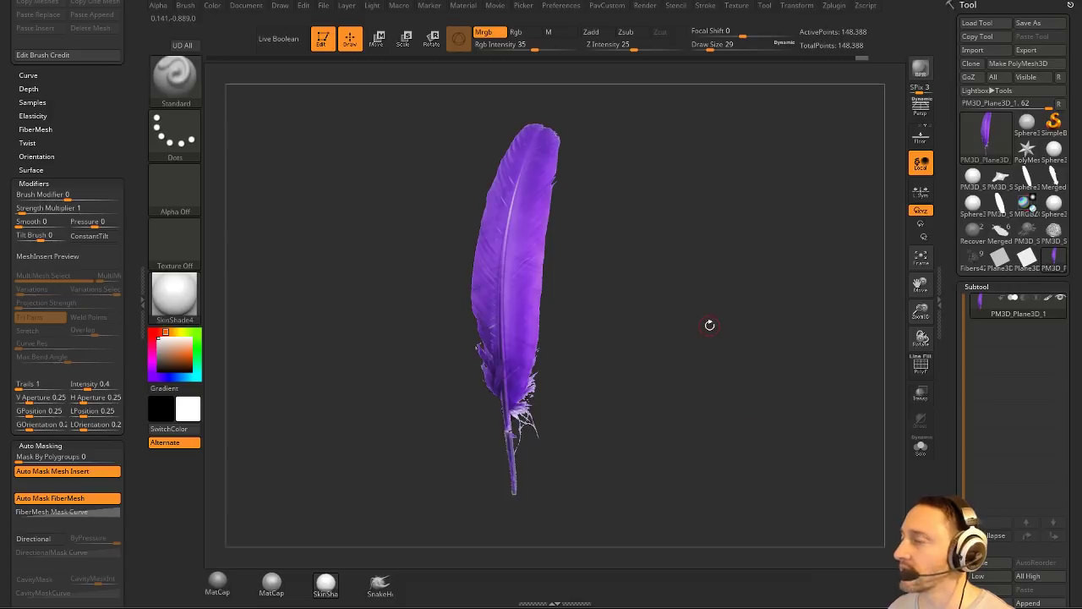
# Replace the docked Brush palette with the Zplugin palette so the Decimation Master settings stay at hand.
pyautogui.moveTo(45, 75); pyautogui.dragTo(123, 248)
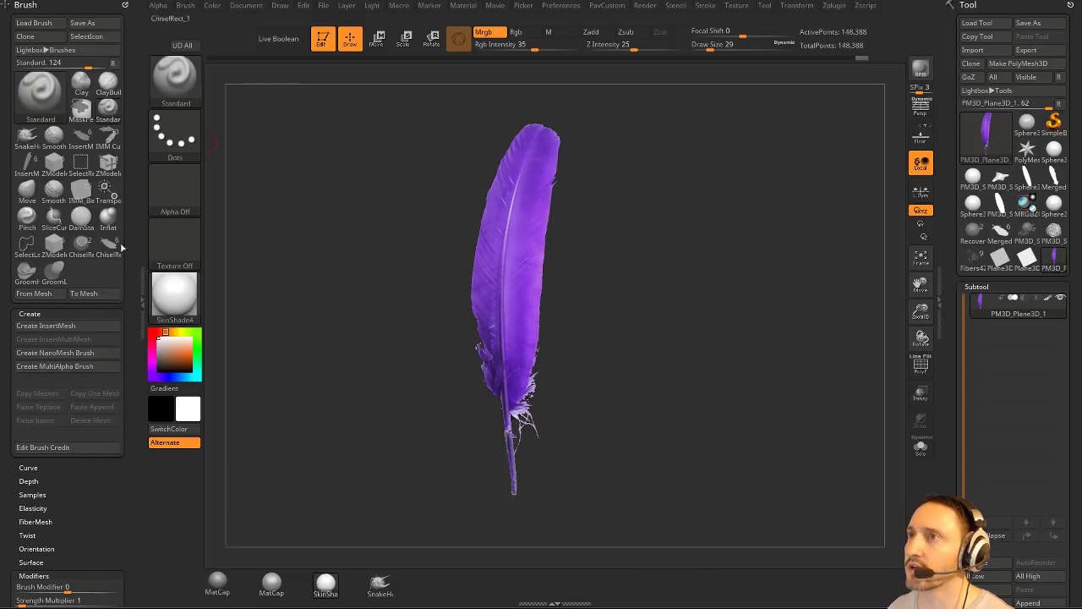
pyautogui.click(124, 6)
pyautogui.click(832, 7)
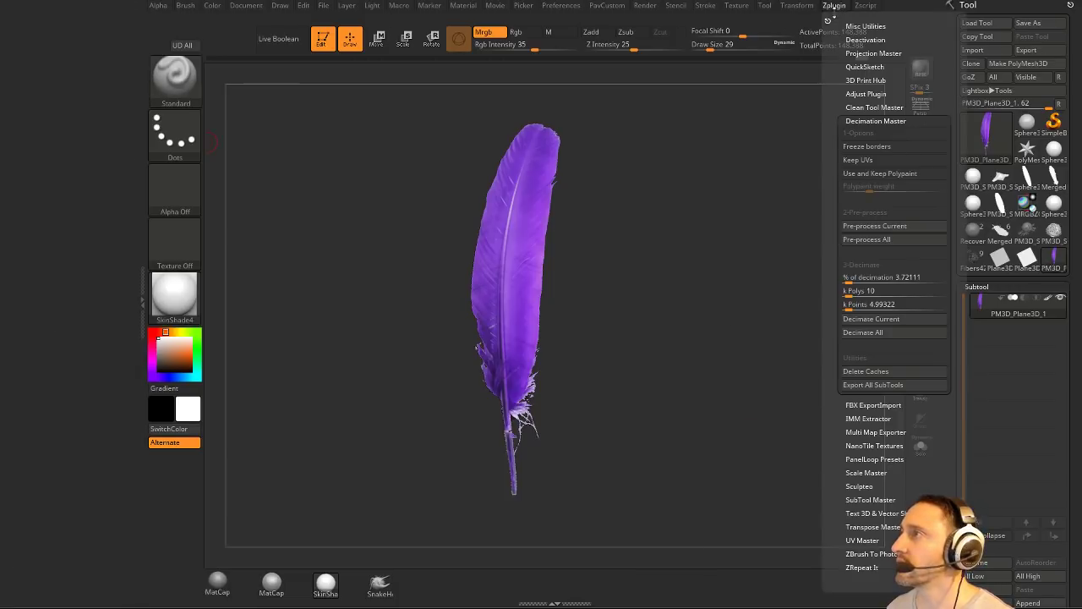
pyautogui.moveTo(828, 21); pyautogui.dragTo(34, 207)
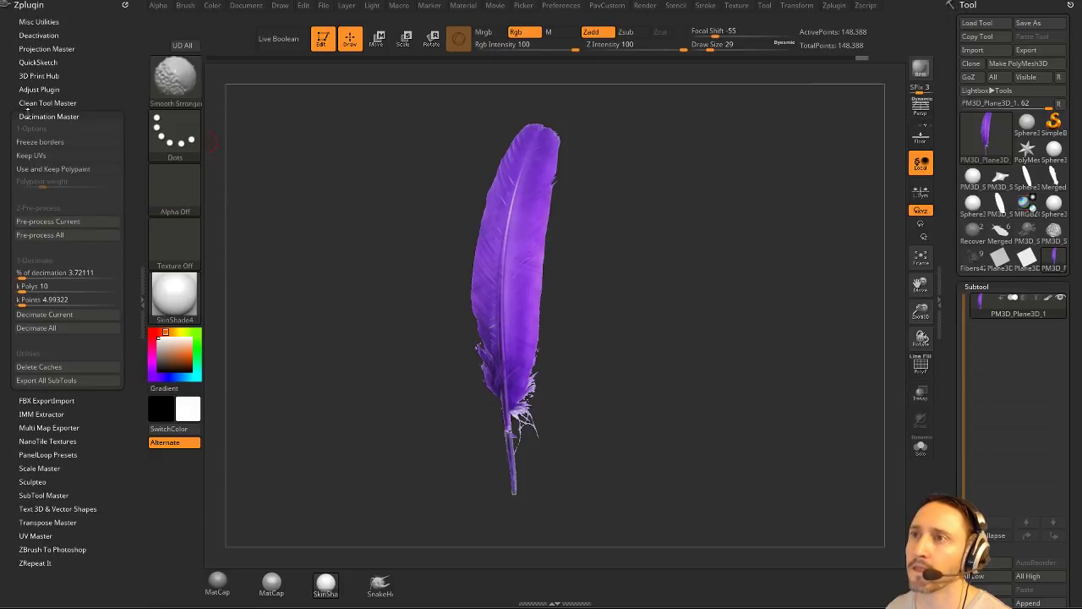
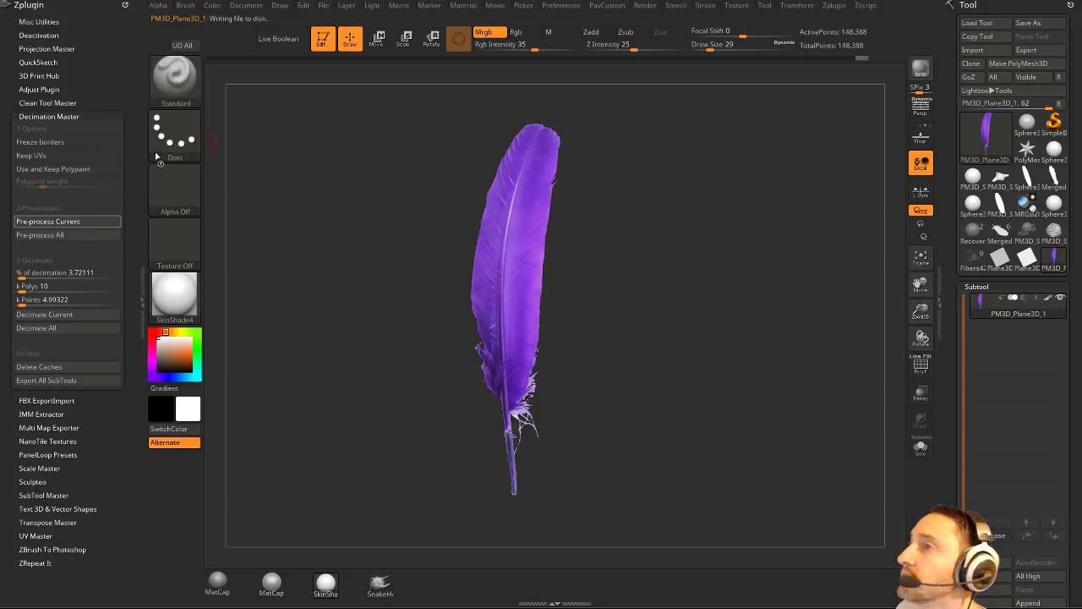
# Enable Use and Keep Polypaint in Decimation Master, pre-process the feather, and decimate it at 15 k polys.
pyautogui.click(57, 168)
pyautogui.click(69, 222)
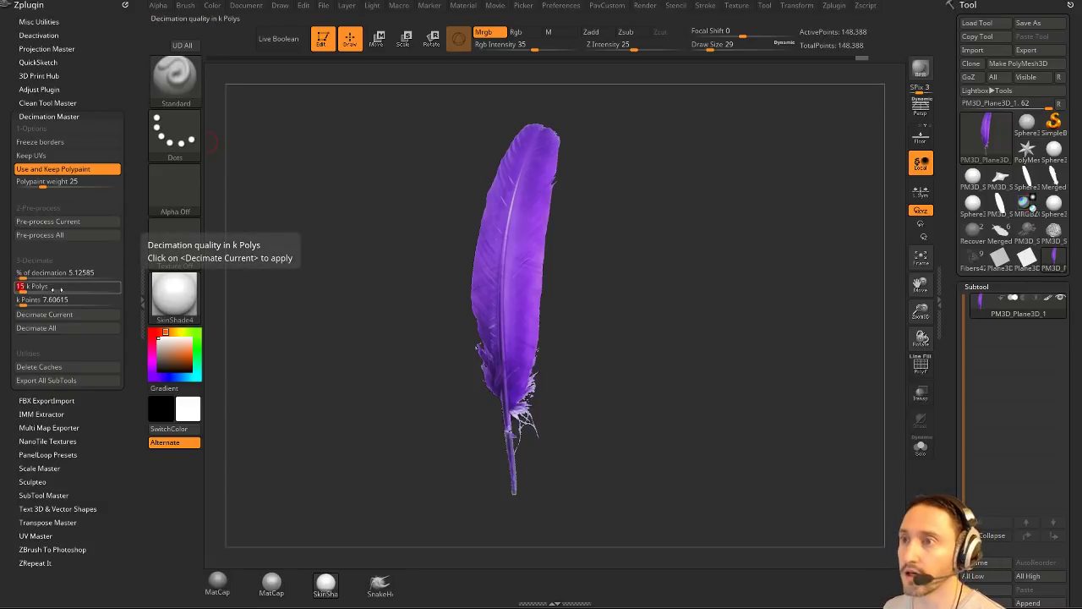
pyautogui.click(44, 313)
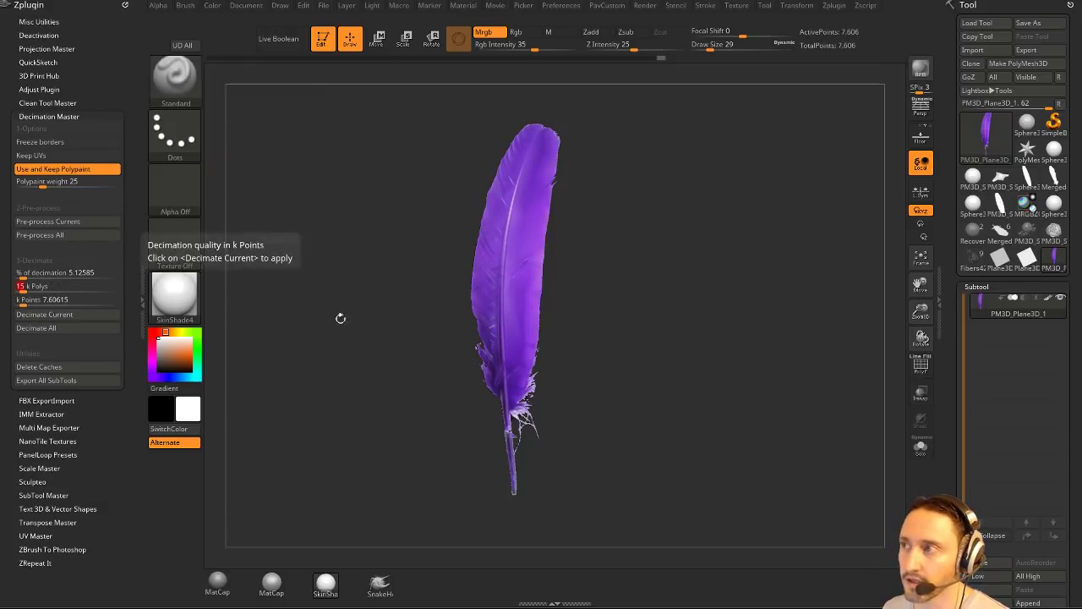
# Try decimating the feather at 25 k polys, and then decimate it at 15 k polys.
pyautogui.click(87, 319)
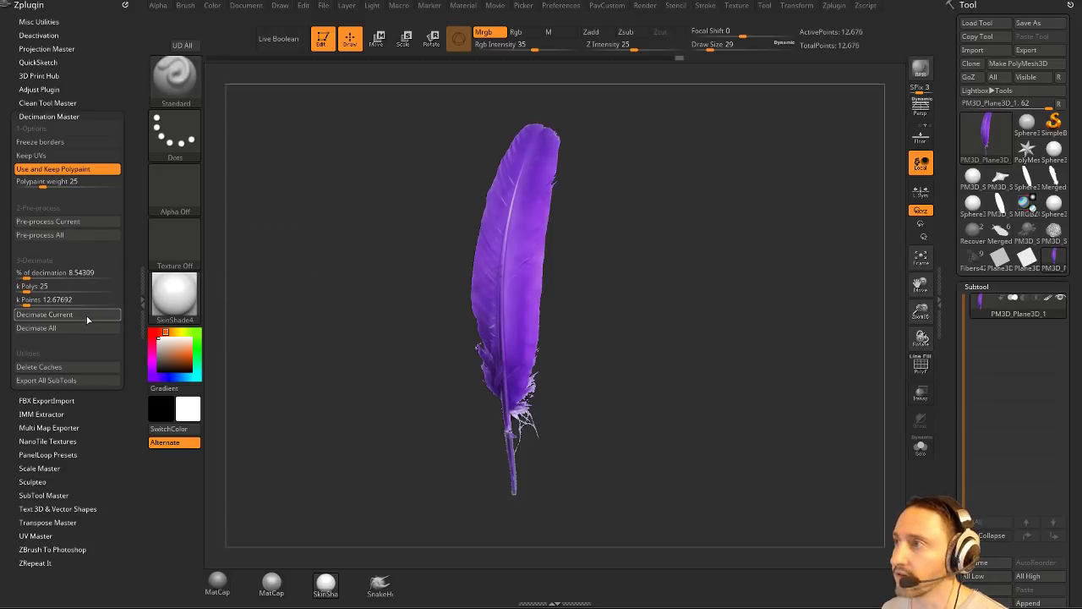
pyautogui.click(49, 289)
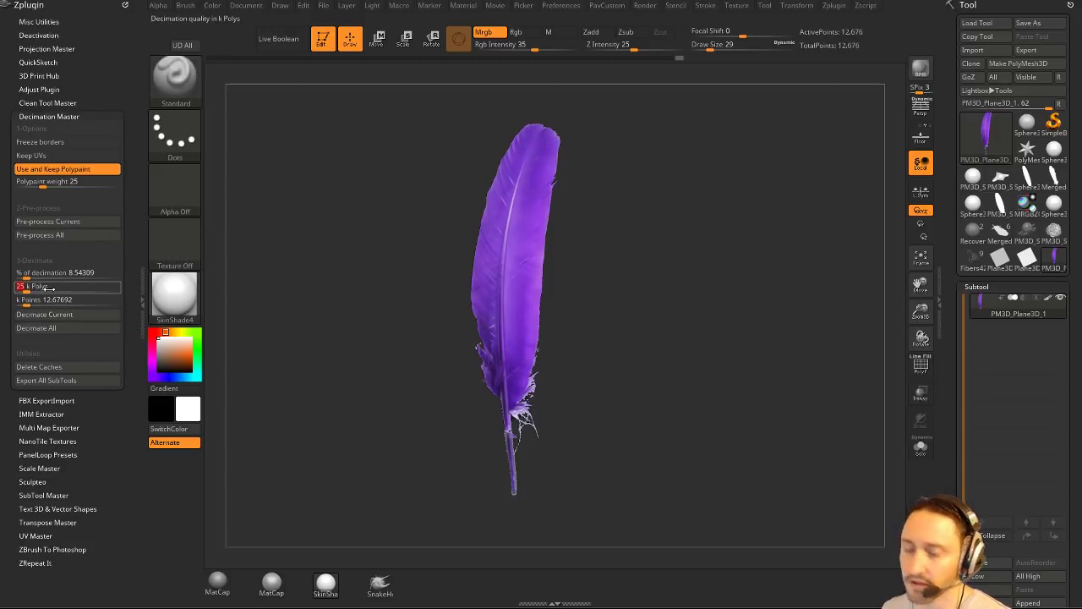
pyautogui.write('15')
pyautogui.press('Return')
pyautogui.click(44, 314)
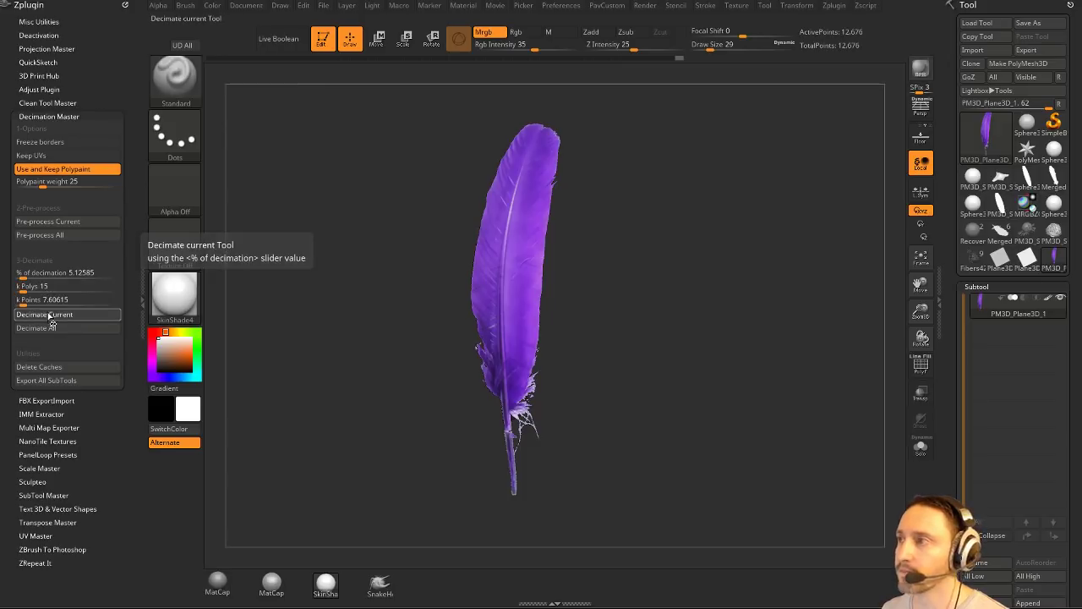
# Turn on the floor grid and reorient the feather relative to it with the transform gizmo.
pyautogui.moveTo(778, 310); pyautogui.dragTo(748, 303)
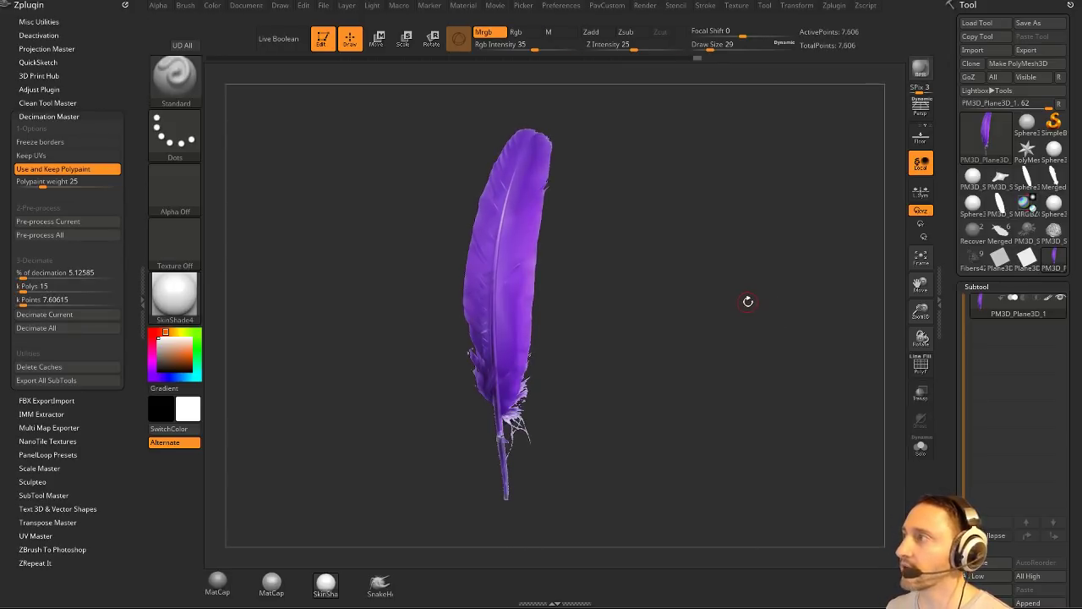
pyautogui.keyDown('alt'); pyautogui.moveTo(779, 224); pyautogui.dragTo(799, 197); pyautogui.keyUp('alt')
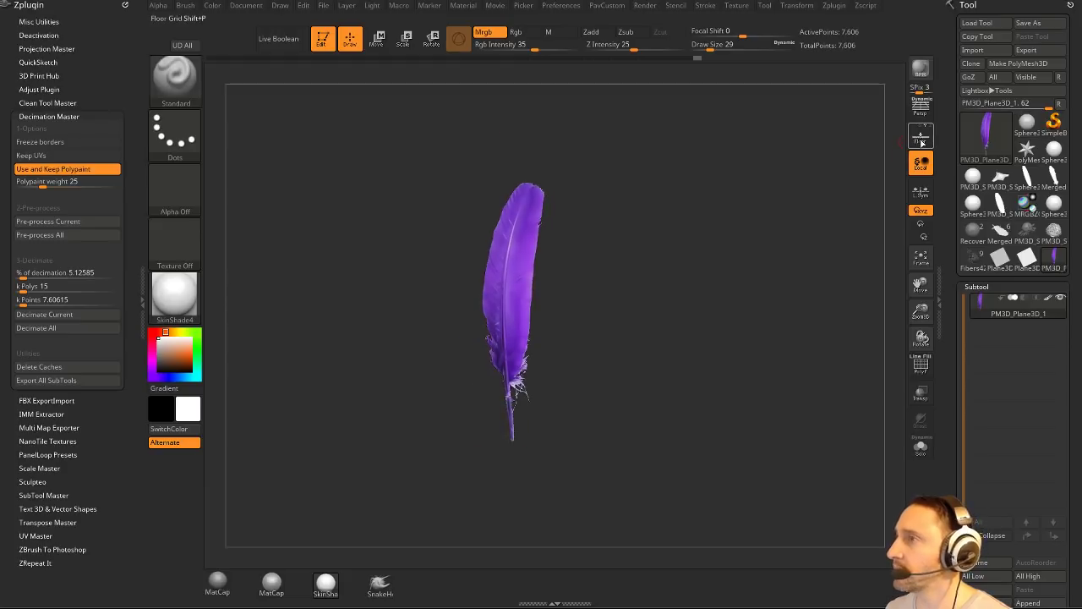
pyautogui.click(922, 137)
pyautogui.moveTo(652, 269); pyautogui.dragTo(575, 279)
pyautogui.press('w')
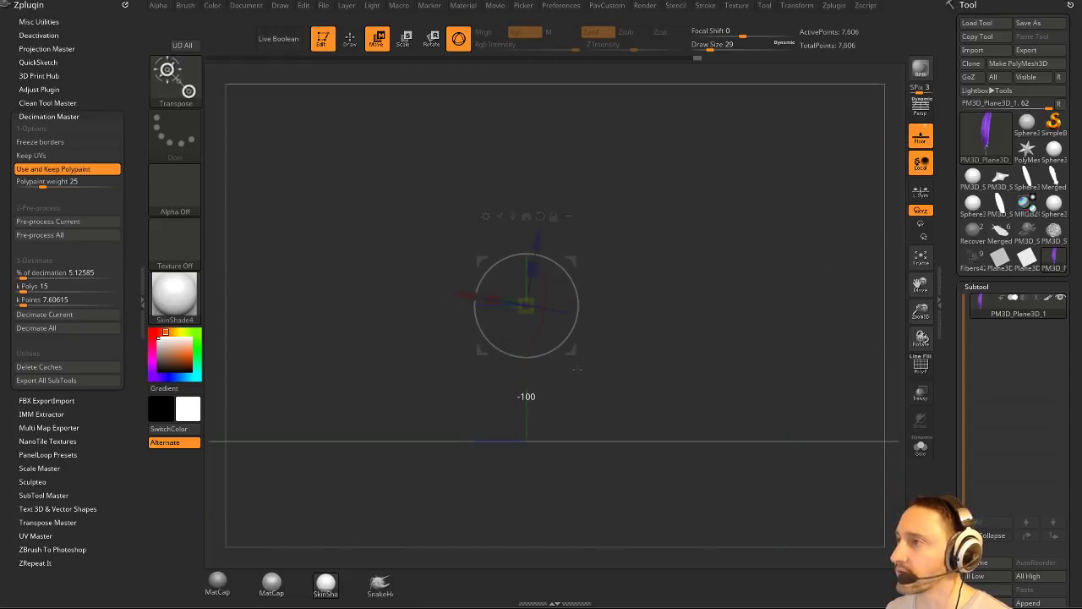
pyautogui.press('q')
pyautogui.moveTo(580, 355)
pyautogui.mouseDown()
pyautogui.moveTo(756, 309)
pyautogui.moveTo(640, 331)
pyautogui.mouseUp()
pyautogui.press('w')
pyautogui.moveTo(575, 279)
pyautogui.mouseDown()
pyautogui.moveTo(736, 198)
pyautogui.moveTo(736, 278)
pyautogui.moveTo(695, 339)
pyautogui.mouseUp()
pyautogui.press('q')
# Switch to the vulture's Fibers42 tool.
pyautogui.click(973, 258)
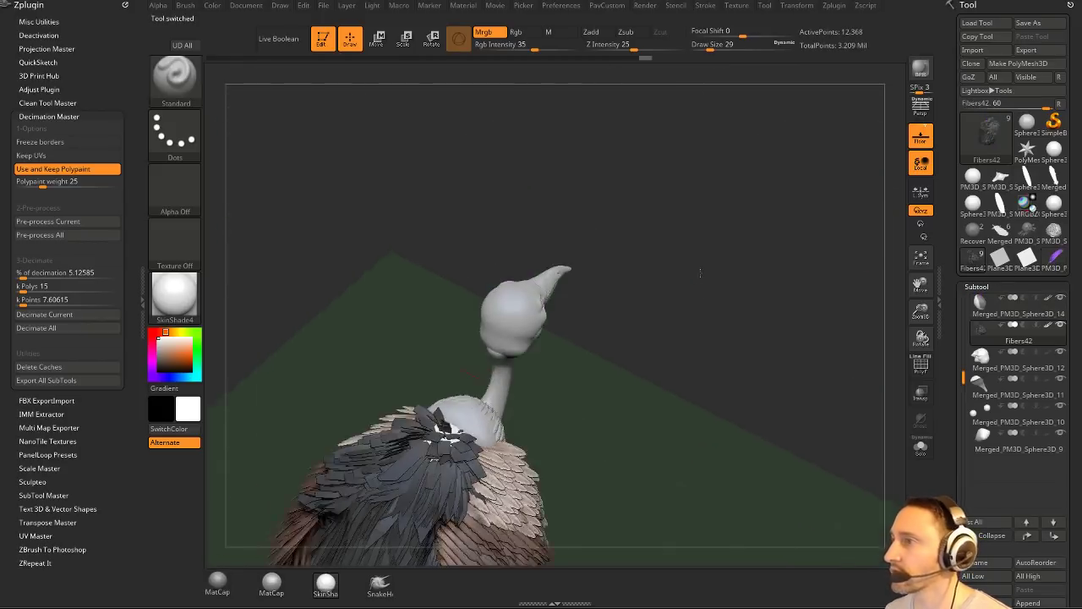
# Select the vulture's neck subtool and display its wireframe, with the surrounding subtools made transparent.
pyautogui.moveTo(643, 253); pyautogui.dragTo(734, 286)
pyautogui.moveTo(620, 373); pyautogui.dragTo(683, 326)
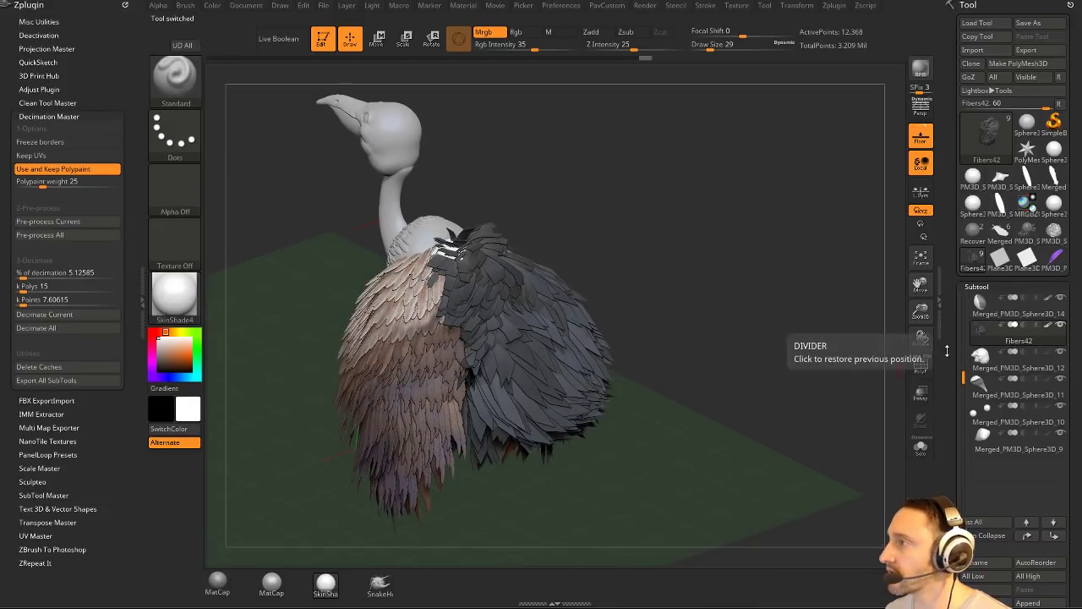
pyautogui.moveTo(947, 351); pyautogui.dragTo(951, 329)
pyautogui.moveTo(1021, 300)
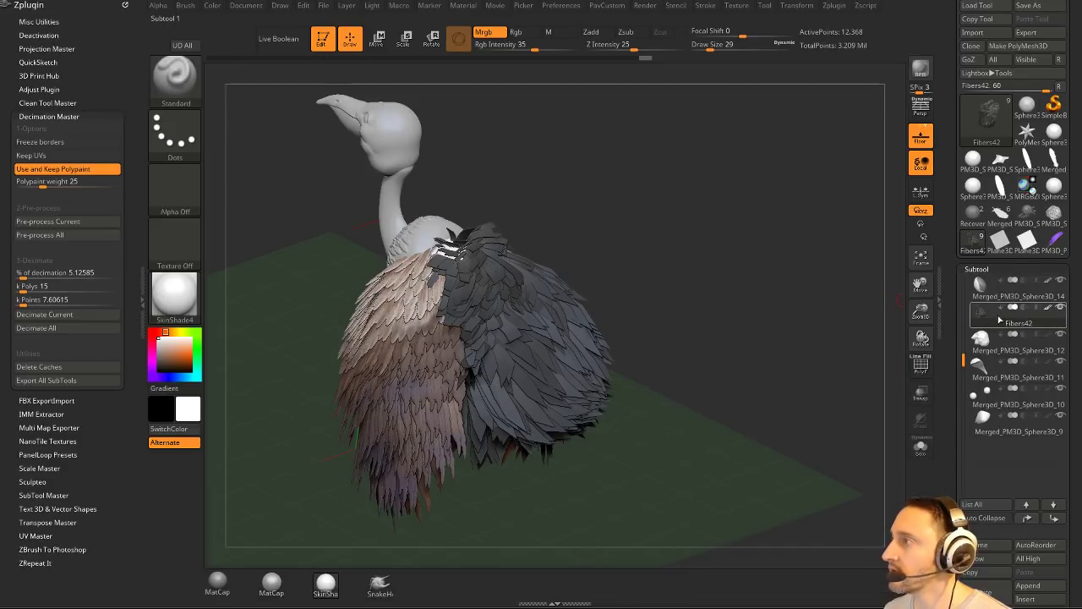
pyautogui.moveTo(885, 295); pyautogui.dragTo(850, 205)
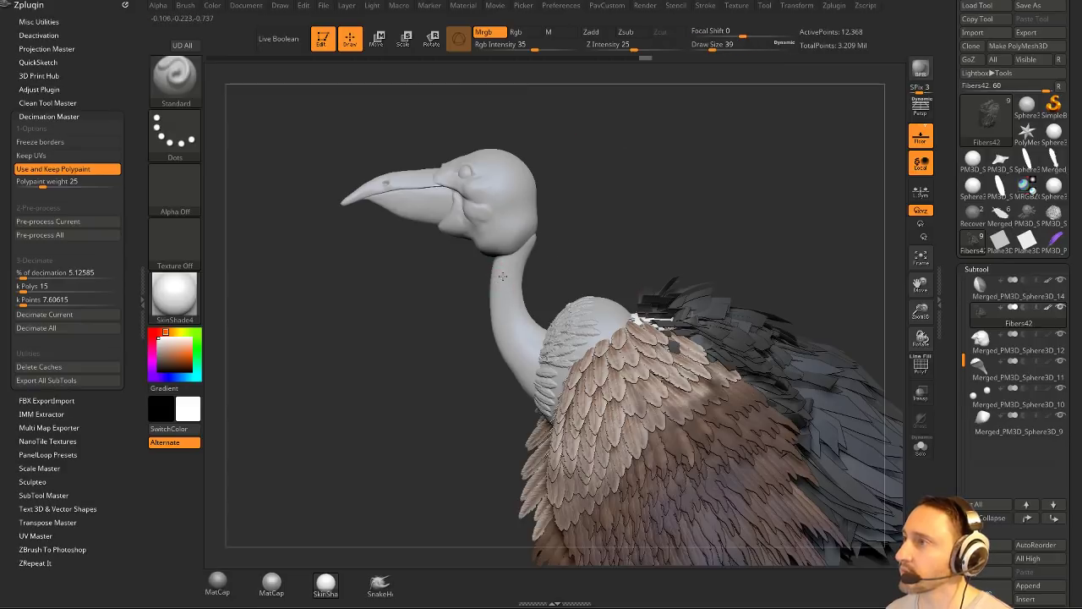
pyautogui.keyDown('alt'); pyautogui.click(509, 264); pyautogui.keyUp('alt')
pyautogui.keyDown('alt'); pyautogui.moveTo(665, 239); pyautogui.dragTo(609, 229); pyautogui.keyUp('alt')
pyautogui.click(920, 366)
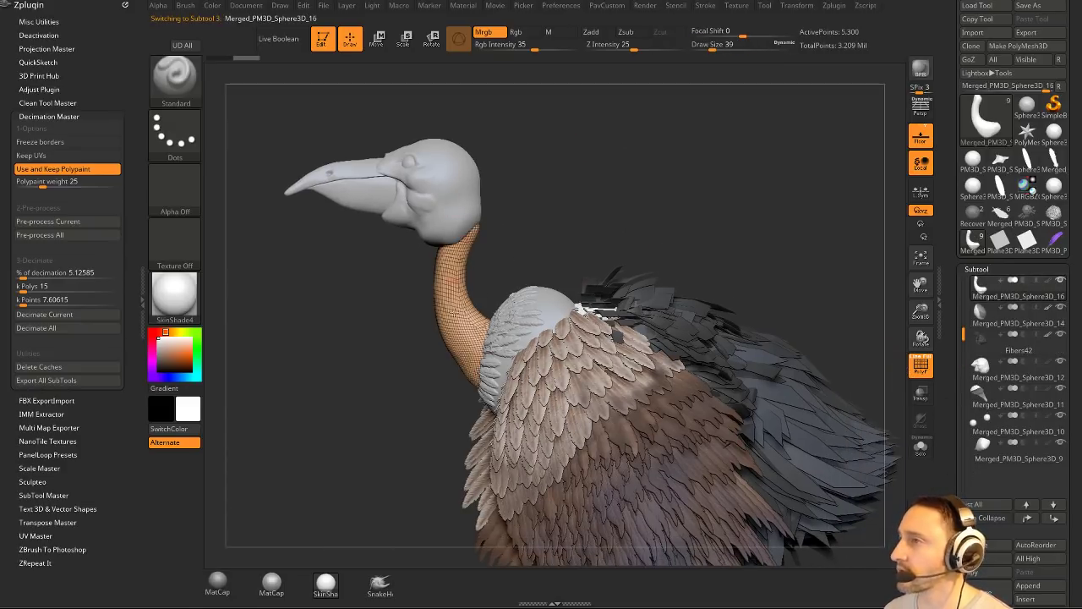
pyautogui.click(922, 448)
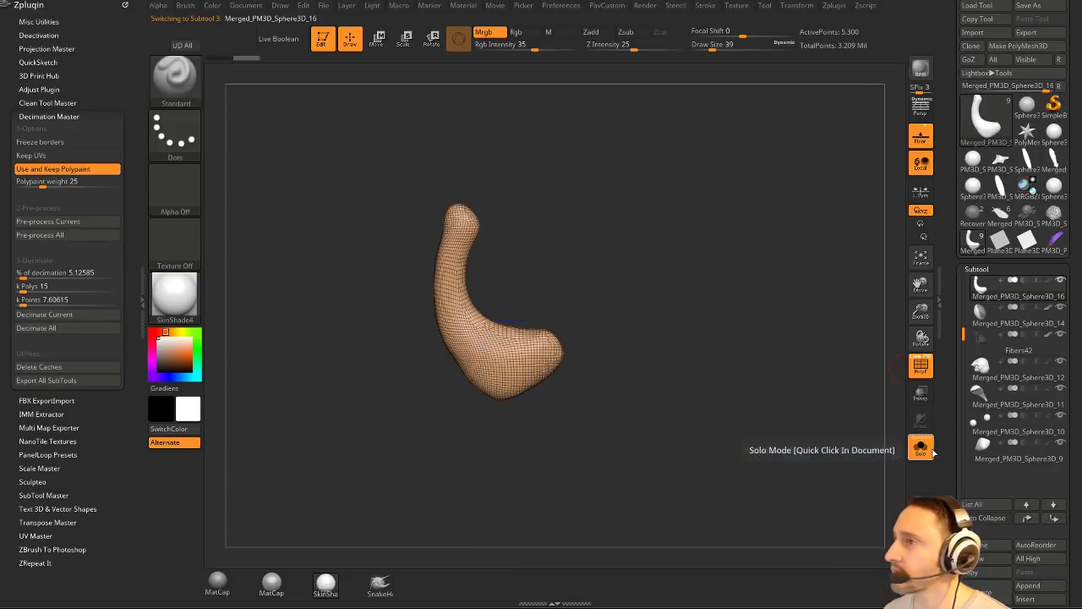
pyautogui.click(921, 448)
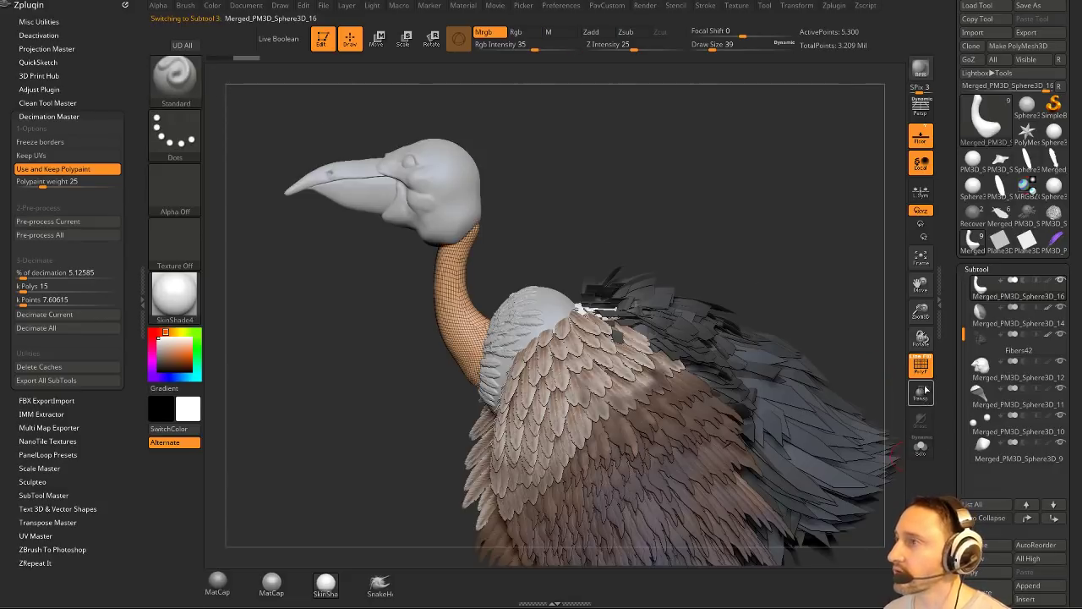
pyautogui.click(921, 392)
# Trim off both ends of the neck with TrimCurve, where it enters the head and where it enters the body.
pyautogui.keyDown('ctrl'); pyautogui.keyDown('shift'); pyautogui.click(175, 81); pyautogui.keyUp('shift'); pyautogui.keyUp('ctrl')
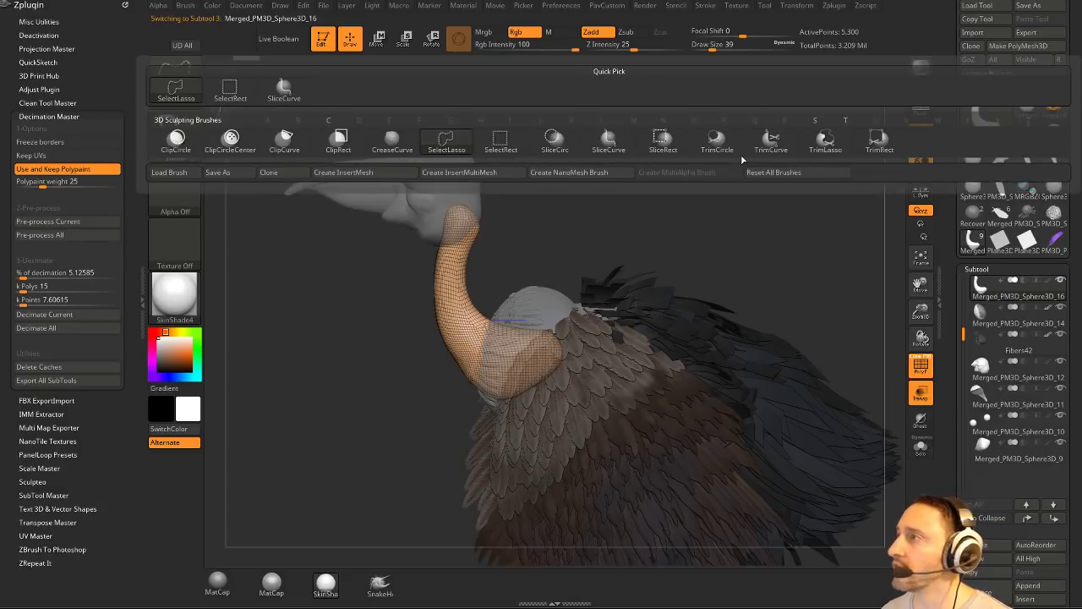
pyautogui.click(771, 140)
pyautogui.moveTo(288, 300); pyautogui.dragTo(616, 179)
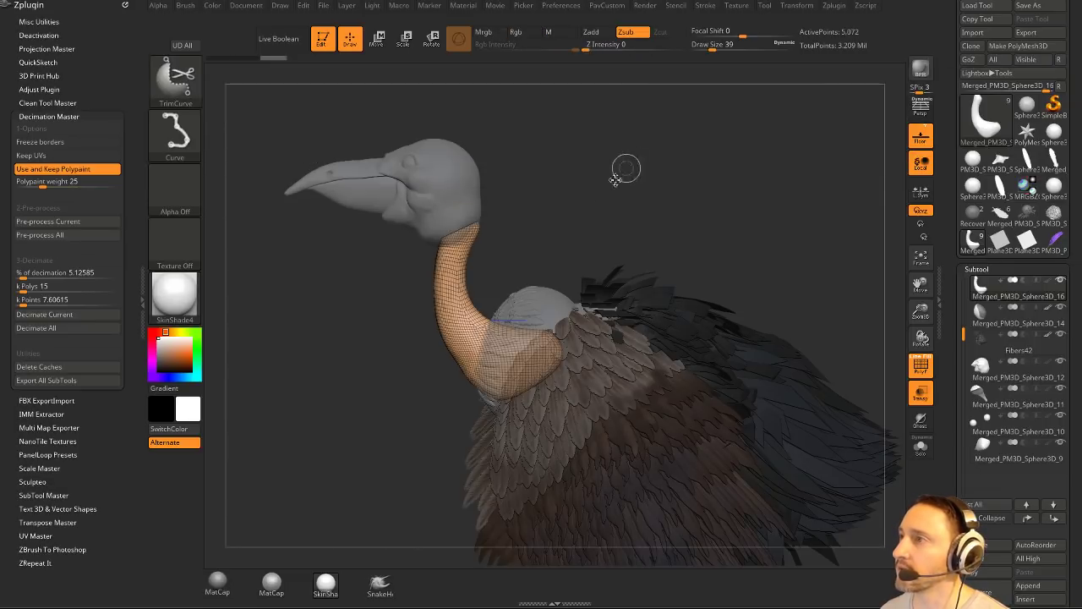
pyautogui.keyDown('ctrl'); pyautogui.keyDown('shift'); pyautogui.moveTo(584, 296); pyautogui.dragTo(407, 504); pyautogui.keyUp('shift'); pyautogui.keyUp('ctrl')
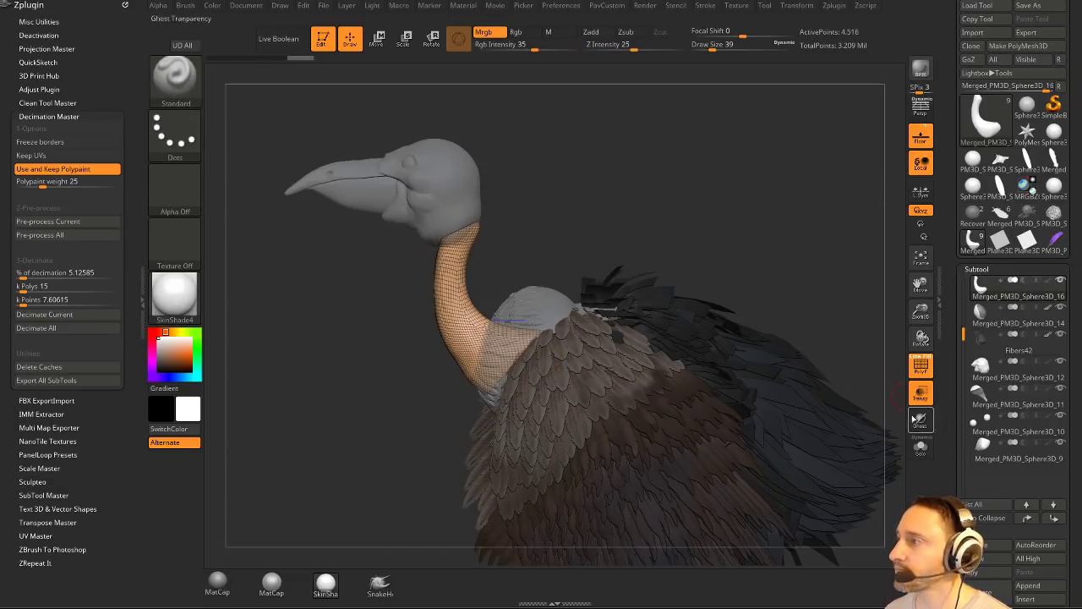
# Solo the neck, isolate its original polygroup to hide the trimmed end caps, and delete the hidden geometry.
pyautogui.click(921, 448)
pyautogui.moveTo(763, 289)
pyautogui.mouseDown()
pyautogui.moveTo(746, 269)
pyautogui.moveTo(811, 300)
pyautogui.moveTo(628, 300)
pyautogui.moveTo(730, 272)
pyautogui.mouseUp()
pyautogui.keyDown('ctrl'); pyautogui.keyDown('shift'); pyautogui.click(439, 319); pyautogui.keyUp('shift'); pyautogui.keyUp('ctrl')
pyautogui.press('q')
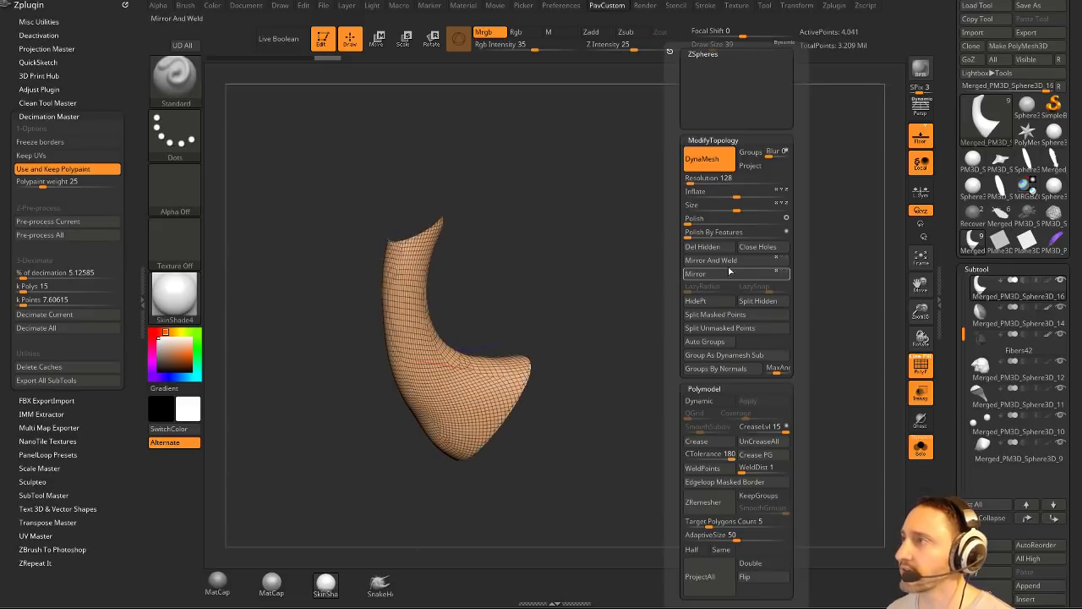
# ZRemesh the open neck tube repeatedly with Half enabled and AdaptiveSize 0, down to about 96 points.
pyautogui.scroll(-3, 689, 260)
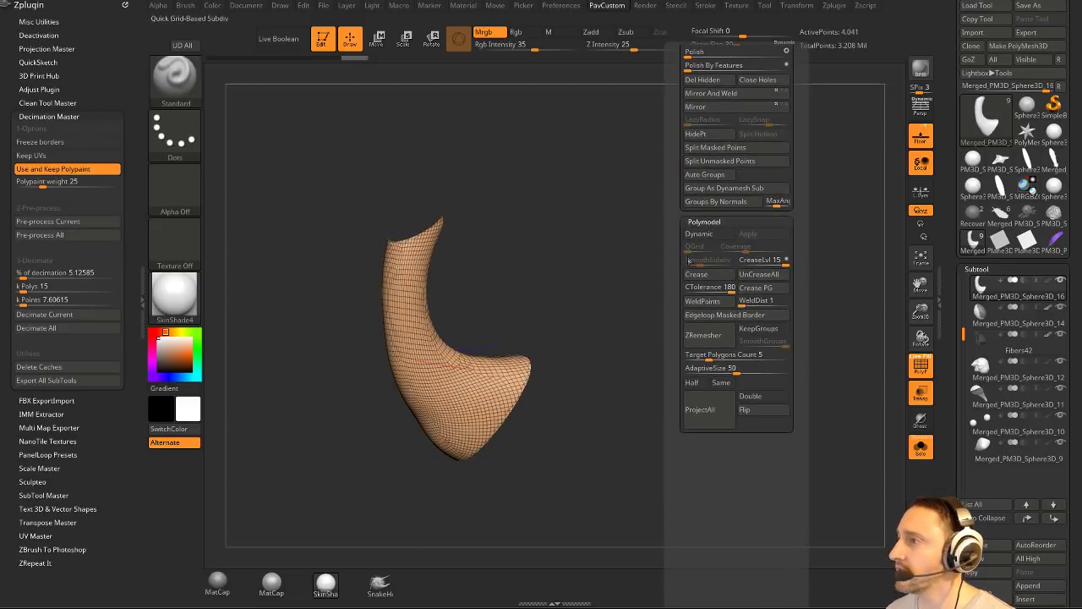
pyautogui.moveTo(704, 368); pyautogui.dragTo(679, 369)
pyautogui.click(712, 343)
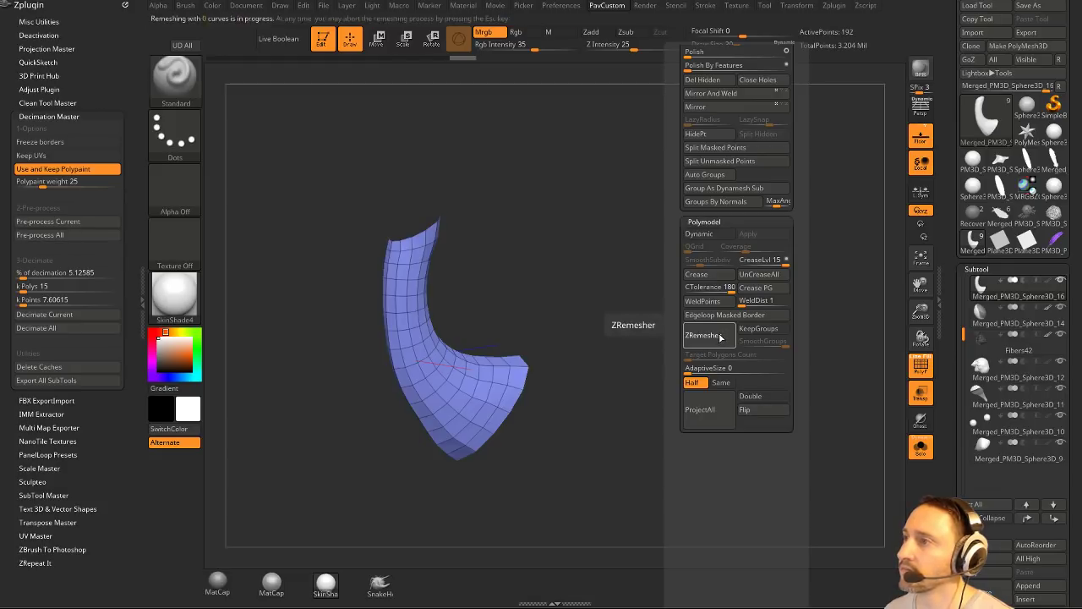
pyautogui.click(719, 339)
pyautogui.moveTo(643, 321); pyautogui.dragTo(695, 311)
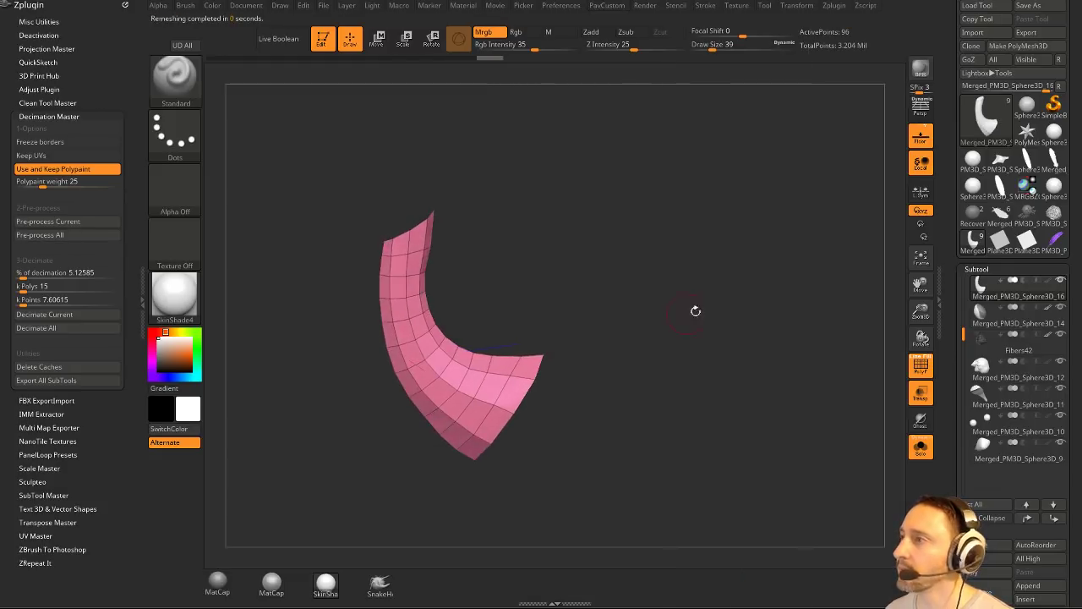
# Show the rest of the vulture again and load the feather mesh PM3D_Plane3D into the ZModeler brush.
pyautogui.click(920, 448)
pyautogui.moveTo(702, 210); pyautogui.dragTo(551, 262)
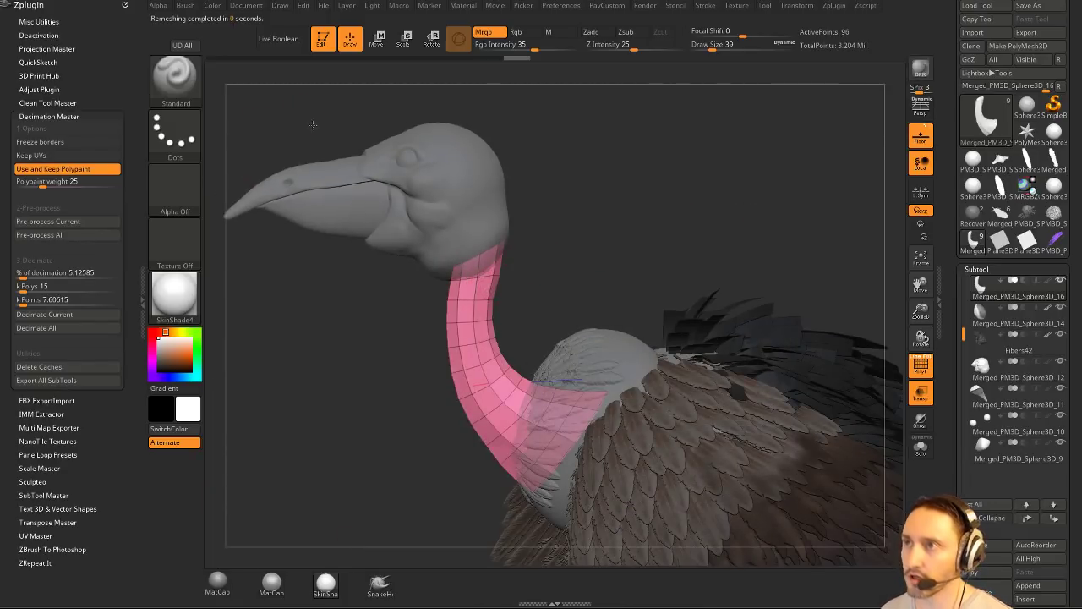
pyautogui.press('b')
pyautogui.press('z')
pyautogui.press('m')
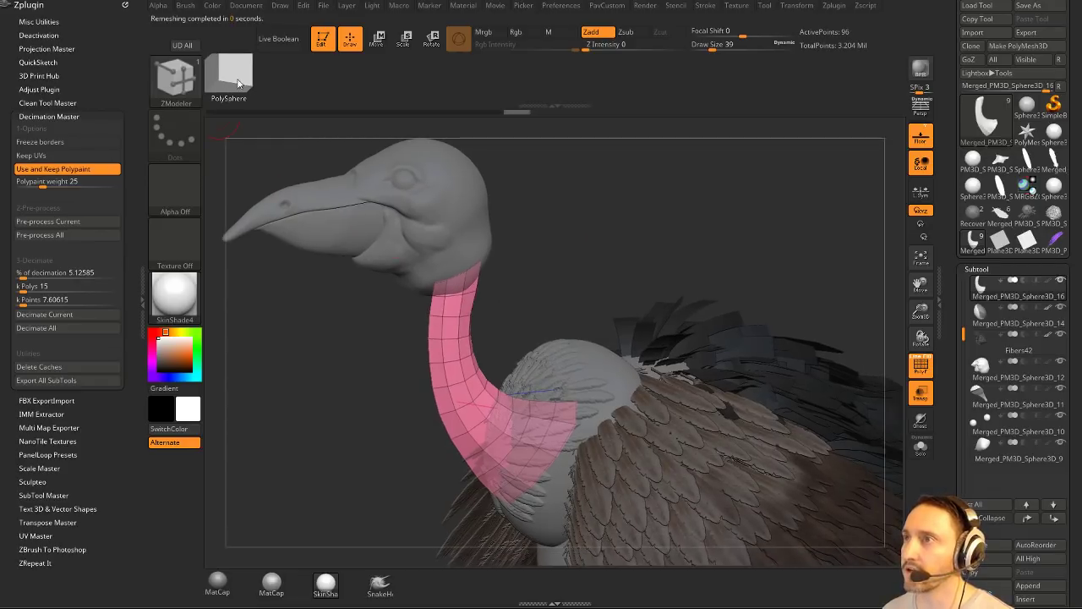
pyautogui.press('F1')
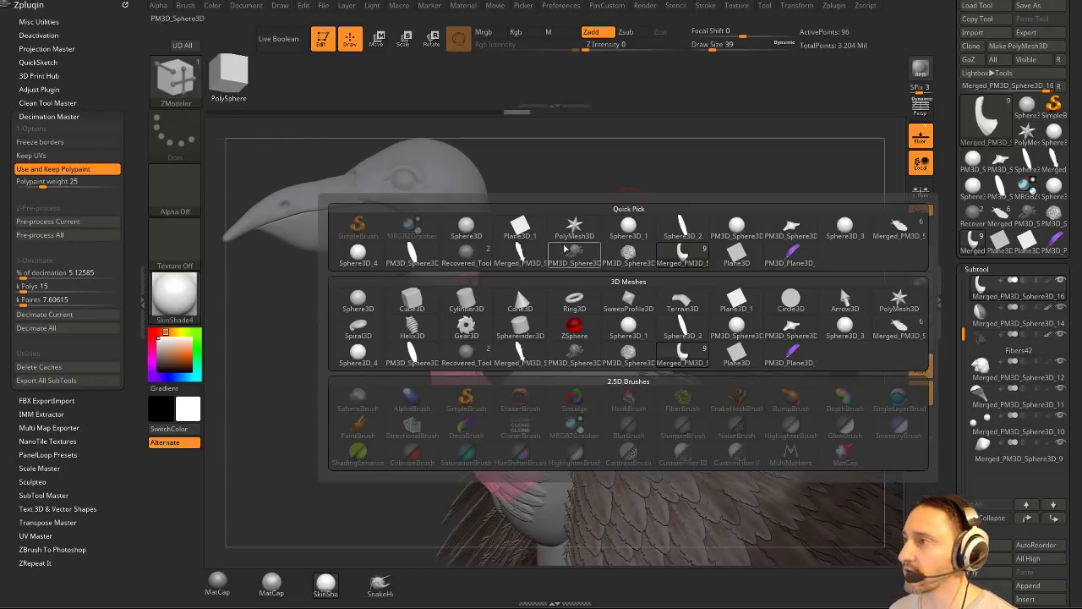
pyautogui.click(788, 349)
pyautogui.moveTo(715, 236); pyautogui.dragTo(685, 236)
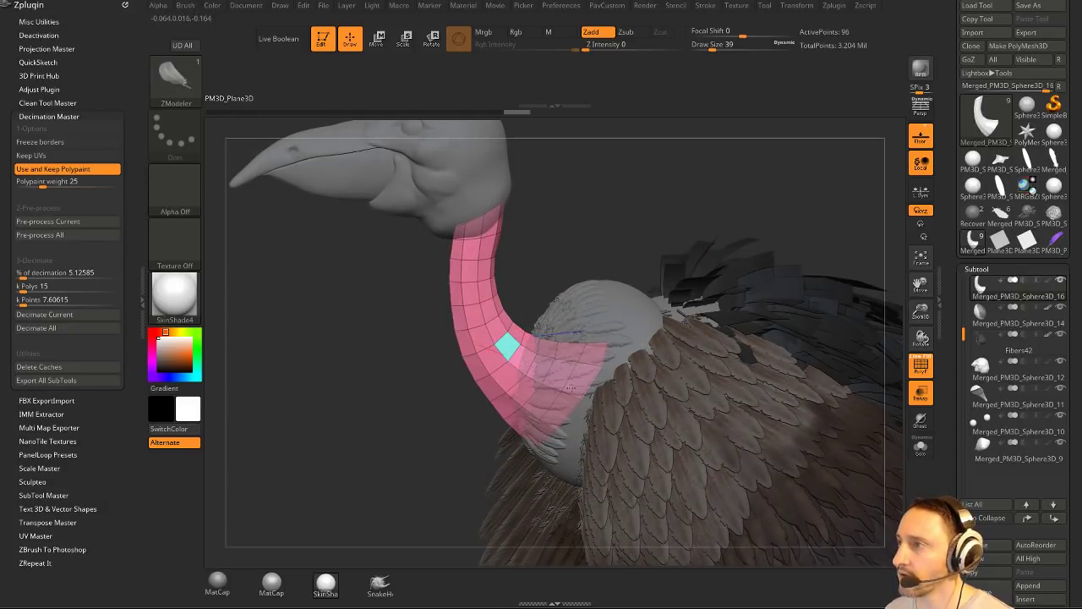
# Insert the feather as a NanoMesh on the neck polygons, using the Polygroup All target.
pyautogui.press('space')
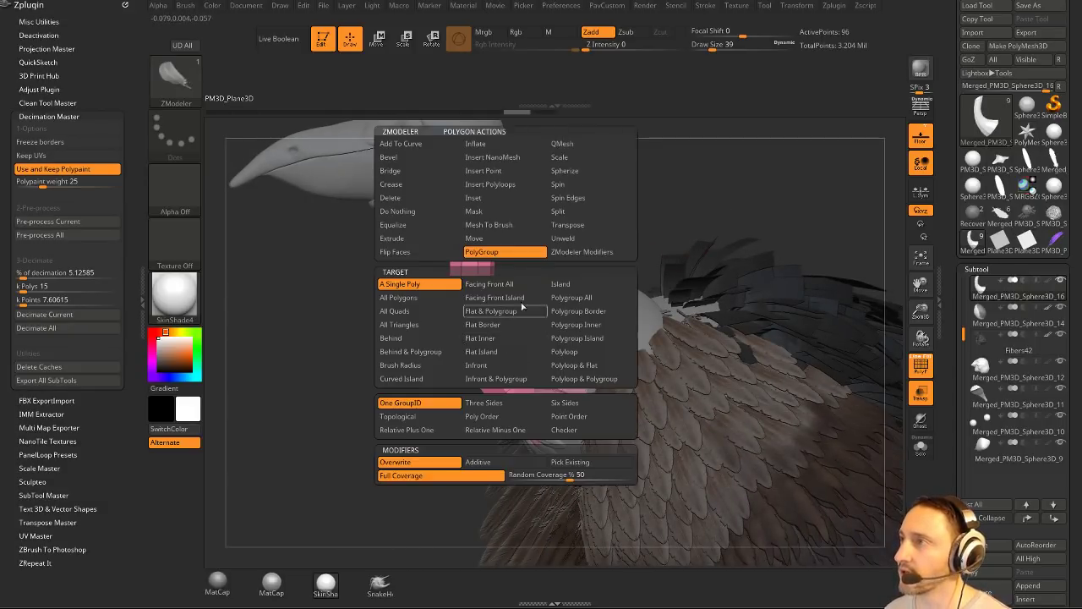
pyautogui.click(524, 162)
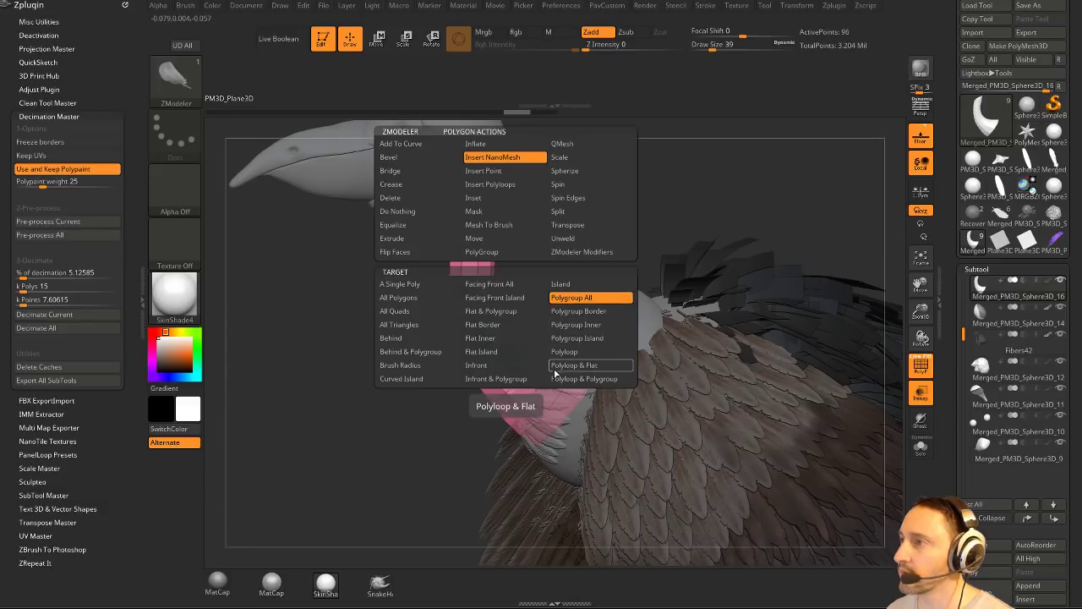
pyautogui.moveTo(515, 349); pyautogui.dragTo(726, 242)
# Open the neck's NanoMesh settings and show the inserted feathers in their own mesh colour.
pyautogui.scroll(-10, 969, 252)
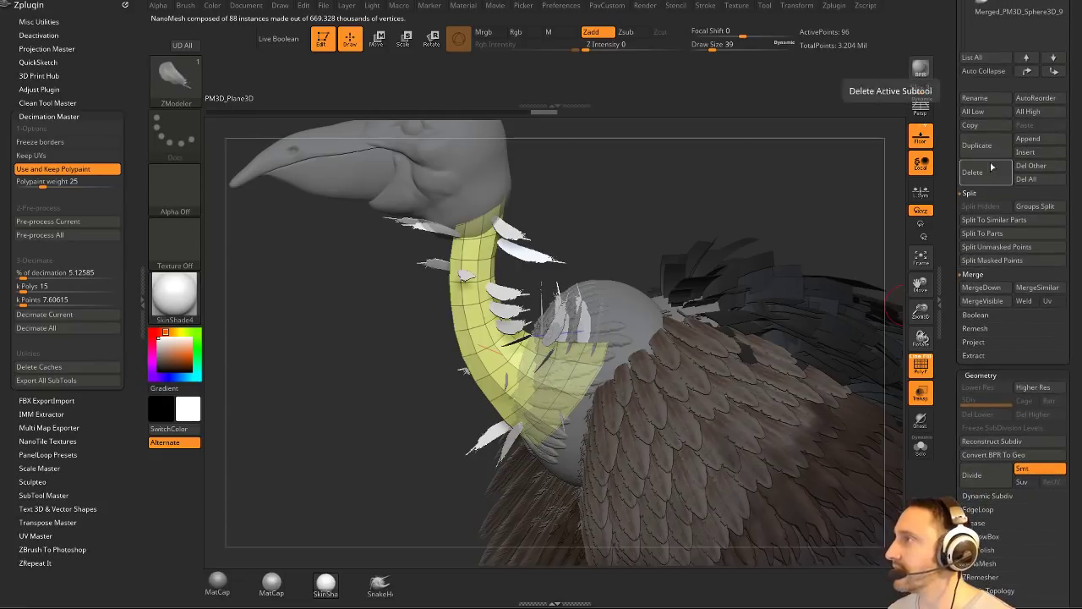
pyautogui.scroll(-6, 1045, 363)
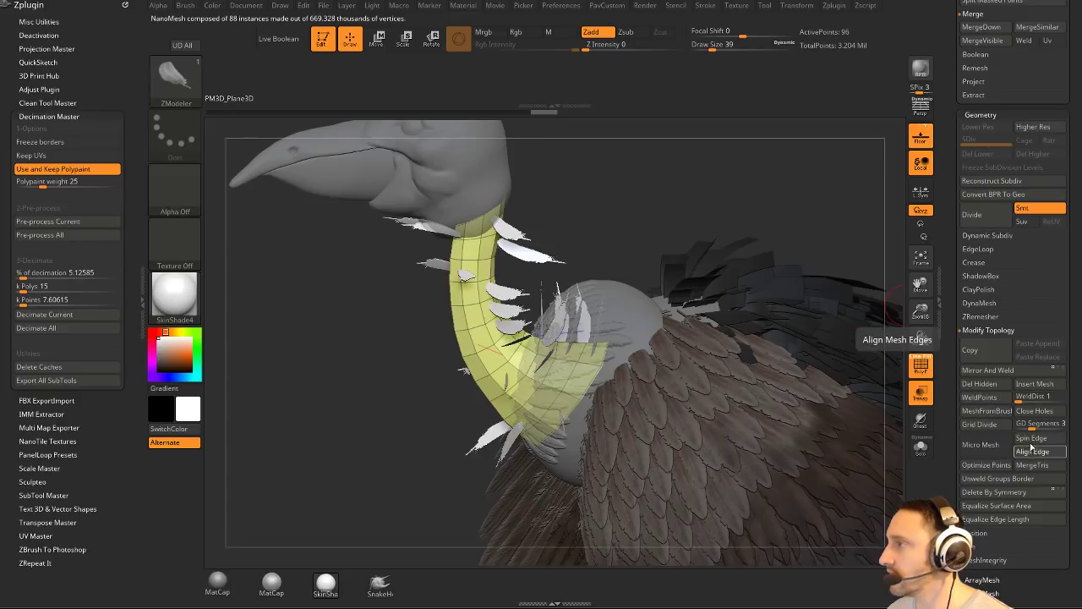
pyautogui.scroll(-2, 1015, 427)
pyautogui.moveTo(837, 330); pyautogui.dragTo(928, 300)
pyautogui.scroll(-5, 950, 372)
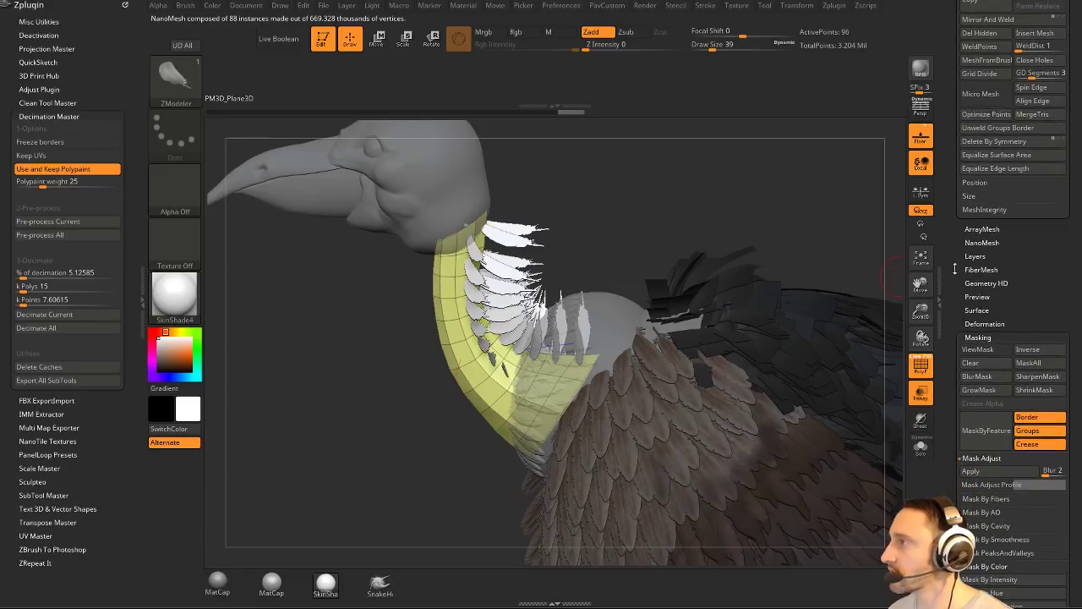
pyautogui.click(982, 243)
pyautogui.scroll(-5, 955, 287)
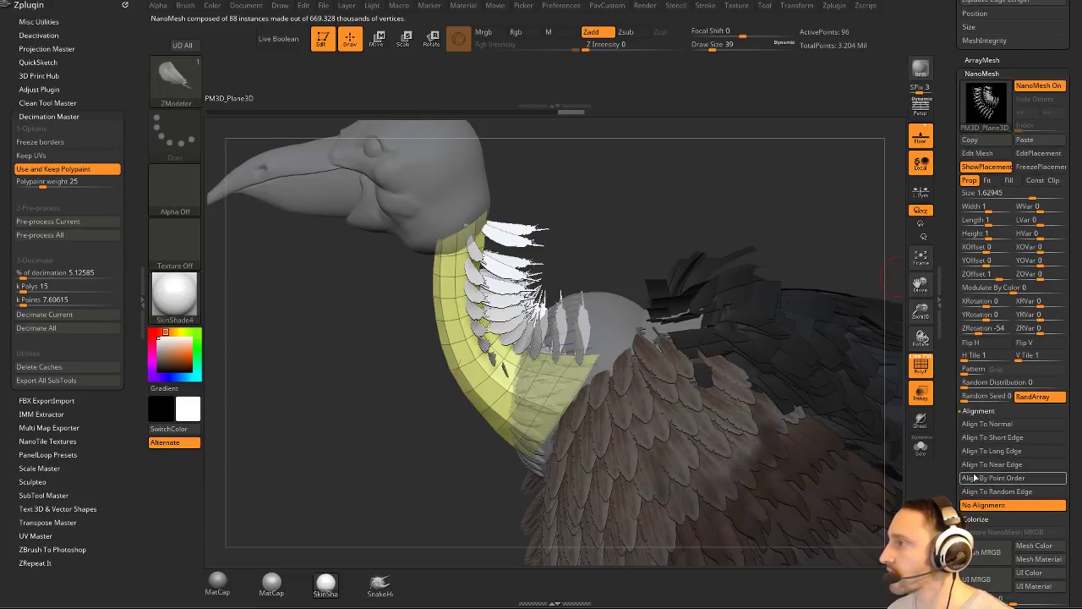
pyautogui.scroll(-3, 1021, 413)
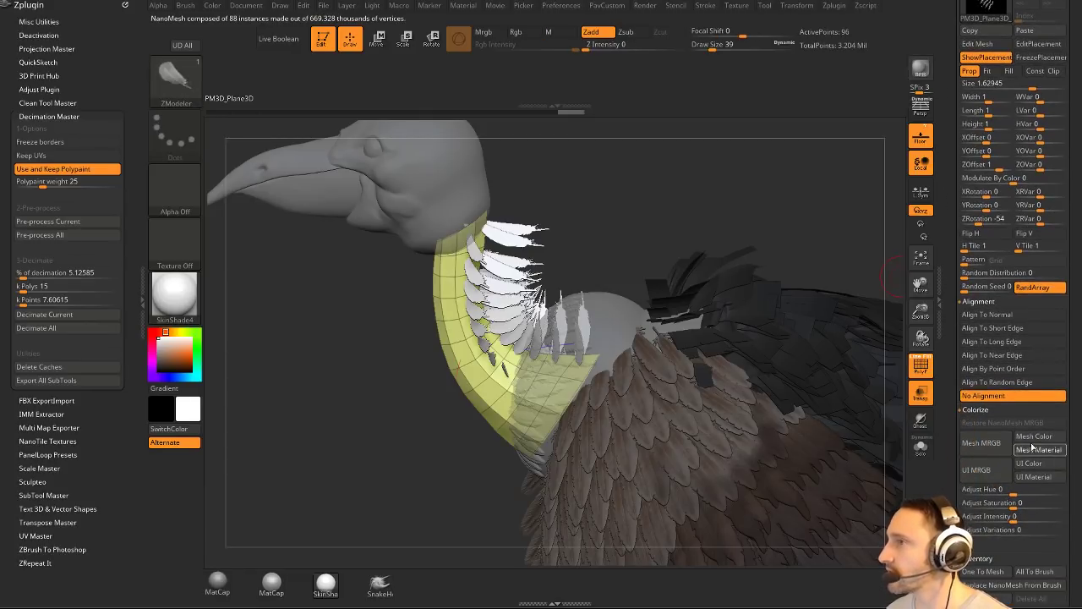
pyautogui.click(1032, 449)
# Align the NanoMesh feathers to the normal and set XRotation to -77, YRotation to 0 and ZRotation to 180.
pyautogui.scroll(5, 1011, 477)
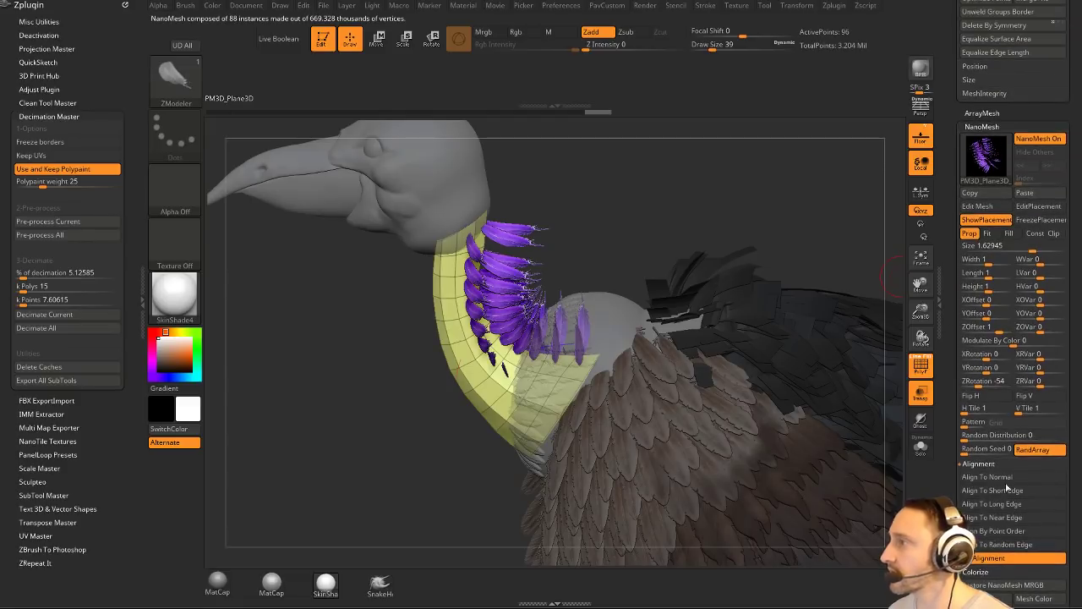
pyautogui.click(1004, 478)
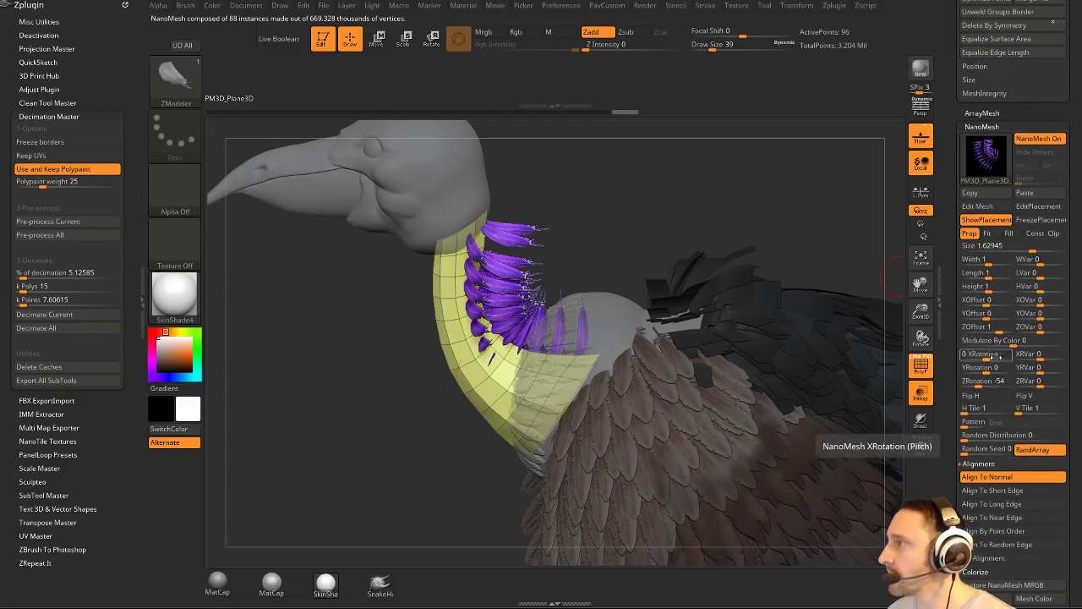
pyautogui.moveTo(978, 382); pyautogui.dragTo(974, 357)
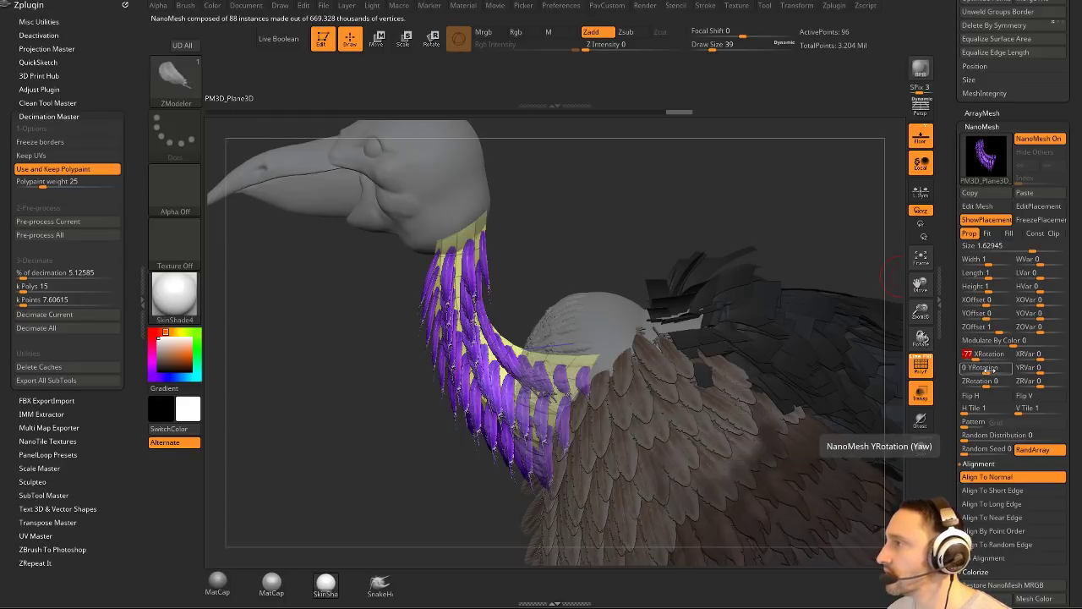
pyautogui.moveTo(989, 368)
pyautogui.mouseDown()
pyautogui.moveTo(1002, 368)
pyautogui.moveTo(970, 368)
pyautogui.moveTo(1010, 383)
pyautogui.moveTo(975, 357)
pyautogui.mouseUp()
# Try the NanoMesh alignment options, including short edge, near edge and point order, and leave the neck feathers on Align To Long Edge.
pyautogui.click(979, 477)
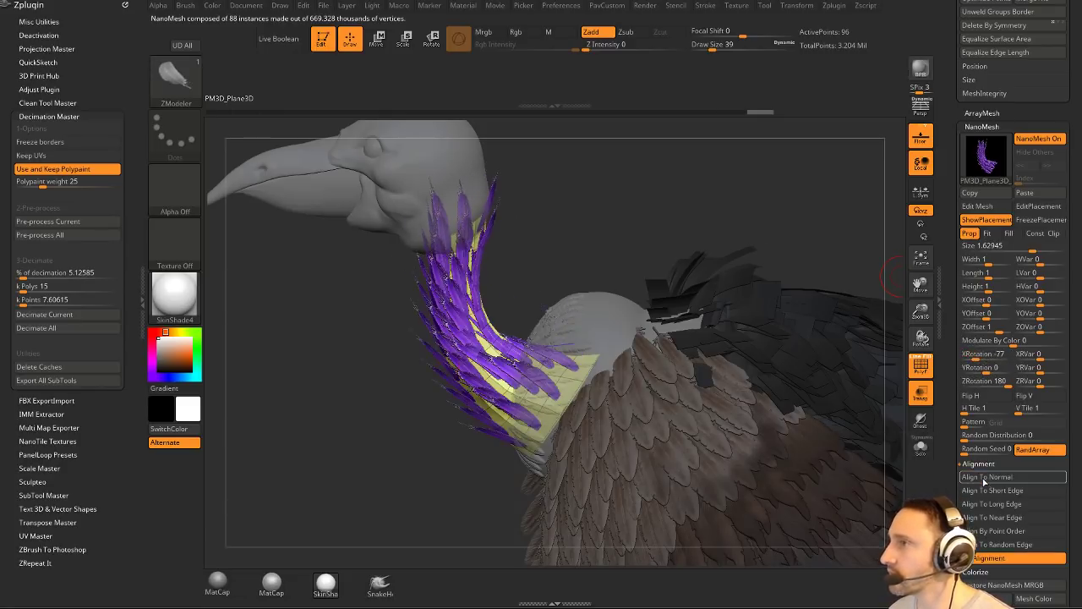
pyautogui.click(984, 490)
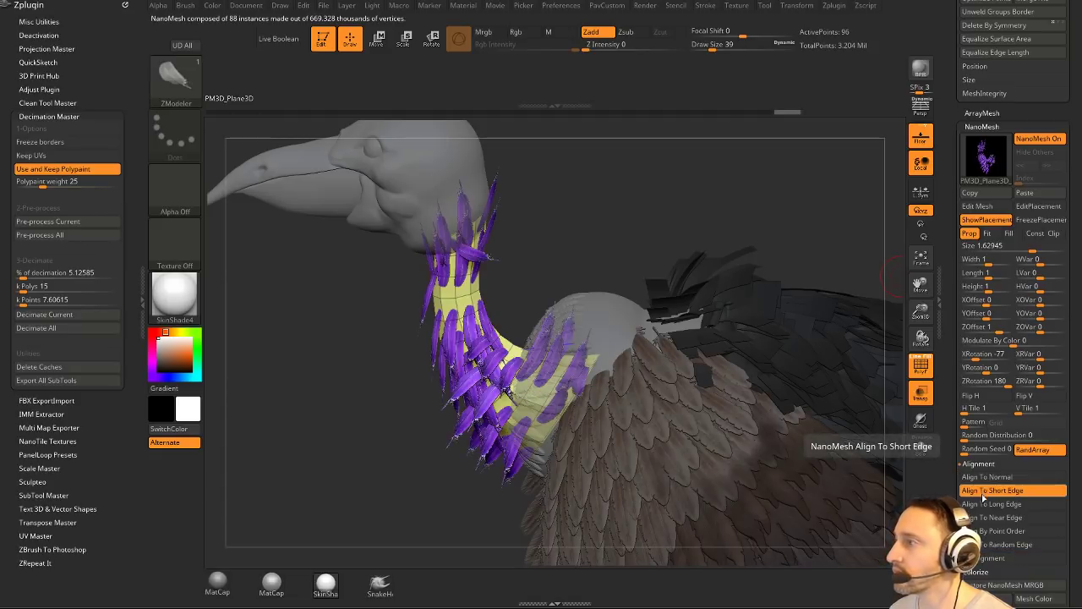
pyautogui.click(983, 504)
pyautogui.click(983, 517)
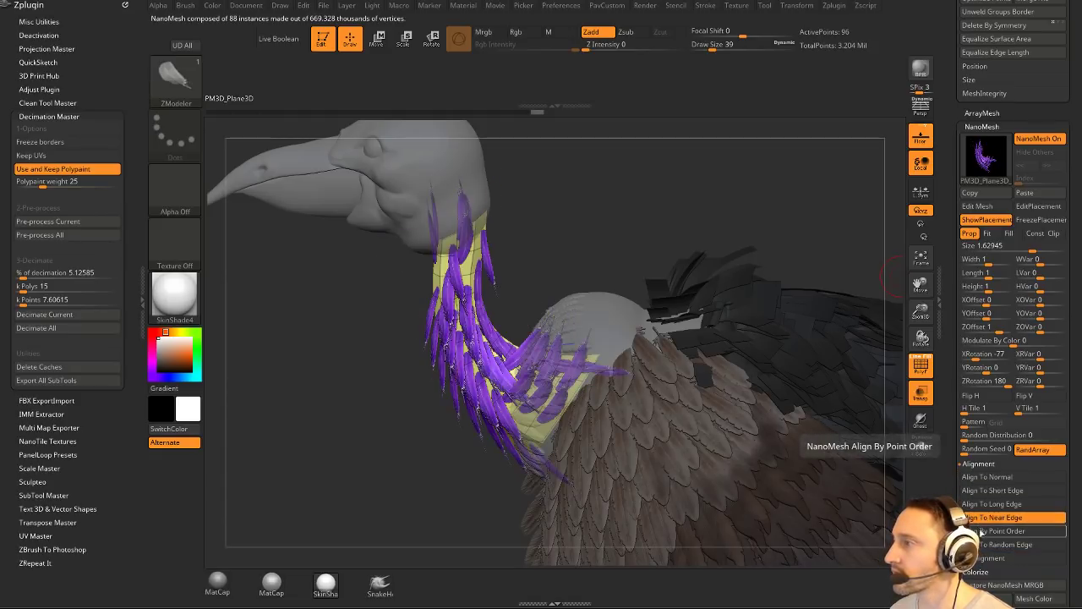
pyautogui.click(983, 531)
pyautogui.click(983, 544)
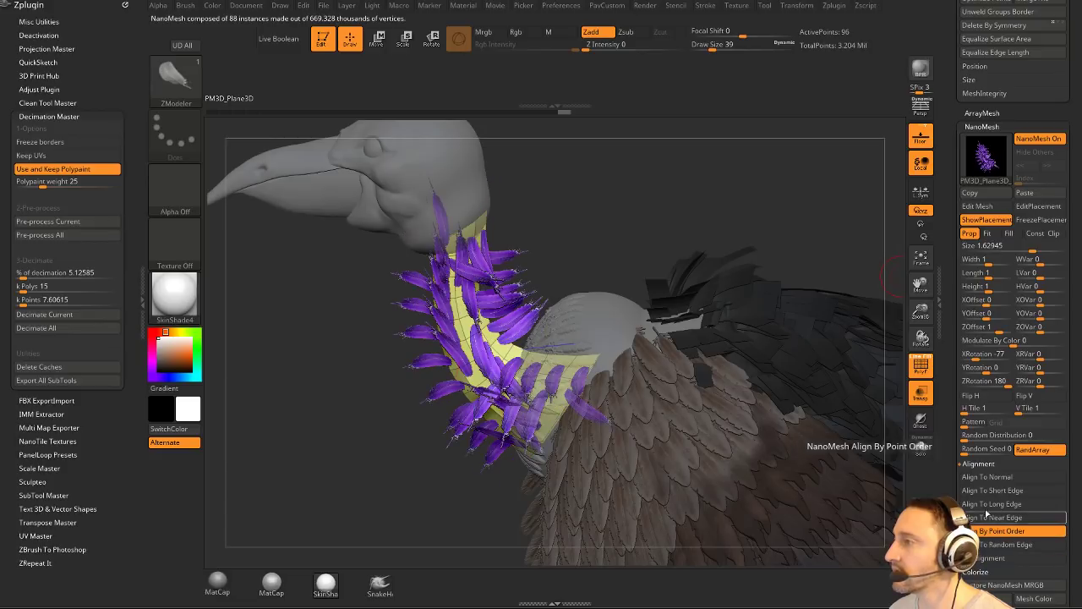
pyautogui.click(988, 477)
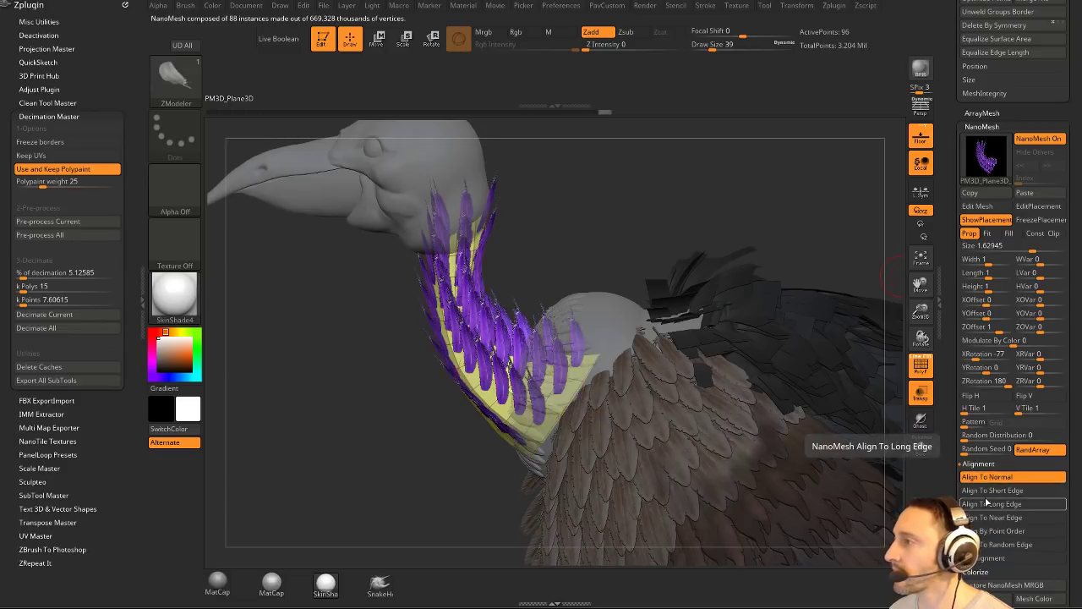
pyautogui.click(988, 491)
pyautogui.click(988, 504)
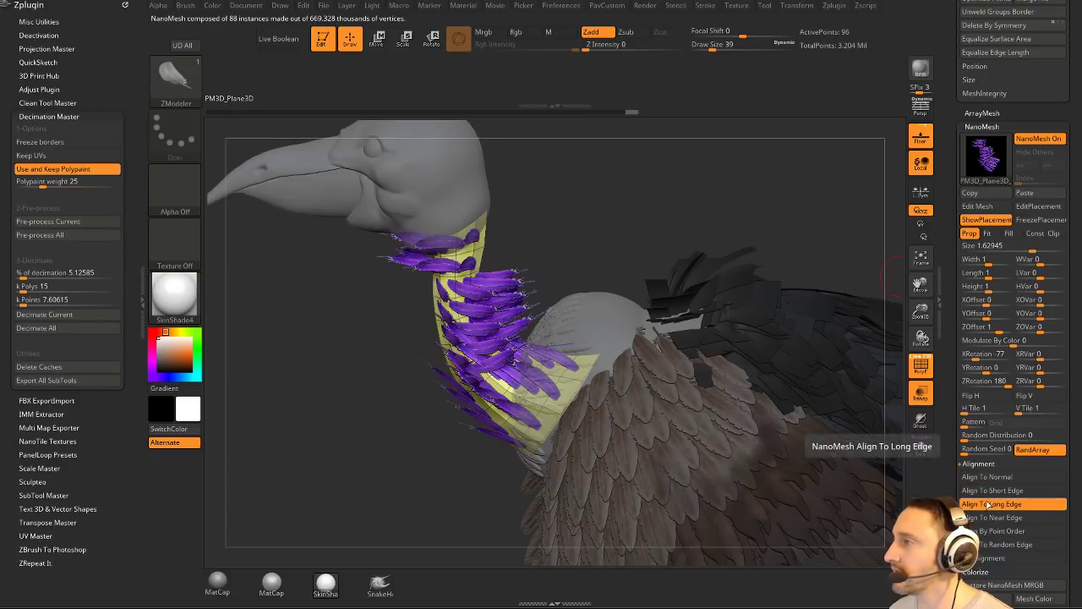
pyautogui.moveTo(759, 218); pyautogui.dragTo(792, 204)
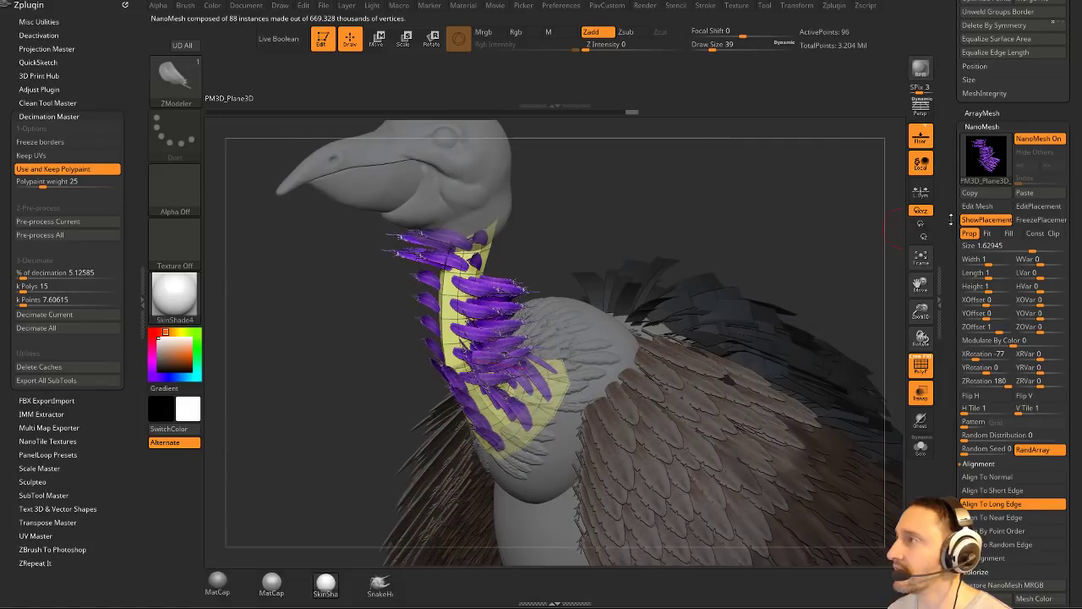
pyautogui.moveTo(950, 218); pyautogui.dragTo(937, 466)
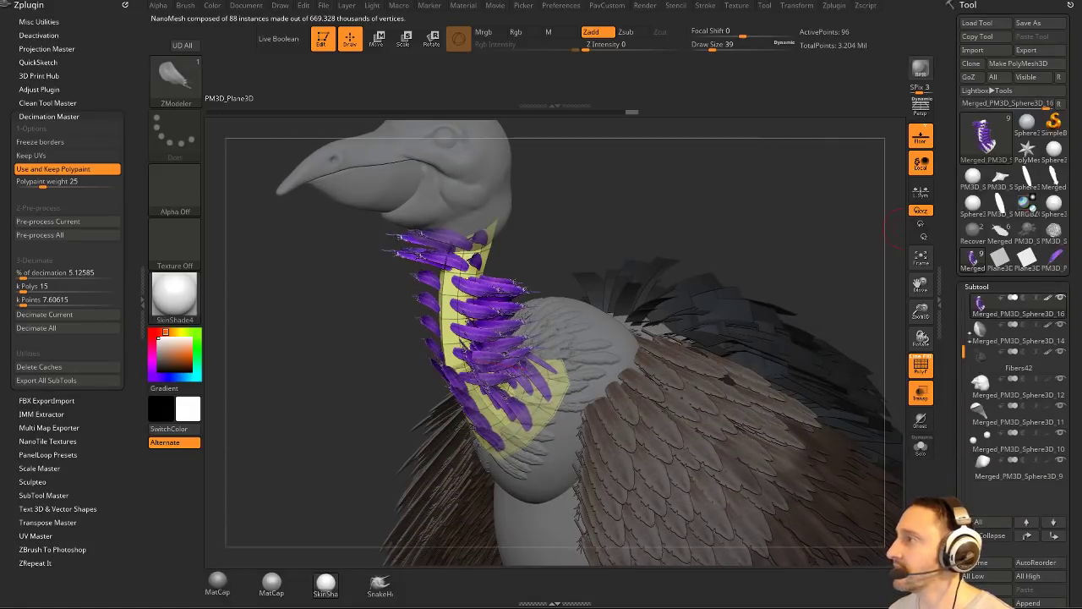
# Switch to the purple feather tool, hide the polyframe and frame the whole feather.
pyautogui.click(1054, 260)
pyautogui.moveTo(747, 243); pyautogui.dragTo(761, 279)
pyautogui.click(921, 365)
pyautogui.keyDown('shift'); pyautogui.moveTo(819, 315); pyautogui.dragTo(808, 321); pyautogui.keyUp('shift')
pyautogui.press('f')
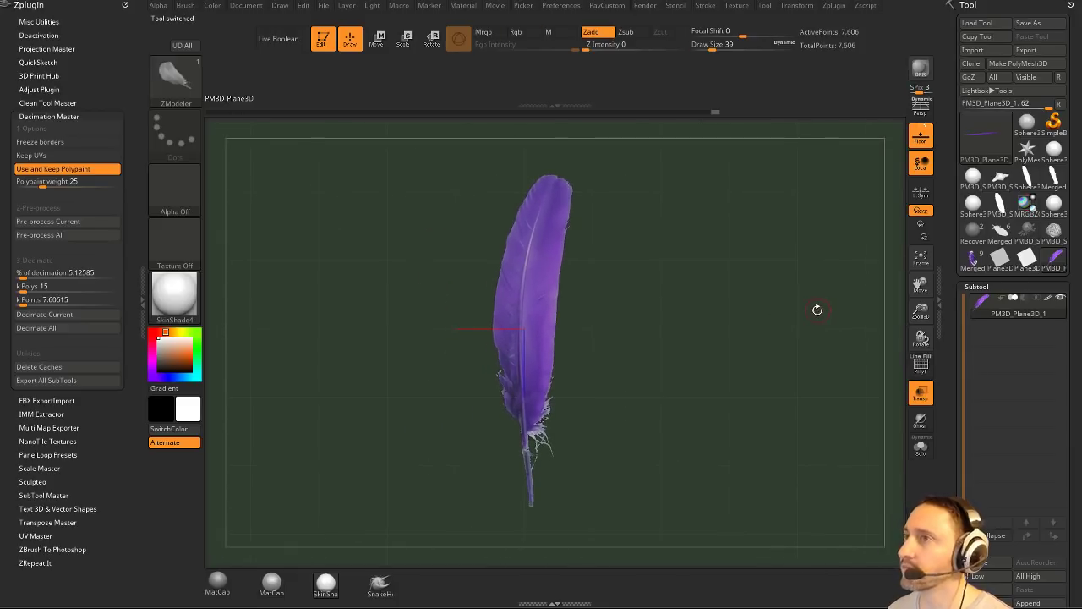
# Dock the Brush palette in place of Zplugin and try to create a NanoMesh brush from the feather.
pyautogui.click(125, 5)
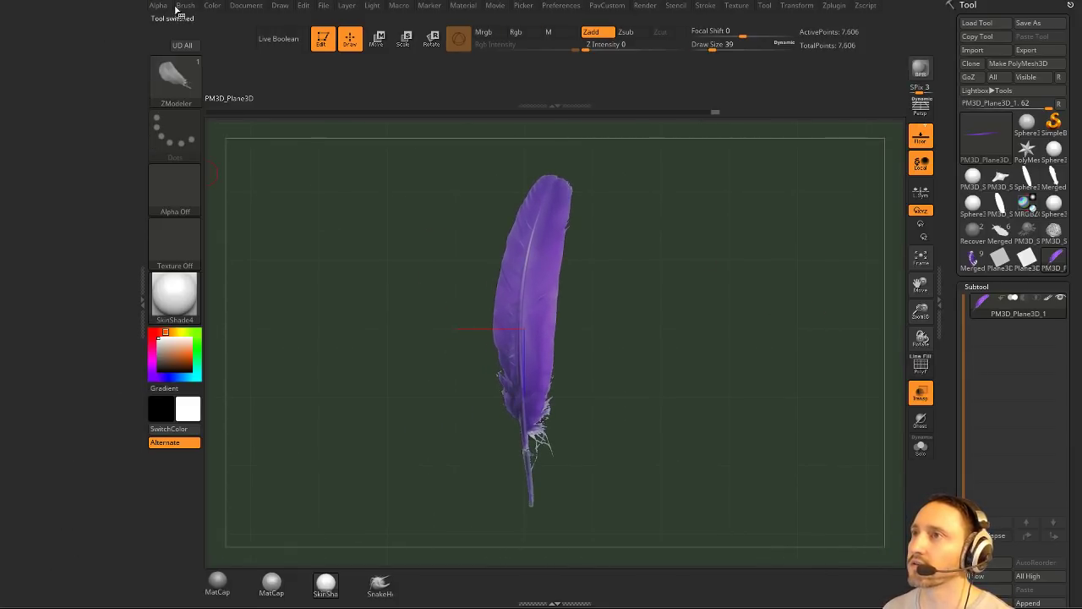
pyautogui.click(185, 6)
pyautogui.moveTo(164, 14); pyautogui.dragTo(91, 108)
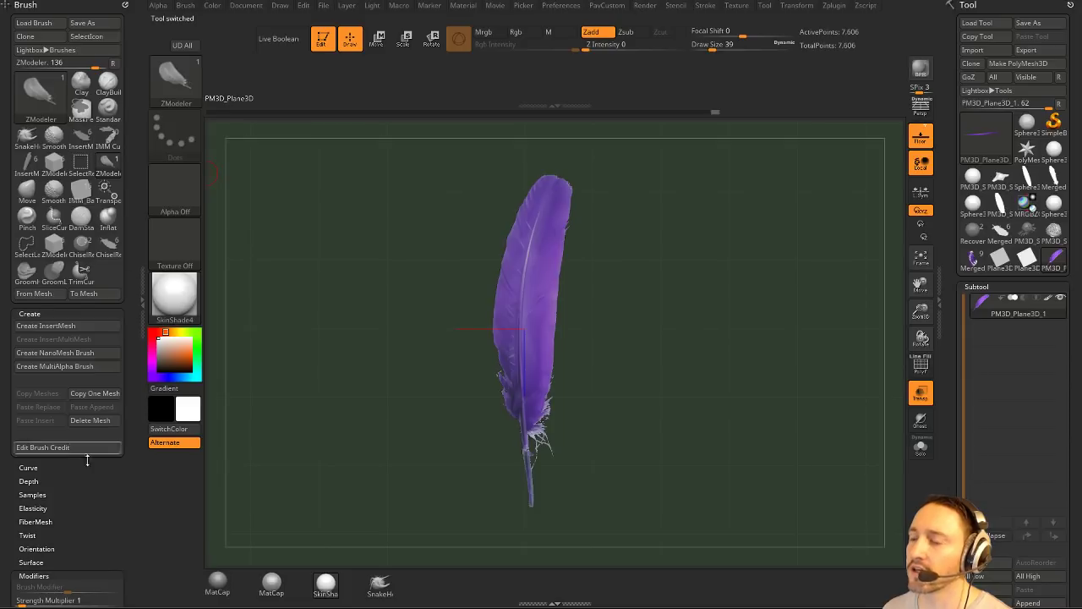
pyautogui.moveTo(86, 465); pyautogui.dragTo(81, 433)
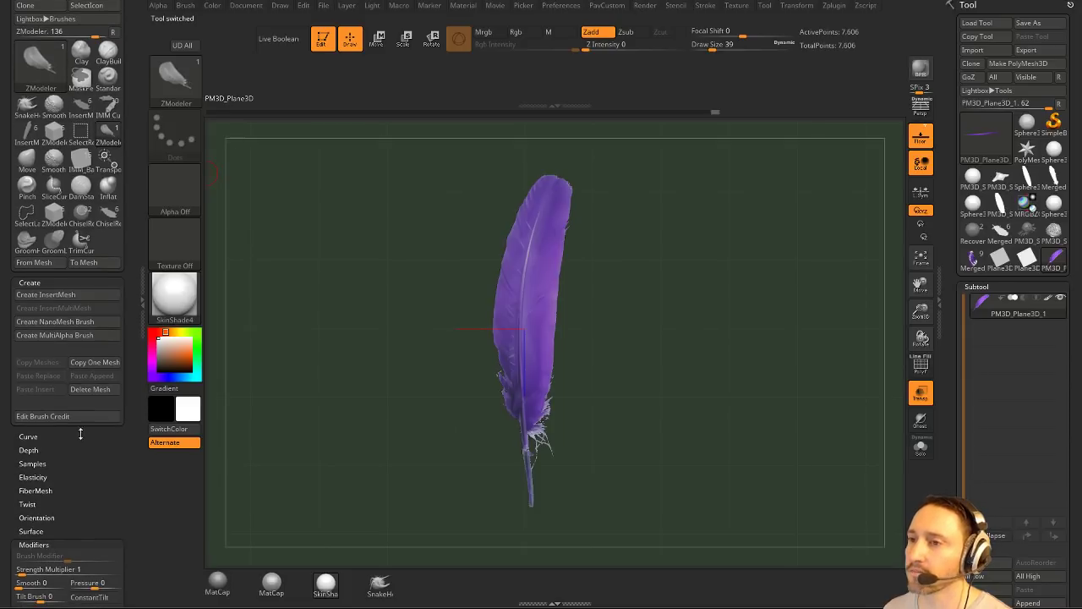
pyautogui.click(69, 322)
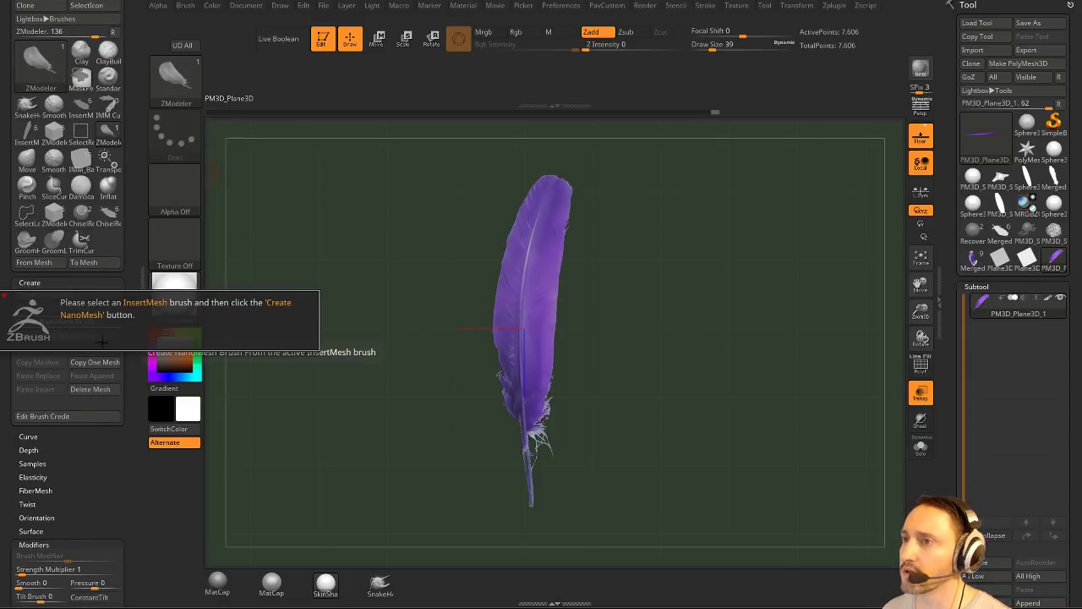
# Create a new InsertMesh brush from the feather and switch back to the vulture model.
pyautogui.keyDown('shift'); pyautogui.moveTo(707, 266); pyautogui.dragTo(721, 278); pyautogui.keyUp('shift')
pyautogui.press('b')
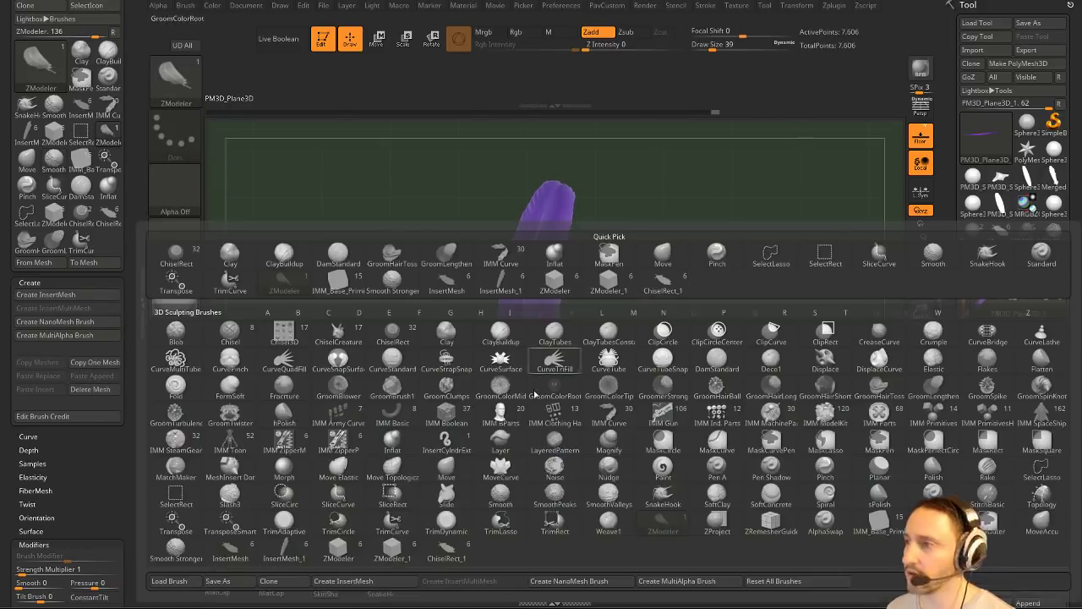
pyautogui.click(399, 583)
pyautogui.click(480, 196)
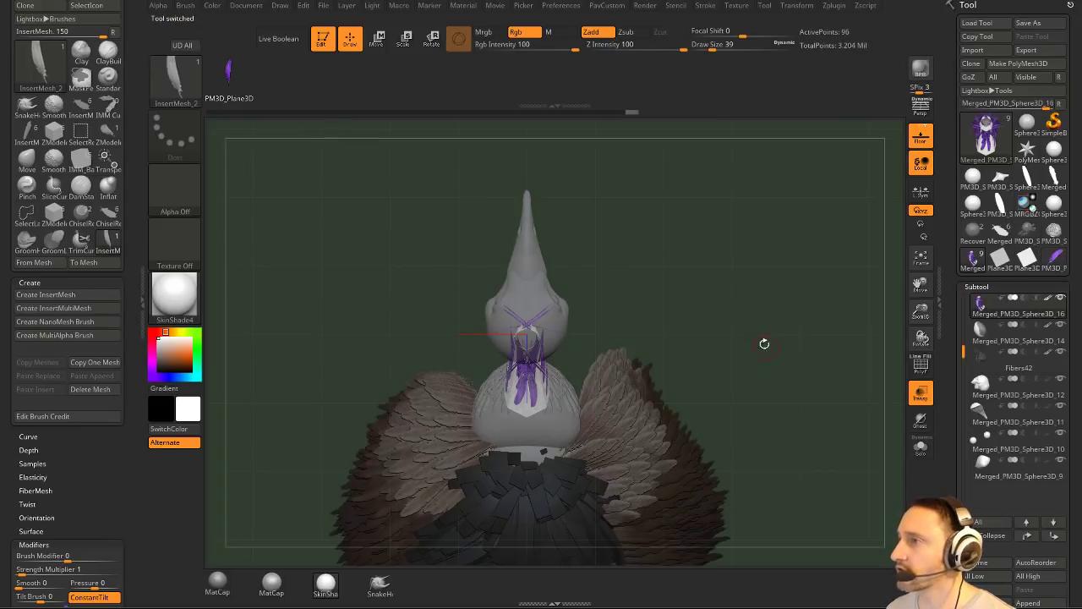
# Open the neck's NanoMesh settings and undo the feather insertion so the neck mesh is bare.
pyautogui.moveTo(764, 343); pyautogui.dragTo(900, 348)
pyautogui.moveTo(961, 377); pyautogui.dragTo(959, 214)
pyautogui.moveTo(955, 323); pyautogui.dragTo(963, 211)
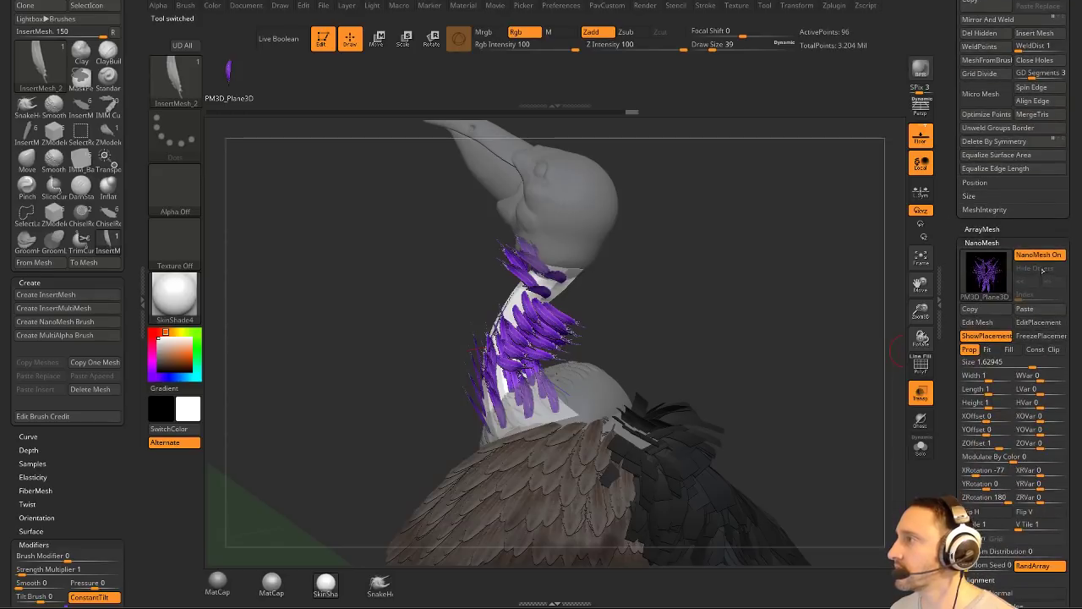
pyautogui.click(1042, 268)
pyautogui.moveTo(532, 318); pyautogui.dragTo(497, 377)
pyautogui.hotkey('ctrl', 'z')
pyautogui.hotkey('ctrl', 'z')
pyautogui.hotkey('ctrl', 'z')
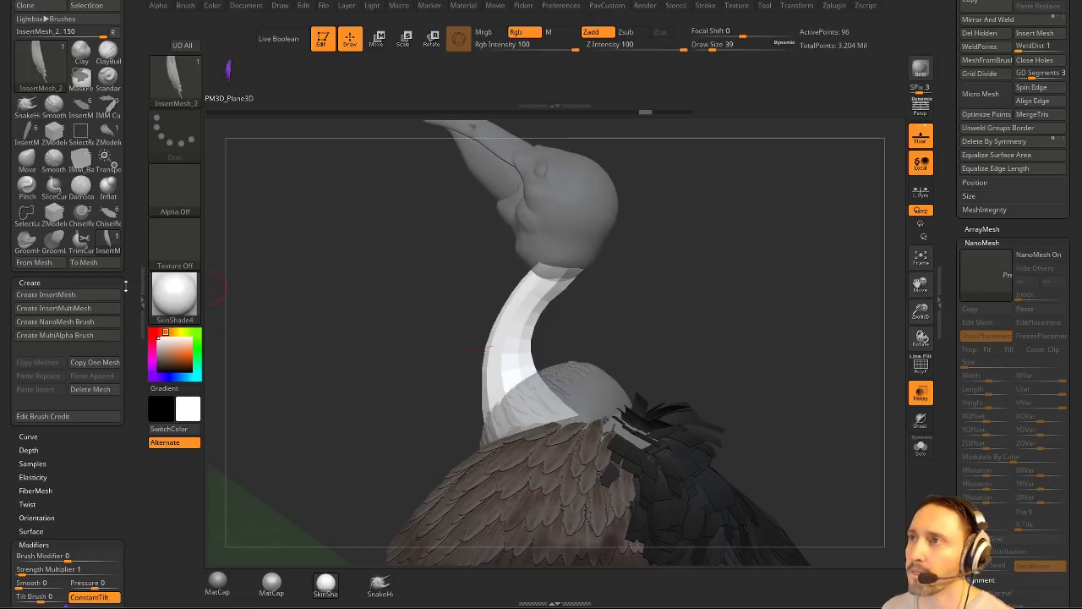
# Return to the feather tool, turn the feather quill-up and append it to the active InsertMesh brush.
pyautogui.moveTo(947, 316); pyautogui.dragTo(952, 474)
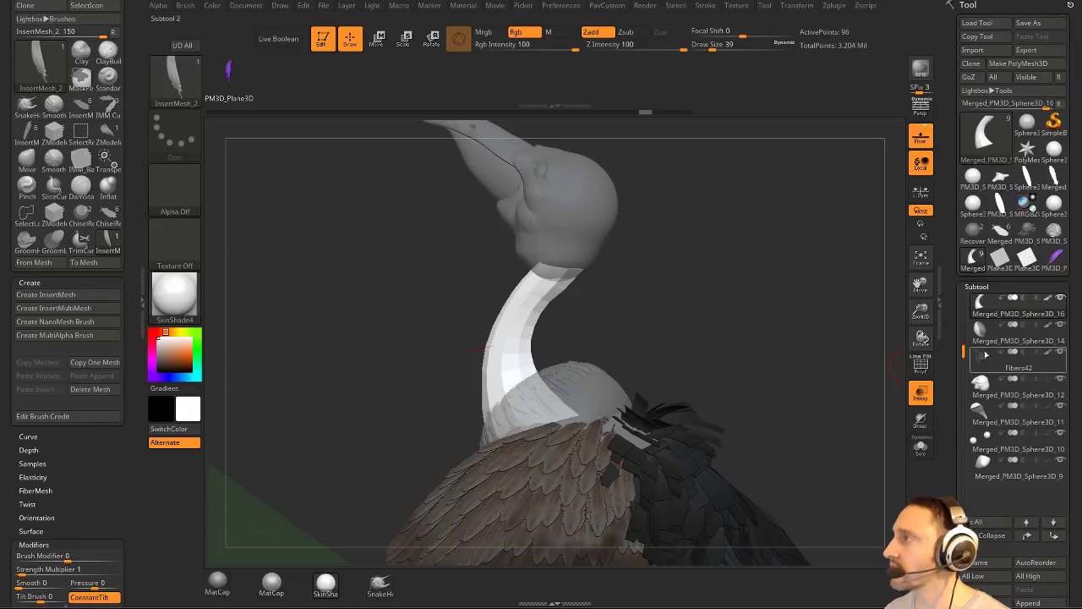
pyautogui.click(1054, 261)
pyautogui.keyDown('shift'); pyautogui.moveTo(828, 281); pyautogui.dragTo(762, 346); pyautogui.keyUp('shift')
pyautogui.press('b')
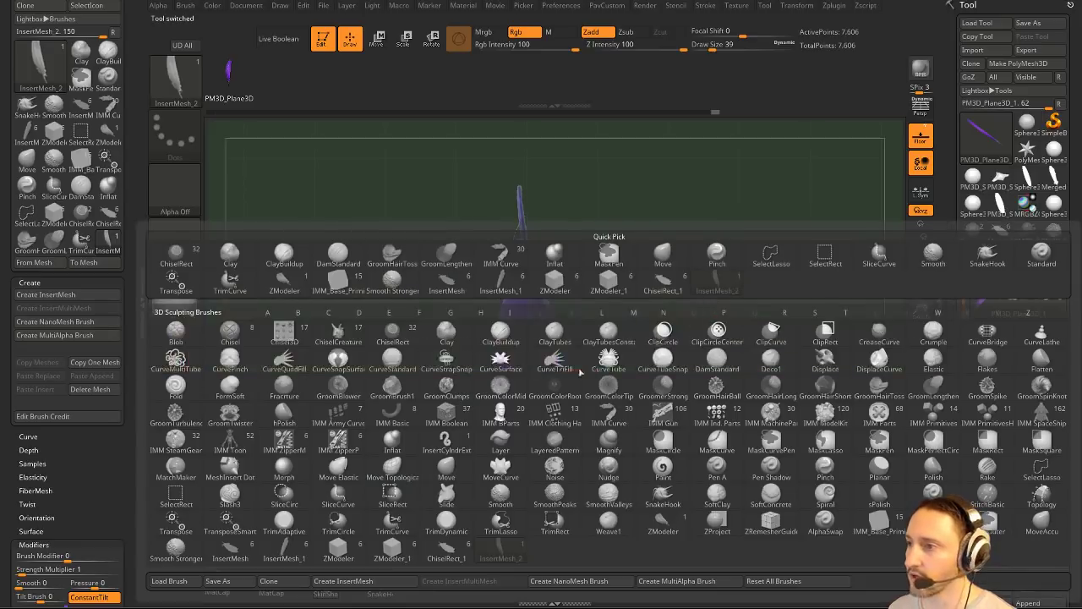
pyautogui.click(356, 581)
pyautogui.click(516, 197)
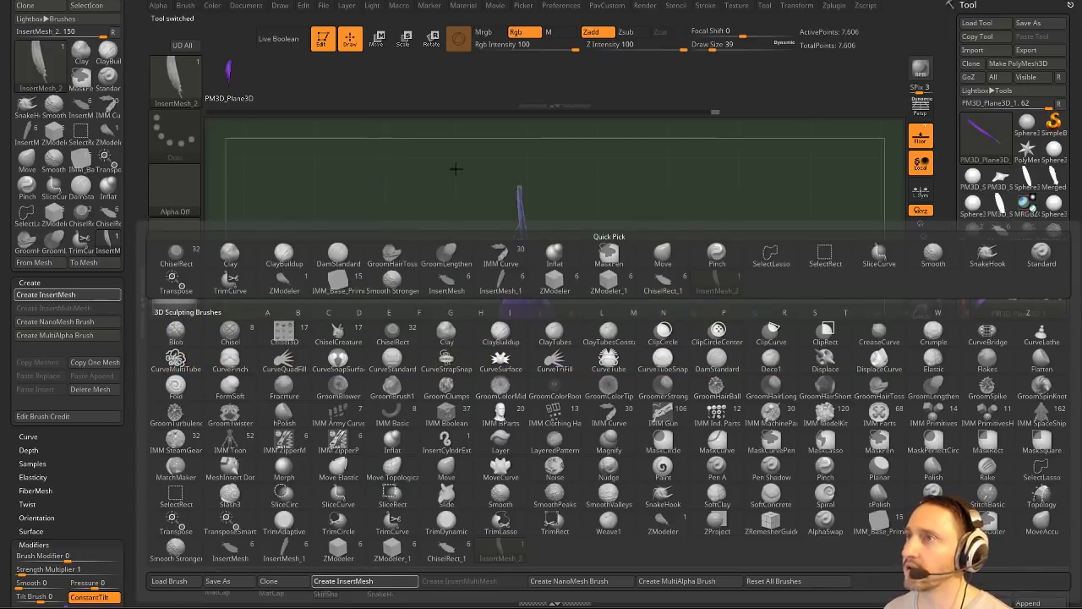
pyautogui.click(319, 592)
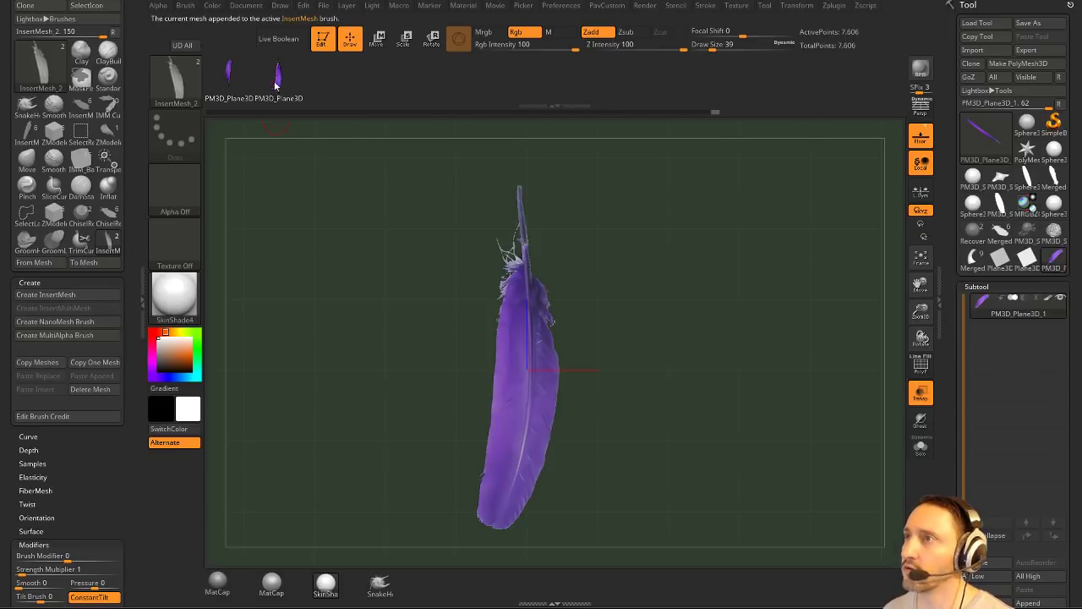
pyautogui.scroll(-1, 971, 246)
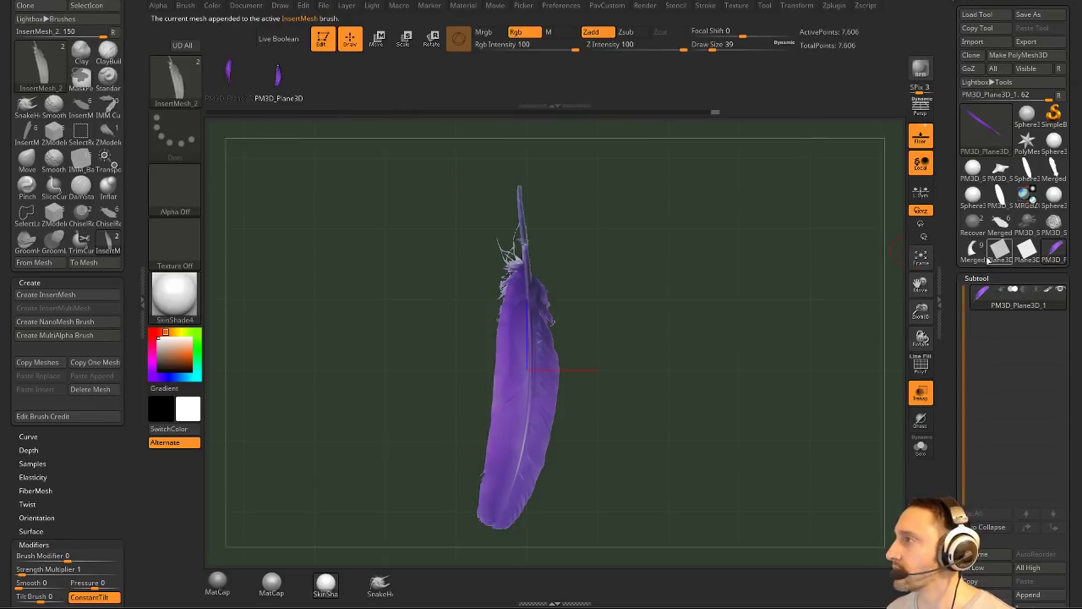
# Switch back to the vulture's neck mesh and create a NanoMesh brush from the active InsertMesh brush.
pyautogui.click(975, 248)
pyautogui.moveTo(800, 359); pyautogui.dragTo(840, 246)
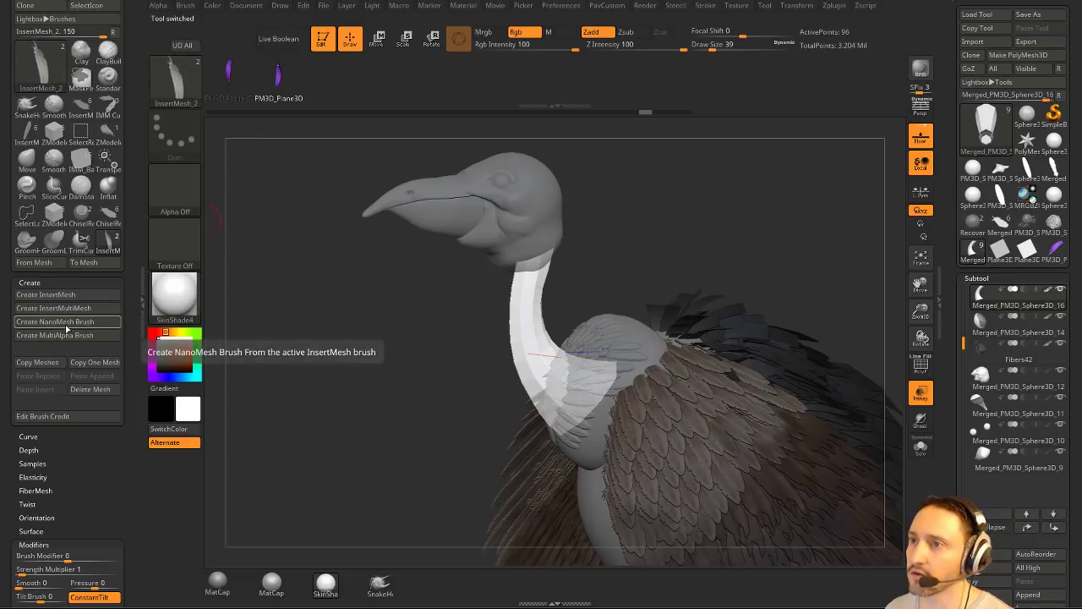
pyautogui.click(67, 326)
pyautogui.moveTo(809, 279)
pyautogui.keyDown('alt'); pyautogui.mouseDown()
pyautogui.moveTo(759, 282)
pyautogui.moveTo(761, 315)
pyautogui.mouseUp(); pyautogui.keyUp('alt')
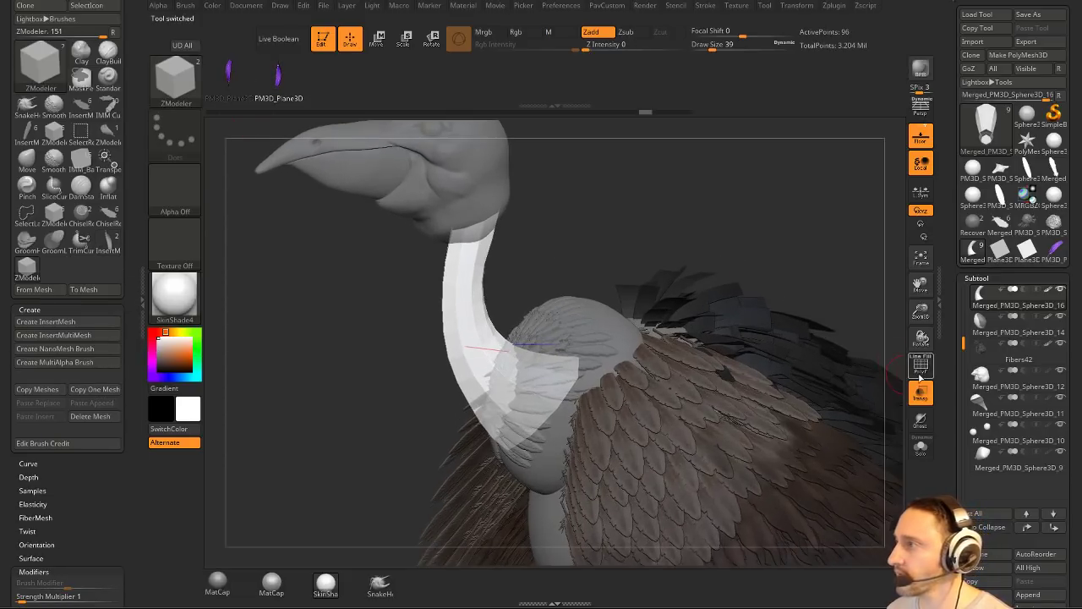
# Insert the quill-up feather as a NanoMesh on the neck polygons with the Polygroup All target.
pyautogui.keyDown('alt'); pyautogui.moveTo(810, 269); pyautogui.dragTo(814, 289); pyautogui.keyUp('alt')
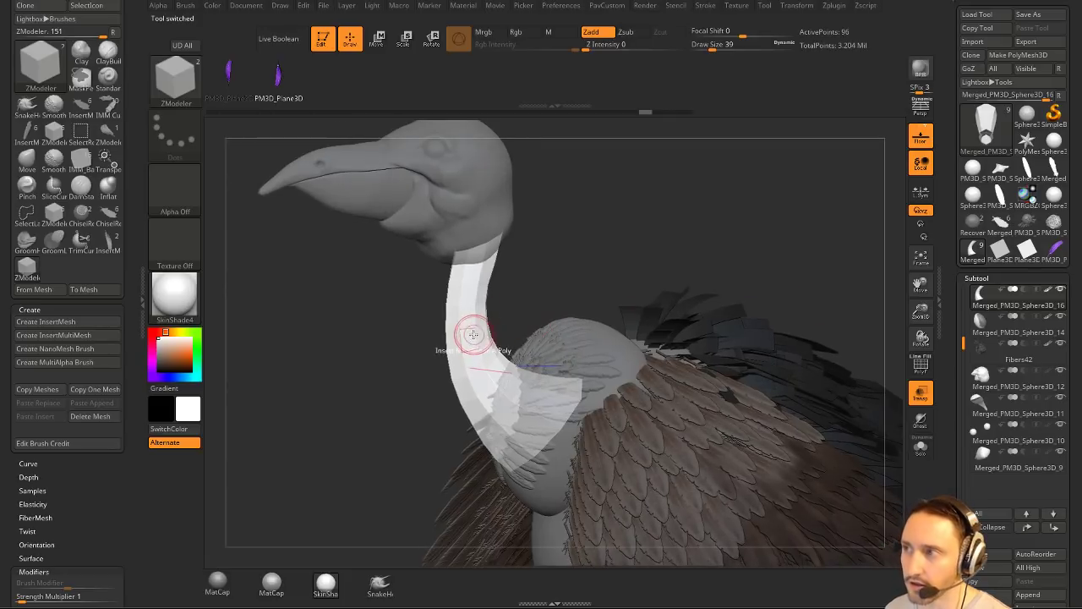
pyautogui.press('space')
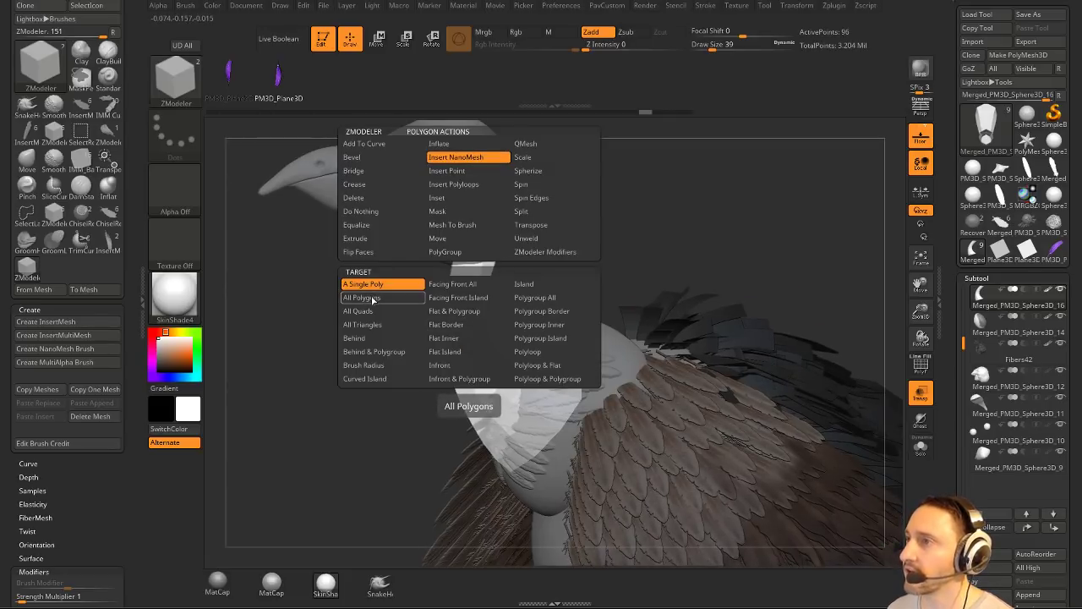
pyautogui.press('b')
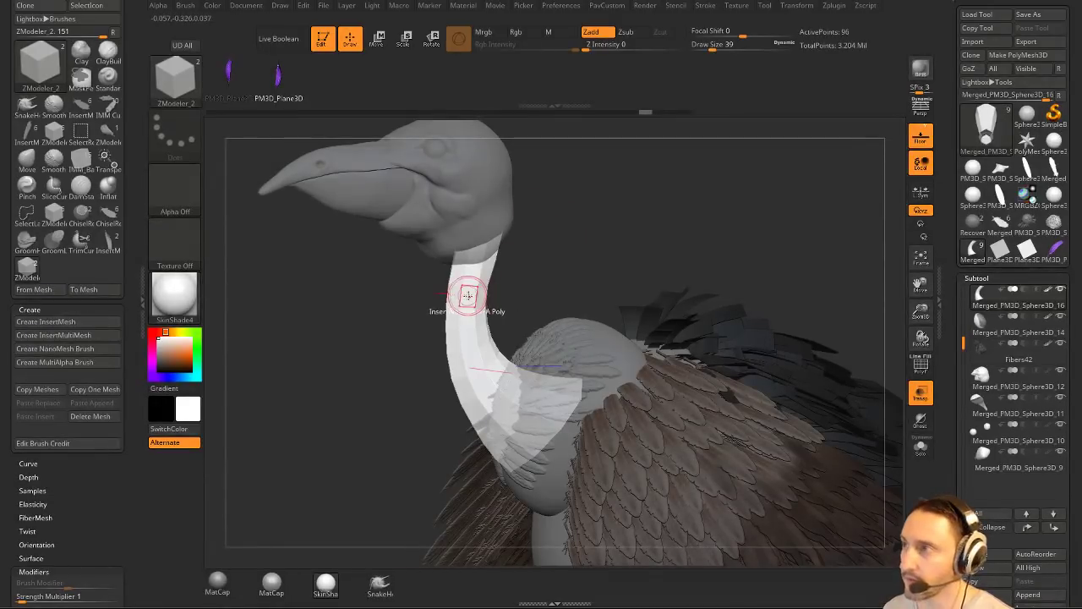
pyautogui.press('space')
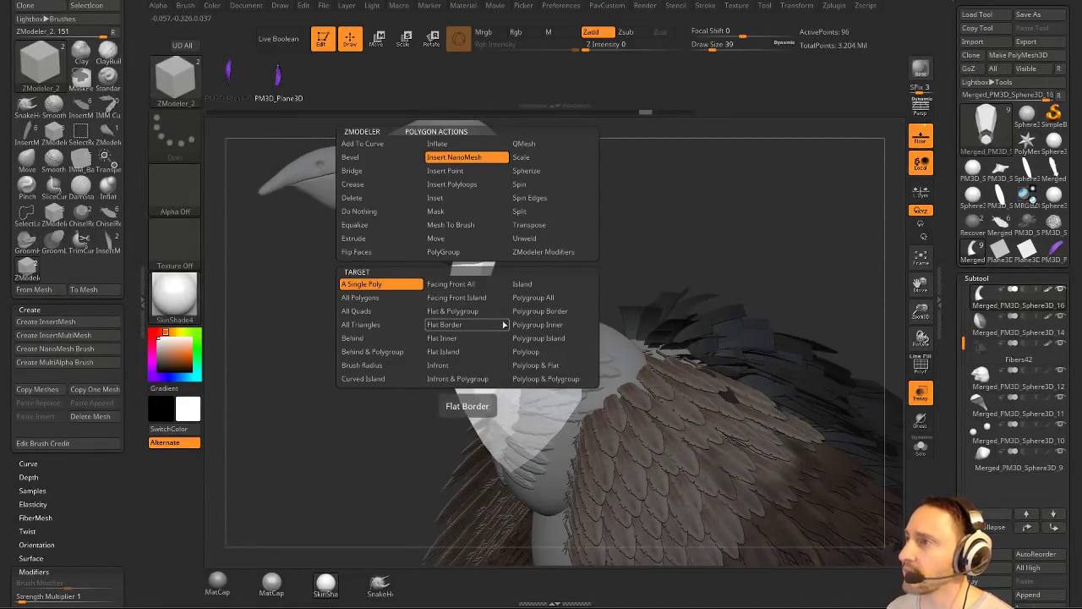
pyautogui.click(544, 300)
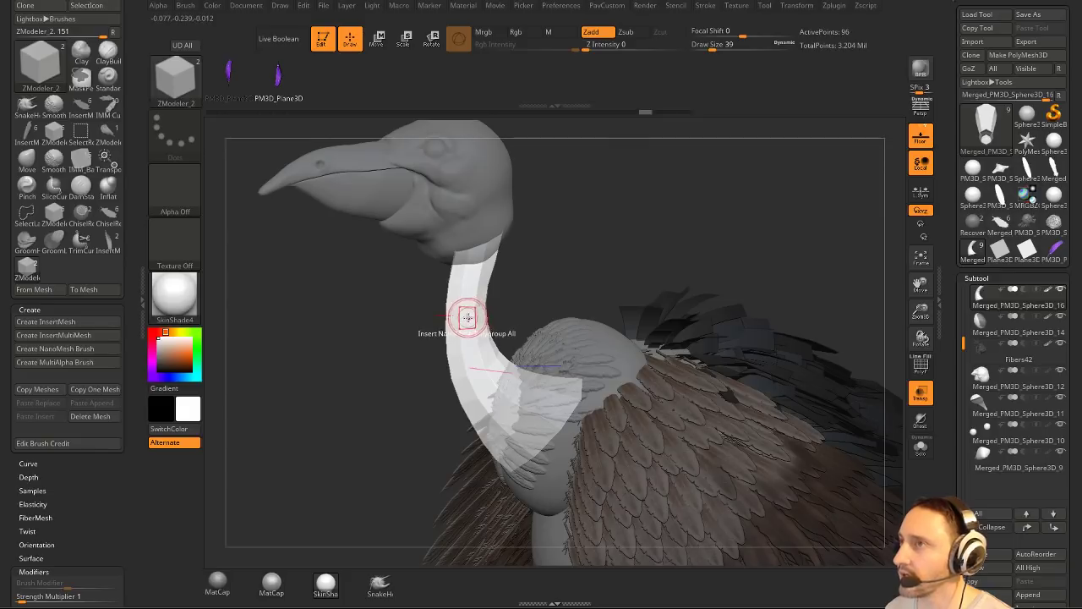
pyautogui.moveTo(474, 353); pyautogui.dragTo(546, 453)
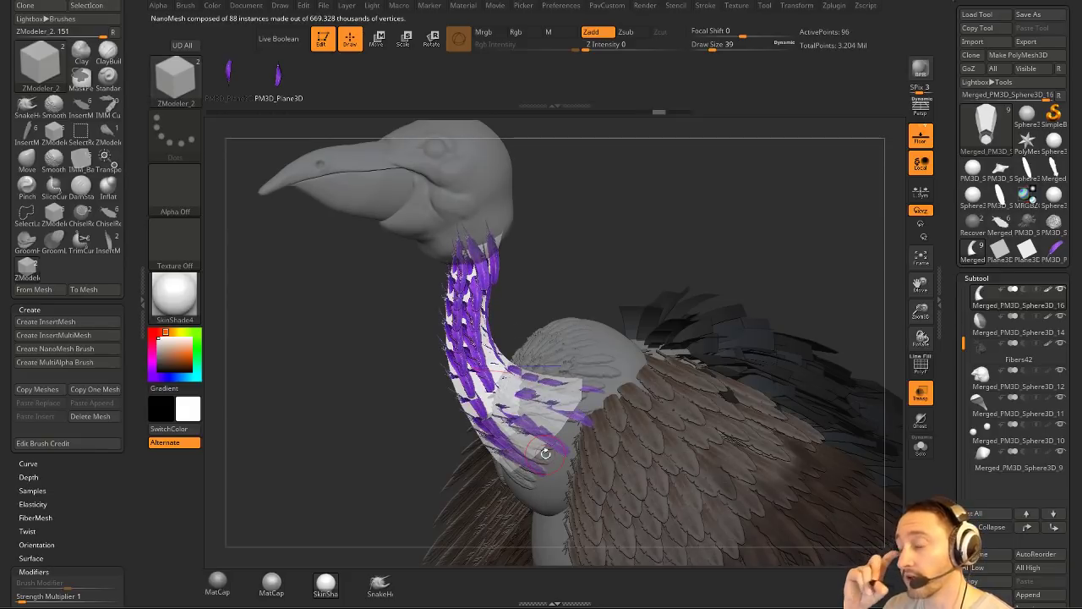
# Show the neck's NanoMesh settings and set the feathers' ZRotation to -3.
pyautogui.moveTo(645, 180); pyautogui.dragTo(805, 302)
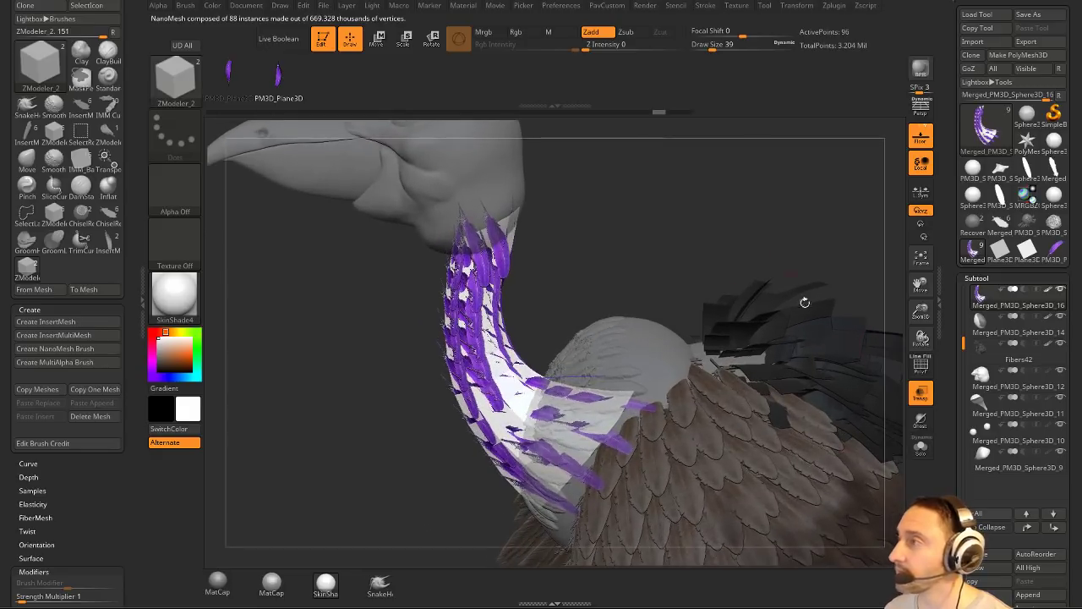
pyautogui.moveTo(762, 224); pyautogui.dragTo(777, 194)
pyautogui.scroll(-15, 951, 349)
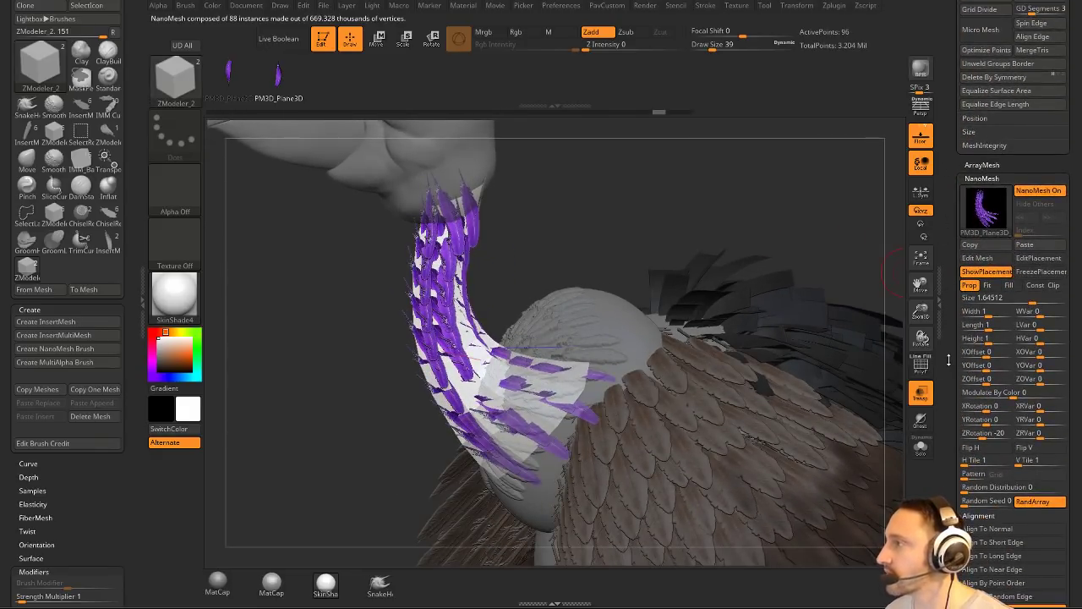
pyautogui.scroll(-3, 949, 359)
pyautogui.moveTo(985, 351); pyautogui.dragTo(983, 348)
pyautogui.moveTo(981, 347); pyautogui.dragTo(975, 347)
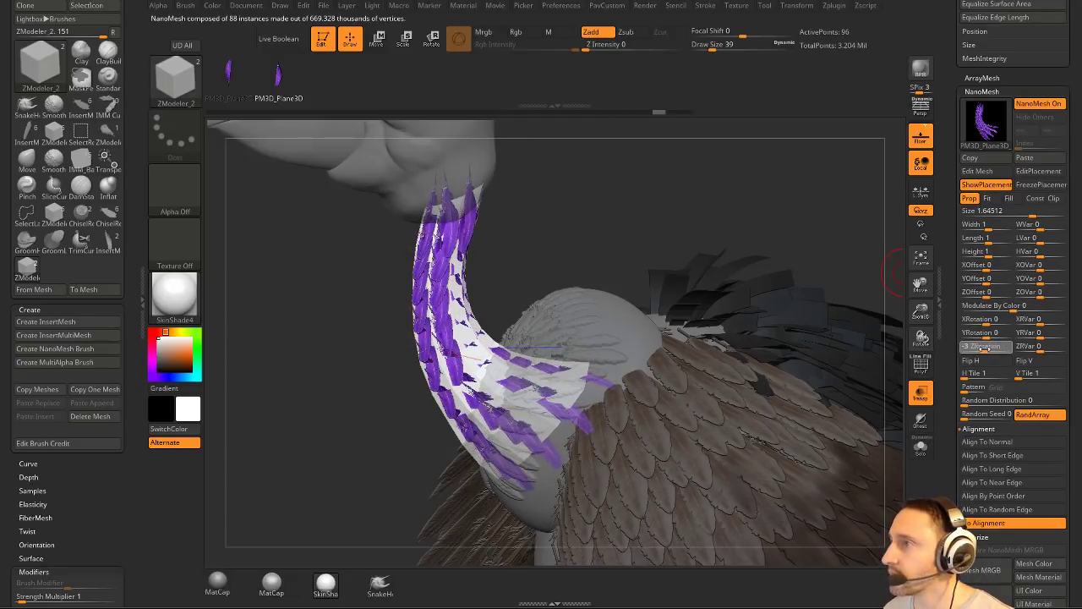
# Set the neck feathers' NanoMesh Size to 2.07151, Width to 1.44269, Length to 1.21842 and Height to 1.
pyautogui.moveTo(1035, 212); pyautogui.dragTo(991, 253)
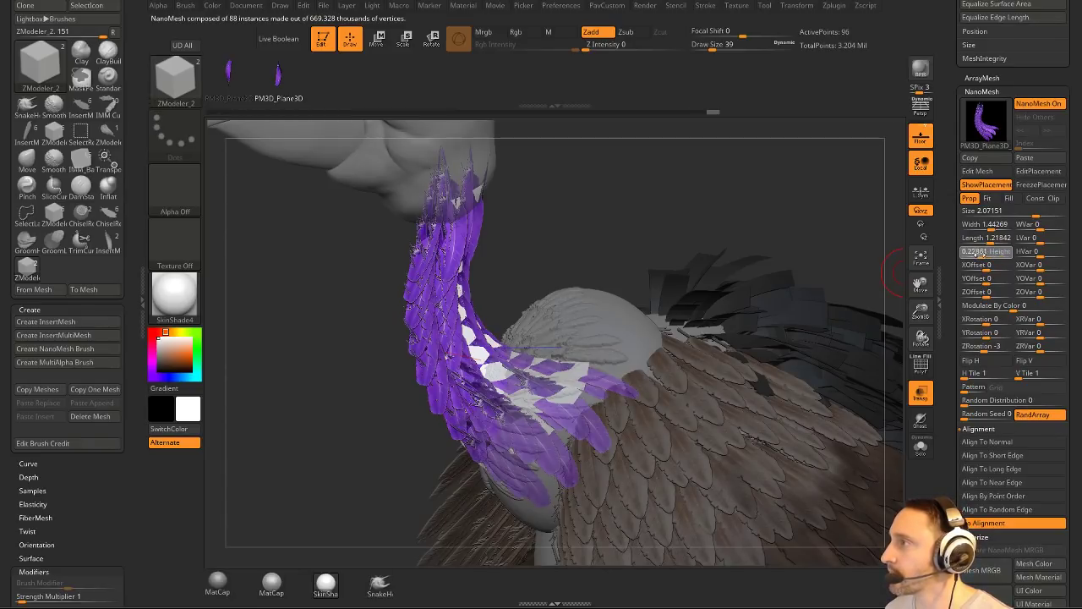
pyautogui.click(959, 265)
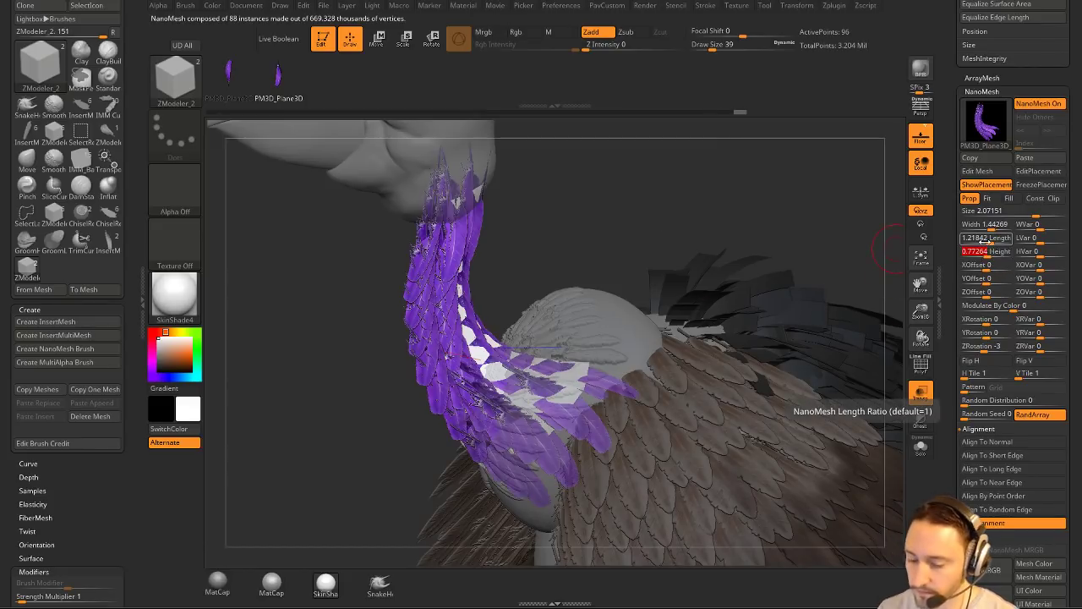
pyautogui.moveTo(541, 211); pyautogui.dragTo(557, 216)
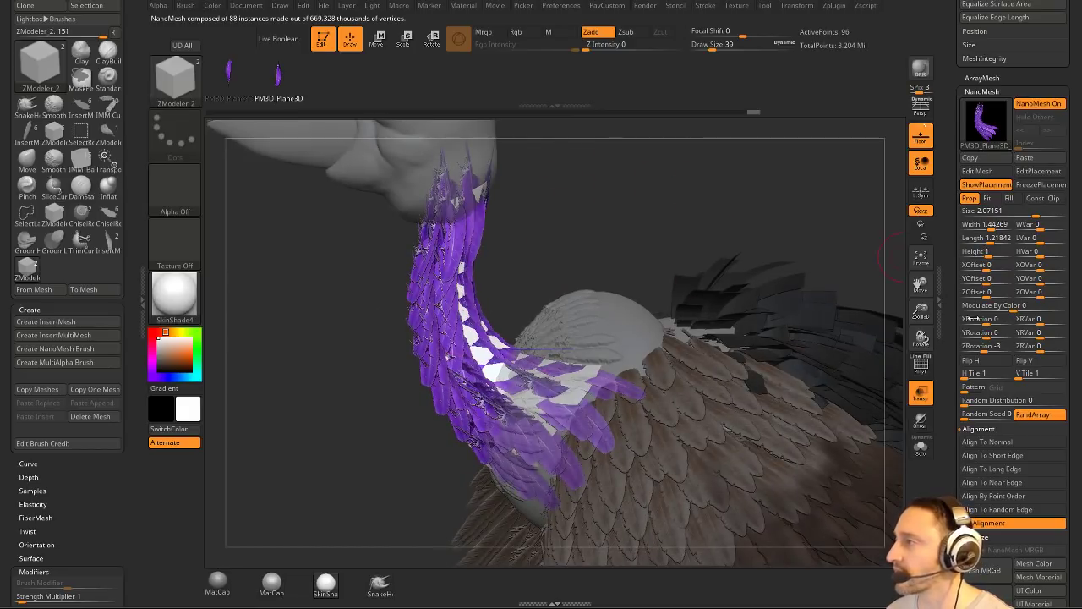
# Set the neck feathers' ZOffset to 0.04589, and try other ZRotation values before leaving it at -3.
pyautogui.moveTo(989, 280)
pyautogui.mouseDown()
pyautogui.moveTo(986, 293)
pyautogui.moveTo(997, 280)
pyautogui.moveTo(987, 284)
pyautogui.moveTo(990, 268)
pyautogui.mouseUp()
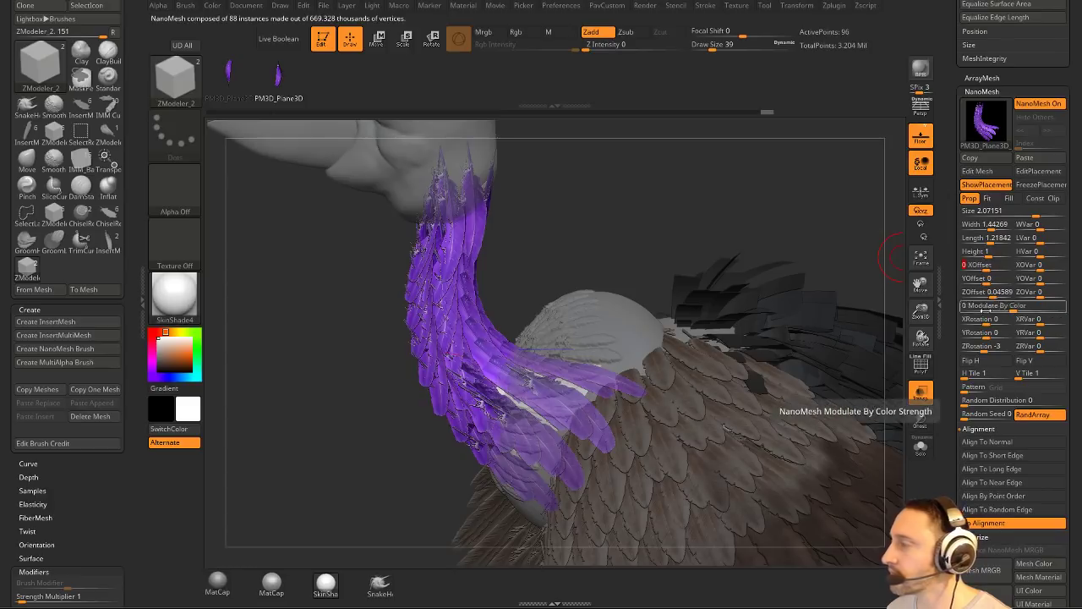
pyautogui.moveTo(985, 349); pyautogui.dragTo(982, 349)
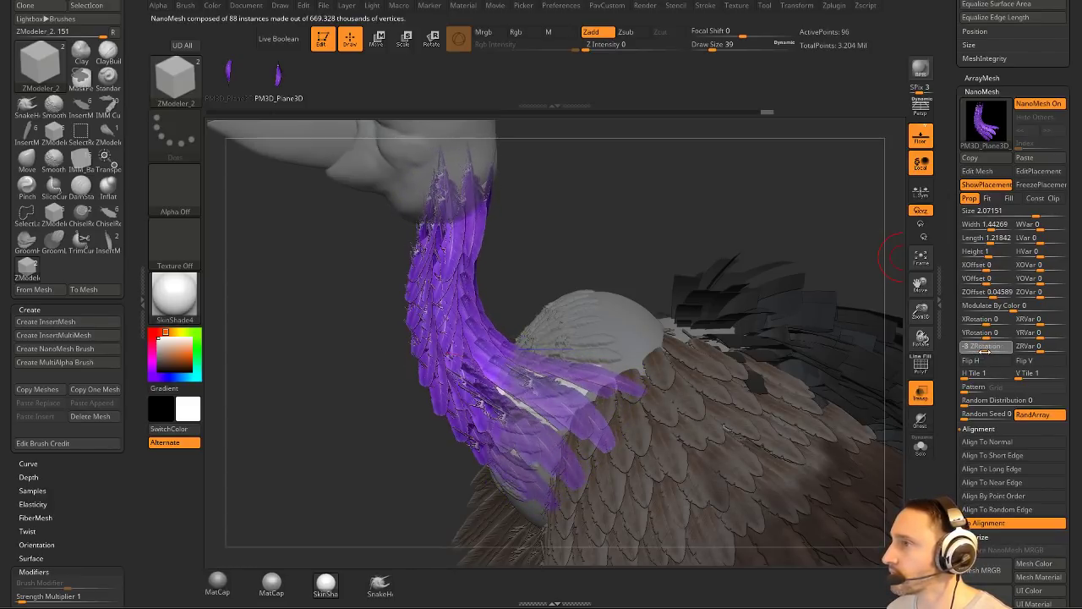
# Examine the NanoMesh alignment and colour options and the feather image among the loaded textures.
pyautogui.scroll(-5, 951, 426)
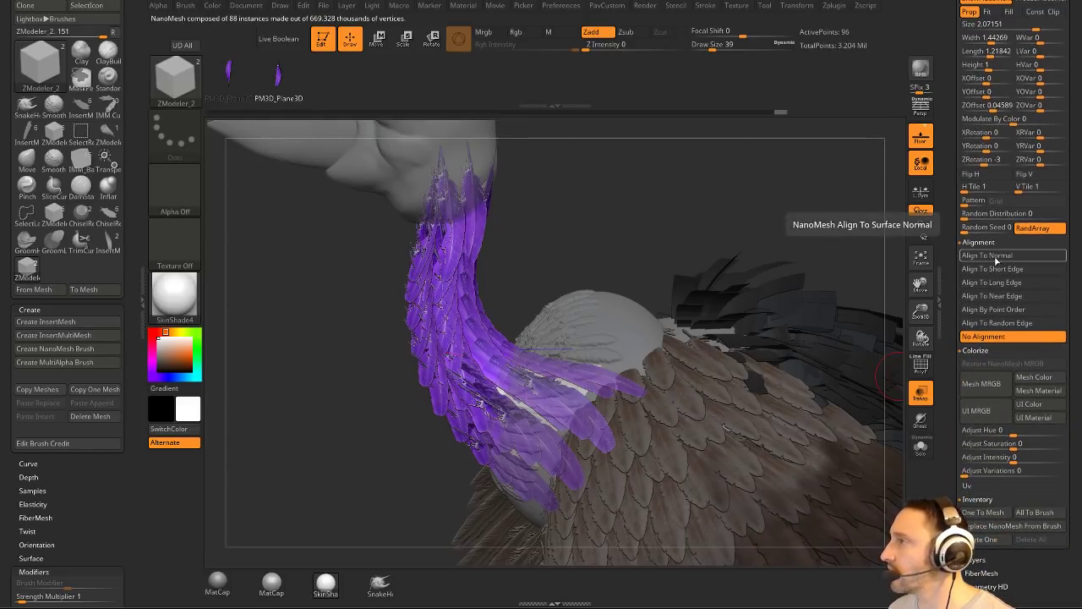
pyautogui.click(736, 6)
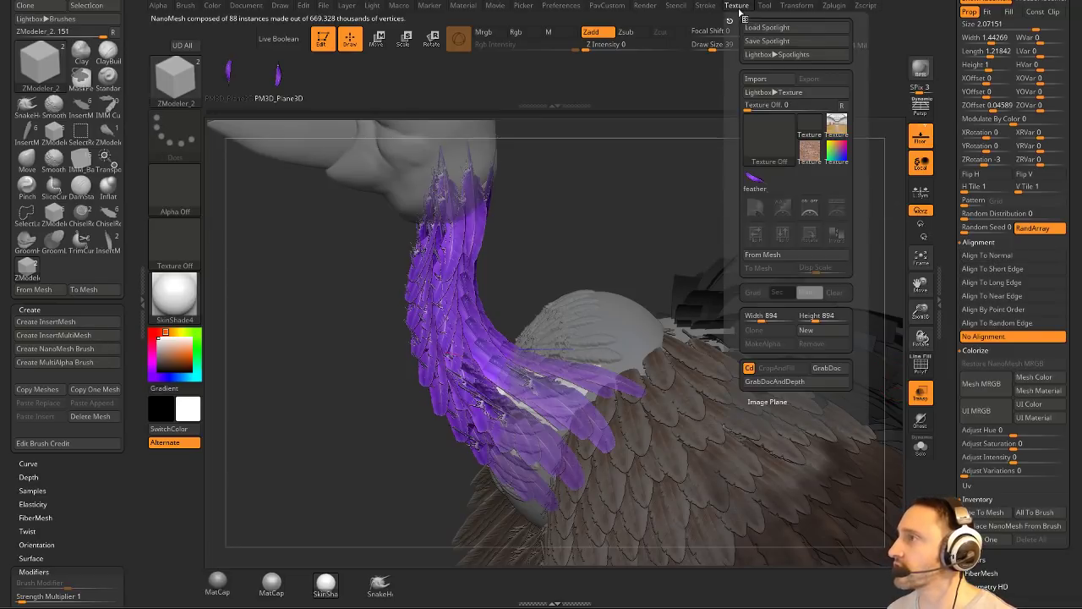
pyautogui.moveTo(761, 188)
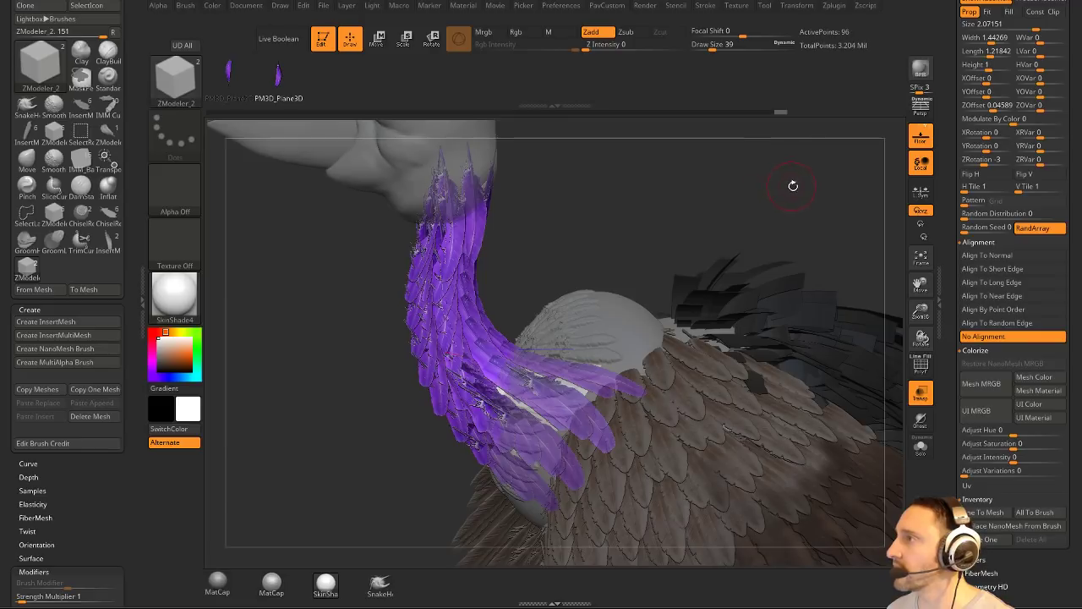
pyautogui.click(737, 8)
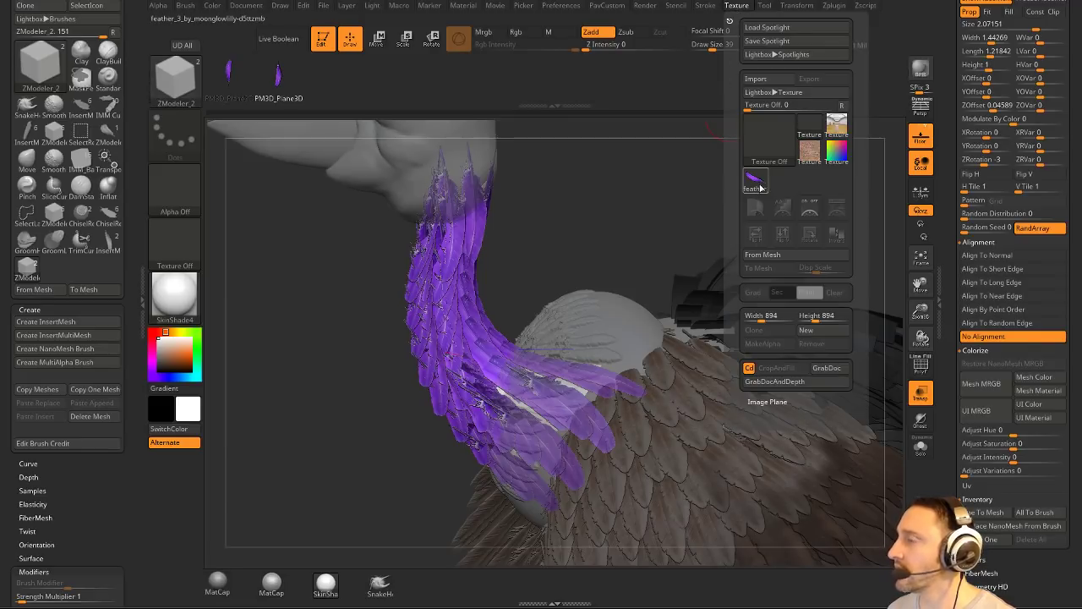
pyautogui.moveTo(761, 189)
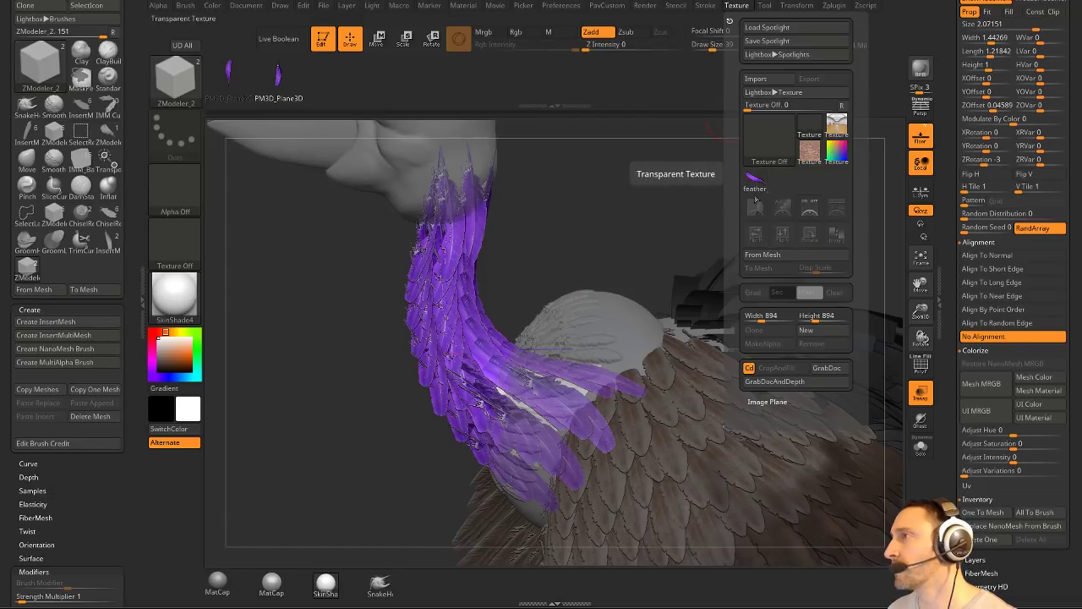
# Make the feather image the current texture and rotate it in 90-degree steps to reorient the feather.
pyautogui.click(760, 189)
pyautogui.click(811, 238)
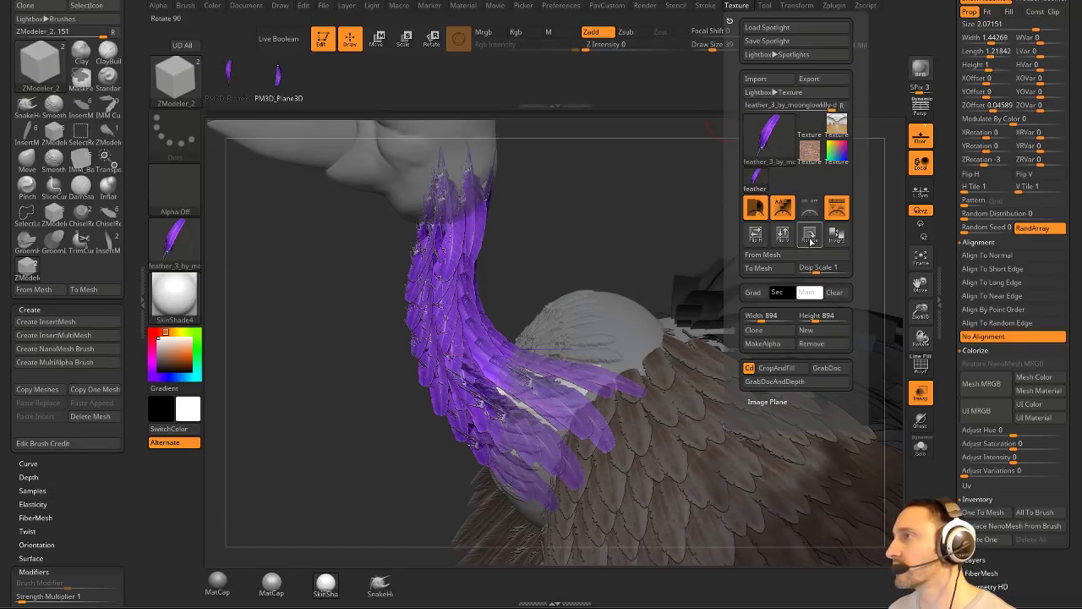
pyautogui.click(811, 238)
pyautogui.click(811, 238)
pyautogui.click(811, 239)
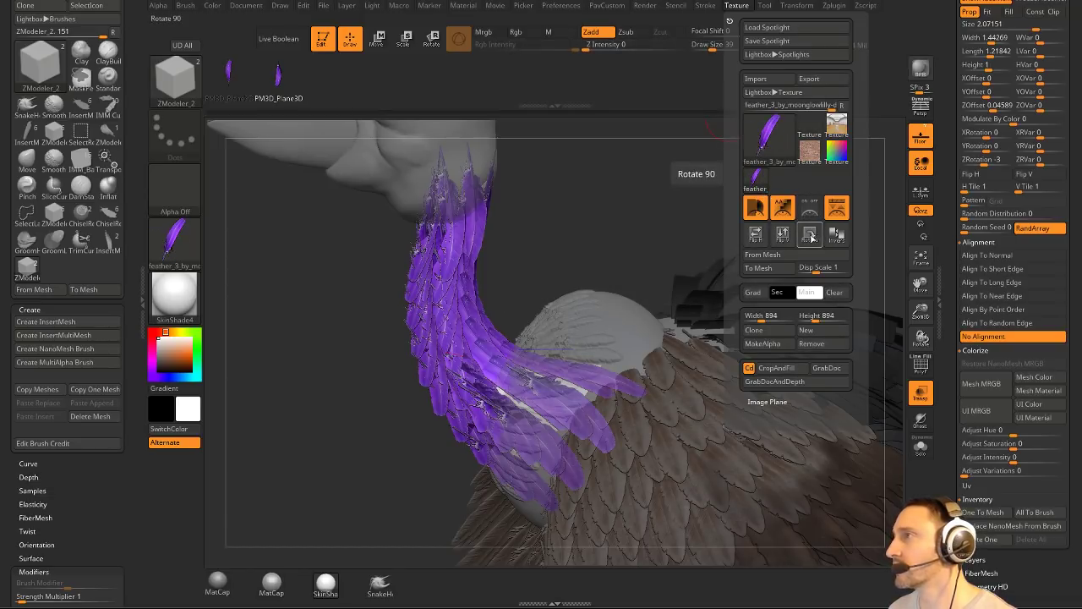
pyautogui.click(812, 238)
pyautogui.click(811, 238)
pyautogui.click(811, 239)
pyautogui.click(812, 238)
pyautogui.click(811, 238)
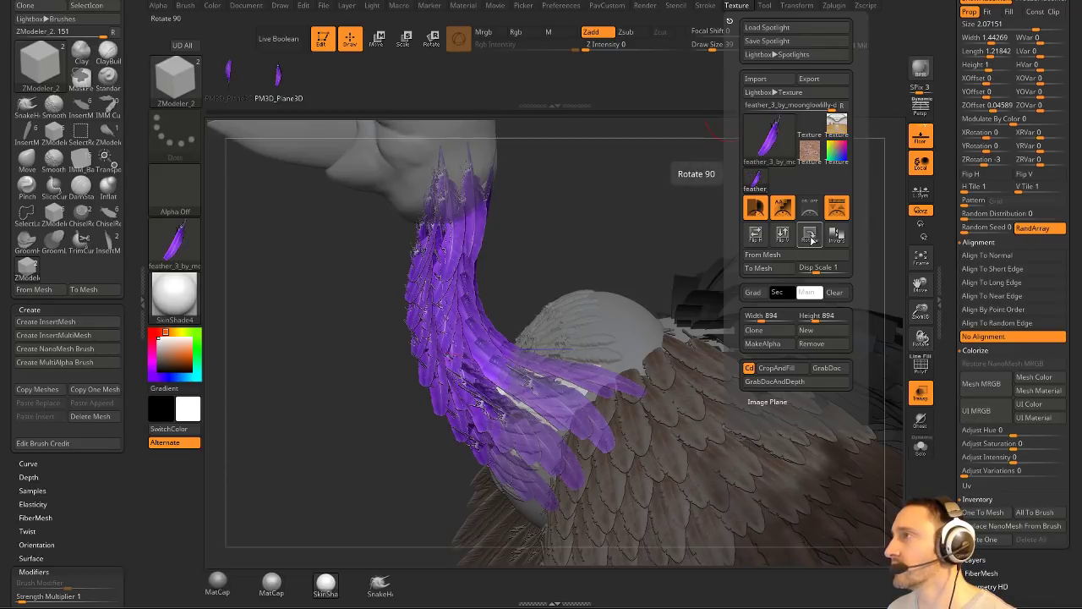
# Show the polyframe and delete the Fibers42 subtool covering the vulture's back.
pyautogui.moveTo(948, 239); pyautogui.dragTo(947, 282)
pyautogui.moveTo(791, 218); pyautogui.dragTo(796, 243)
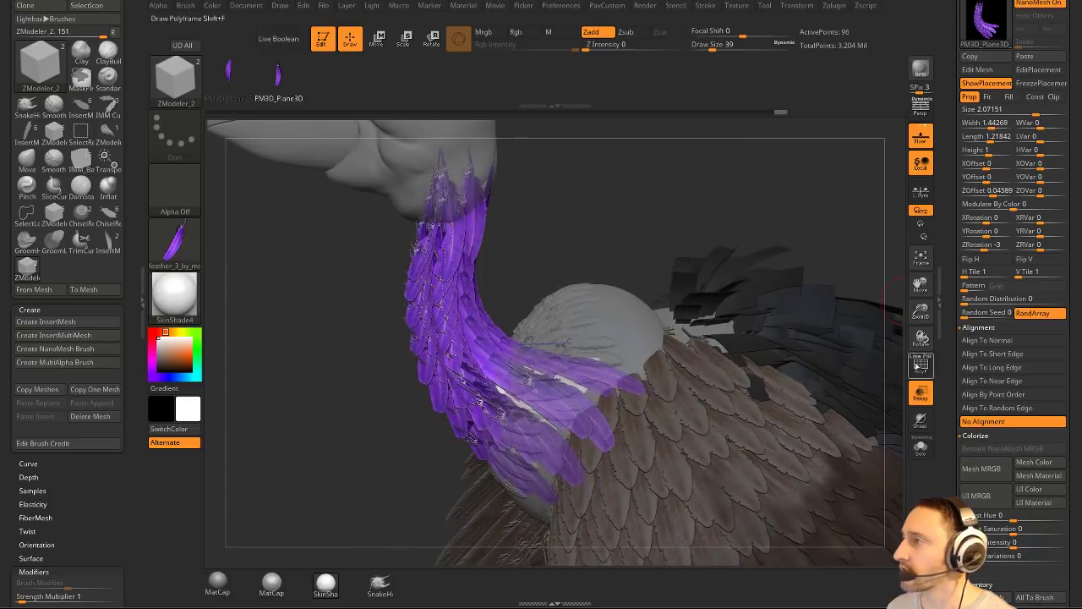
pyautogui.click(920, 363)
pyautogui.moveTo(804, 207); pyautogui.dragTo(720, 283)
pyautogui.keyDown('alt'); pyautogui.click(706, 381); pyautogui.keyUp('alt')
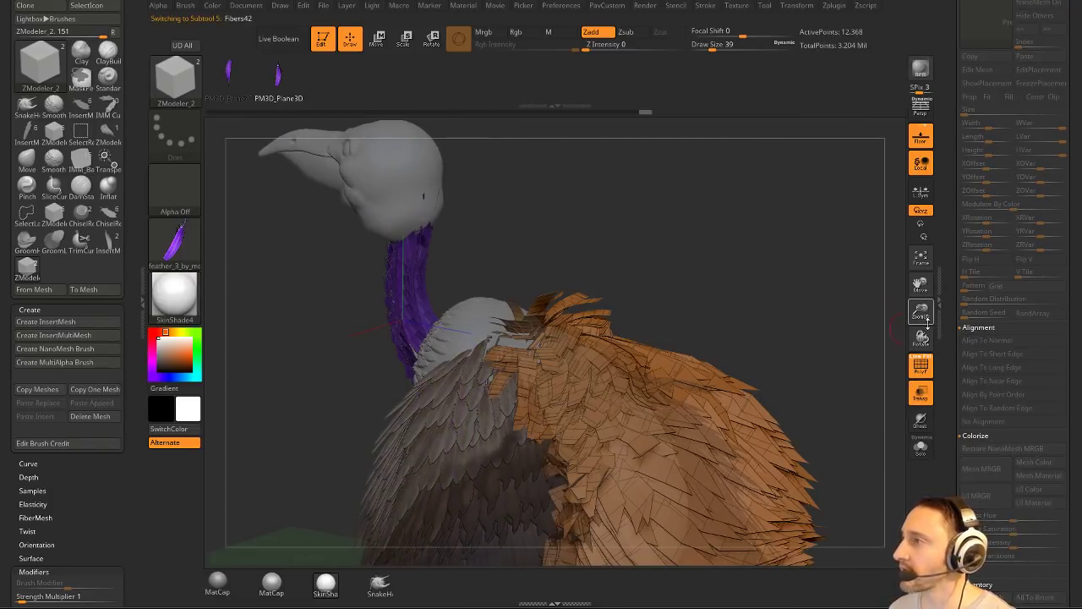
pyautogui.moveTo(948, 319); pyautogui.dragTo(948, 5)
pyautogui.moveTo(951, 488); pyautogui.dragTo(951, 346)
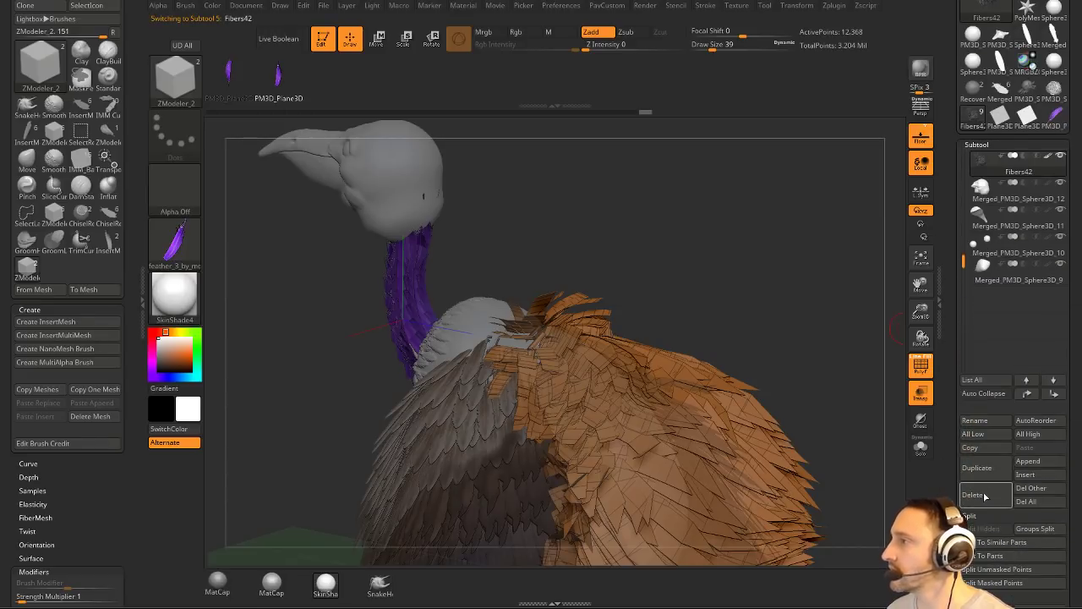
pyautogui.click(980, 488)
pyautogui.click(882, 518)
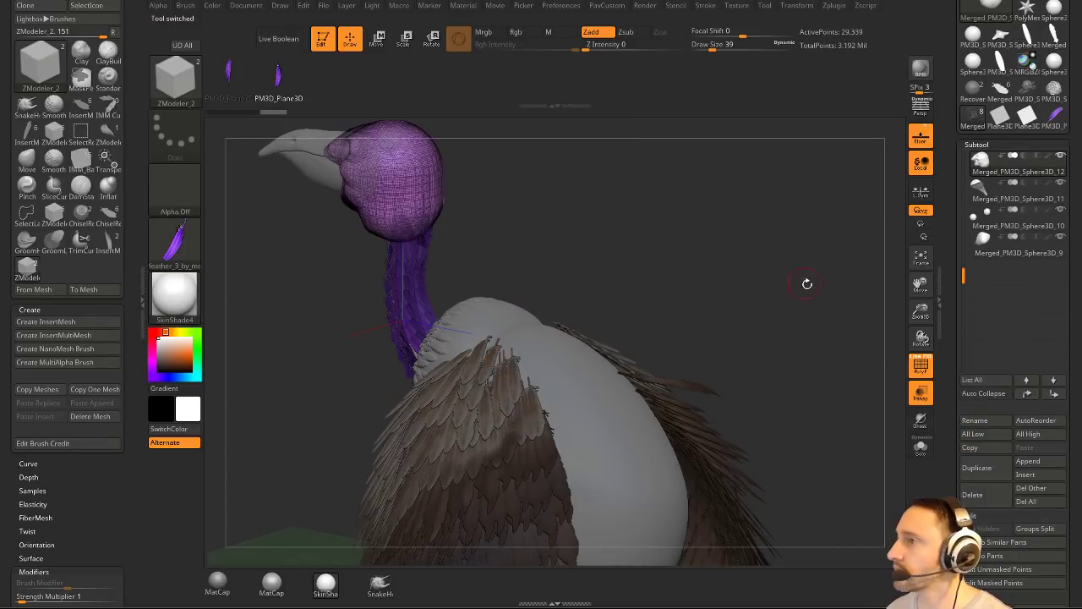
# Select the bare oval back patch, Merged_PM3D_Sphere3D_14, and generate a FiberMesh preview on it.
pyautogui.keyDown('alt'); pyautogui.click(576, 422); pyautogui.keyUp('alt')
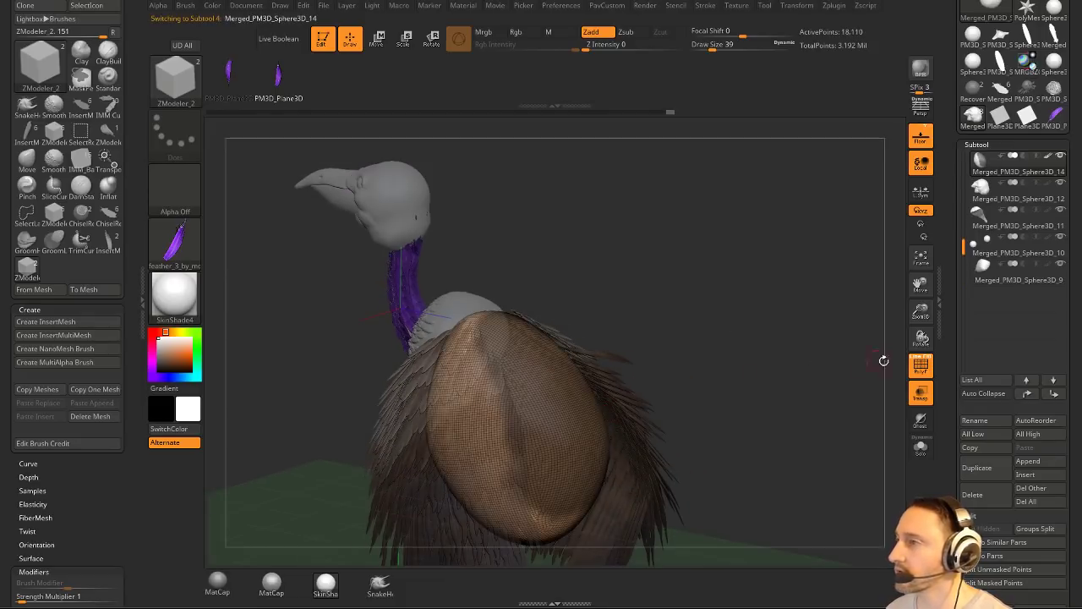
pyautogui.moveTo(953, 398); pyautogui.dragTo(975, 282)
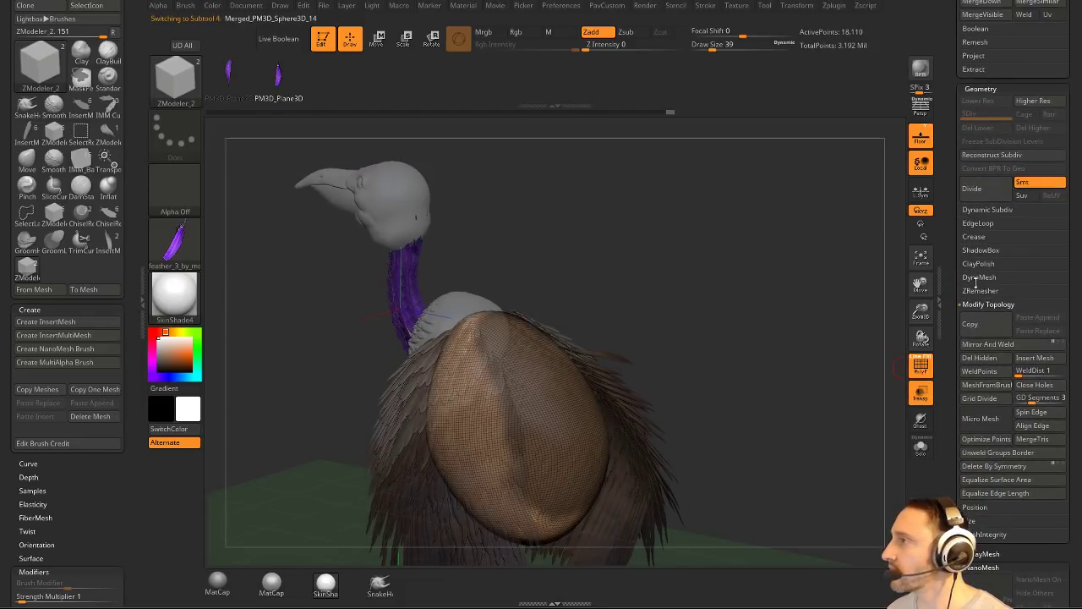
pyautogui.click(983, 88)
pyautogui.click(984, 116)
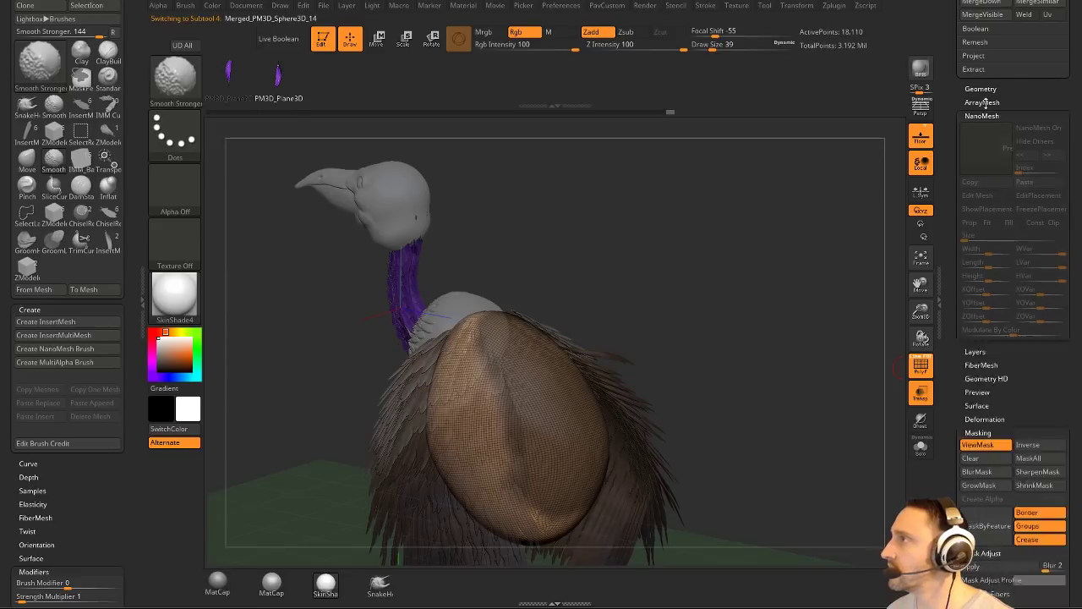
pyautogui.click(981, 211)
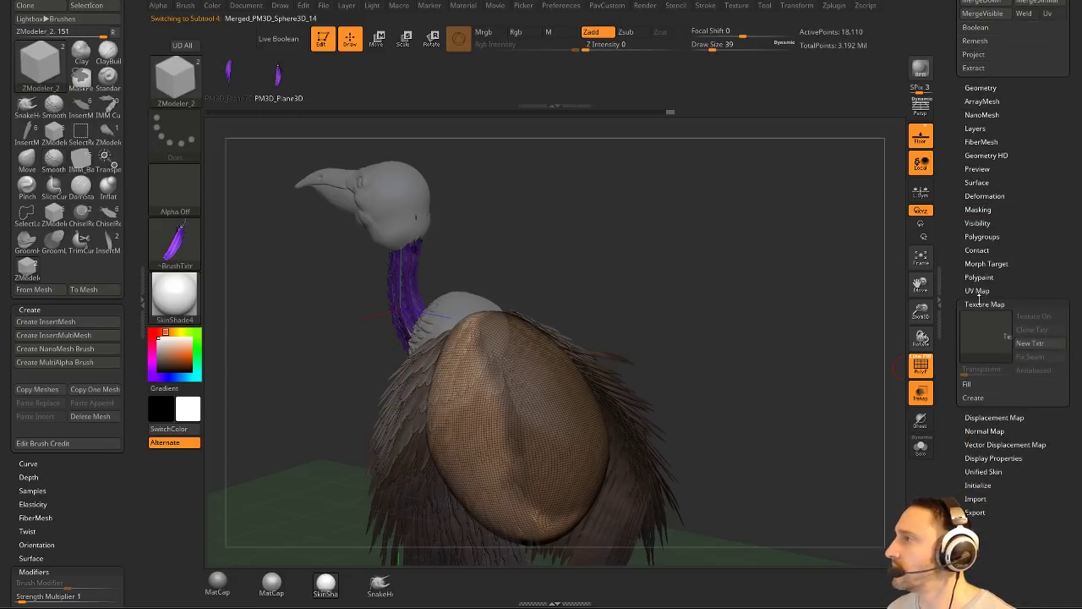
pyautogui.click(981, 140)
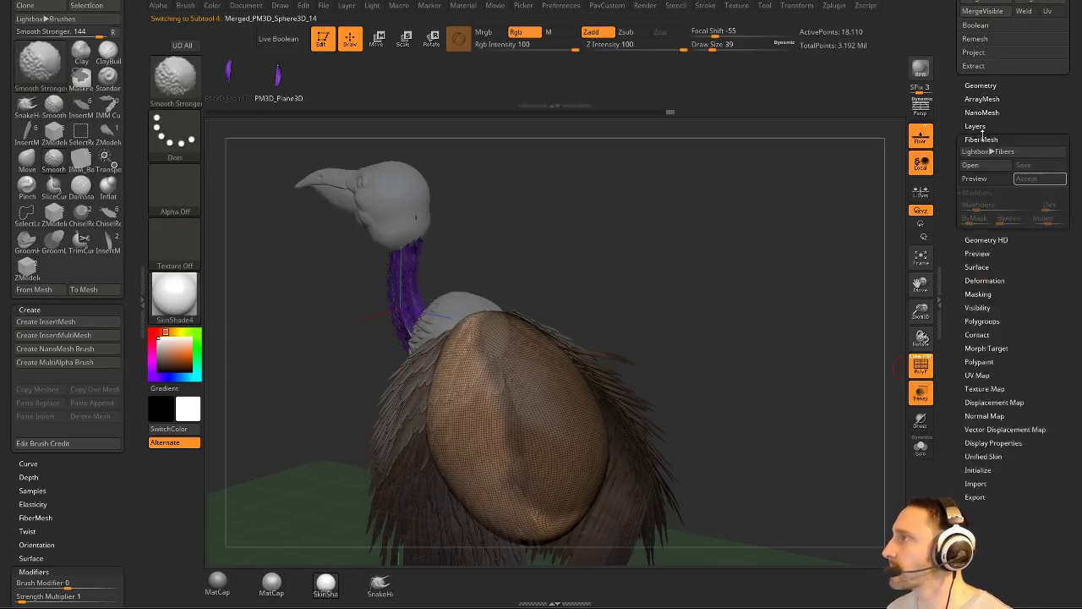
pyautogui.click(975, 178)
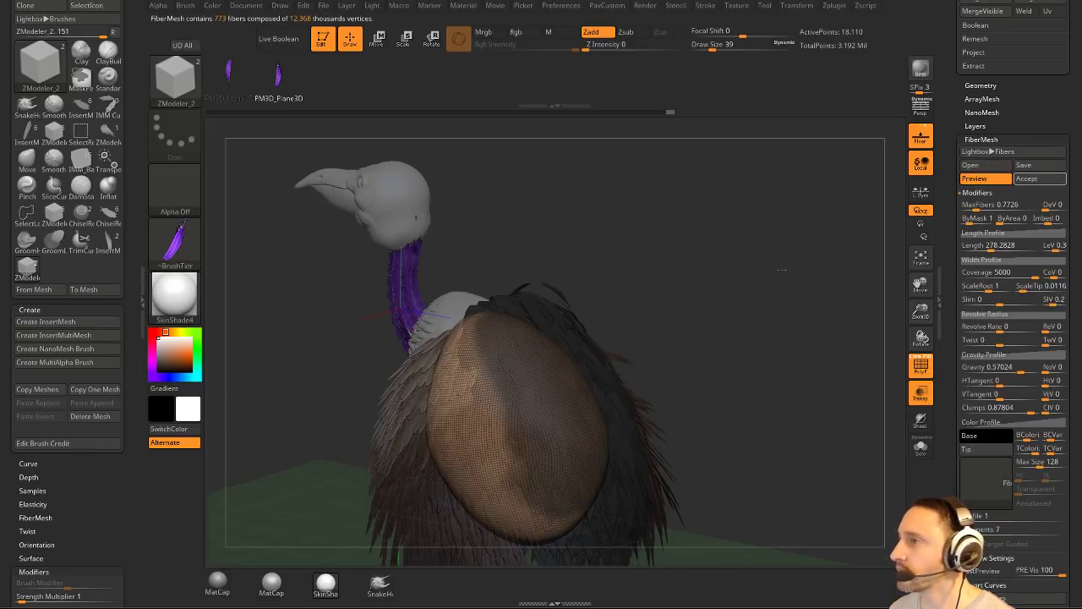
# Assign the rotated ~BrushTxtr feather image as the fiber texture, and turn off the polyframe, floor grid and transparency.
pyautogui.click(987, 497)
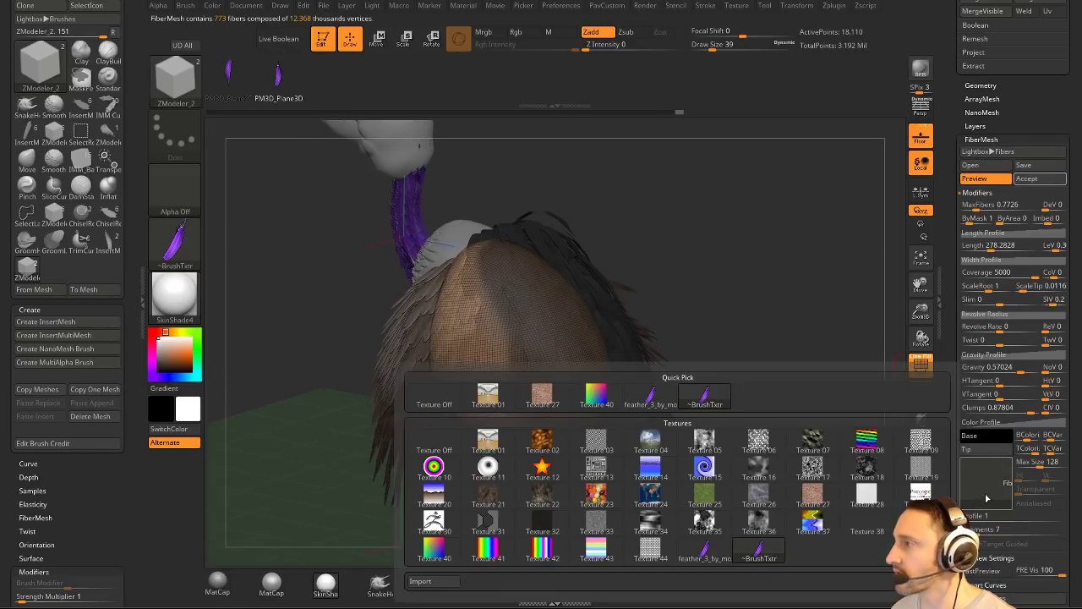
pyautogui.click(757, 550)
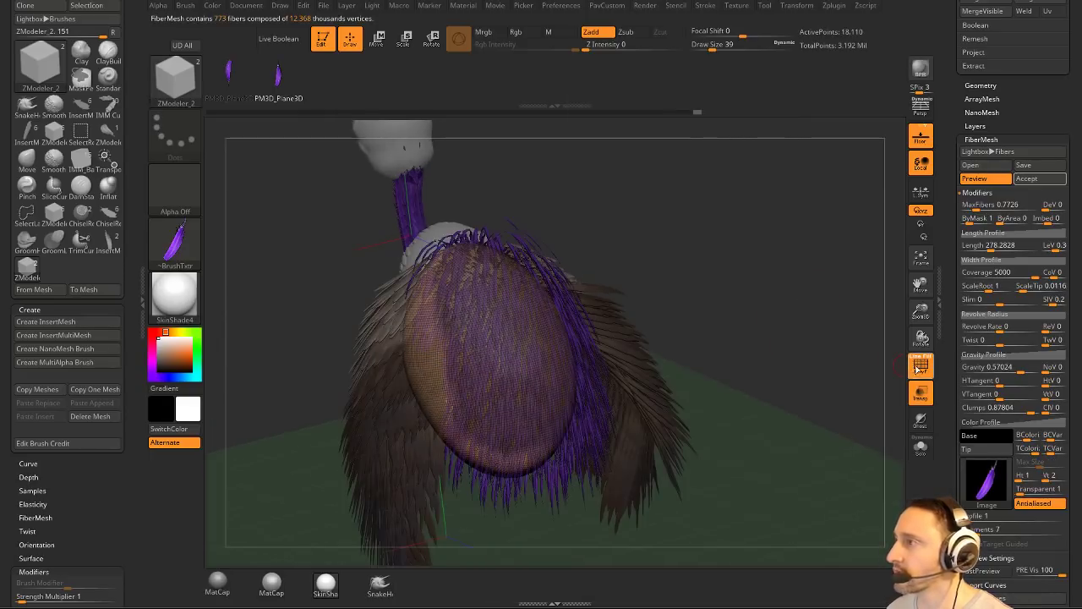
pyautogui.click(919, 369)
pyautogui.hotkey('shift', 'p')
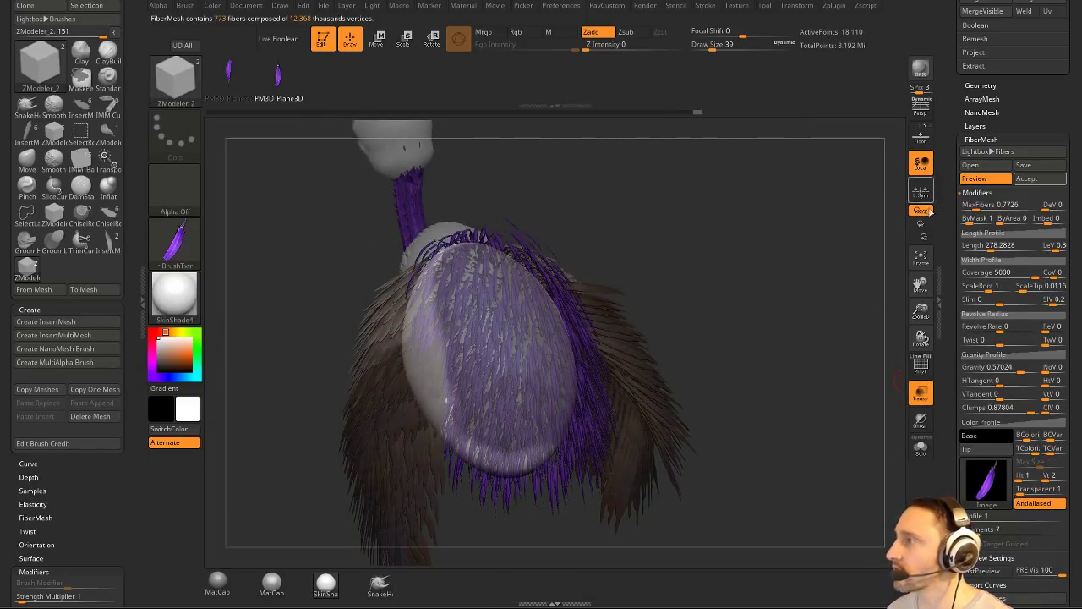
pyautogui.click(925, 403)
pyautogui.keyDown('alt'); pyautogui.moveTo(833, 343); pyautogui.dragTo(843, 290); pyautogui.keyUp('alt')
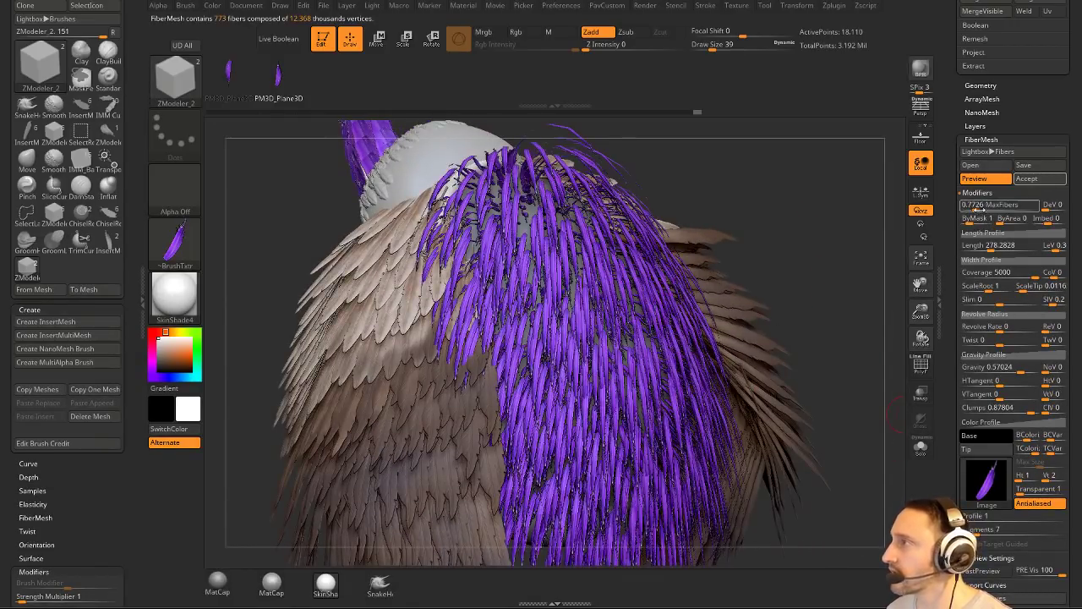
# Set MaxFibers to 0.26101 and raise the root end of the fibers' Width Profile curve to full width.
pyautogui.moveTo(978, 207); pyautogui.dragTo(976, 208)
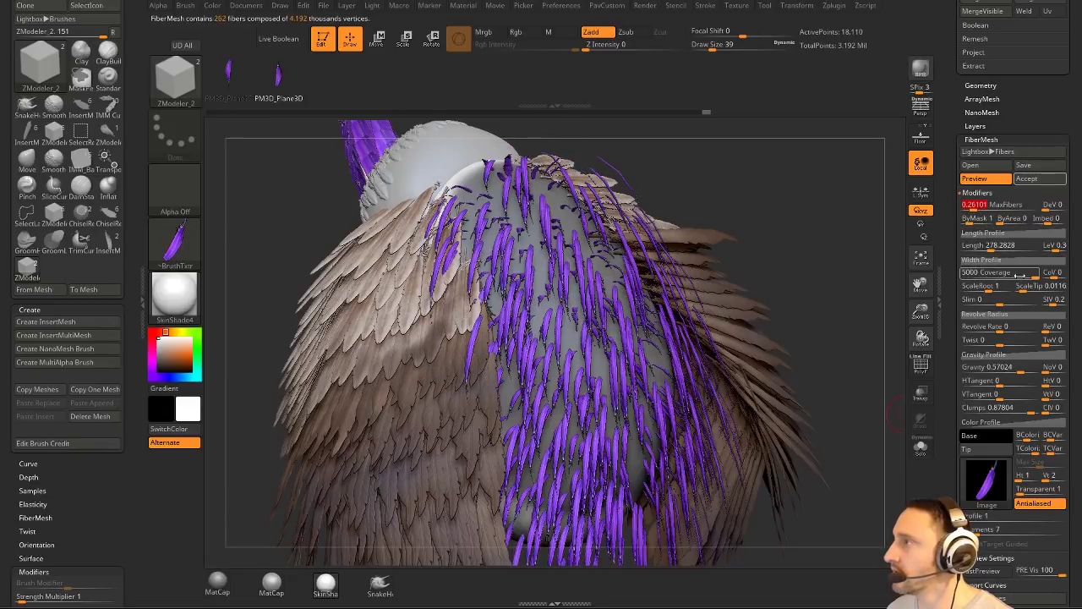
pyautogui.click(972, 260)
pyautogui.moveTo(968, 275); pyautogui.dragTo(964, 259)
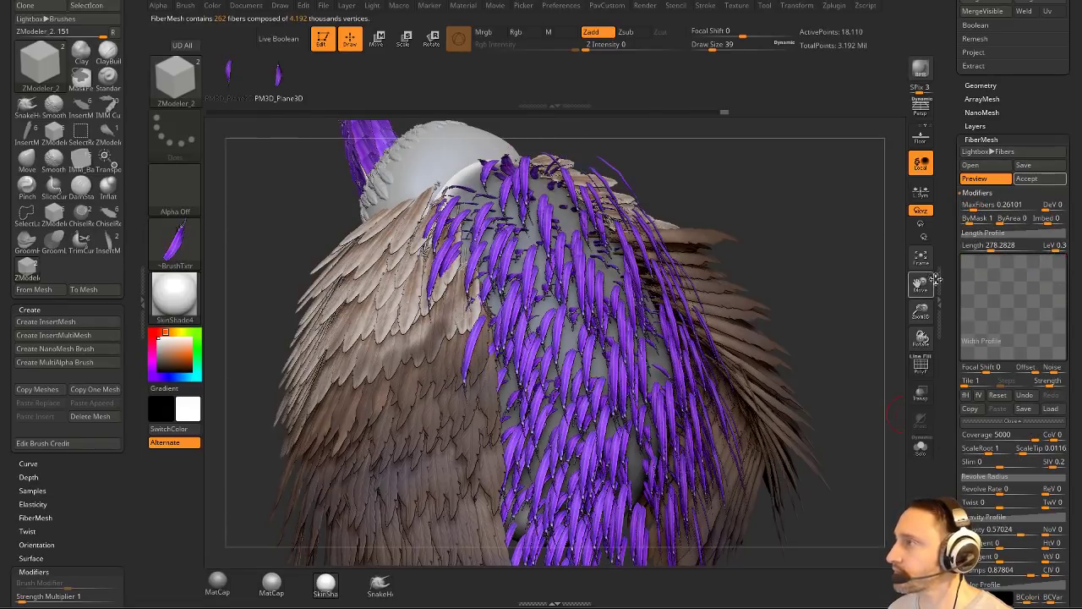
pyautogui.moveTo(951, 281); pyautogui.dragTo(951, 179)
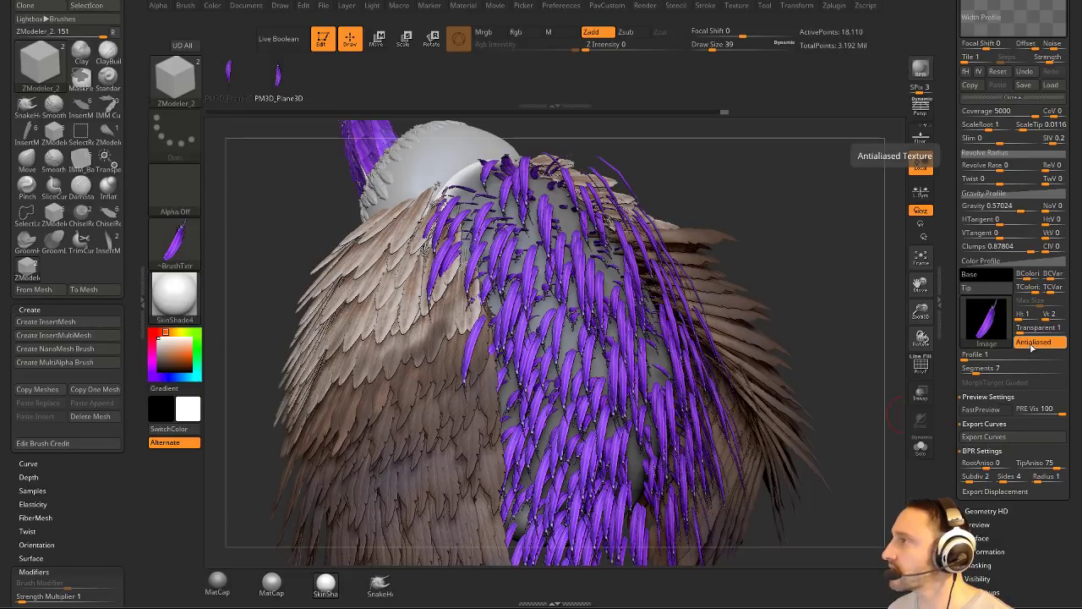
# Flip the ~BrushTxtr feather texture vertically and reassign it to the back fibers.
pyautogui.click(736, 6)
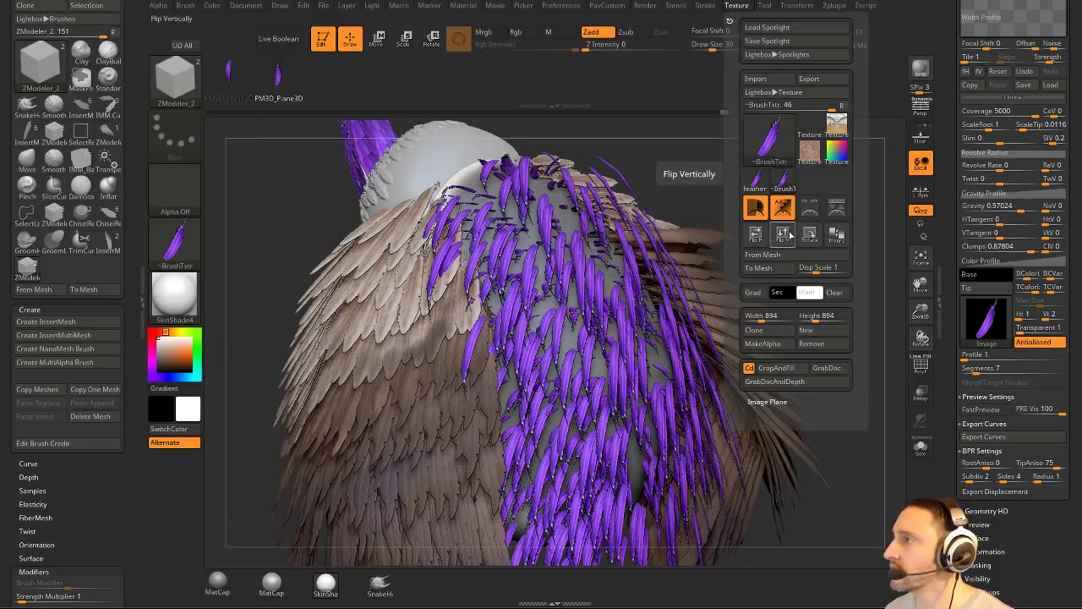
pyautogui.click(794, 237)
pyautogui.click(983, 332)
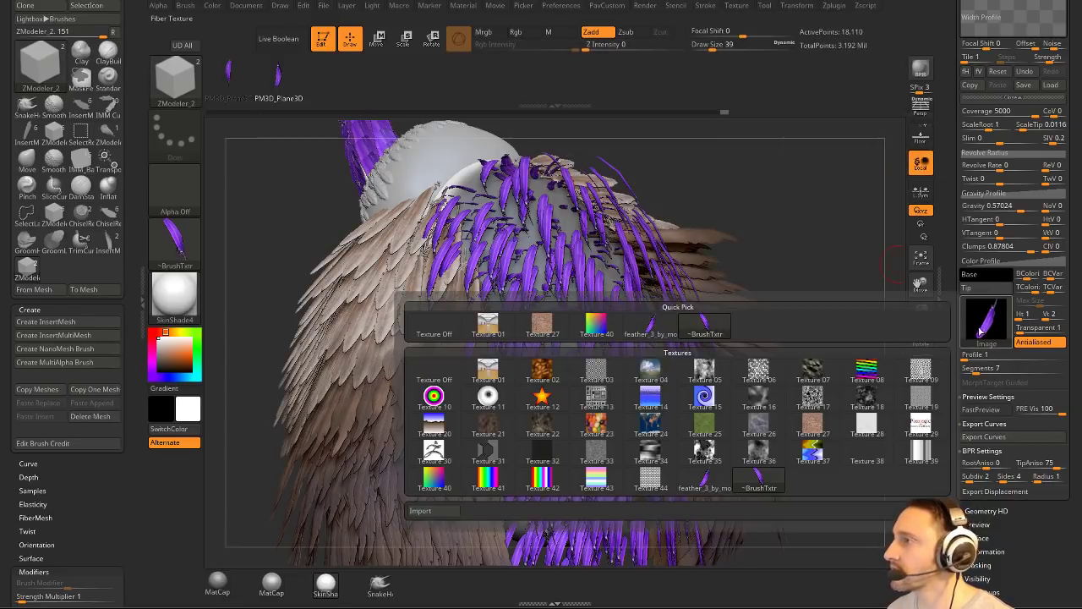
pyautogui.click(695, 327)
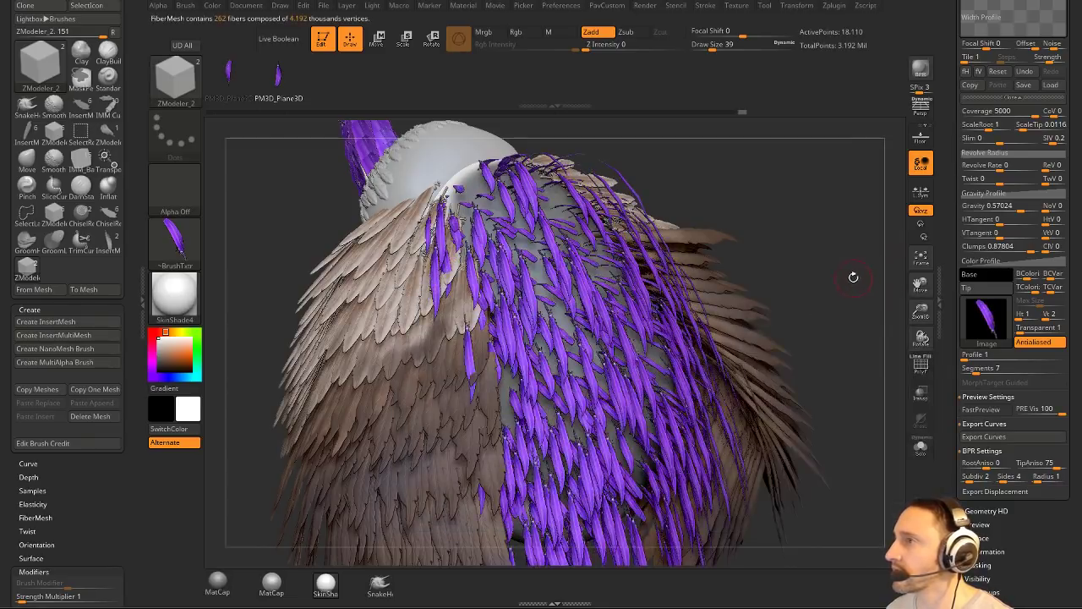
pyautogui.moveTo(853, 278); pyautogui.dragTo(896, 291)
pyautogui.moveTo(807, 292)
pyautogui.mouseDown()
pyautogui.moveTo(748, 263)
pyautogui.moveTo(805, 290)
pyautogui.mouseUp()
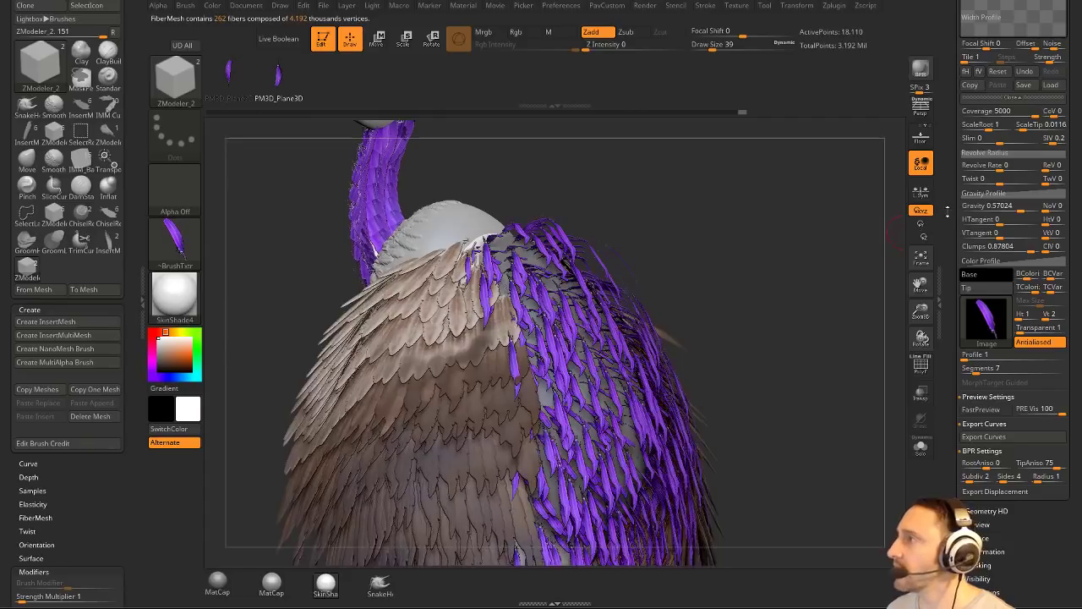
# Try larger root and tip scales for the back fibers, then set both ScaleRoot and ScaleTip to 1.
pyautogui.scroll(3, 1012, 231)
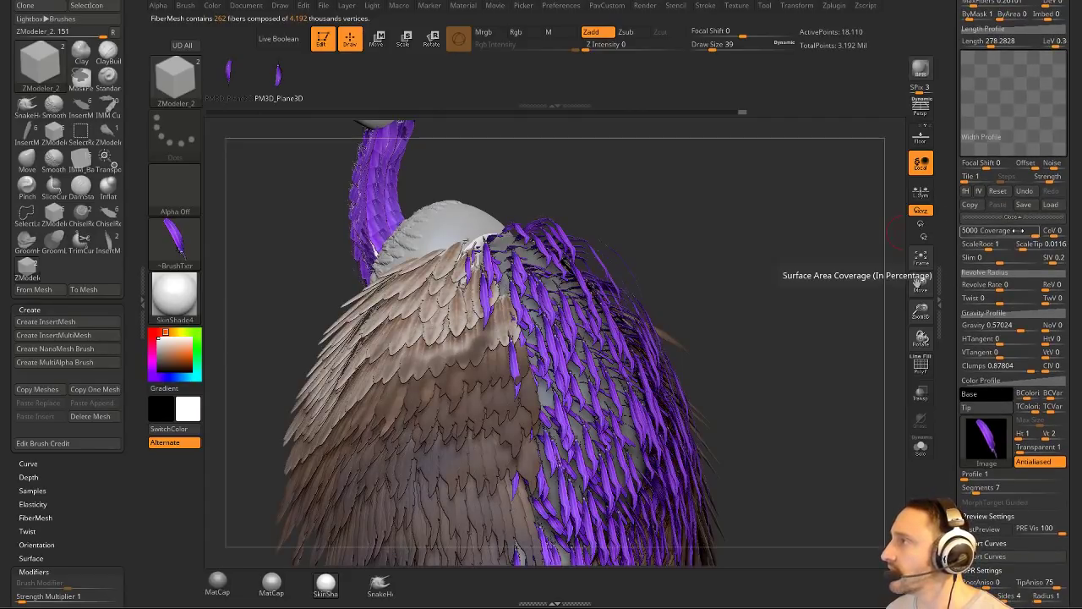
pyautogui.scroll(1, 986, 254)
pyautogui.moveTo(990, 256)
pyautogui.mouseDown()
pyautogui.moveTo(1003, 256)
pyautogui.moveTo(988, 254)
pyautogui.mouseUp()
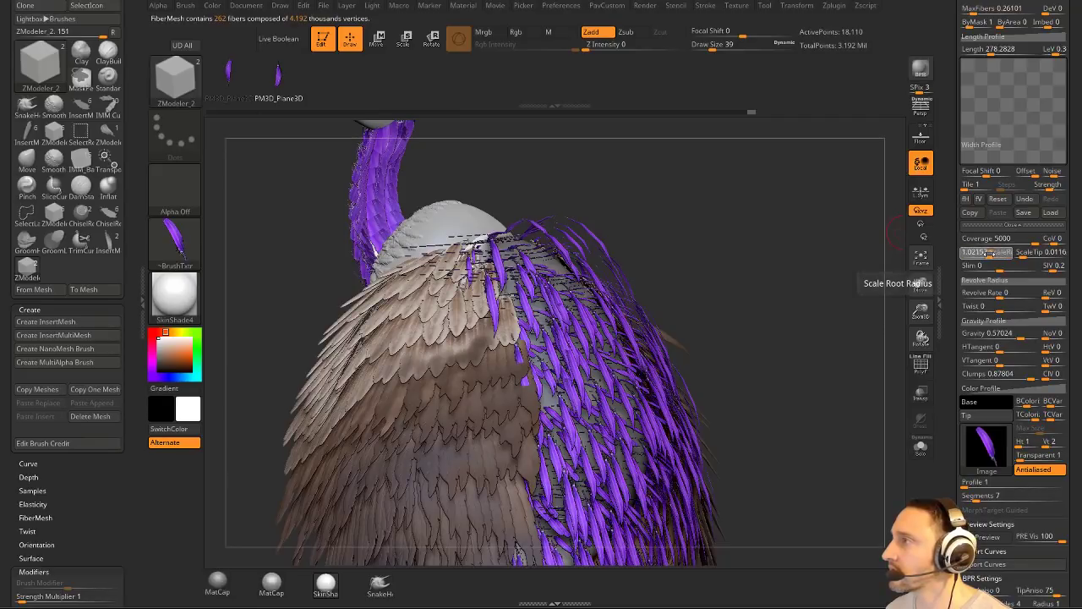
pyautogui.moveTo(1026, 257)
pyautogui.mouseDown()
pyautogui.moveTo(1057, 257)
pyautogui.moveTo(1038, 257)
pyautogui.mouseUp()
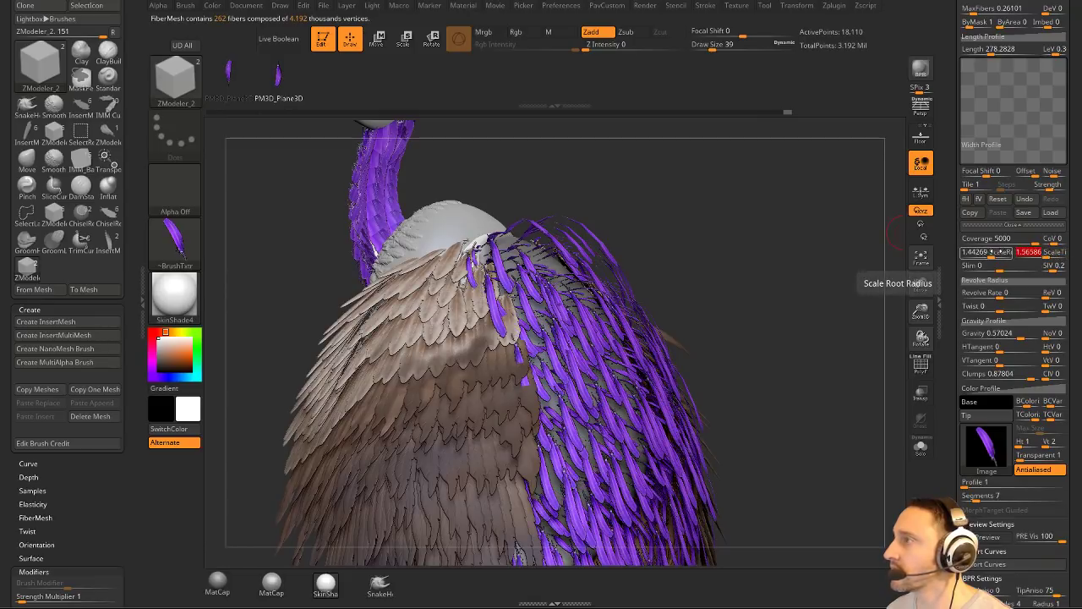
pyautogui.click(996, 253)
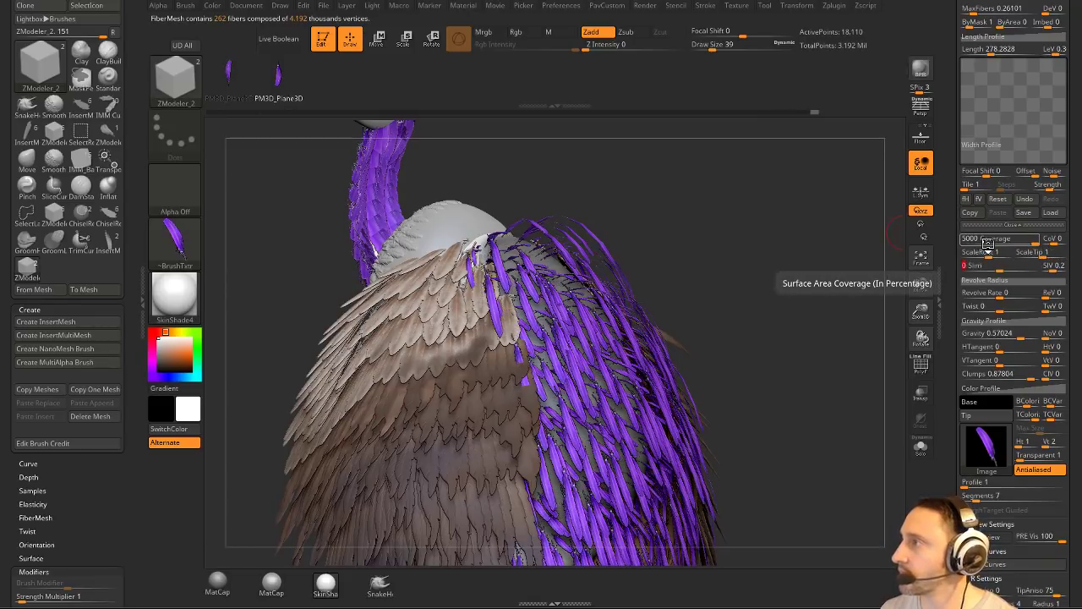
pyautogui.moveTo(730, 249); pyautogui.dragTo(877, 226)
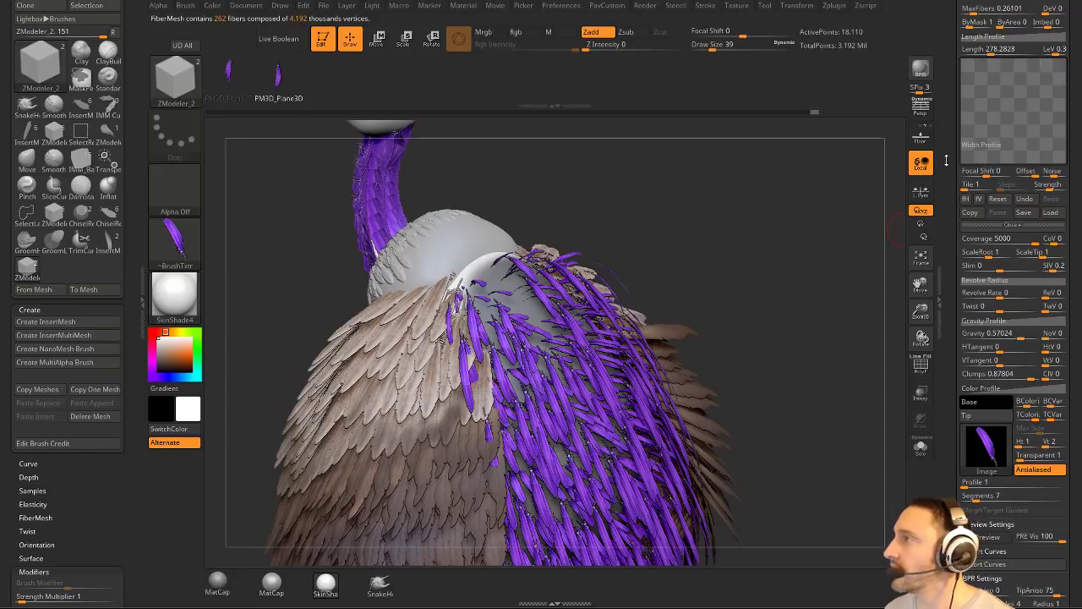
# Set the back fibers' Length to 243.89108 and MaxFibers to 2.10949.
pyautogui.scroll(4, 998, 203)
pyautogui.moveTo(996, 203)
pyautogui.mouseDown()
pyautogui.moveTo(984, 203)
pyautogui.moveTo(999, 201)
pyautogui.mouseUp()
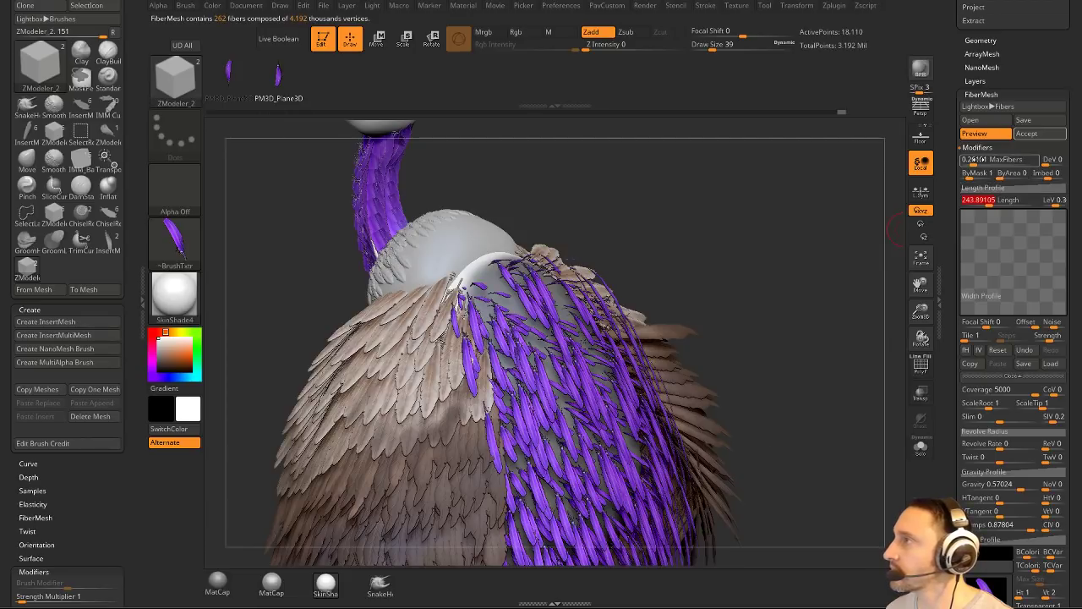
pyautogui.moveTo(974, 159); pyautogui.dragTo(972, 159)
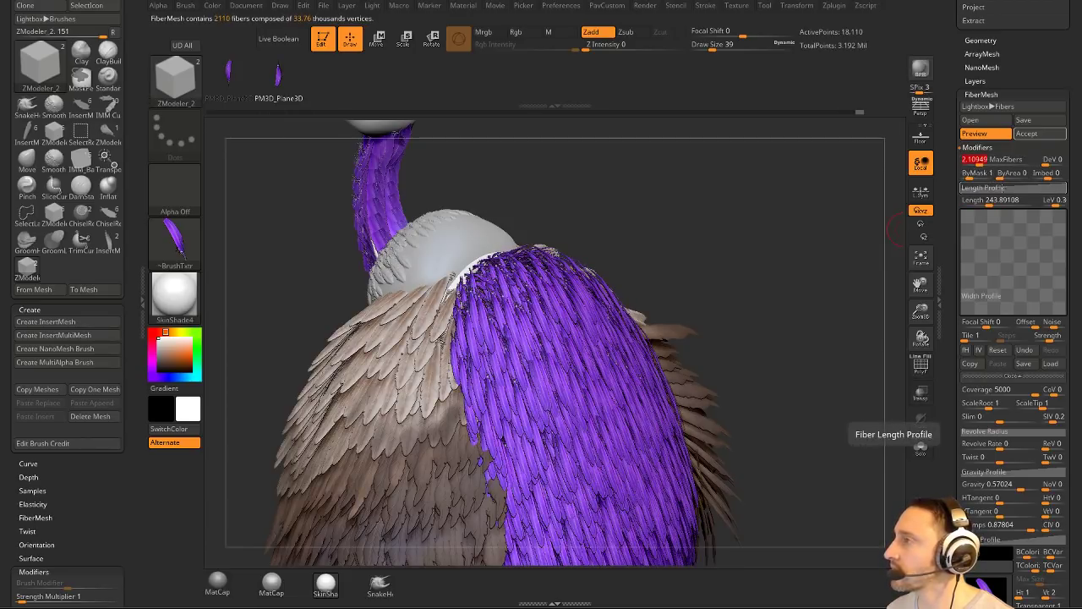
# Raise the start of the fibers' Length Profile curve to about 0.66, keep MaxFibers at 2.10949, and inspect the feathers up close.
pyautogui.click(996, 188)
pyautogui.moveTo(963, 237)
pyautogui.mouseDown()
pyautogui.moveTo(965, 203)
pyautogui.moveTo(964, 229)
pyautogui.mouseUp()
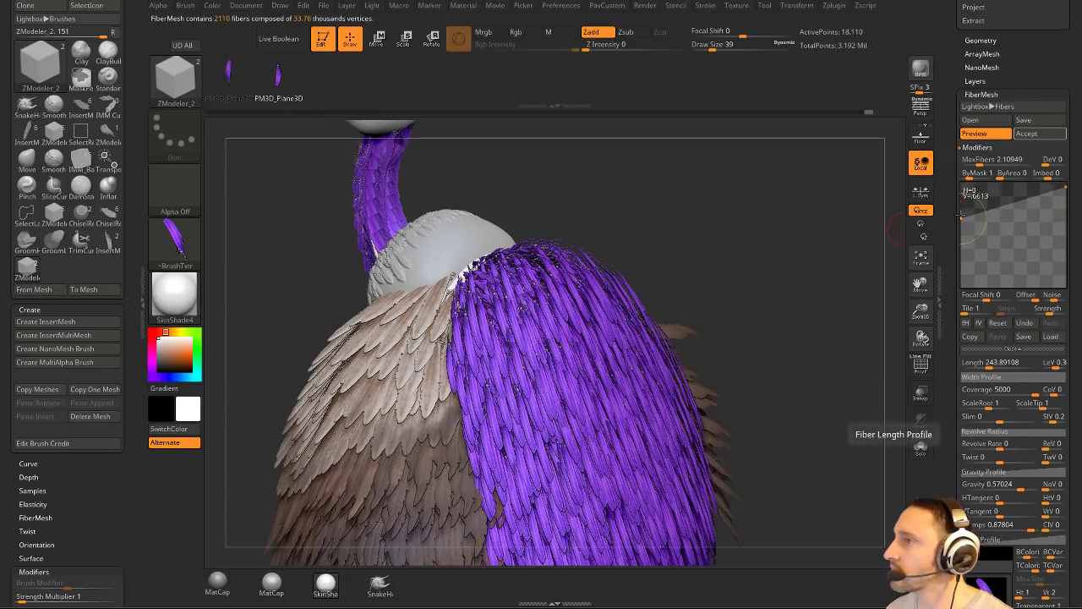
pyautogui.keyDown('alt'); pyautogui.moveTo(803, 254); pyautogui.dragTo(779, 245); pyautogui.keyUp('alt')
pyautogui.moveTo(779, 283); pyautogui.dragTo(819, 240)
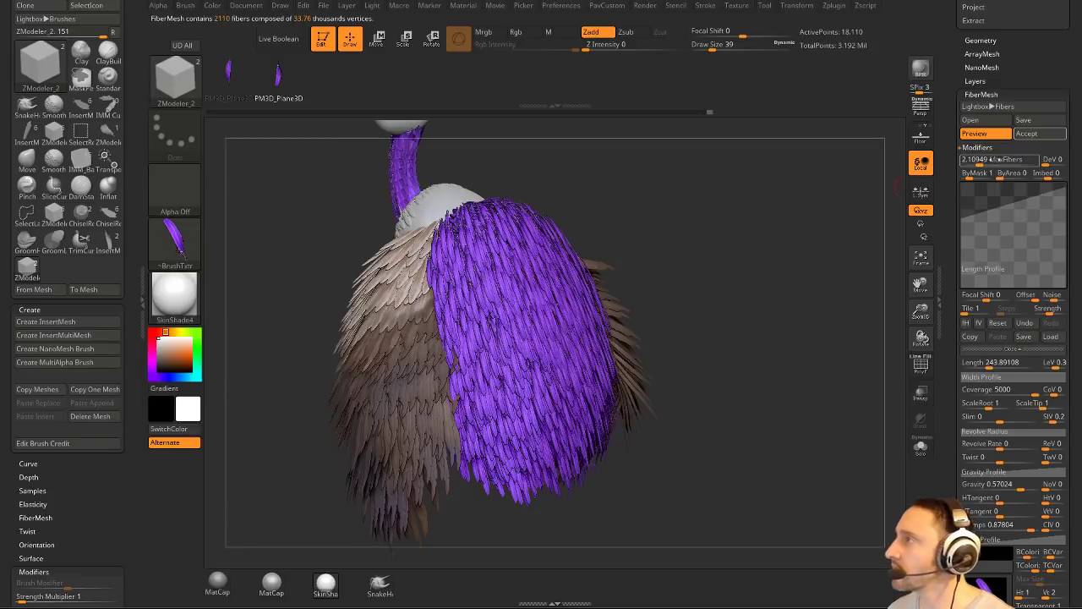
pyautogui.moveTo(982, 161); pyautogui.dragTo(982, 164)
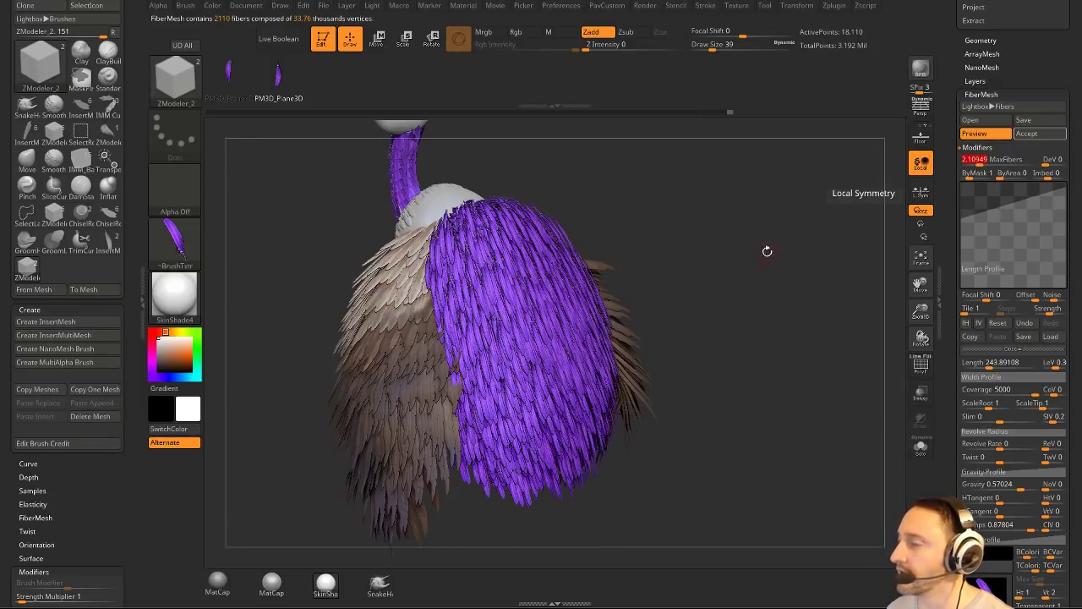
pyautogui.moveTo(767, 251); pyautogui.dragTo(761, 220)
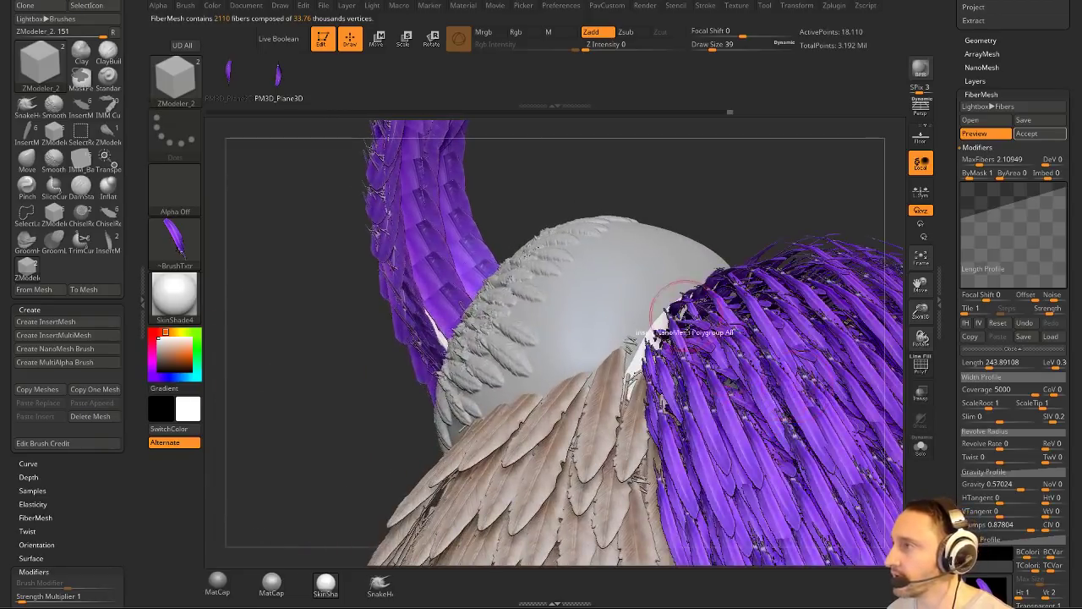
# Shorten the back feather fibers by setting their Length to 129.00071.
pyautogui.moveTo(783, 175); pyautogui.dragTo(780, 223)
pyautogui.scroll(-1, 950, 290)
pyautogui.scroll(-3, 950, 290)
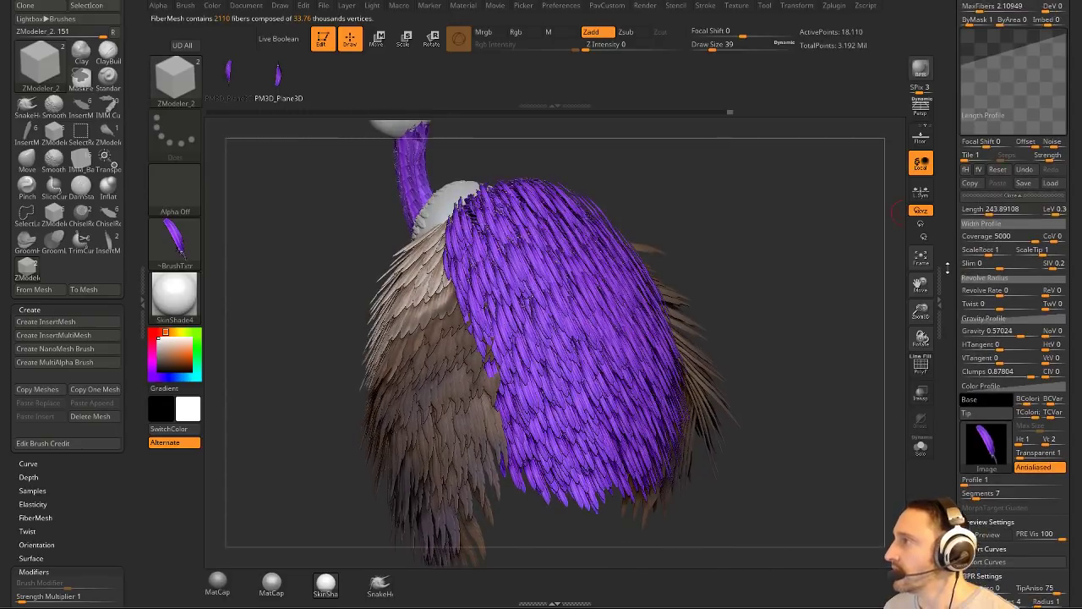
pyautogui.scroll(2, 947, 273)
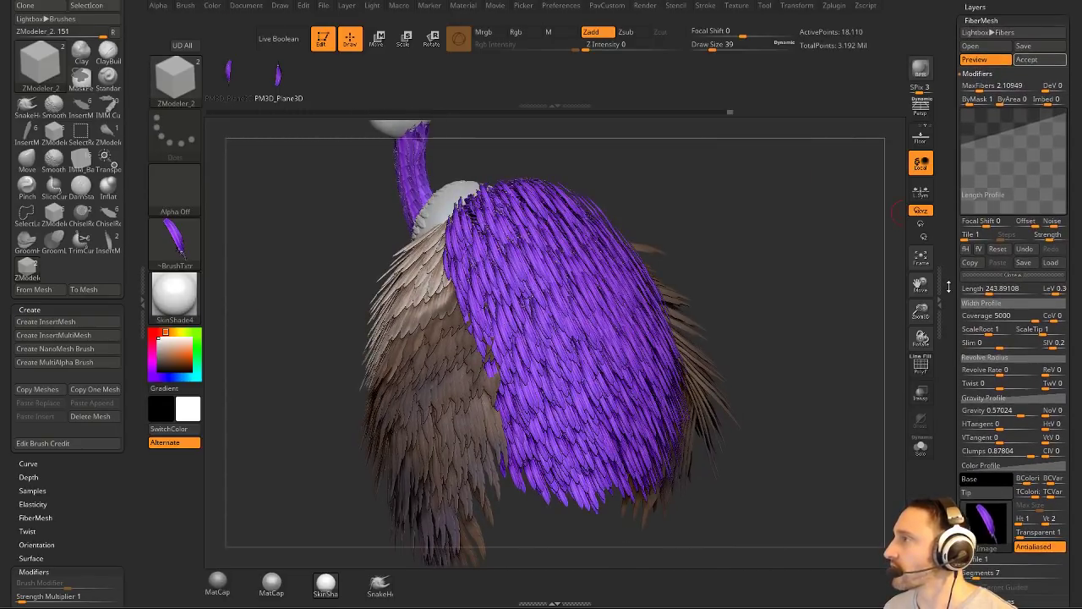
pyautogui.click(983, 293)
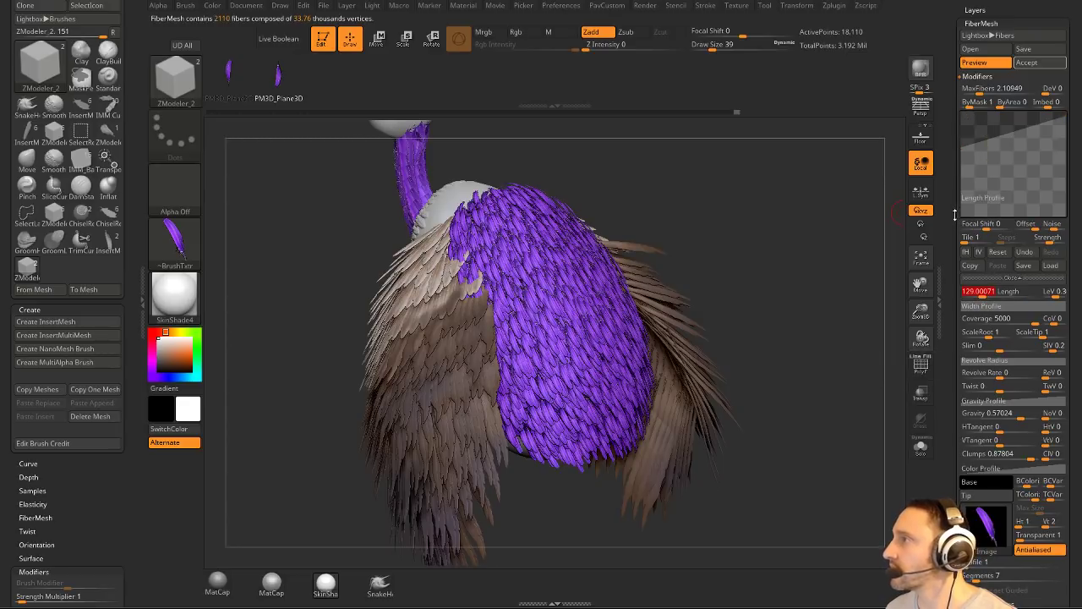
# Set the back fibers' coverage variation (CoV) to 1 and inspect the vulture from behind and from the side.
pyautogui.scroll(-3, 964, 169)
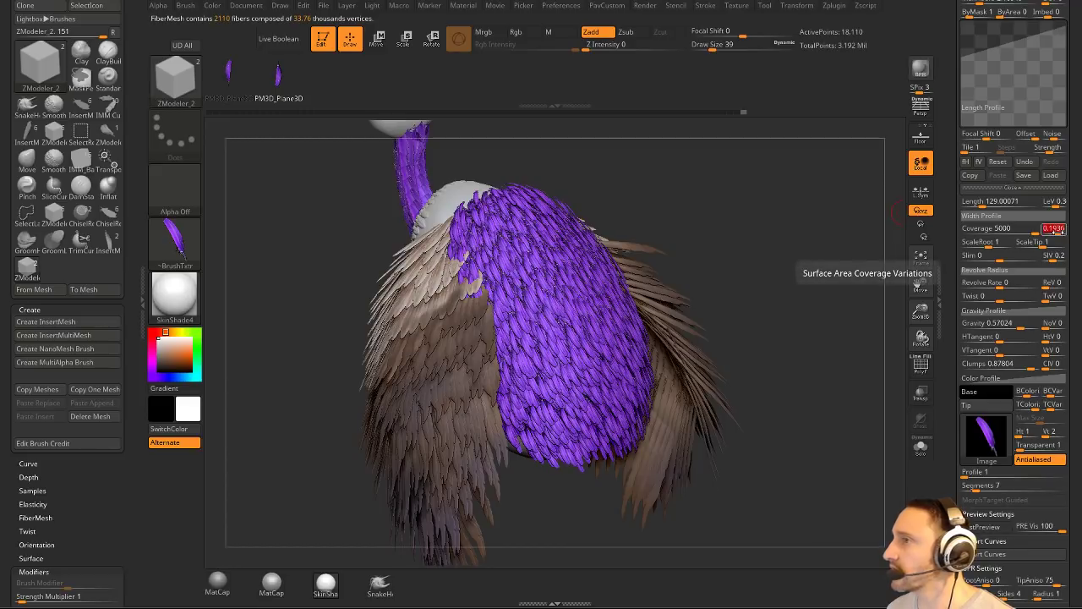
pyautogui.moveTo(1054, 230); pyautogui.dragTo(1068, 236)
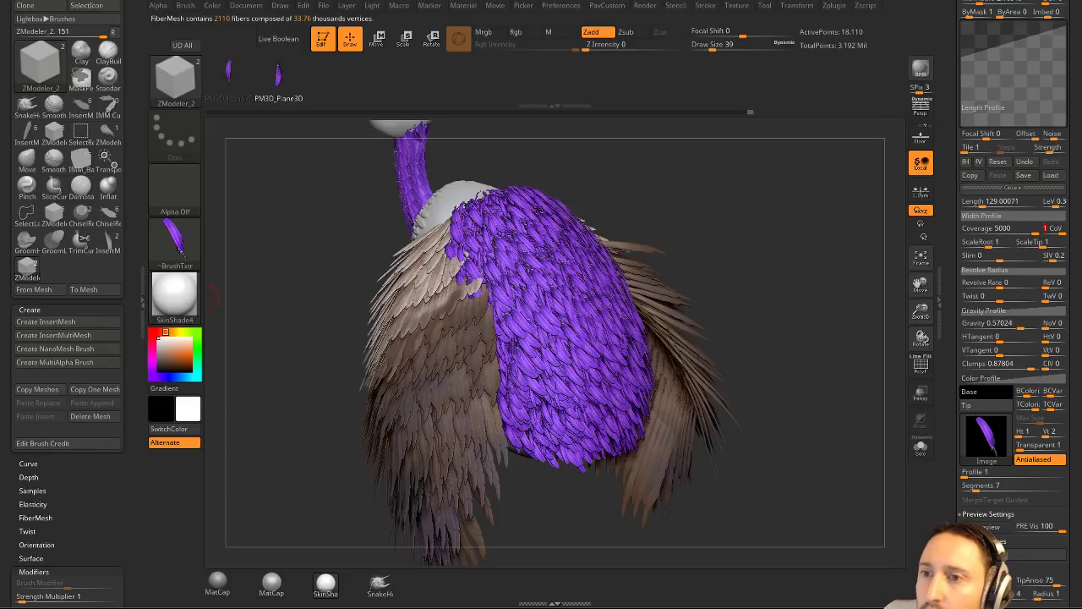
pyautogui.moveTo(758, 309); pyautogui.dragTo(741, 264)
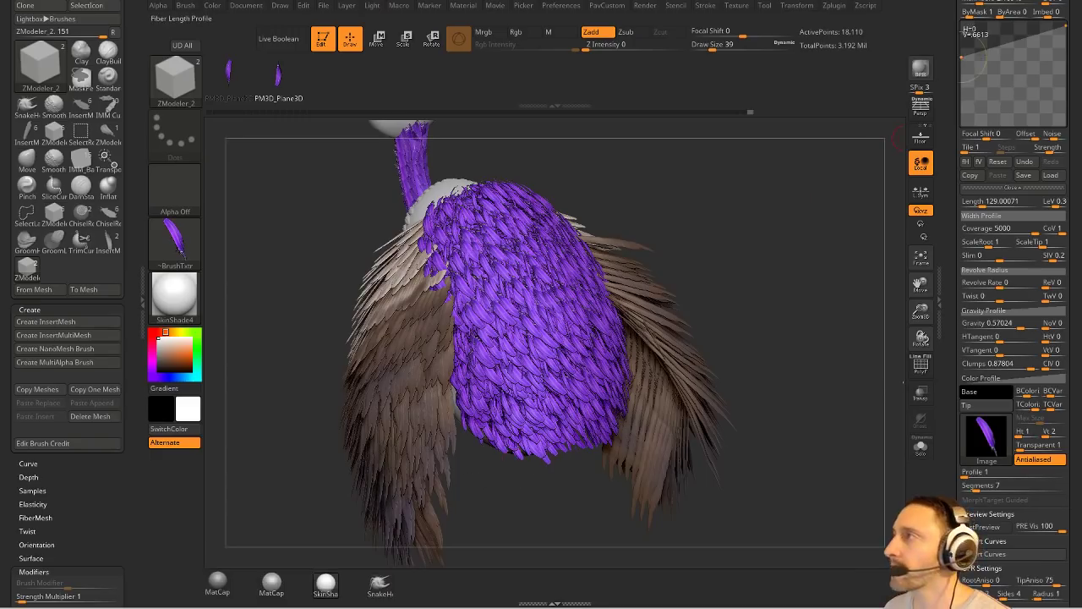
pyautogui.moveTo(679, 244); pyautogui.dragTo(780, 292)
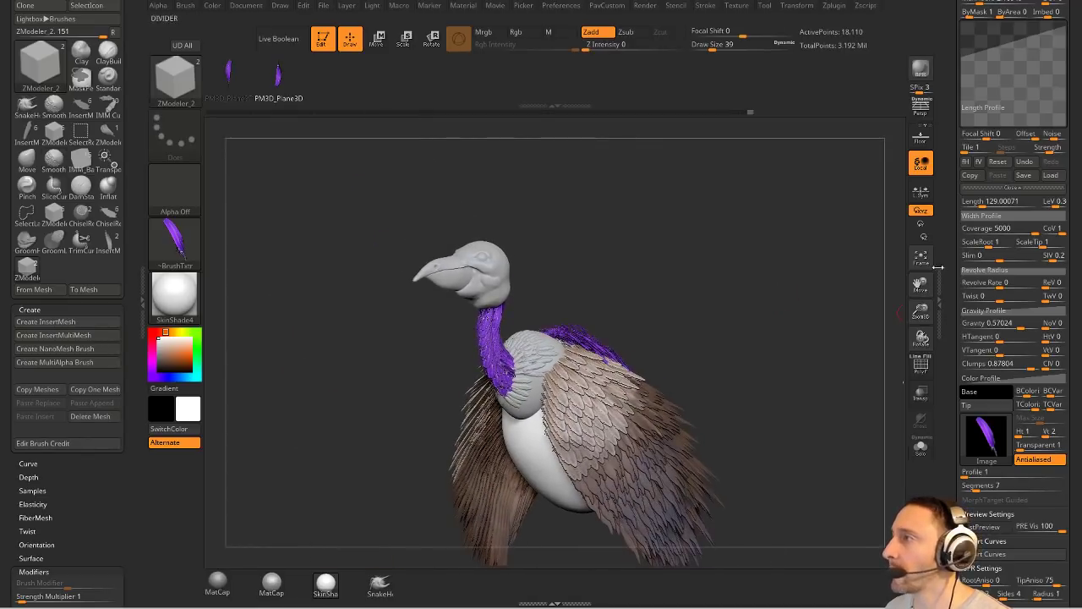
# Send the feathered vulture to KeyShot using the KeyShot external renderer.
pyautogui.moveTo(948, 250); pyautogui.dragTo(948, 516)
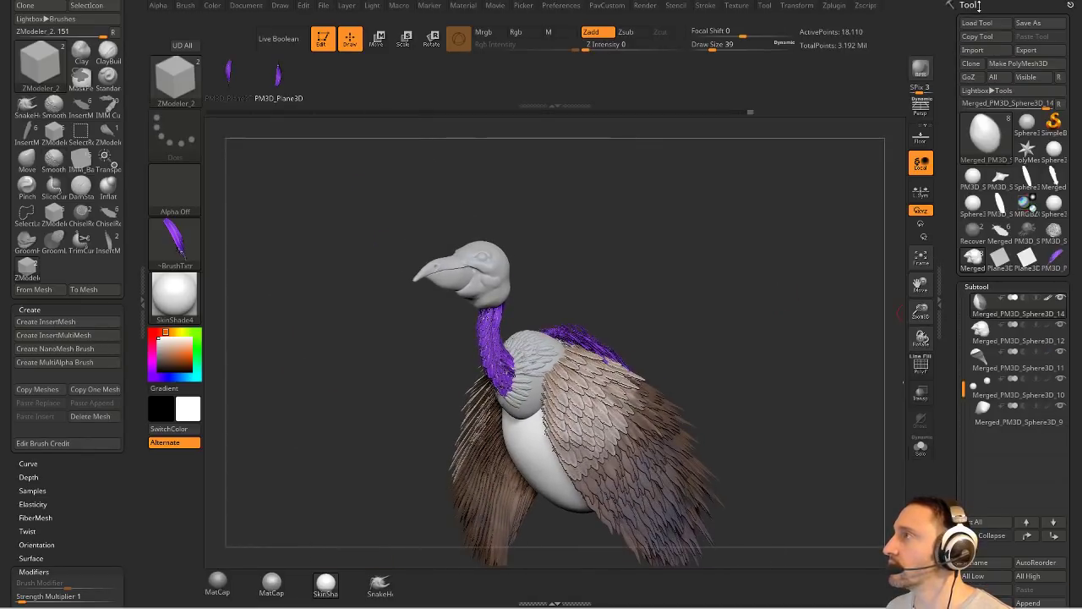
pyautogui.click(561, 5)
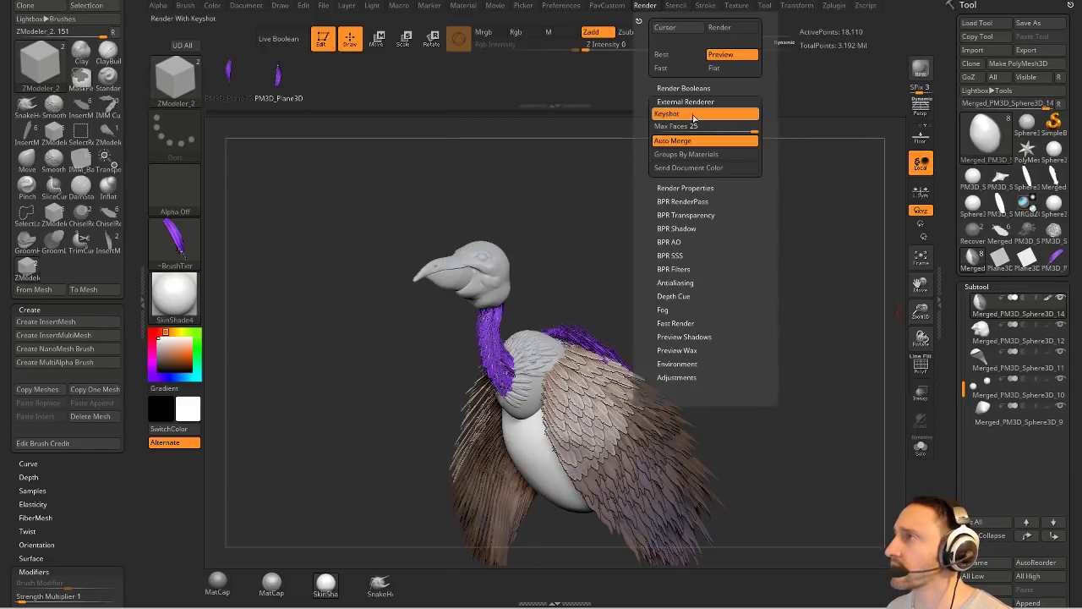
pyautogui.click(925, 71)
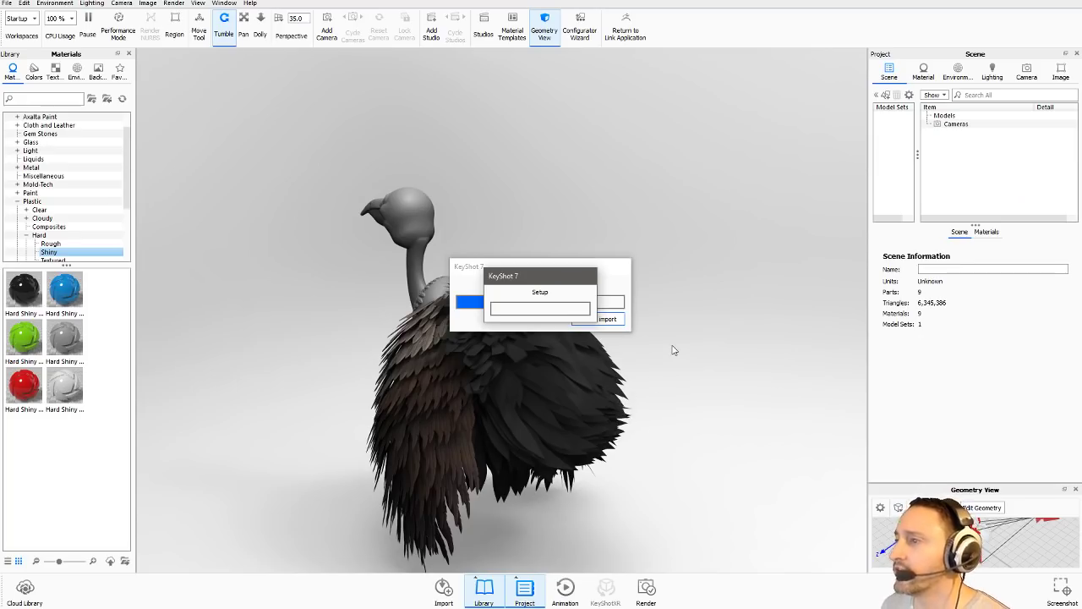
# Add a Turntable animation to the ZBrush model, rotating 360° clockwise about the model over 5 seconds, and preview its playback.
pyautogui.click(566, 592)
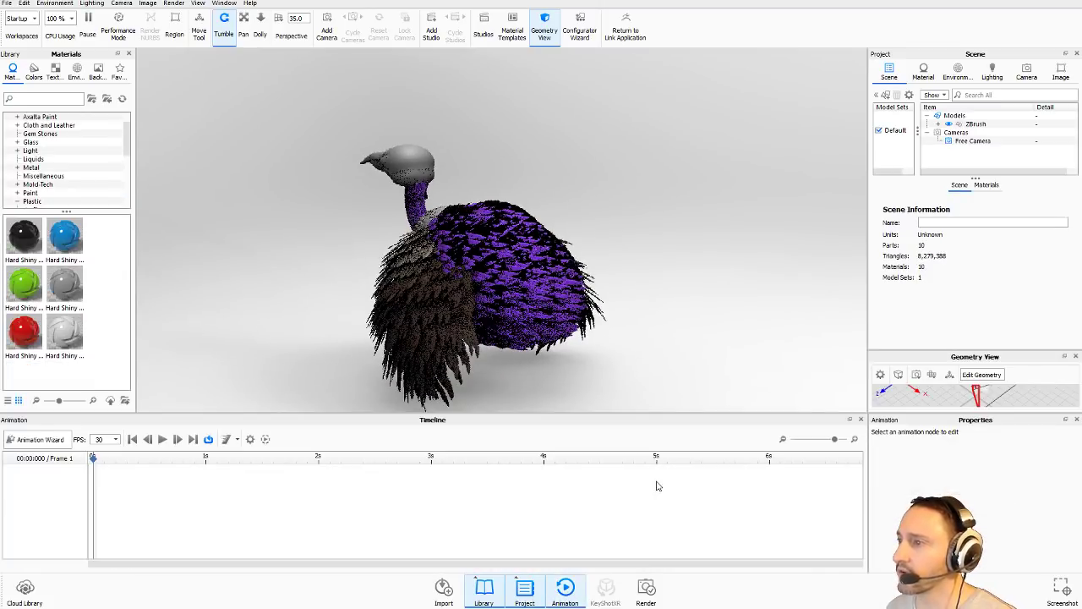
pyautogui.click(34, 440)
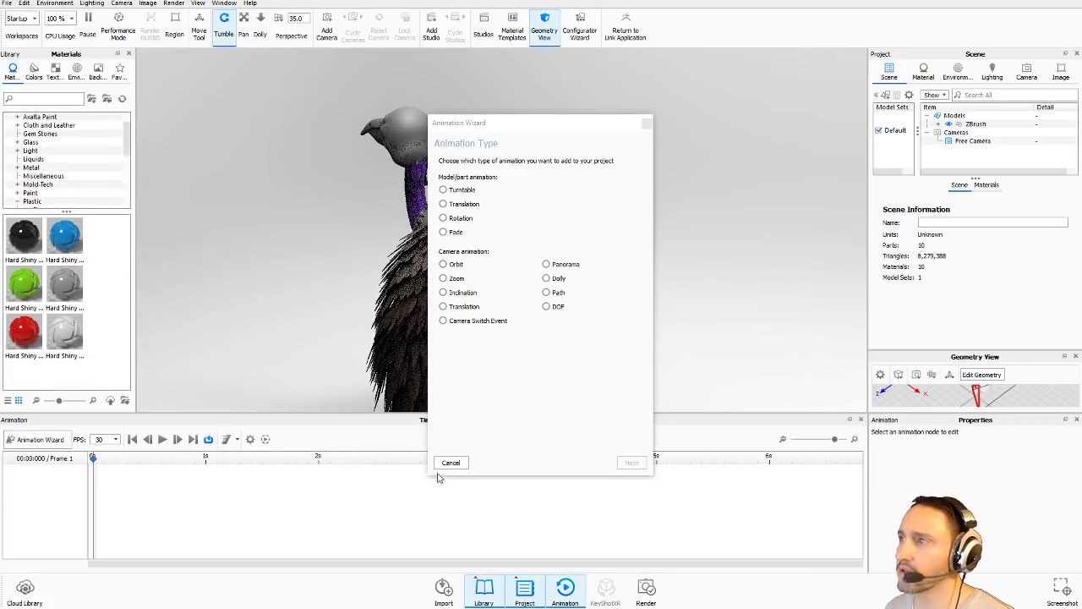
pyautogui.click(470, 191)
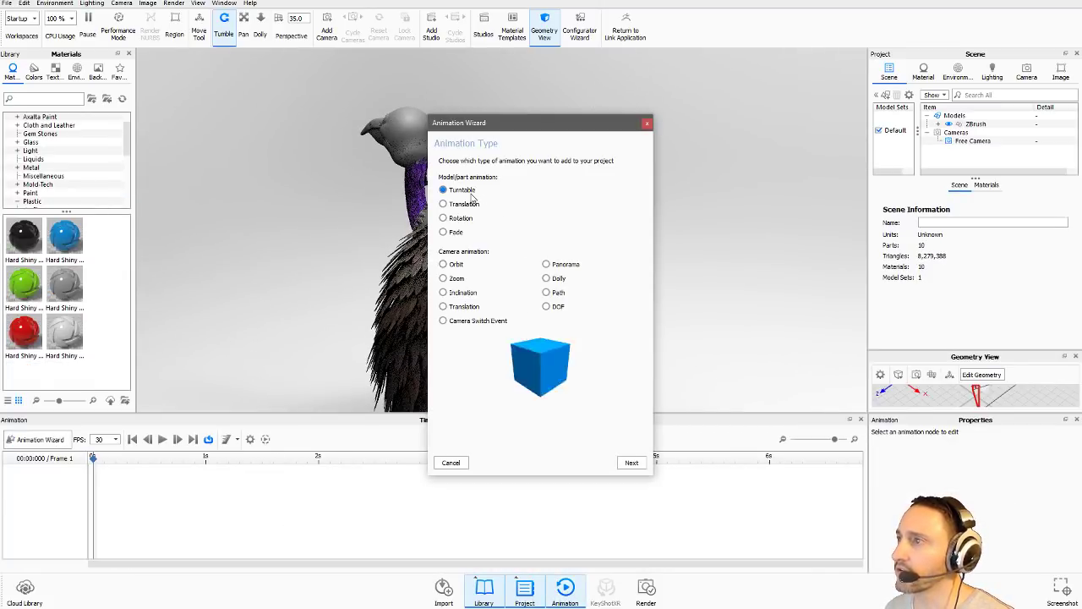
pyautogui.click(632, 463)
pyautogui.click(498, 188)
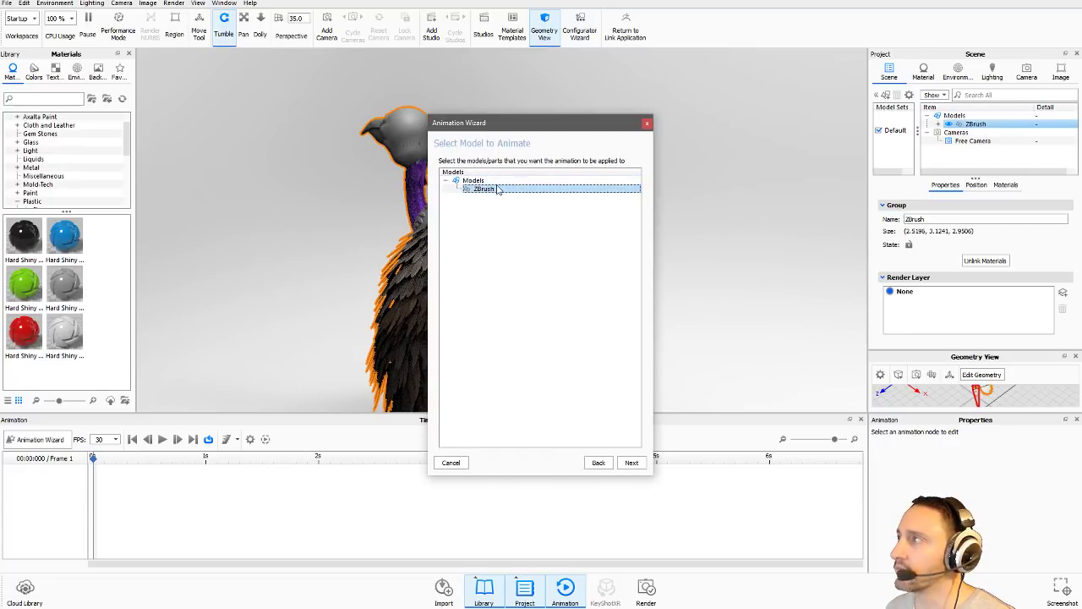
pyautogui.click(631, 462)
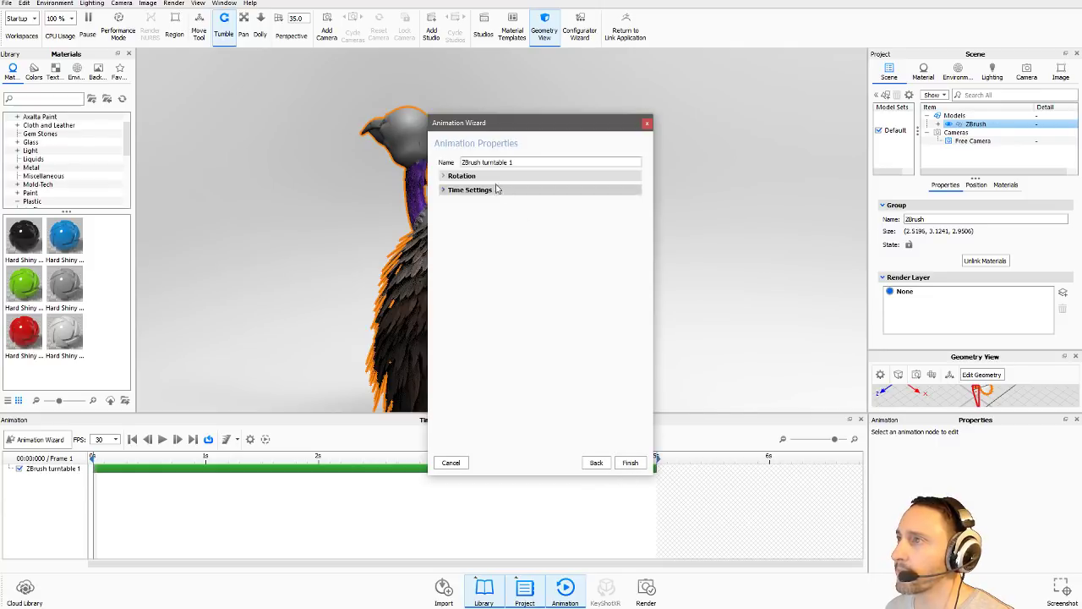
pyautogui.click(443, 177)
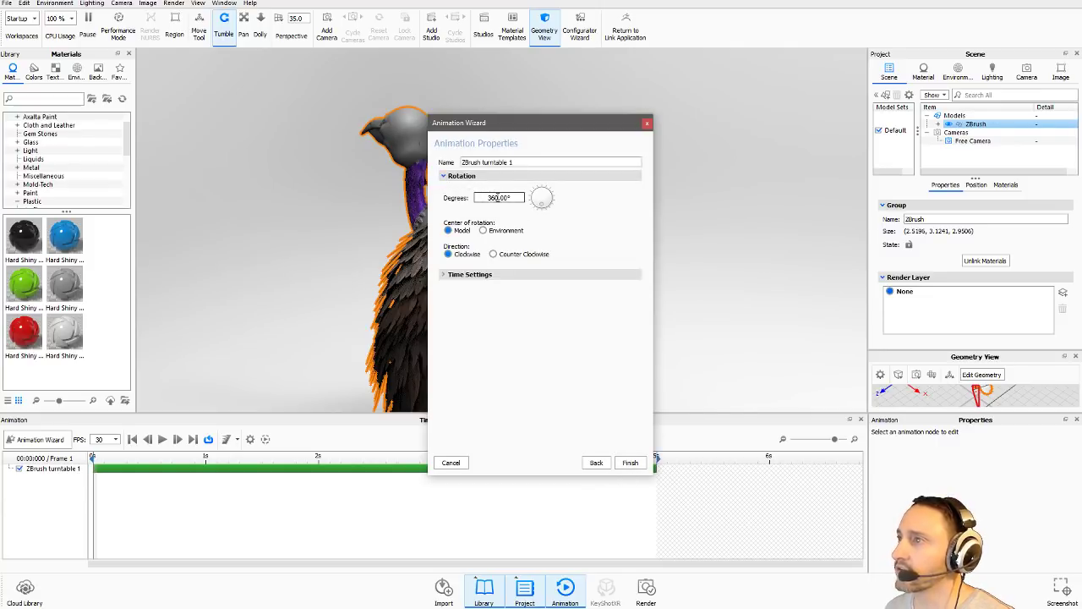
pyautogui.click(449, 272)
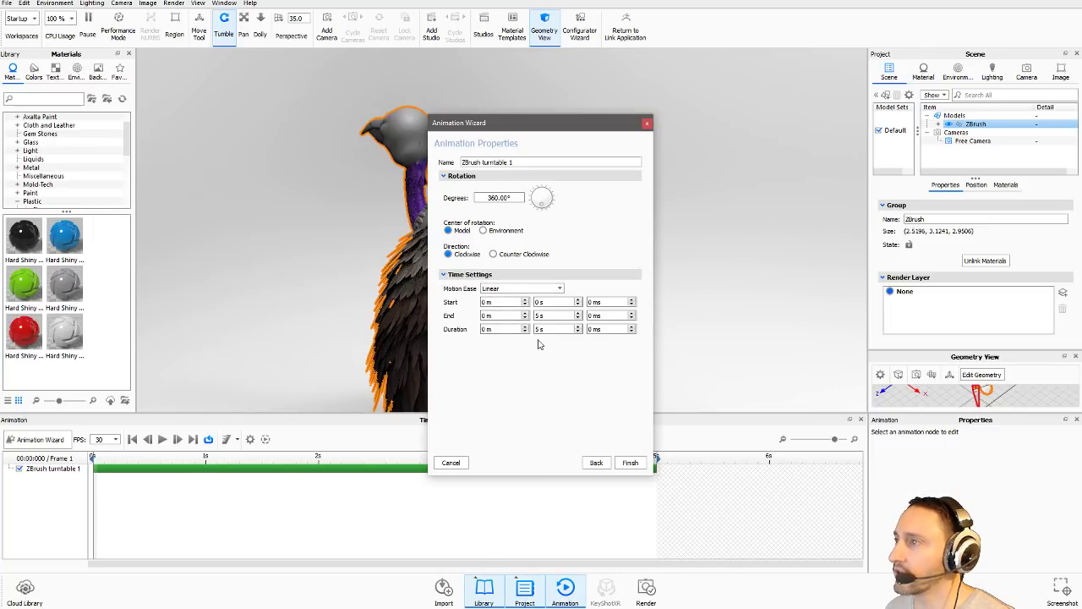
pyautogui.click(632, 463)
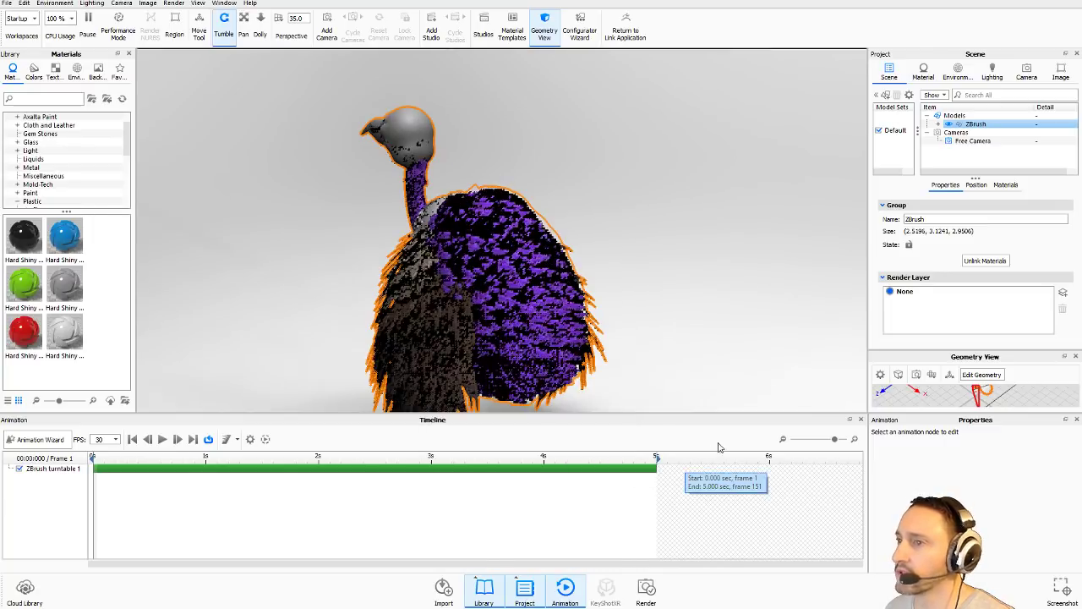
pyautogui.click(163, 441)
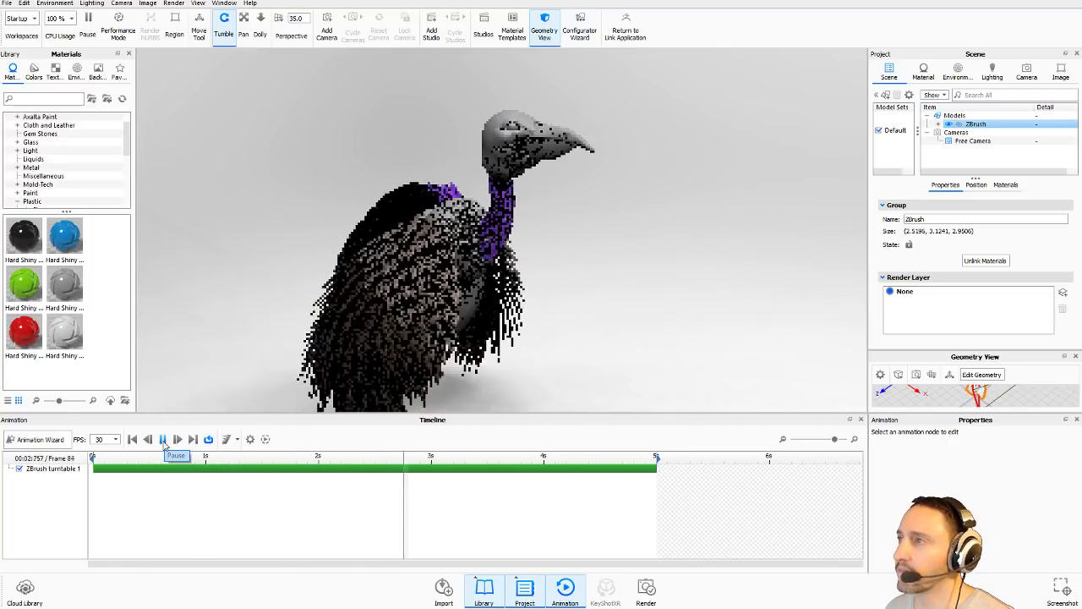
pyautogui.click(163, 440)
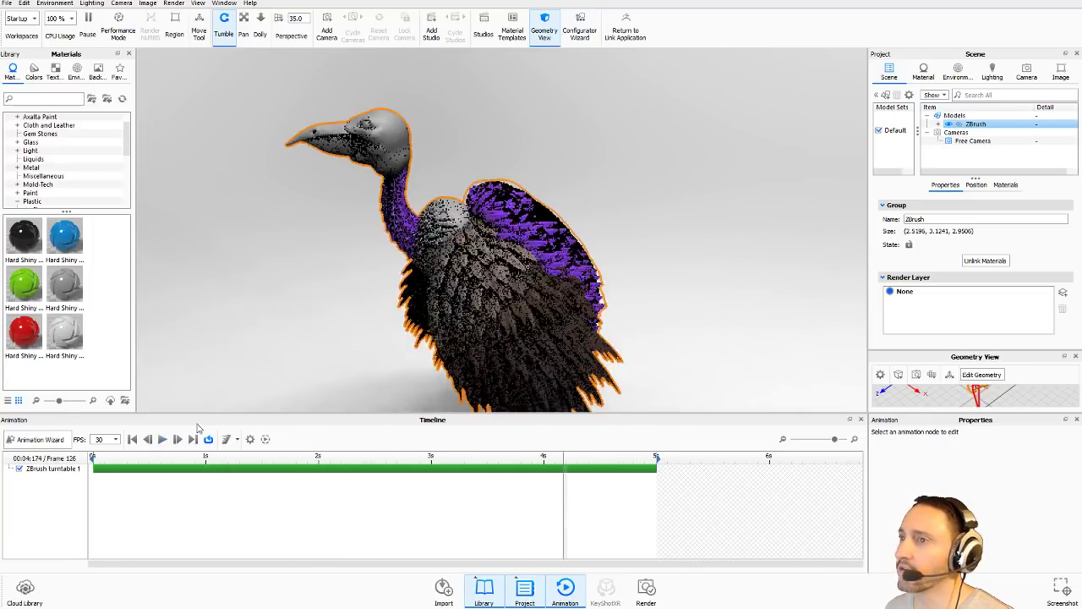
# Review the animation render output settings, switching Video Output off and back on, without rendering.
pyautogui.click(174, 4)
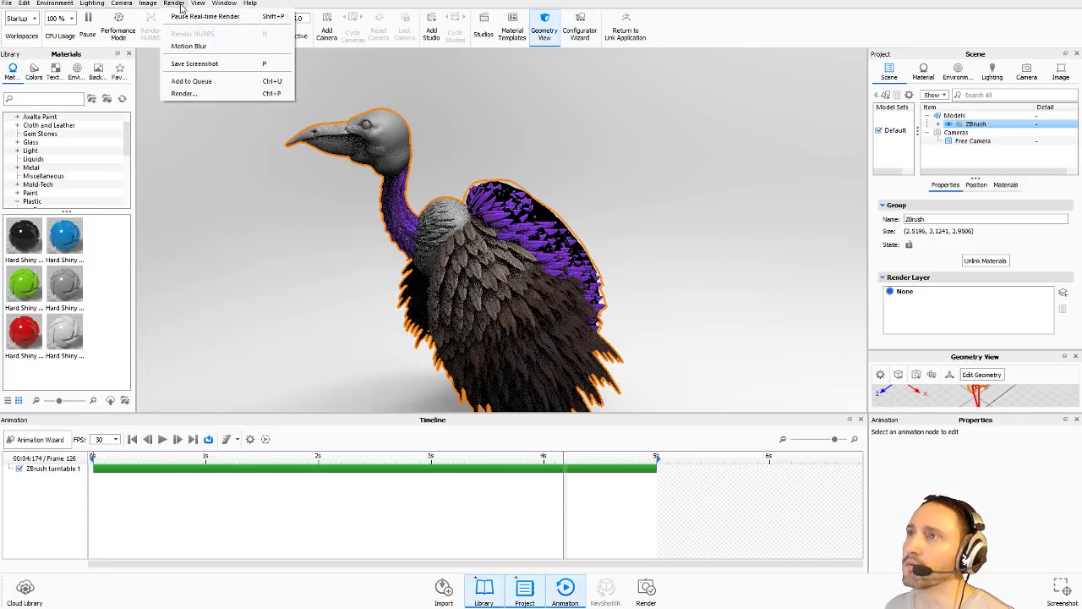
pyautogui.click(185, 93)
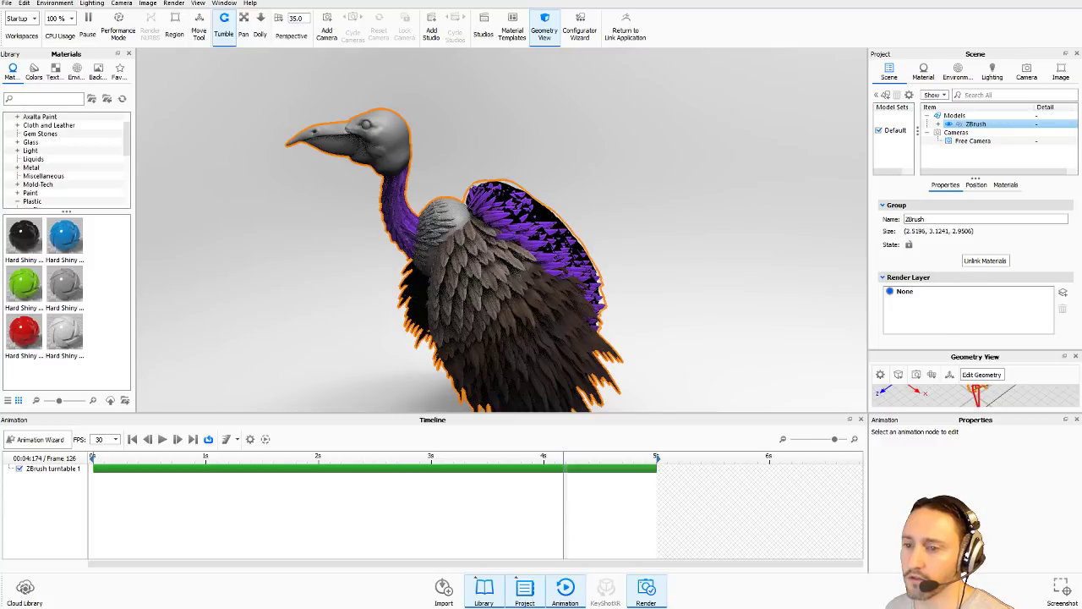
pyautogui.click(382, 125)
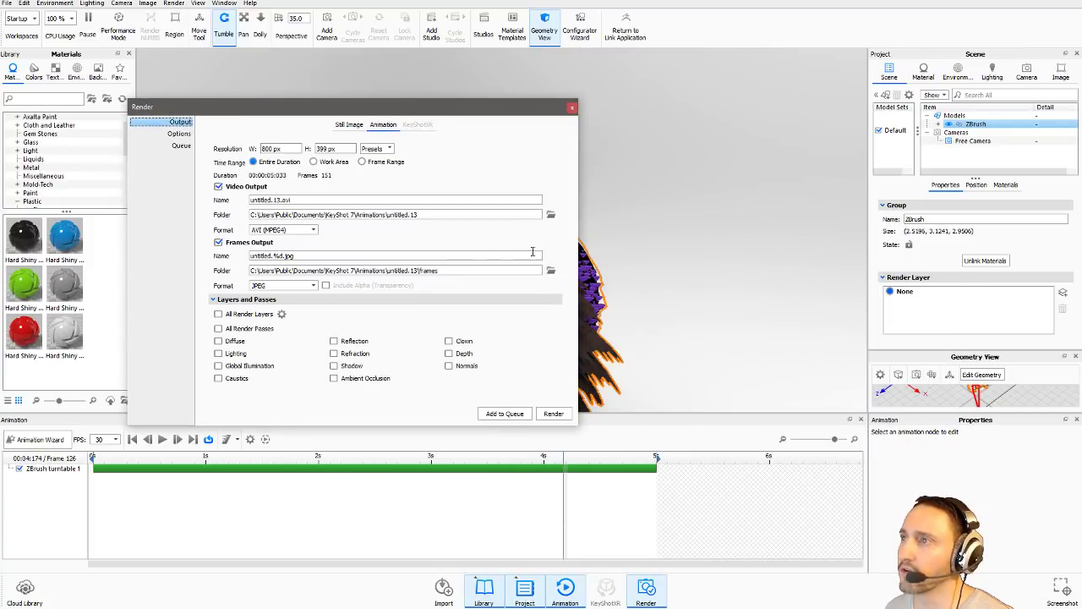
pyautogui.click(245, 186)
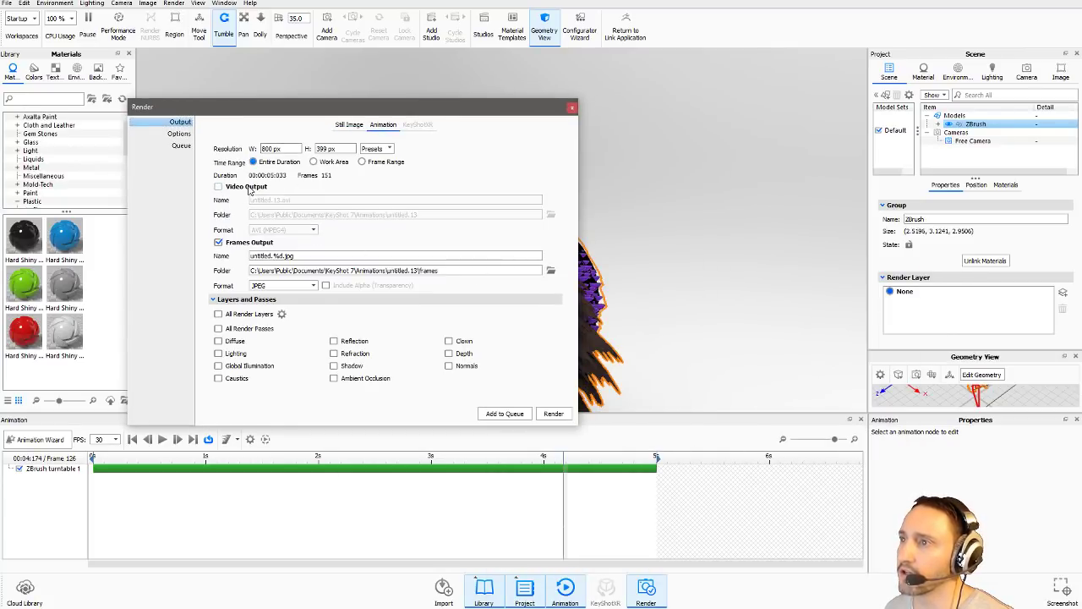
pyautogui.click(245, 187)
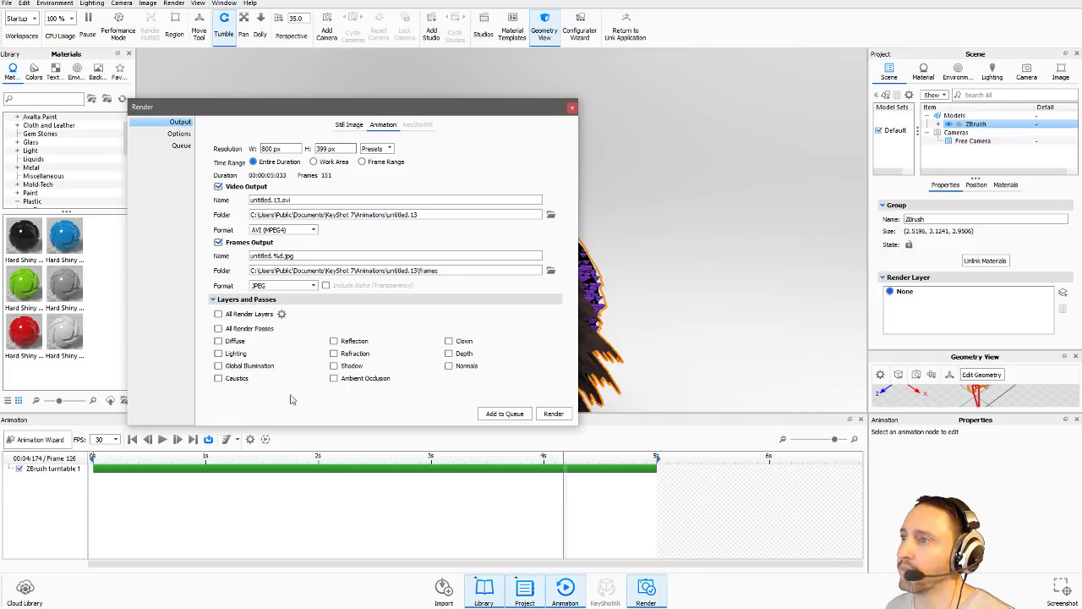
pyautogui.moveTo(430, 108); pyautogui.dragTo(490, 608)
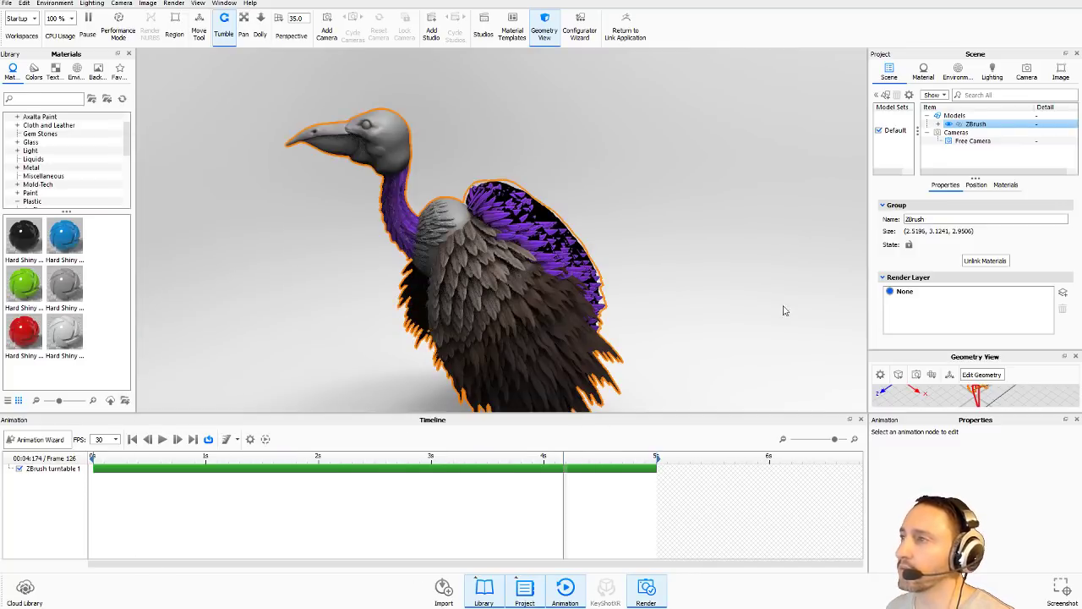
# Open the back feathers' material for editing and enable Use Diffuse Map Alpha.
pyautogui.moveTo(626, 156); pyautogui.dragTo(592, 143)
pyautogui.click(651, 159)
pyautogui.scroll(4, 566, 210)
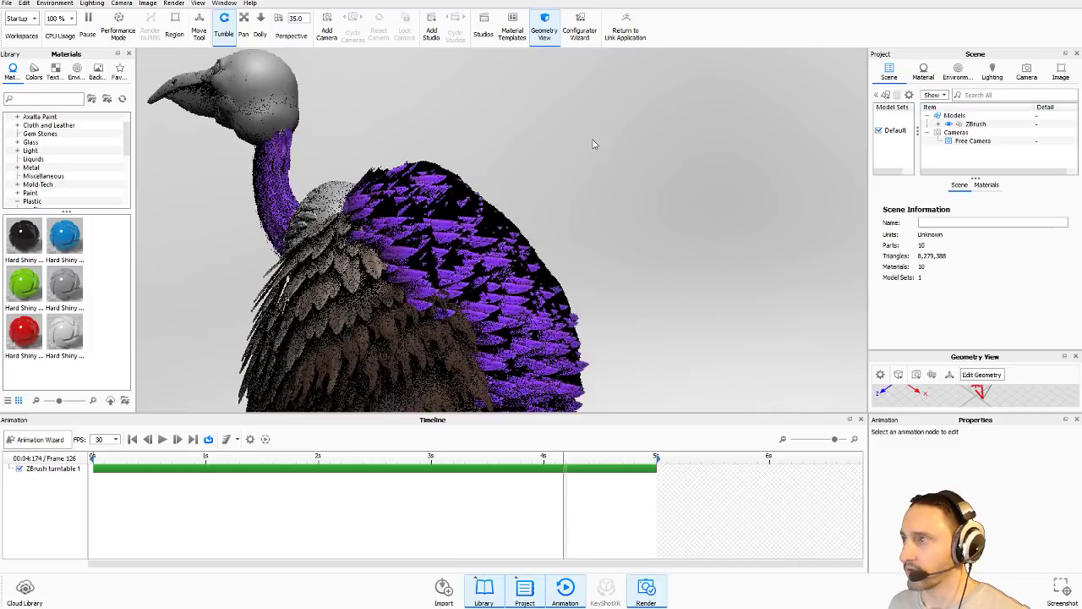
pyautogui.doubleClick(499, 237)
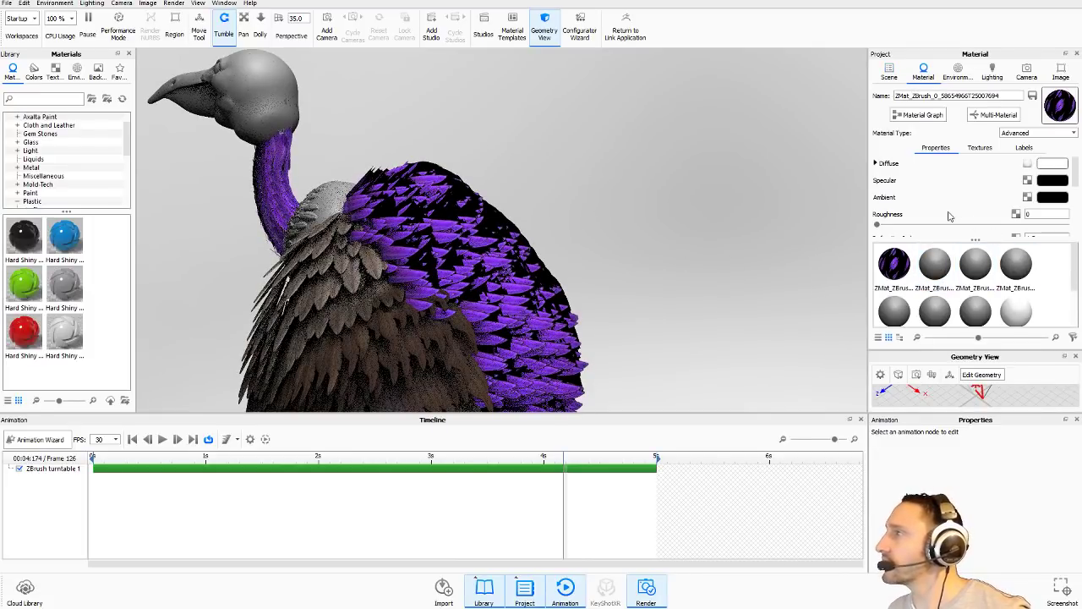
pyautogui.scroll(-2, 965, 208)
pyautogui.scroll(-1, 961, 205)
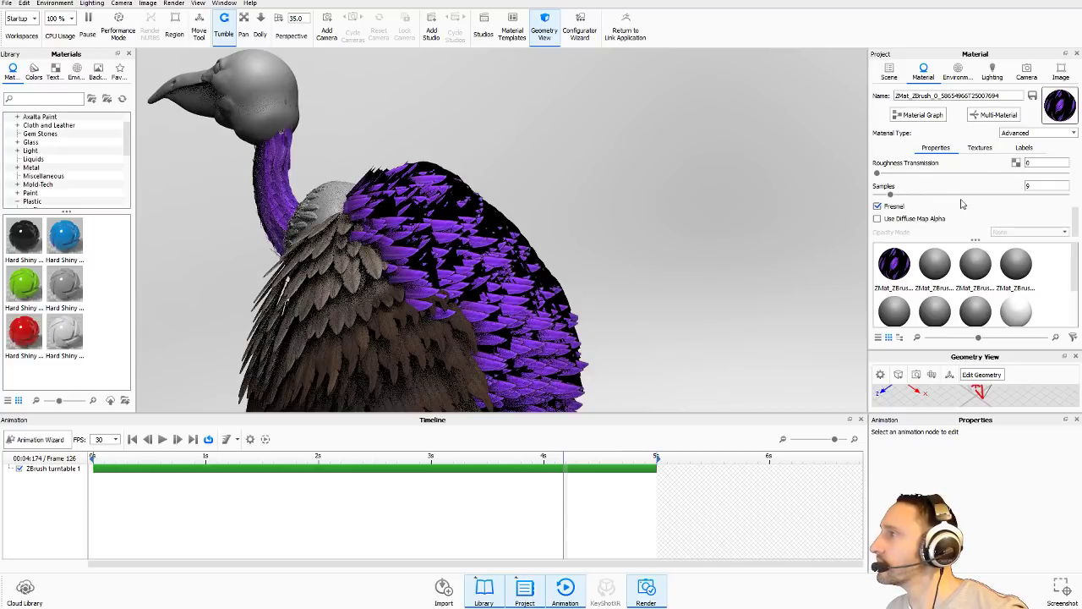
pyautogui.click(914, 219)
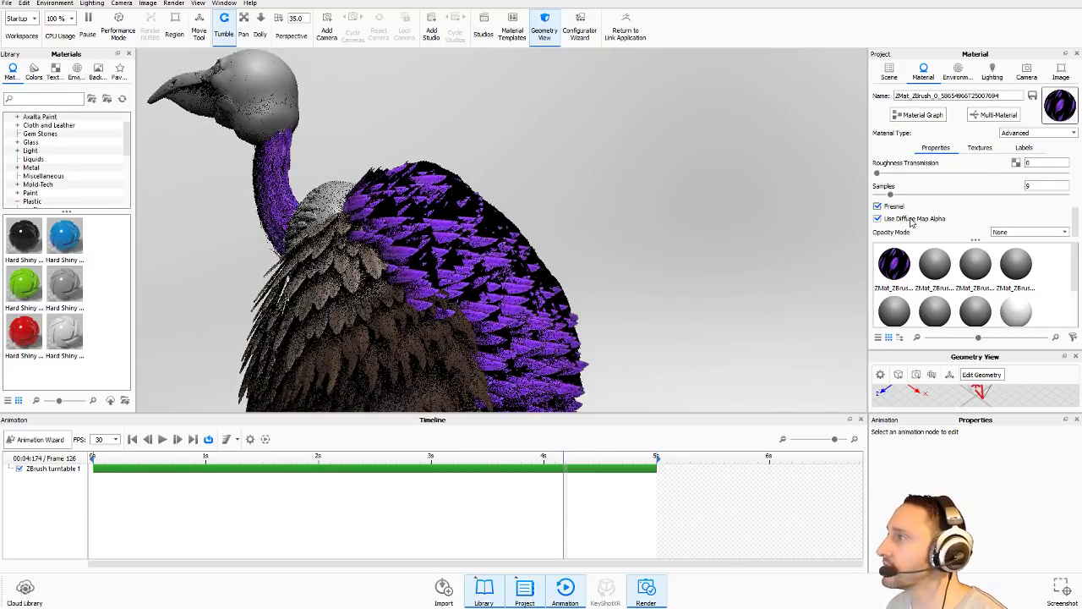
# Try the Color, Inverse Color and Alpha opacity modes on the back feathers' material, then return it to Color.
pyautogui.click(1030, 232)
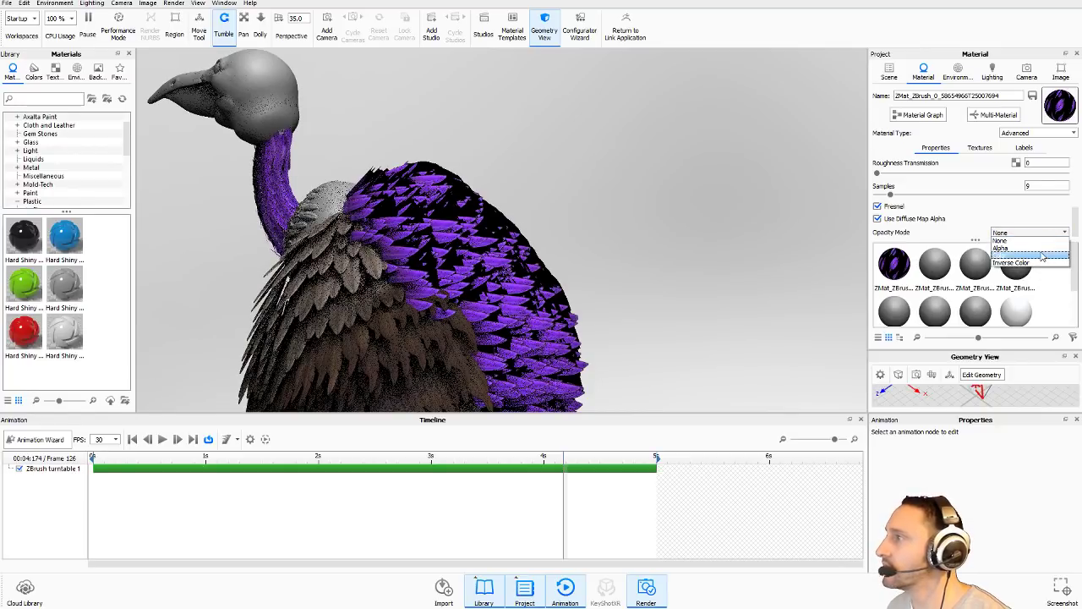
pyautogui.click(1041, 257)
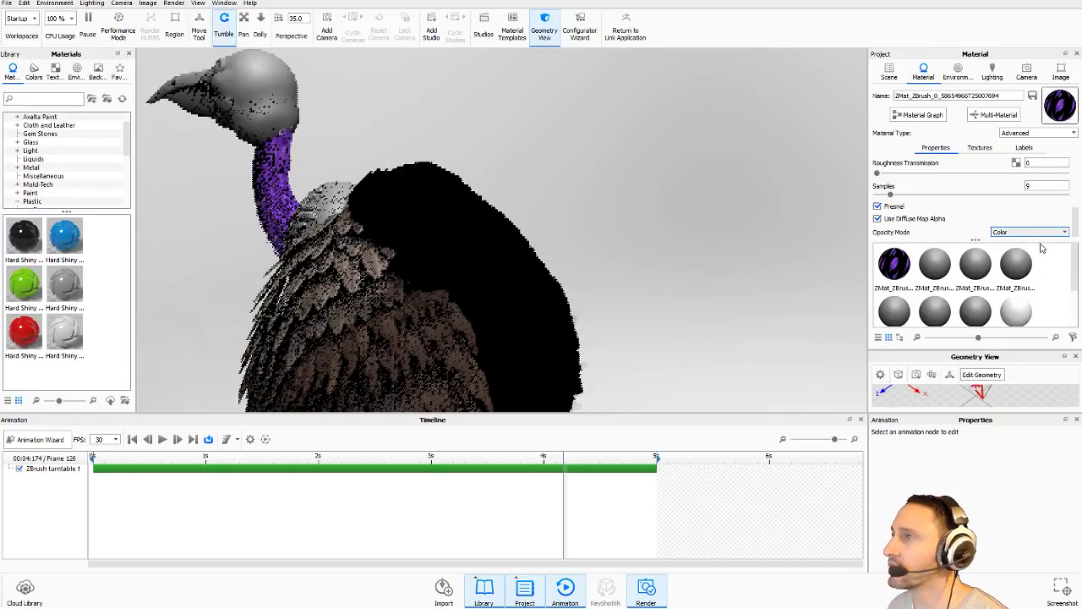
pyautogui.click(1046, 233)
pyautogui.click(1039, 265)
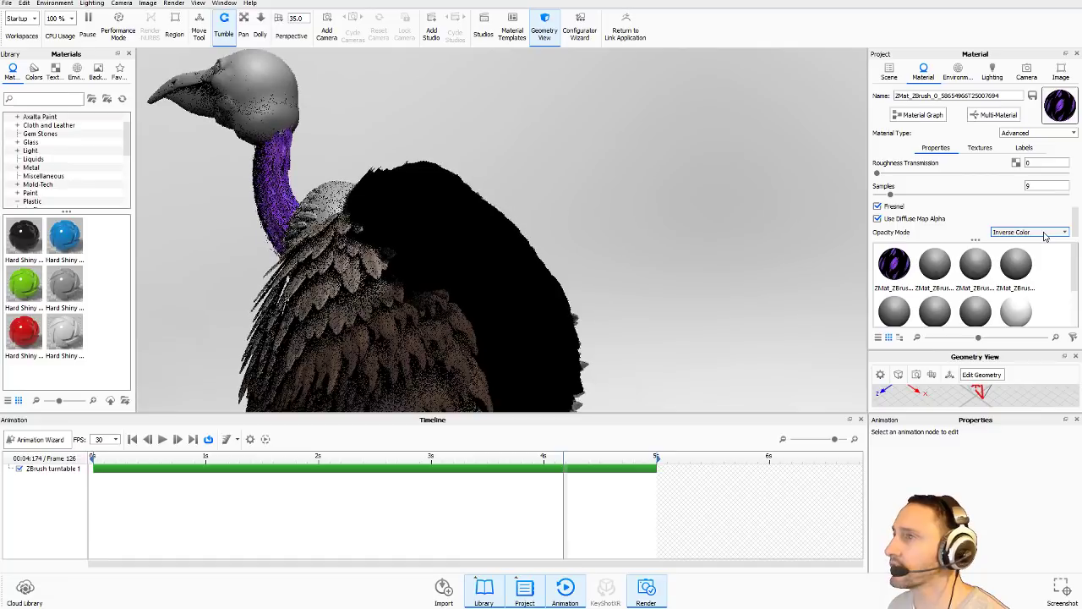
pyautogui.click(1045, 233)
pyautogui.click(1031, 249)
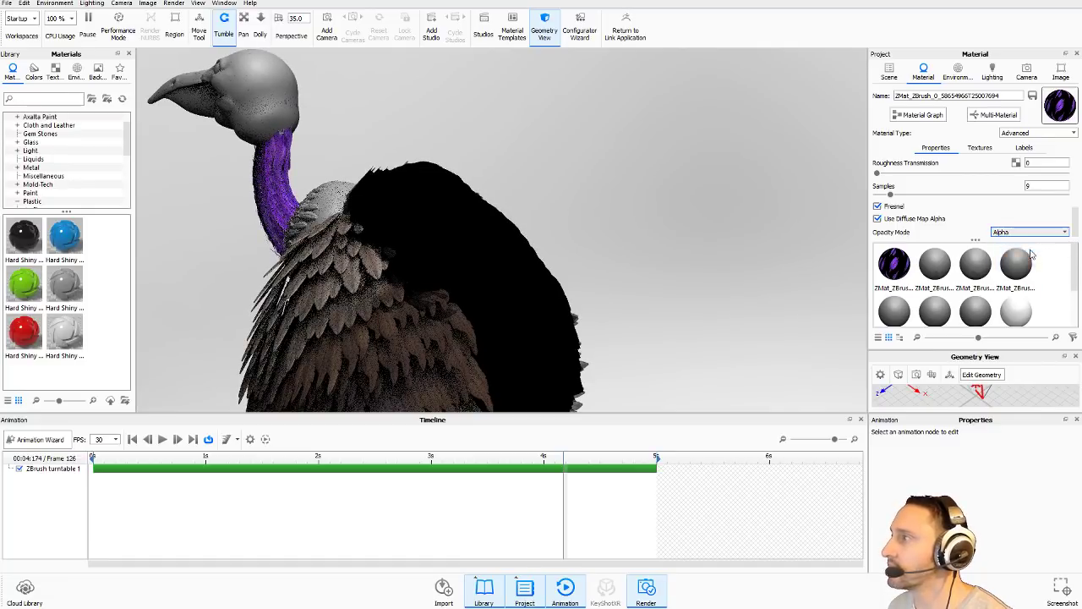
pyautogui.click(1031, 234)
pyautogui.click(1028, 255)
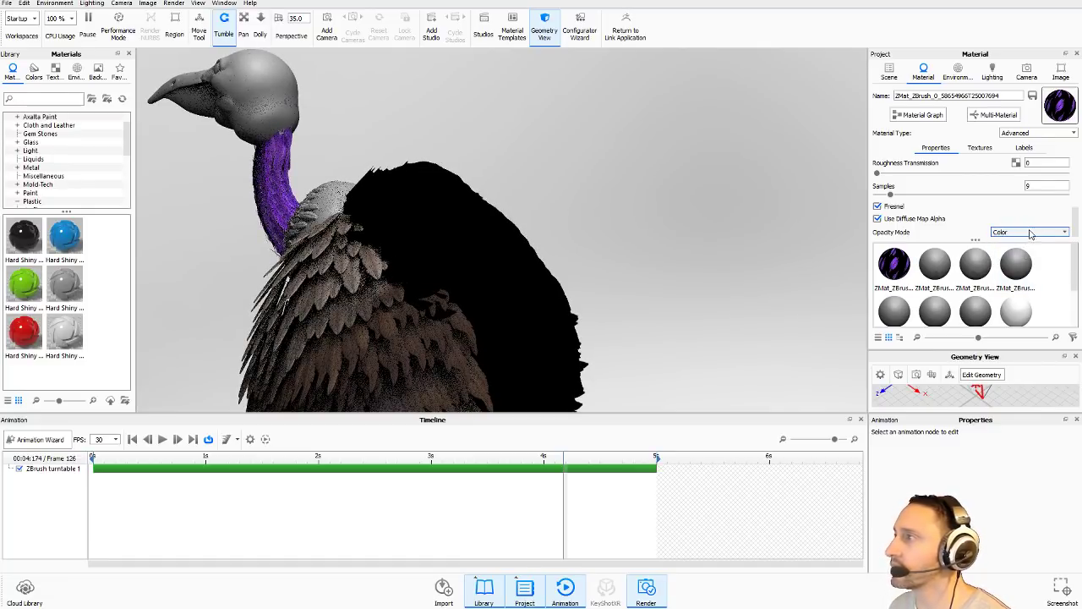
# Set the back feathers' material Opacity Mode to None and view the model from another angle.
pyautogui.click(1031, 235)
pyautogui.click(1010, 241)
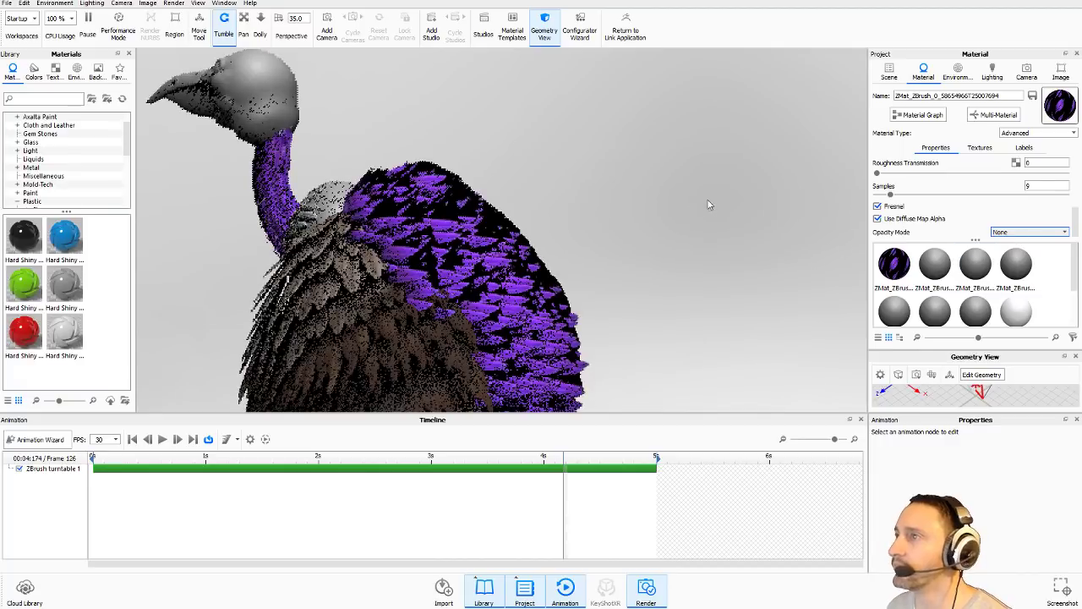
pyautogui.moveTo(683, 195); pyautogui.dragTo(719, 194)
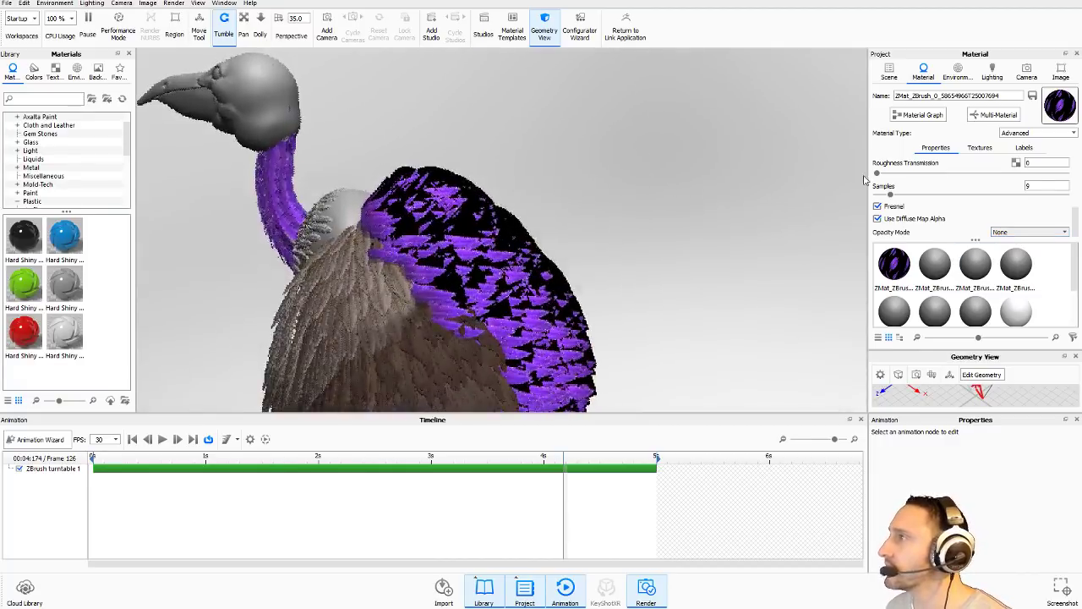
# Open the back feathers' Material Graph, remove the texture map's Diffuse connection, and undo the removal.
pyautogui.click(928, 114)
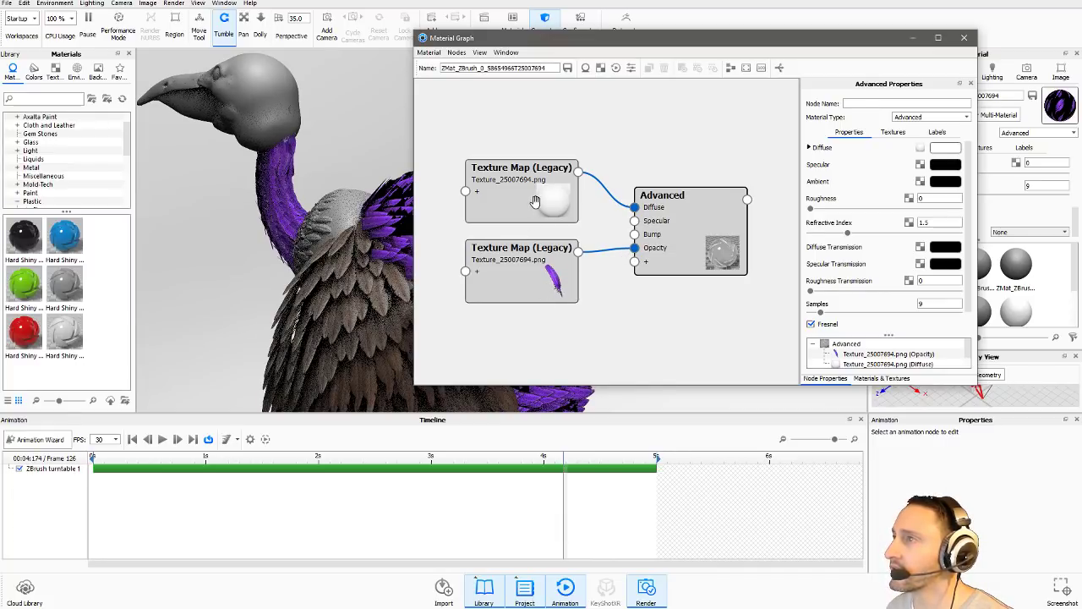
pyautogui.click(600, 180)
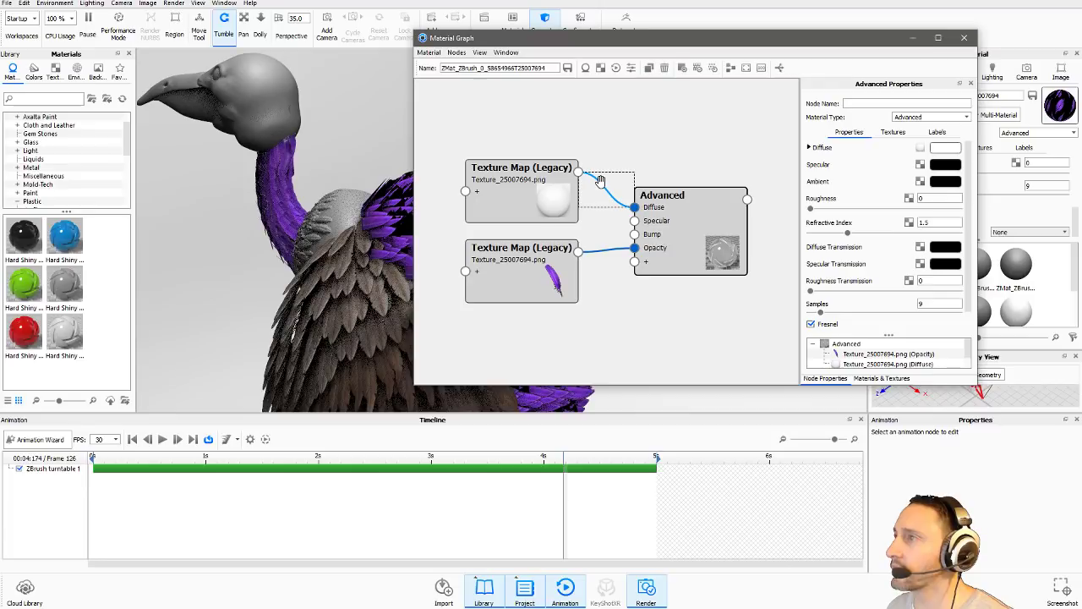
pyautogui.press('Delete')
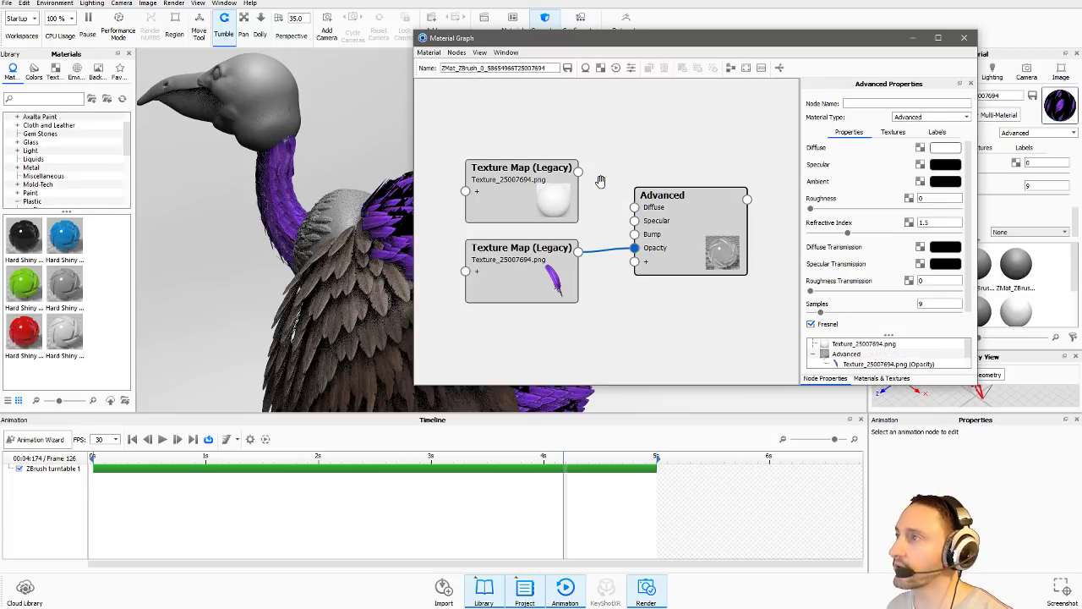
pyautogui.moveTo(567, 40); pyautogui.dragTo(536, 72)
pyautogui.hotkey('ctrl', 'z')
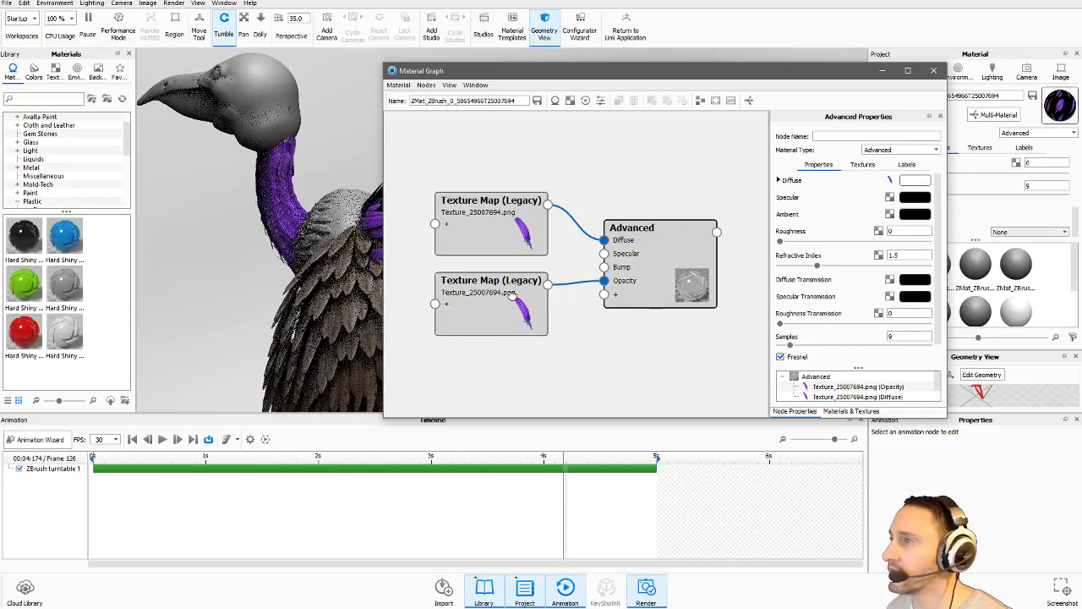
# Examine the mapping properties of the texture map connected to Opacity, and close the Material Graph.
pyautogui.click(512, 296)
pyautogui.scroll(-3, 859, 277)
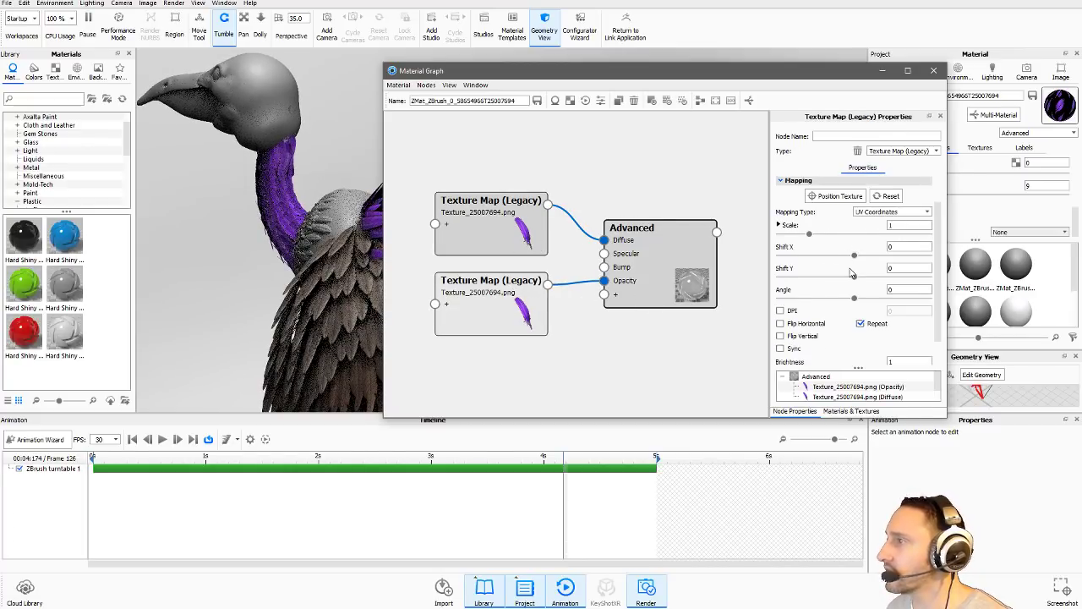
pyautogui.scroll(3, 850, 271)
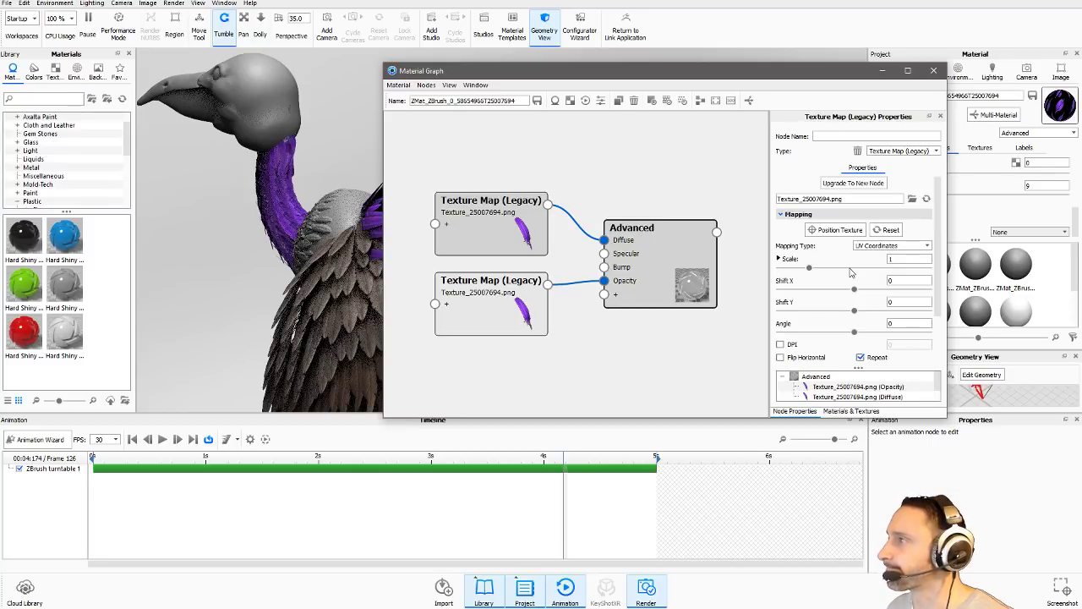
pyautogui.click(934, 71)
pyautogui.moveTo(523, 228)
pyautogui.mouseDown()
pyautogui.moveTo(338, 270)
pyautogui.moveTo(418, 253)
pyautogui.moveTo(430, 208)
pyautogui.moveTo(684, 184)
pyautogui.moveTo(482, 168)
pyautogui.moveTo(648, 138)
pyautogui.moveTo(741, 188)
pyautogui.moveTo(669, 229)
pyautogui.moveTo(470, 242)
pyautogui.mouseUp()
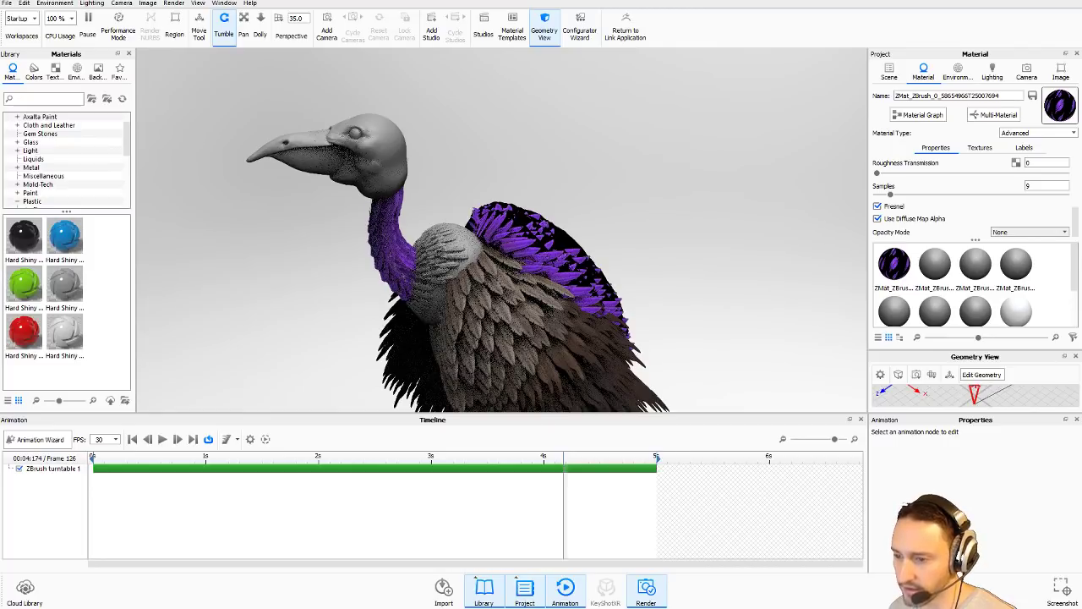
# Switch to ZBrush and make an alpha from the purple feather texture.
pyautogui.hotkey('alt', 'Tab')
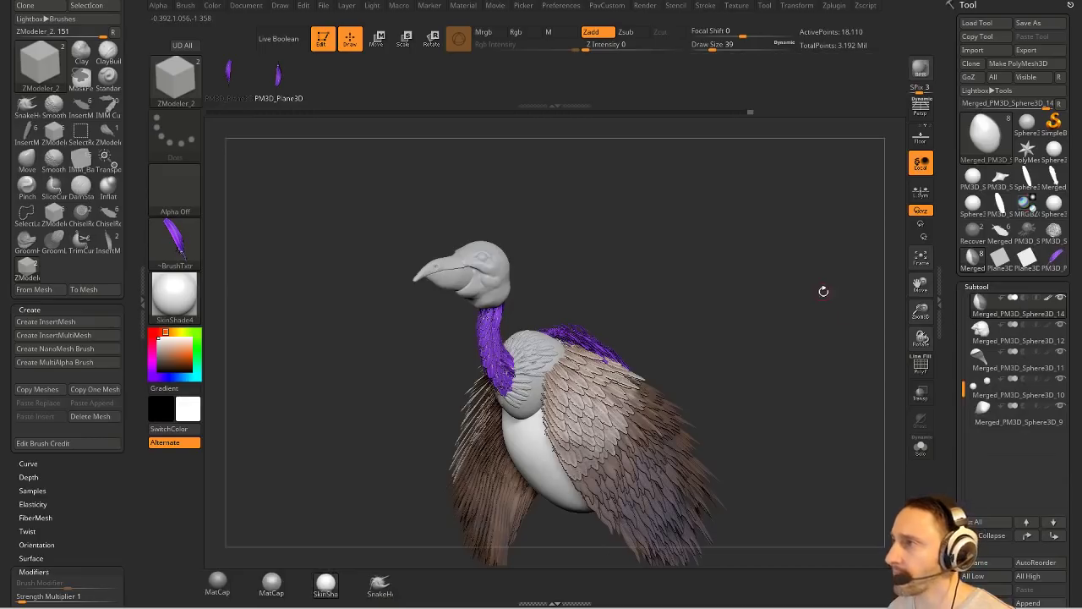
pyautogui.moveTo(778, 272); pyautogui.dragTo(740, 303)
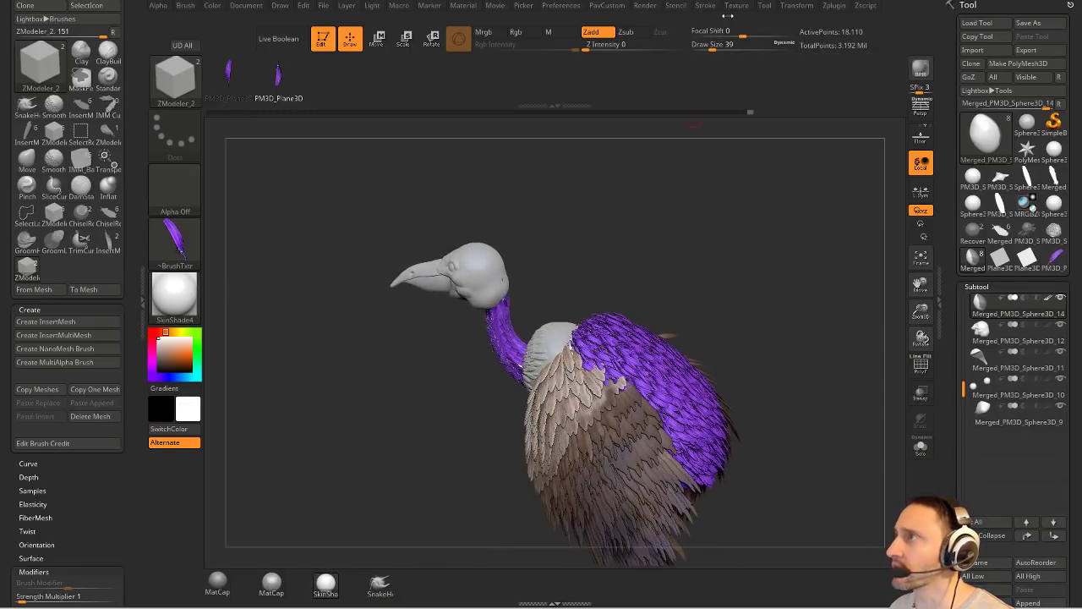
pyautogui.click(736, 5)
pyautogui.moveTo(789, 193)
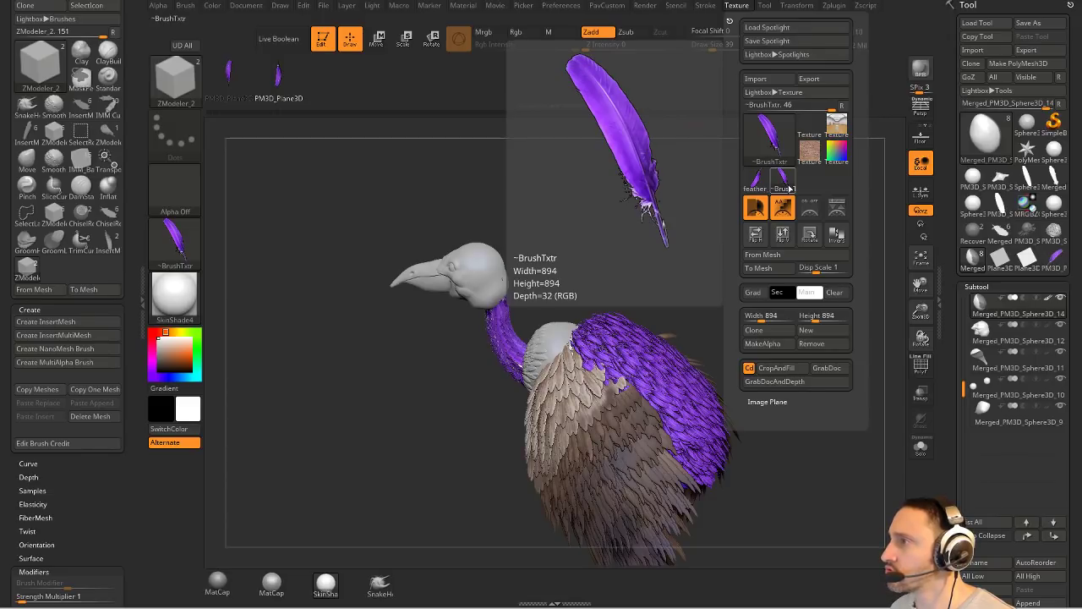
pyautogui.click(763, 343)
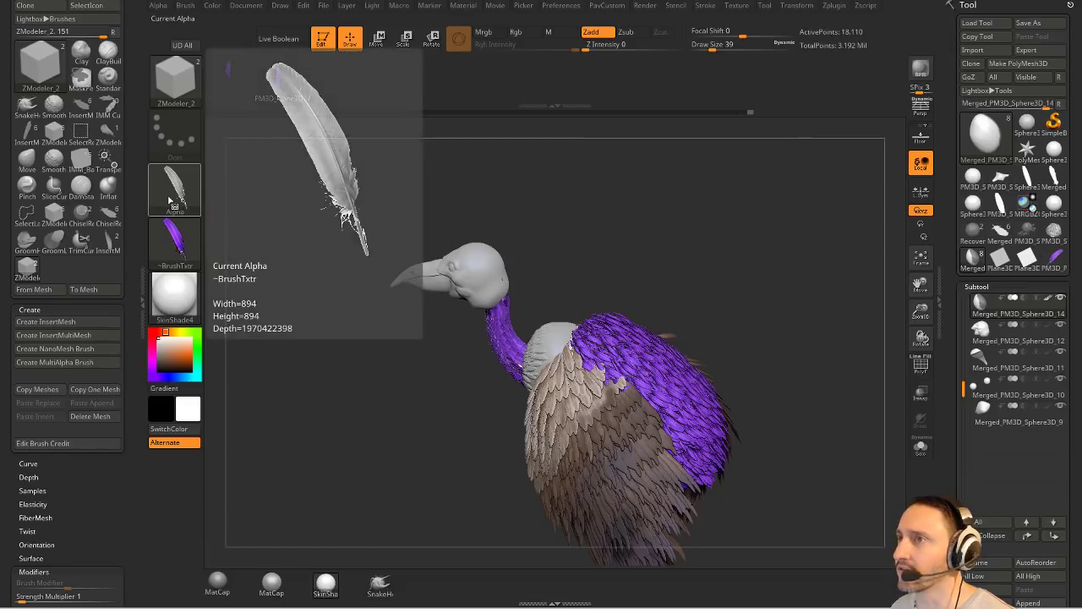
# Dock the Alpha palette in the side tray, with the new feather alpha as the current alpha.
pyautogui.click(173, 201)
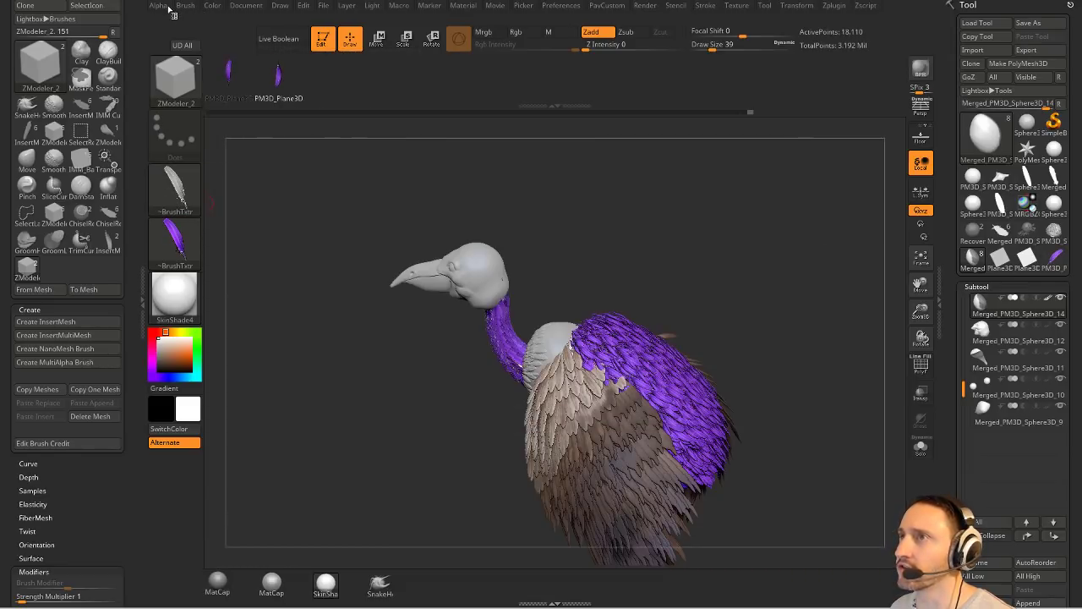
pyautogui.click(159, 6)
pyautogui.moveTo(155, 19); pyautogui.dragTo(25, 13)
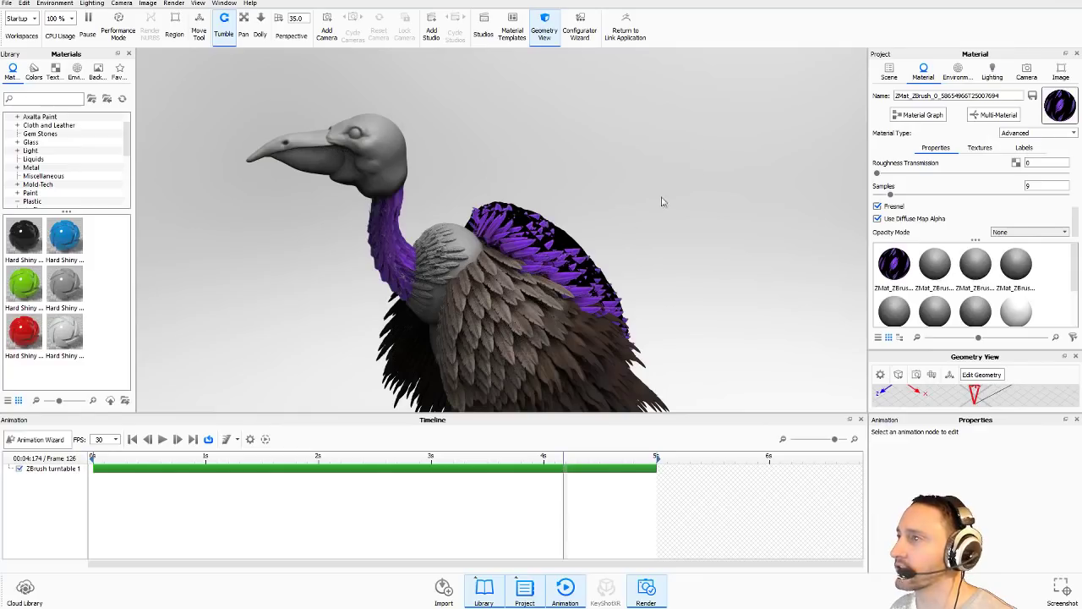
# In KeyShot's Material Graph, add a Color Adjust utility node and connect the opacity texture map to its Color input.
pyautogui.click(920, 114)
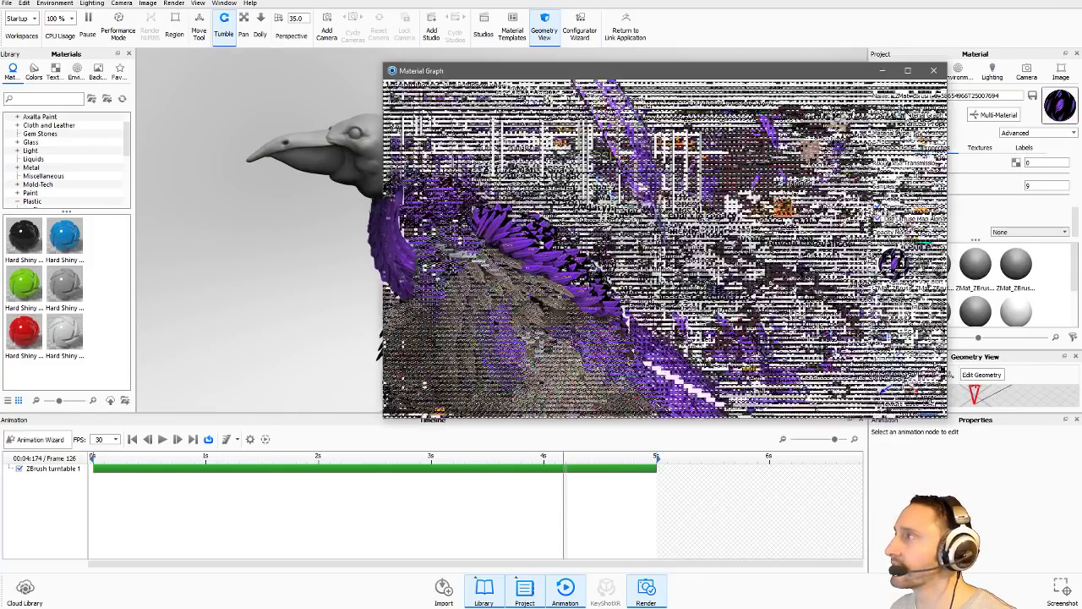
pyautogui.moveTo(488, 307); pyautogui.dragTo(416, 350)
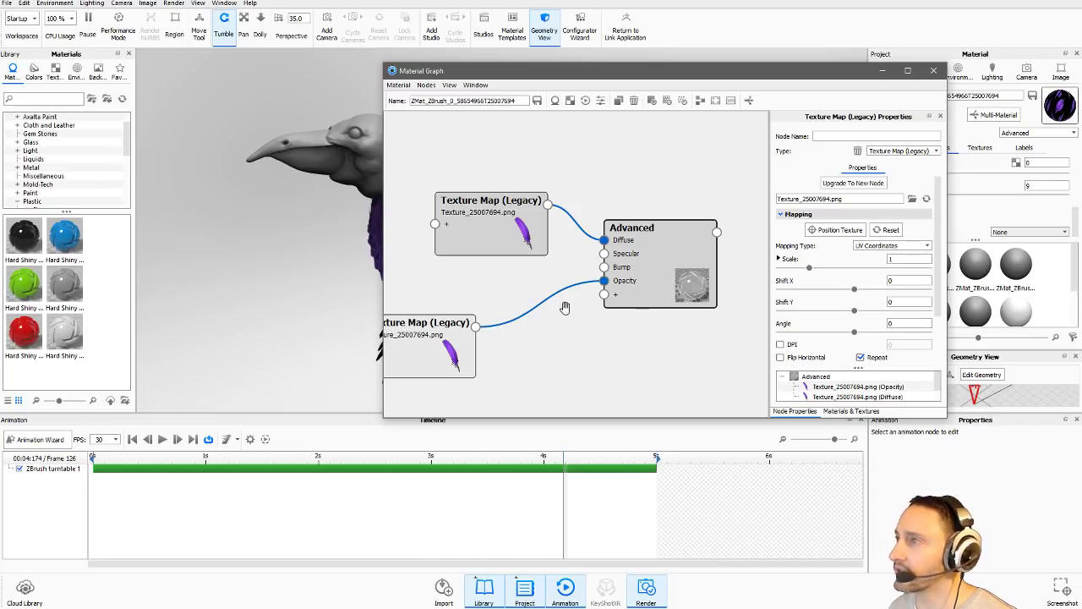
pyautogui.moveTo(457, 363)
pyautogui.mouseDown()
pyautogui.moveTo(454, 381)
pyautogui.moveTo(467, 372)
pyautogui.mouseUp()
pyautogui.rightClick(558, 362)
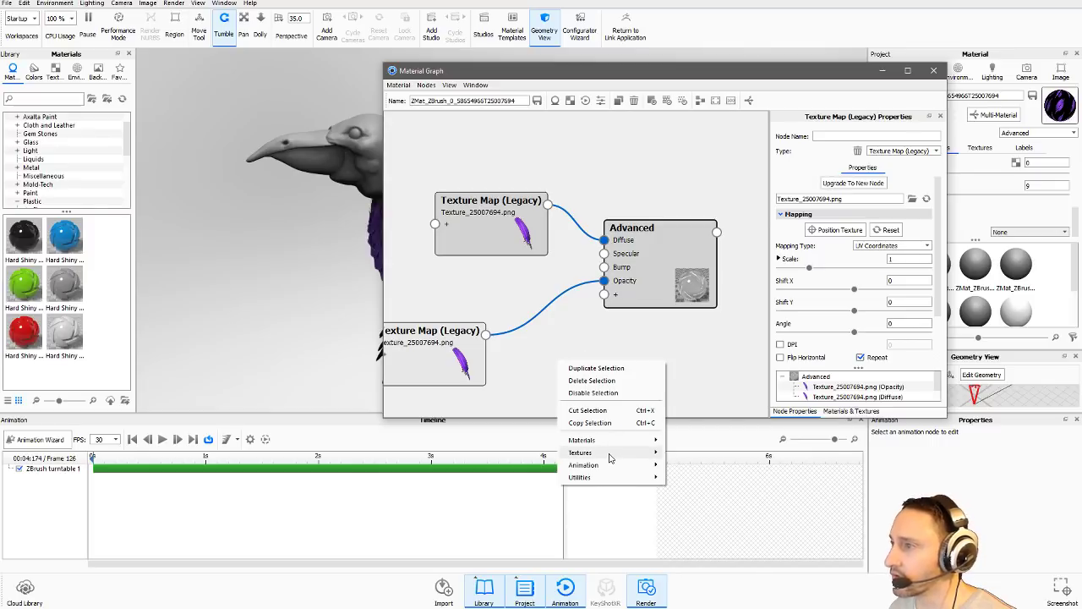
pyautogui.moveTo(608, 477)
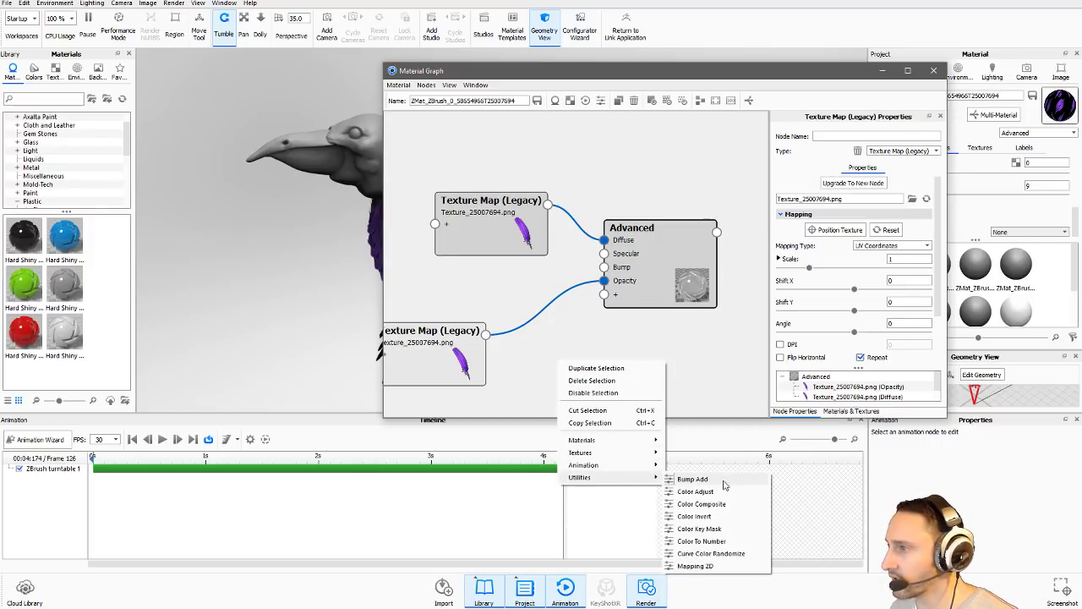
pyautogui.click(695, 491)
pyautogui.moveTo(601, 383); pyautogui.dragTo(561, 337)
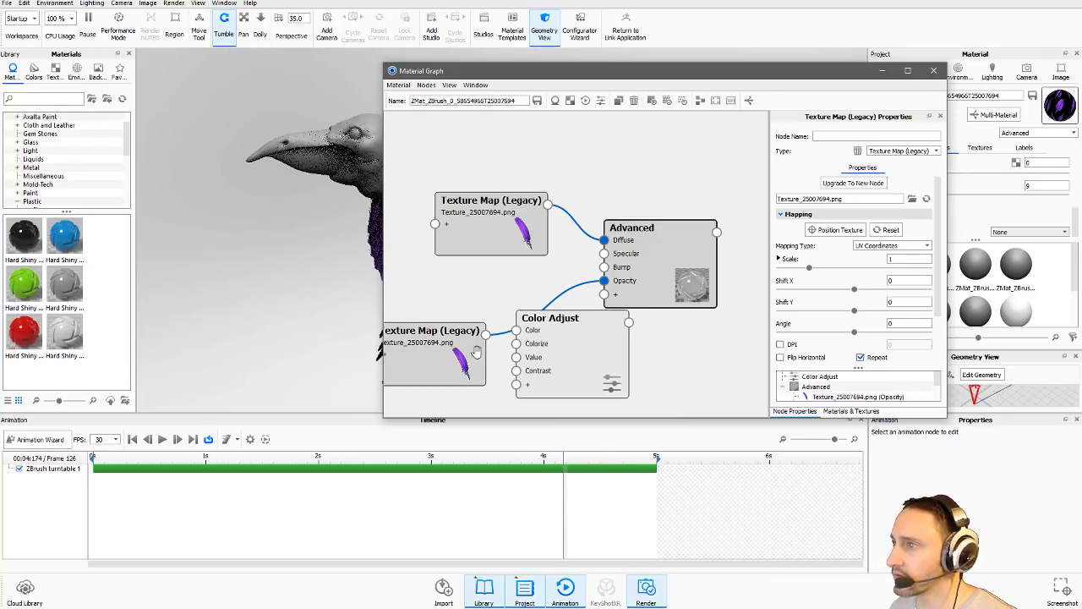
pyautogui.moveTo(486, 333); pyautogui.dragTo(553, 345)
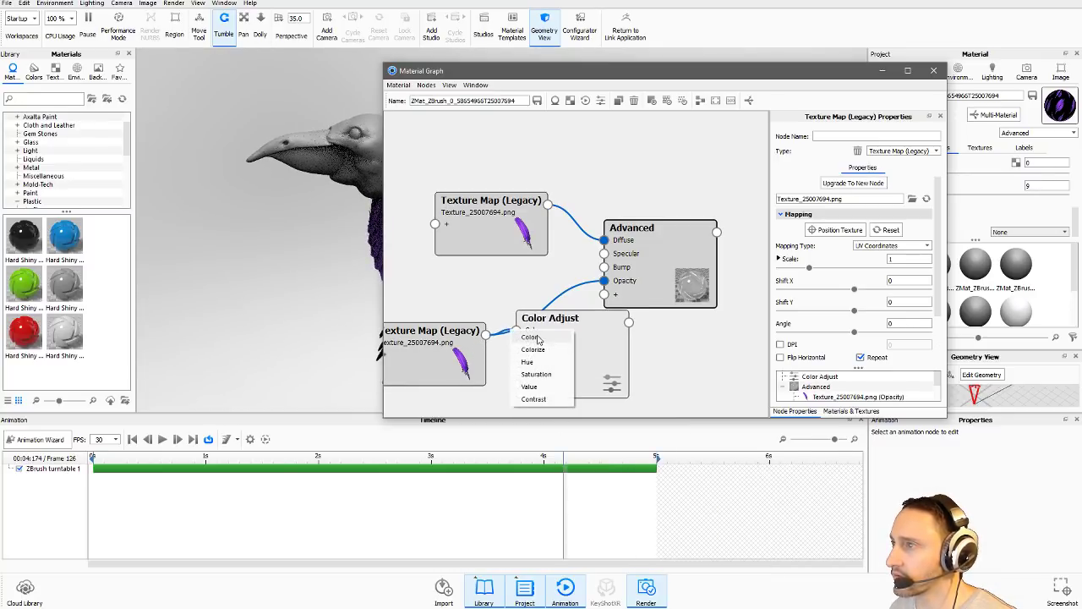
pyautogui.click(533, 337)
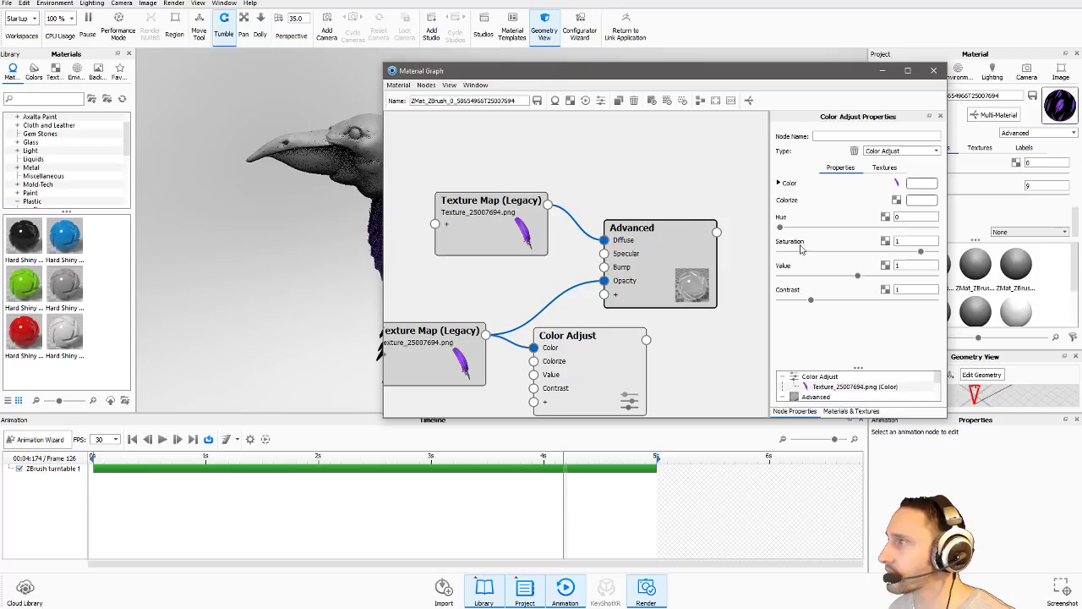
# Preview the Color Adjust node's color and set its Saturation to 0, Value to 0.871 and Contrast to 2.503.
pyautogui.moveTo(922, 254); pyautogui.dragTo(759, 256)
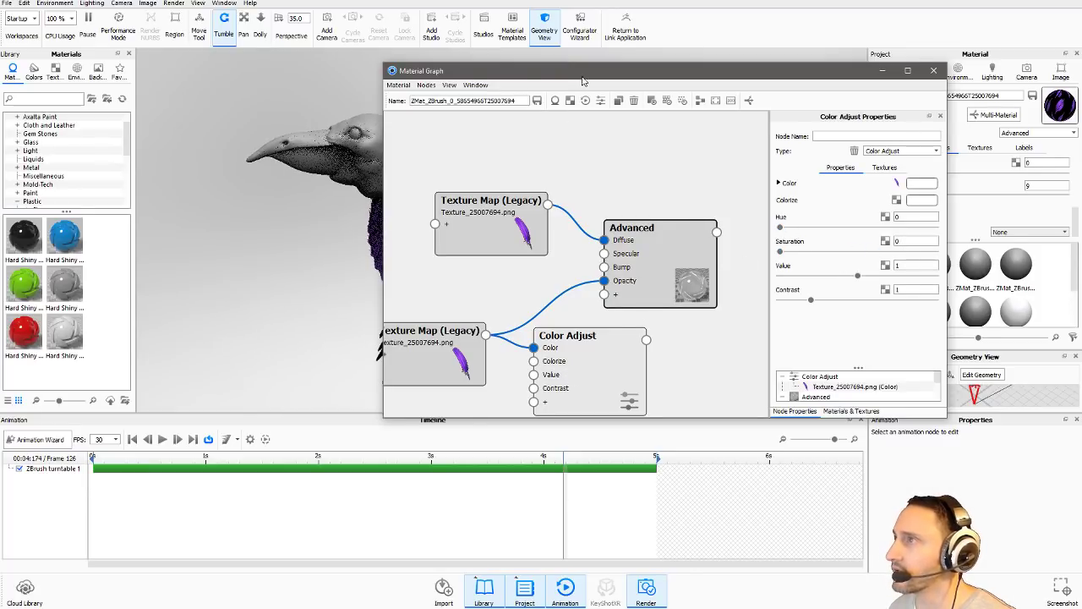
pyautogui.moveTo(582, 74); pyautogui.dragTo(745, 65)
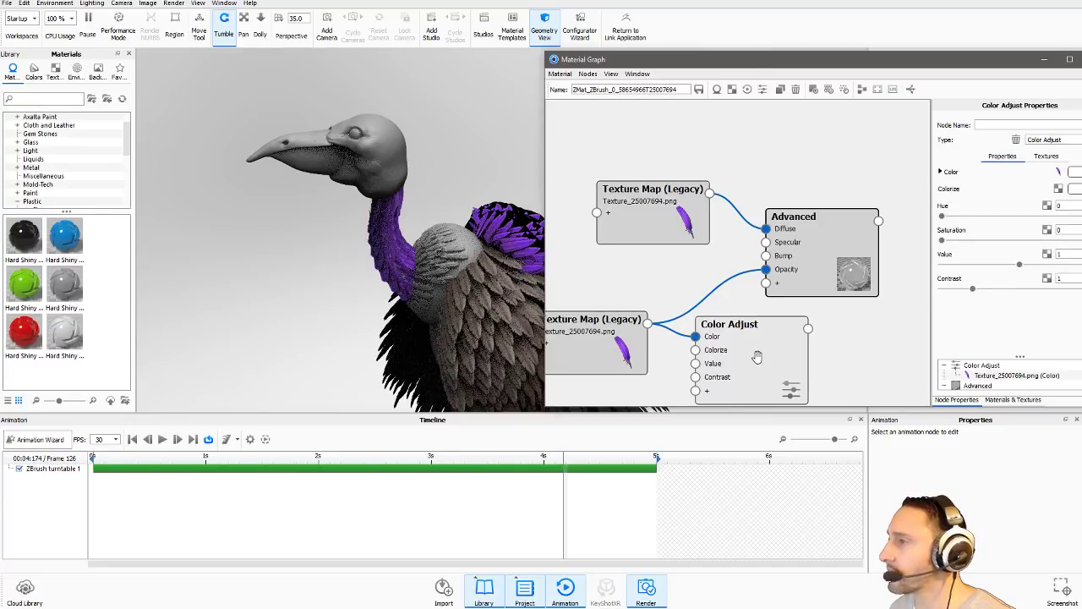
pyautogui.rightClick(757, 358)
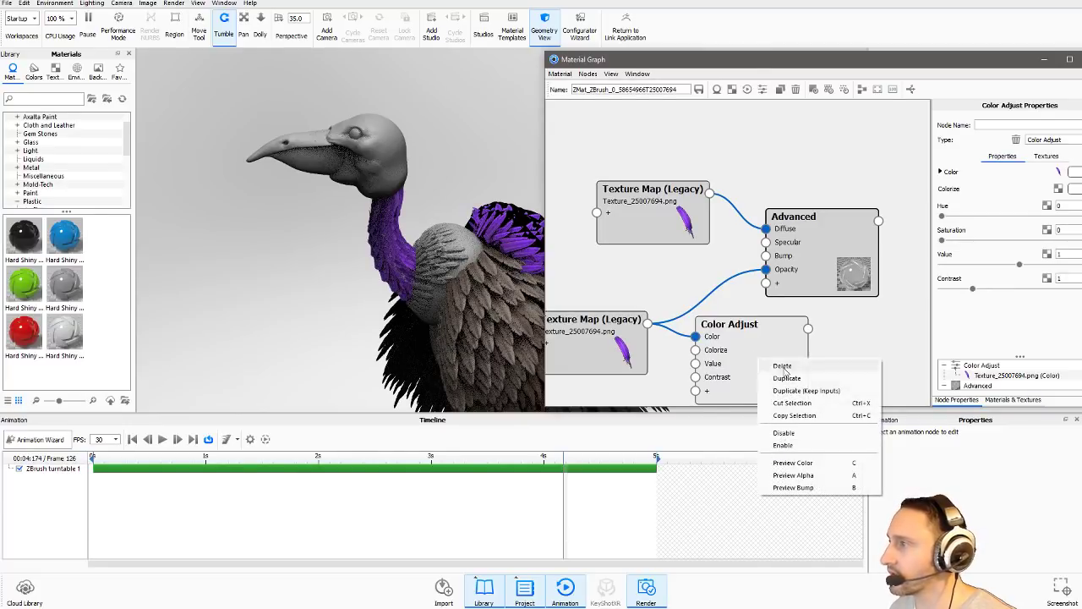
pyautogui.click(808, 467)
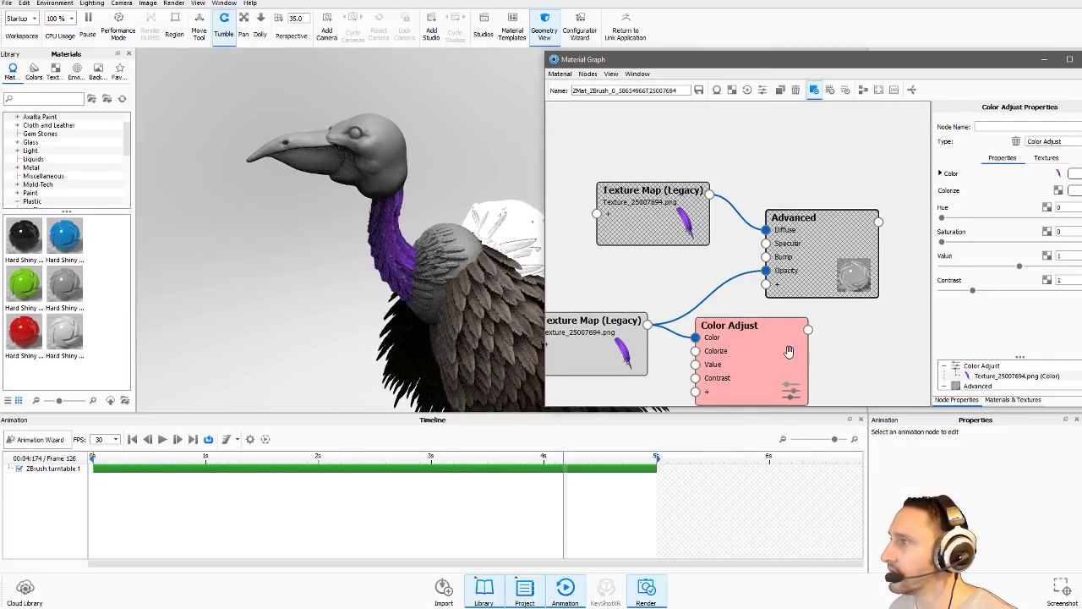
pyautogui.moveTo(1018, 267); pyautogui.dragTo(1079, 291)
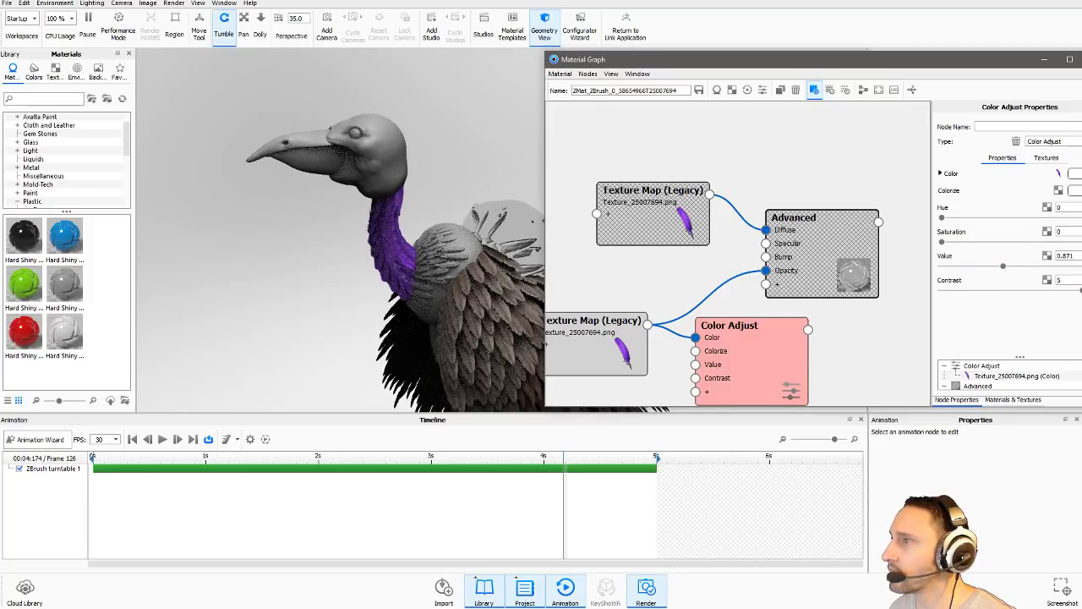
pyautogui.moveTo(1013, 299); pyautogui.dragTo(1012, 299)
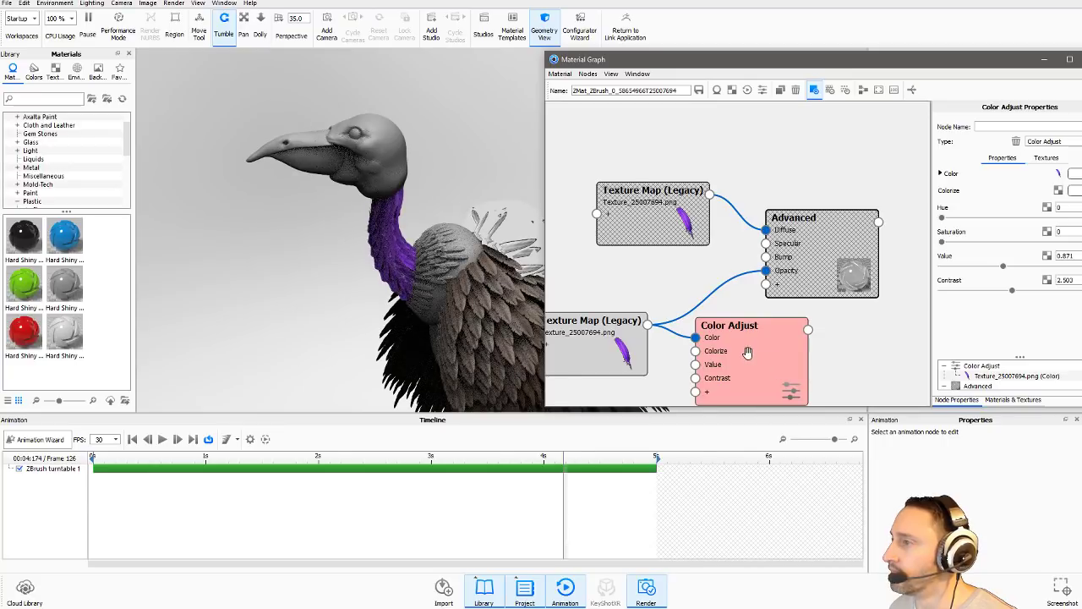
pyautogui.moveTo(757, 361); pyautogui.dragTo(759, 356)
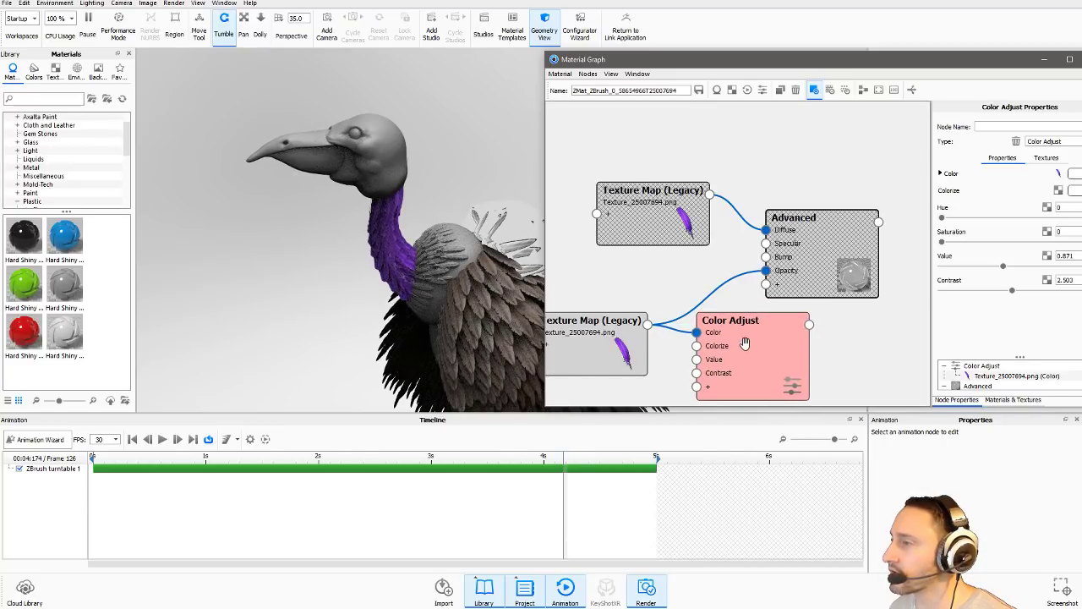
# Disconnect the texture map from the Color Adjust node and delete that node from the graph.
pyautogui.click(671, 330)
pyautogui.press('Delete')
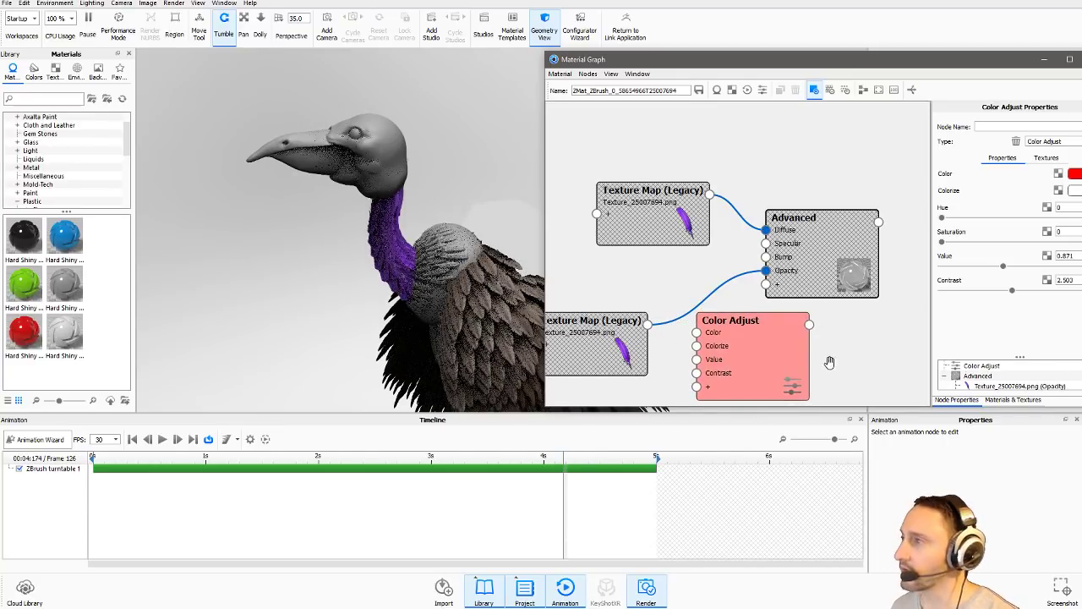
pyautogui.rightClick(850, 360)
pyautogui.moveTo(865, 399)
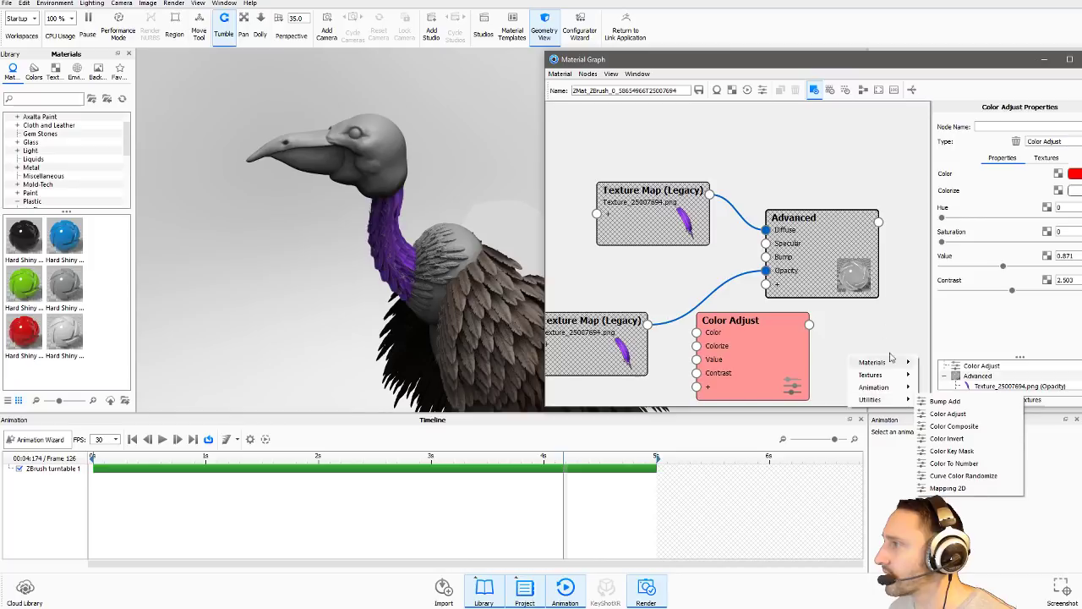
pyautogui.click(789, 328)
pyautogui.click(779, 336)
pyautogui.press('Delete')
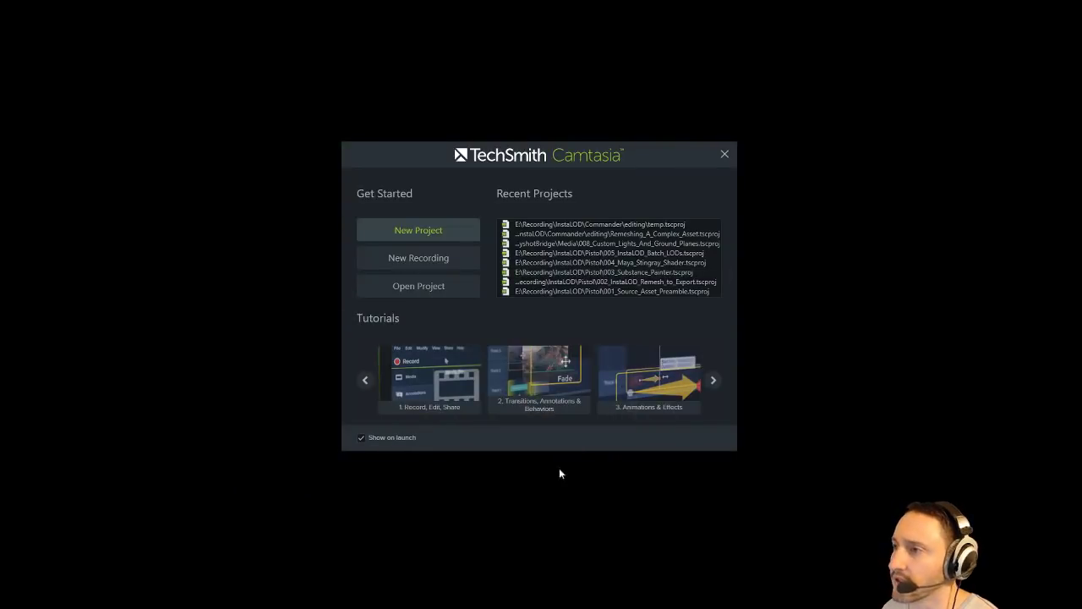
# Close the Camtasia start window and switch from ZBrush to the browser's feather image search.
pyautogui.click(724, 155)
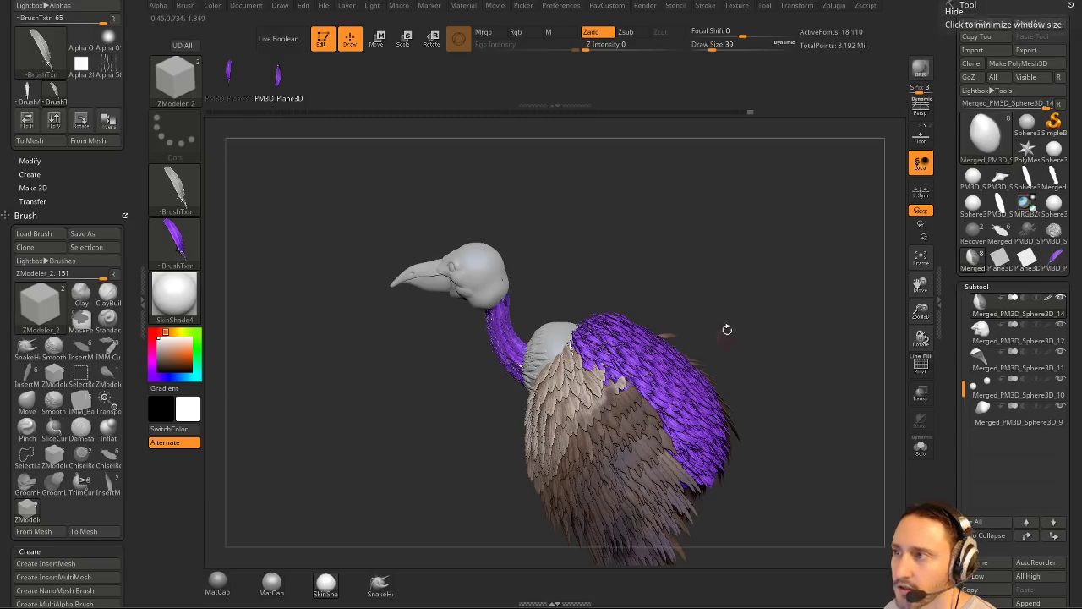
pyautogui.moveTo(730, 204); pyautogui.dragTo(755, 217)
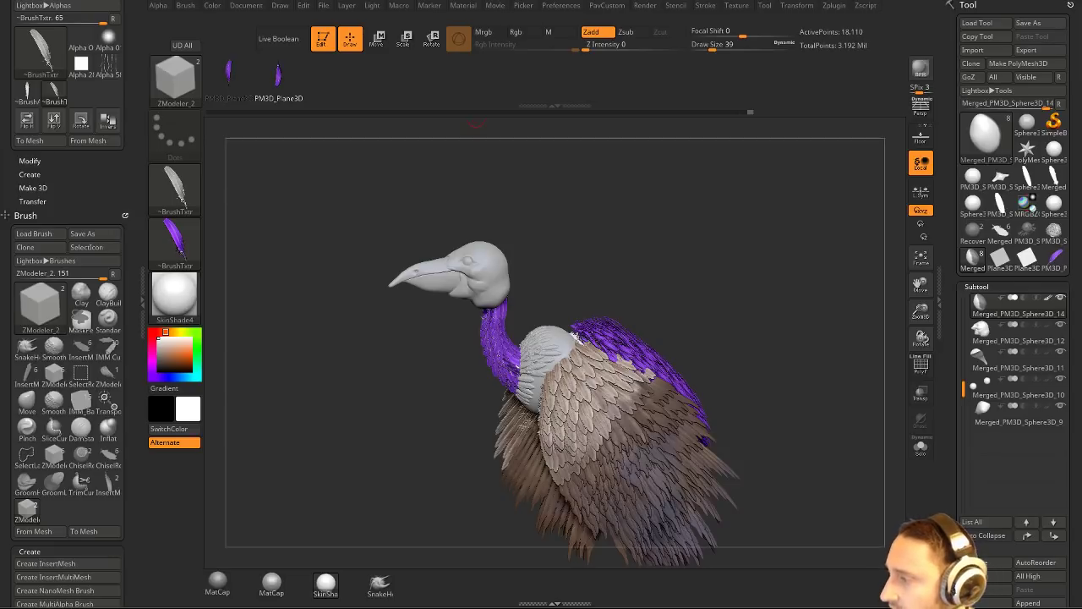
pyautogui.hotkey('alt', 'Tab')
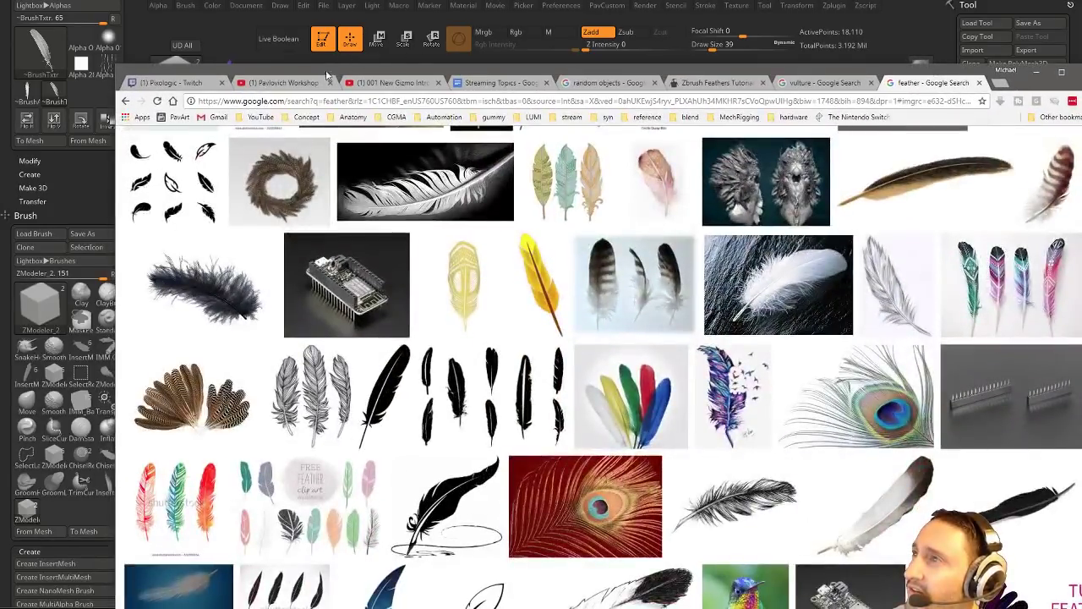
# Bring up the Pavlovich Workshop playlist and load the artist's Cubebrush page in that browser tab.
pyautogui.click(296, 84)
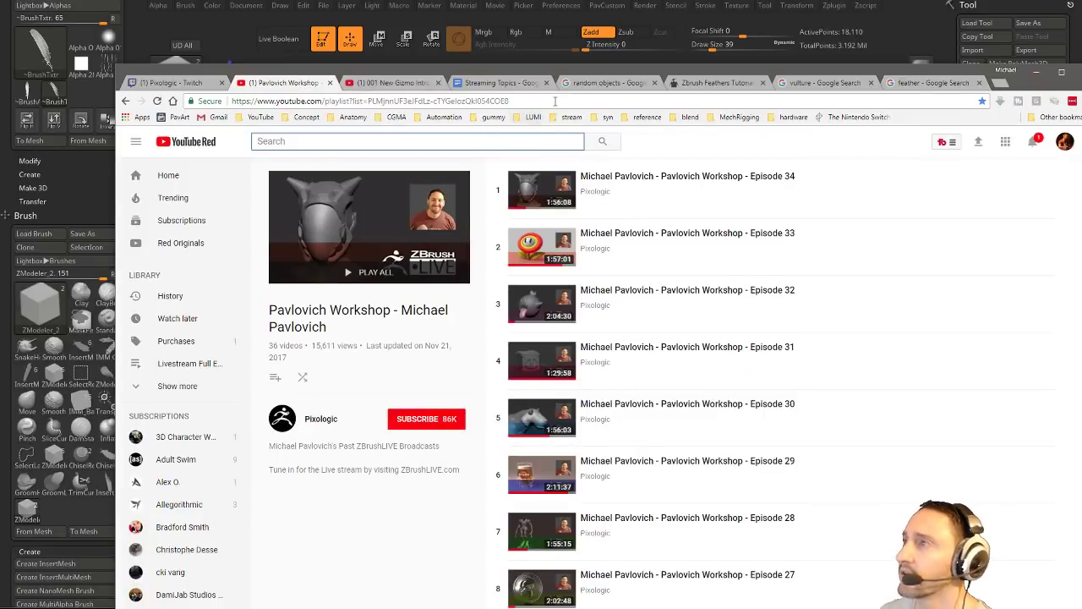
pyautogui.click(553, 101)
pyautogui.write('cubebrush.co/pavlovich')
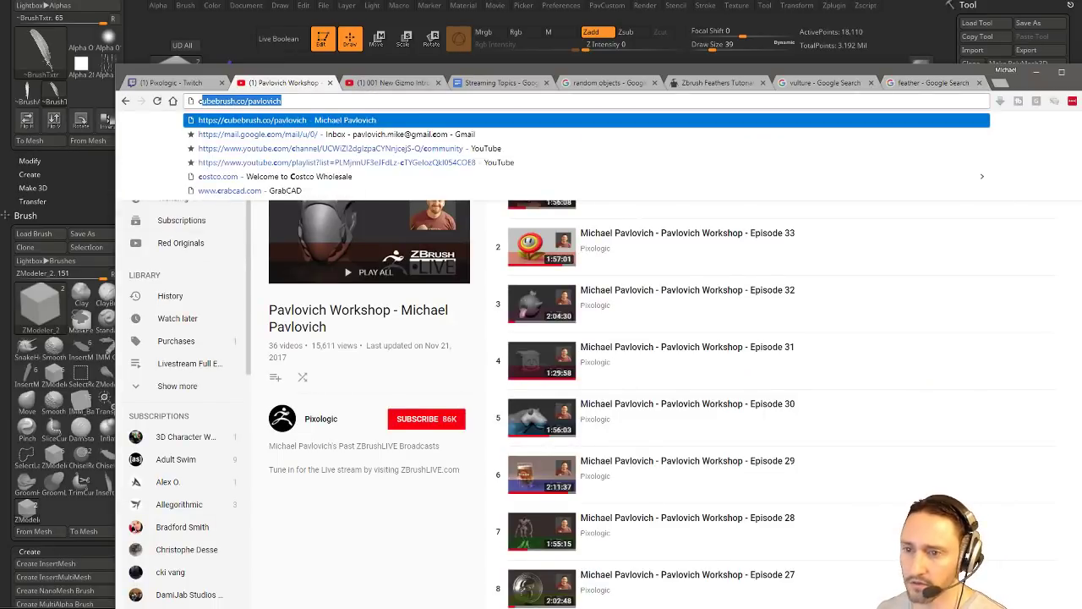
pyautogui.press('Return')
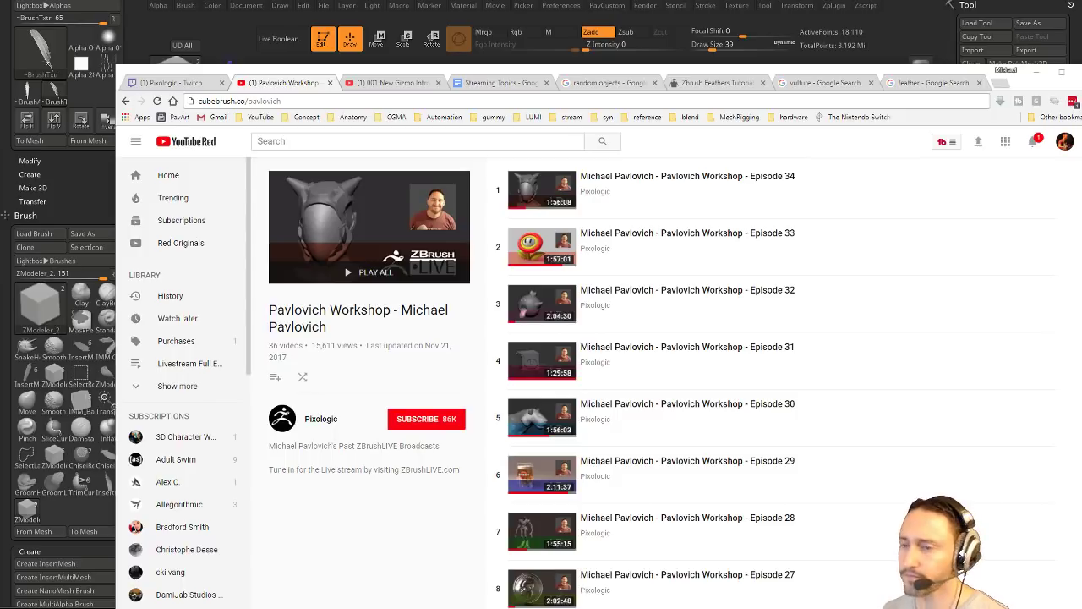
# Go back from the New Gizmo Intro video to the channel's created playlists and select the page address.
pyautogui.click(411, 88)
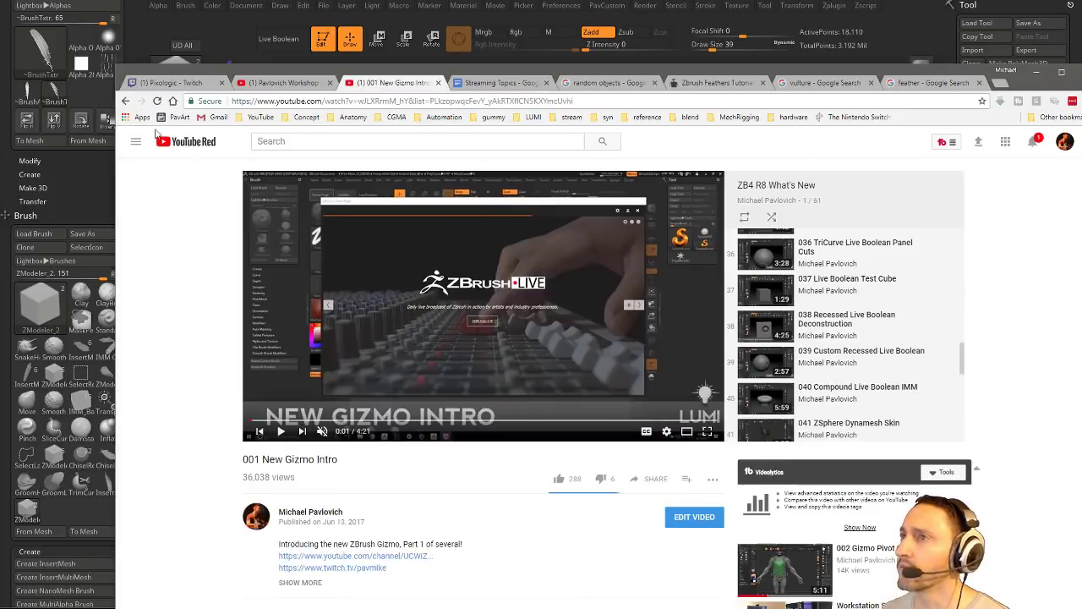
pyautogui.click(125, 101)
pyautogui.click(468, 102)
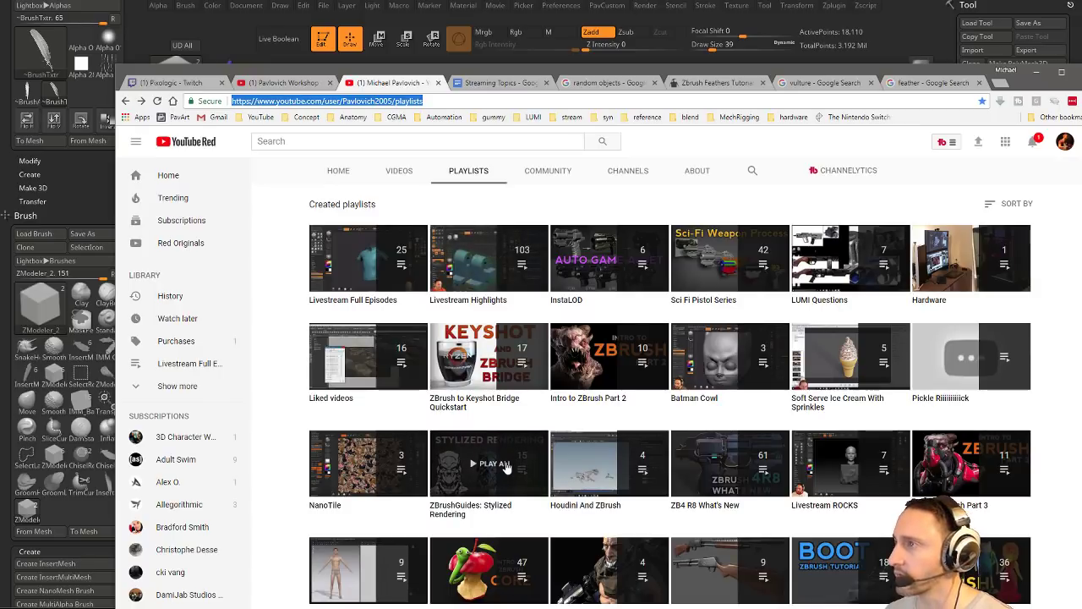
pyautogui.click(106, 119)
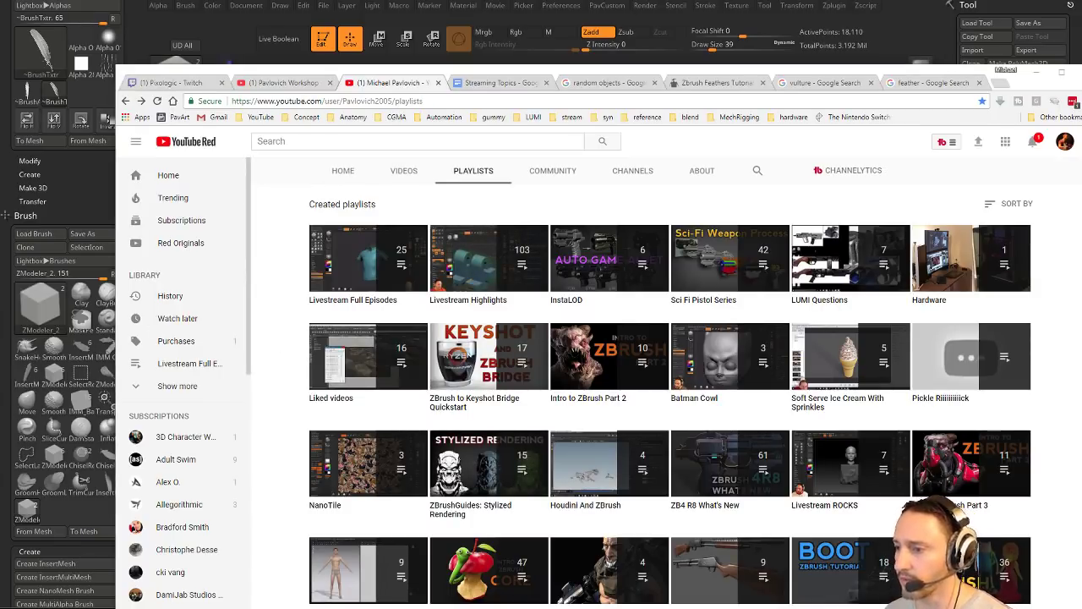
# Skim the feather creation guide PDF for its mesh, barbs and morph target methods, and return to the browser's playlists page.
pyautogui.scroll(5, 432, 239)
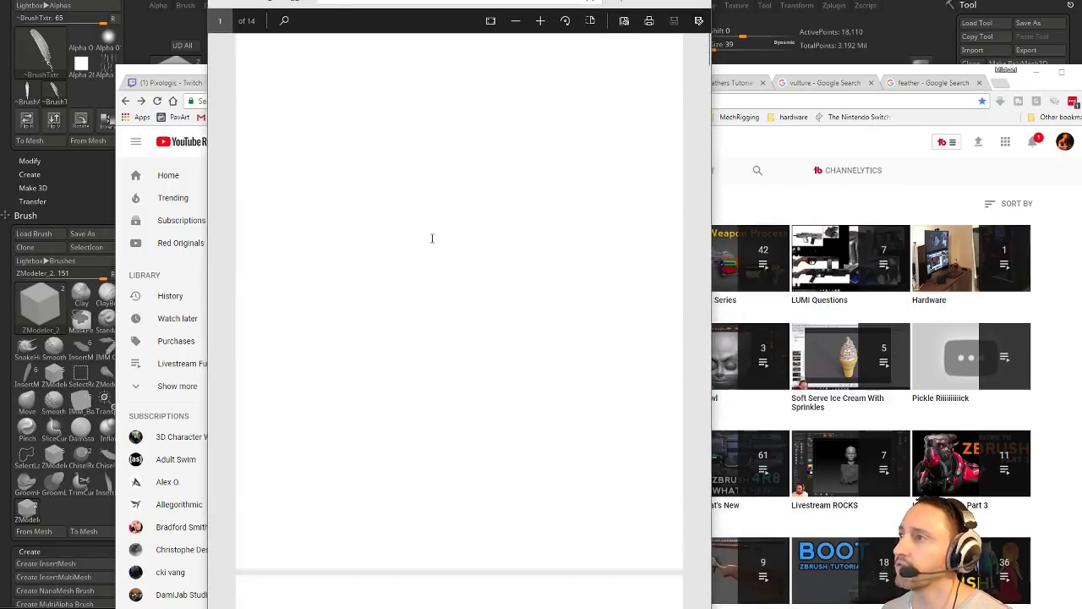
pyautogui.scroll(-20, 431, 239)
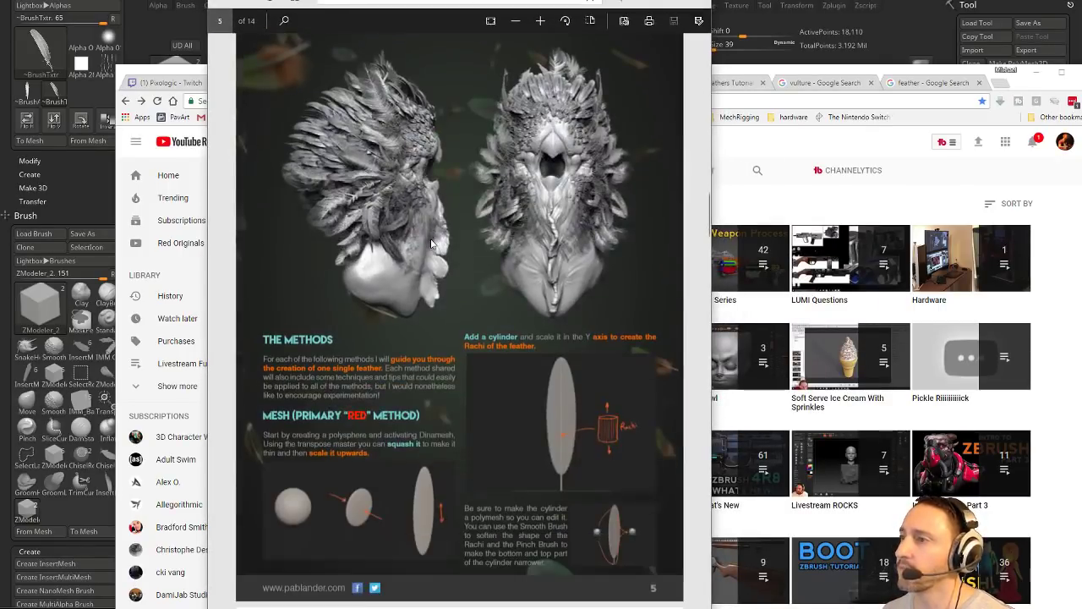
pyautogui.scroll(-20, 430, 242)
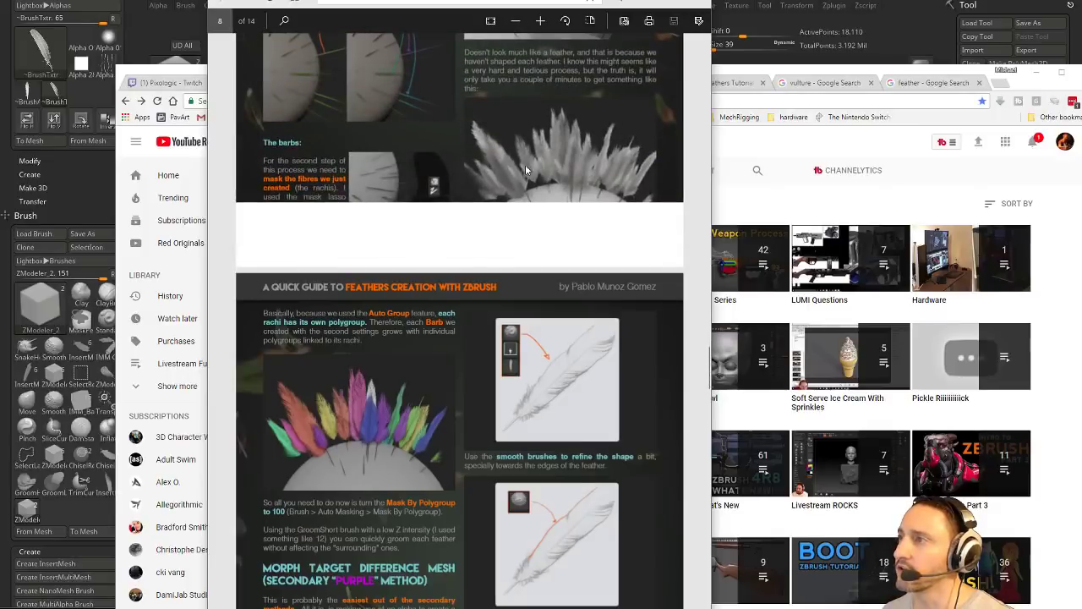
pyautogui.scroll(-10, 525, 169)
pyautogui.hotkey('alt', 'Tab')
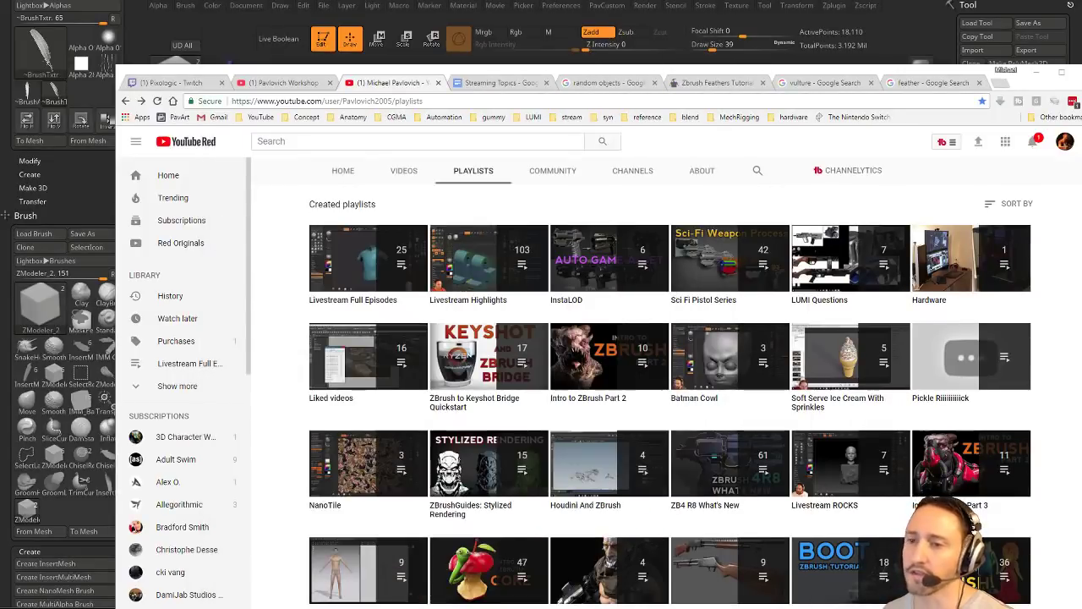